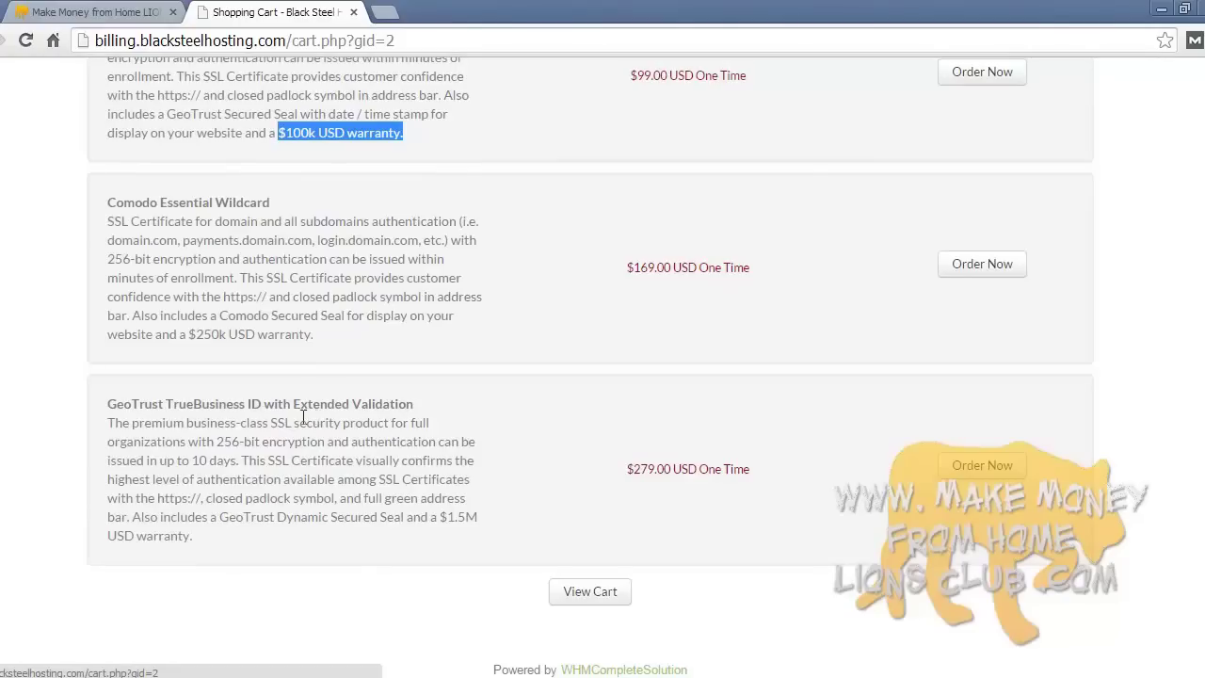
- Scroll back over the order page and clear the highlighted warranty text
scroll(349, 463, "up", 3)
left_click(375, 449)
scroll(375, 449, "up", 2)
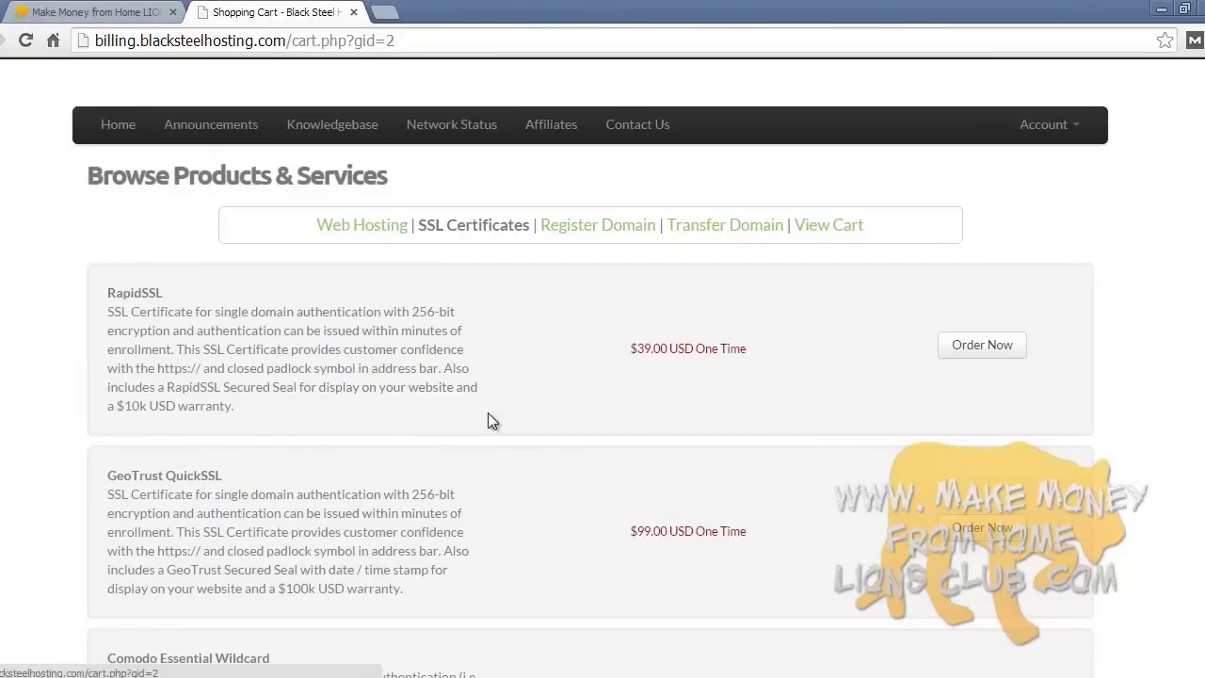
scroll(540, 391, "down", 8)
scroll(538, 384, "up", 10)
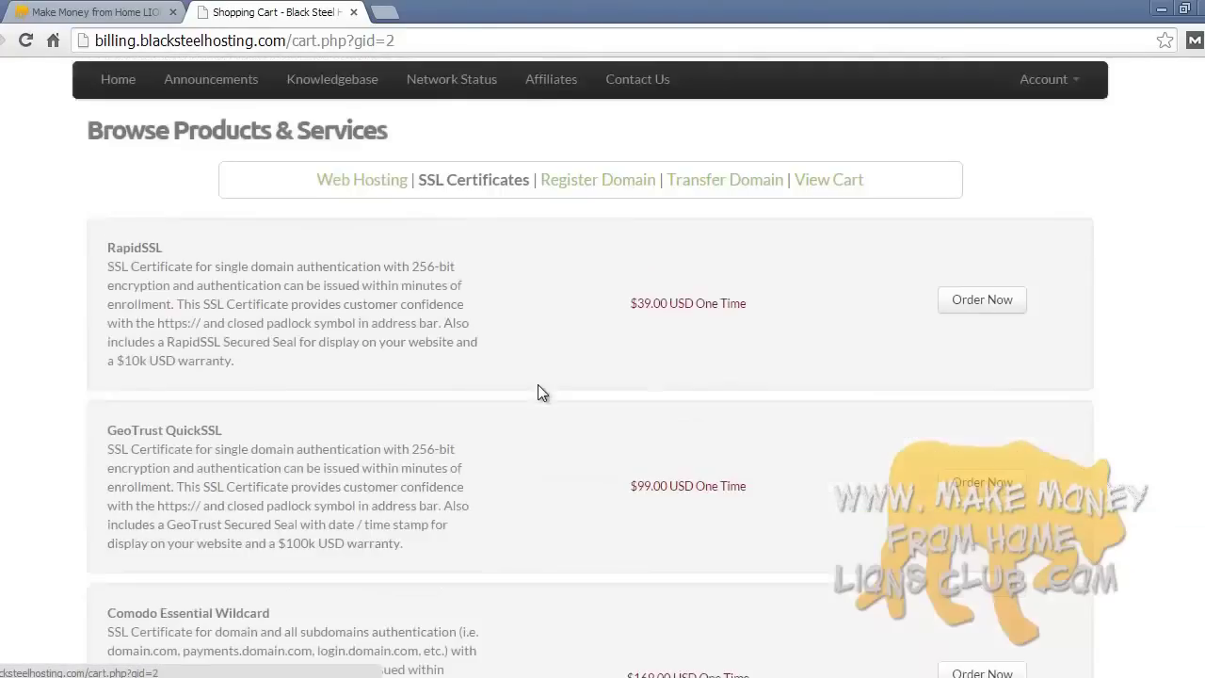
scroll(537, 384, "down", 2)
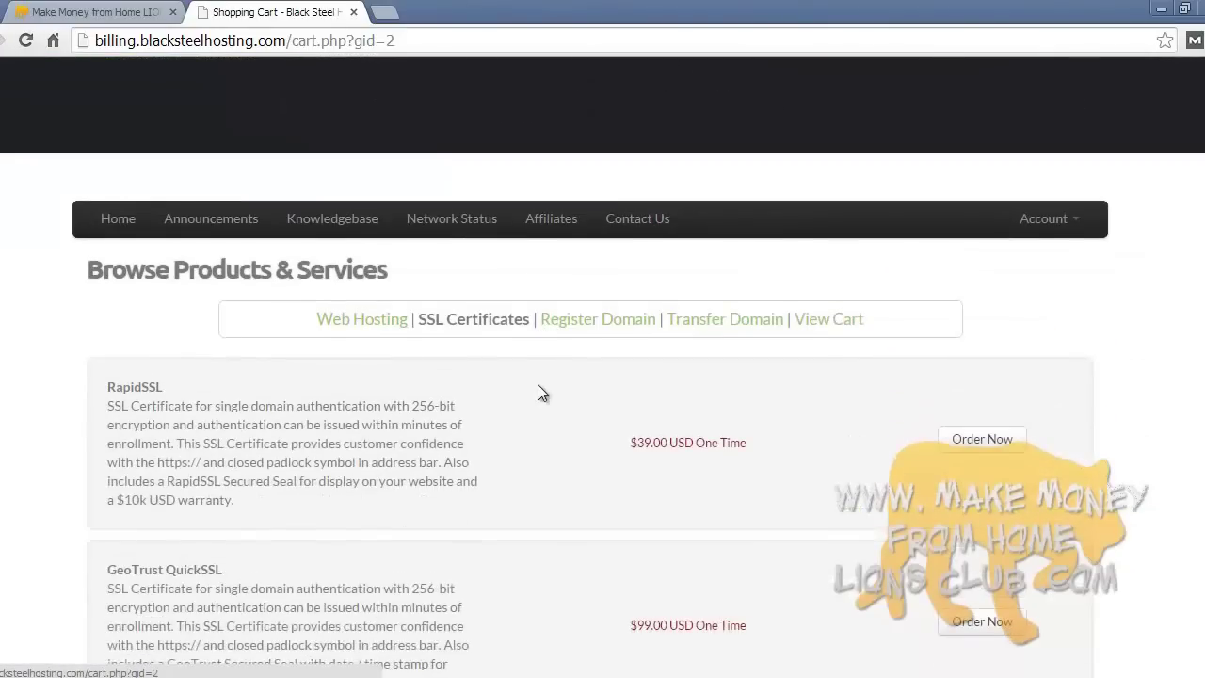
- Review the cart: hosting $334.80, domain registration $31.90, total $366.70
left_click(829, 320)
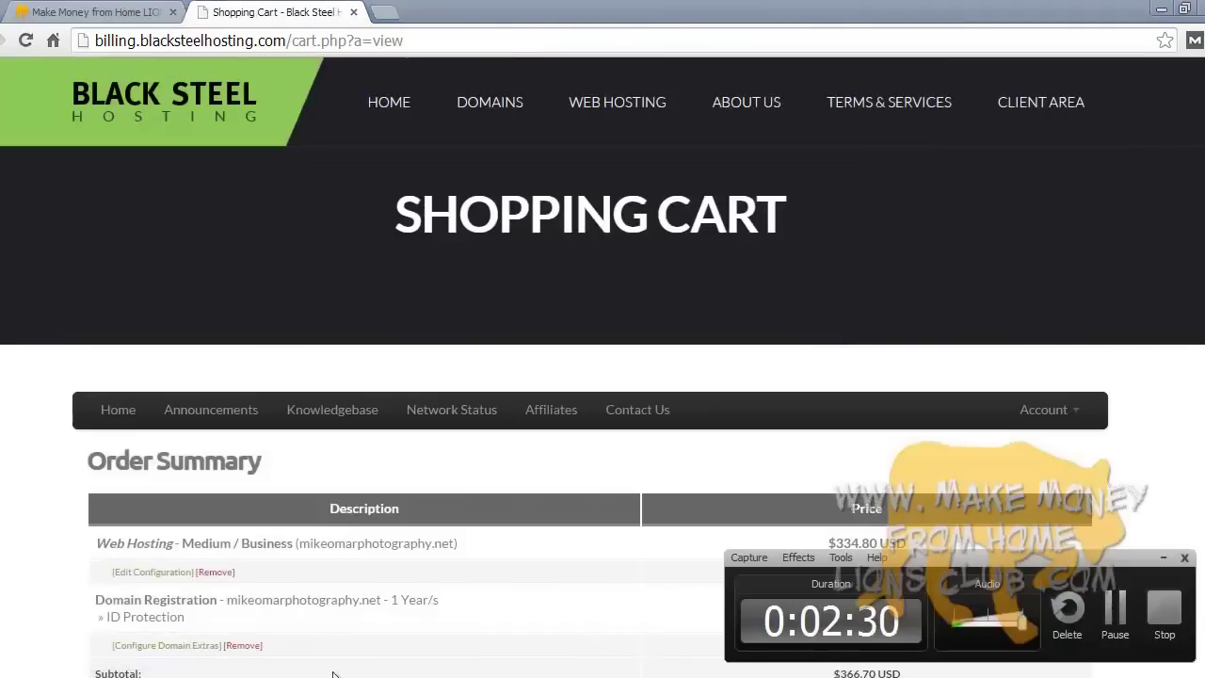
scroll(828, 465, "down", 1)
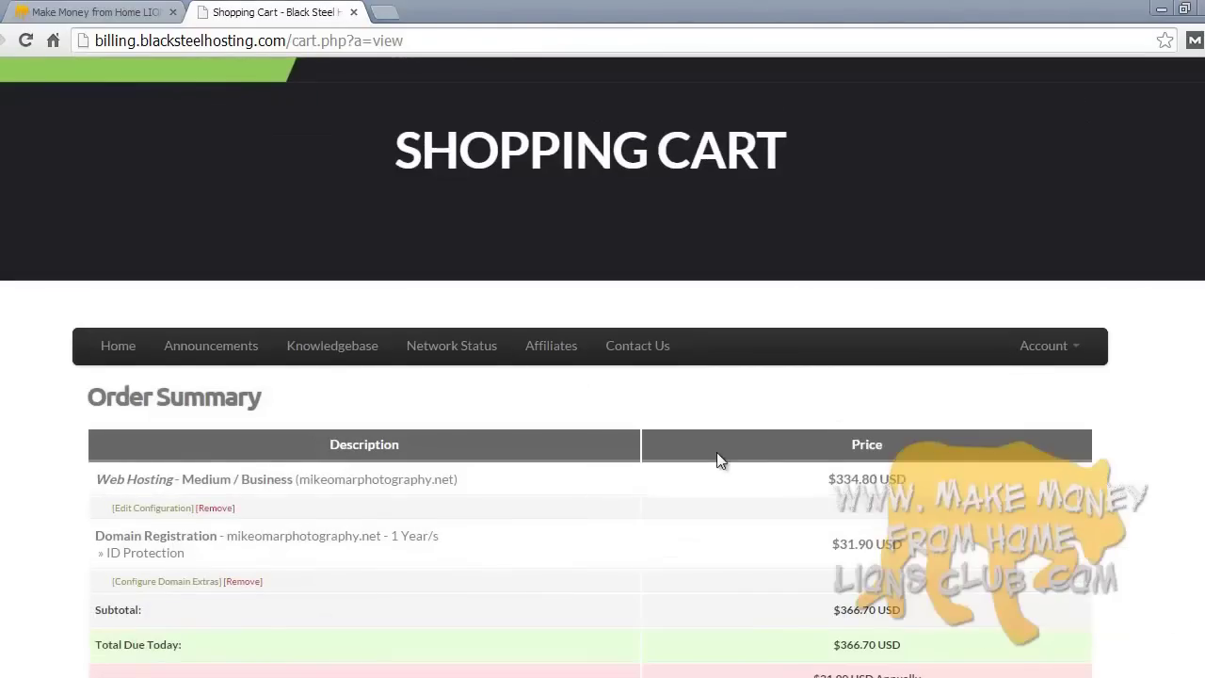
scroll(1122, 470, "down", 1)
scroll(1120, 462, "down", 1)
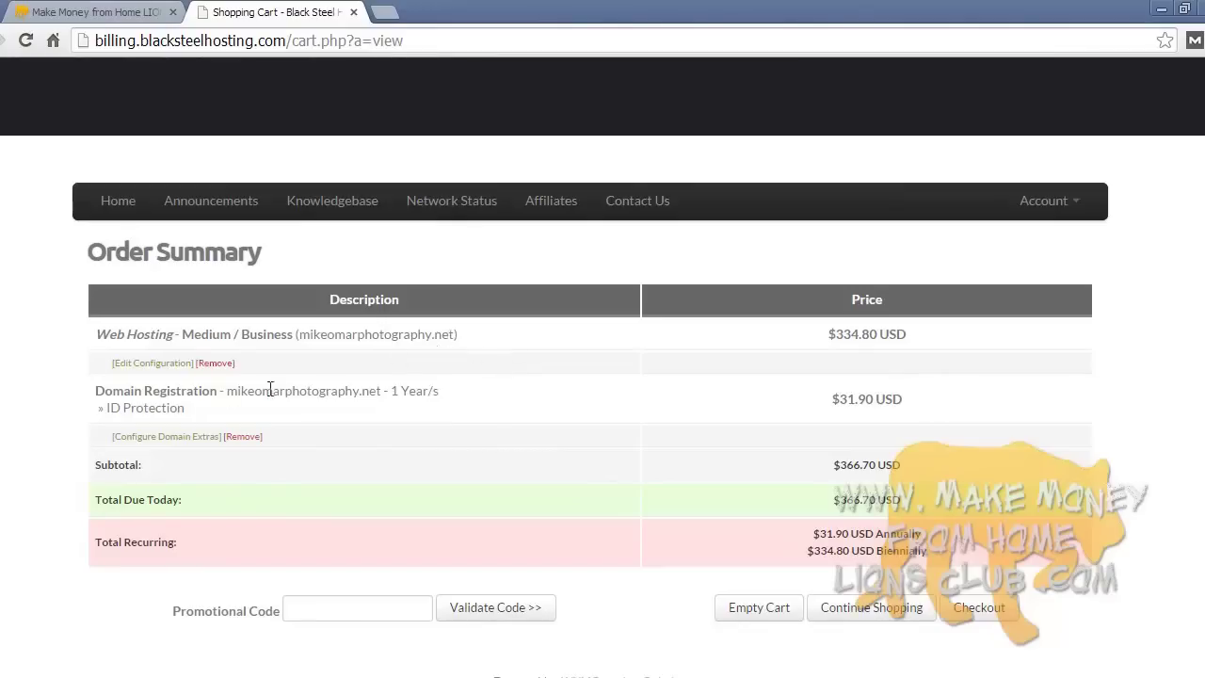
left_click_drag(223, 396, 411, 395)
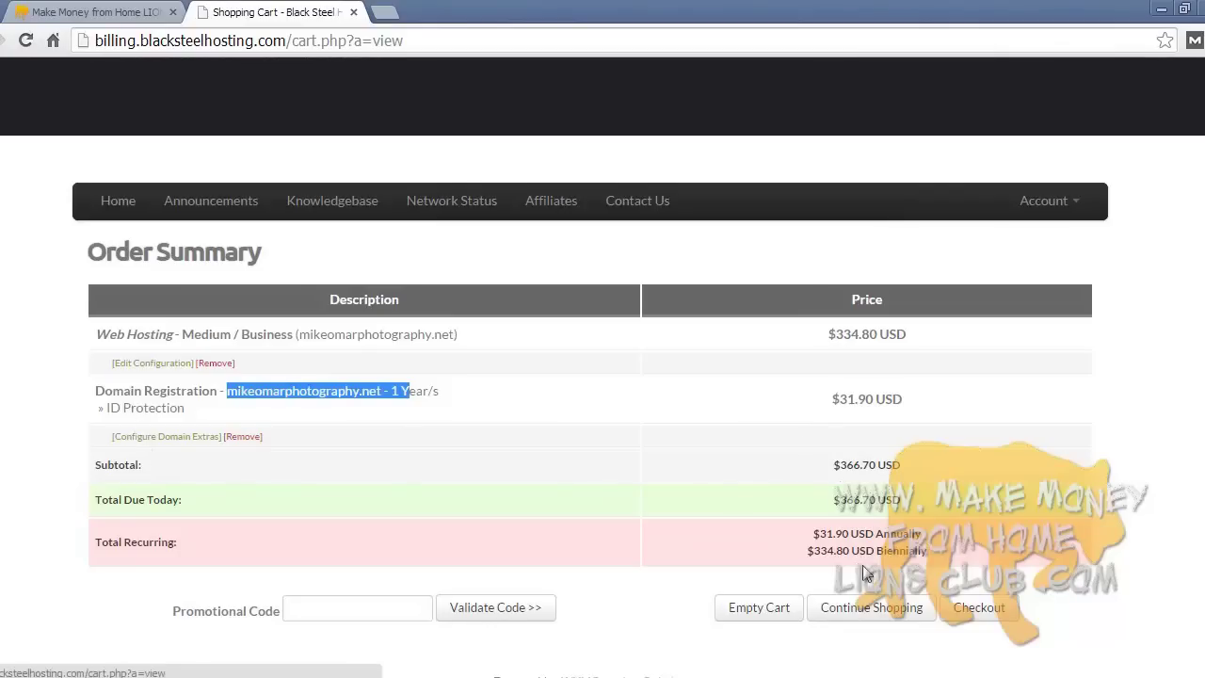
left_click(607, 468)
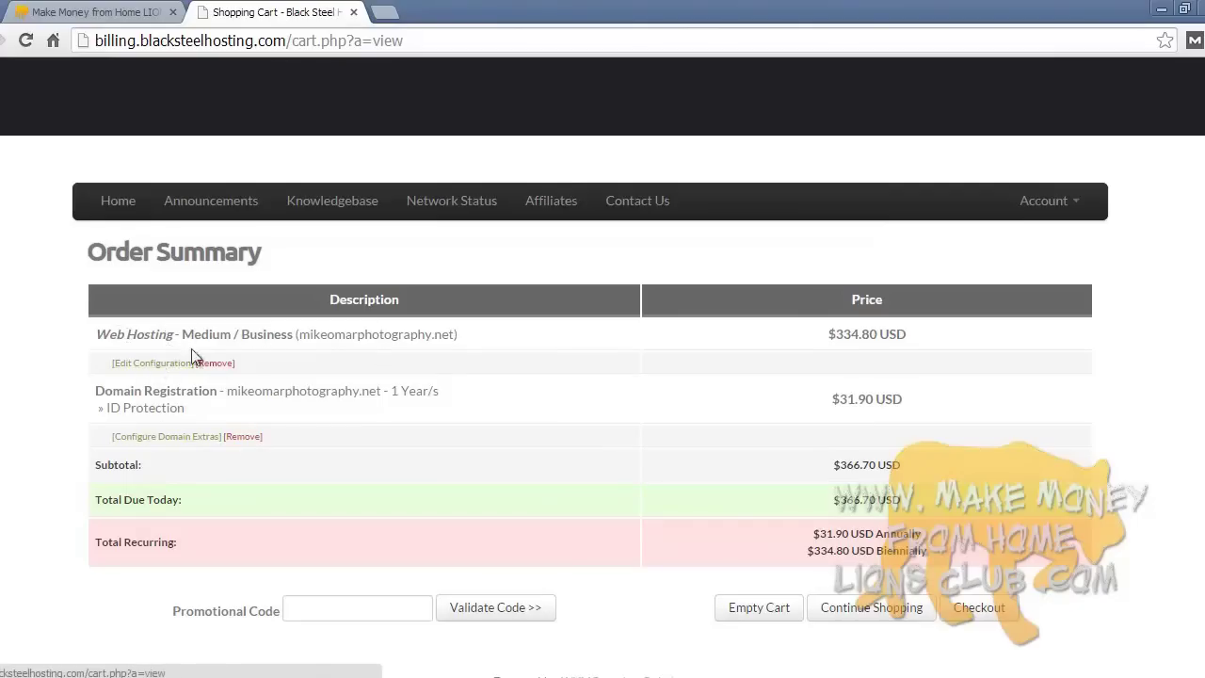
scroll(777, 449, "down", 3)
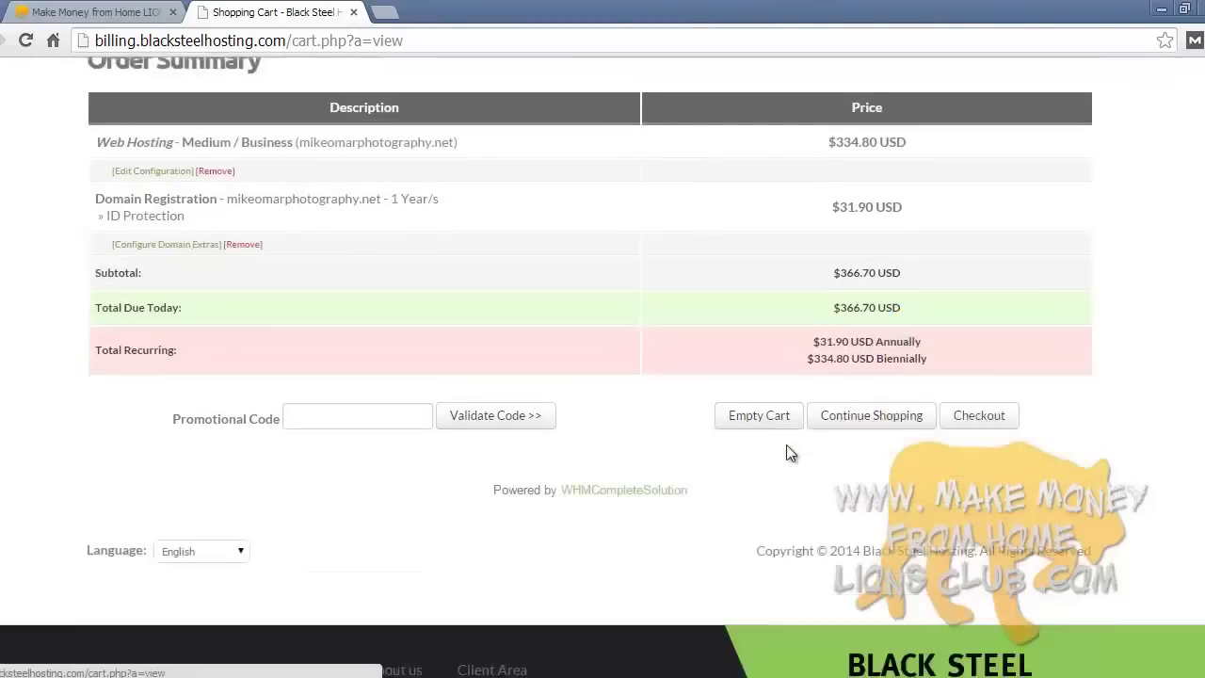
- Proceed to checkout and look through the Your Details form
left_click(994, 375)
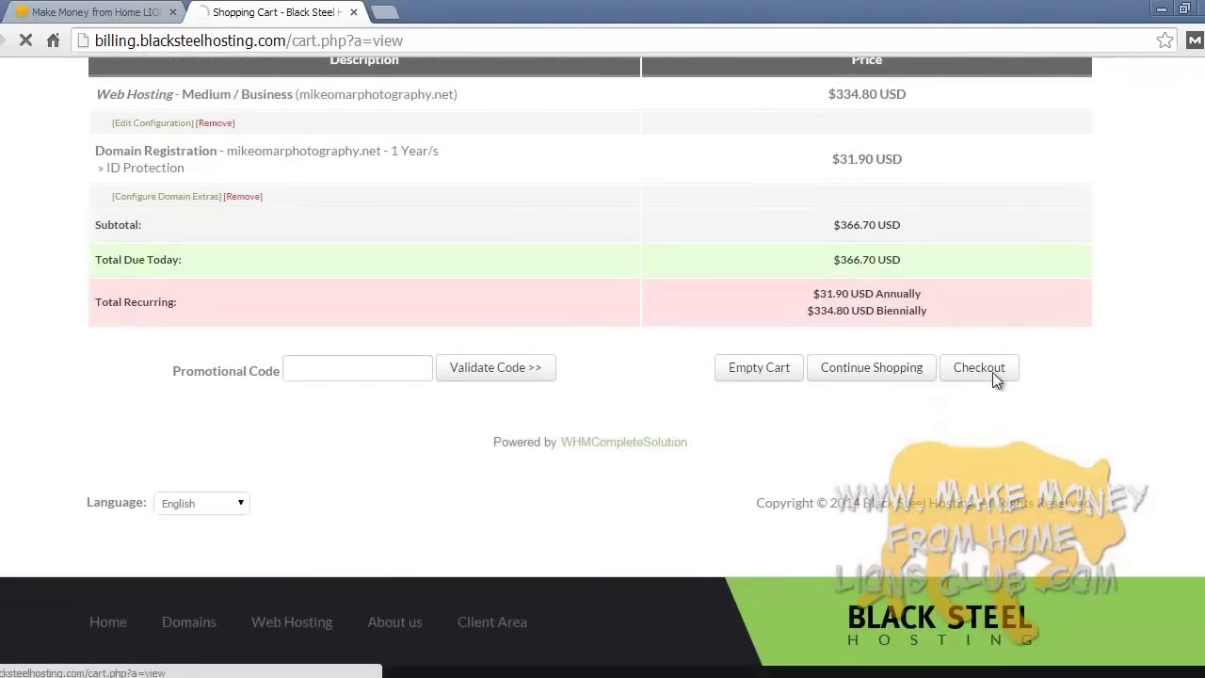
scroll(1068, 480, "down", 7)
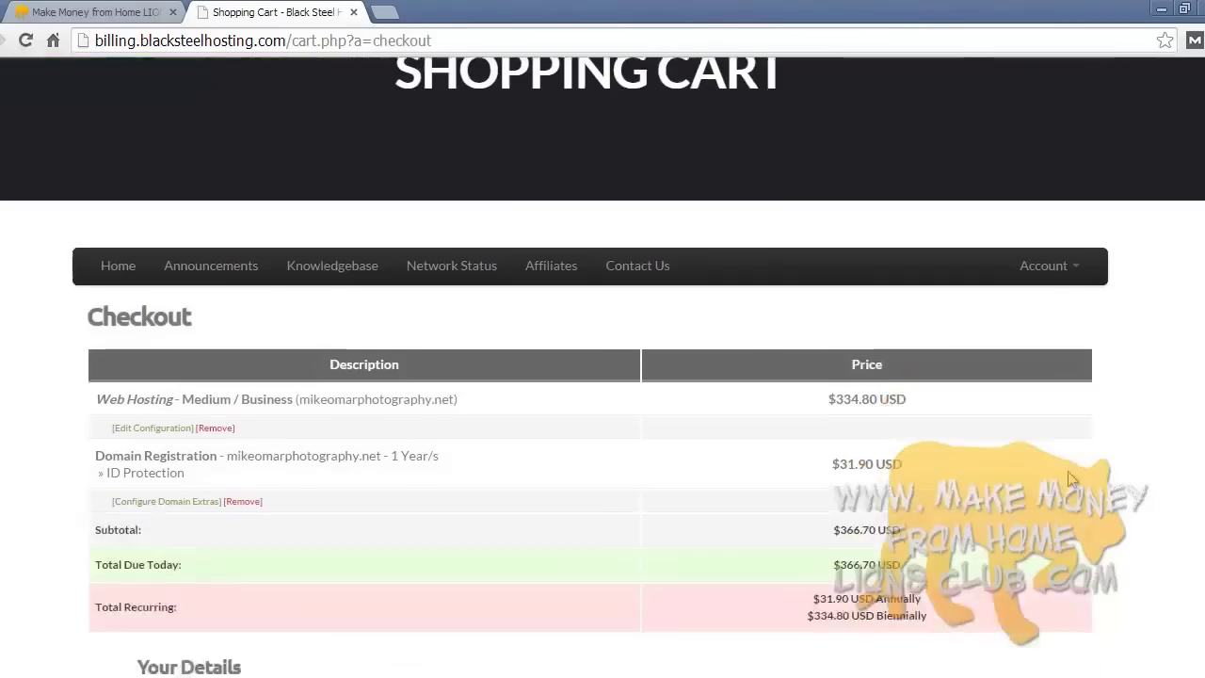
scroll(1068, 478, "down", 8)
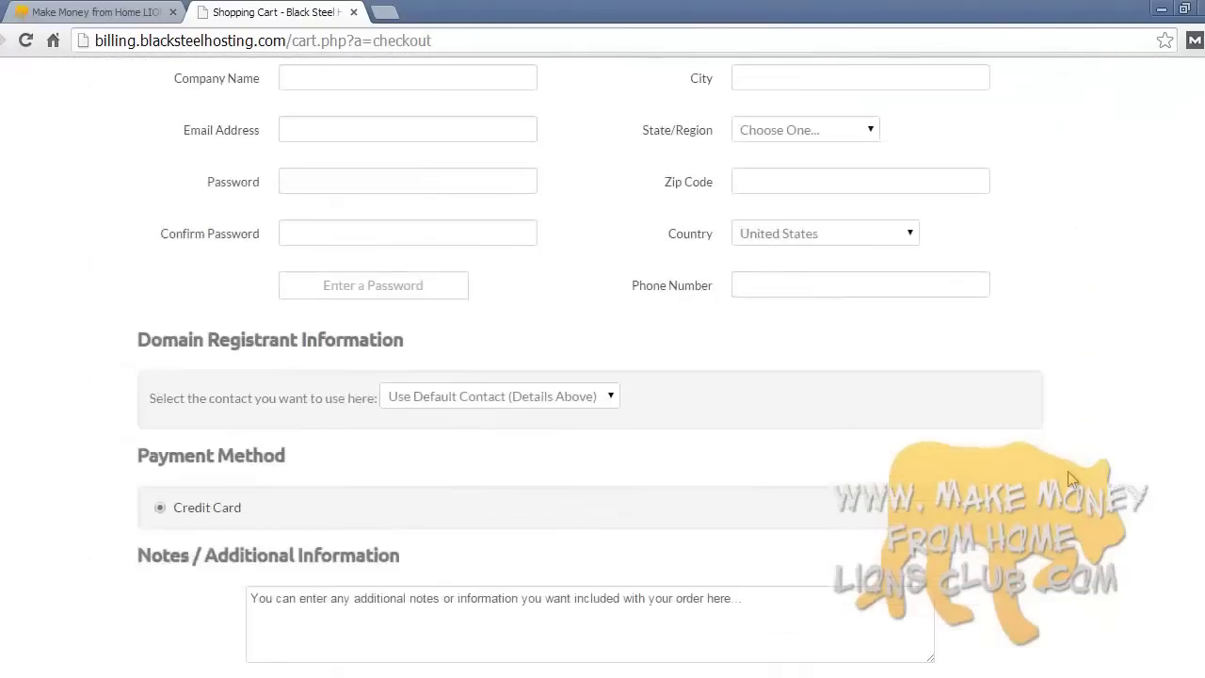
scroll(1067, 478, "up", 15)
scroll(1067, 470, "down", 3)
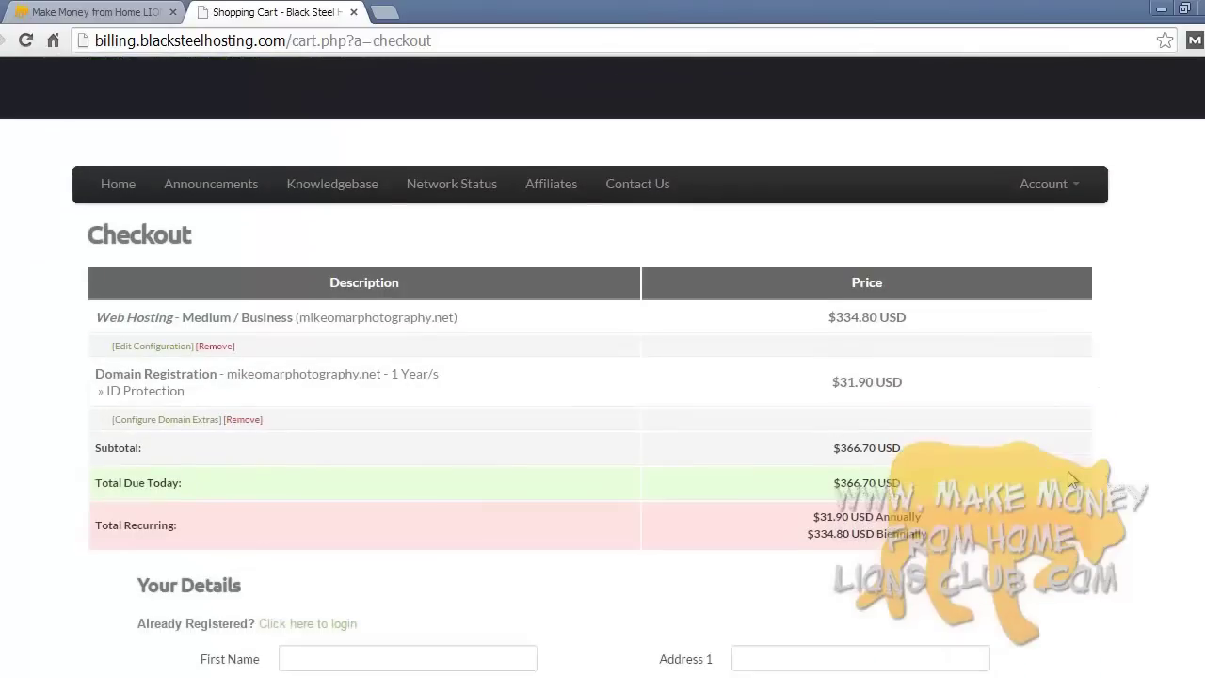
scroll(742, 417, "down", 4)
scroll(741, 425, "down", 1)
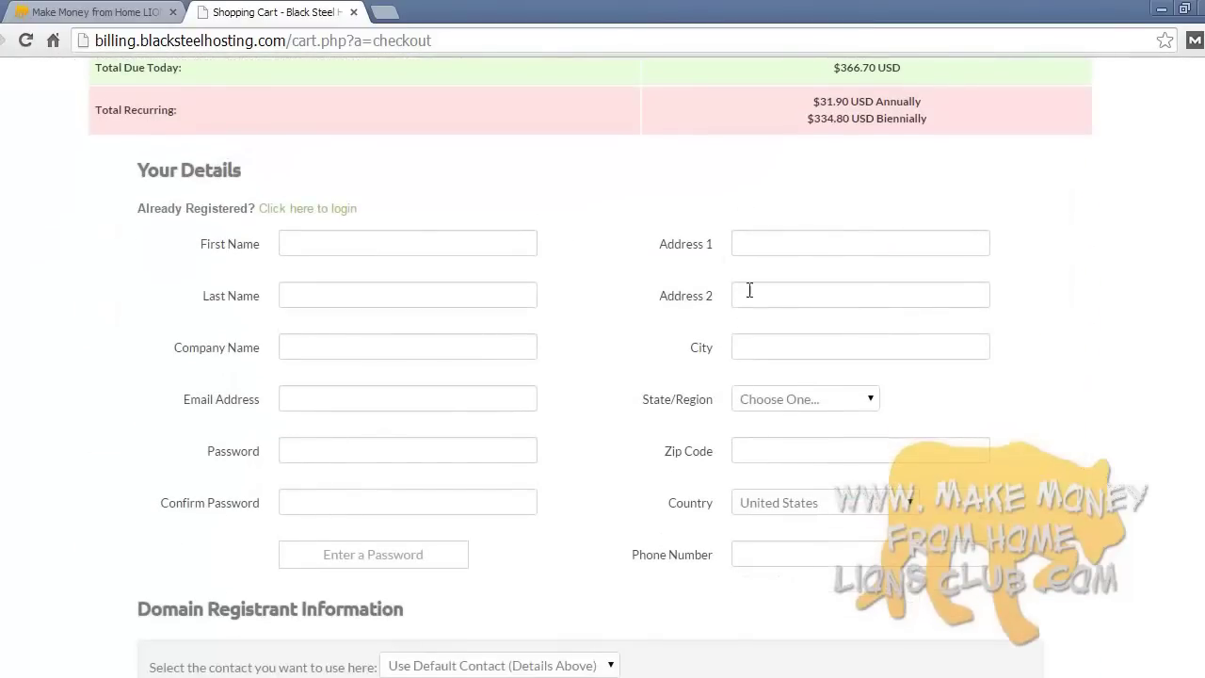
scroll(677, 543, "down", 2)
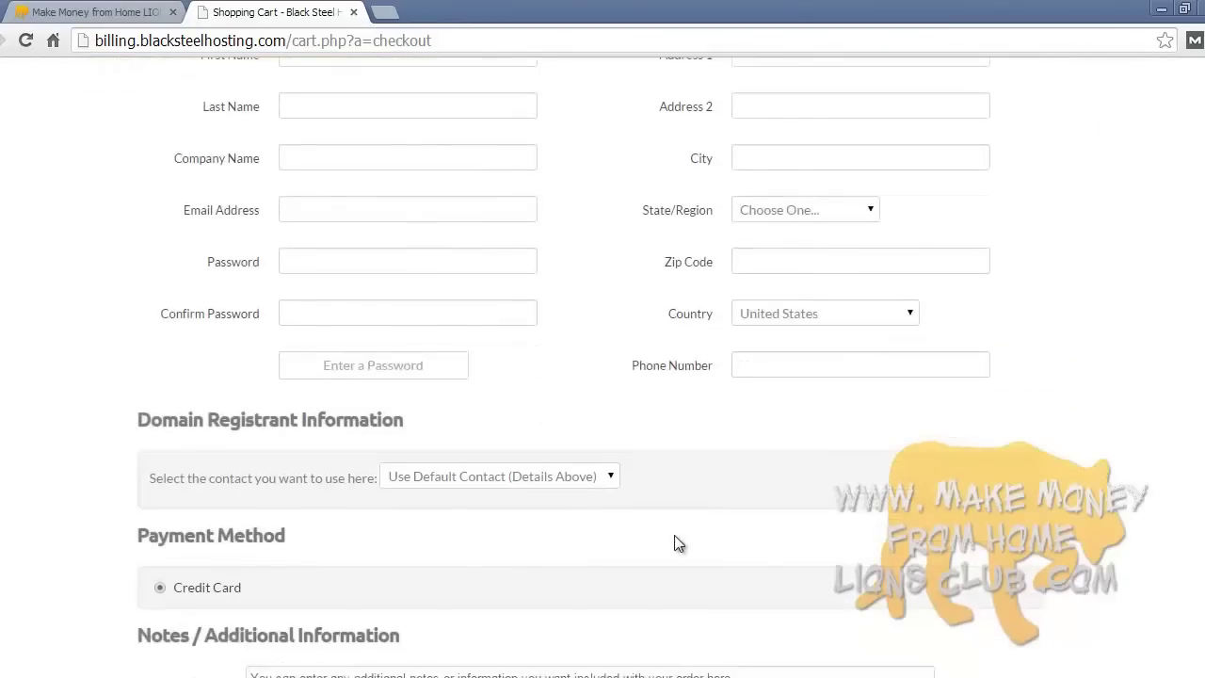
scroll(678, 543, "down", 1)
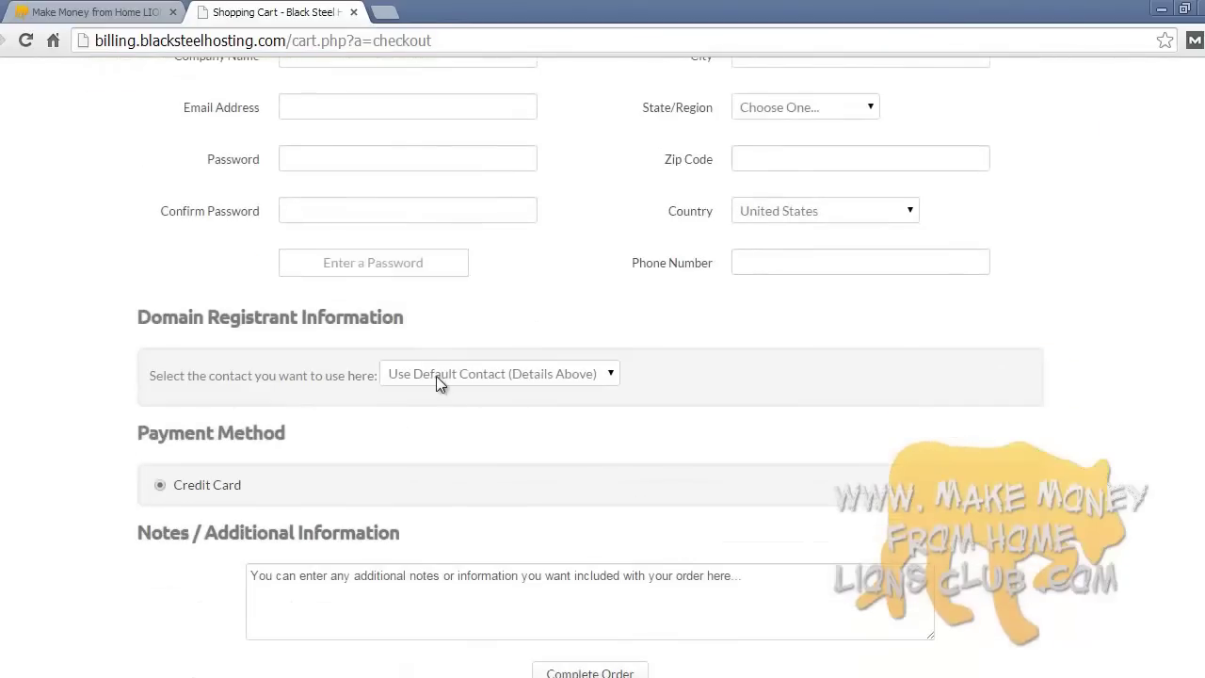
scroll(454, 378, "up", 4)
scroll(455, 379, "down", 2)
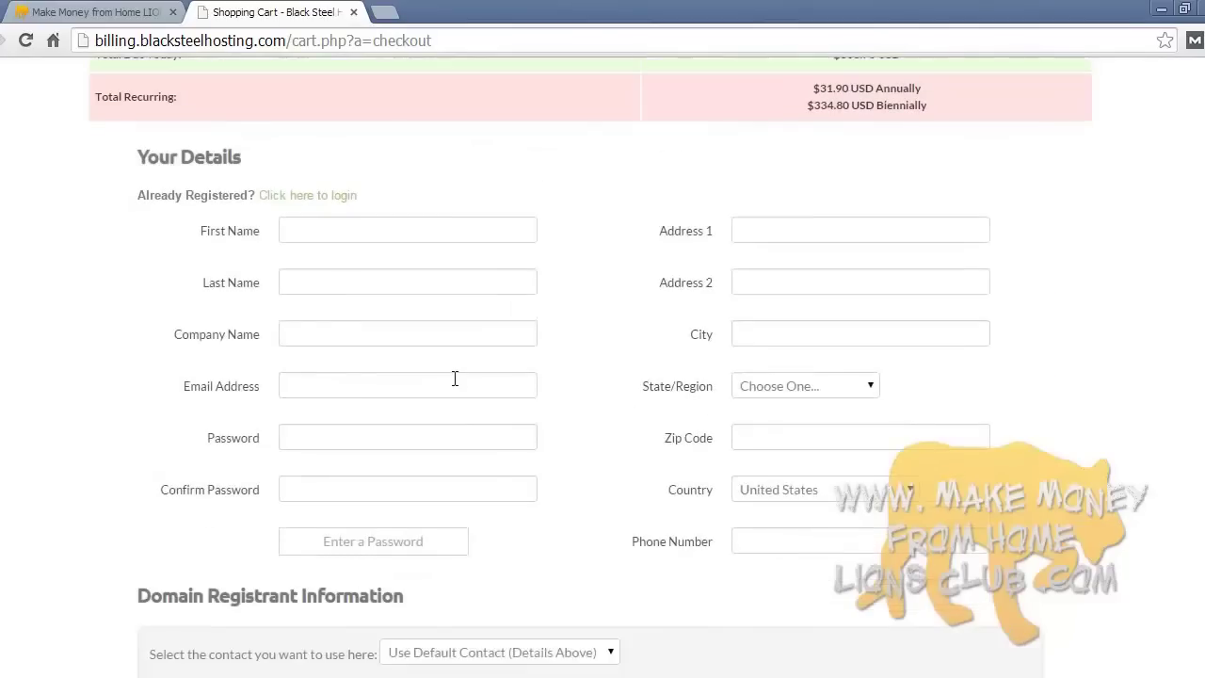
scroll(630, 442, "down", 3)
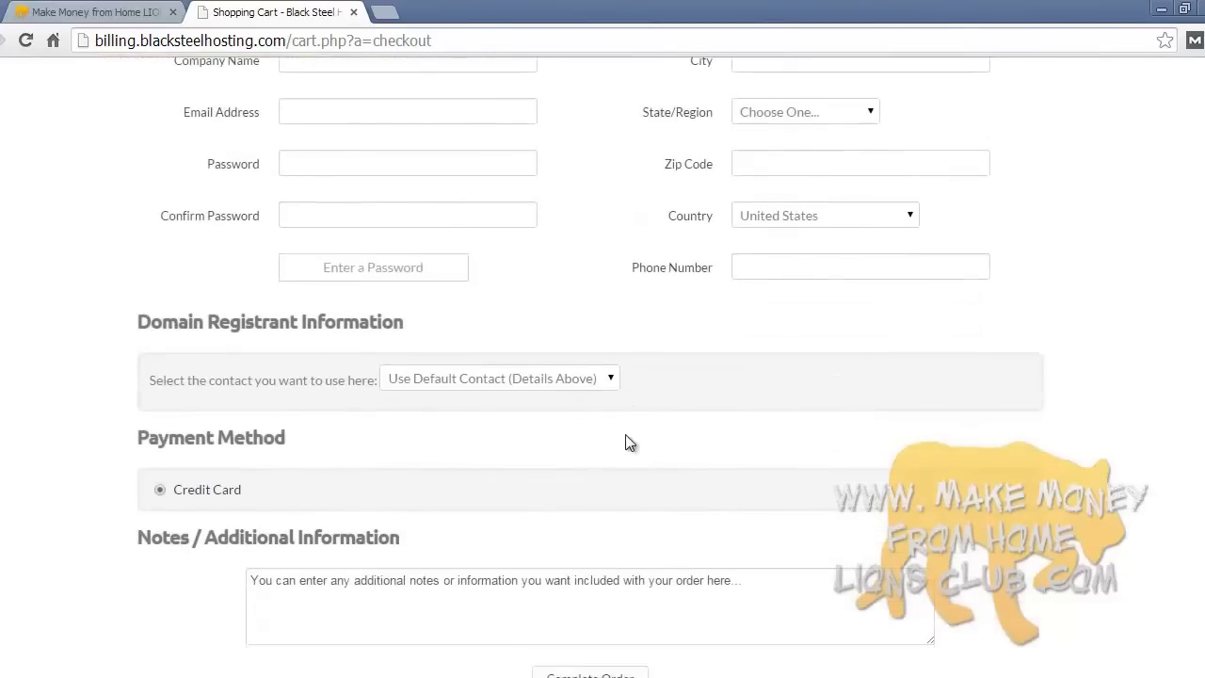
- Keep the default domain registrant contact, then return to the Black Steel Hosting home page
left_click(471, 382)
left_click(471, 382)
left_click(780, 377)
scroll(705, 461, "down", 3)
scroll(704, 462, "up", 3)
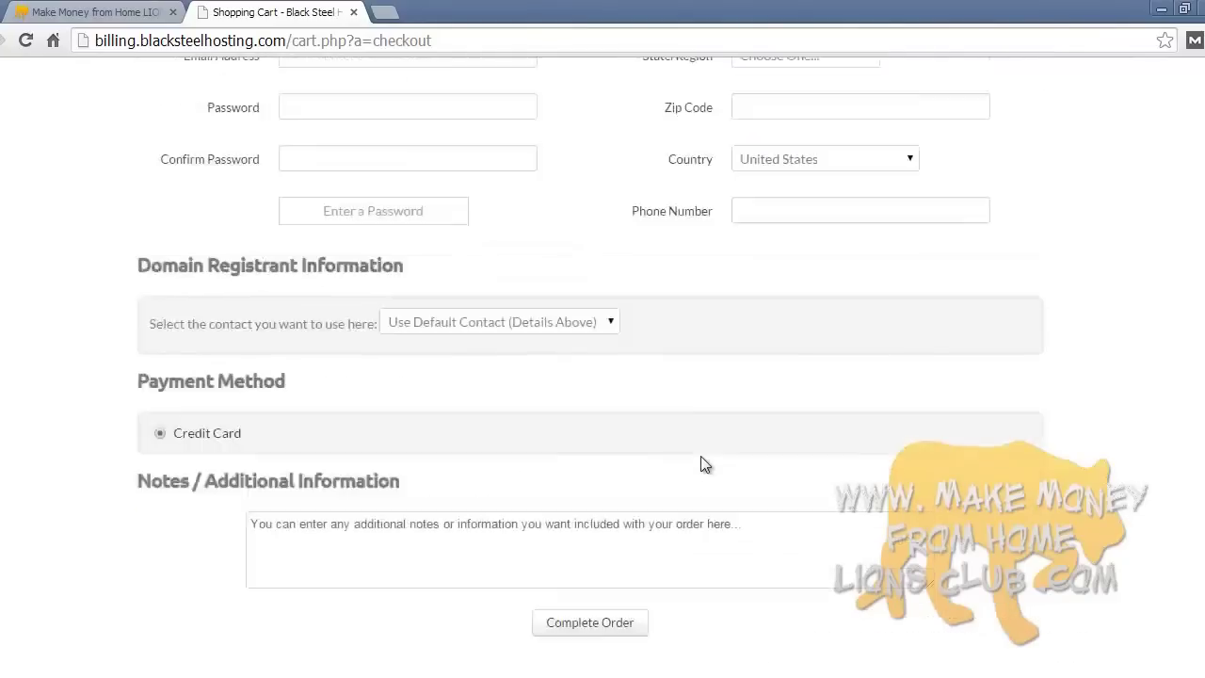
scroll(678, 376, "up", 5)
scroll(745, 419, "down", 6)
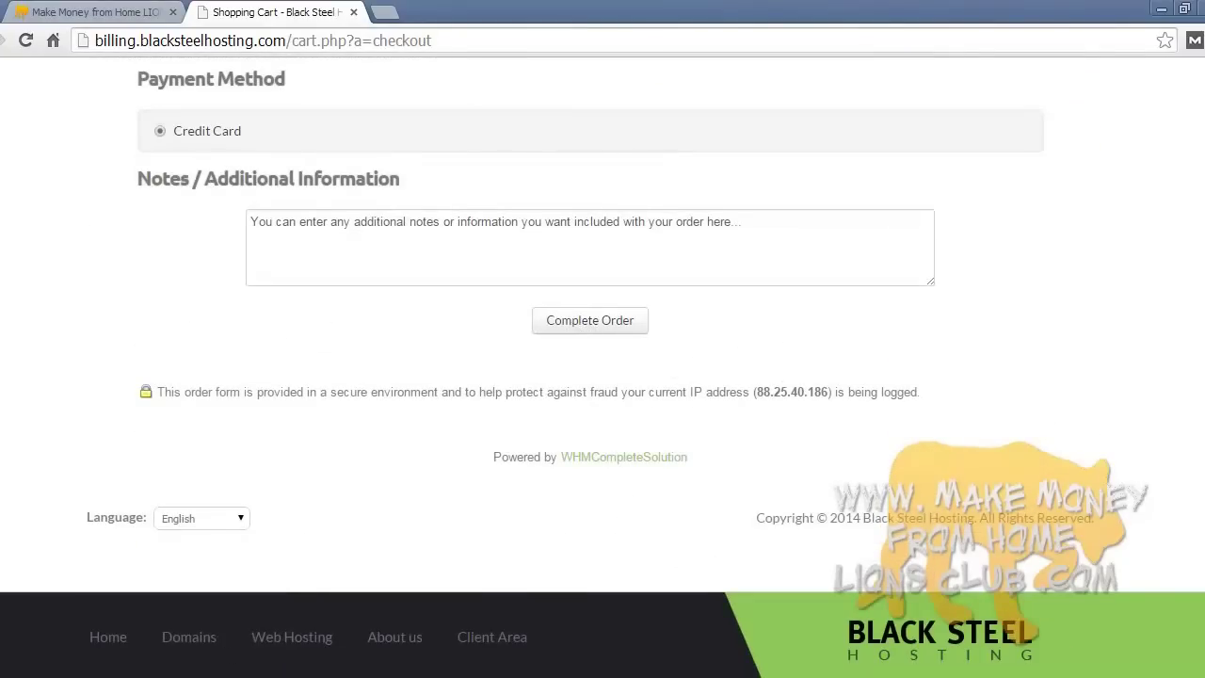
left_click(1181, 610)
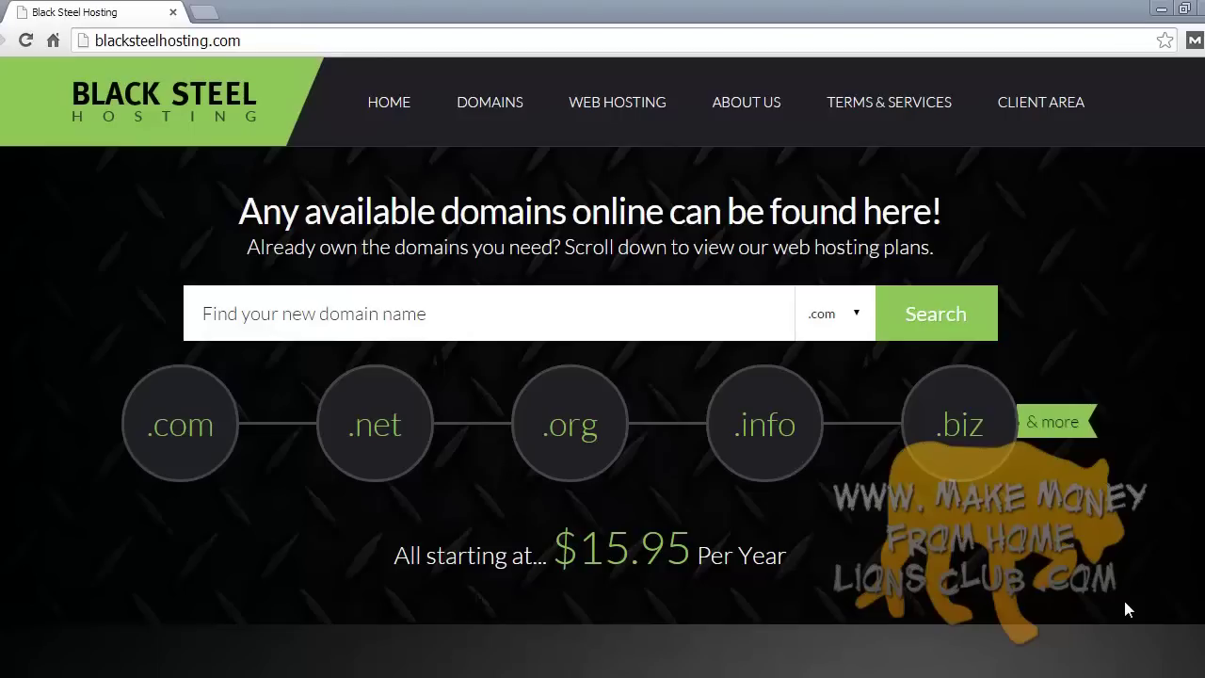
- Go to the client area and look over the Support menu options
left_click(1048, 100)
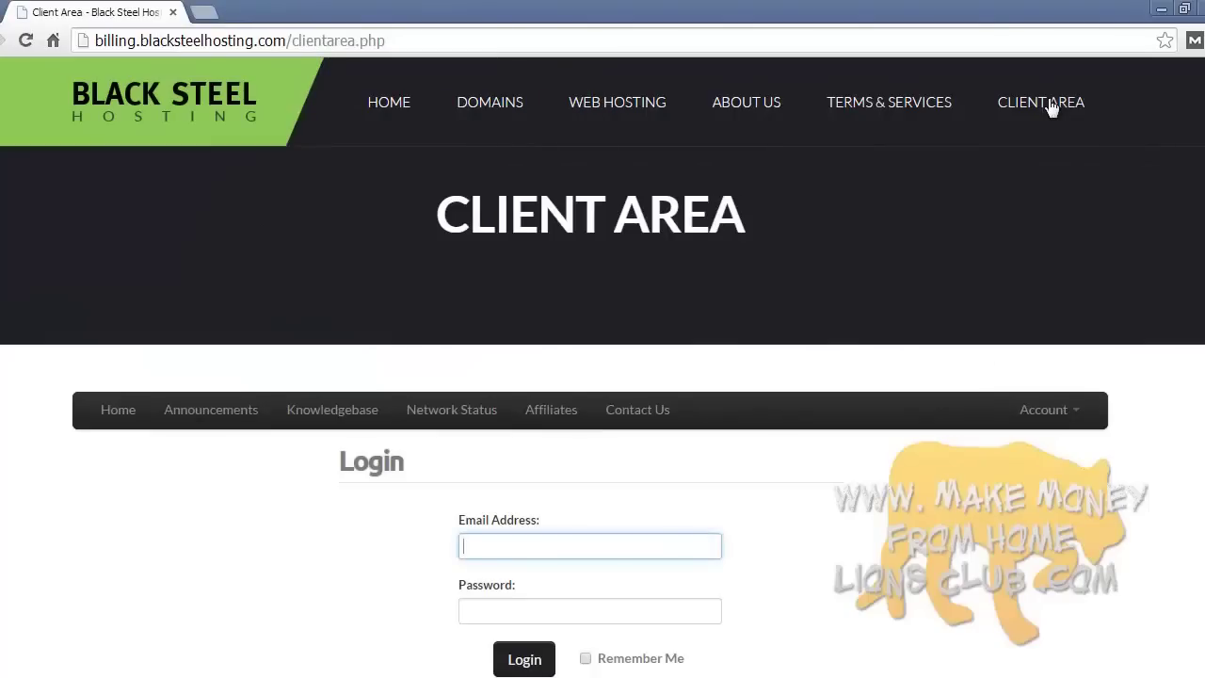
scroll(603, 404, "down", 2)
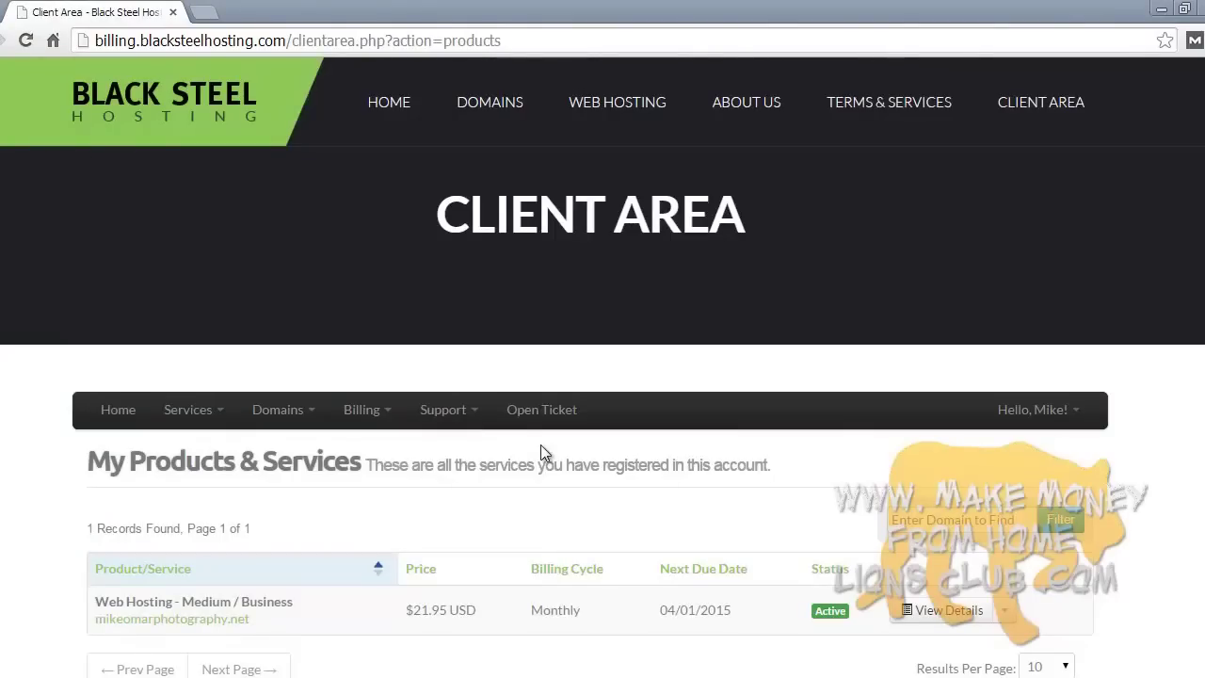
left_click(444, 410)
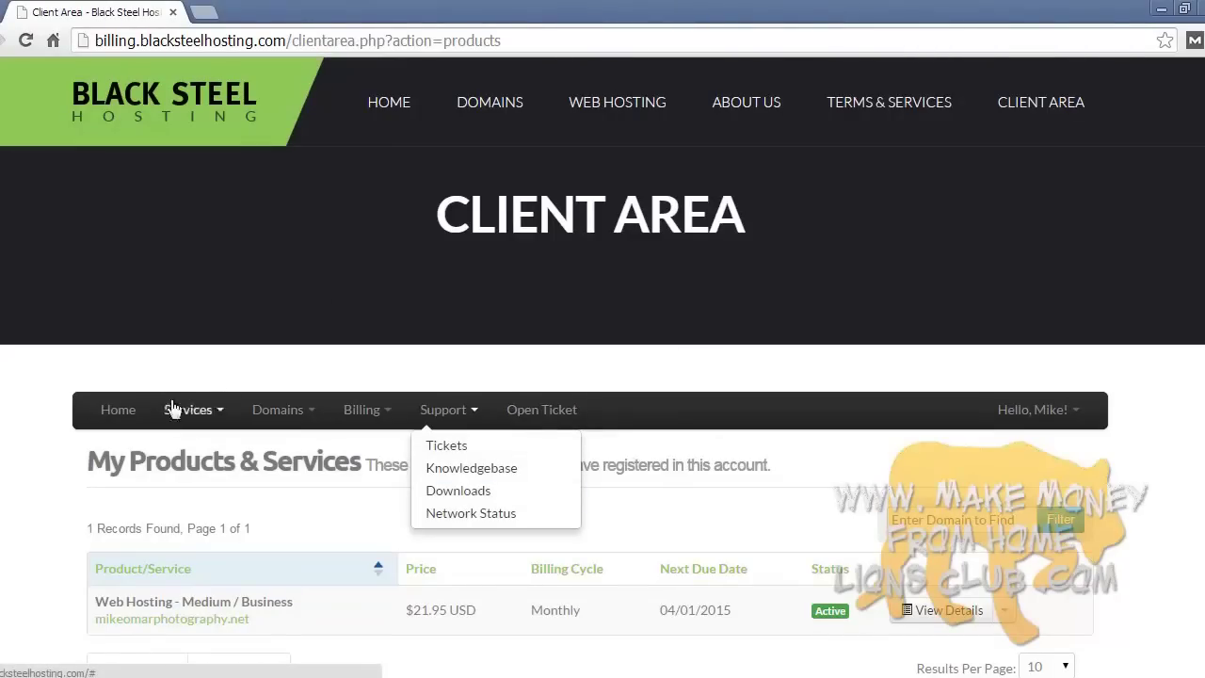
left_click(344, 489)
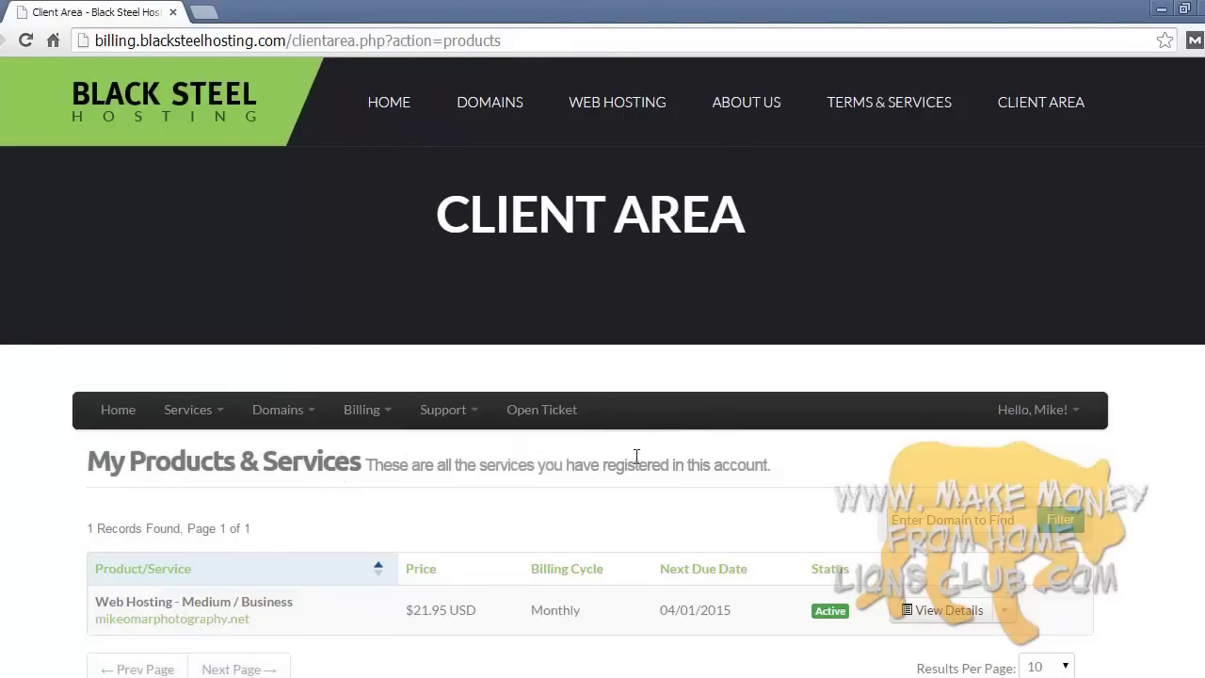
- Choose Services > Order New Services to list hosting plans from $15.95/month
left_click(198, 412)
left_click(205, 443)
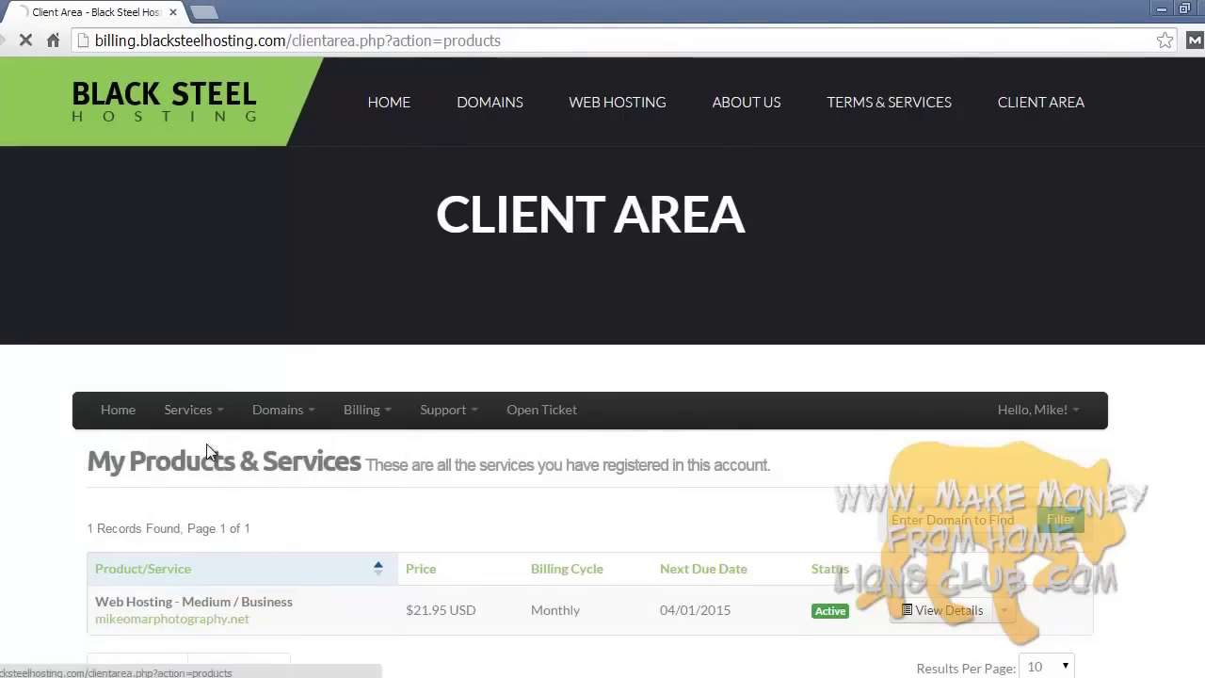
scroll(310, 470, "down", 1)
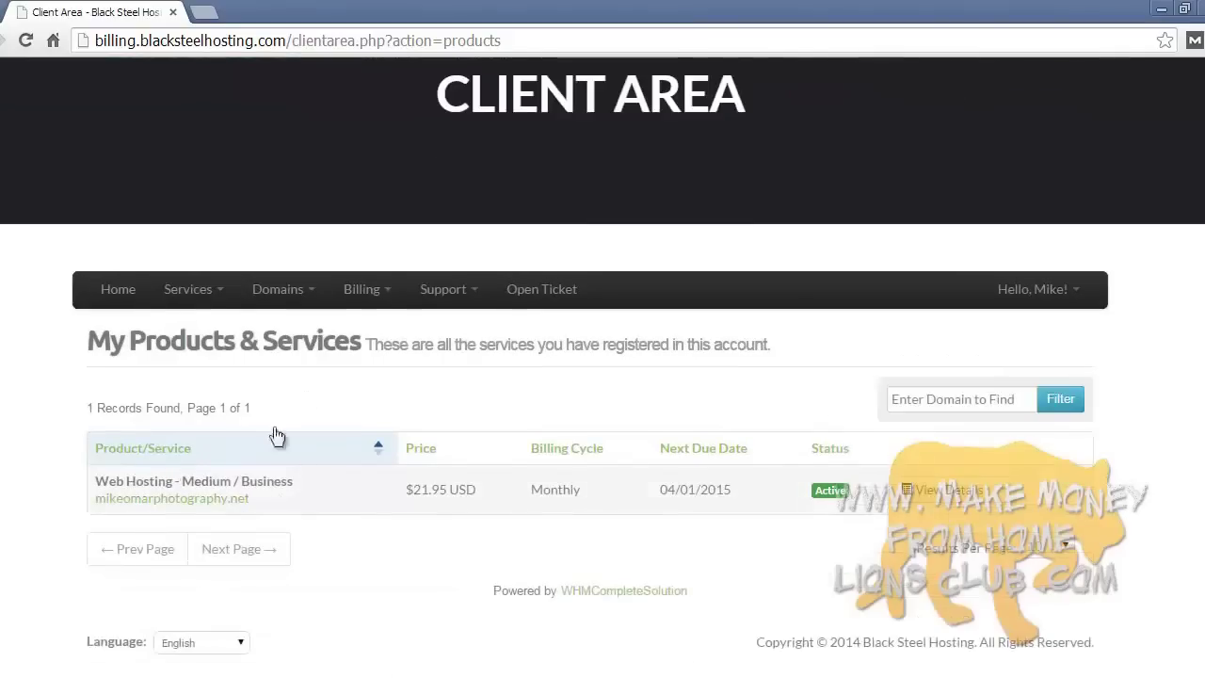
left_click(211, 293)
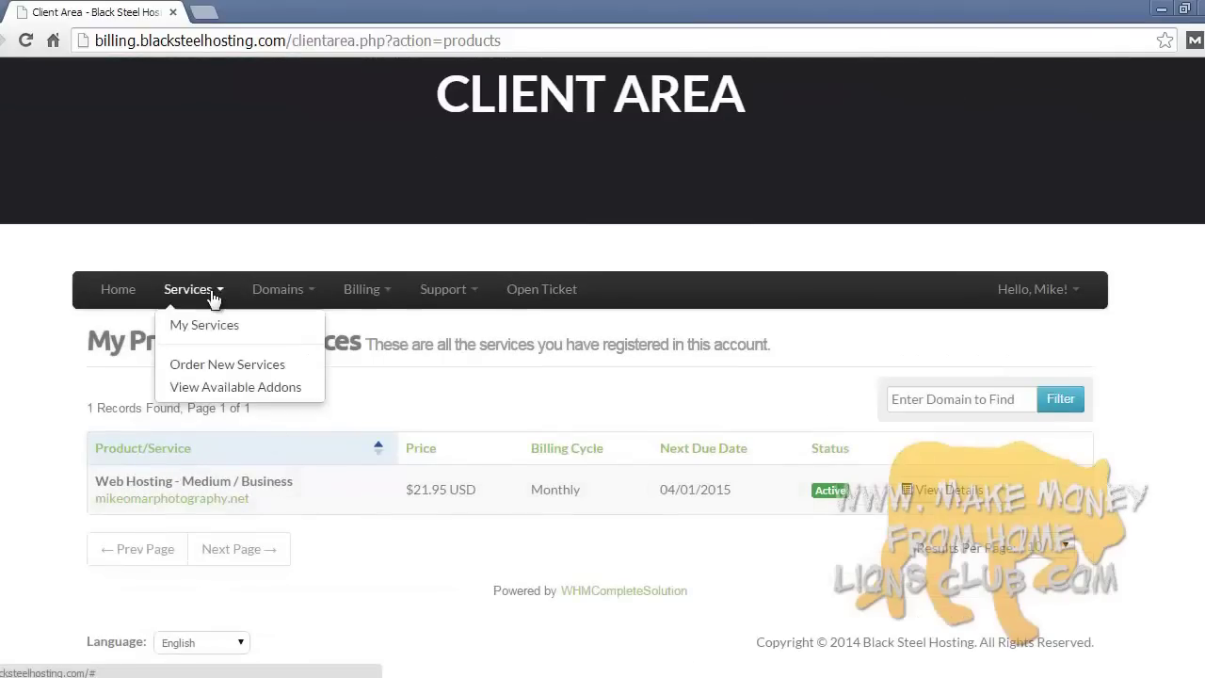
left_click(216, 367)
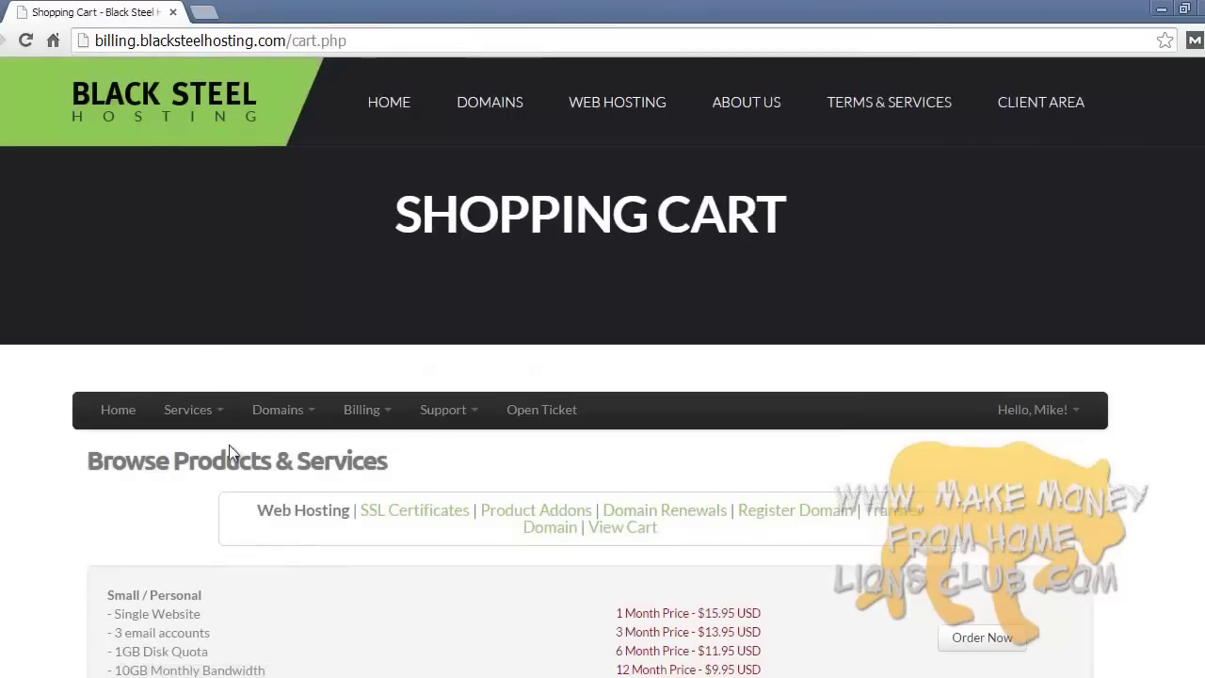
scroll(347, 487, "down", 2)
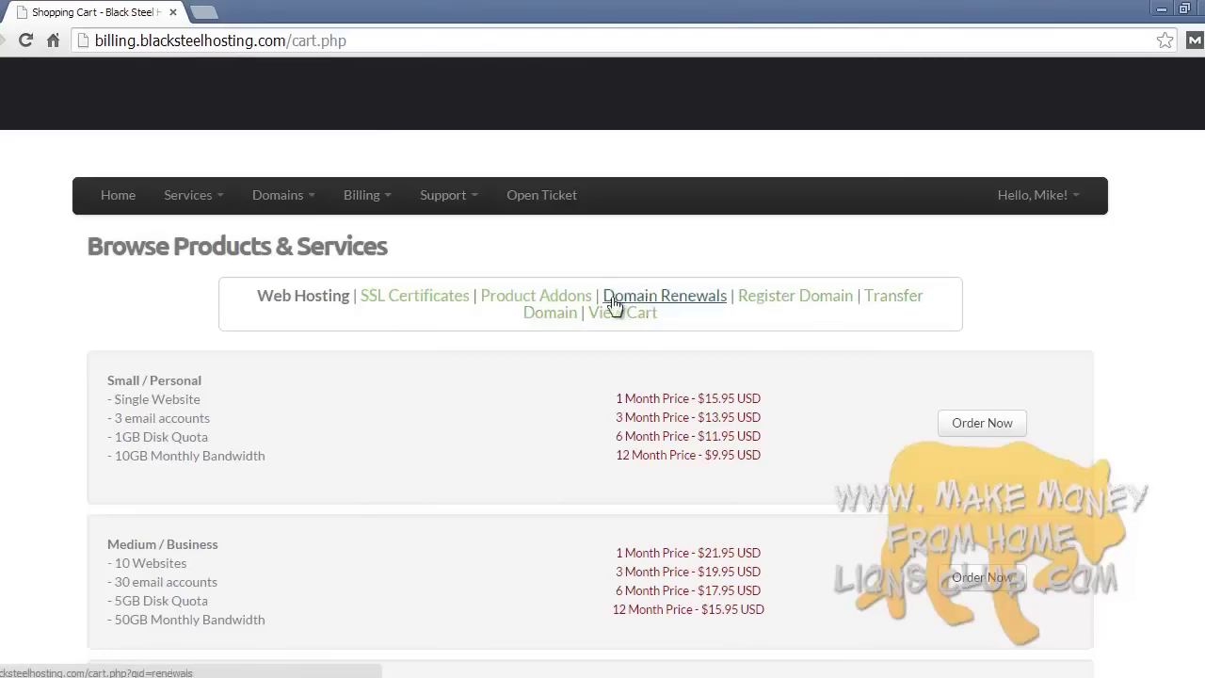
- Browse the available product addons under Services > View Available Addons
left_click(169, 195)
left_click(210, 291)
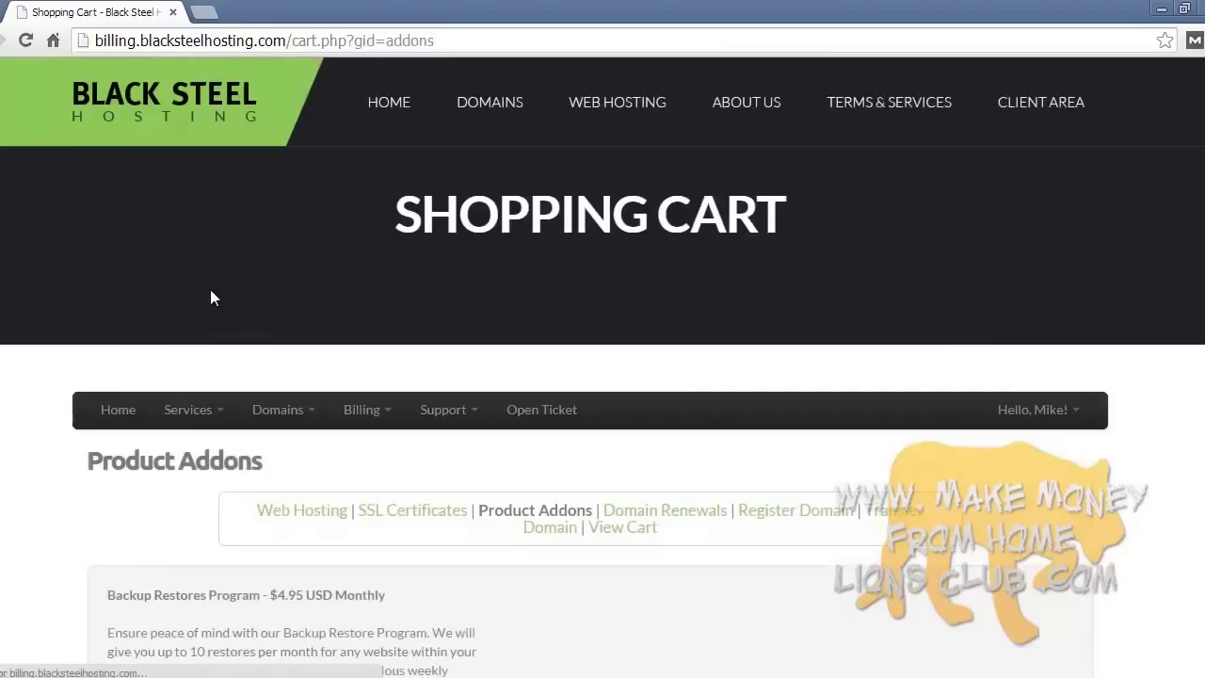
scroll(320, 326, "down", 3)
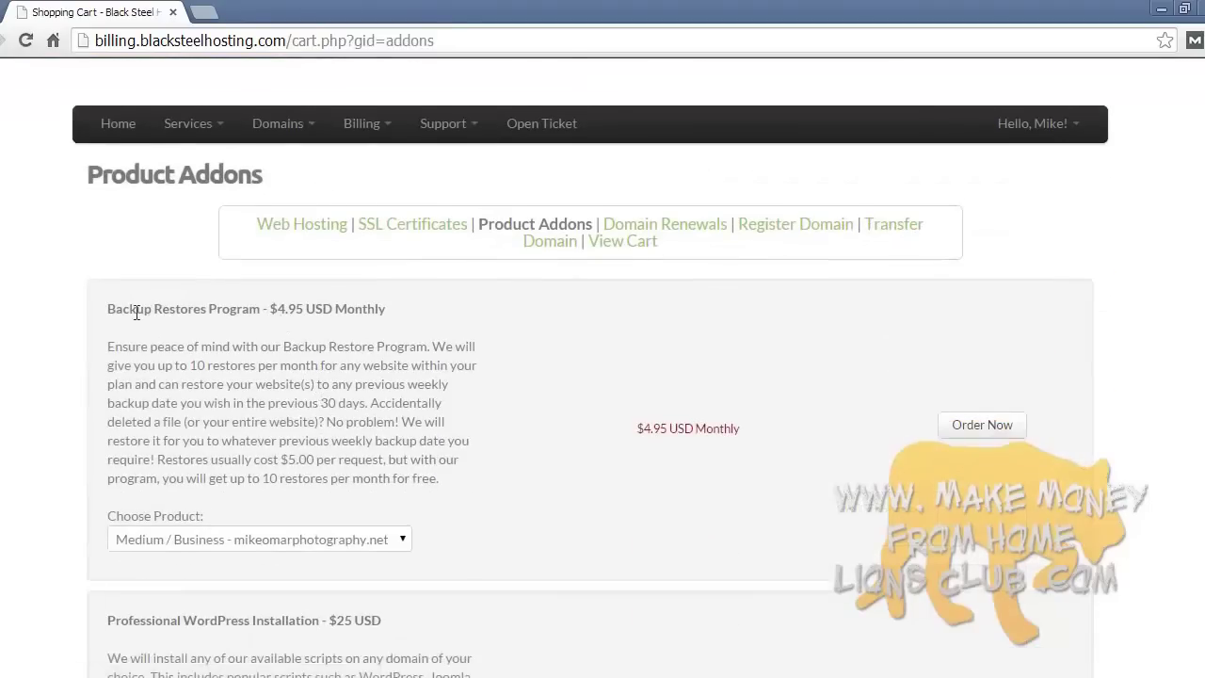
scroll(414, 345, "down", 2)
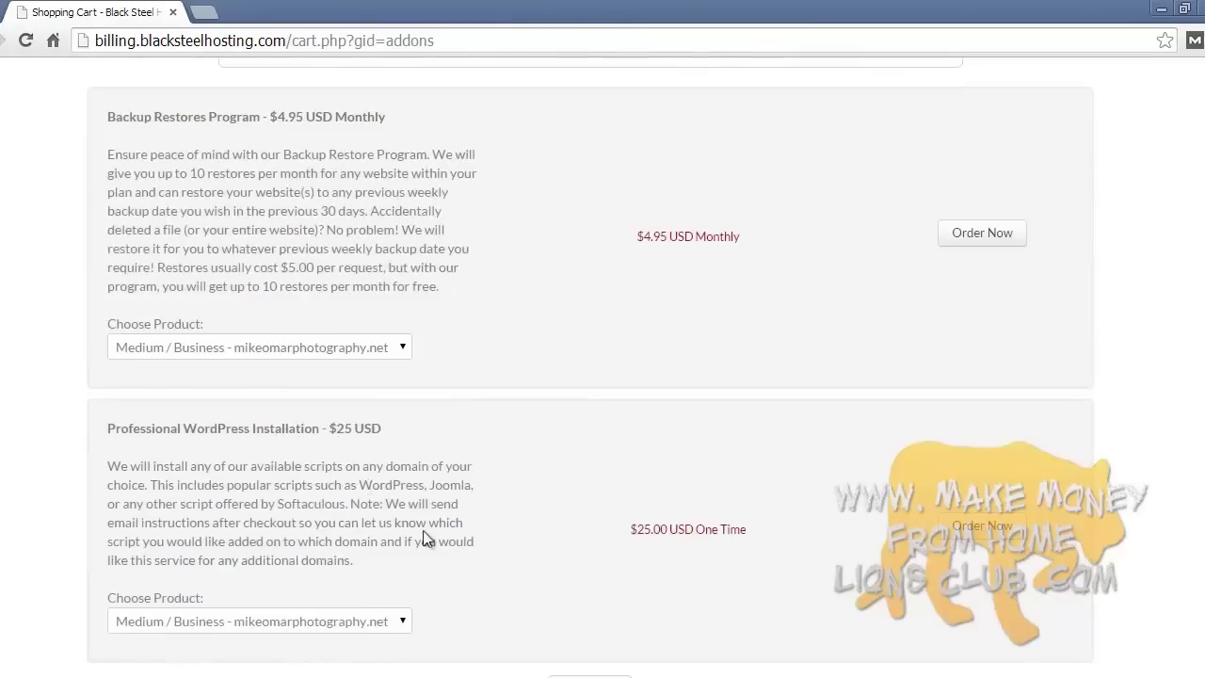
scroll(486, 532, "up", 5)
- Look through the Domains, Billing and Support menus, then show My Services
left_click(295, 414)
left_click(369, 415)
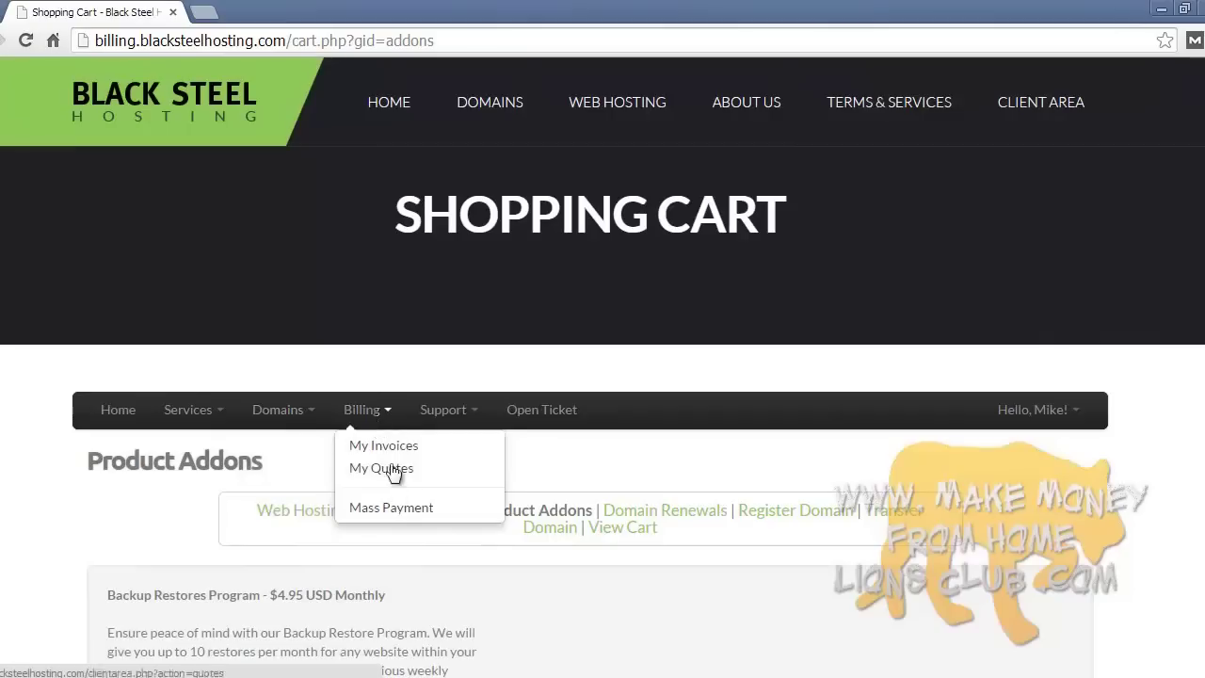
left_click(444, 416)
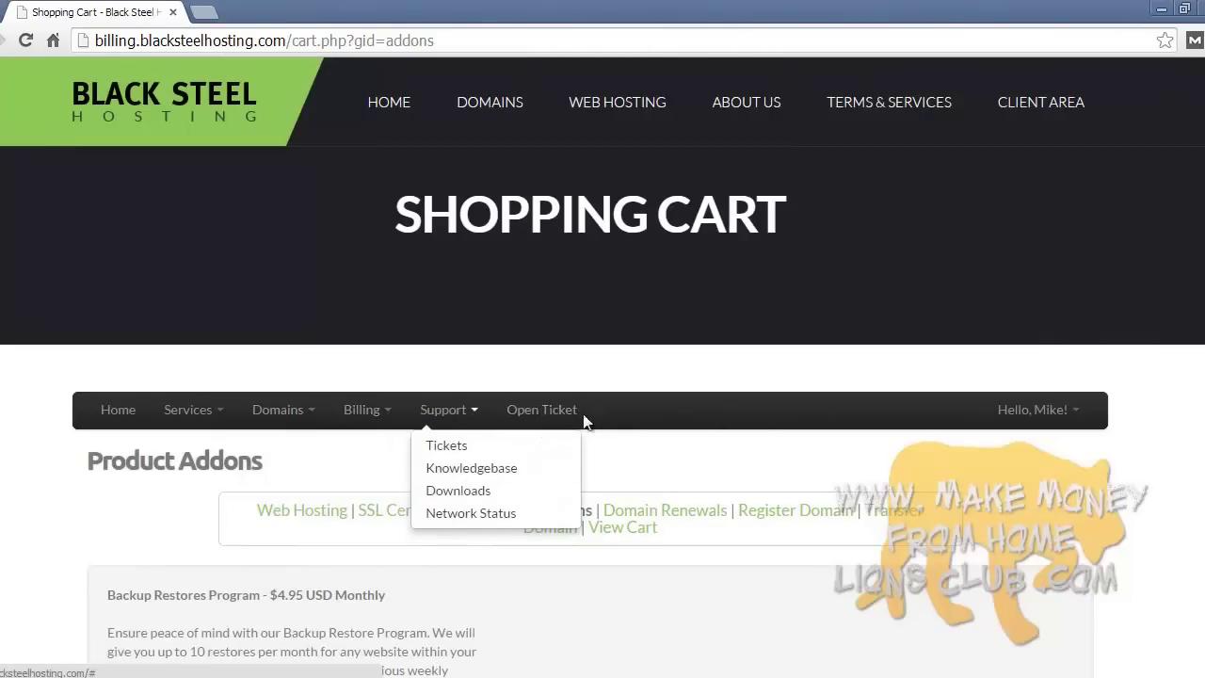
left_click(325, 469)
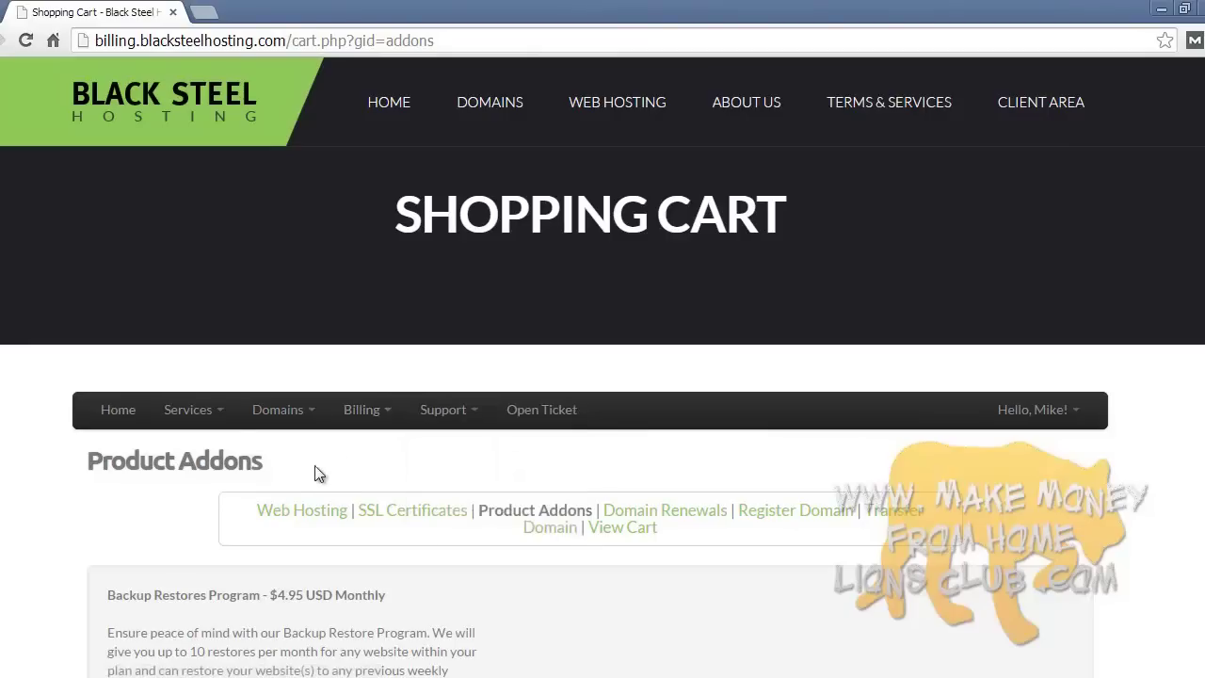
left_click(218, 422)
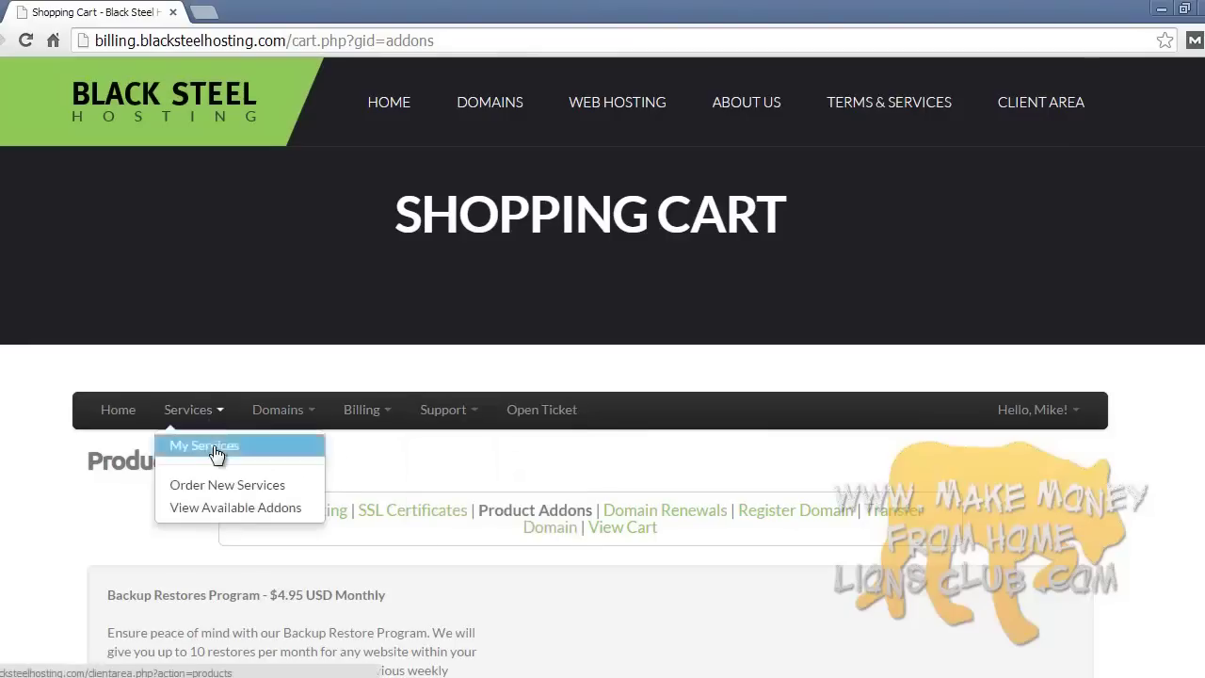
left_click(213, 445)
scroll(345, 462, "down", 3)
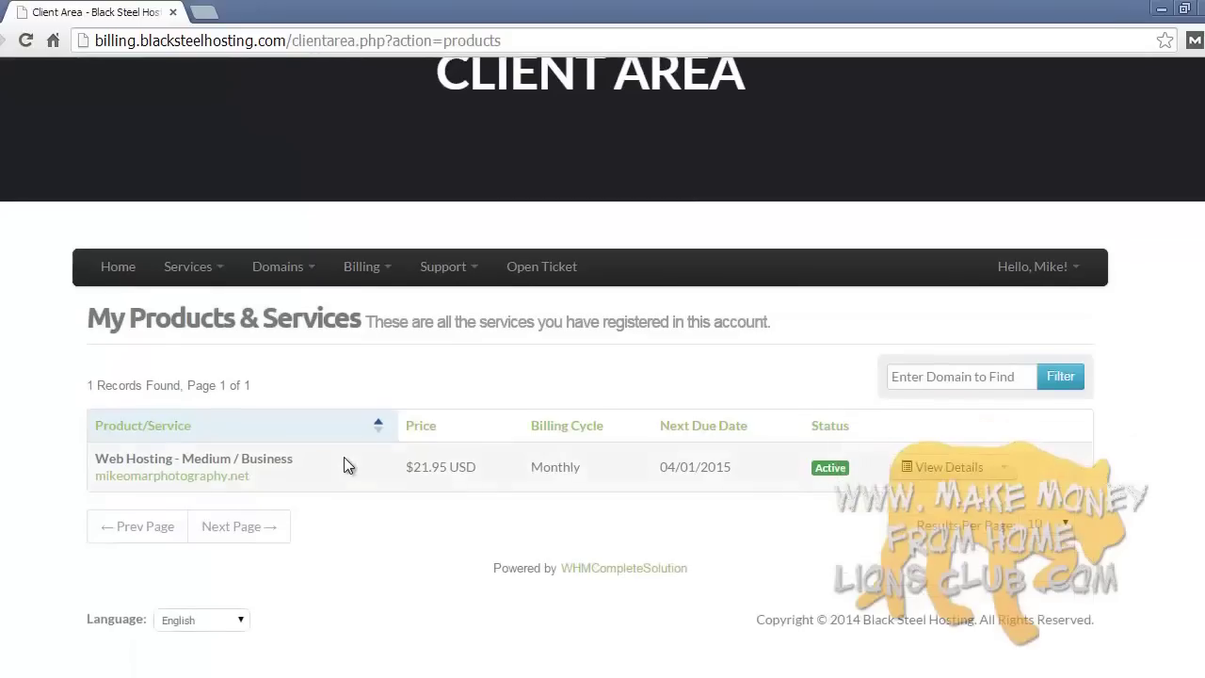
- Log in to cPanel from the Medium/Business hosting details, bypassing the 64.185.226.138 certificate warning
left_click(947, 475)
scroll(708, 451, "down", 3)
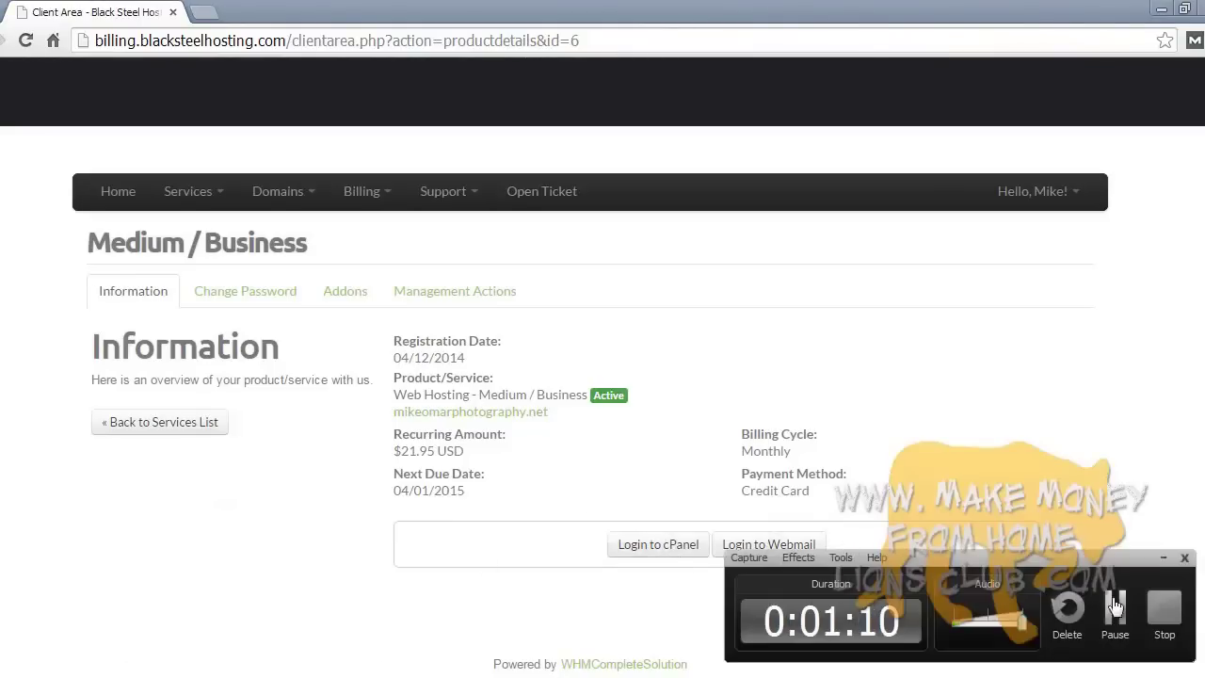
left_click(663, 551)
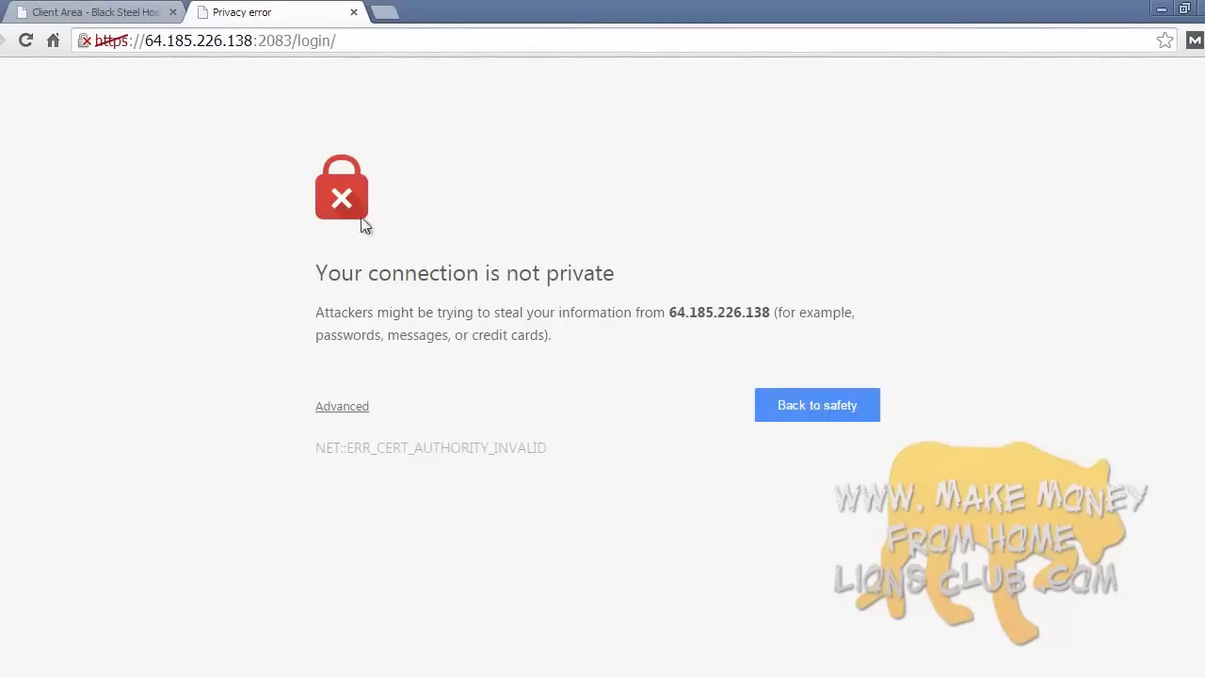
left_click(341, 408)
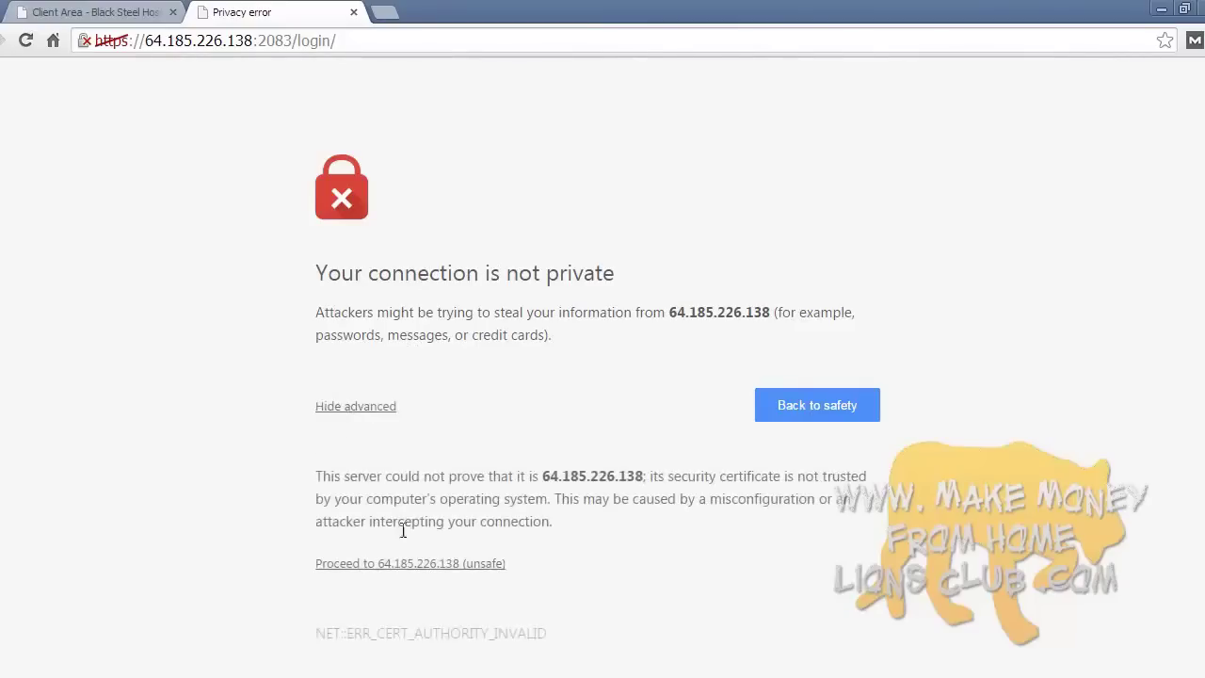
left_click(452, 563)
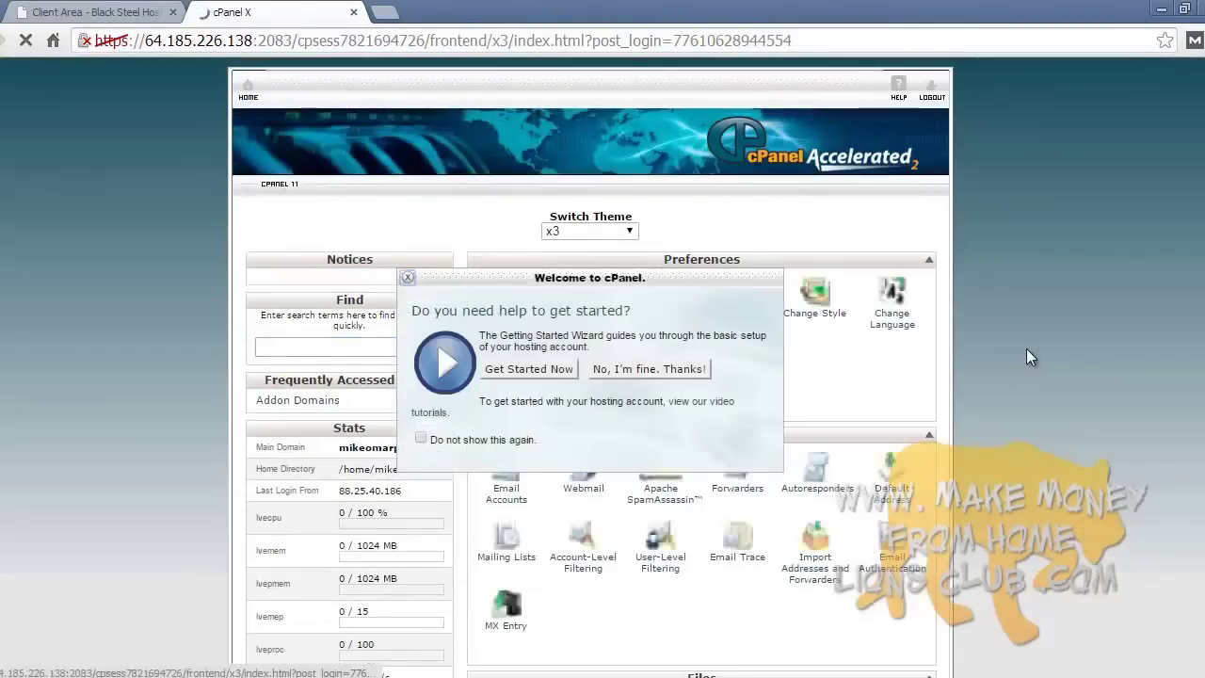
- Close the Welcome to cPanel popup and locate WordPress in the Softaculous Apps Installer
left_click(407, 276)
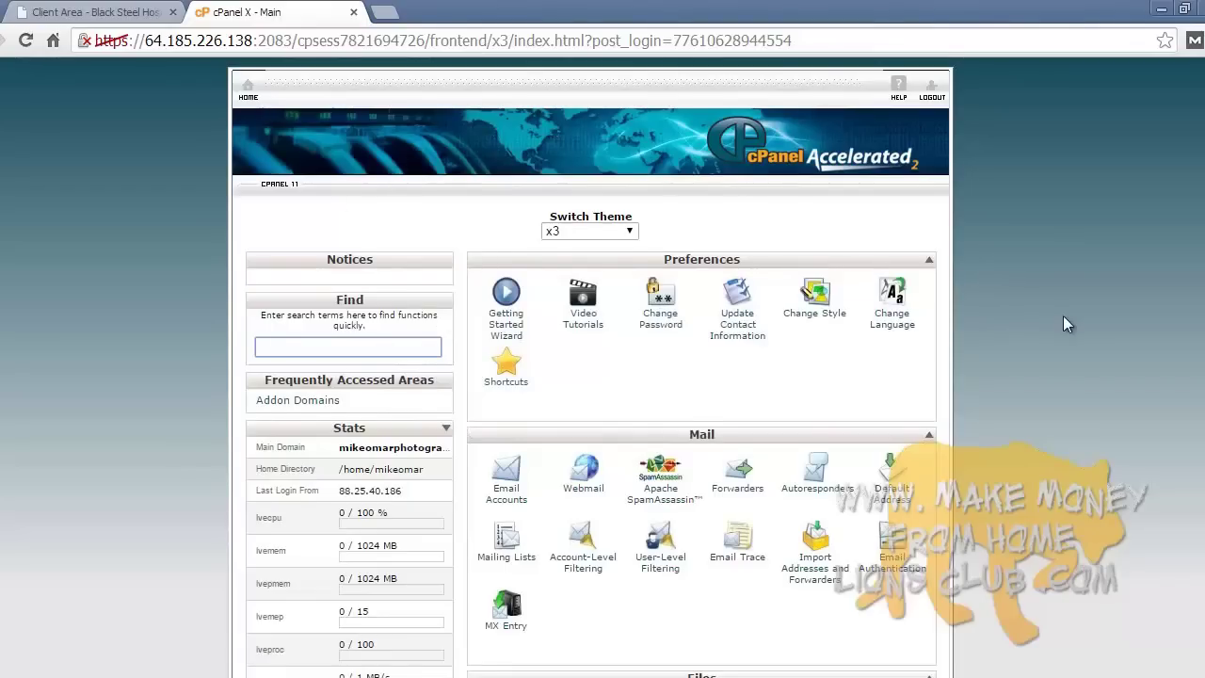
scroll(1045, 354, "down", 5)
scroll(1044, 354, "down", 8)
scroll(1045, 354, "up", 4)
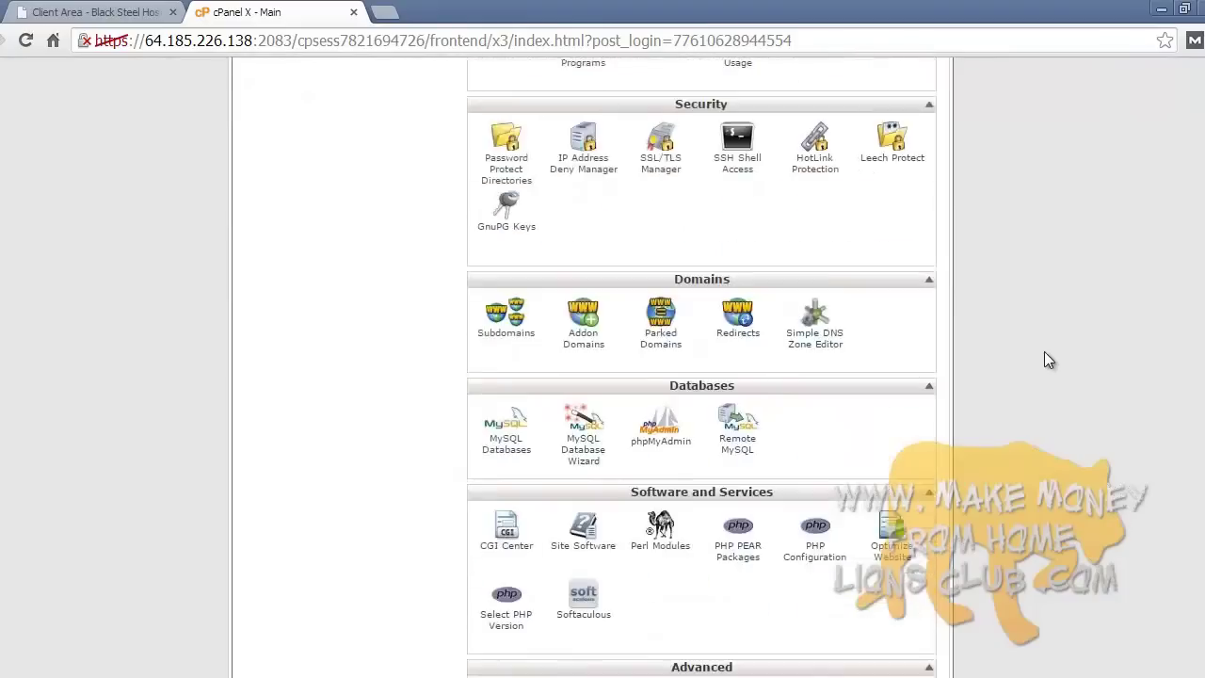
scroll(1047, 359, "up", 10)
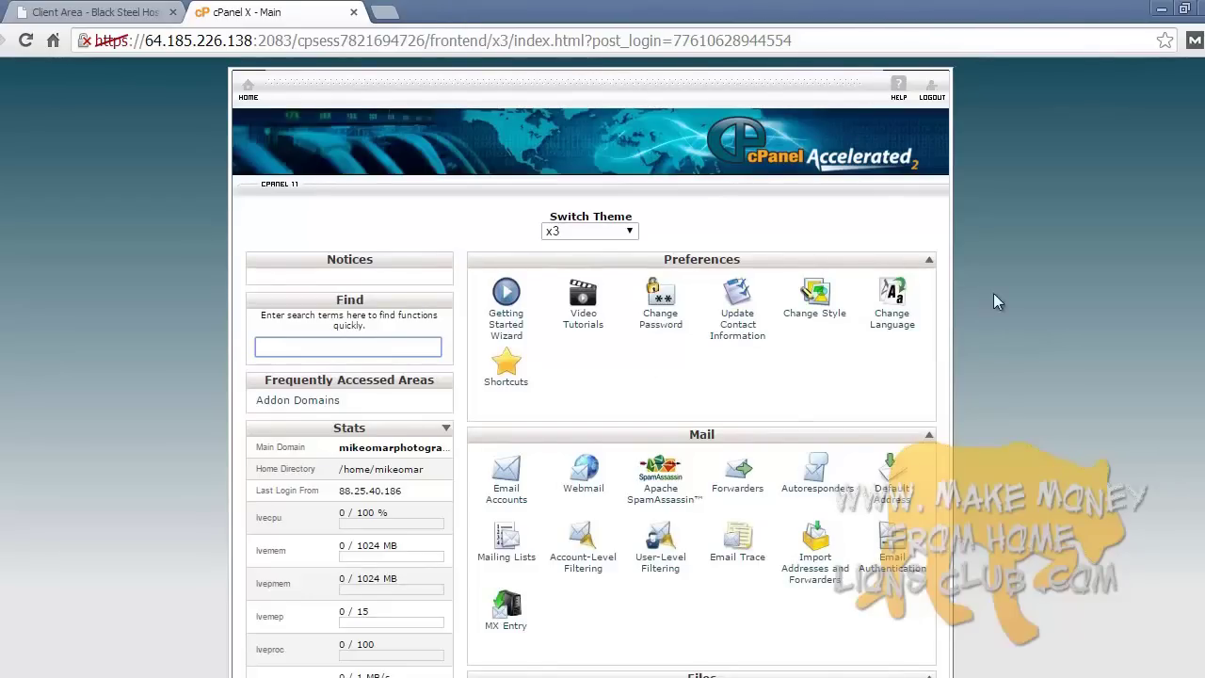
scroll(1044, 418, "down", 10)
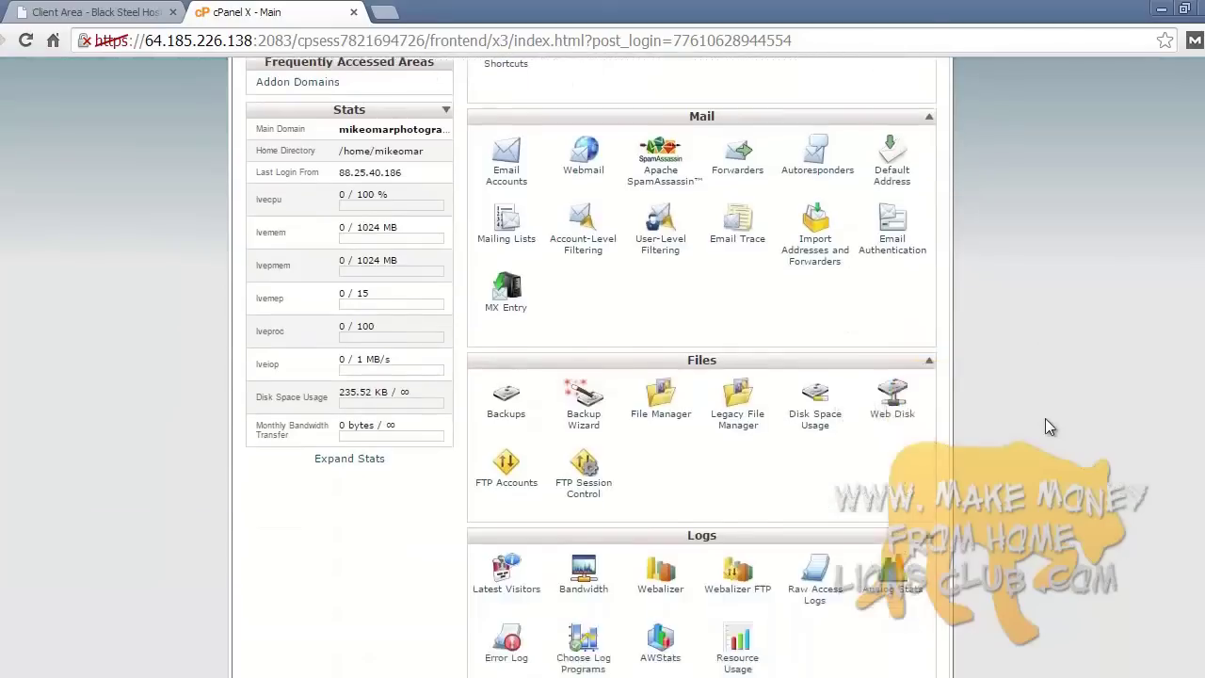
scroll(1045, 418, "down", 4)
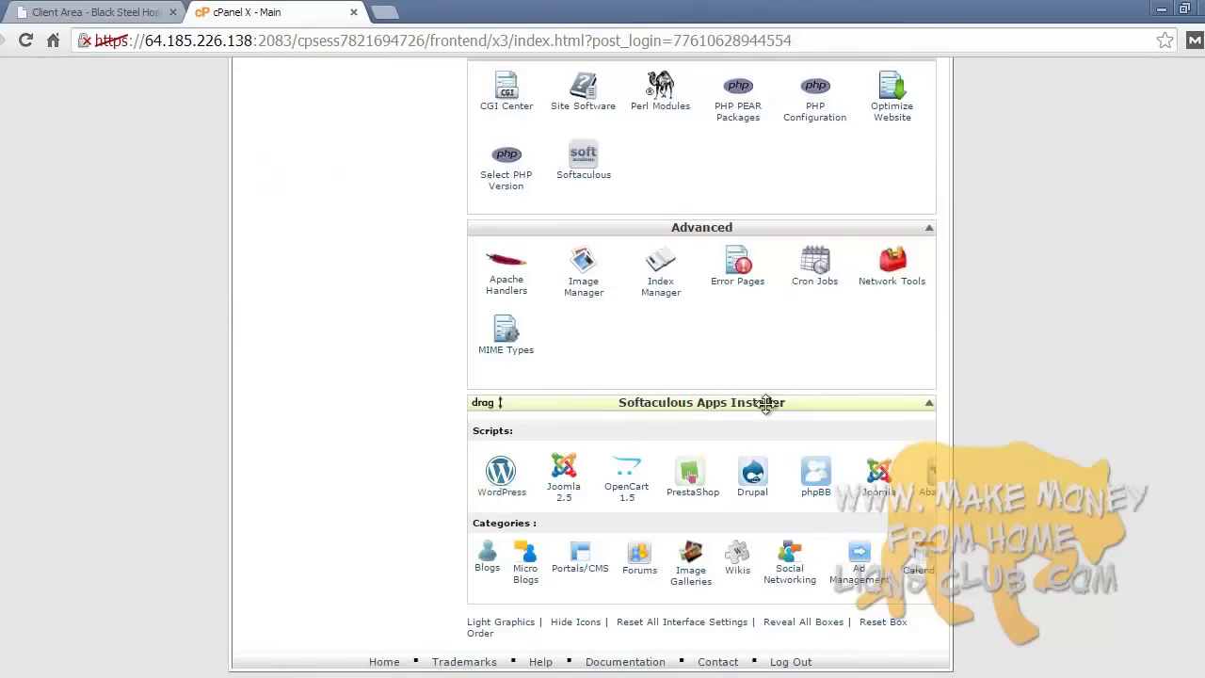
left_click(500, 471)
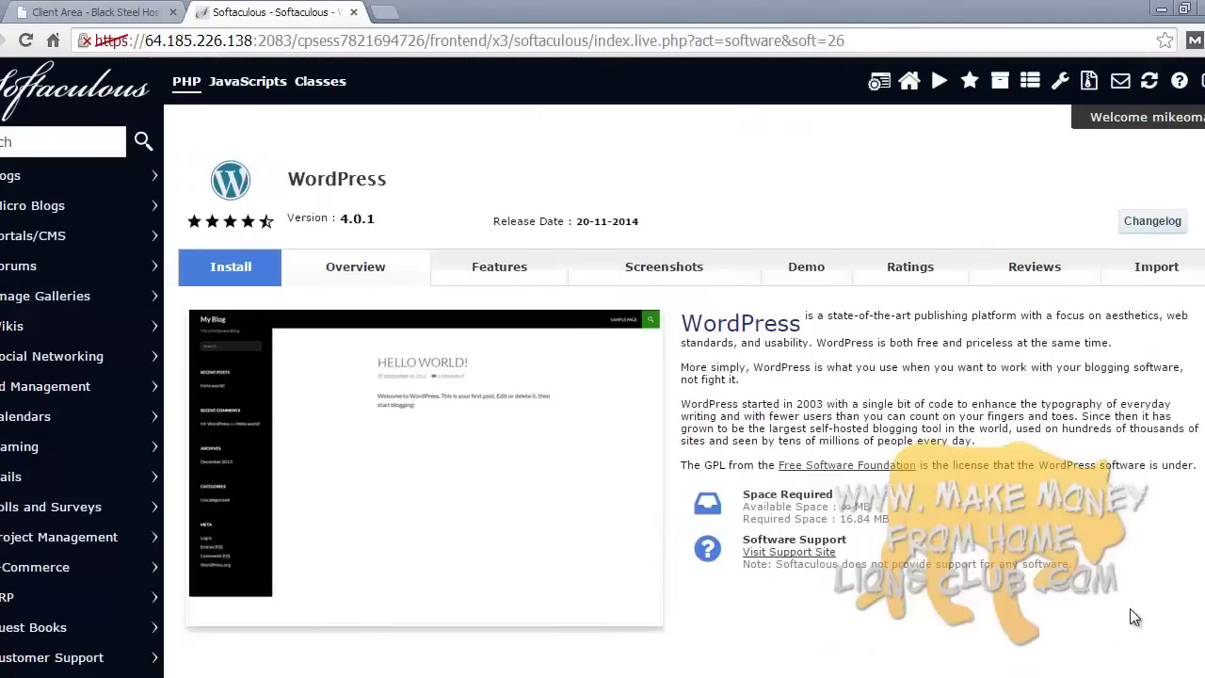
left_click(260, 271)
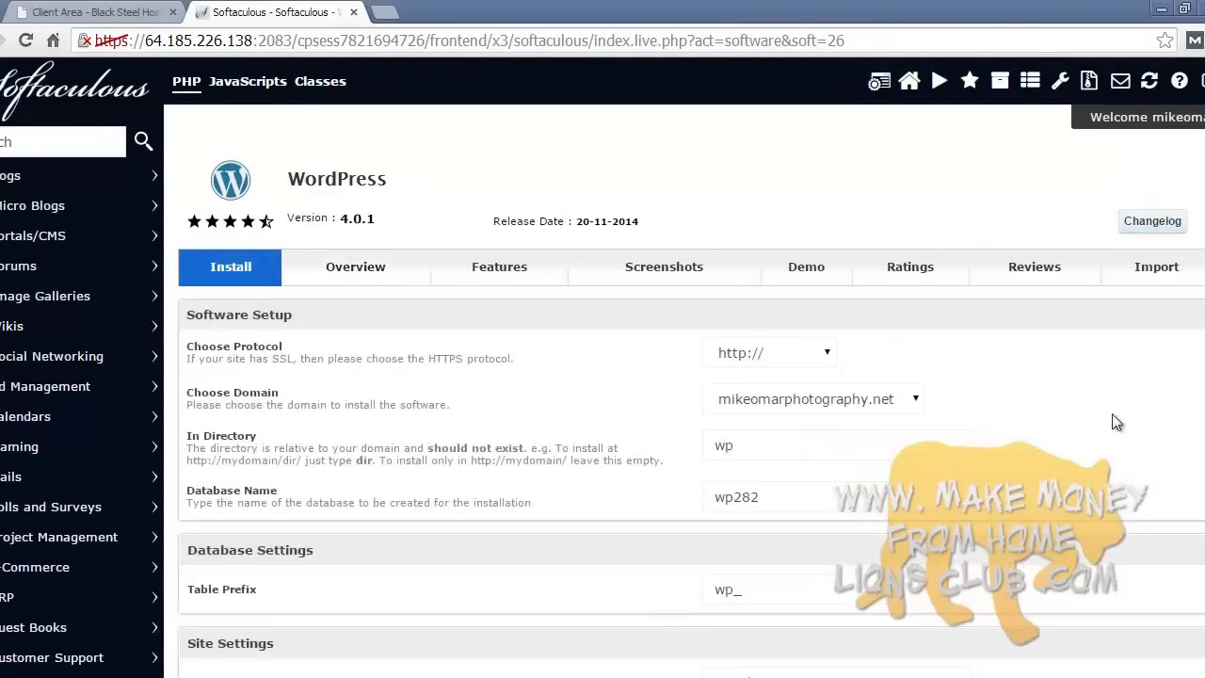
scroll(1115, 421, "down", 1)
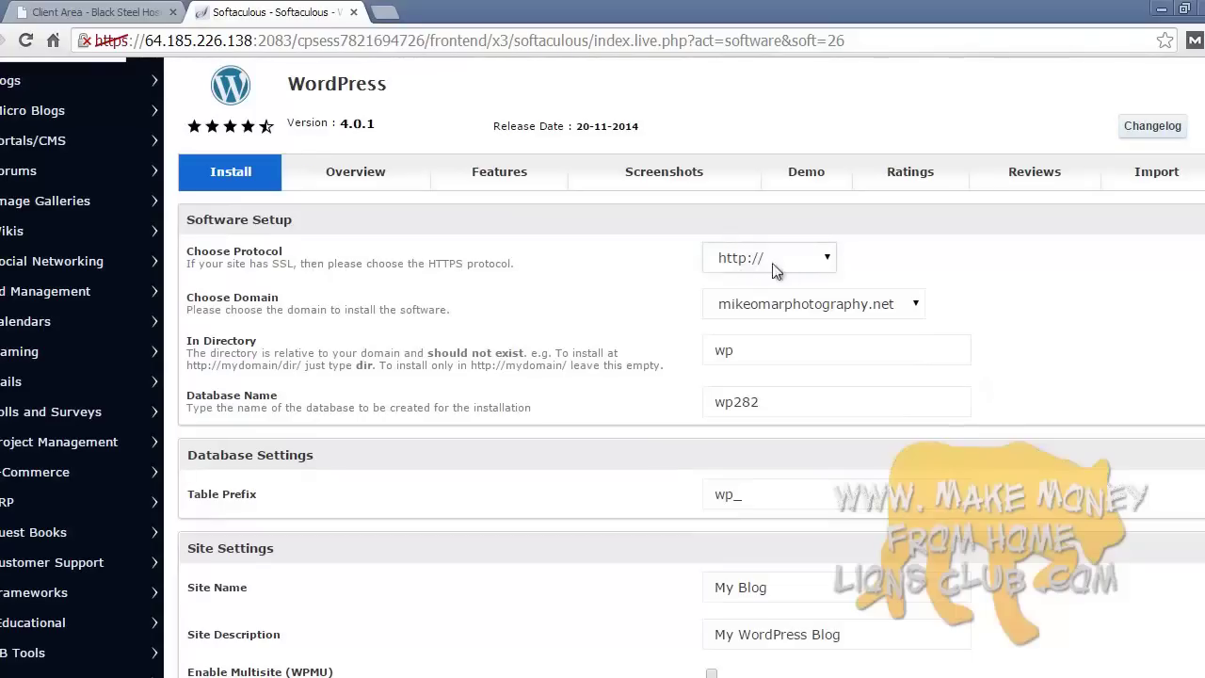
left_click(781, 261)
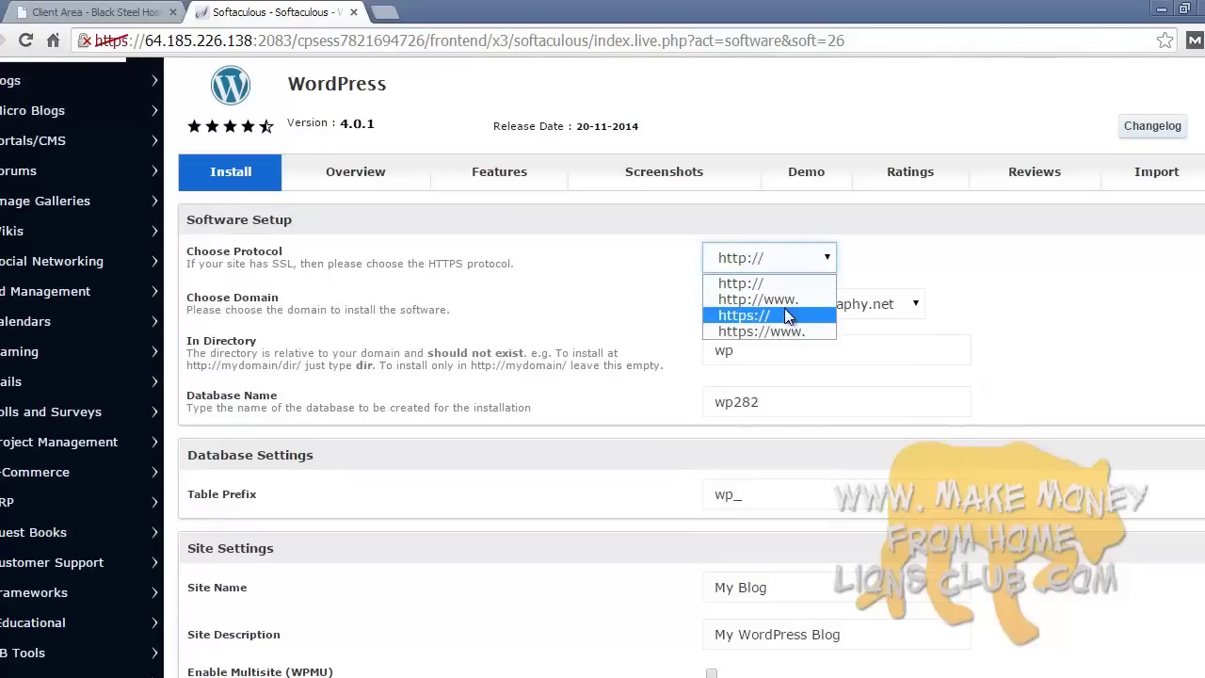
left_click(743, 282)
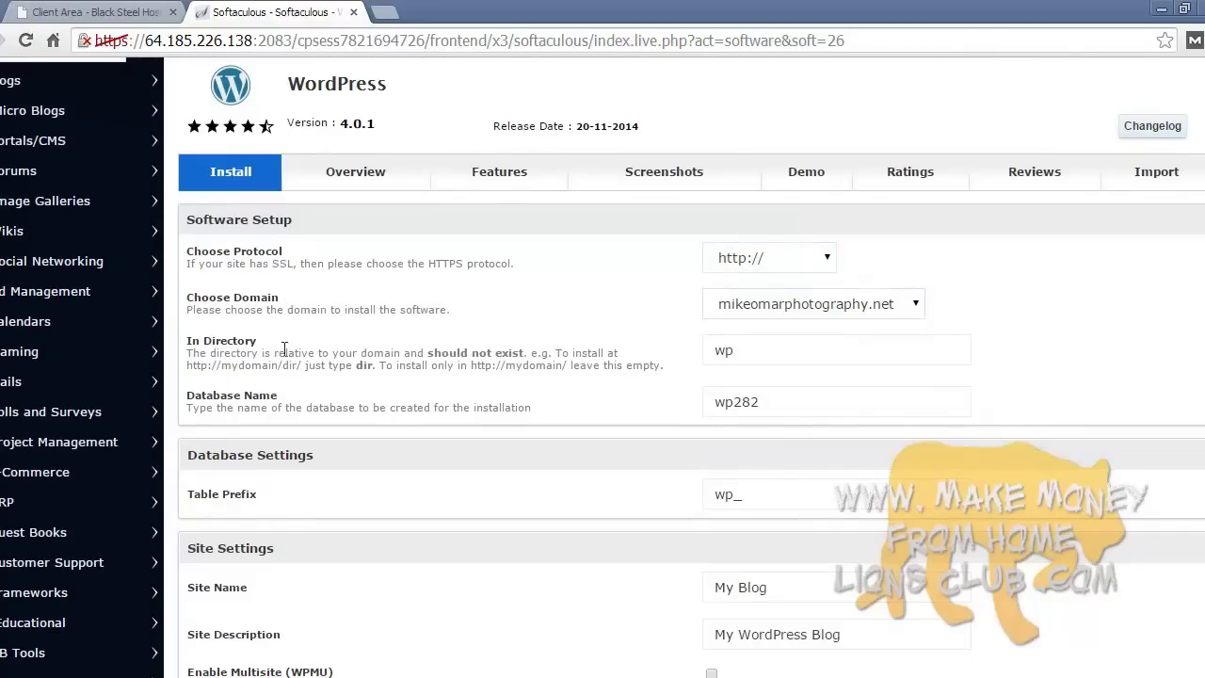
- Clear the In Directory field and keep database wp282 and table prefix wp_
double_click(796, 356)
key("BackSpace")
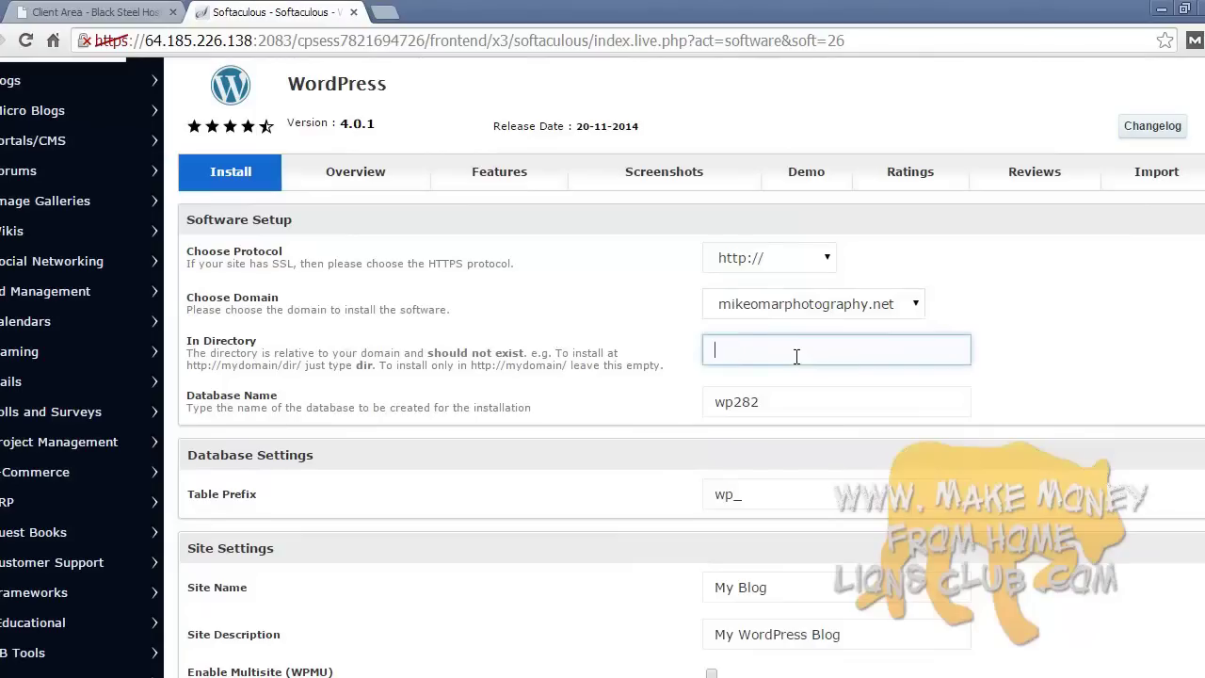
left_click(1062, 397)
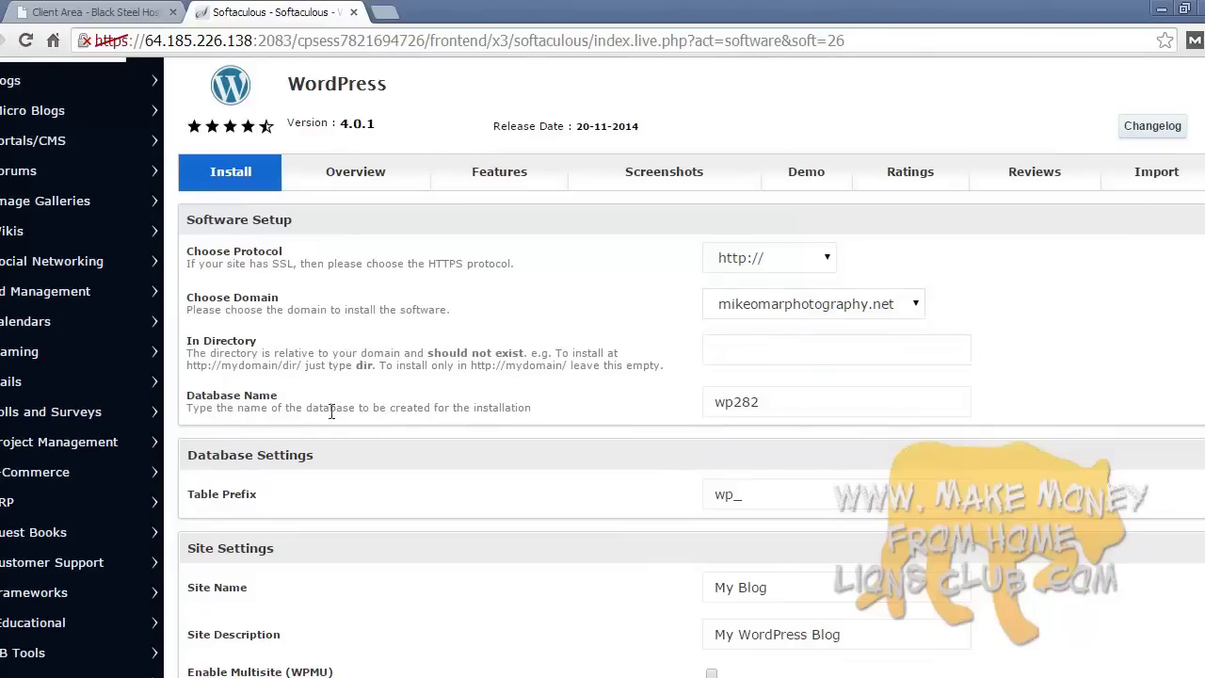
left_click(751, 405)
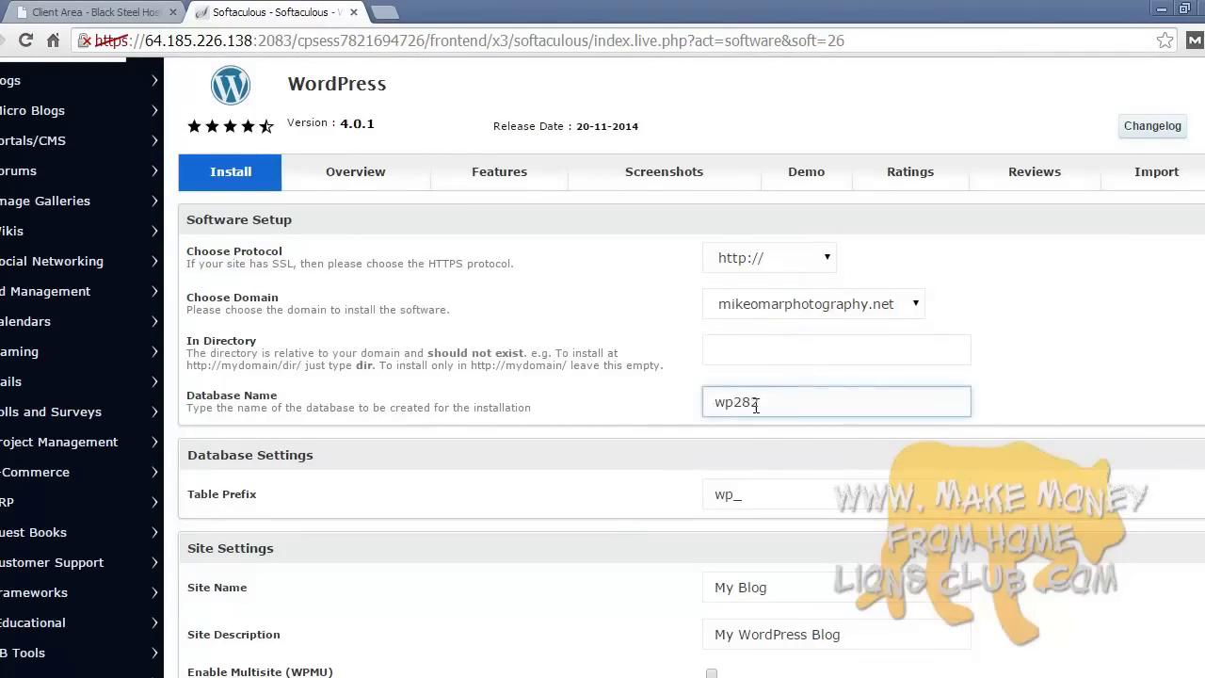
left_click(533, 405)
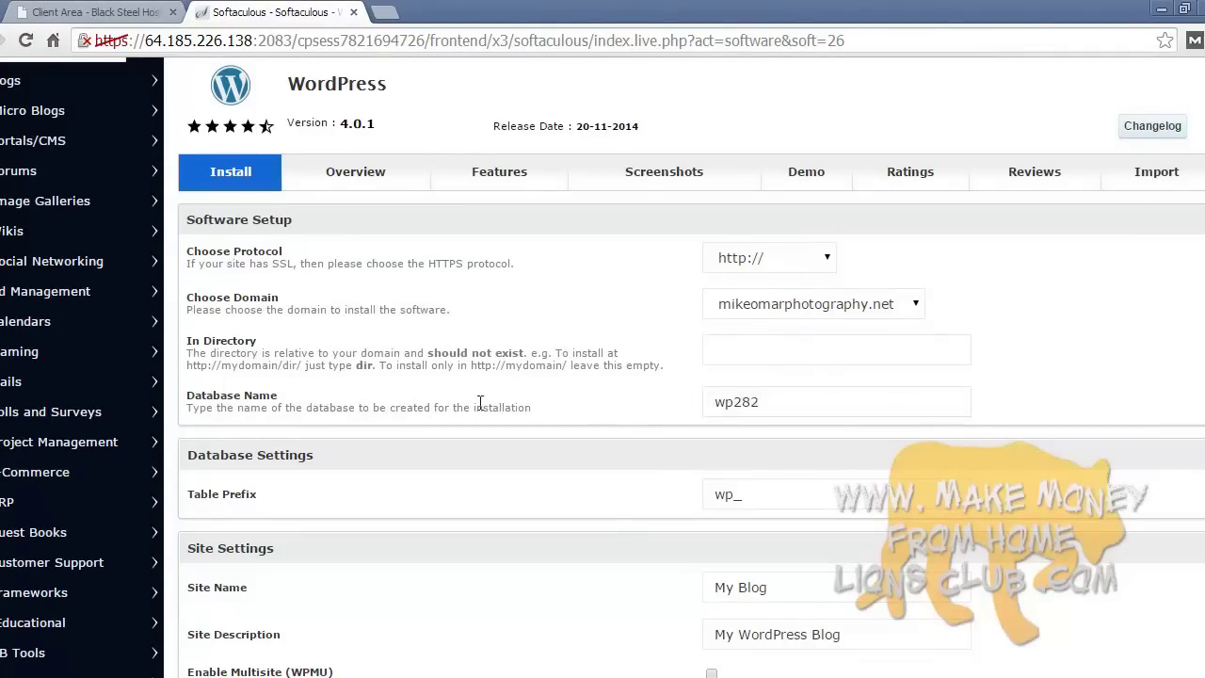
scroll(480, 401, "down", 3)
left_click(759, 348)
left_click(404, 426)
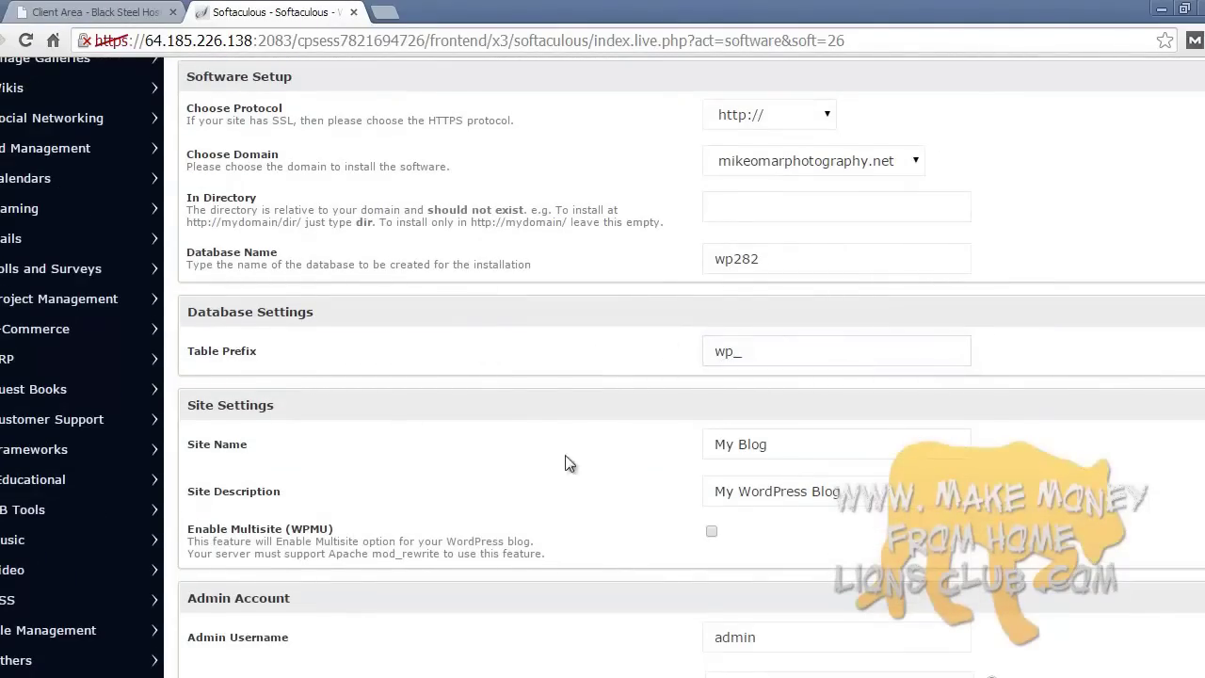
- Enter the business name, tagline 'For all your photography needs', and a custom admin username
scroll(804, 456, "down", 2)
triple_click(748, 374)
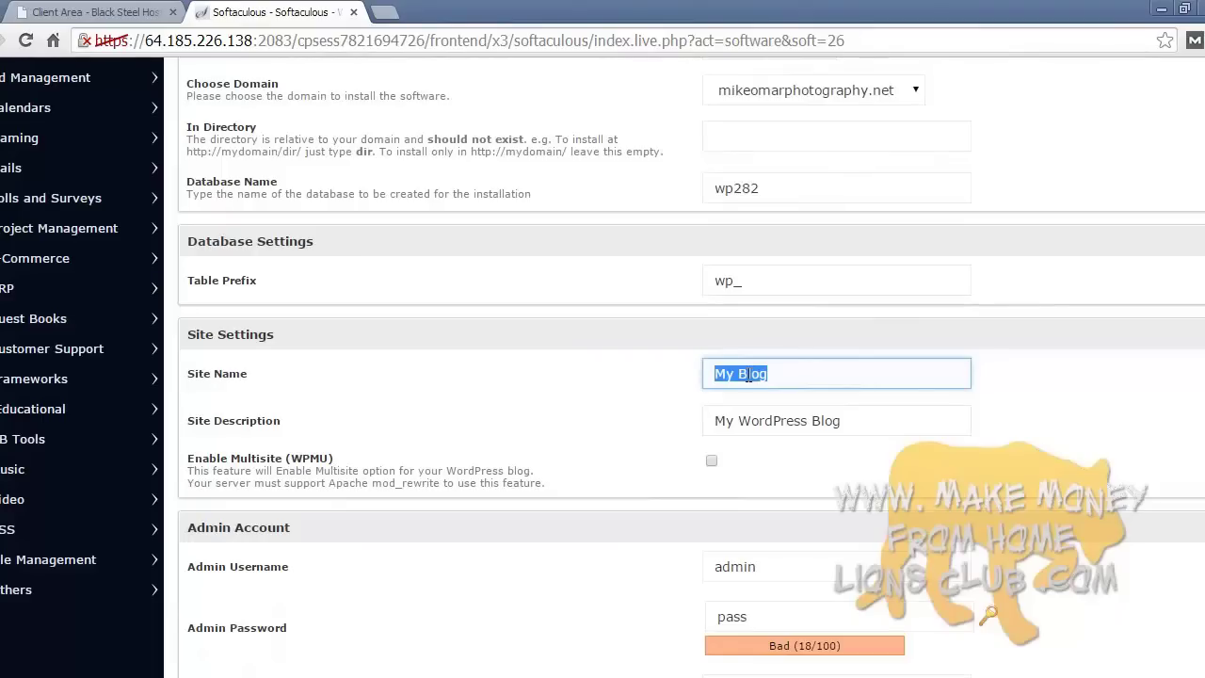
type("Mike Omar Photography")
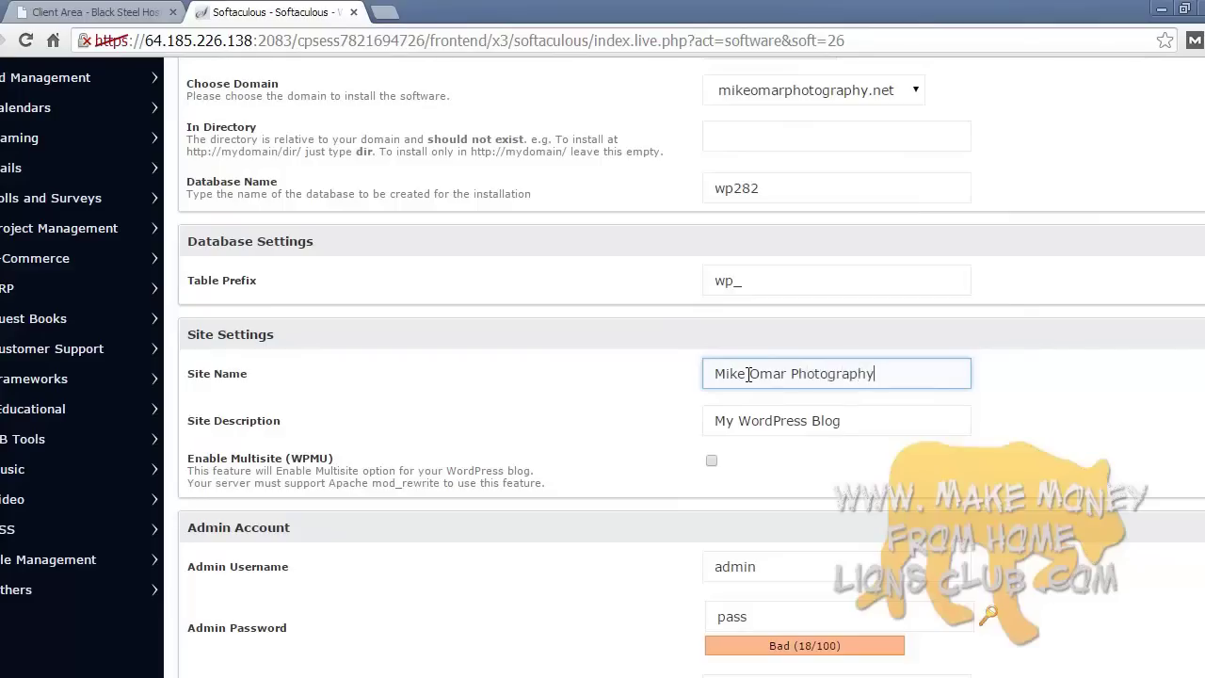
triple_click(773, 423)
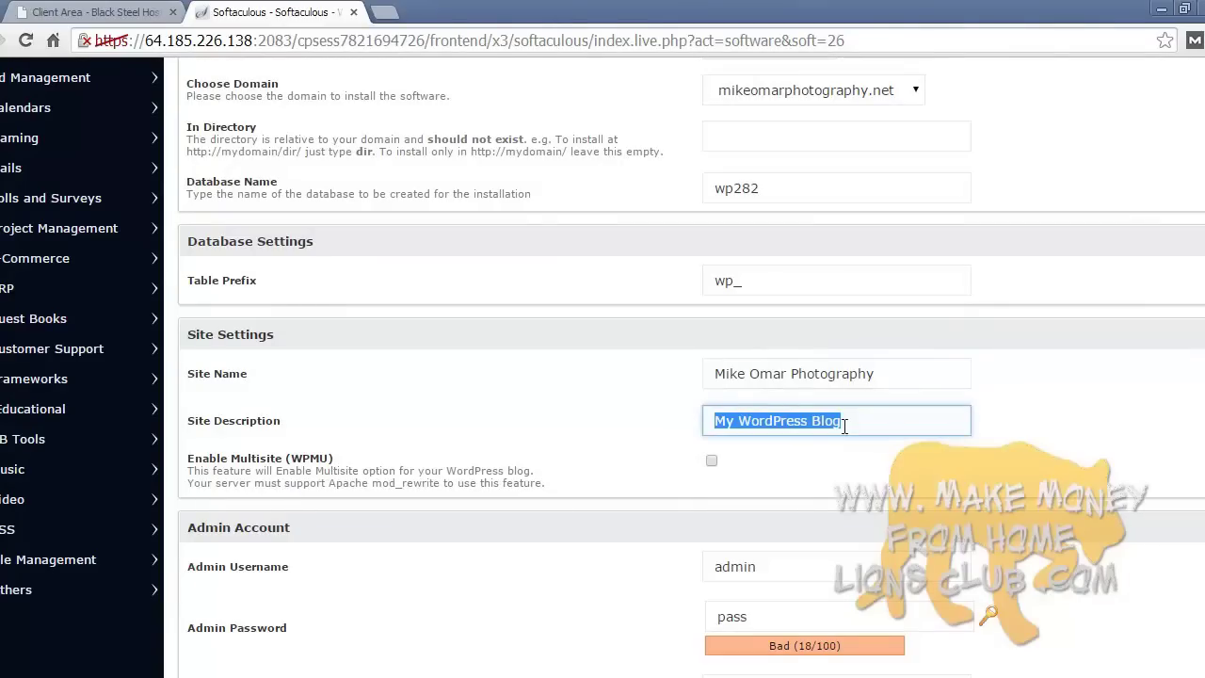
type("My")
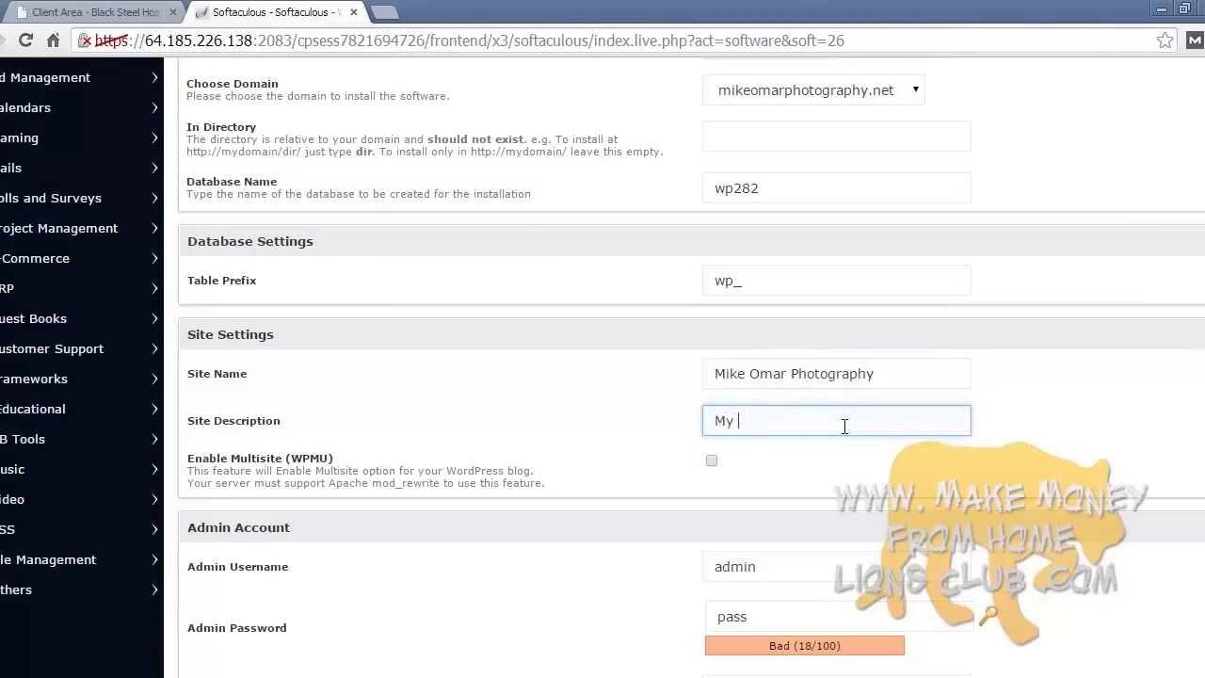
key("BackSpace")
key("BackSpace")
type("For all your photograph")
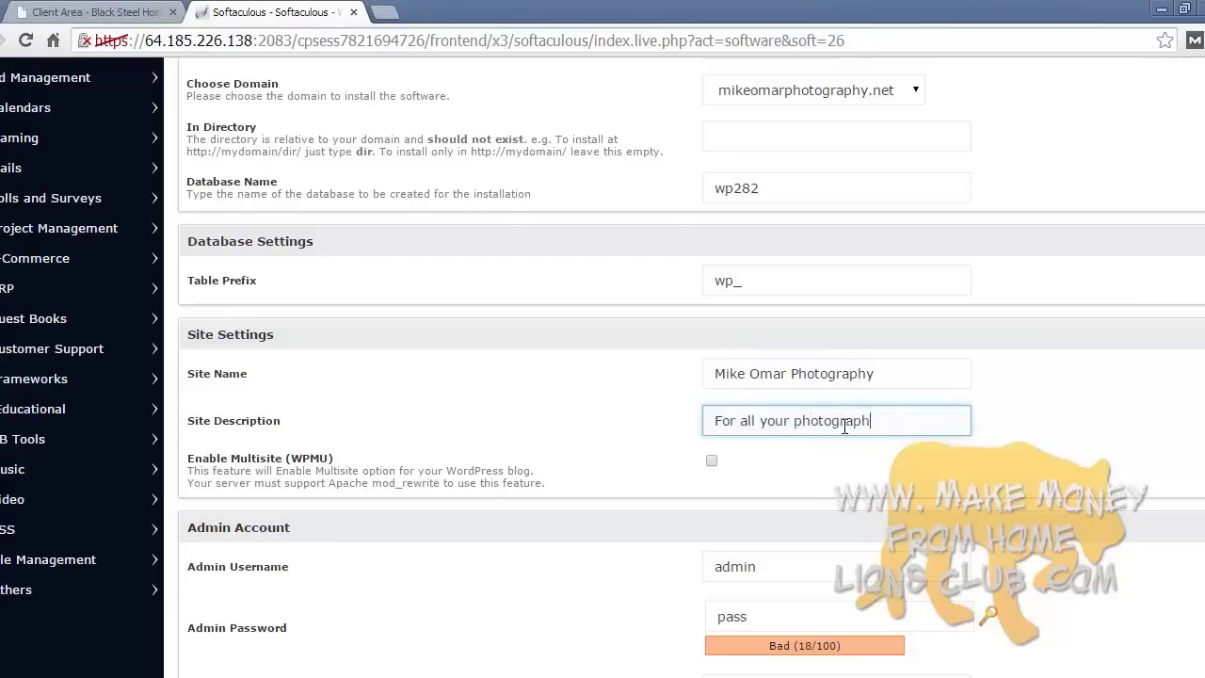
type("y needs!")
scroll(715, 427, "down", 3)
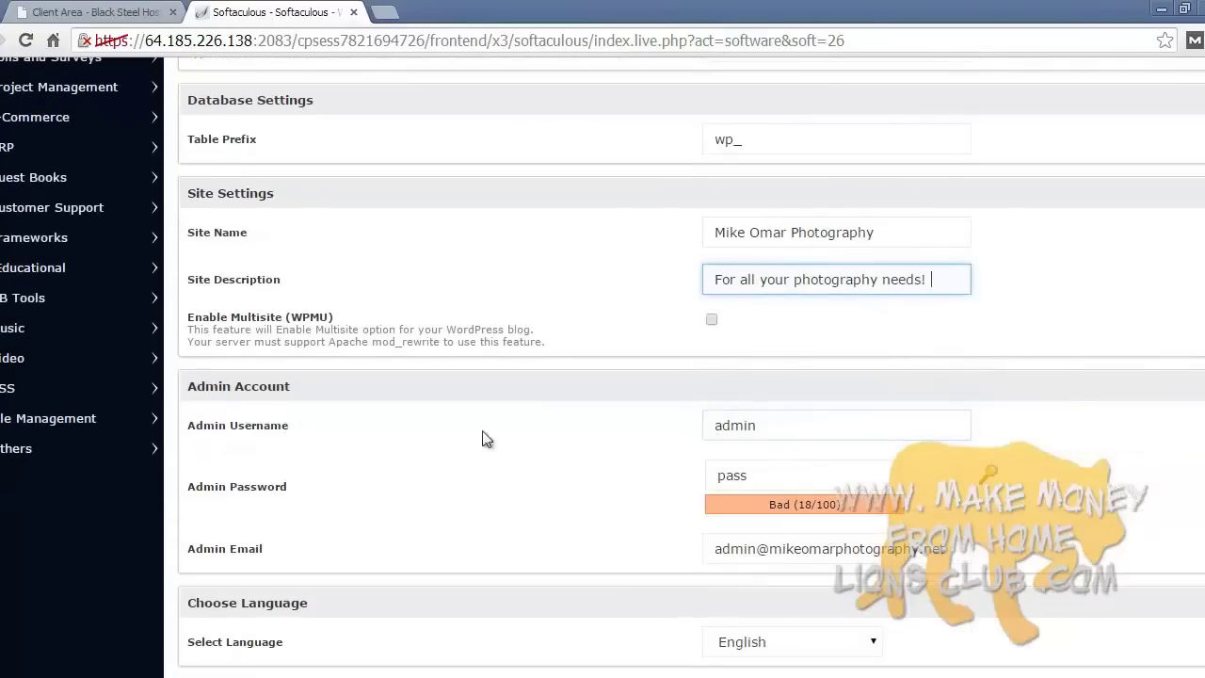
double_click(725, 425)
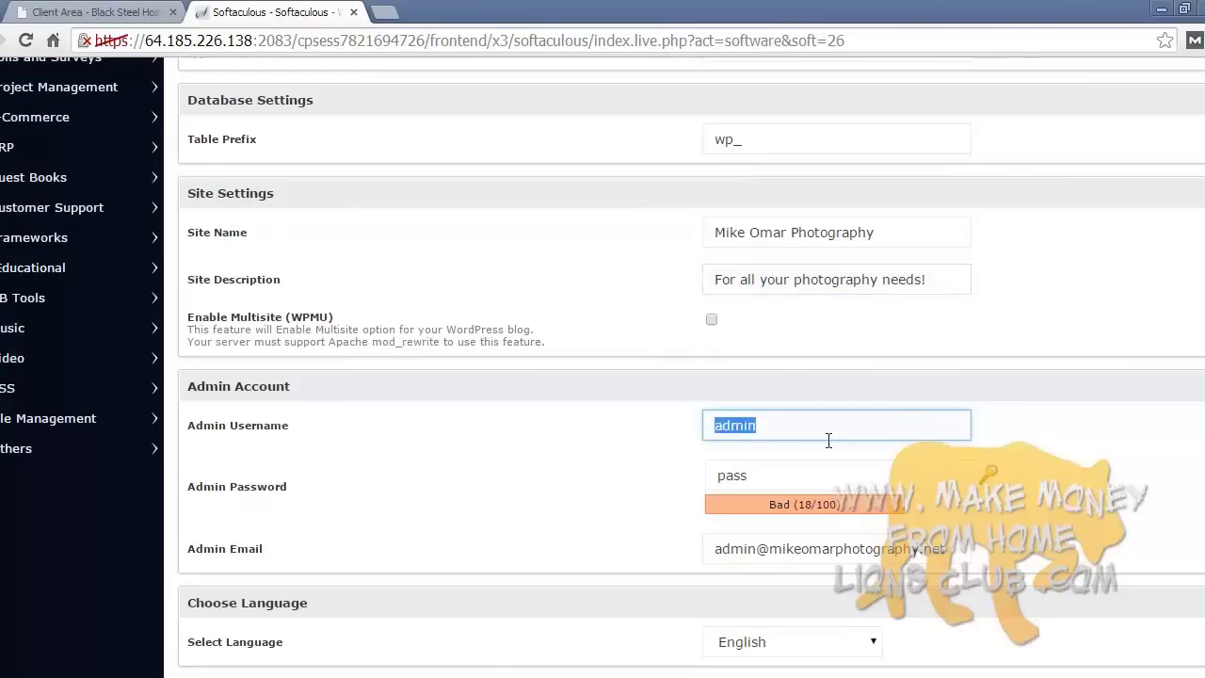
type("mike")
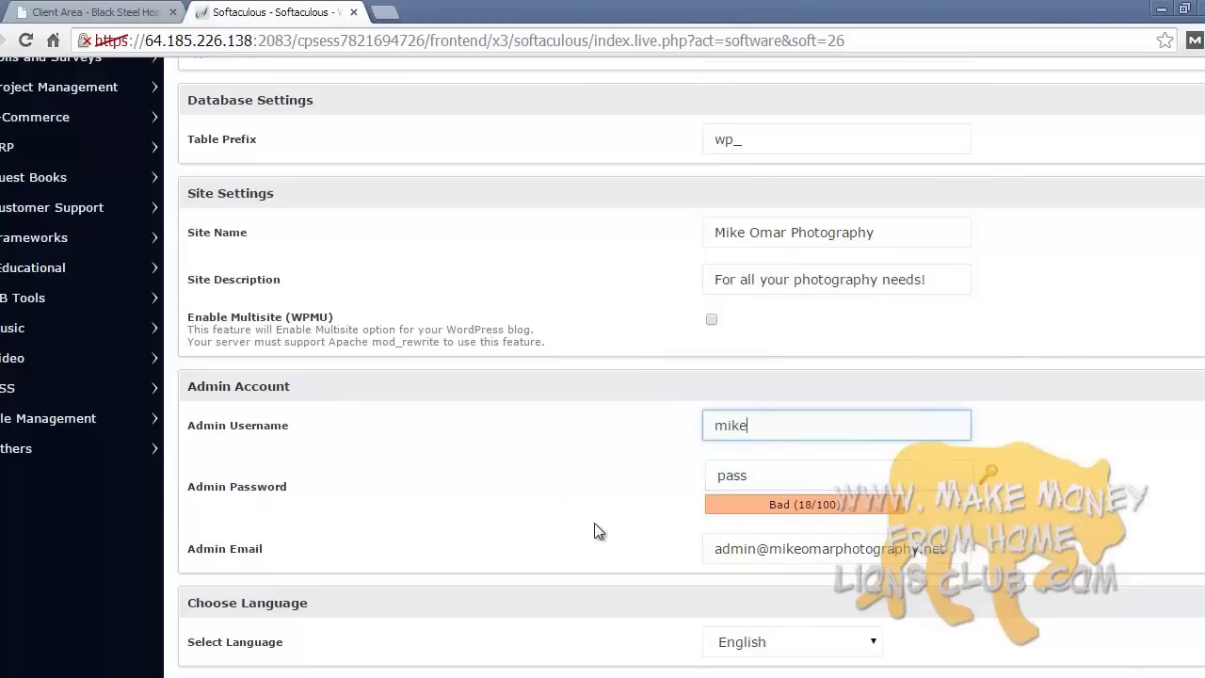
- Generate a strong random admin password and check the admin e-mail field
left_click(975, 478)
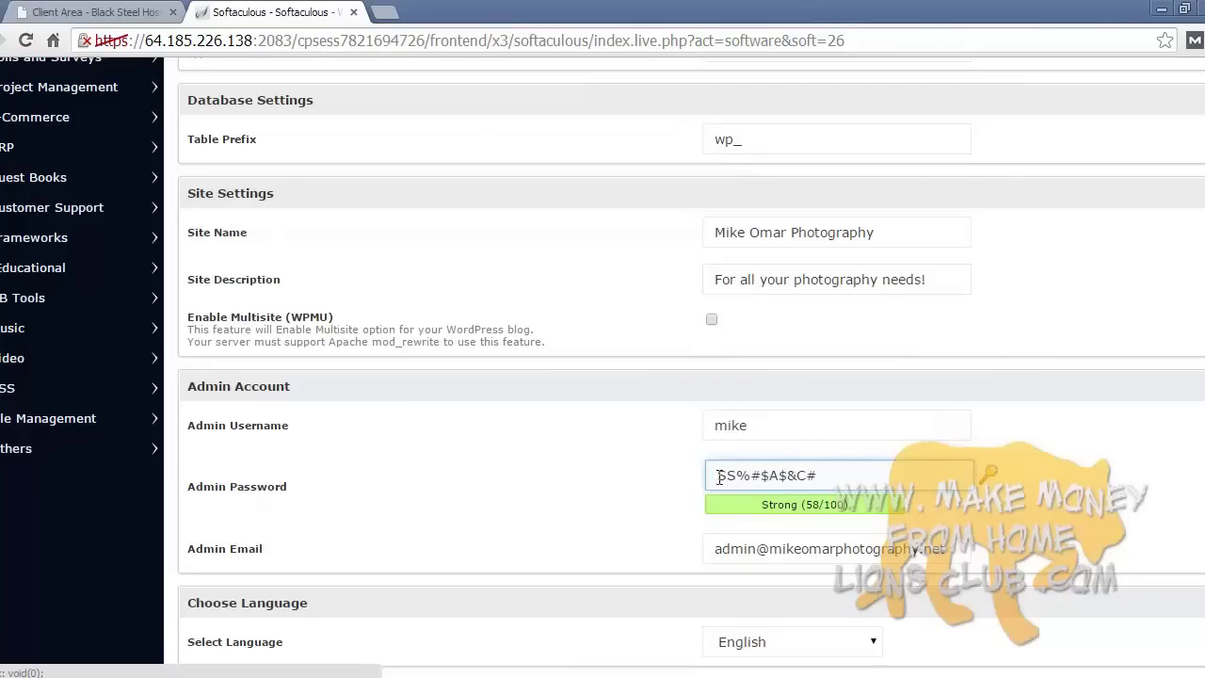
left_click(631, 484)
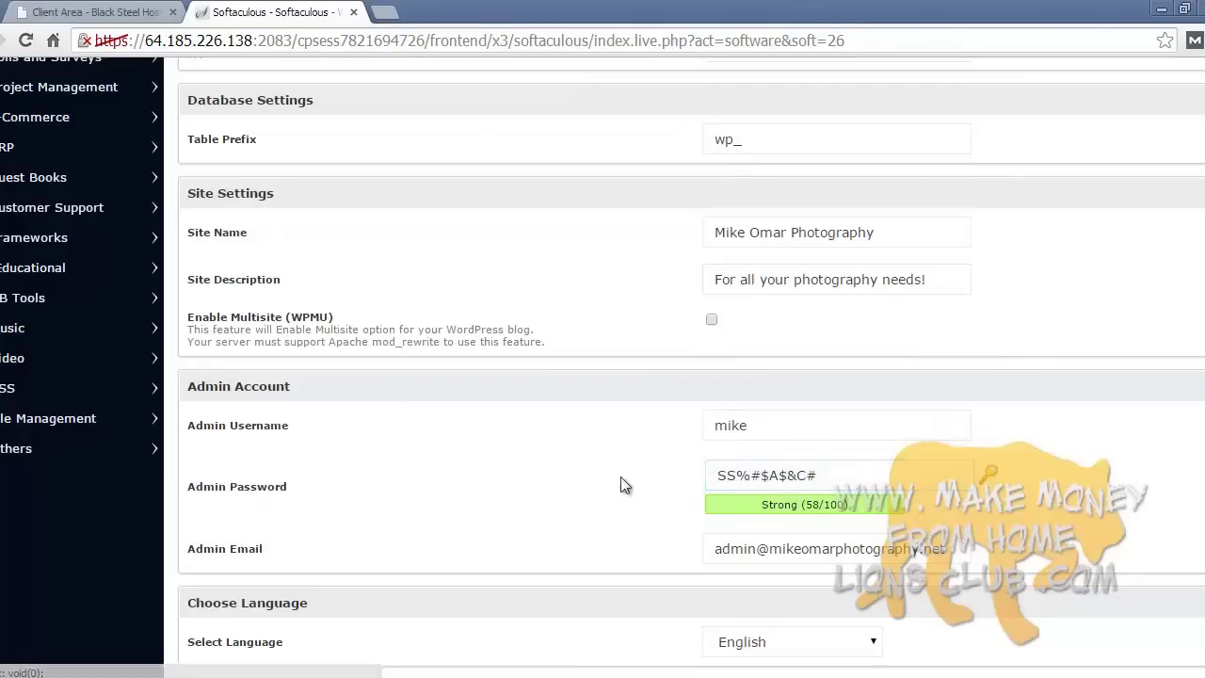
scroll(801, 544, "down", 1)
left_click(745, 456)
left_click(572, 476)
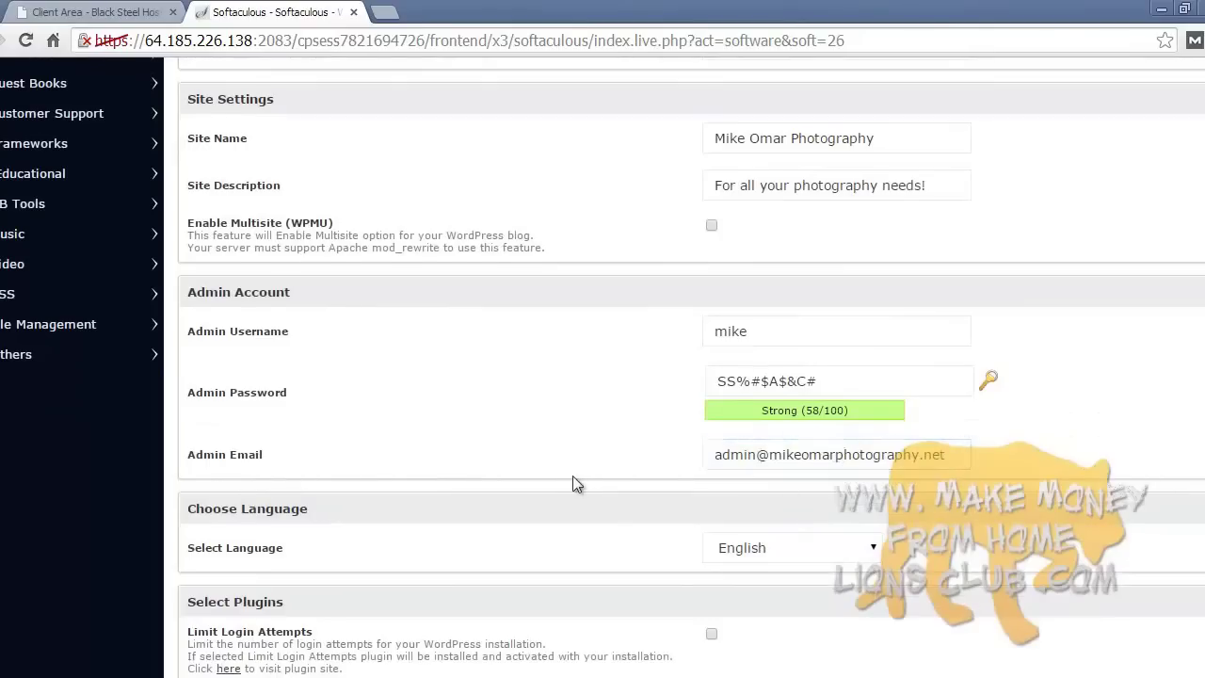
- Keep English as the language and enable the Limit Login Attempts plugin
scroll(570, 475, "down", 1)
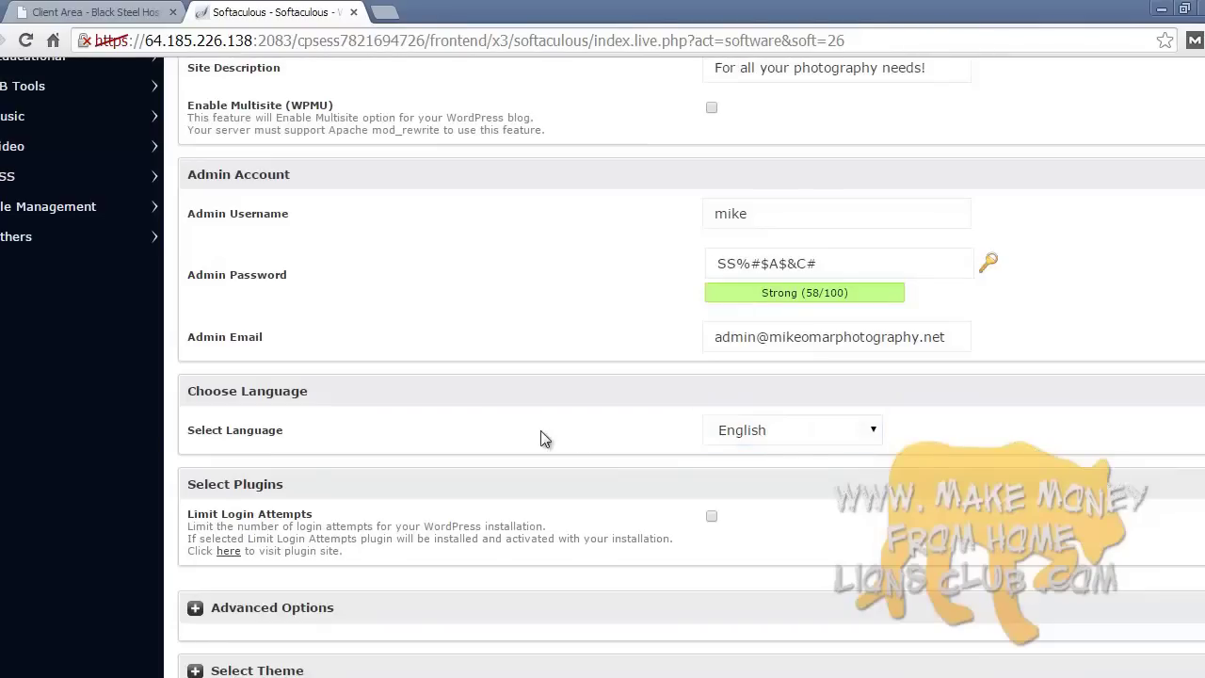
left_click(799, 435)
left_click(799, 435)
scroll(581, 444, "down", 1)
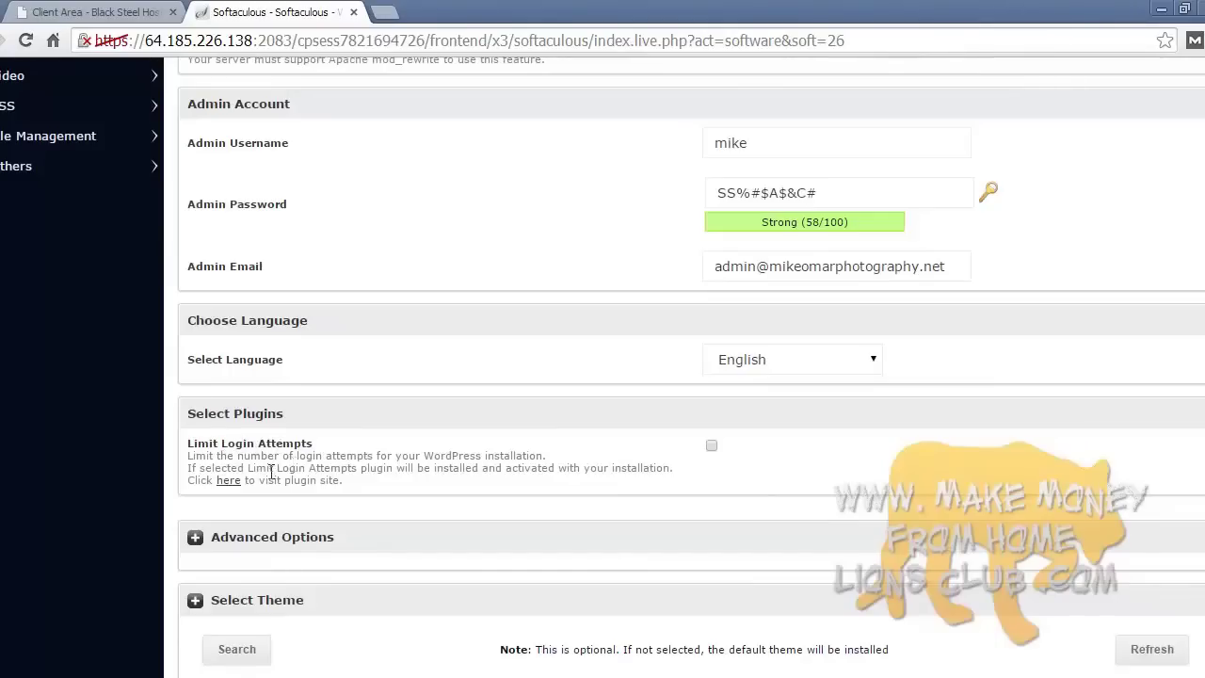
left_click(712, 446)
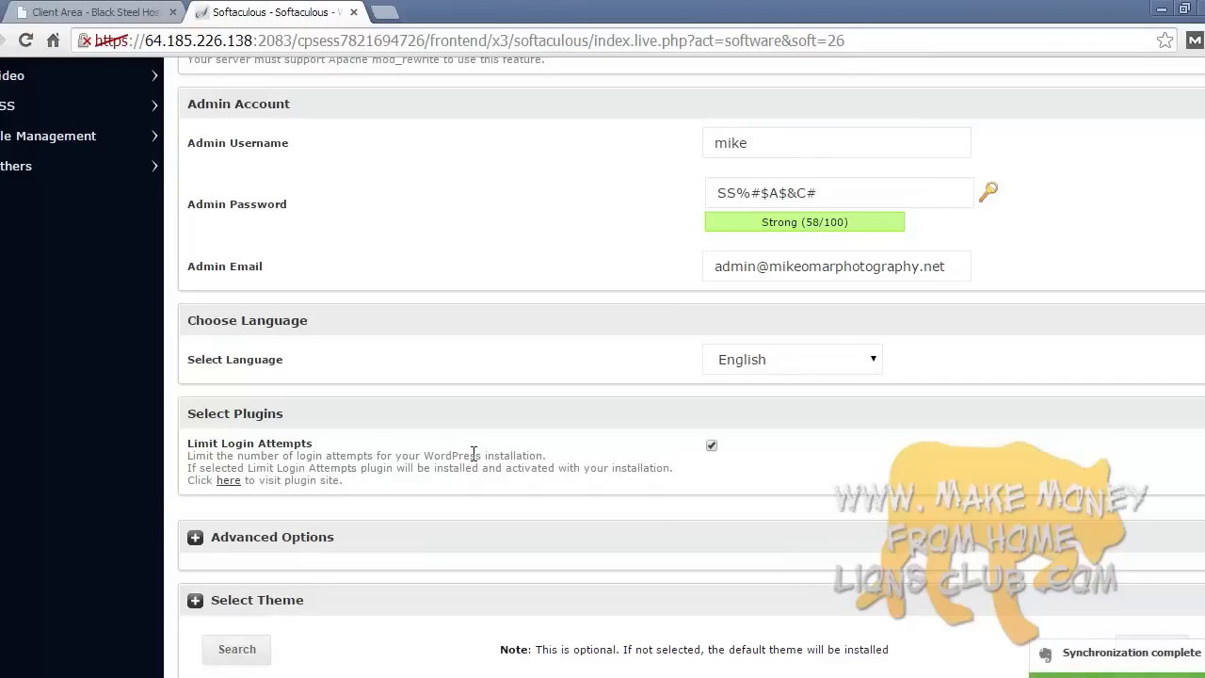
left_click(746, 180)
left_click(542, 228)
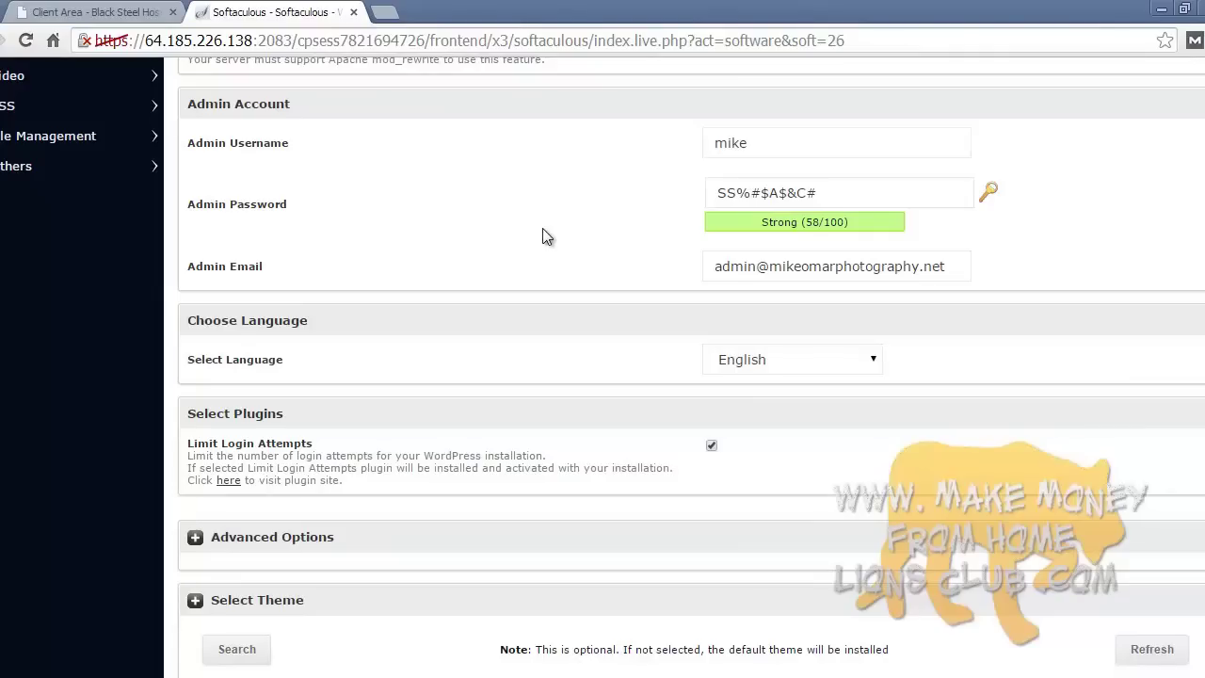
- Expand Advanced Options and enable Auto Upgrade for WordPress
scroll(544, 235, "down", 2)
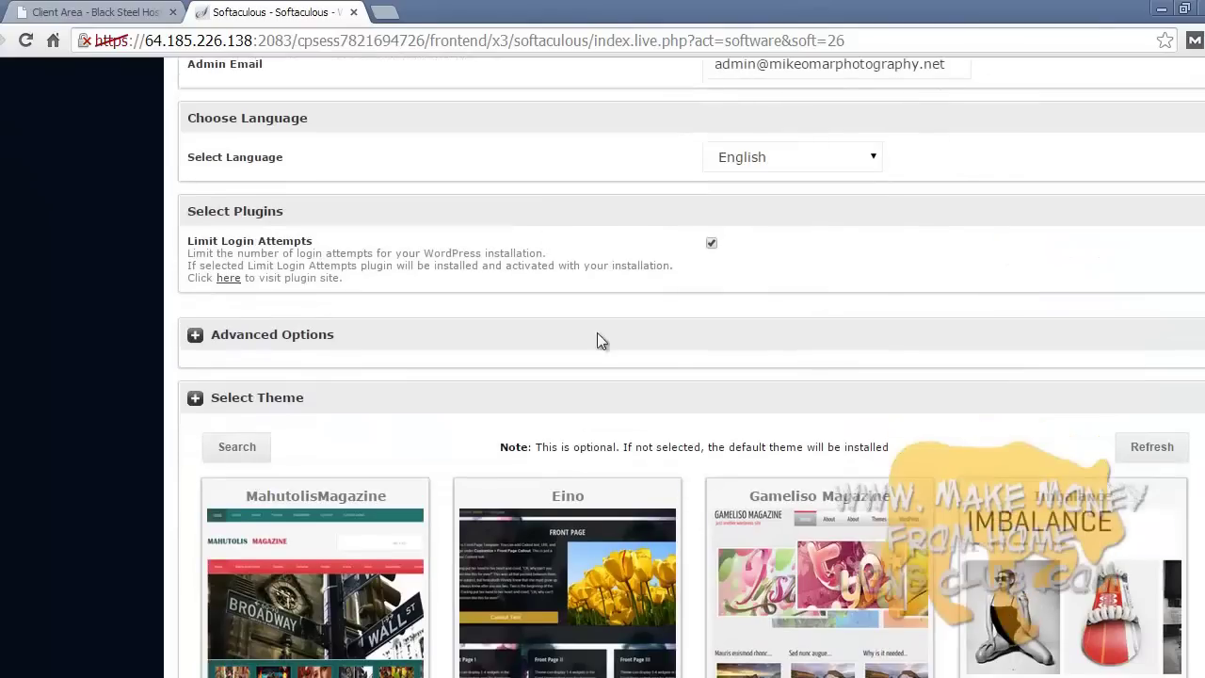
left_click(201, 335)
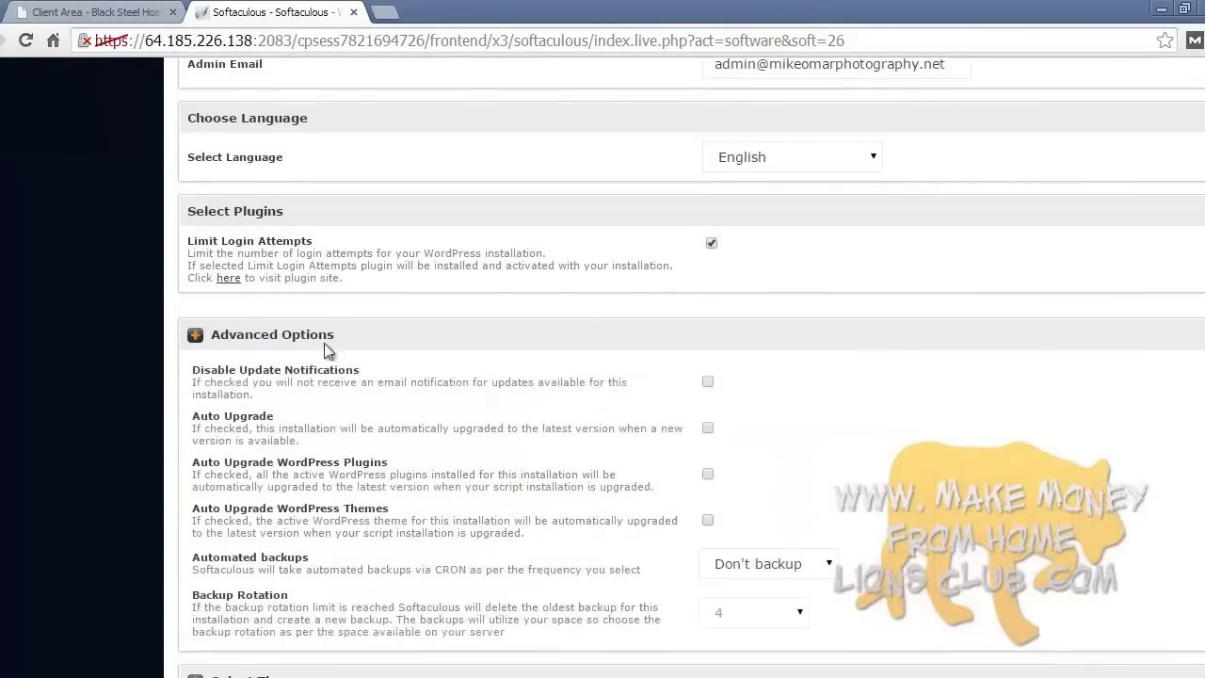
scroll(605, 351, "down", 1)
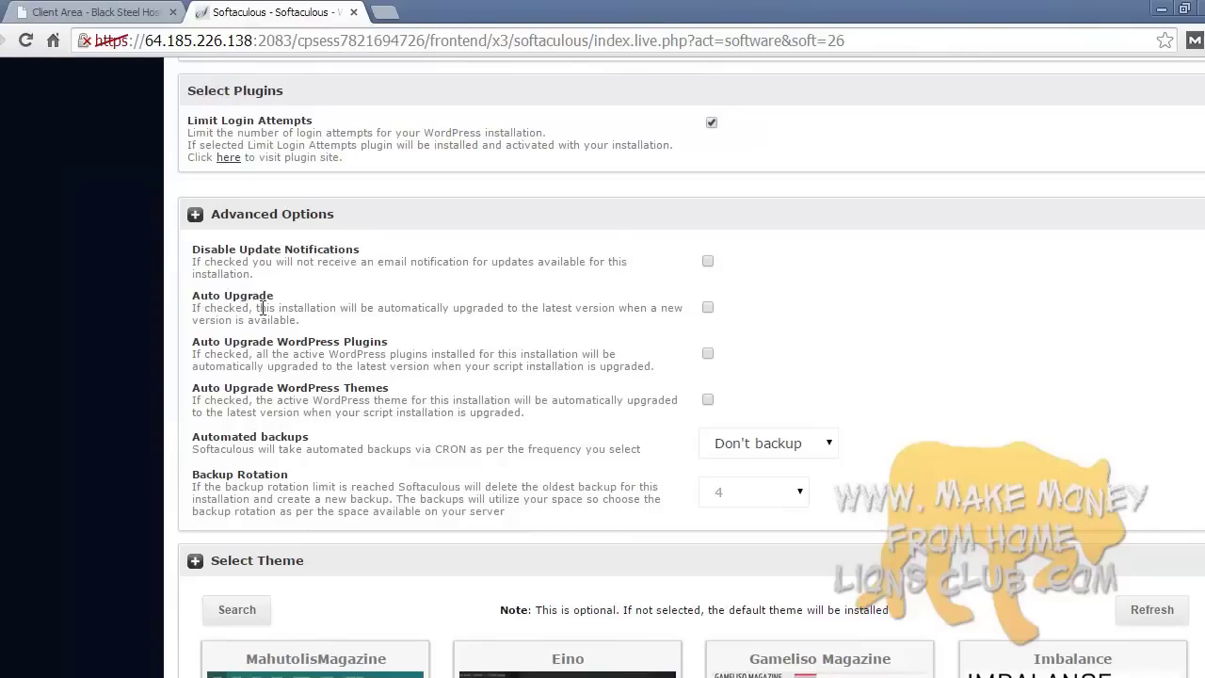
left_click(708, 307)
- Set automated backups to Once a week with a backup rotation of 4
scroll(460, 441, "down", 1)
scroll(460, 440, "down", 1)
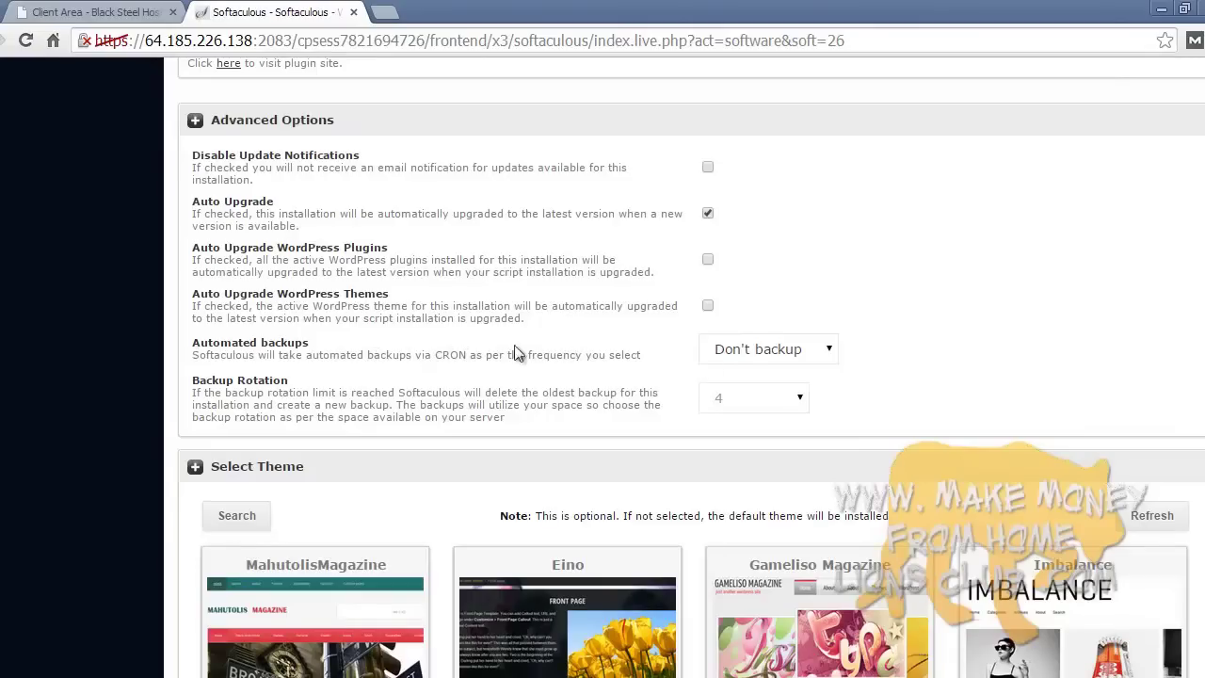
left_click(740, 350)
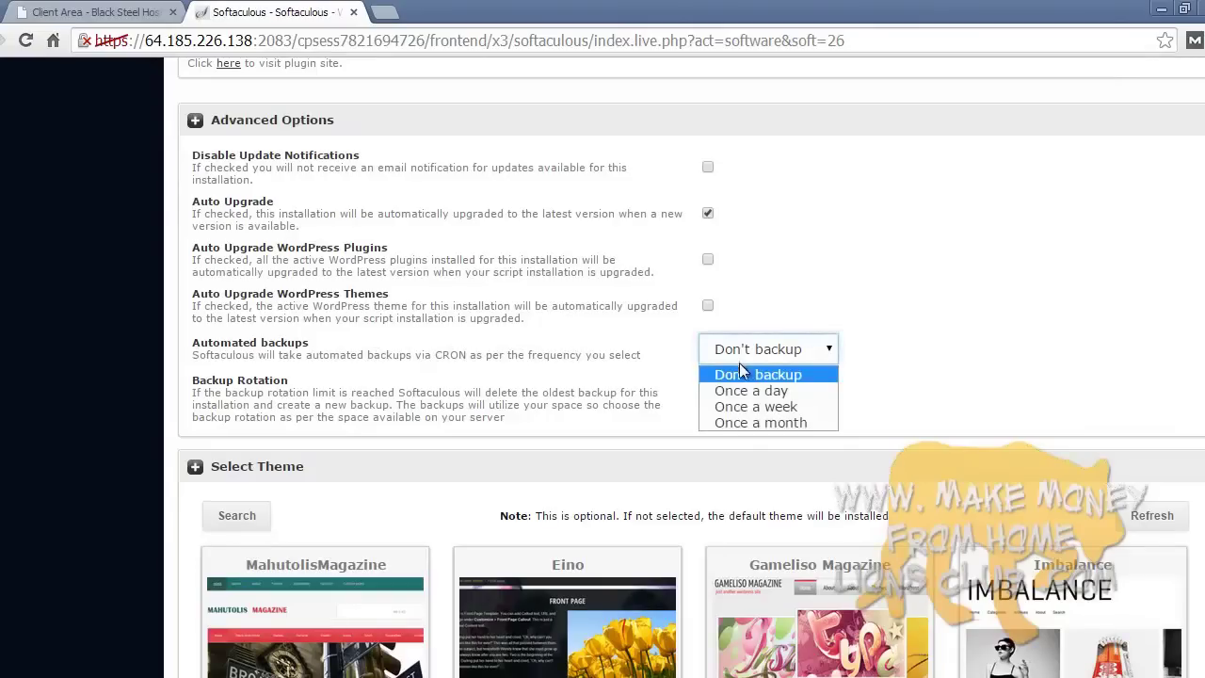
left_click(756, 409)
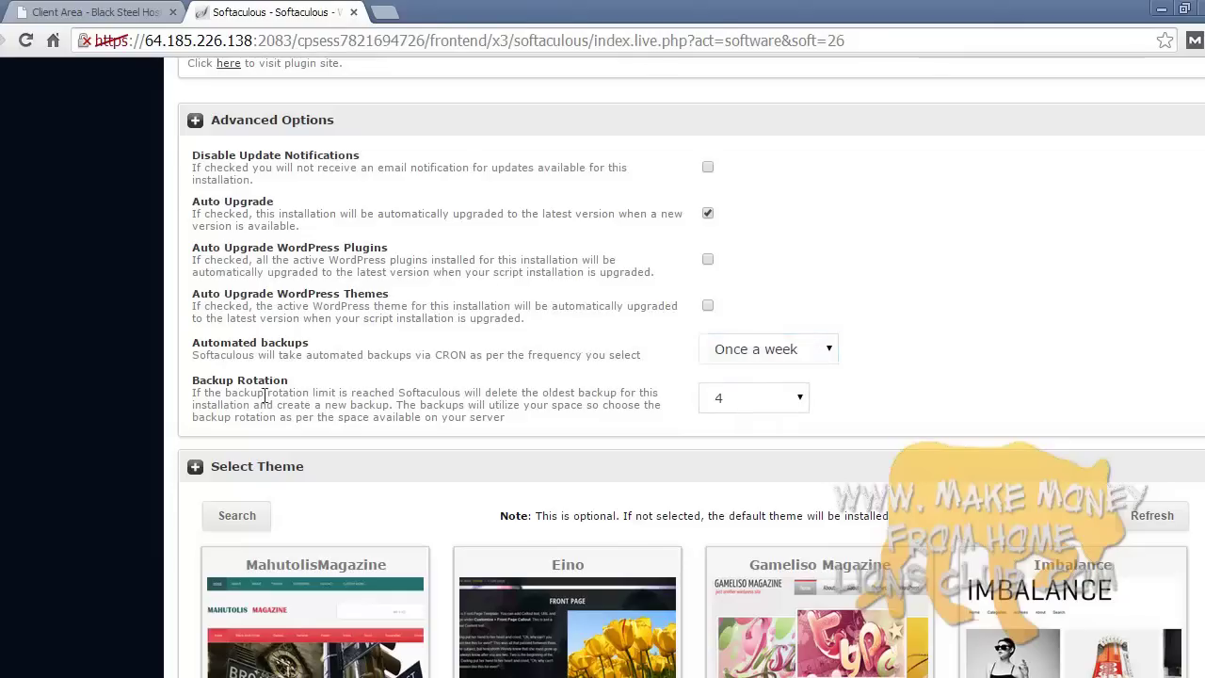
left_click(777, 398)
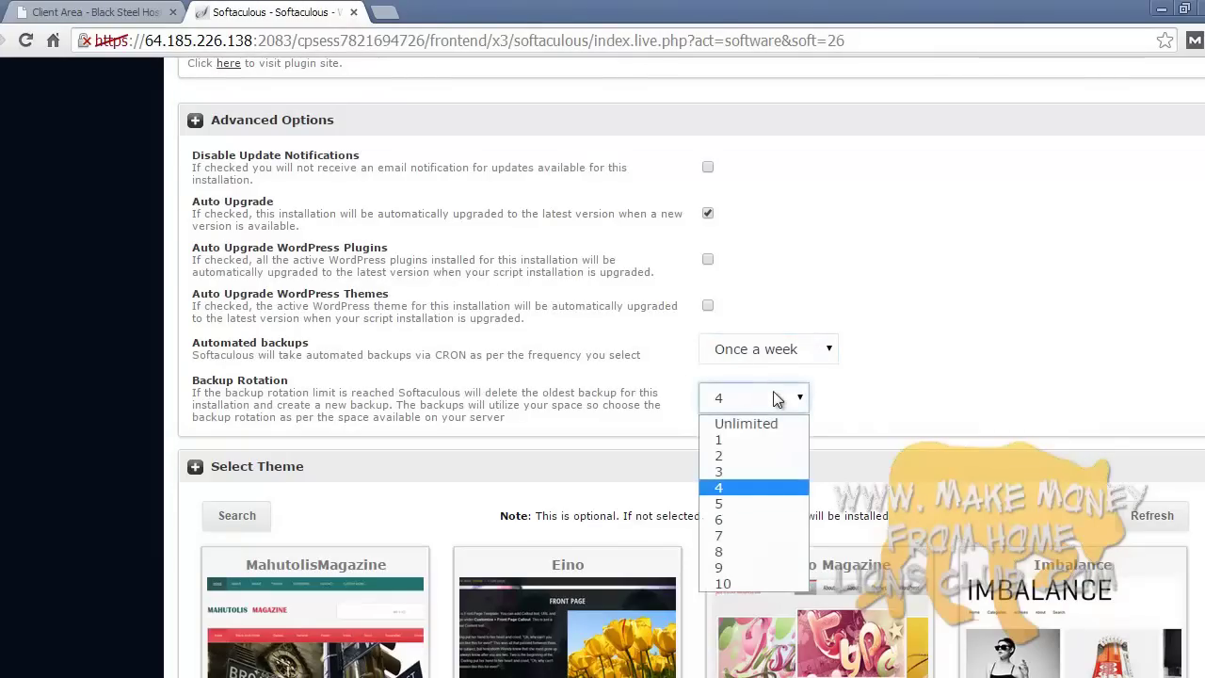
left_click(778, 399)
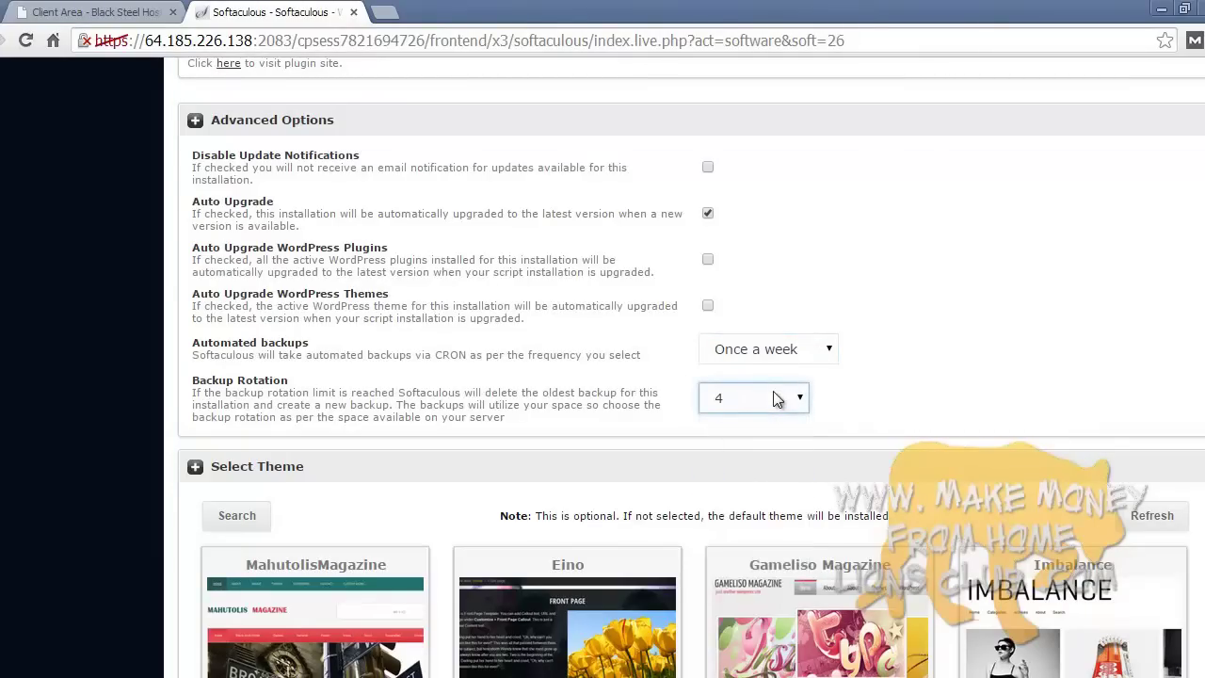
left_click(759, 354)
left_click(759, 361)
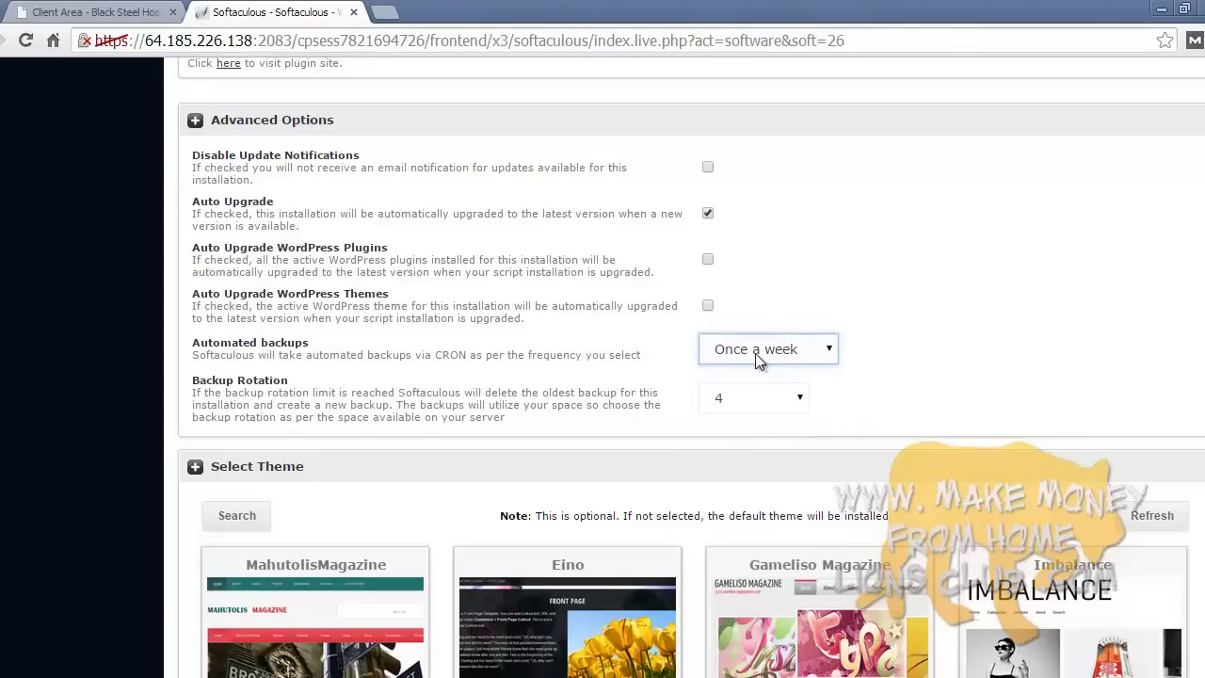
left_click(628, 367)
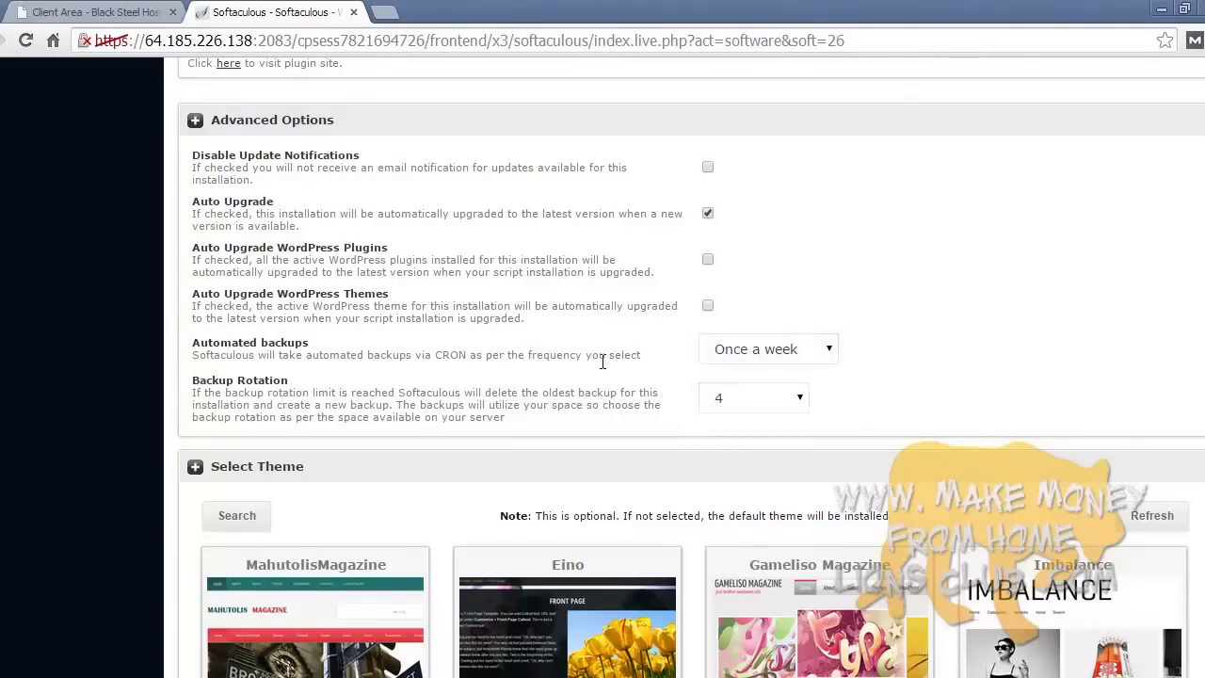
left_click_drag(438, 355, 465, 357)
left_click(436, 353)
scroll(579, 376, "down", 3)
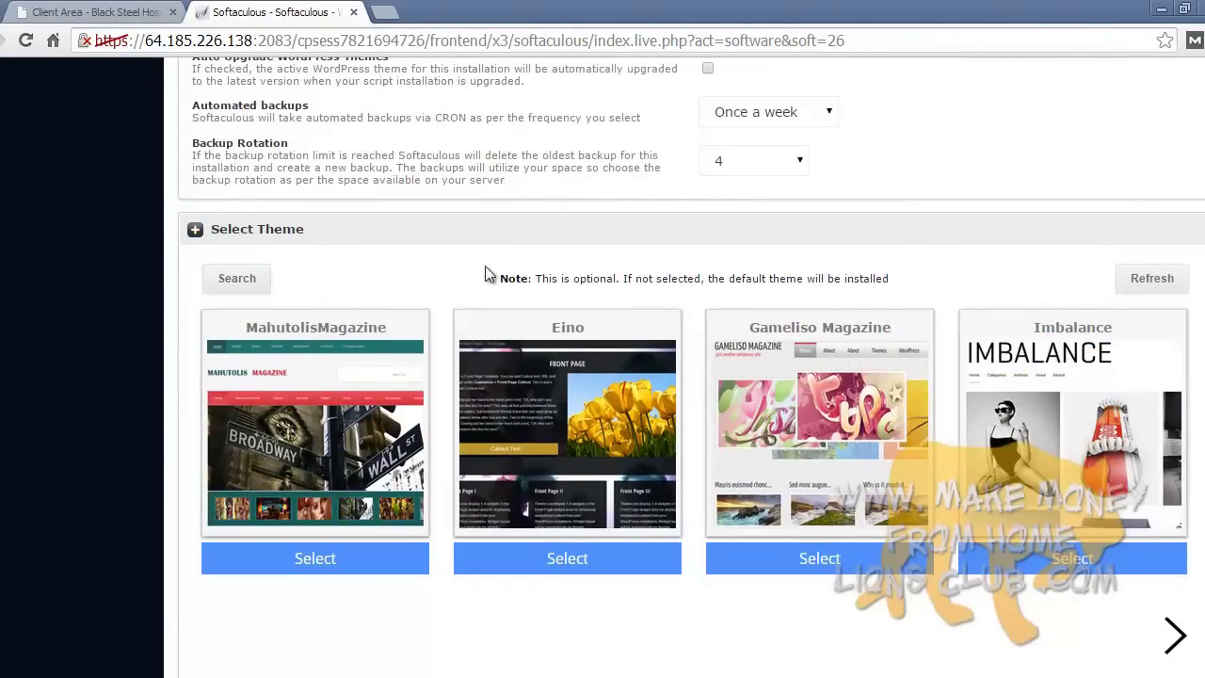
- Scroll through the WordPress install form down to the Install button area
scroll(485, 273, "down", 2)
scroll(608, 368, "up", 8)
scroll(606, 363, "down", 7)
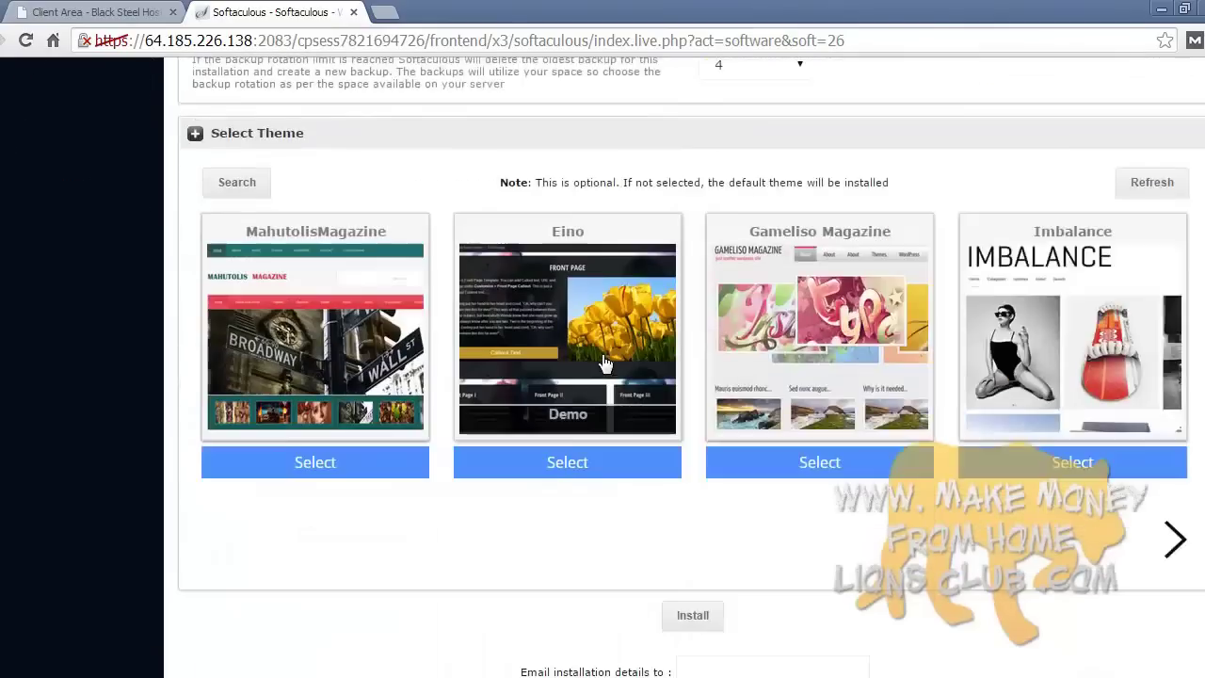
scroll(606, 364, "down", 2)
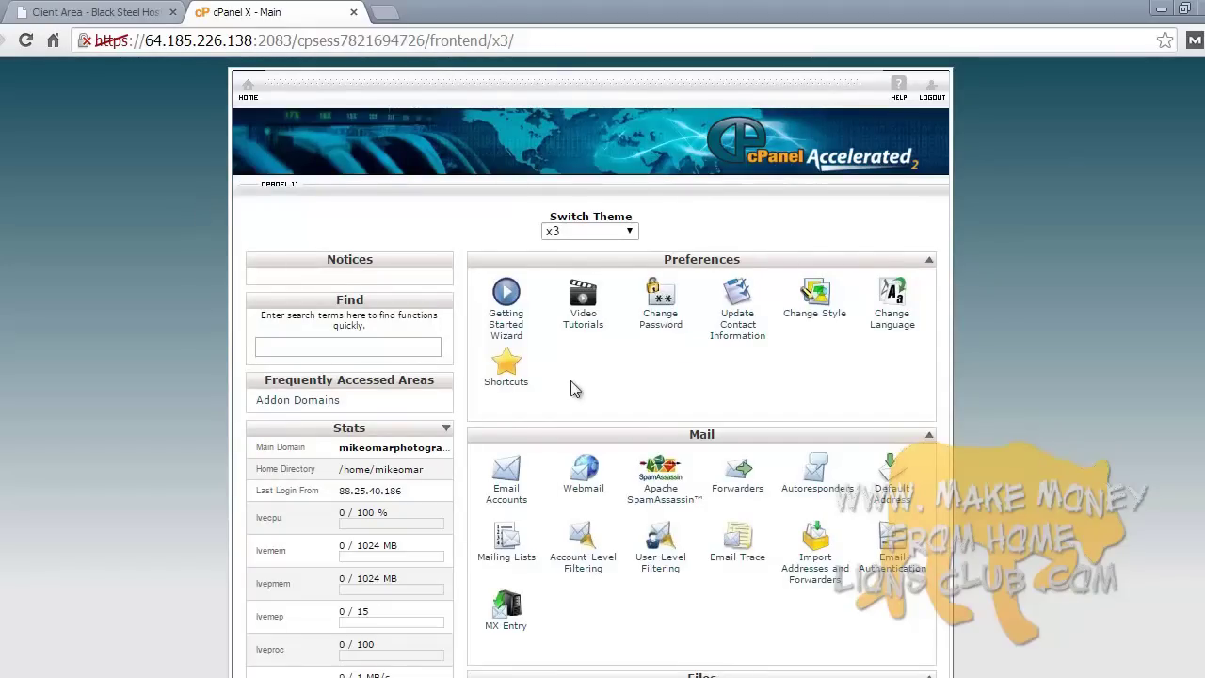
- Open Softaculous's WordPress install form, keeping mikeomarphotography.net as the install domain
scroll(1022, 380, "down", 15)
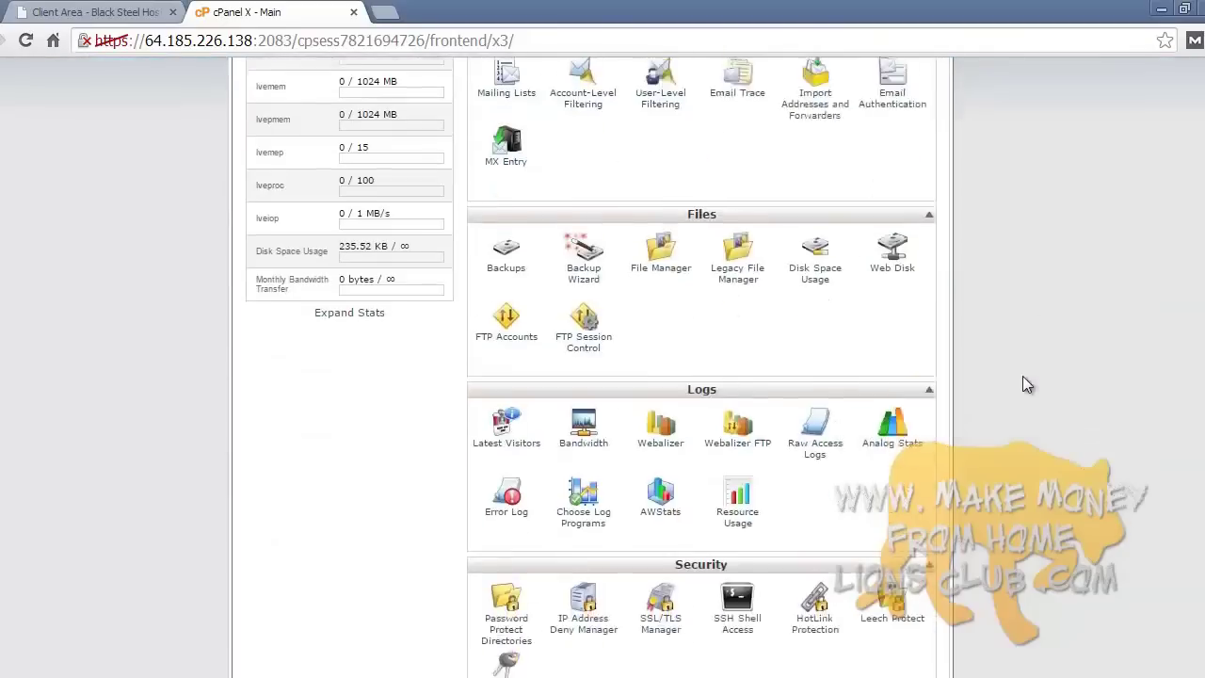
left_click(496, 480)
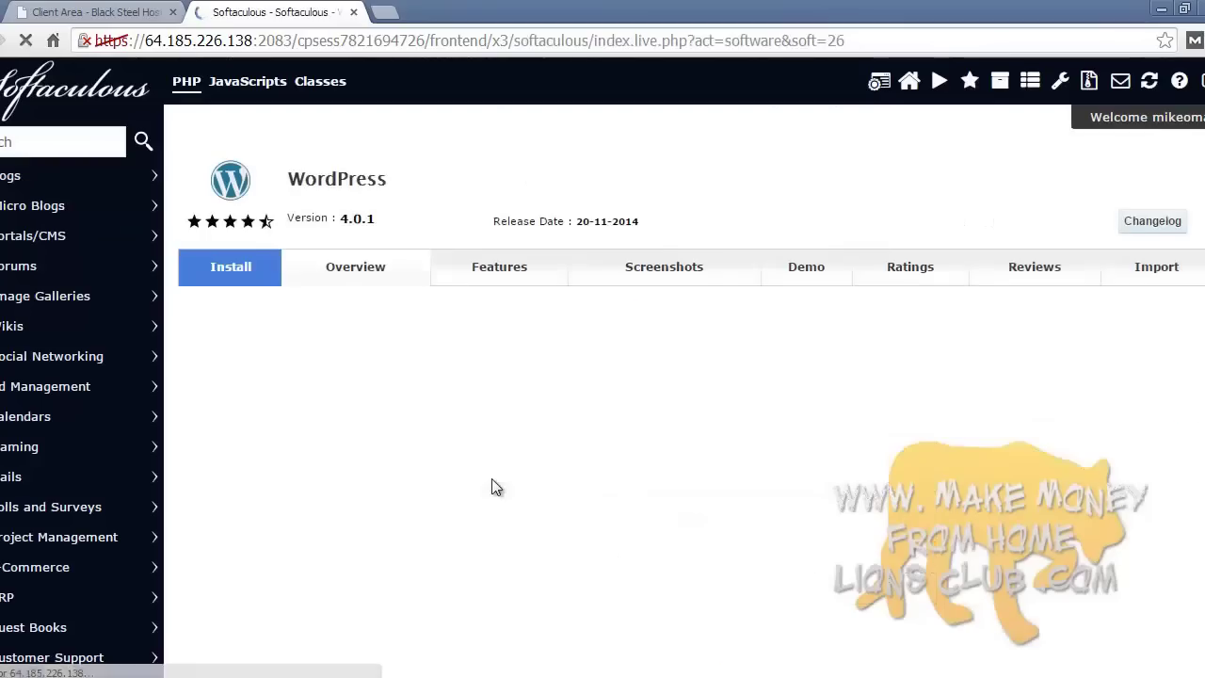
left_click(259, 271)
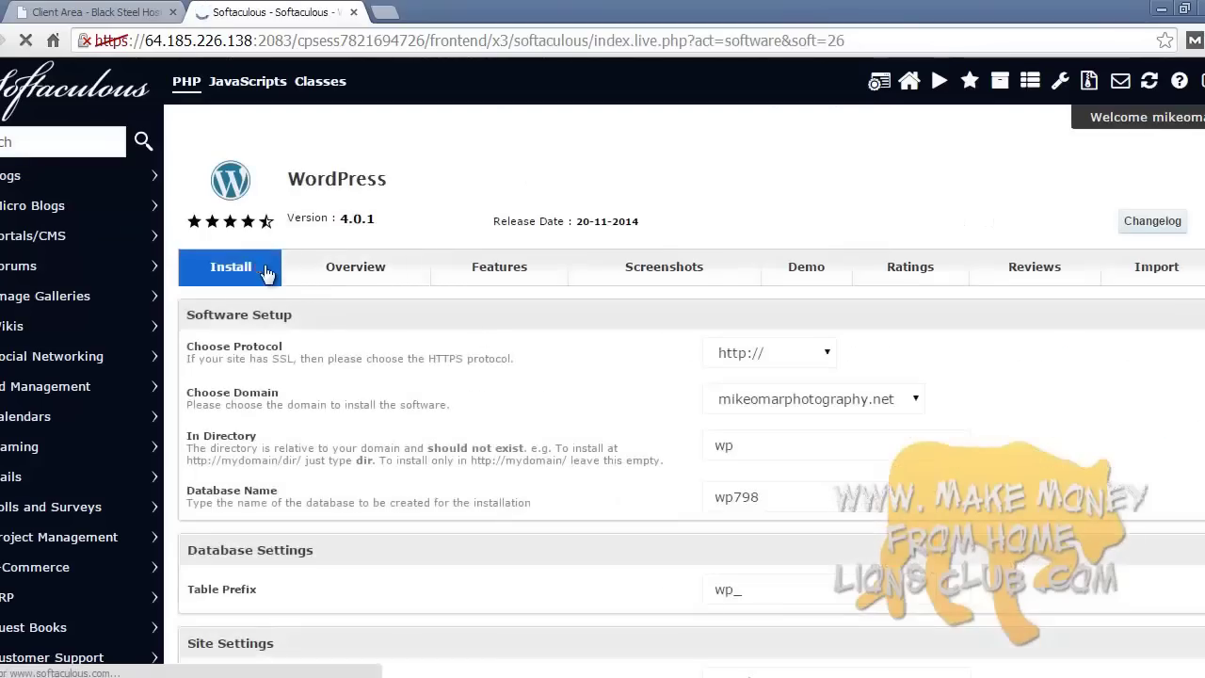
left_click(847, 399)
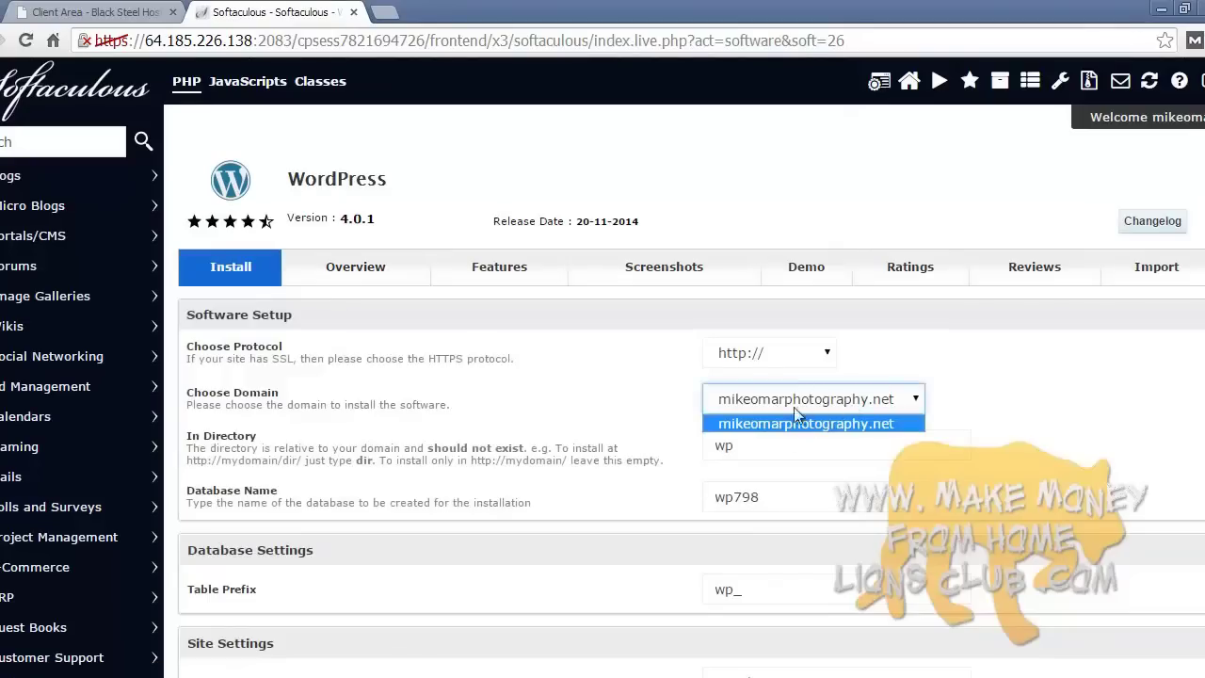
left_click(820, 420)
left_click(366, 406)
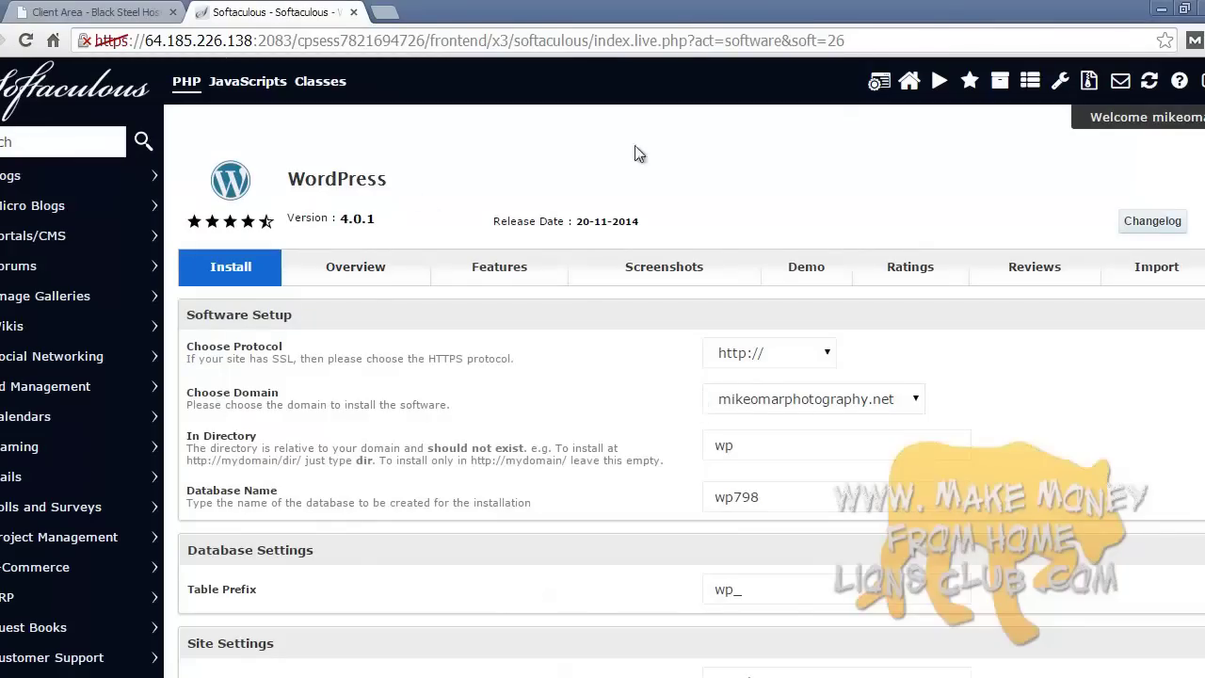
- Return to the cPanel home page and open Addon Domains from the Domains section
left_click(879, 83)
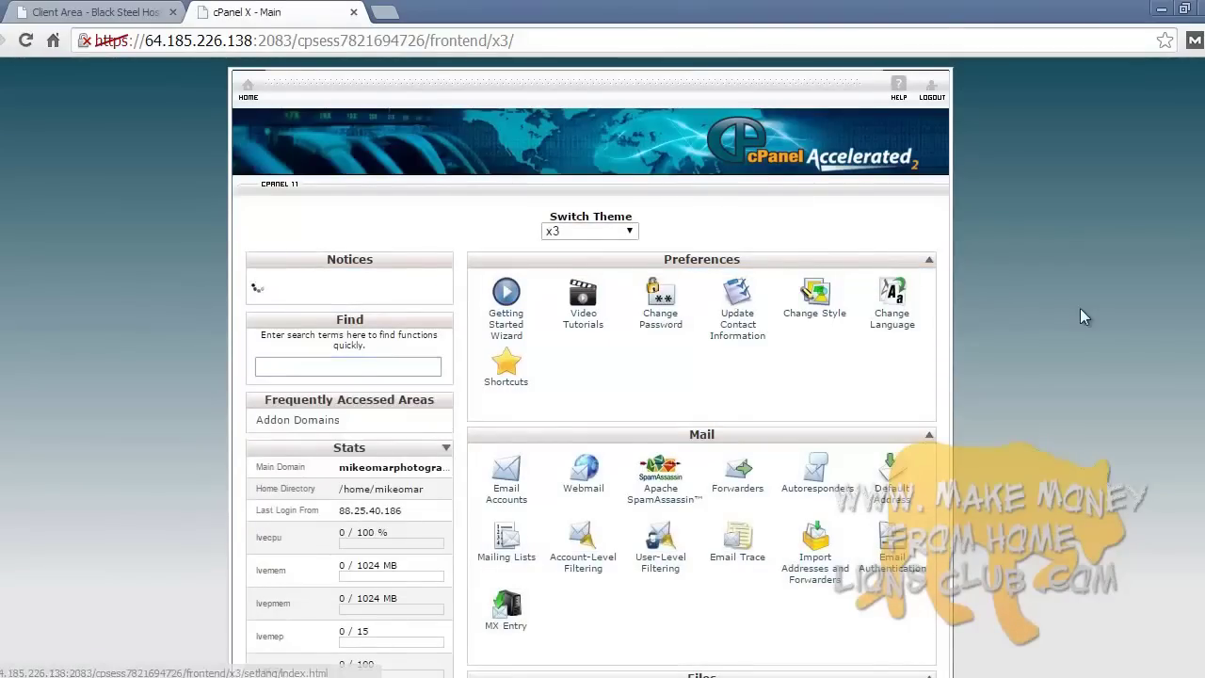
scroll(1082, 314, "down", 5)
scroll(1081, 317, "down", 5)
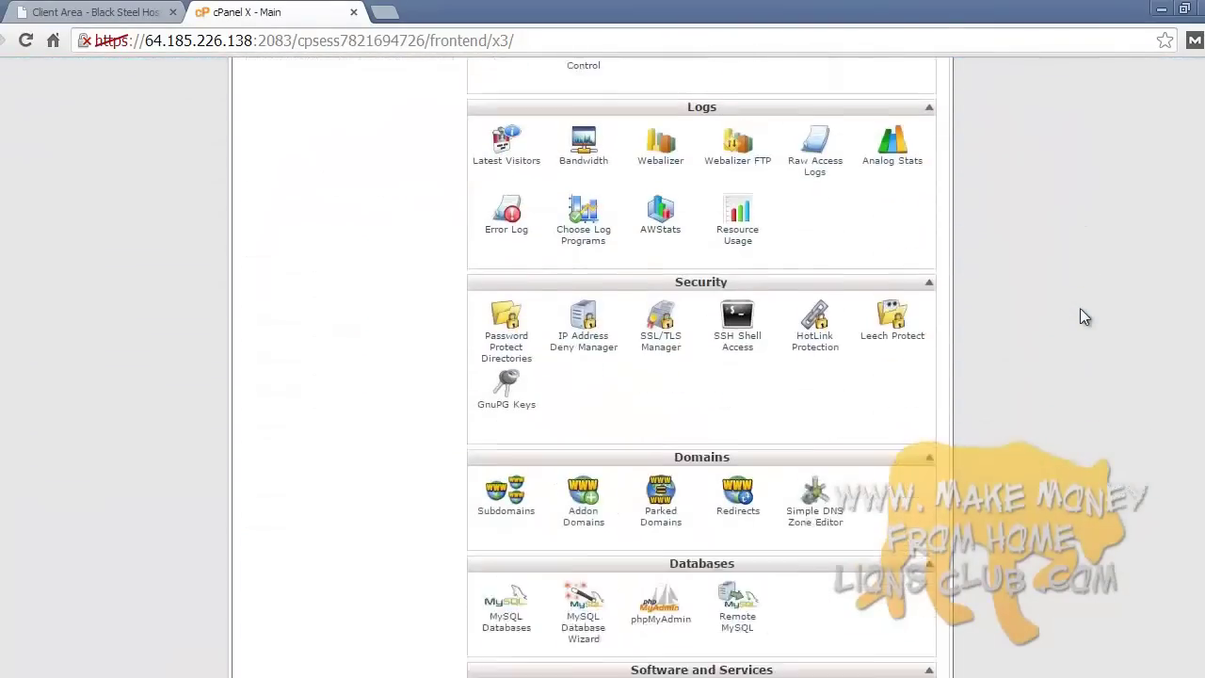
left_click(594, 327)
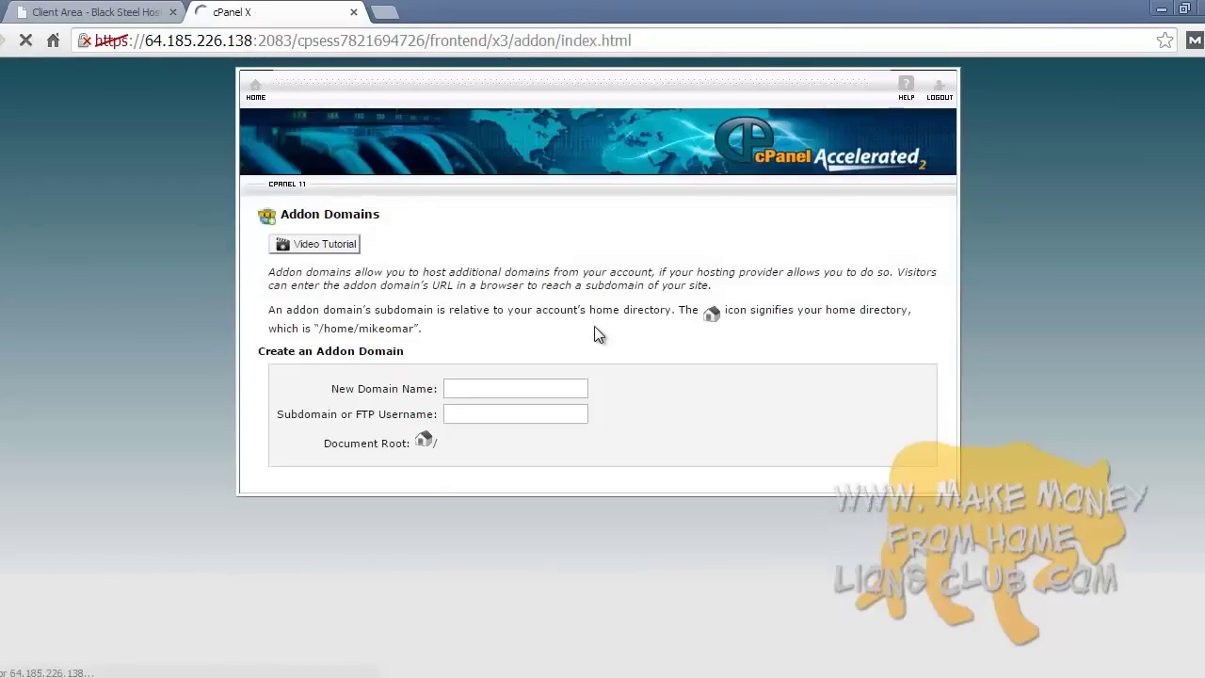
- Enter mikeomarphotographysecondwebsite.com as the new addon domain name
left_click(485, 387)
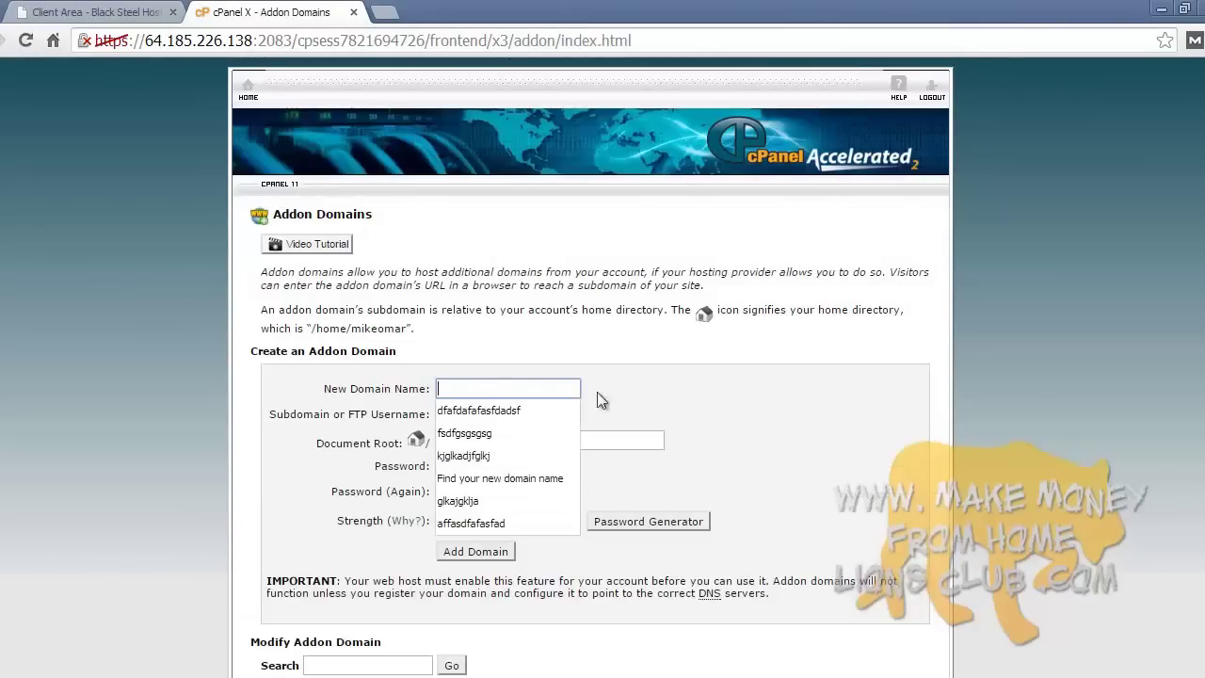
key("Escape")
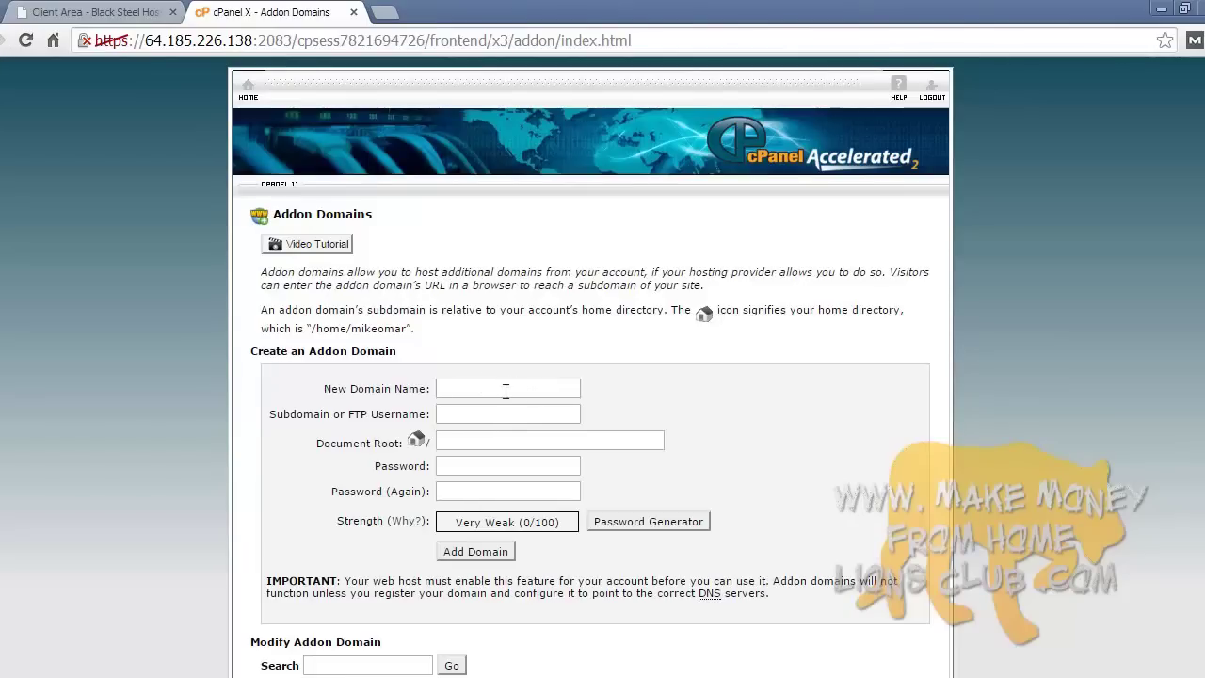
left_click(505, 392)
type("mikeomarph")
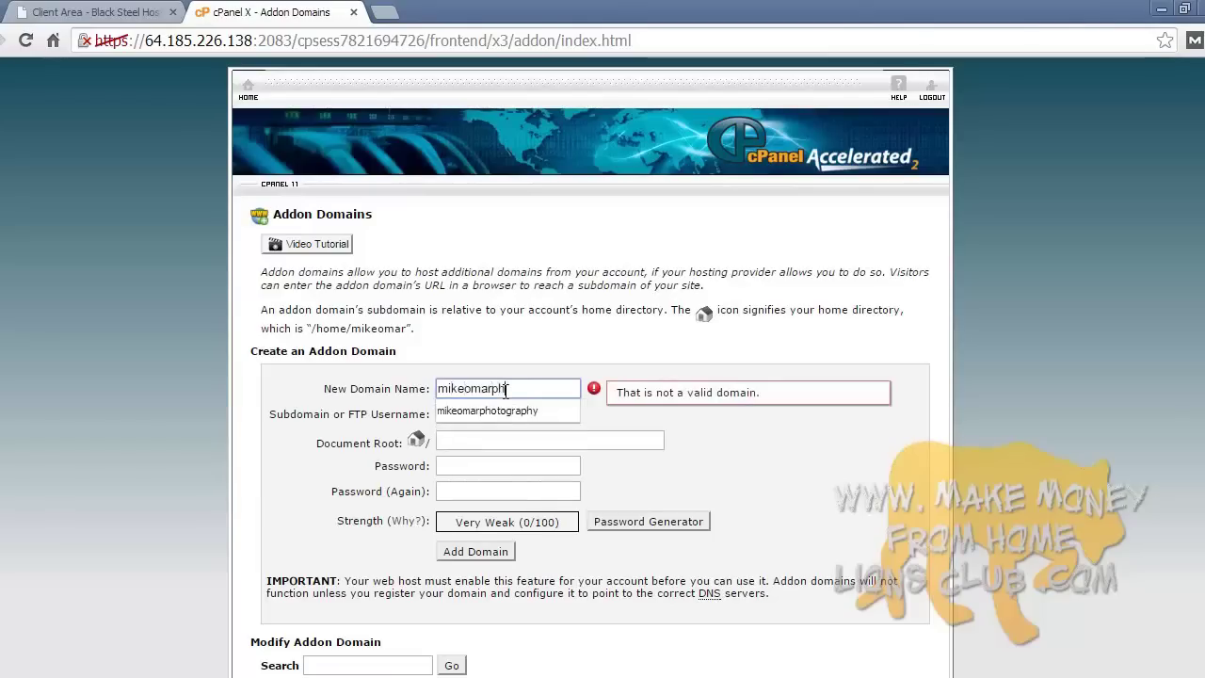
type("otographysecond")
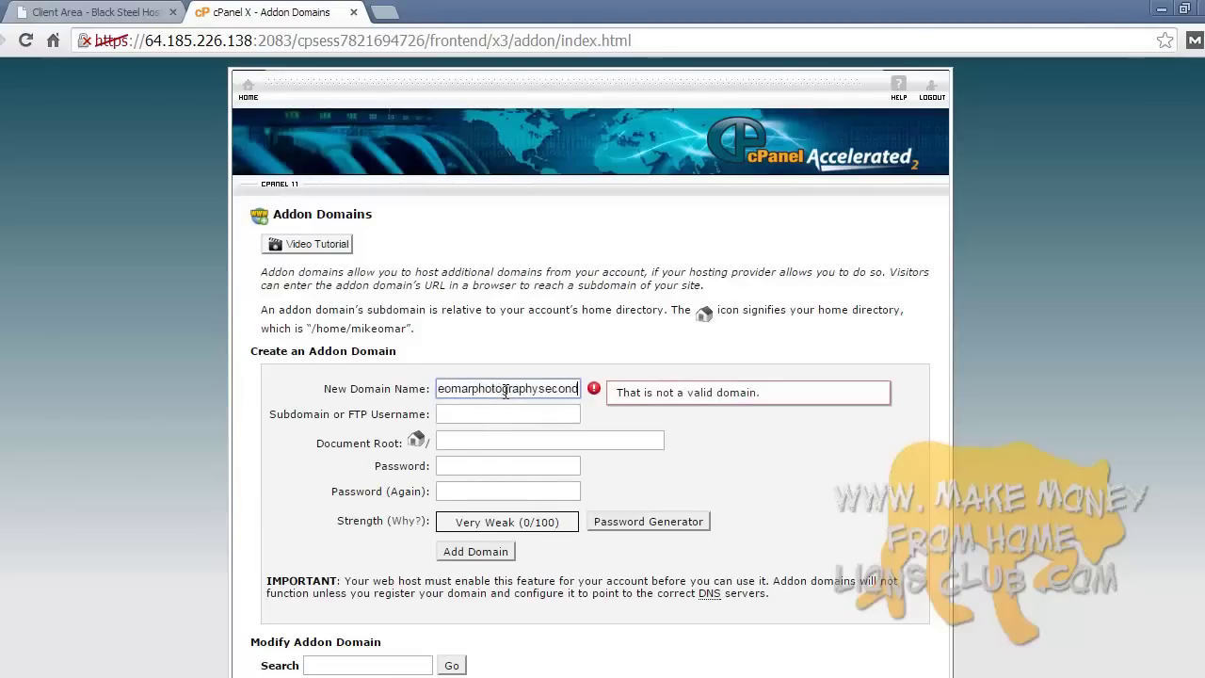
type("website.com")
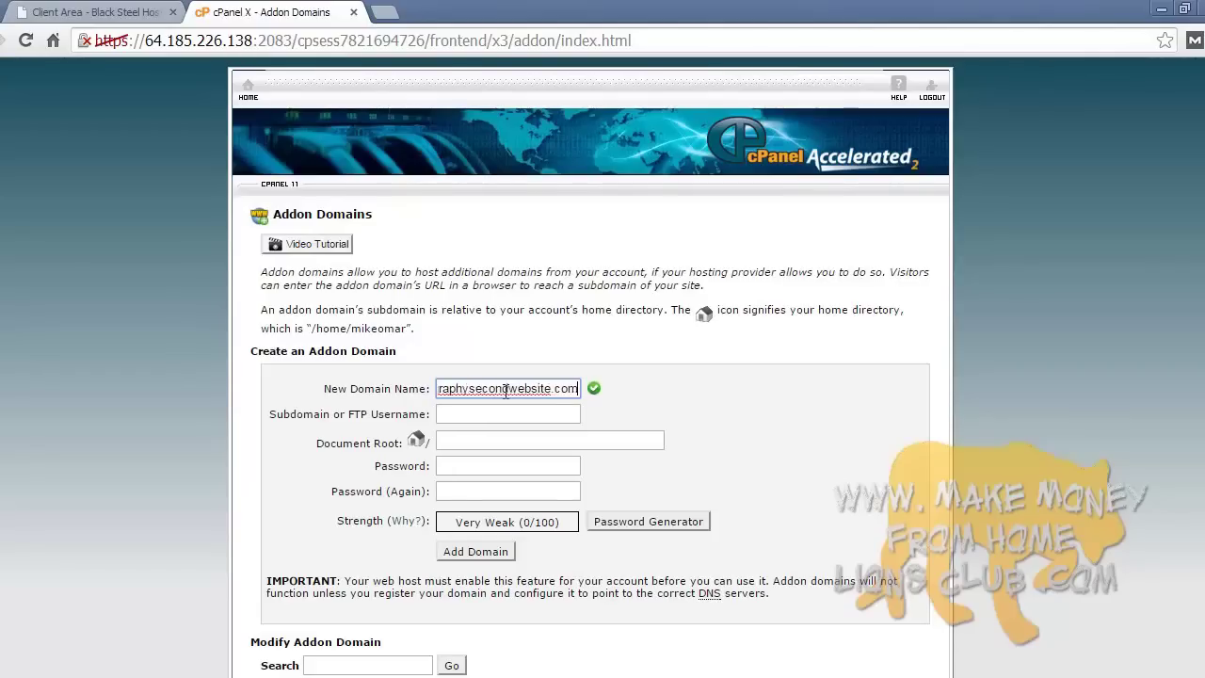
left_click(619, 371)
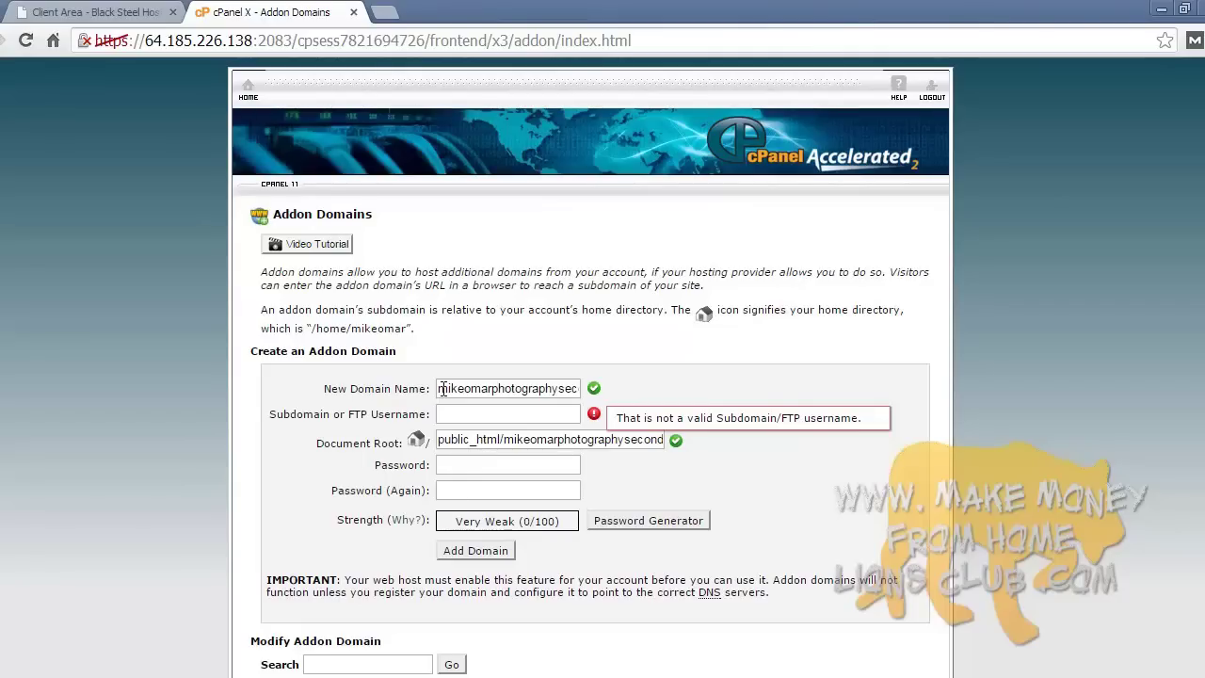
left_click_drag(442, 390, 574, 384)
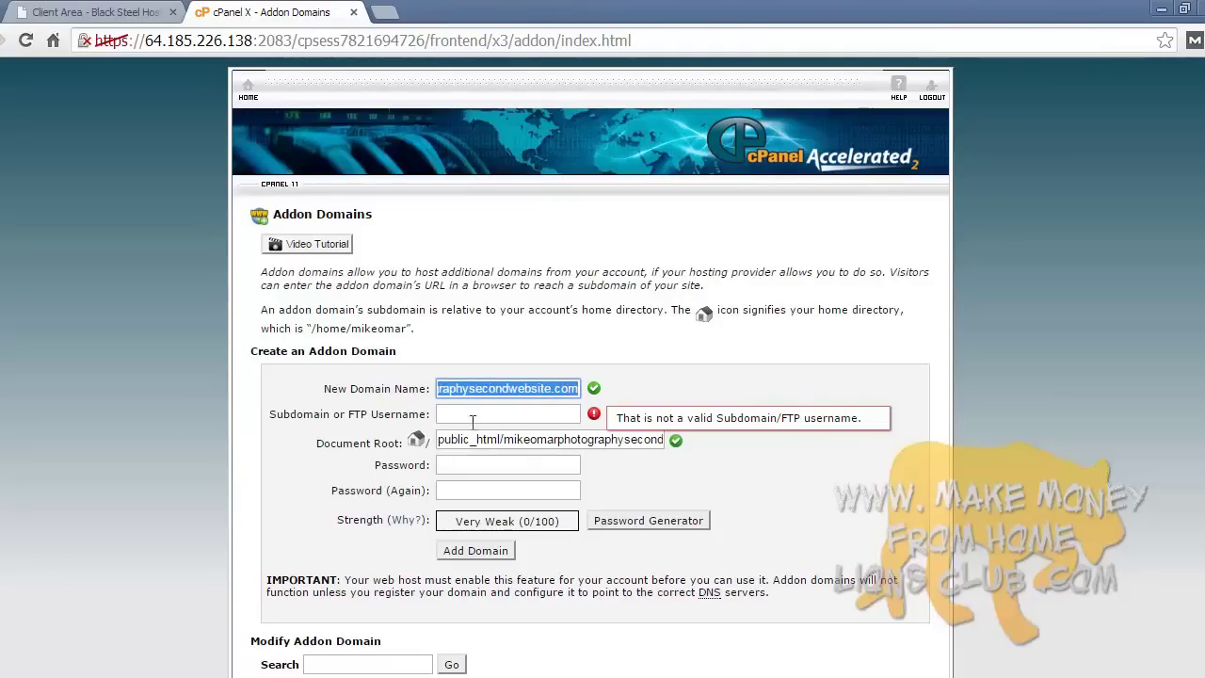
left_click(194, 425)
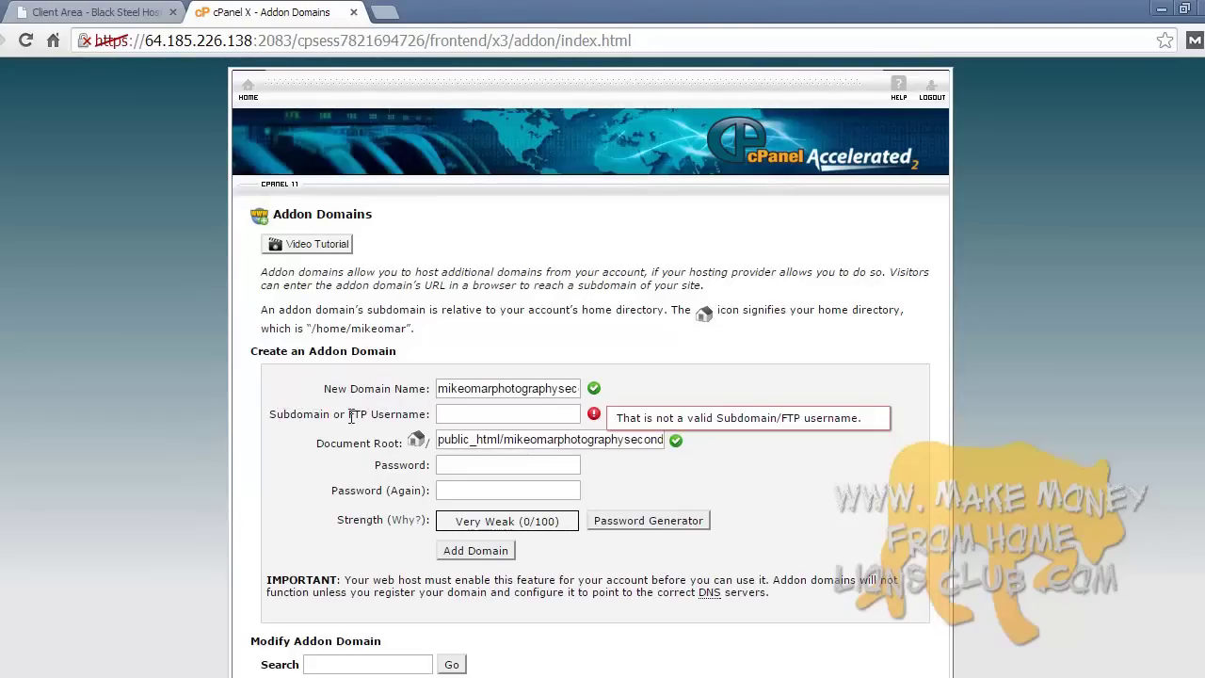
- Fill in the subdomain/FTP username and a generated Very Strong (100/100) password
left_click(465, 418)
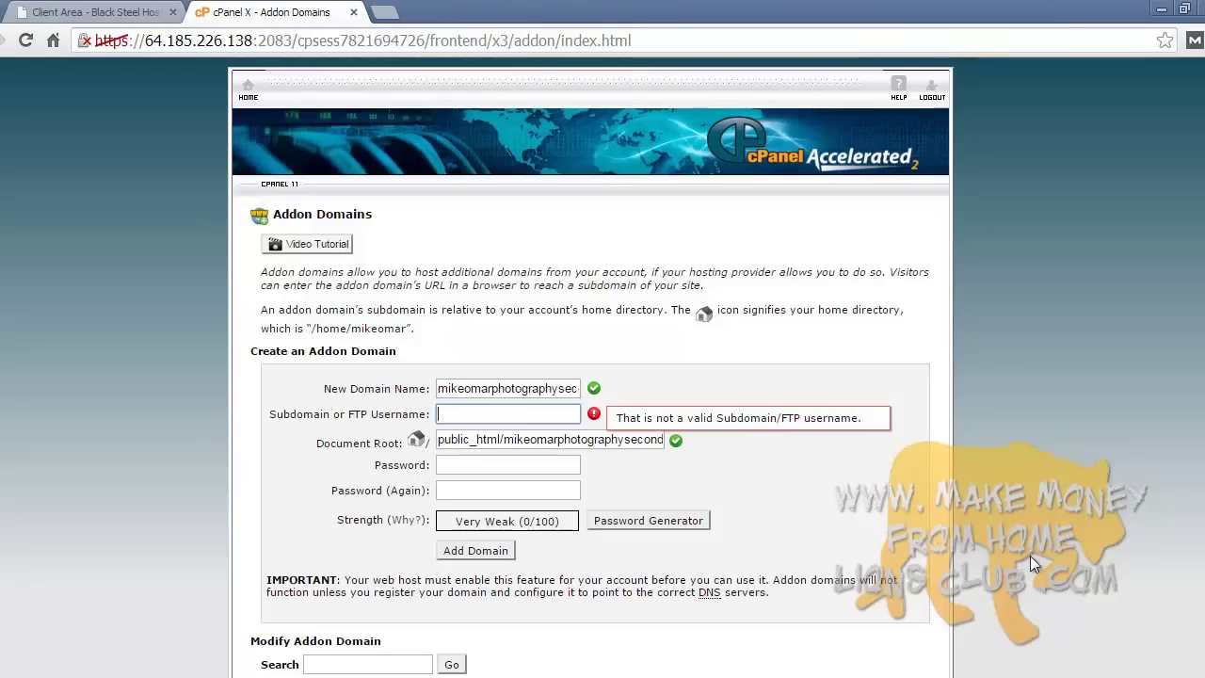
type("mike103049")
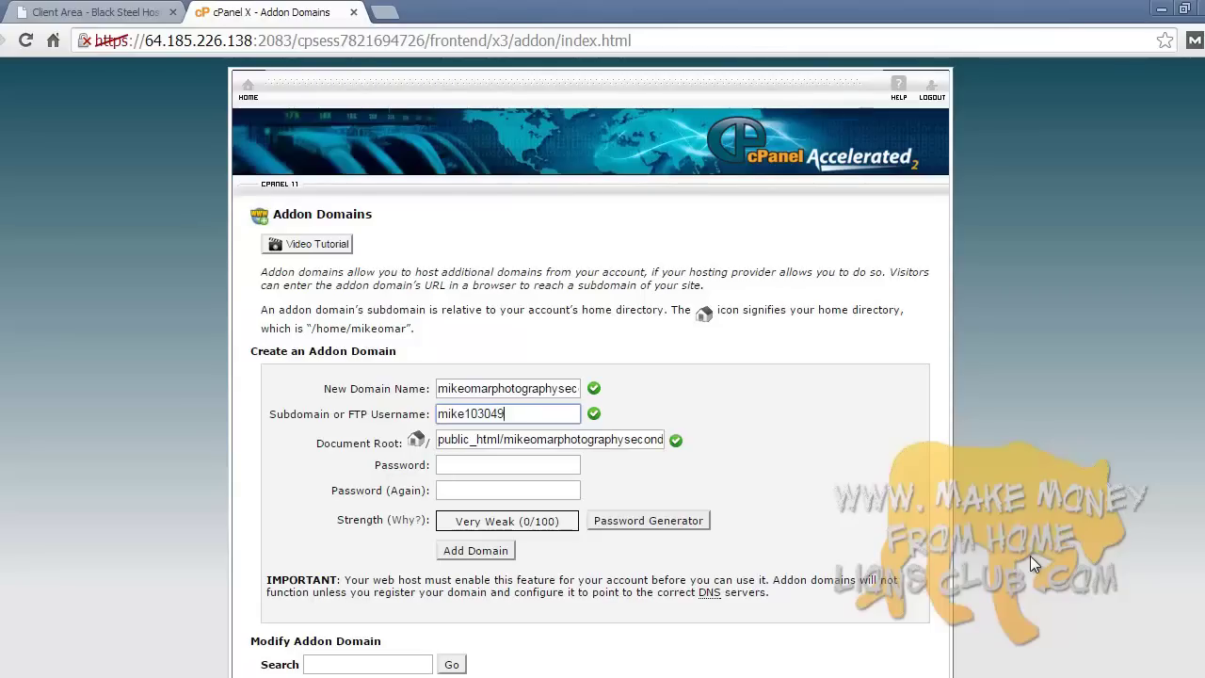
left_click(535, 463)
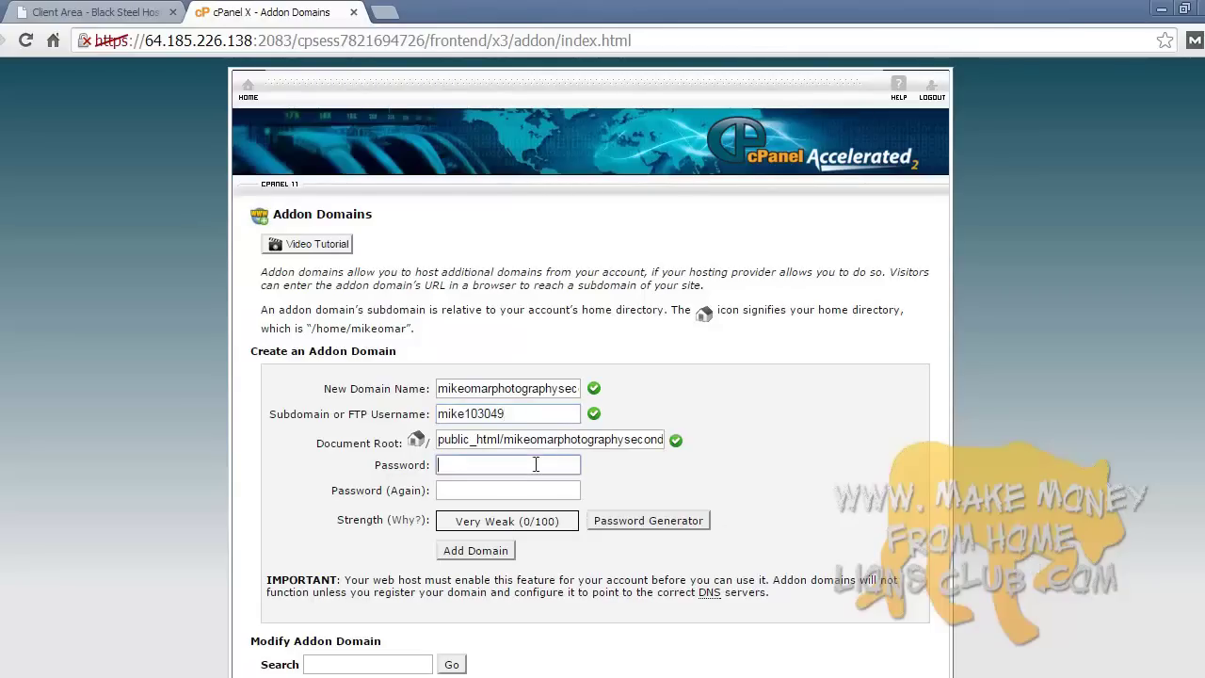
left_click(525, 488)
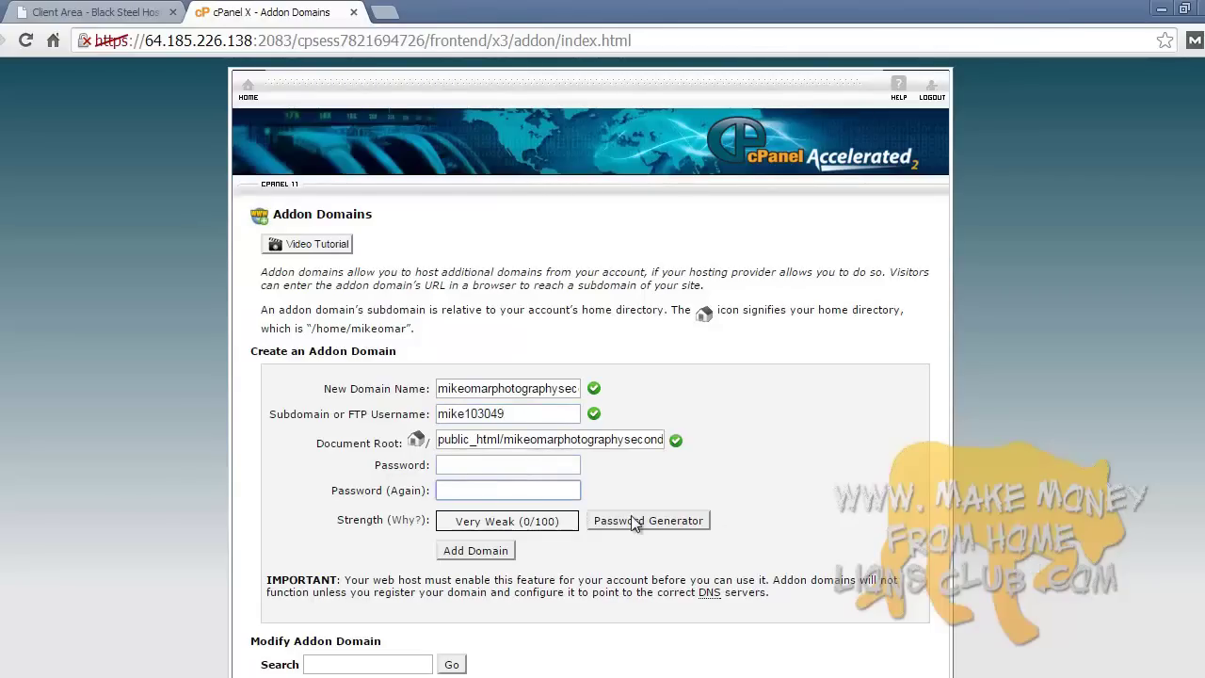
left_click(631, 518)
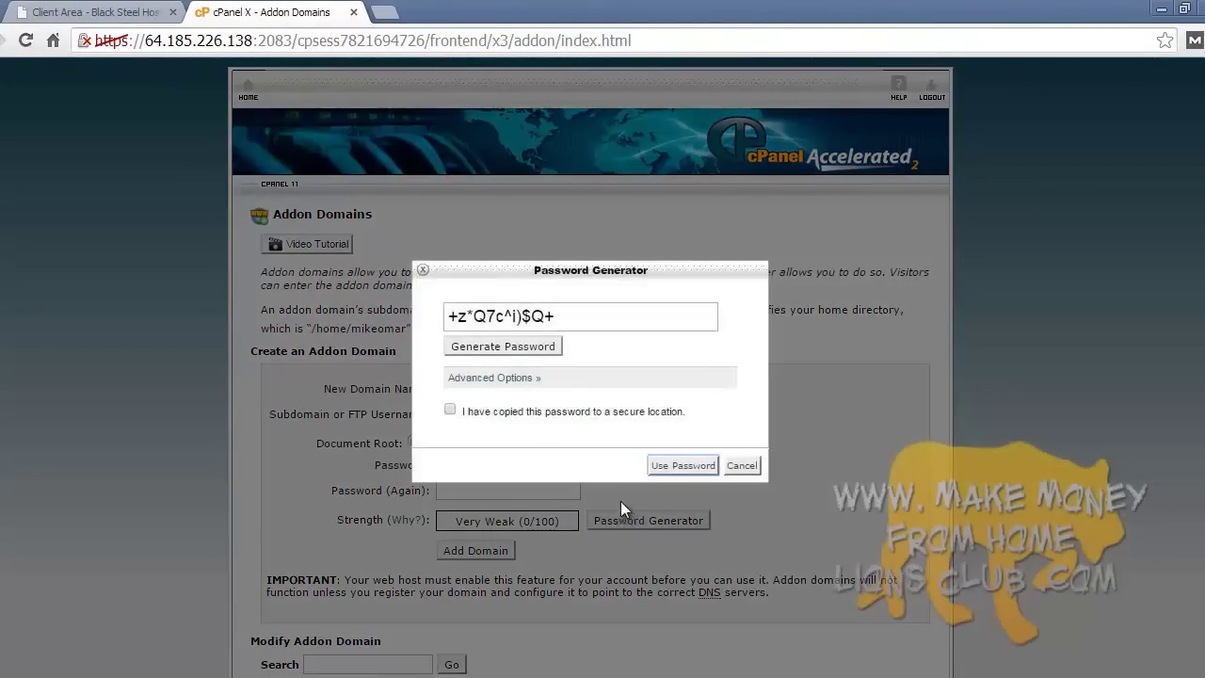
left_click(450, 410)
left_click(509, 347)
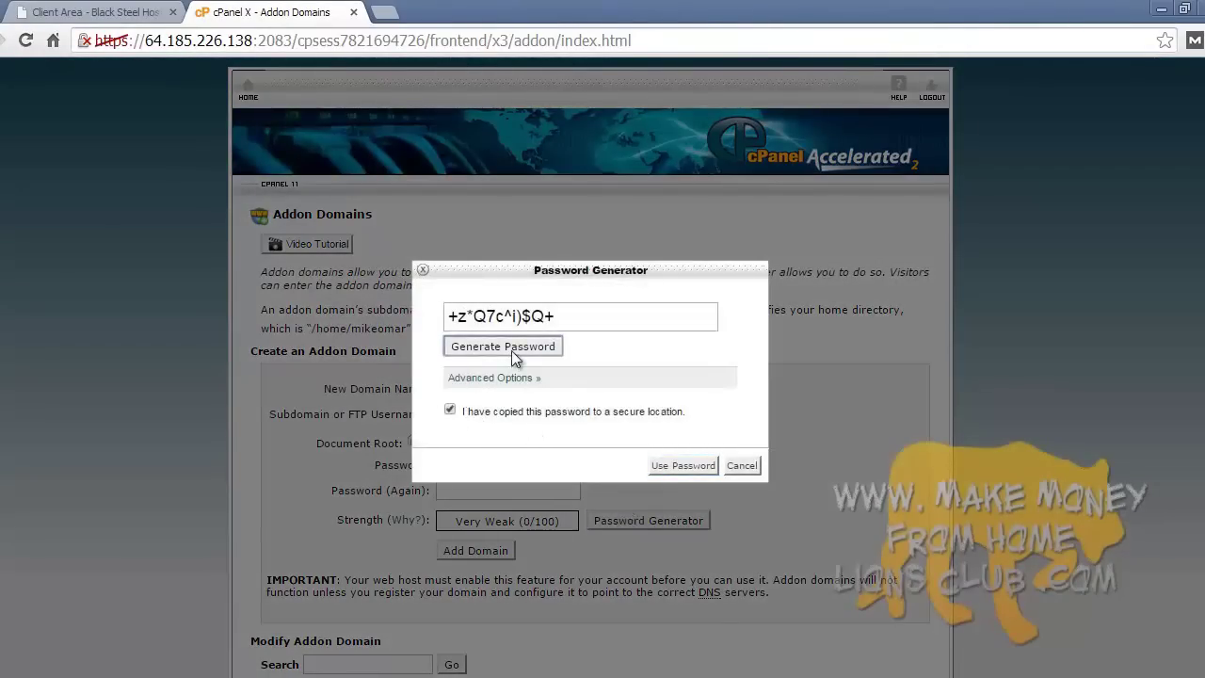
left_click(683, 466)
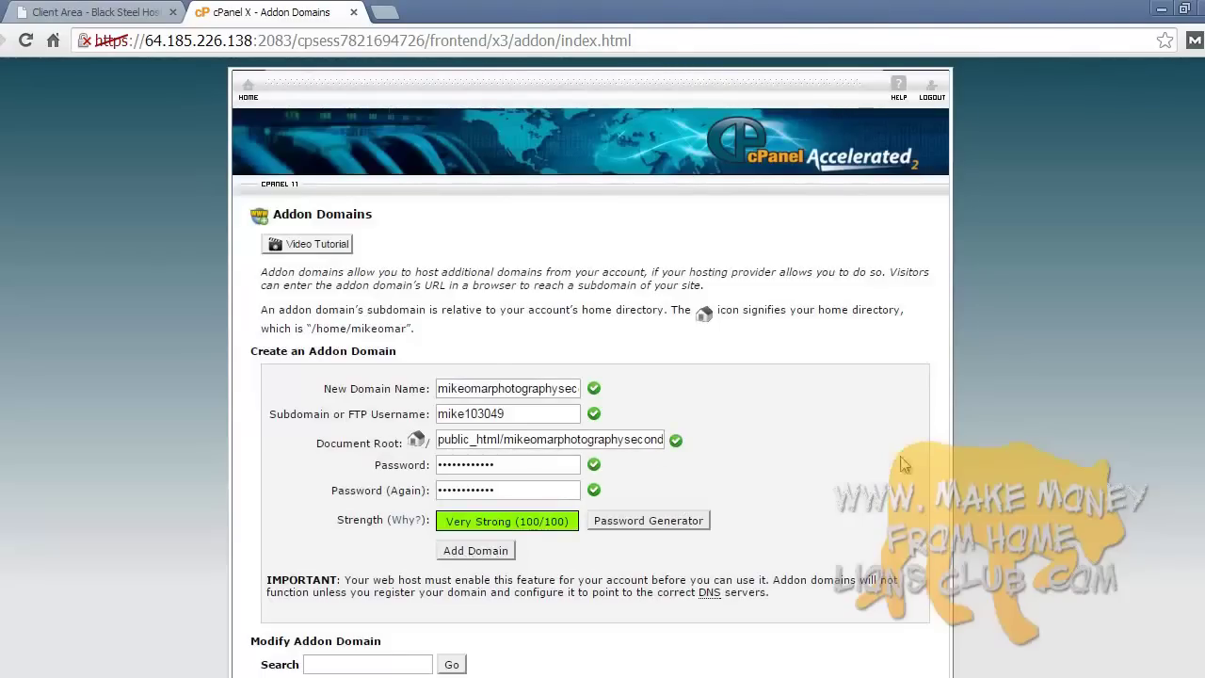
- Check the addon domain list below the unsubmitted form, then go to cPanel HOME
scroll(953, 490, "down", 3)
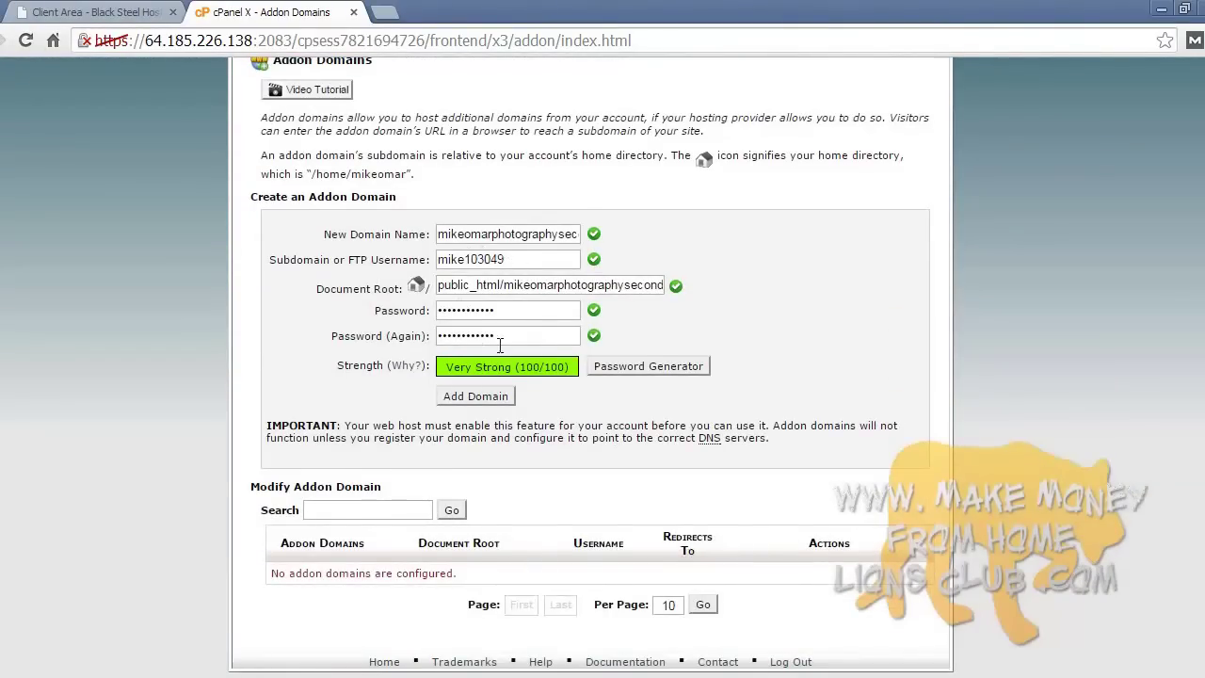
scroll(1043, 291, "up", 3)
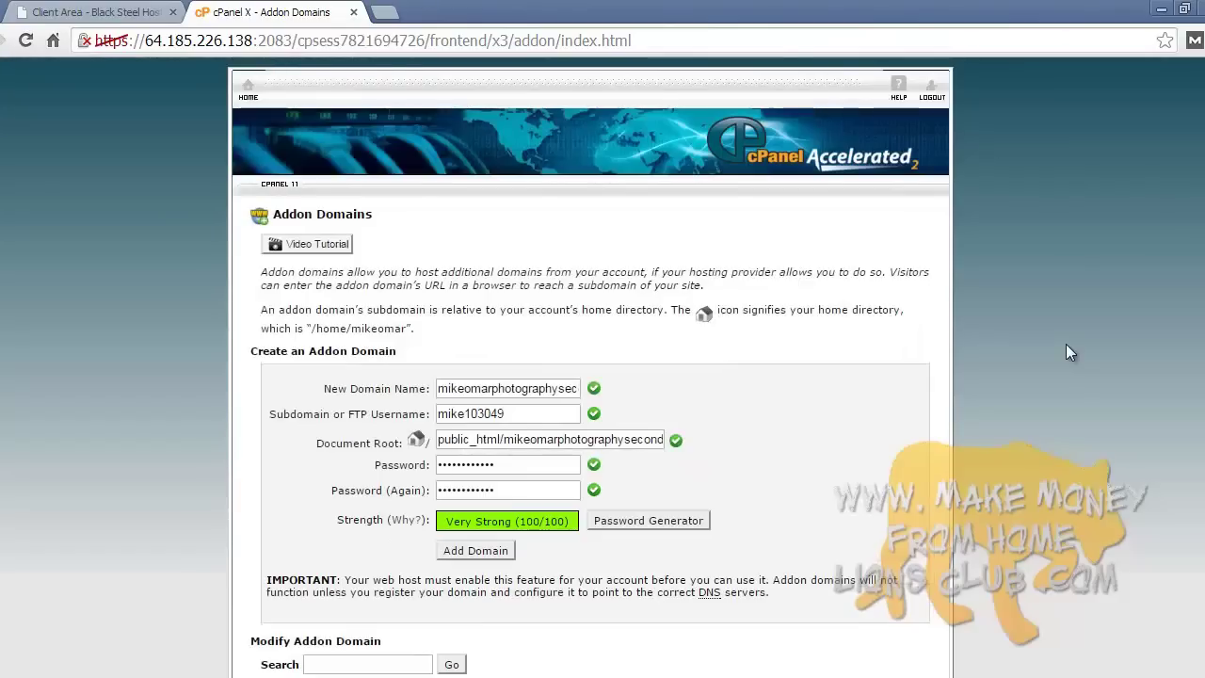
left_click(245, 97)
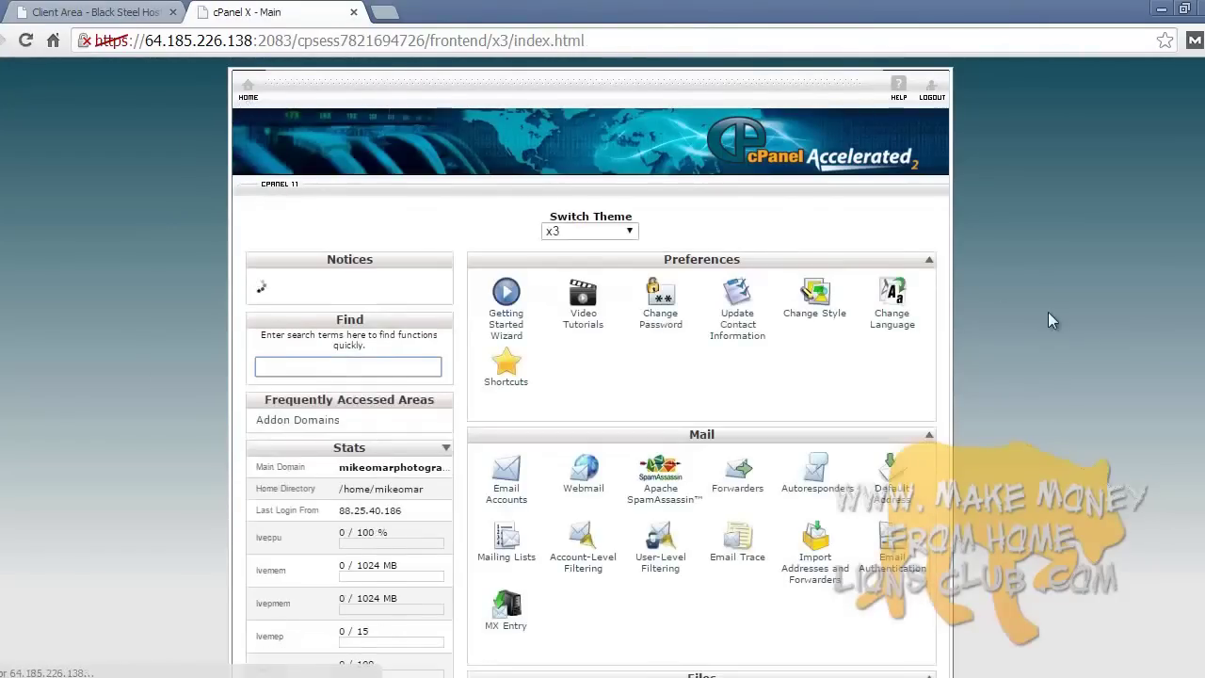
- Review the WordPress Install tab with mikeomarphotography.net chosen, then return to cPanel home
scroll(1050, 316, "down", 12)
scroll(1049, 320, "down", 3)
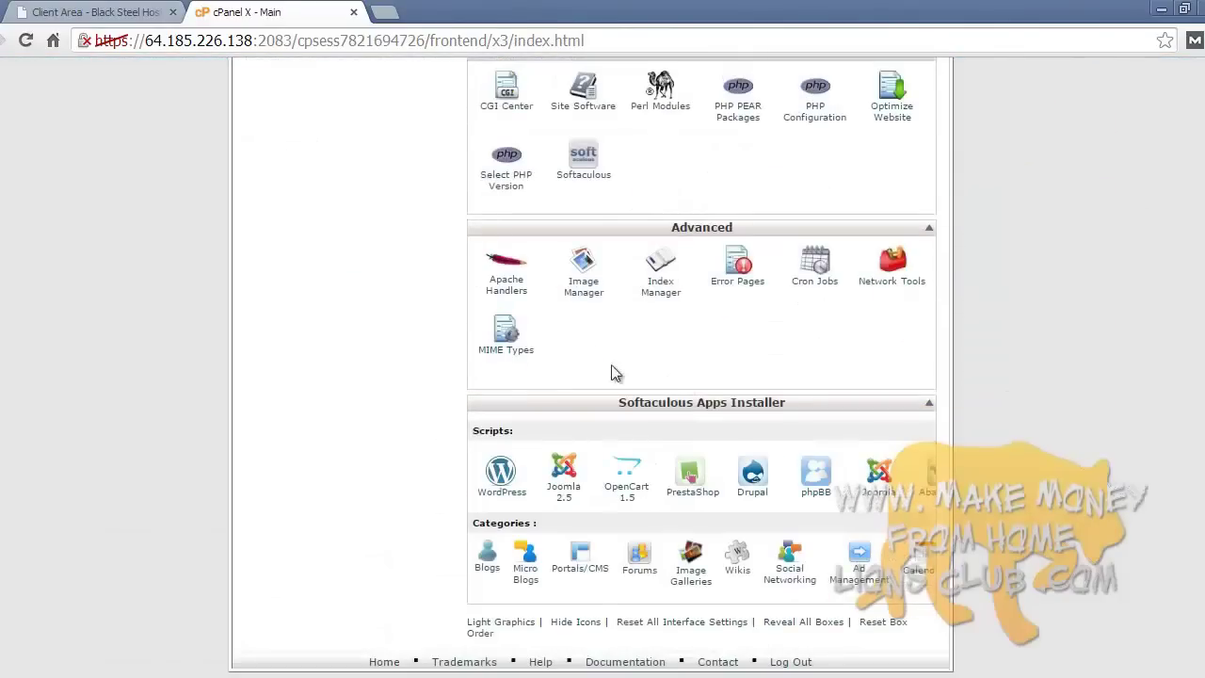
left_click(496, 473)
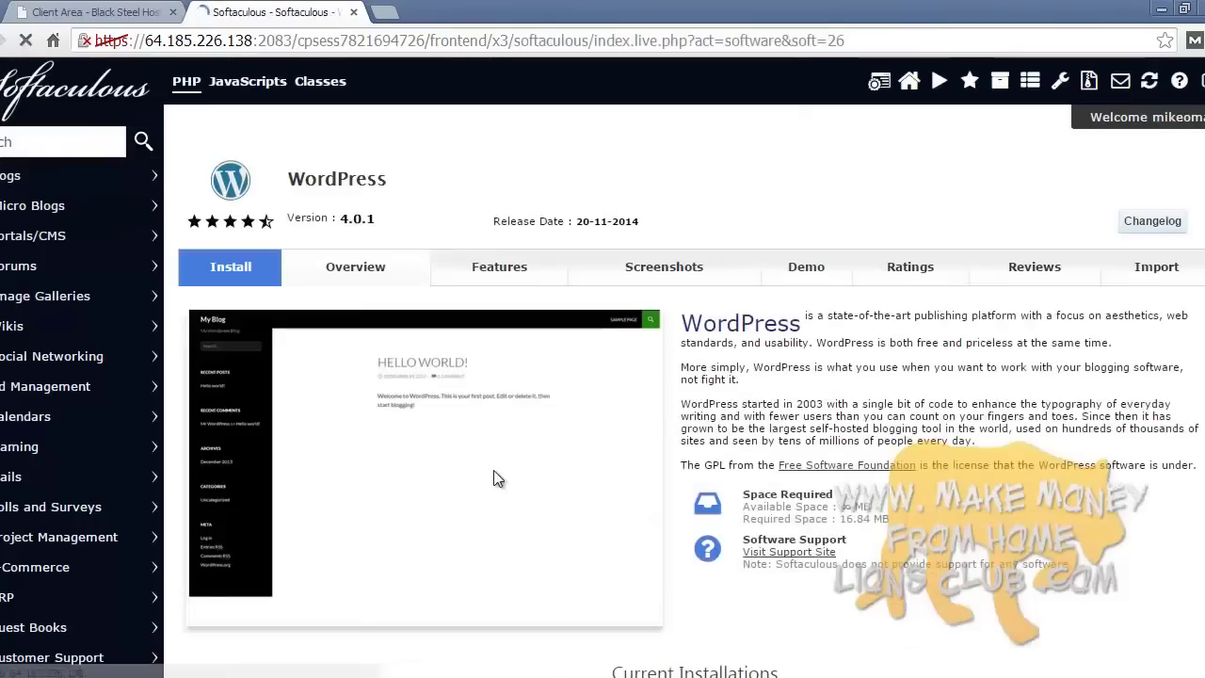
left_click(246, 270)
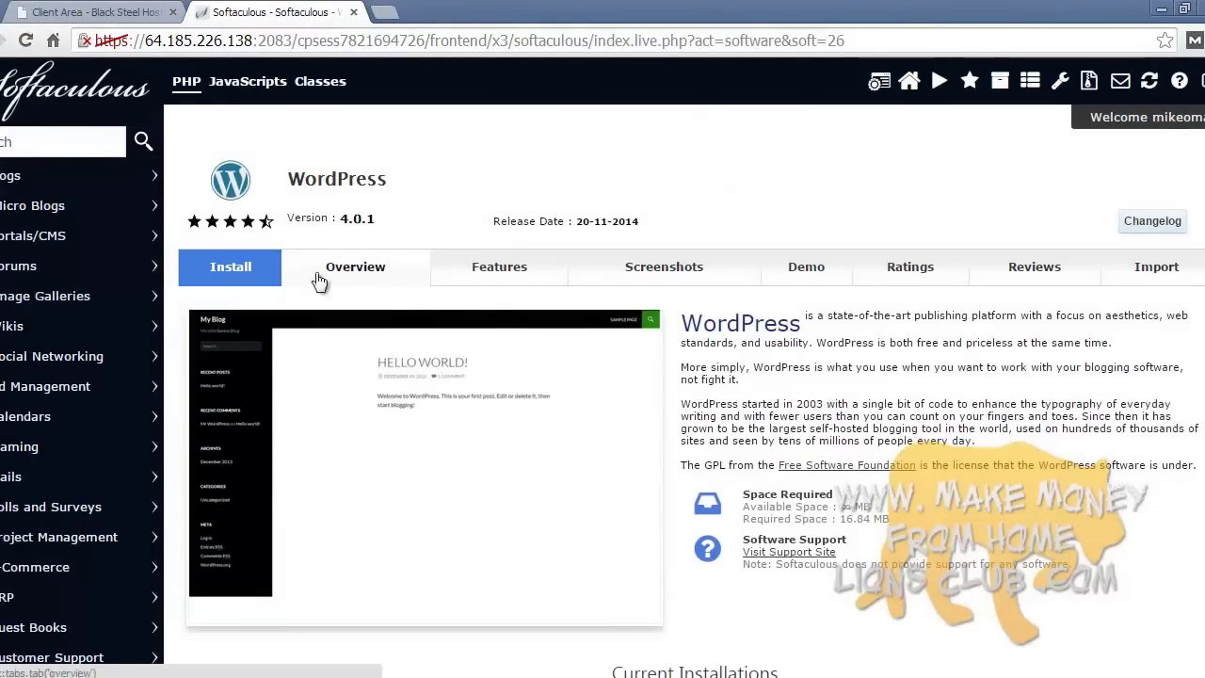
left_click(241, 268)
left_click(752, 397)
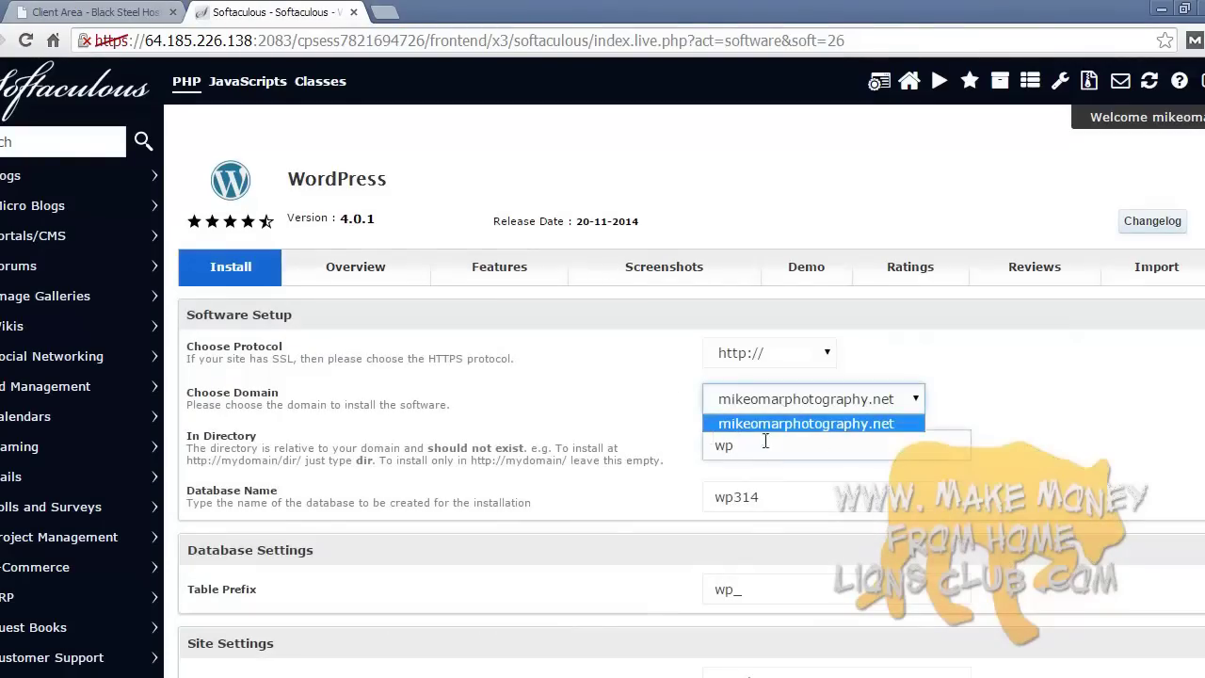
left_click(962, 408)
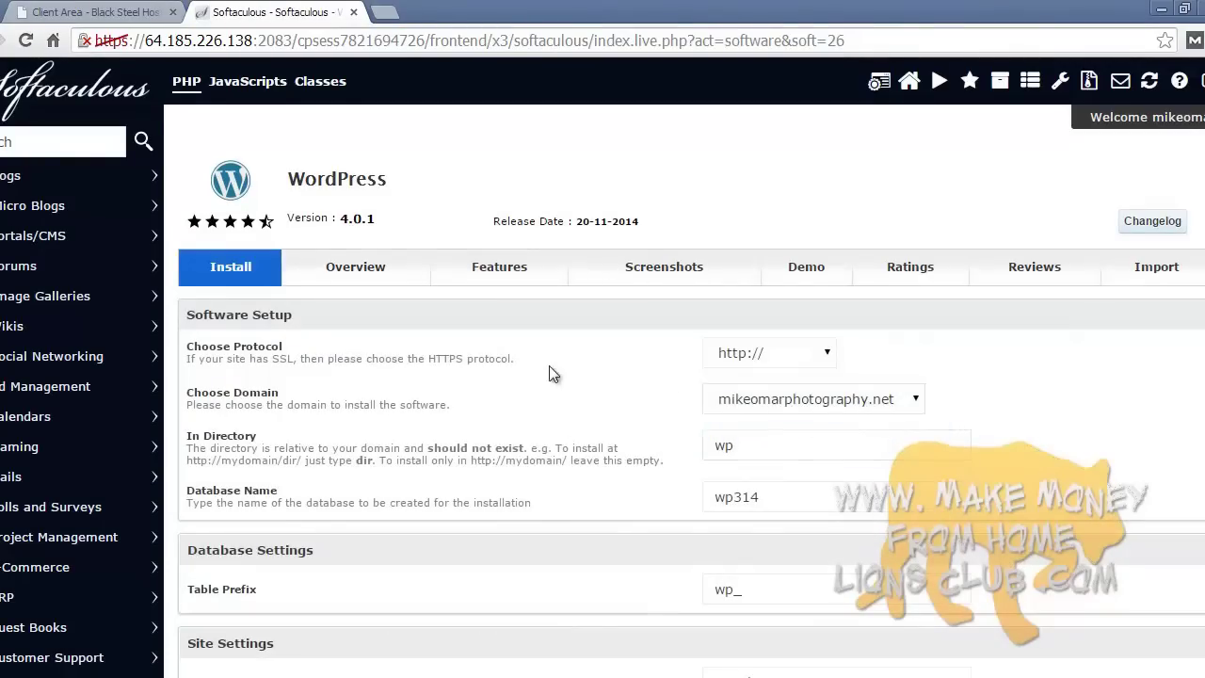
scroll(602, 428, "down", 5)
scroll(612, 431, "down", 5)
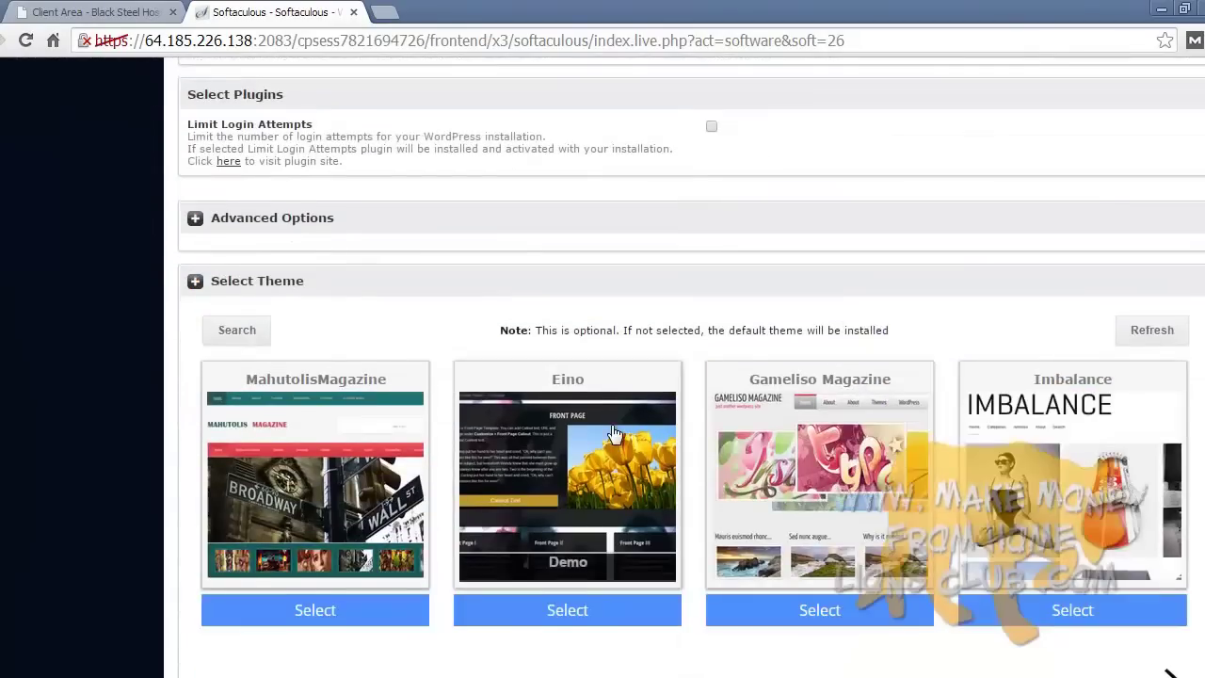
scroll(612, 431, "up", 15)
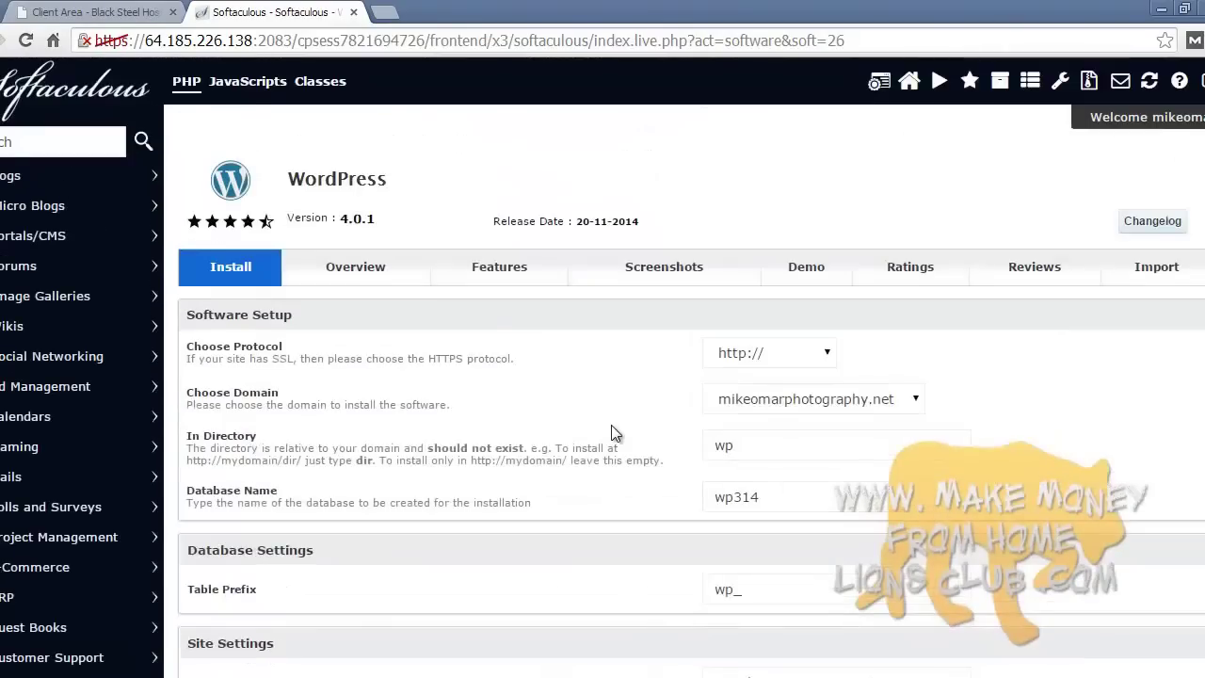
left_click(875, 85)
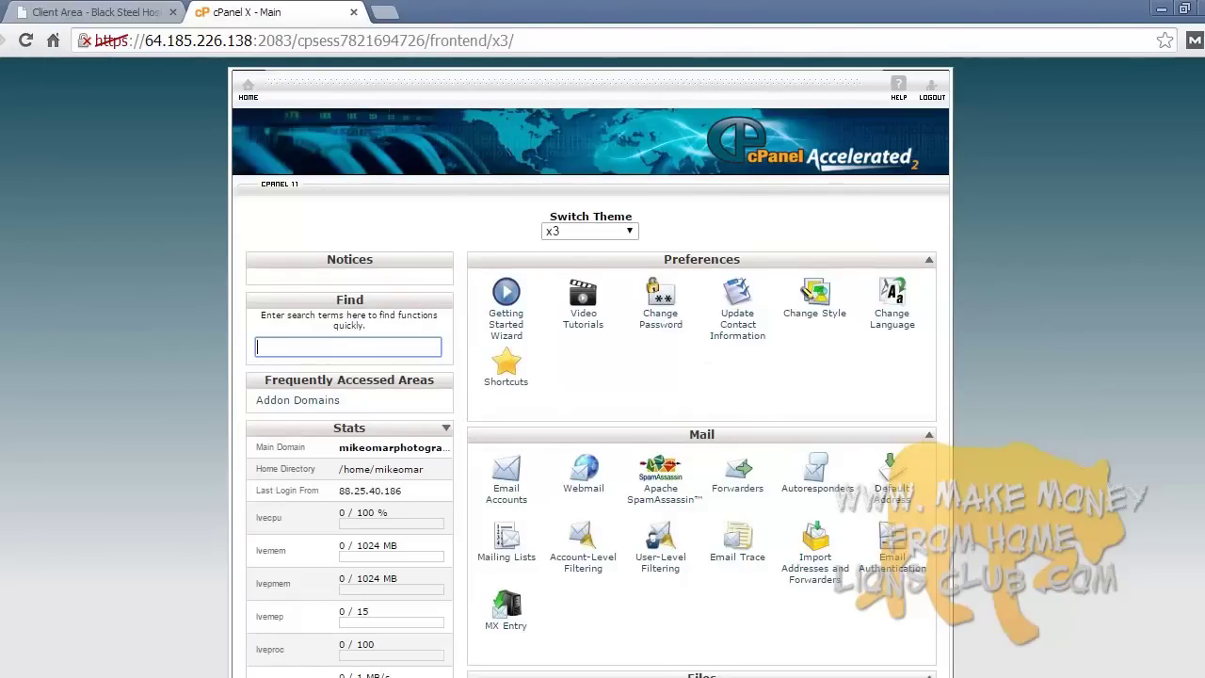
- In the Black Steel Hosting client area, open My Services and the Medium / Business plan details
left_click(188, 673)
left_click(1165, 621)
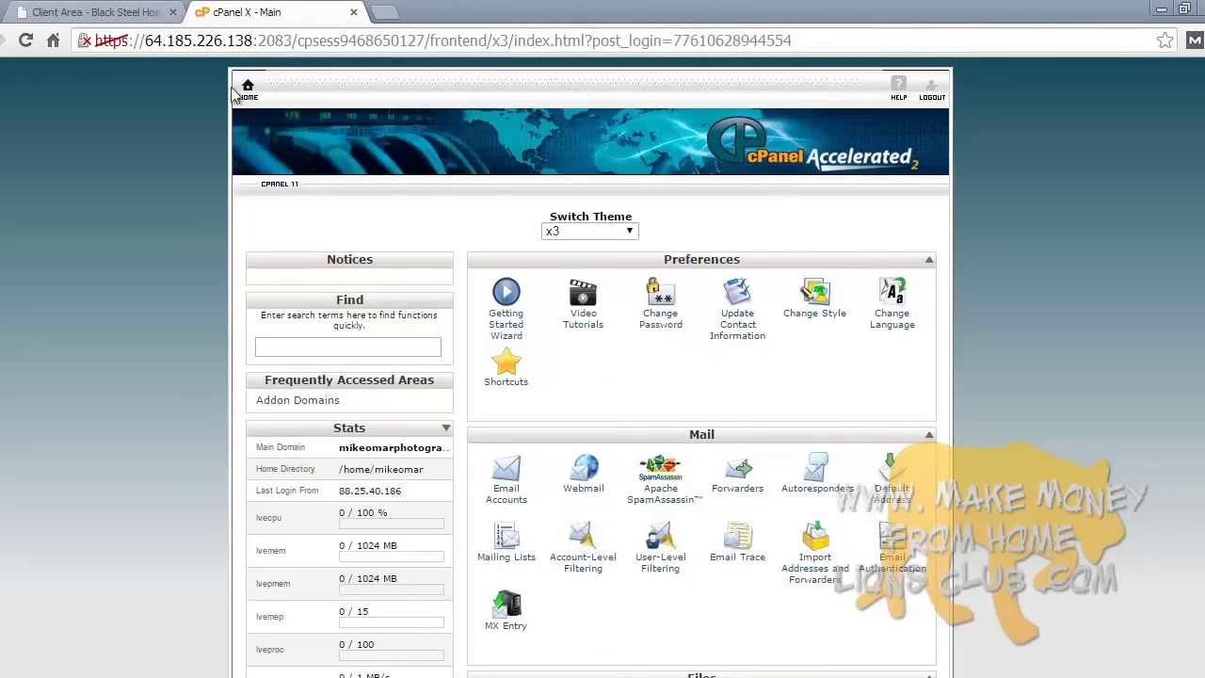
left_click(132, 11)
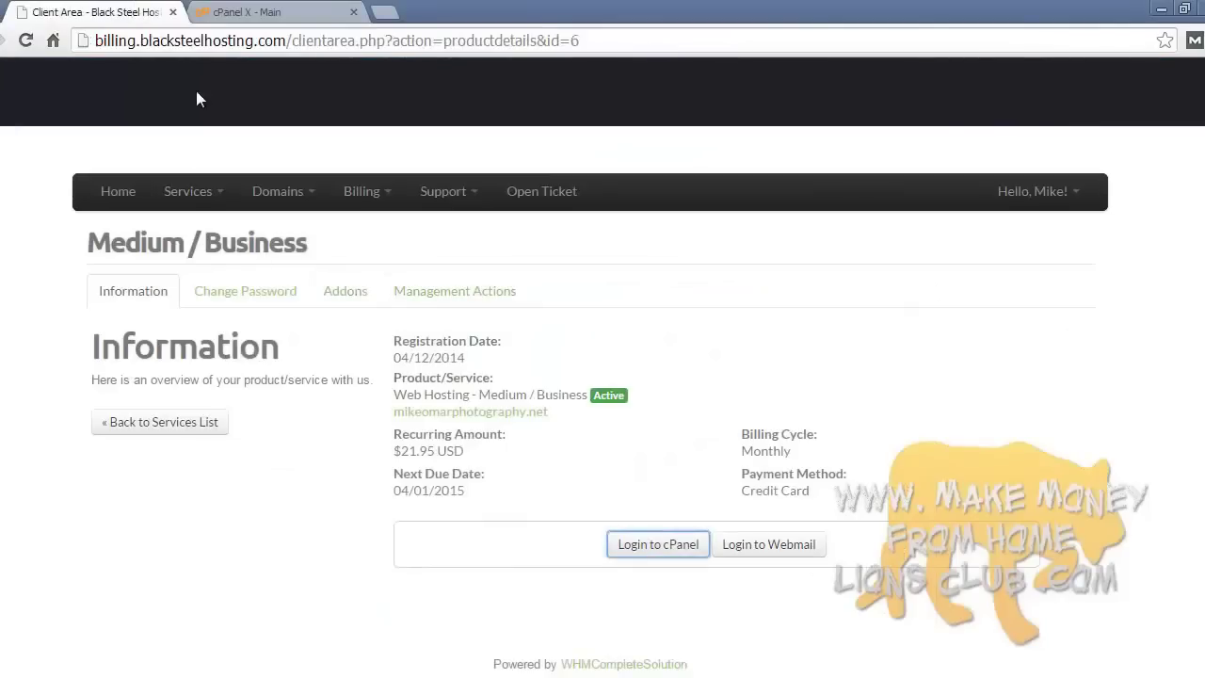
scroll(487, 251, "up", 3)
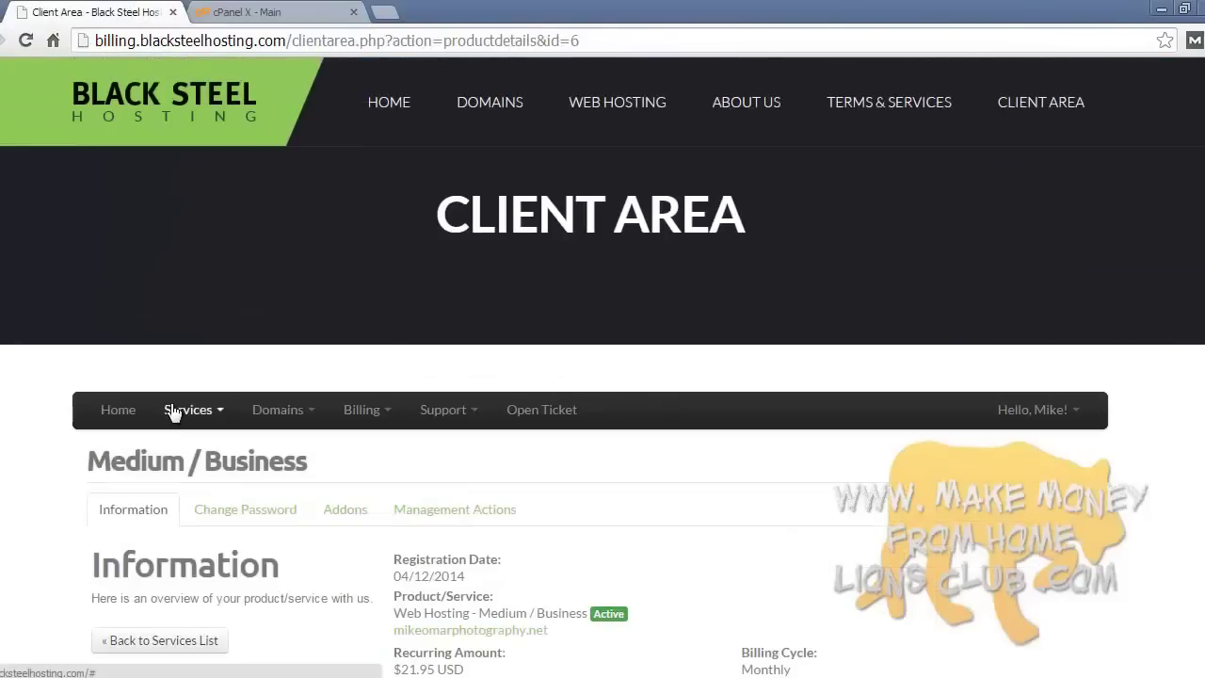
left_click(210, 412)
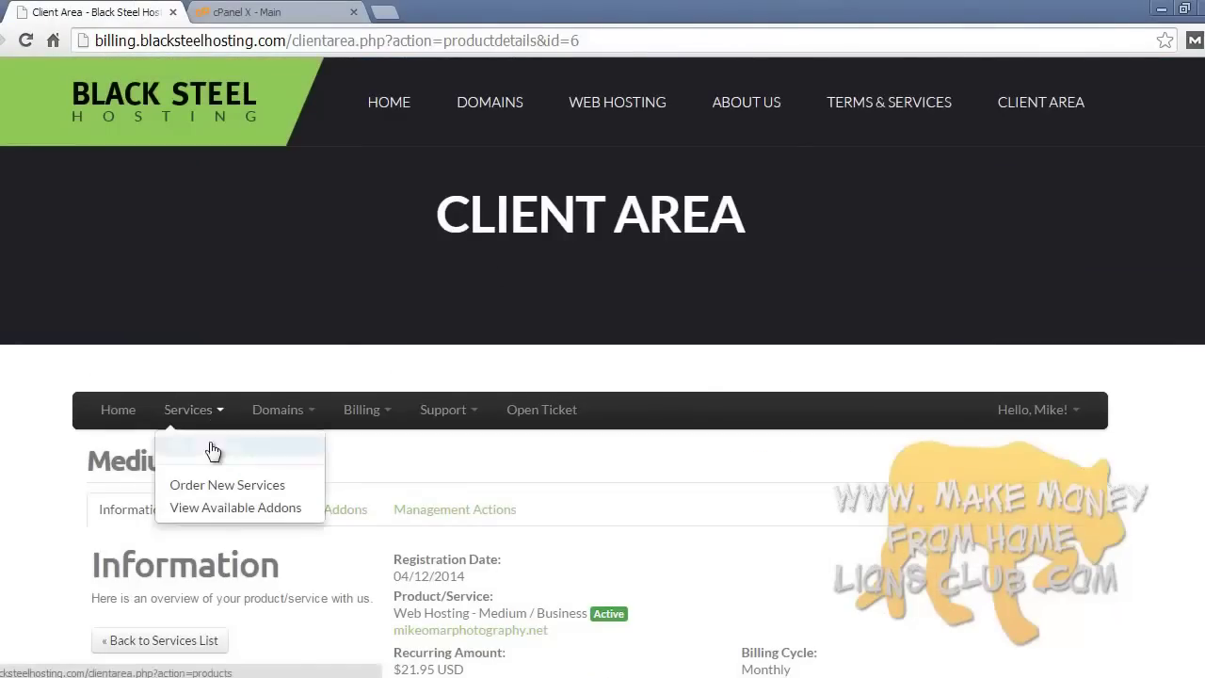
left_click(209, 441)
scroll(212, 441, "down", 3)
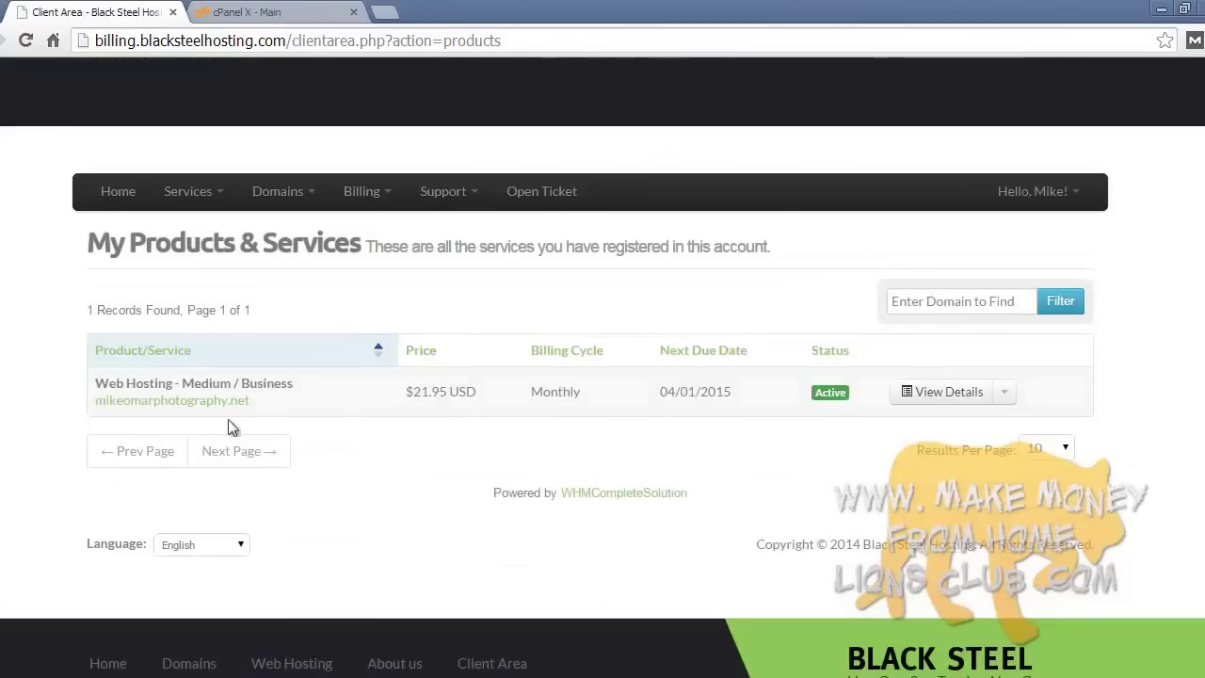
left_click(905, 393)
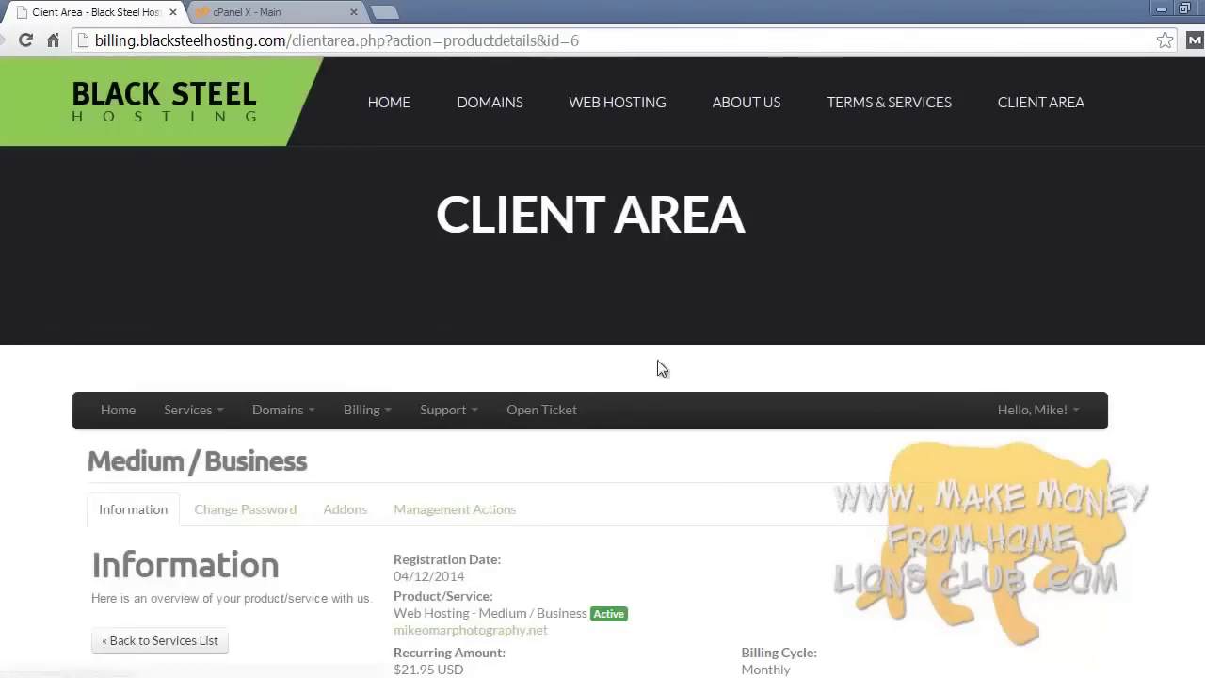
- Log in to cPanel from the plan page, log out, and return to the client area
scroll(650, 365, "down", 3)
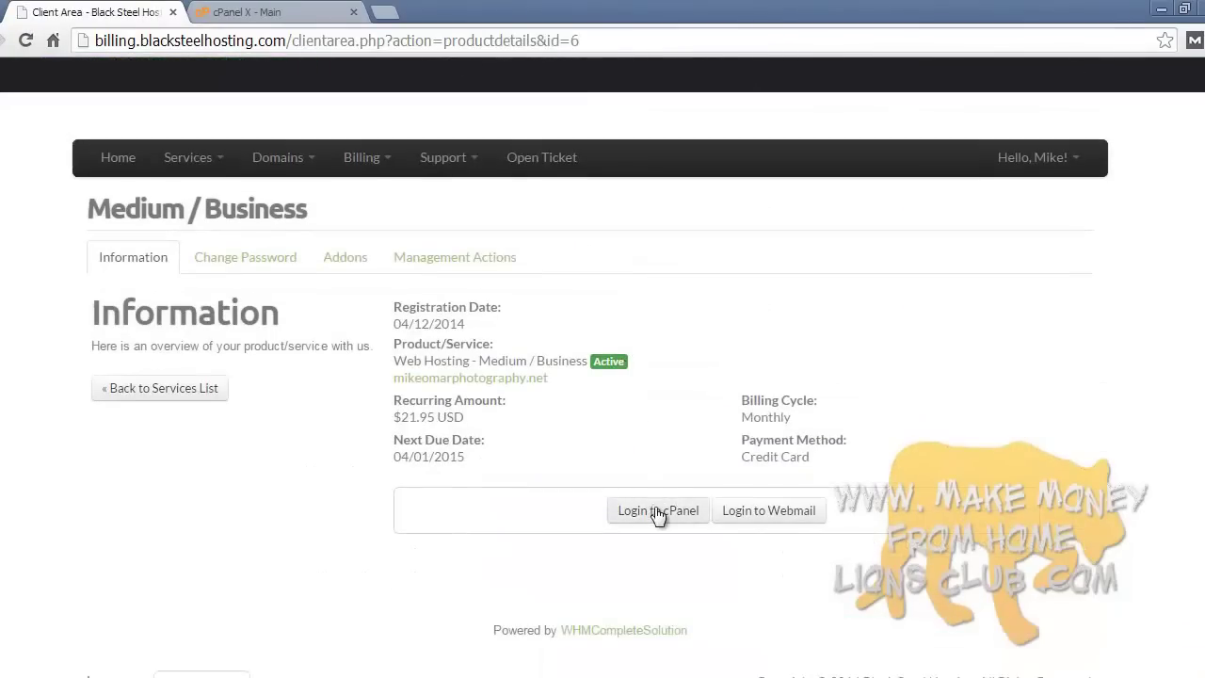
left_click(657, 511)
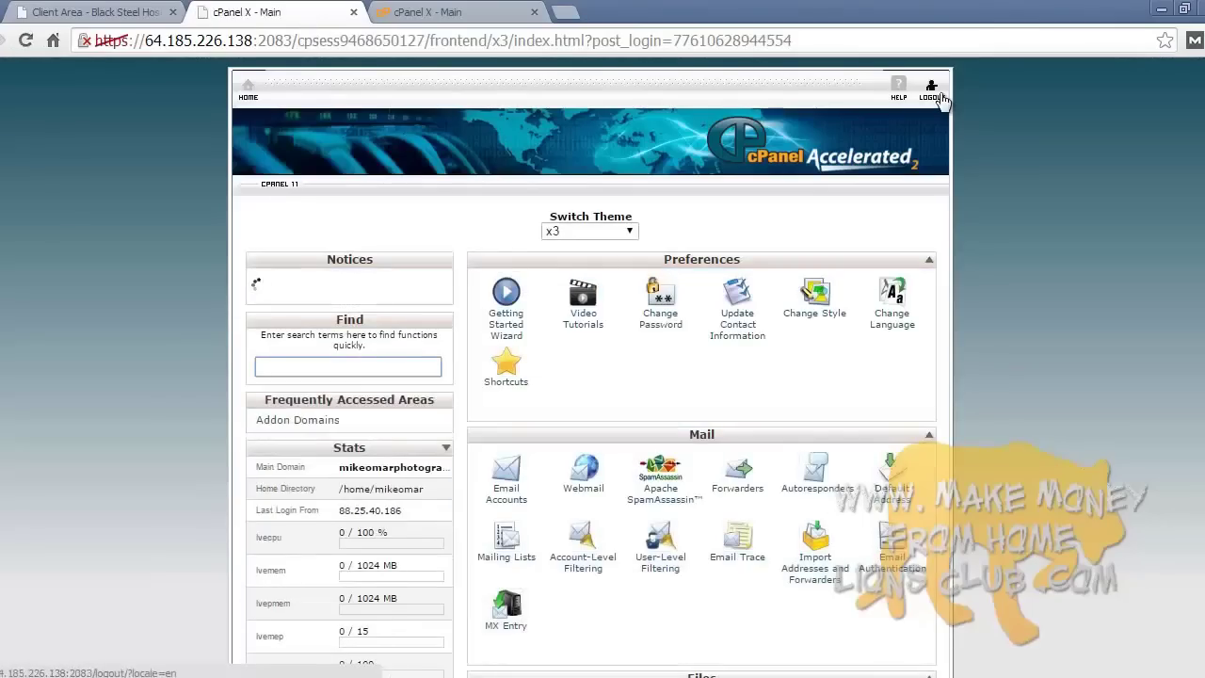
left_click(931, 94)
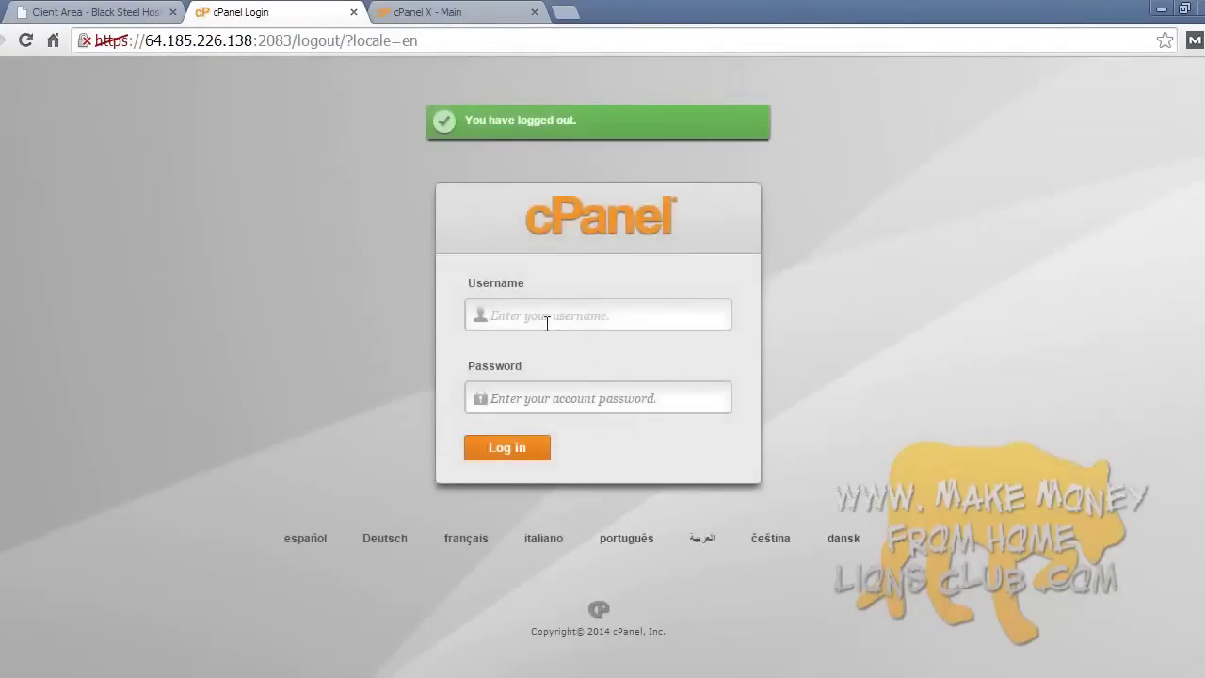
left_click(113, 12)
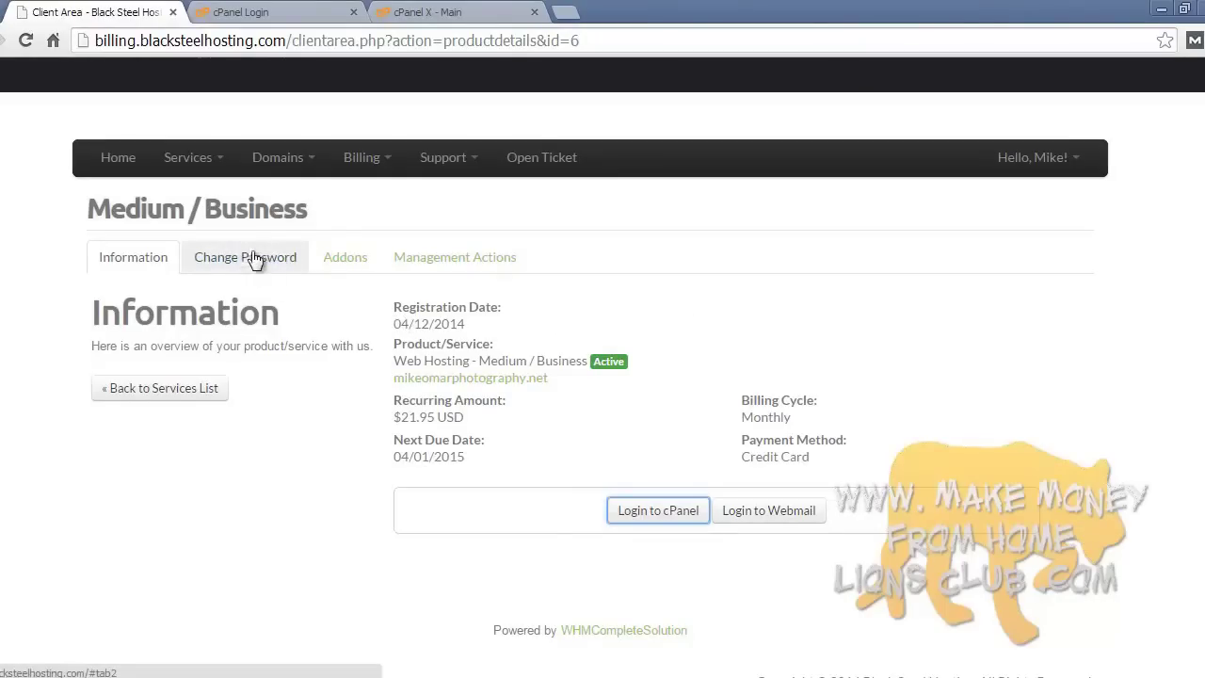
scroll(305, 318, "up", 3)
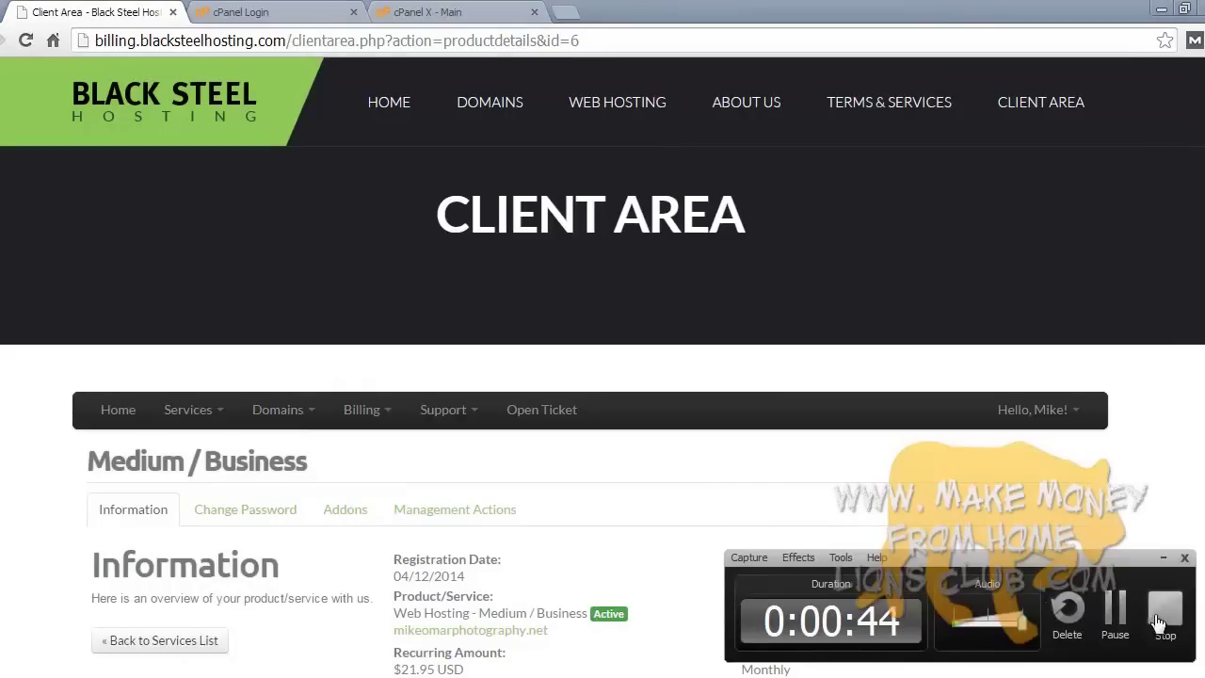
- Load mikeomarphotography.net in the browser to see the live Hello World post
left_click(1125, 620)
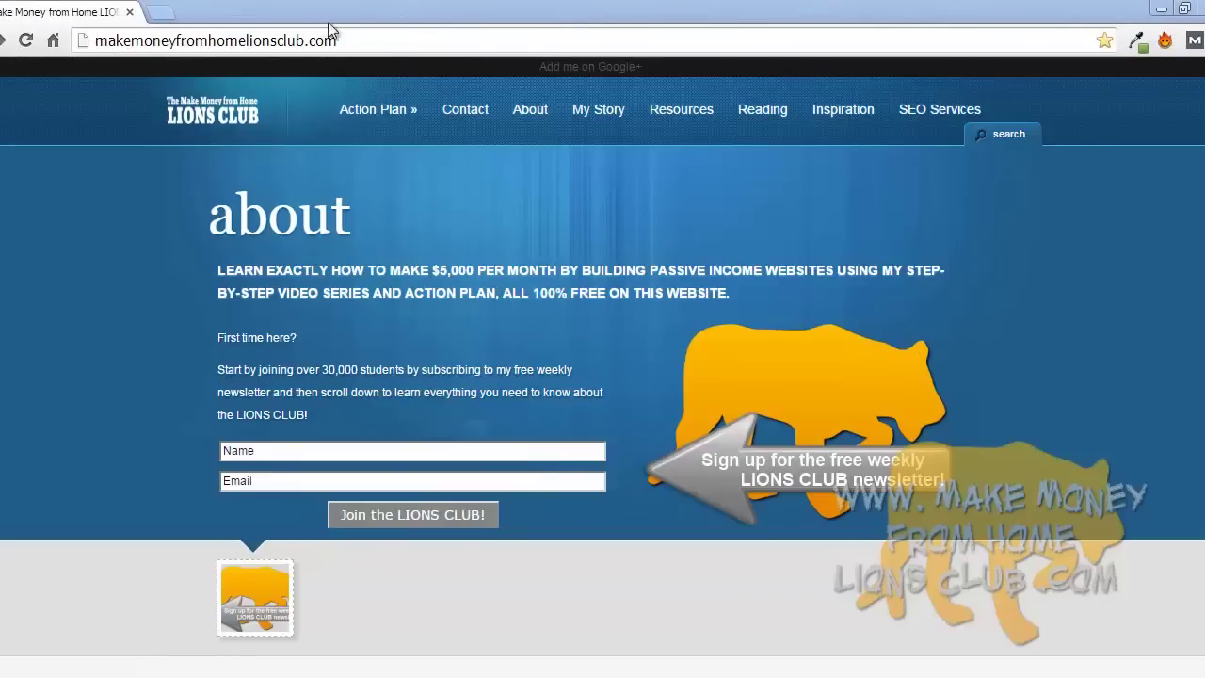
left_click(349, 39)
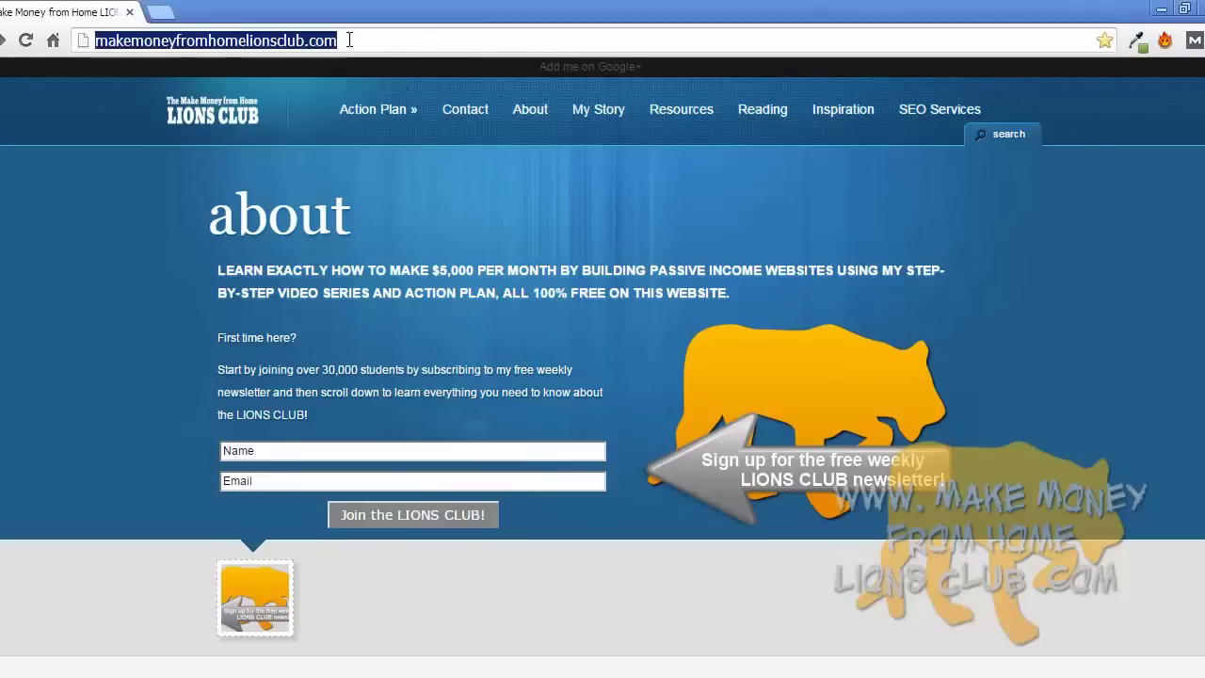
type("mikeomarphotography")
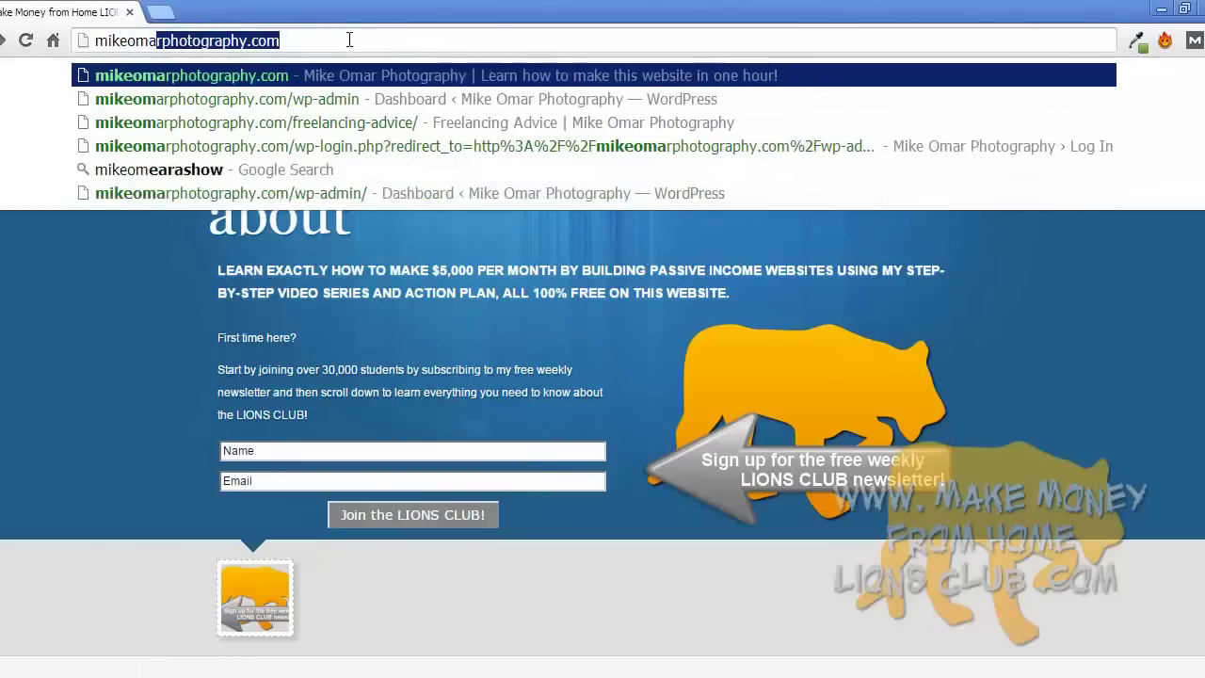
key("End")
key("BackSpace")
key("BackSpace")
key("BackSpace")
type("net")
key("Return")
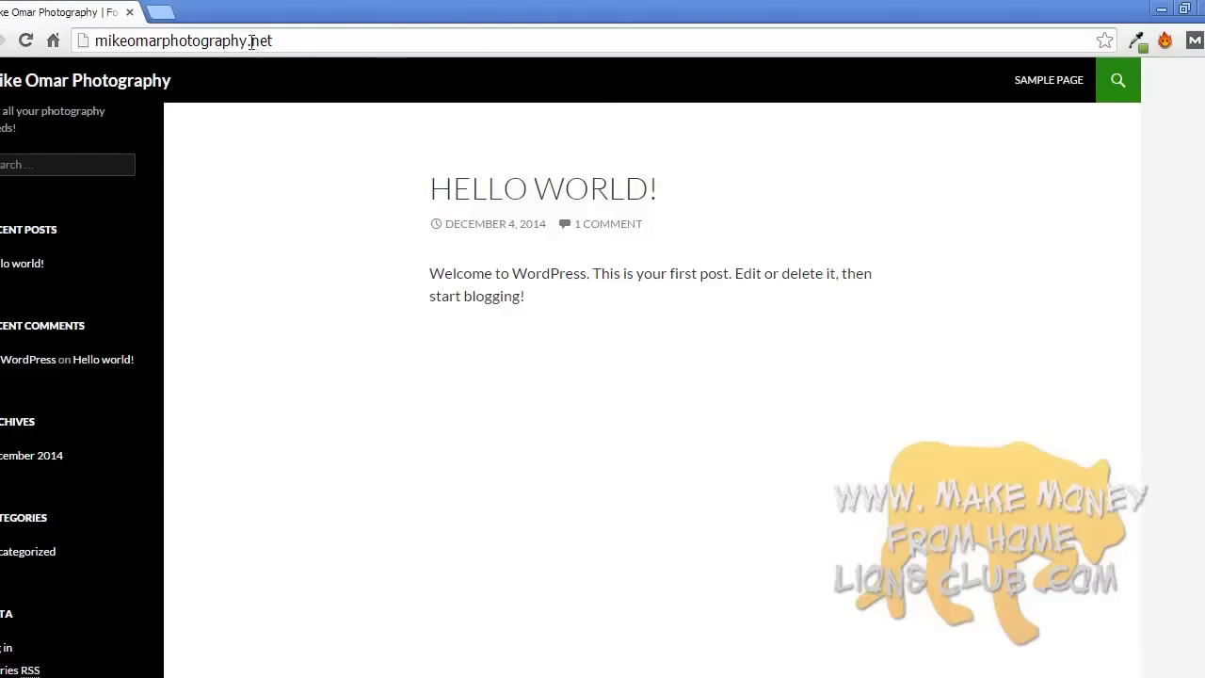
- Append /wp-admin to the site address to reach the WordPress login page
left_click(306, 42)
type("/wp-admin")
key("Return")
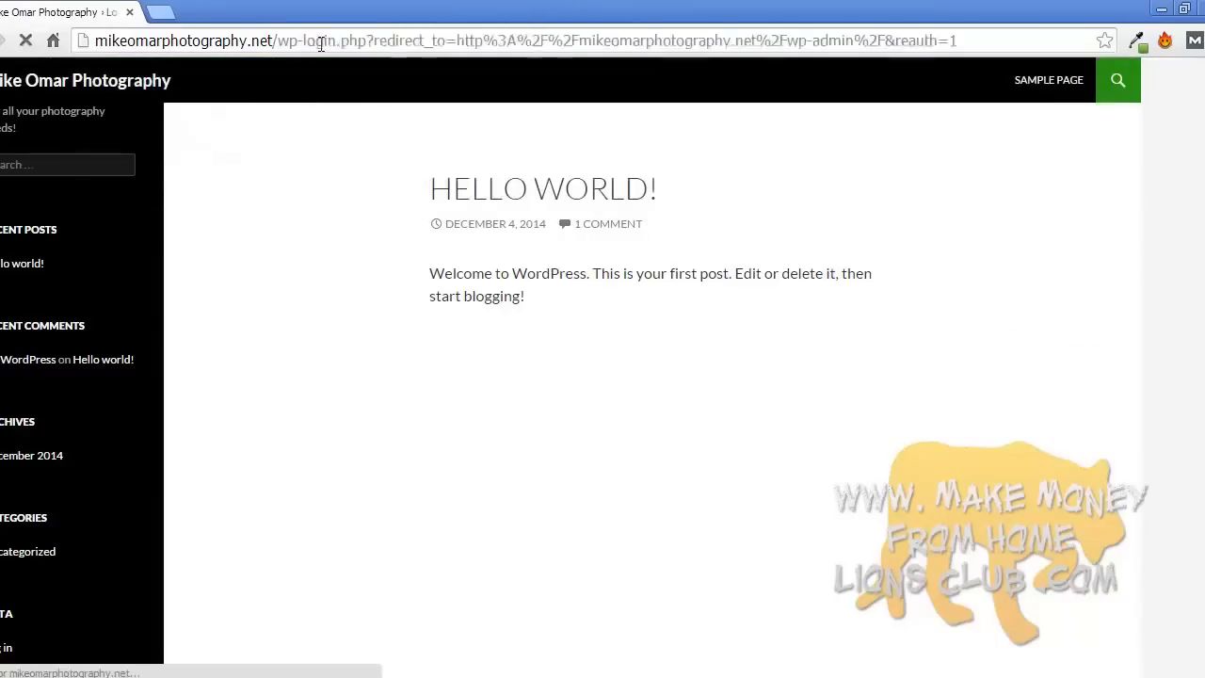
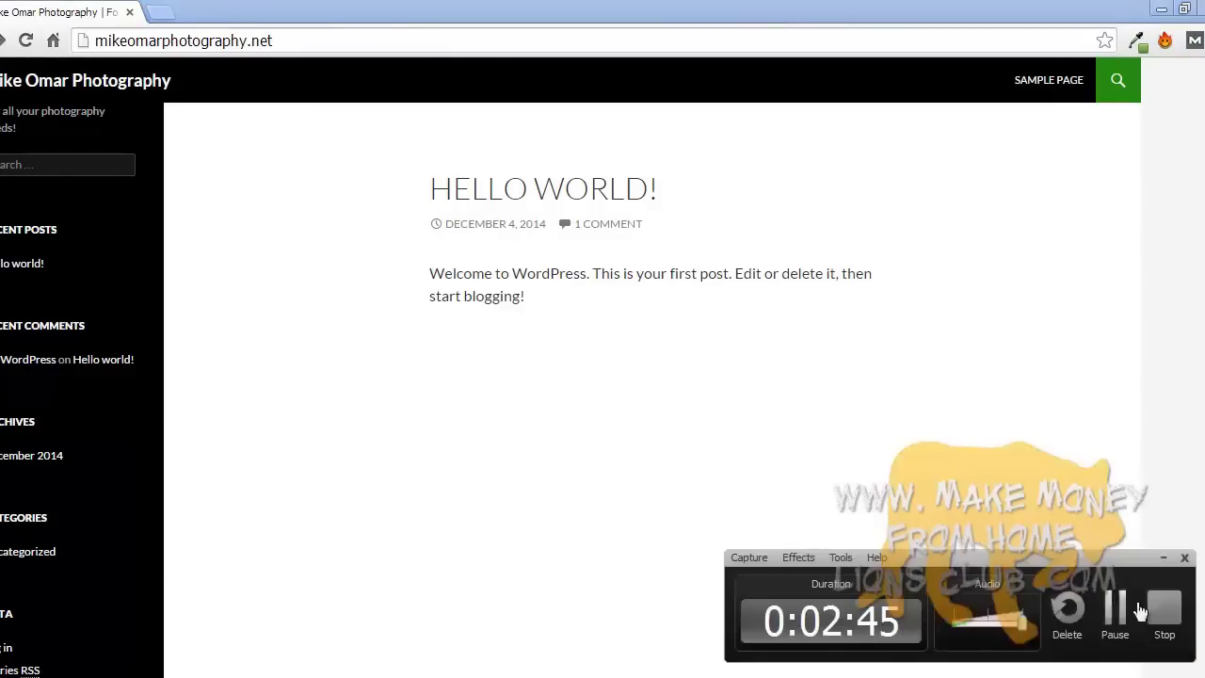
- Look over the Lions Club about page and dismiss the Windows colour-scheme notices
left_click(1140, 610)
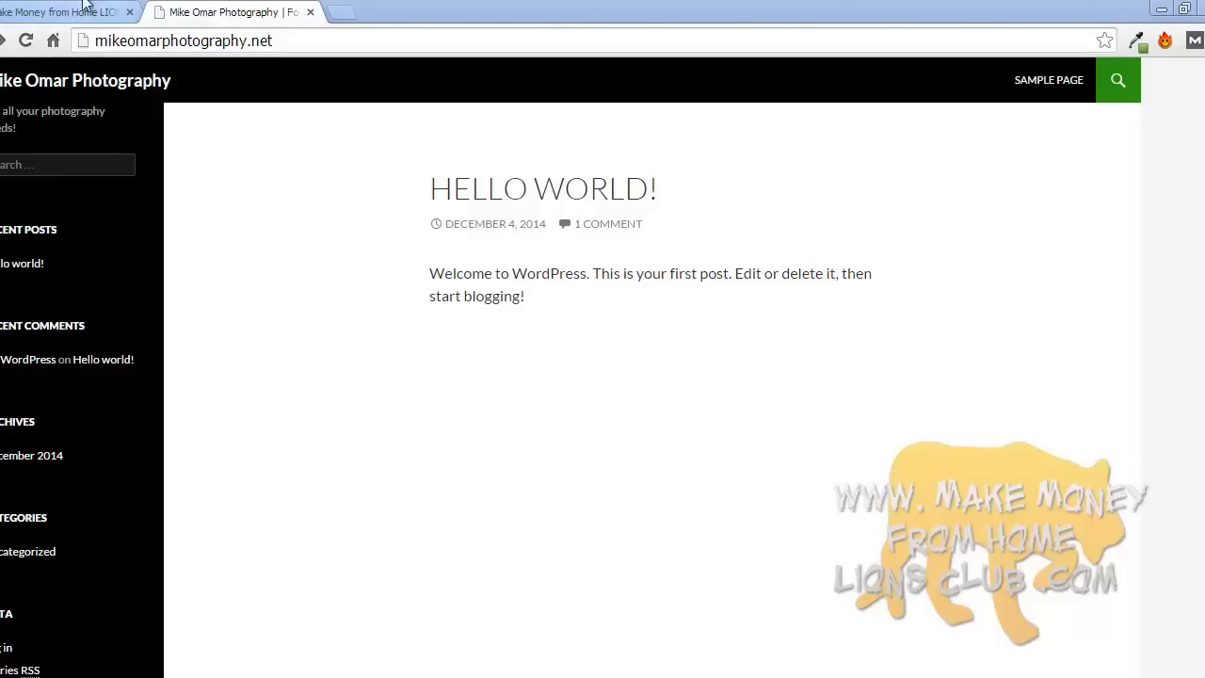
left_click(58, 10)
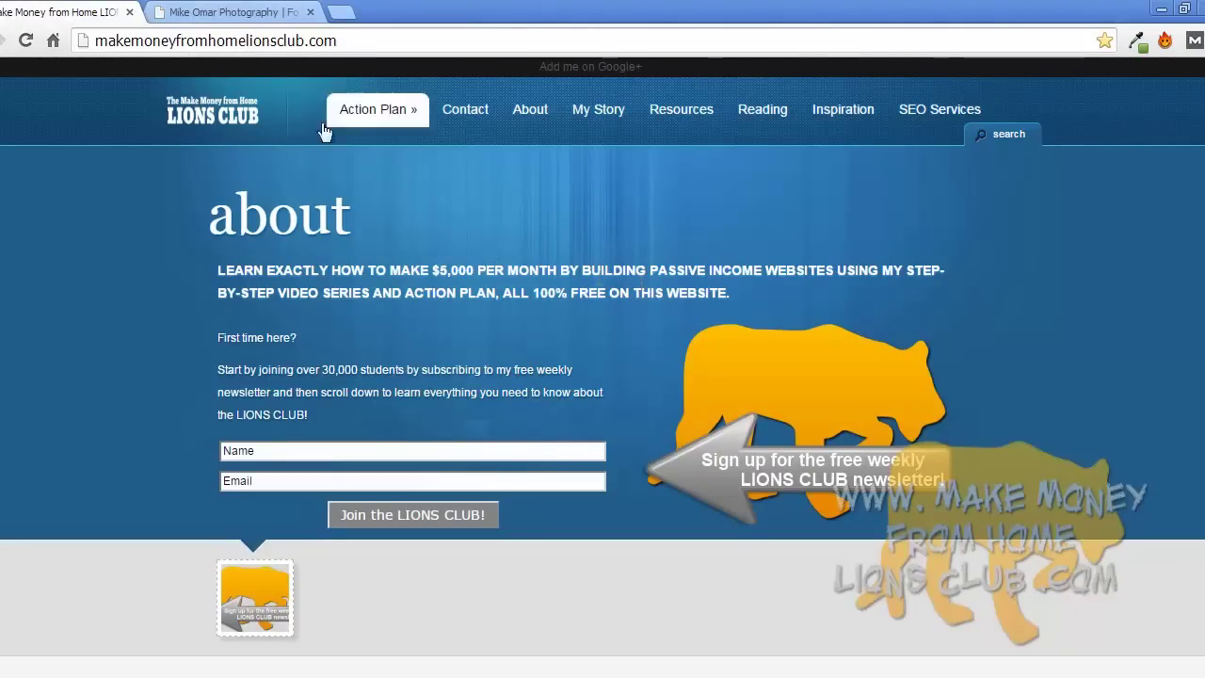
scroll(717, 141, "down", 6)
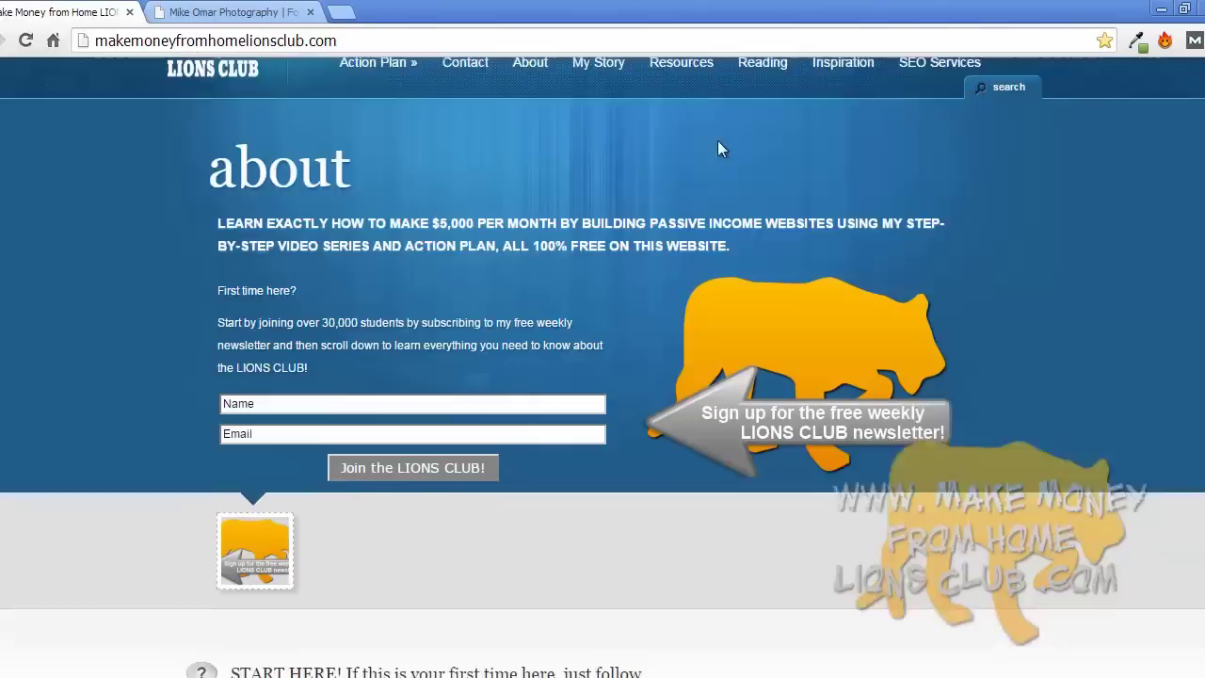
scroll(717, 142, "down", 1)
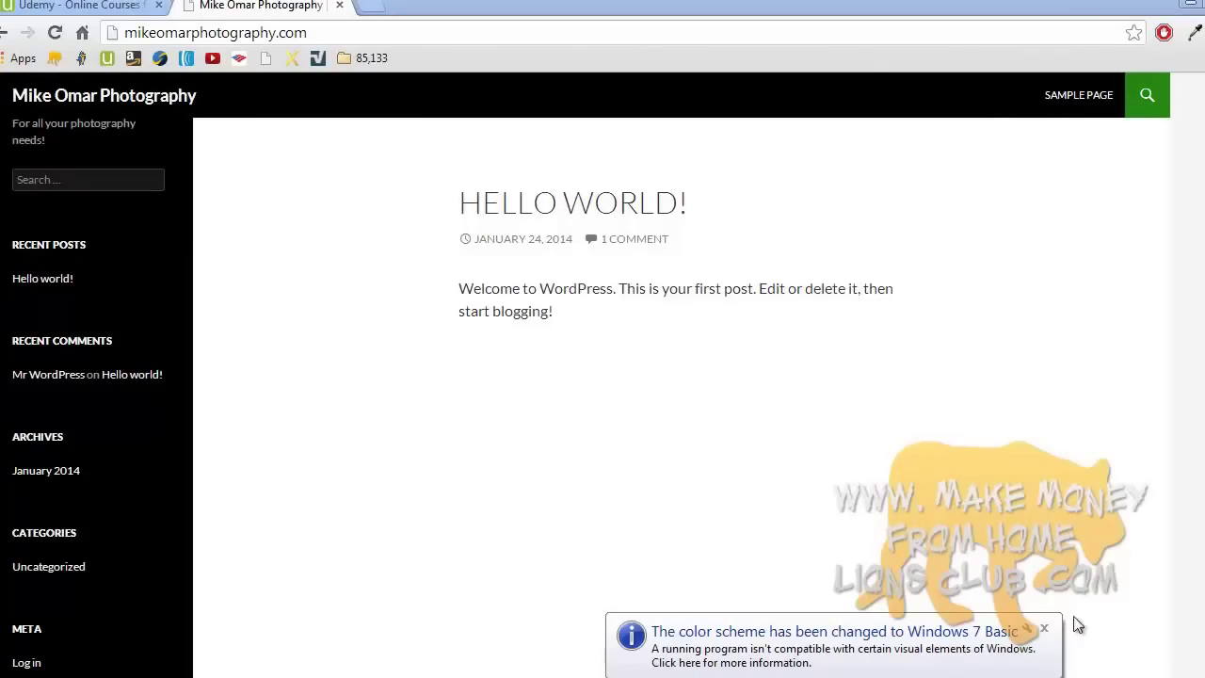
left_click(1045, 623)
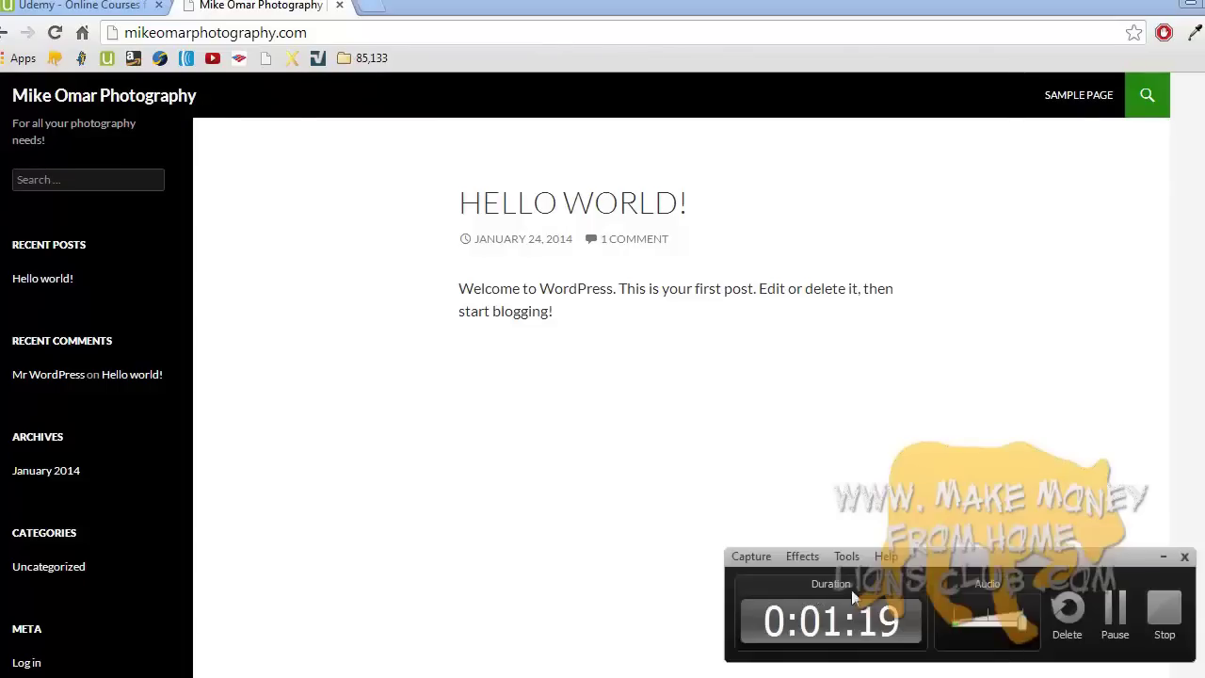
left_click(1164, 612)
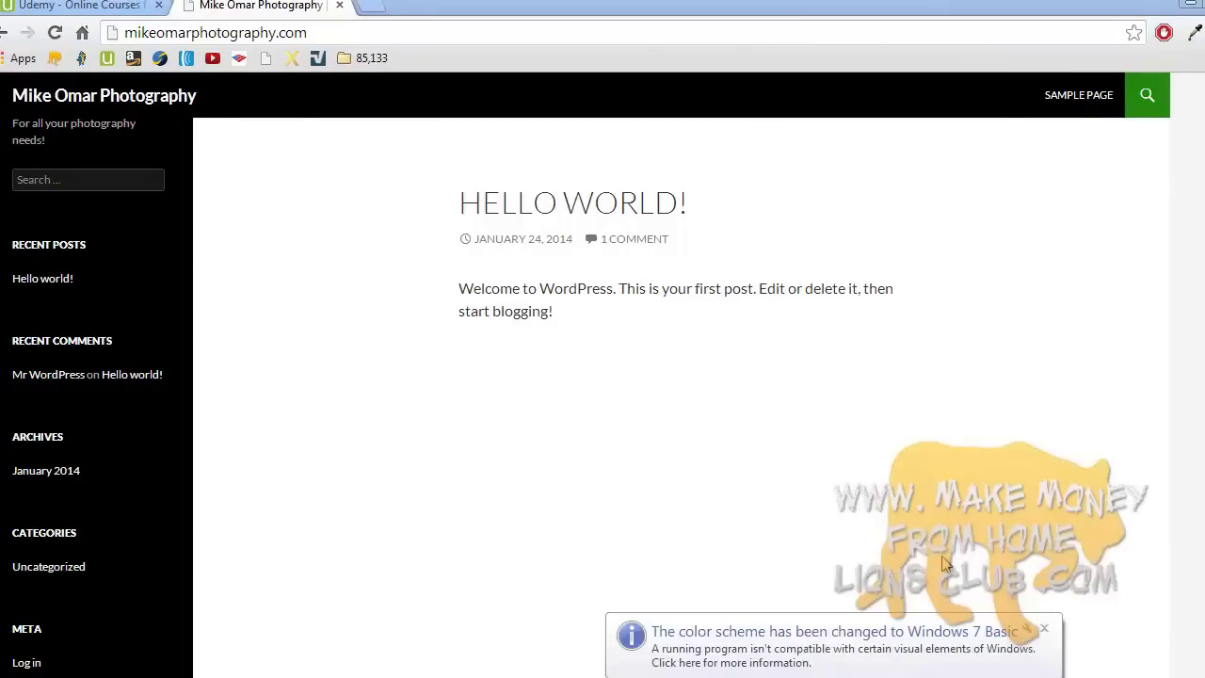
left_click(1044, 628)
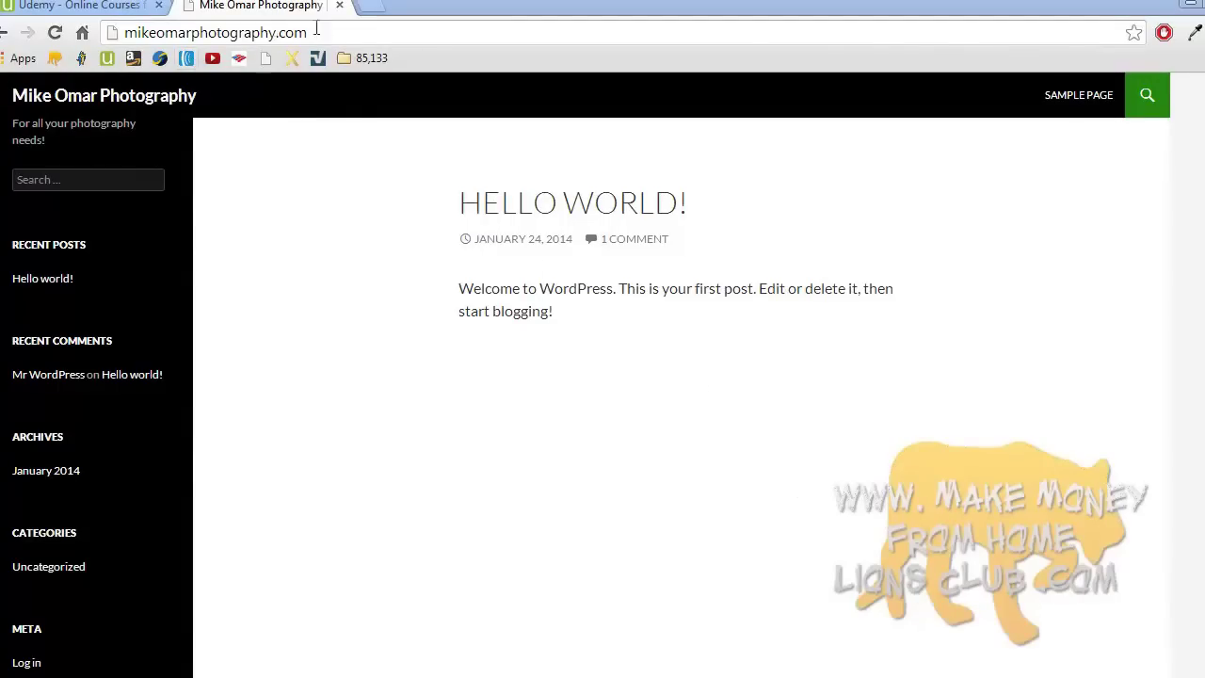
- Append /wp-admin to the site address and log in to the admin Dashboard
left_click(350, 32)
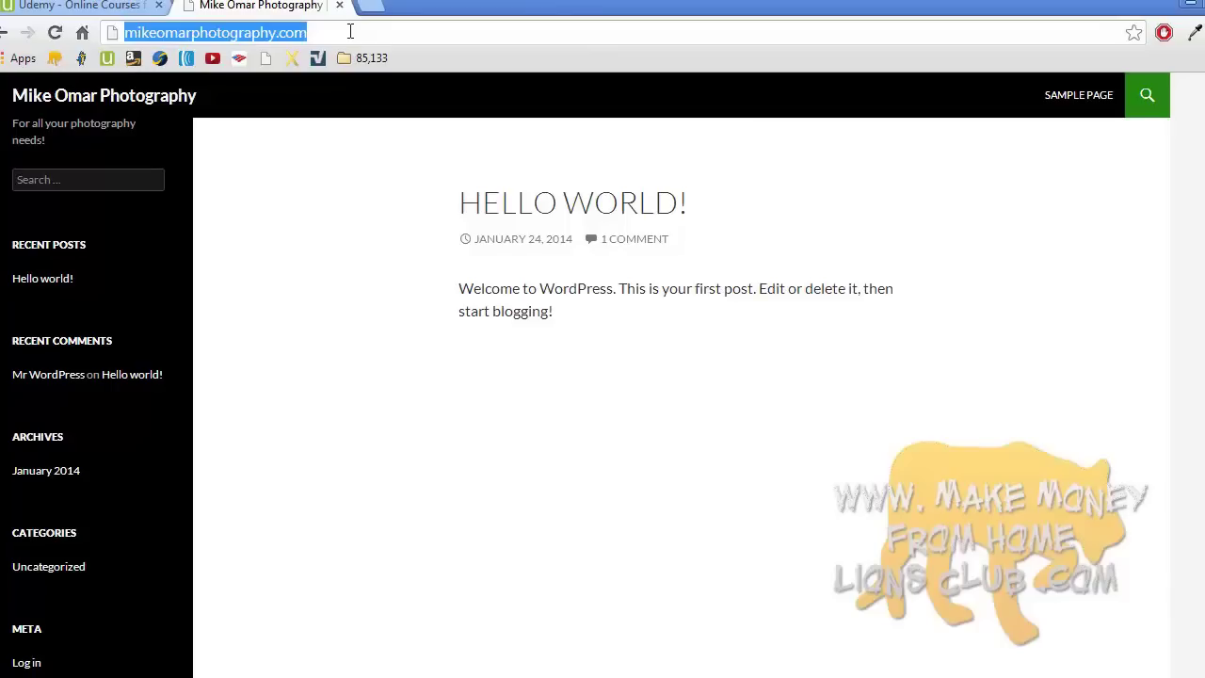
left_click(351, 32)
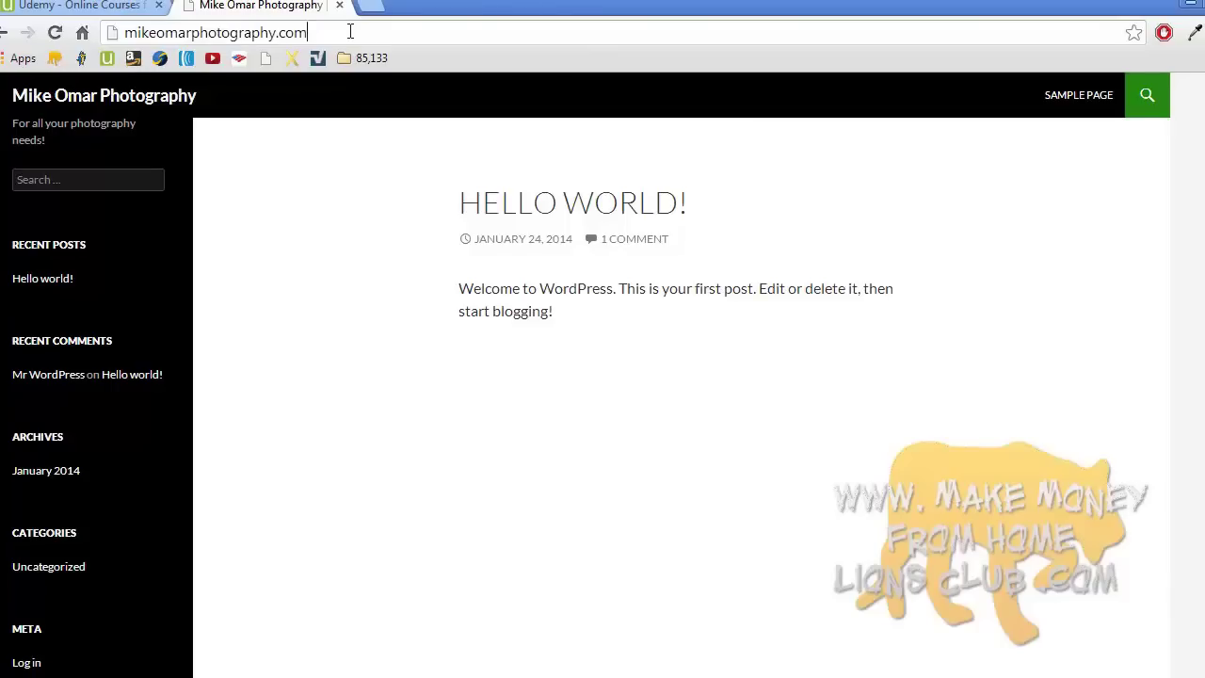
type("/")
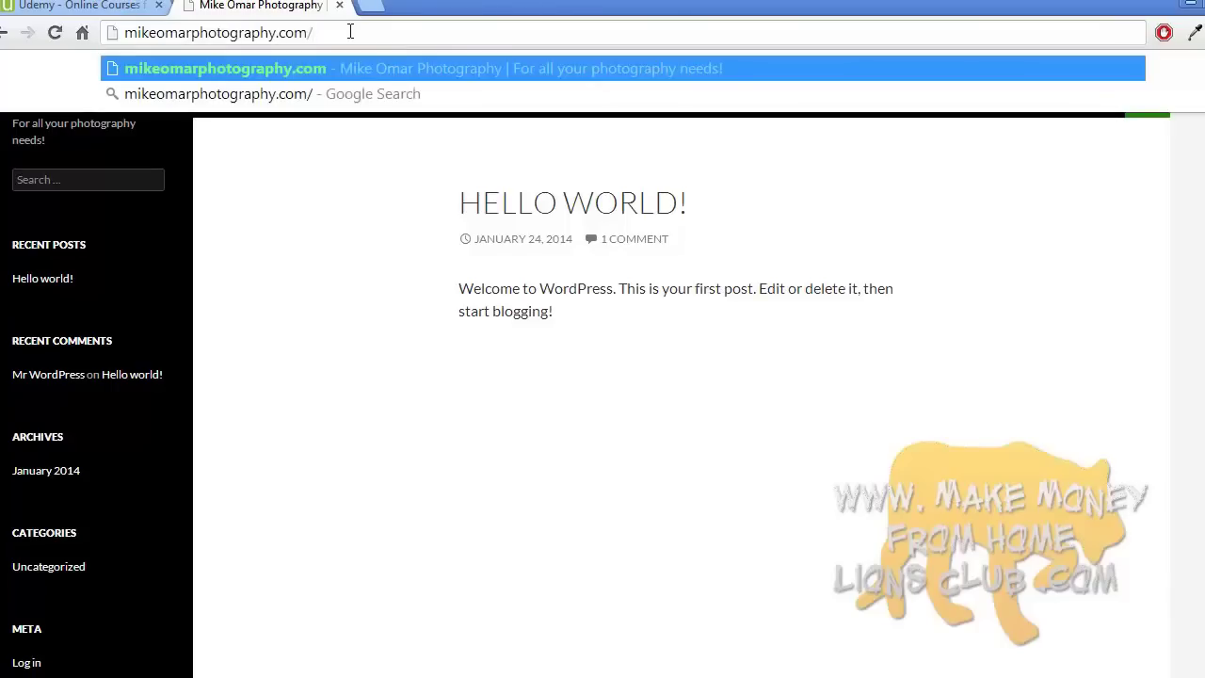
type("wp-admin")
key("Return")
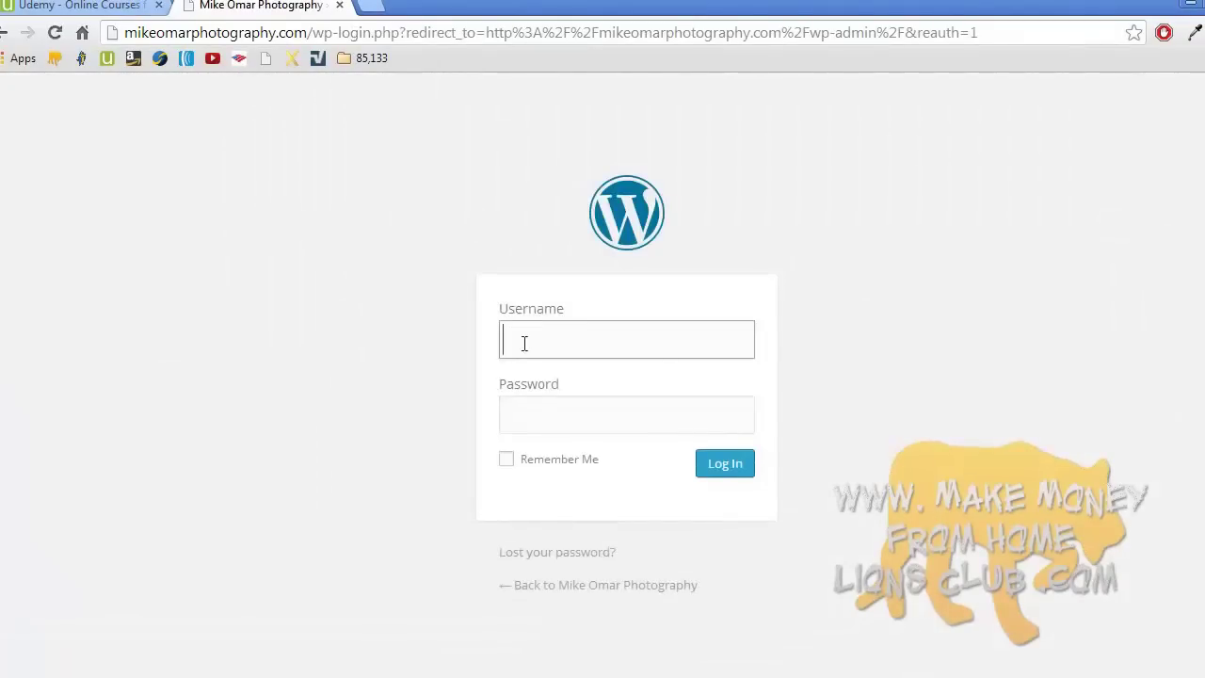
left_click(516, 406)
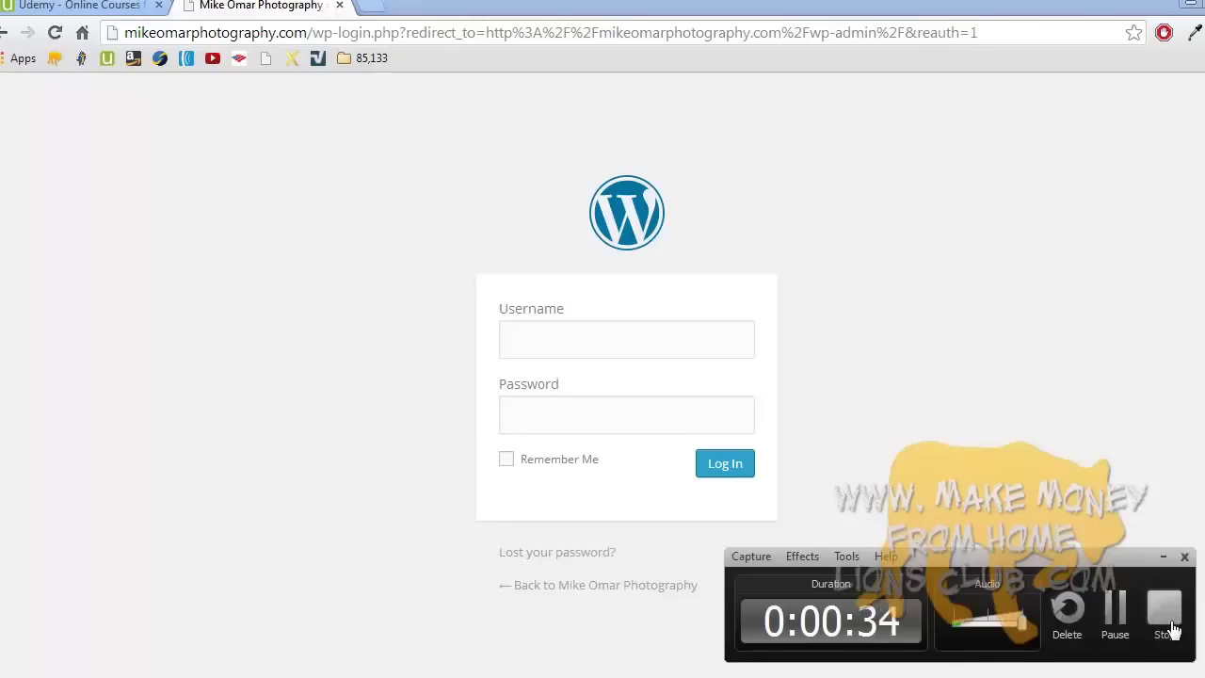
left_click(1174, 628)
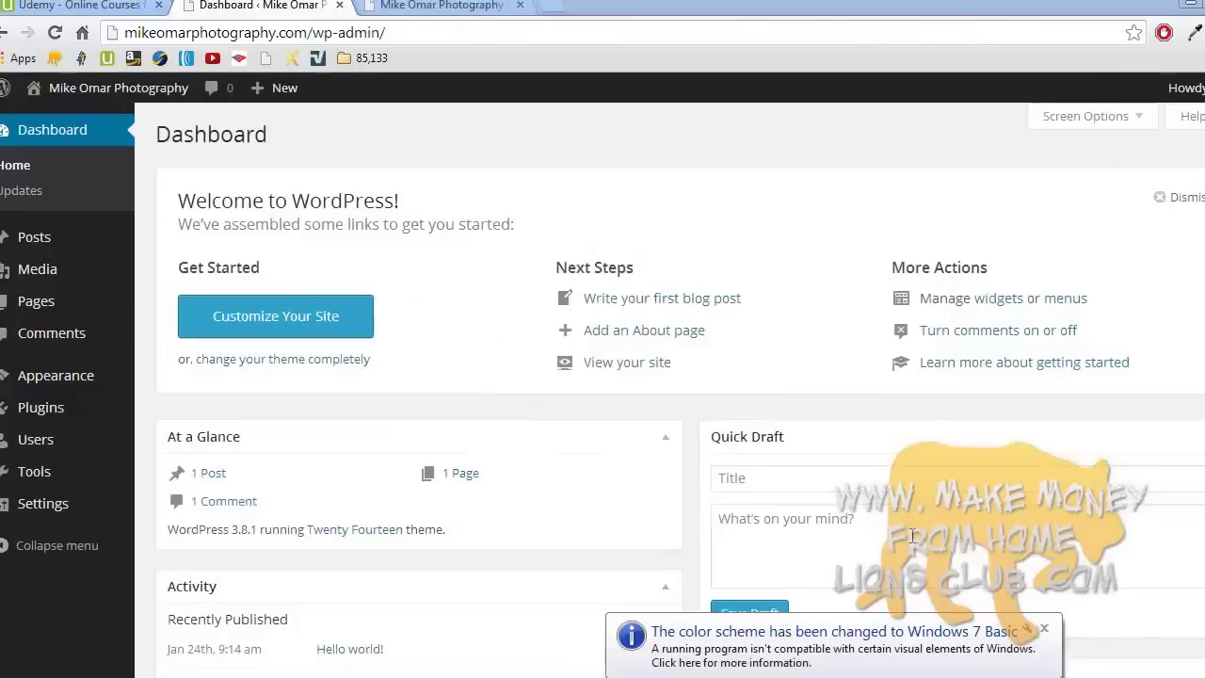
- Look over the Posts and Pages admin menus, then view the Mike Omar Photography site logged in
left_click(1044, 623)
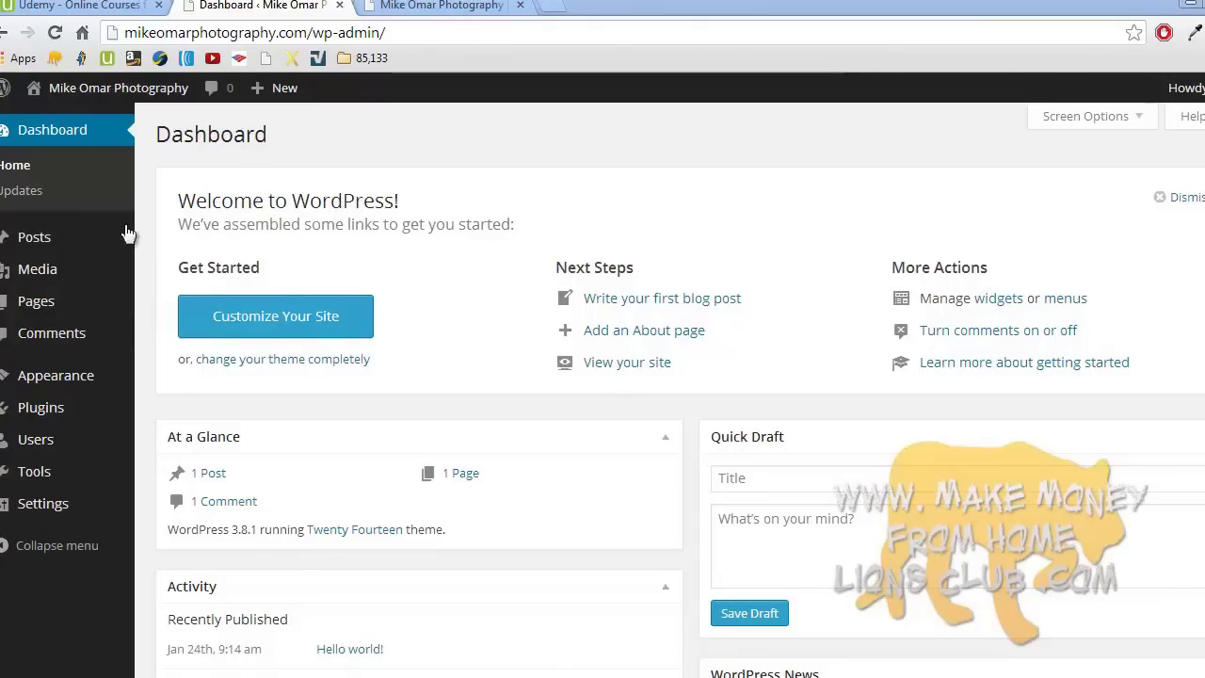
mouse_move(101, 243)
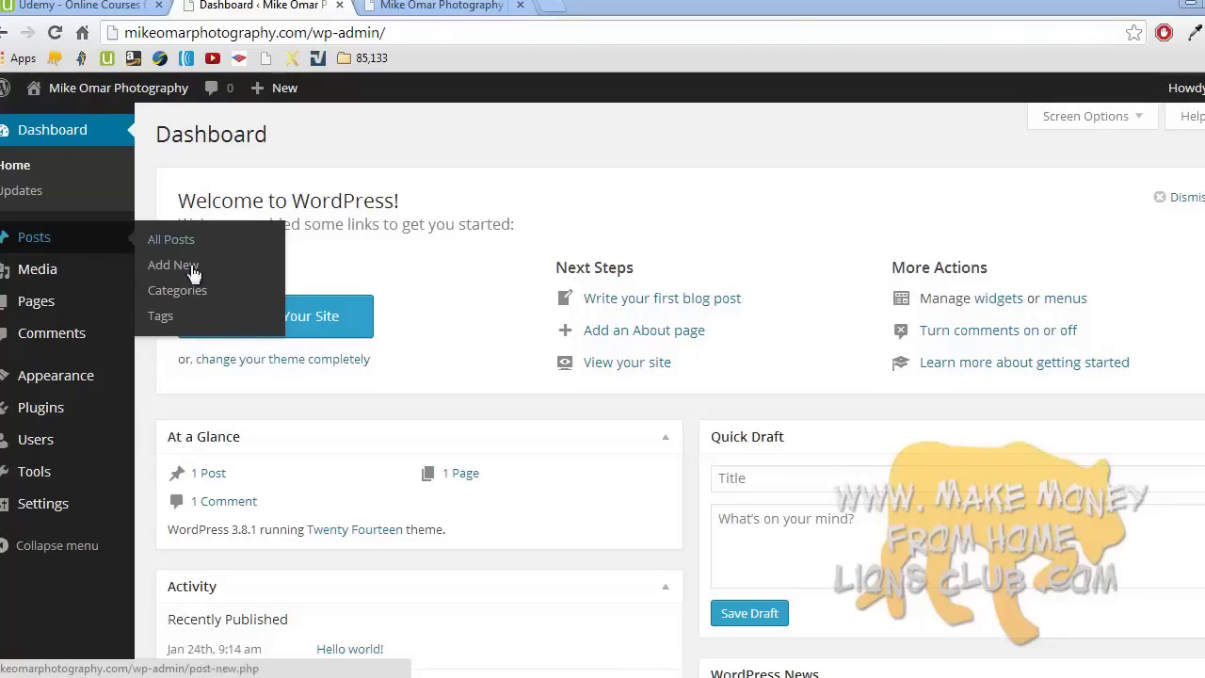
mouse_move(101, 301)
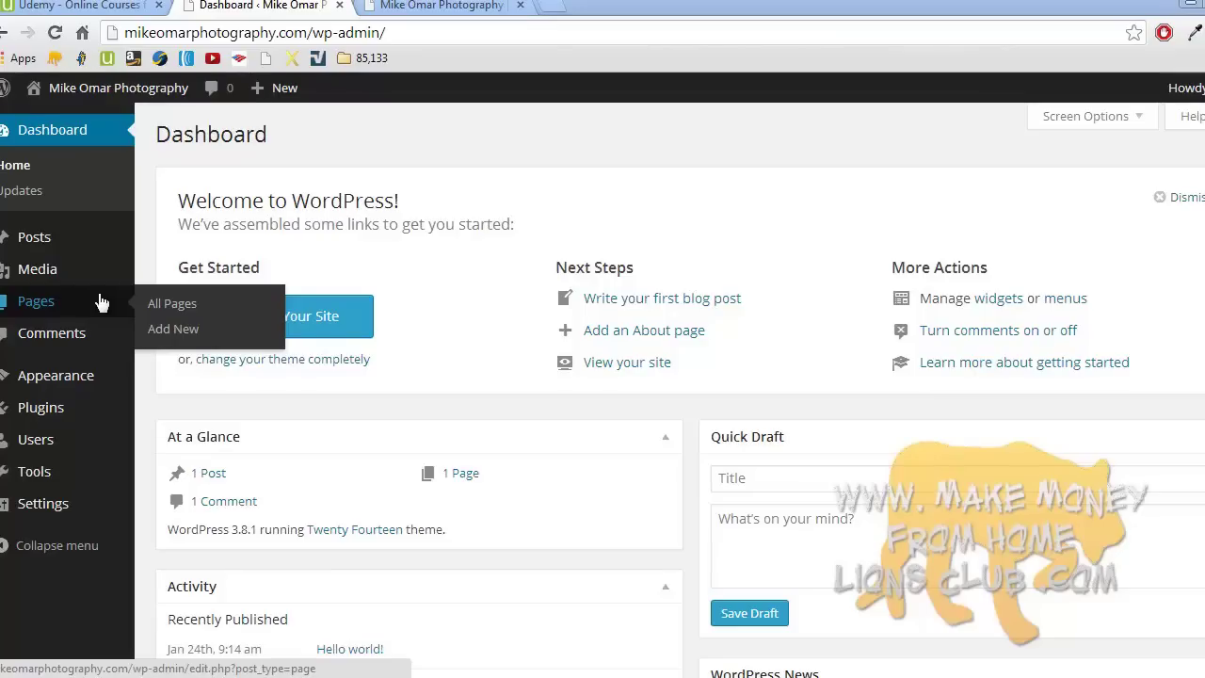
left_click(420, 11)
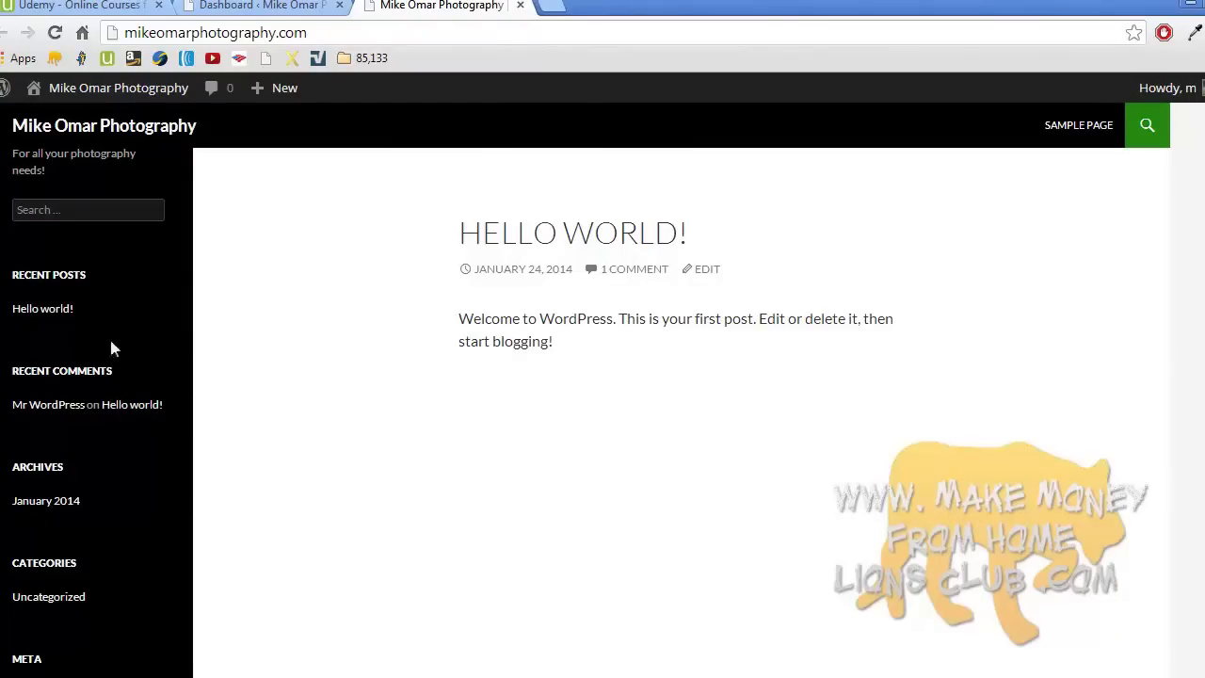
- View the Hello world! post on the live site, then the admin All Posts list
left_click(421, 676)
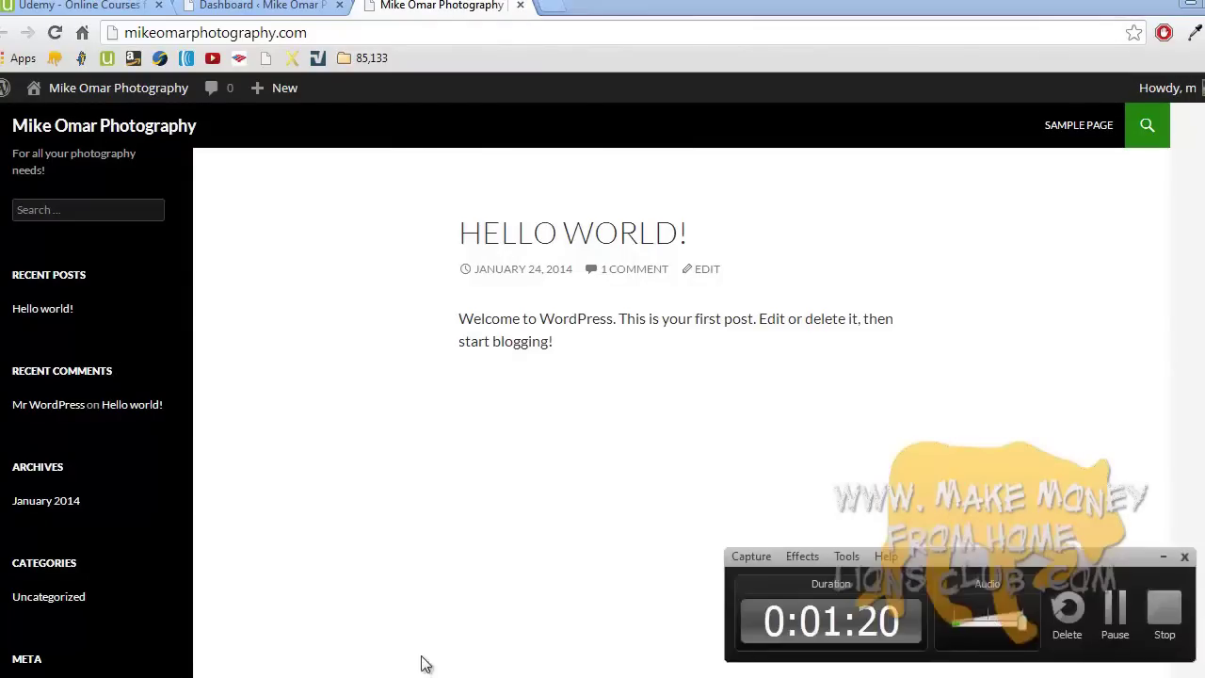
left_click(1164, 609)
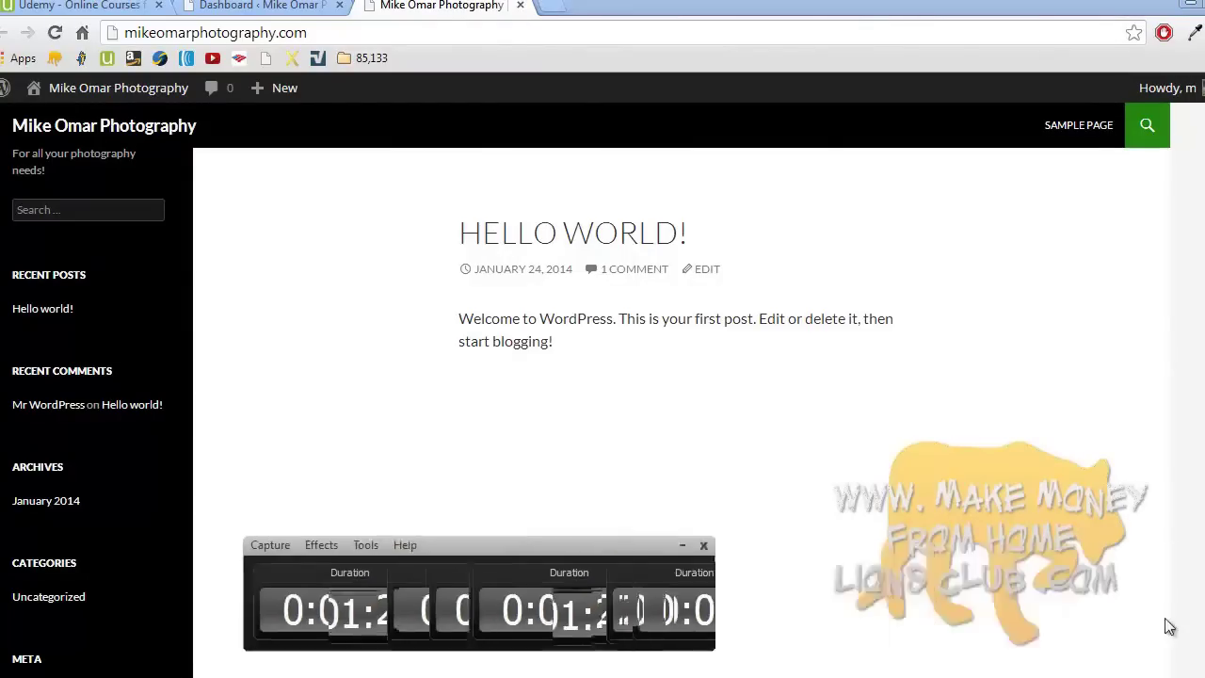
left_click(1046, 626)
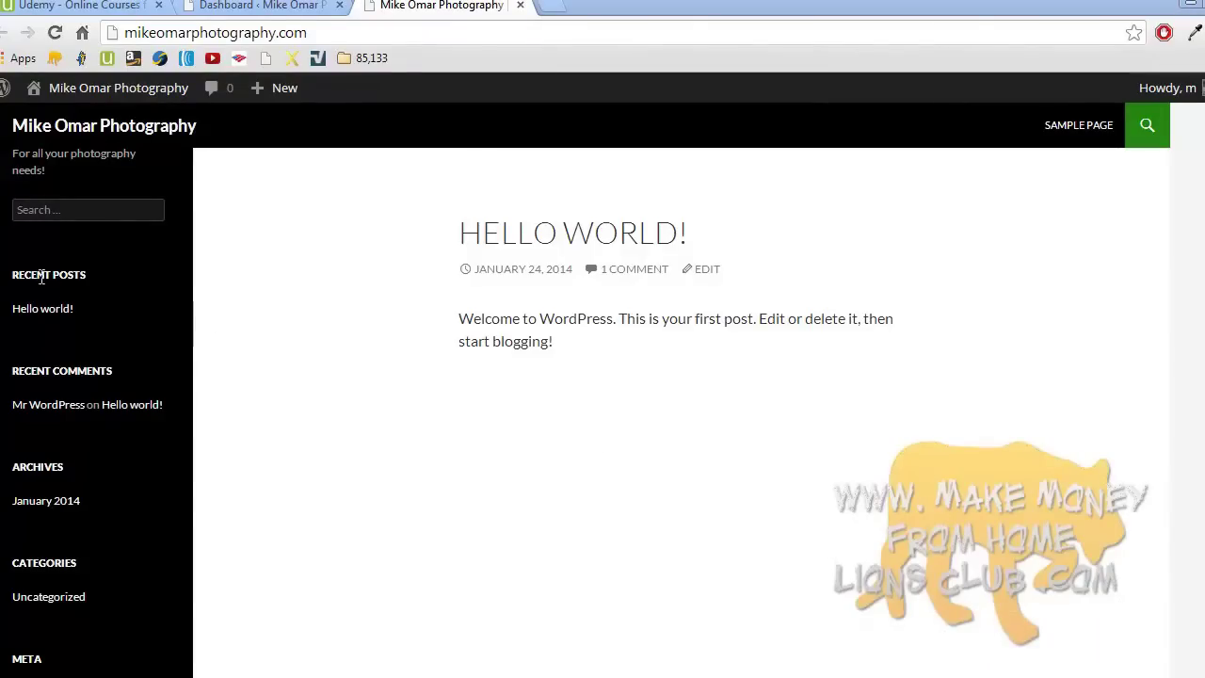
left_click(28, 304)
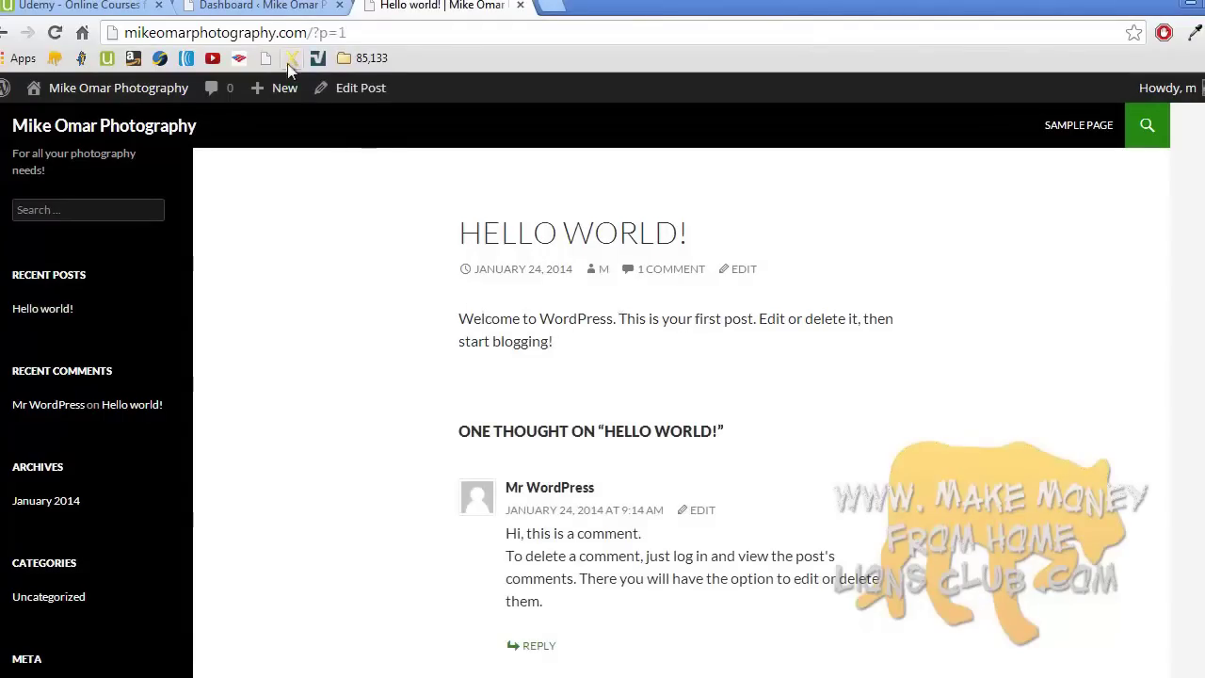
left_click(279, 15)
left_click(72, 247)
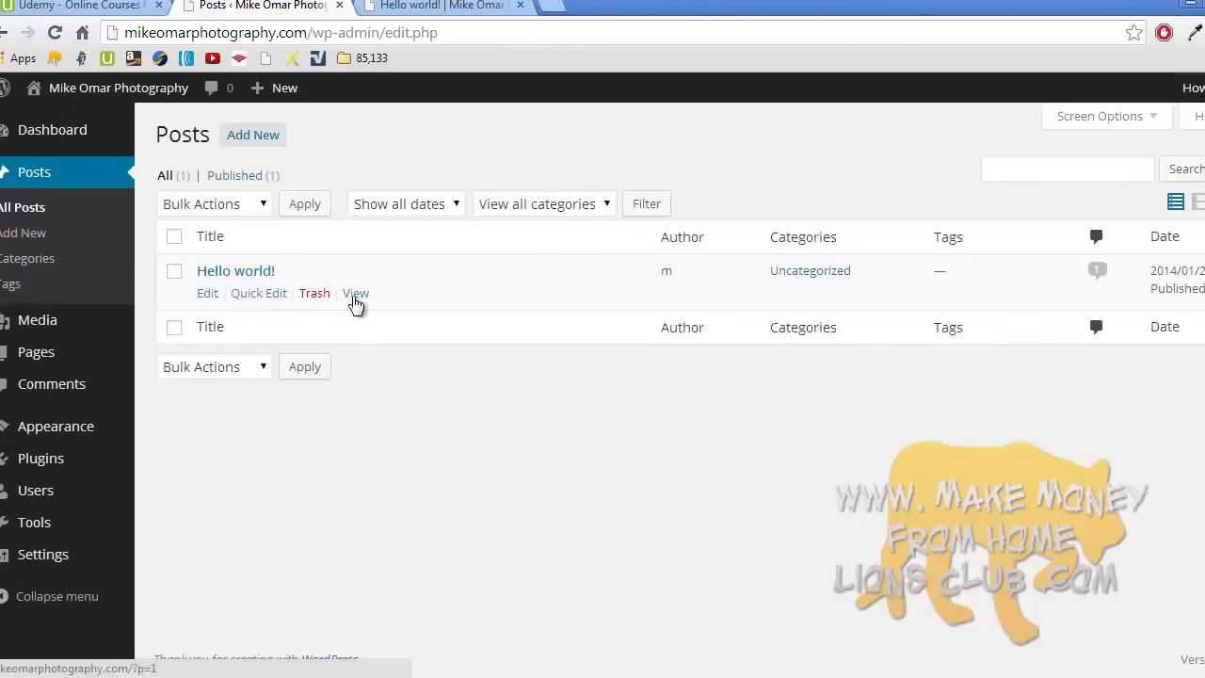
- Create and publish a post titled 'This is my first post!' with body 'Hello!'
left_click(53, 233)
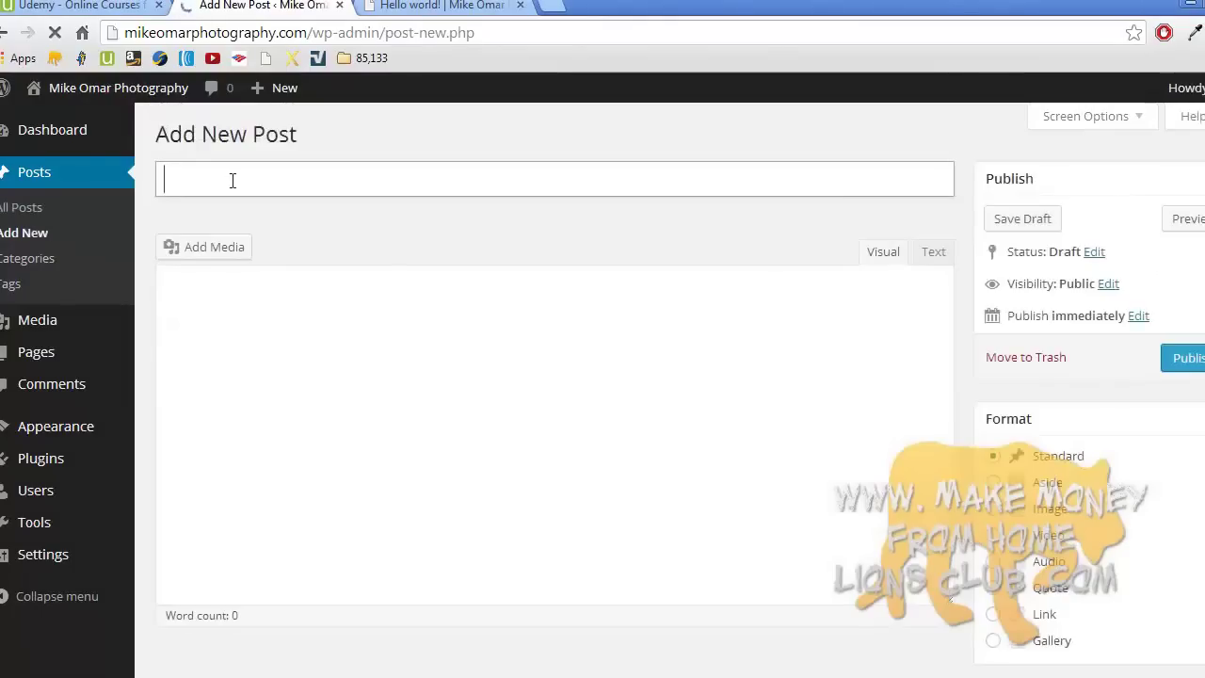
type("T")
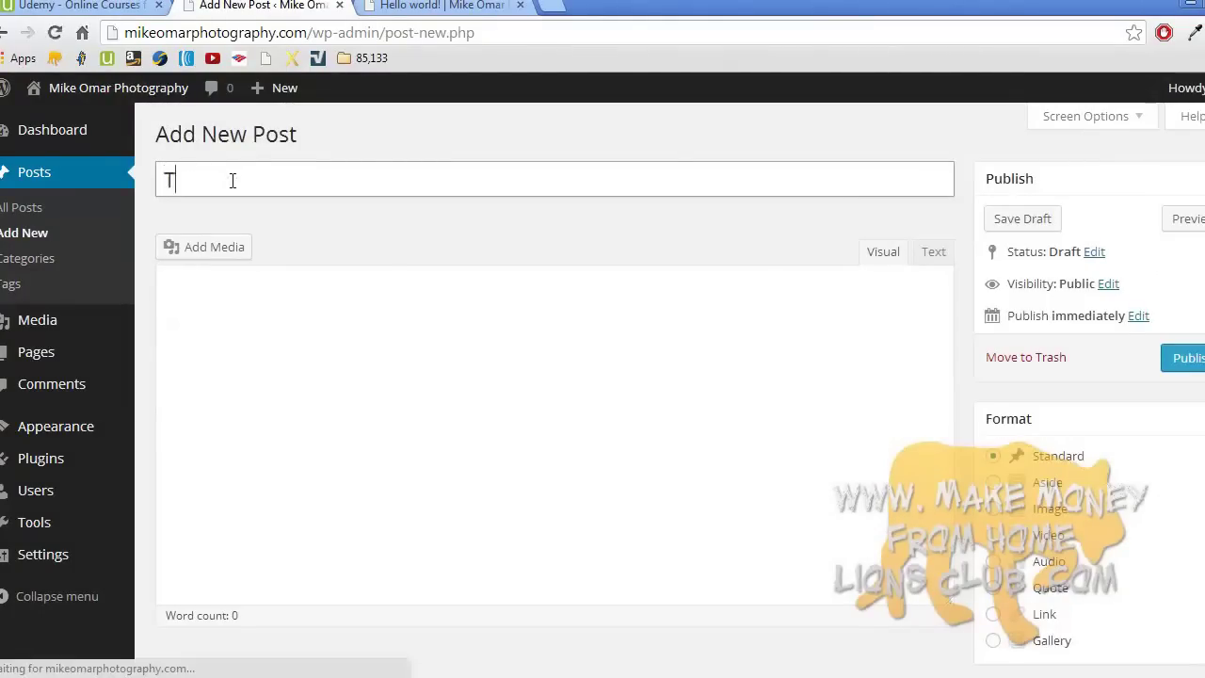
type("his is my first post!")
left_click(291, 341)
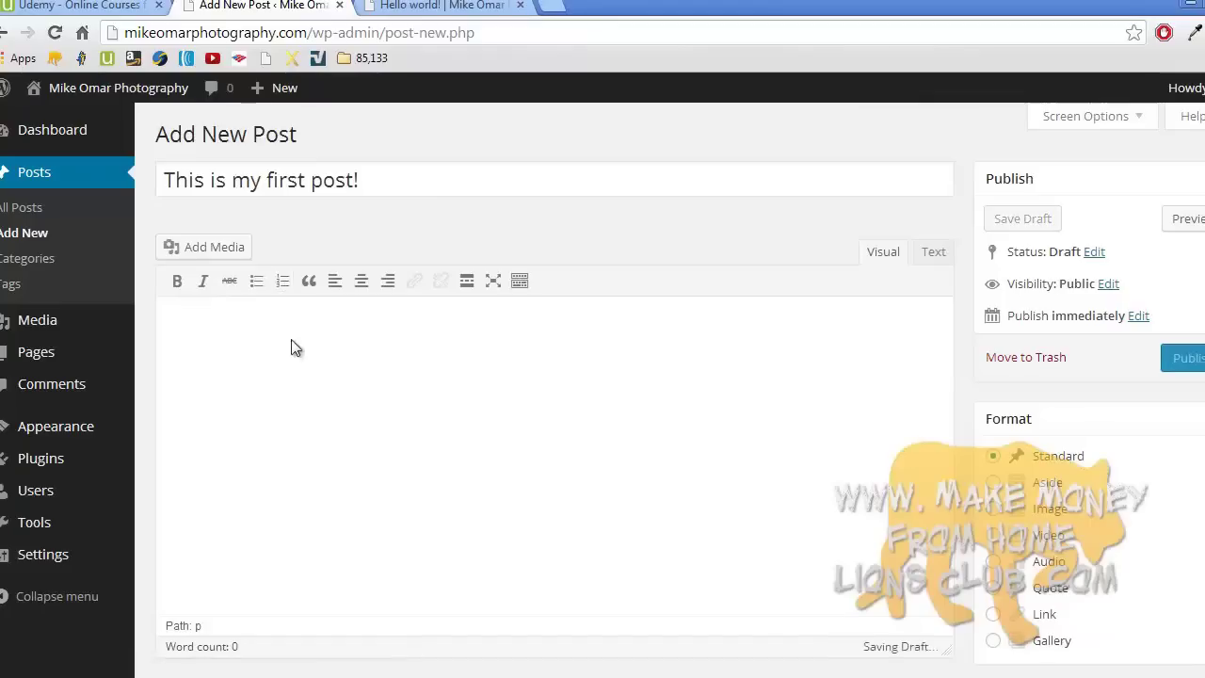
type("H")
right_click(291, 344)
left_click(476, 344)
type("el")
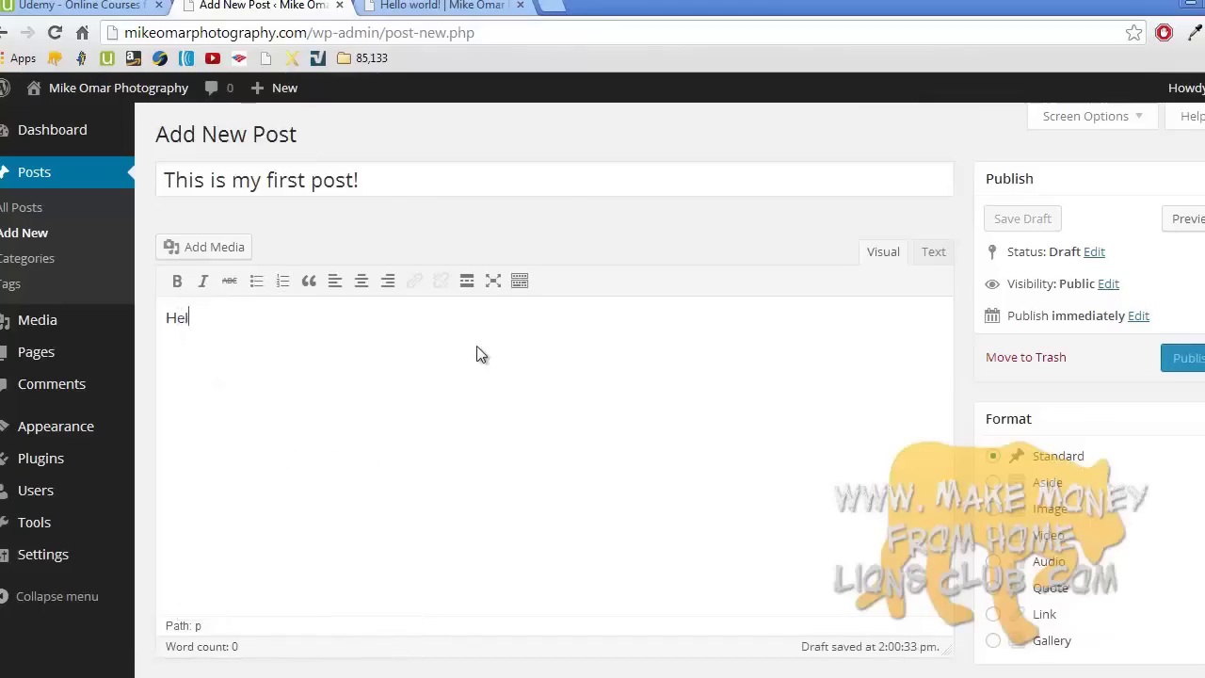
type("lo!")
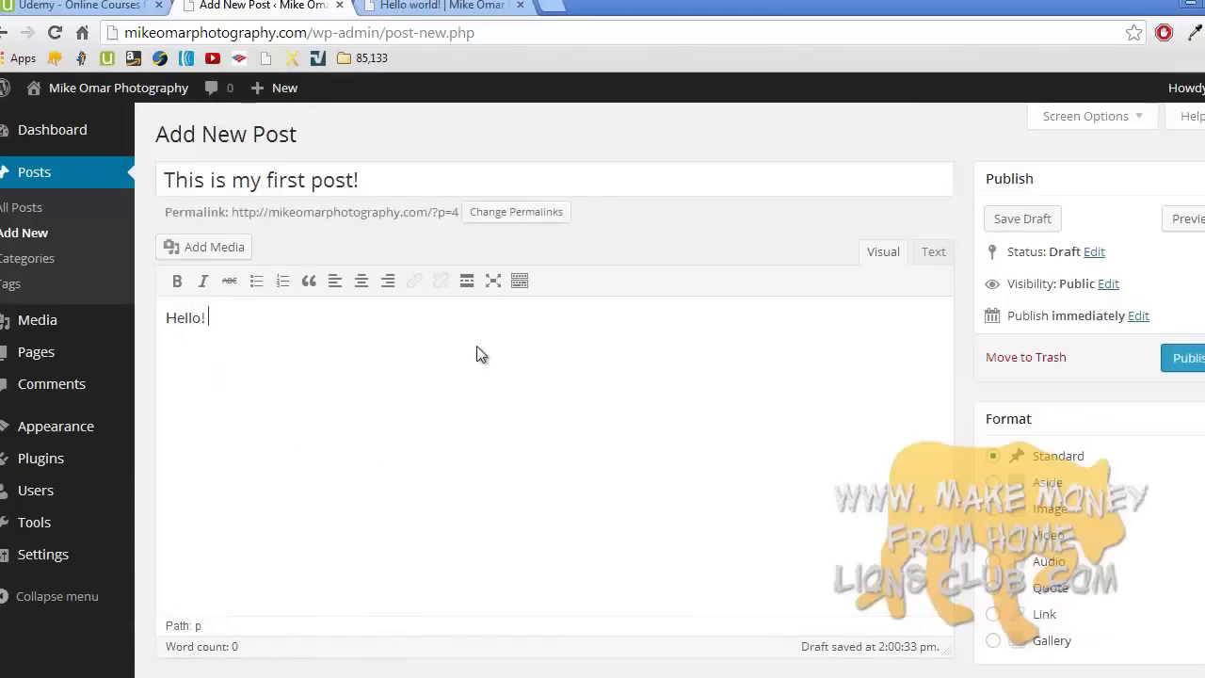
left_click(1175, 368)
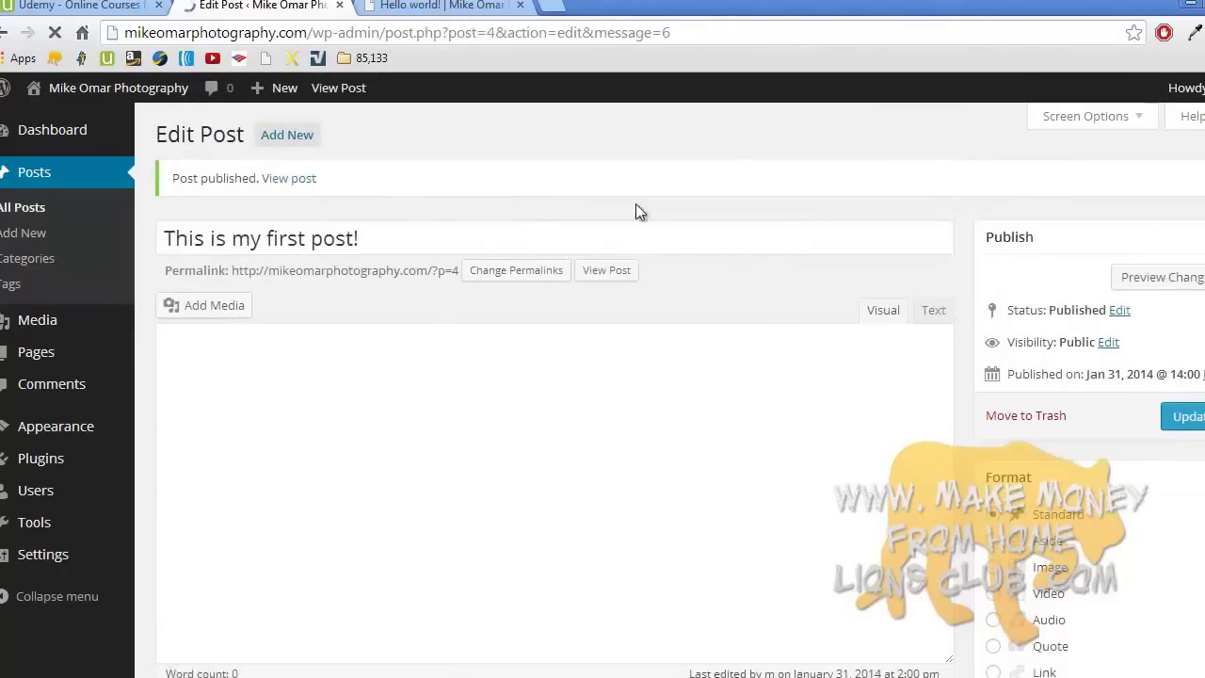
- From the home page's Recent Posts, open 'This is my first post!' and check its Hello! text
left_click(435, 6)
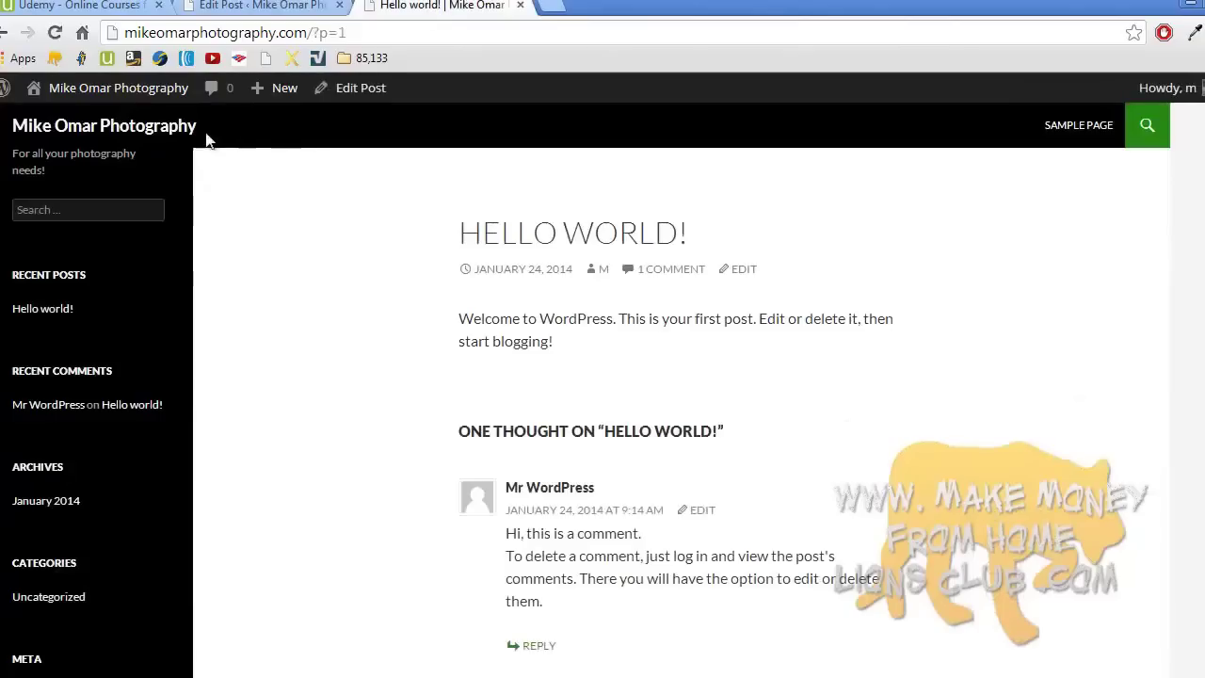
left_click(161, 133)
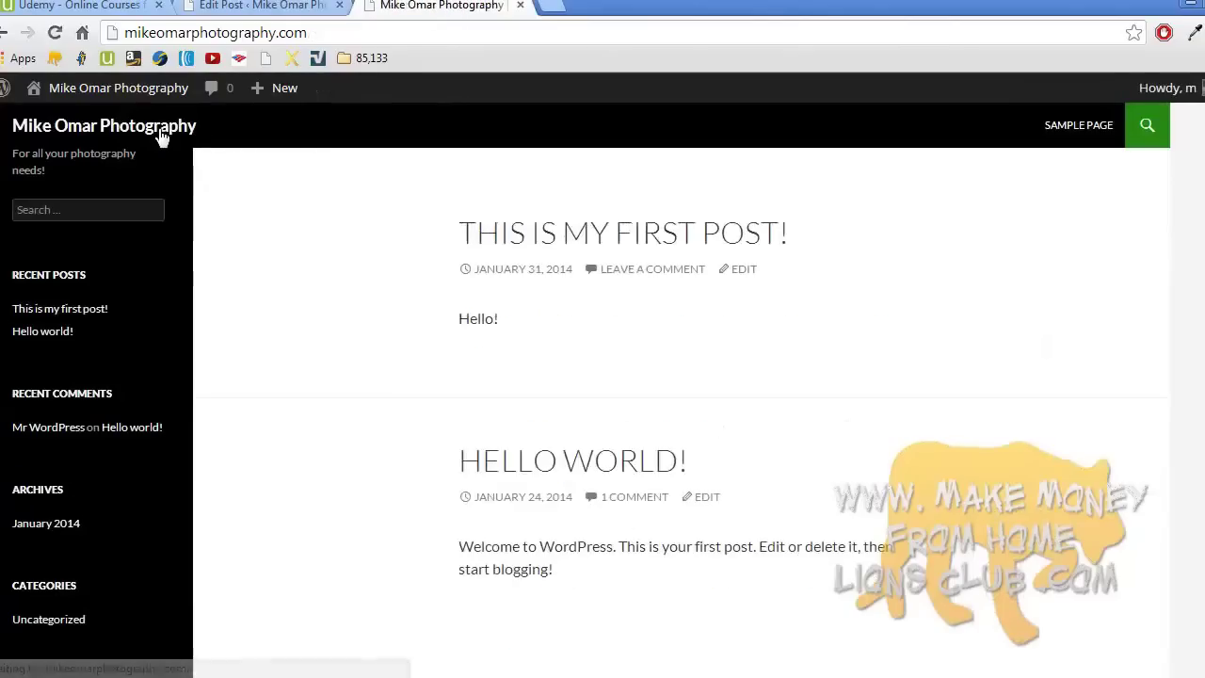
left_click(72, 315)
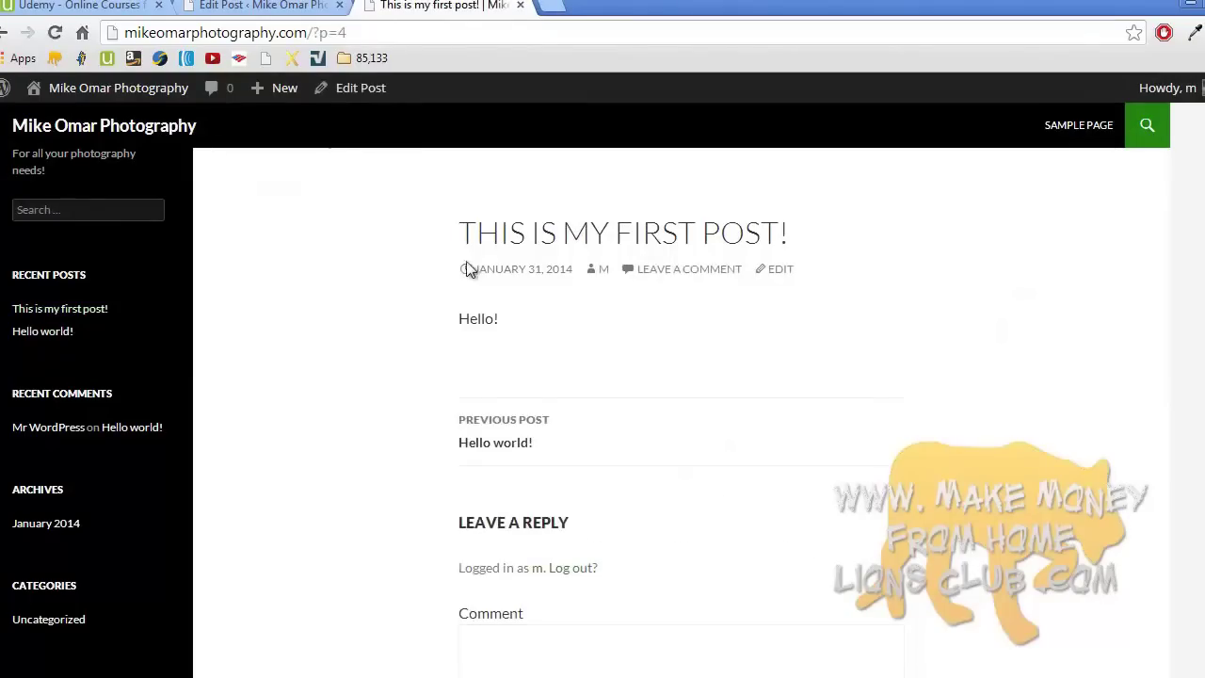
triple_click(474, 322)
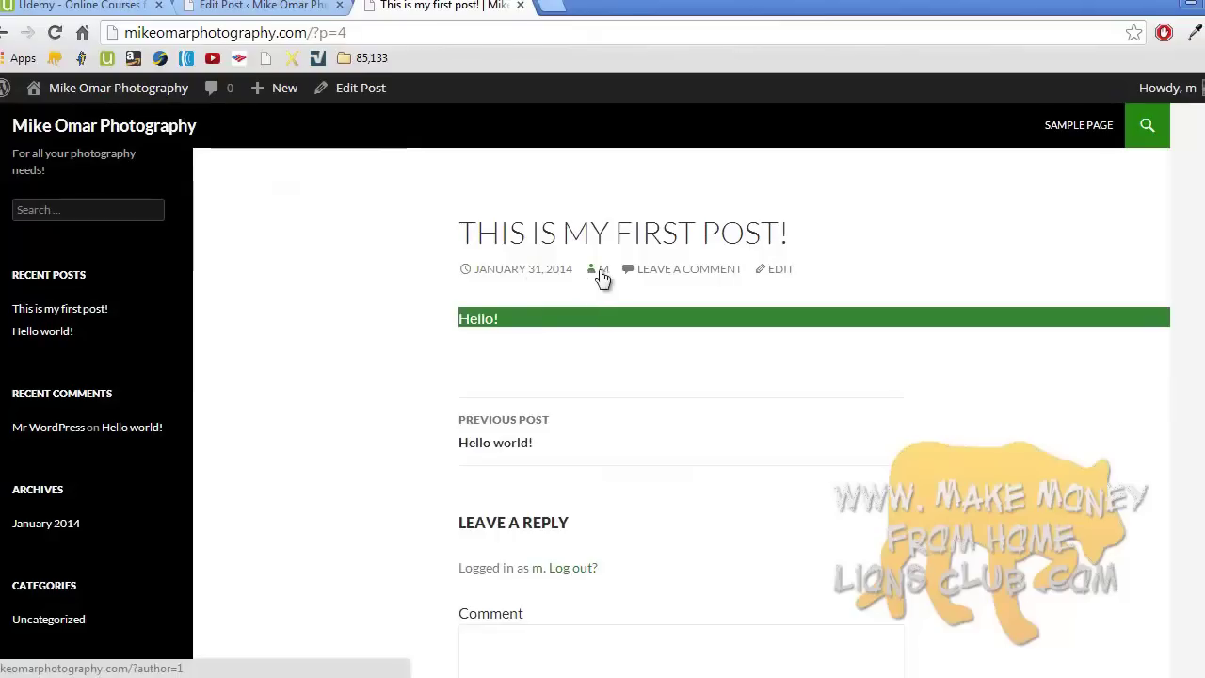
left_click(500, 373)
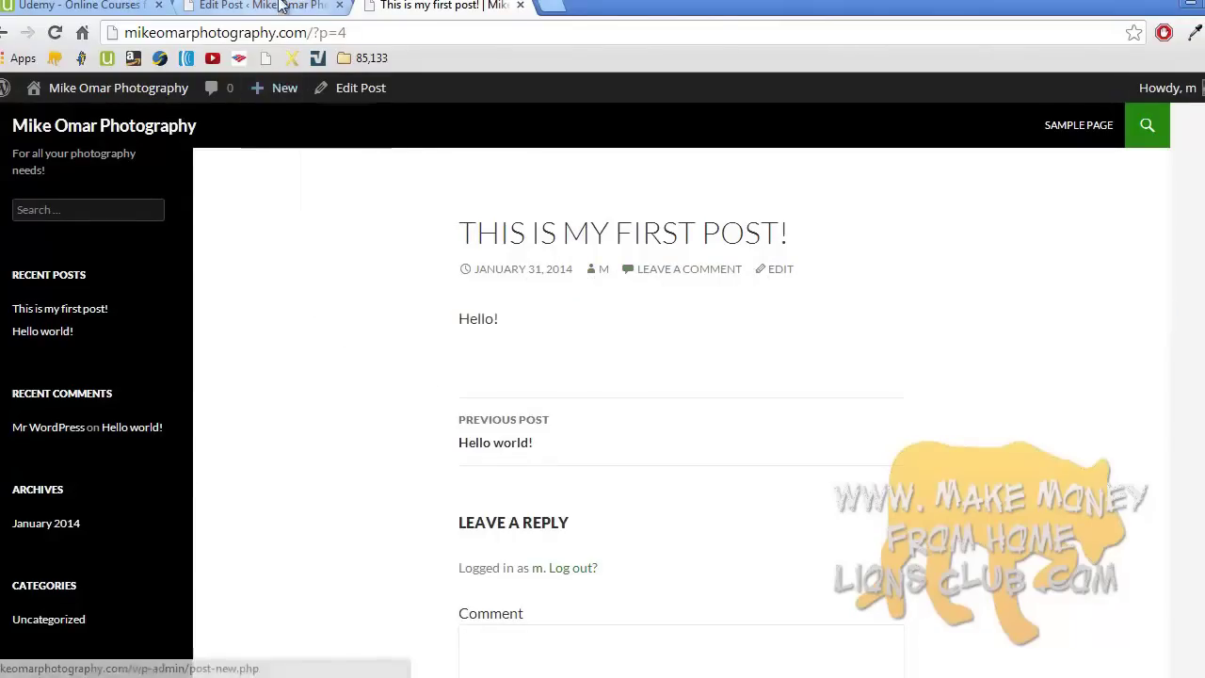
left_click(280, 5)
- Trash the Hello world! post from the Posts list, then go to the live home page
left_click(88, 174)
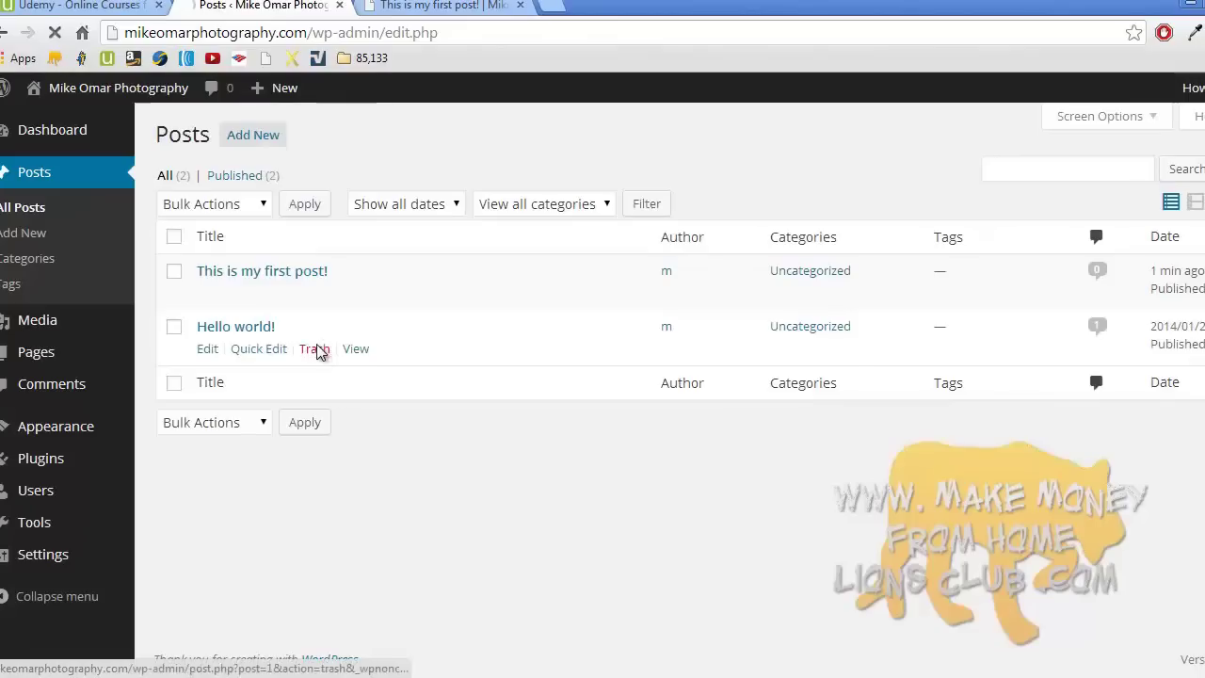
left_click(316, 350)
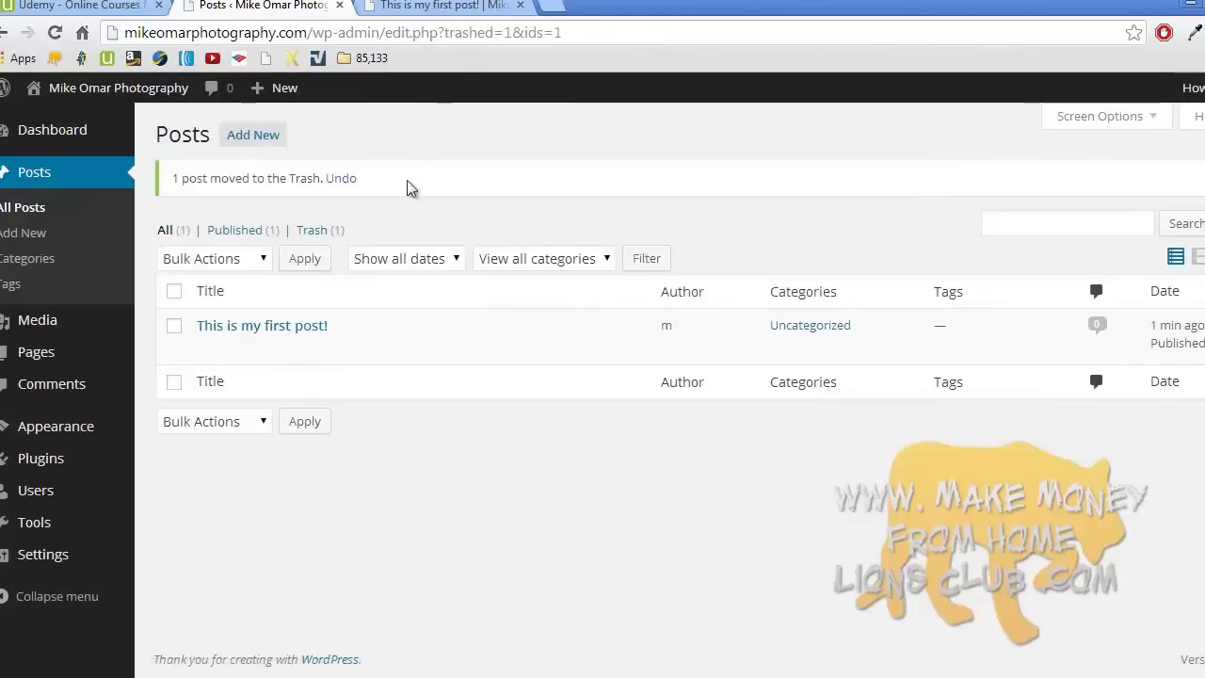
left_click(451, 6)
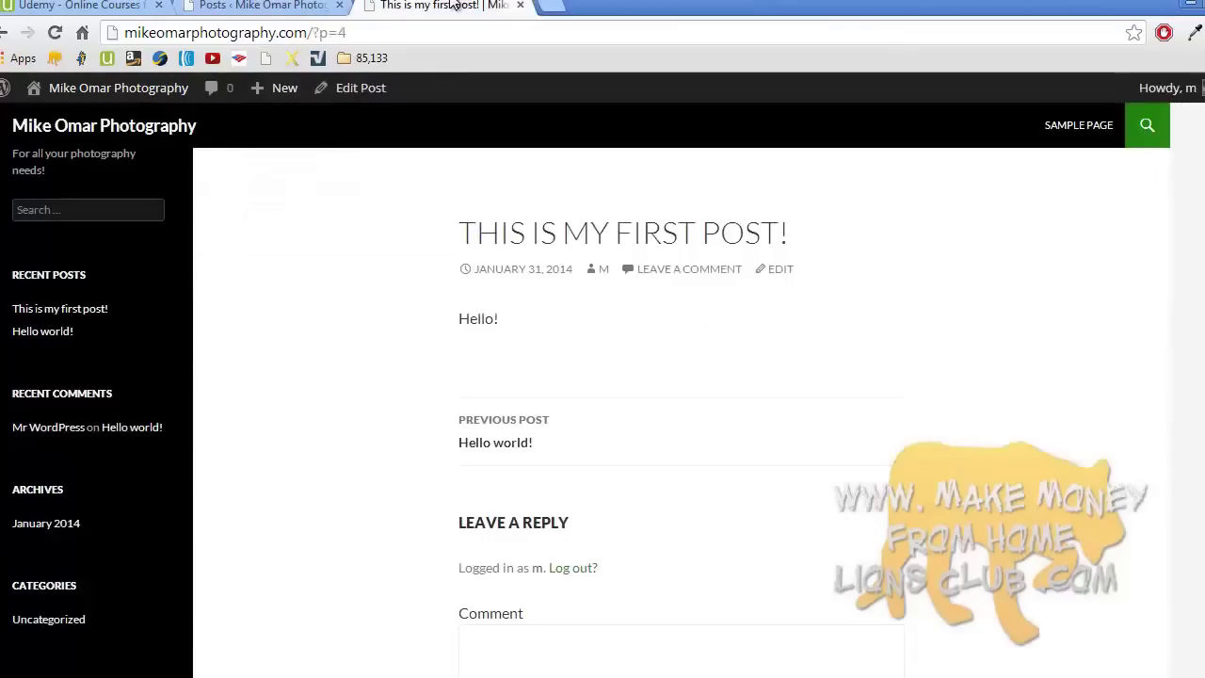
left_click(172, 132)
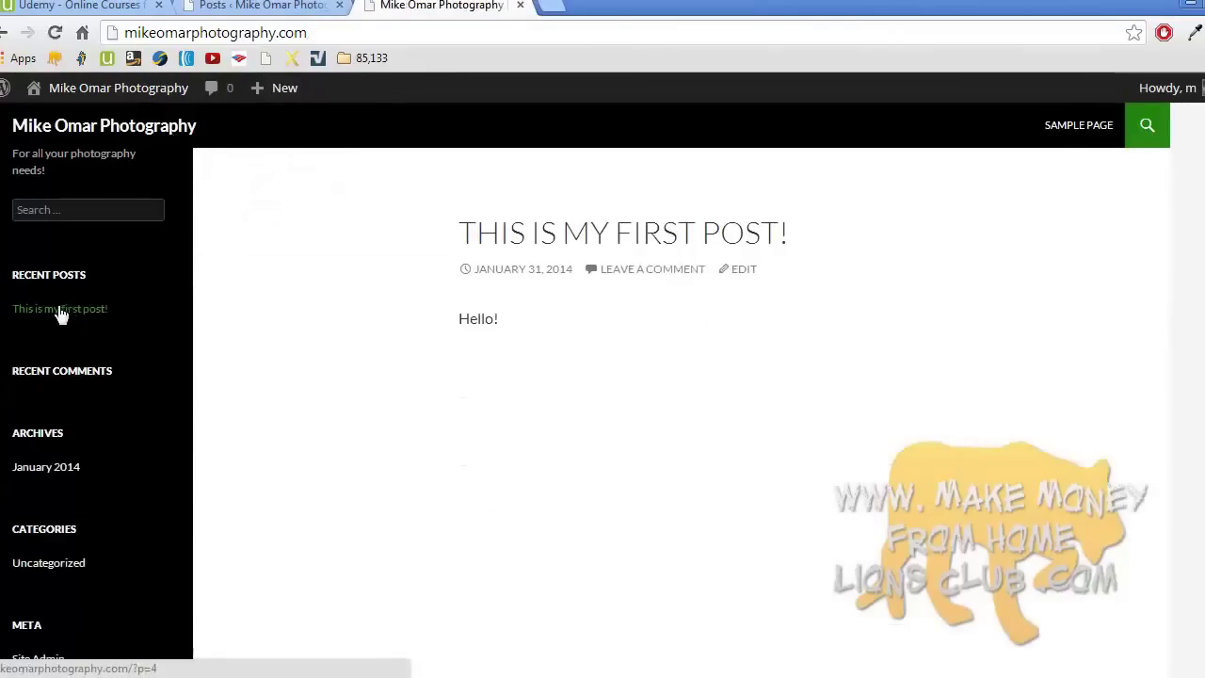
- Open 'This is my first post!' from Recent Posts, then view the Sample Page
left_click(29, 311)
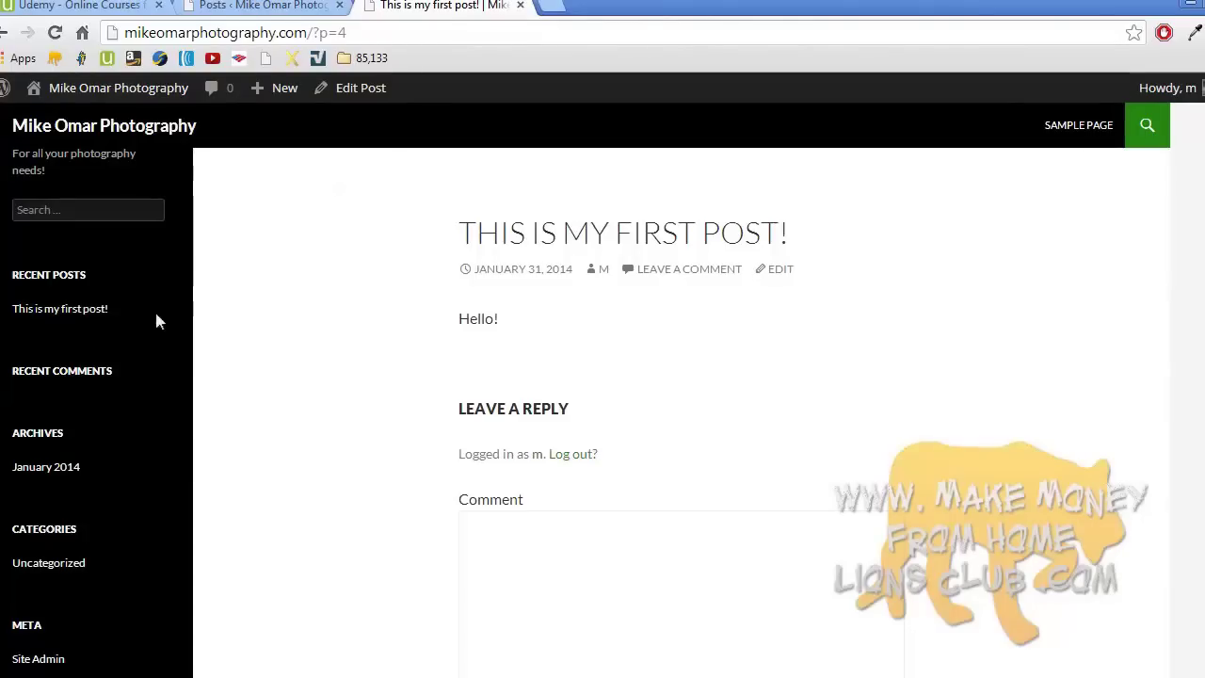
left_click(1047, 131)
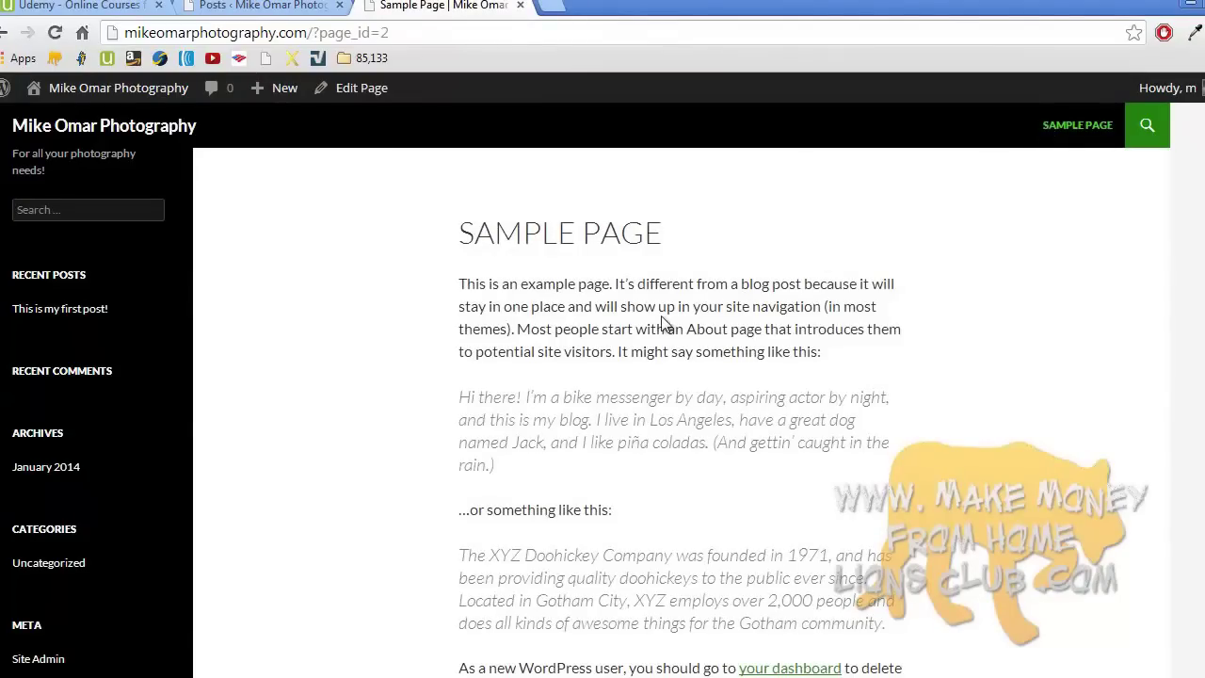
scroll(663, 324, "down", 2)
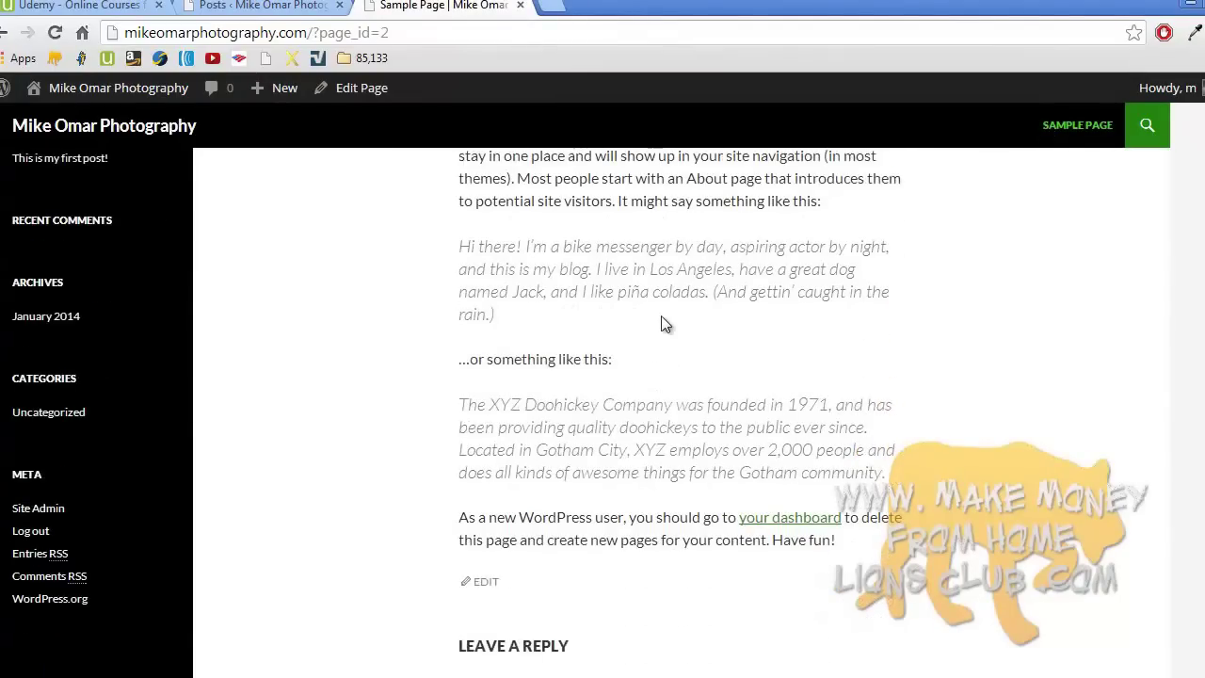
scroll(663, 324, "up", 2)
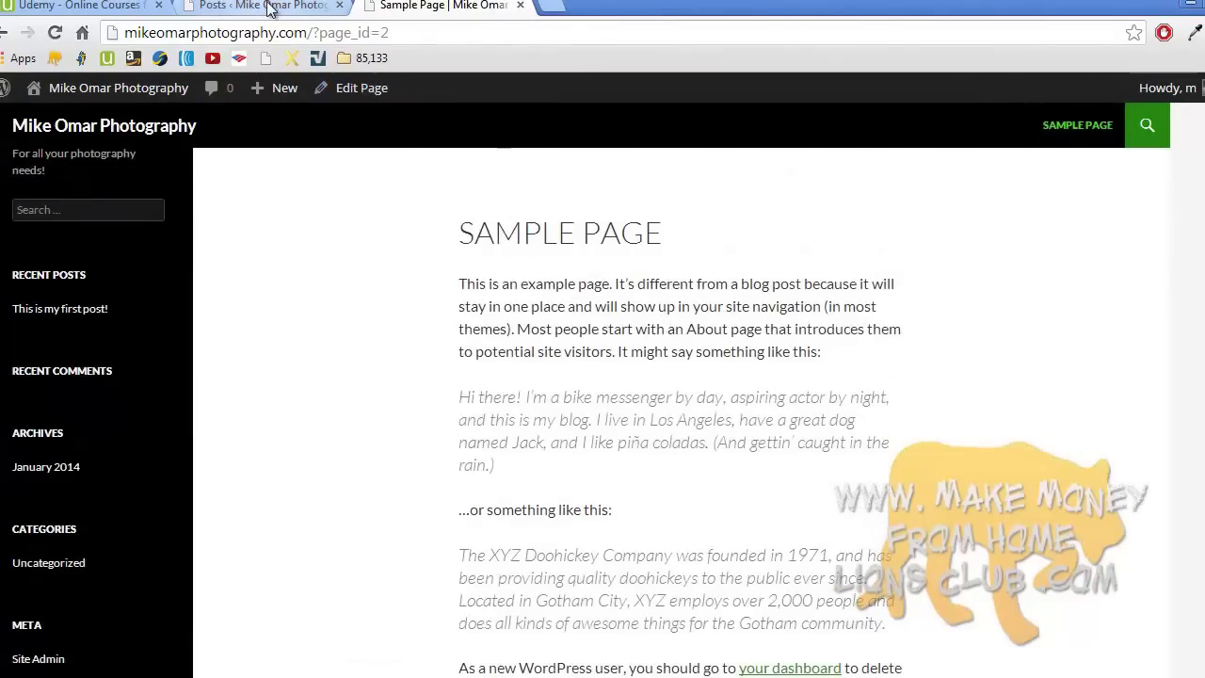
- Delete the bike-messenger quote paragraph from the Sample Page and update it
left_click(268, 8)
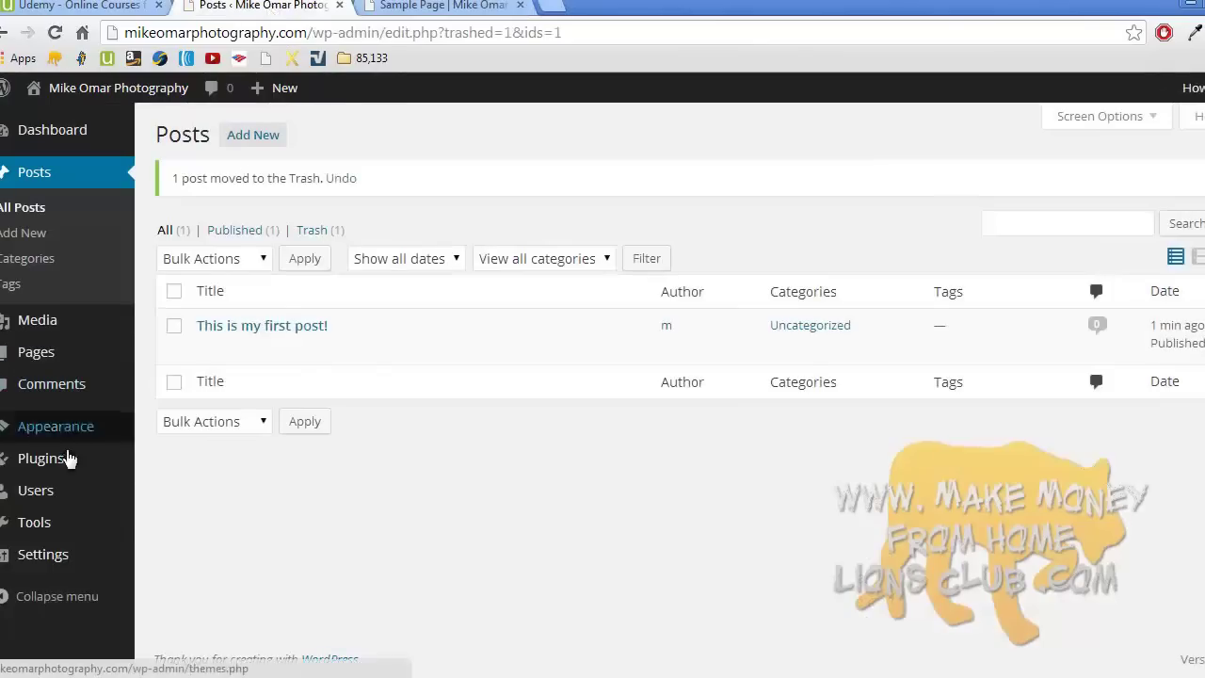
left_click(66, 363)
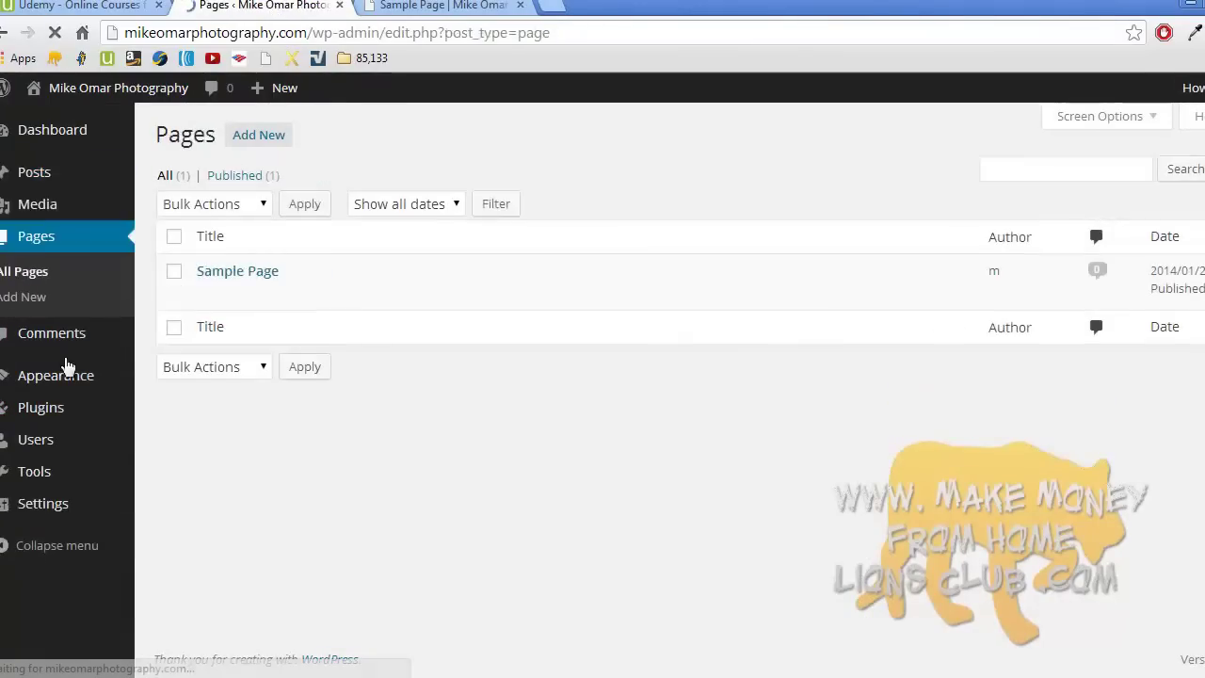
left_click(229, 274)
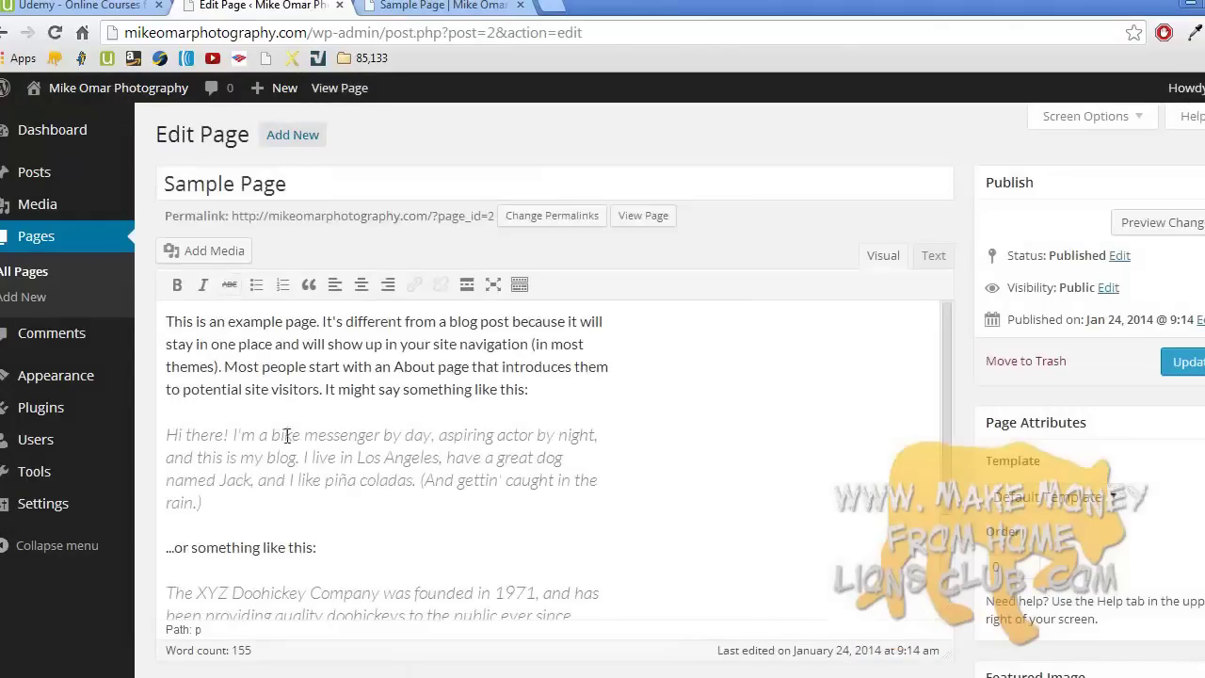
left_click_drag(262, 501, 166, 434)
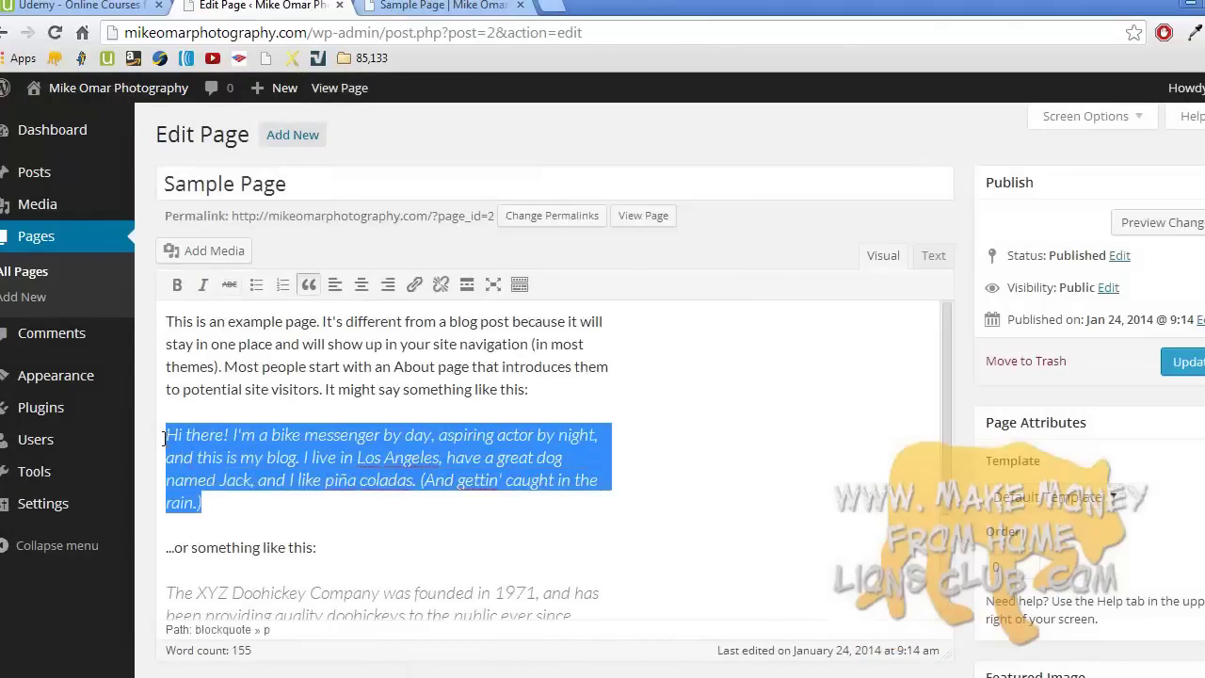
key("BackSpace")
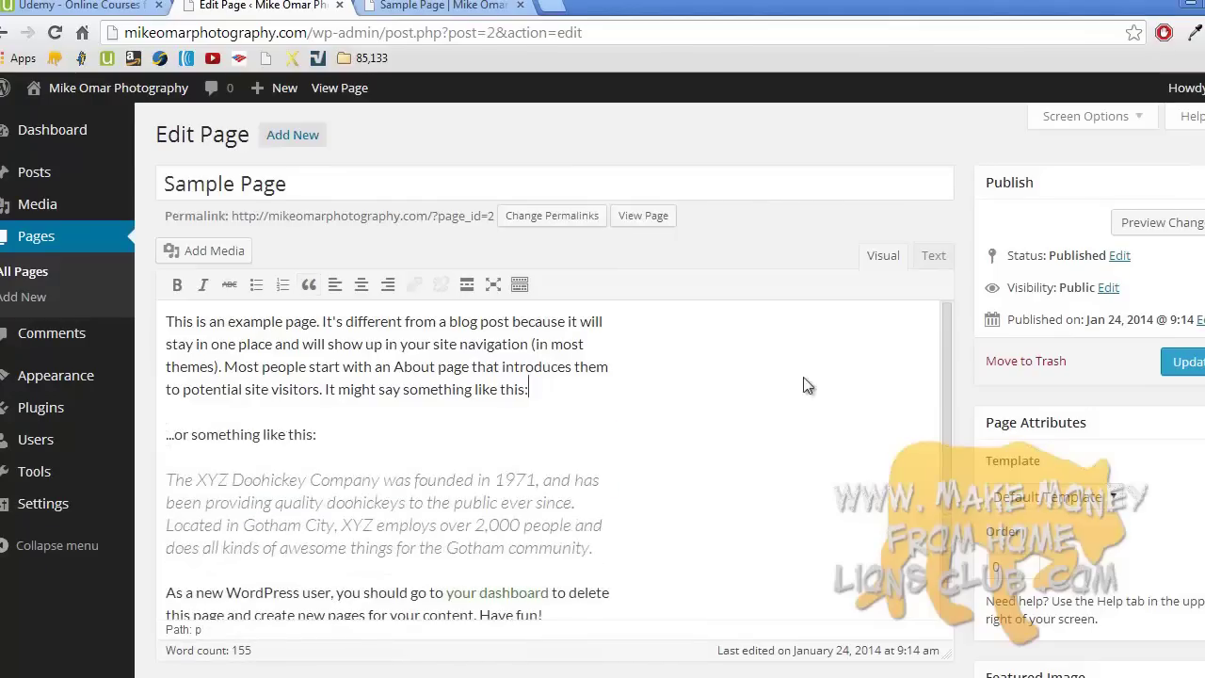
left_click(1182, 364)
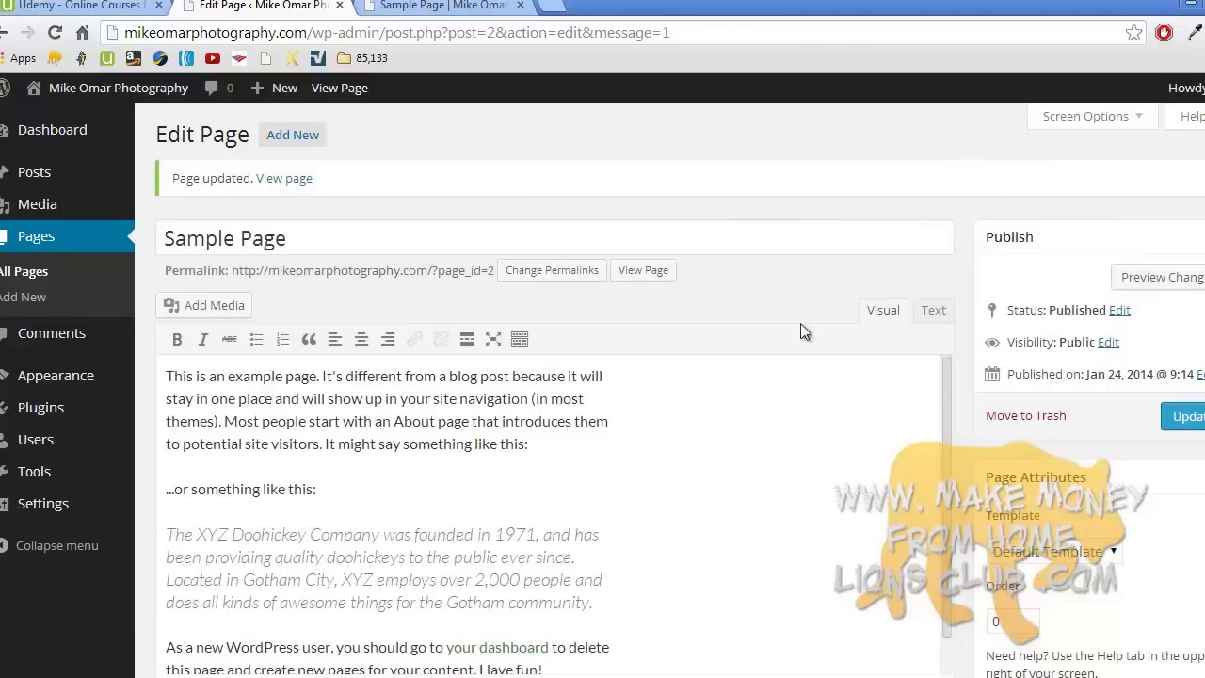
- Reload the live Sample Page to confirm the quote is gone
left_click(452, 9)
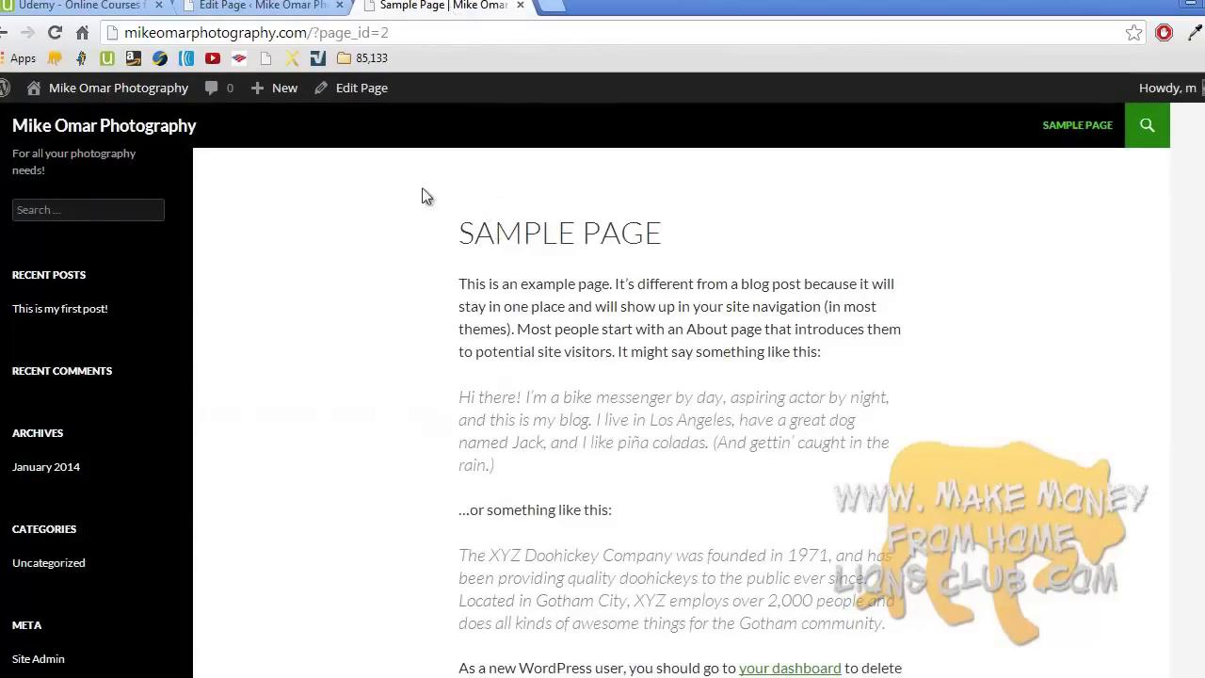
left_click(55, 33)
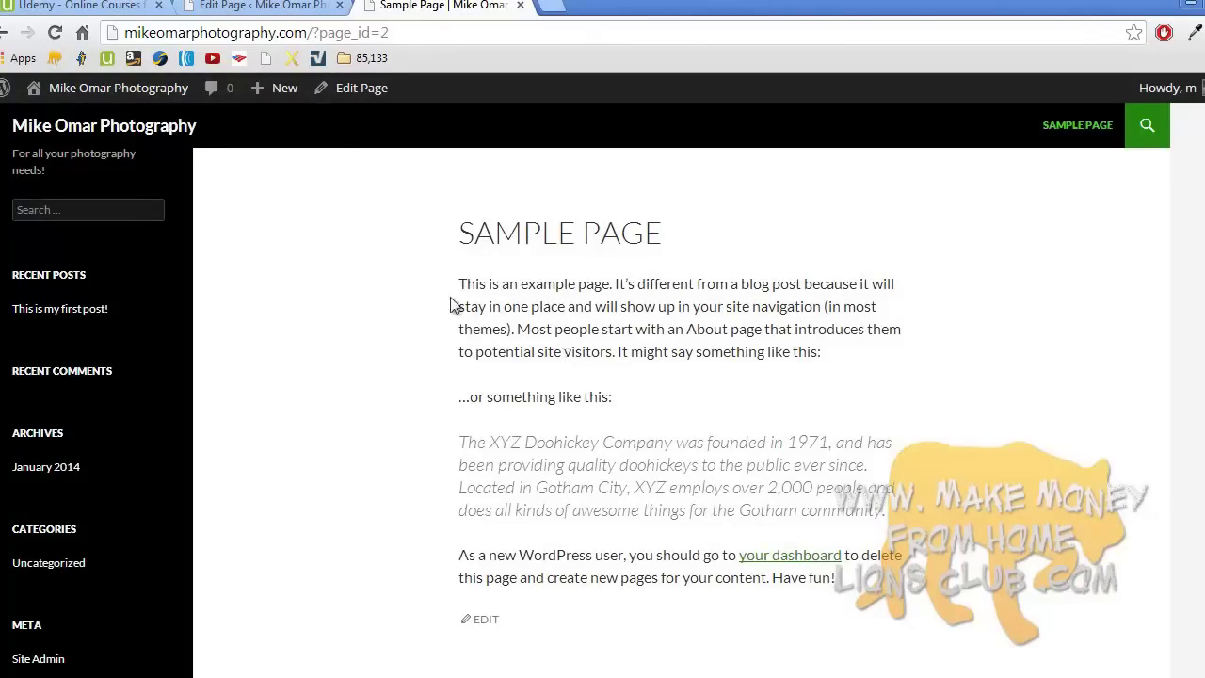
left_click(281, 9)
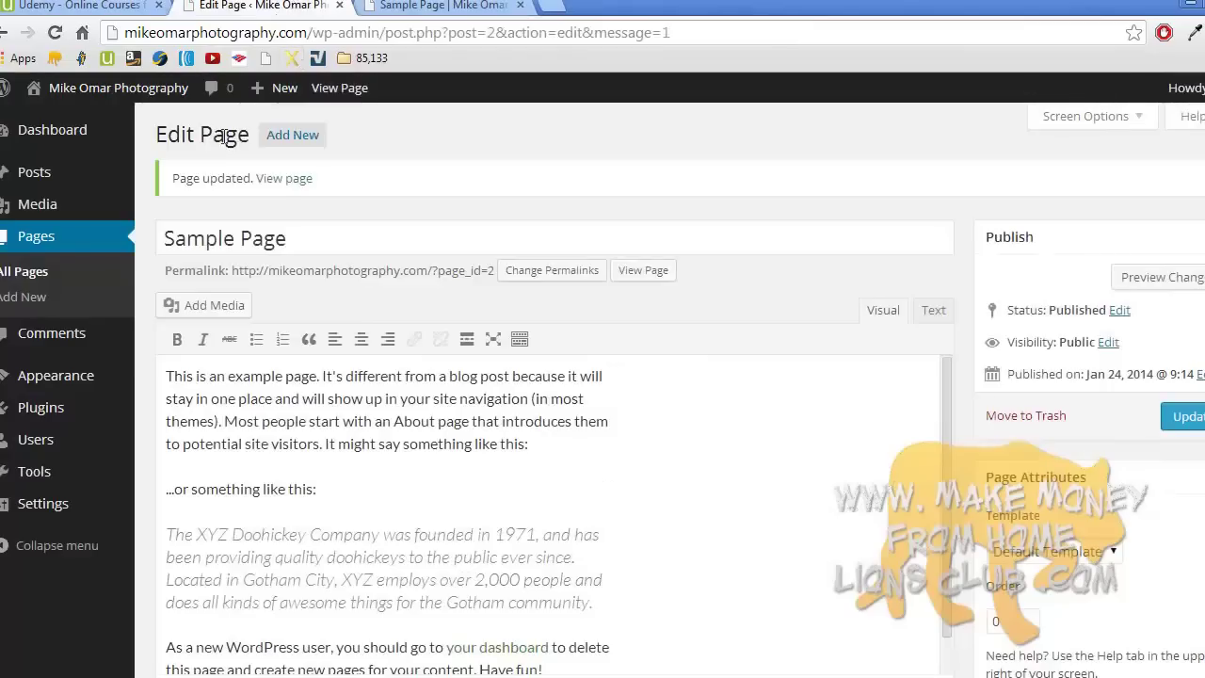
- Publish a 'Contact me' page reading 'Feel free to contact me about anything at all.'
left_click(54, 303)
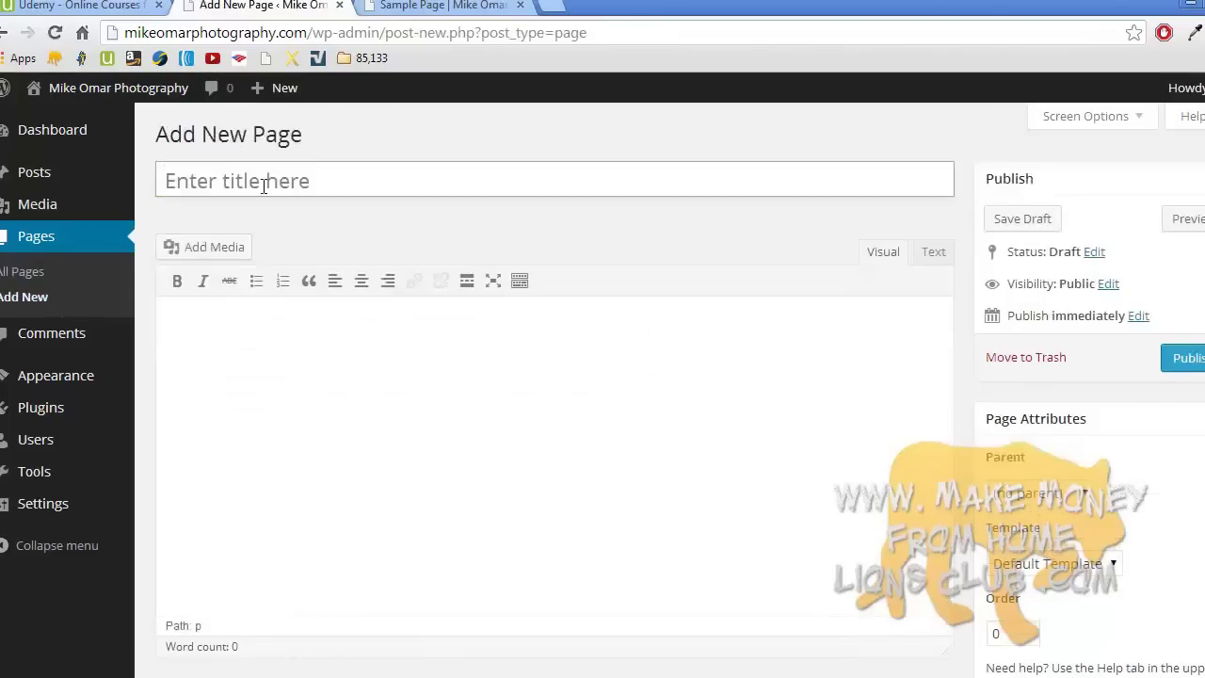
left_click(264, 185)
type("Contact me")
left_click(294, 334)
type("Feel free to contact me about anything at all.")
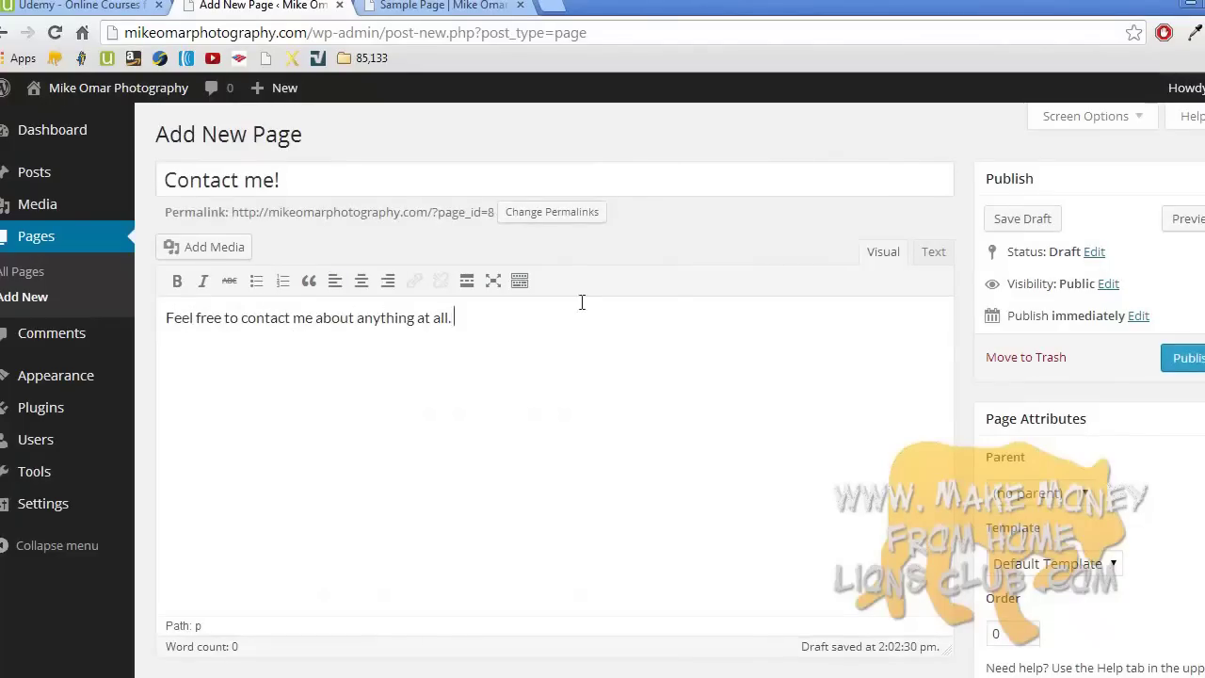
left_click(1185, 359)
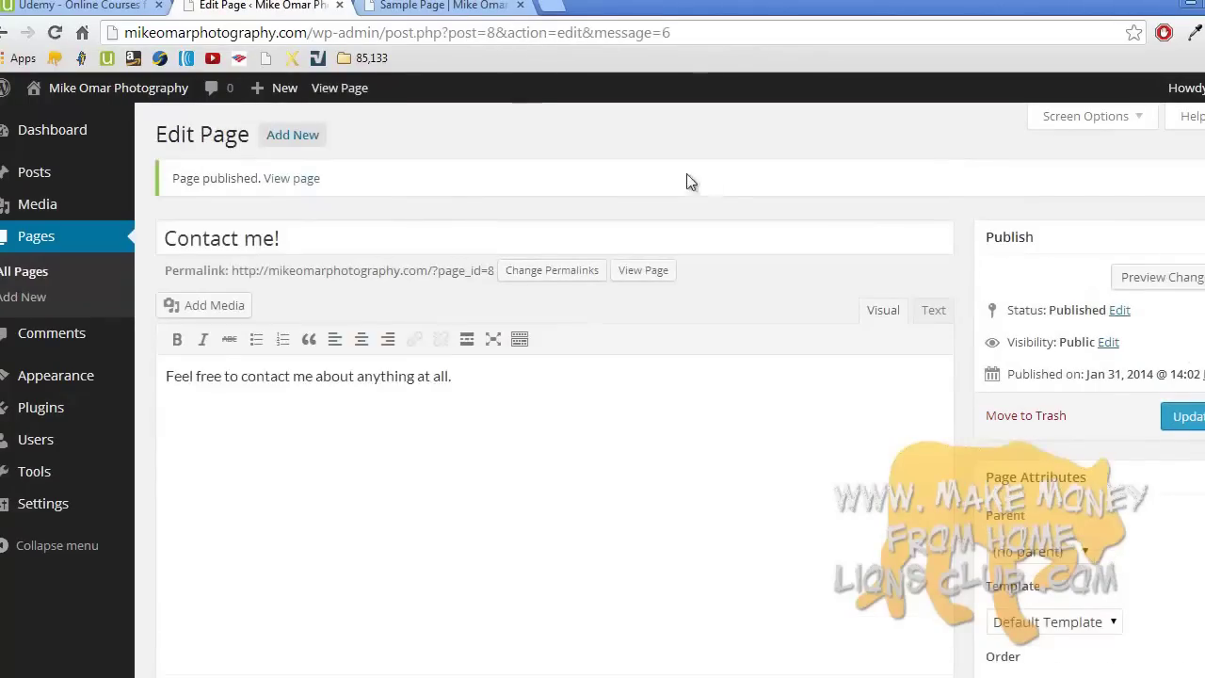
left_click(466, 5)
- Open the Contact me! page from the home page navigation and look over its reply form
left_click(171, 134)
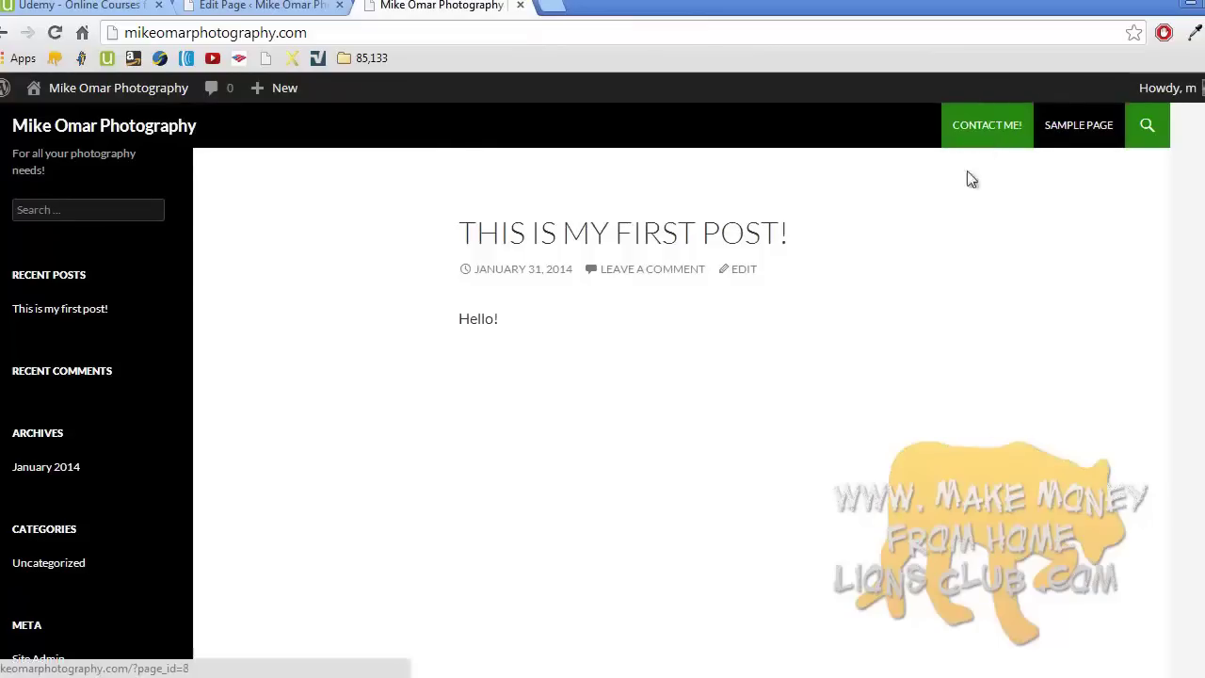
left_click(988, 126)
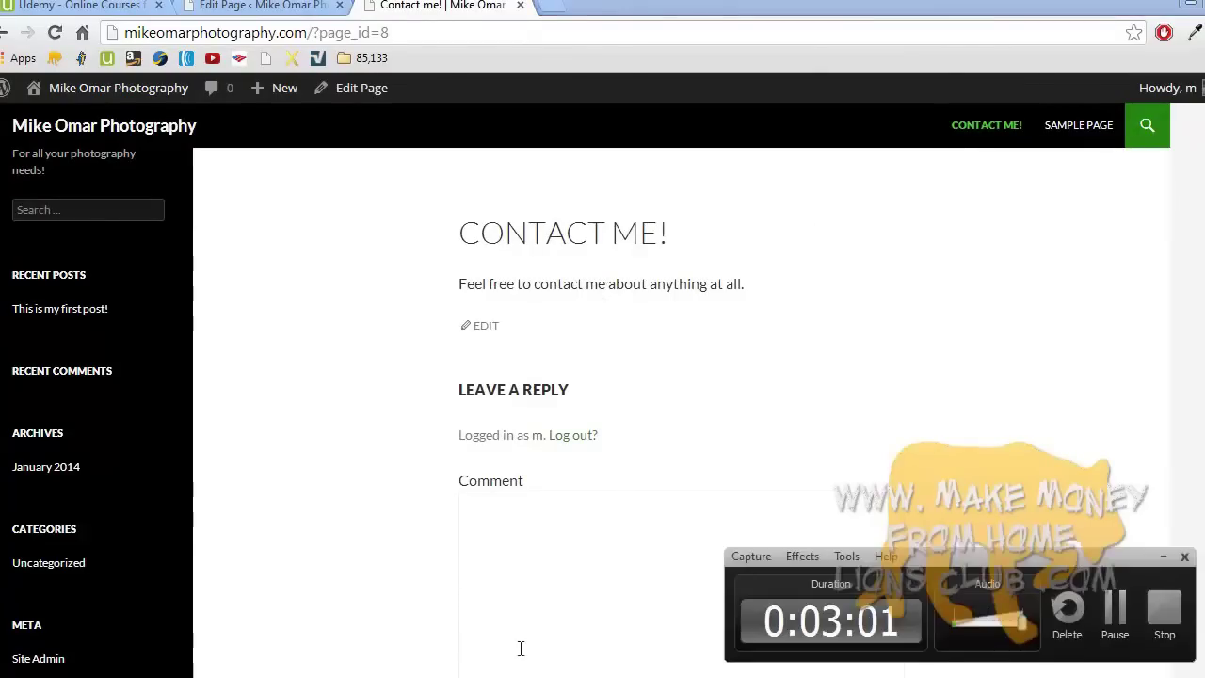
left_click(1163, 607)
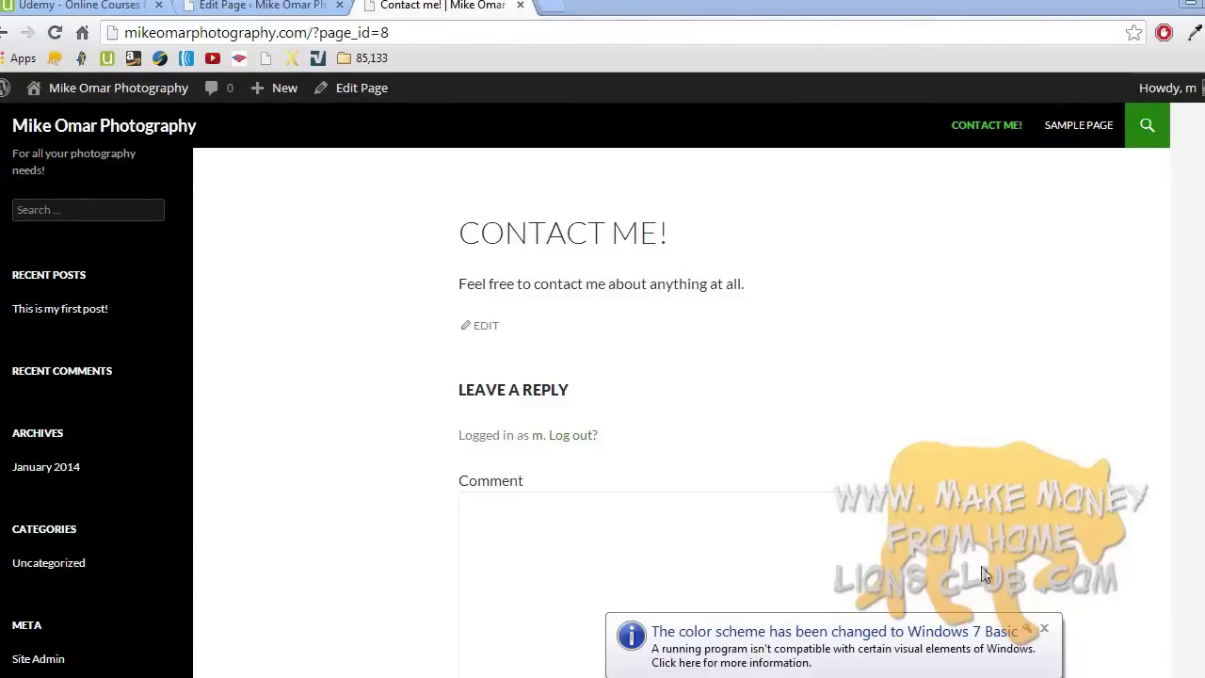
left_click(1043, 625)
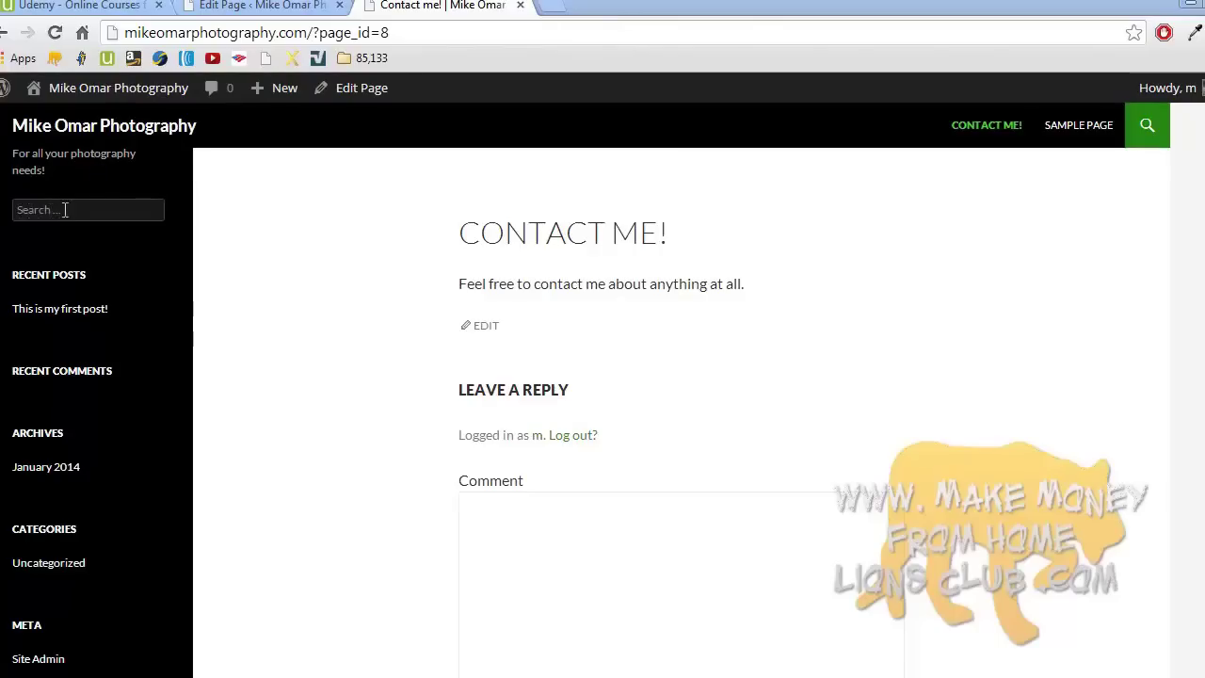
left_click(26, 207)
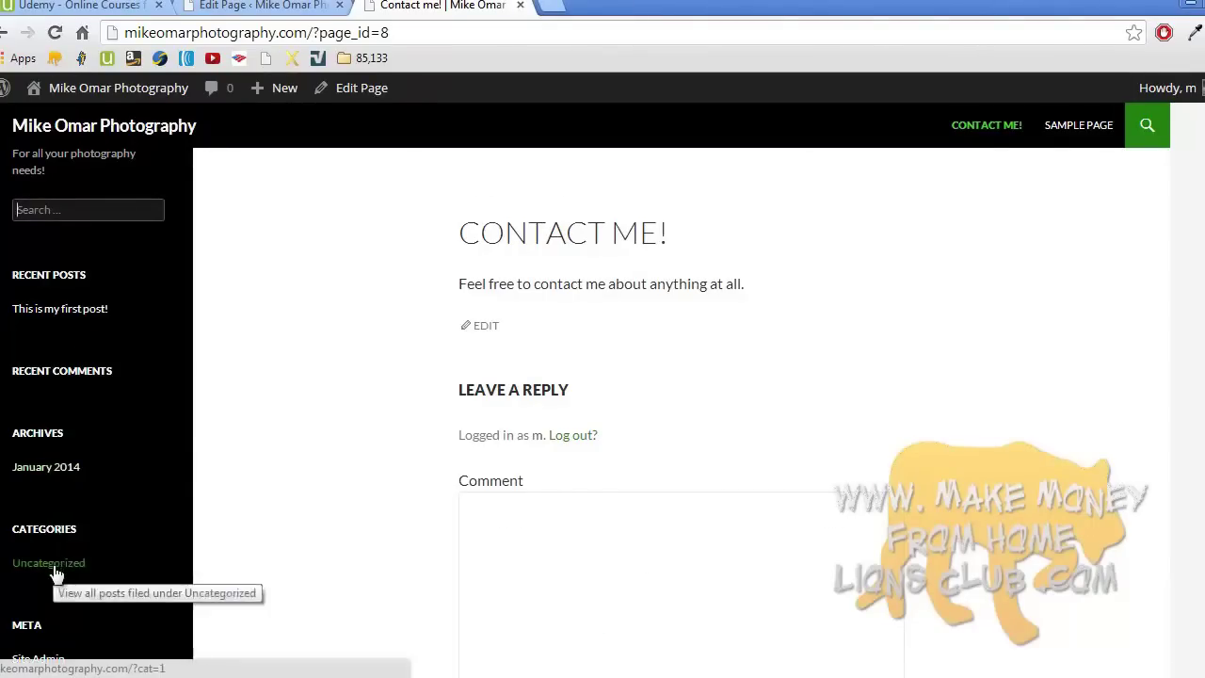
scroll(54, 572, "down", 3)
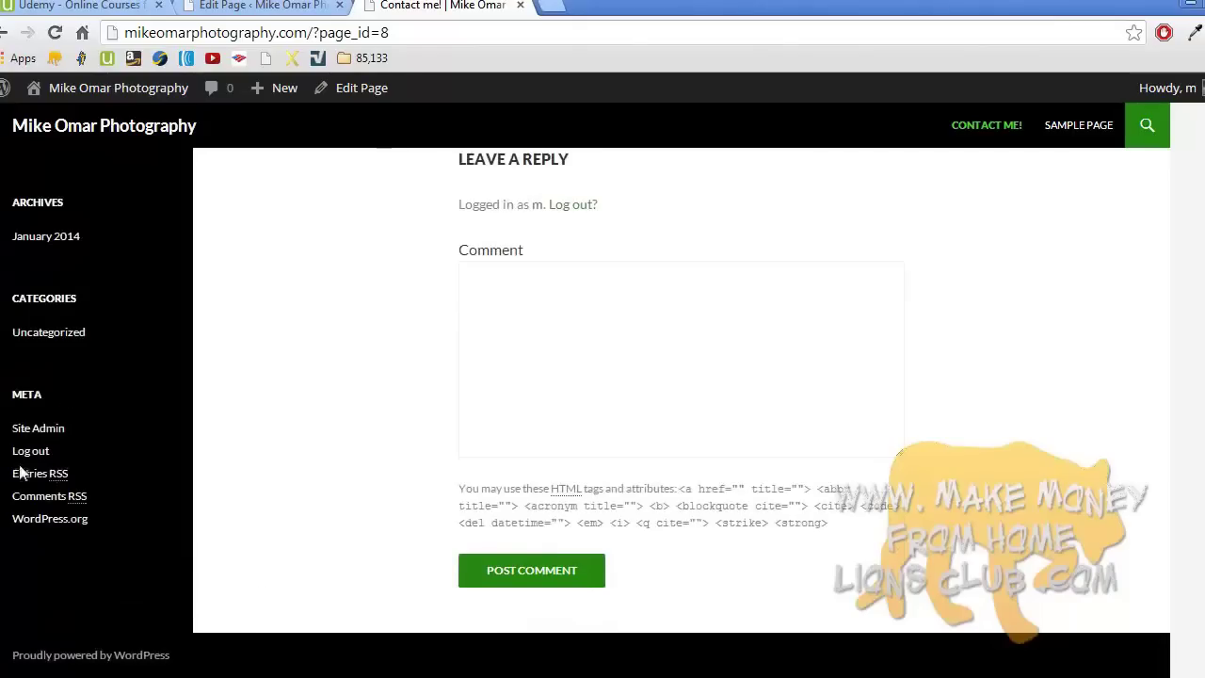
scroll(141, 465, "up", 3)
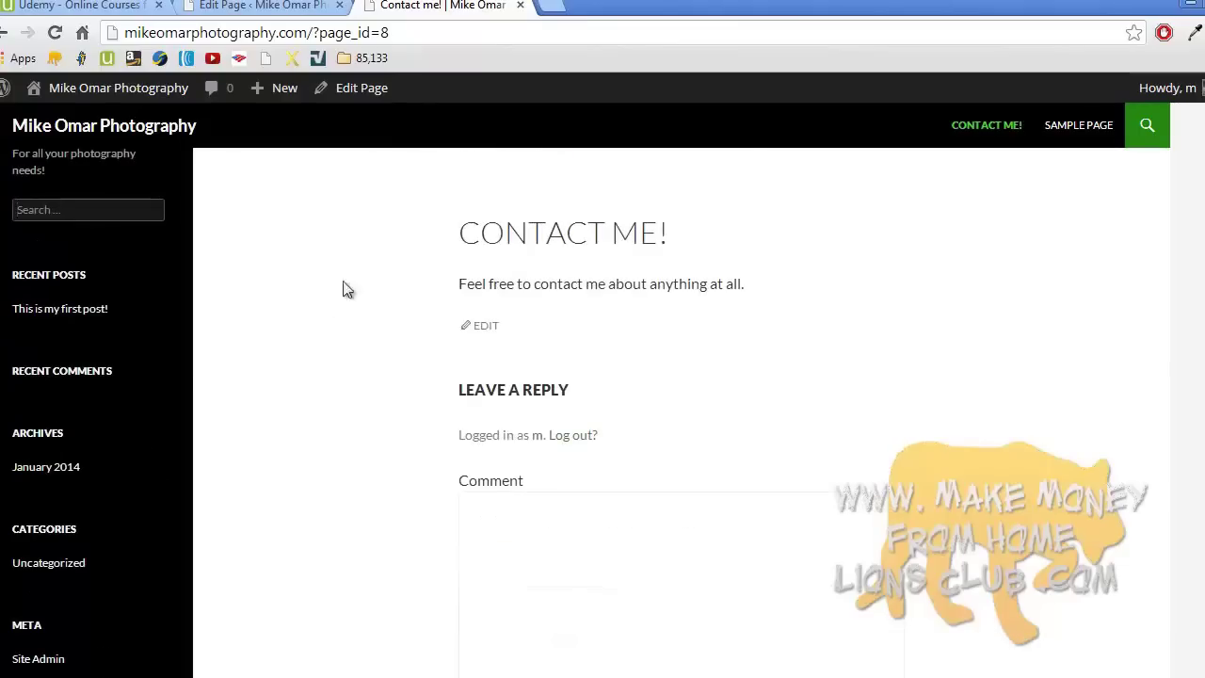
left_click(273, 6)
- On the Widgets page, remove the Search, Recent Posts and Meta widgets from Primary Sidebar
mouse_move(67, 382)
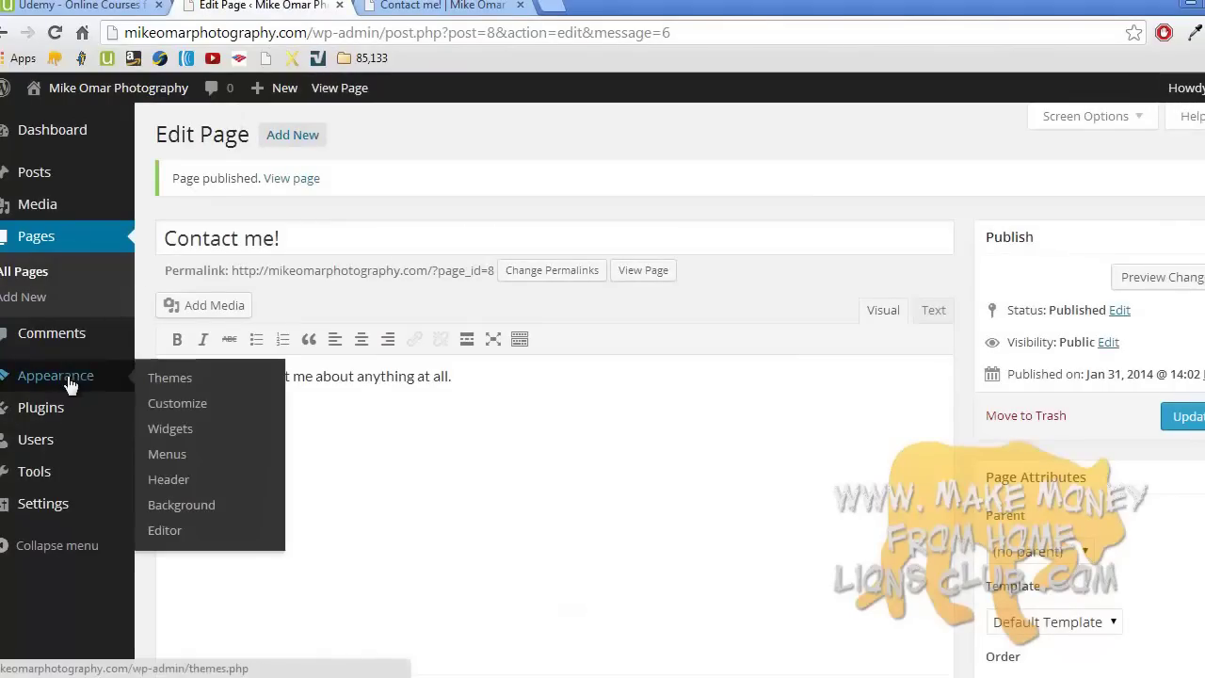
left_click(165, 431)
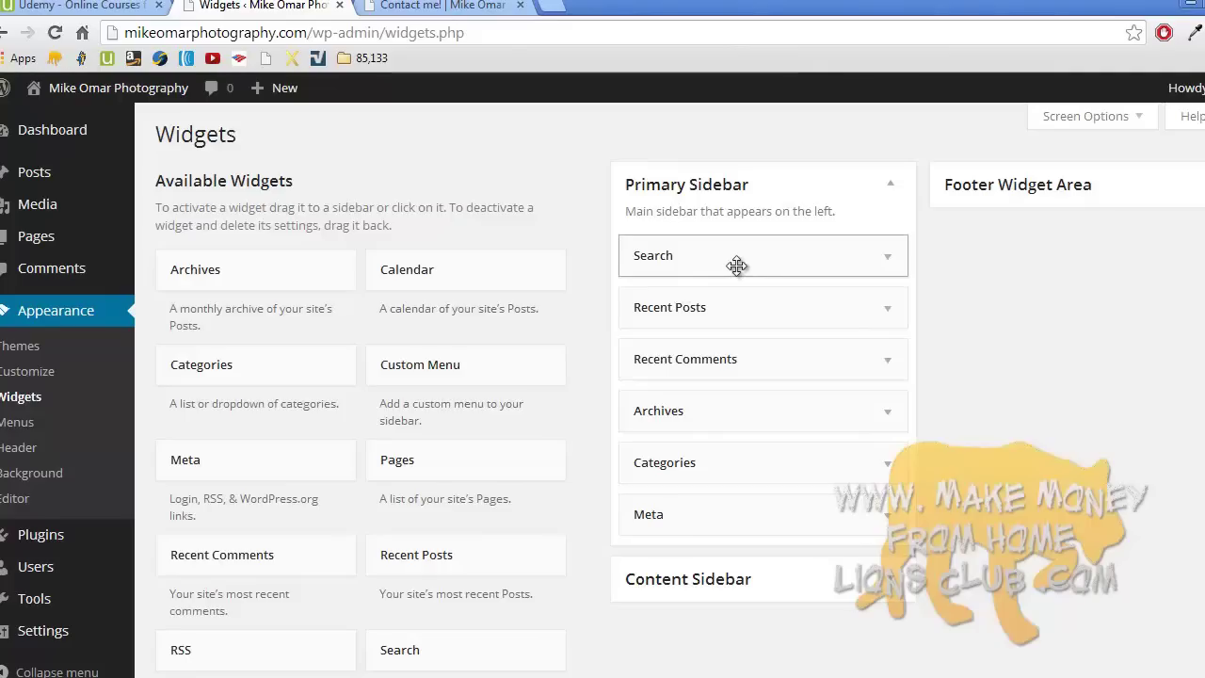
left_click_drag(753, 259, 435, 373)
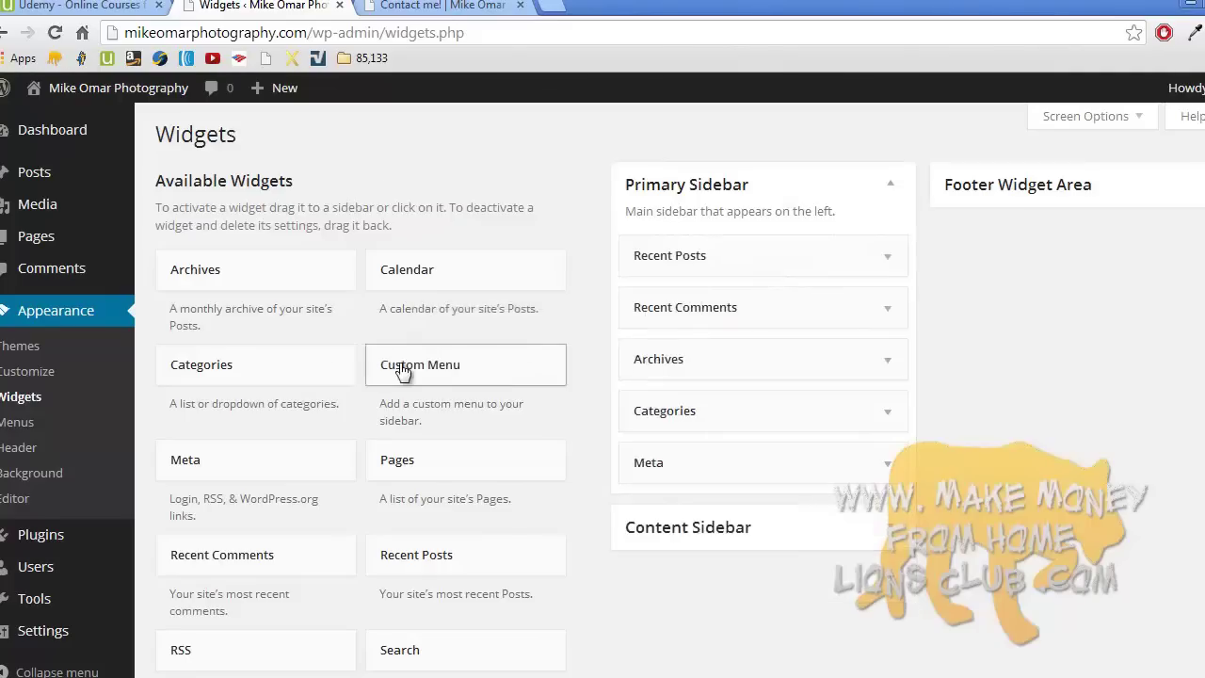
left_click_drag(645, 250, 288, 403)
left_click_drag(686, 411, 355, 475)
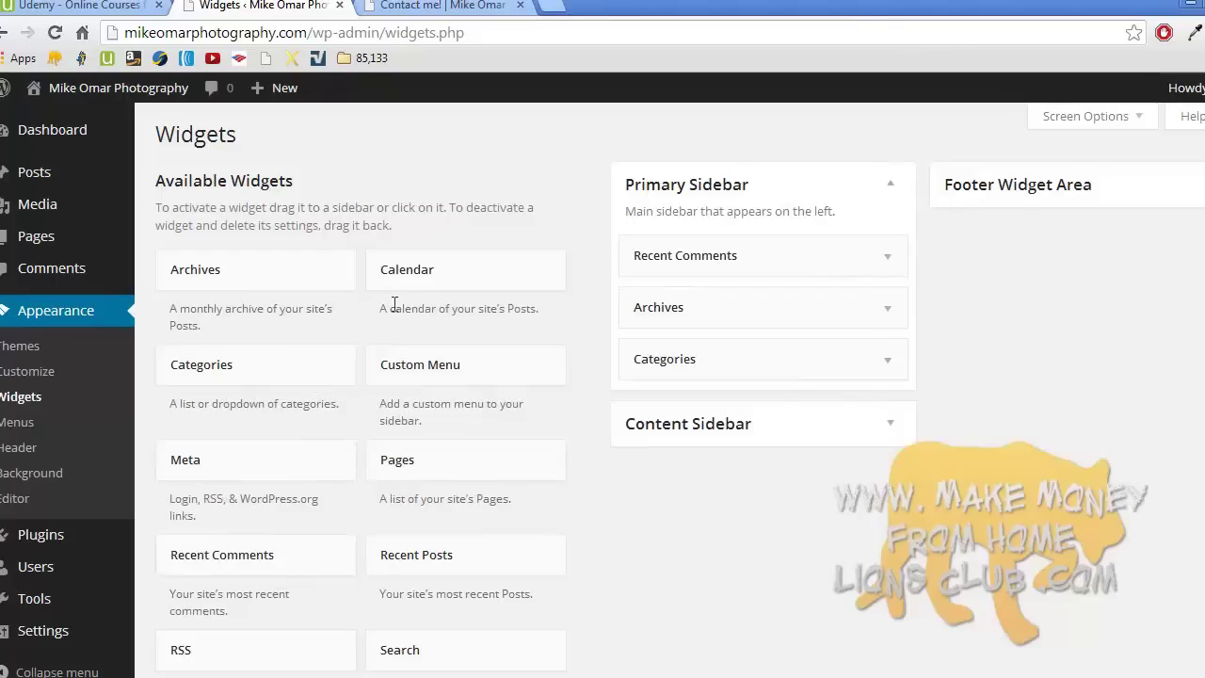
- Add Calendar and Text widgets to Primary Sidebar, placing Text at the top
left_click_drag(417, 277, 661, 362)
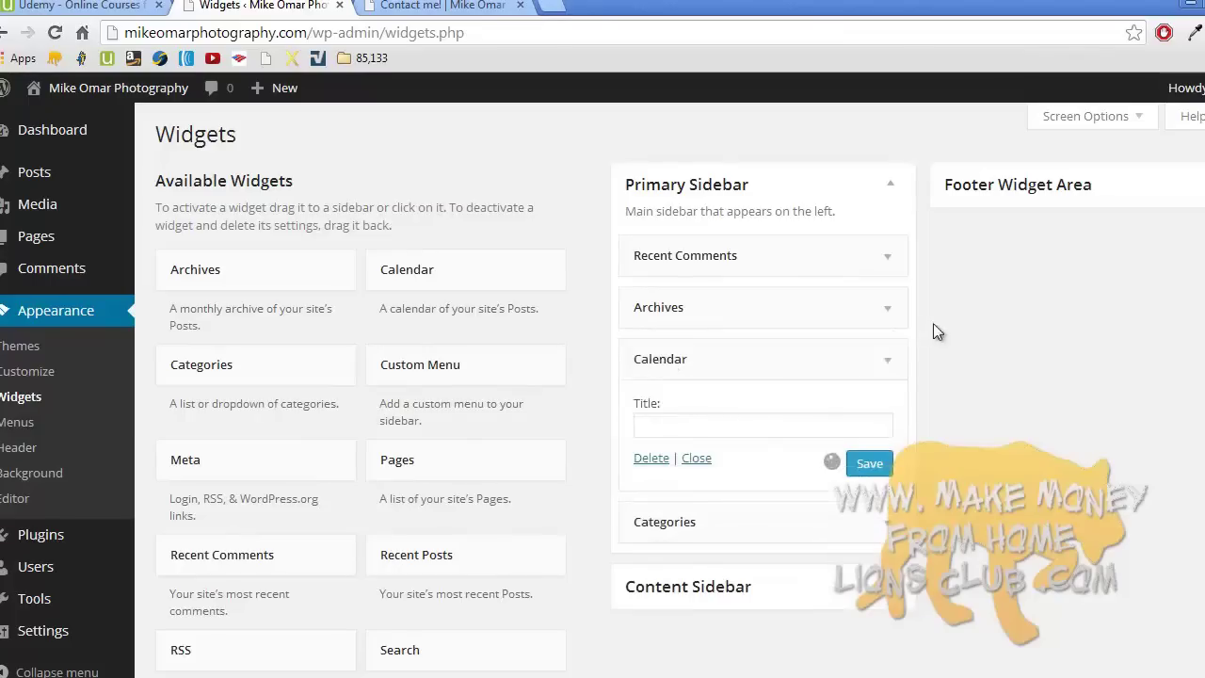
scroll(967, 478, "down", 3)
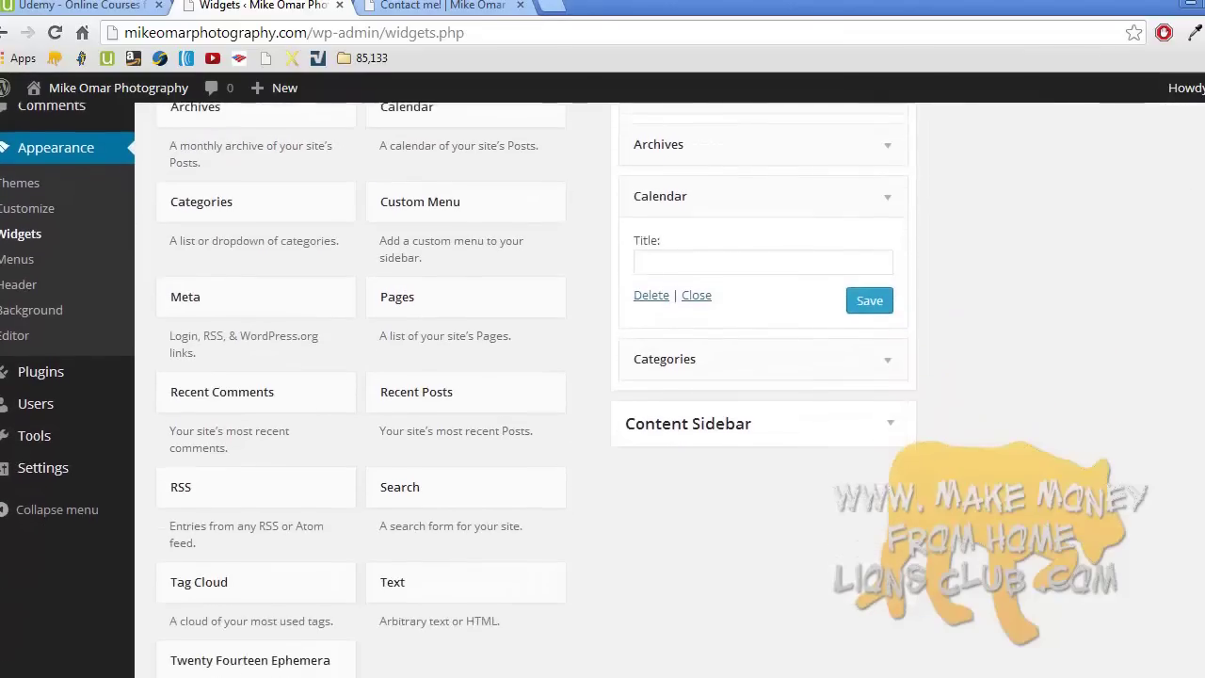
left_click_drag(444, 553, 684, 156)
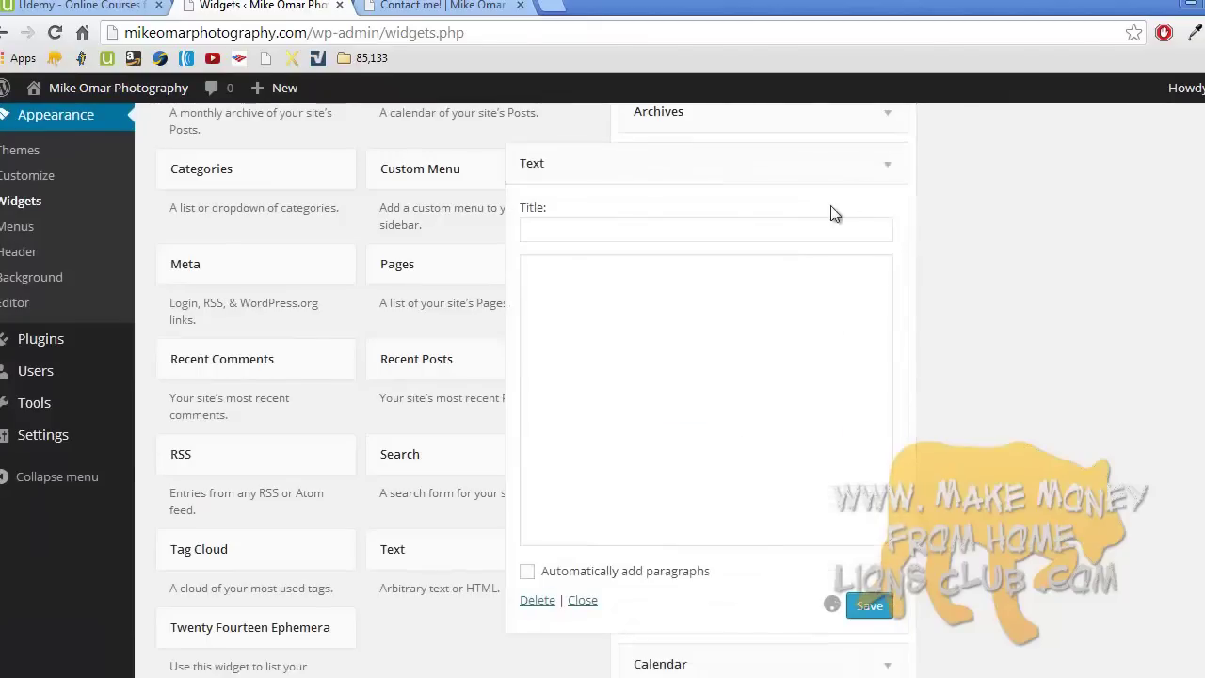
left_click(887, 164)
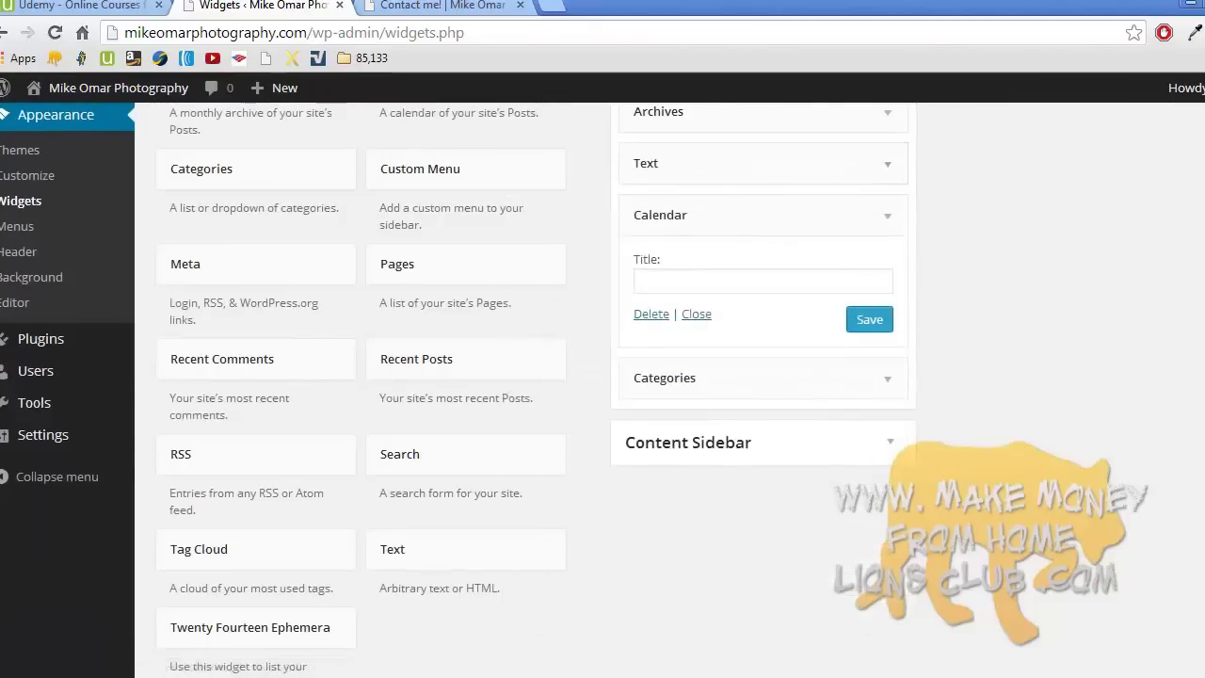
scroll(753, 330, "up", 2)
left_click_drag(743, 315, 735, 204)
- Remove the Recent Comments and Categories widgets from Primary Sidebar
left_click_drag(745, 258, 375, 292)
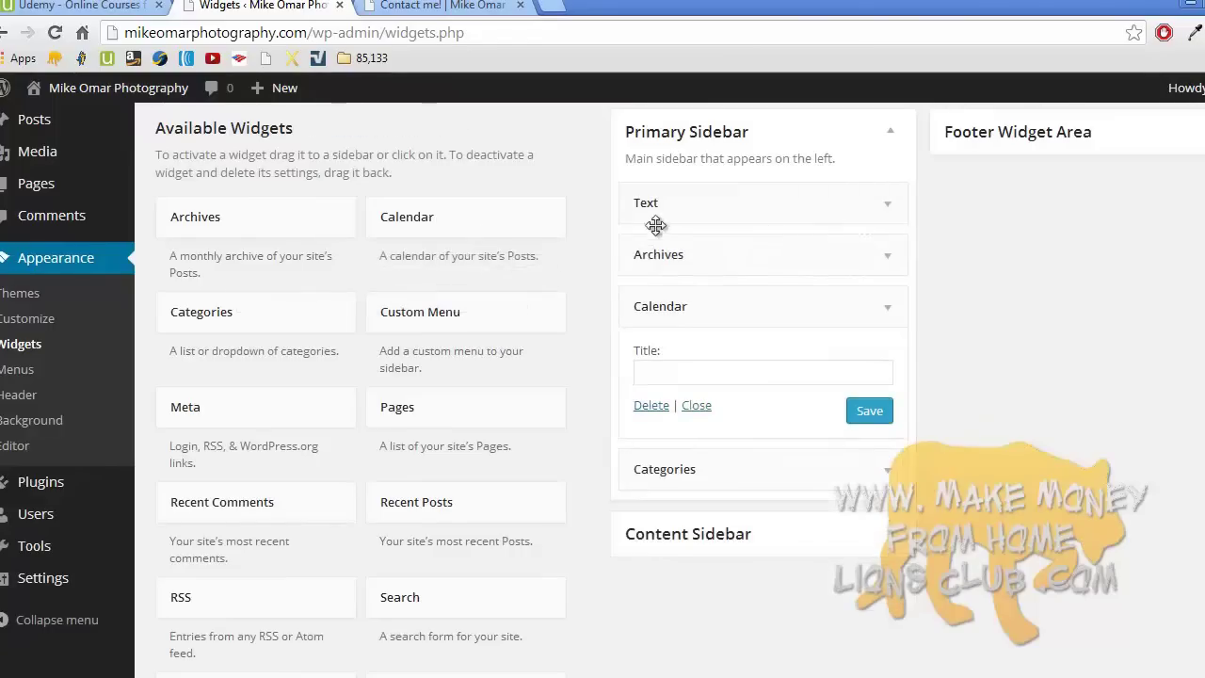
left_click(901, 307)
left_click_drag(688, 358, 292, 407)
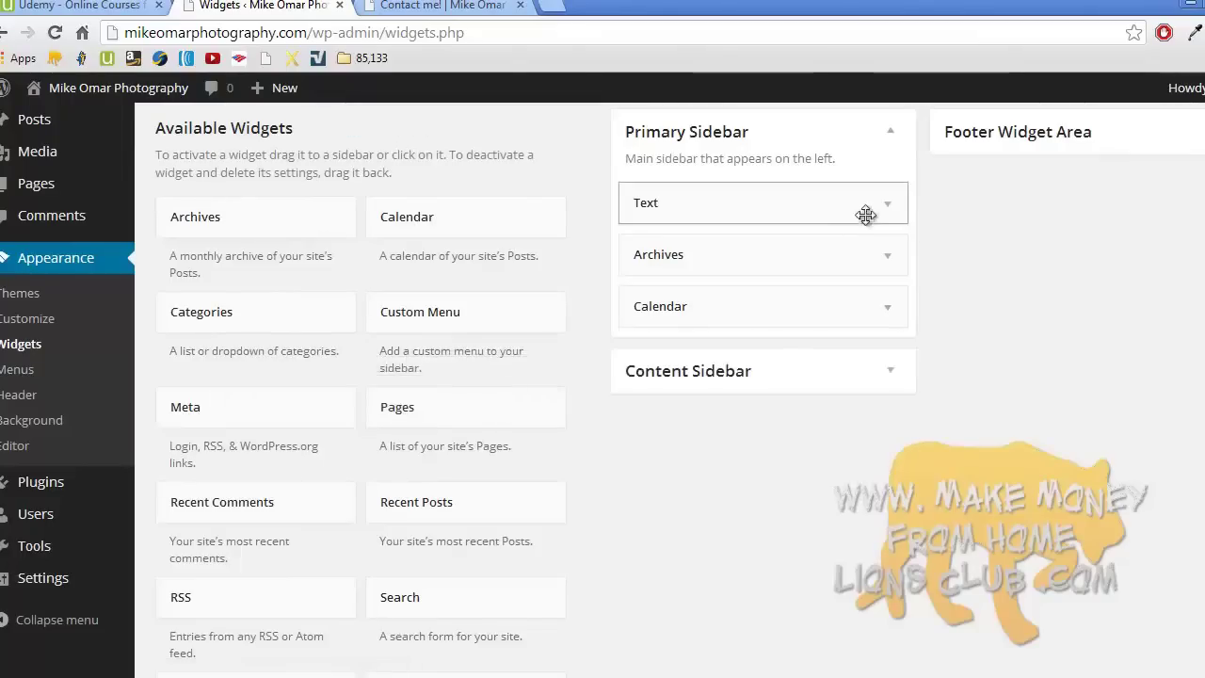
- Save the Text widget with title 'Title:' and the message 'This is the text in my…'
left_click(886, 209)
left_click(691, 272)
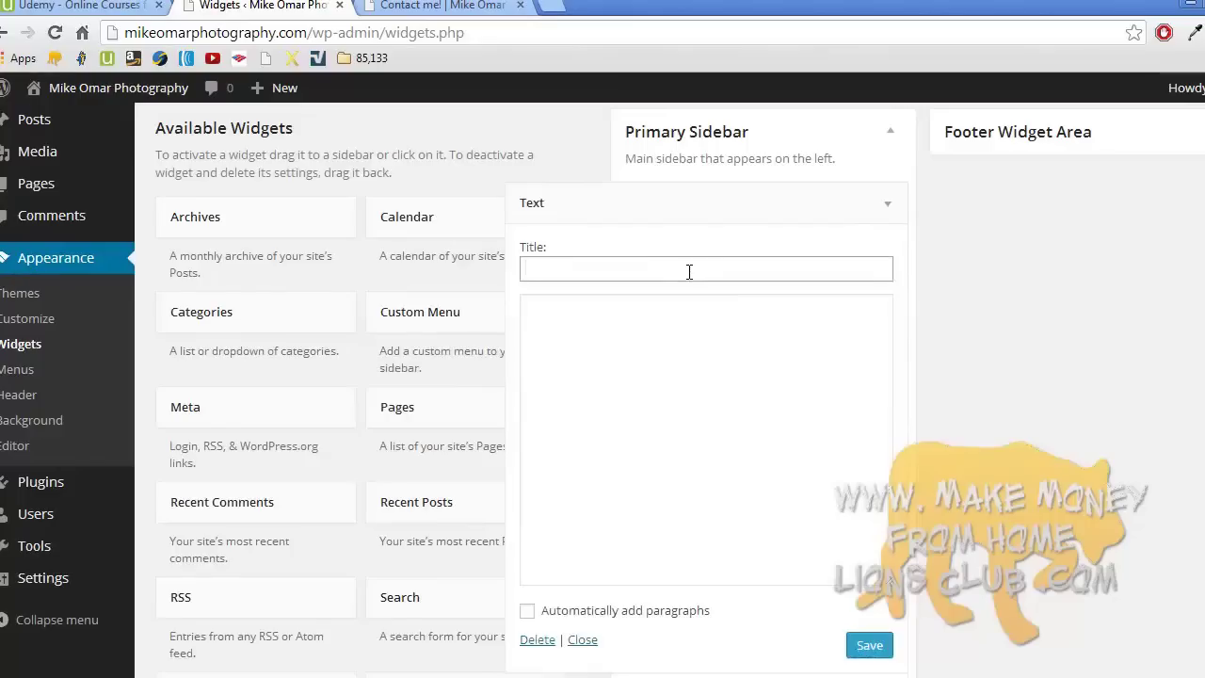
type("tle:")
left_click(653, 347)
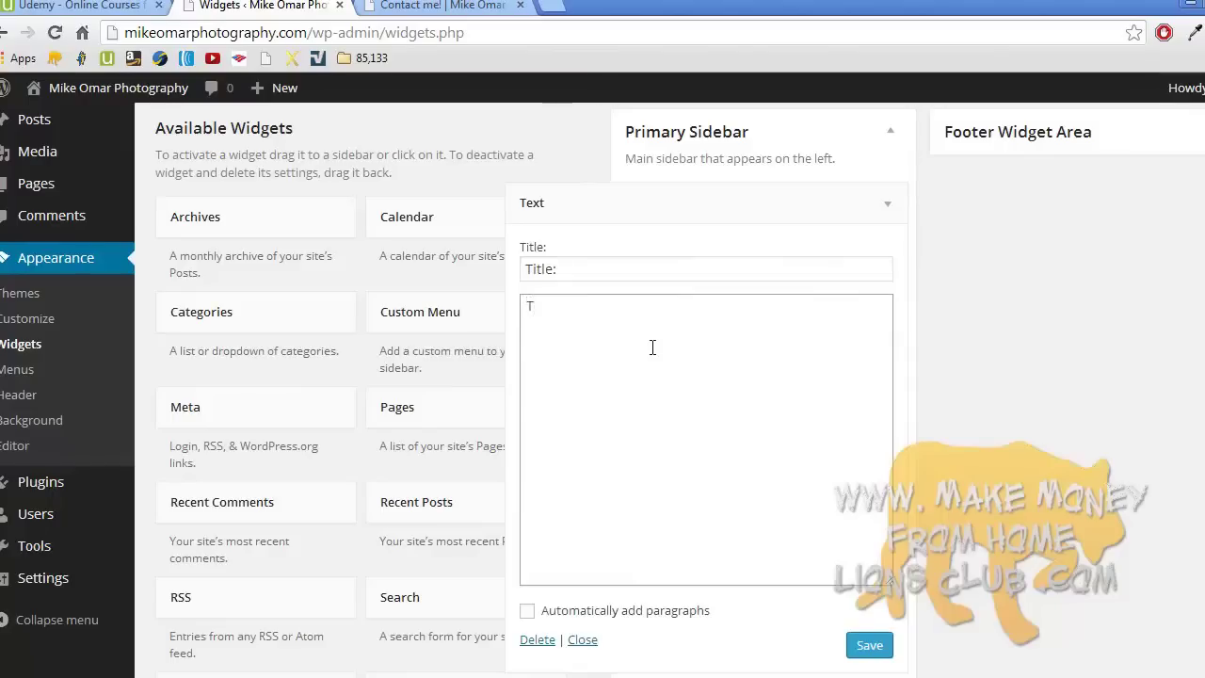
type("This is the text in my \"text\" widget!")
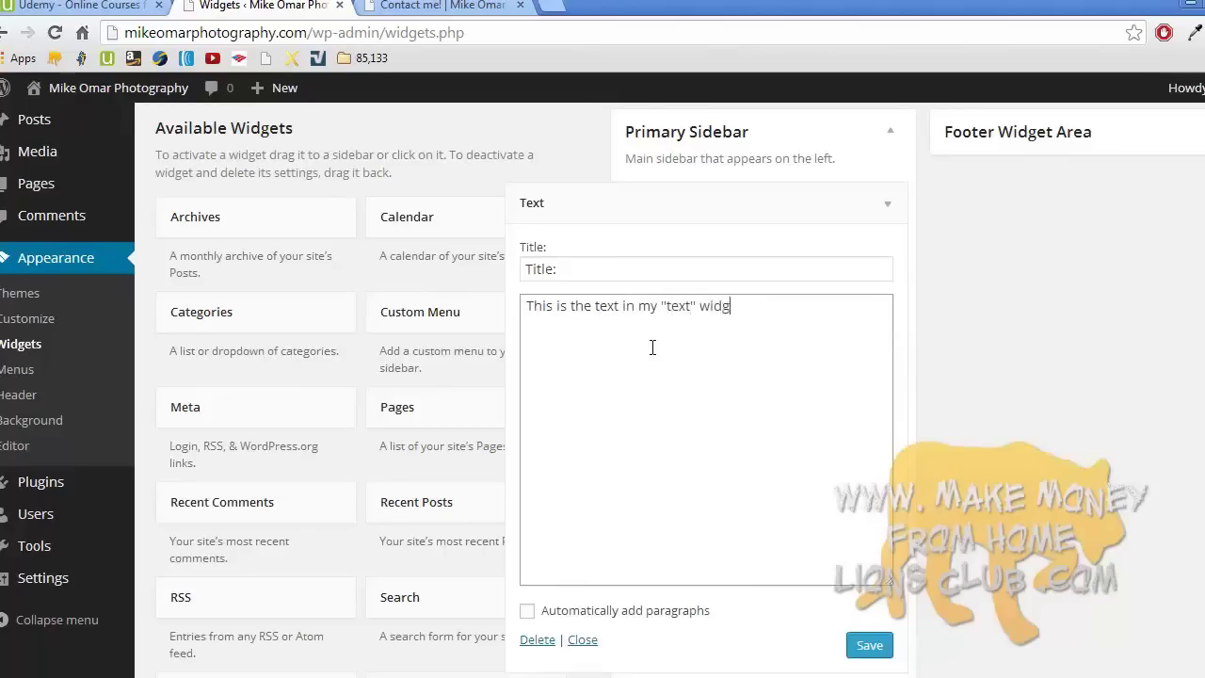
left_click(861, 645)
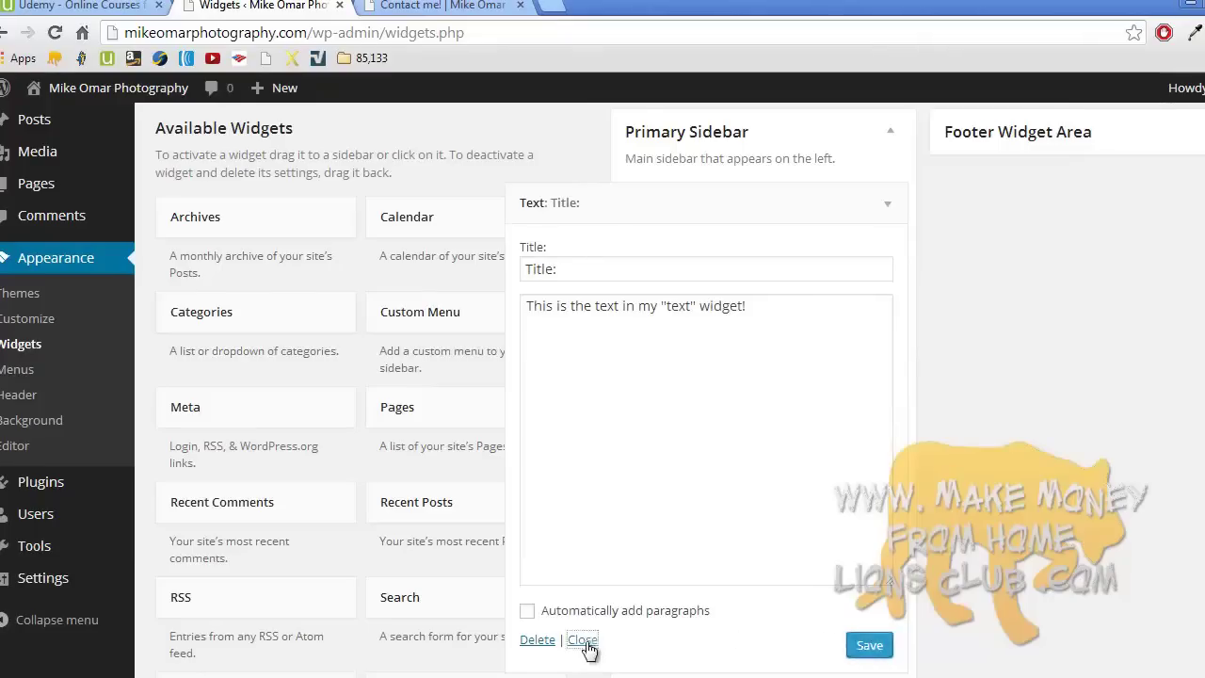
left_click(584, 640)
- Retitle the Archives widget 'History:', display it as a dropdown, and save
left_click(880, 266)
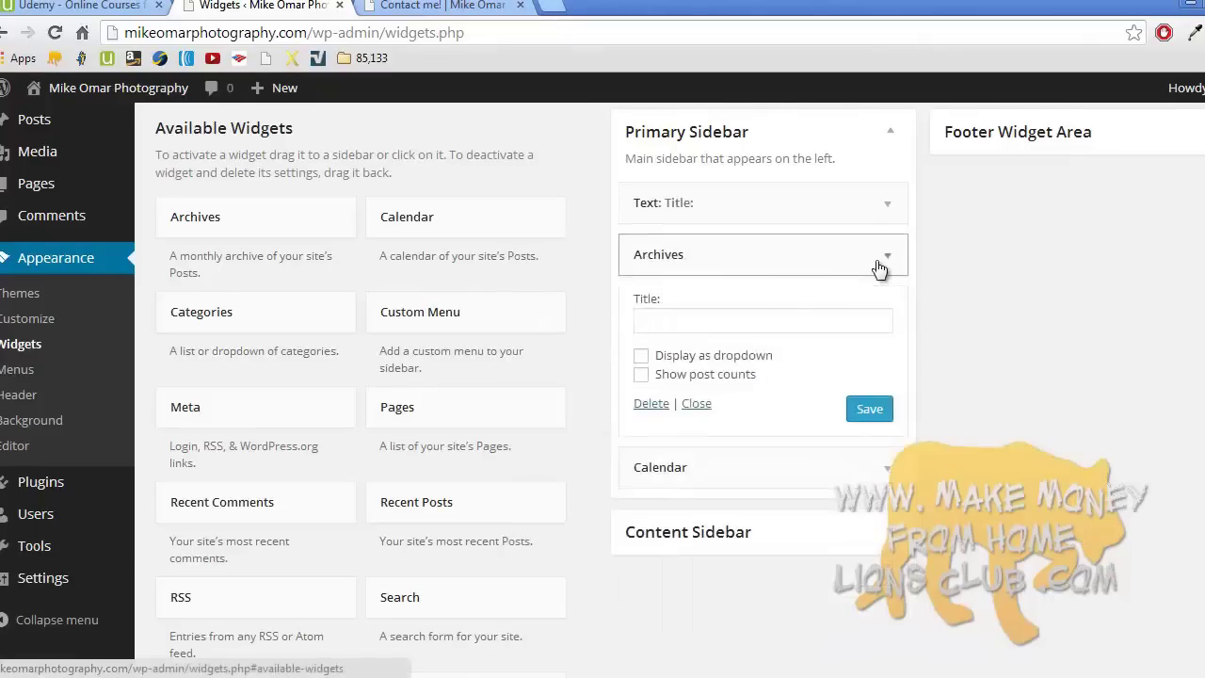
left_click(811, 322)
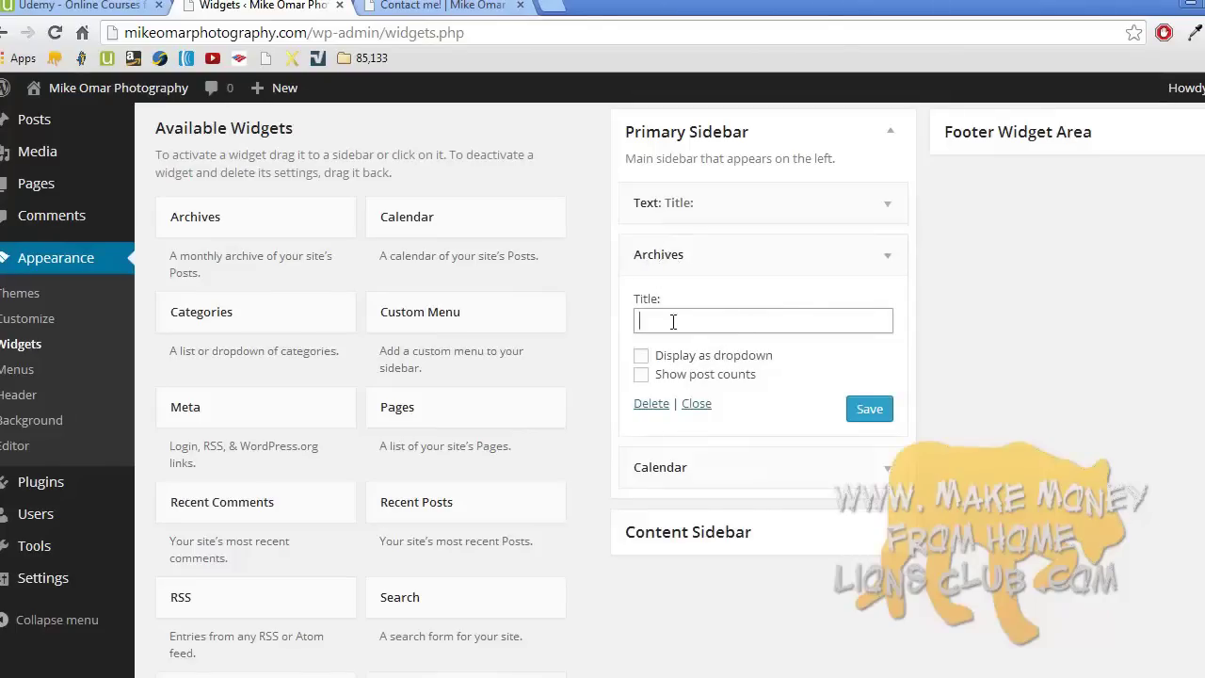
type("History:")
left_click(642, 357)
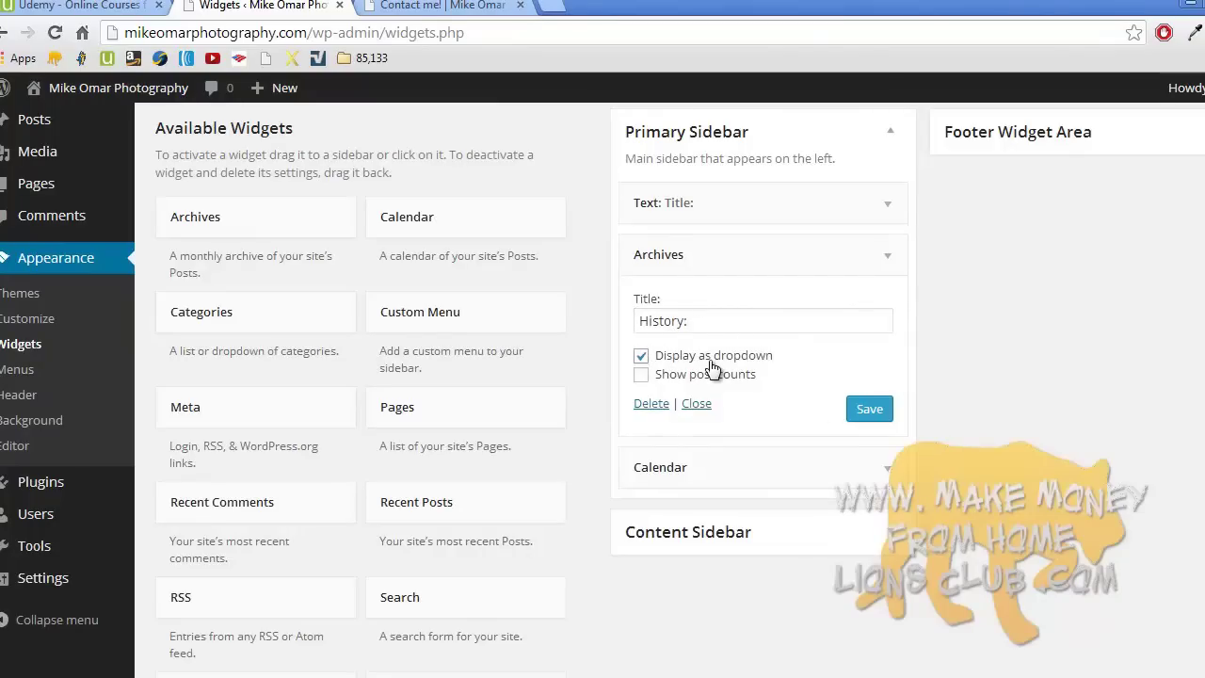
left_click(865, 409)
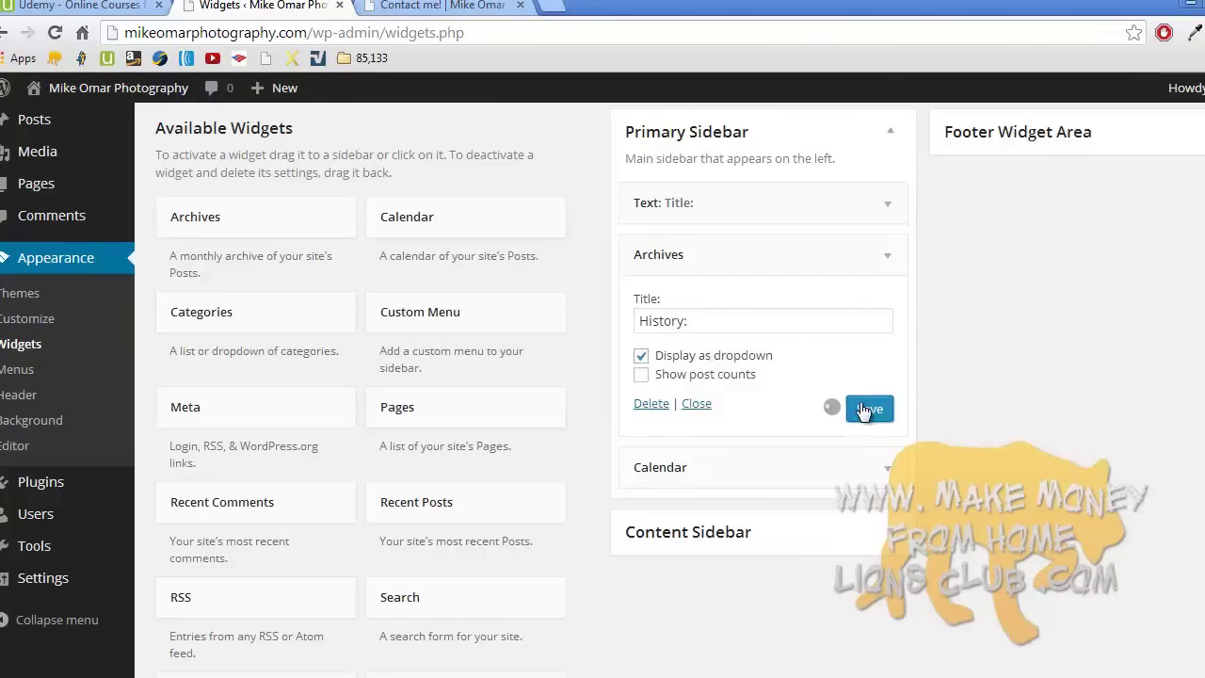
- Save the Calendar widget with no title and collapse the expanded widgets
left_click(885, 468)
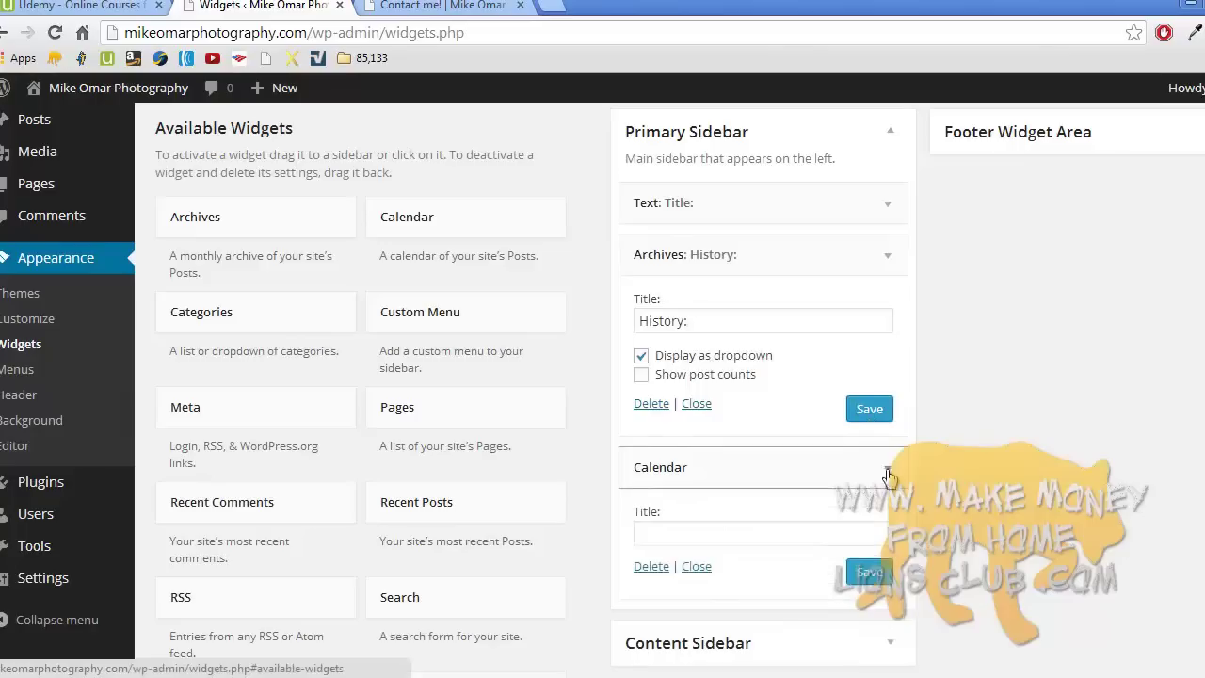
left_click(778, 530)
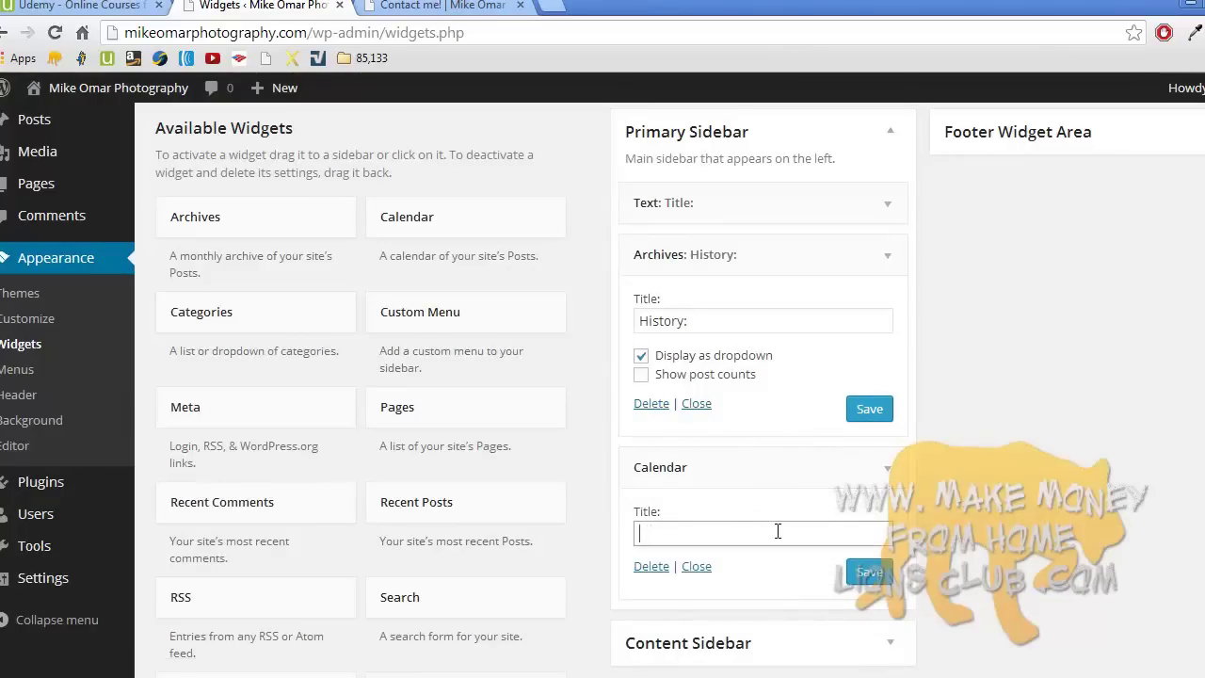
left_click(862, 574)
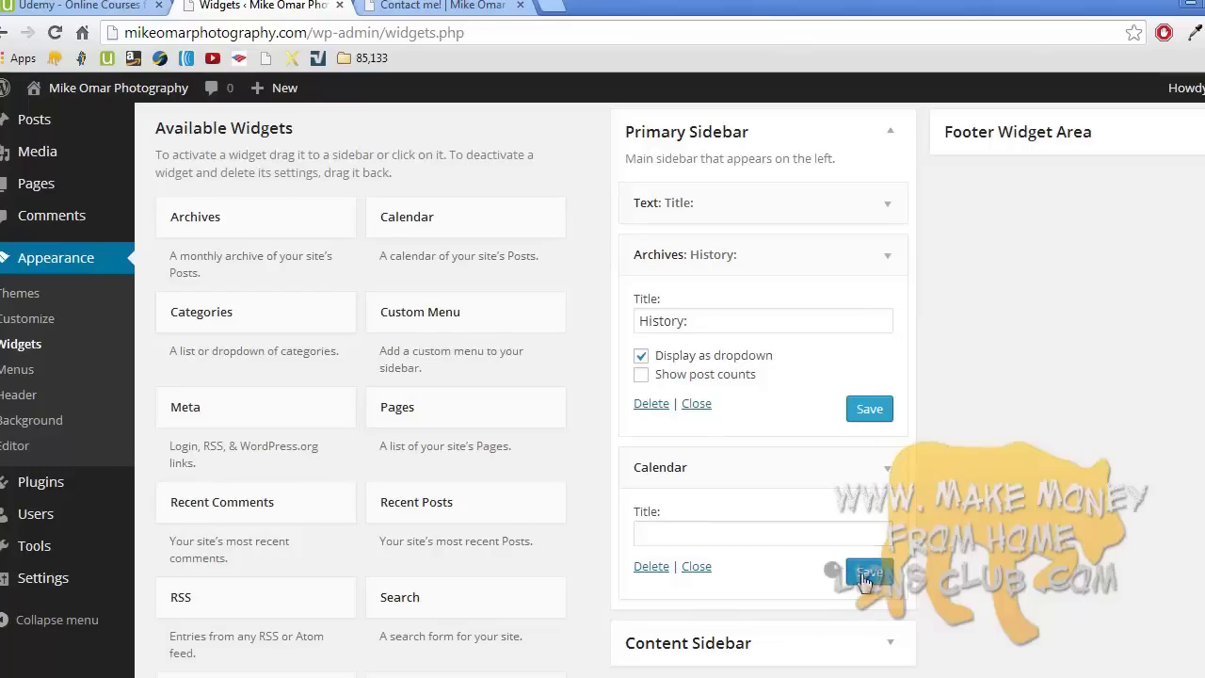
left_click(886, 467)
left_click(889, 257)
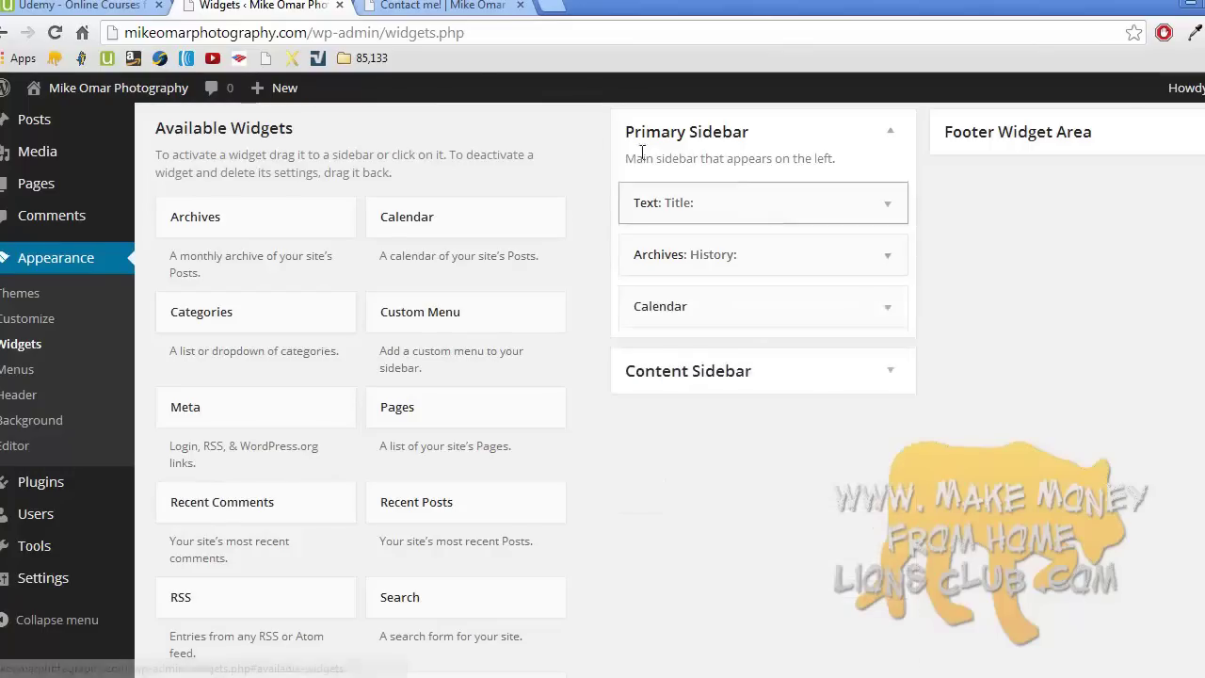
left_click(461, 7)
- Reload the Contact me! page and inspect the sidebar's Title: text, History dropdown and calendar
left_click(55, 33)
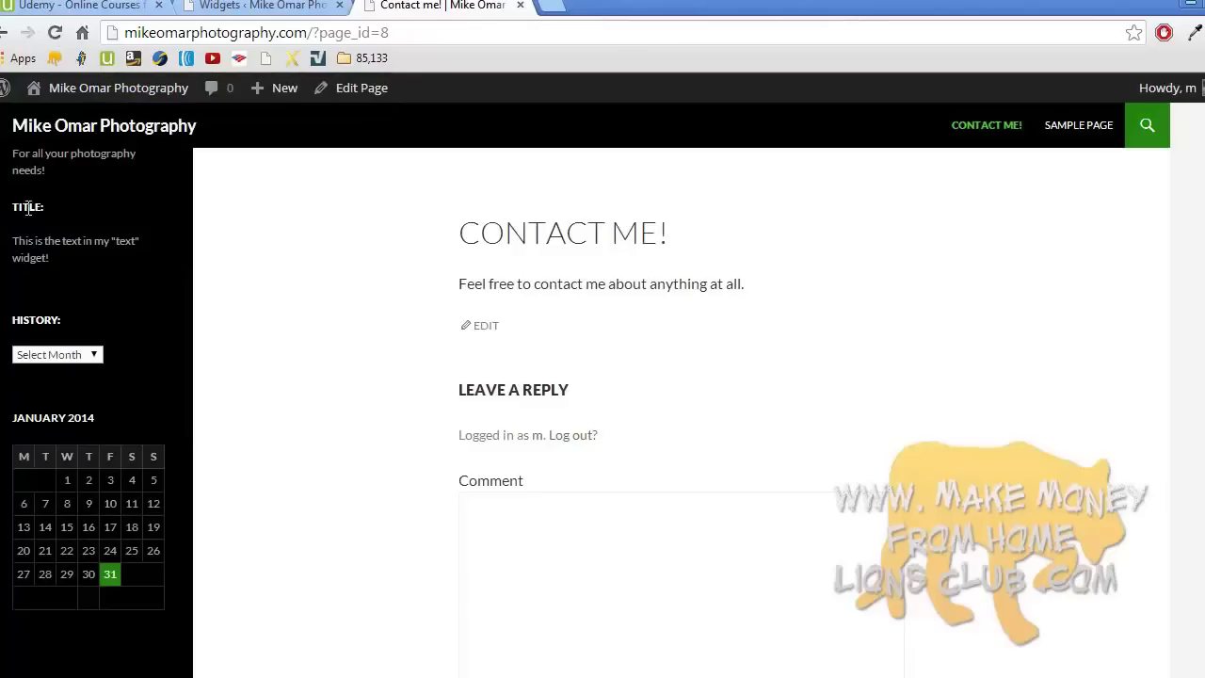
left_click_drag(14, 207, 48, 207)
left_click(32, 209)
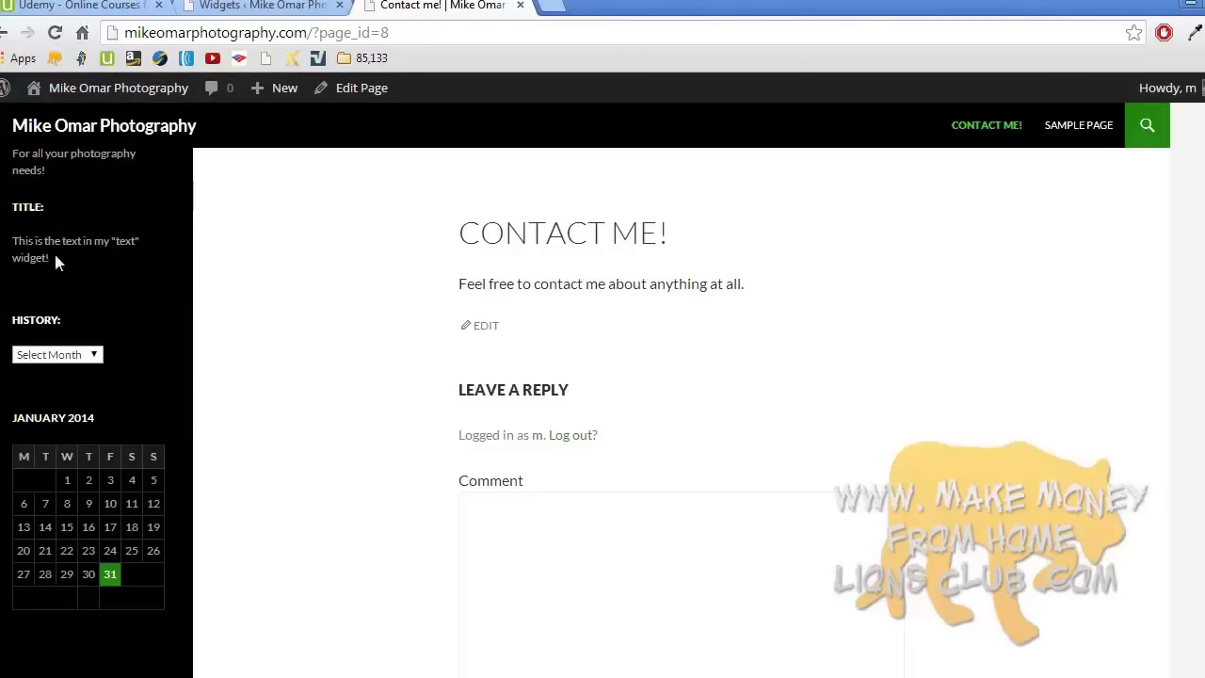
left_click_drag(57, 257, 16, 241)
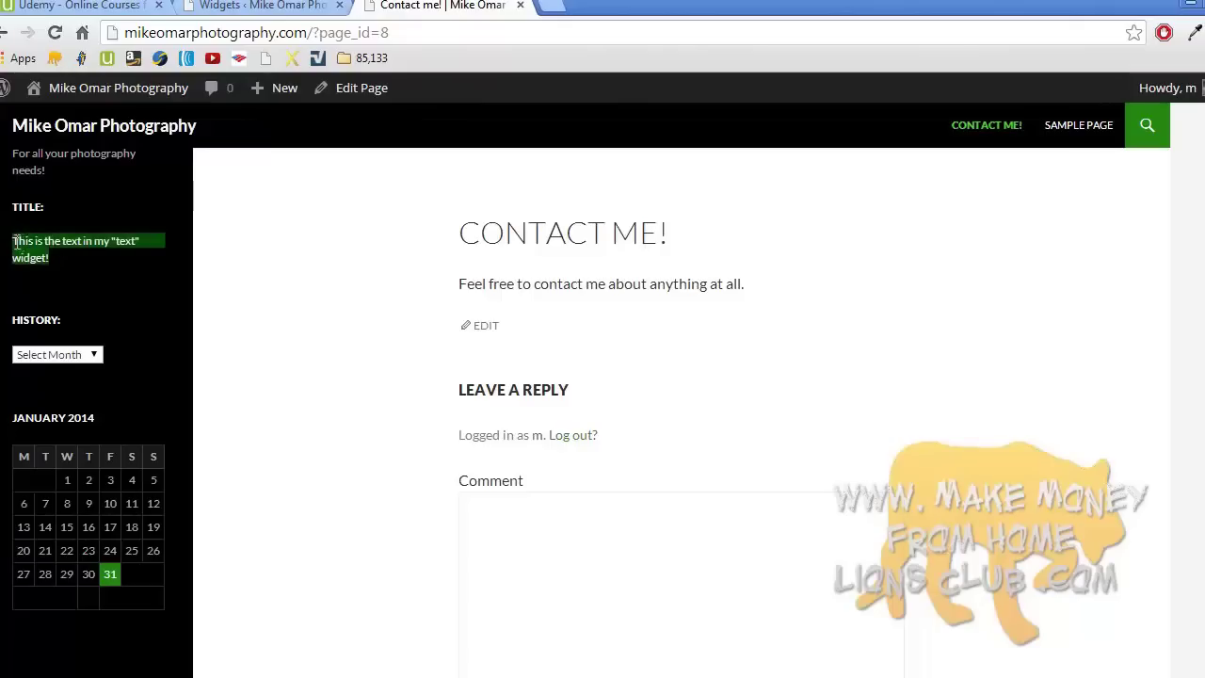
left_click(52, 355)
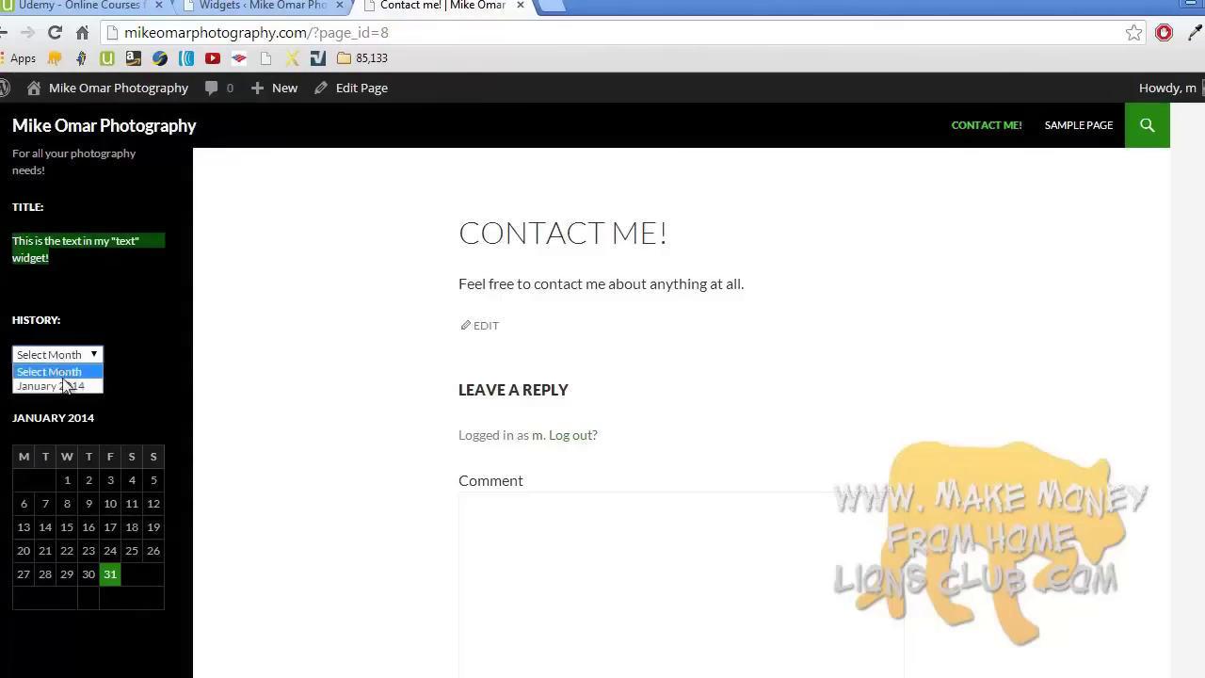
left_click(65, 377)
left_click(153, 364)
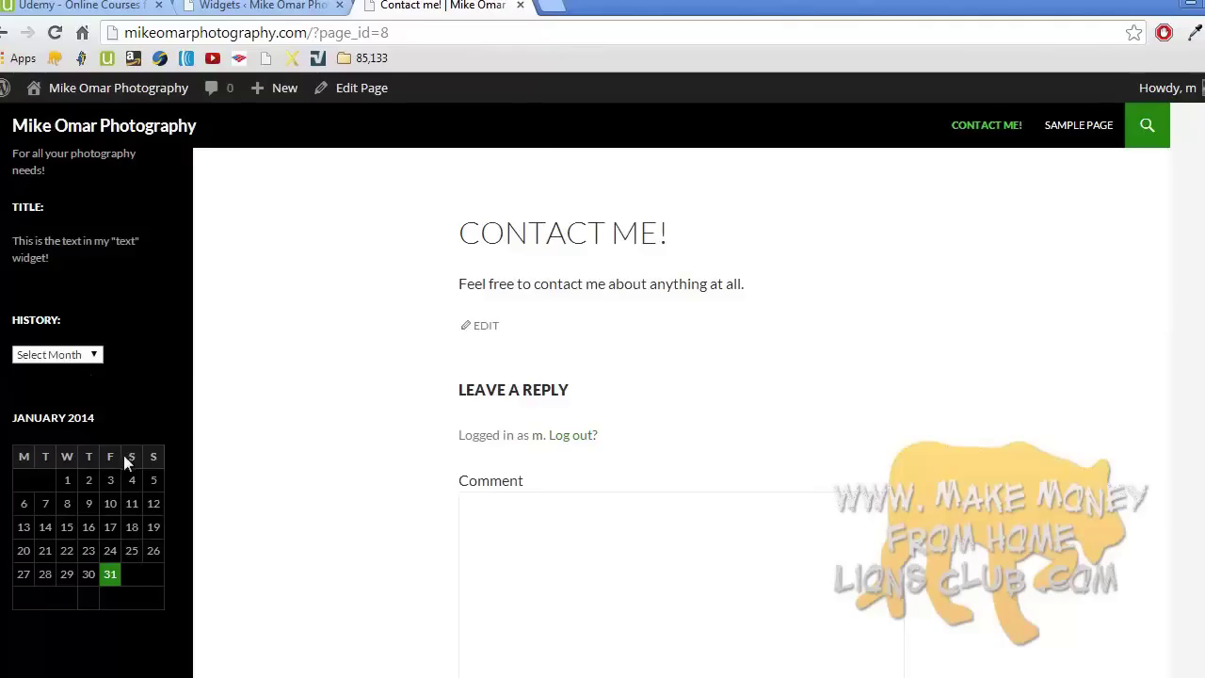
scroll(124, 457, "down", 3)
scroll(123, 462, "up", 3)
scroll(252, 336, "down", 3)
- Save a Text widget in Content Sidebar titled 'Content Sidebar' reading "Let's see where this shows up."
left_click(261, 5)
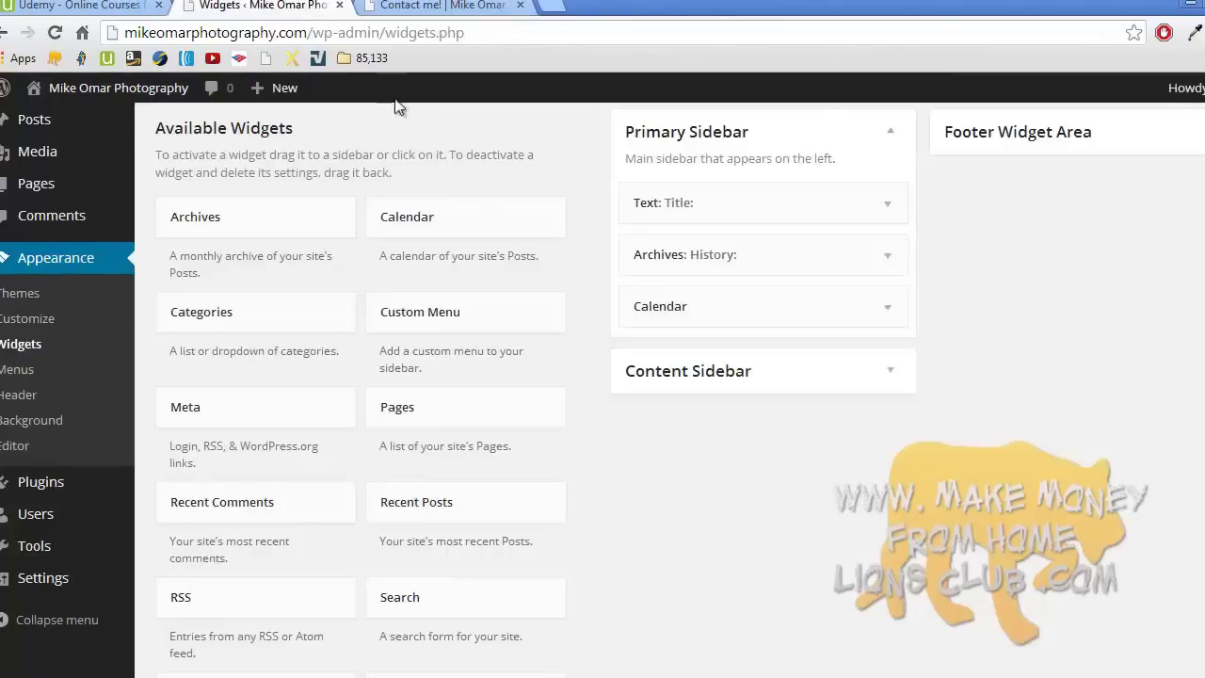
left_click(891, 372)
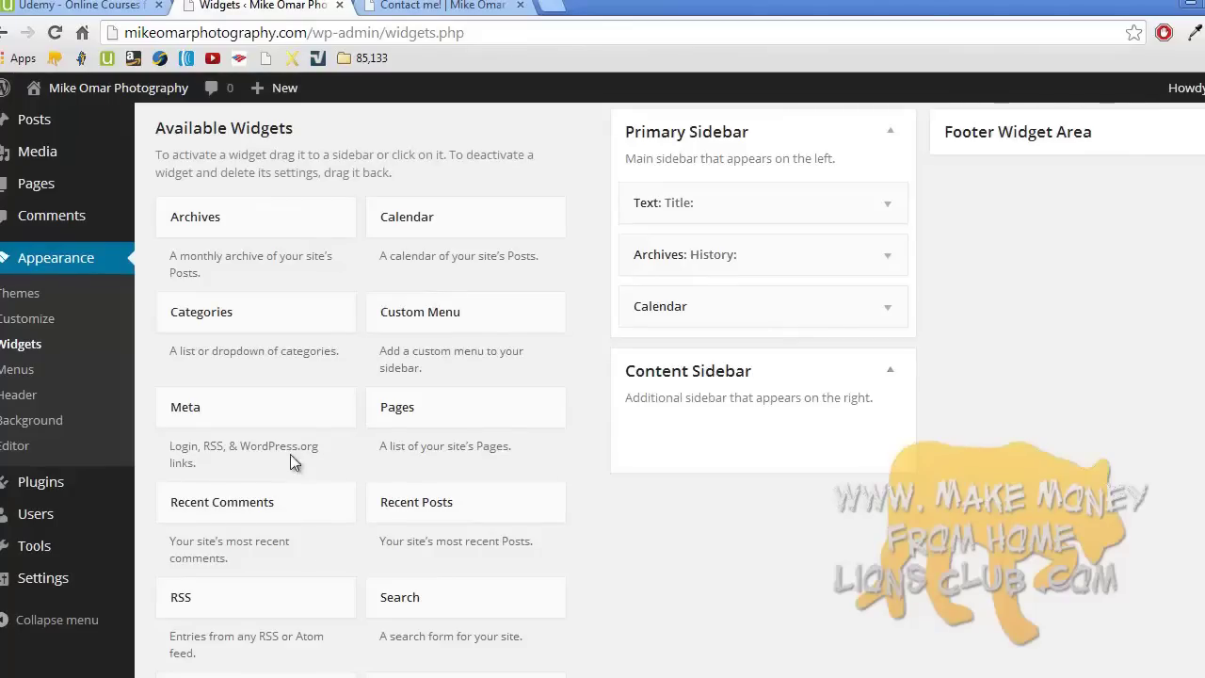
scroll(414, 499, "down", 4)
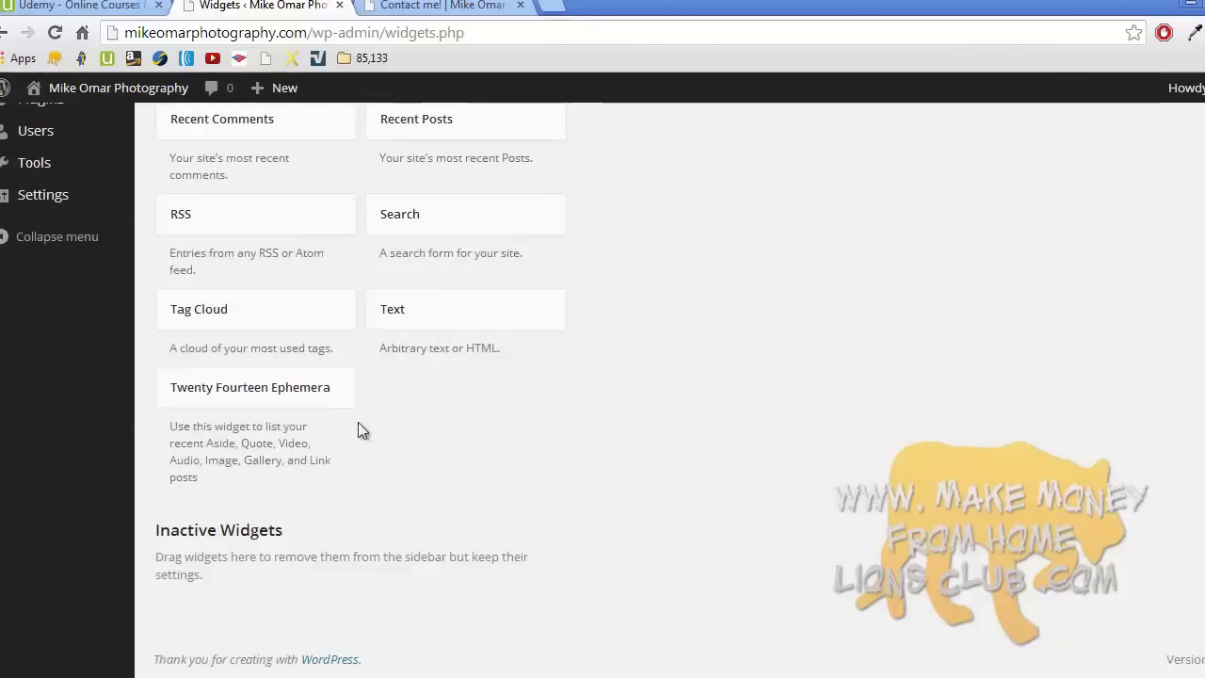
left_click_drag(480, 326, 665, 183)
left_click(646, 255)
type("Content Sidebar")
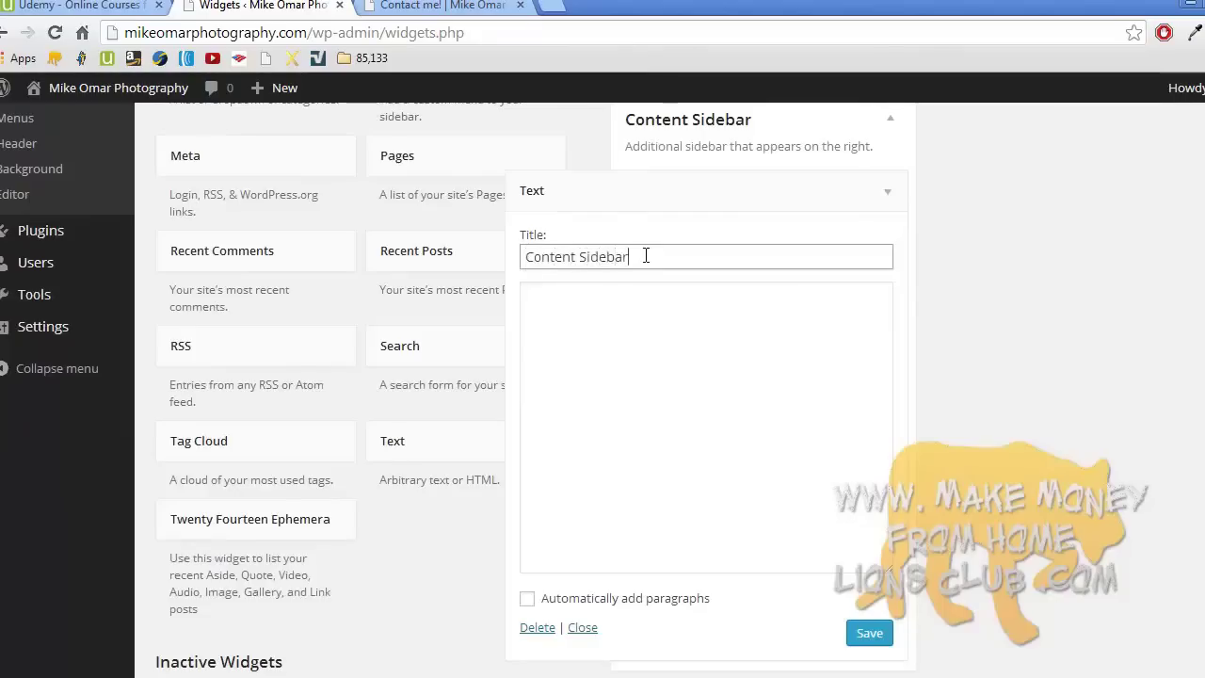
left_click(651, 321)
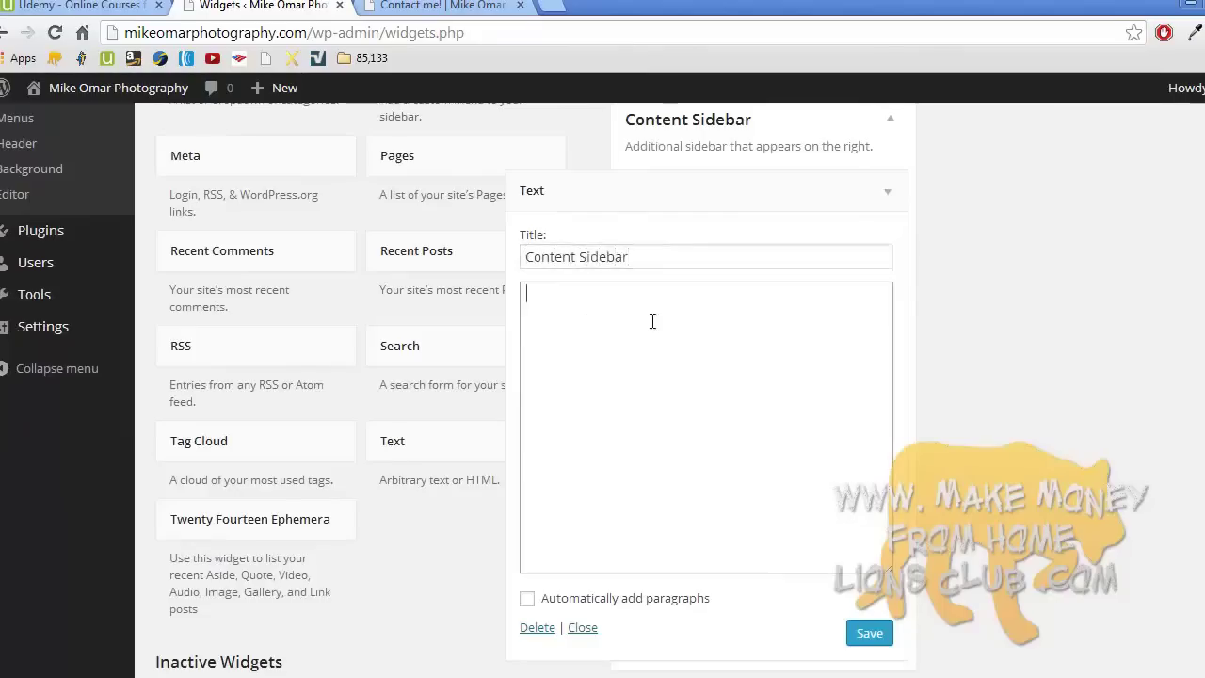
type("Let's see where ")
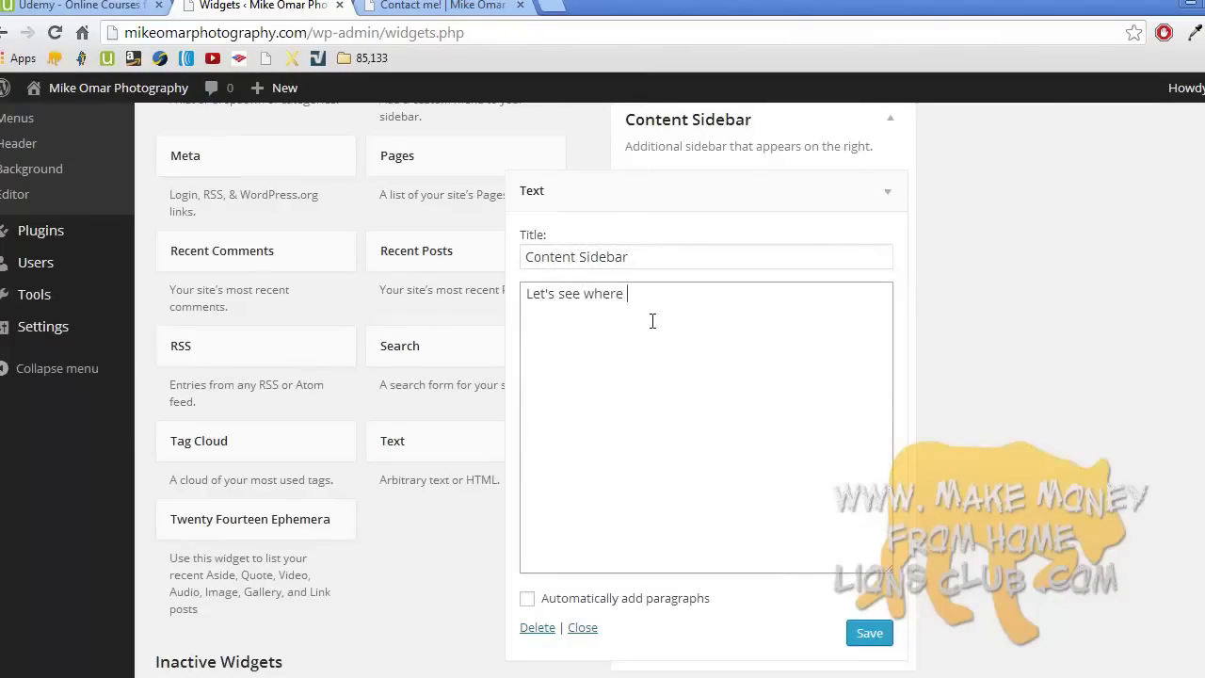
type("this shows up.")
left_click(869, 634)
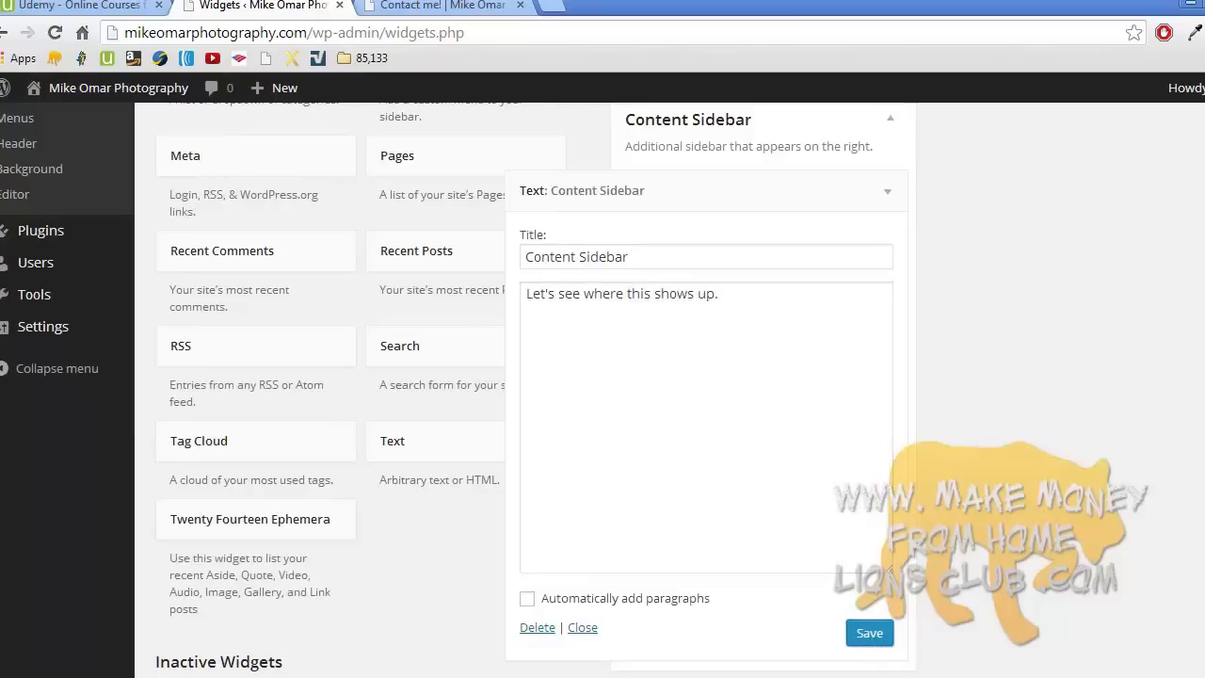
- Collapse the saved Content Sidebar widget and expand the Footer Widget Area
scroll(871, 643, "up", 1)
scroll(871, 643, "up", 2)
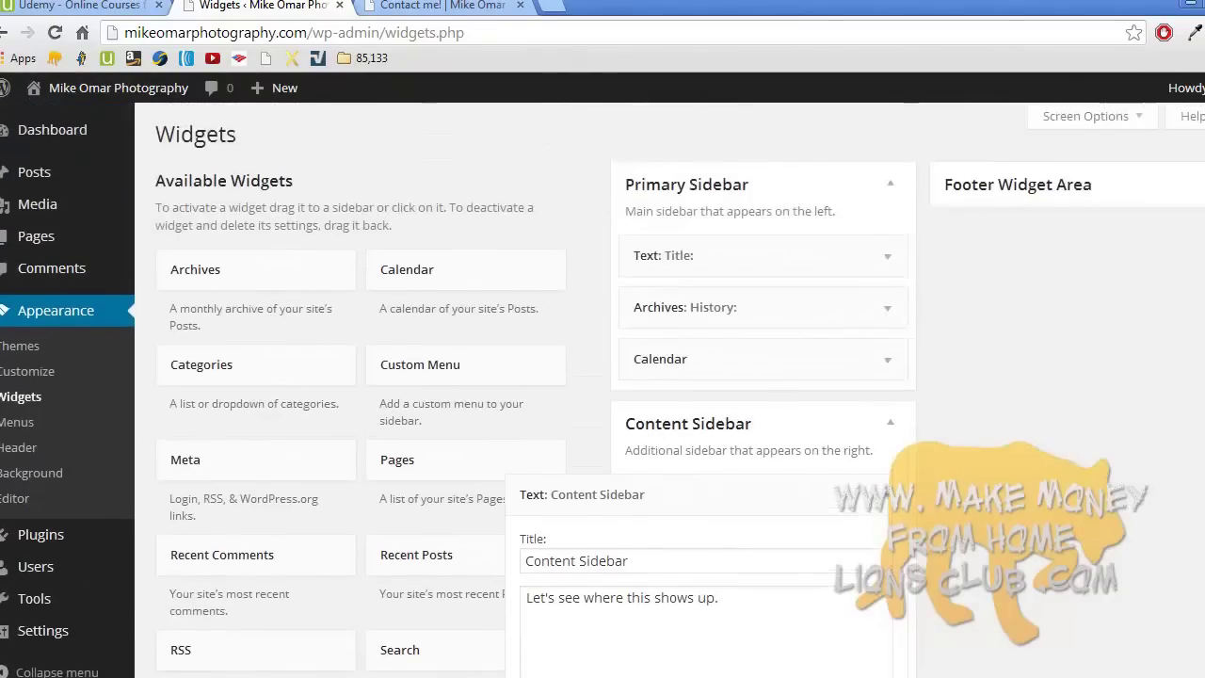
left_click(890, 494)
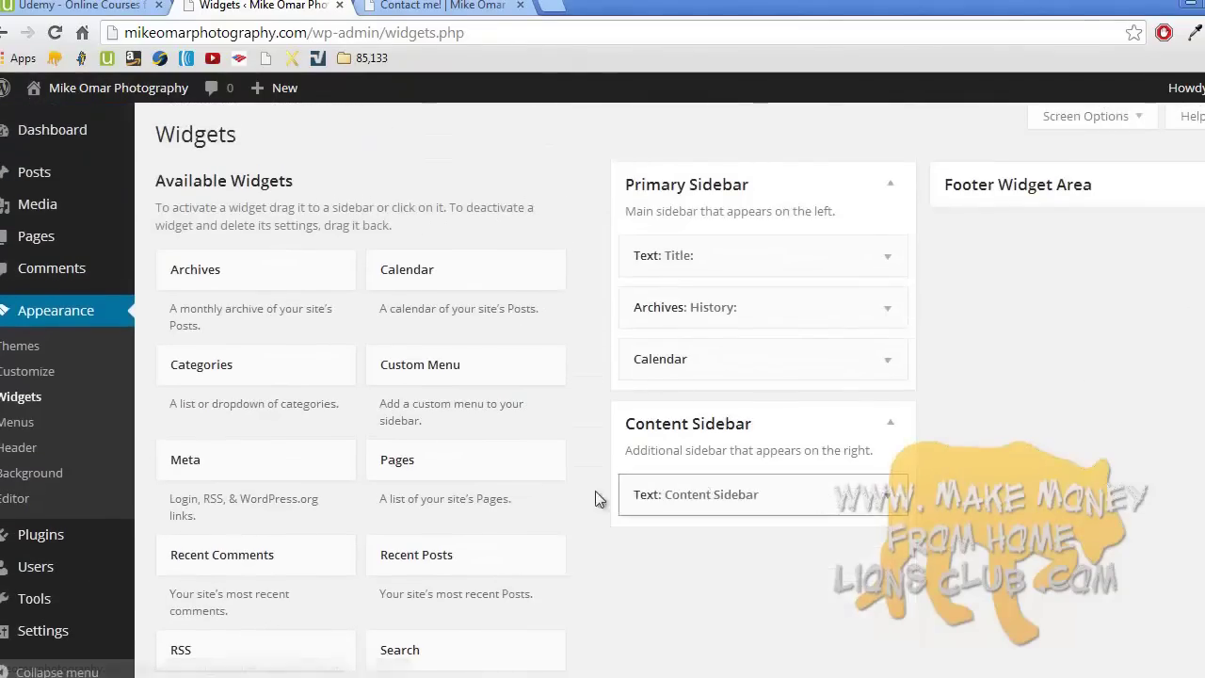
left_click_drag(423, 471, 568, 290)
left_click(1119, 188)
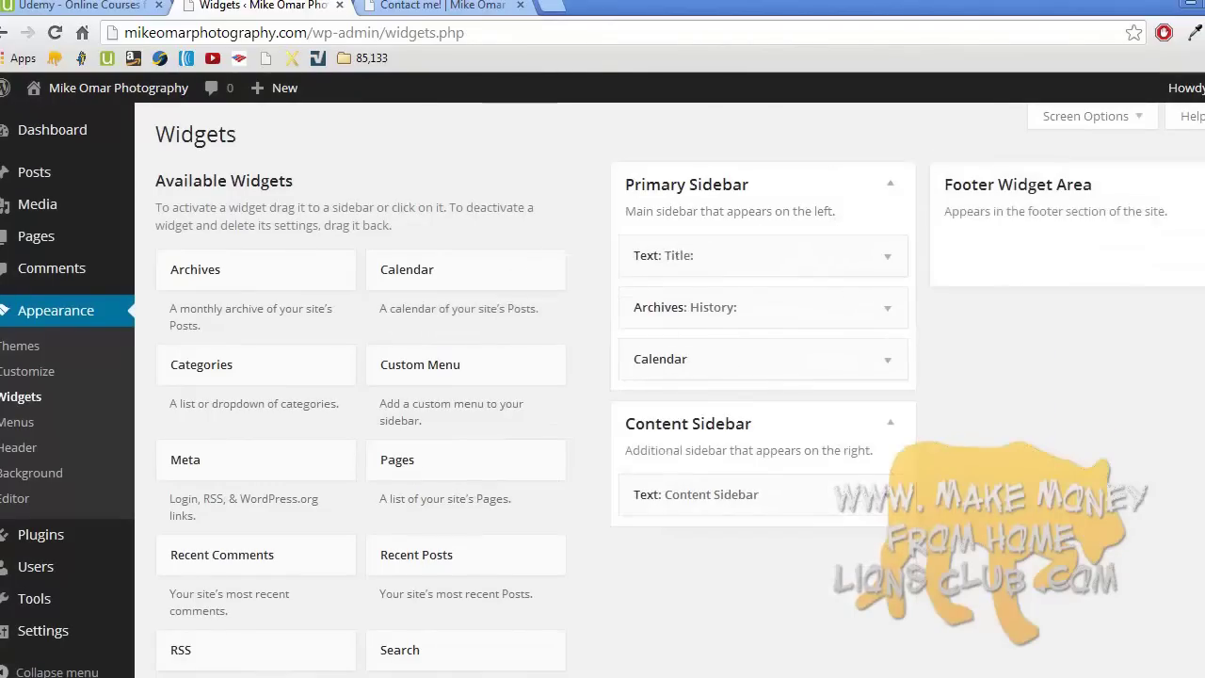
- Save a Pages widget titled 'Pages in the footer!' in the Footer Widget Area
left_click_drag(463, 460, 1014, 237)
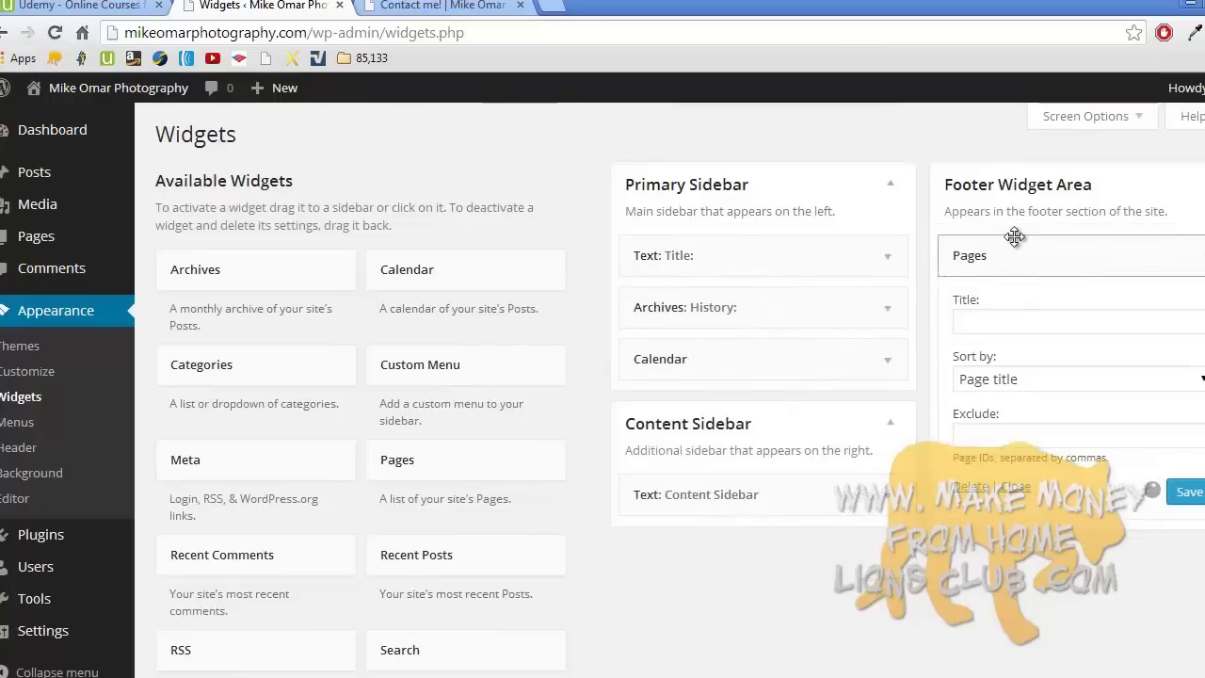
left_click(1016, 322)
type("Pages in the footer")
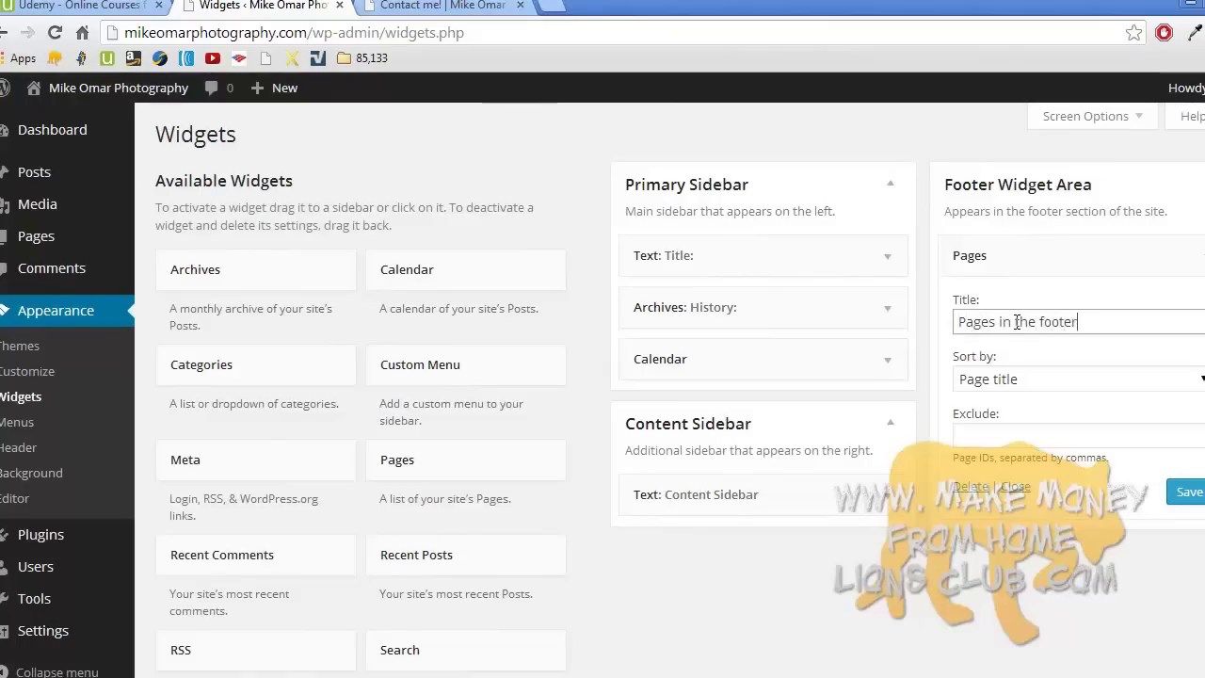
left_click(1176, 496)
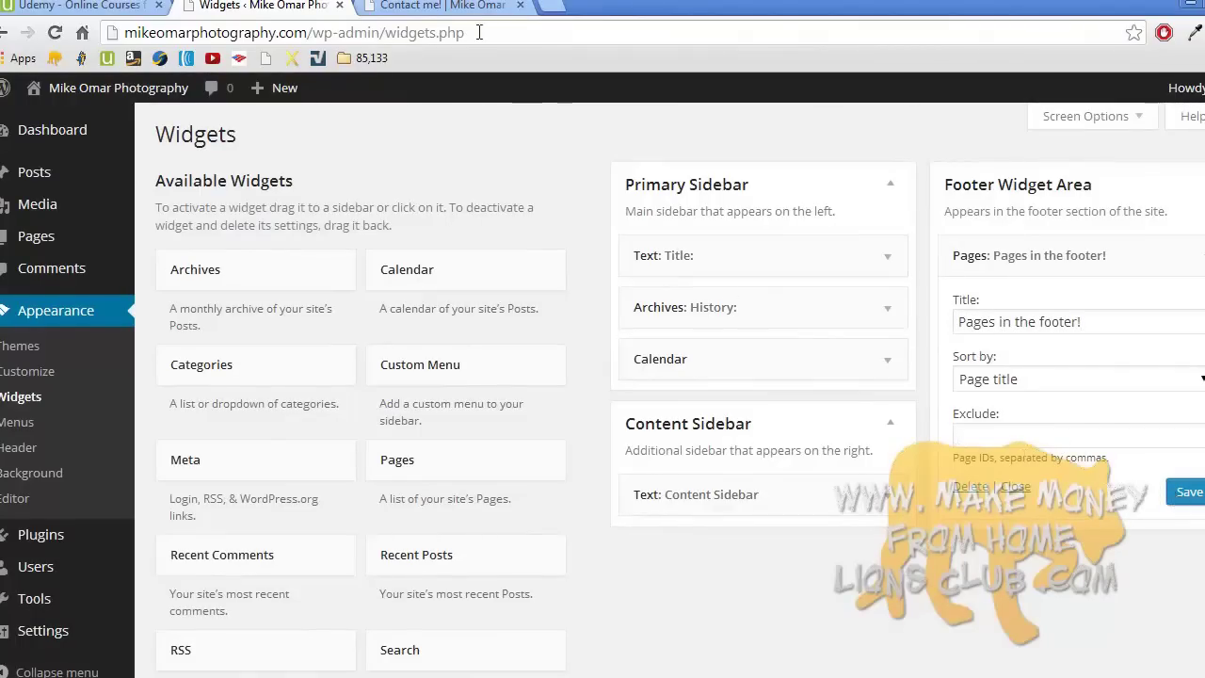
left_click(442, 5)
- Check the home page footer lists Contact me! and Sample Page, then return to Widgets
left_click(153, 132)
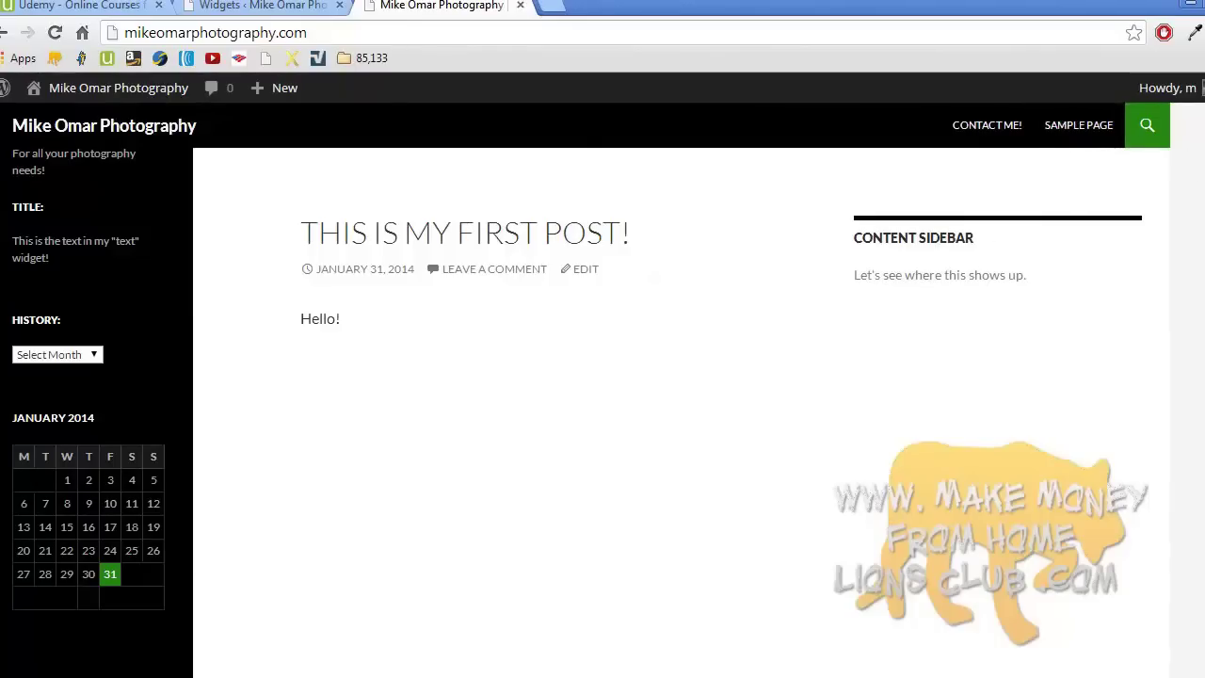
scroll(602, 376, "down", 3)
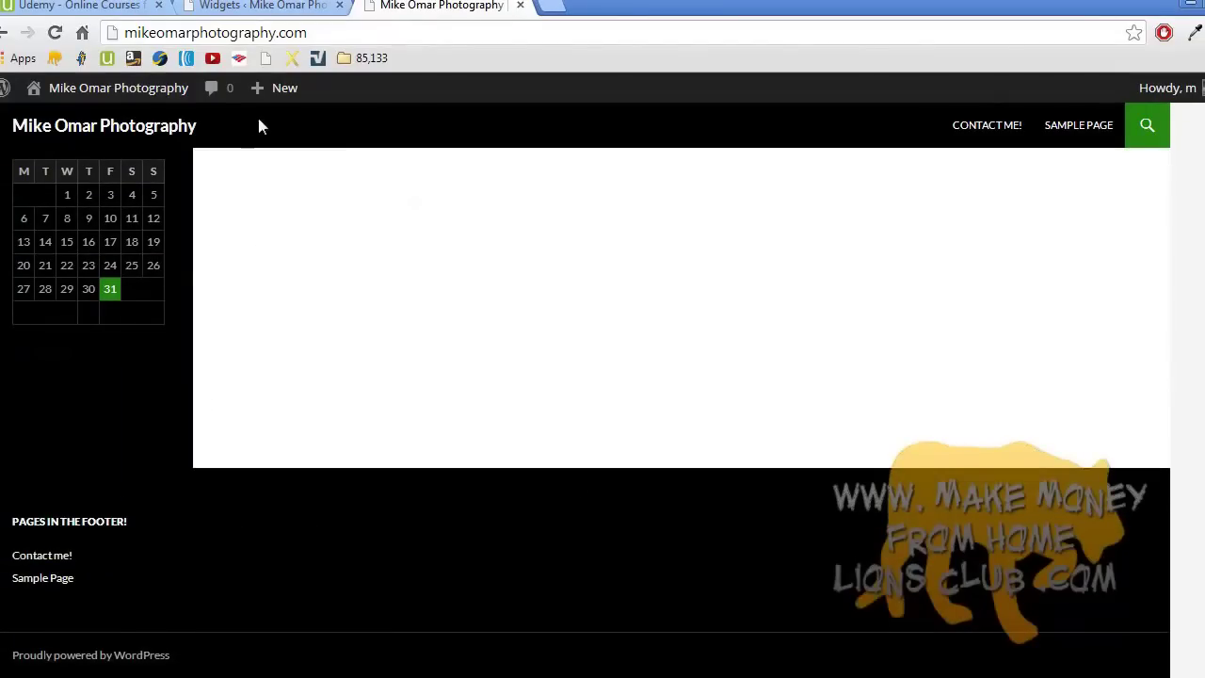
left_click(257, 6)
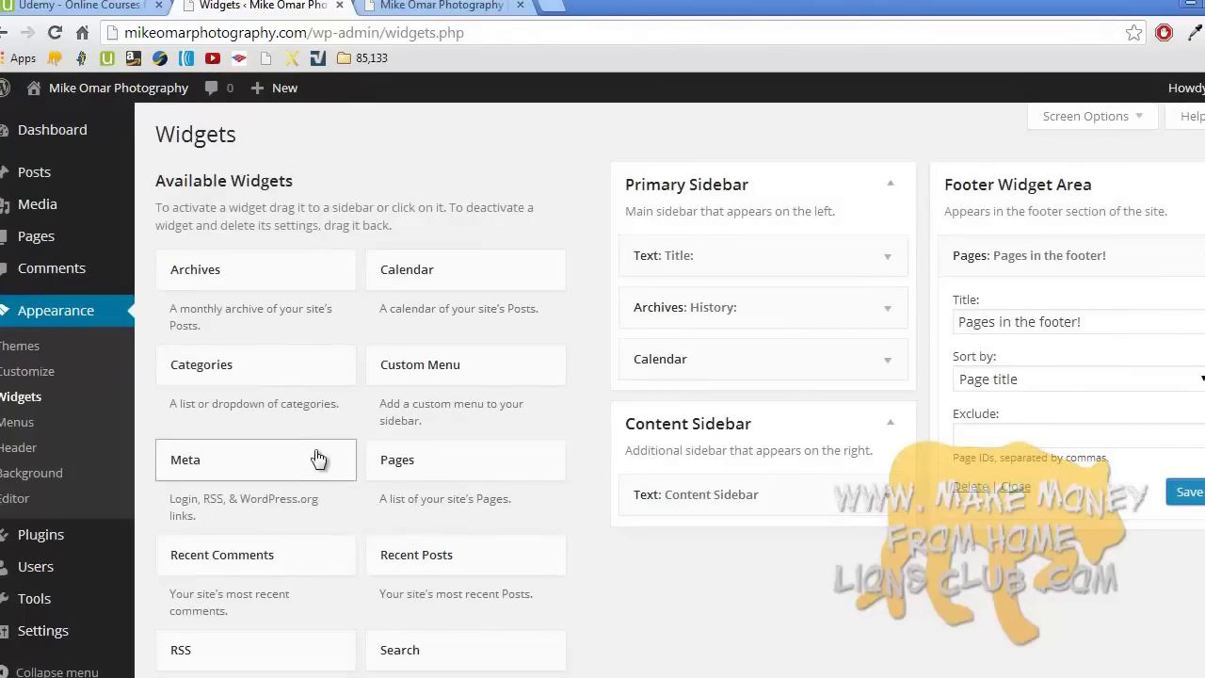
- Save a footer Text widget 'widget number 2 in the footer' reading "Thank you for visiting my photography website!"
scroll(317, 458, "down", 2)
left_click_drag(393, 561, 976, 350)
left_click(933, 428)
type("widget number 2 in the footer")
left_click(941, 518)
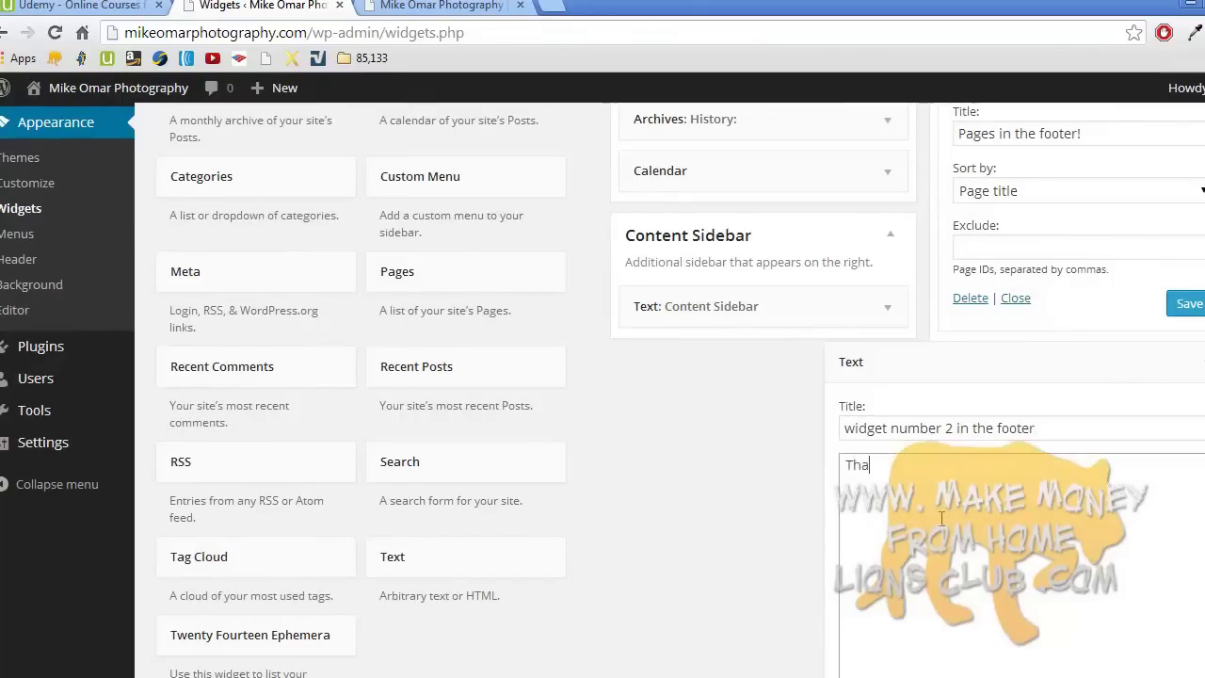
type("Thank you for visiting my photography we")
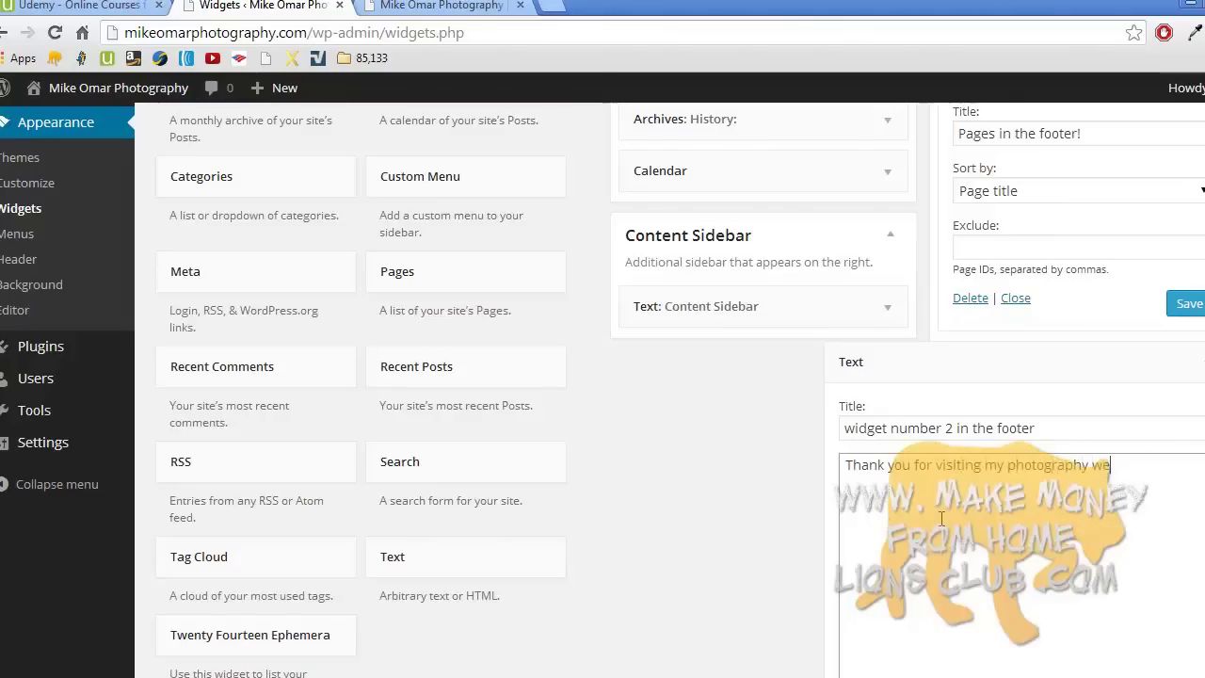
type("bsite!")
scroll(941, 423, "down", 4)
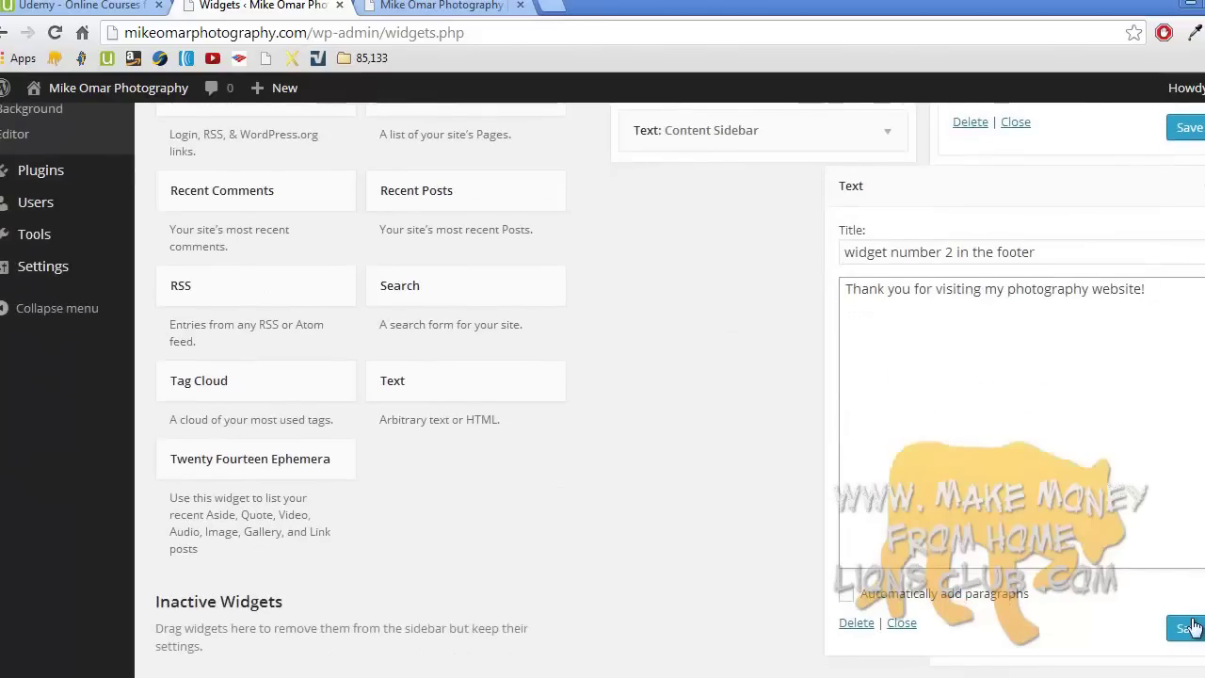
left_click(1190, 626)
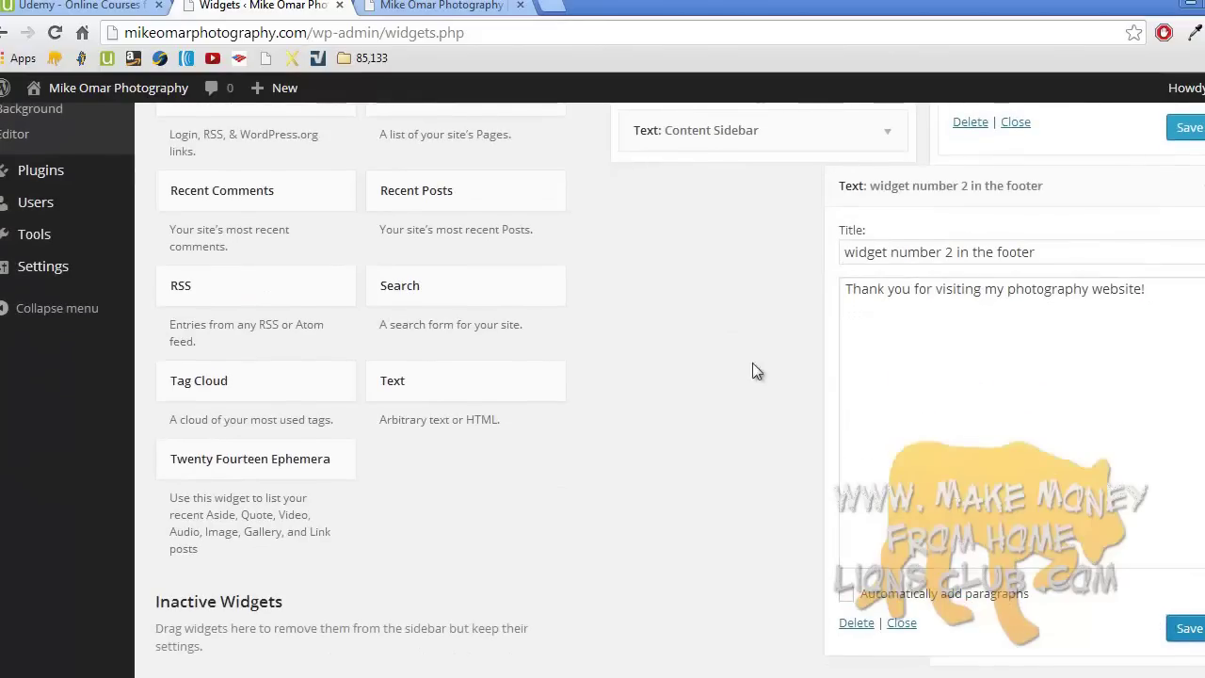
left_click(442, 8)
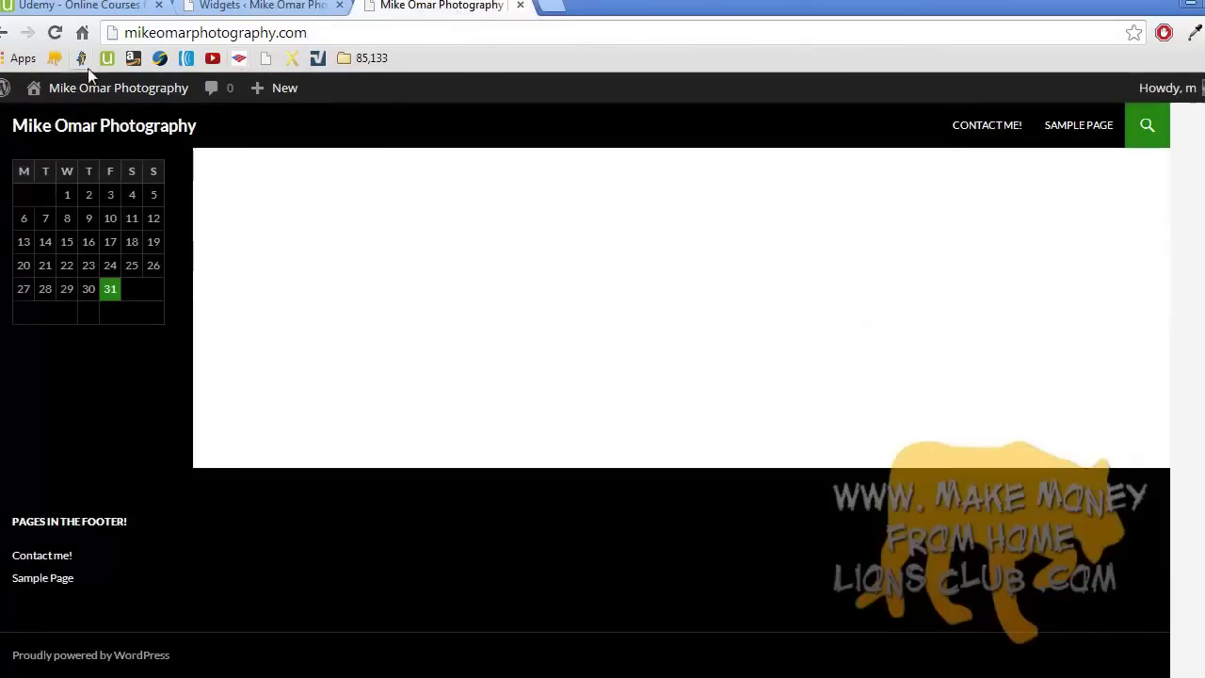
- Reload the home page, confirm the footer's thank-you widget, then return to Widgets
left_click(54, 32)
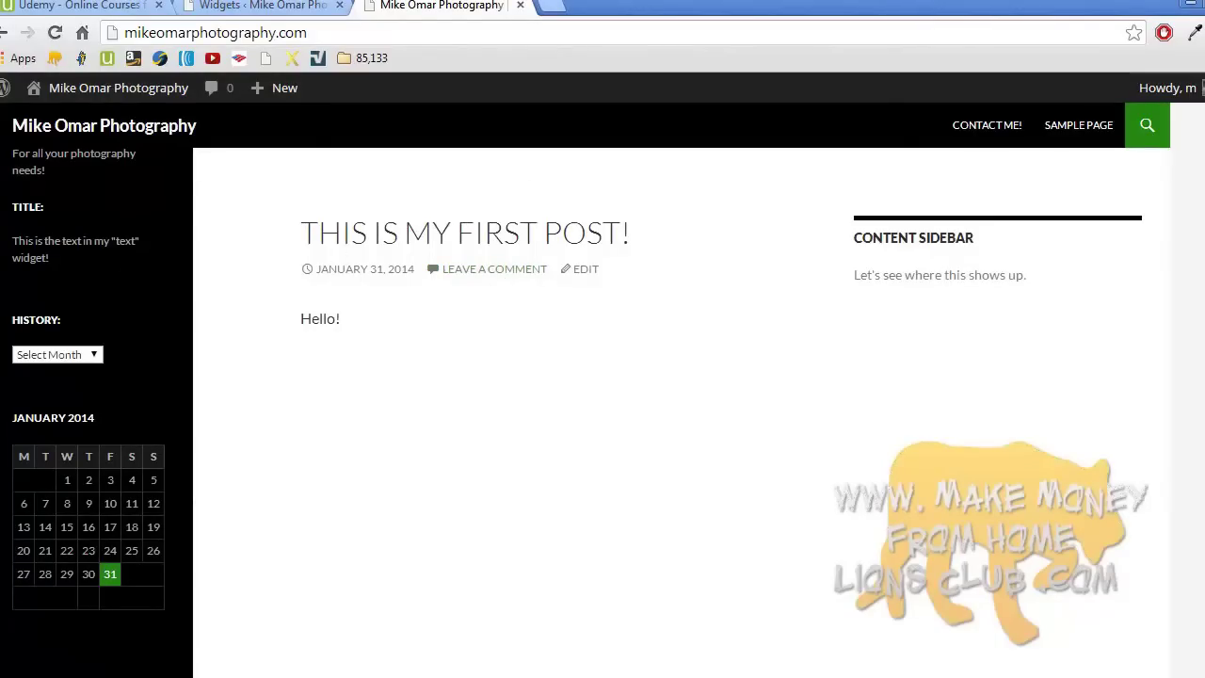
scroll(603, 414, "down", 3)
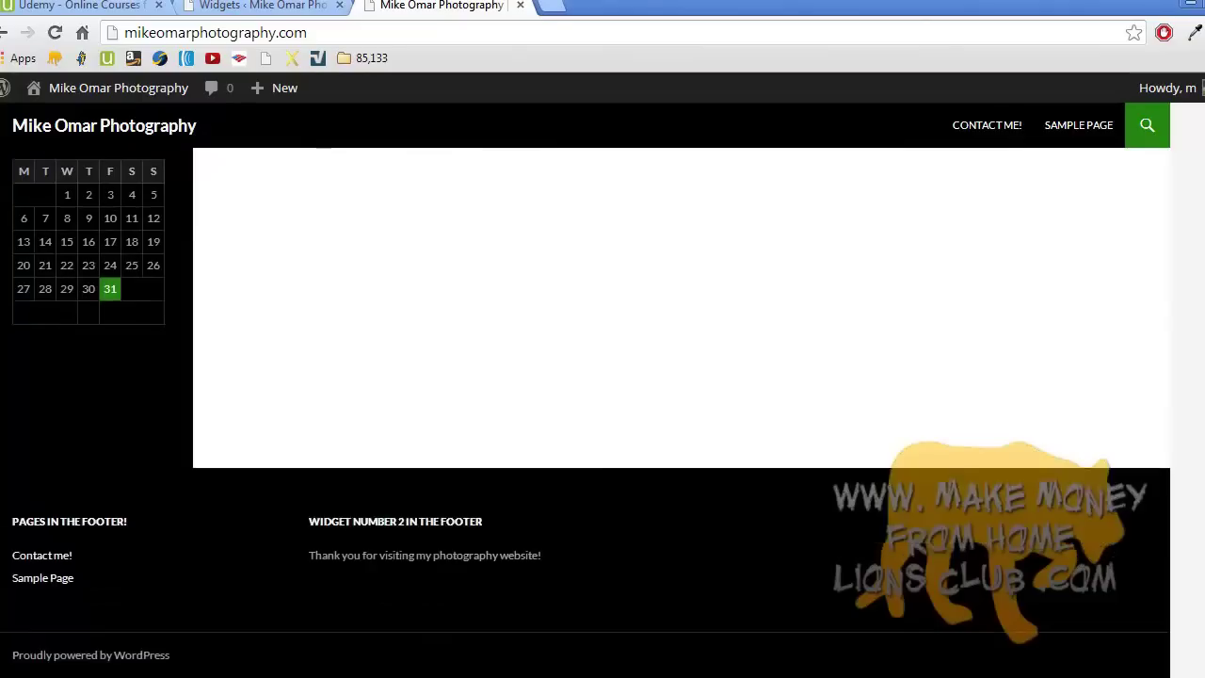
scroll(603, 414, "up", 3)
scroll(577, 371, "up", 1)
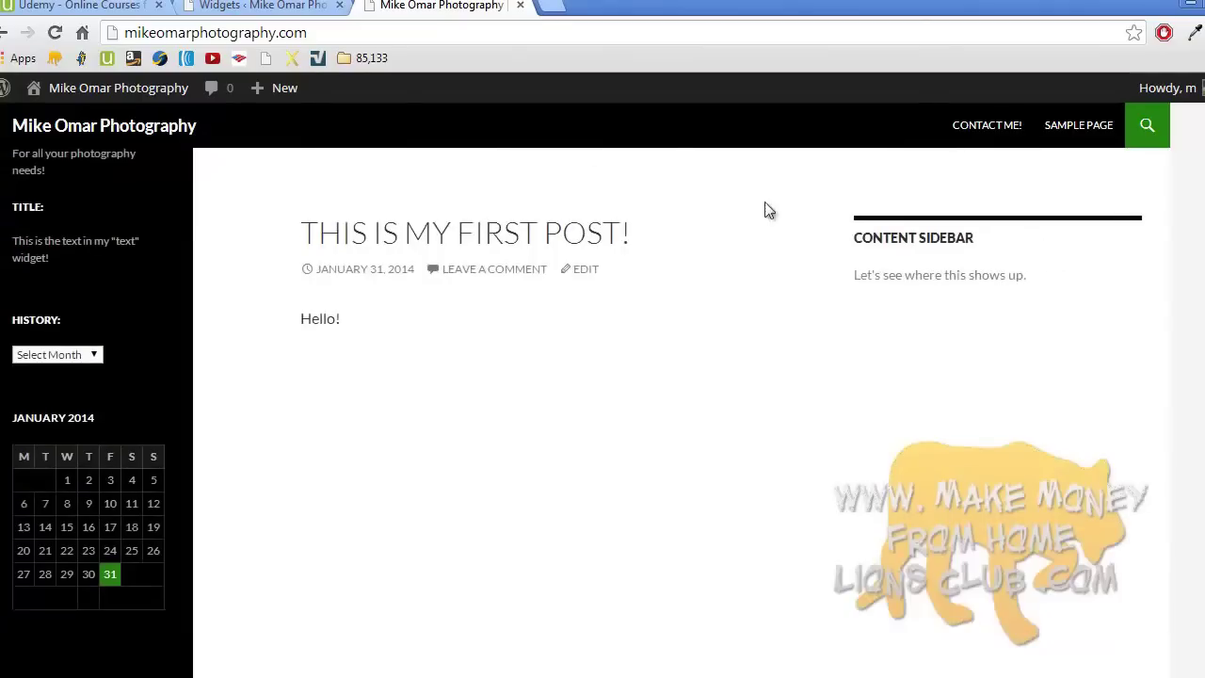
left_click(299, 4)
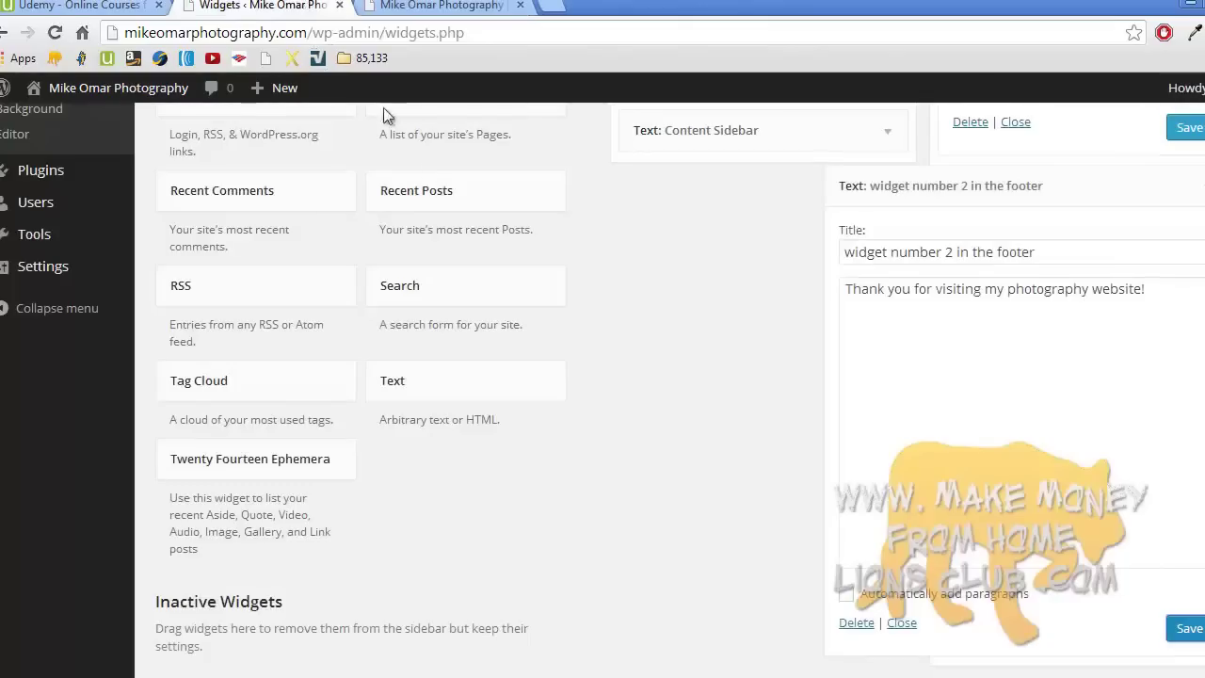
- Collapse the 'widget number 2 in the footer' Text widget and go back to the live home page
left_click(1200, 201)
scroll(1200, 201, "up", 3)
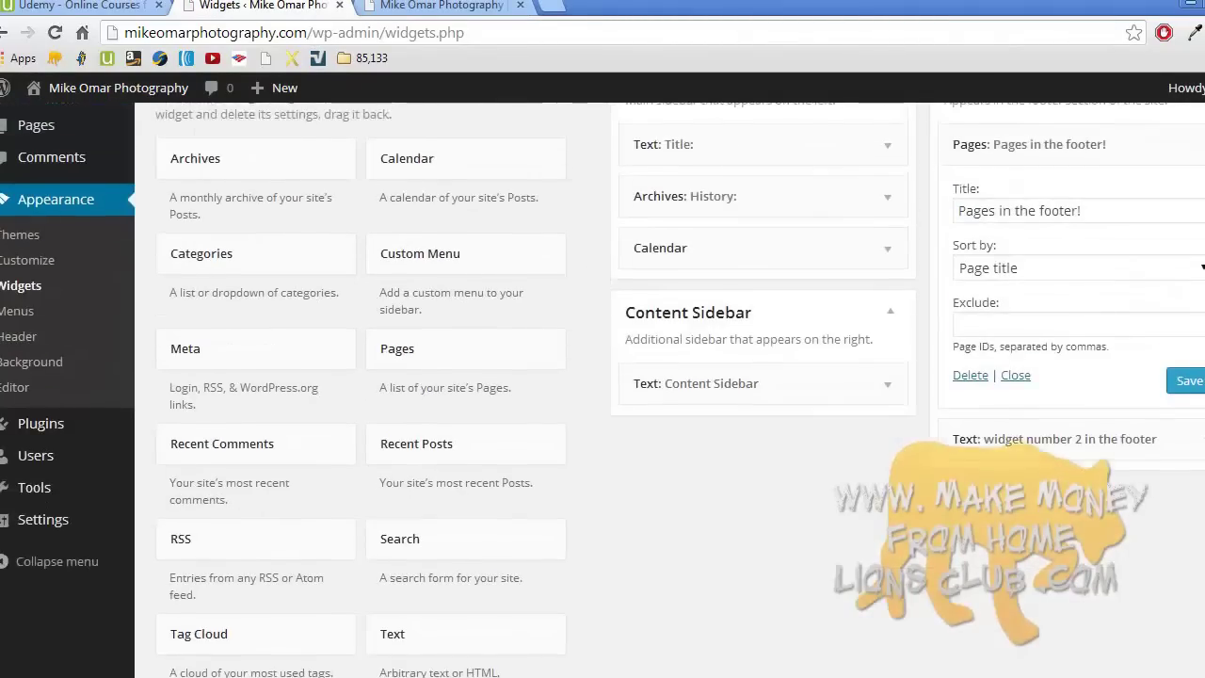
scroll(602, 389, "up", 2)
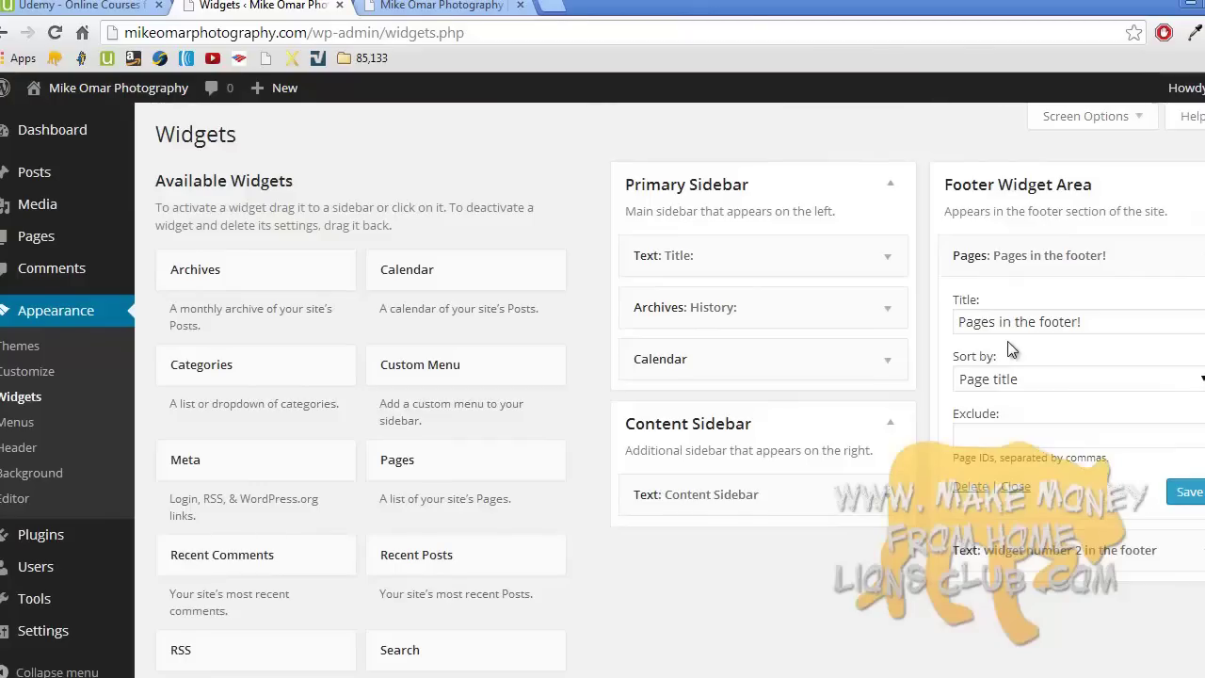
left_click(482, 7)
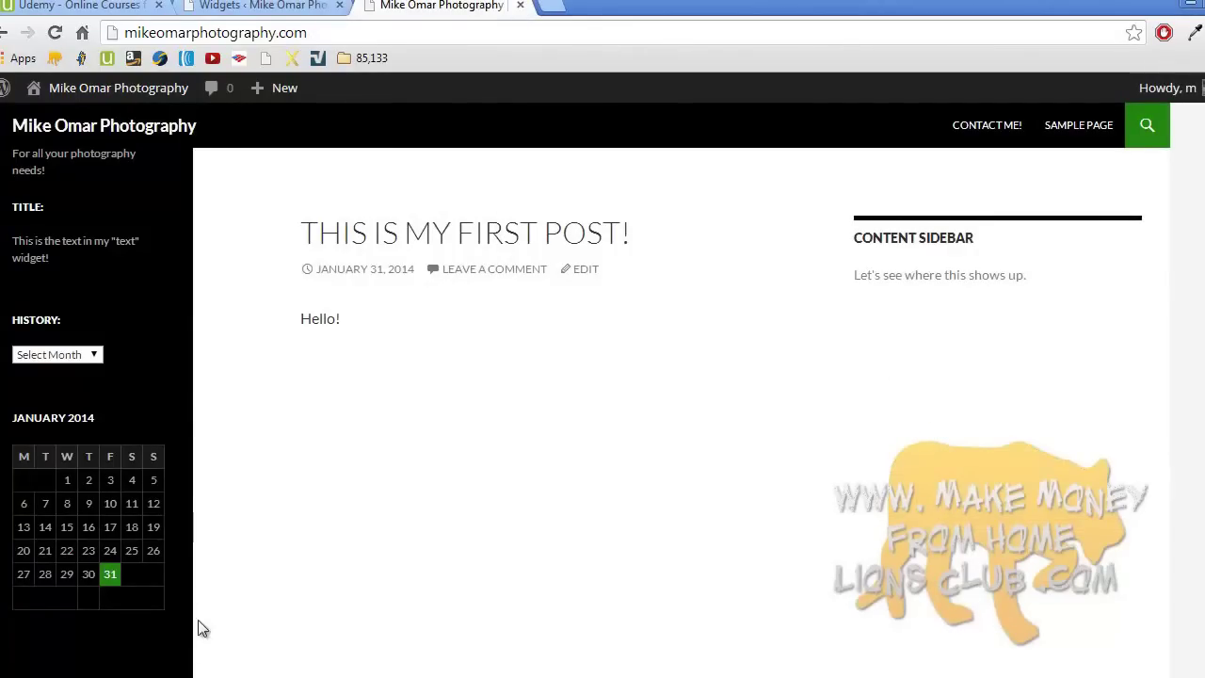
left_click(180, 659)
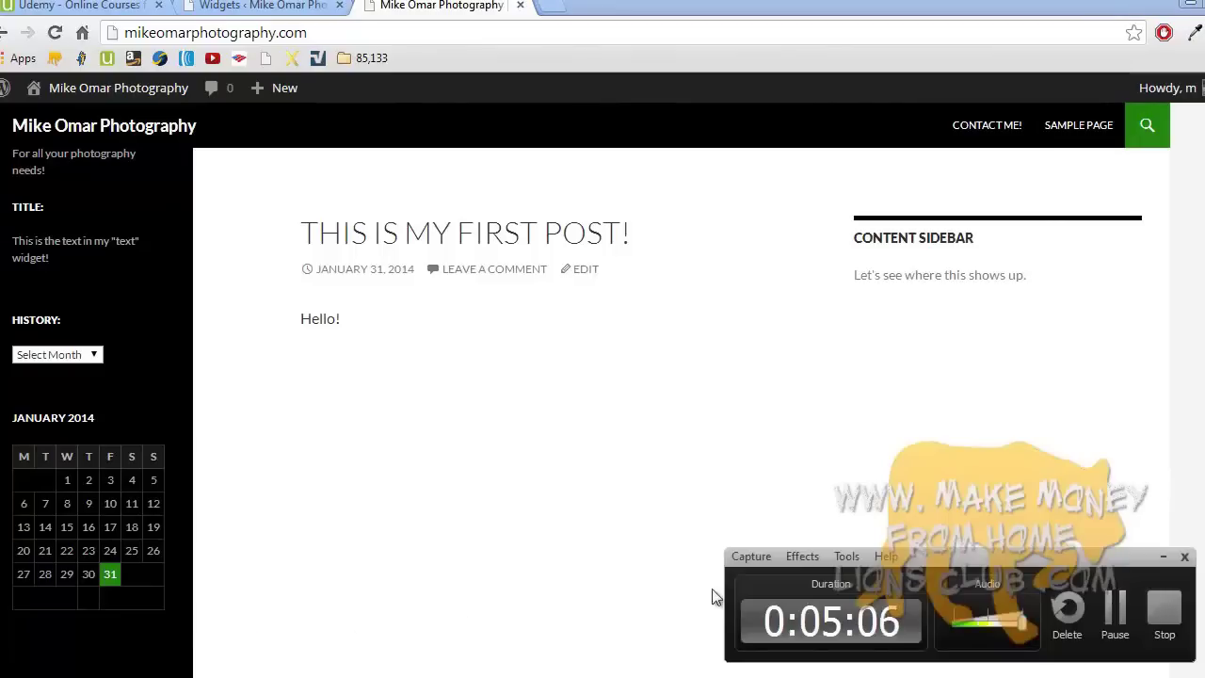
left_click(1156, 595)
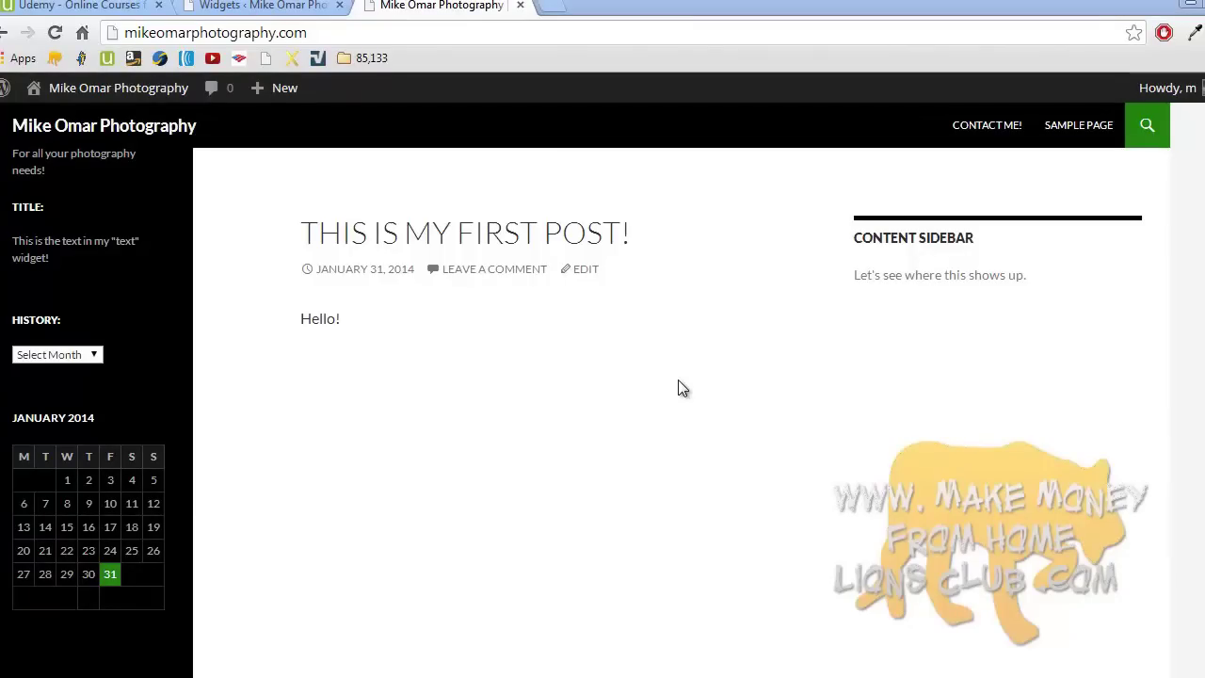
- Activate the Twenty Thirteen theme from the installed themes list, replacing Twenty Fourteen
left_click(279, 6)
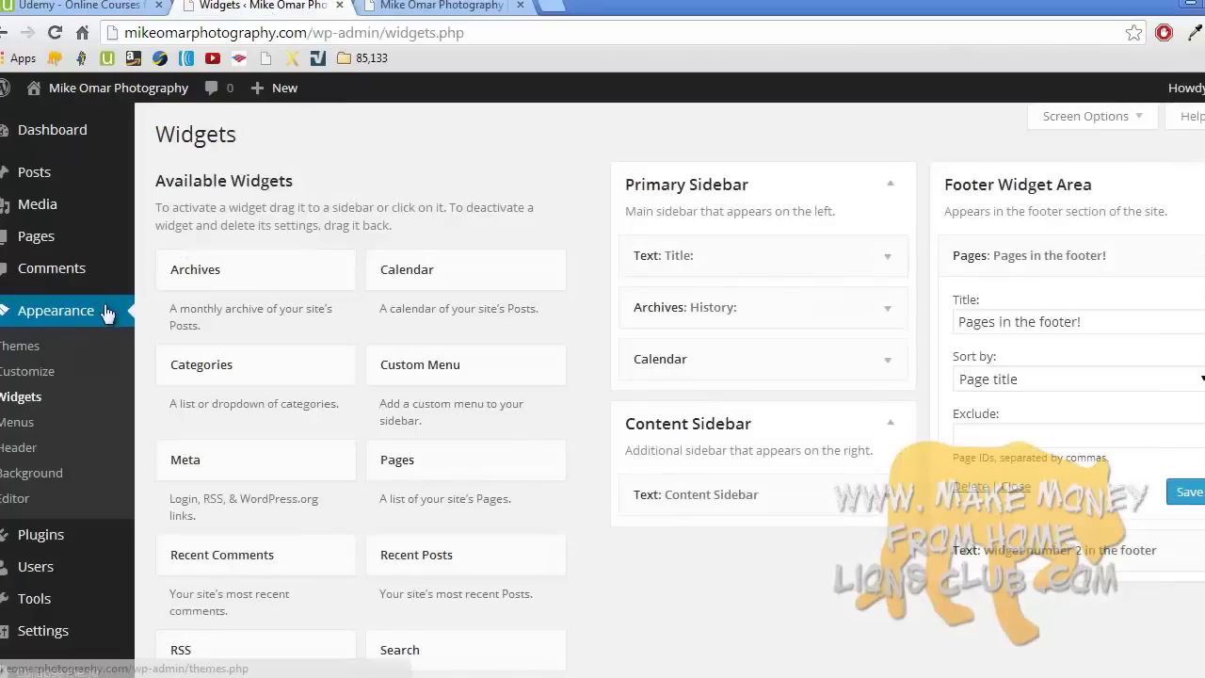
left_click(23, 348)
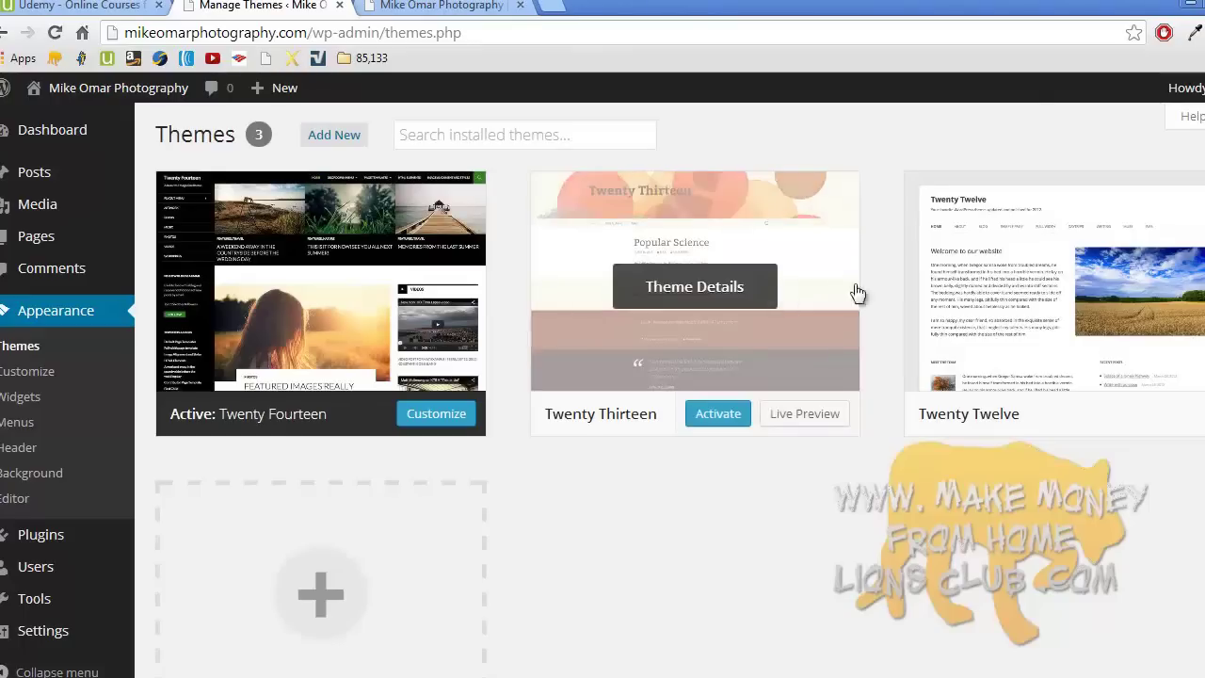
mouse_move(1126, 309)
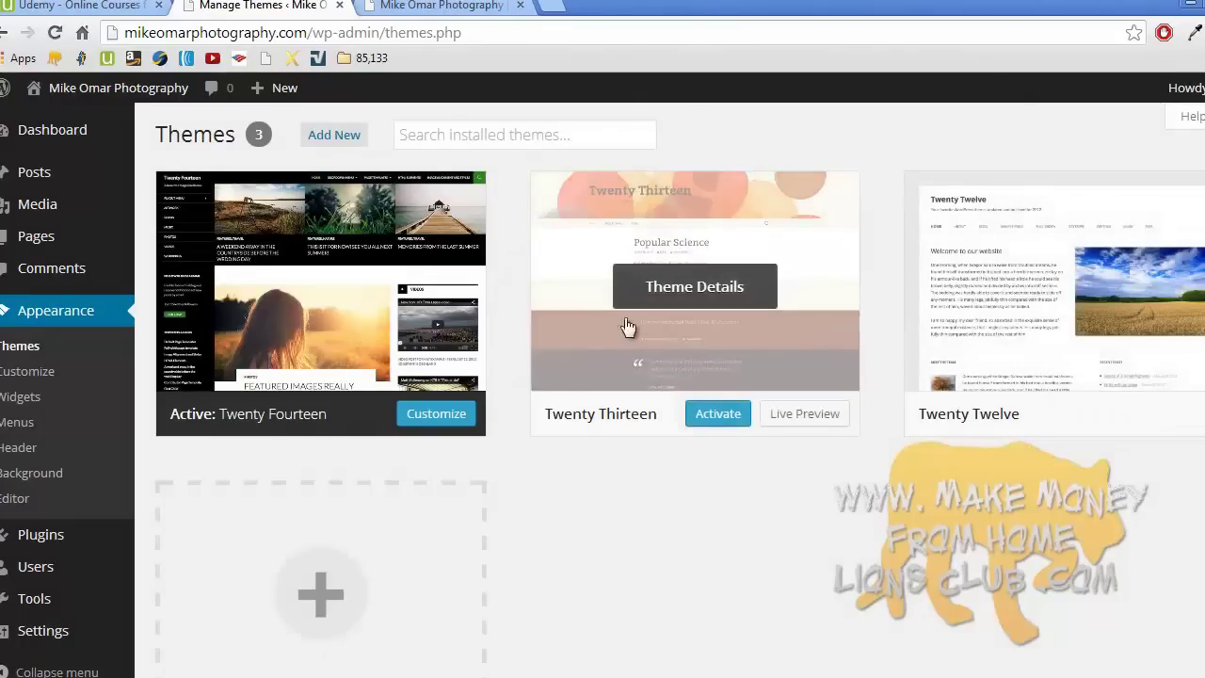
mouse_move(681, 368)
left_click(716, 413)
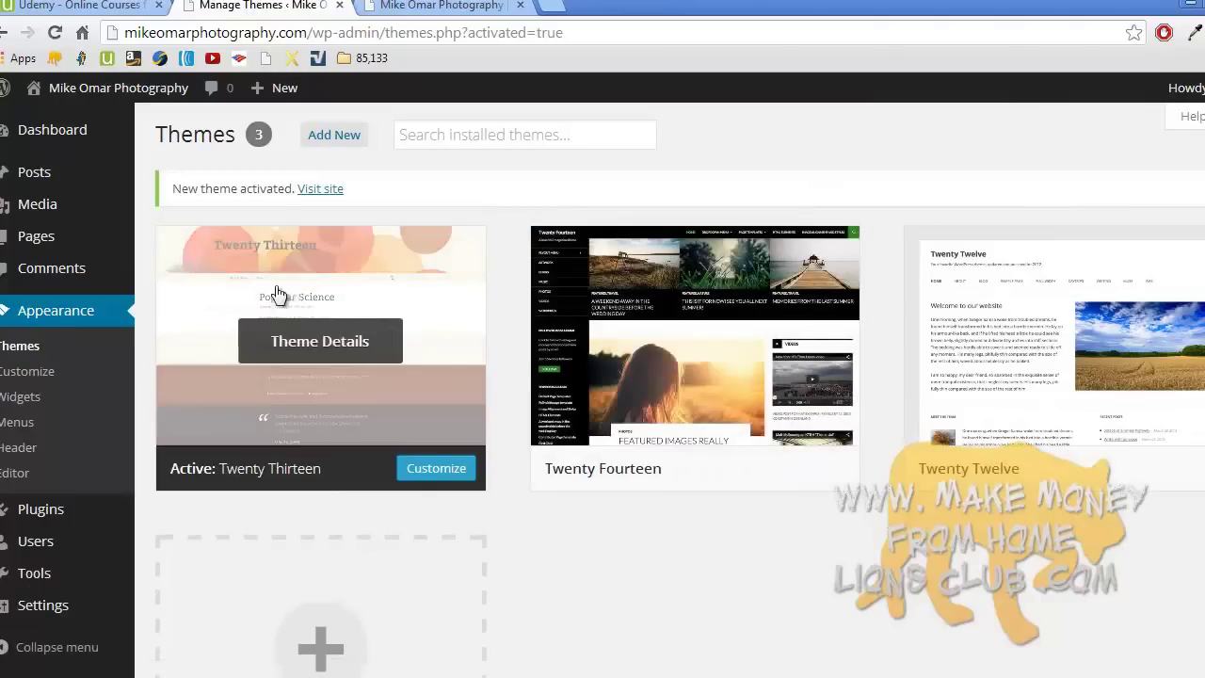
left_click(329, 188)
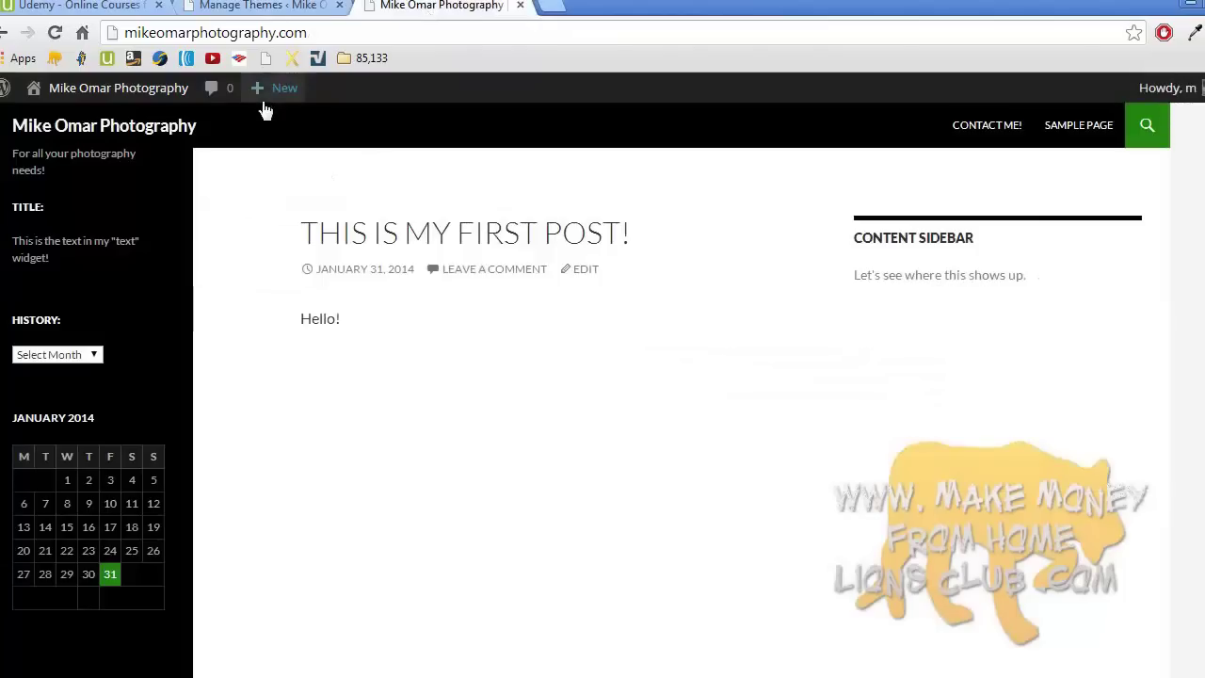
left_click(169, 127)
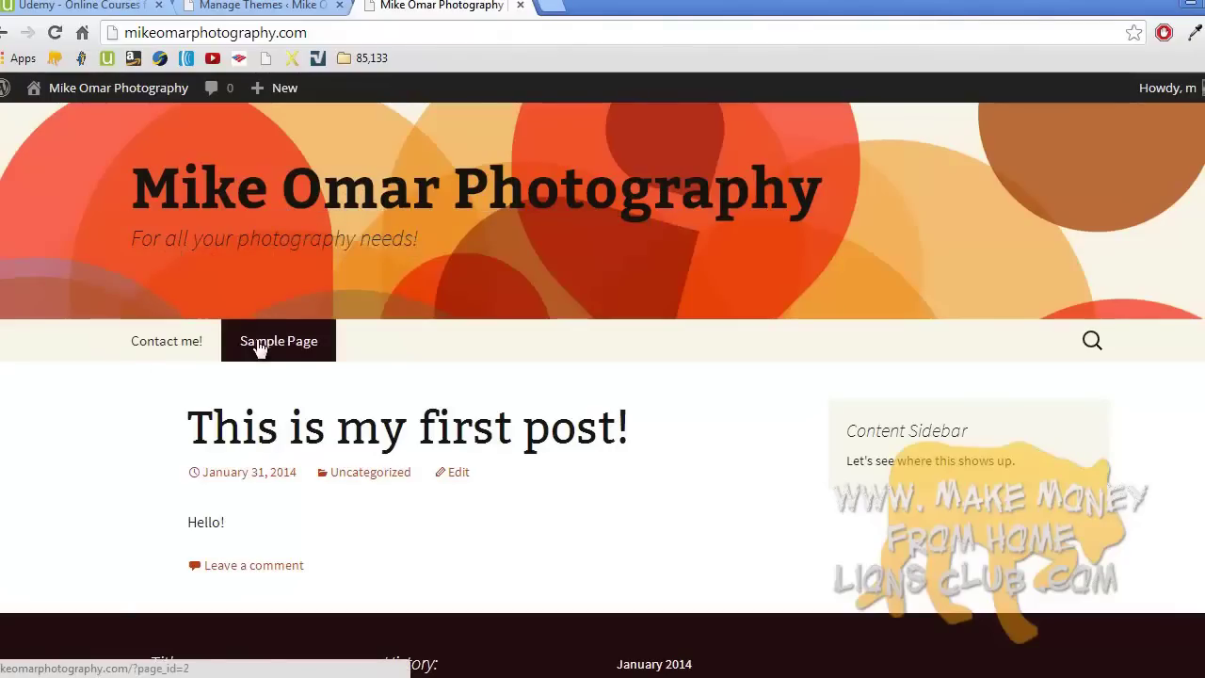
scroll(518, 395, "down", 4)
scroll(523, 396, "up", 4)
scroll(522, 396, "down", 4)
scroll(519, 390, "up", 4)
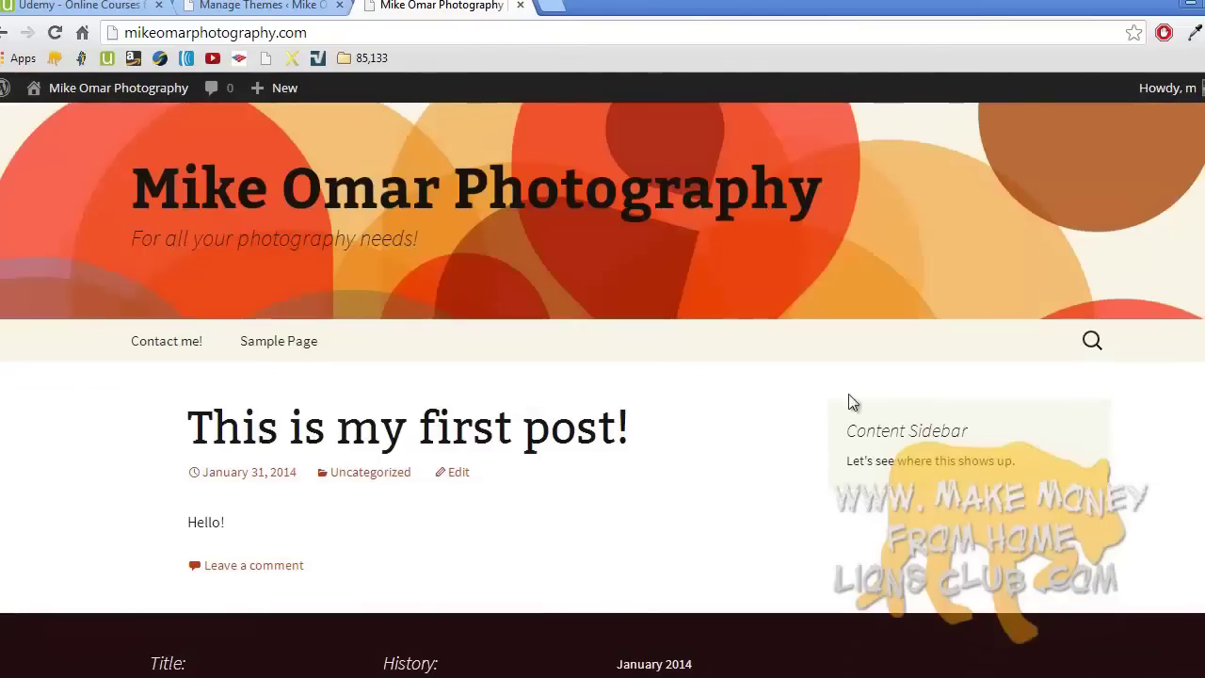
scroll(1055, 333, "down", 1)
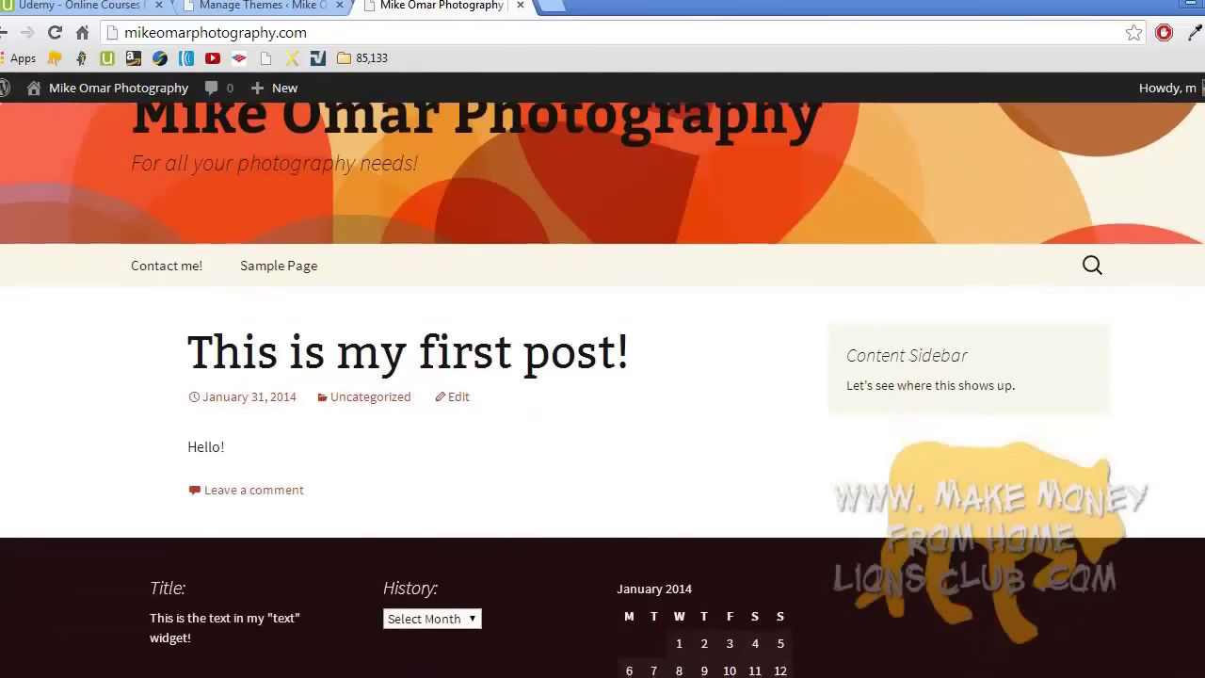
scroll(794, 375, "down", 3)
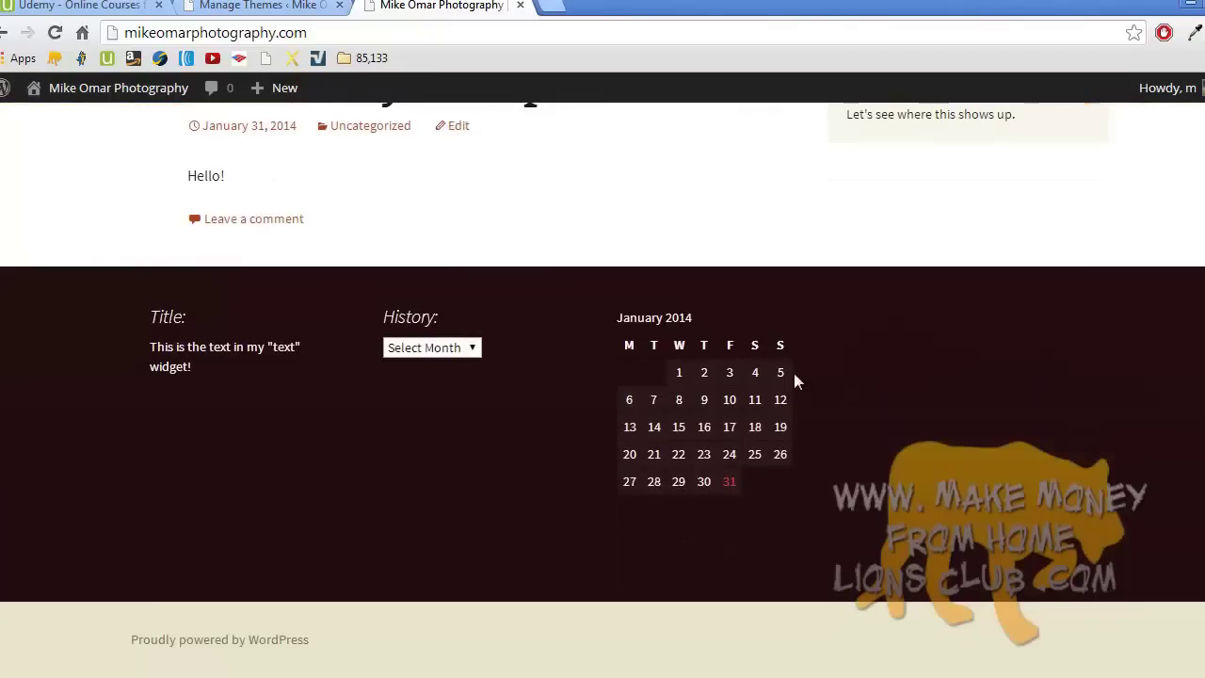
scroll(554, 400, "up", 4)
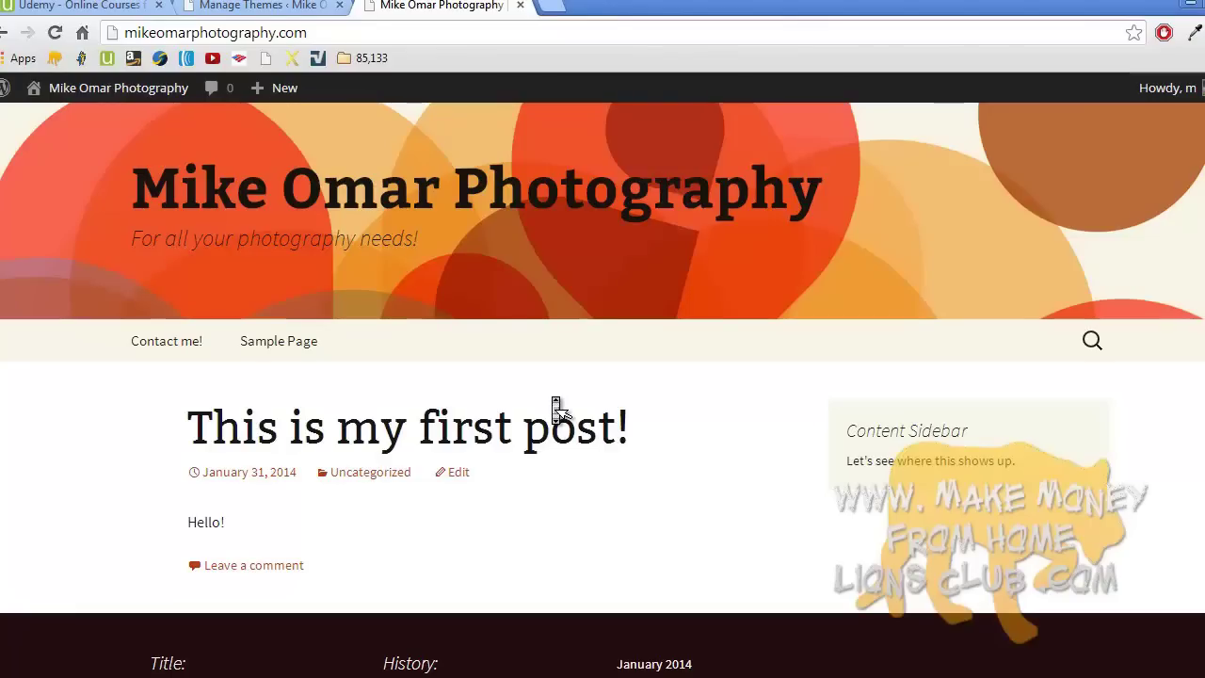
left_click(281, 7)
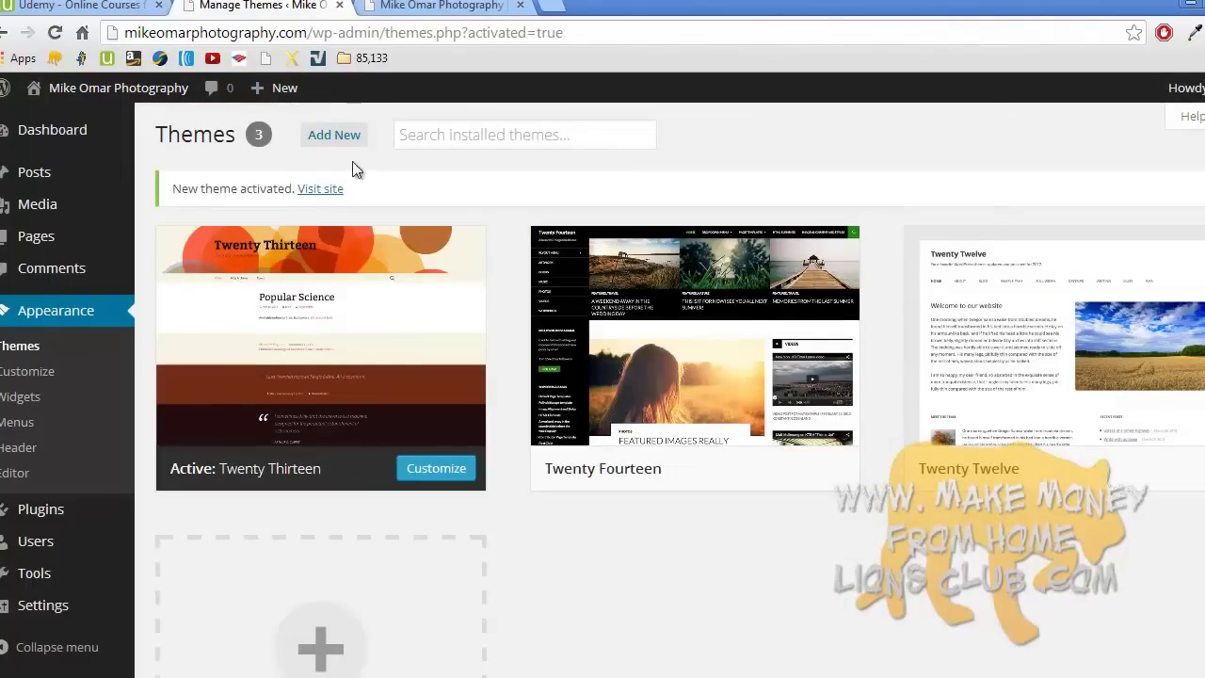
- Go from the installed themes list to the Install Themes page and its keyword search
left_click(71, 341)
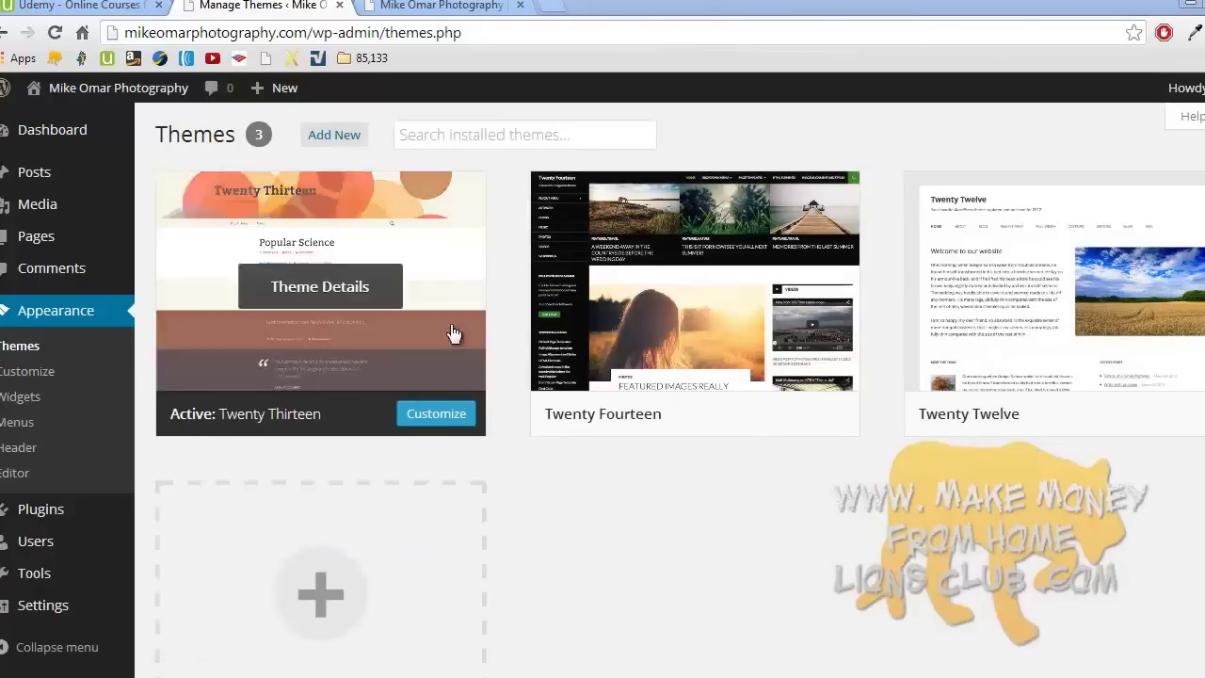
left_click(347, 134)
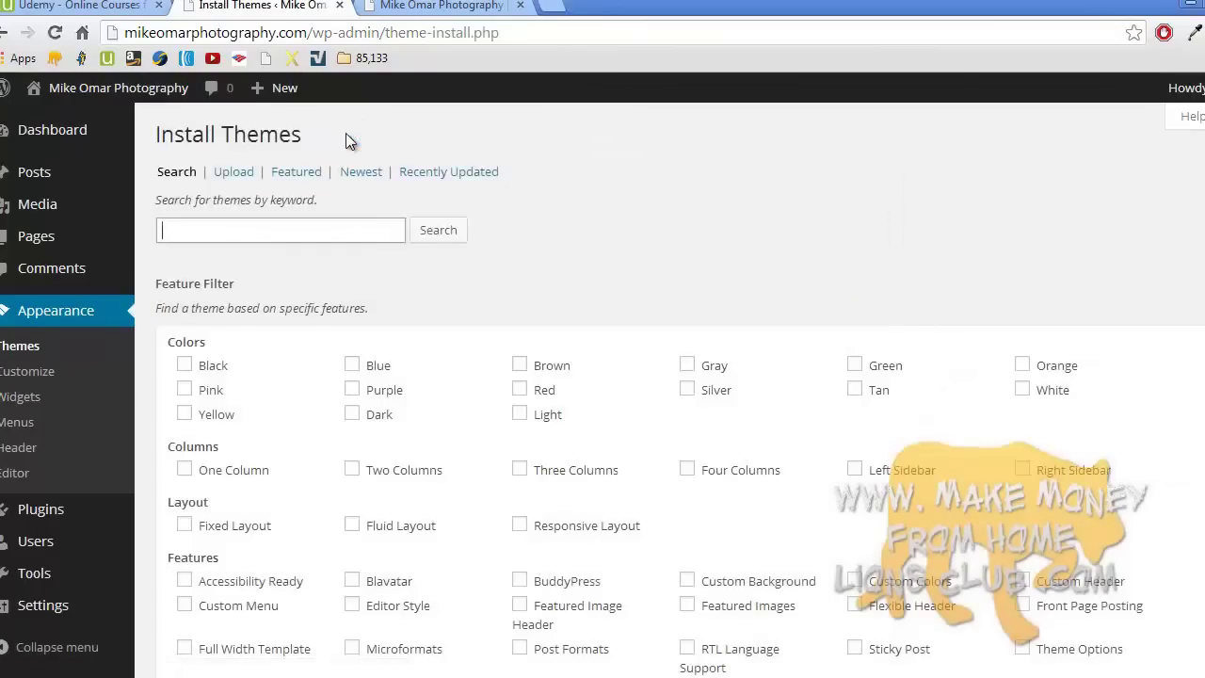
left_click(226, 226)
scroll(436, 358, "down", 3)
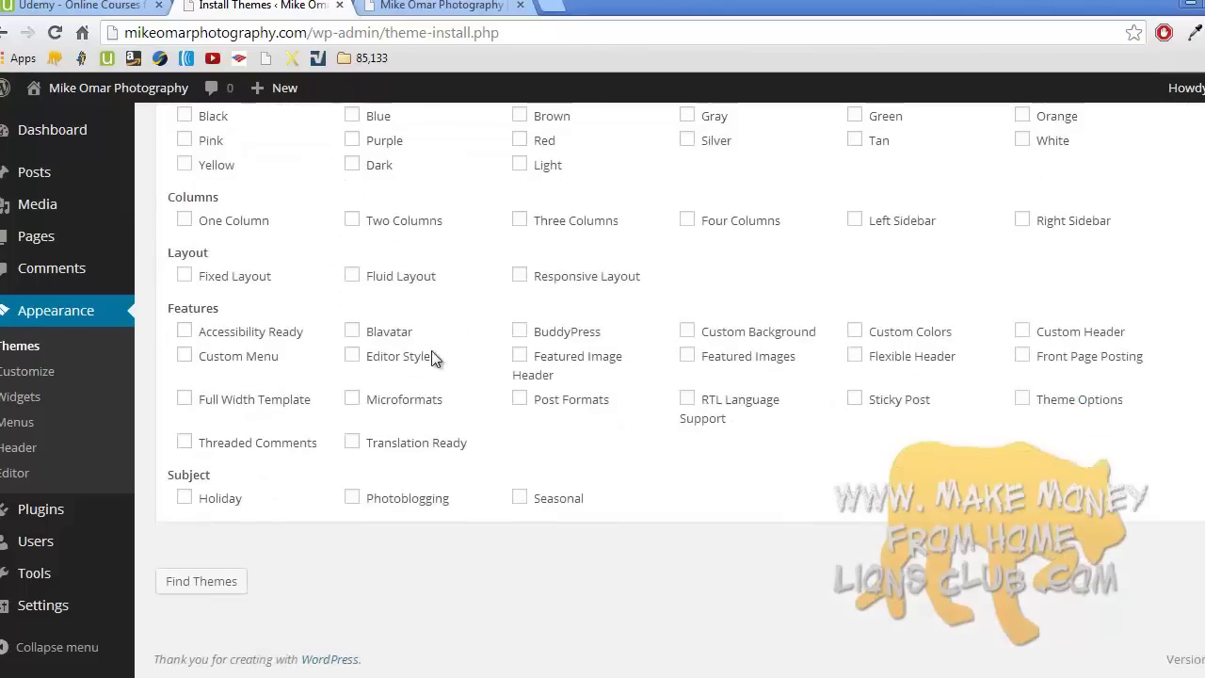
scroll(436, 358, "up", 3)
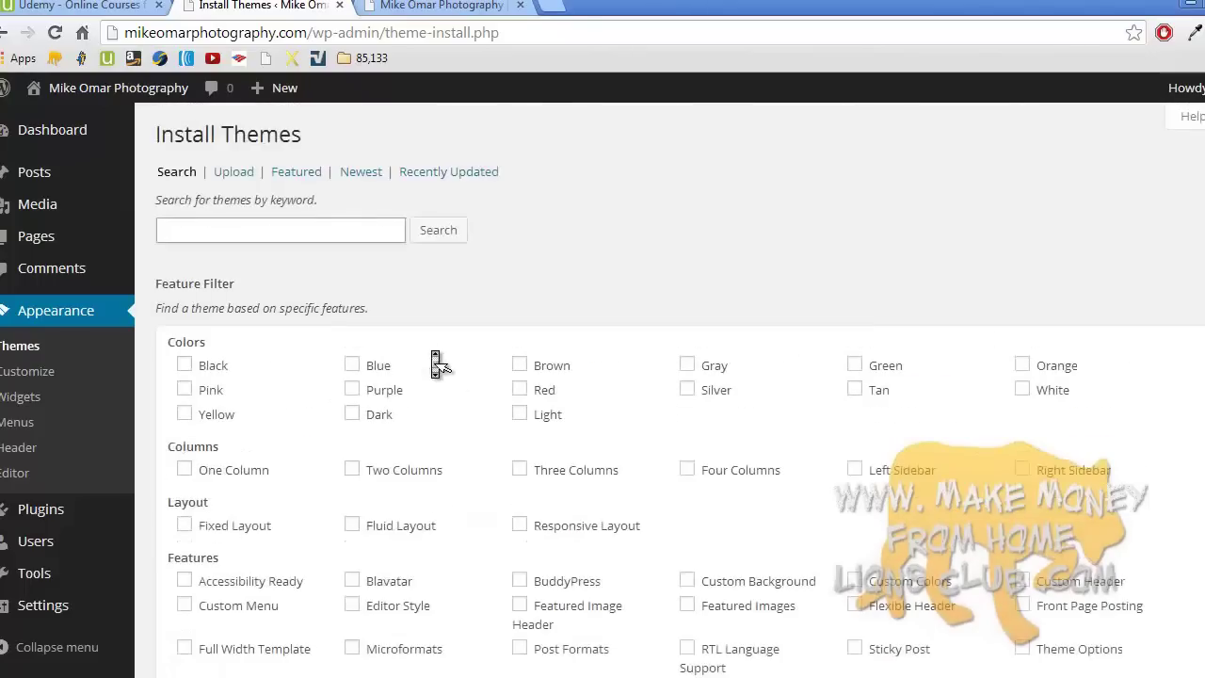
- Try the Gray and Two Columns filters, clear both, and run an empty keyword search
left_click(687, 367)
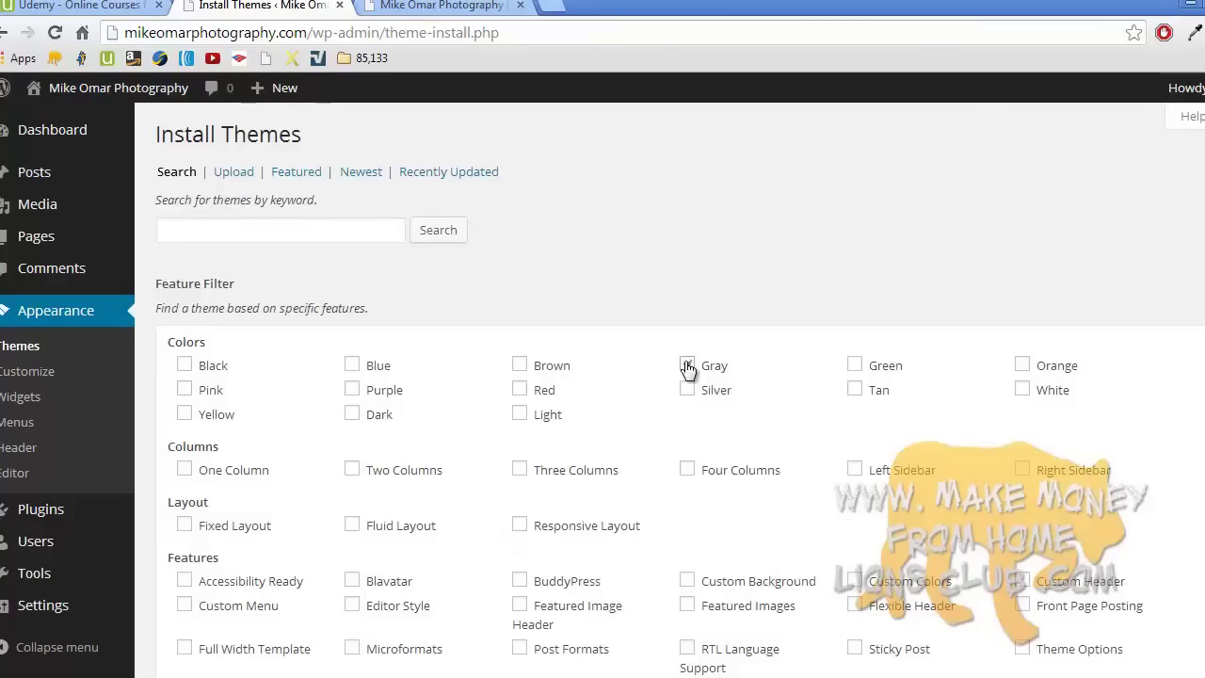
left_click(352, 470)
scroll(501, 478, "down", 3)
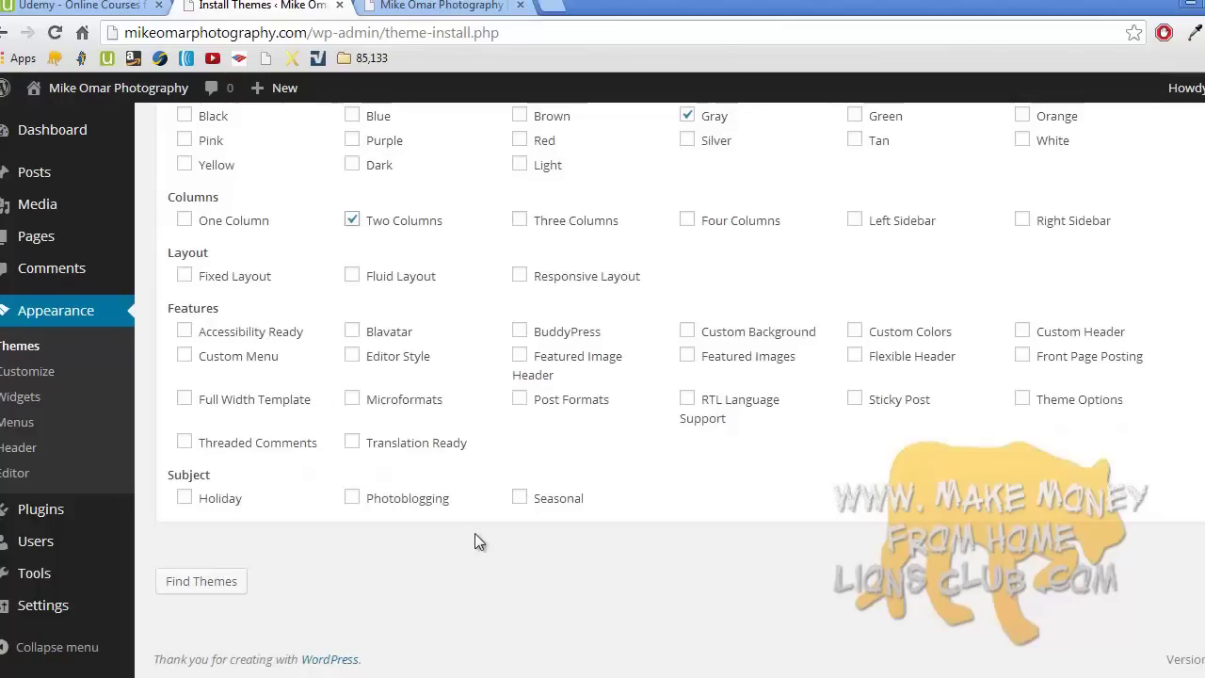
scroll(567, 423, "up", 3)
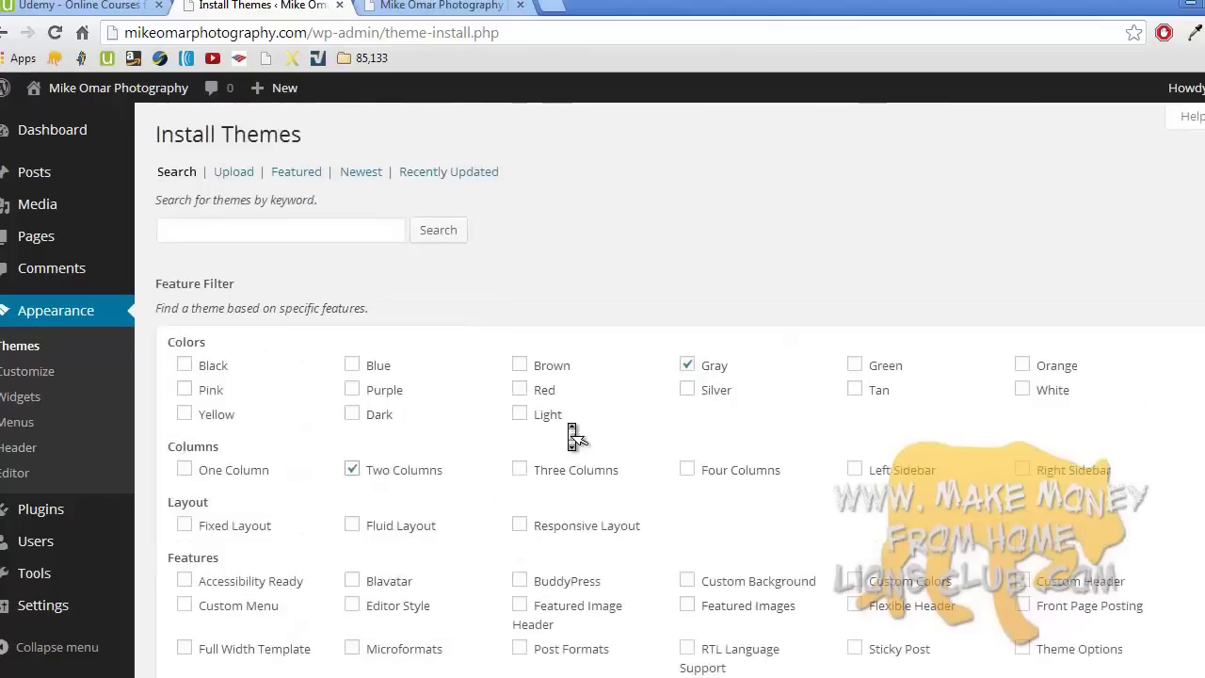
left_click(353, 469)
left_click(687, 365)
left_click(285, 233)
left_click(437, 230)
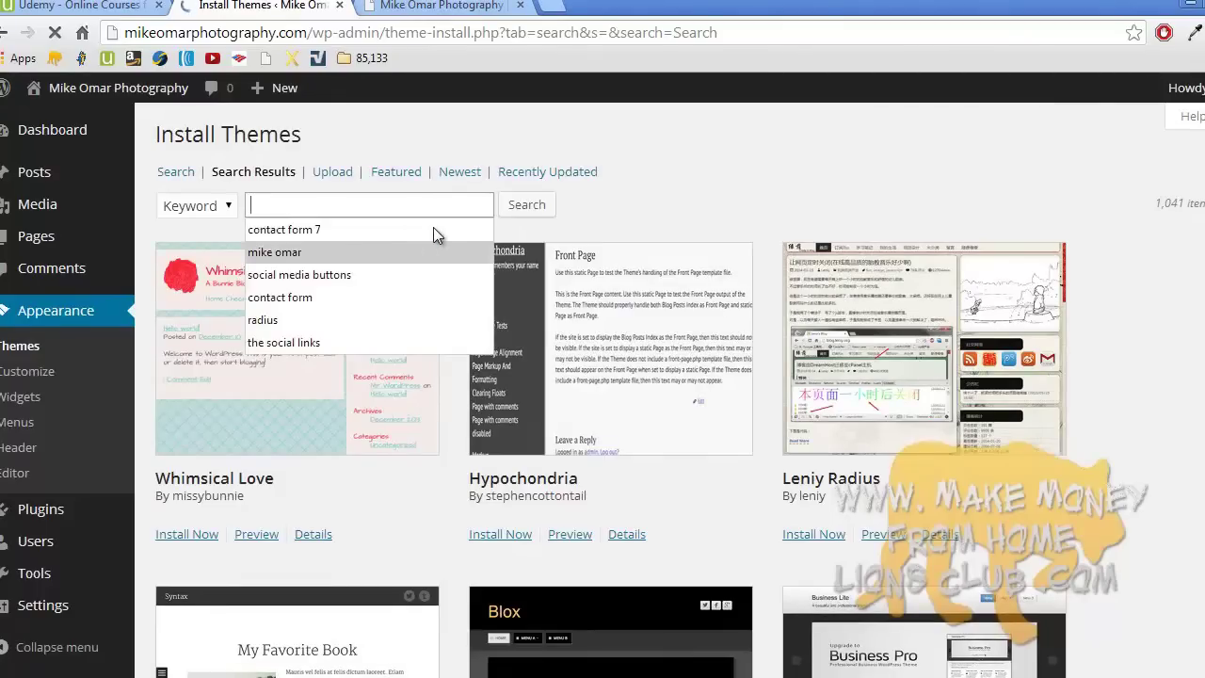
left_click(664, 217)
scroll(663, 218, "down", 3)
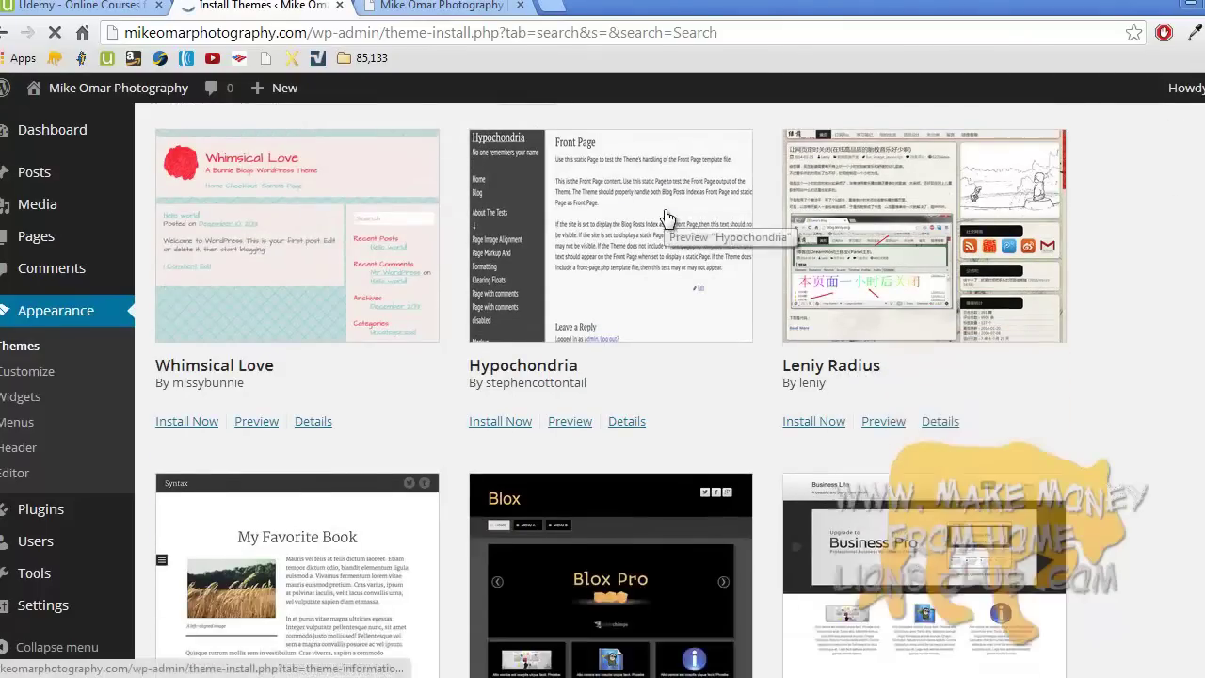
scroll(664, 218, "down", 5)
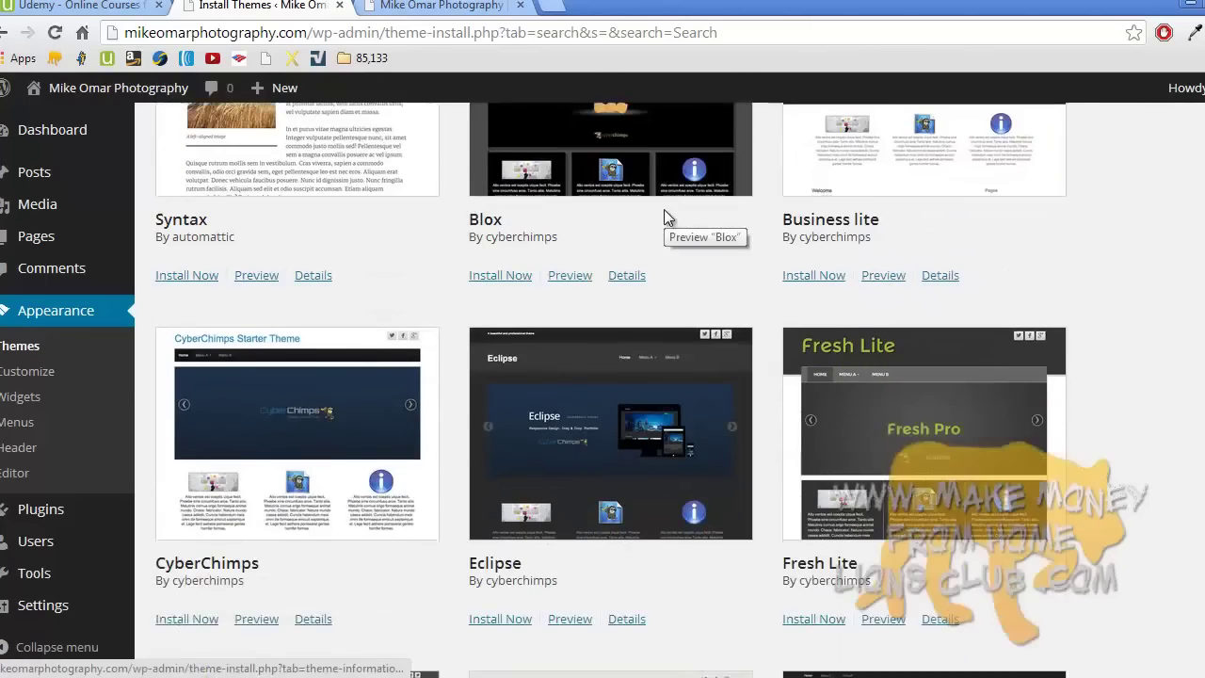
scroll(665, 217, "down", 4)
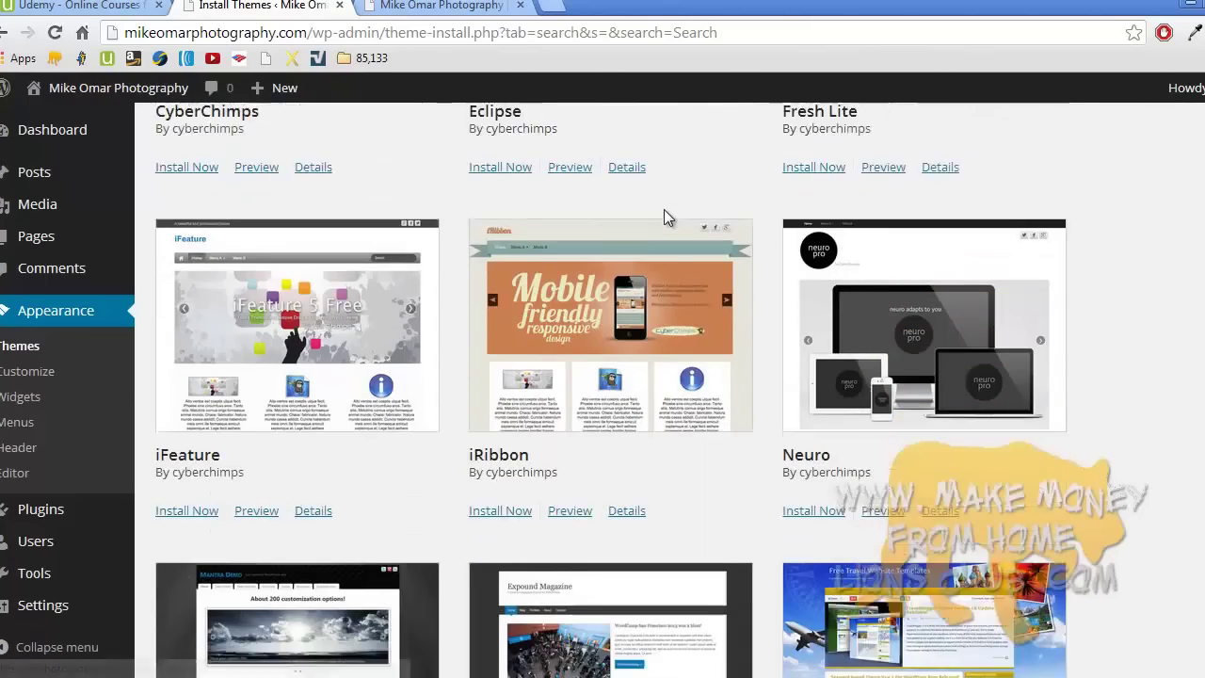
scroll(666, 217, "down", 2)
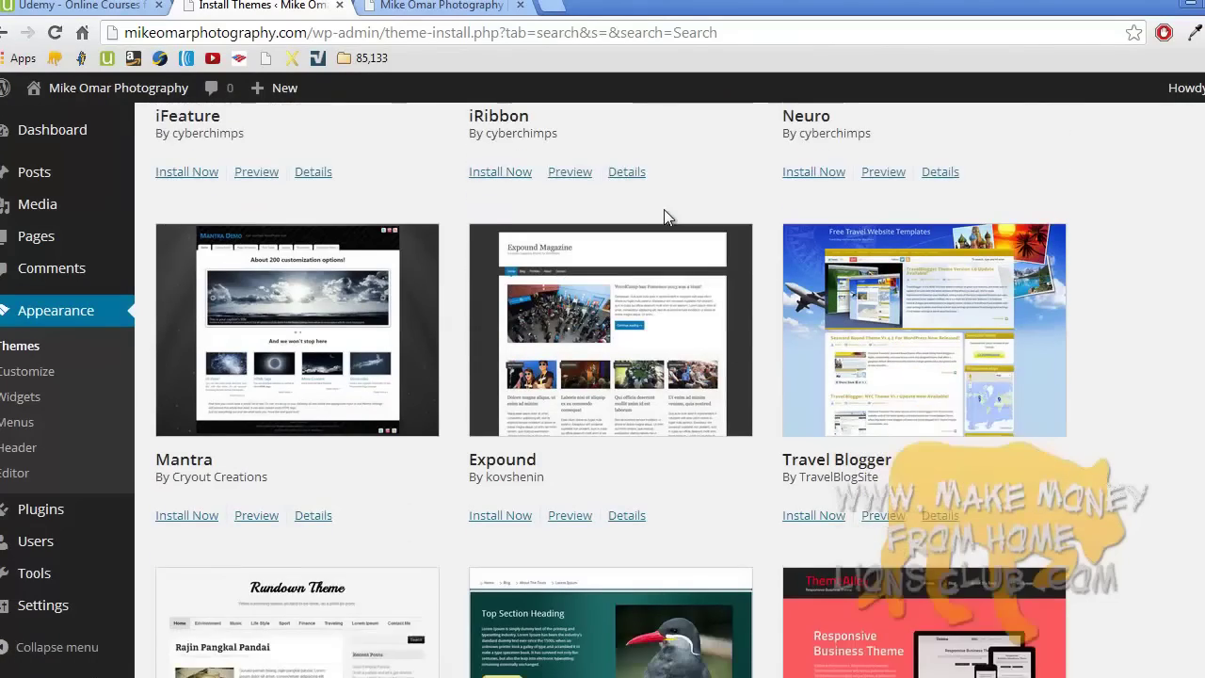
scroll(666, 217, "down", 10)
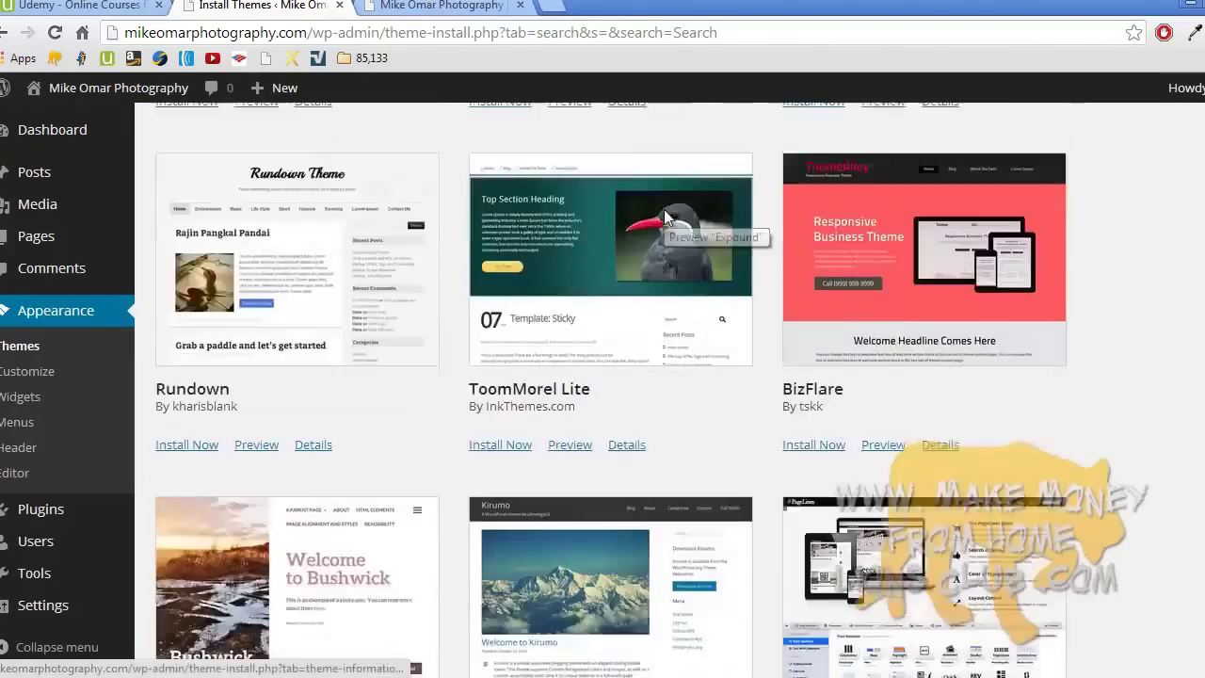
scroll(663, 211, "down", 14)
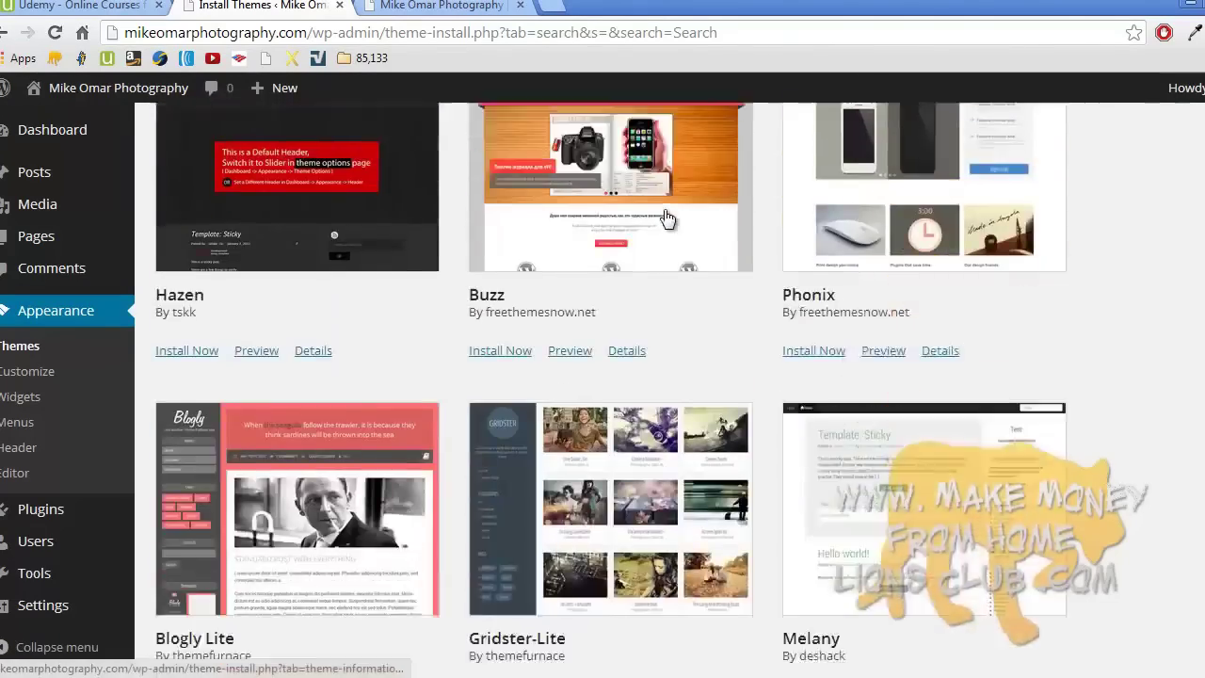
scroll(663, 216, "down", 1)
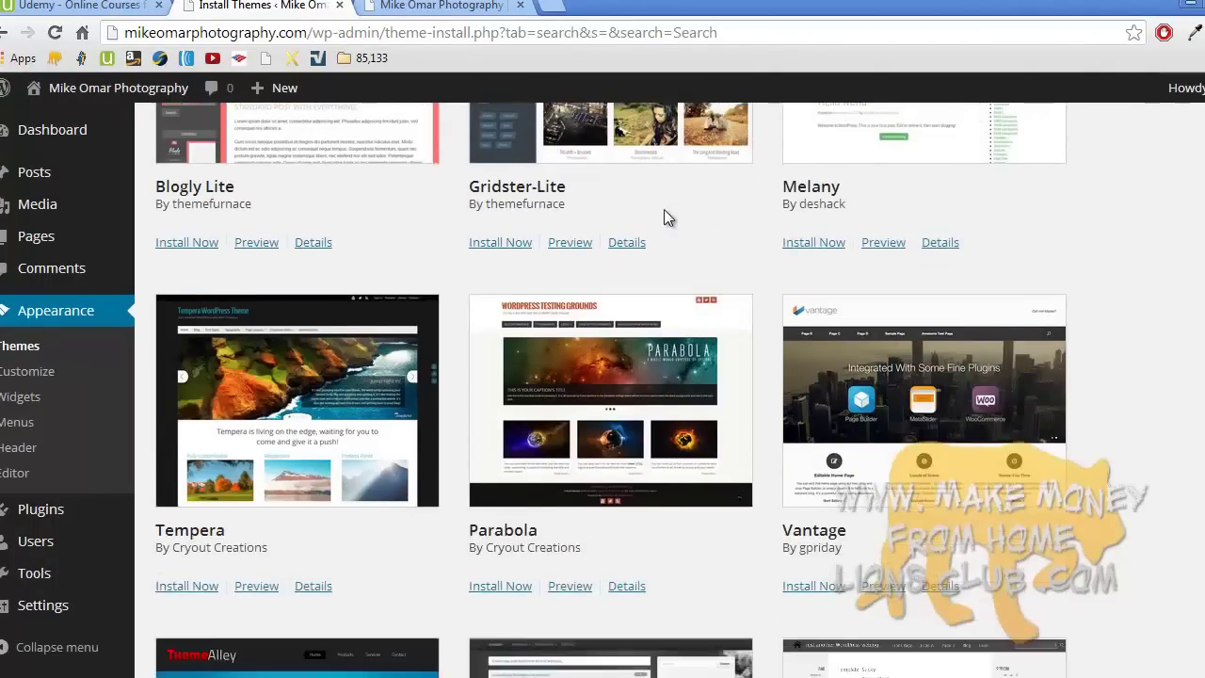
- Preview the Parabola theme, scrolling through it, then install Parabola 1.3.3 from the preview
left_click(572, 585)
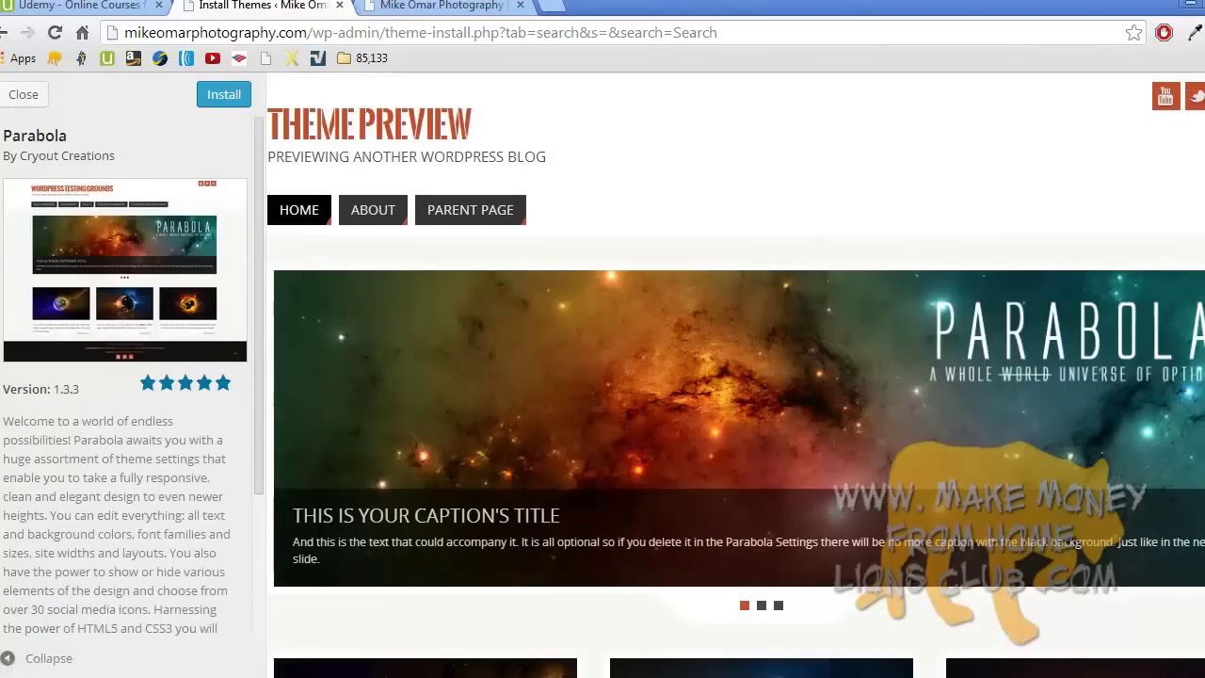
scroll(736, 375, "down", 15)
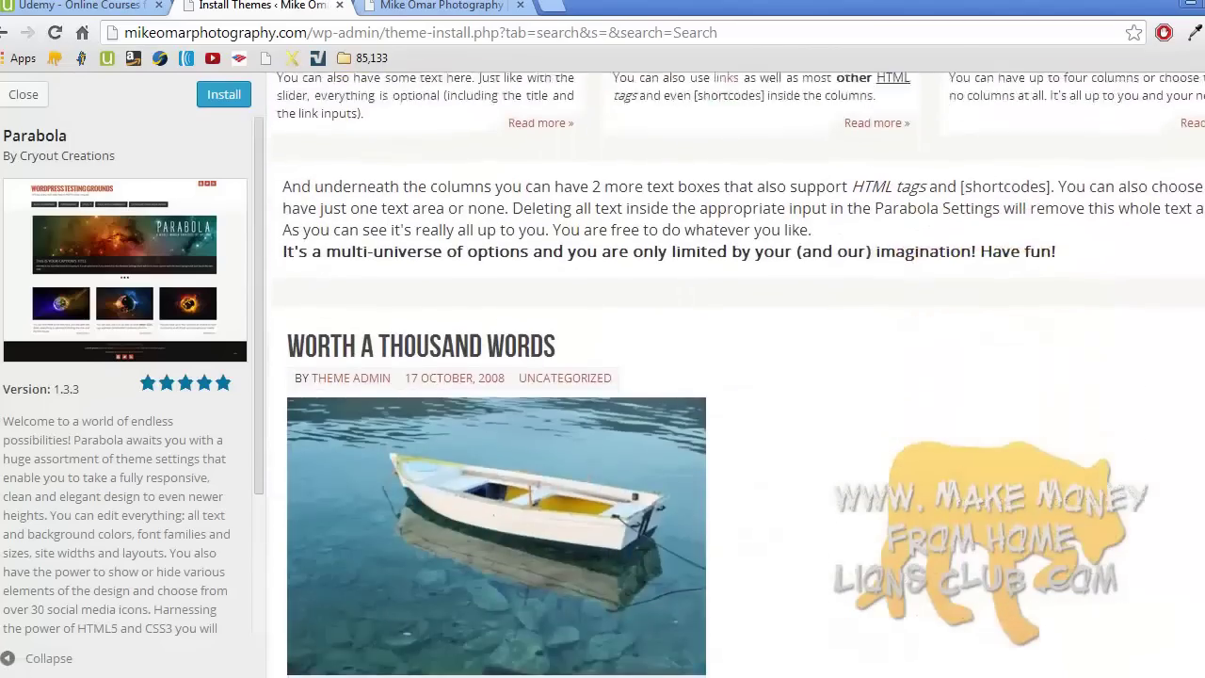
scroll(736, 375, "down", 6)
scroll(736, 375, "up", 15)
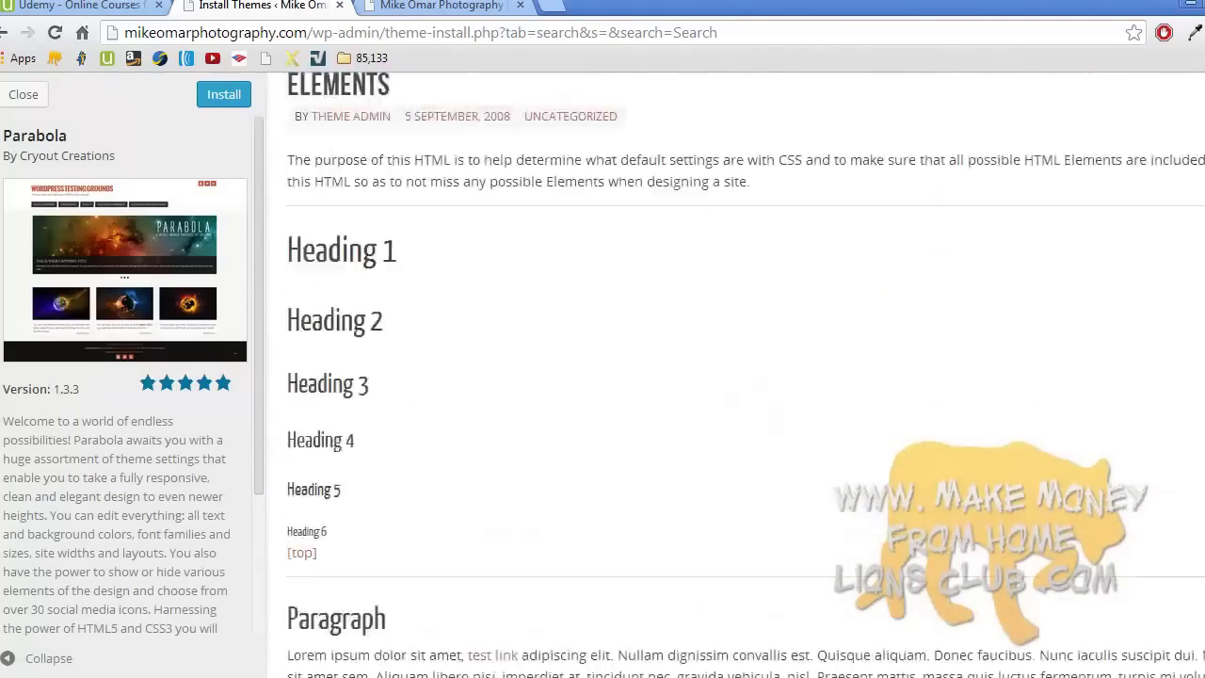
scroll(736, 375, "up", 5)
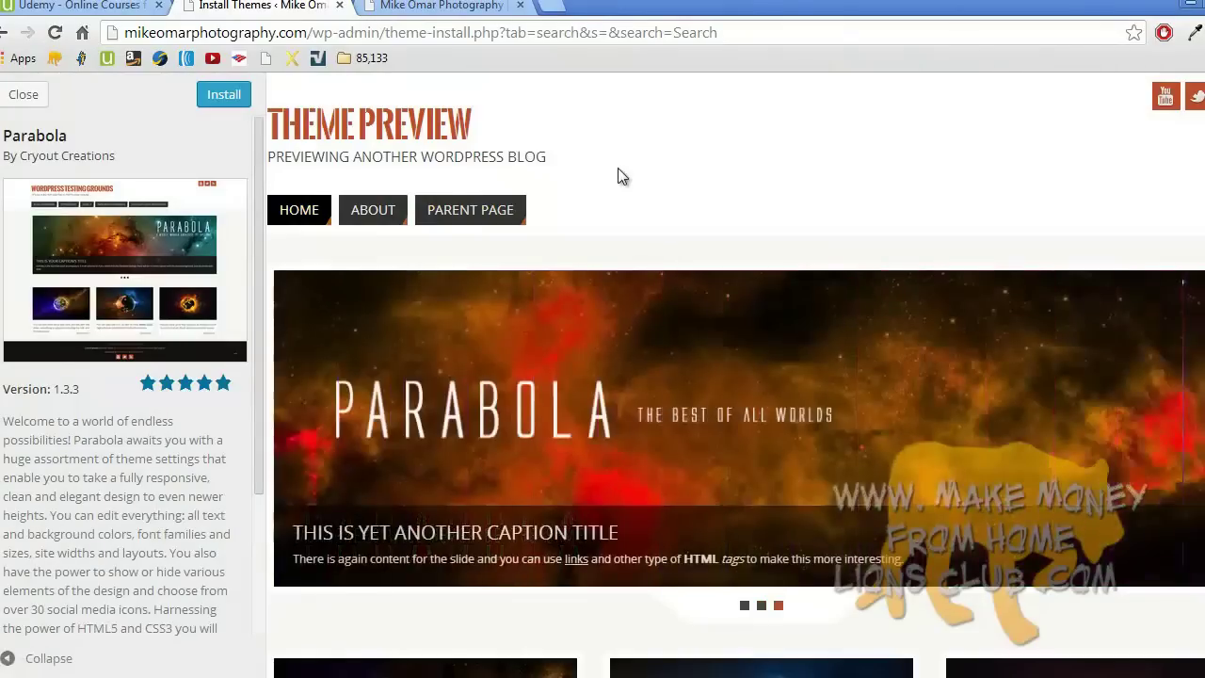
left_click(226, 95)
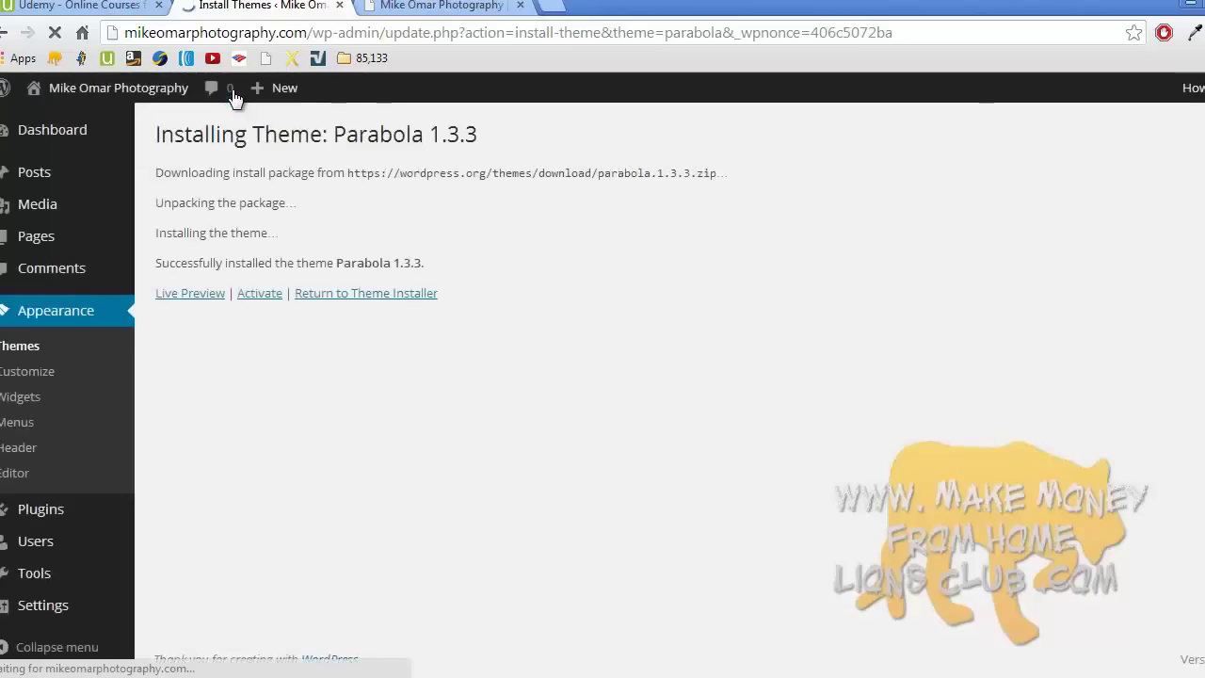
- Activate the newly installed Parabola theme
left_click(258, 295)
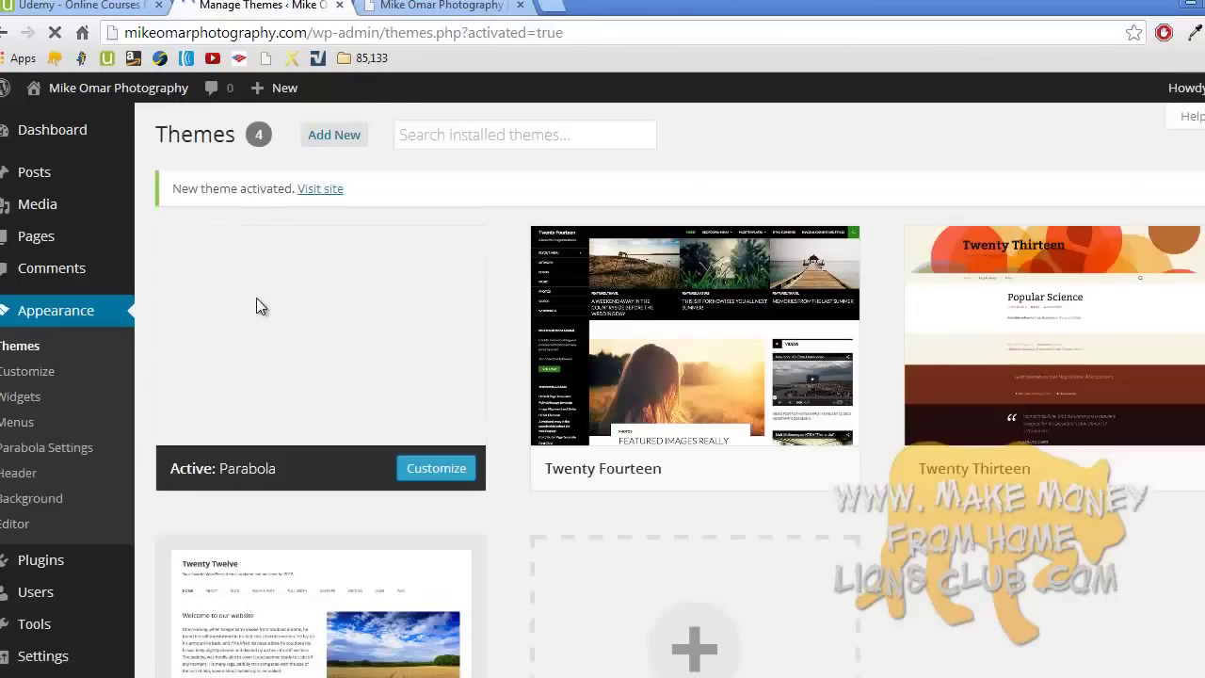
- Reload the live site in Parabola and advance its slider to the next slide
left_click(438, 9)
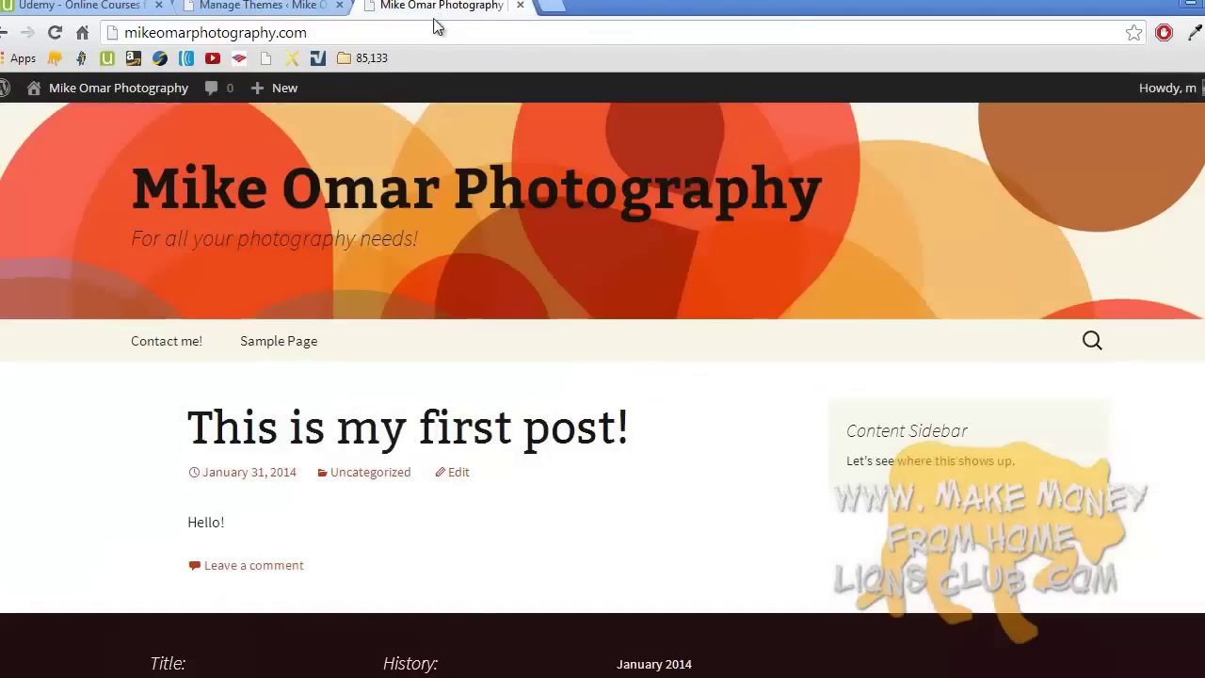
left_click(390, 183)
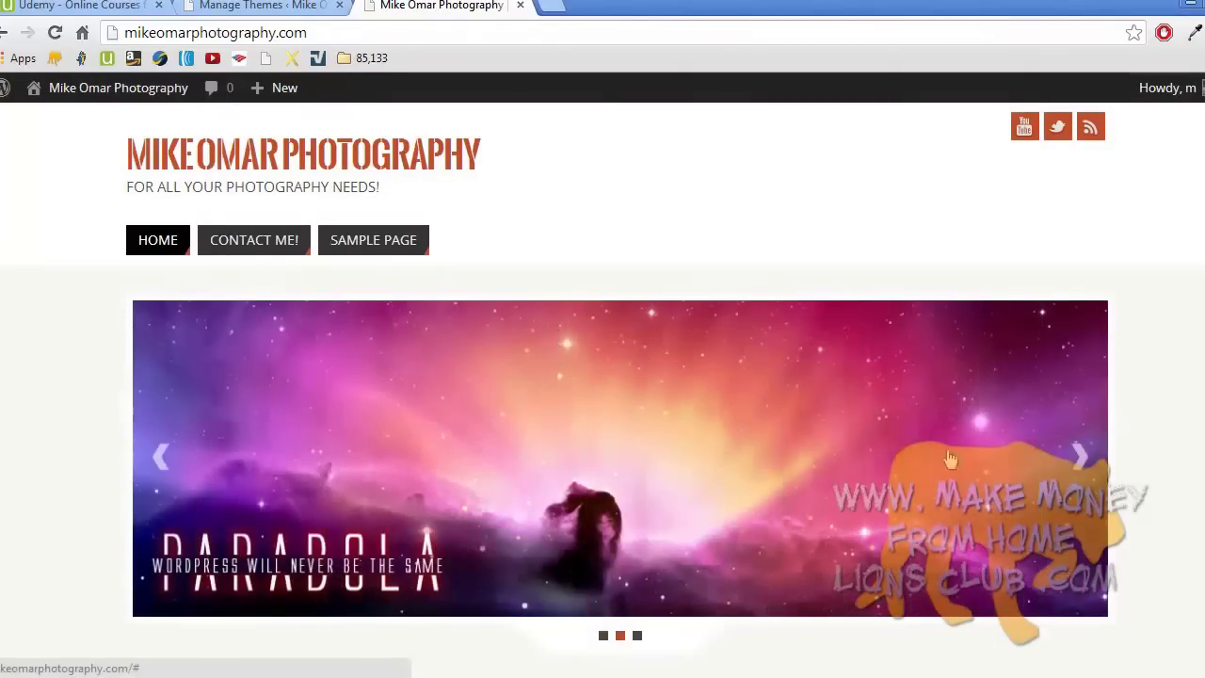
left_click(1080, 458)
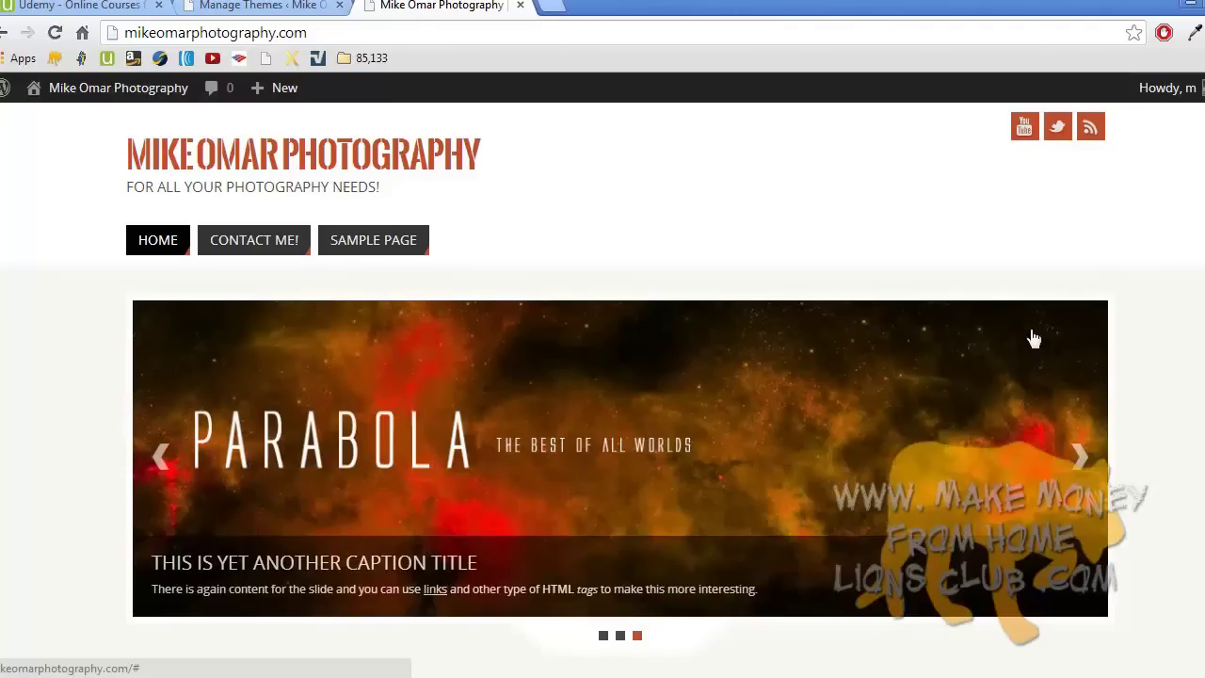
- View the Contact me! and Sample Page pages, then return home and to the themes admin
left_click(276, 240)
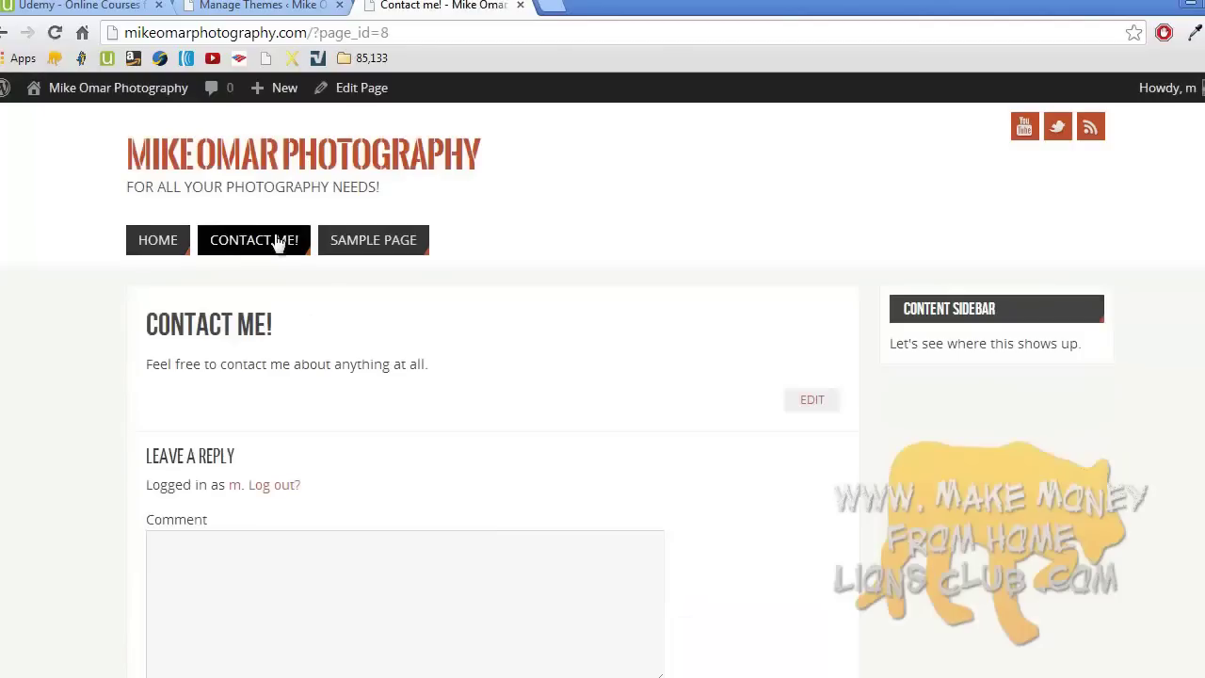
left_click(354, 242)
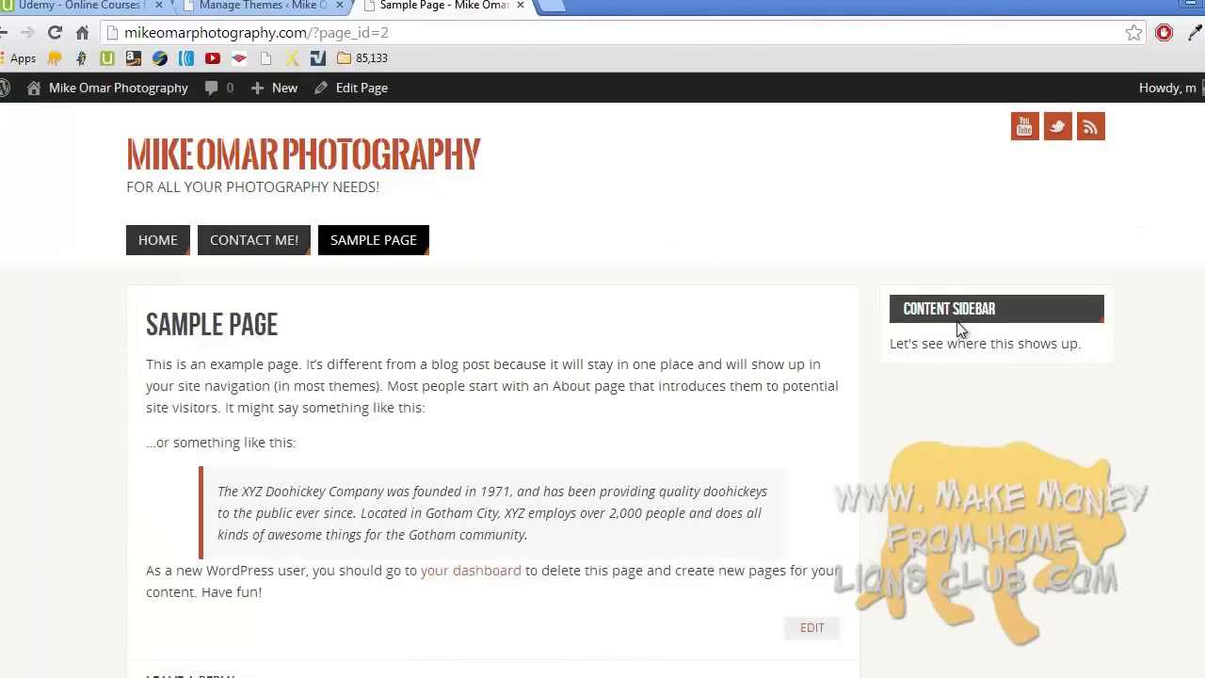
scroll(960, 330, "down", 8)
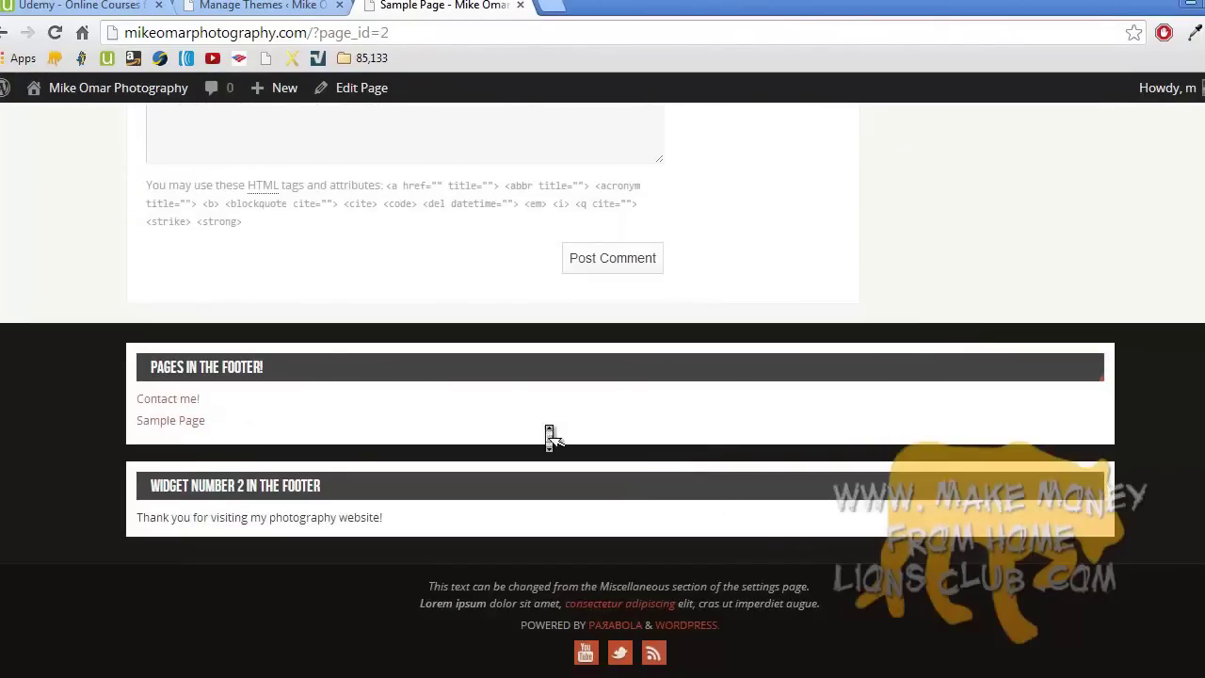
scroll(550, 437, "up", 10)
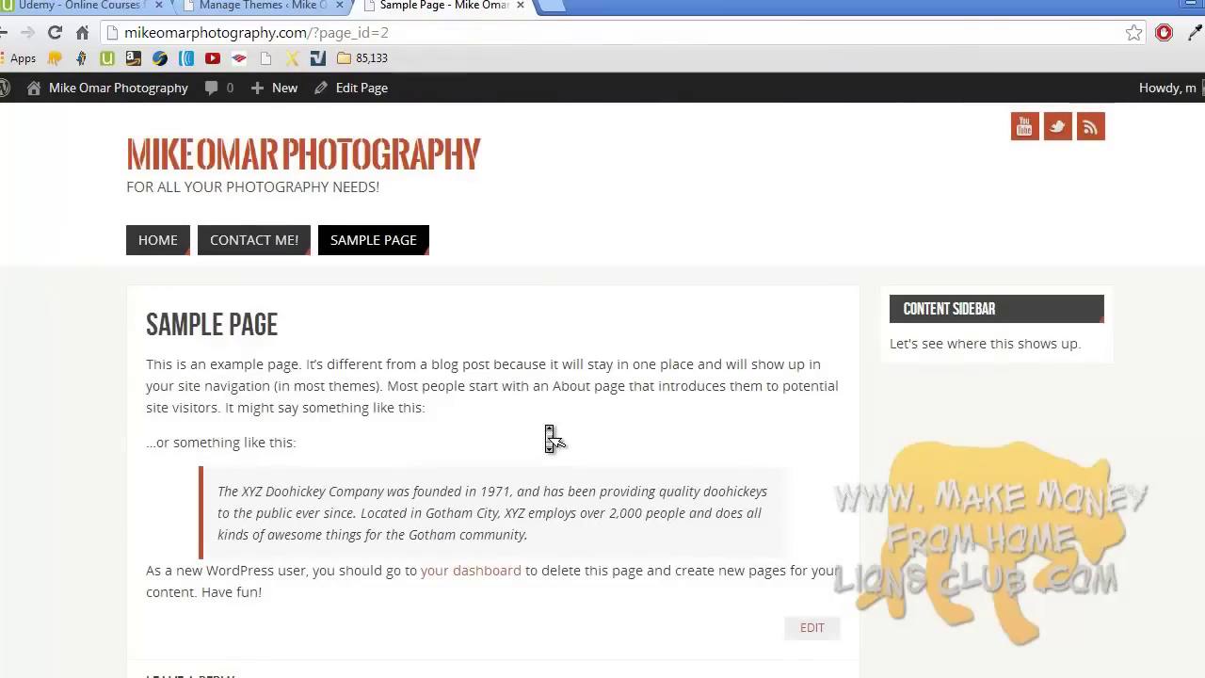
left_click(273, 159)
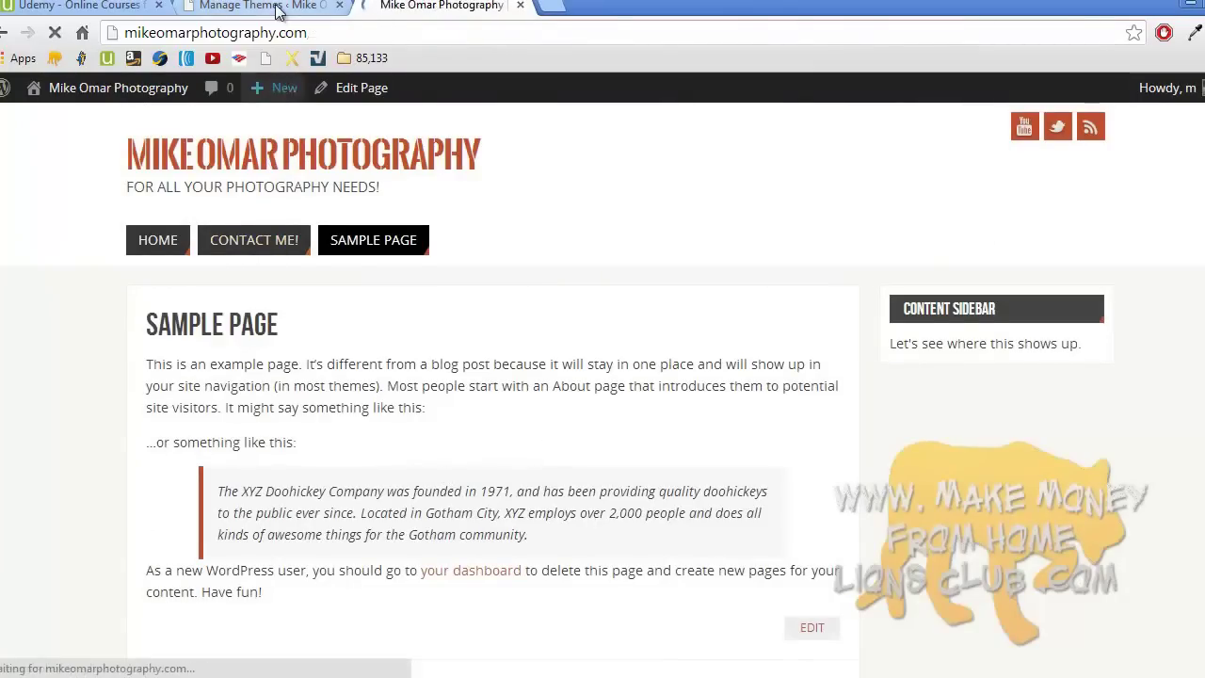
left_click(281, 7)
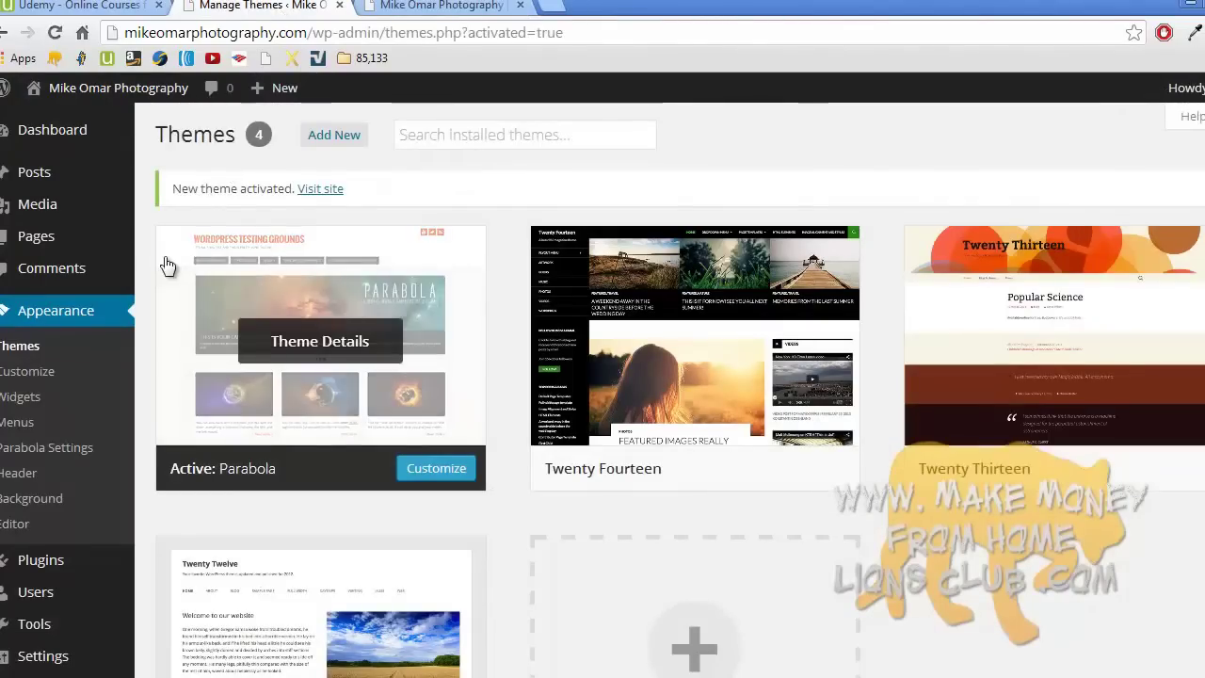
- Open the Parabola Settings page from the Themes screen
left_click(69, 318)
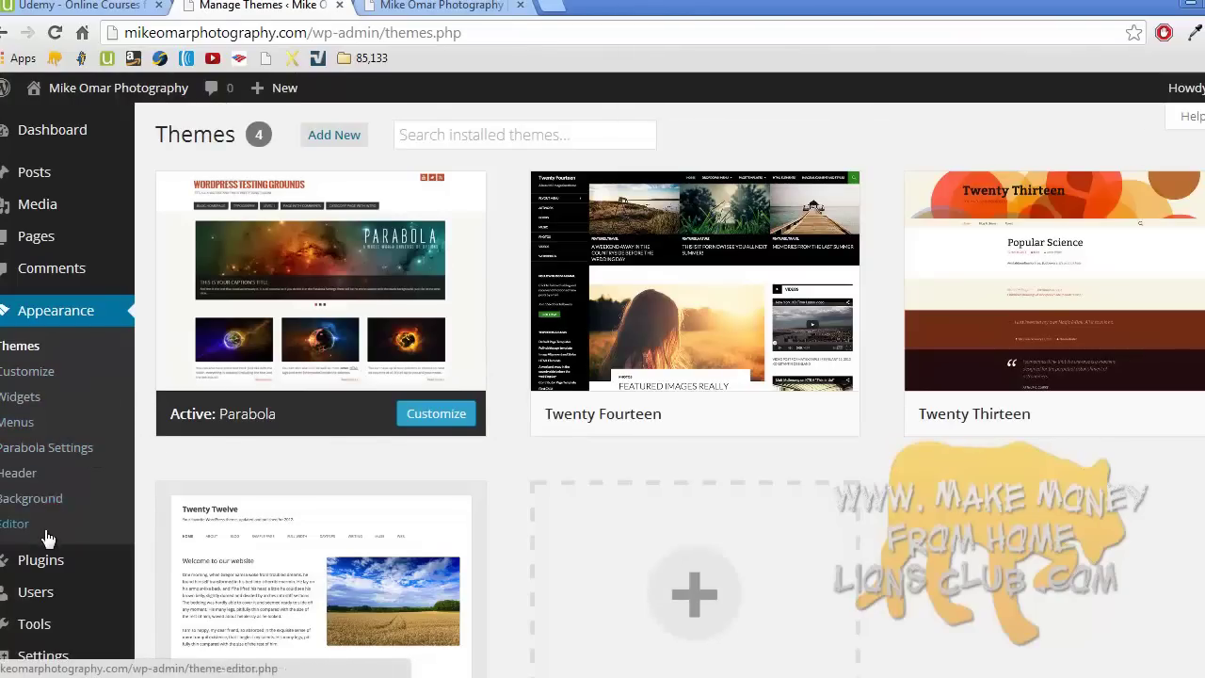
left_click(16, 461)
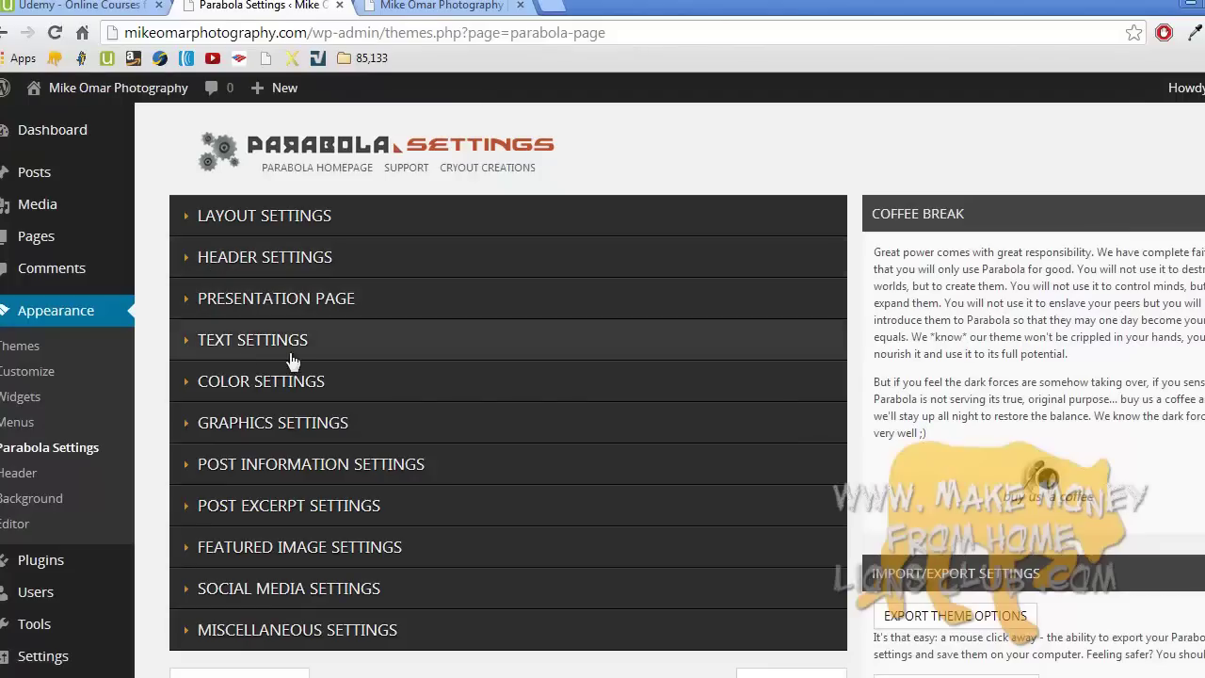
scroll(368, 401, "down", 5)
scroll(368, 401, "up", 5)
- Expand and review Color Settings, such as accents #BF4D28 and #E6AC27, then open Color Schemes
left_click(222, 388)
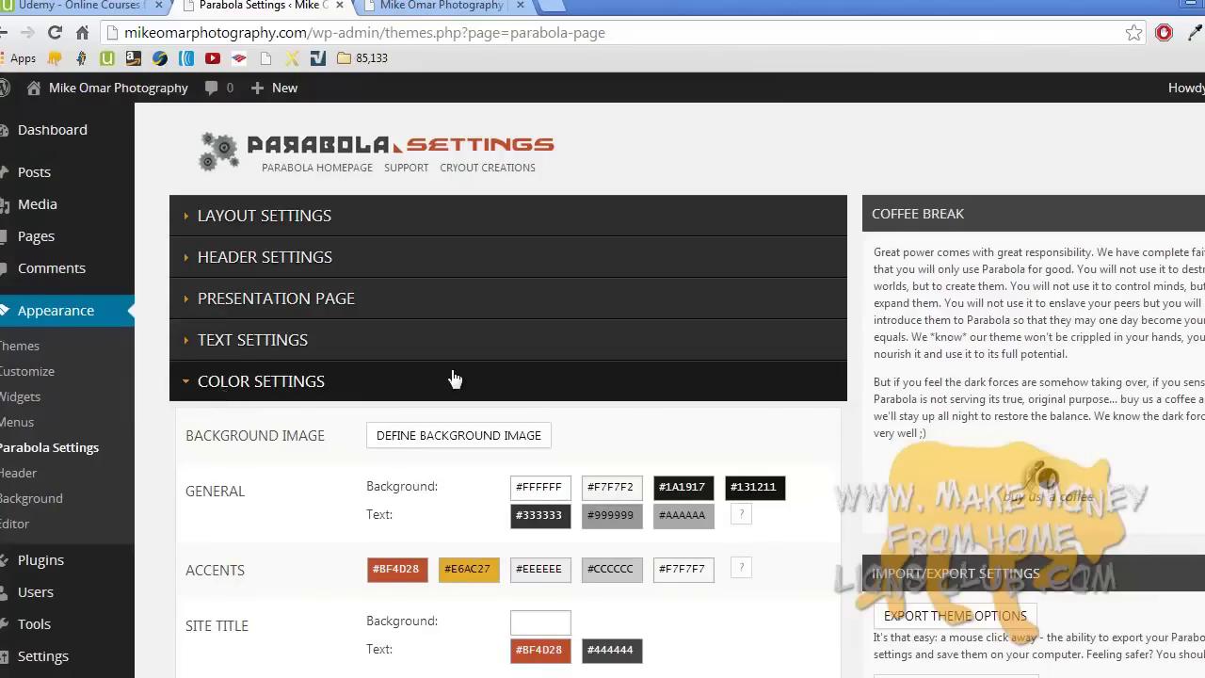
scroll(451, 376, "down", 4)
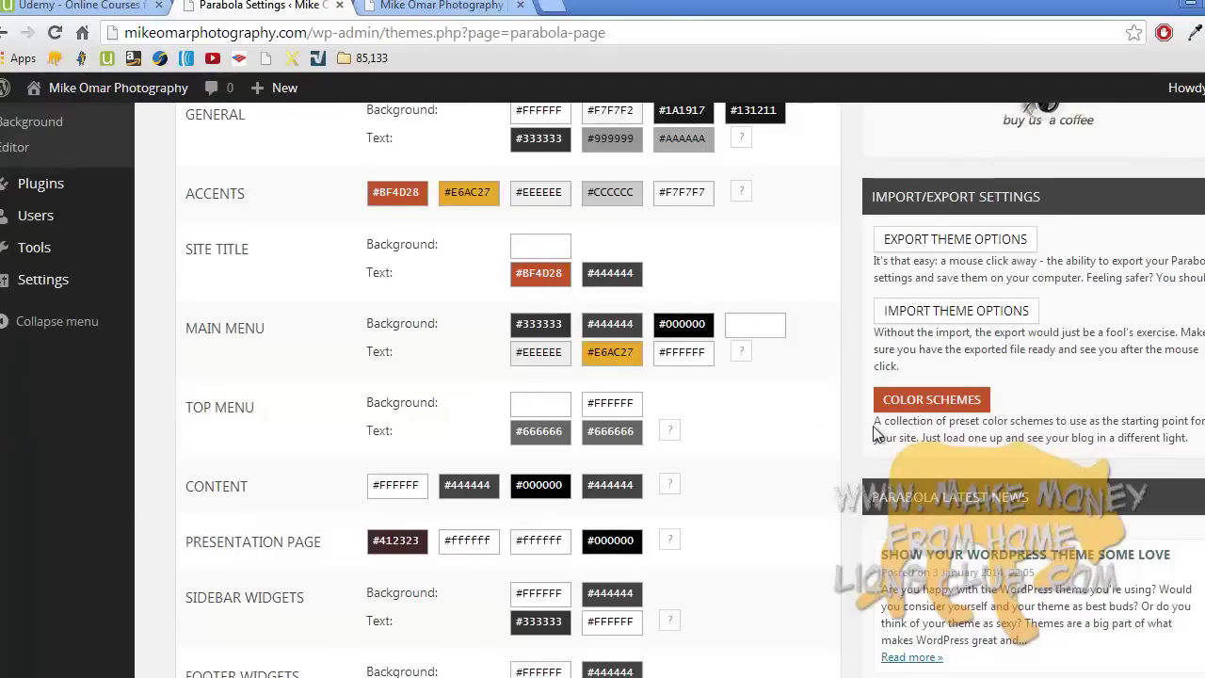
scroll(874, 429, "down", 2)
scroll(873, 425, "up", 5)
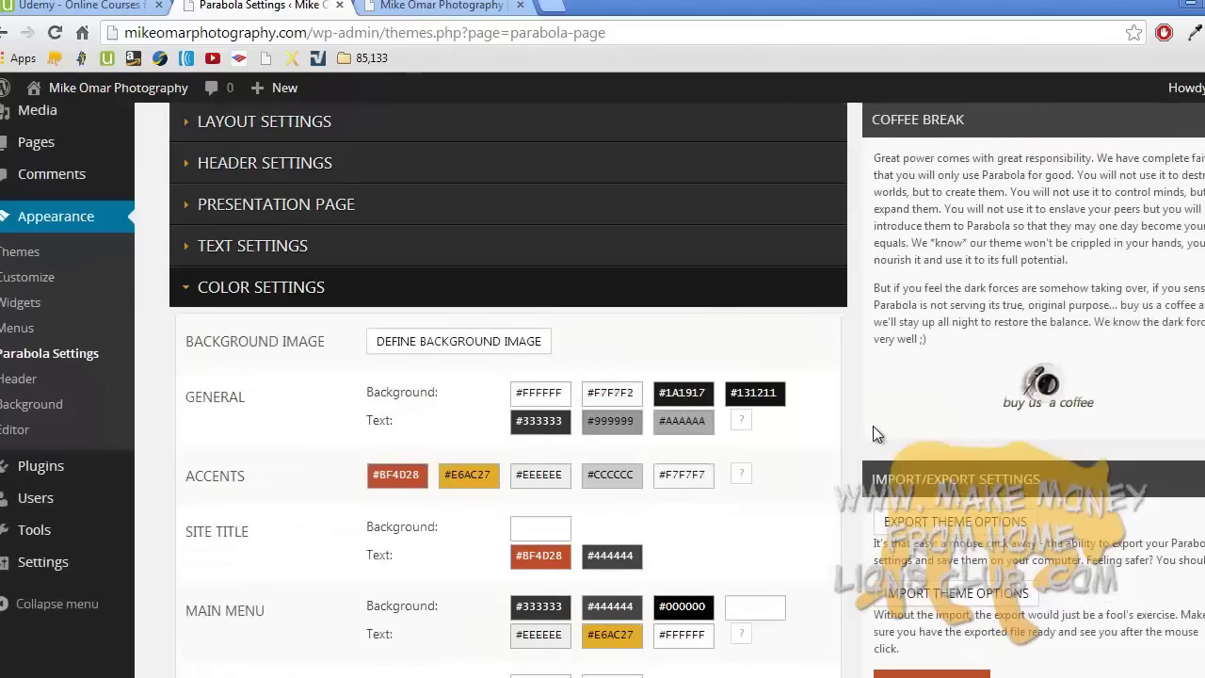
scroll(872, 426, "down", 1)
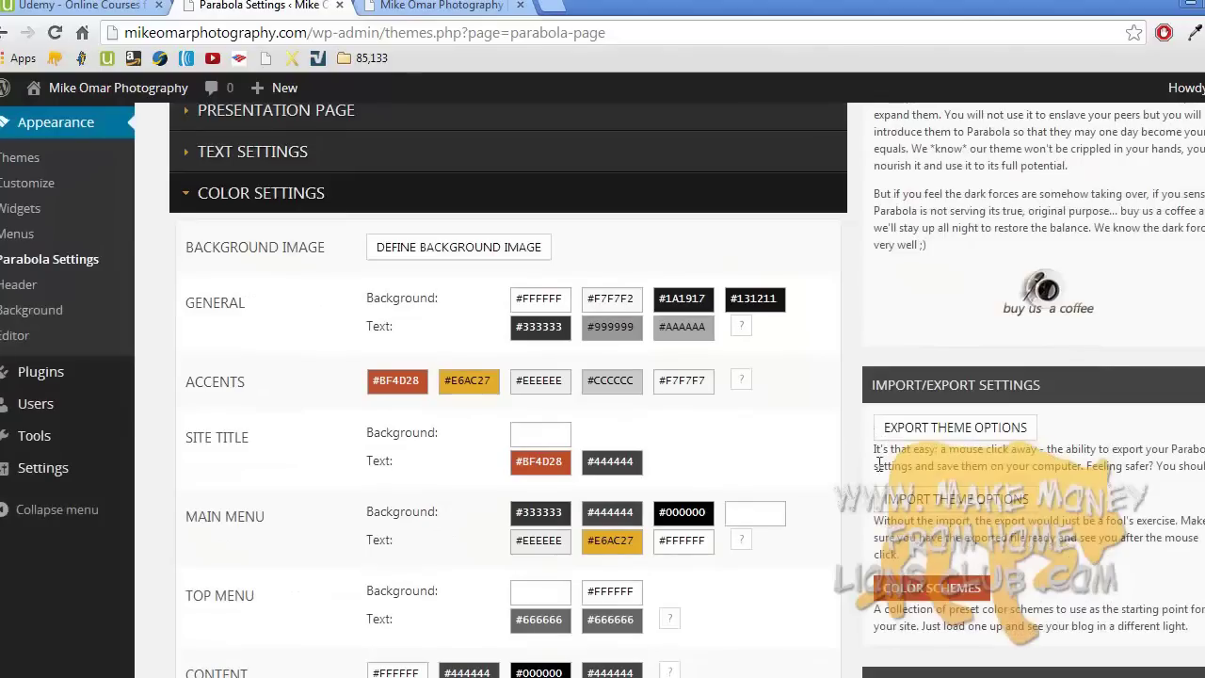
left_click(931, 587)
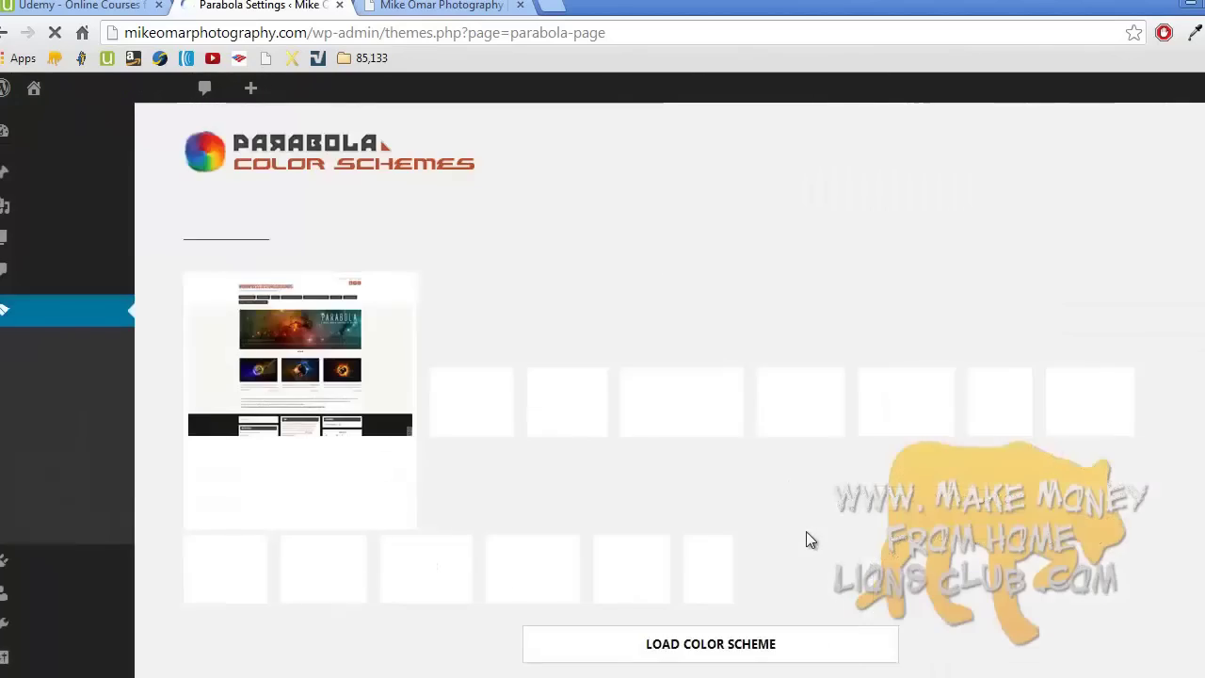
- Select the Basket Case preset, check the reloaded live site, and return to the schemes page
scroll(807, 537, "down", 2)
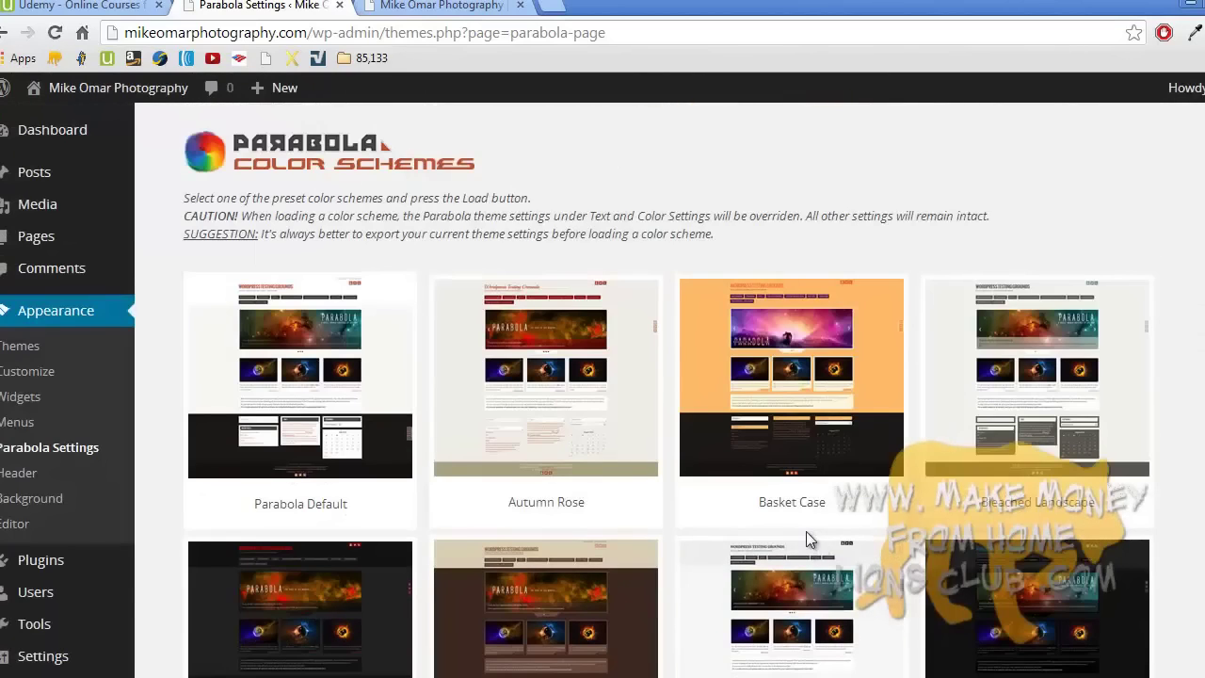
scroll(806, 531, "down", 4)
scroll(806, 531, "up", 4)
left_click(796, 432)
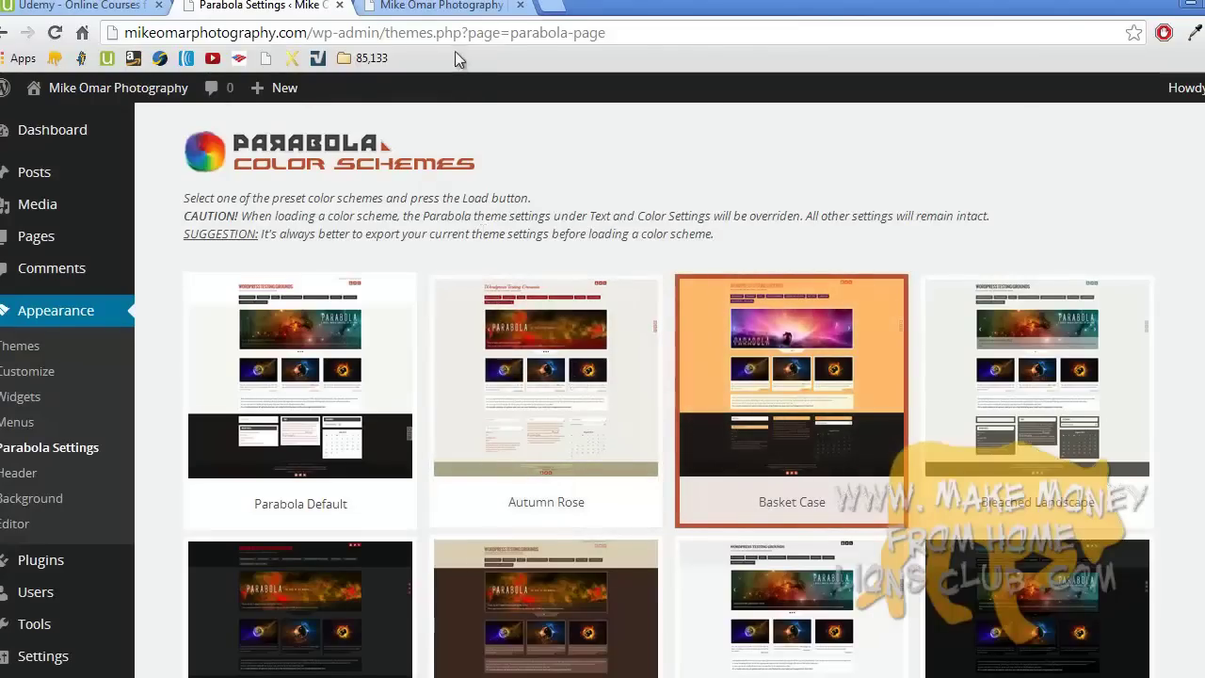
left_click(422, 8)
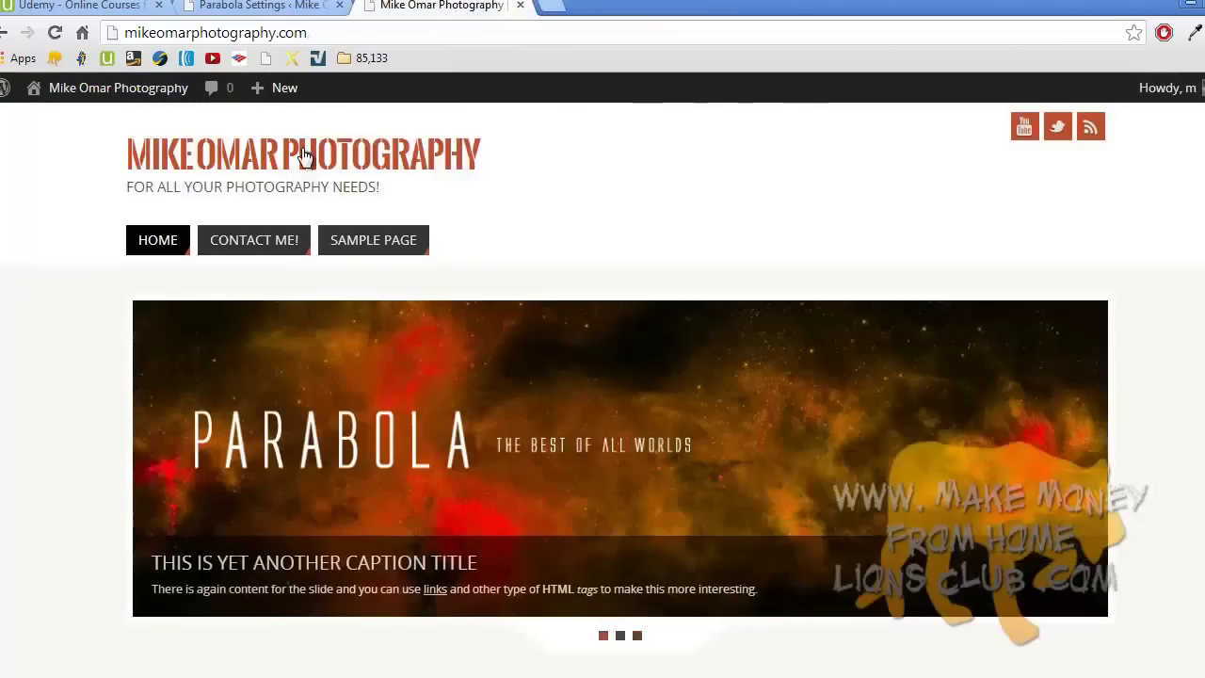
left_click(304, 155)
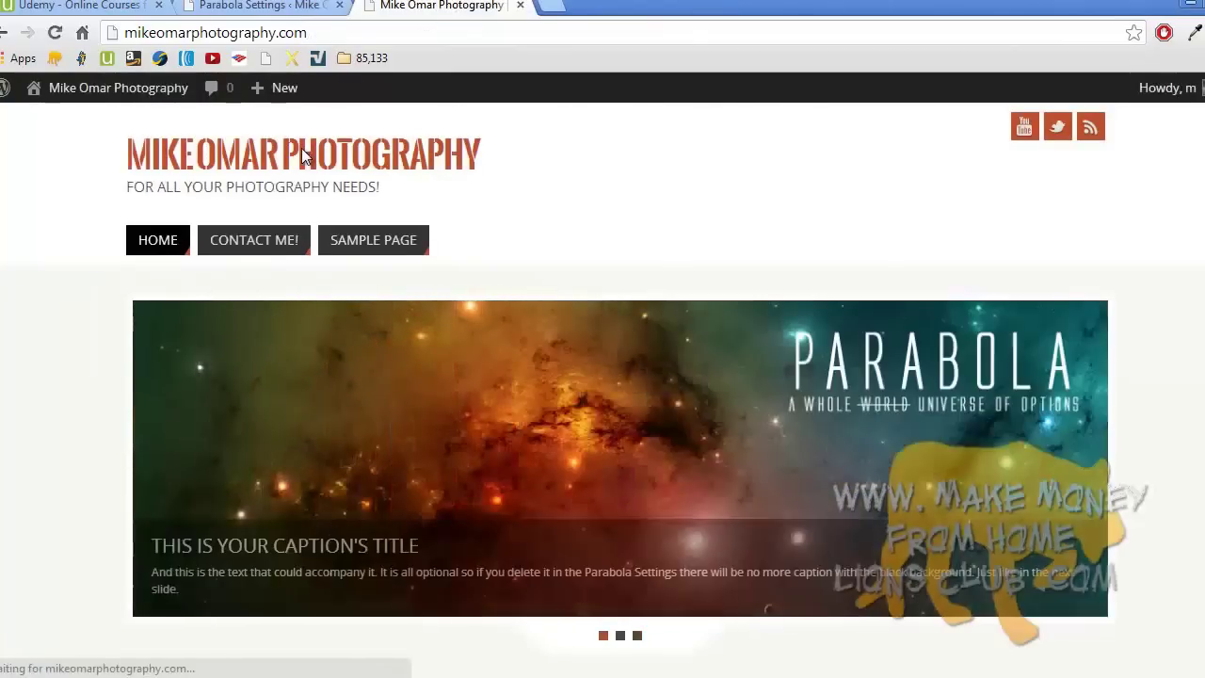
key("ctrl+shift+Tab")
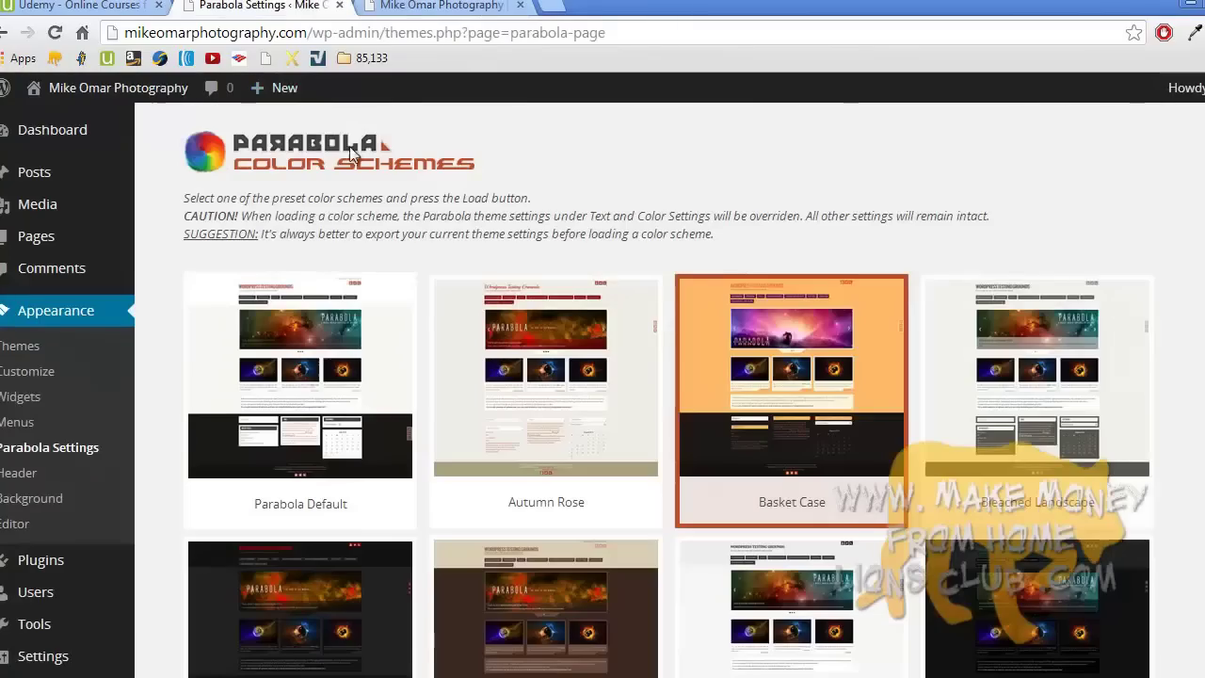
scroll(758, 417, "down", 8)
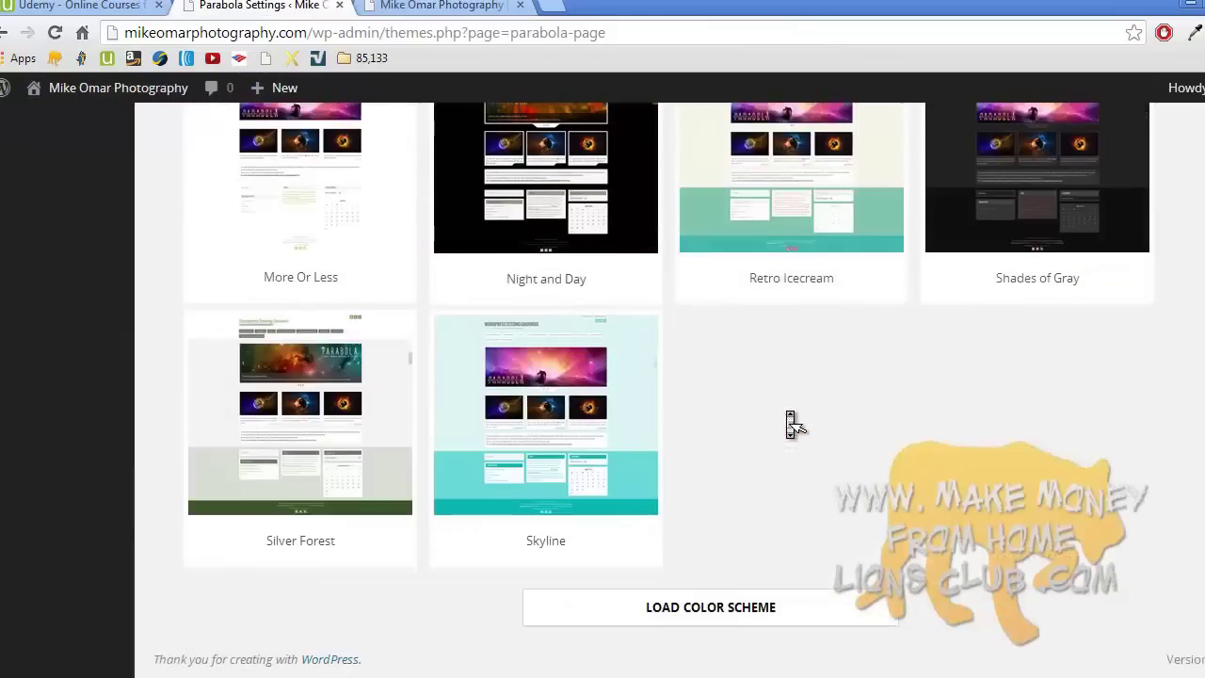
- Load and confirm the Basket Case scheme, view the orange site, then return to the Themes list
left_click(760, 605)
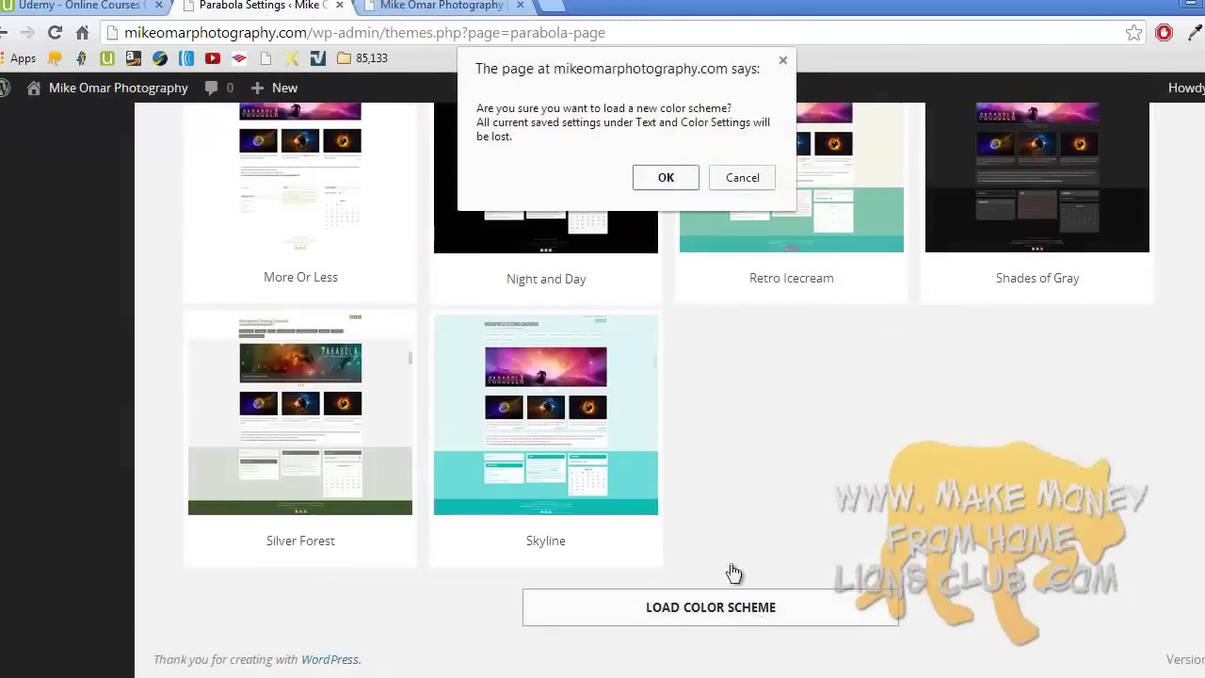
left_click(672, 188)
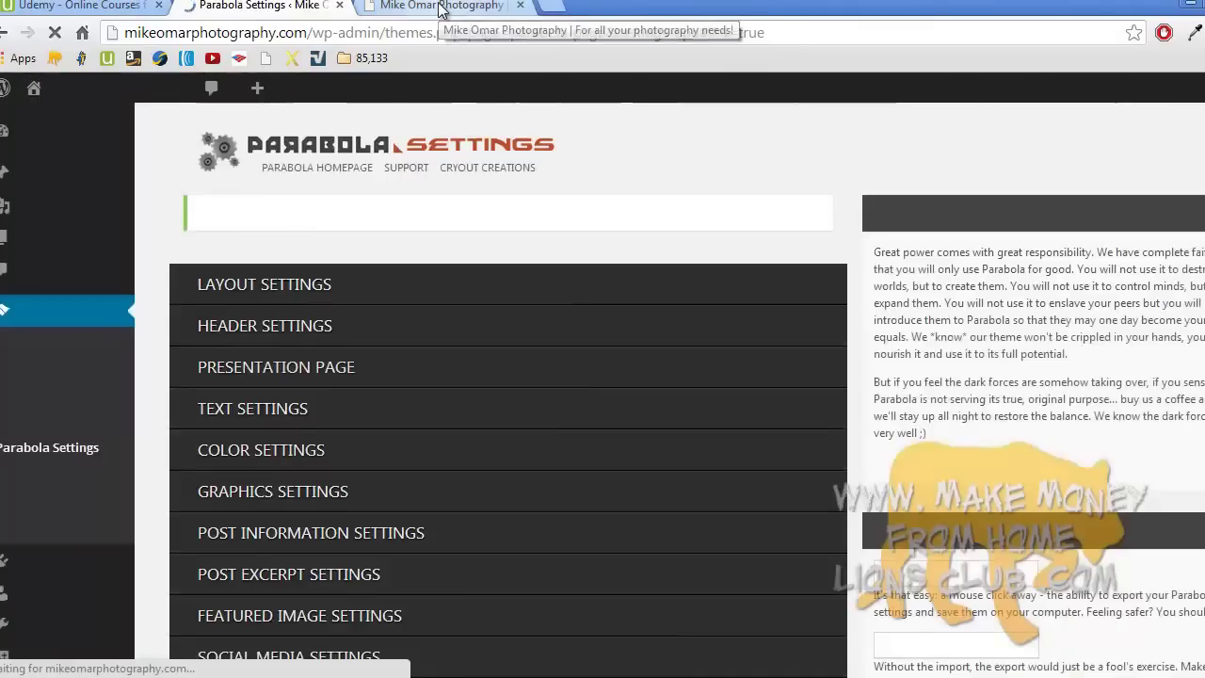
left_click(439, 7)
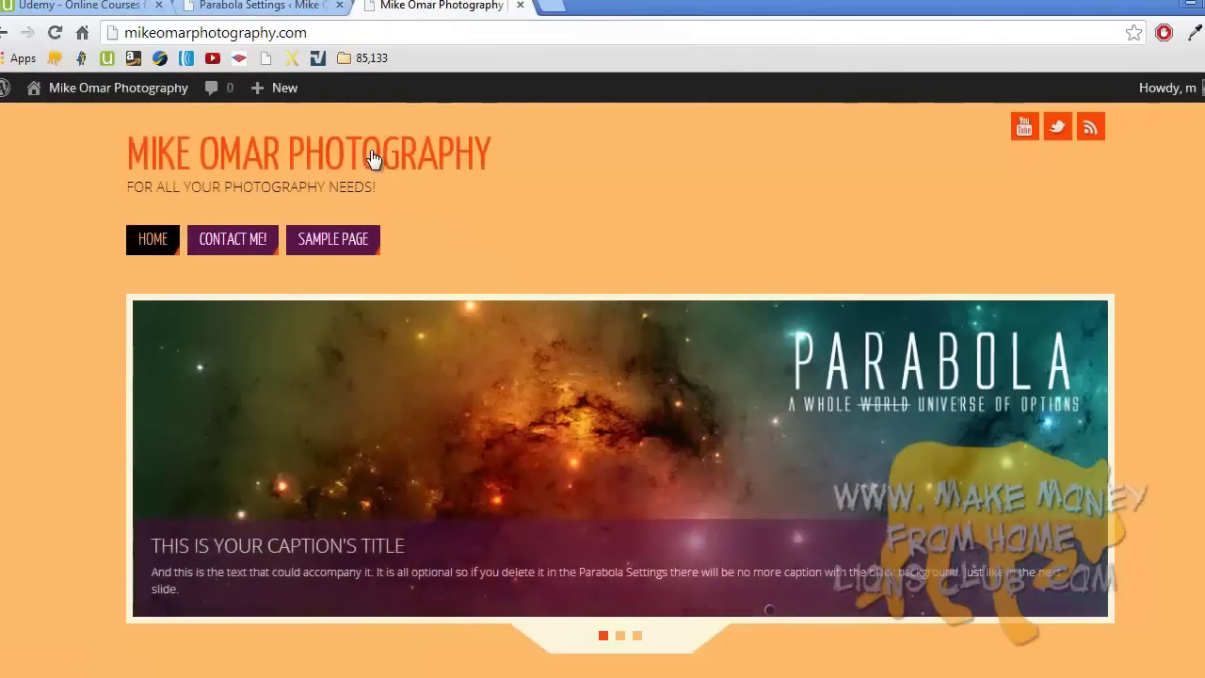
scroll(373, 159, "down", 10)
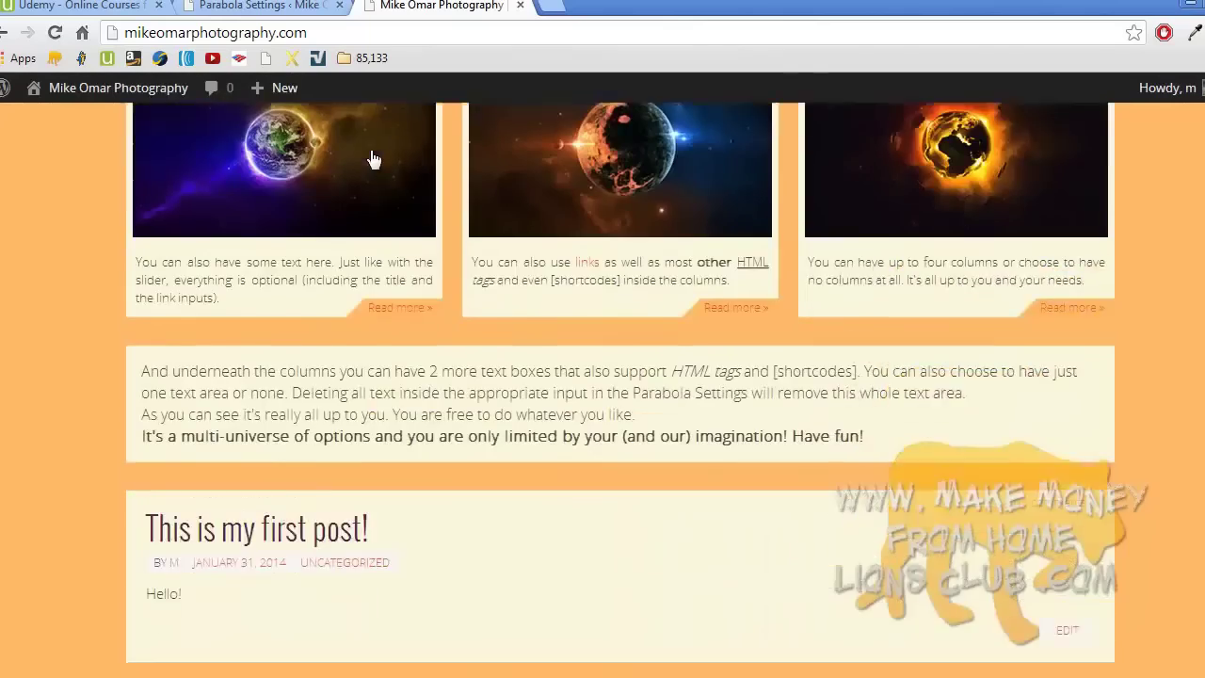
scroll(372, 158, "up", 10)
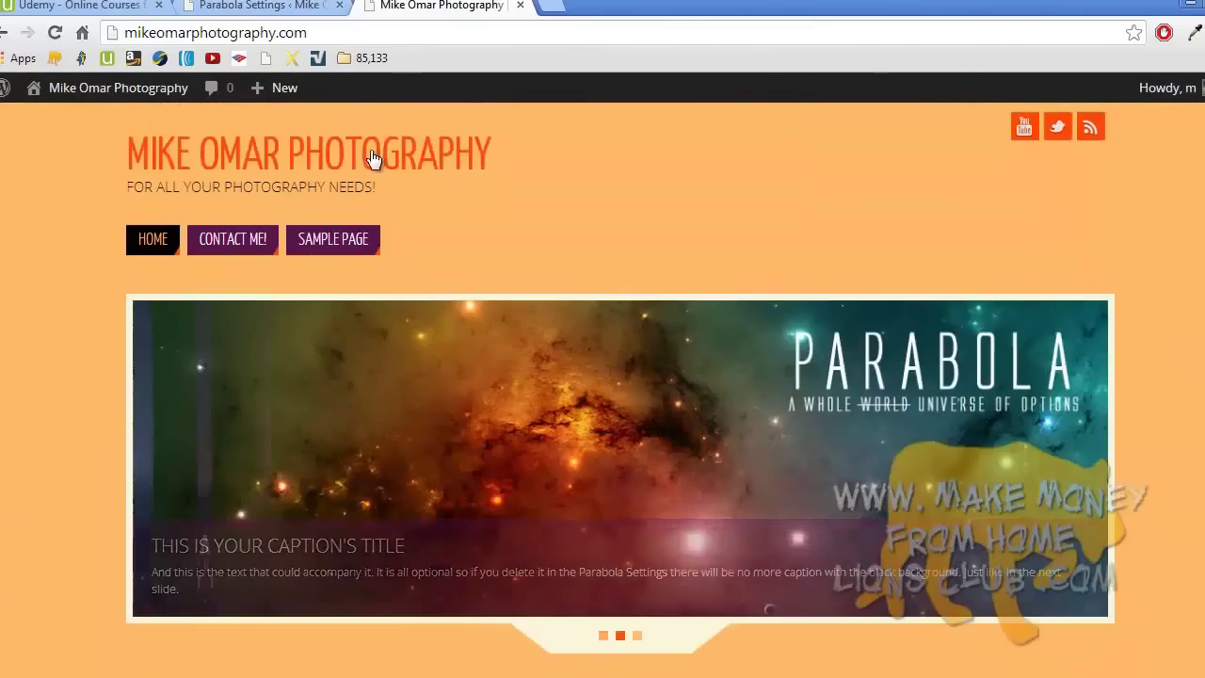
left_click(276, 6)
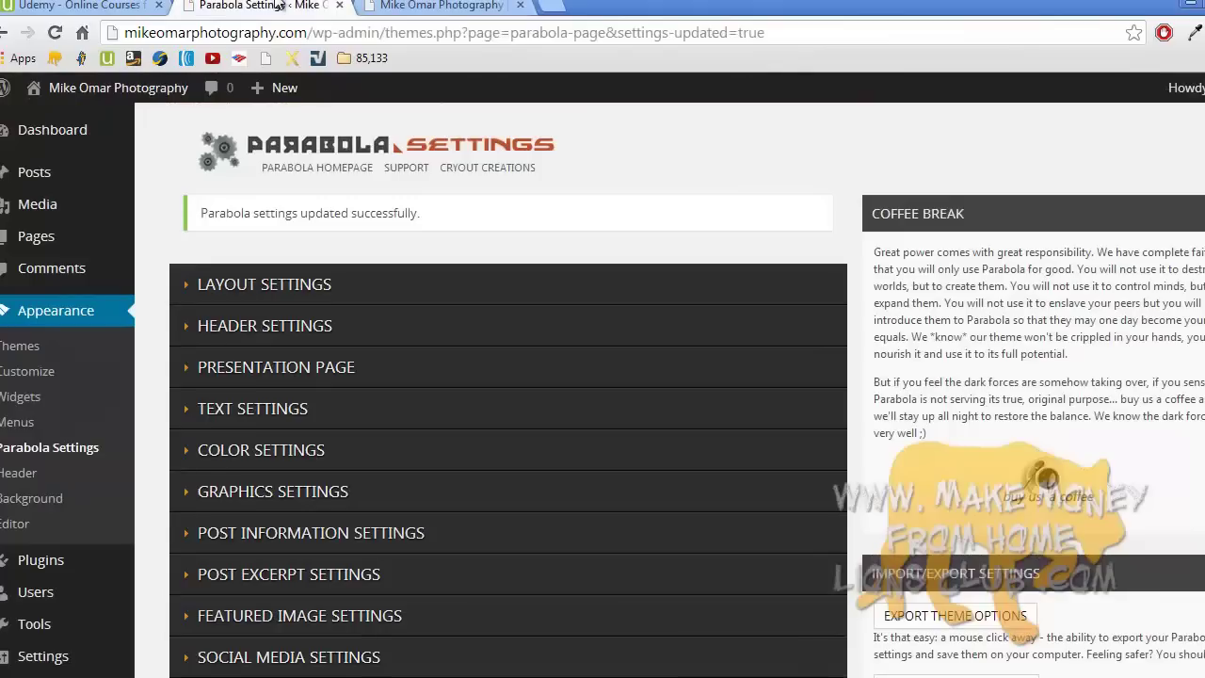
left_click(55, 353)
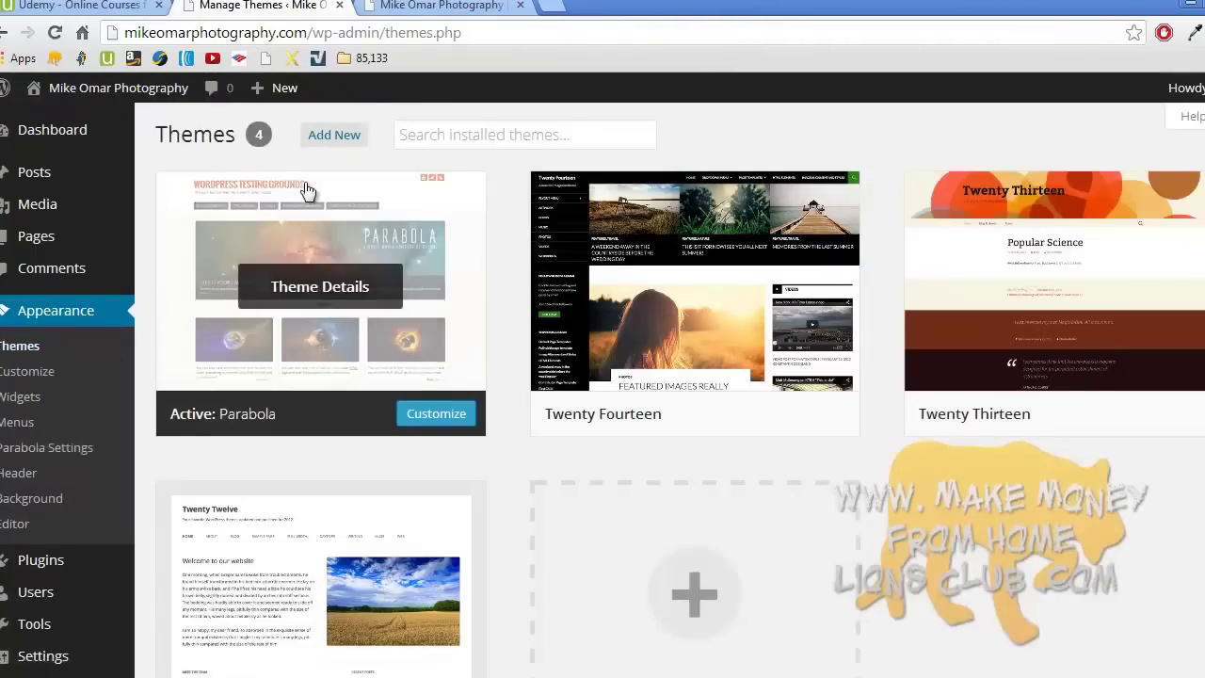
- Run an empty search on Add New to list all 1,041 themes, and scroll the results
left_click(339, 136)
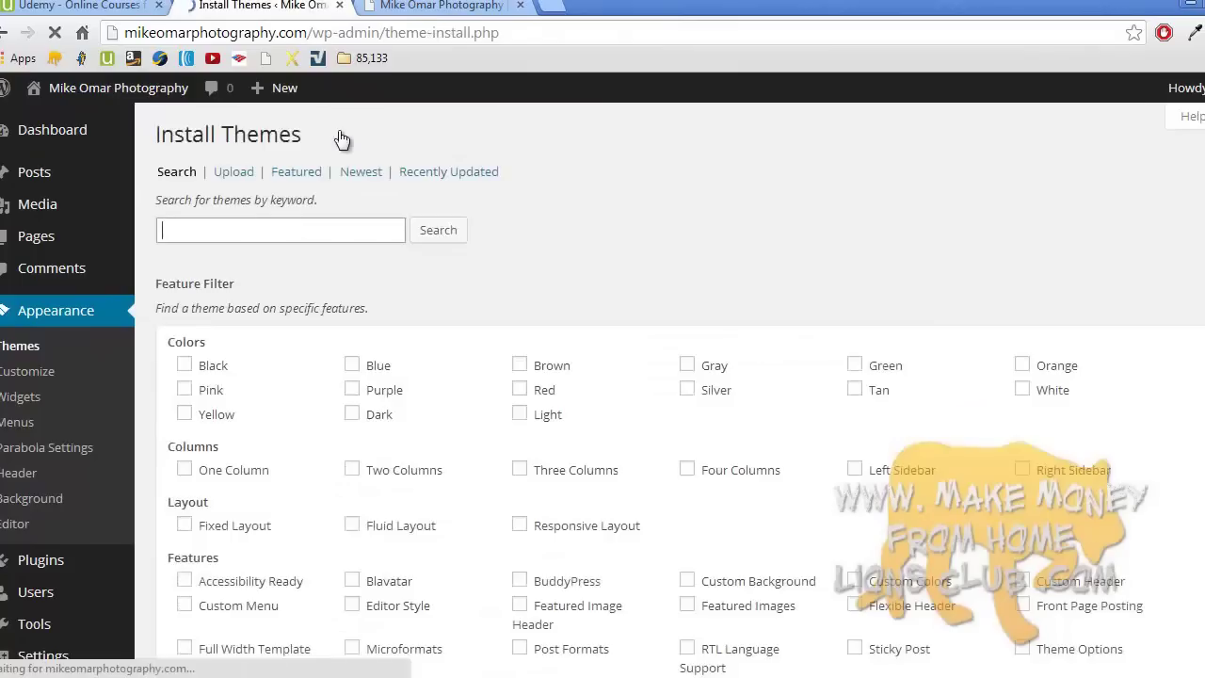
left_click(435, 232)
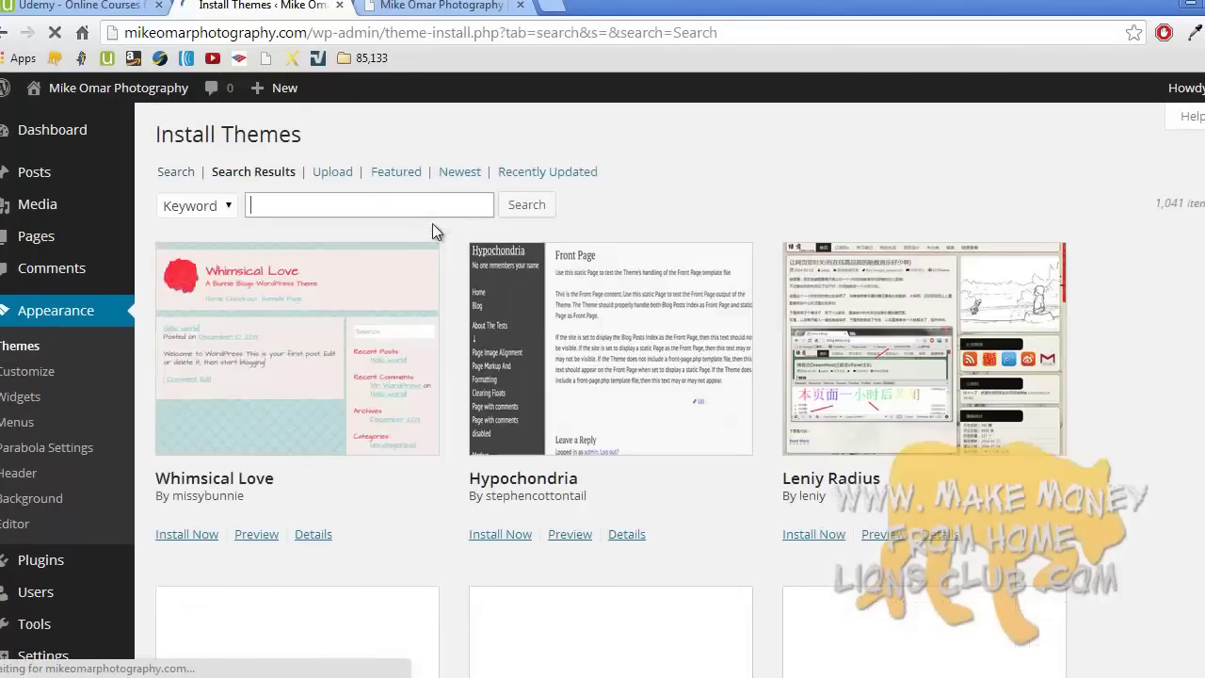
left_click(432, 209)
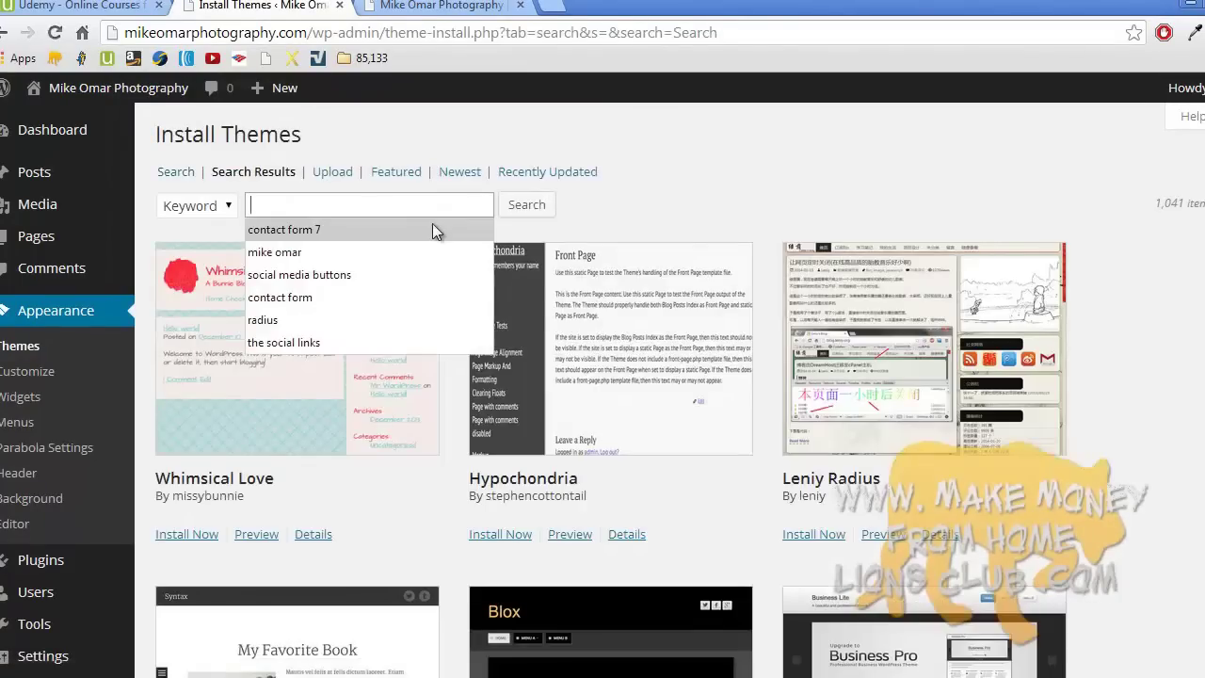
left_click(682, 227)
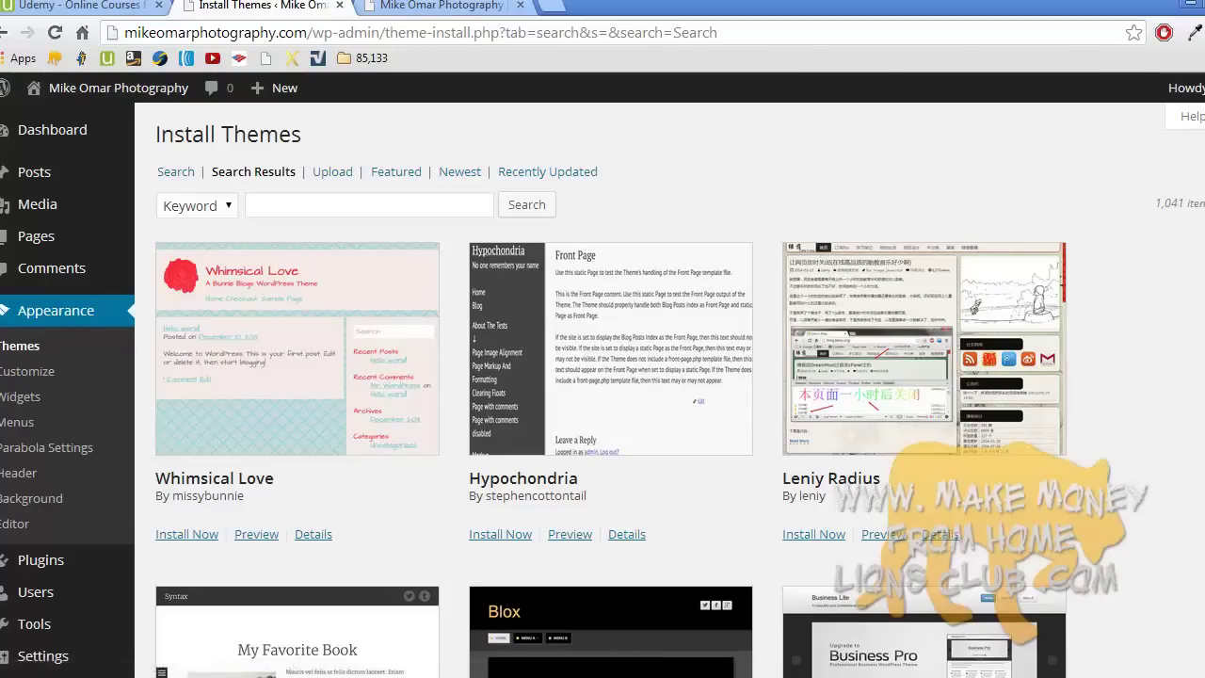
scroll(602, 390, "down", 7)
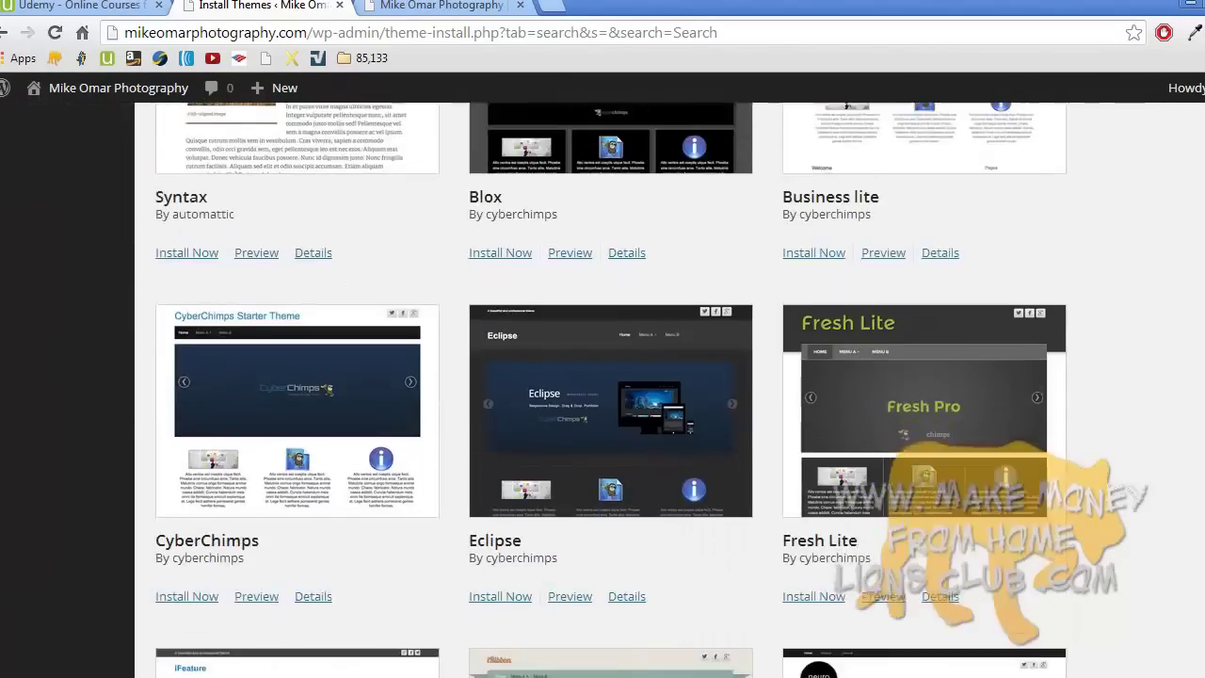
scroll(602, 390, "down", 8)
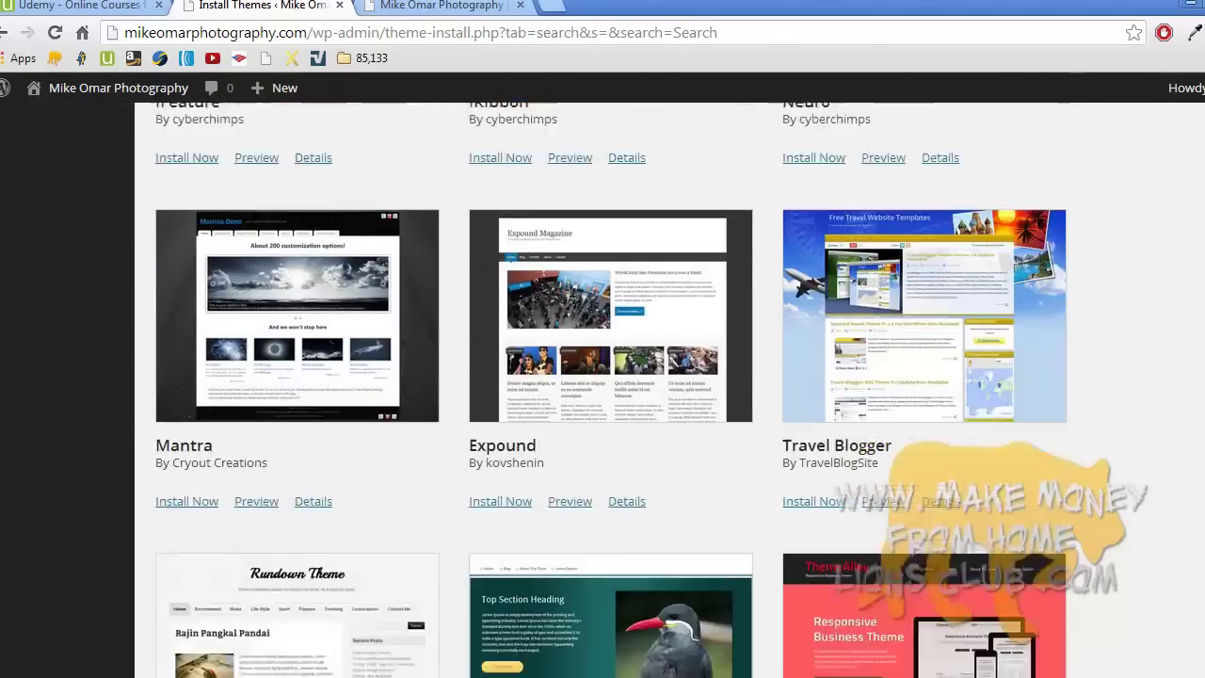
scroll(602, 390, "down", 3)
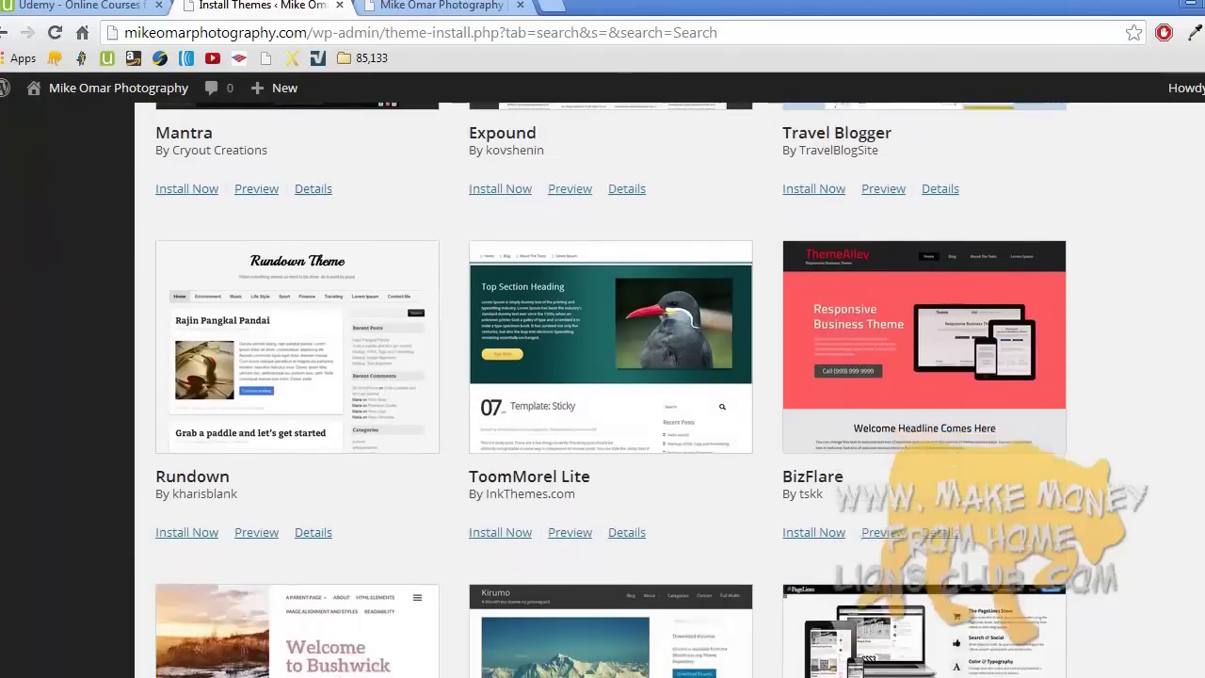
scroll(602, 389, "up", 15)
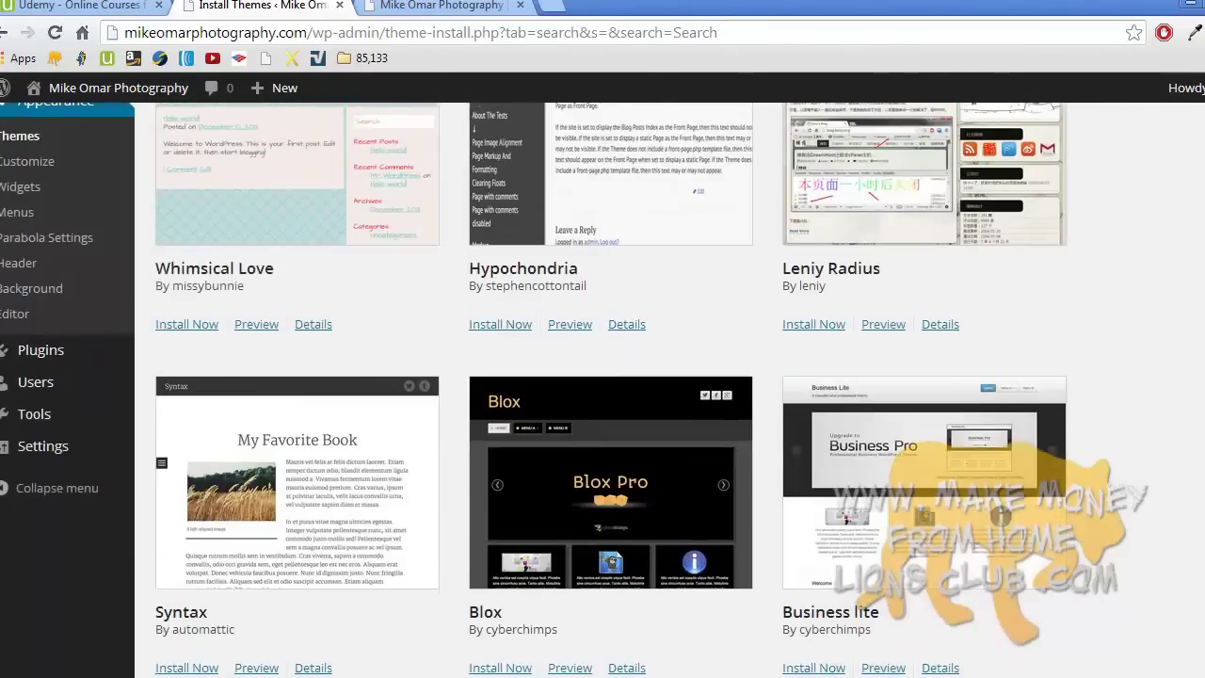
scroll(393, 433, "up", 3)
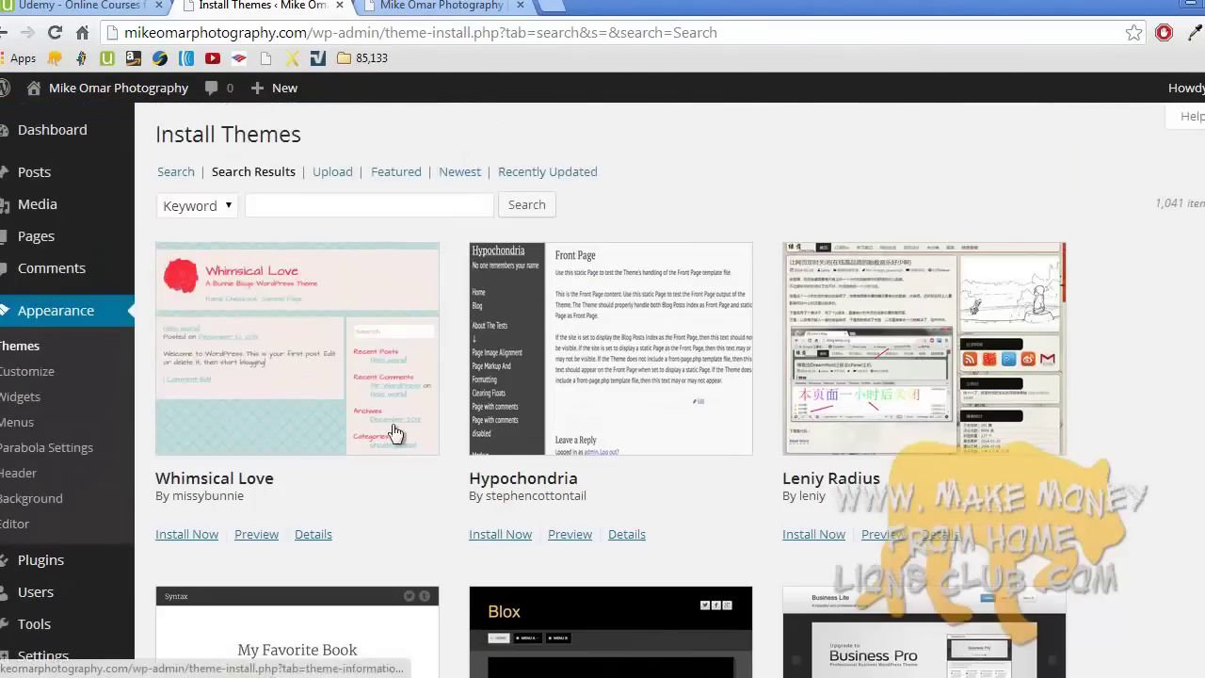
- Install and activate Whimsical Love, preview it in the Customizer, then close back to Themes
left_click(200, 538)
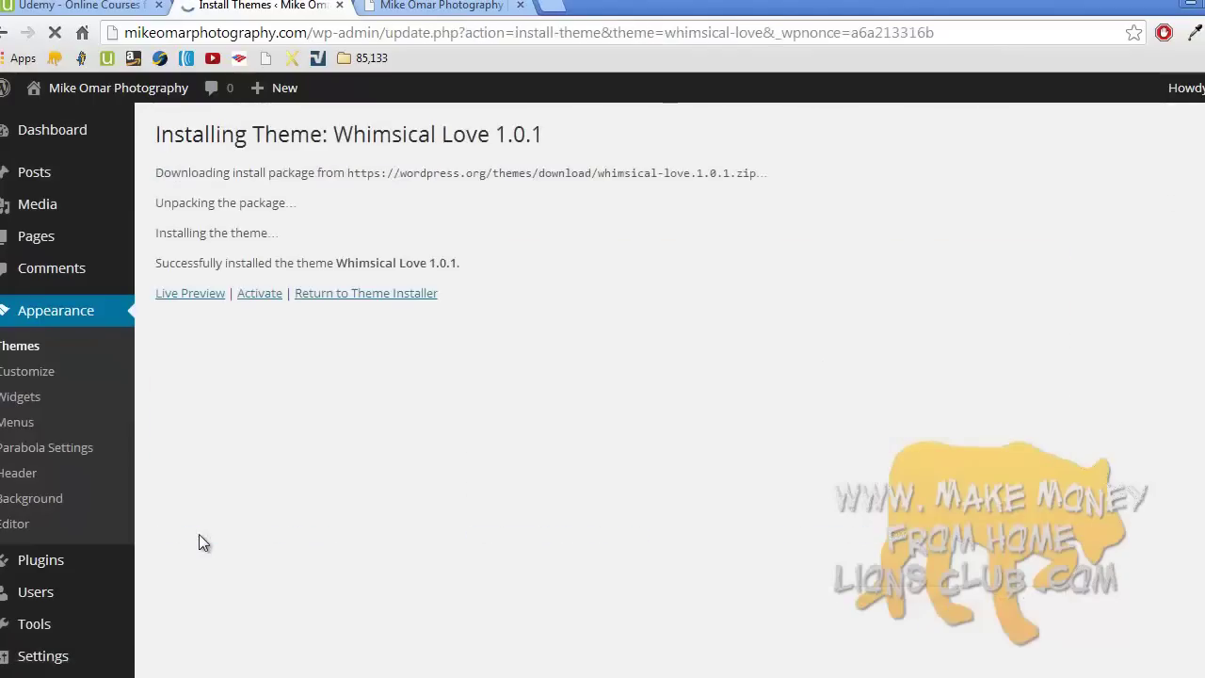
left_click(263, 292)
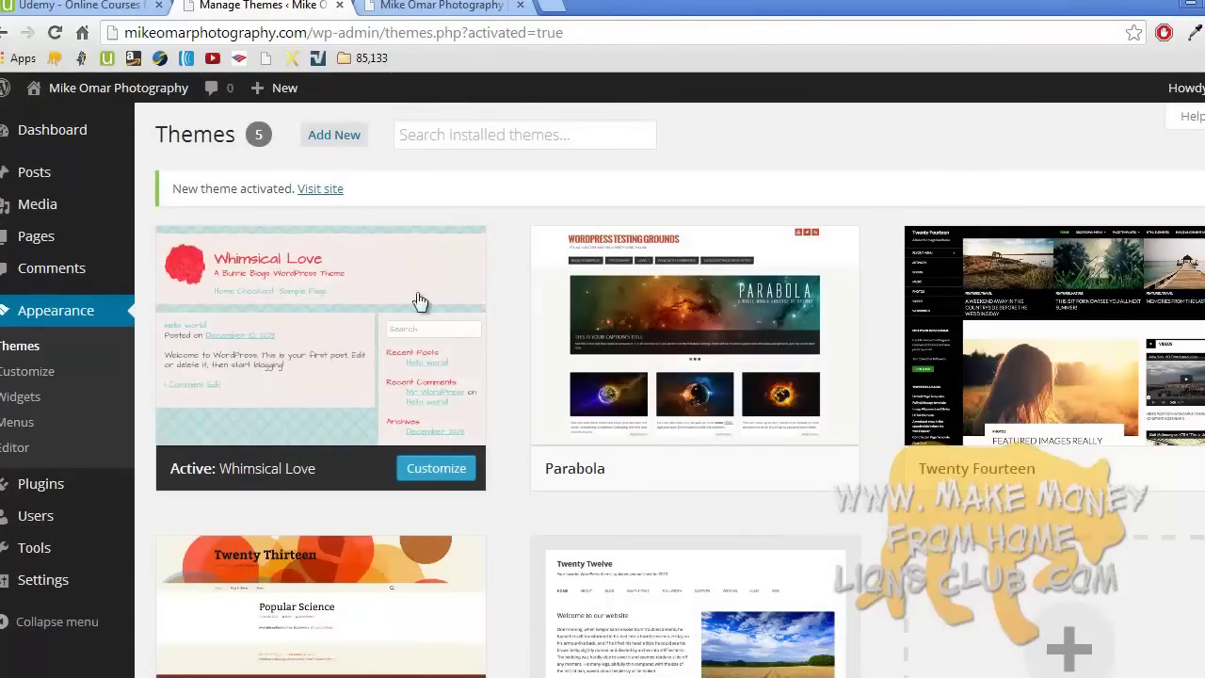
left_click(437, 469)
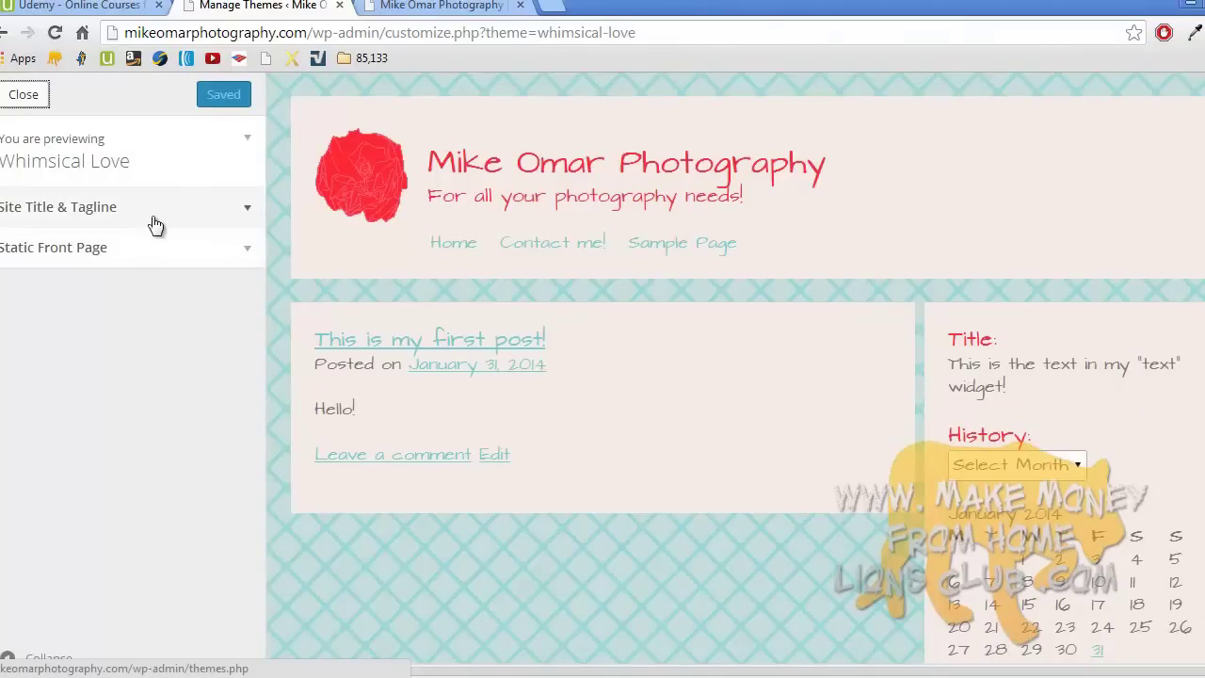
left_click(34, 100)
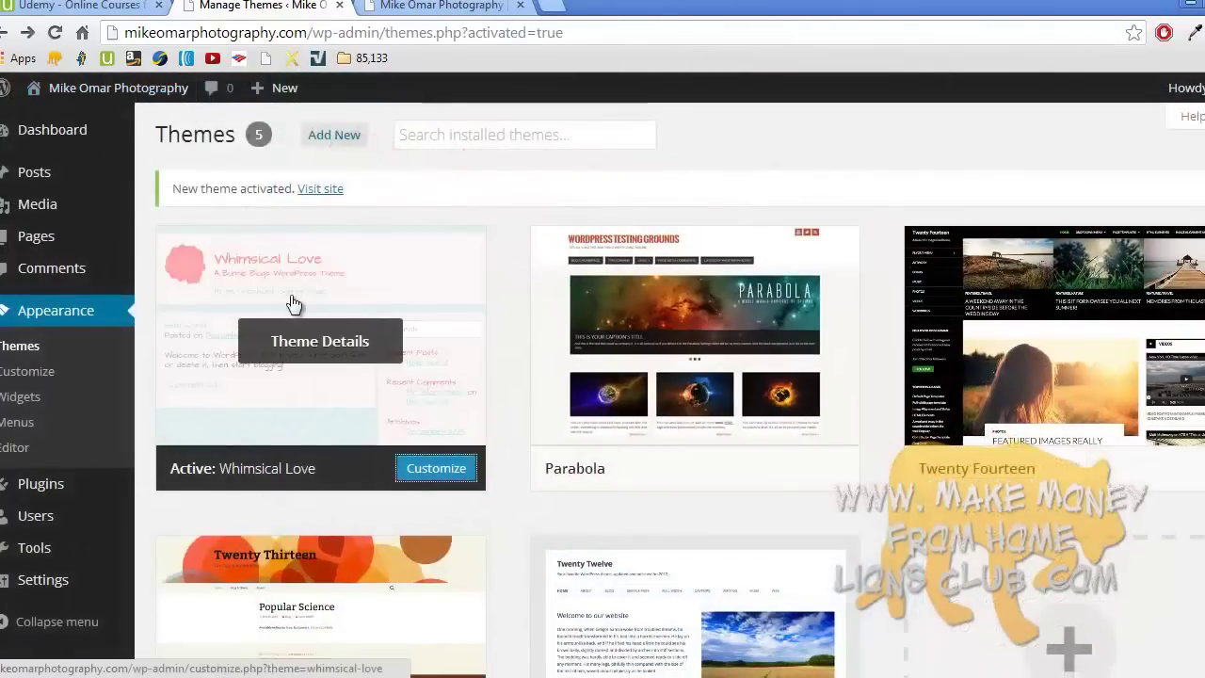
- Reload the live site and scroll the home page showing "This is my first post!" in Whimsical Love
left_click(459, 6)
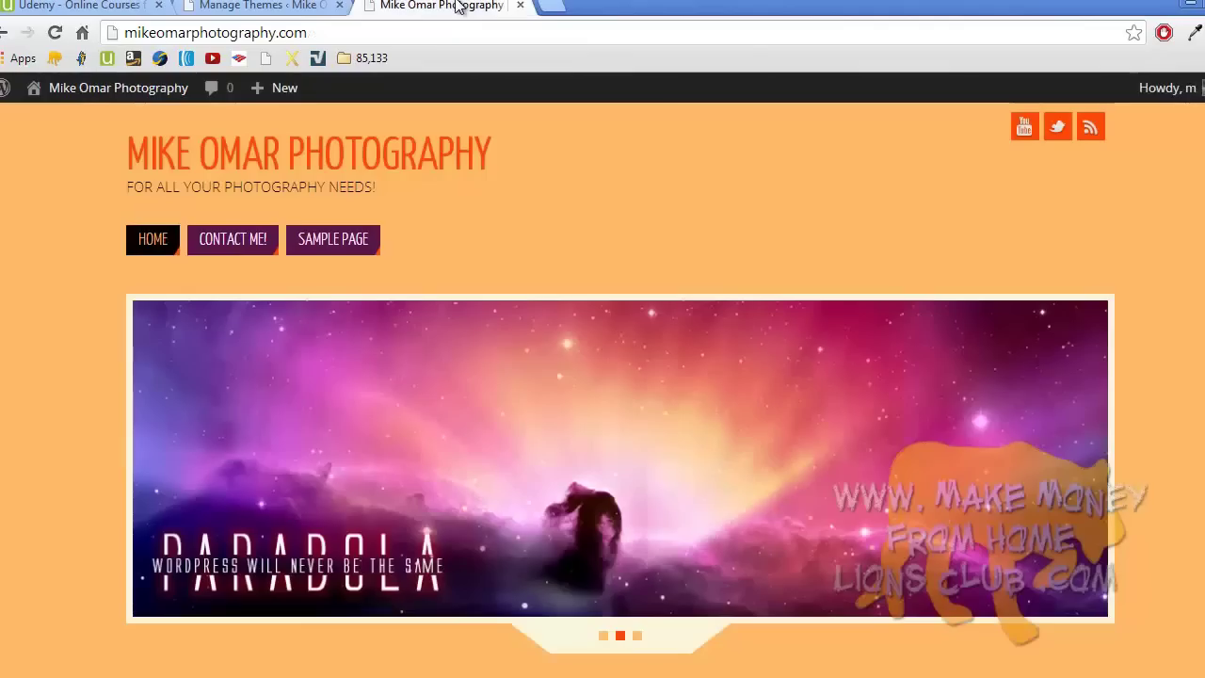
left_click(285, 165)
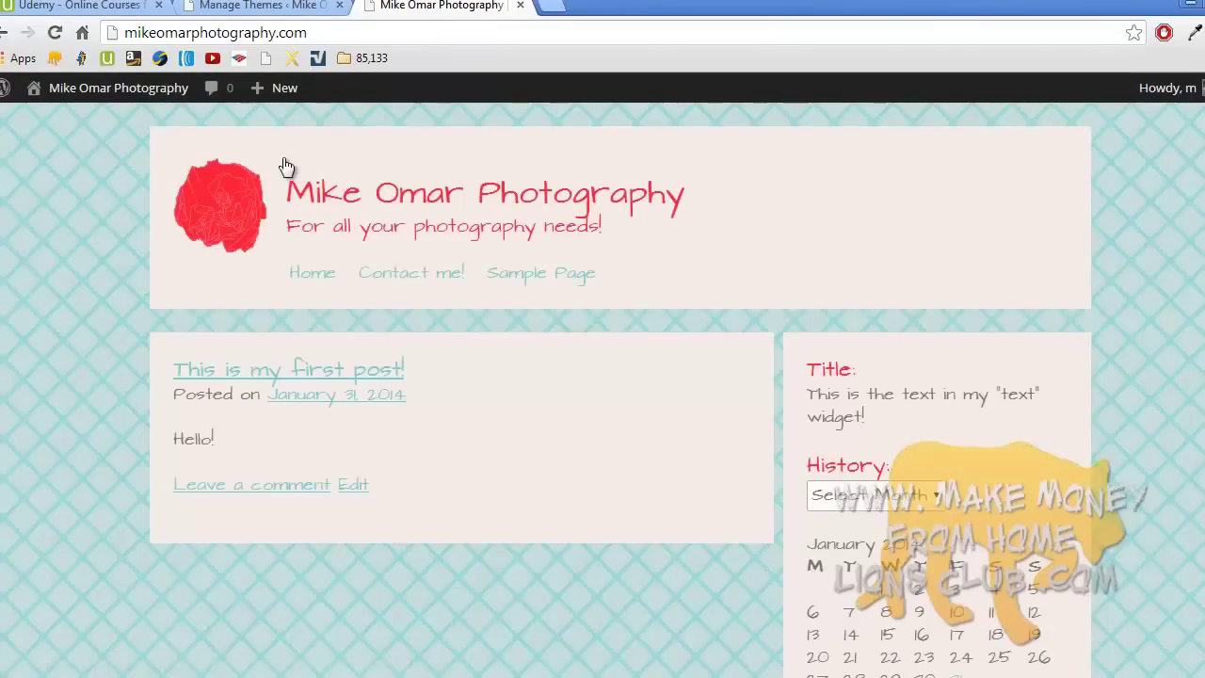
scroll(286, 165, "down", 3)
scroll(286, 165, "up", 3)
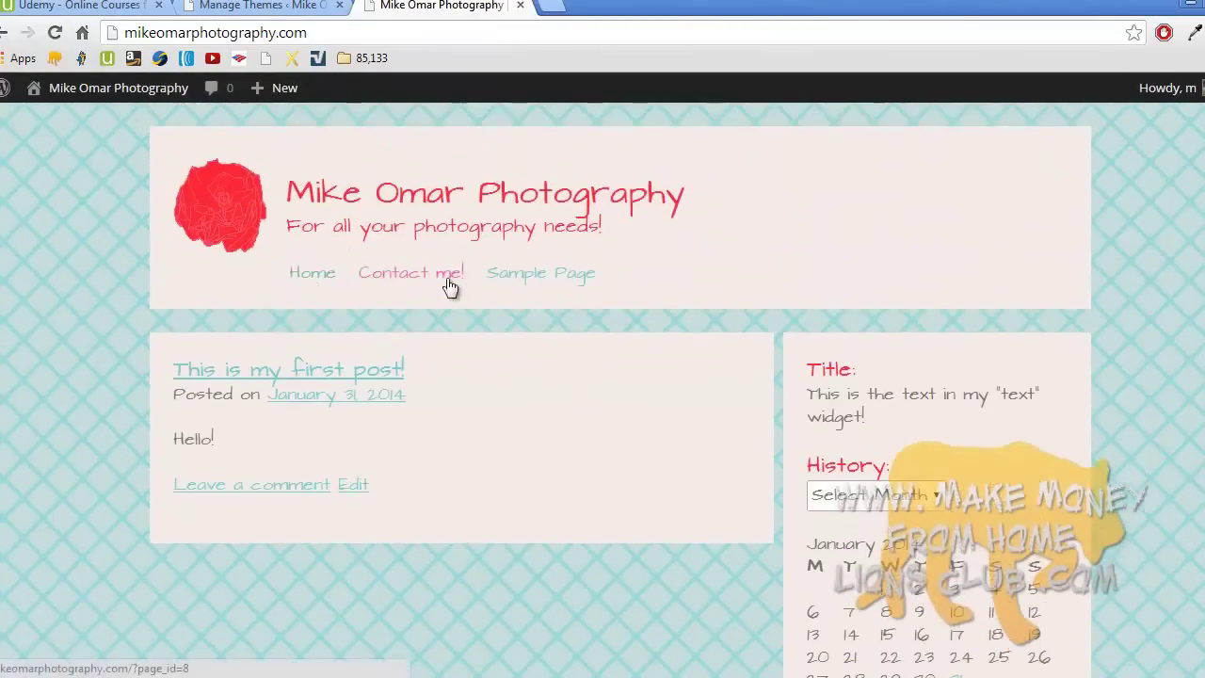
scroll(926, 329, "down", 2)
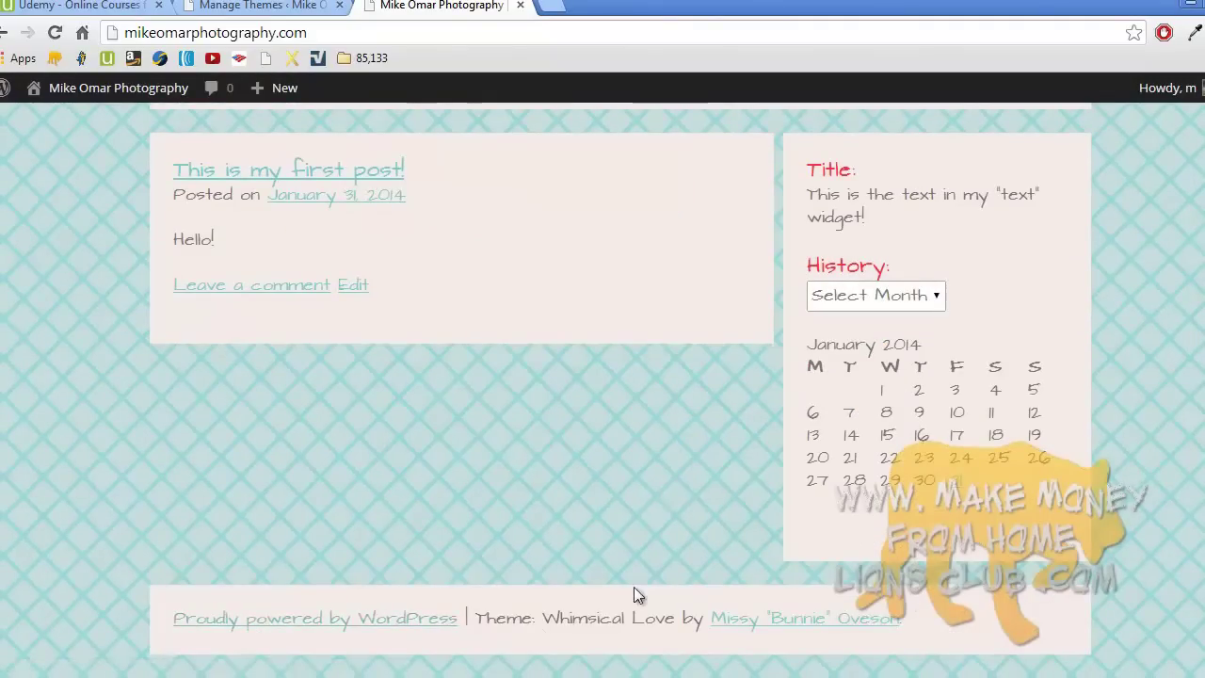
scroll(635, 591, "up", 2)
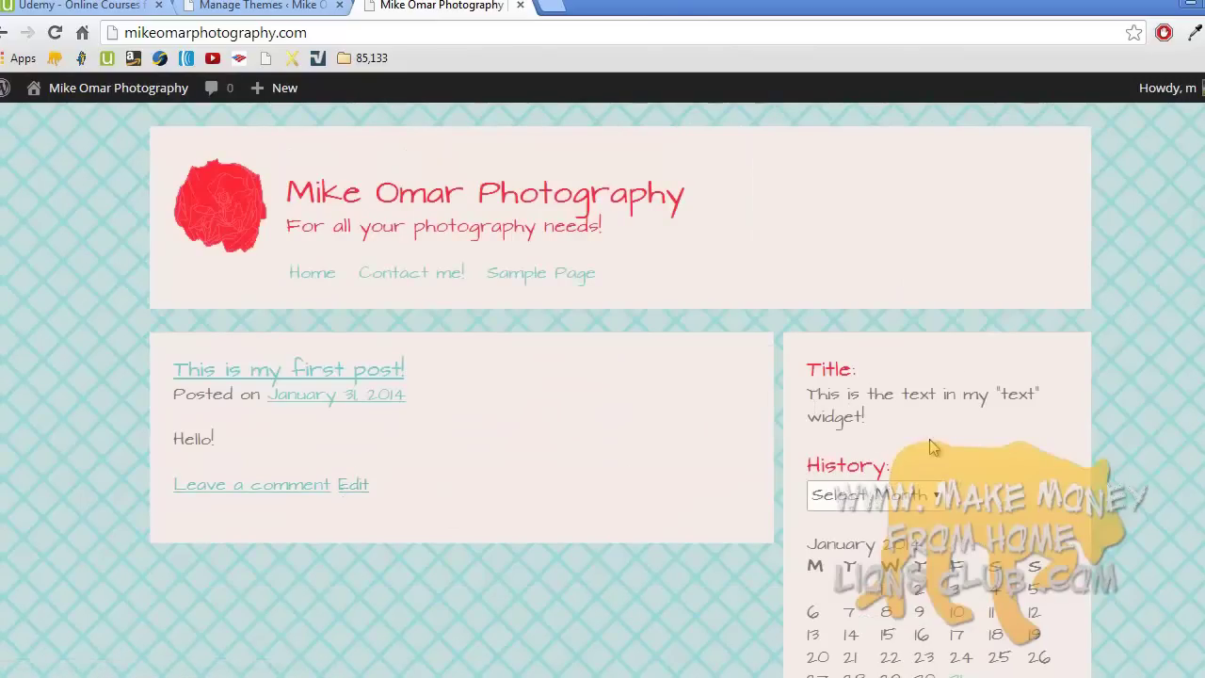
scroll(929, 442, "down", 2)
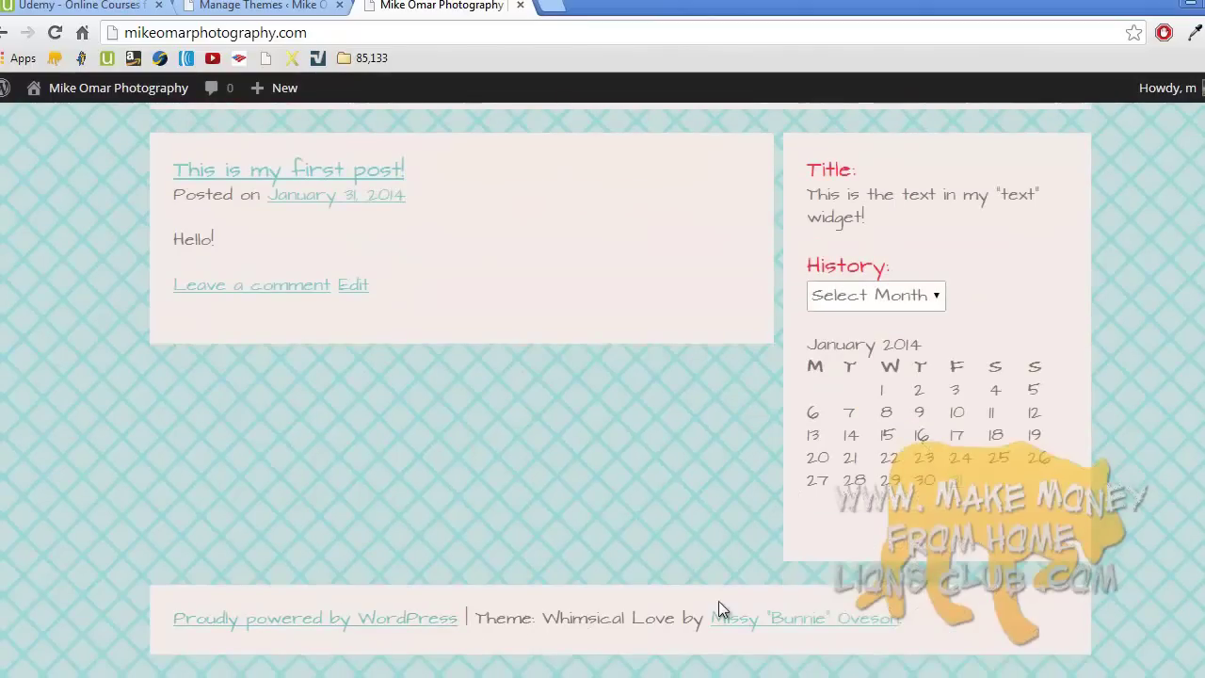
scroll(721, 608, "up", 2)
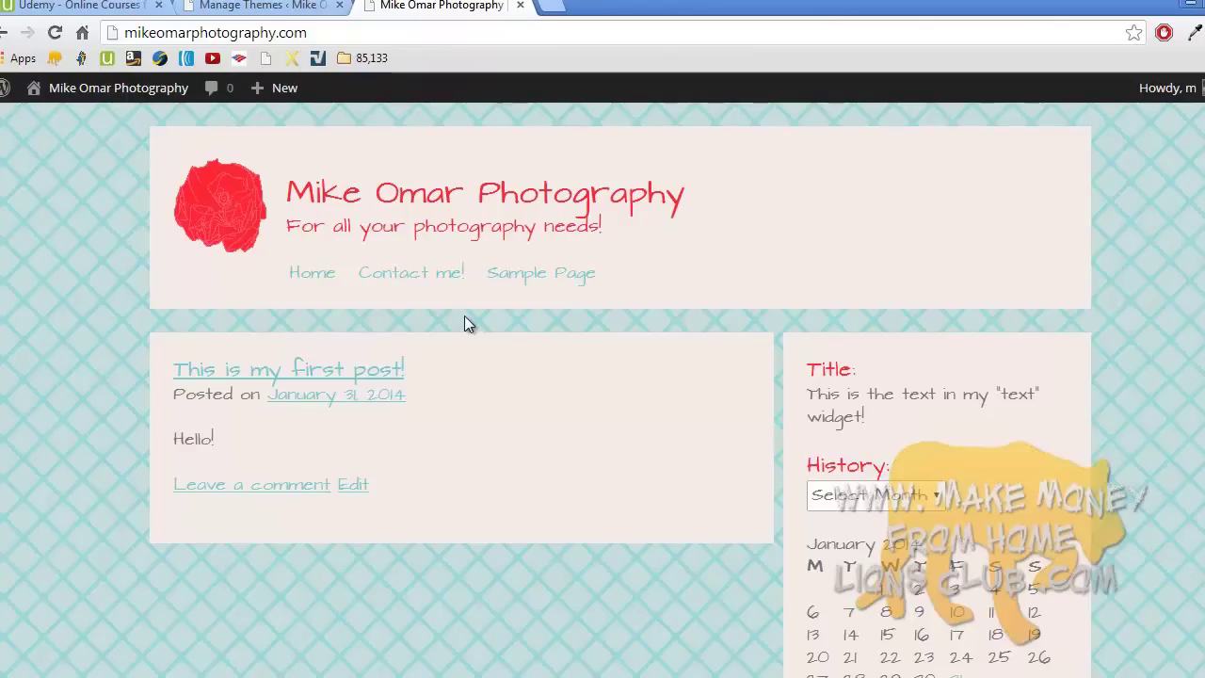
left_click(208, 673)
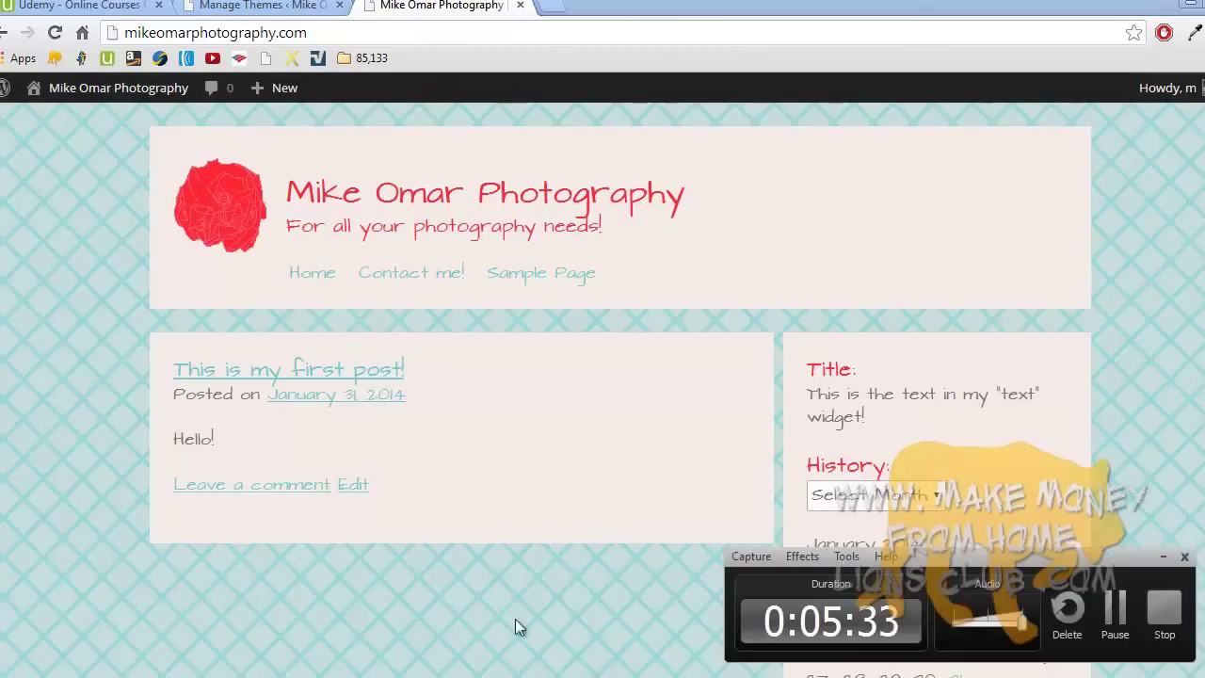
left_click(1157, 607)
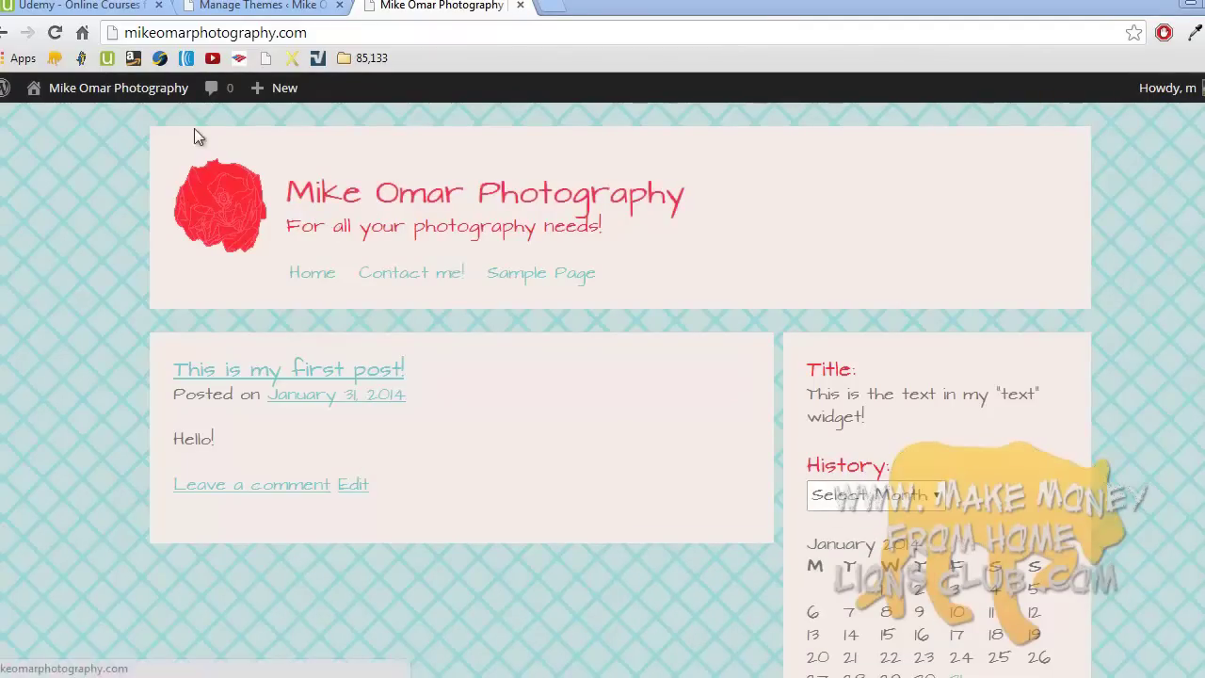
- From the Udemy lecture description, open the Elegant Themes and Thesis 2.0 Theme links in new tabs
left_click(119, 7)
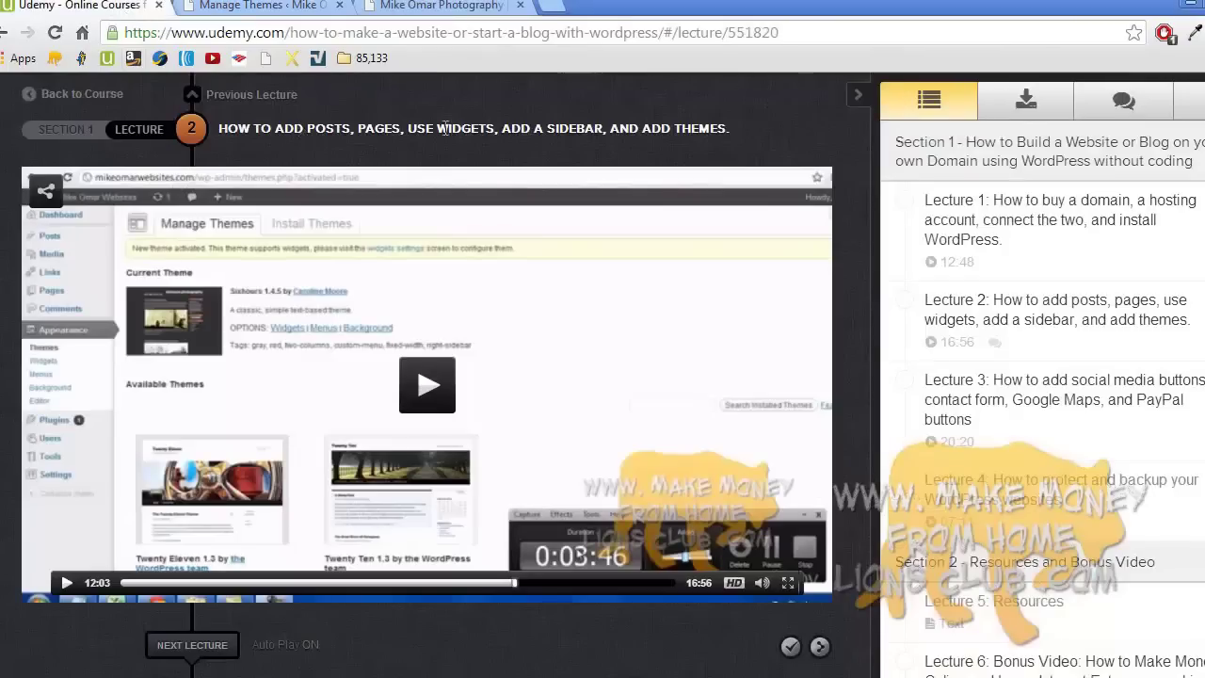
left_click(1019, 103)
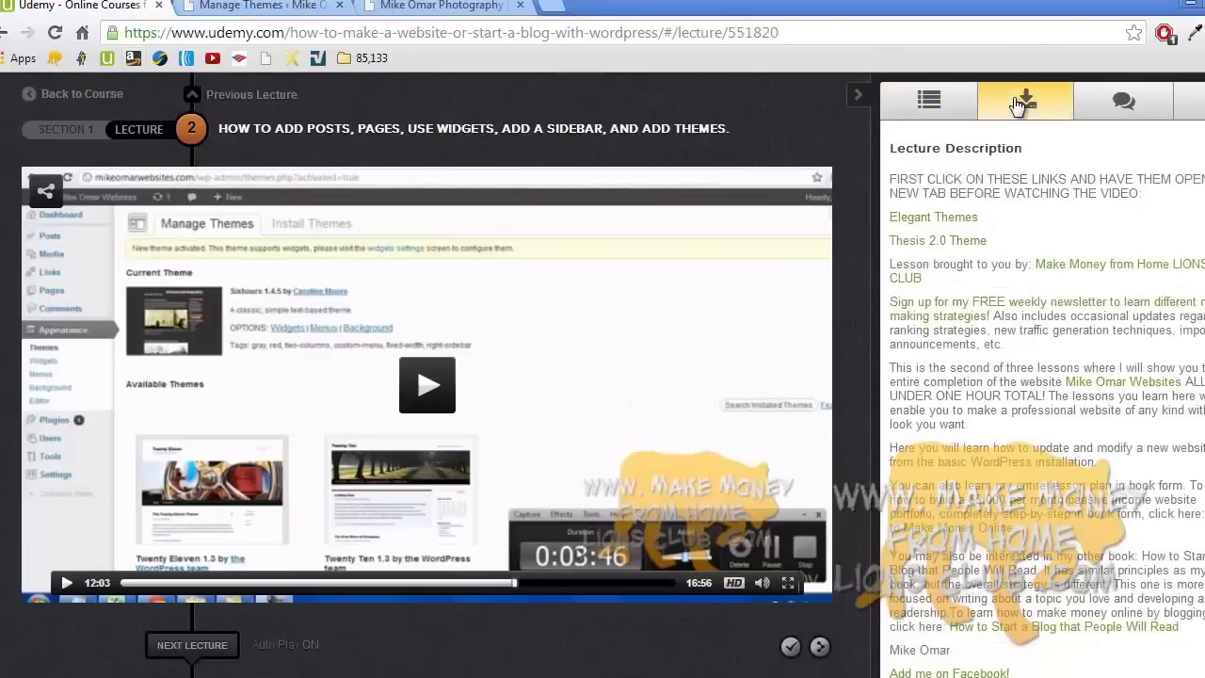
left_click(955, 219)
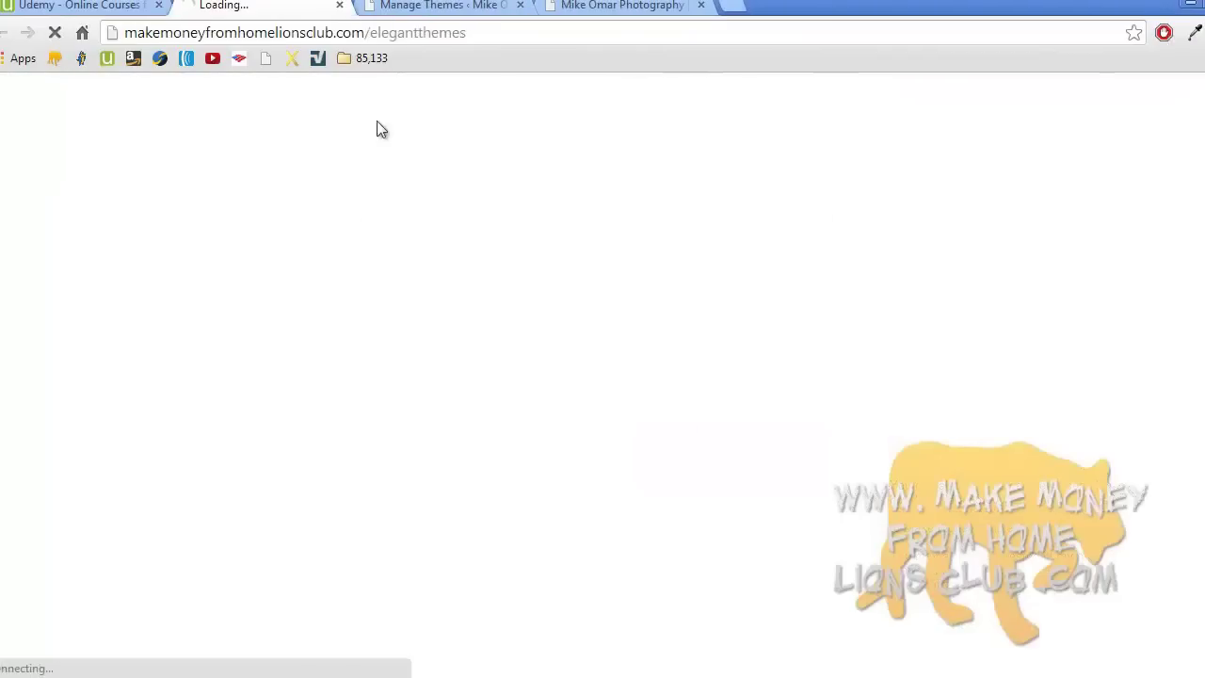
left_click(113, 9)
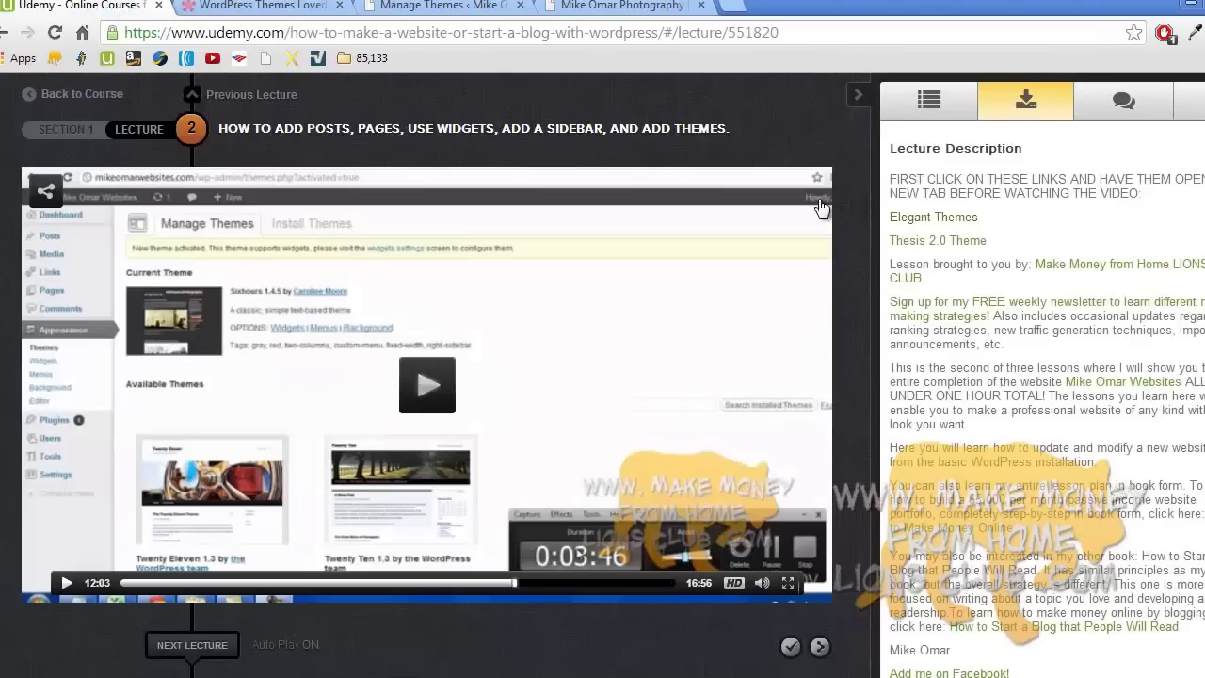
left_click(906, 240)
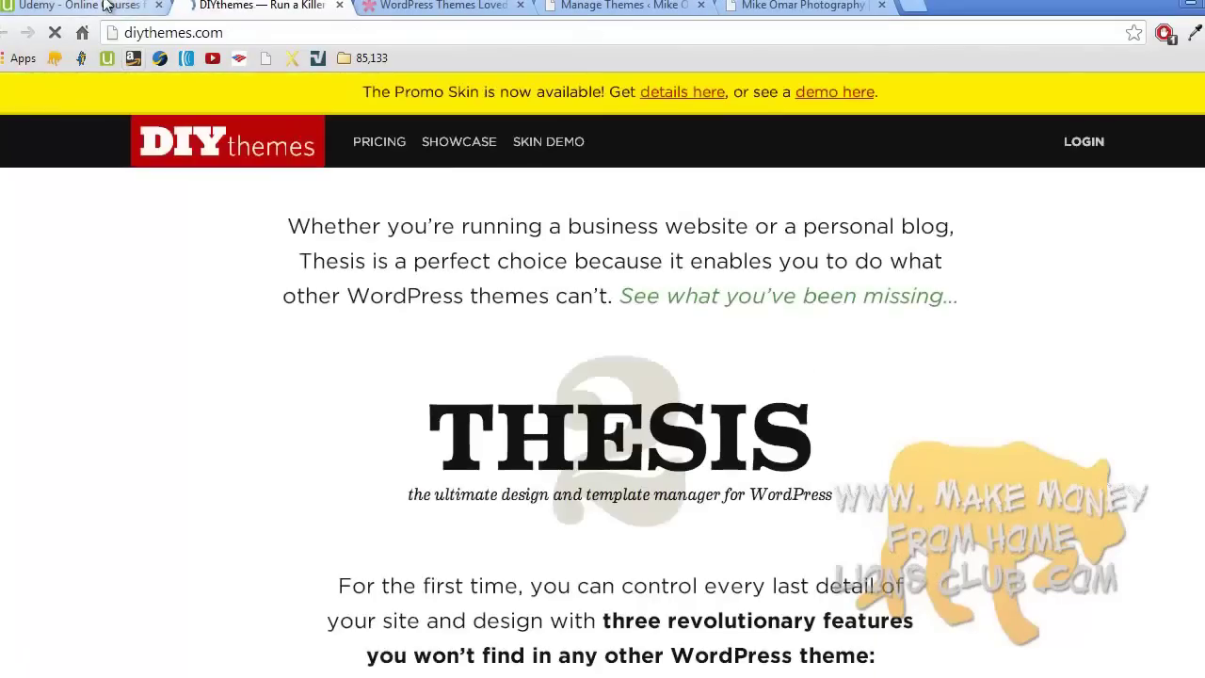
left_click(430, 5)
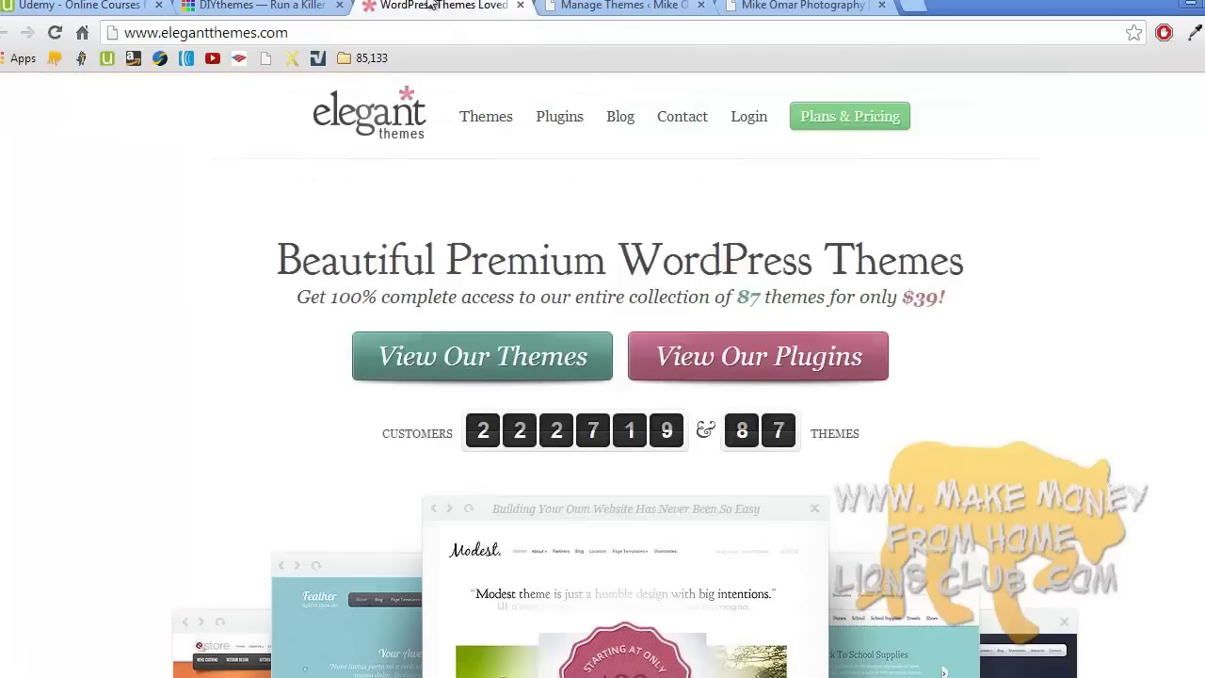
left_click_drag(430, 5, 277, 4)
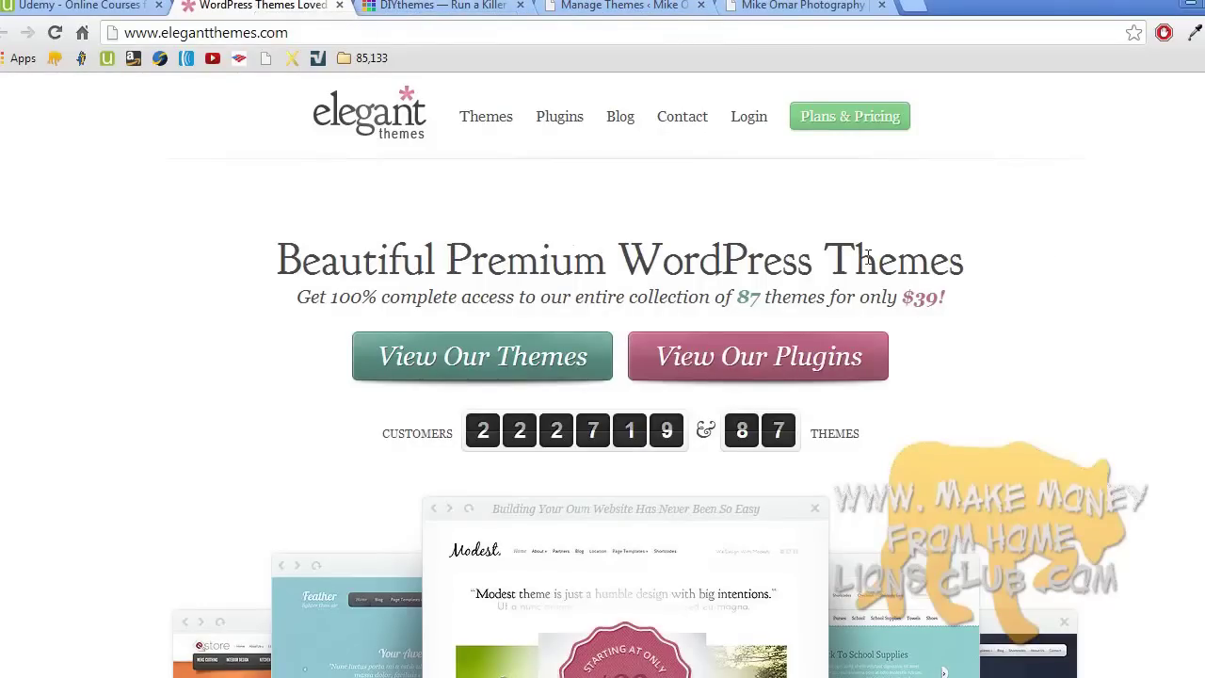
scroll(489, 386, "down", 6)
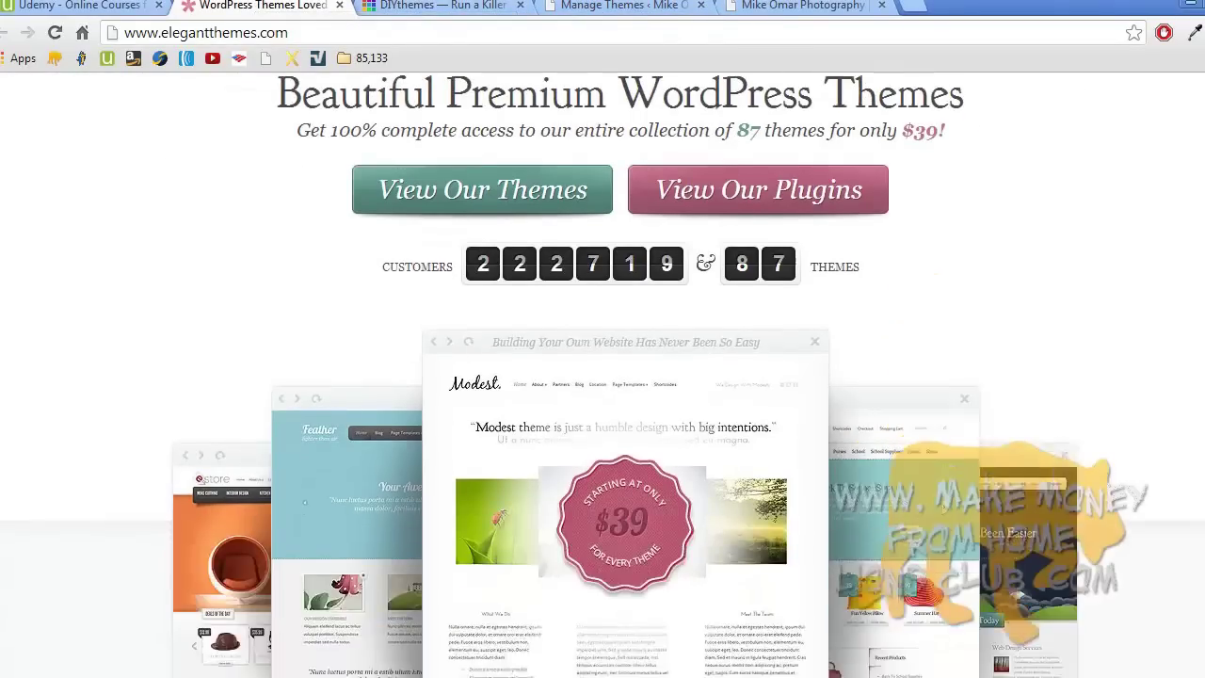
scroll(602, 376, "down", 3)
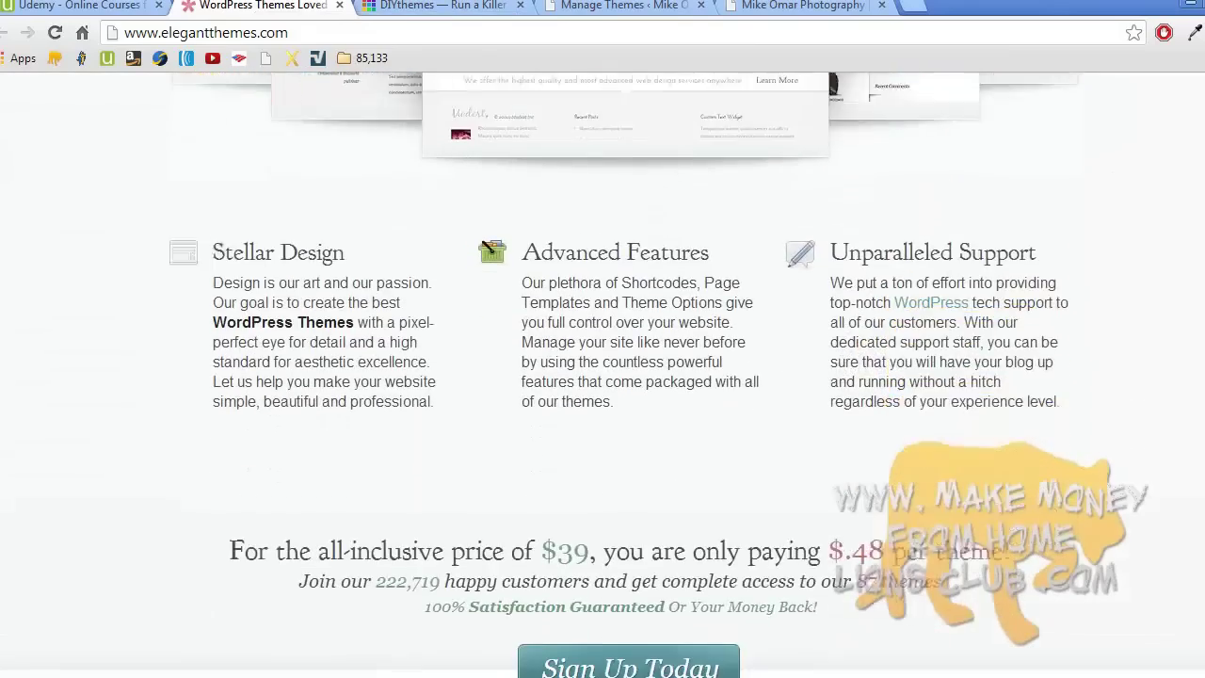
scroll(602, 376, "up", 2)
scroll(486, 336, "up", 8)
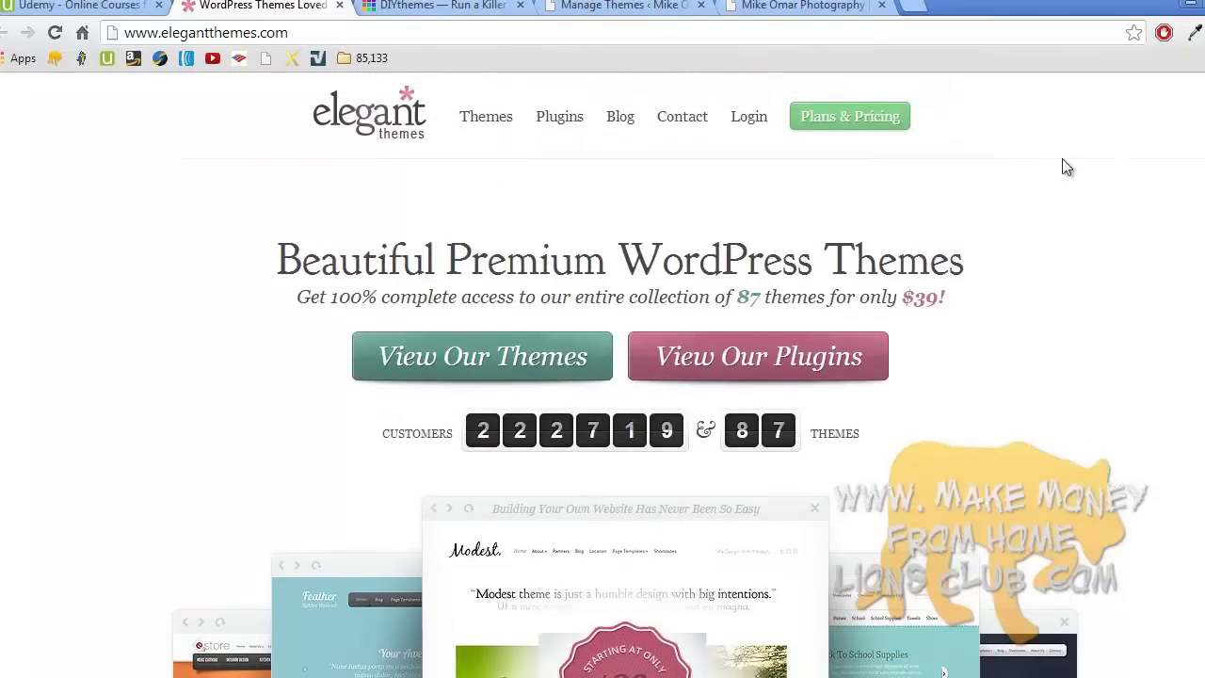
left_click(463, 13)
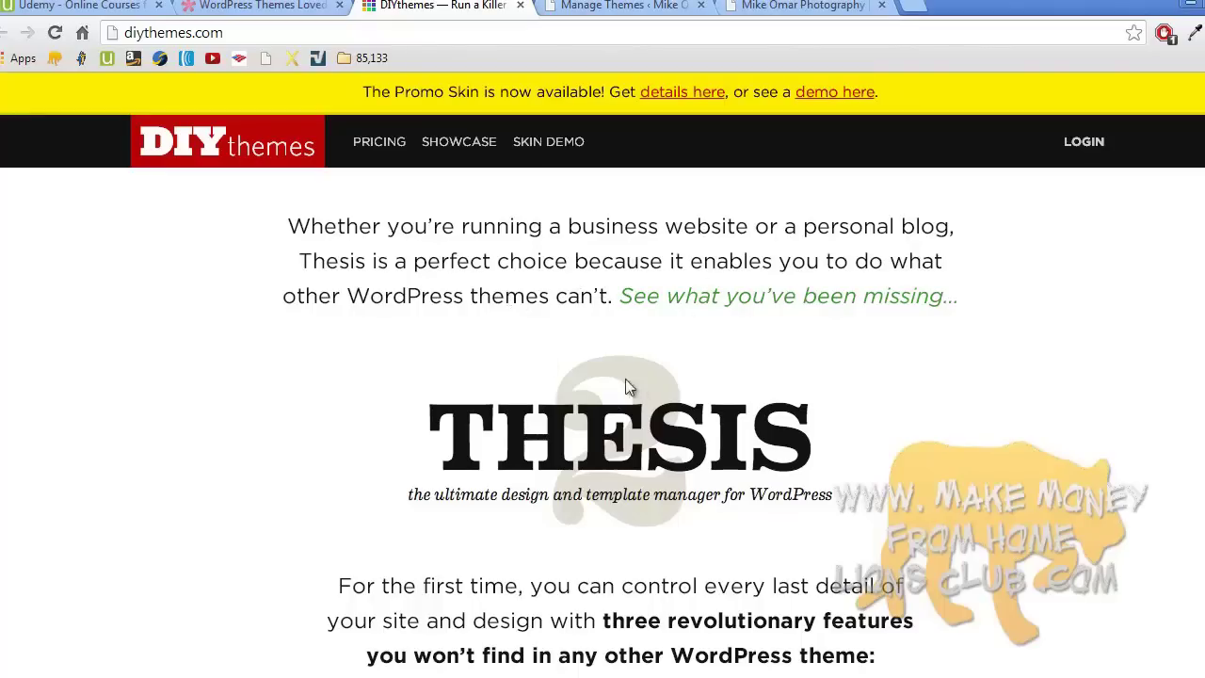
left_click(286, 6)
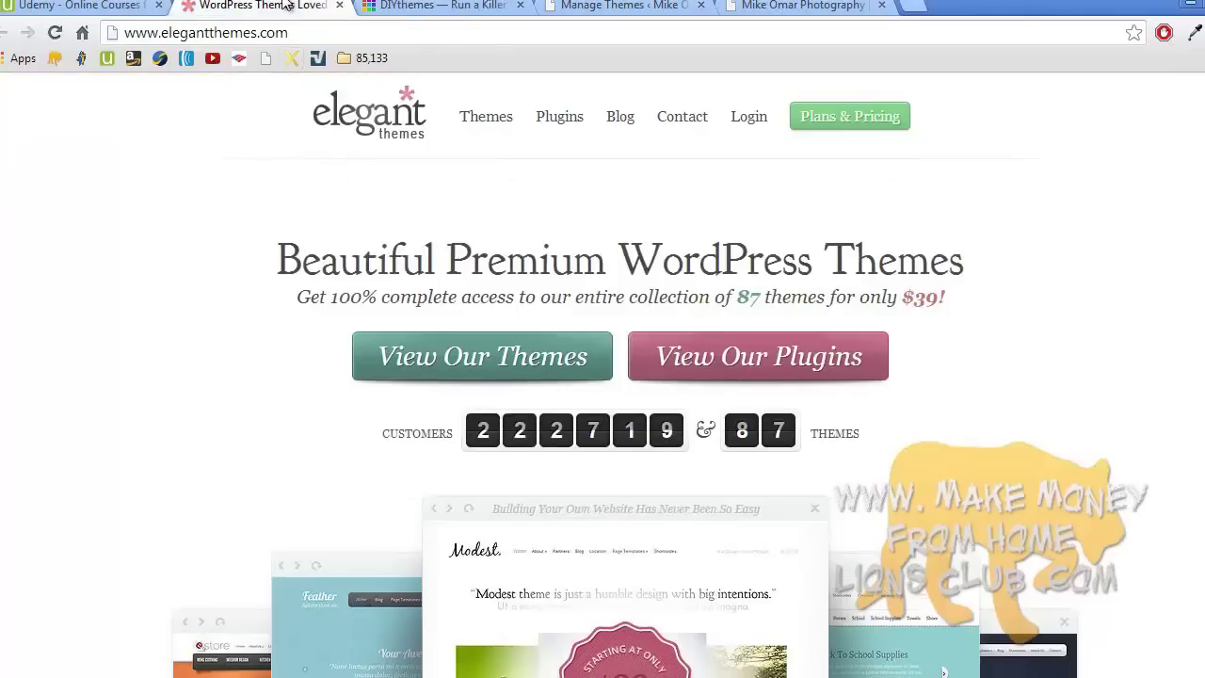
scroll(285, 6, "down", 3)
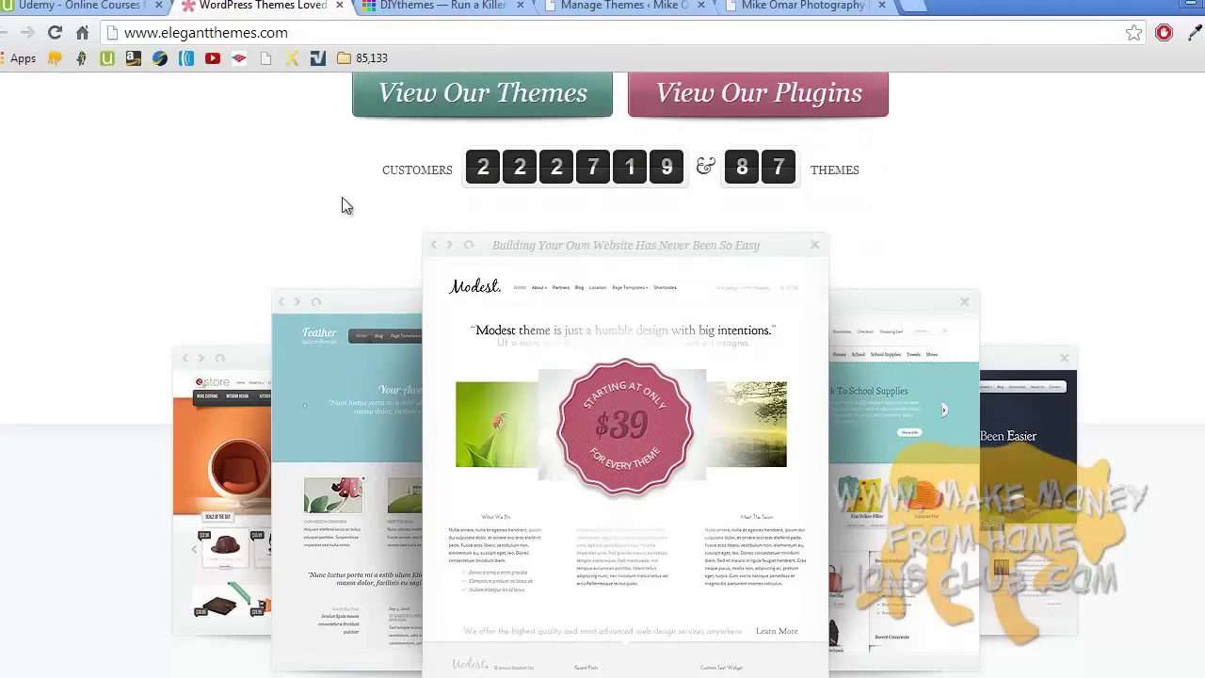
scroll(350, 271, "up", 3)
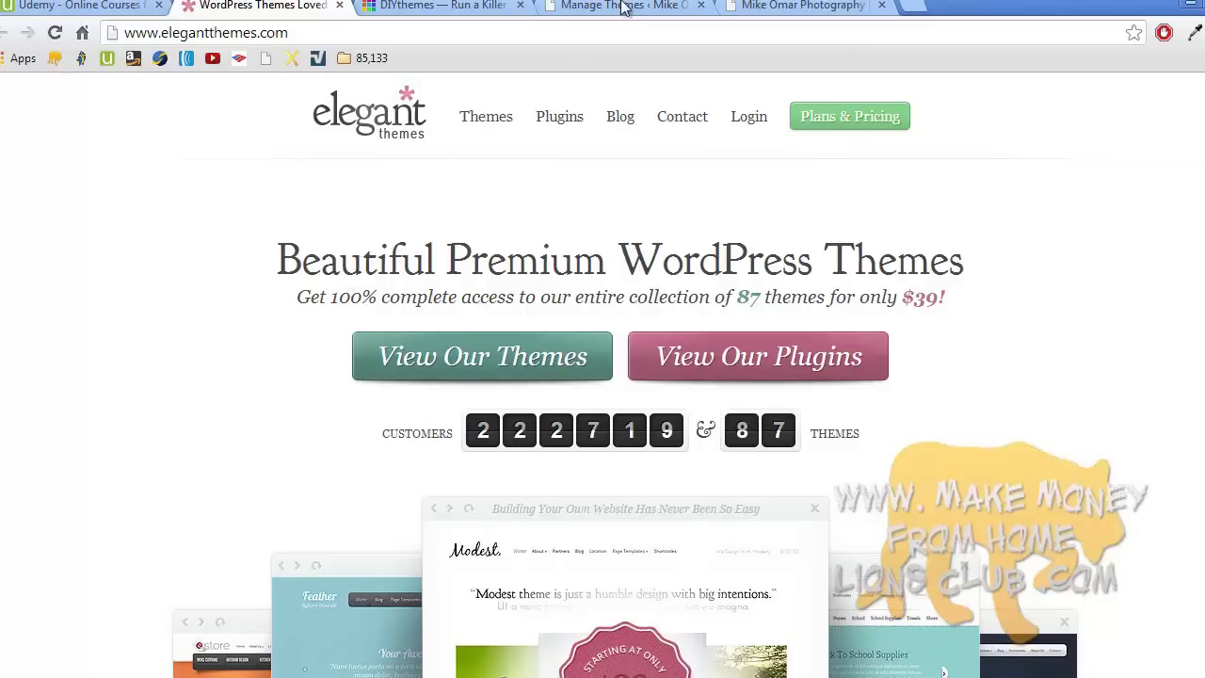
- Return to the Elegant Themes home page and dismiss the Windows colour-scheme notice
left_click(795, 6)
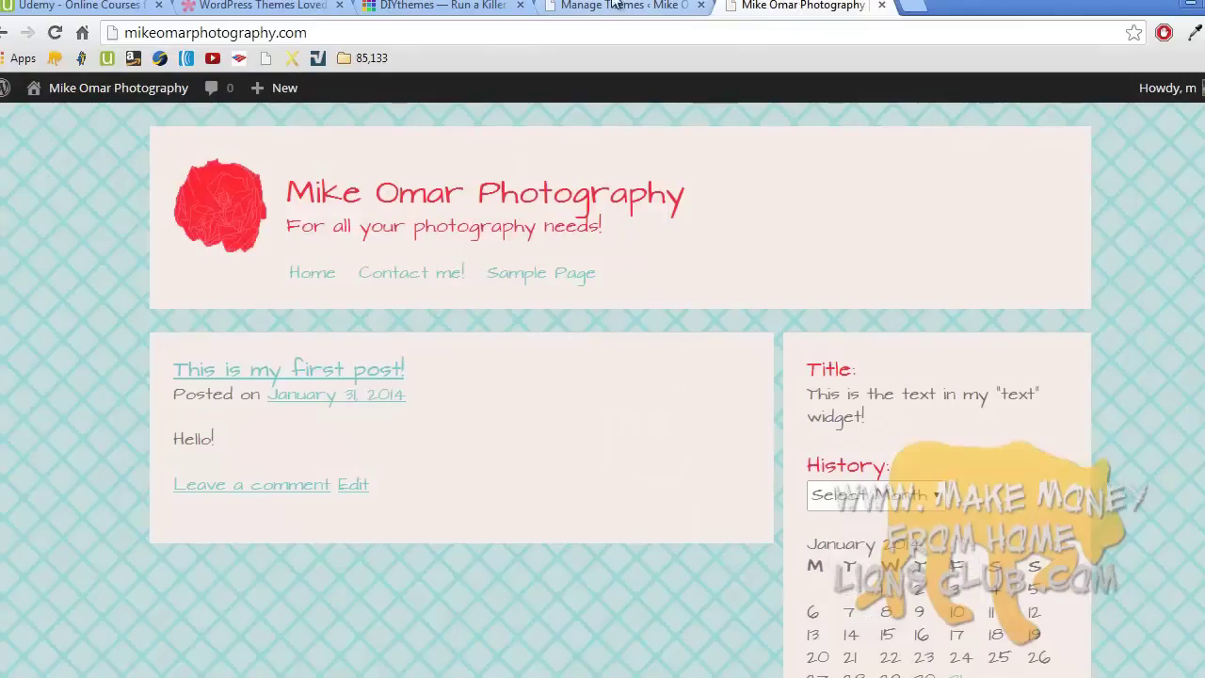
left_click(310, 6)
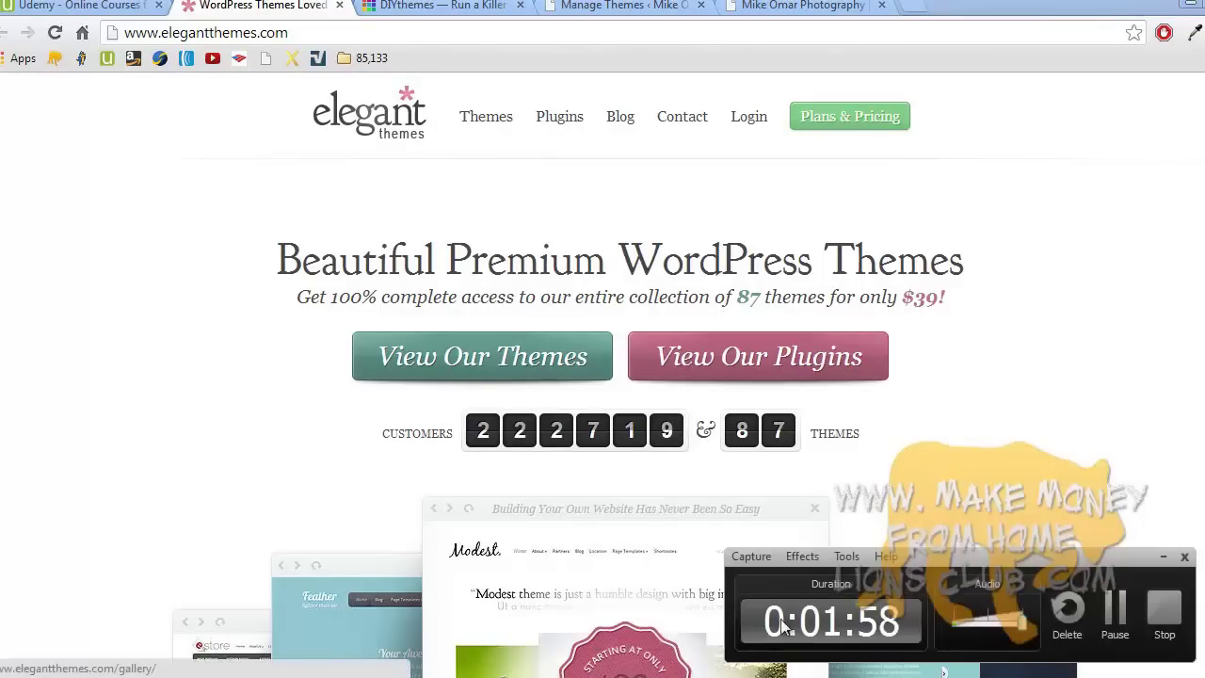
left_click(1165, 610)
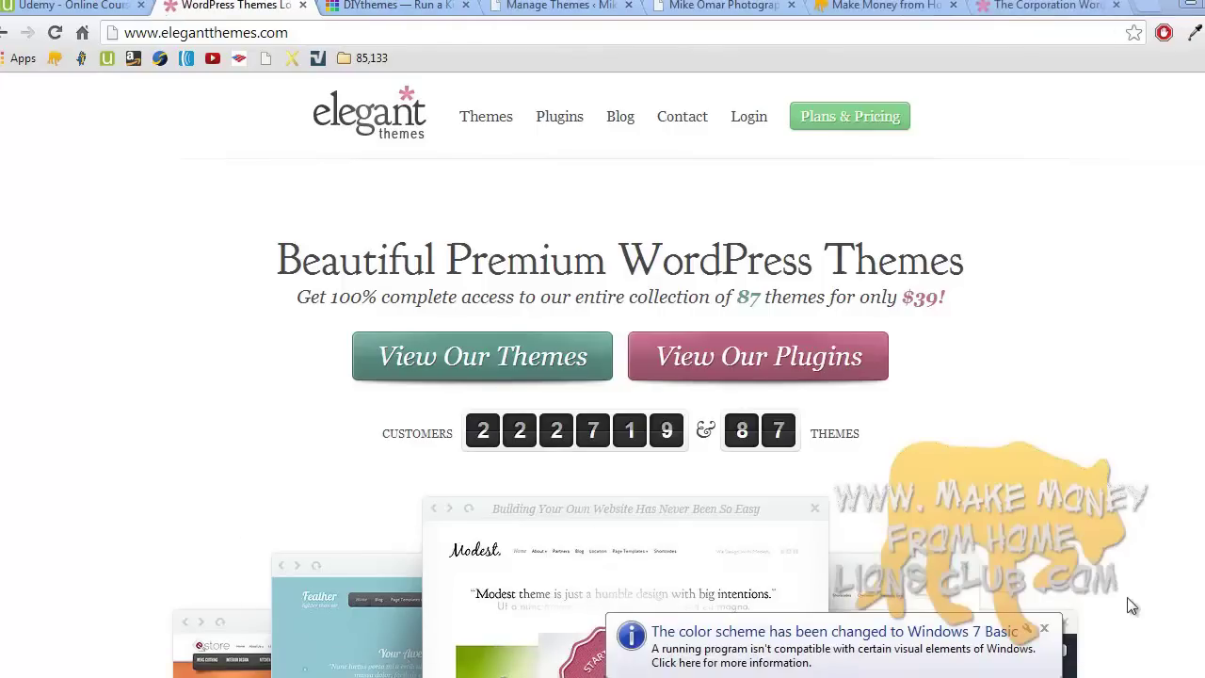
left_click(1044, 628)
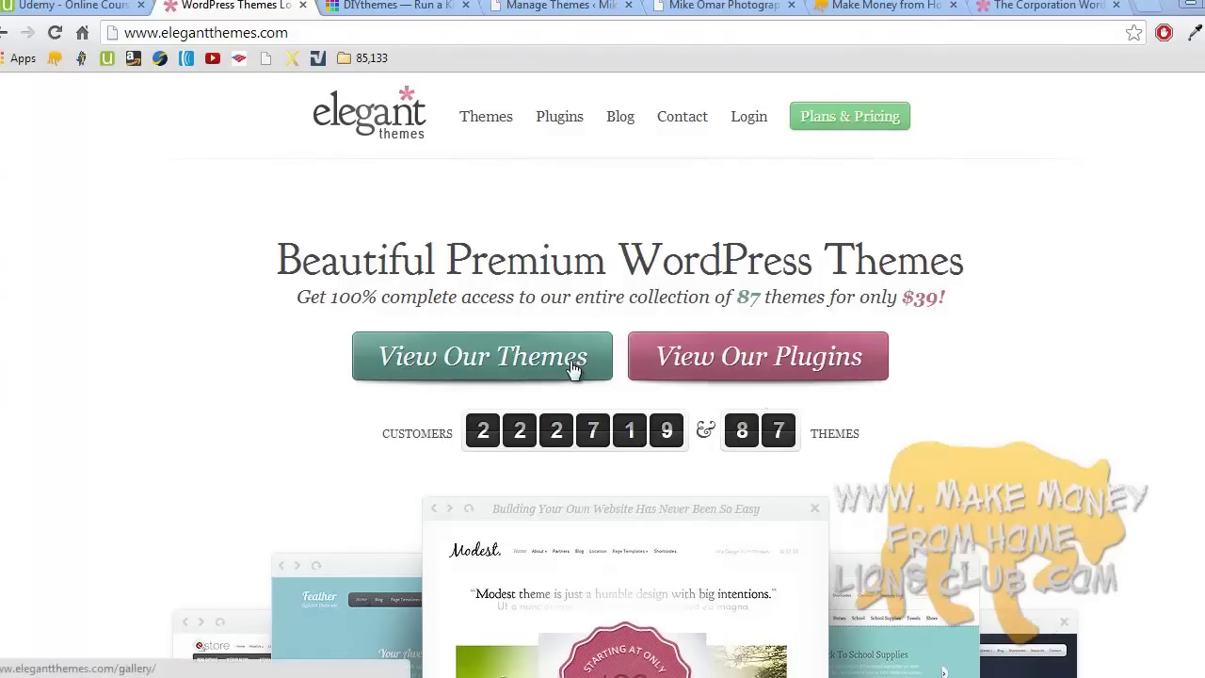
- Browse the Elegant Themes theme gallery and open the DeepFocus theme page
left_click(500, 355)
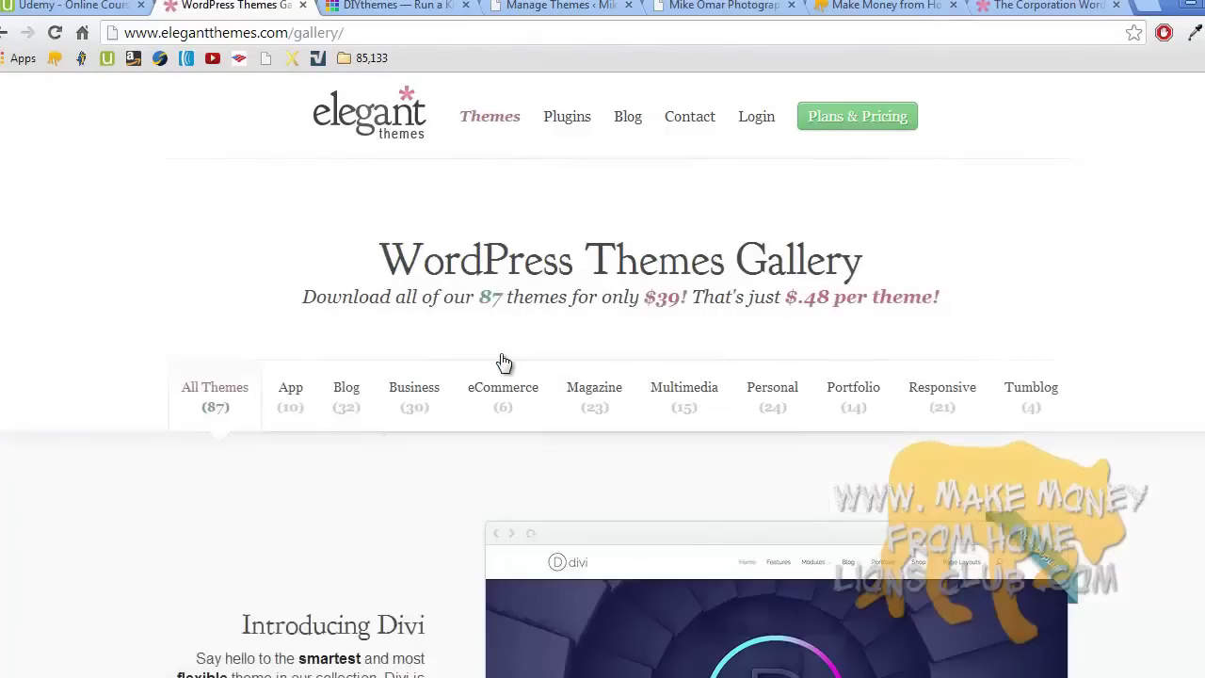
scroll(504, 362, "down", 4)
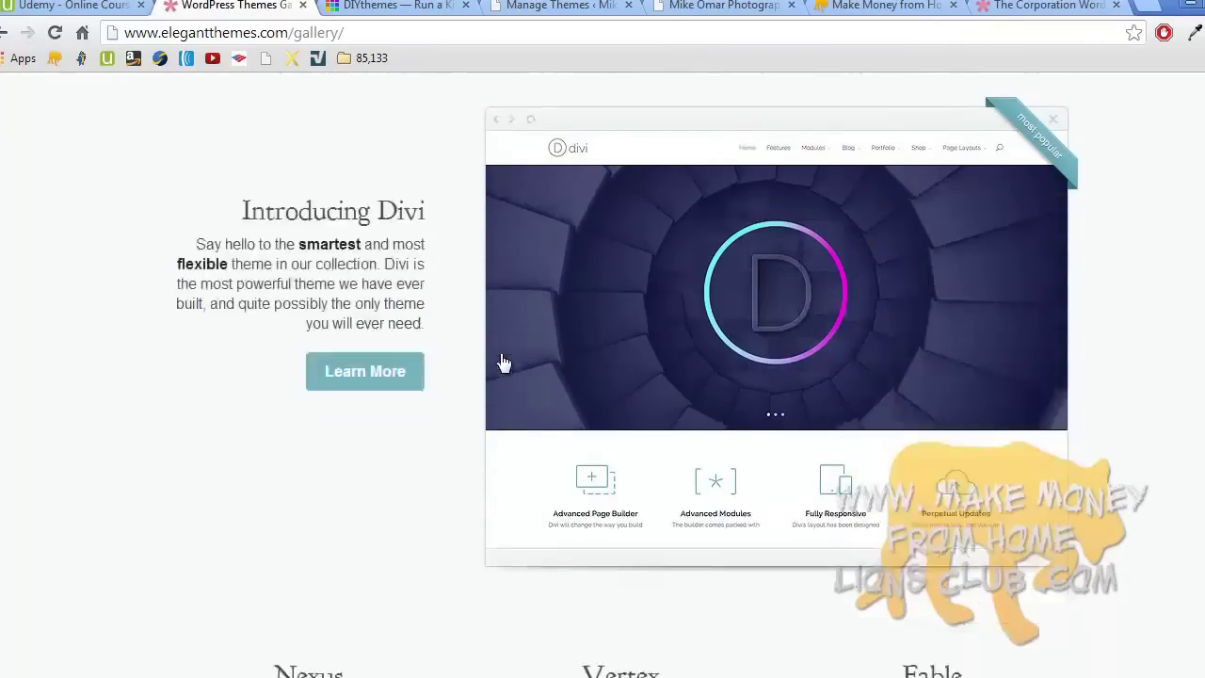
scroll(504, 363, "down", 10)
scroll(503, 362, "down", 9)
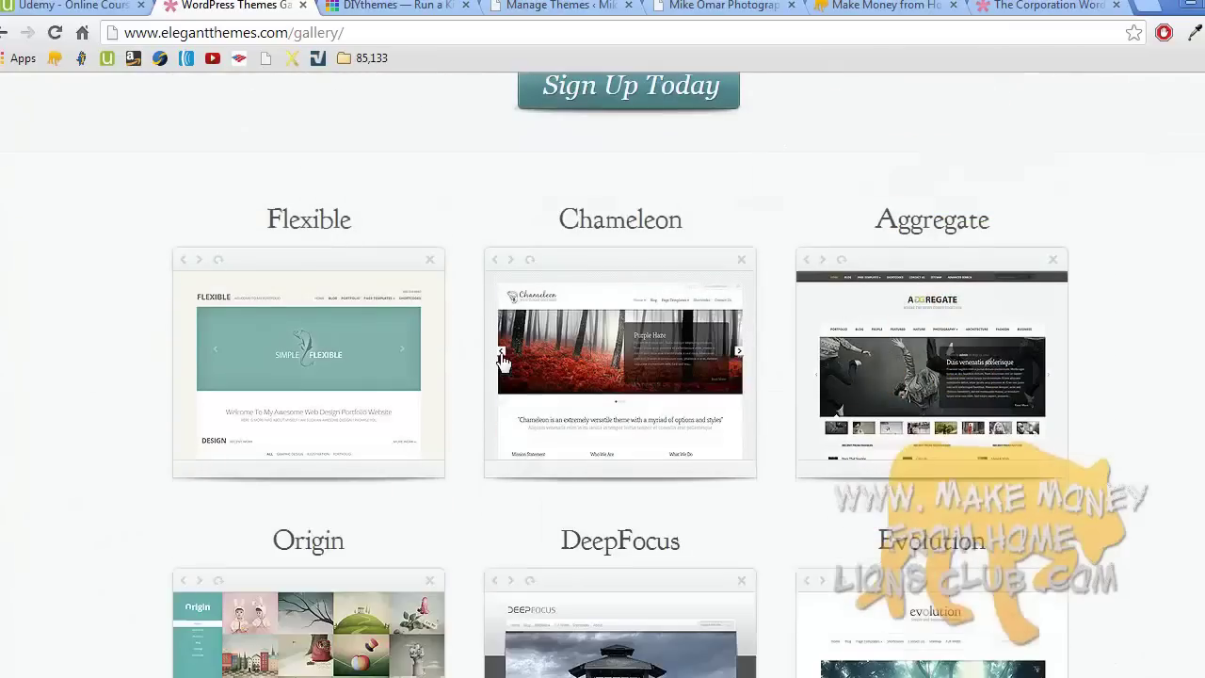
scroll(503, 362, "down", 3)
scroll(503, 362, "up", 1)
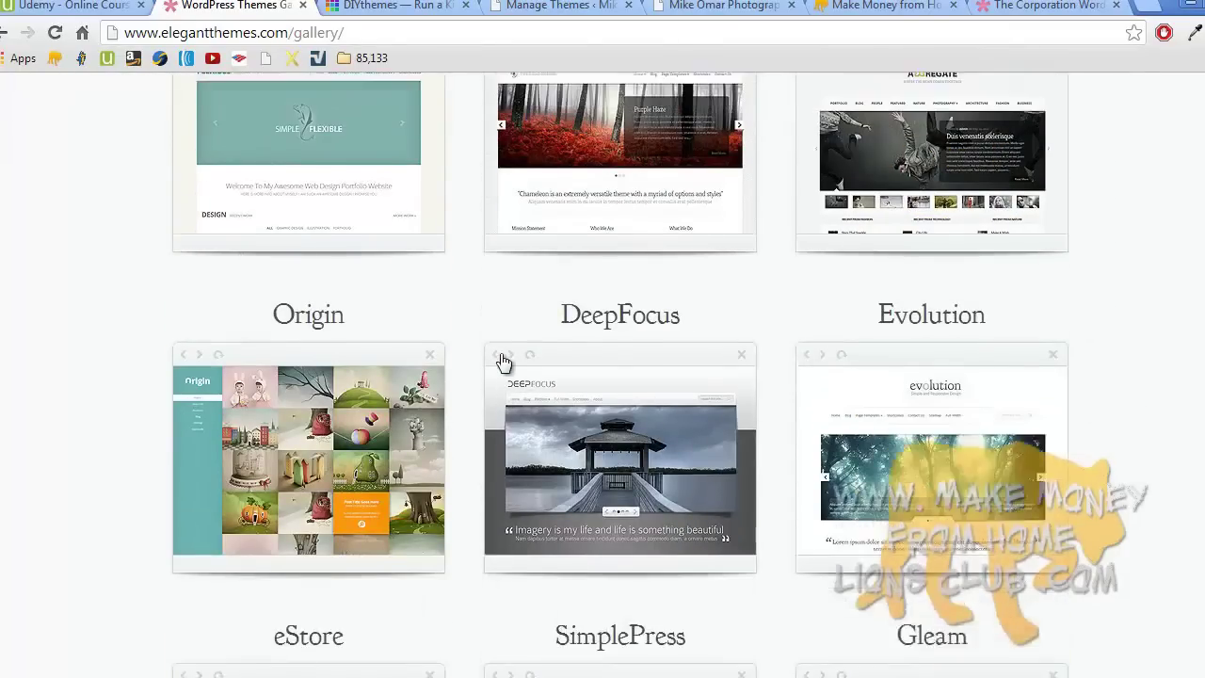
scroll(503, 362, "up", 1)
scroll(503, 362, "down", 2)
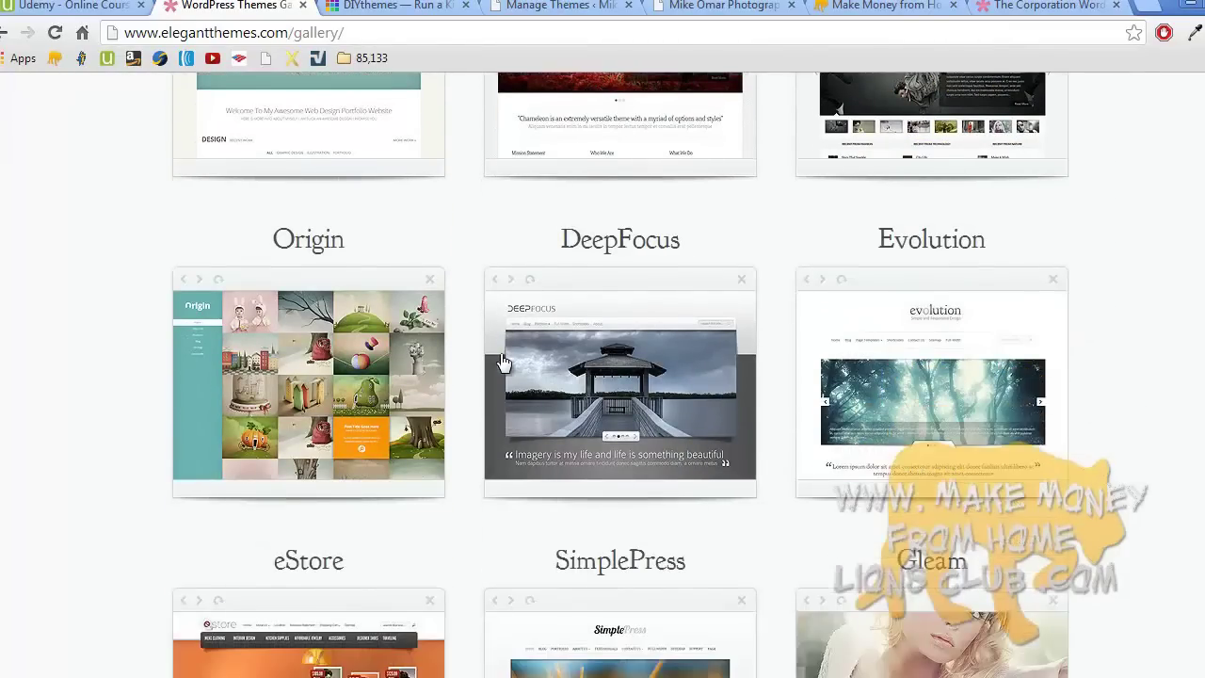
left_click(621, 375)
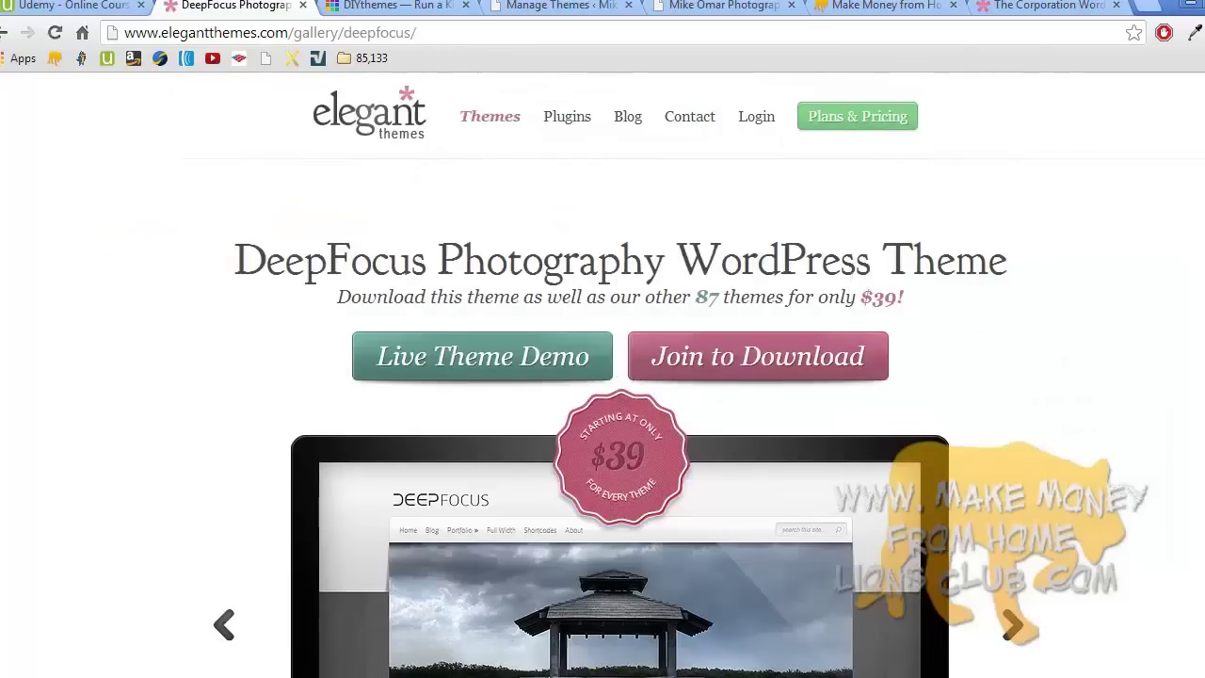
- Scroll through DeepFocus's features: five colour schemes, responsive design, page templates, priced from $39
scroll(602, 377, "down", 3)
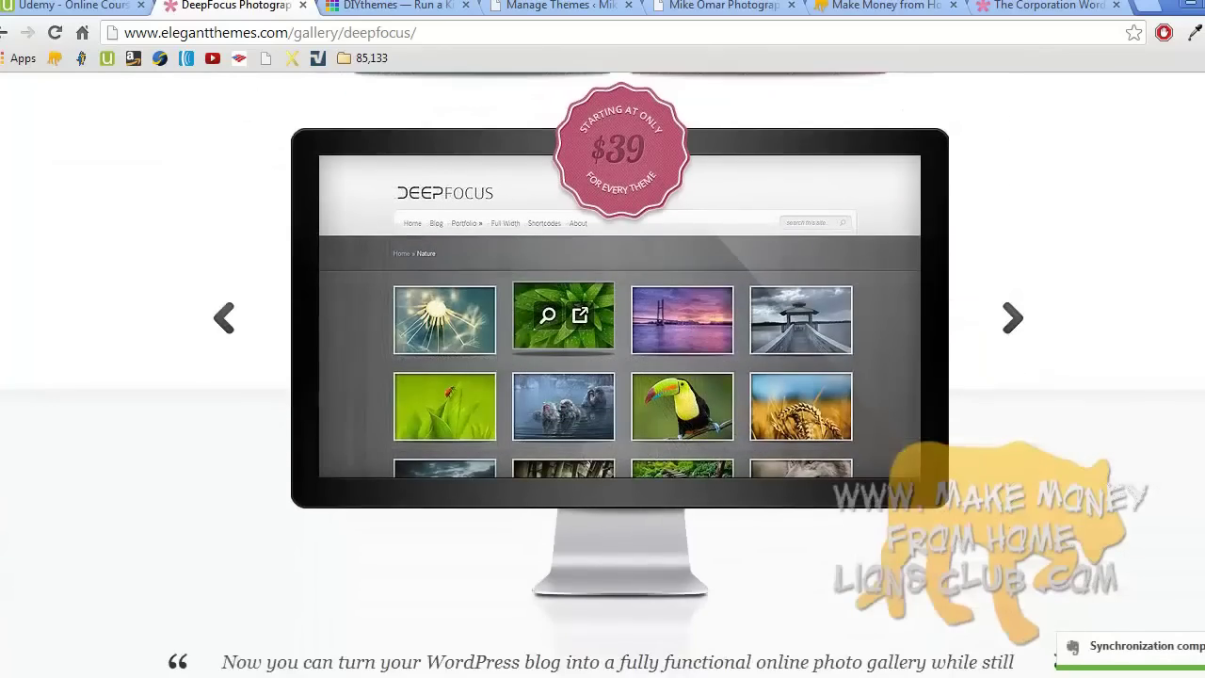
scroll(602, 377, "down", 4)
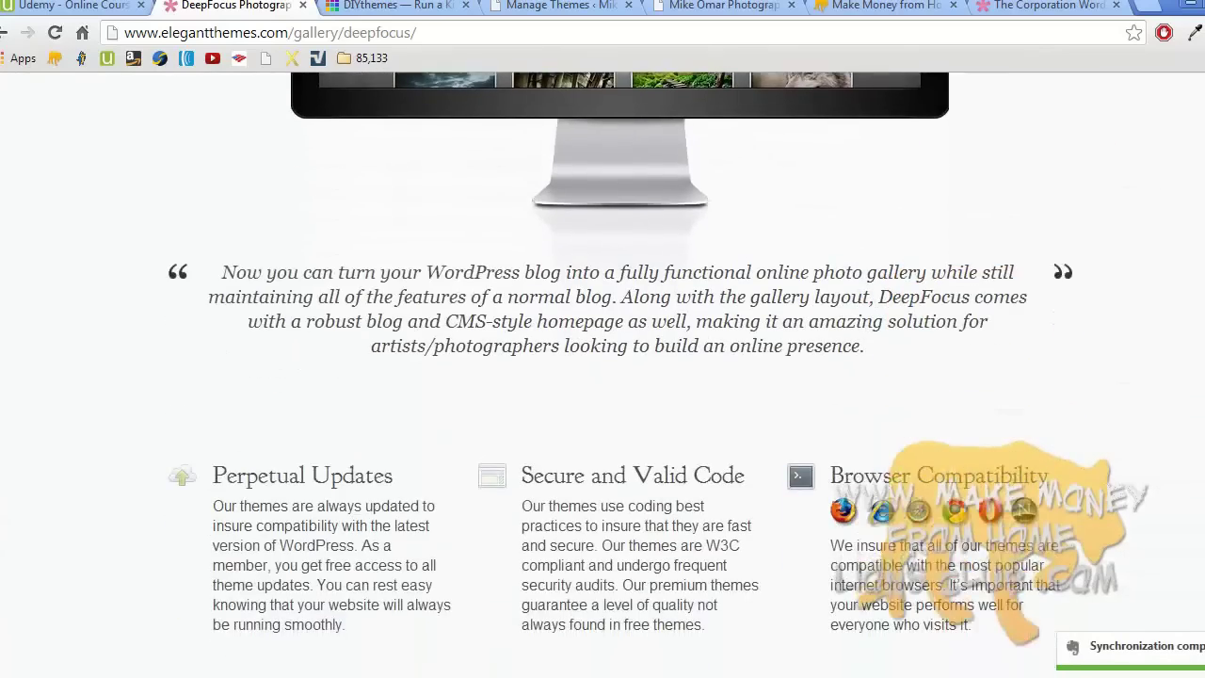
scroll(602, 376, "down", 1)
scroll(603, 377, "down", 3)
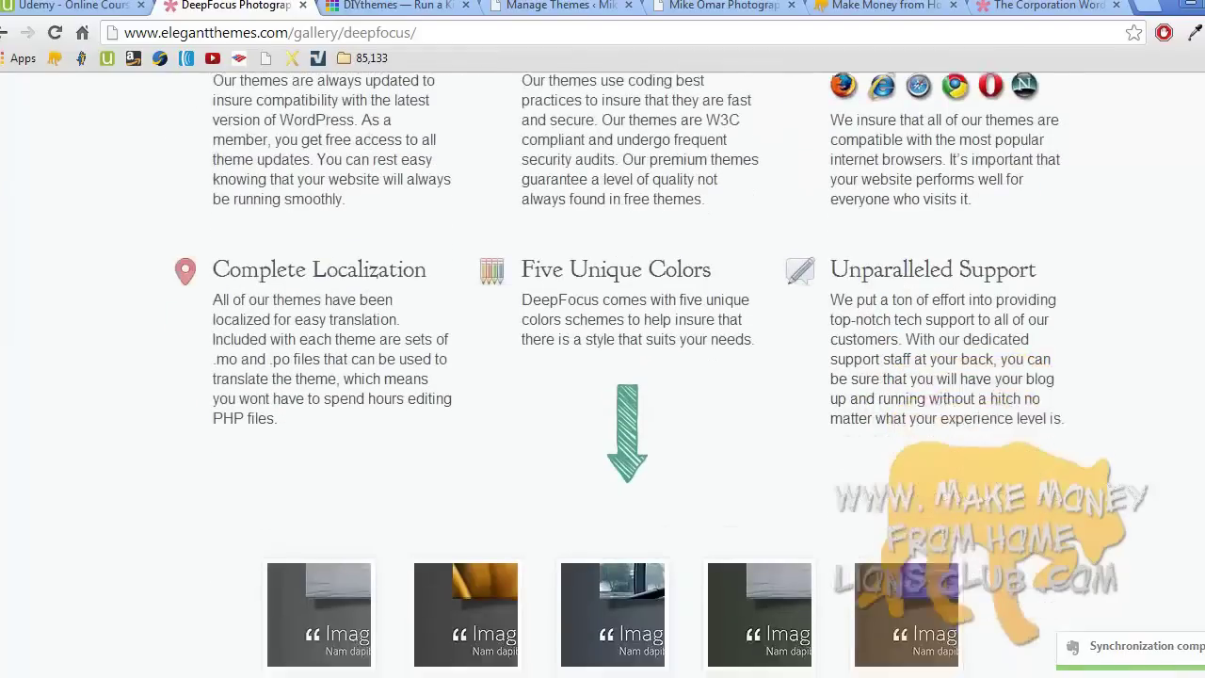
scroll(602, 377, "up", 2)
scroll(602, 377, "up", 1)
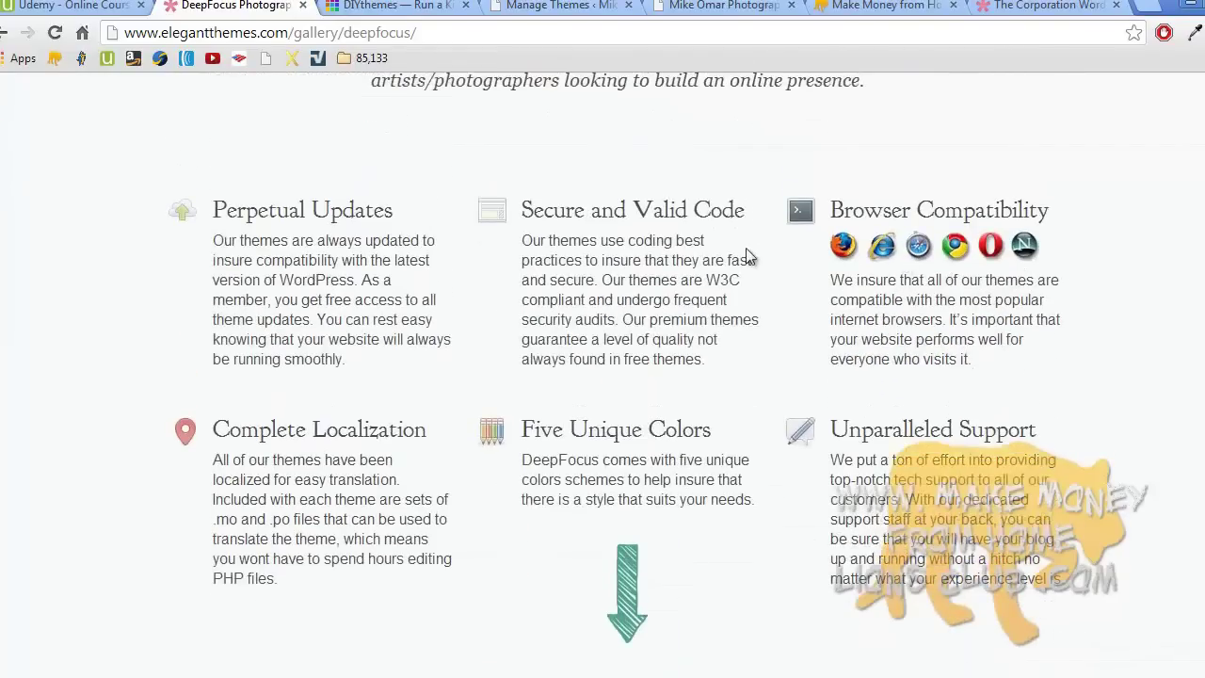
scroll(748, 257, "up", 8)
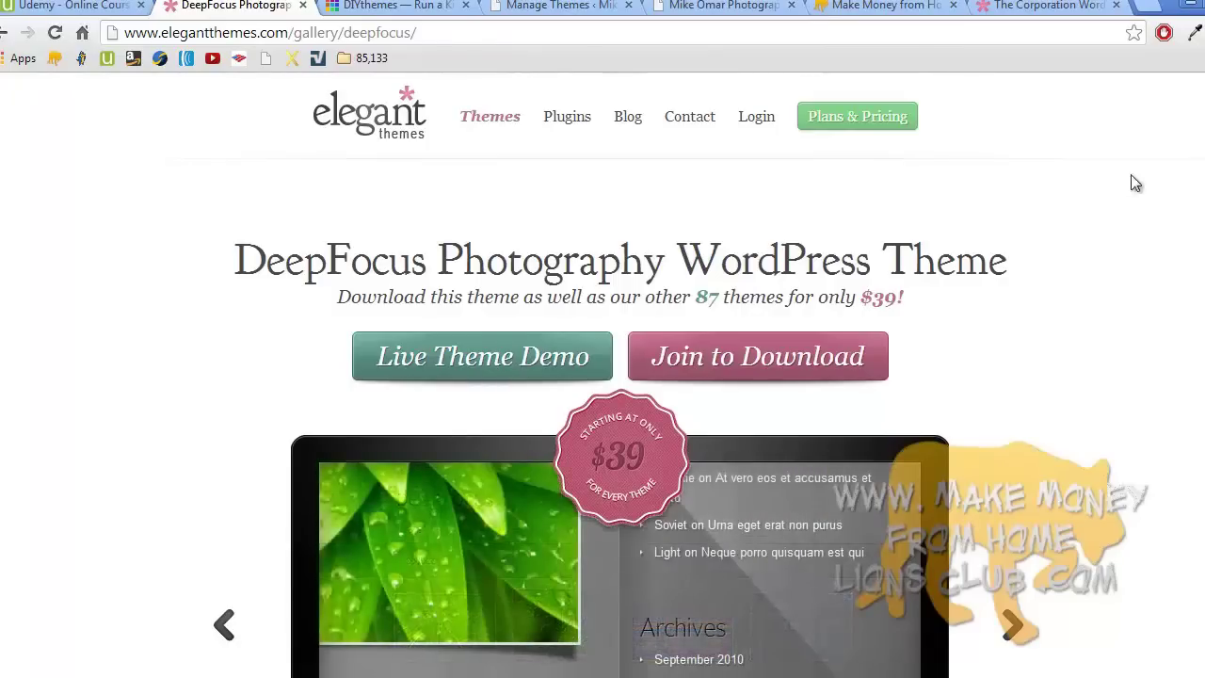
scroll(603, 377, "down", 8)
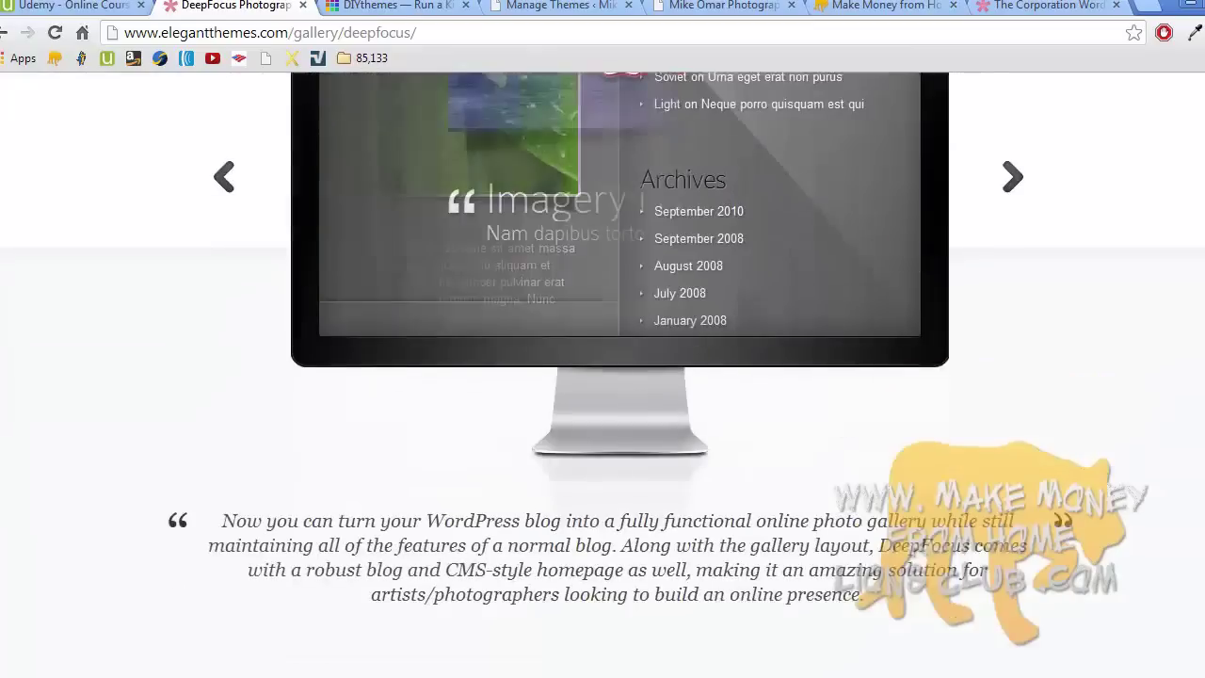
scroll(602, 377, "down", 3)
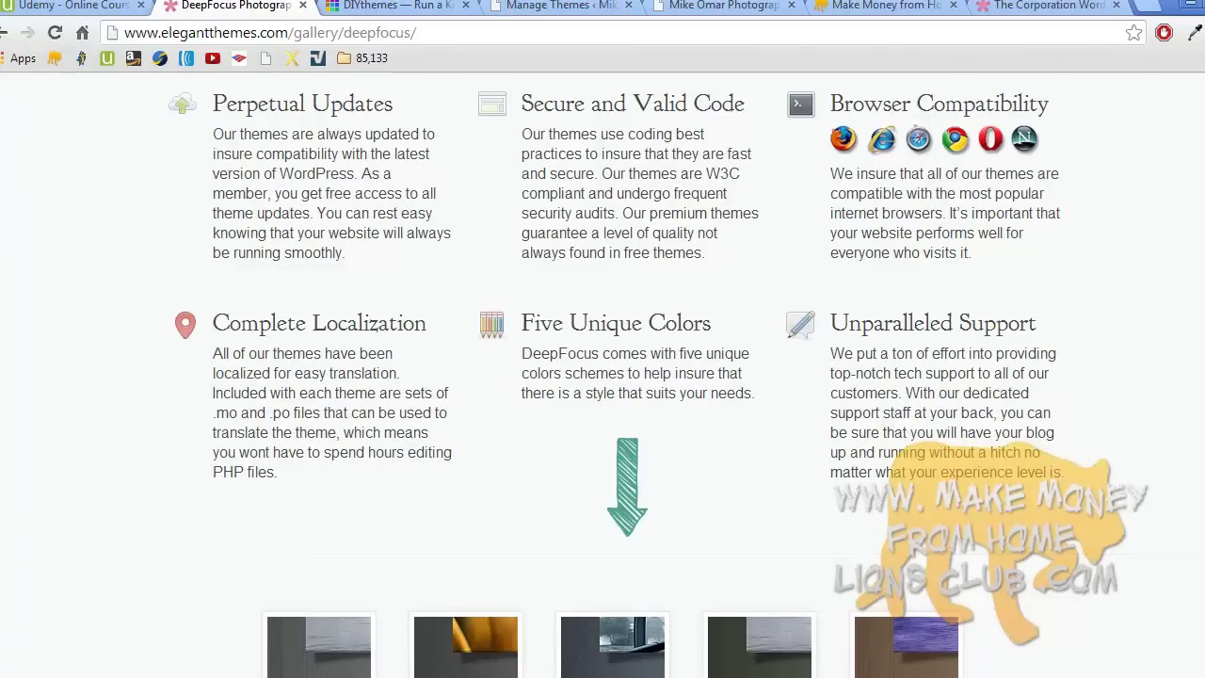
scroll(602, 376, "up", 10)
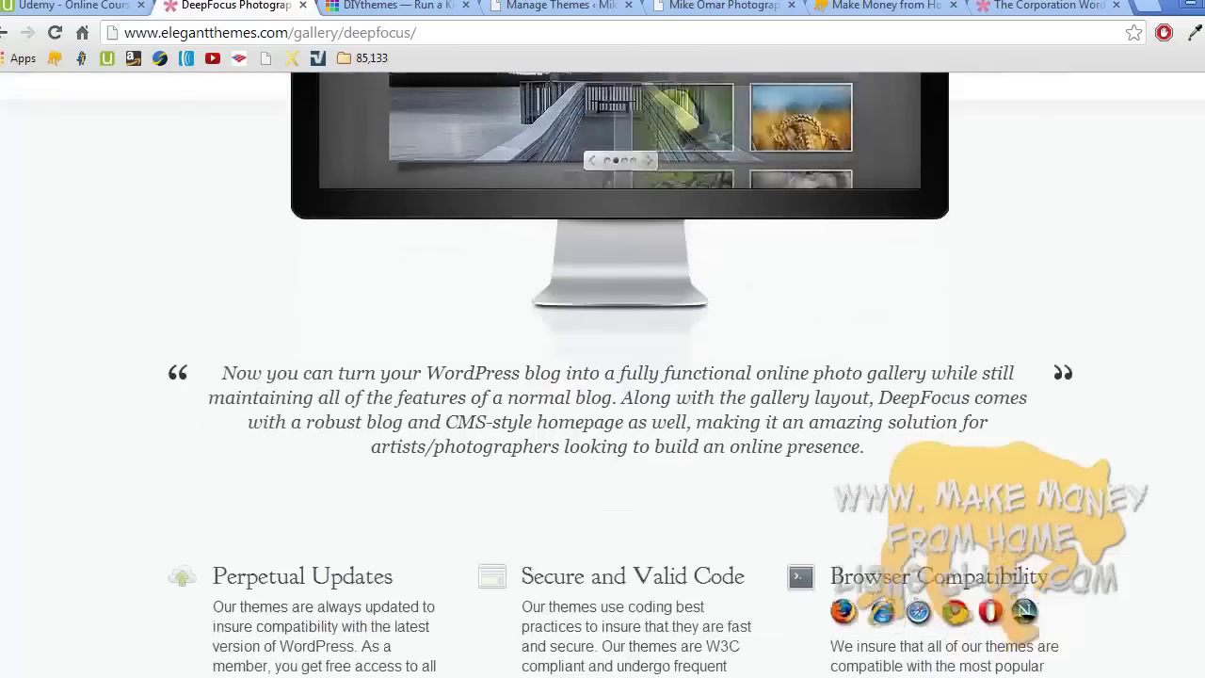
scroll(602, 377, "down", 8)
scroll(603, 377, "down", 15)
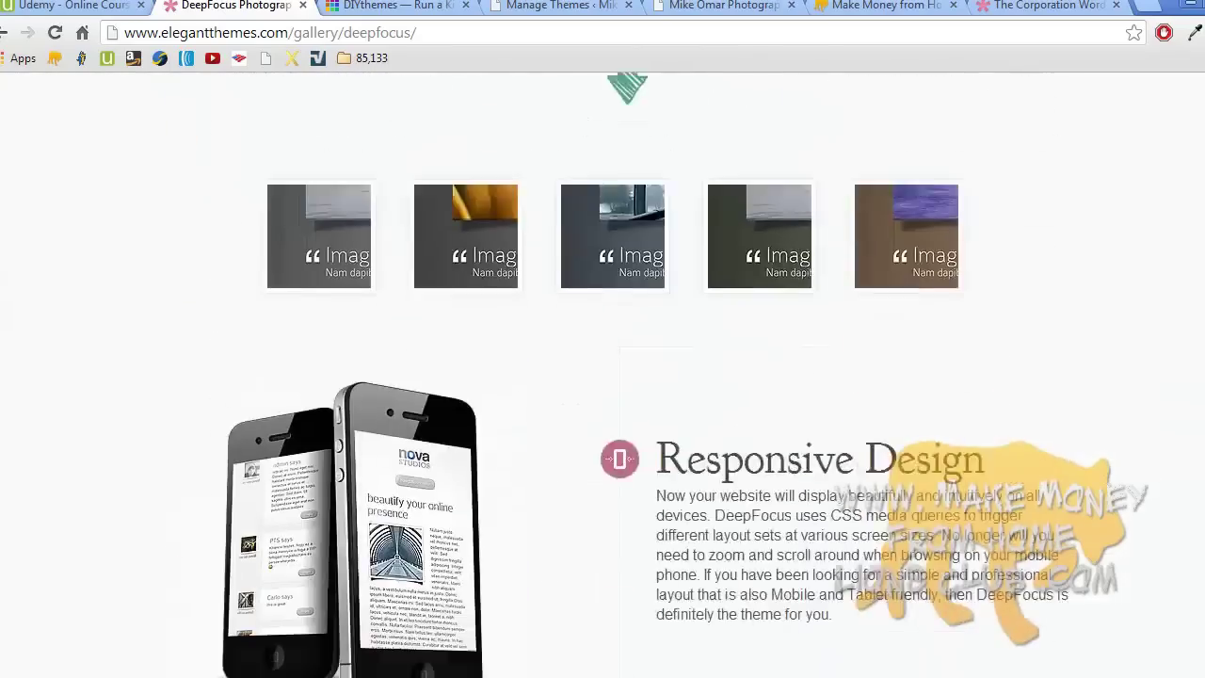
scroll(603, 377, "down", 3)
scroll(602, 376, "up", 15)
scroll(603, 376, "up", 4)
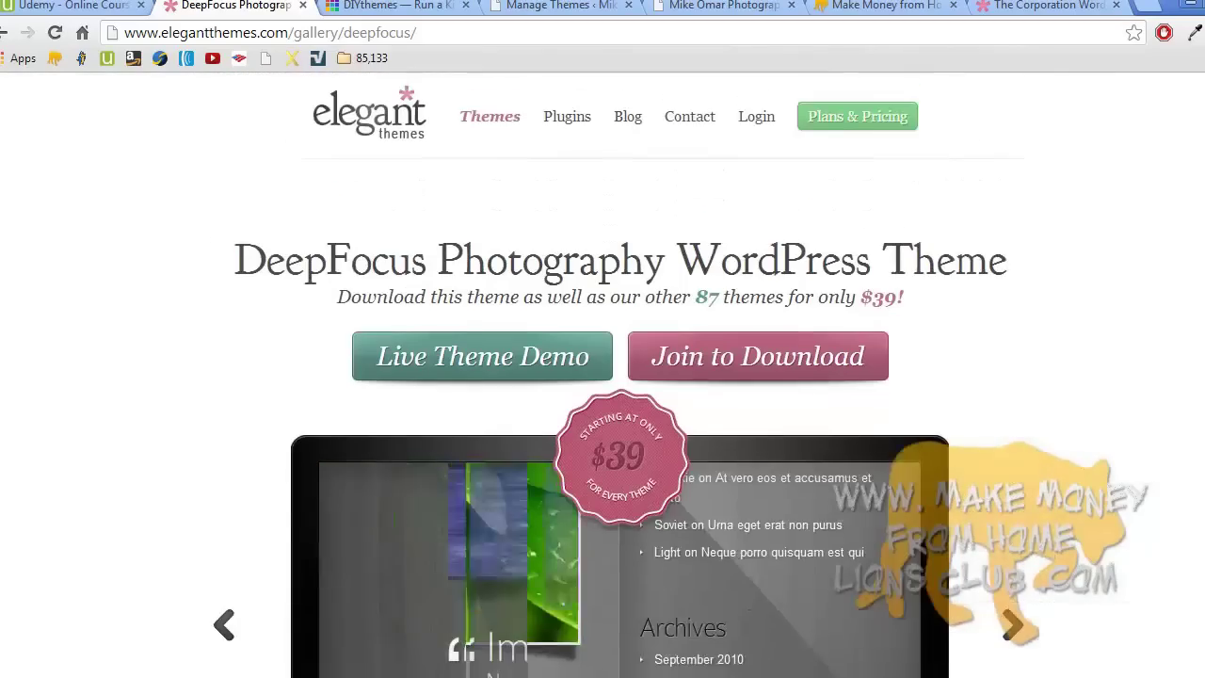
- Look over the Make Money from Home site for comparison
left_click(911, 8)
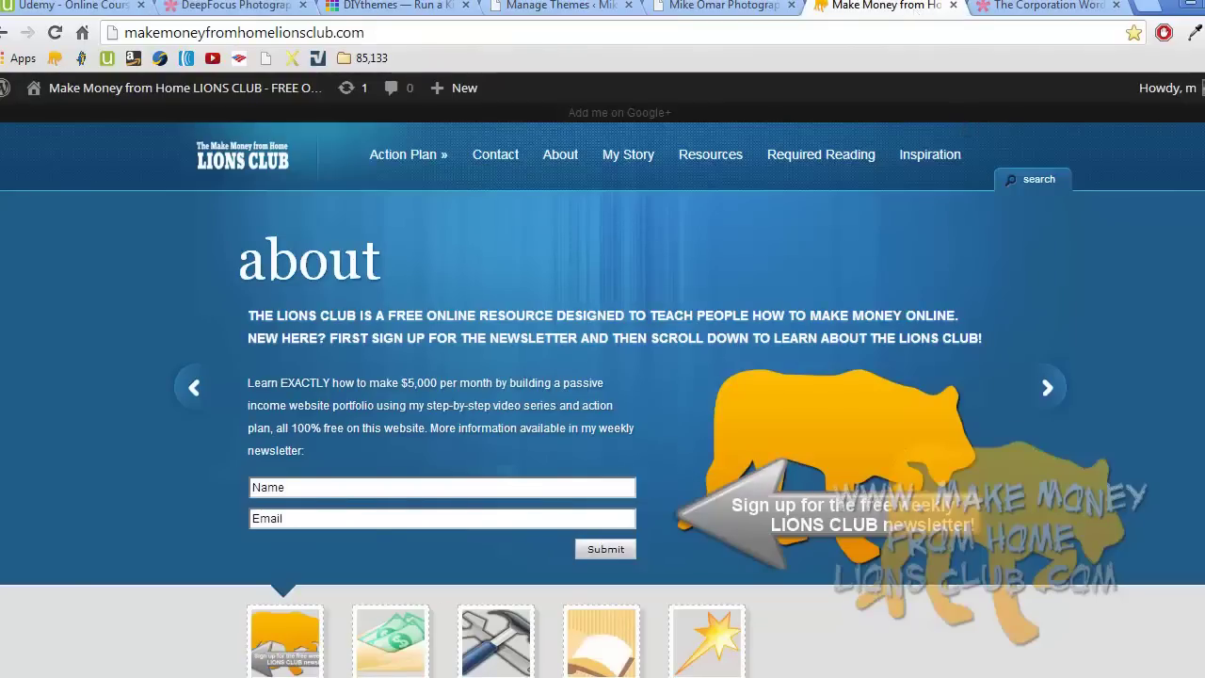
scroll(602, 377, "down", 10)
scroll(602, 376, "up", 5)
scroll(1079, 95, "up", 6)
- On The Corporation theme page, scroll to the colour schemes and enlarge the blue one
left_click(1047, 6)
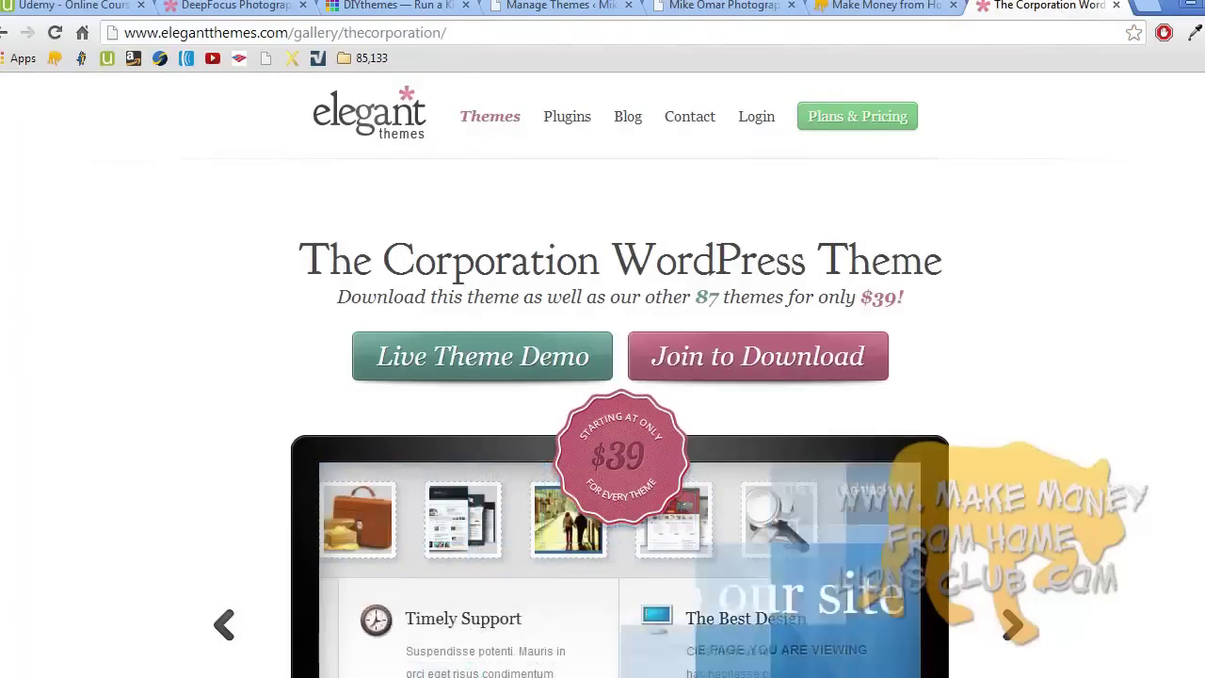
scroll(603, 376, "down", 3)
scroll(603, 377, "down", 1)
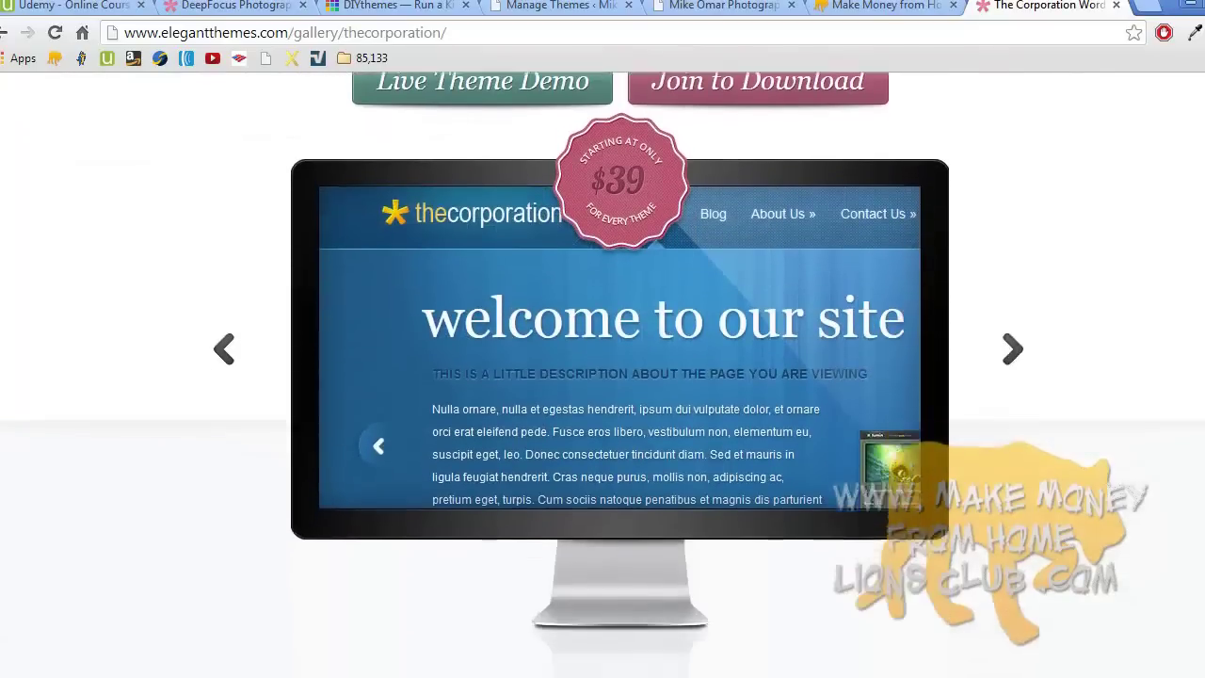
scroll(602, 376, "up", 4)
scroll(602, 376, "down", 5)
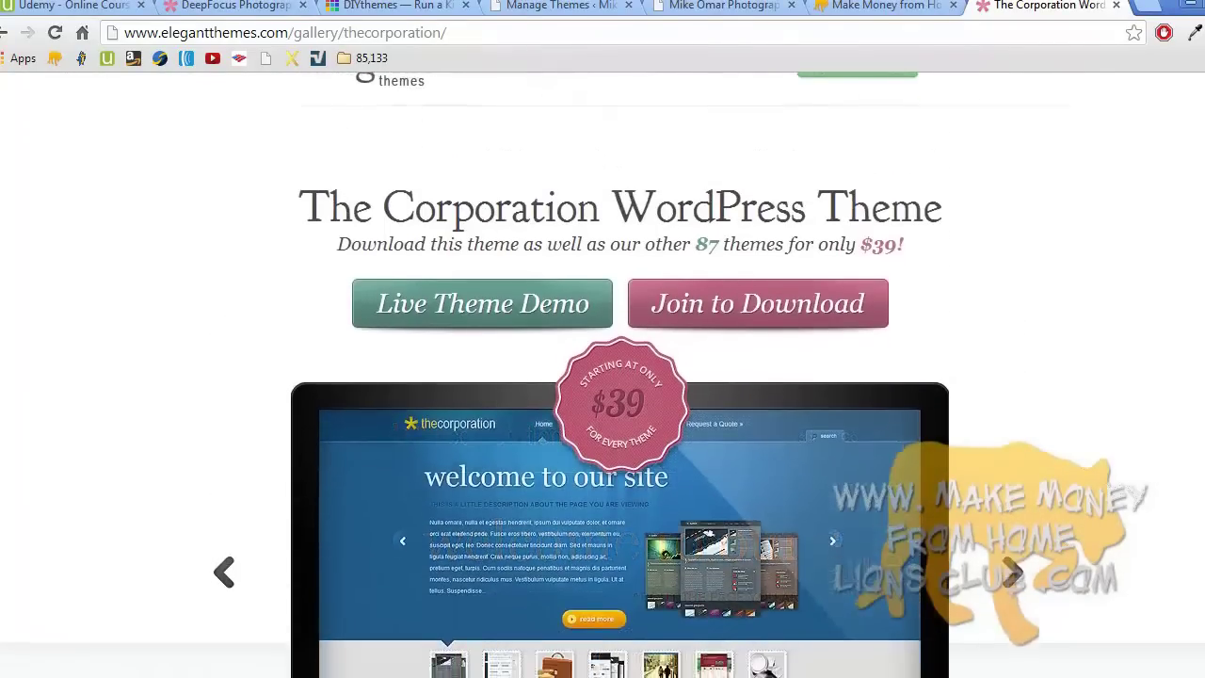
scroll(602, 377, "down", 5)
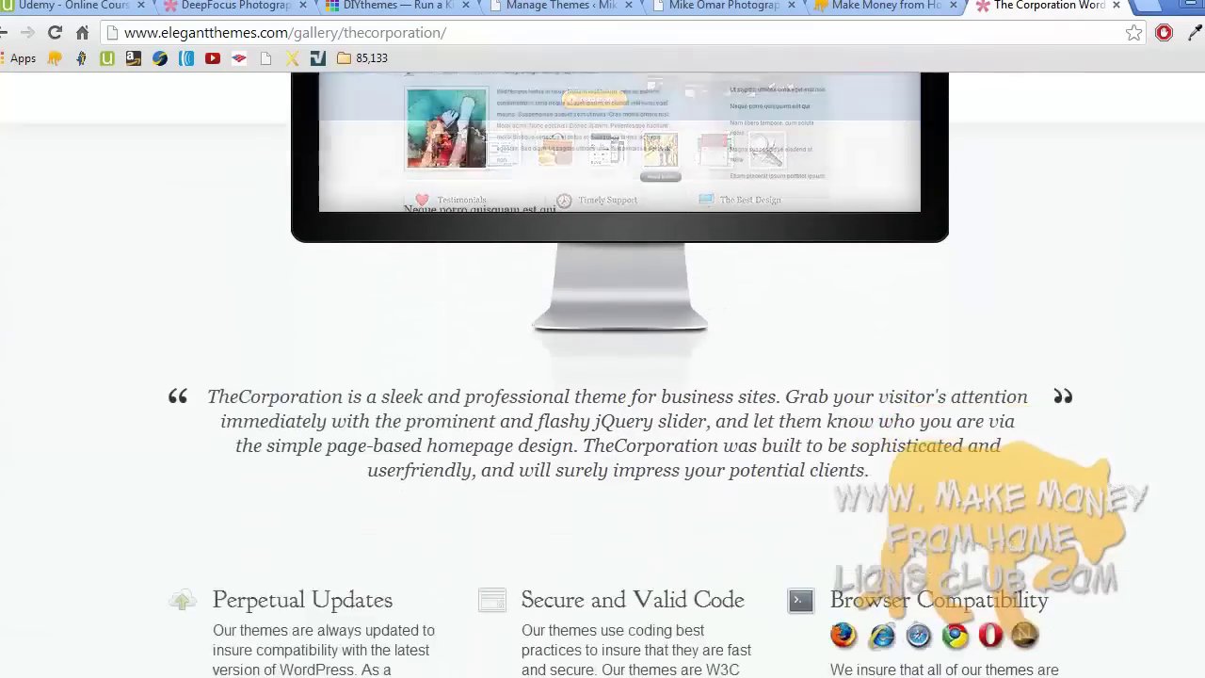
scroll(602, 376, "down", 6)
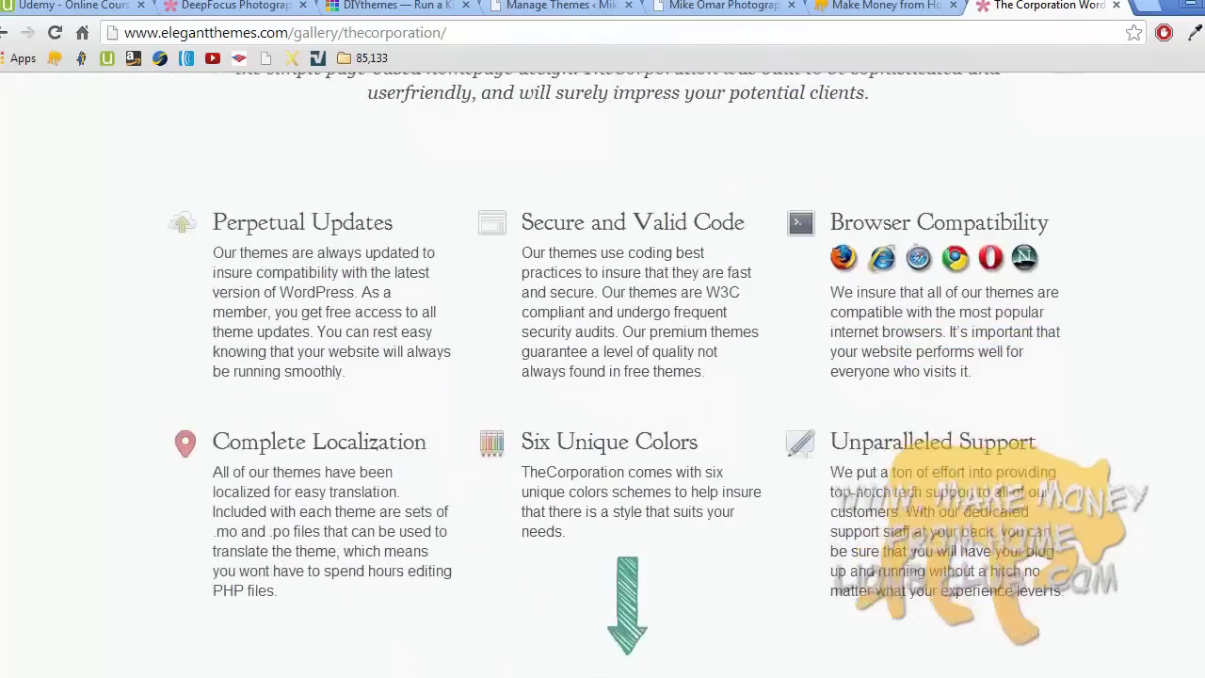
scroll(603, 376, "down", 8)
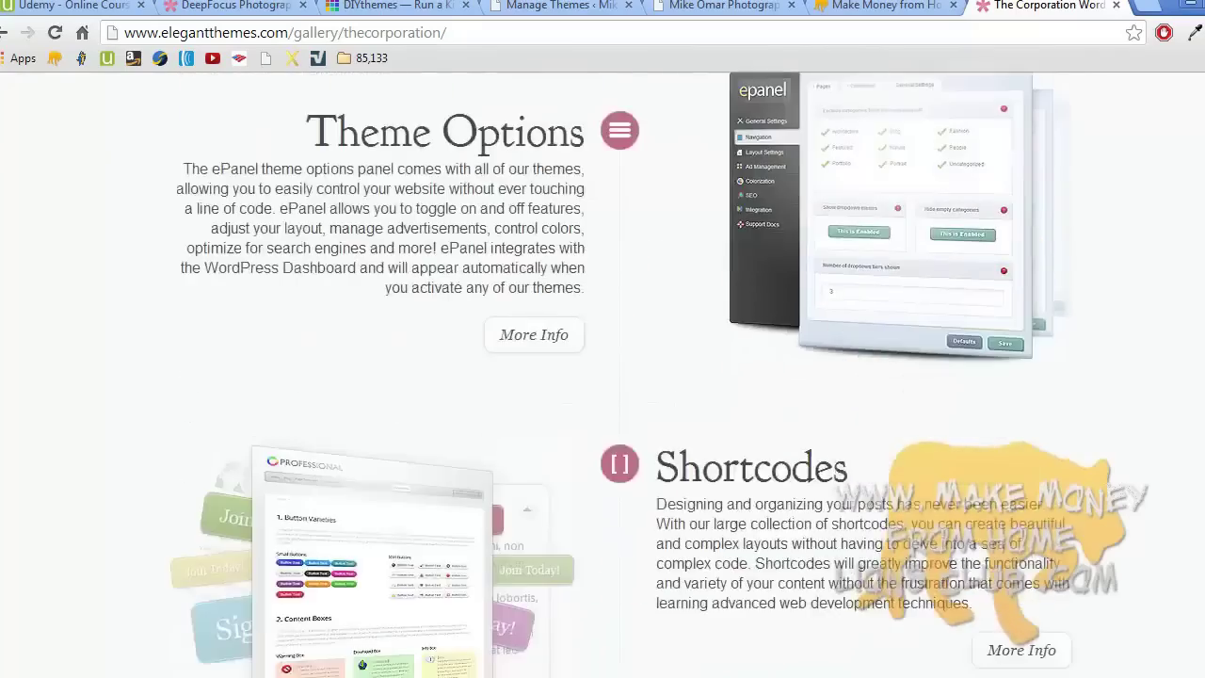
scroll(602, 377, "up", 7)
scroll(1016, 278, "up", 11)
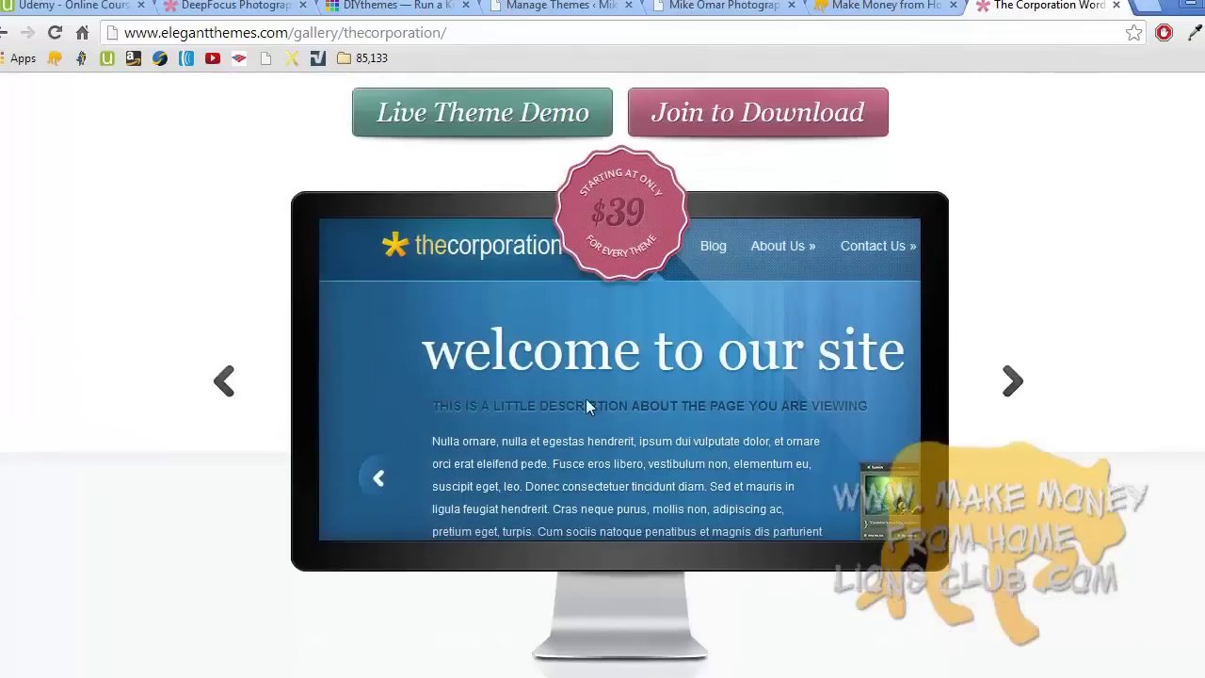
scroll(605, 323, "down", 10)
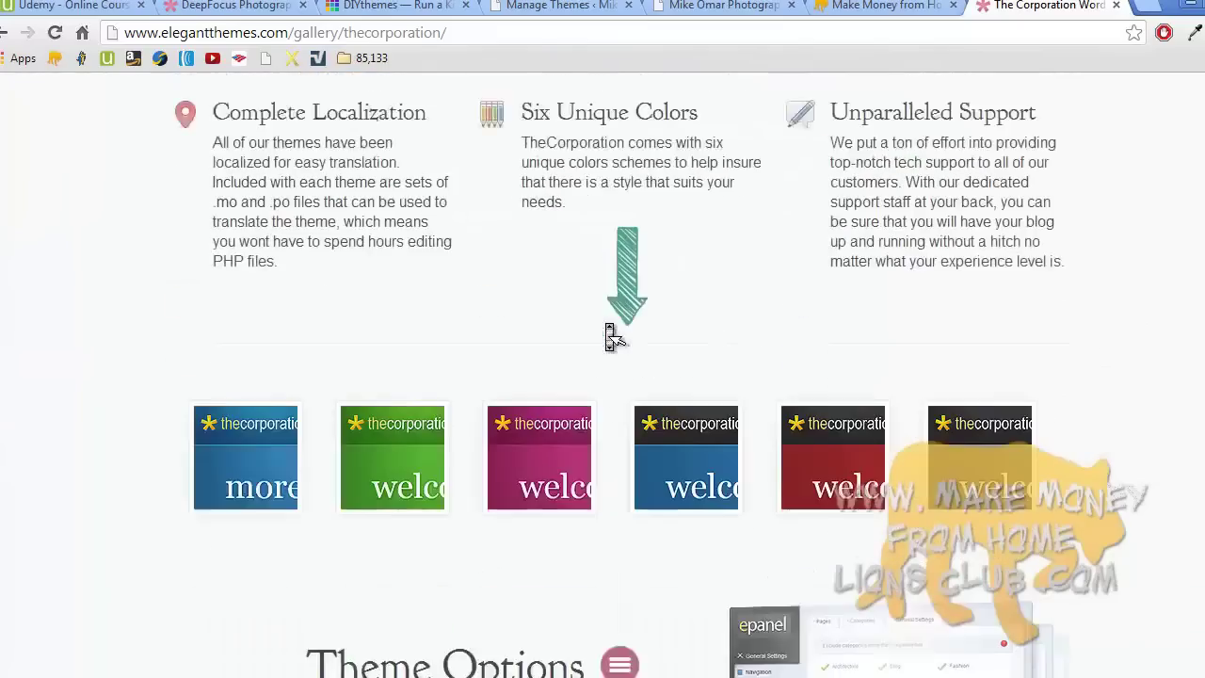
left_click(682, 359)
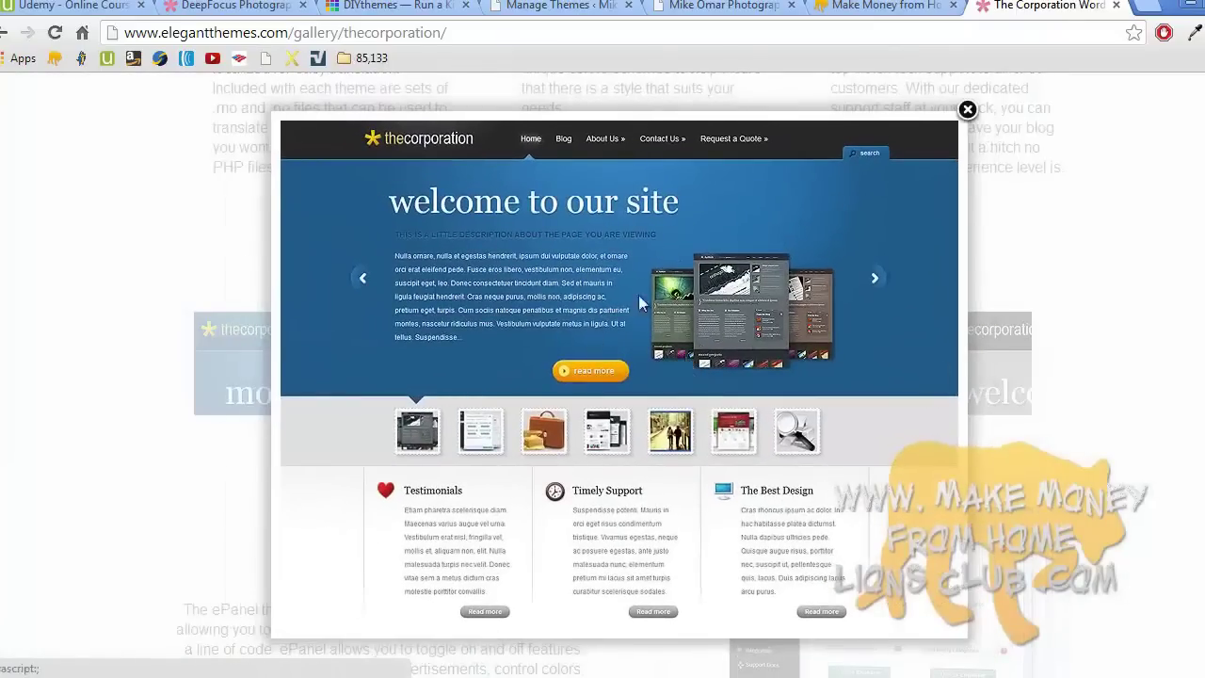
- Compare with the Lions Club site, then return to The Corporation theme page
mouse_move(306, 376)
left_click(851, 11)
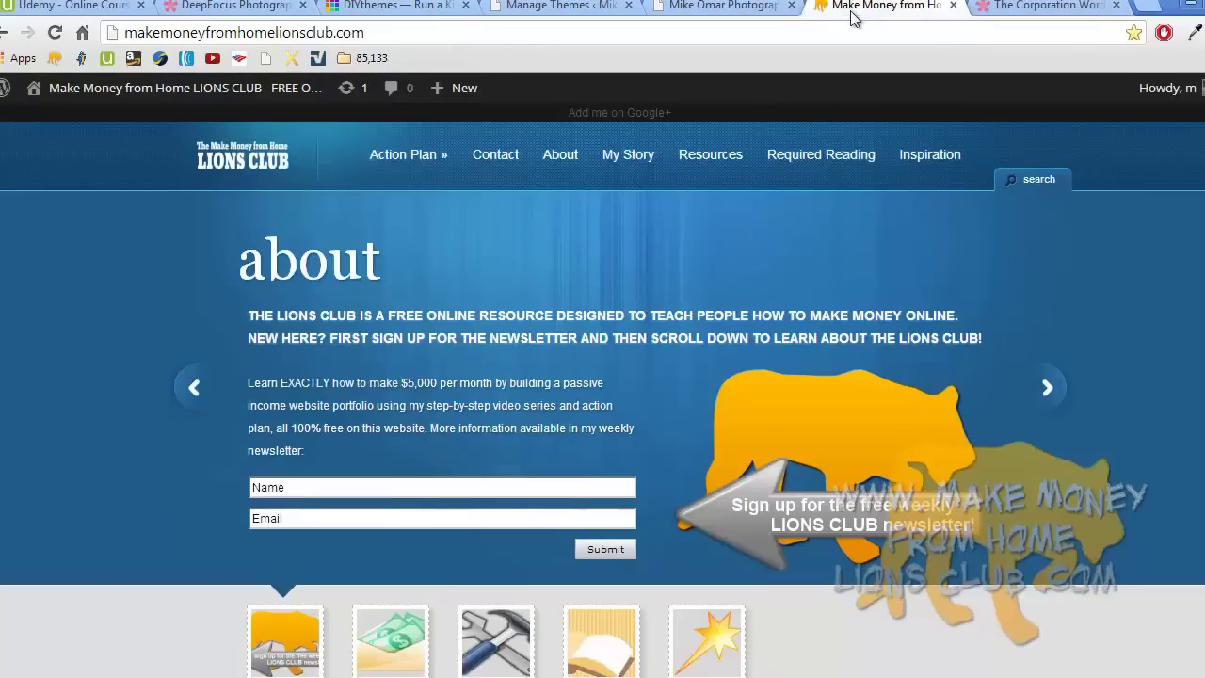
scroll(669, 221, "down", 20)
scroll(670, 224, "down", 10)
scroll(670, 224, "up", 20)
left_click(1007, 8)
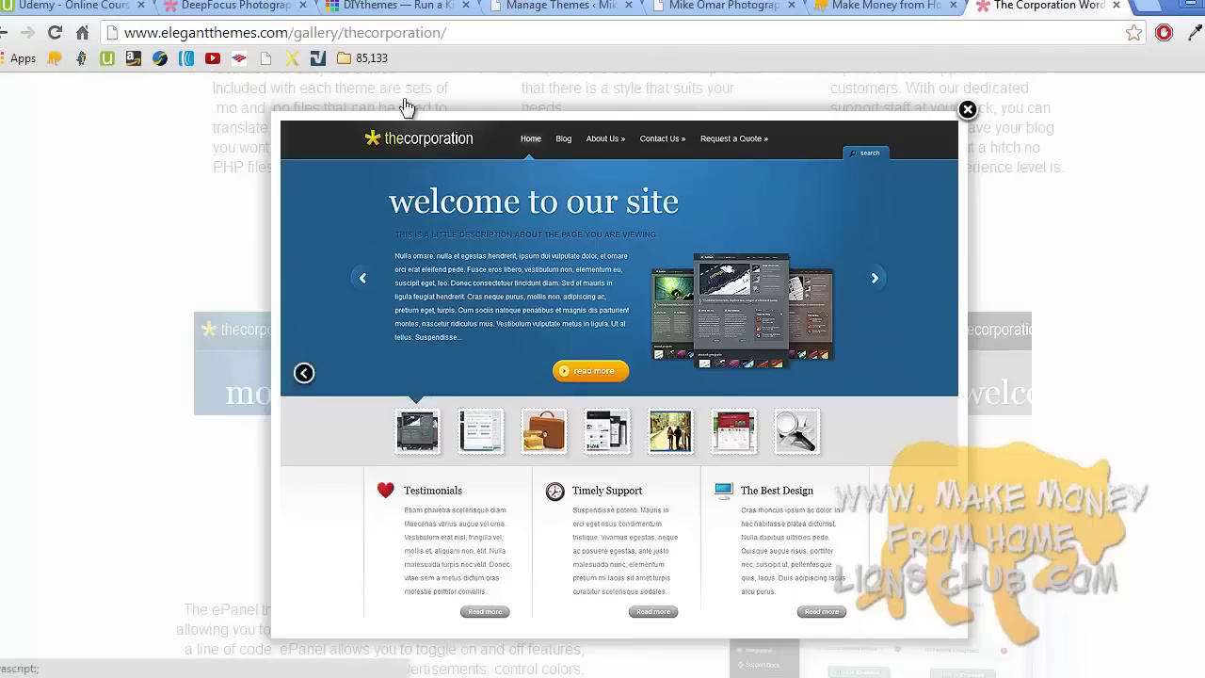
- Go from the DeepFocus page to the full WordPress Themes Gallery and scroll through it
left_click(248, 6)
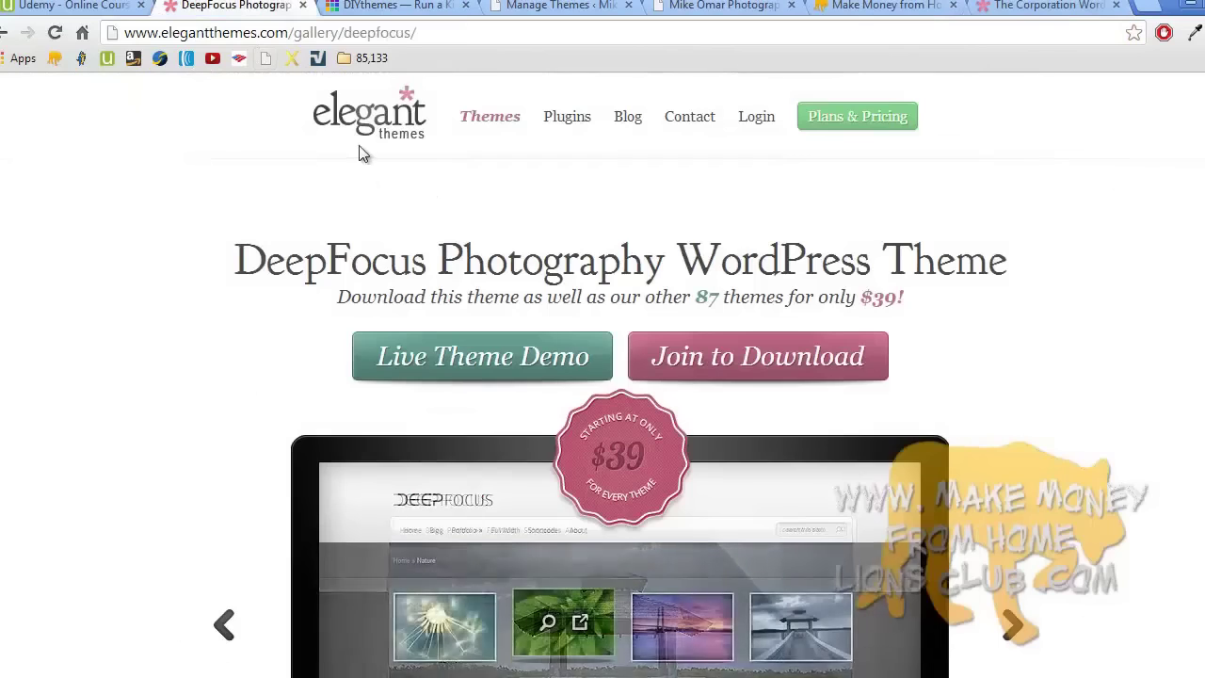
left_click(479, 122)
scroll(480, 128, "down", 1)
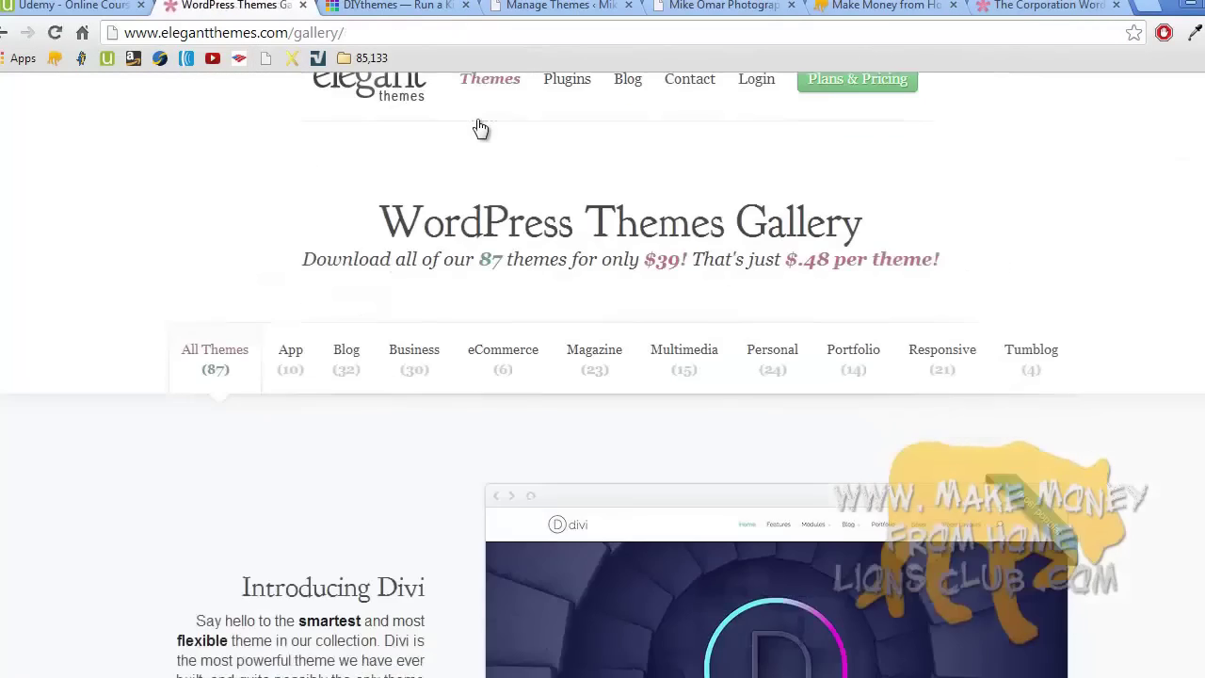
scroll(480, 128, "down", 20)
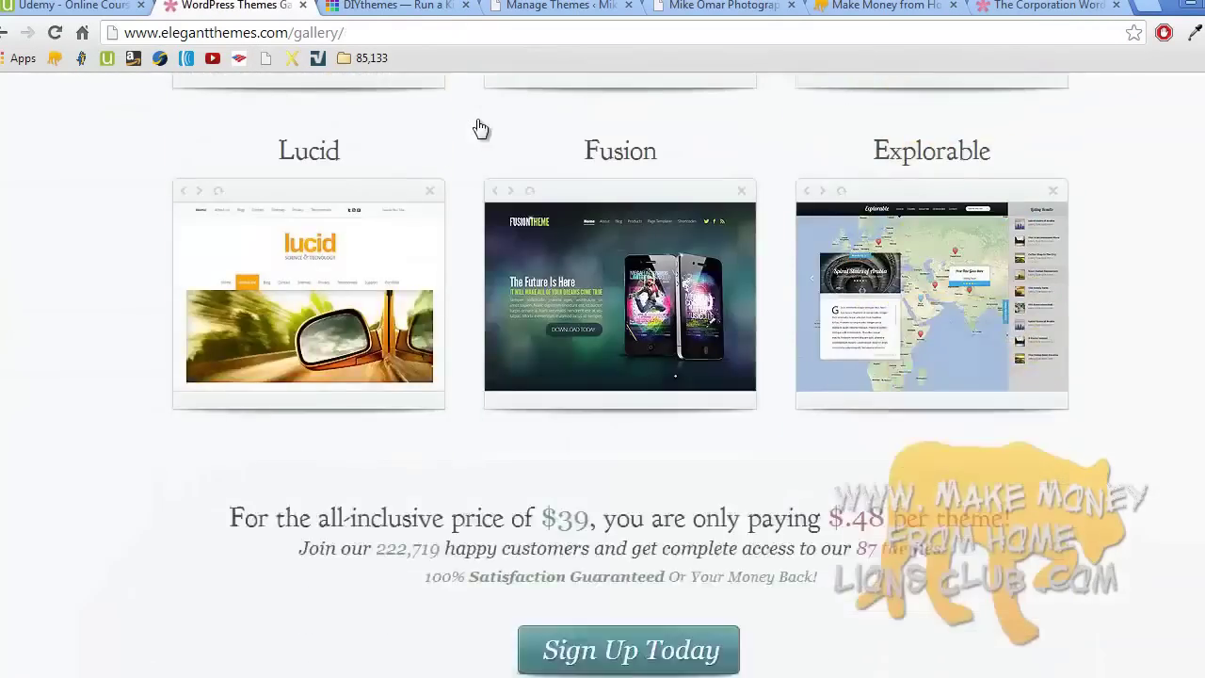
scroll(480, 128, "down", 10)
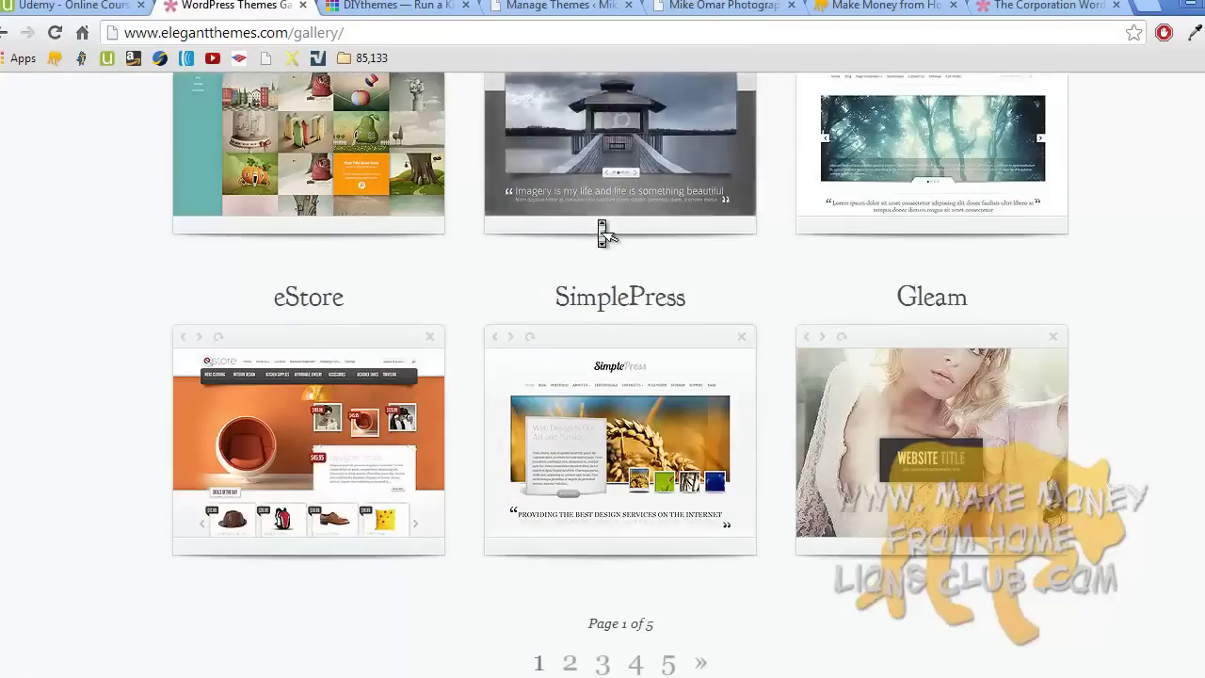
scroll(551, 235, "up", 20)
scroll(602, 233, "up", 3)
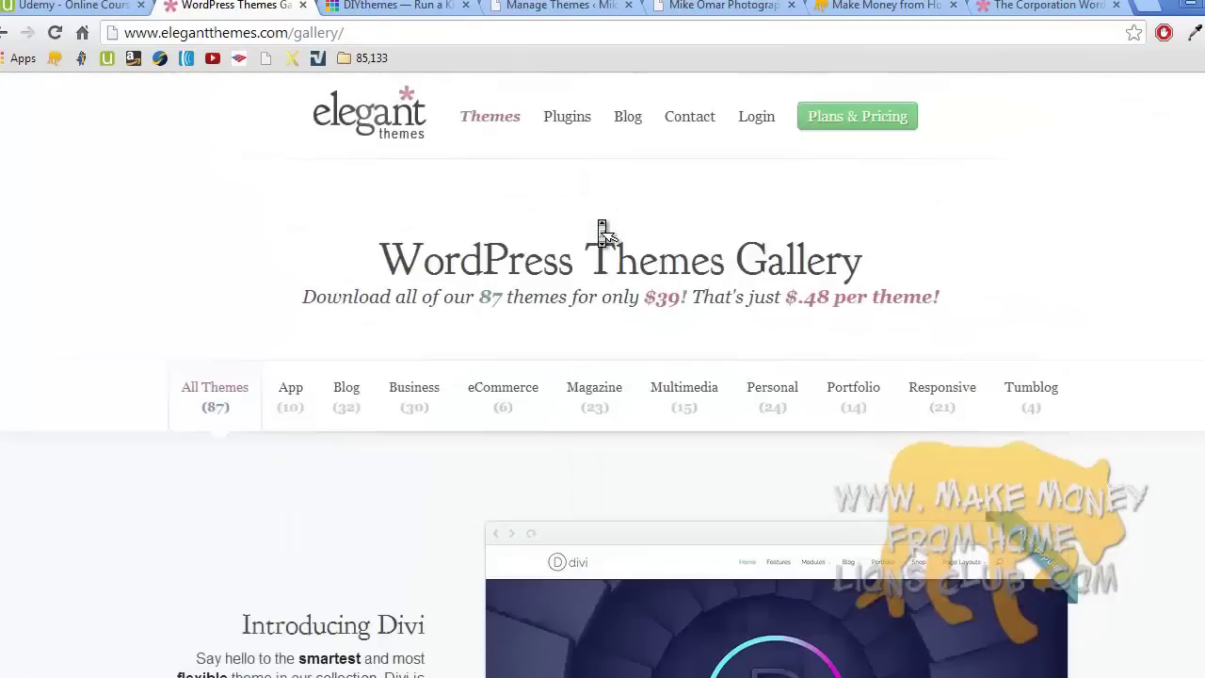
- Review the Personal $39, Developer $89 and Lifetime Access $249 membership plans
left_click(854, 121)
scroll(855, 123, "down", 3)
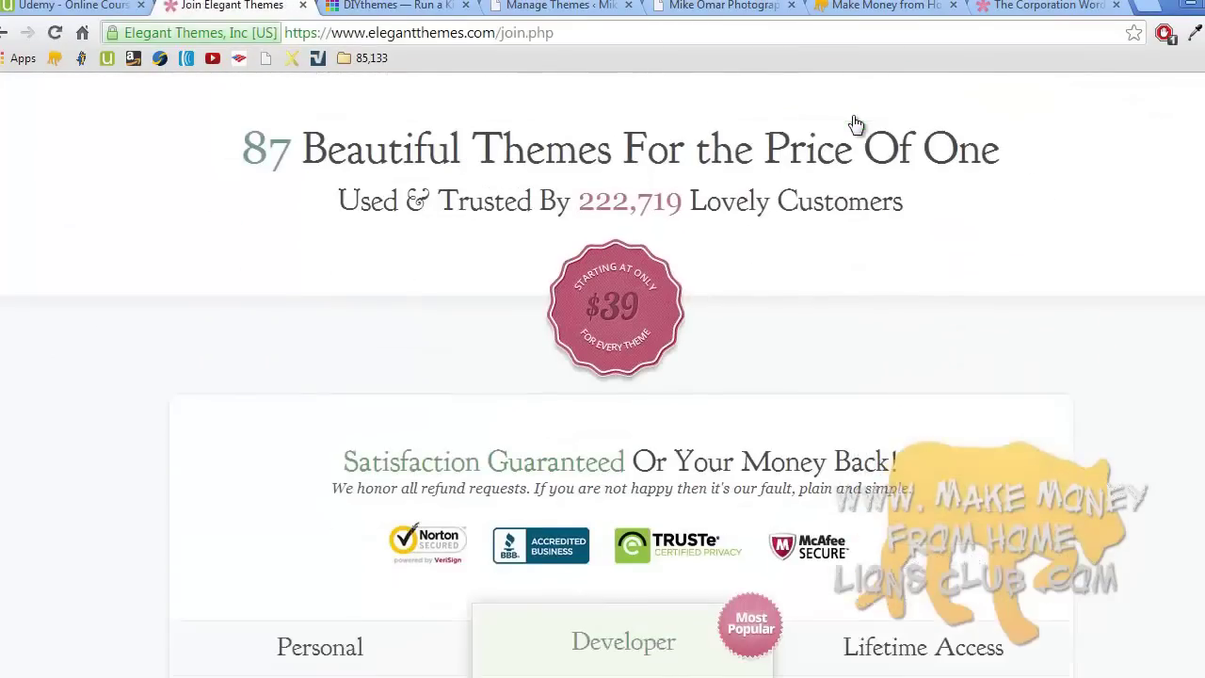
scroll(856, 124, "down", 4)
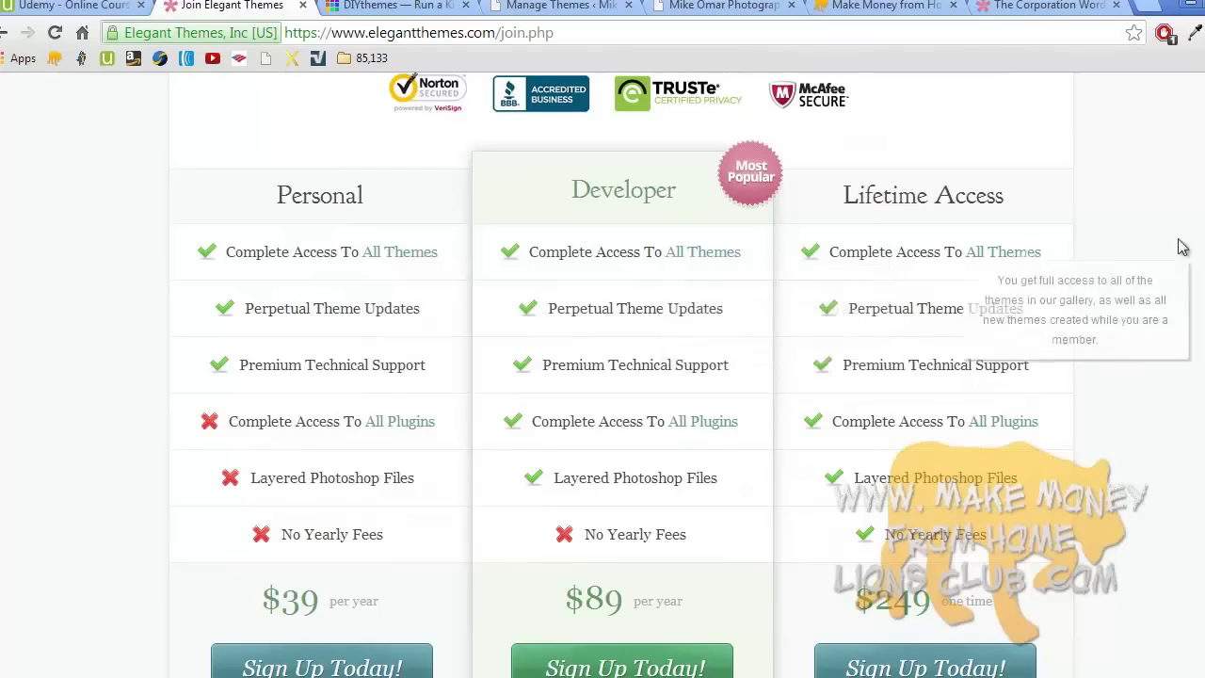
scroll(602, 377, "down", 12)
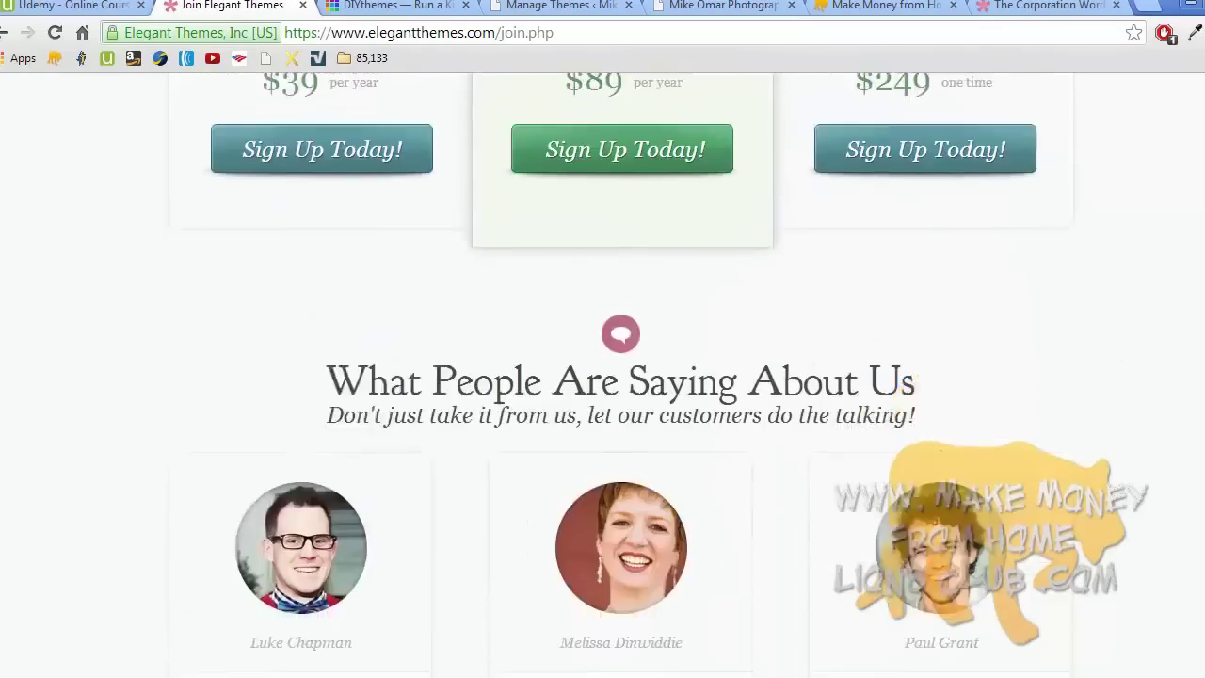
scroll(602, 377, "up", 7)
scroll(602, 376, "up", 10)
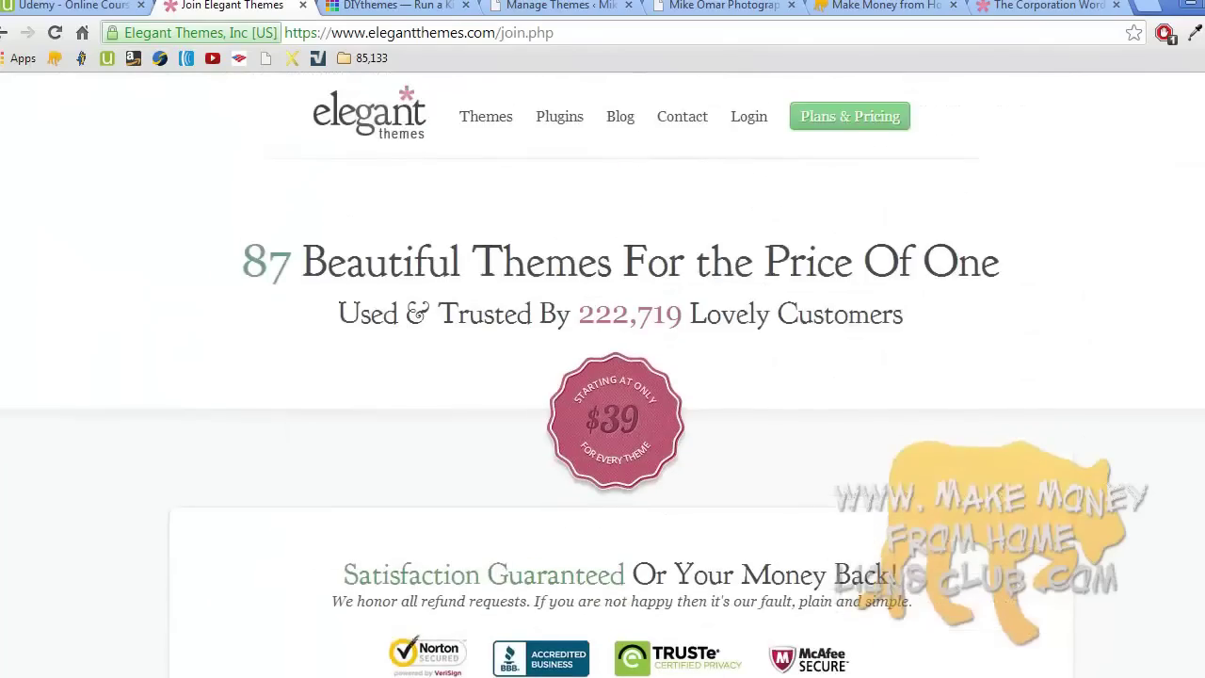
- Return to the Elegant Themes homepage and scroll through it
left_click(378, 134)
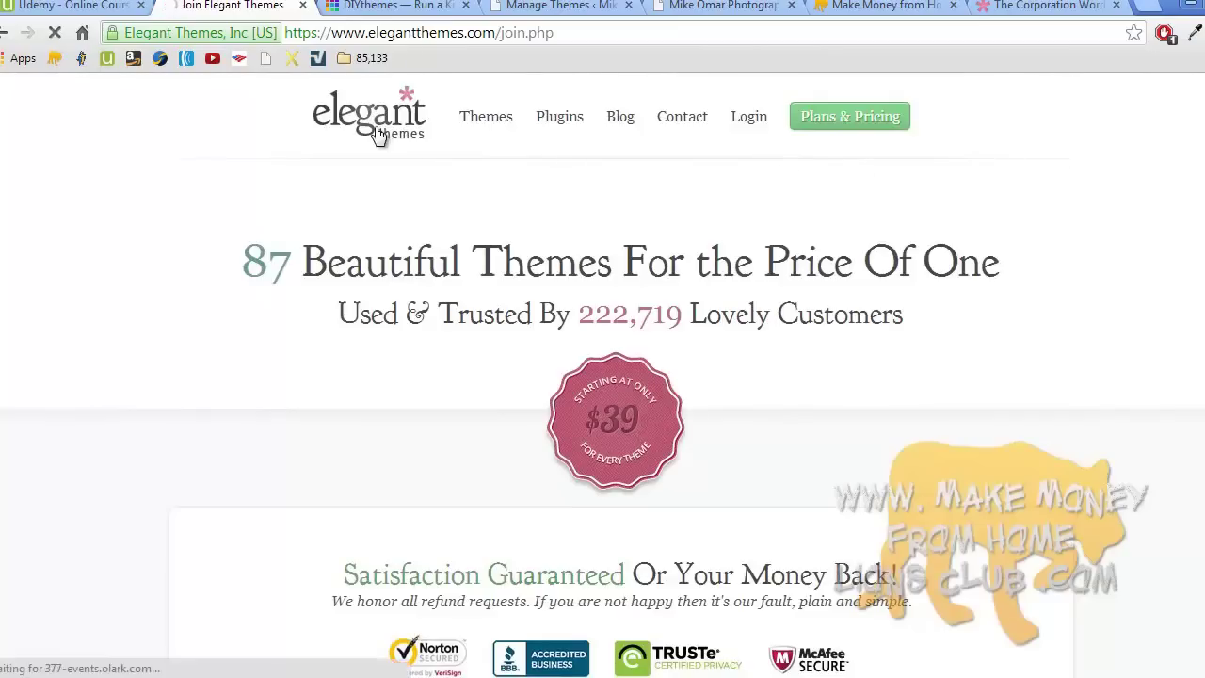
scroll(378, 133, "down", 2)
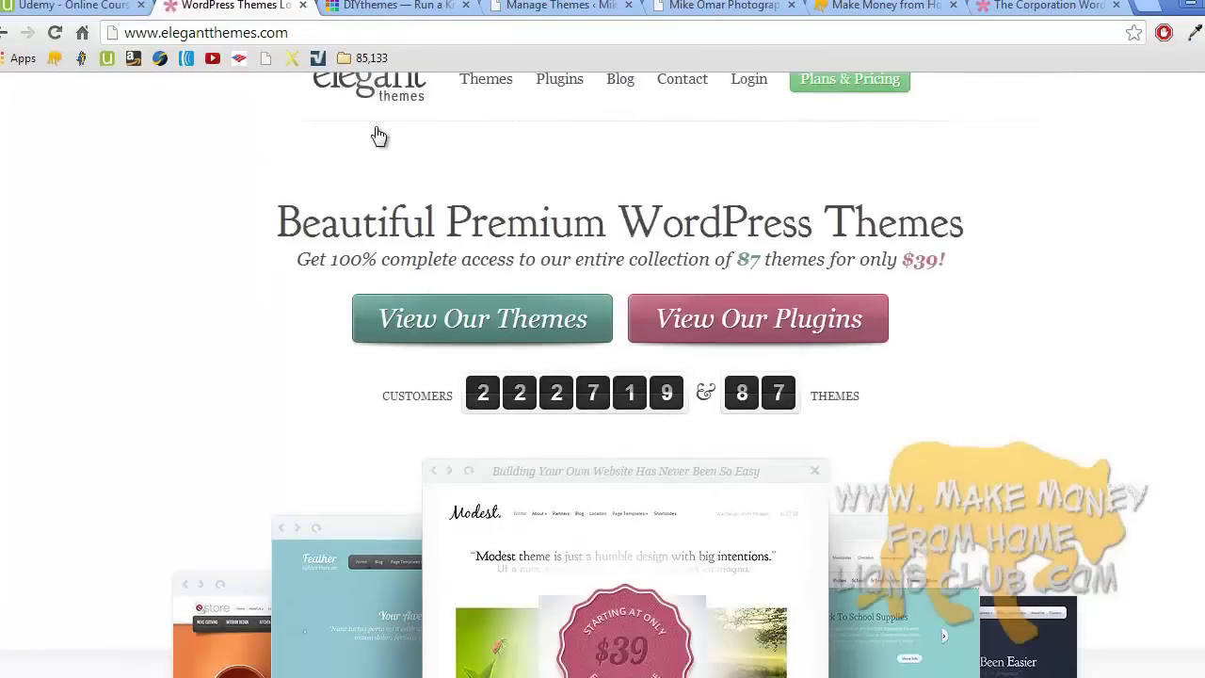
scroll(377, 134, "down", 4)
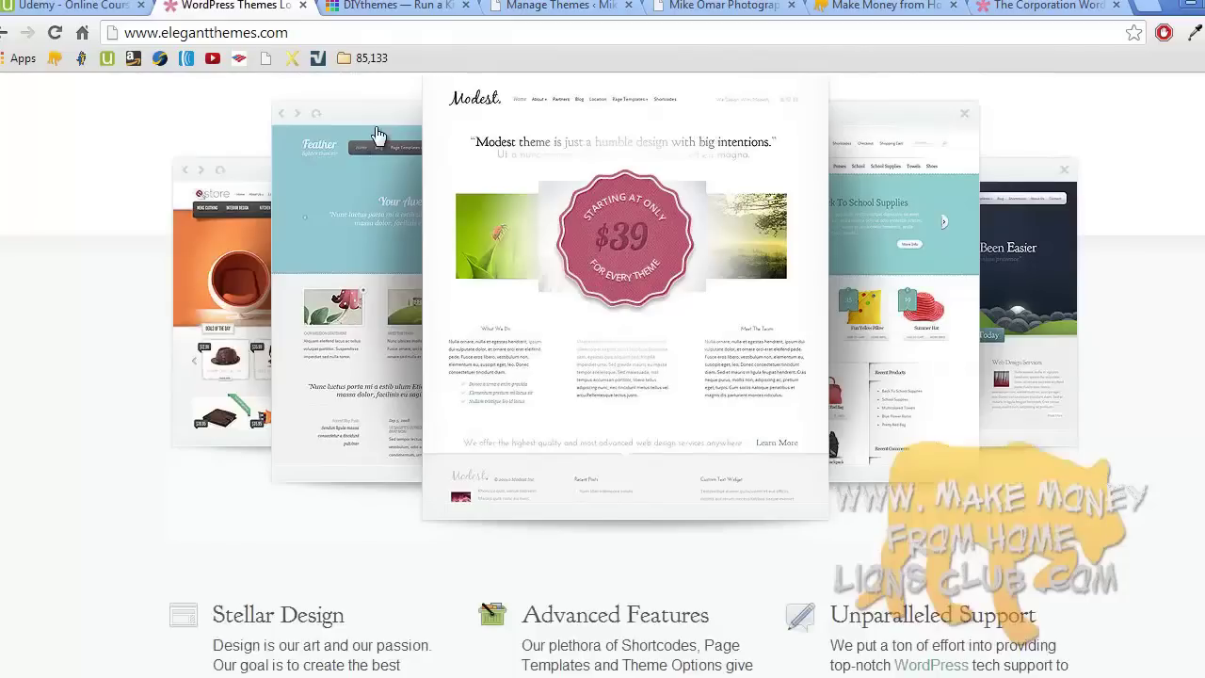
scroll(377, 134, "down", 8)
scroll(376, 134, "up", 2)
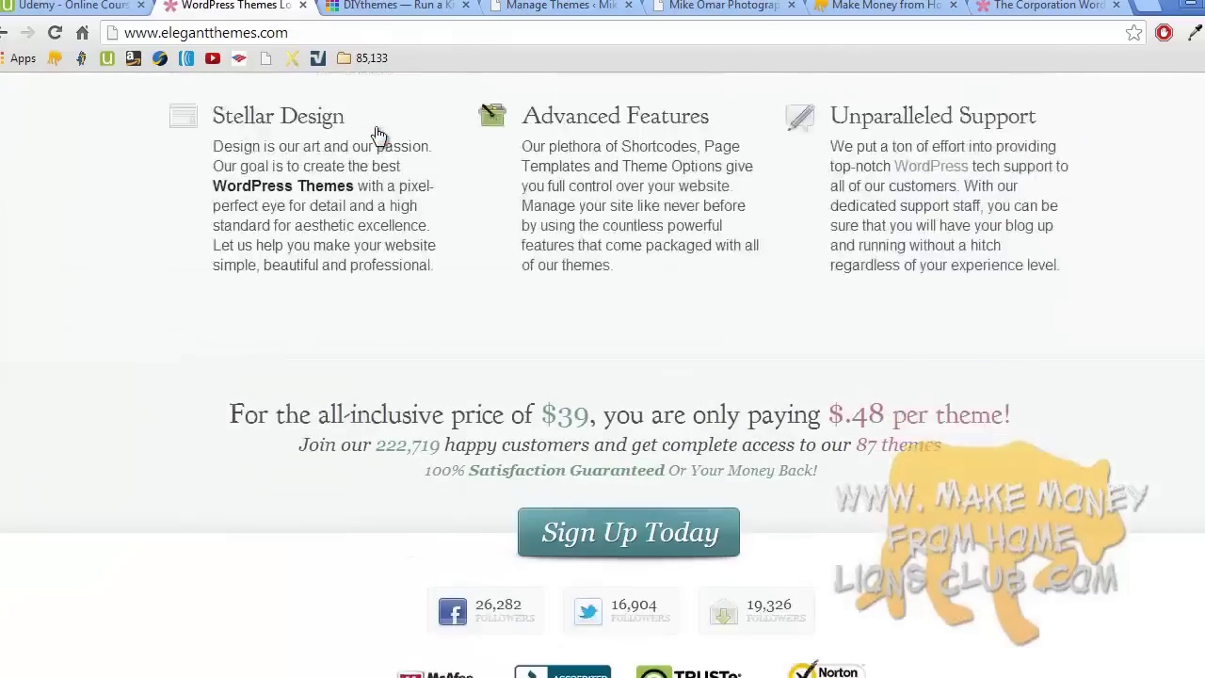
scroll(376, 134, "up", 10)
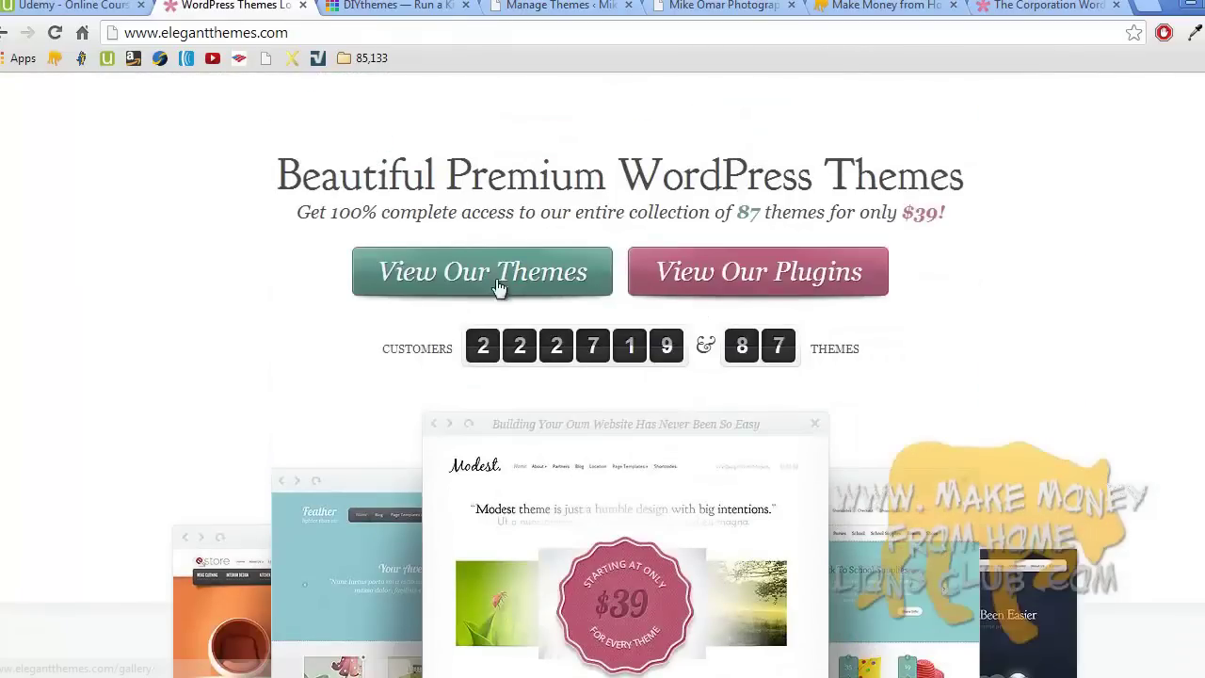
- Browse the themes gallery past Foxy, StyleShop, Nimble, Lucid, Fusion and Explorable
left_click(498, 287)
scroll(499, 288, "down", 1)
scroll(499, 288, "down", 15)
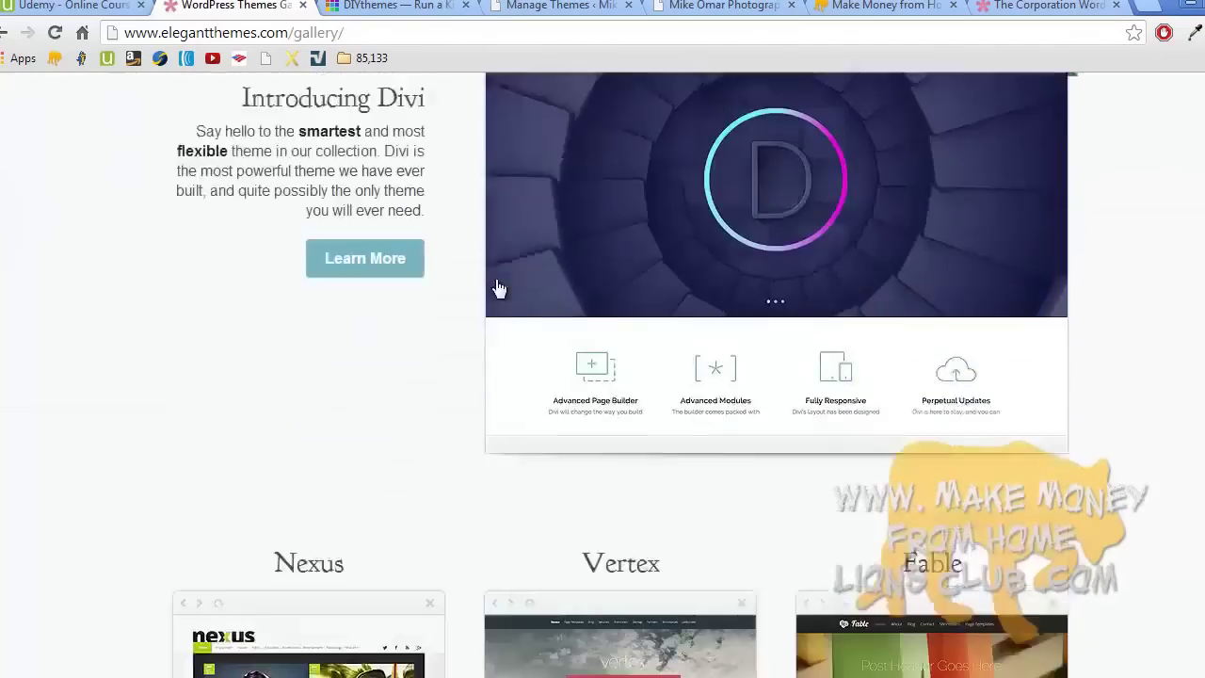
scroll(499, 288, "down", 10)
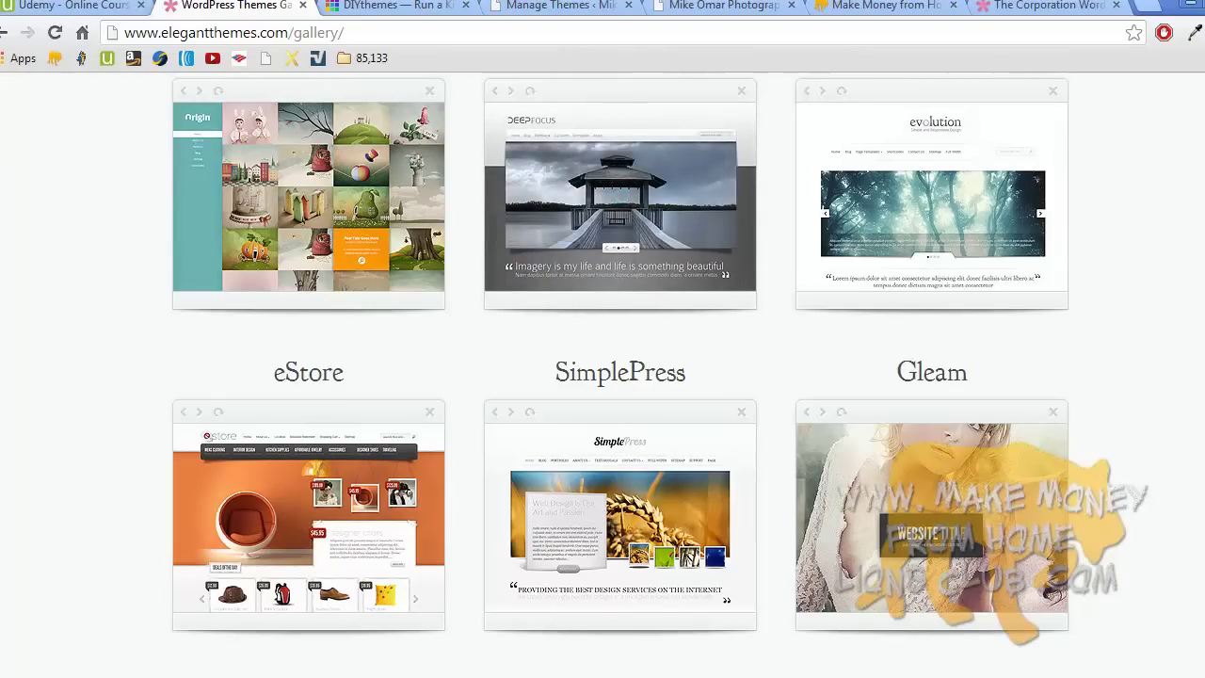
scroll(621, 377, "down", 1)
scroll(620, 376, "up", 10)
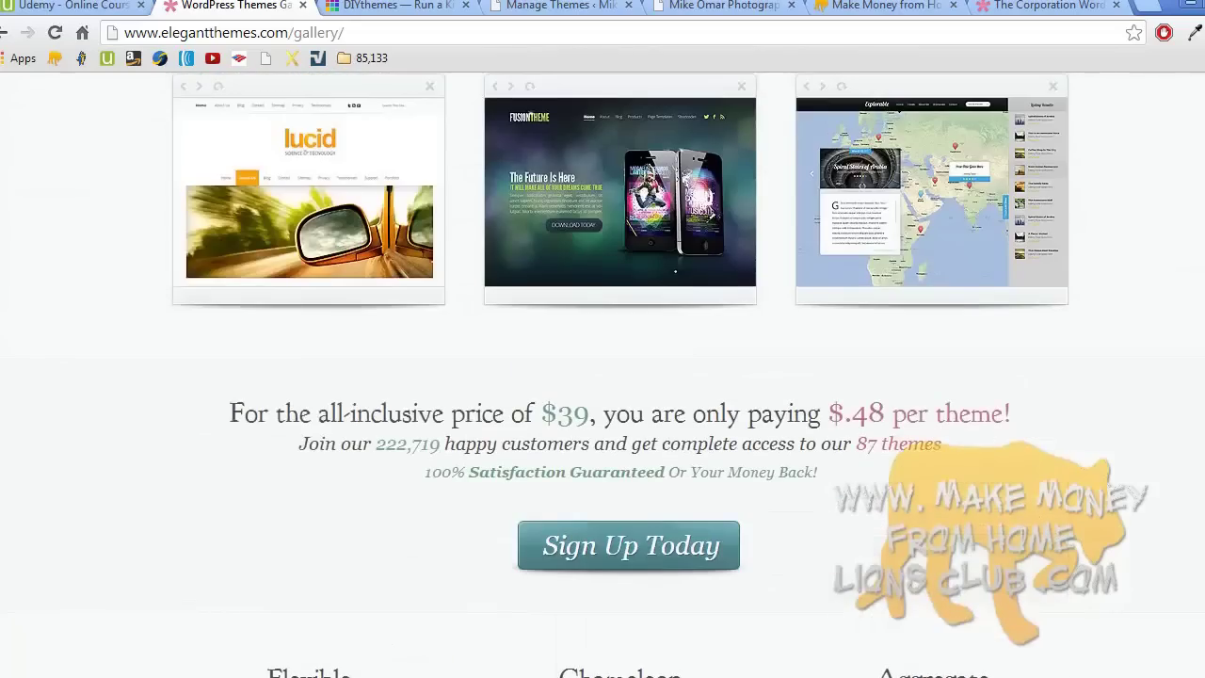
scroll(620, 376, "up", 10)
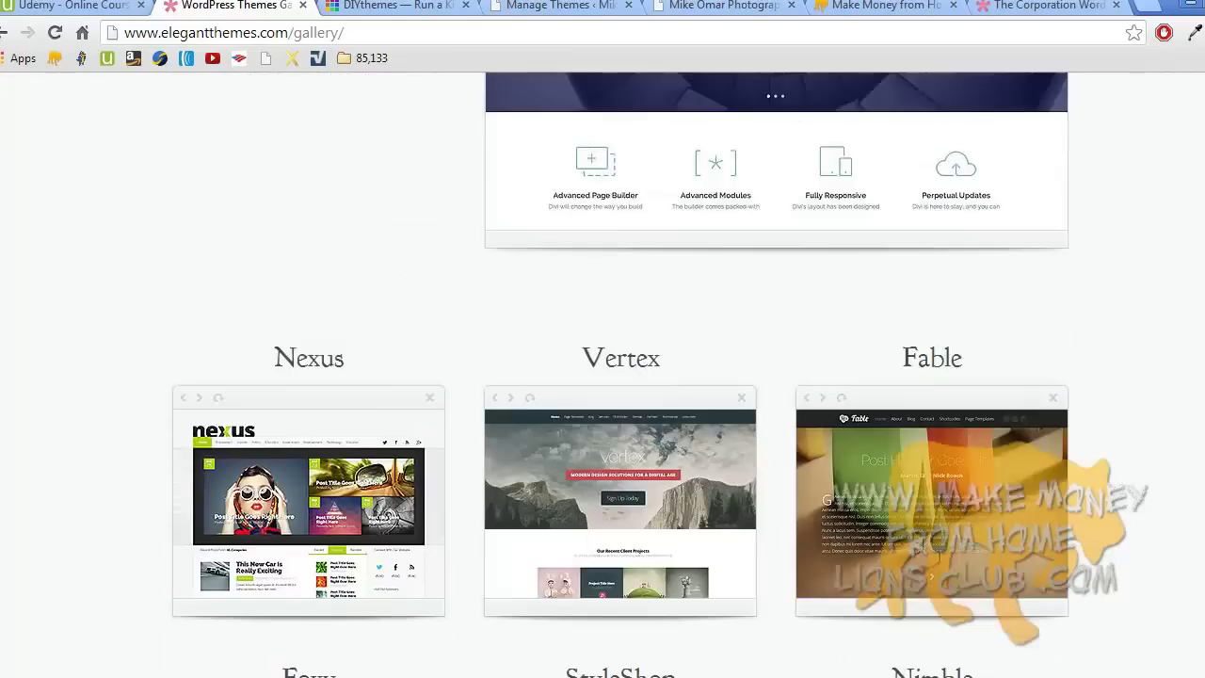
scroll(620, 376, "up", 2)
scroll(620, 376, "down", 7)
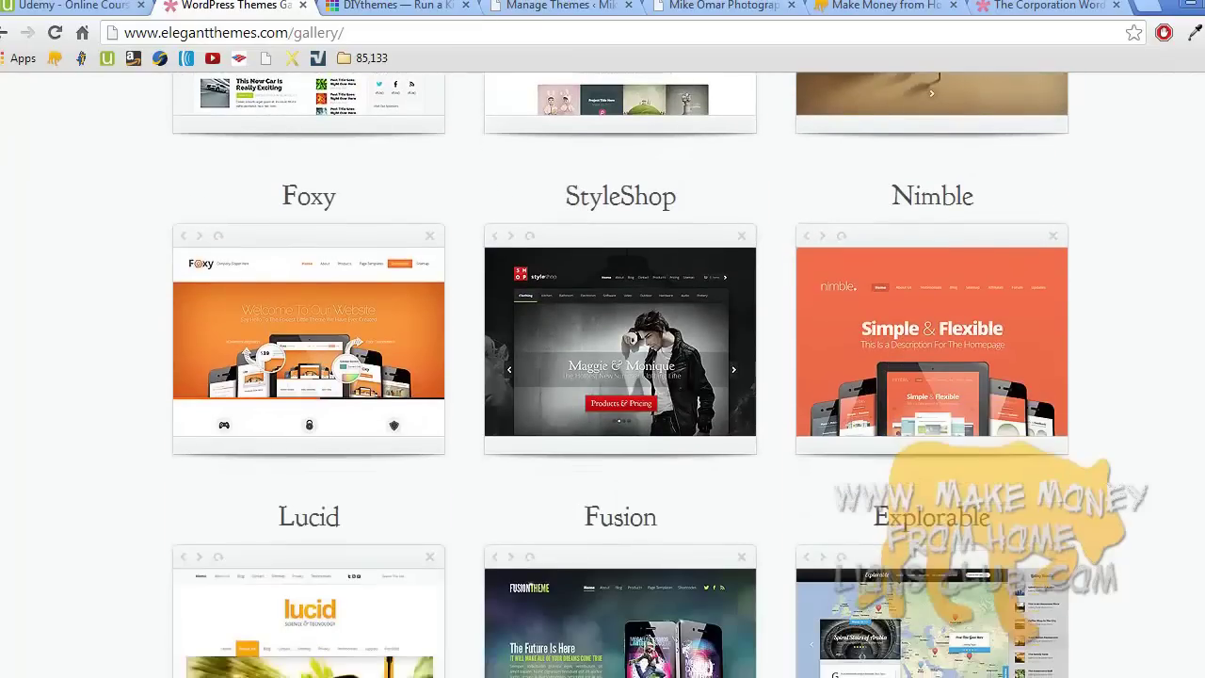
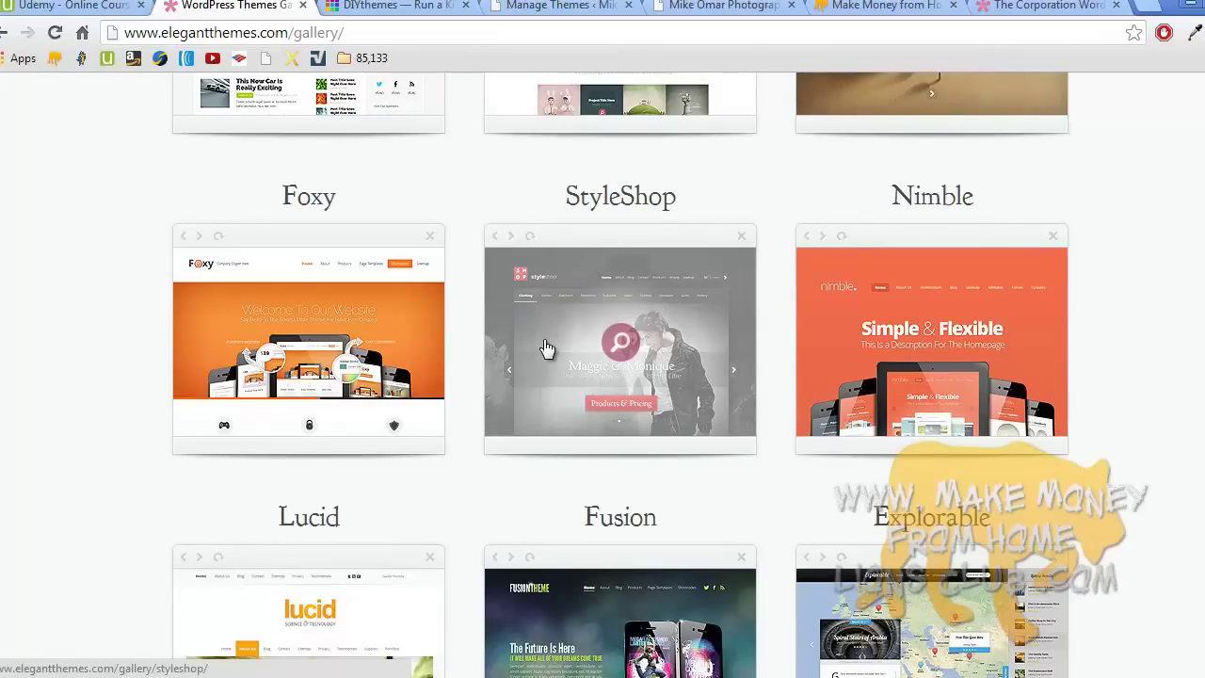
- Return to the Elegant Themes gallery, filter it to Portfolio, and scroll to the ePhoto thumbnail
left_click(400, 5)
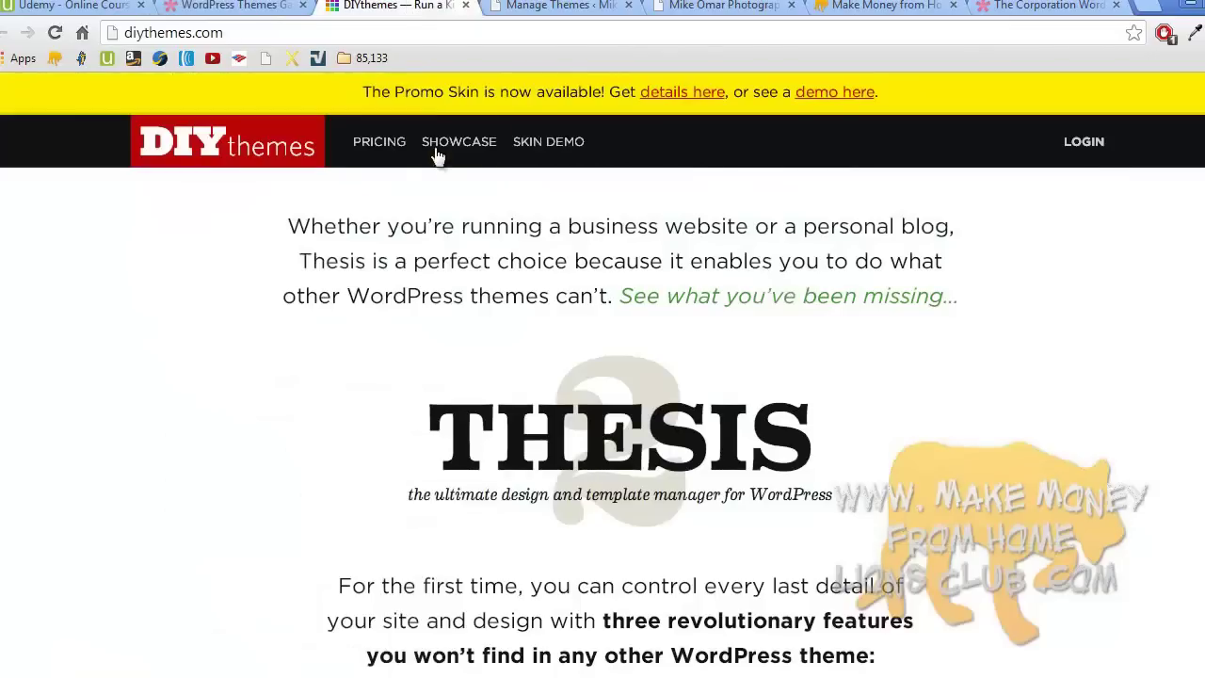
left_click(261, 5)
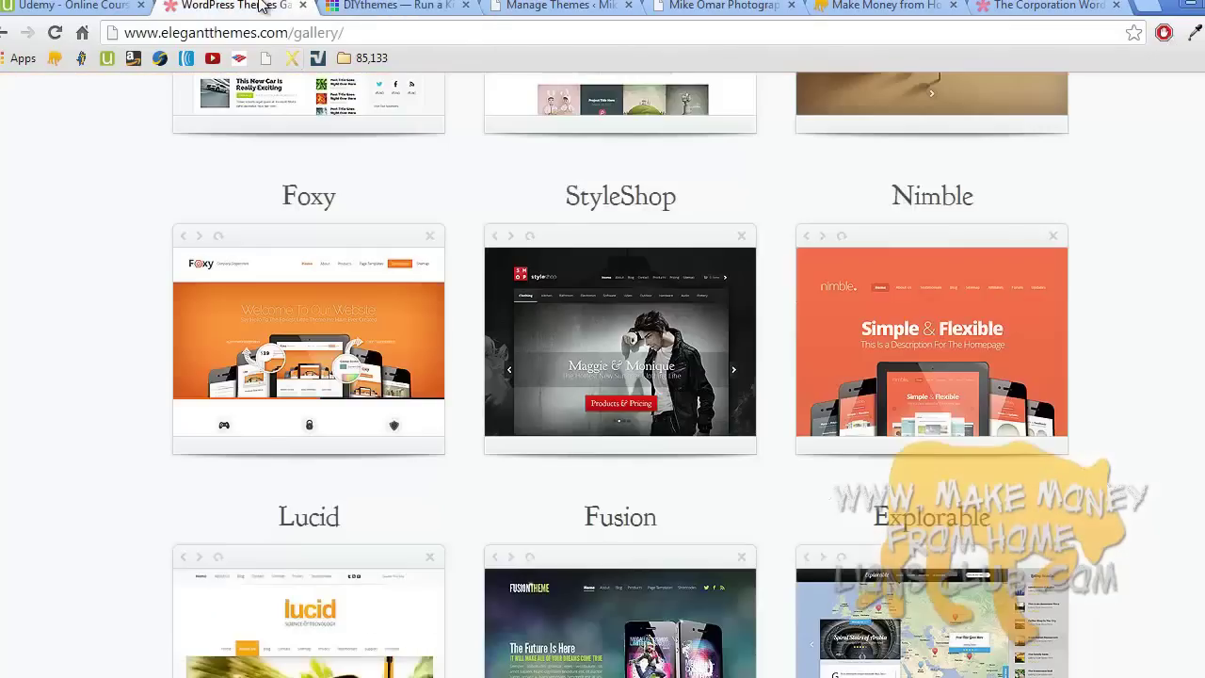
scroll(470, 220, "up", 10)
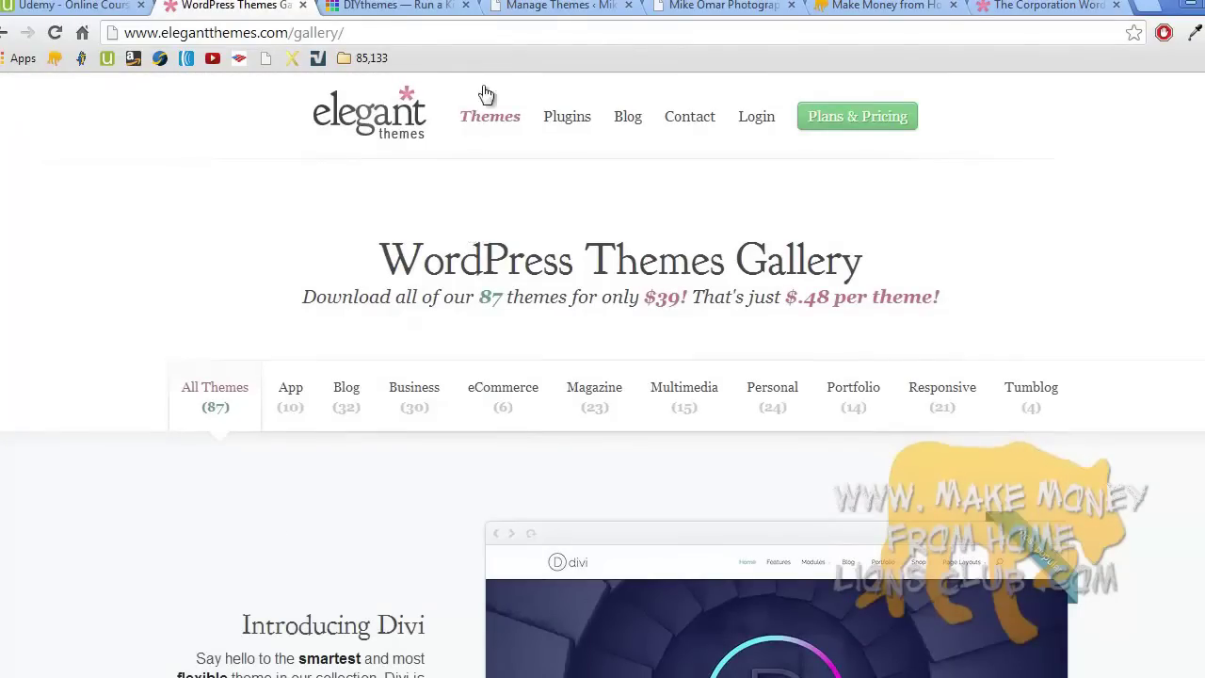
left_click(549, 8)
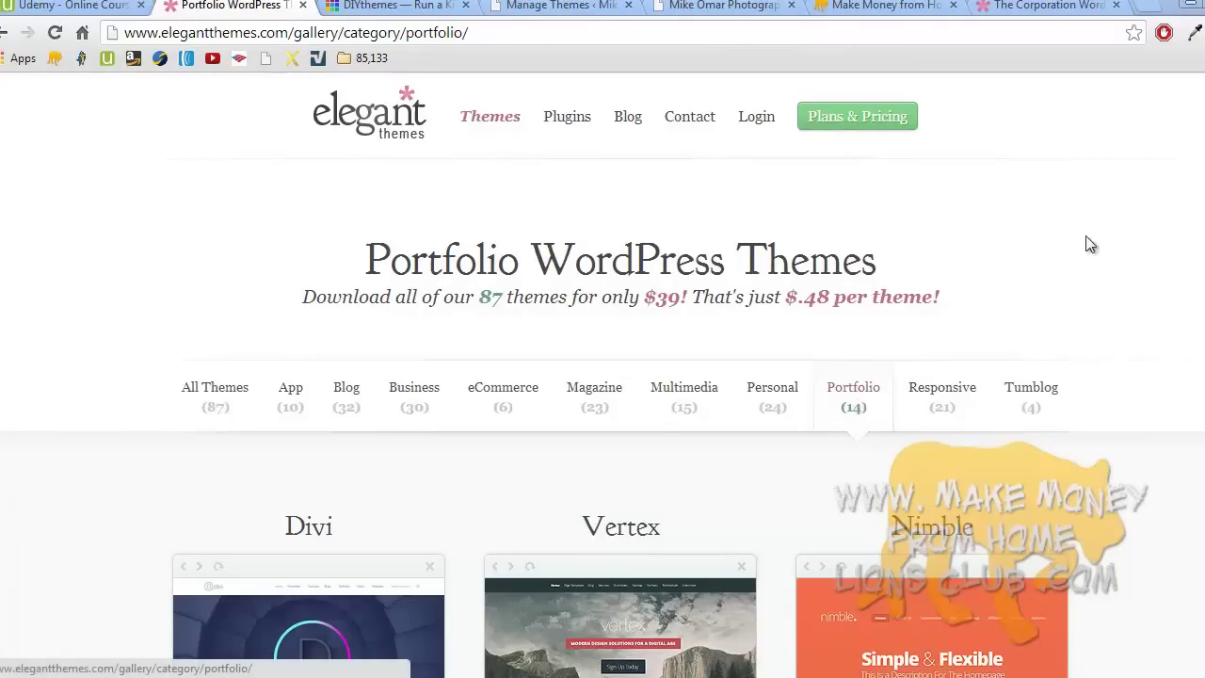
scroll(602, 376, "down", 5)
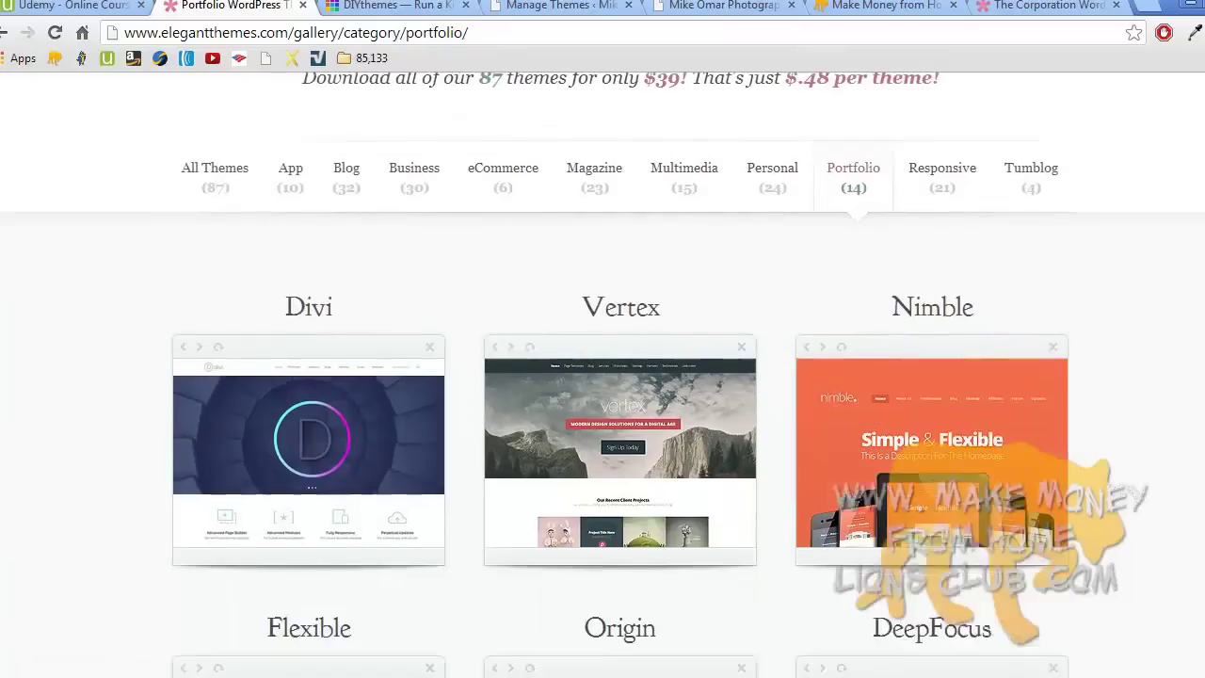
scroll(620, 361, "down", 3)
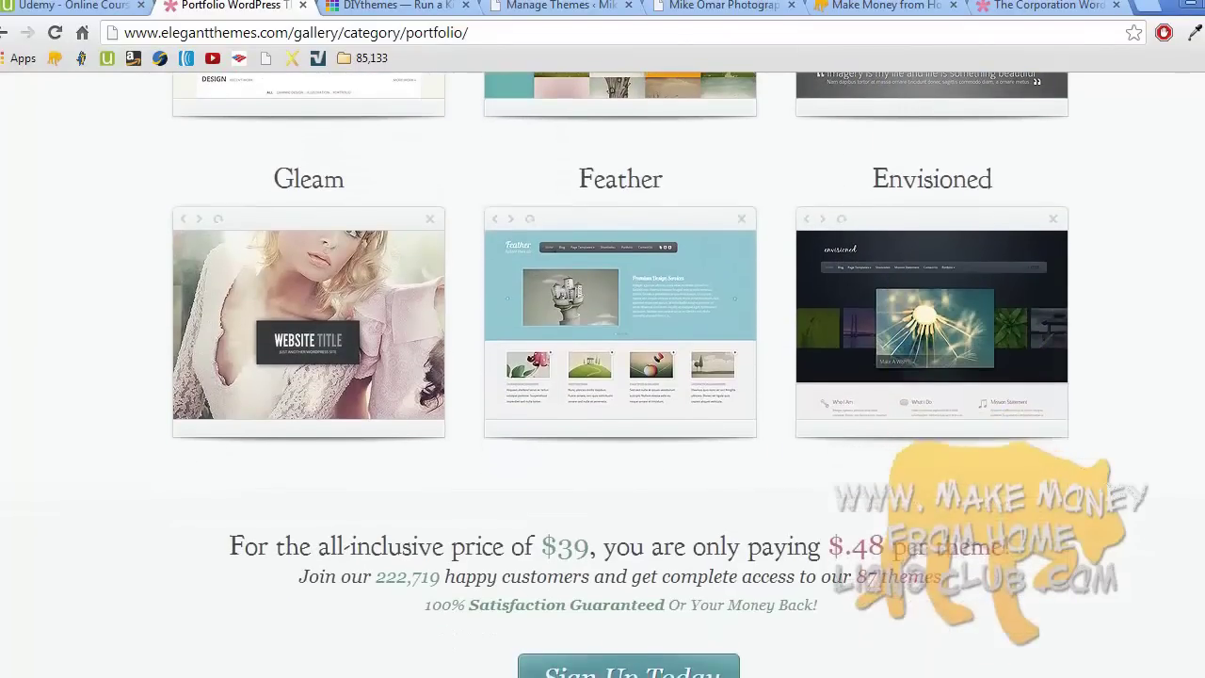
scroll(620, 375, "down", 6)
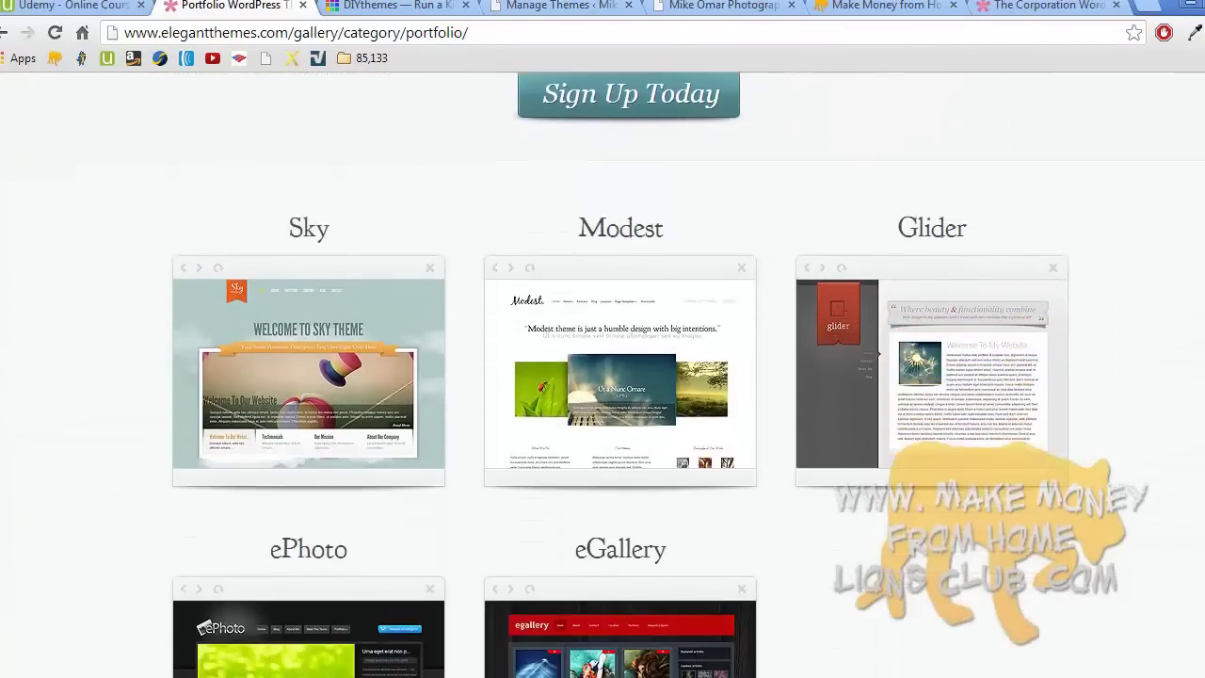
scroll(620, 375, "down", 2)
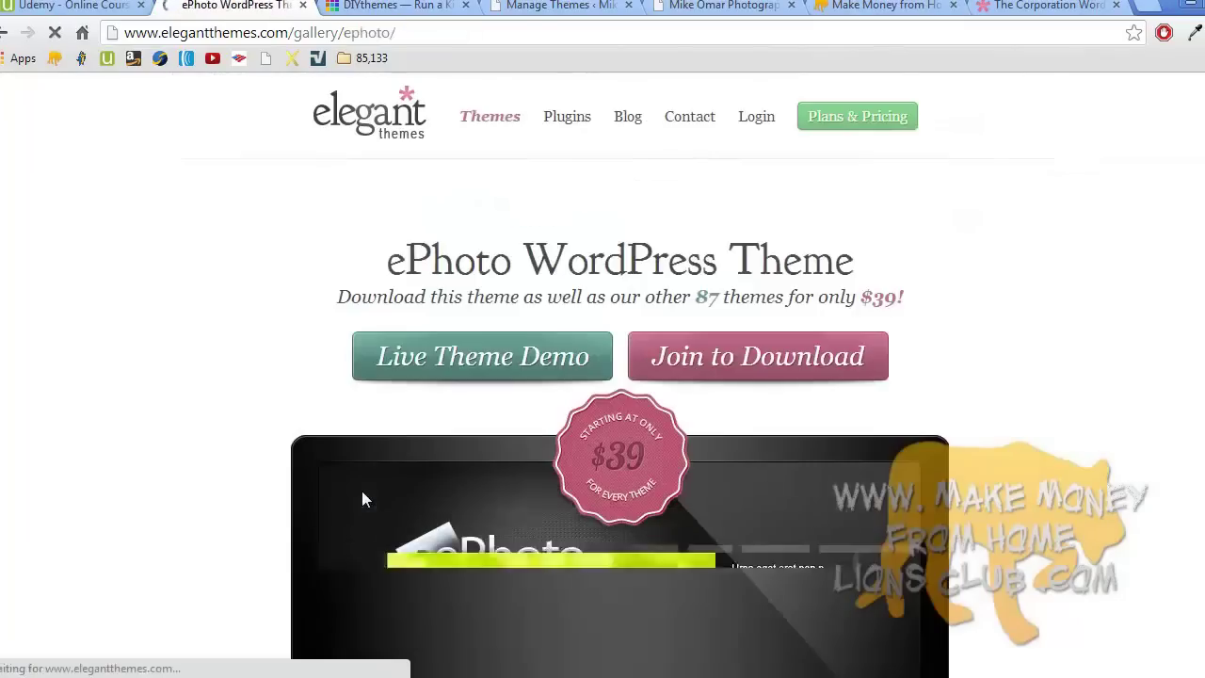
- Open the ePhoto live demo in a new tab and page through five slider photos
left_click(480, 362)
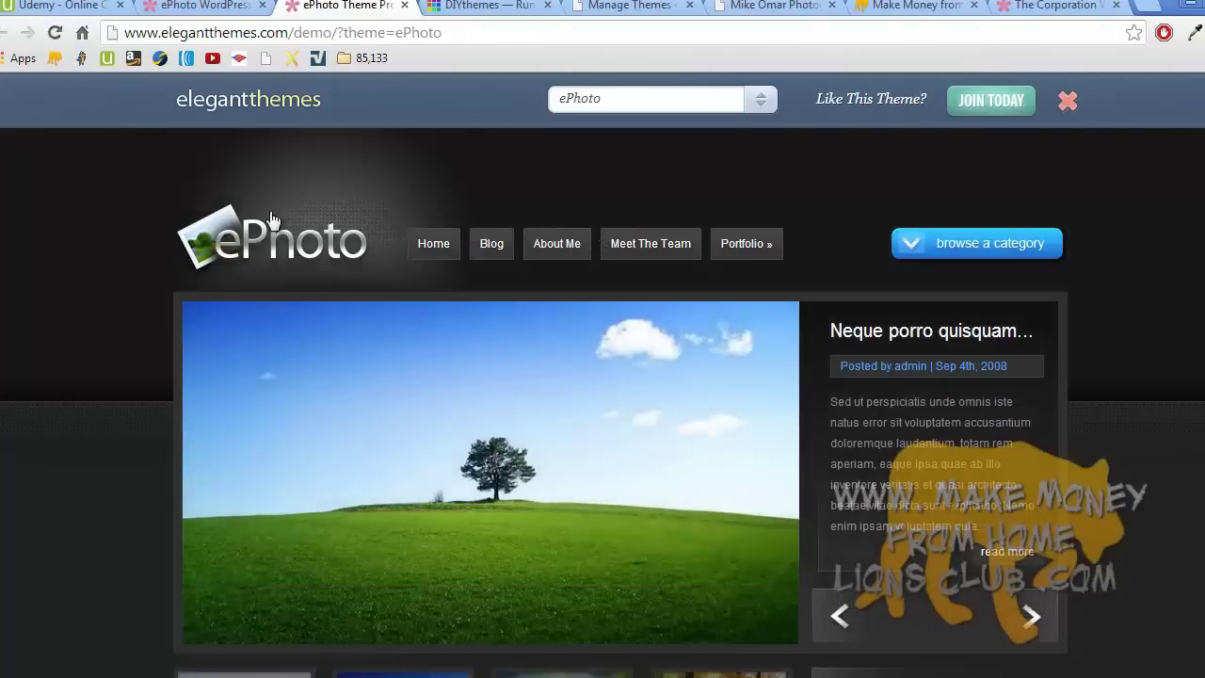
scroll(275, 226, "down", 6)
scroll(276, 226, "up", 6)
scroll(275, 226, "down", 6)
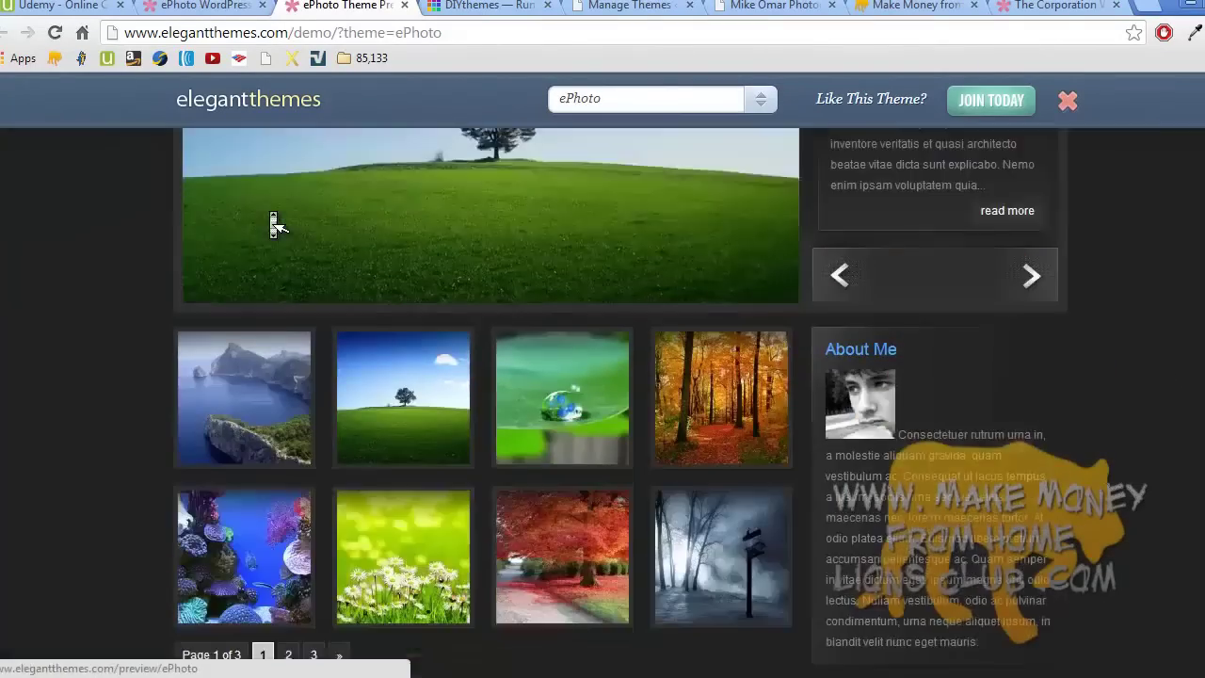
scroll(275, 226, "up", 1)
scroll(276, 225, "down", 1)
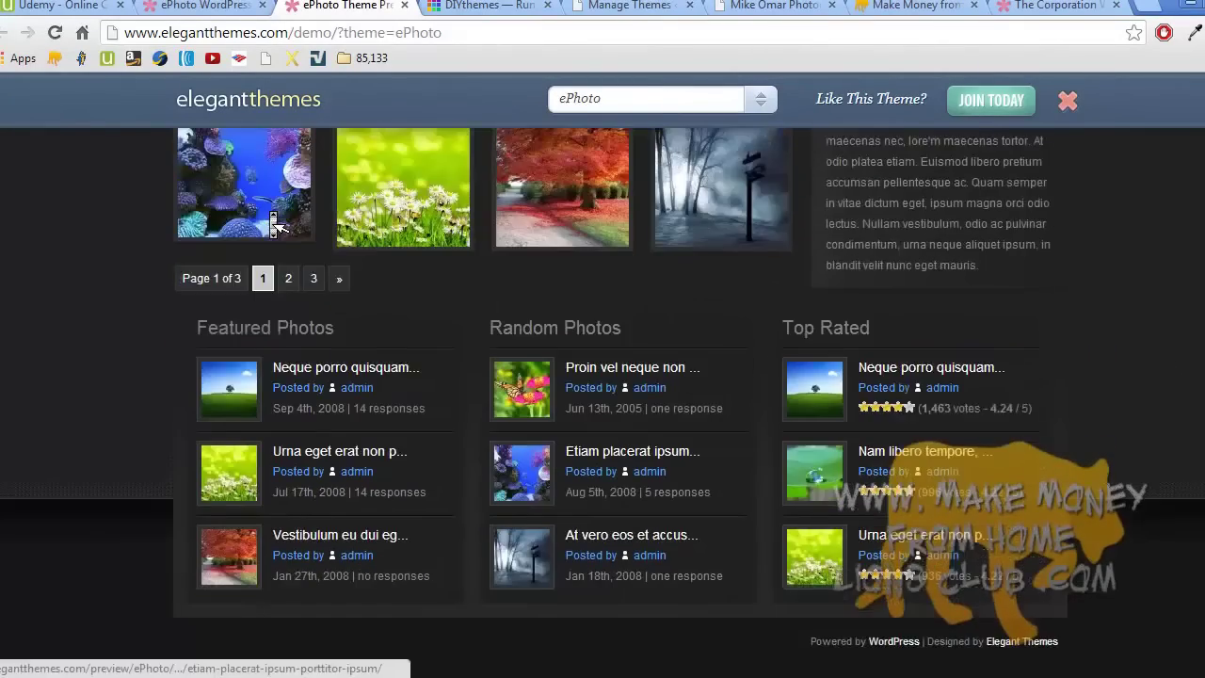
scroll(276, 226, "up", 6)
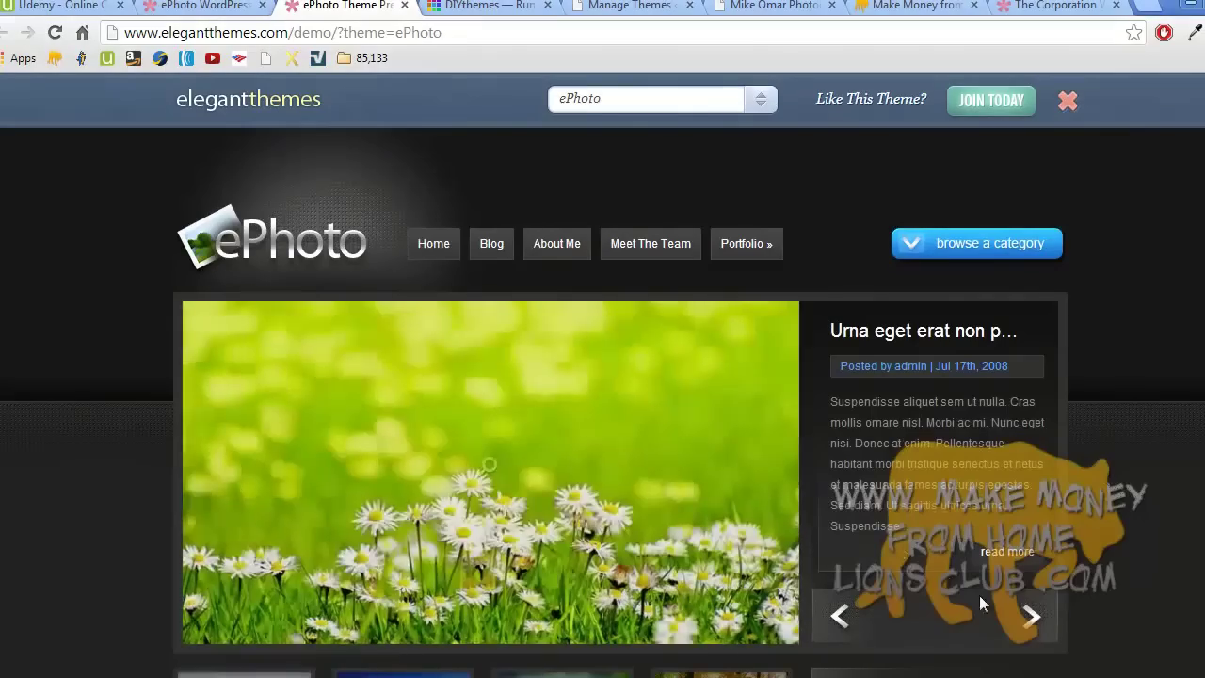
left_click(1033, 618)
left_click(1033, 617)
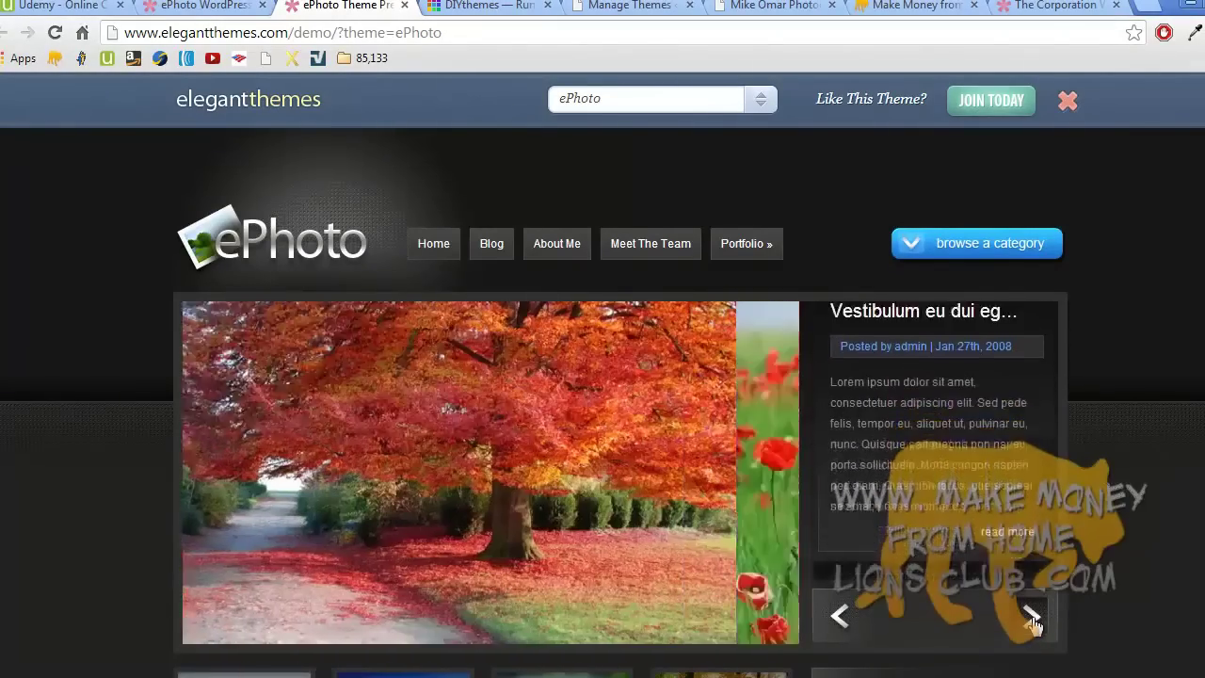
left_click(1032, 617)
left_click(1032, 617)
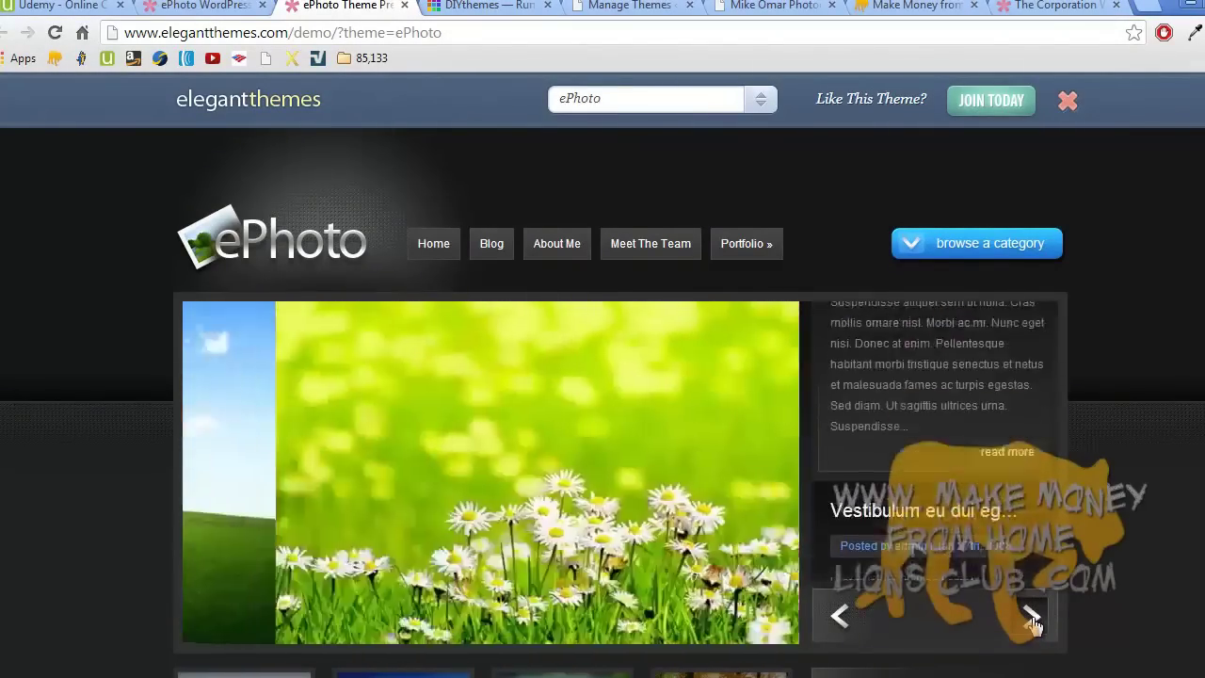
left_click(1033, 617)
- Browse the demo's photo category list, then go back to the ePhoto theme page
left_click(990, 248)
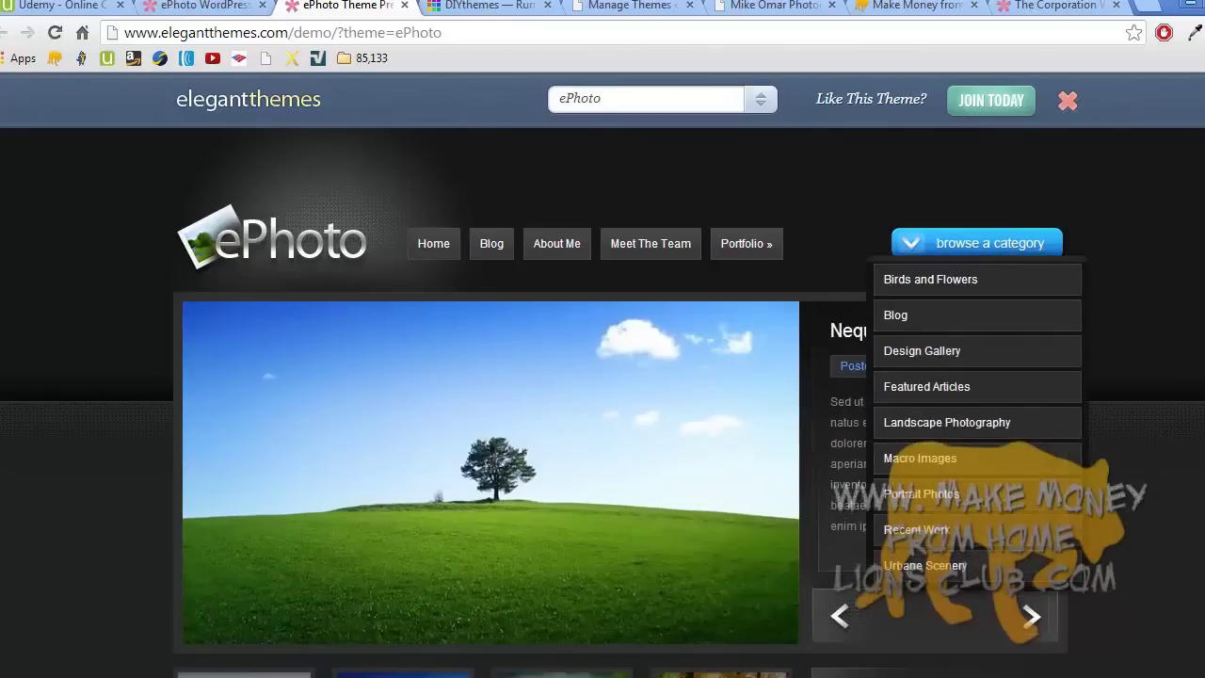
scroll(602, 402, "down", 8)
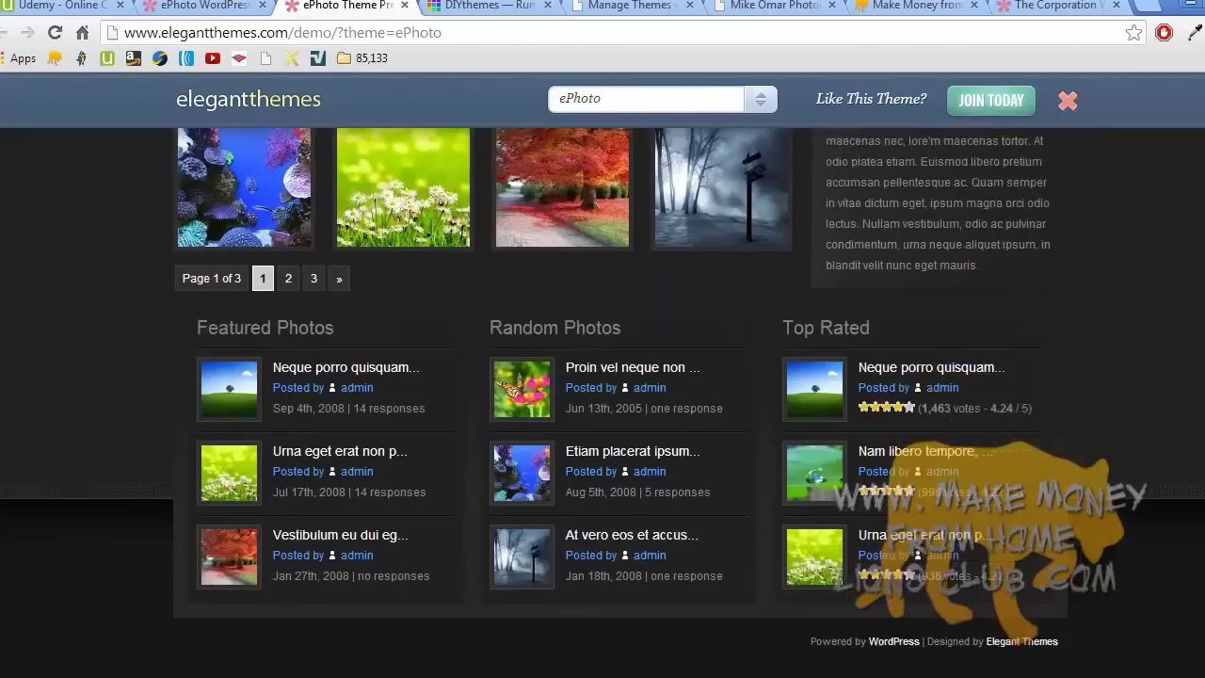
scroll(1201, 186, "up", 8)
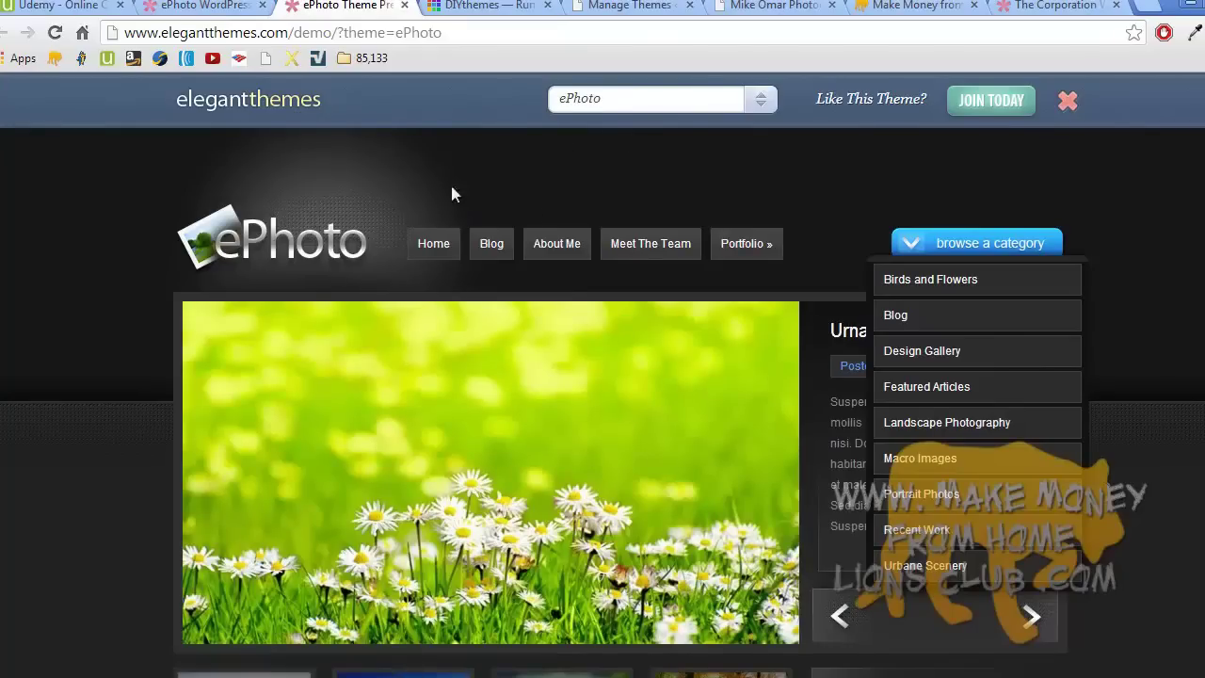
scroll(432, 237, "down", 8)
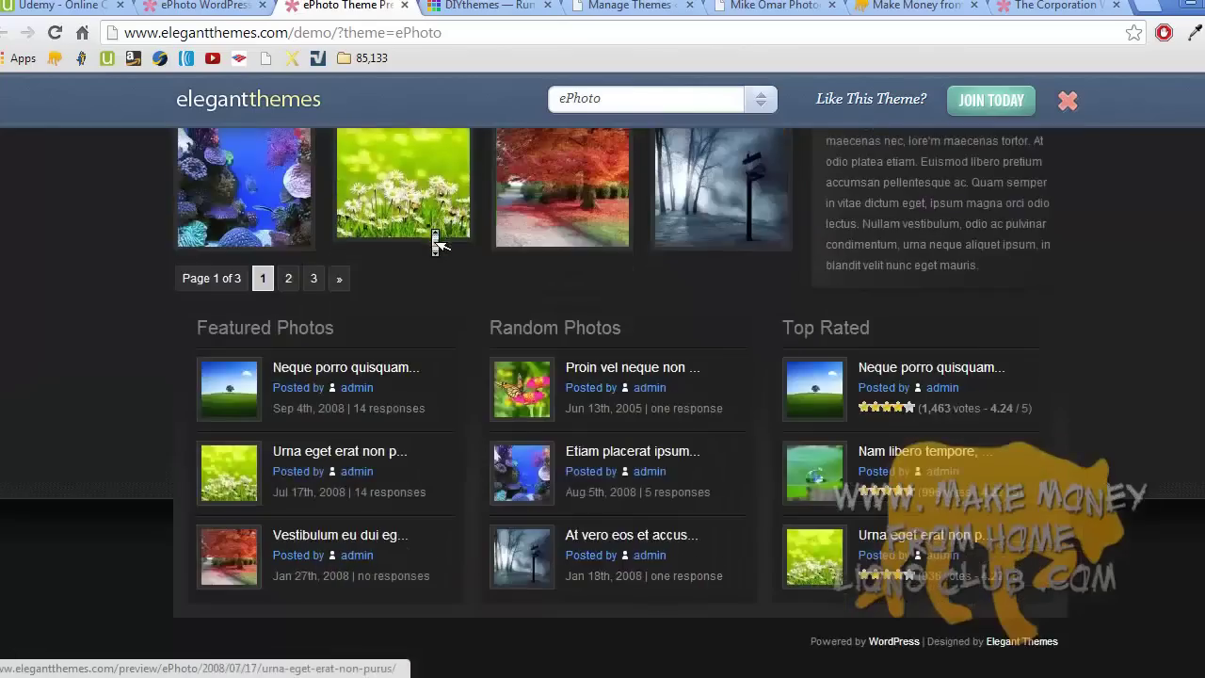
scroll(436, 241, "up", 8)
scroll(436, 241, "down", 8)
scroll(436, 242, "up", 8)
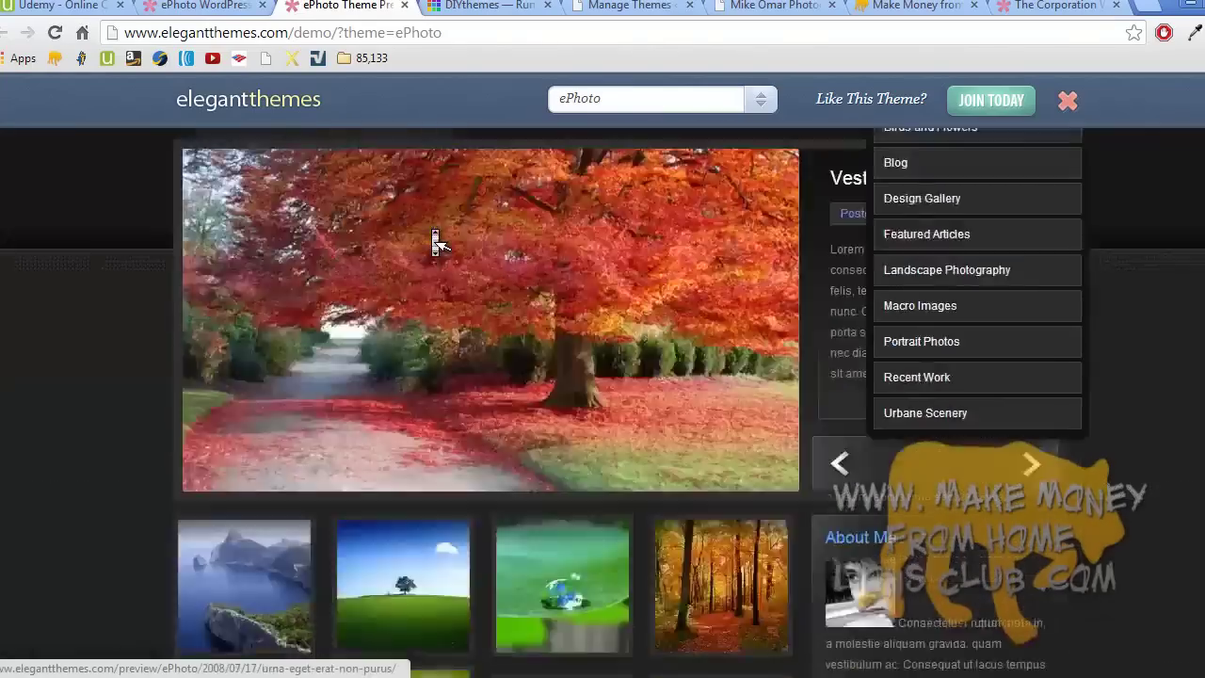
left_click(212, 6)
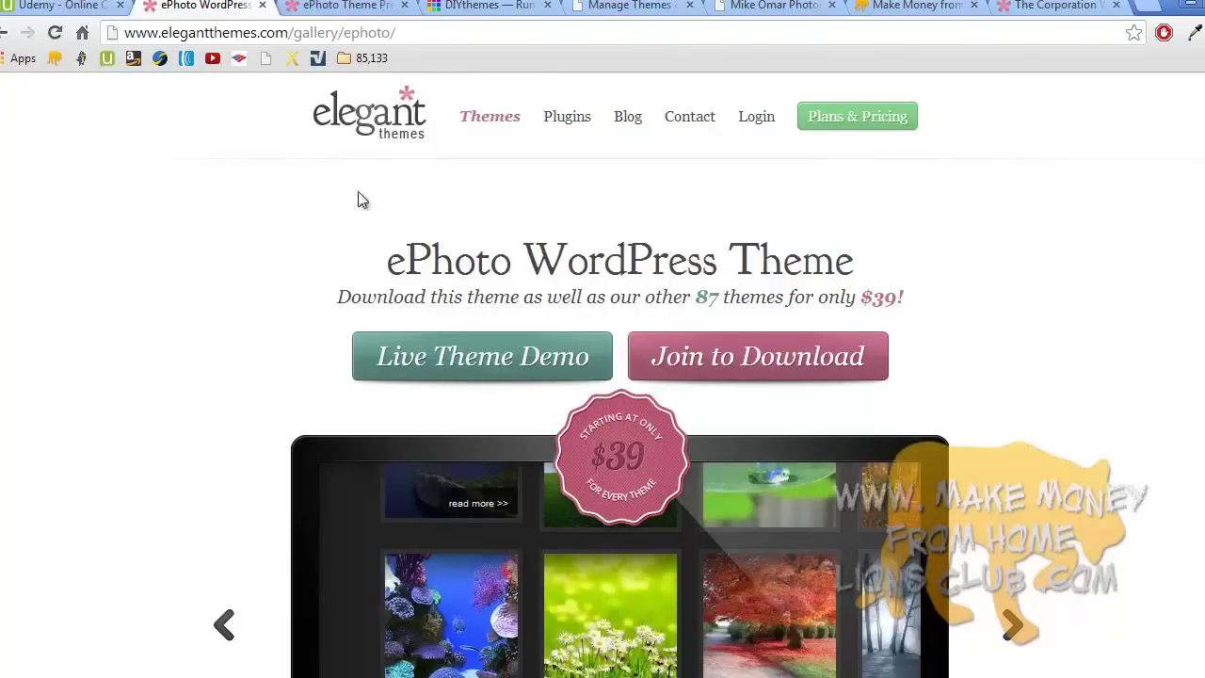
- Filter the full themes gallery to Portfolio and scroll to the Sky, Modest and Glider row
left_click(494, 121)
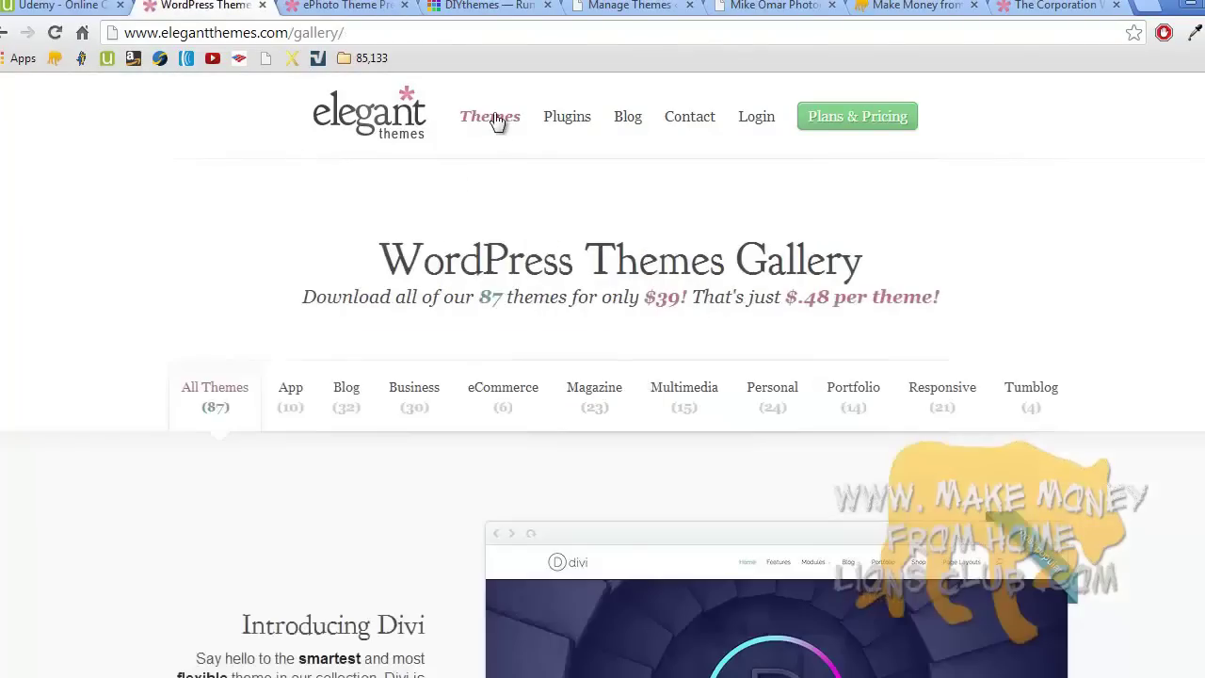
left_click(855, 403)
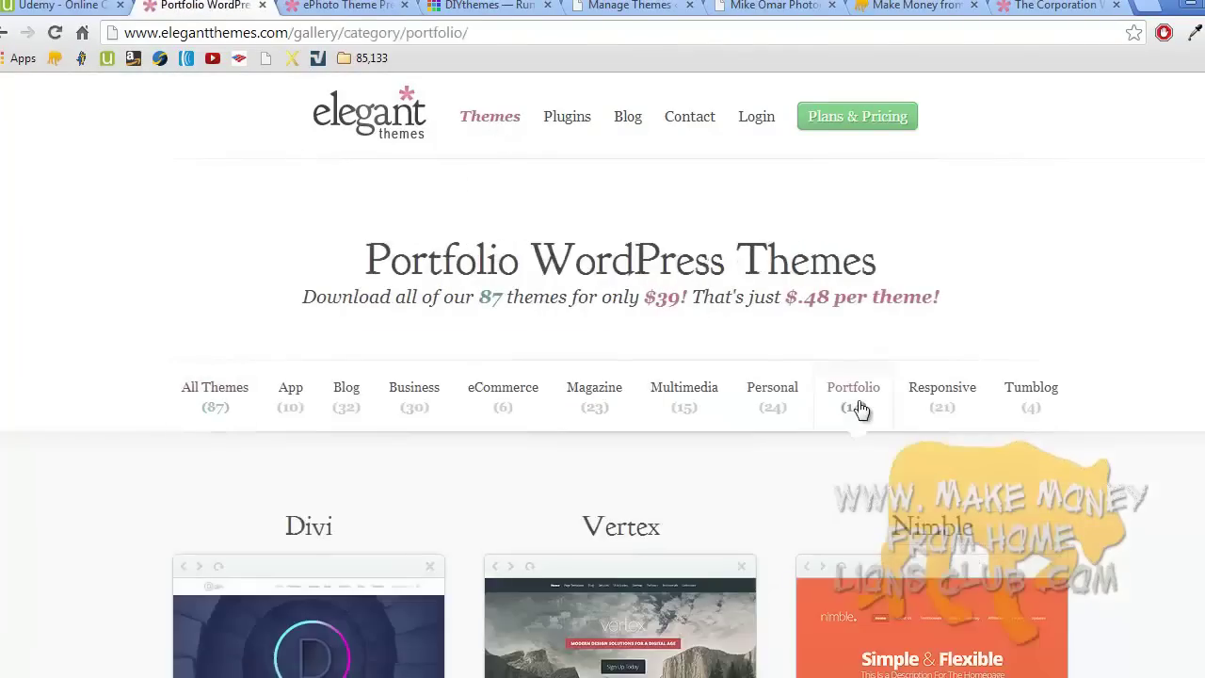
scroll(859, 406, "down", 1)
scroll(859, 409, "down", 6)
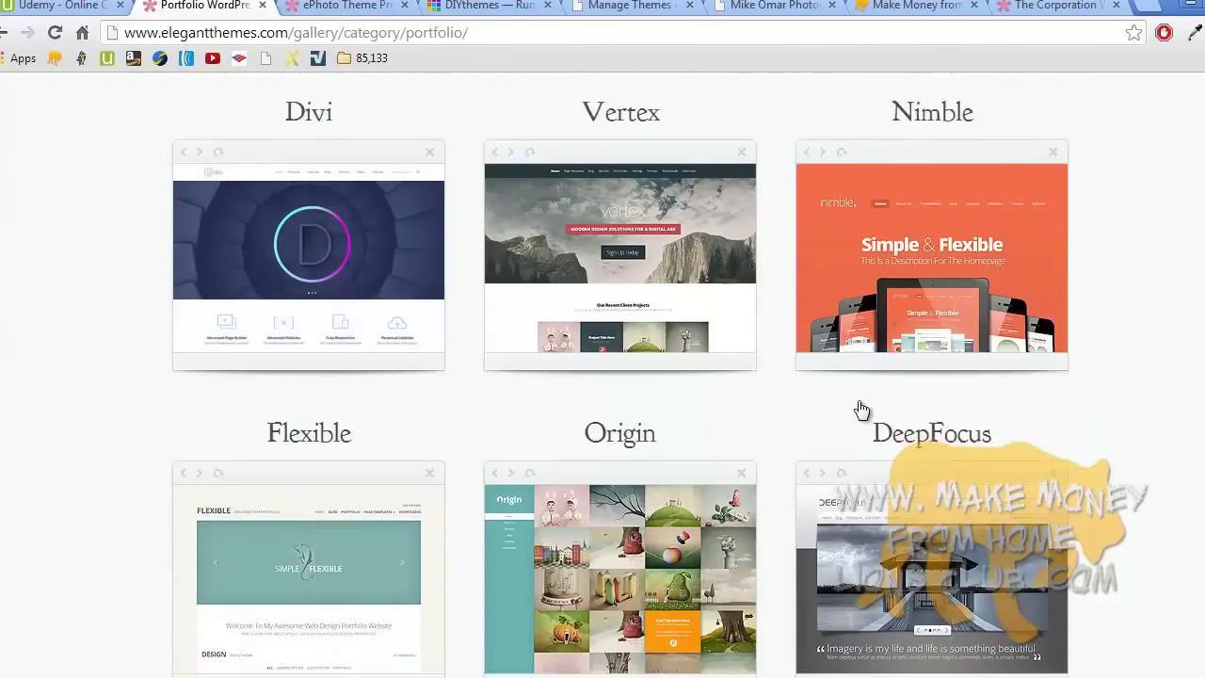
scroll(859, 410, "down", 2)
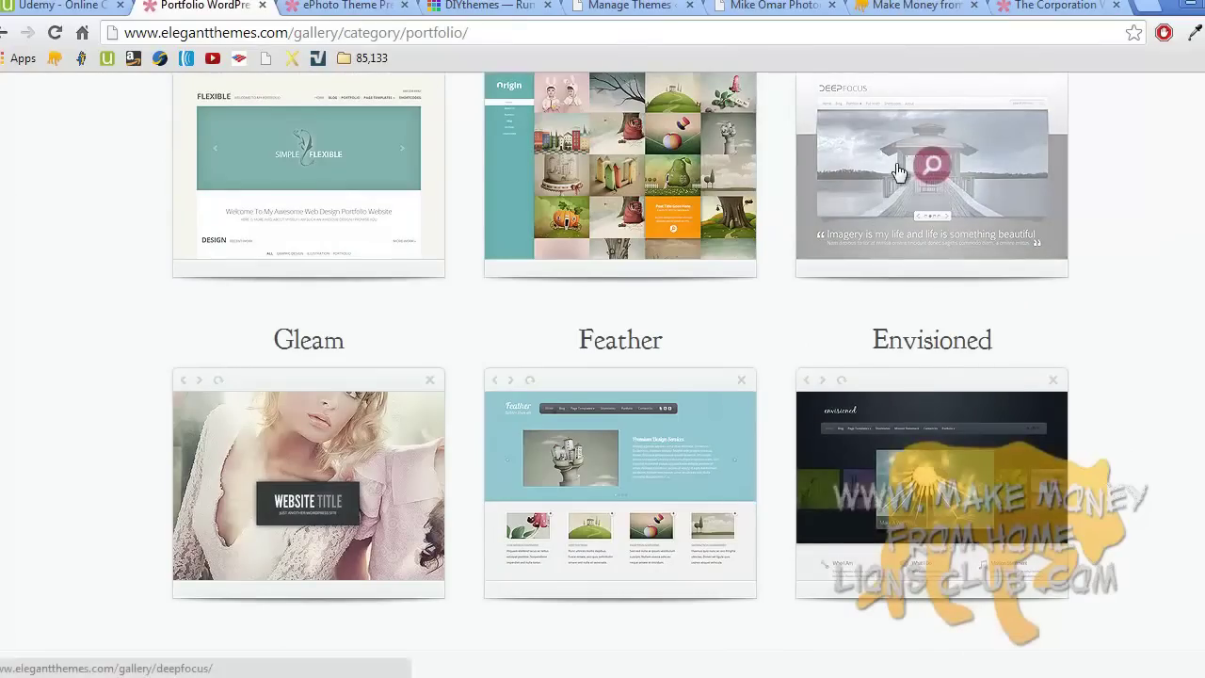
scroll(895, 175, "down", 1)
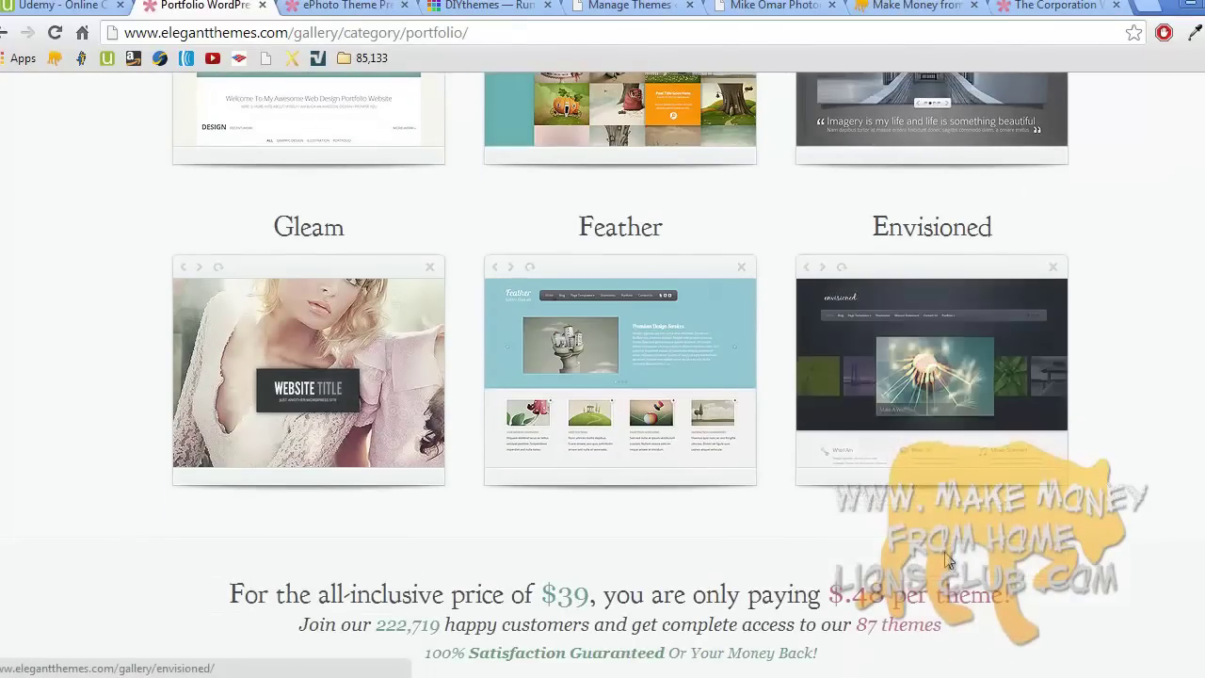
scroll(948, 561, "down", 2)
scroll(947, 561, "down", 6)
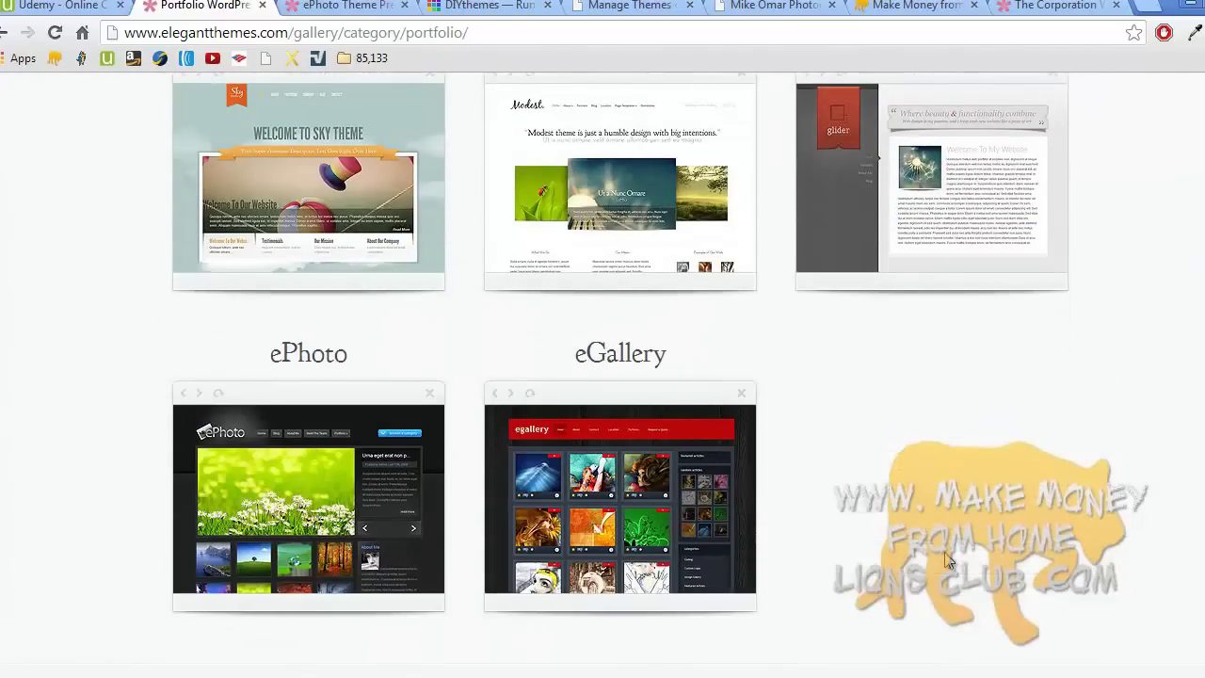
scroll(947, 561, "up", 1)
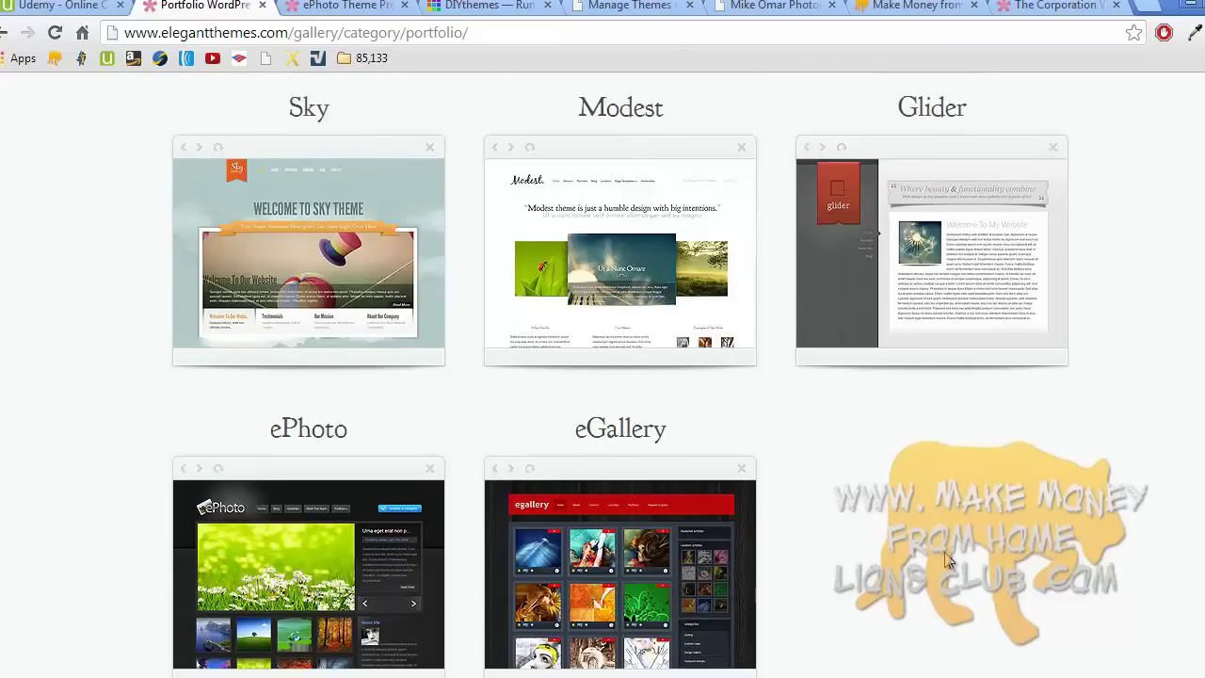
scroll(947, 561, "down", 1)
scroll(947, 561, "up", 2)
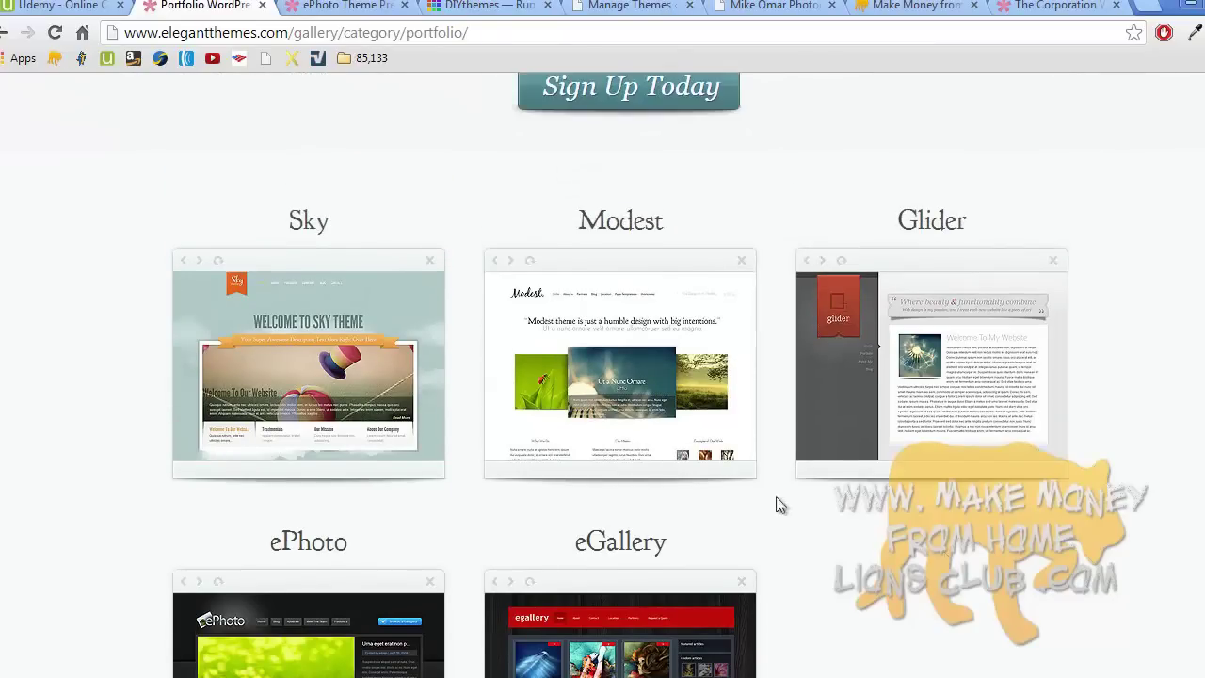
left_click(623, 397)
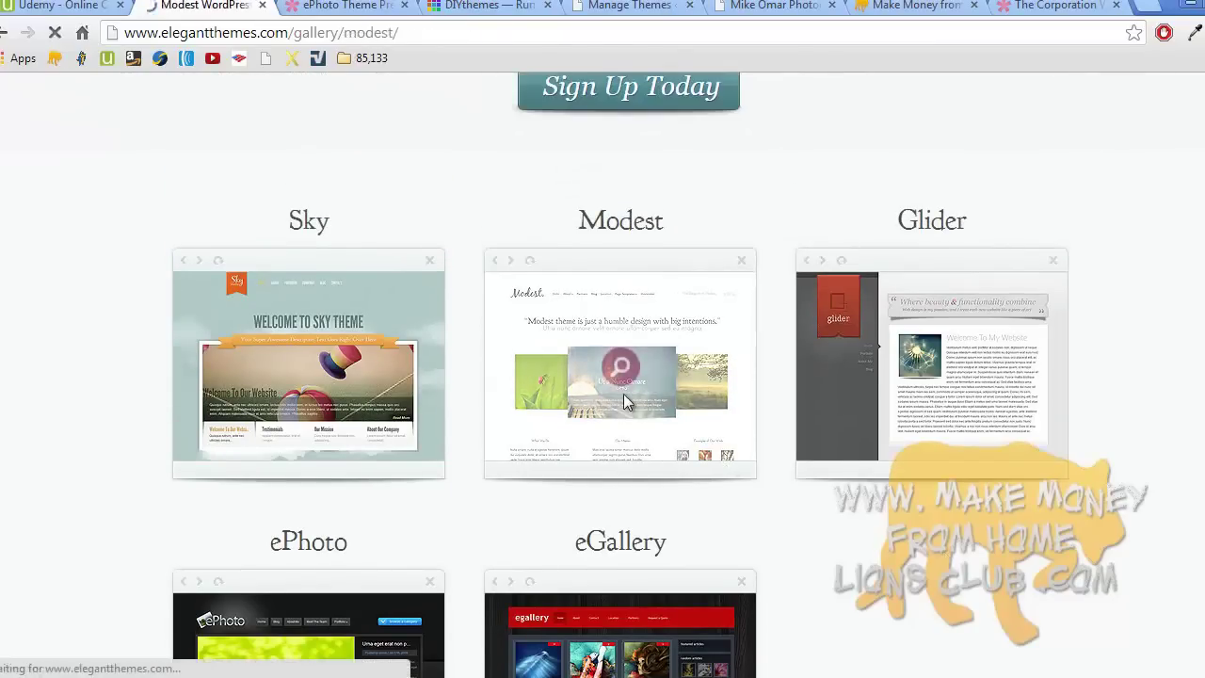
left_click(525, 358)
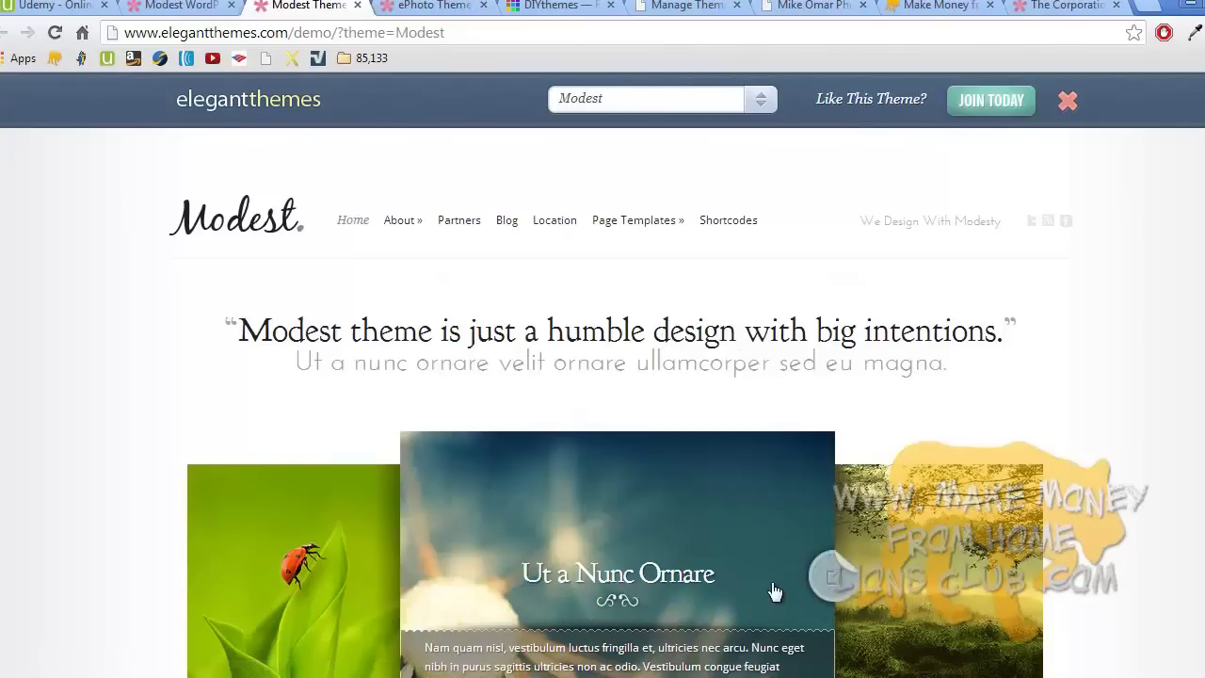
left_click(996, 584)
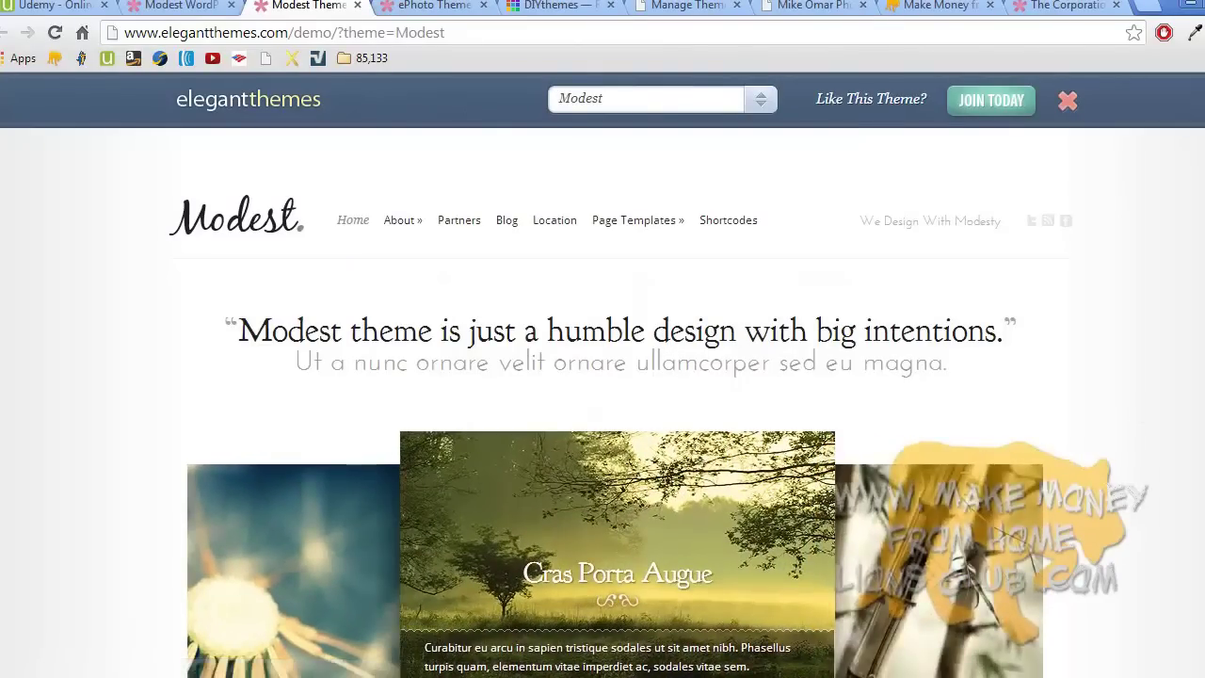
scroll(1000, 585, "down", 5)
scroll(1000, 585, "up", 5)
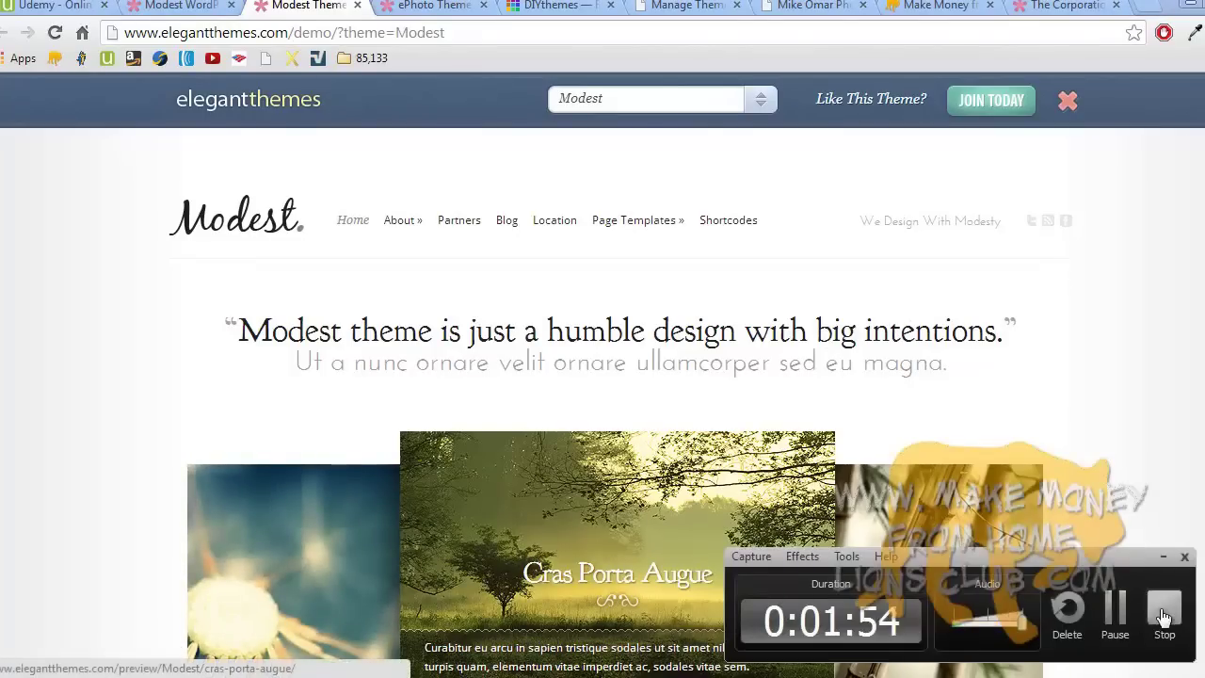
left_click(1164, 610)
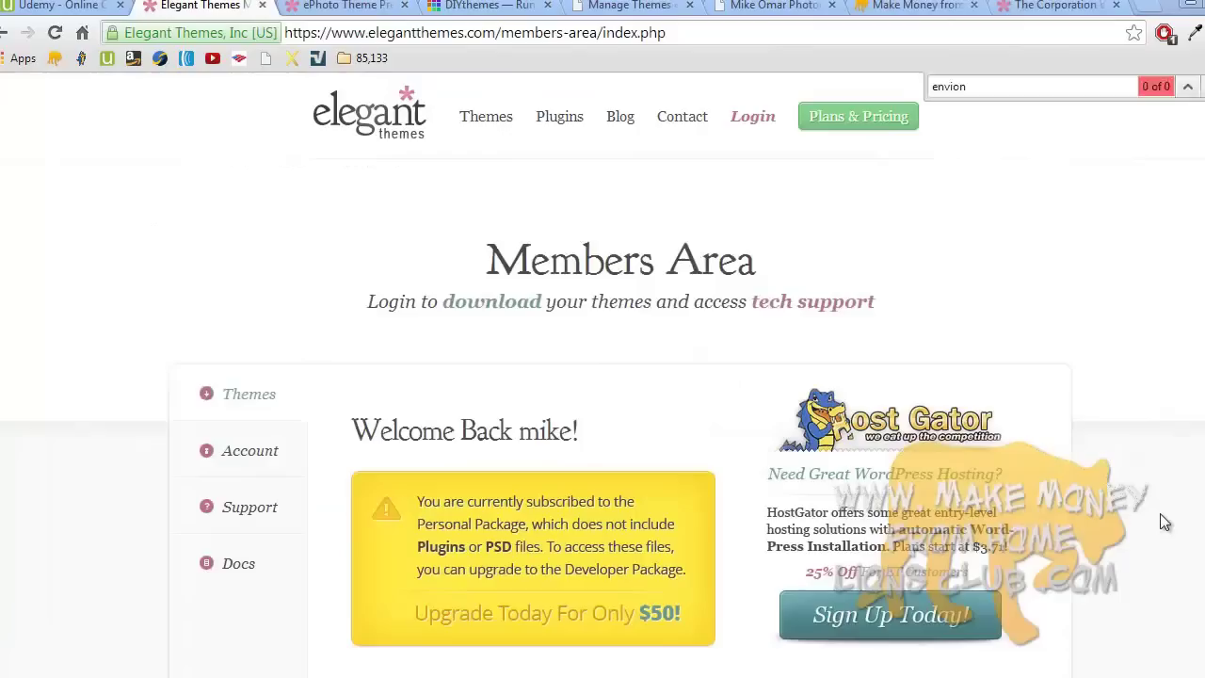
key("Escape")
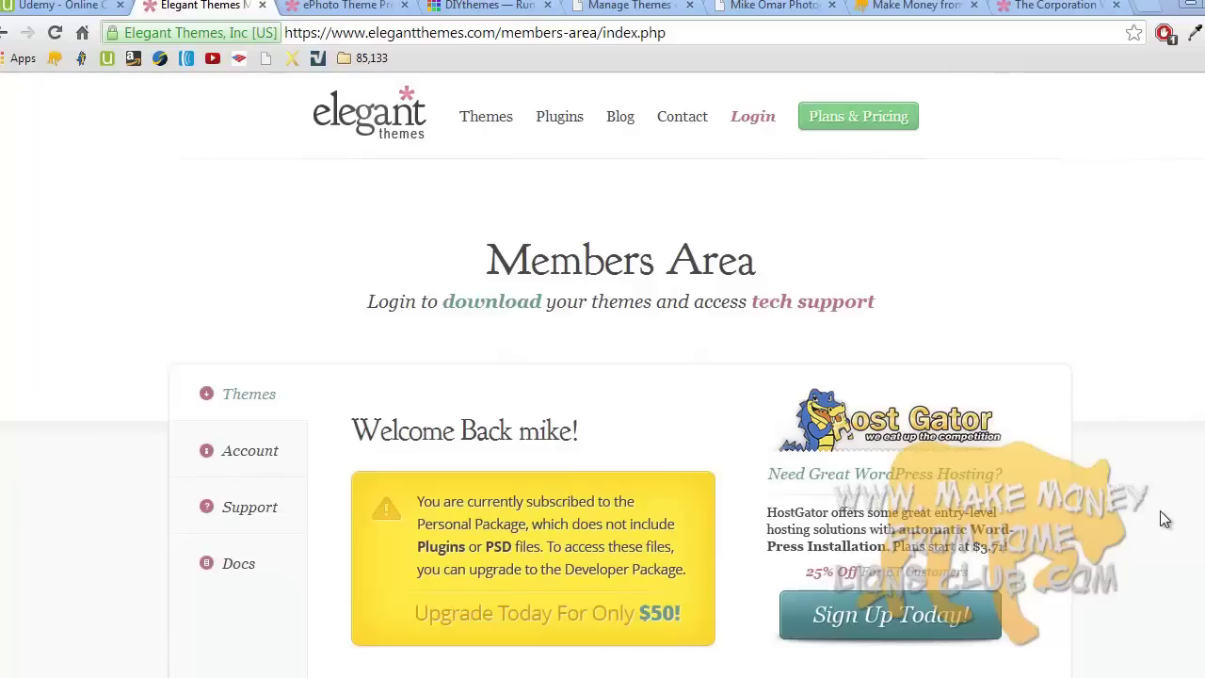
- Search the Members Area theme list for 'envi' to locate Envisioned
scroll(602, 376, "down", 10)
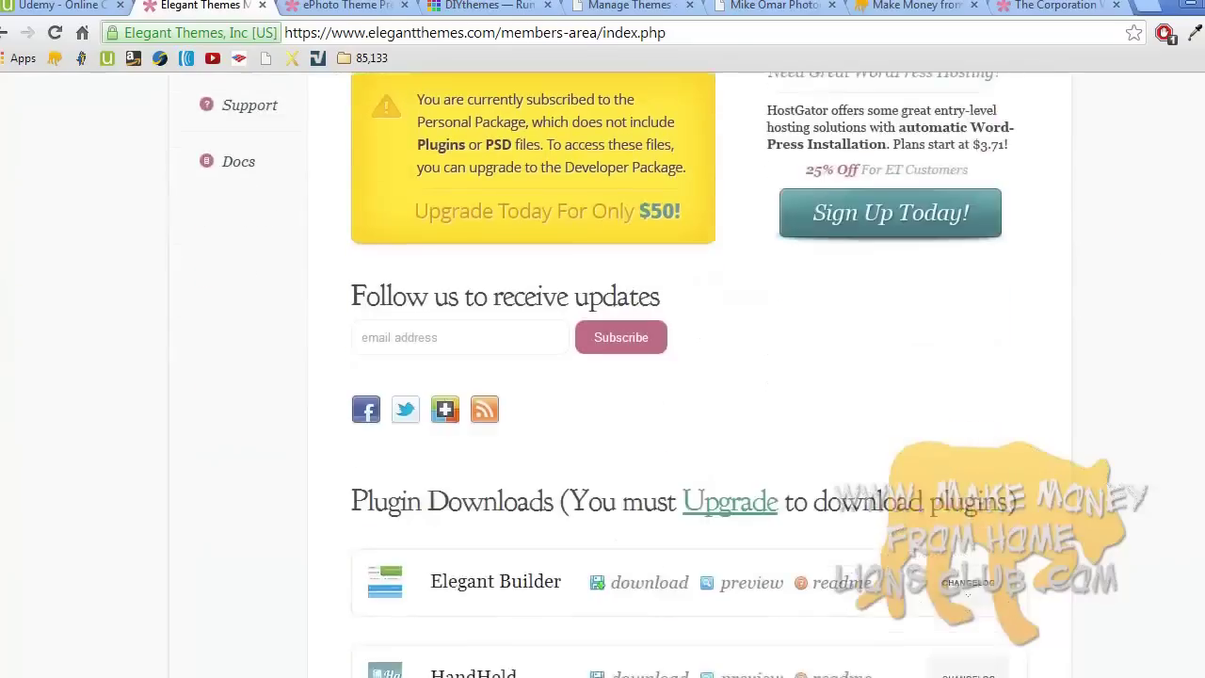
scroll(602, 376, "down", 6)
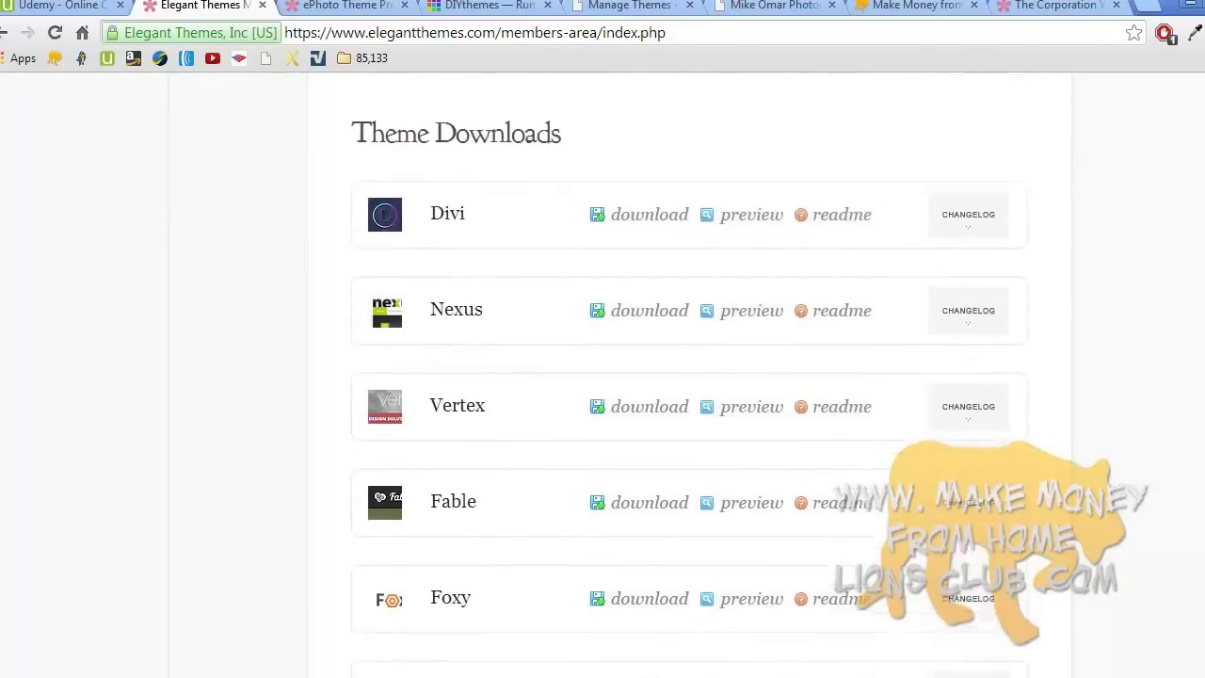
key("ctrl+f")
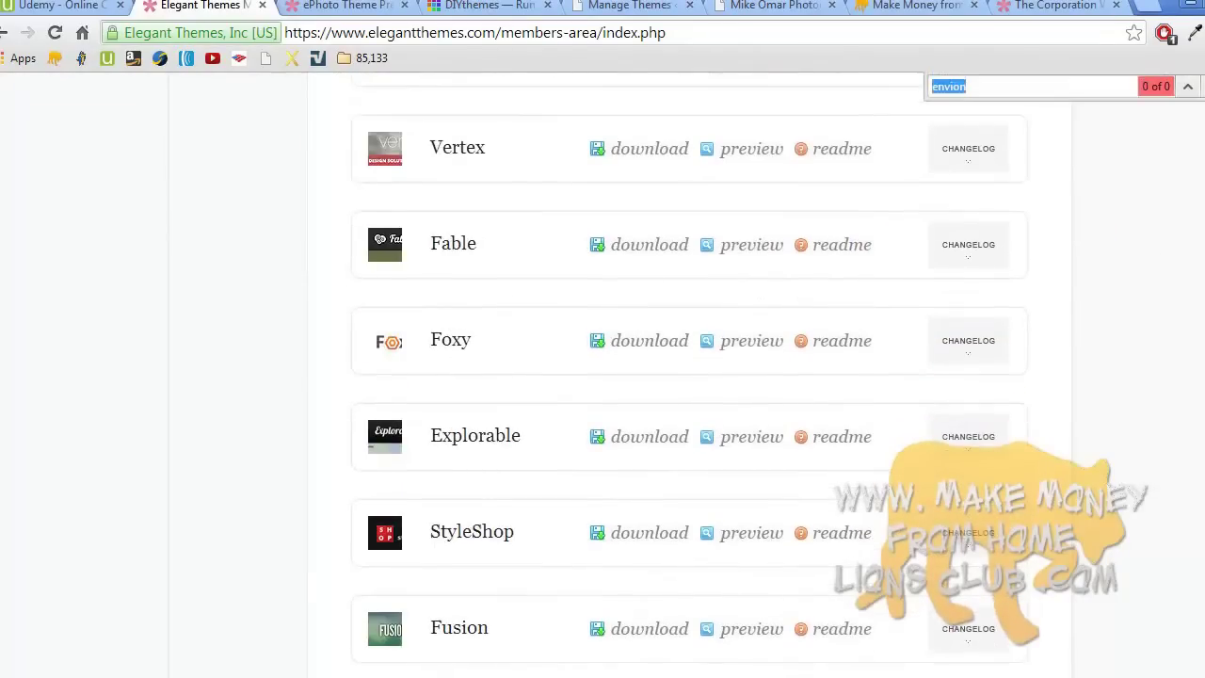
type("envi")
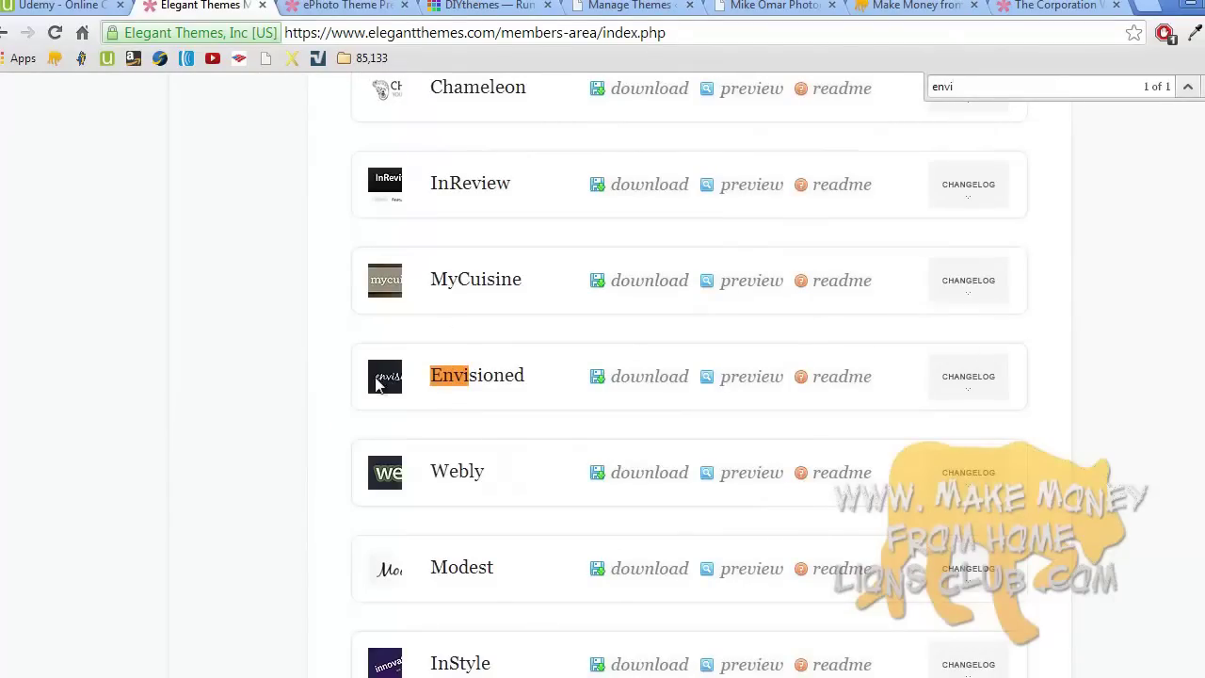
- Download the Envisioned Theme Package and save it as Envisioned.zip on the Desktop
mouse_move(611, 389)
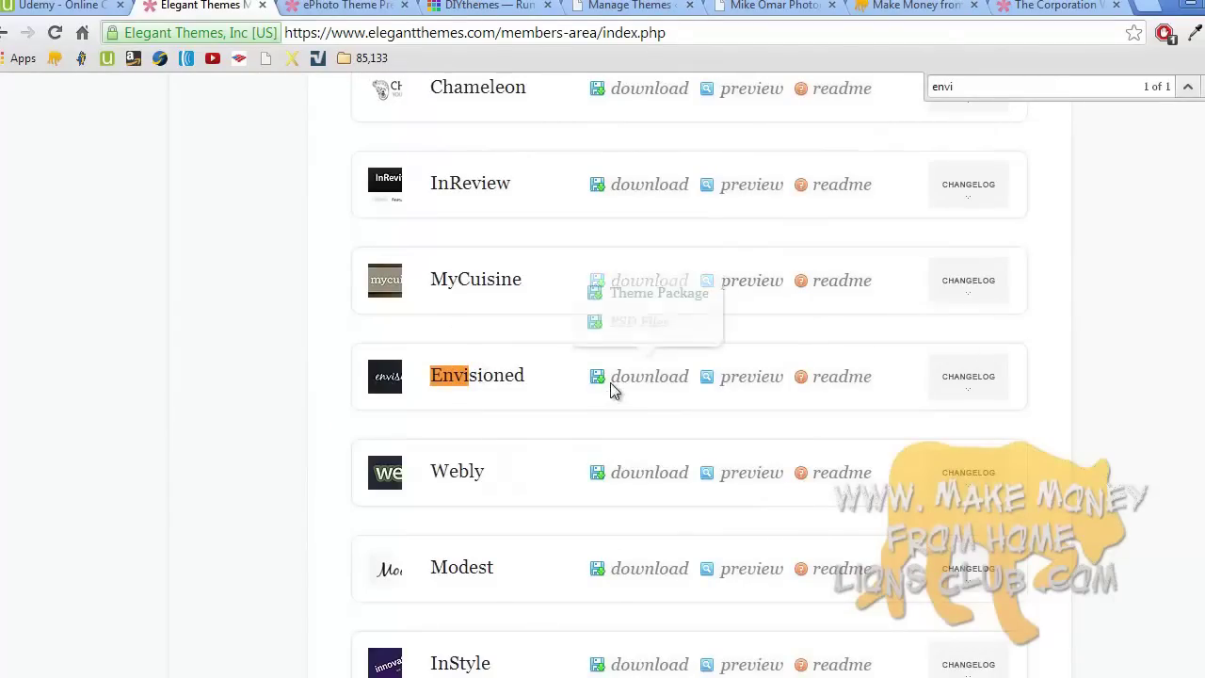
left_click(651, 295)
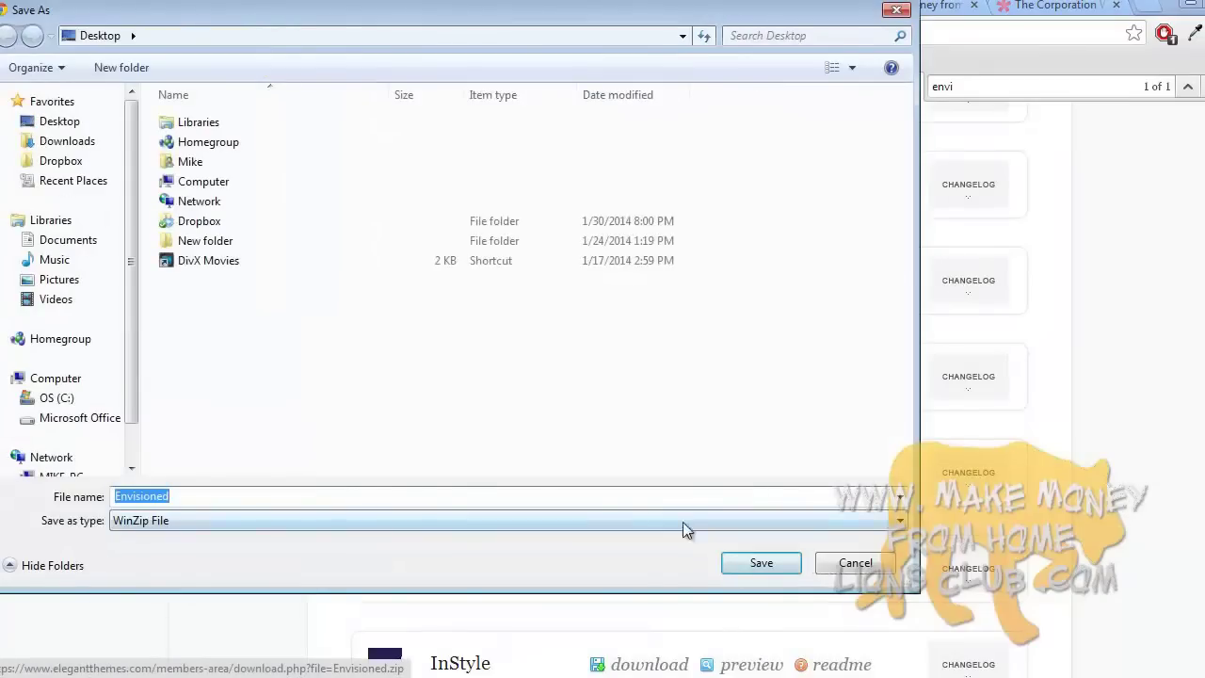
left_click(751, 563)
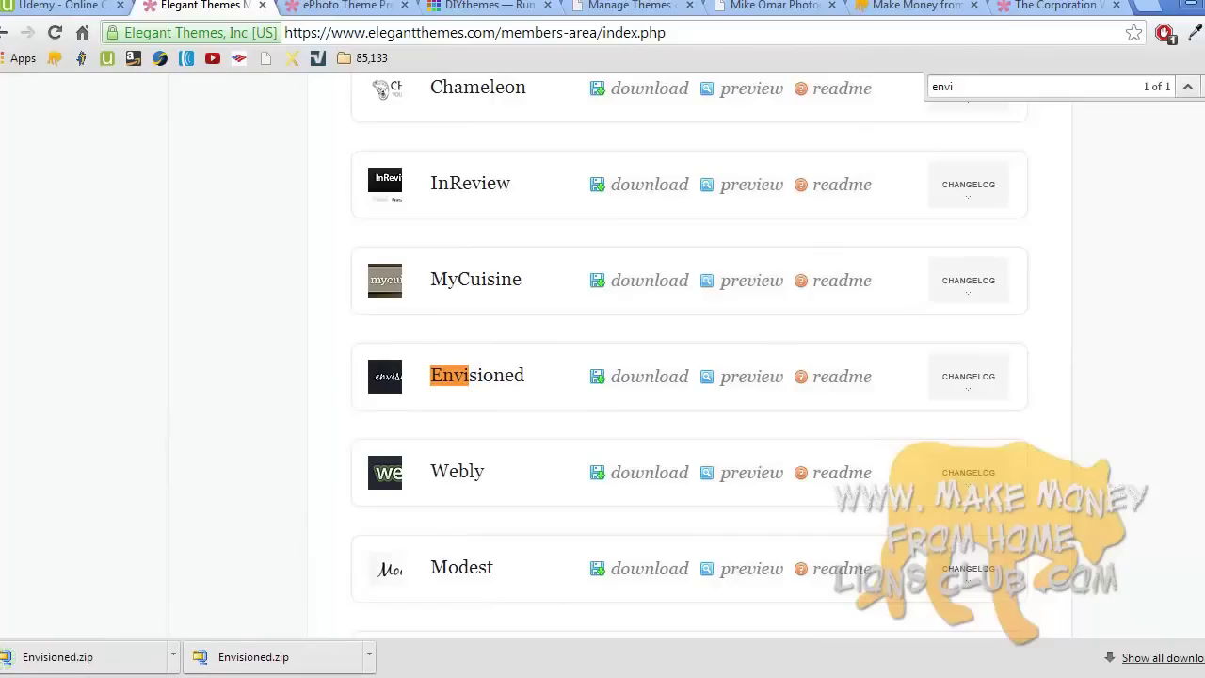
left_click(1197, 657)
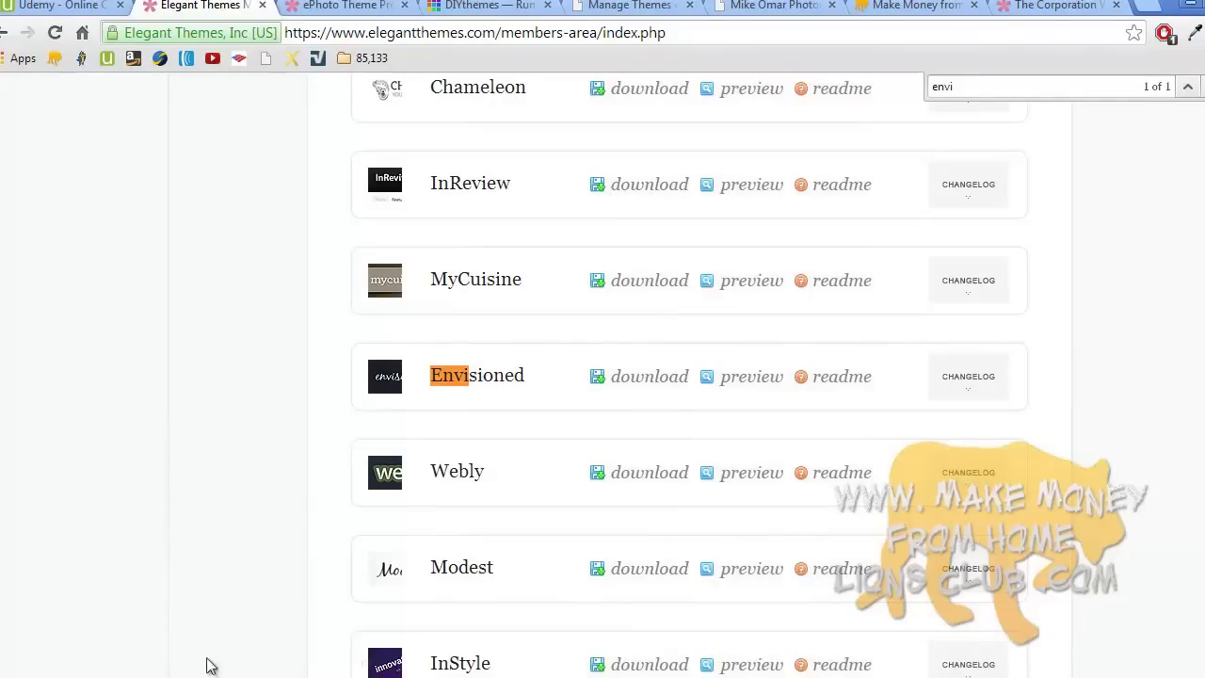
key("super+d")
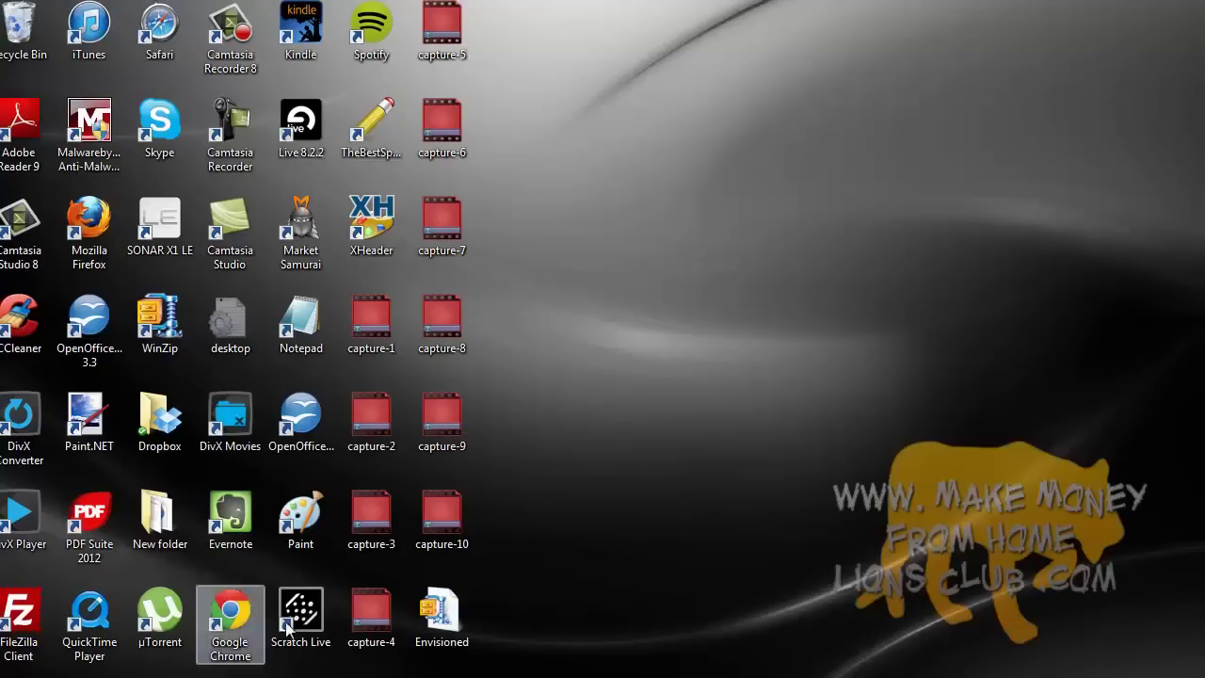
- Move the Envisioned.zip icon to an empty desktop spot and deselect it
left_click_drag(422, 620, 603, 428)
left_click(592, 353)
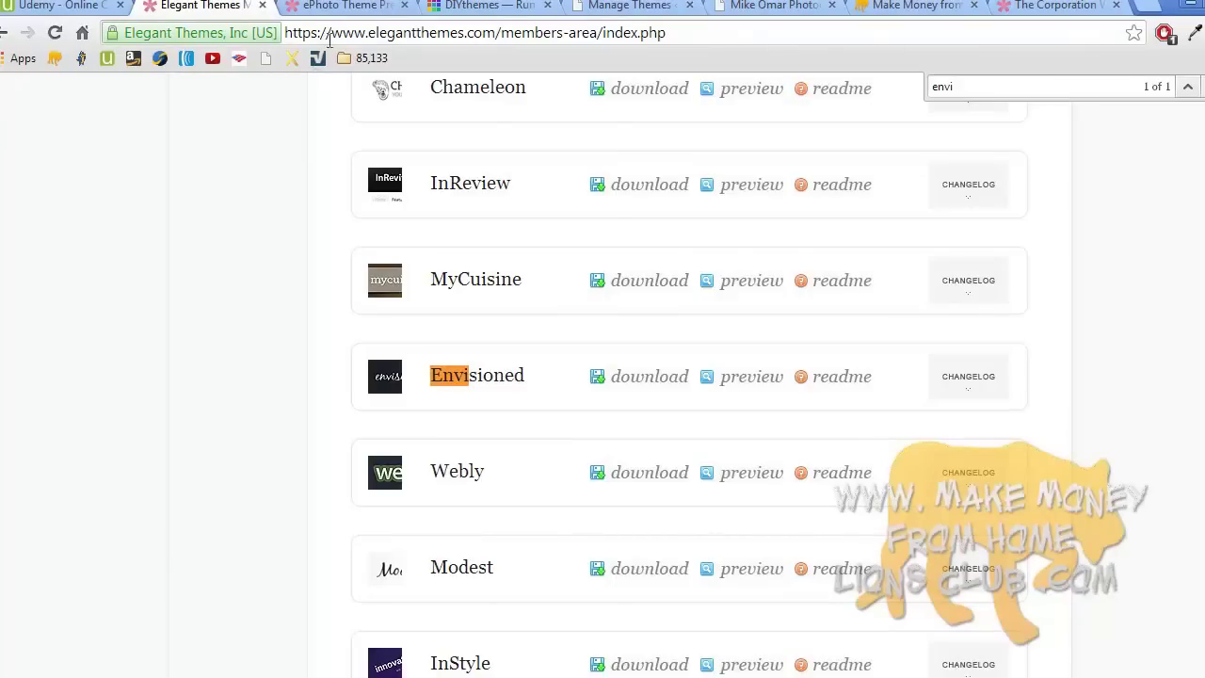
- Start a theme upload in WordPress and pick Envisioned.zip from the Desktop
left_click(621, 6)
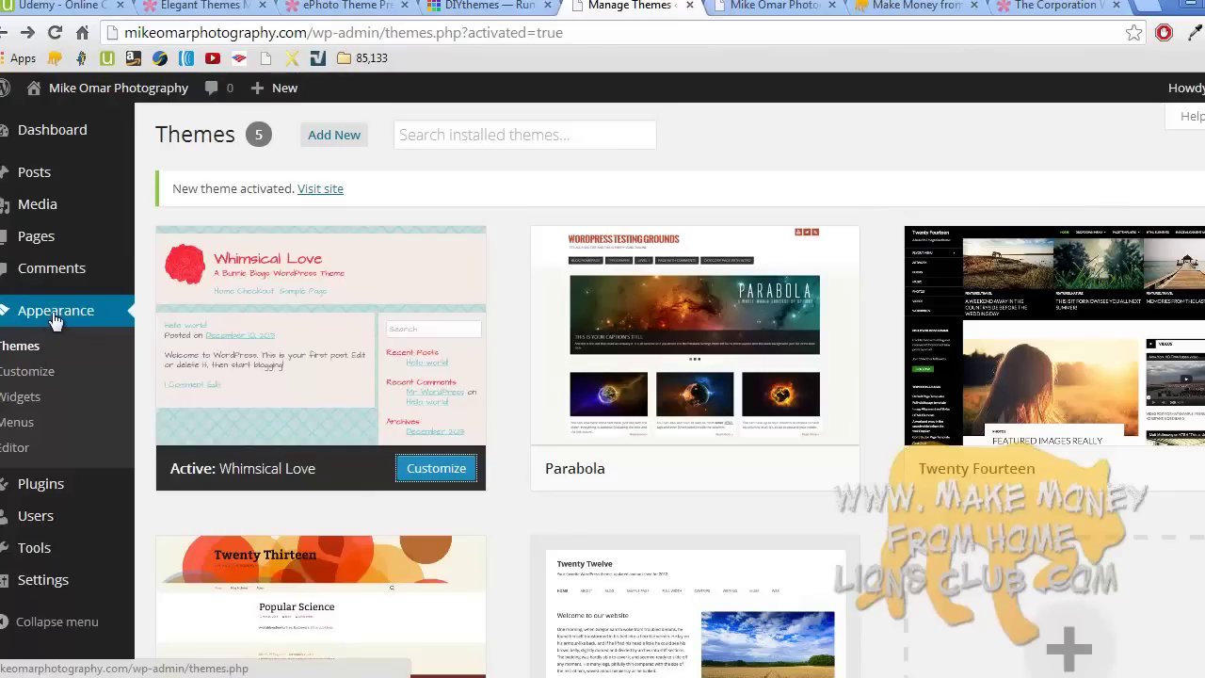
left_click(314, 142)
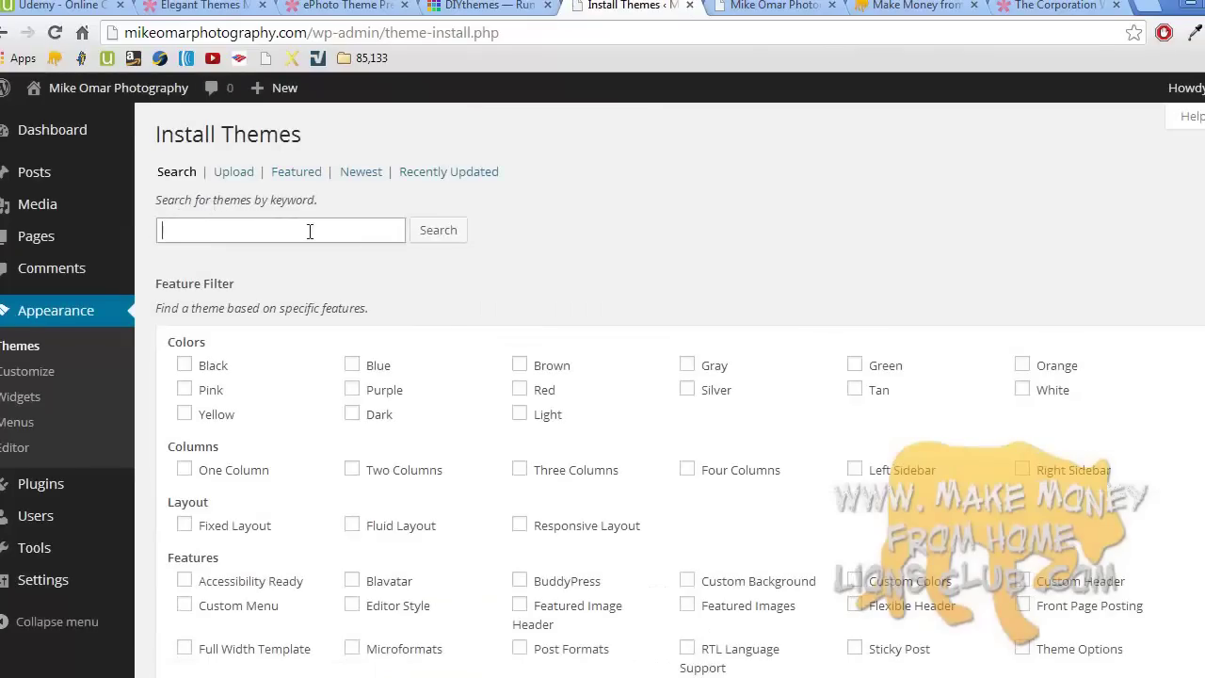
left_click(241, 177)
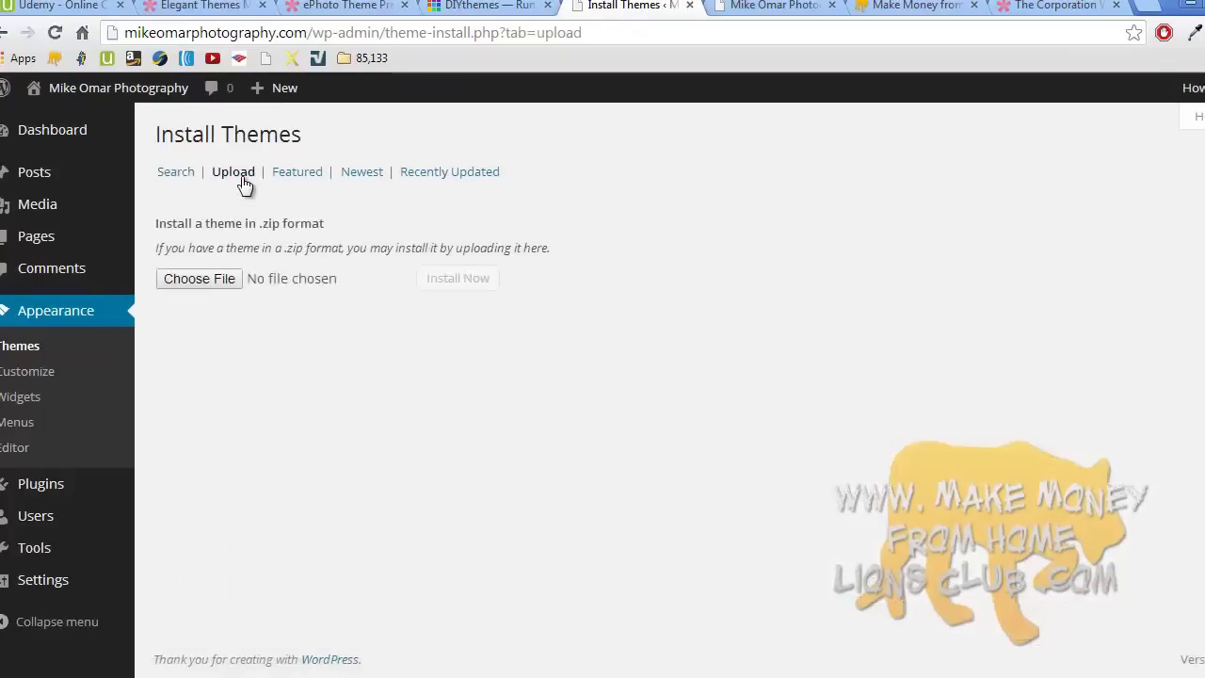
left_click(199, 278)
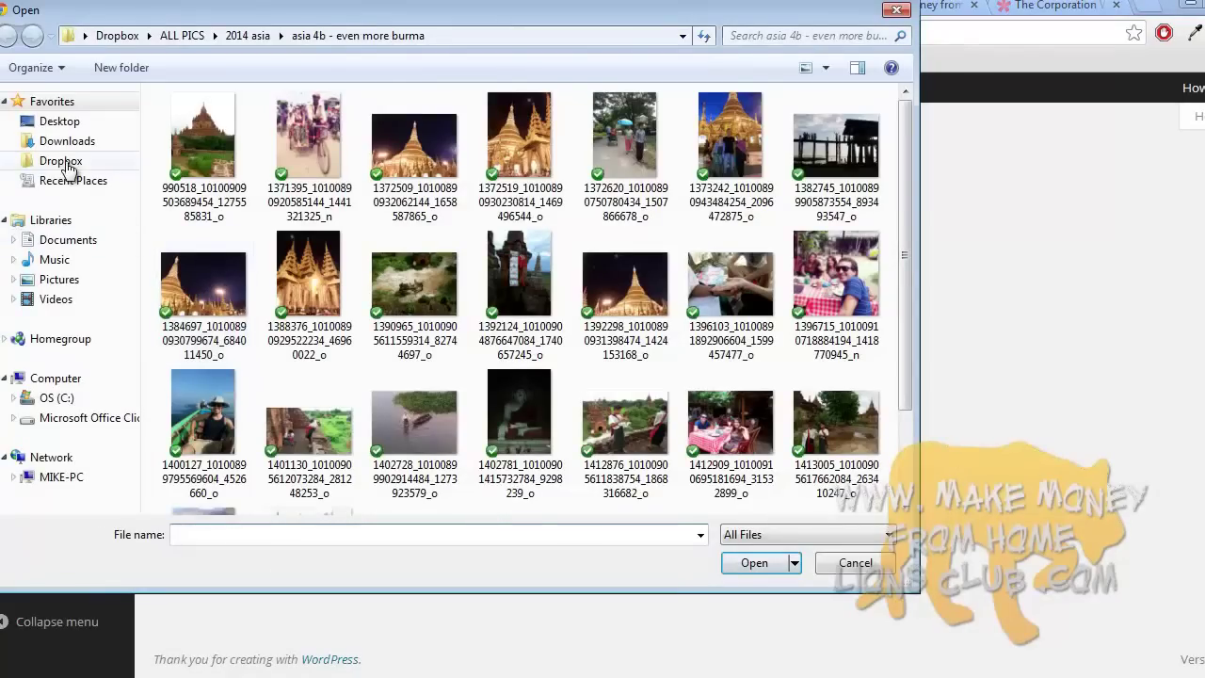
left_click(59, 120)
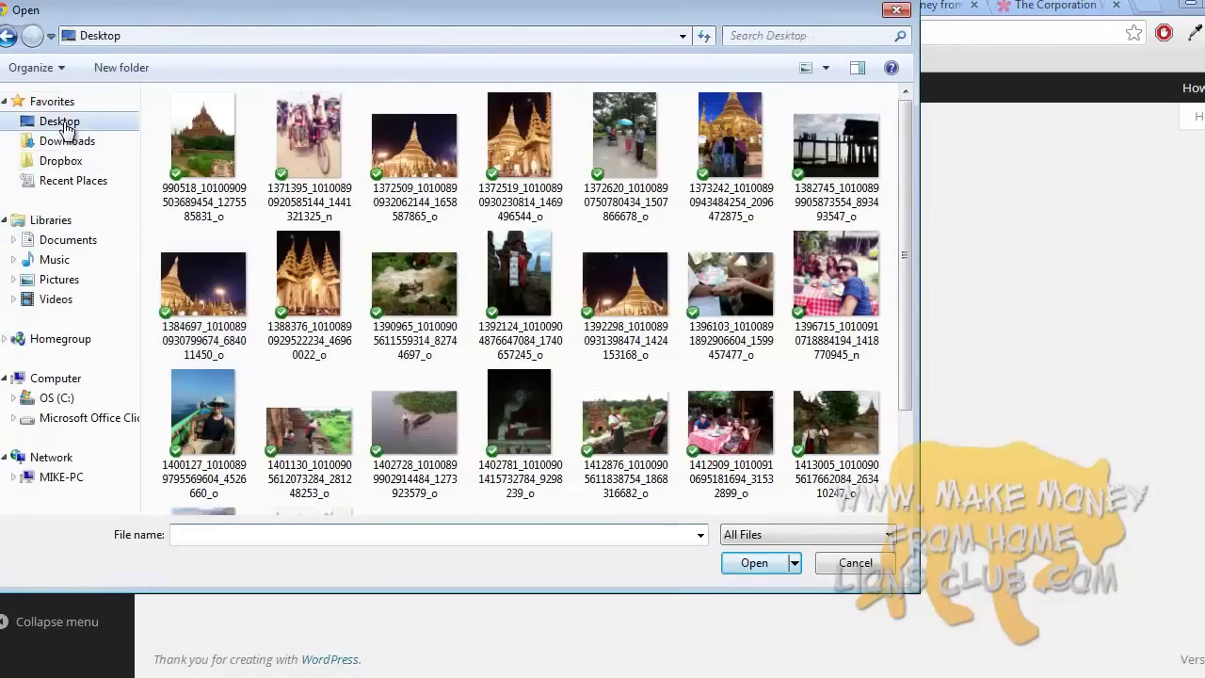
left_click(287, 538)
type("en")
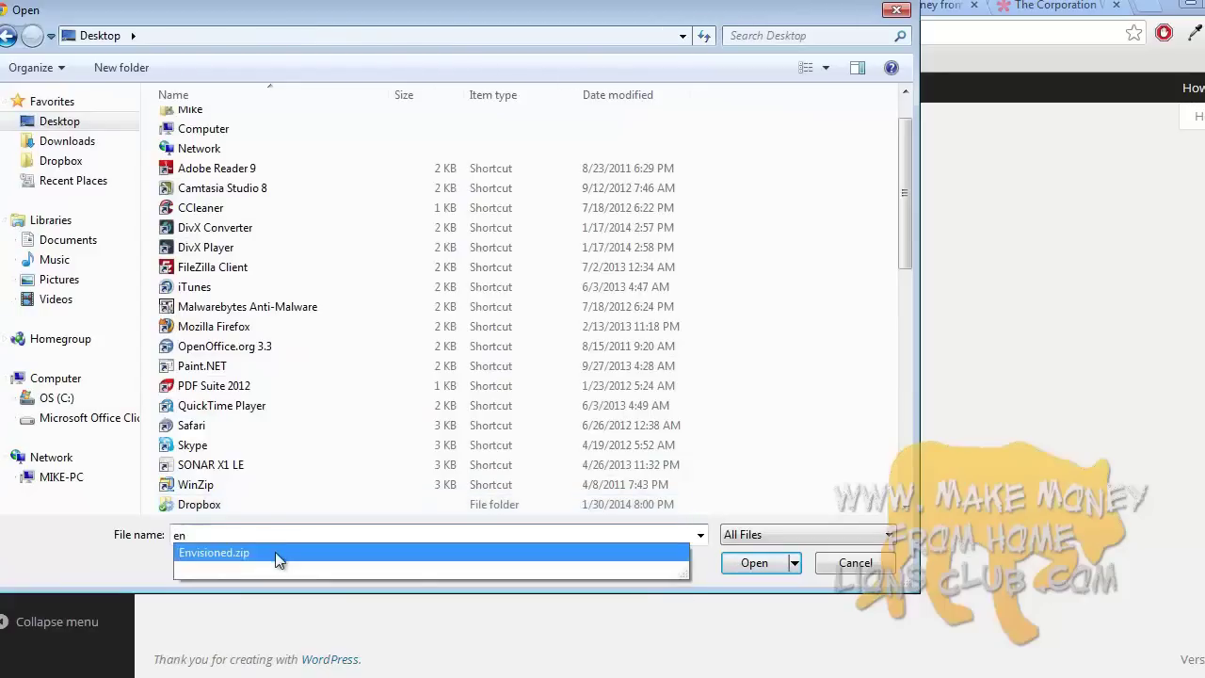
left_click(275, 551)
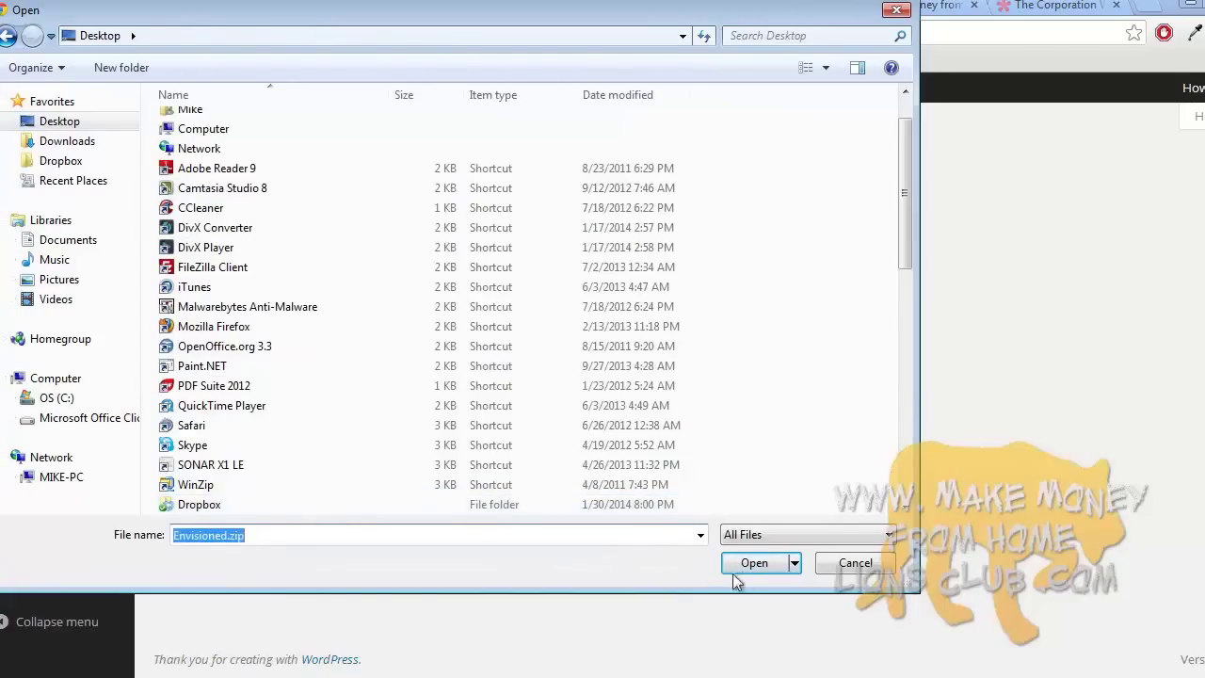
- Install the uploaded Envisioned theme and activate it
left_click(734, 572)
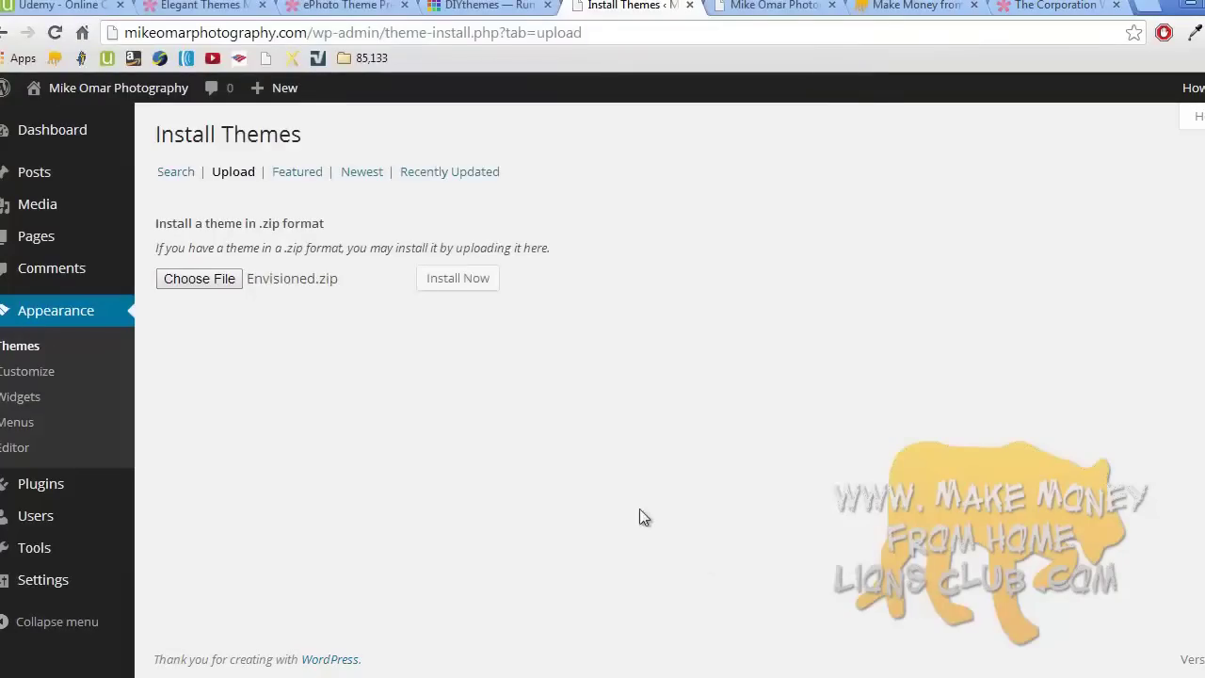
left_click(478, 287)
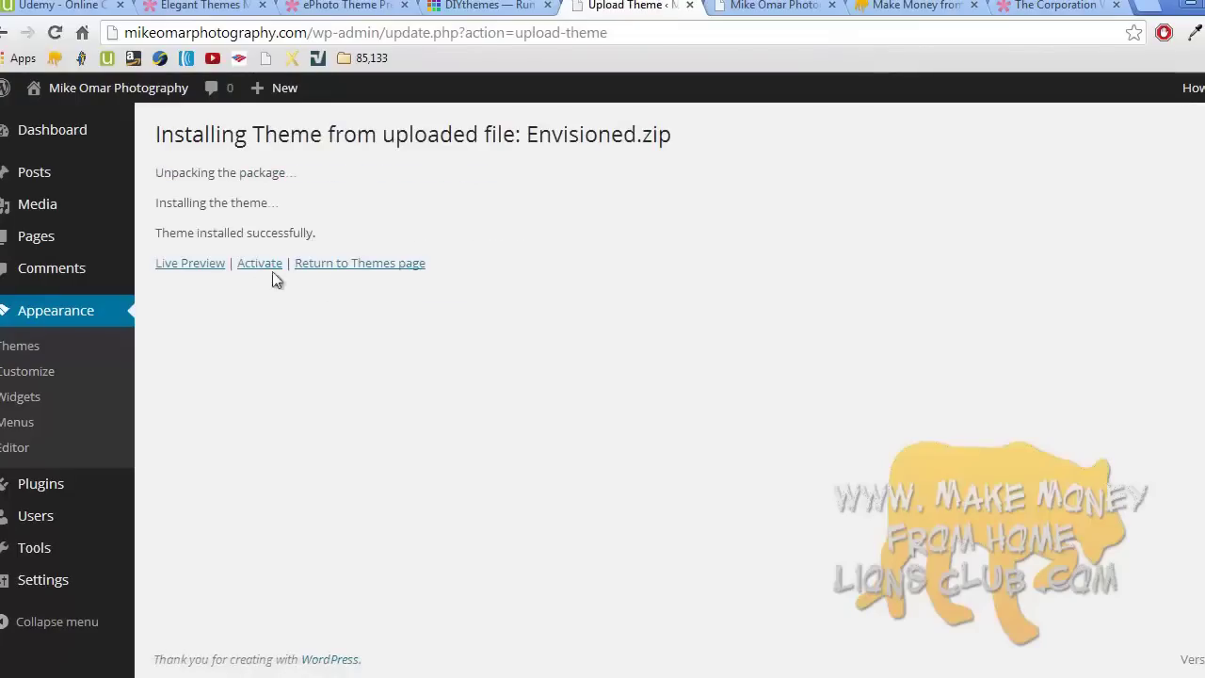
left_click(261, 268)
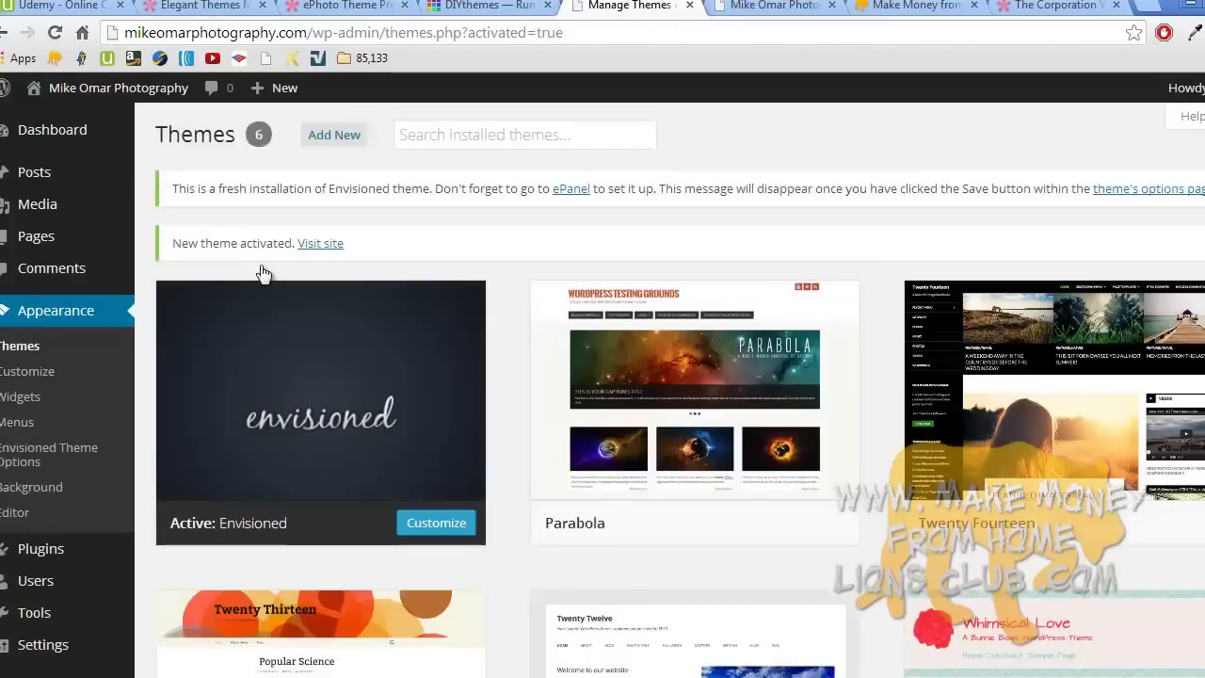
- Reload the live site's front page to see the new Envisioned theme
left_click(772, 7)
left_click(475, 191)
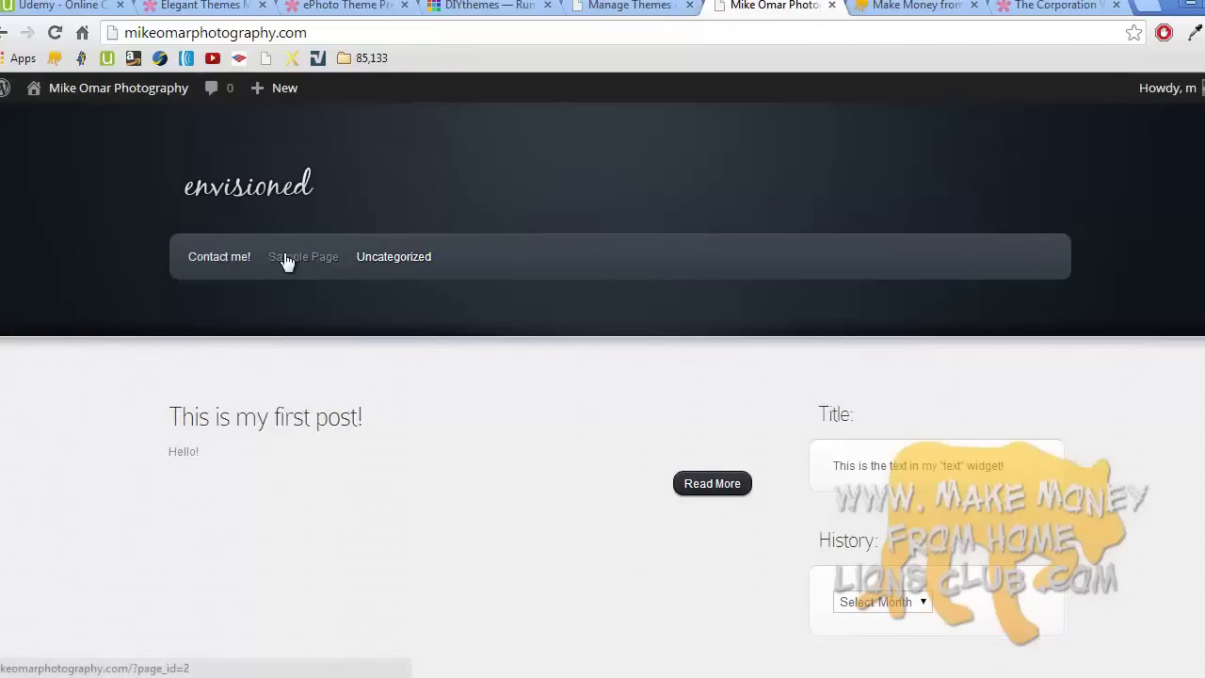
scroll(618, 309, "down", 8)
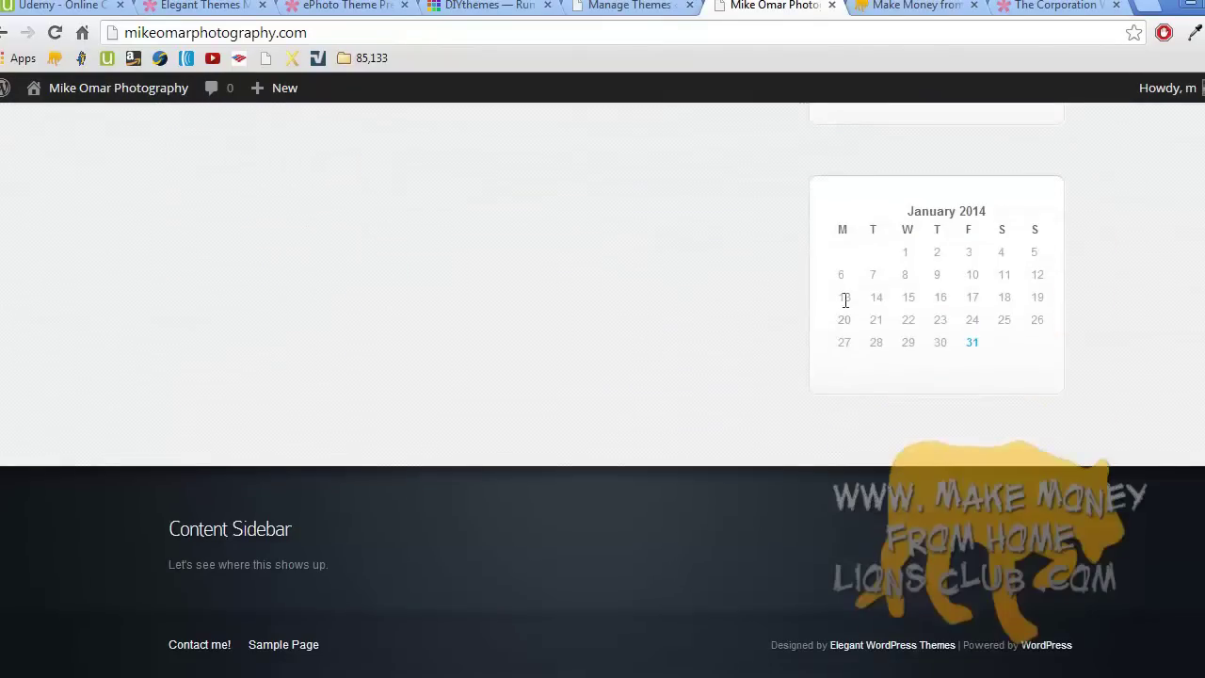
scroll(847, 310, "up", 8)
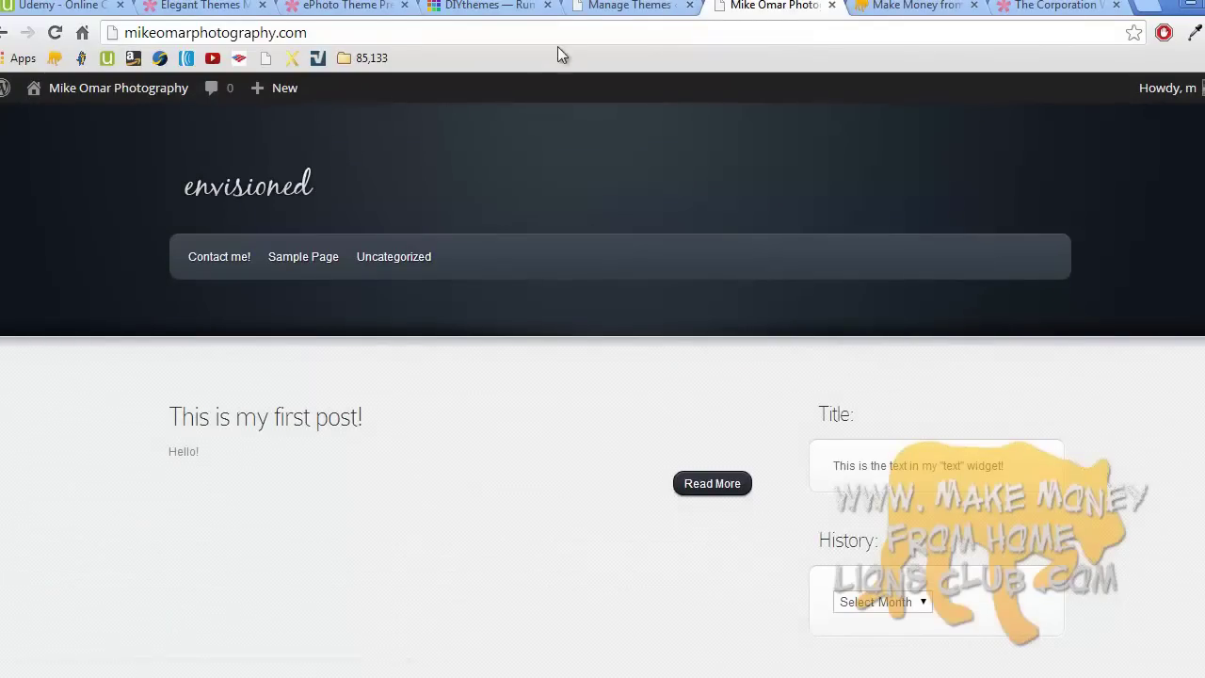
- Open the Envisioned theme options, then view the live front page again
left_click(612, 7)
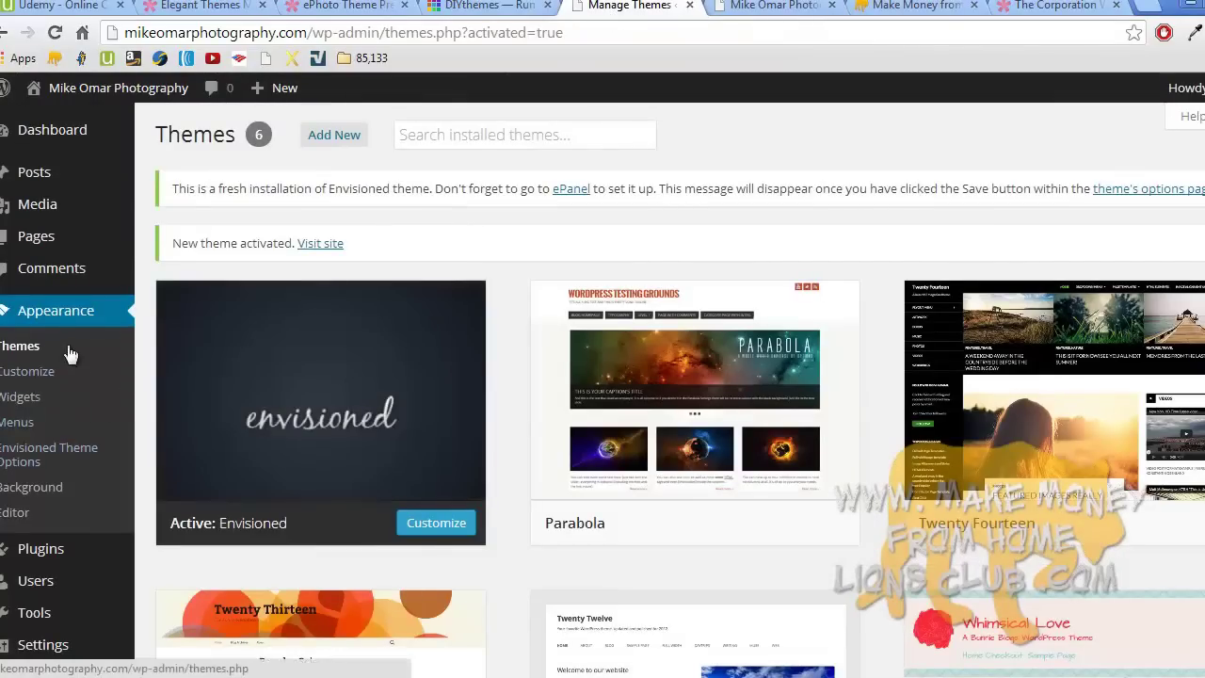
left_click(35, 457)
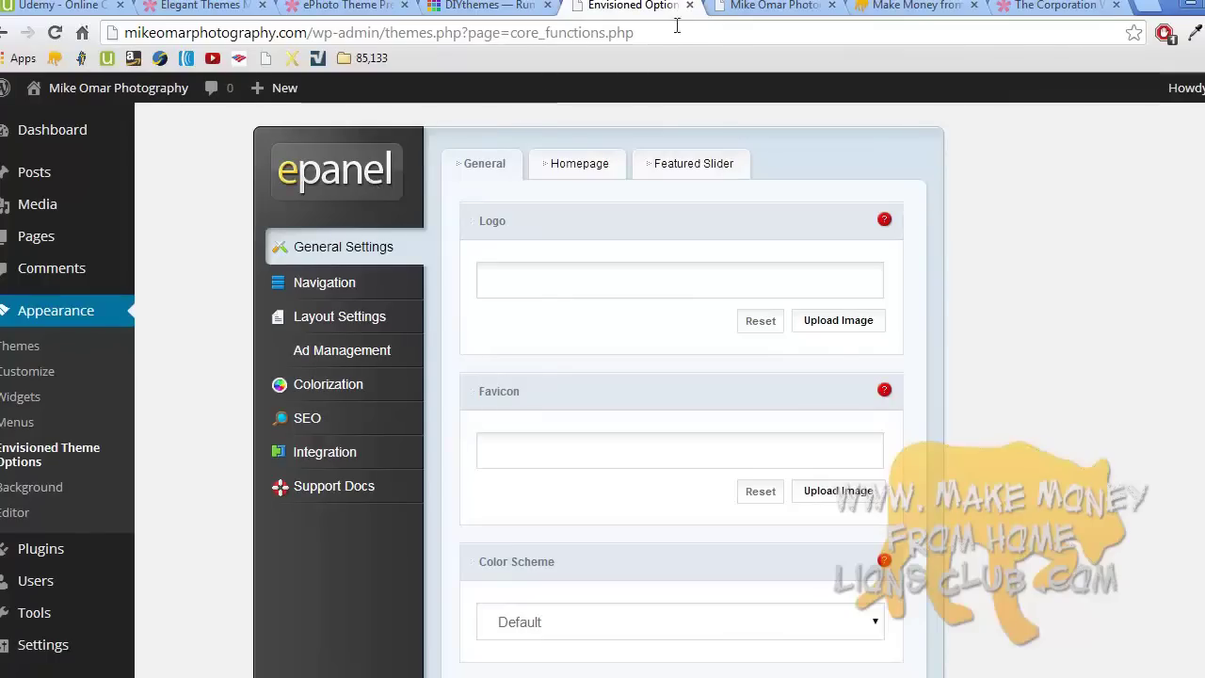
left_click(759, 7)
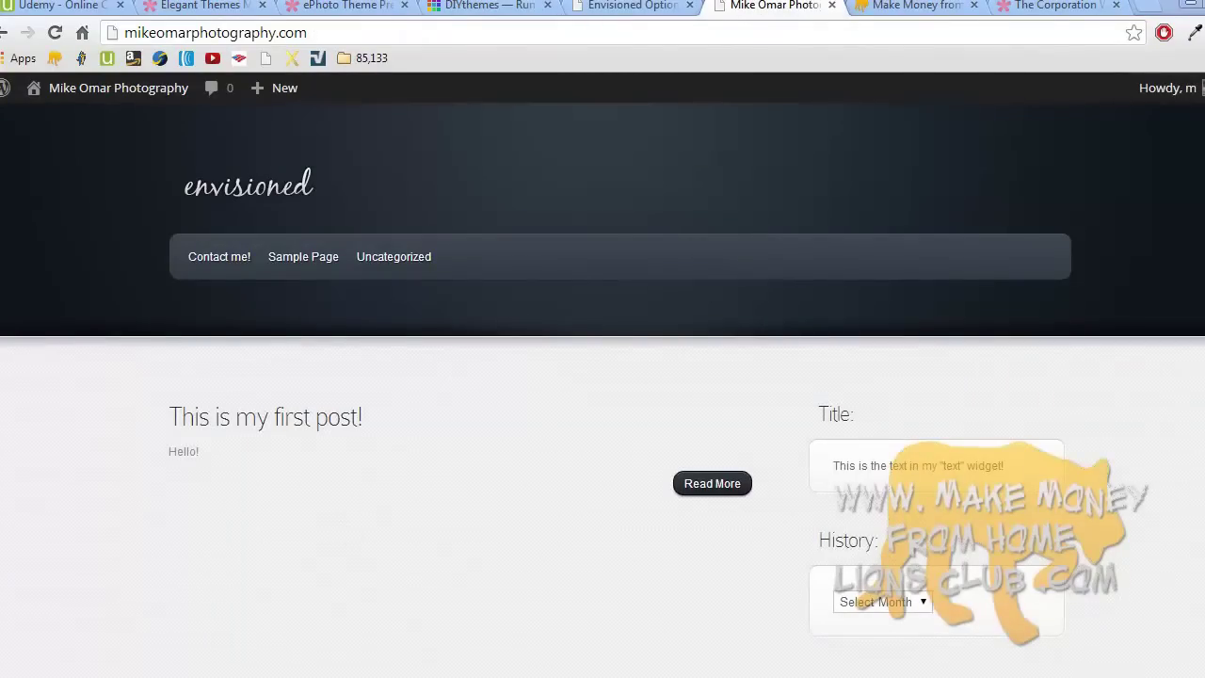
left_click(268, 673)
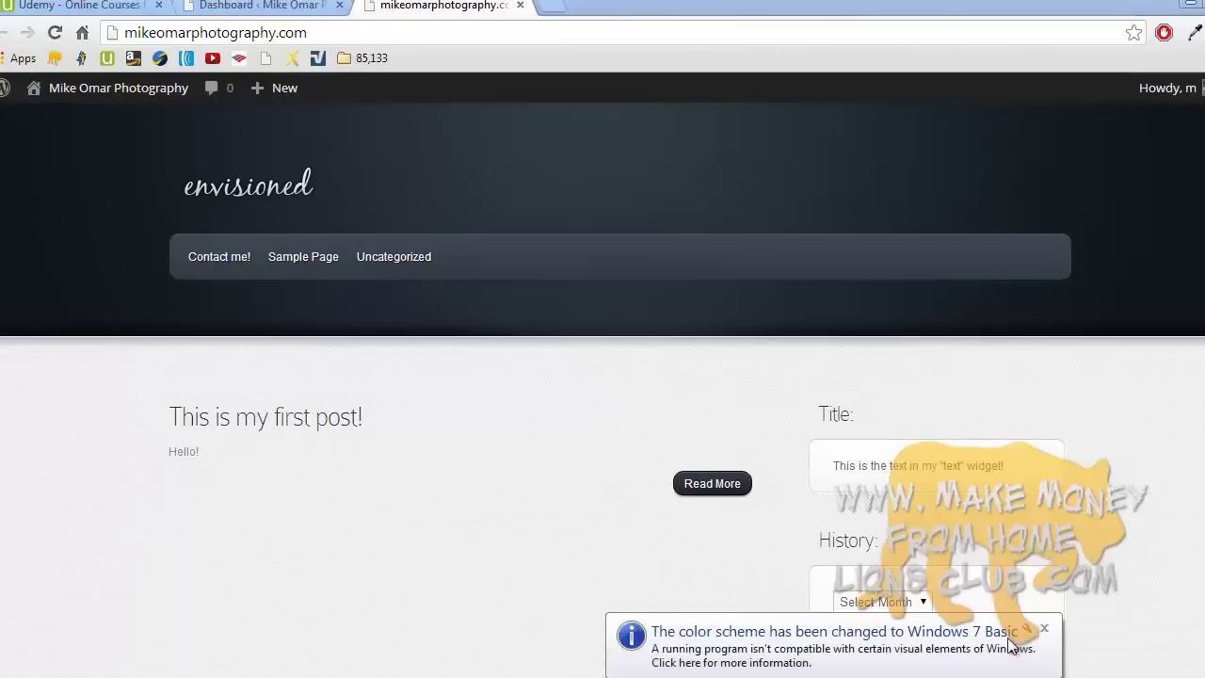
- Dismiss the colour-scheme notice and open Settings > General, reloading after the network error
left_click(1044, 627)
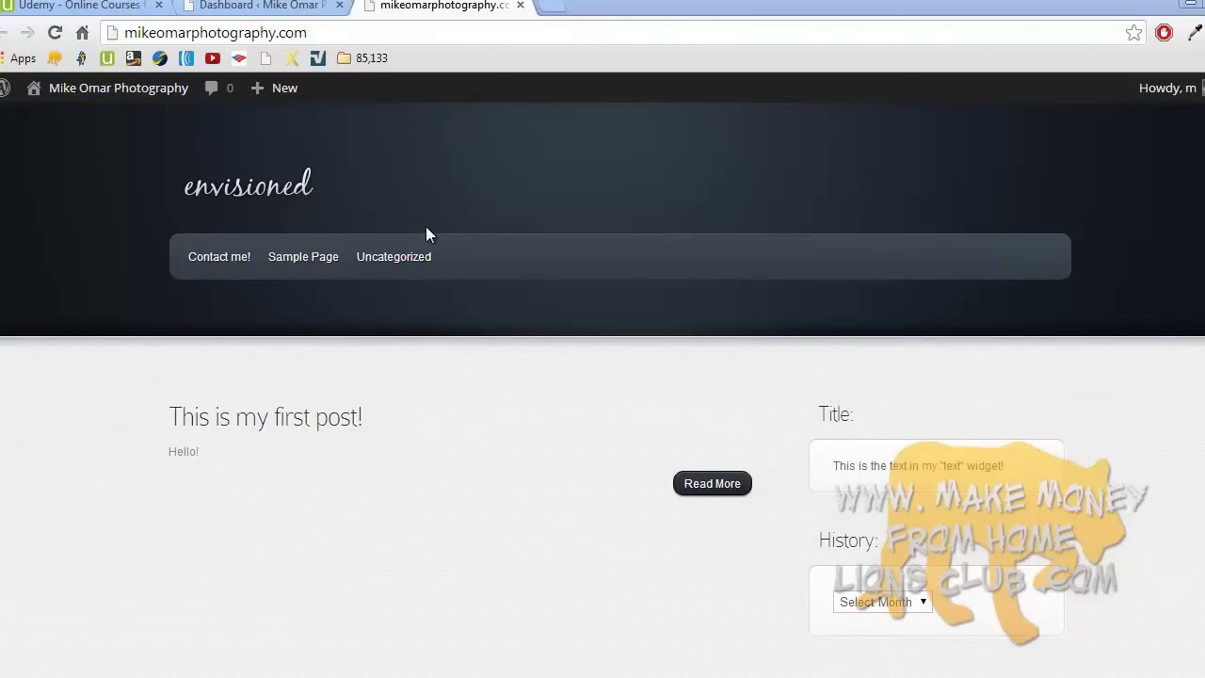
left_click(270, 11)
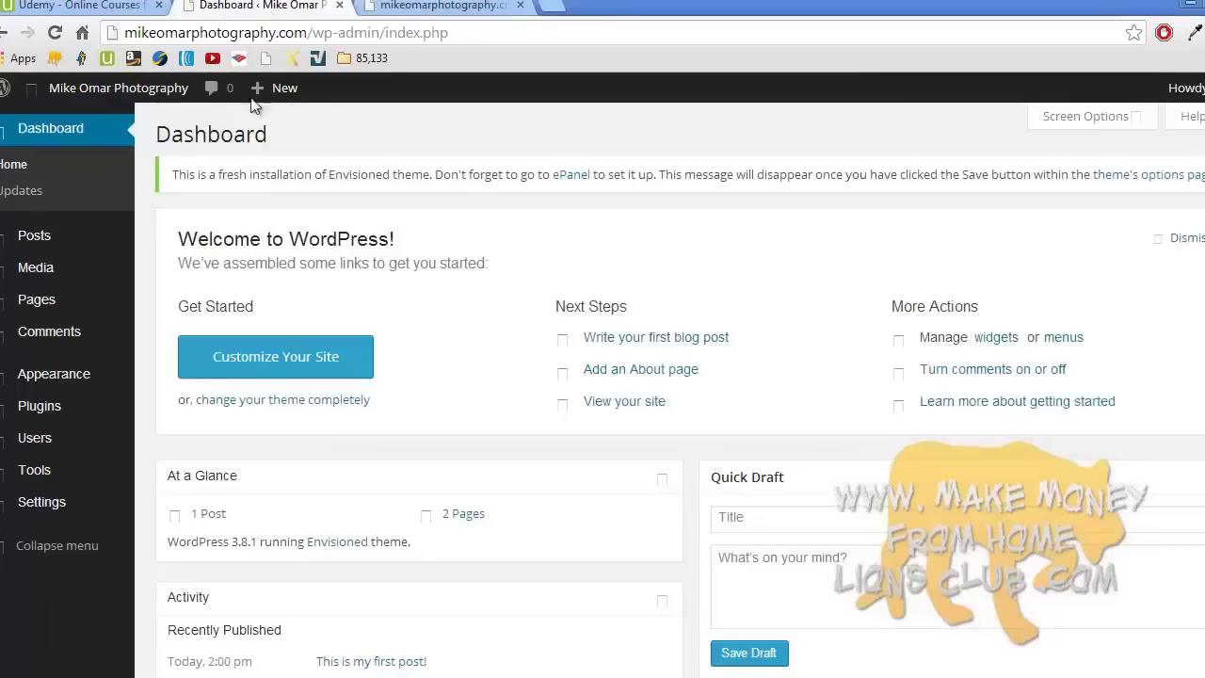
mouse_move(12, 508)
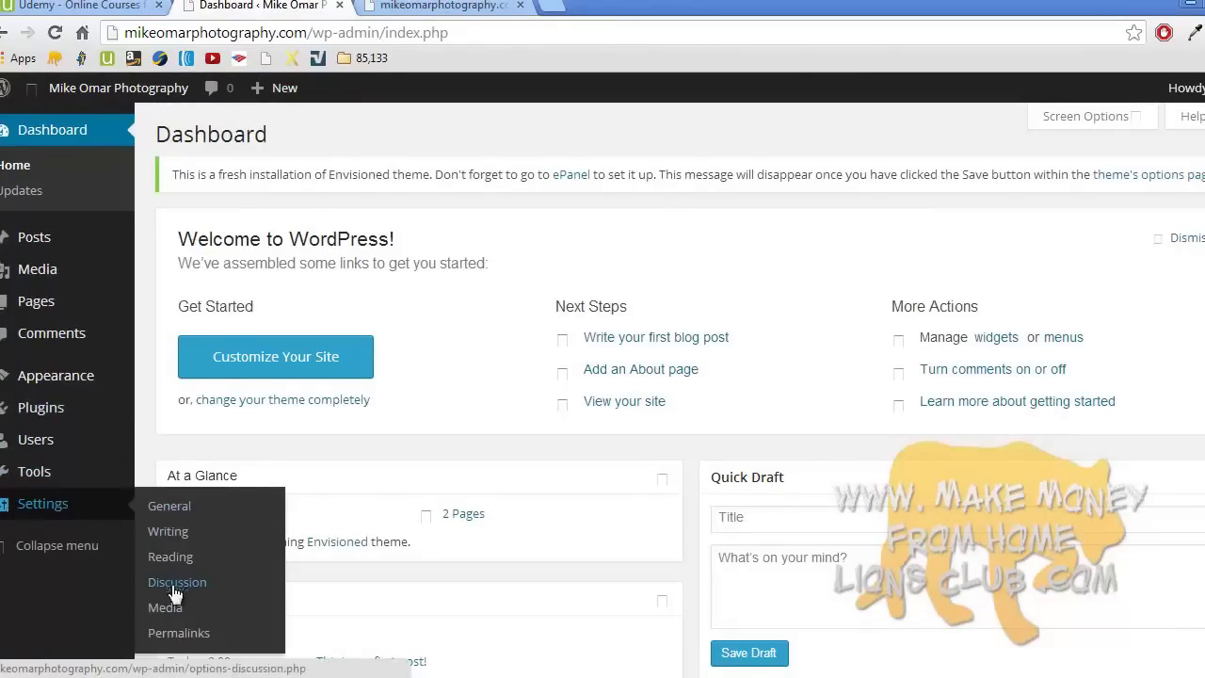
left_click(190, 512)
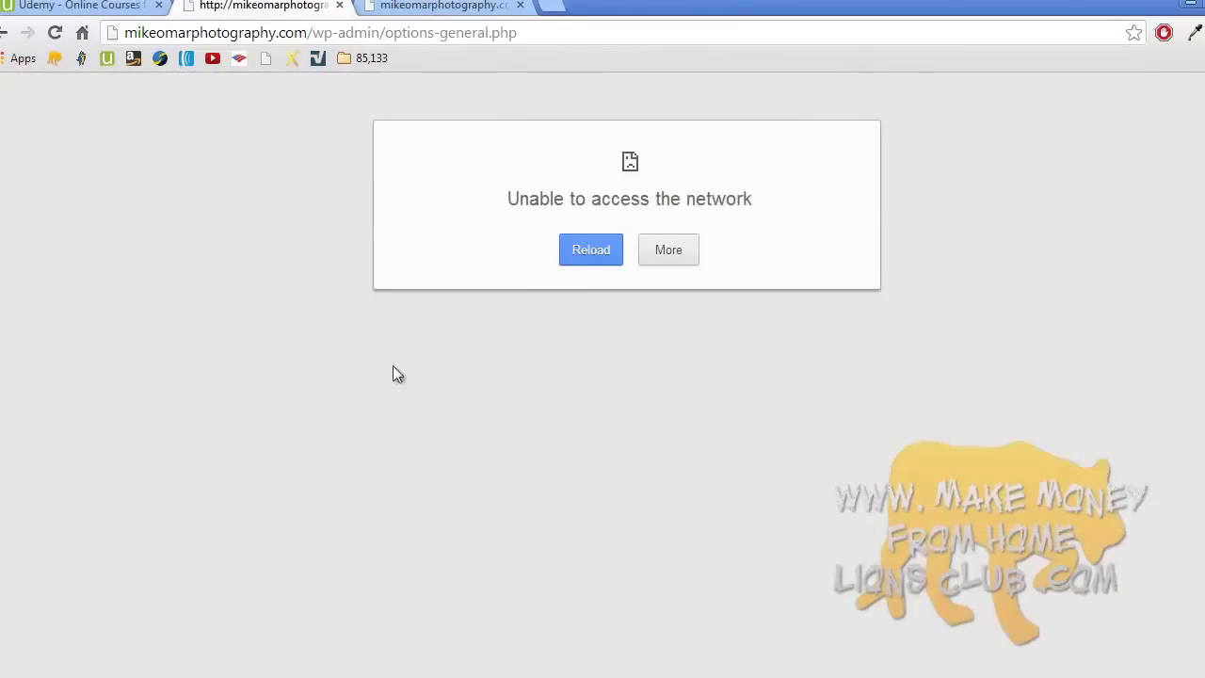
left_click(576, 257)
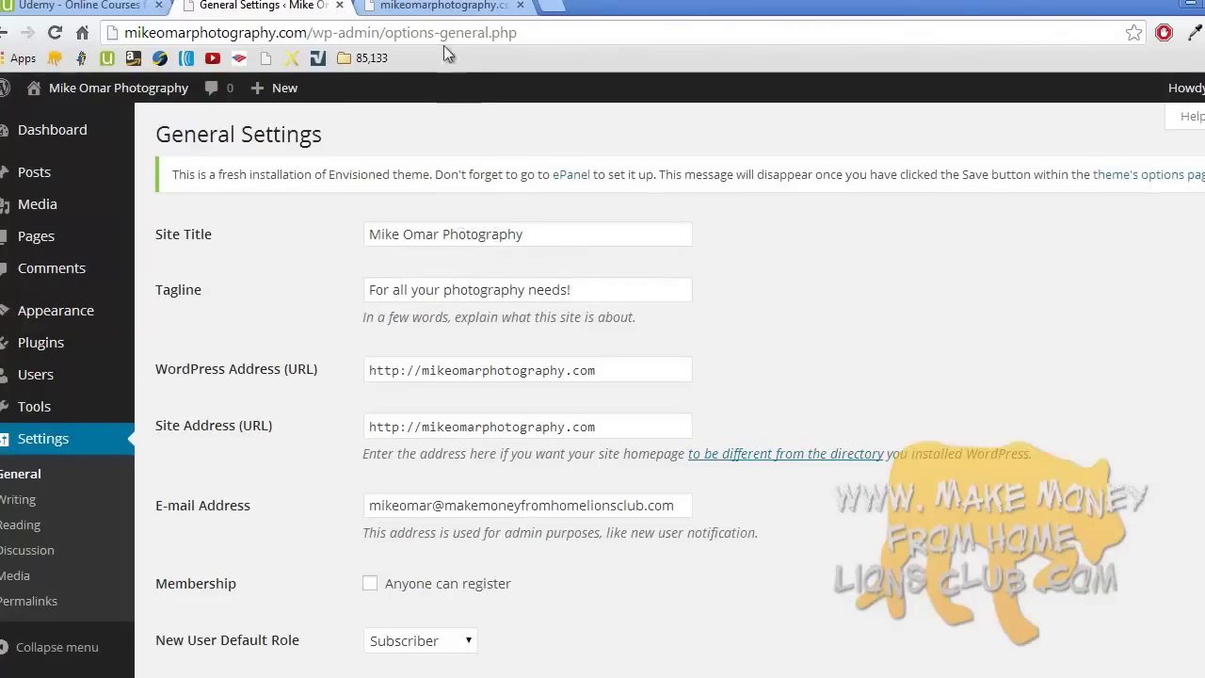
- Compare the General Settings date and time formats with the live front page
left_click(442, 6)
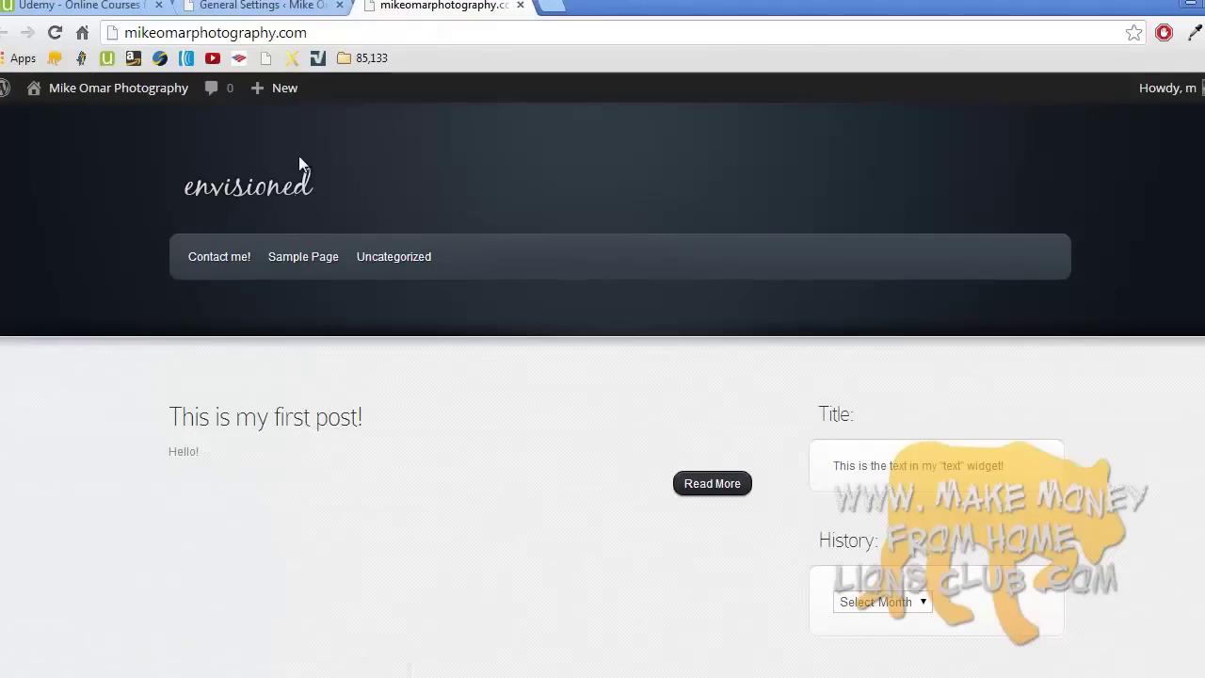
mouse_move(283, 111)
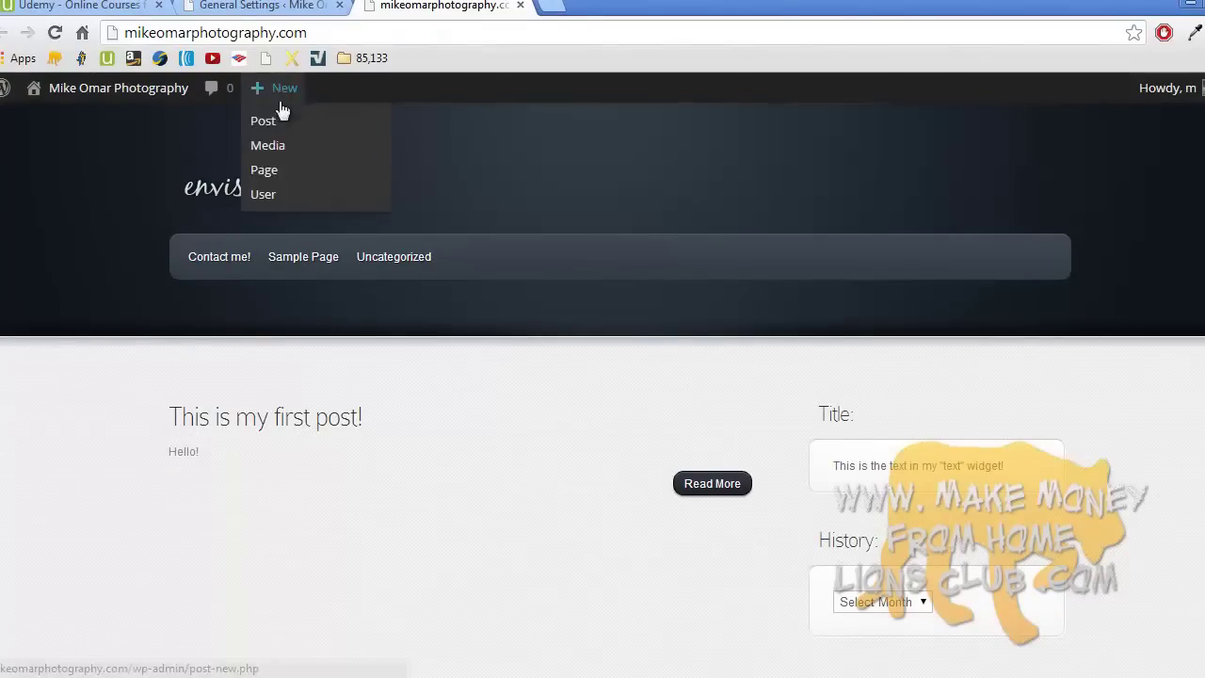
left_click(268, 5)
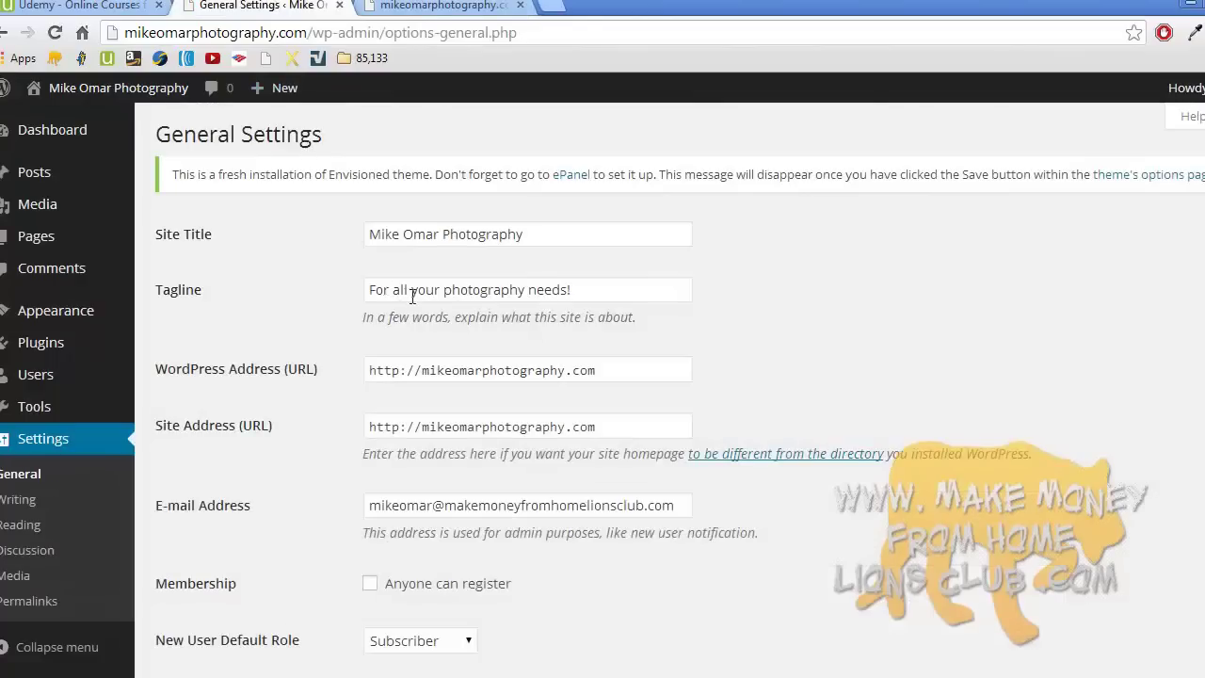
scroll(414, 303, "down", 10)
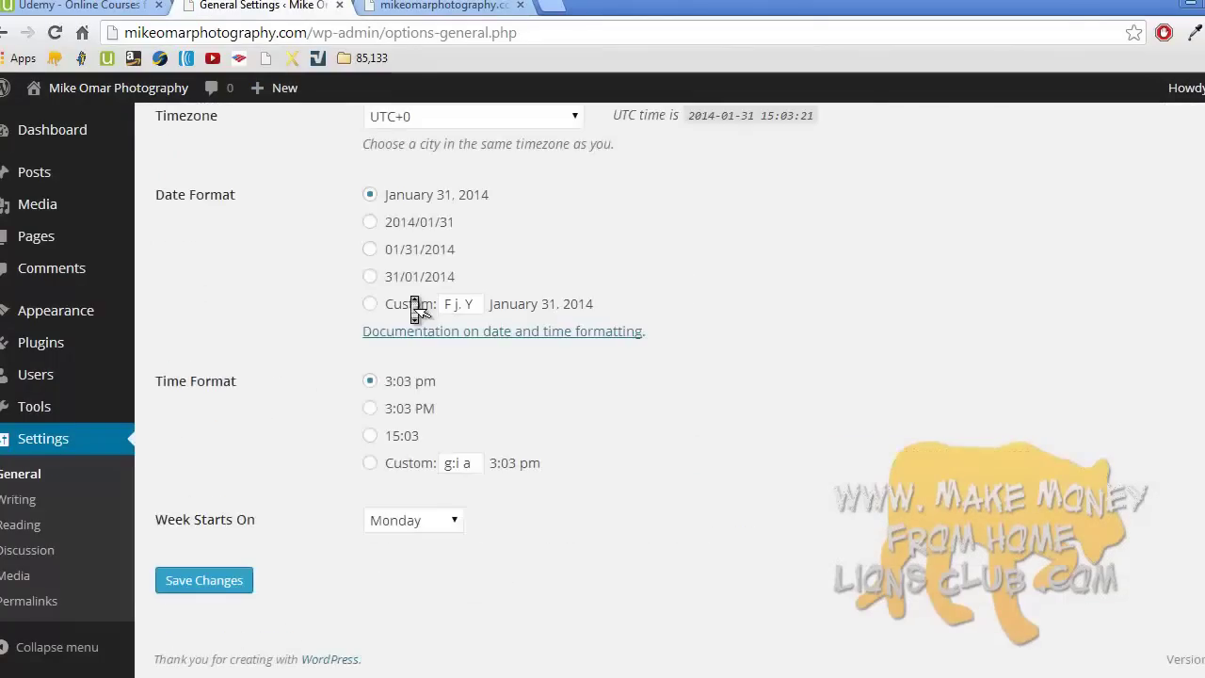
scroll(310, 470, "up", 10)
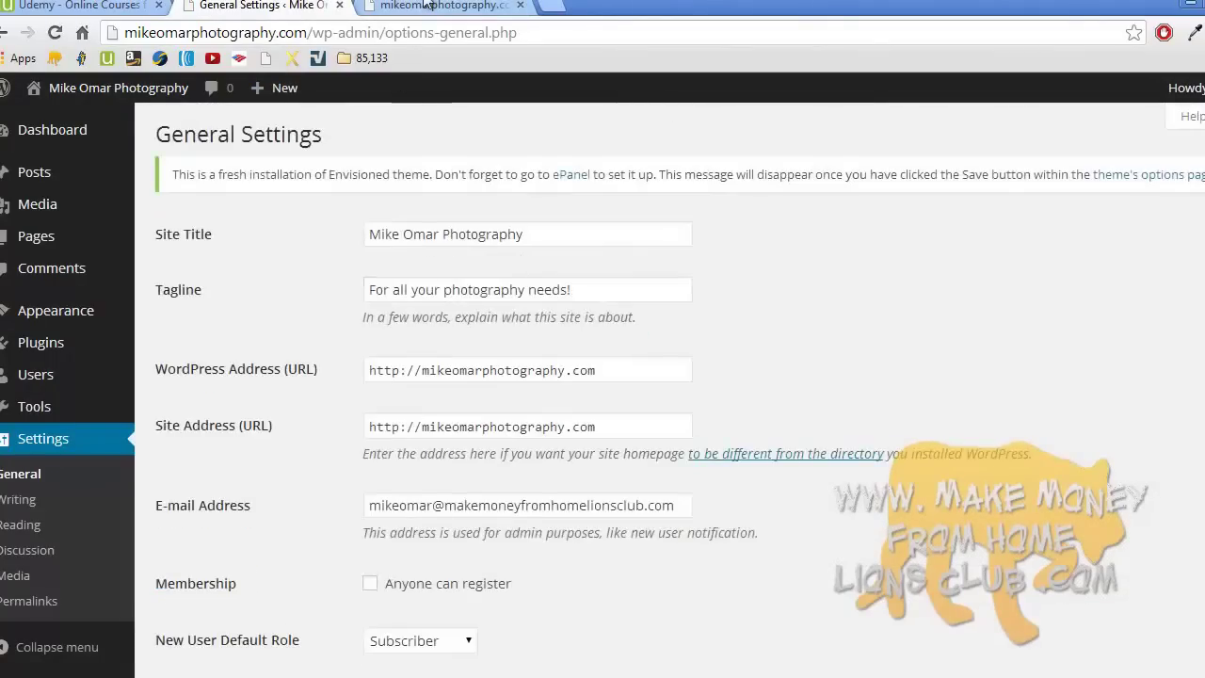
left_click(429, 6)
left_click(268, 6)
scroll(304, 297, "down", 1)
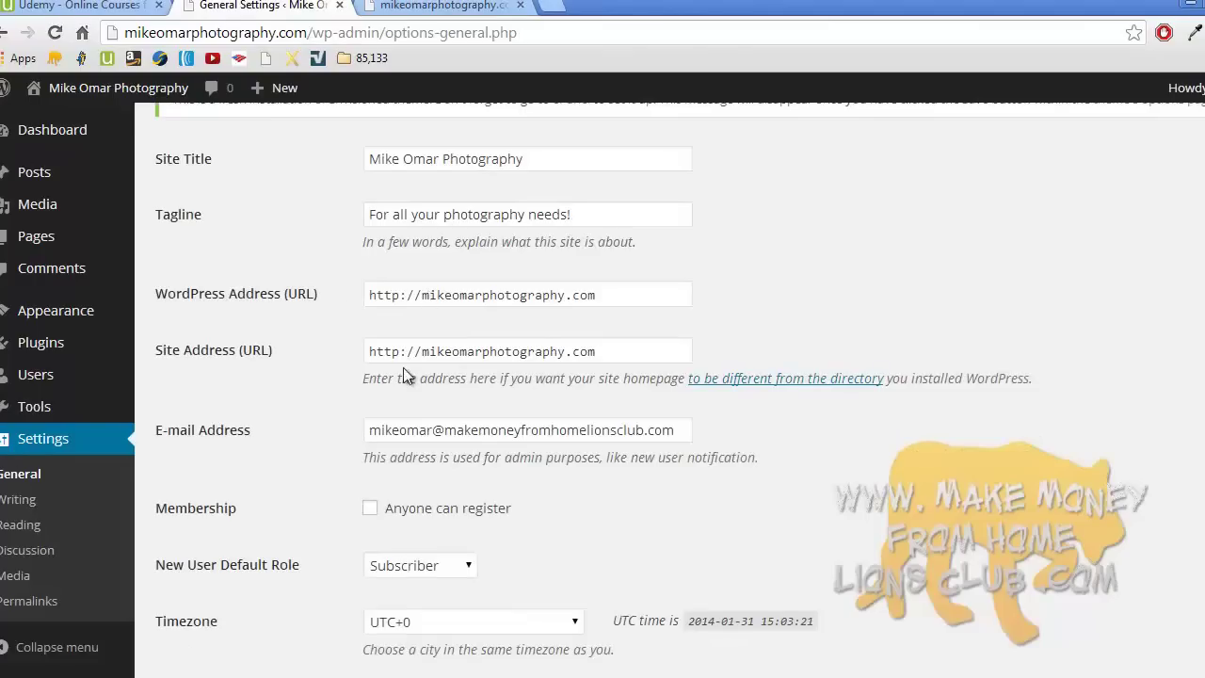
scroll(403, 367, "down", 1)
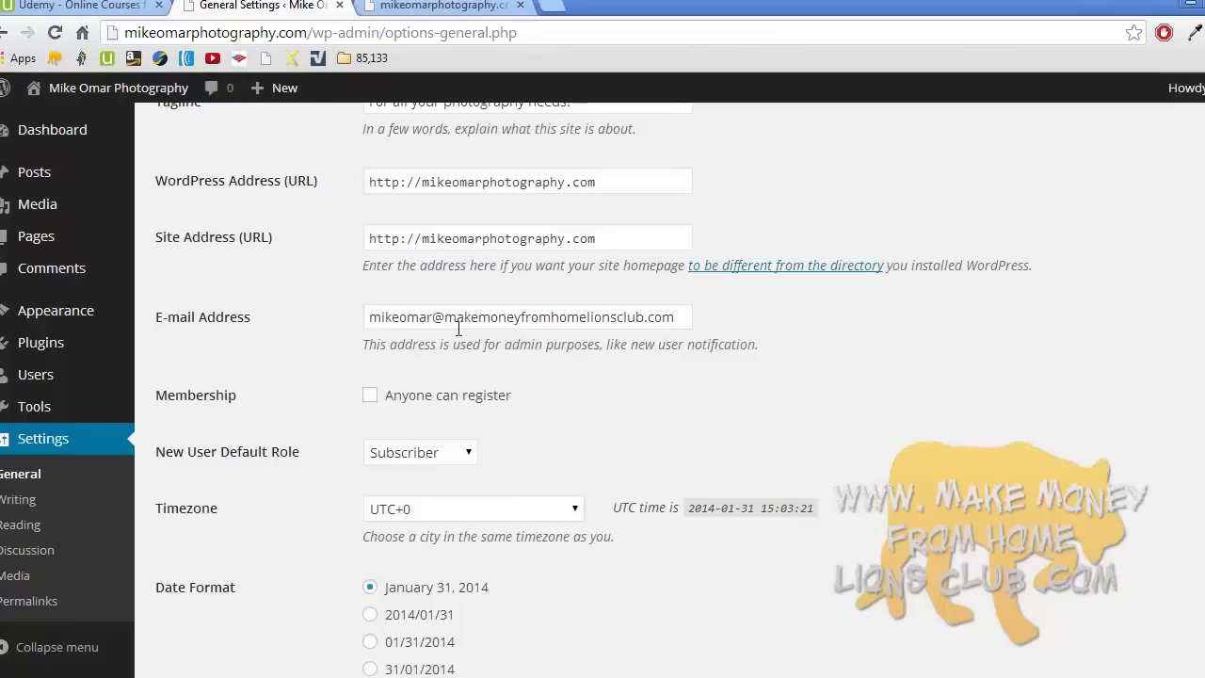
scroll(459, 330, "down", 4)
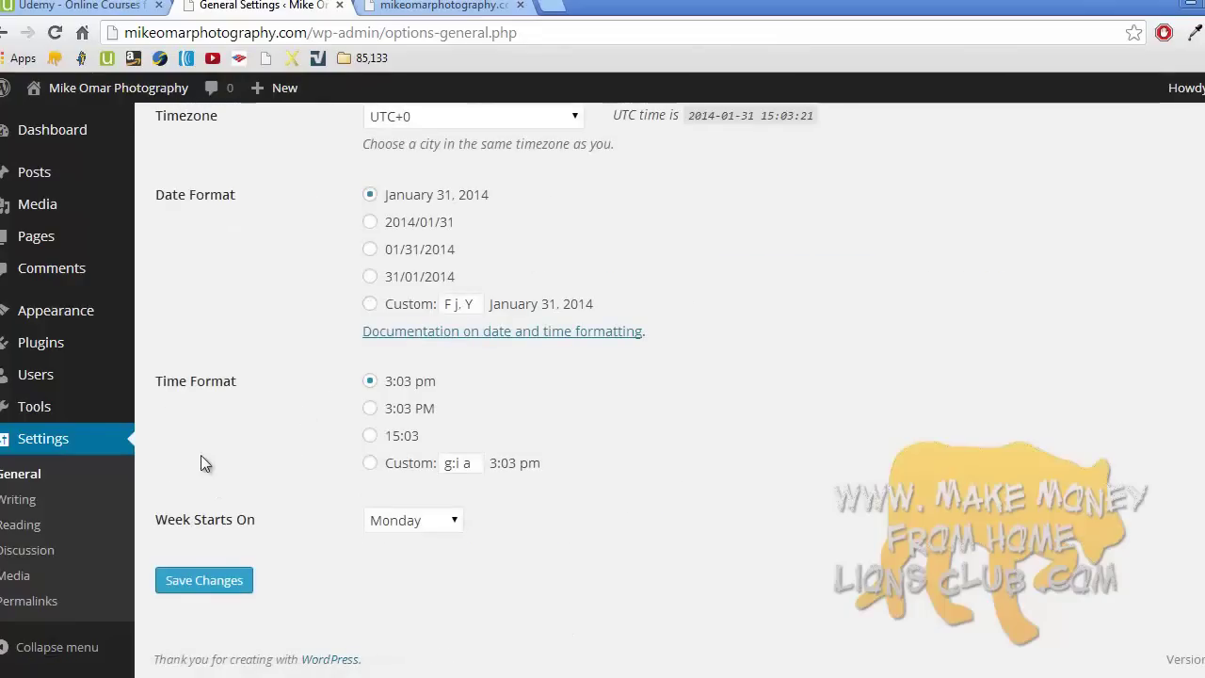
left_click(53, 499)
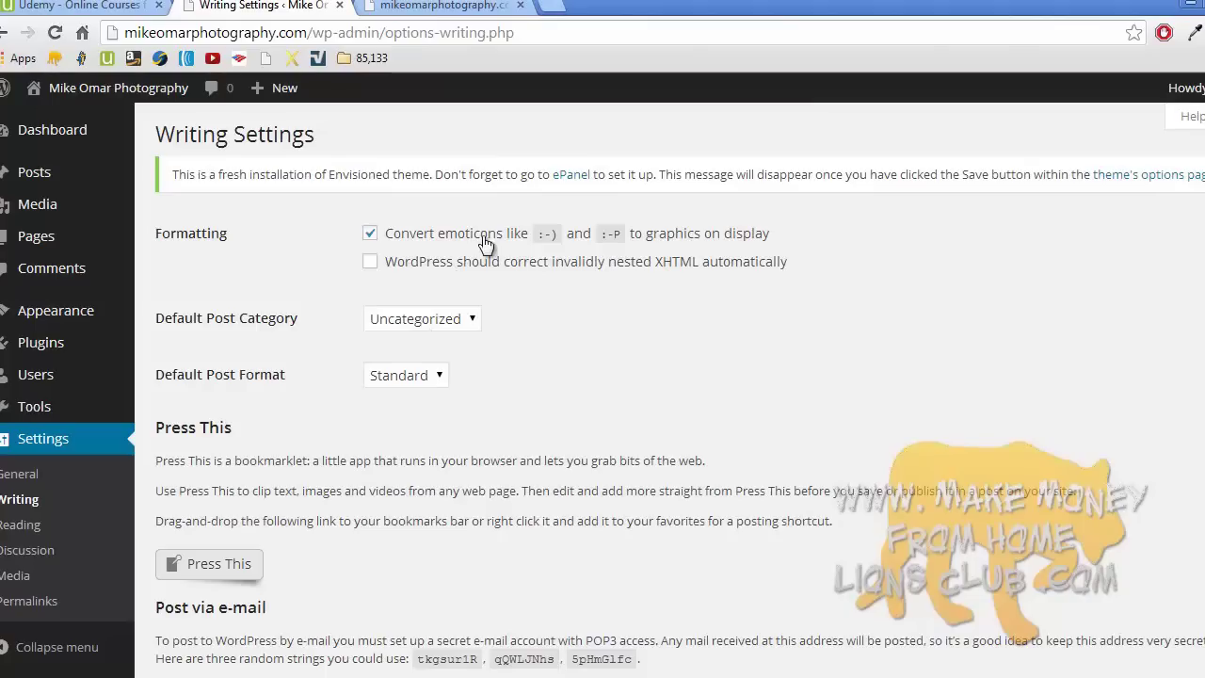
- Keep Standard as the Default Post Format, then move on to Reading Settings
left_click(387, 377)
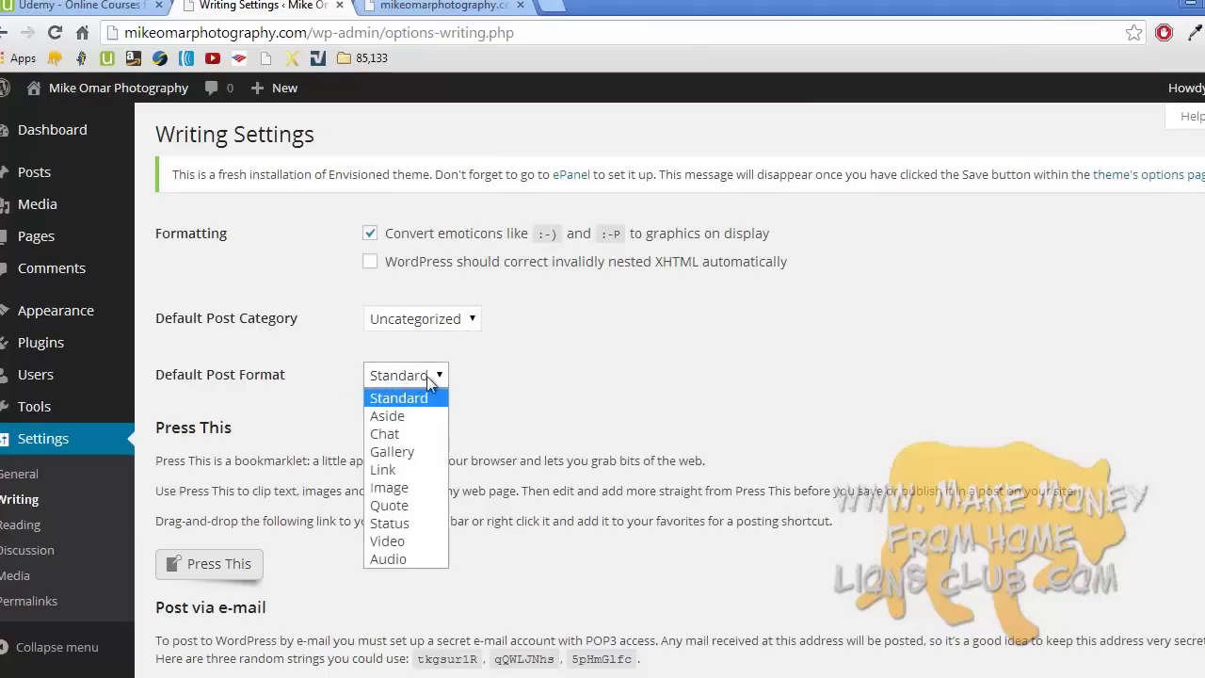
left_click(426, 377)
scroll(414, 485, "down", 5)
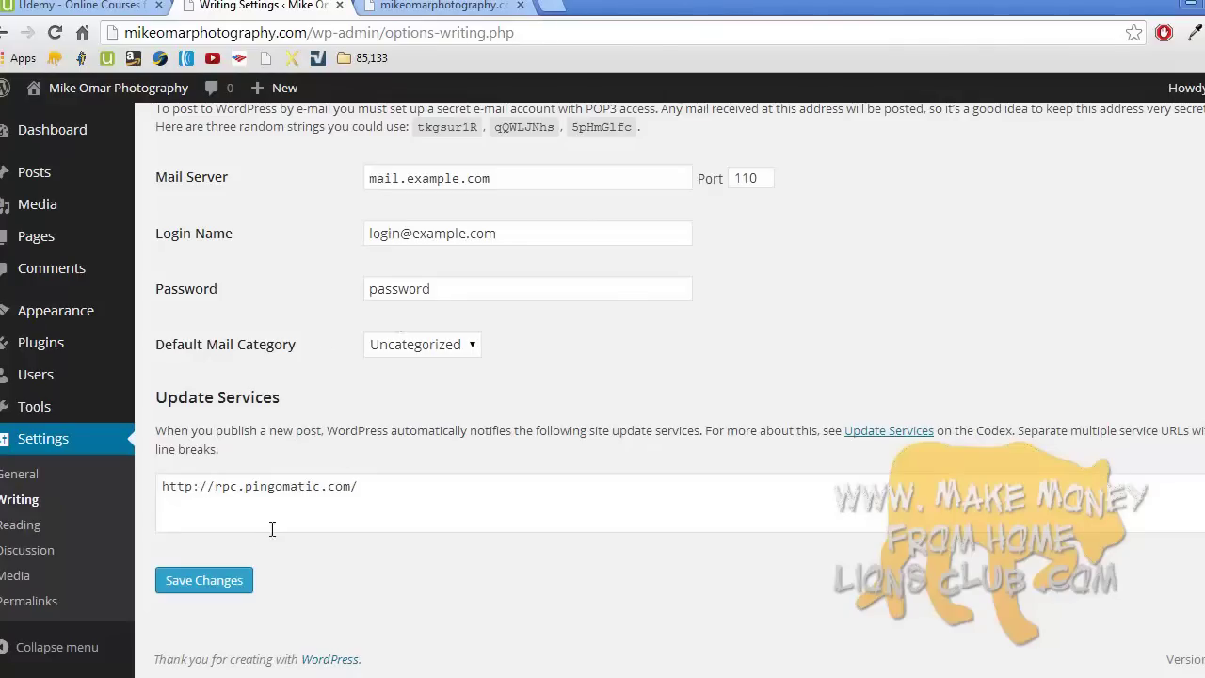
left_click(50, 525)
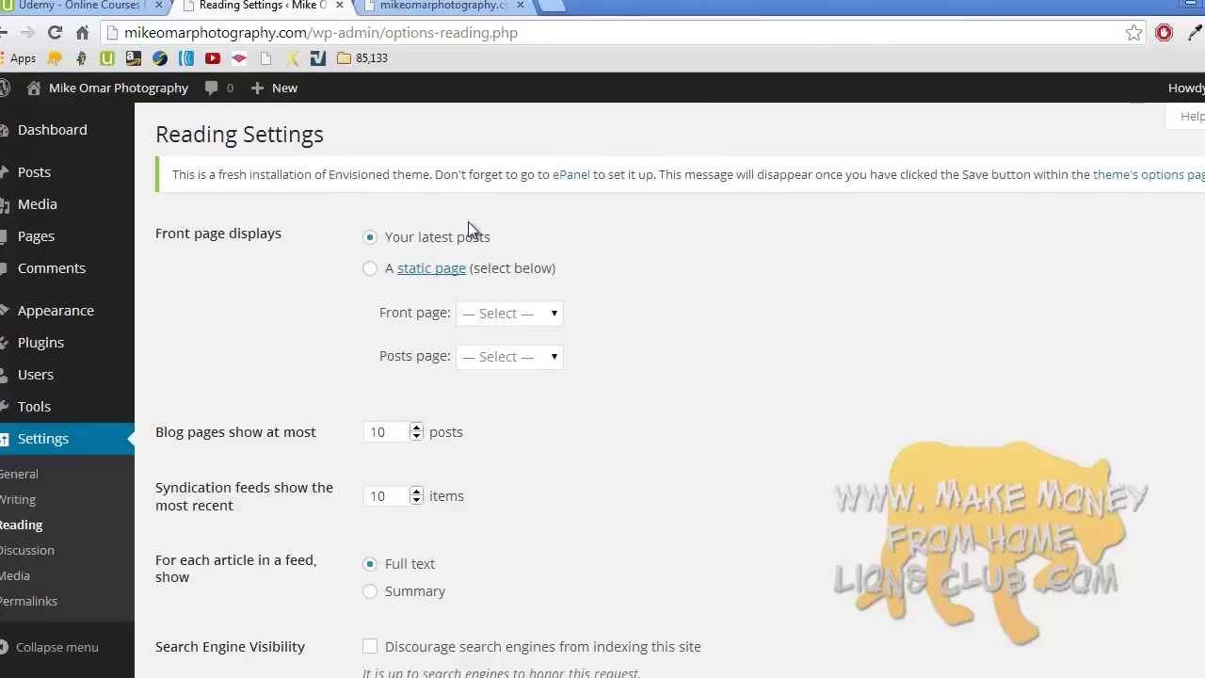
- Look over the live front page and its post links, then return to Reading Settings
left_click(442, 6)
scroll(414, 333, "down", 5)
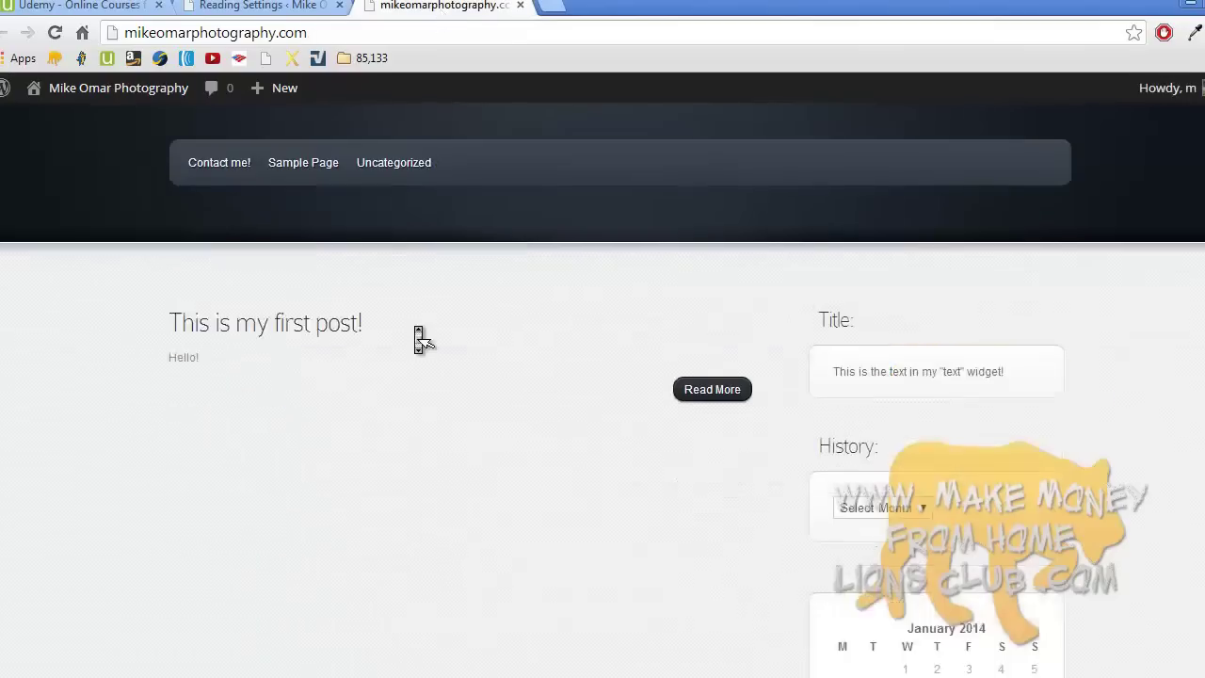
scroll(419, 339, "up", 5)
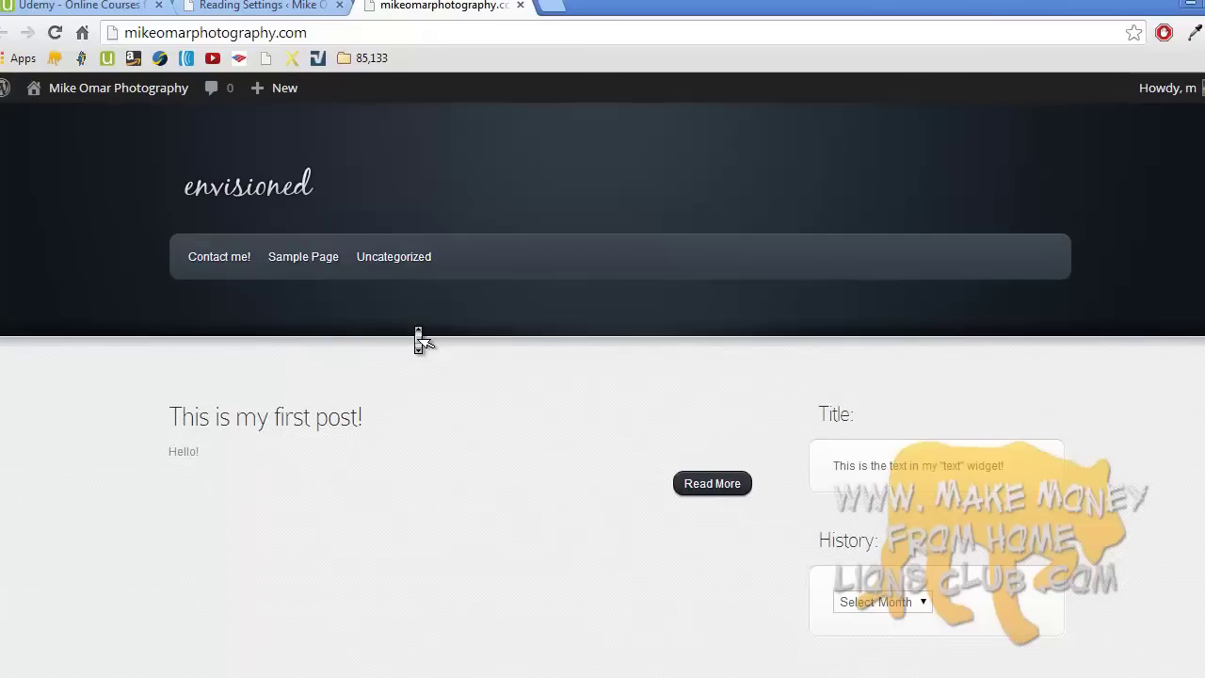
middle_click(419, 339)
middle_click(370, 395)
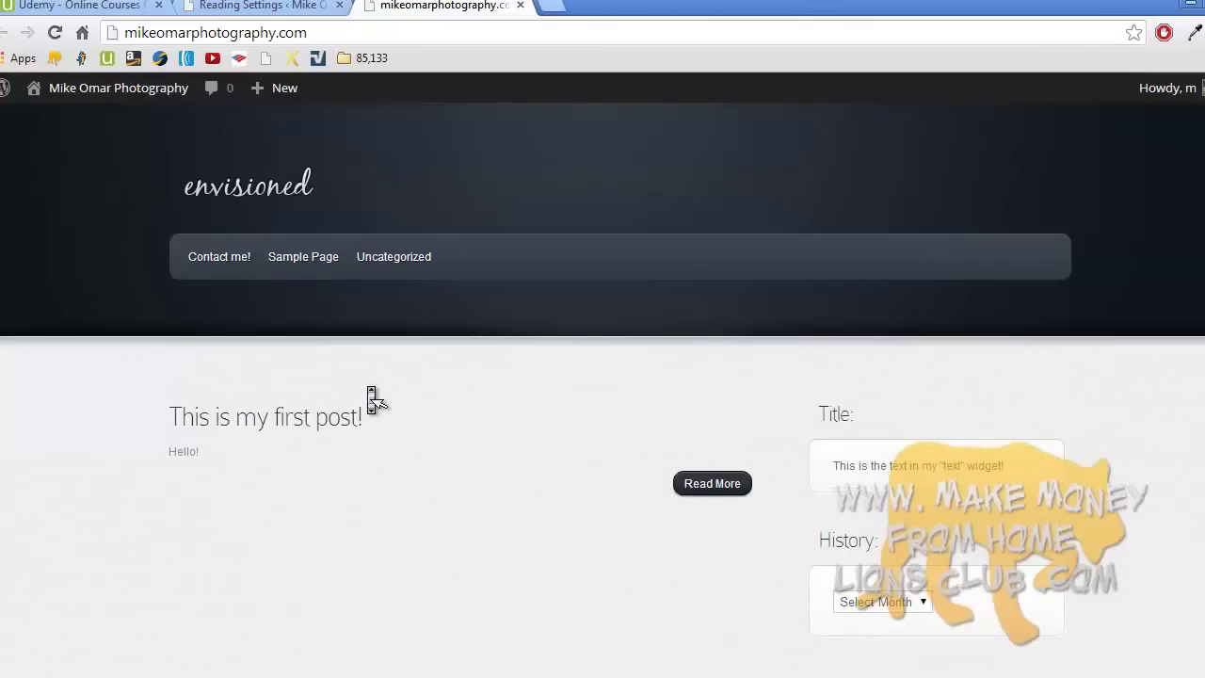
left_click(376, 400)
left_click(273, 8)
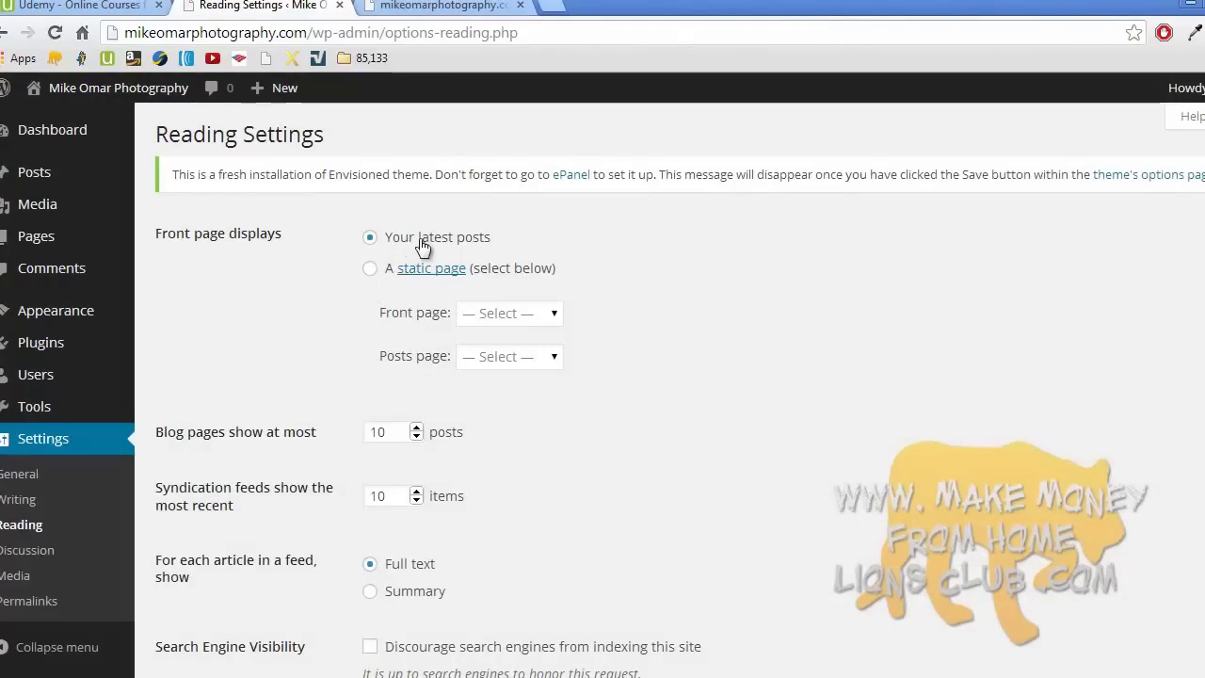
- Select 'A static page' for Front page displays, leaving Front page and Posts page unchosen
left_click(371, 269)
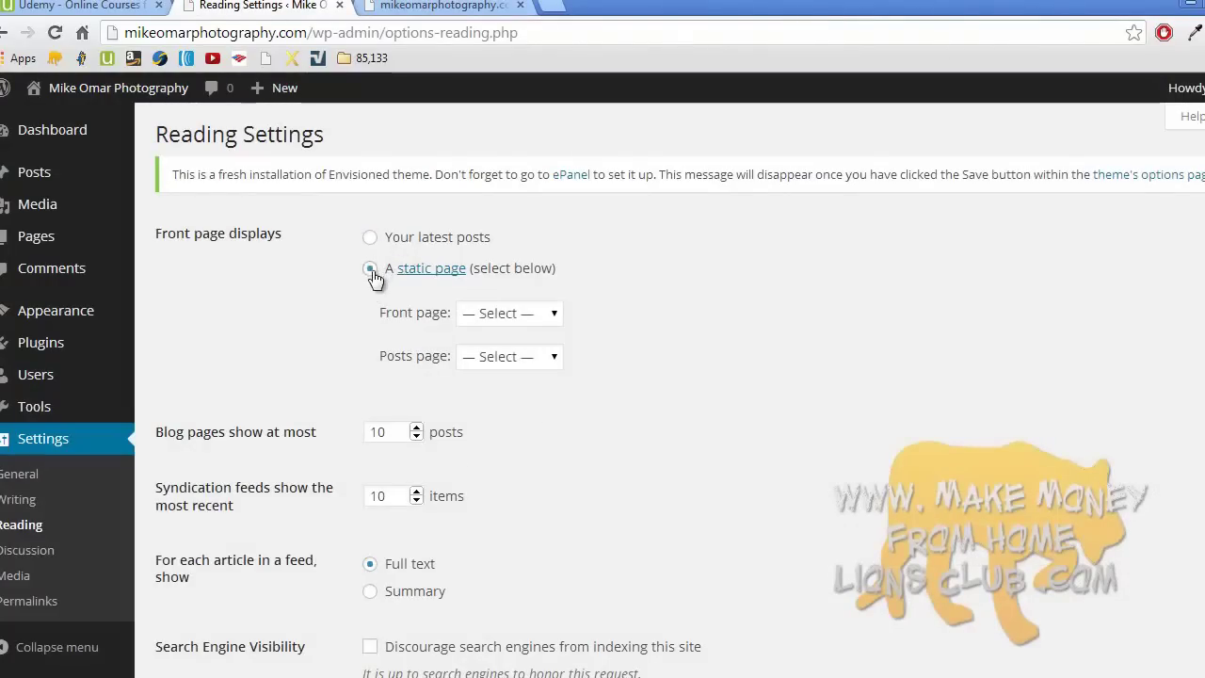
left_click(491, 315)
left_click(493, 360)
left_click(491, 363)
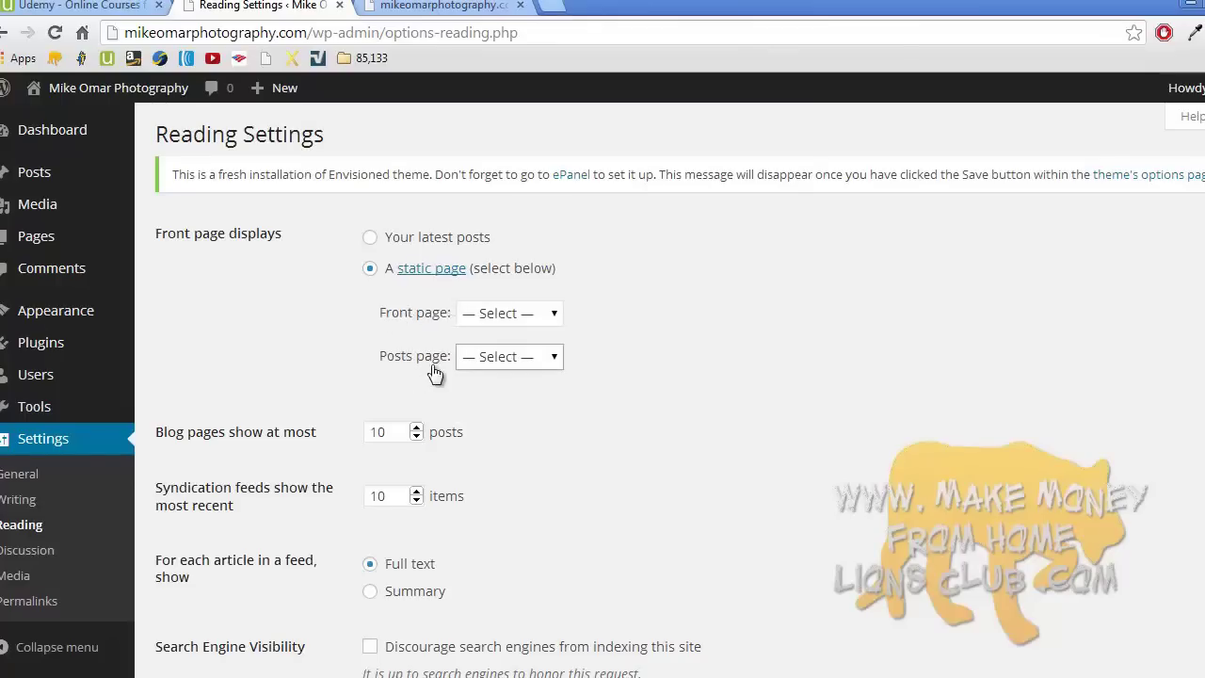
left_click(502, 318)
left_click(518, 359)
left_click(519, 358)
- Check the live front page once more and return to Reading Settings
left_click(423, 6)
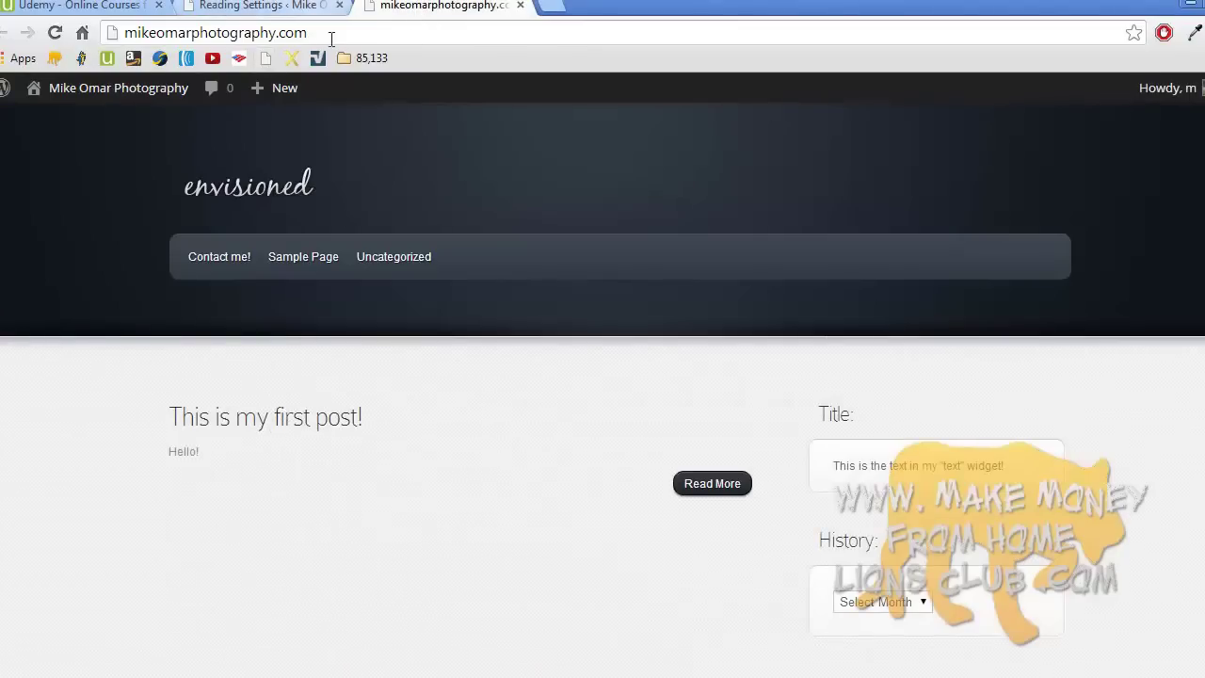
scroll(602, 222, "down", 7)
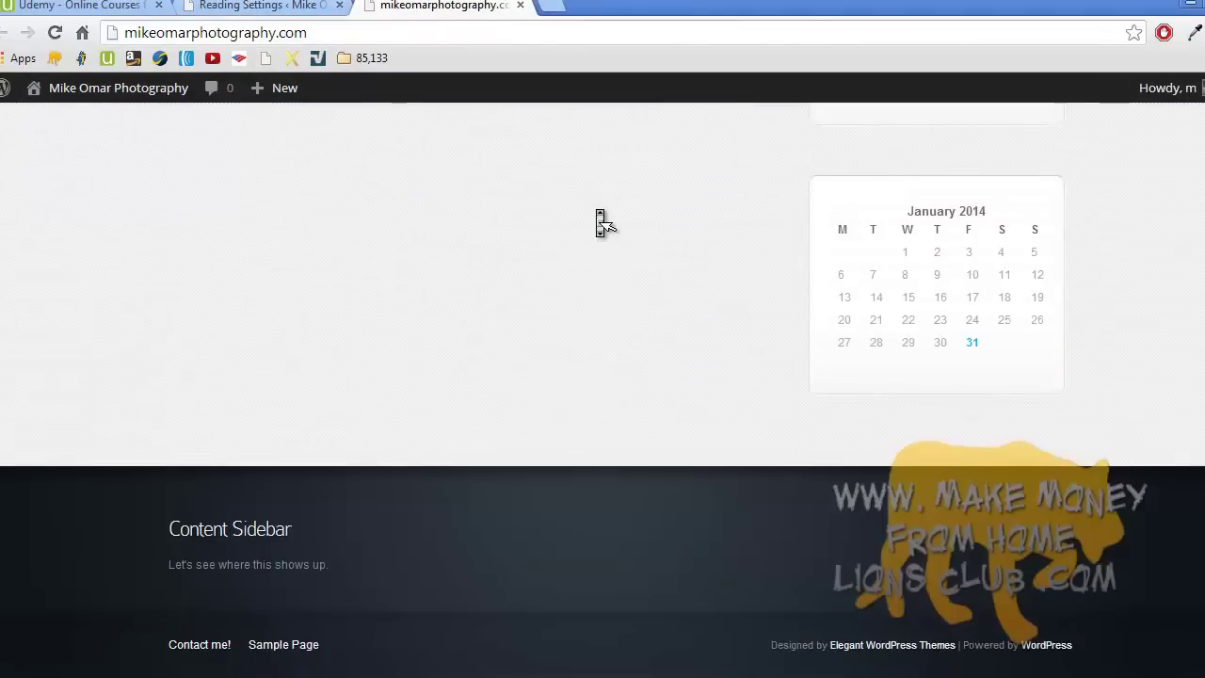
scroll(597, 220, "up", 7)
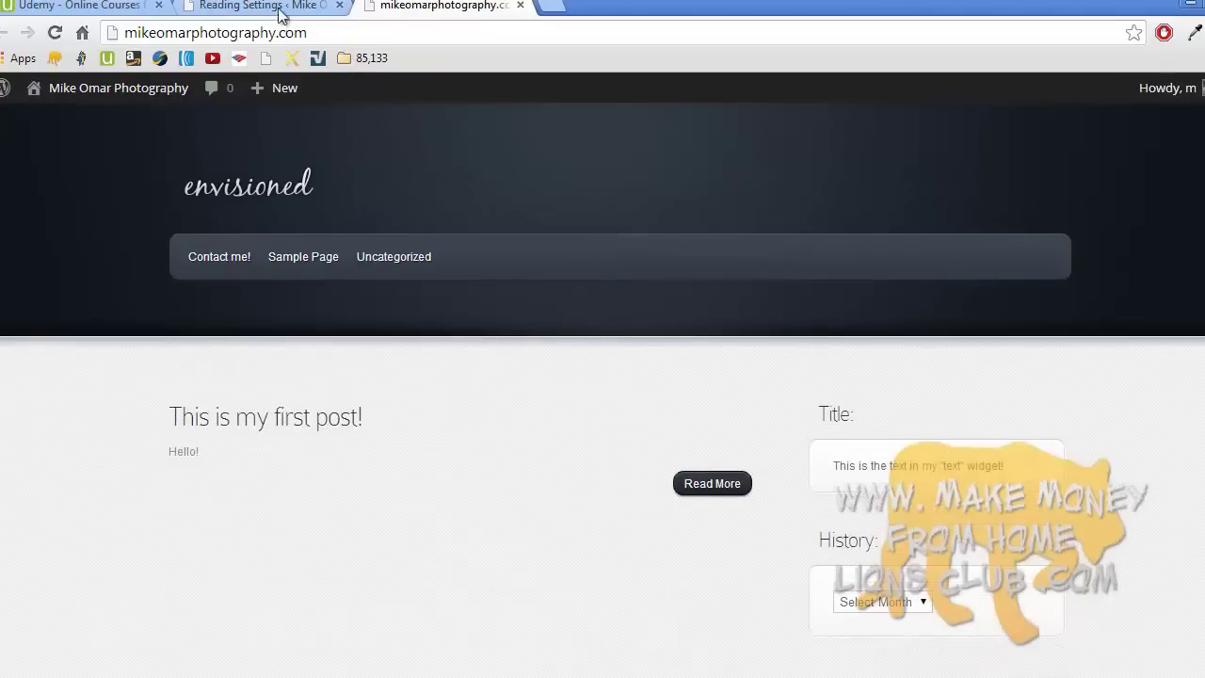
left_click(280, 5)
- Create a new page titled 'This is the page I want on my homepage!' with body 'Welcome!'
left_click(76, 248)
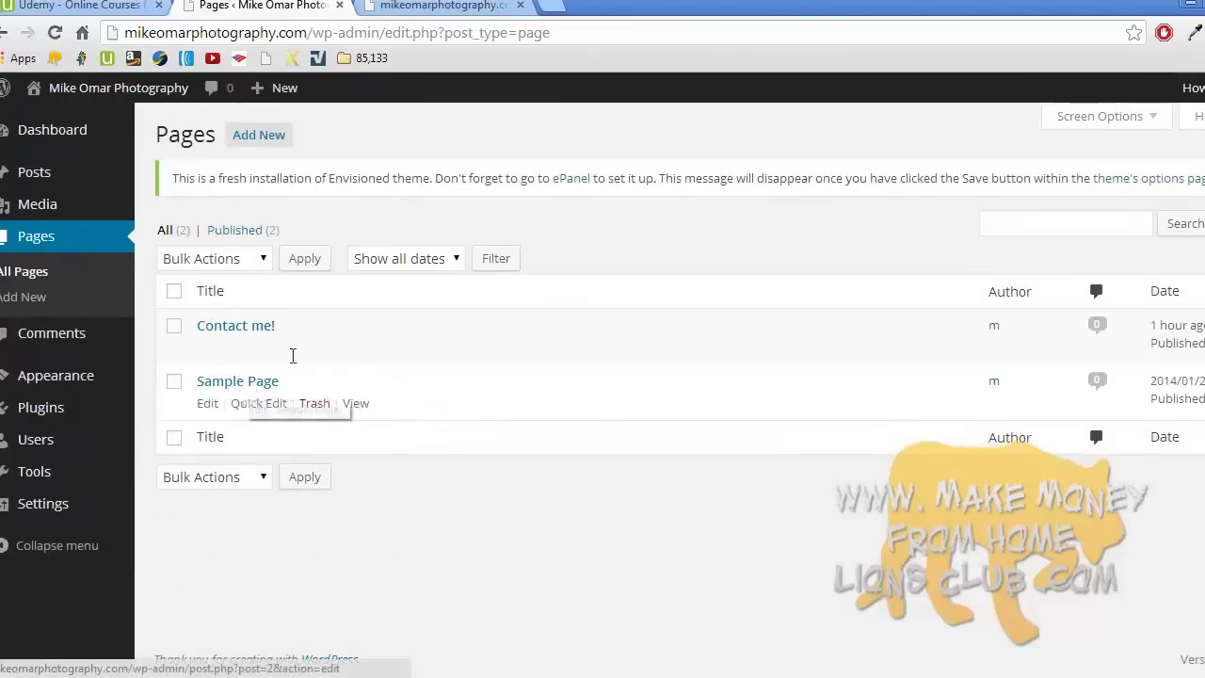
left_click(78, 302)
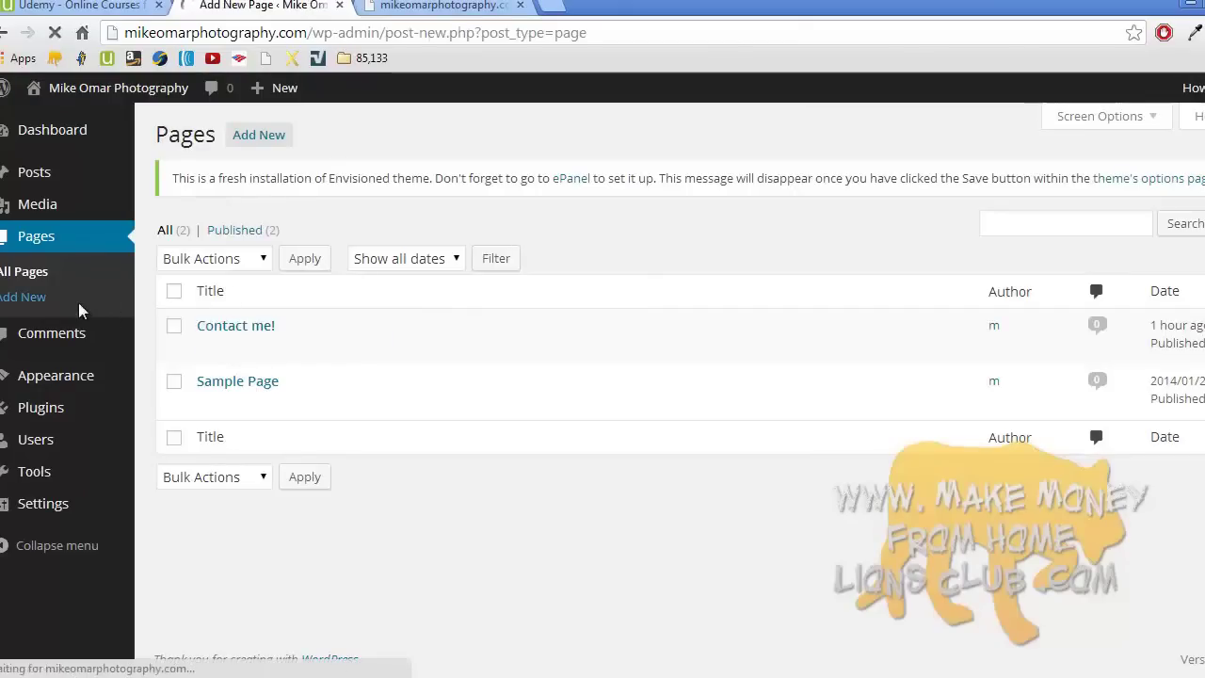
type("Ths")
key("BackSpace")
type("is is the page I wan")
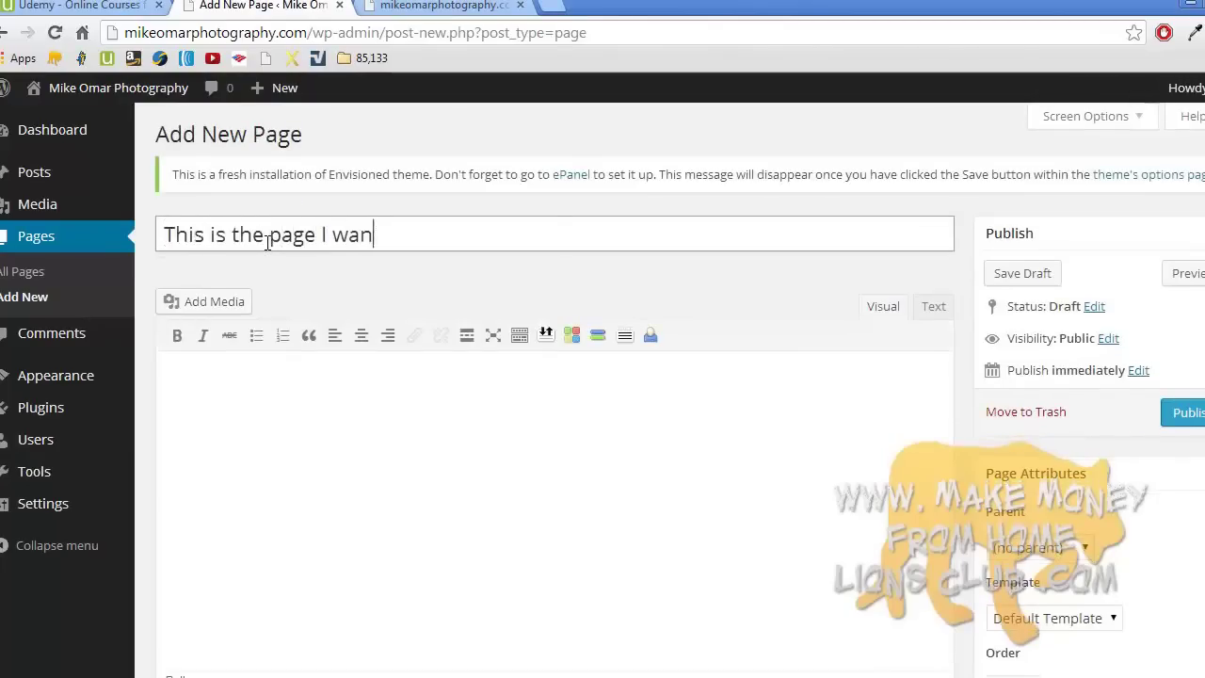
type("t on my homepage!")
left_click(301, 411)
type("Welc")
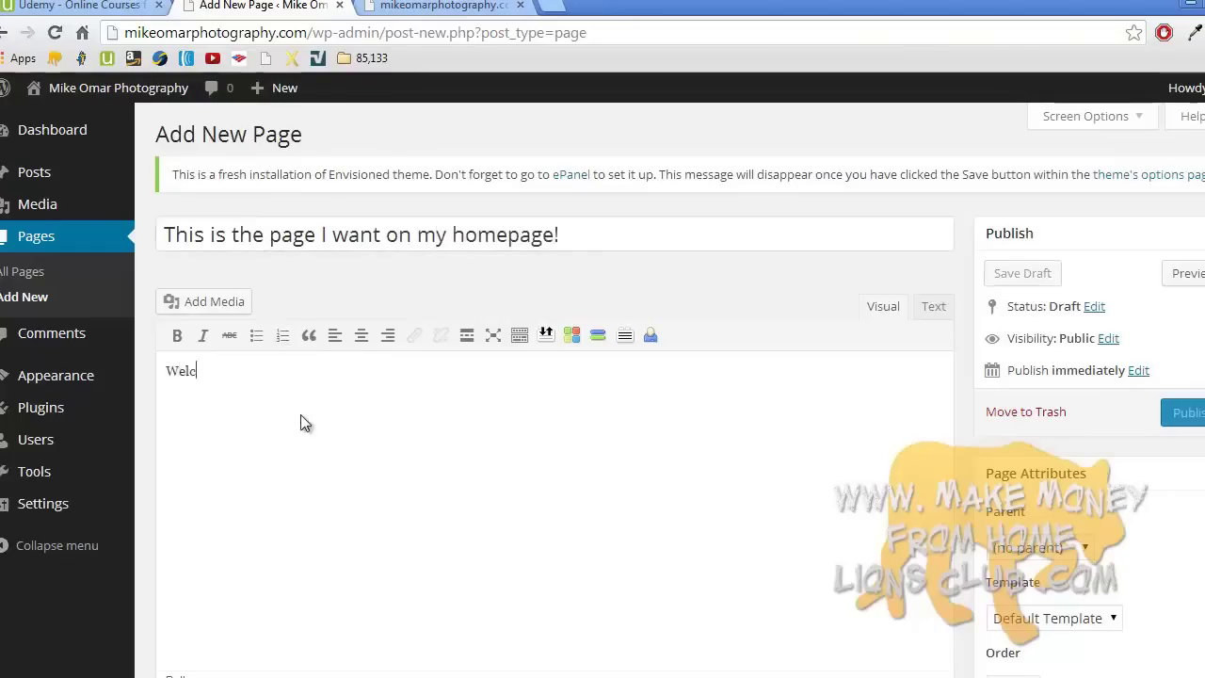
type("ome!")
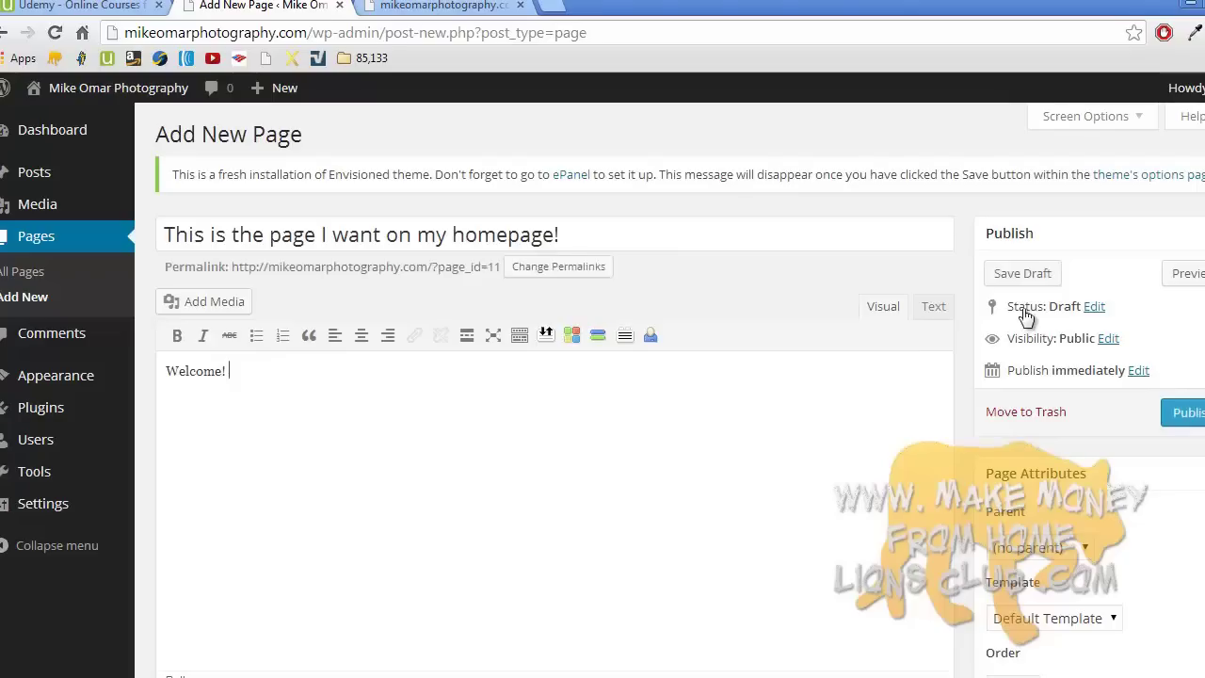
- Look over the new page and publish it
scroll(680, 389, "down", 5)
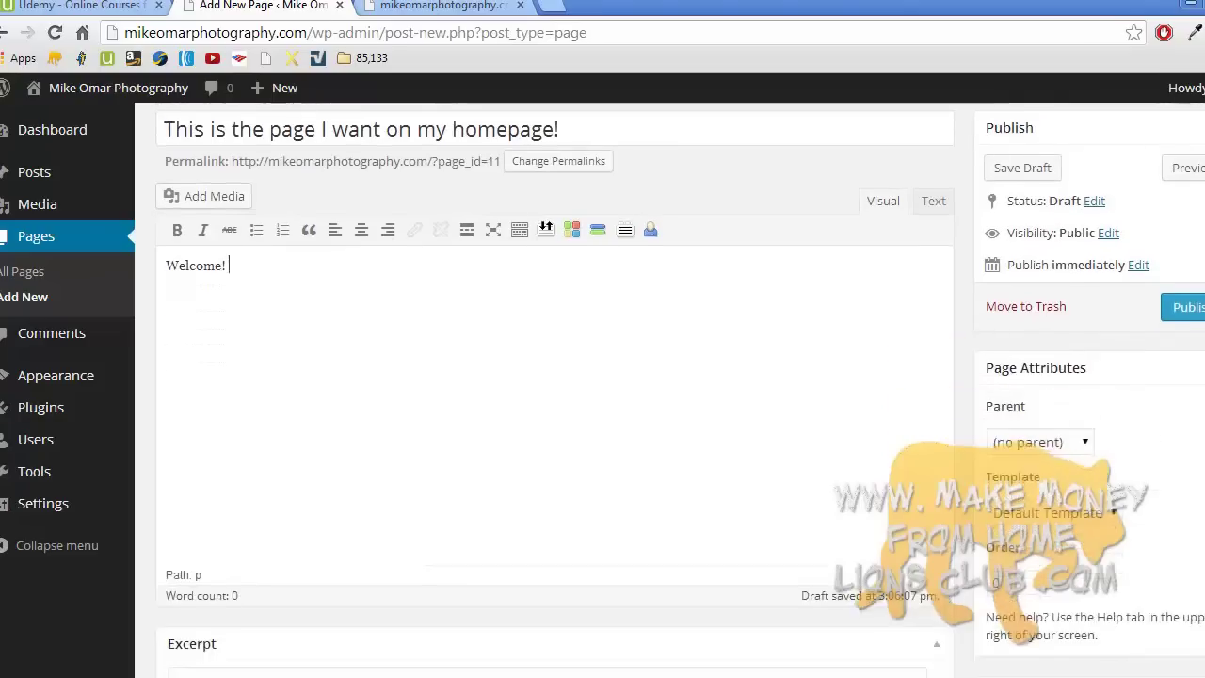
scroll(554, 390, "down", 3)
scroll(554, 390, "up", 6)
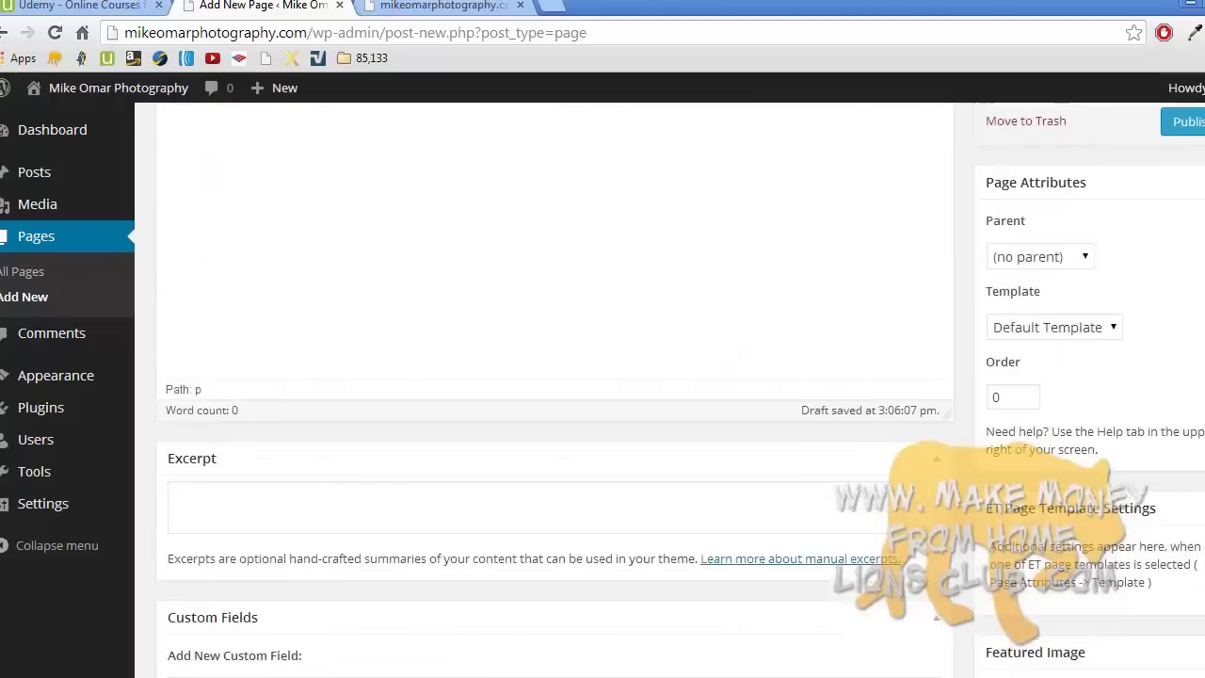
scroll(554, 390, "up", 1)
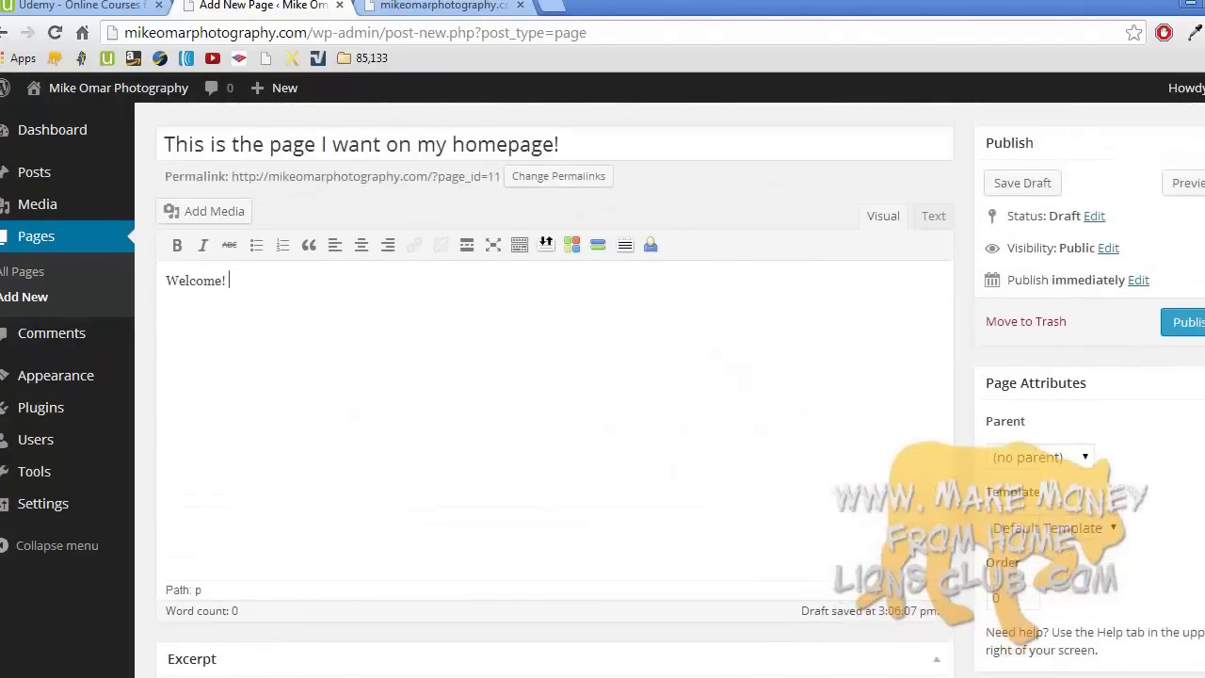
scroll(554, 390, "up", 1)
scroll(554, 389, "down", 3)
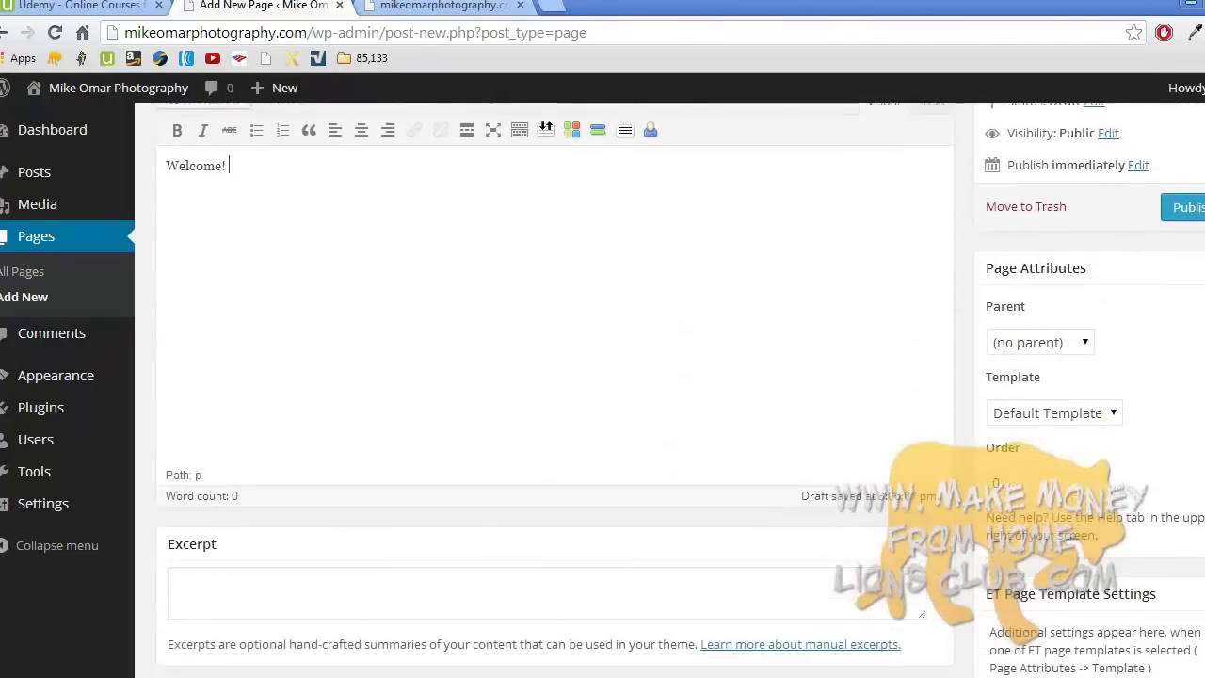
scroll(554, 389, "down", 4)
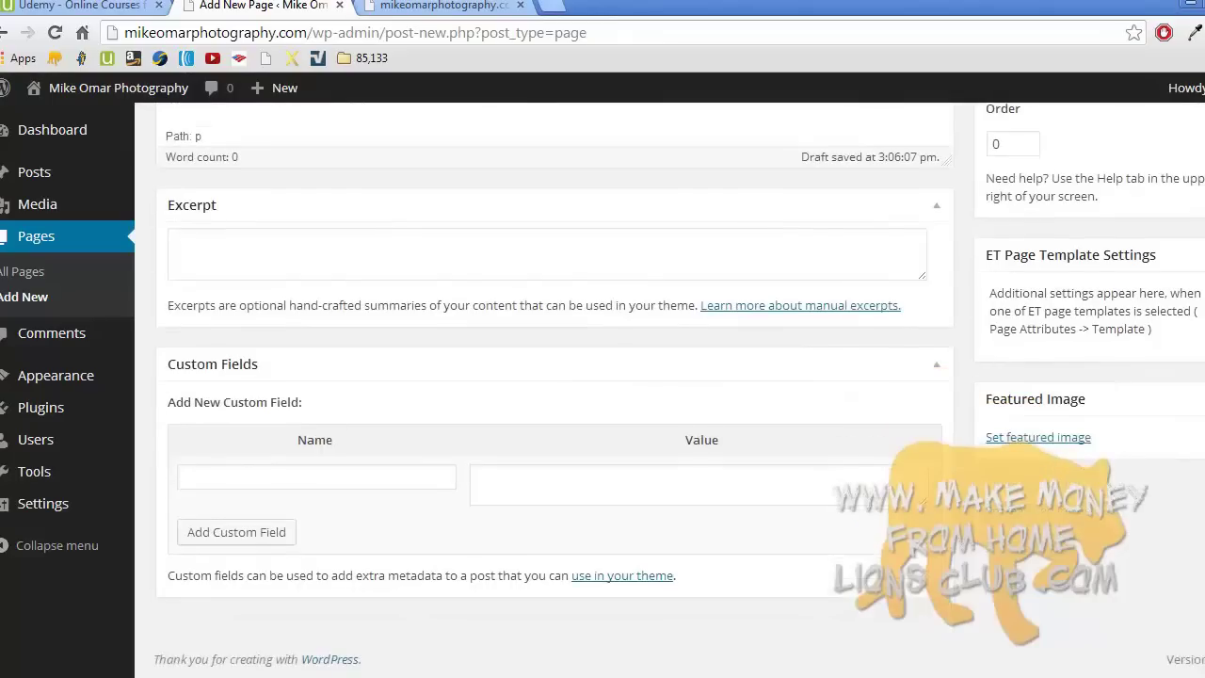
scroll(554, 390, "up", 3)
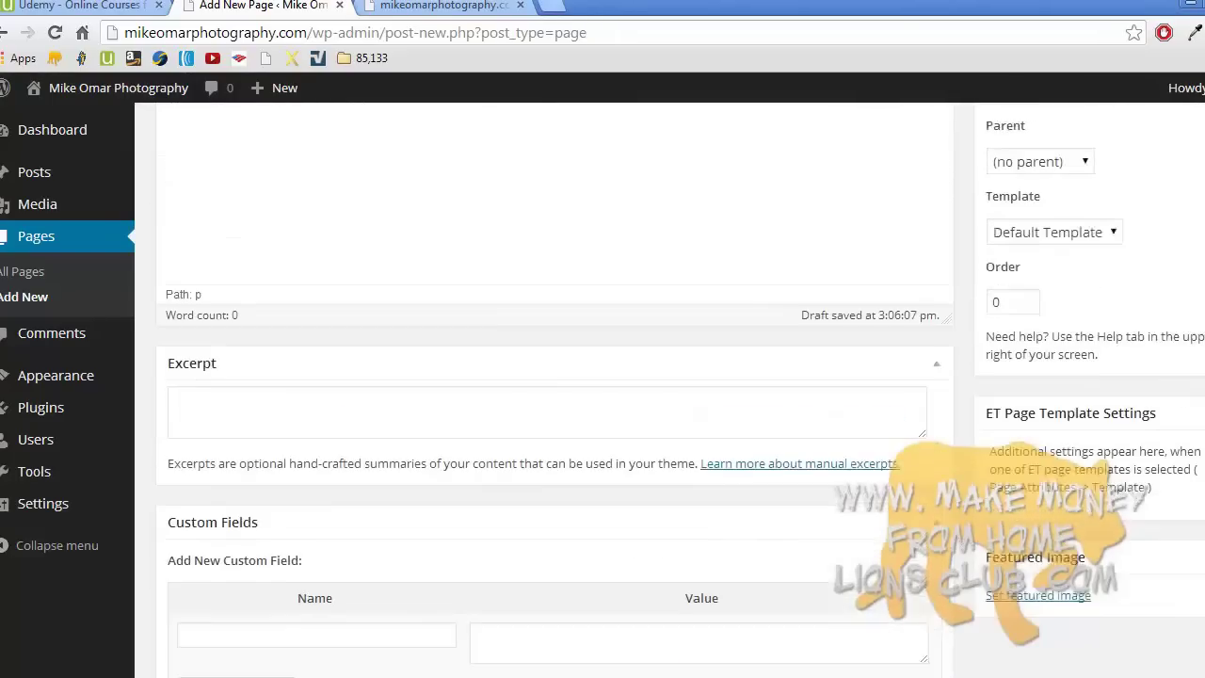
scroll(554, 390, "up", 3)
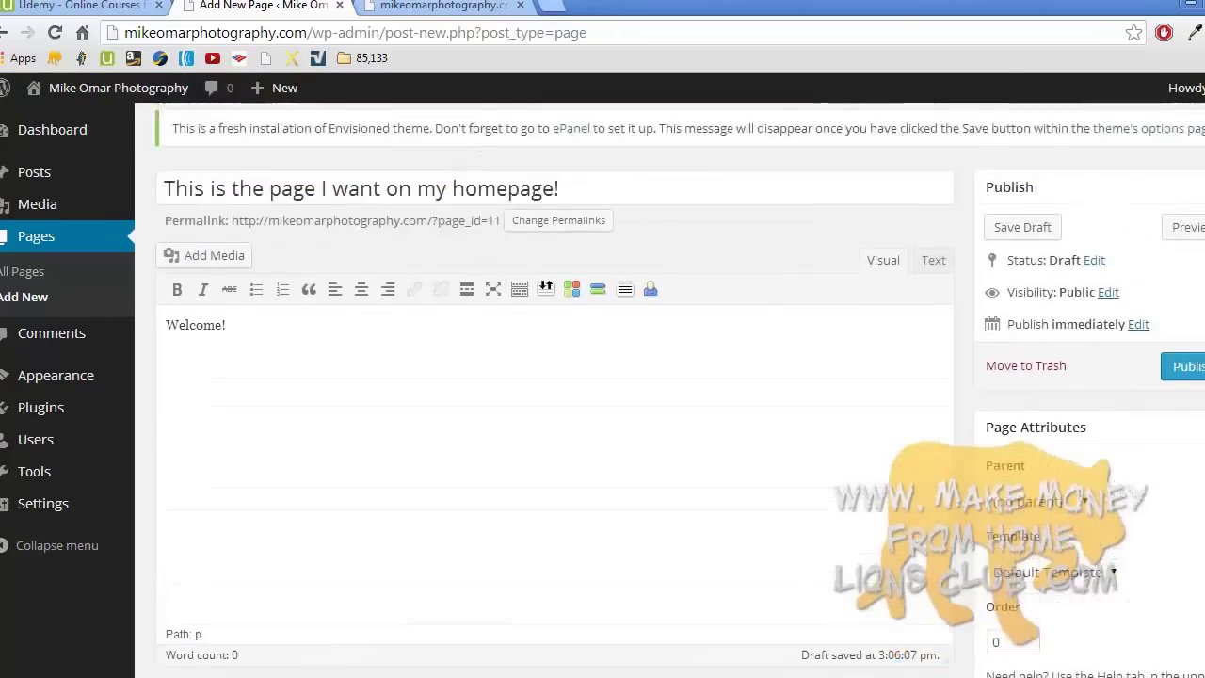
scroll(555, 390, "up", 1)
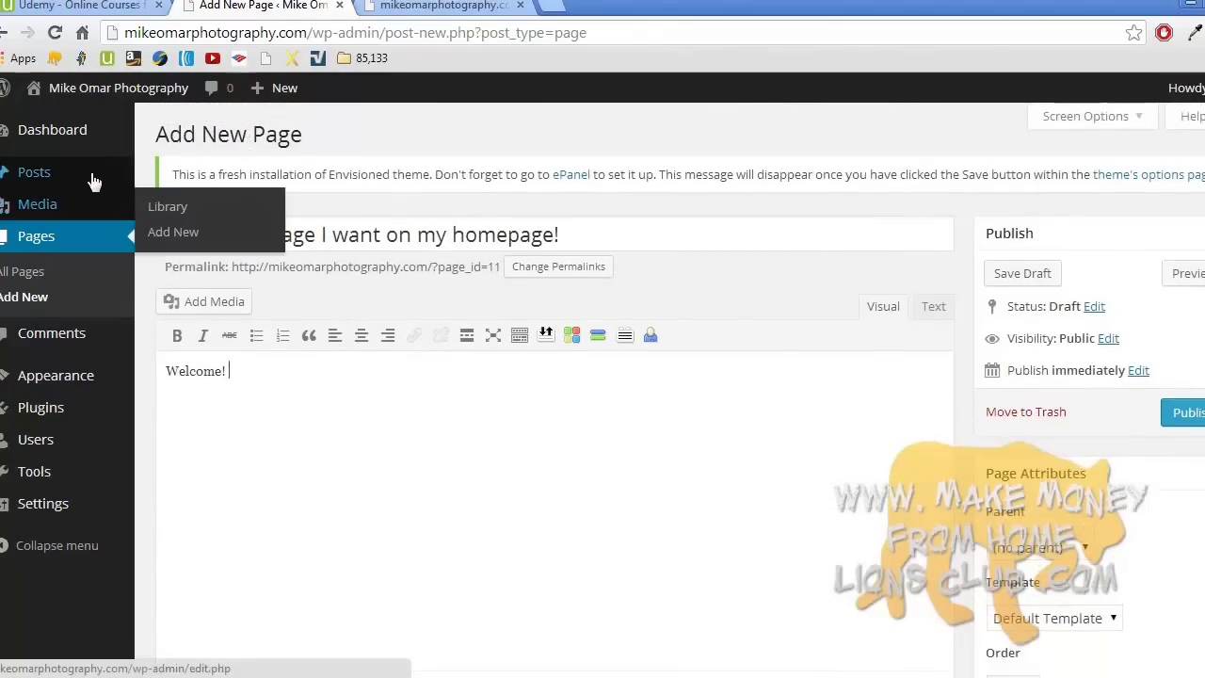
left_click(1187, 417)
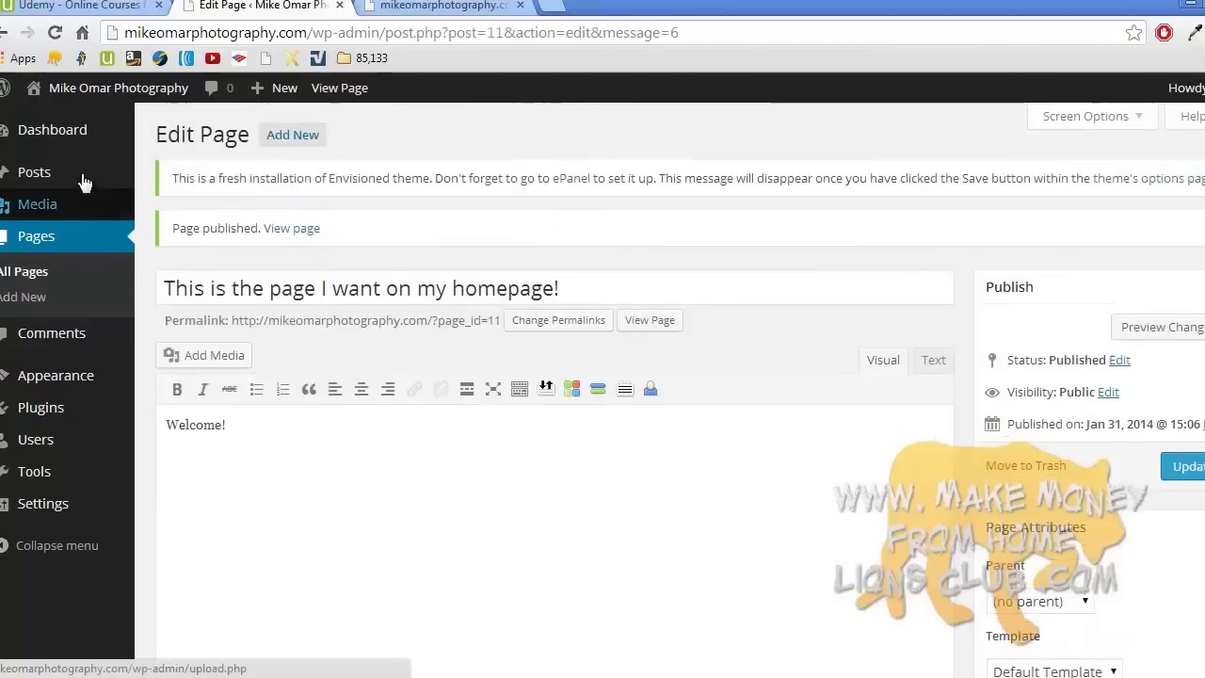
- Start a new post titled 'Here is post number 7.' with body 'Welcome!'
mouse_move(11, 179)
left_click(181, 200)
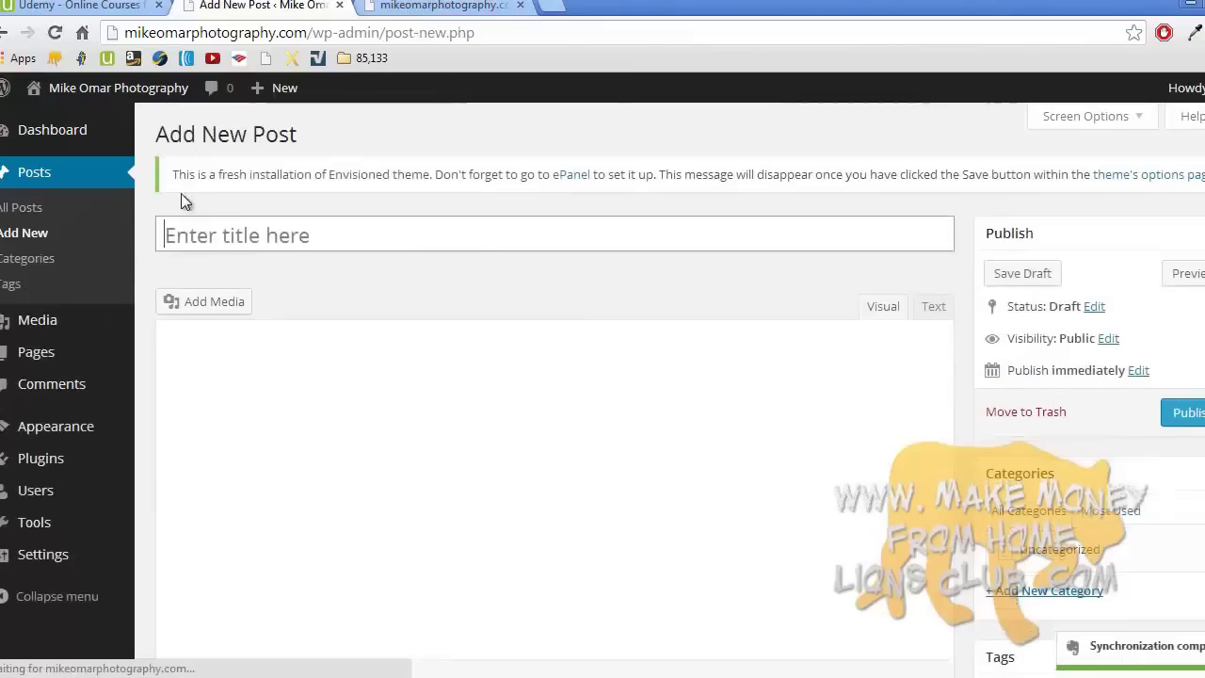
left_click(236, 233)
type("H")
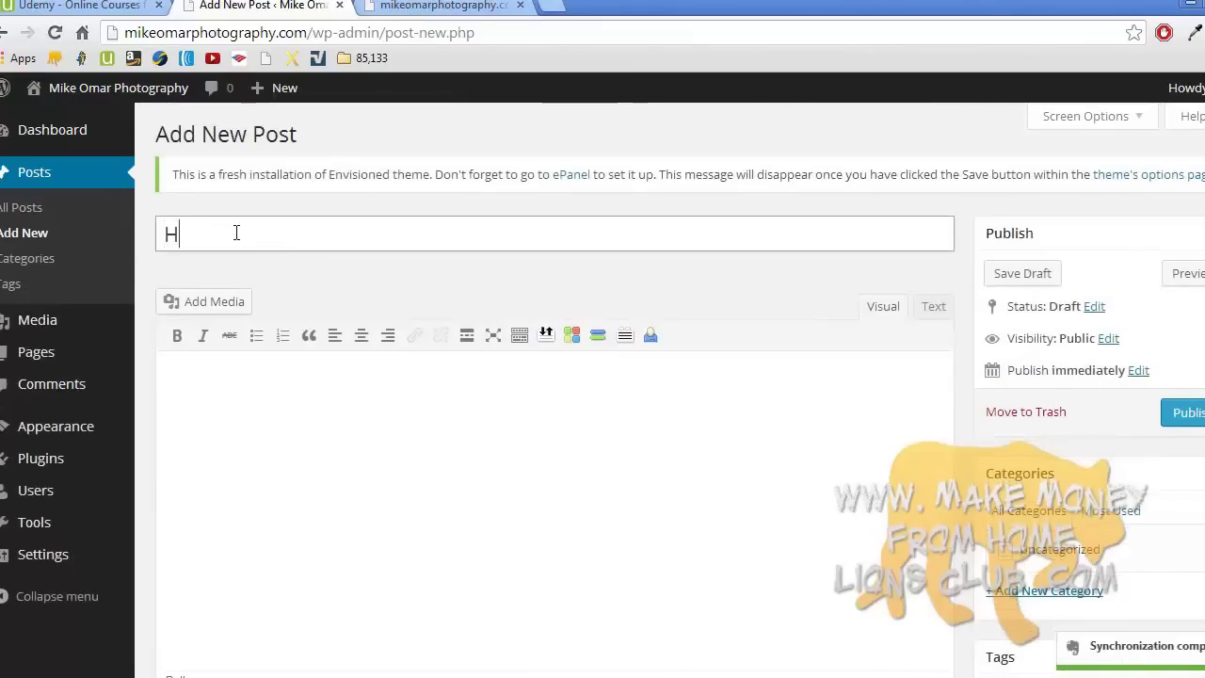
type("ere is post number ")
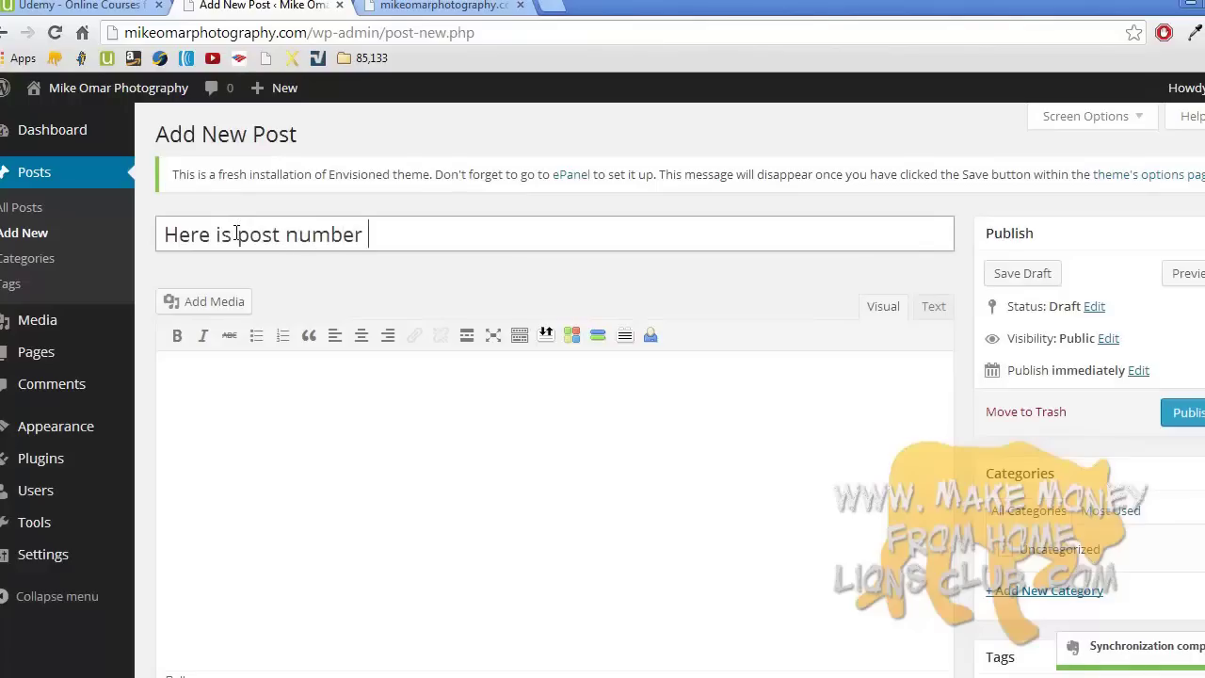
type("7.")
left_click(269, 417)
type("W")
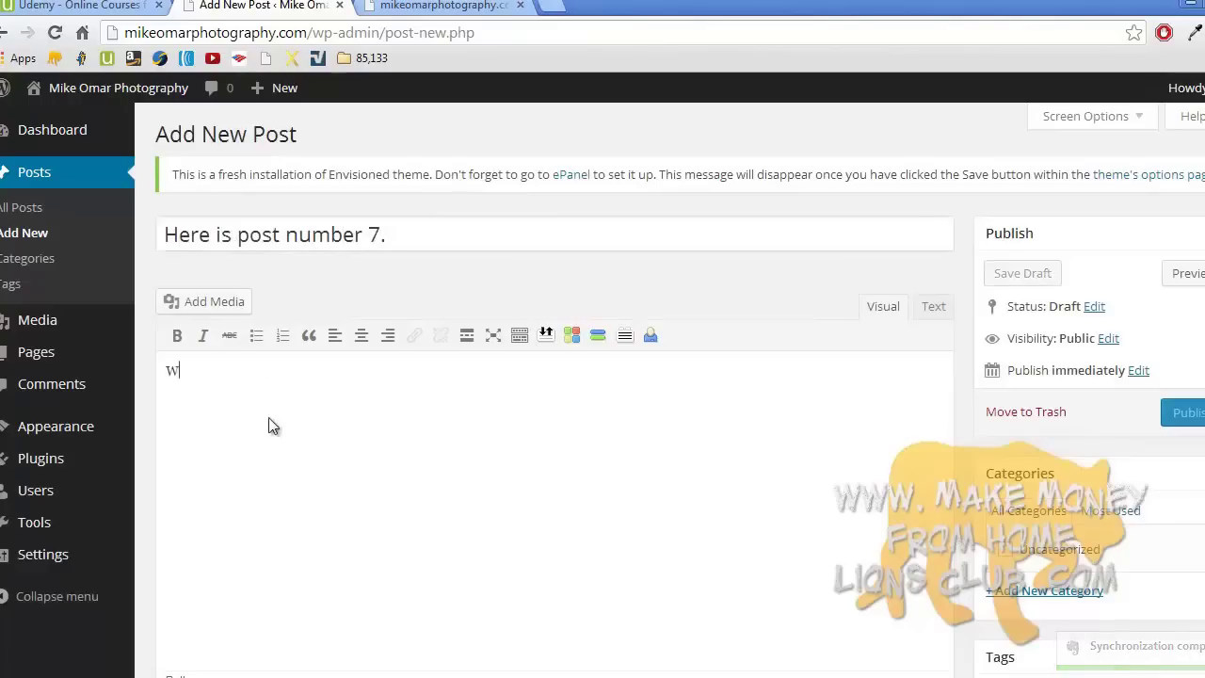
type("elcome!")
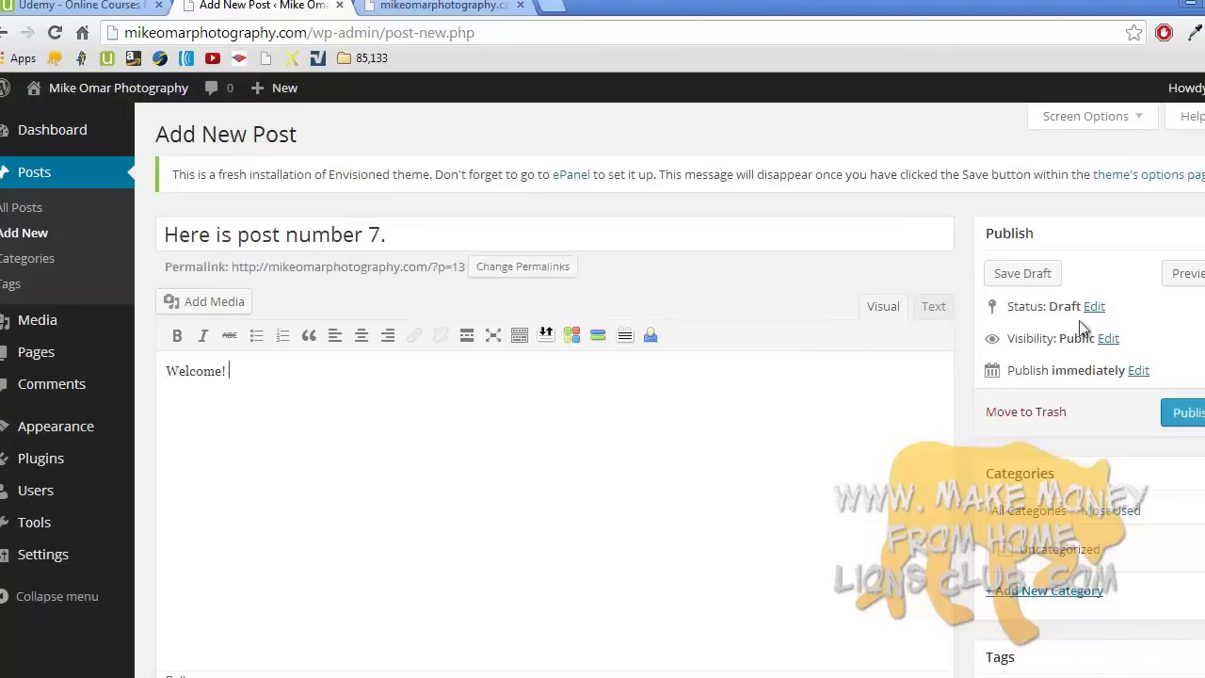
- File the post under a new 'My photos!' category, publish it, and go to Widgets
scroll(1092, 381, "down", 2)
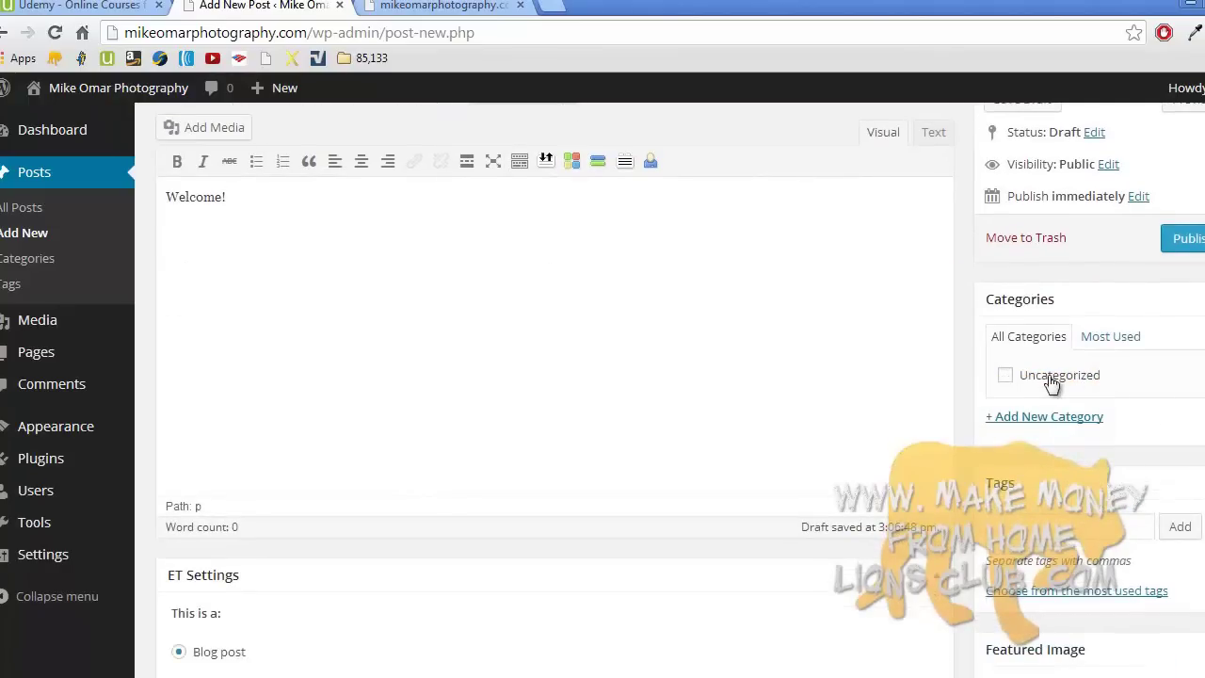
left_click(1031, 417)
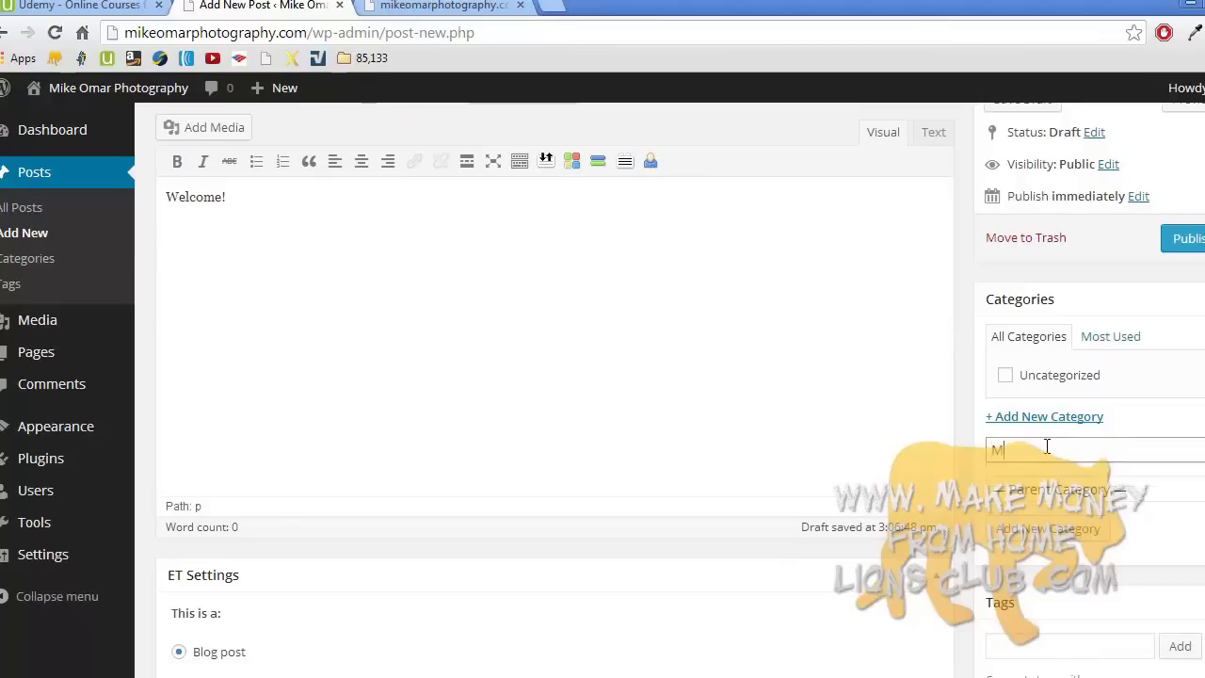
type("My photos!")
left_click(1059, 538)
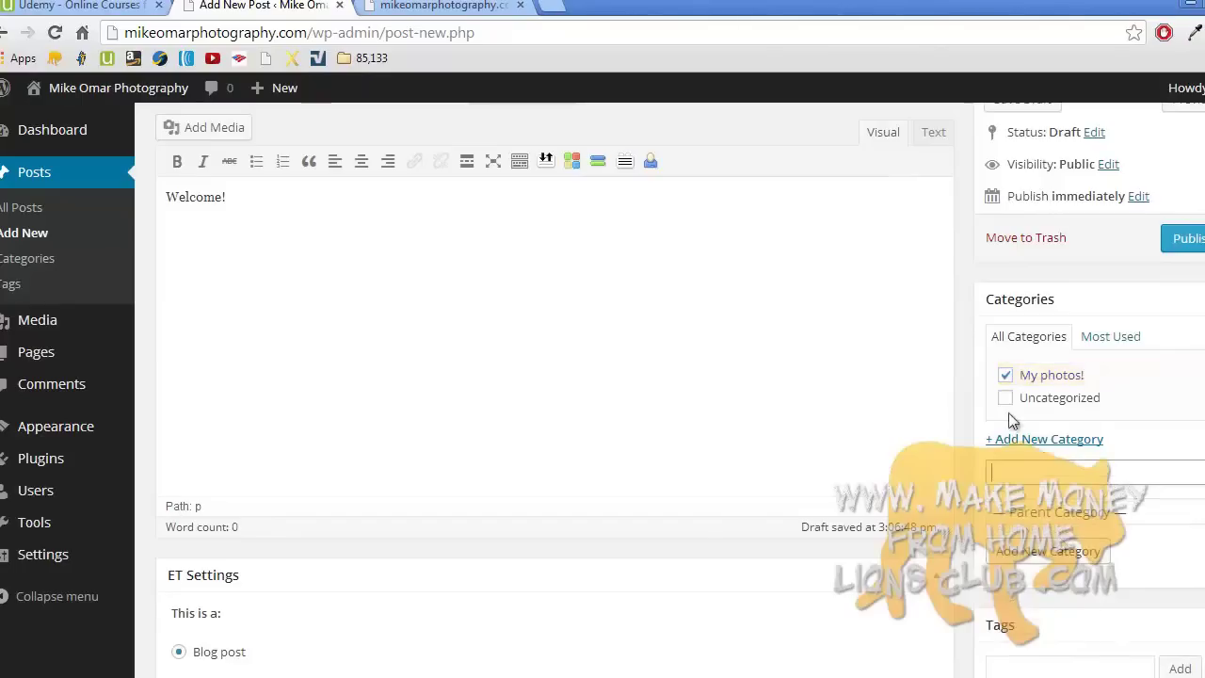
left_click(1186, 247)
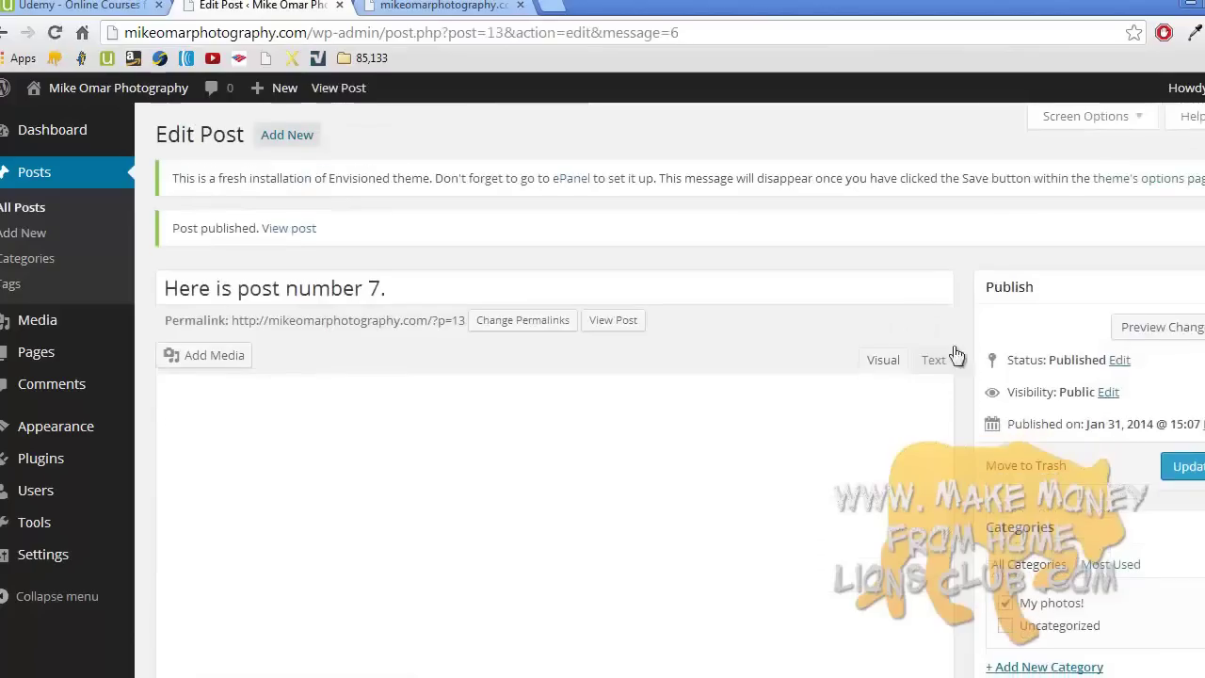
mouse_move(35, 430)
left_click(185, 479)
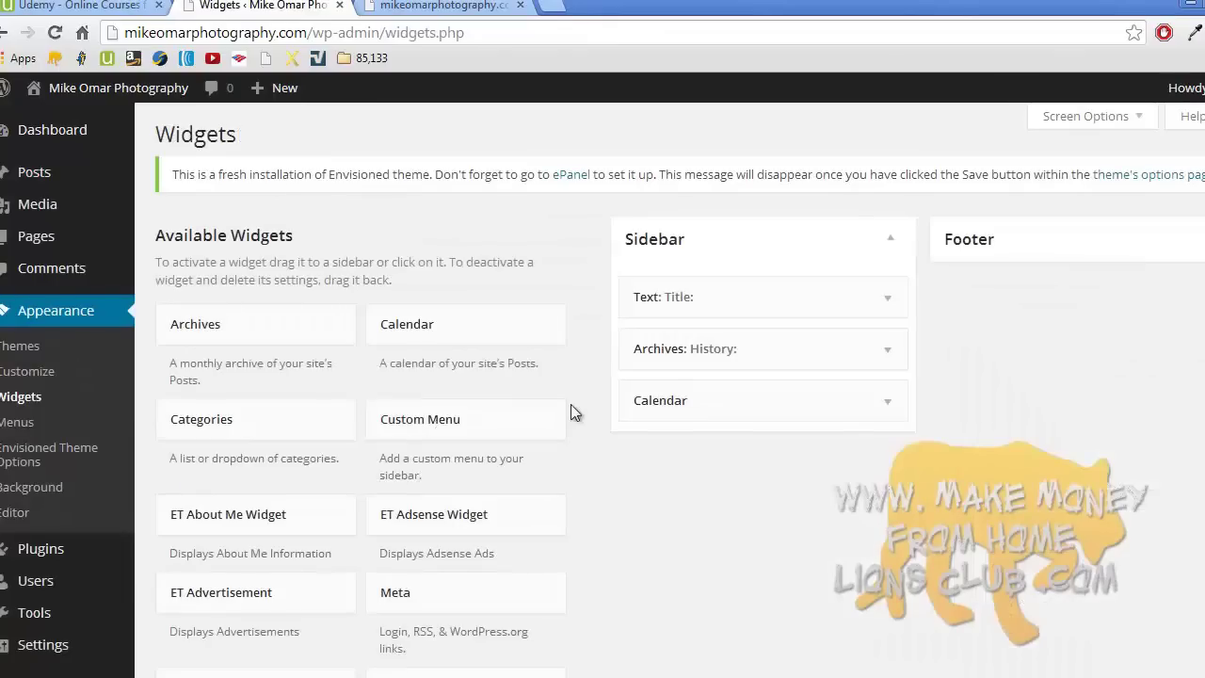
- Drag the Categories widget into the Sidebar above Calendar, collapse it, and reload the live site
scroll(570, 405, "down", 5)
scroll(572, 414, "up", 3)
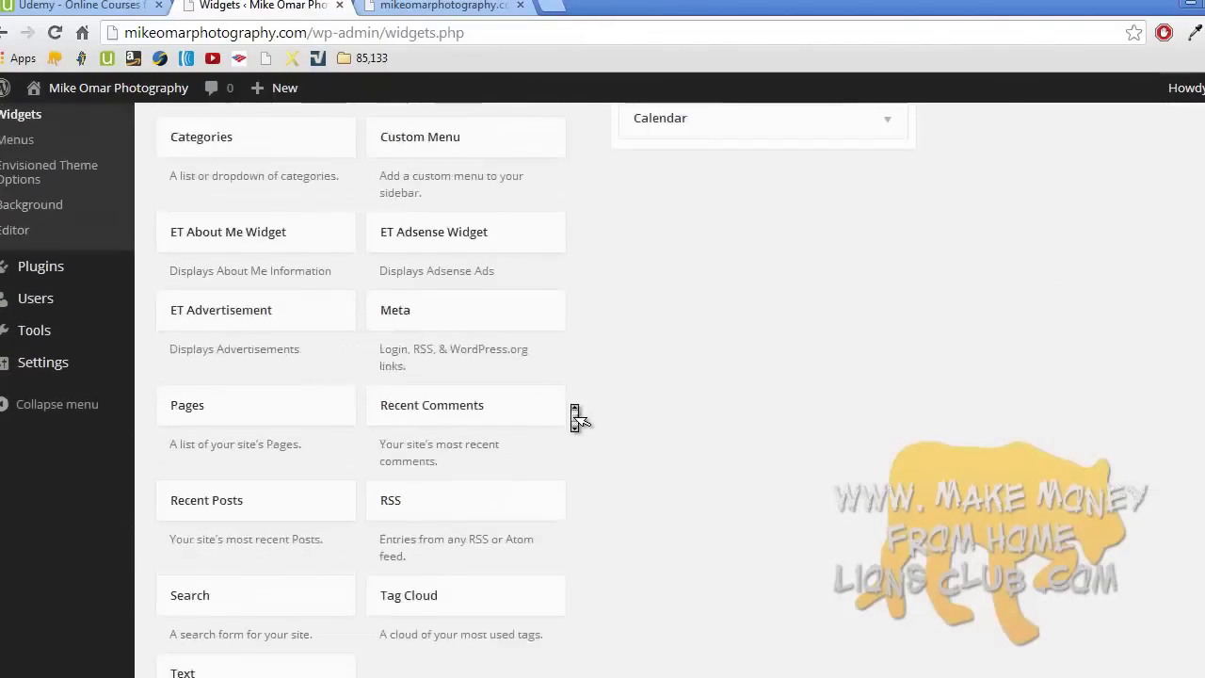
left_click_drag(352, 247, 702, 210)
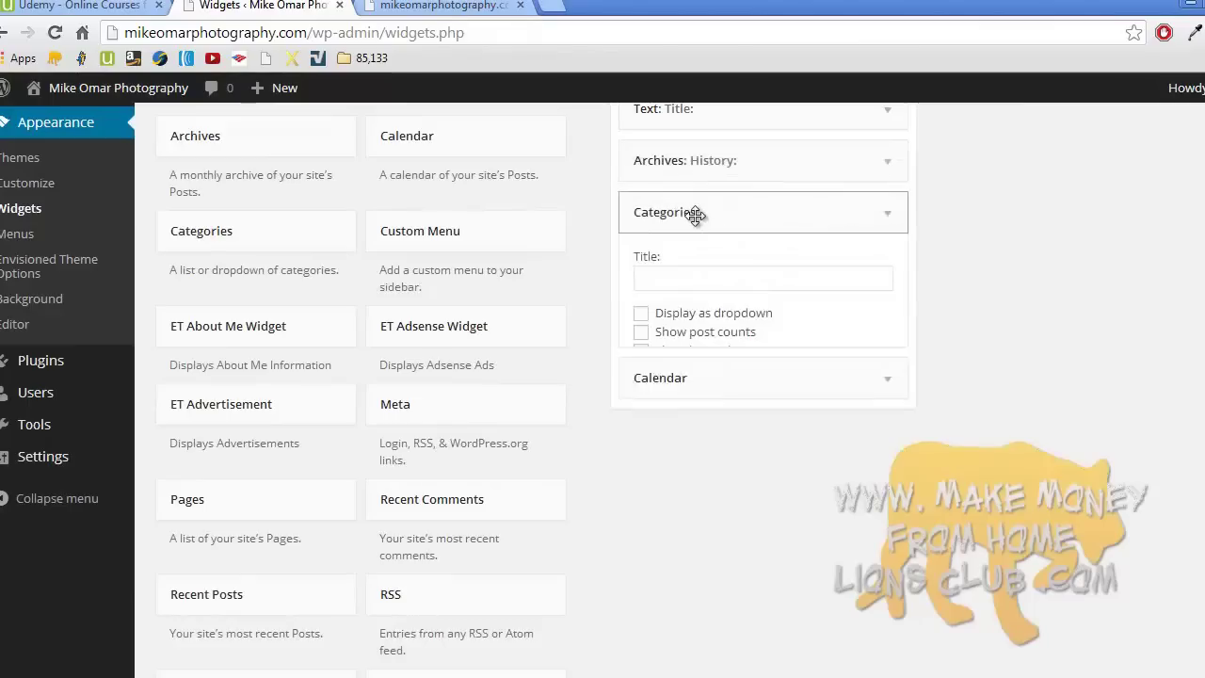
left_click(897, 217)
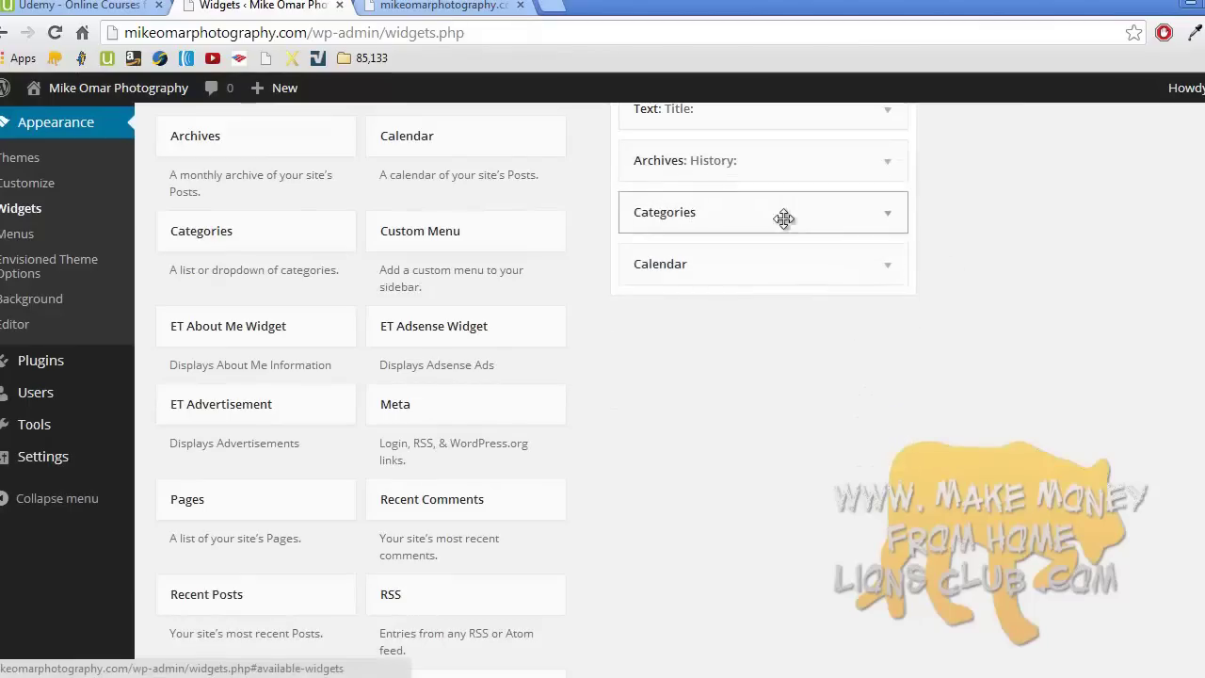
left_click(470, 6)
left_click(55, 33)
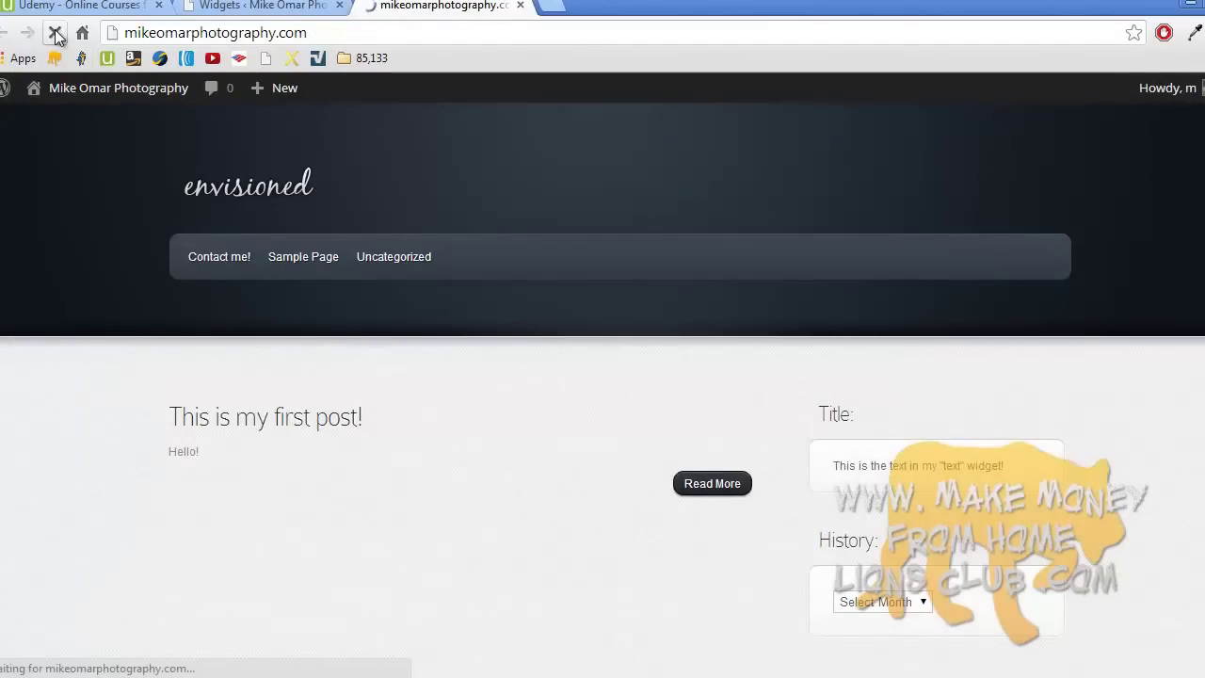
- On the live site, open the My photos! category archive to view post number 7
scroll(331, 217, "down", 6)
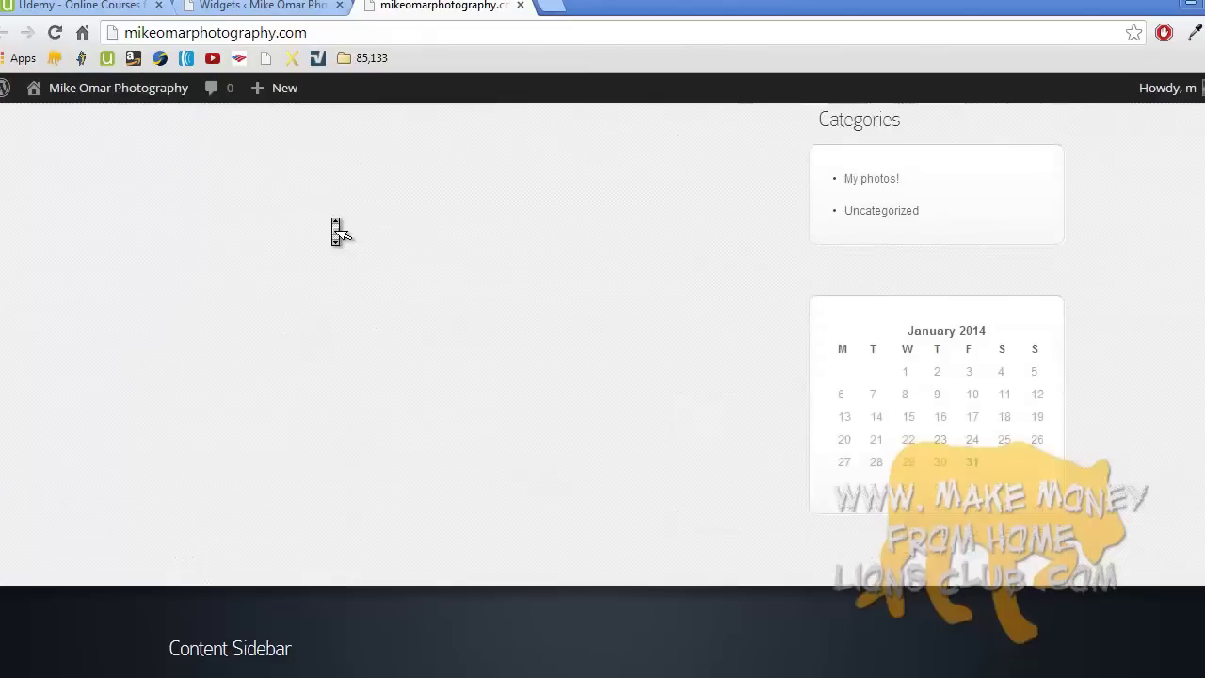
left_click(883, 187)
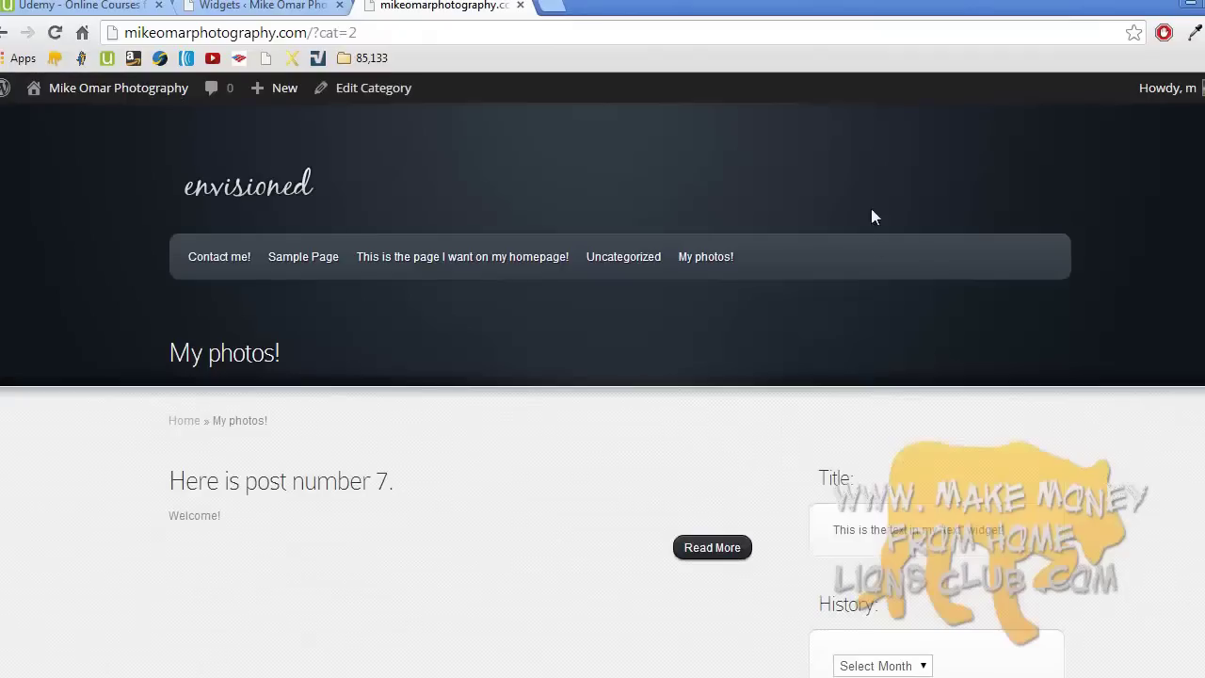
scroll(868, 252, "down", 8)
scroll(873, 254, "up", 8)
middle_click(872, 254)
- In Reading Settings, set the static front page to 'This is the page I want on my homepage!' and save
left_click(282, 10)
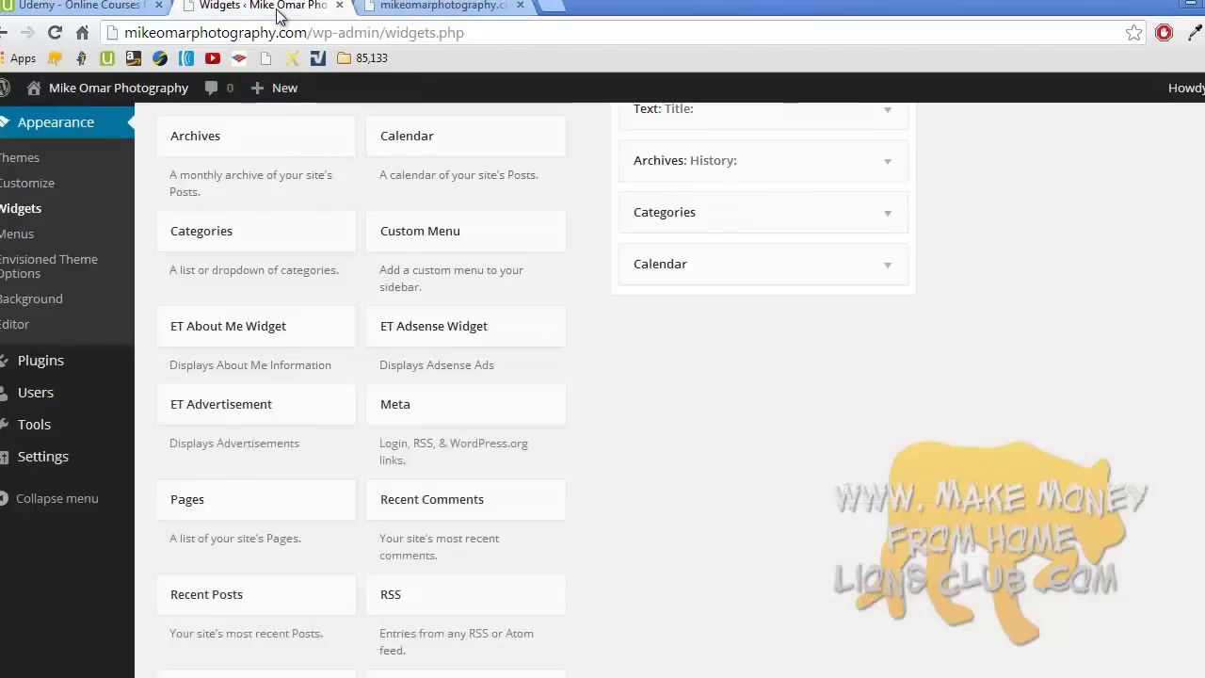
mouse_move(27, 462)
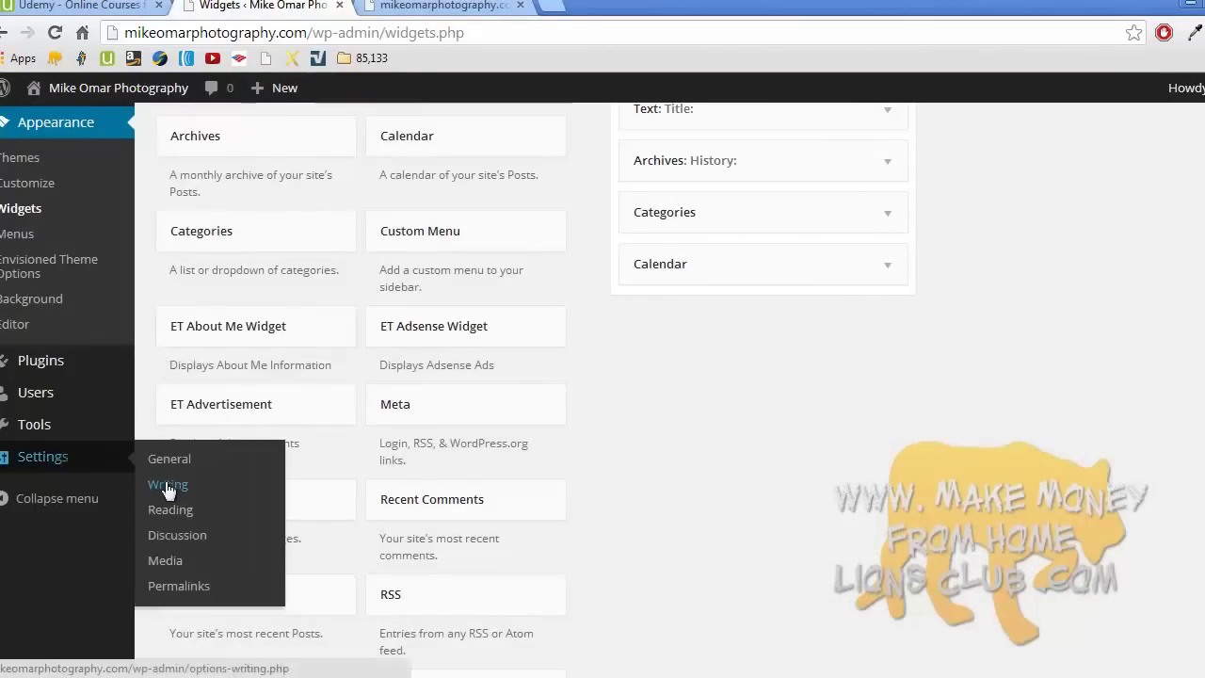
left_click(196, 514)
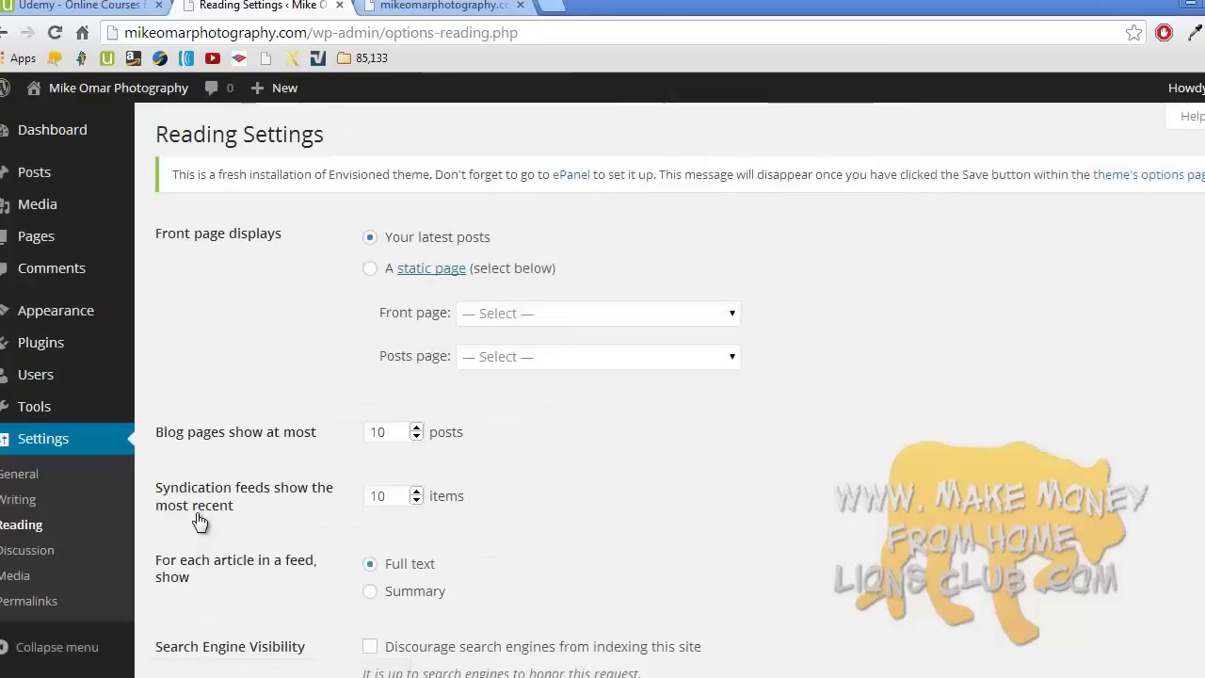
left_click(370, 268)
left_click(554, 315)
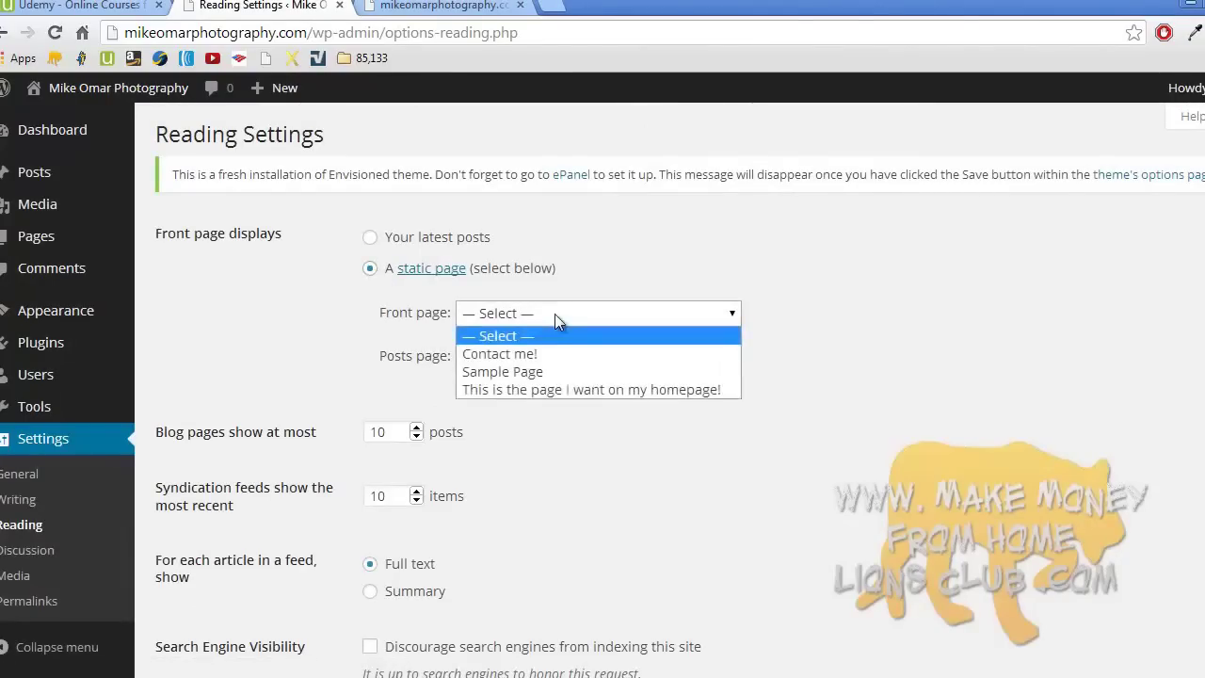
left_click(579, 388)
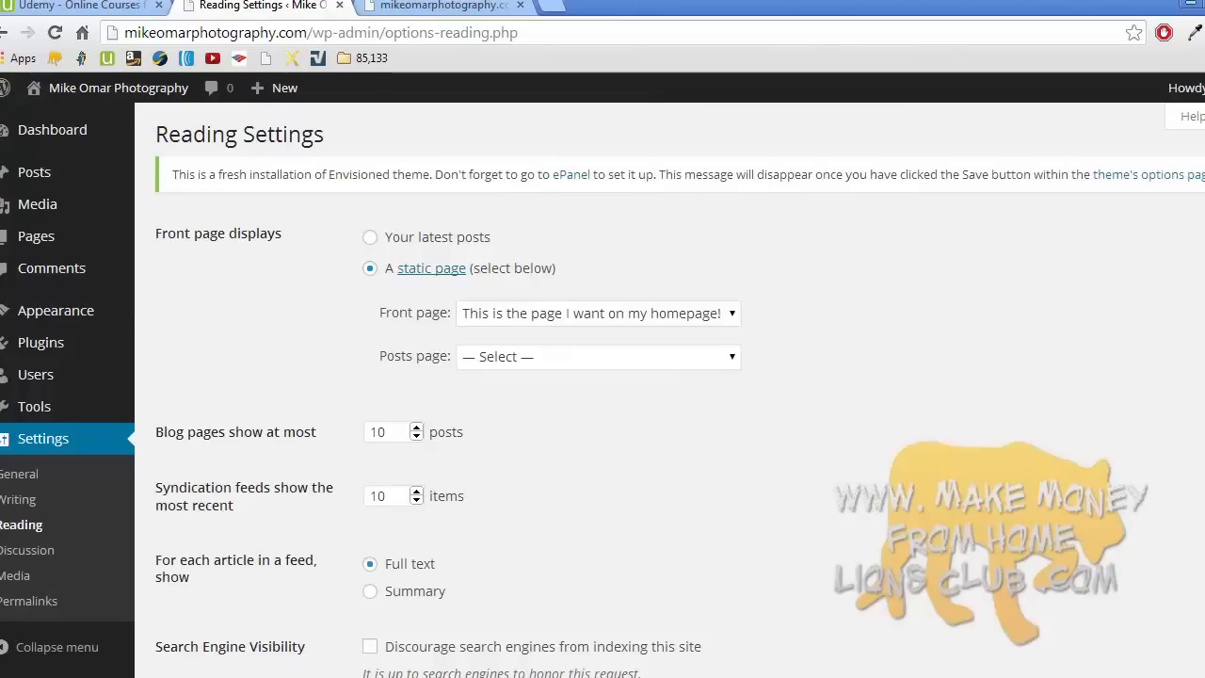
scroll(941, 488, "down", 3)
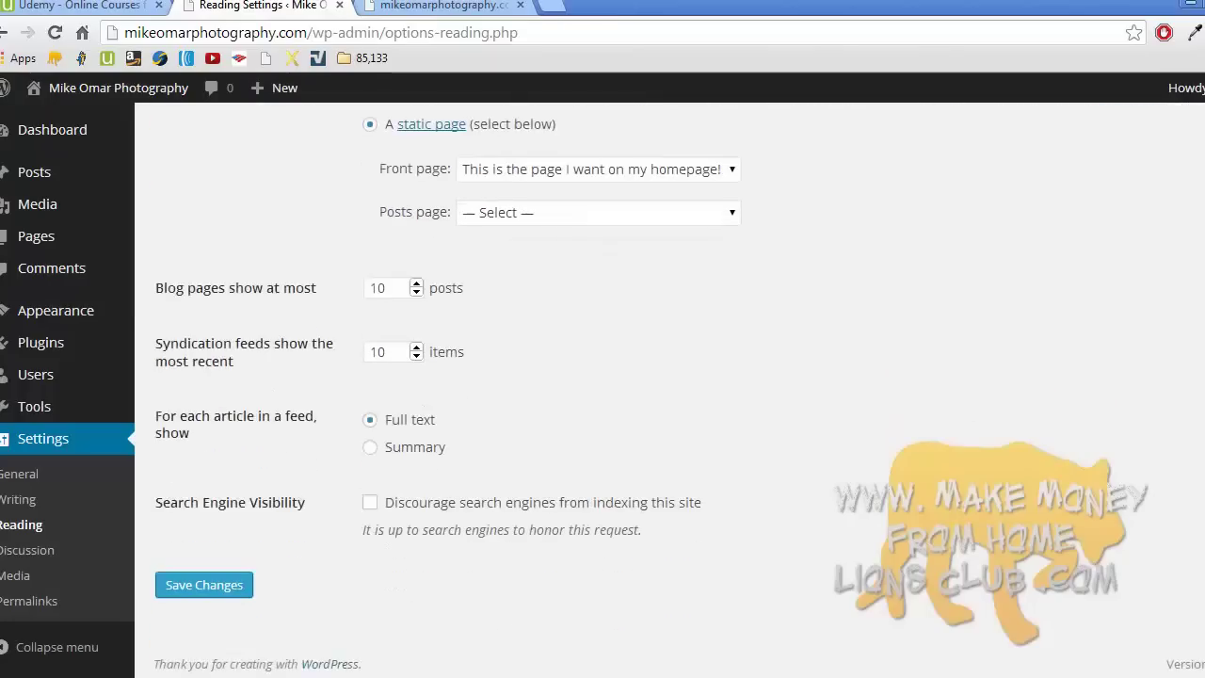
left_click(226, 583)
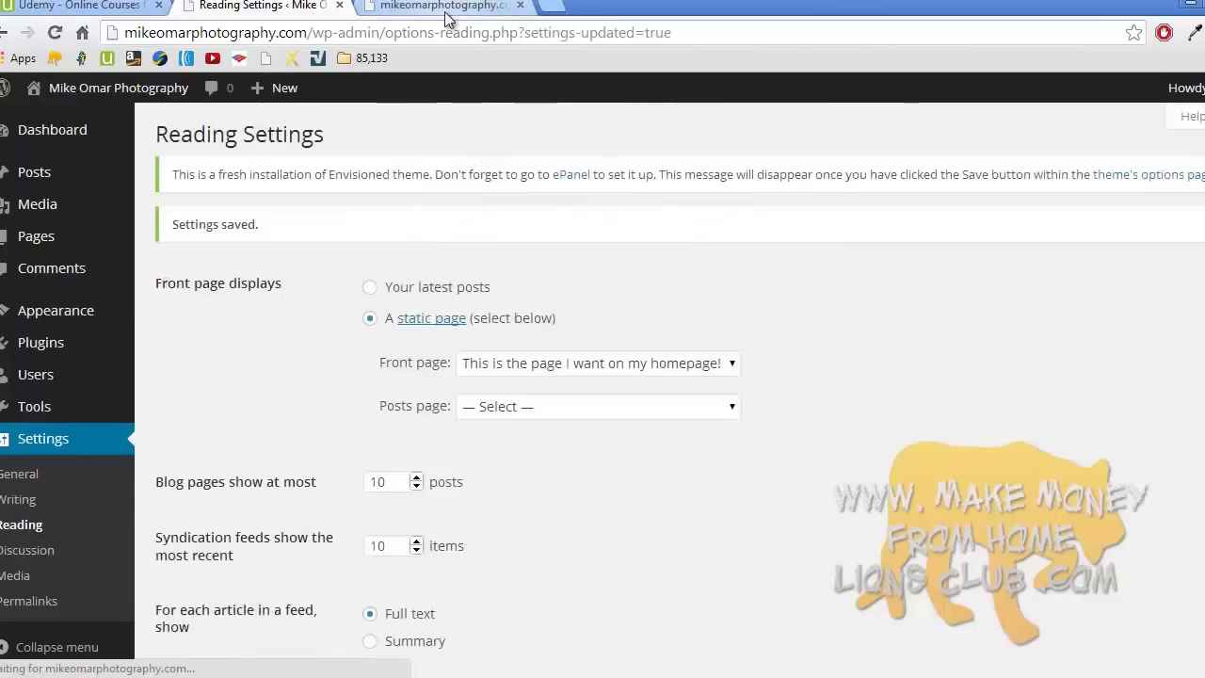
left_click(442, 7)
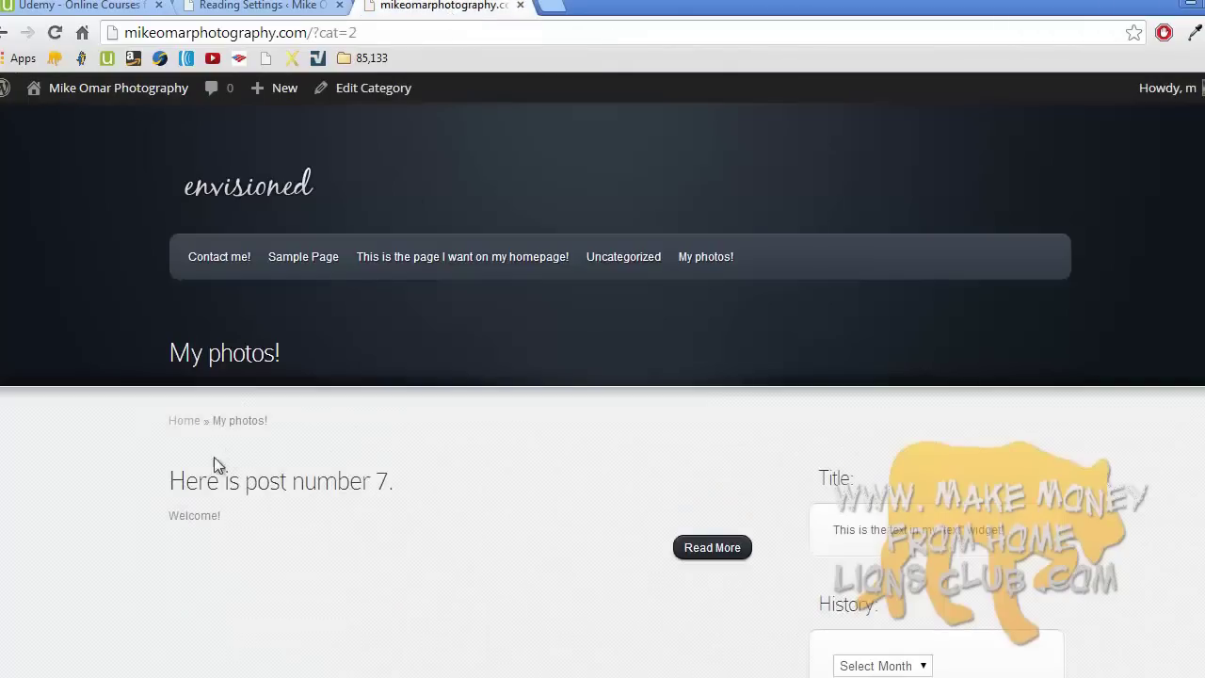
- Reload the live site and open its homepage, now showing the 'Welcome!' page
left_click(54, 34)
left_click(228, 185)
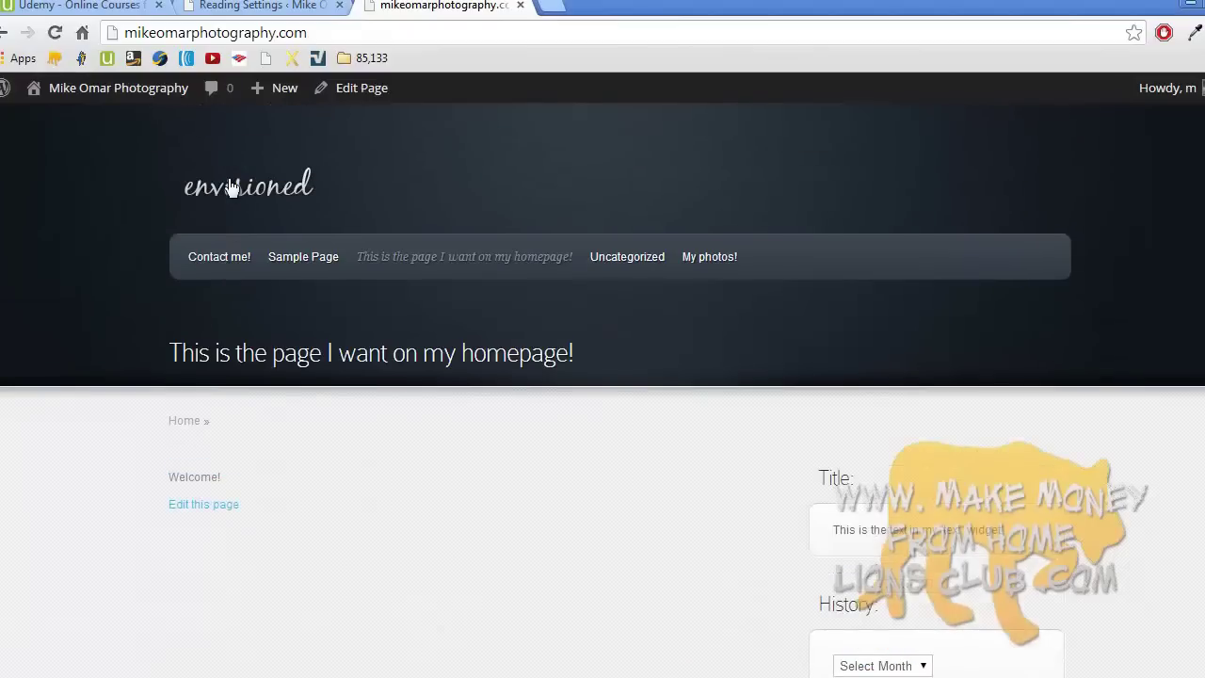
scroll(335, 367, "down", 8)
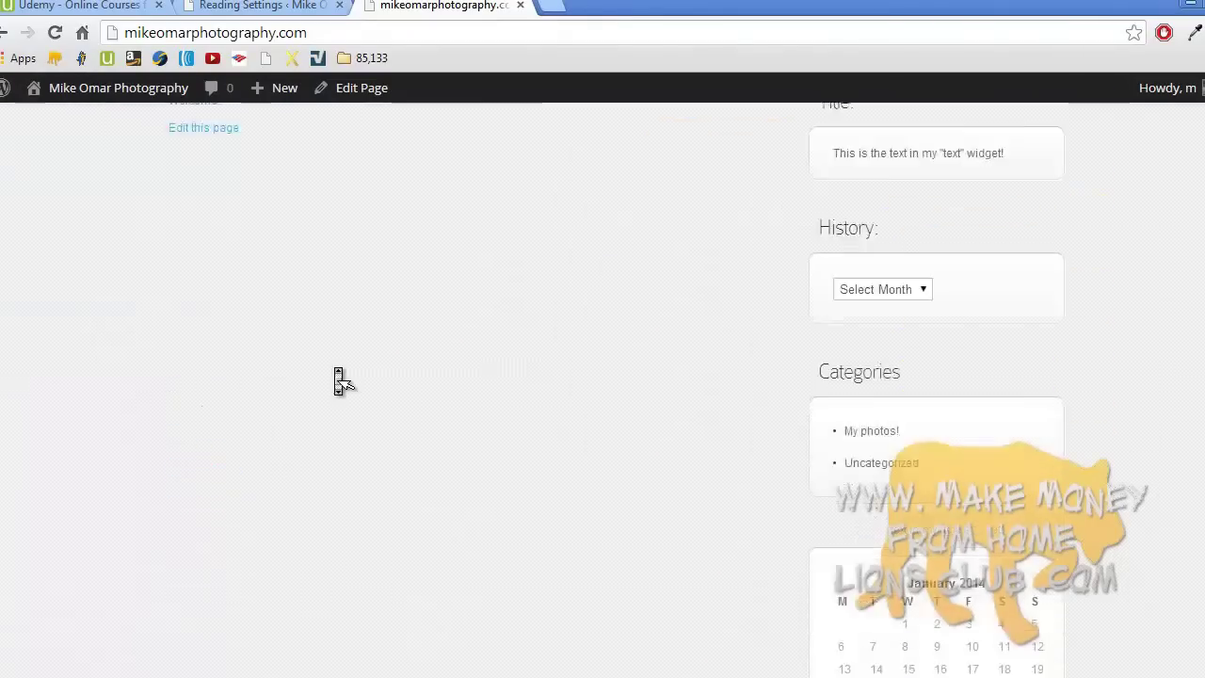
scroll(341, 382, "up", 8)
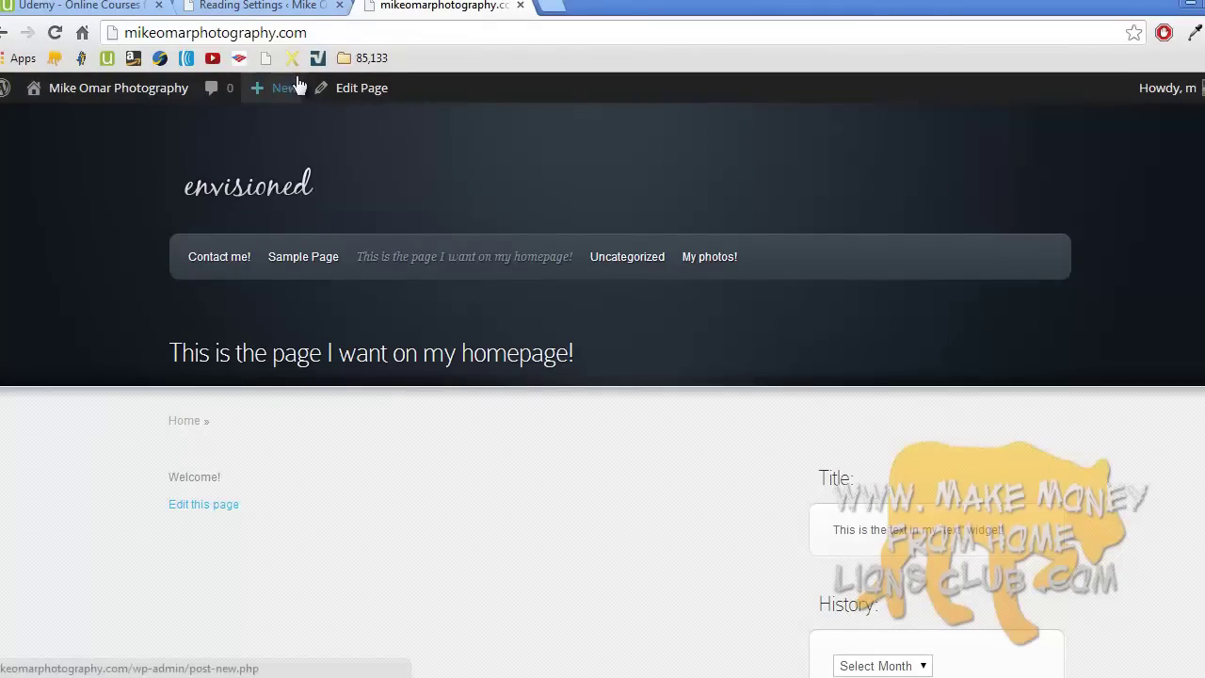
- Save the Reading Settings again, then go to Discussion Settings
left_click(289, 13)
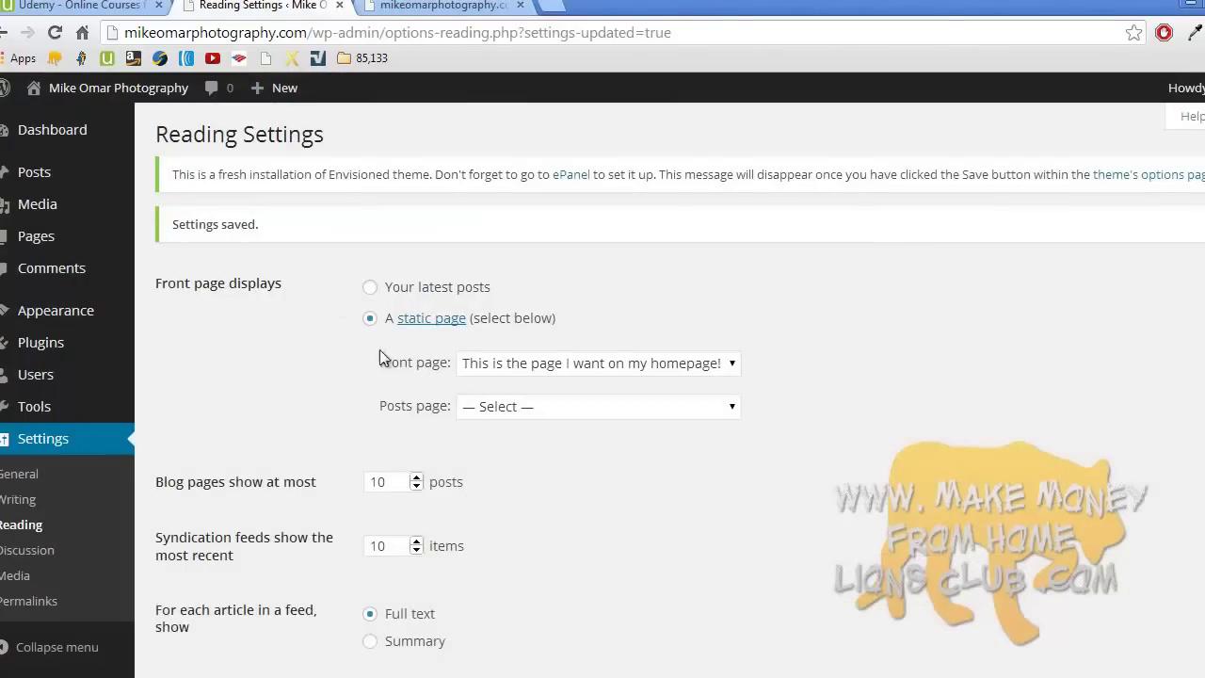
scroll(372, 456, "down", 2)
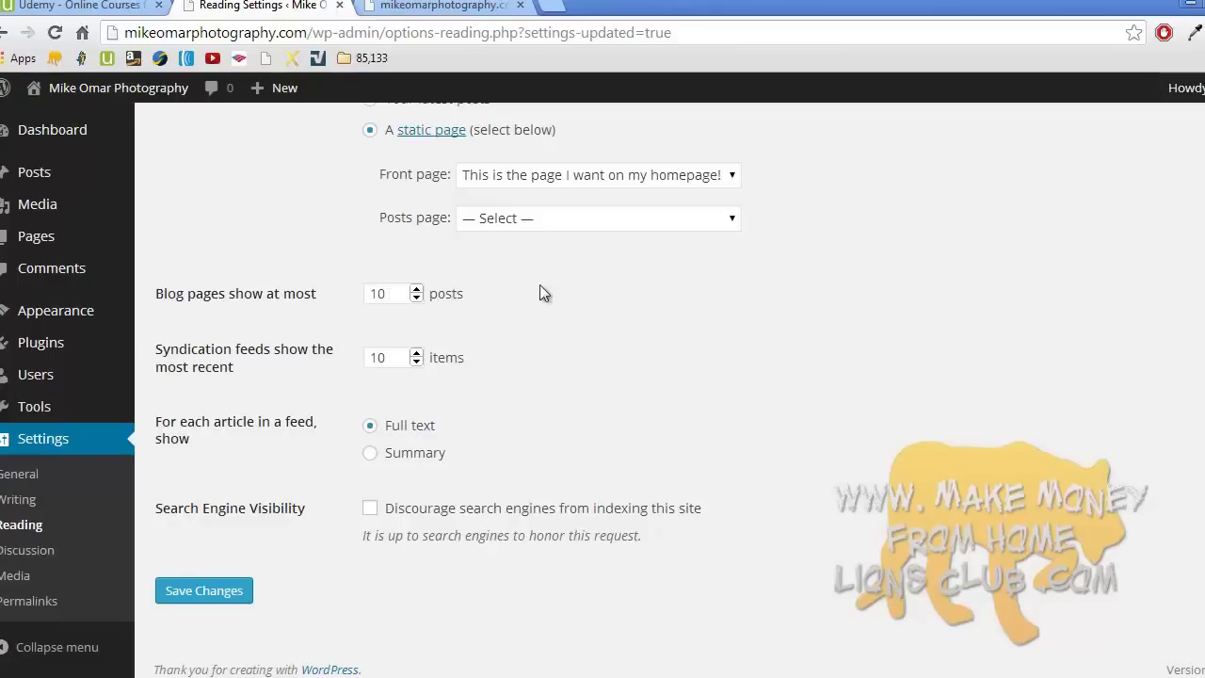
left_click(226, 594)
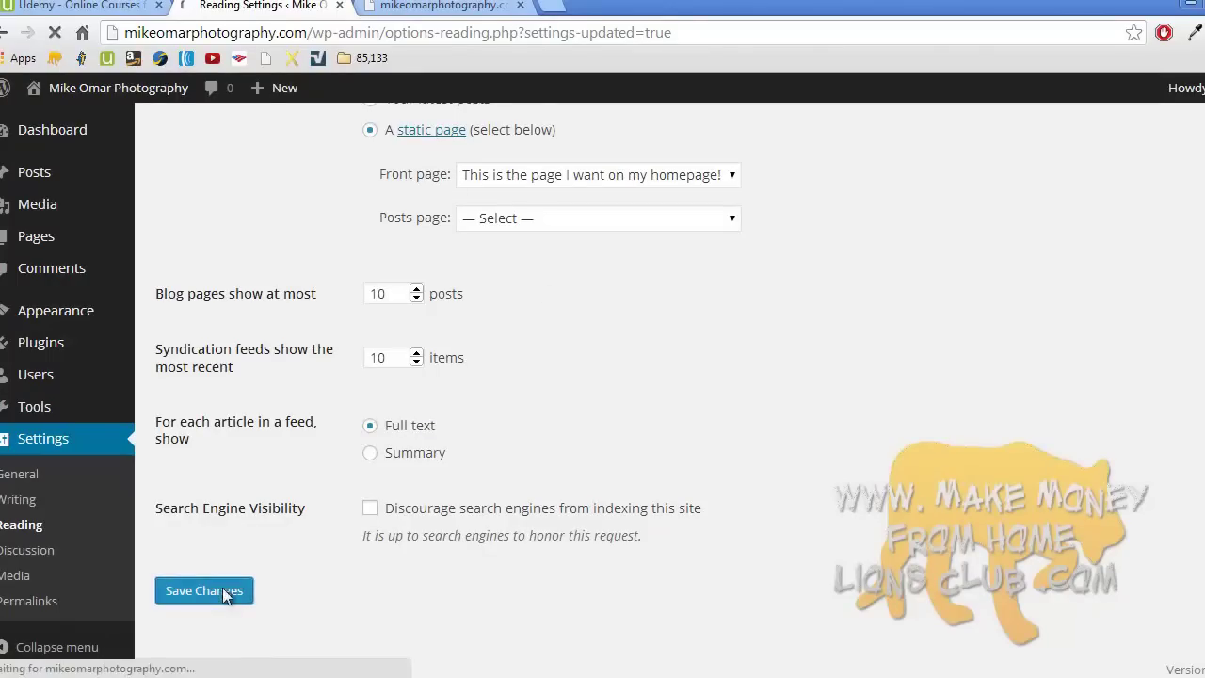
scroll(320, 490, "down", 2)
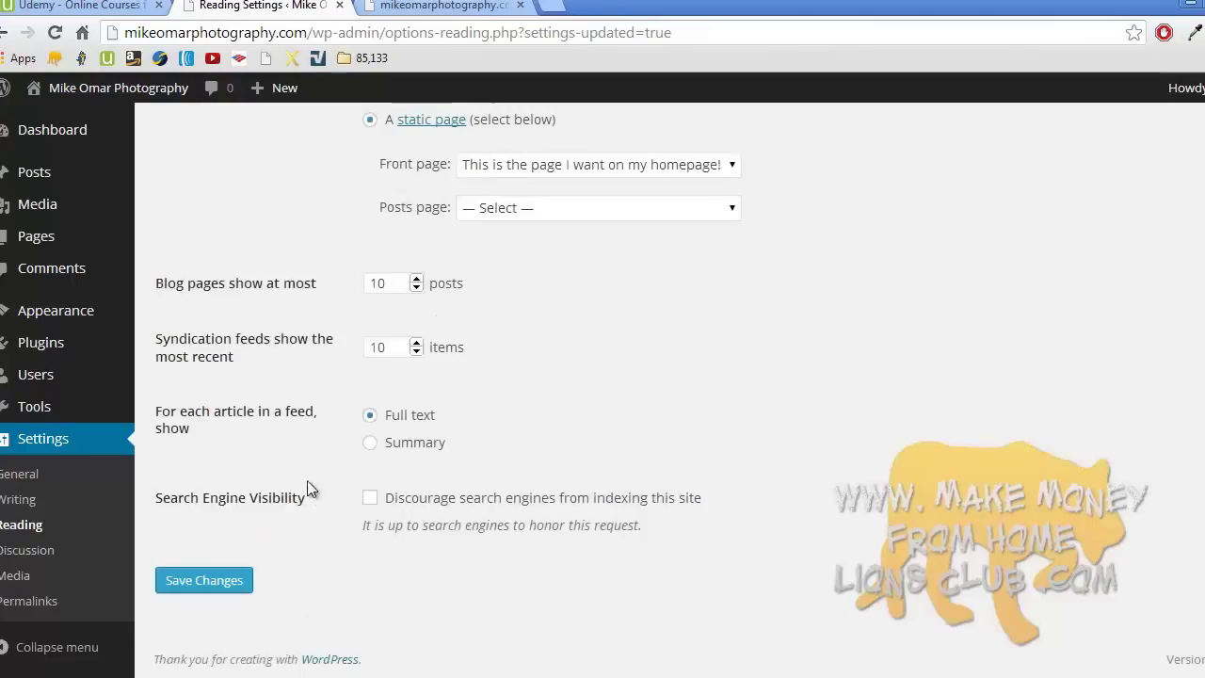
left_click(48, 553)
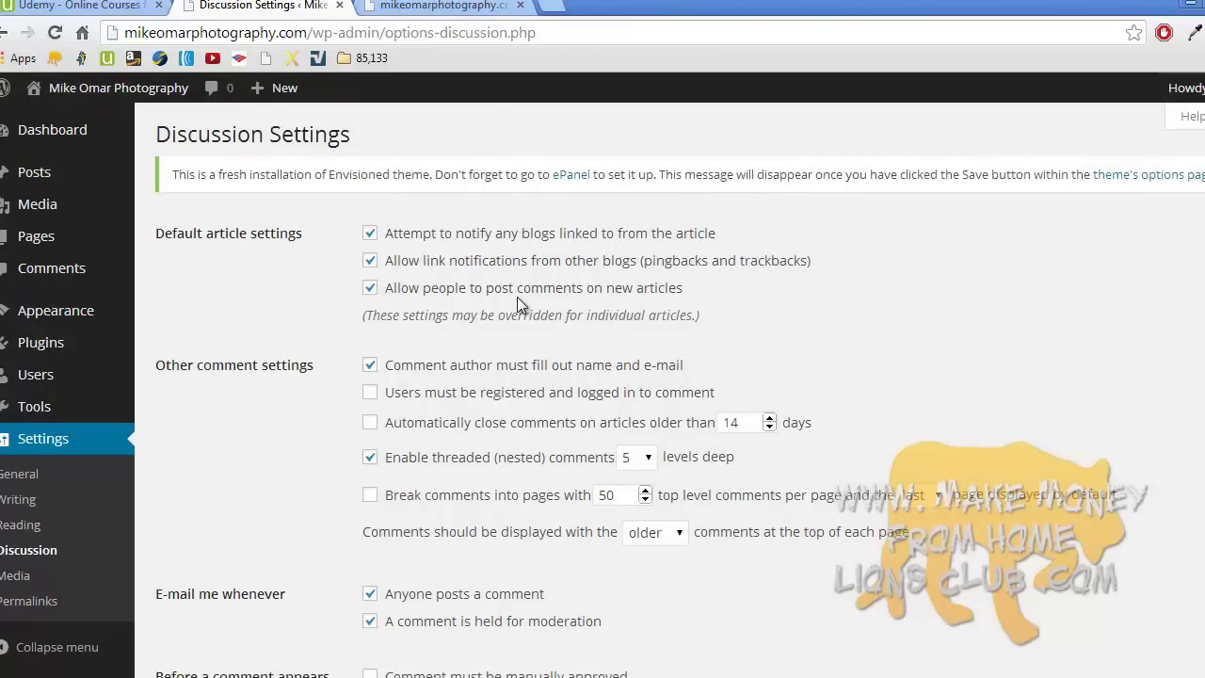
scroll(516, 297, "down", 5)
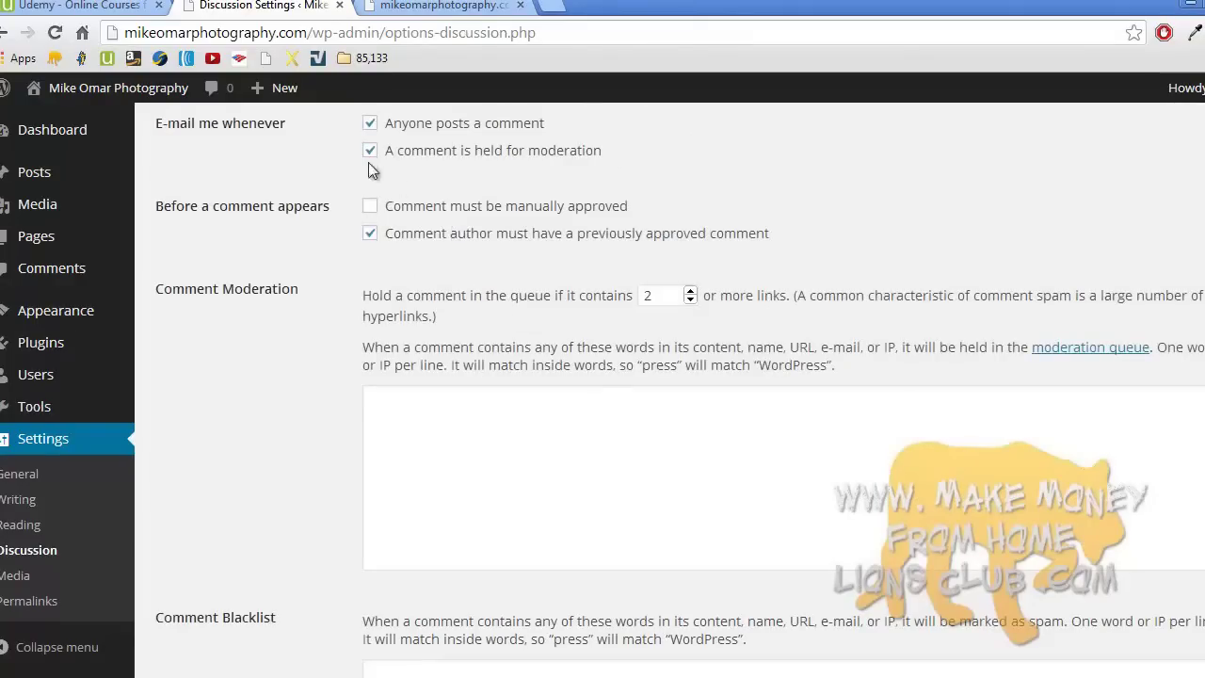
scroll(431, 240, "up", 5)
scroll(431, 240, "down", 15)
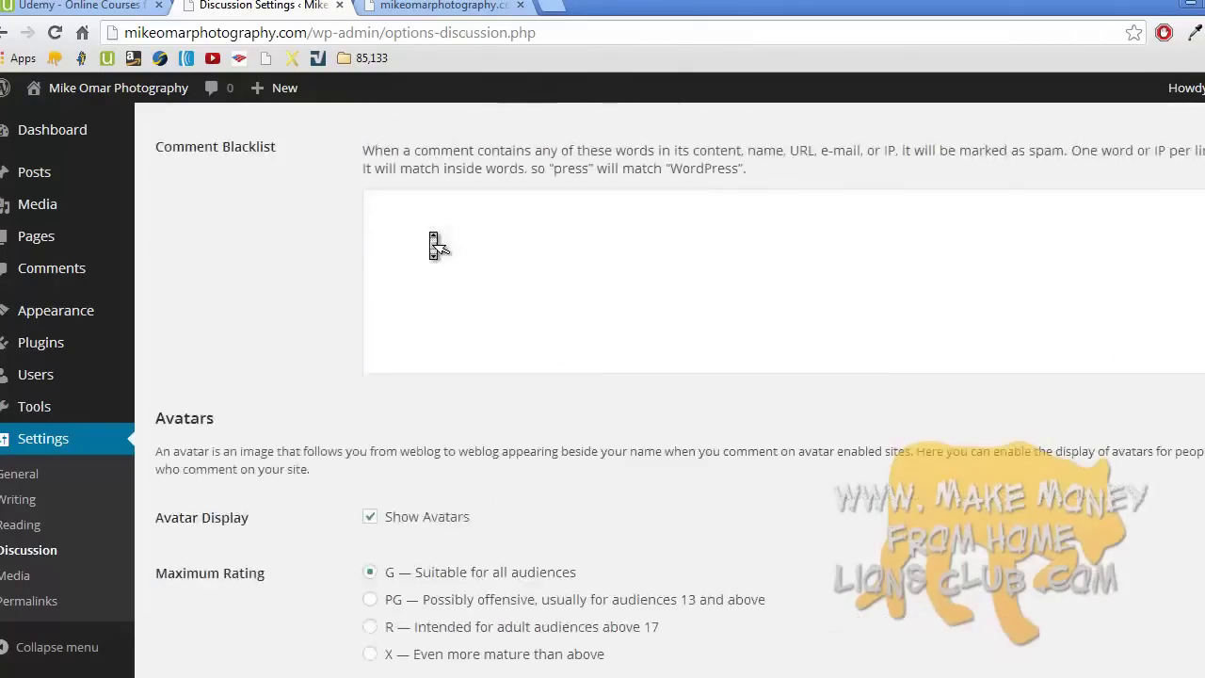
scroll(431, 242, "up", 14)
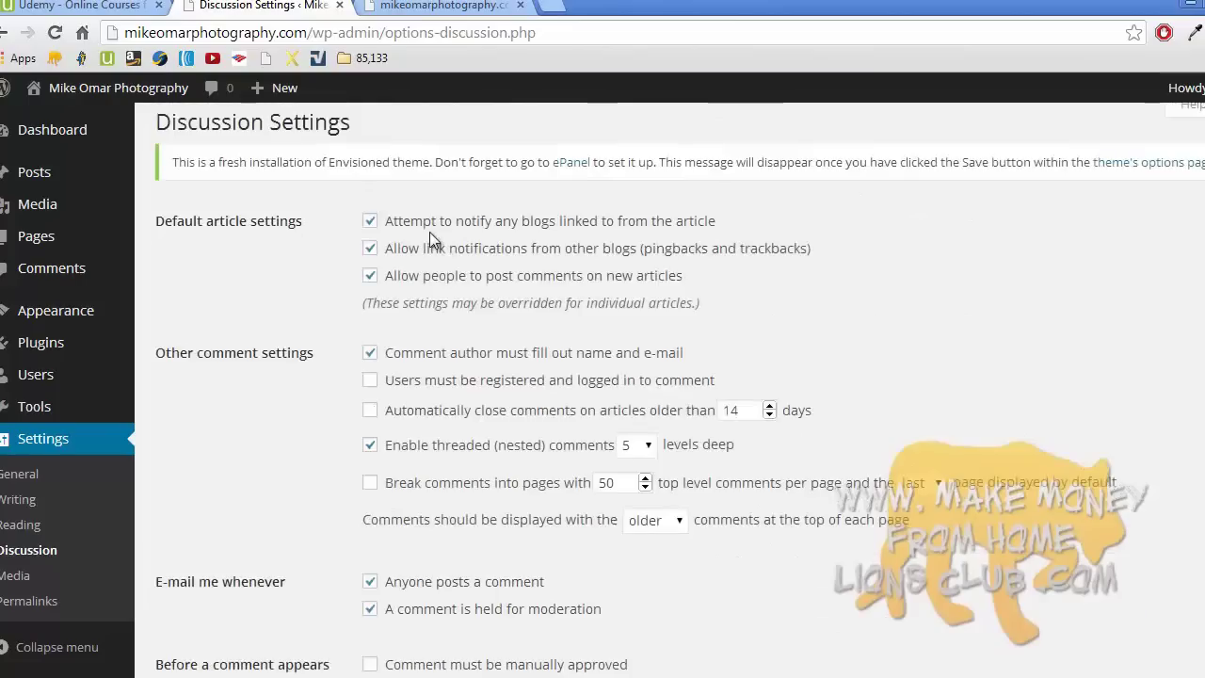
scroll(429, 231, "down", 12)
- Review the Media Settings image sizes, then go to Permalink Settings
left_click(53, 580)
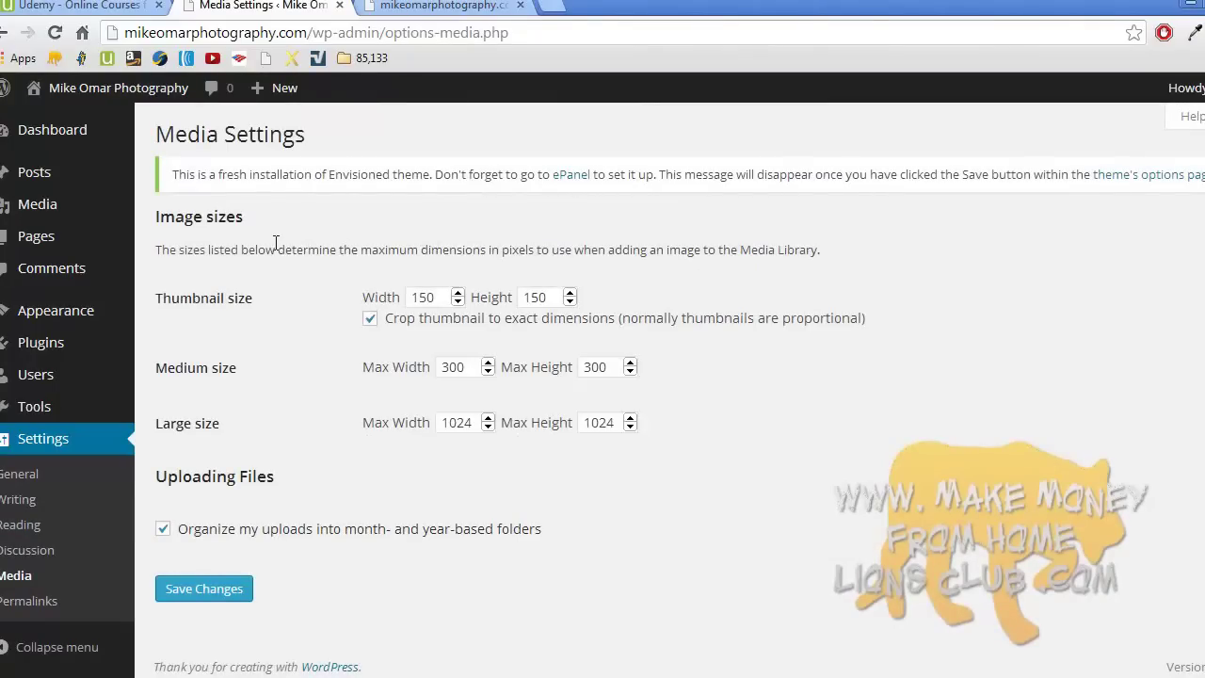
scroll(276, 249, "down", 1)
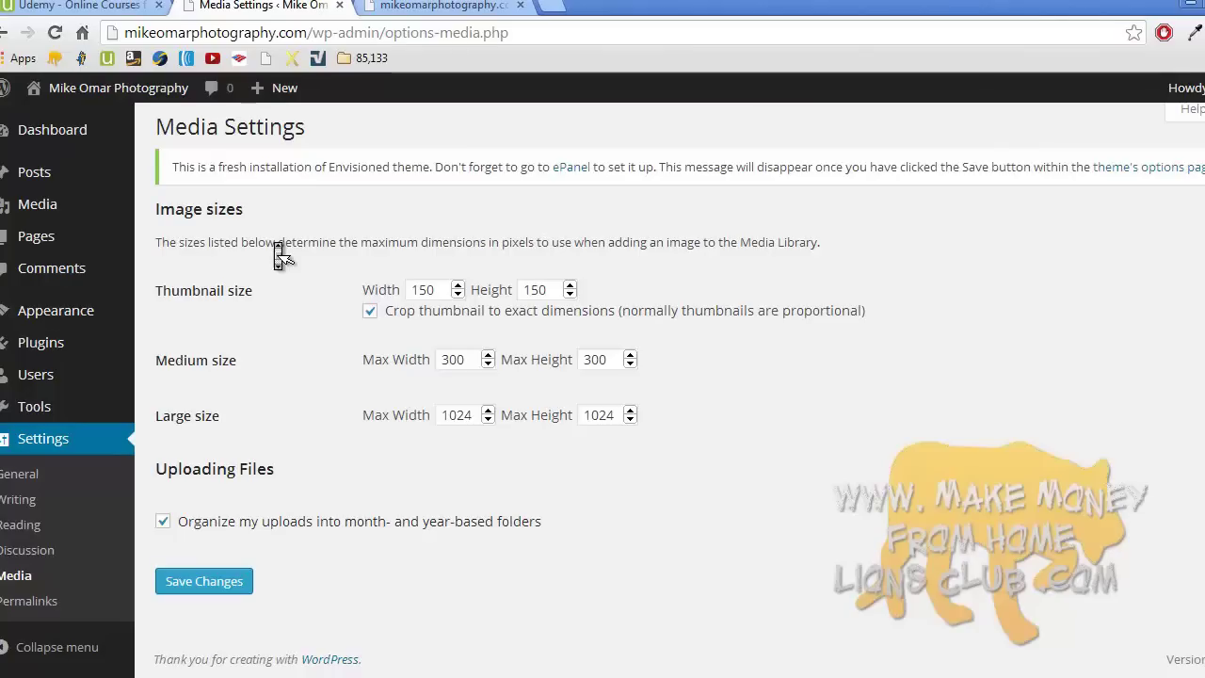
left_click(71, 609)
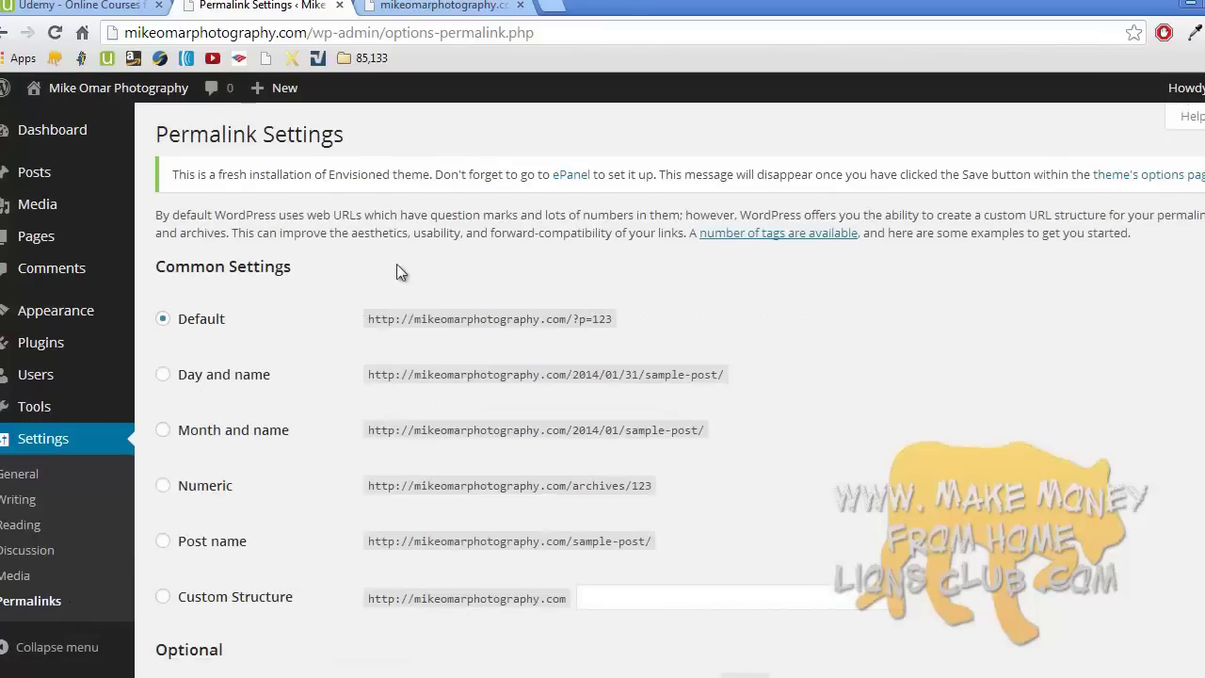
- On the live site, navigate via Sample Page and the My photos! category to 'Here is post number 7.'
left_click(435, 6)
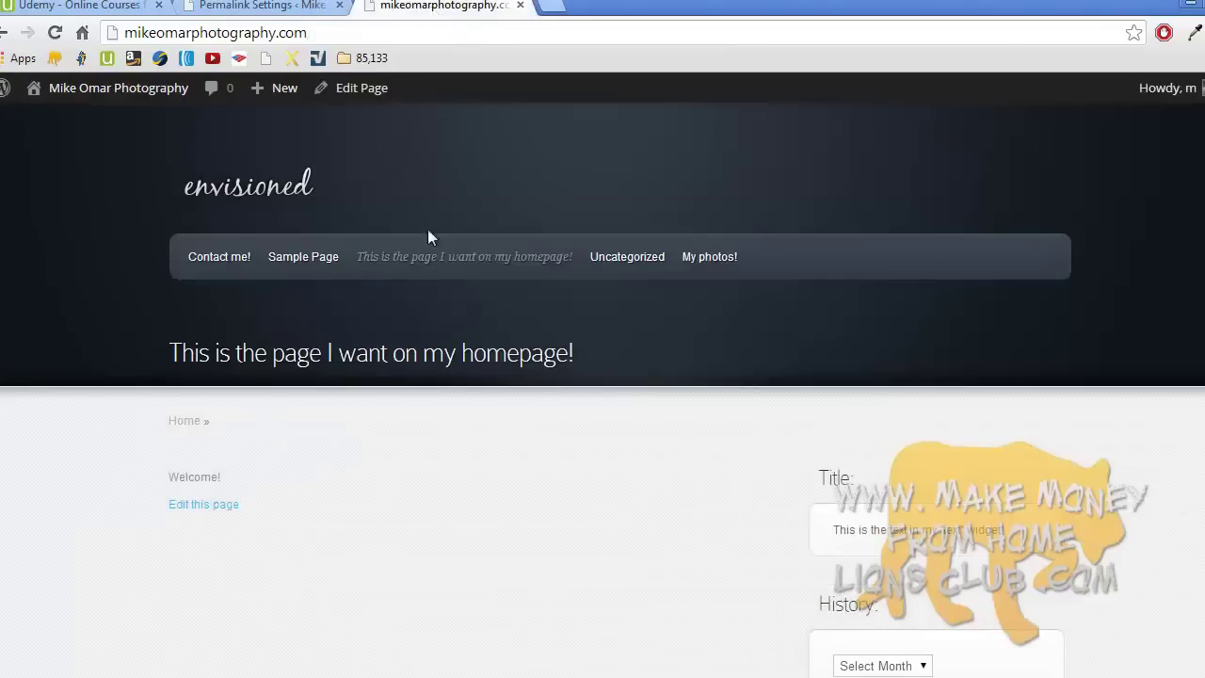
middle_click(478, 316)
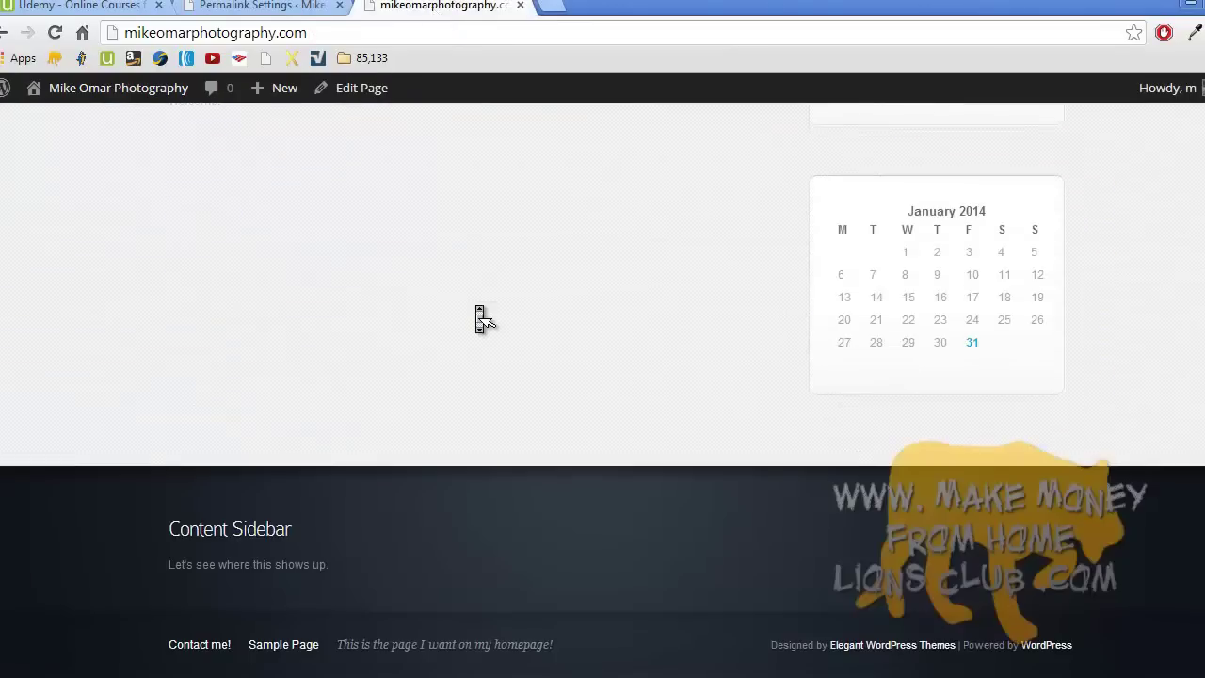
scroll(483, 320, "up", 4)
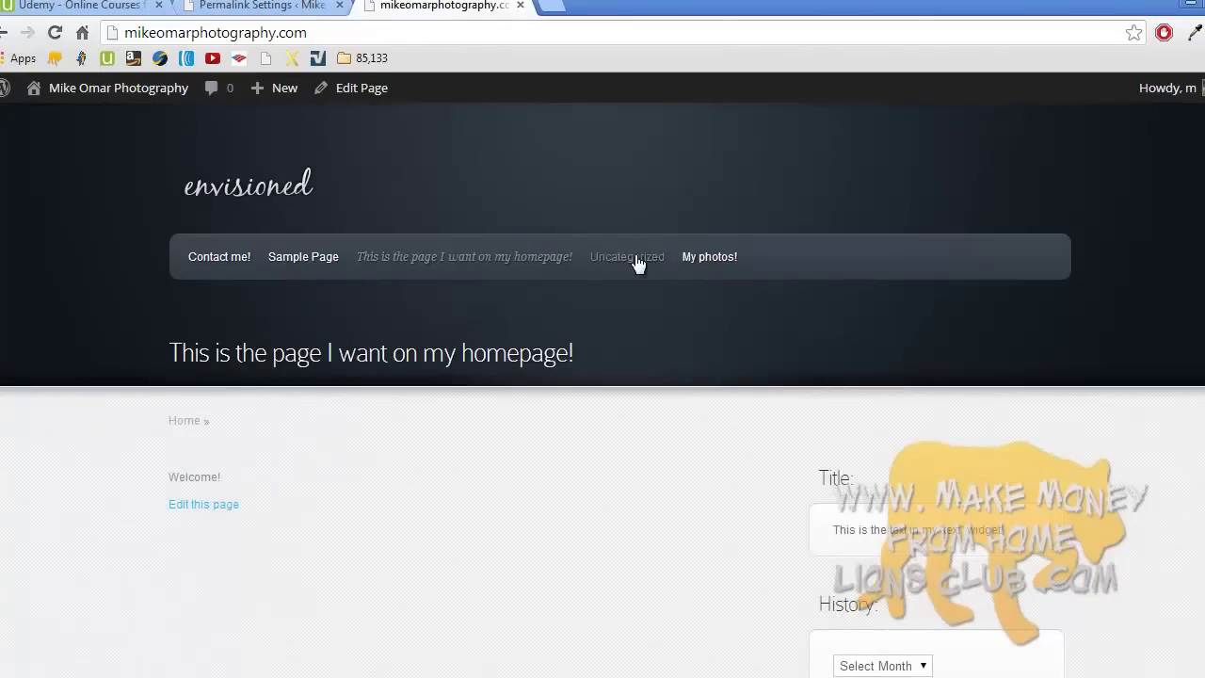
left_click(300, 257)
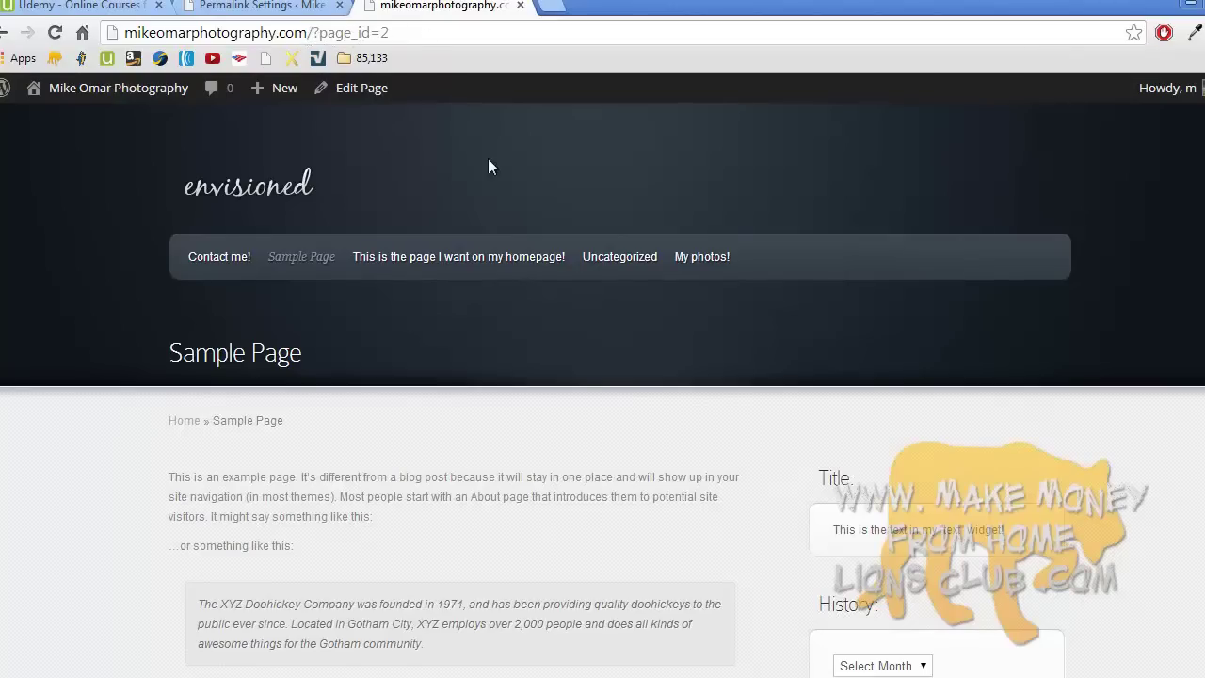
scroll(488, 167, "down", 10)
scroll(487, 167, "up", 10)
left_click(694, 265)
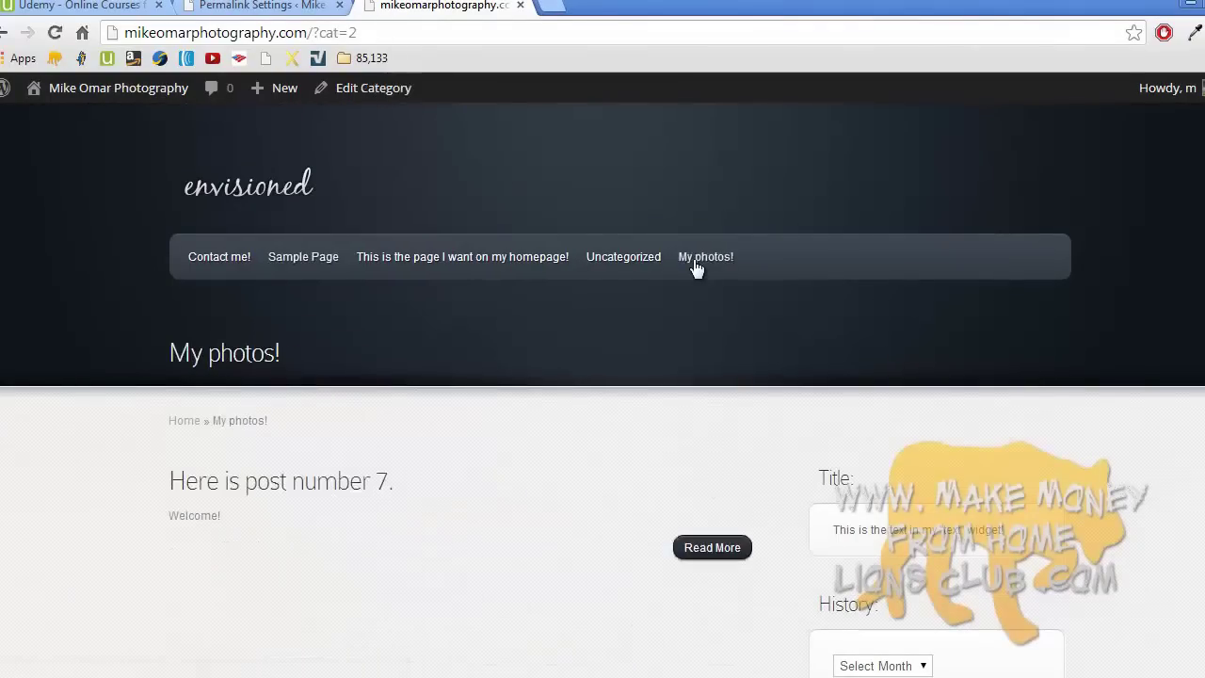
left_click(318, 483)
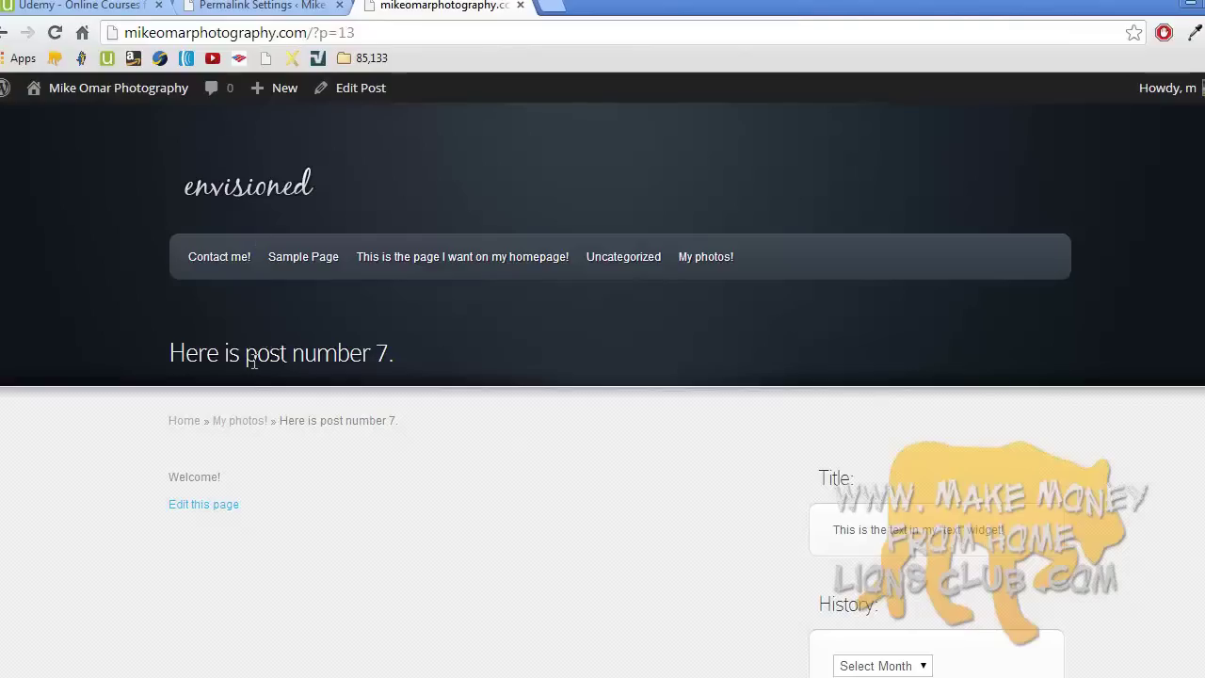
left_click_drag(294, 356, 303, 356)
left_click(301, 356)
left_click_drag(295, 355, 409, 353)
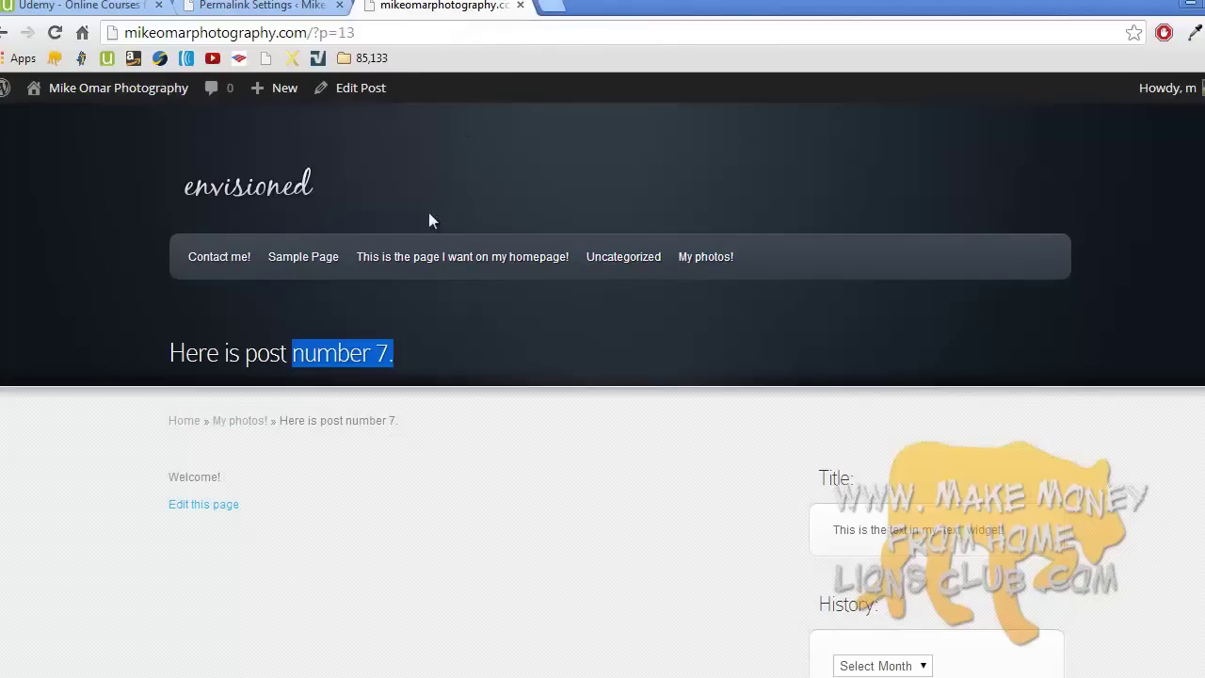
left_click(367, 355)
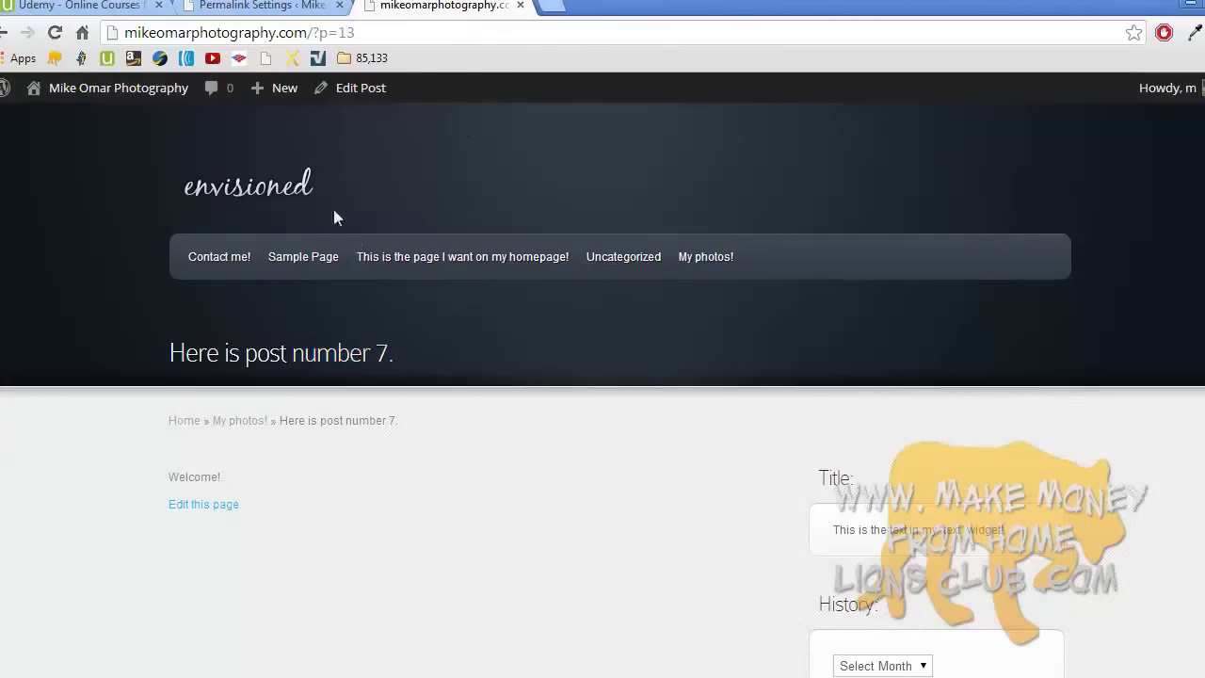
left_click_drag(314, 32, 375, 31)
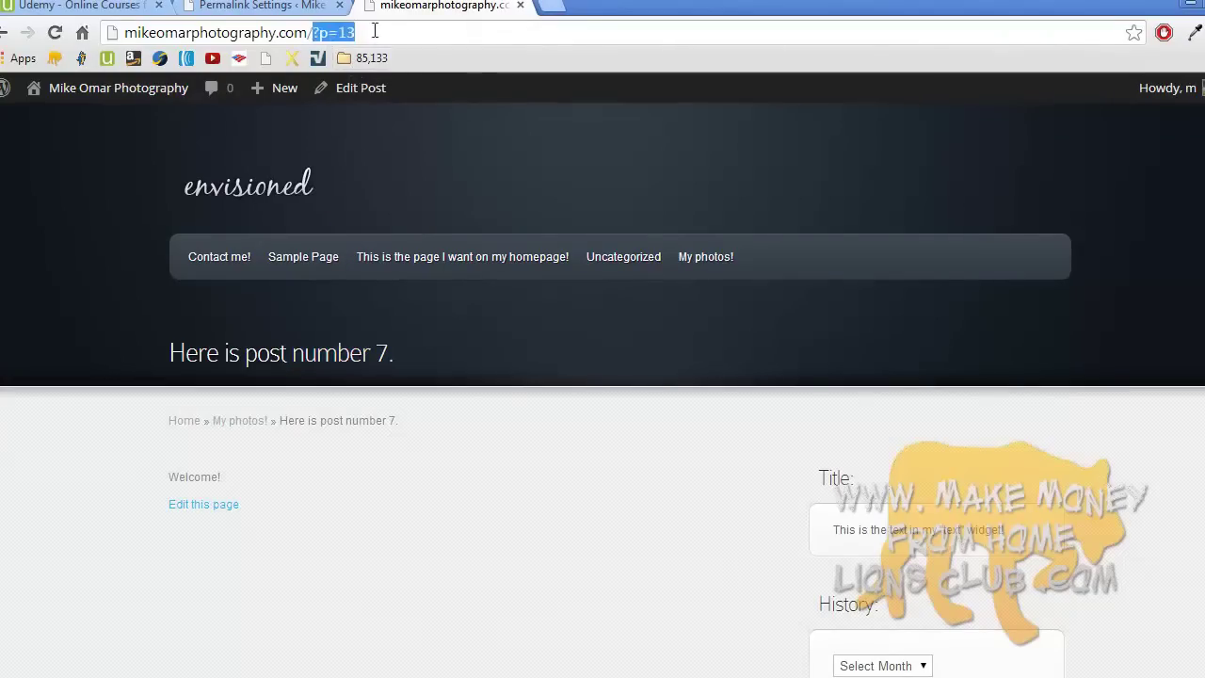
left_click_drag(293, 355, 383, 355)
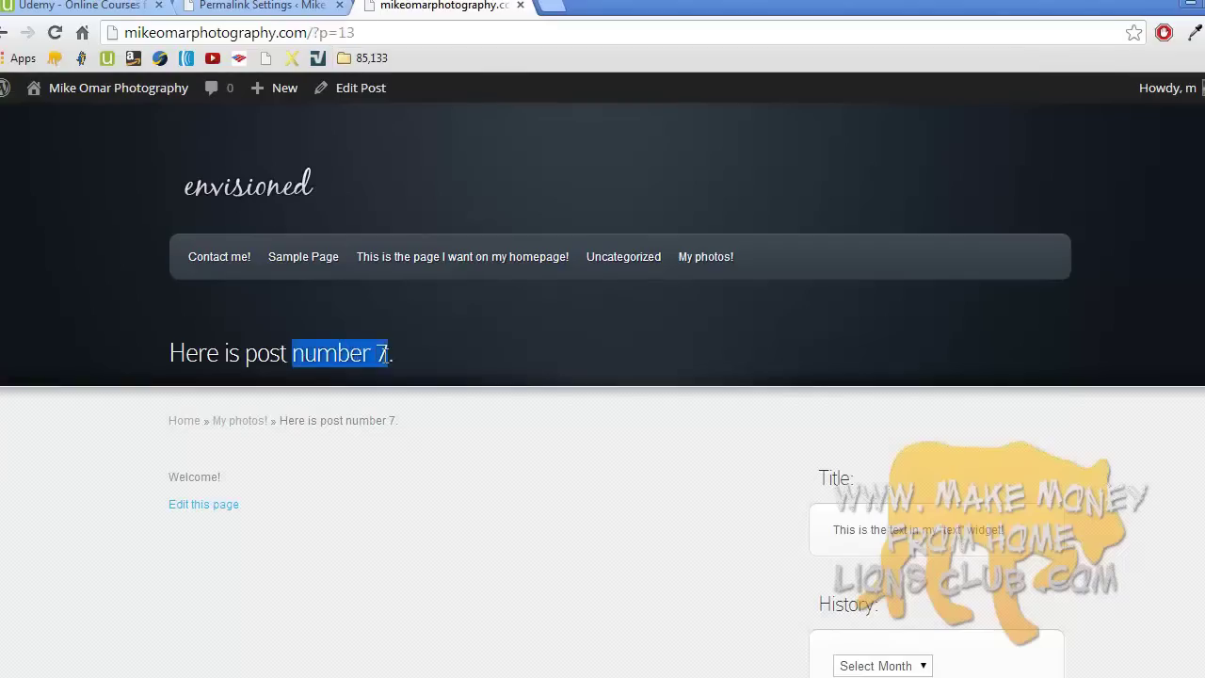
left_click(383, 355)
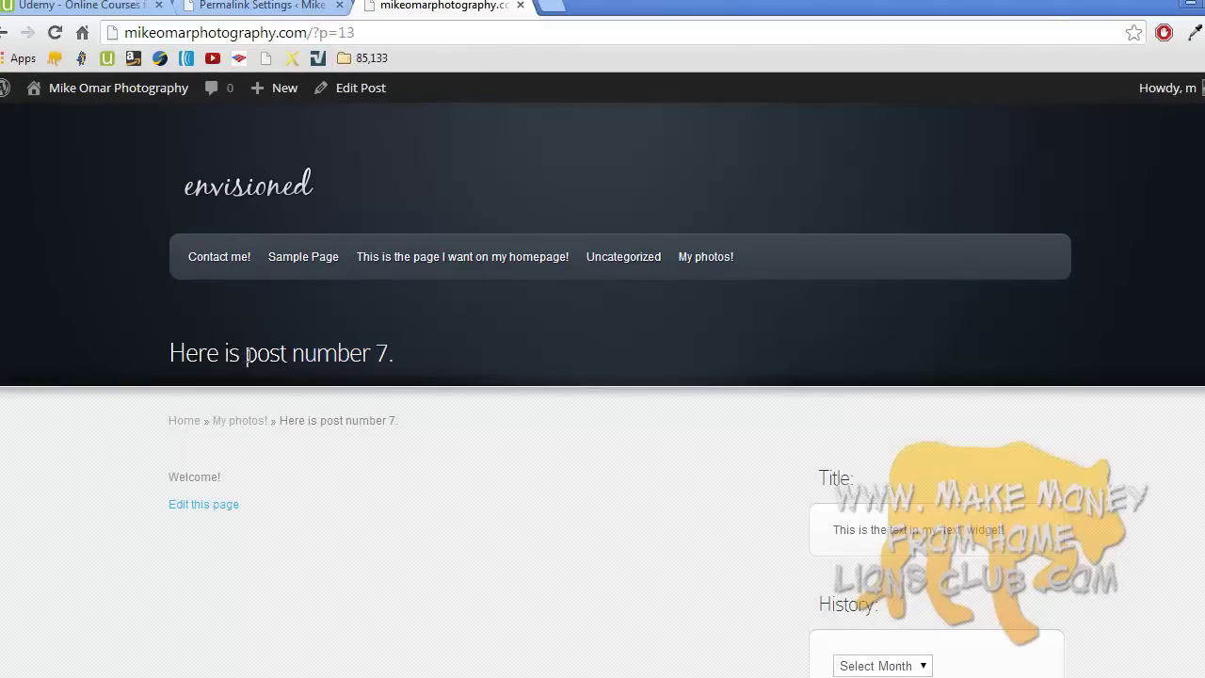
left_click_drag(226, 353, 289, 351)
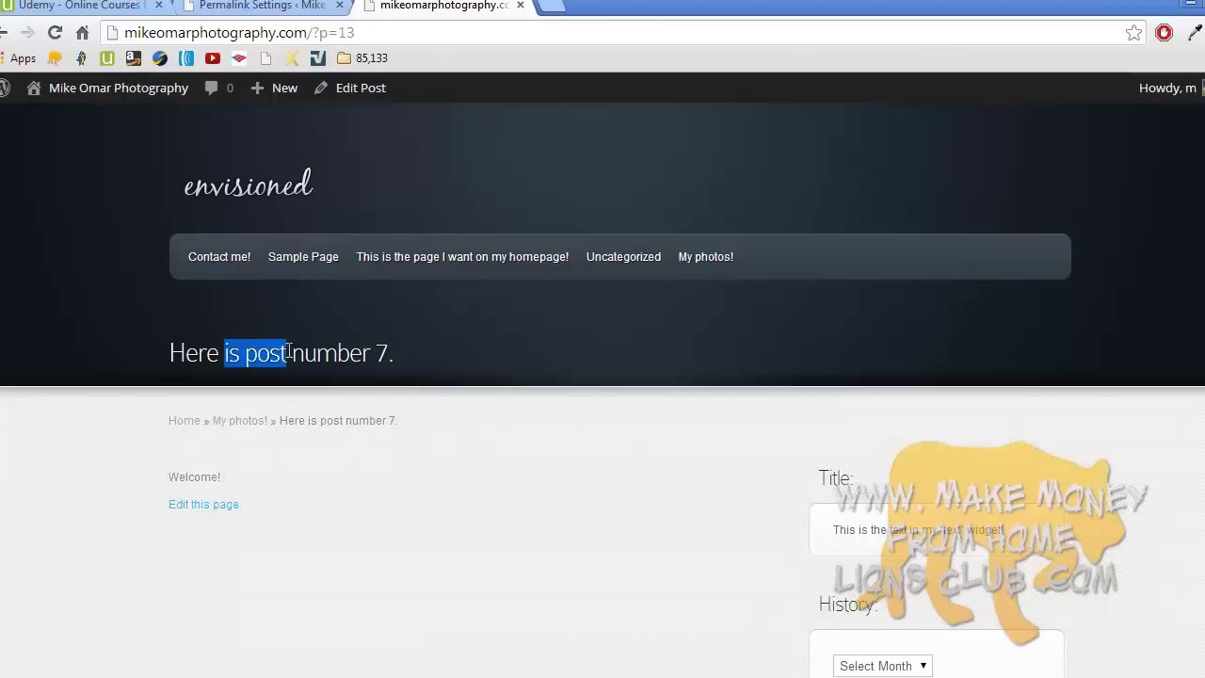
left_click_drag(311, 32, 405, 25)
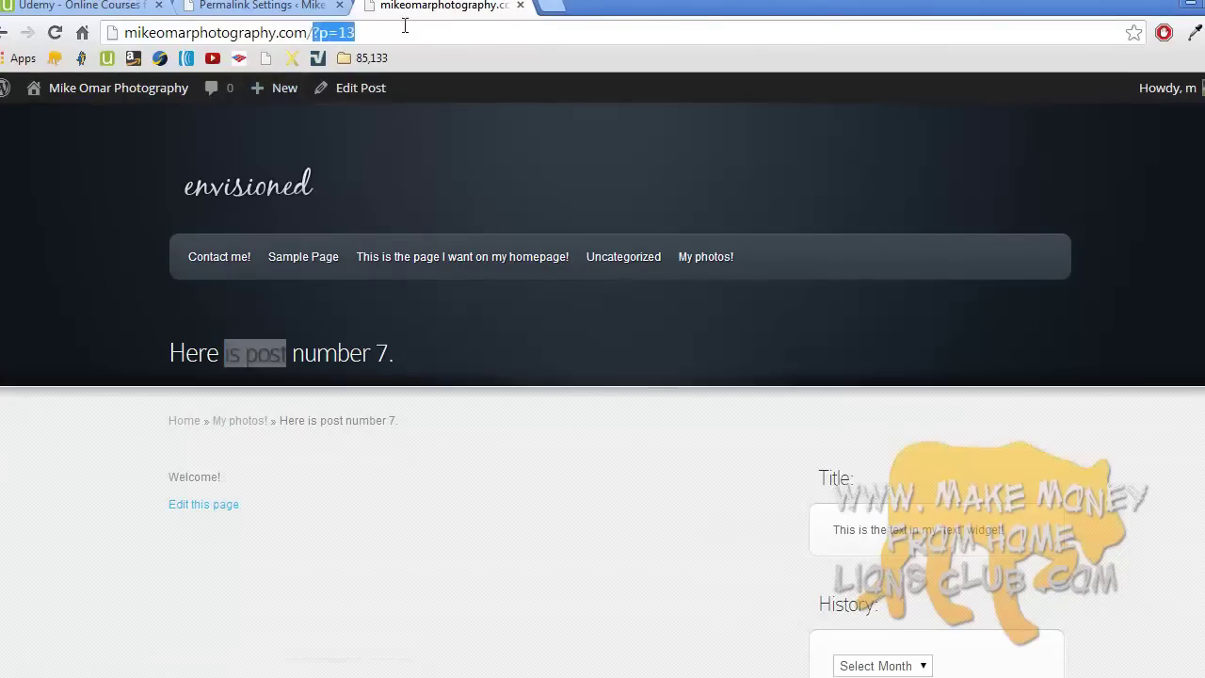
key("BackSpace")
type("isp")
key("BackSpace")
type("-post")
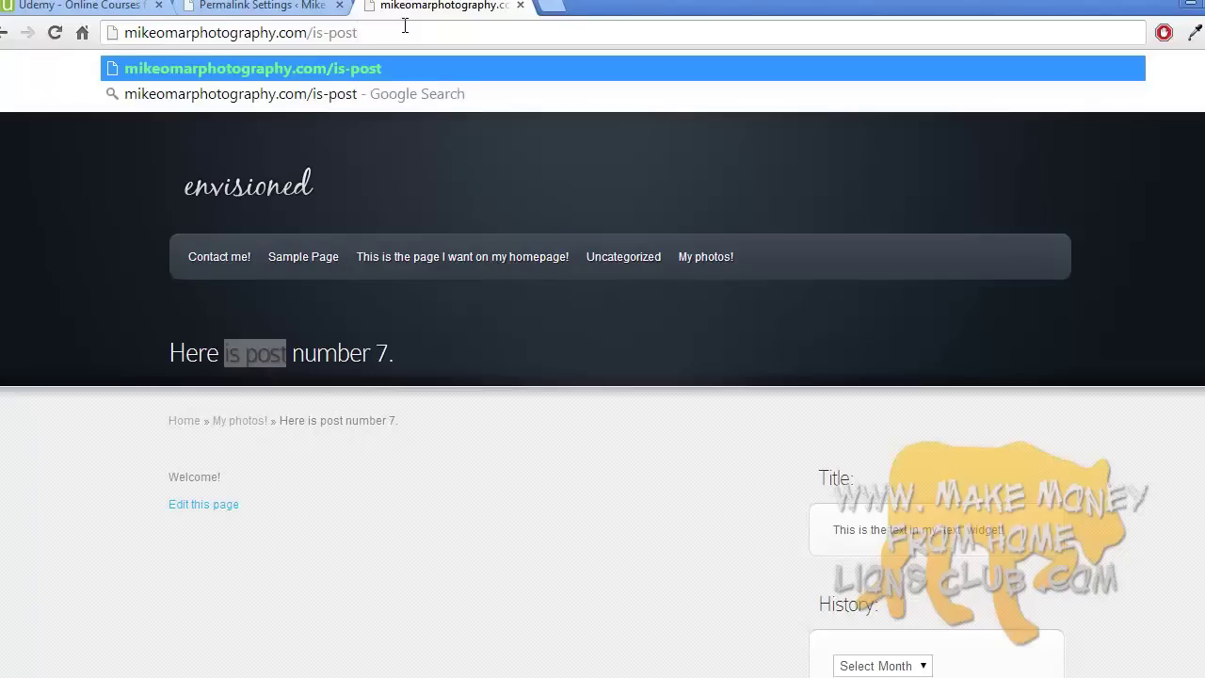
key("ctrl+a")
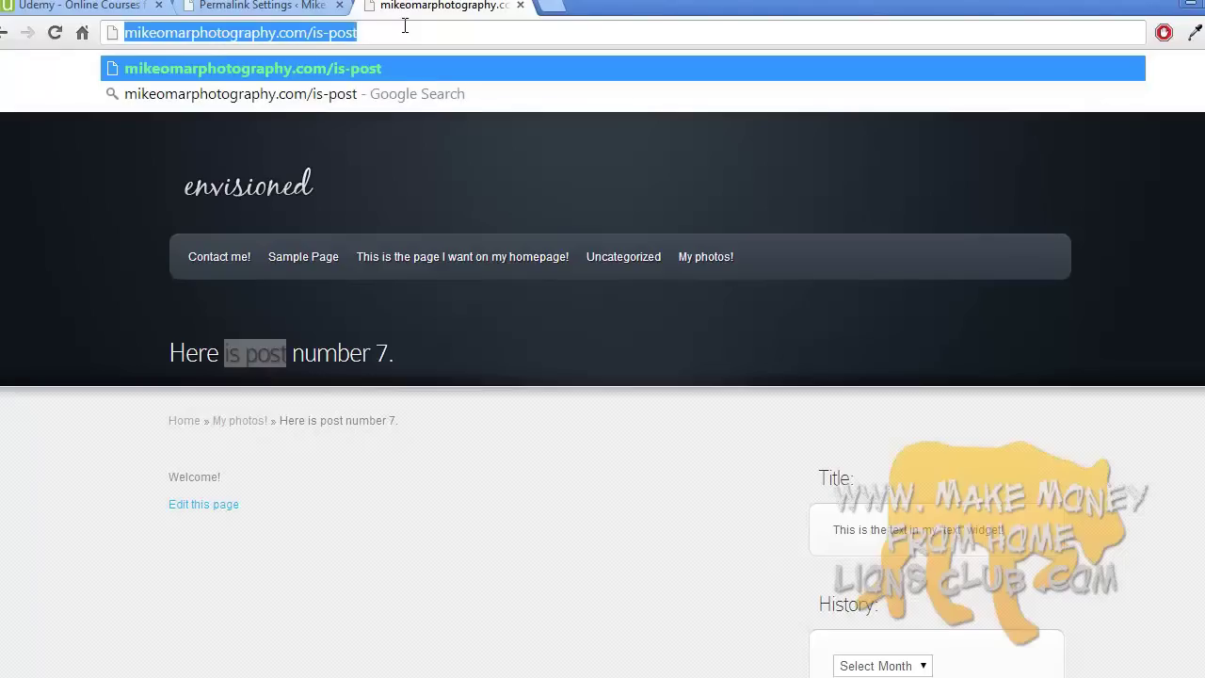
key("Return")
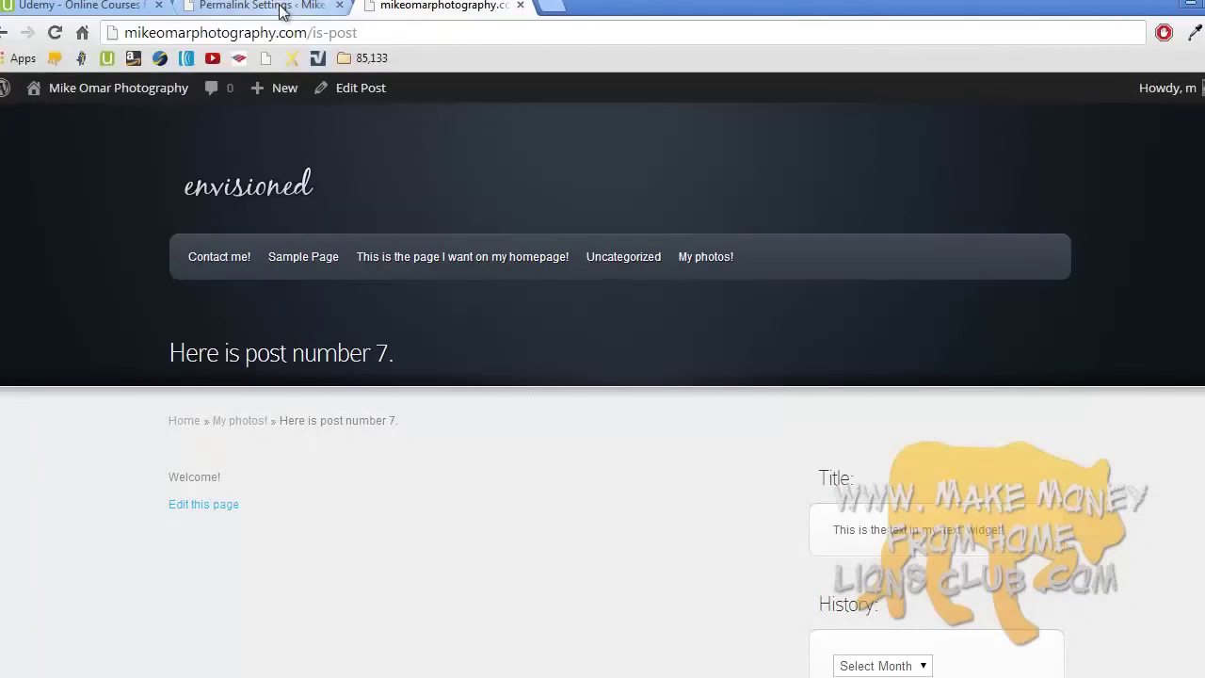
- Select the Post name permalink structure and save the change
left_click(282, 8)
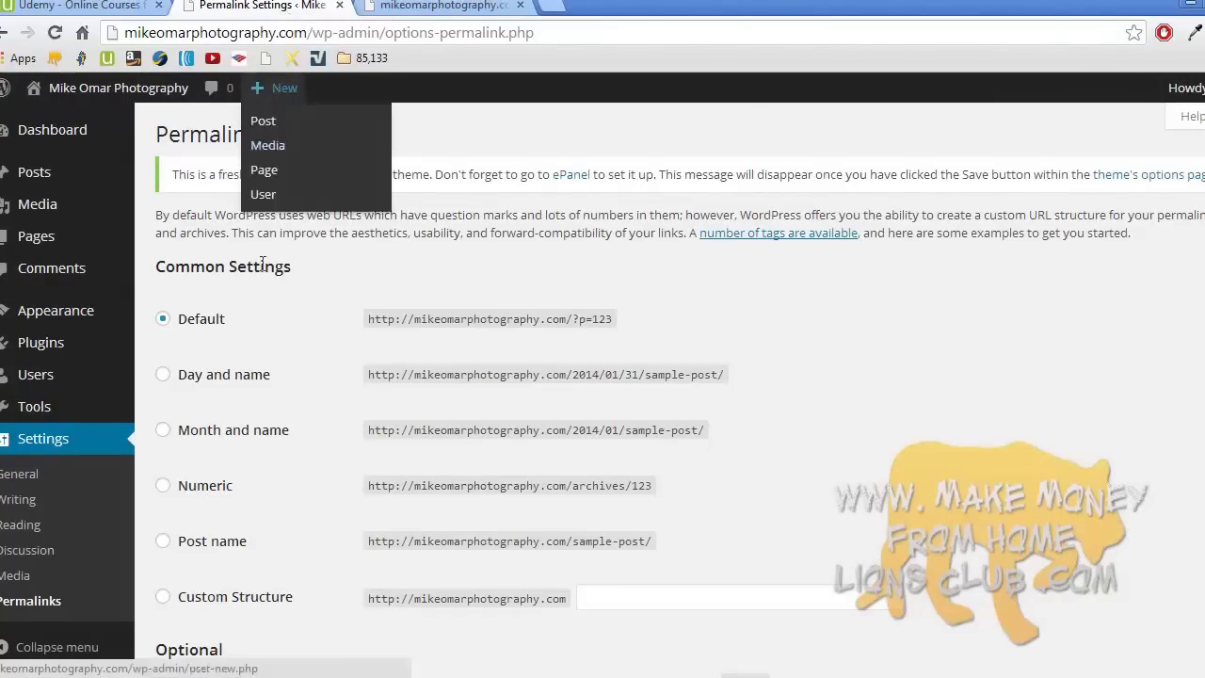
left_click(169, 540)
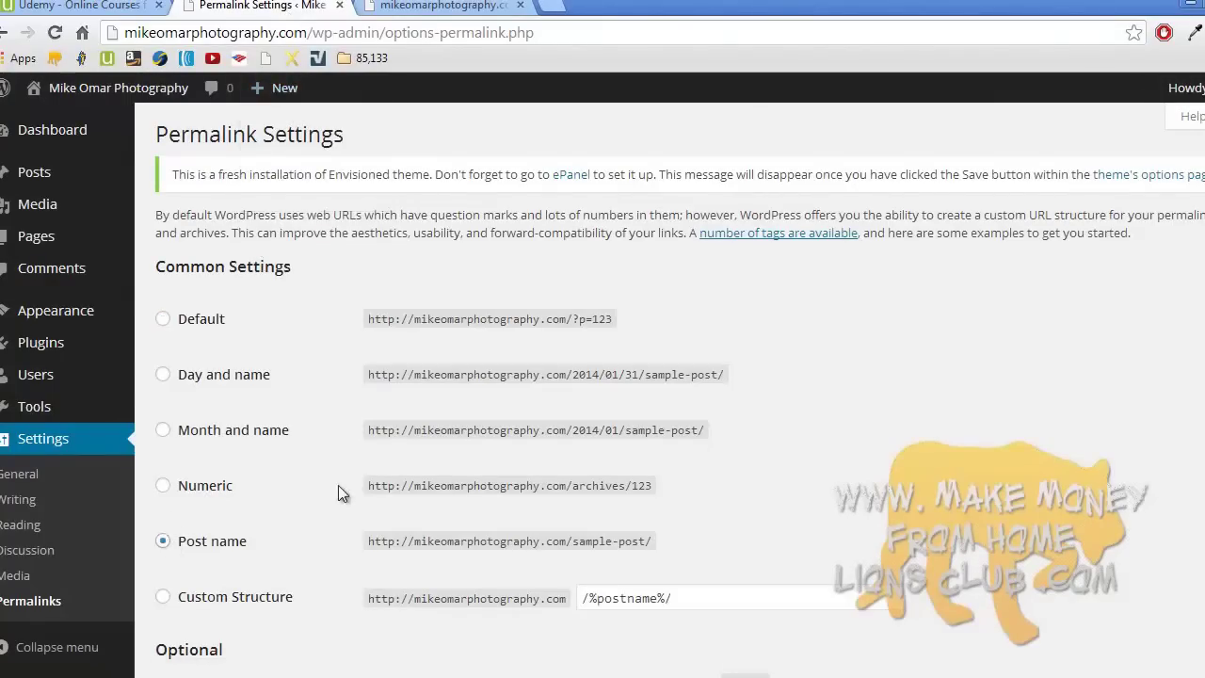
scroll(338, 484, "down", 2)
scroll(338, 485, "down", 1)
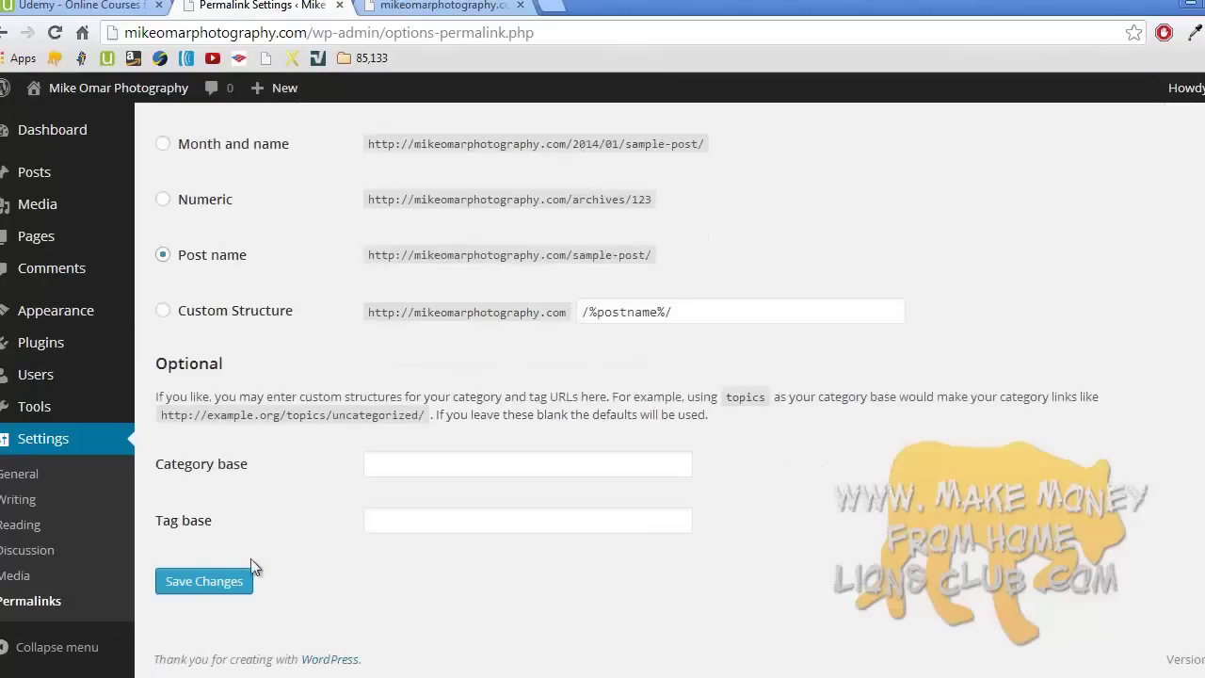
left_click(231, 582)
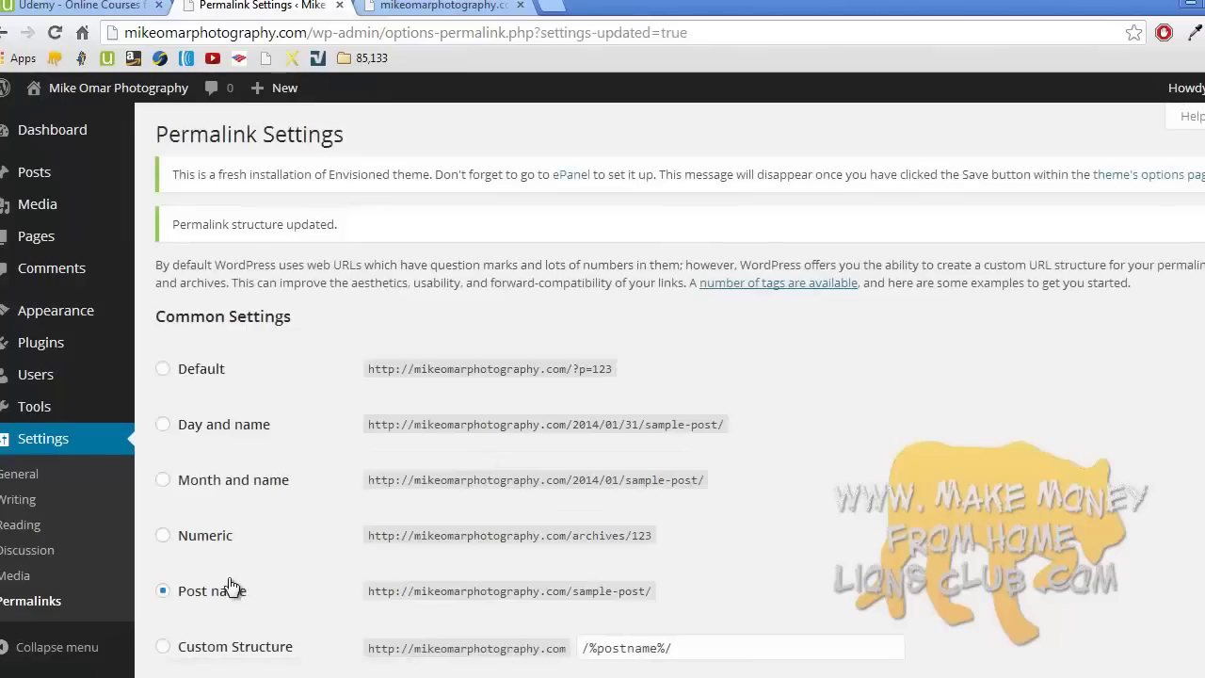
- Start a new post and enter the title 'top camera reviews'
mouse_move(66, 178)
left_click(164, 204)
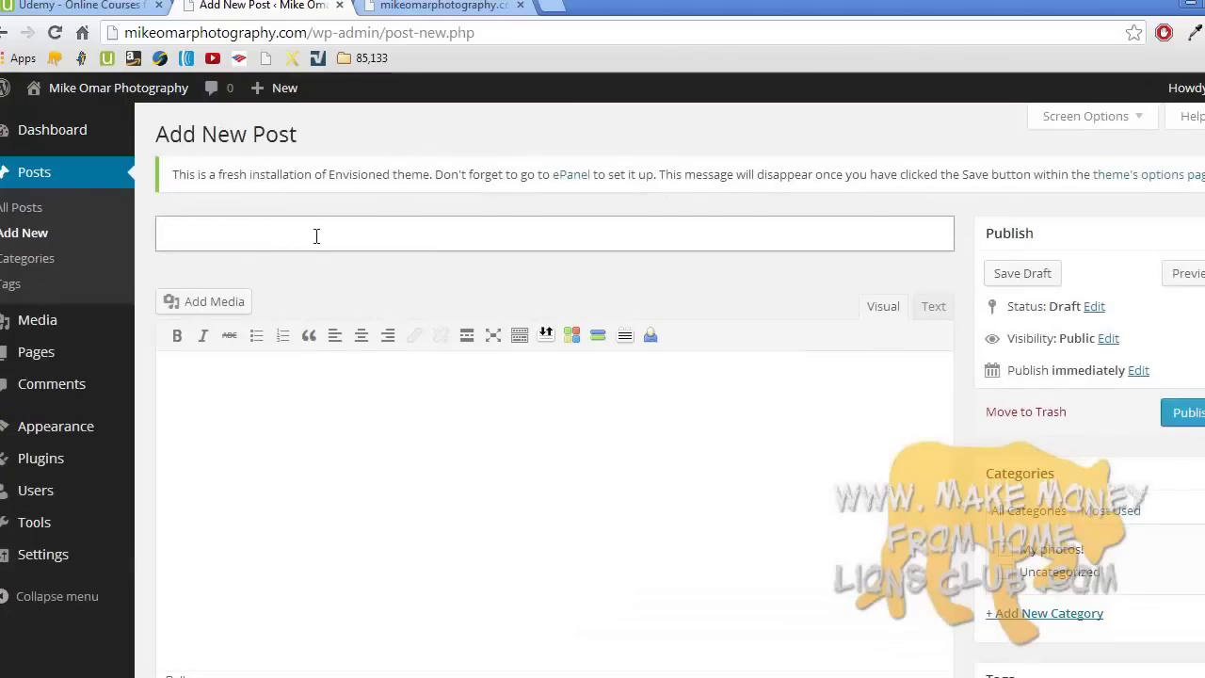
type("top camera reviews")
left_click(342, 396)
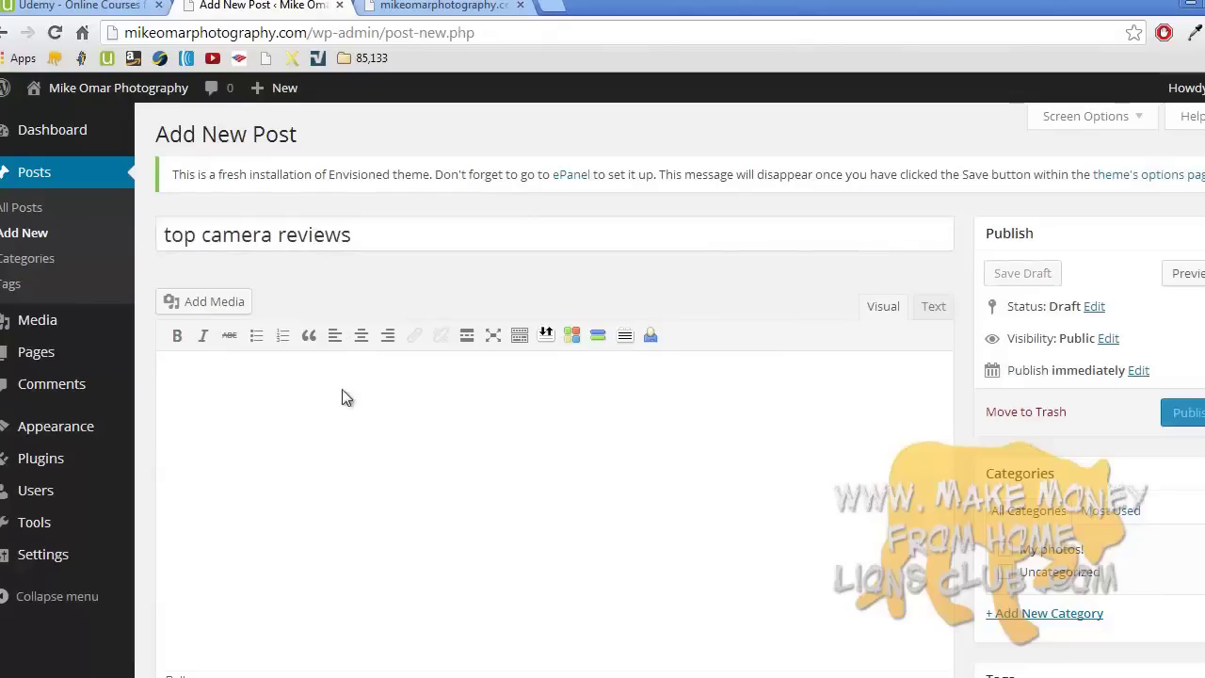
- Capitalise the post title to 'Top Camera Reviews'
left_click(175, 240)
key("BackSpace")
type("T")
left_click(214, 236)
key("BackSpace")
type("C")
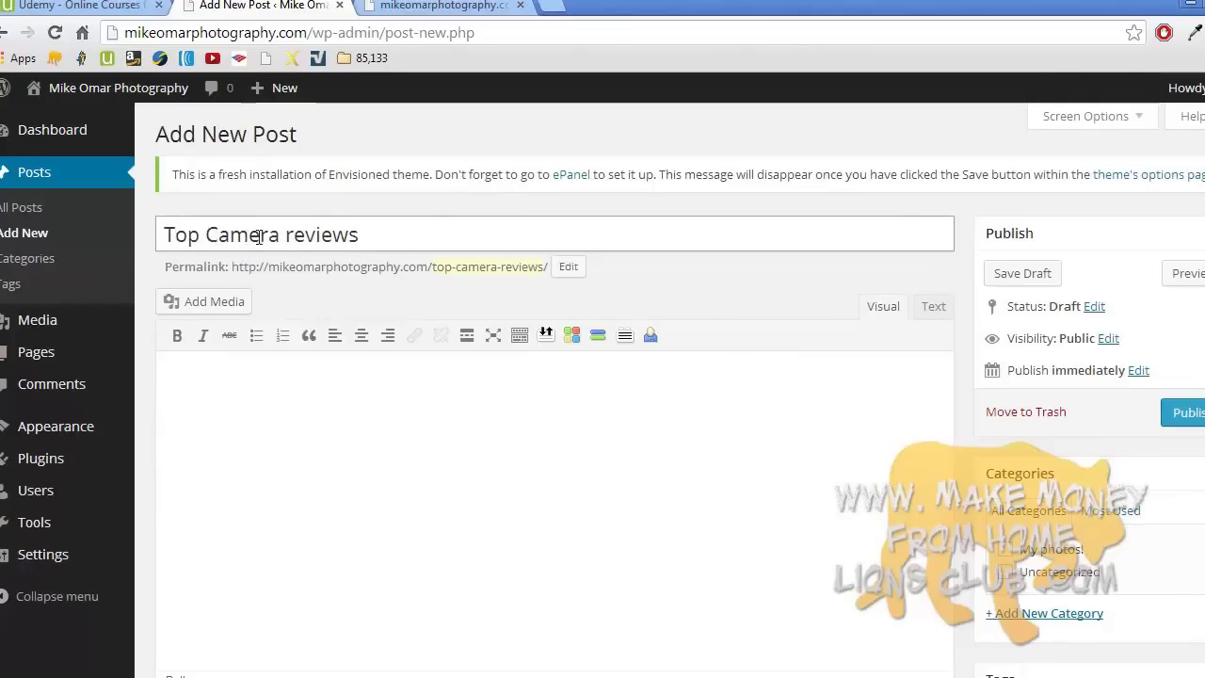
left_click(293, 236)
key("BackSpace")
type("R")
- Write the body 'These are the best cameras on the market:' and publish the post
left_click(304, 384)
type("The")
type("se are my")
key("BackSpace")
key("BackSpace")
type("the")
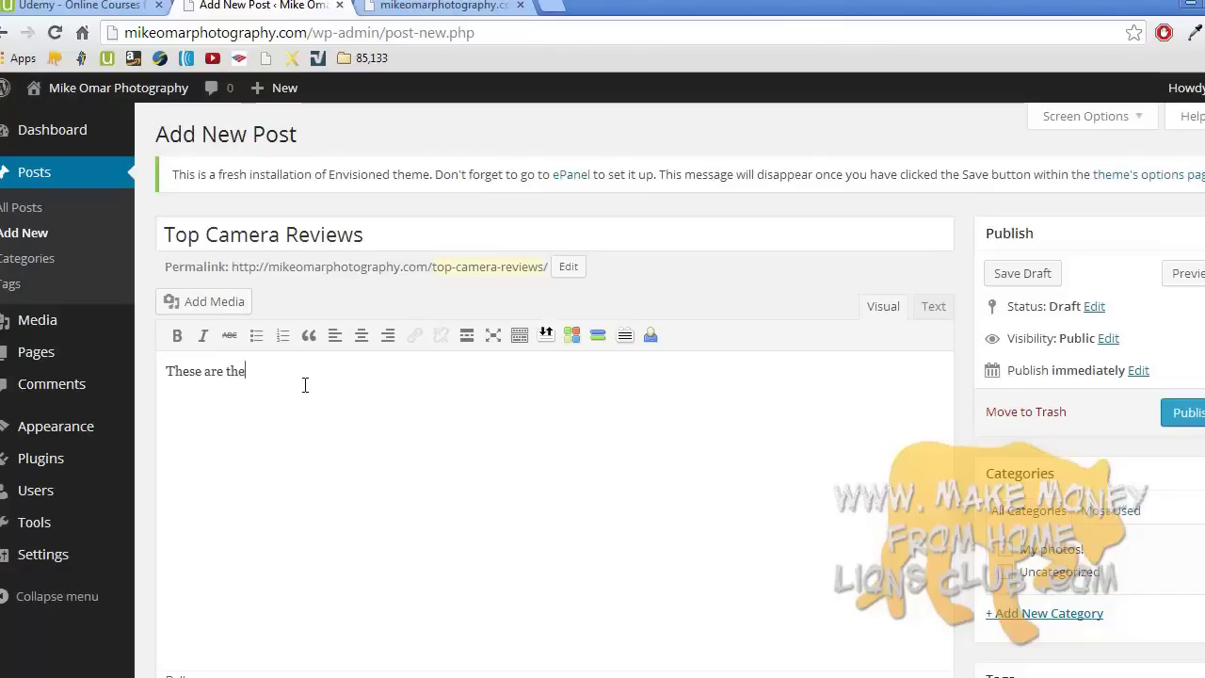
type(" best cameras on the market:")
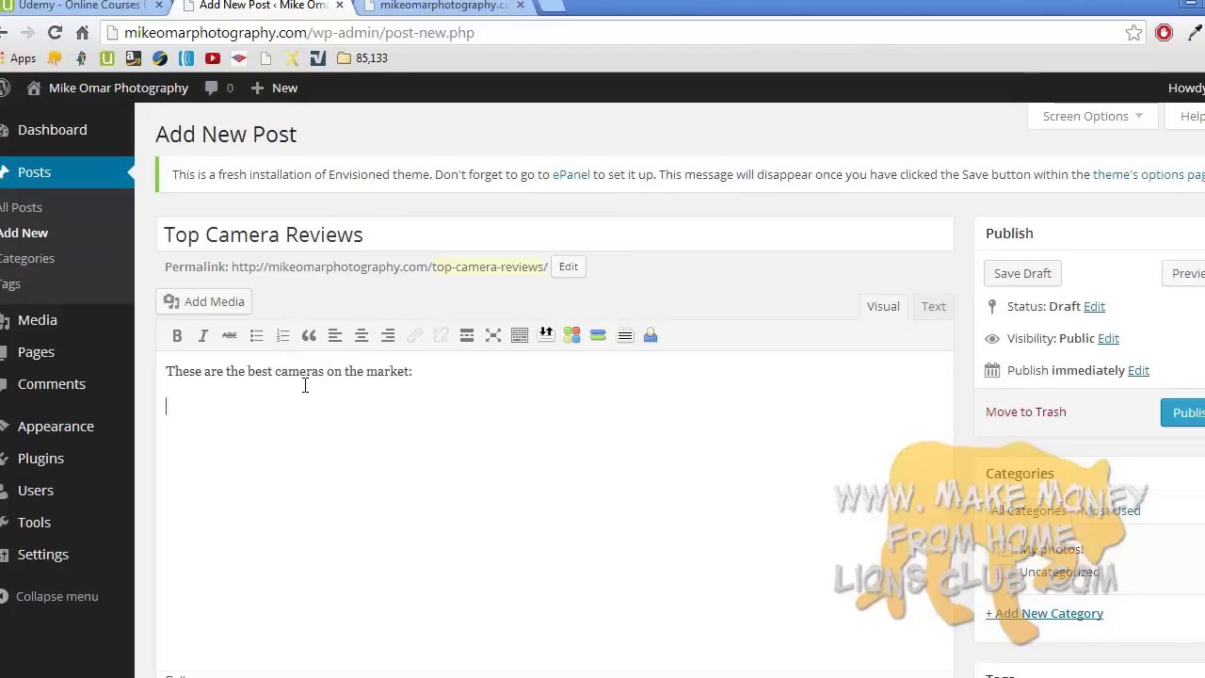
key("Return")
type("etc.")
left_click(1197, 420)
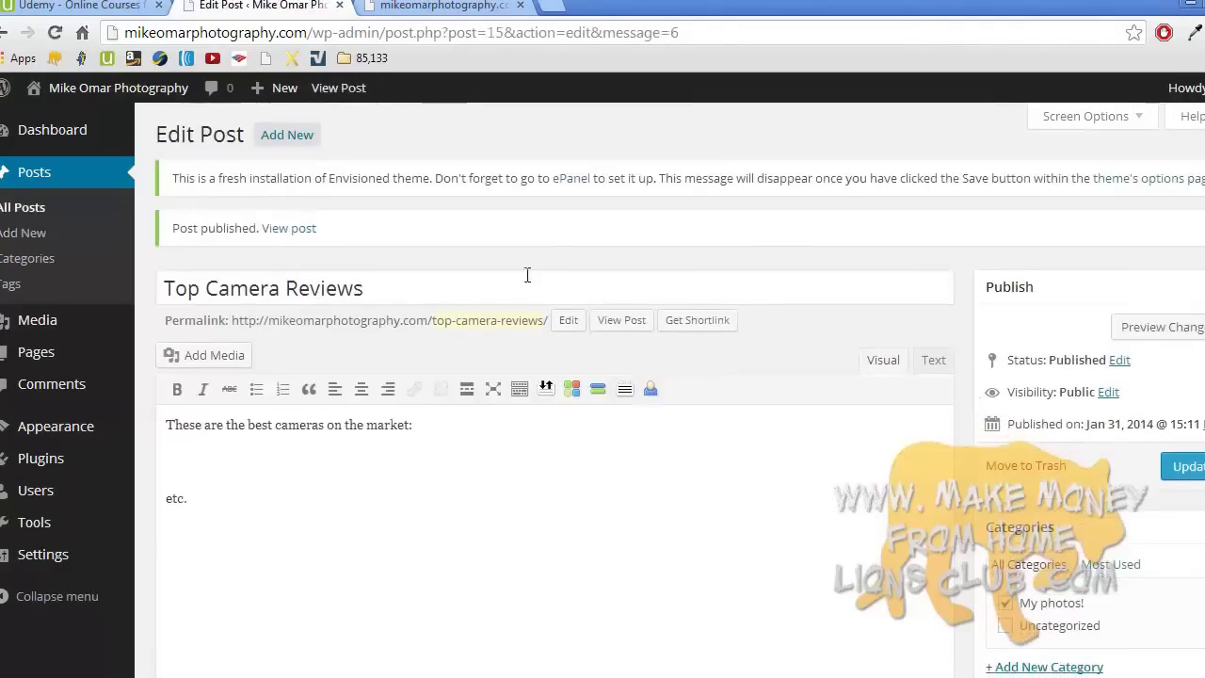
- Reload the live site to check the new post, then go back to the admin tab
left_click(430, 7)
key("F5")
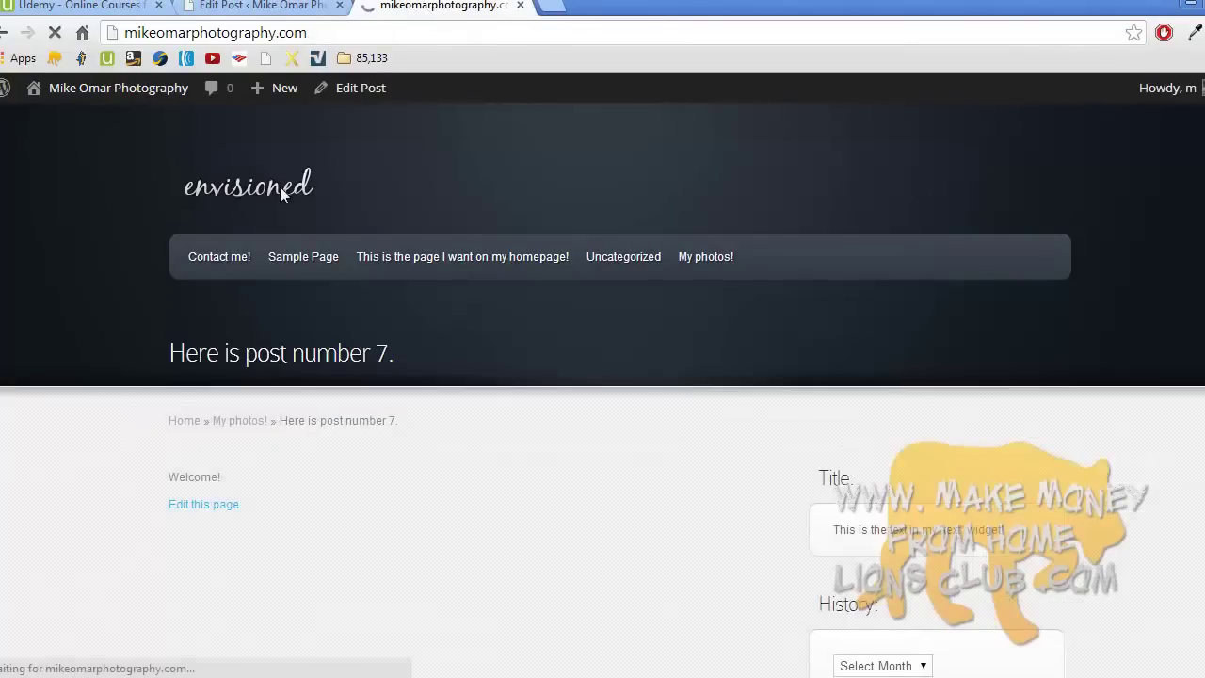
scroll(285, 196, "down", 5)
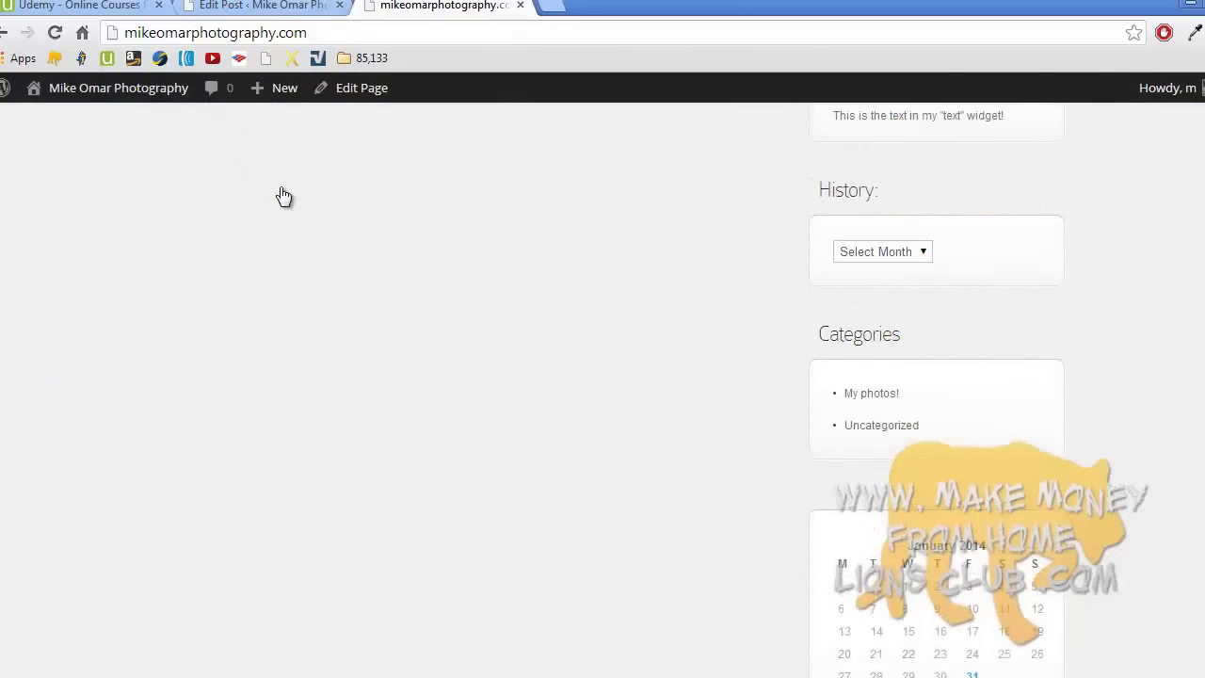
scroll(284, 196, "up", 5)
left_click(268, 6)
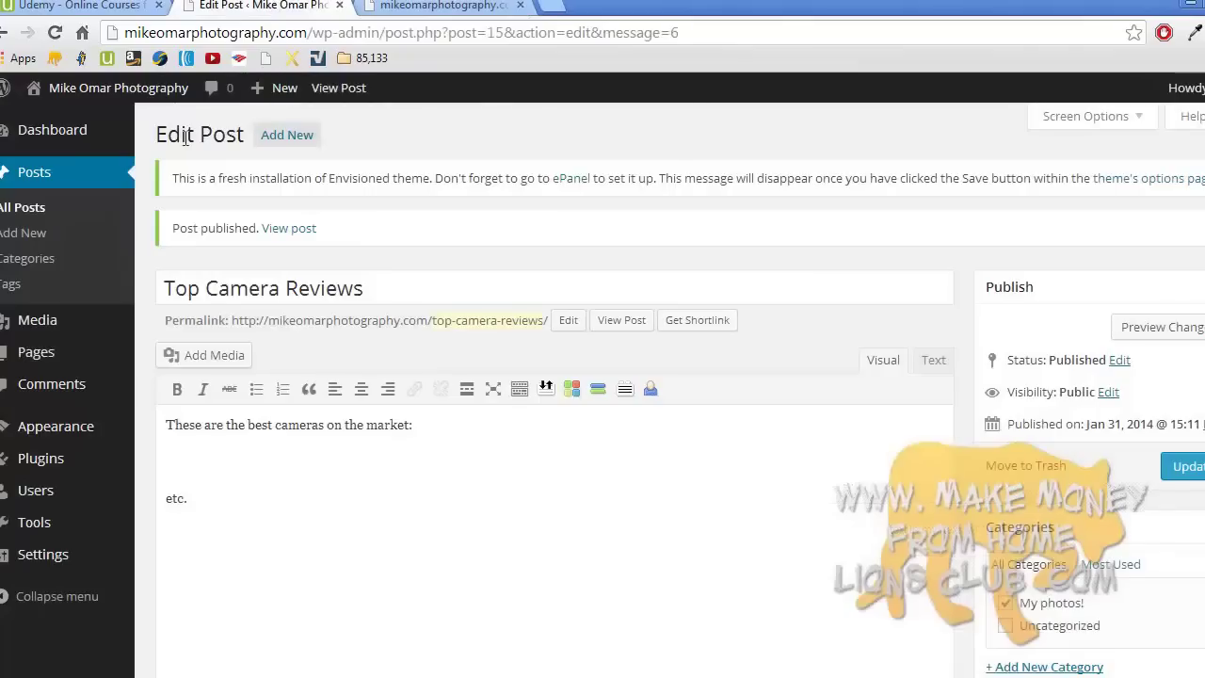
- Drag the Recent Posts widget to the top of the Sidebar and collapse its settings
mouse_move(103, 431)
left_click(156, 480)
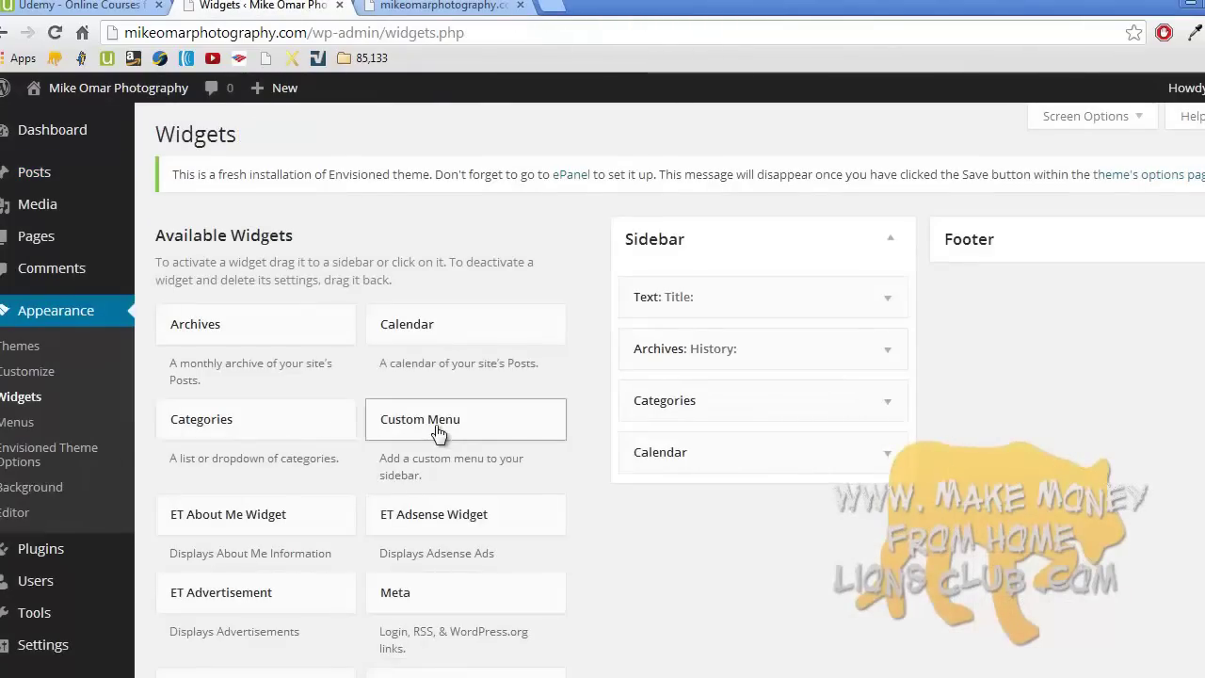
scroll(438, 432, "down", 4)
left_click_drag(353, 393, 736, 292)
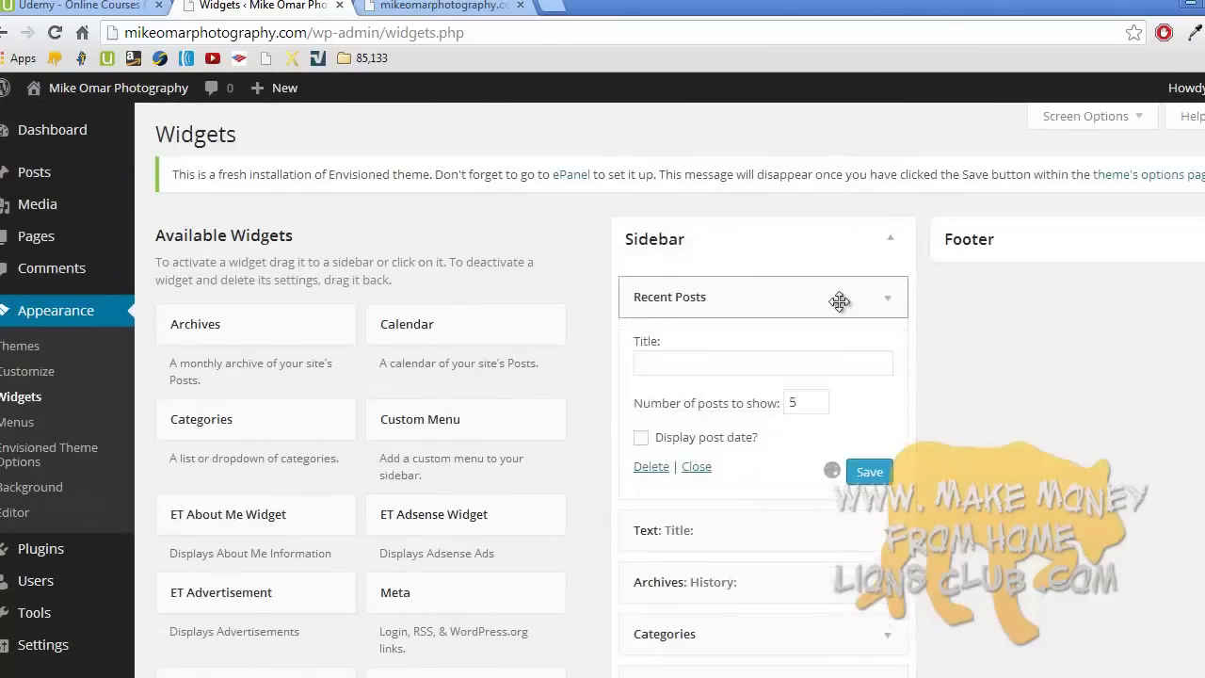
left_click(886, 299)
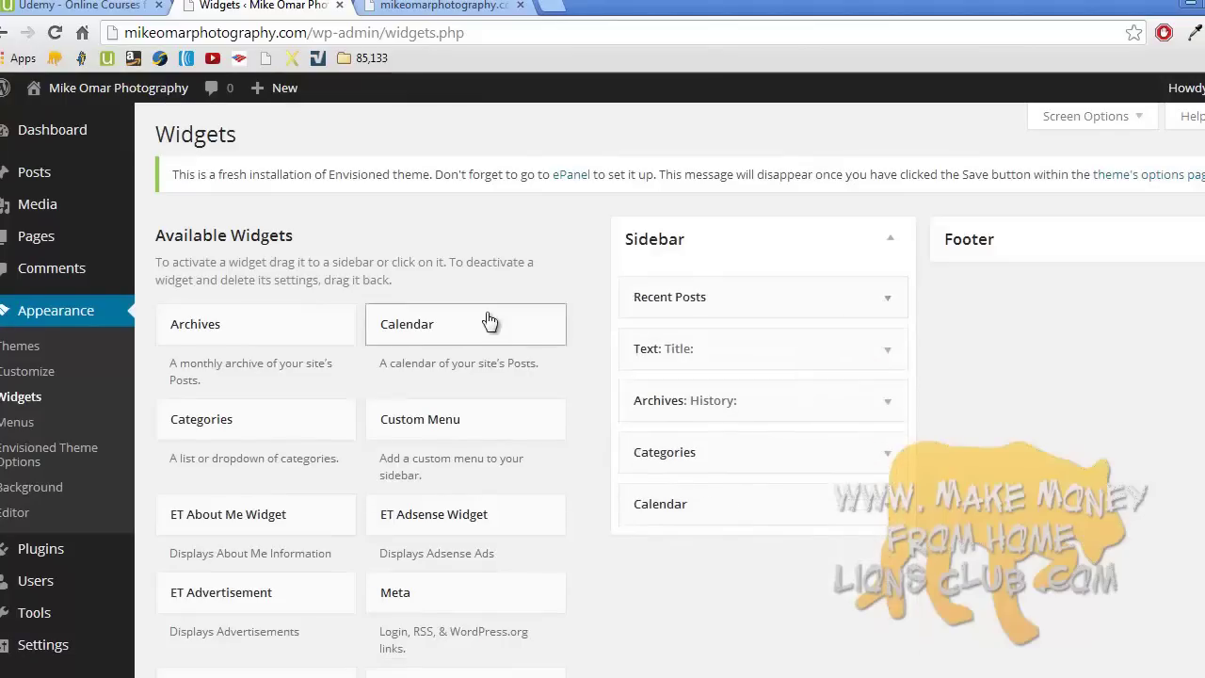
- Open the Top Camera Reviews post on the live site and add a trailing slash to its address
left_click(440, 6)
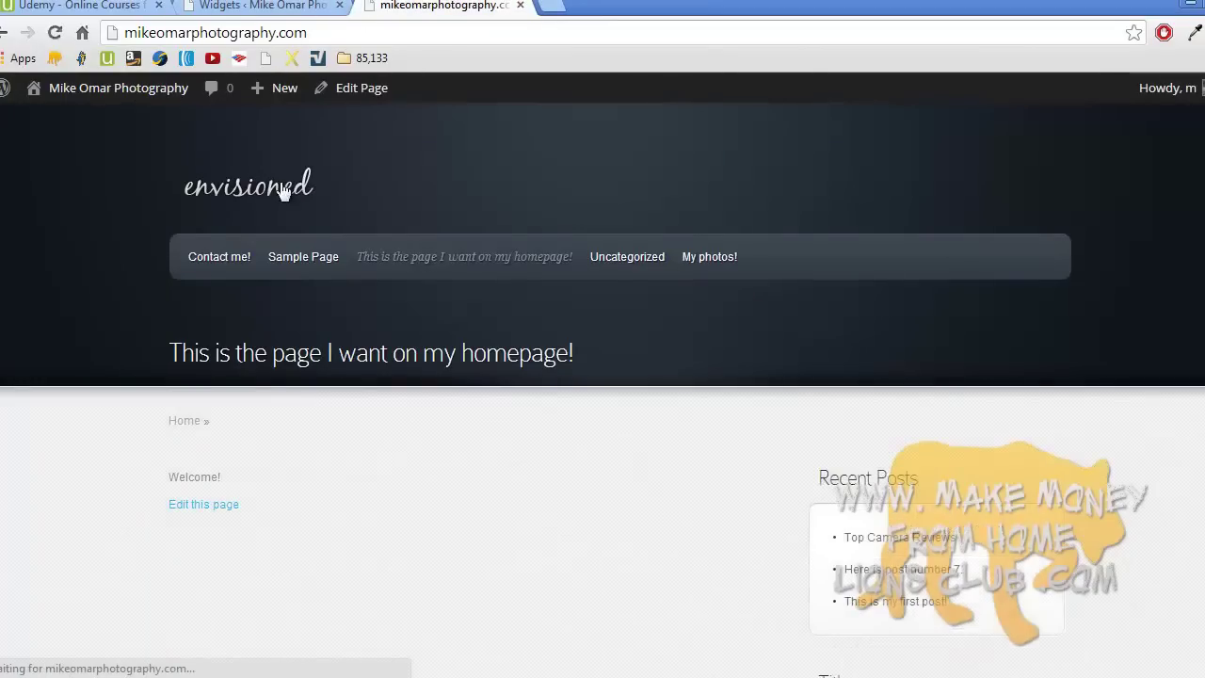
scroll(282, 190, "down", 1)
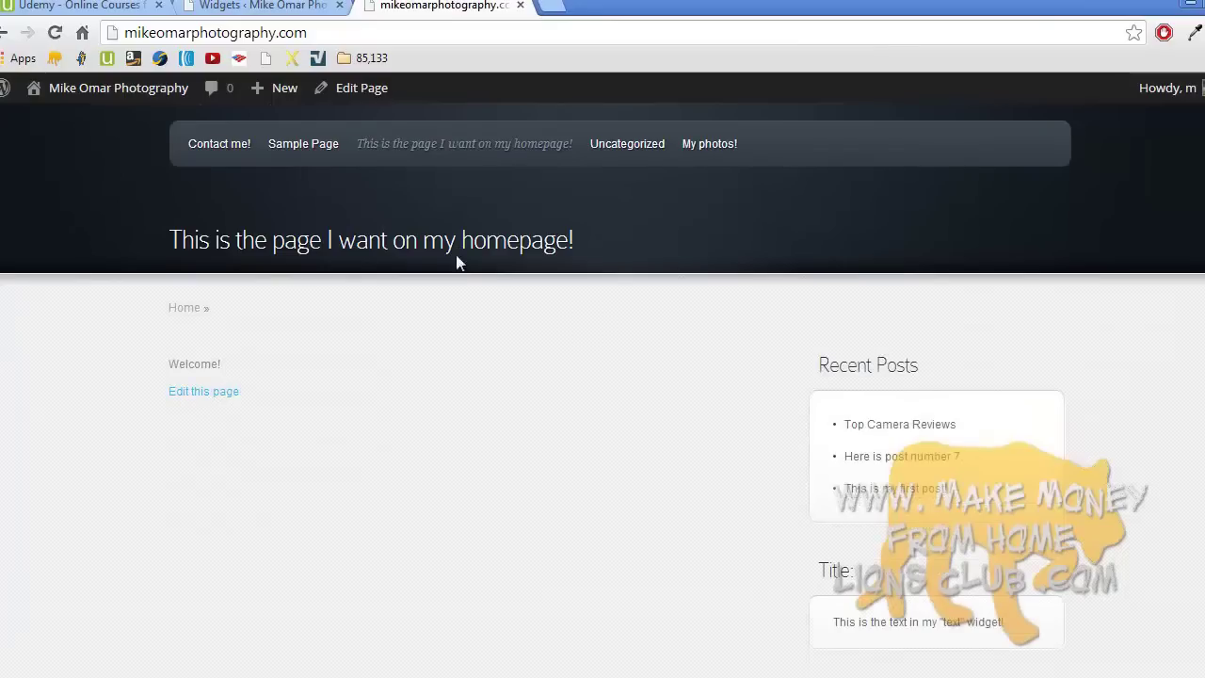
left_click(879, 429)
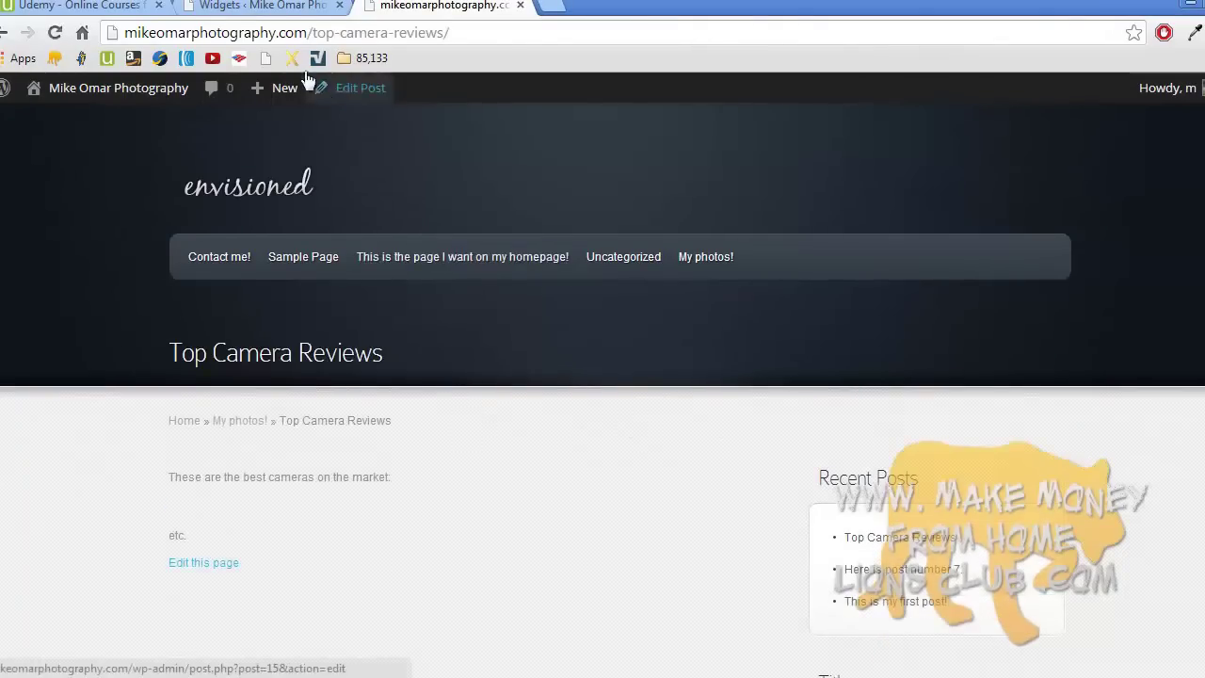
left_click(247, 34)
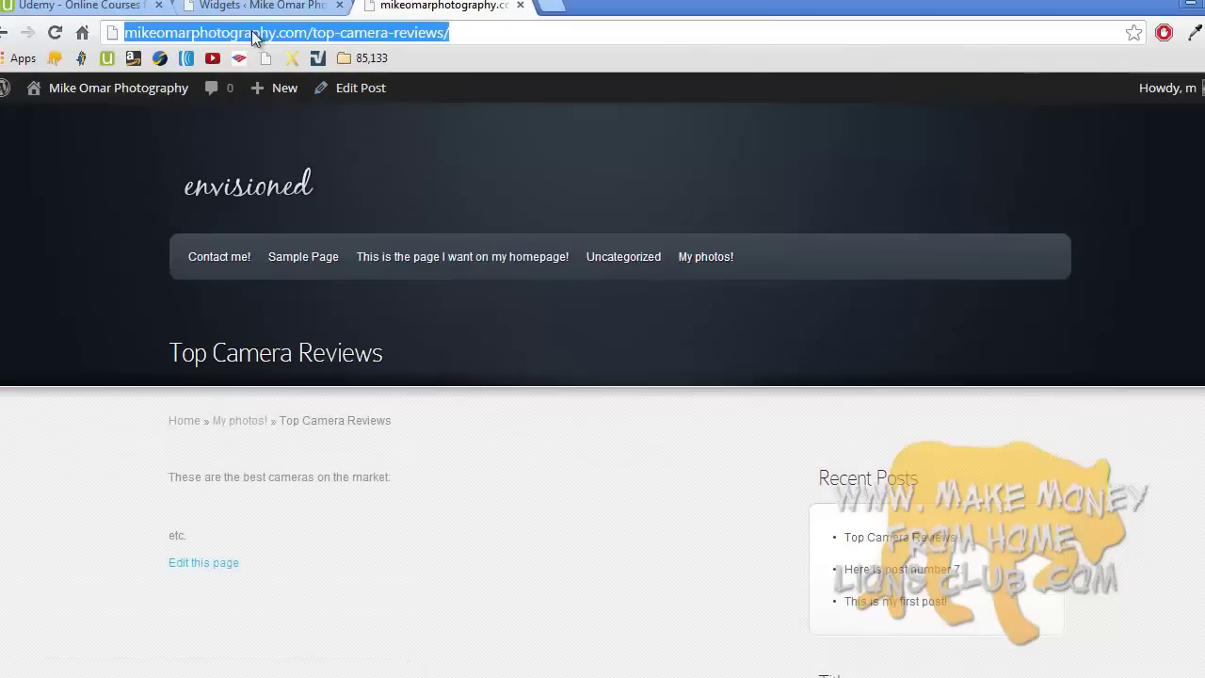
left_click(318, 34)
left_click(445, 34)
type("/")
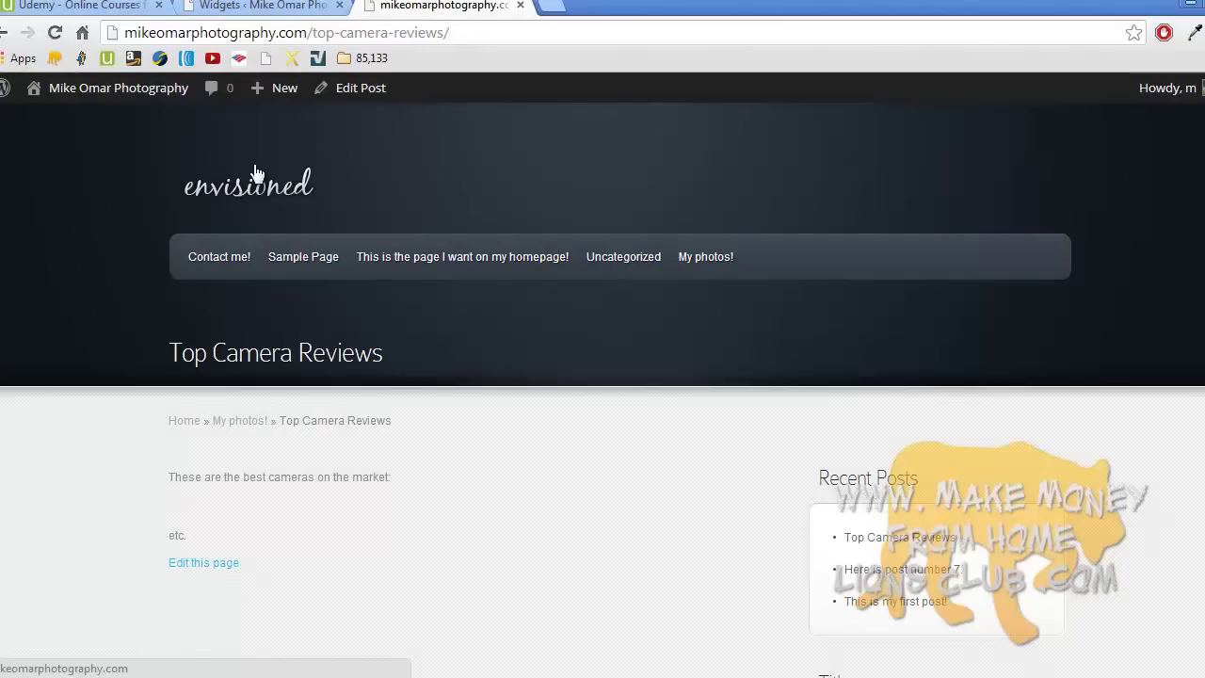
- Return to the homepage and scroll through the sidebar widgets
left_click(275, 189)
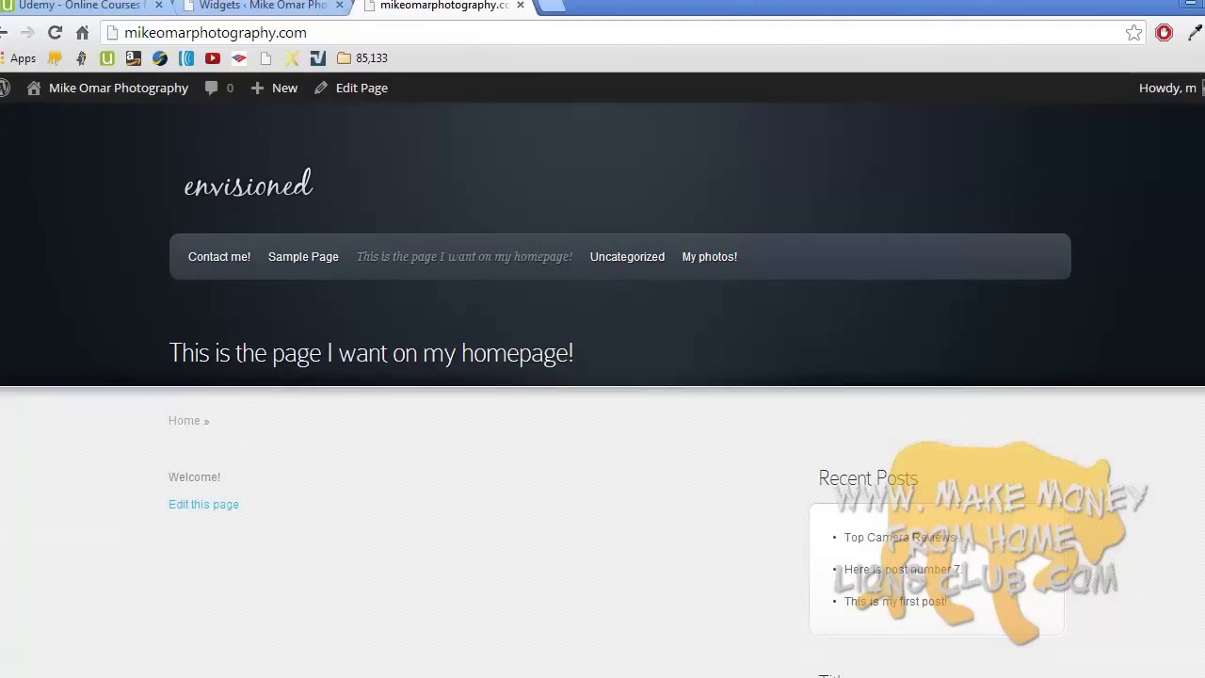
scroll(602, 376, "down", 8)
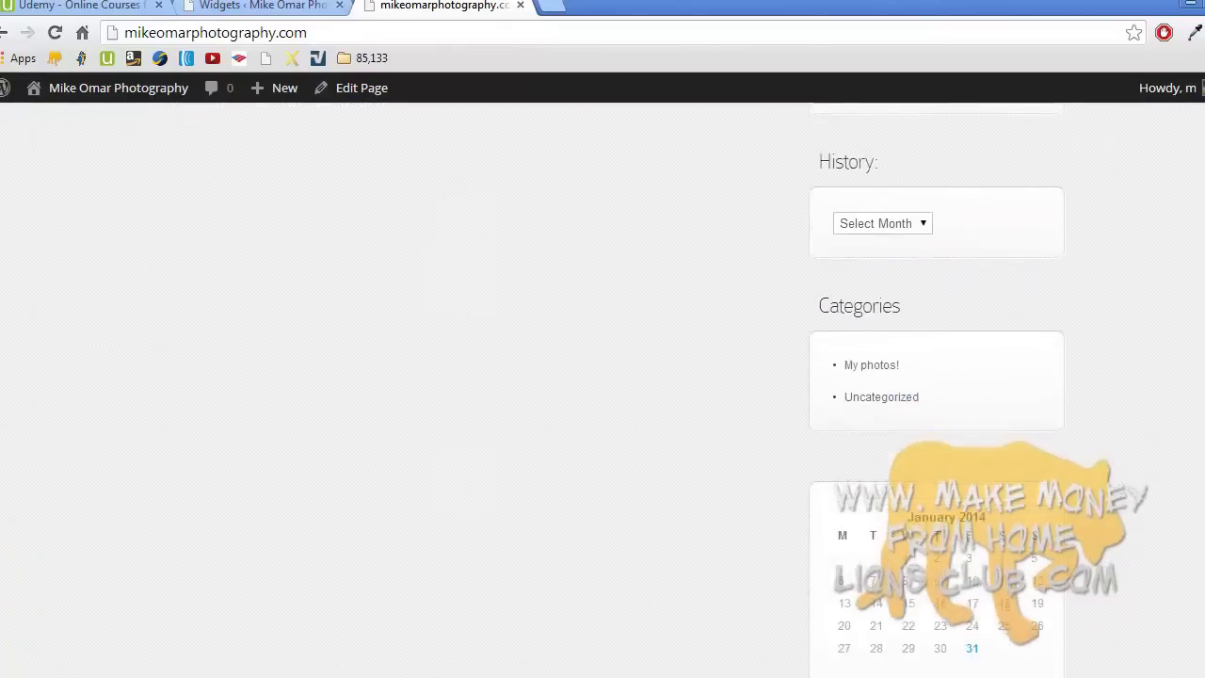
scroll(602, 376, "up", 10)
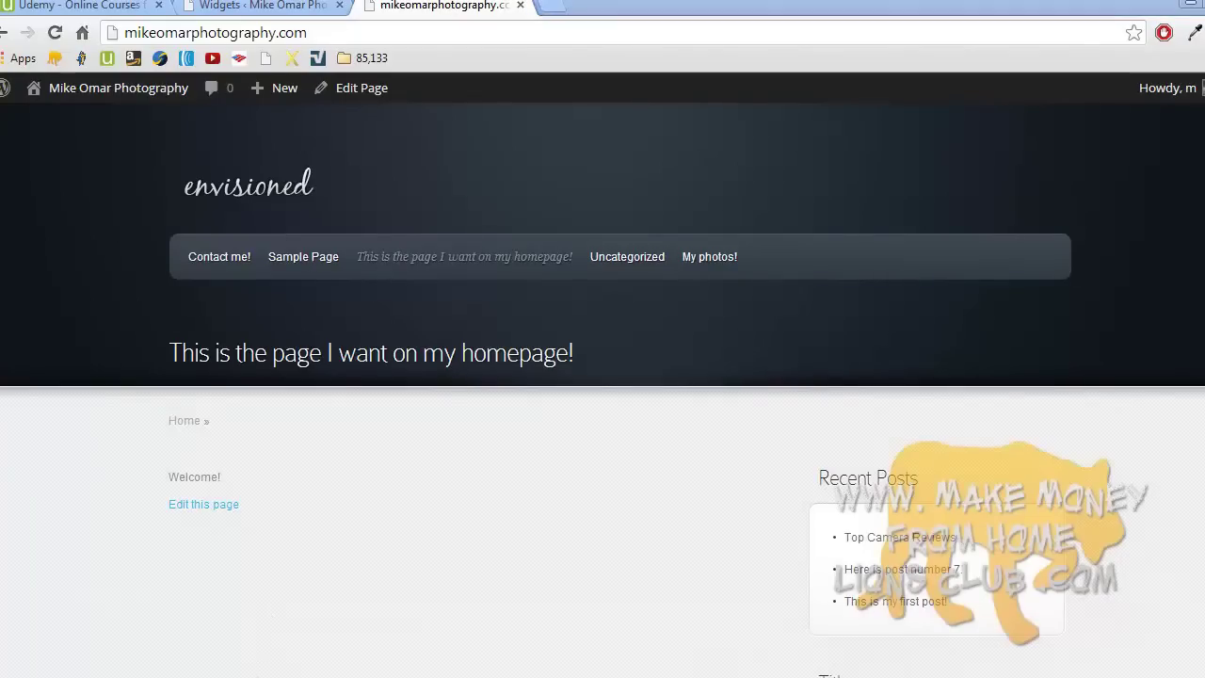
left_click(1165, 609)
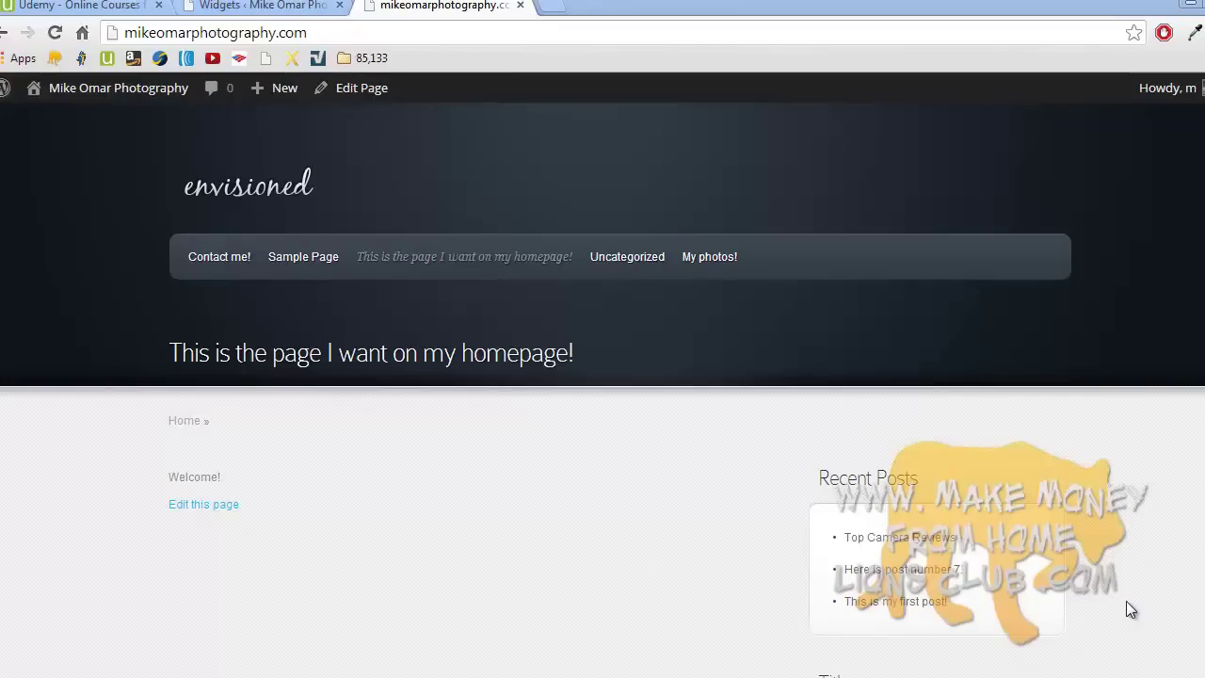
left_click(242, 676)
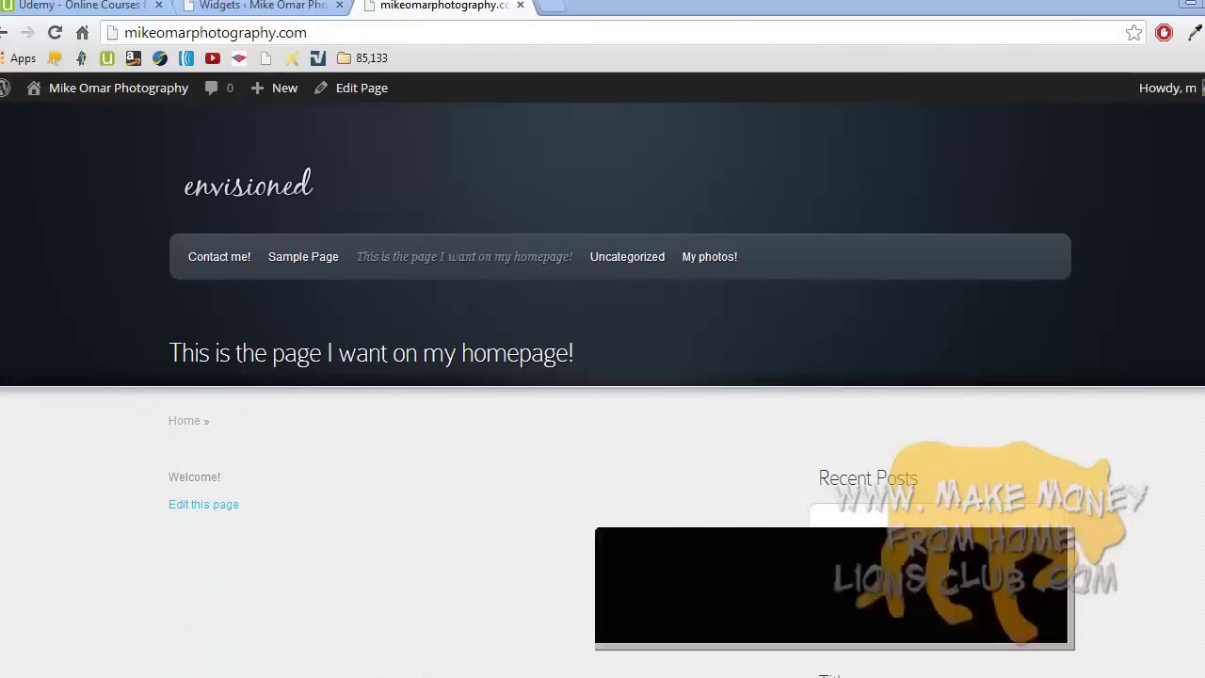
- Close the Widgets tab, log out, and scroll the homepage sidebar as a visitor
left_click(1156, 622)
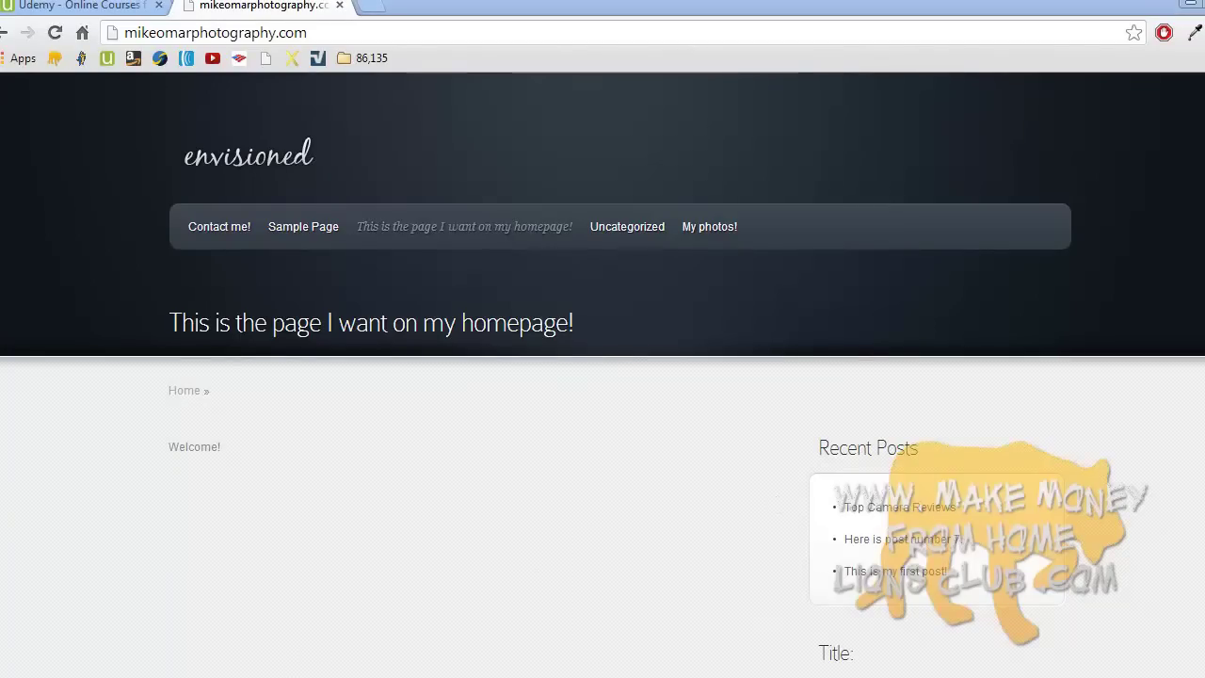
left_click(480, 672)
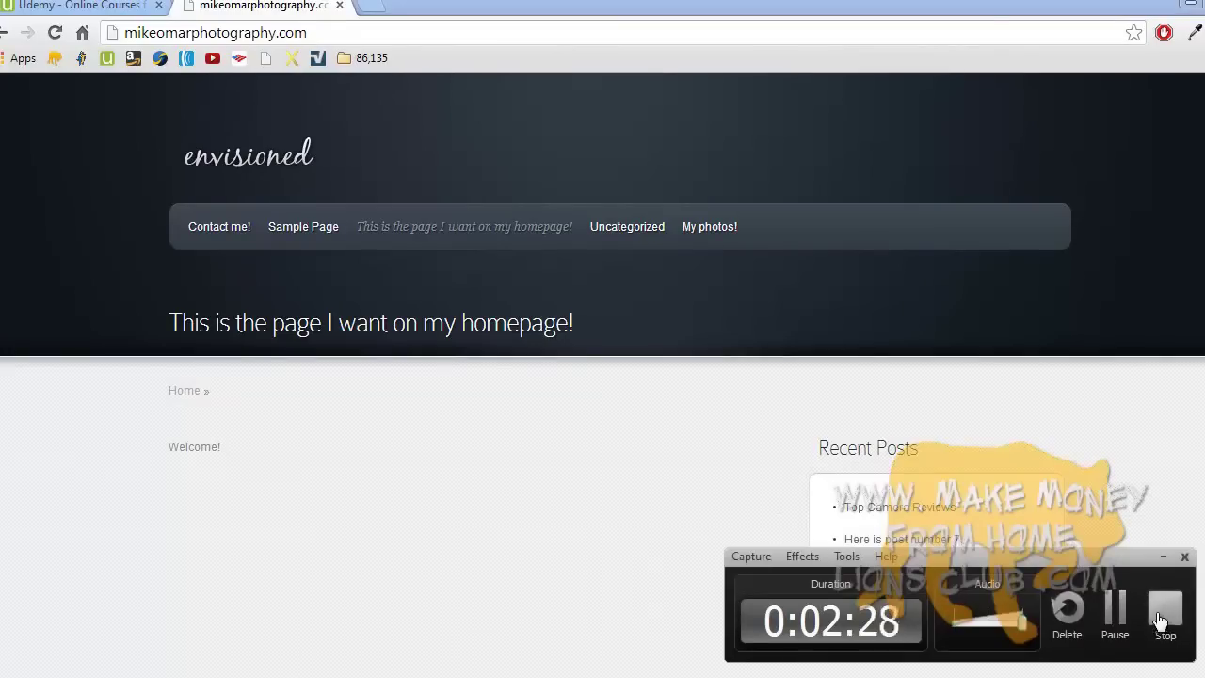
left_click(1162, 616)
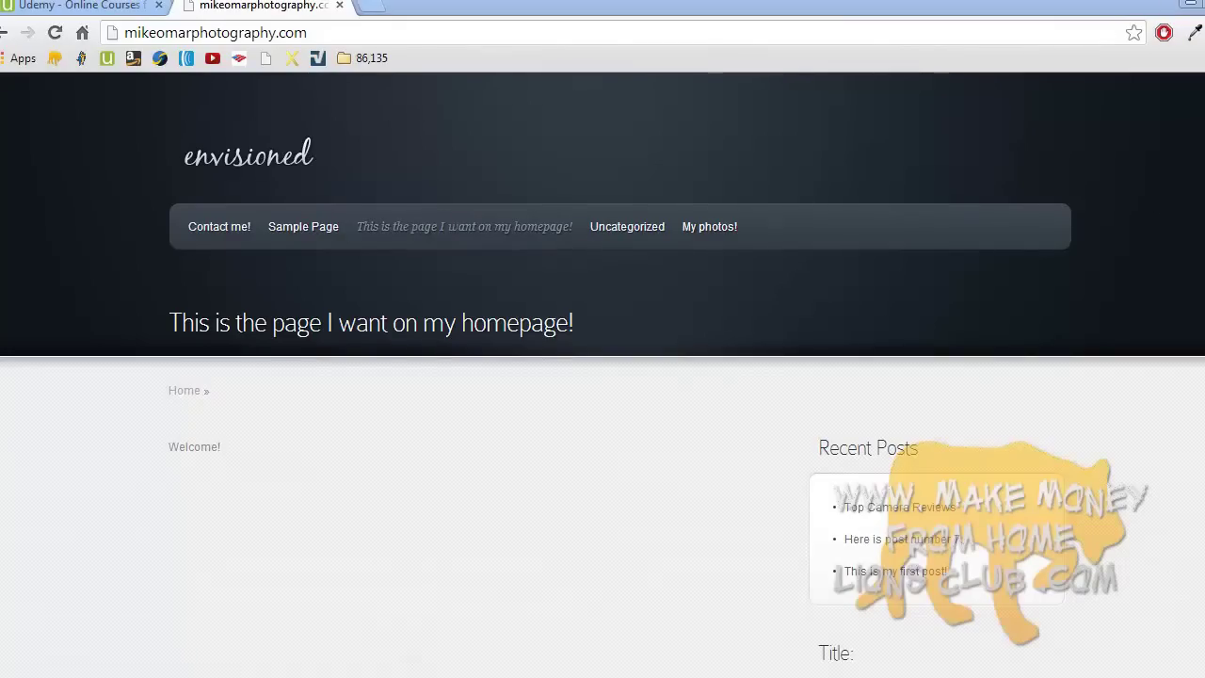
scroll(602, 377, "down", 5)
scroll(602, 377, "up", 3)
scroll(1049, 216, "up", 3)
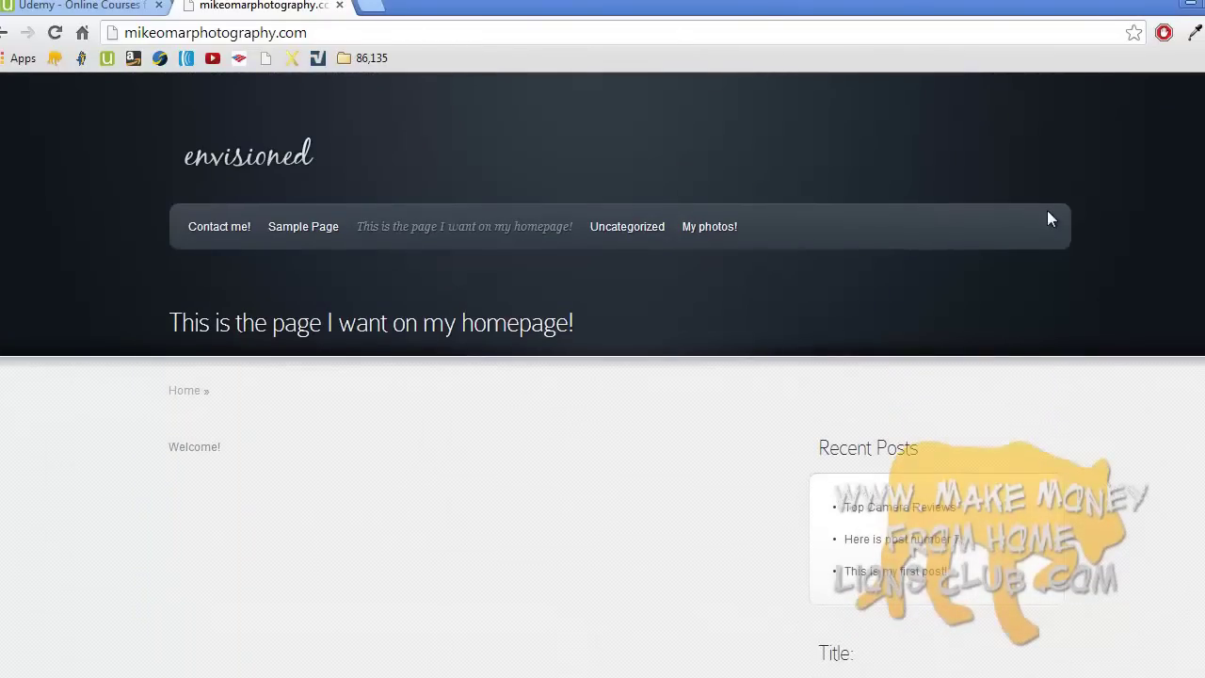
- Log in through /wp-admin and bring up the Pages list
left_click(502, 34)
left_click(517, 33)
type("/wp-admin")
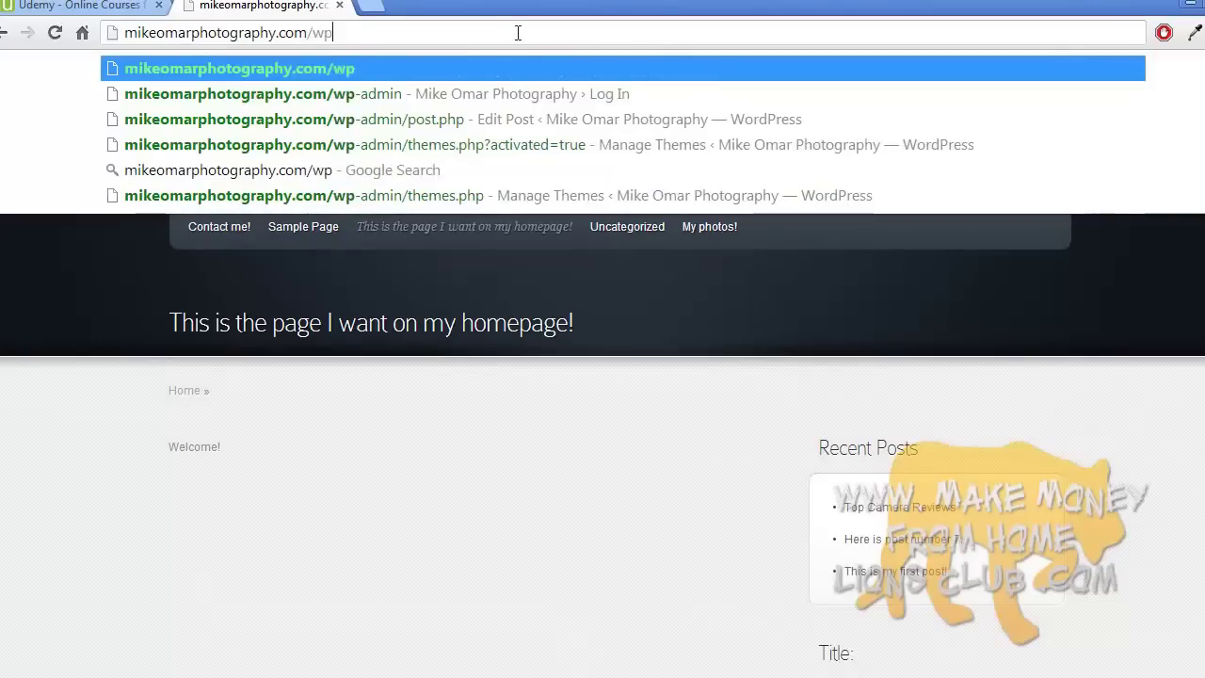
key("Return")
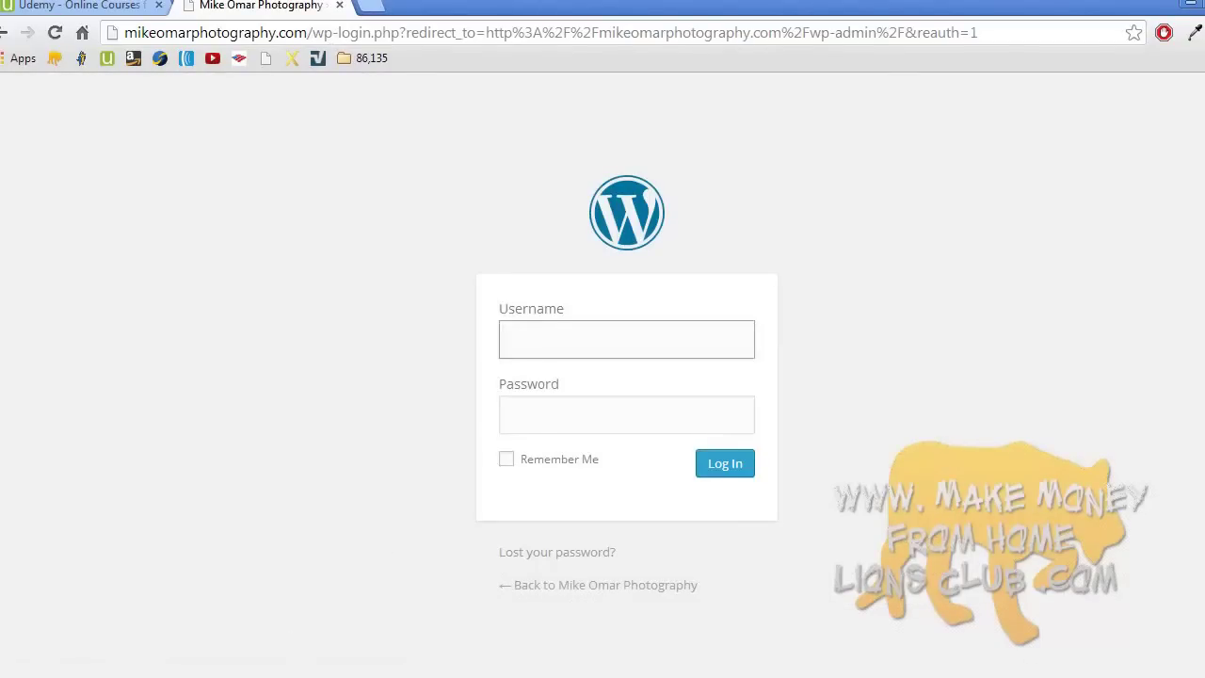
left_click(404, 674)
left_click(1114, 610)
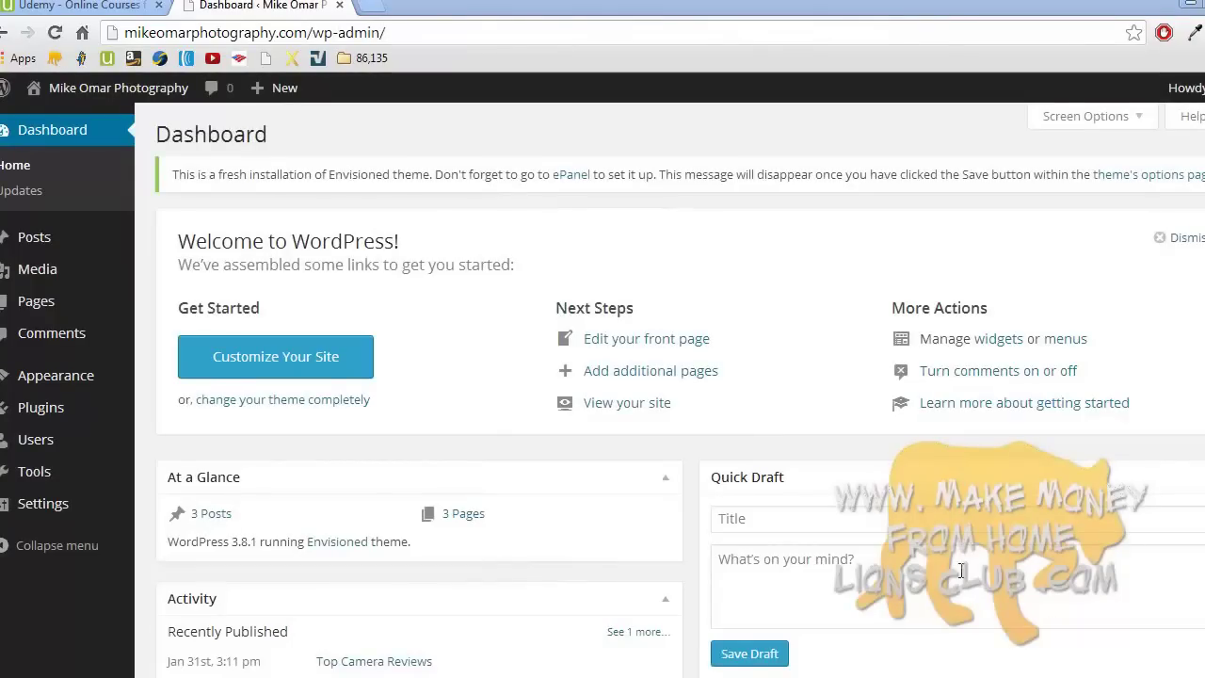
left_click(58, 315)
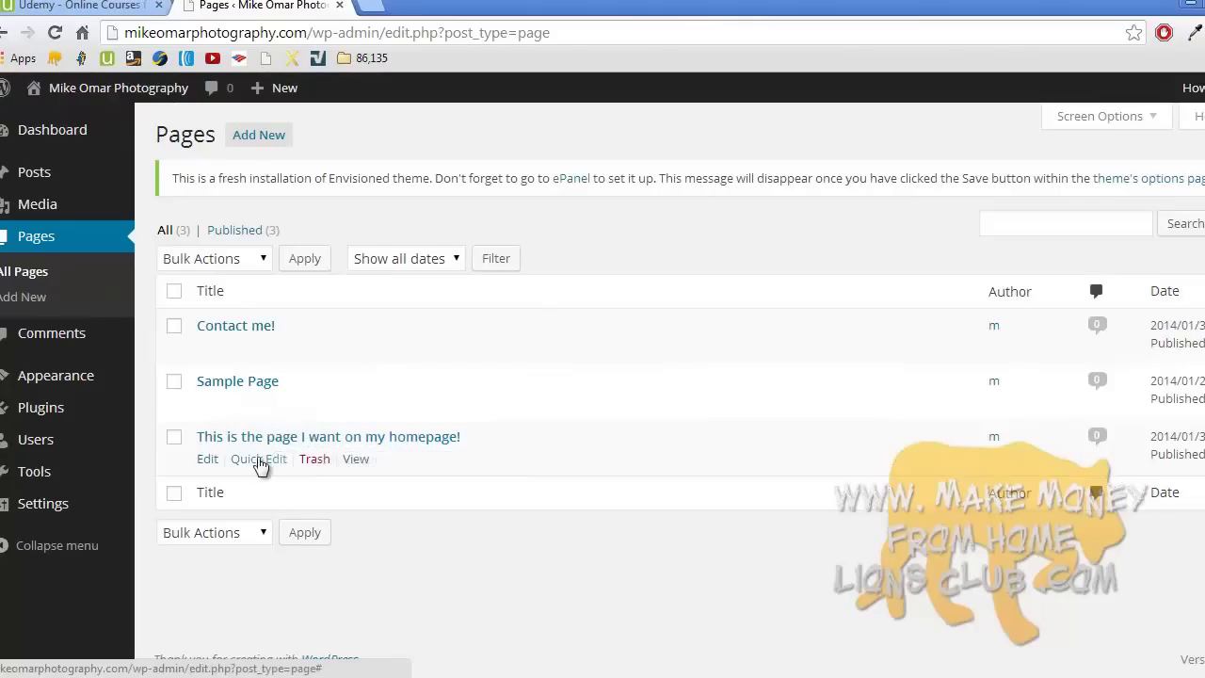
- Quick-edit the homepage title to 'Welcome!' and open it in the full editor
left_click(261, 461)
triple_click(258, 459)
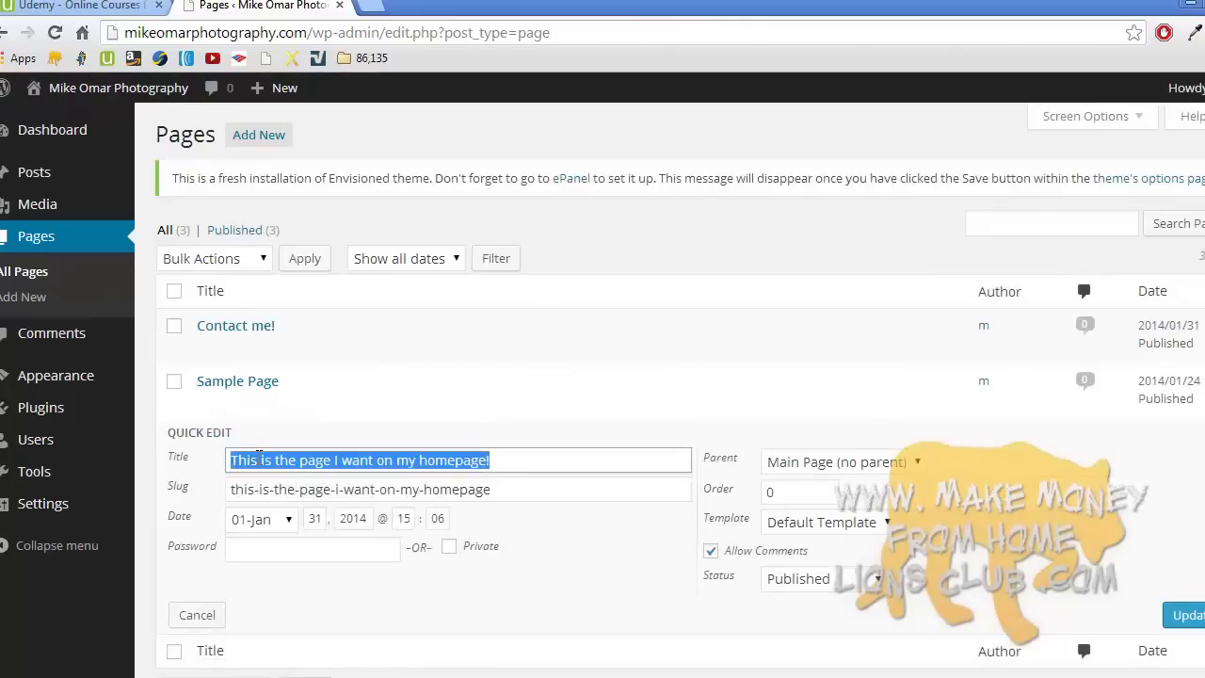
type("Welcome!")
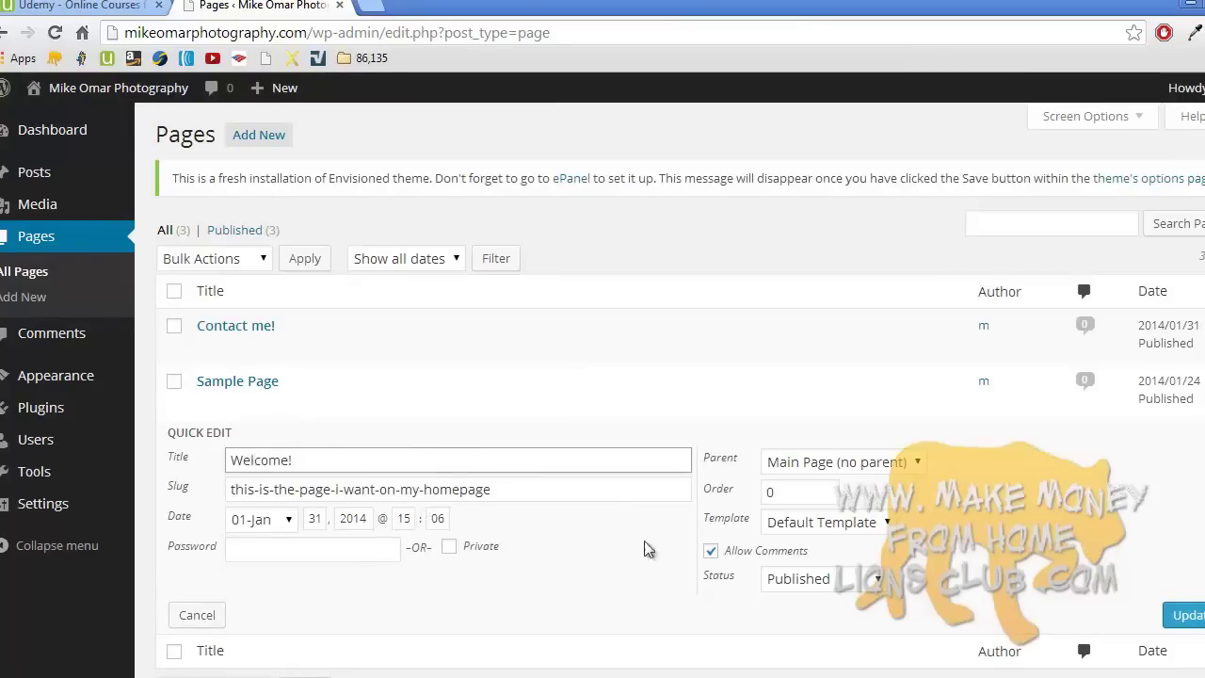
left_click(1184, 614)
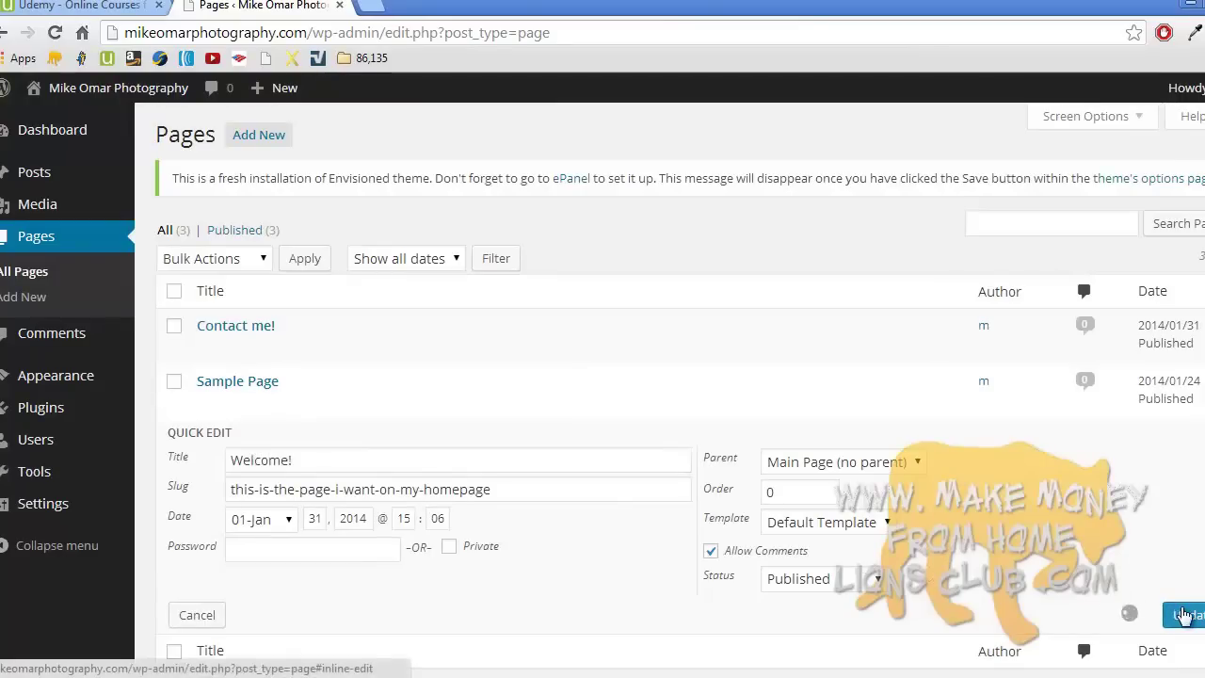
left_click(258, 439)
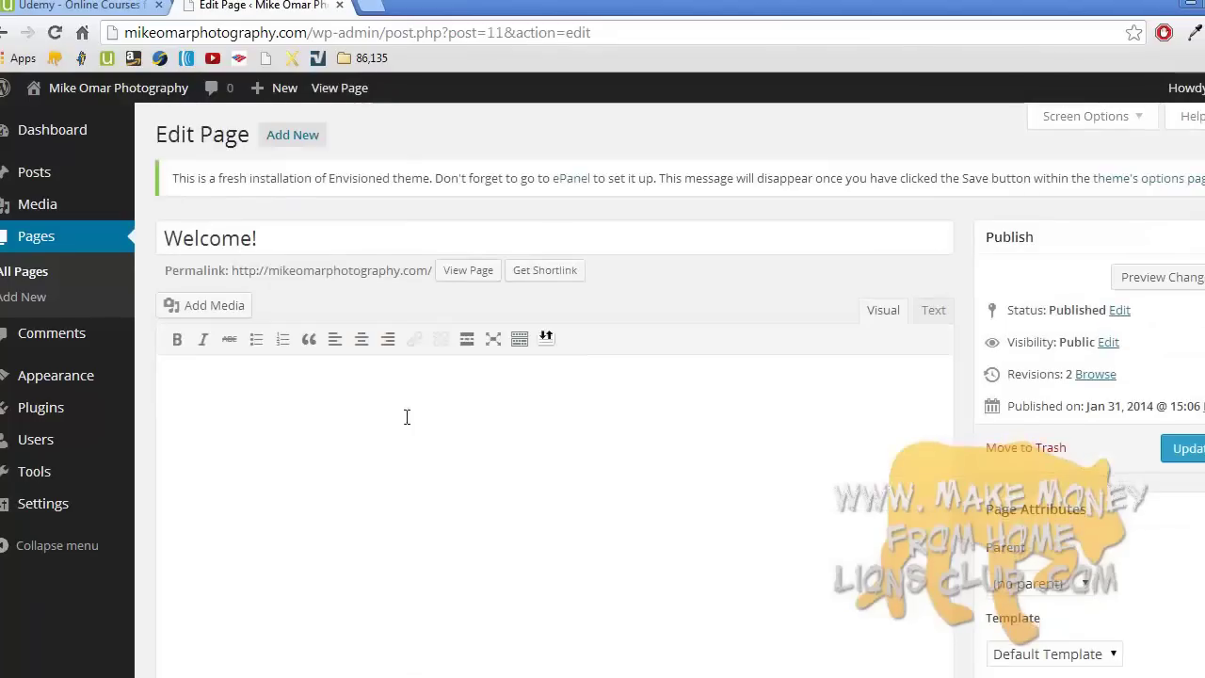
- Add 'Welcome to my website', the services paragraph and 'This is my blog about cars!', then update
left_click(402, 391)
key("BackSpace")
type("to my websie")
key("BackSpace")
type("te!")
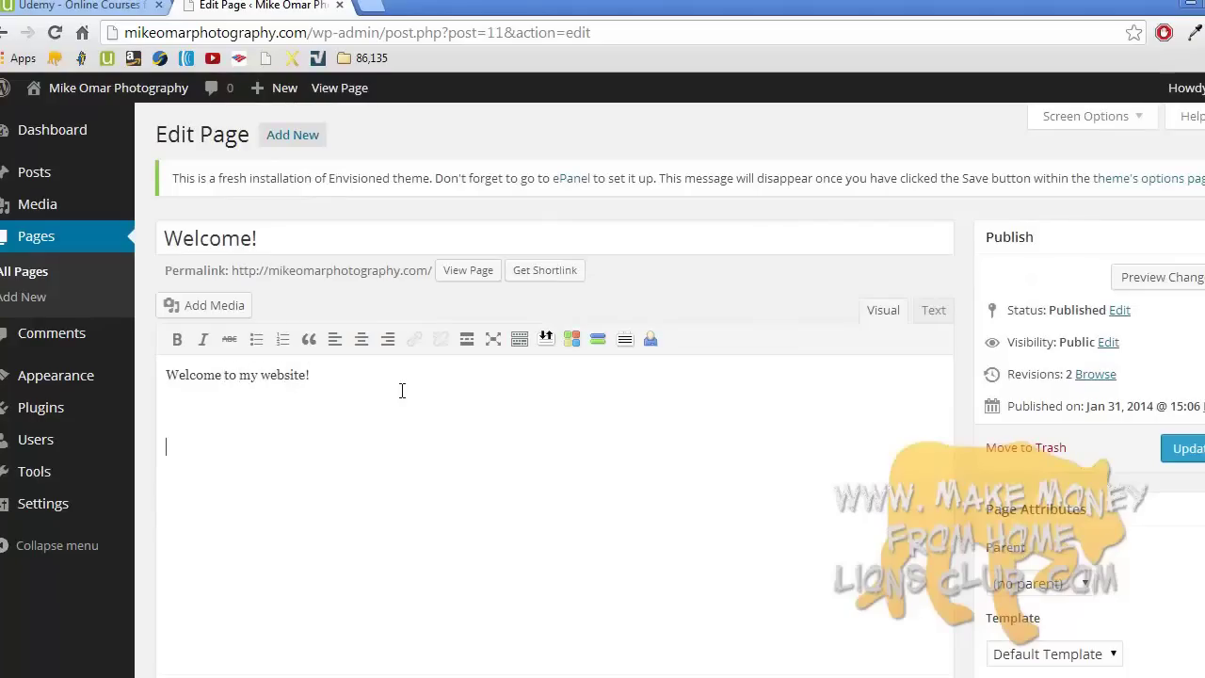
key("BackSpace")
type("I will be happy to make")
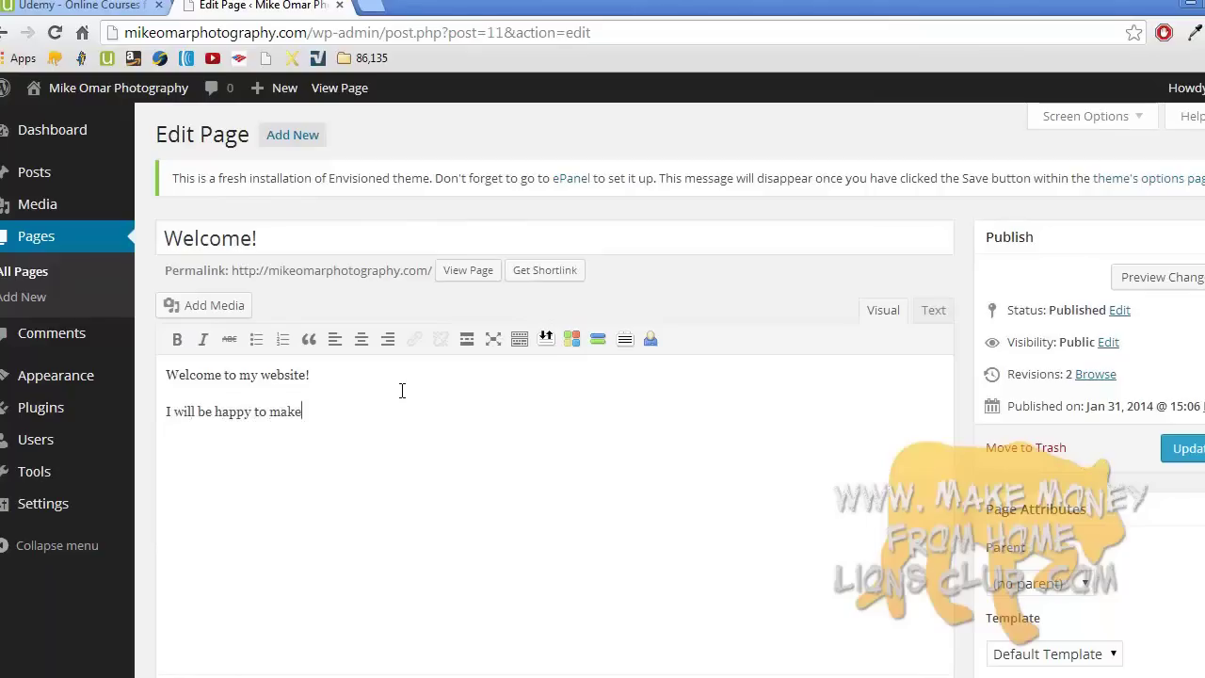
type(" you a website / take photo")
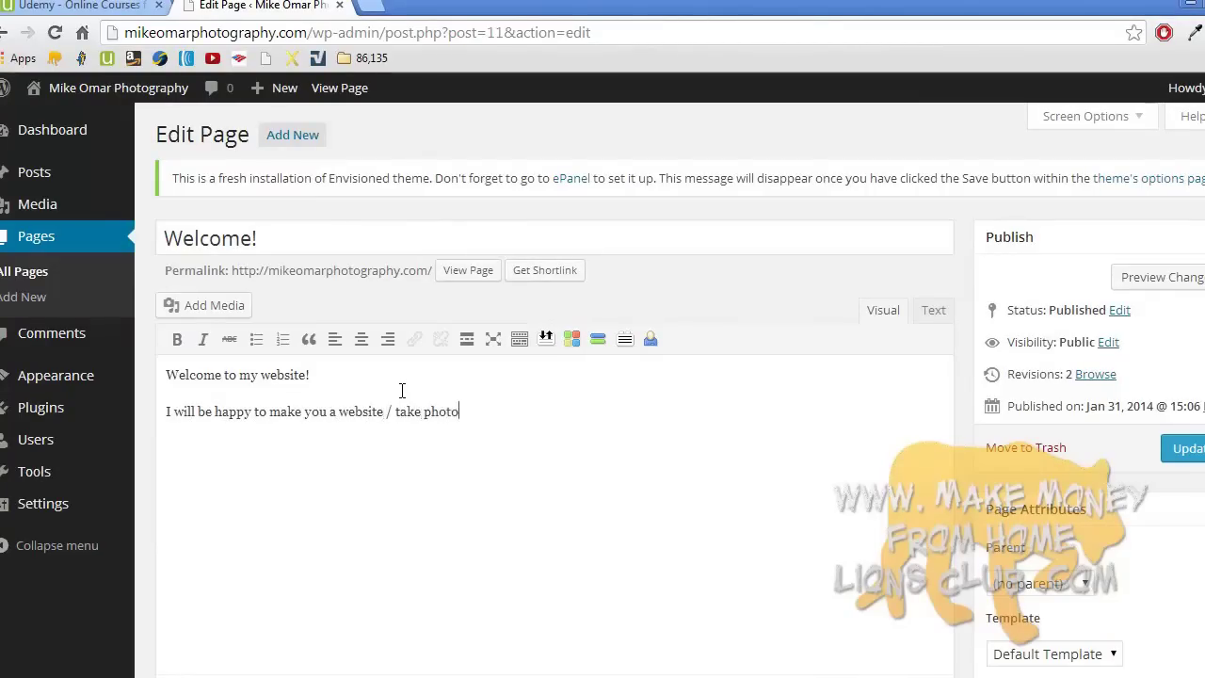
type("g for your engagement, w")
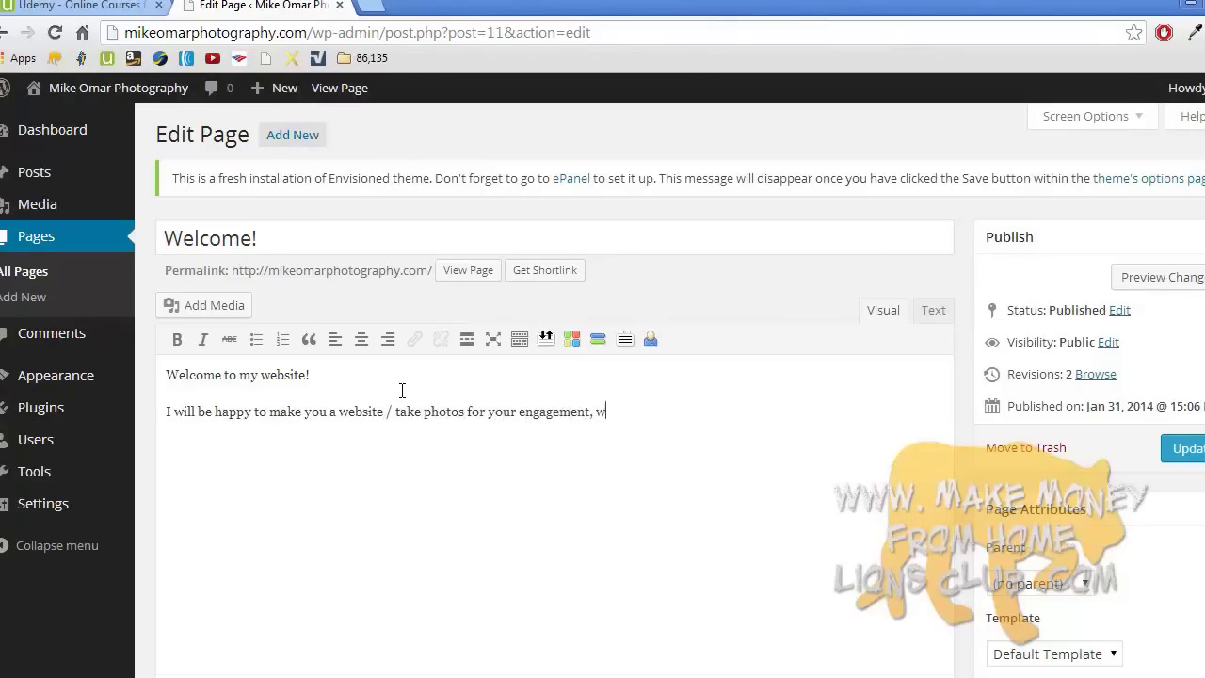
type("edding, etc.")
key("Return")
type("Tak")
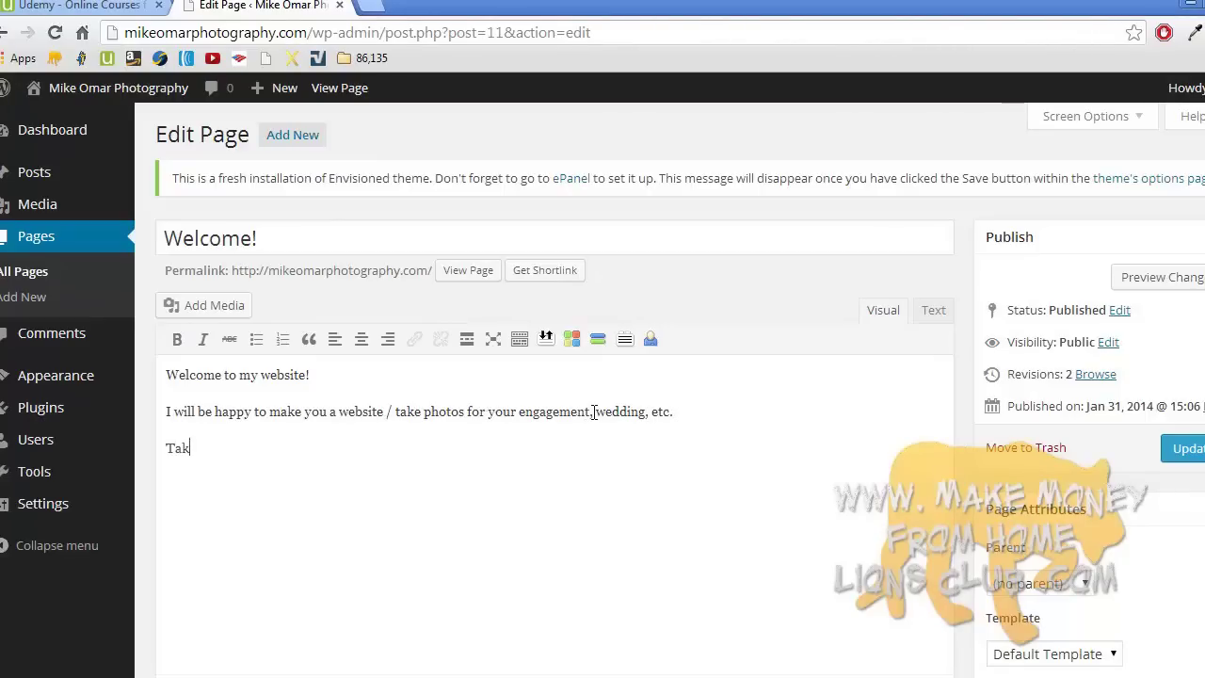
type("e a look at the great p")
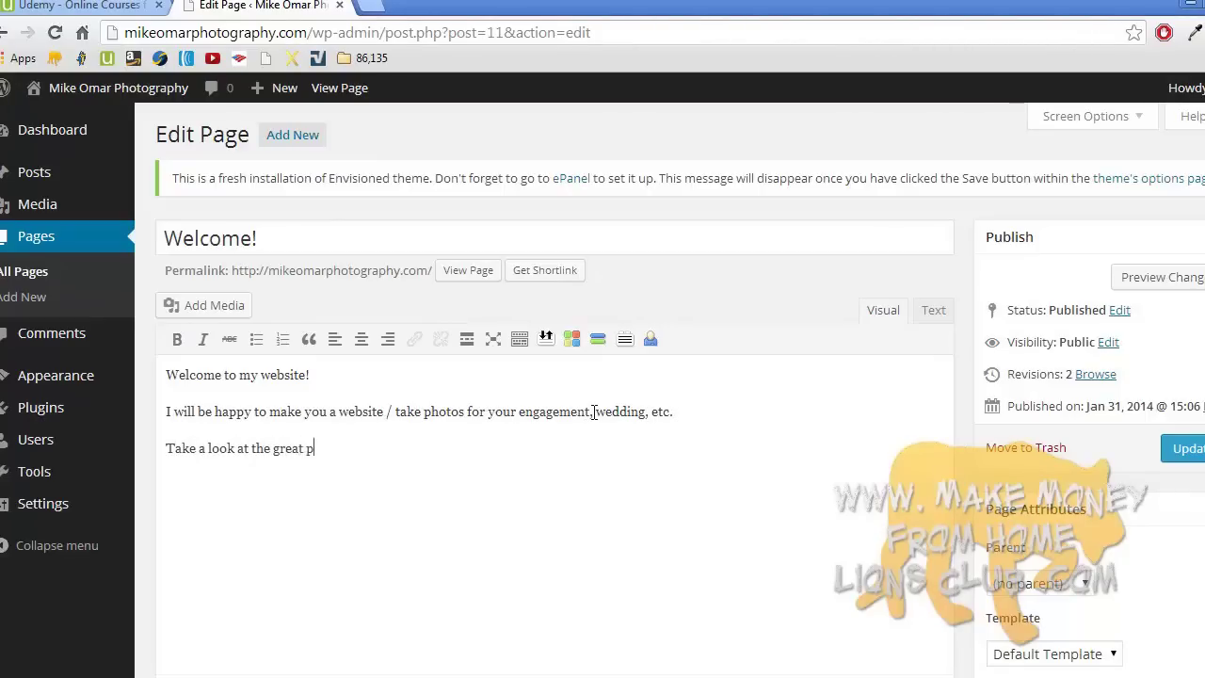
type("hotos I")
type("'ve take")
type("This is my bla")
type("og about ")
type("cars!")
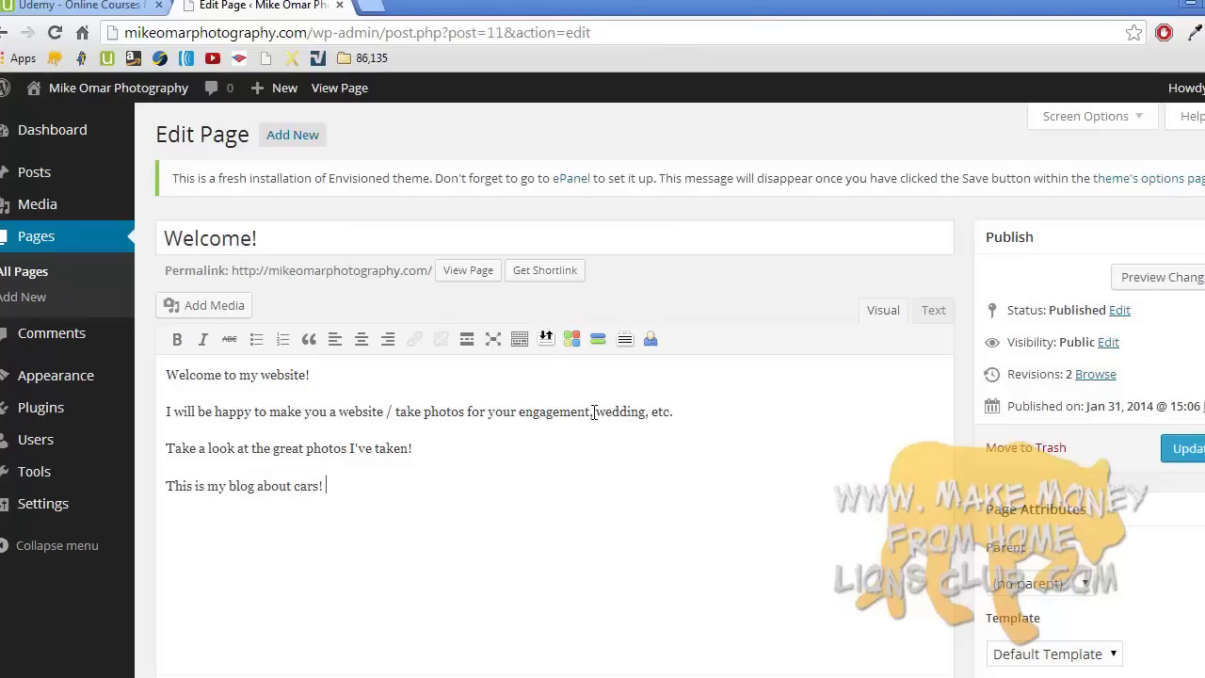
left_click(1170, 448)
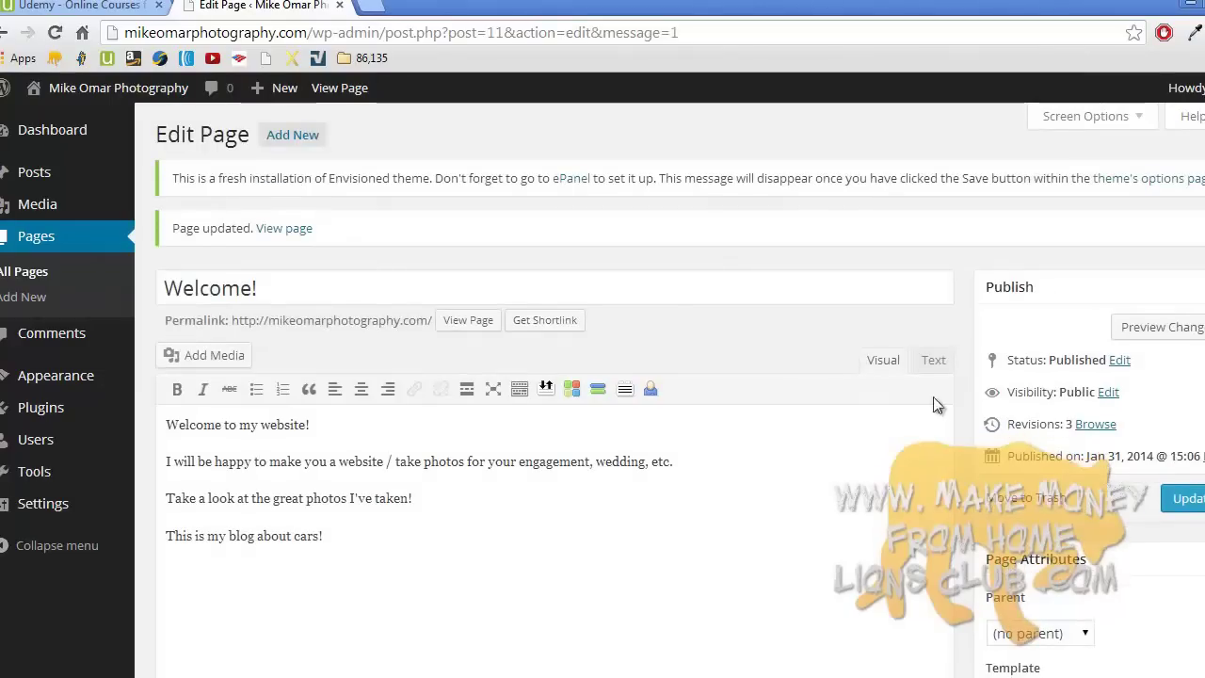
- Publish a new 'About me!' page whose one-line body introduces the owner by first name
left_click(80, 250)
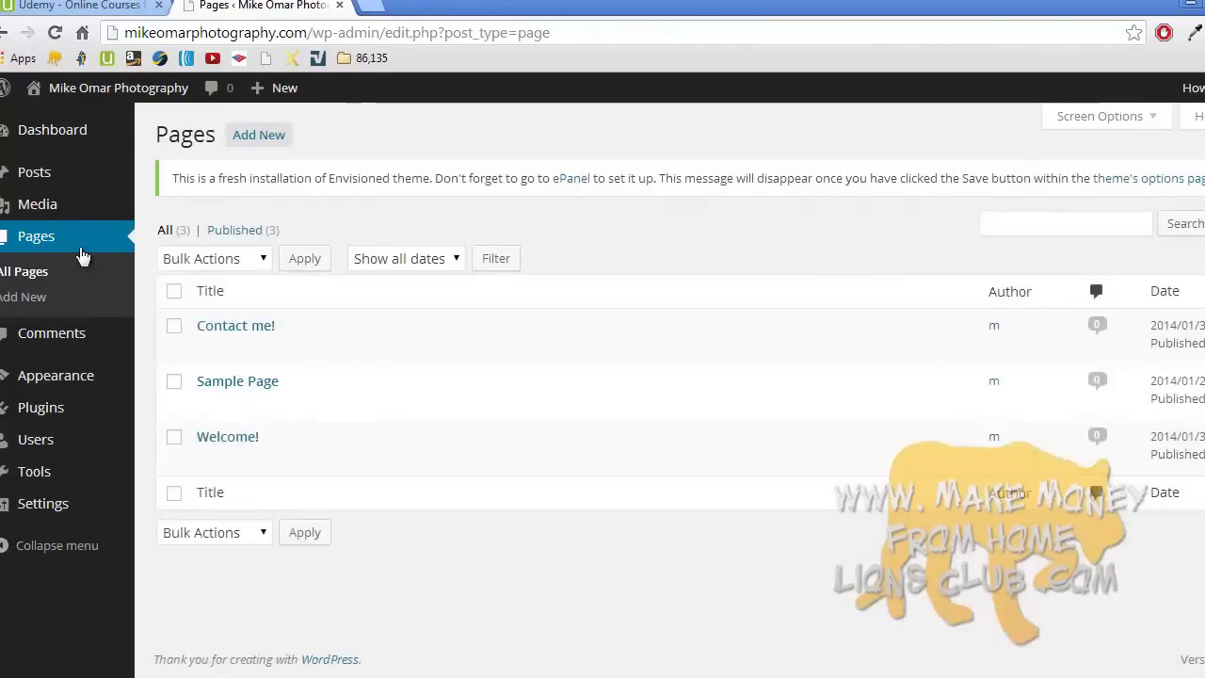
left_click(64, 294)
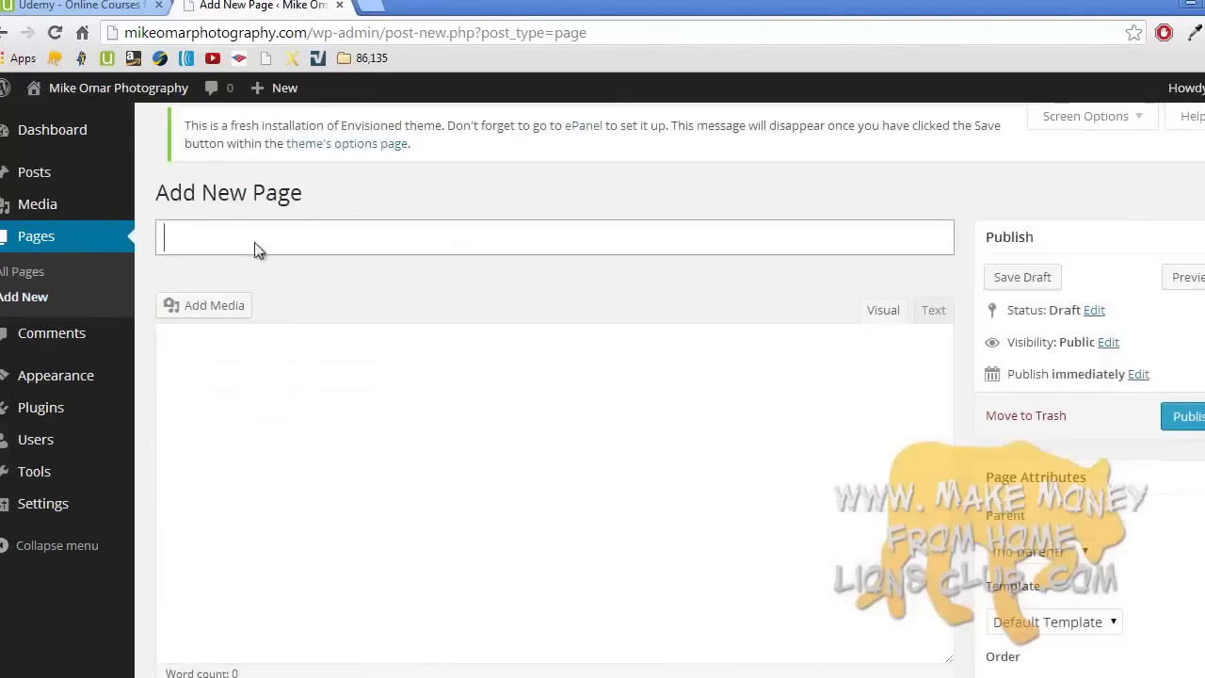
type("About me!")
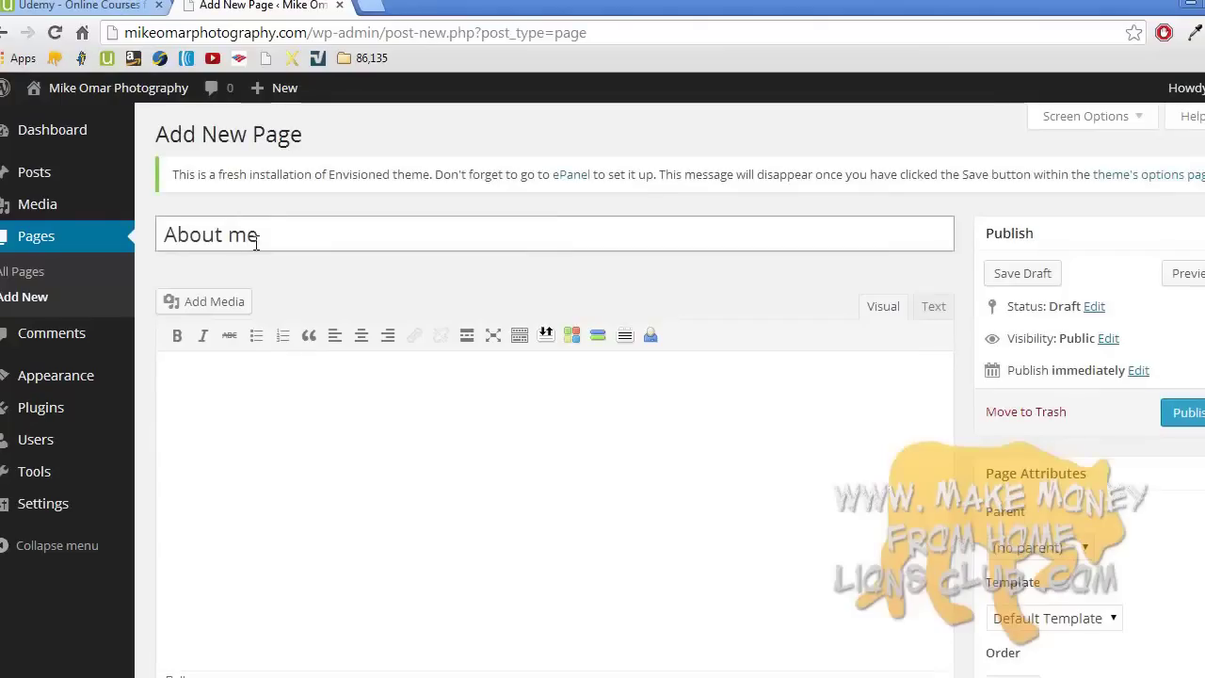
left_click(259, 384)
type("I am mi")
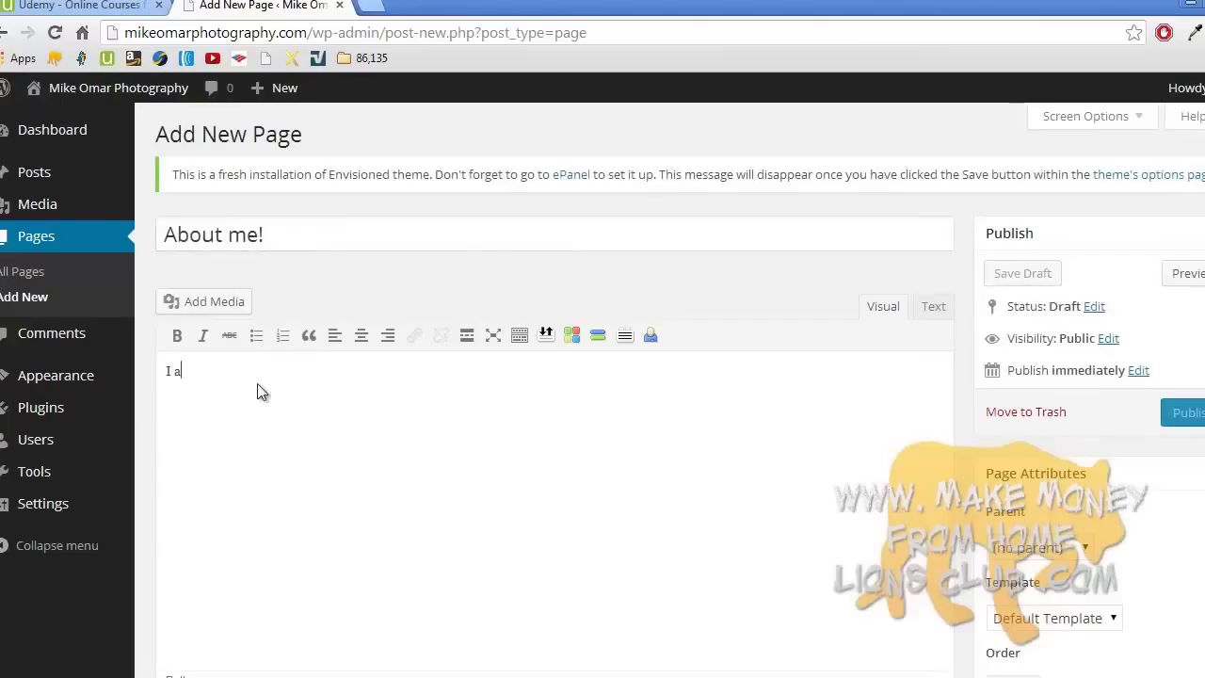
key("BackSpace")
key("BackSpace")
type("Mike!")
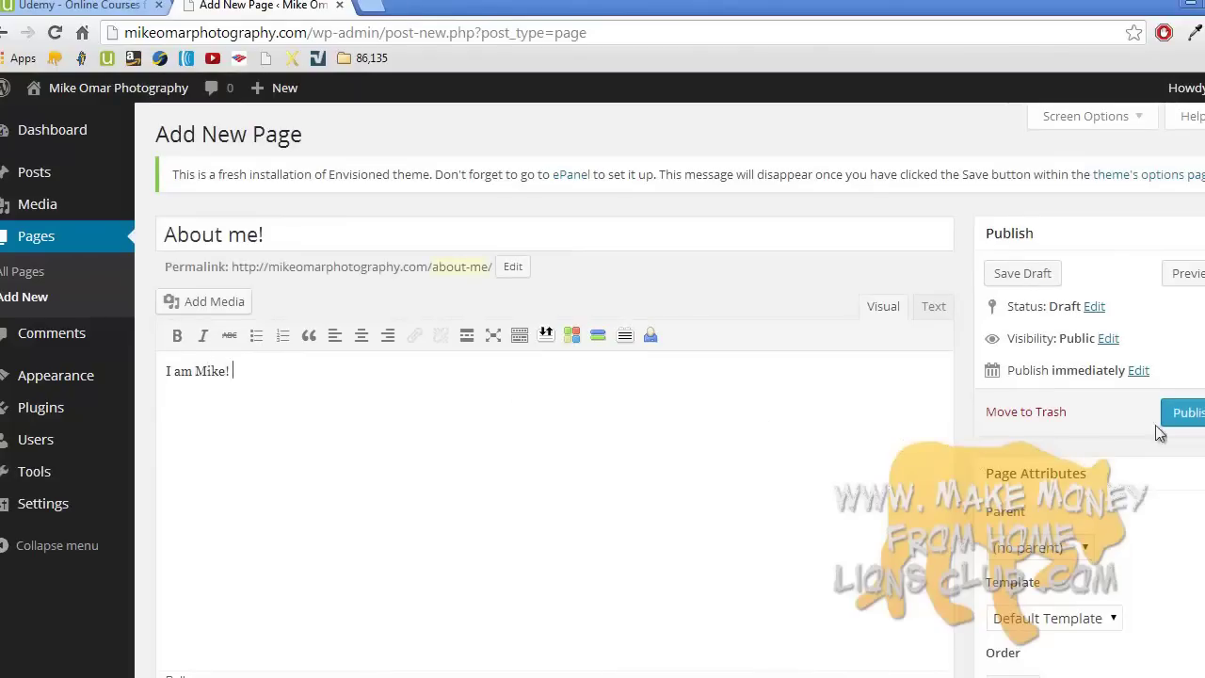
left_click(1200, 413)
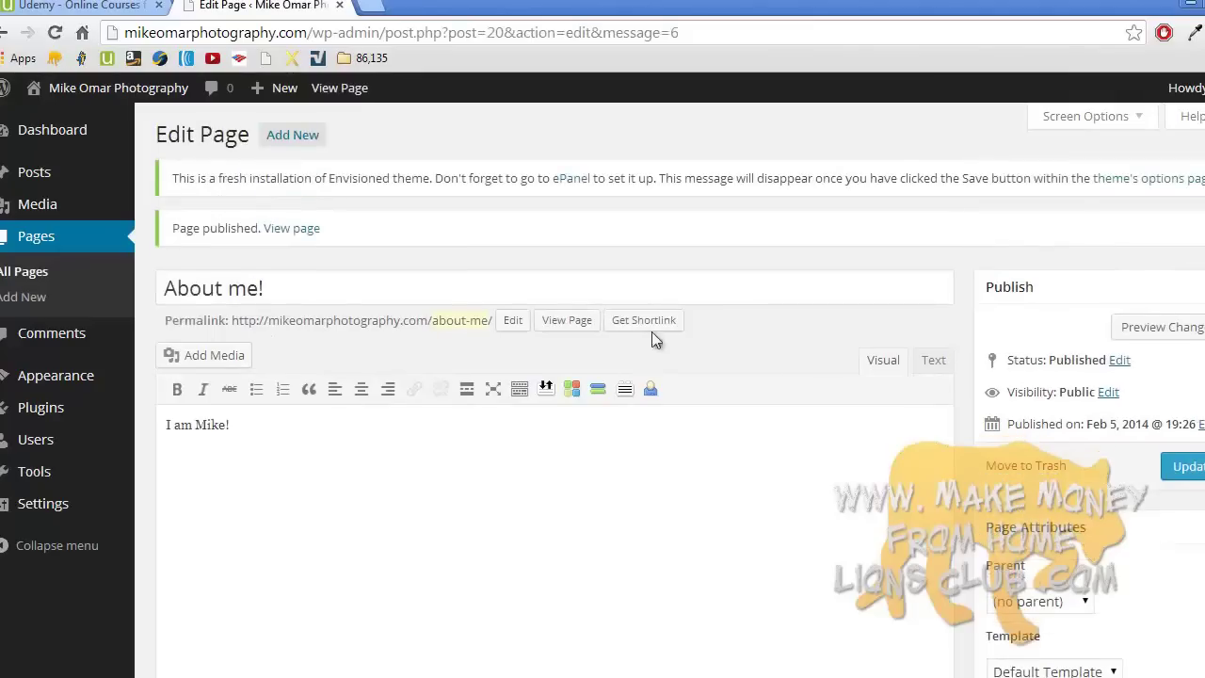
left_click(74, 240)
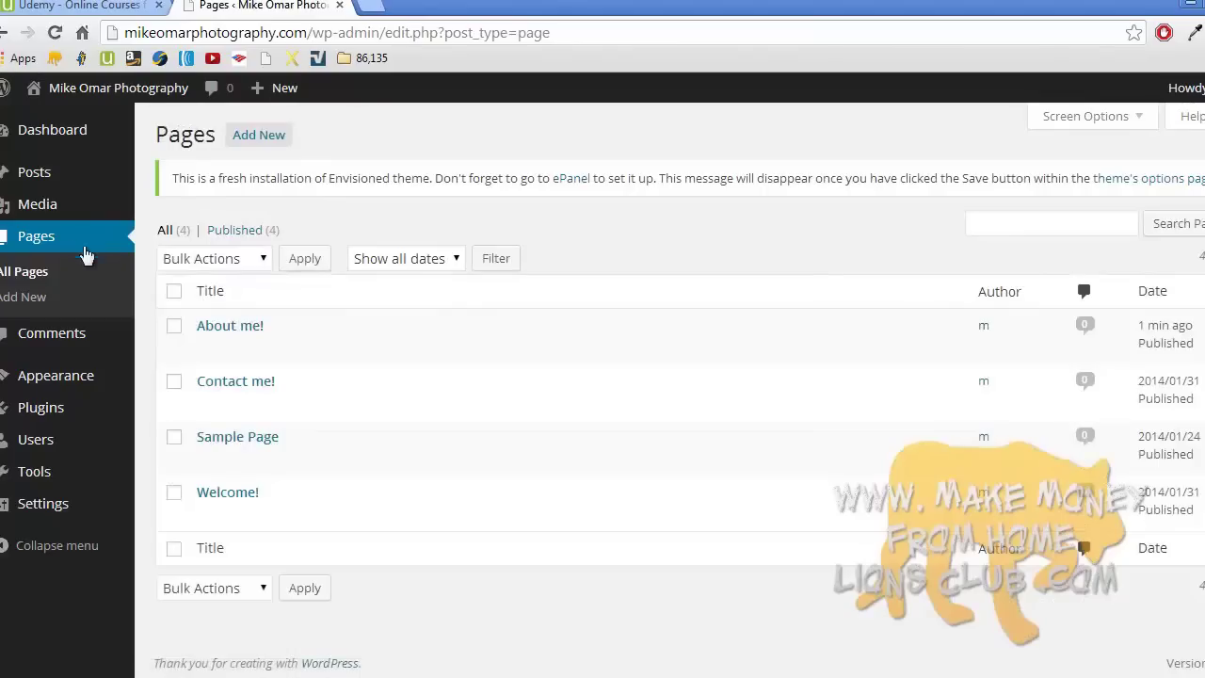
- Trash the Sample Page and append 'by filling out my contact form below' to Contact me!
left_click(318, 461)
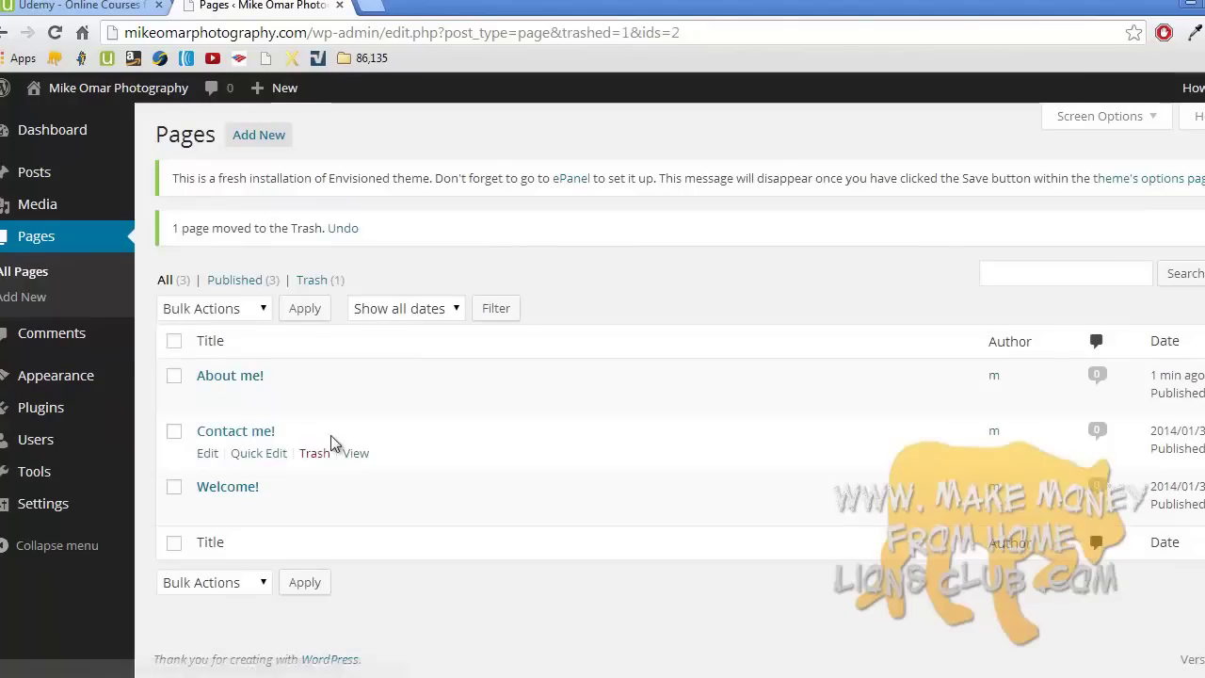
left_click(253, 432)
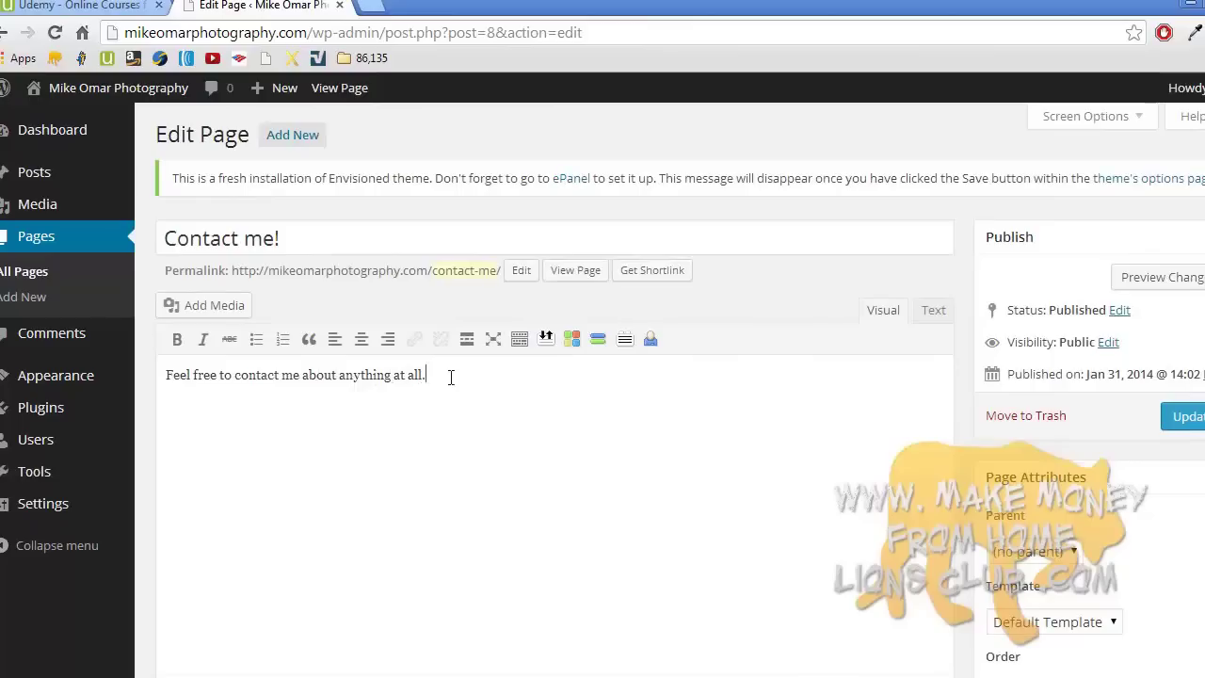
type("n my contact form be")
key("BackSpace")
key("BackSpace")
key("BackSpace")
key("BackSpace")
key("BackSpace")
key("BackSpace")
key("BackSpace")
key("BackSpace")
key("BackSpace")
key("BackSpace")
key("BackSpace")
key("BackSpace")
key("BackSpace")
key("BackSpace")
key("BackSpace")
key("BackSpace")
key("BackSpace")
key("BackSpace")
key("BackSpace")
key("BackSpace")
type("by filling out my contact form below")
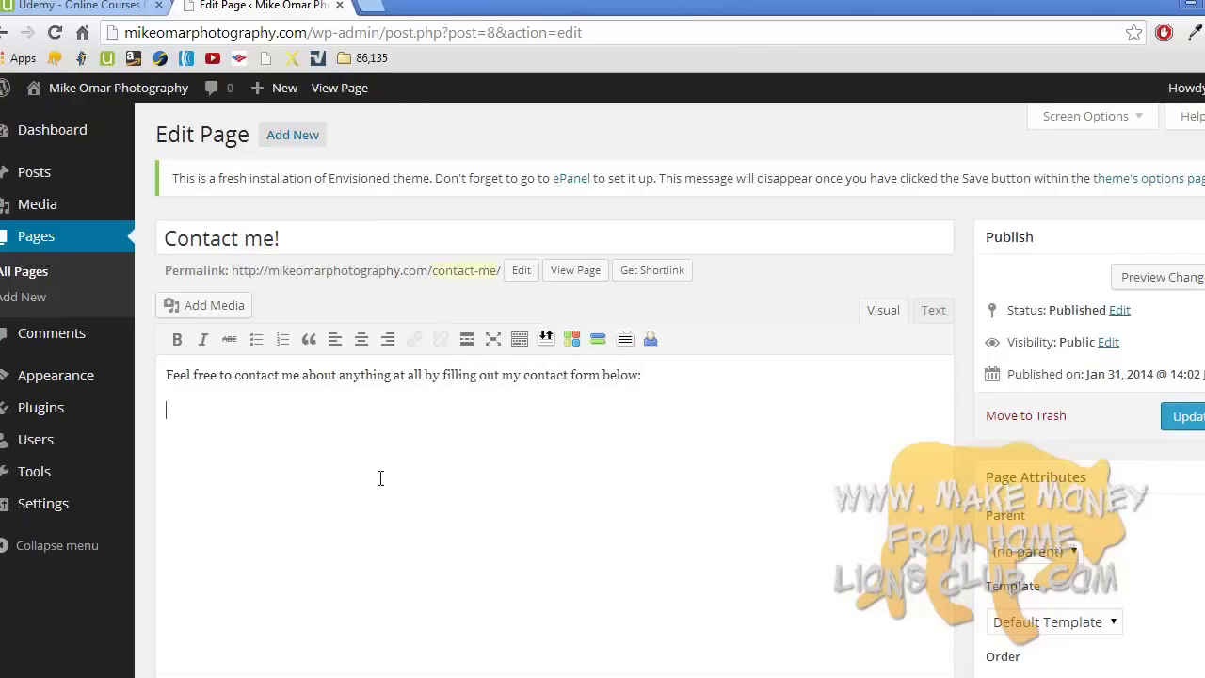
left_click(1191, 419)
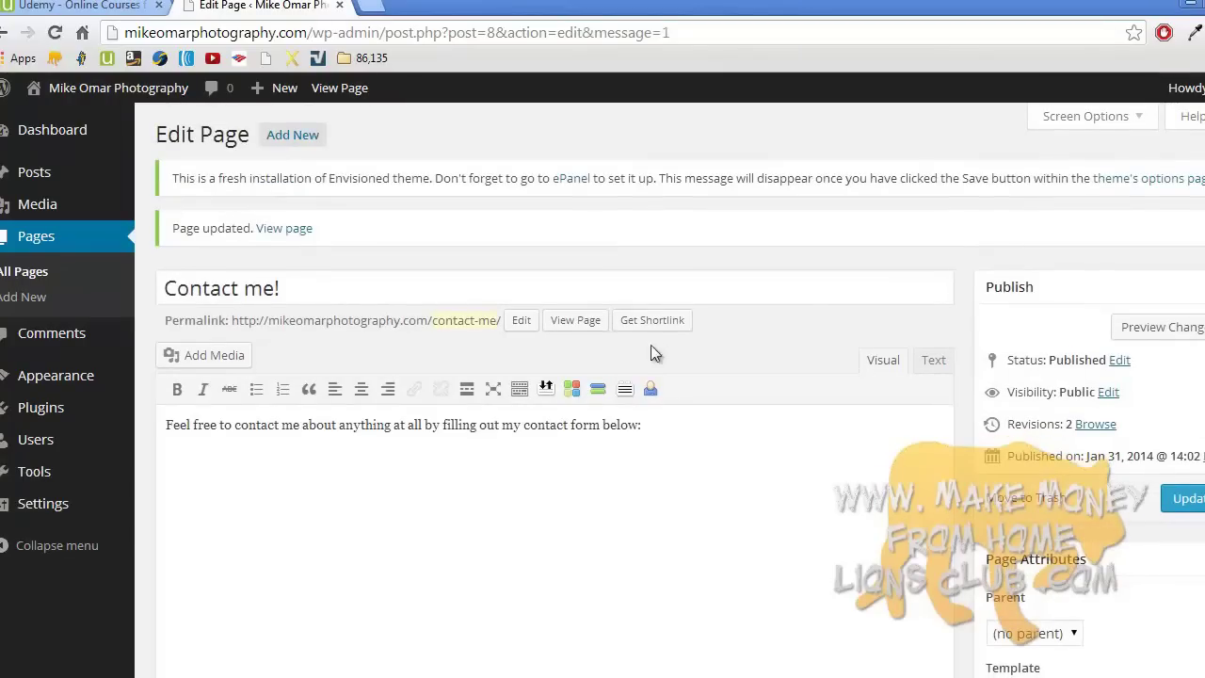
left_click(47, 297)
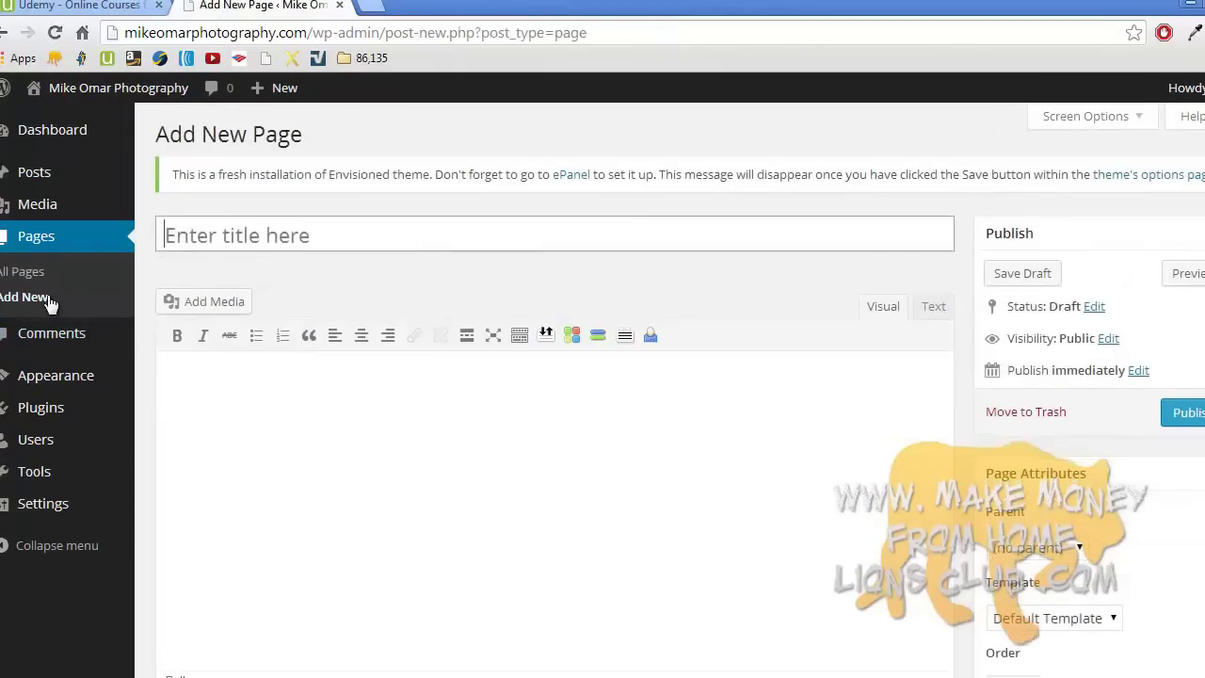
- Publish a 'Map' page with the body 'This is the location of my business:'
left_click(261, 239)
type("Map")
left_click(315, 407)
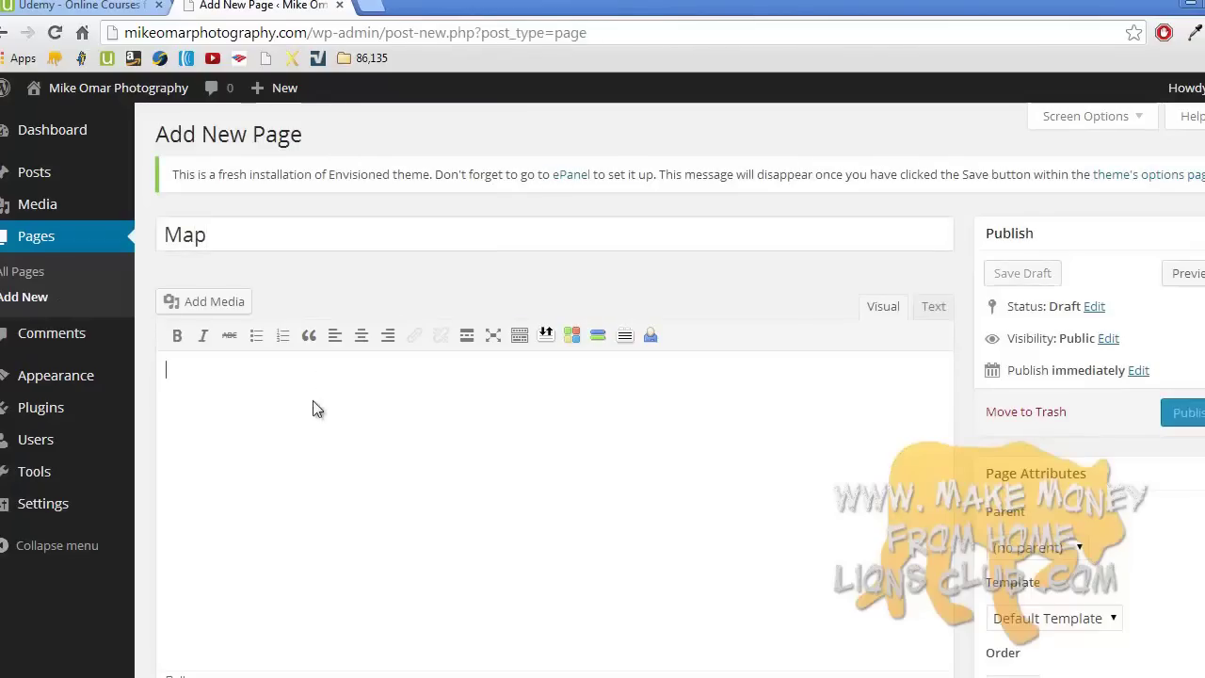
type("T")
key("BackSpace")
key("BackSpace")
key("BackSpace")
key("BackSpace")
type("is is the location of my business:")
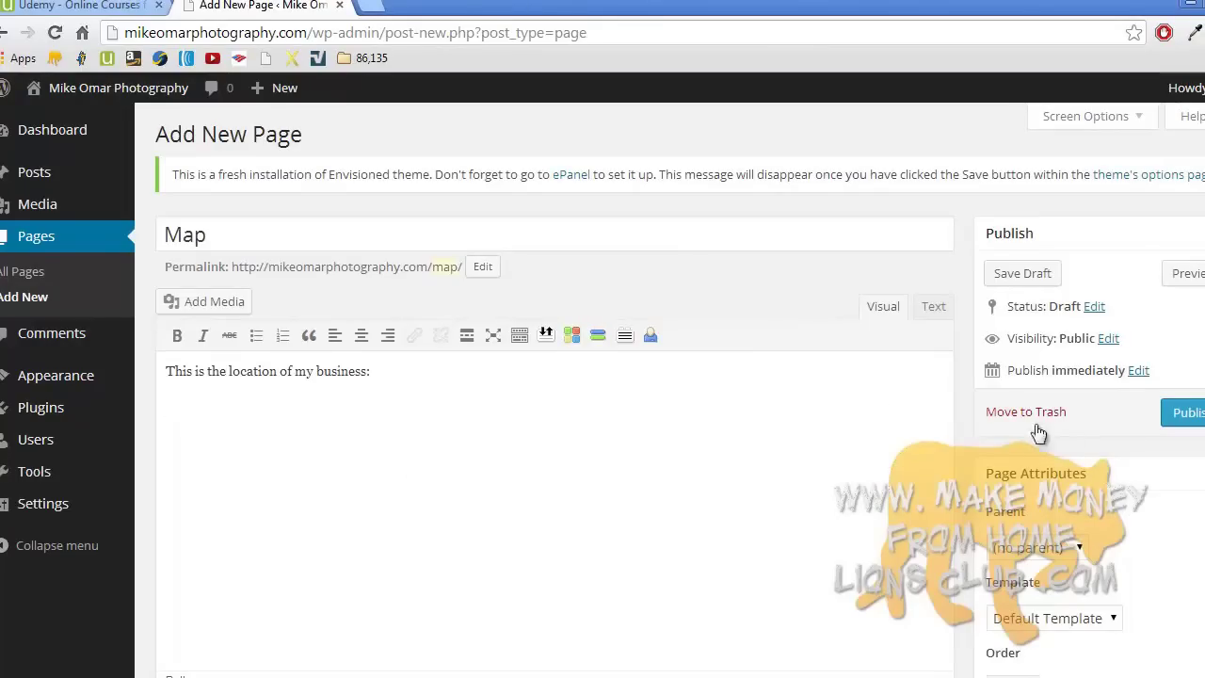
left_click(1176, 419)
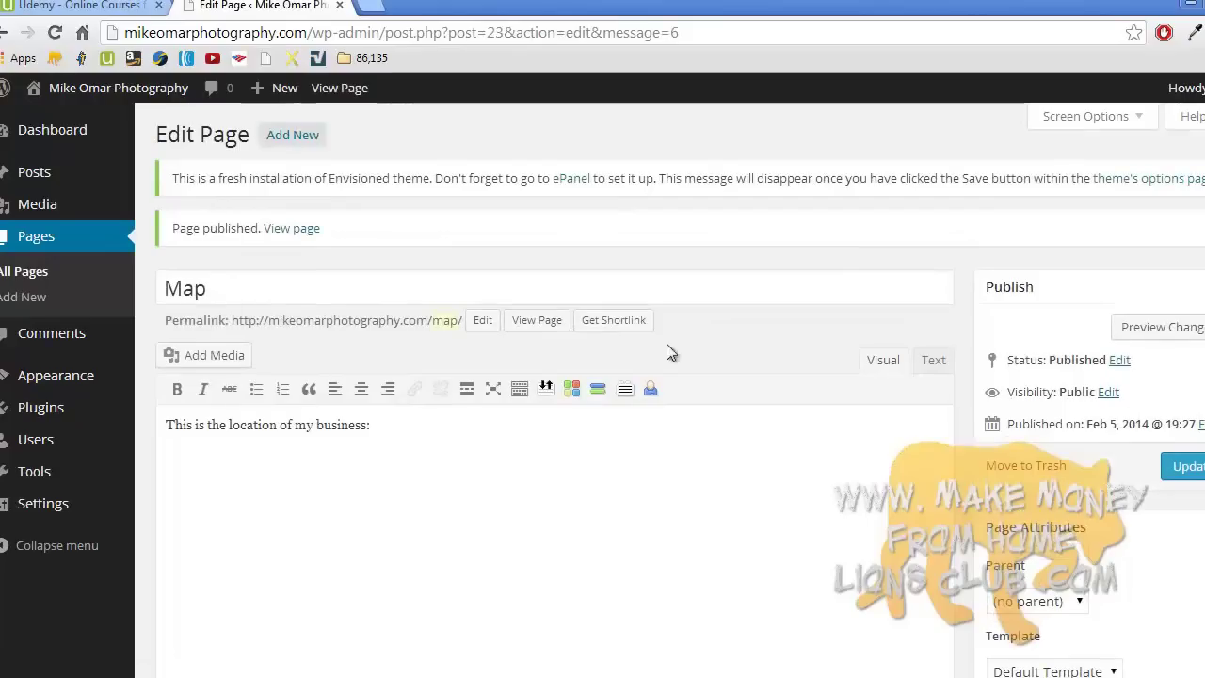
left_click(57, 296)
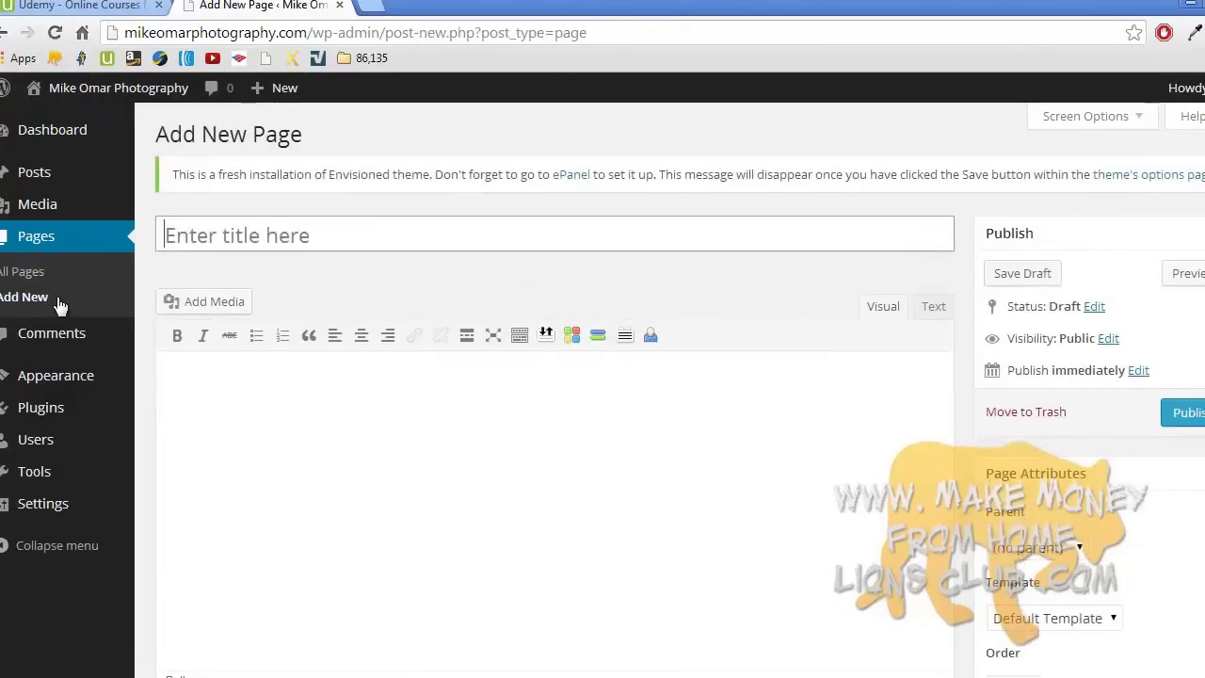
- Title a new page 'Samples of my work' and open with 'Here are samples of my work:'
left_click(224, 240)
type("Samples of my work")
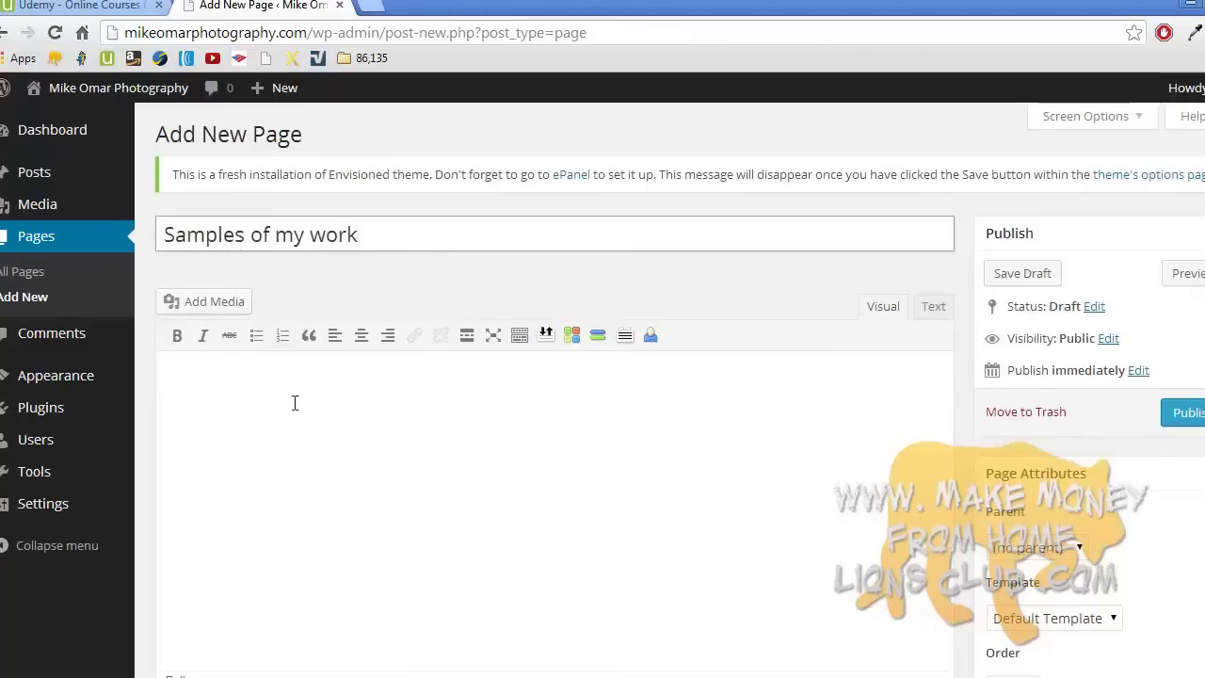
left_click(295, 392)
type("Here are sampl")
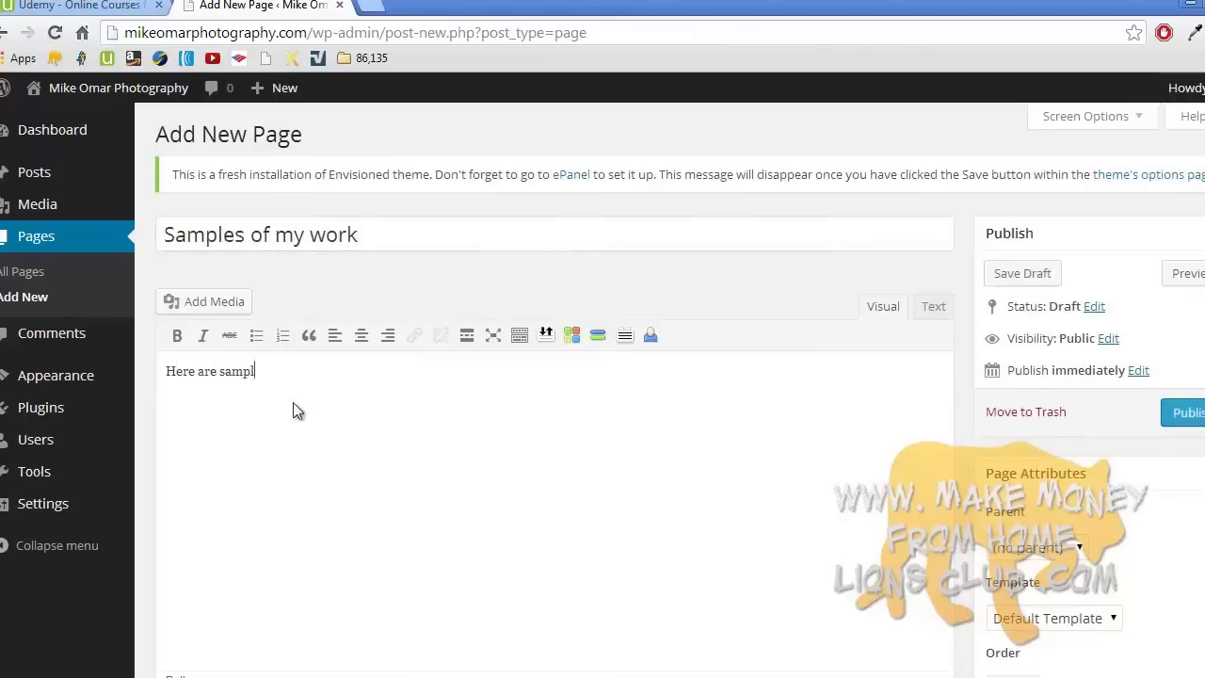
type("es of my work")
key("BackSpace")
type("k:")
- Add the line 'Websites I've made Photos you've taken, etc.' and publish the page
key("Return")
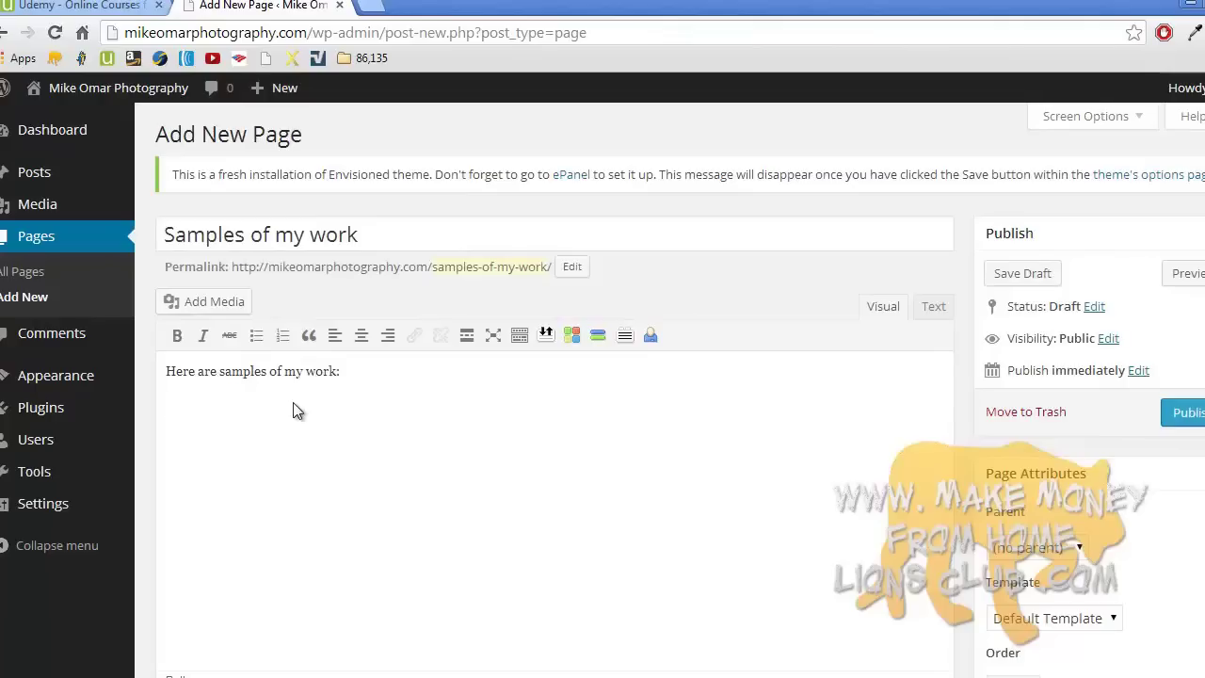
type("W")
key("BackSpace")
type("Websites I've made ")
type("Phot")
type("os you've take")
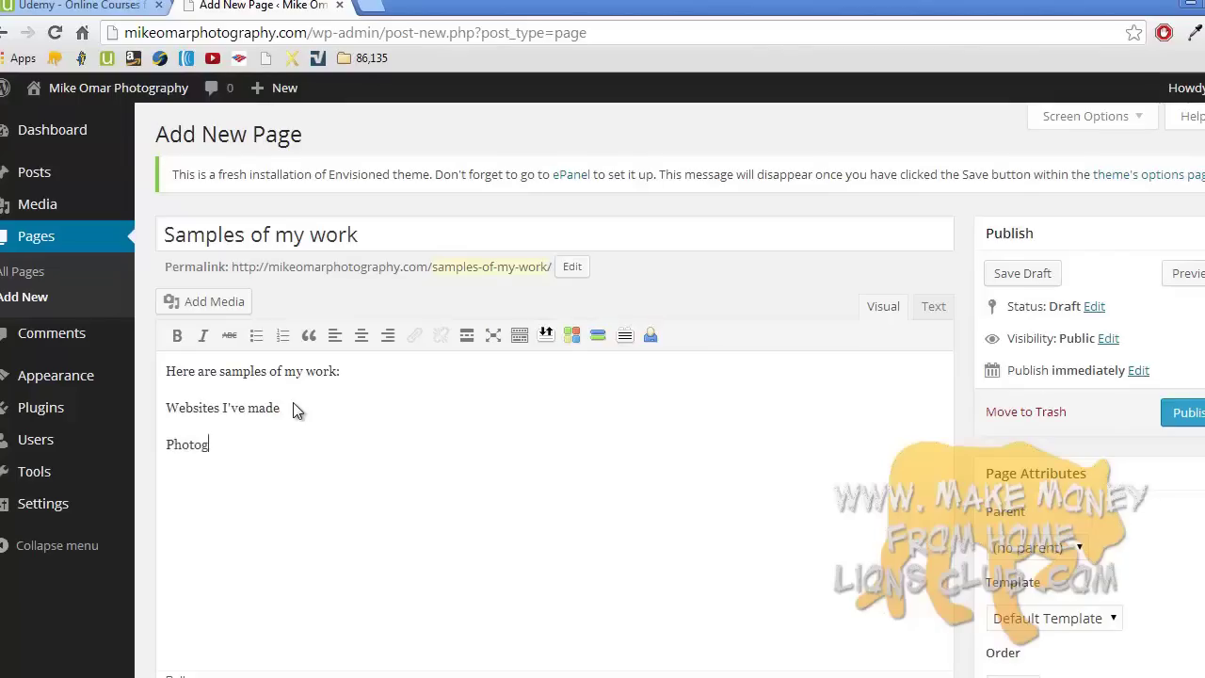
type("n. etc.")
left_click(288, 444)
key("BackSpace")
type(",")
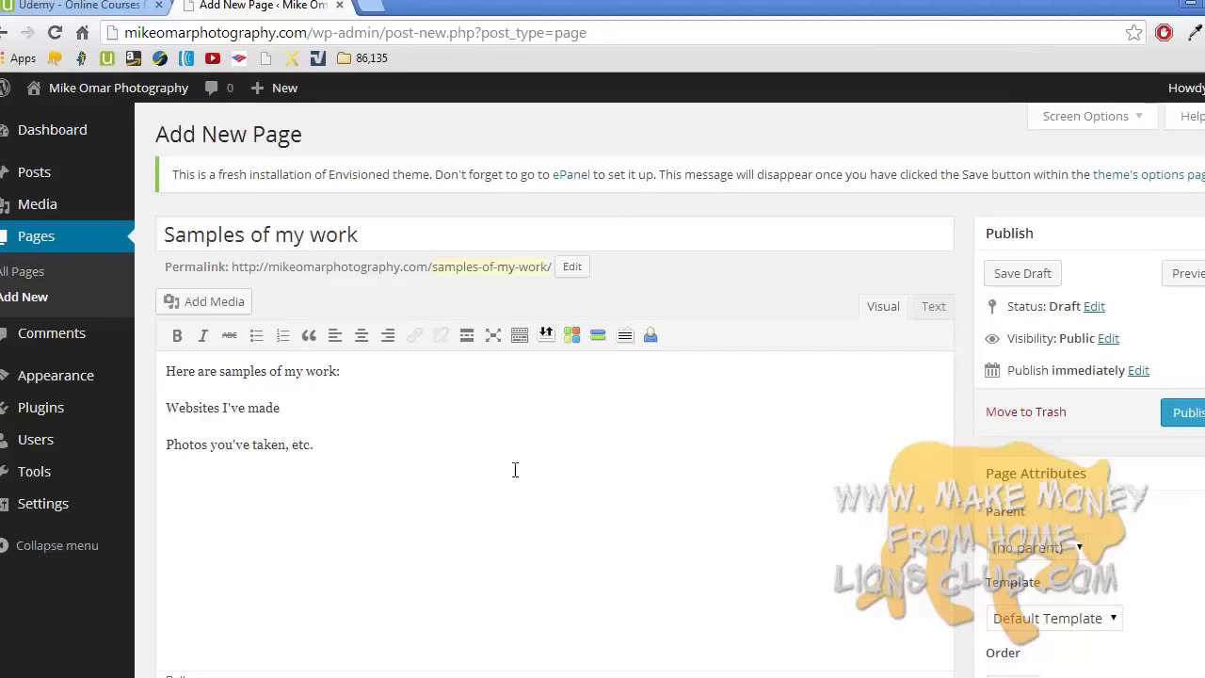
left_click(1188, 414)
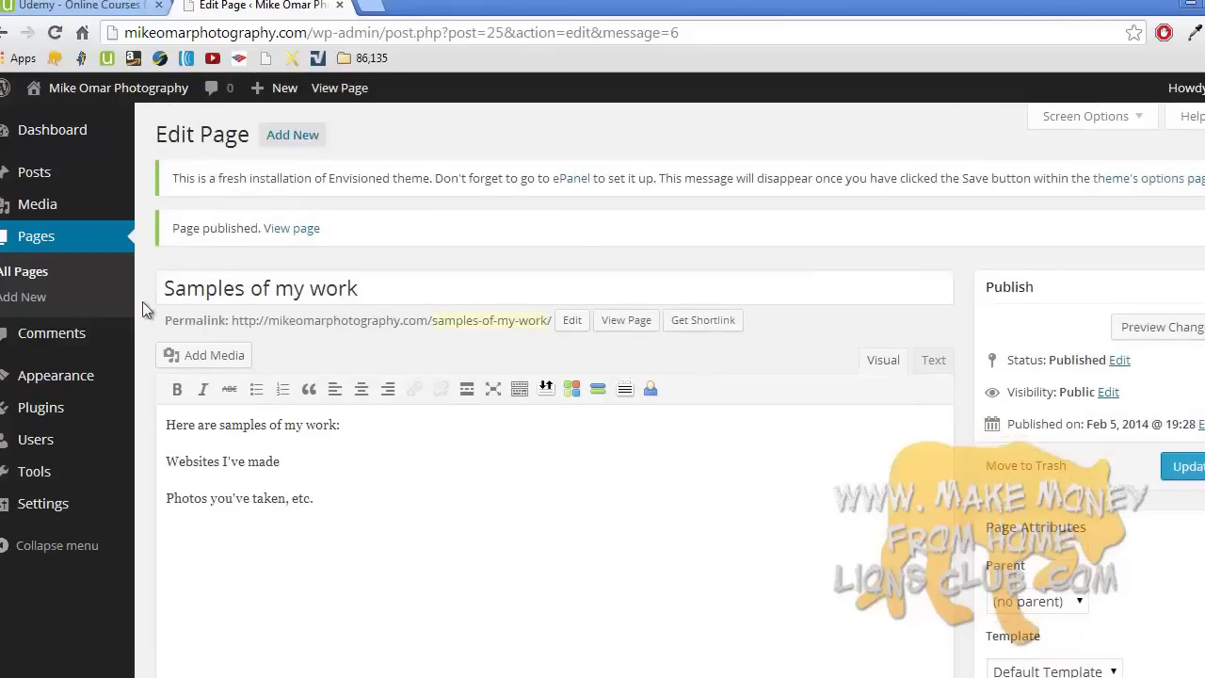
- Publish a new Rates page listing $500 per website, $1000 per evening of photography, $1200 for both
left_click(71, 291)
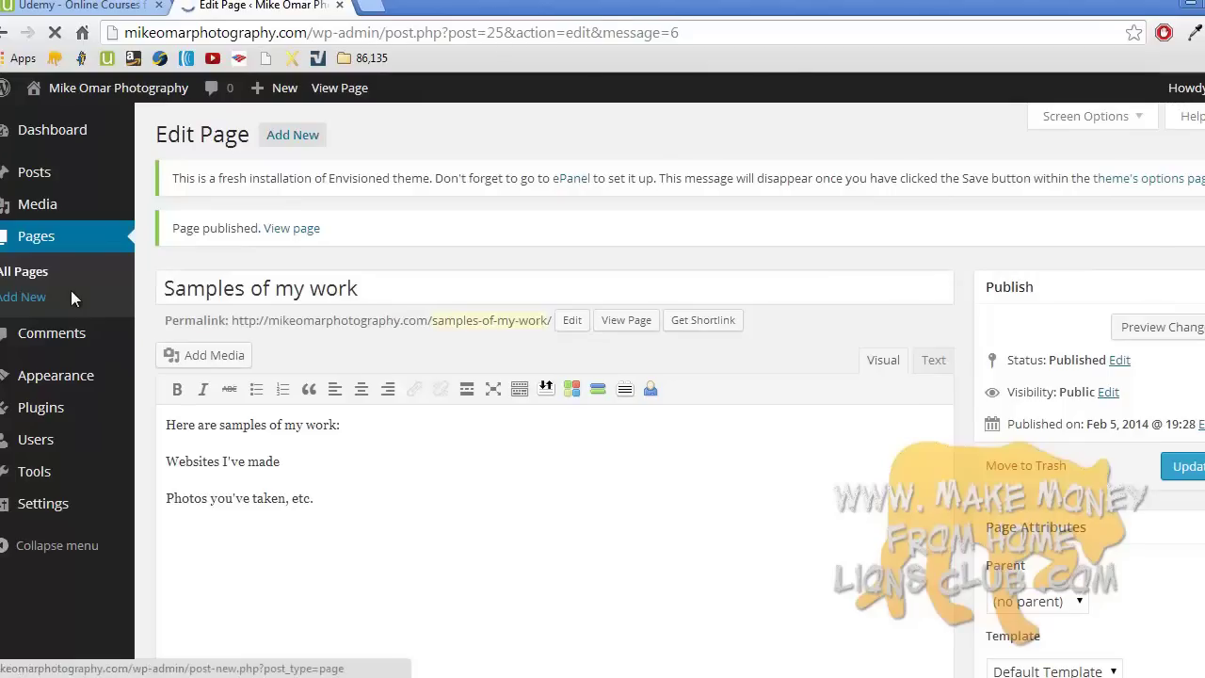
type("Rates")
left_click(268, 405)
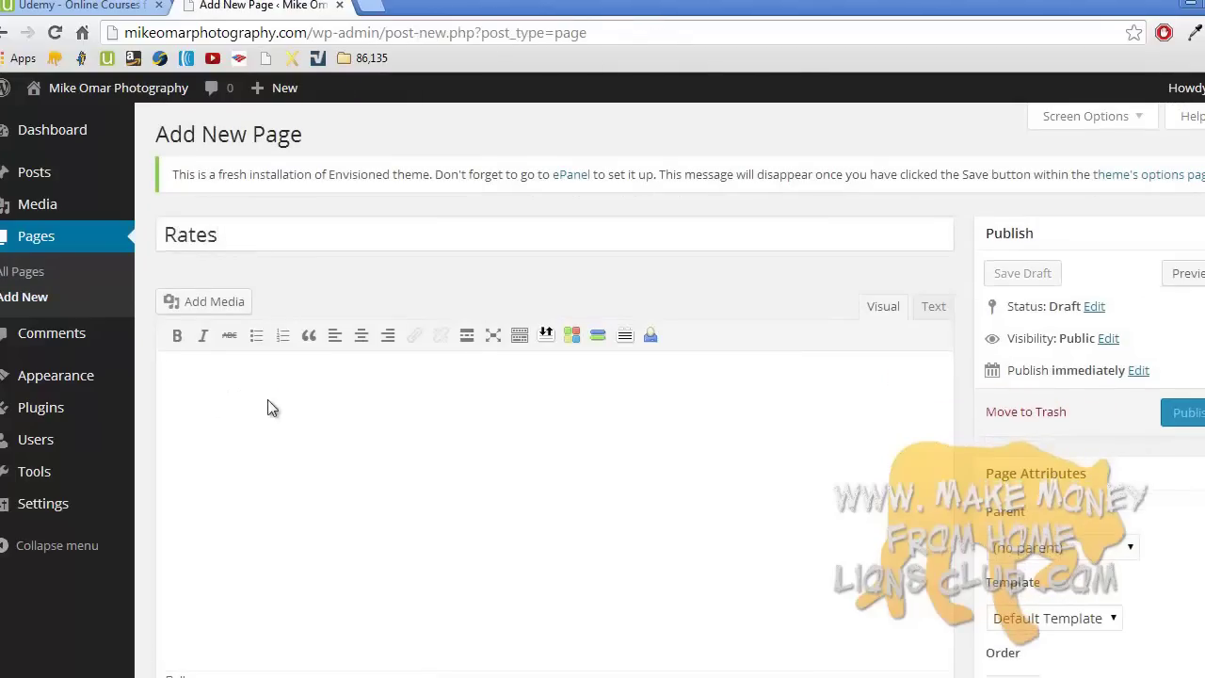
type("For a website I char")
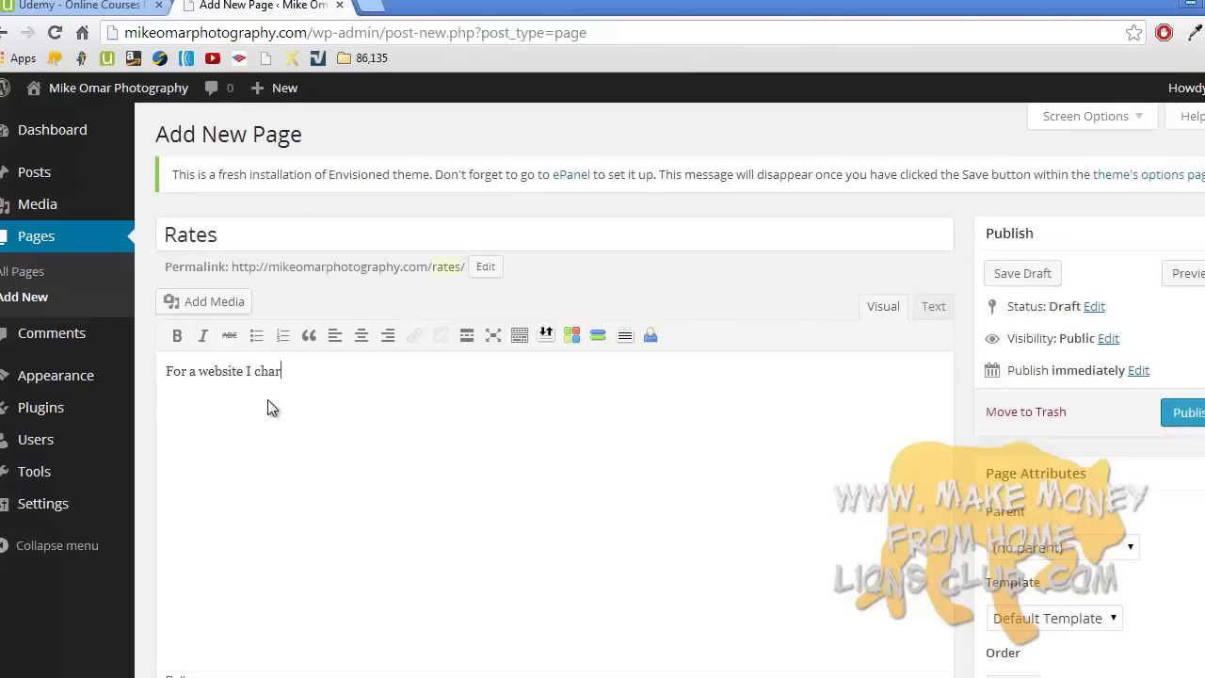
type("ge $500.")
key("Return")
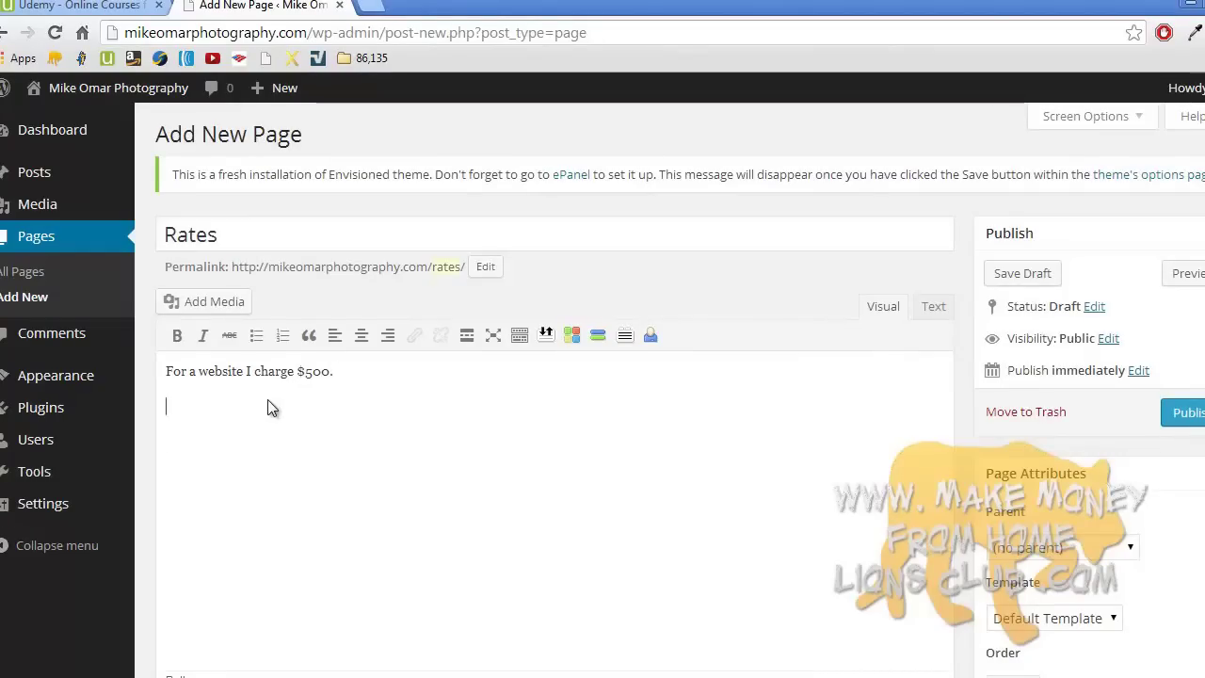
type("n eve")
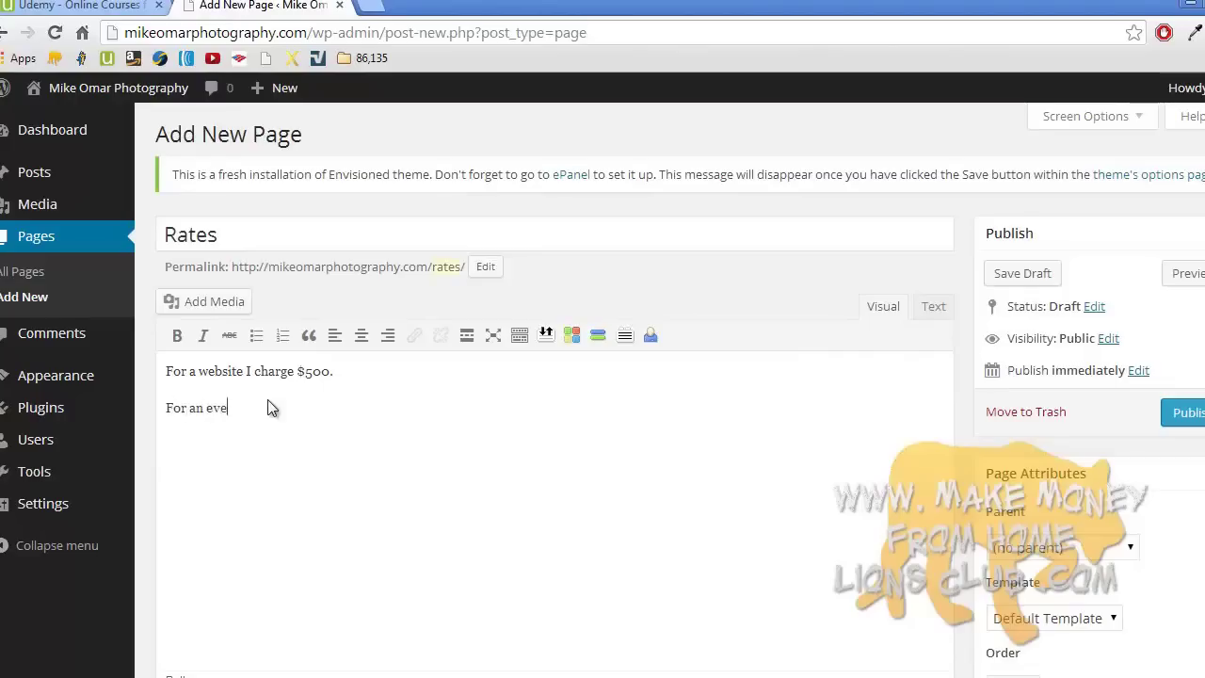
type("nting or day photography")
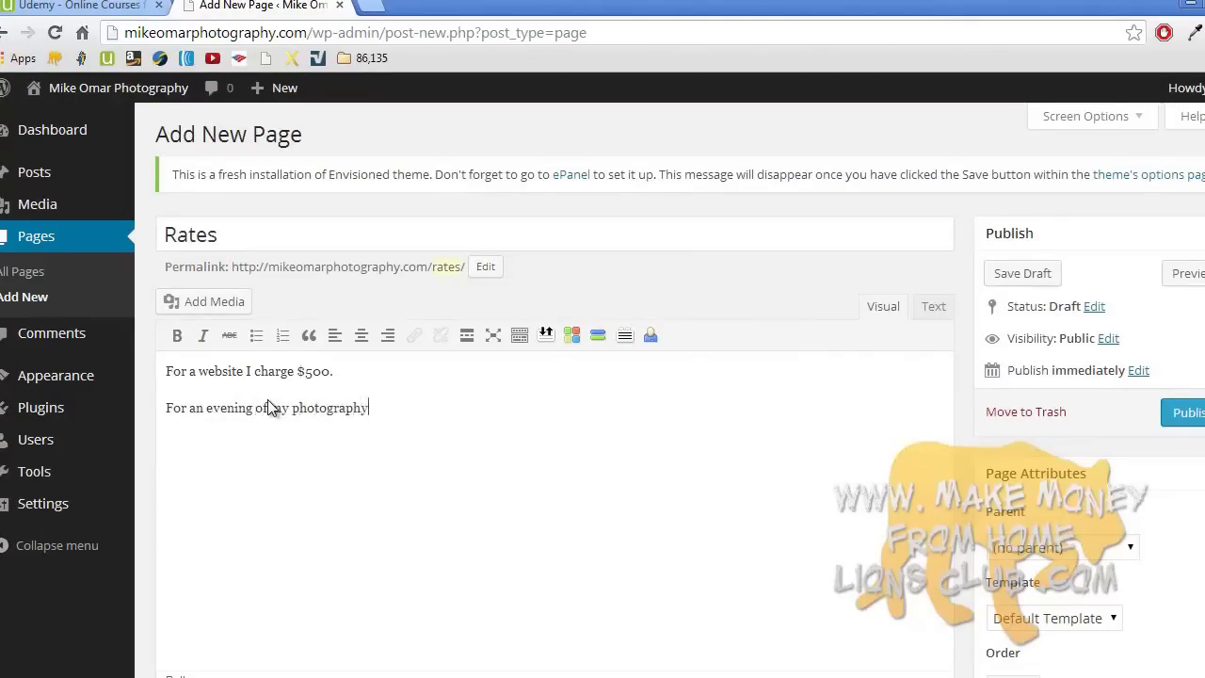
type(" services plus")
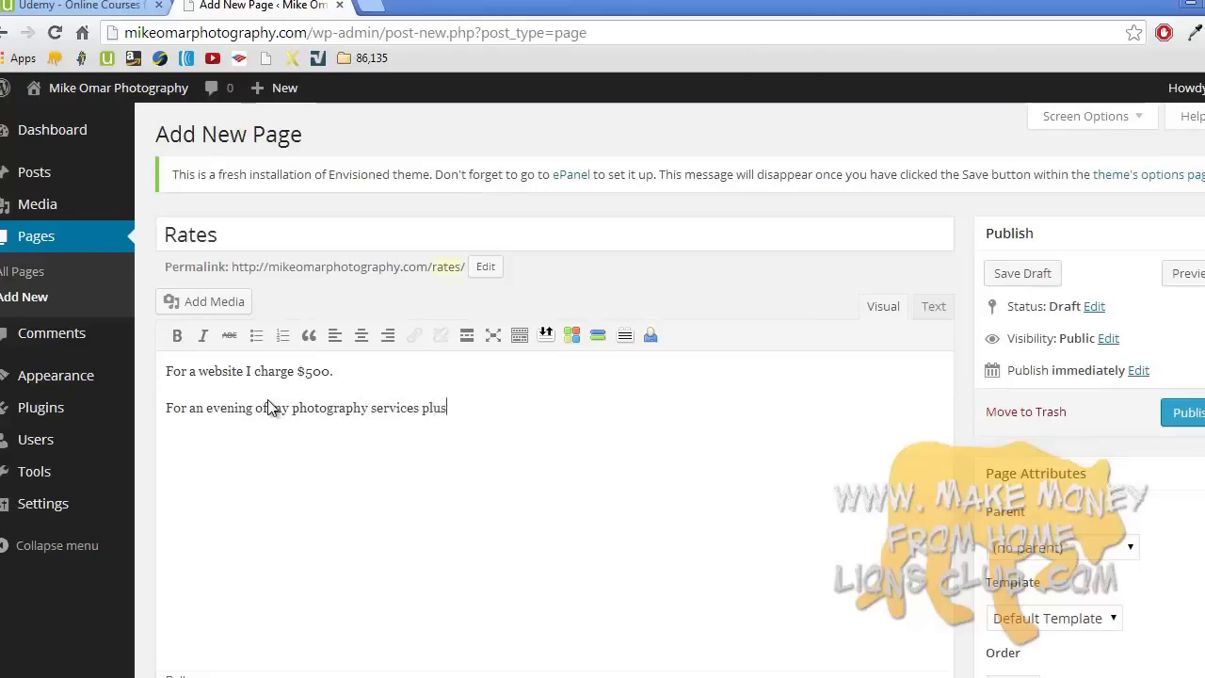
type(" all prints, $1000. ")
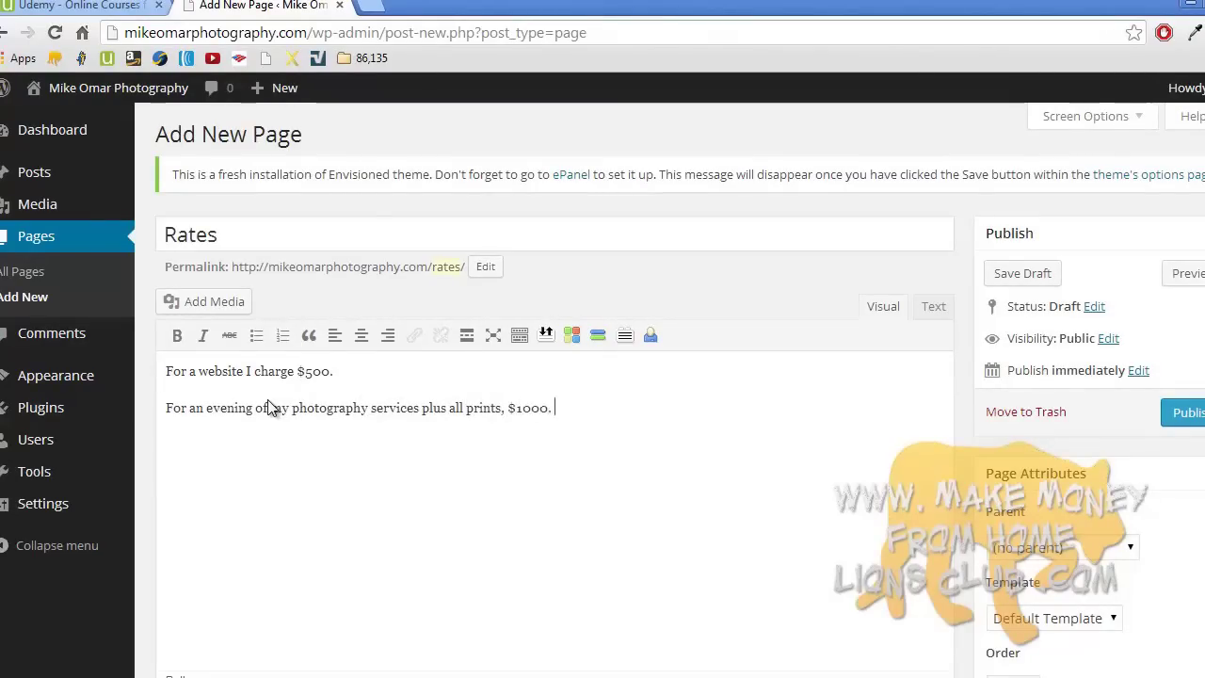
type("For both, ")
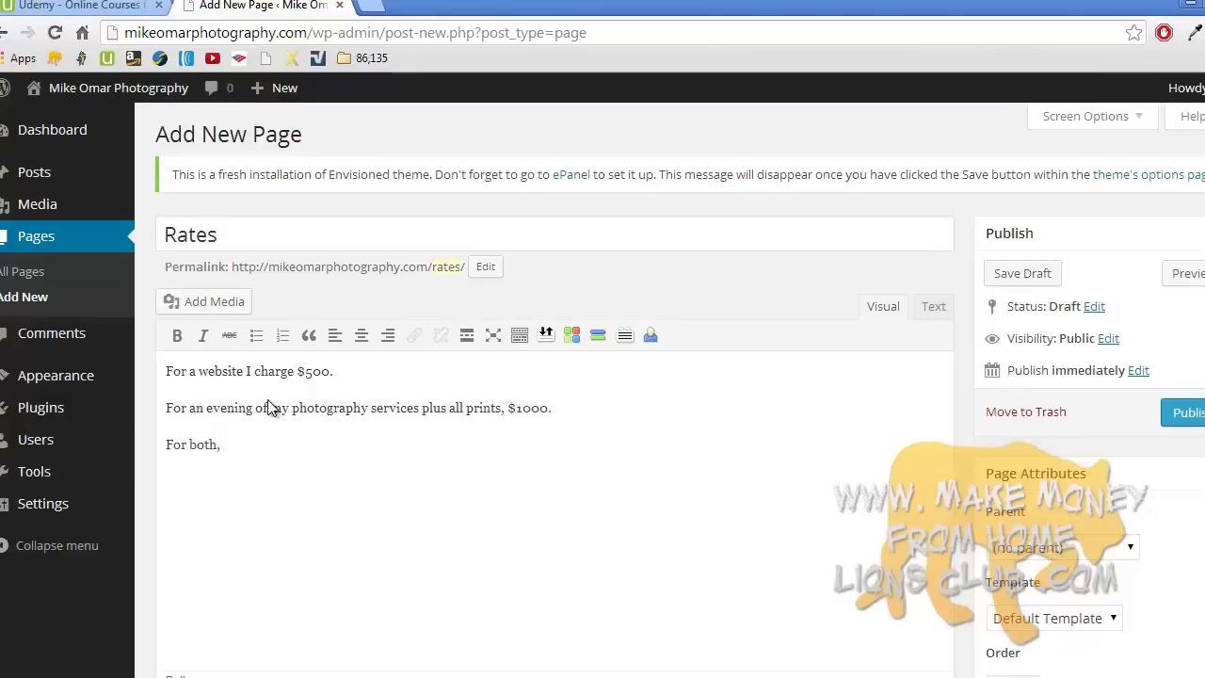
type("only $1200.")
left_click(1188, 411)
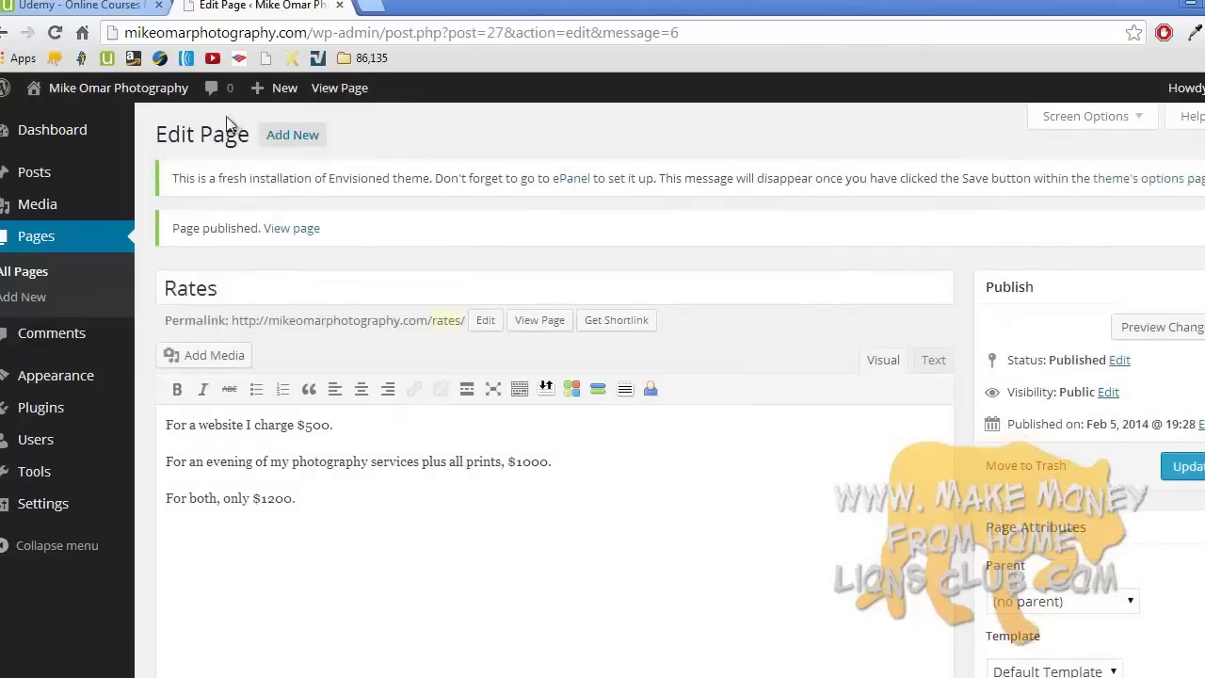
- Open the live site in a new tab and view the Welcome!, About me! and Contact me! pages
mouse_move(141, 93)
left_click(170, 133)
left_click(442, 5)
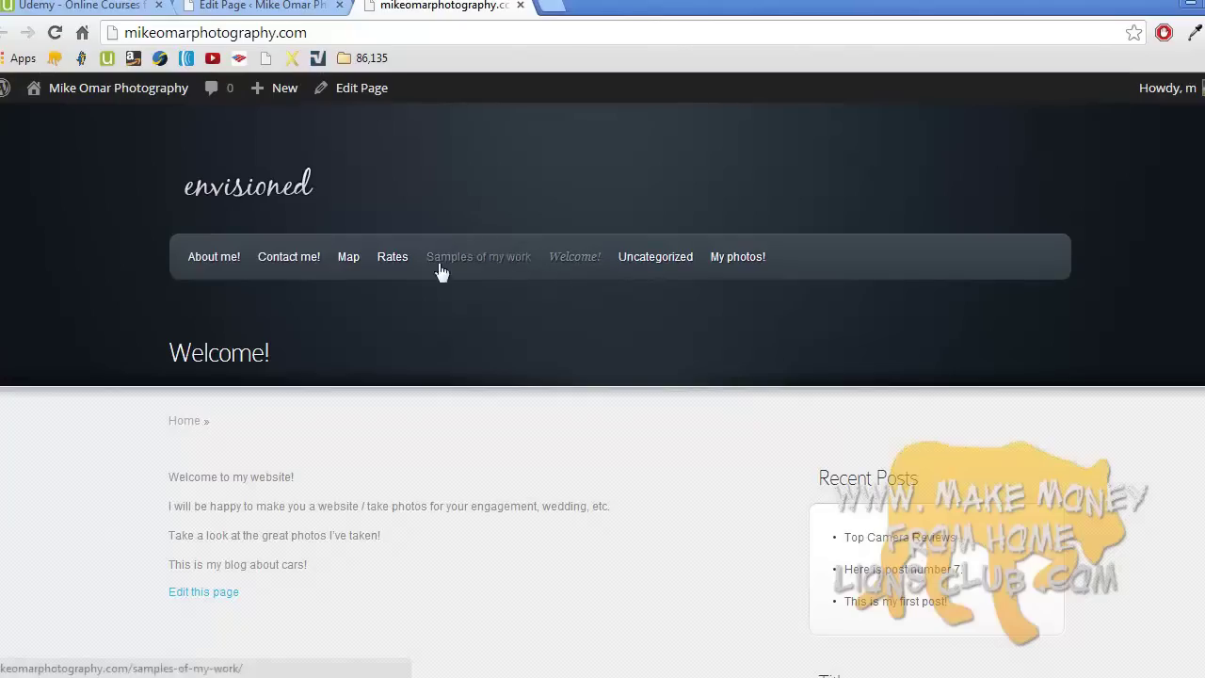
left_click(579, 262)
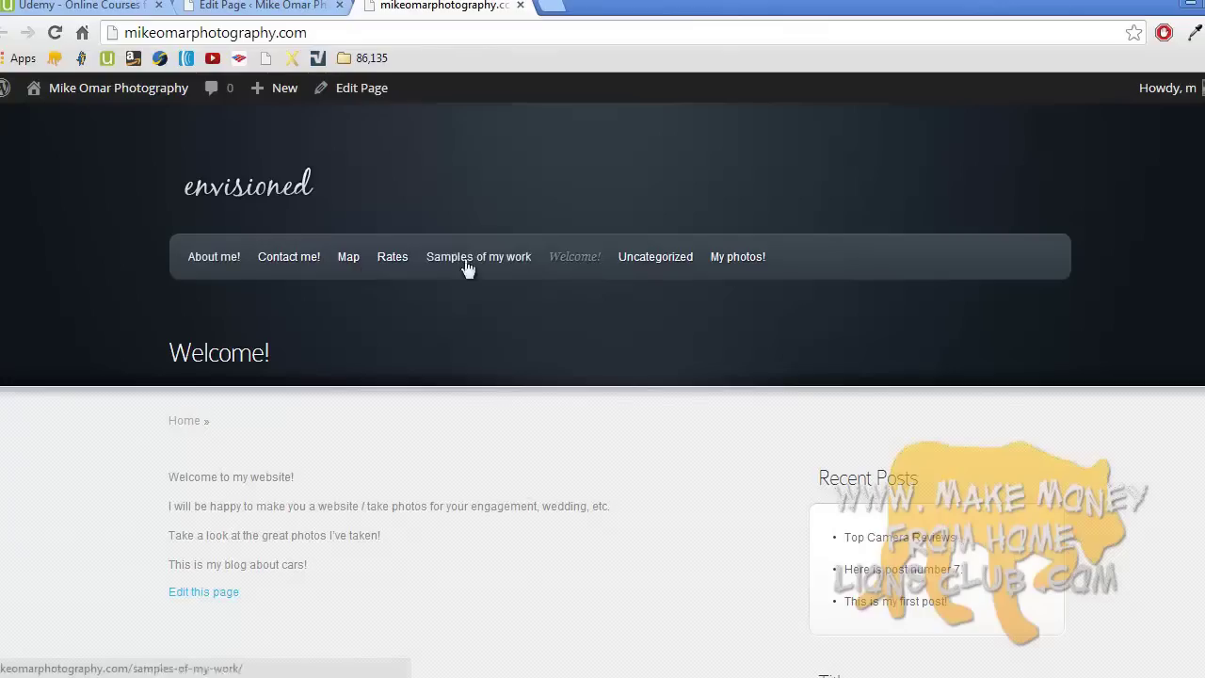
left_click(210, 254)
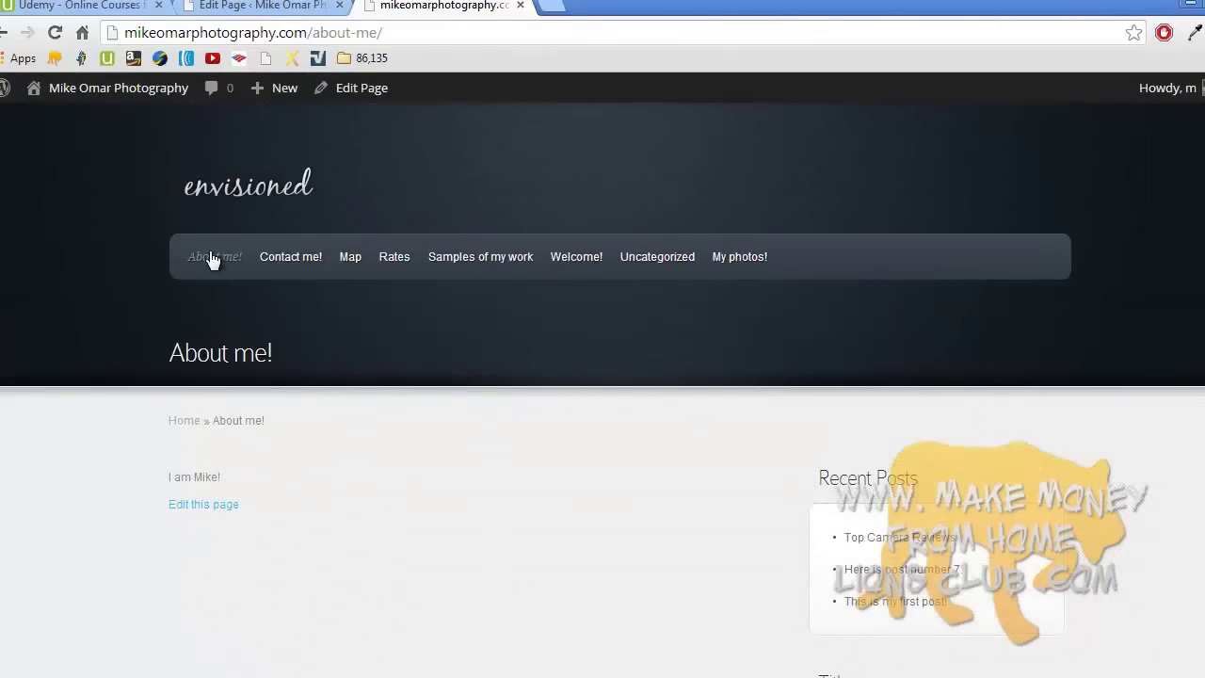
left_click(305, 261)
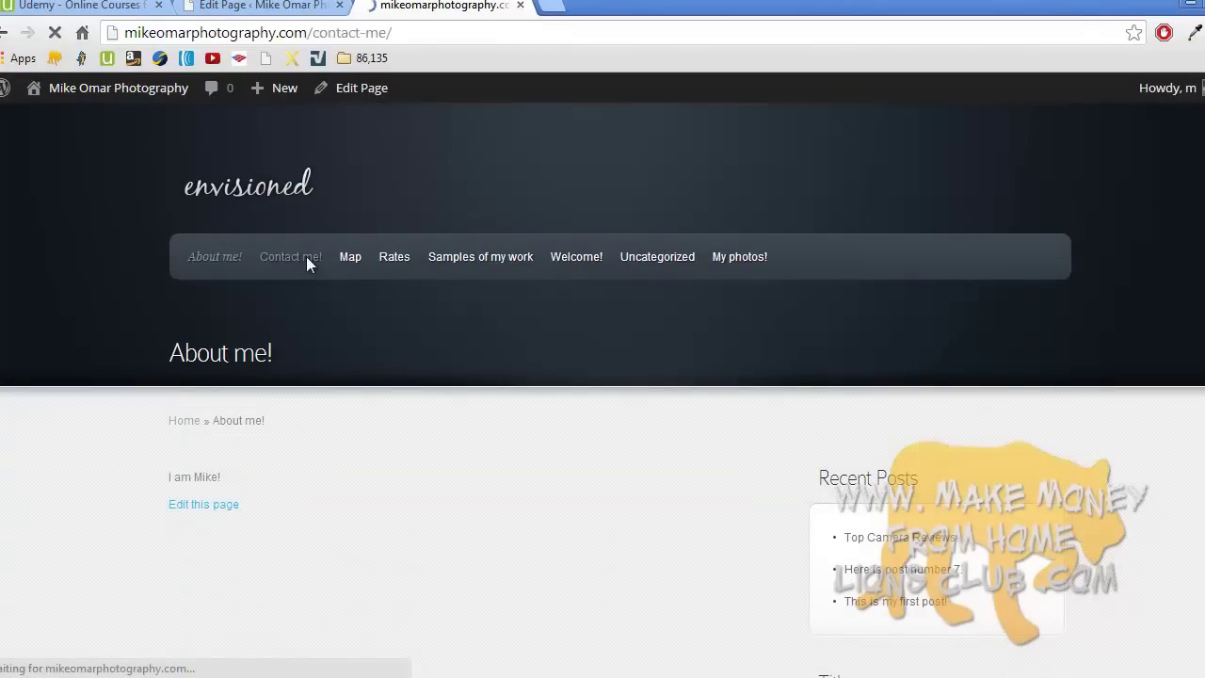
scroll(306, 255, "down", 3)
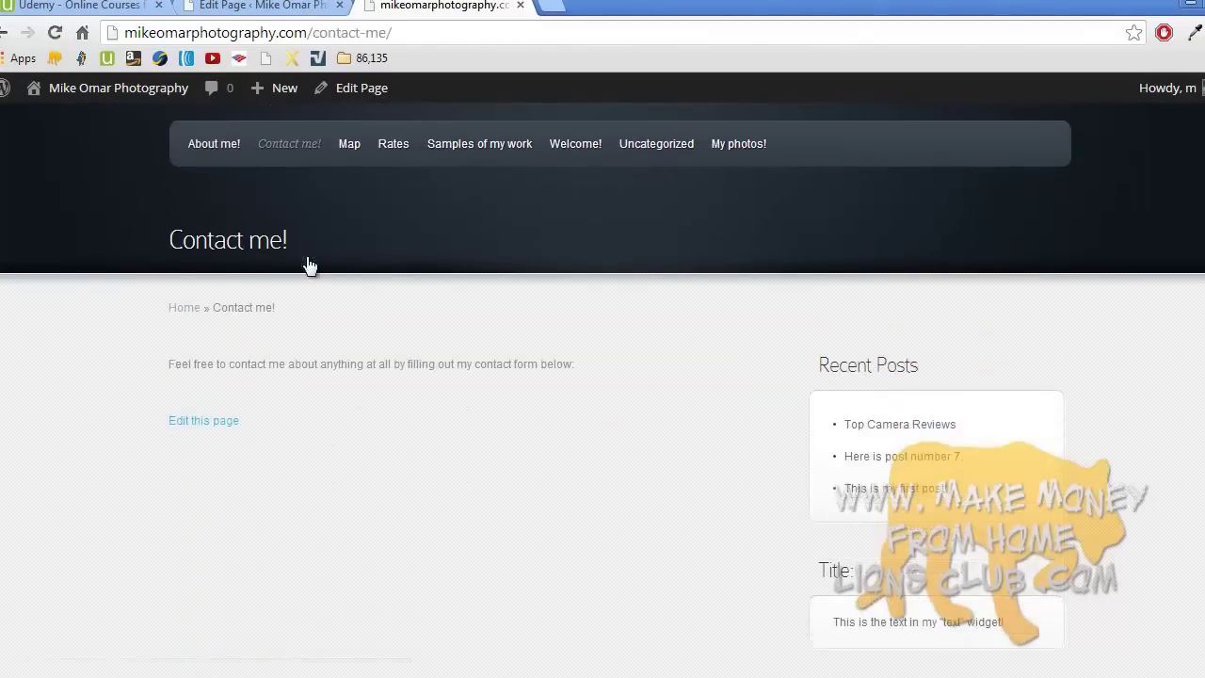
scroll(310, 266, "up", 3)
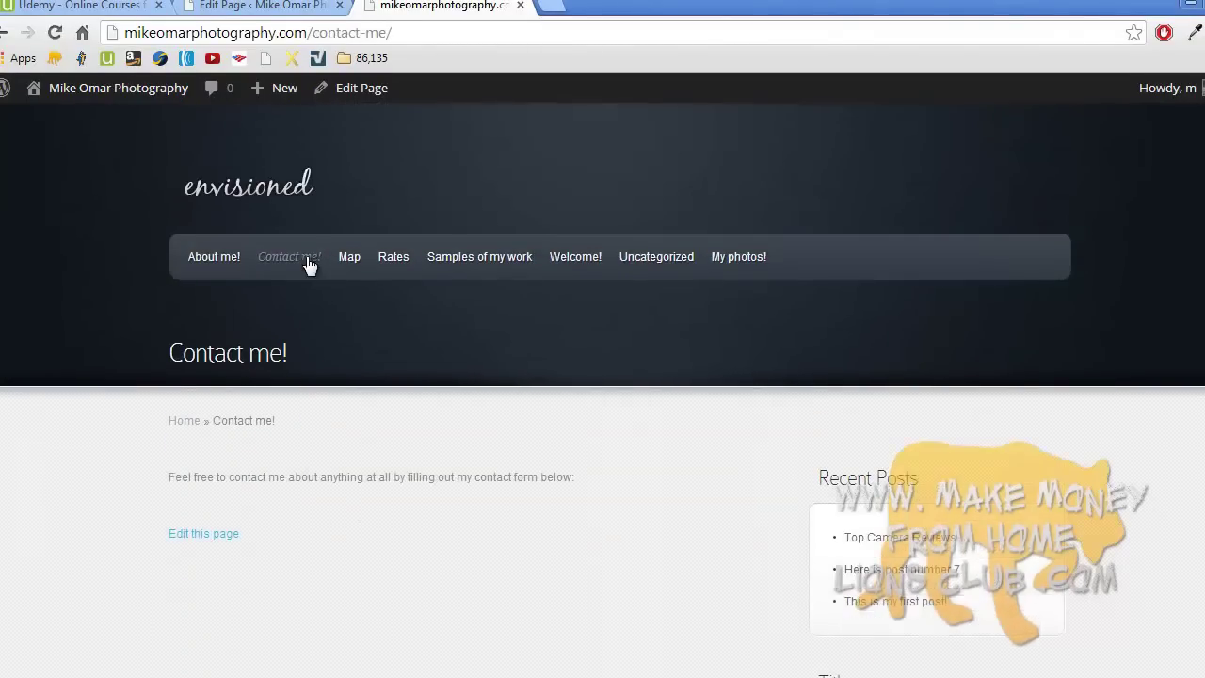
- Browse the Uncategorized and My photos! category pages, then return to the Rates page editor
left_click(661, 262)
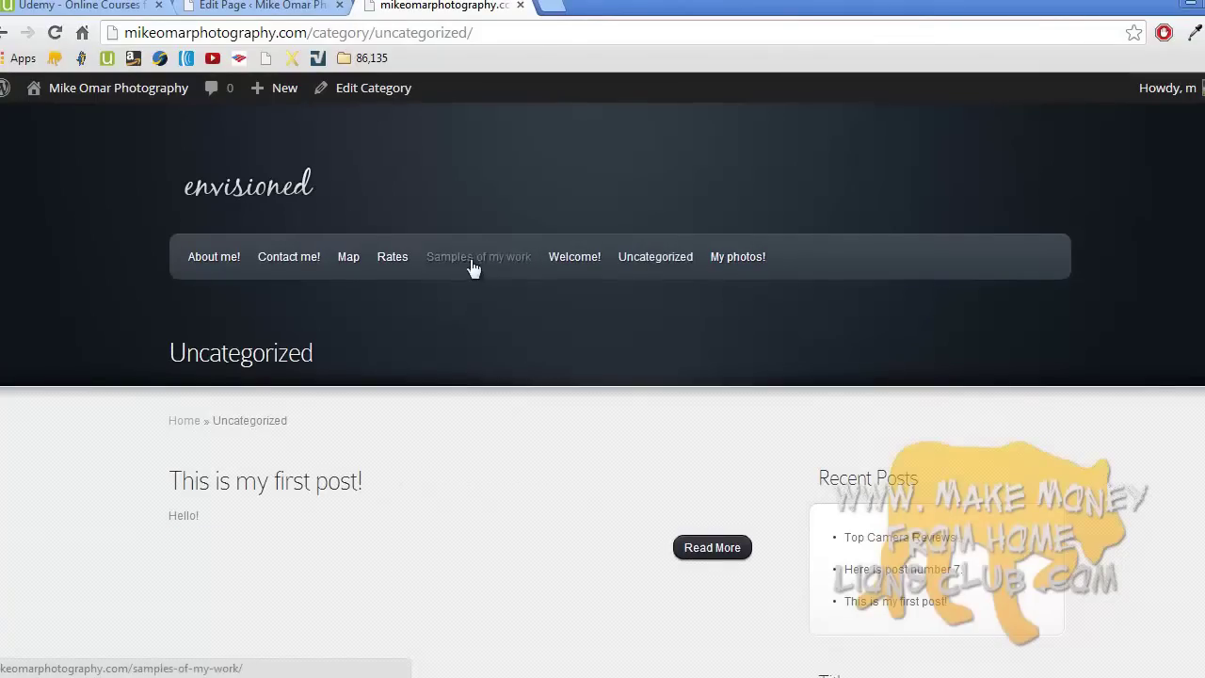
left_click(763, 263)
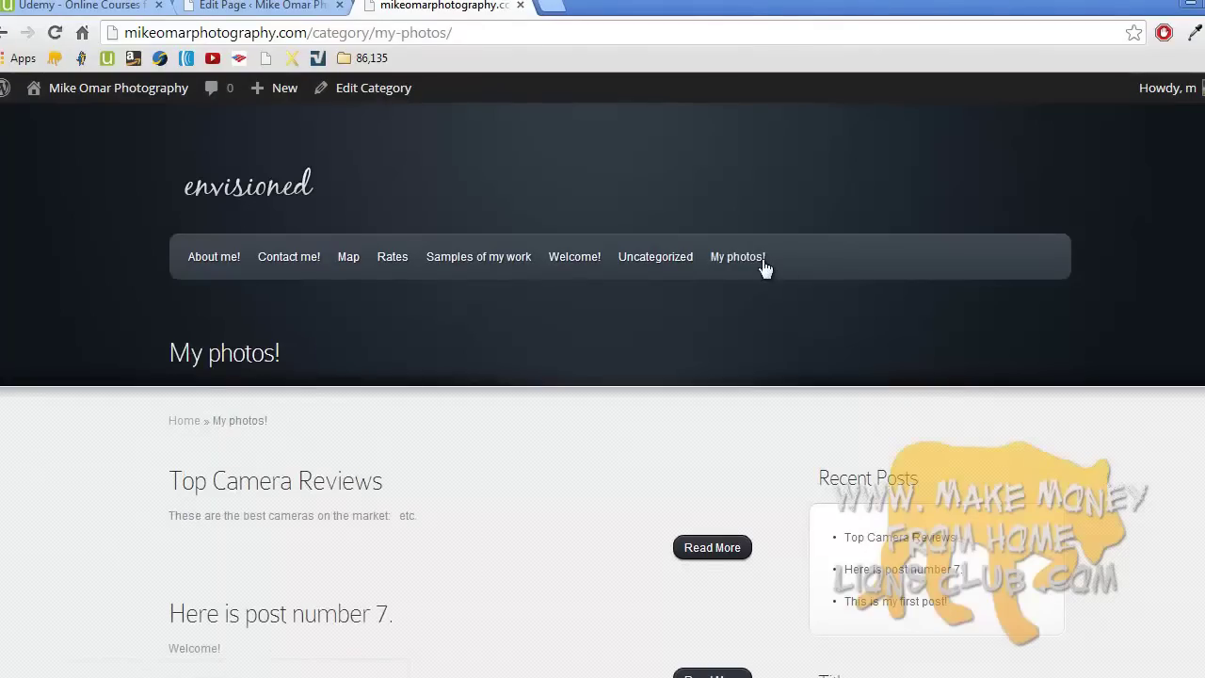
scroll(660, 306, "down", 2)
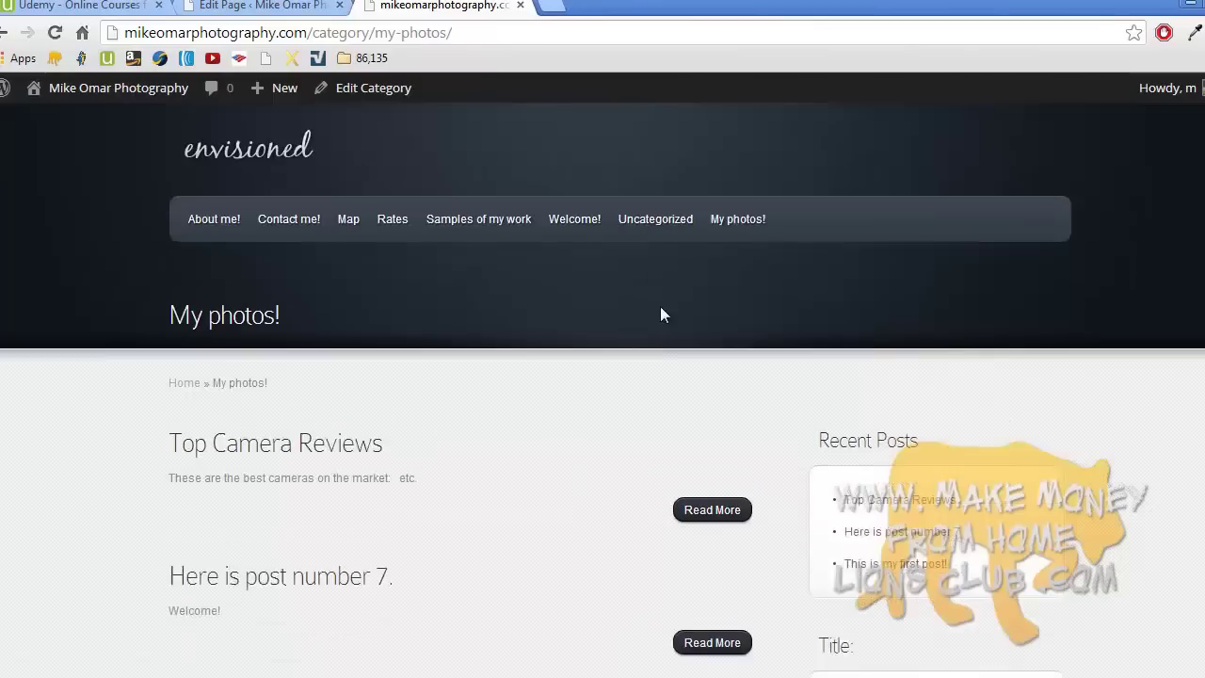
scroll(662, 314, "up", 1)
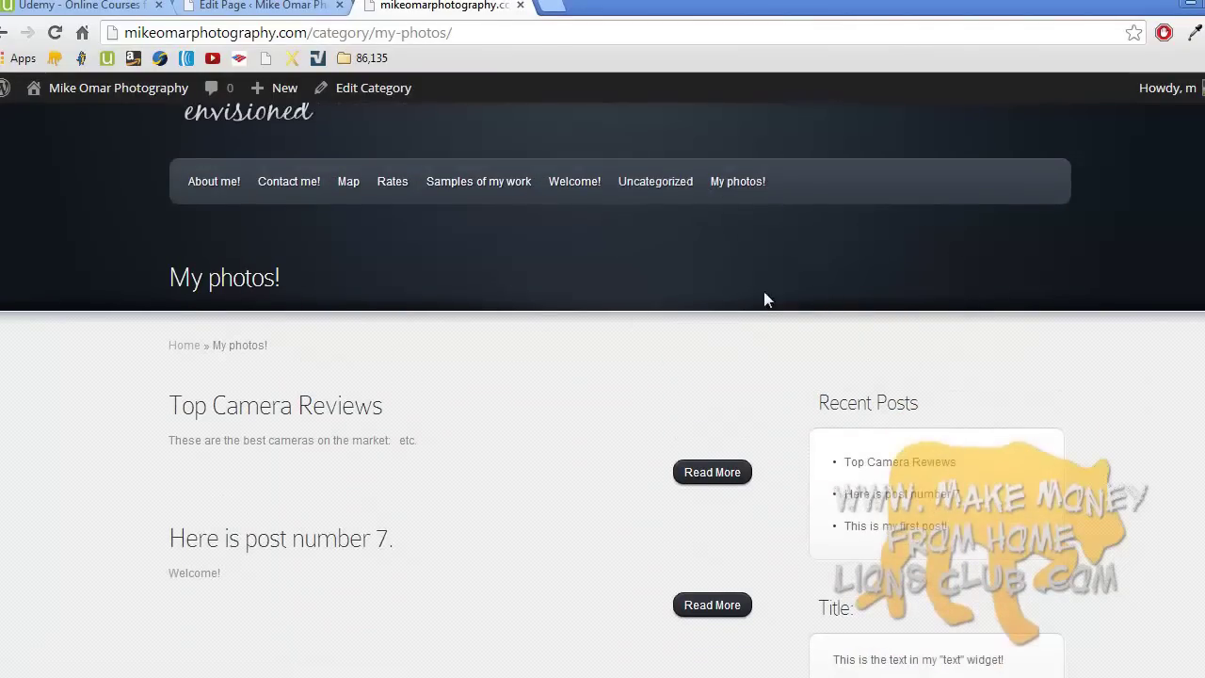
scroll(764, 297, "down", 2)
scroll(939, 502, "down", 2)
scroll(942, 505, "up", 2)
scroll(939, 505, "up", 3)
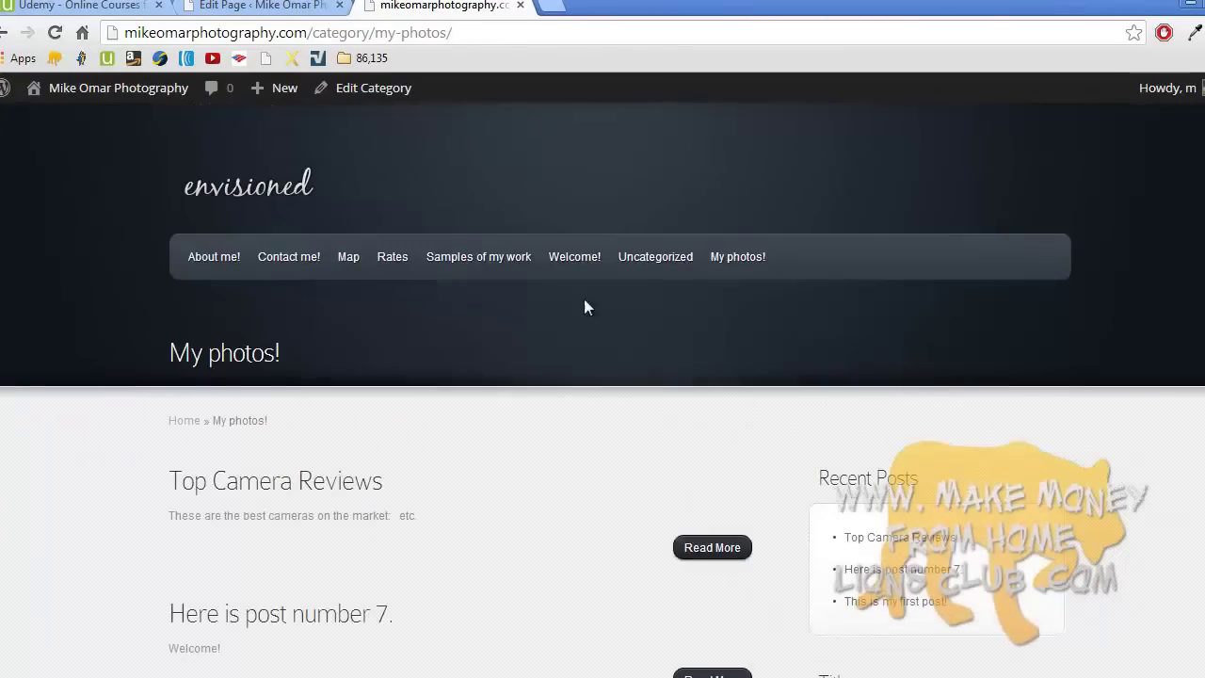
left_click(283, 6)
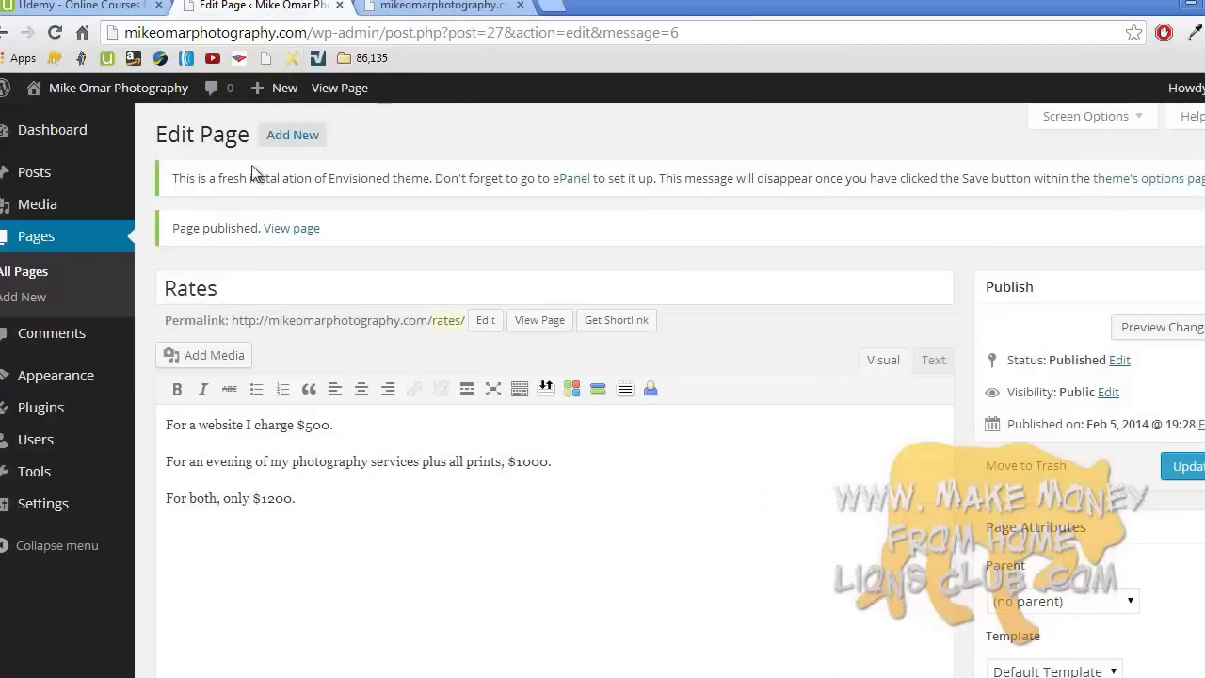
- In Appearance > Widgets, drag Recent Posts, Text, Archives, Categories and Calendar out of the Sidebar, then add a fresh Text widget
mouse_move(81, 376)
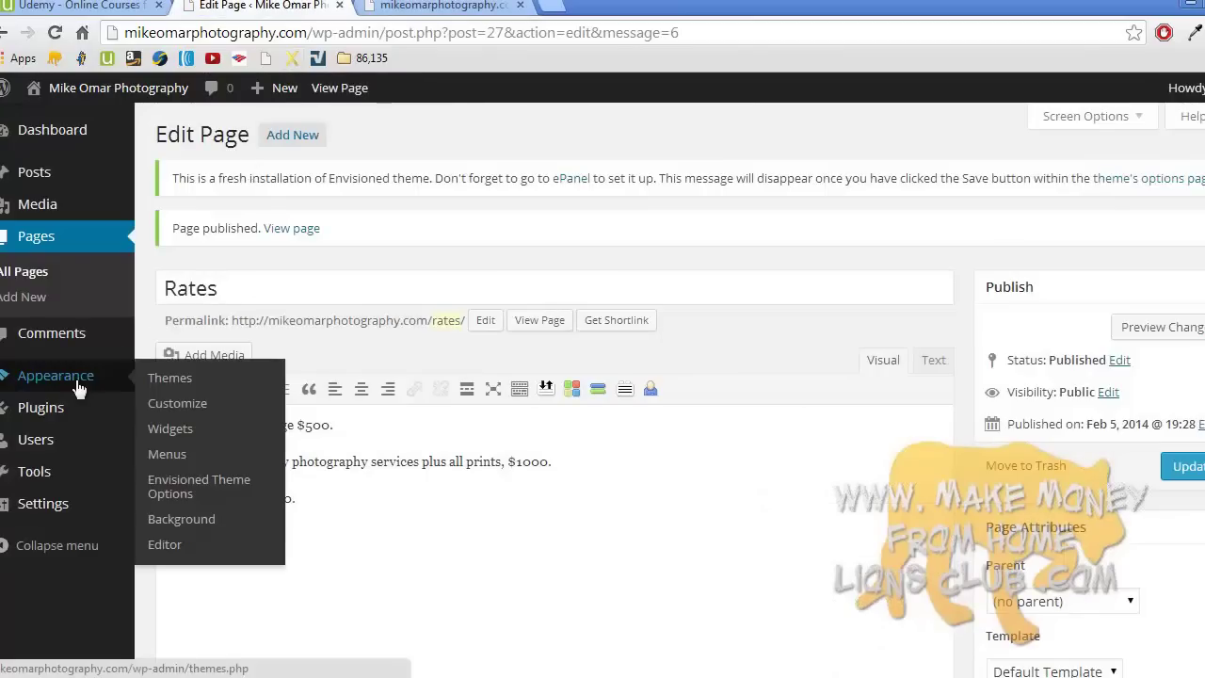
left_click(177, 433)
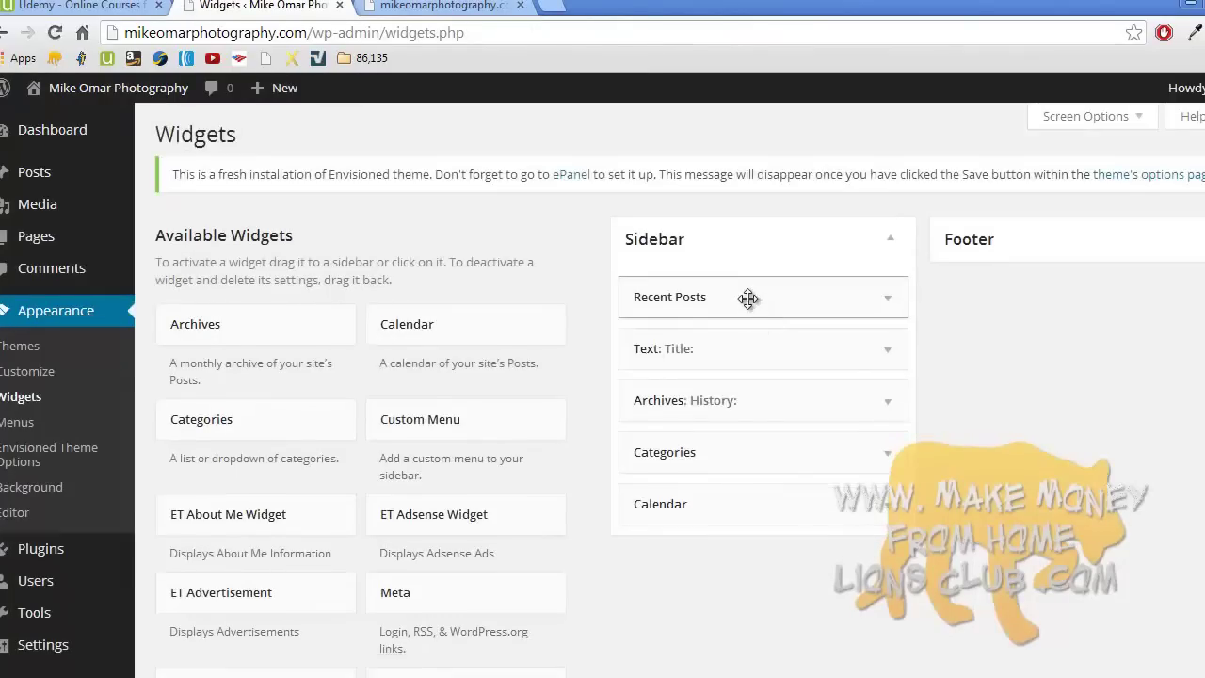
left_click_drag(748, 298, 564, 357)
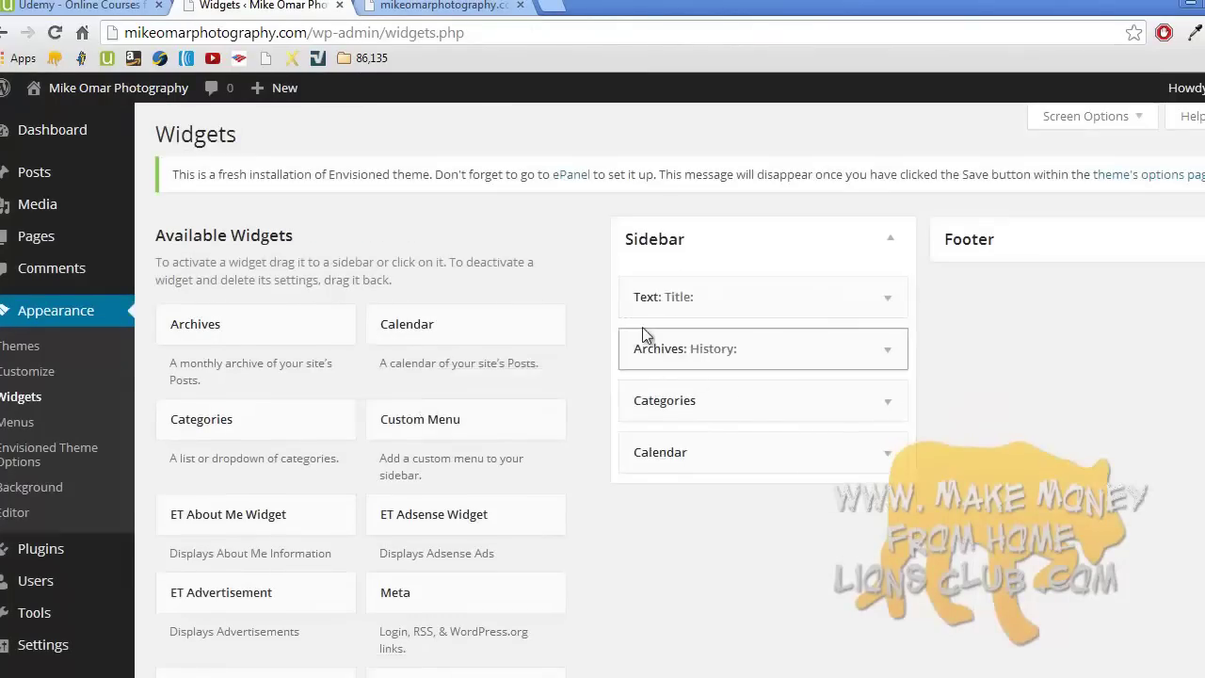
left_click_drag(721, 291, 581, 336)
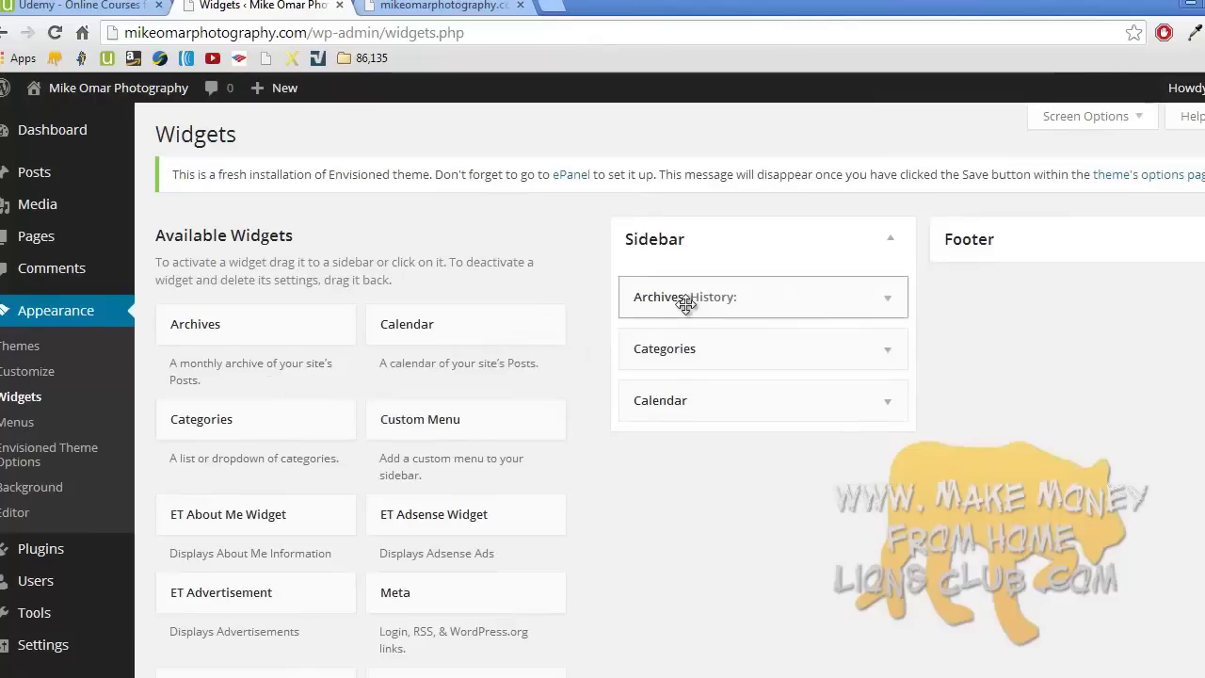
left_click_drag(683, 301, 463, 396)
left_click_drag(695, 312, 456, 397)
scroll(458, 404, "down", 6)
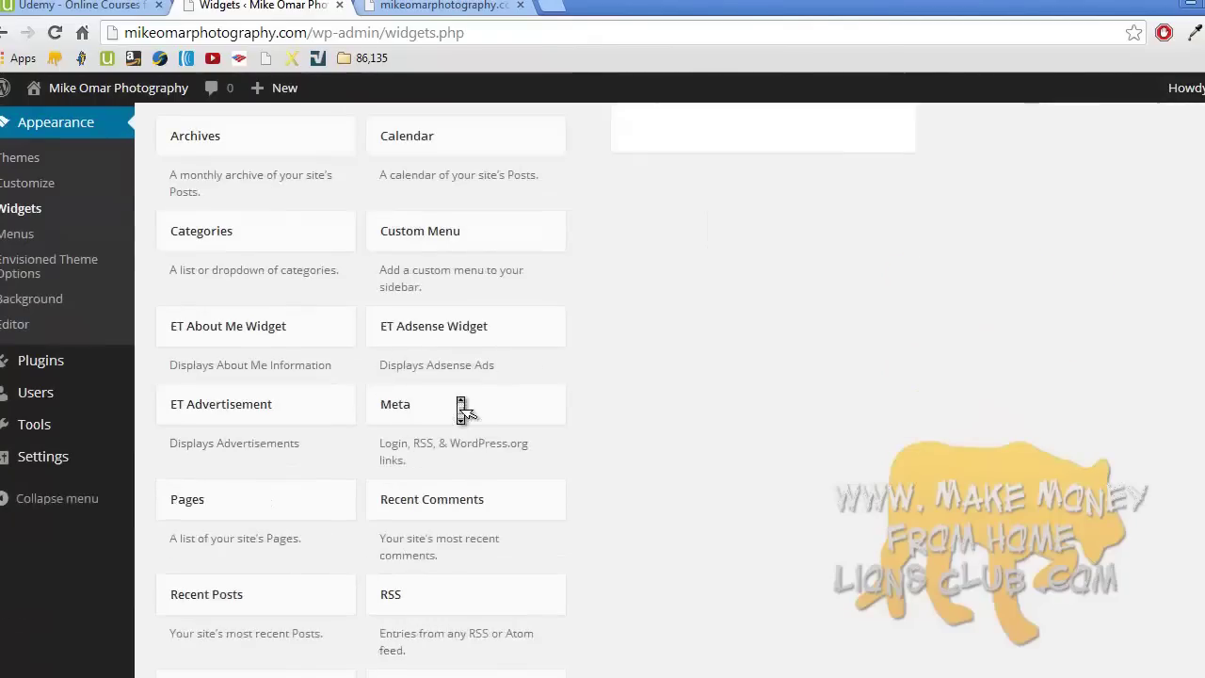
left_click_drag(288, 398, 694, 270)
- Title the Text widget 'Buy now:', enter 'To purchase a website for $500, please click here:', and save it
left_click(665, 325)
type("Buy now:")
left_click(637, 398)
type("To purchase a website for $500, please click")
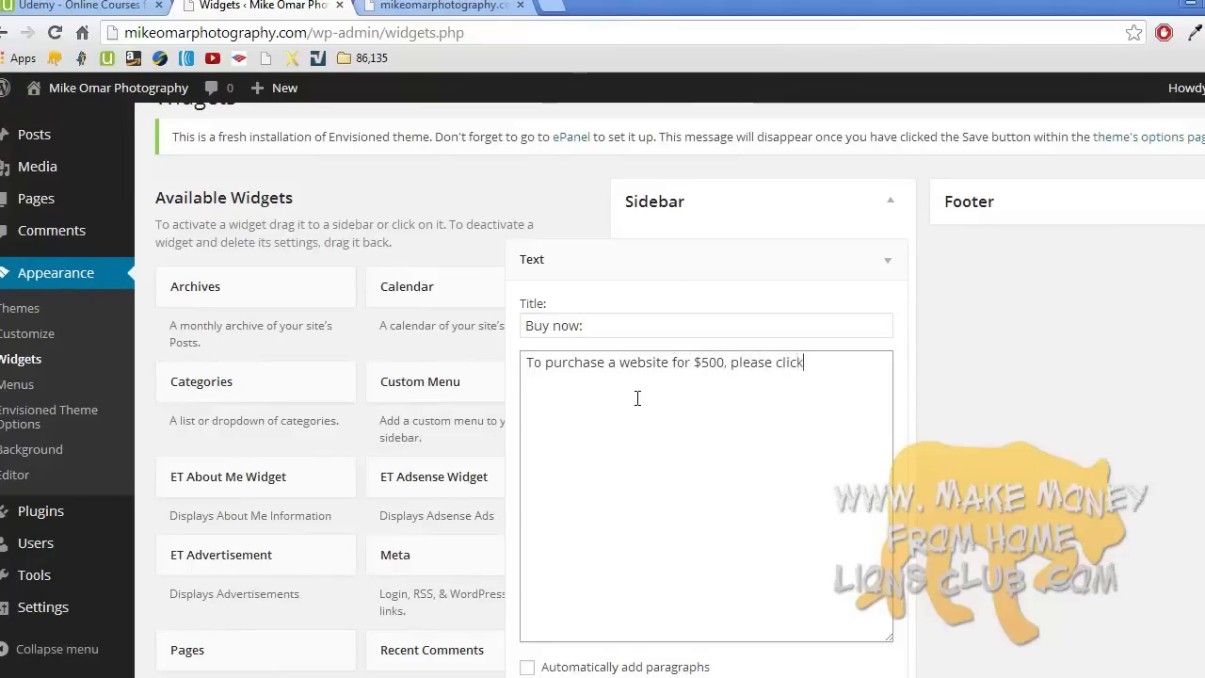
type(" here:")
key("Return")
key("Return")
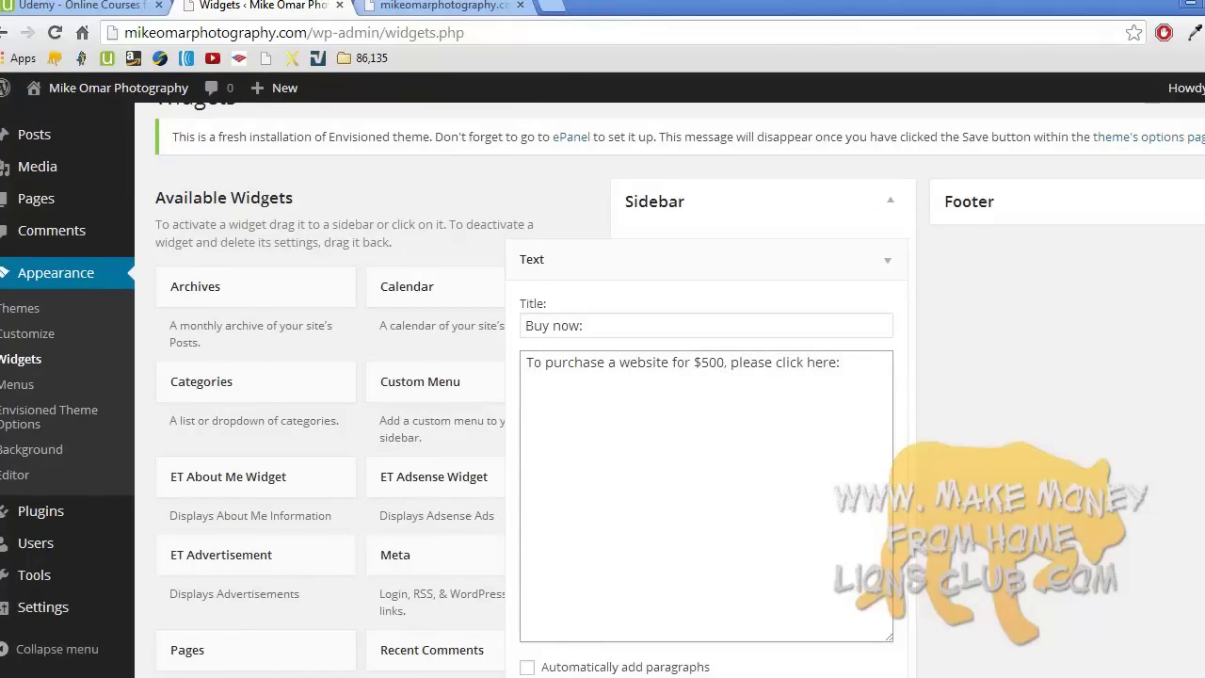
scroll(905, 566, "down", 3)
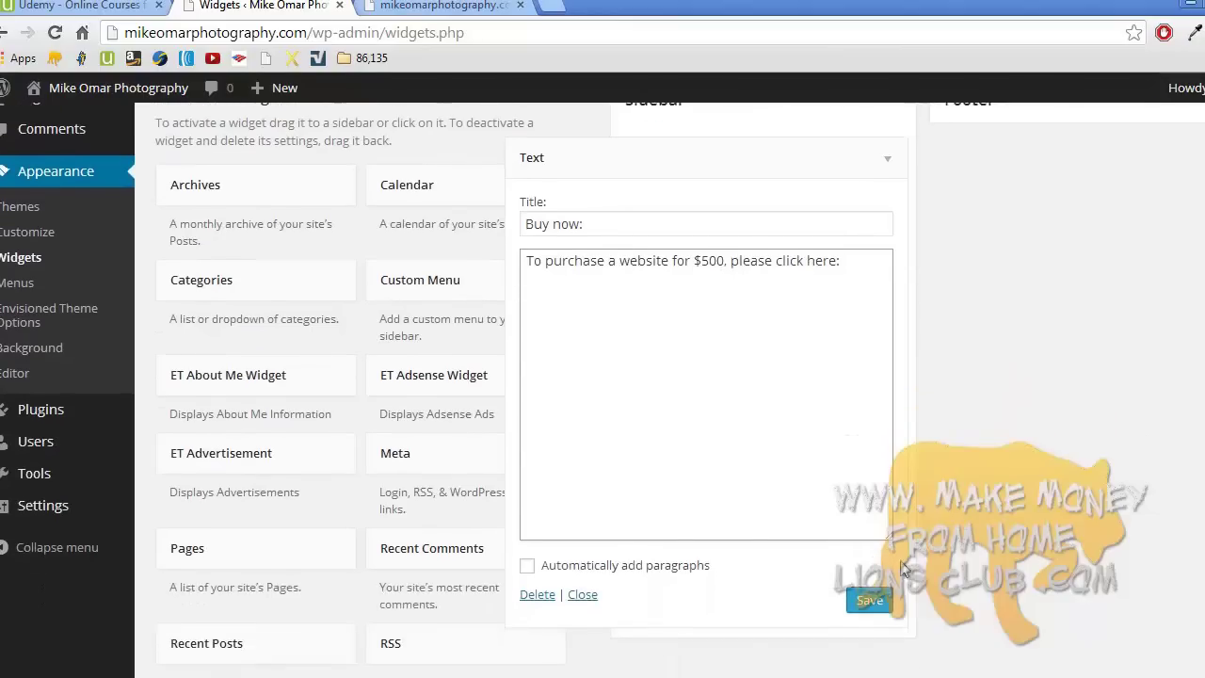
left_click(870, 603)
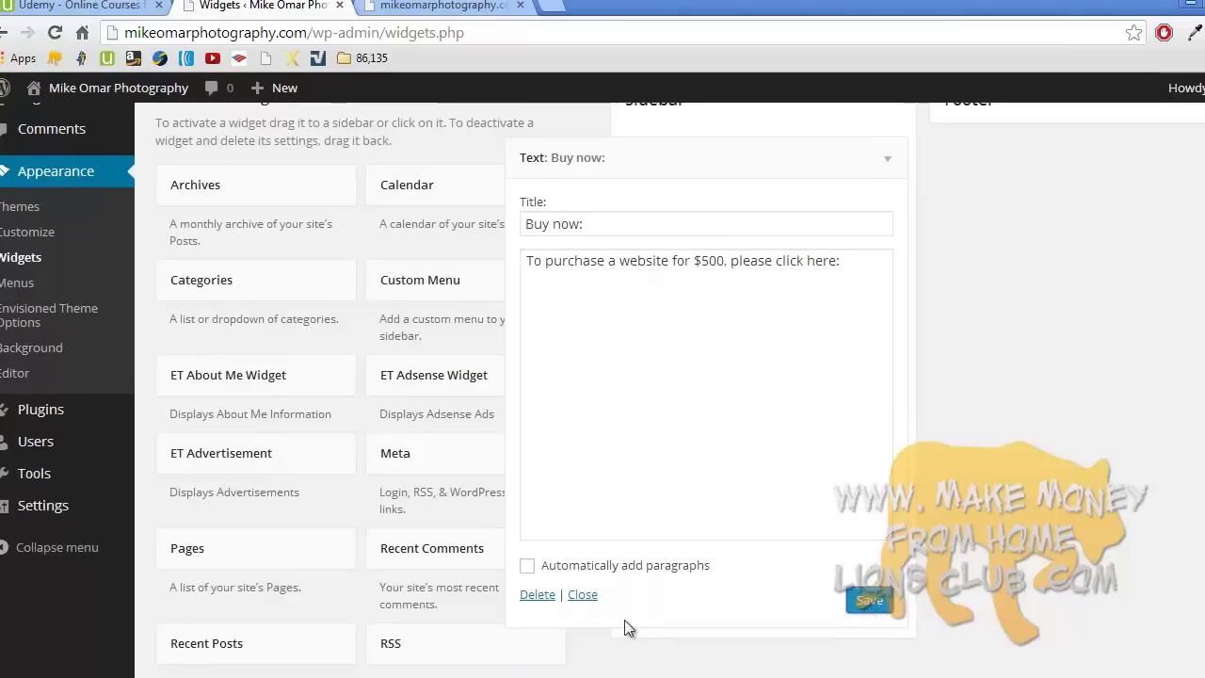
left_click(583, 595)
- Remove the Content Sidebar text widget from the Footer area and reload the home page to check
left_click(444, 5)
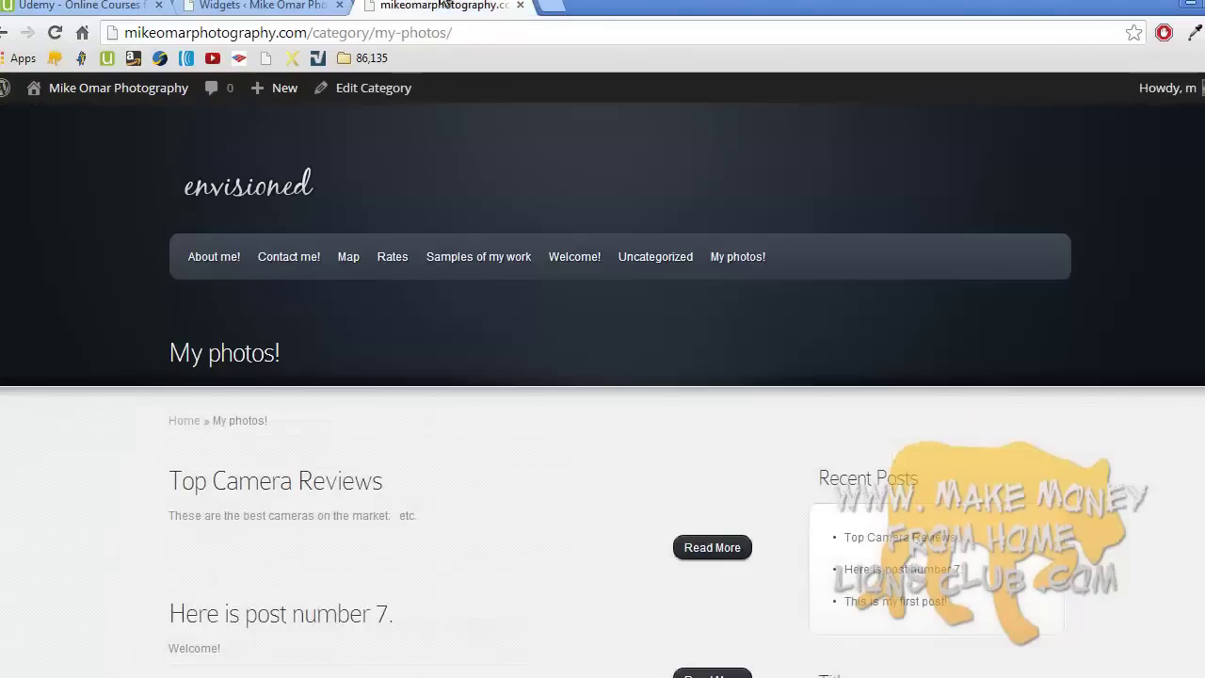
left_click(283, 182)
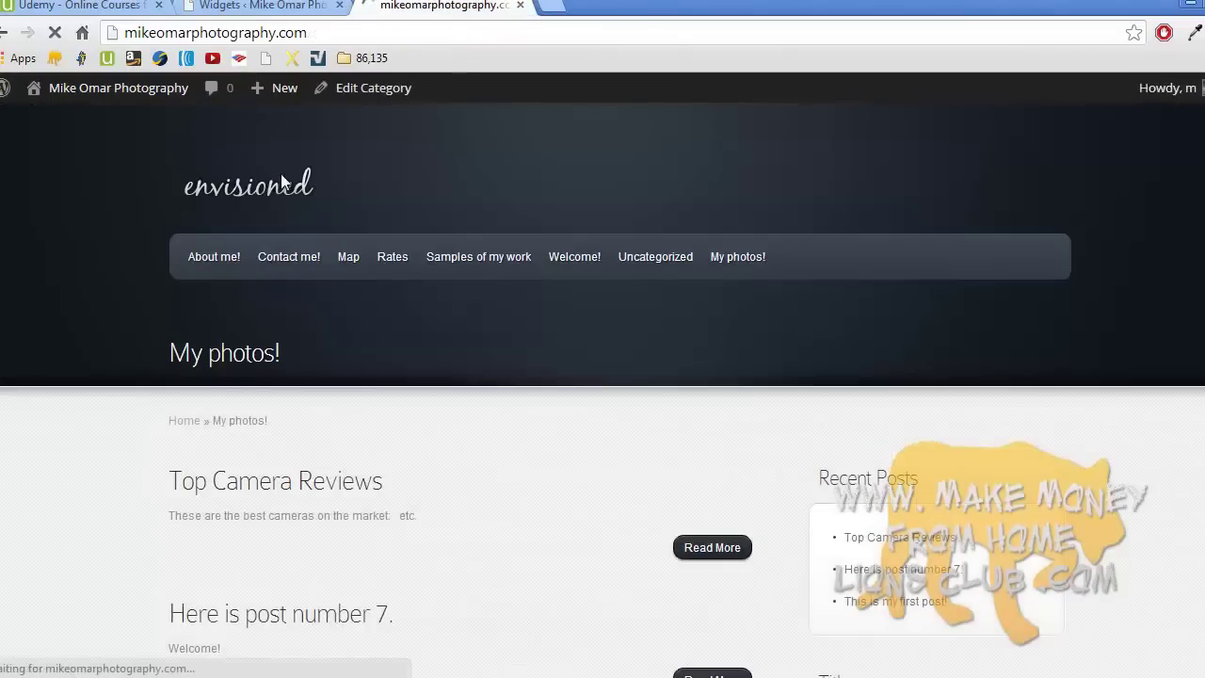
scroll(282, 182, "down", 2)
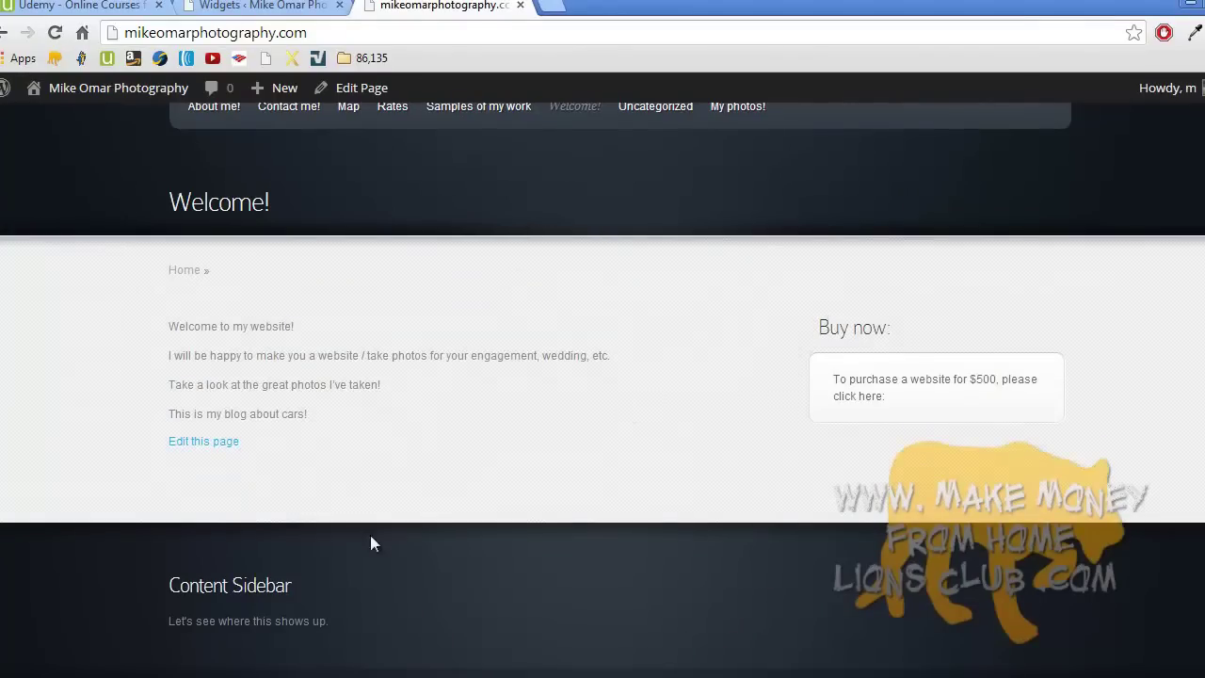
left_click(254, 4)
scroll(673, 244, "up", 2)
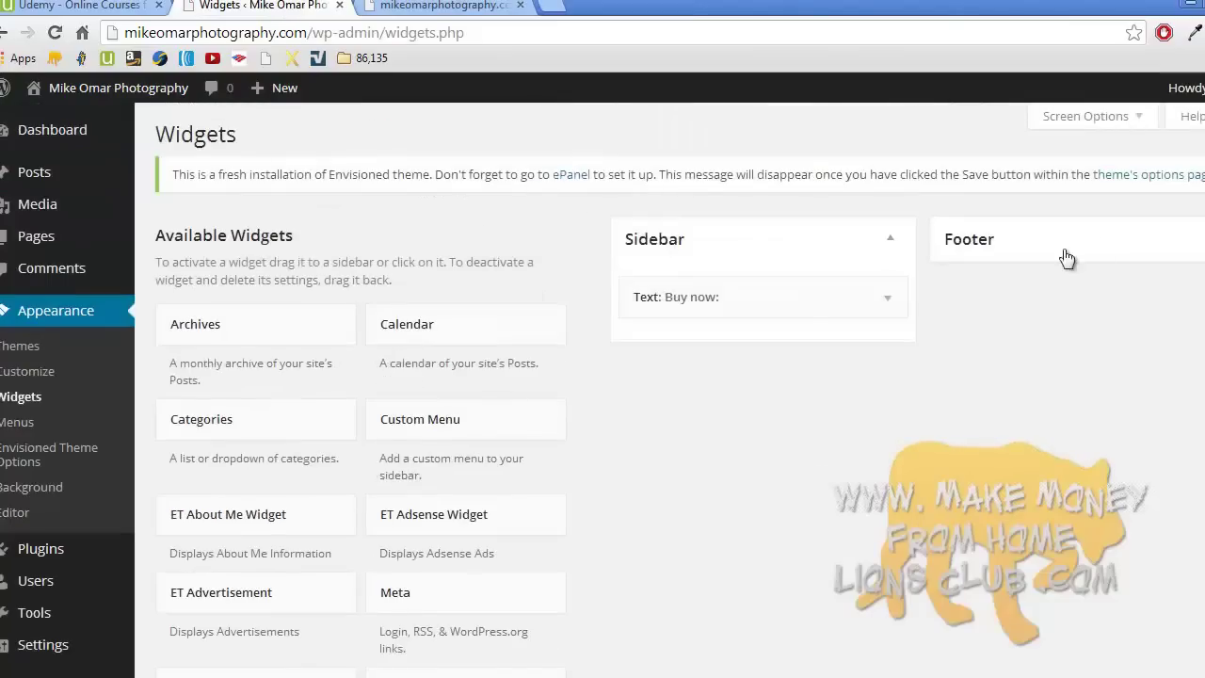
left_click(1196, 244)
left_click_drag(1087, 294, 384, 370)
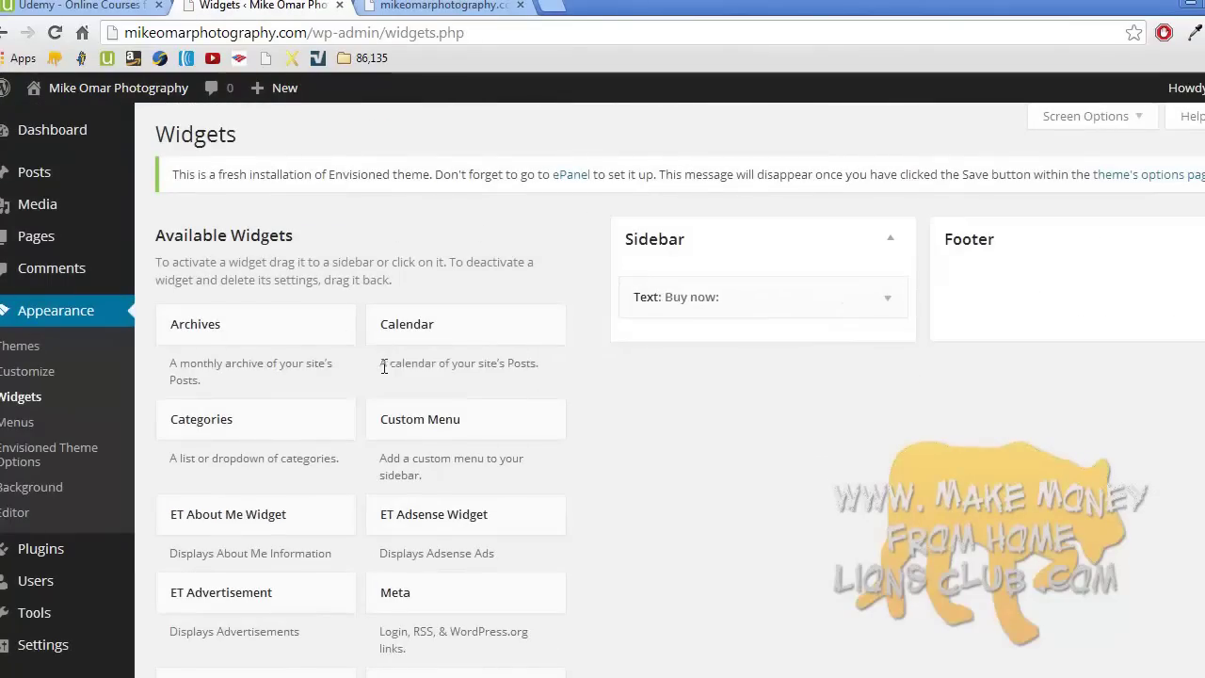
left_click(418, 8)
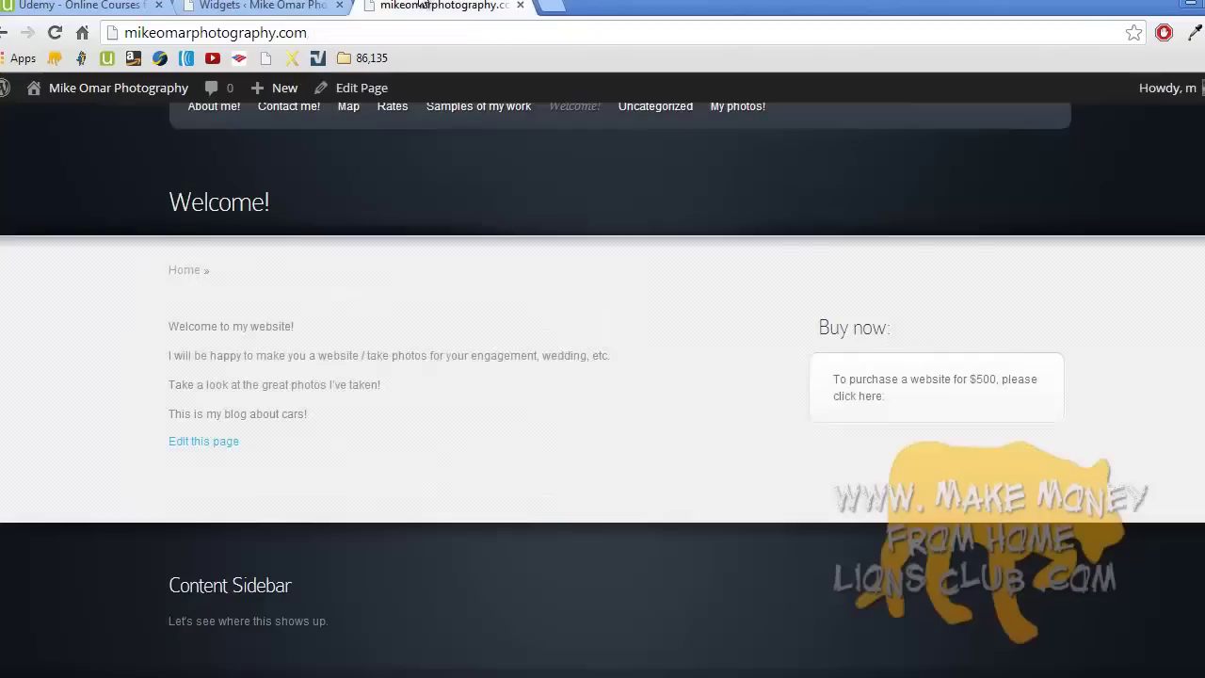
double_click(255, 201)
scroll(258, 146, "up", 2)
left_click(256, 183)
scroll(258, 188, "down", 3)
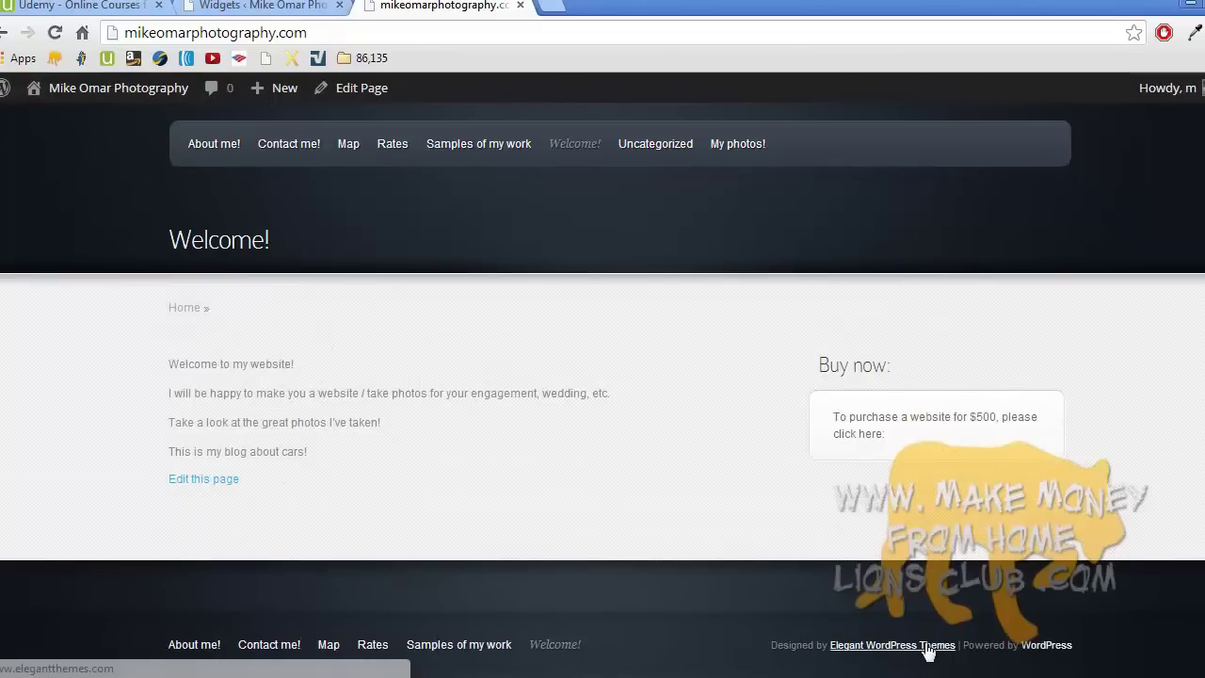
- Remove the inactive 'Pages in the footer!' and footer text widgets, then refresh the live home page
left_click(288, 6)
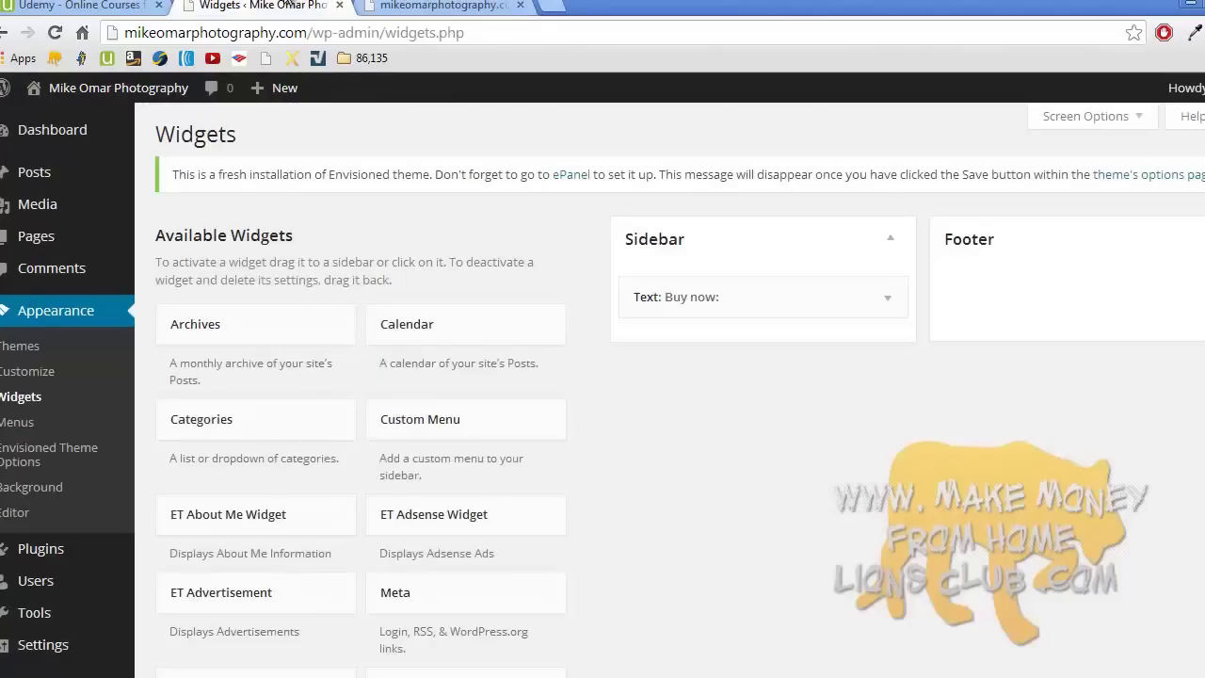
left_click(1101, 246)
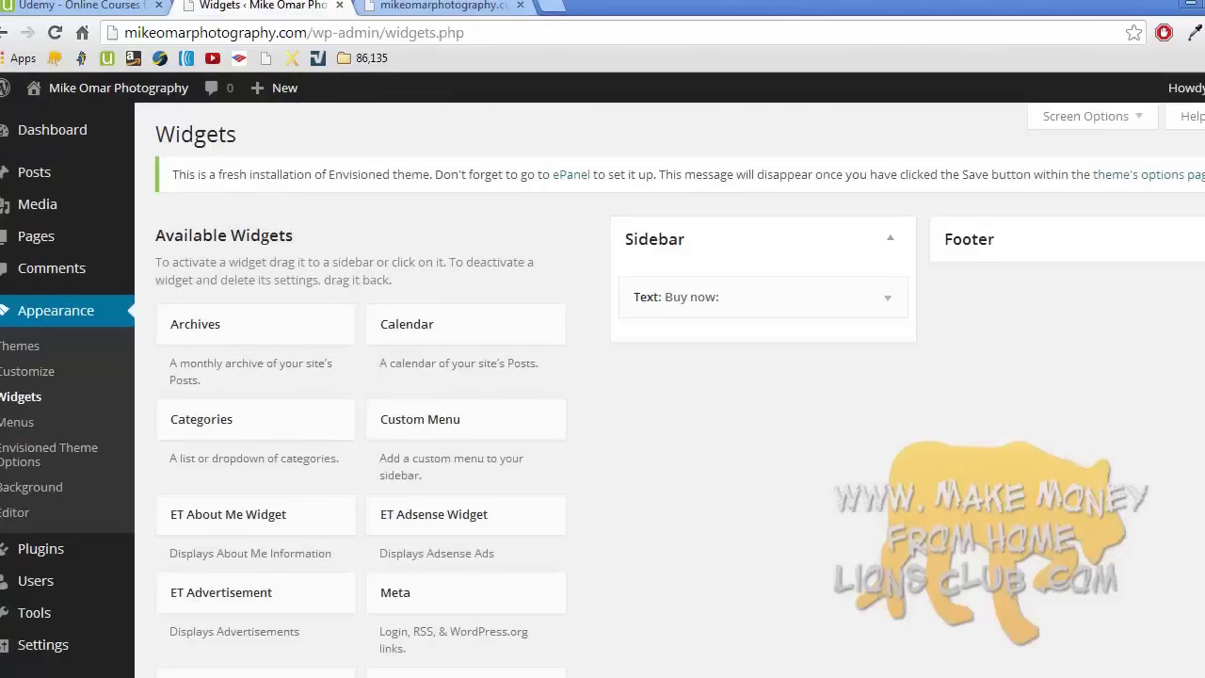
scroll(602, 390, "down", 10)
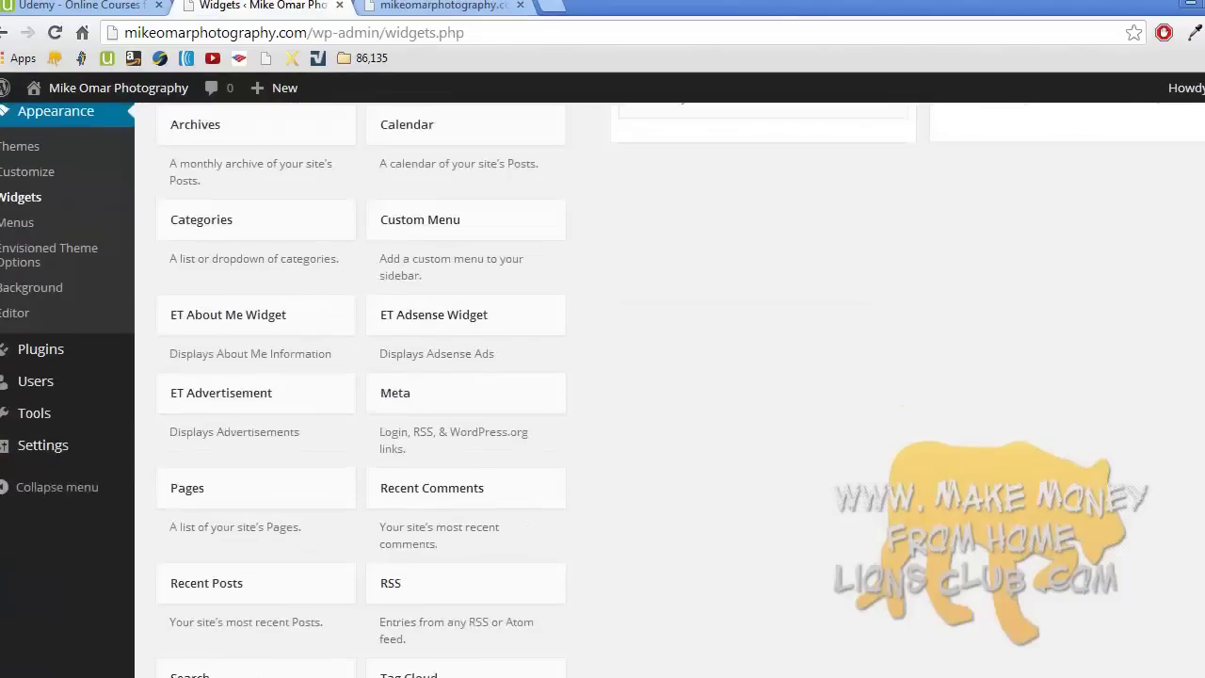
scroll(602, 390, "down", 1)
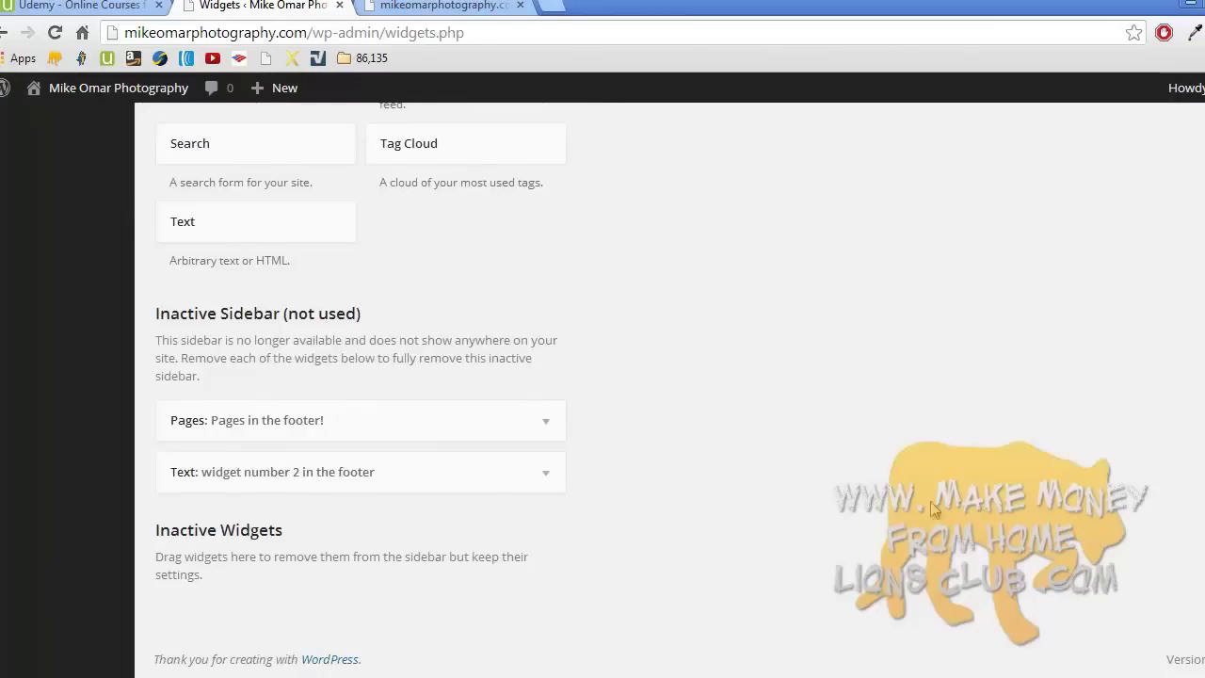
left_click_drag(297, 420, 297, 273)
left_click_drag(285, 471, 298, 277)
left_click(416, 8)
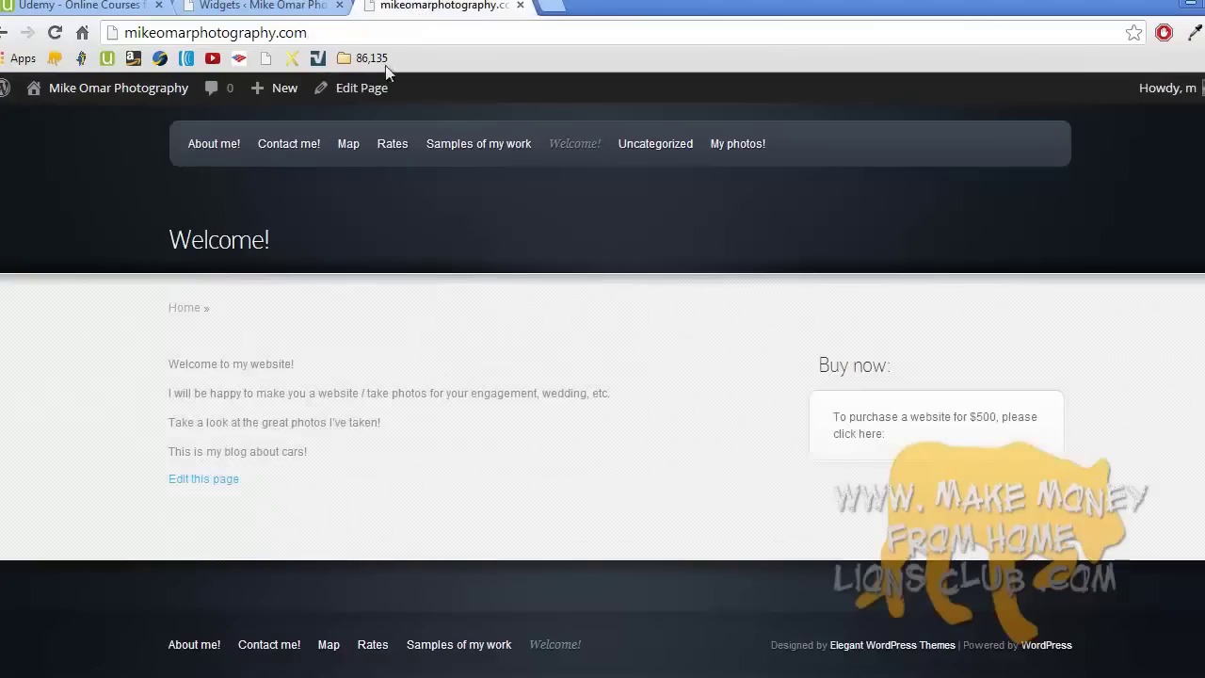
key("F5")
scroll(766, 607, "up", 2)
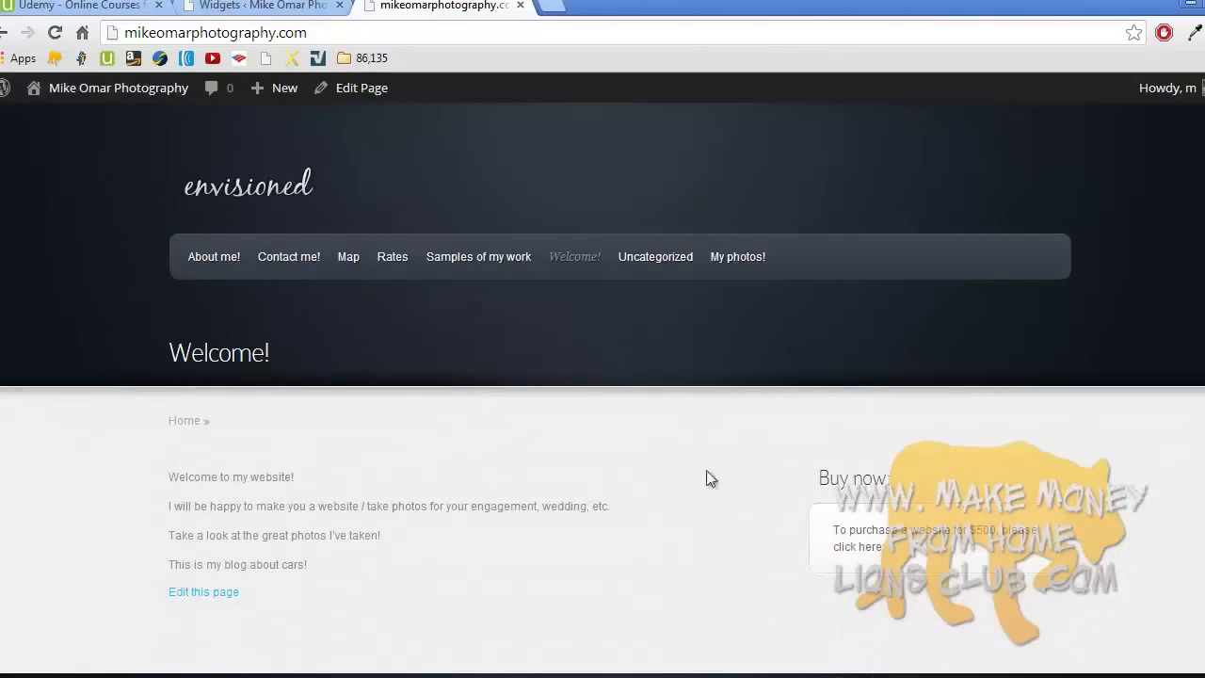
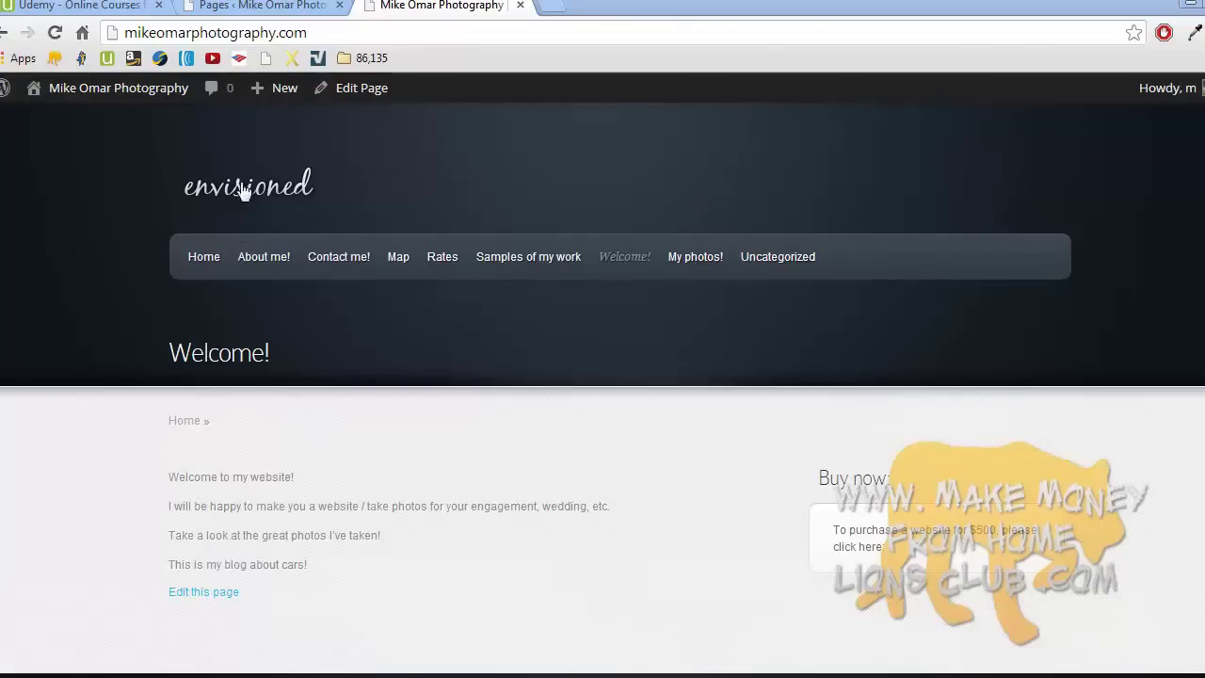
- From the Pages admin, open Appearance > Envisioned Theme Options and browse its General Settings
left_click(270, 7)
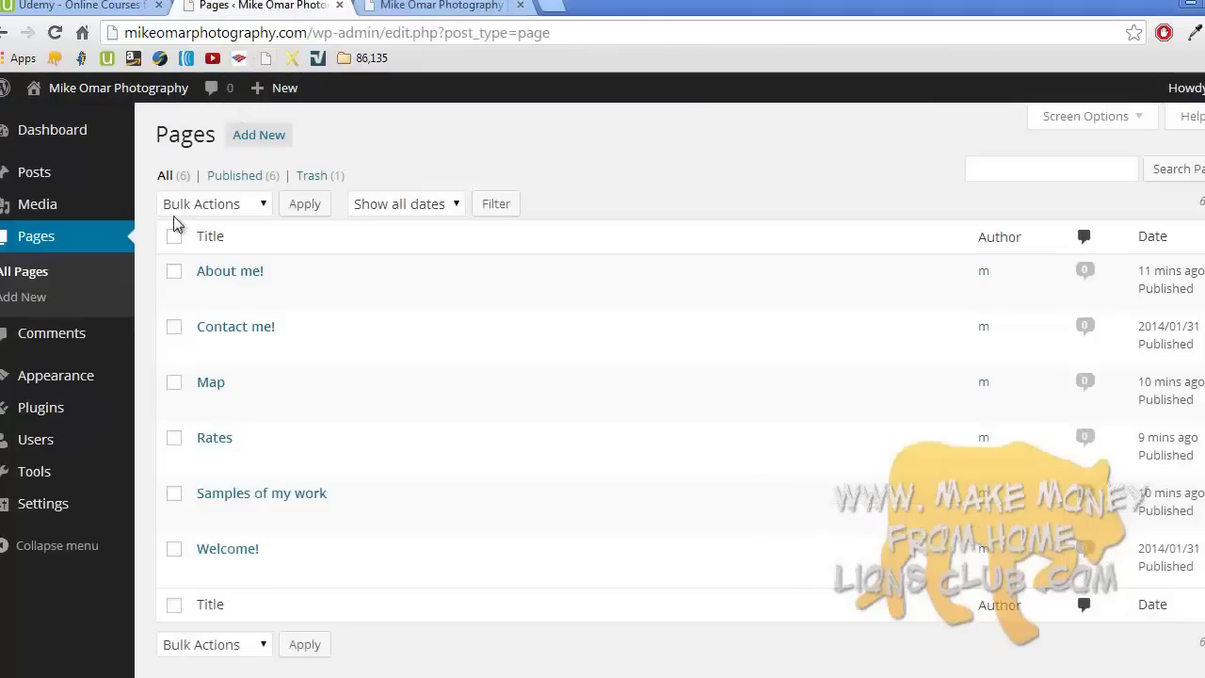
mouse_move(82, 374)
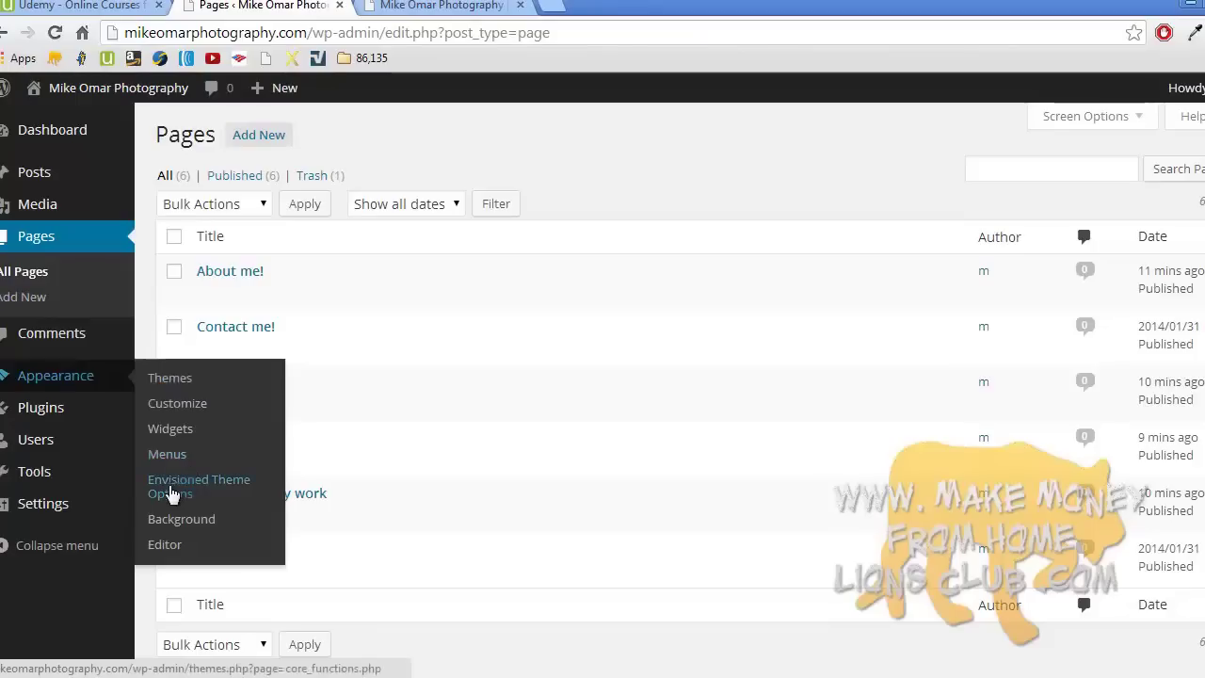
left_click(216, 484)
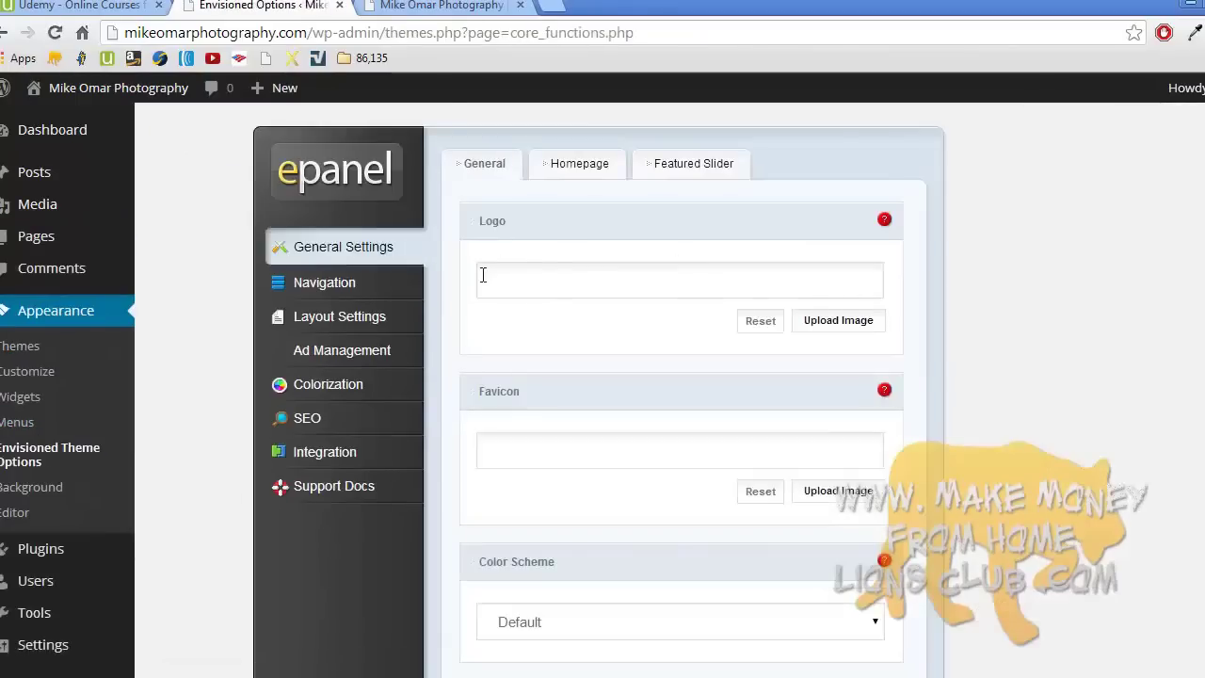
middle_click(468, 322)
scroll(471, 328, "up", 15)
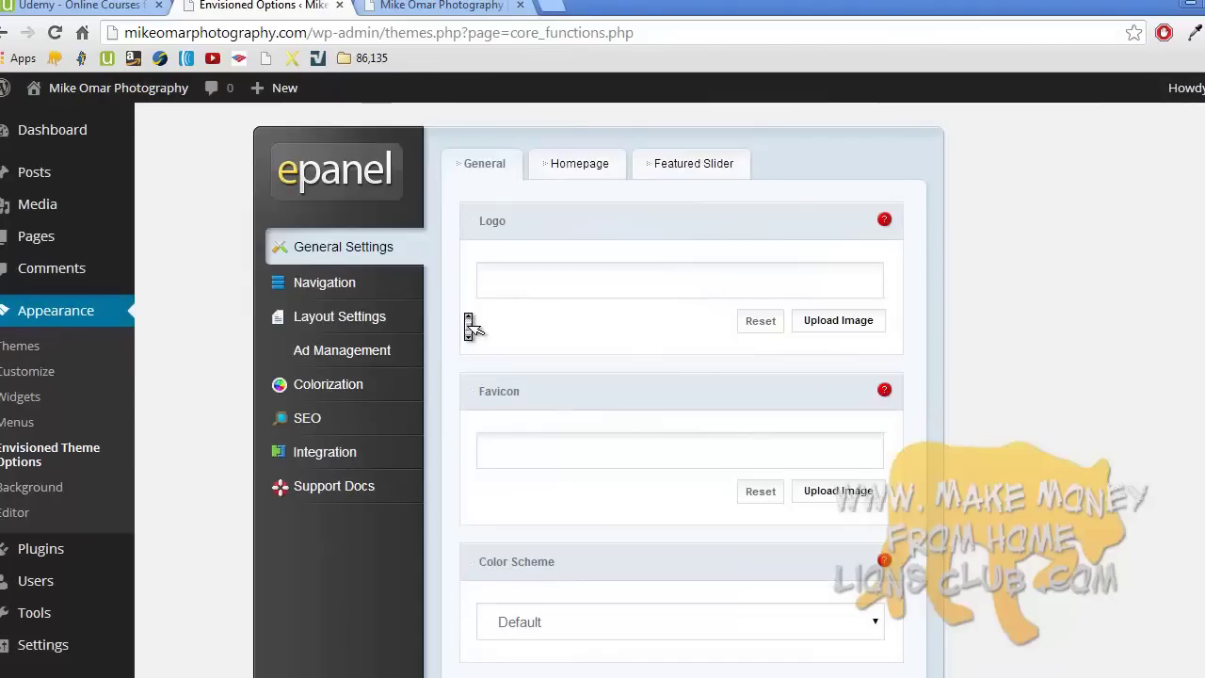
left_click(473, 327)
- Return to the Pages list, reloading past the network error until the six pages appear
left_click(67, 235)
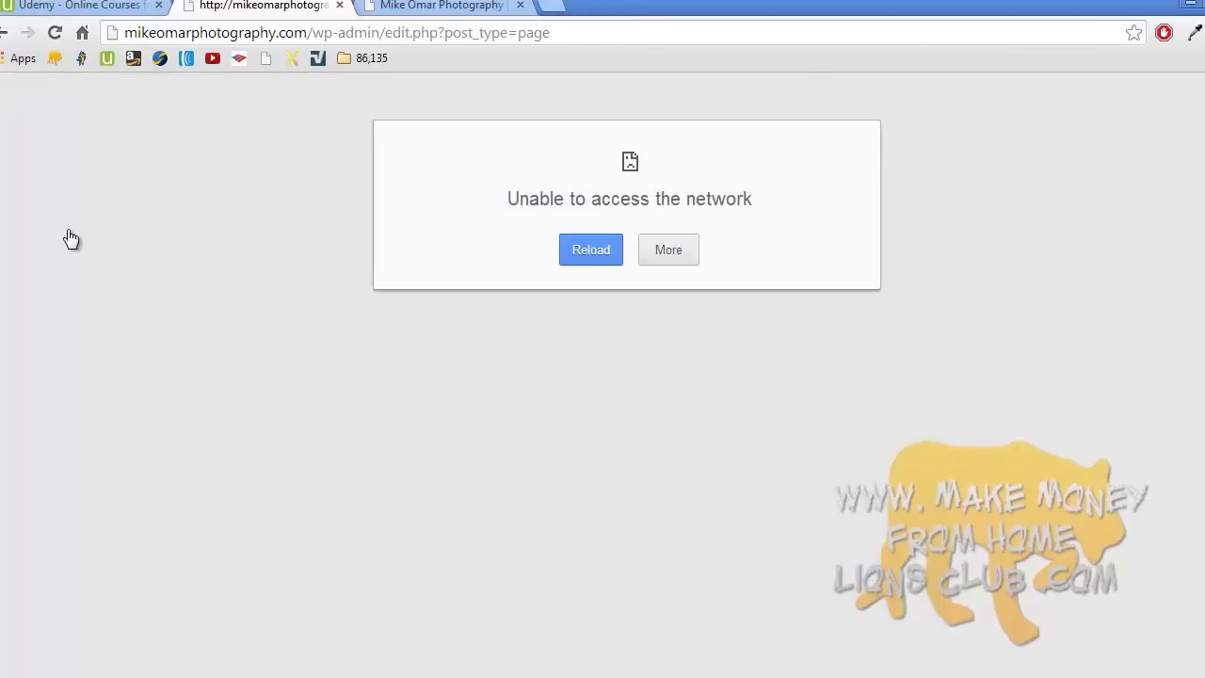
left_click(572, 257)
left_click(606, 252)
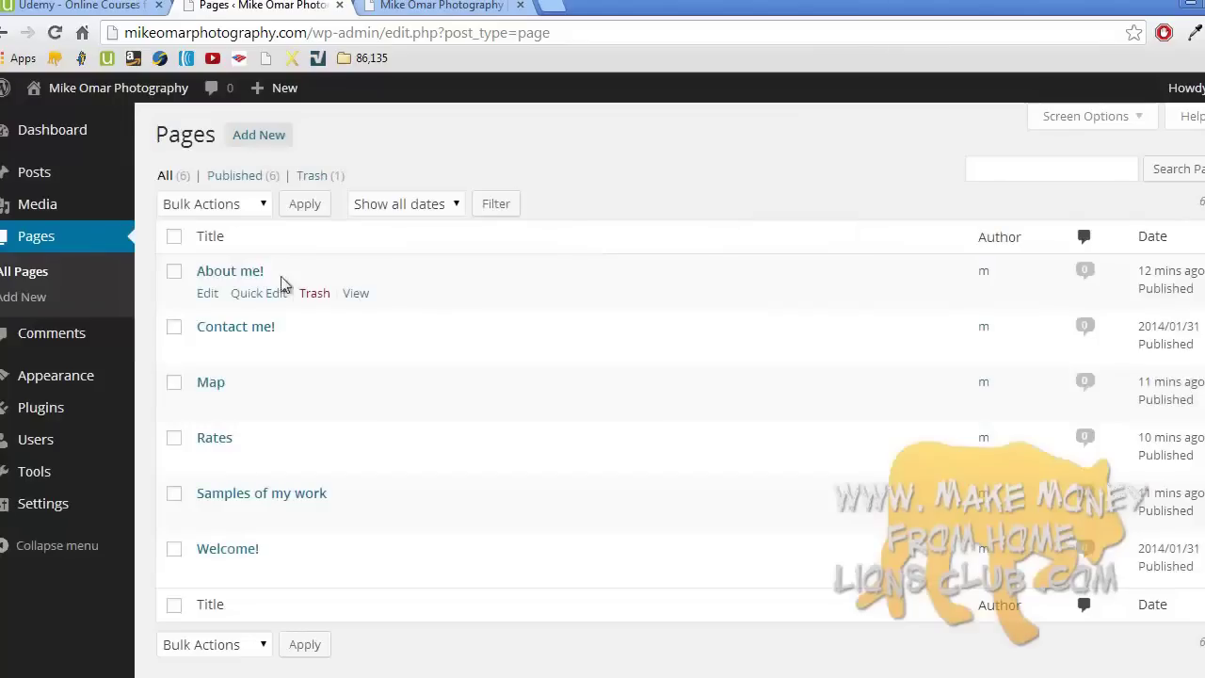
- In Samples of my work, add a colon and replace the last line with 'Make Money from Home LIONS CLUB'
left_click(268, 496)
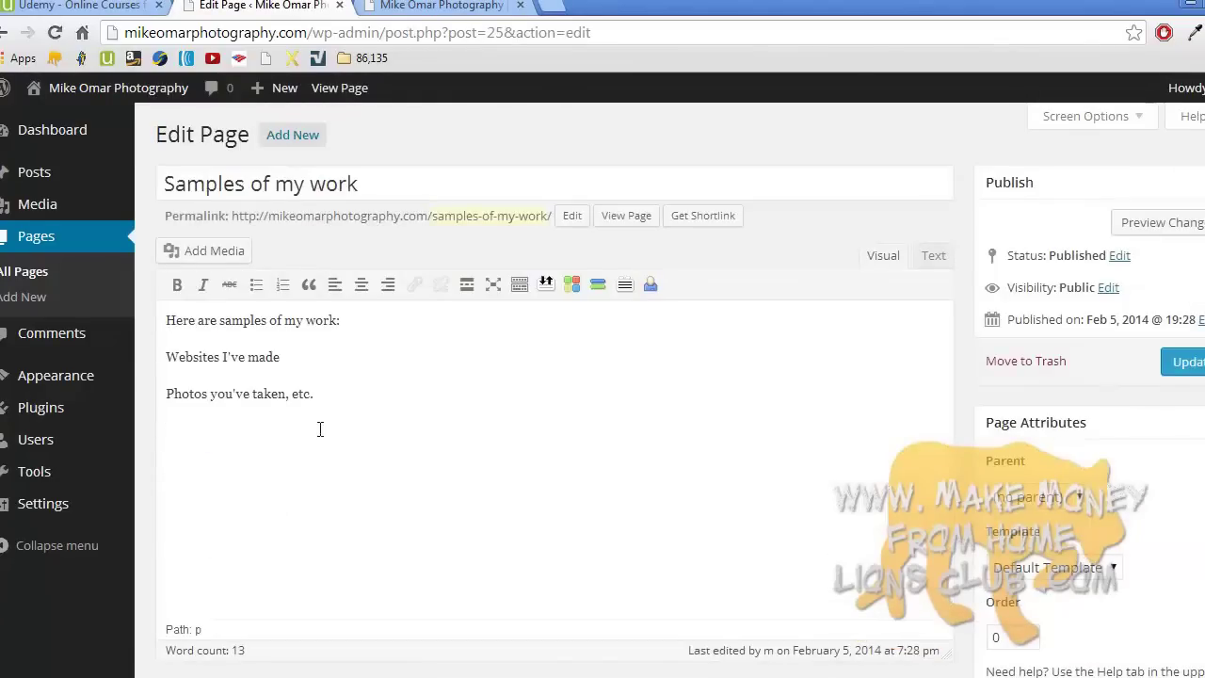
type(":")
triple_click(280, 389)
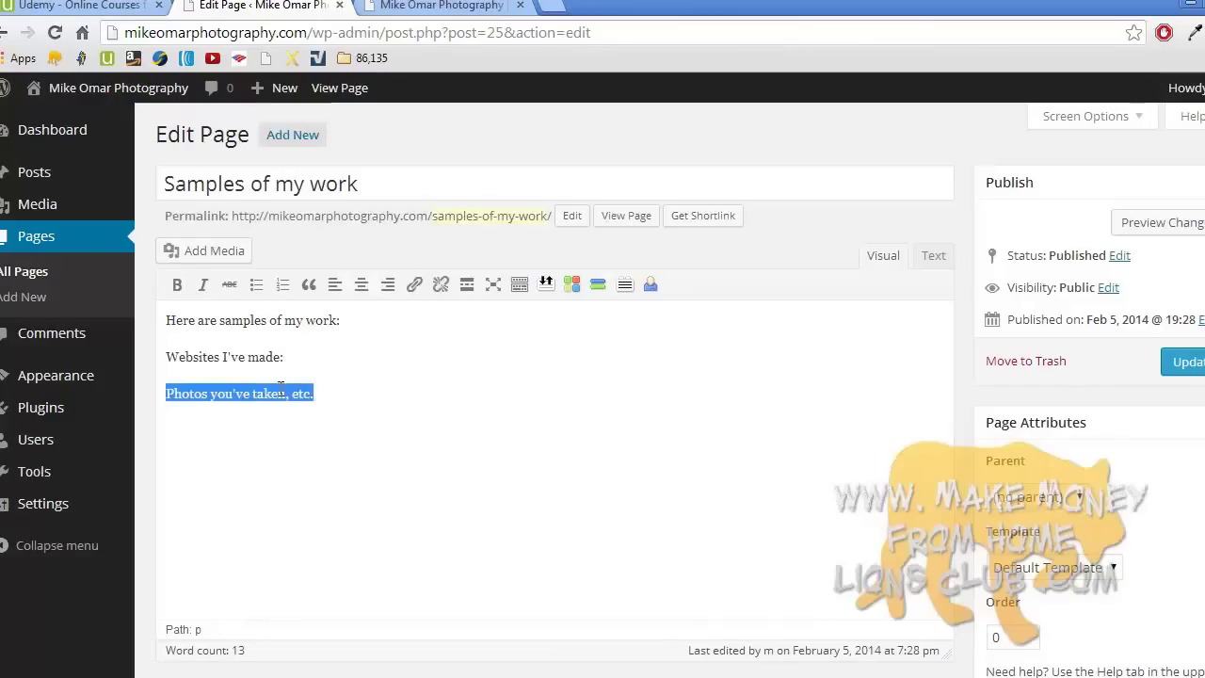
type("Make Money from Home LIONS CLUB")
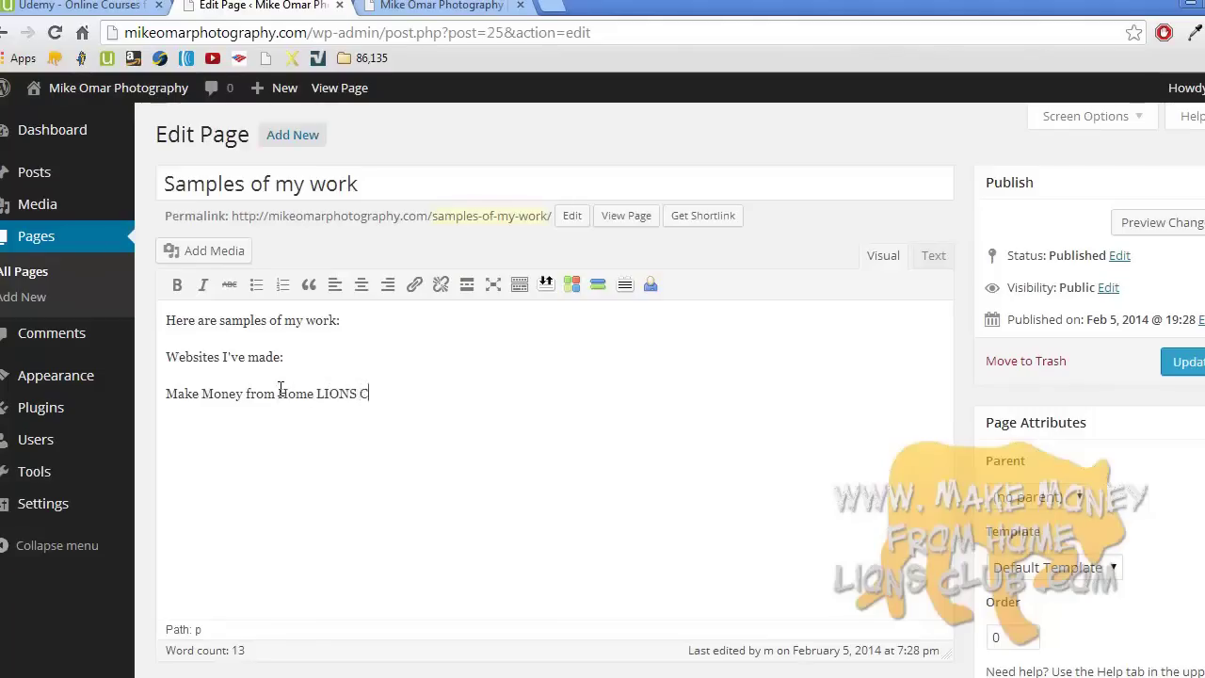
- Link that line to makemoneyfromhomelionsclub.com, set to open in a new tab
triple_click(294, 392)
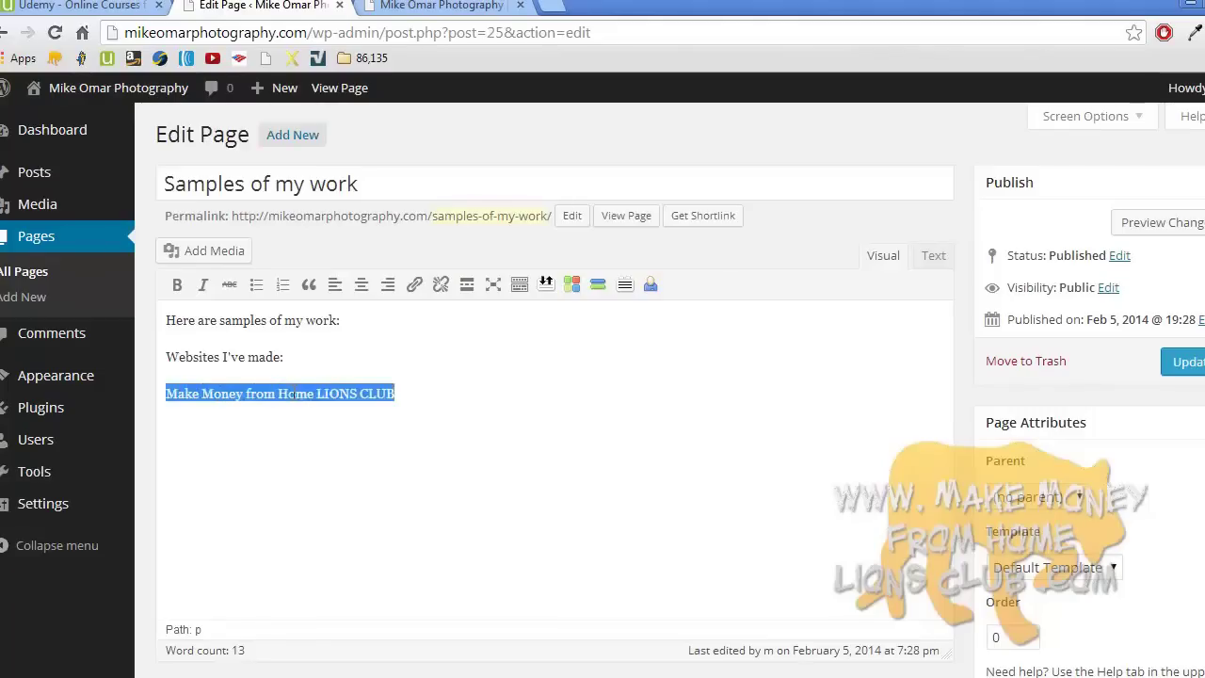
left_click(414, 285)
left_click(544, 339)
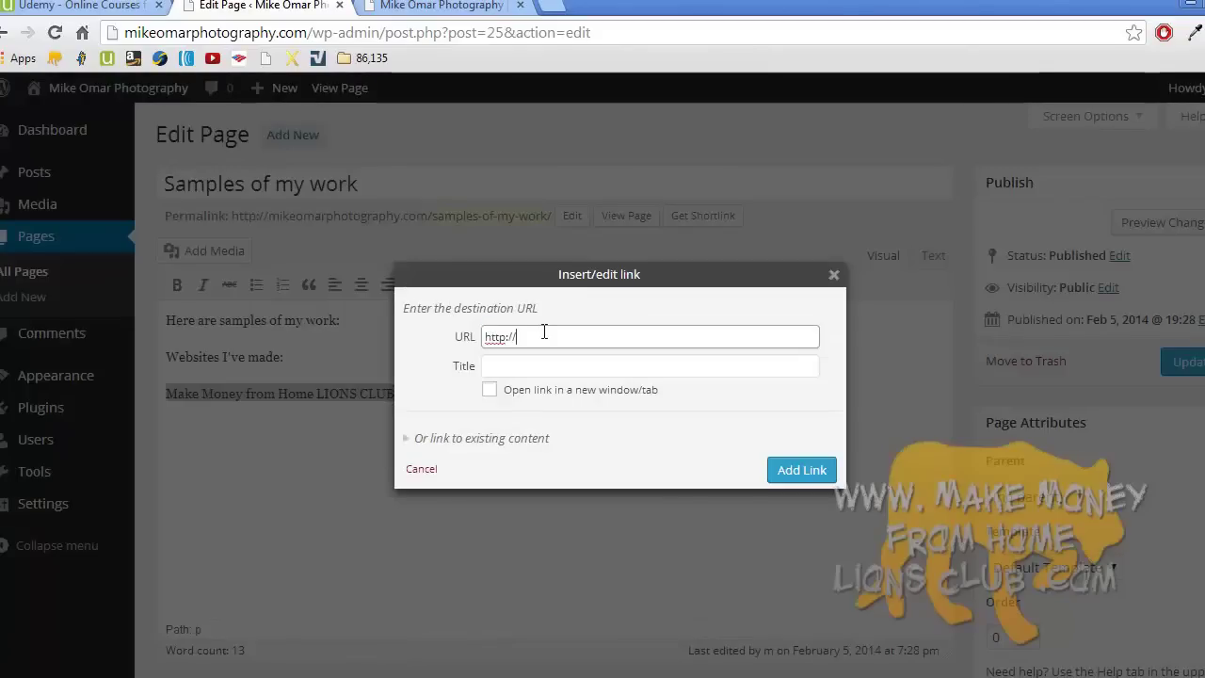
type("MAK")
key("BackSpace")
key("BackSpace")
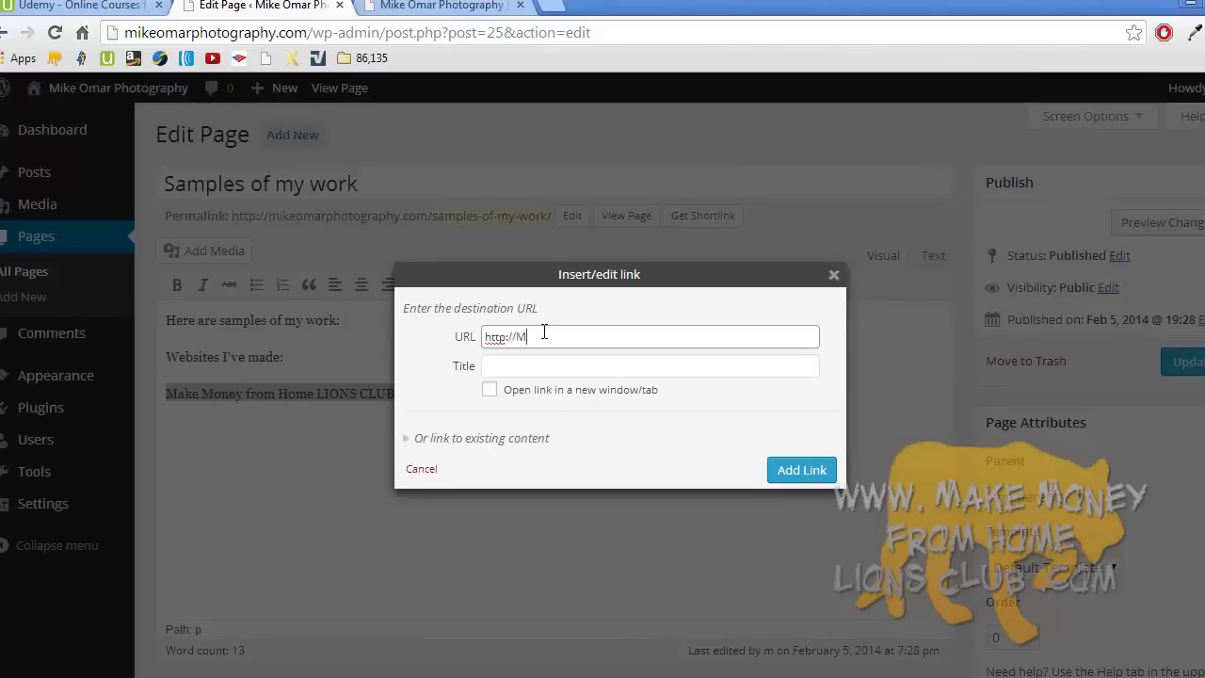
type("makemoneyfromhomelionsclub.com")
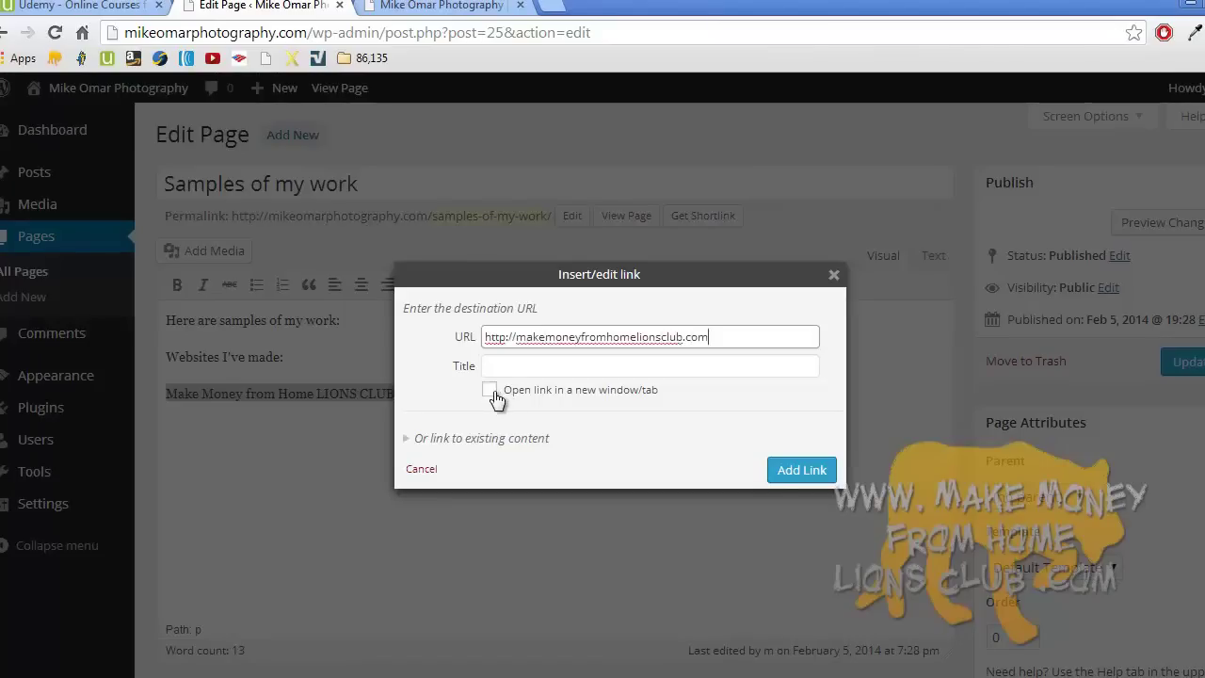
left_click(492, 393)
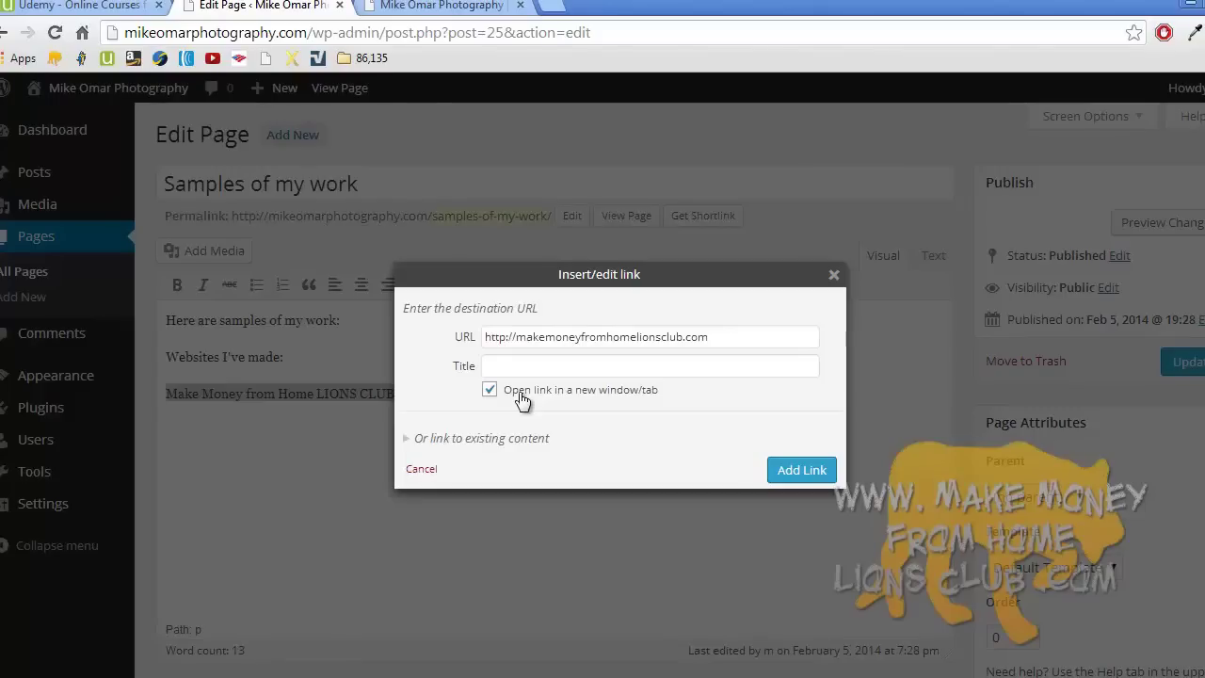
- Apply the LIONS CLUB link and type 'Google' on a new line below it
left_click(799, 471)
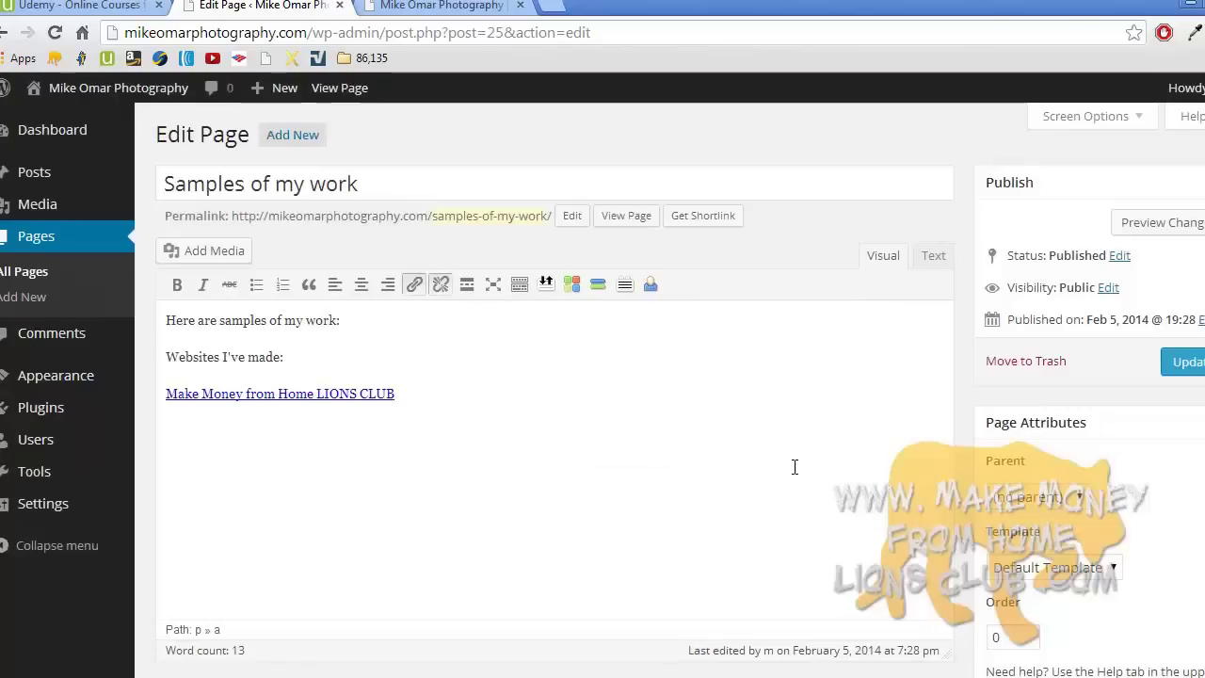
left_click(468, 402)
key("Return")
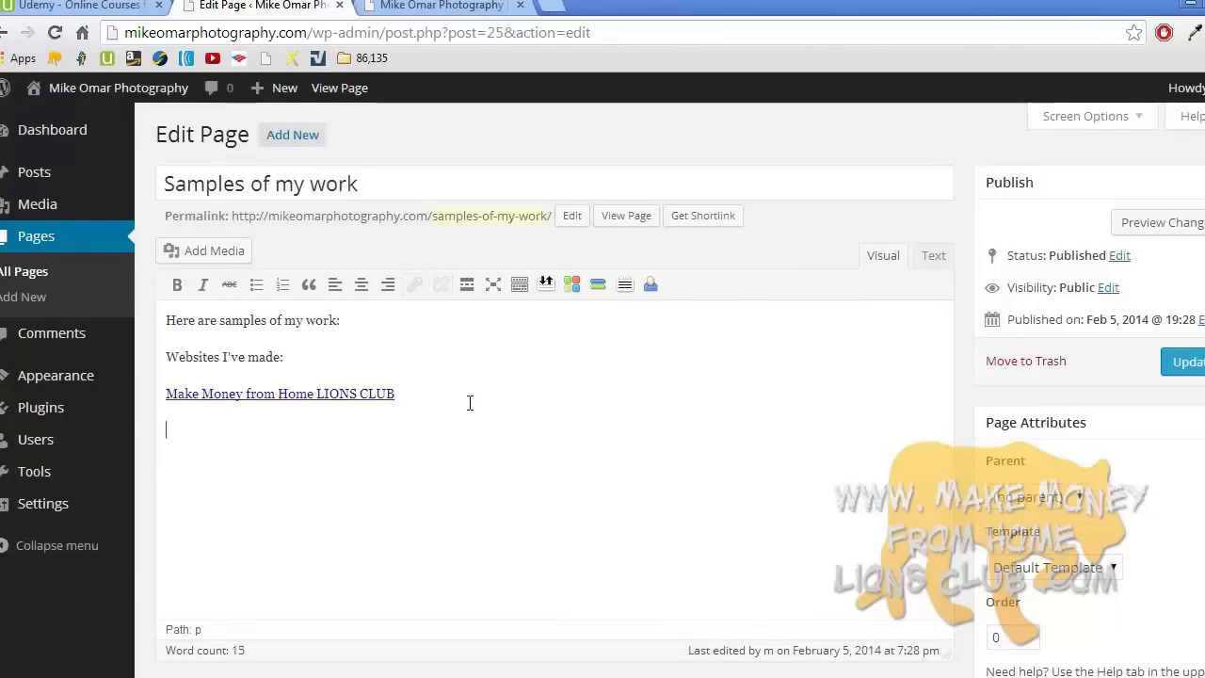
type("Google")
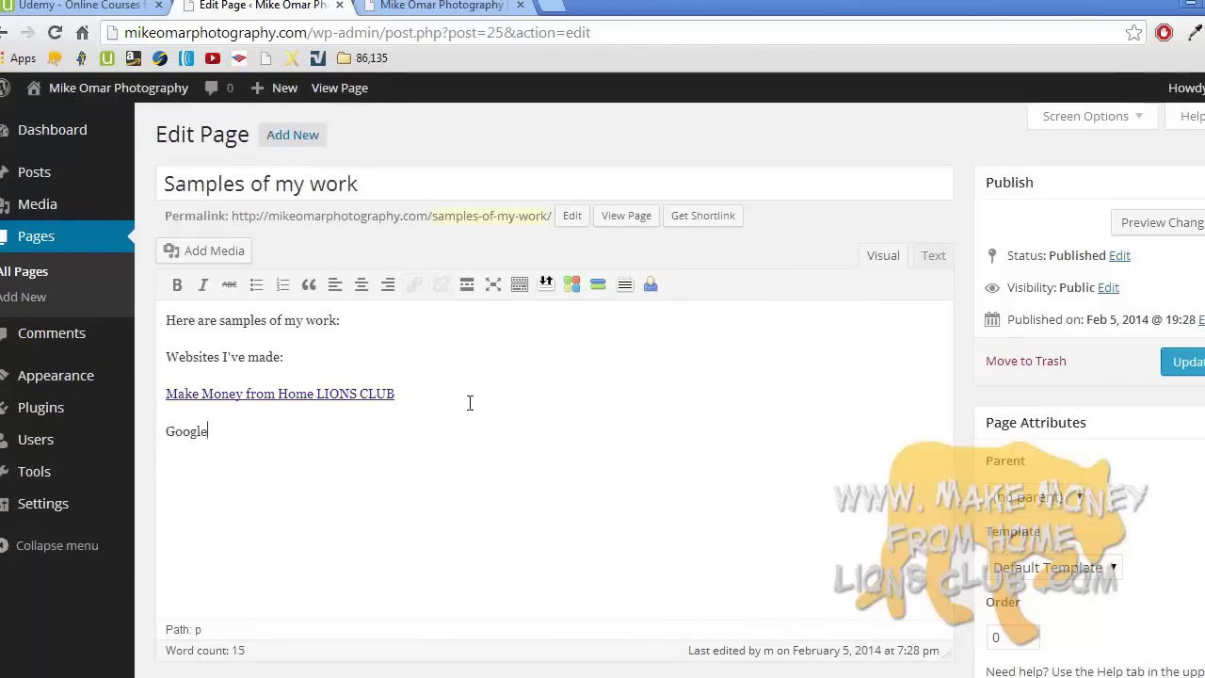
- Link 'Google' to google.com and update the Samples of my work page
double_click(188, 425)
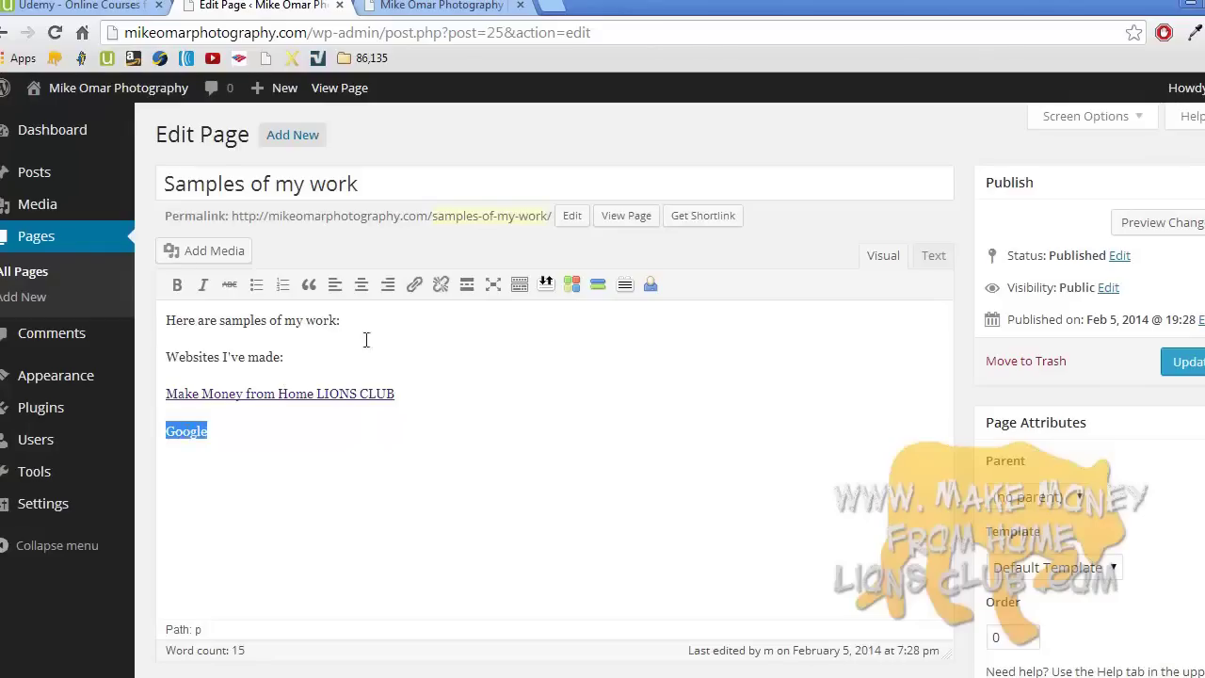
left_click(415, 287)
left_click(547, 341)
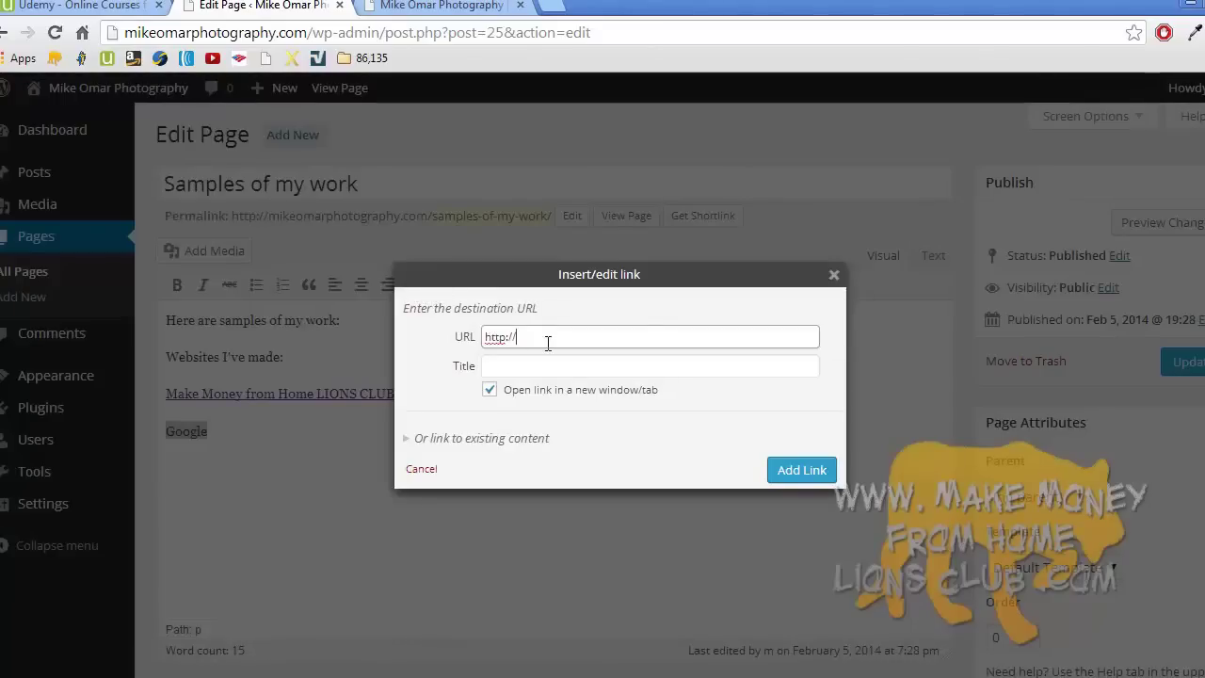
type("google.com")
left_click(783, 466)
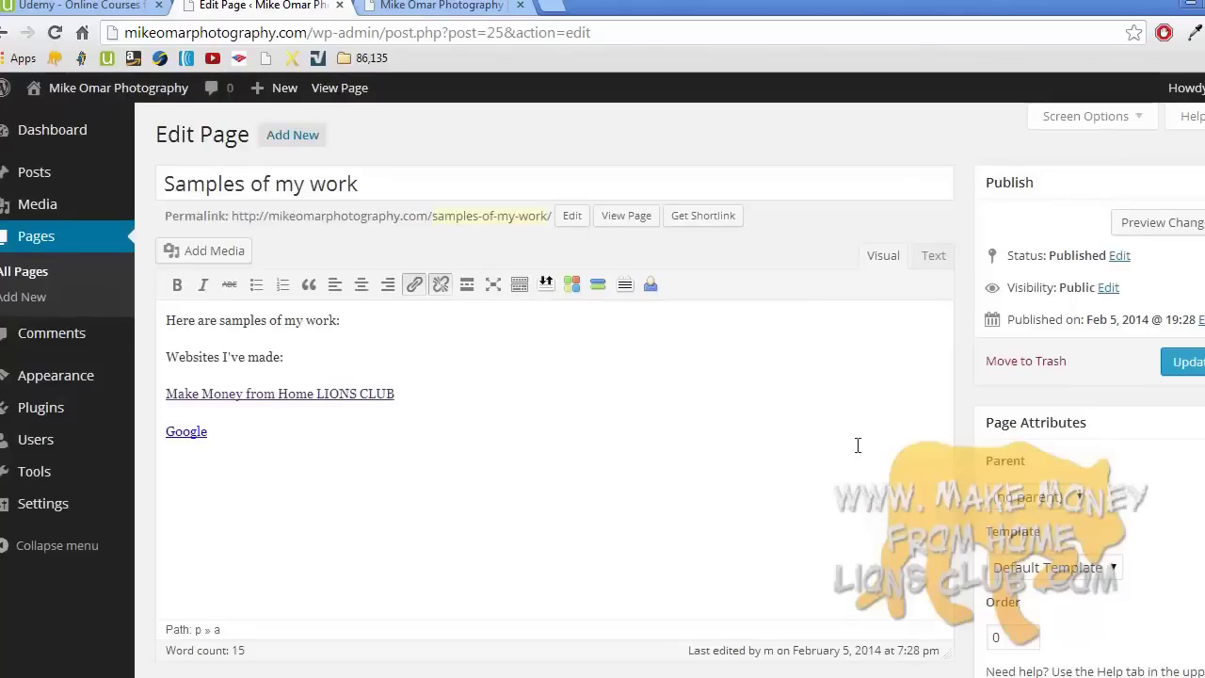
left_click(1185, 369)
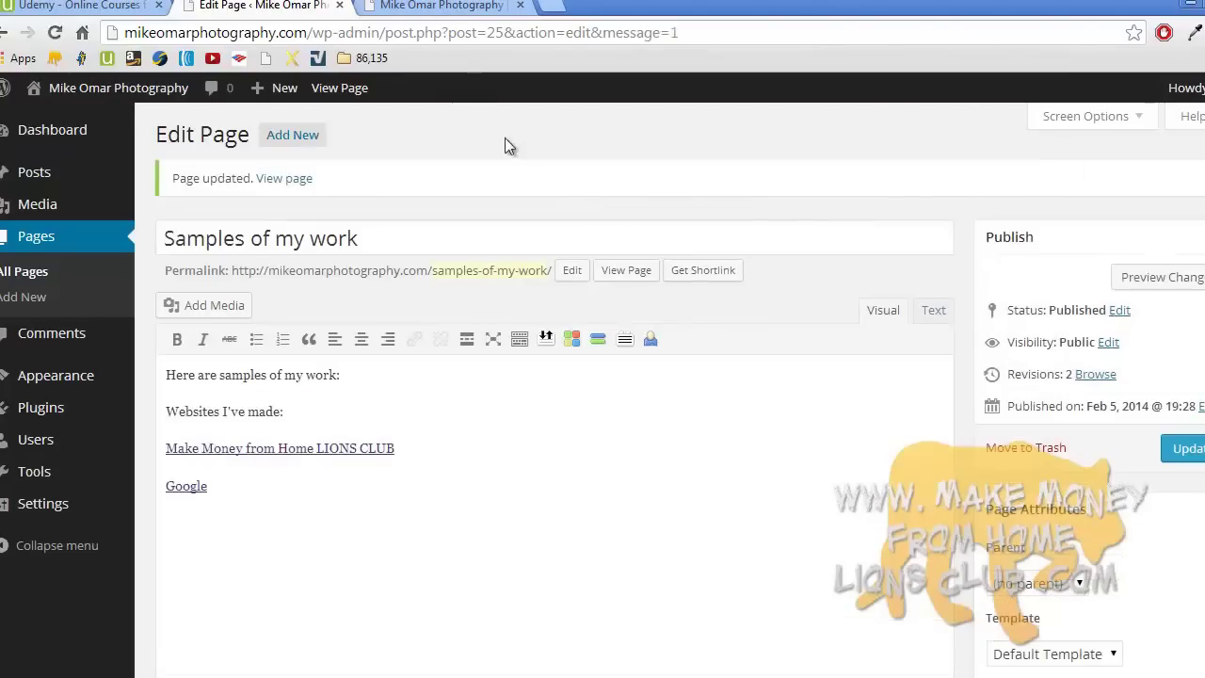
- Reload the live site and open the Samples of my work page
left_click(450, 5)
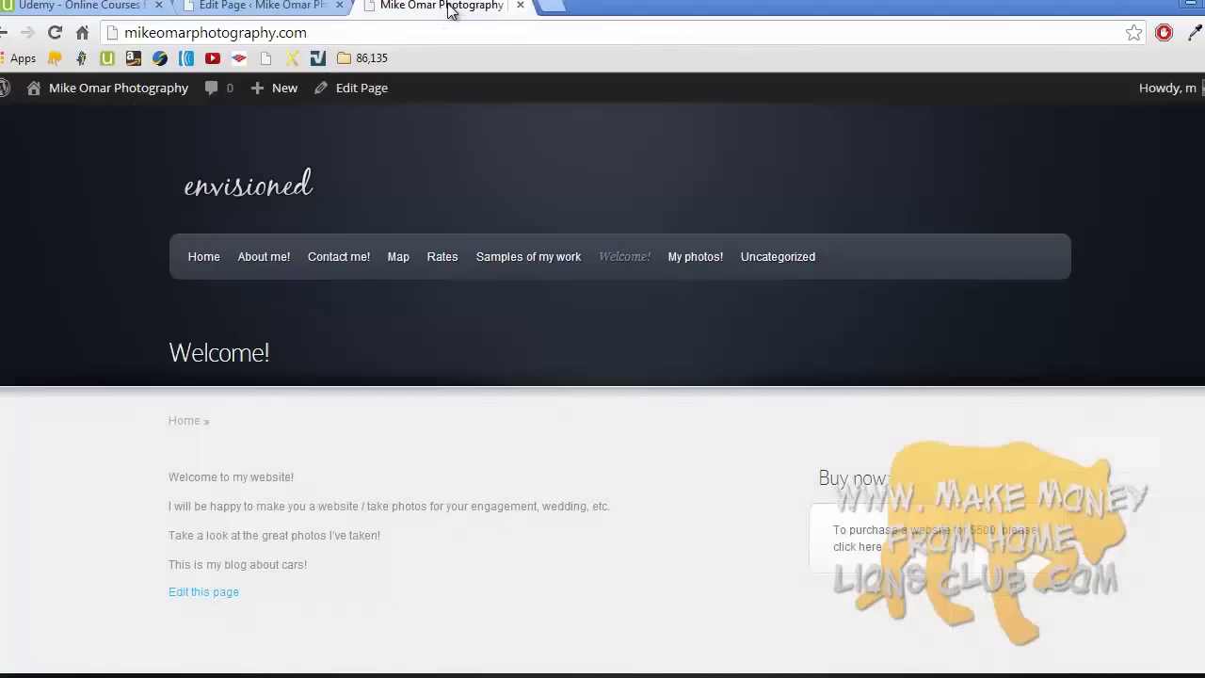
left_click(298, 192)
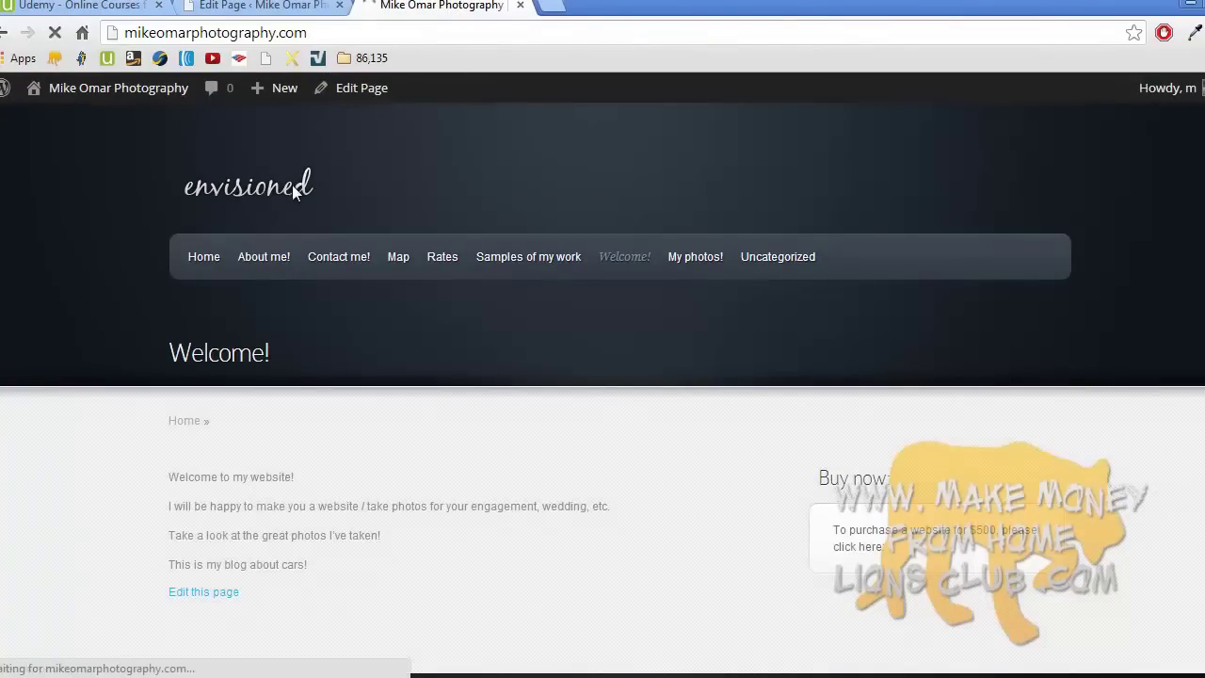
left_click(506, 264)
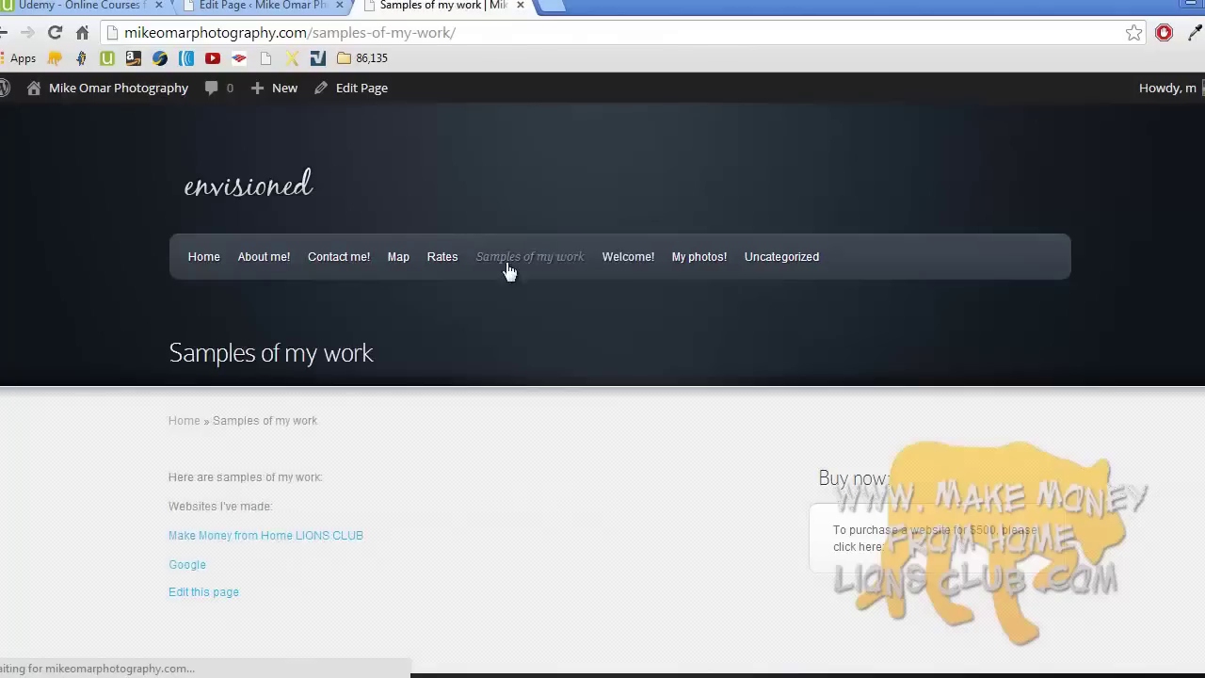
scroll(508, 271, "down", 1)
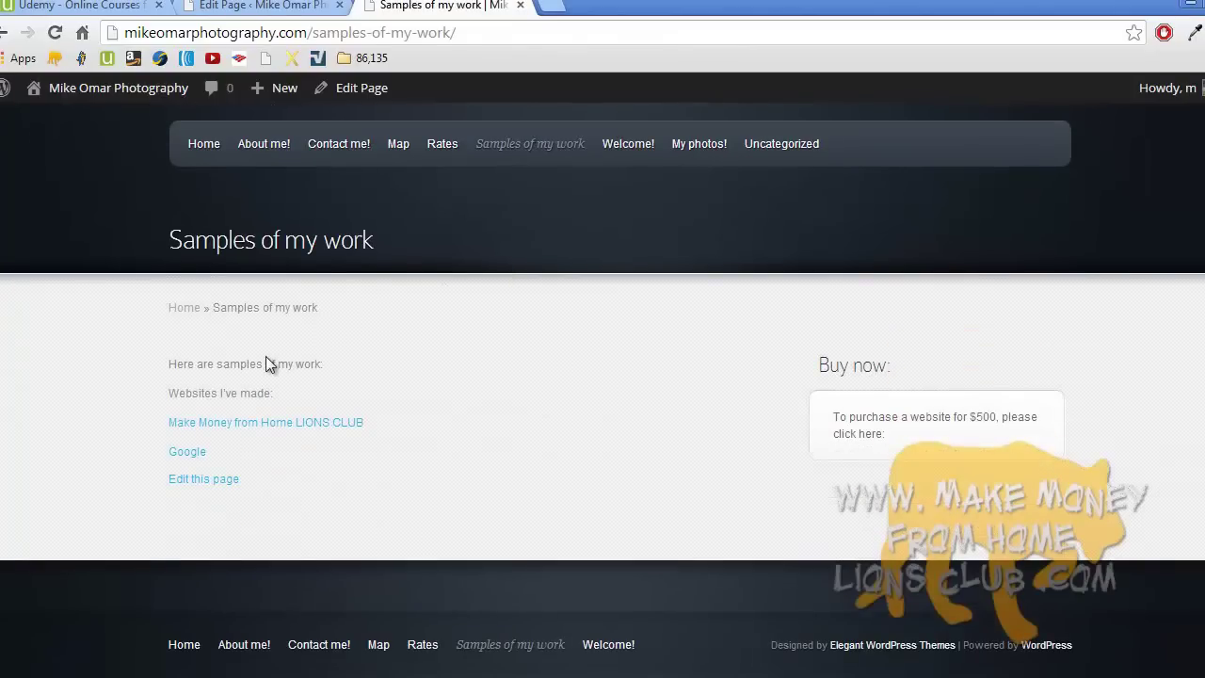
- Test the LIONS CLUB and Google links on the live page, then return to the editor
left_click(269, 424)
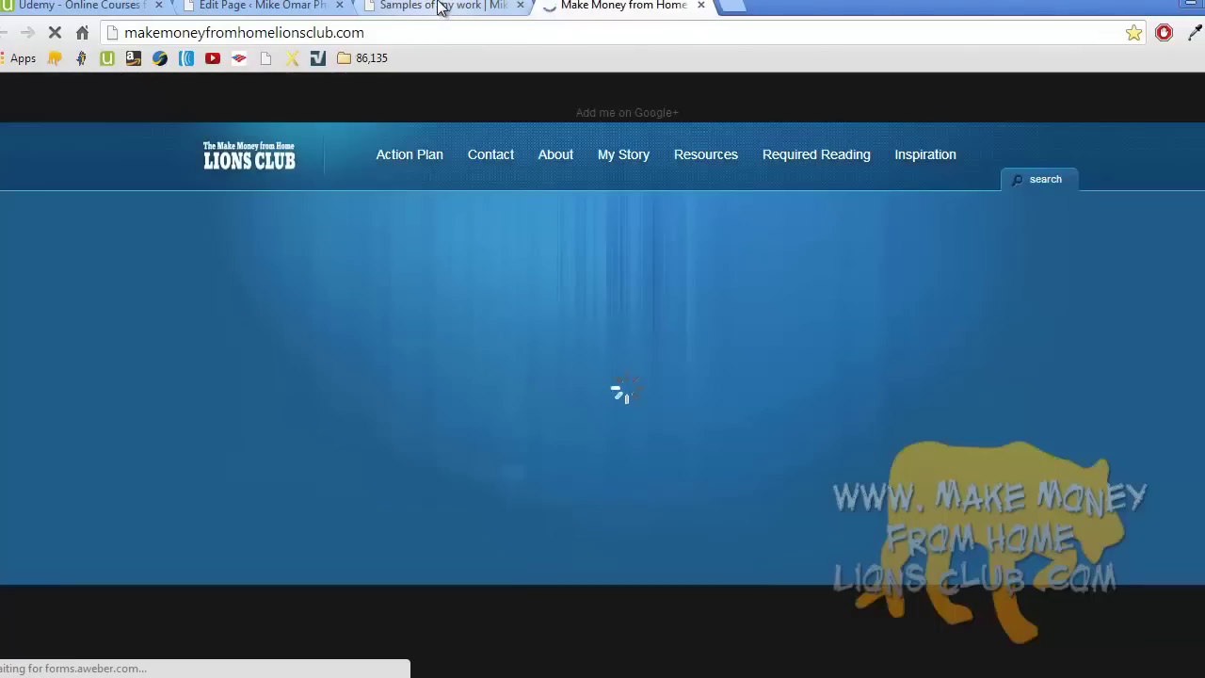
left_click(440, 8)
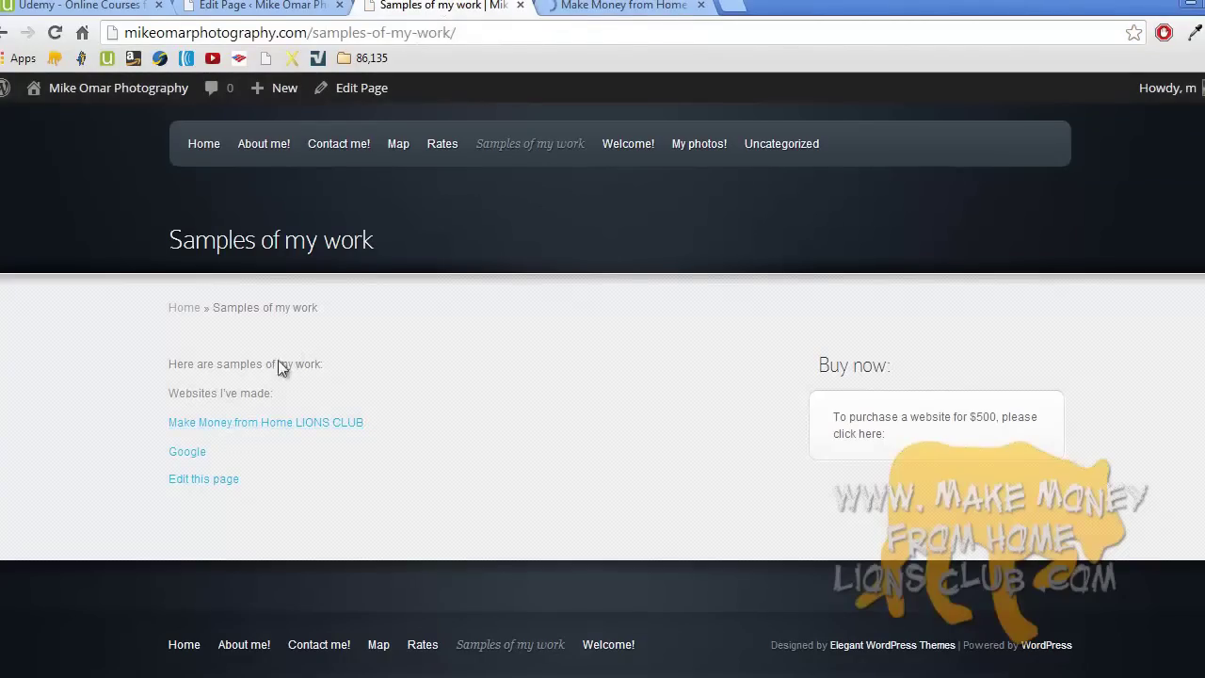
left_click(200, 453)
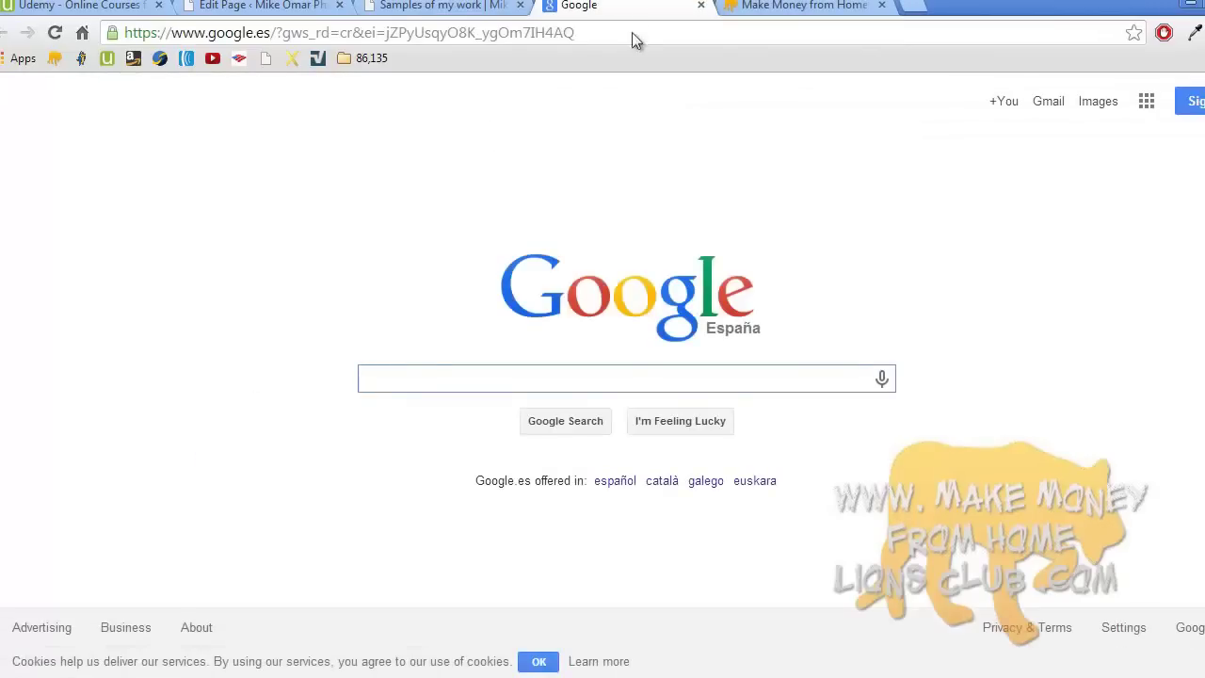
left_click(700, 8)
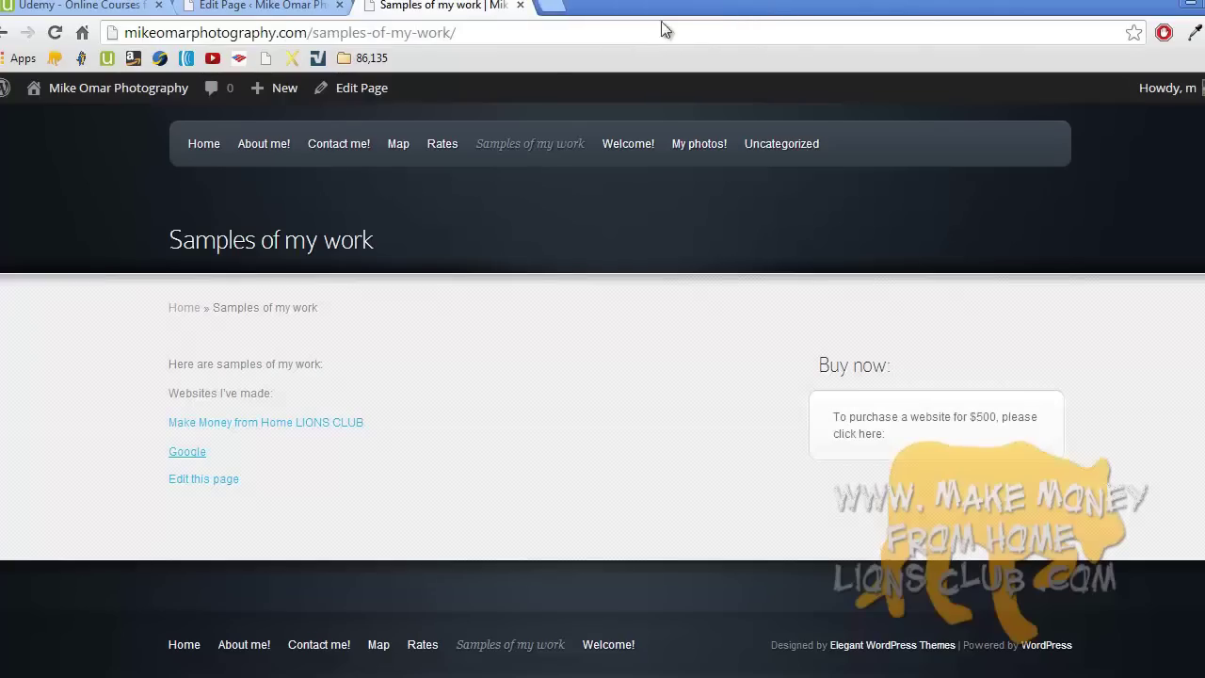
left_click(291, 8)
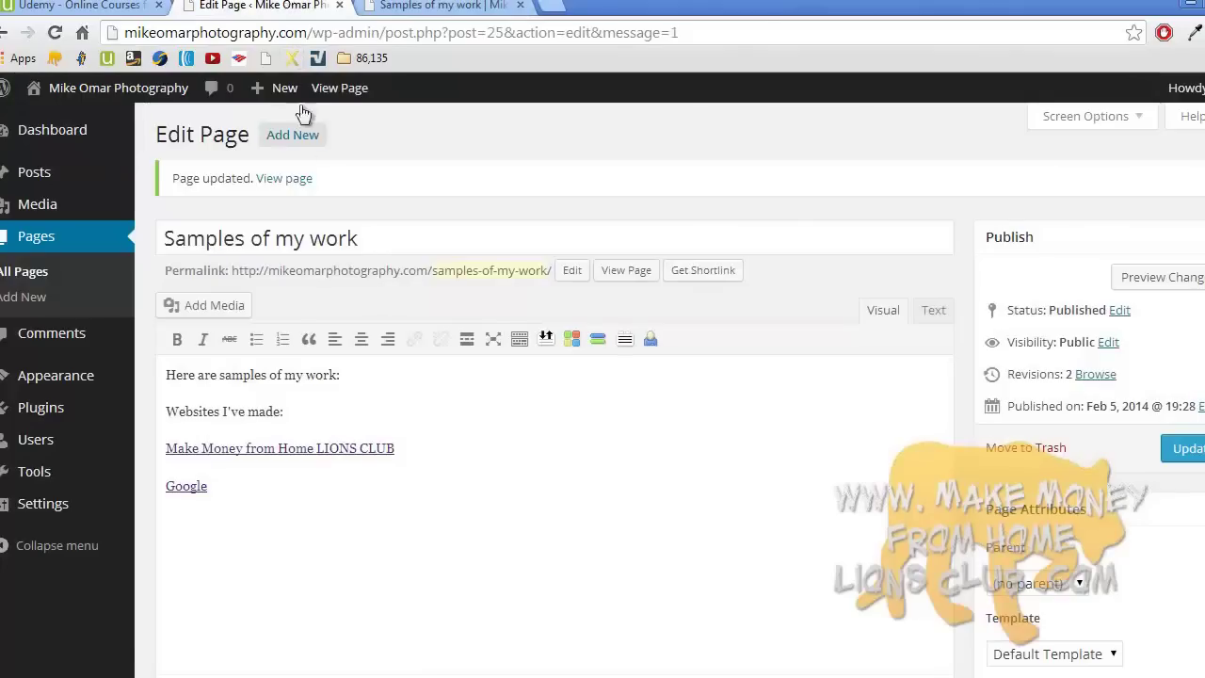
- Make the first line bold and italicise "I've made:"
triple_click(175, 378)
left_click(177, 339)
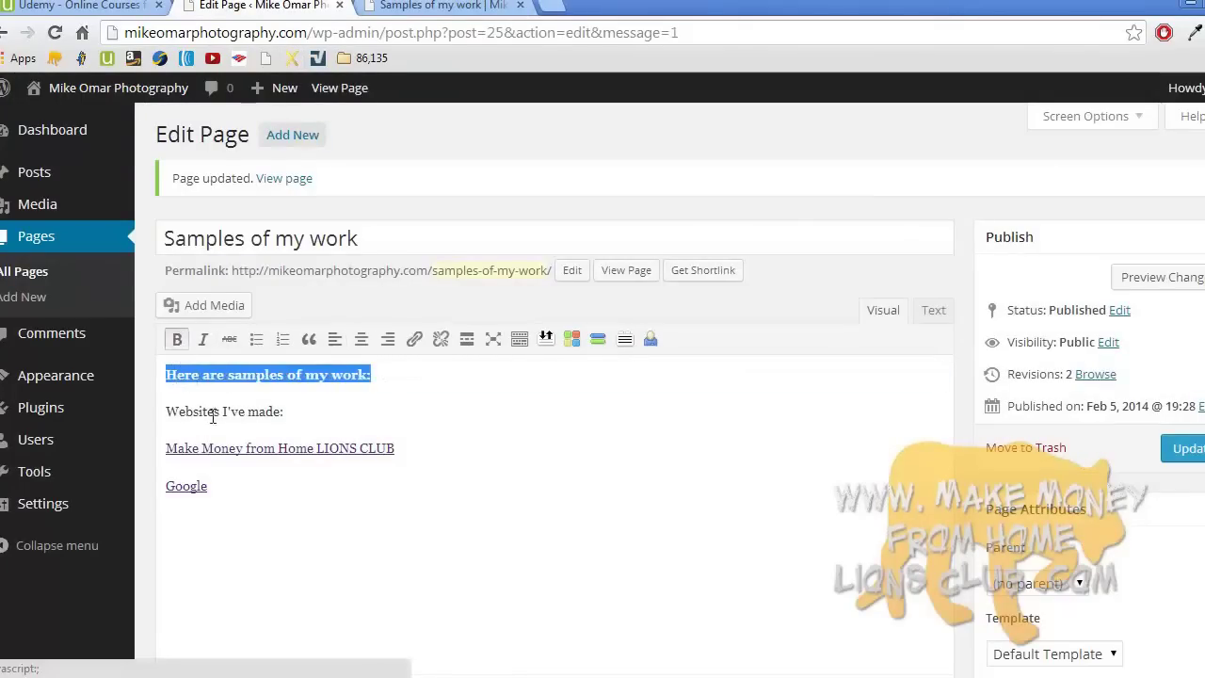
left_click_drag(224, 414, 301, 411)
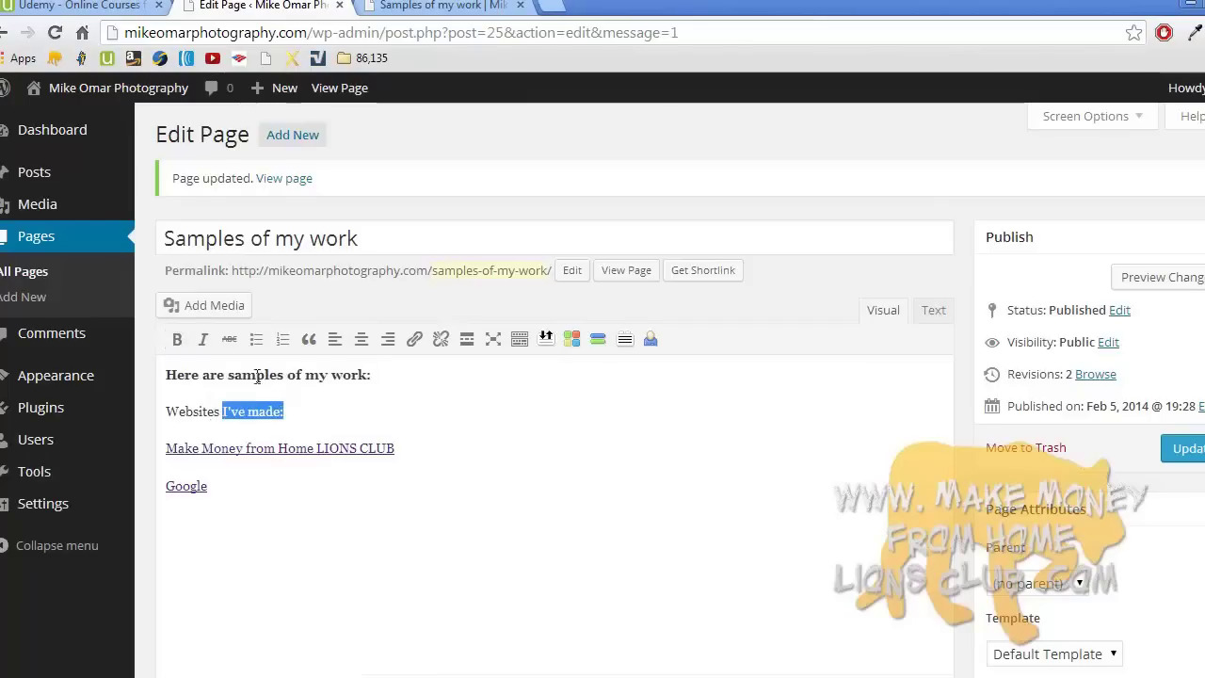
left_click(202, 341)
- Add a struck-through line 'This is cross off.' below the Google link and update the page
left_click(276, 495)
key("Return")
type("This is")
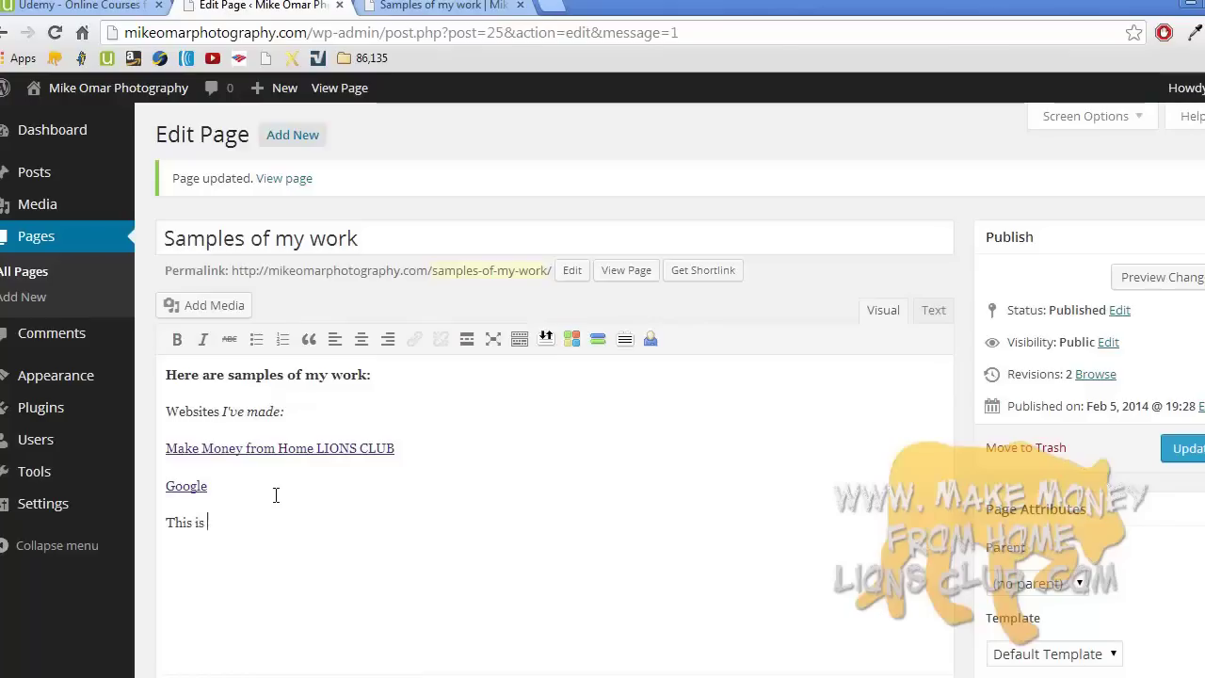
type(" cross off.")
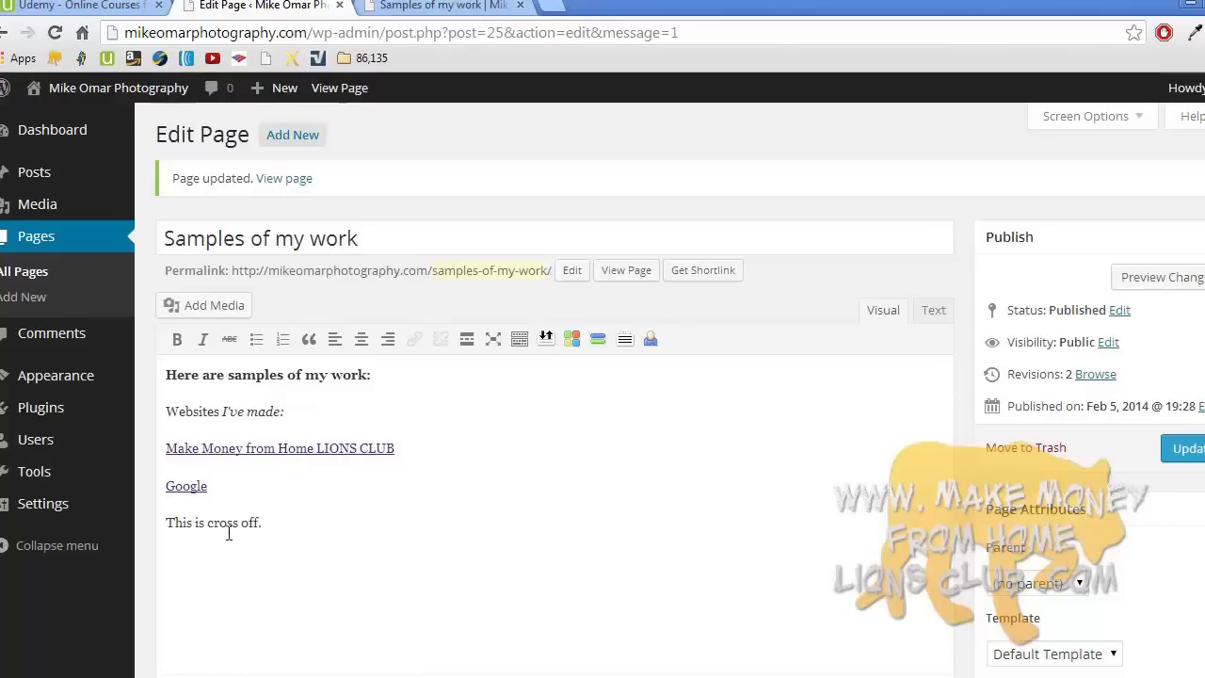
triple_click(223, 529)
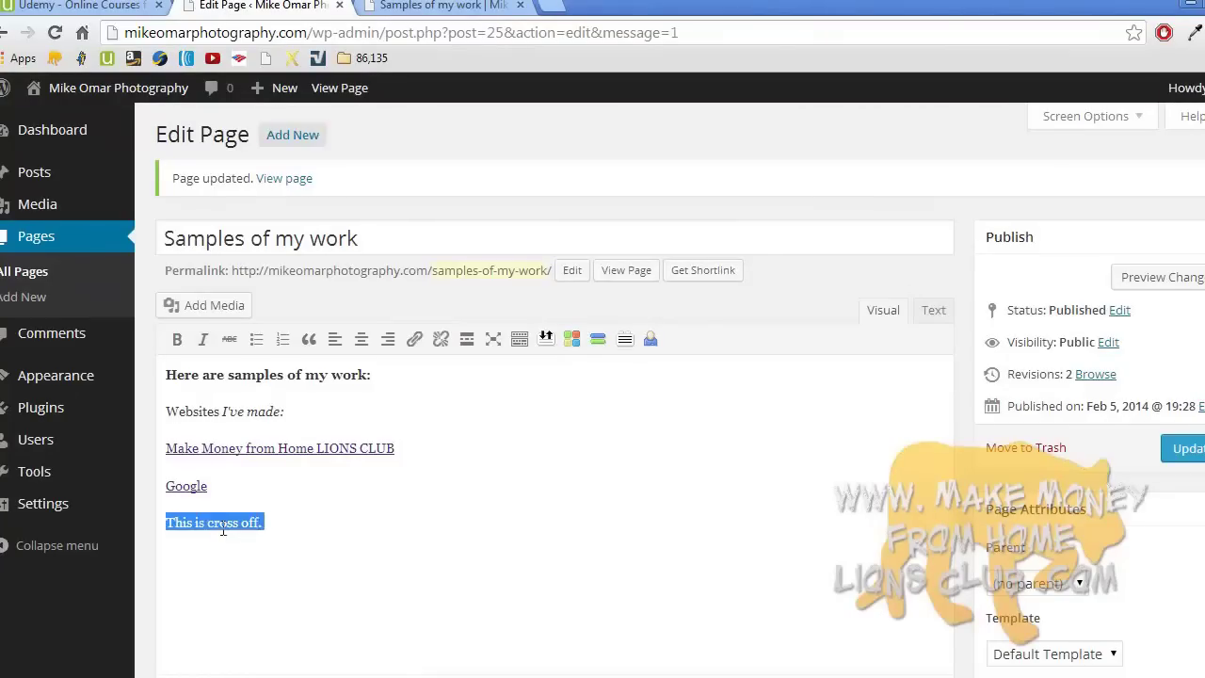
left_click(228, 340)
left_click(311, 508)
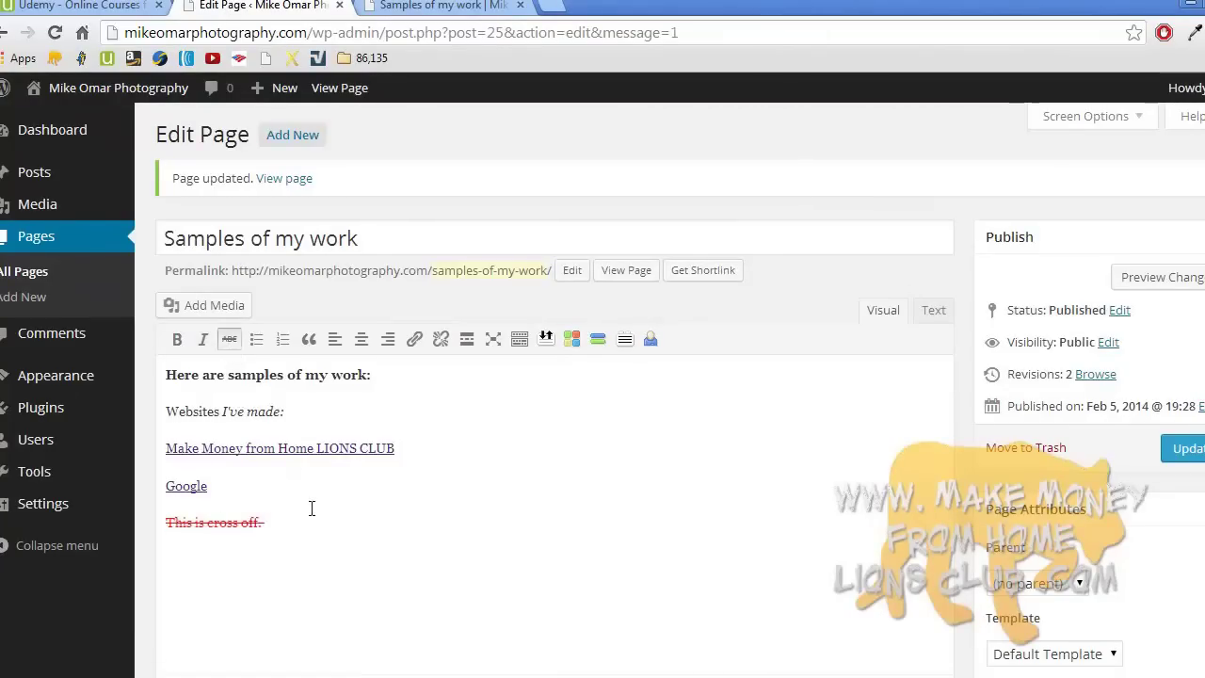
key("Return")
key("Return")
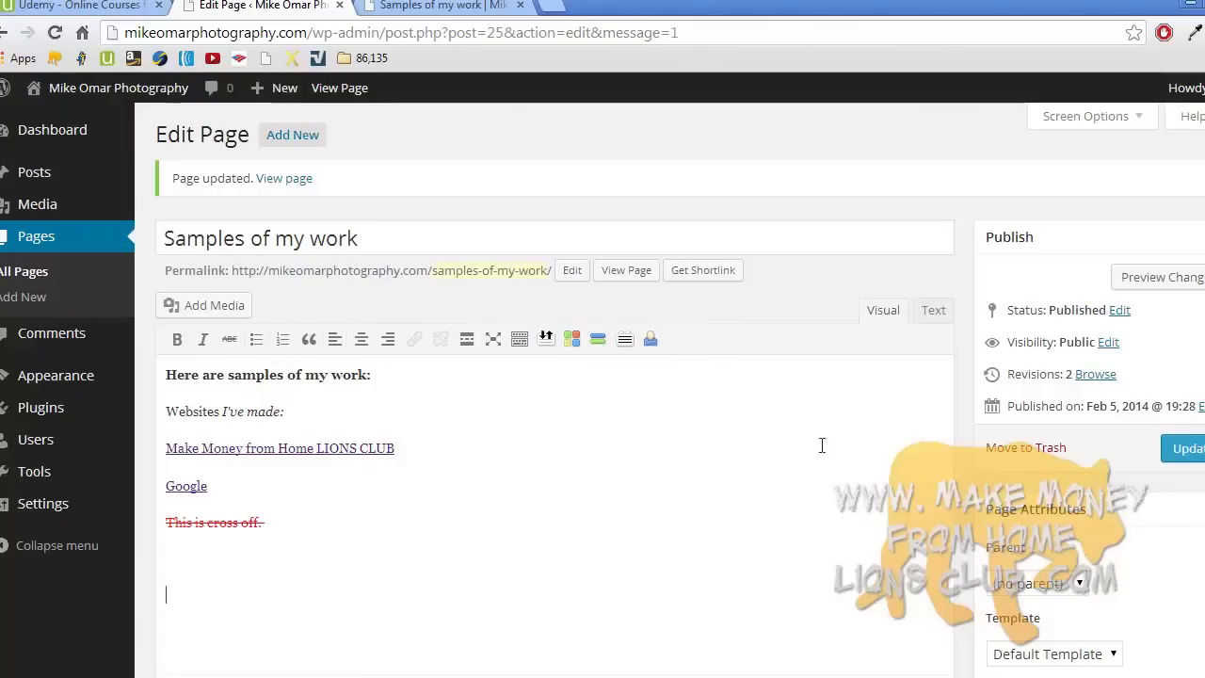
left_click(1188, 452)
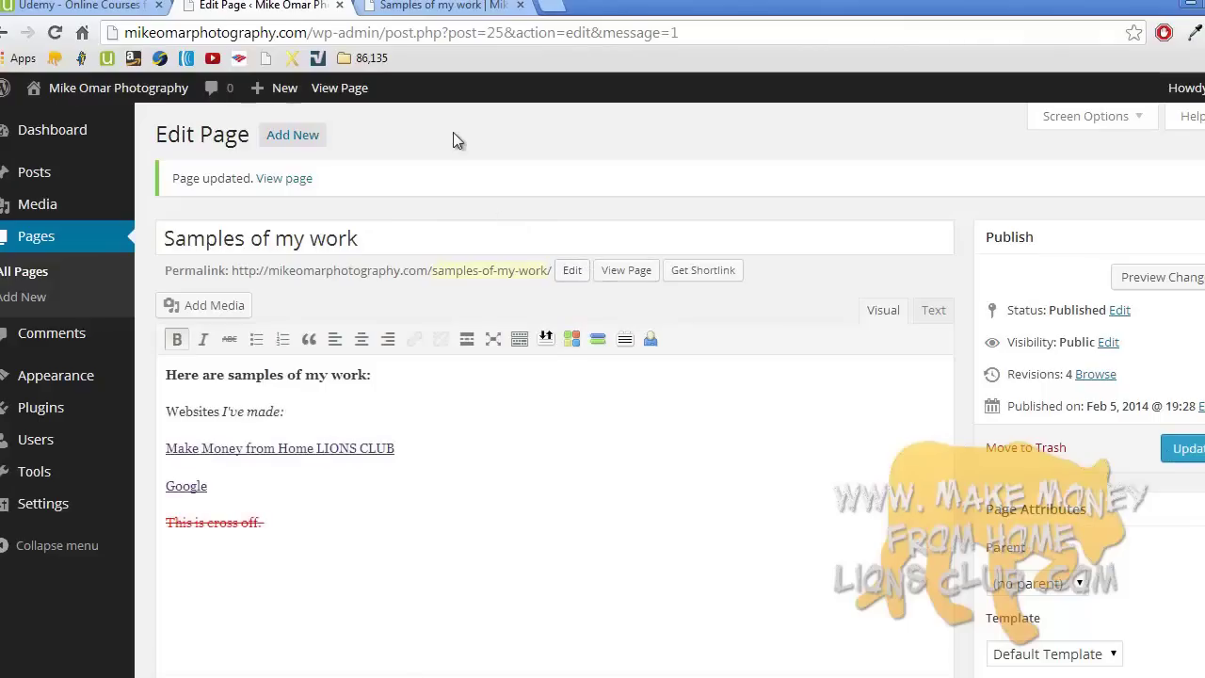
left_click(456, 6)
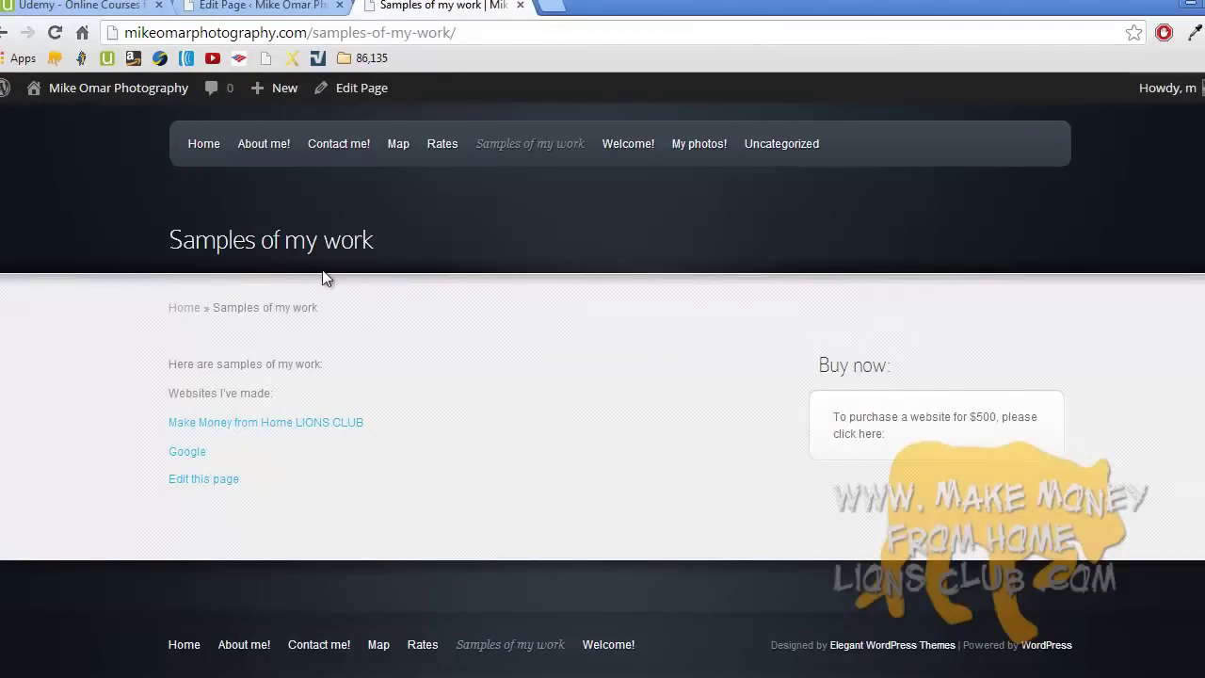
- Reload the live Samples of my work page and inspect the bold and struck-through lines
left_click(59, 38)
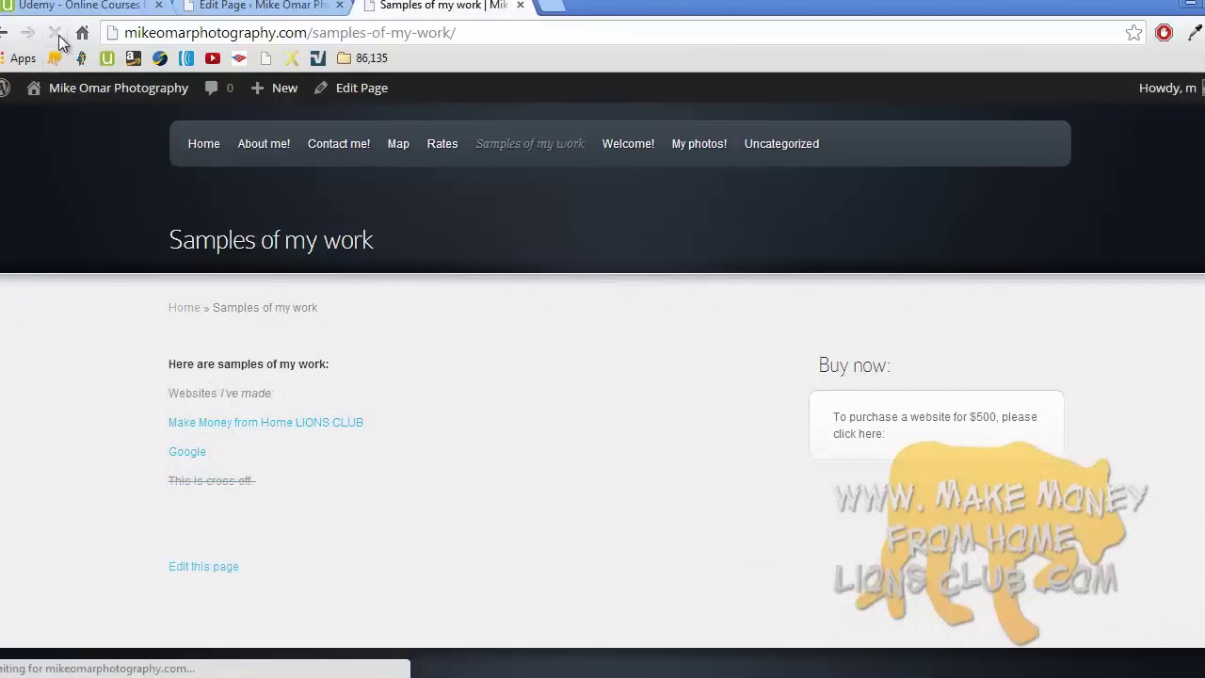
triple_click(238, 369)
left_click(242, 395)
triple_click(204, 480)
left_click(279, 481)
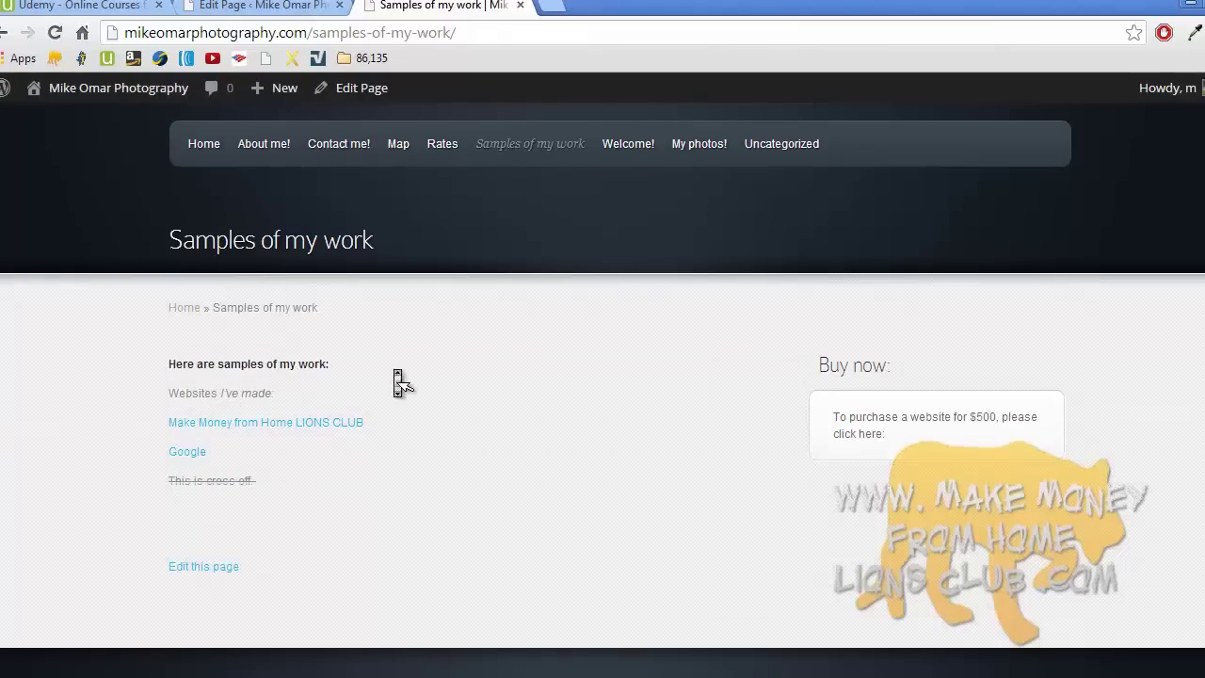
- View the live About me! page, then go to the admin Pages list
scroll(394, 369, "up", 2)
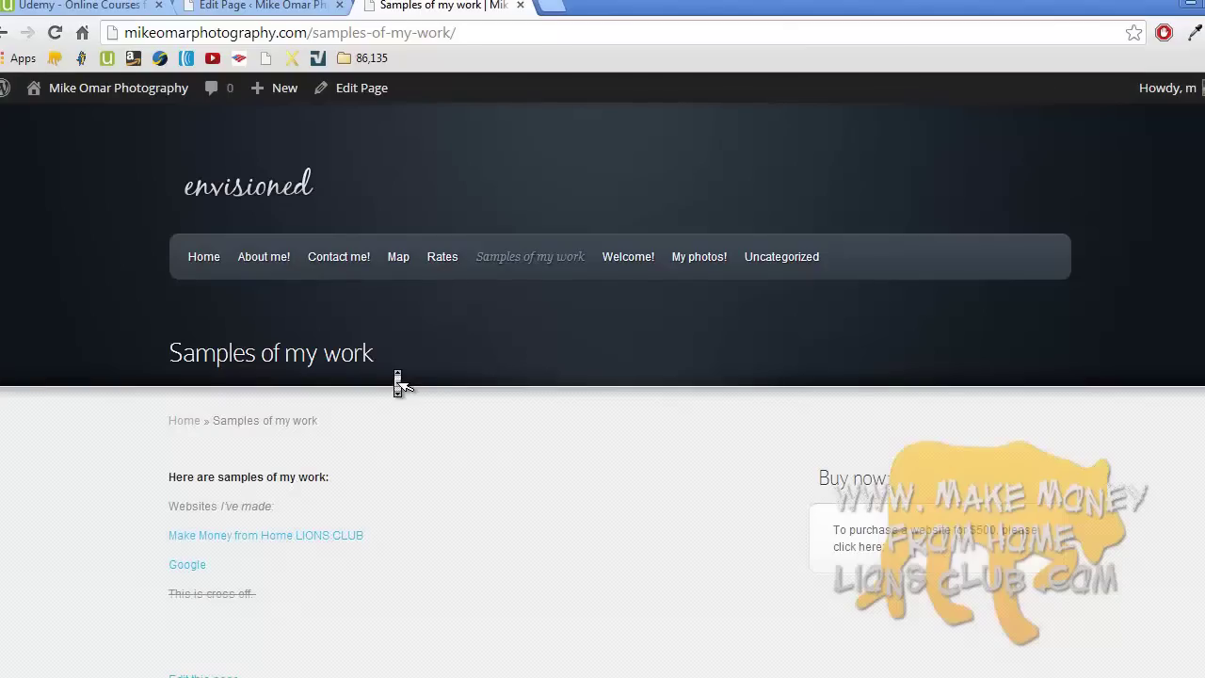
left_click(272, 263)
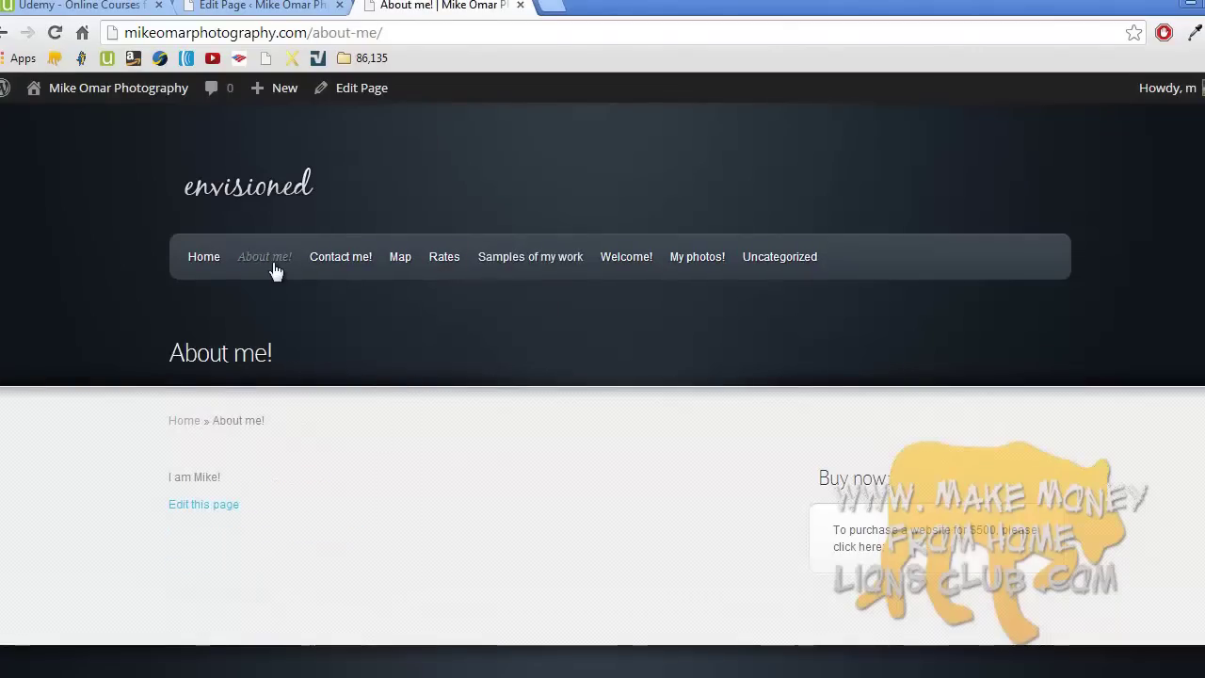
left_click(263, 5)
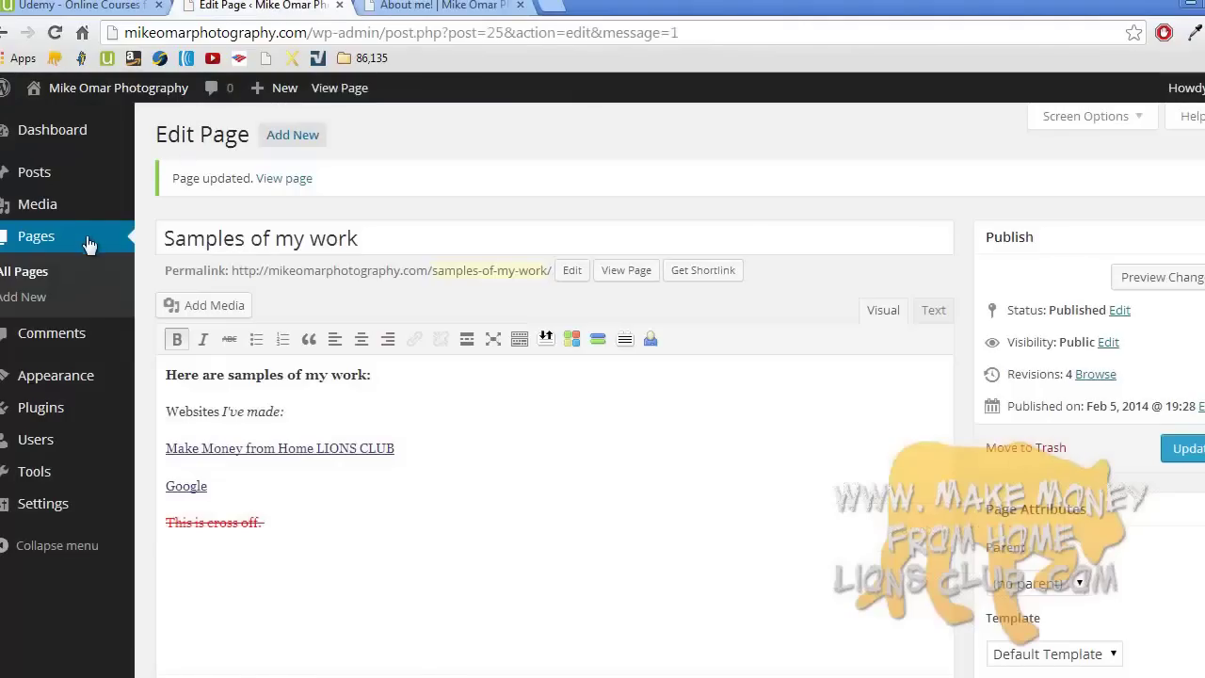
left_click(86, 235)
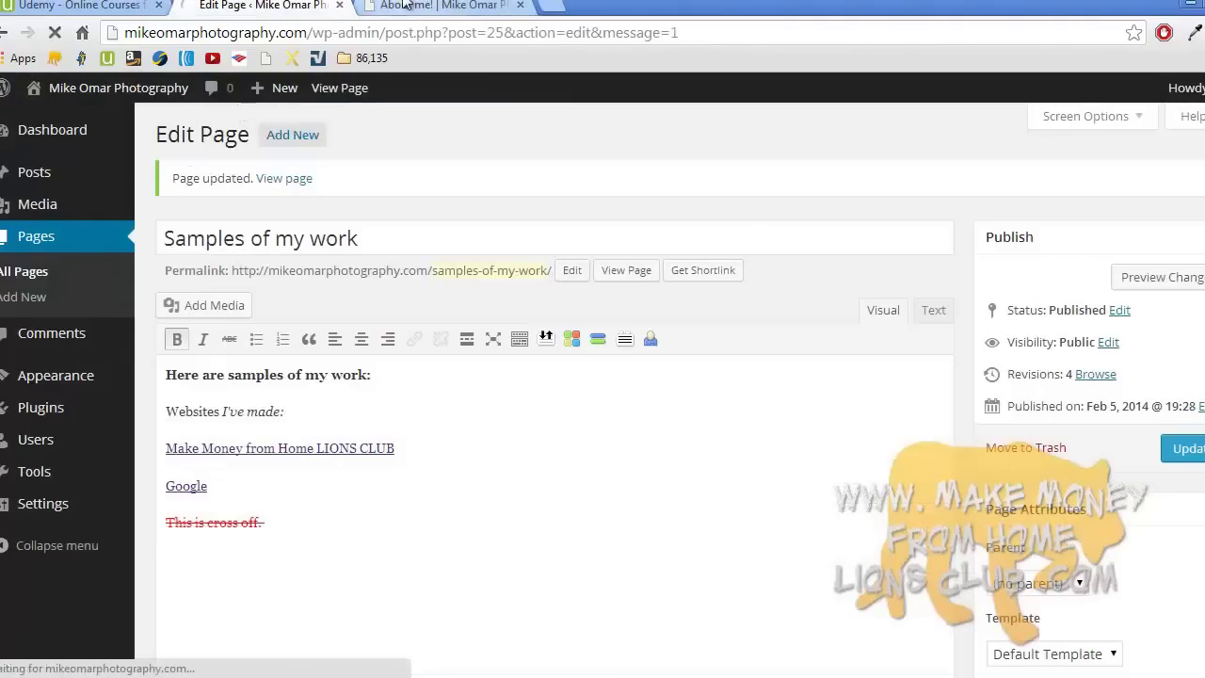
- Open the About me! page for editing and start uploading media from the computer
left_click(442, 6)
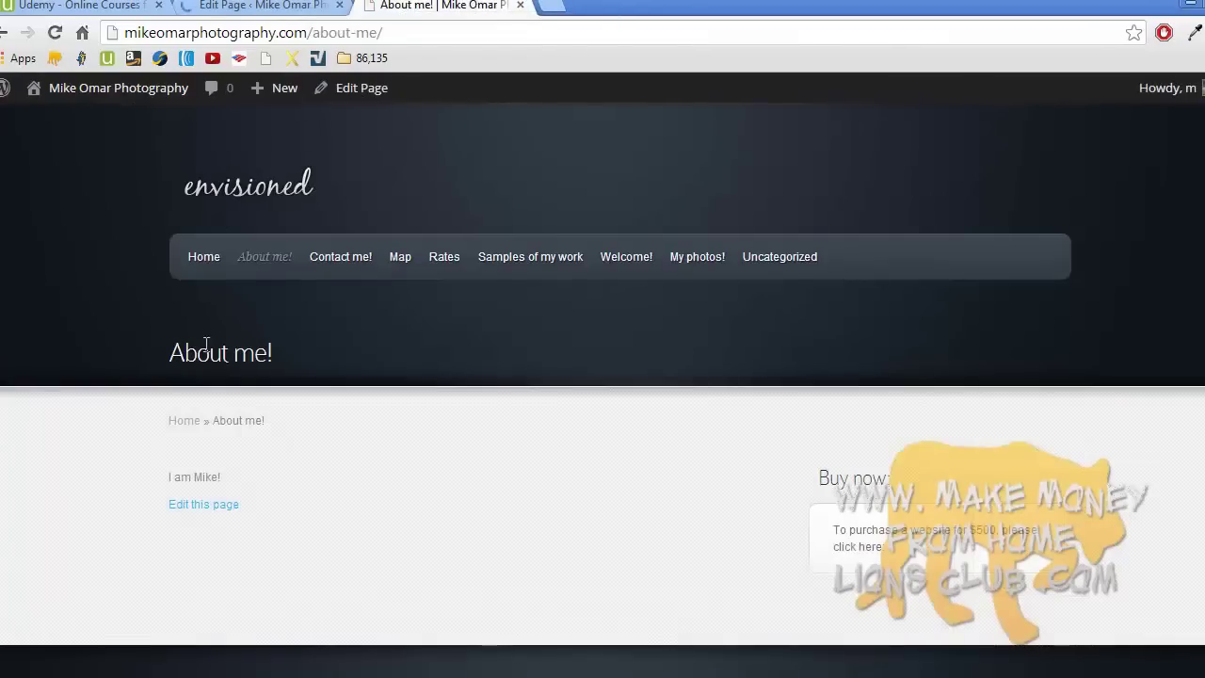
left_click(209, 508)
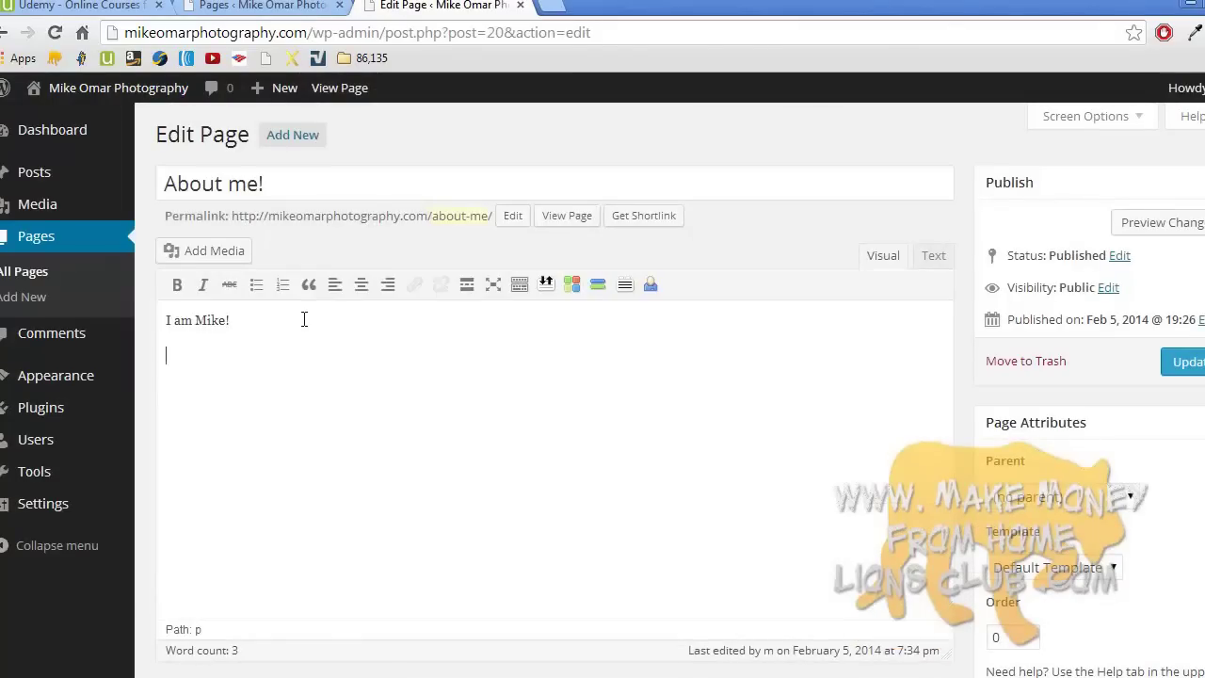
left_click(215, 249)
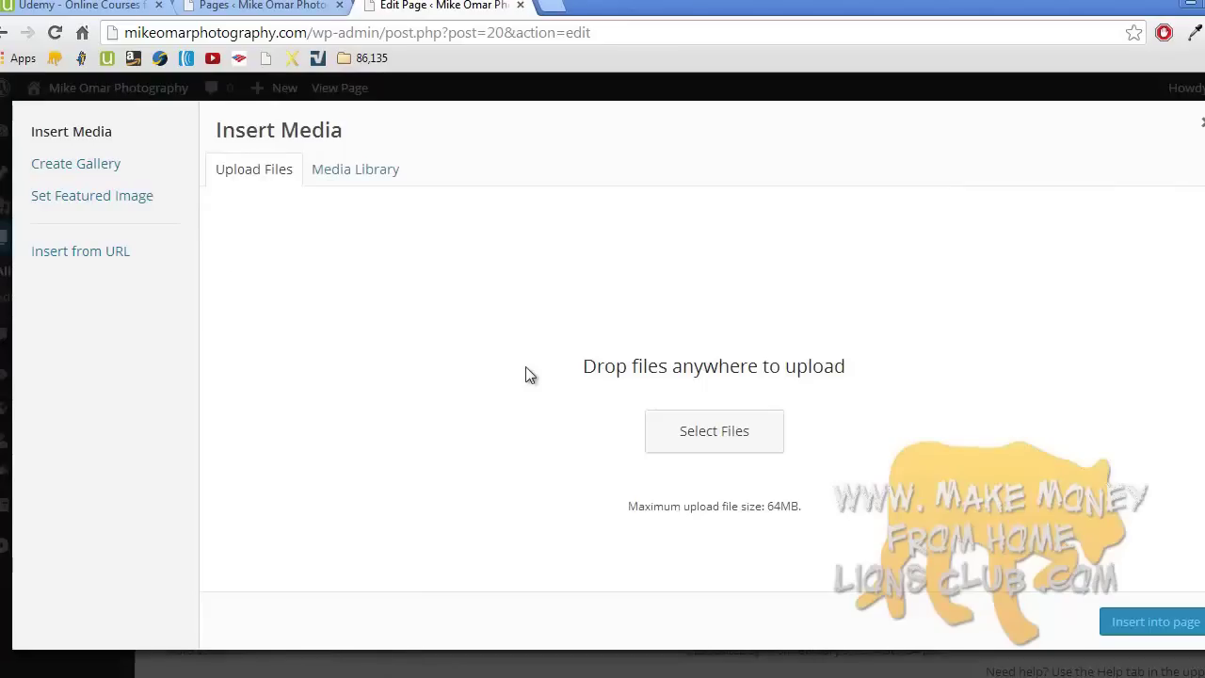
left_click(711, 433)
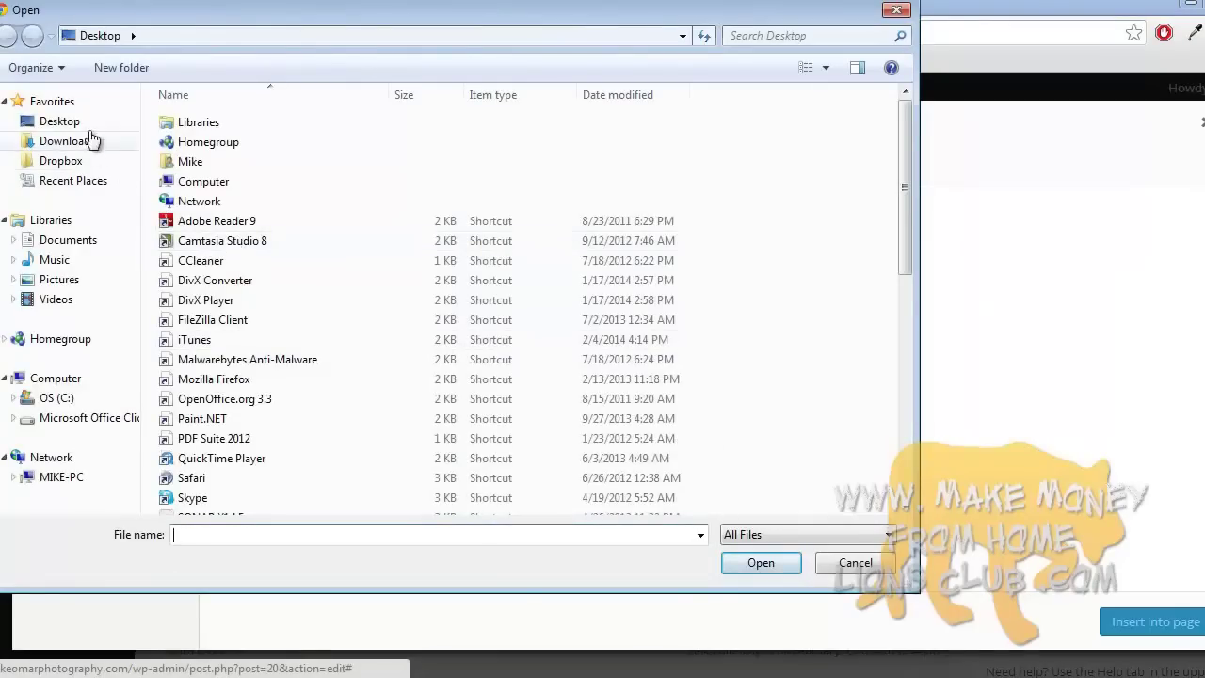
- Upload mike.jpg and insert it into the About me! page below the intro line
left_click(239, 537)
type("mike")
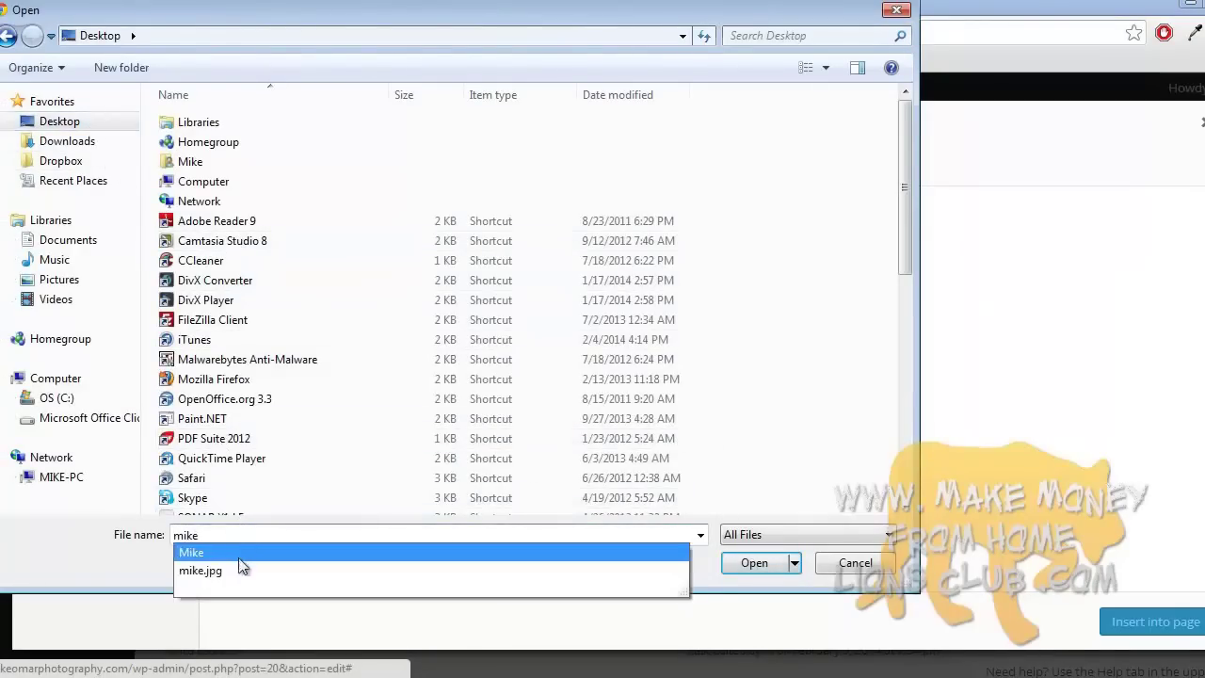
left_click(238, 566)
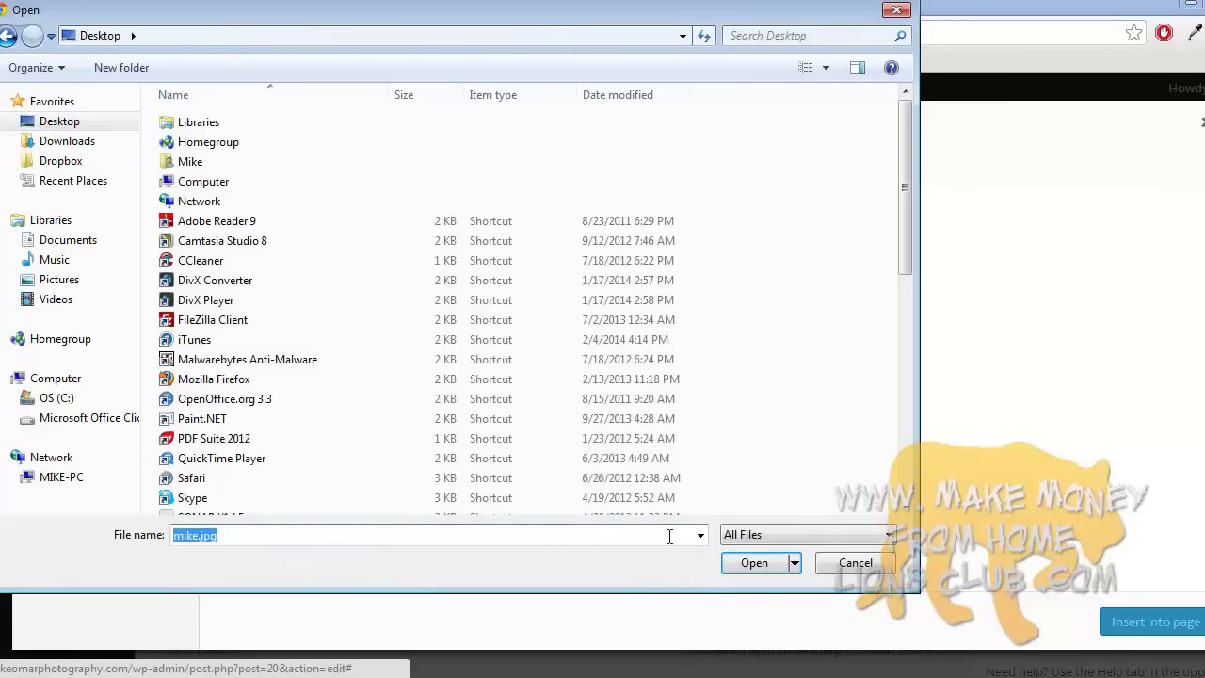
left_click(757, 572)
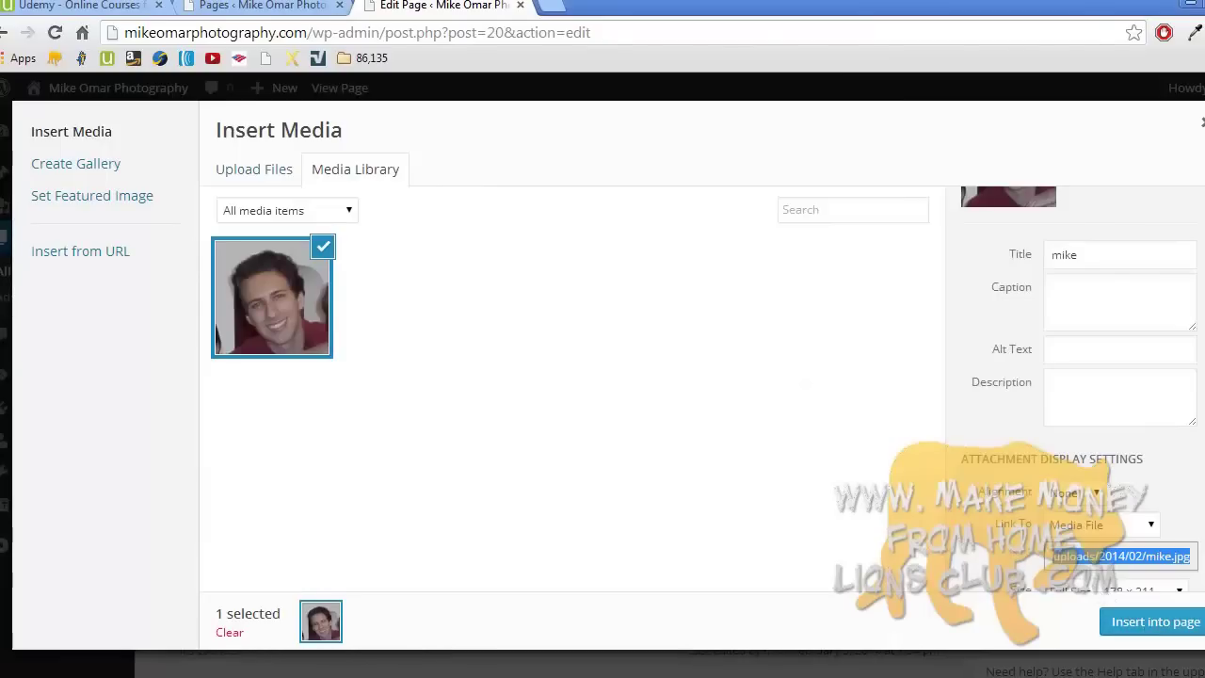
scroll(1073, 377, "up", 1)
scroll(1073, 376, "down", 2)
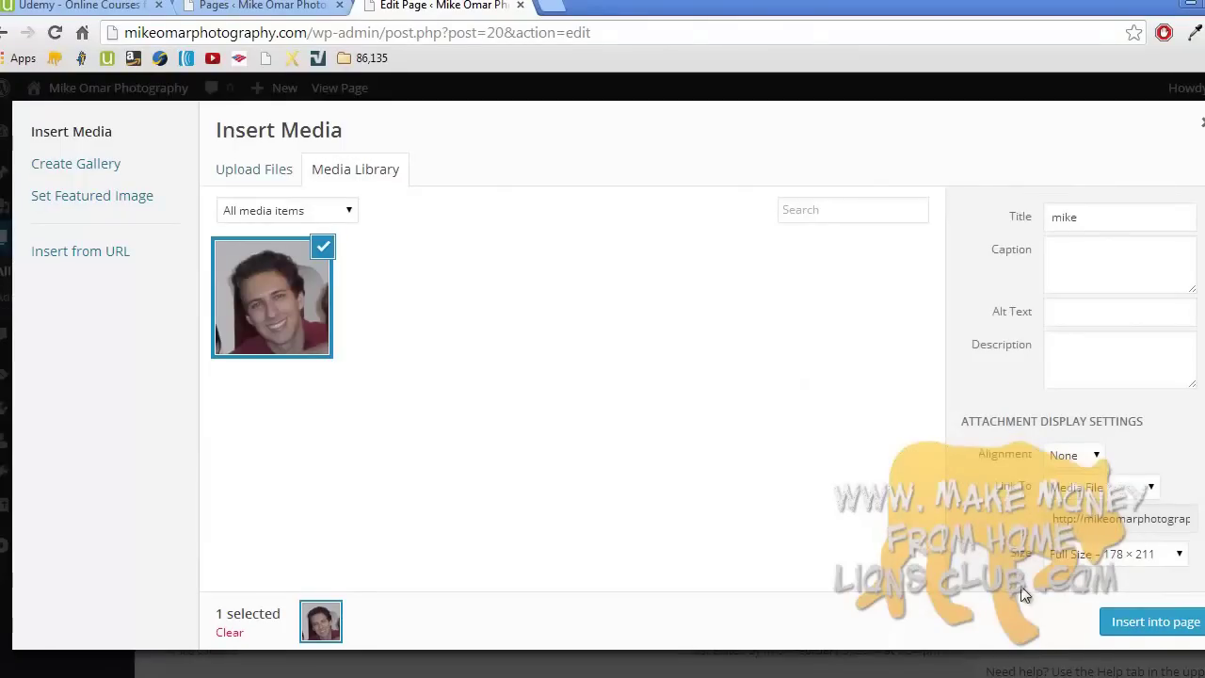
left_click(1120, 625)
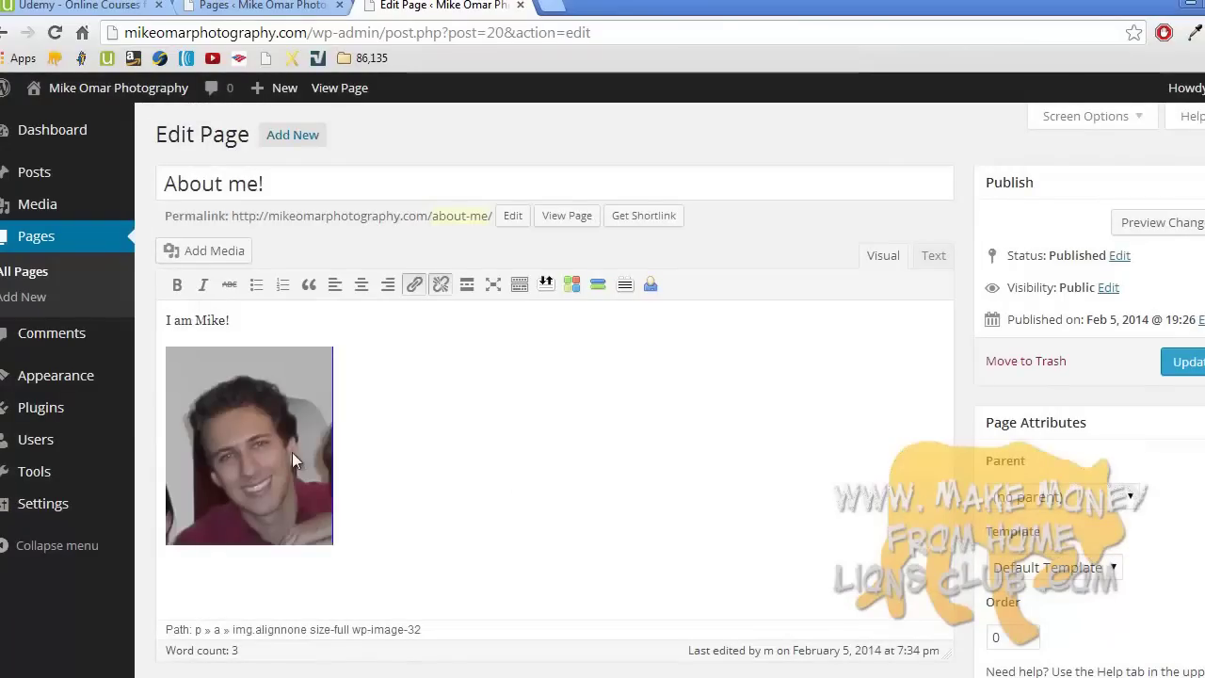
- Open the inserted photo's edit options and try several sizes before returning to 100%
left_click(255, 450)
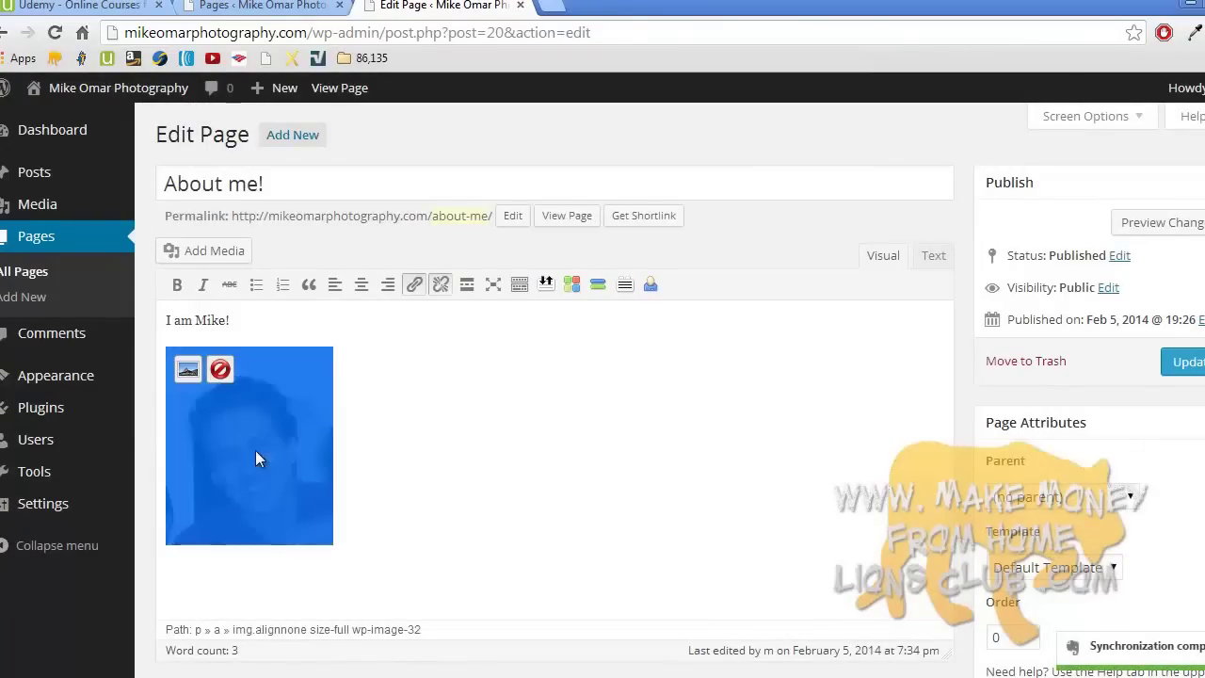
left_click(189, 369)
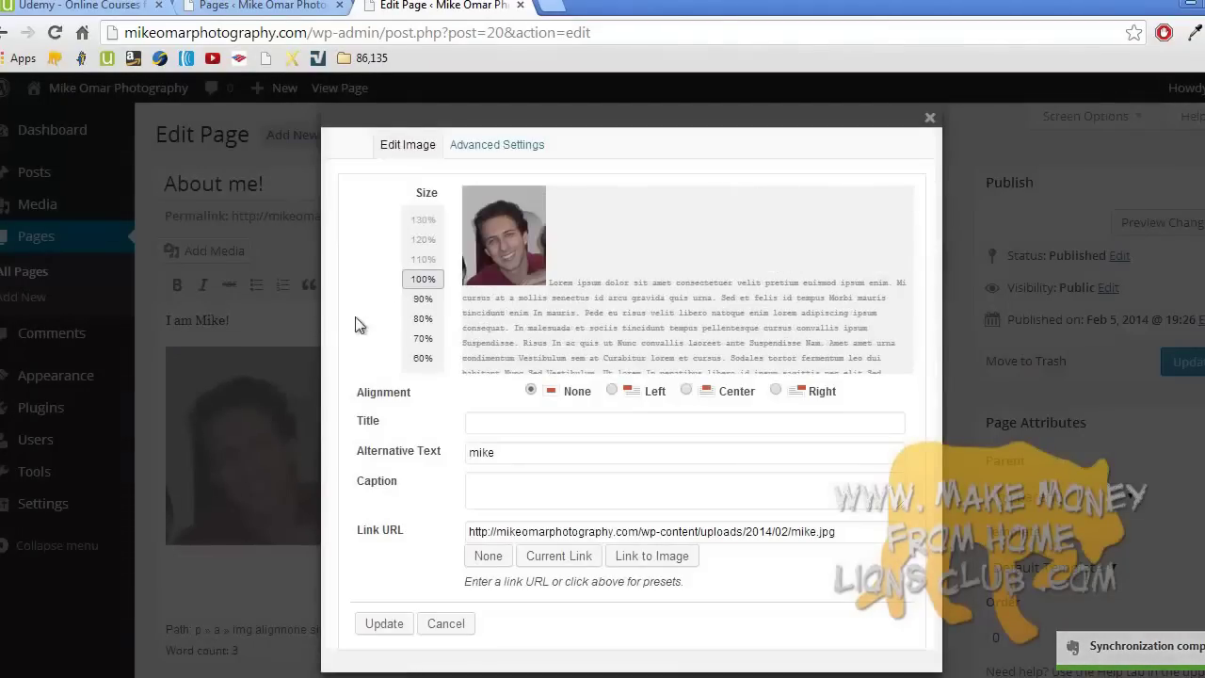
left_click(420, 299)
left_click(422, 358)
left_click(422, 318)
left_click(421, 280)
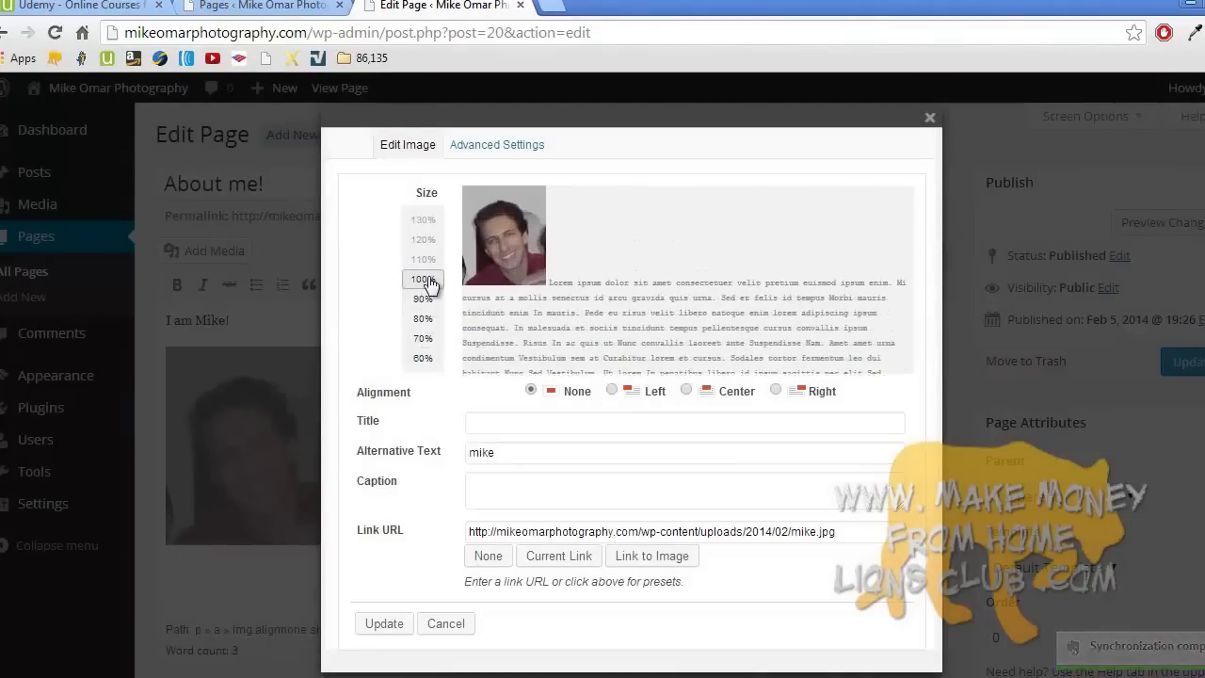
- Give the photo the owner's first name as title, caption 'This is a photo', and the owner's website link
left_click(484, 425)
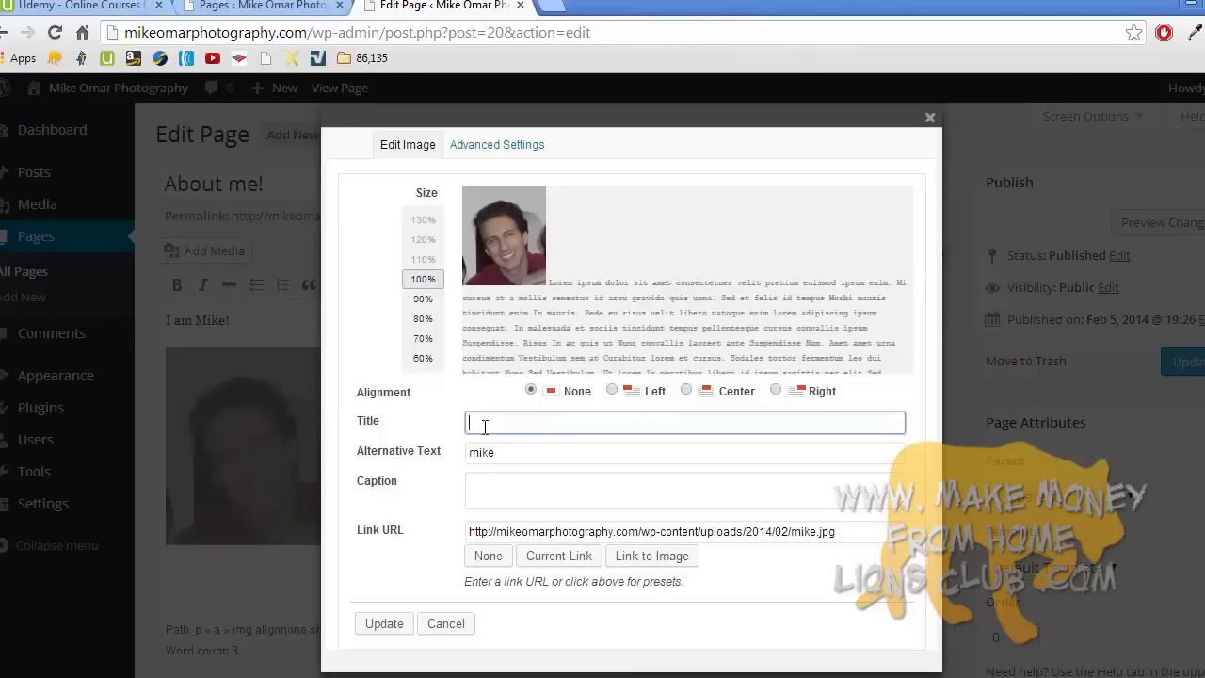
type("Mike")
left_click(520, 496)
type("This is a photo of me!")
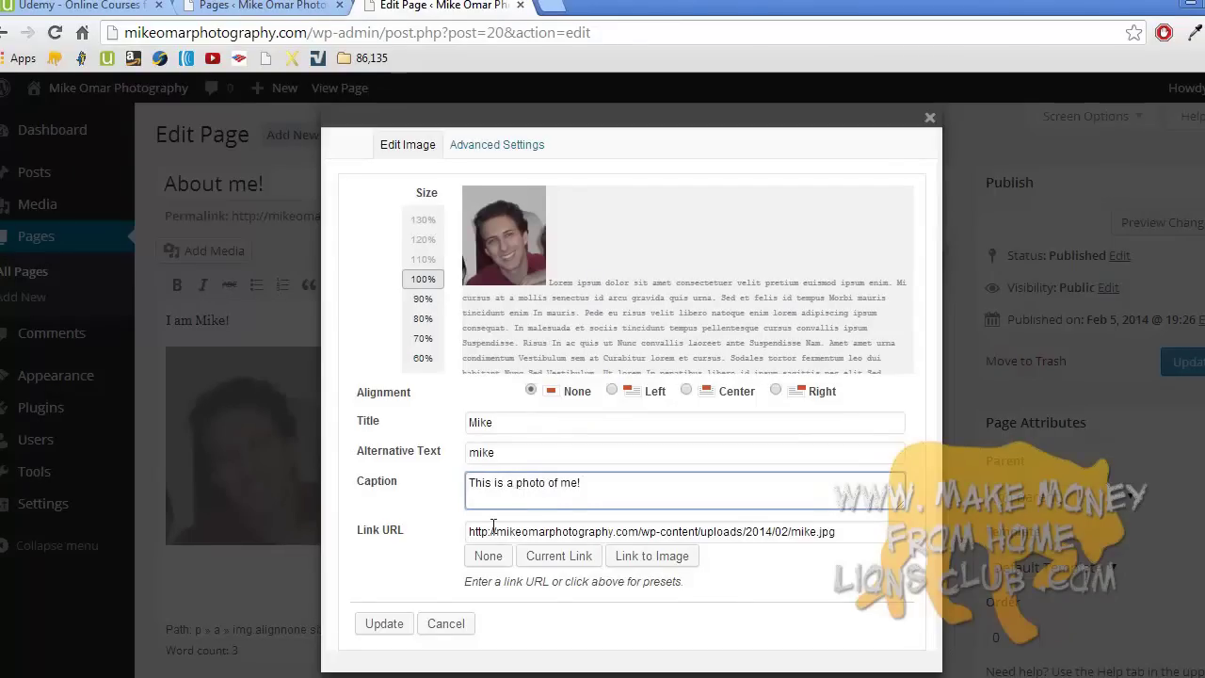
triple_click(509, 529)
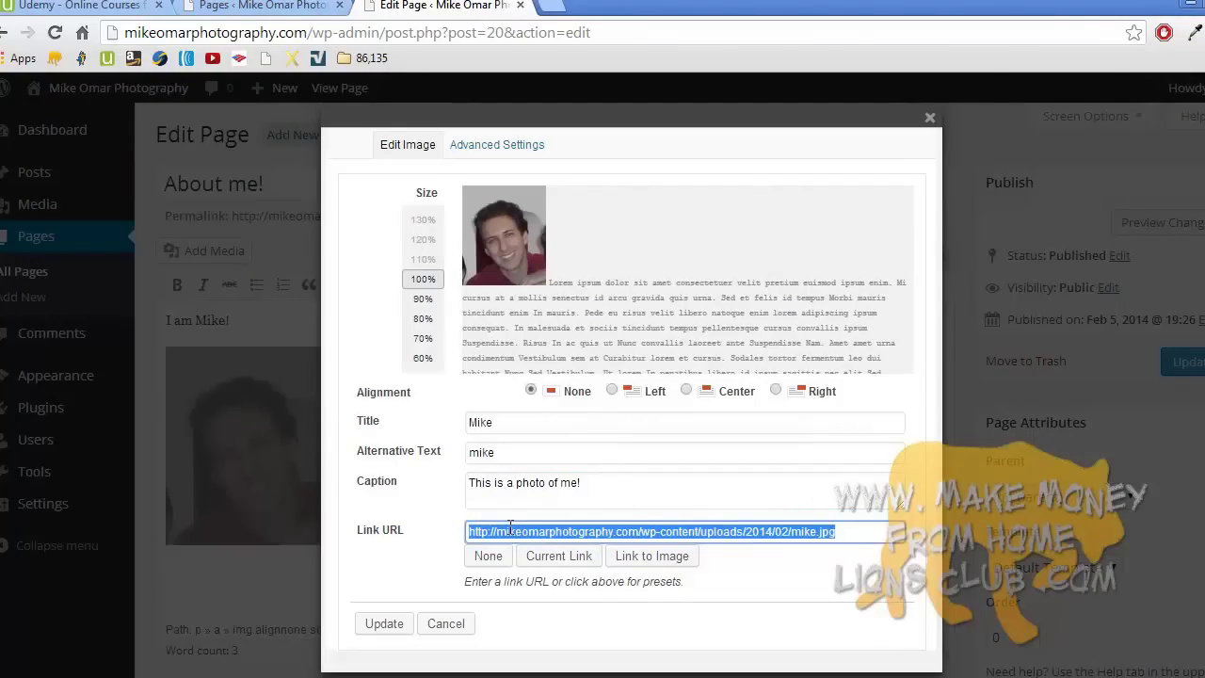
type("http")
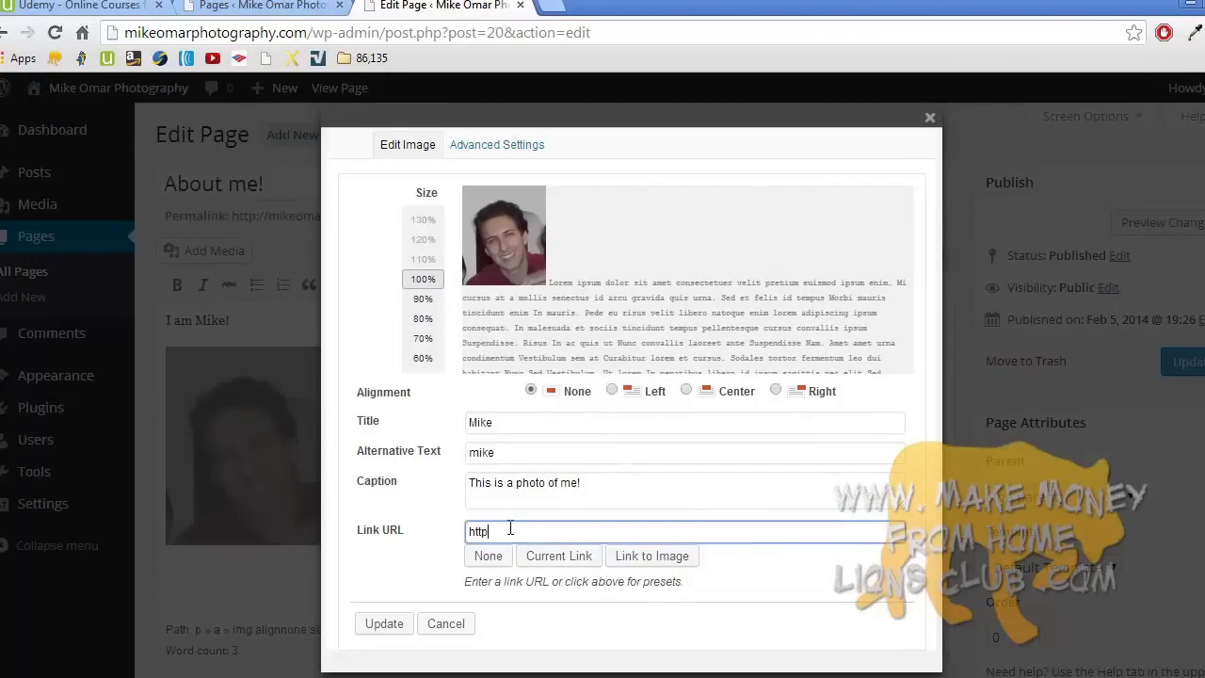
type("me.com")
type("sites.com")
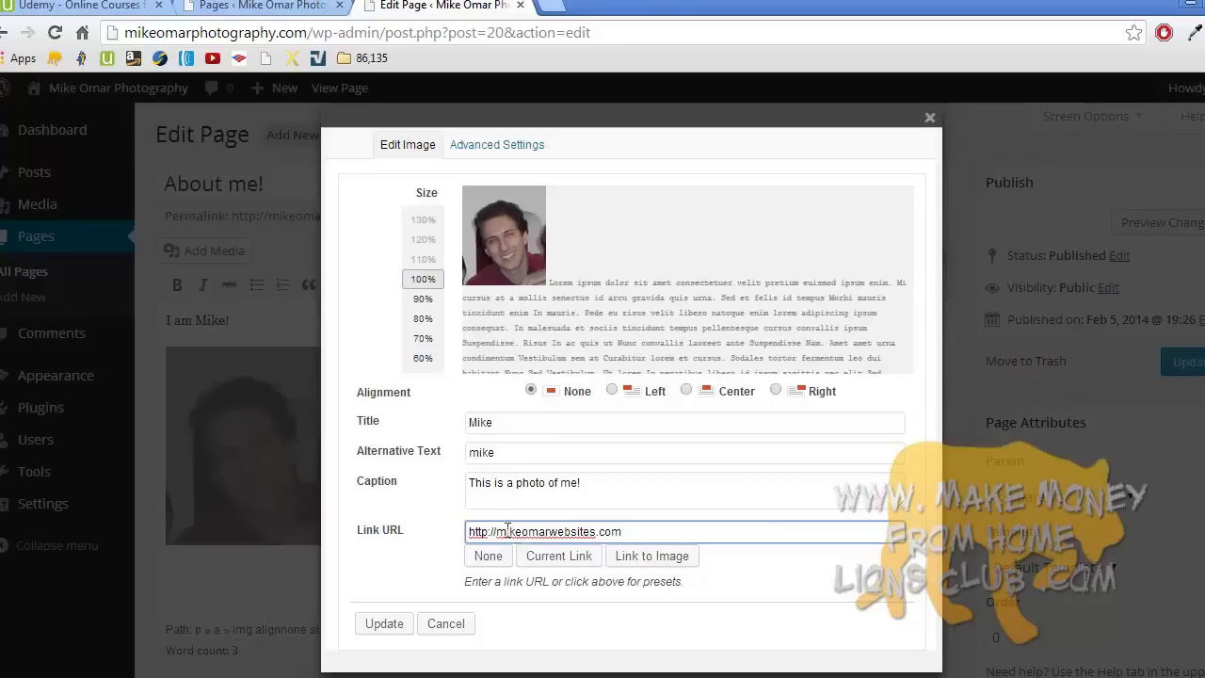
- In Advanced Settings set height 400, enable open link in new window, and apply
left_click(490, 147)
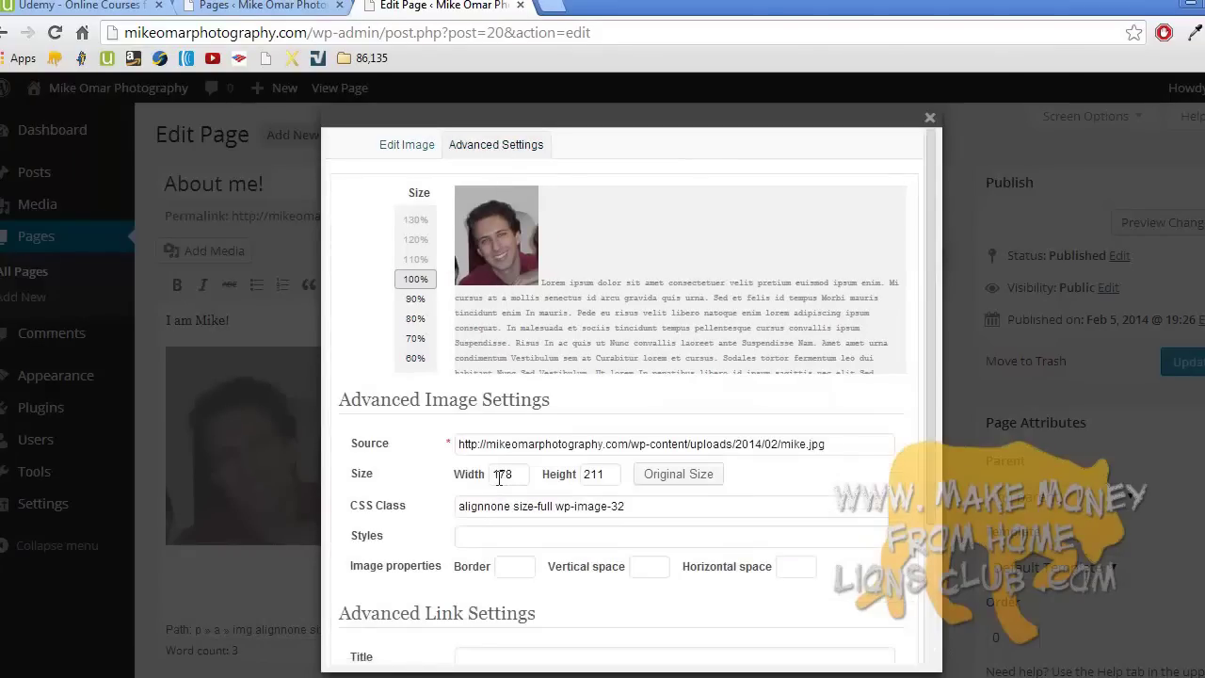
double_click(591, 476)
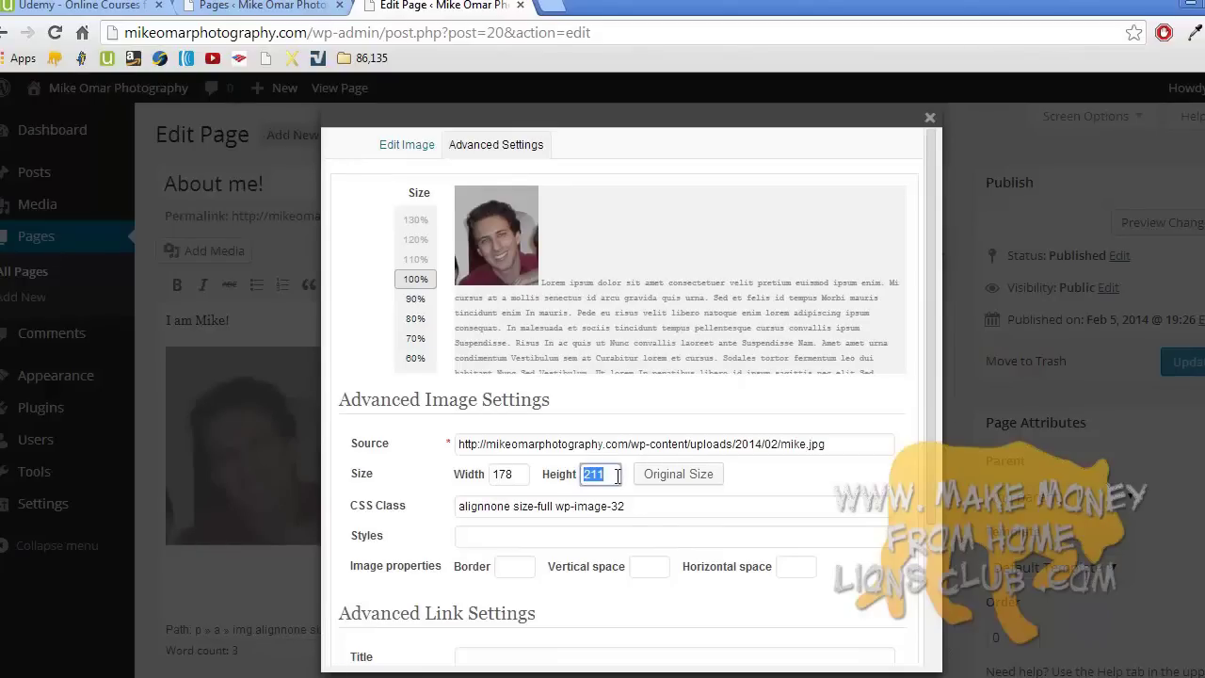
type("400")
left_click_drag(926, 411, 915, 585)
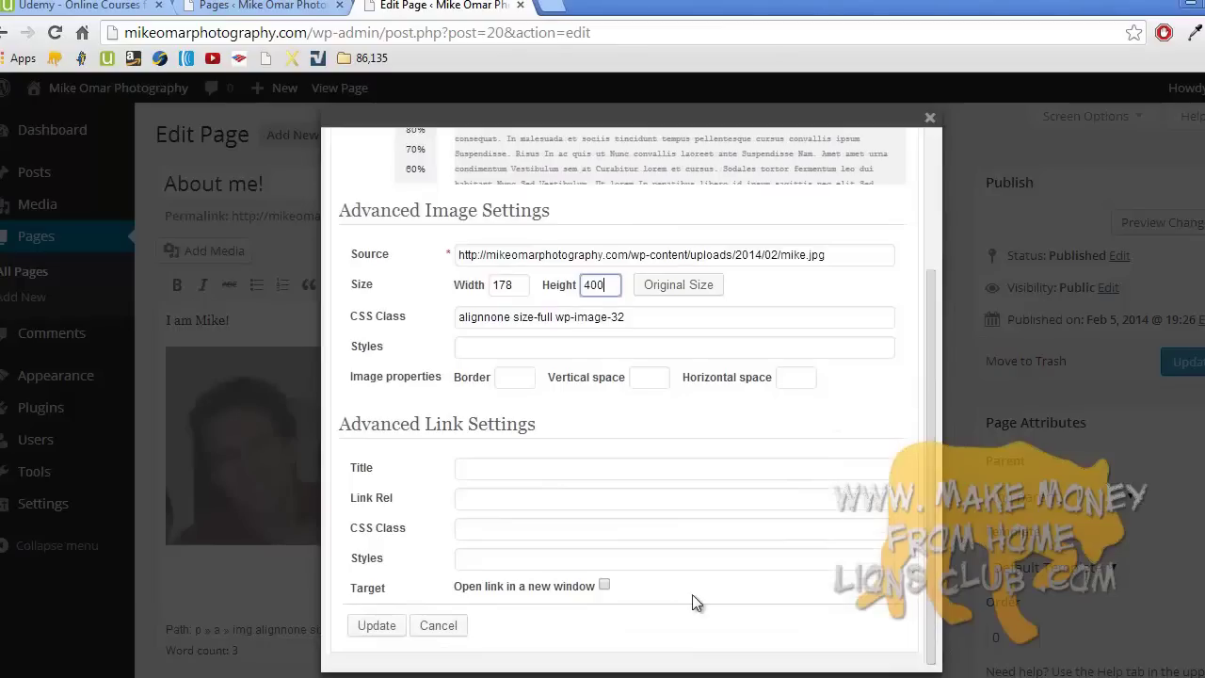
left_click(605, 585)
left_click(374, 625)
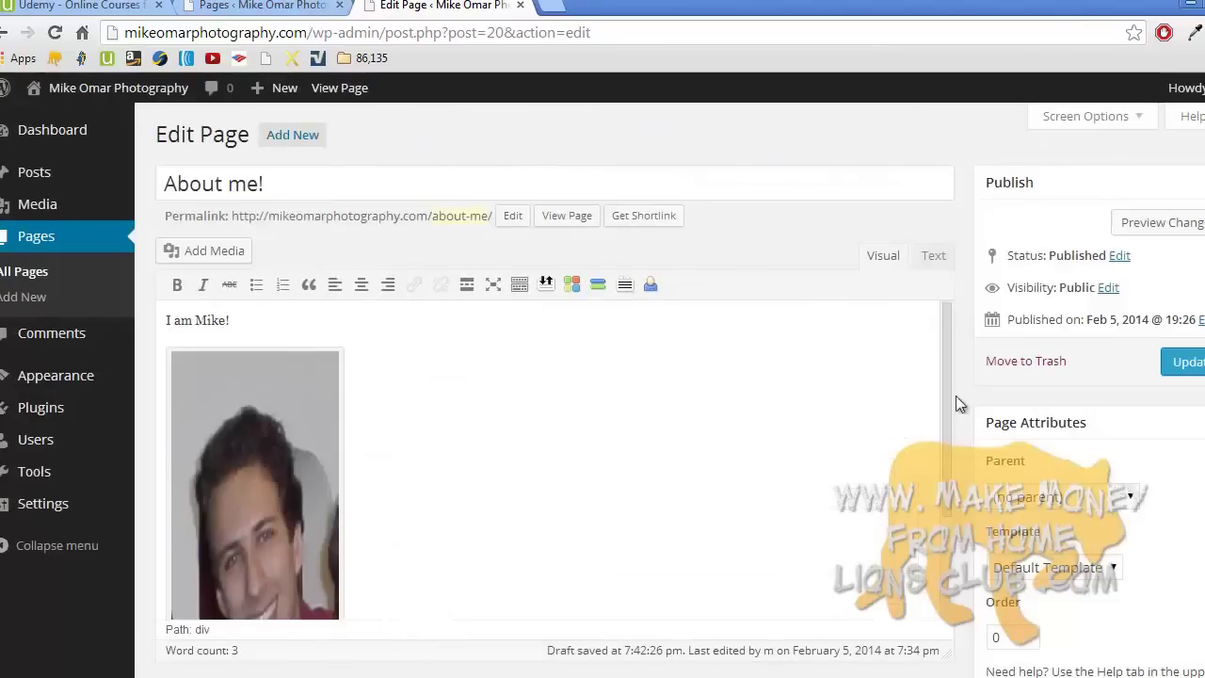
- Update the About me! page and open the live page in a new tab
scroll(946, 397, "down", 3)
scroll(946, 397, "up", 3)
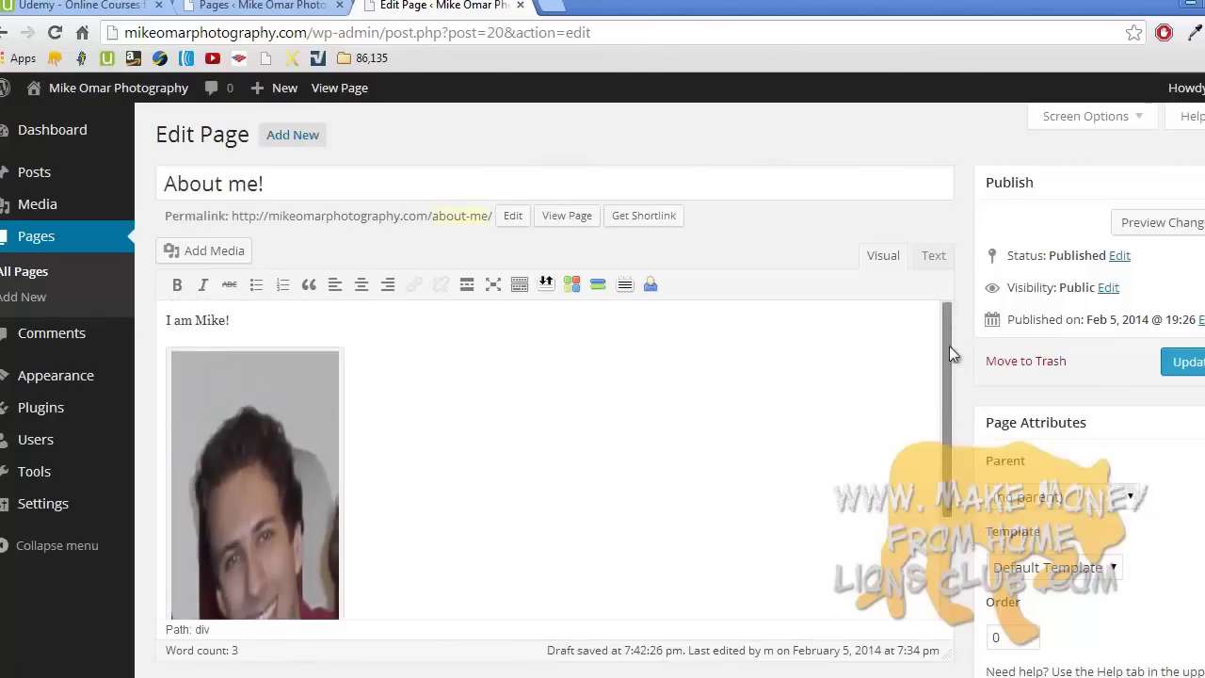
left_click(1187, 363)
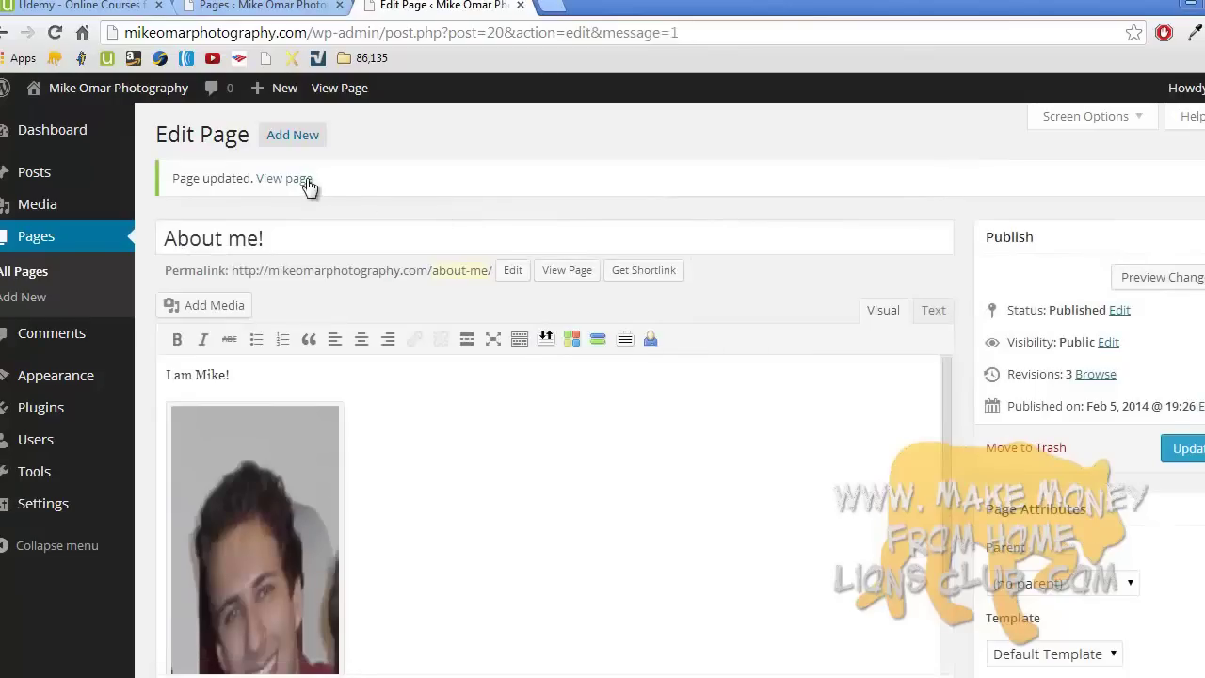
right_click(306, 180)
left_click(339, 190)
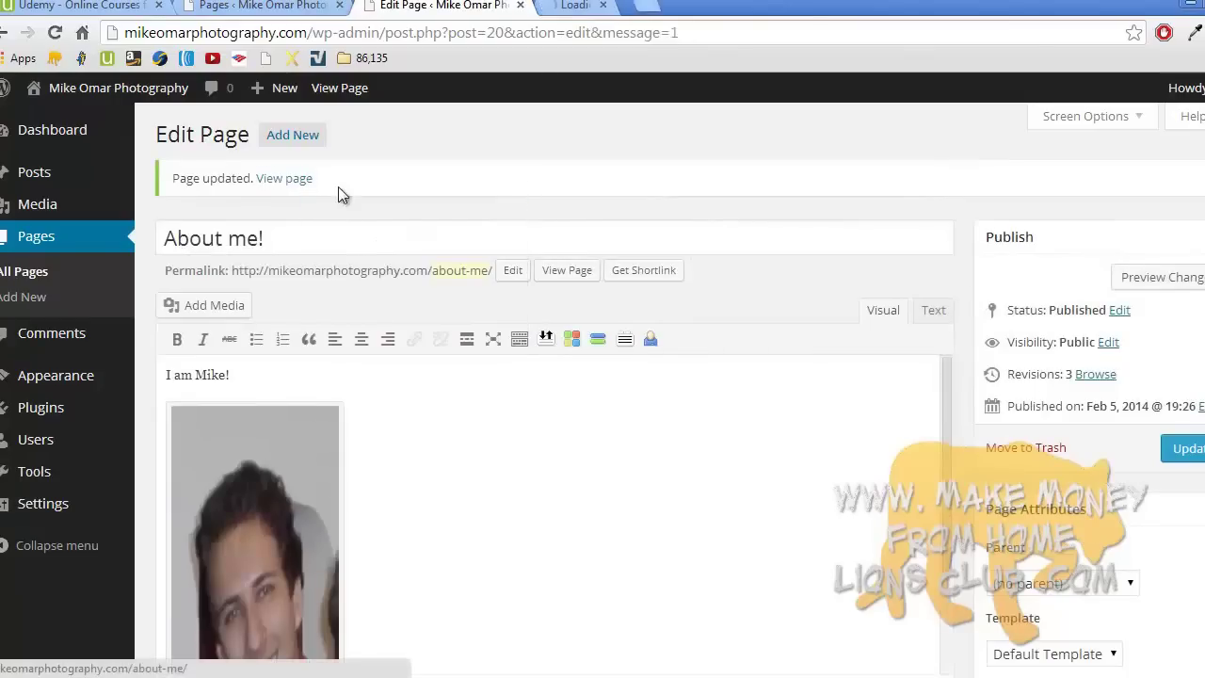
- Click the photo on the live page to confirm it links to the owner's website
left_click(610, 4)
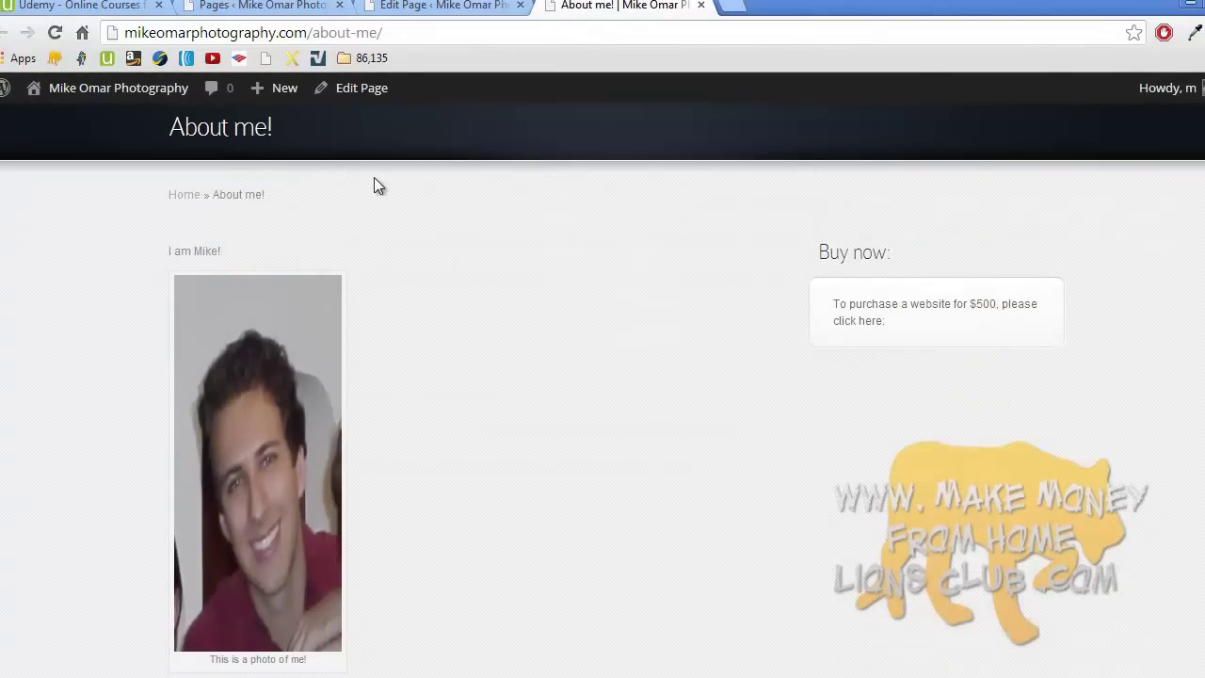
left_click(277, 342)
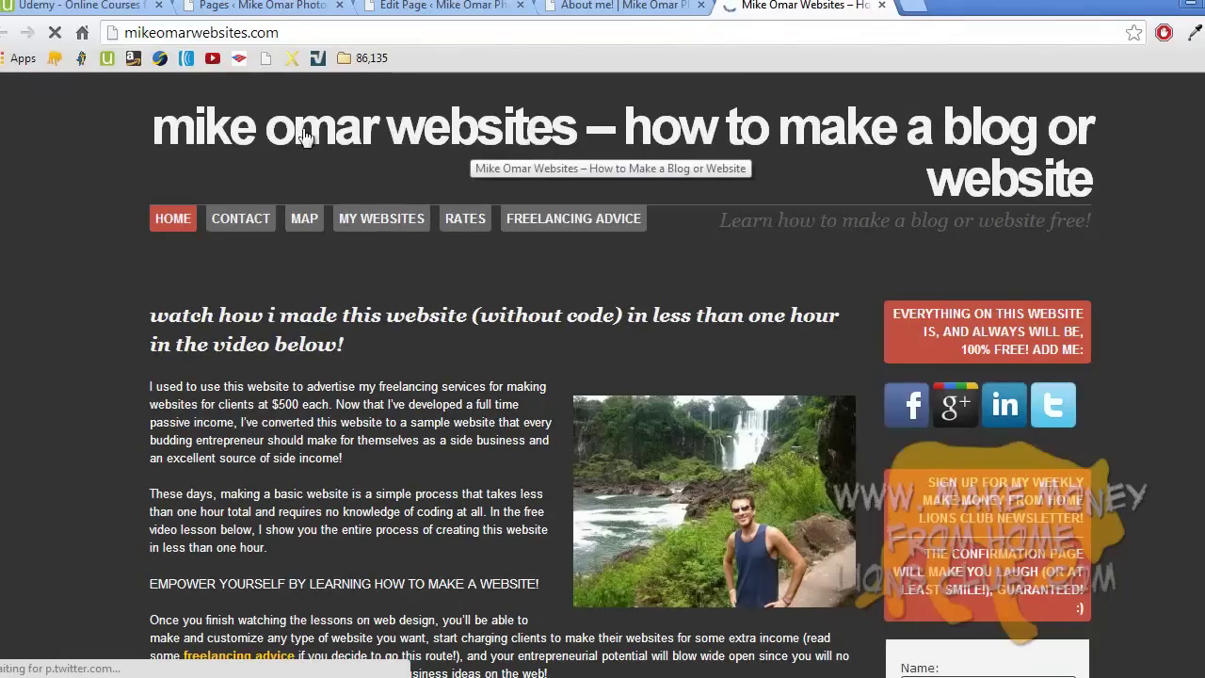
scroll(386, 218, "down", 15)
scroll(386, 218, "up", 15)
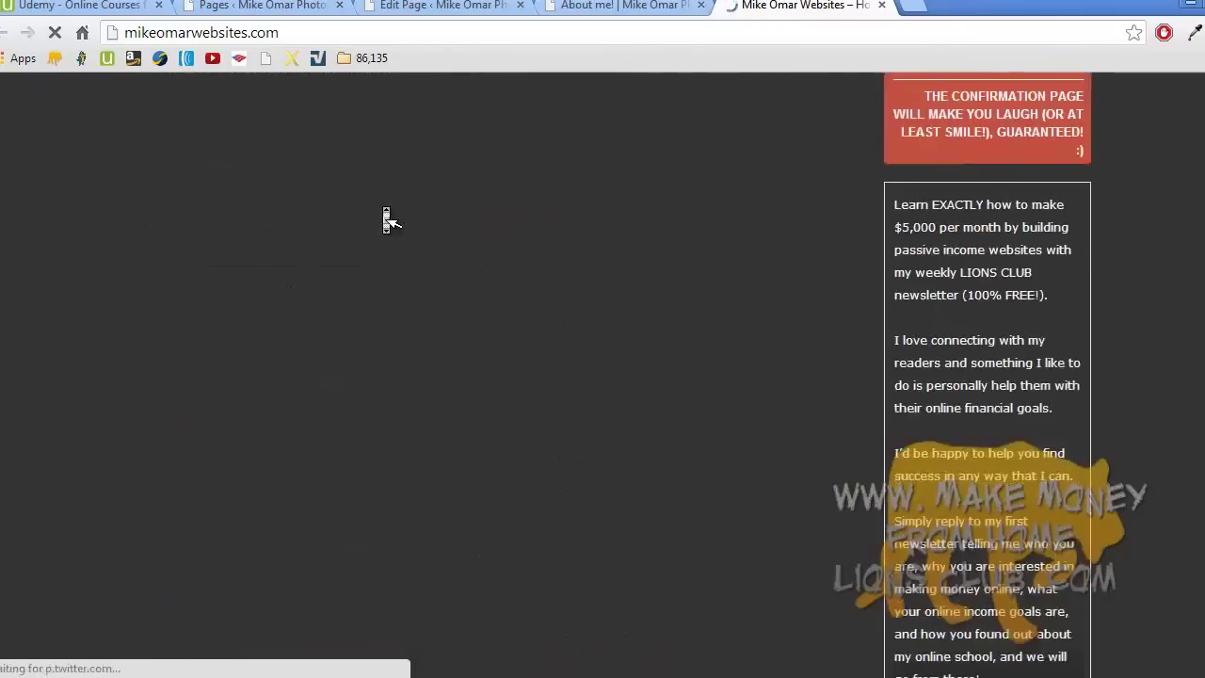
- Return to the About me! tab and visit the site's Welcome! home page
left_click(609, 7)
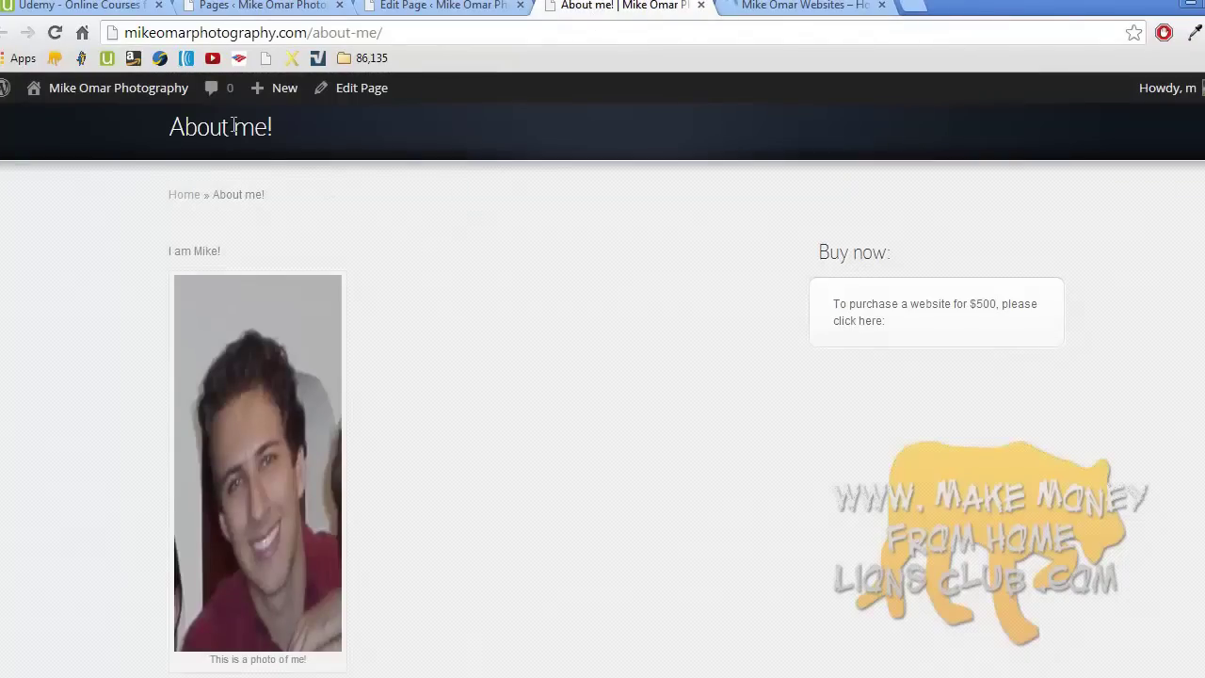
scroll(235, 132, "up", 3)
left_click(250, 191)
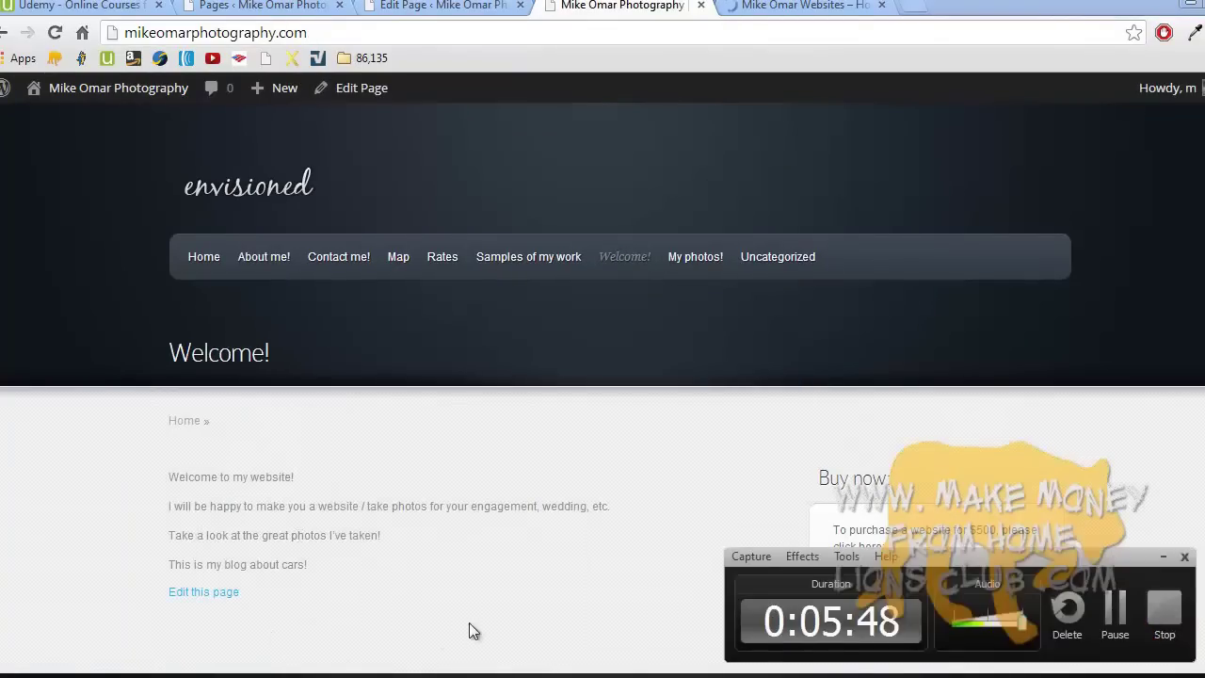
left_click(1162, 611)
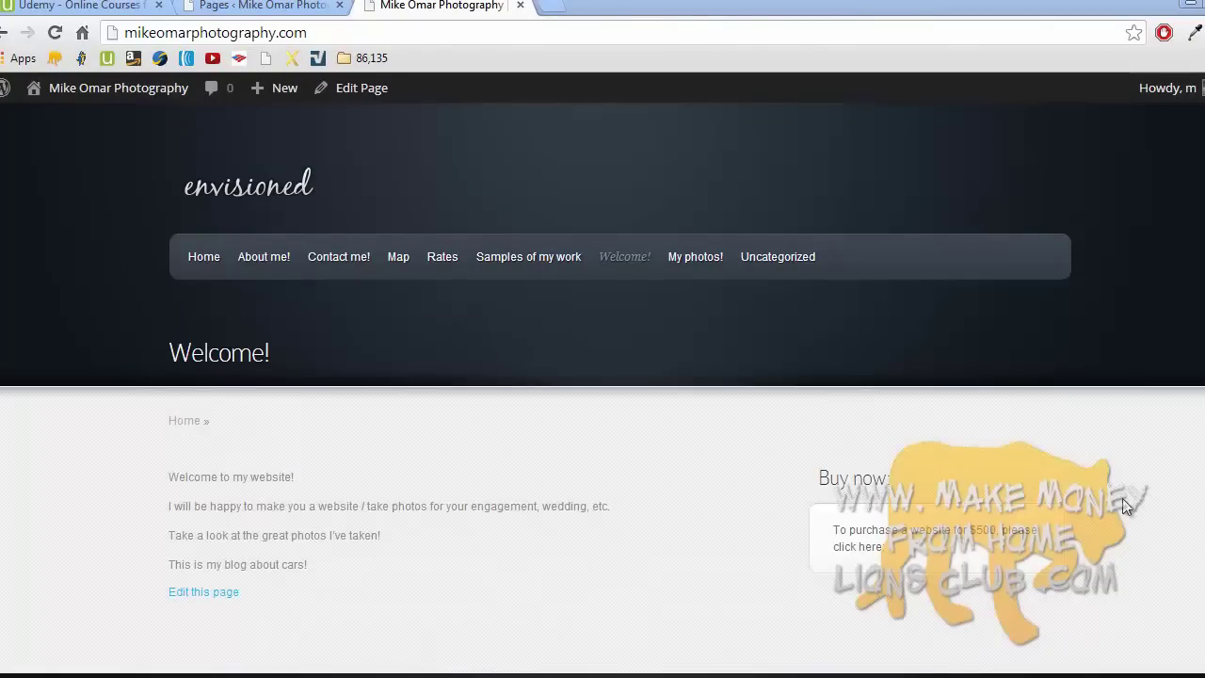
scroll(1069, 448, "down", 1)
scroll(1069, 448, "up", 1)
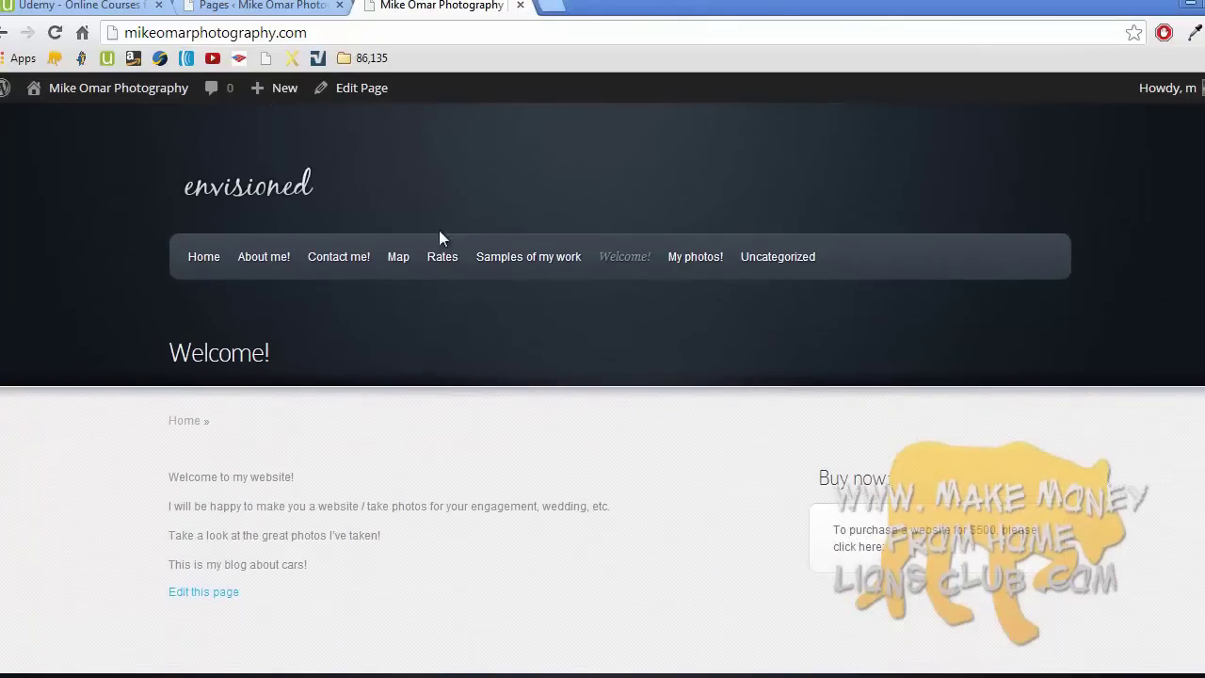
- Go to Appearance > Widgets and expand the Text: Buy now widget, placing the cursor in its text
left_click(288, 8)
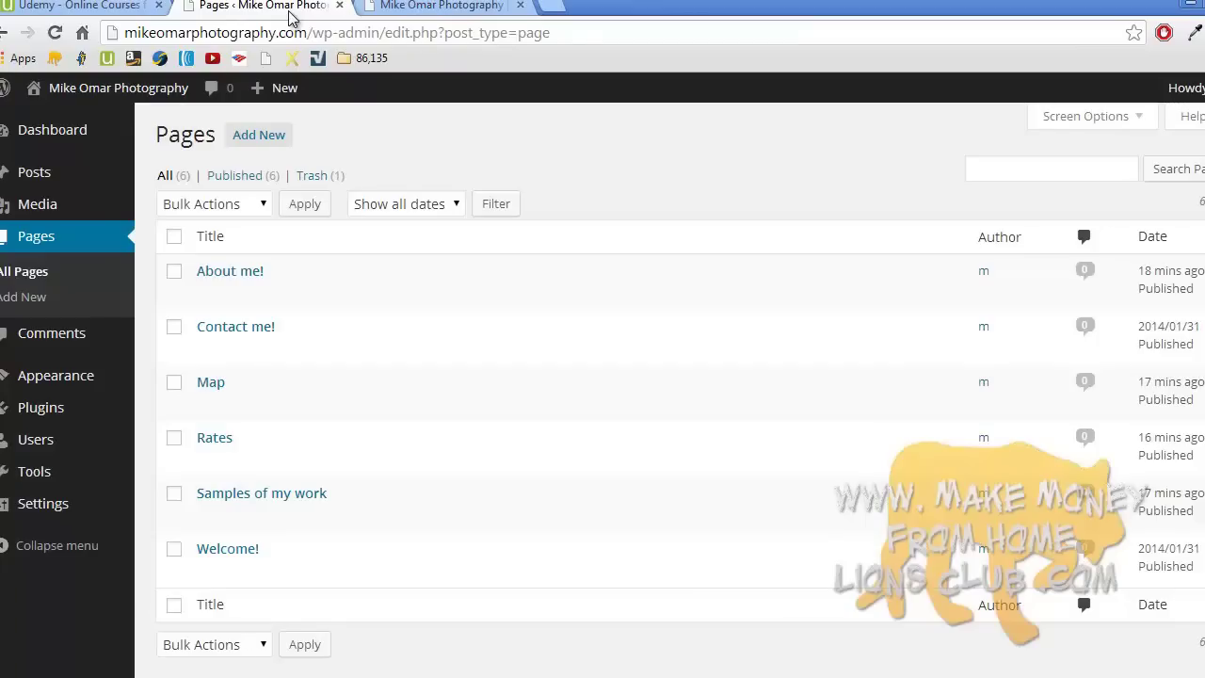
mouse_move(92, 384)
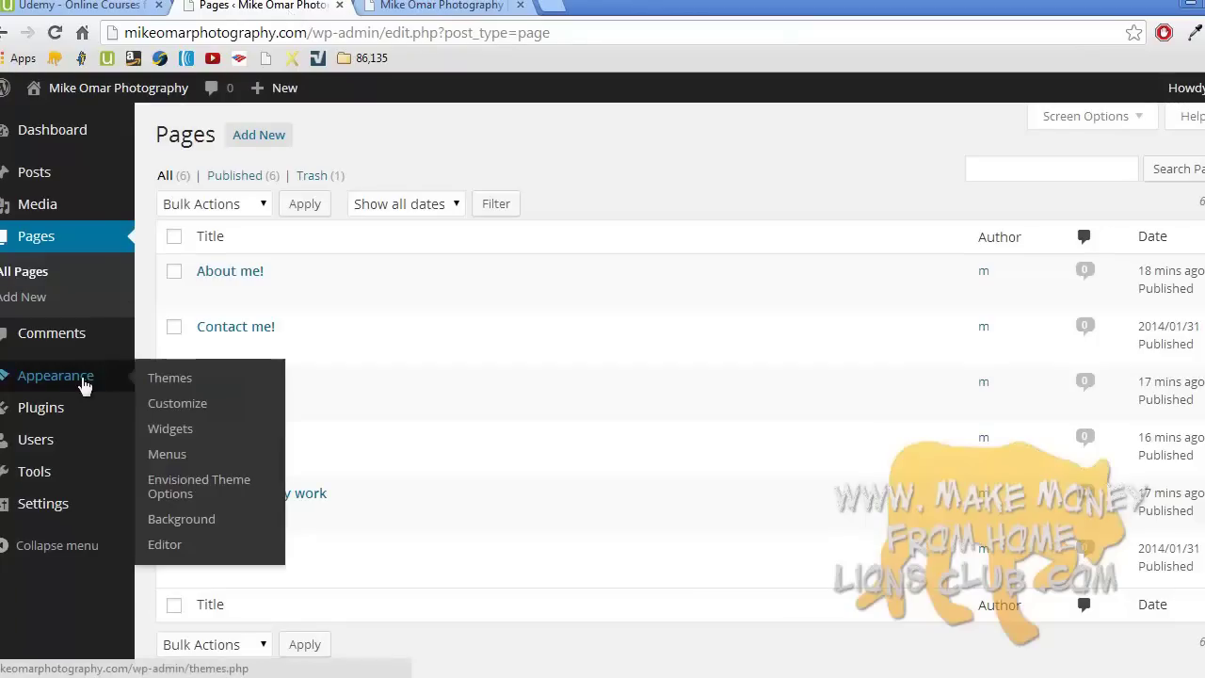
left_click(168, 430)
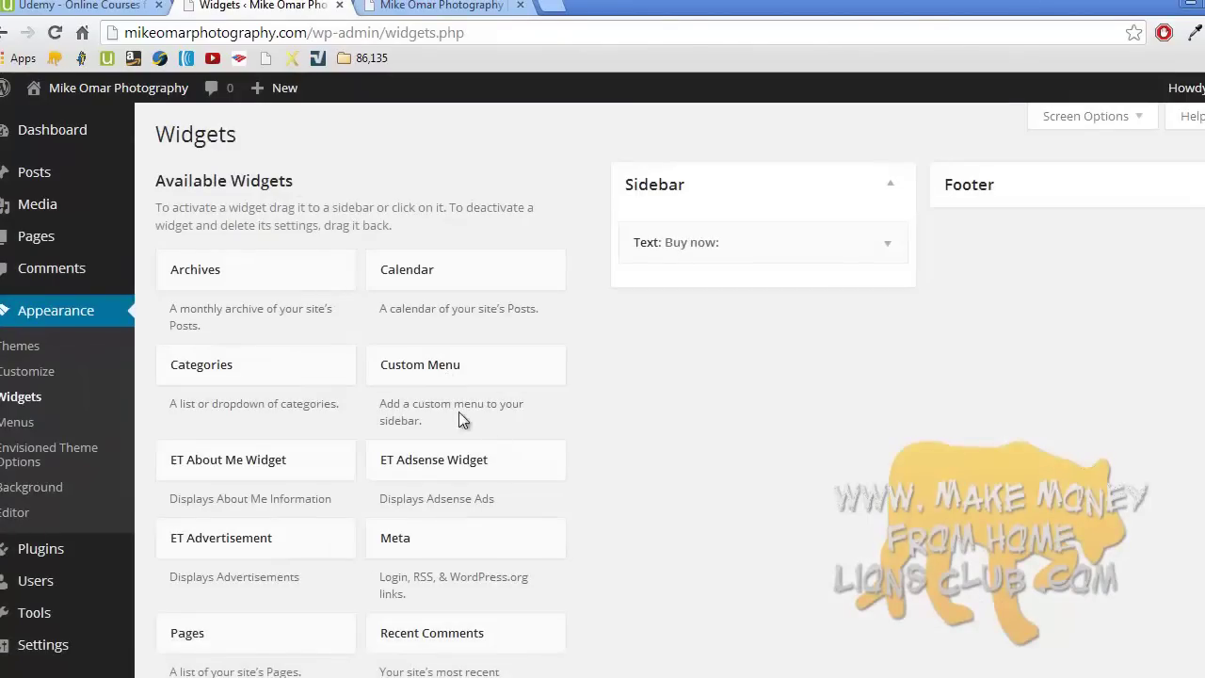
left_click(888, 245)
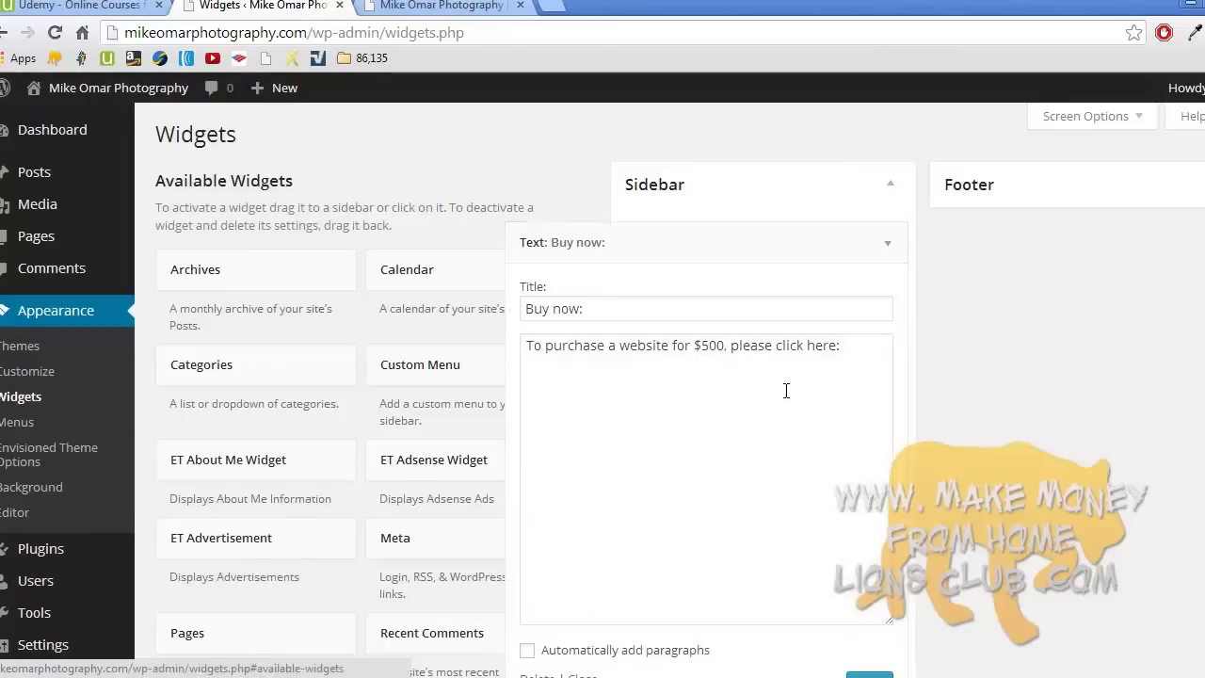
left_click(849, 360)
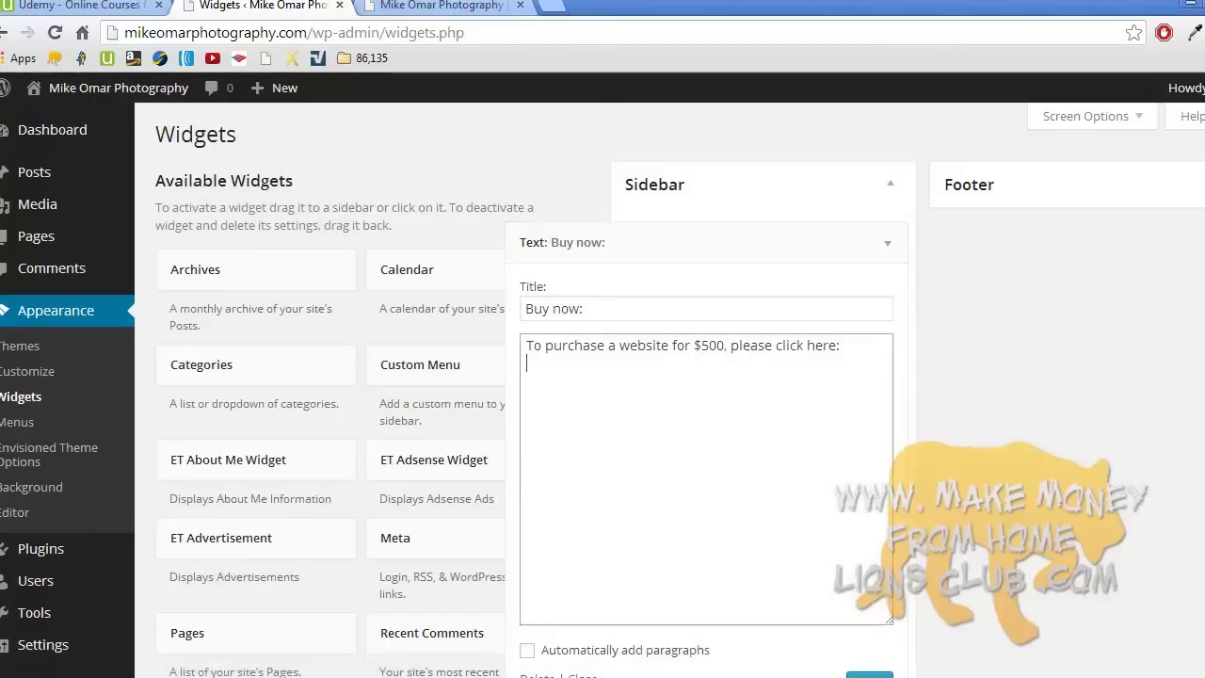
scroll(930, 348, "down", 1)
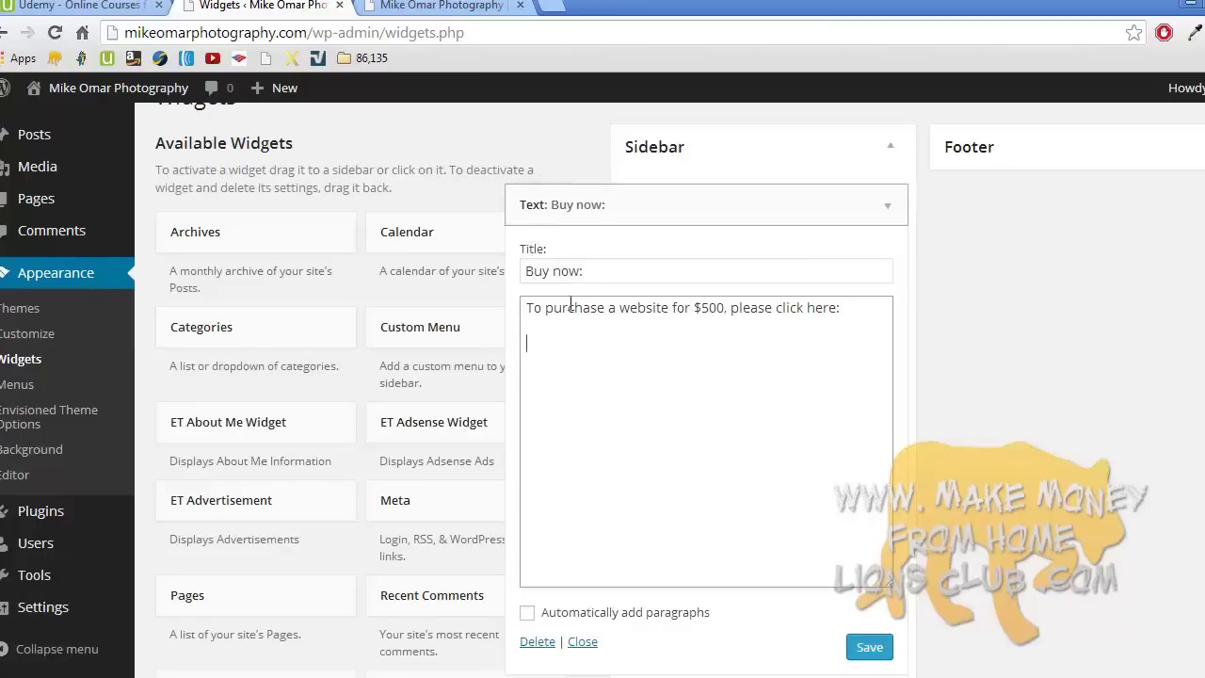
- Search 'html link code blank' and copy the example new-tab link code from W3Schools
left_click(550, 9)
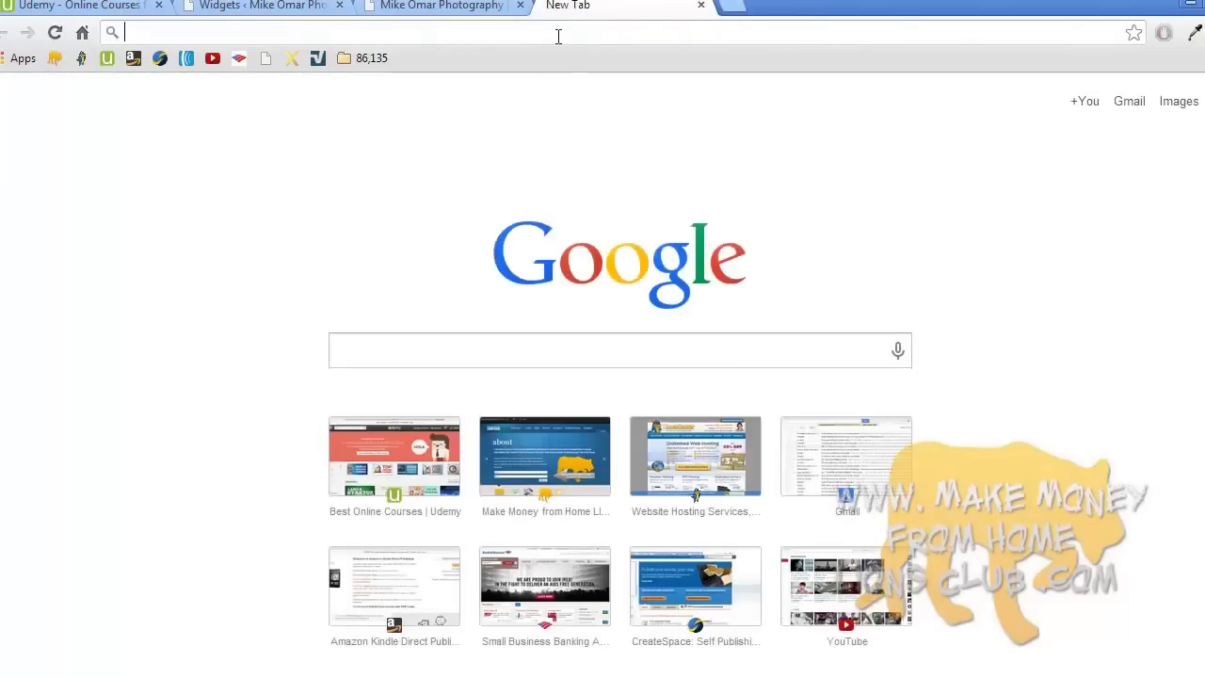
type("html ")
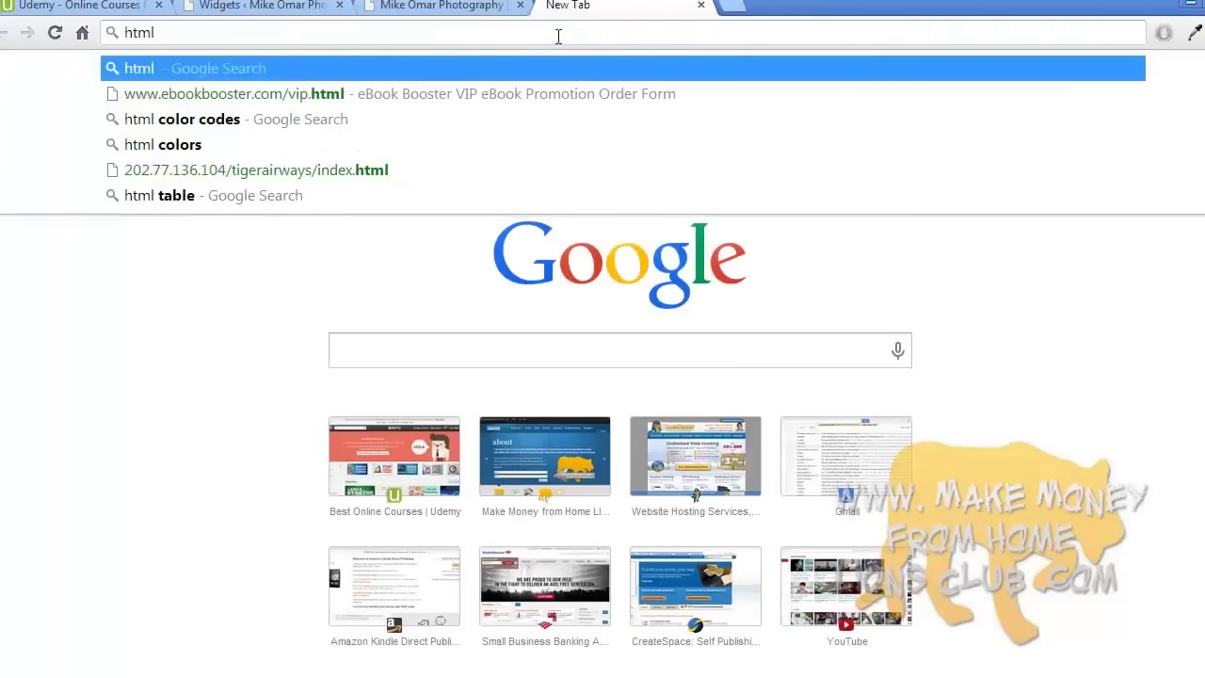
type("link code")
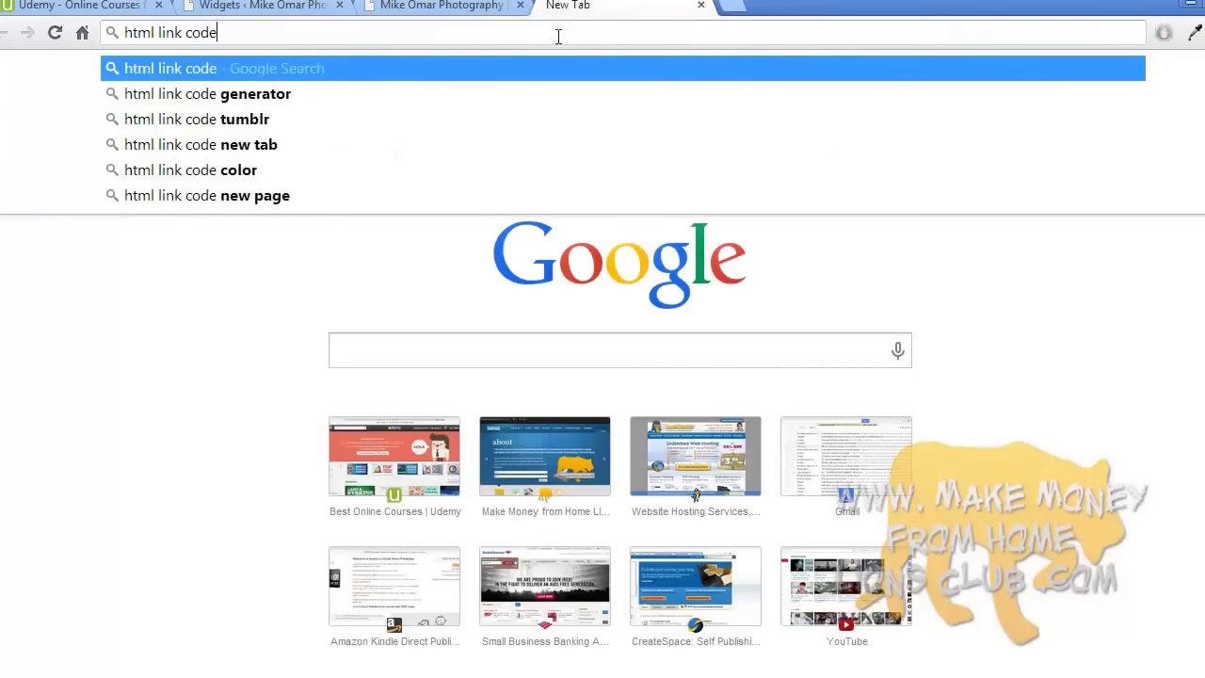
type(" blank")
key("Return")
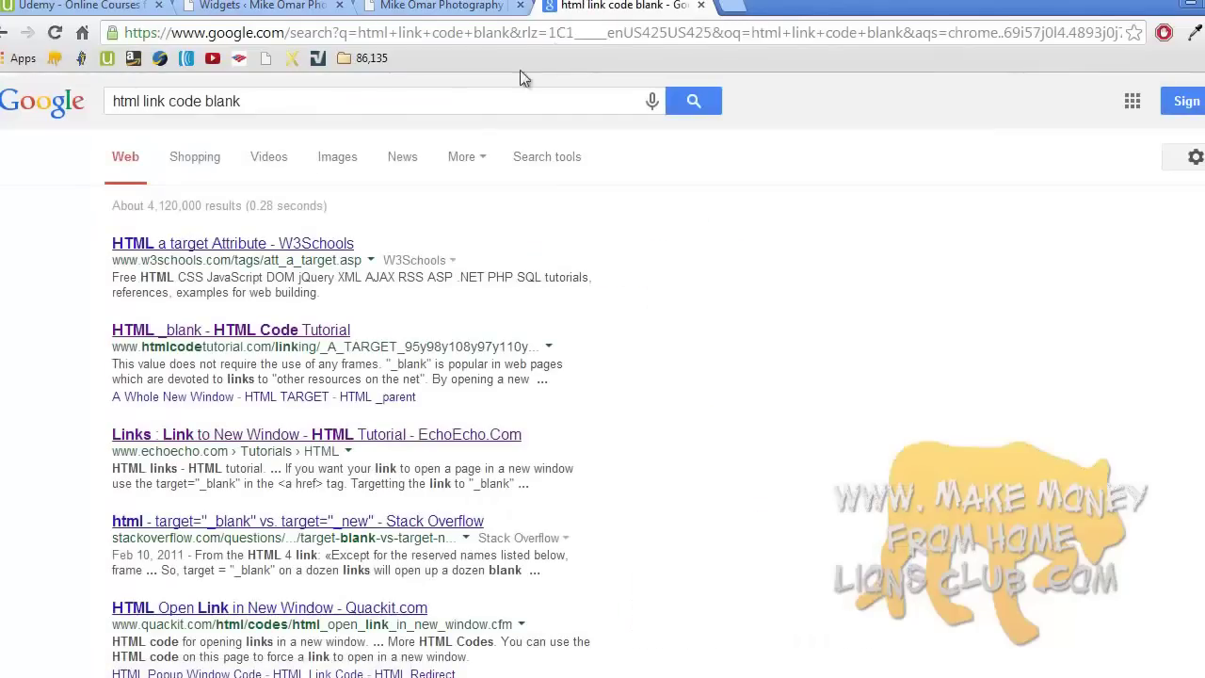
left_click(299, 245)
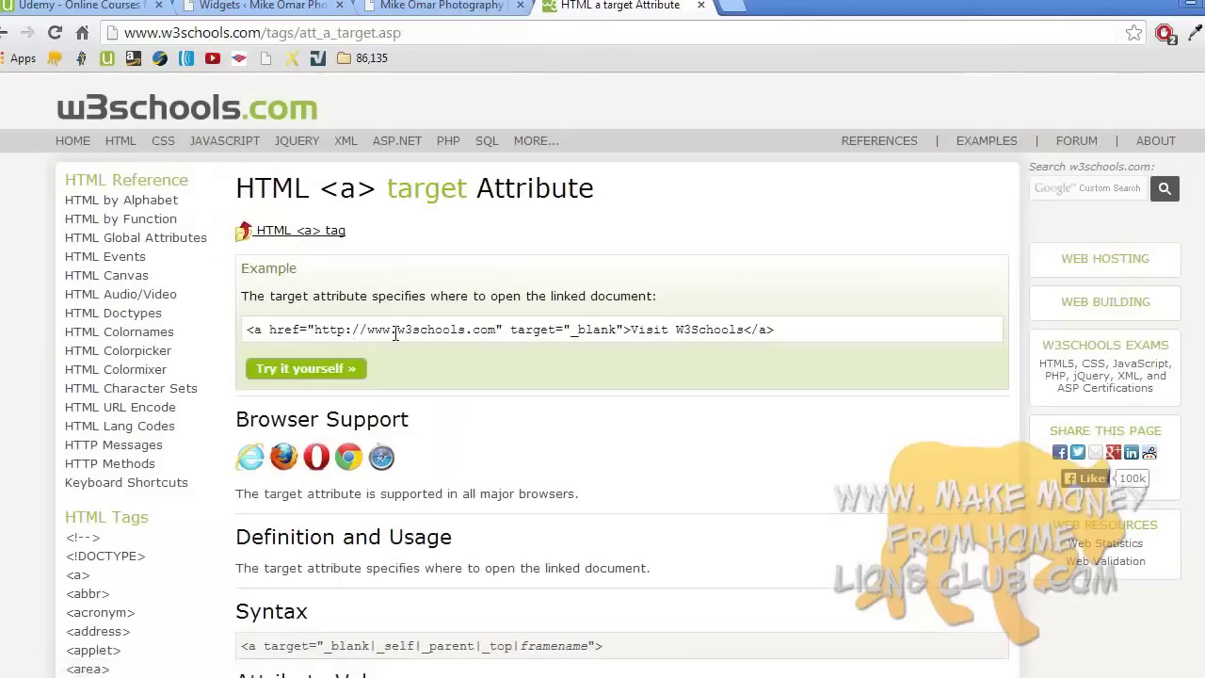
triple_click(350, 330)
left_click(350, 330)
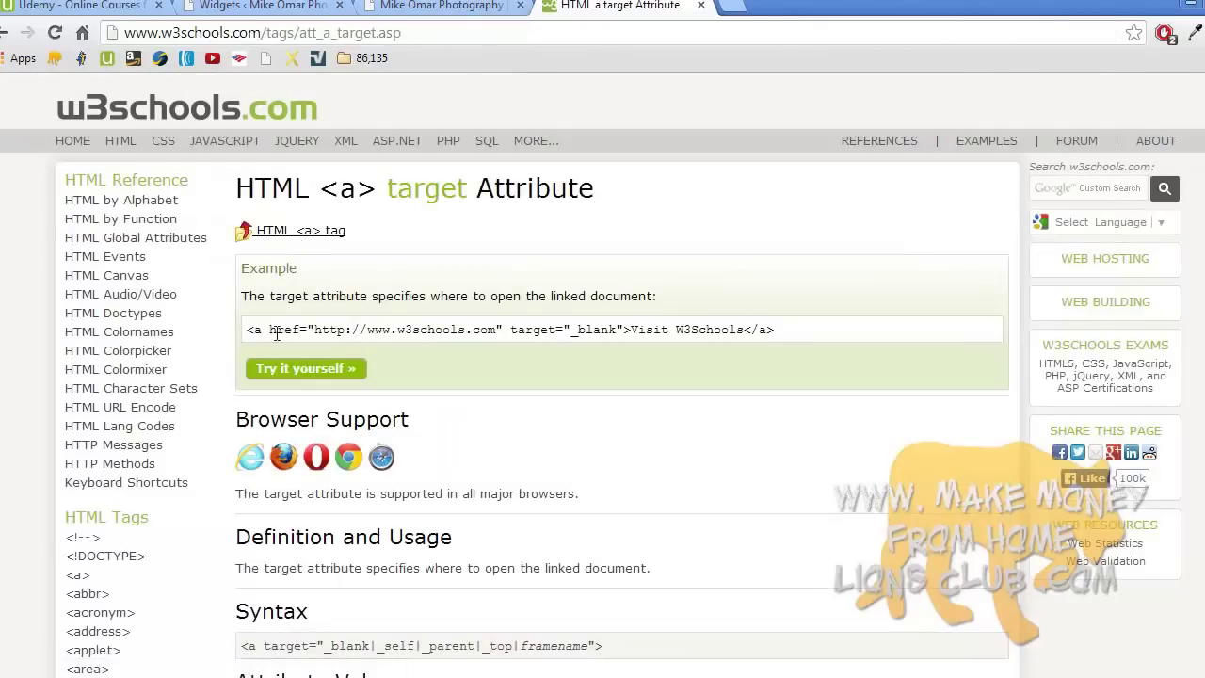
left_click_drag(247, 330, 783, 328)
key("ctrl+c")
right_click(733, 327)
left_click(780, 342)
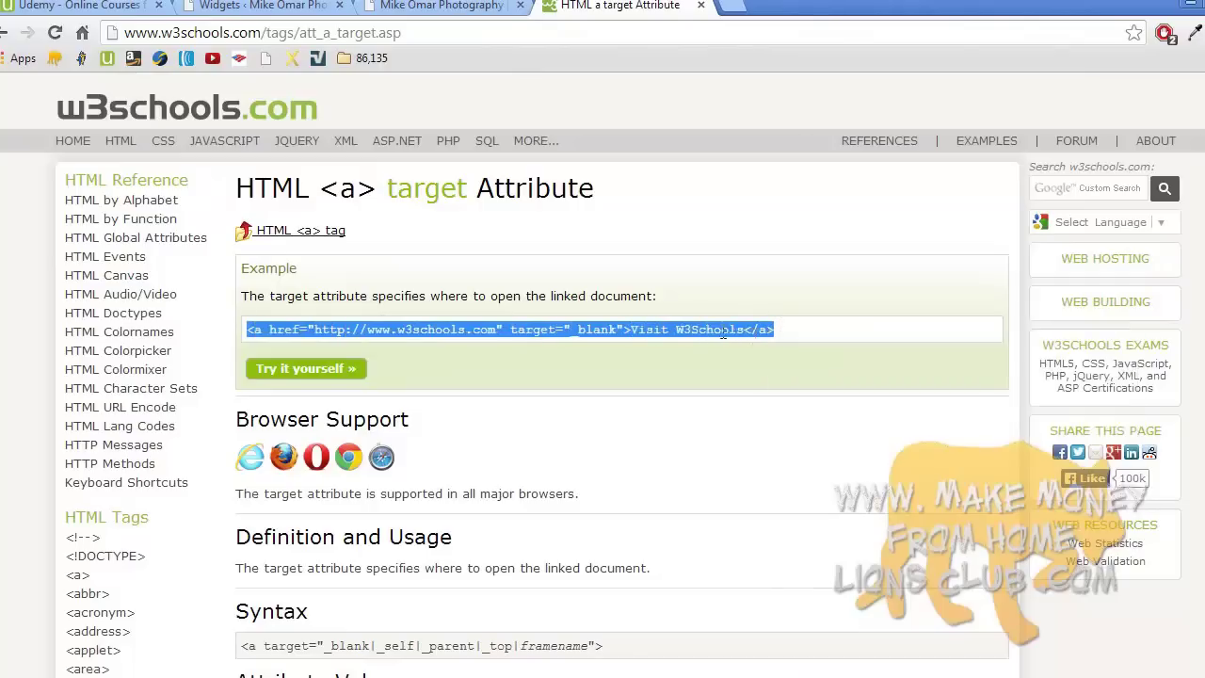
- Paste the link code into the Buy now widget, enable automatic paragraphs, and save it
left_click(459, 6)
left_click(285, 5)
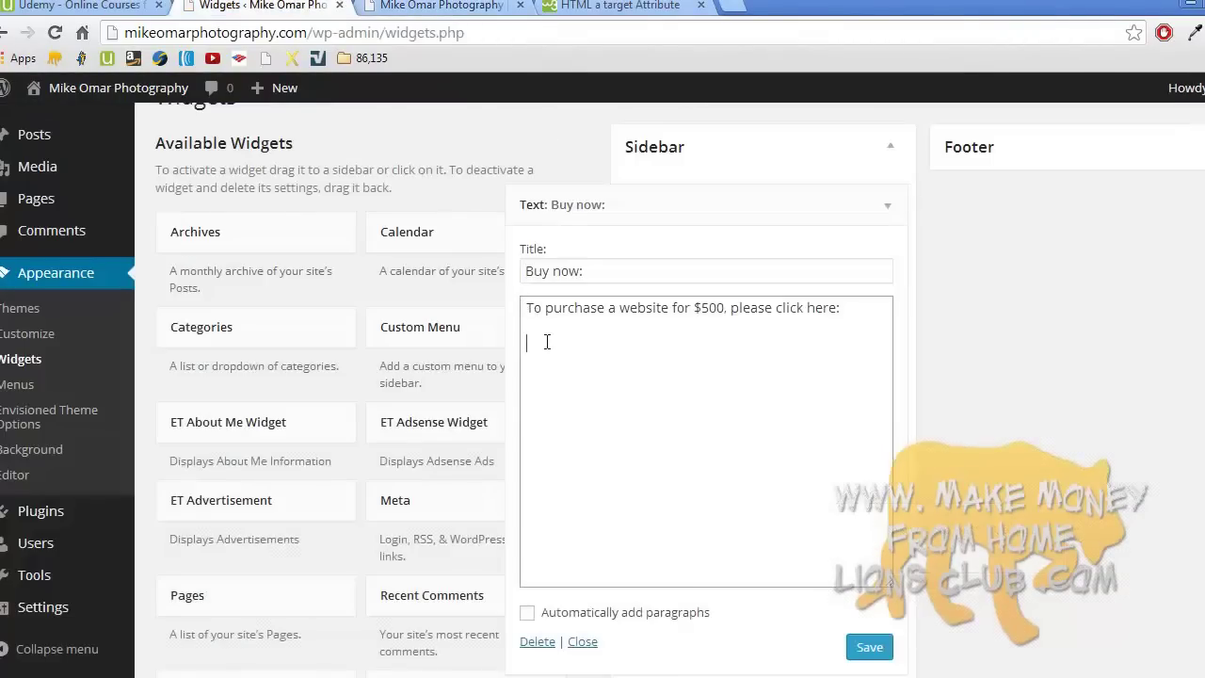
key("ctrl+v")
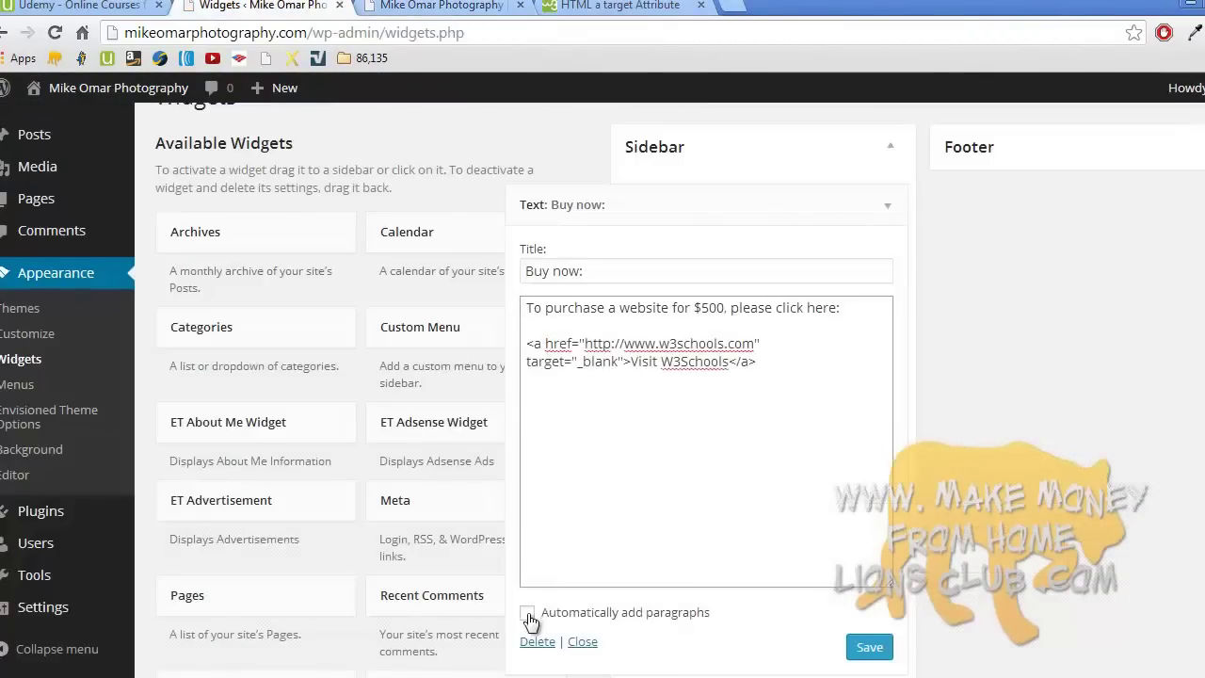
left_click(528, 614)
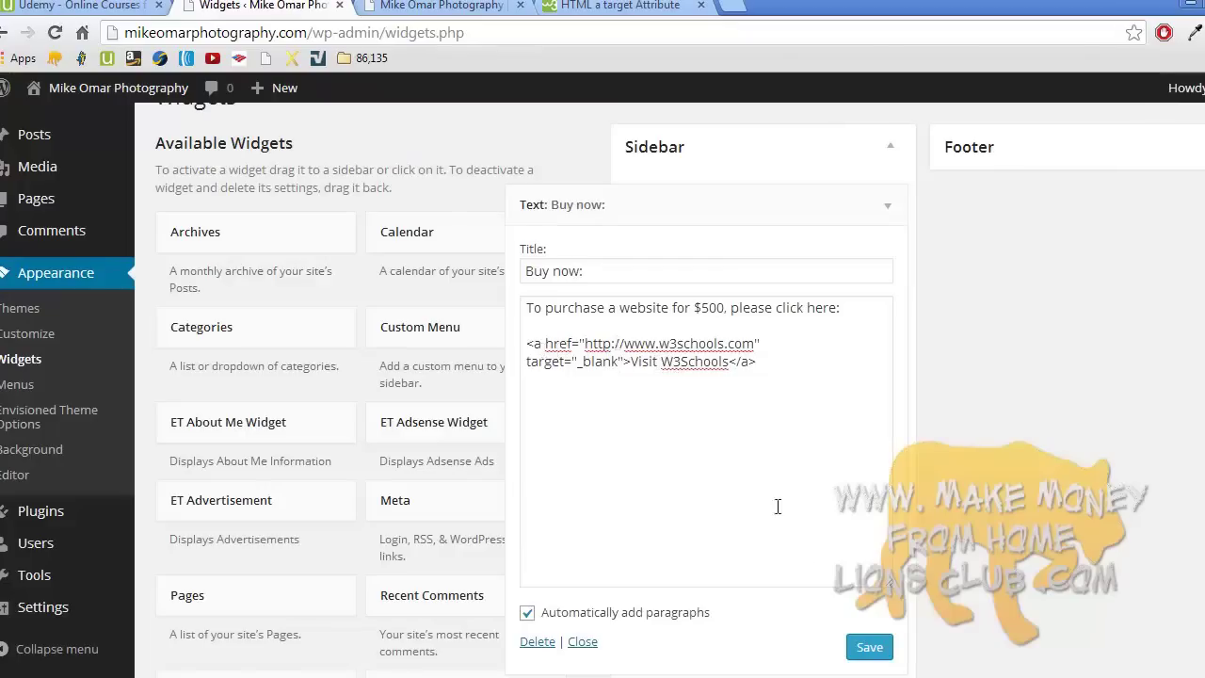
left_click(864, 645)
left_click(581, 643)
- Reload the live site, test the Visit W3Schools link, then close the W3Schools and reference tabs
left_click(442, 6)
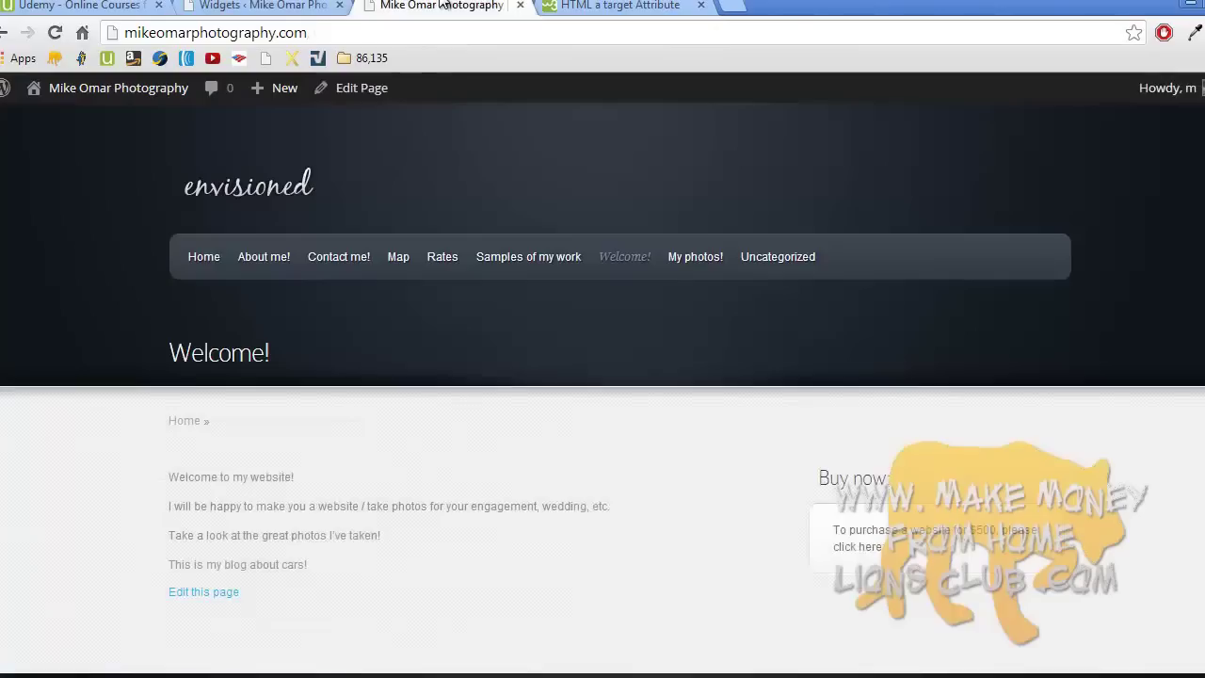
left_click(247, 166)
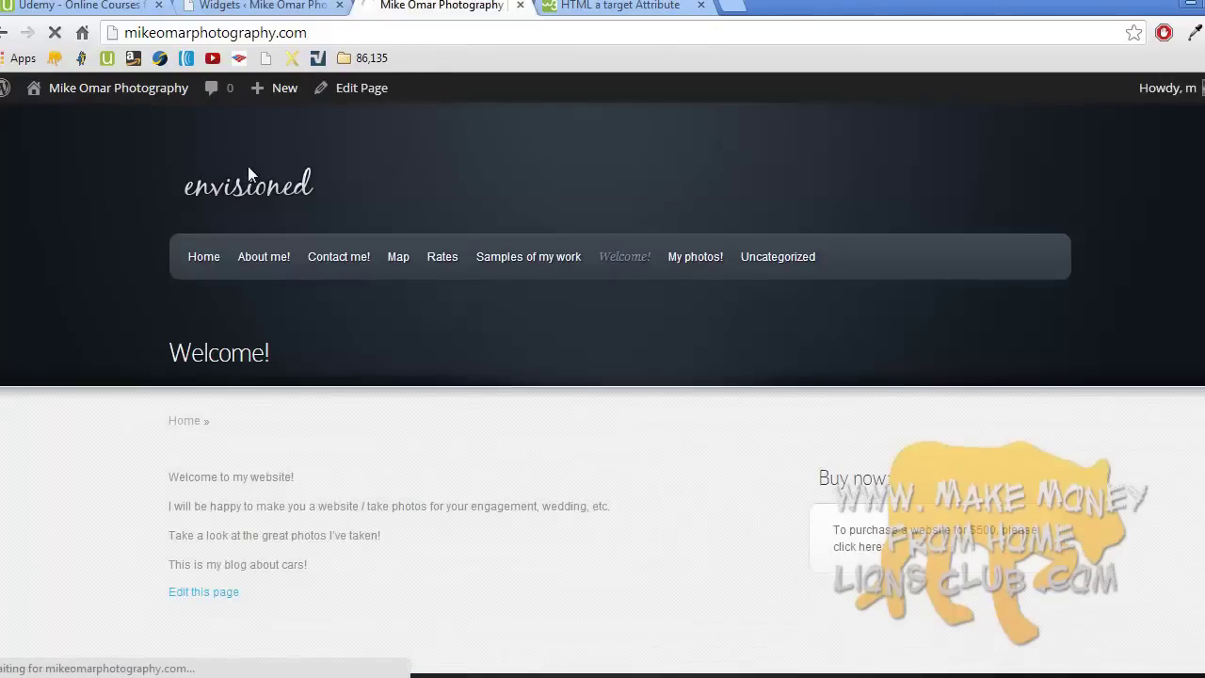
scroll(248, 170, "down", 2)
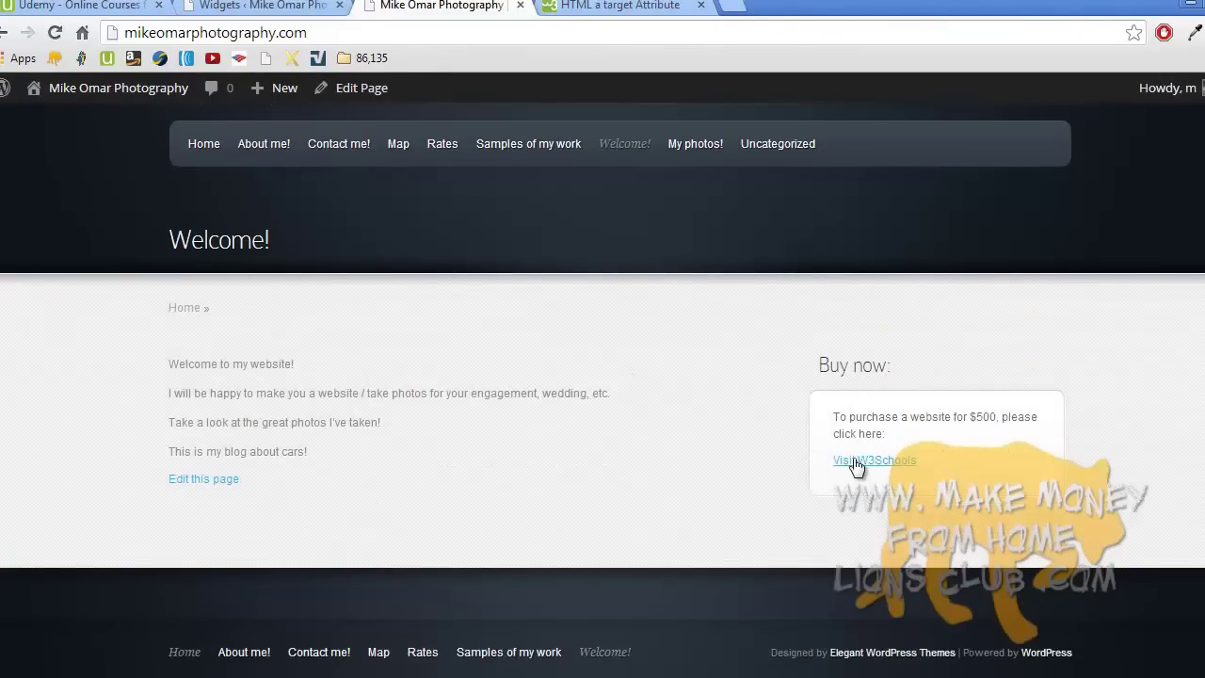
left_click(854, 459)
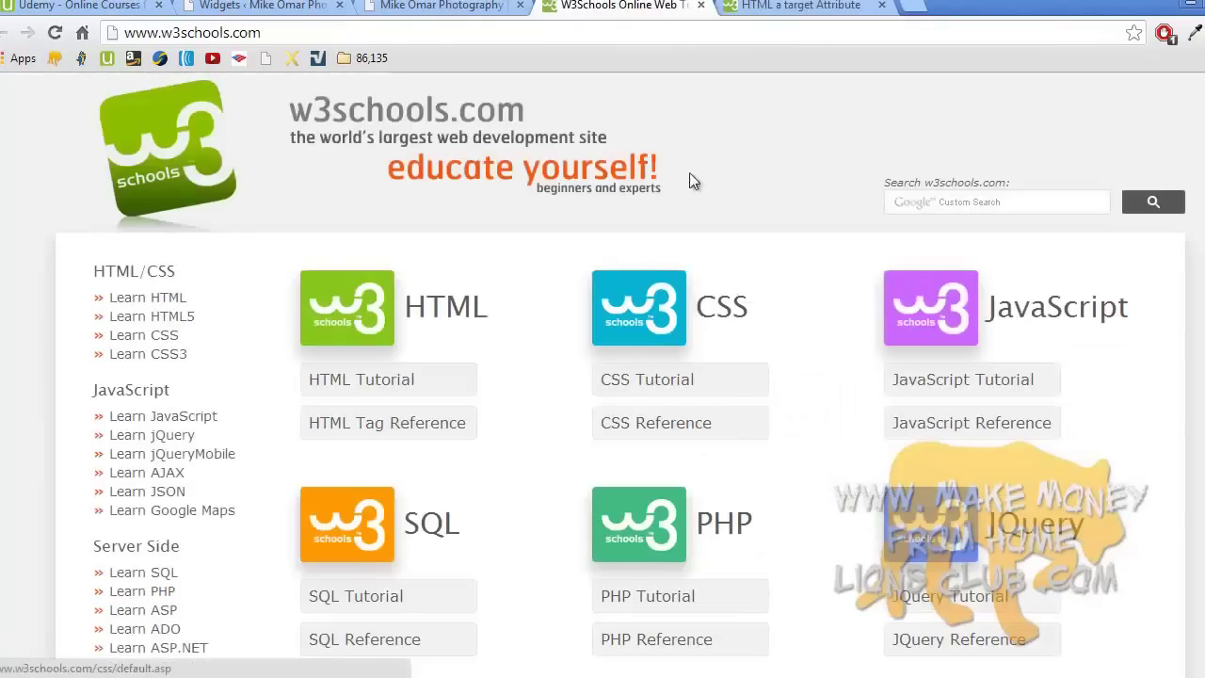
left_click(700, 6)
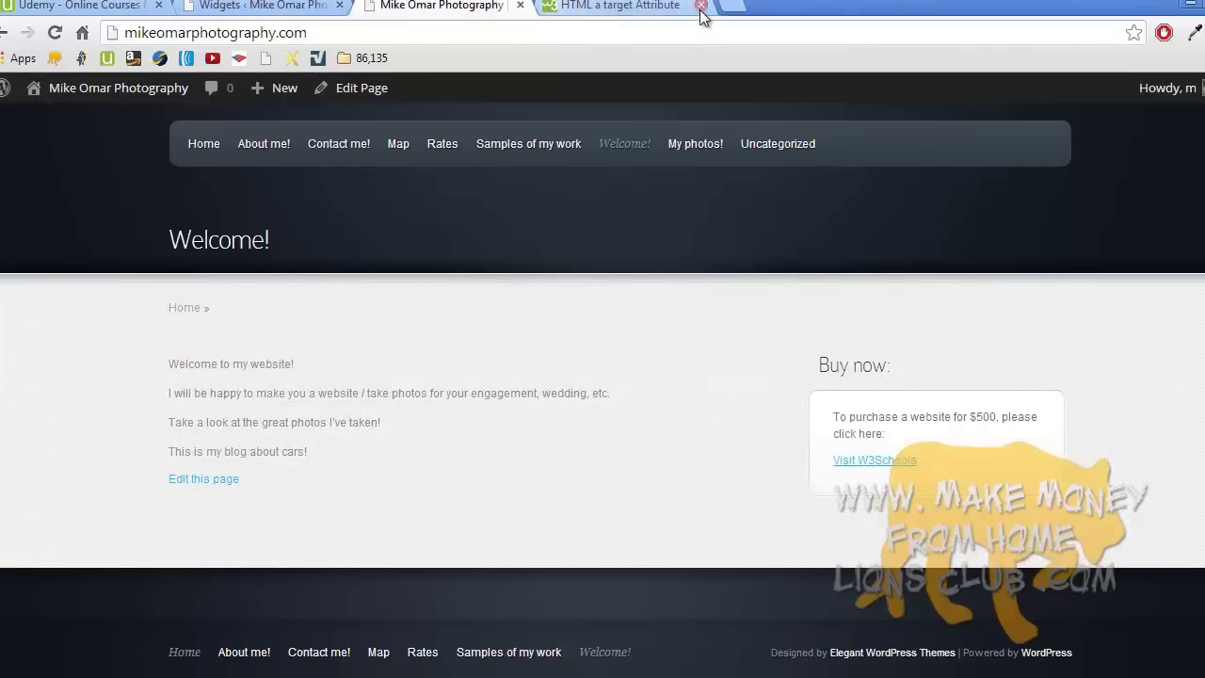
left_click(700, 6)
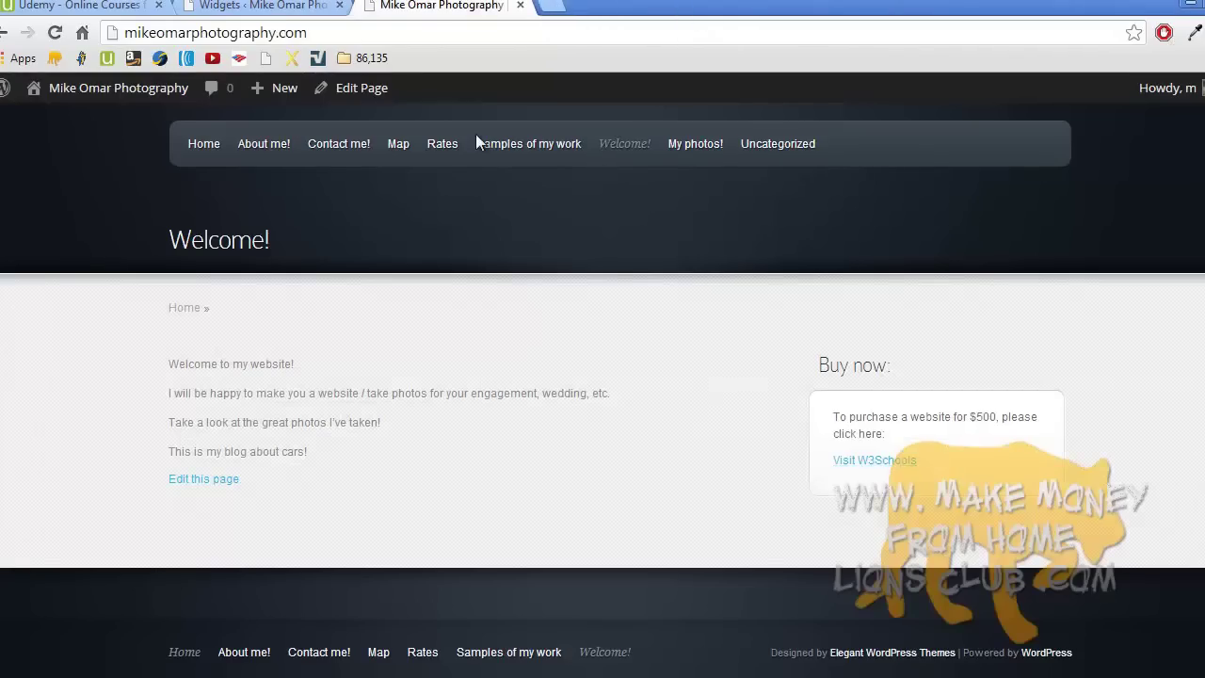
left_click(254, 8)
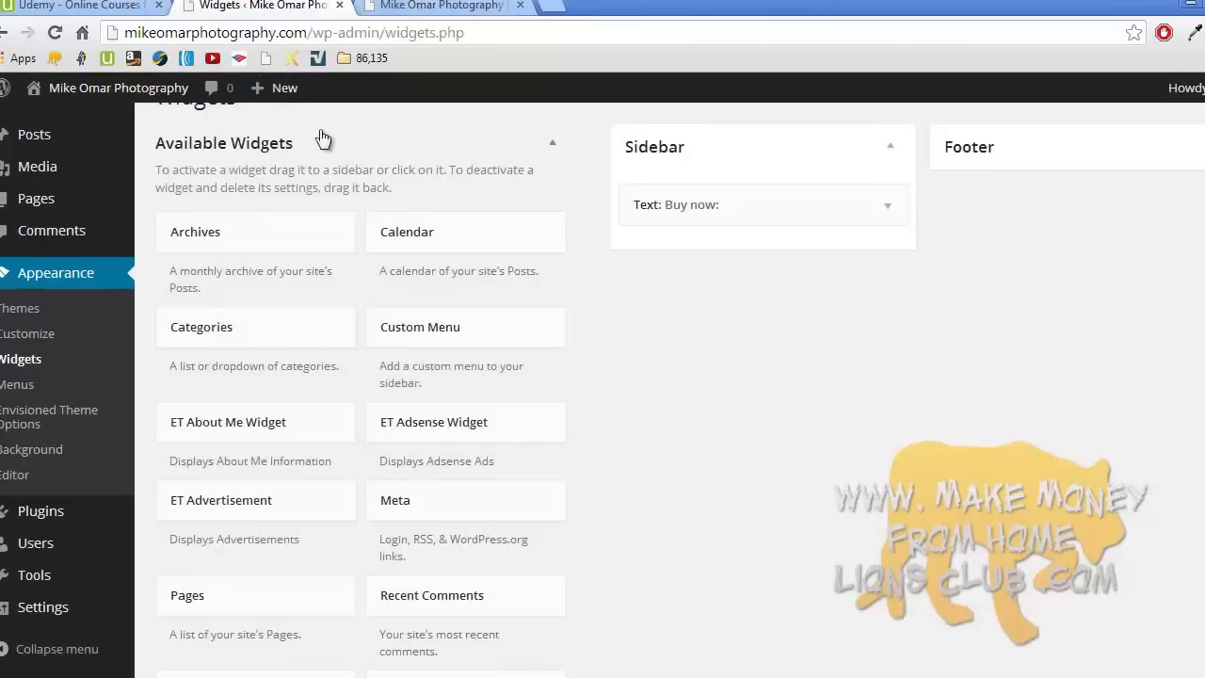
- From All Pages, Quick Edit and update Samples of my work, then open it in the editor
left_click(80, 207)
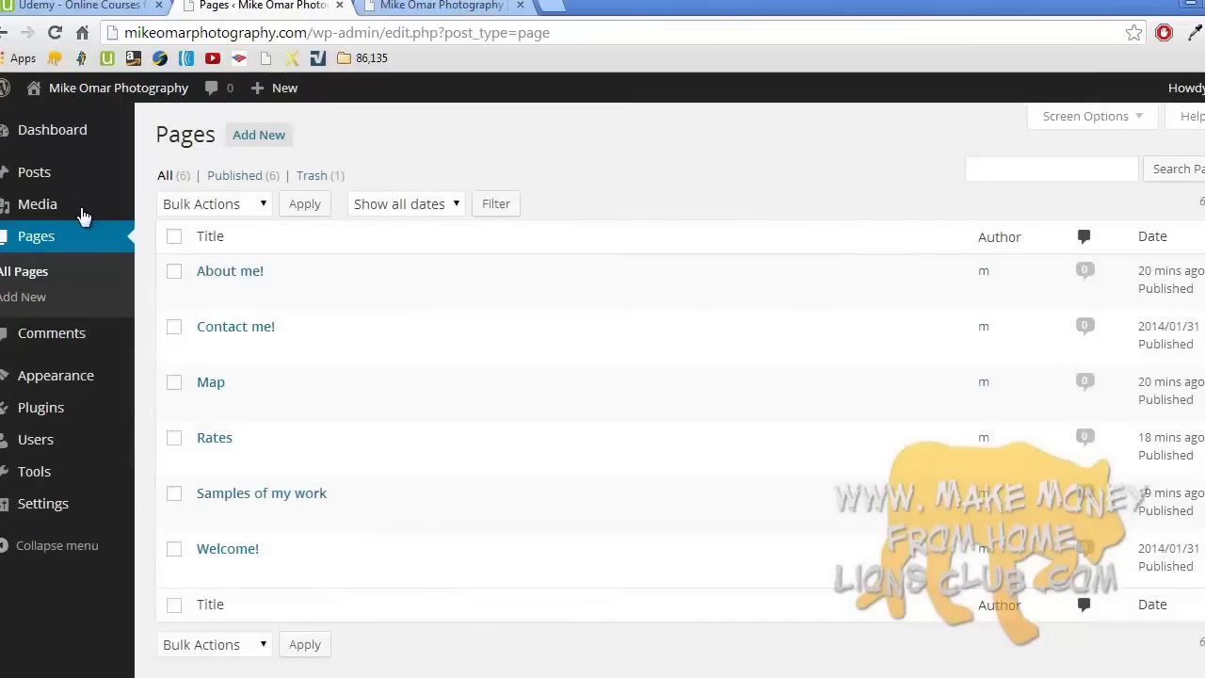
left_click(226, 275)
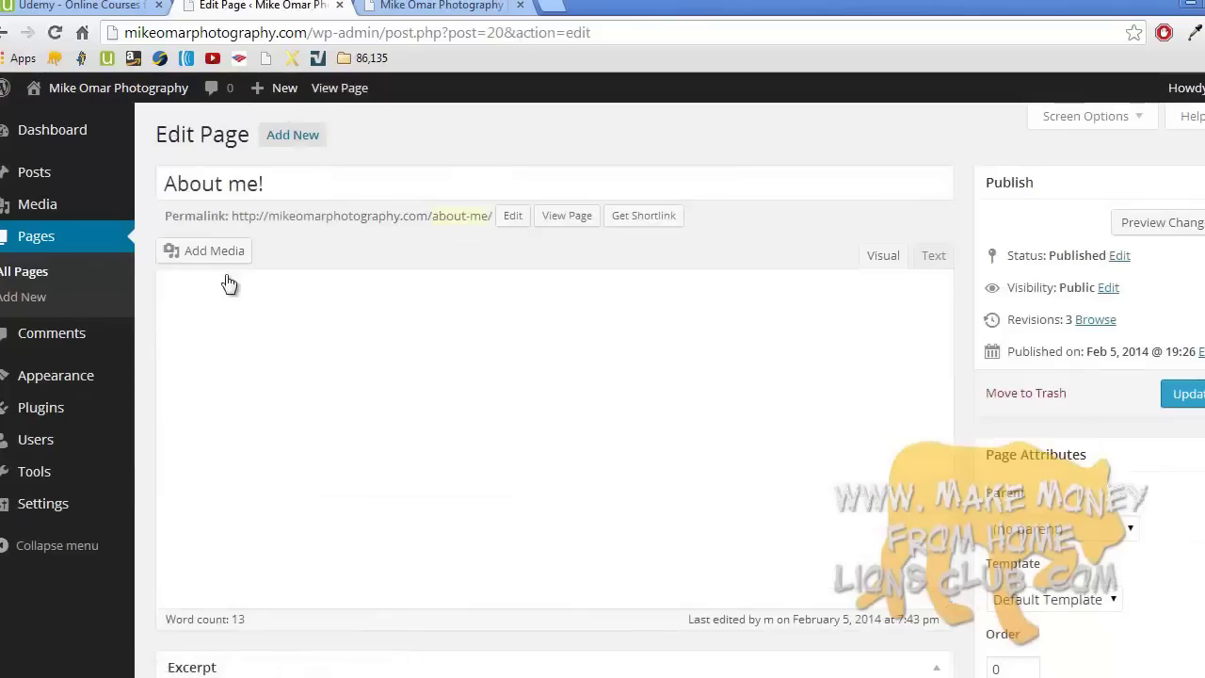
left_click(63, 247)
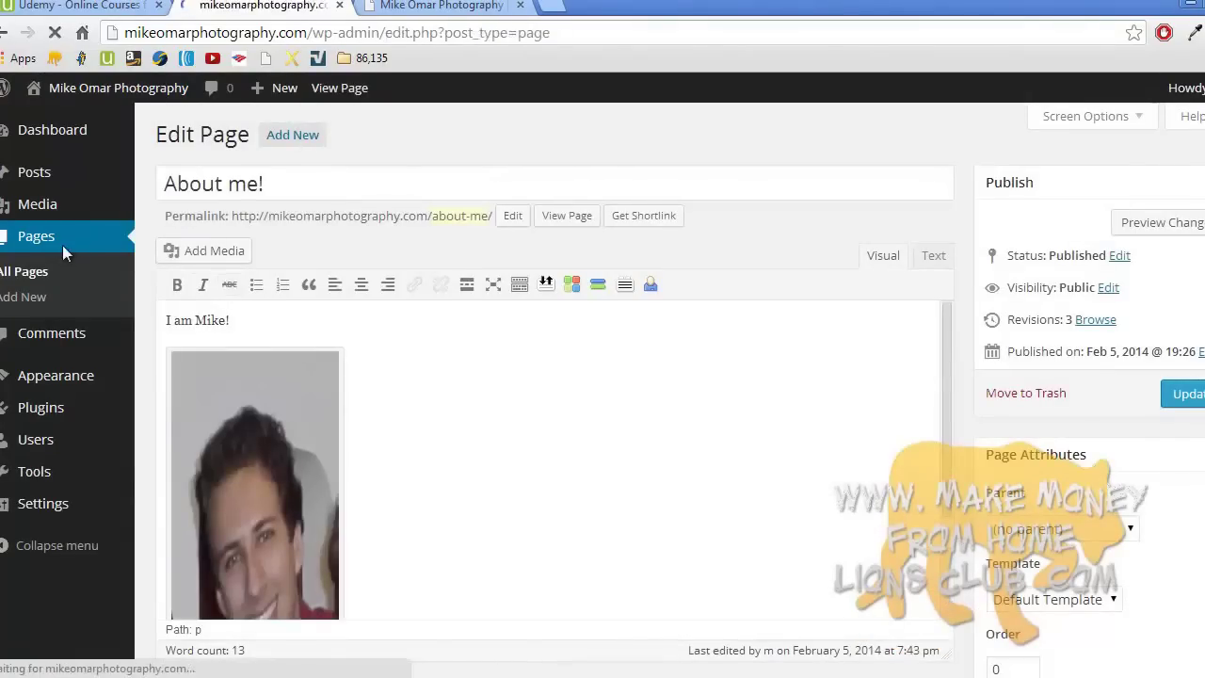
left_click(265, 515)
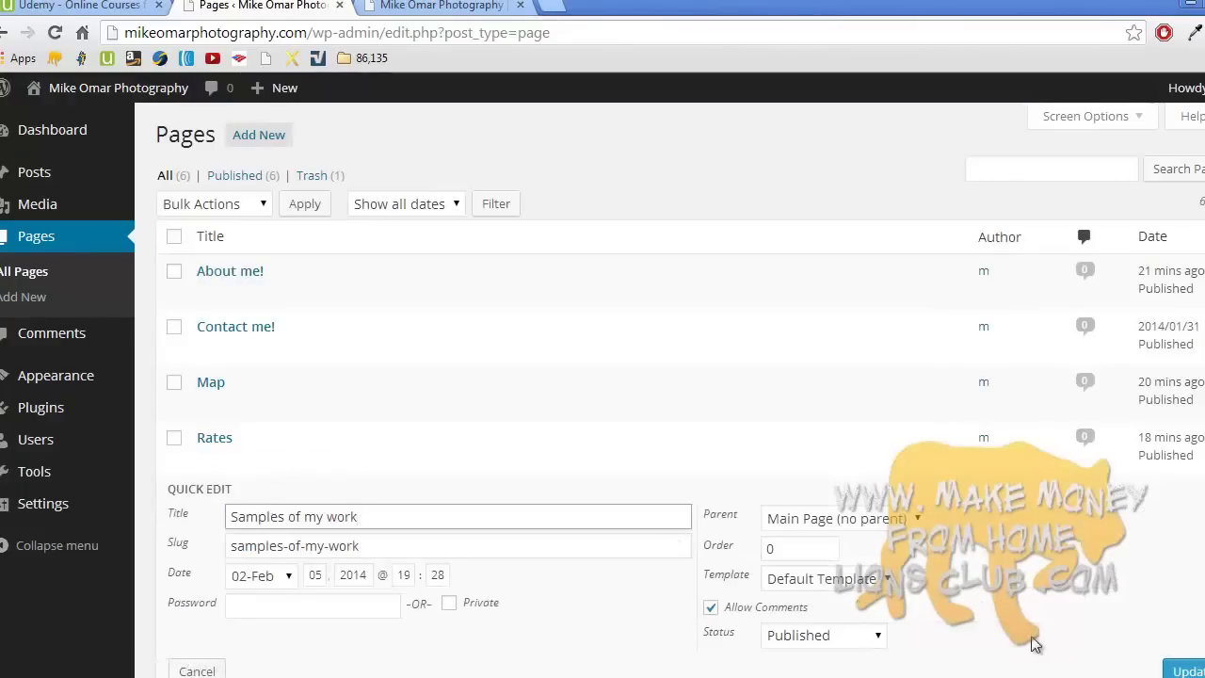
left_click(1179, 670)
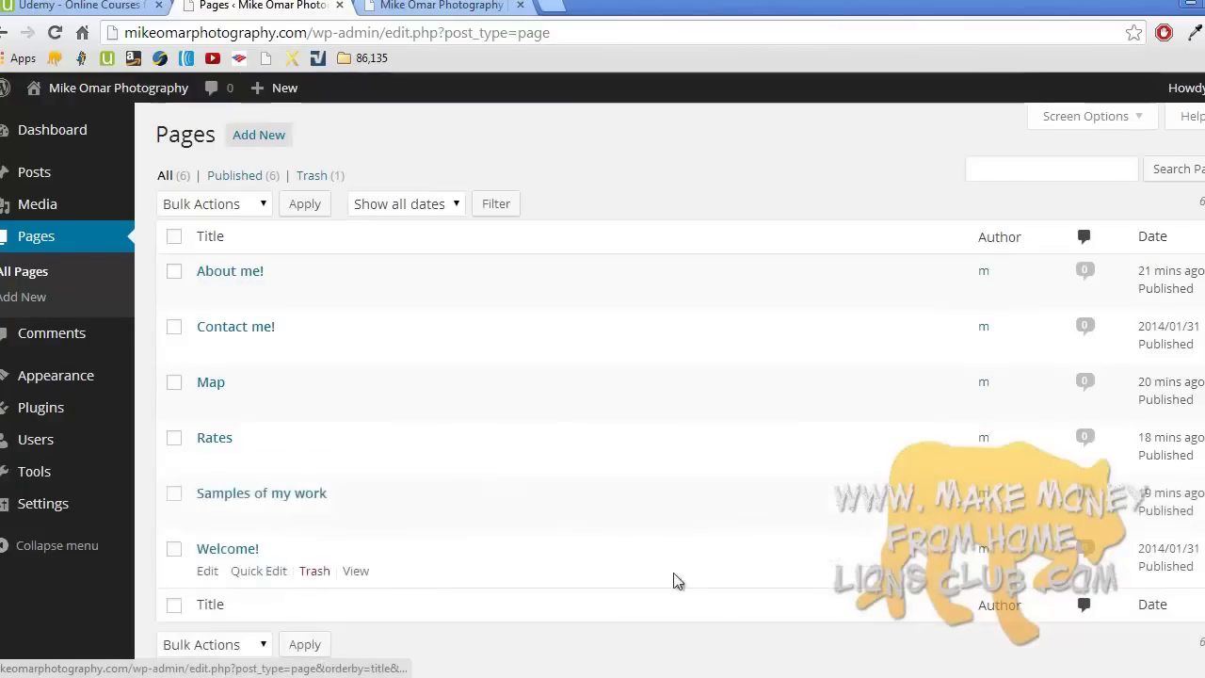
left_click(291, 494)
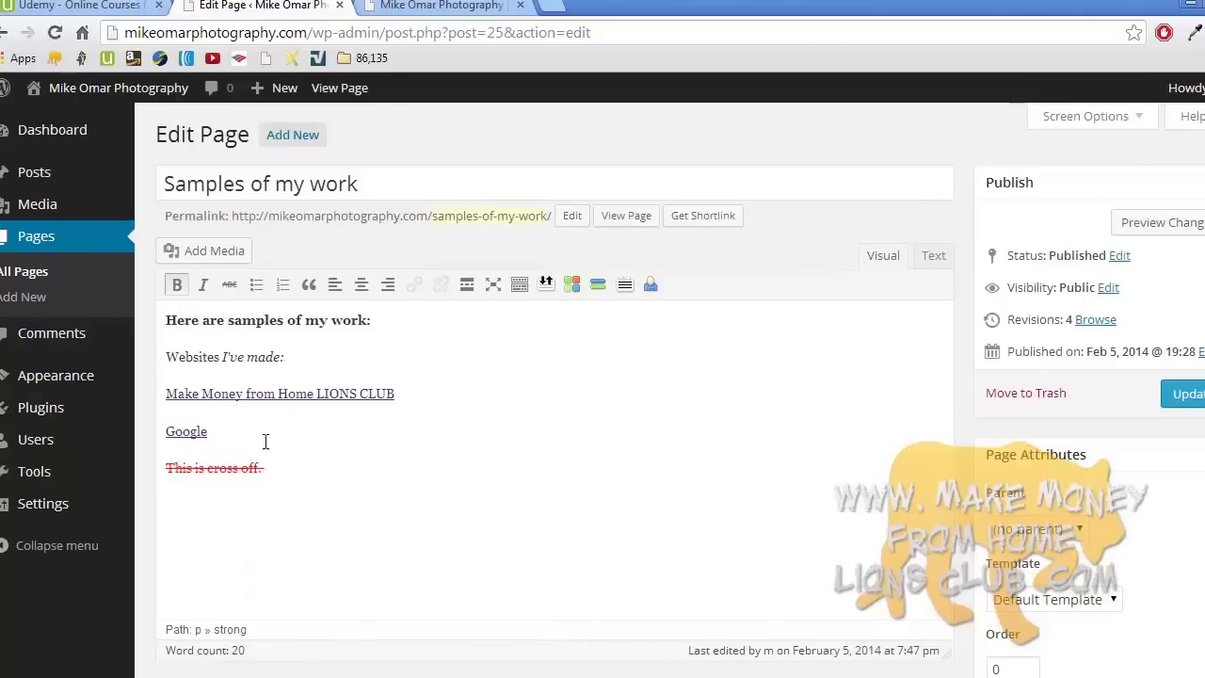
left_click(278, 473)
left_click(226, 428)
left_click(309, 355)
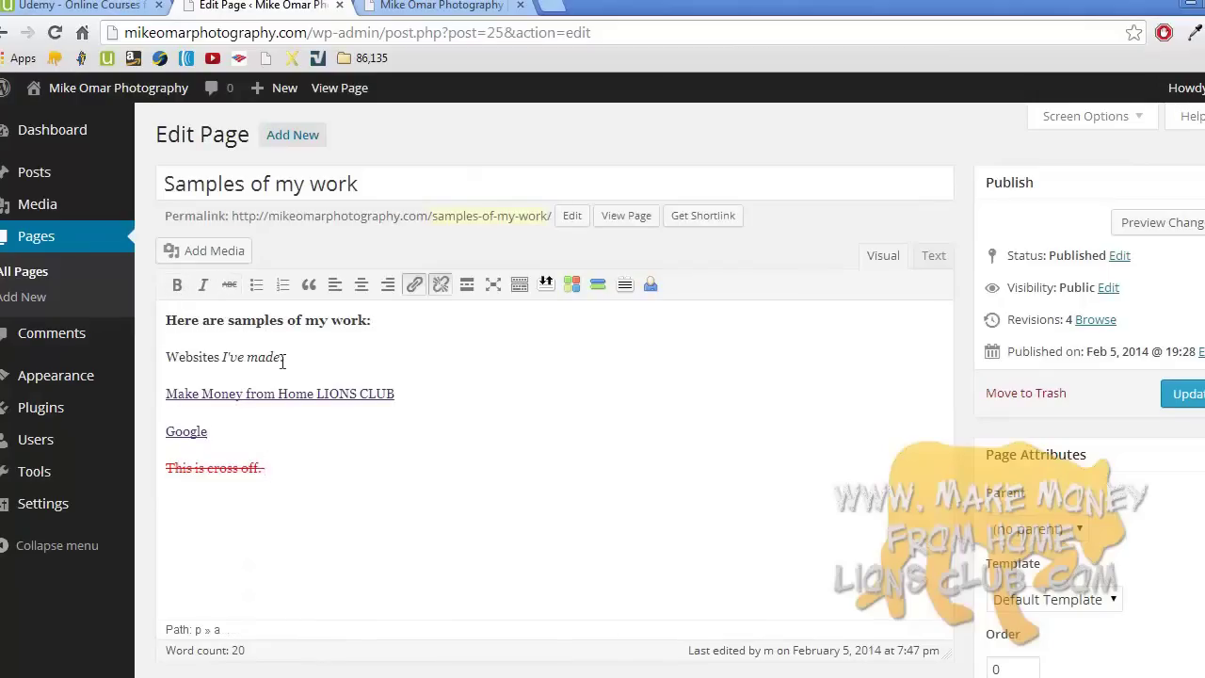
left_click(400, 323)
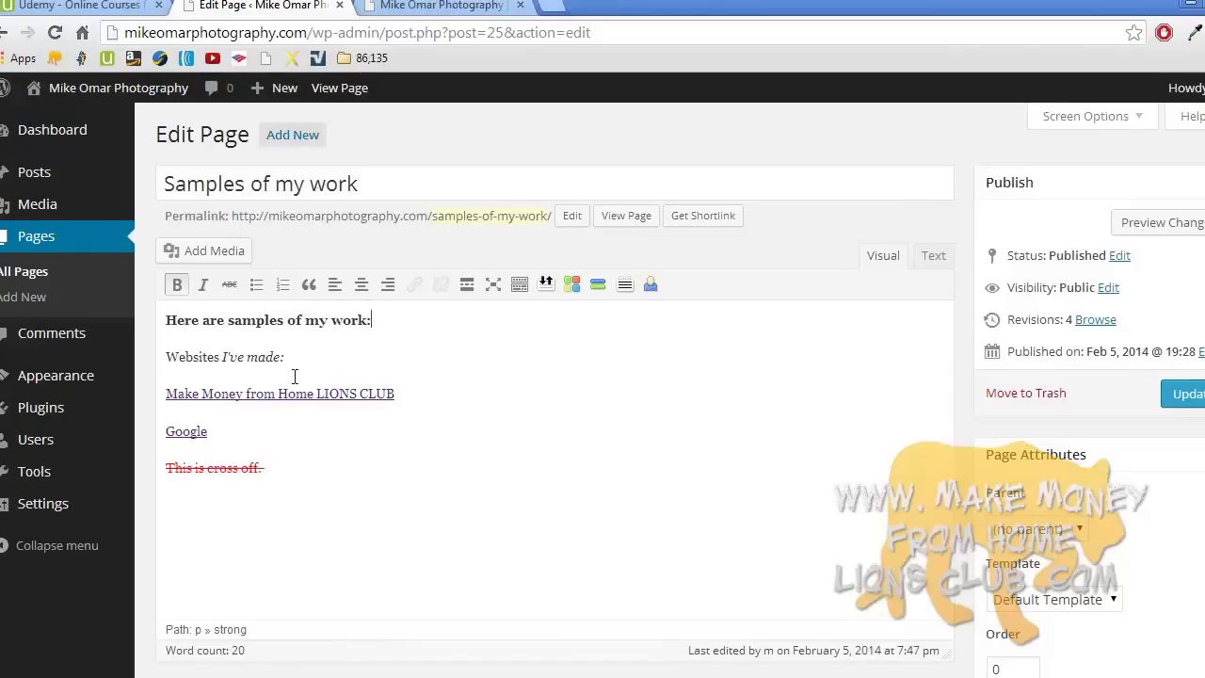
left_click(934, 256)
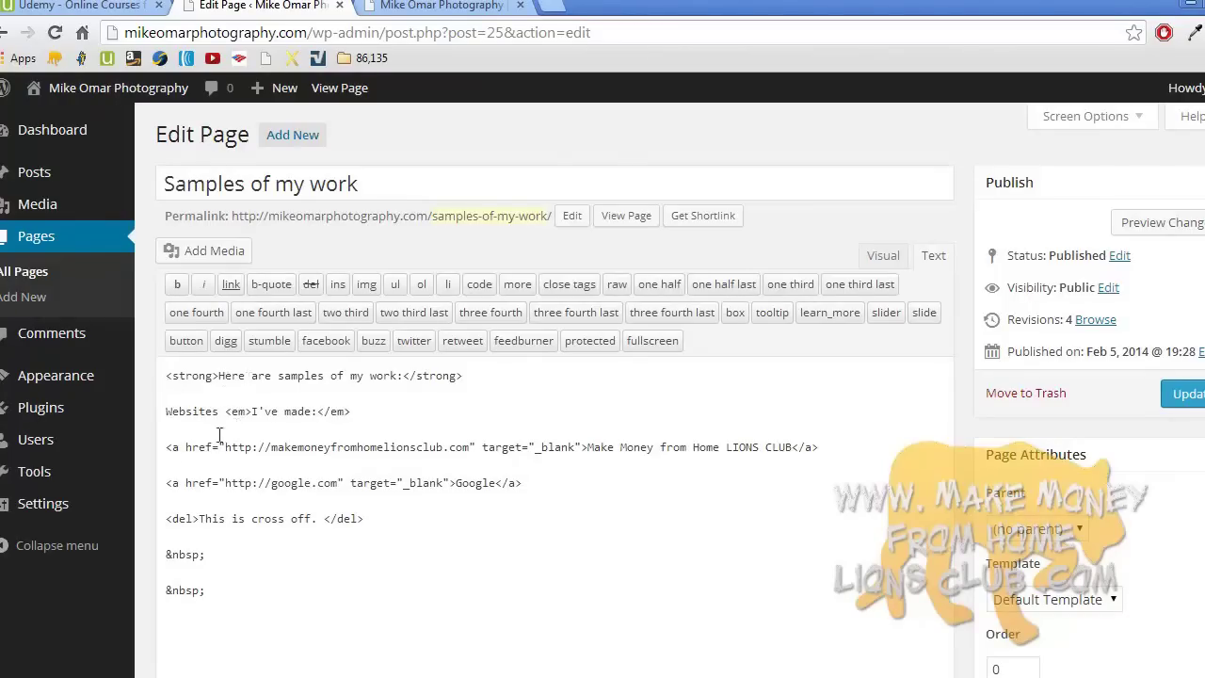
triple_click(161, 455)
left_click_drag(415, 459, 834, 445)
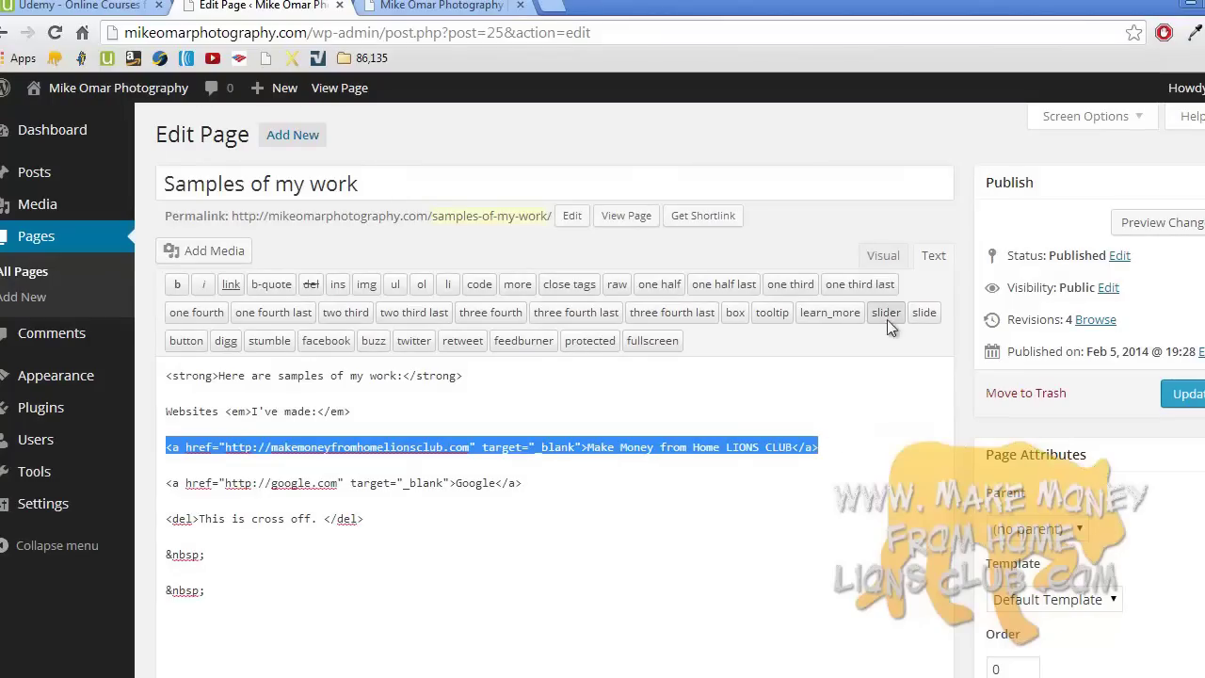
left_click(885, 262)
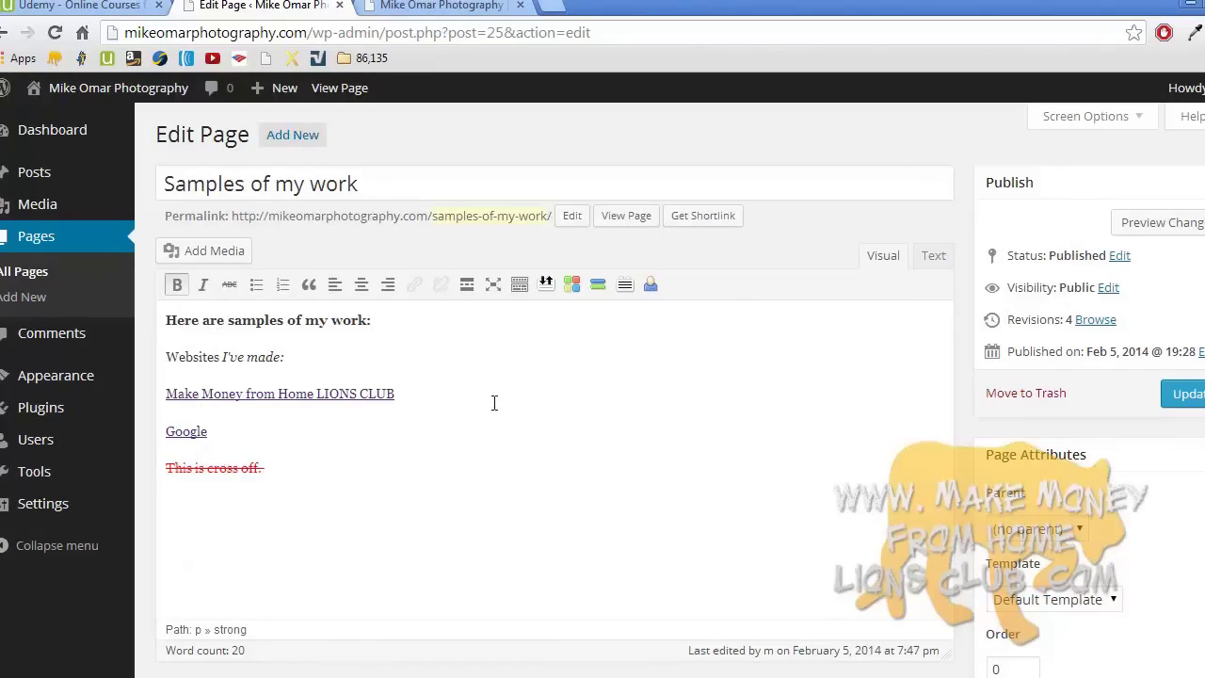
- Add the word Yahoo below the struck-out line and link it to yahoo.co, opening in a new tab
left_click(329, 467)
key("Return")
key("Return")
key("BackSpace")
type("Ya")
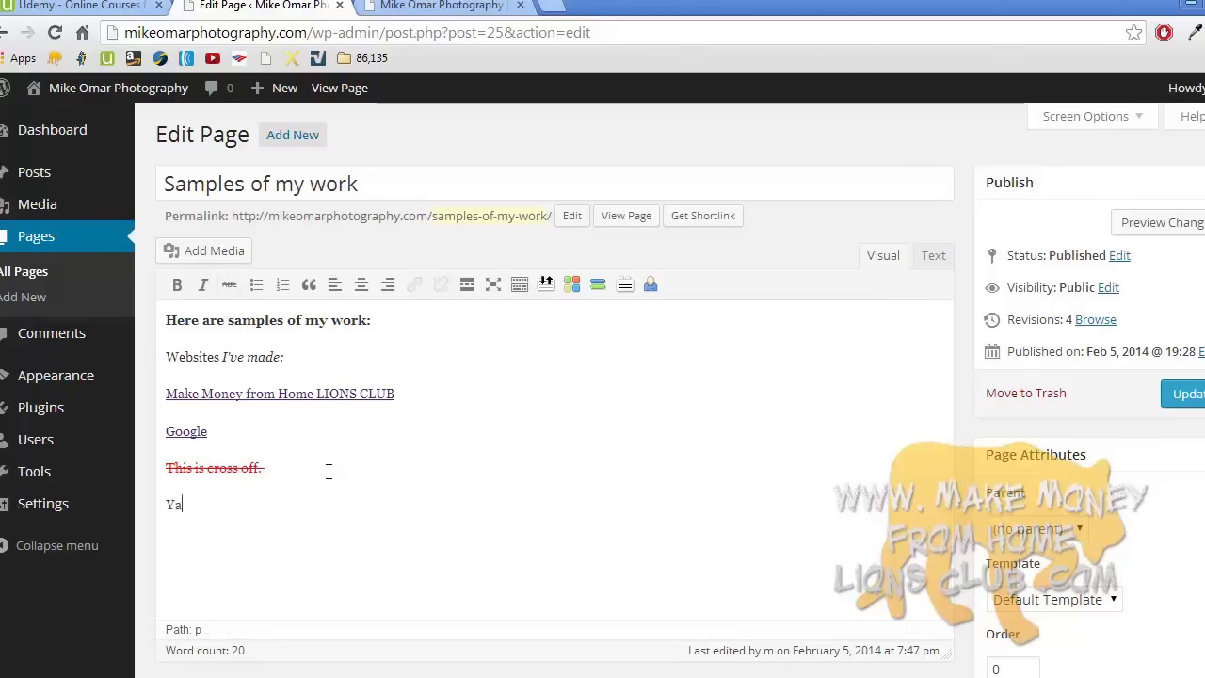
type("hoo")
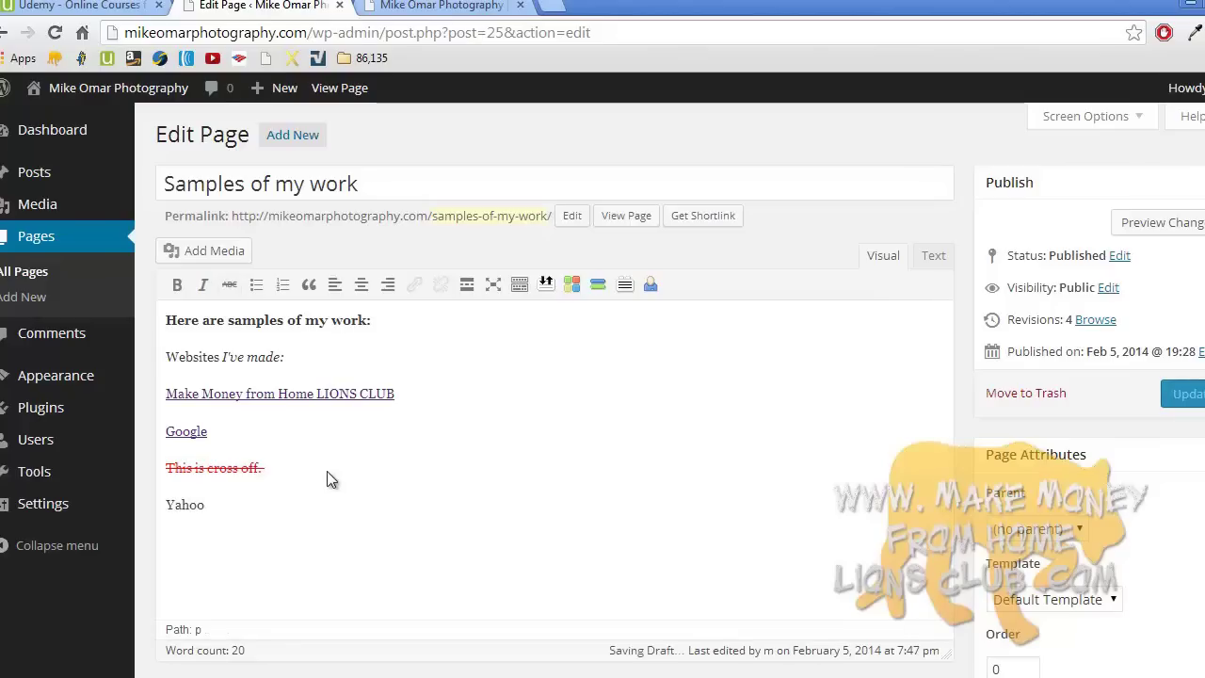
double_click(189, 509)
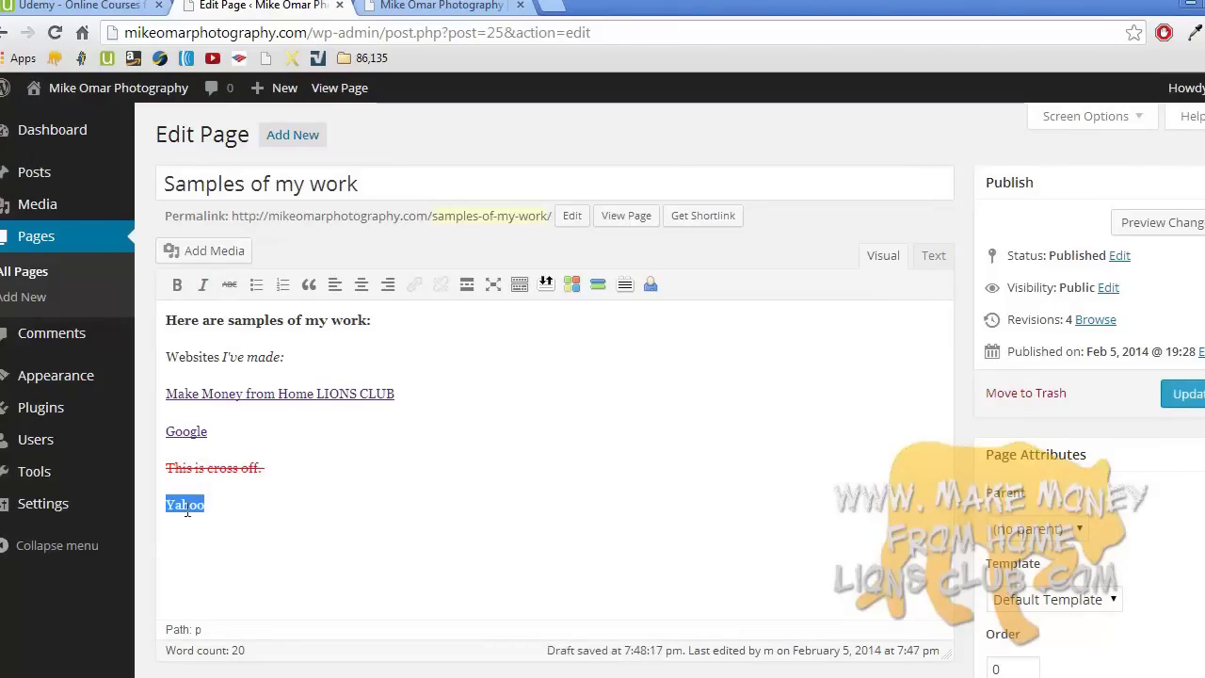
left_click(415, 288)
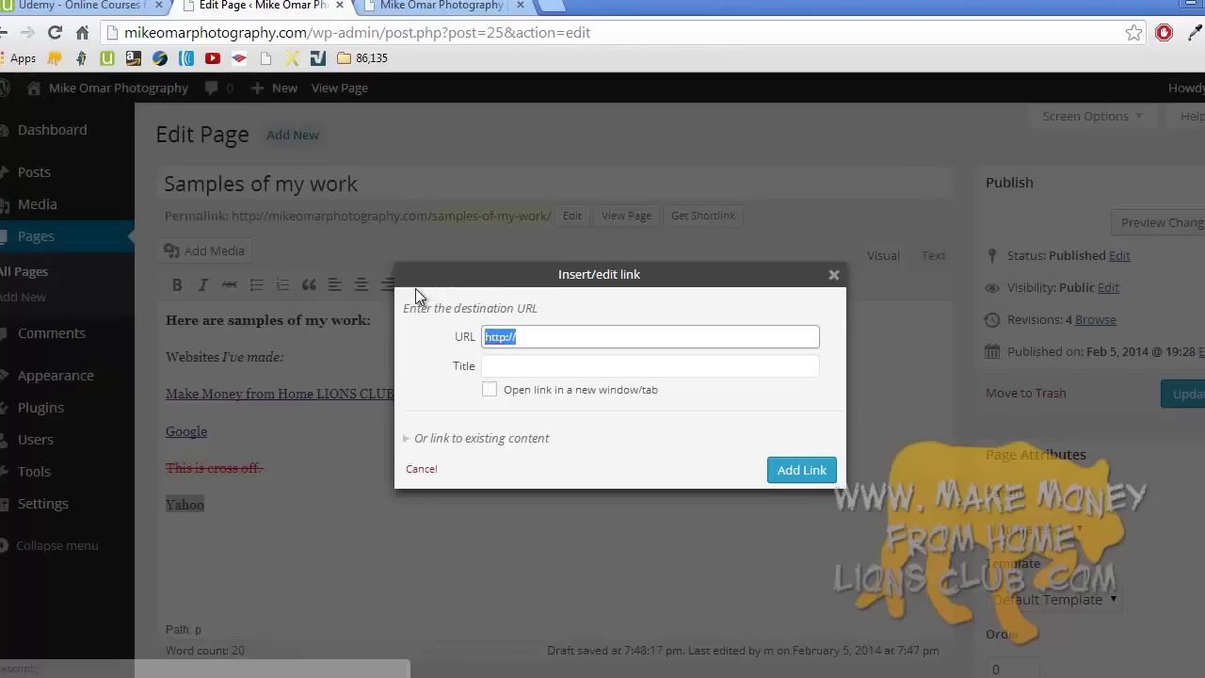
left_click(540, 338)
type("yahoo")
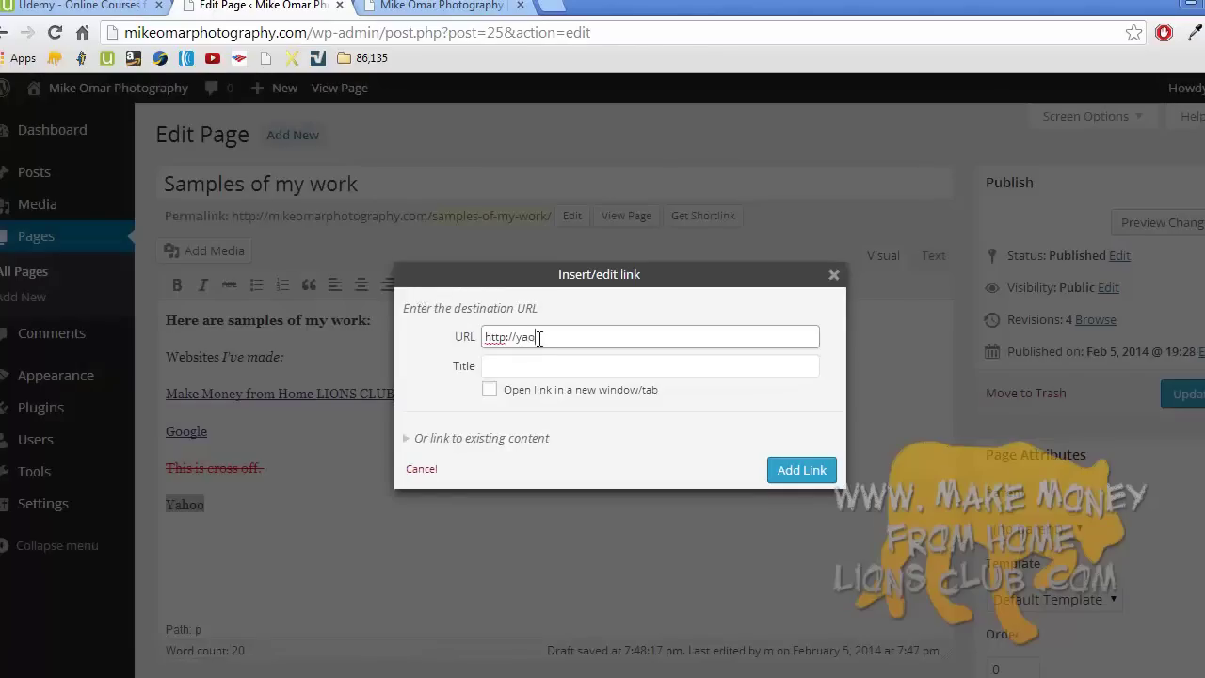
type(".co")
left_click(489, 391)
left_click(799, 469)
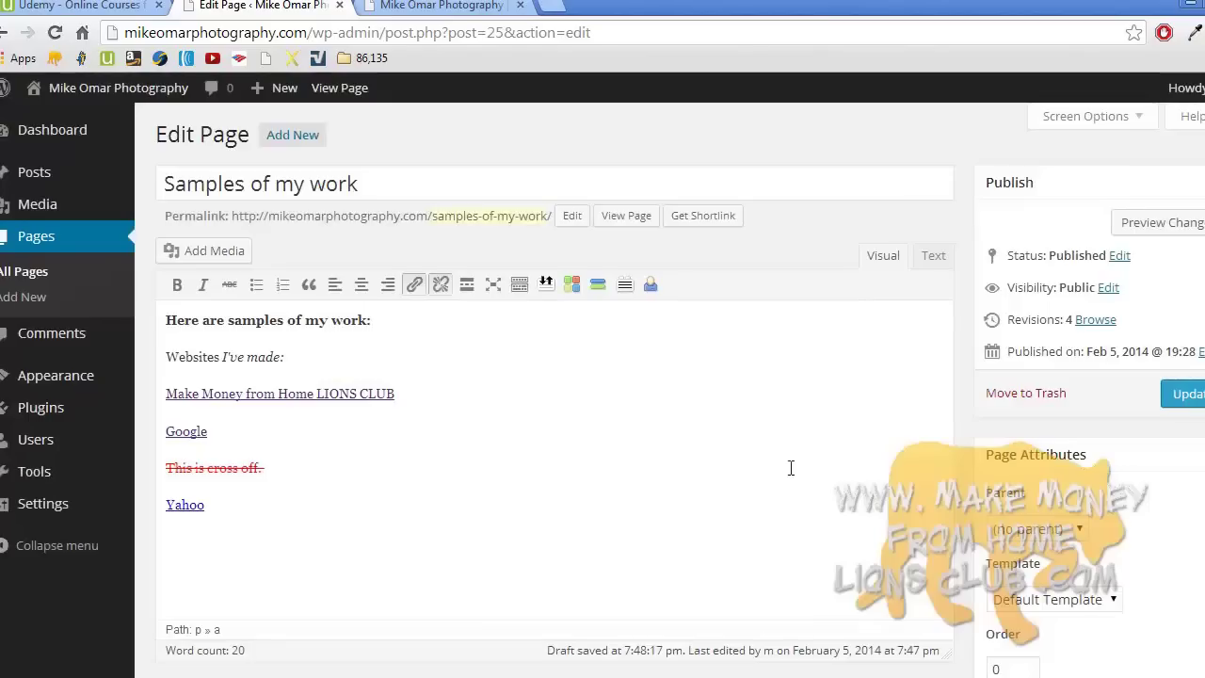
- Copy the Yahoo link's HTML from the Text view and update the page
left_click(930, 256)
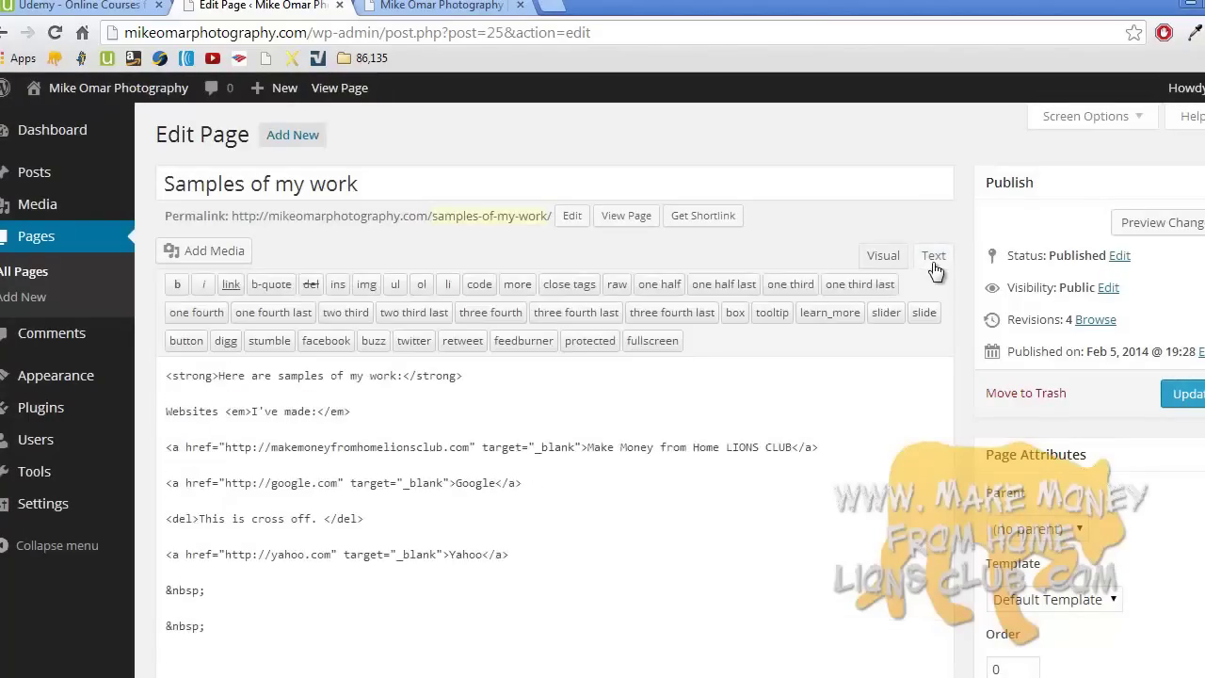
triple_click(363, 554)
key("super+c")
right_click(331, 556)
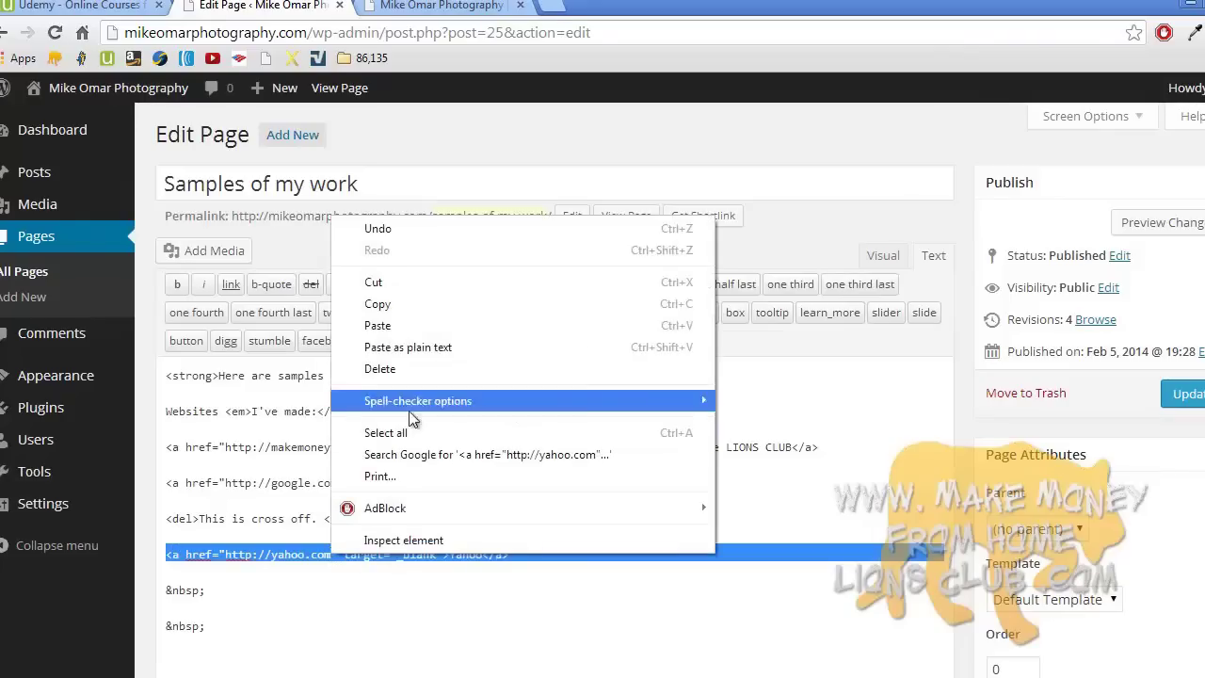
left_click(395, 303)
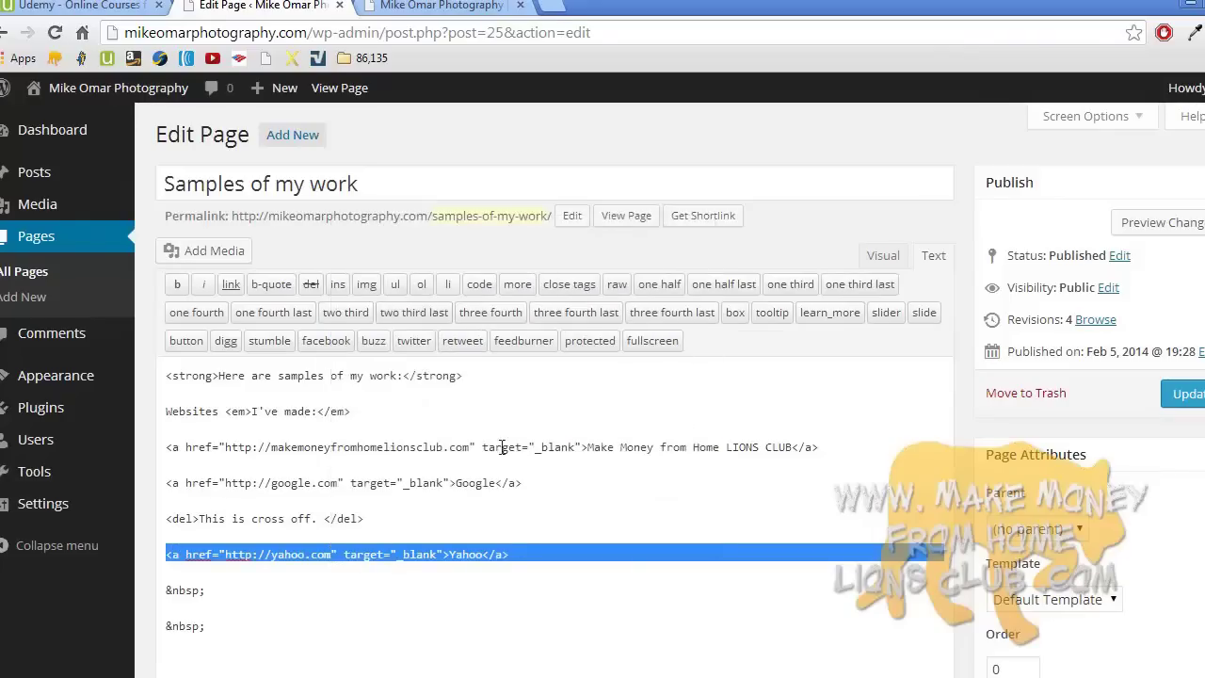
left_click(546, 513)
left_click(885, 270)
left_click(924, 263)
left_click(881, 260)
left_click(925, 266)
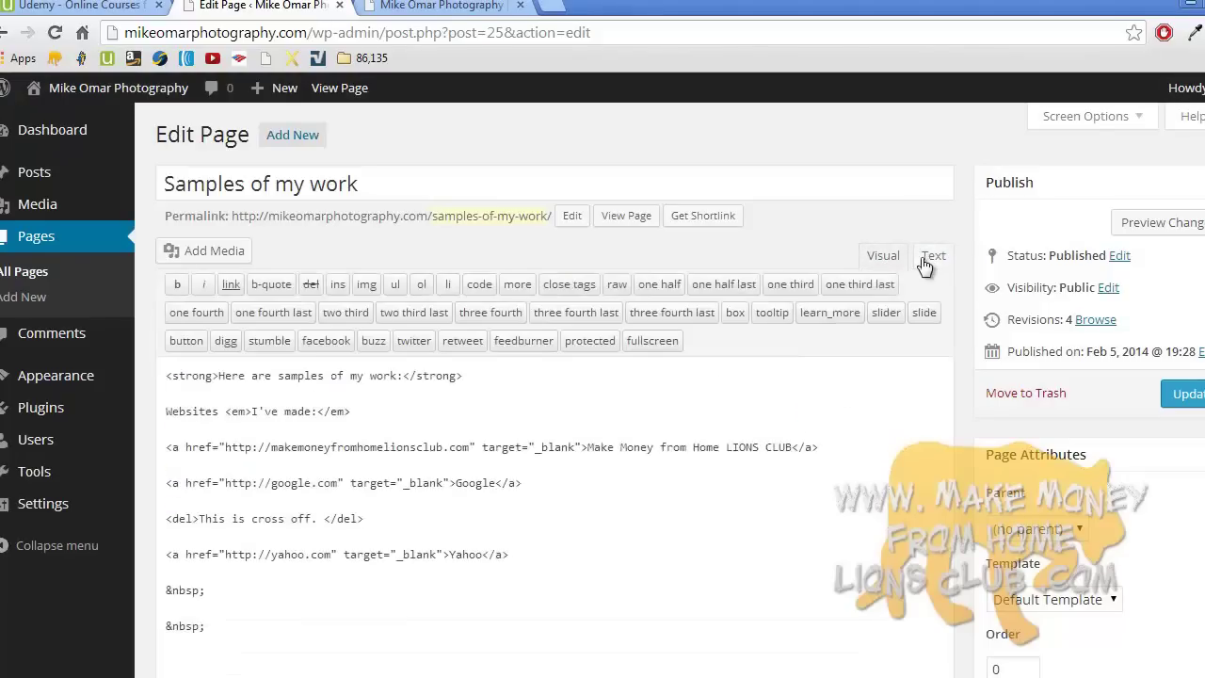
left_click(1187, 399)
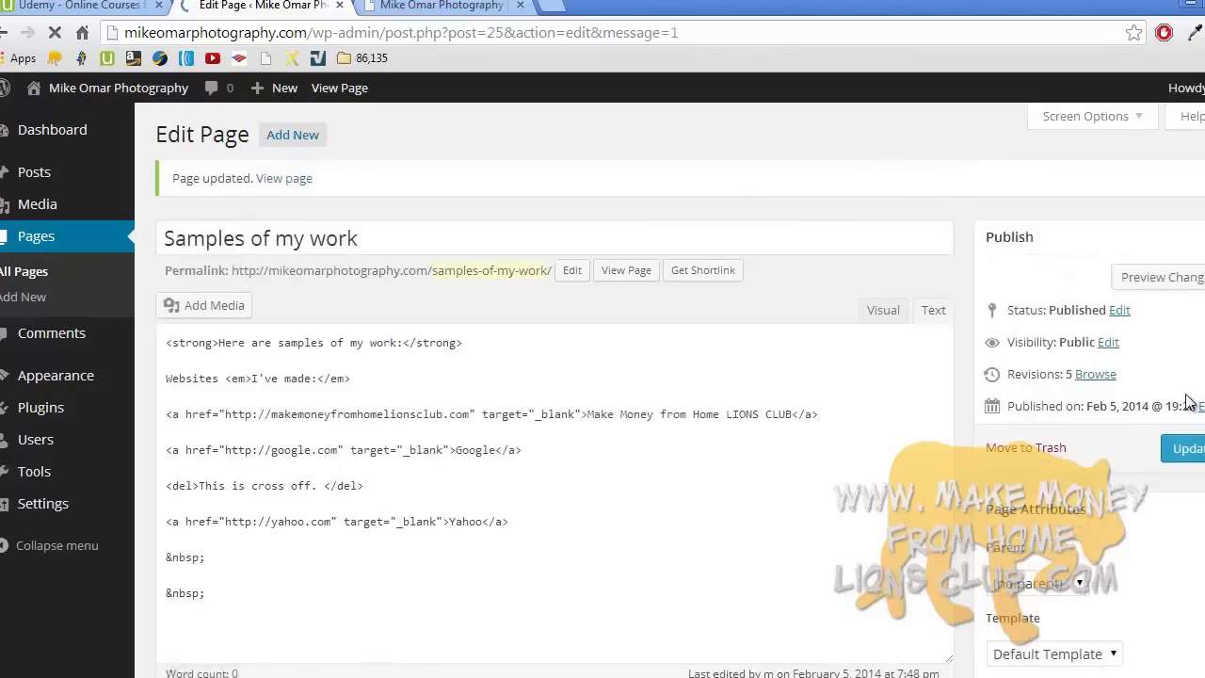
- View the live Samples of my work page in a new tab and test its Yahoo link
right_click(299, 180)
left_click(376, 196)
left_click(424, 6)
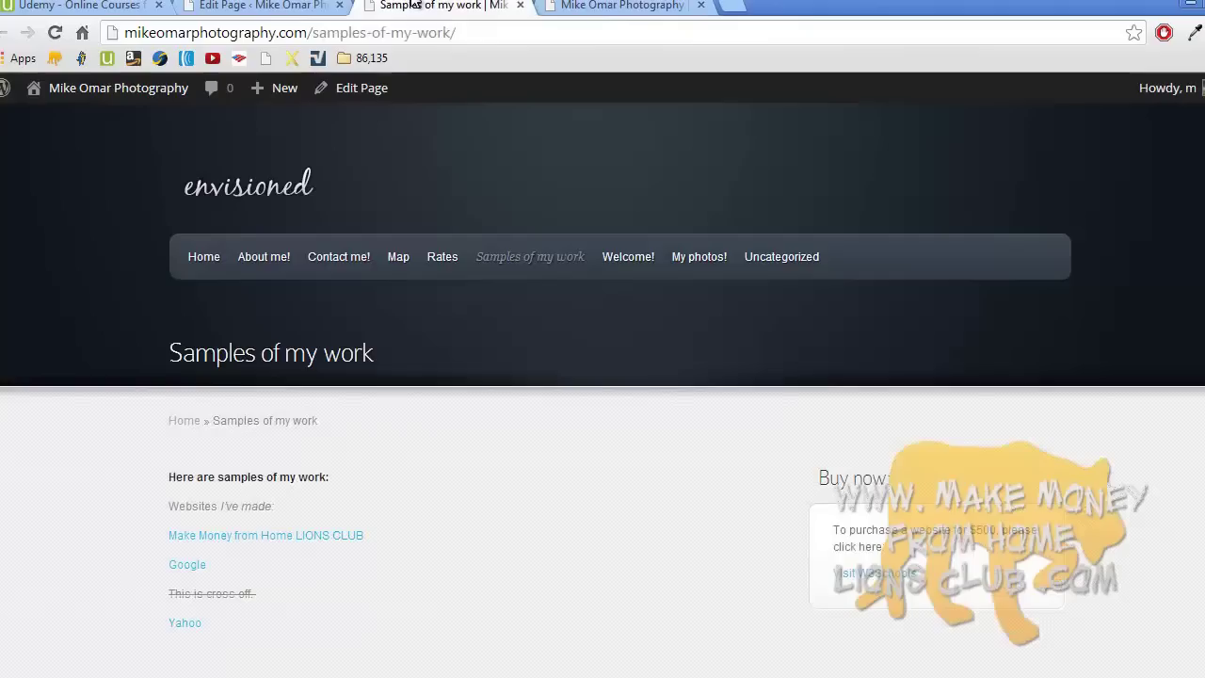
scroll(409, 172, "down", 1)
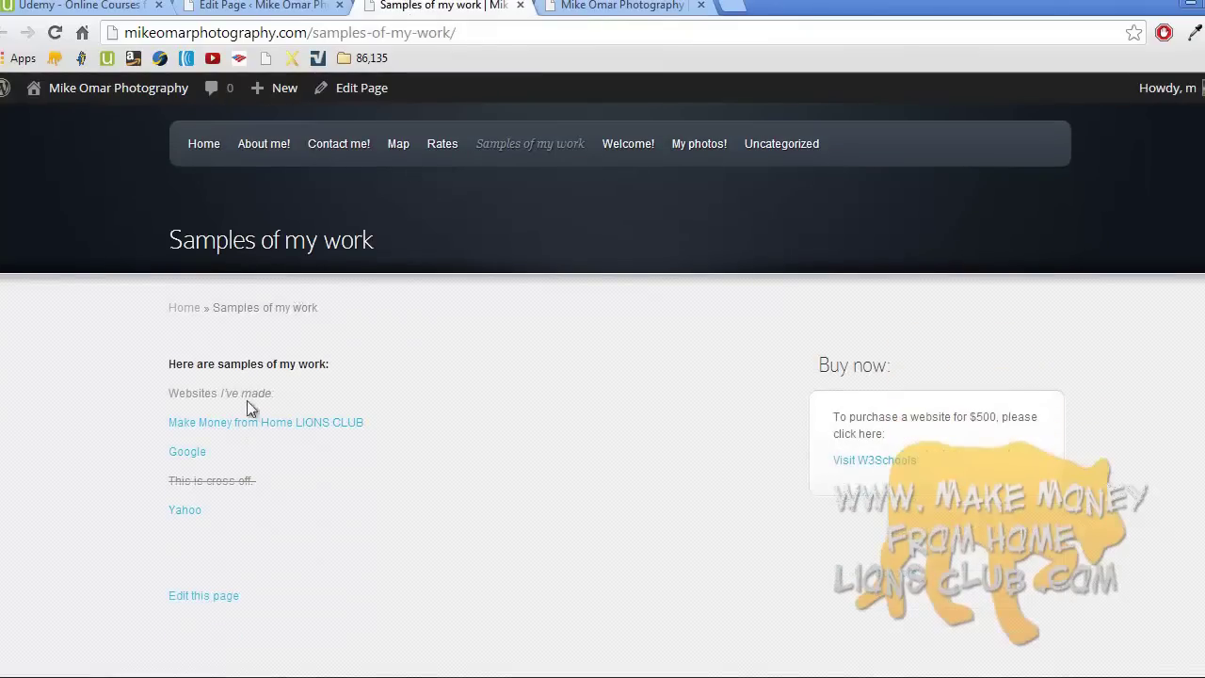
left_click(190, 508)
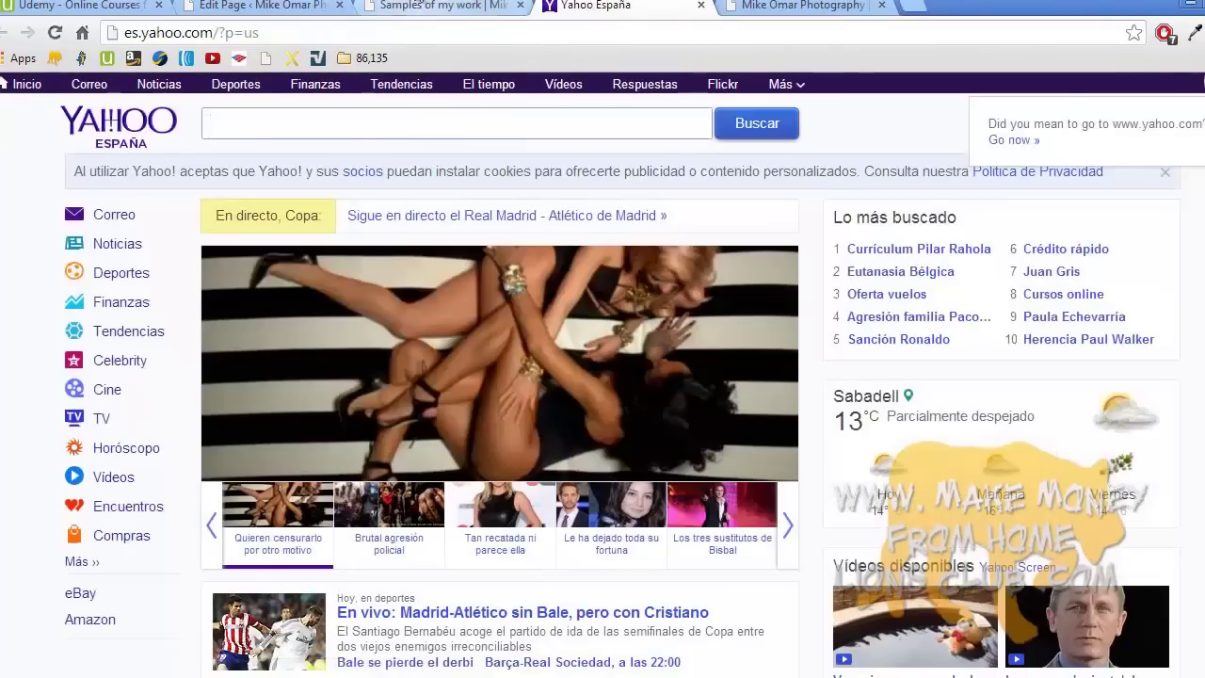
- Return to the page editor and go to Appearance > Widgets
left_click(421, 5)
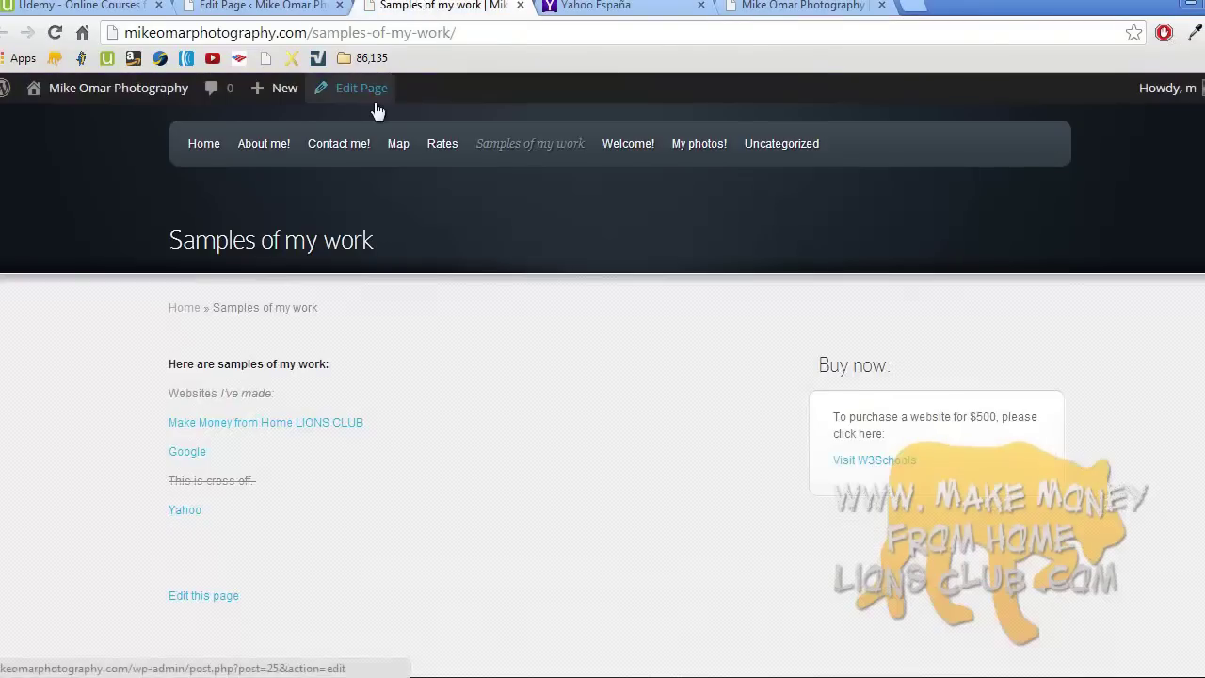
key("ctrl+shift+Tab")
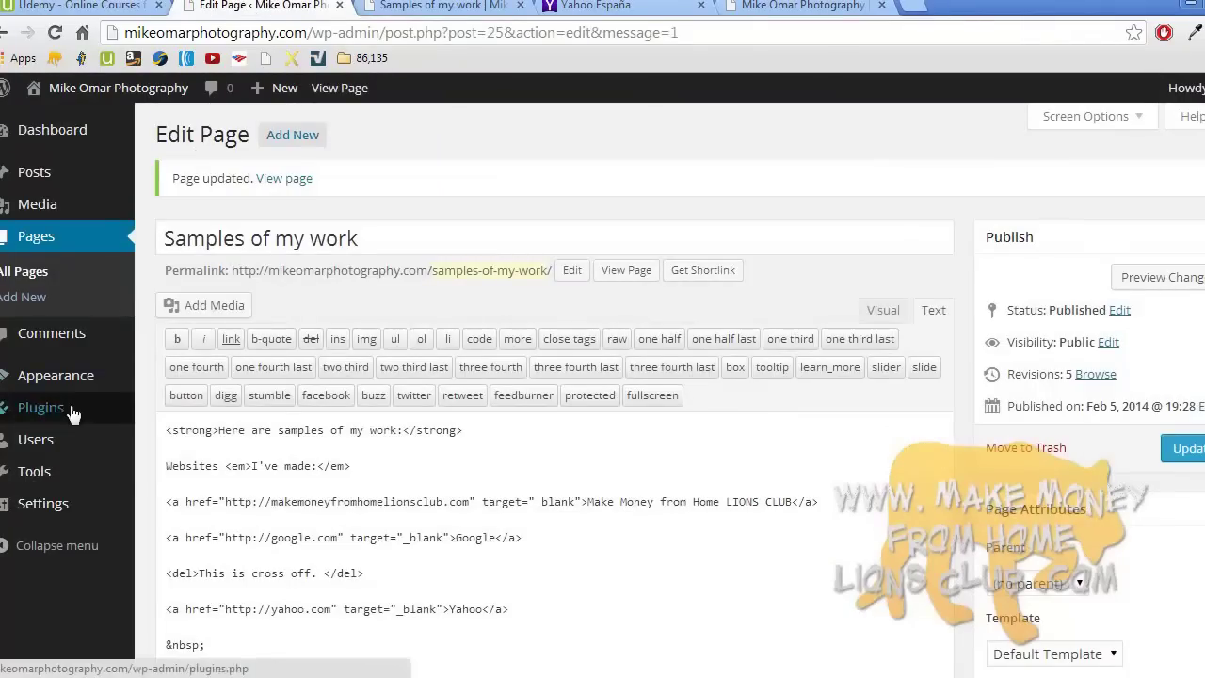
mouse_move(73, 386)
left_click(178, 429)
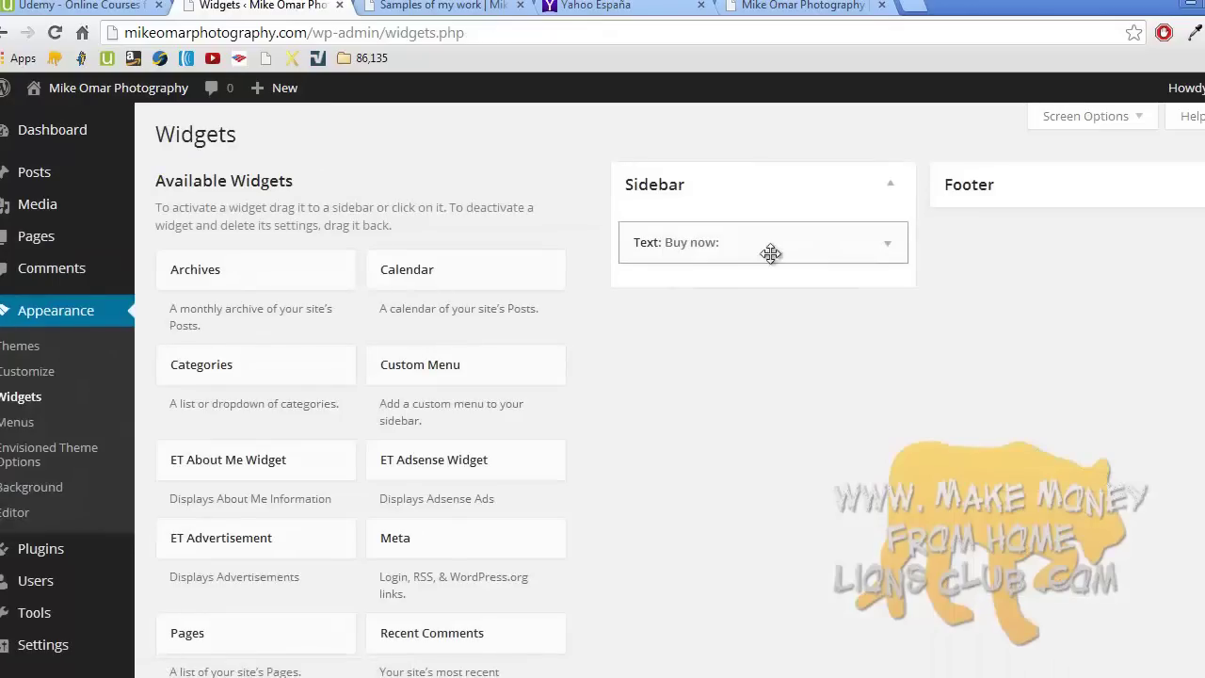
- Paste the Yahoo anchor tag on a new line in the Buy now widget and save it
left_click(886, 247)
left_click(800, 408)
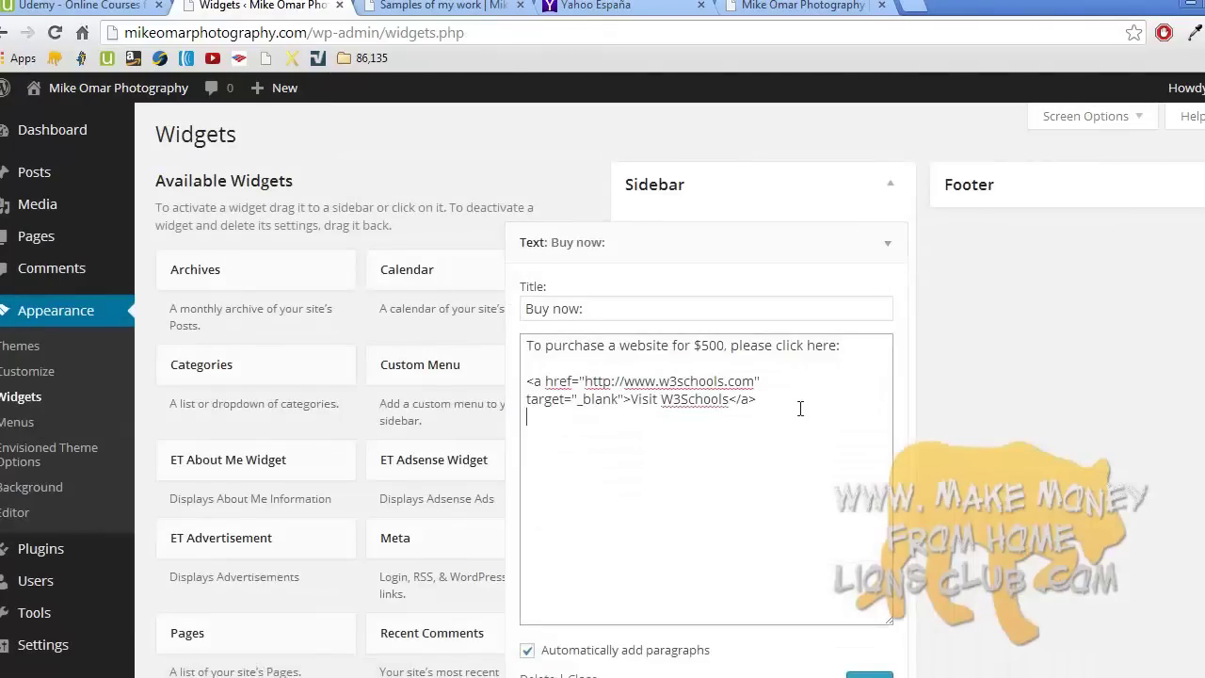
right_click(533, 440)
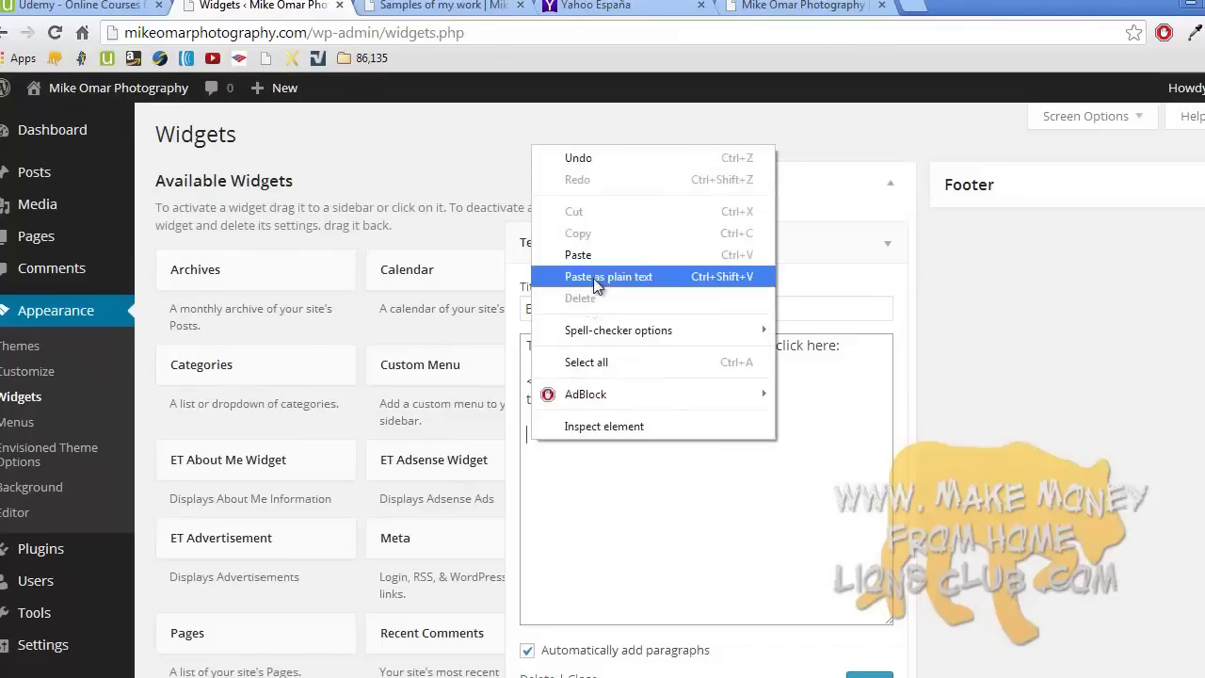
left_click(578, 255)
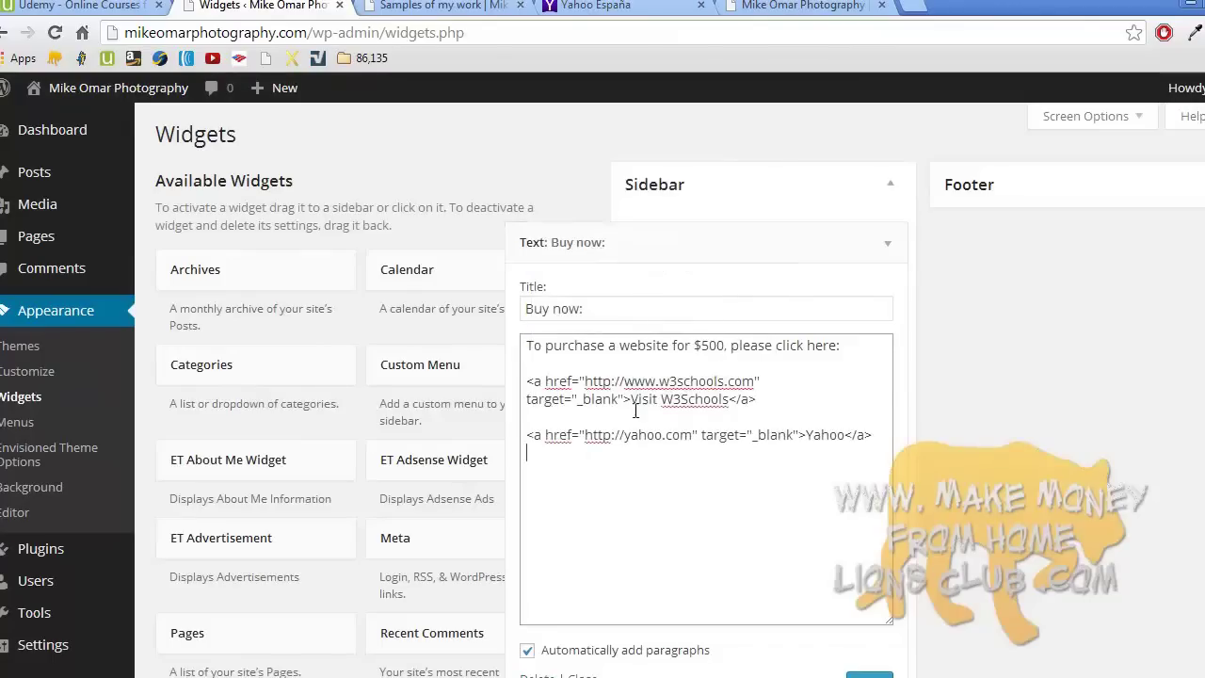
scroll(894, 502, "down", 4)
scroll(873, 431, "down", 1)
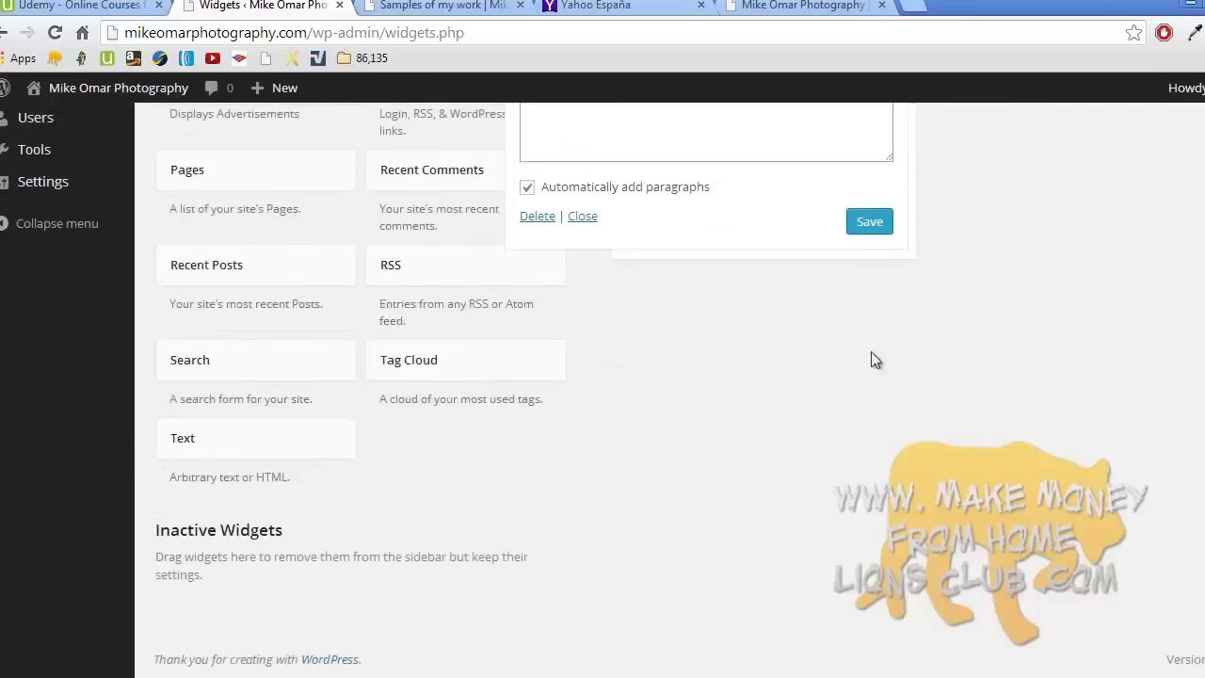
left_click(871, 226)
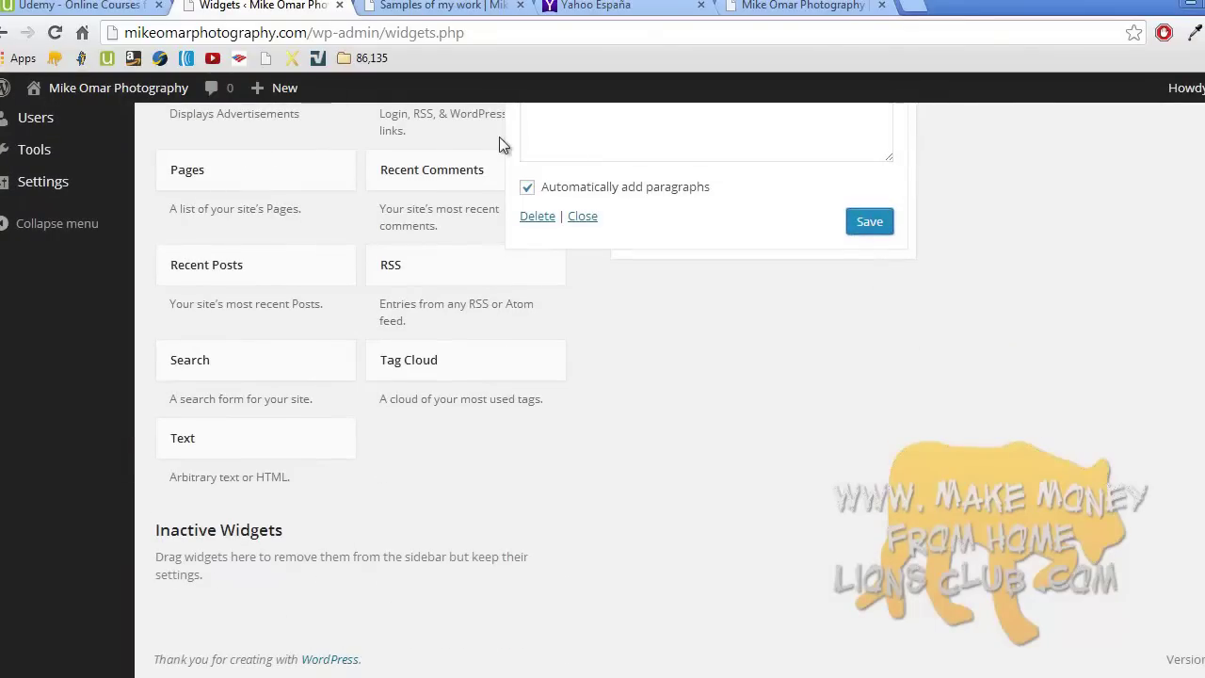
left_click(426, 5)
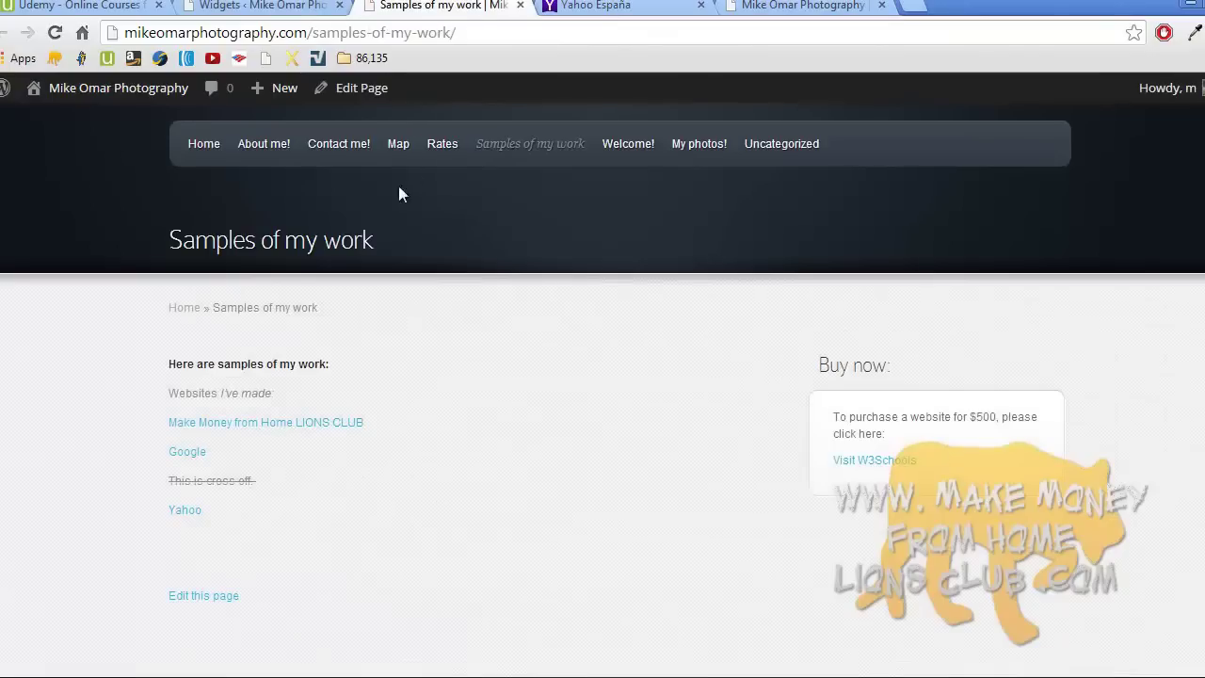
- Reload the live site, test the new Yahoo link in the Buy now sidebar, and close the Yahoo tabs
key("F5")
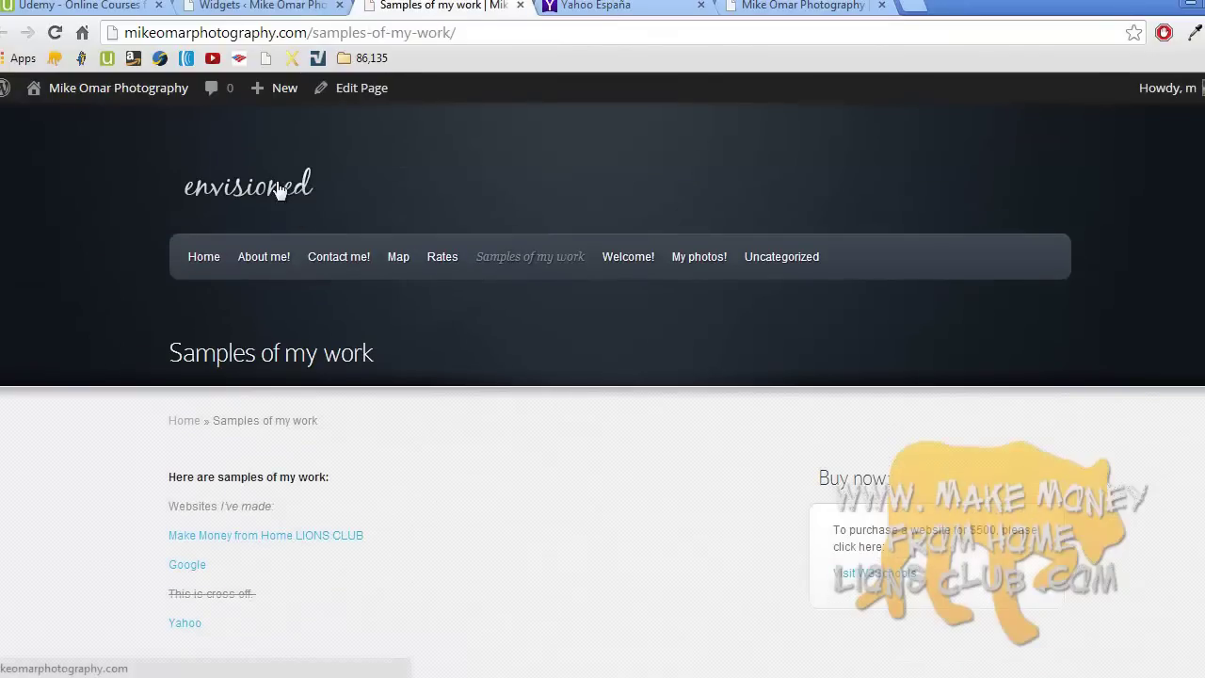
scroll(277, 188, "down", 1)
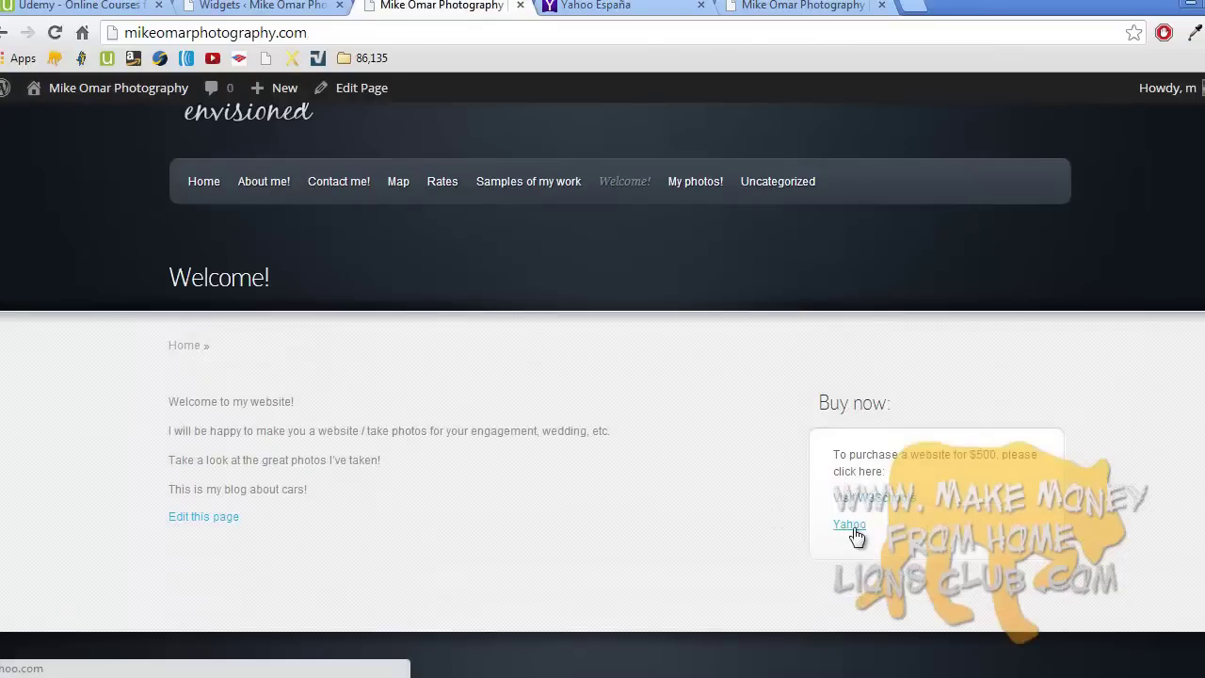
left_click(852, 527)
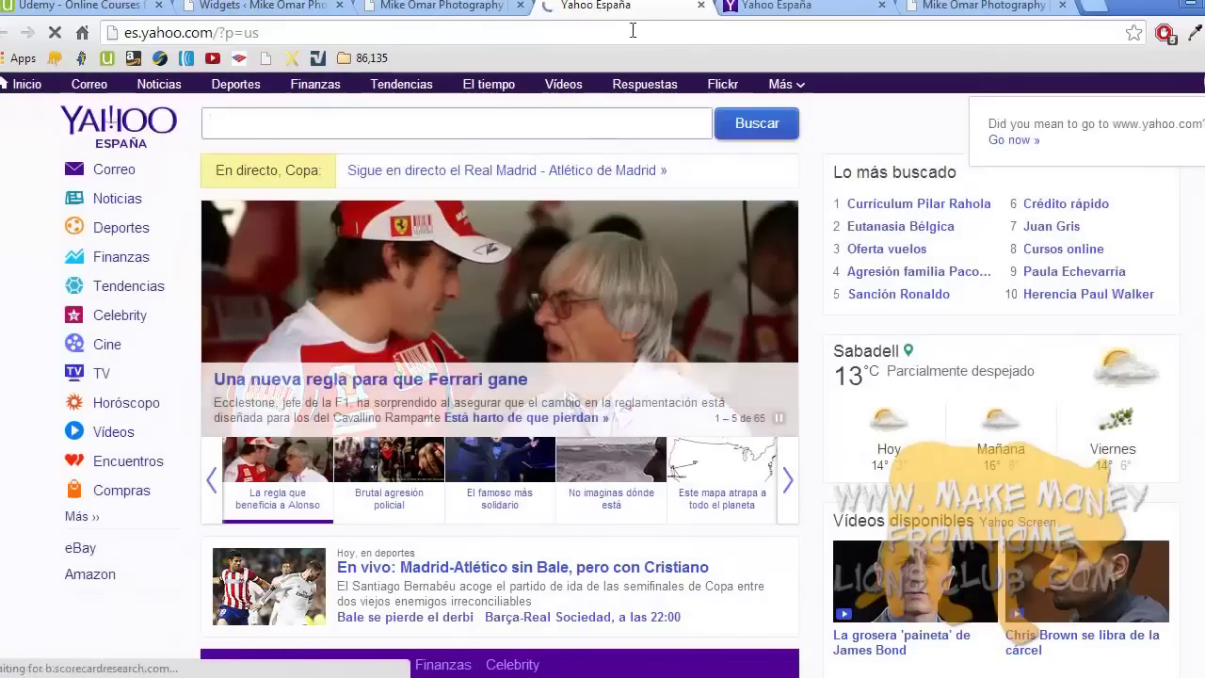
left_click(700, 6)
left_click(701, 6)
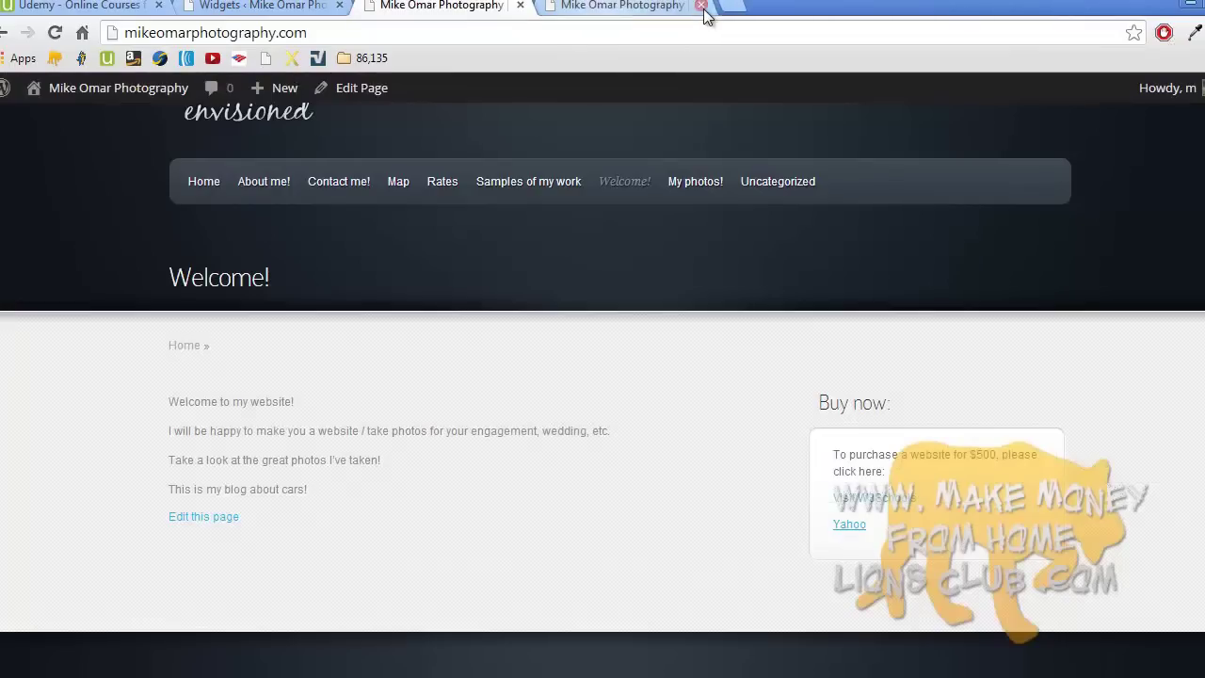
scroll(409, 155, "up", 1)
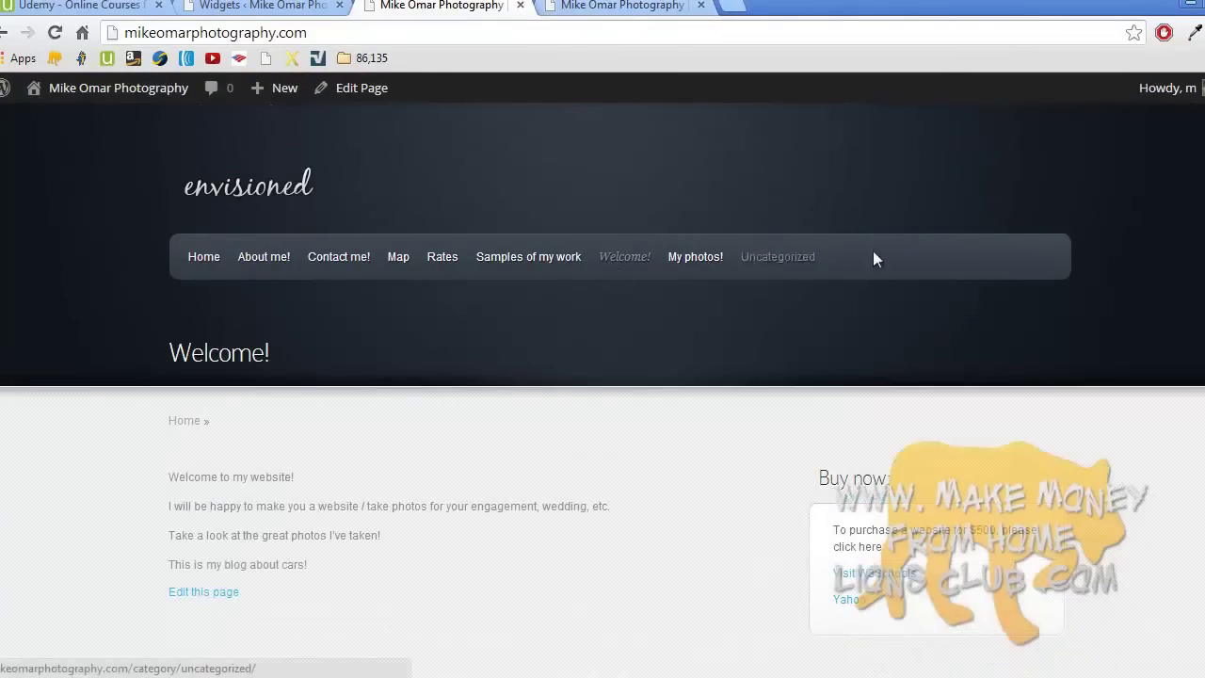
scroll(1085, 416, "down", 2)
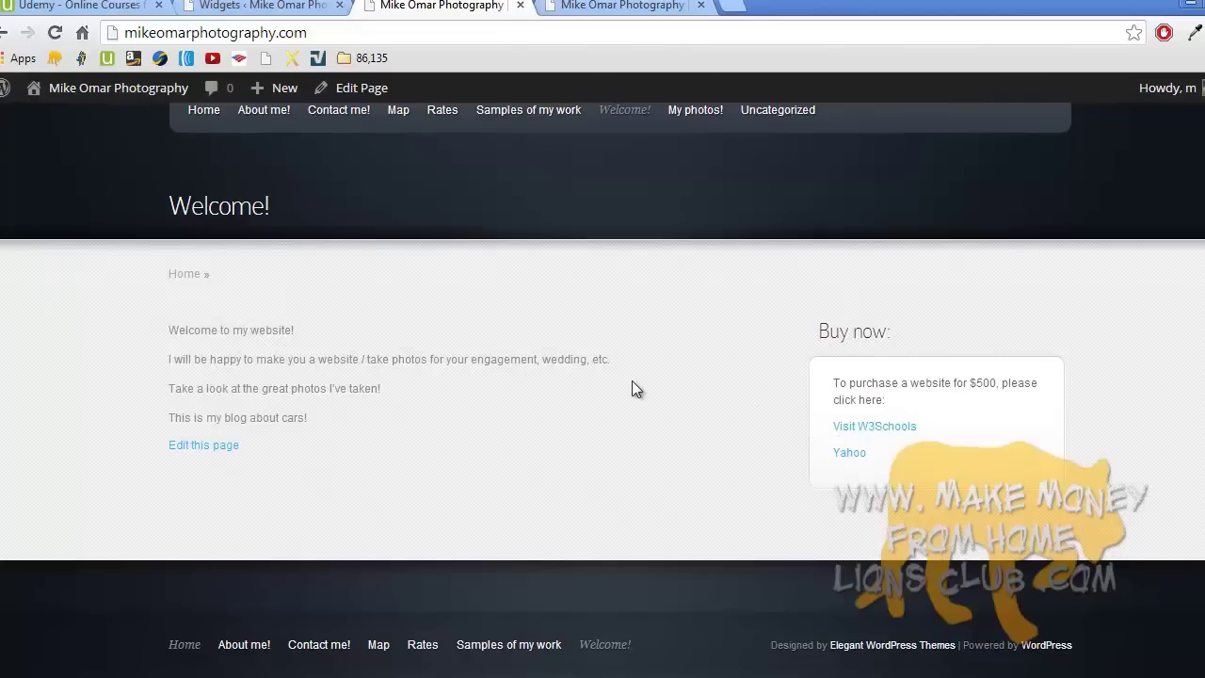
- Search 'html image code' and select the W3Schools img tag example with alt text
left_click(585, 6)
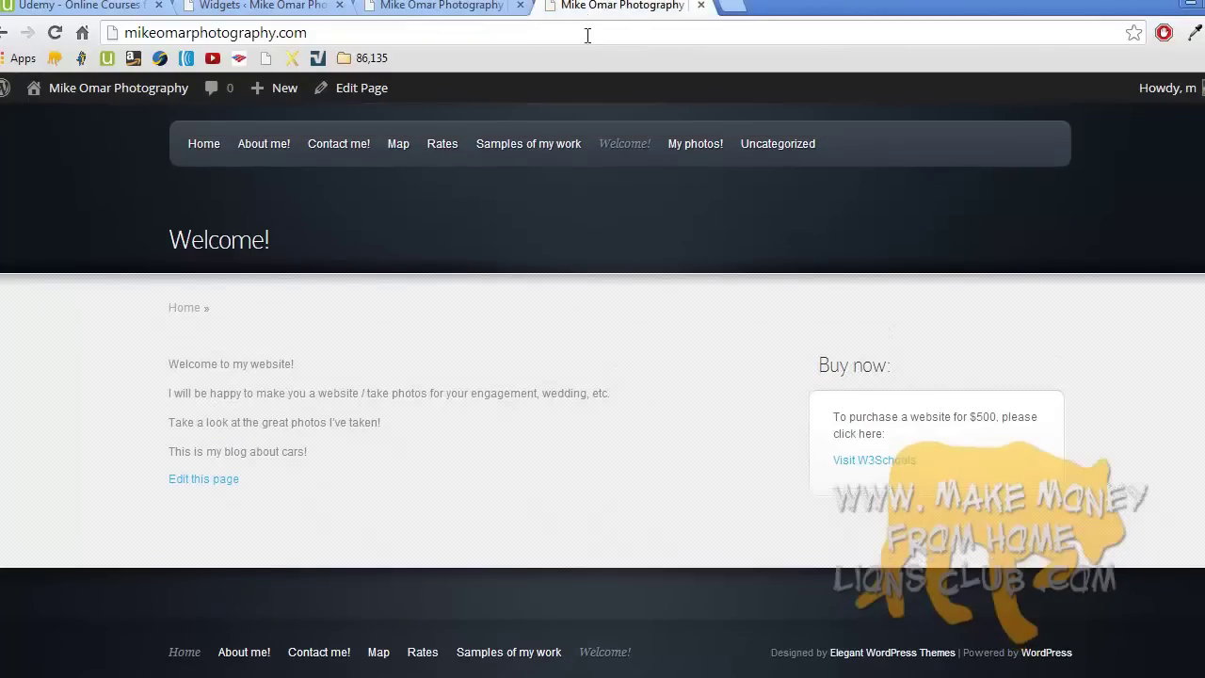
left_click(587, 35)
type("html image code")
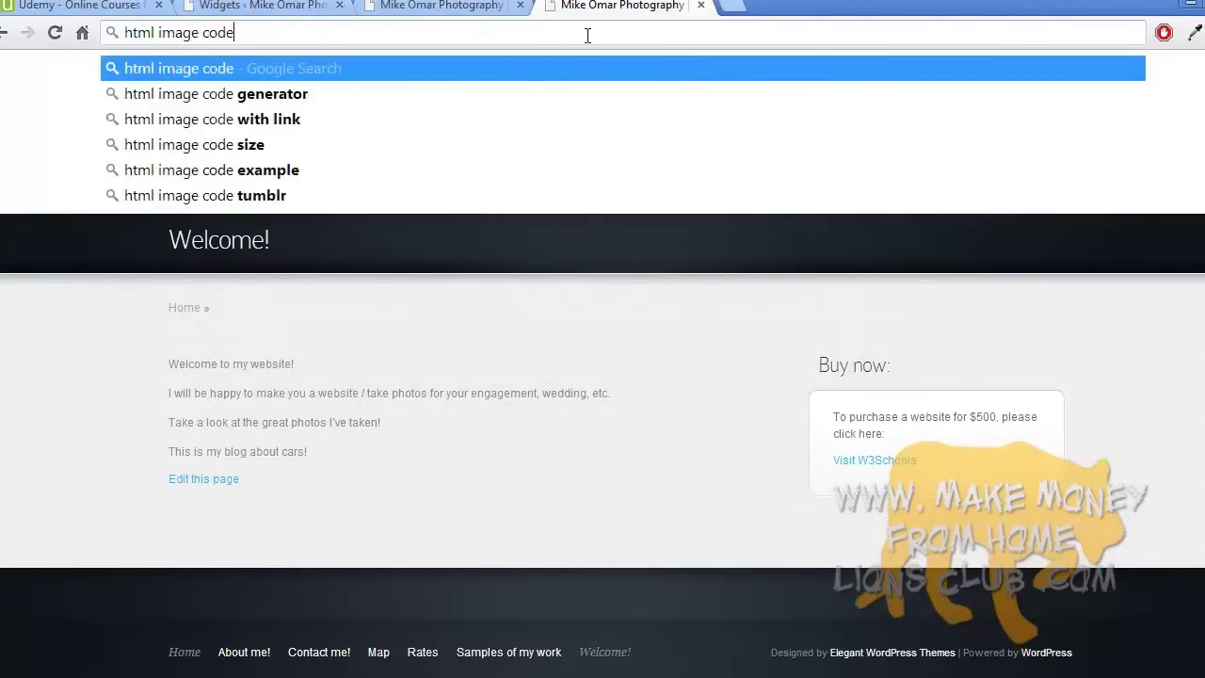
key("Return")
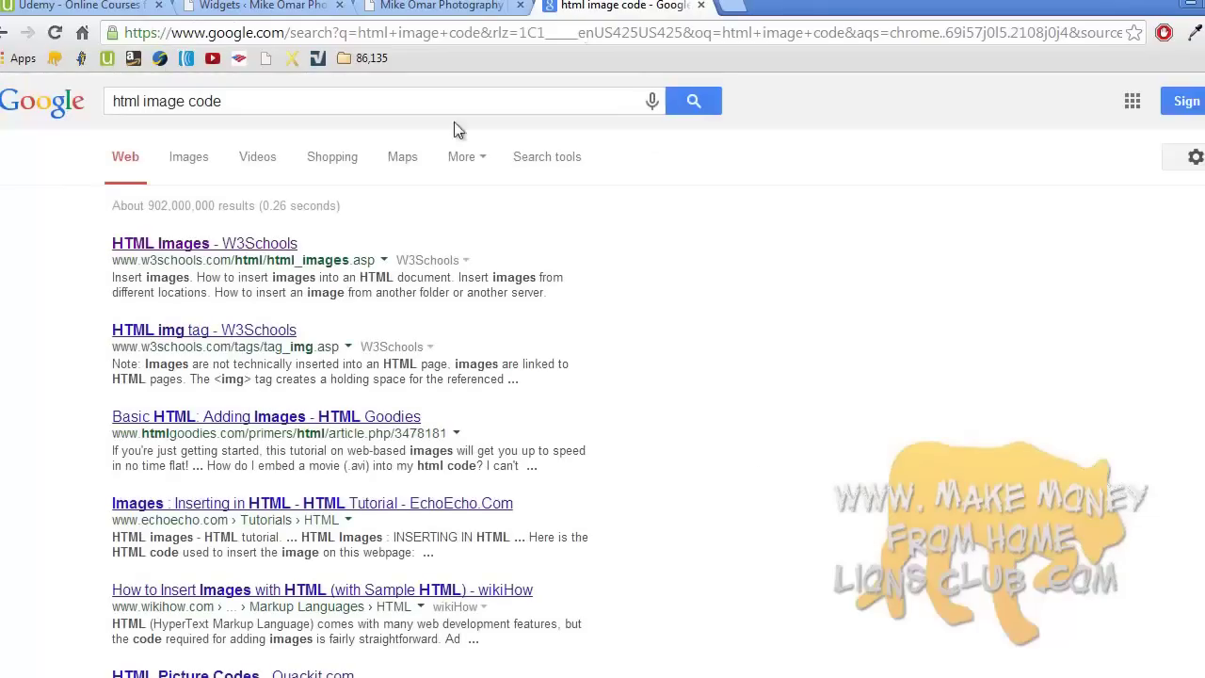
left_click(267, 246)
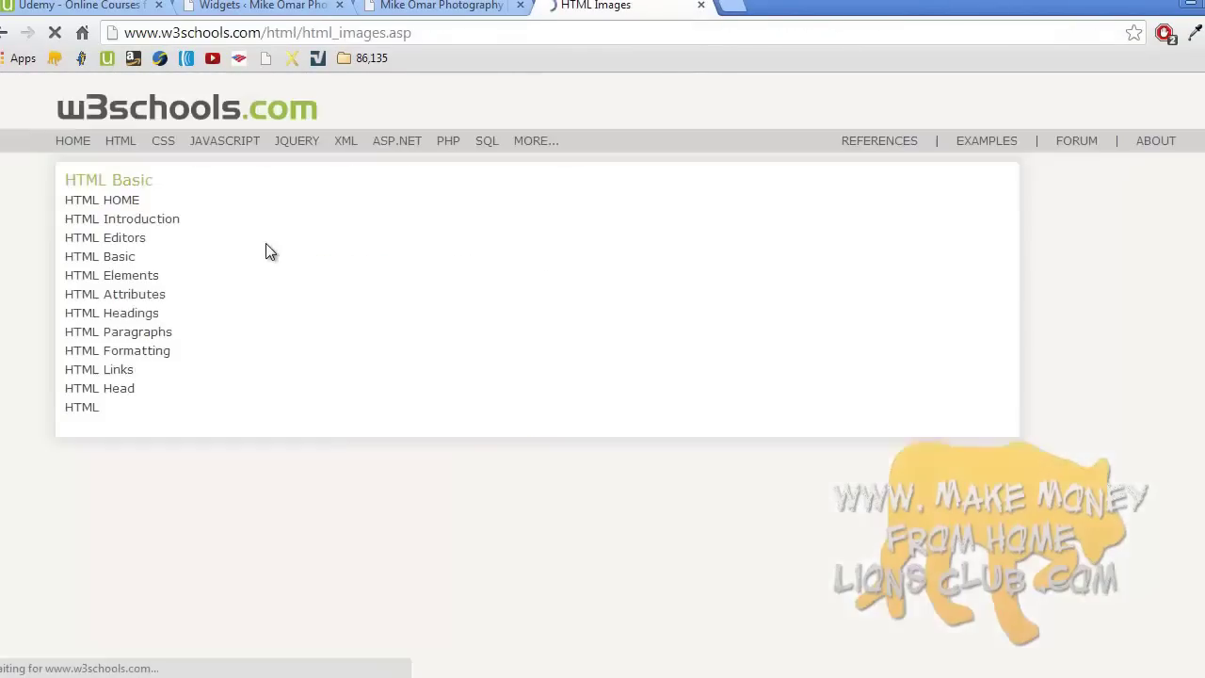
scroll(265, 243, "down", 7)
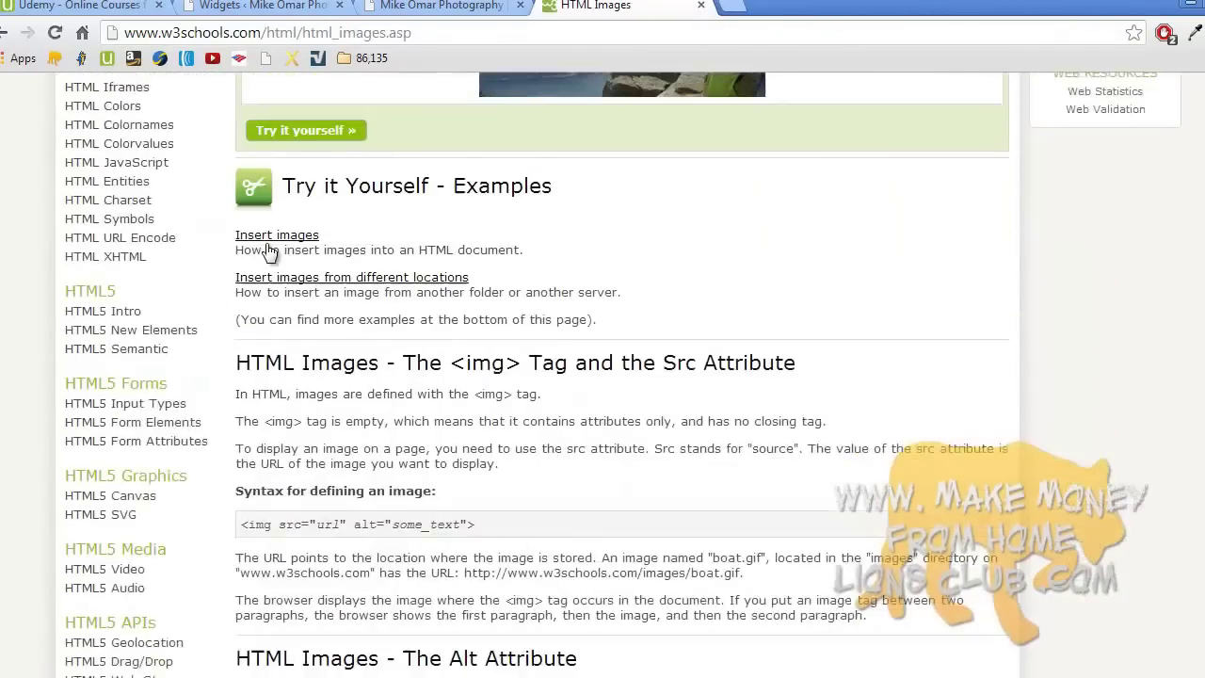
scroll(269, 249, "down", 1)
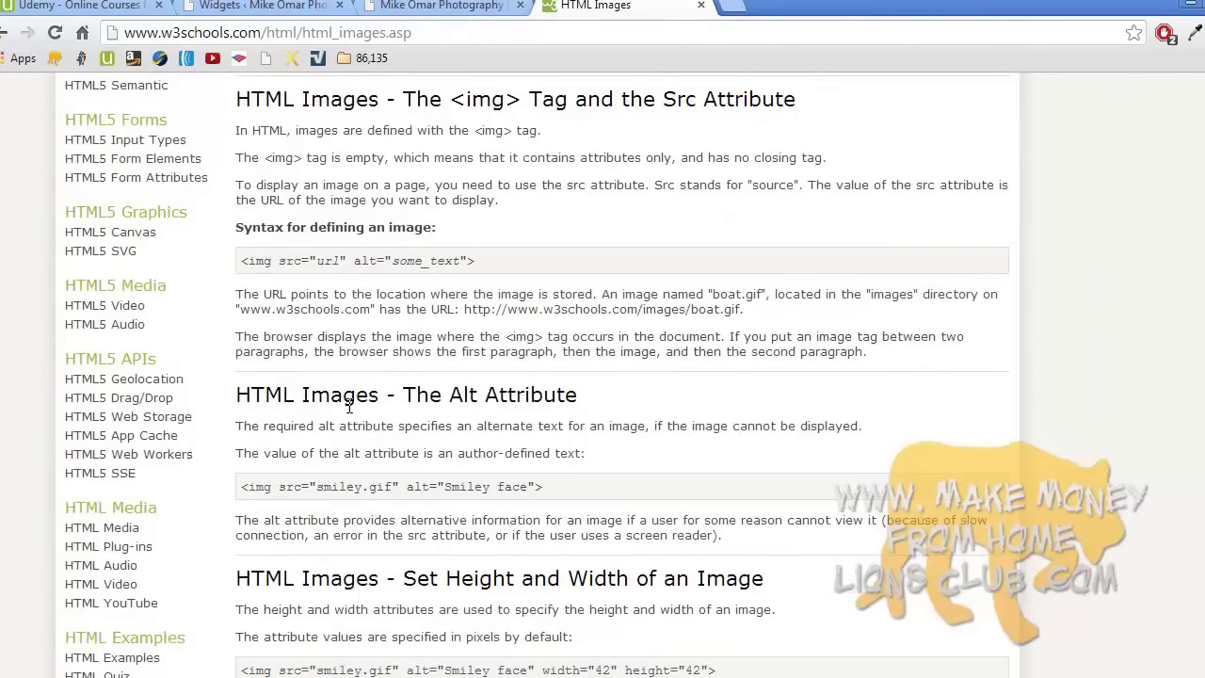
triple_click(364, 483)
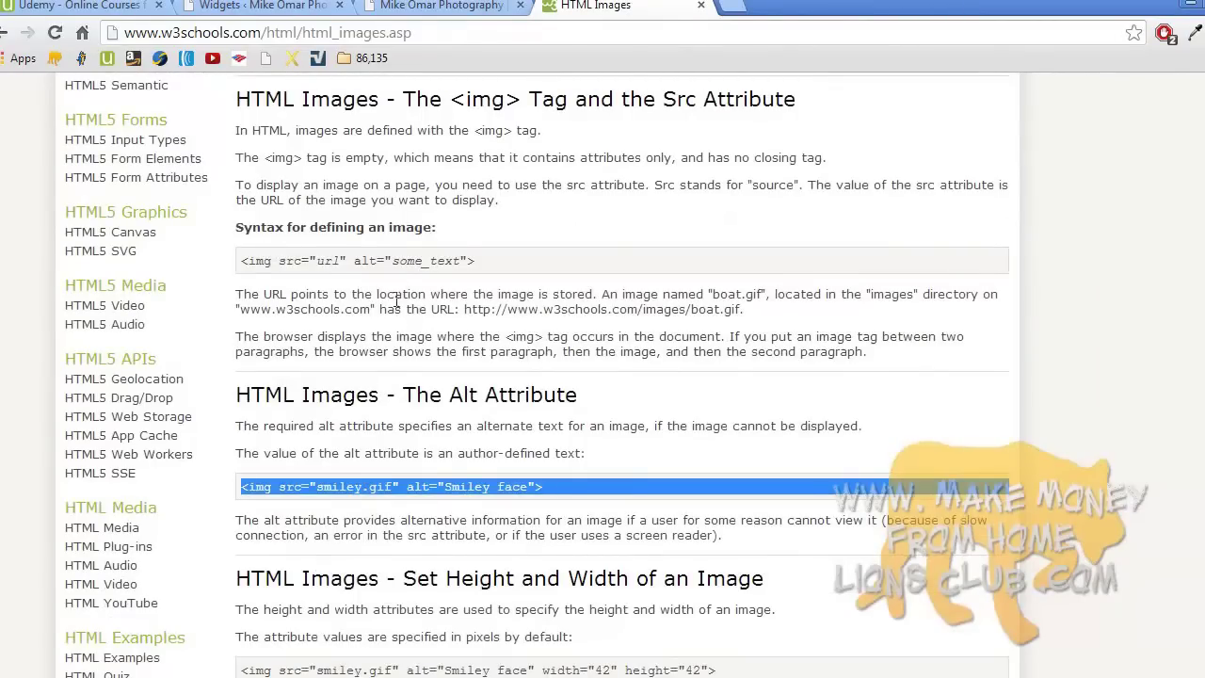
left_click(440, 5)
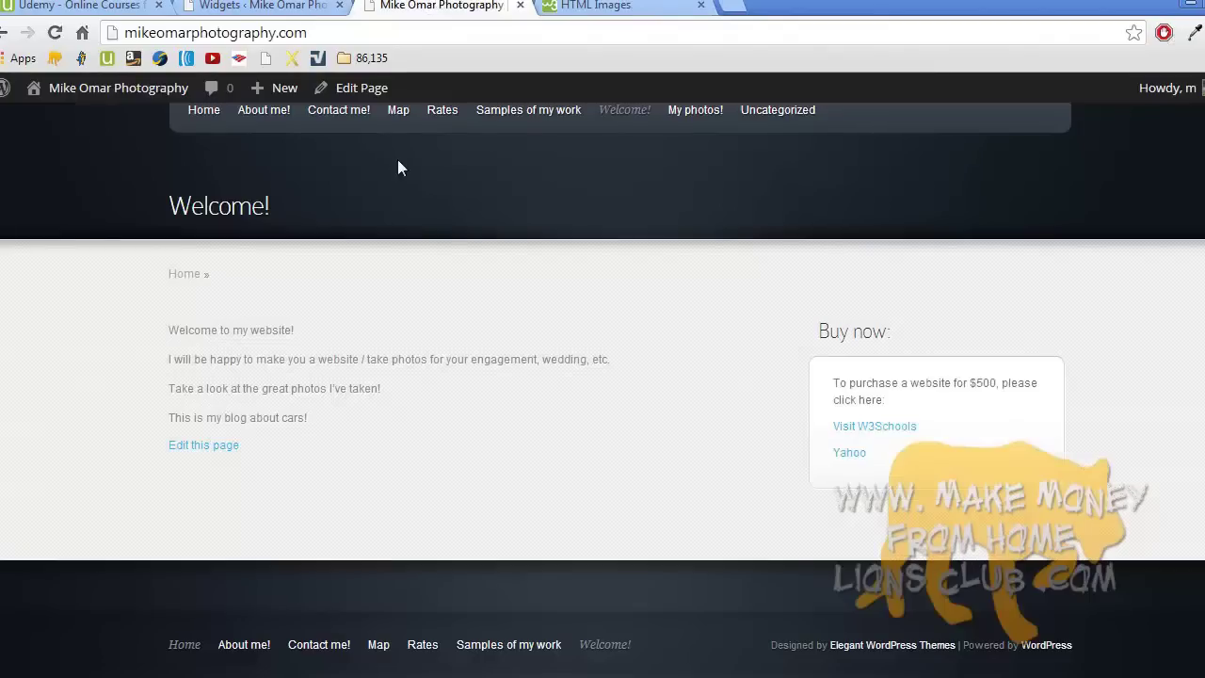
- From Pages > All Pages, open About me! and switch the editor to the Visual view
scroll(351, 235, "up", 2)
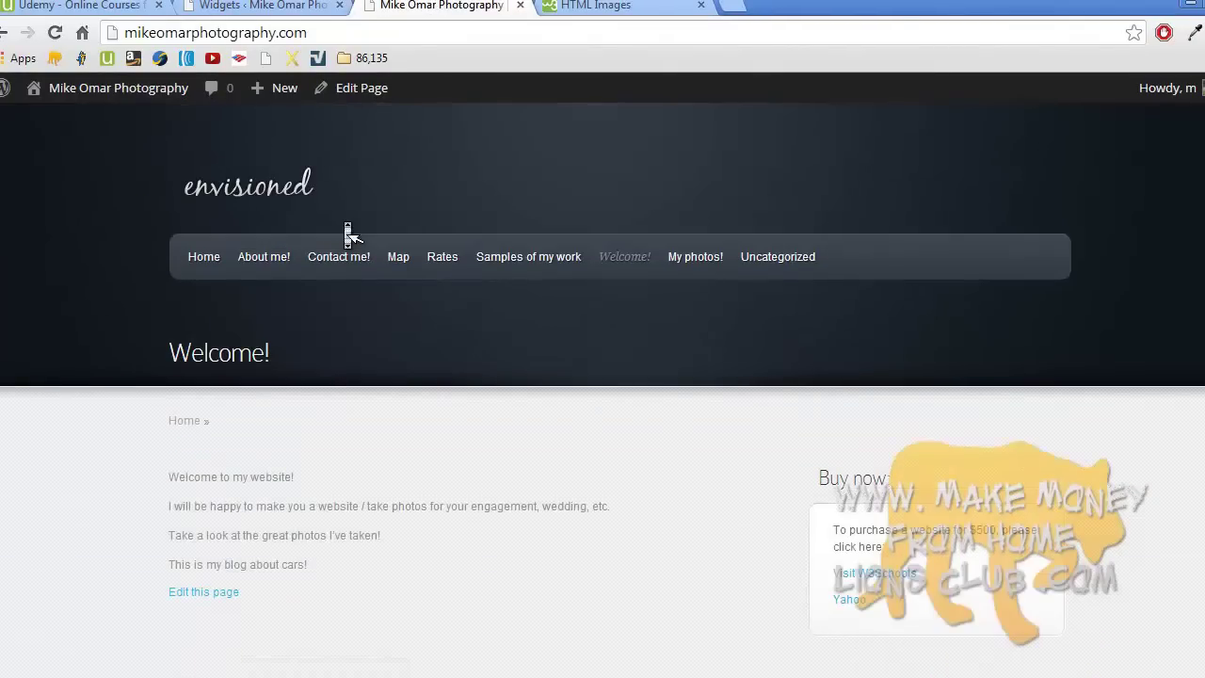
left_click(268, 6)
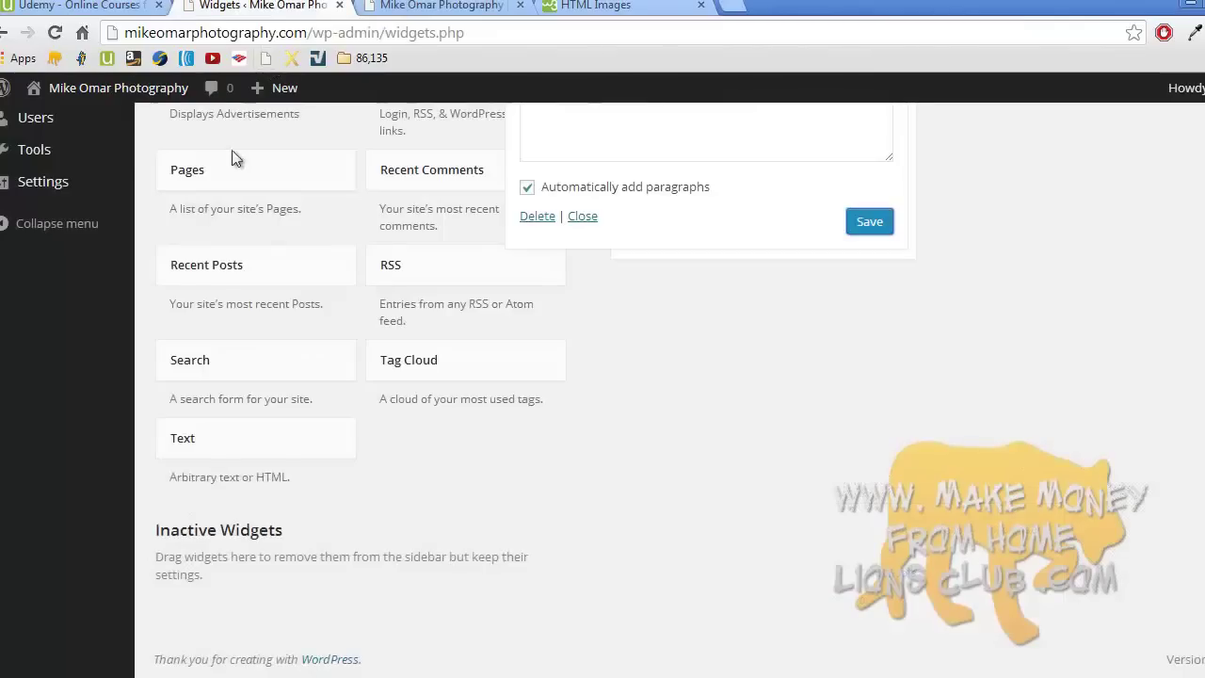
scroll(237, 153, "up", 5)
left_click(70, 248)
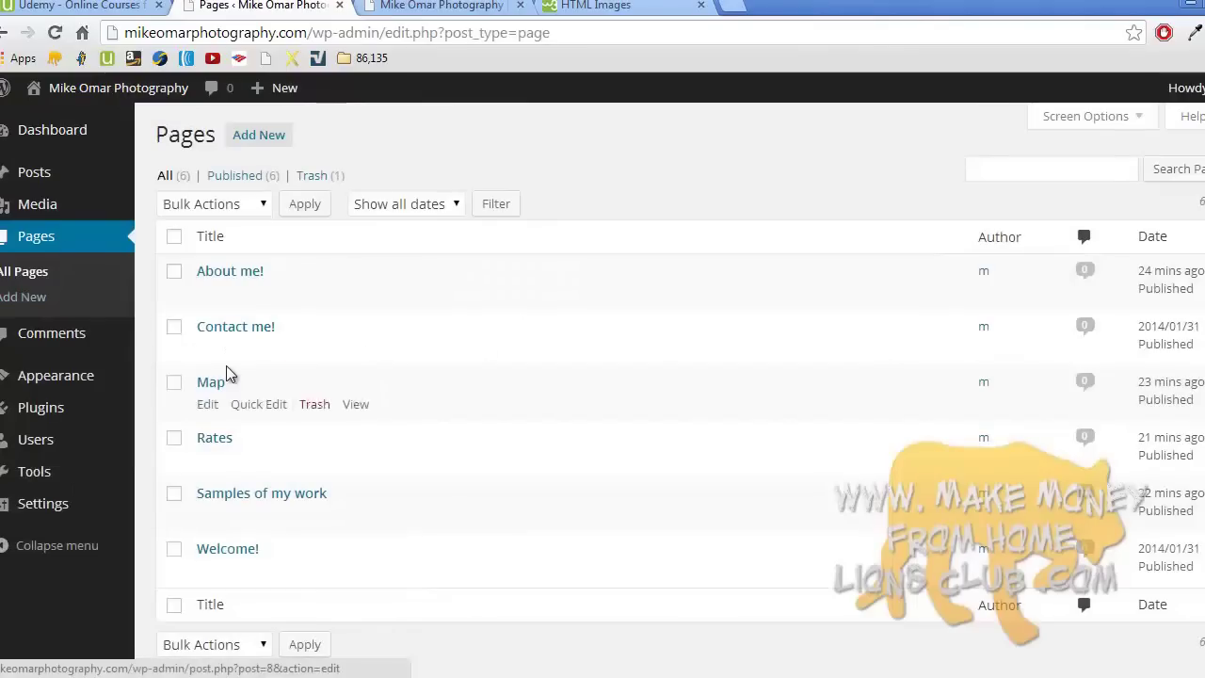
left_click(248, 273)
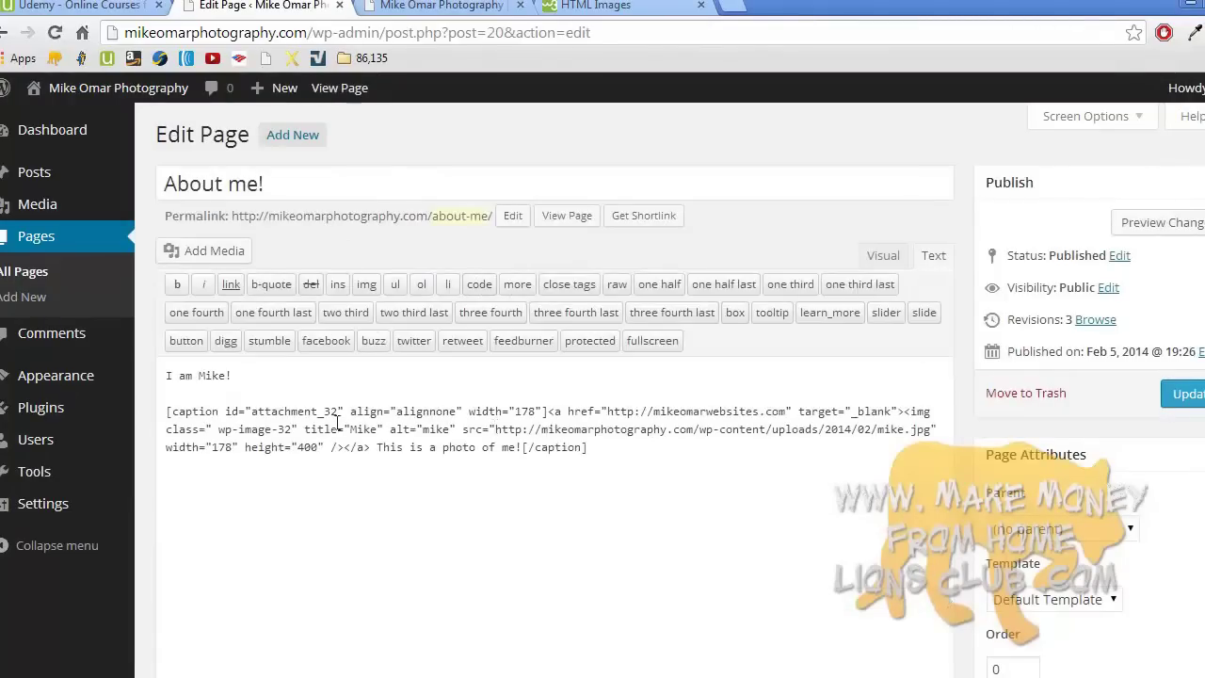
left_click(877, 255)
- Resize the About me! photo to 80% with a height of 120 pixels (142×120)
left_click(276, 446)
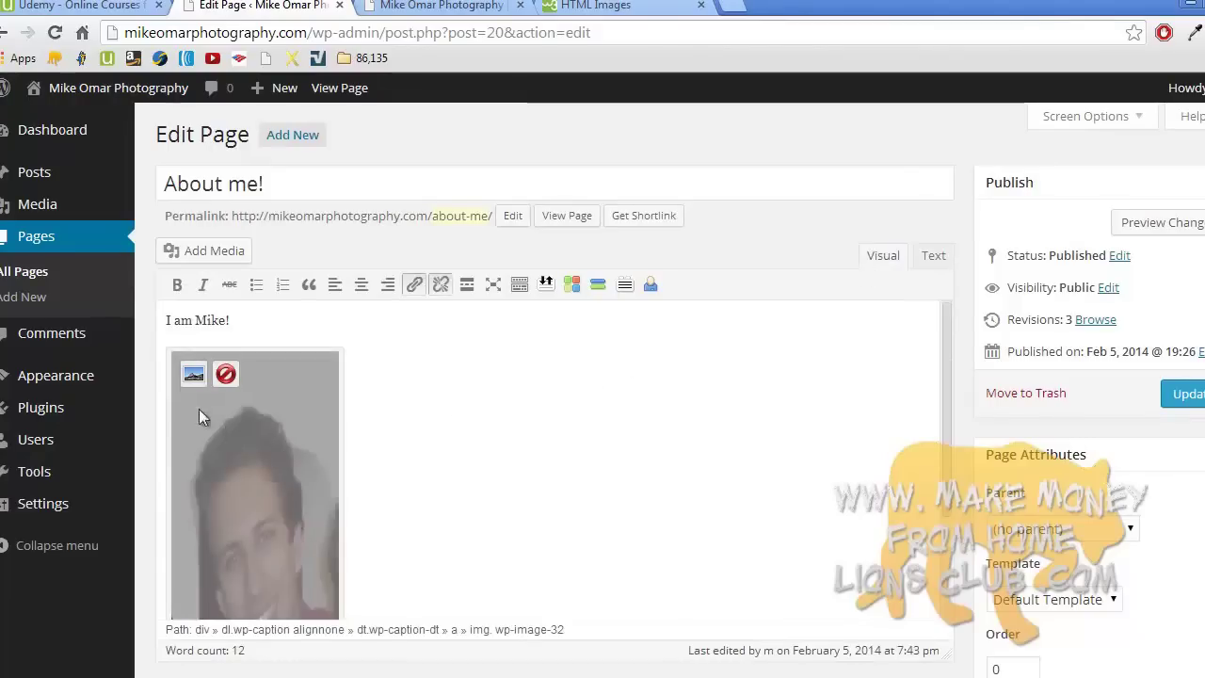
left_click(193, 376)
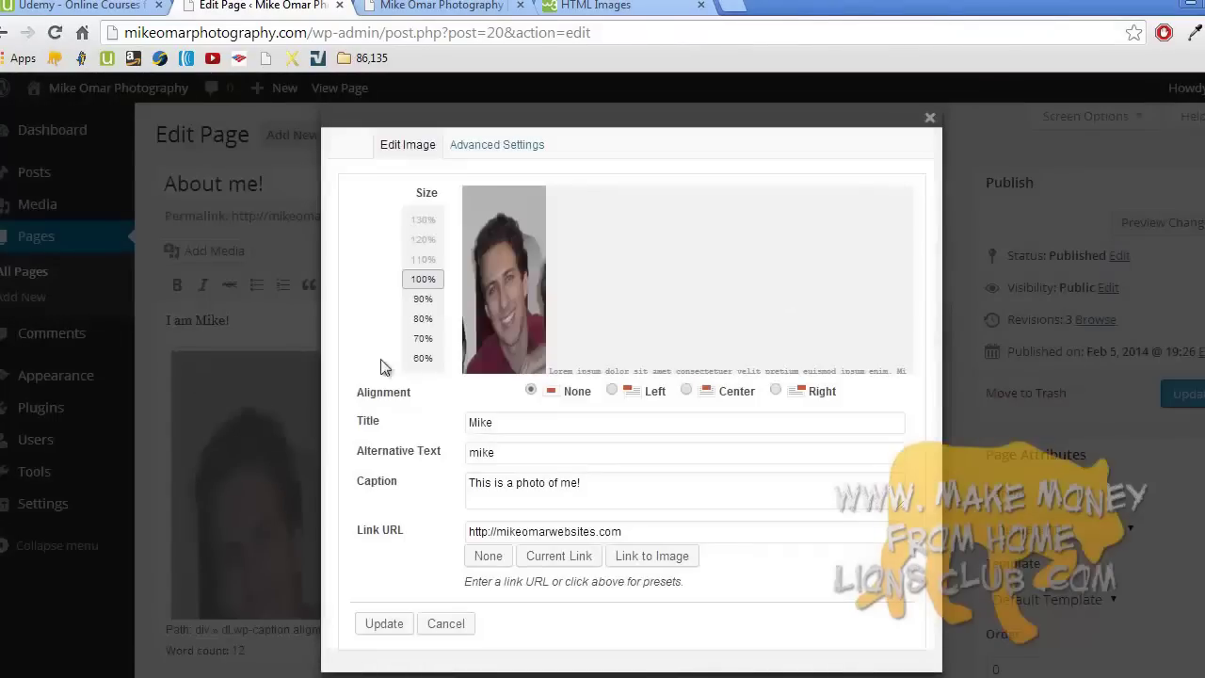
left_click(423, 316)
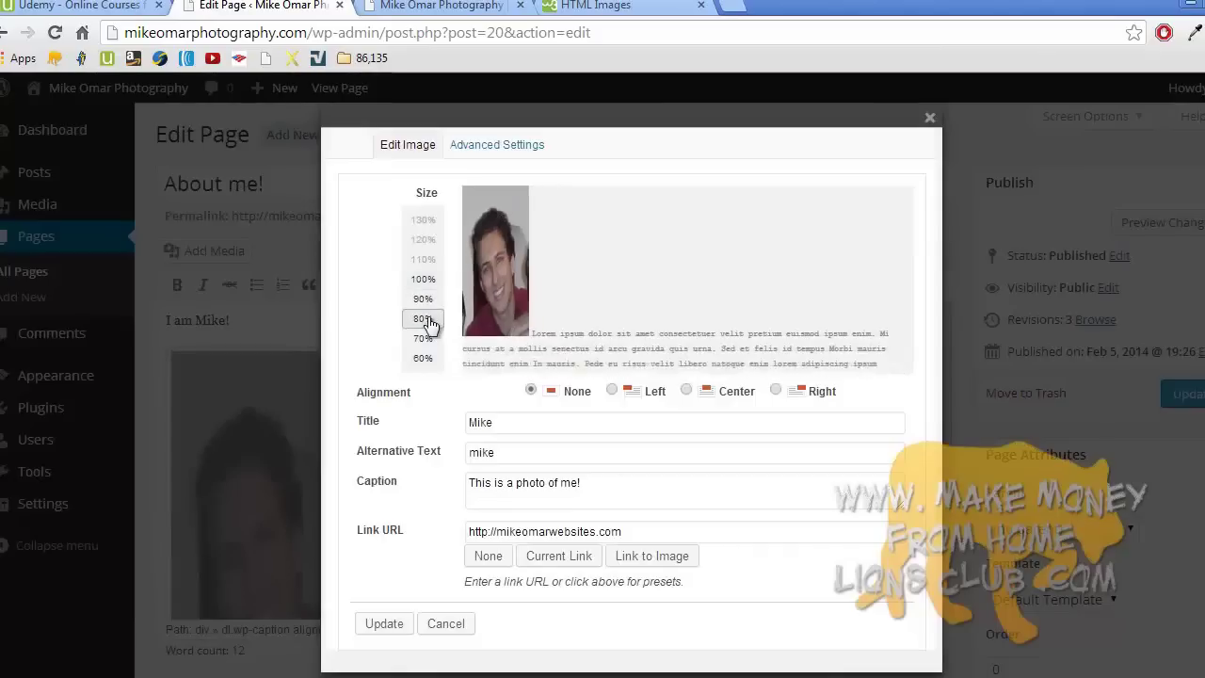
left_click(506, 146)
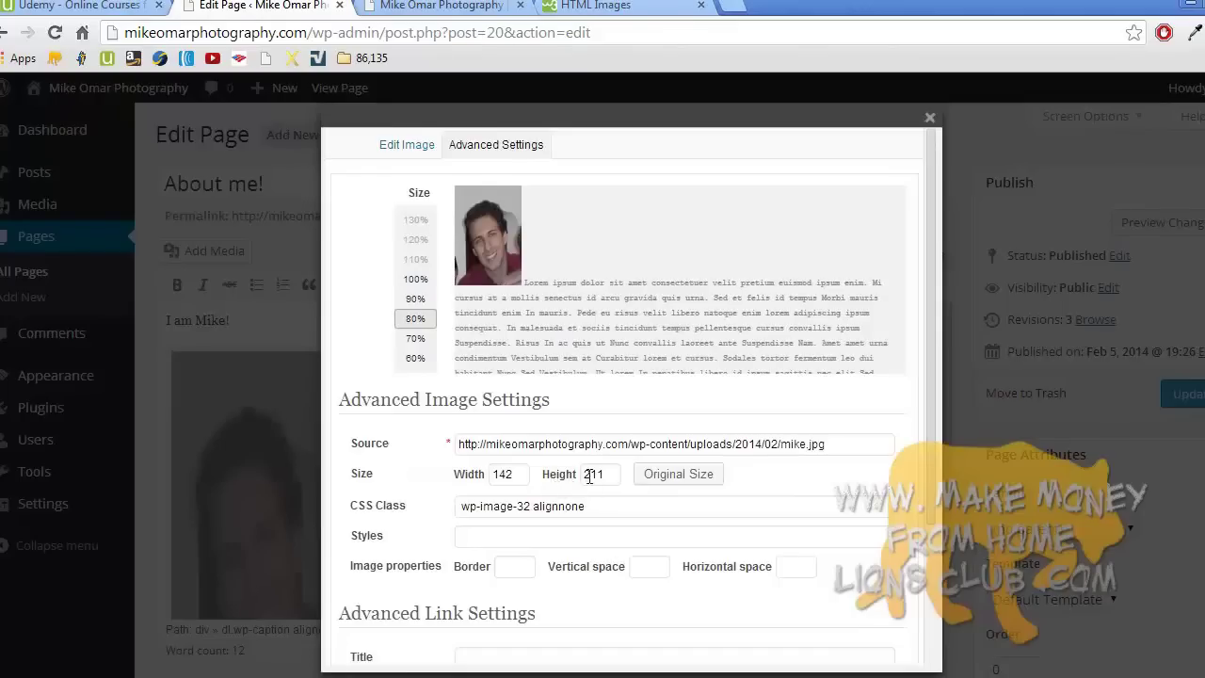
left_click(593, 476)
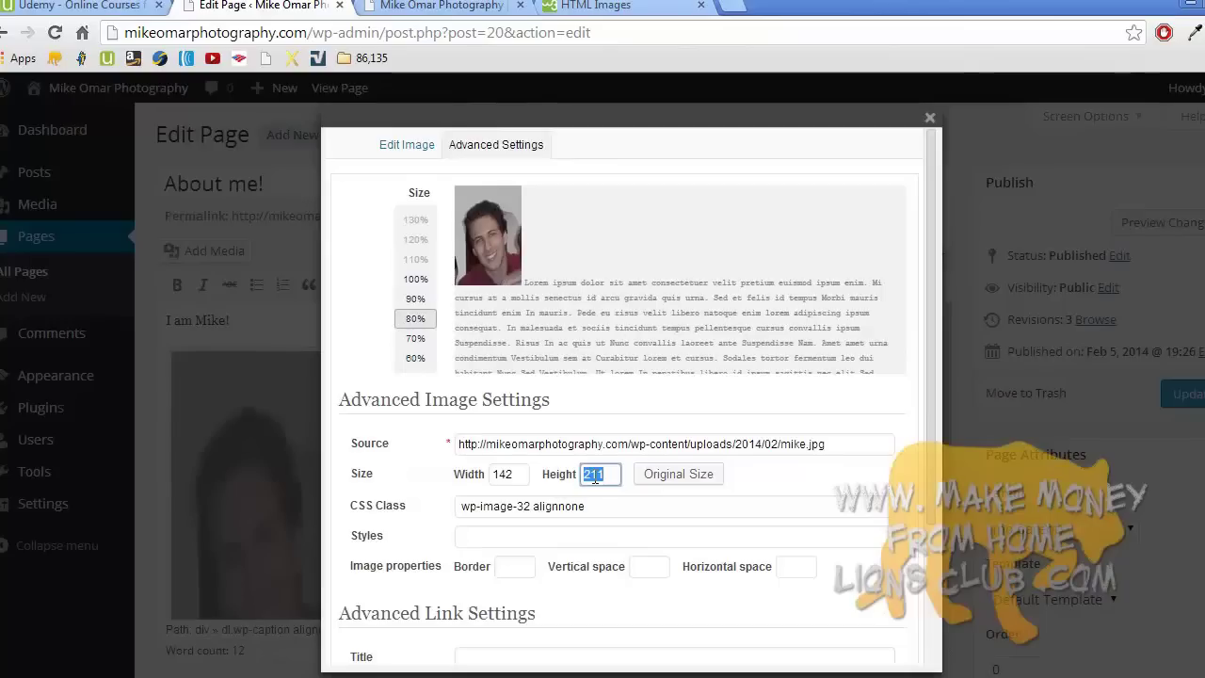
type("120")
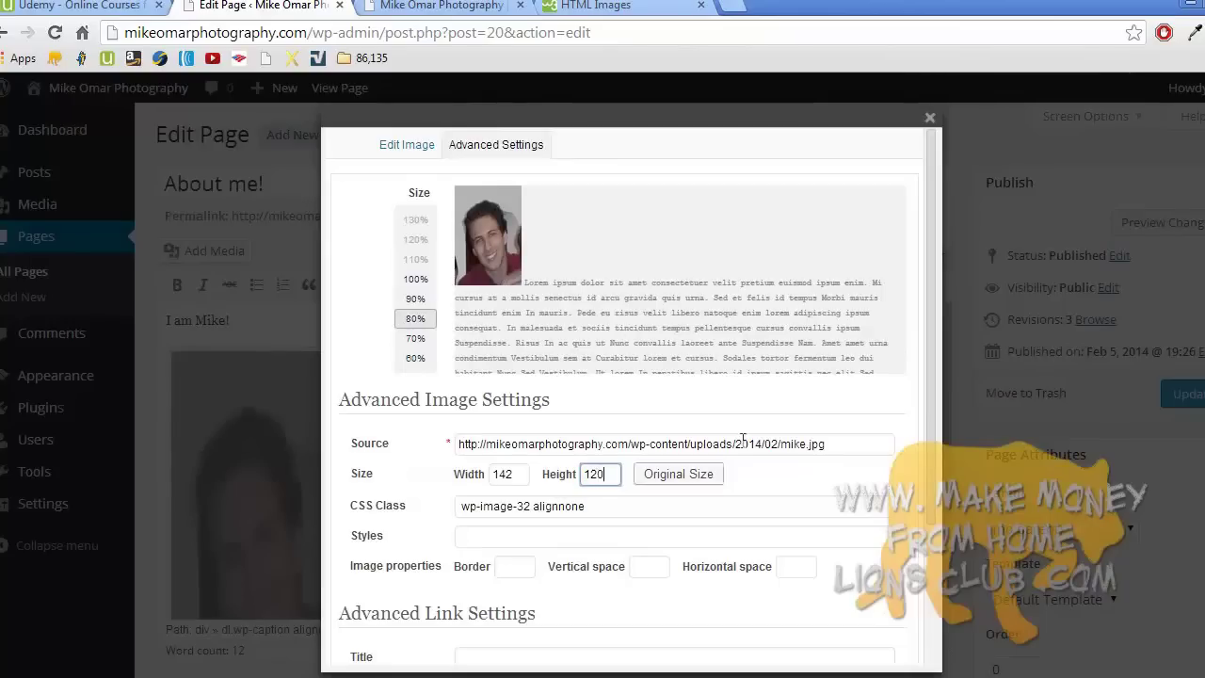
scroll(929, 487, "down", 1)
scroll(929, 487, "down", 1)
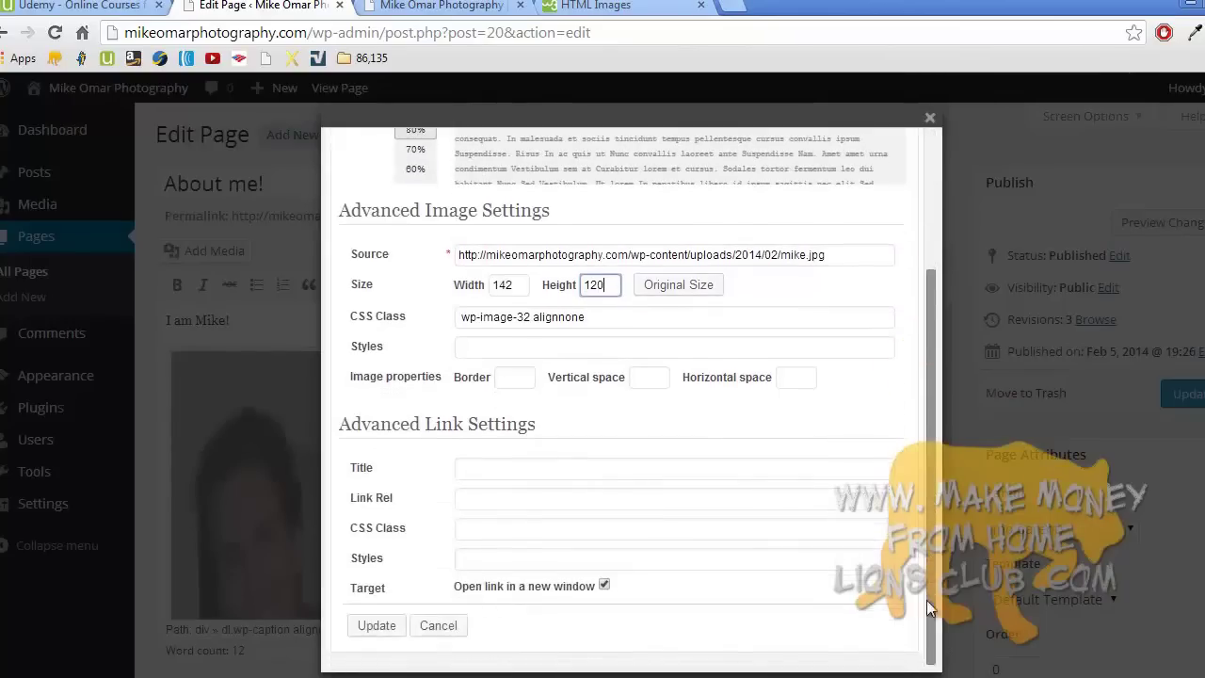
left_click(380, 625)
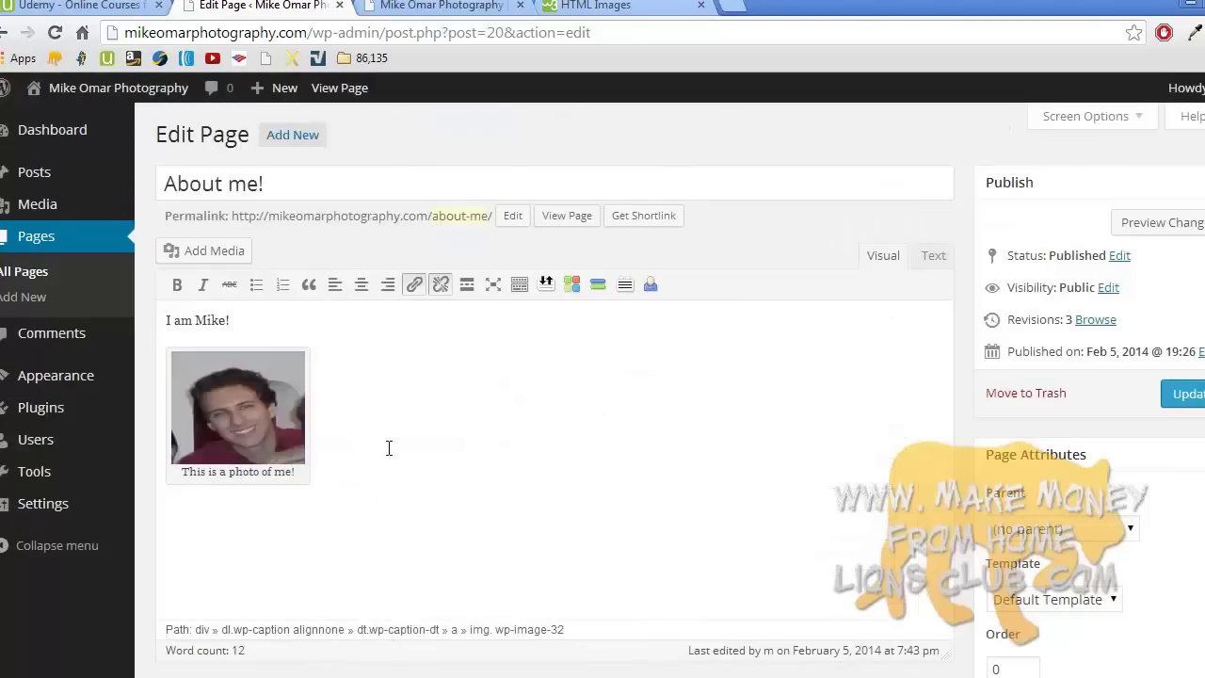
- Copy the photo's caption HTML from the Text view and update the About me! page
left_click(934, 262)
triple_click(559, 418)
key("super+c")
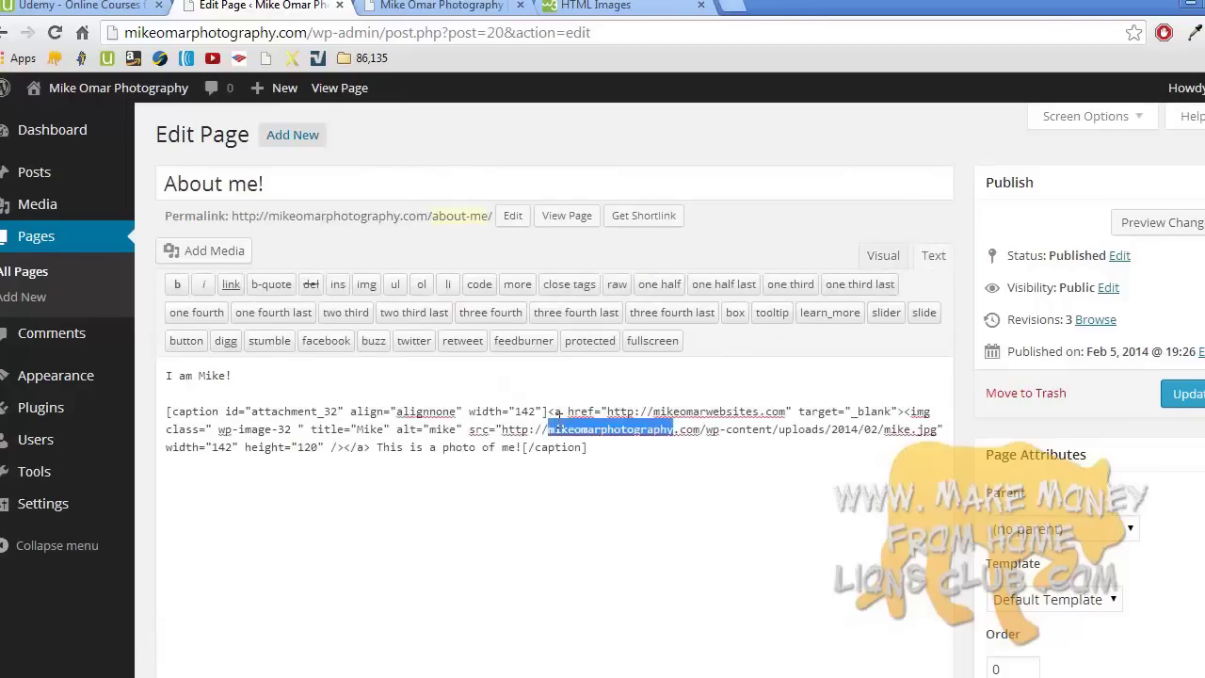
right_click(558, 423)
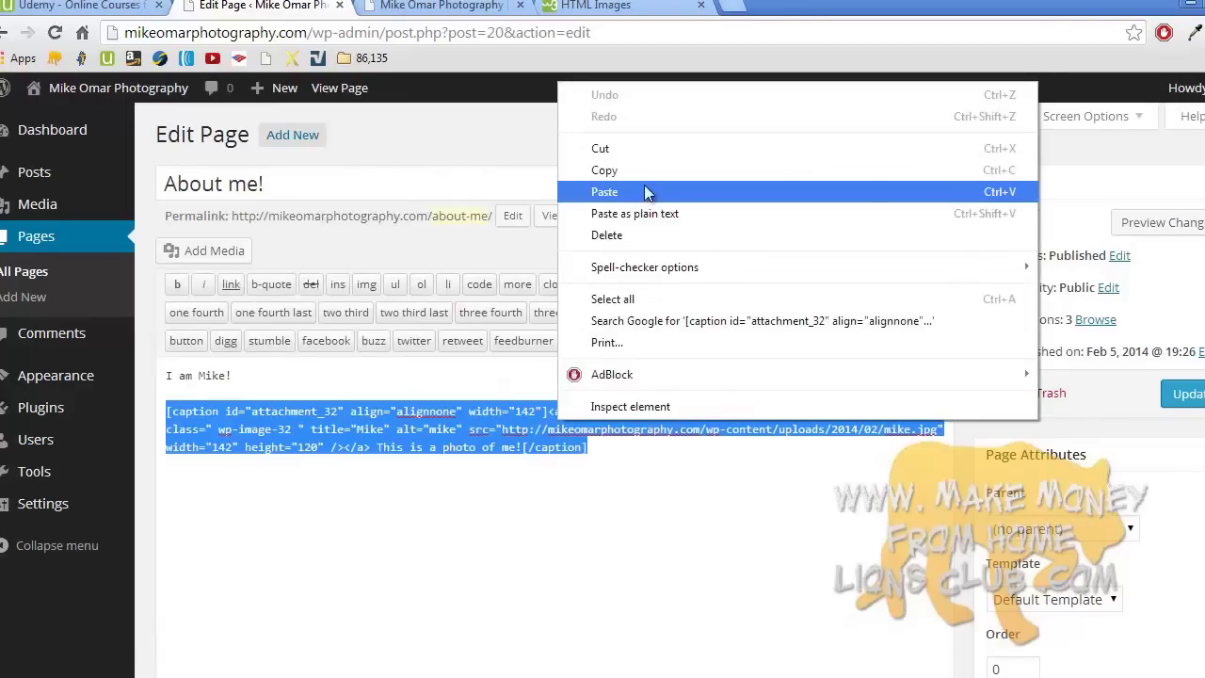
left_click(648, 171)
left_click(658, 437)
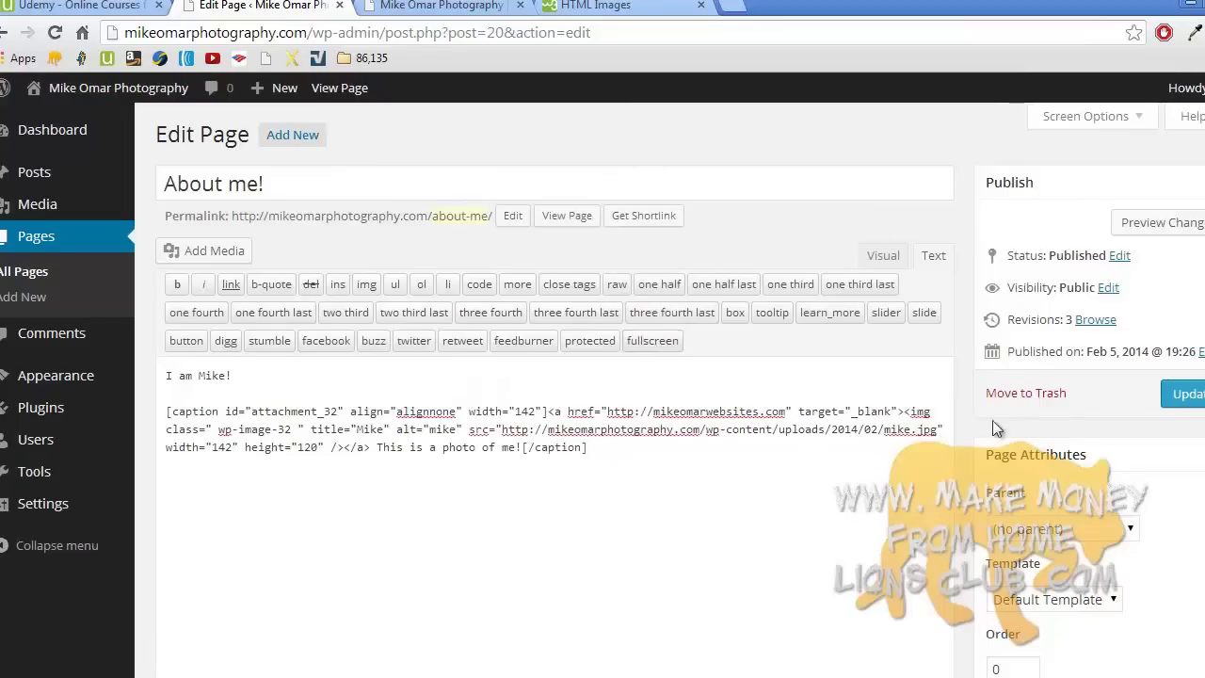
left_click(1183, 399)
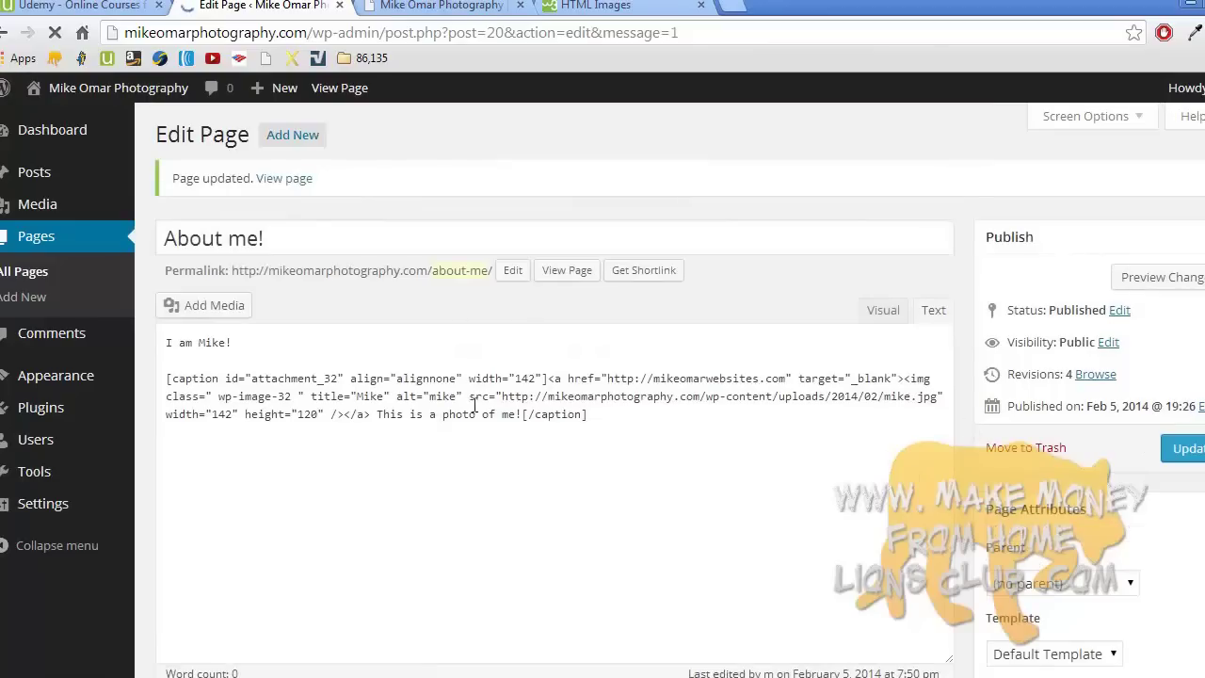
- Go to the Widgets page and expand the Buy now text widget
left_click(883, 309)
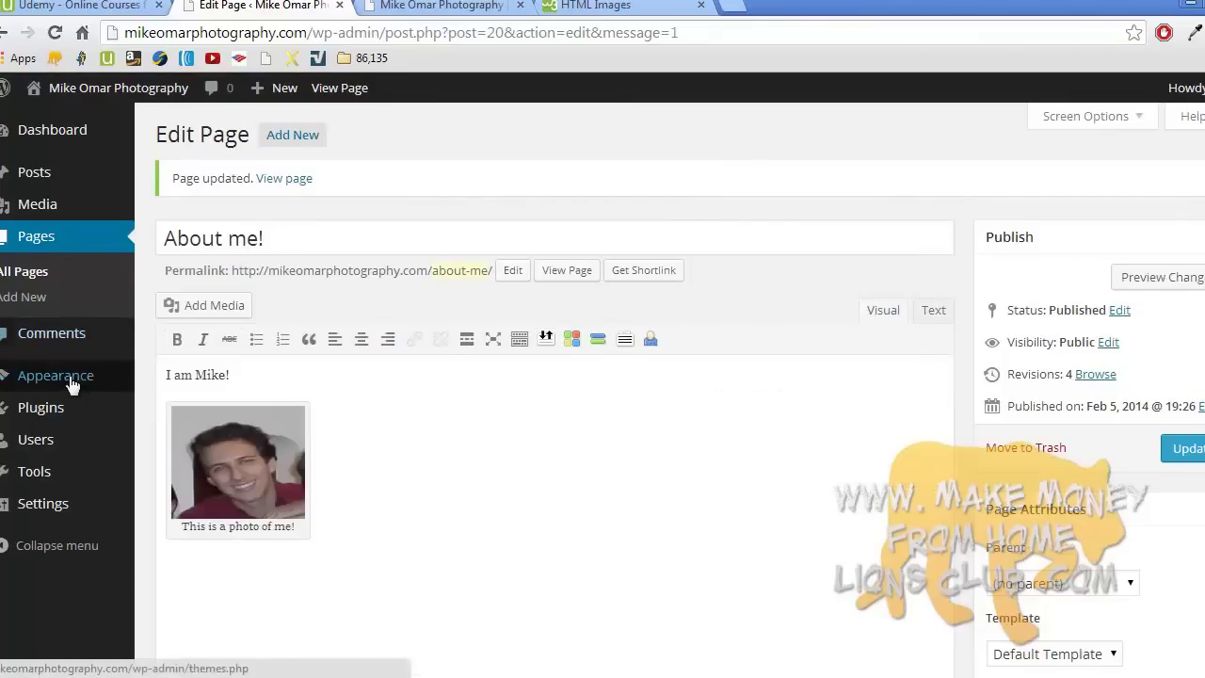
mouse_move(72, 378)
left_click(188, 428)
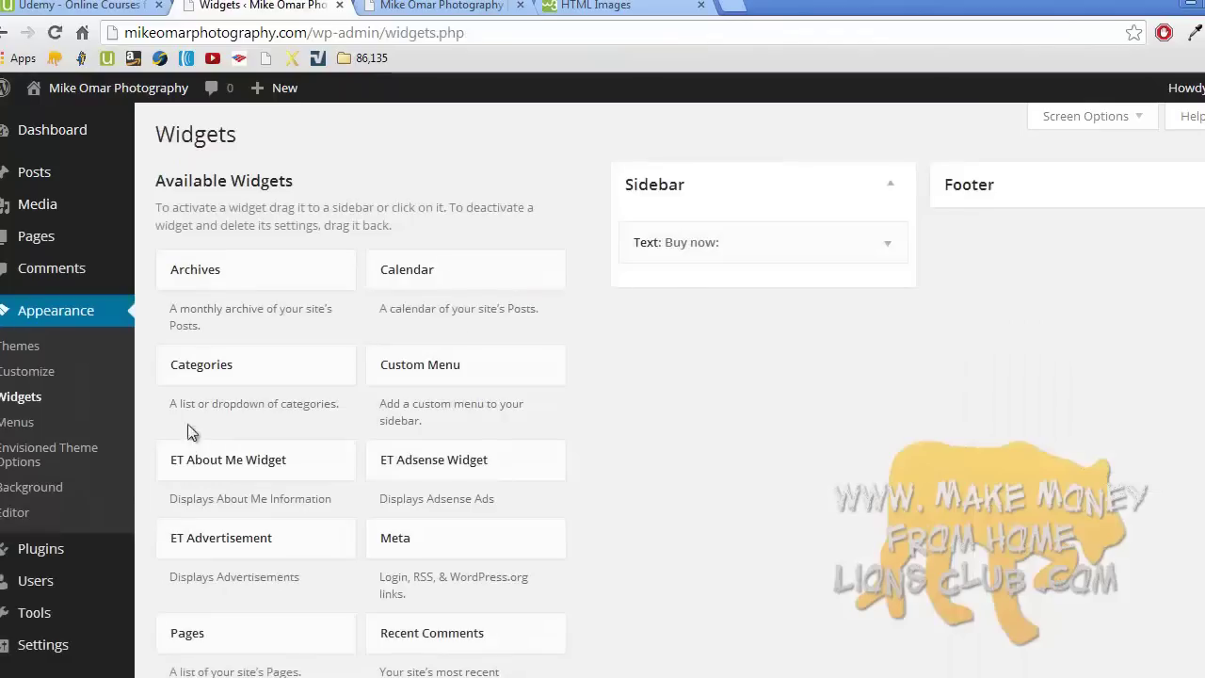
left_click(885, 244)
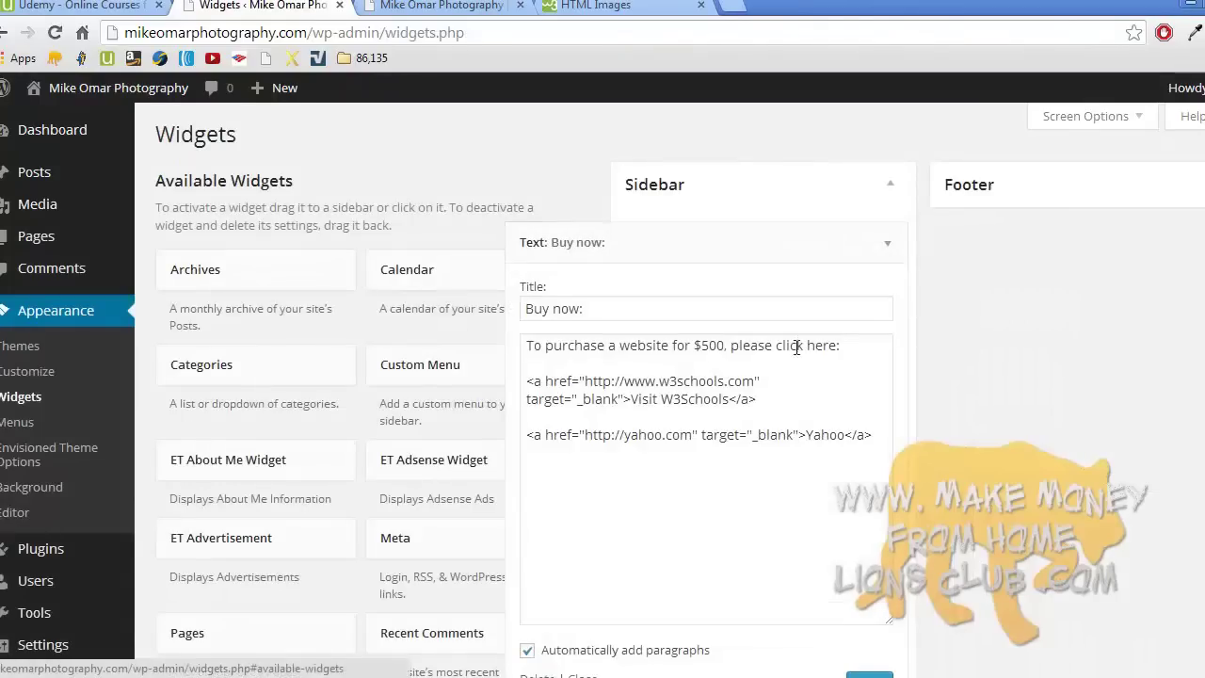
- Paste the photo caption code below the W3Schools link, then save and collapse Buy now
left_click(781, 399)
key("Return")
key("Return")
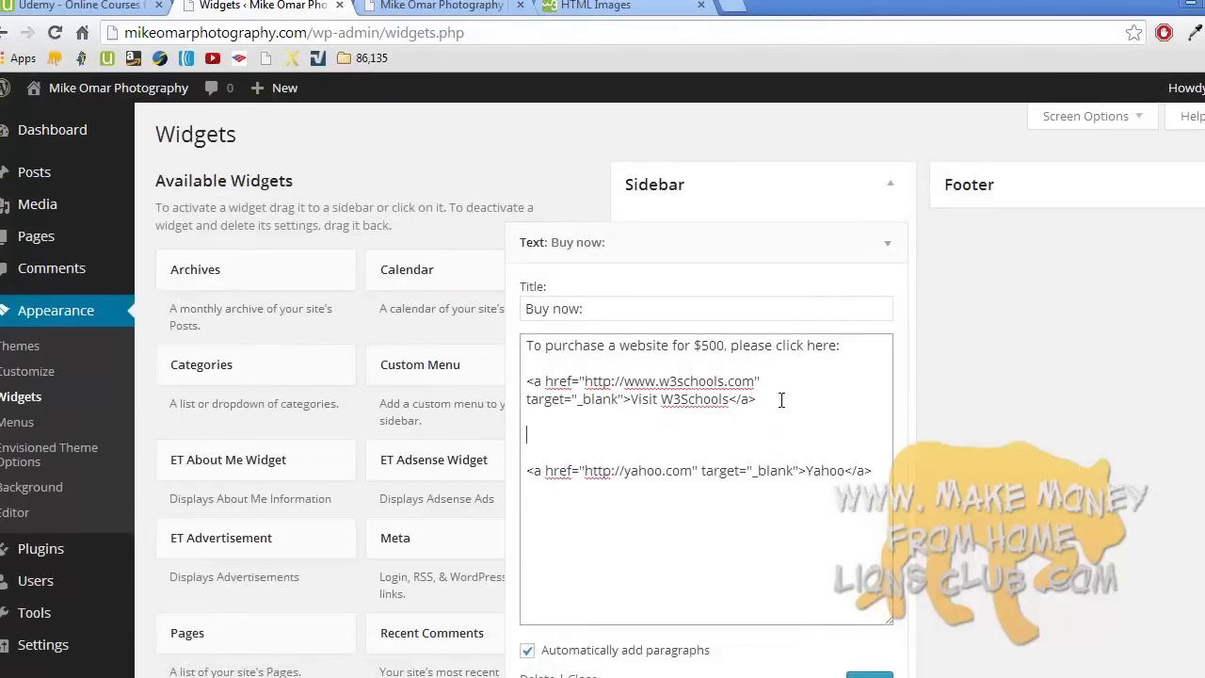
right_click(544, 434)
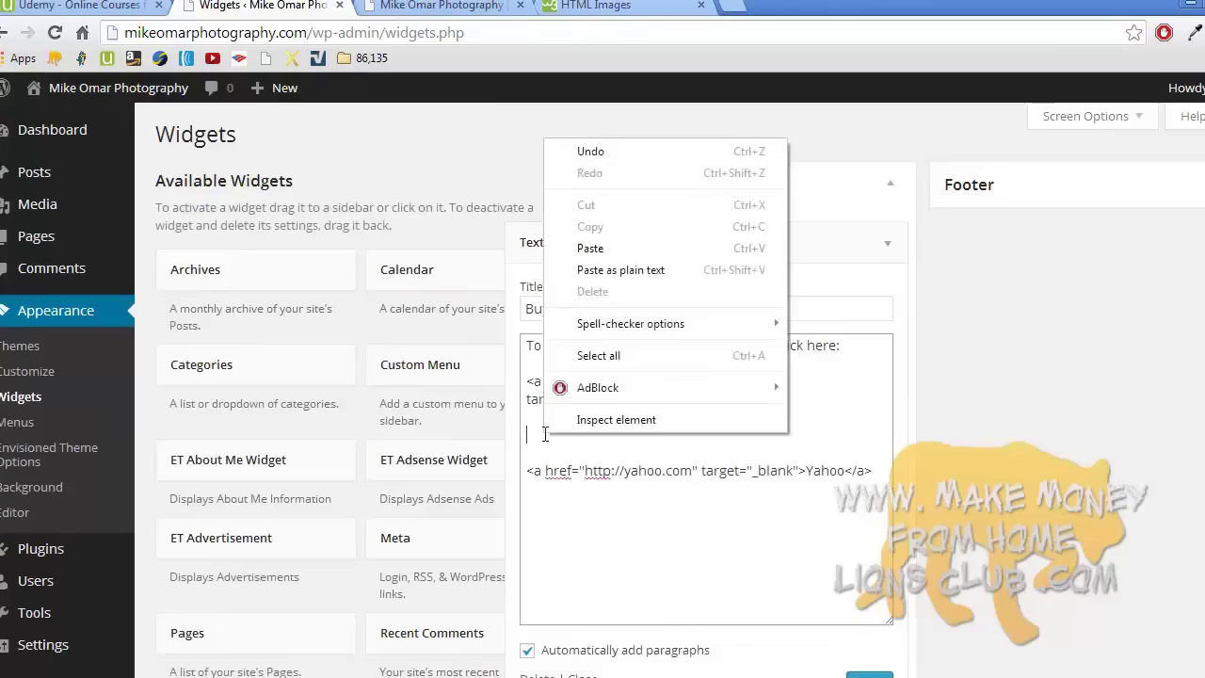
left_click(624, 248)
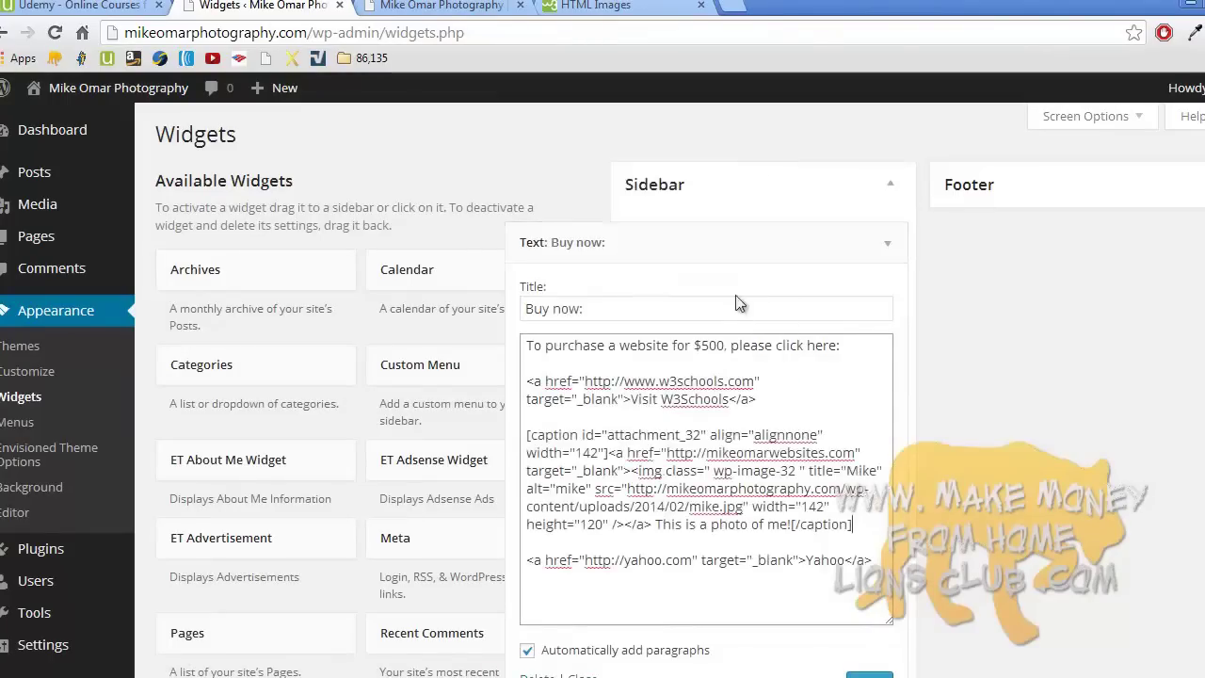
scroll(1107, 495, "down", 2)
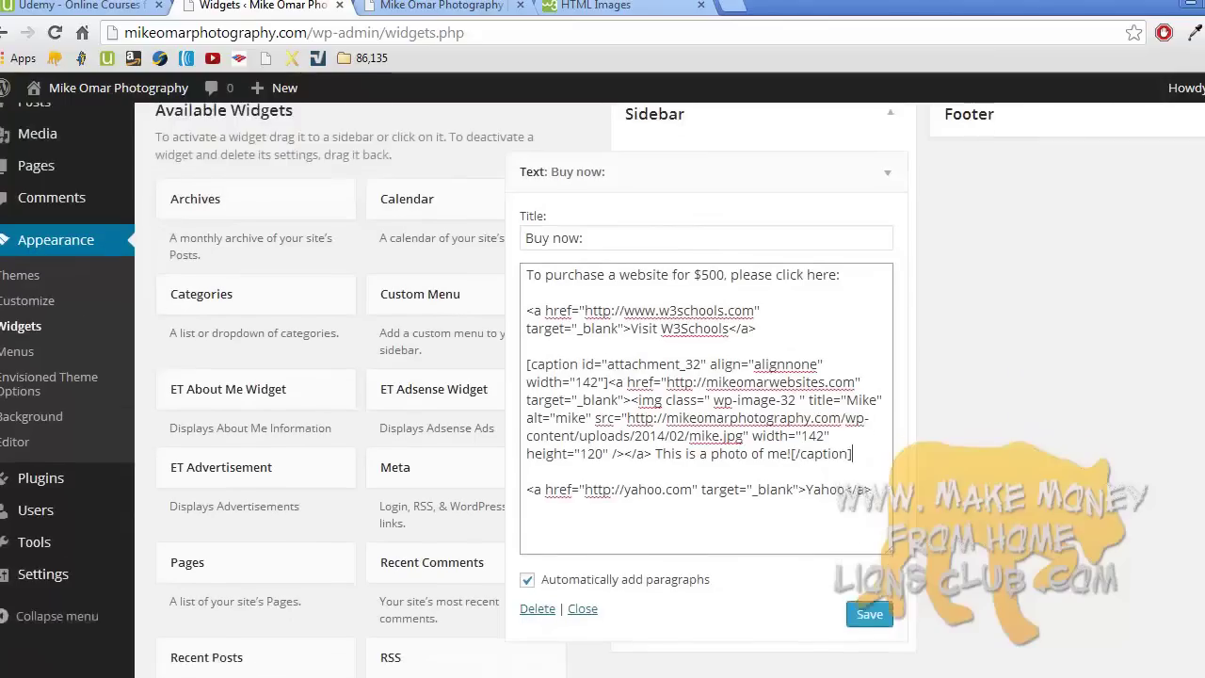
left_click(872, 552)
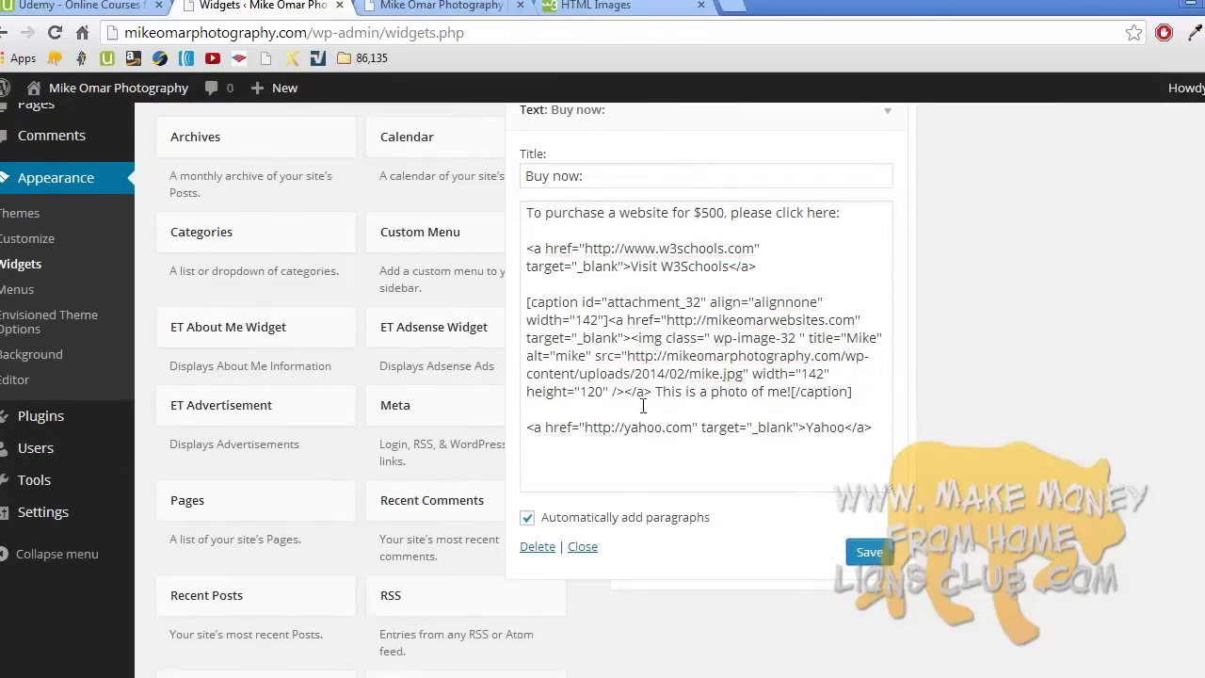
left_click(585, 546)
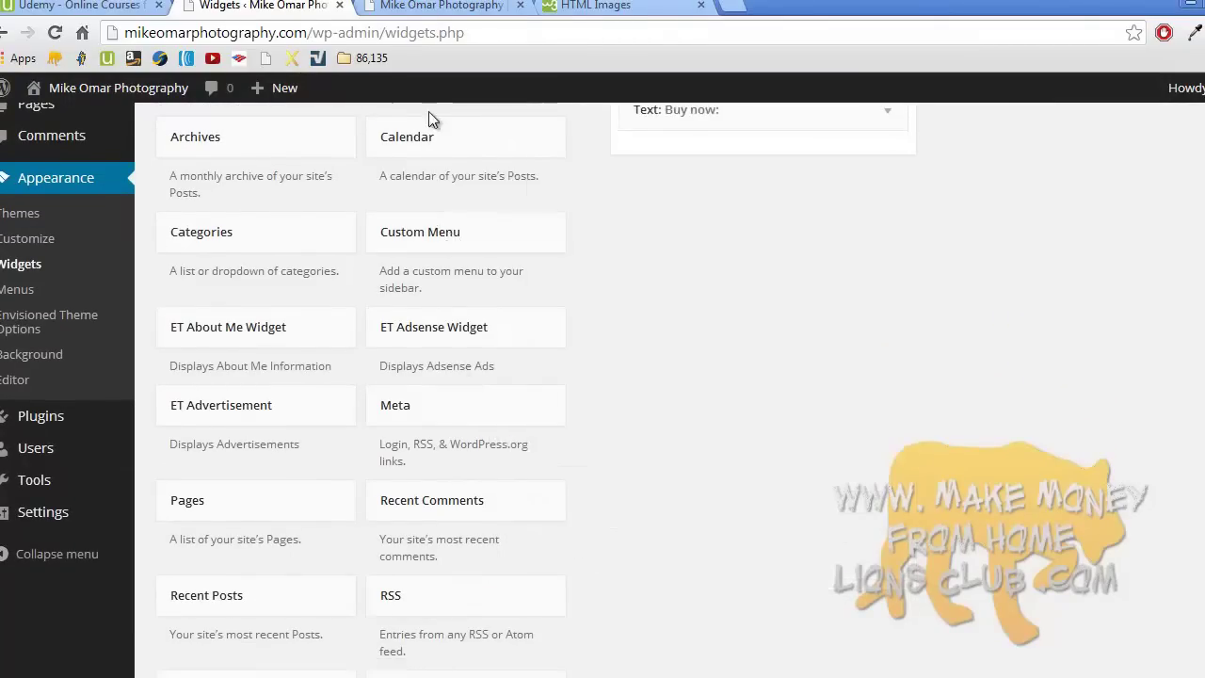
- Test the sidebar photo and Yahoo links on the live Welcome! page
left_click(438, 5)
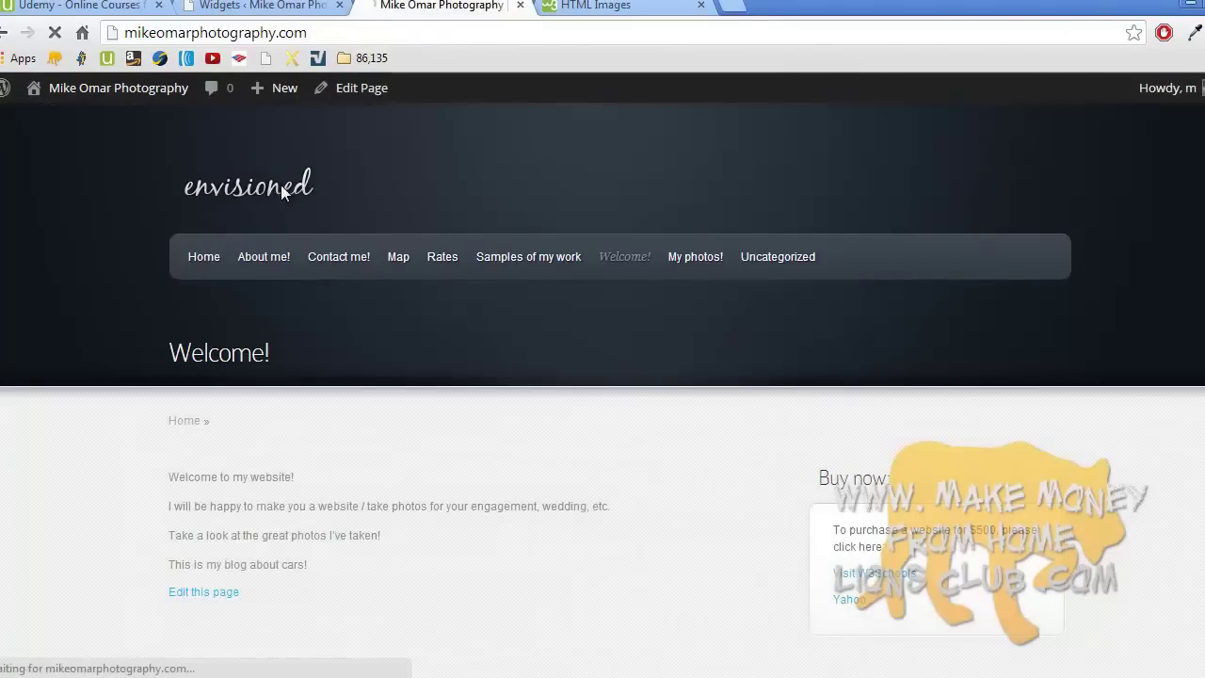
scroll(282, 189, "down", 3)
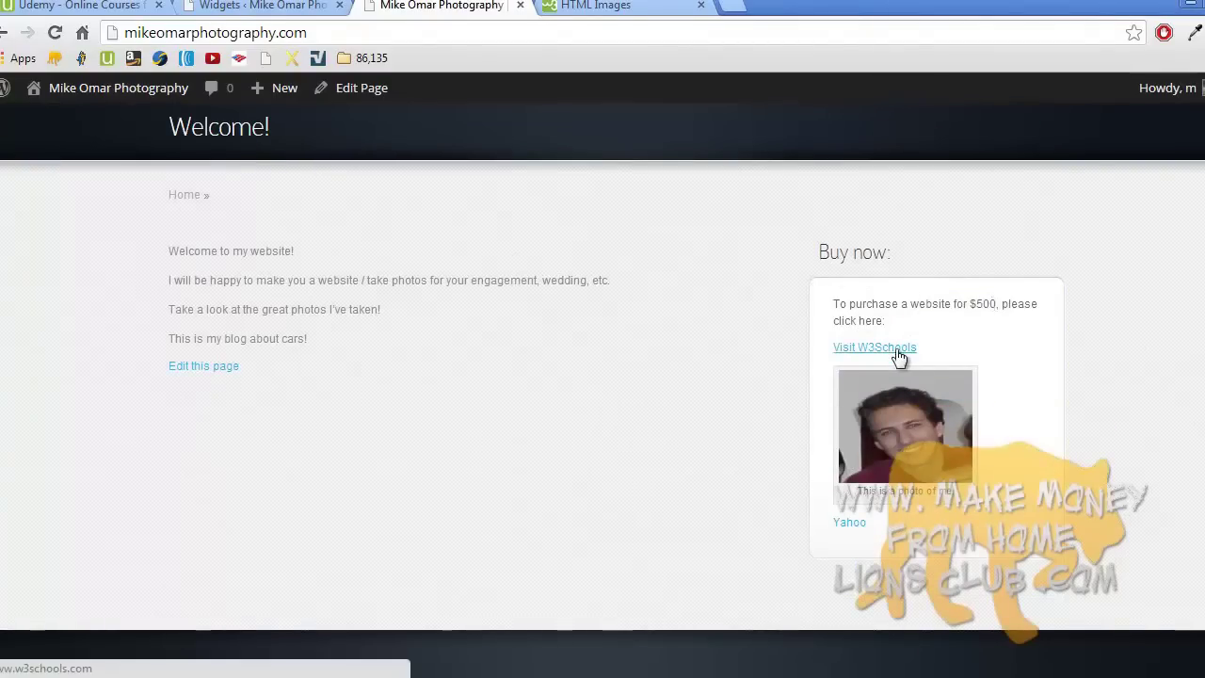
left_click(908, 430)
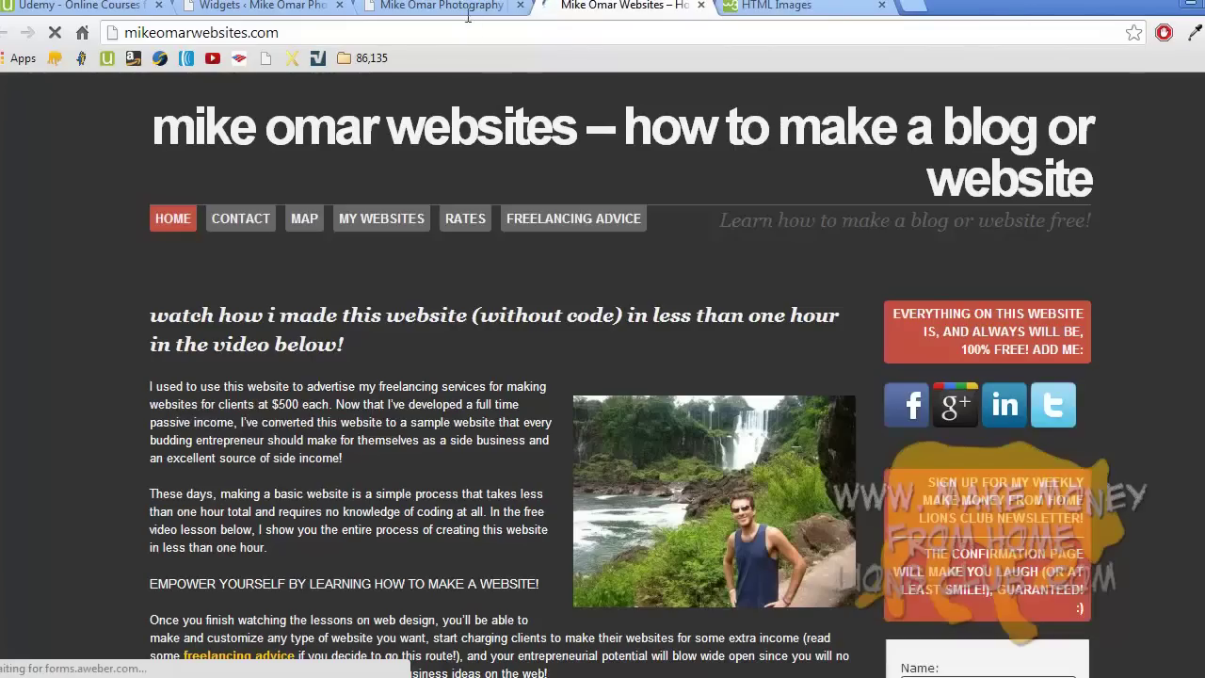
left_click(468, 8)
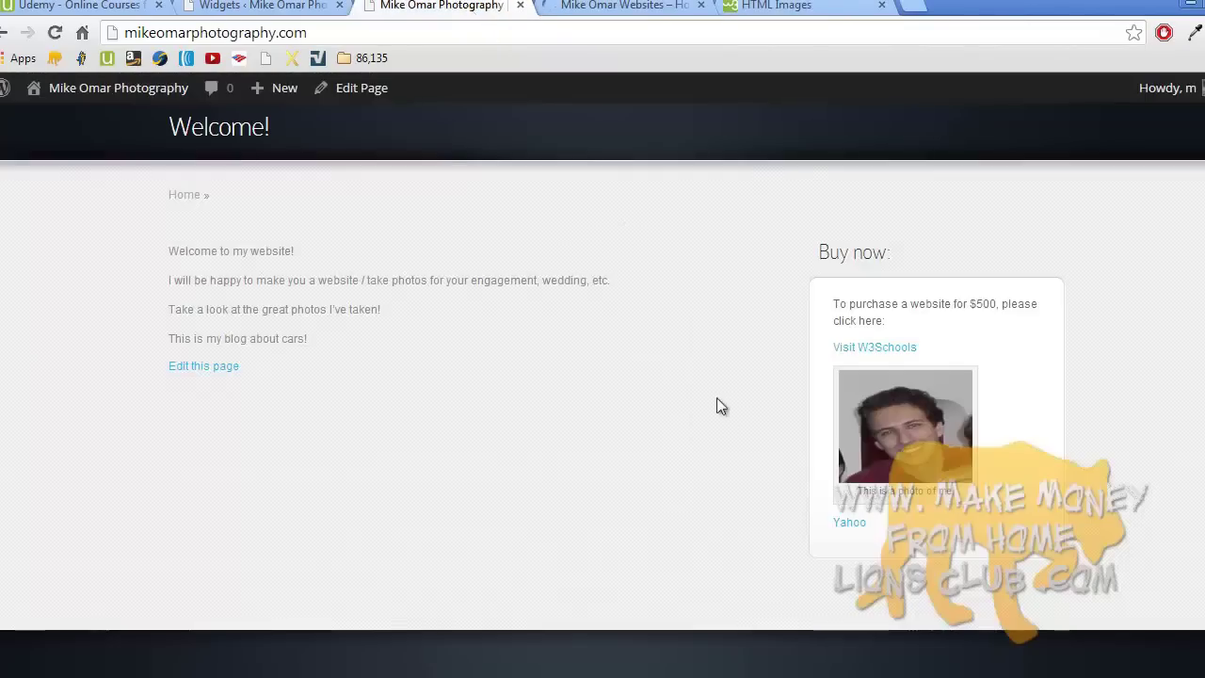
left_click(853, 530)
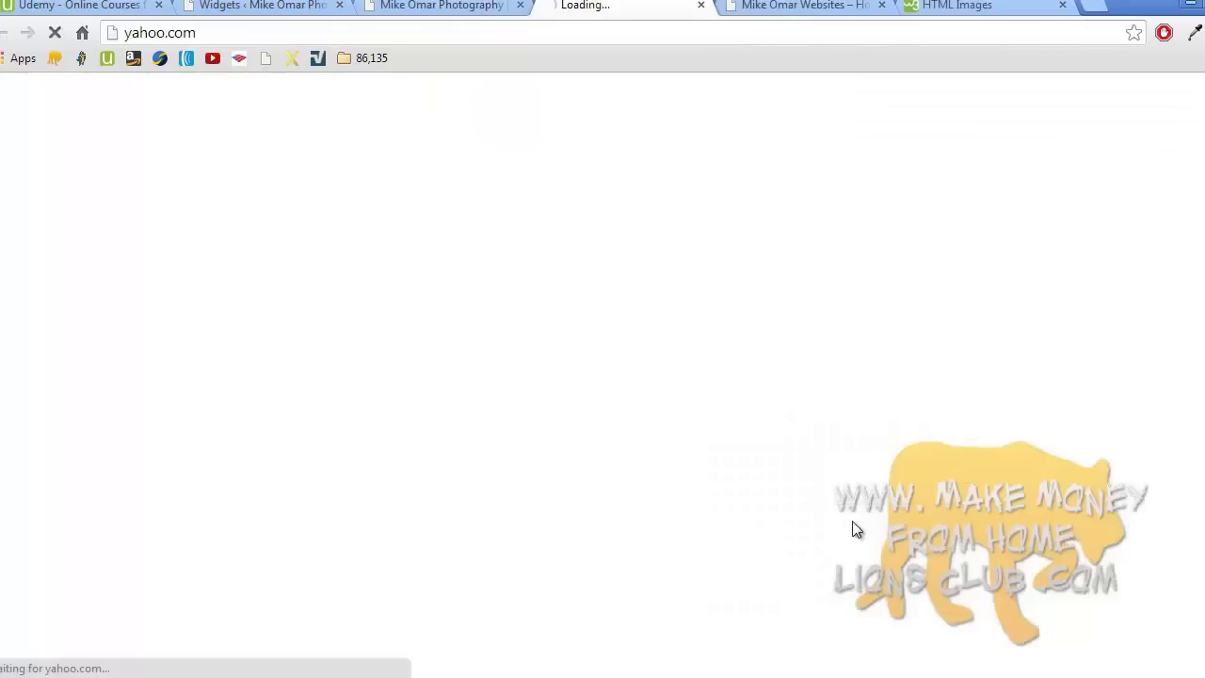
left_click(439, 4)
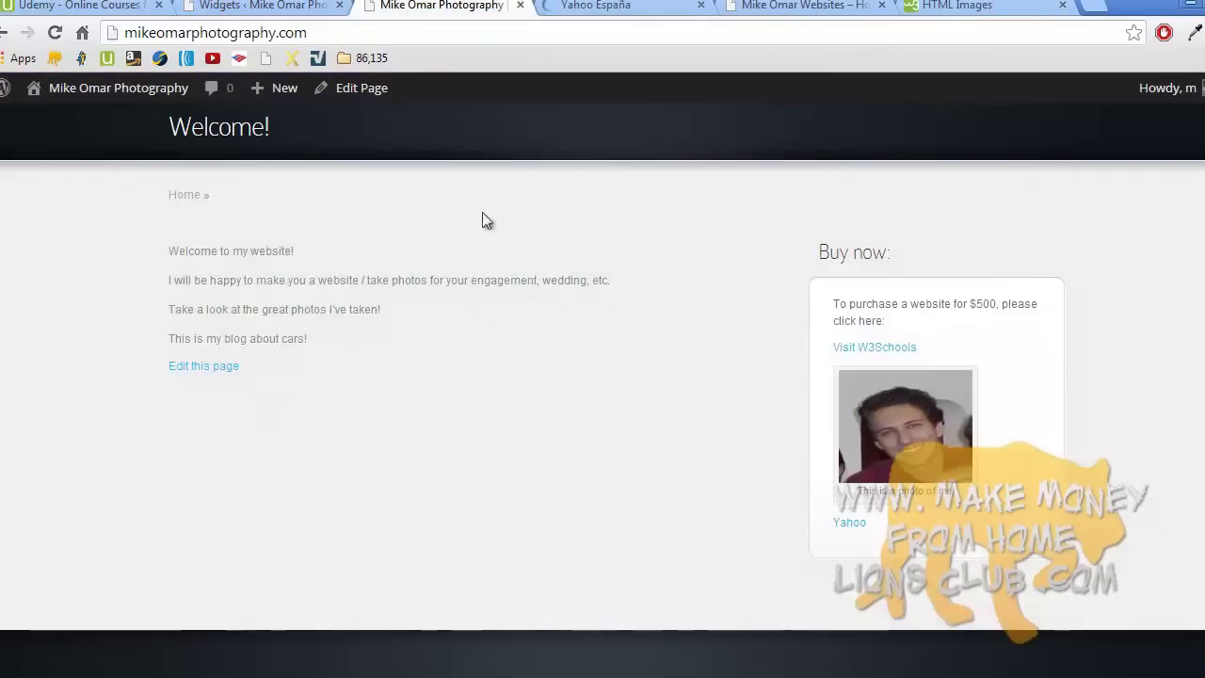
- Go to the site's Contact me! page from the navigation menu
scroll(530, 333, "up", 3)
scroll(527, 336, "down", 4)
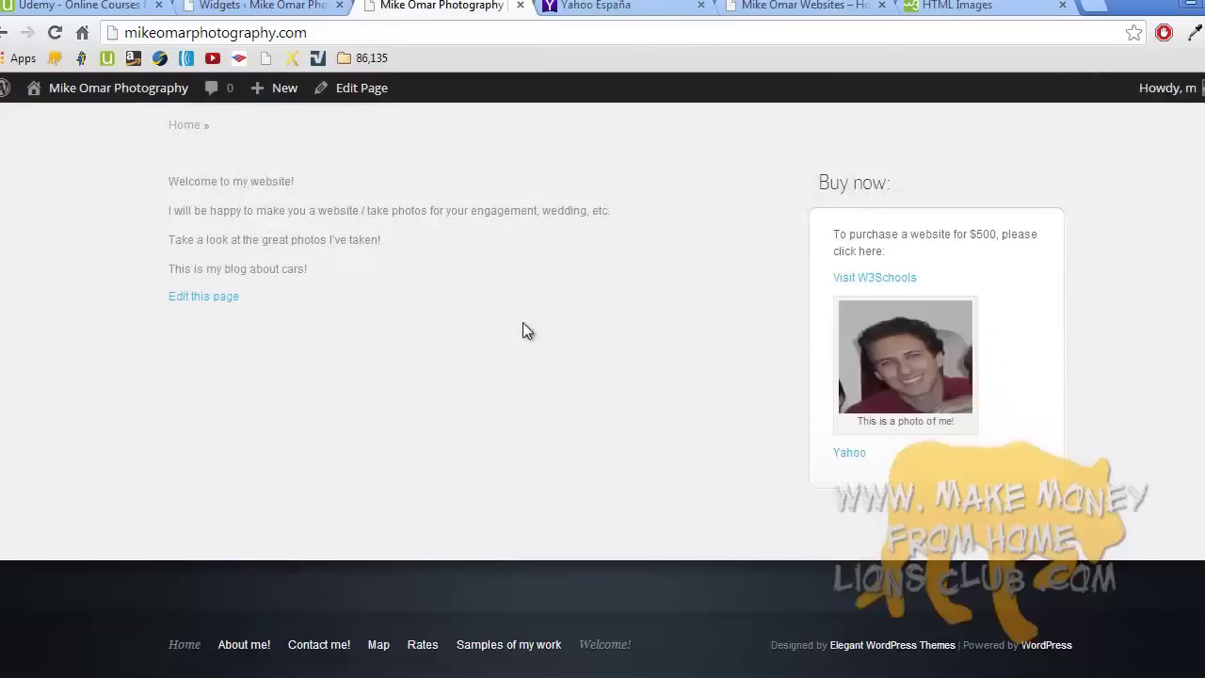
scroll(524, 329, "up", 3)
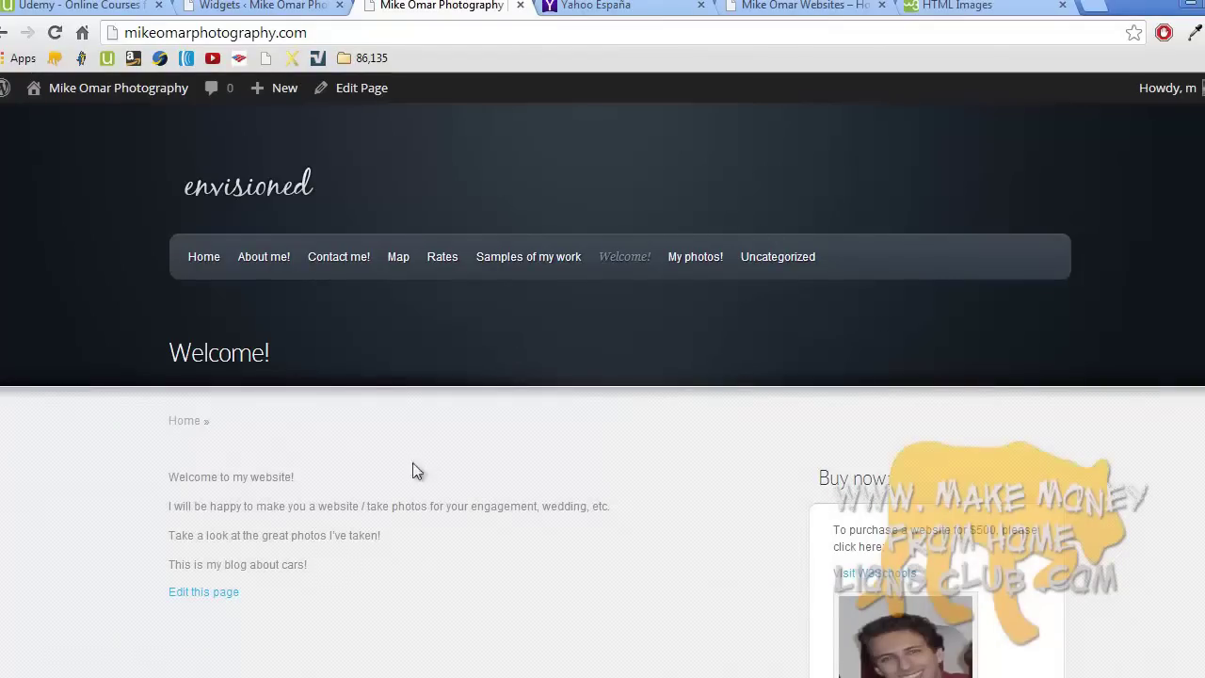
left_click(527, 676)
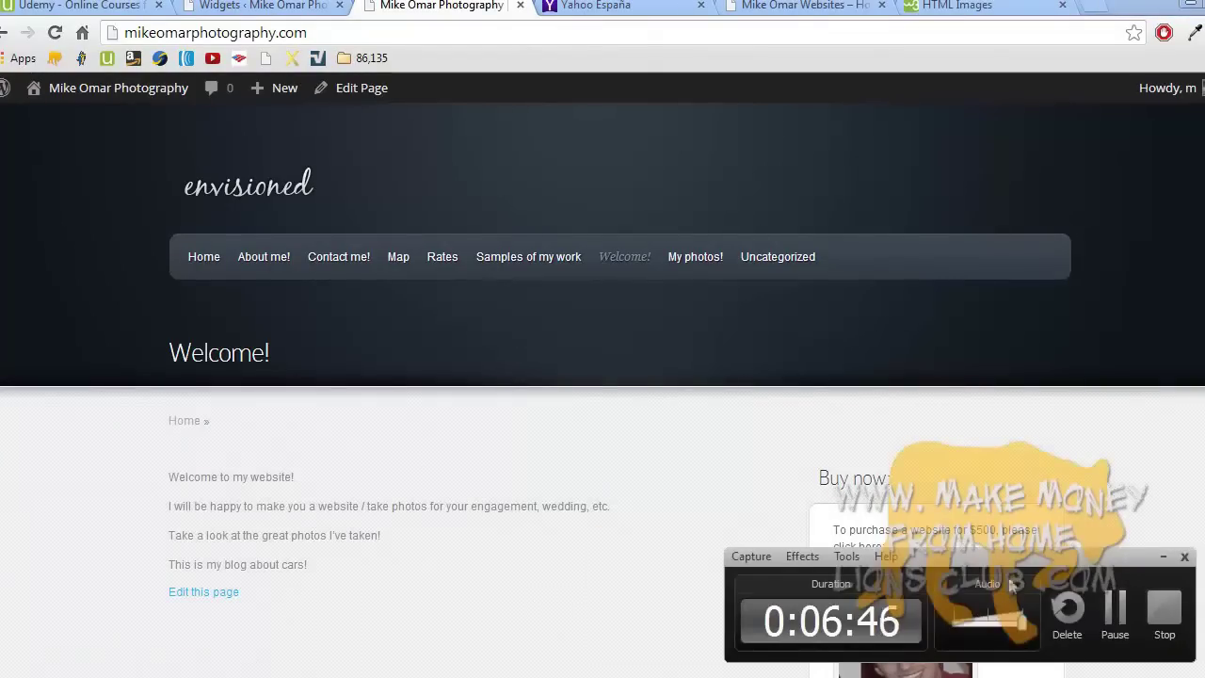
left_click(1164, 607)
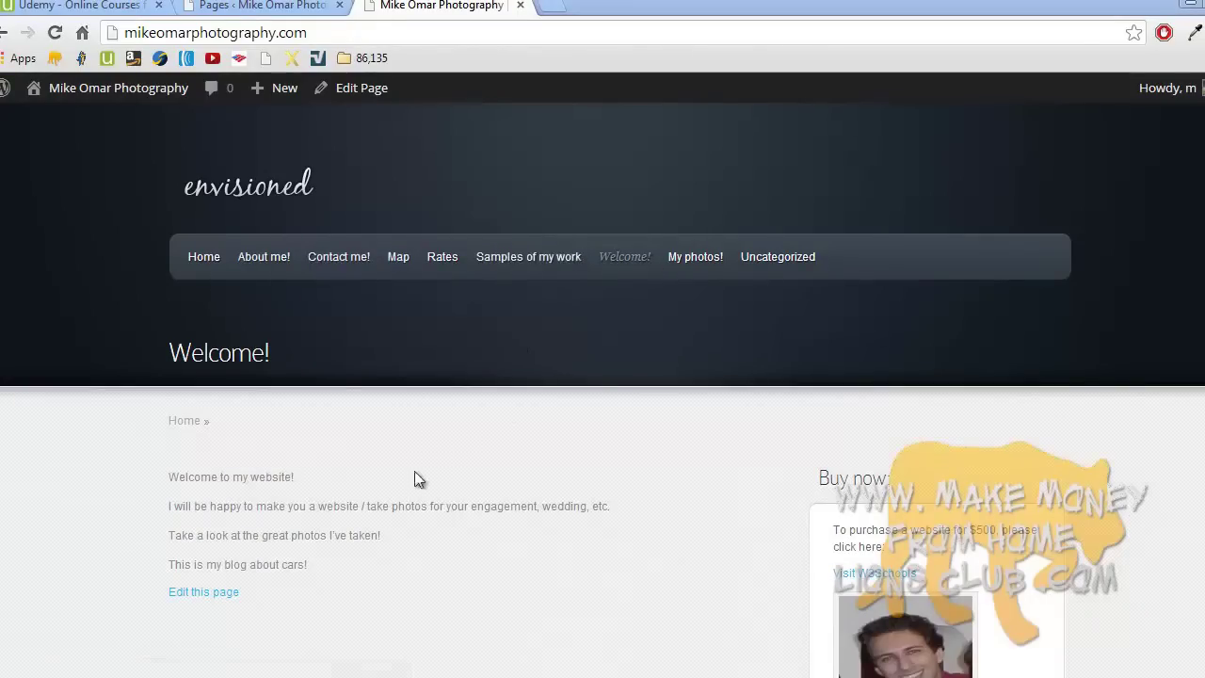
left_click(344, 254)
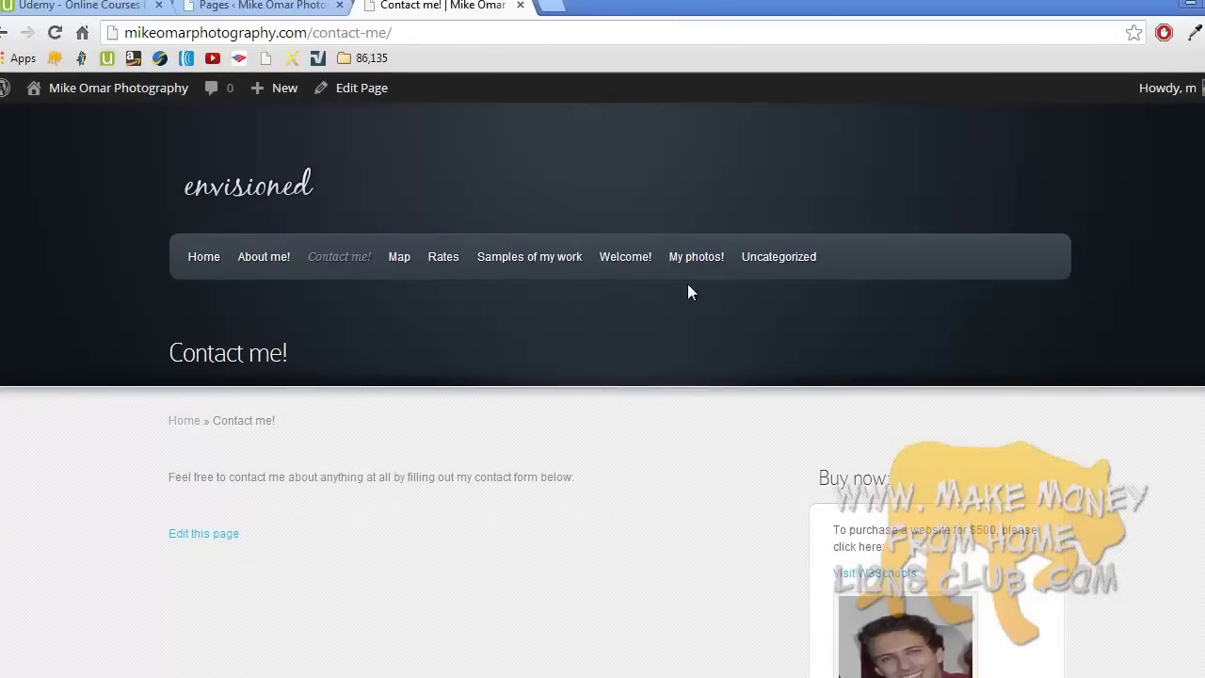
- Turn off Allow Comments for About me! and Contact me! through Quick Edit
left_click(282, 8)
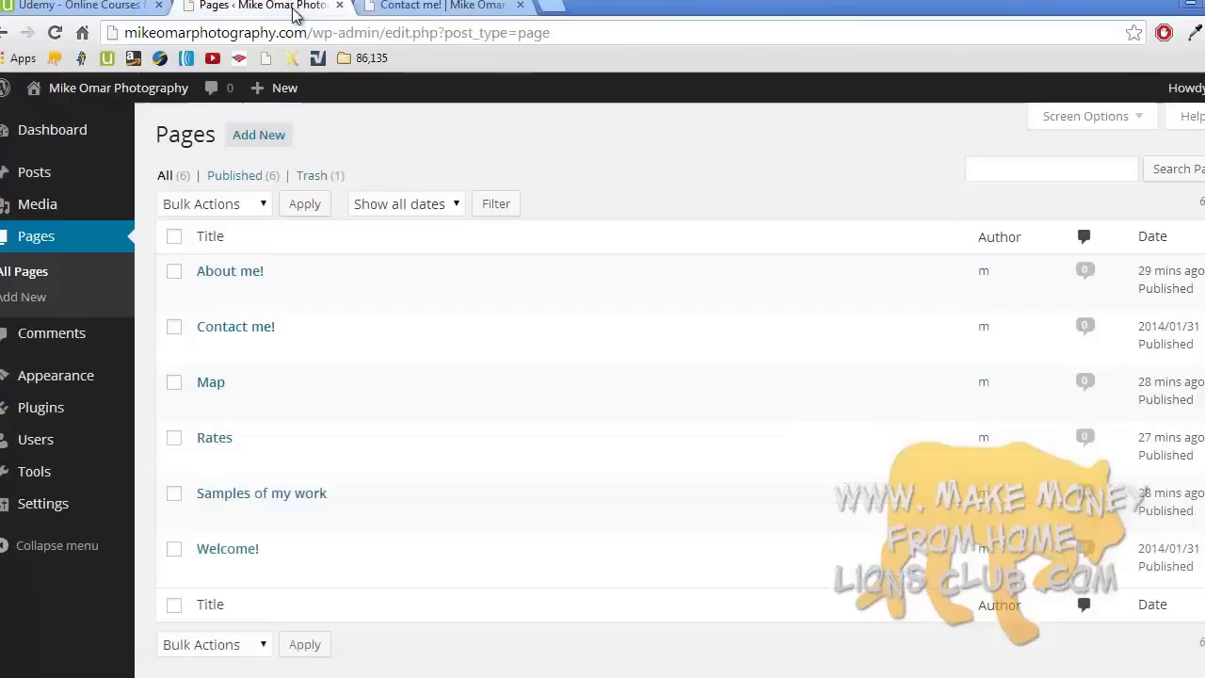
left_click(272, 295)
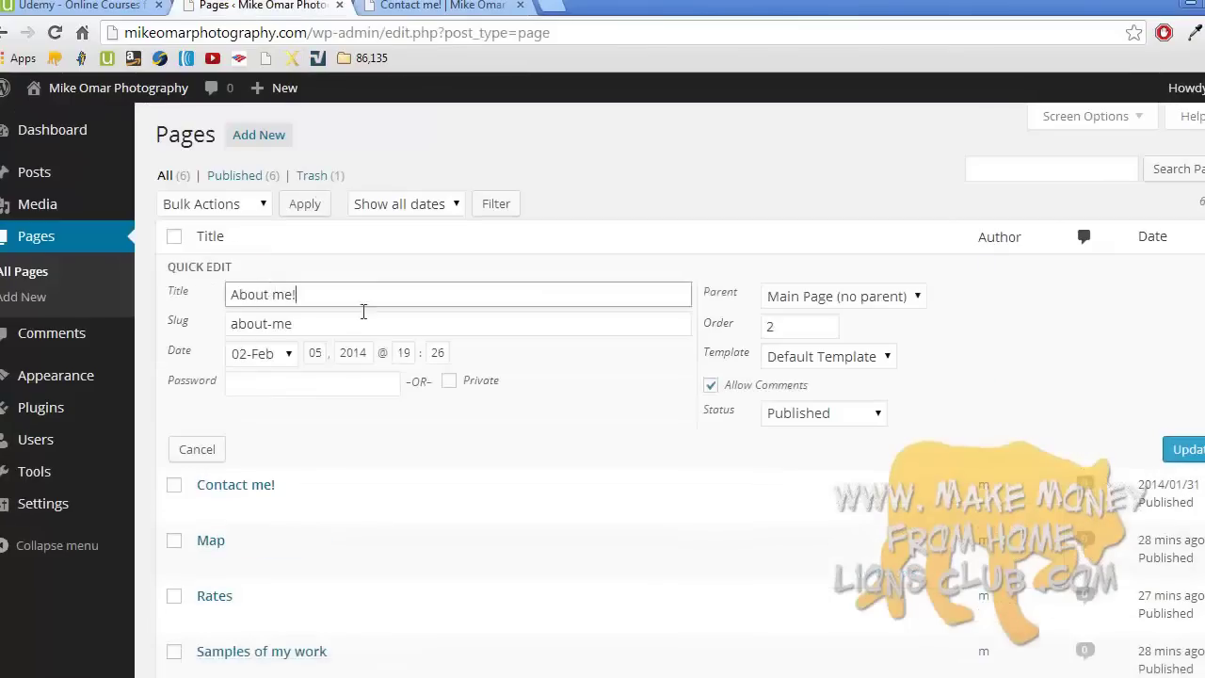
left_click(709, 386)
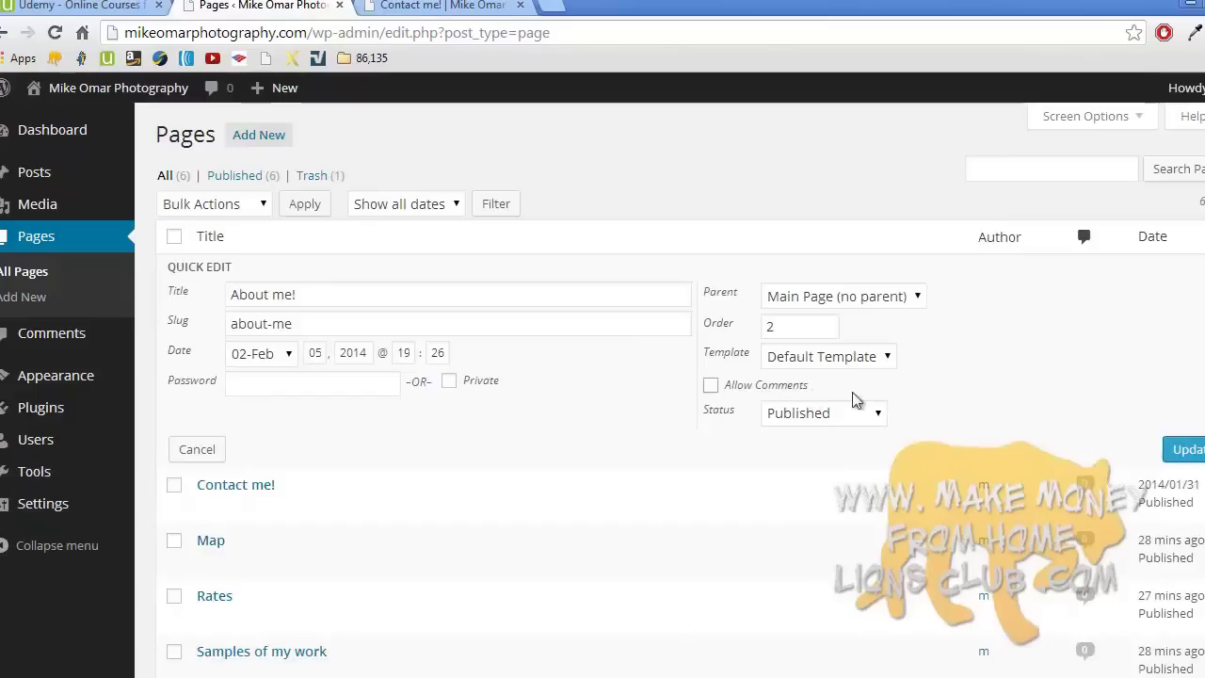
left_click(1181, 452)
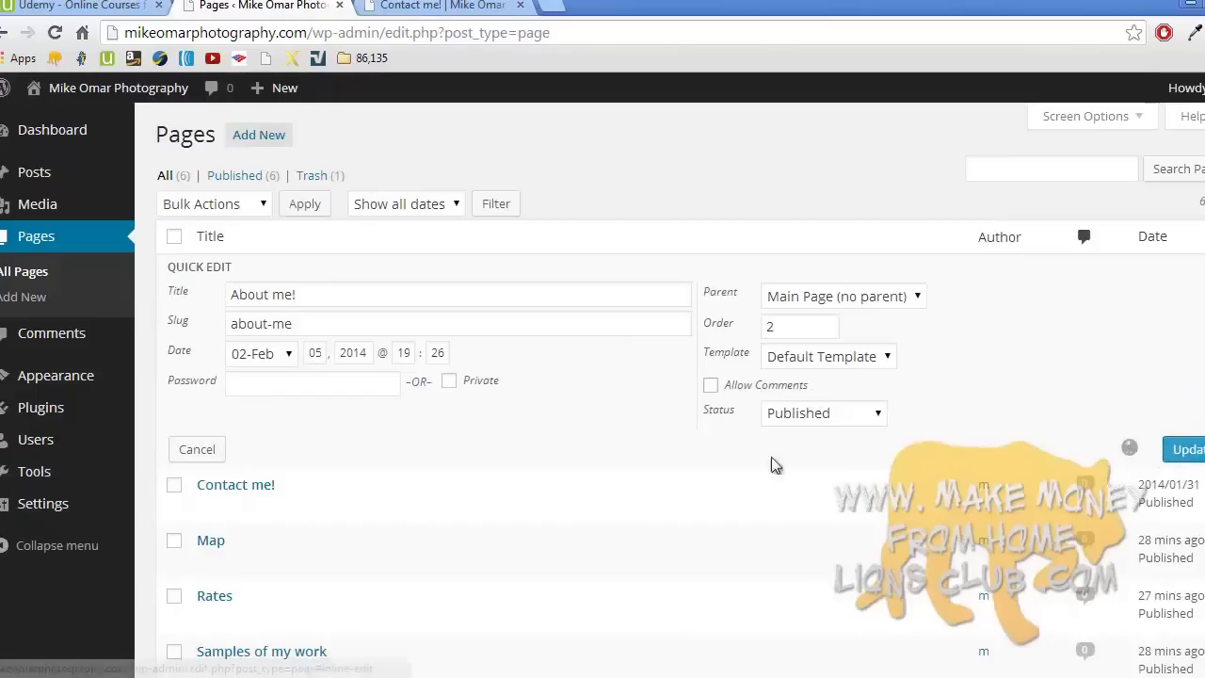
left_click(258, 350)
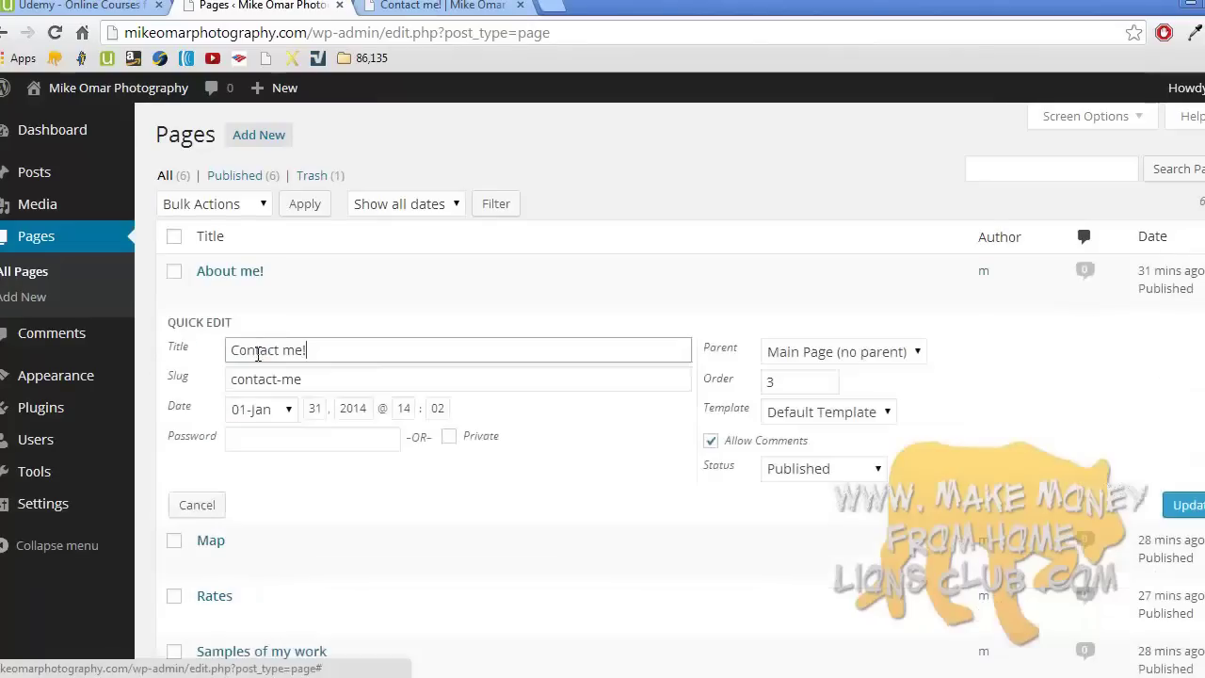
left_click(711, 442)
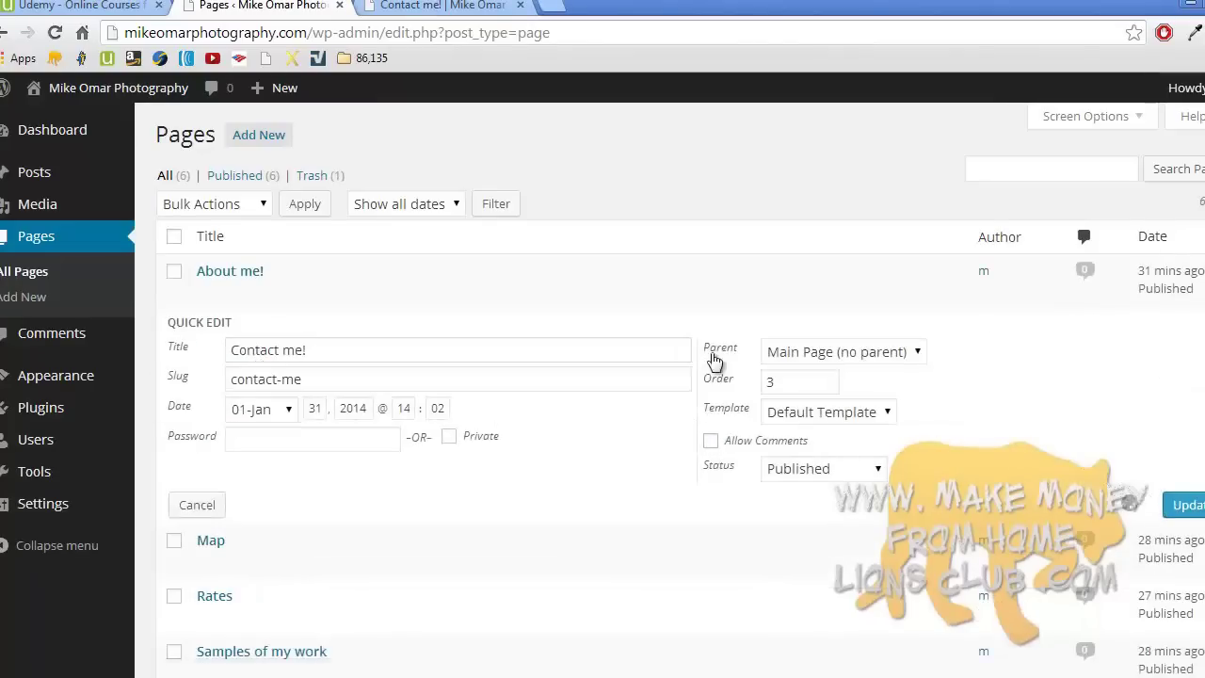
key("Escape")
- View the live site's Welcome! page
left_click(461, 7)
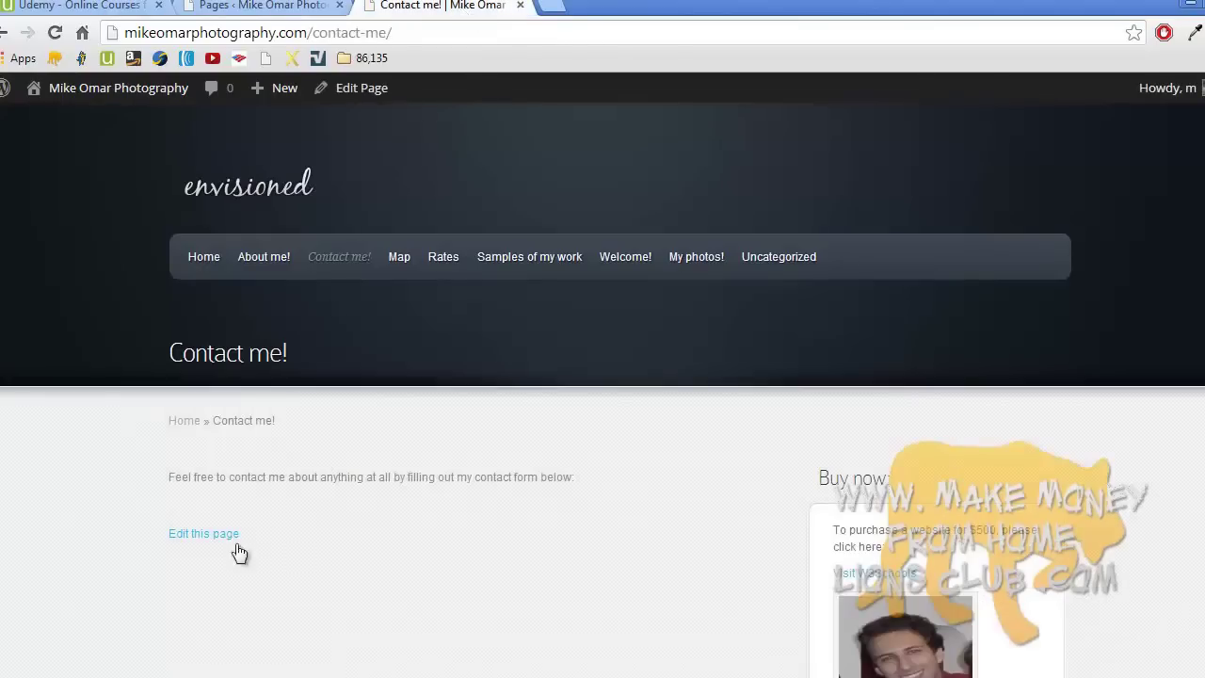
left_click(628, 267)
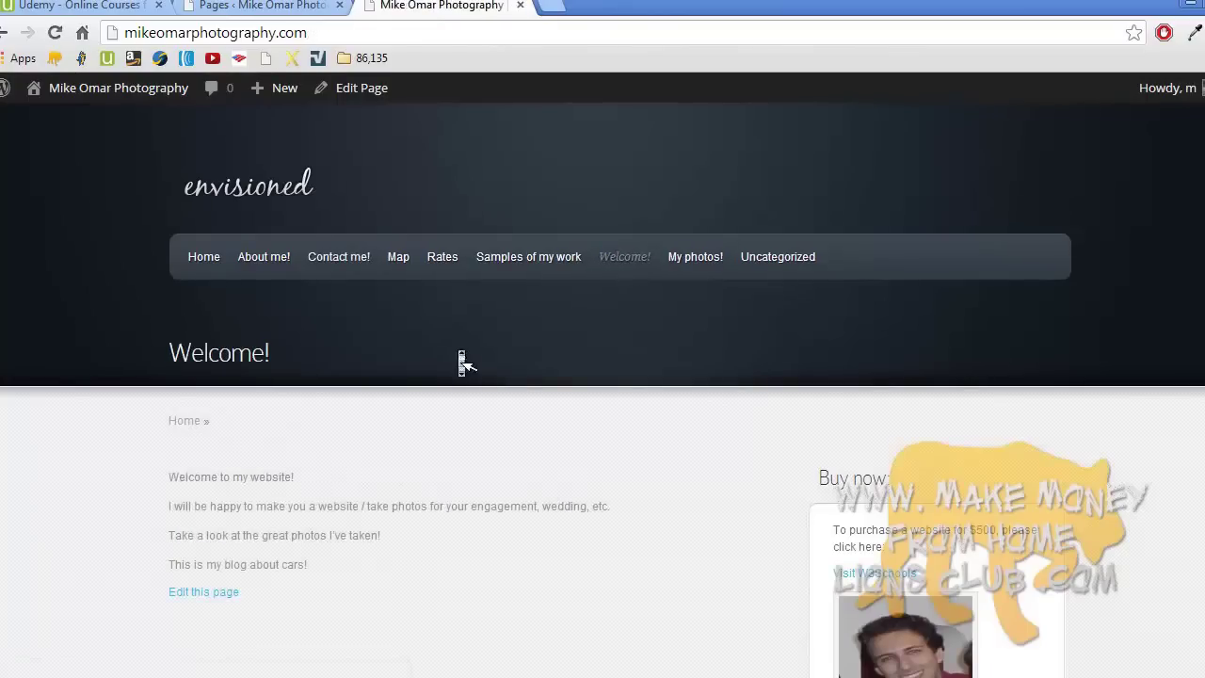
scroll(457, 349, "down", 3)
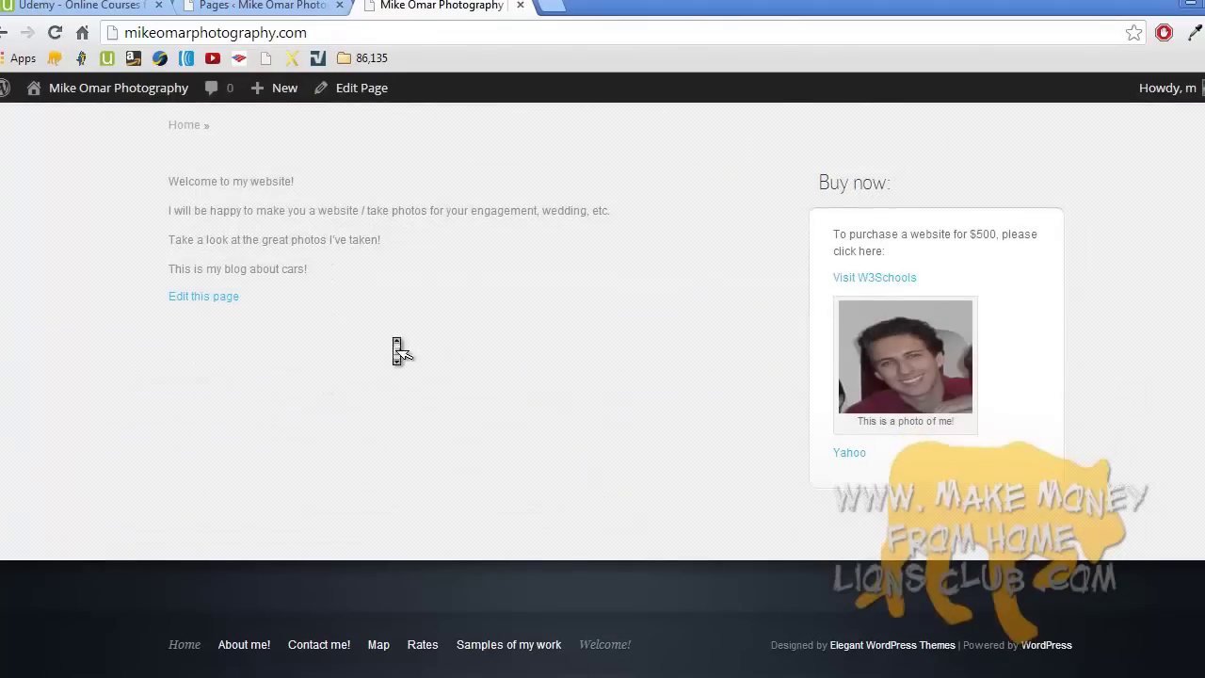
scroll(394, 344, "up", 3)
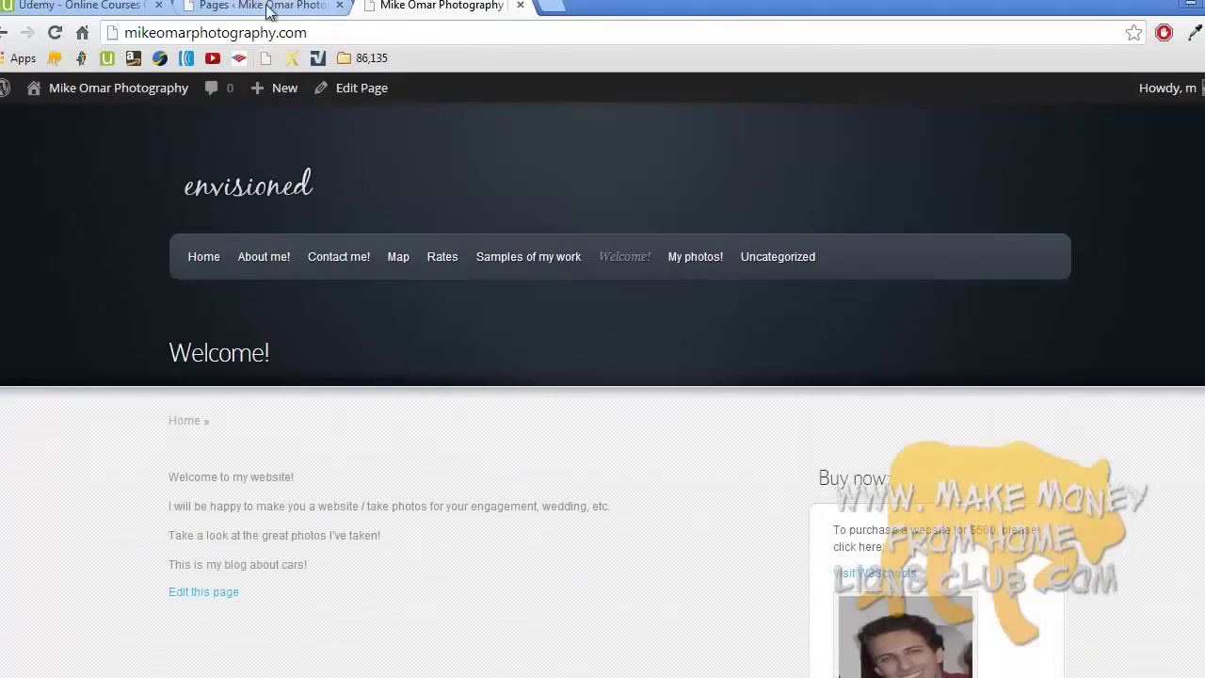
- Add the Recent Posts widget to the Sidebar, save it and collapse its settings
left_click(267, 11)
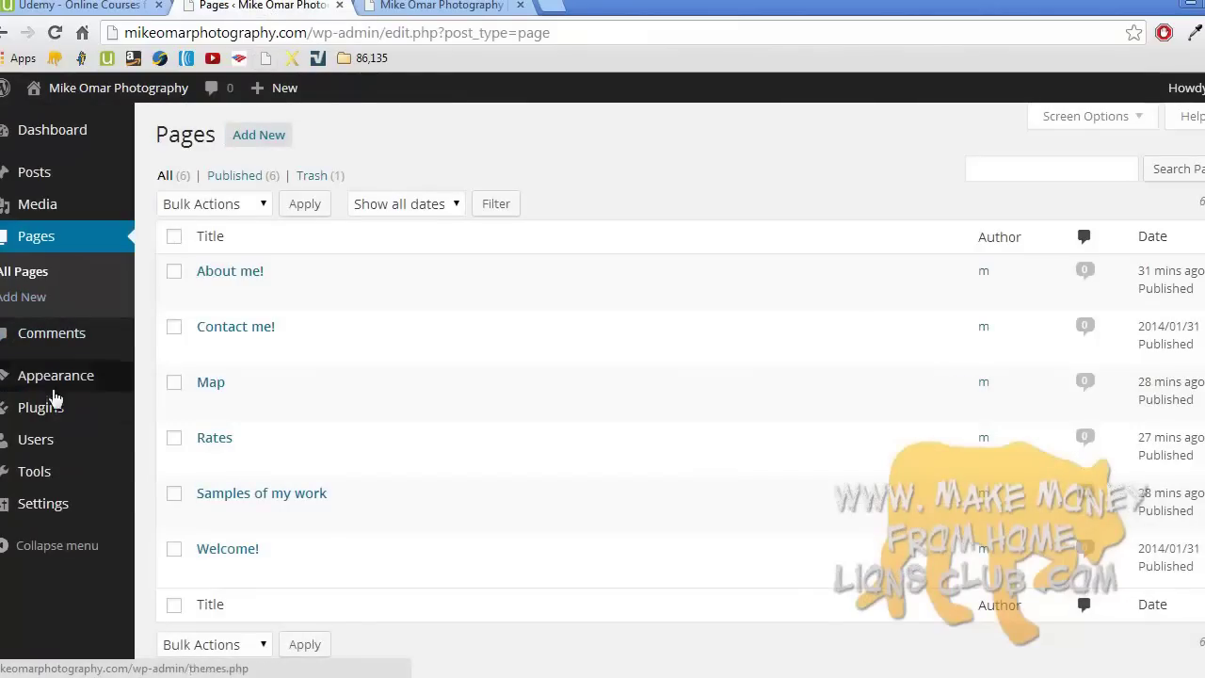
mouse_move(62, 381)
left_click(179, 432)
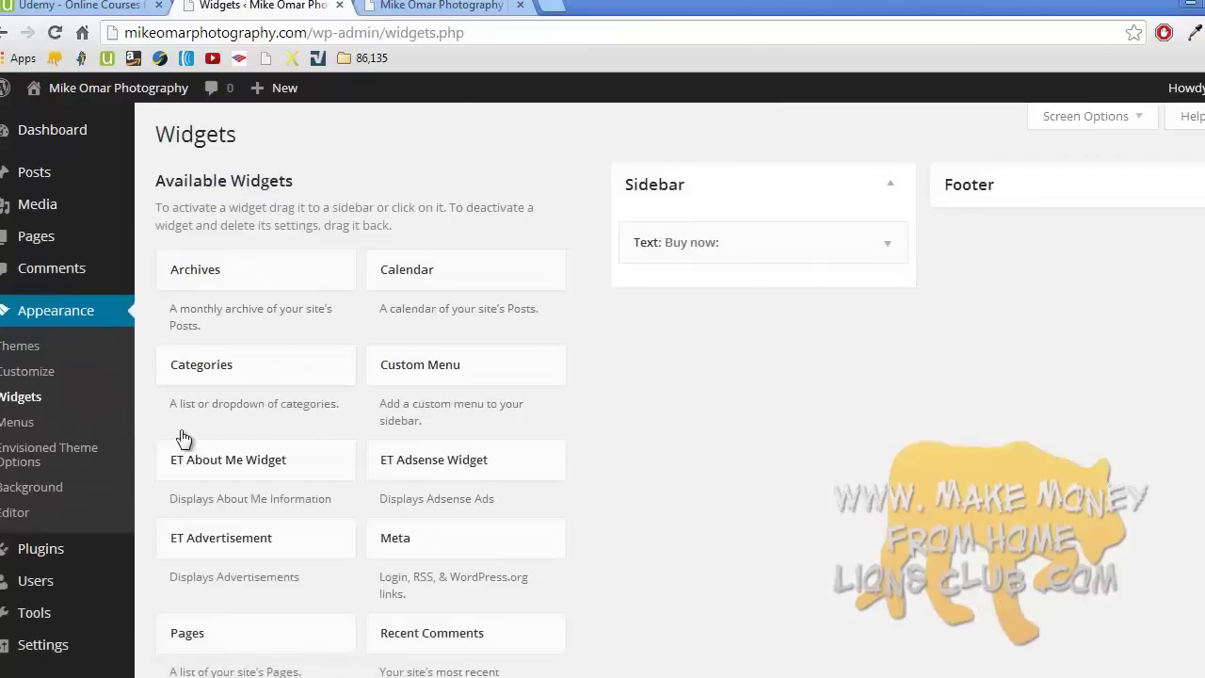
scroll(414, 418, "down", 5)
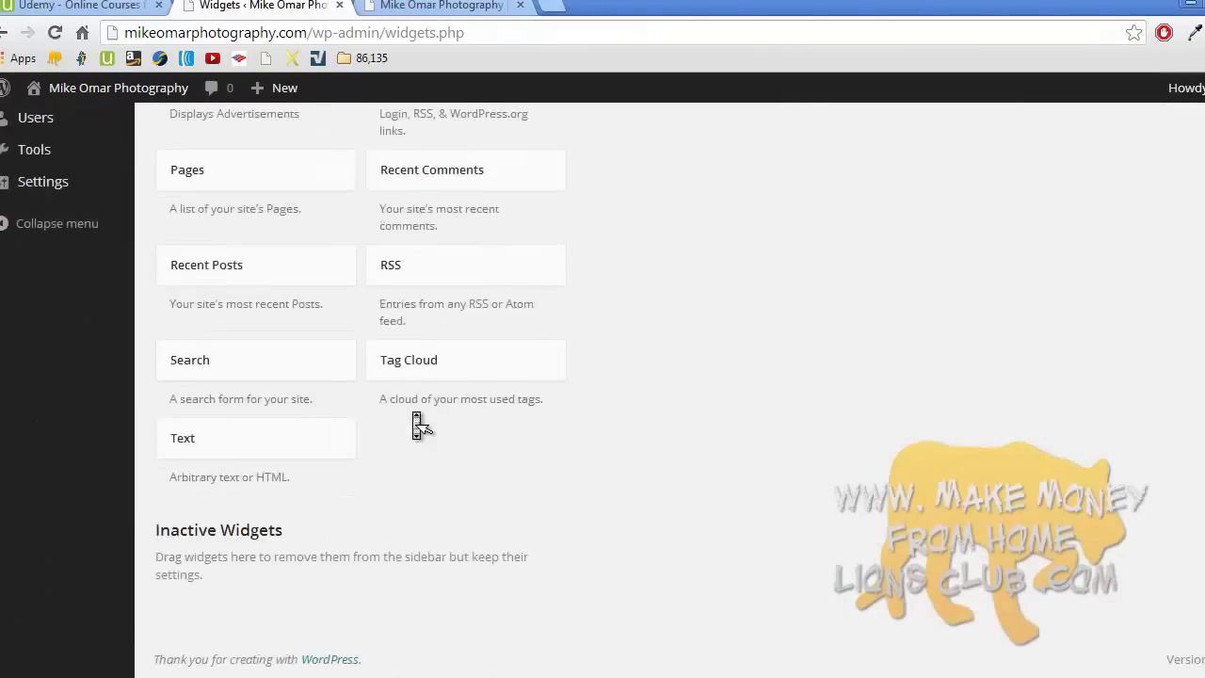
scroll(416, 426, "up", 5)
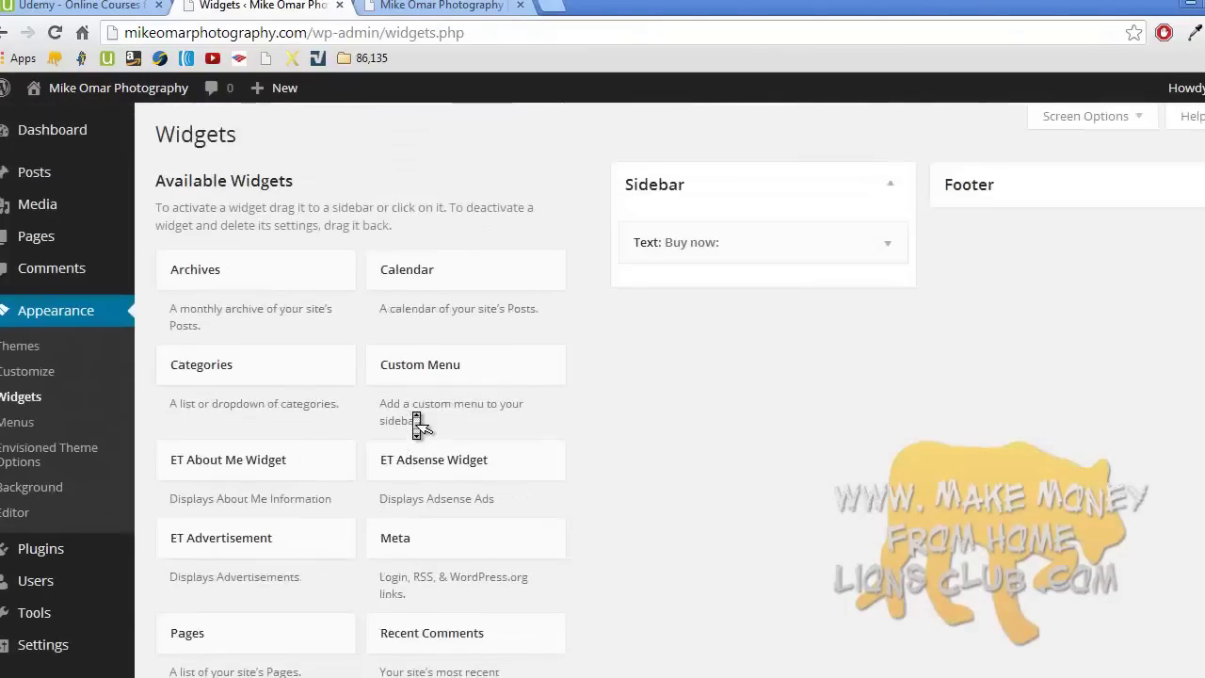
scroll(417, 426, "down", 1)
scroll(417, 426, "down", 1)
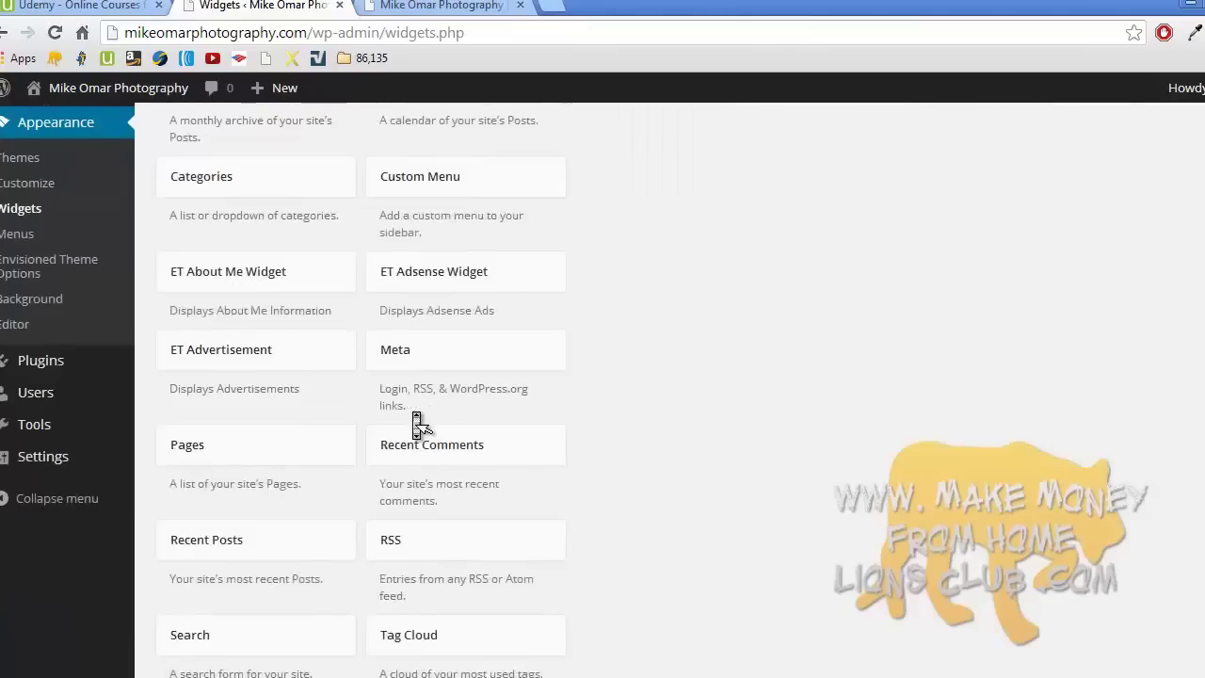
scroll(417, 426, "down", 2)
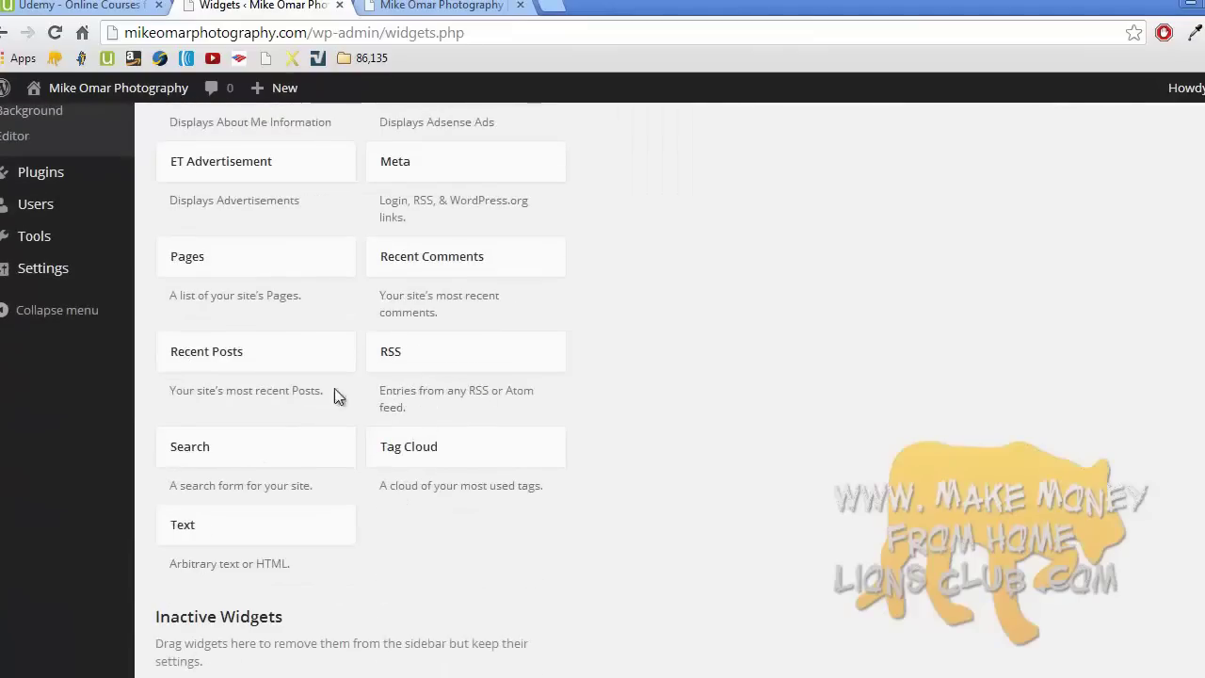
left_click_drag(255, 360, 708, 205)
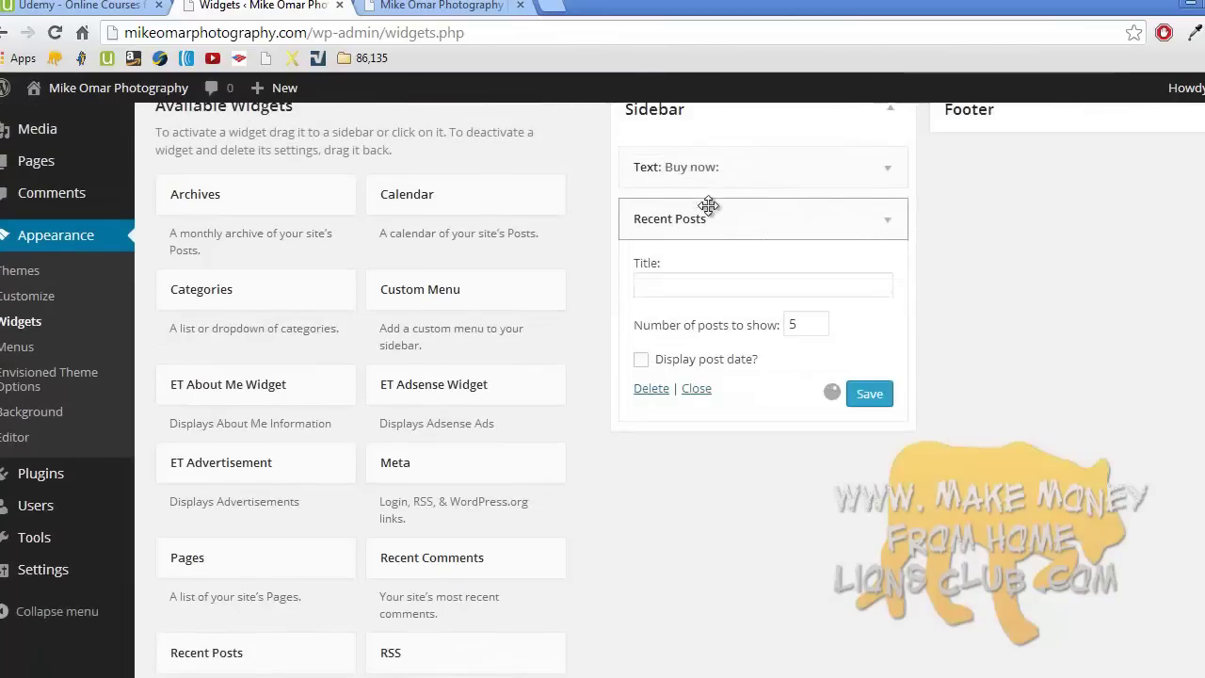
left_click(869, 394)
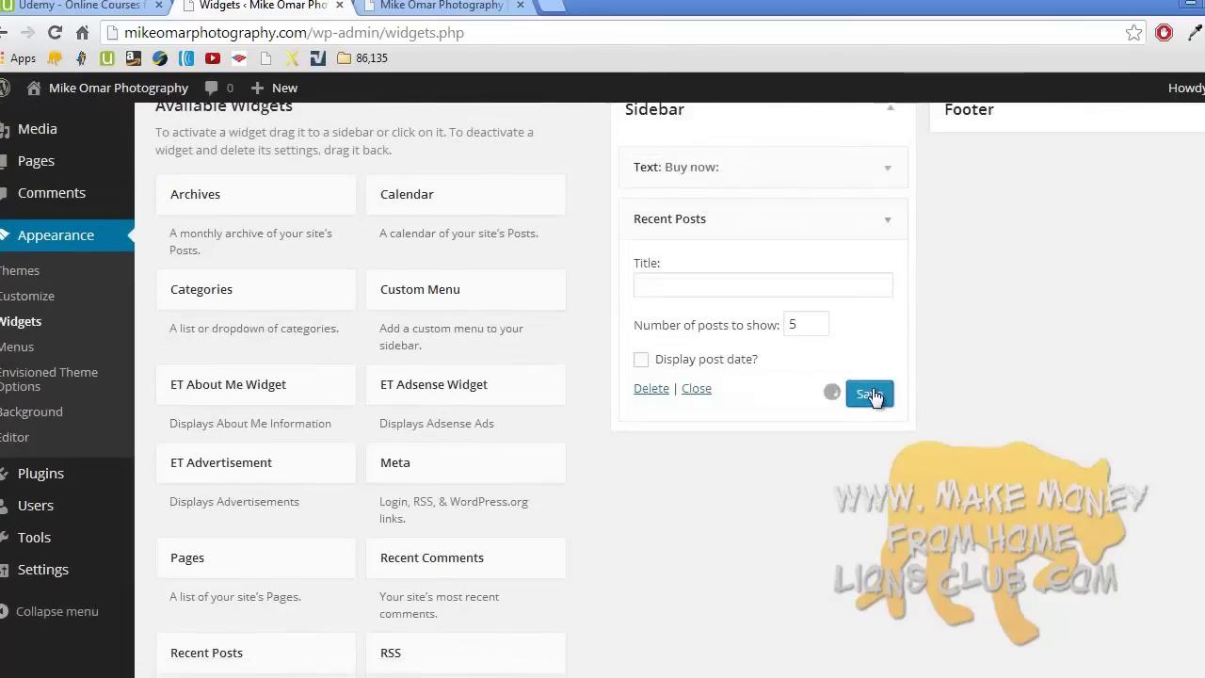
left_click(886, 222)
- Check Recent Posts on the live site via the Top Camera Reviews post, then return to Widgets
left_click(441, 6)
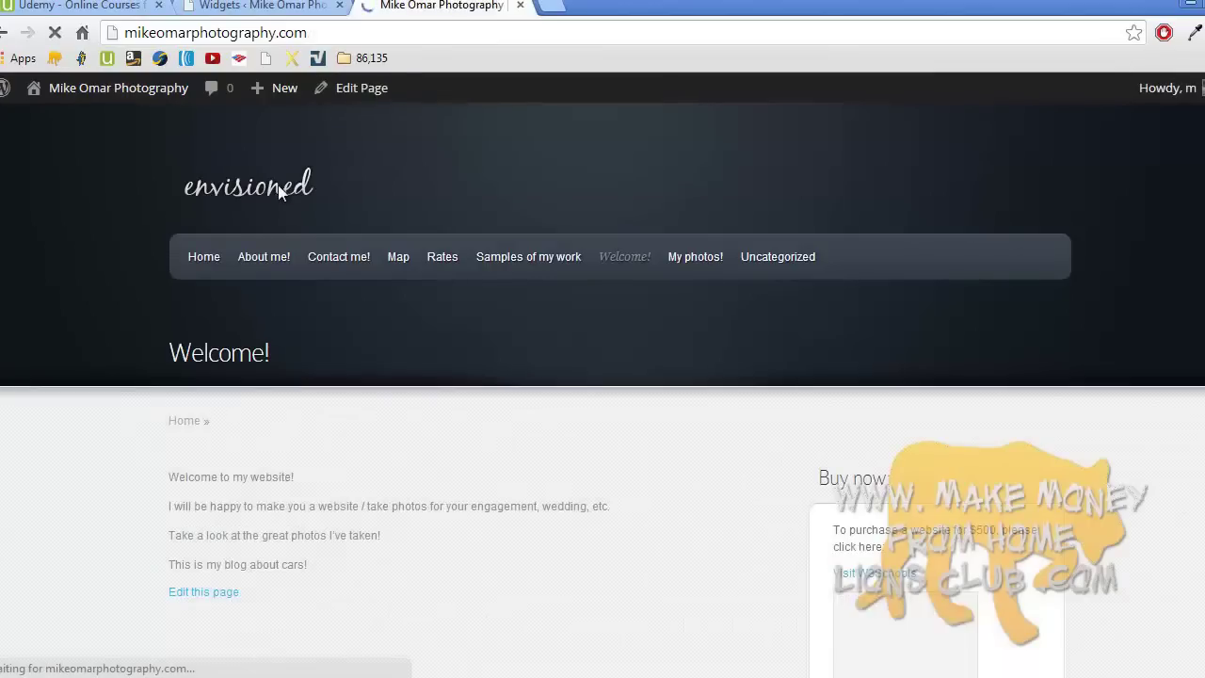
scroll(278, 184, "down", 3)
scroll(280, 193, "down", 2)
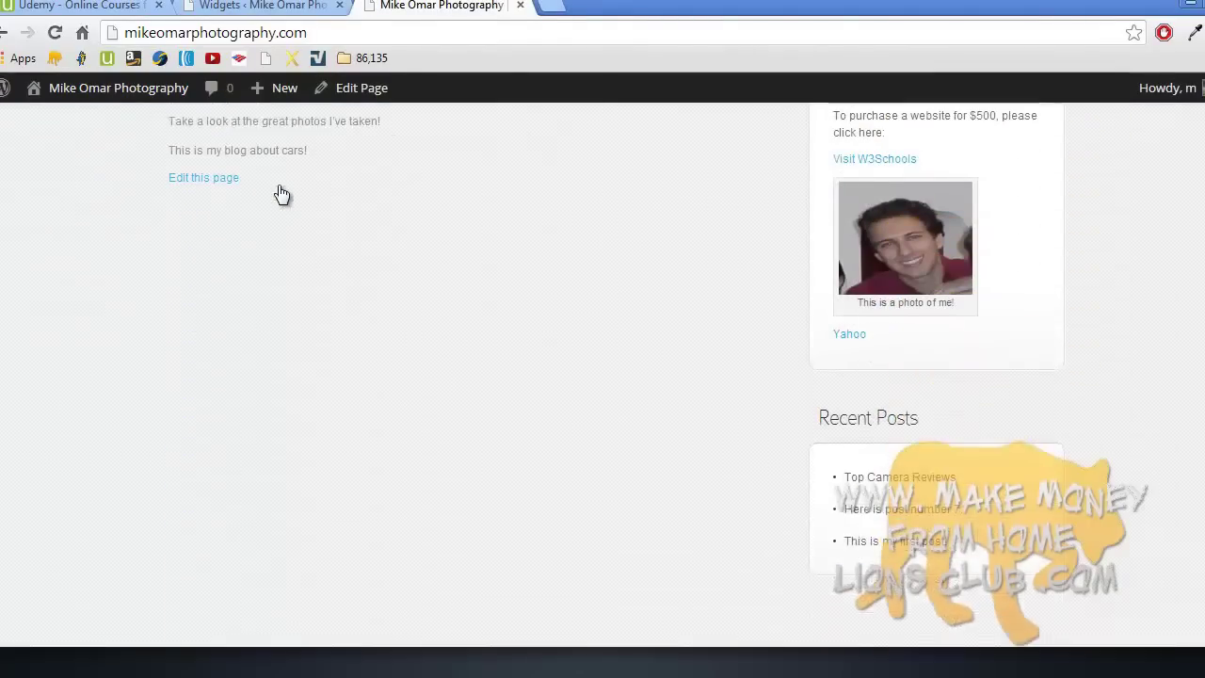
left_click(889, 440)
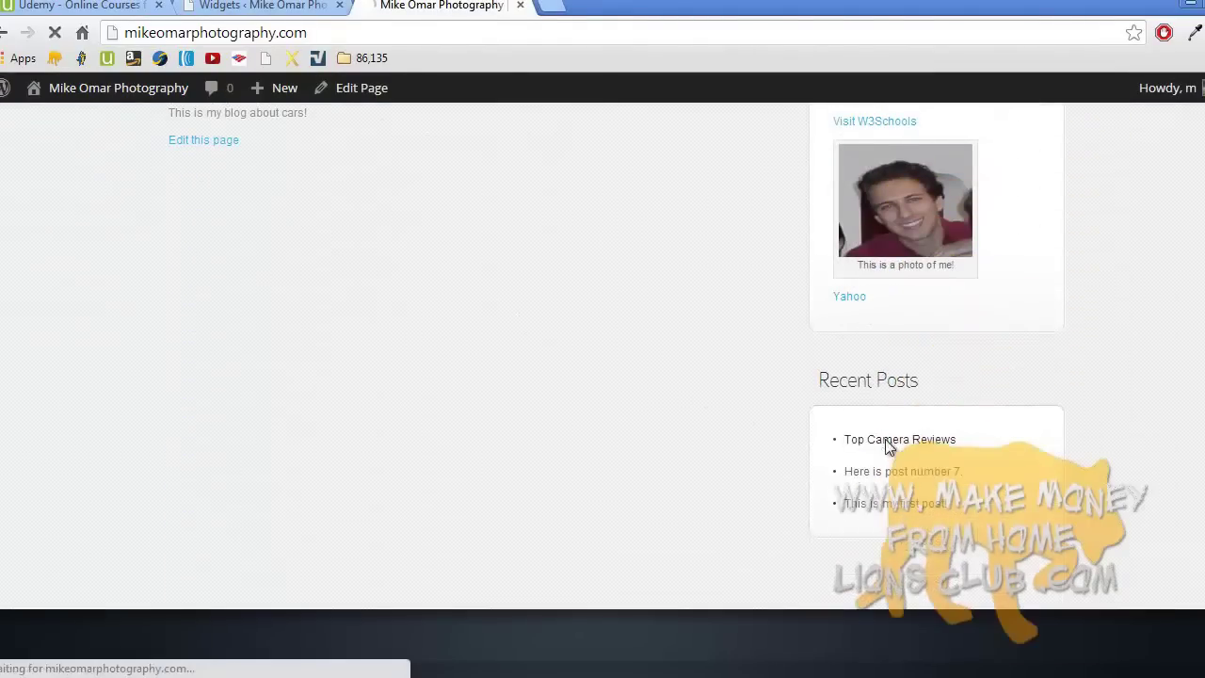
scroll(888, 448, "down", 3)
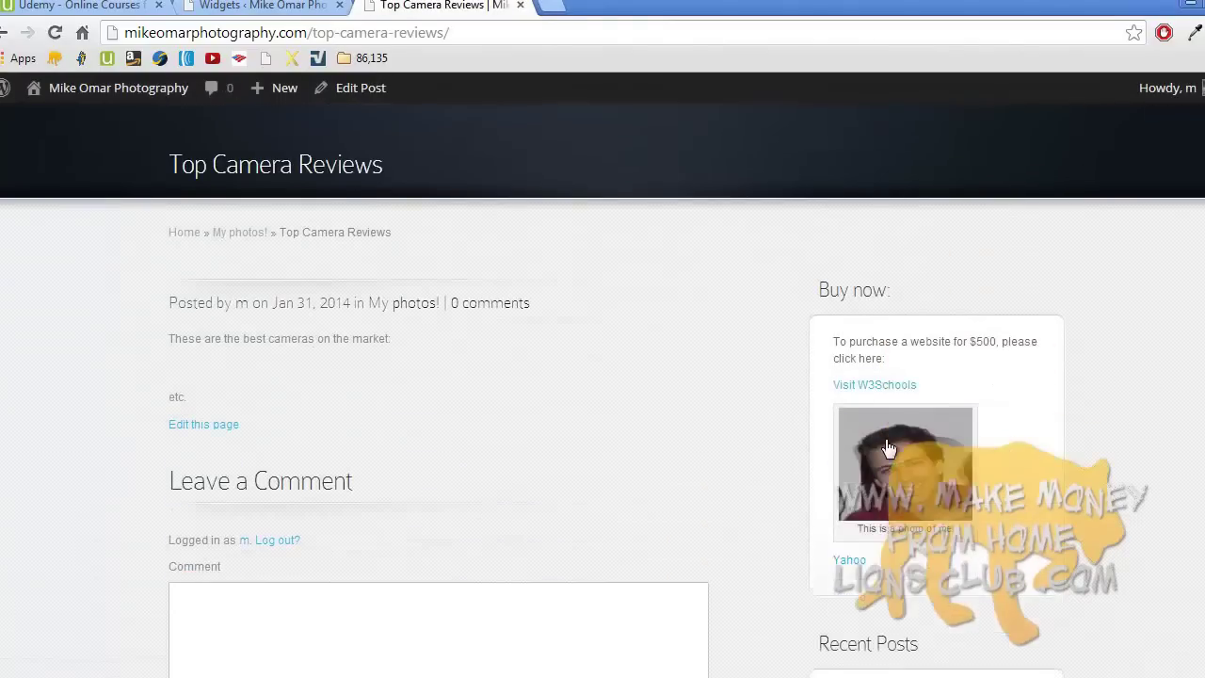
scroll(258, 450, "down", 2)
scroll(265, 441, "up", 5)
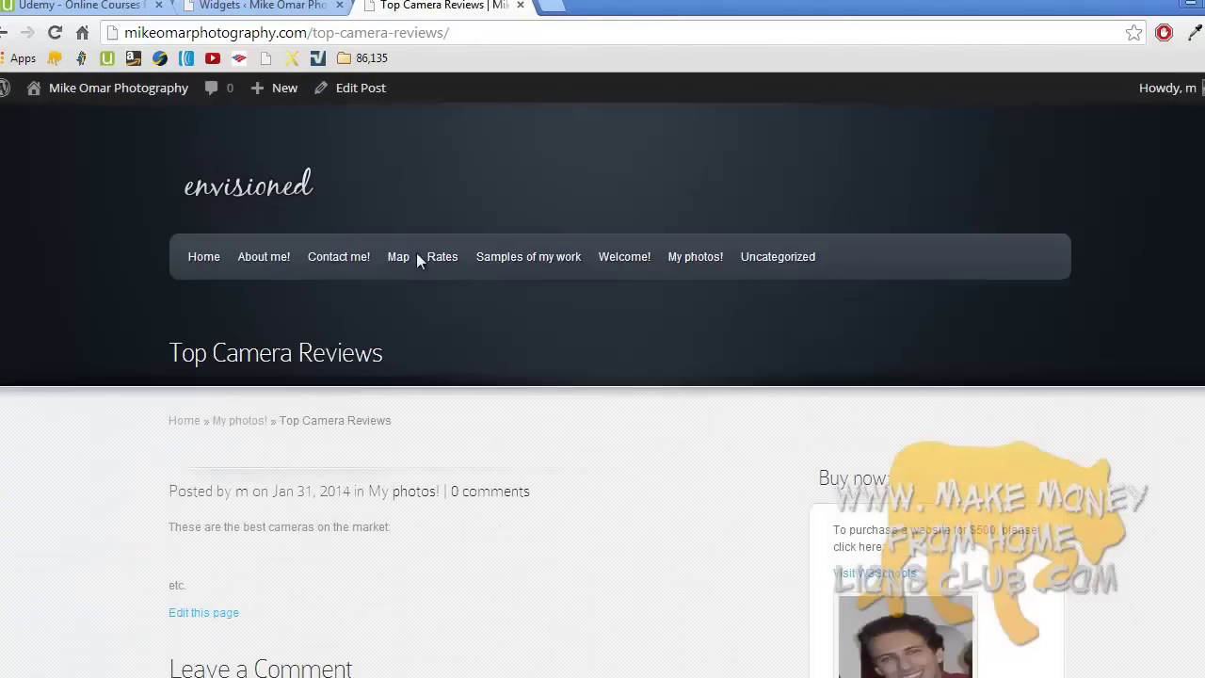
left_click(282, 6)
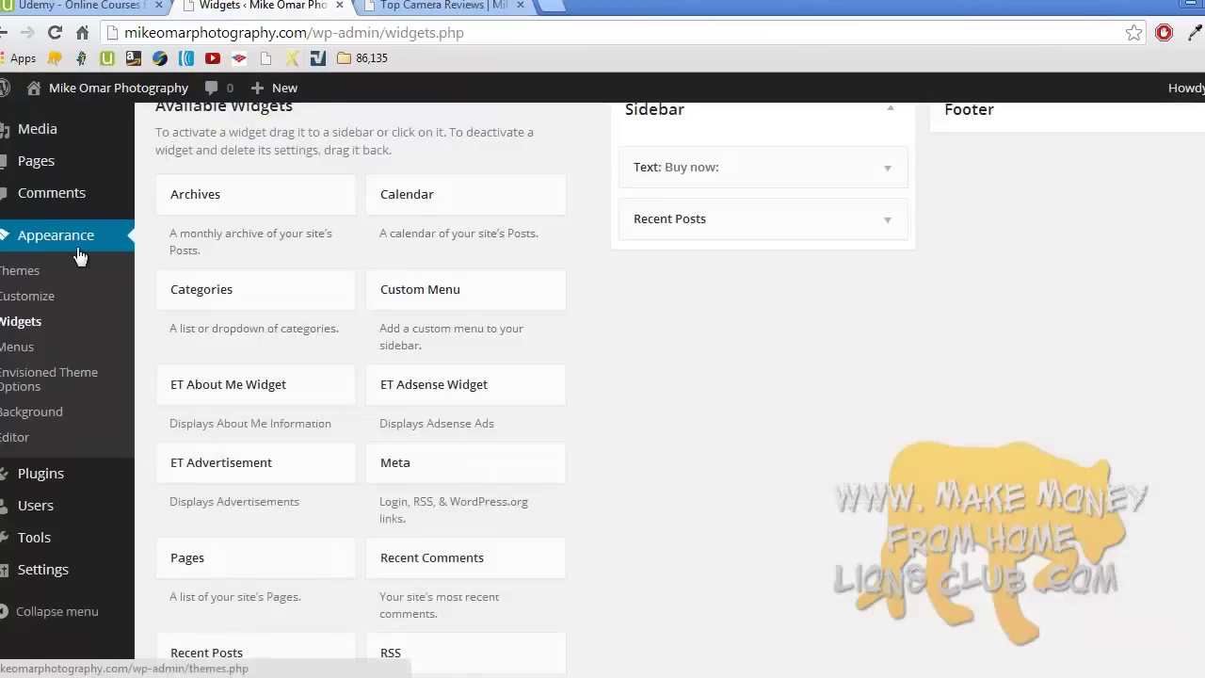
- Bring up All Pages and compare it with the live site's page menu
scroll(48, 339, "up", 1)
left_click(56, 236)
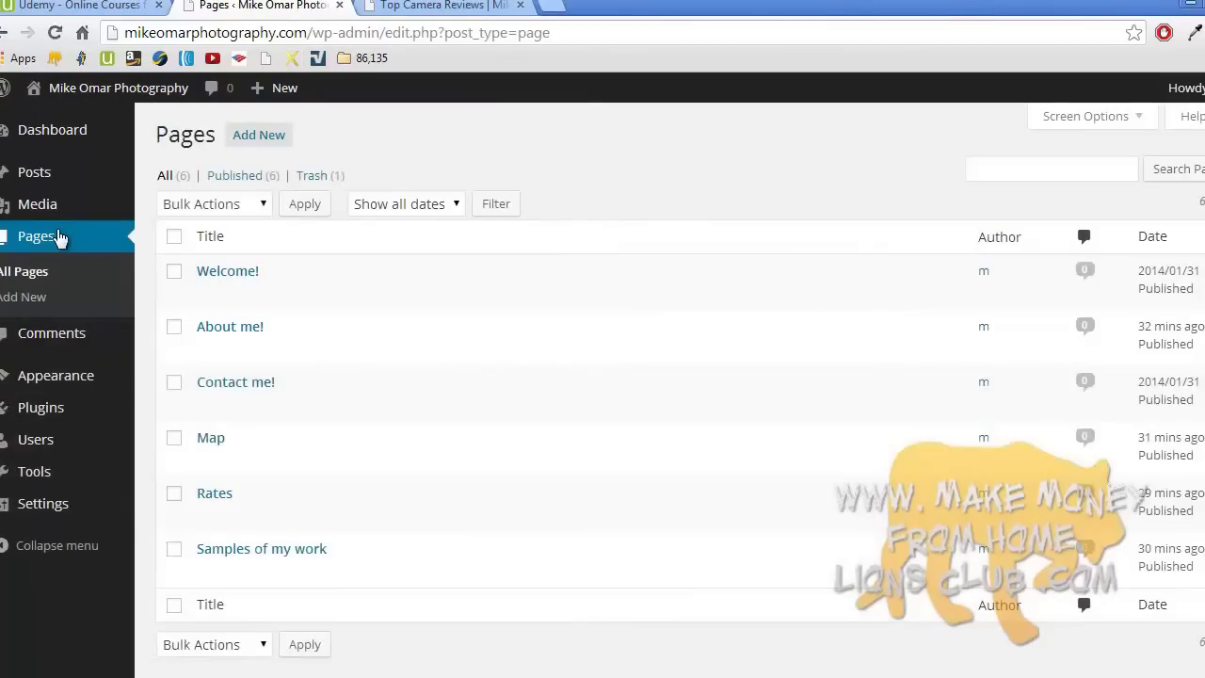
left_click(450, 7)
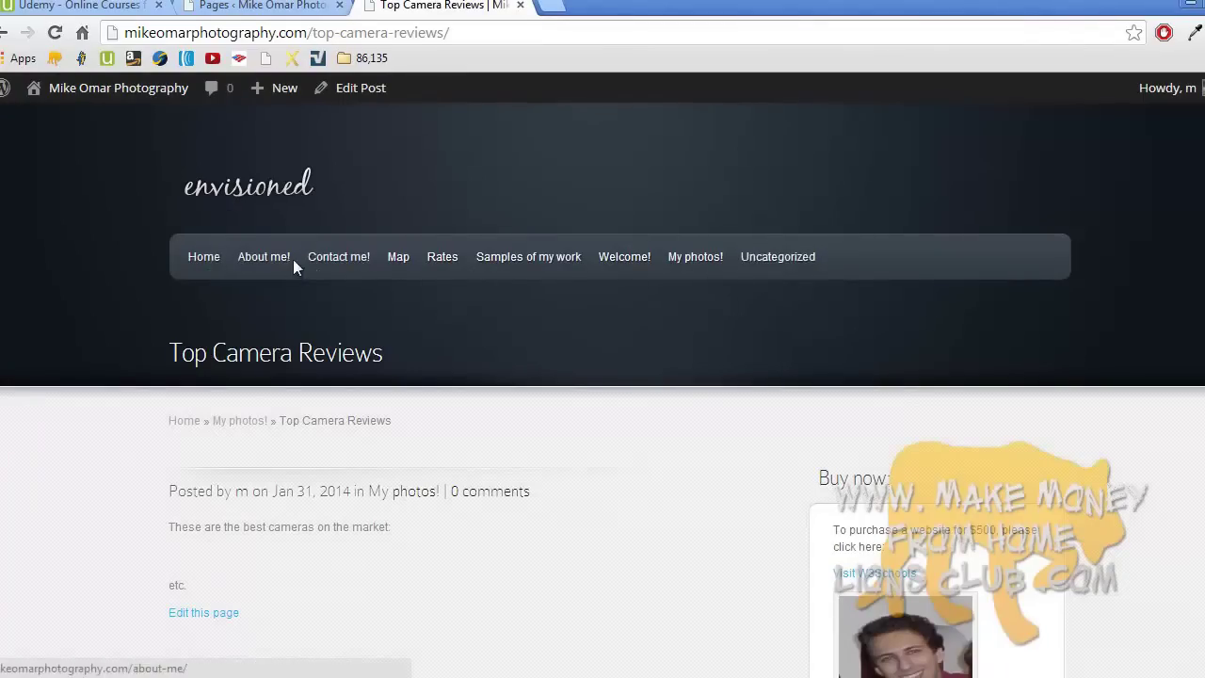
mouse_move(282, 87)
left_click(277, 5)
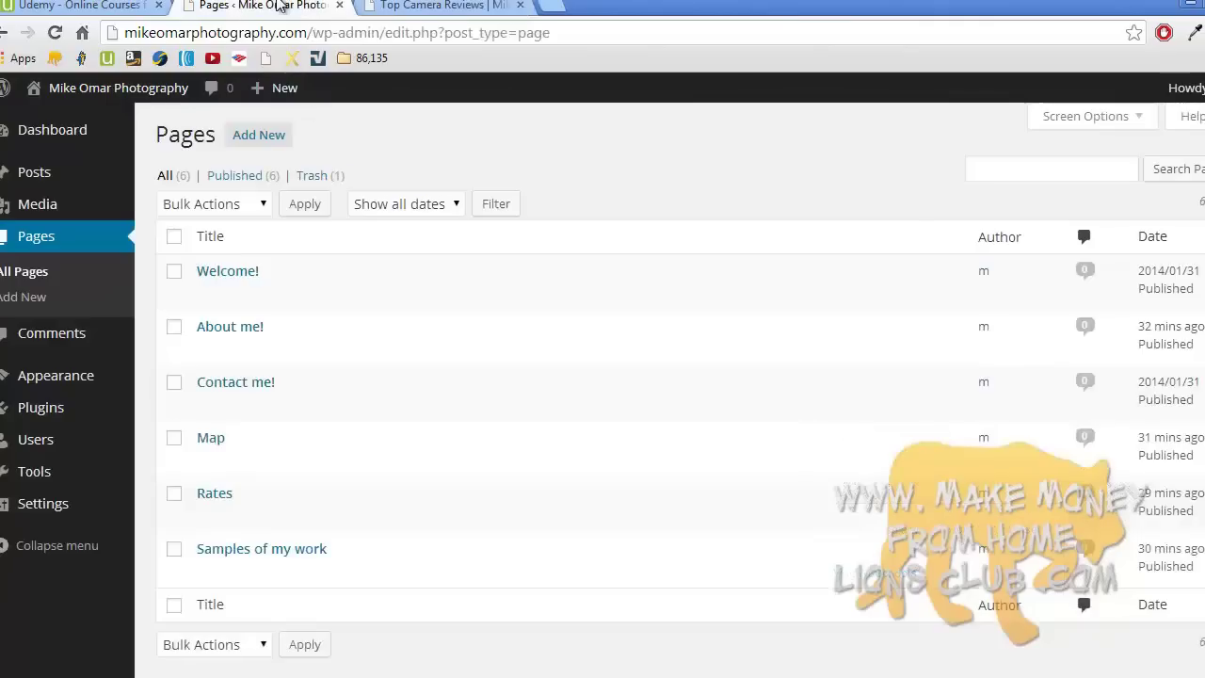
- Quick Edit Welcome! keeping order 1, then briefly open Samples of my work
left_click(270, 300)
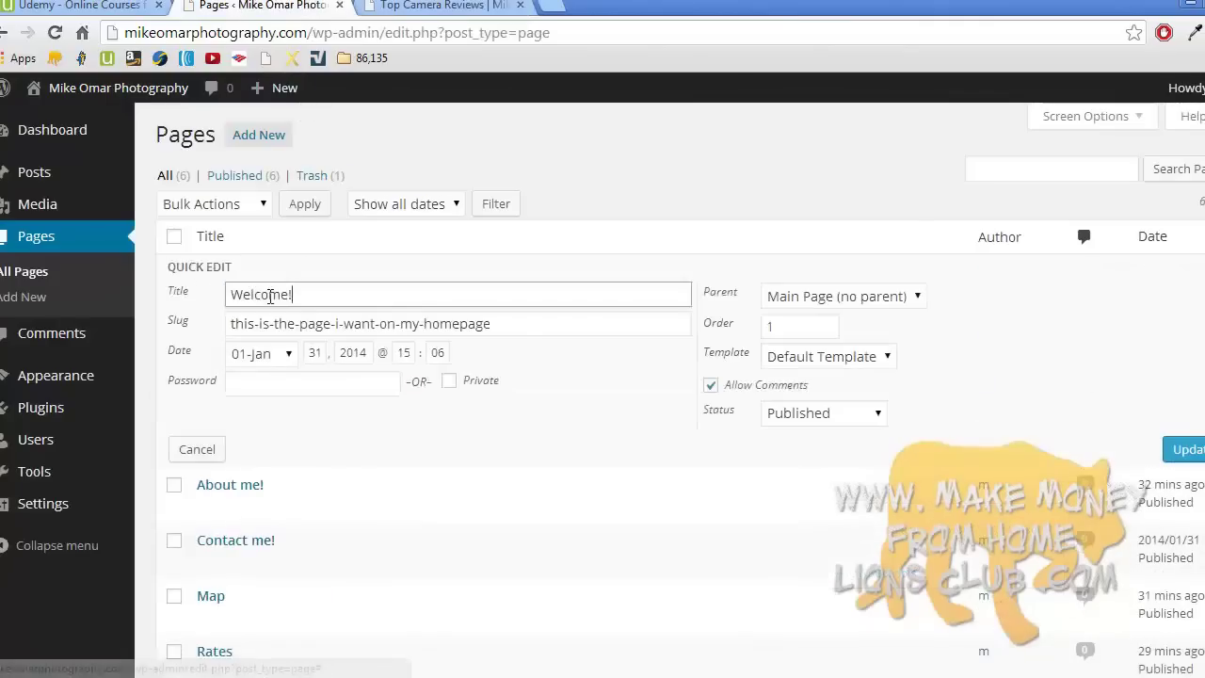
left_click(774, 328)
double_click(775, 328)
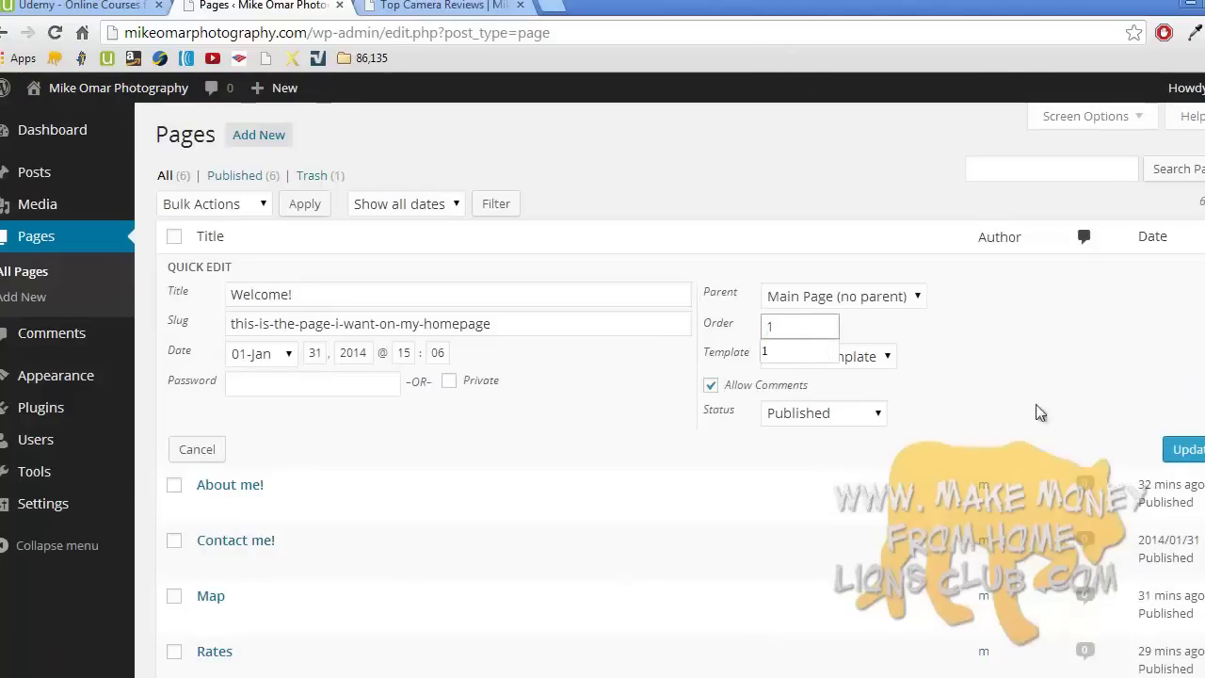
left_click(1183, 449)
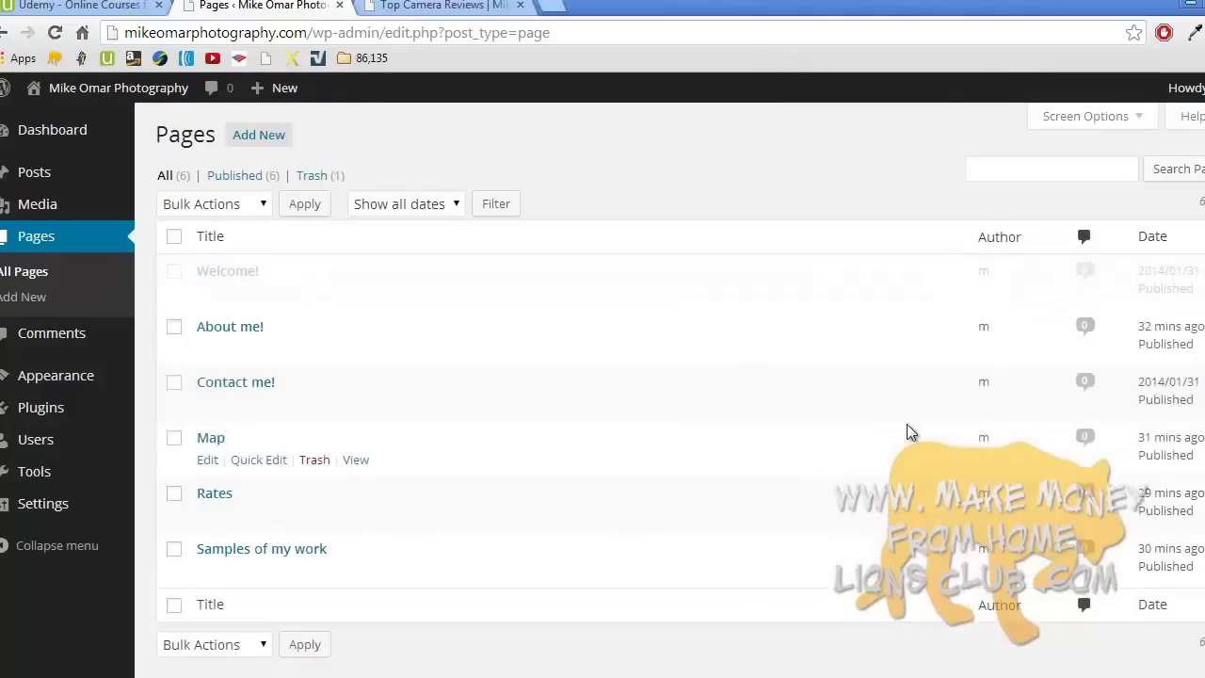
scroll(906, 432, "down", 1)
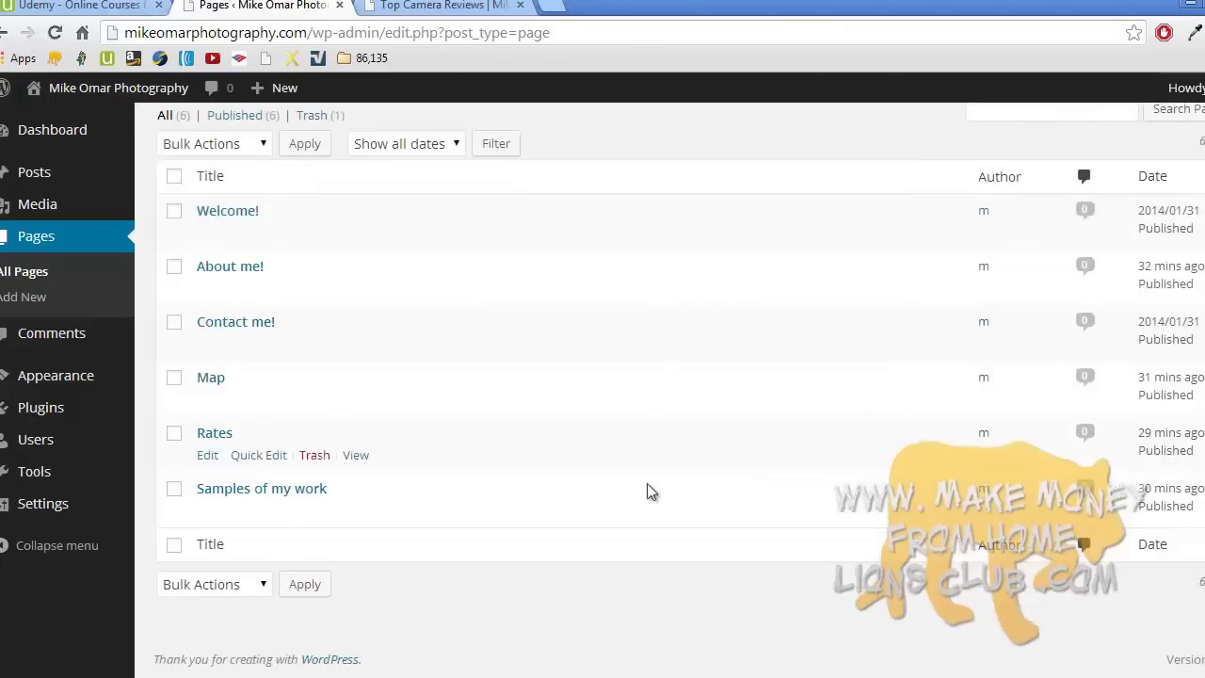
left_click(296, 491)
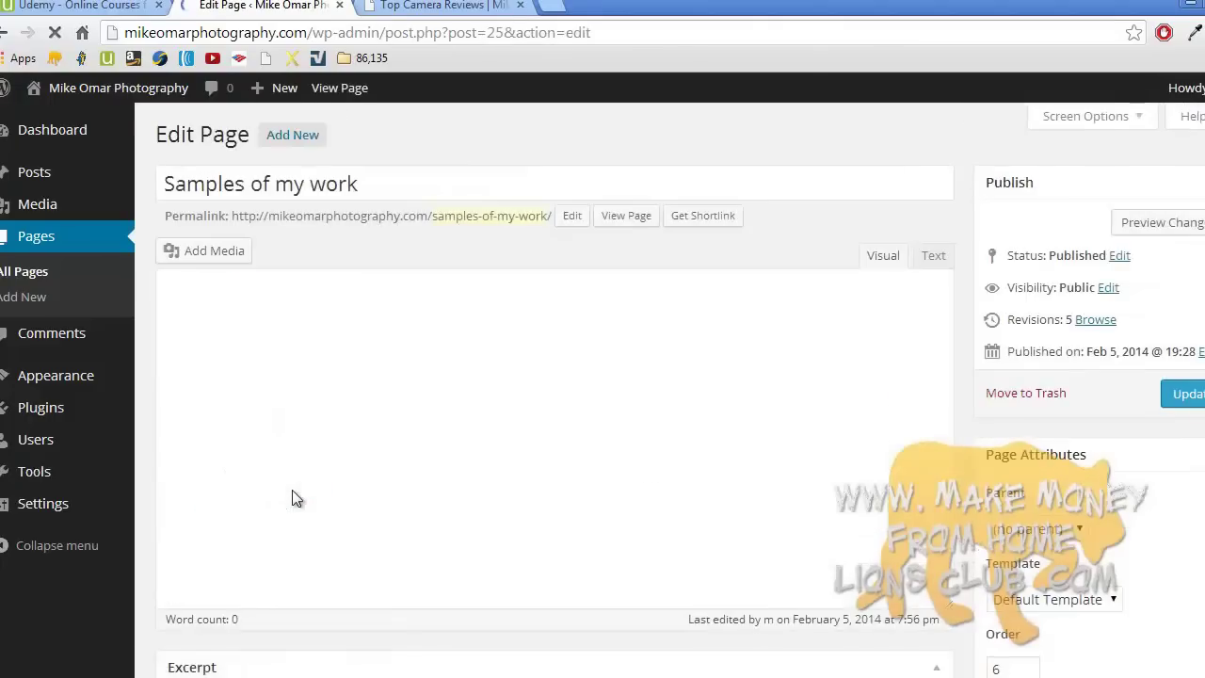
left_click(91, 244)
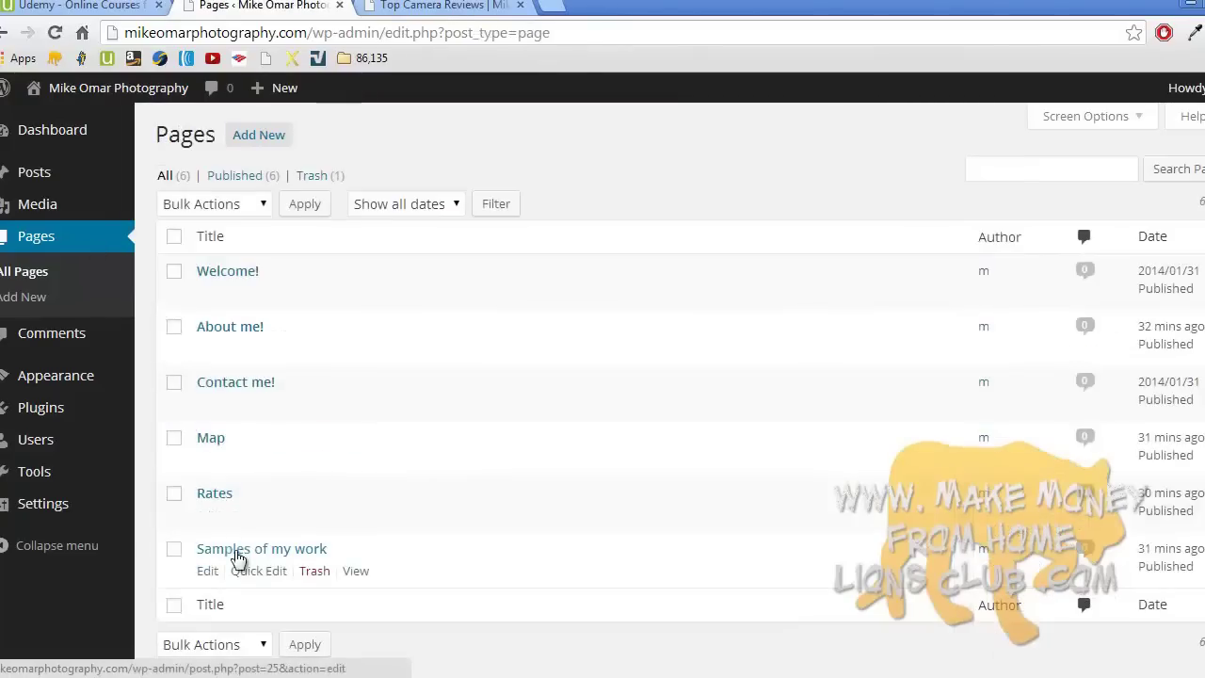
- Change Samples of my work's order from 6 to 2, keeping Published and Default Template
left_click(257, 571)
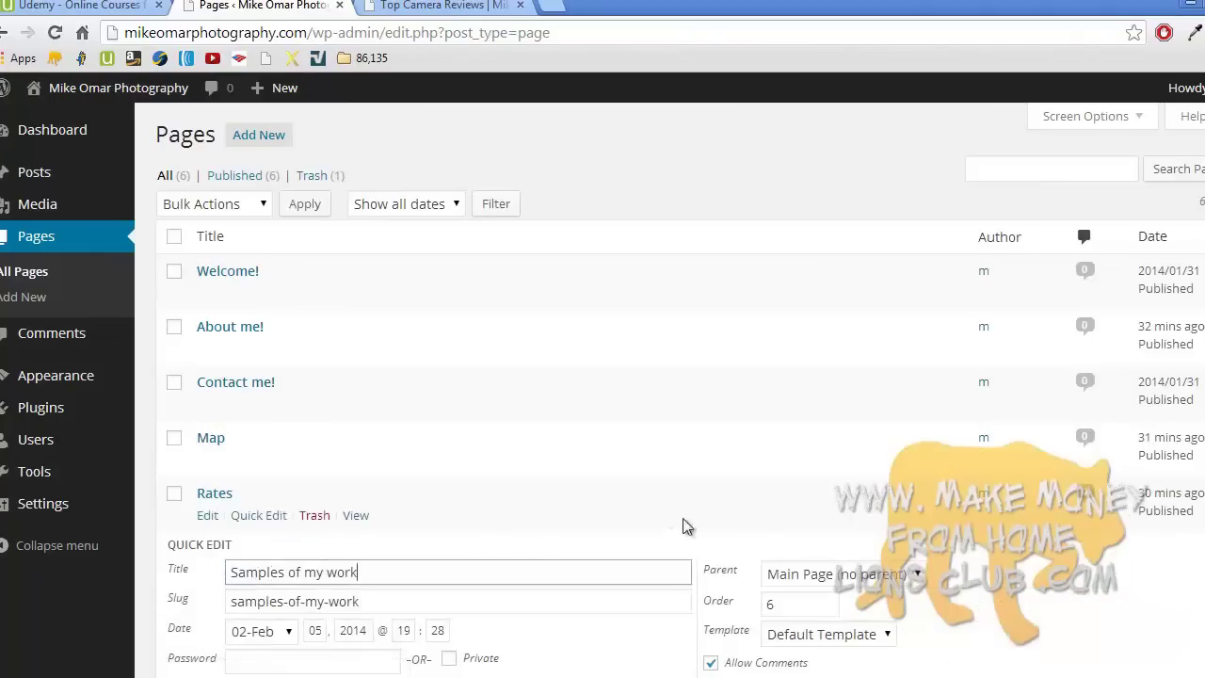
scroll(748, 540, "down", 2)
double_click(793, 415)
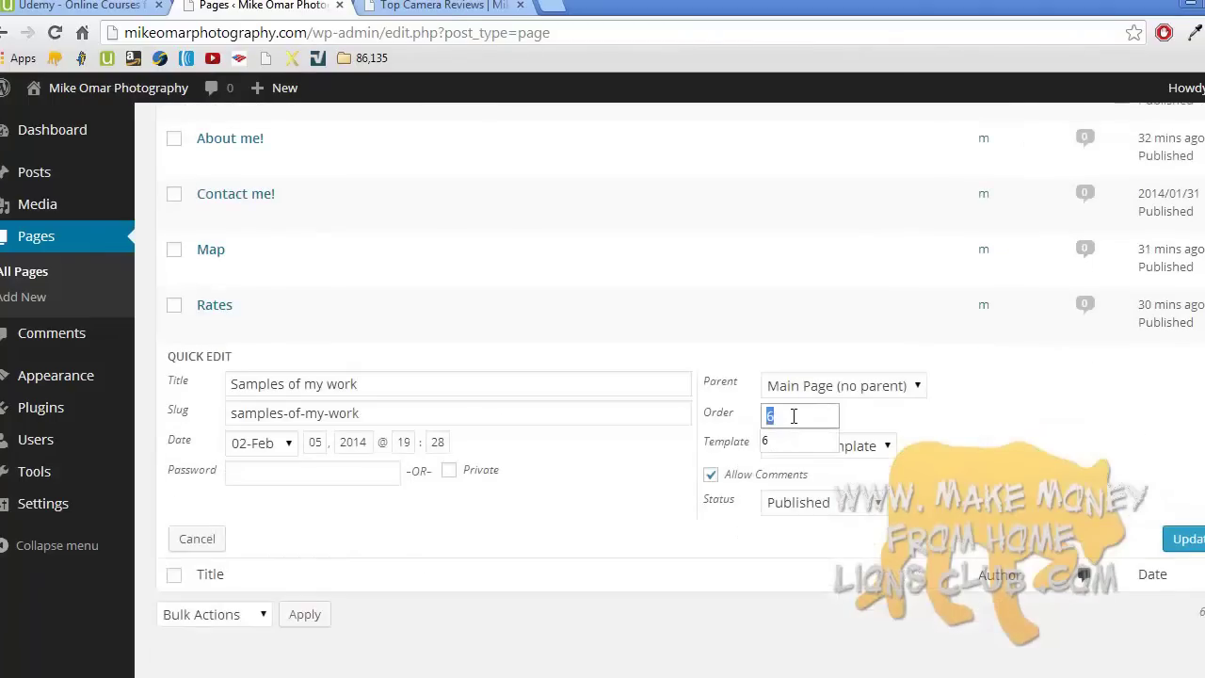
left_click(847, 400)
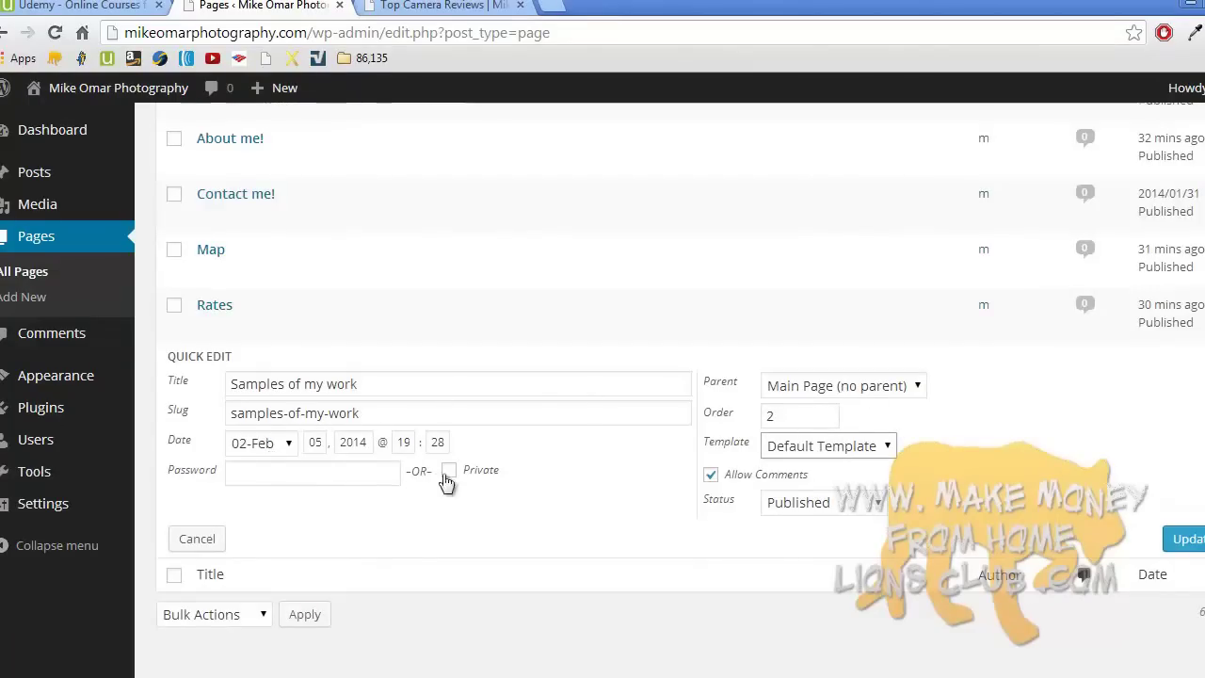
left_click(781, 505)
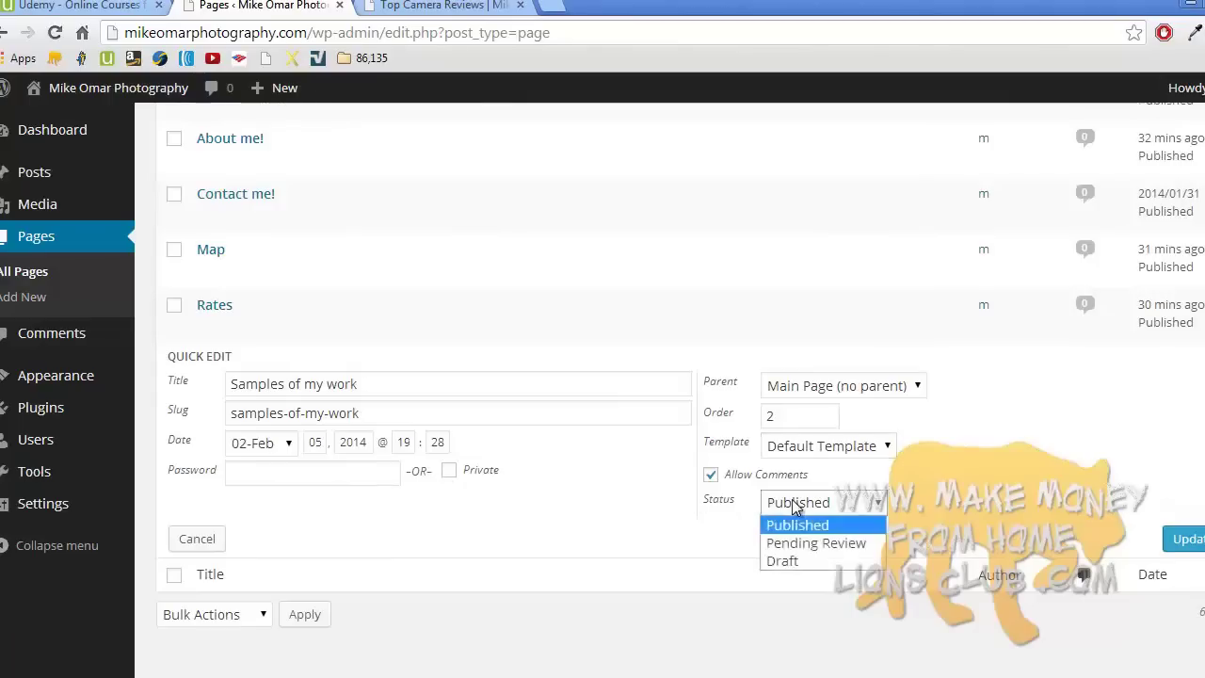
left_click(795, 504)
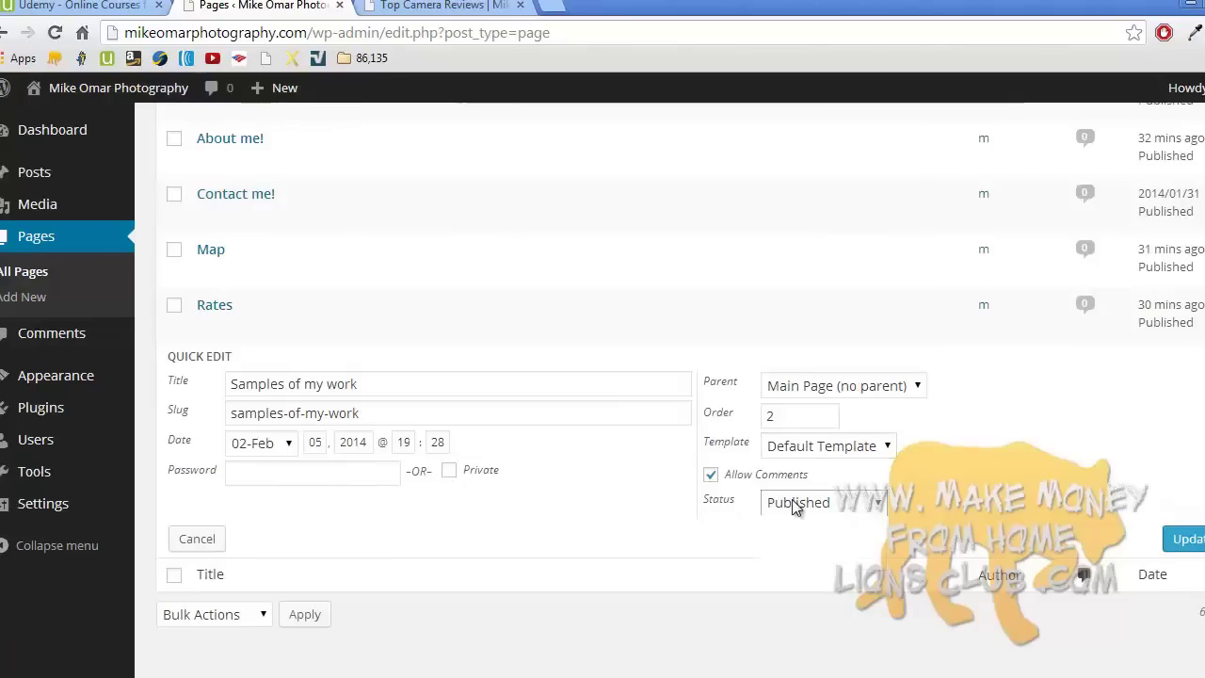
left_click(844, 454)
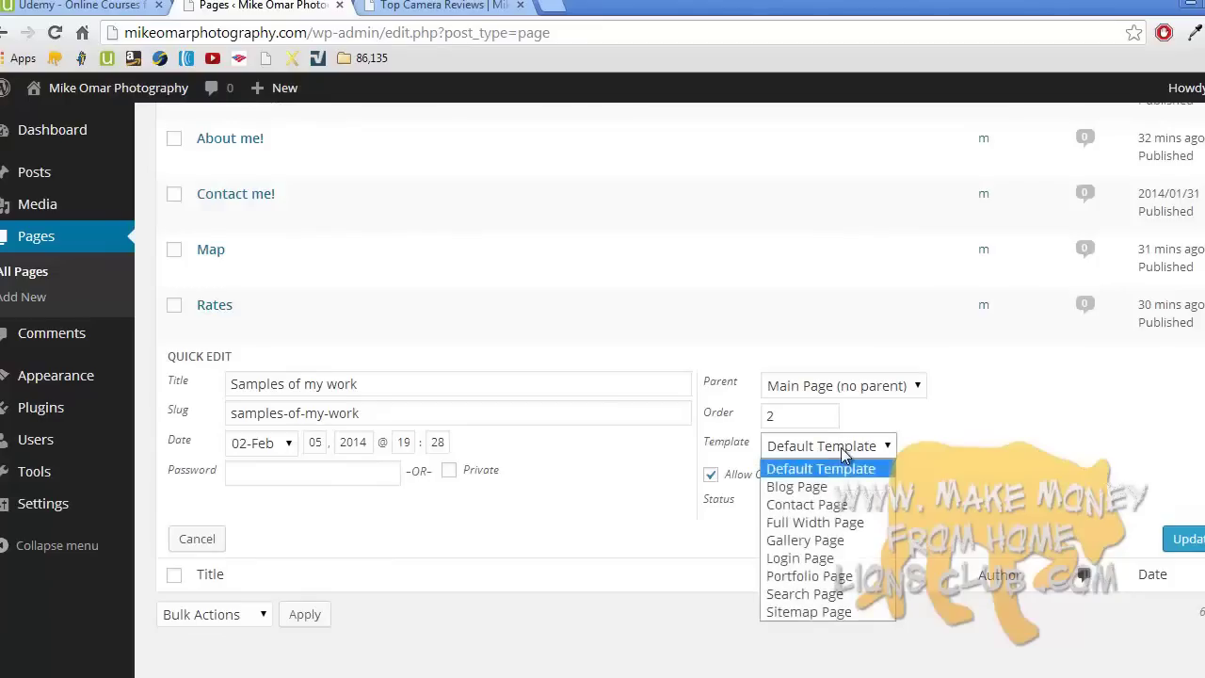
left_click(844, 454)
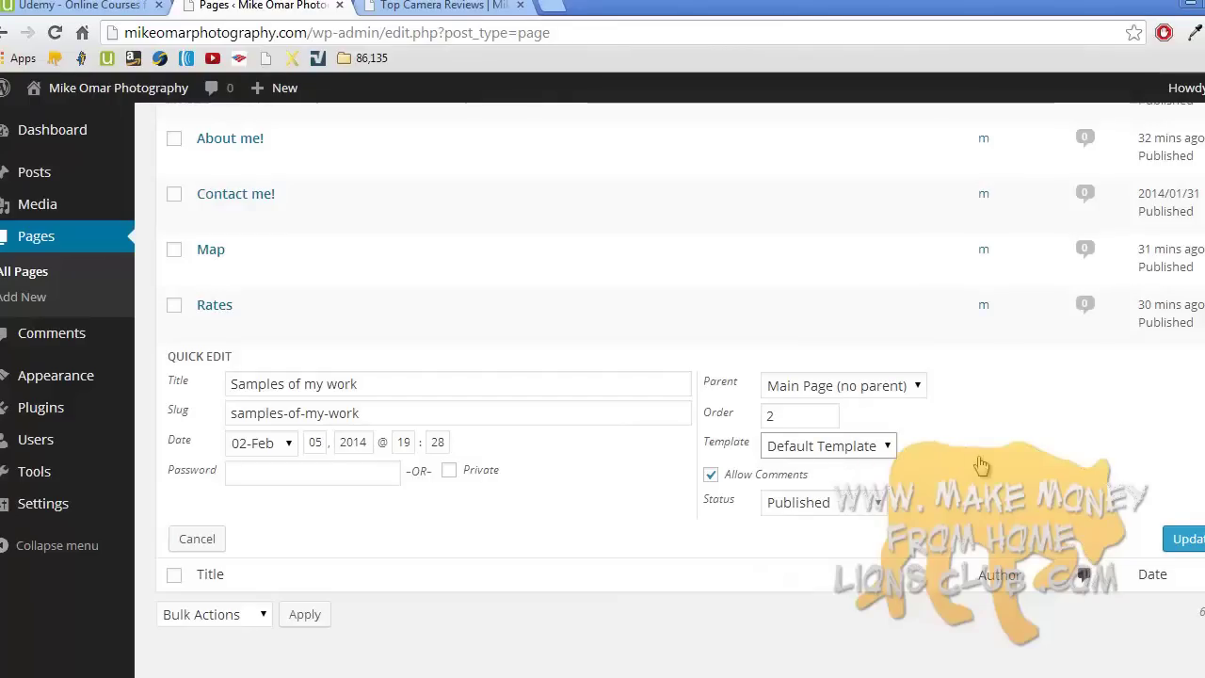
left_click(1183, 546)
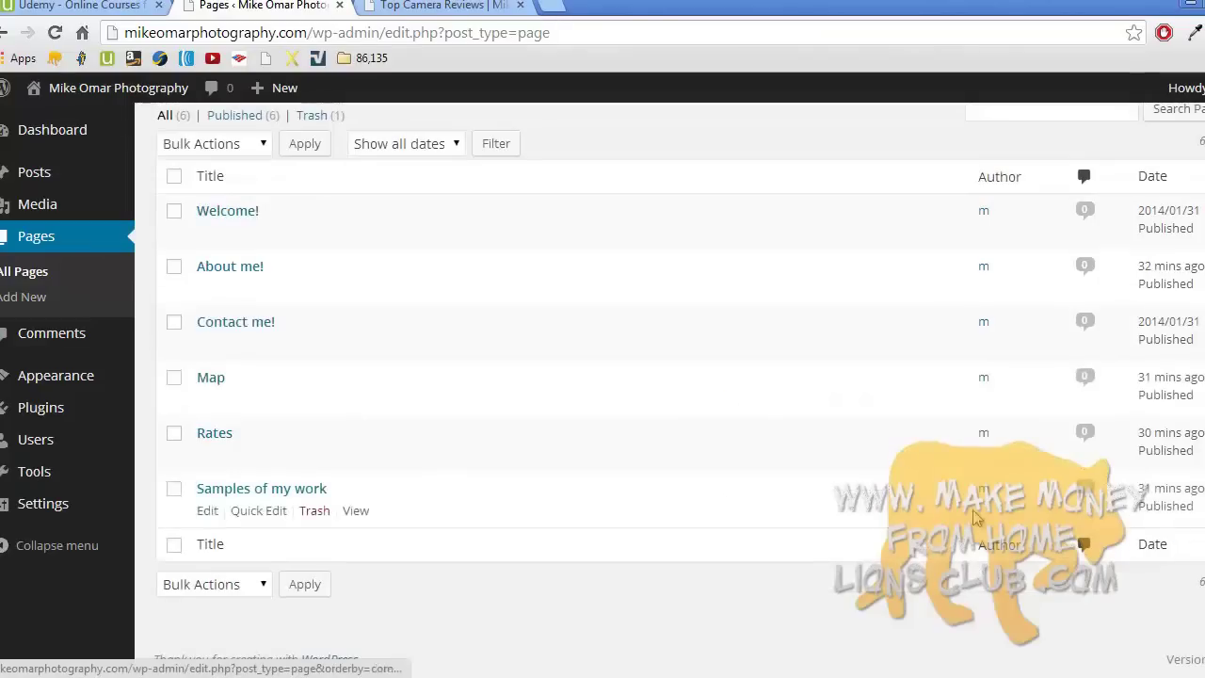
- View the live site to check the page menu
left_click(442, 5)
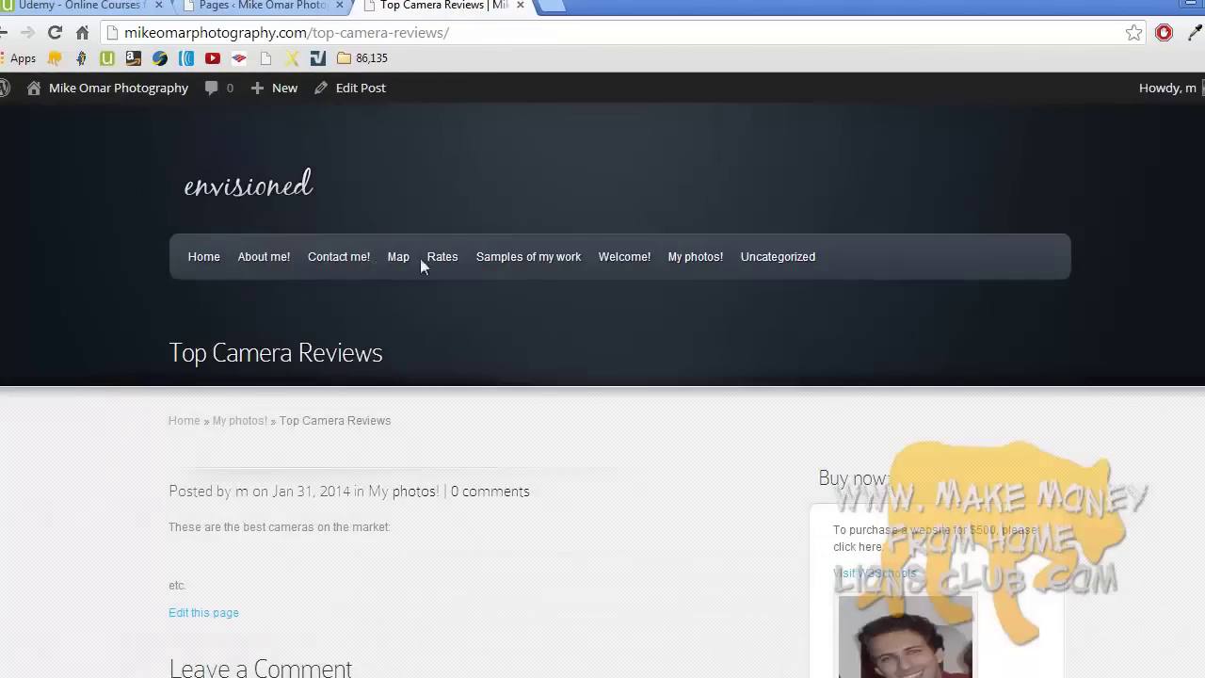
scroll(429, 329, "down", 4)
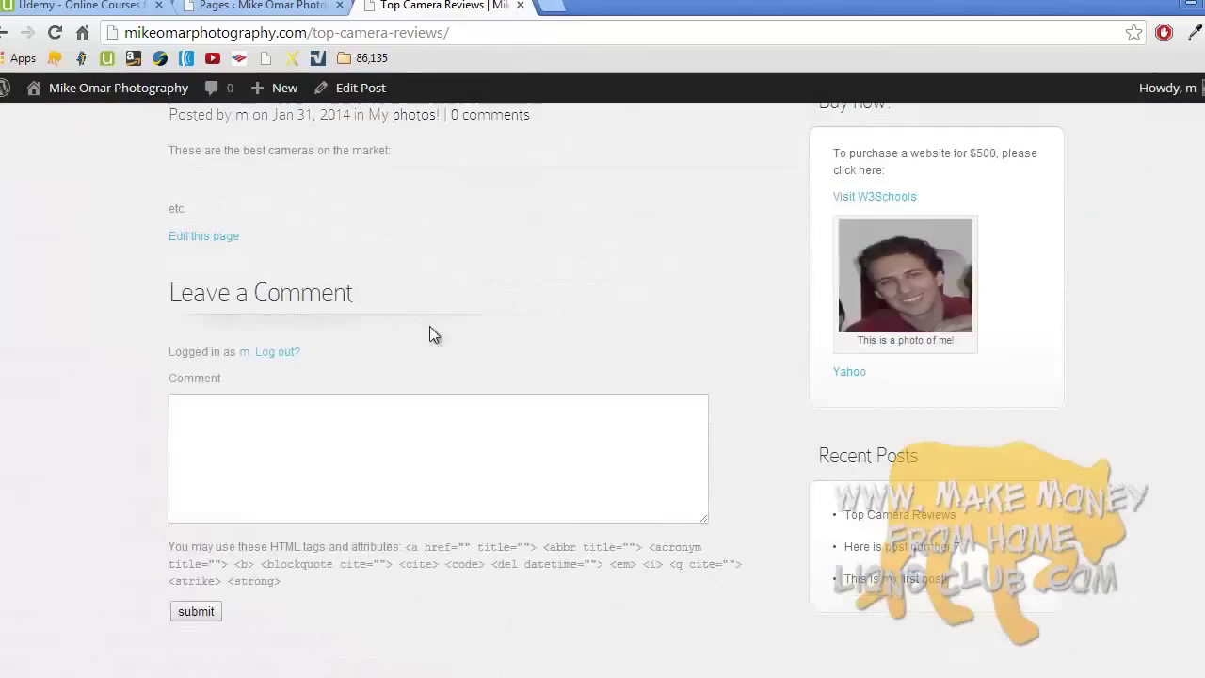
scroll(394, 322, "up", 4)
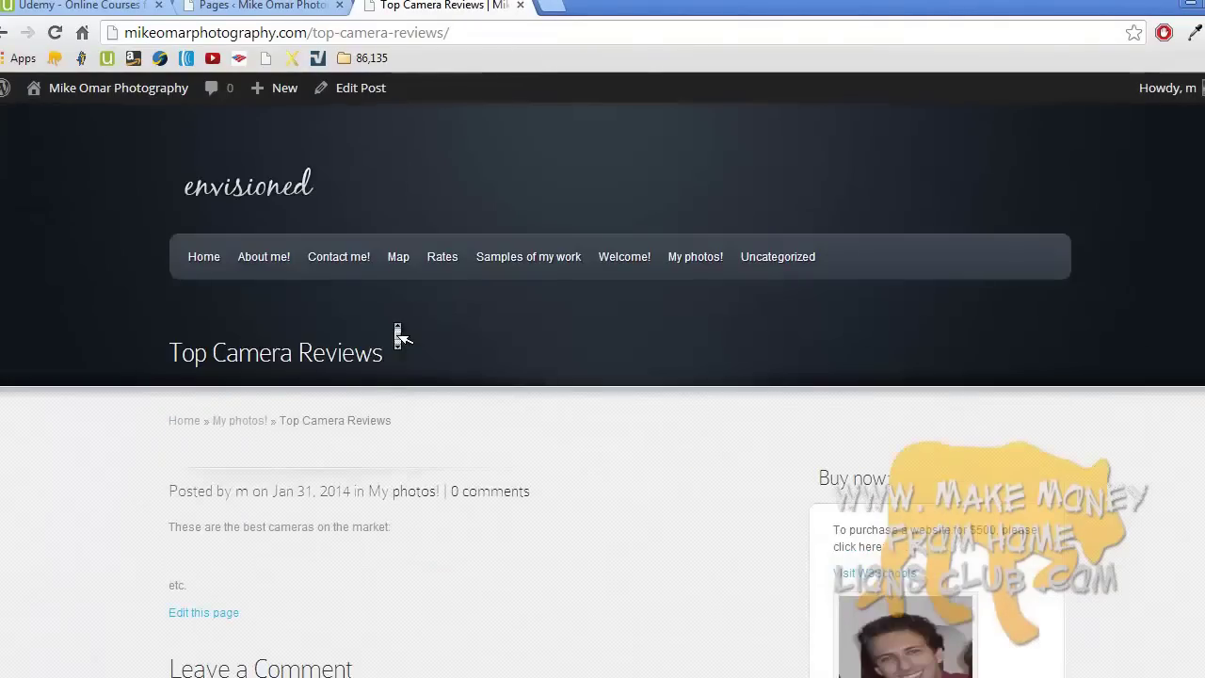
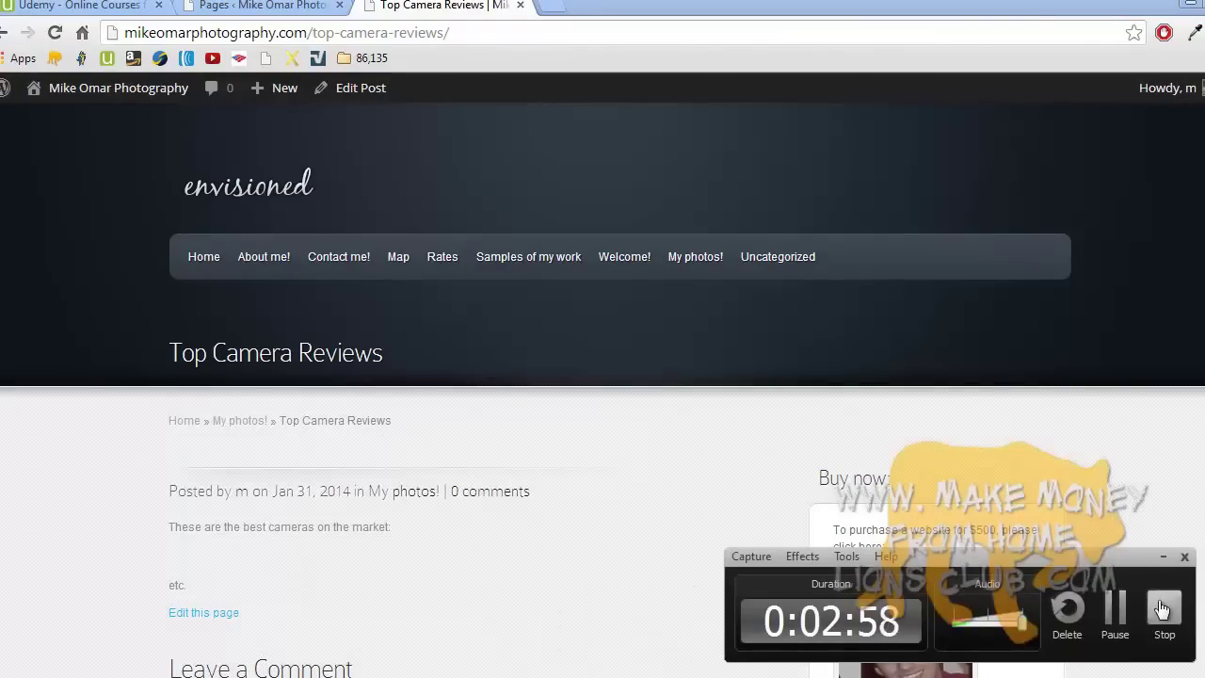
- Open Appearance > Envisioned Theme Options and start uploading an image for the General Settings Logo
left_click(1162, 610)
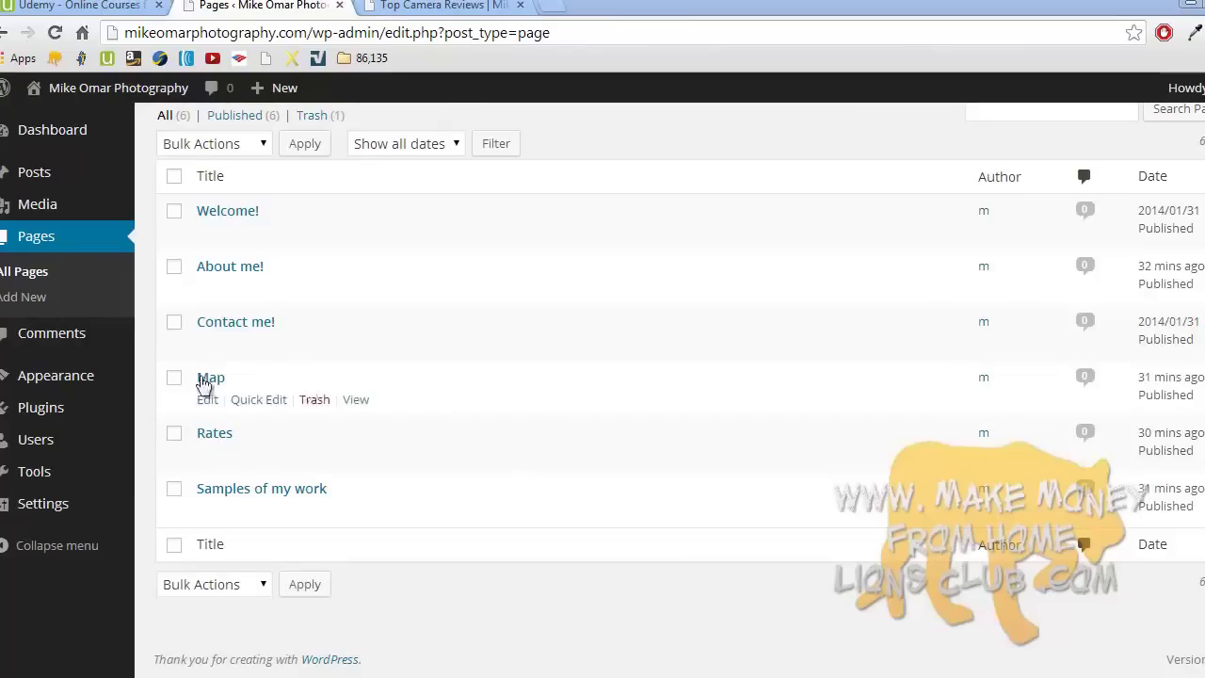
mouse_move(62, 386)
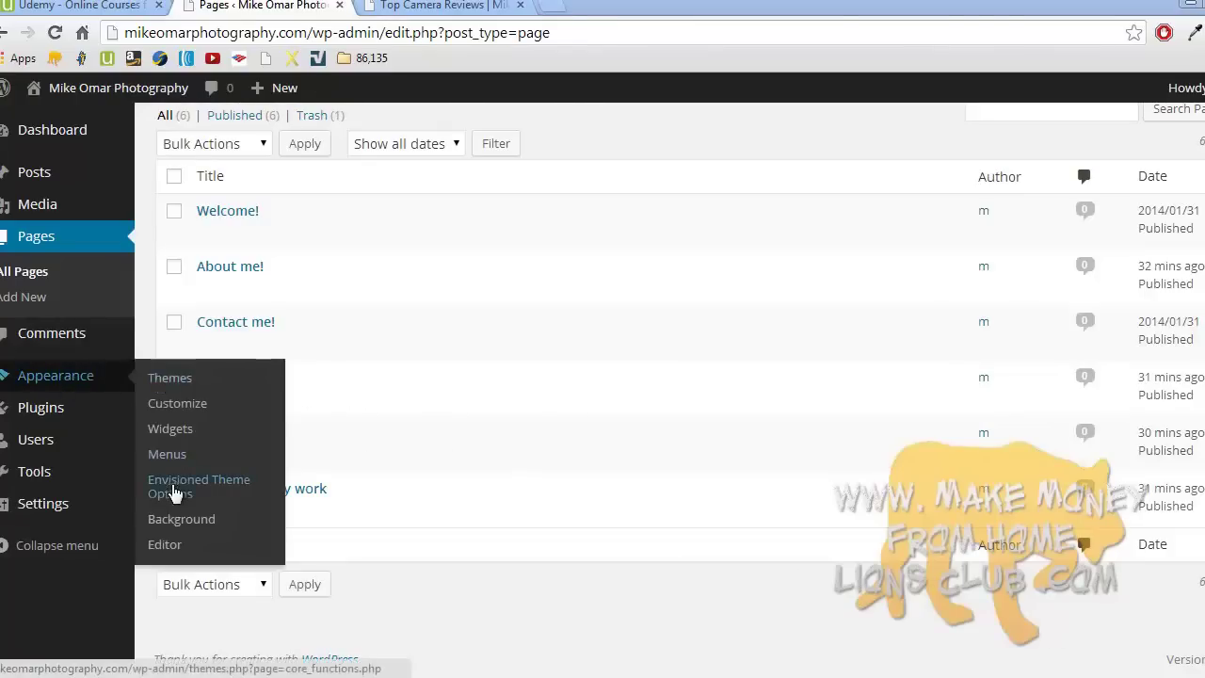
left_click(227, 491)
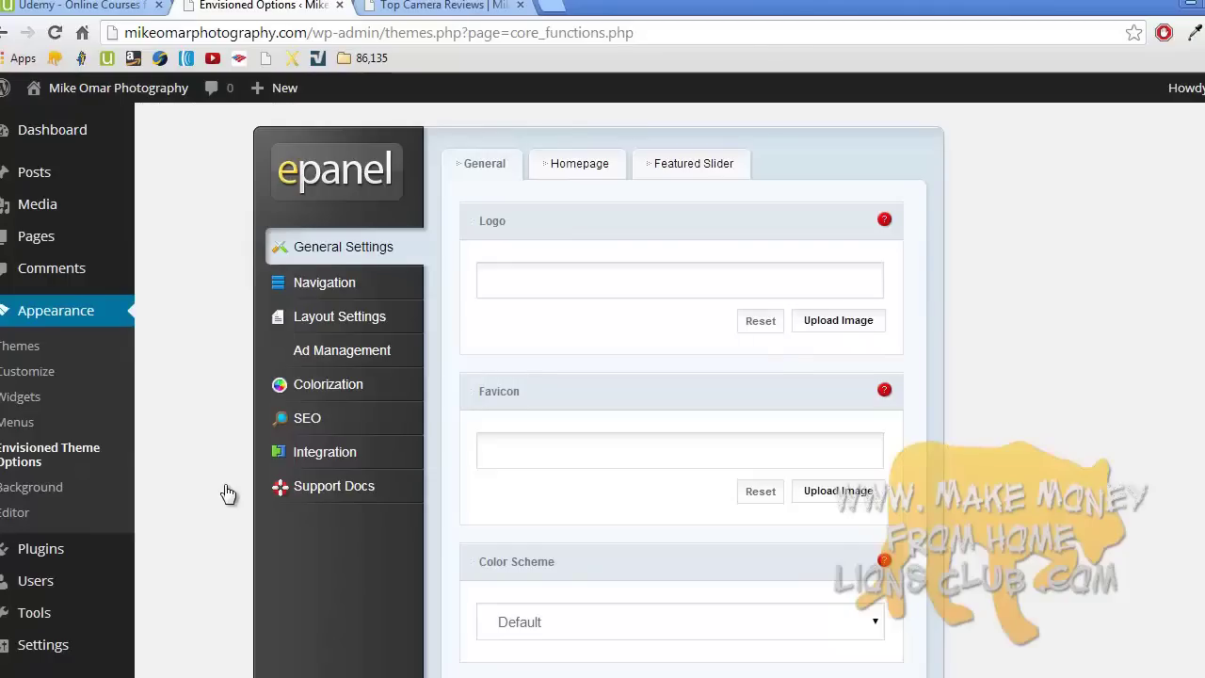
left_click(530, 278)
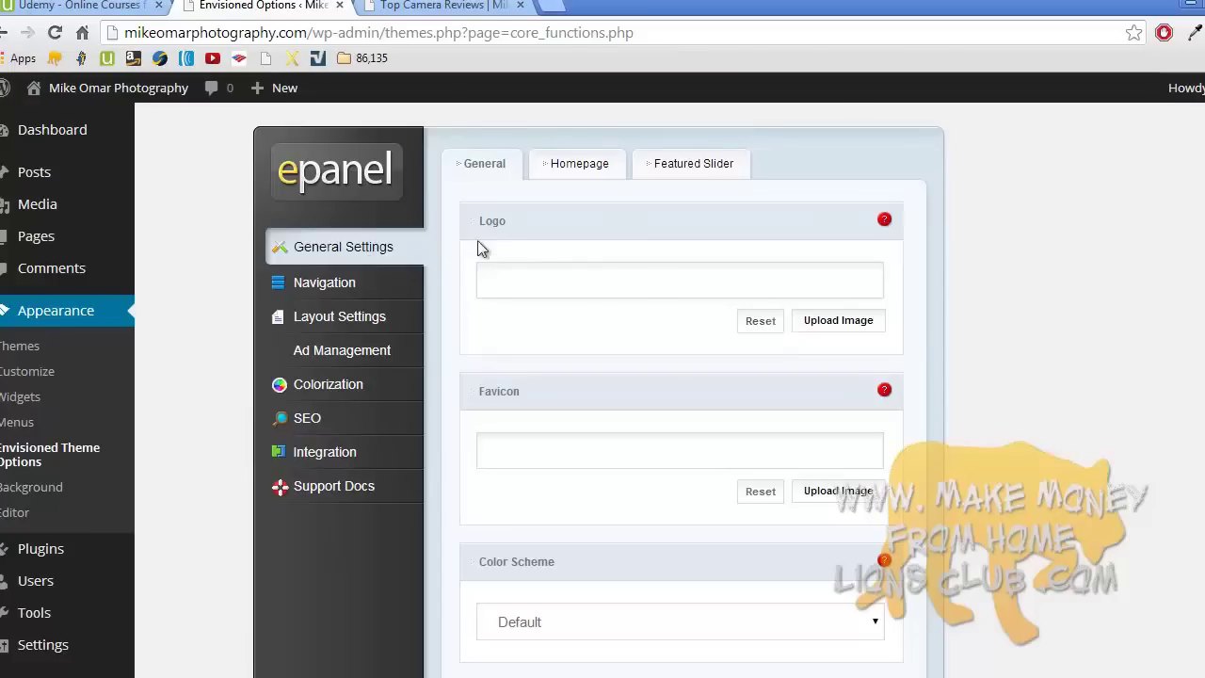
left_click(440, 4)
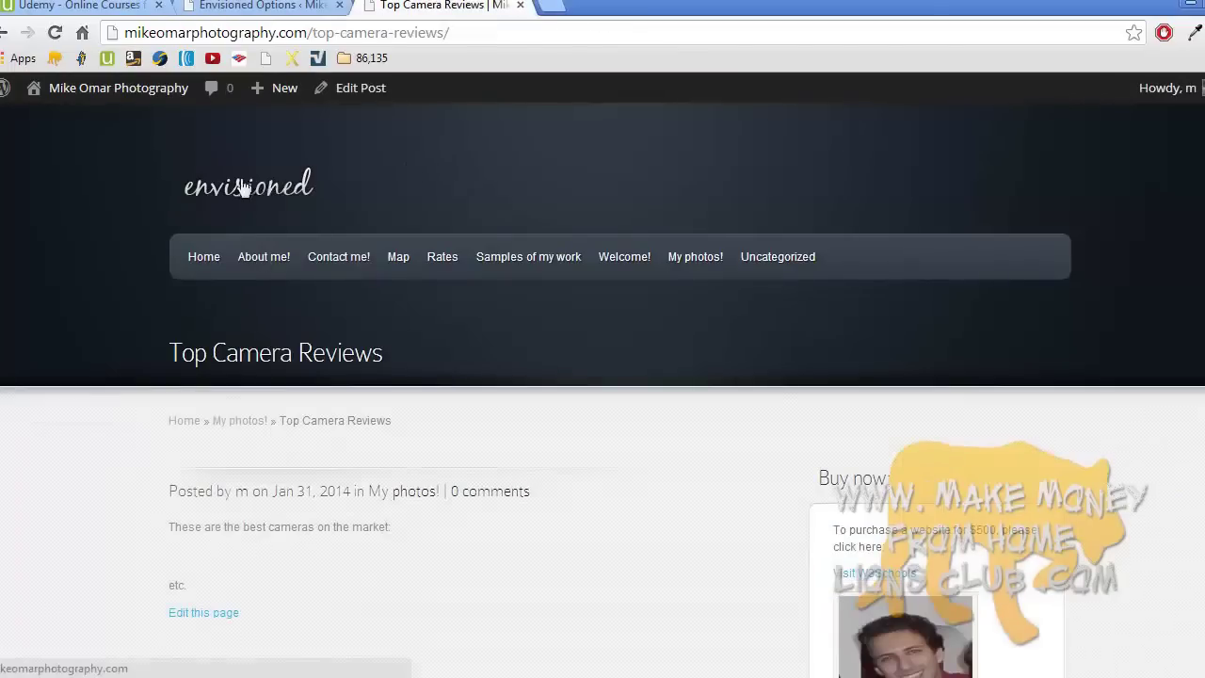
left_click(265, 5)
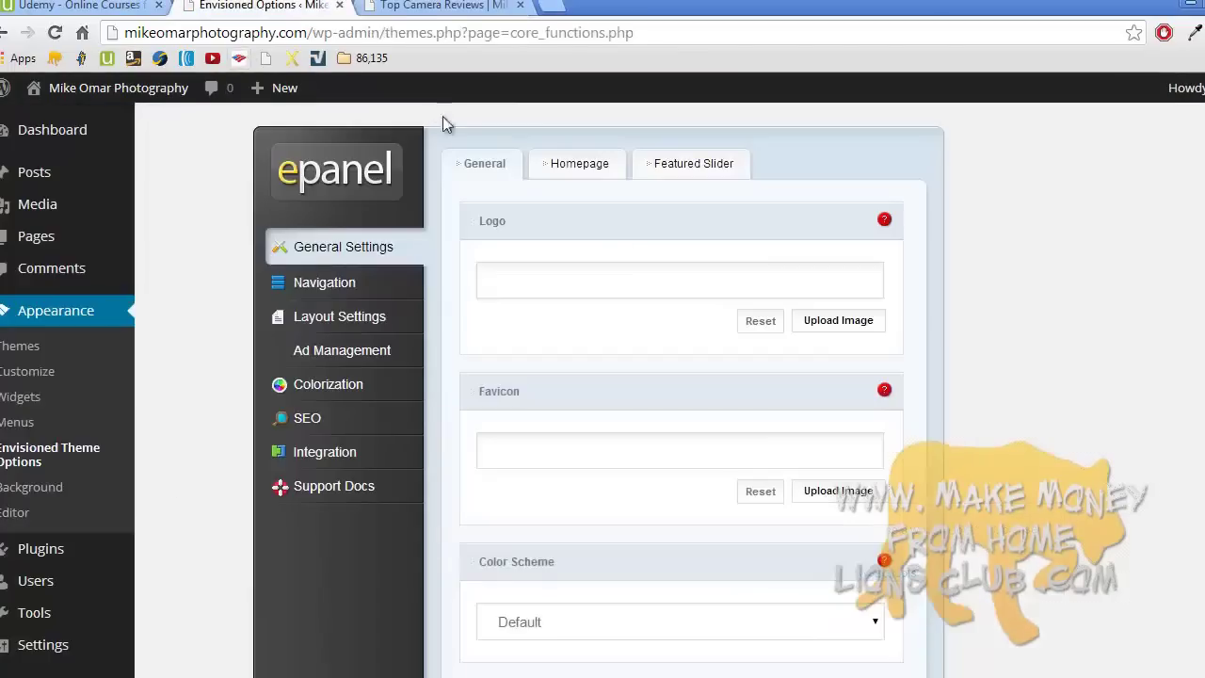
left_click(840, 321)
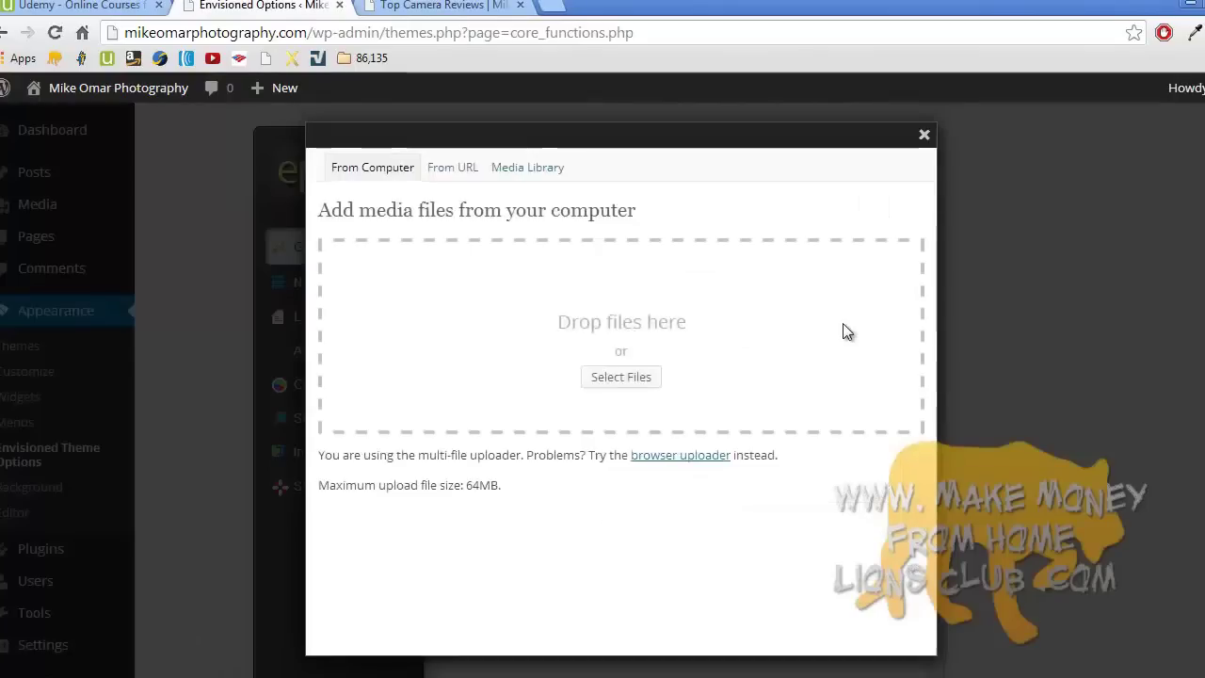
- Use the existing mike image from the media library as the logo
left_click(518, 174)
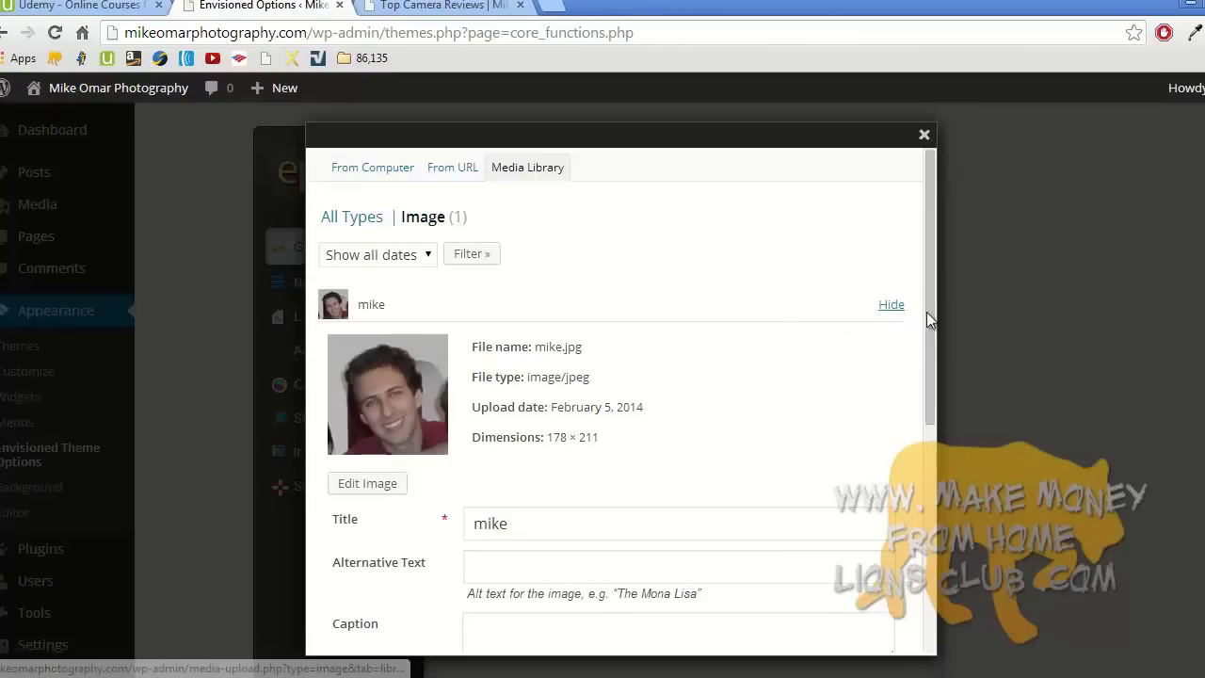
left_click_drag(927, 310, 929, 551)
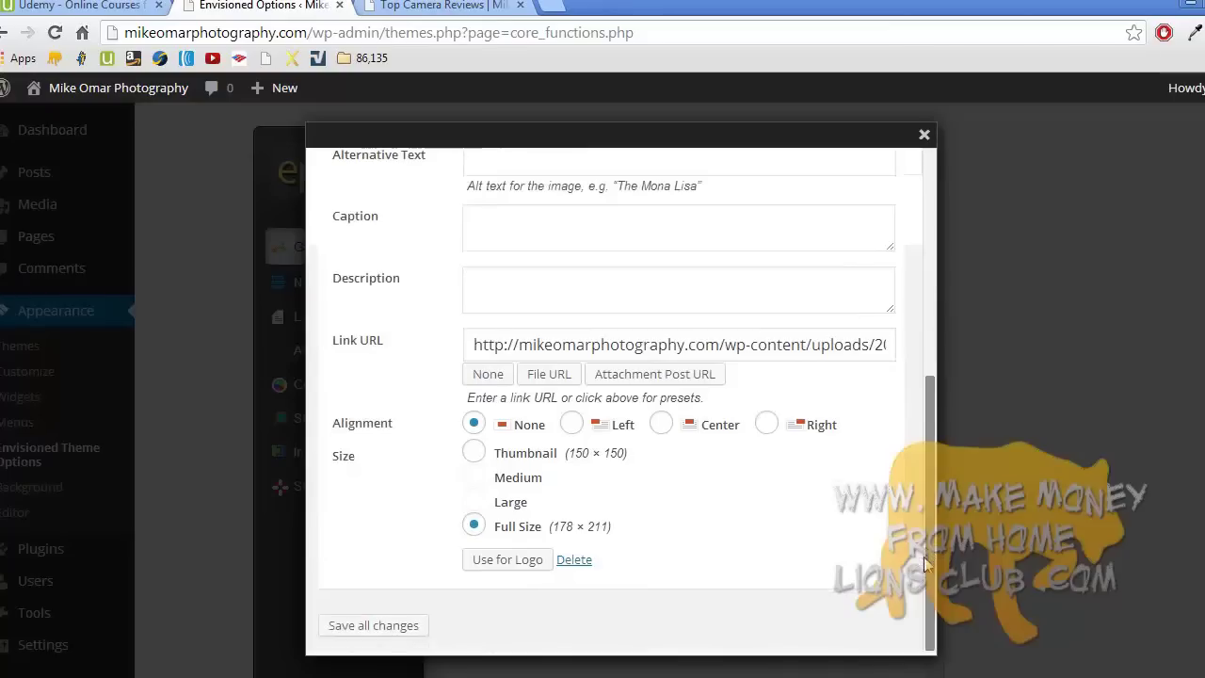
left_click(511, 563)
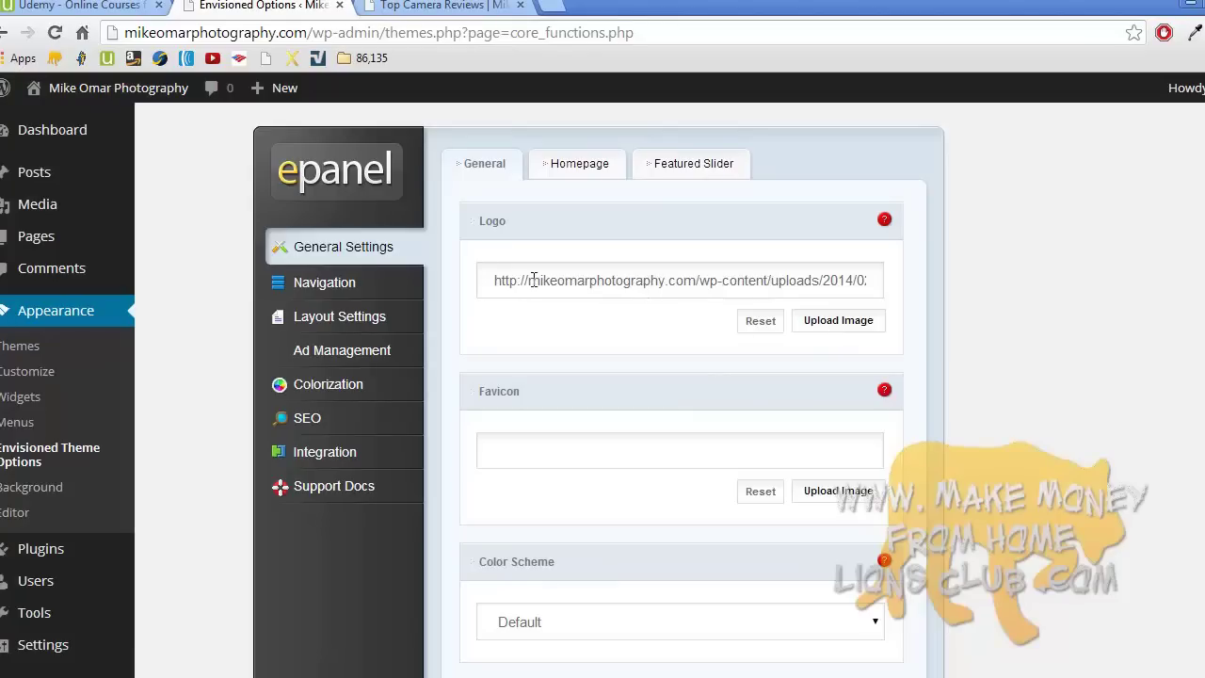
- Upload mike.jpg from the computer and set it as the logo
left_click(824, 325)
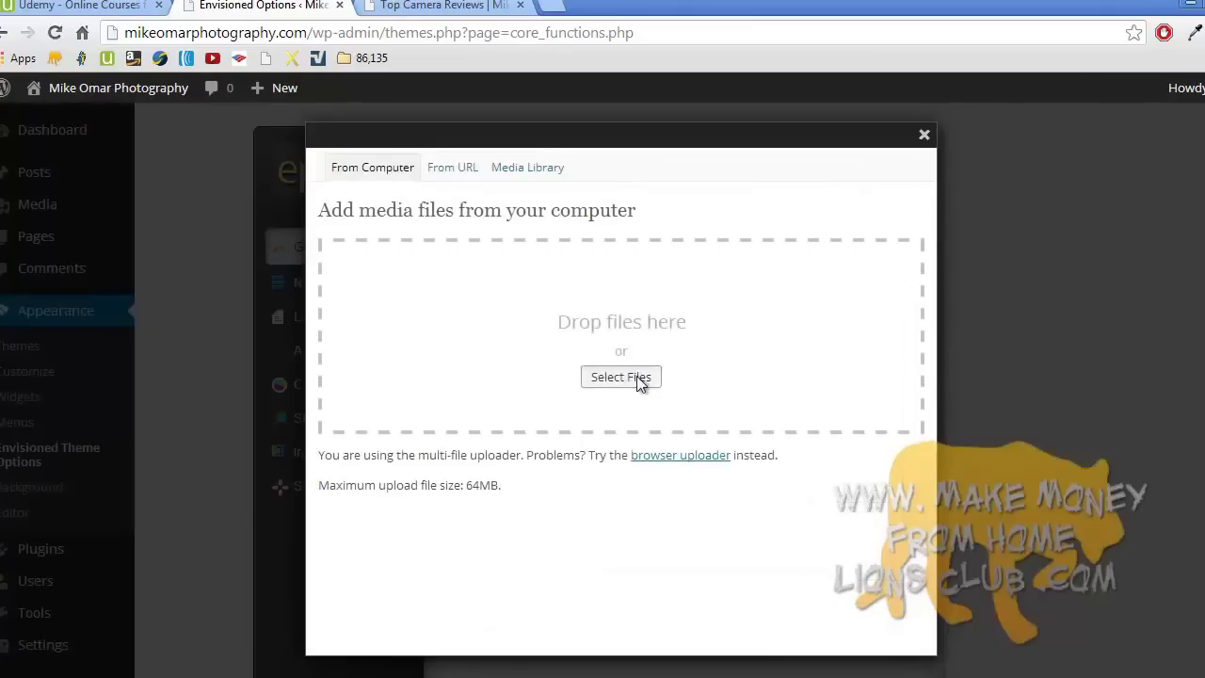
left_click(638, 379)
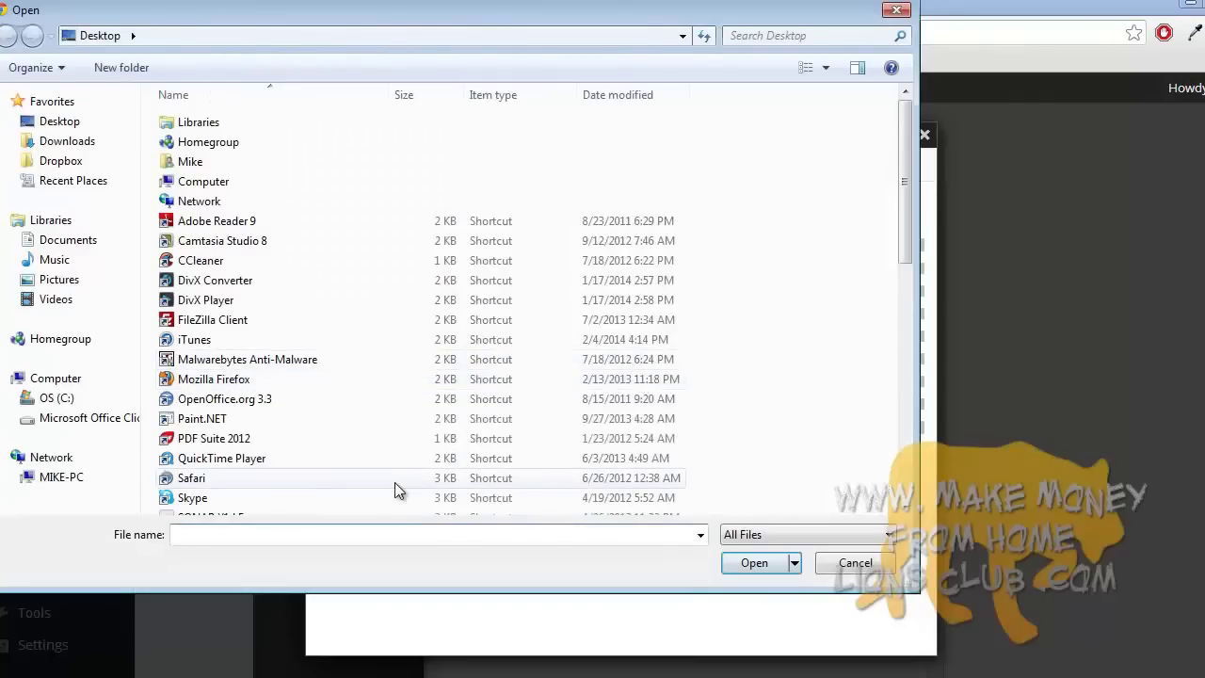
type("mike")
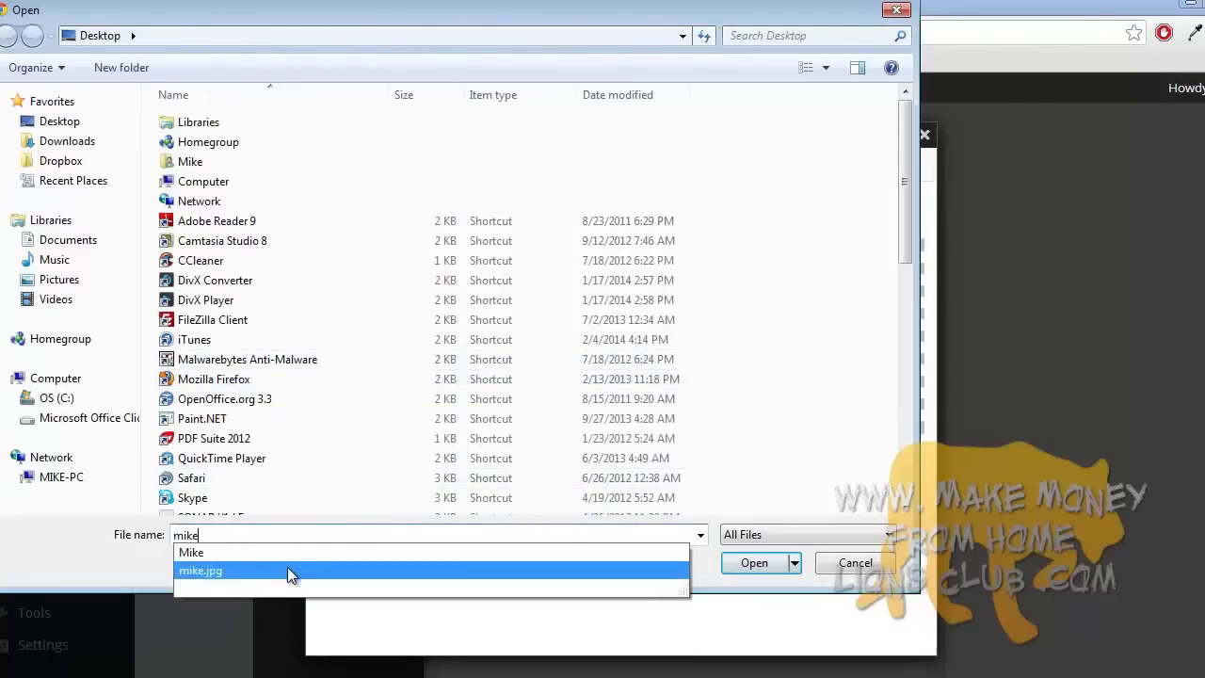
left_click(287, 569)
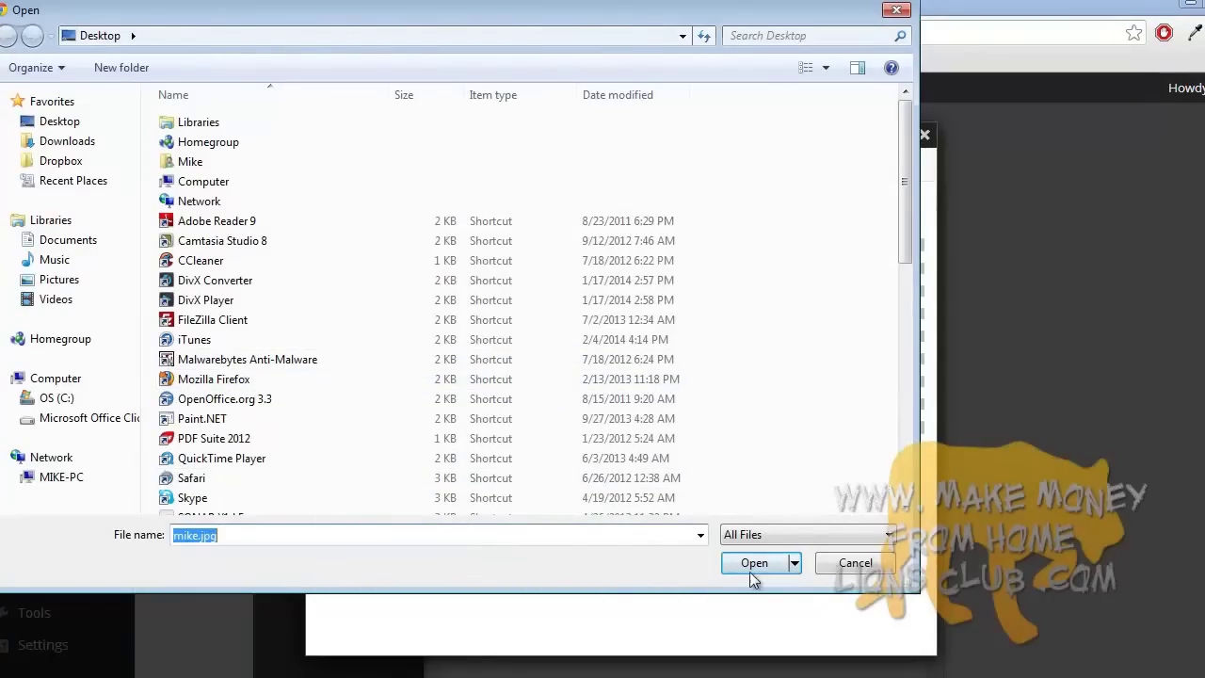
left_click(748, 568)
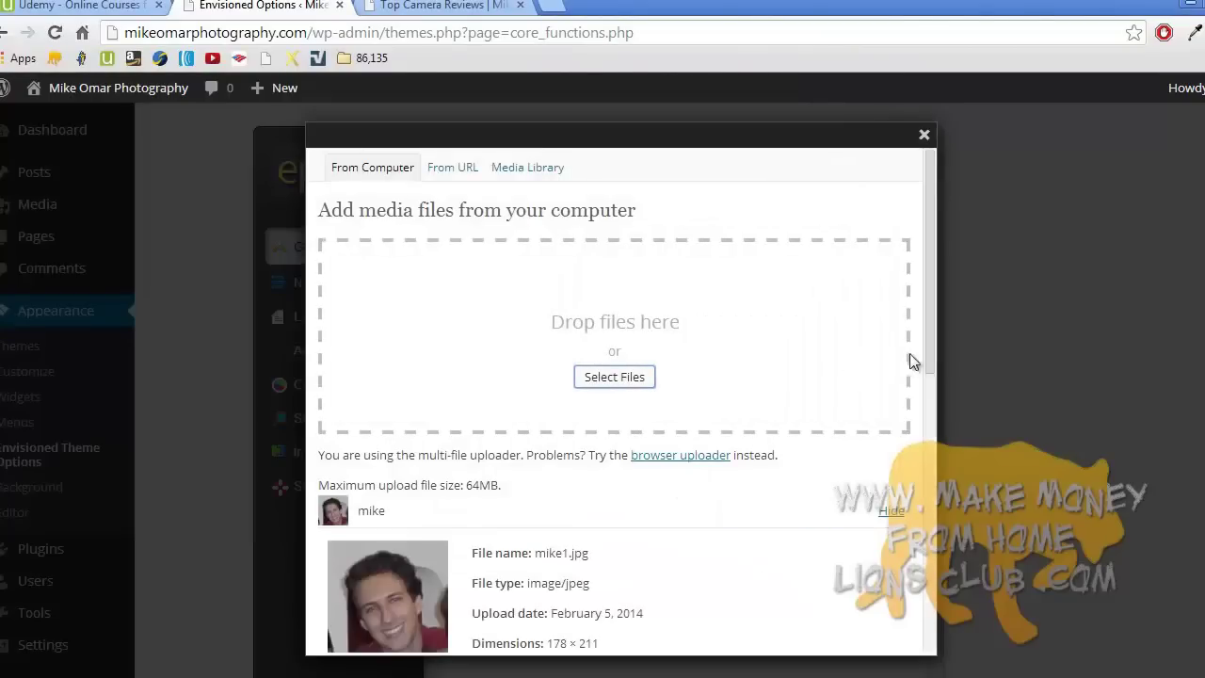
left_click_drag(928, 355, 911, 640)
left_click(527, 564)
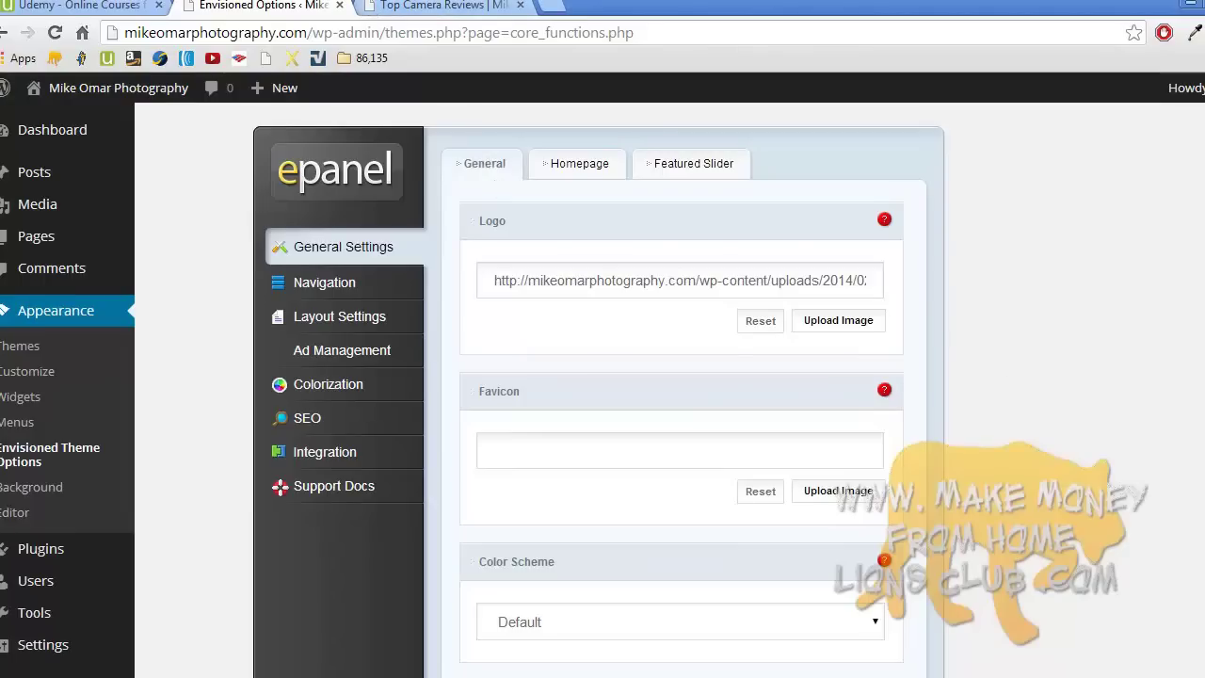
- Set Color Scheme to Red and switch Show Twitter Icon and Show Facebook Icon to Enabled
scroll(602, 390, "down", 4)
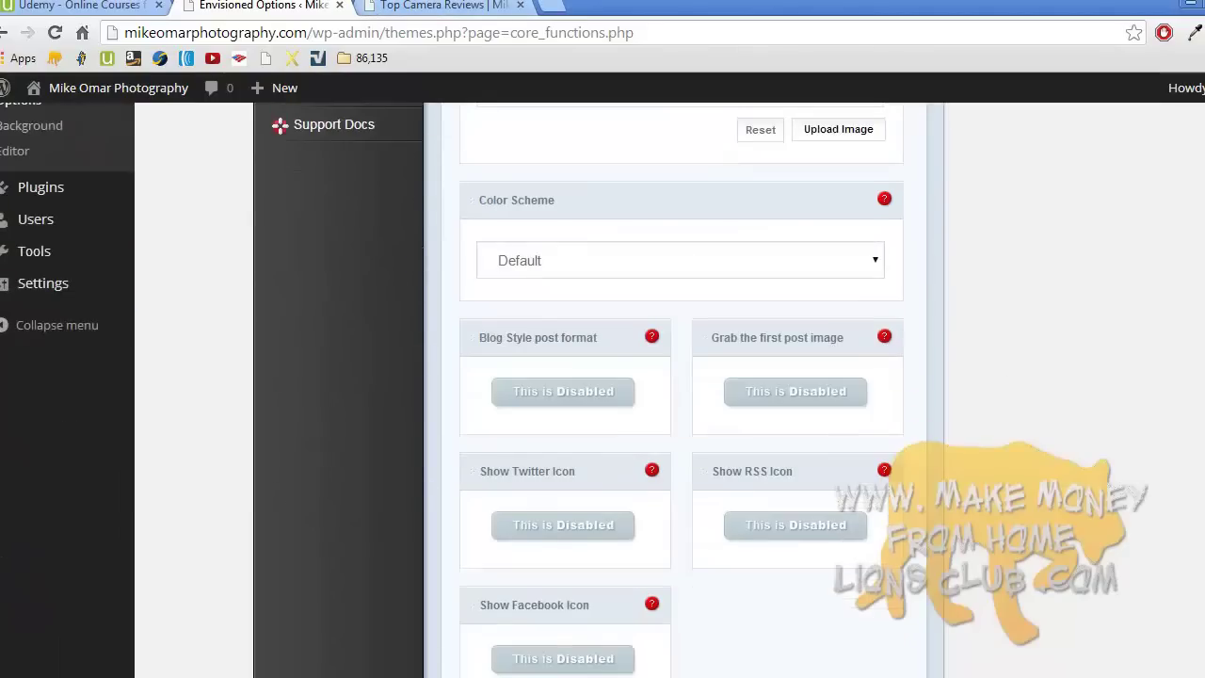
left_click(854, 273)
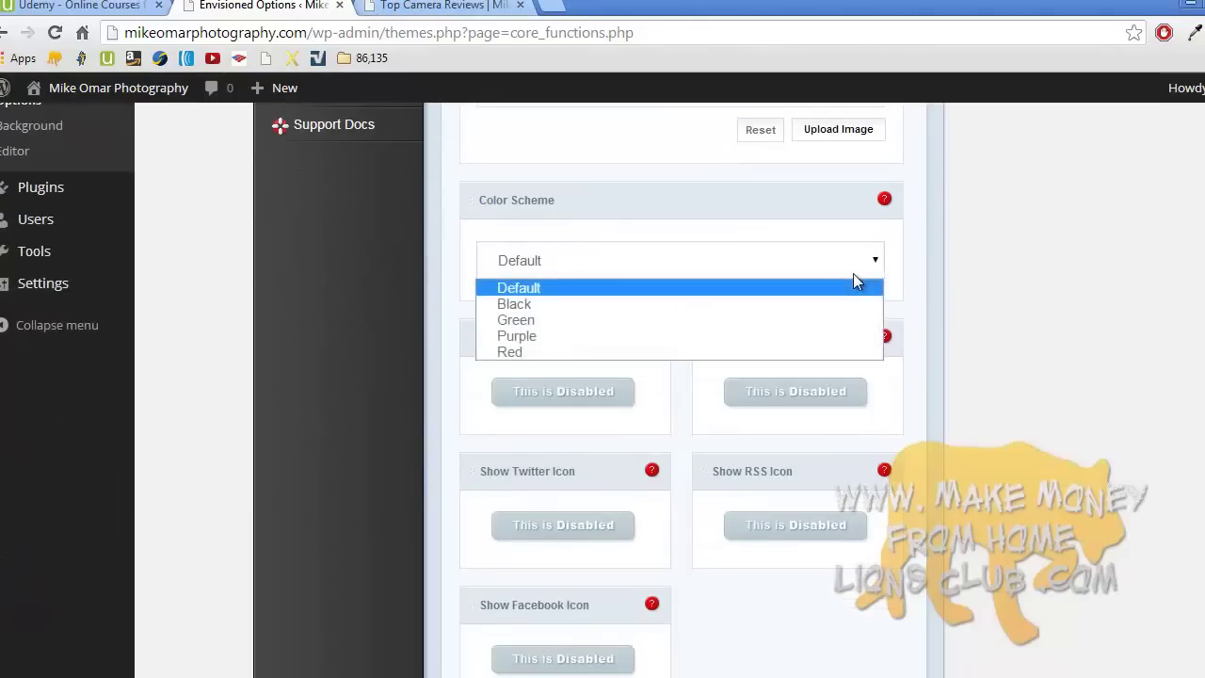
left_click(790, 349)
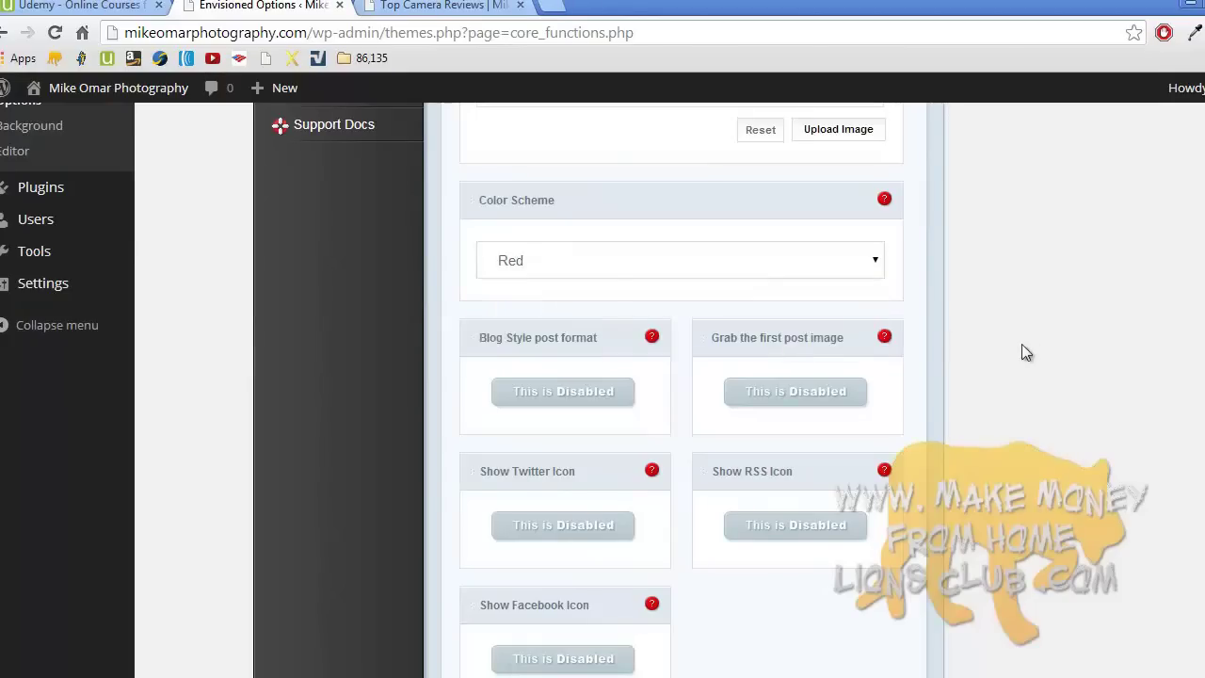
scroll(452, 390, "down", 1)
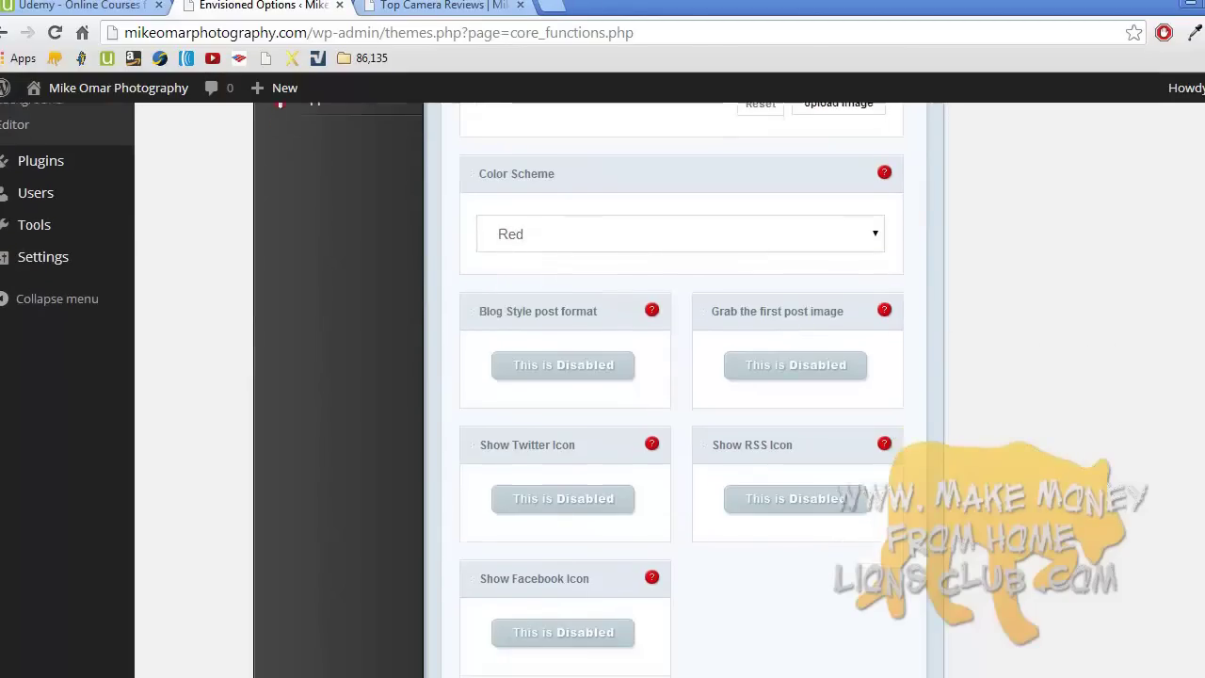
scroll(452, 390, "up", 1)
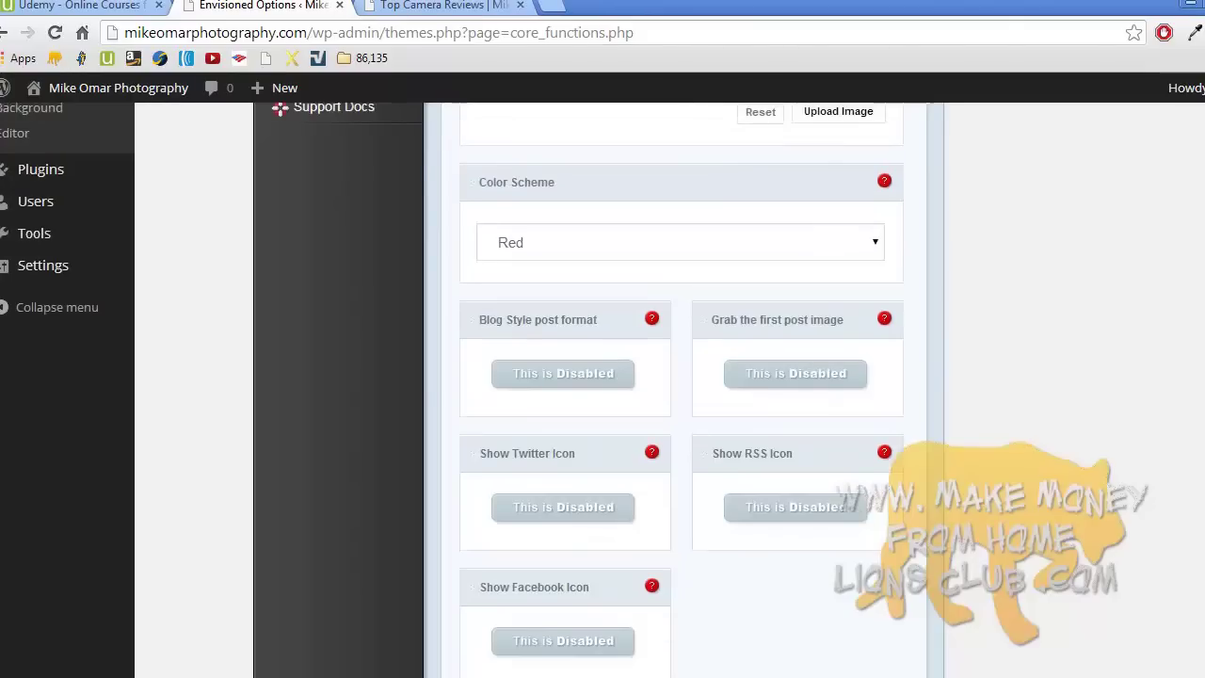
left_click(884, 182)
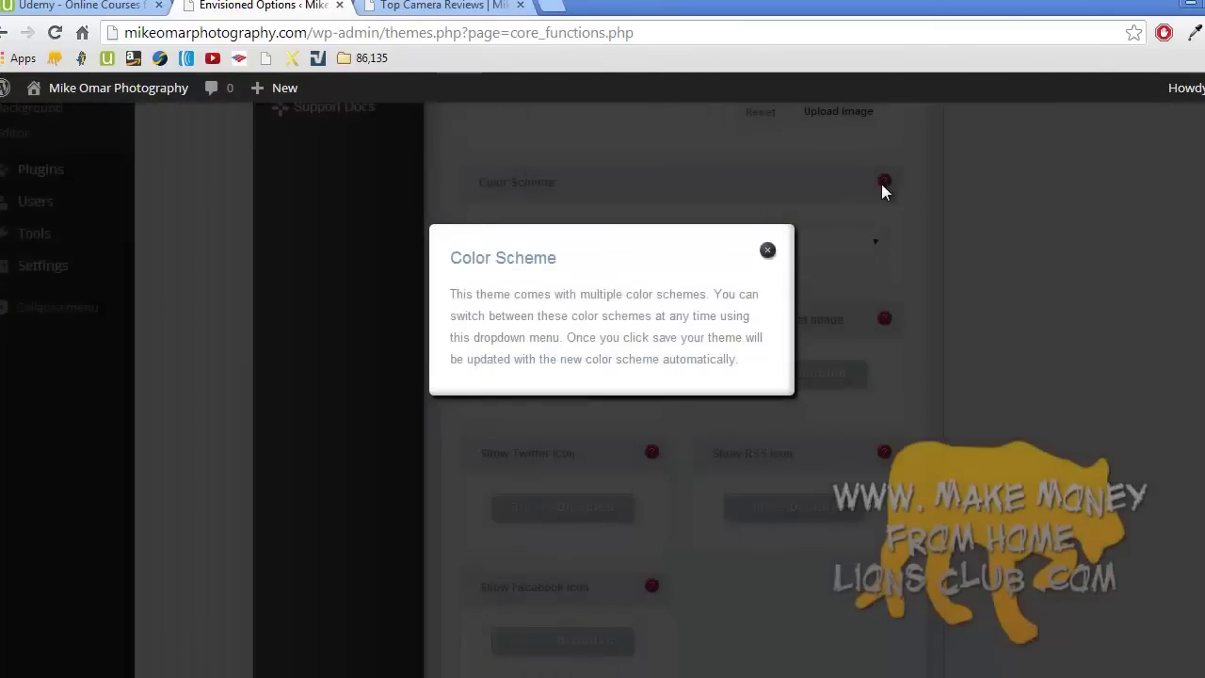
left_click(767, 250)
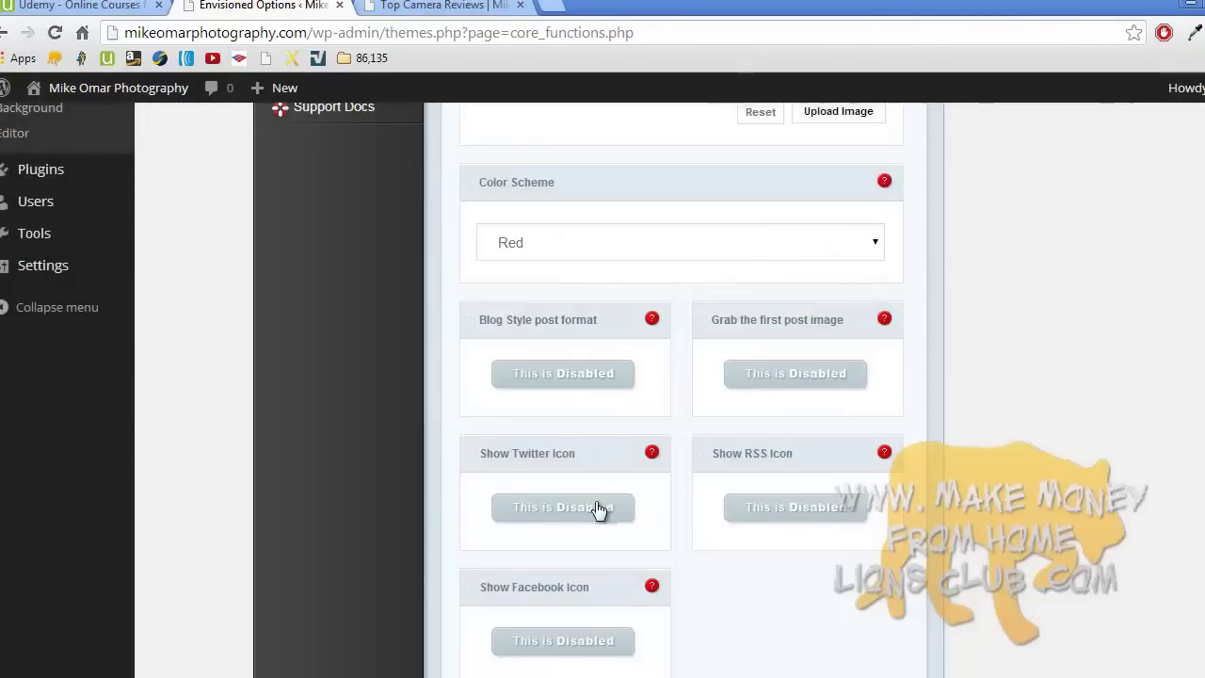
left_click(565, 510)
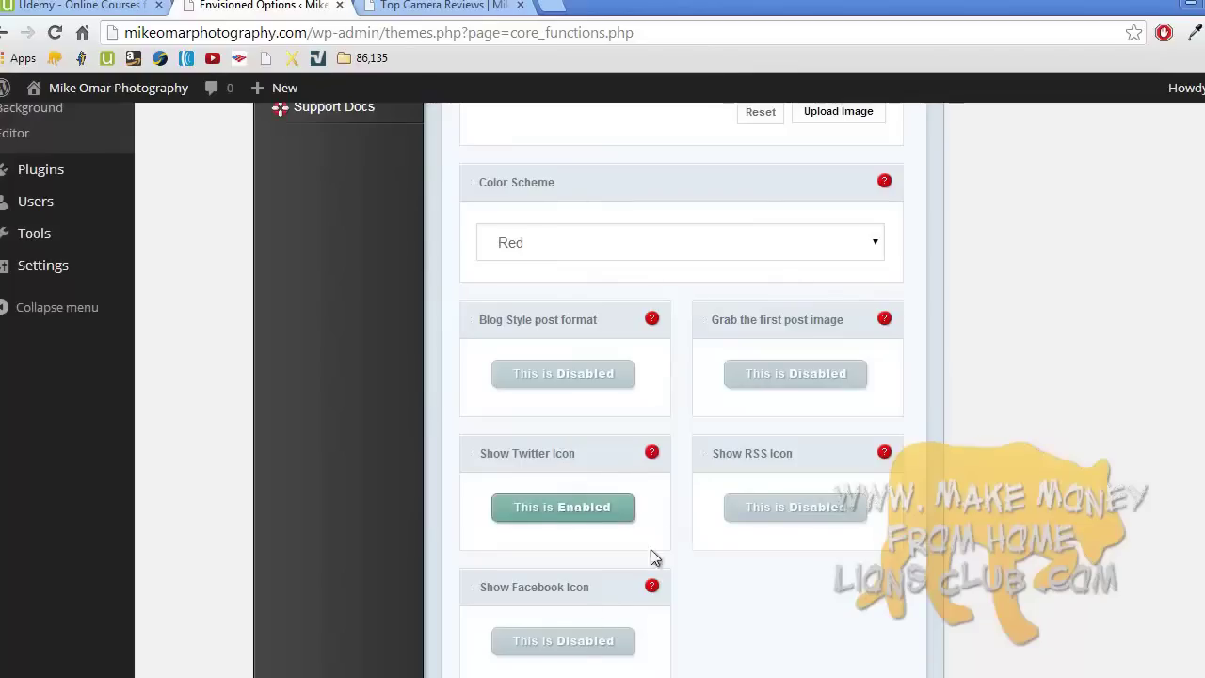
left_click(579, 643)
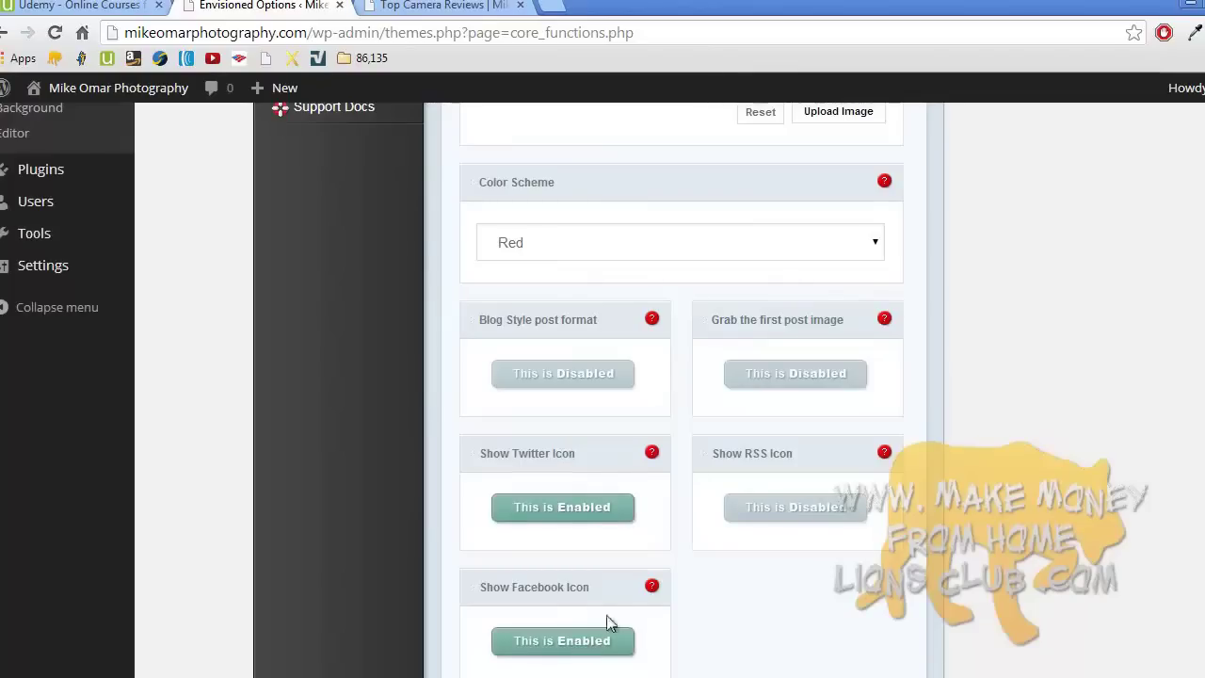
- Enter the Twitter profile username and a corrected Facebook Profile Url
scroll(778, 434, "down", 4)
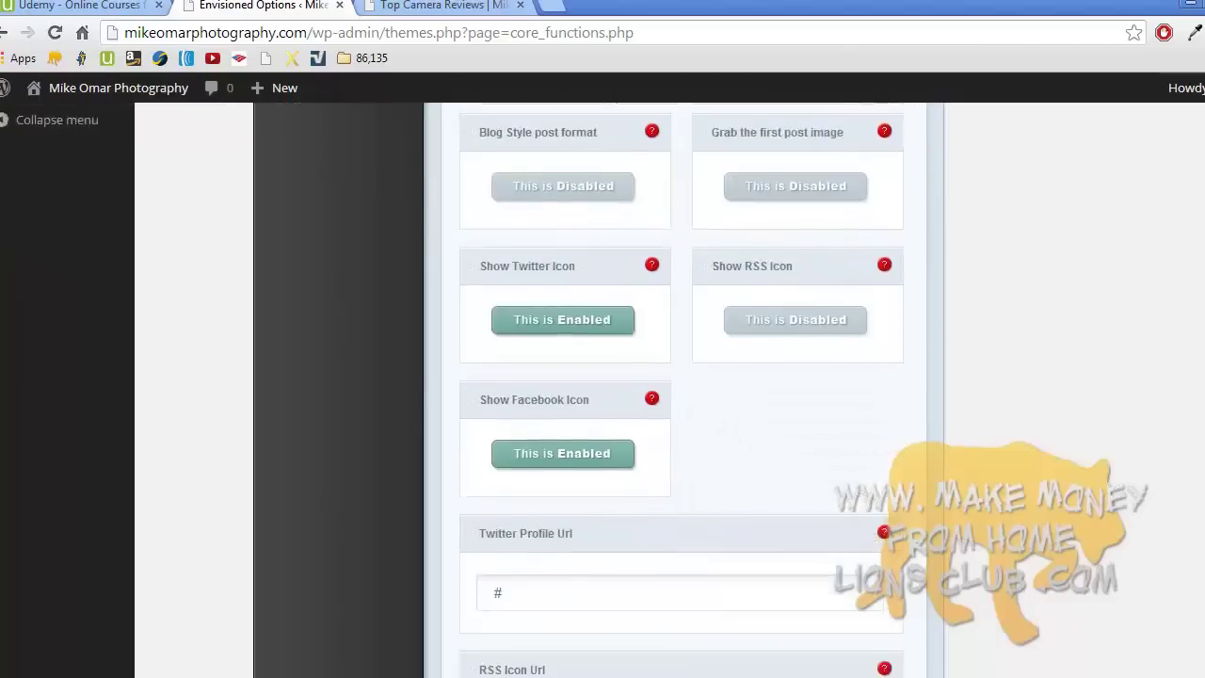
left_click(684, 426)
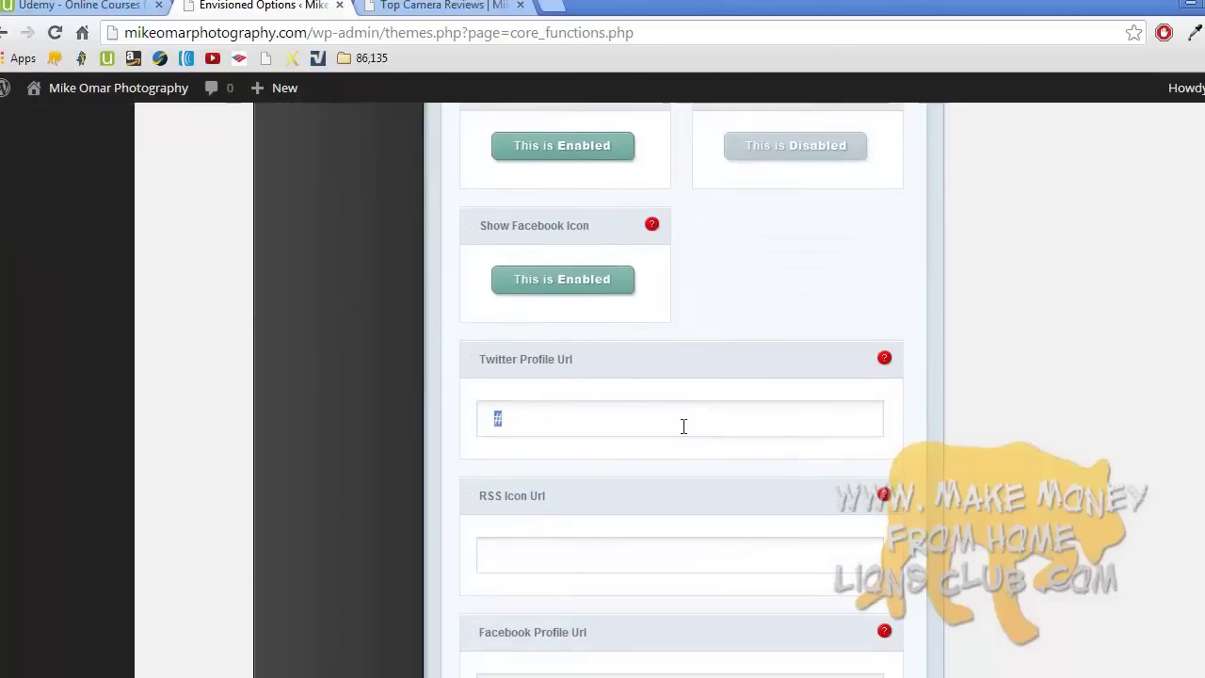
type("mikeomar9999")
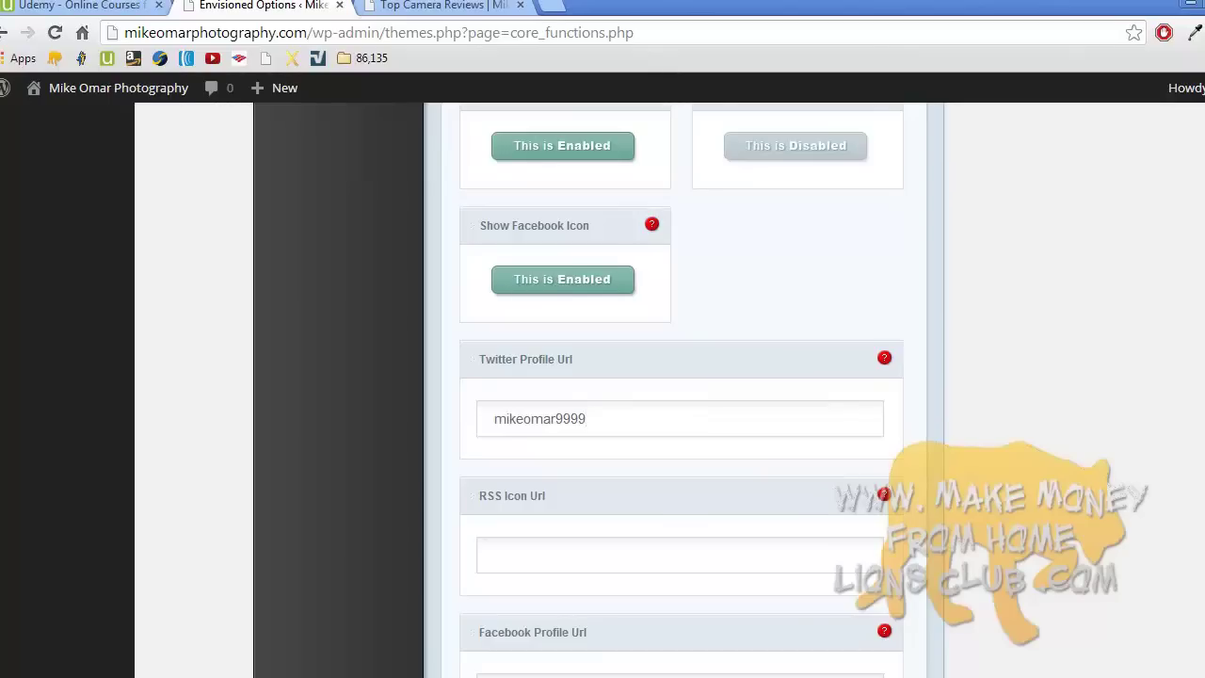
scroll(1109, 400, "down", 1)
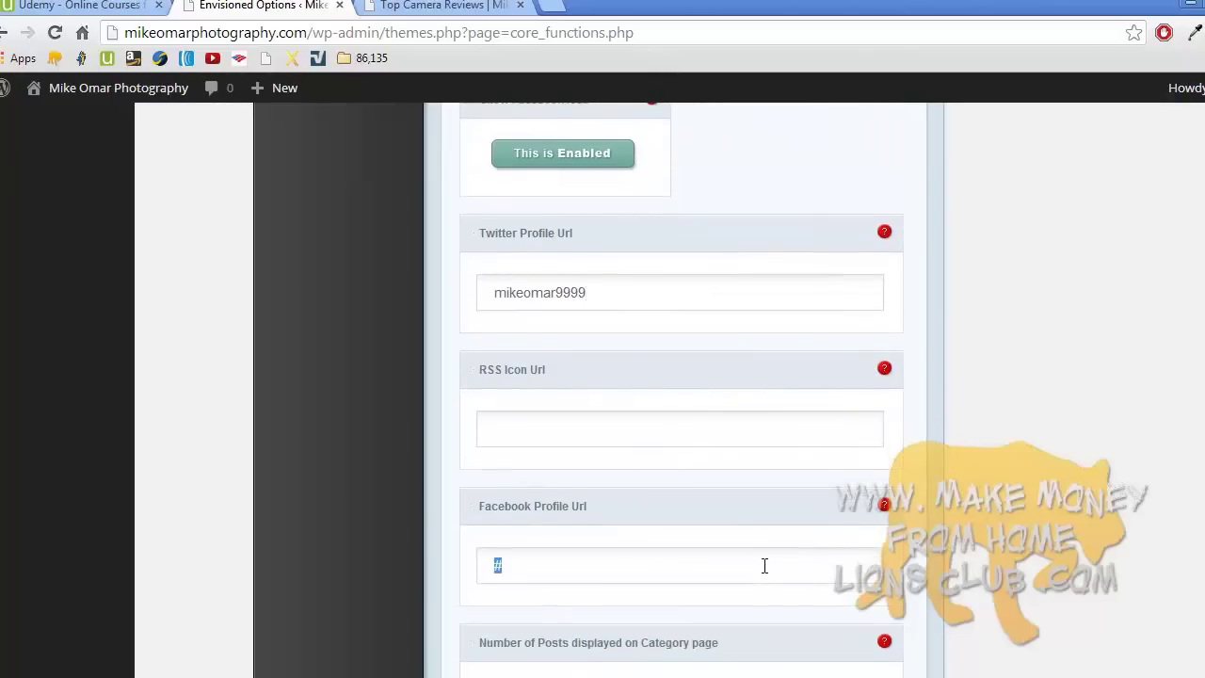
type("facebook/.com")
type("make")
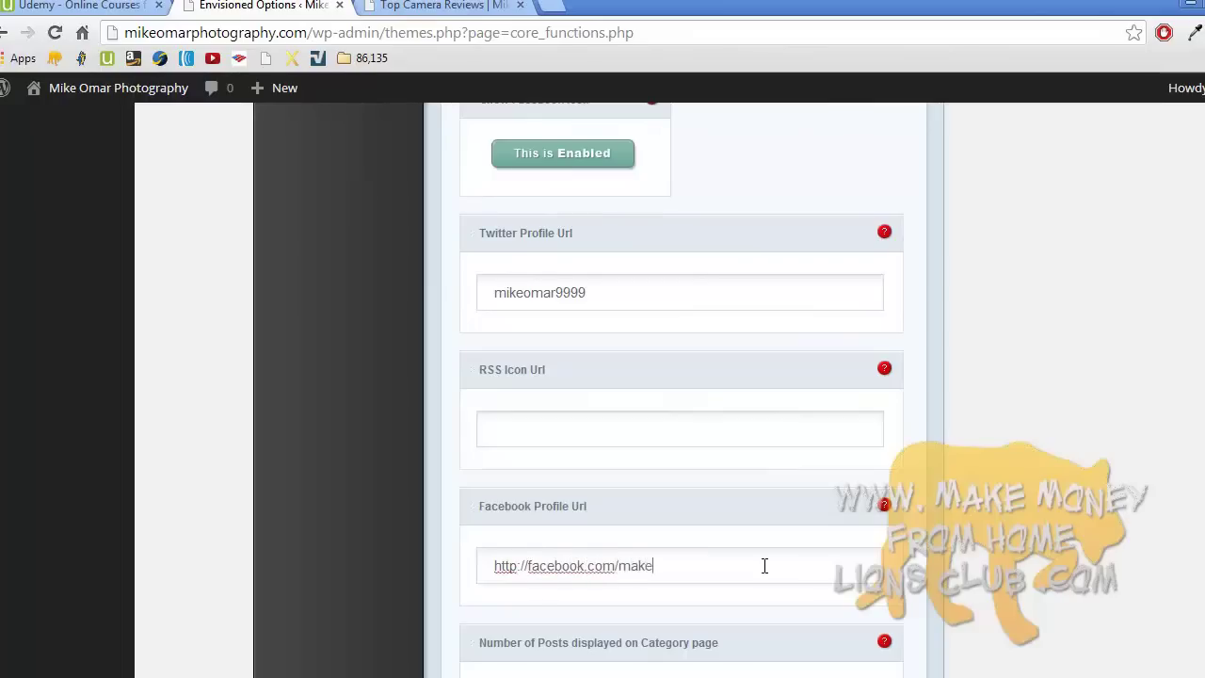
type("k")
key("BackSpace")
key("BackSpace")
type("ikeomarlionsclub")
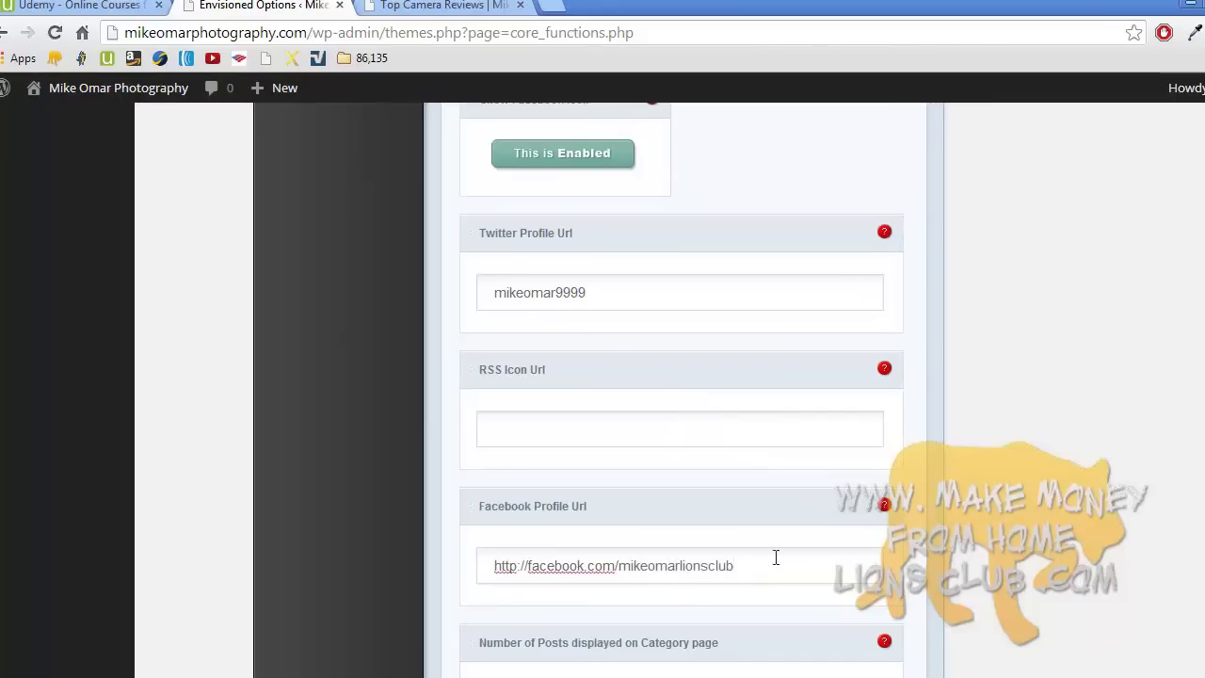
- Save the theme options and open the Top Camera Reviews site homepage
scroll(682, 390, "down", 4)
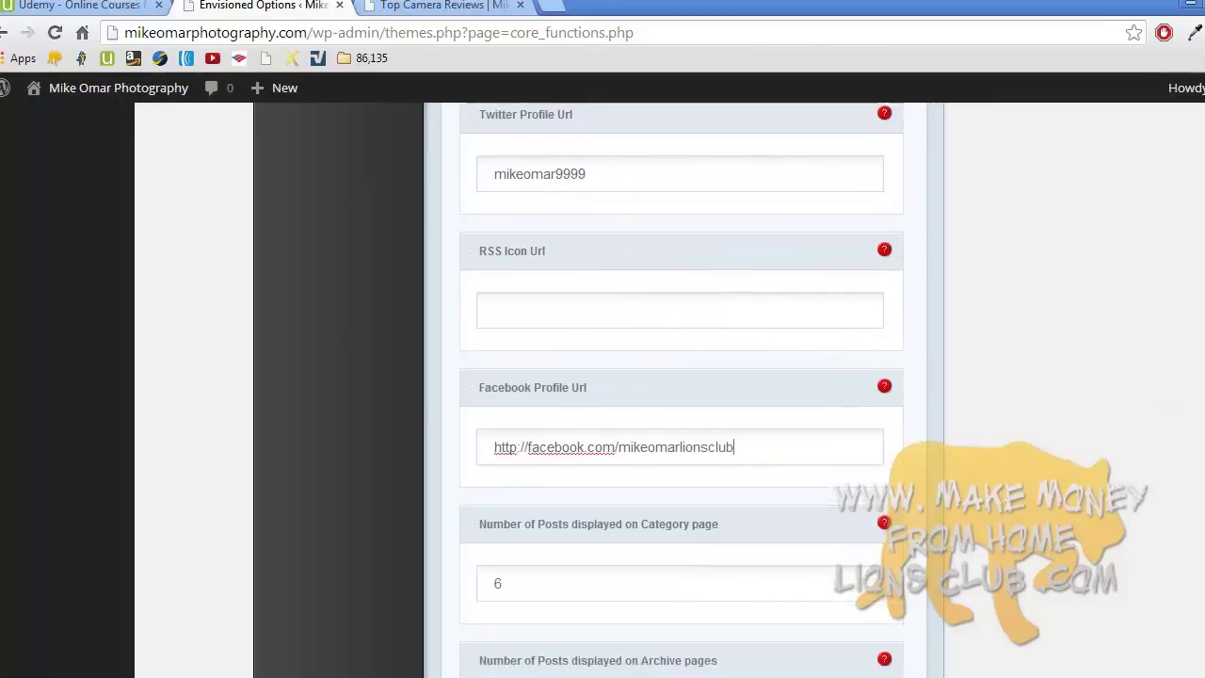
scroll(681, 390, "down", 1)
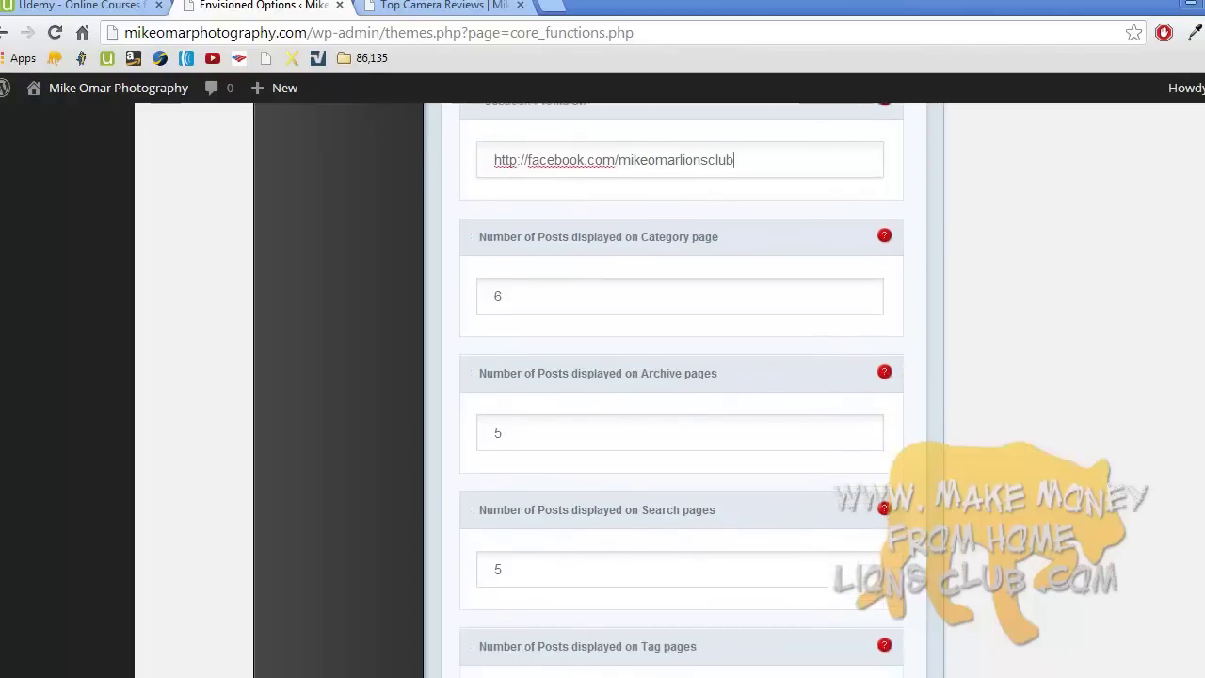
scroll(682, 389, "down", 3)
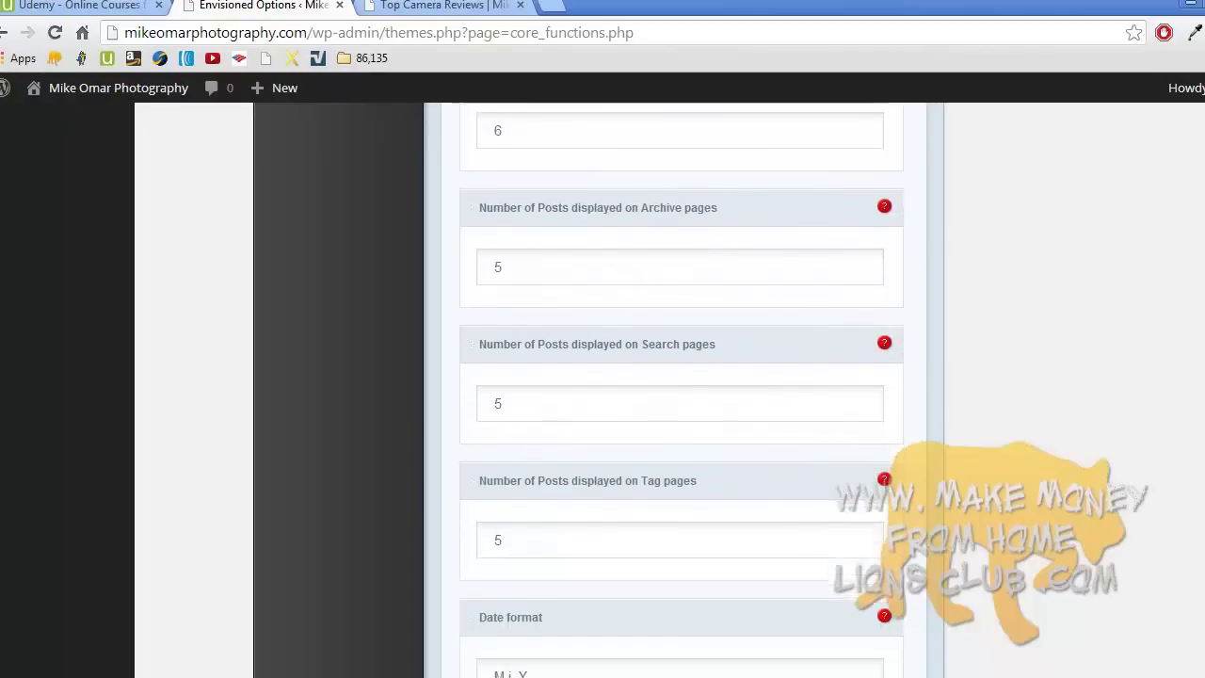
scroll(681, 390, "down", 3)
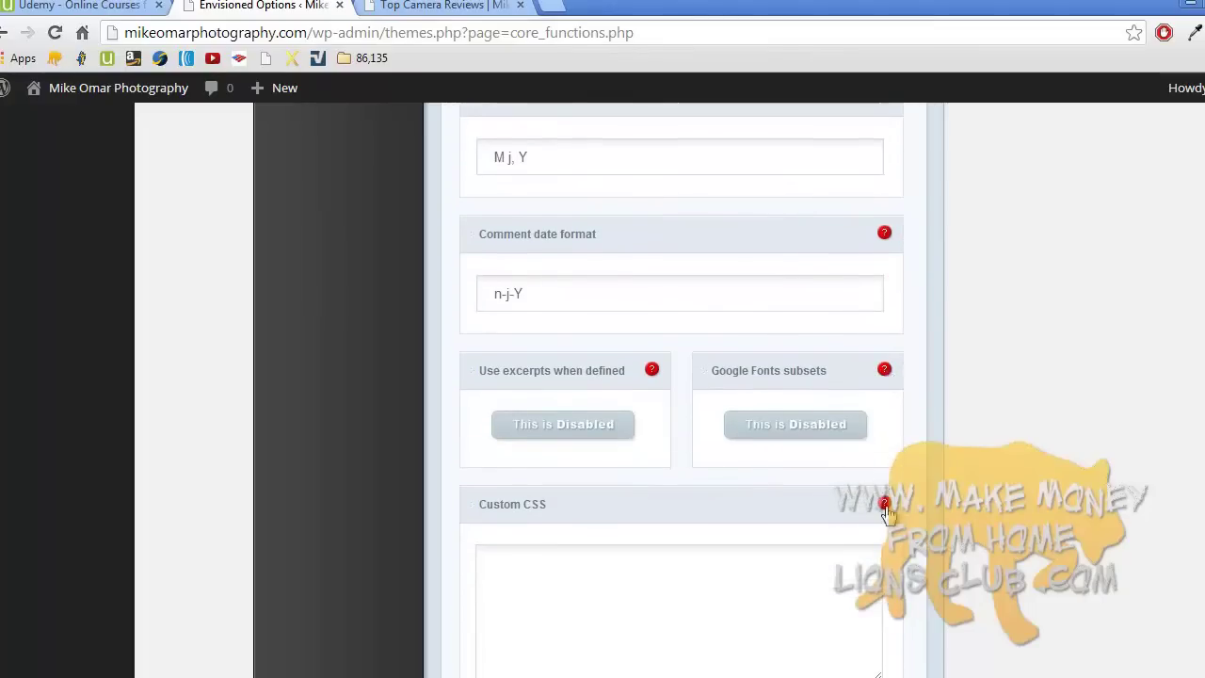
scroll(681, 376, "down", 3)
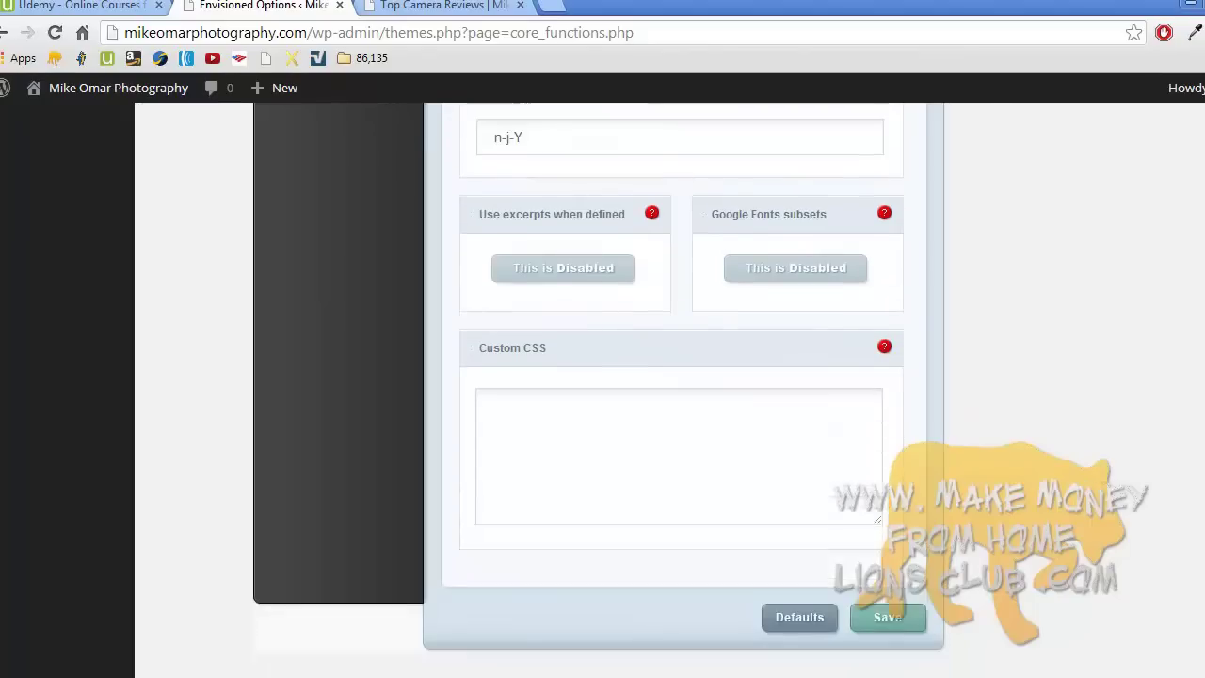
scroll(681, 376, "up", 5)
scroll(681, 389, "up", 15)
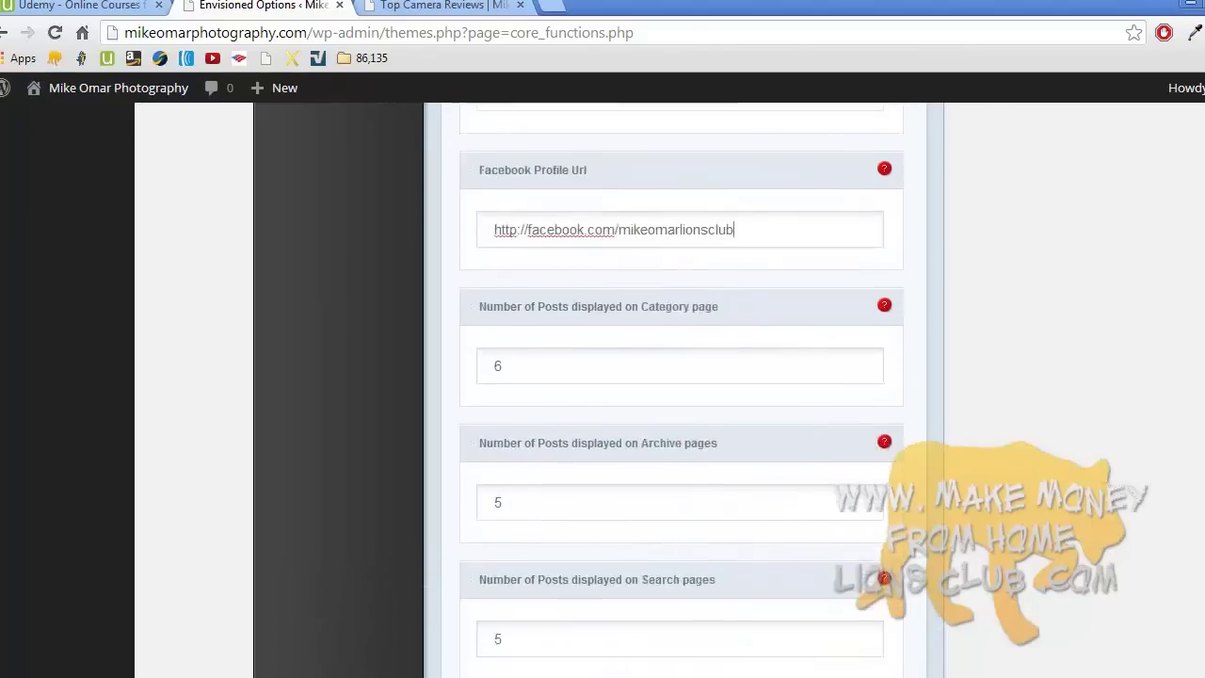
scroll(682, 389, "down", 15)
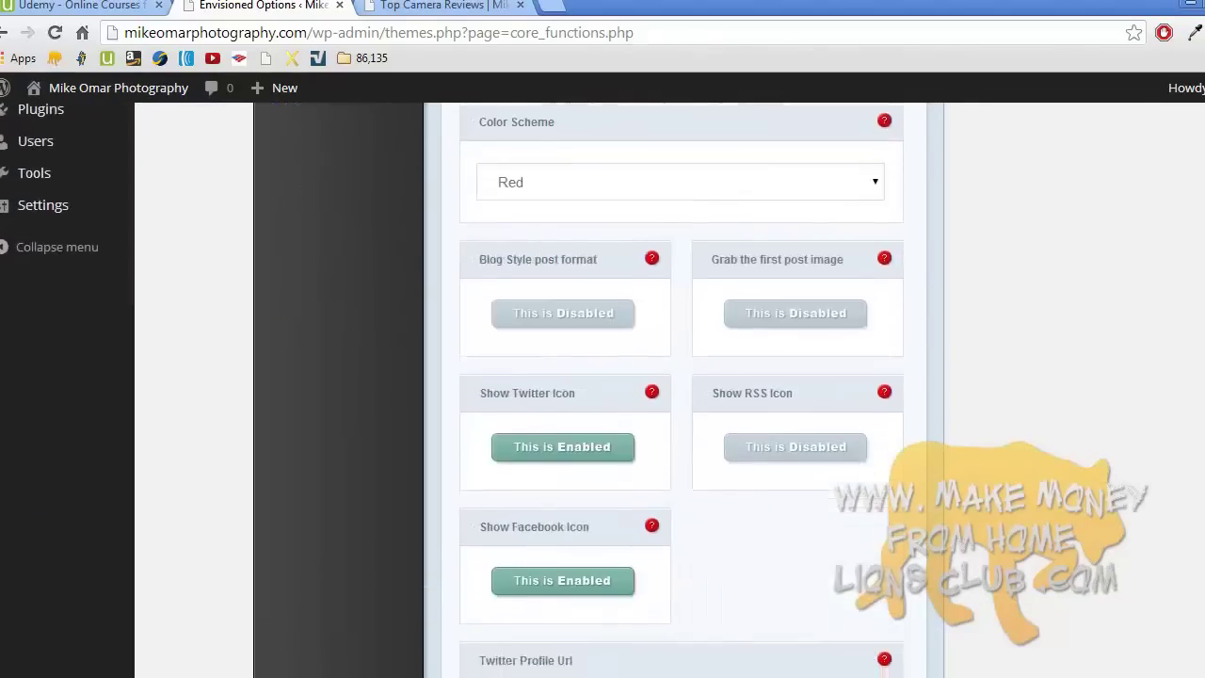
scroll(682, 390, "down", 5)
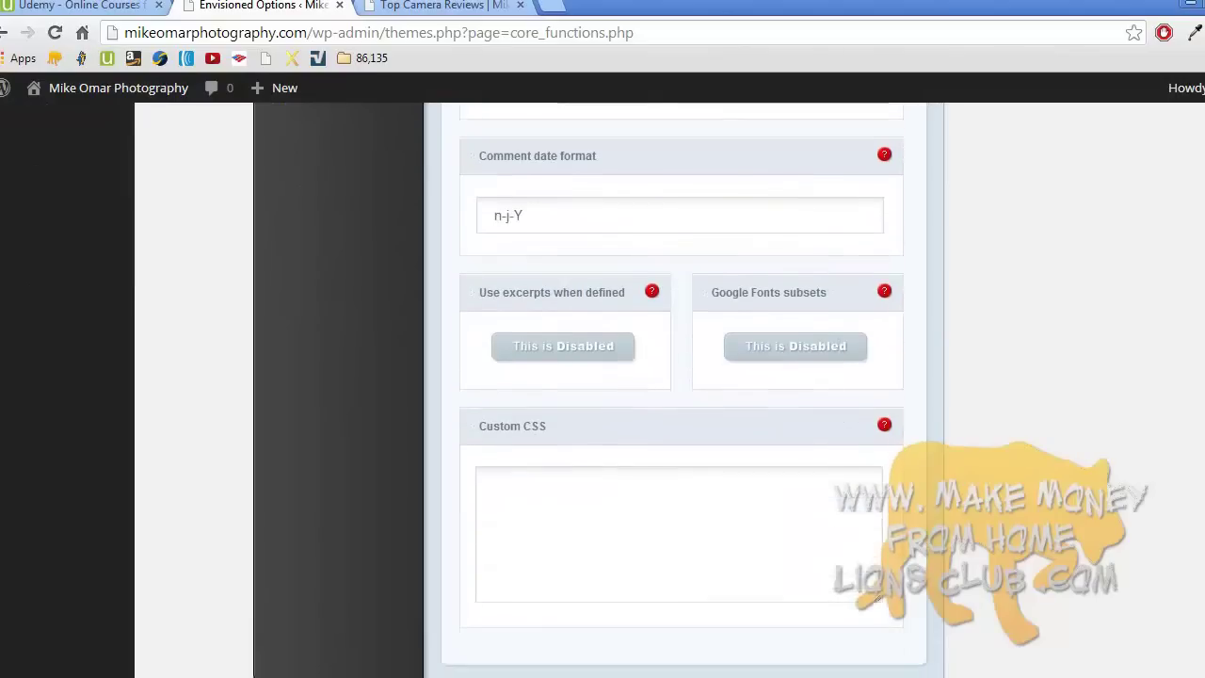
left_click(899, 544)
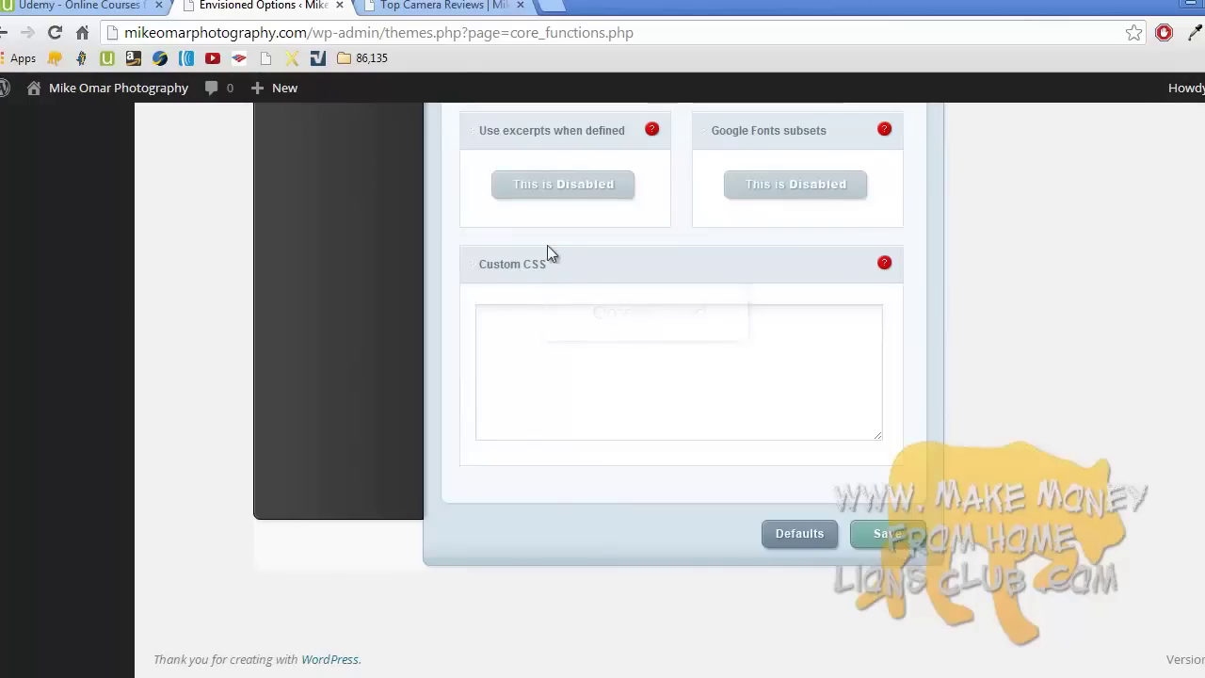
left_click(456, 6)
left_click(294, 189)
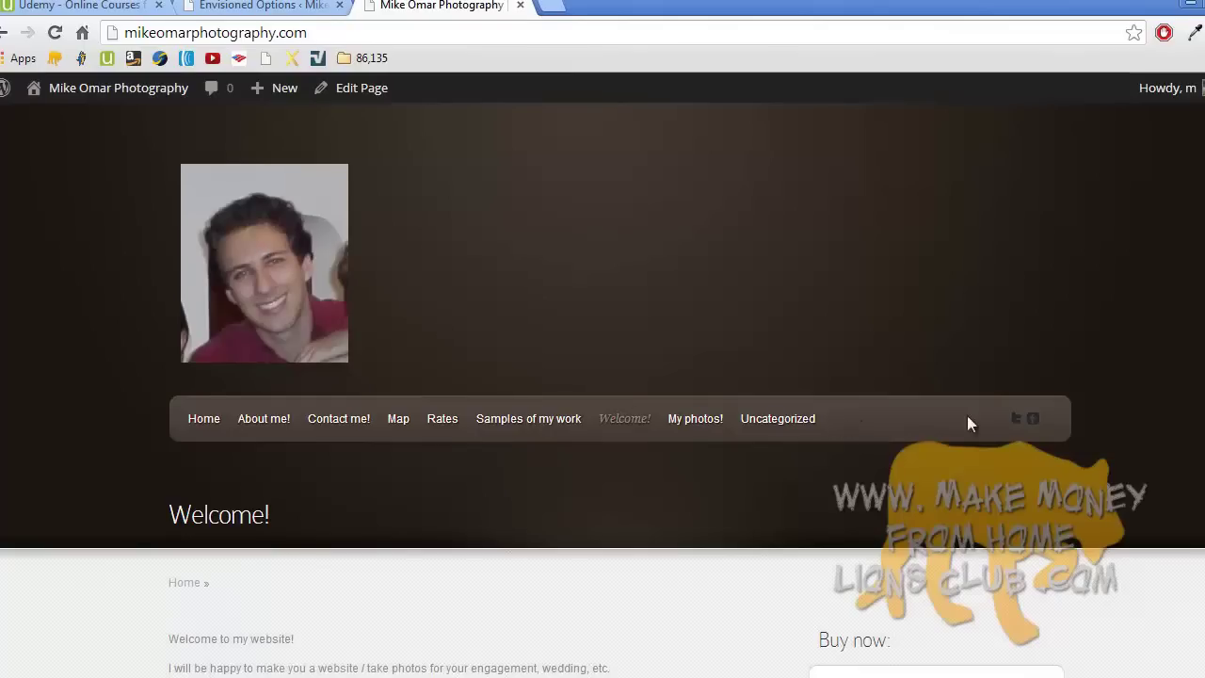
- Test the nav-bar Facebook and Twitter icons, closing each broken page
left_click(1035, 420)
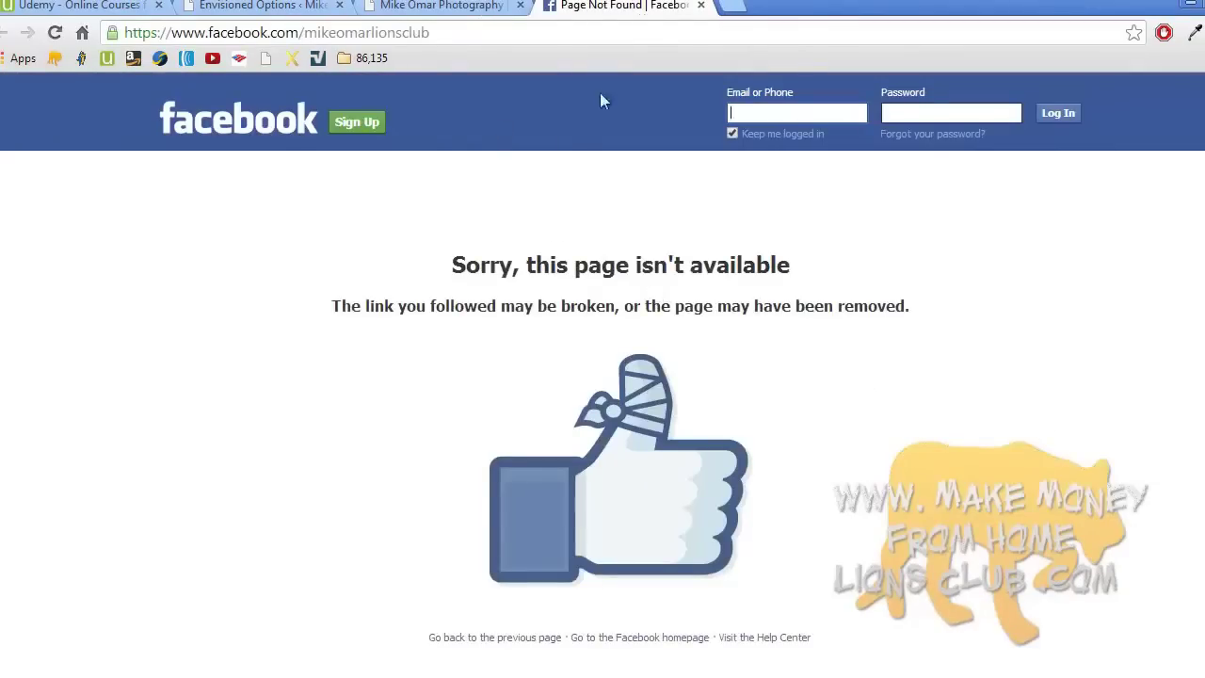
left_click(701, 4)
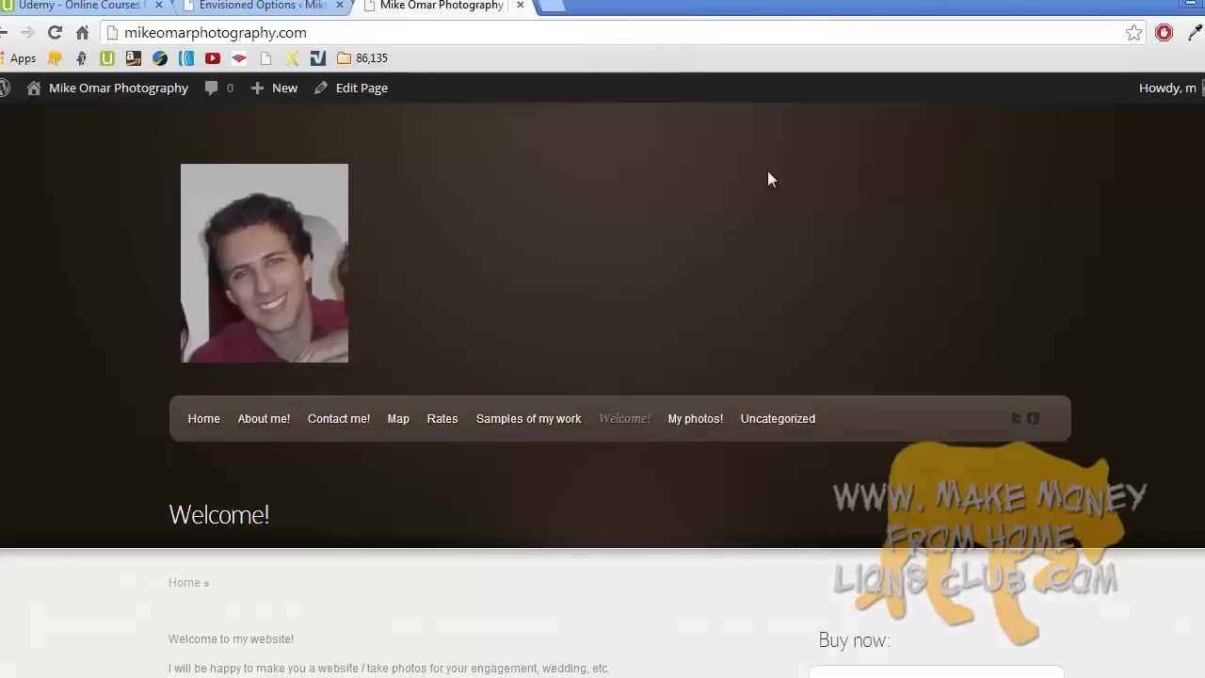
left_click(1015, 423)
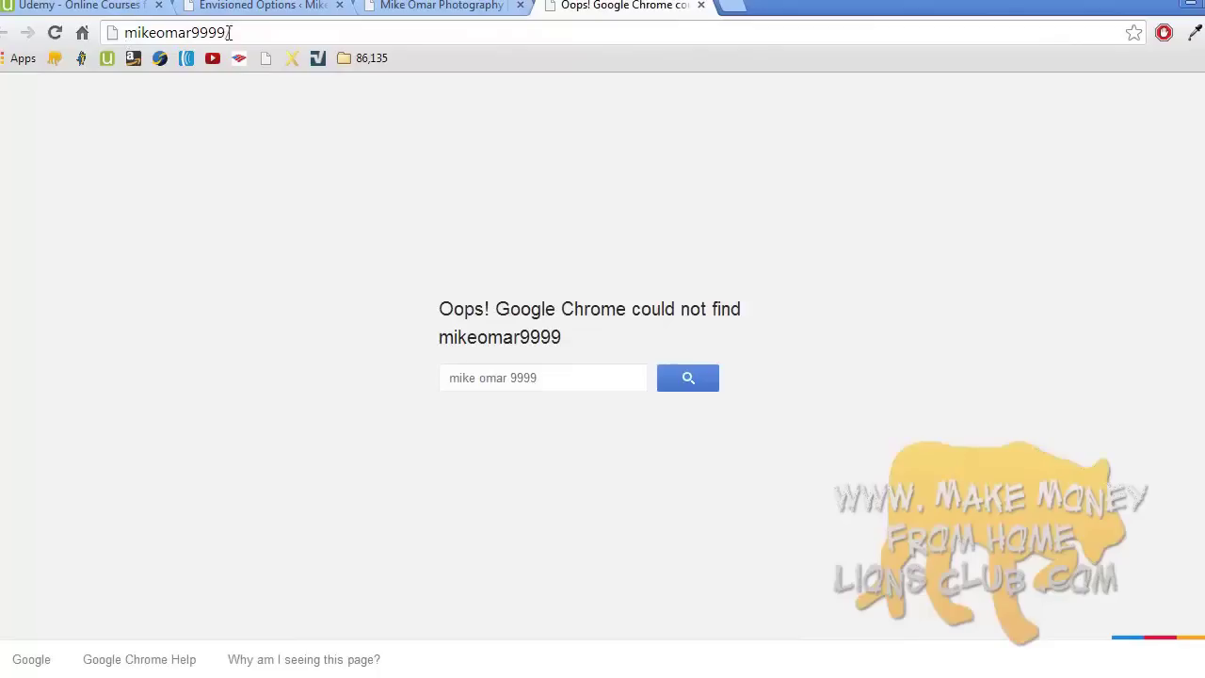
left_click(700, 5)
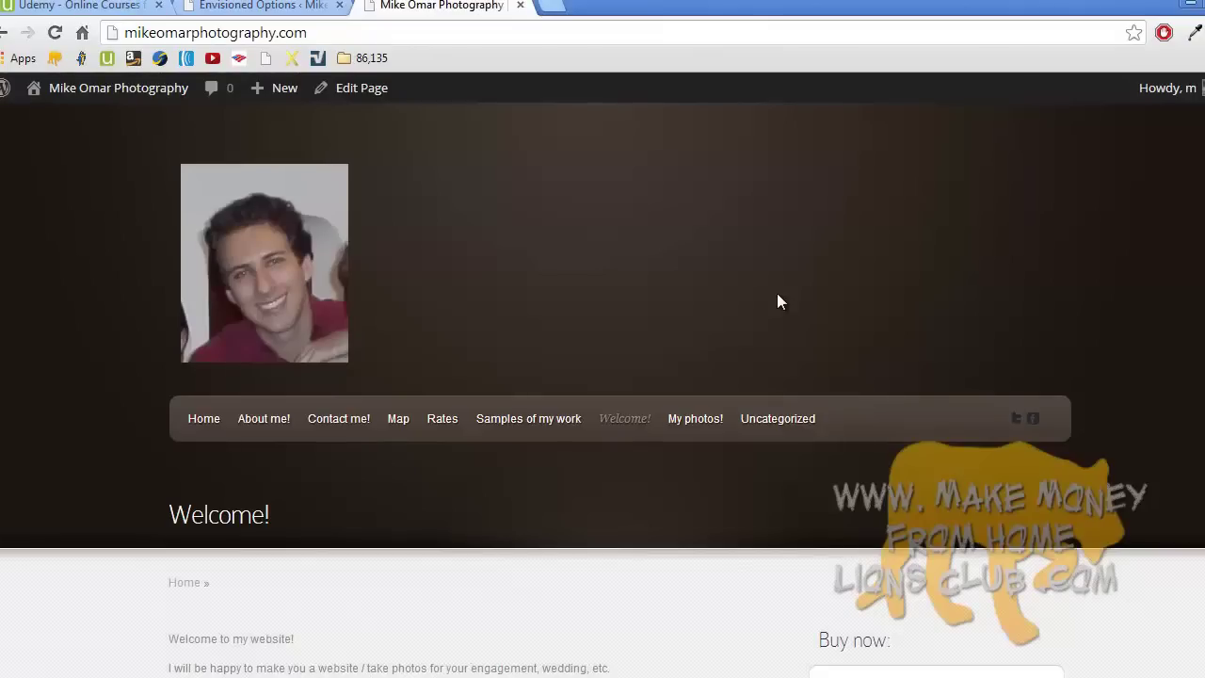
- Go back to the Envisioned Options tab and scroll to the top of the Homepage settings
left_click(280, 10)
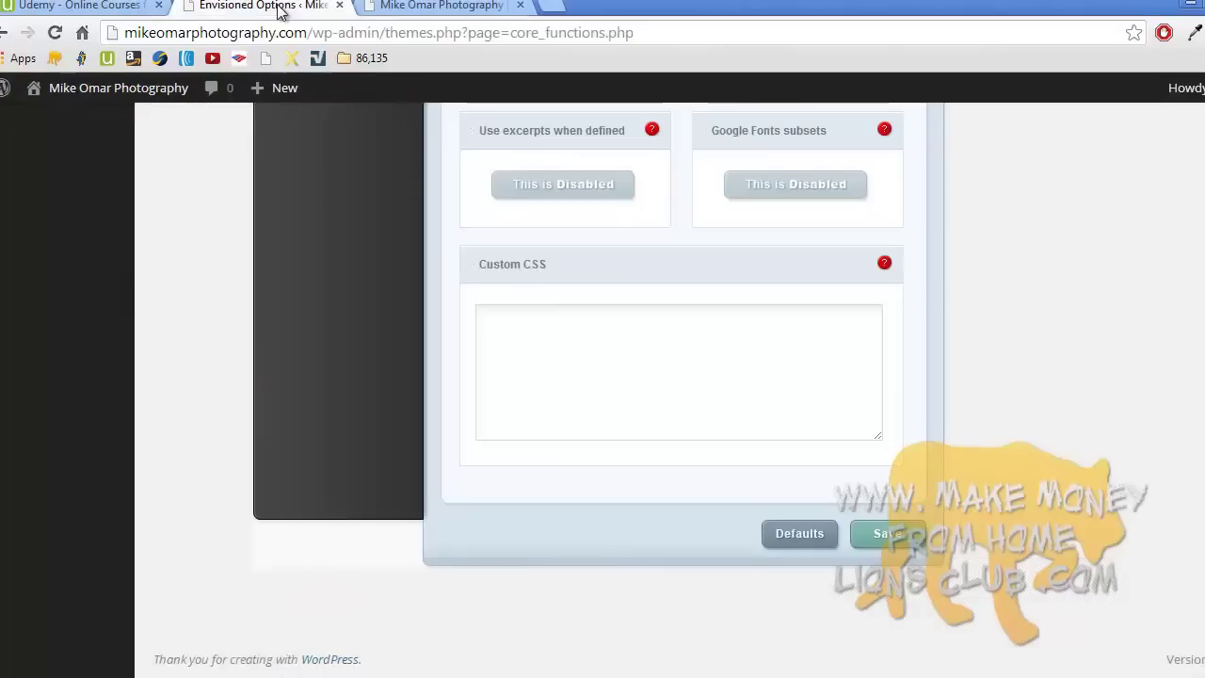
scroll(556, 286, "up", 15)
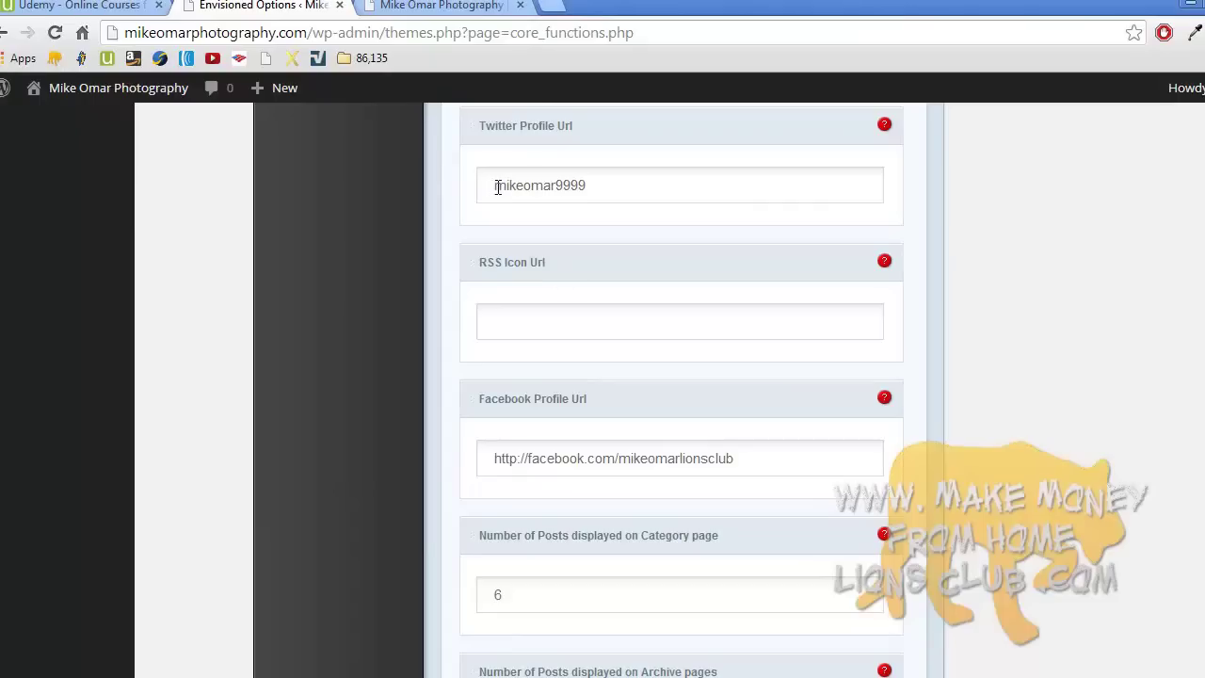
scroll(582, 251, "up", 10)
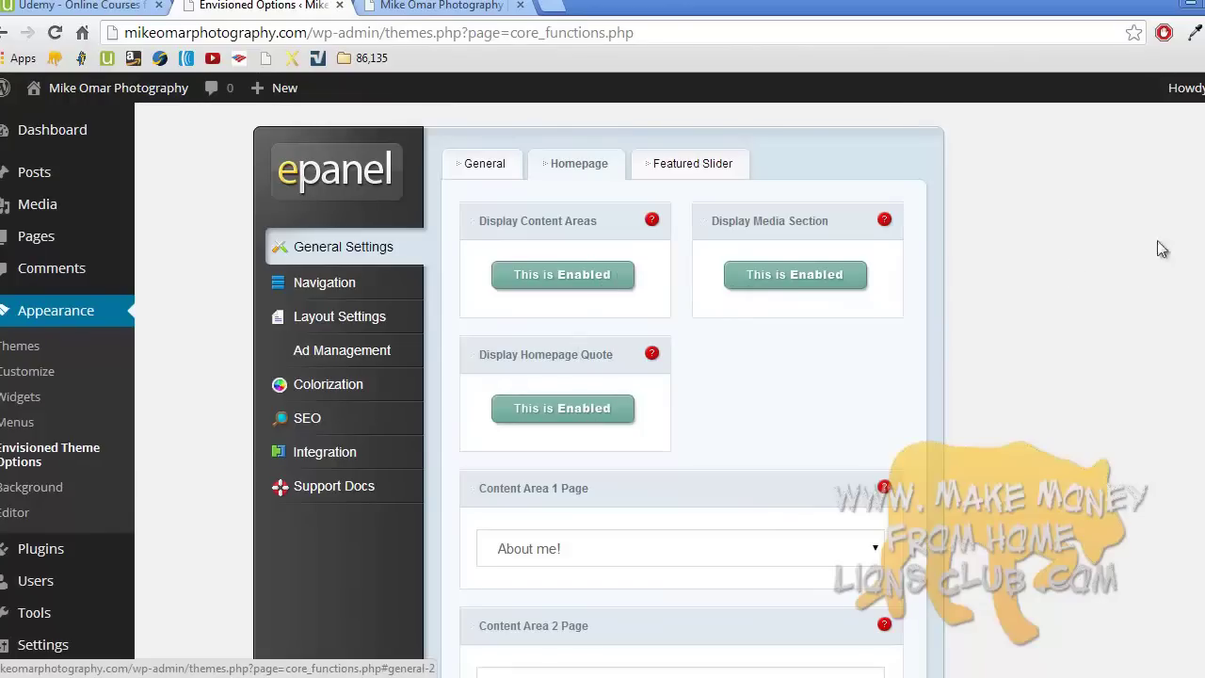
- Disable content areas and media section; set Content Area 2 to Rates, Area 3 to Samples of my work
left_click(826, 277)
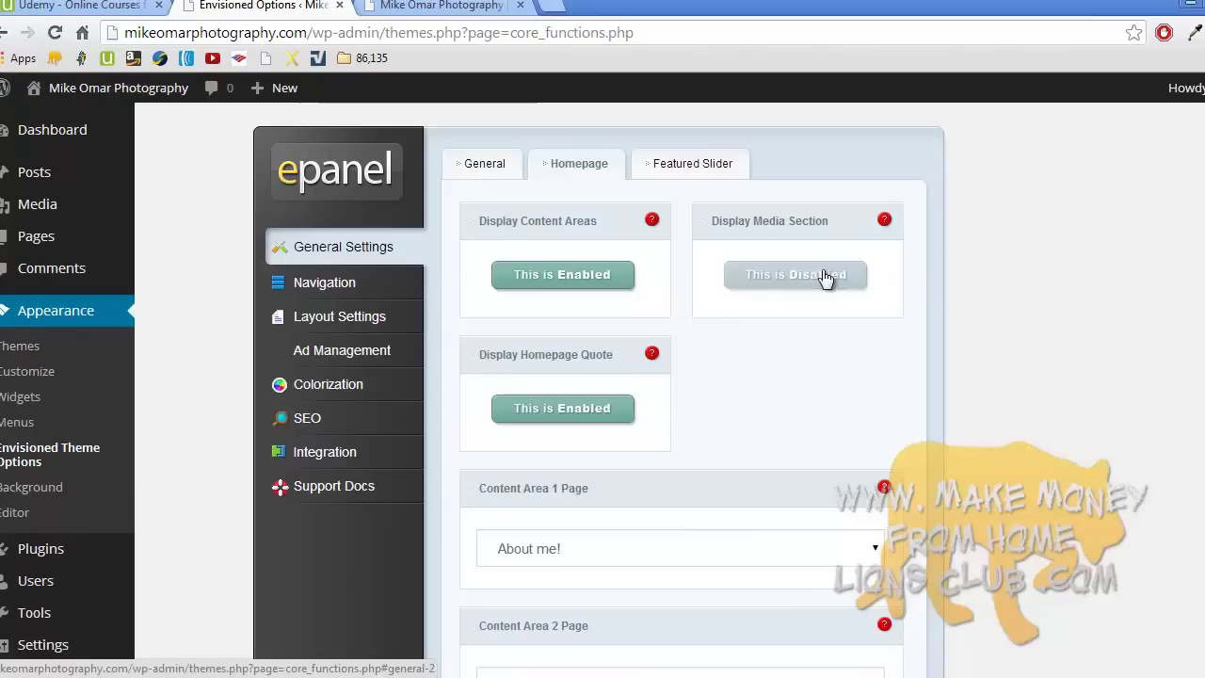
left_click(593, 274)
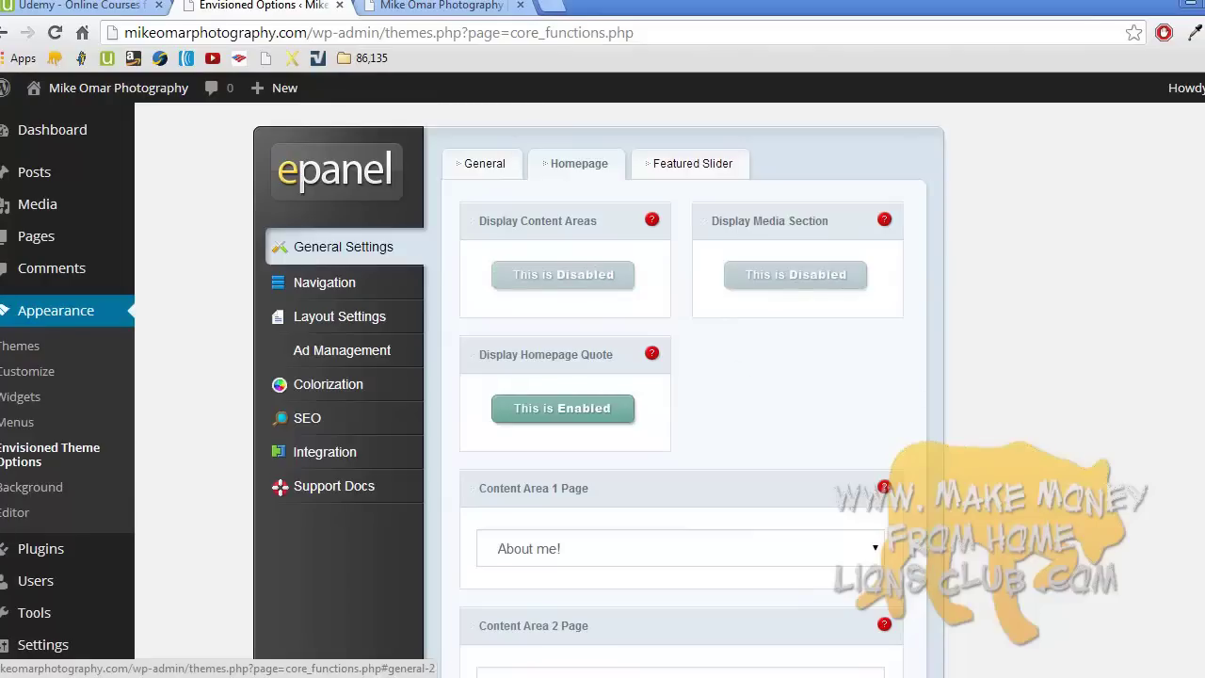
scroll(677, 390, "down", 4)
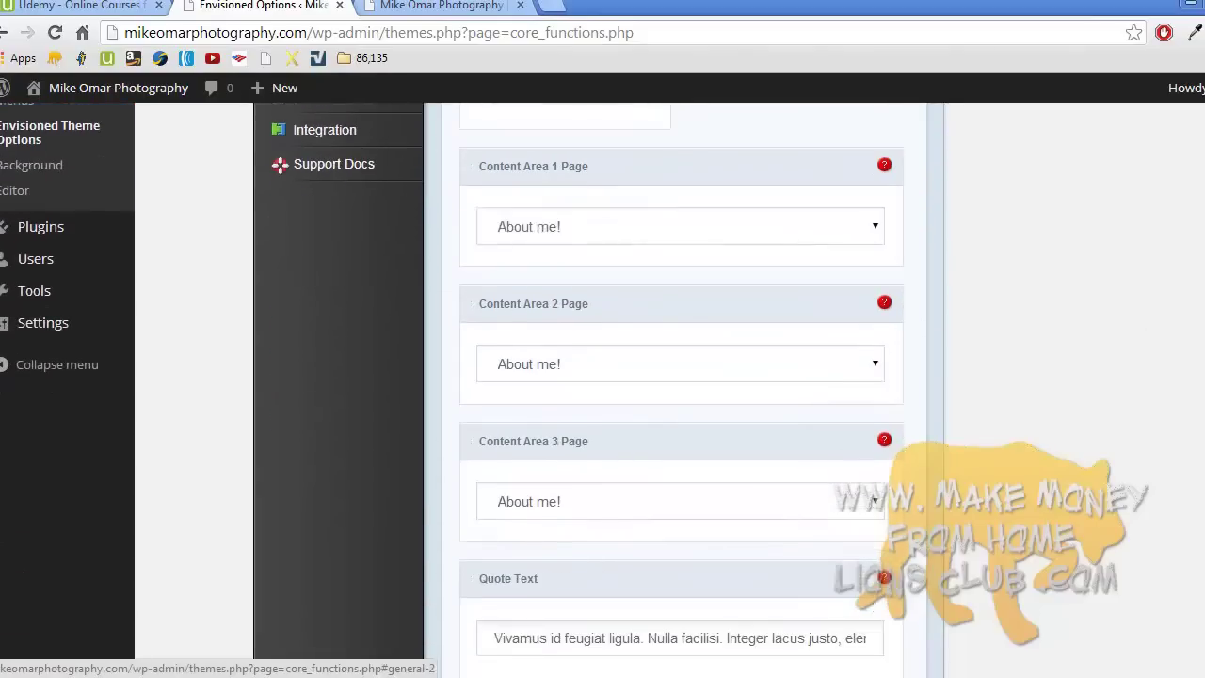
left_click(834, 318)
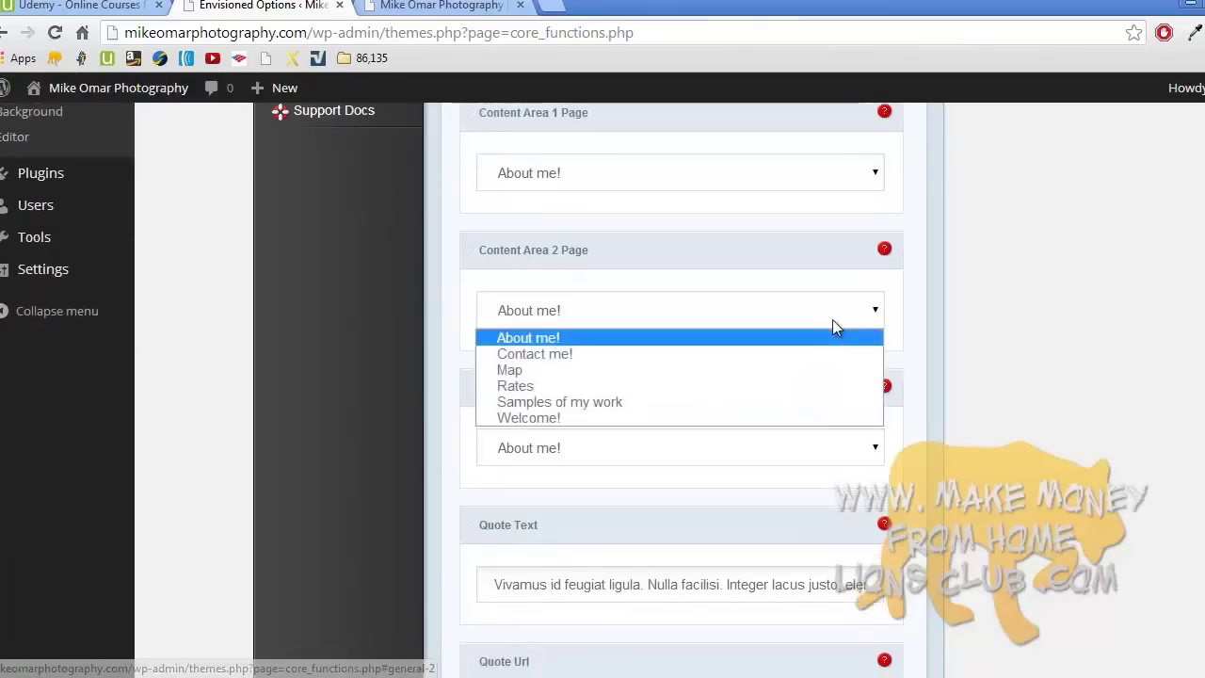
left_click(780, 386)
left_click(744, 454)
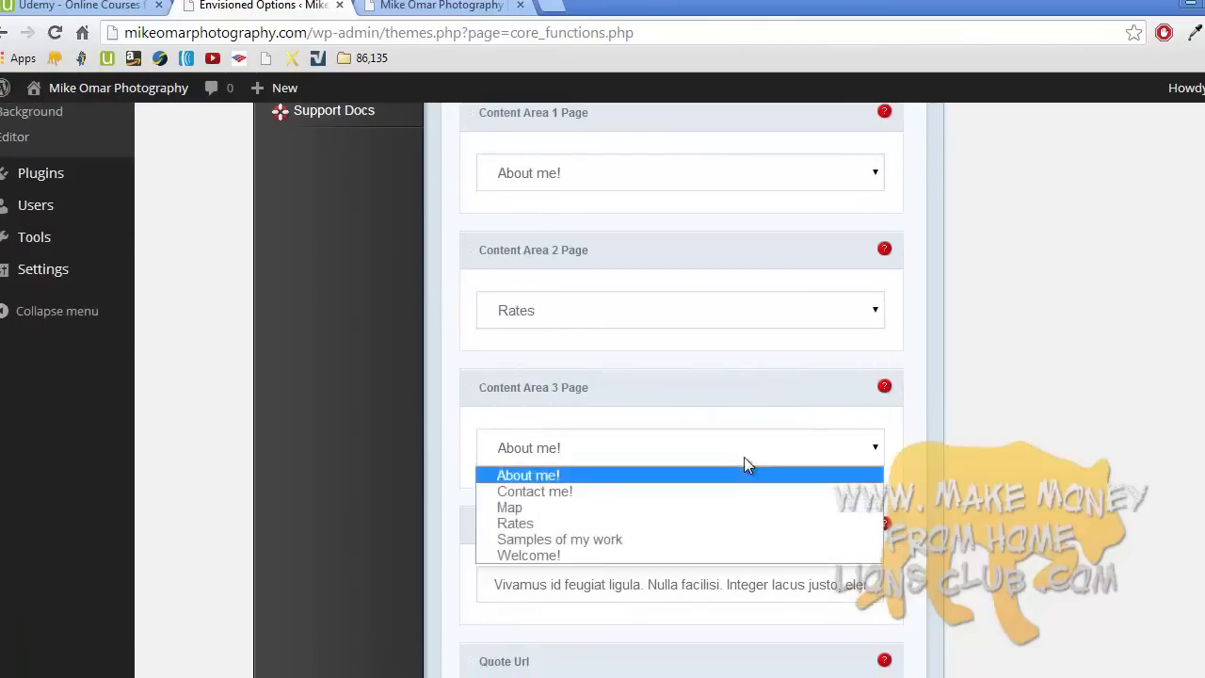
left_click(737, 538)
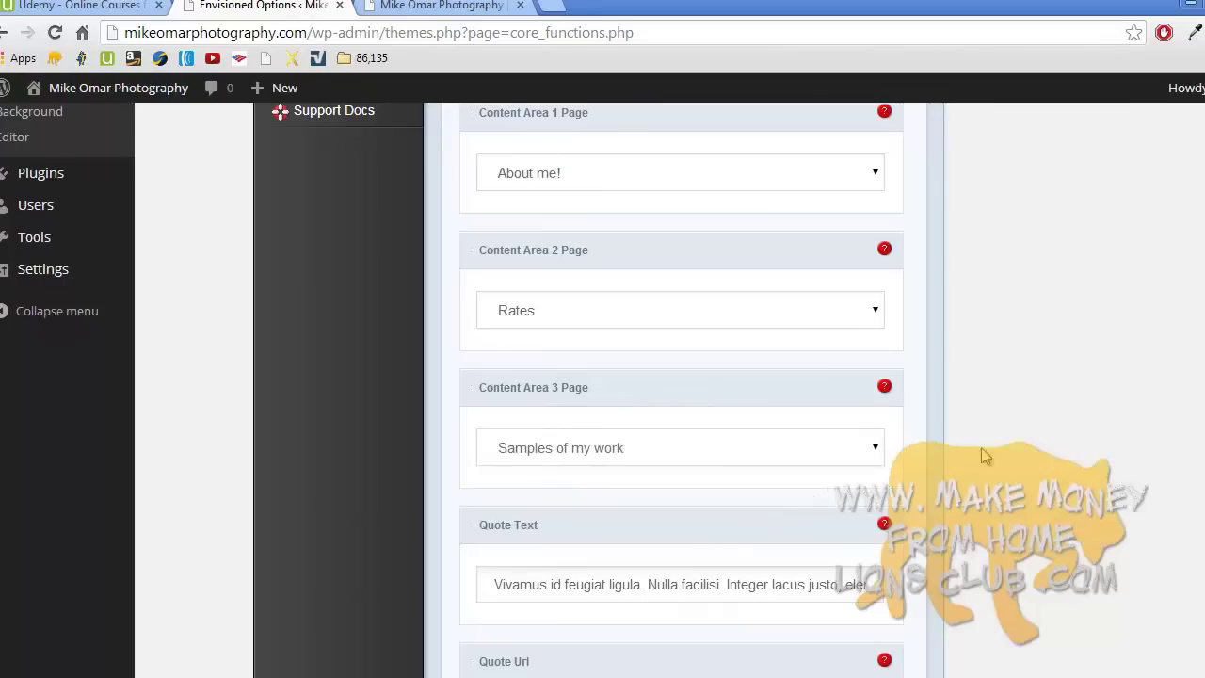
- Replace the homepage quote text with 'Welcome to my WEBSITE!!!!!'
scroll(1021, 432, "down", 2)
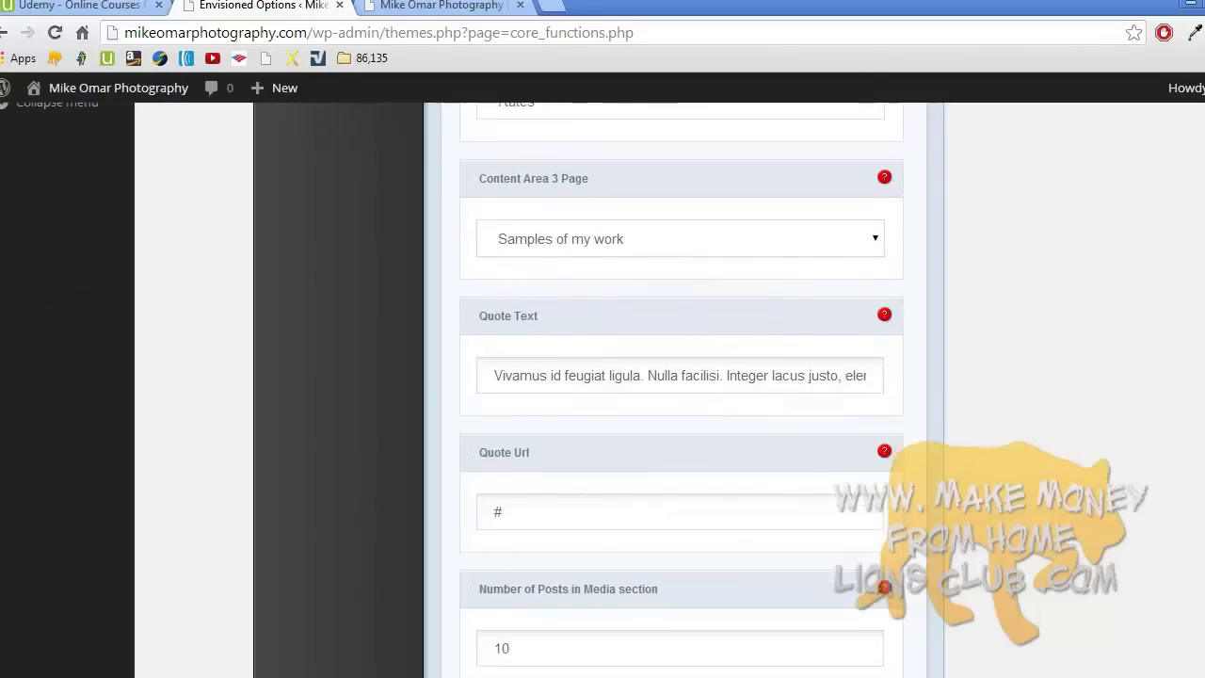
triple_click(799, 374)
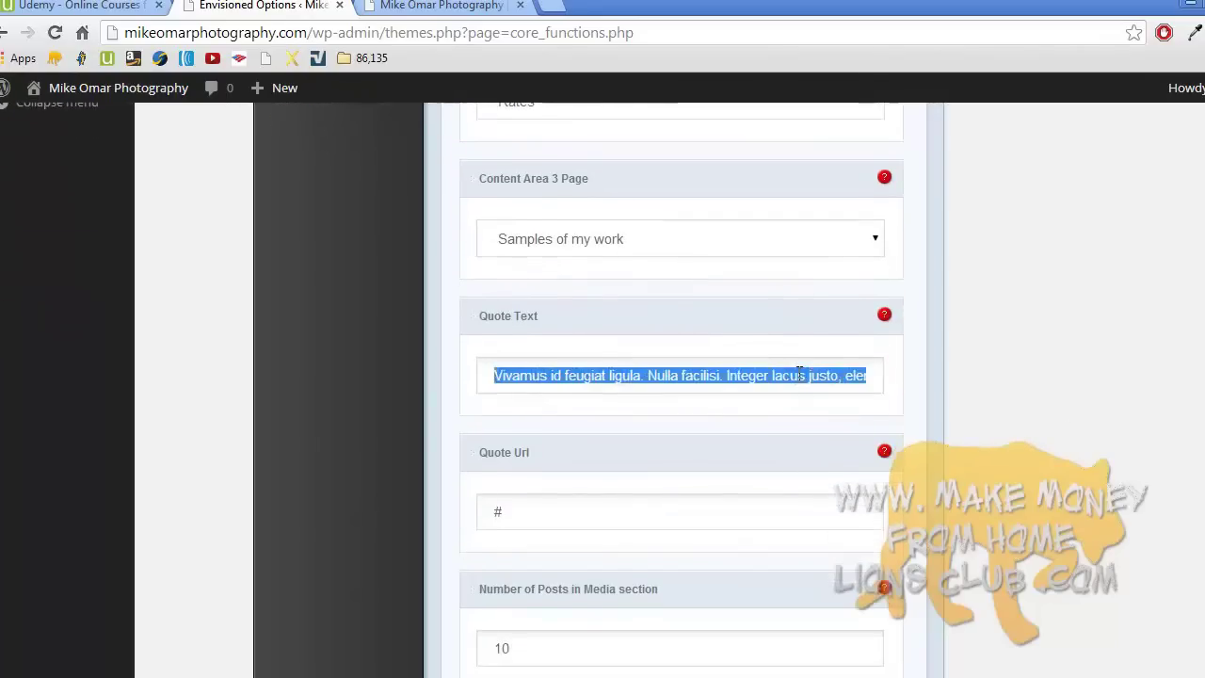
key("BackSpace")
type("Welcome to my WEB")
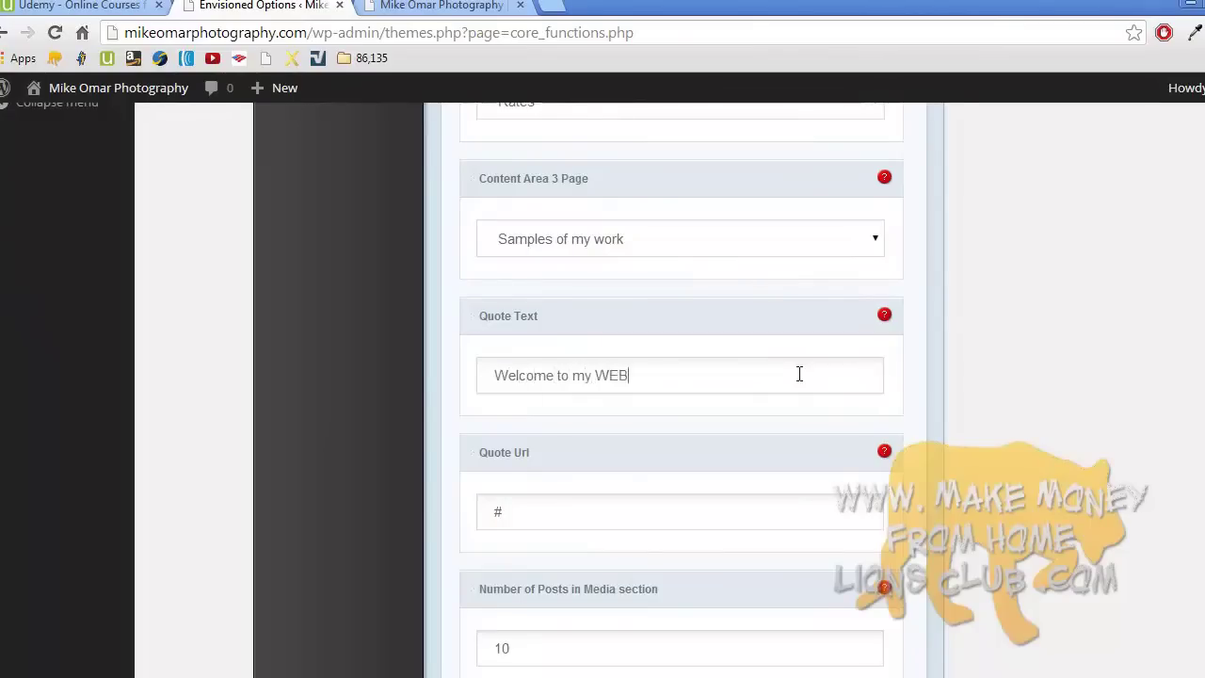
type("SITE!!!!!")
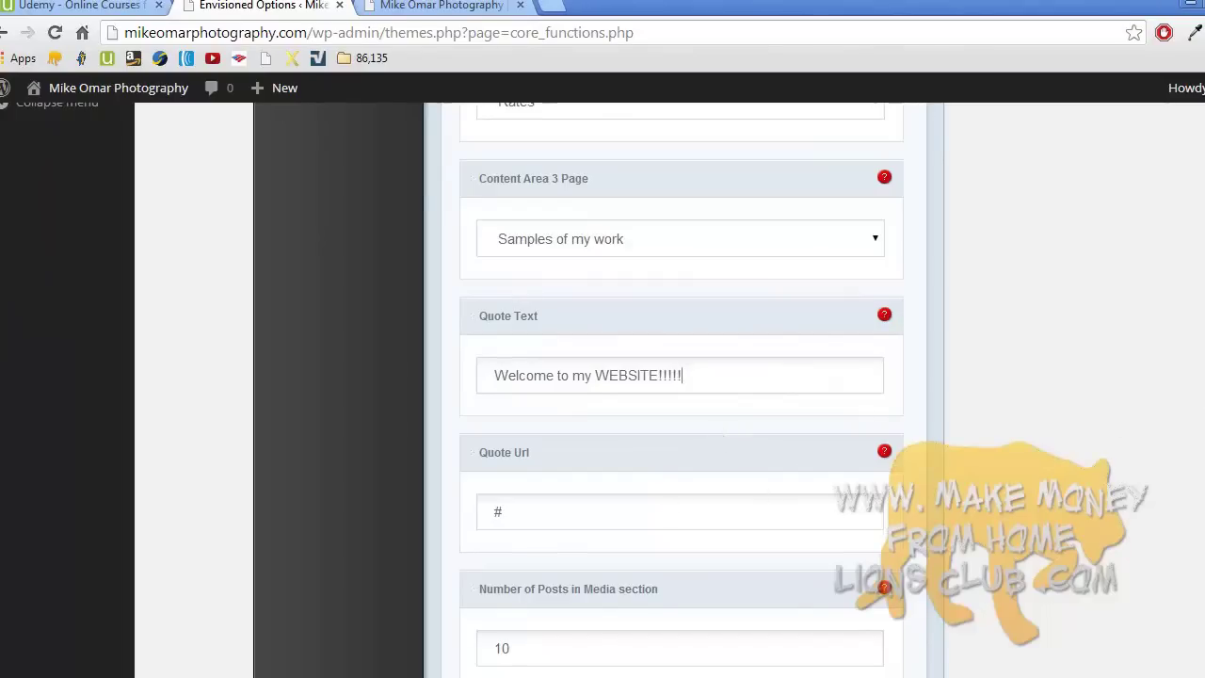
- Clear My photos! and Uncategorized from both homepage exclusion lists and save the options
scroll(681, 390, "down", 4)
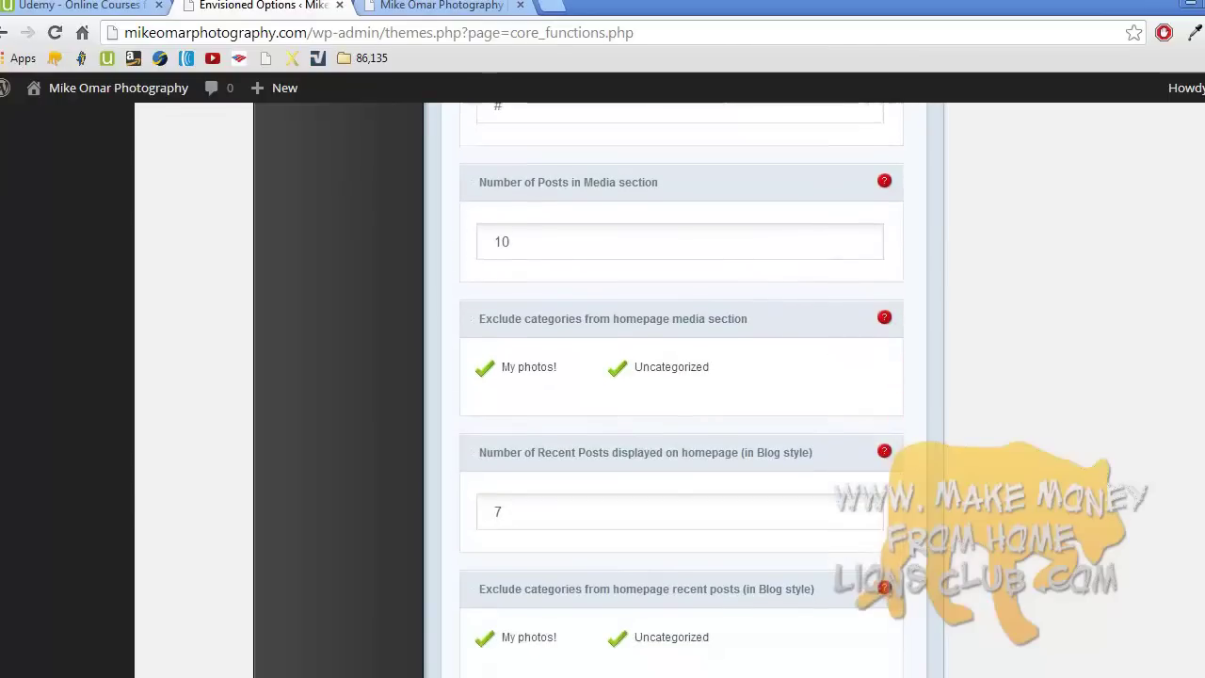
left_click(525, 374)
left_click(653, 373)
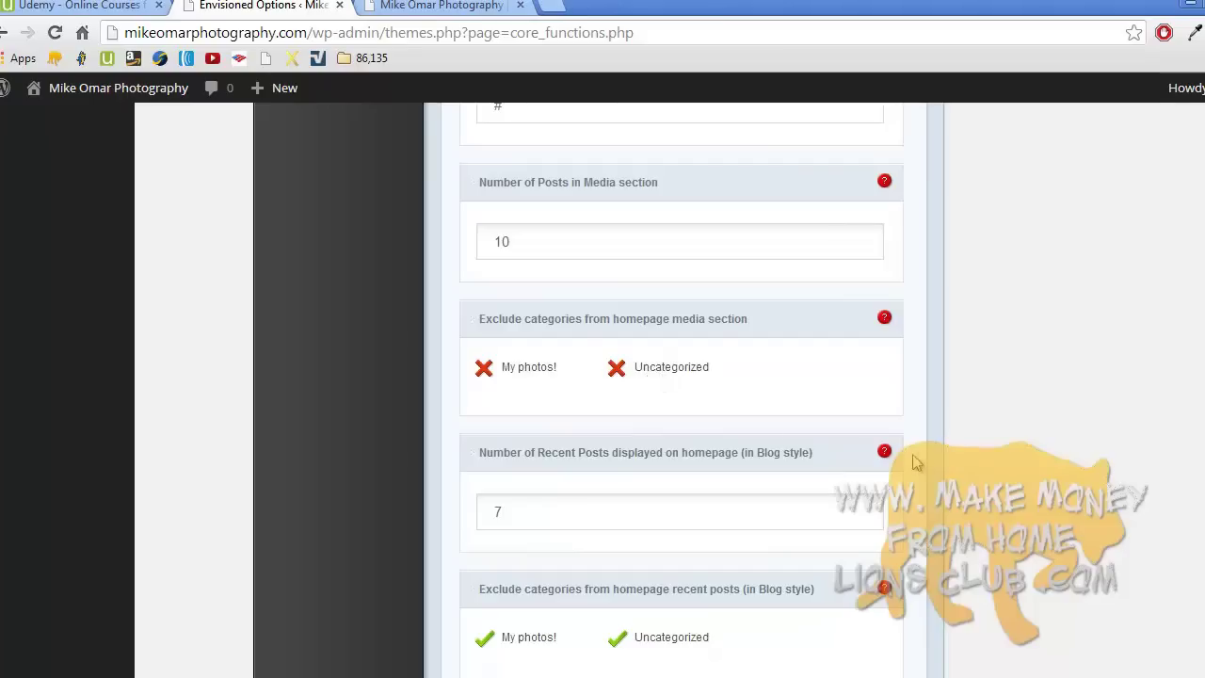
left_click(527, 640)
left_click(647, 640)
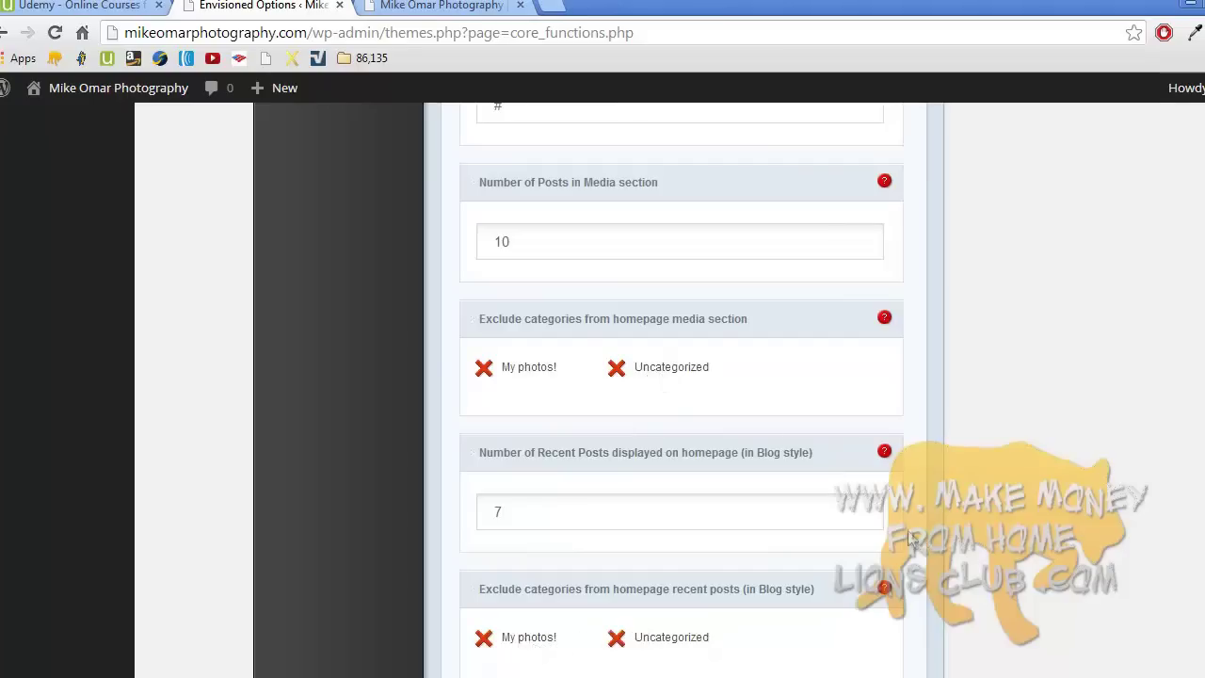
scroll(909, 538, "down", 3)
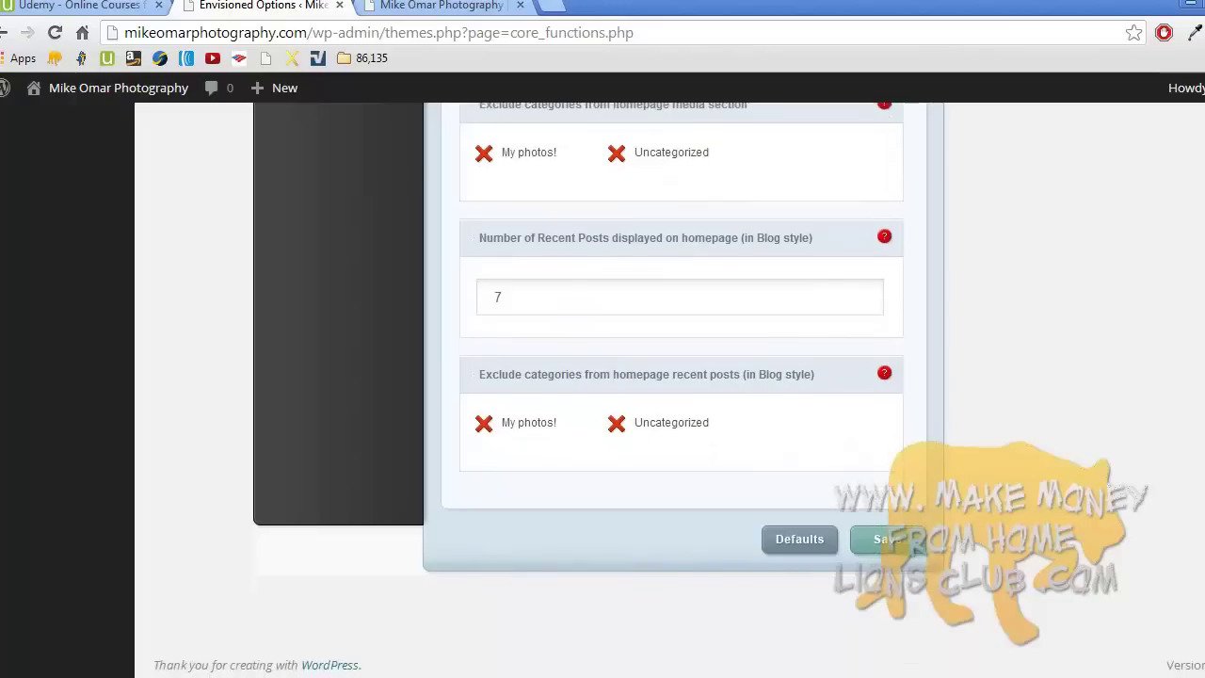
left_click(888, 550)
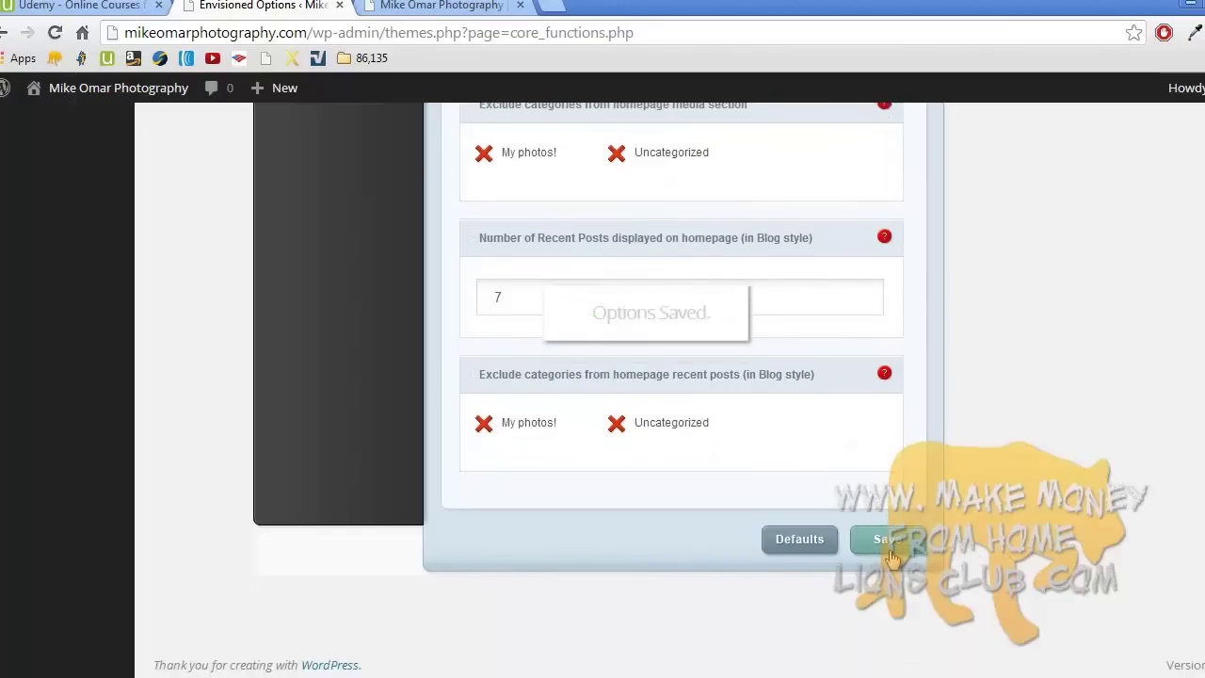
- Reload the live homepage to review the changes, then return to the theme options
left_click(438, 11)
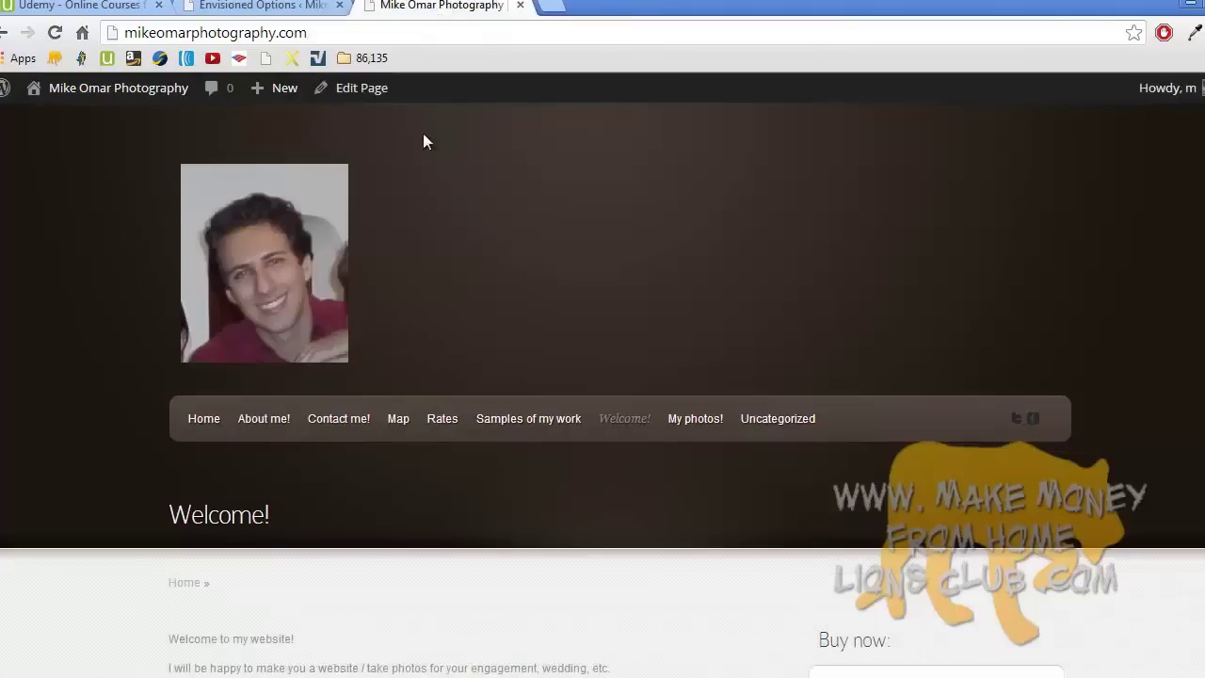
left_click(297, 261)
scroll(671, 357, "down", 5)
scroll(673, 365, "down", 2)
scroll(673, 366, "up", 7)
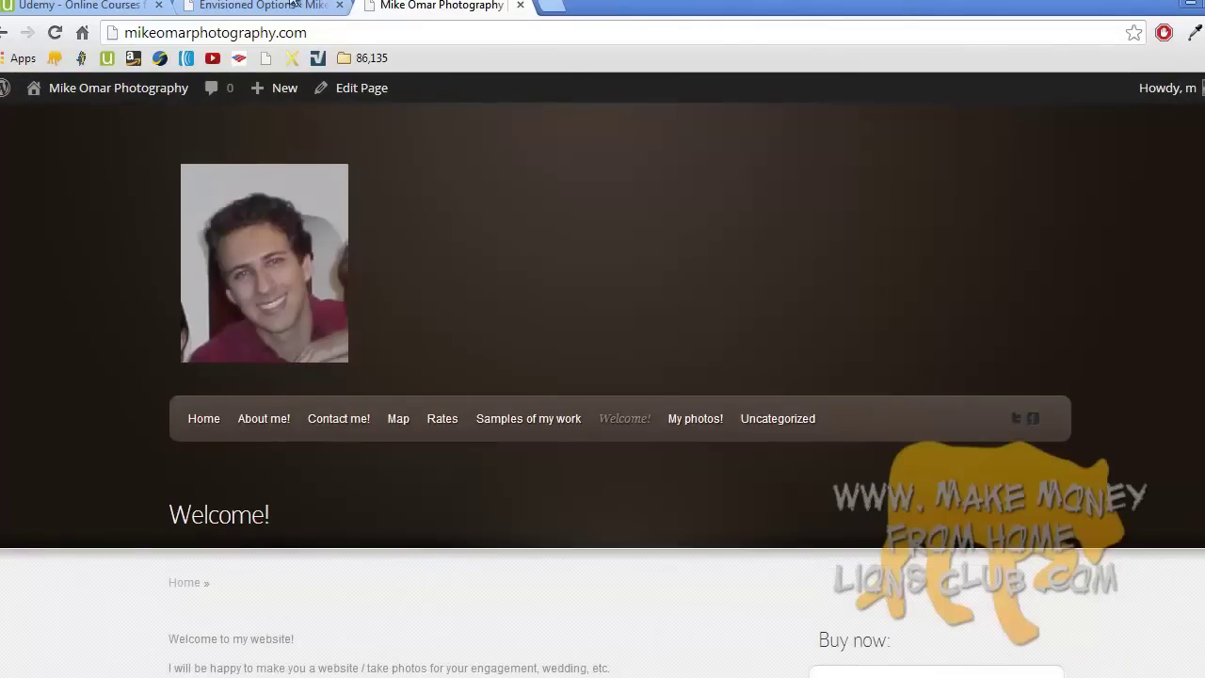
key("ctrl+shift+Tab")
- Enable Display Content Areas and Display Media Section and save the theme options
scroll(546, 237, "up", 10)
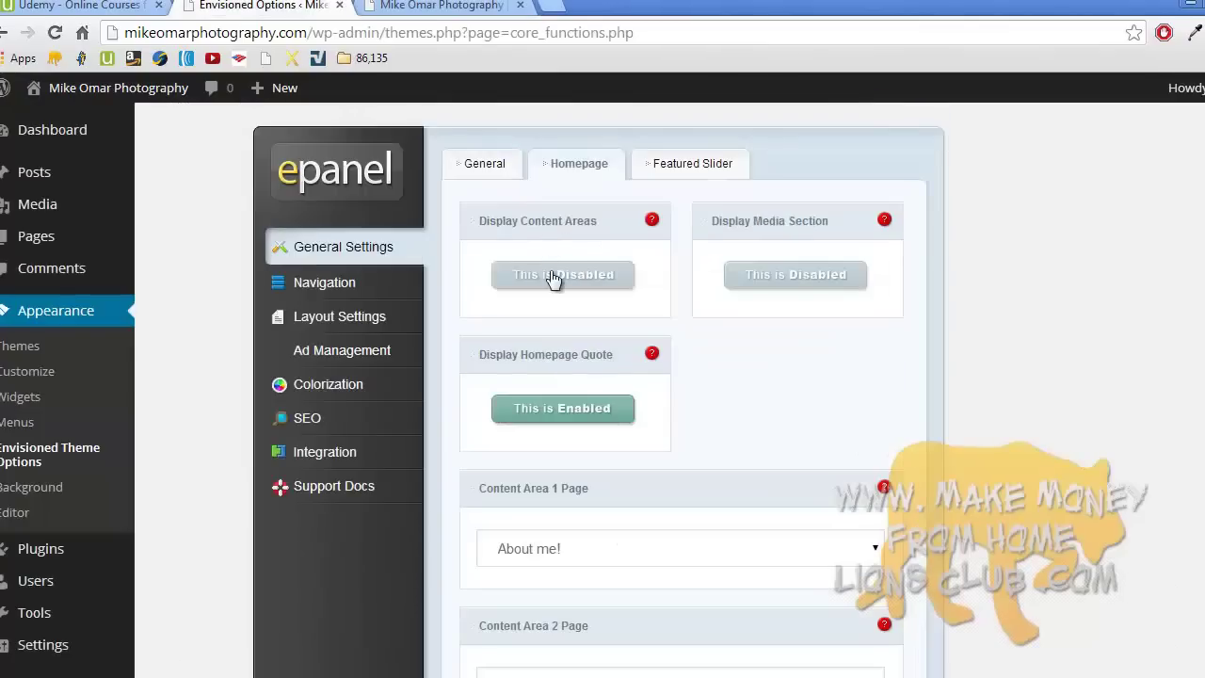
left_click(554, 280)
left_click(767, 277)
scroll(952, 339, "down", 6)
scroll(952, 338, "down", 5)
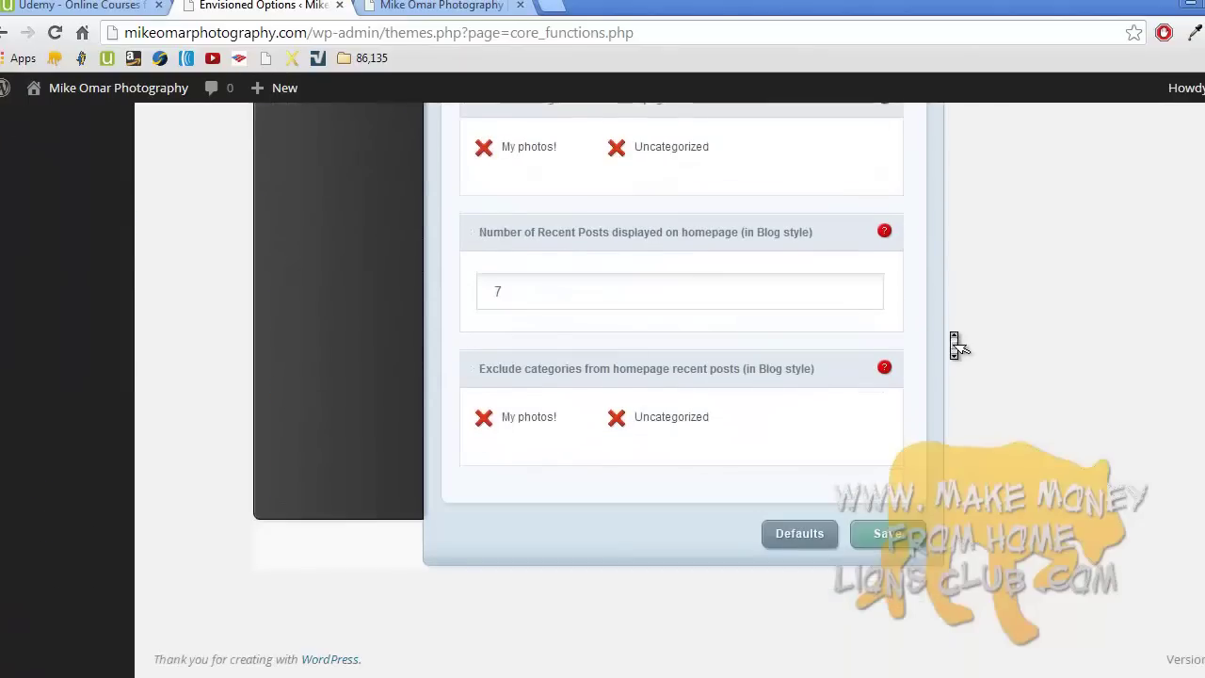
left_click(891, 533)
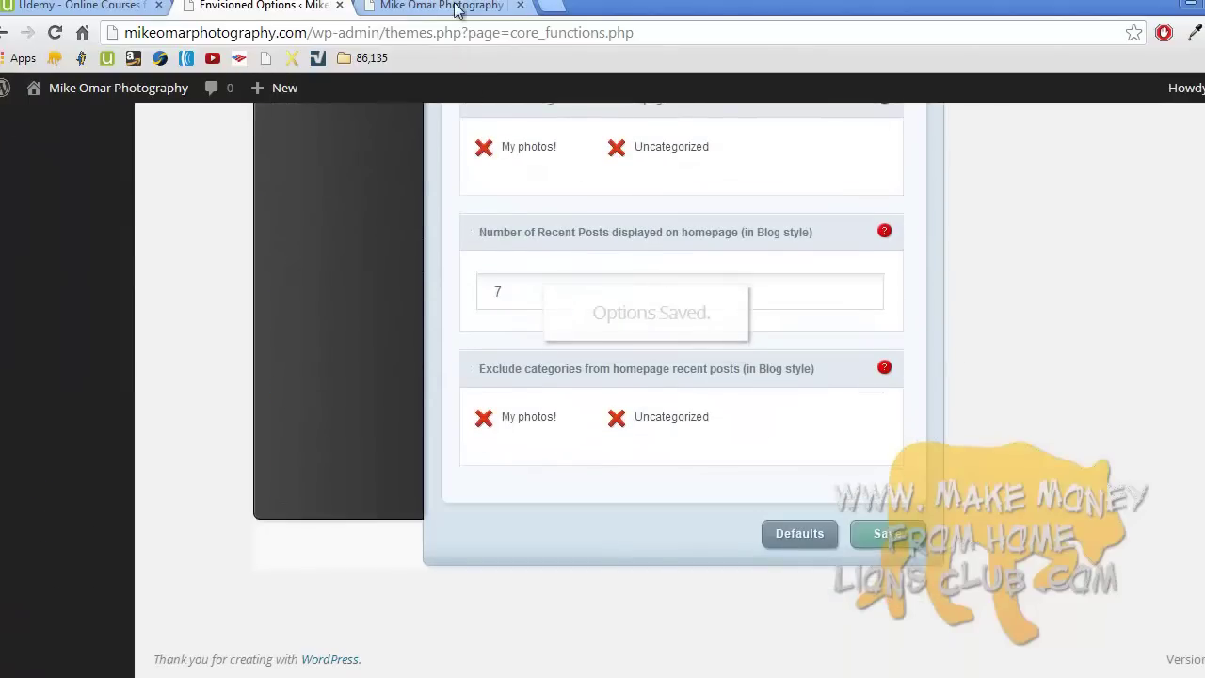
- Reload the live homepage to check the result and go back to the theme options
left_click(456, 7)
left_click(293, 250)
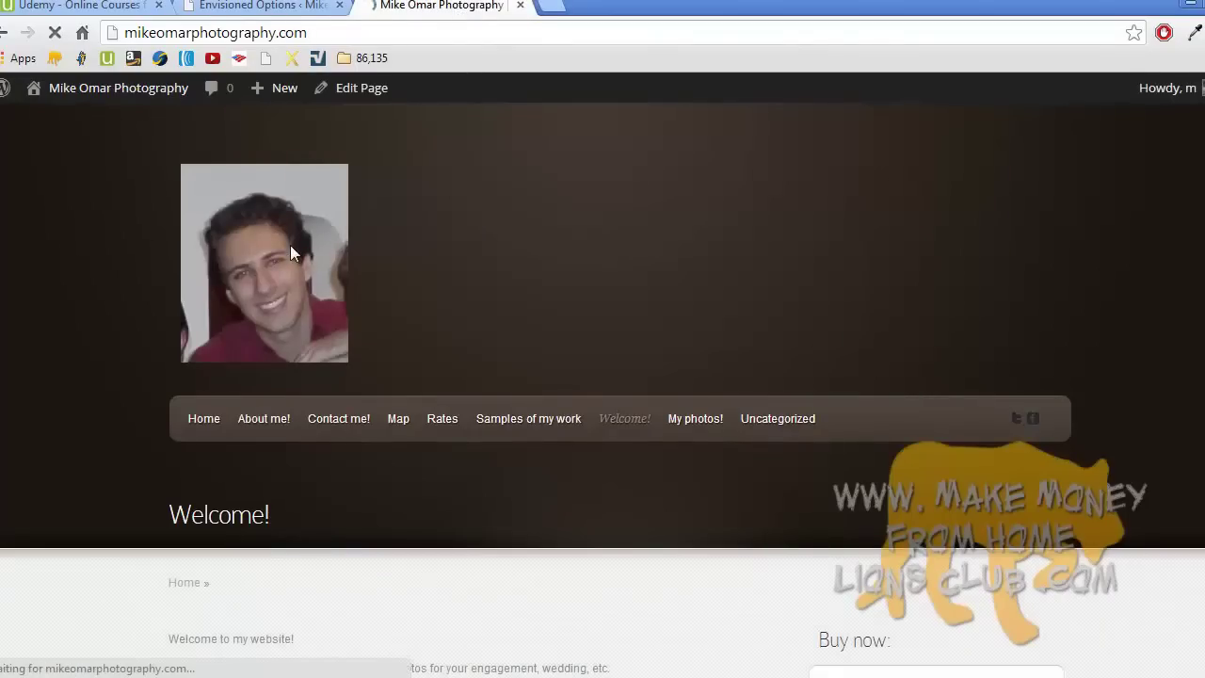
scroll(293, 253, "down", 4)
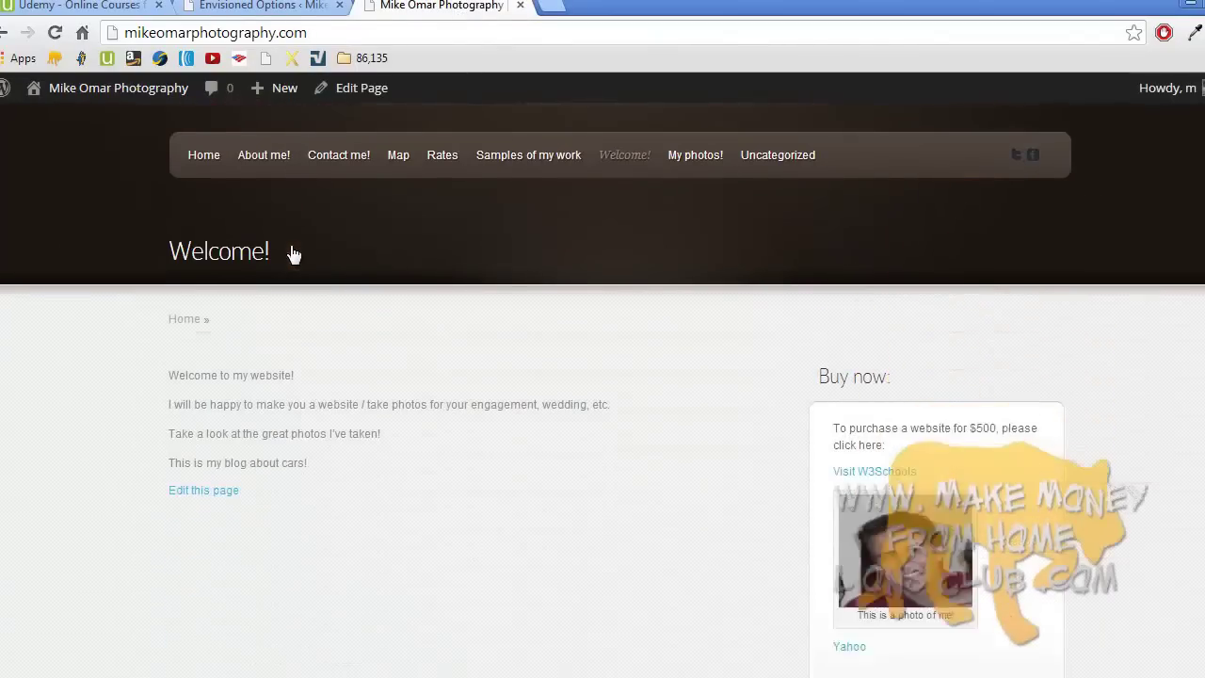
scroll(293, 252, "down", 3)
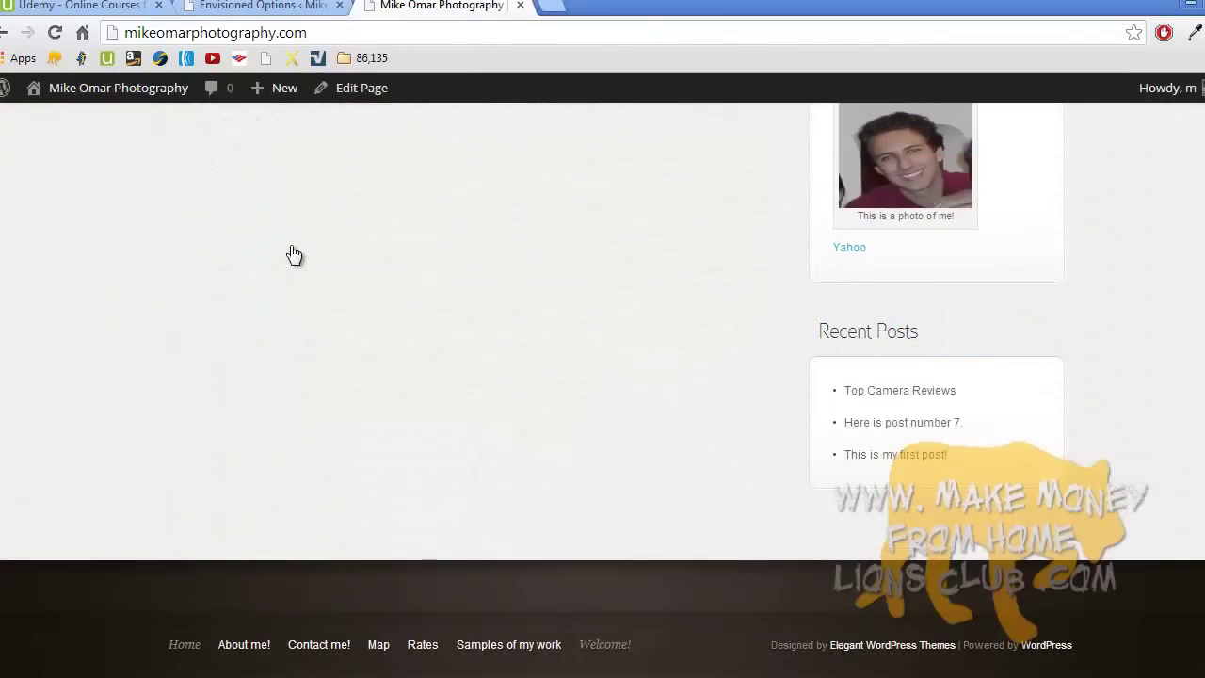
scroll(292, 252, "up", 7)
left_click(290, 5)
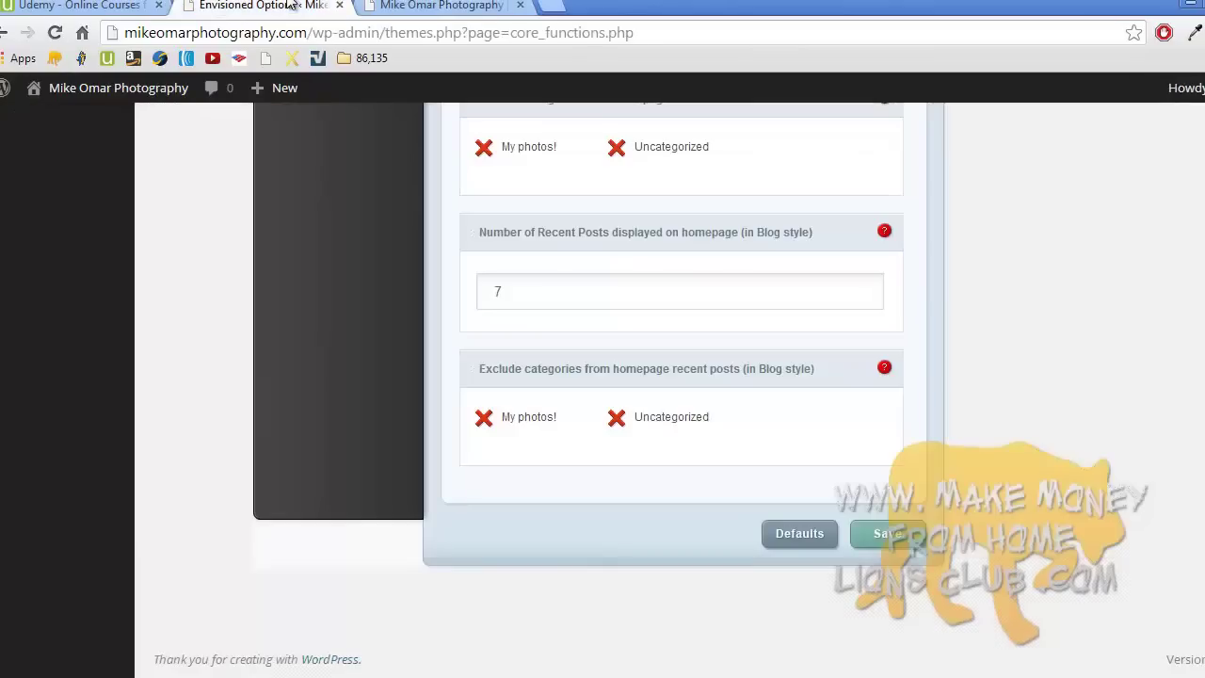
scroll(394, 256, "up", 10)
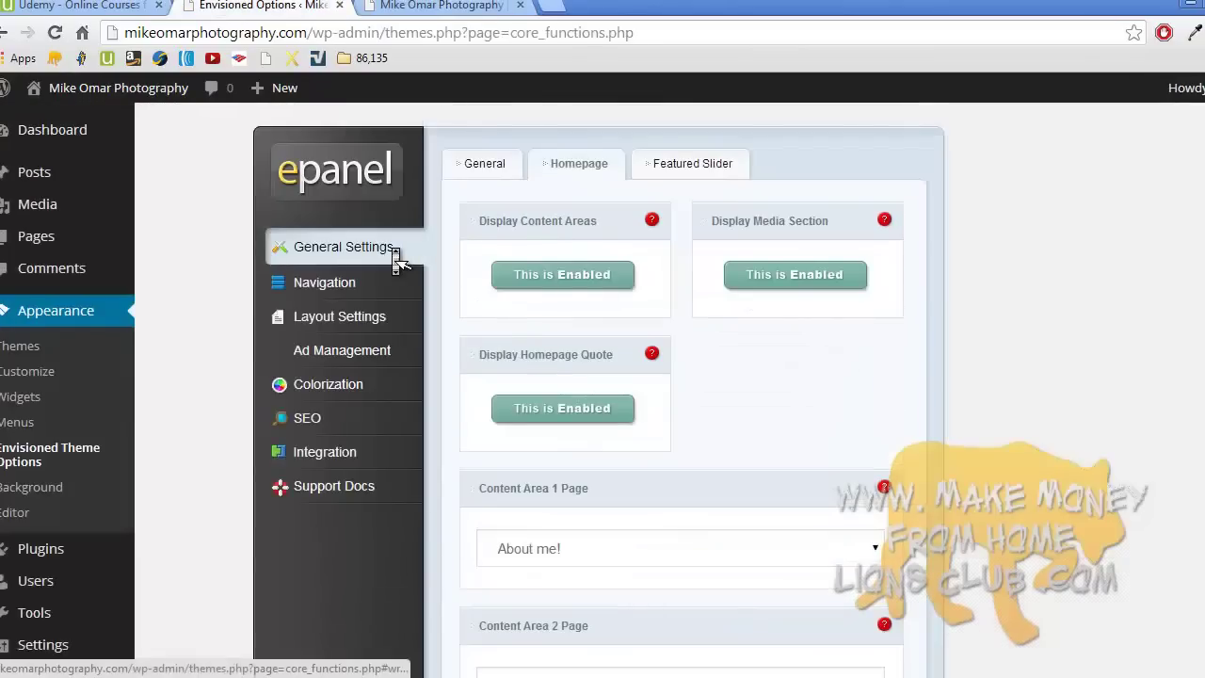
- In Featured Slider settings, enable Use pages and tick the About me! and Welcome! pages
left_click(690, 174)
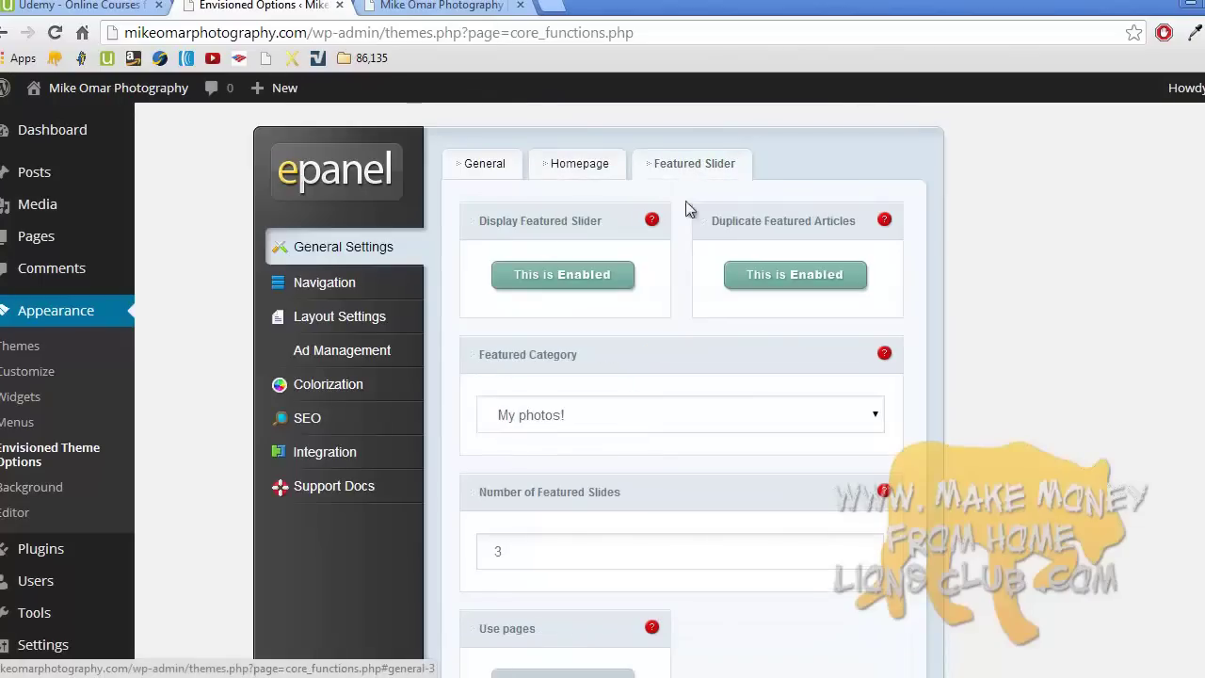
scroll(712, 316, "down", 5)
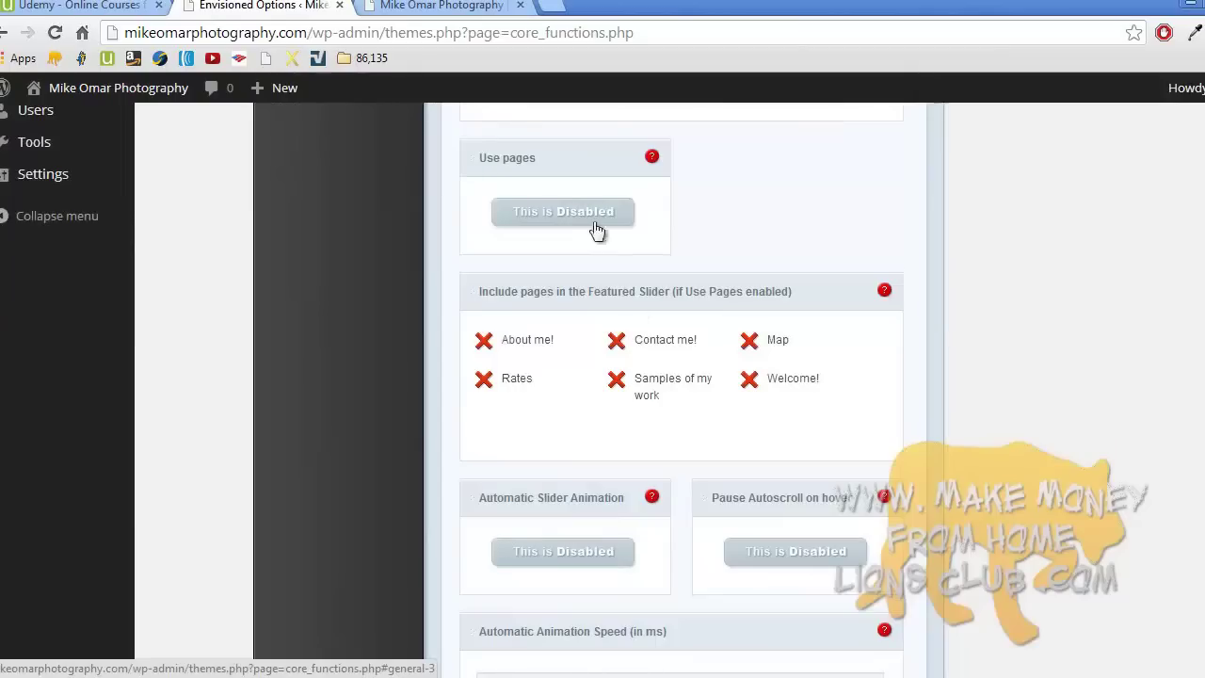
left_click(597, 217)
left_click(539, 337)
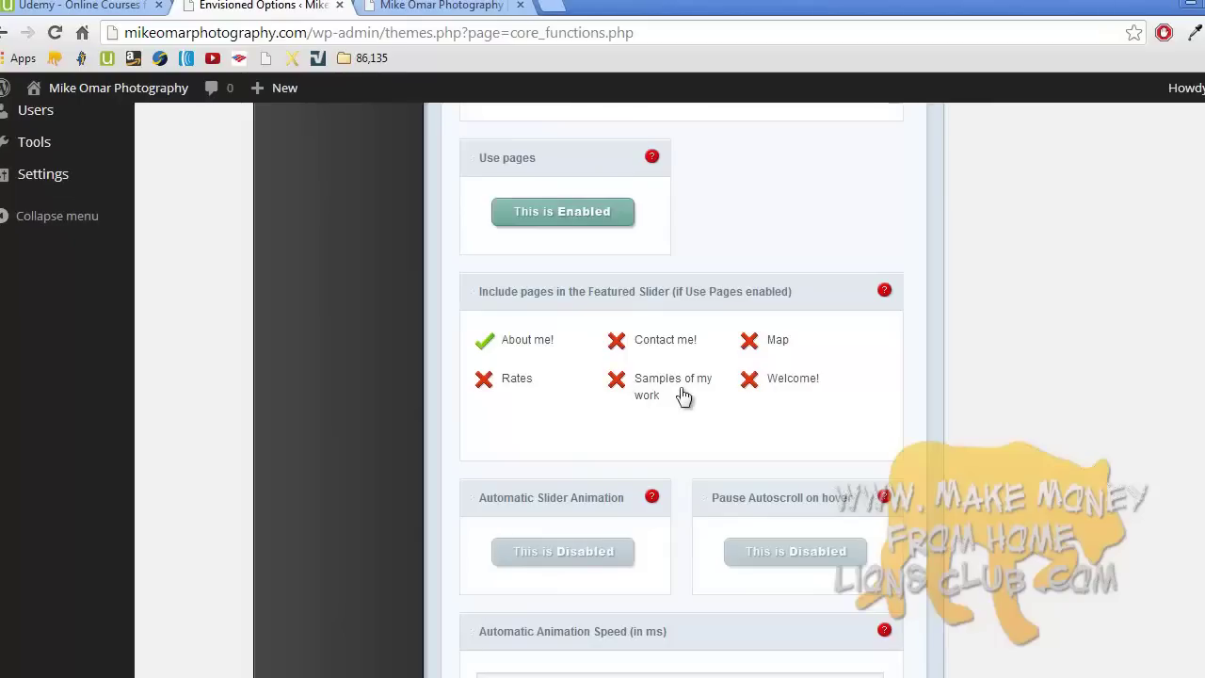
left_click(755, 385)
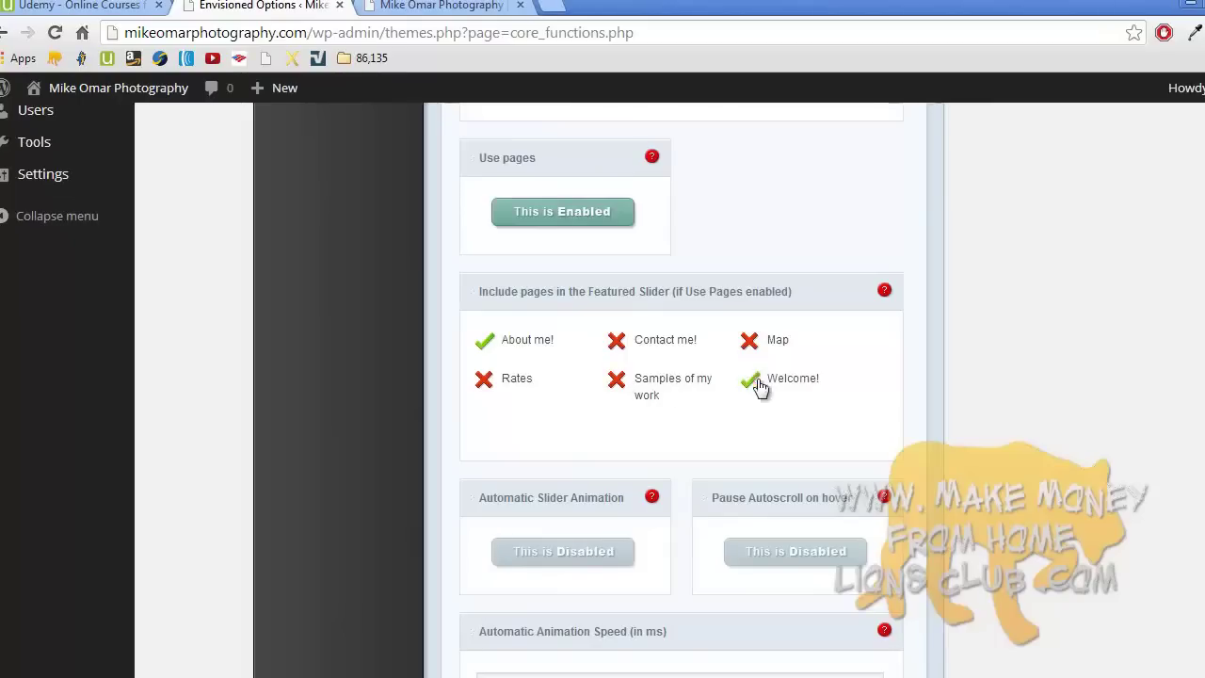
- Enable Automatic Slider Animation, save the slider settings, and view the live homepage
scroll(969, 394, "down", 2)
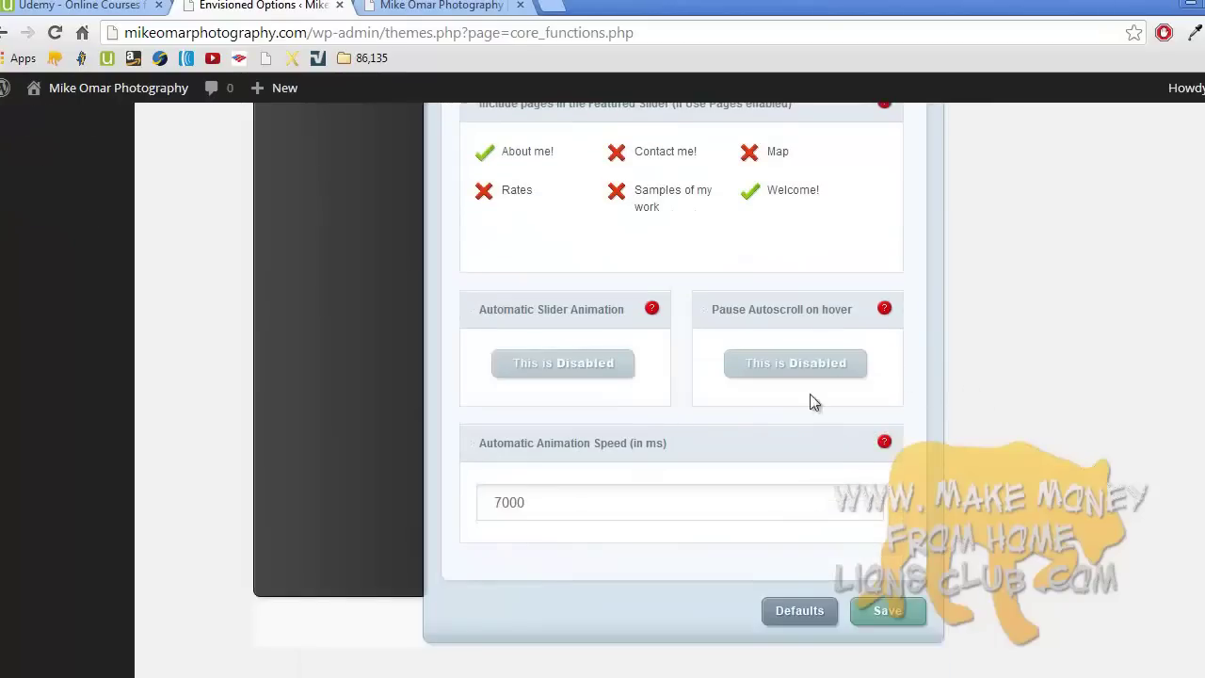
left_click(602, 373)
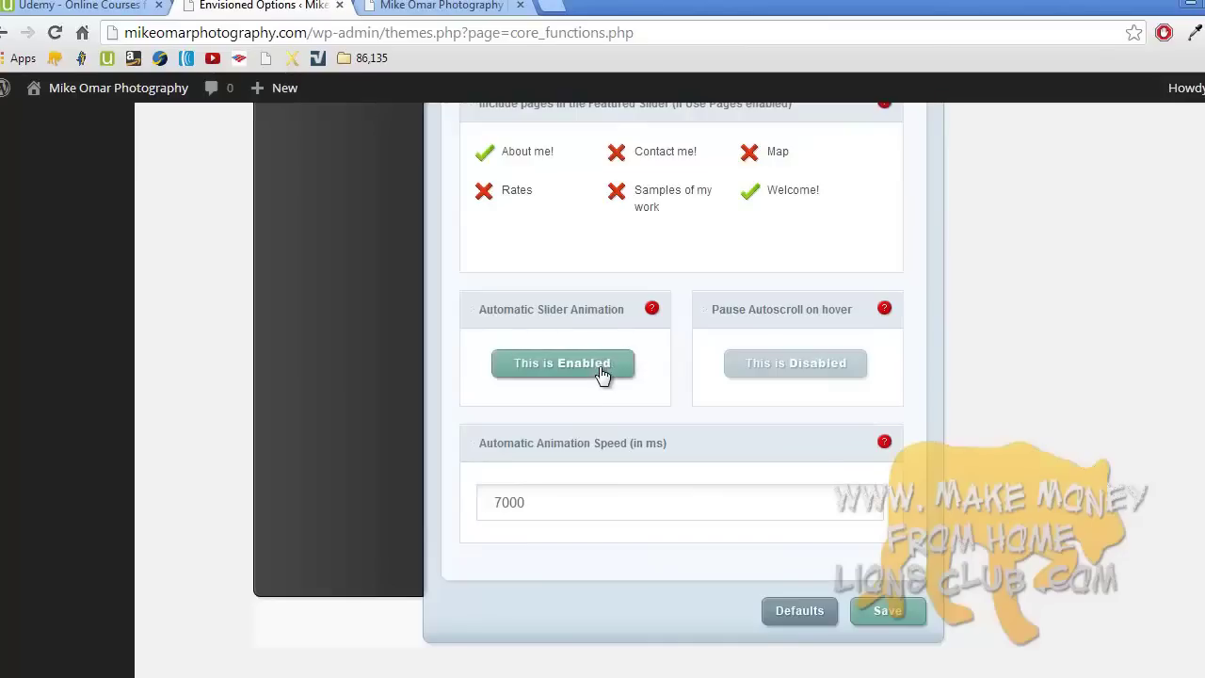
left_click(459, 8)
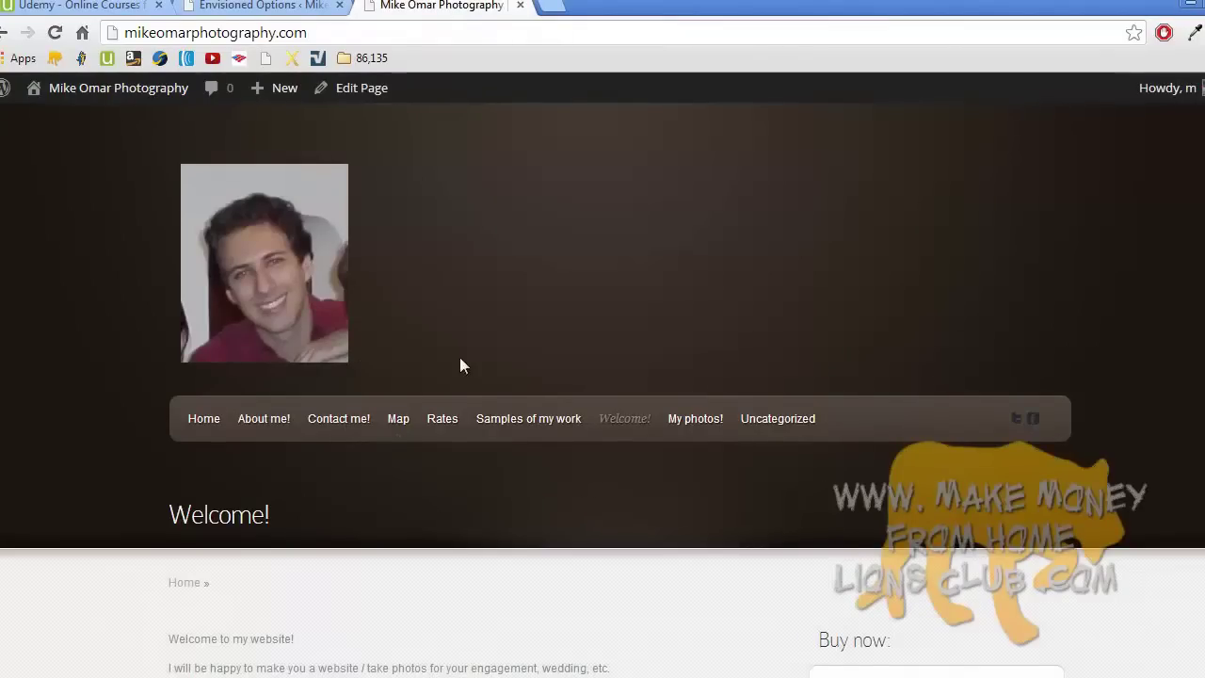
left_click(271, 7)
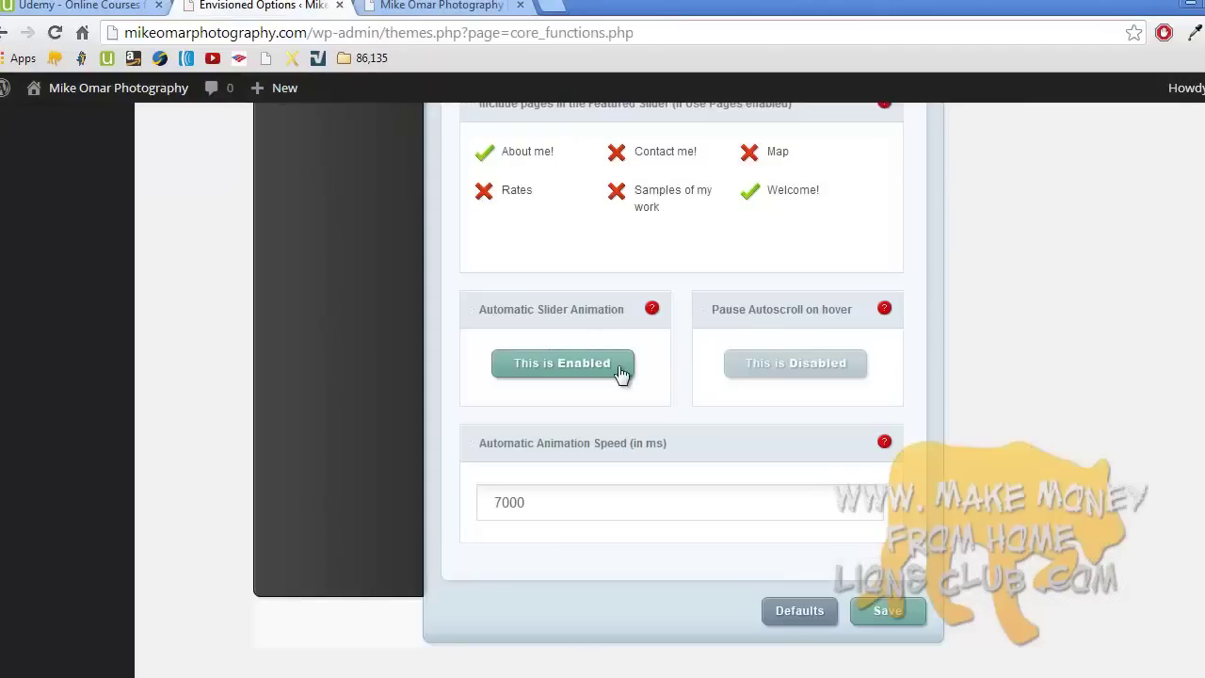
left_click(887, 611)
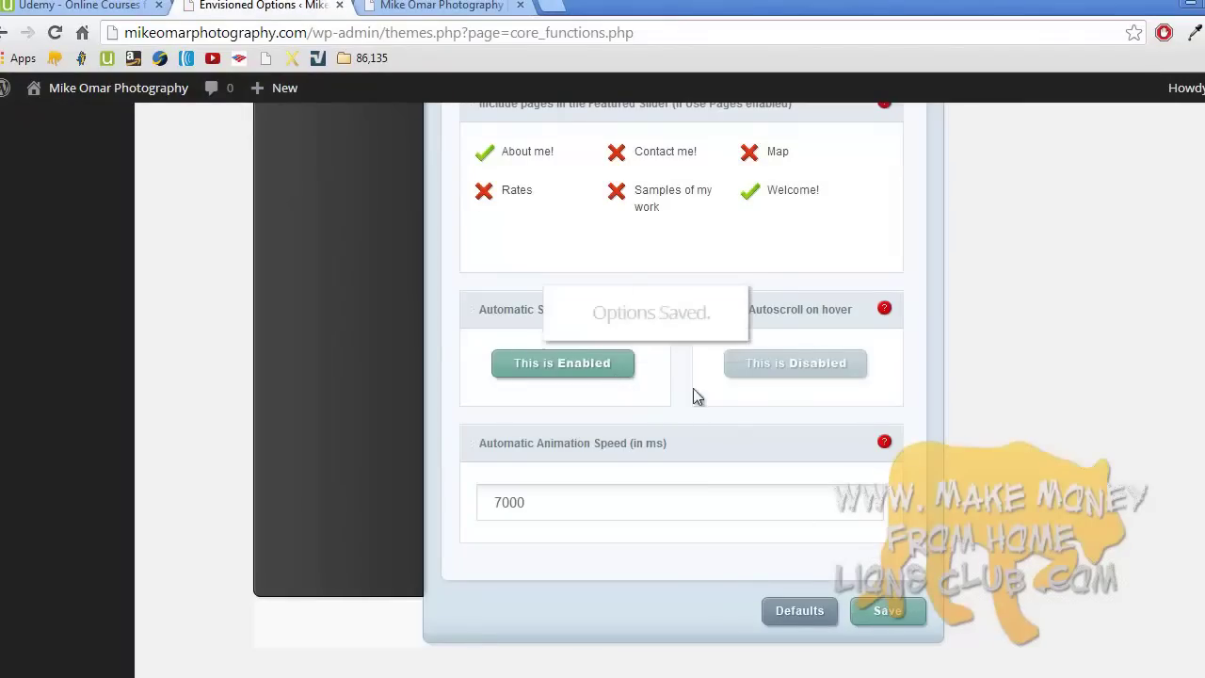
left_click(426, 5)
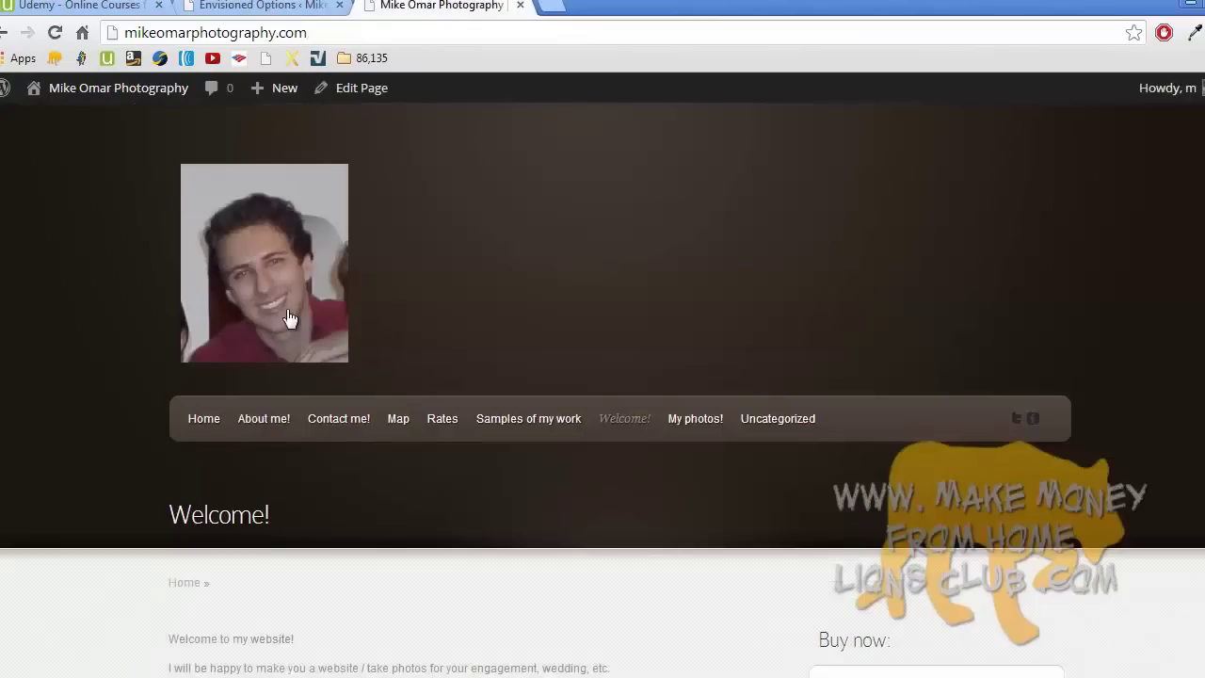
- Reload the Home page to review the slider, then return to the Featured Slider options
left_click(203, 426)
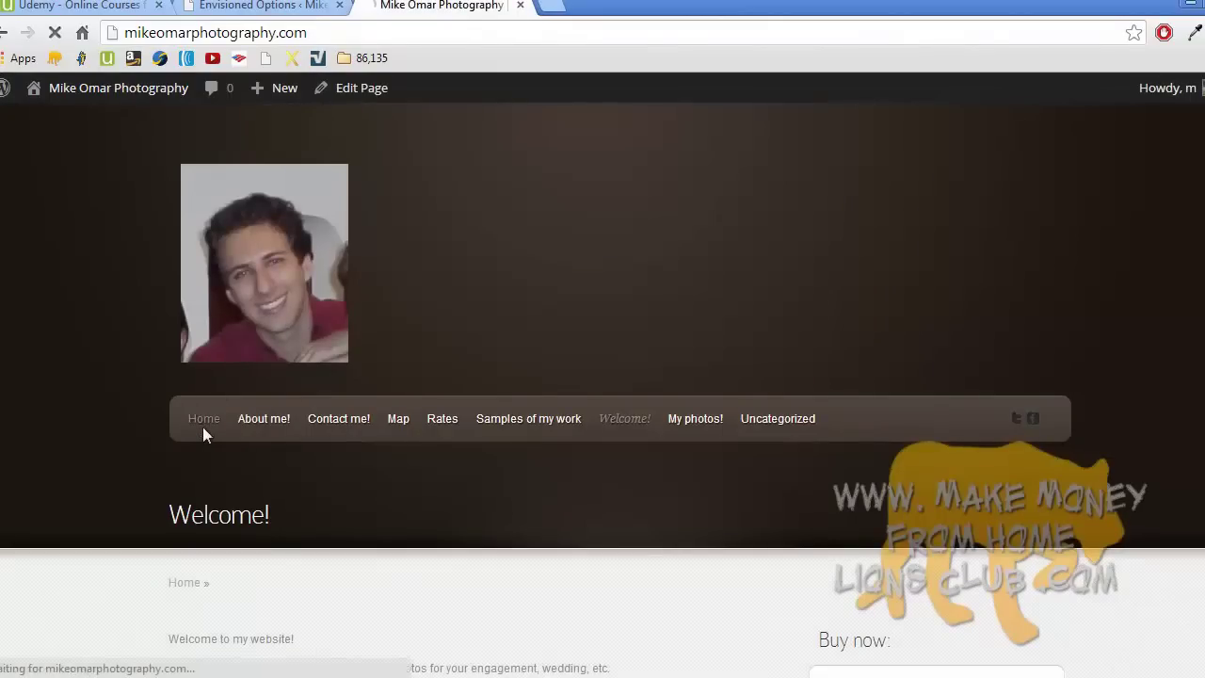
scroll(203, 433, "down", 2)
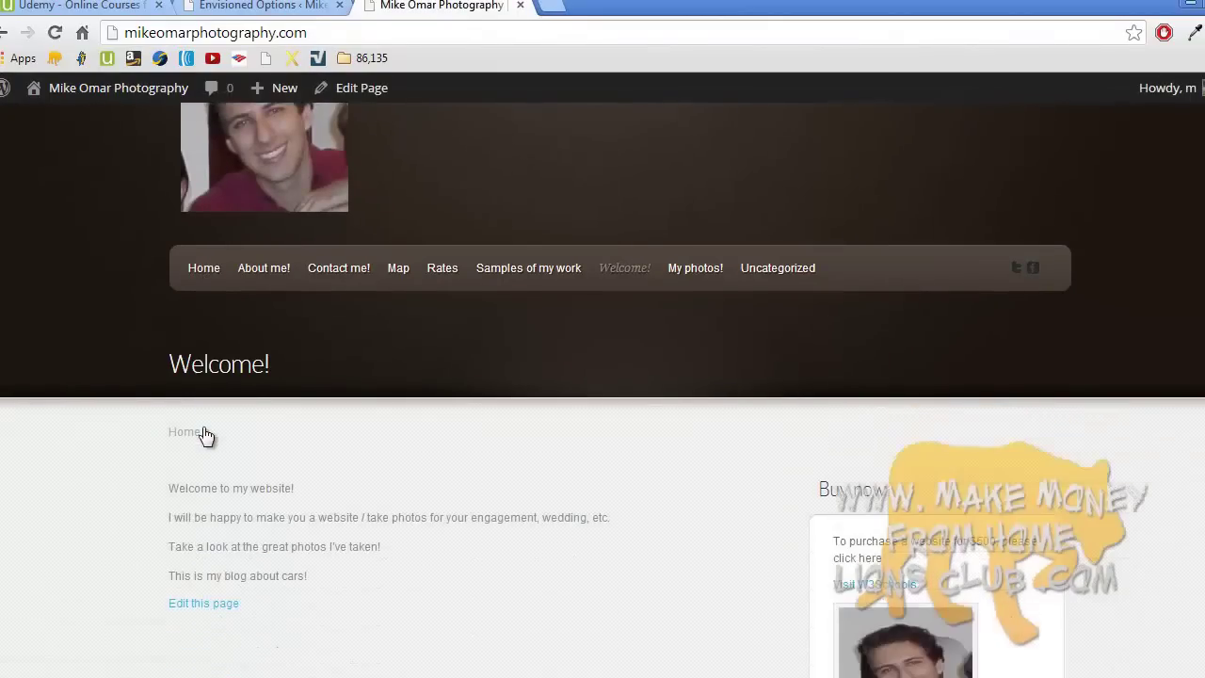
scroll(206, 435, "down", 7)
scroll(206, 435, "up", 4)
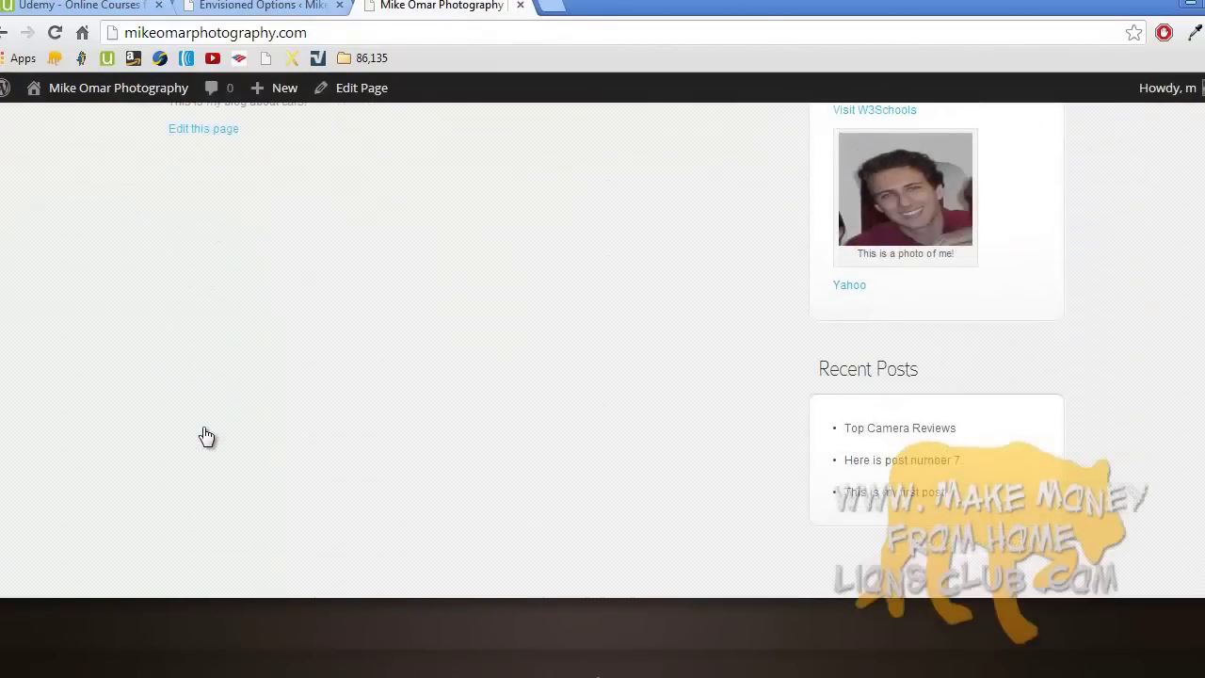
scroll(206, 435, "up", 3)
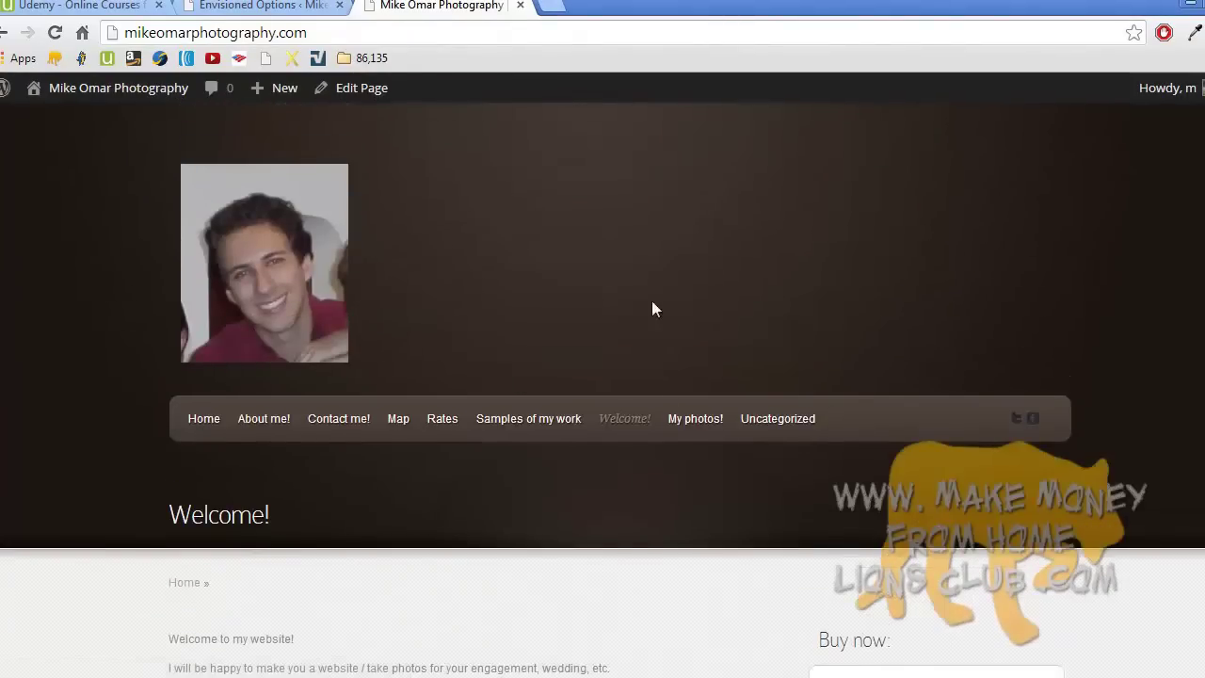
left_click(263, 6)
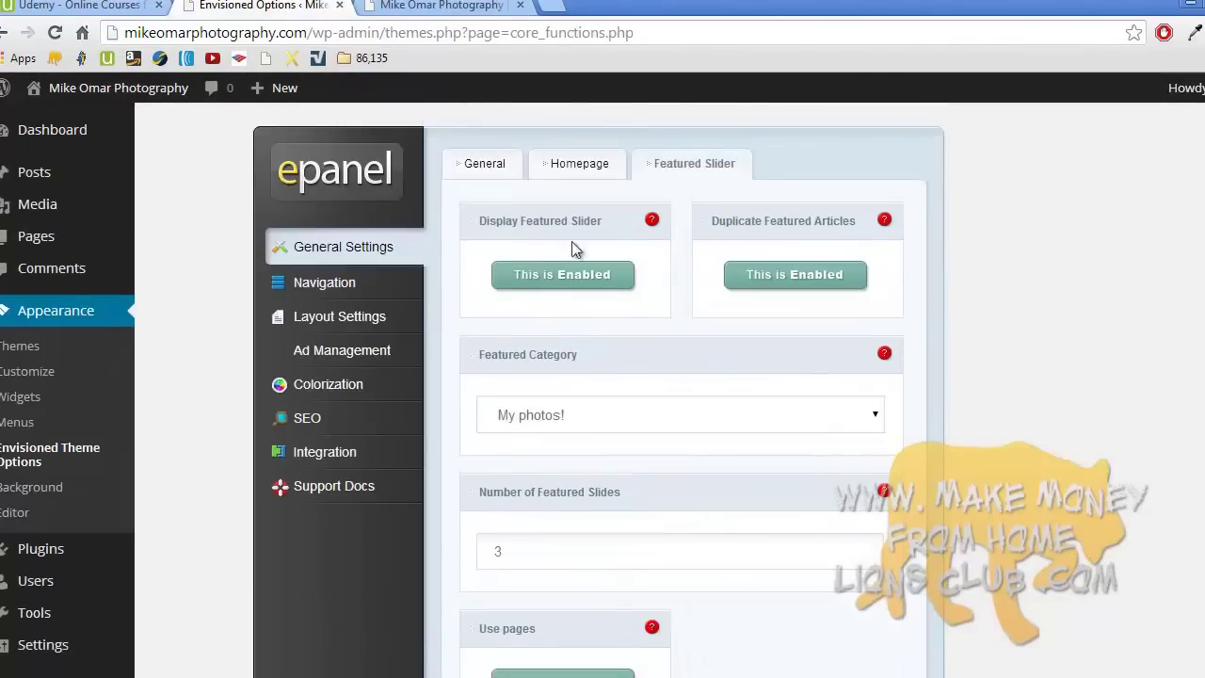
- Disable dropdown menus and the Home link in Pages navigation, keep ascending order, and save
left_click(381, 293)
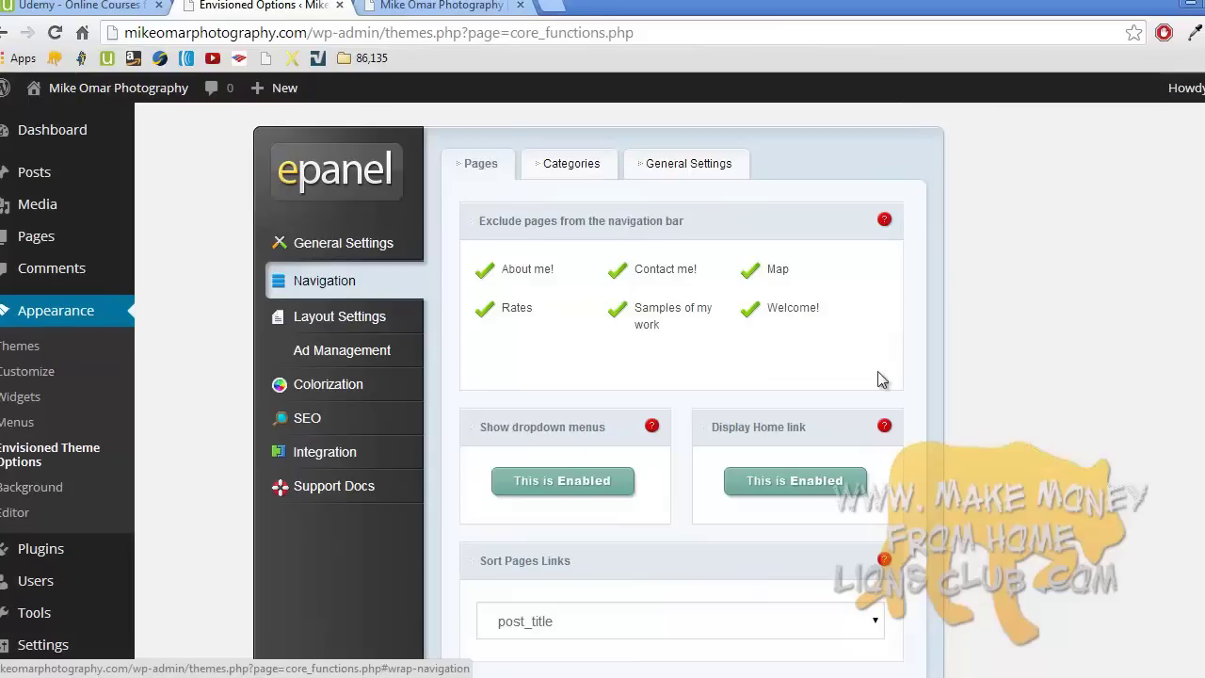
scroll(603, 389, "down", 1)
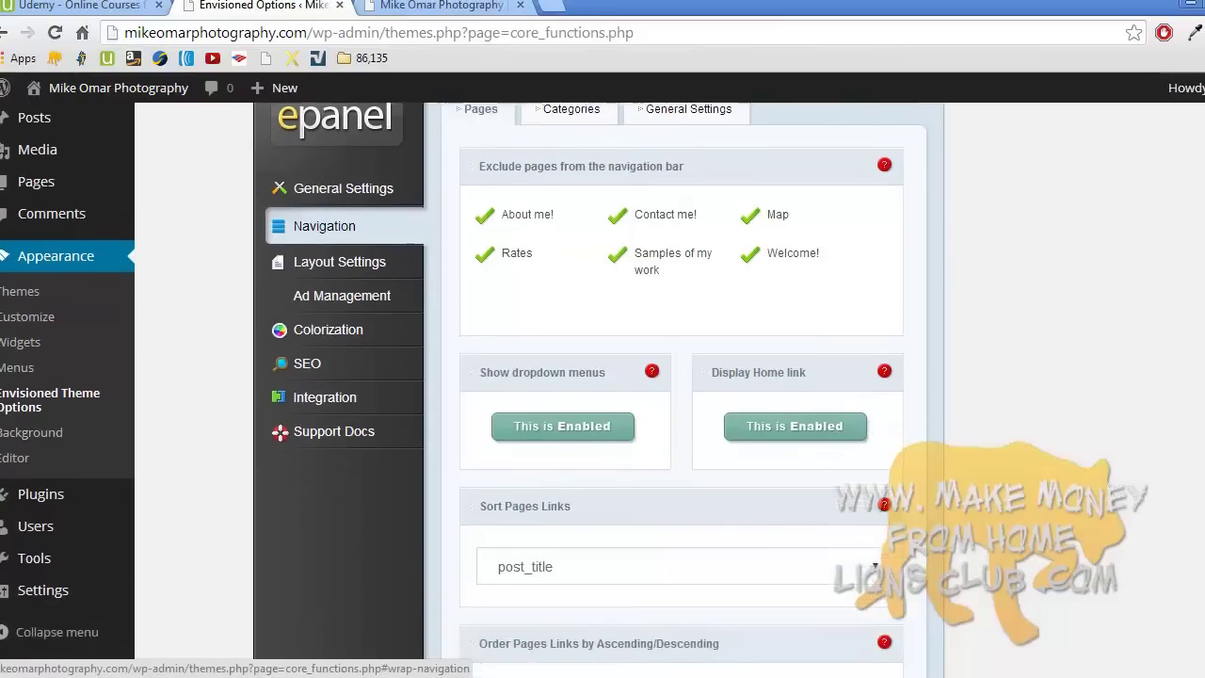
left_click(595, 403)
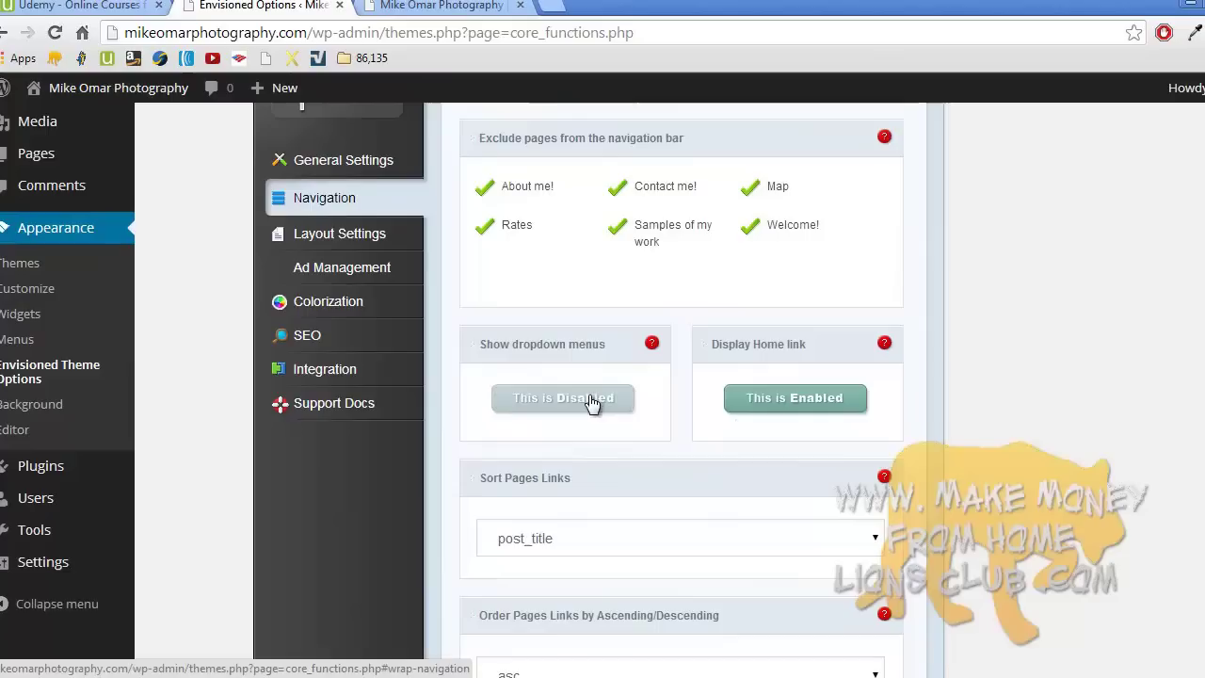
left_click(772, 407)
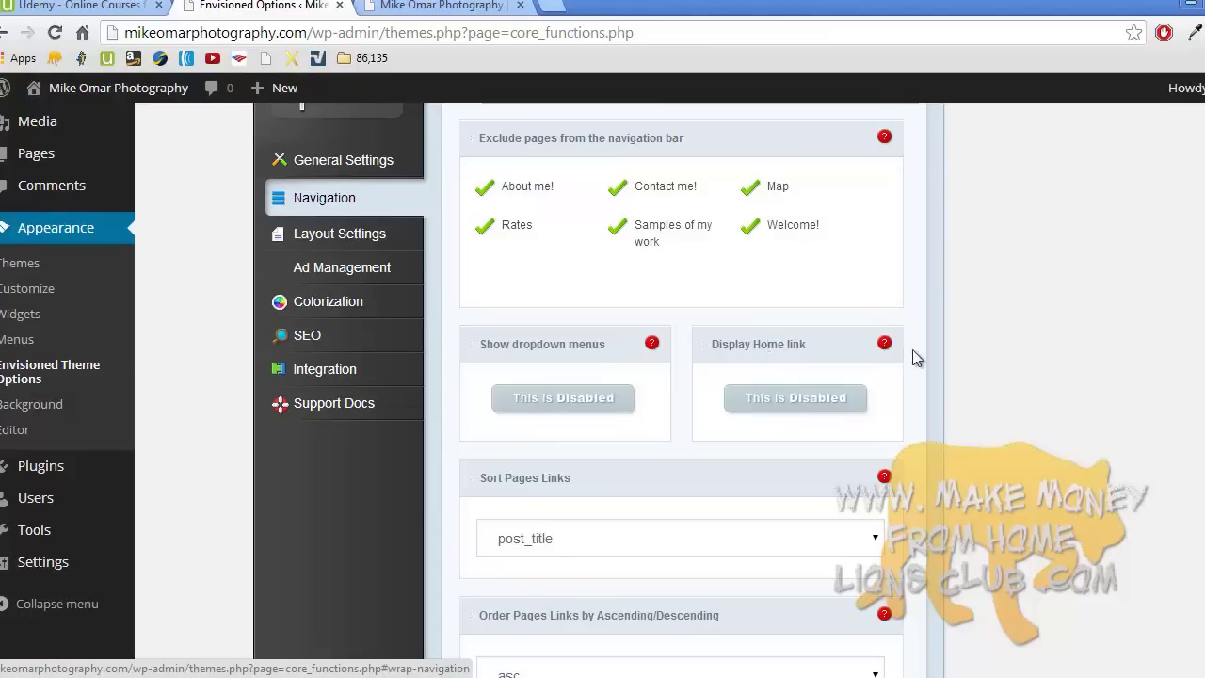
scroll(678, 377, "down", 3)
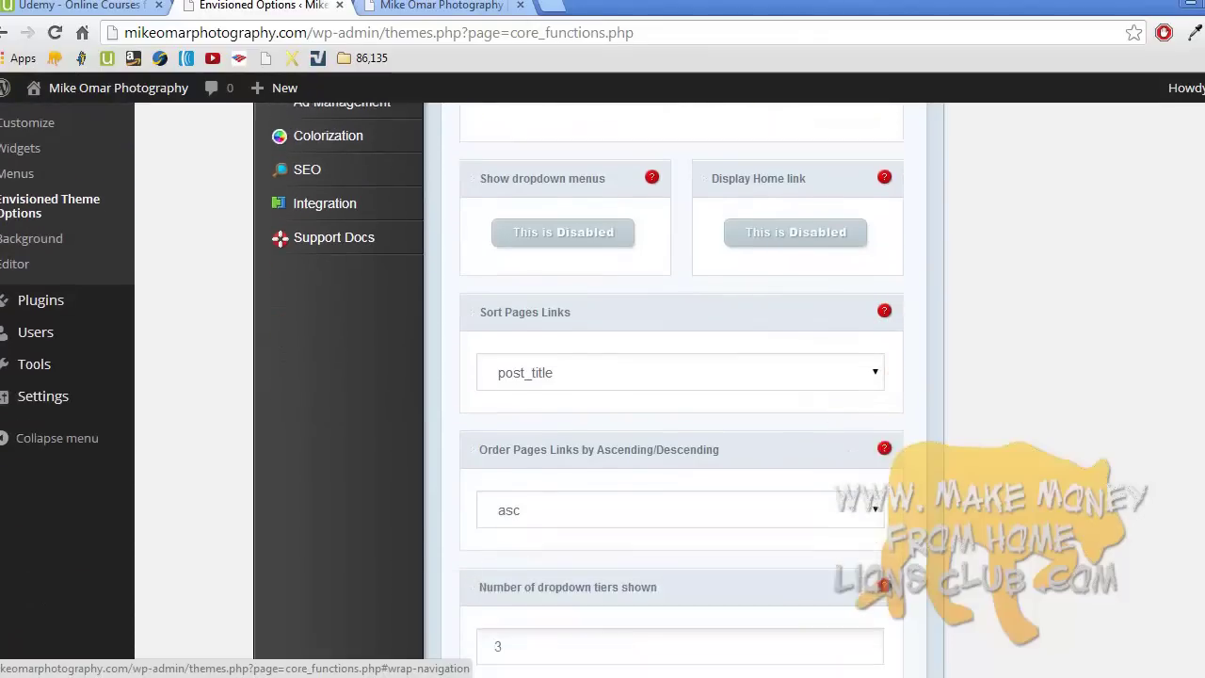
scroll(903, 386, "down", 2)
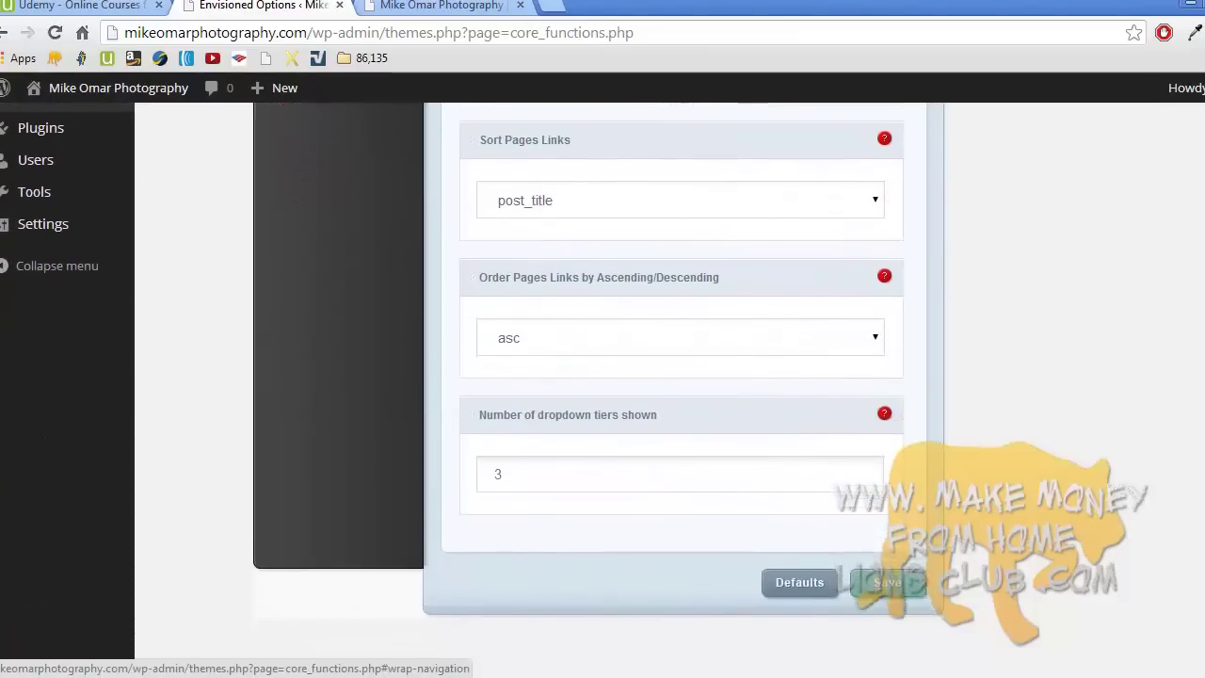
left_click(858, 336)
left_click(858, 336)
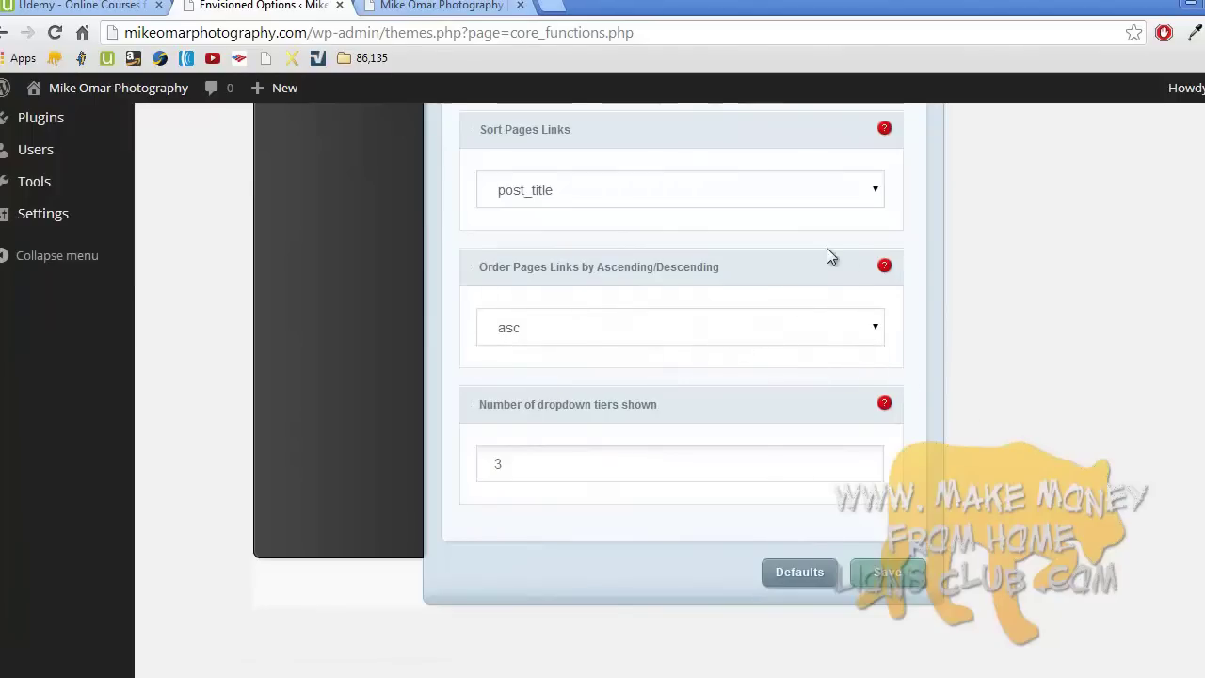
left_click(873, 570)
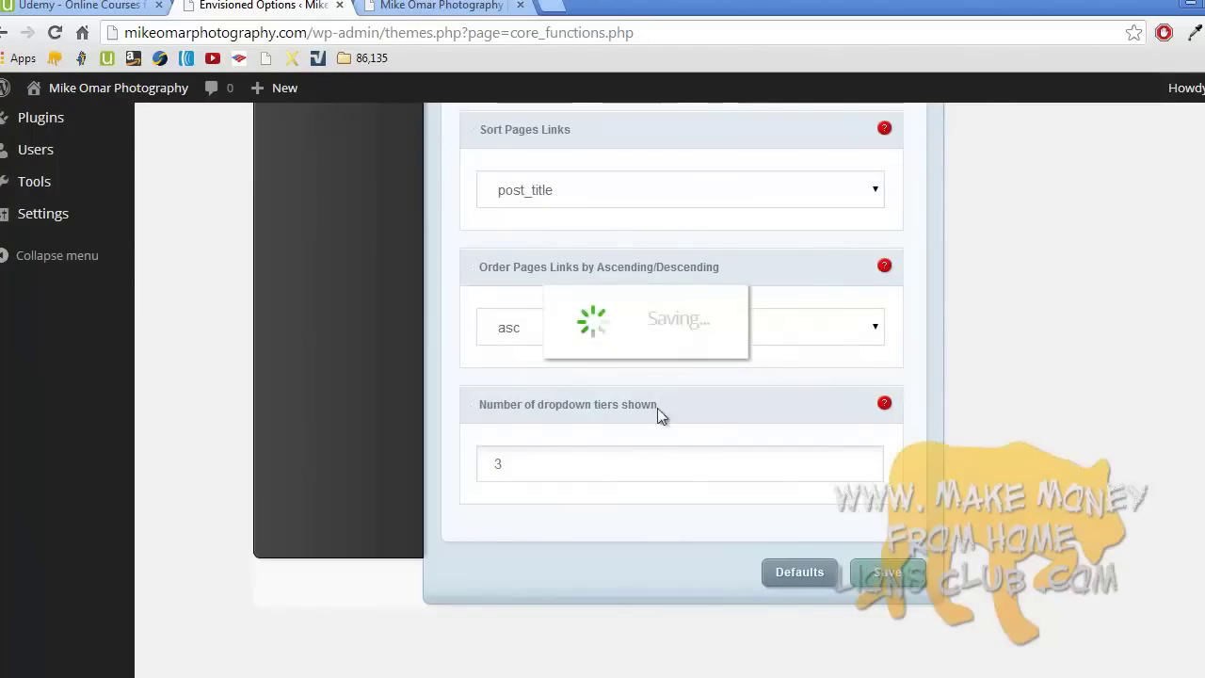
- Reload the homepage to confirm Home is gone from the menu, then return to theme options
left_click(435, 6)
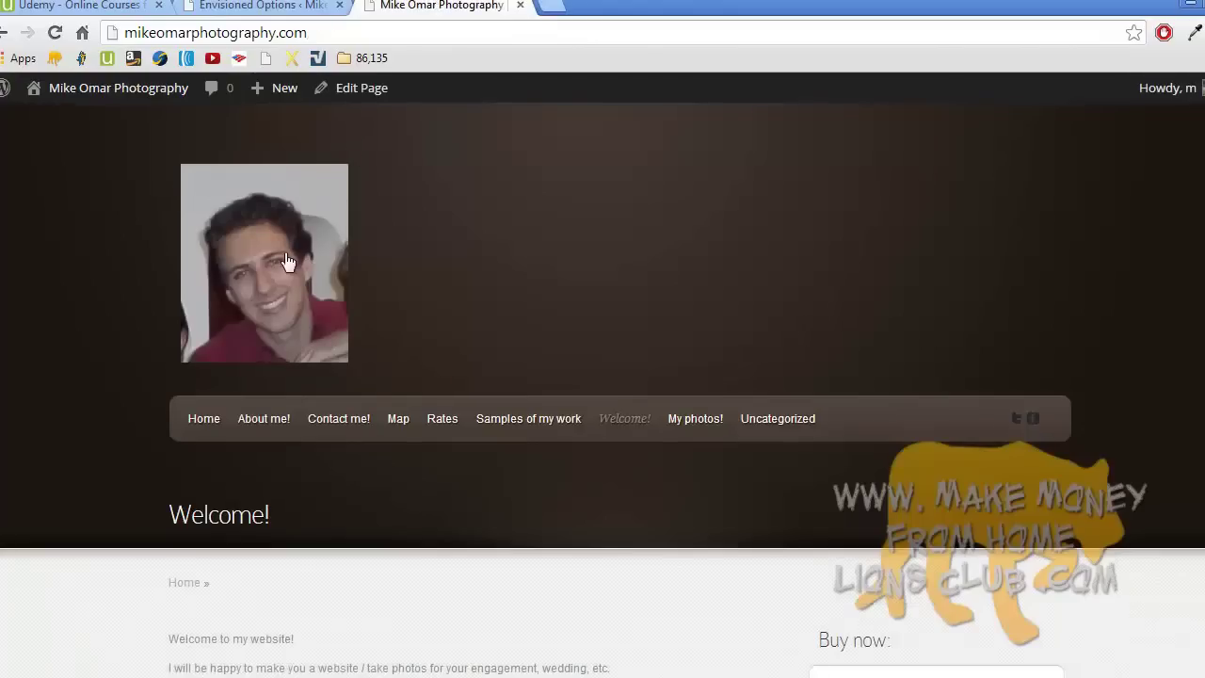
left_click(241, 303)
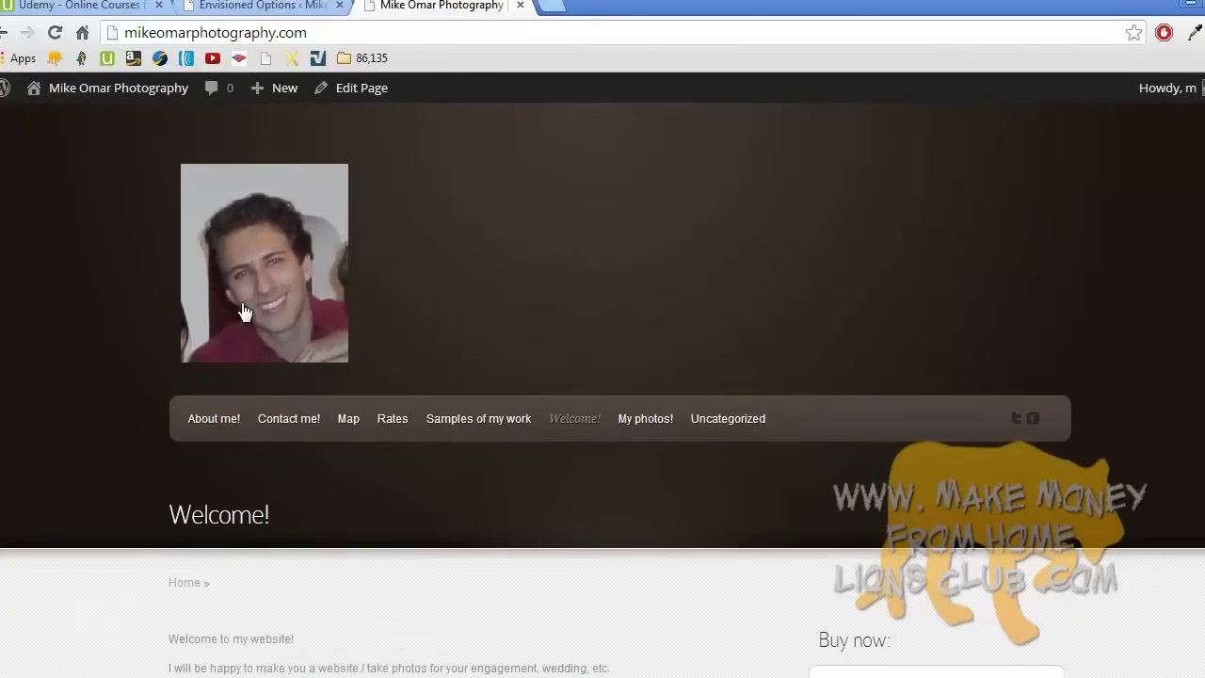
middle_click(227, 435)
scroll(227, 434, "down", 6)
scroll(223, 433, "up", 5)
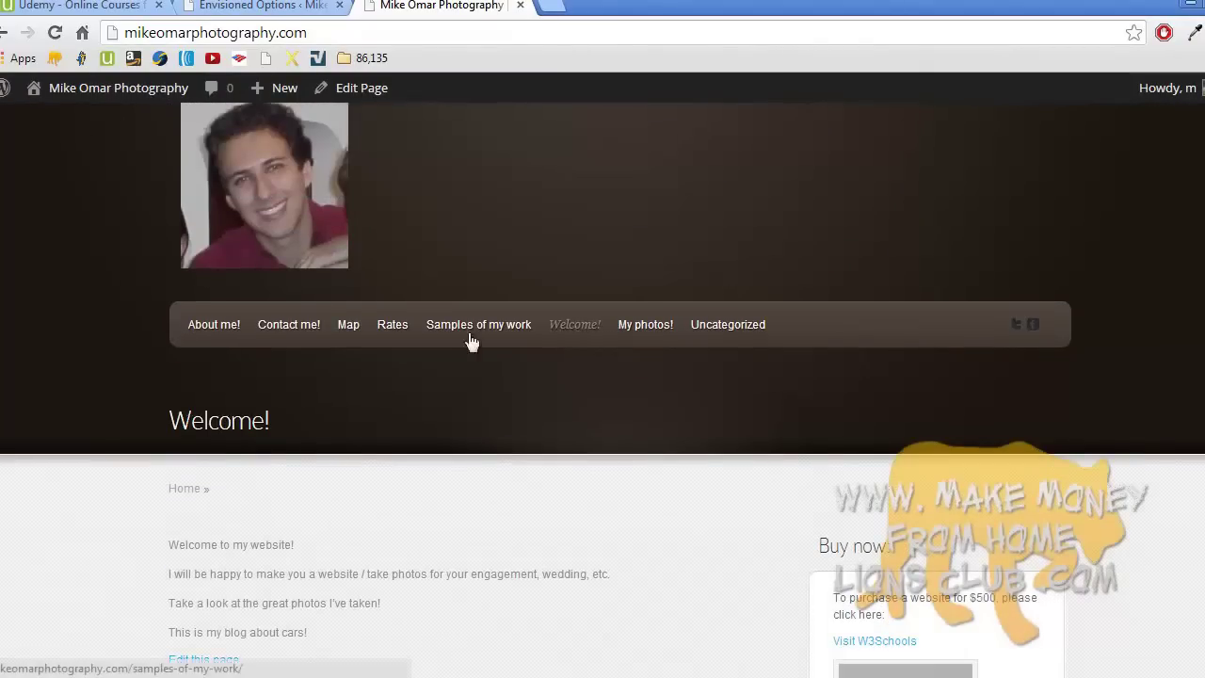
key("ctrl+shift+Tab")
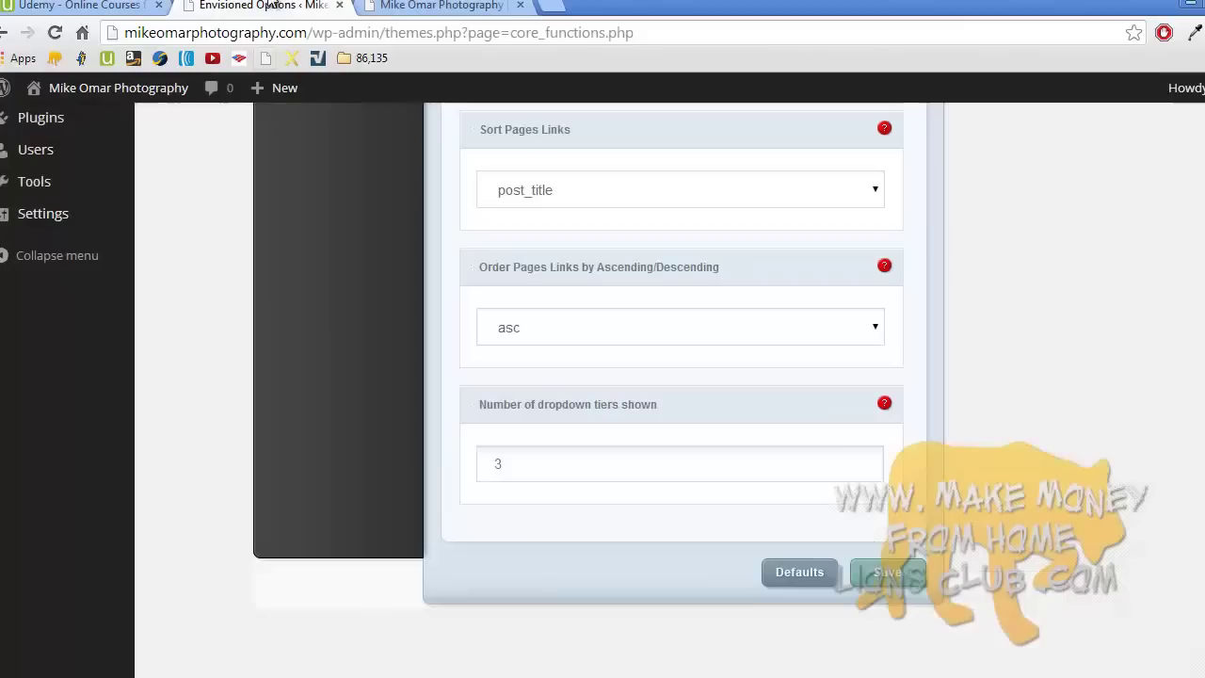
middle_click(514, 241)
scroll(514, 241, "up", 5)
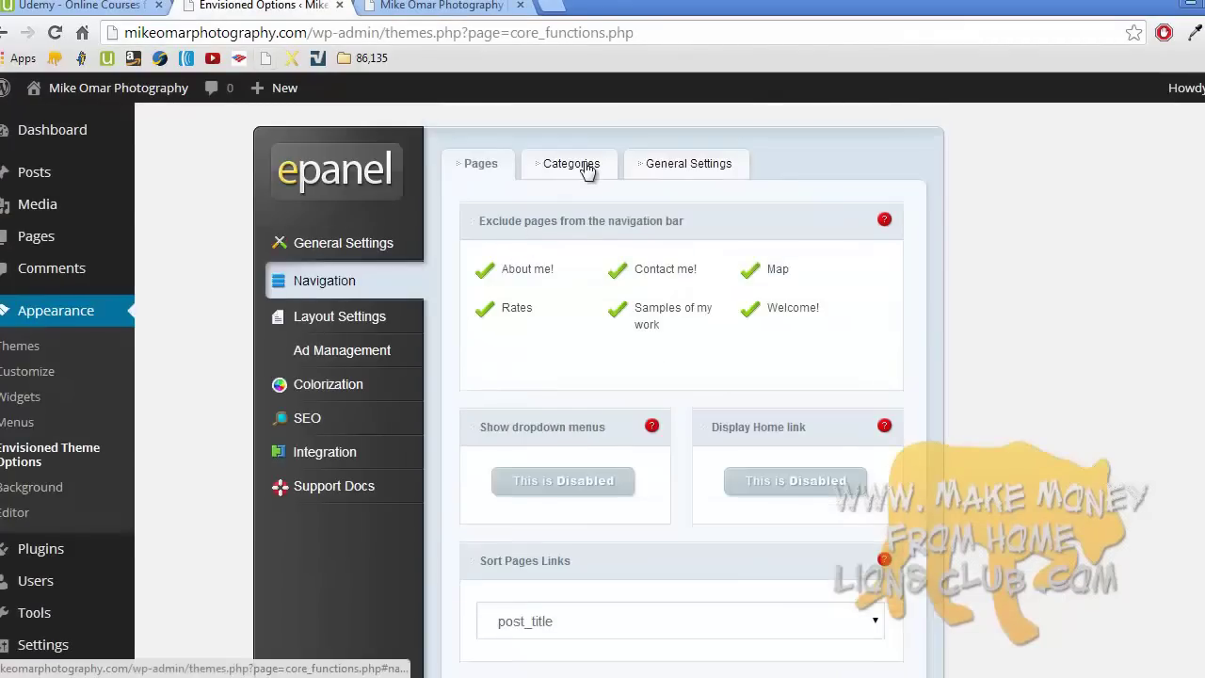
- Exclude the My photos! and Uncategorized categories from the navigation bar and save
left_click(581, 166)
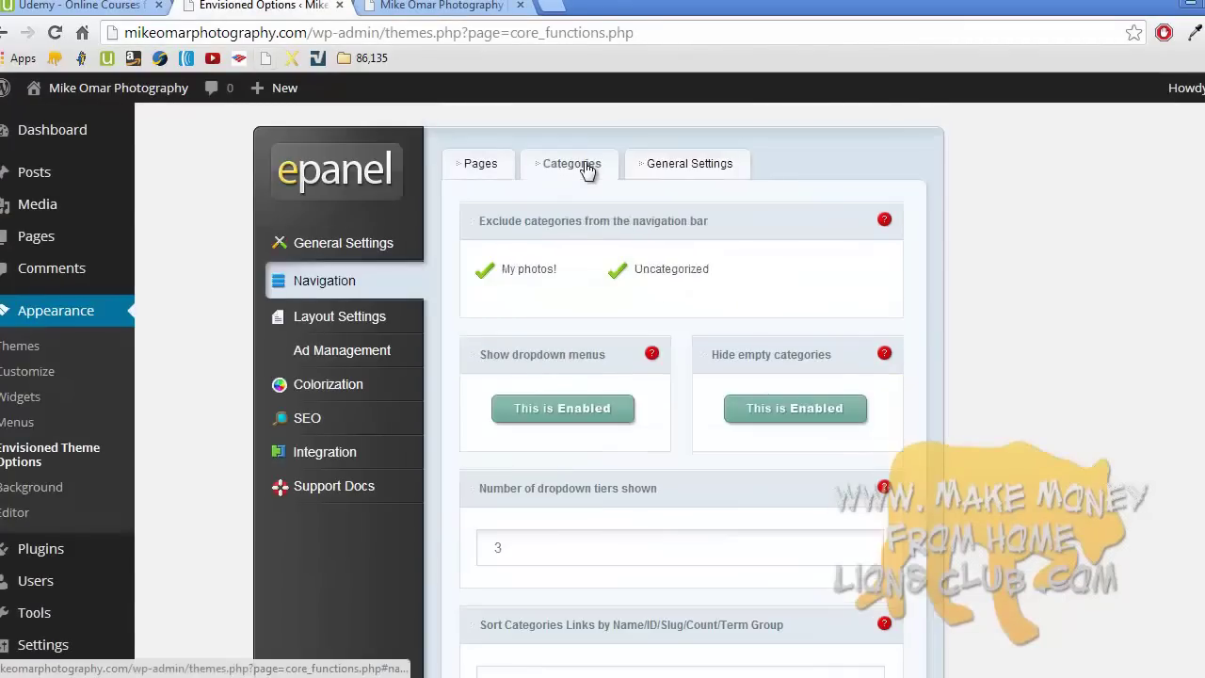
left_click(541, 268)
left_click(646, 271)
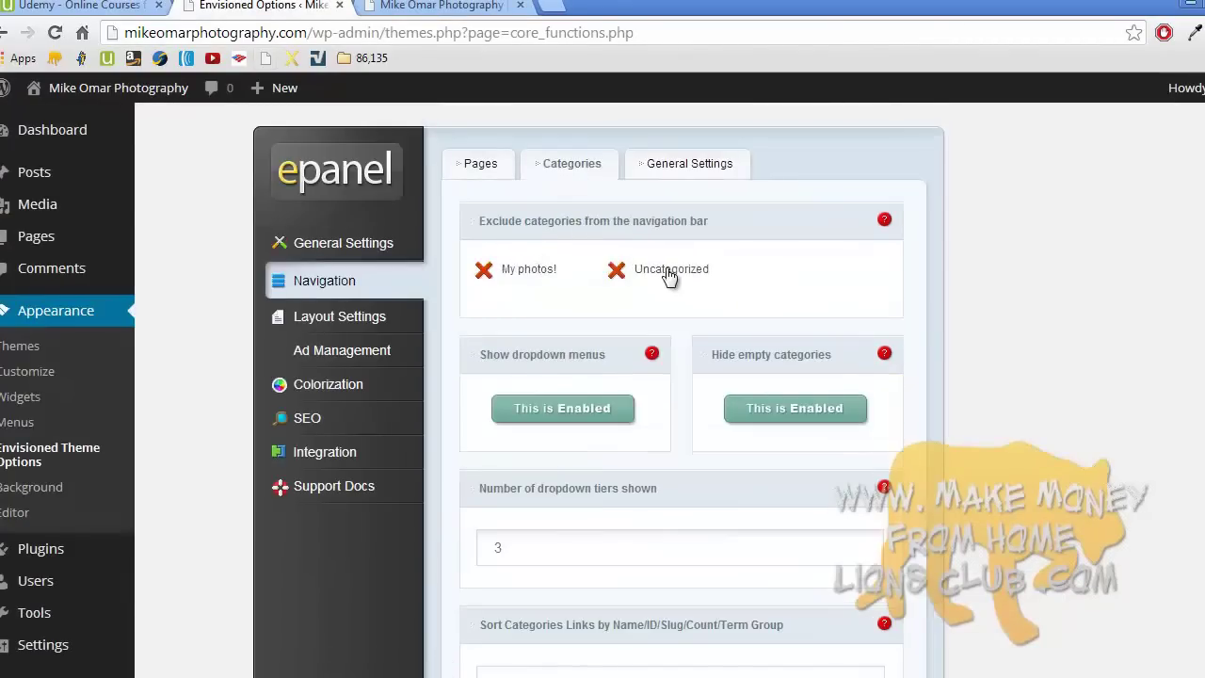
middle_click(973, 323)
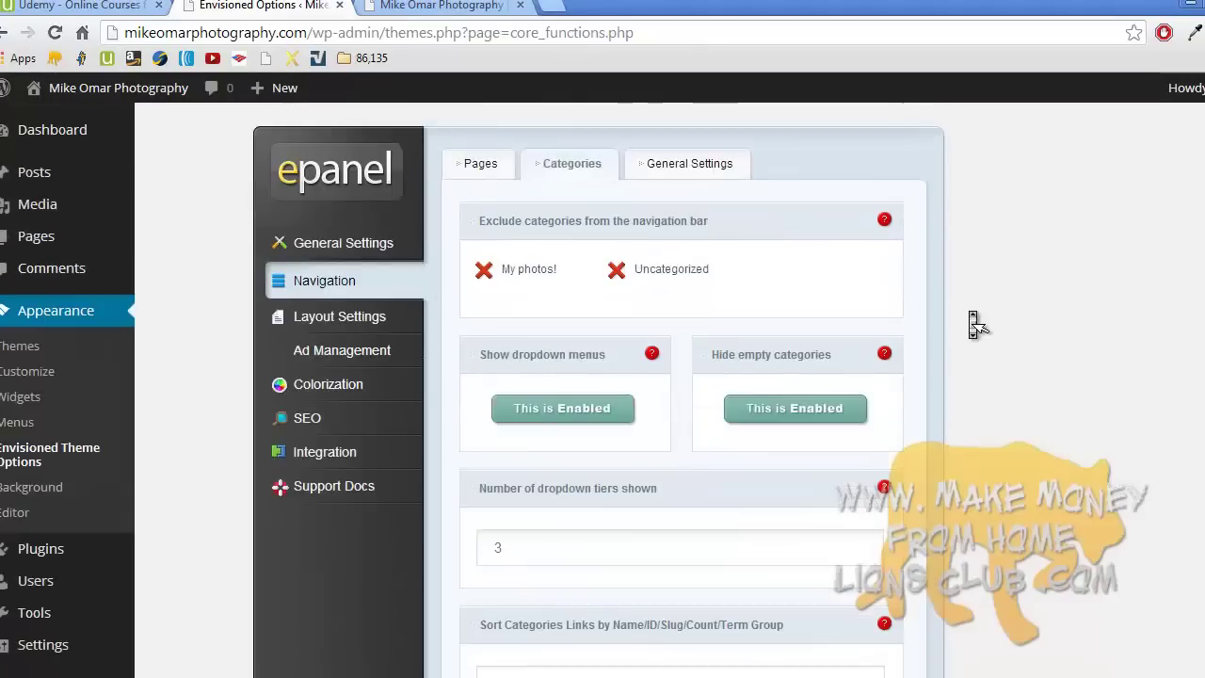
scroll(968, 310, "down", 4)
left_click(894, 544)
- Reload the homepage to check the menu, then move to general navigation and Layout Settings
scroll(986, 434, "up", 4)
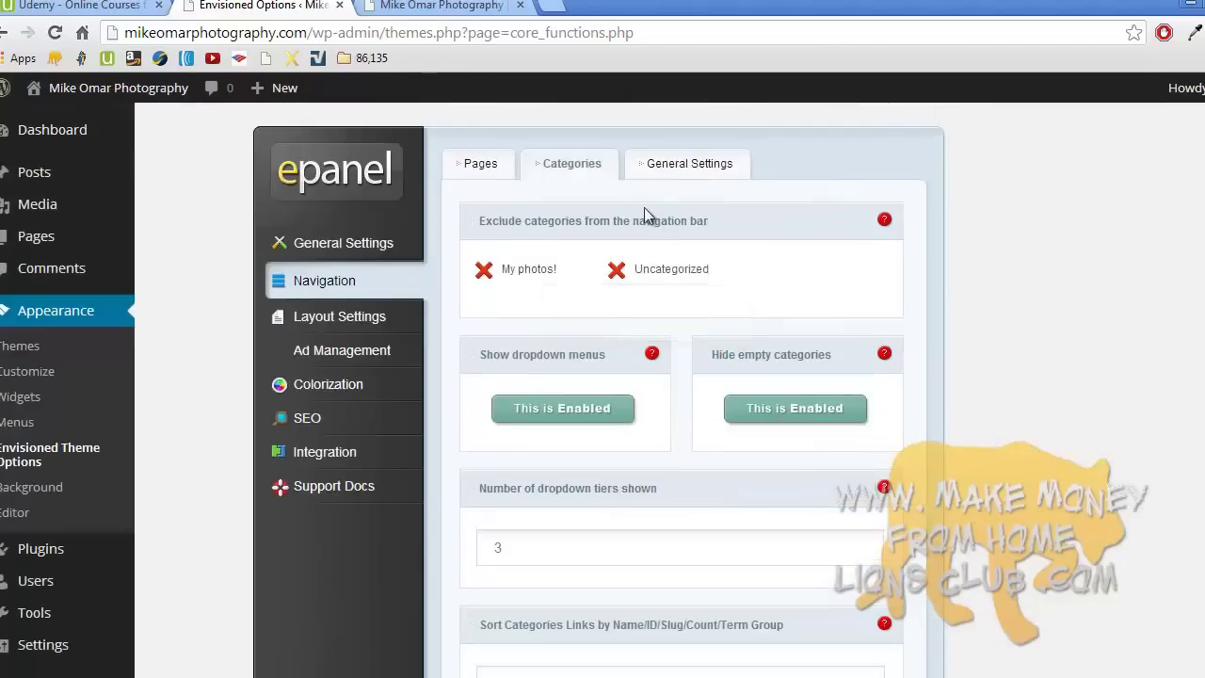
left_click(476, 28)
left_click(478, 6)
key("F5")
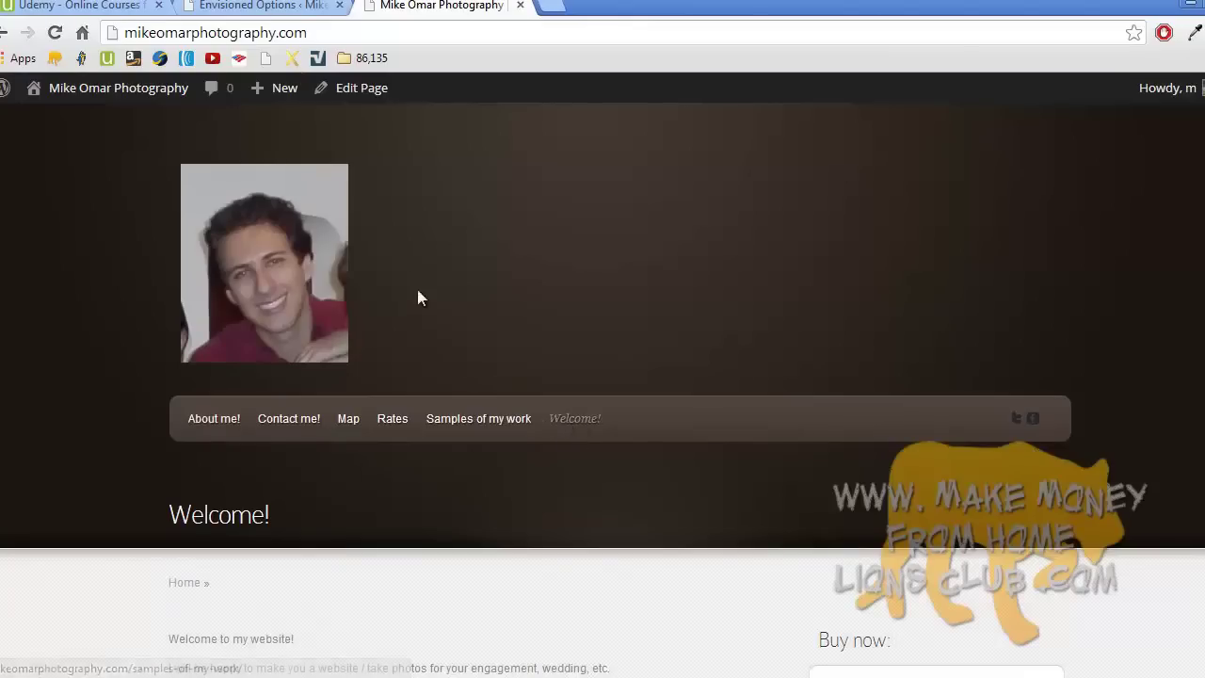
left_click(277, 5)
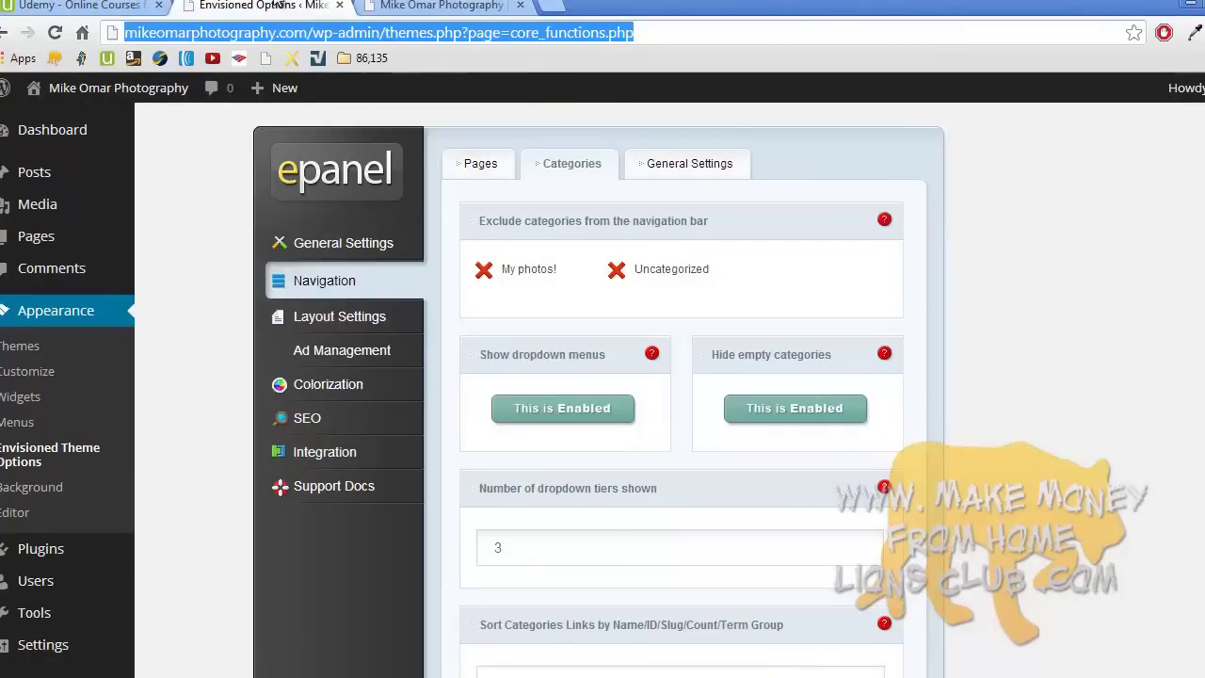
left_click(684, 166)
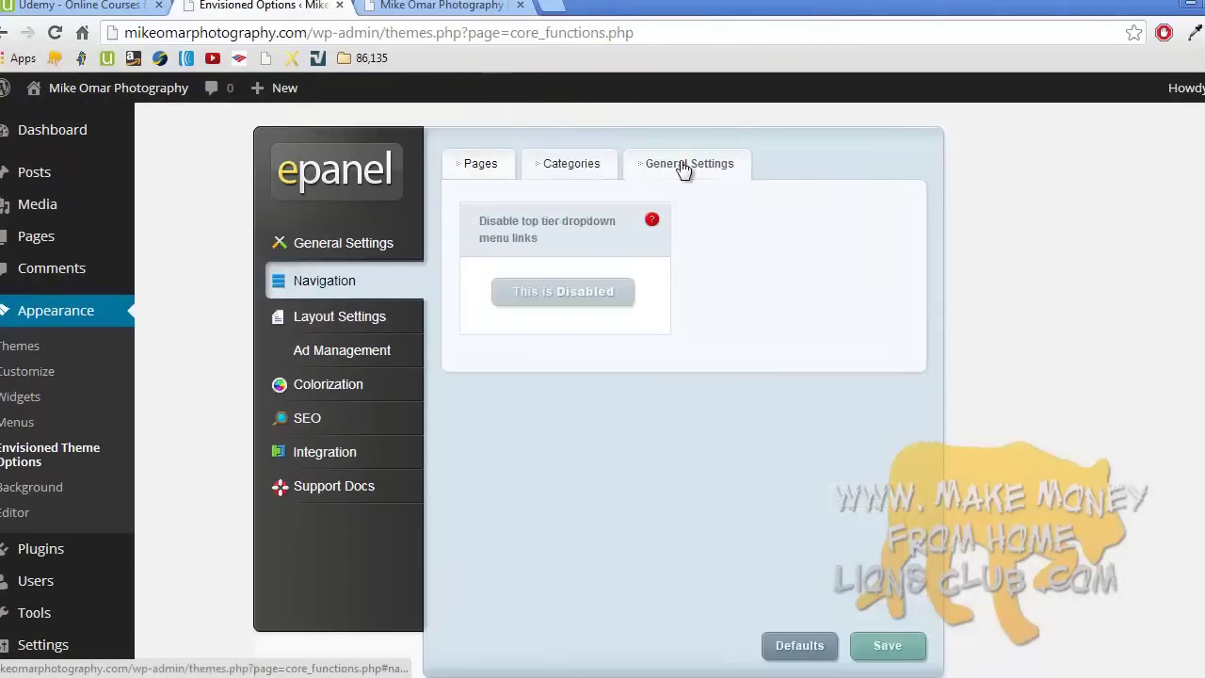
left_click(370, 318)
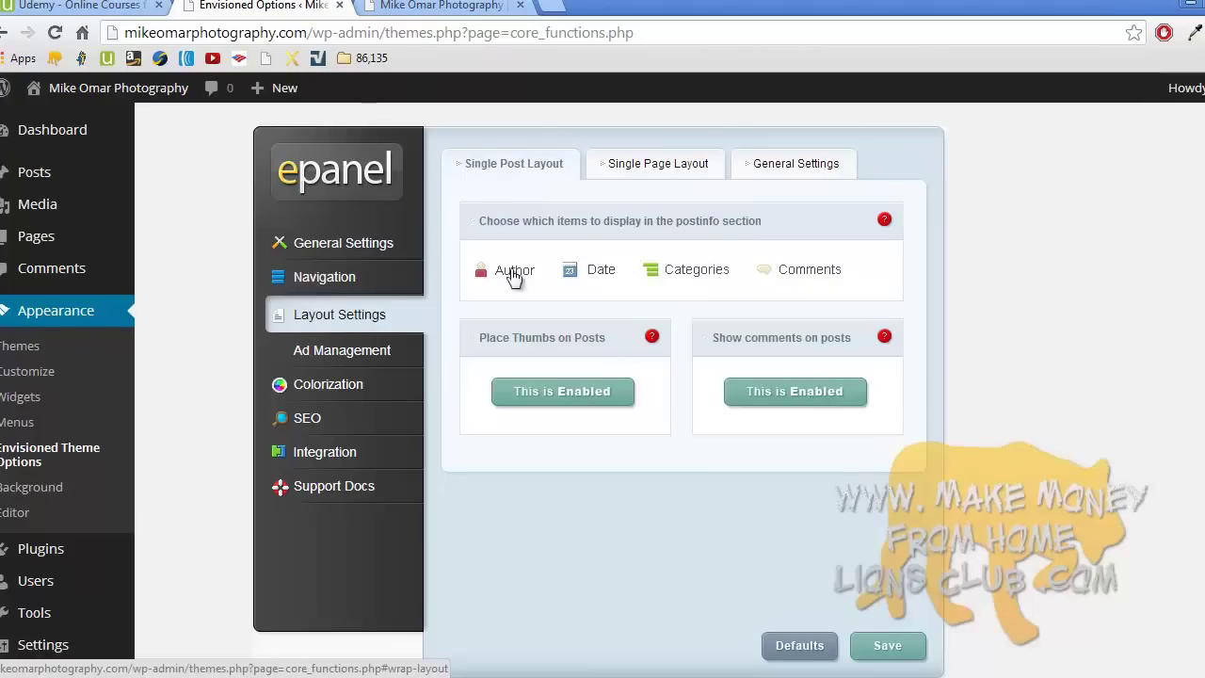
- View the post 'Here is post number 7.' on the site, then return to theme options
left_click(454, 5)
scroll(472, 193, "down", 10)
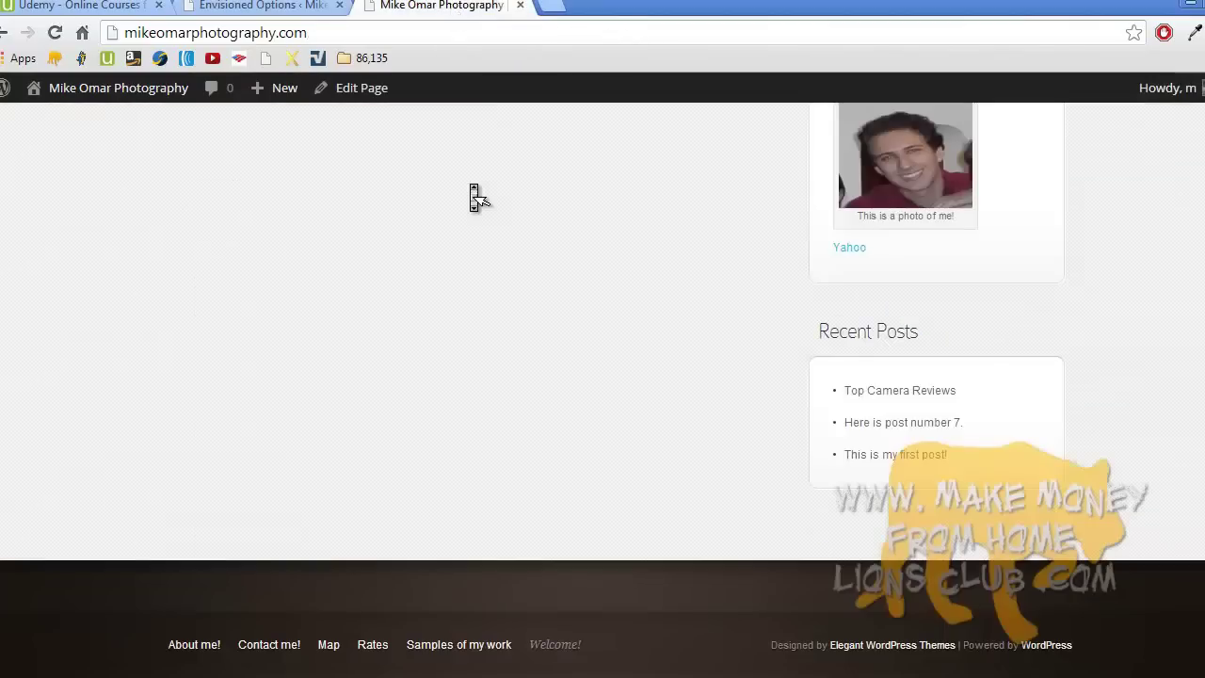
left_click(907, 429)
scroll(908, 433, "down", 2)
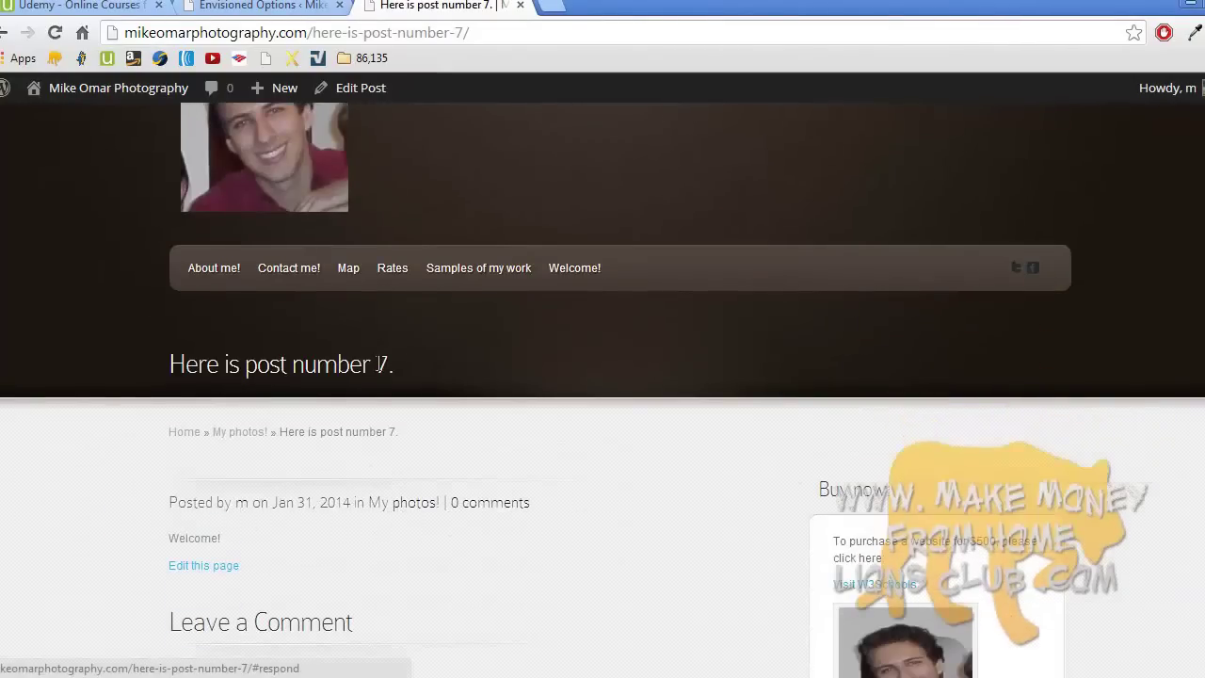
left_click(275, 5)
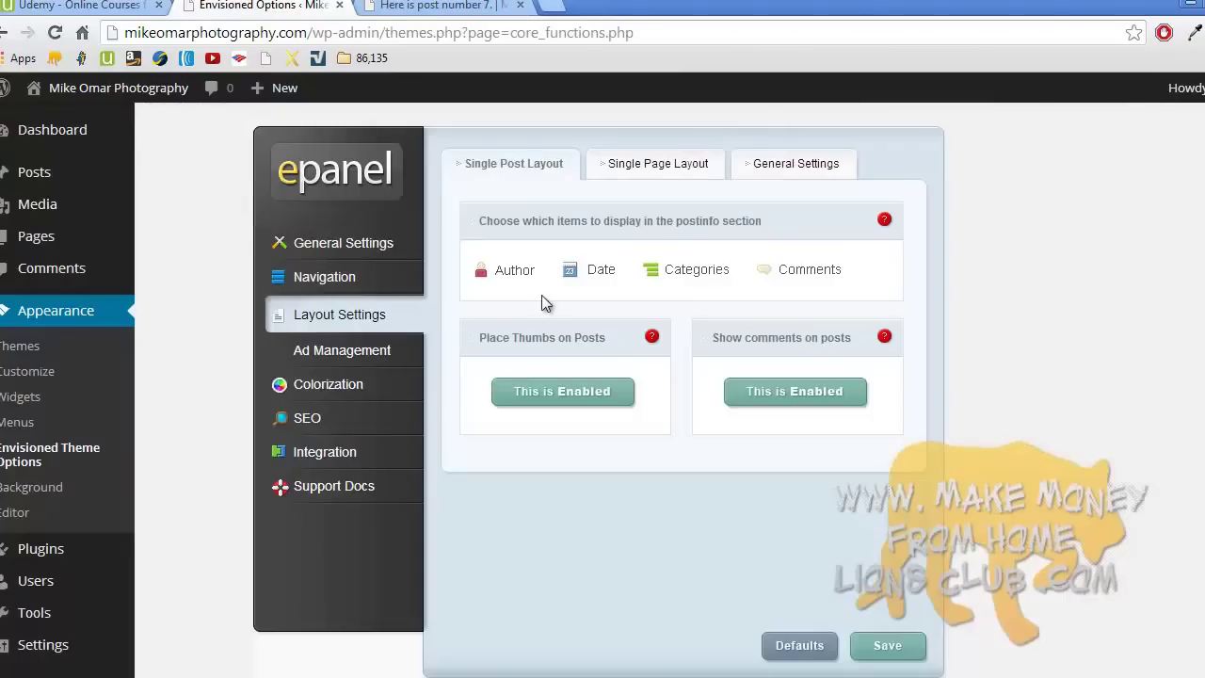
- Deselect Date, Categories and Comments in Single Post Layout post info and save
left_click(585, 280)
left_click(689, 276)
left_click(777, 274)
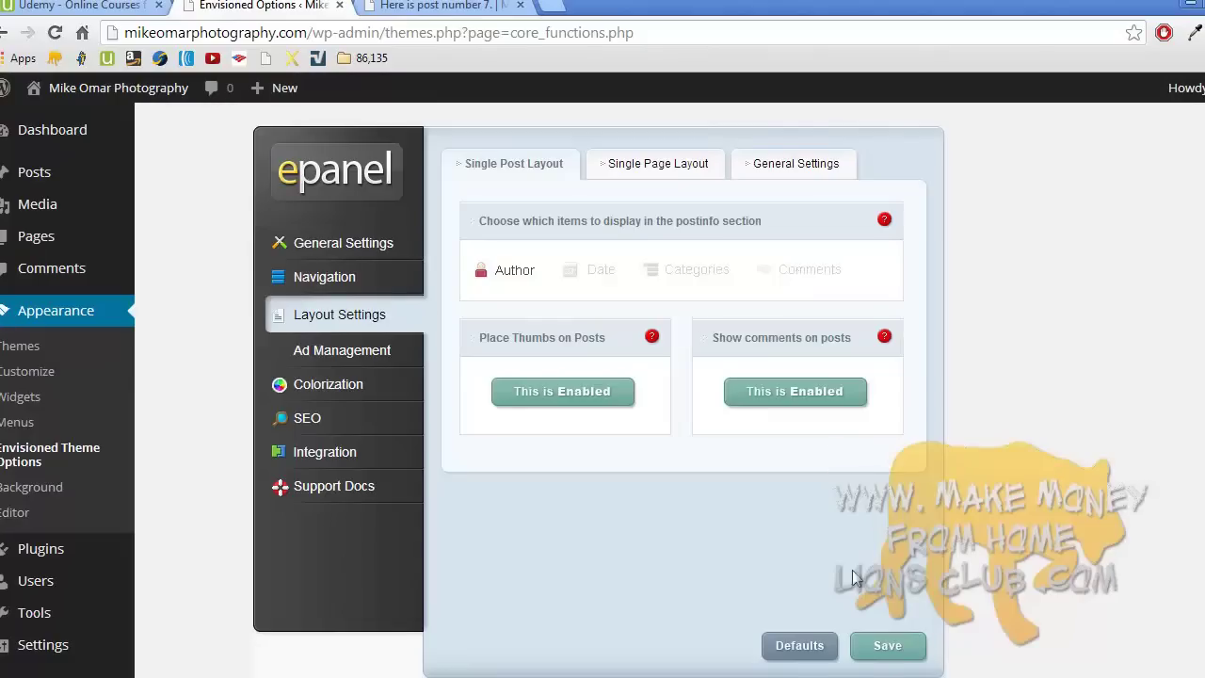
left_click(882, 647)
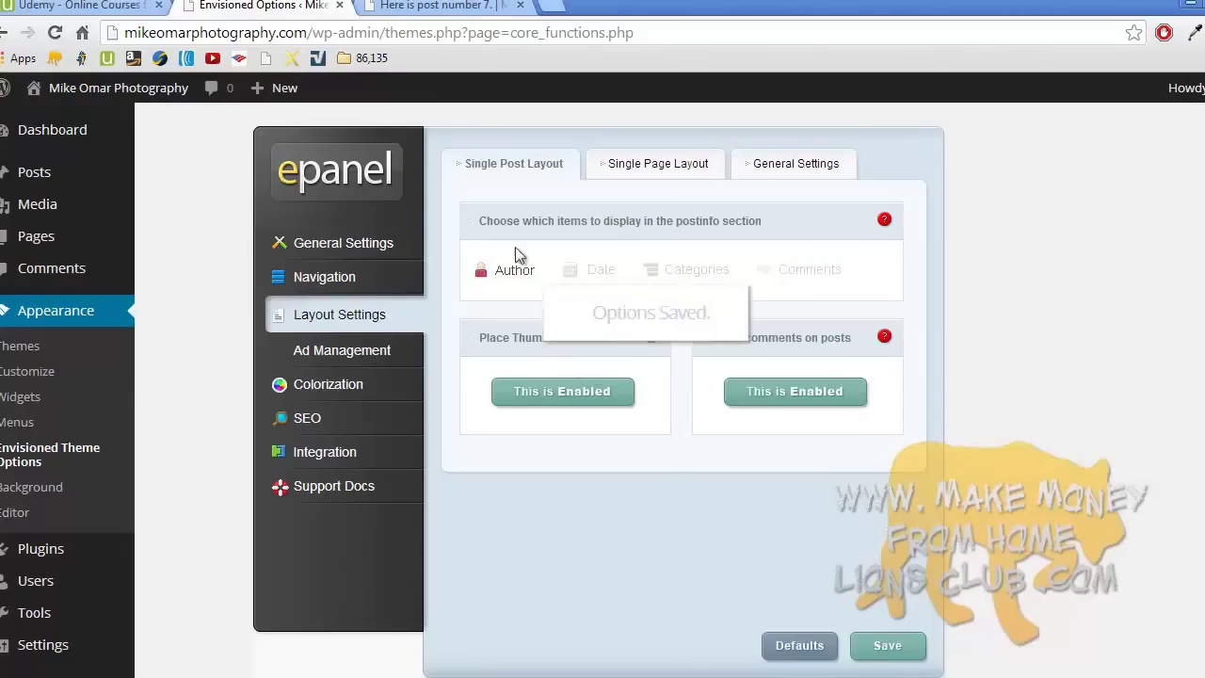
- Reload the post to confirm only the author shows in its post info
left_click(449, 5)
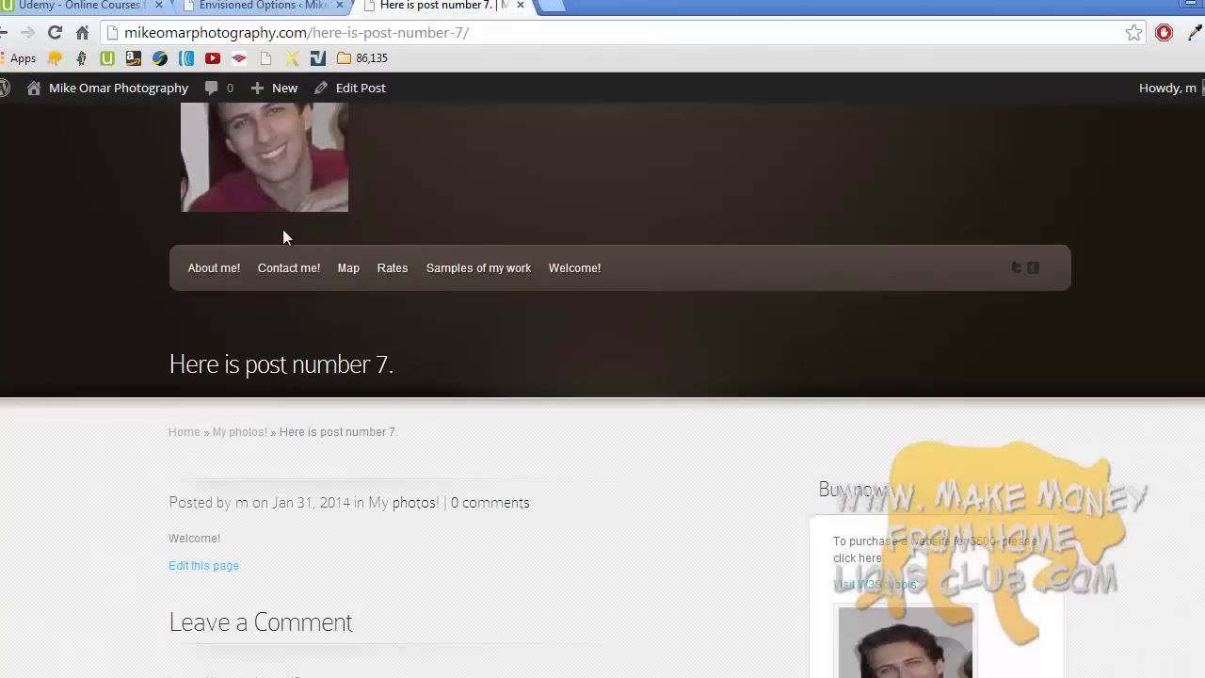
left_click(56, 36)
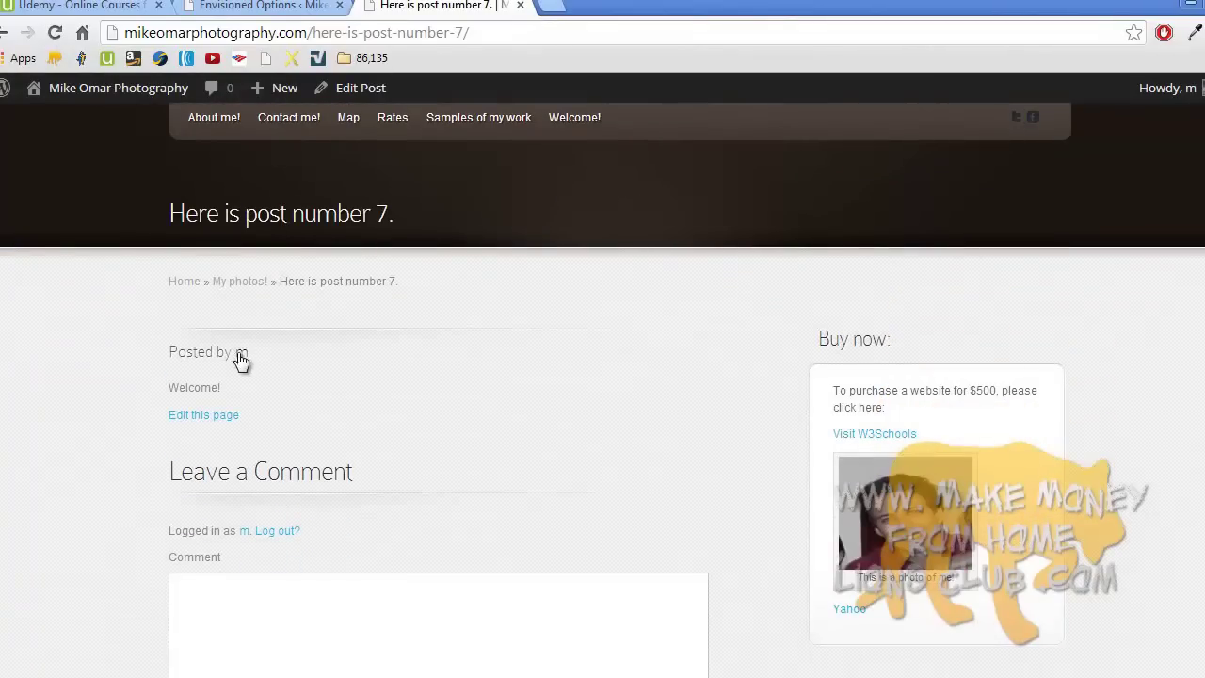
scroll(259, 501, "down", 4)
scroll(259, 502, "up", 7)
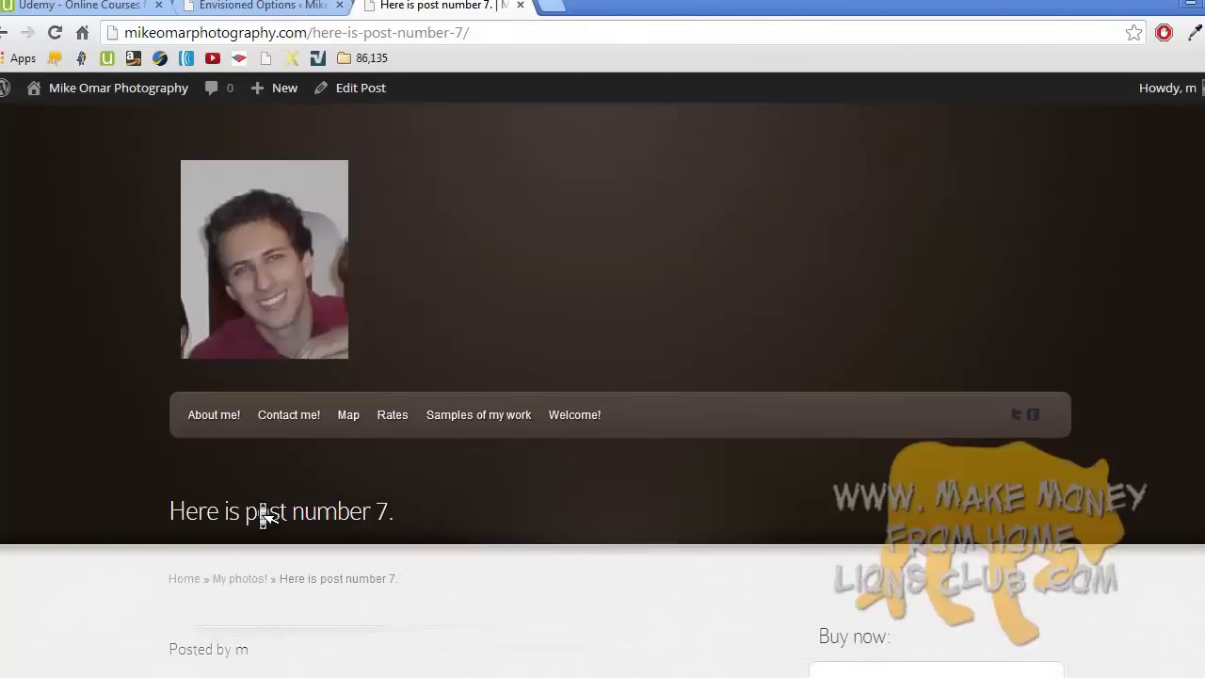
scroll(258, 502, "down", 4)
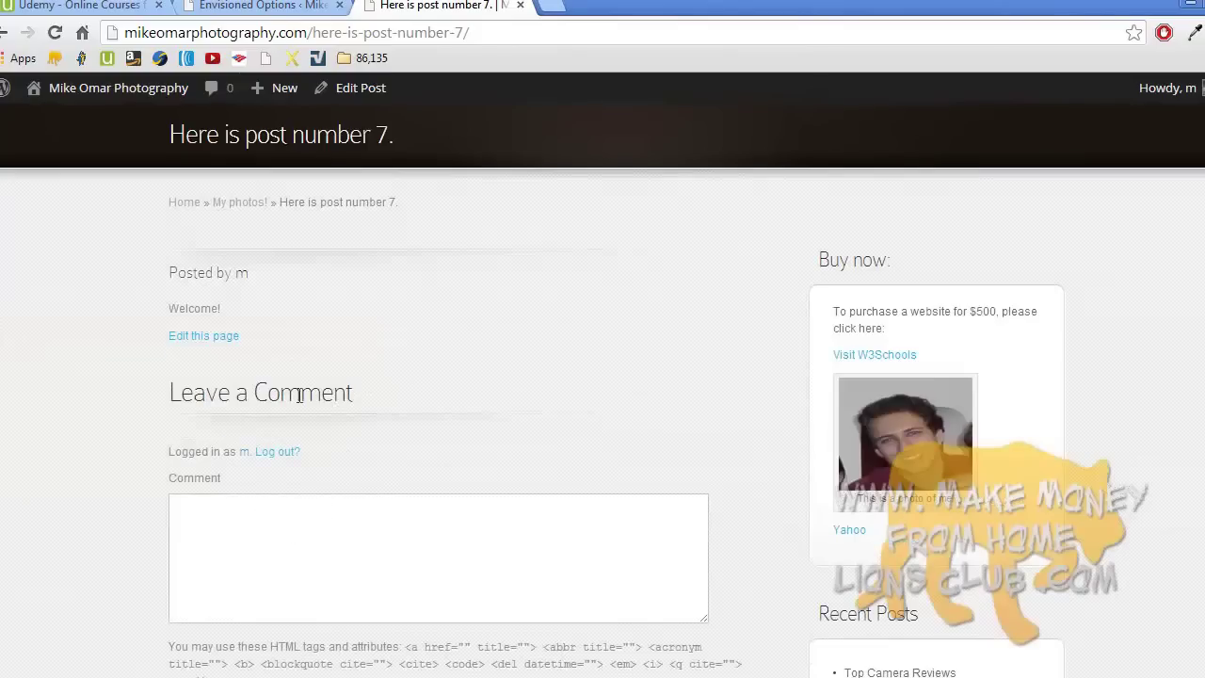
scroll(299, 395, "up", 4)
left_click(273, 6)
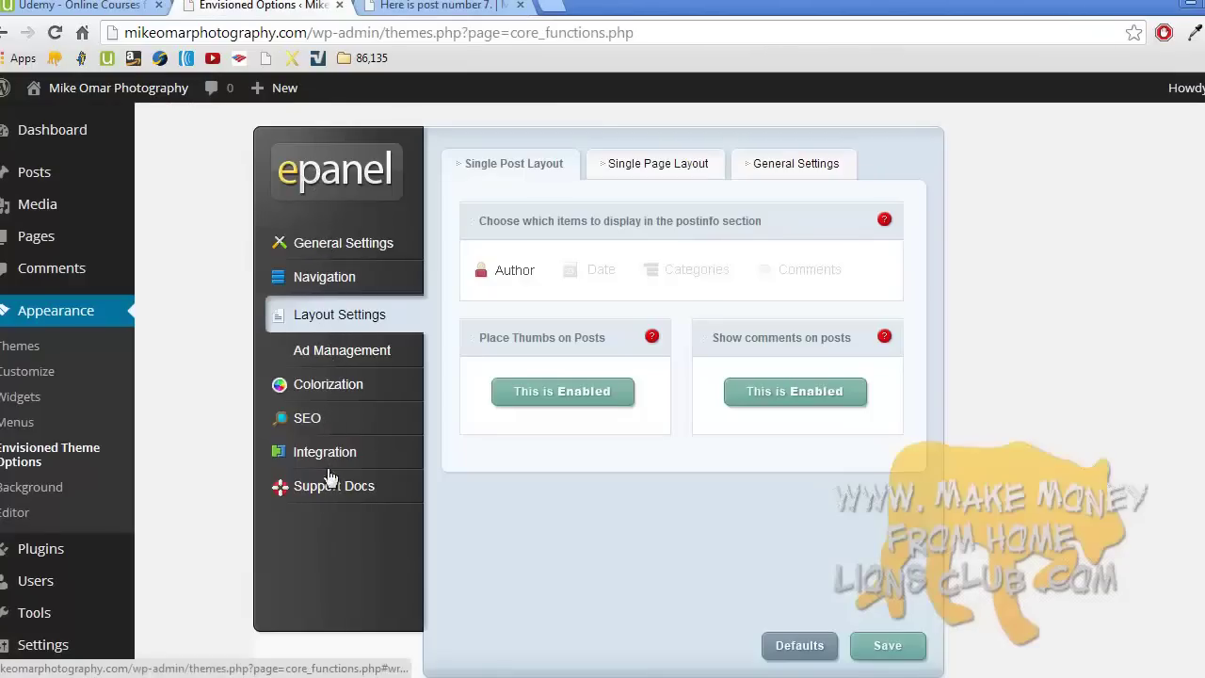
- Browse the Single Page, general layout and General Settings sections of ePanel
left_click(647, 170)
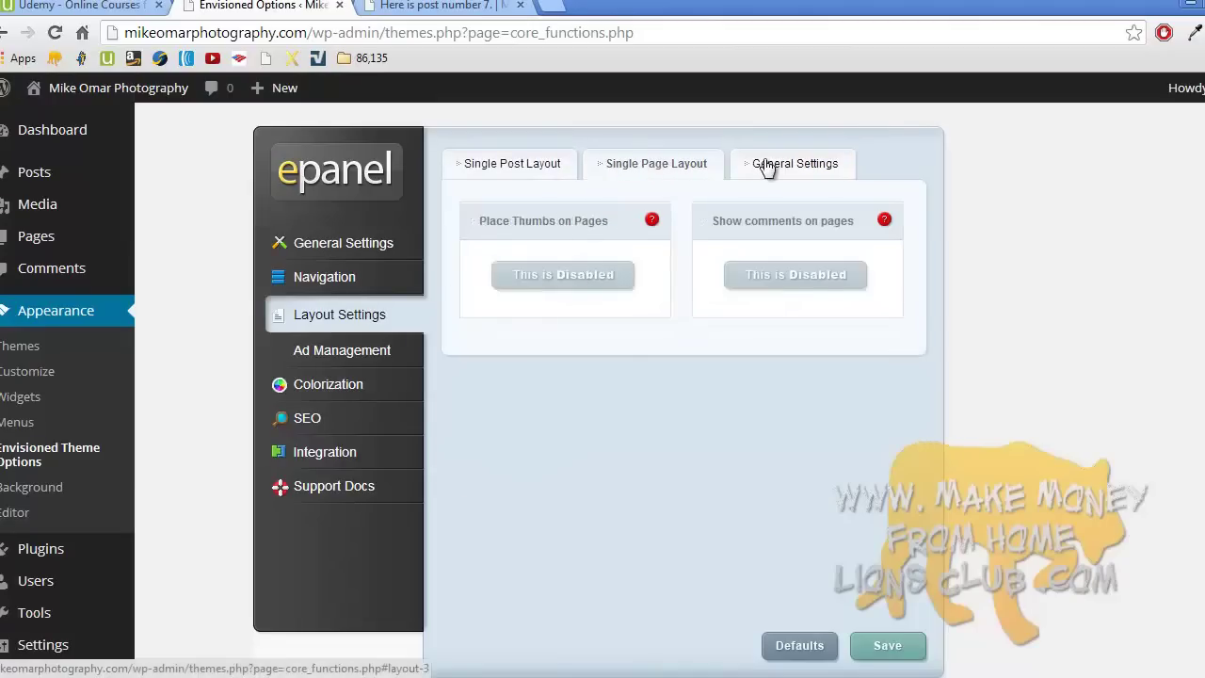
left_click(767, 166)
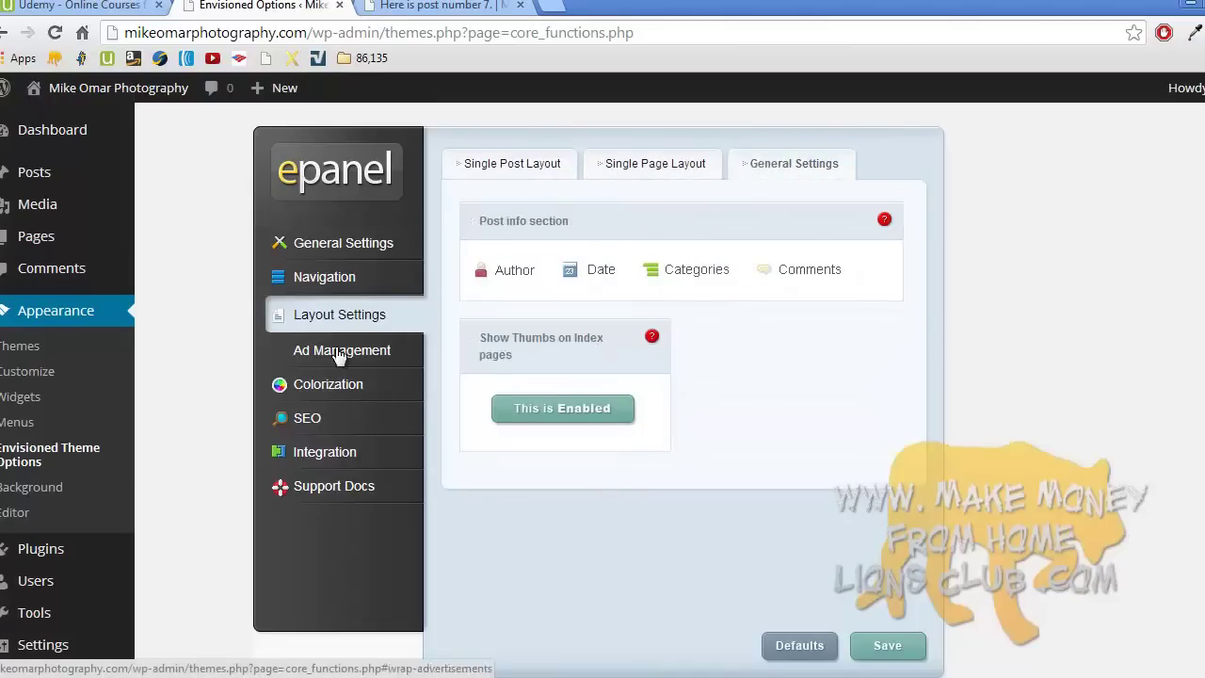
left_click(351, 250)
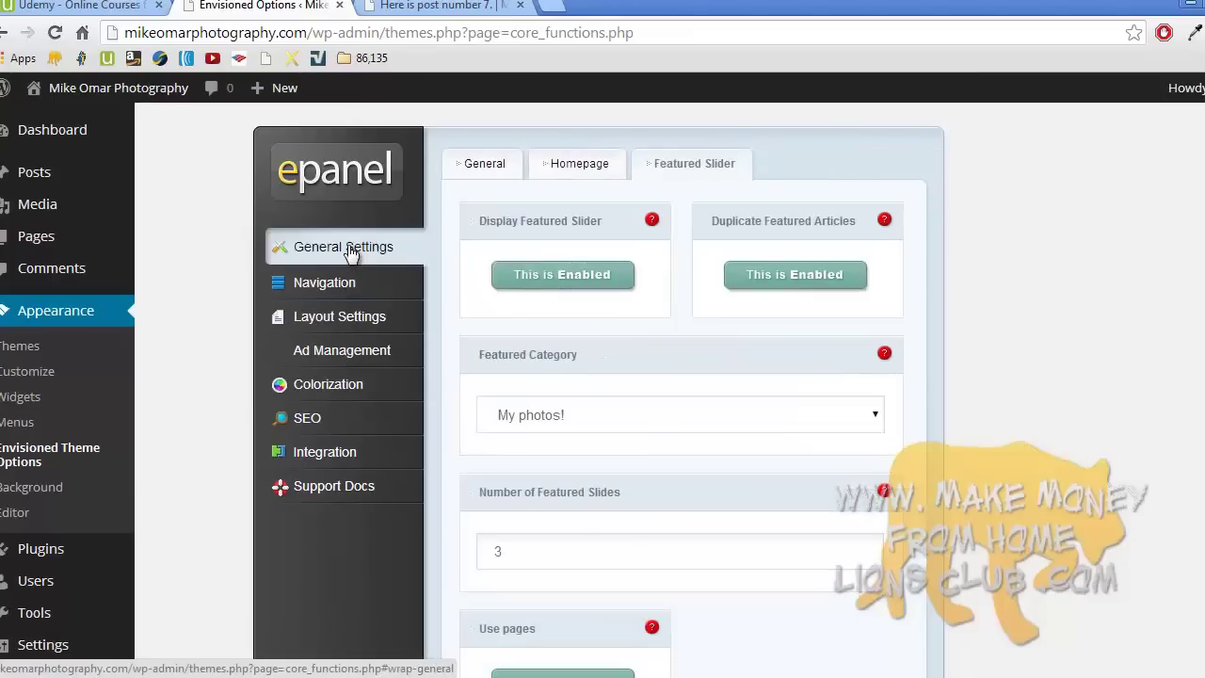
scroll(538, 247, "down", 8)
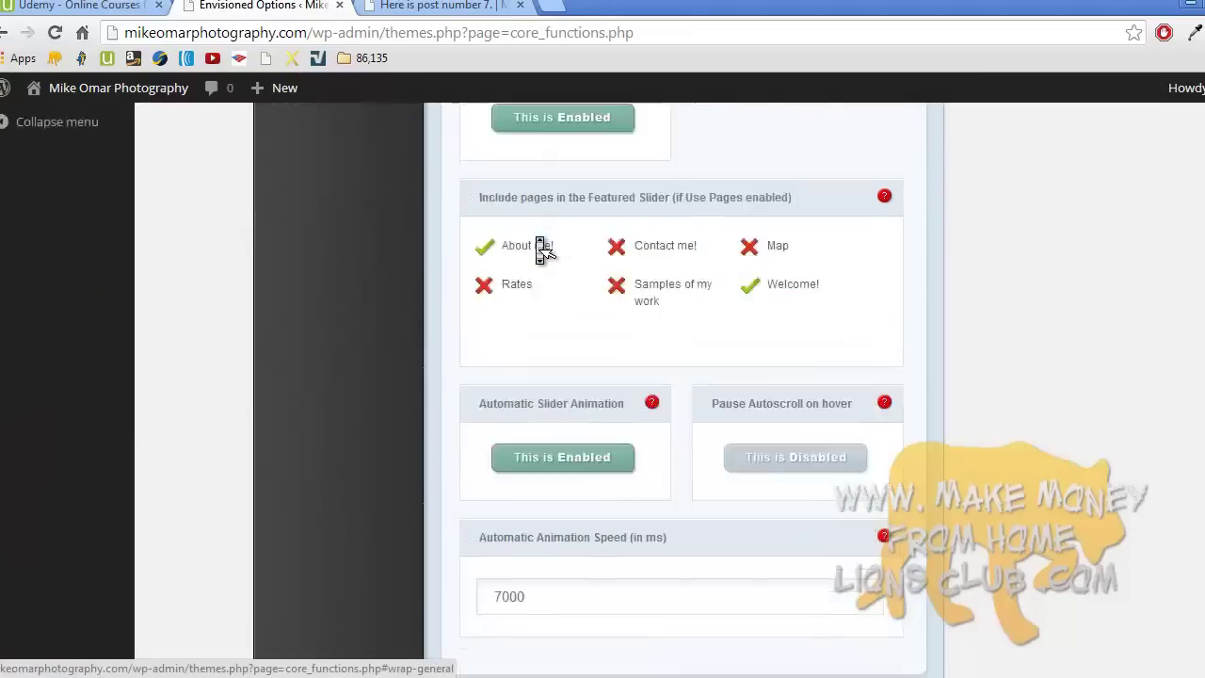
scroll(537, 246, "up", 8)
- Recheck the post page, view the Integration settings, and go to the Posts list
left_click(441, 6)
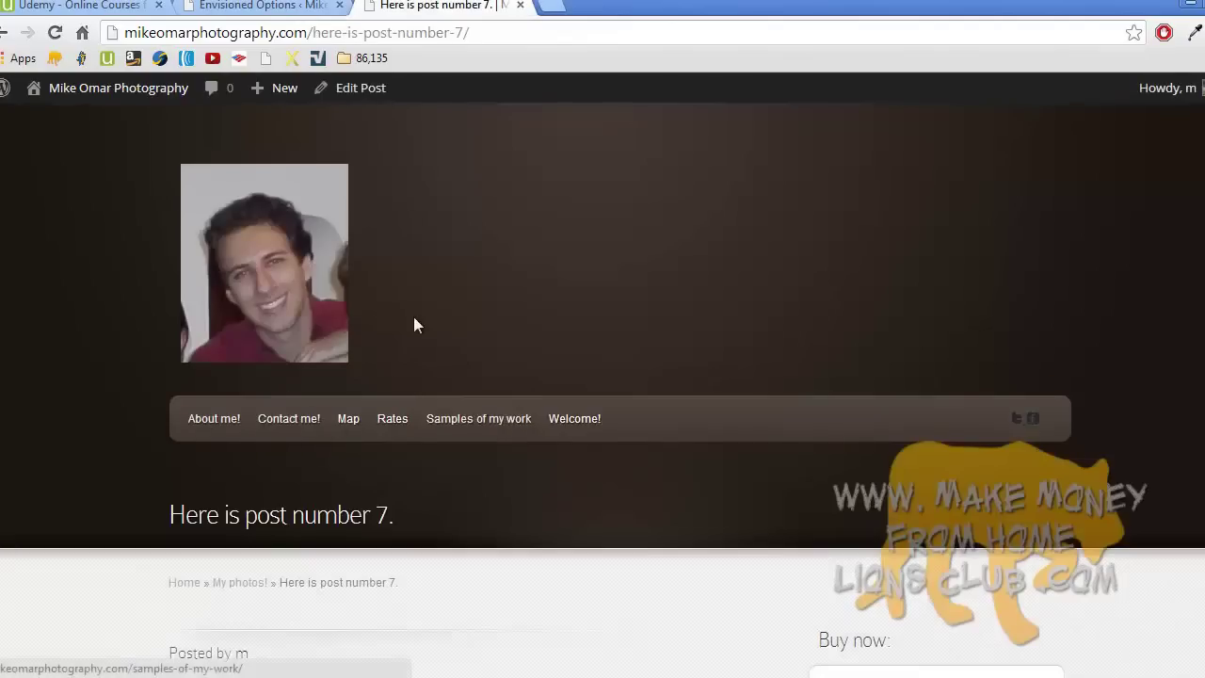
scroll(461, 264, "down", 10)
scroll(470, 269, "up", 10)
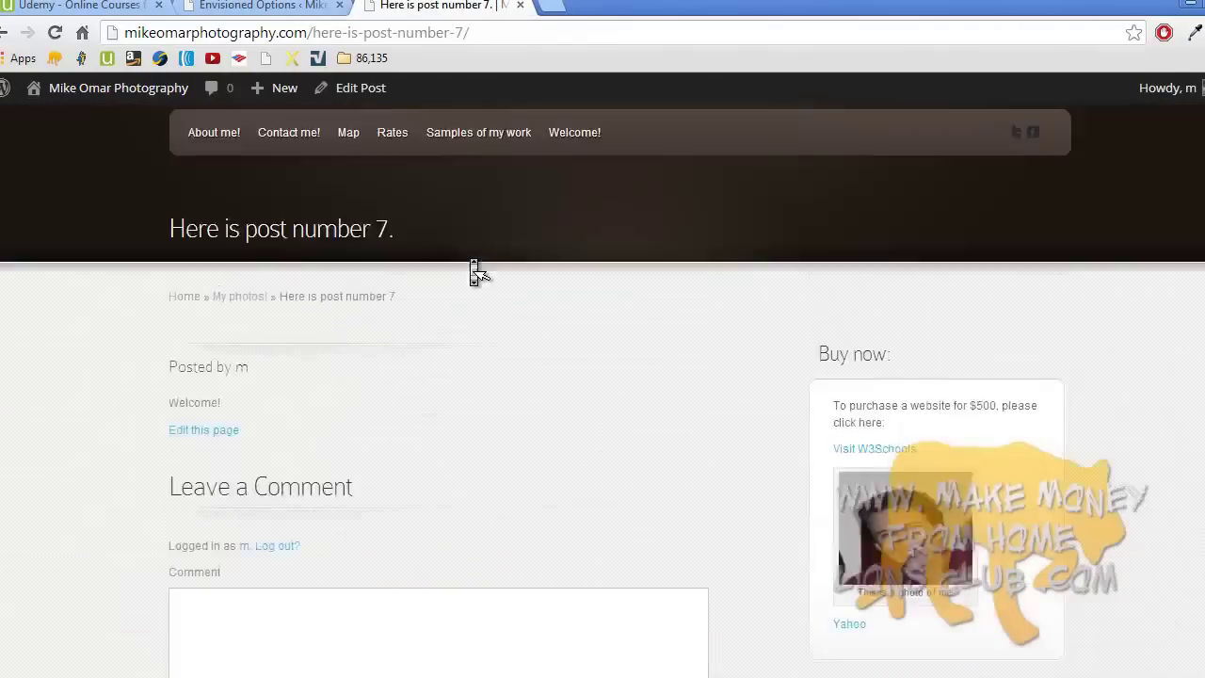
left_click(263, 6)
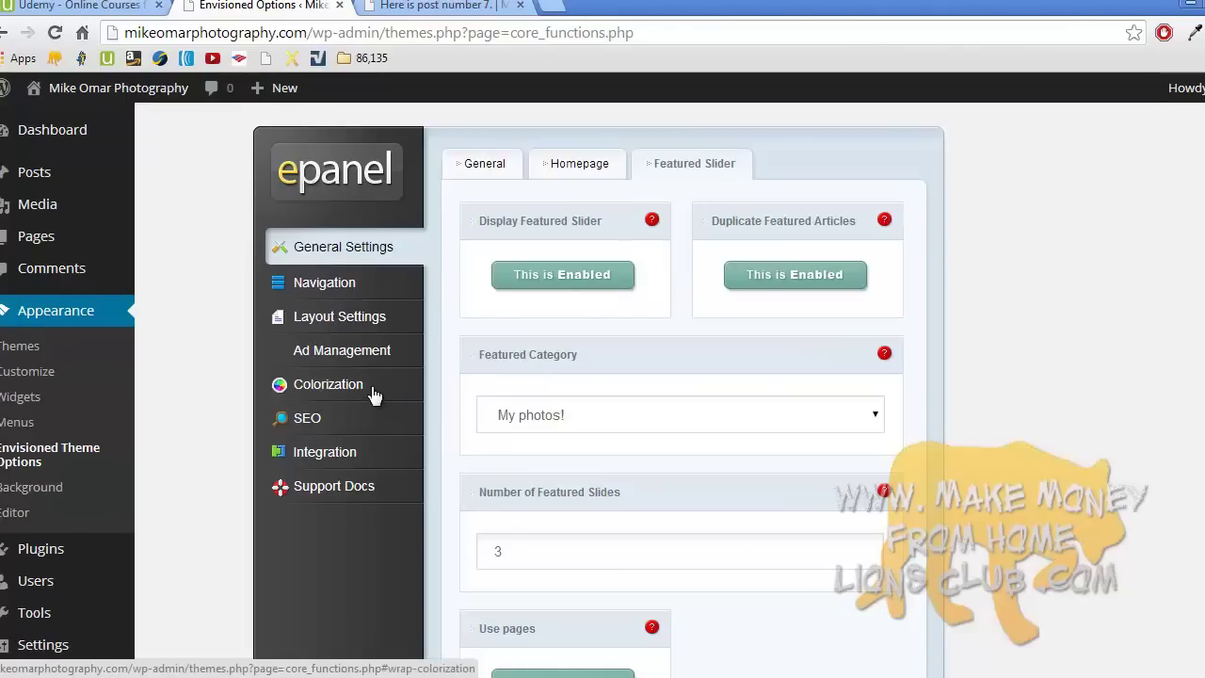
left_click(337, 452)
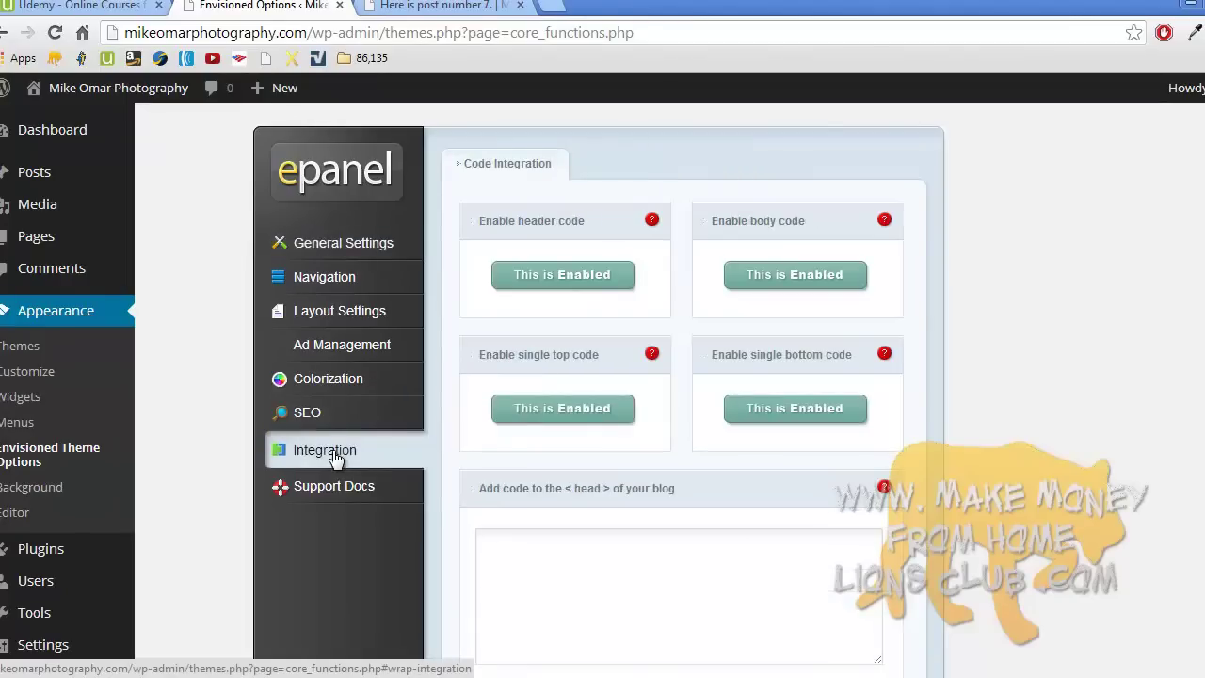
left_click(344, 242)
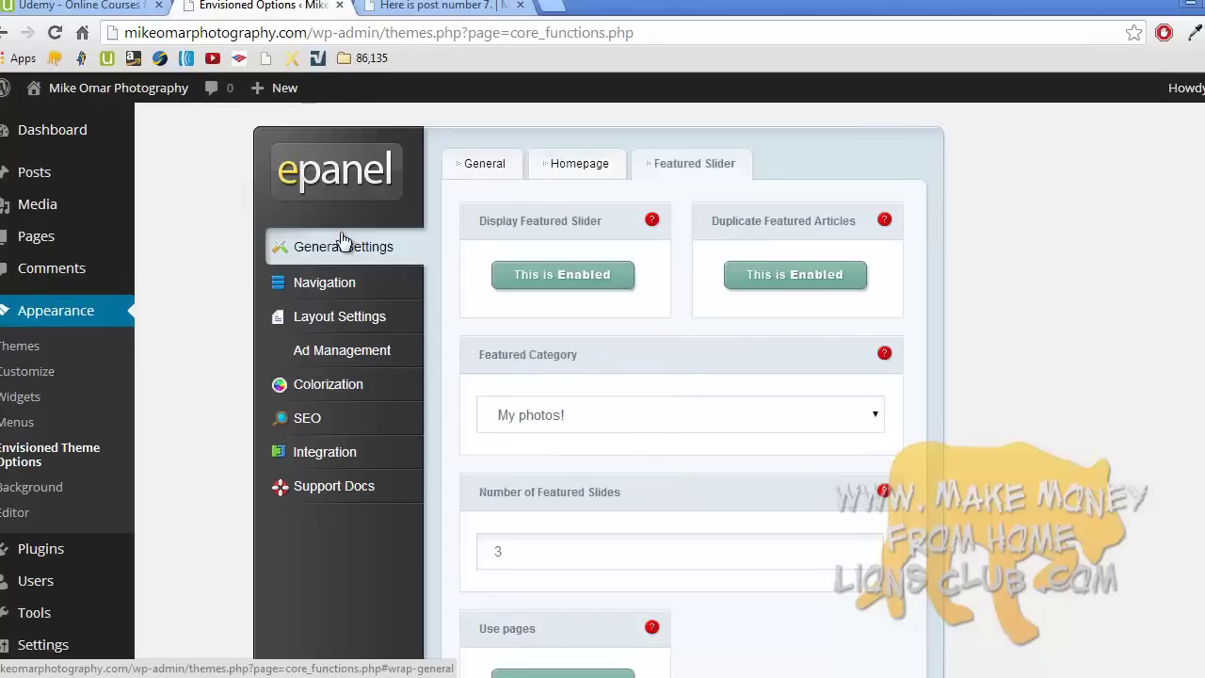
left_click(76, 175)
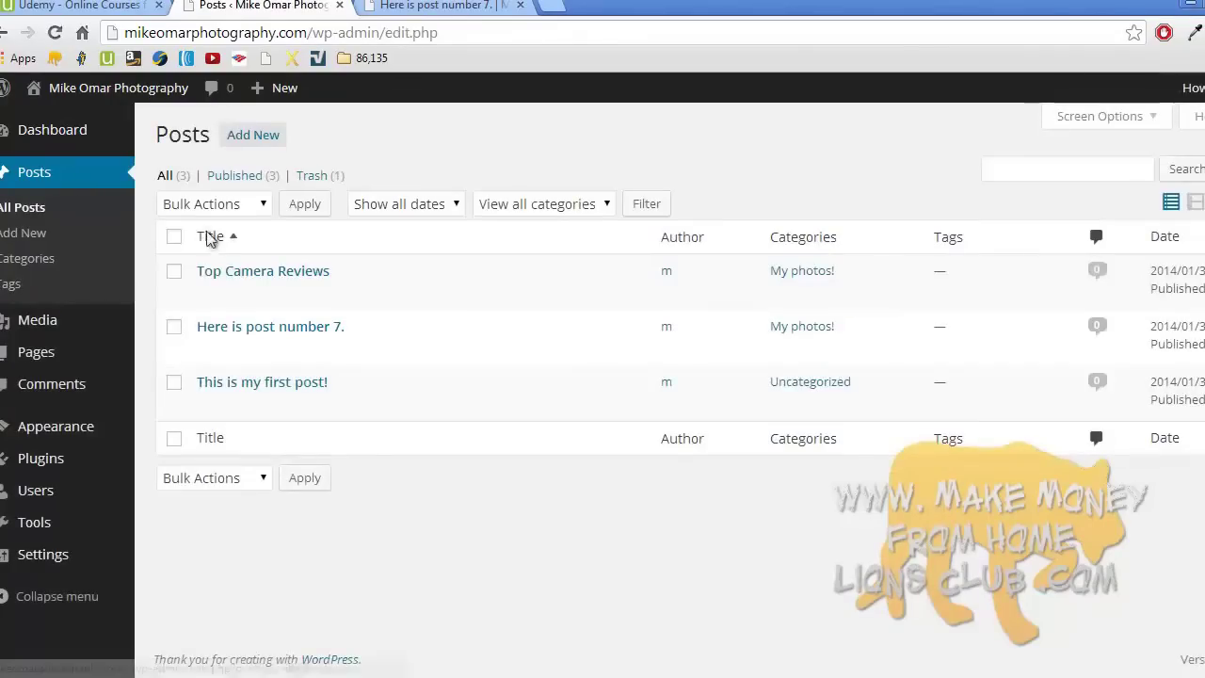
- Quick-edit 'Here is post number 7.' to disallow comments and pings, update, and reload its page
left_click(256, 348)
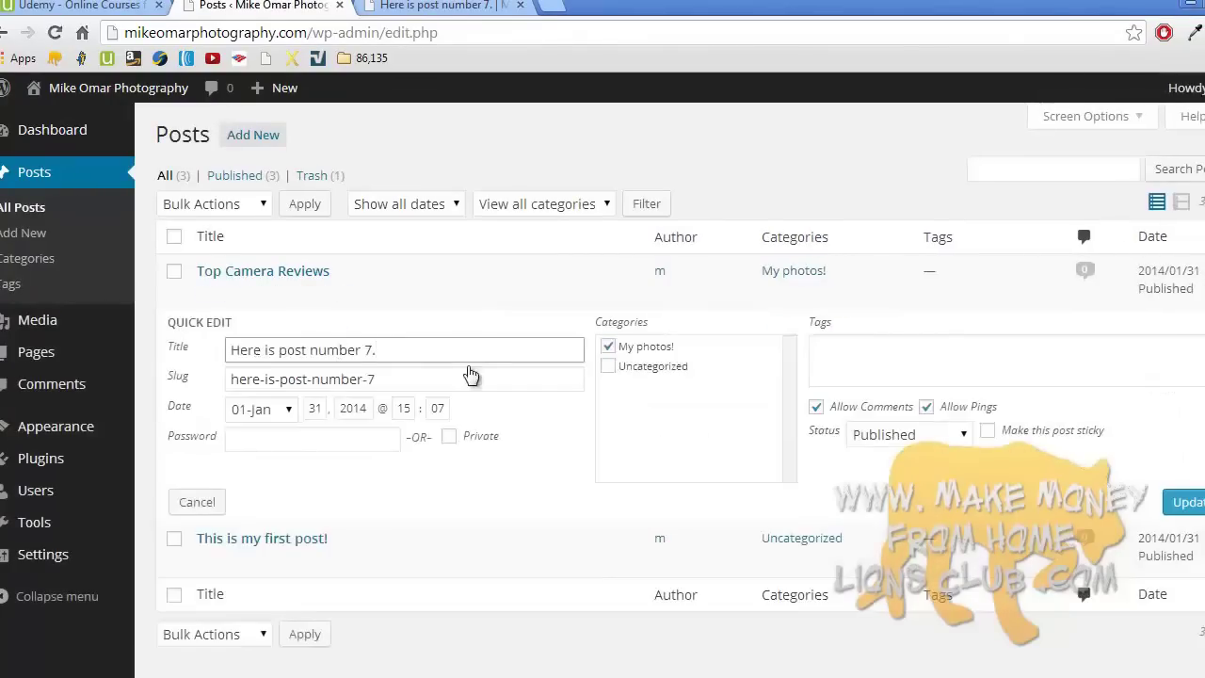
left_click(816, 407)
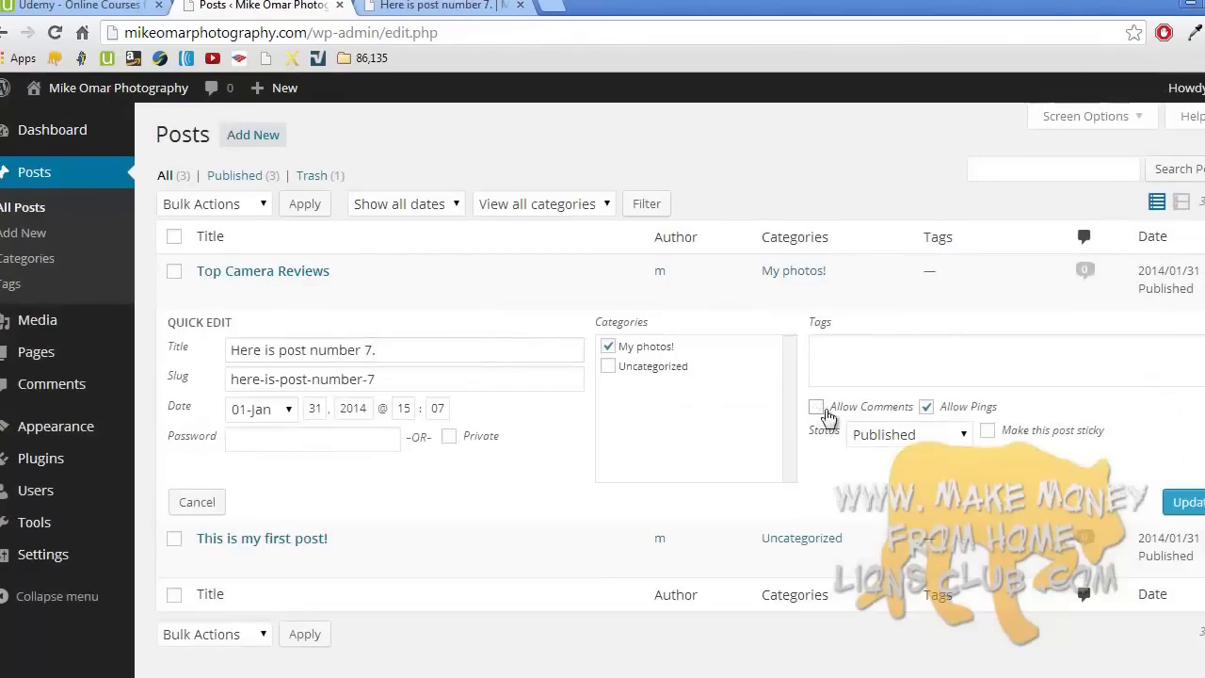
left_click(926, 407)
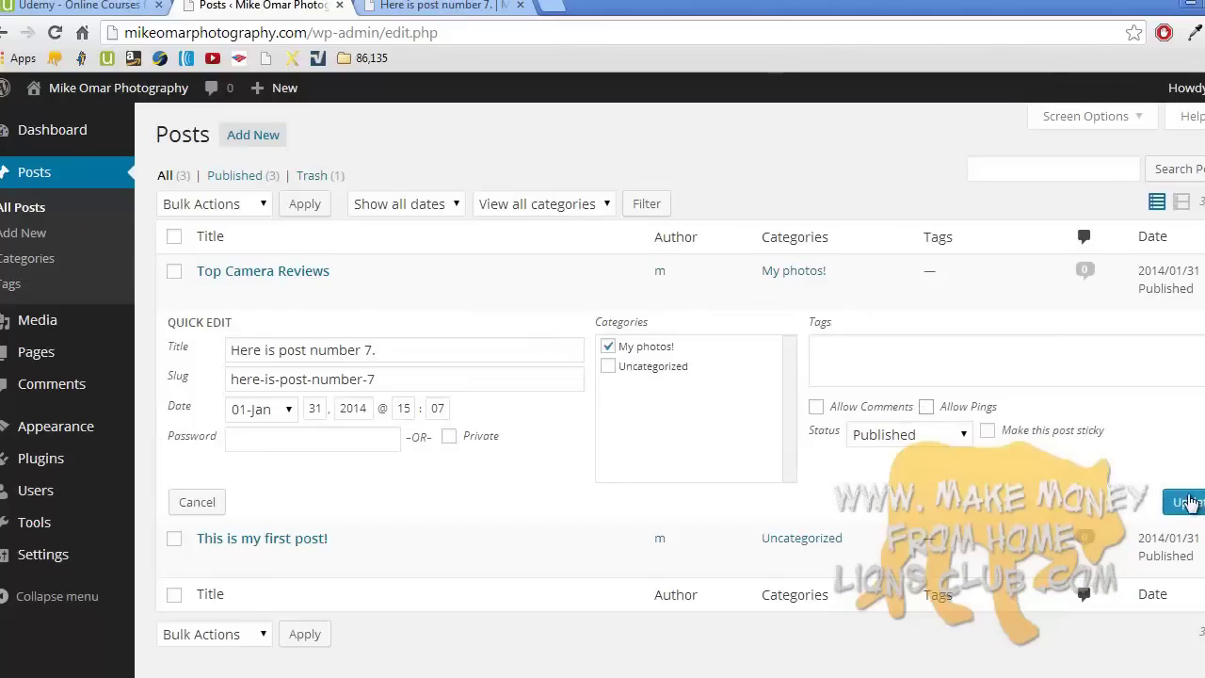
left_click(1187, 502)
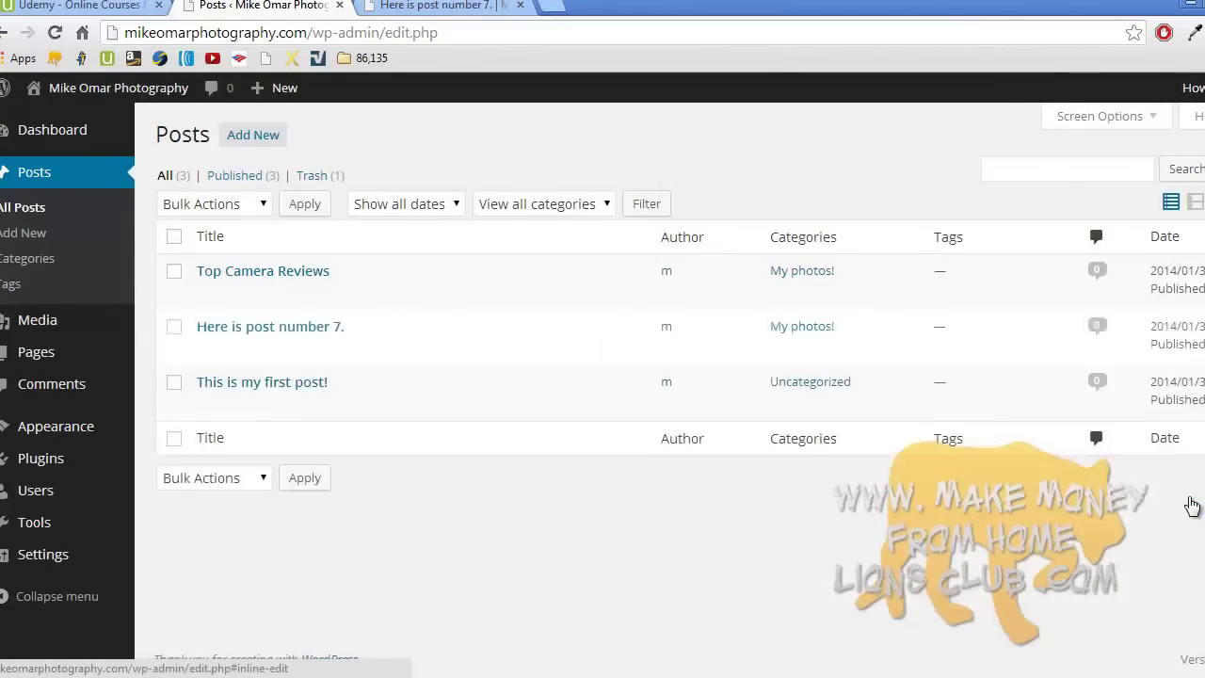
left_click(451, 4)
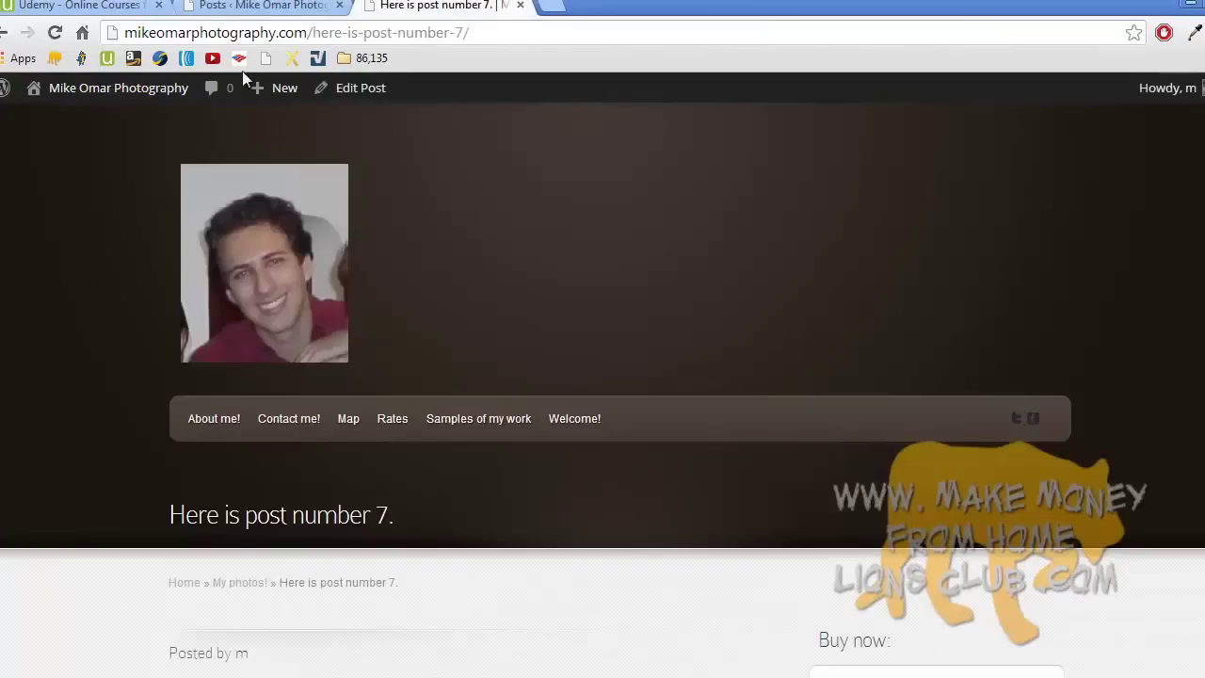
left_click(54, 32)
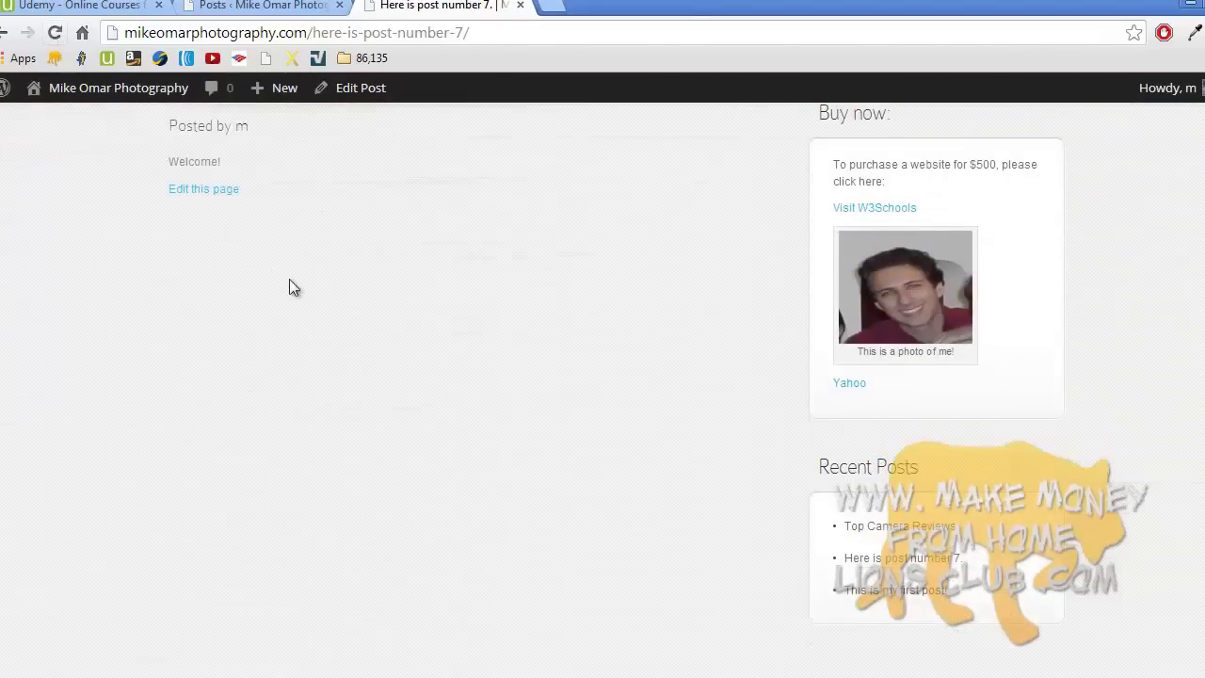
- Scroll the post to confirm the comment form is gone, then open About me! from navigation
scroll(291, 288, "down", 2)
scroll(295, 292, "up", 6)
scroll(291, 288, "down", 2)
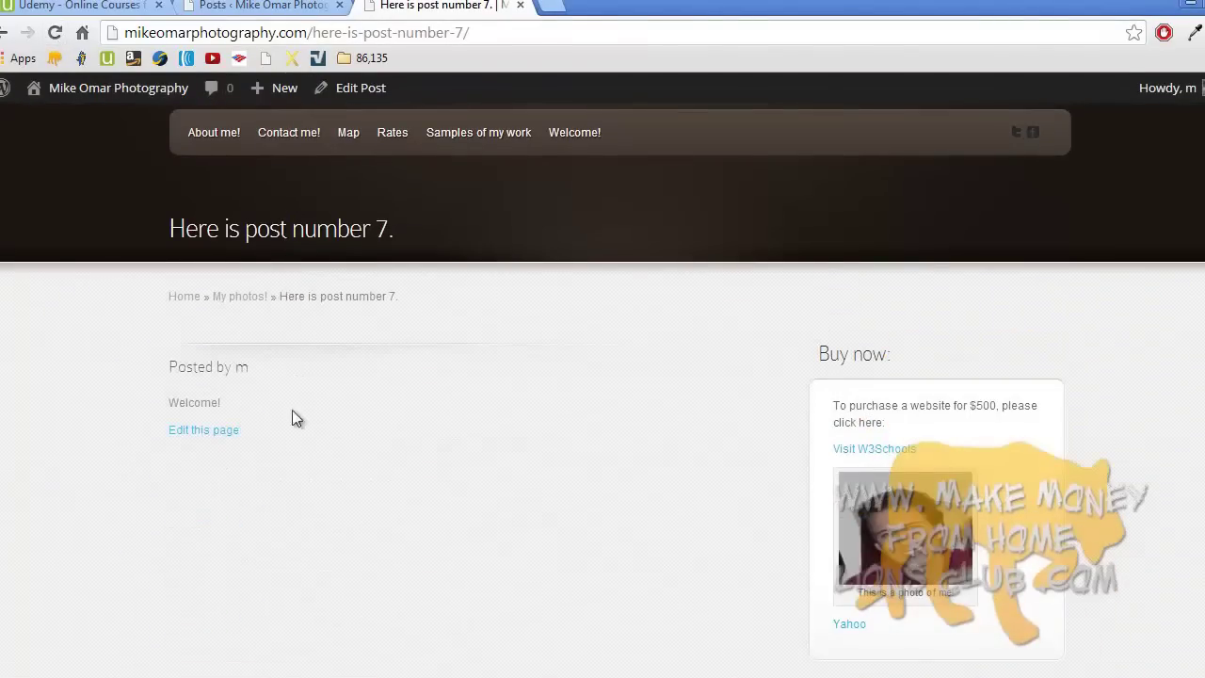
scroll(263, 529, "up", 3)
scroll(263, 531, "down", 5)
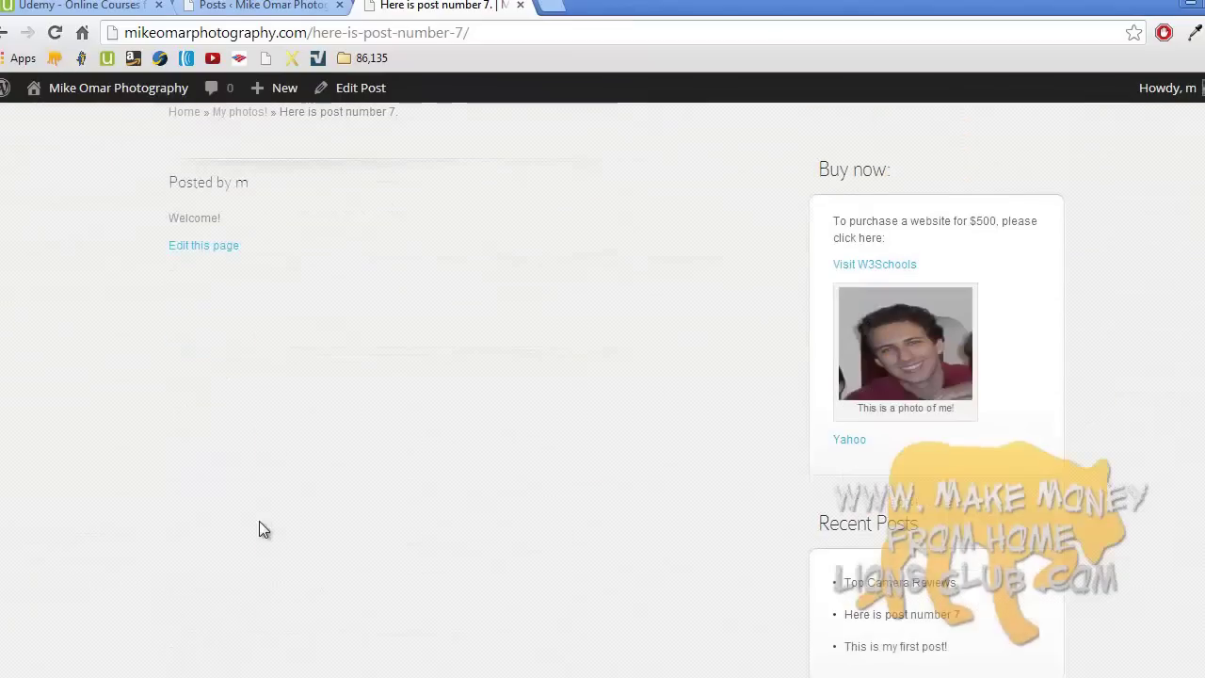
scroll(376, 258, "up", 5)
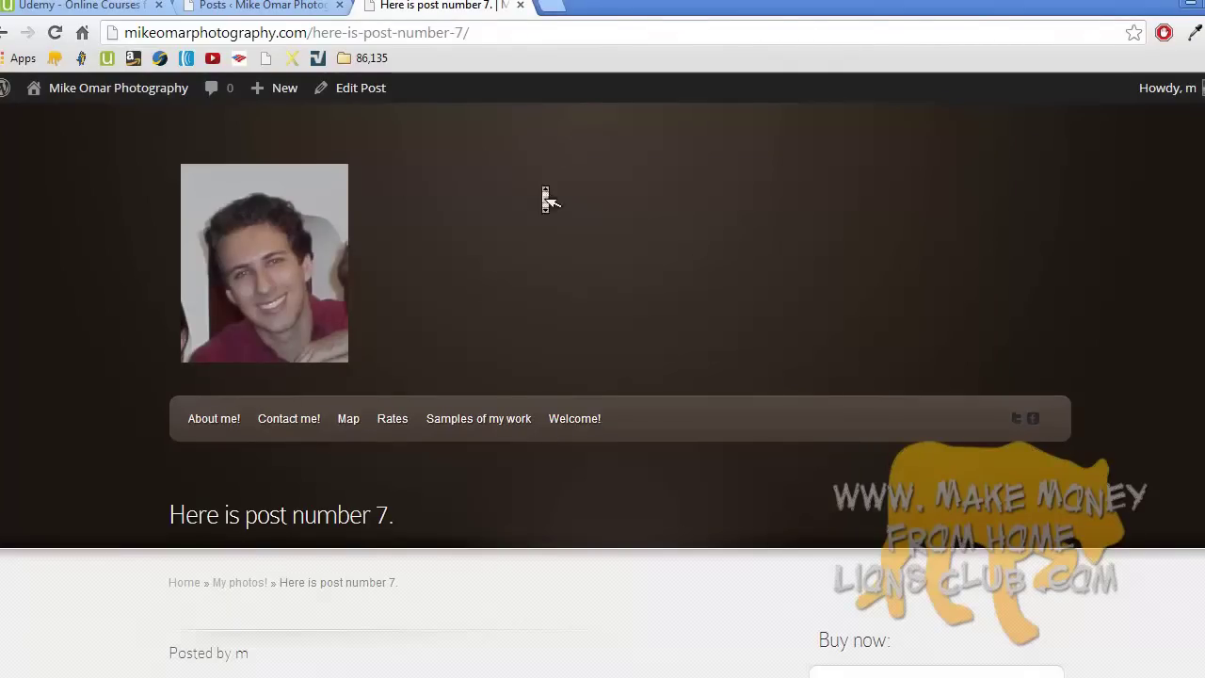
scroll(542, 194, "down", 2)
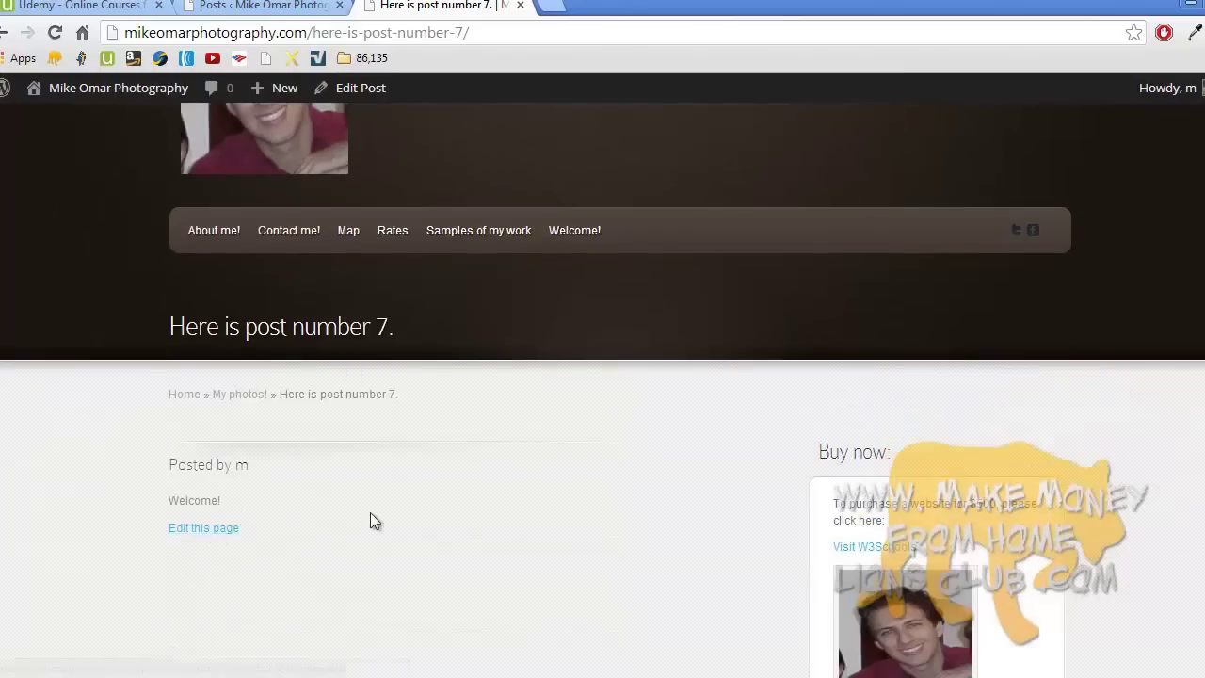
scroll(370, 512, "down", 5)
scroll(369, 520, "up", 7)
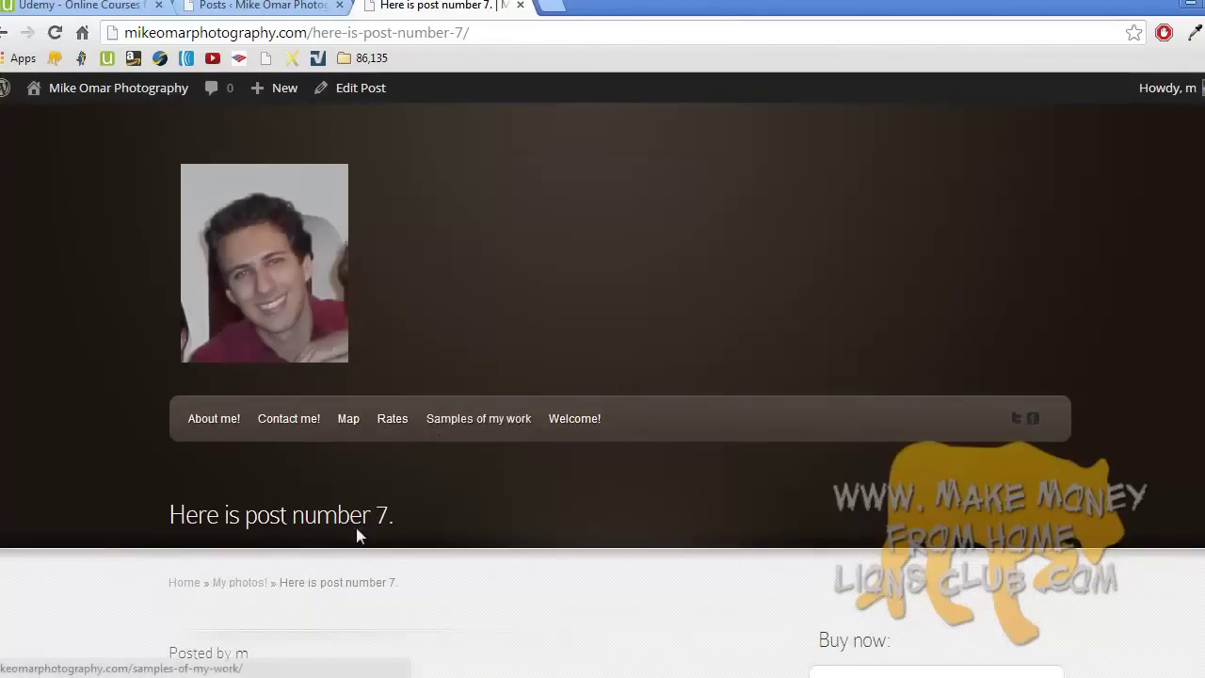
left_click(546, 673)
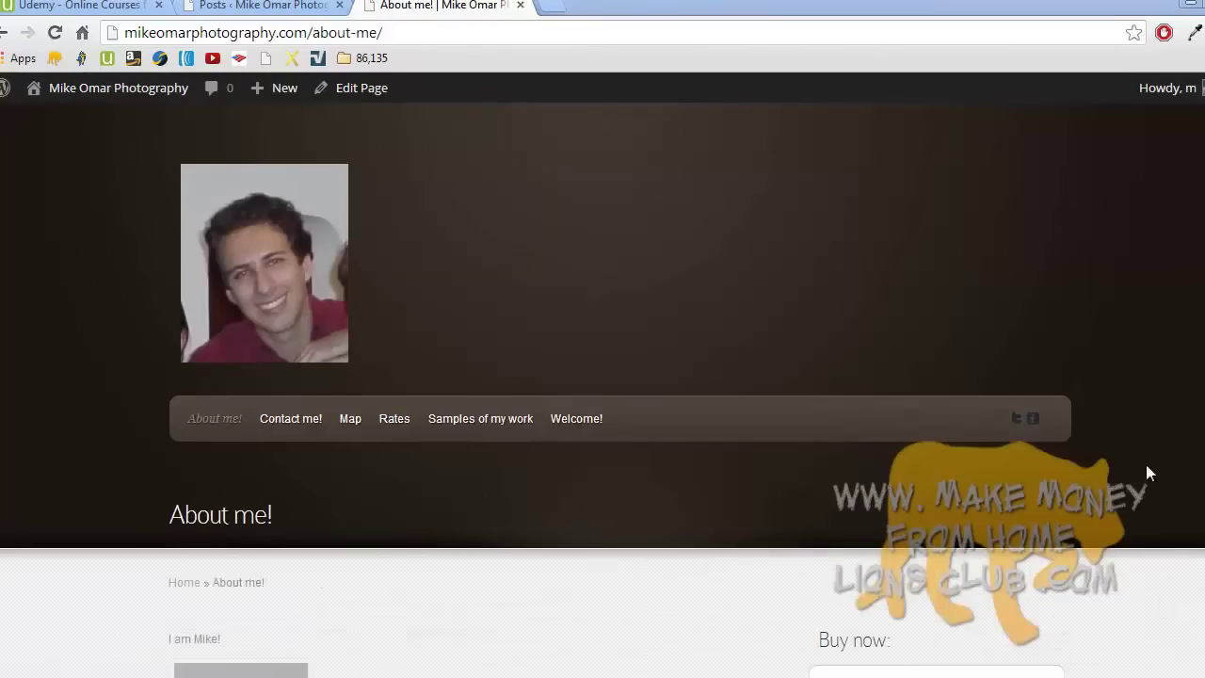
scroll(602, 390, "down", 2)
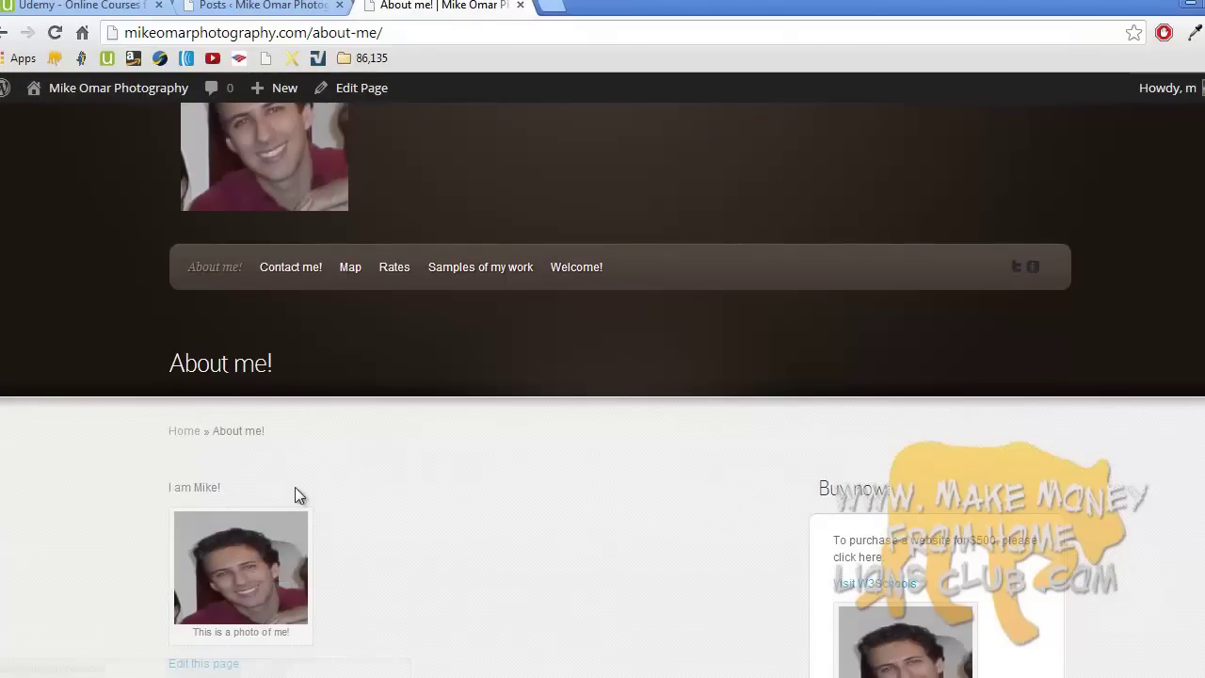
scroll(299, 494, "down", 2)
scroll(301, 498, "up", 4)
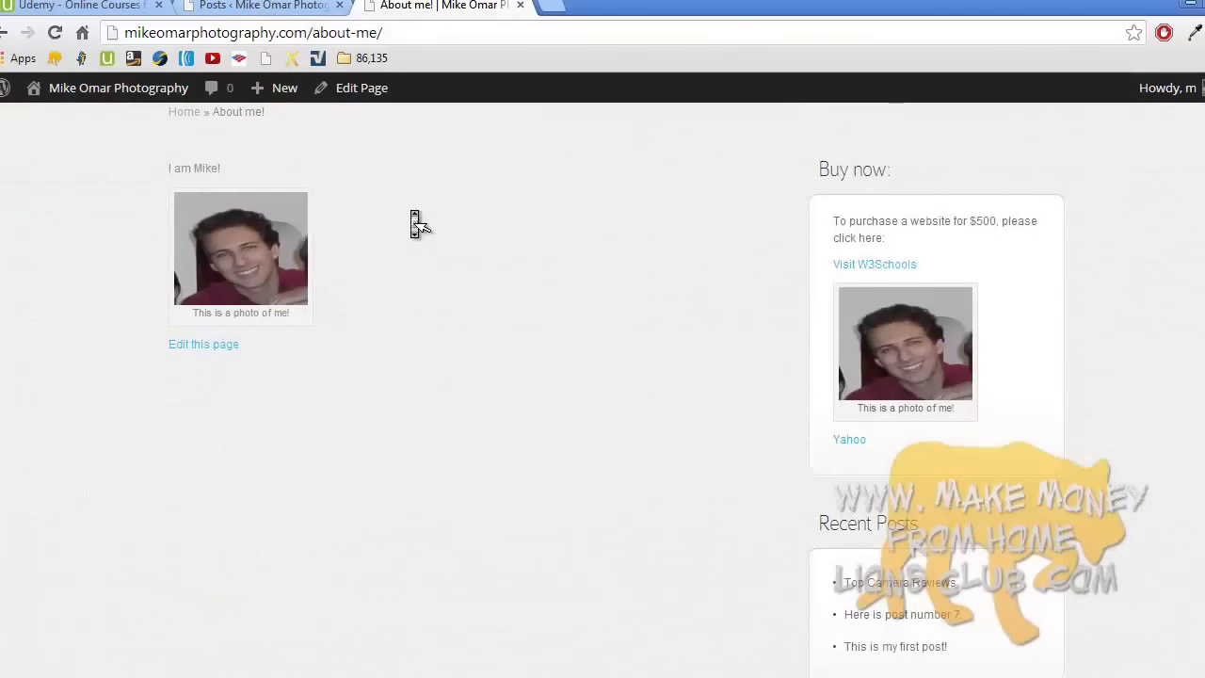
scroll(414, 222, "down", 5)
- Set the About me! photo's alignment to Right in Edit Image and apply it
left_click(222, 346)
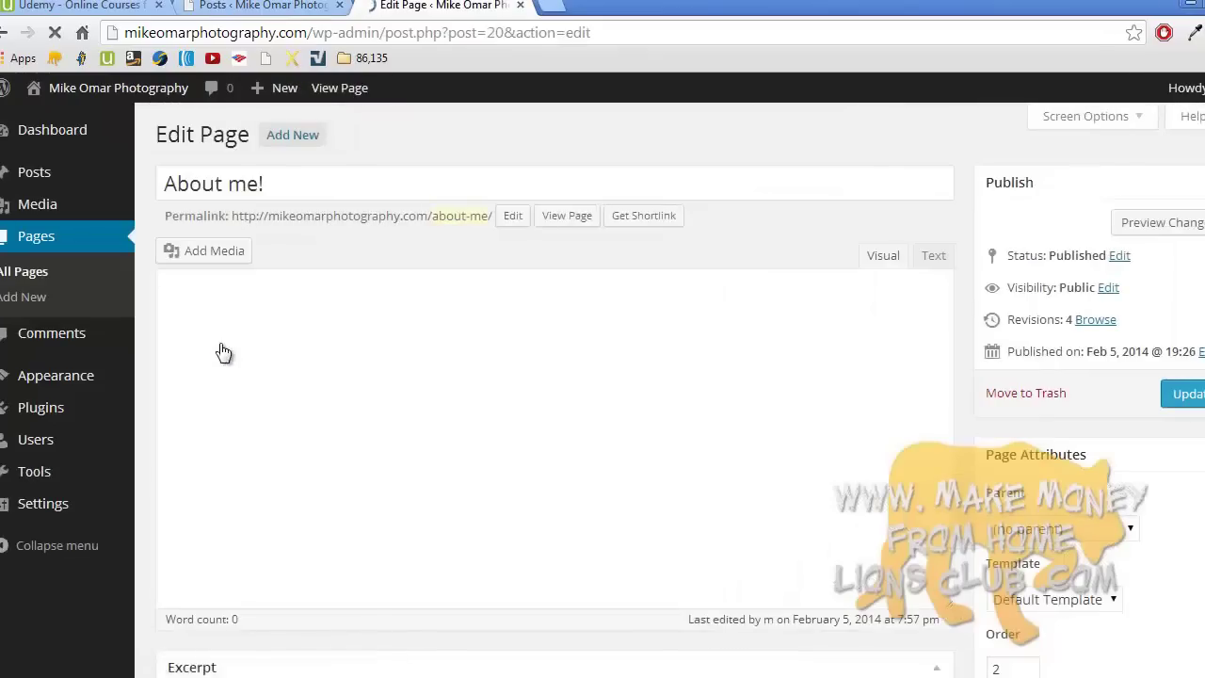
left_click(239, 402)
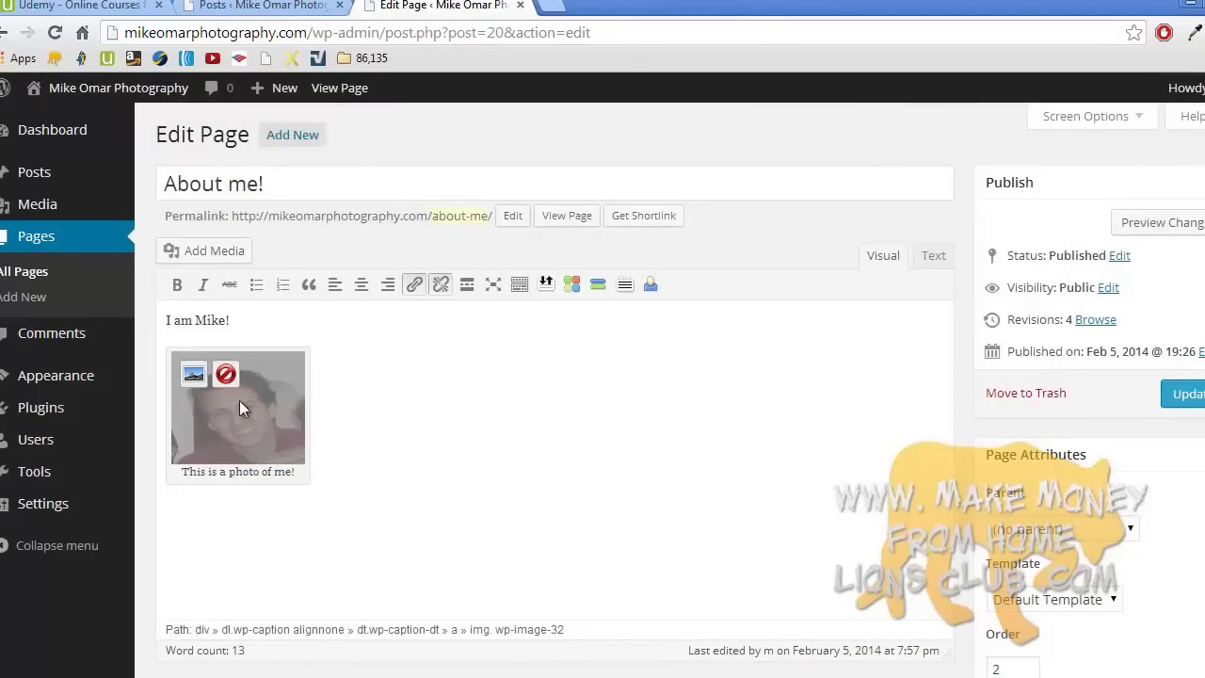
left_click(202, 382)
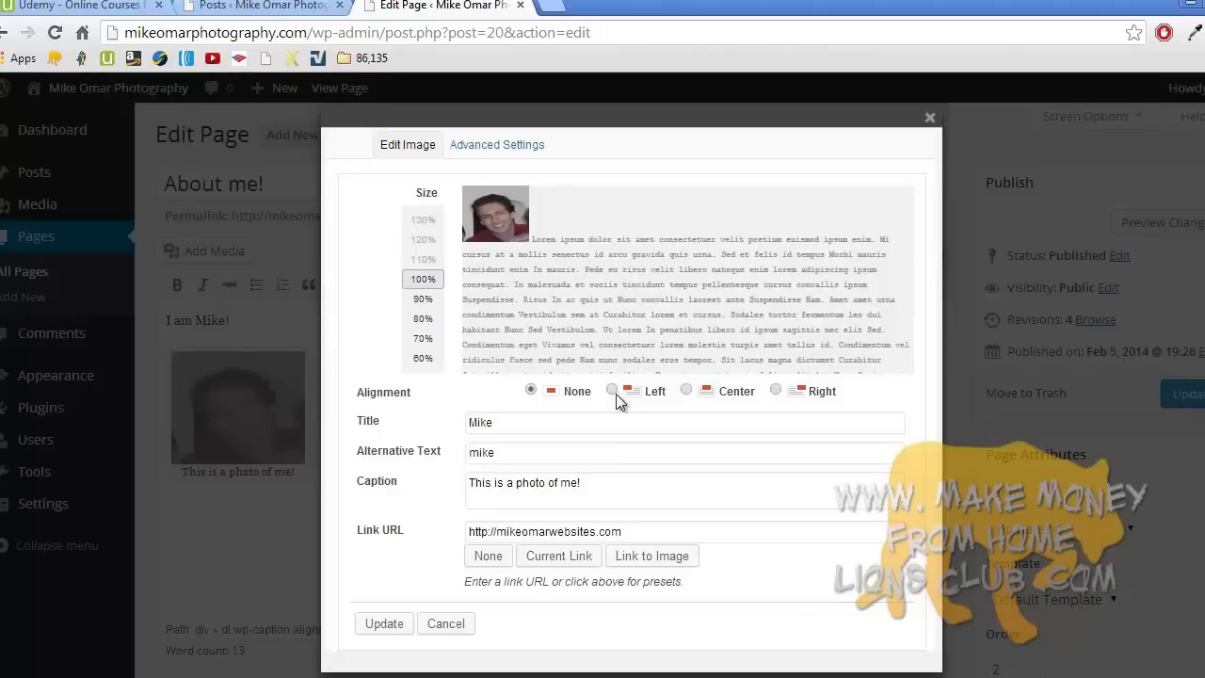
left_click(774, 389)
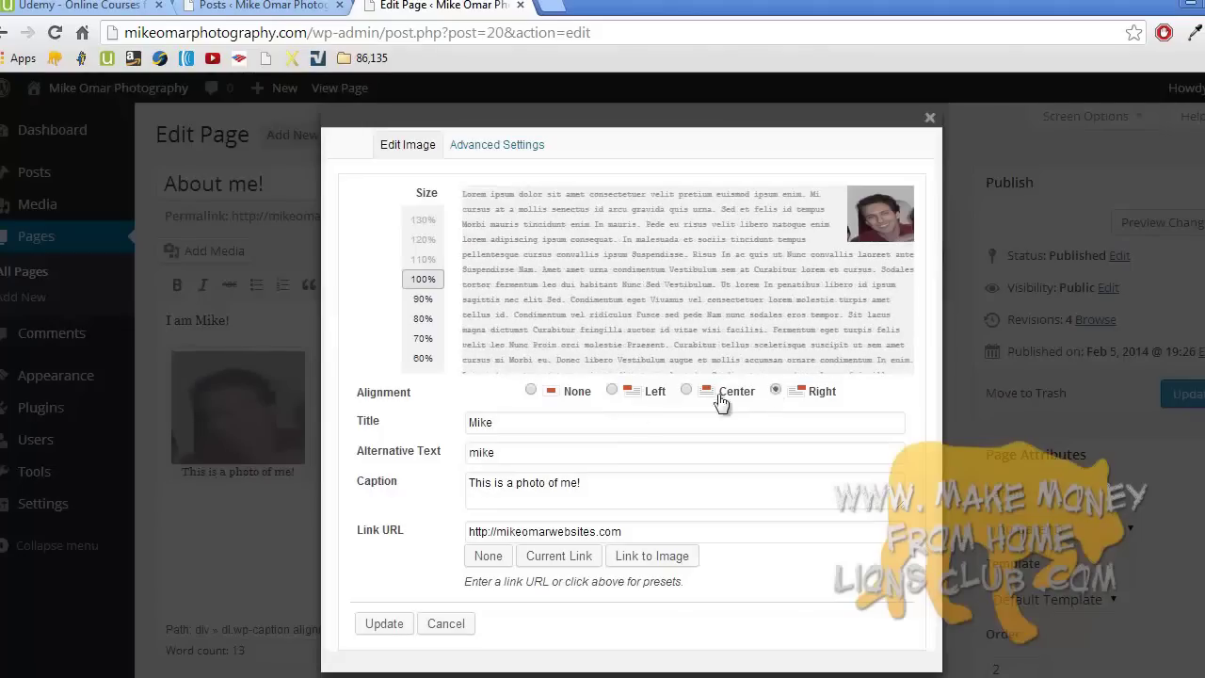
left_click(382, 623)
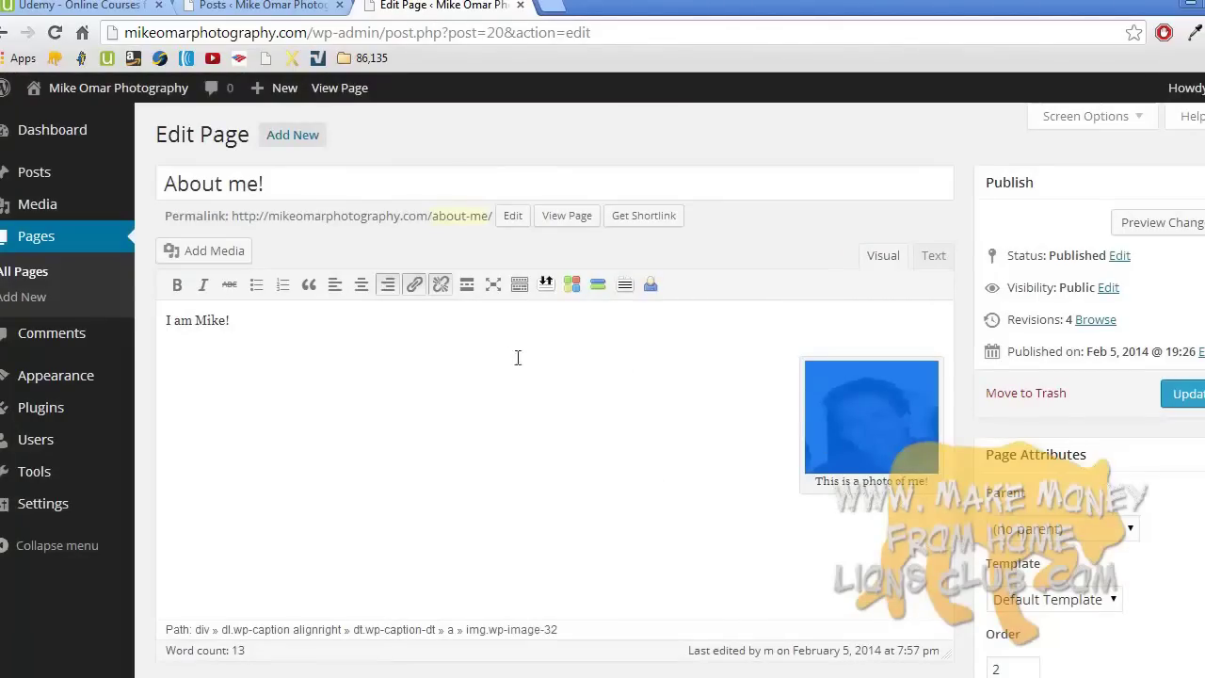
- Delete the 'I am Mike!' line and type 'MIKE' just above the photo
triple_click(170, 322)
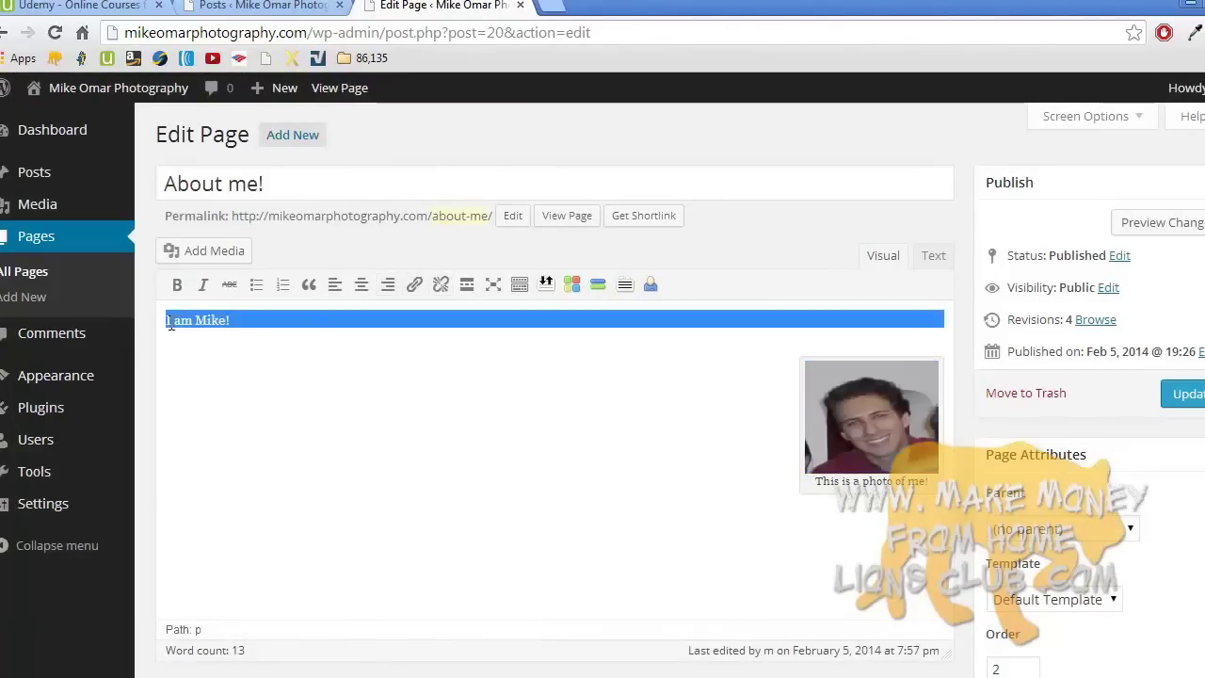
key("BackSpace")
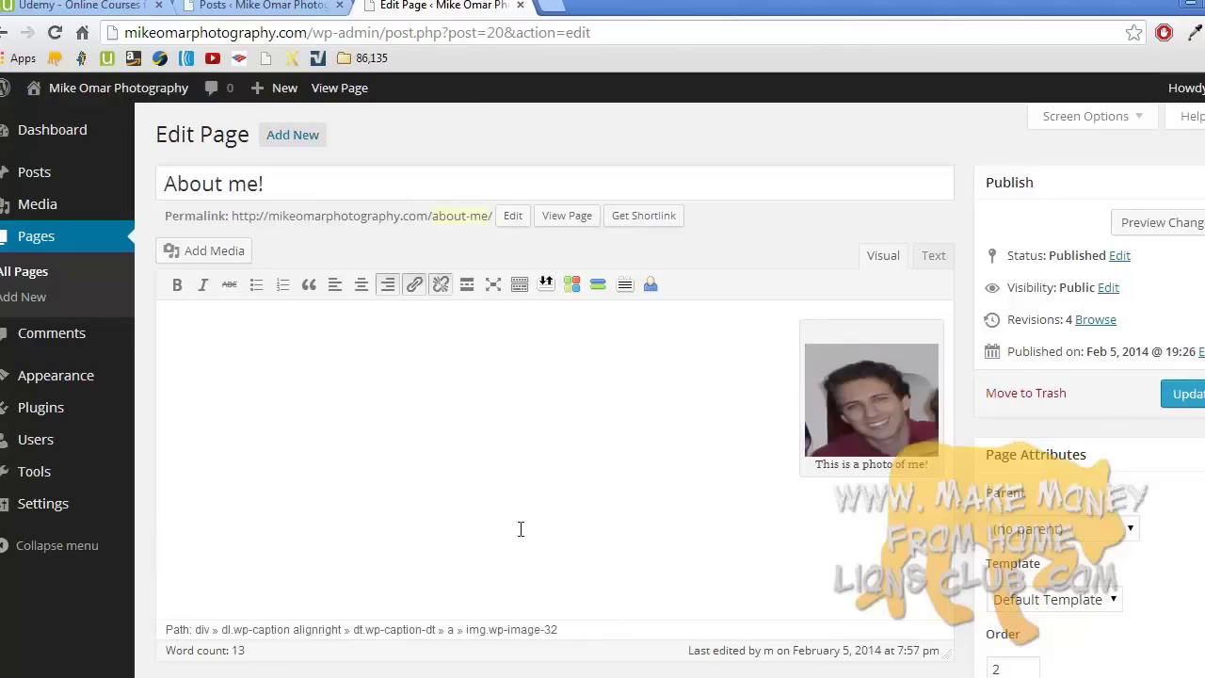
left_click(520, 528)
left_click(206, 336)
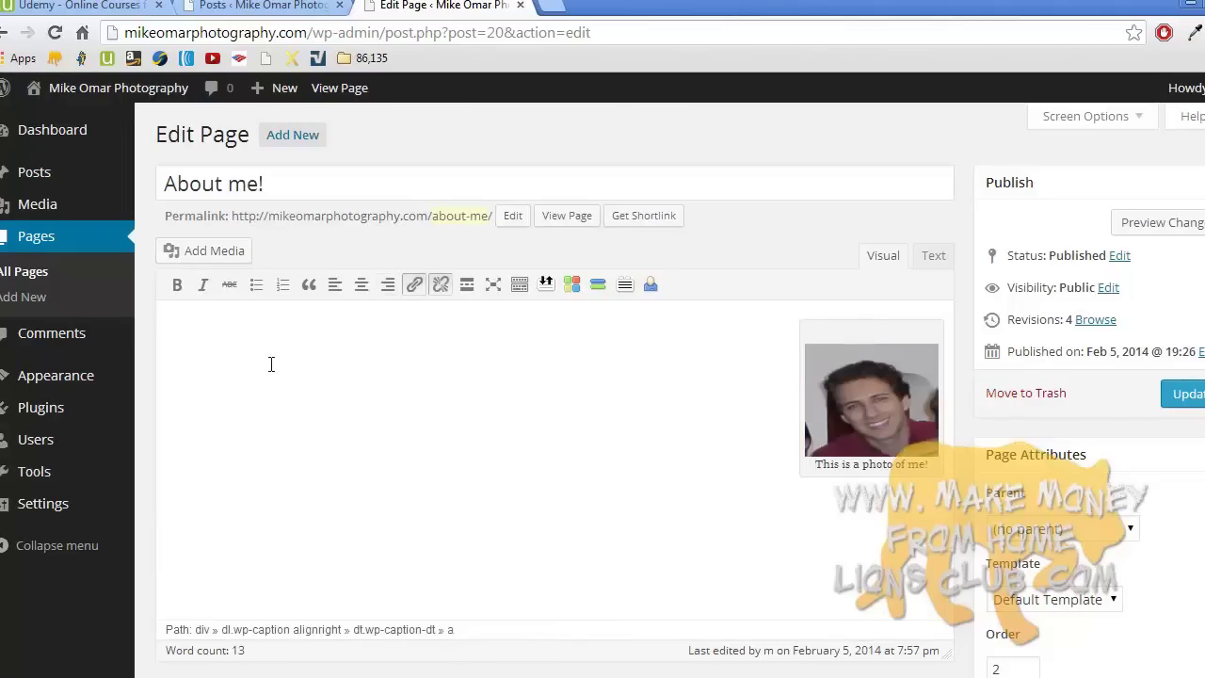
type("MIKE")
- In the Text view, add 'Welcome to my website. That's a photo of me!' after the caption
left_click(932, 256)
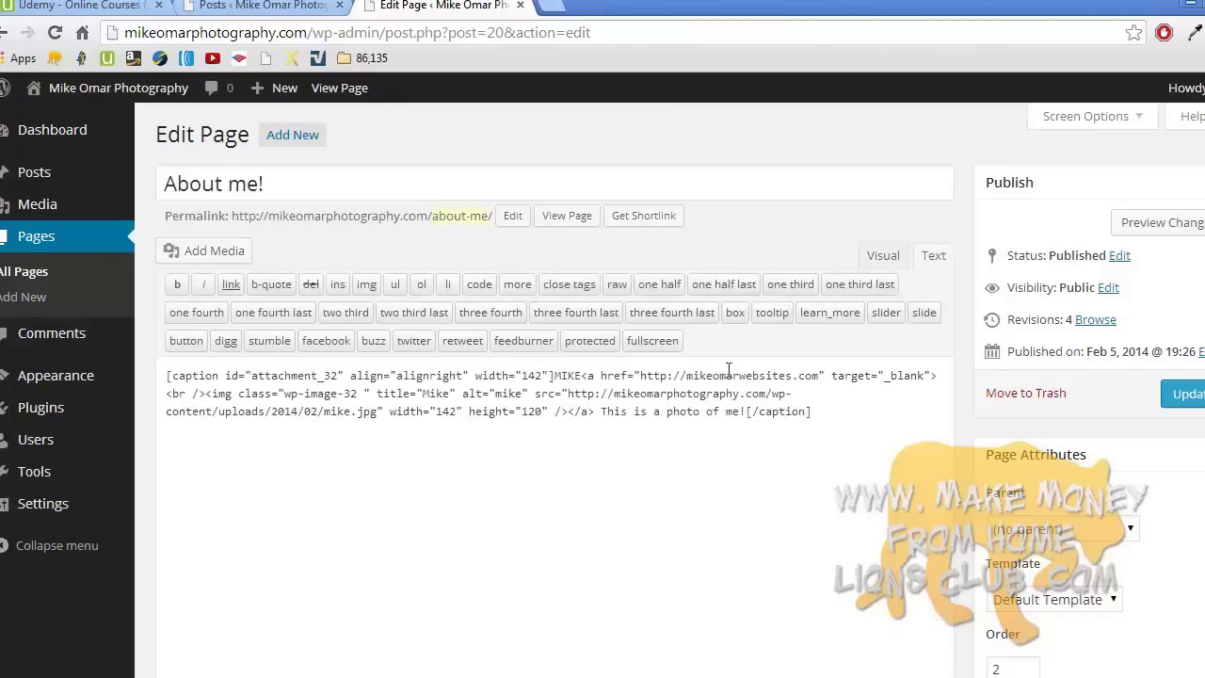
left_click(840, 415)
key("Return")
key("Return")
type("M")
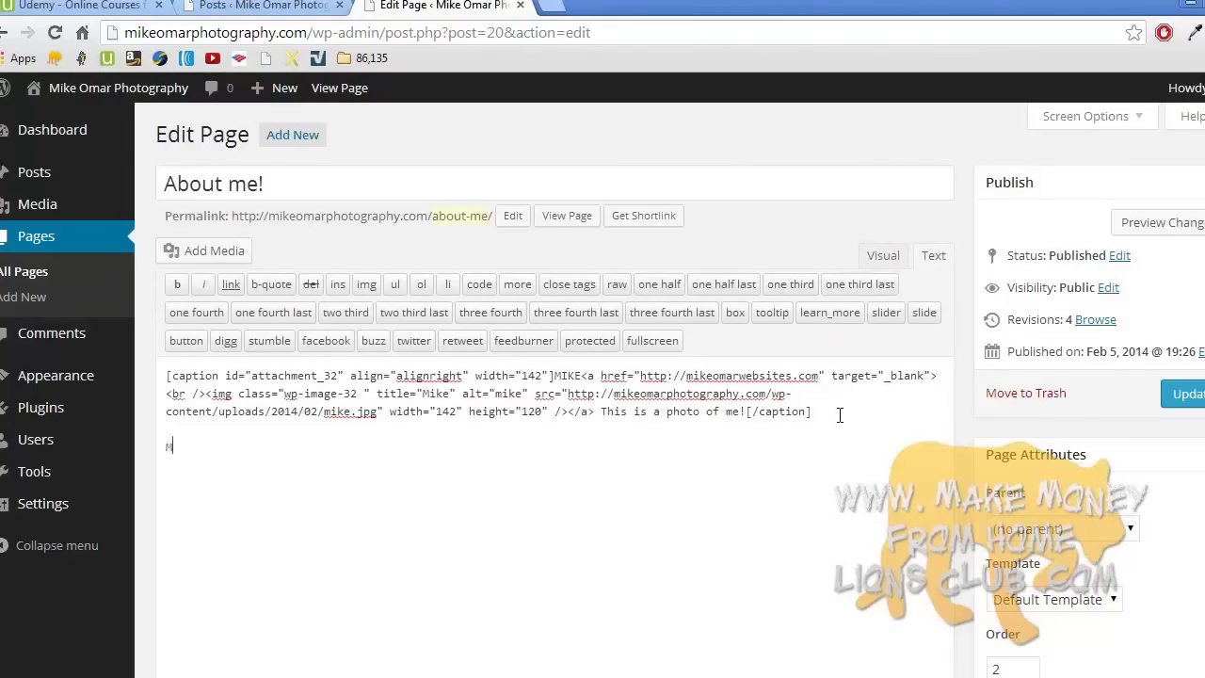
type("Welcome to my website. that's")
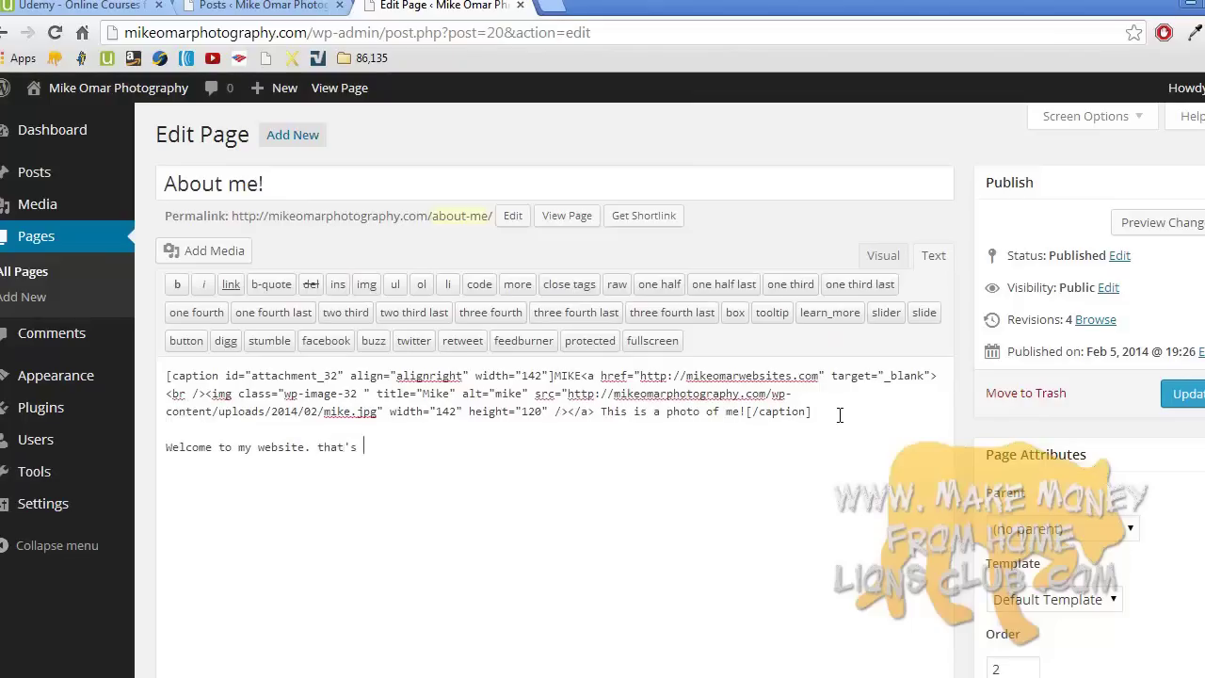
key("BackSpace")
type("hat's a photo of me!")
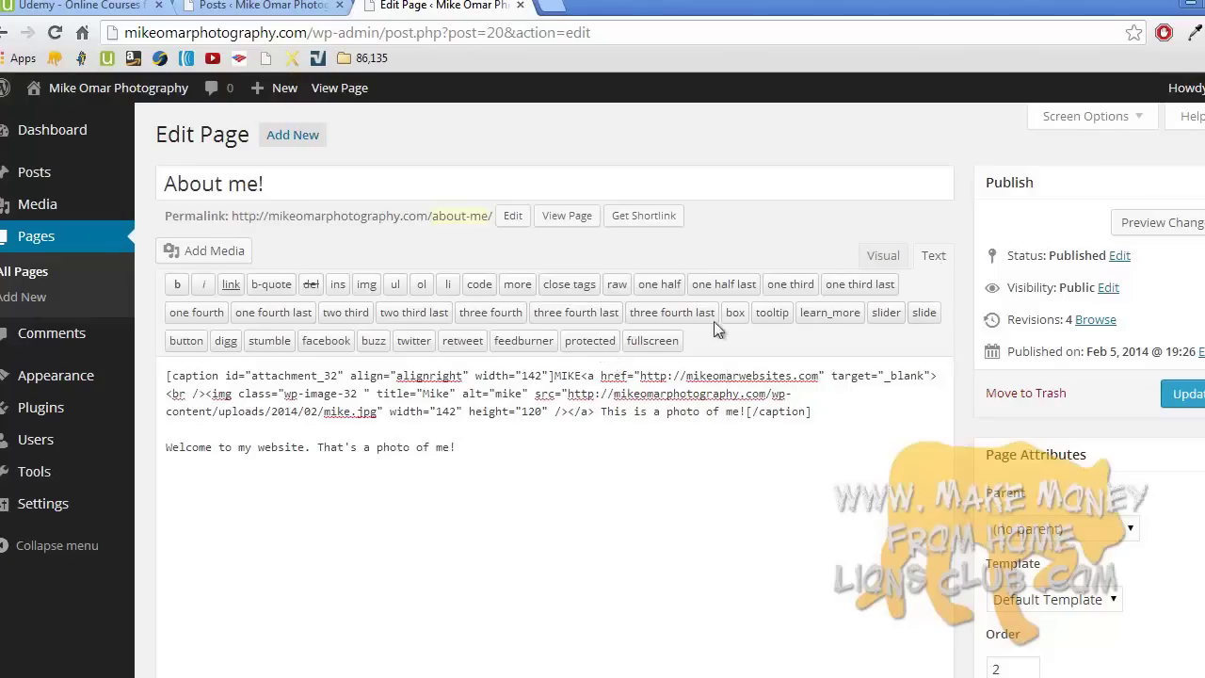
left_click(882, 256)
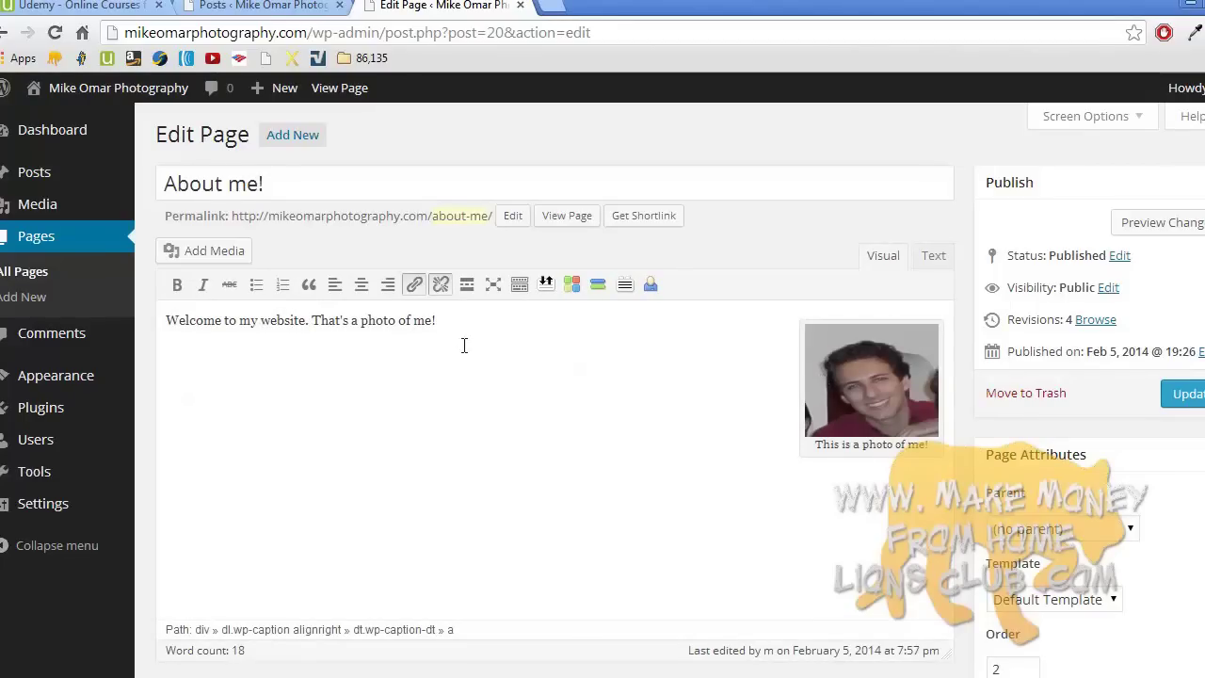
left_click(933, 256)
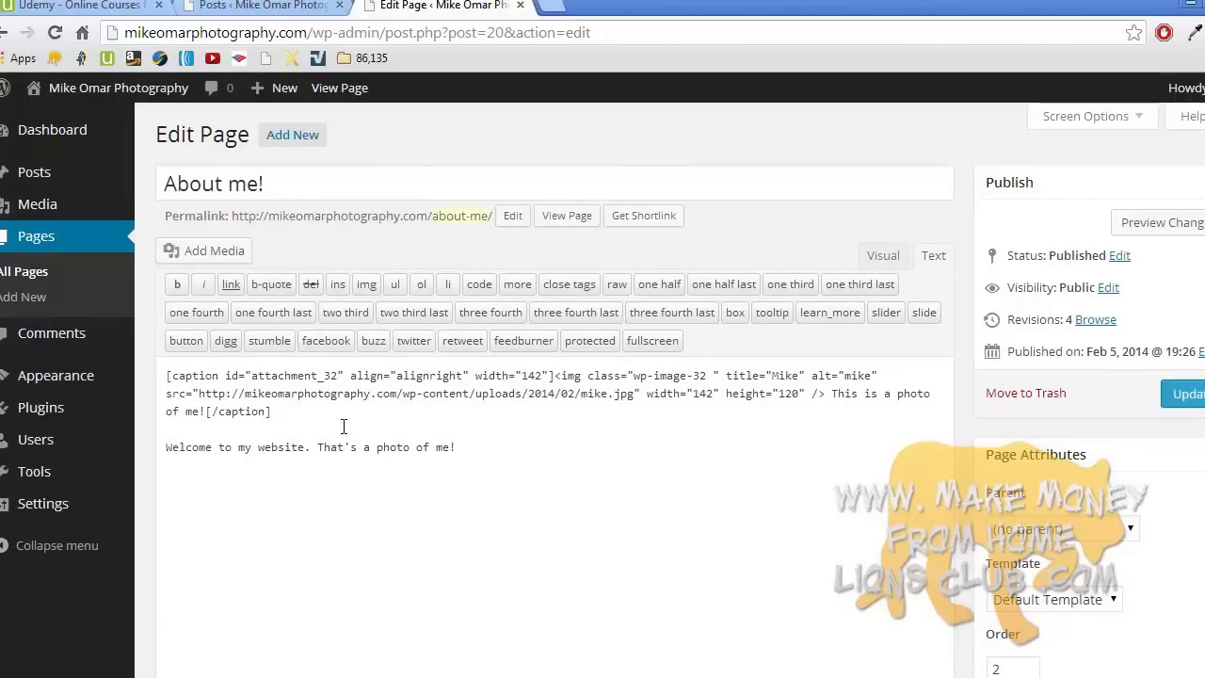
- Change the photo's width from 142 to 500 in the HTML and update the page
left_click(882, 262)
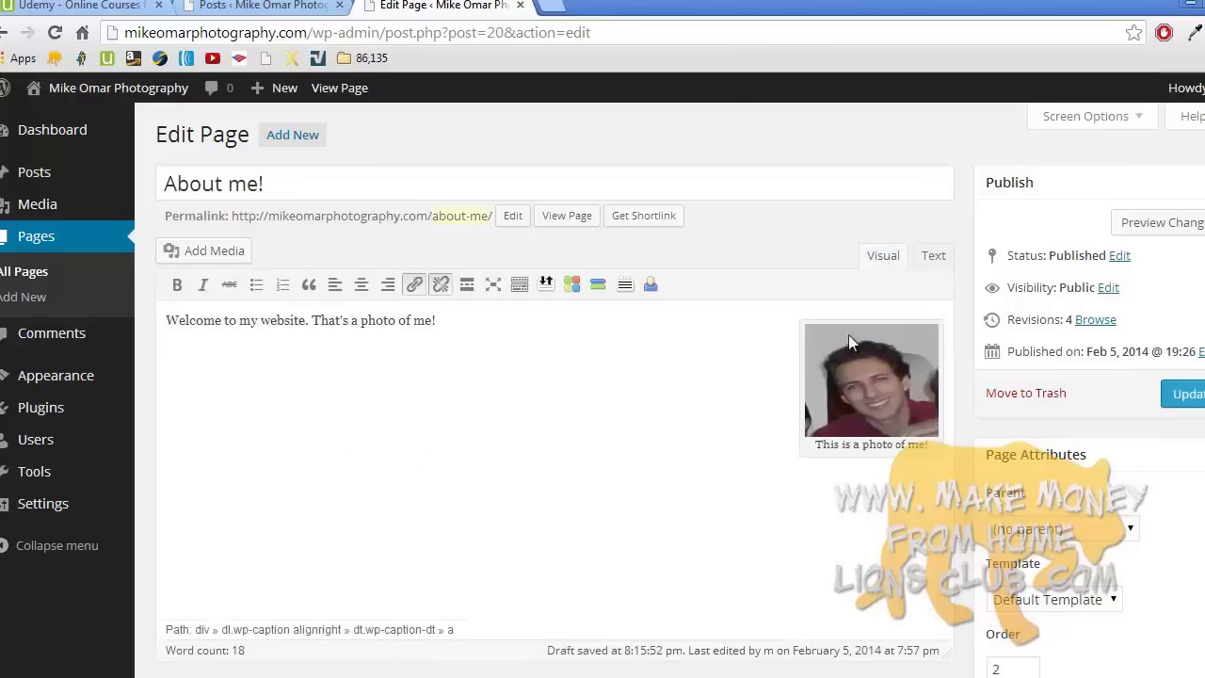
double_click(379, 320)
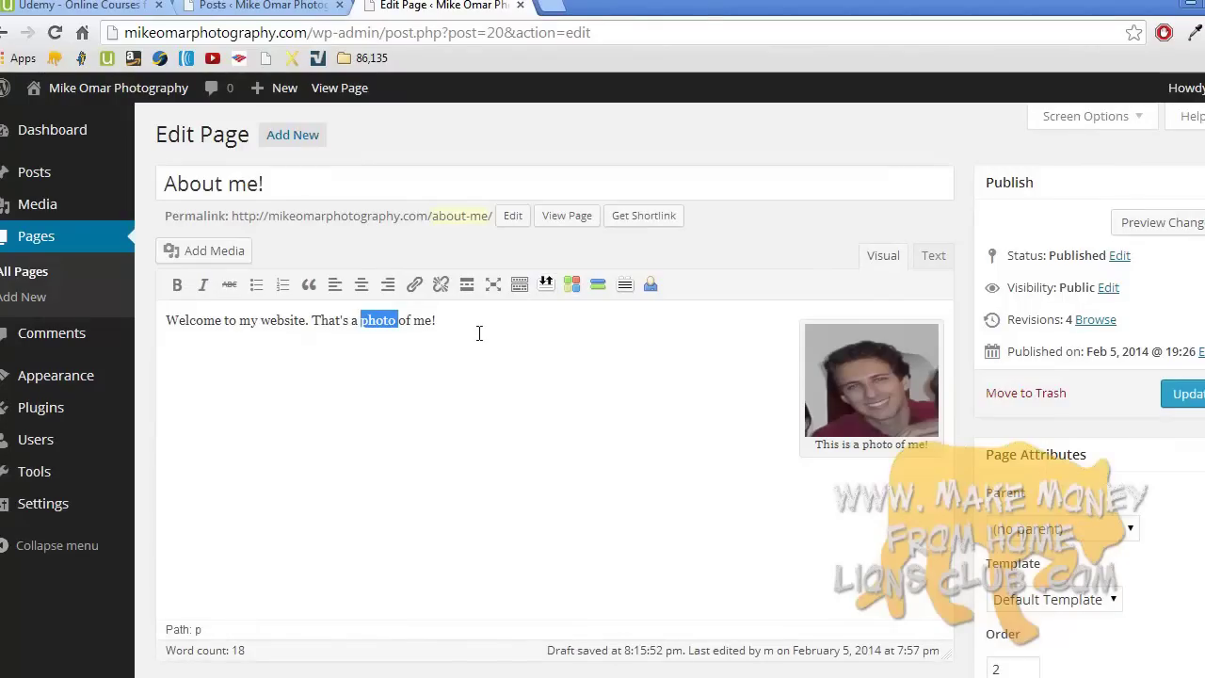
left_click(934, 260)
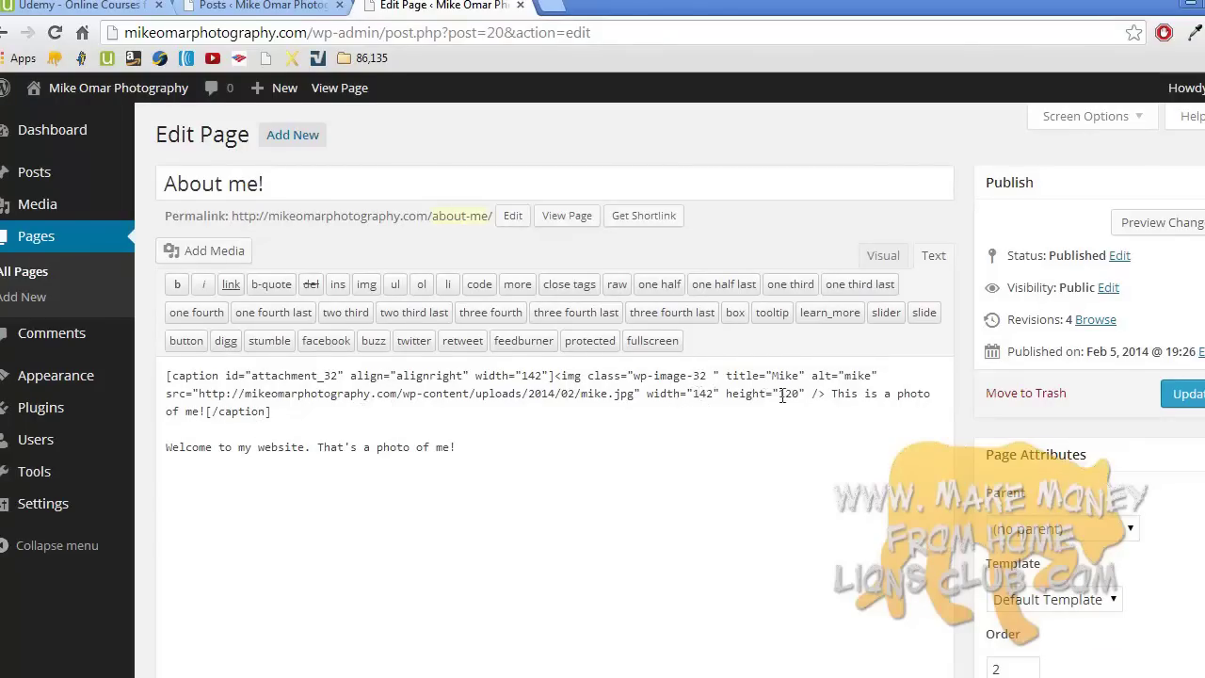
double_click(700, 393)
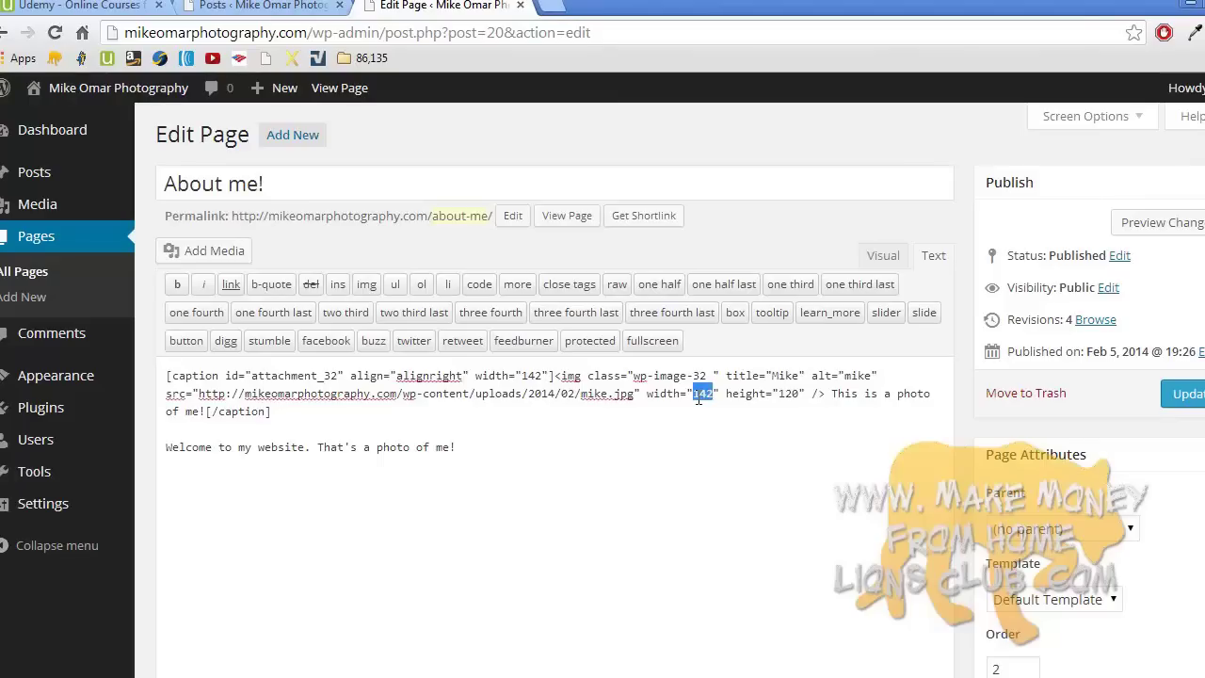
type("500")
left_click(1181, 397)
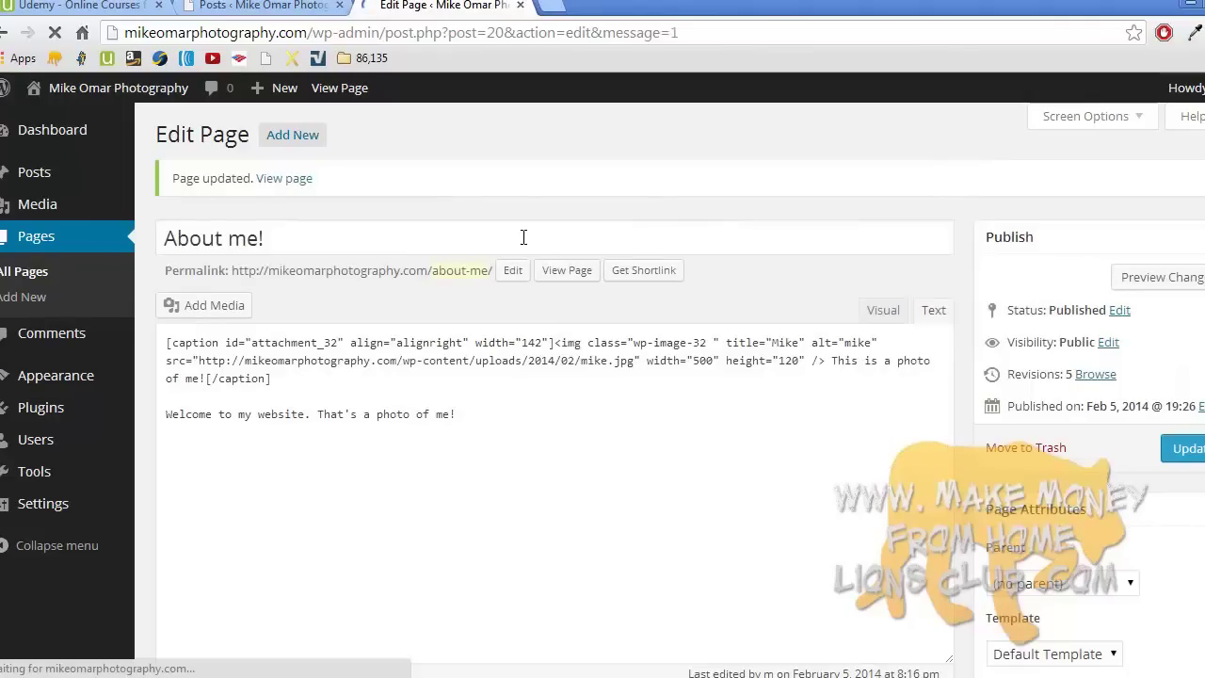
right_click(297, 185)
- Open the live About me! page in a new tab, scroll through it, and return to the editor
left_click(325, 189)
left_click(614, 5)
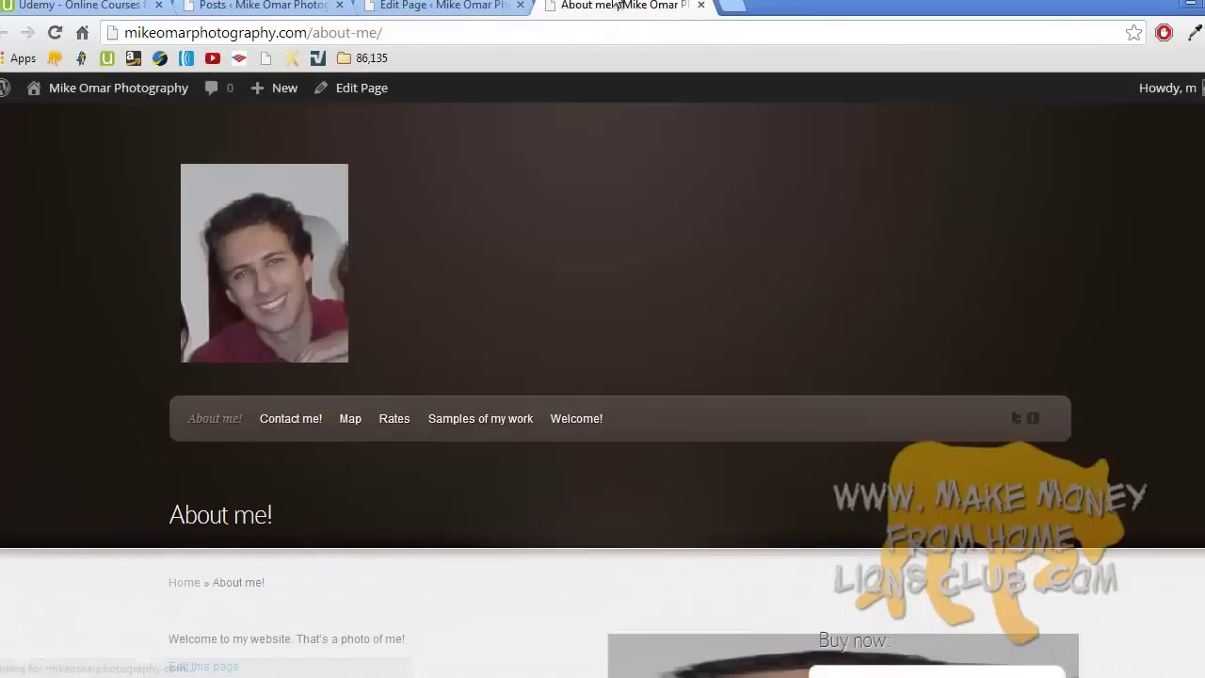
scroll(645, 110, "down", 5)
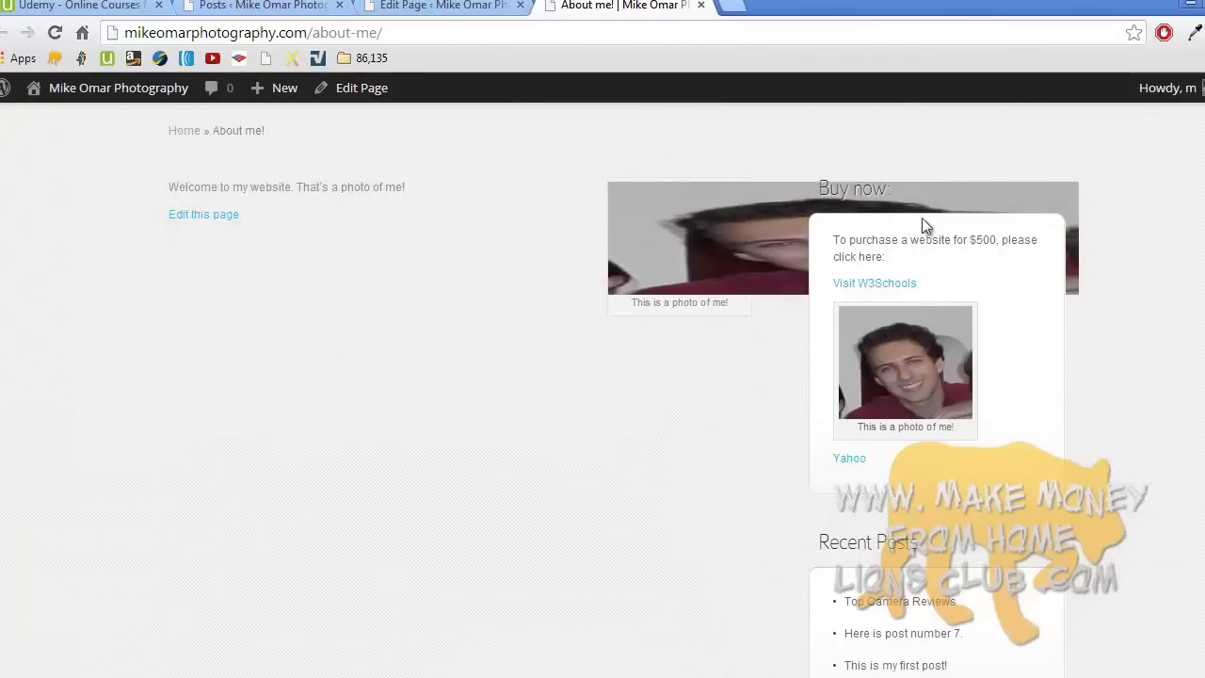
left_click(465, 6)
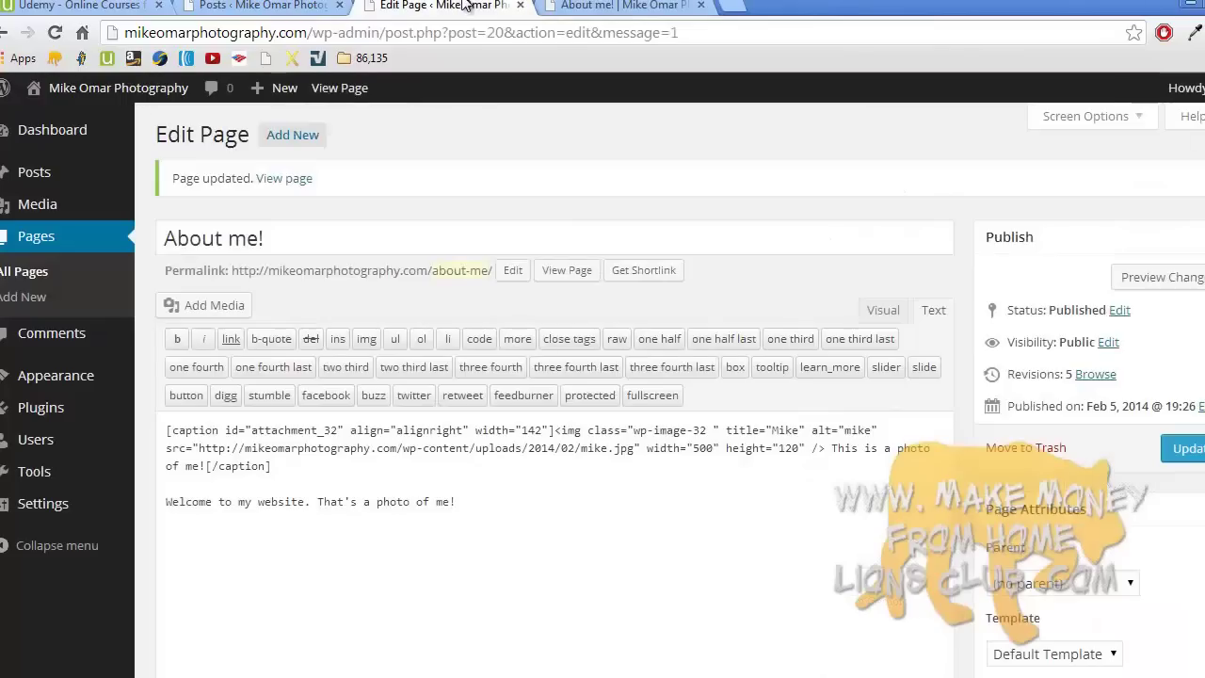
- In Visual mode, give the About me! photo Center alignment
left_click(883, 310)
left_click(857, 426)
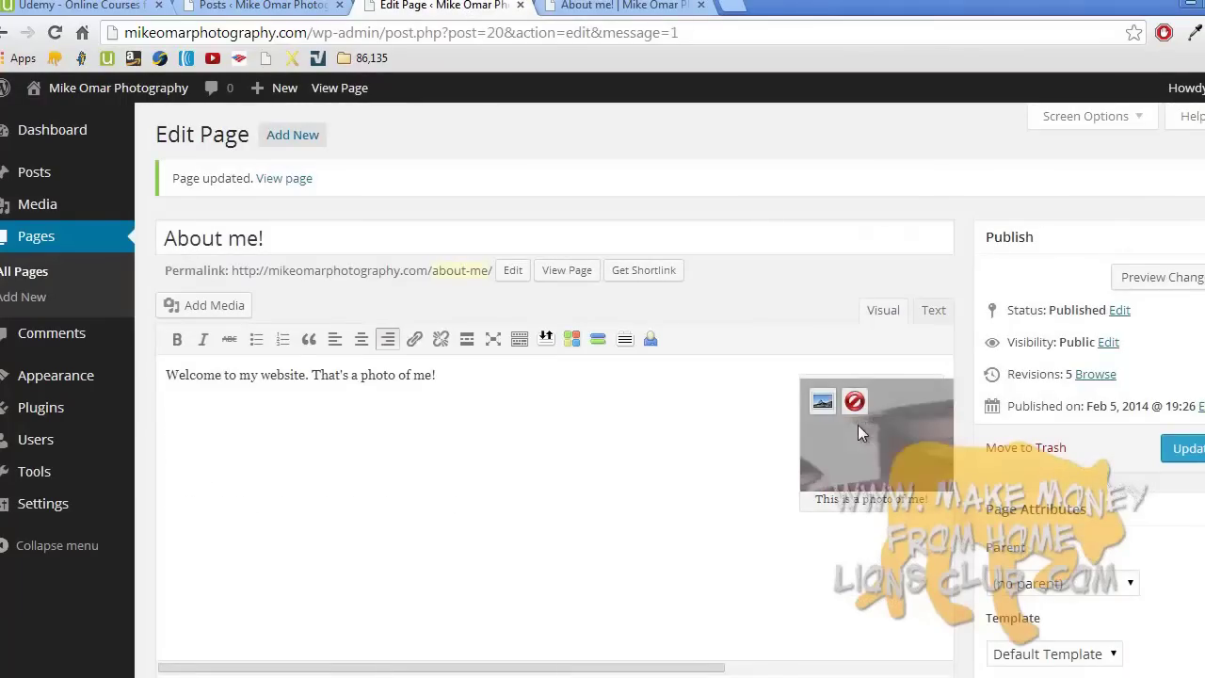
left_click(820, 402)
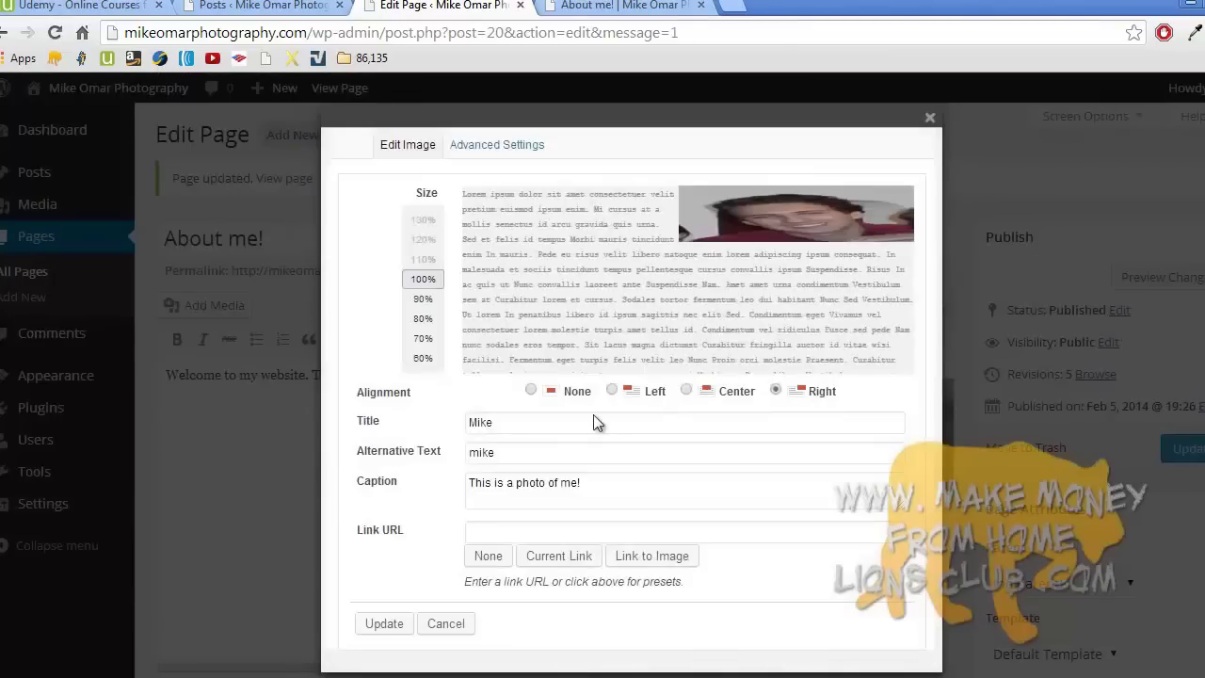
left_click(687, 389)
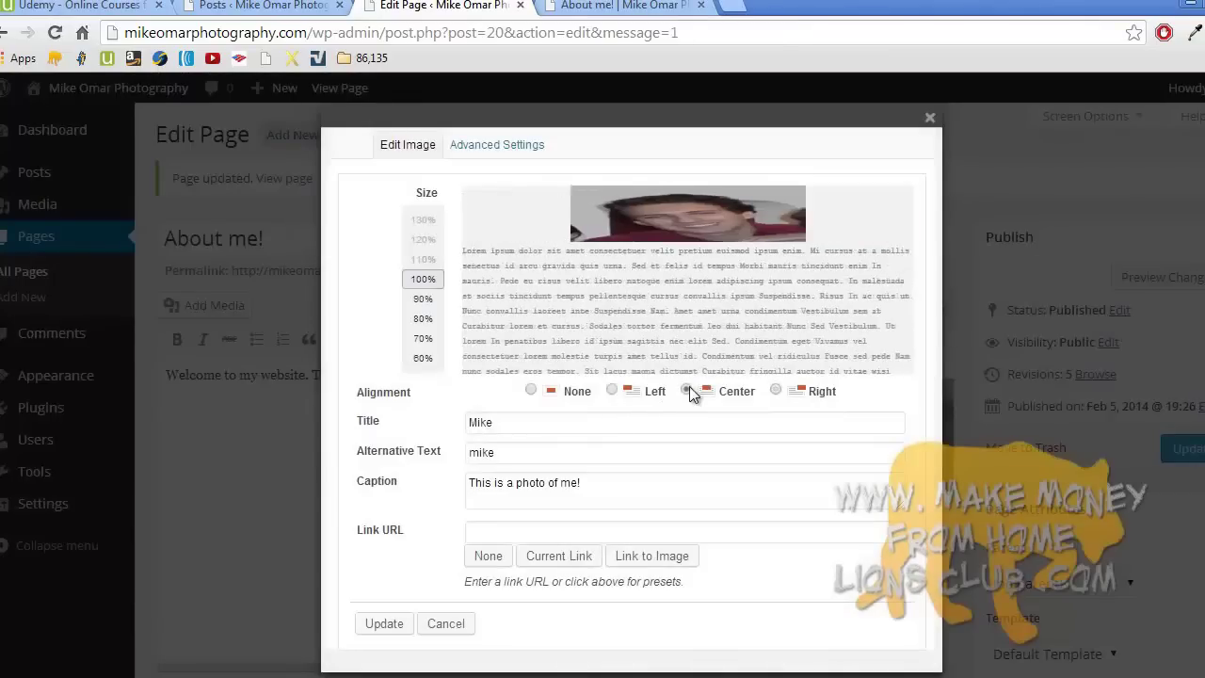
- Change the photo width from 500 to 100, apply it, and update the page
left_click(486, 149)
double_click(517, 471)
type("100")
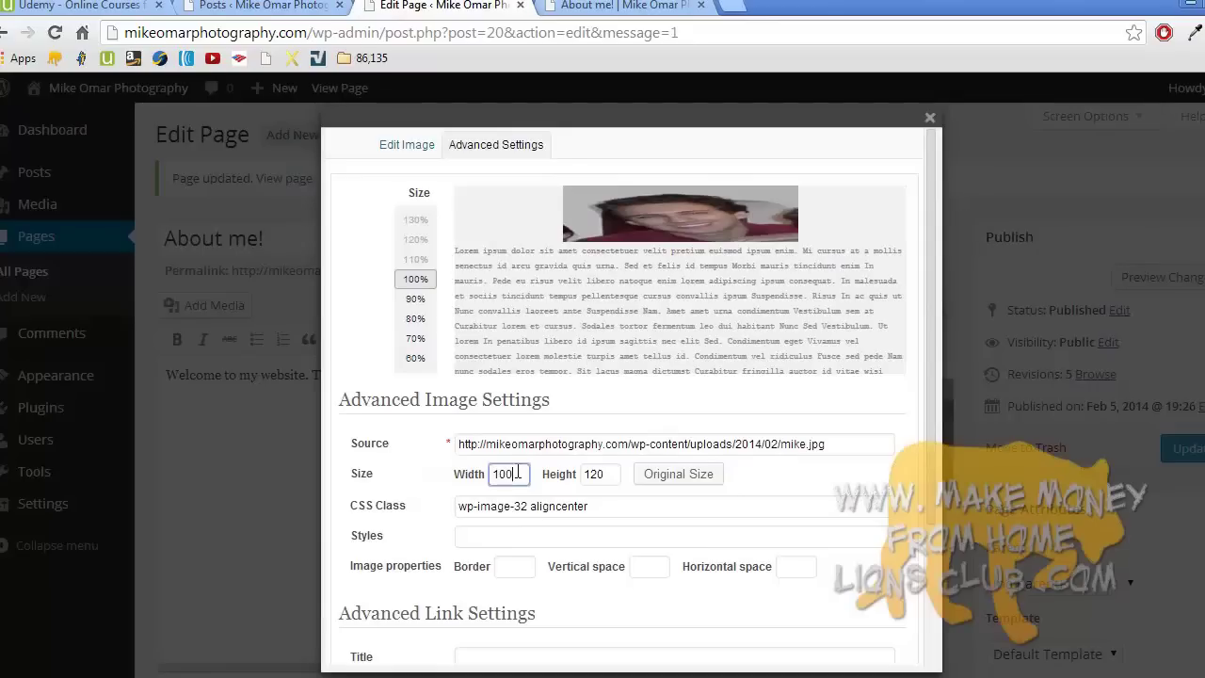
left_click_drag(930, 350, 930, 497)
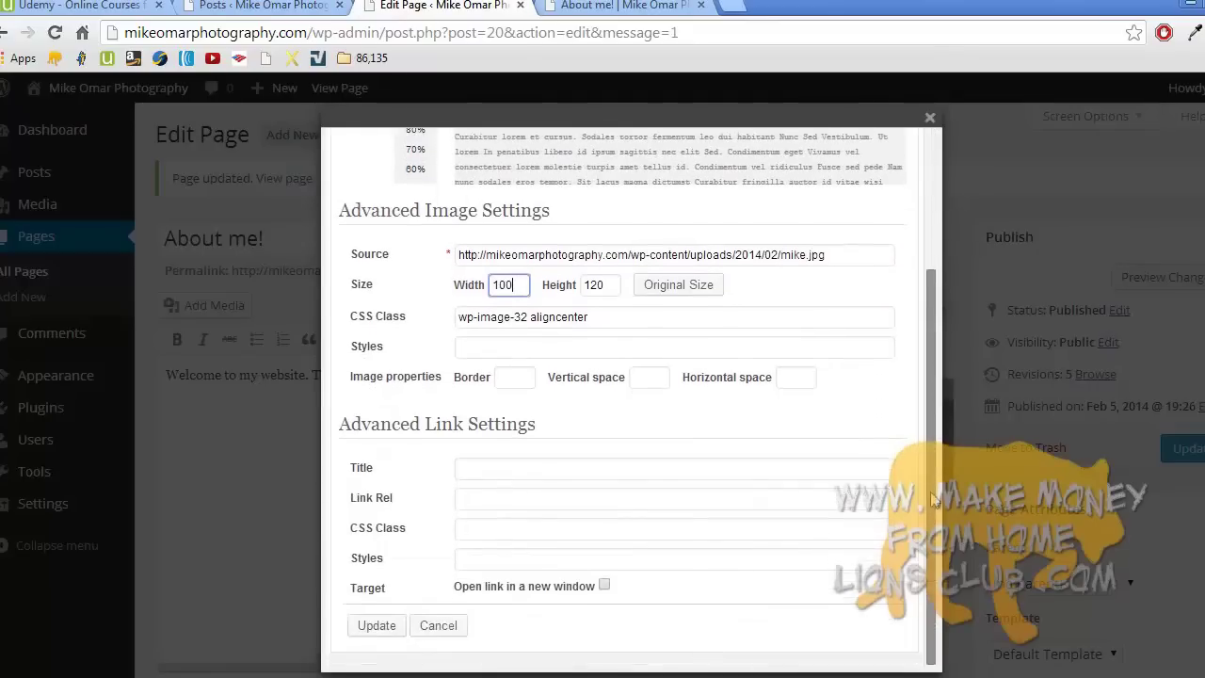
left_click(377, 625)
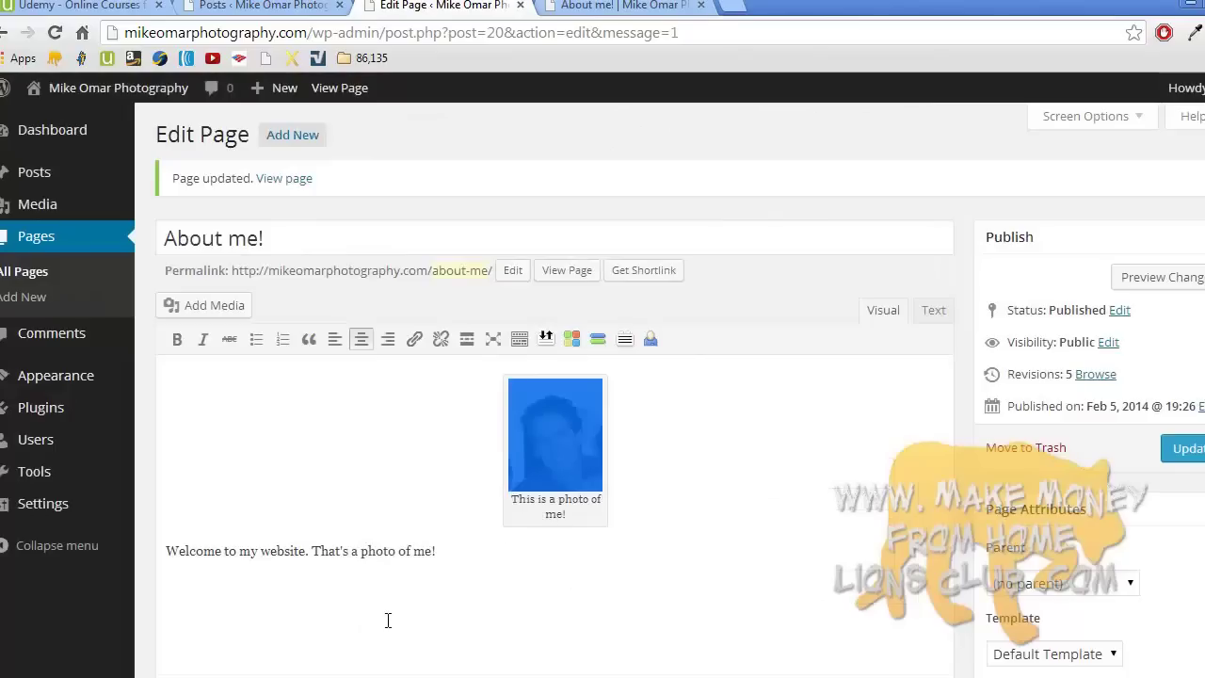
left_click(679, 464)
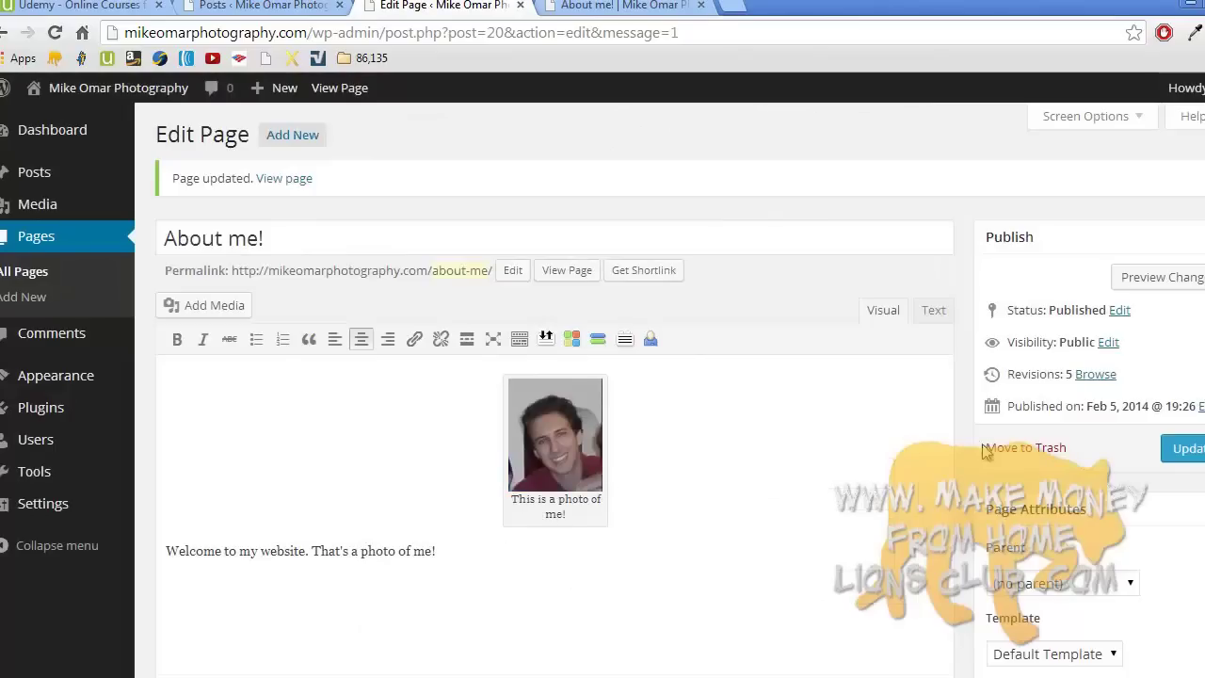
left_click(1178, 450)
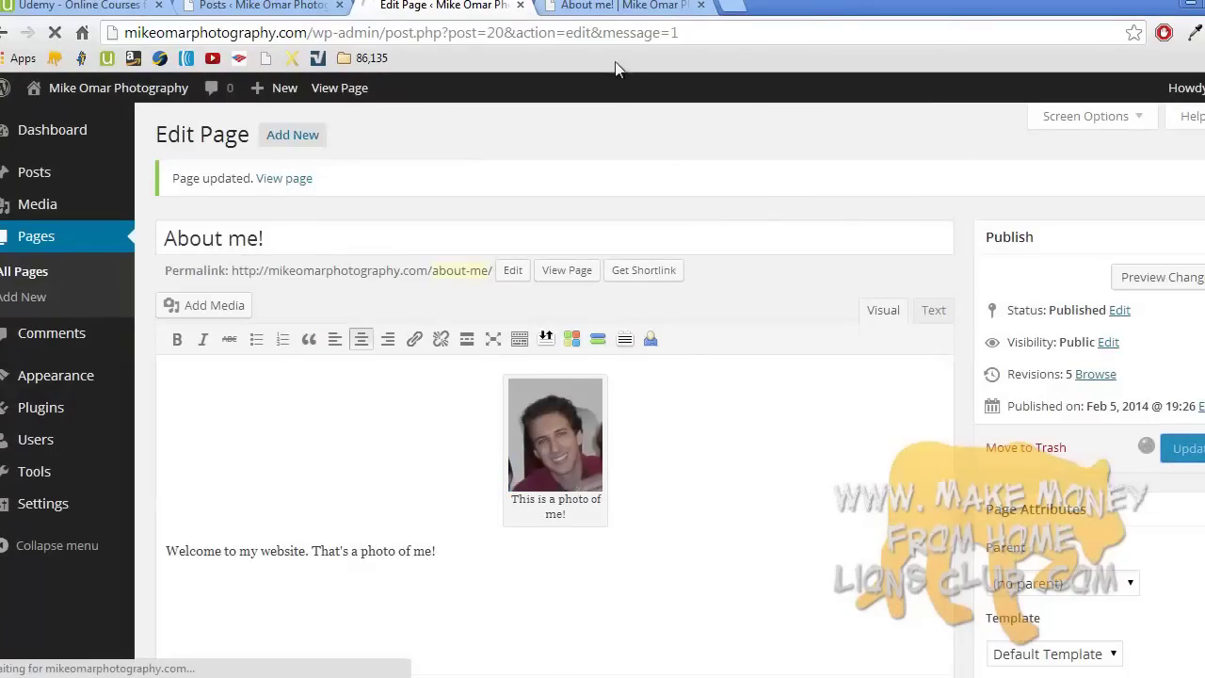
- Reload the live About me! page and scroll to check the smaller, centred photo
left_click(621, 5)
scroll(245, 170, "up", 5)
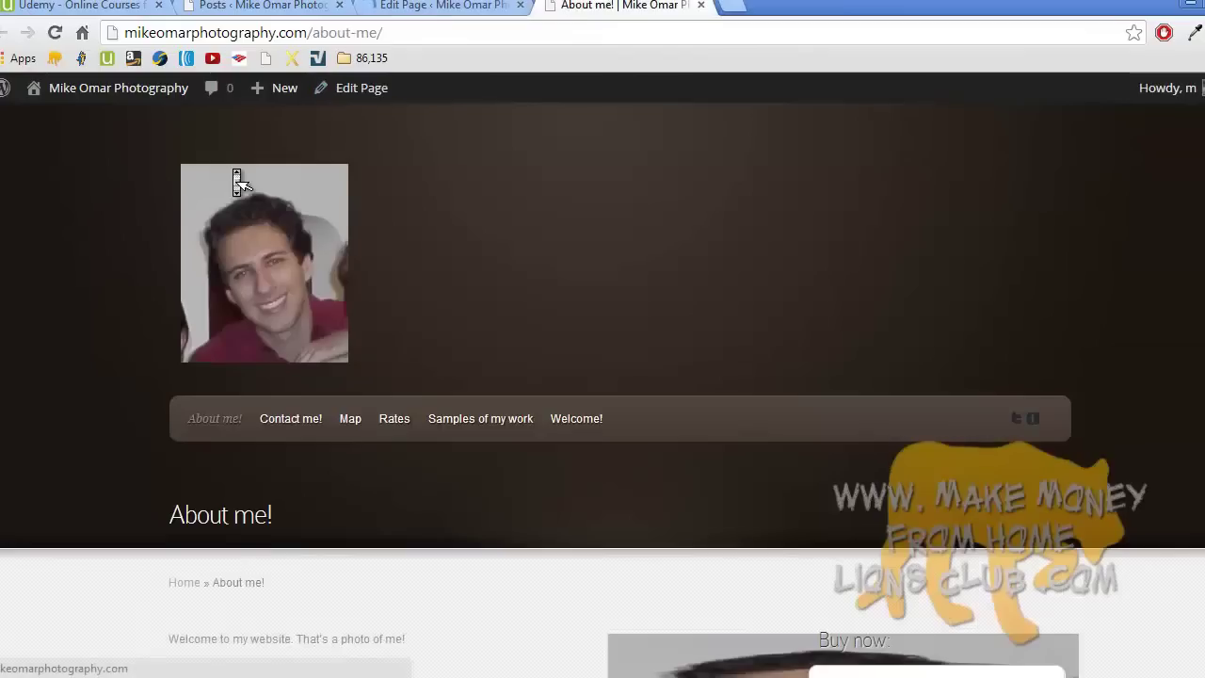
left_click(55, 34)
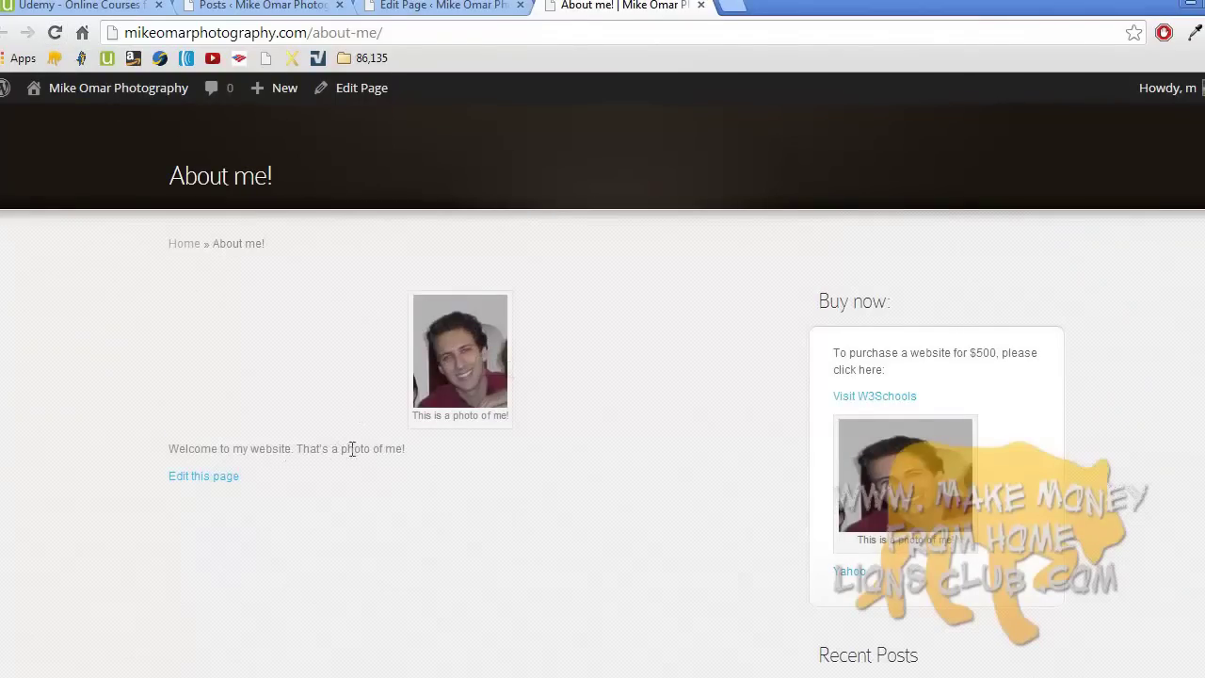
scroll(447, 464, "down", 4)
scroll(447, 463, "up", 7)
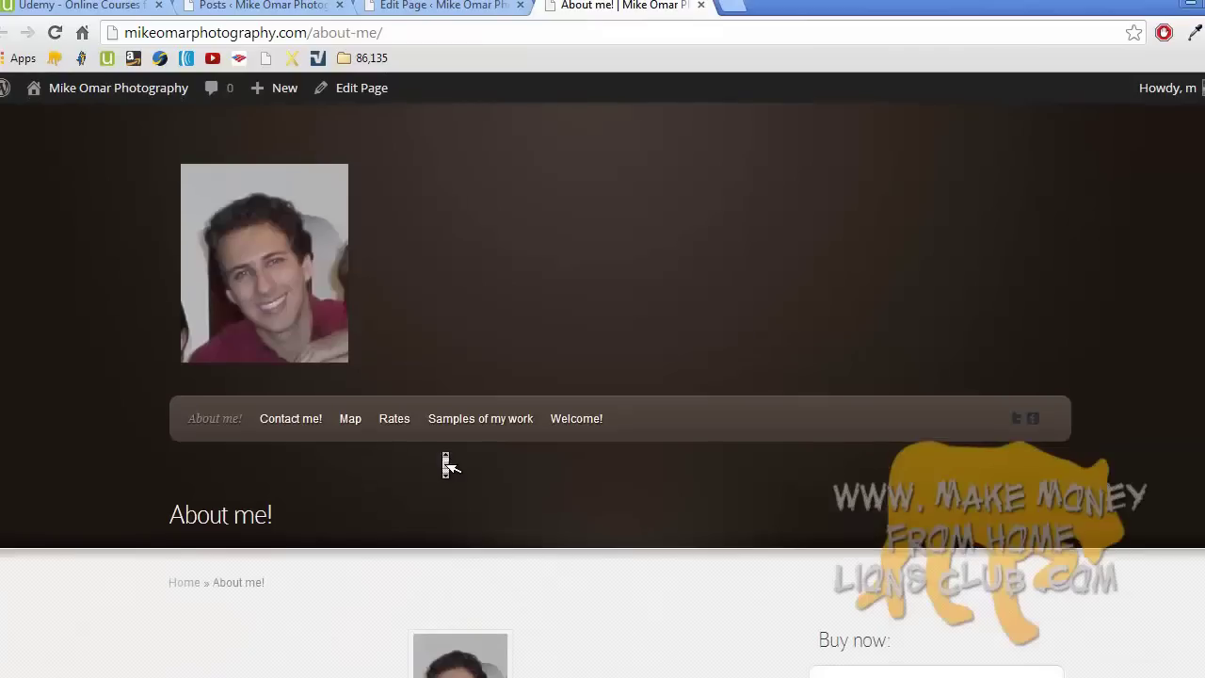
scroll(447, 464, "down", 5)
scroll(447, 463, "down", 2)
scroll(447, 464, "up", 7)
left_click(1165, 613)
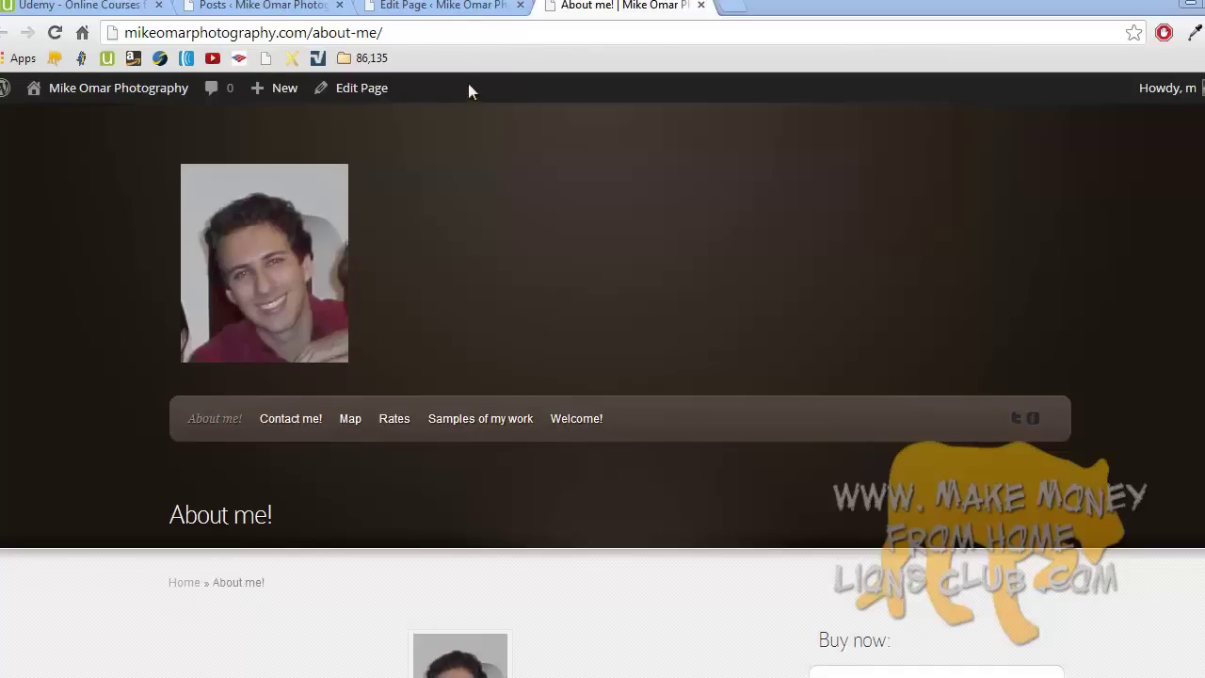
- Go from the page editor tab to the installed Plugins list
left_click(442, 5)
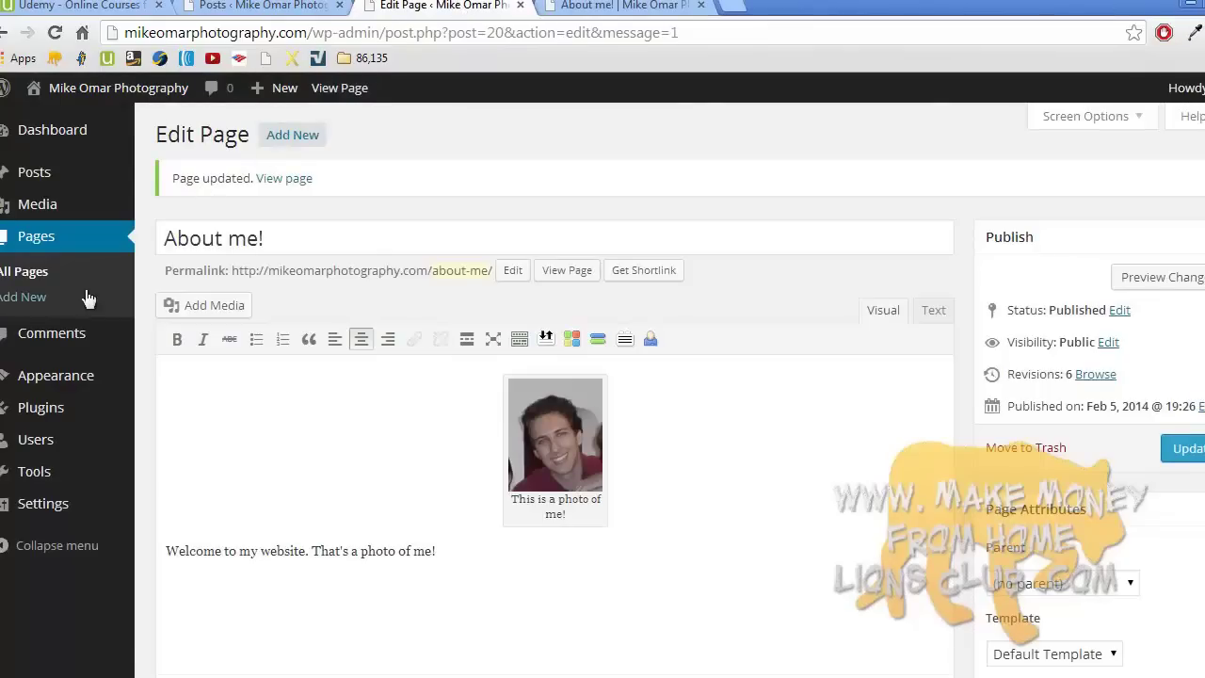
left_click(26, 415)
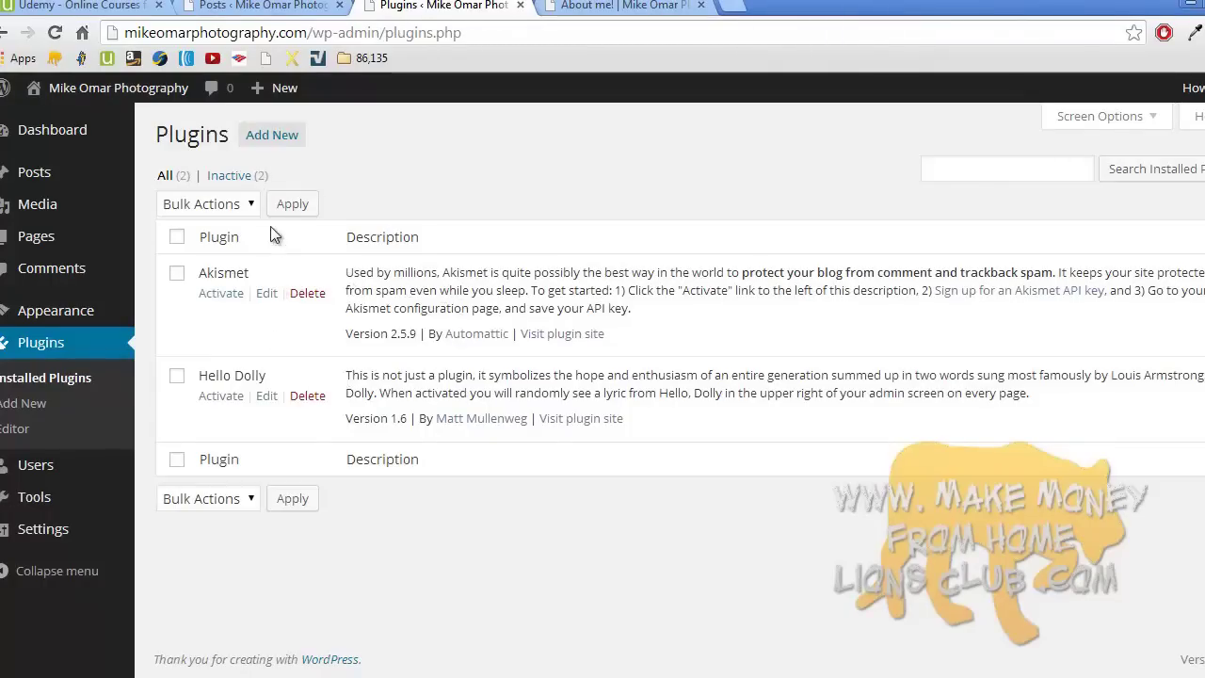
- Search Add New plugins for 'slick social share buttons'
left_click(275, 135)
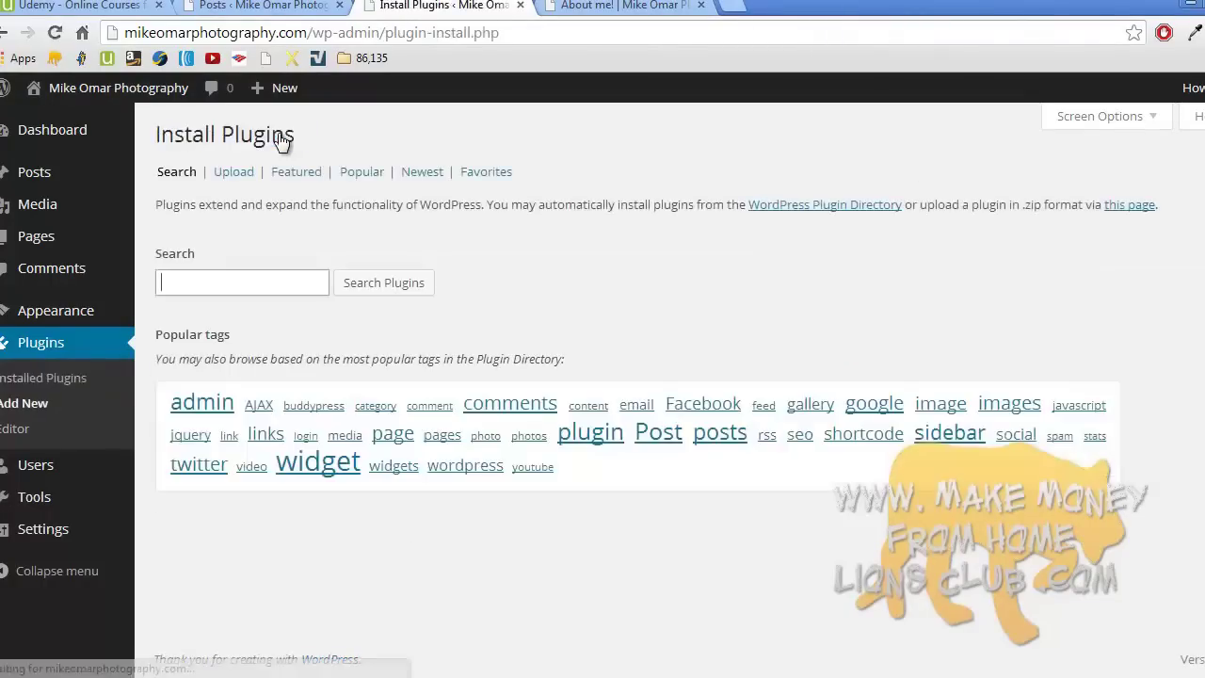
left_click(258, 283)
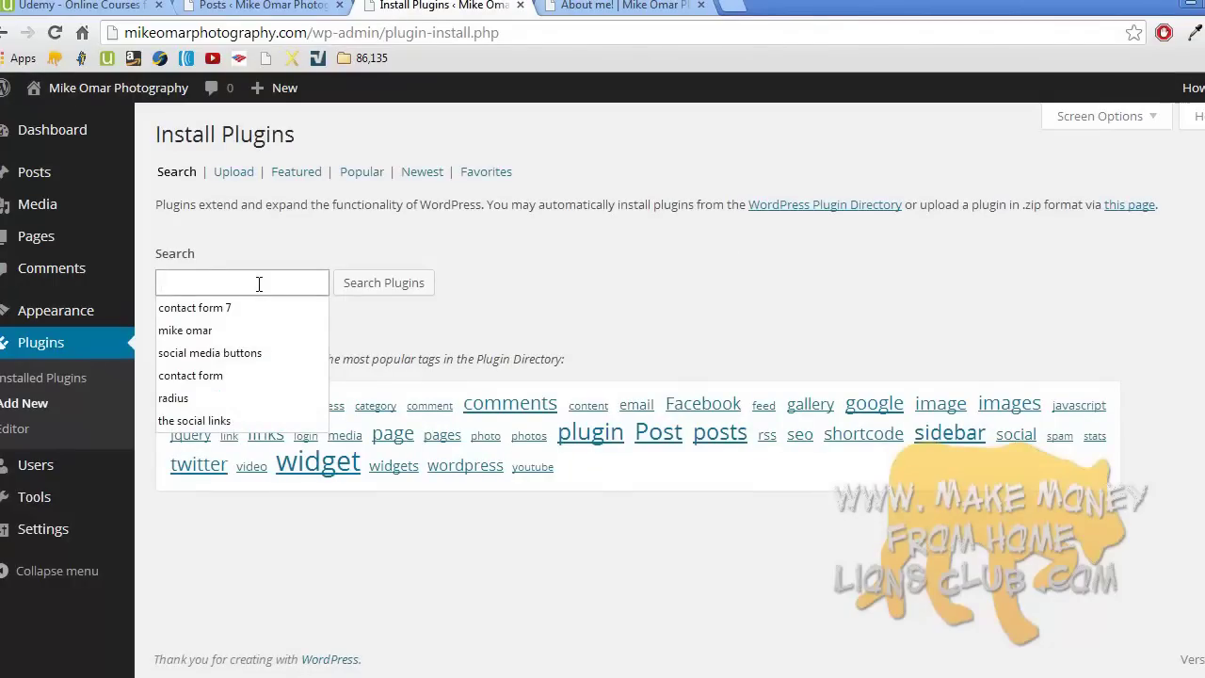
type("slick social")
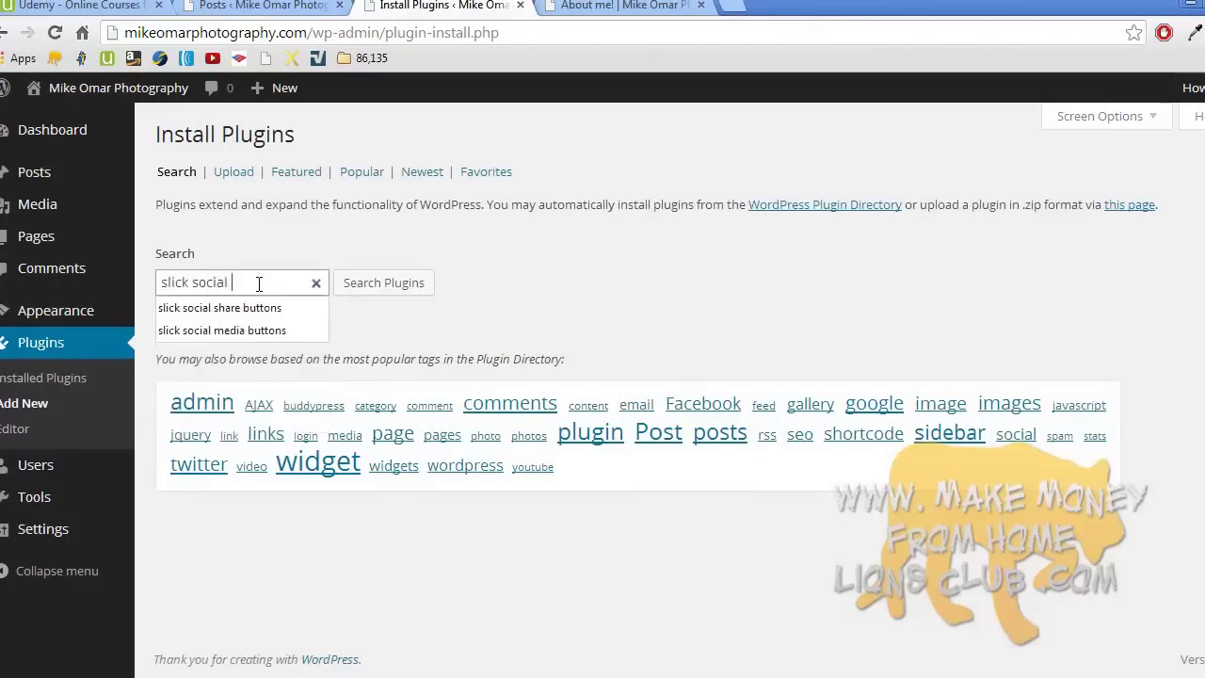
type(" share buttons")
key("Return")
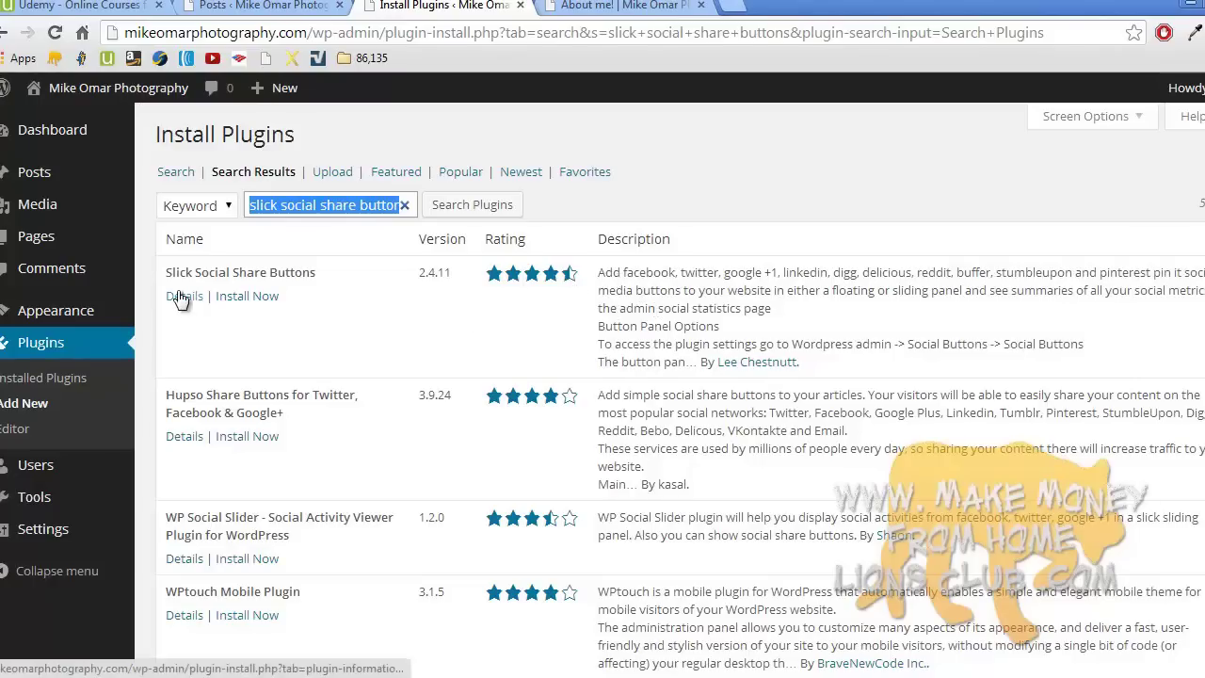
- Install Slick Social Share Buttons, confirm with OK, and activate it
left_click(256, 296)
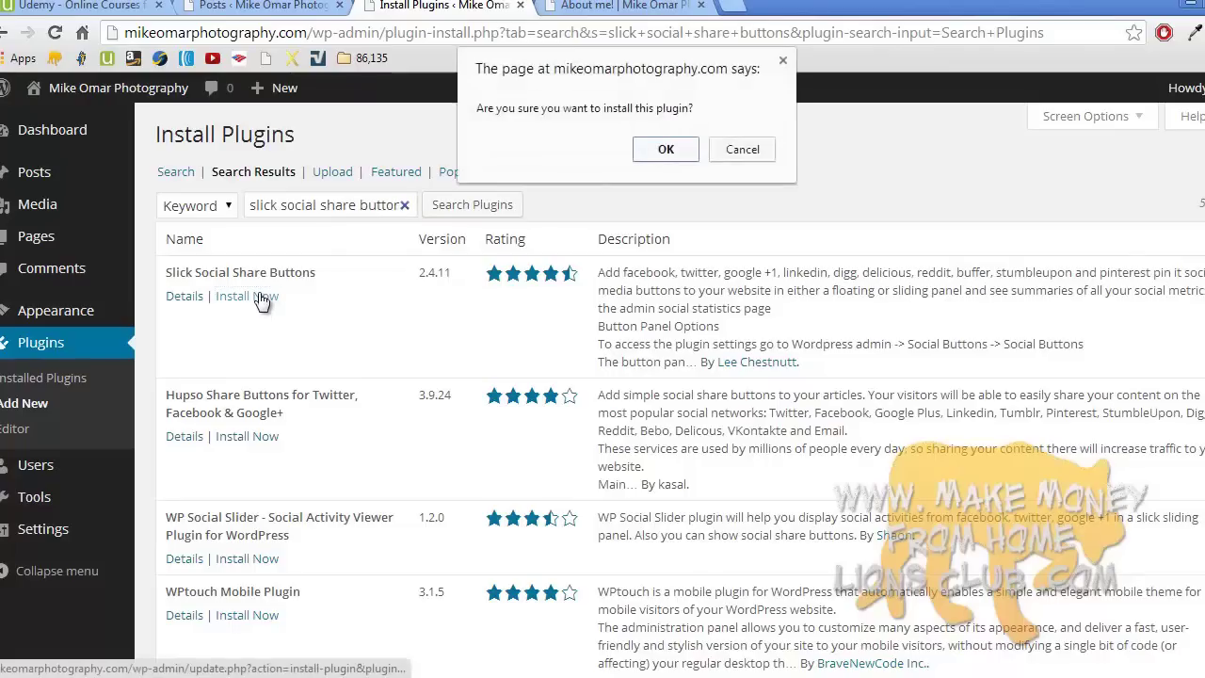
left_click(665, 151)
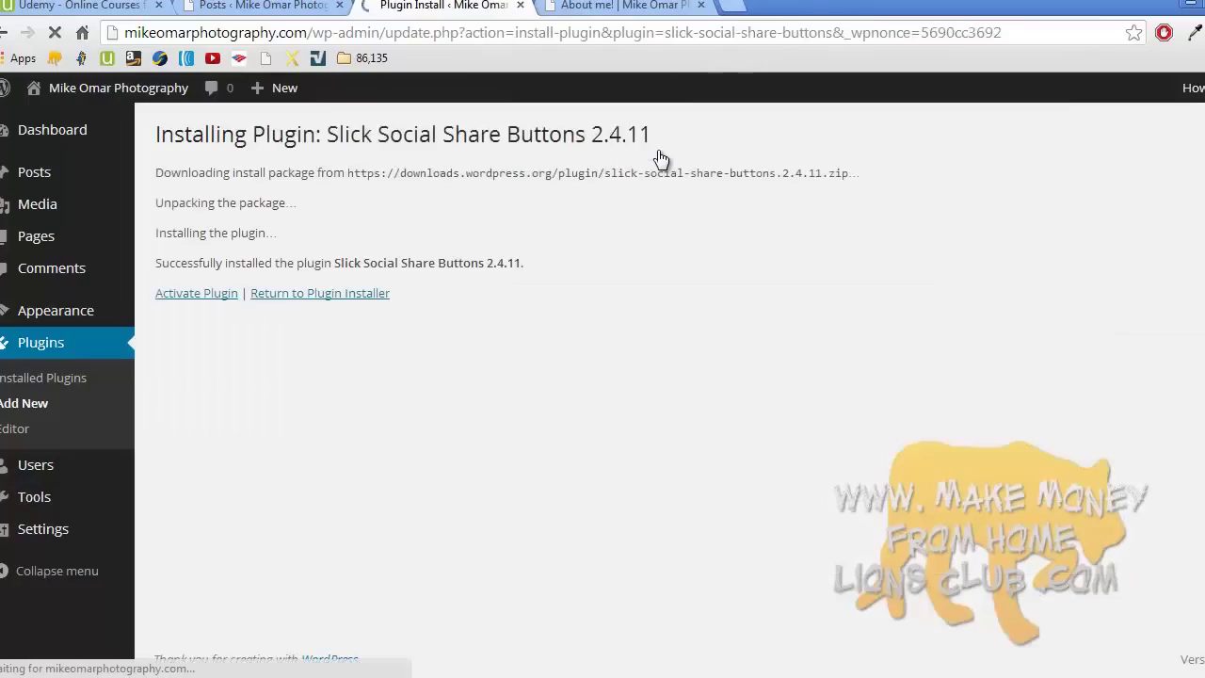
left_click(228, 293)
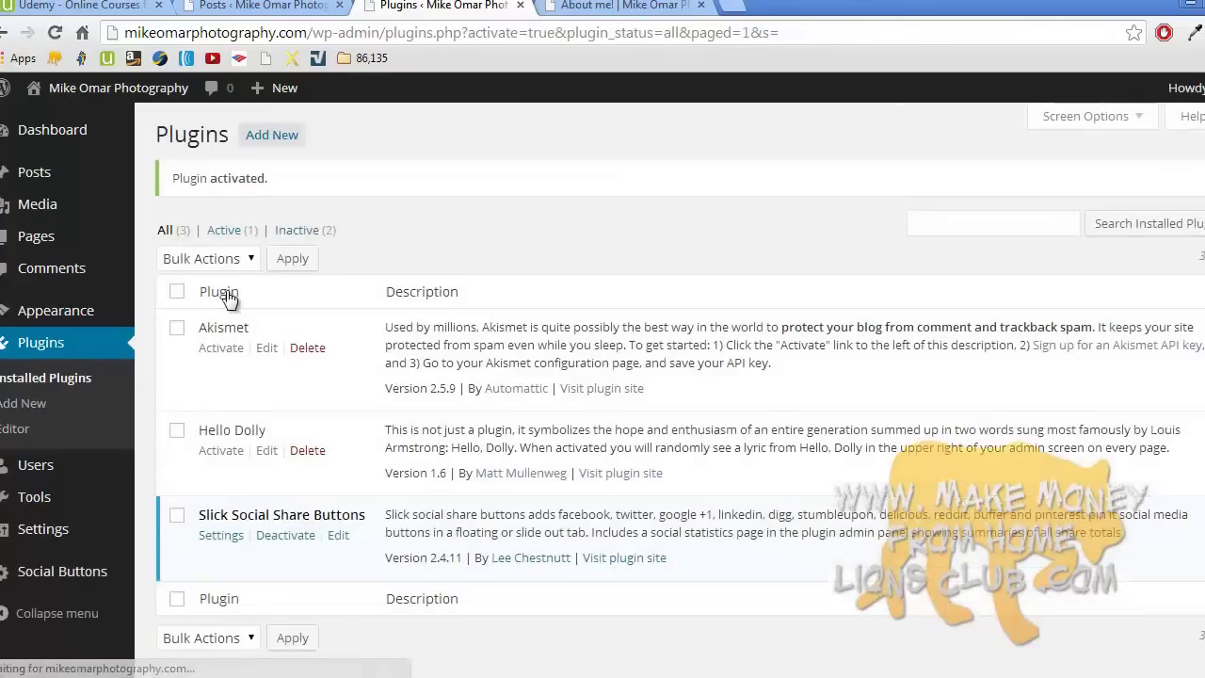
- Open the plugin's Social Buttons settings page from the admin sidebar
scroll(228, 297, "down", 1)
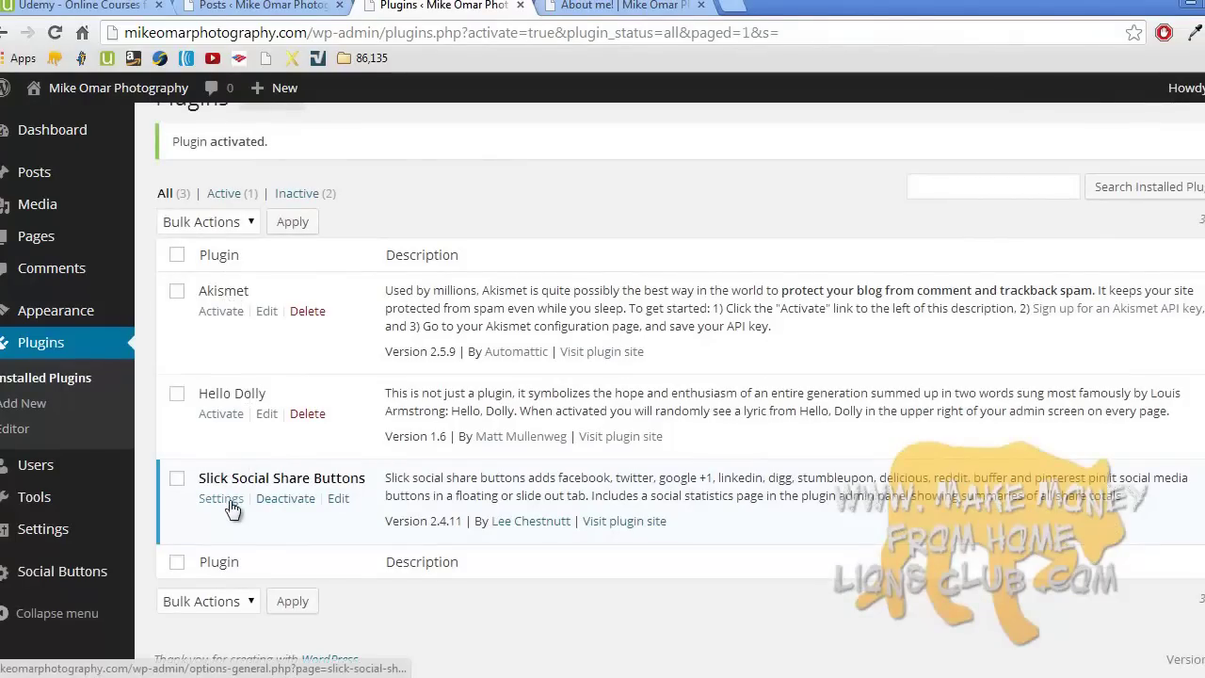
mouse_move(24, 581)
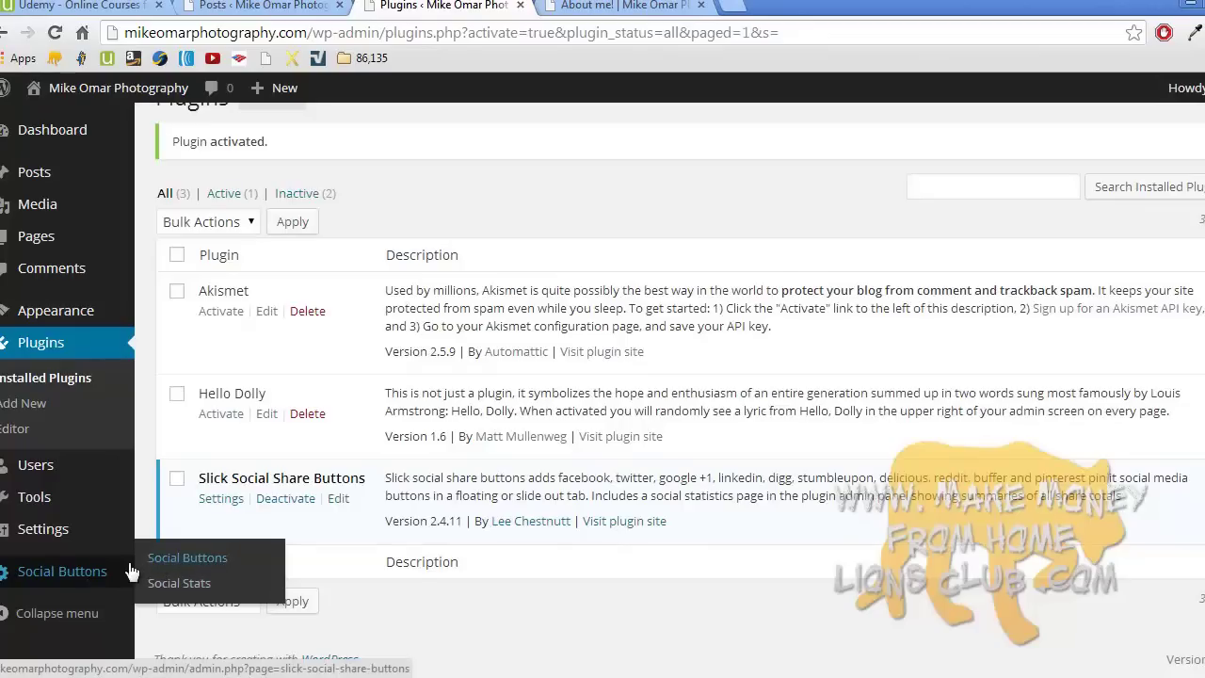
mouse_move(56, 529)
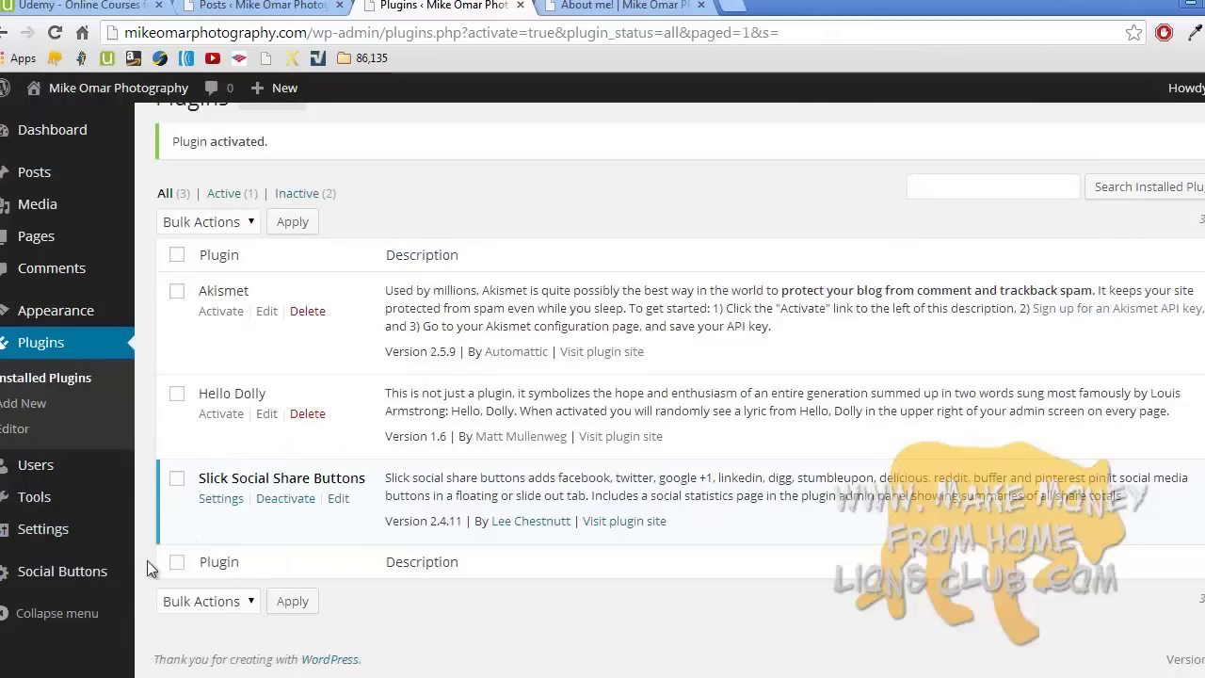
mouse_move(90, 582)
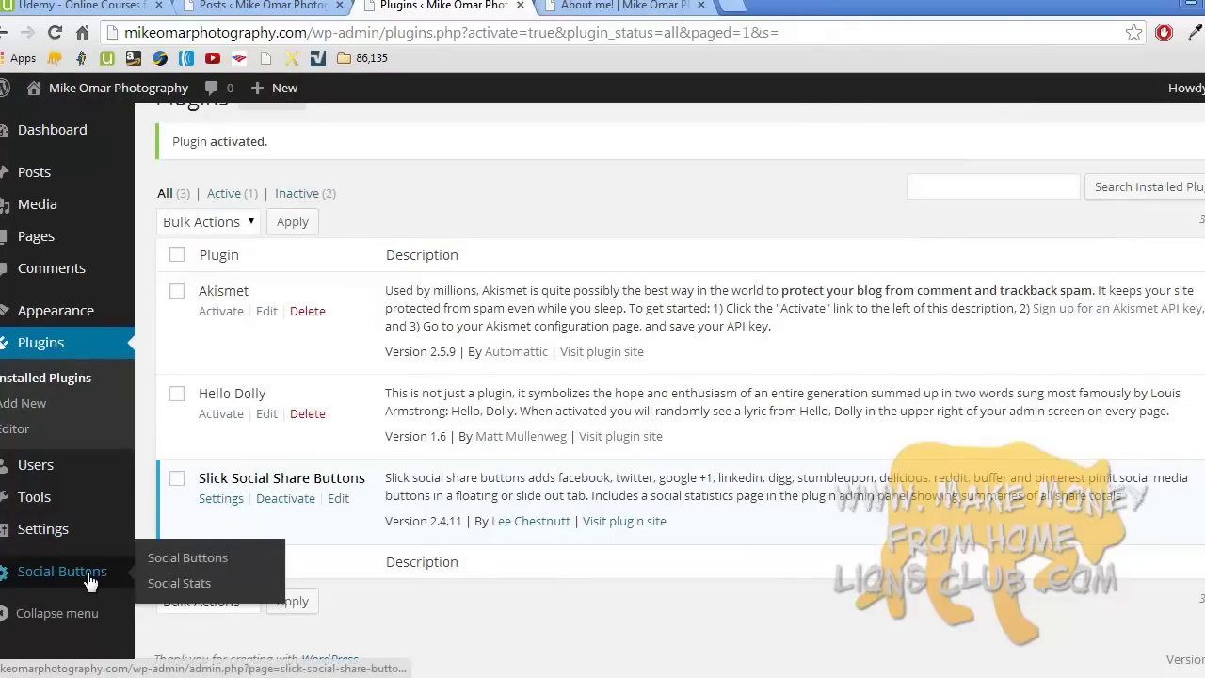
left_click(171, 561)
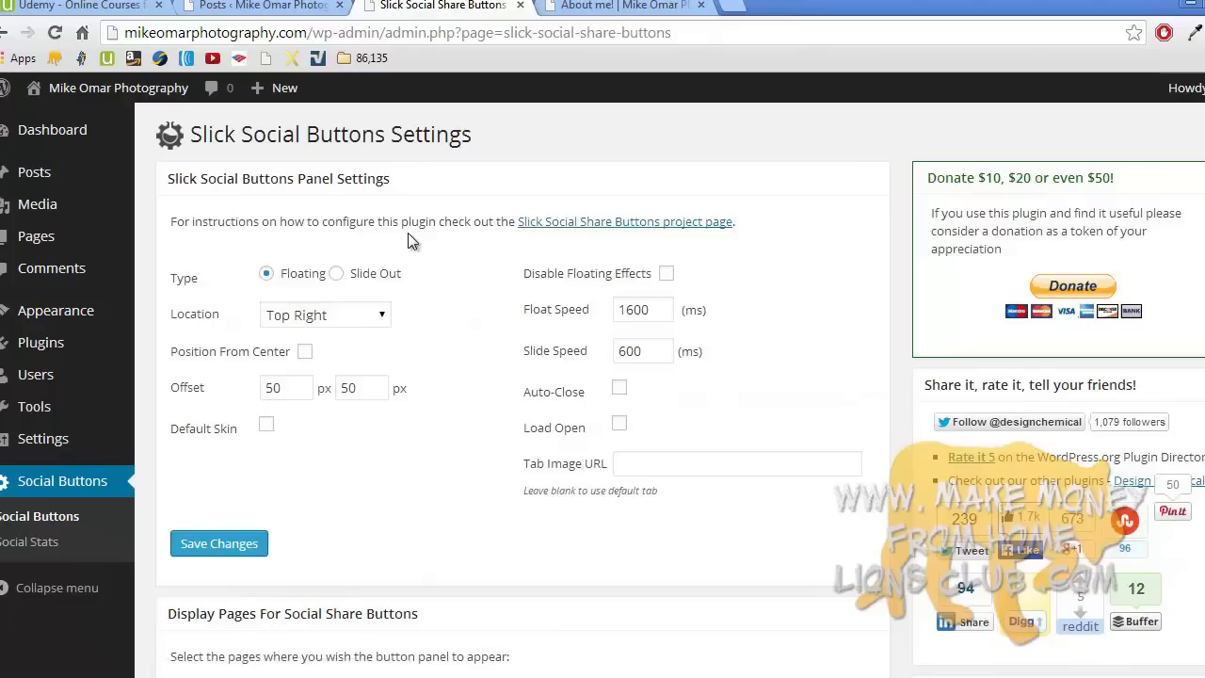
- Make the share panel a Slide Out at Top Left with Default Skin, and save
left_click(336, 274)
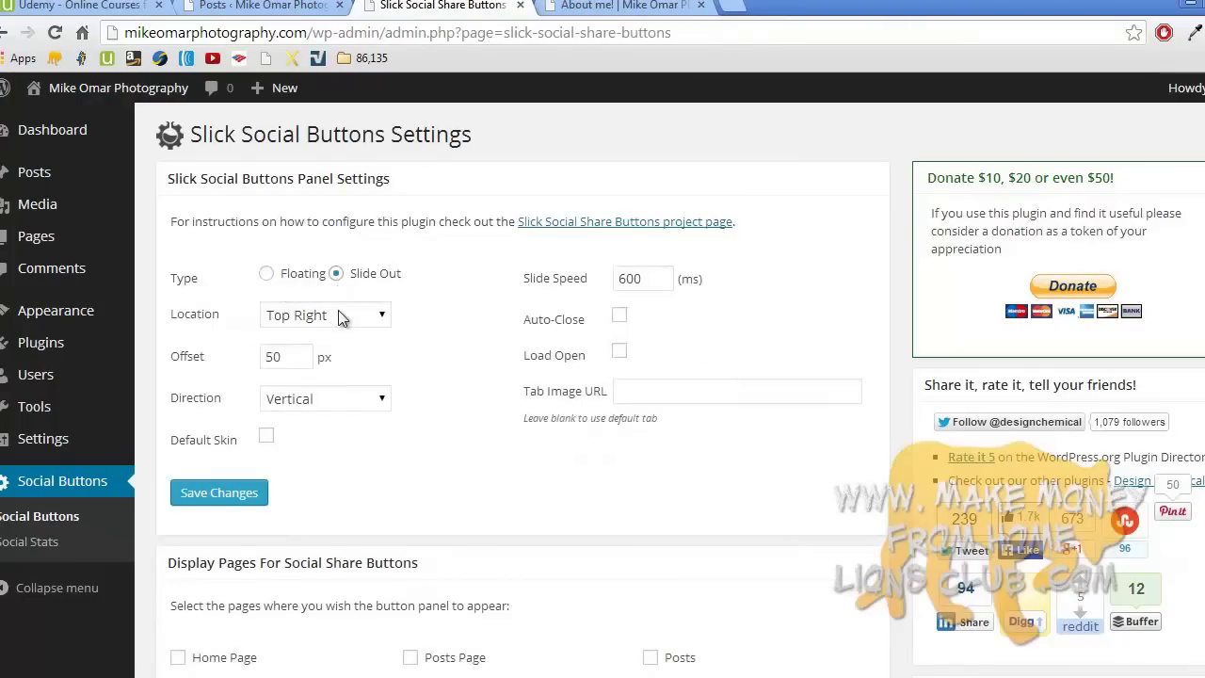
left_click(337, 315)
left_click(341, 337)
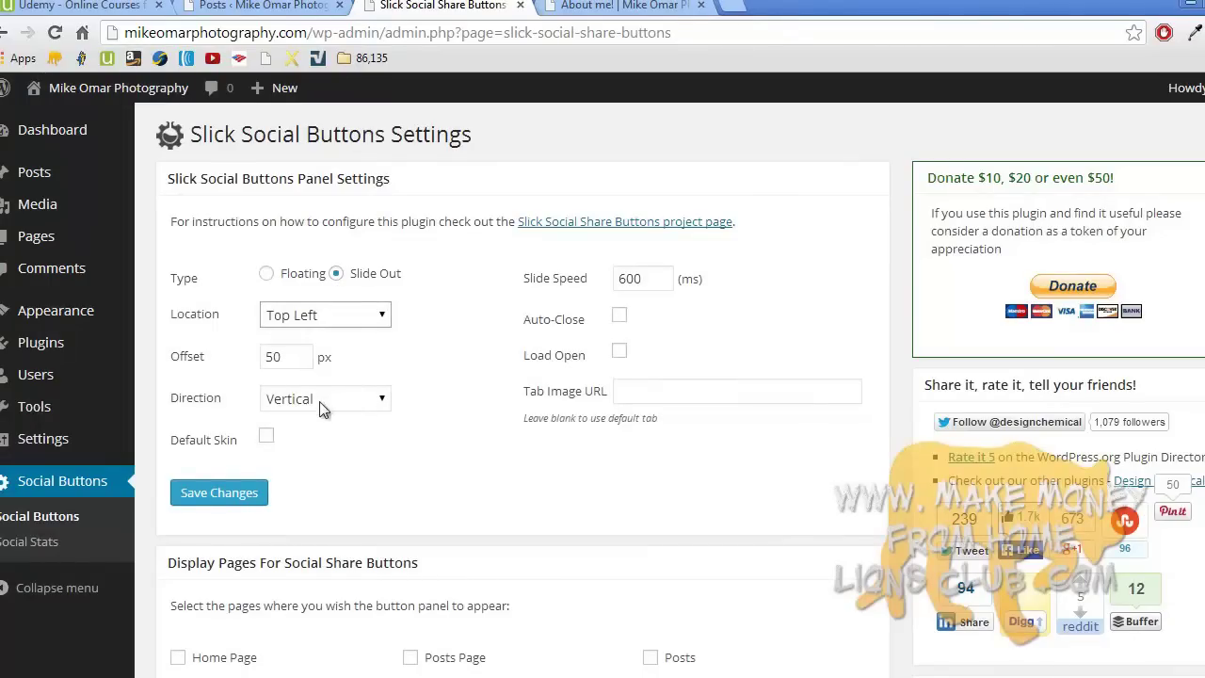
left_click(267, 438)
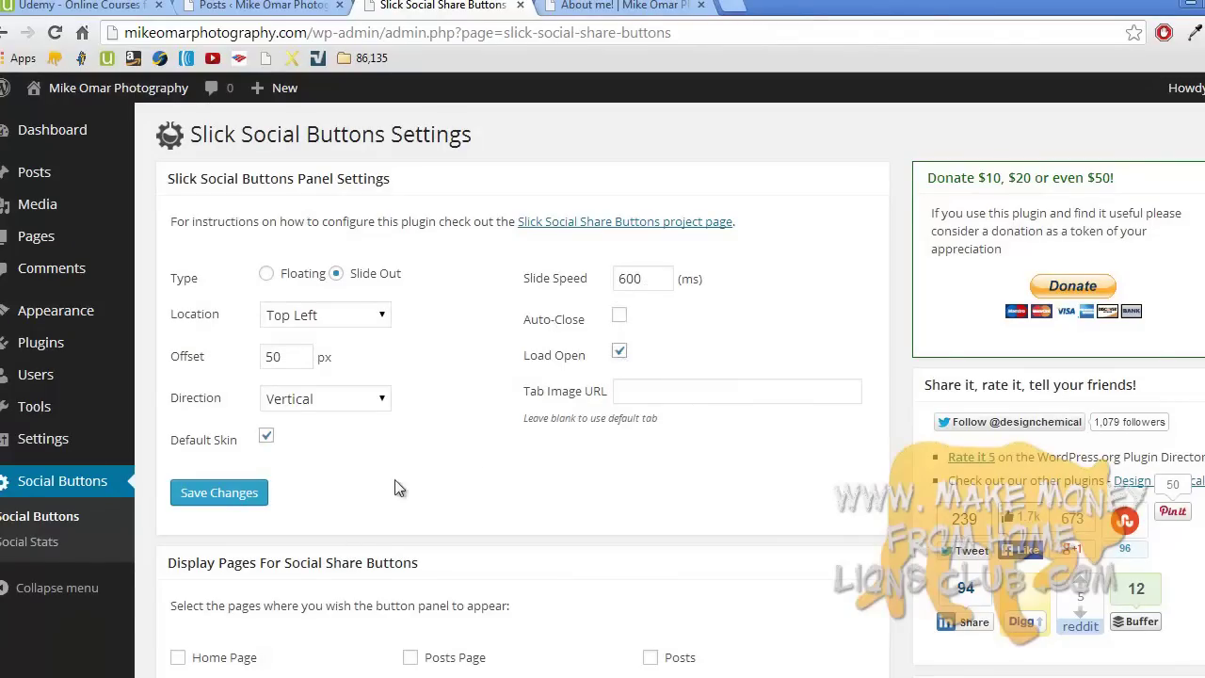
left_click(235, 497)
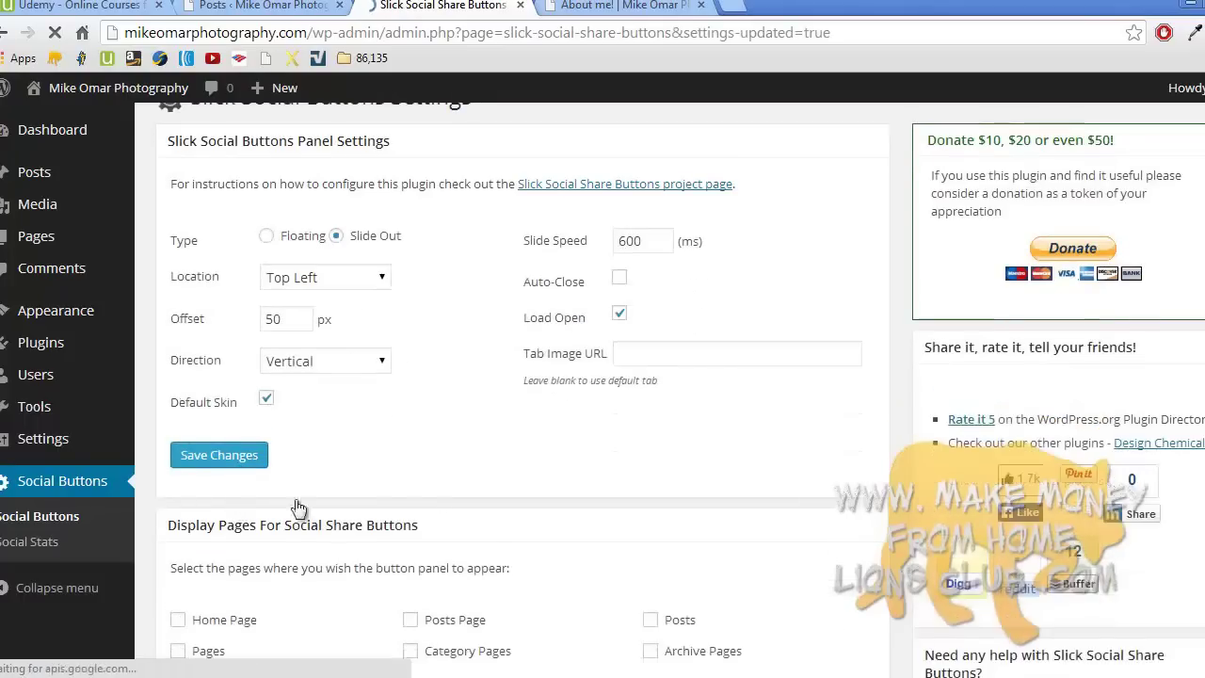
- Show share buttons on Posts too, and enable the Facebook and Google +1 buttons
scroll(431, 487, "down", 3)
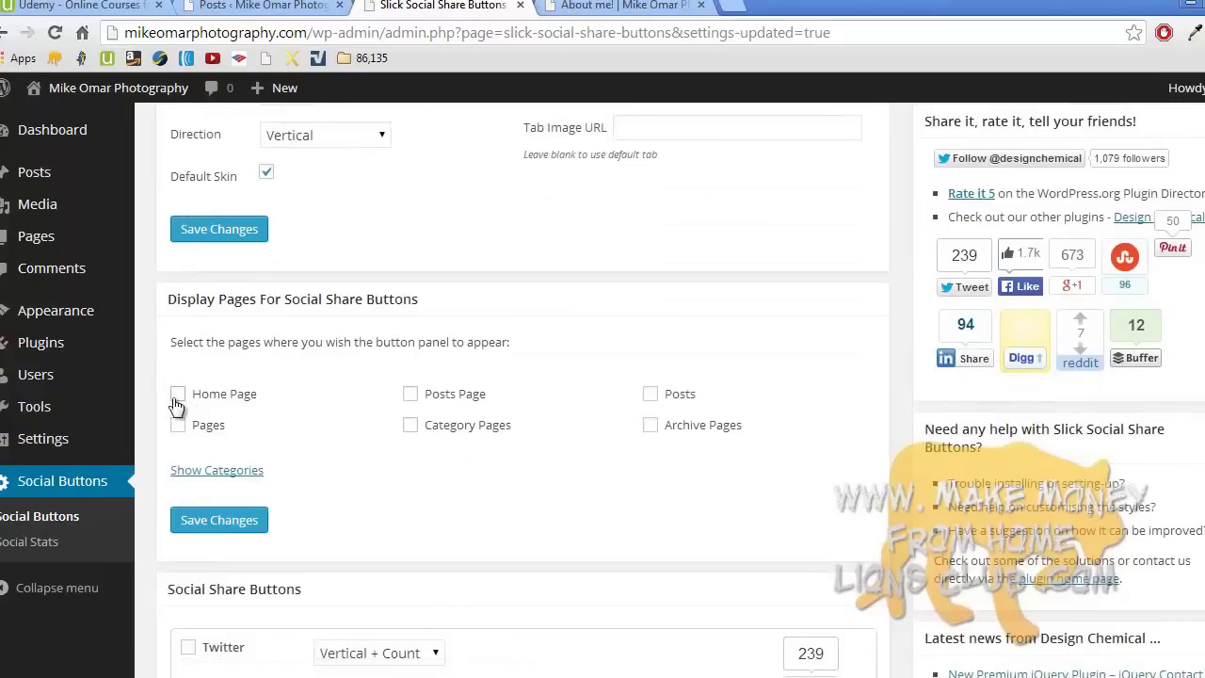
left_click(650, 393)
scroll(379, 508, "down", 3)
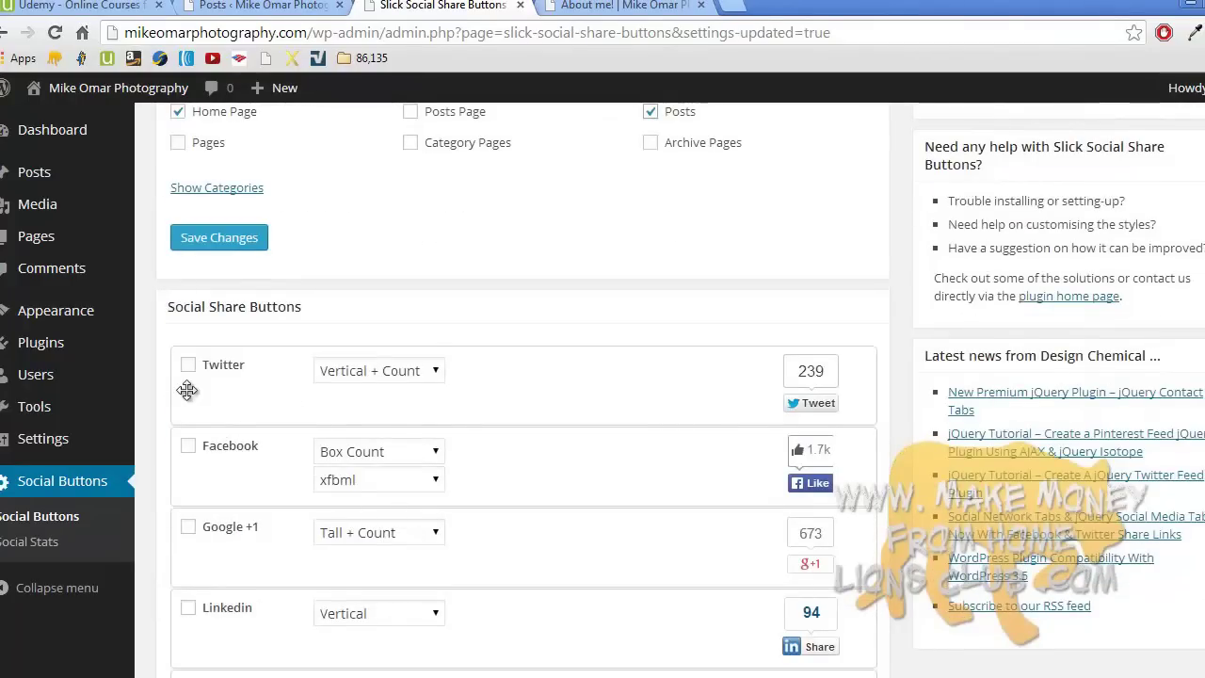
left_click(188, 444)
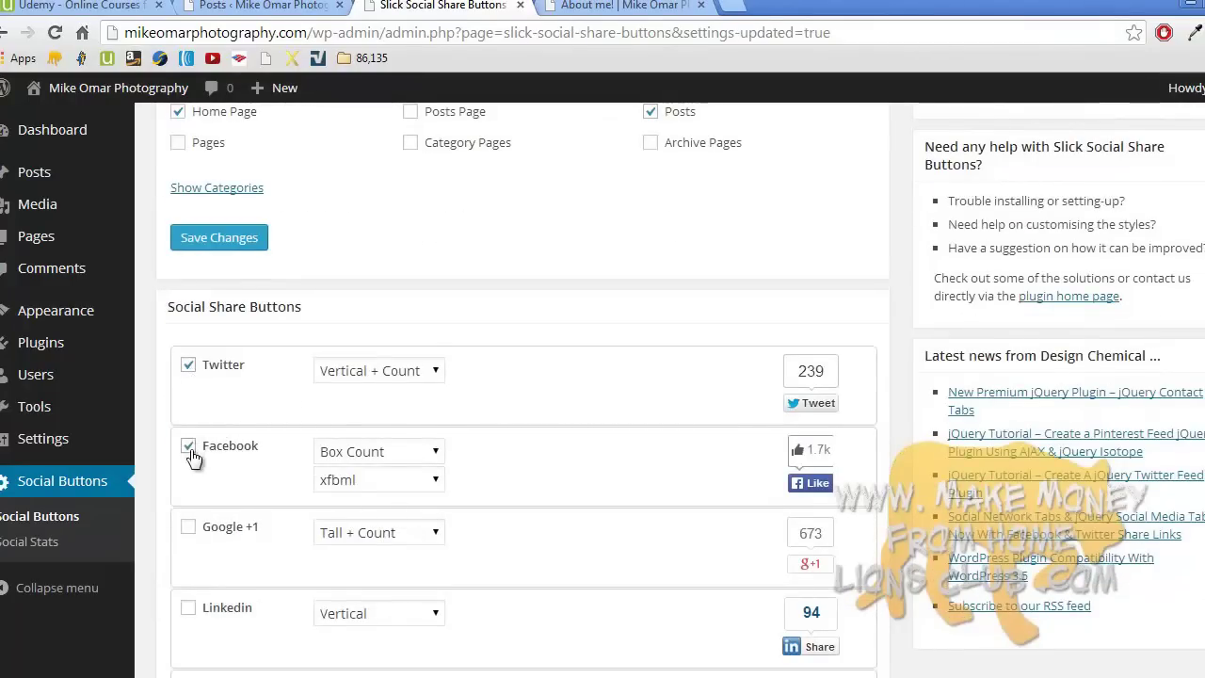
left_click(188, 529)
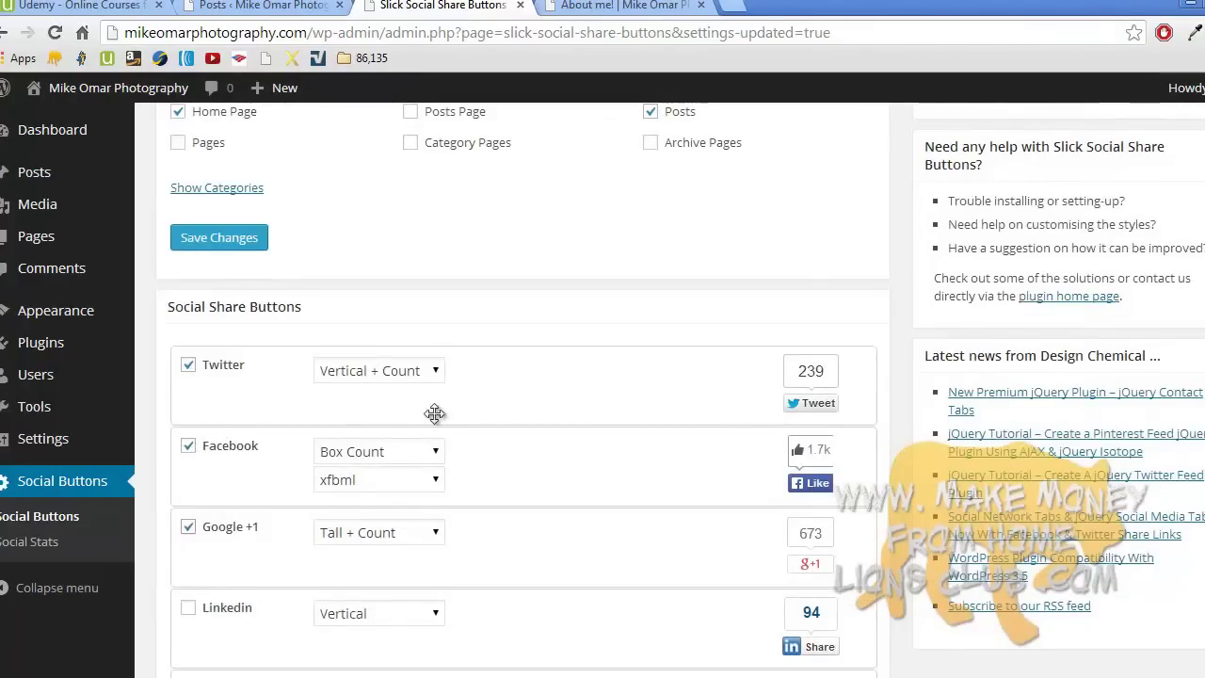
- Keep Twitter at Vertical + Count and Facebook at Box Count, with Facebook ordered first
left_click(429, 375)
left_click(429, 375)
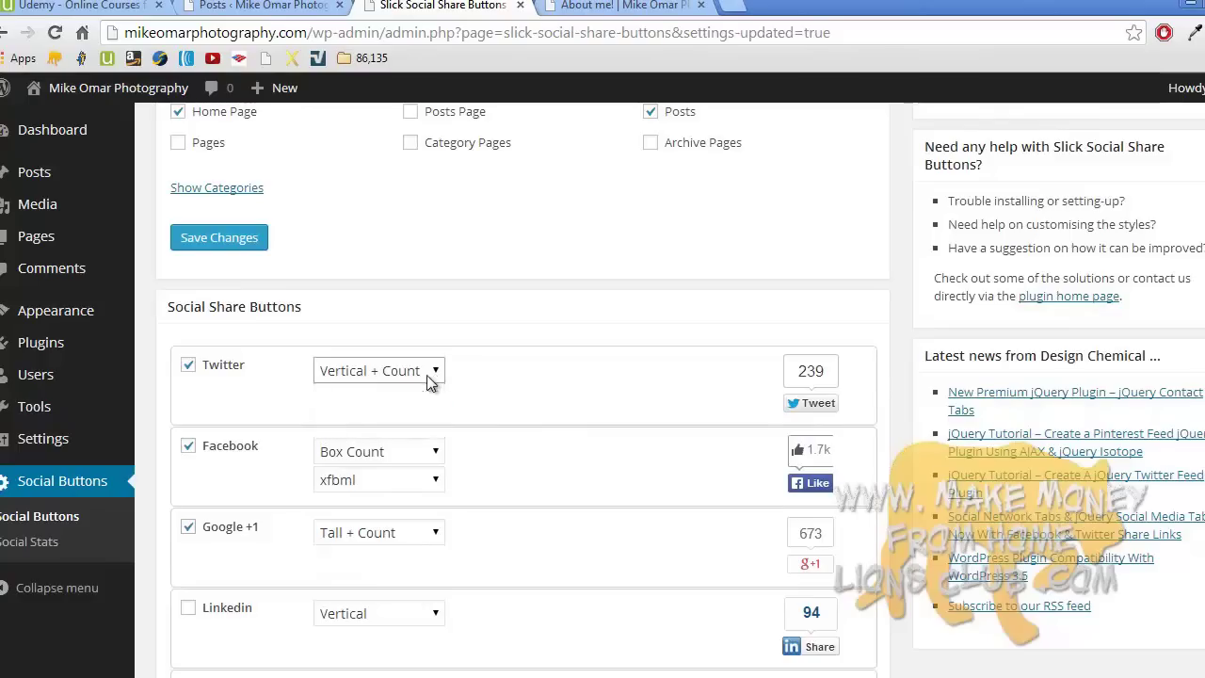
left_click(435, 454)
left_click(434, 455)
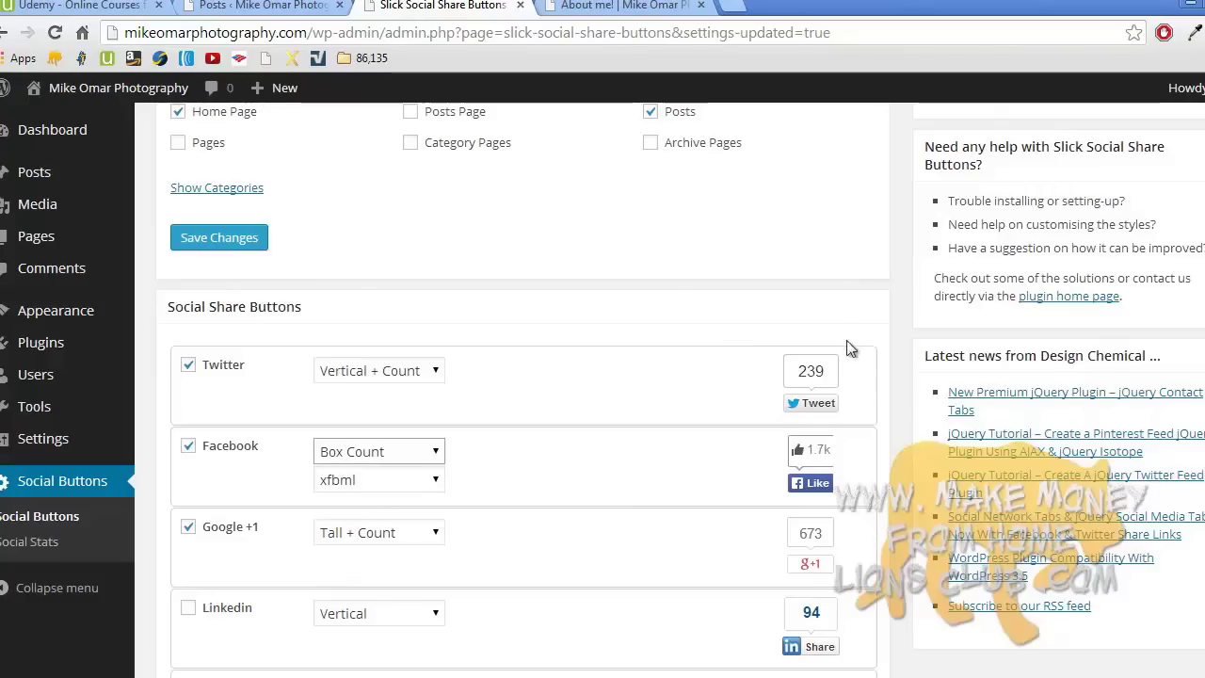
left_click_drag(566, 408, 565, 476)
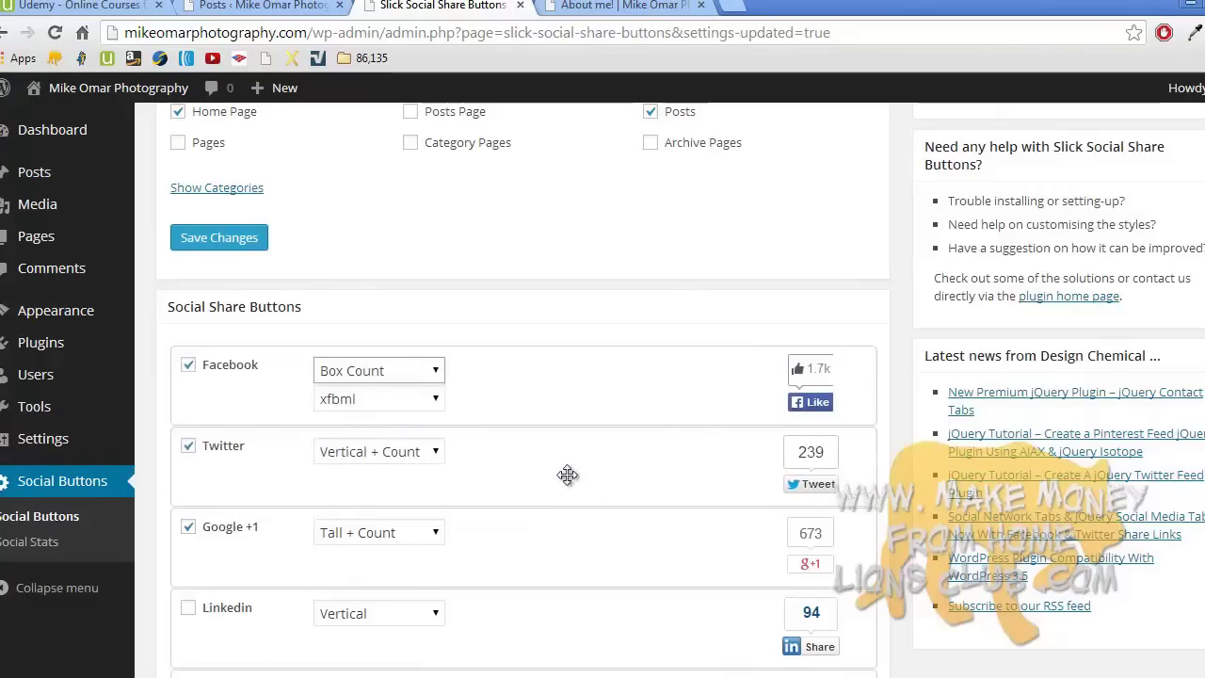
- Enable the Pin It share button and save the button selections
scroll(681, 390, "up", 3)
scroll(522, 390, "down", 7)
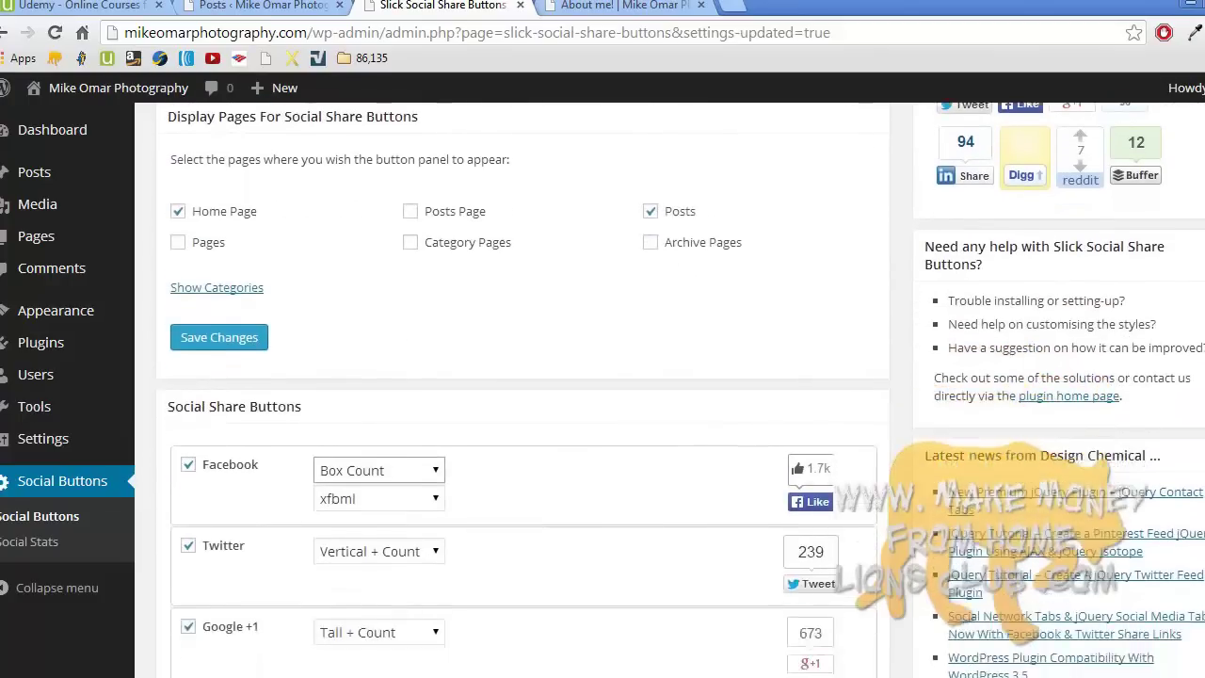
scroll(755, 442, "down", 3)
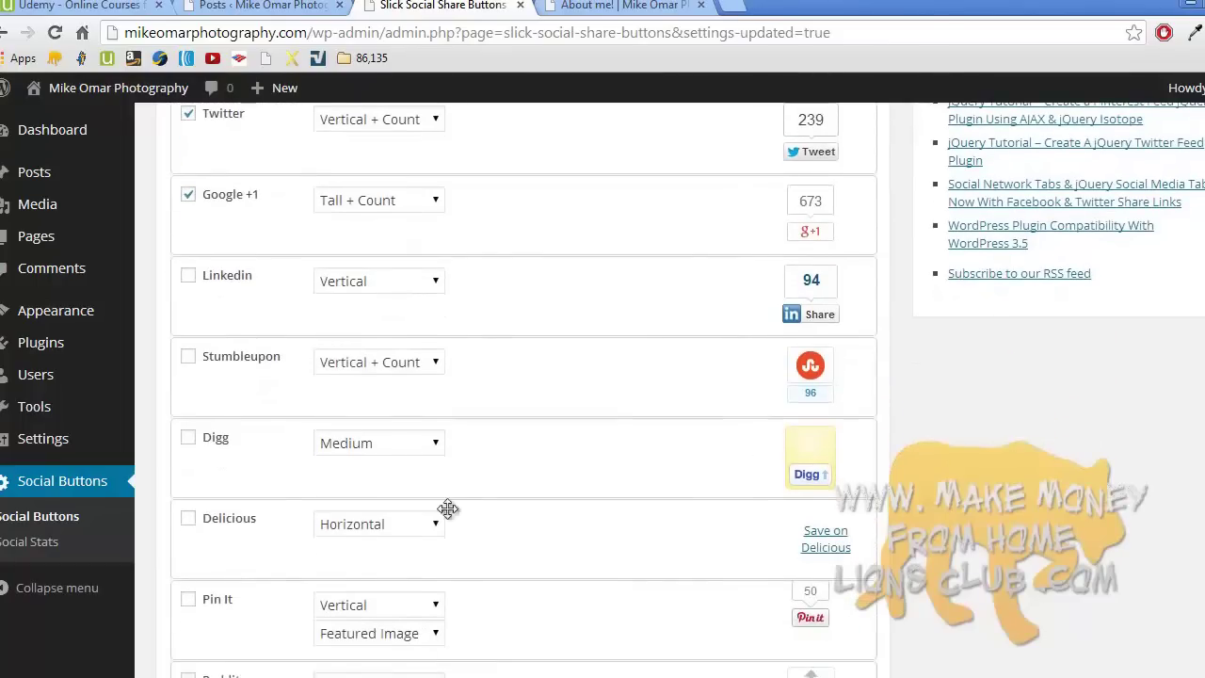
left_click(188, 600)
scroll(523, 390, "down", 6)
scroll(524, 390, "down", 4)
scroll(524, 390, "up", 3)
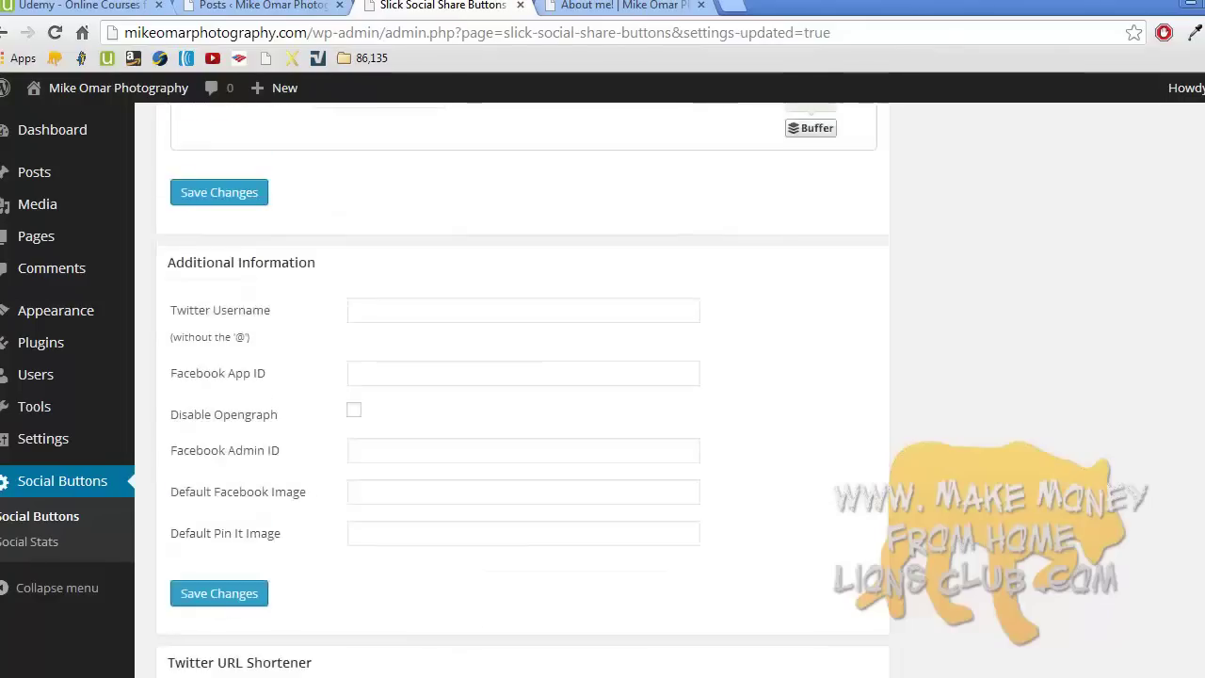
scroll(523, 390, "up", 2)
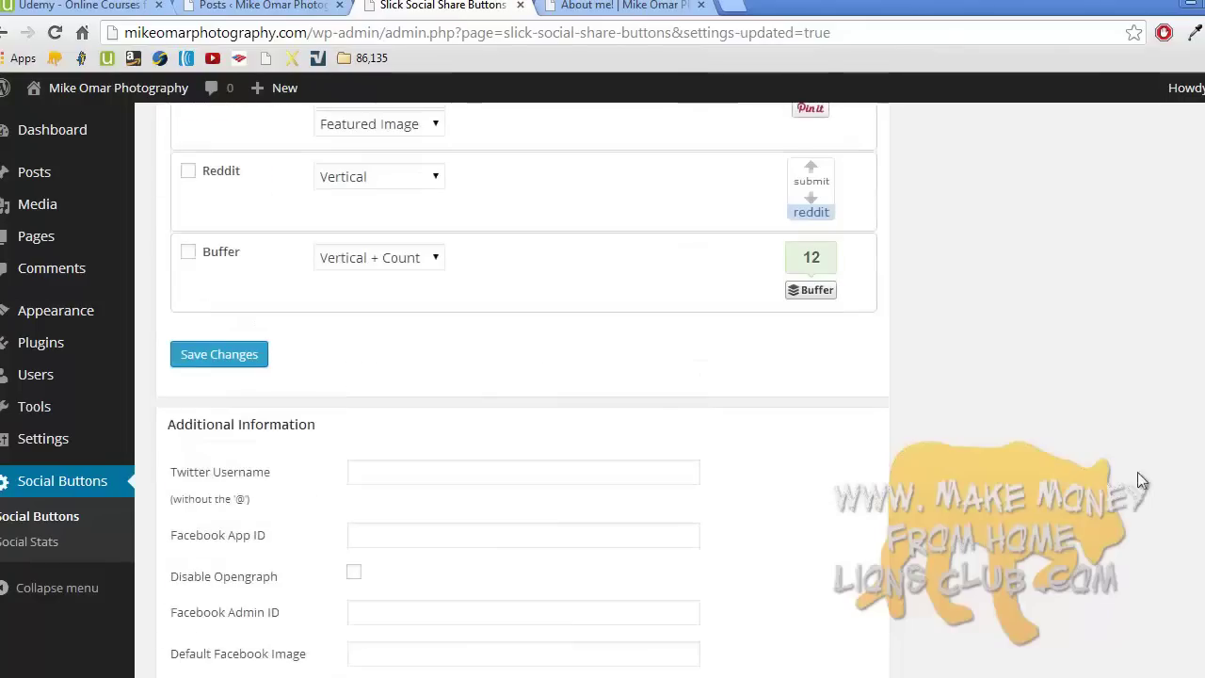
left_click(243, 358)
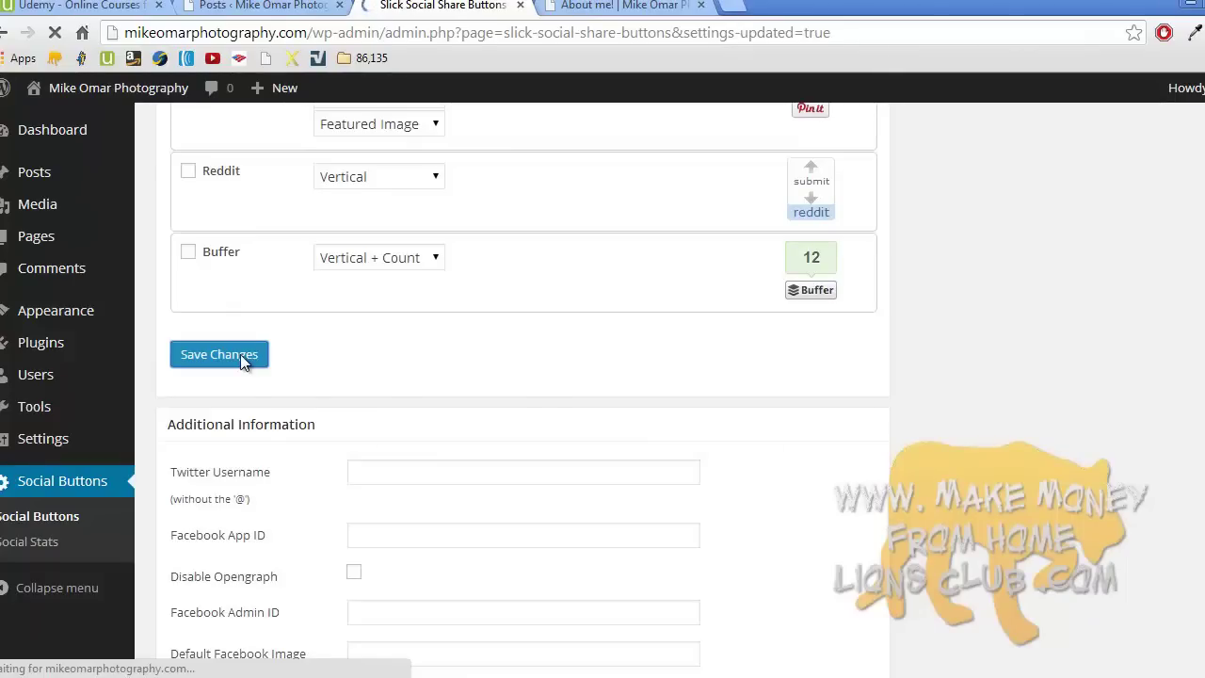
- Preview the home page, collapse and reopen the SHARE panel, then return to settings
left_click(617, 6)
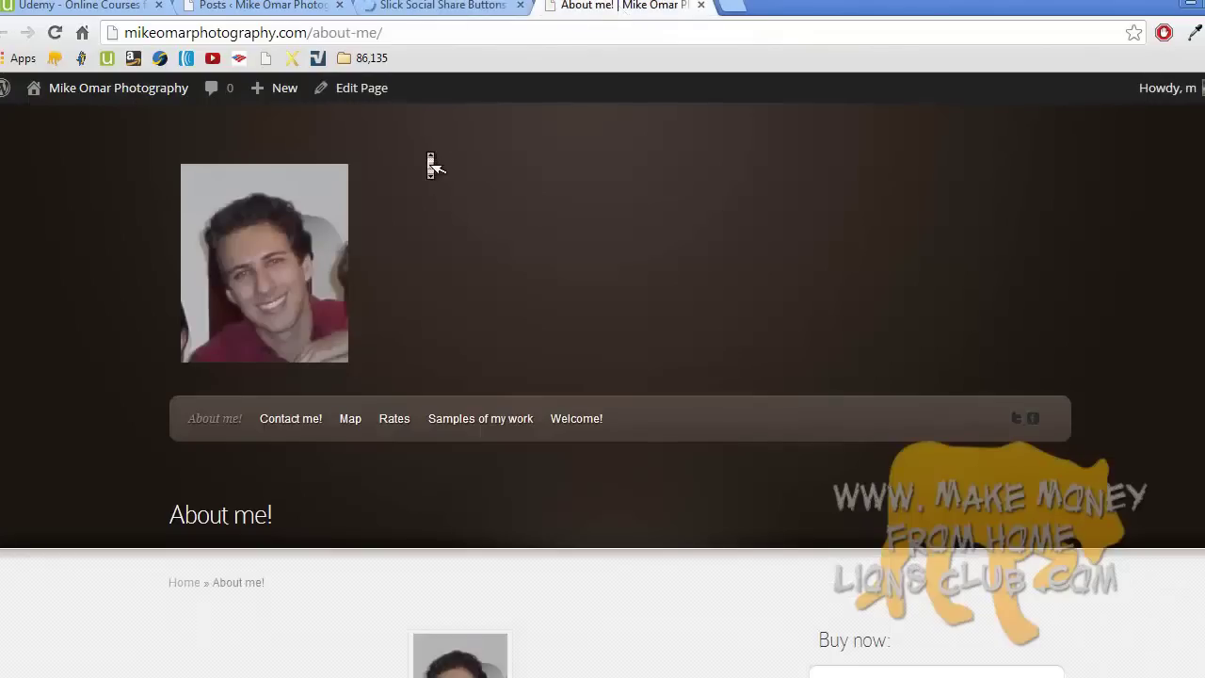
left_click(276, 258)
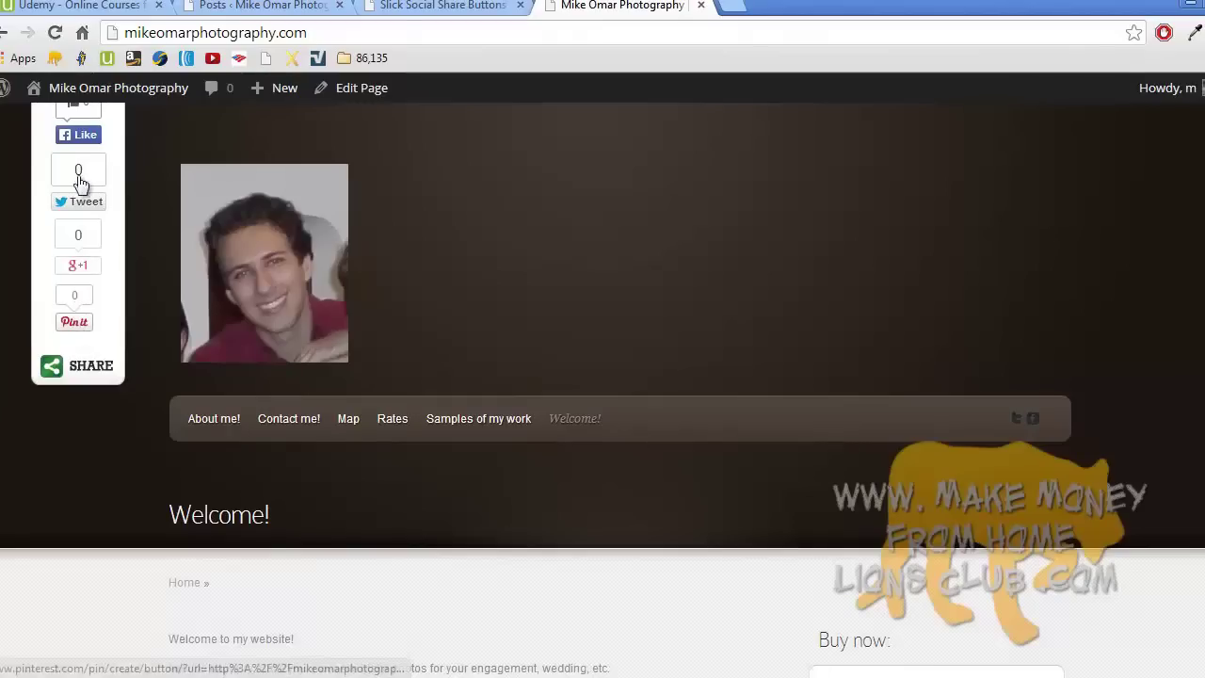
left_click(85, 372)
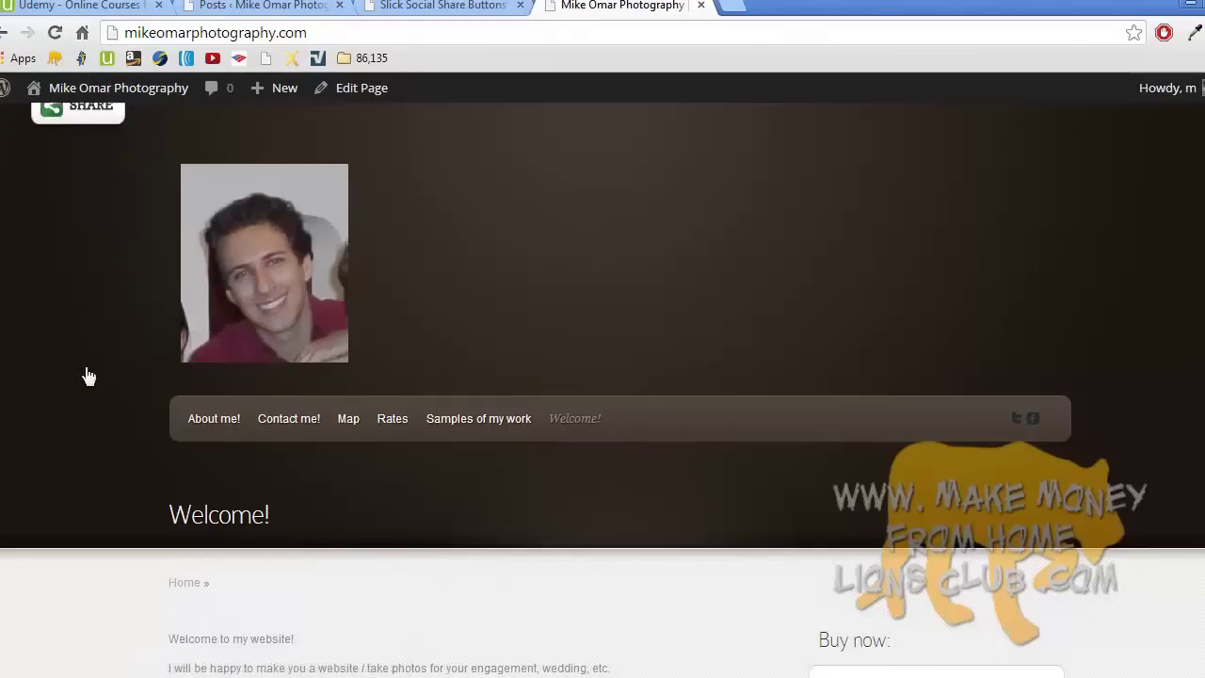
left_click(80, 109)
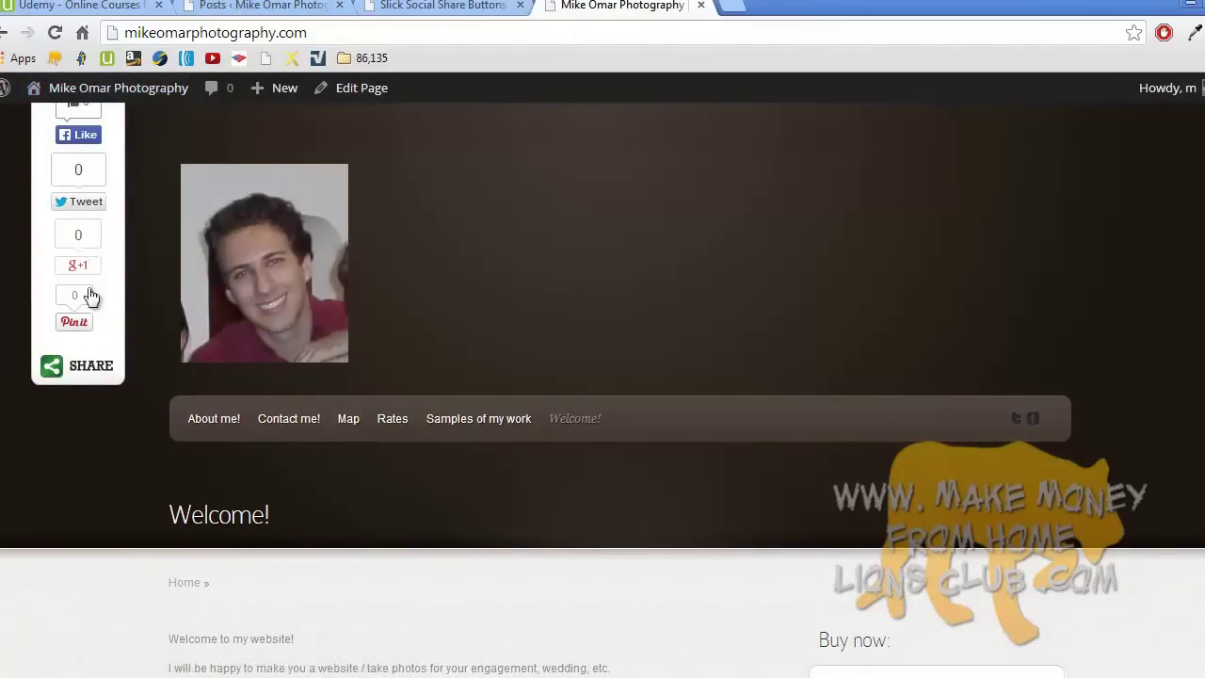
left_click(438, 7)
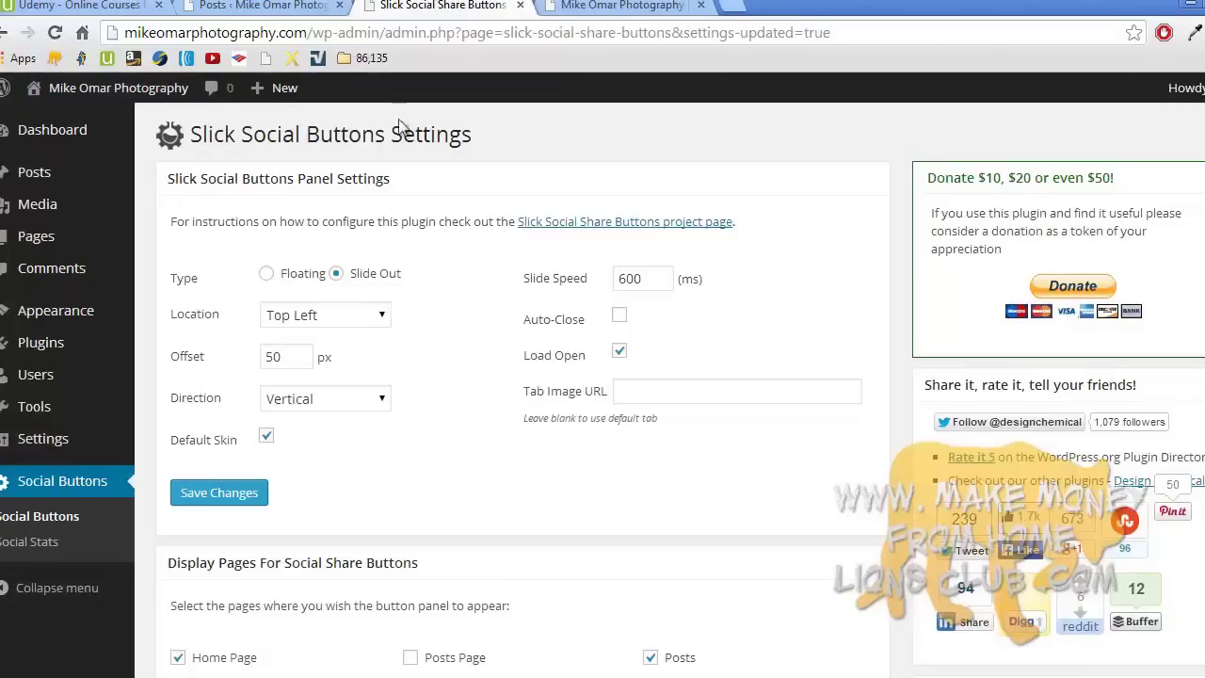
- Move the share panel location to Left, save, and return to the front page
left_click(368, 320)
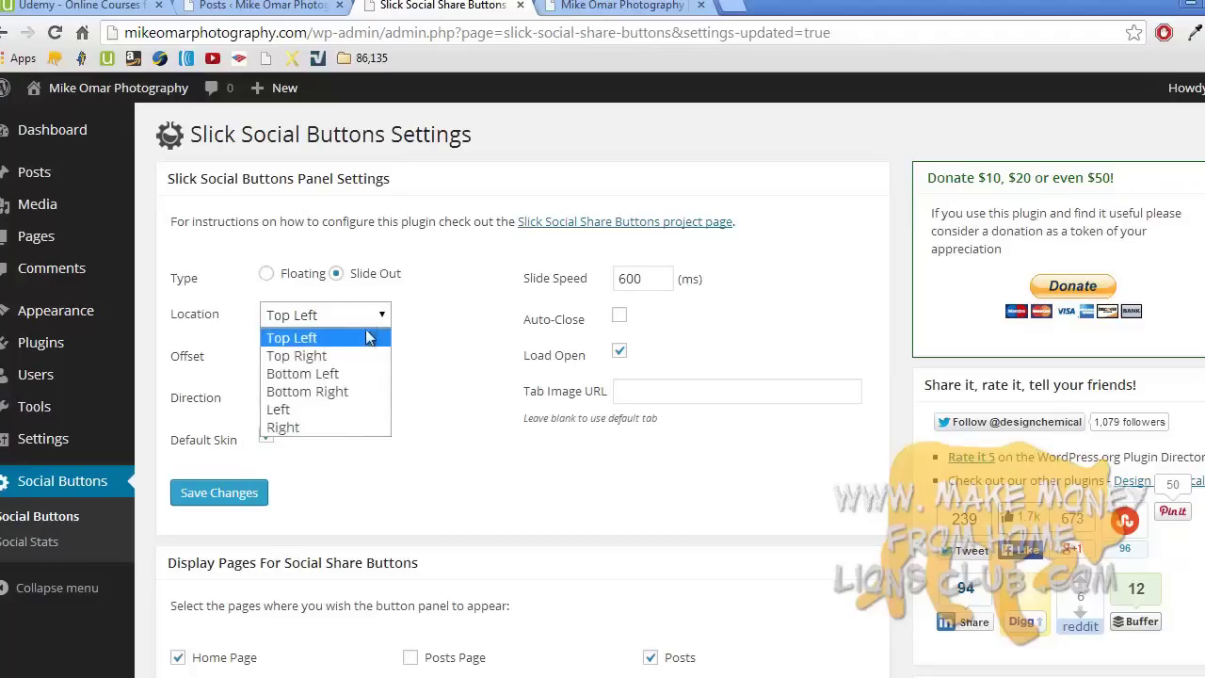
left_click(352, 407)
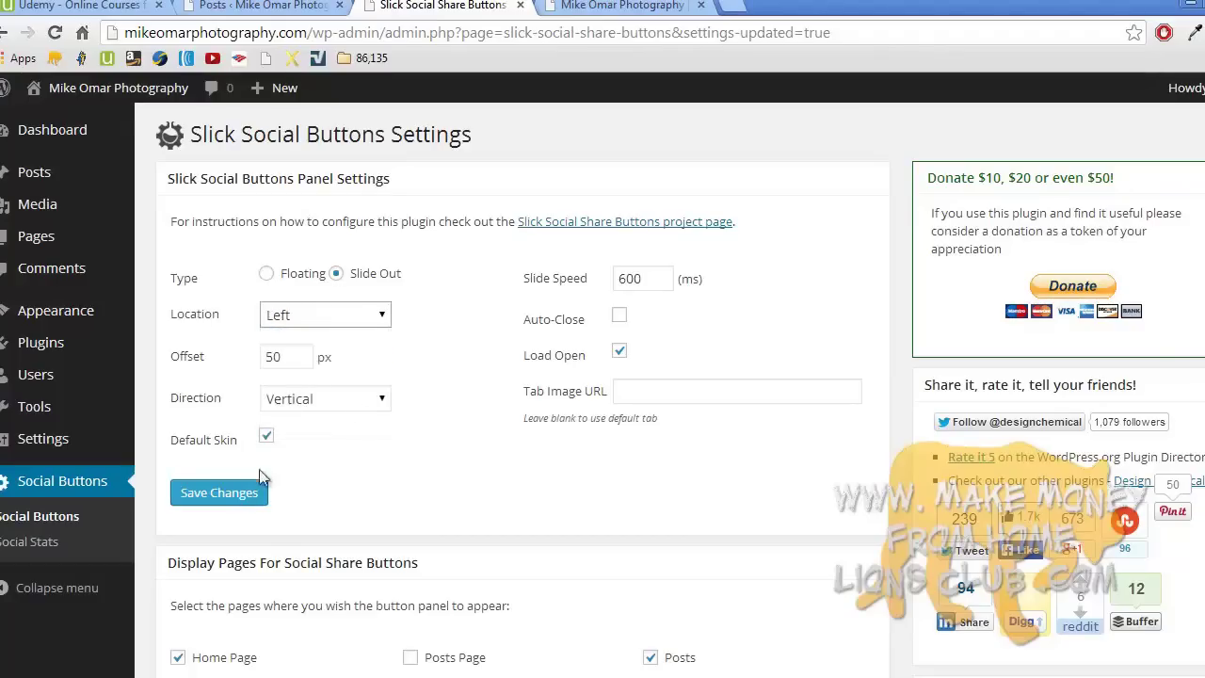
left_click(242, 492)
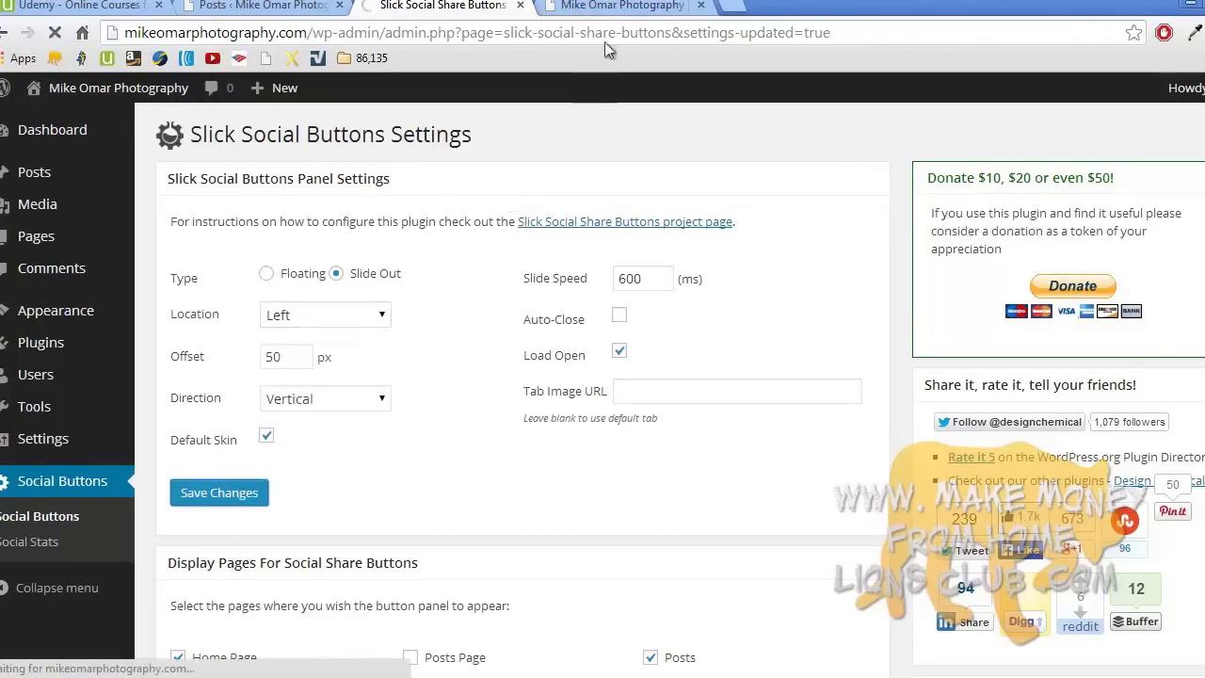
left_click(621, 6)
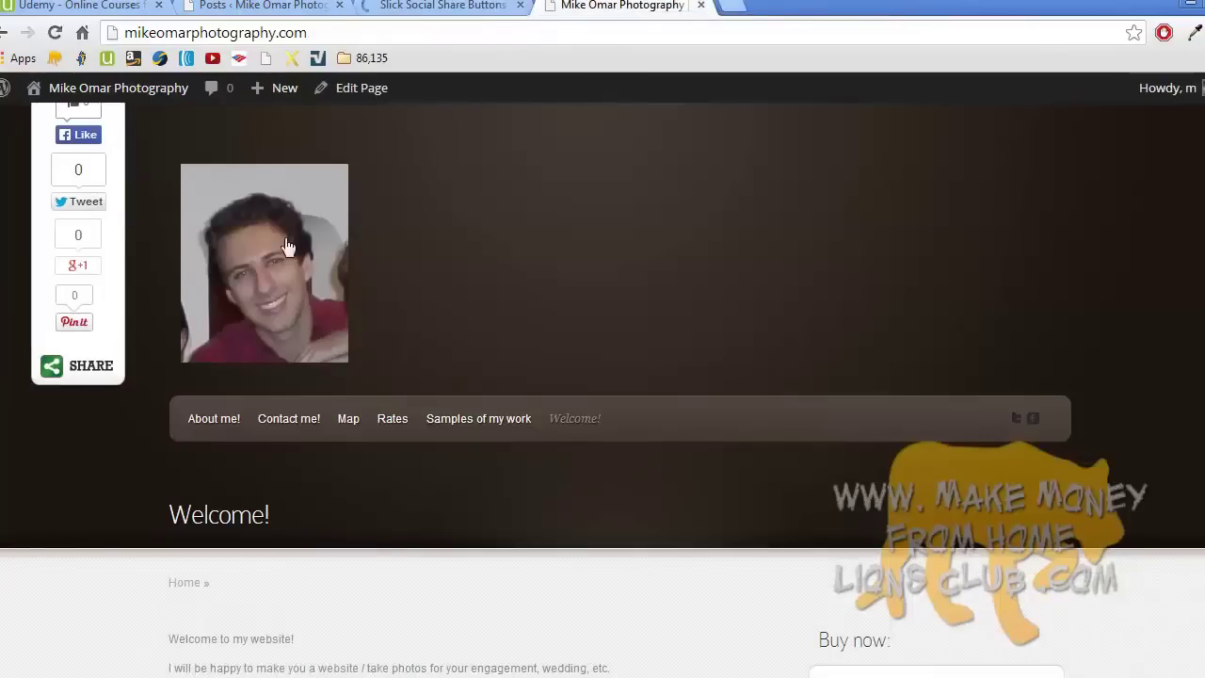
- Reload the front page and collapse then reopen the left-side SHARE panel
key("F5")
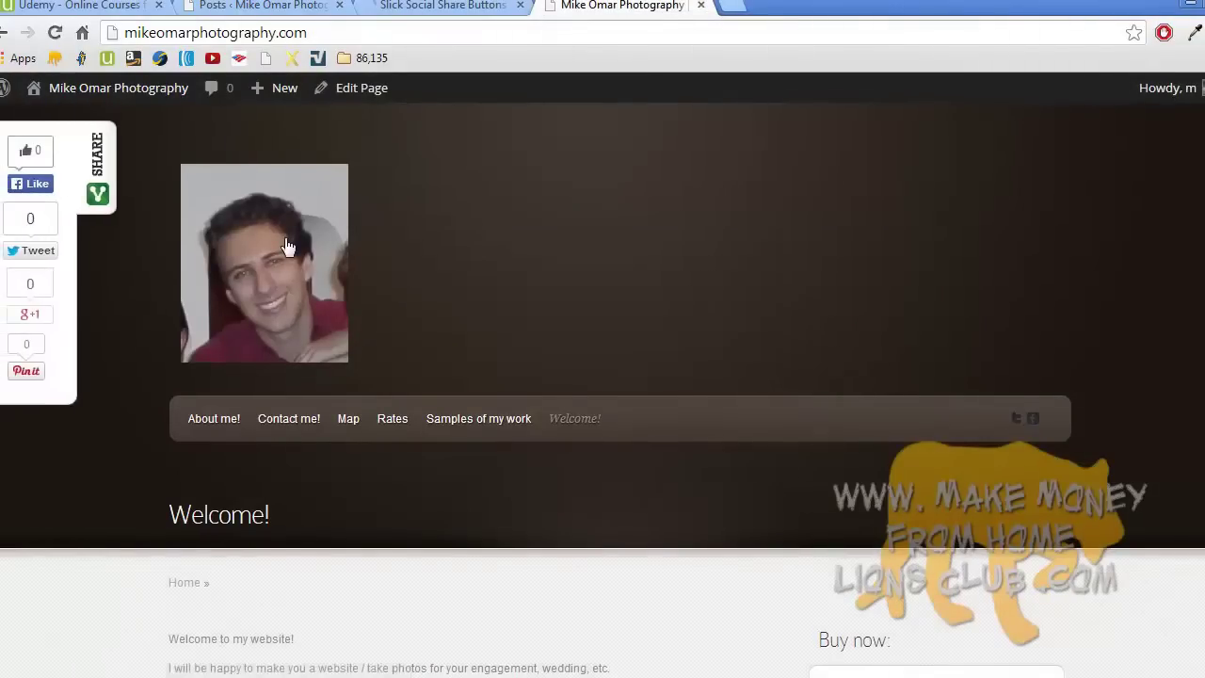
left_click(102, 191)
left_click(6, 189)
- Check the panel on Samples of my work and This is my first post!, then return to settings
left_click(465, 422)
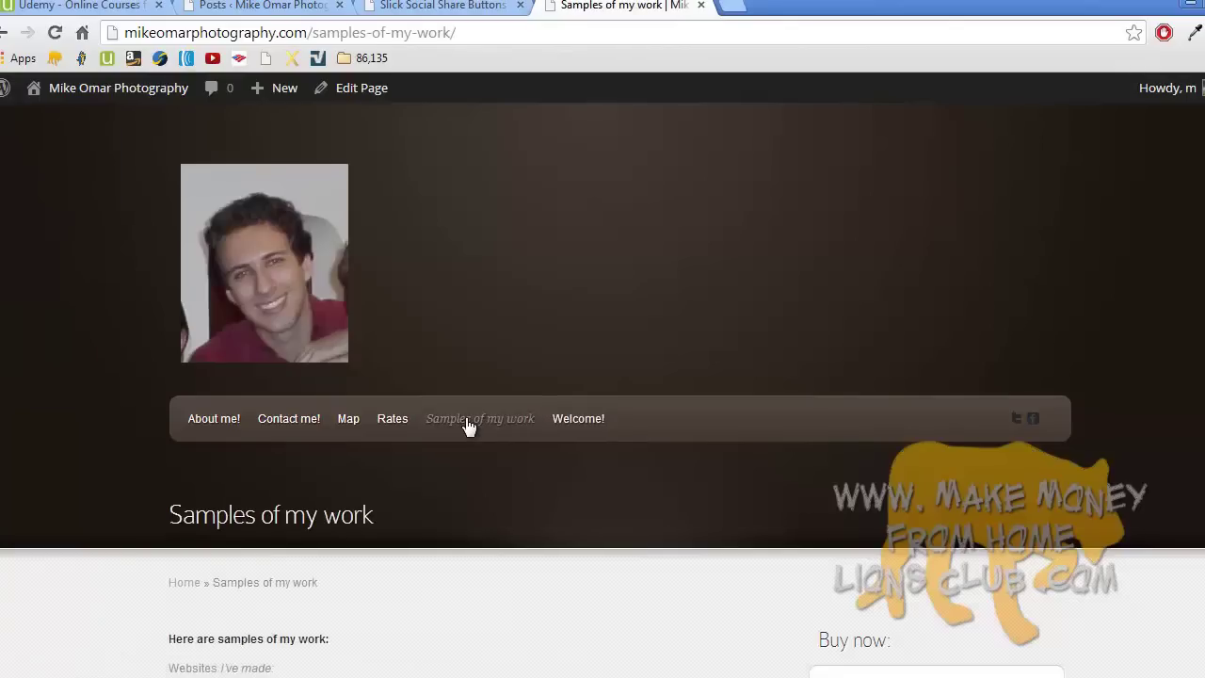
scroll(468, 427, "down", 7)
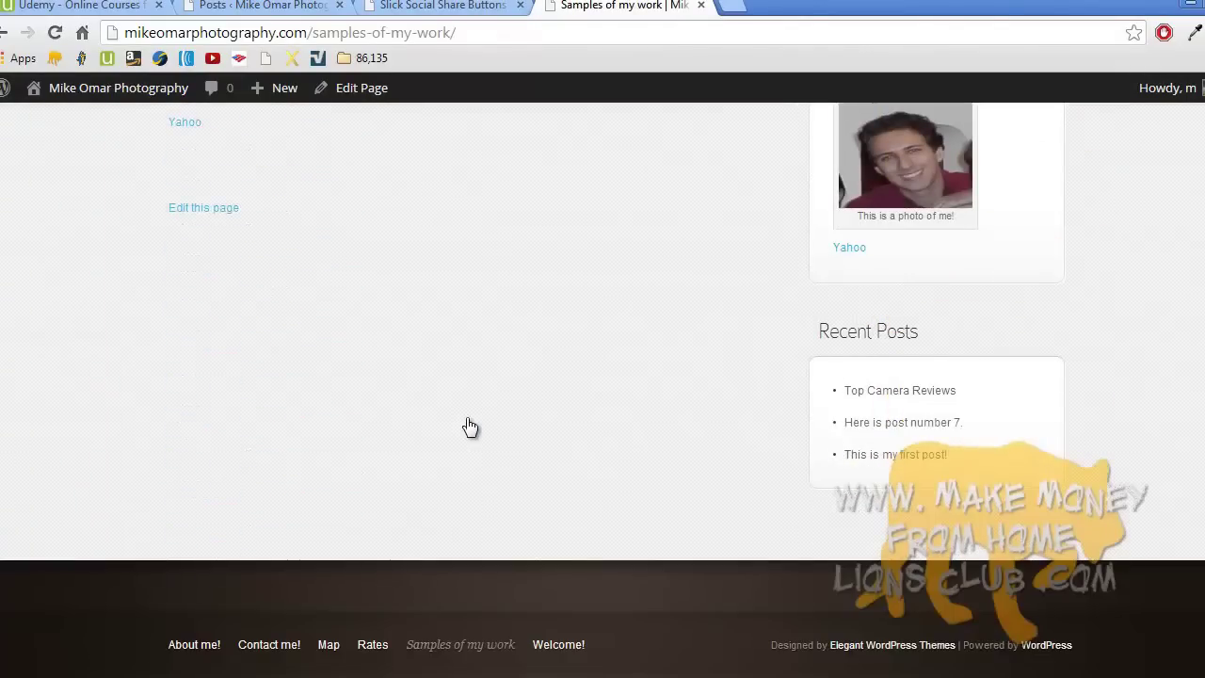
left_click(896, 461)
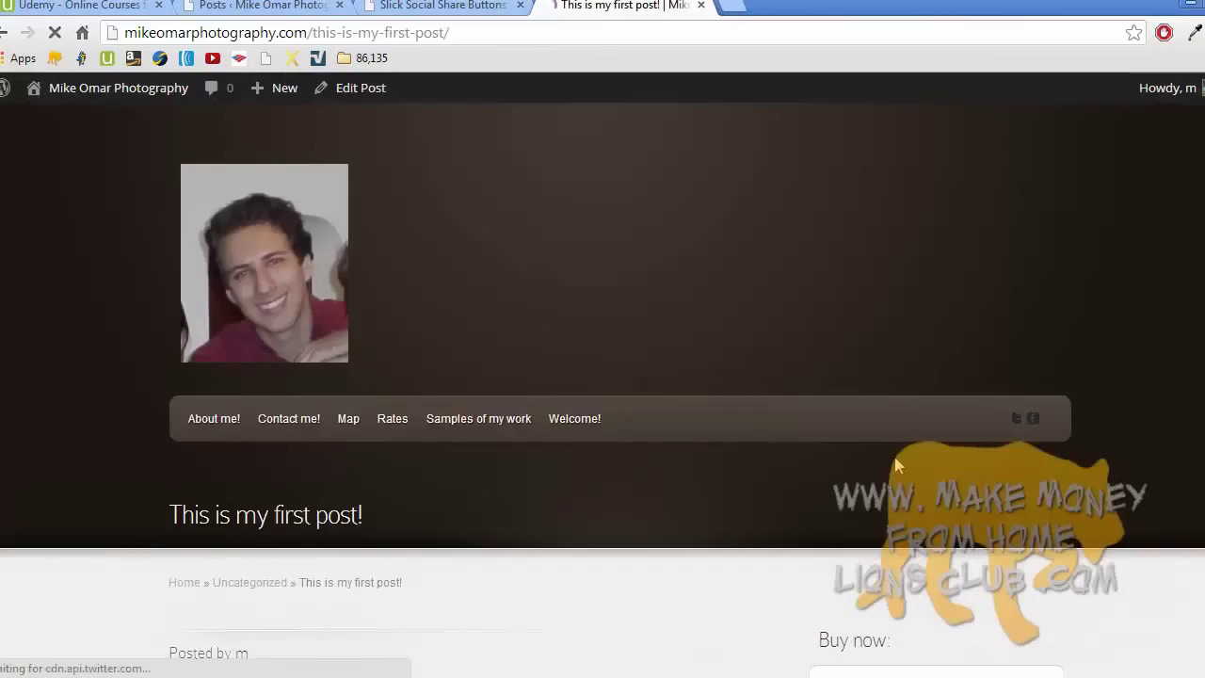
scroll(898, 466, "down", 5)
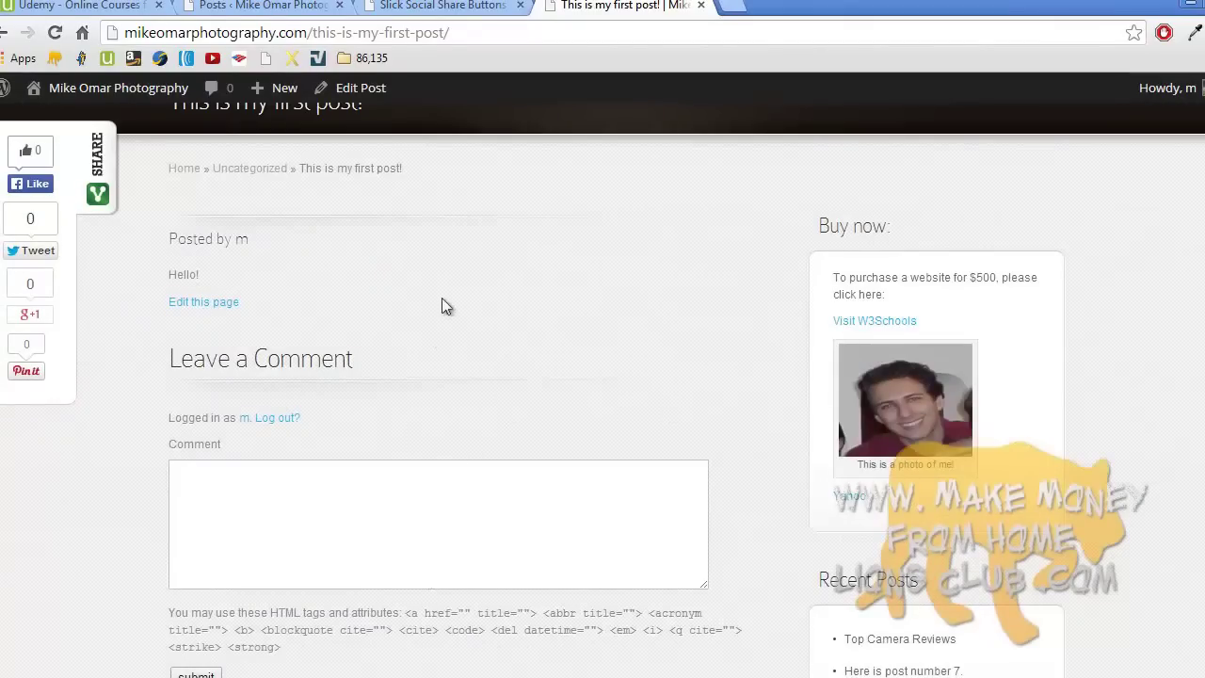
left_click(443, 5)
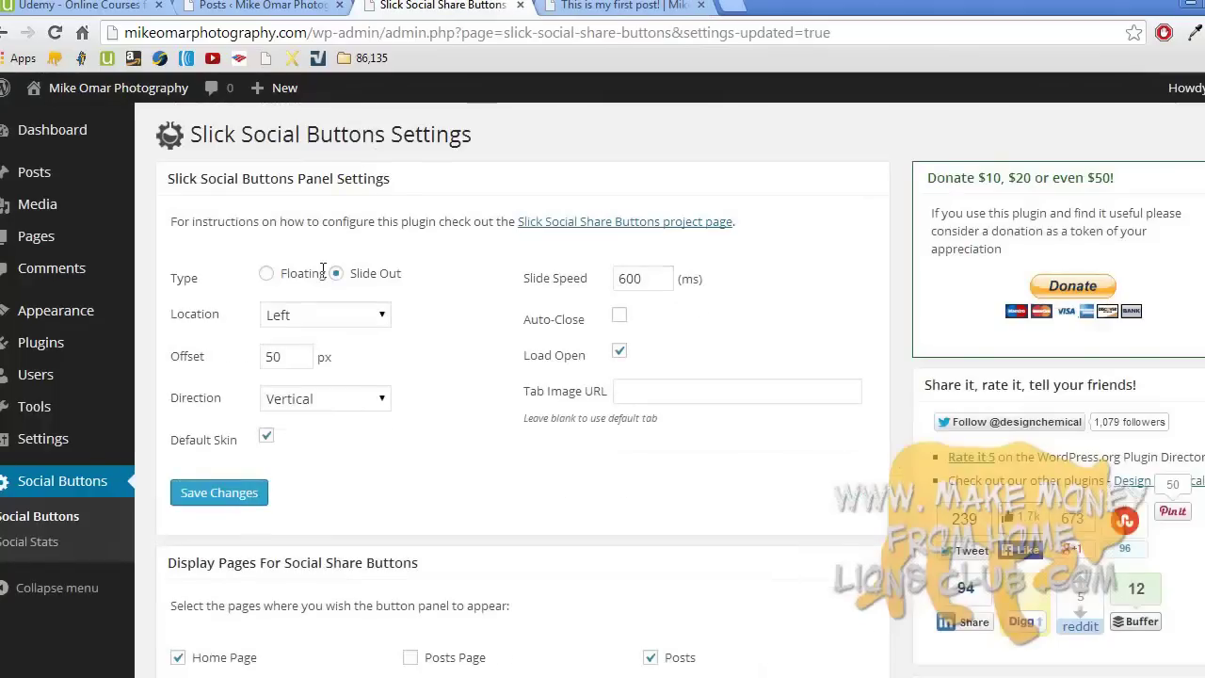
- Go to the Plugins page listing Akismet, Hello Dolly and Slick Social Share Buttons 2.4.11
middle_click(325, 280)
scroll(325, 278, "up", 15)
middle_click(322, 273)
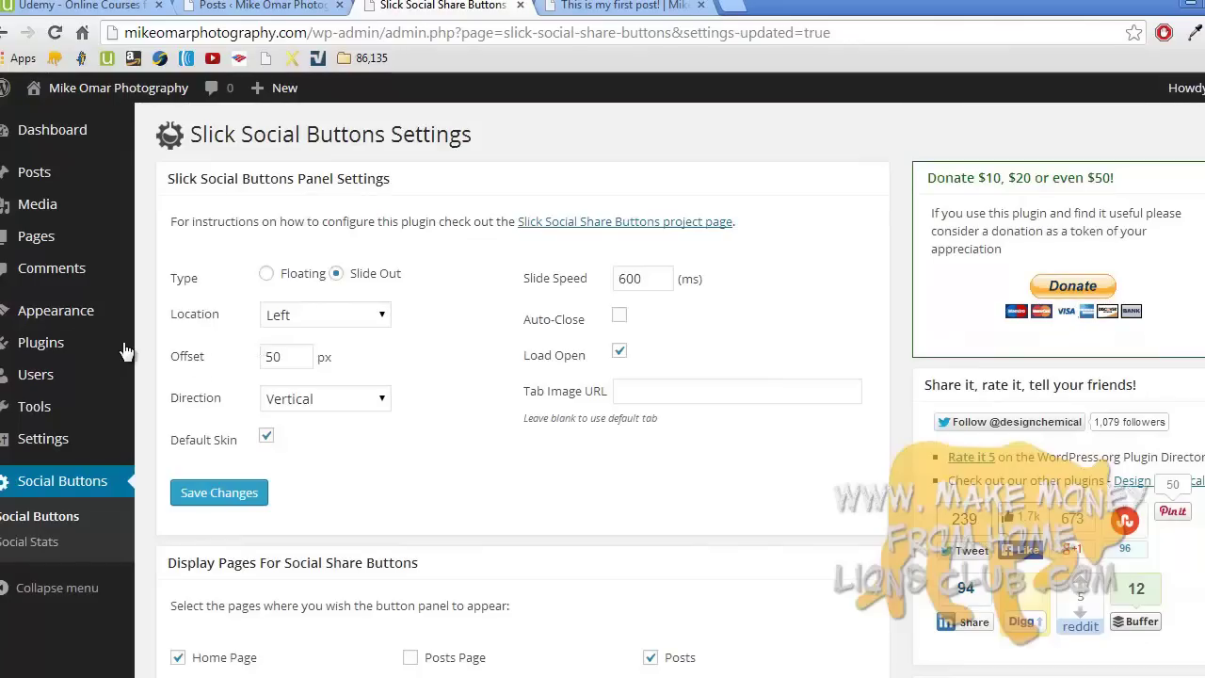
mouse_move(109, 348)
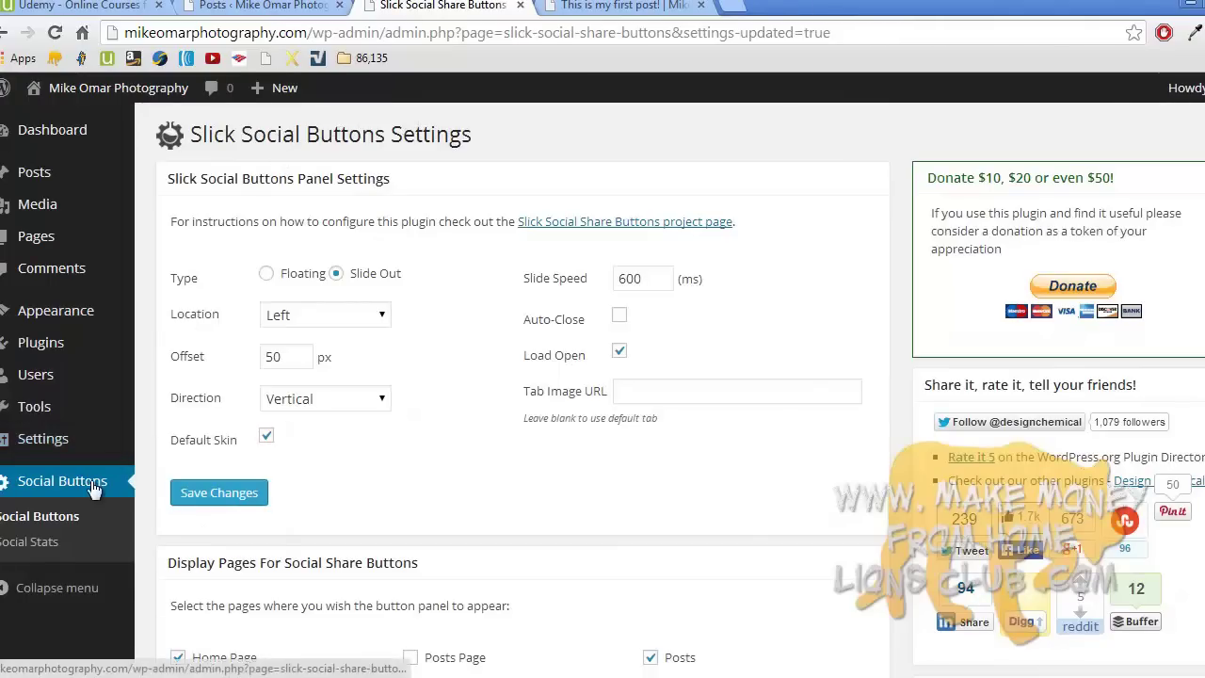
mouse_move(85, 388)
left_click(82, 344)
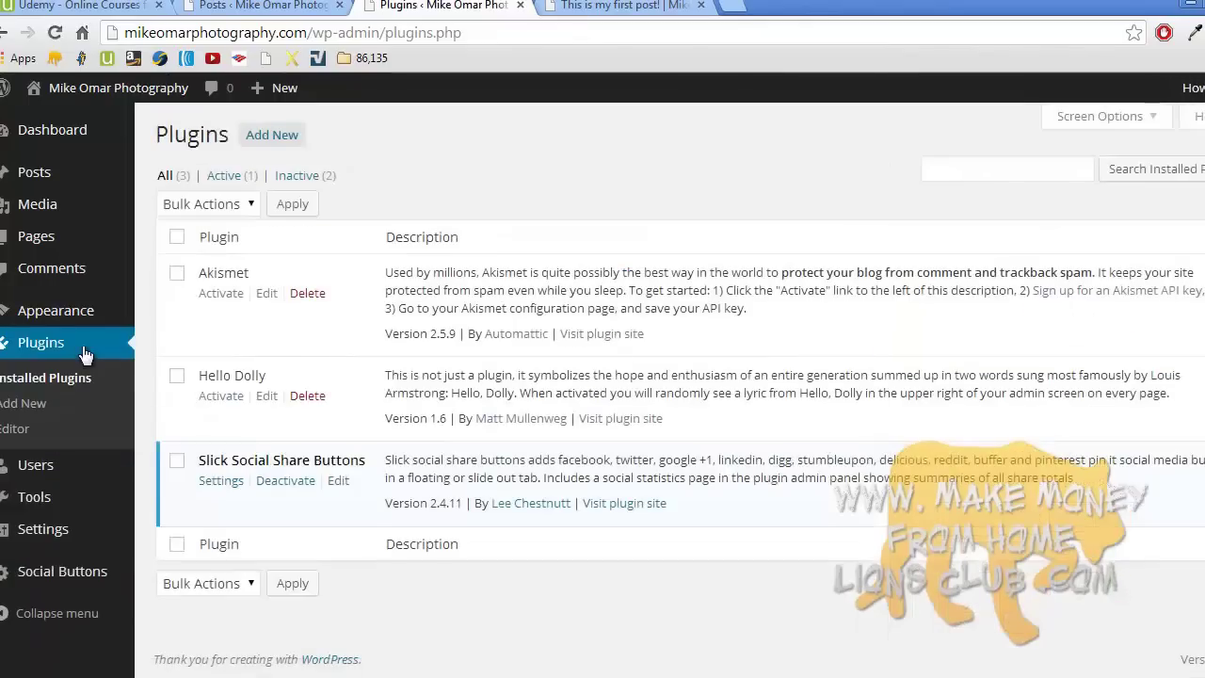
- Search Add New plugins for 'social media share buttons'
left_click(267, 137)
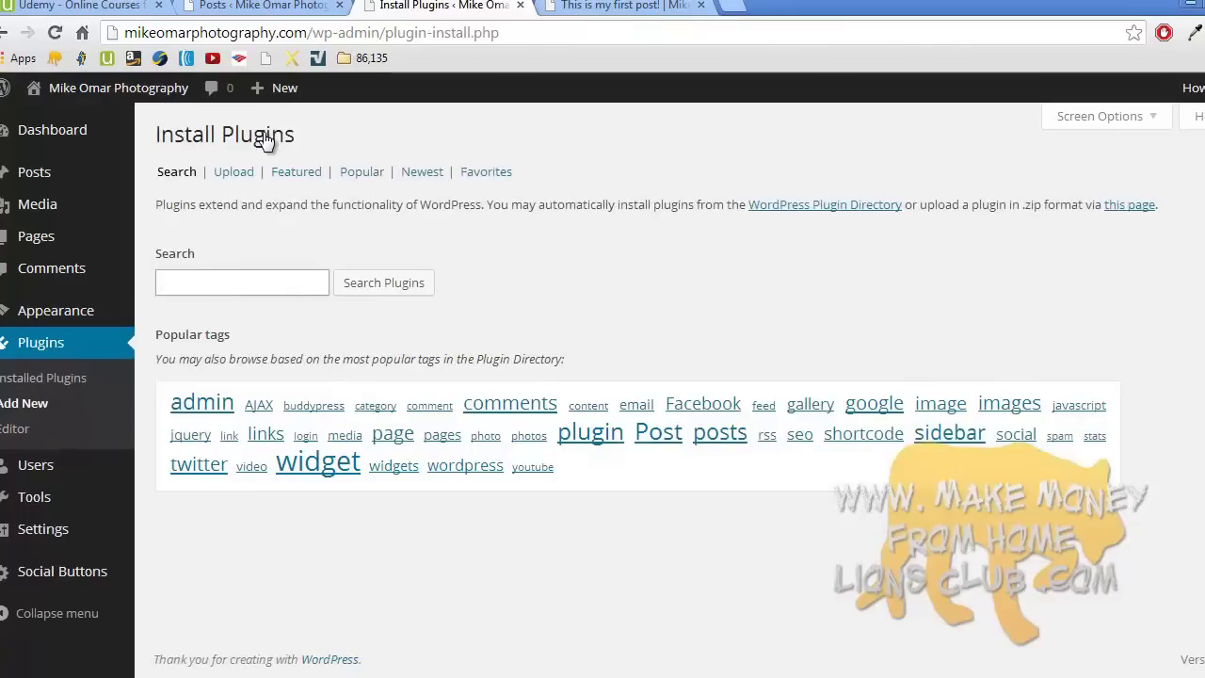
left_click(233, 281)
type("socia")
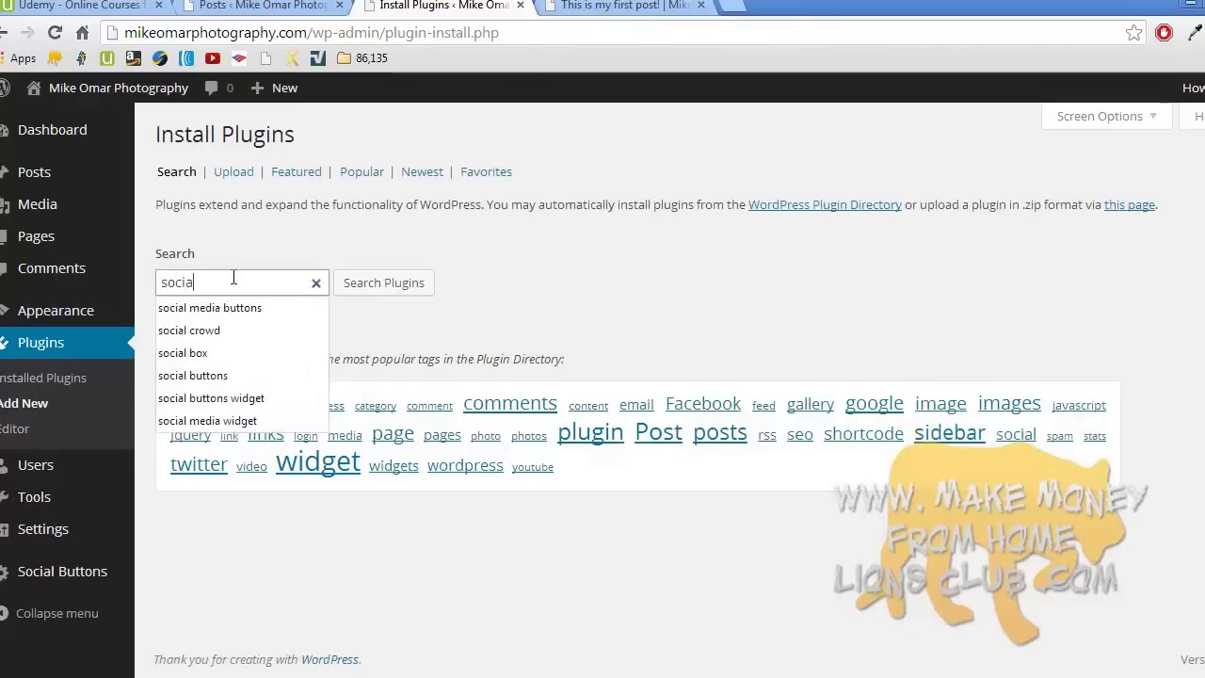
type("l media share buttons")
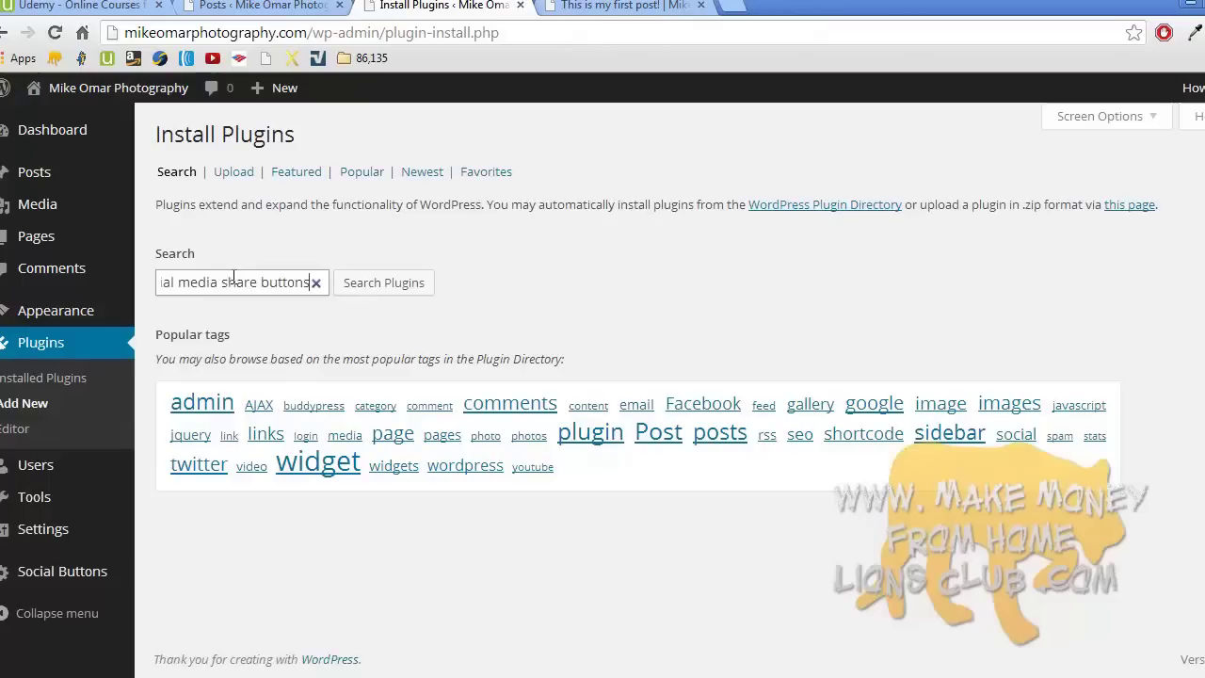
key("Return")
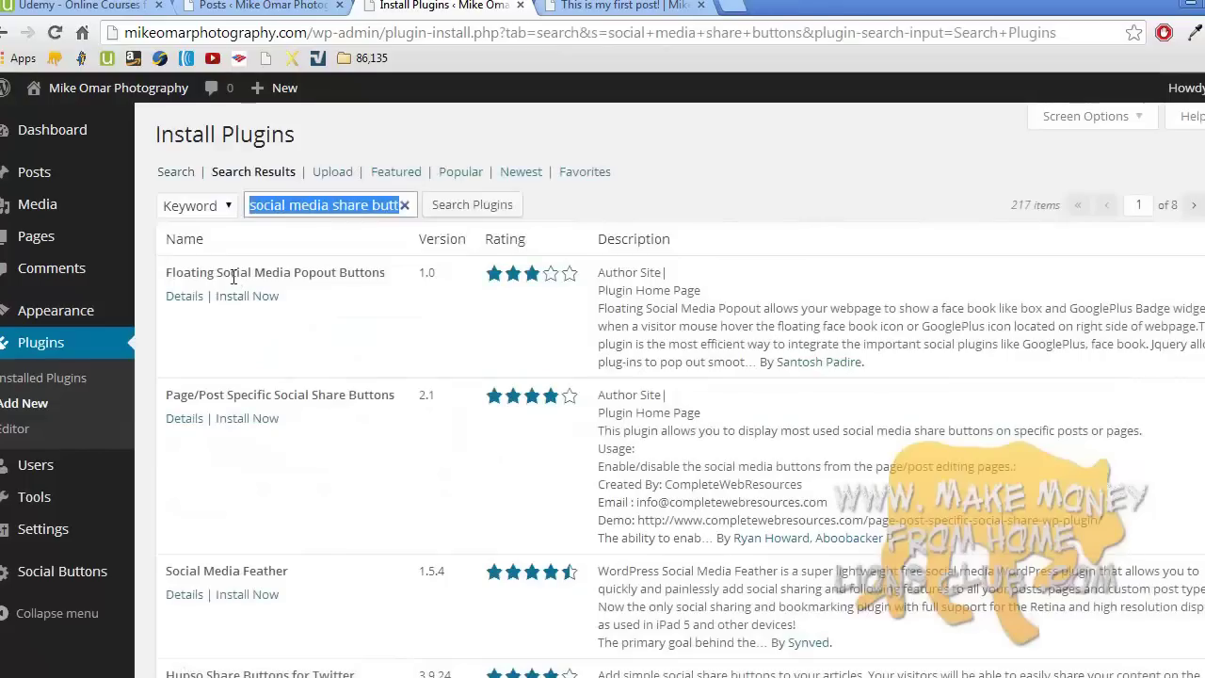
- Open the first result's details, Floating Social Media Popout Buttons, in a new tab
left_click(649, 335)
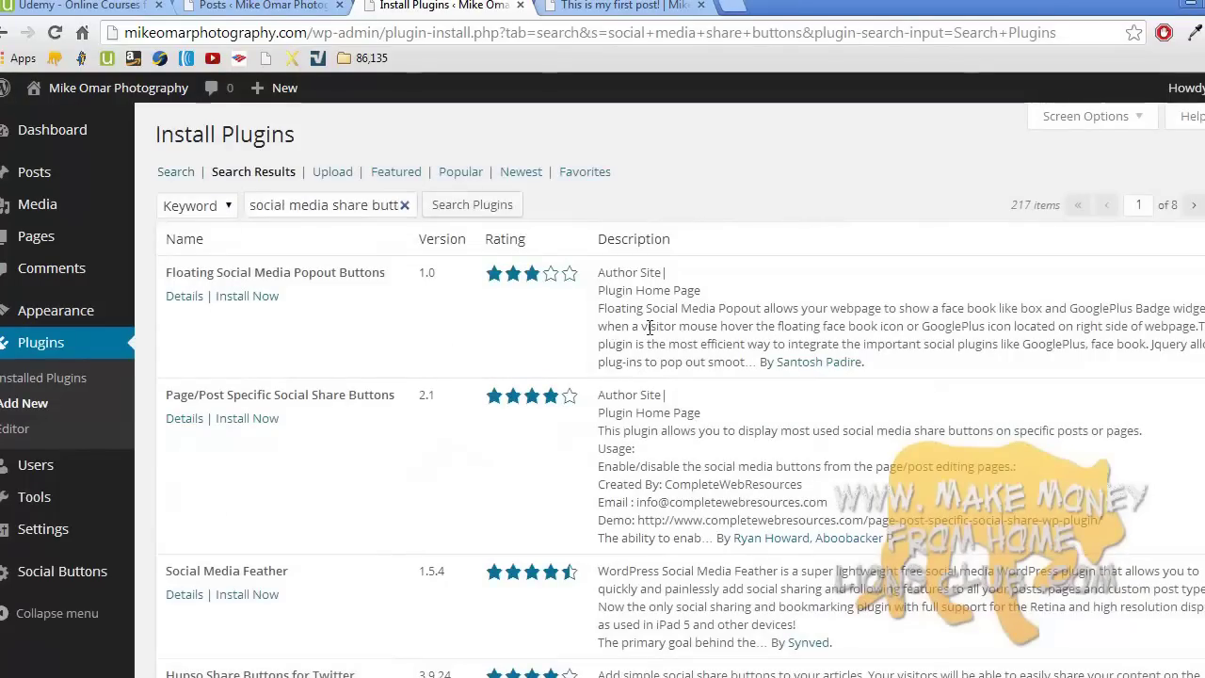
scroll(649, 335, "down", 1)
scroll(649, 335, "down", 3)
scroll(650, 329, "up", 4)
scroll(650, 327, "up", 1)
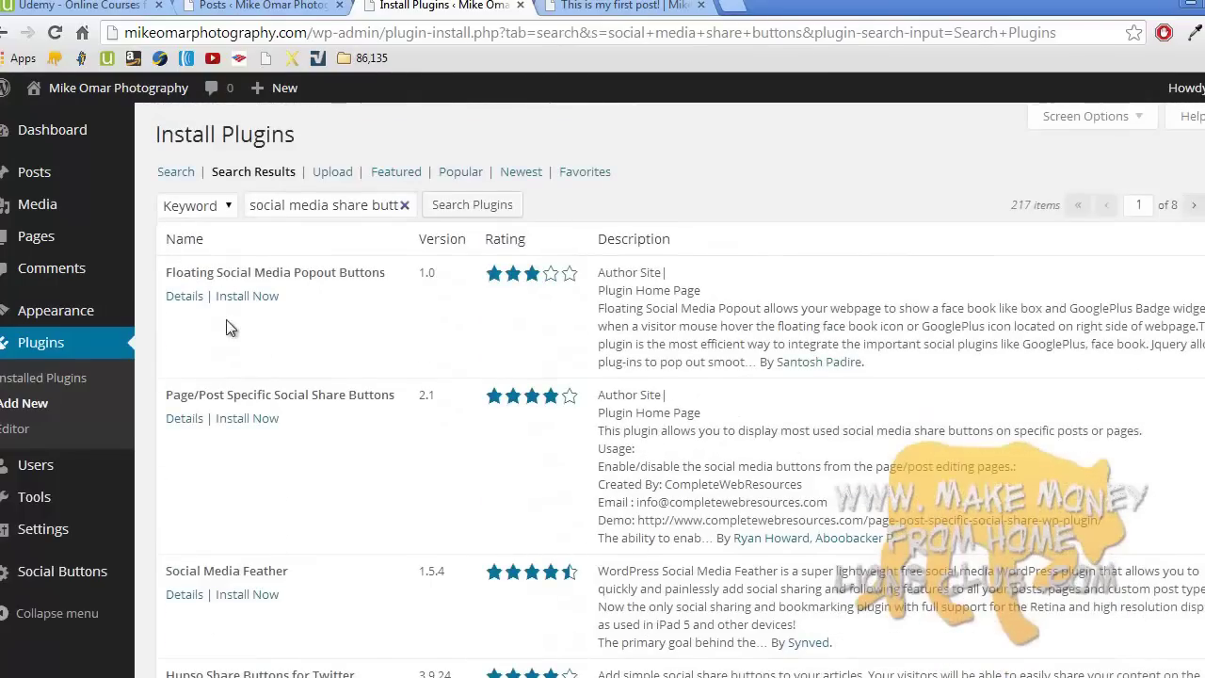
right_click(191, 300)
left_click(276, 314)
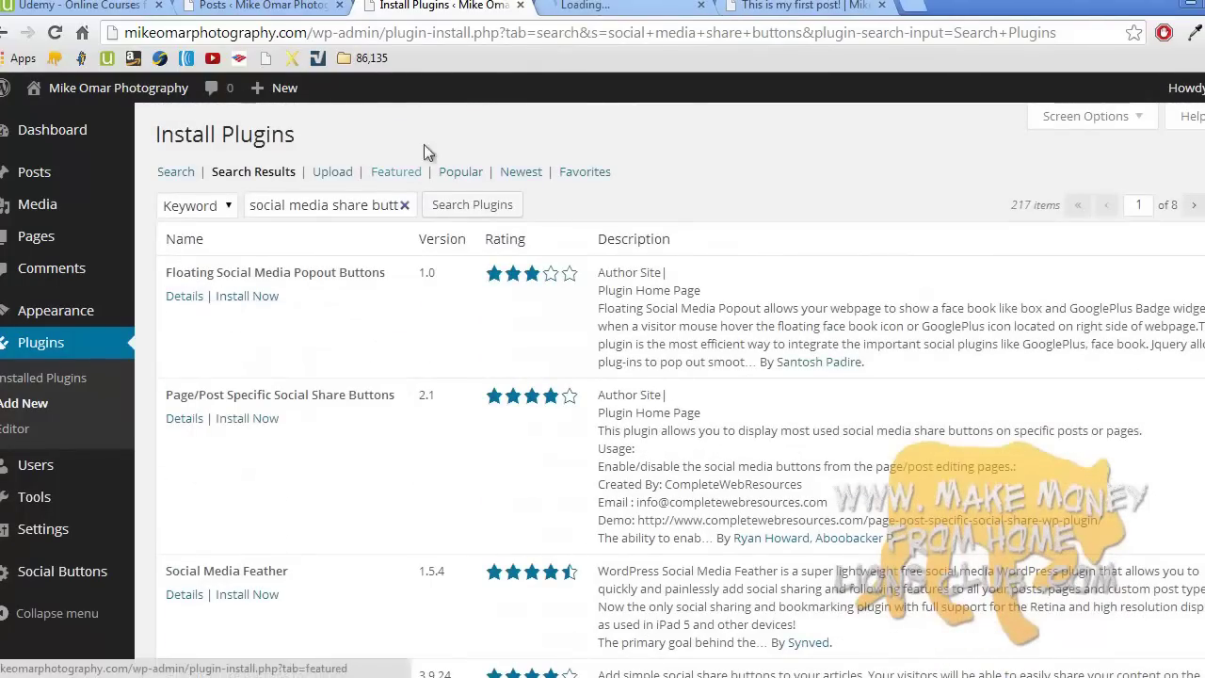
- Review Floating Social Media Popout Buttons' Installation, Changelog and FAQ, then close its tab
left_click(633, 6)
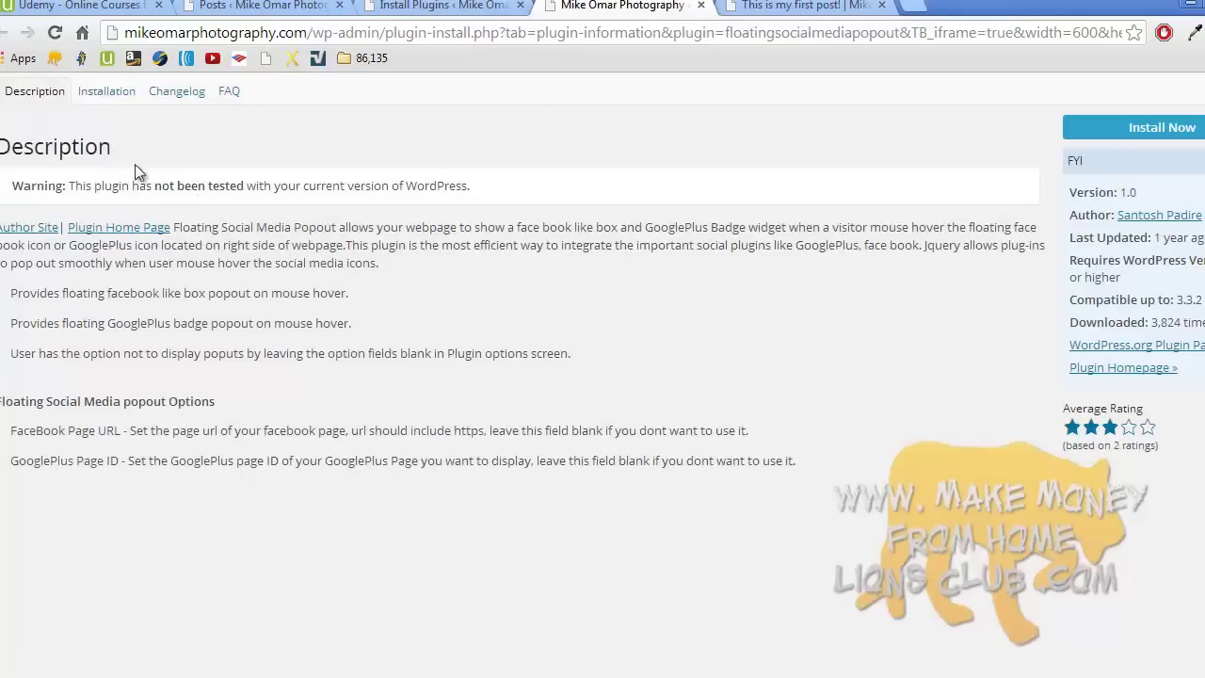
left_click(120, 100)
left_click(175, 98)
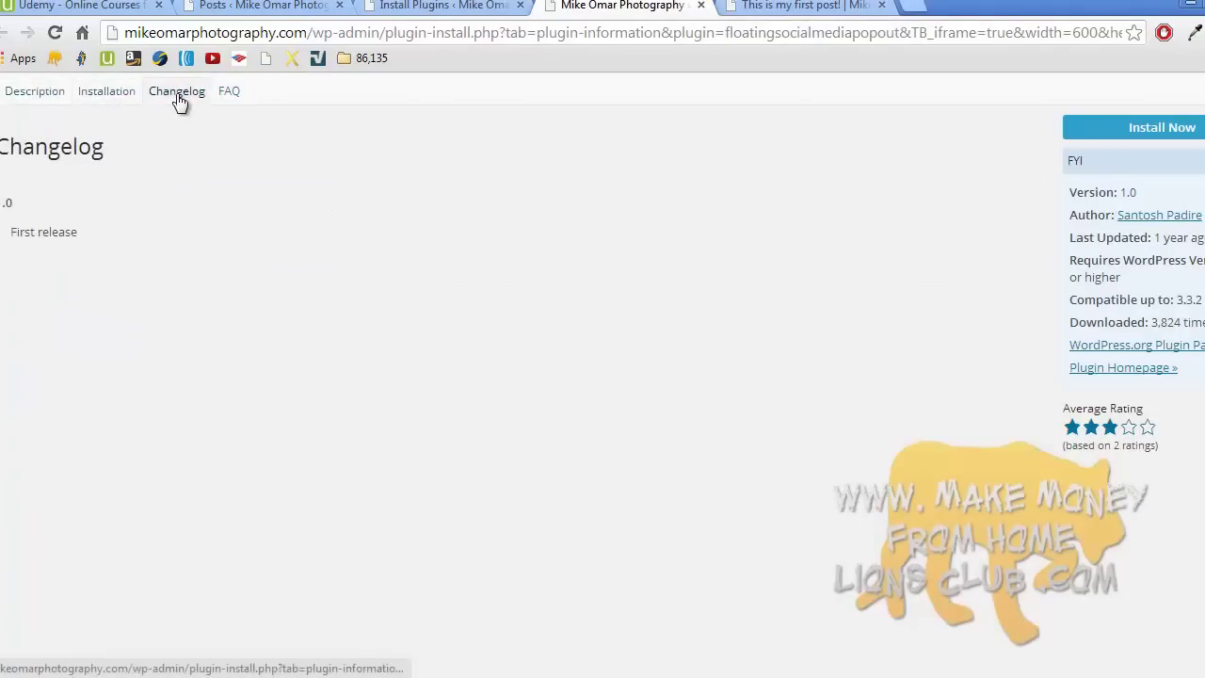
left_click(231, 91)
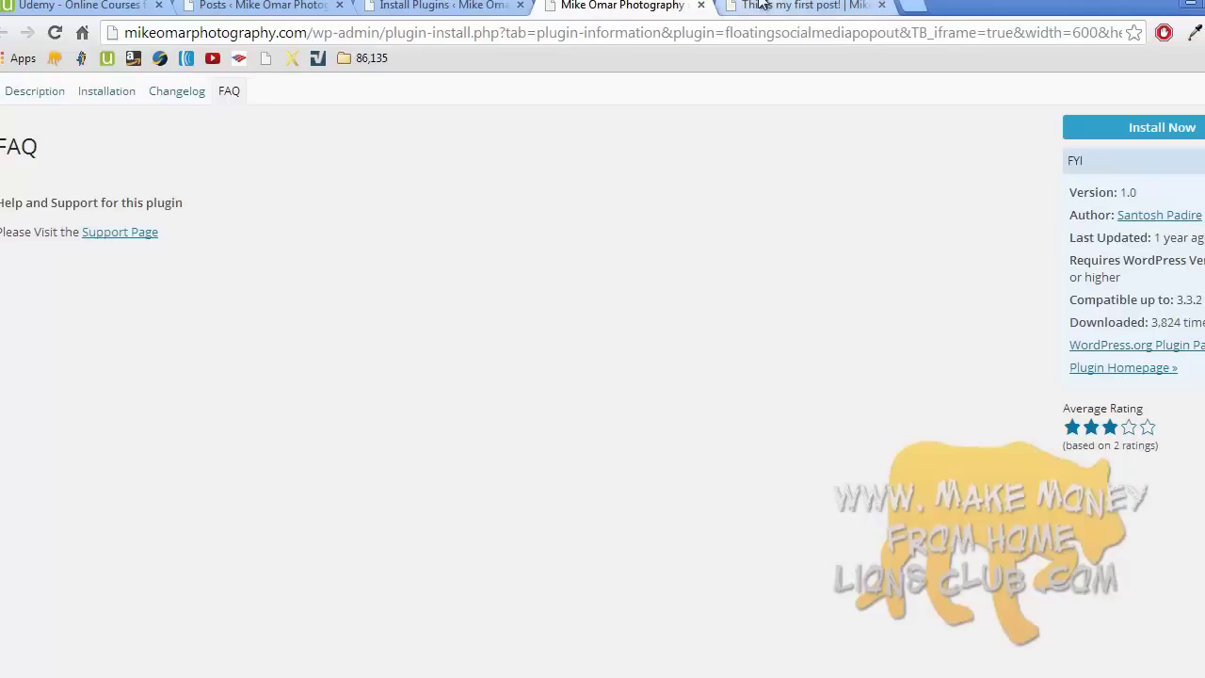
left_click(701, 6)
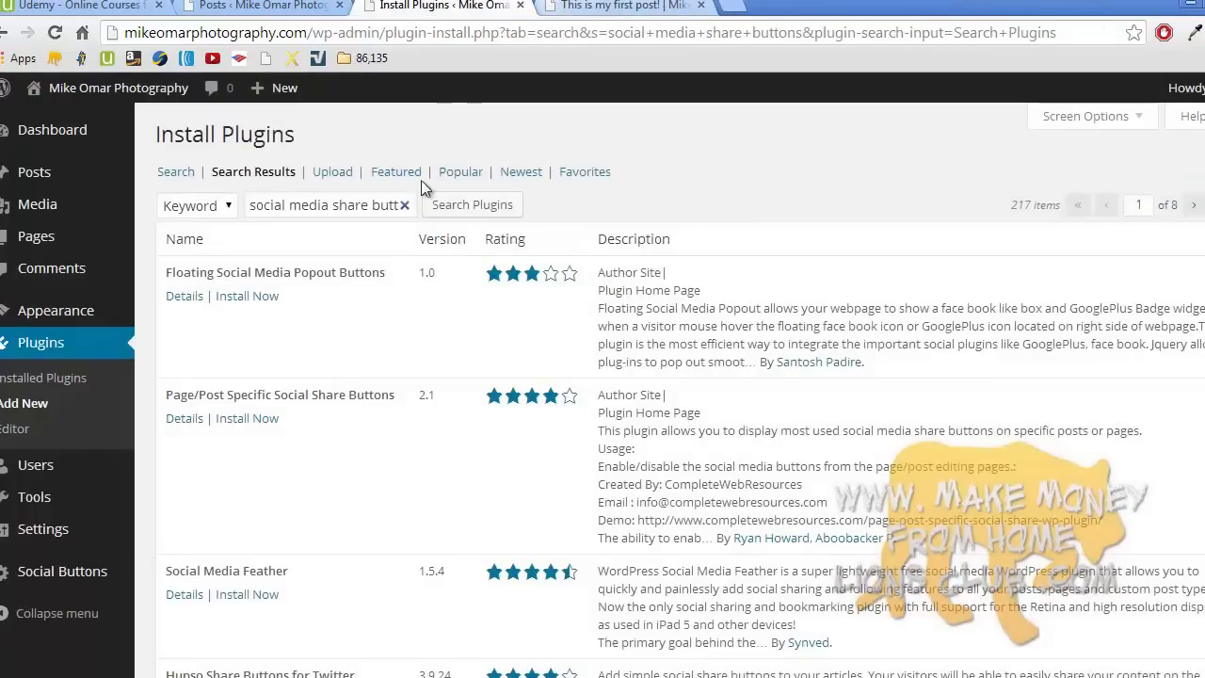
scroll(180, 421, "down", 1)
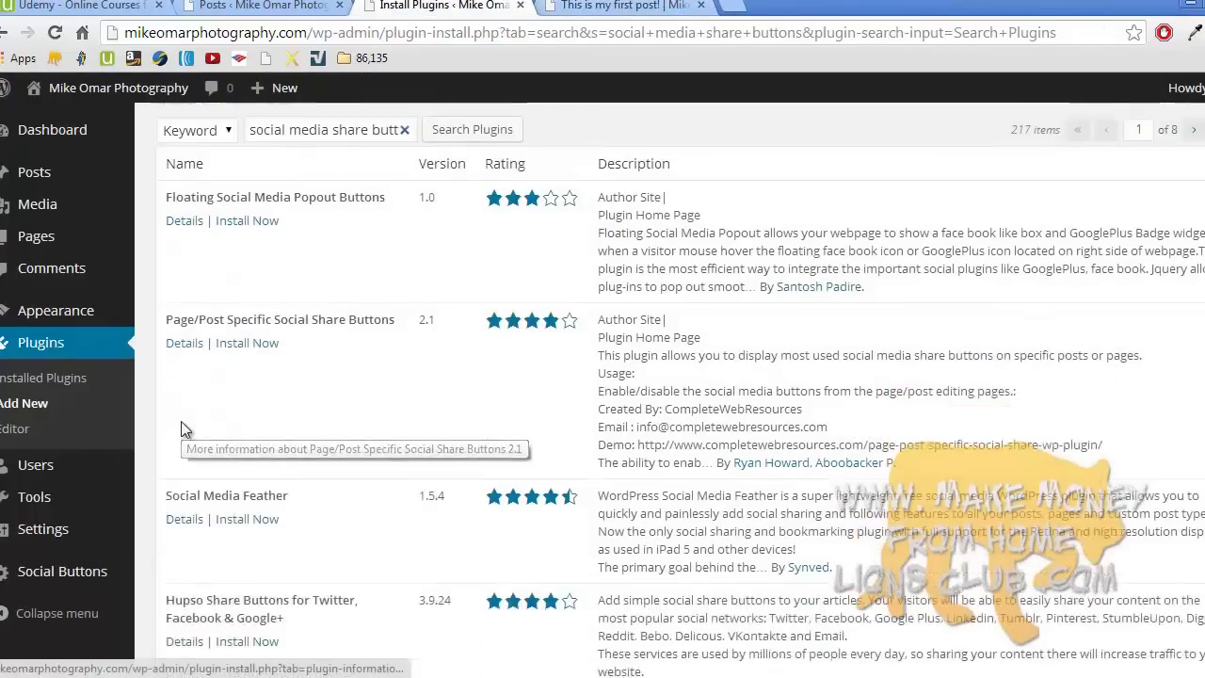
- Open Social Media Feather's details, browse its screenshots, then close the details
left_click(185, 483)
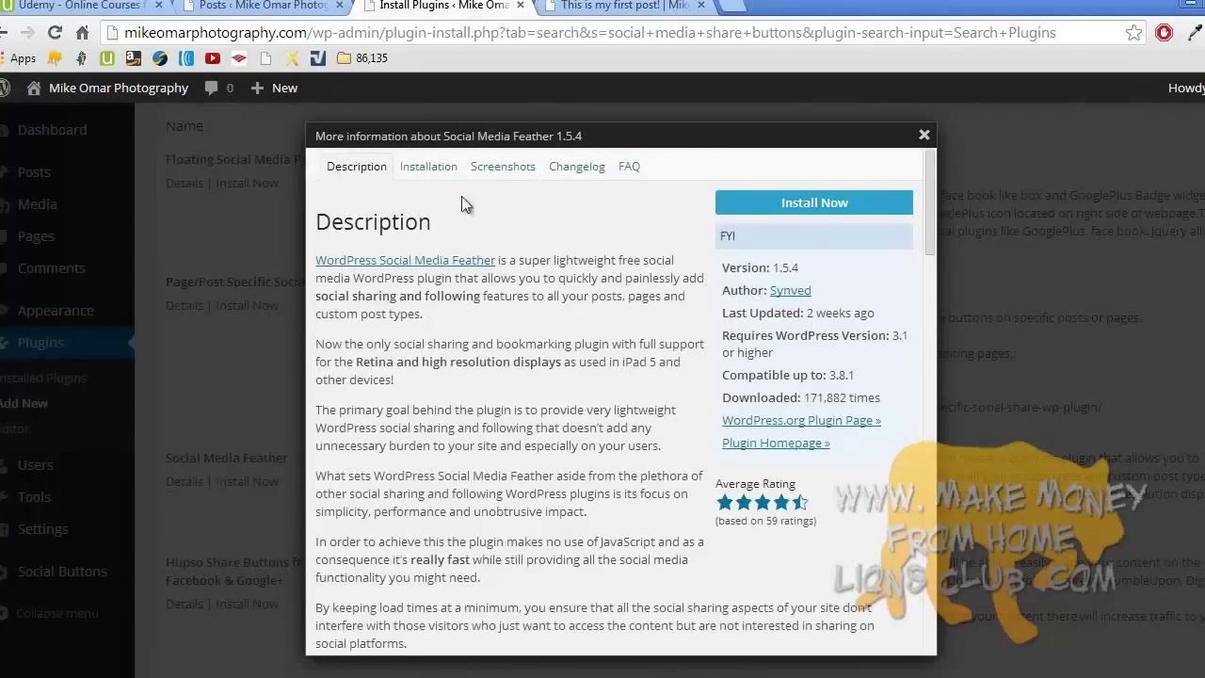
left_click(490, 177)
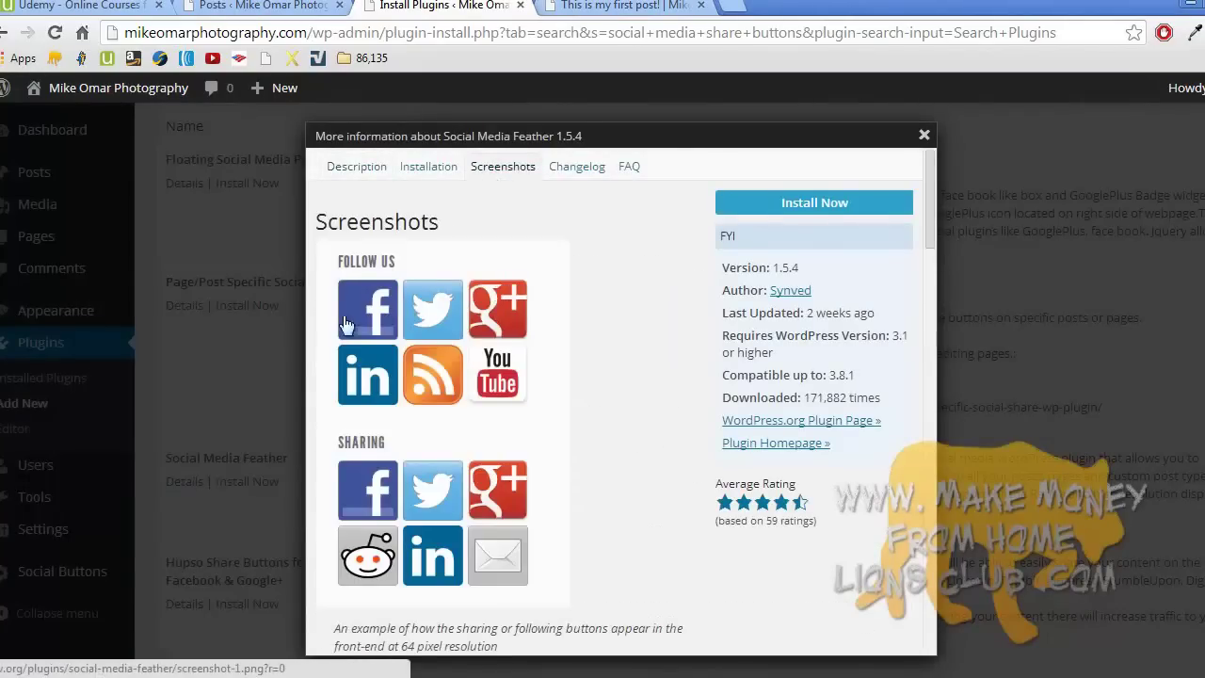
scroll(445, 400, "down", 5)
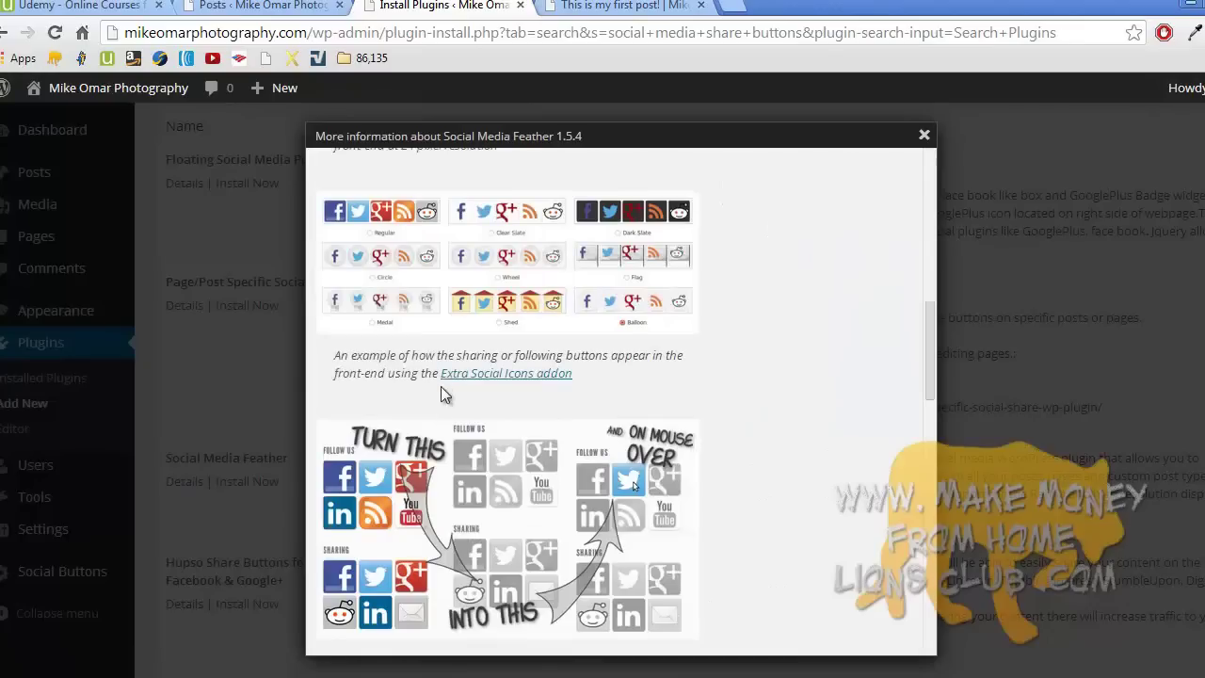
scroll(438, 292, "down", 8)
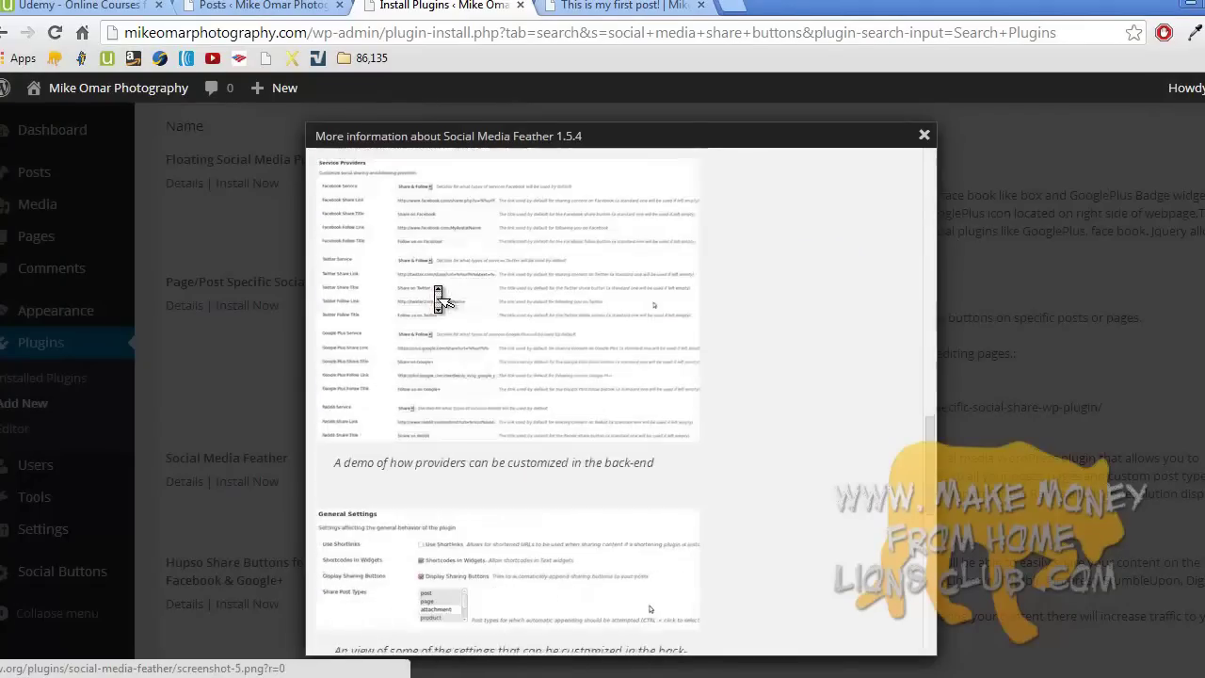
scroll(437, 295, "up", 10)
scroll(438, 295, "up", 3)
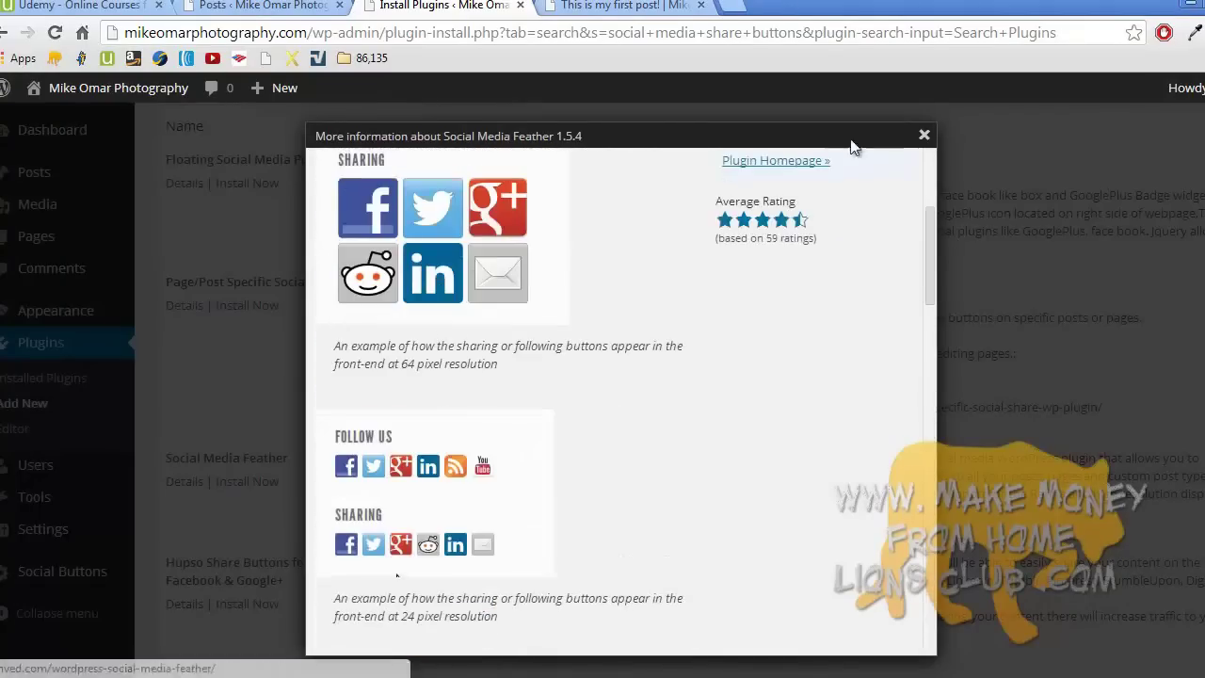
left_click(924, 136)
scroll(717, 254, "up", 2)
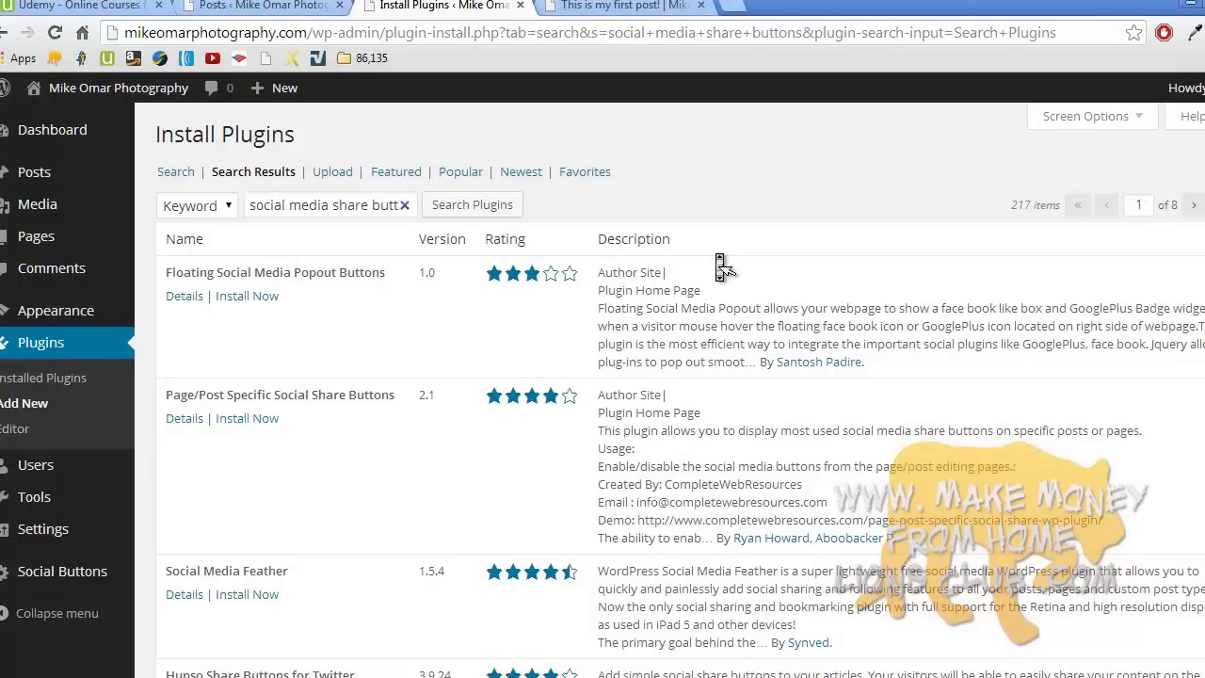
- Look over the published 'This is my first post!' page, then return to the admin tab
left_click(618, 7)
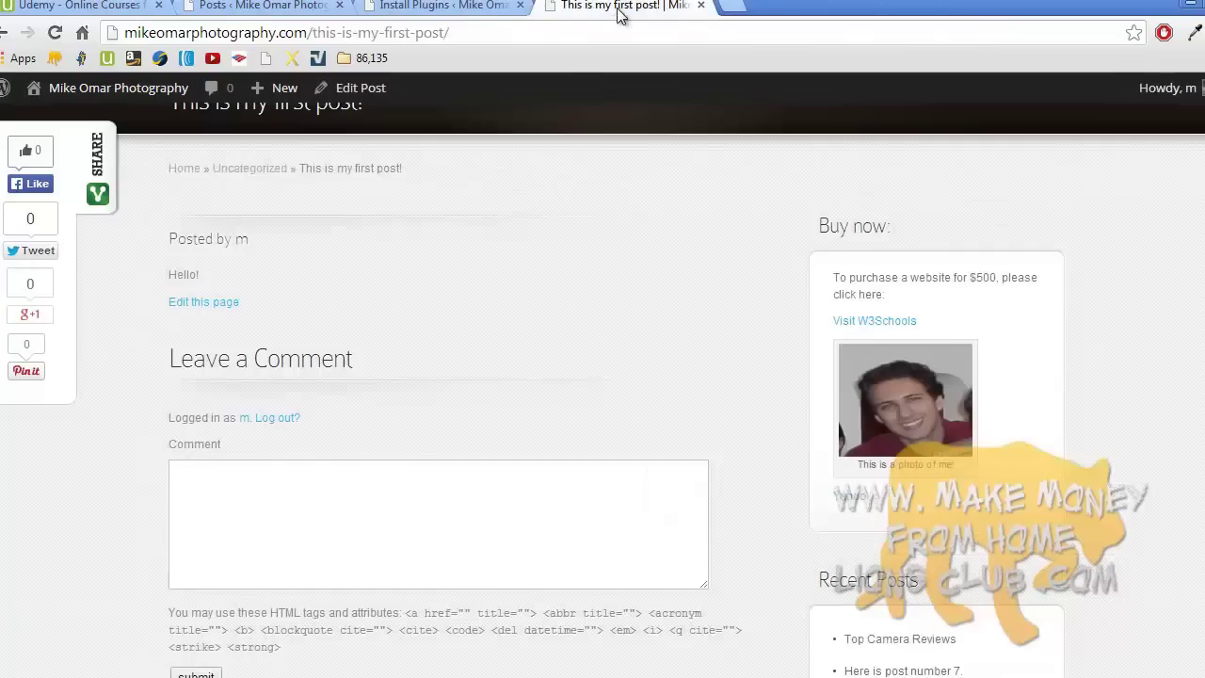
scroll(278, 216, "up", 5)
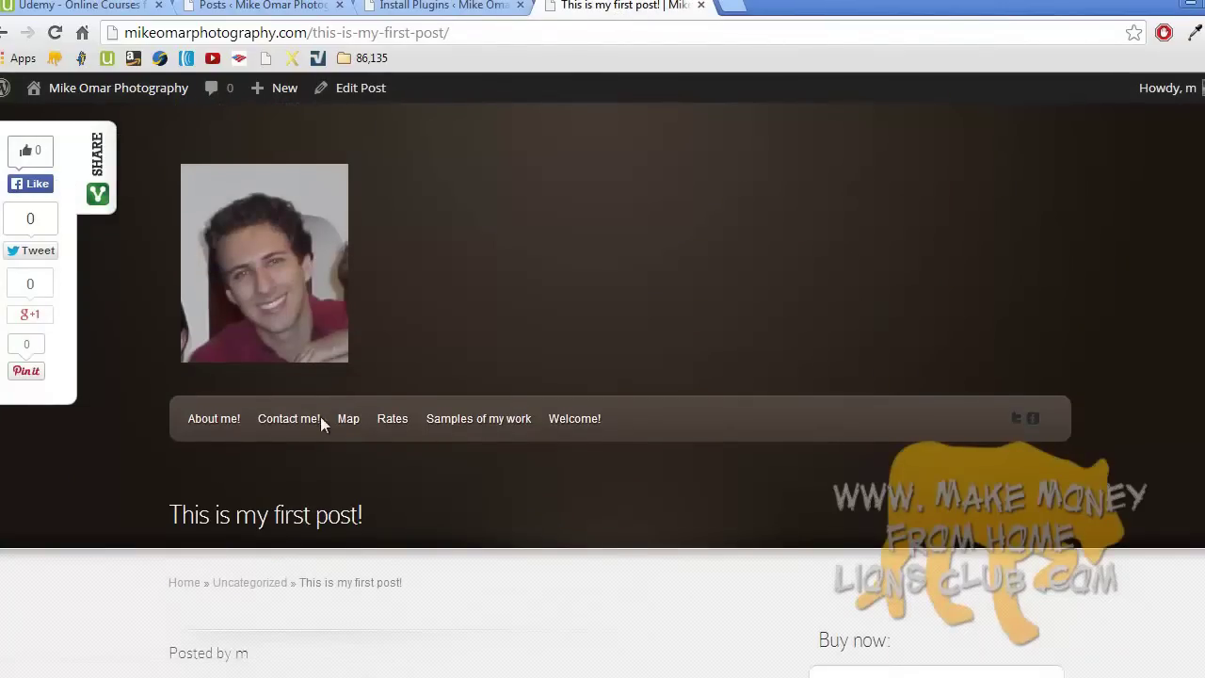
scroll(471, 437, "down", 10)
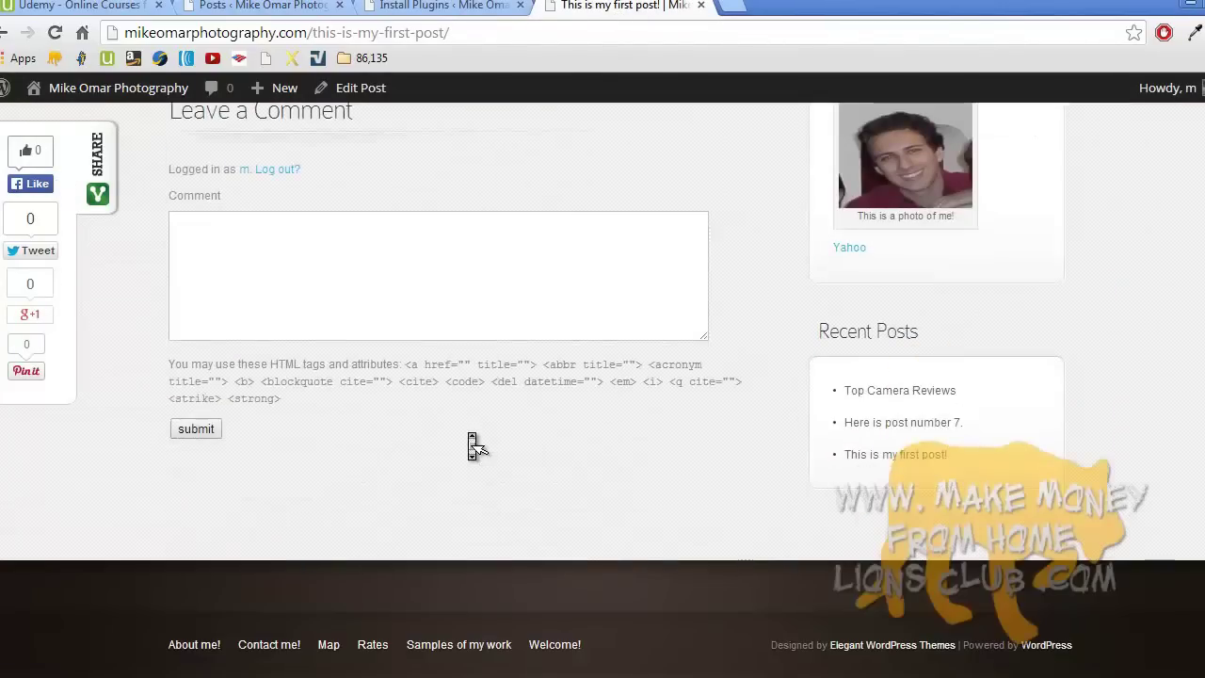
scroll(473, 446, "up", 10)
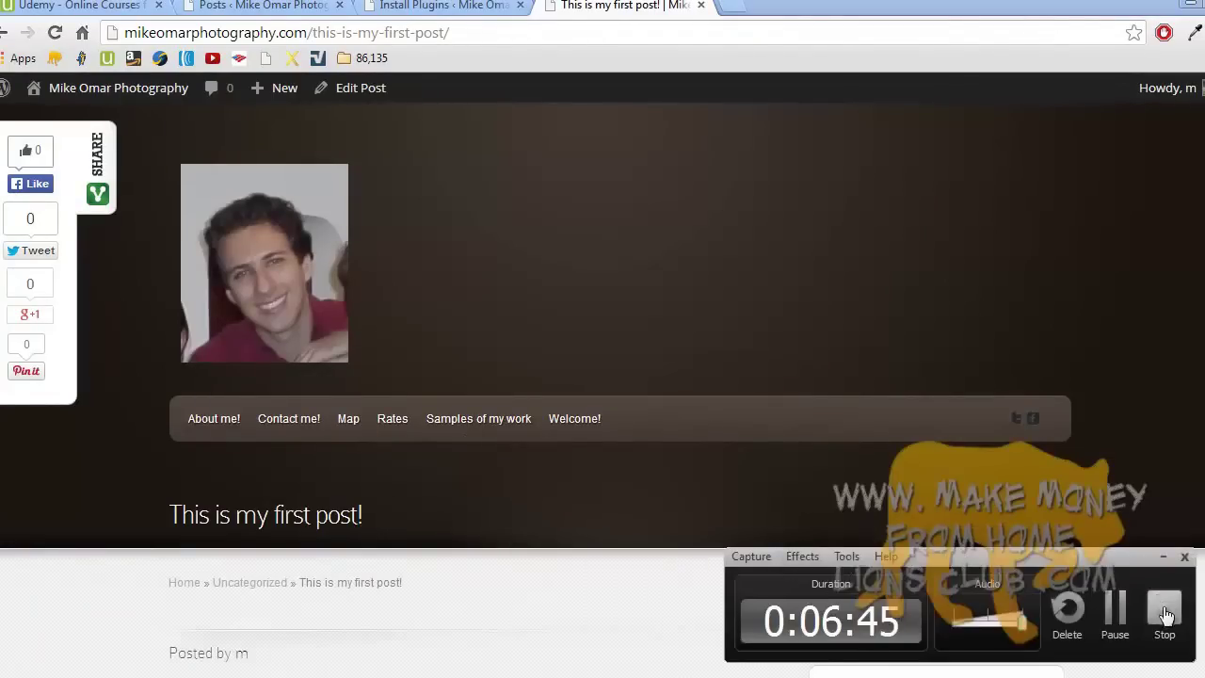
left_click(1164, 610)
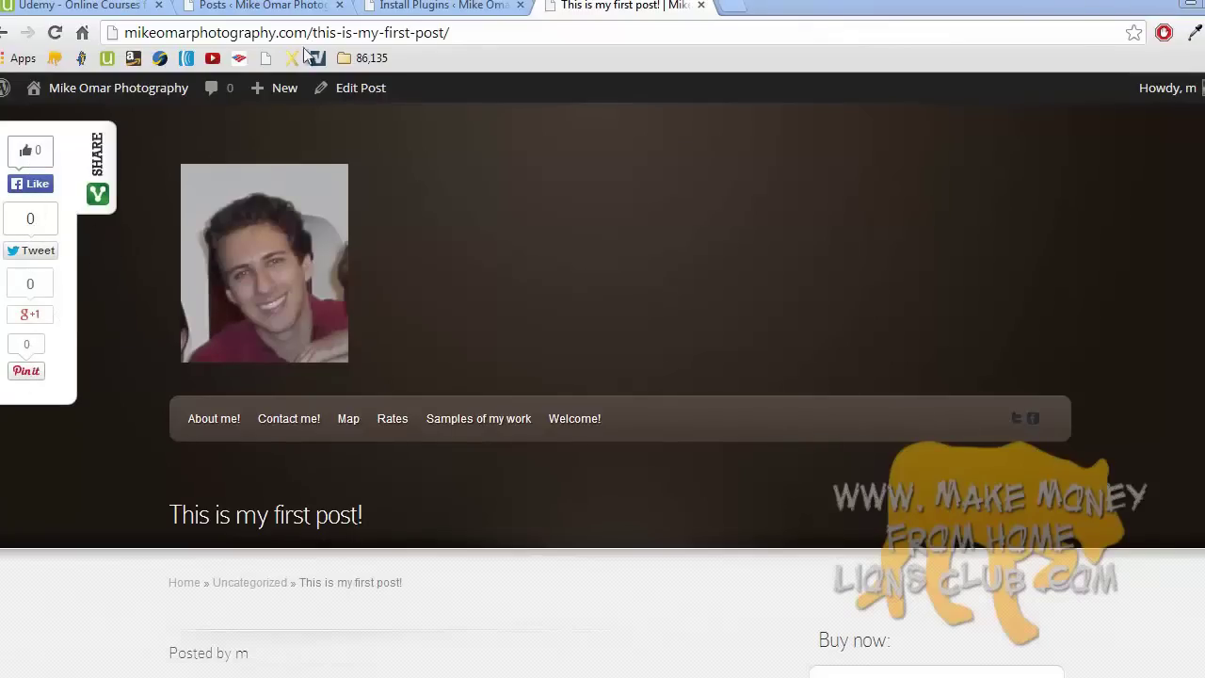
left_click(443, 6)
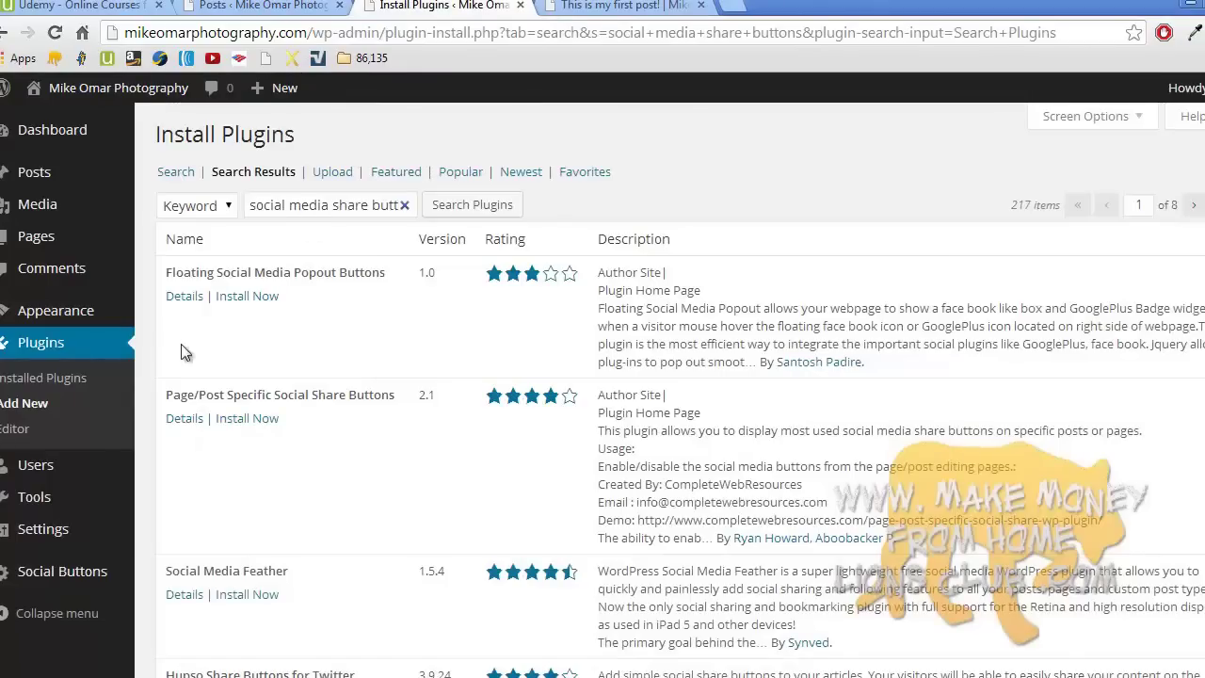
- Tick Reddit and Digg in the Slick Social Buttons settings, save, and view the live post
mouse_move(66, 571)
left_click(172, 574)
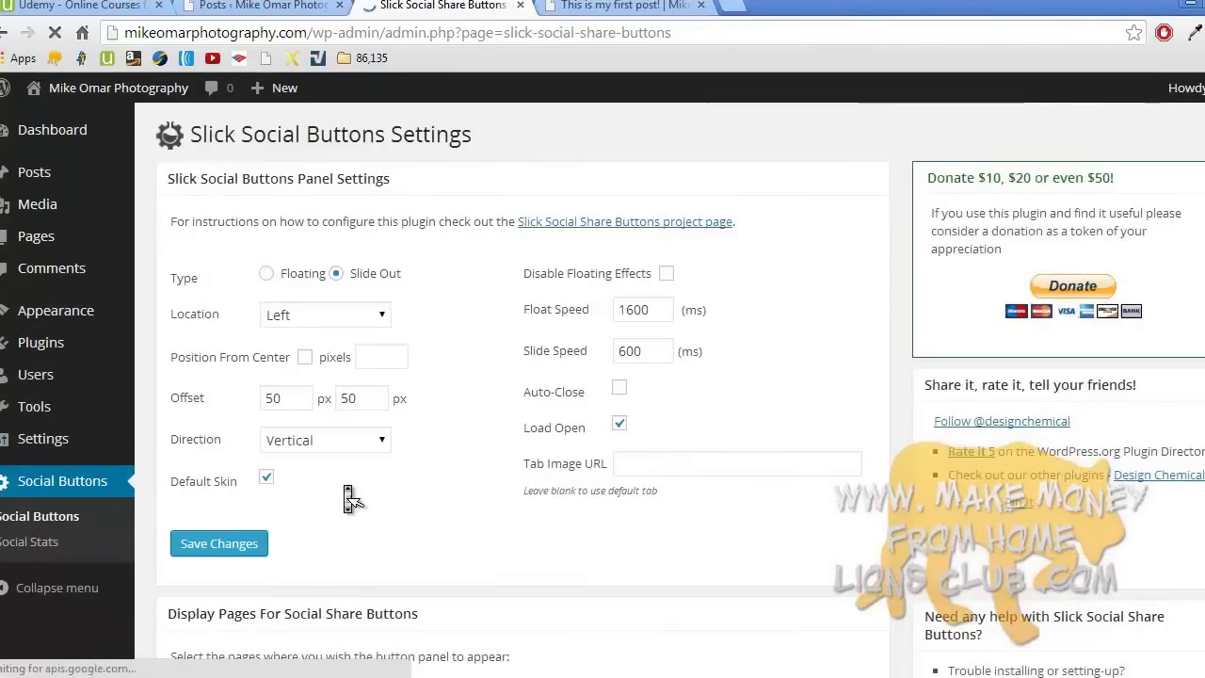
scroll(348, 499, "down", 10)
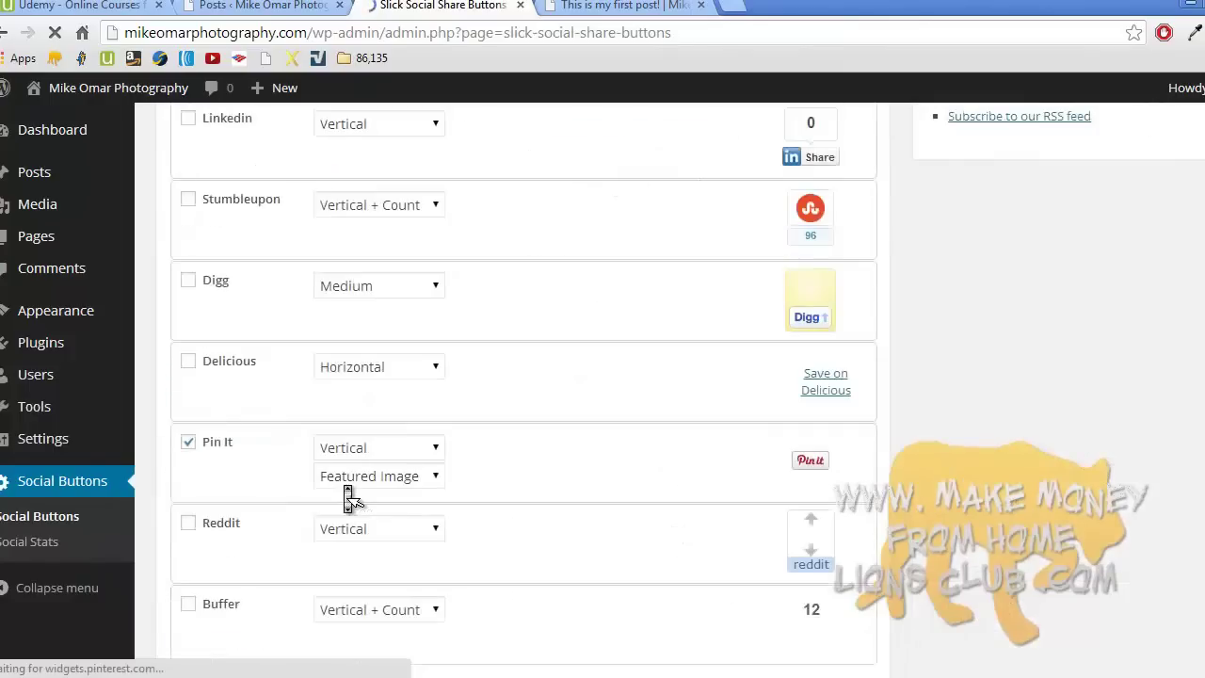
scroll(348, 499, "down", 9)
scroll(245, 317, "up", 7)
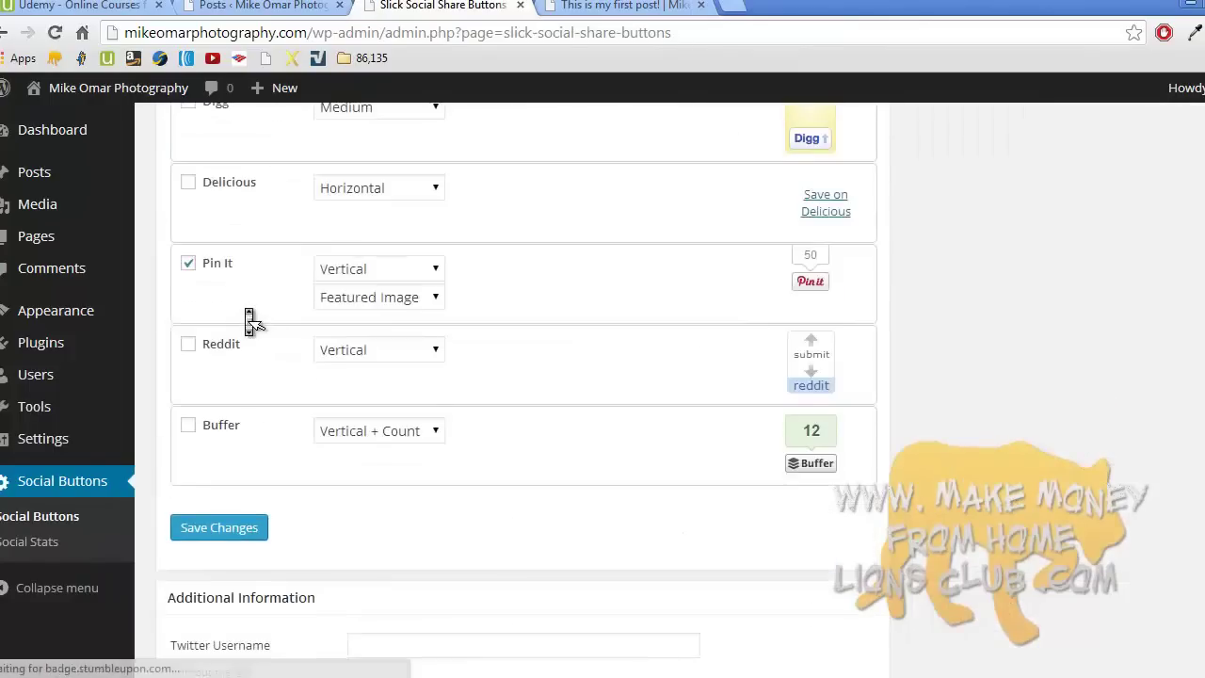
scroll(249, 320, "up", 1)
left_click(189, 438)
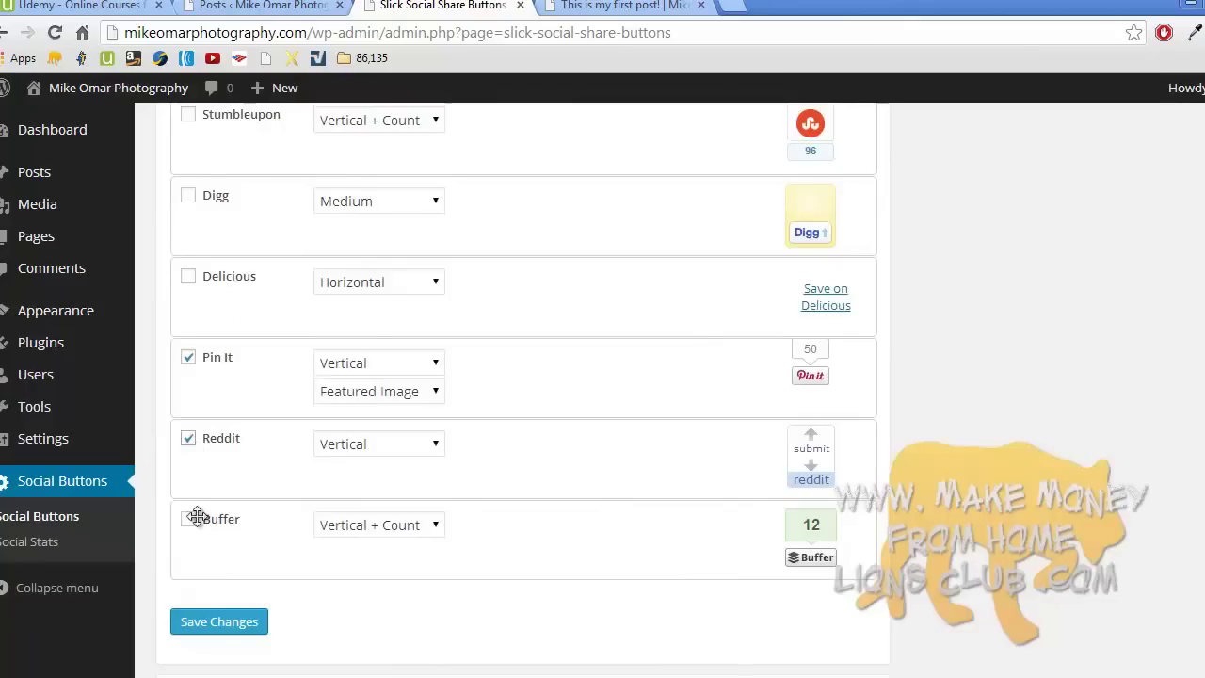
left_click(188, 194)
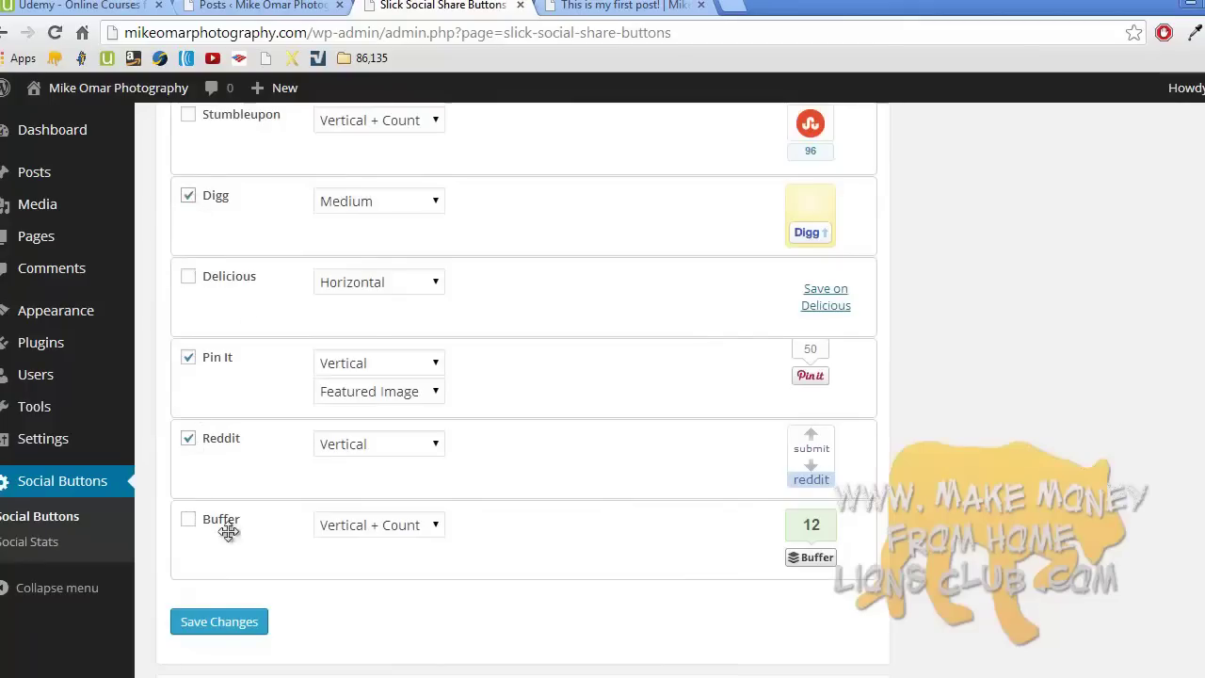
left_click(233, 621)
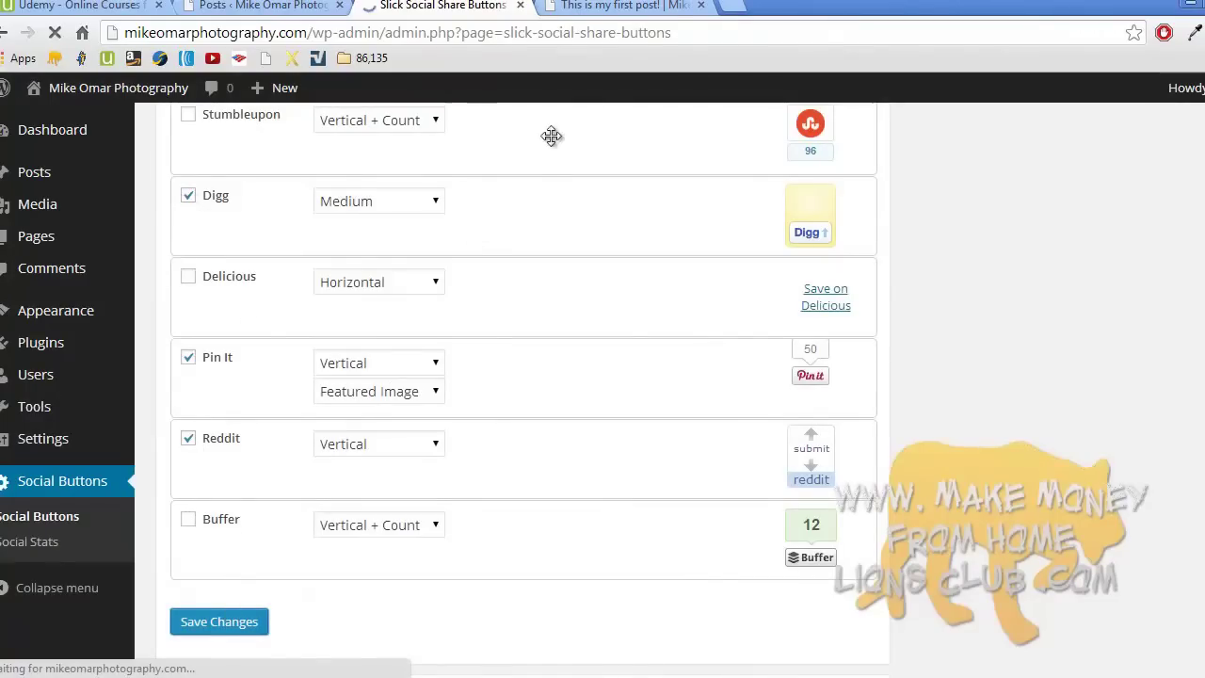
left_click(621, 6)
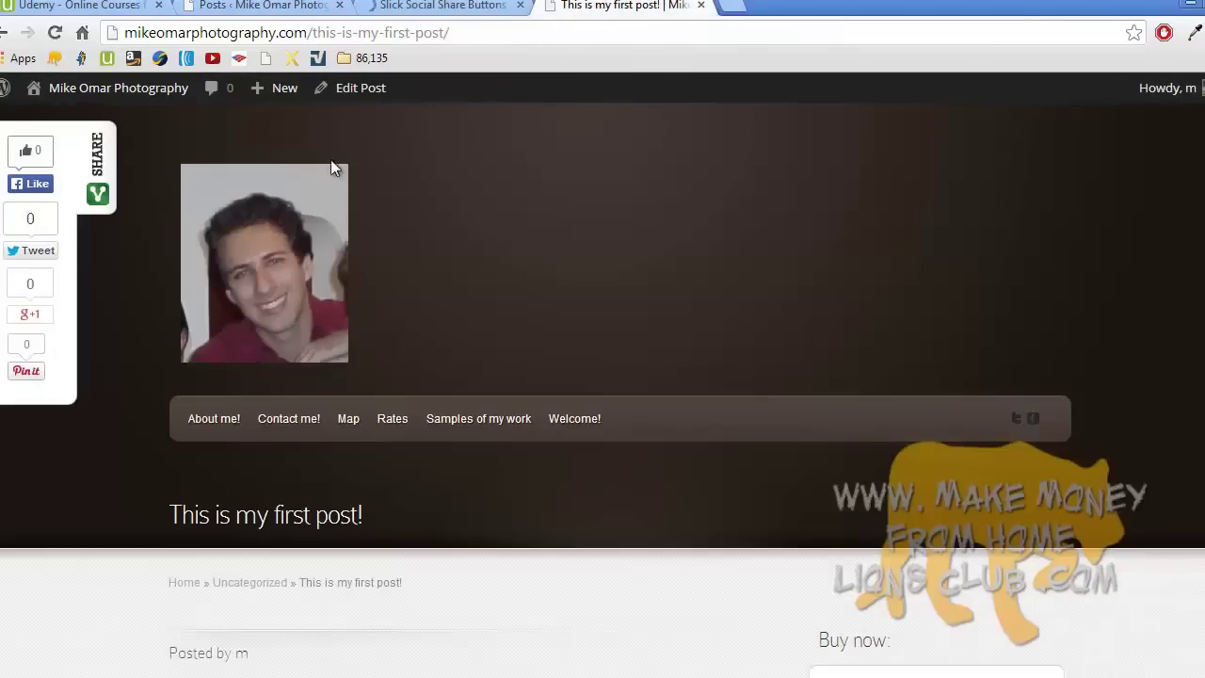
- Load the Welcome! homepage and check the share panel shows Digg, Pin it and reddit
left_click(299, 212)
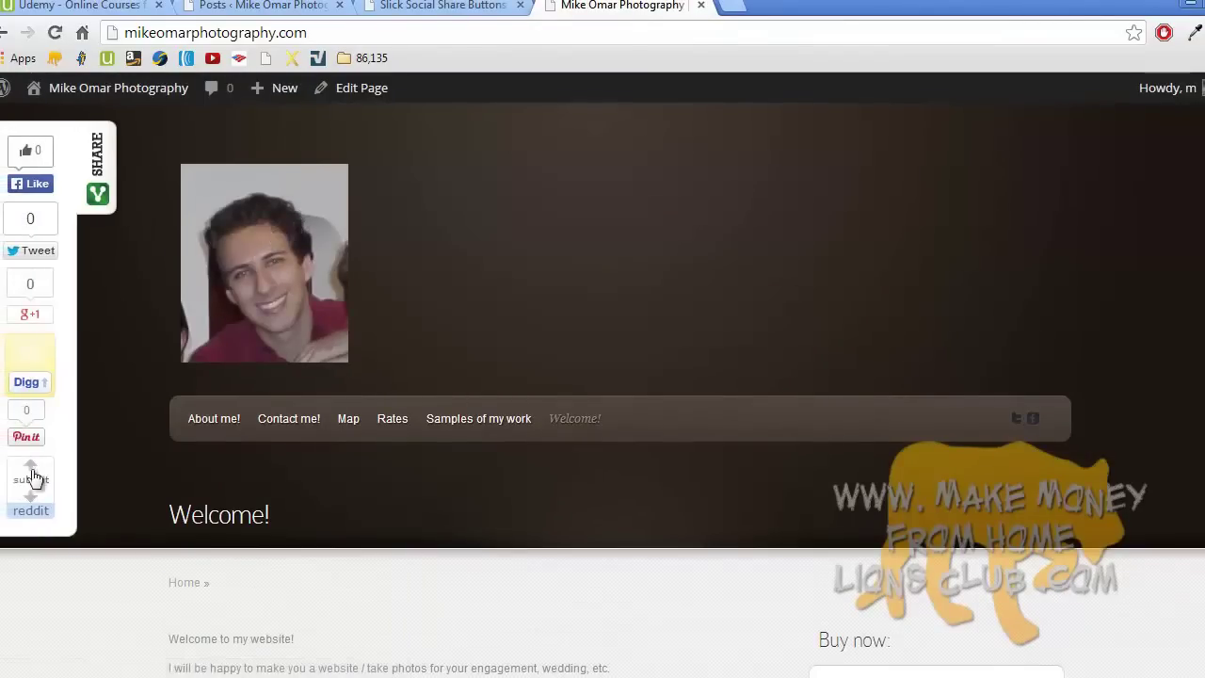
mouse_move(289, 98)
- Search Add New plugins for 'social button' and scroll through the 782 results
left_click(463, 6)
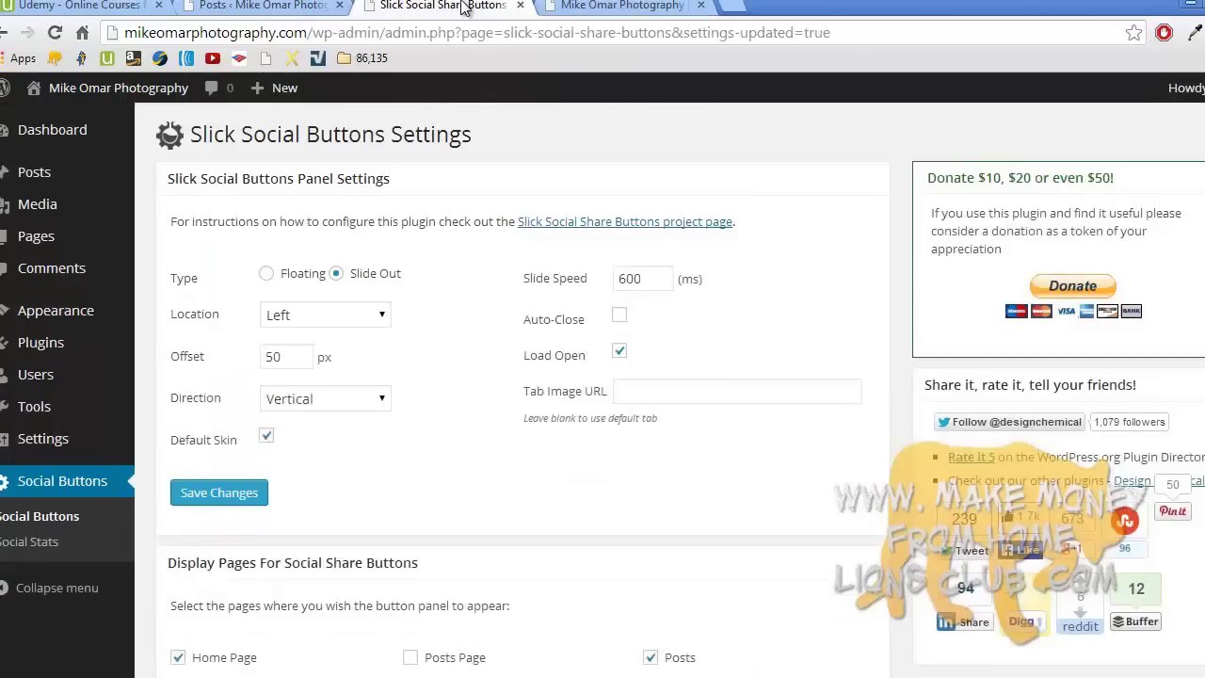
left_click(66, 348)
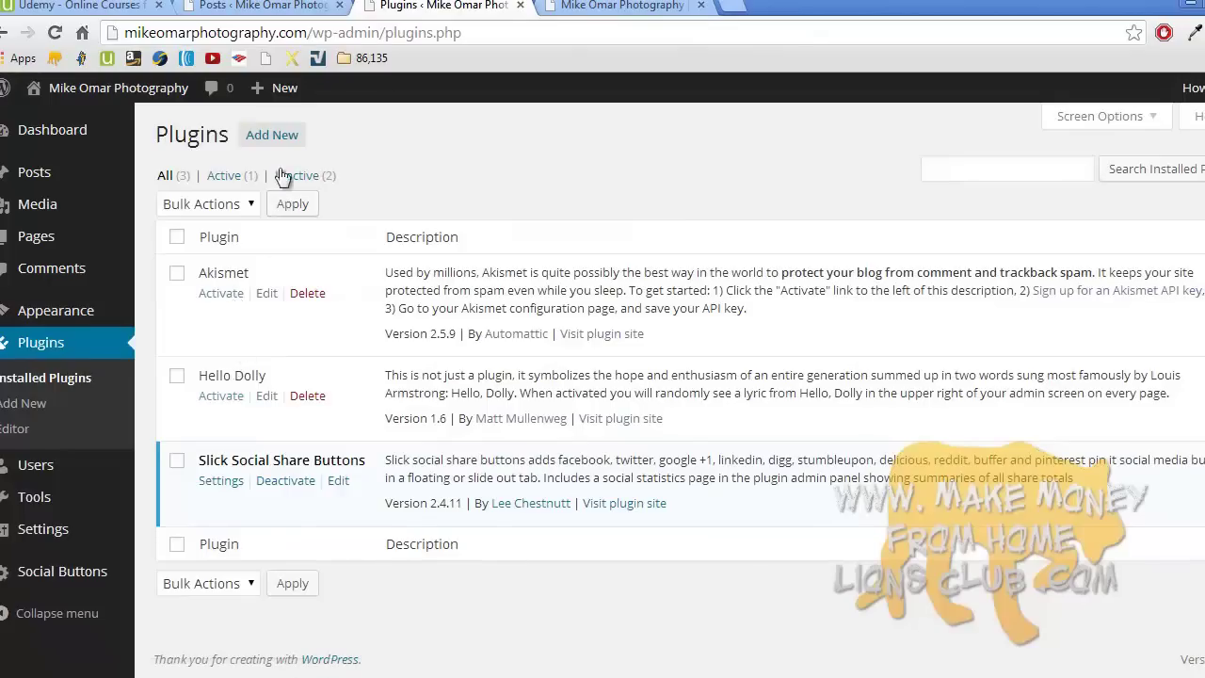
left_click(280, 137)
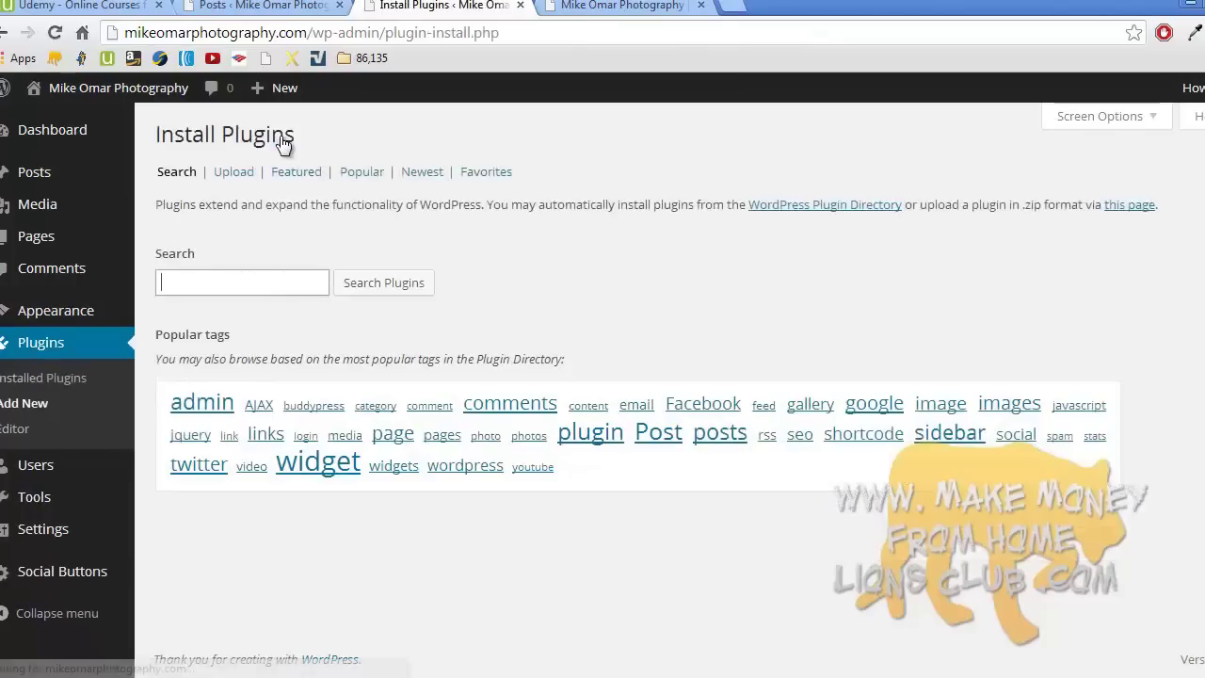
left_click(266, 280)
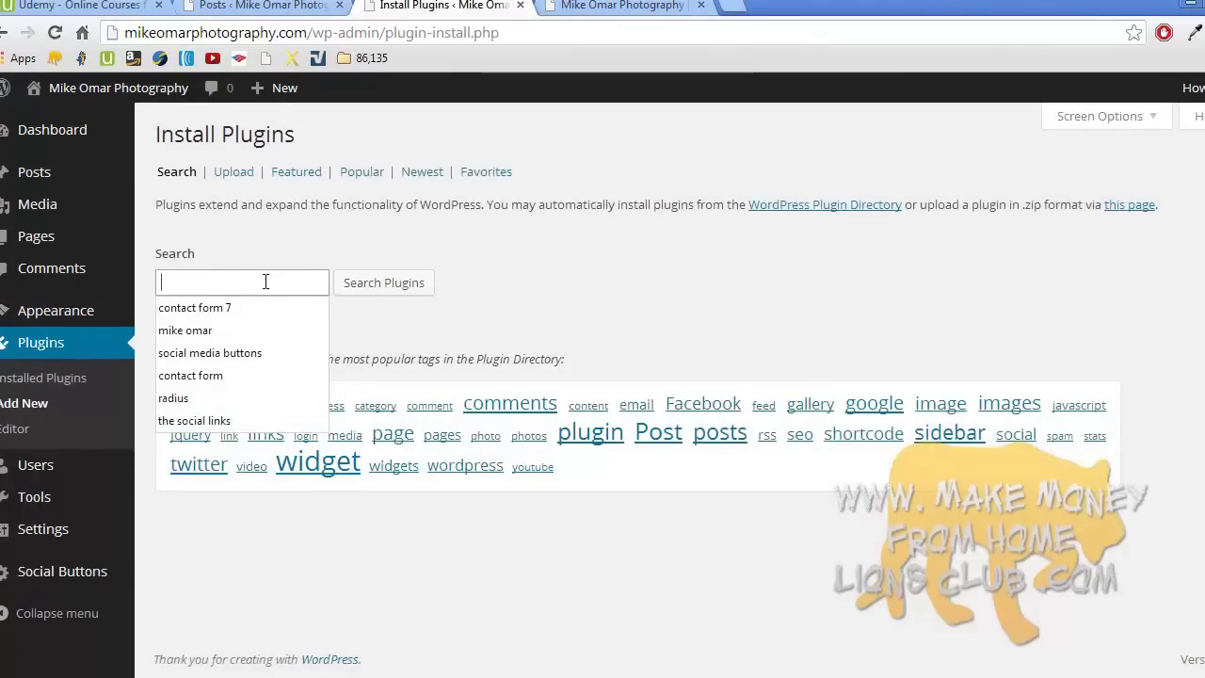
type("soc")
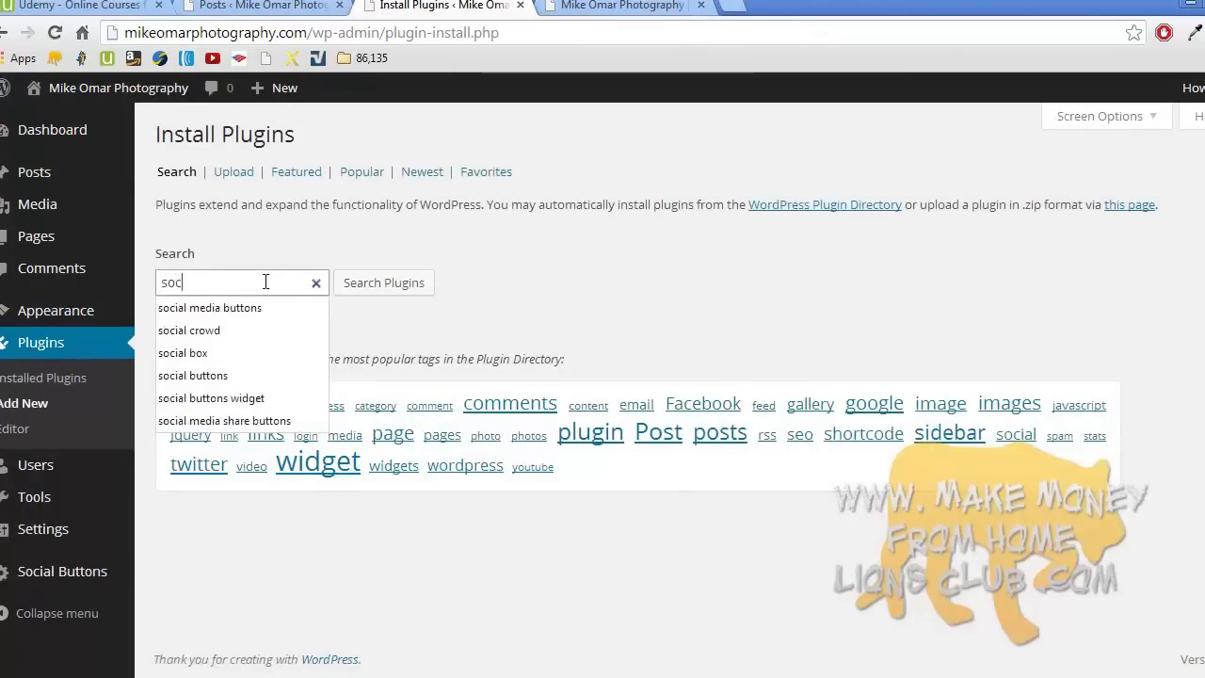
type("ial buttons")
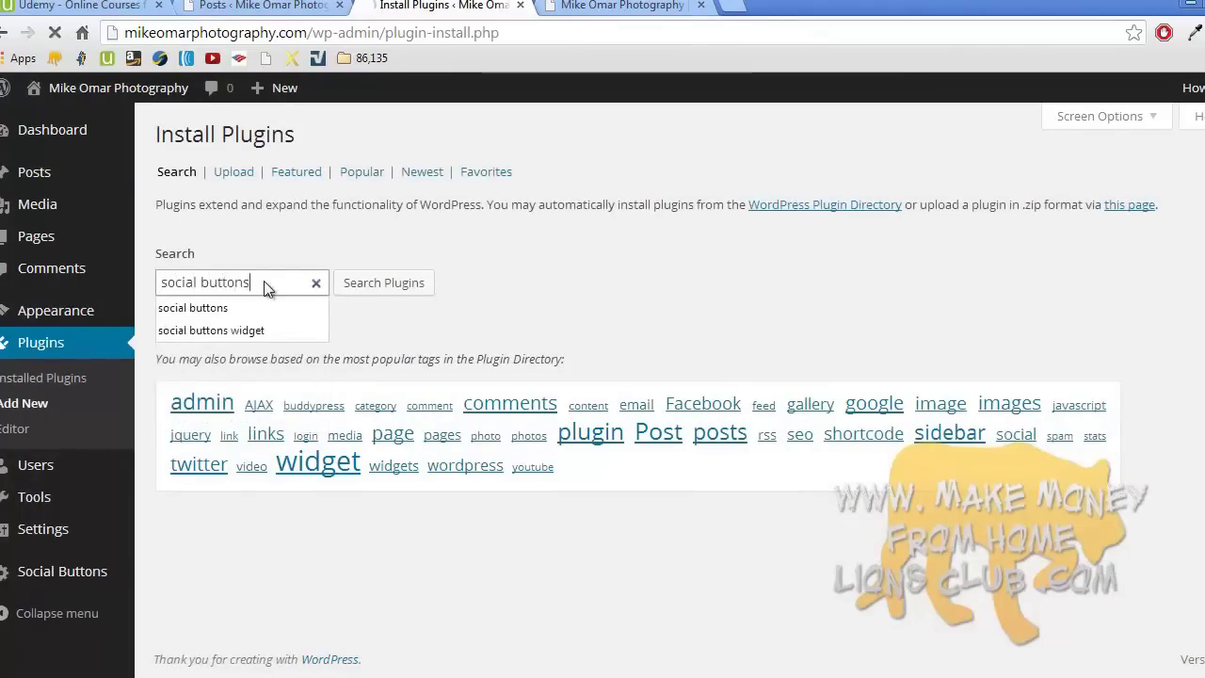
key("Return")
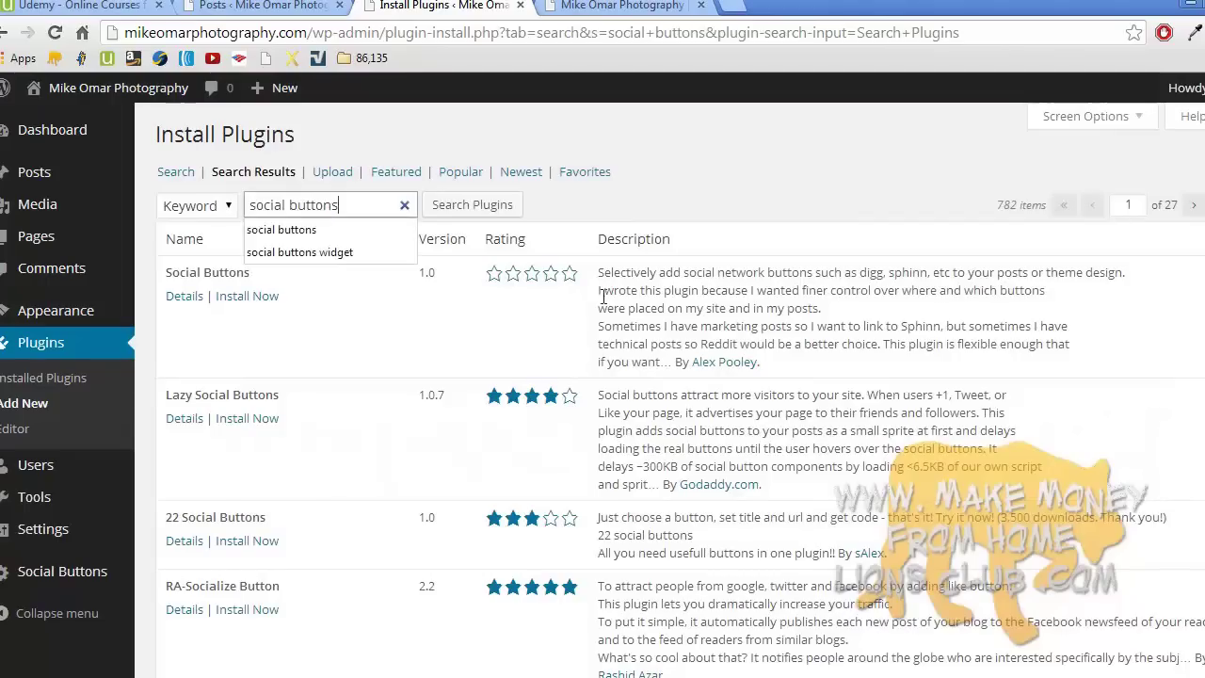
scroll(569, 345, "down", 1)
scroll(570, 339, "down", 5)
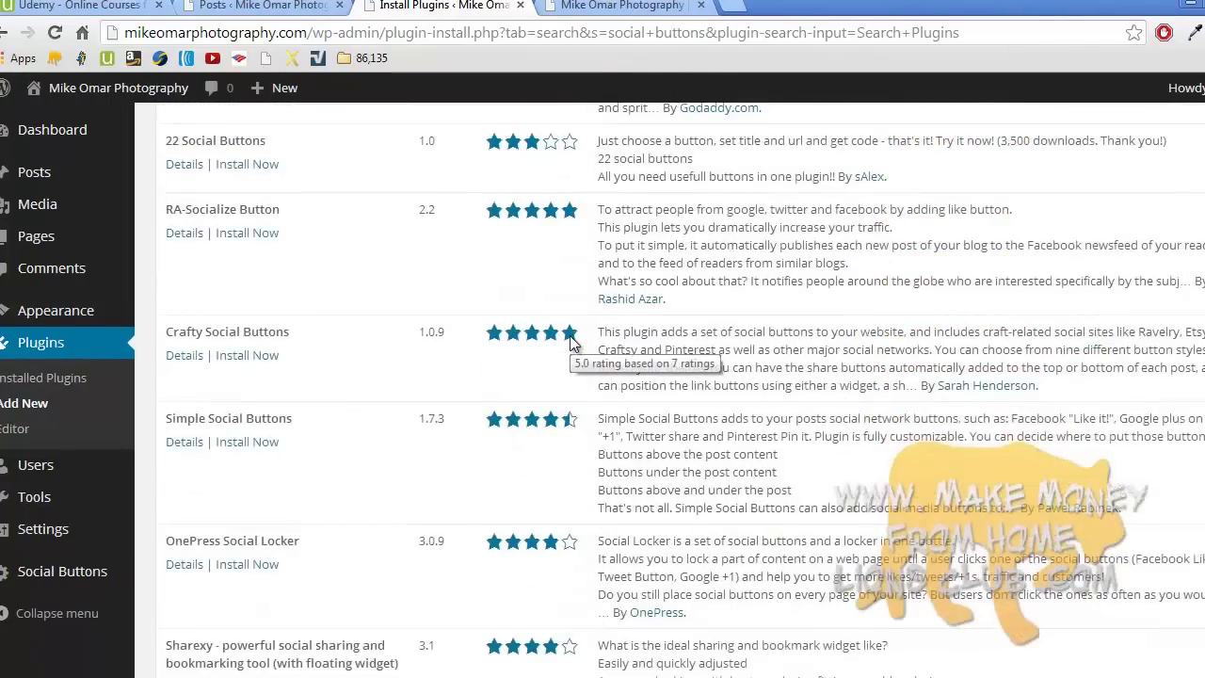
scroll(569, 342, "down", 3)
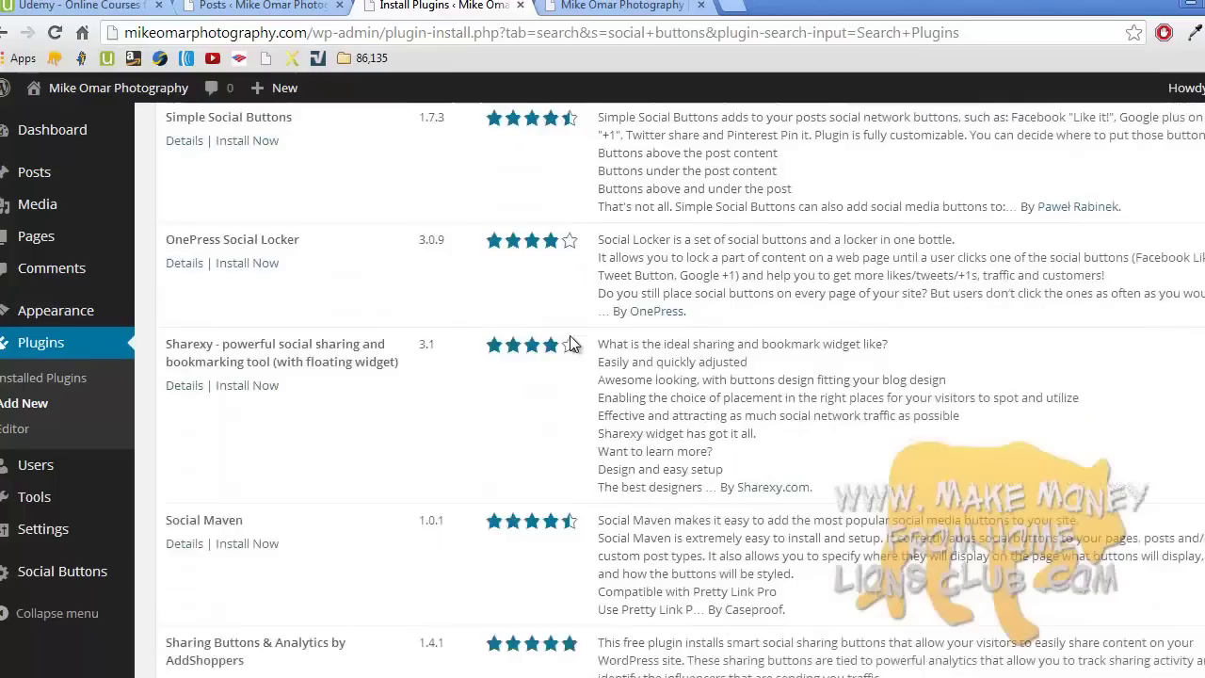
scroll(569, 343, "up", 10)
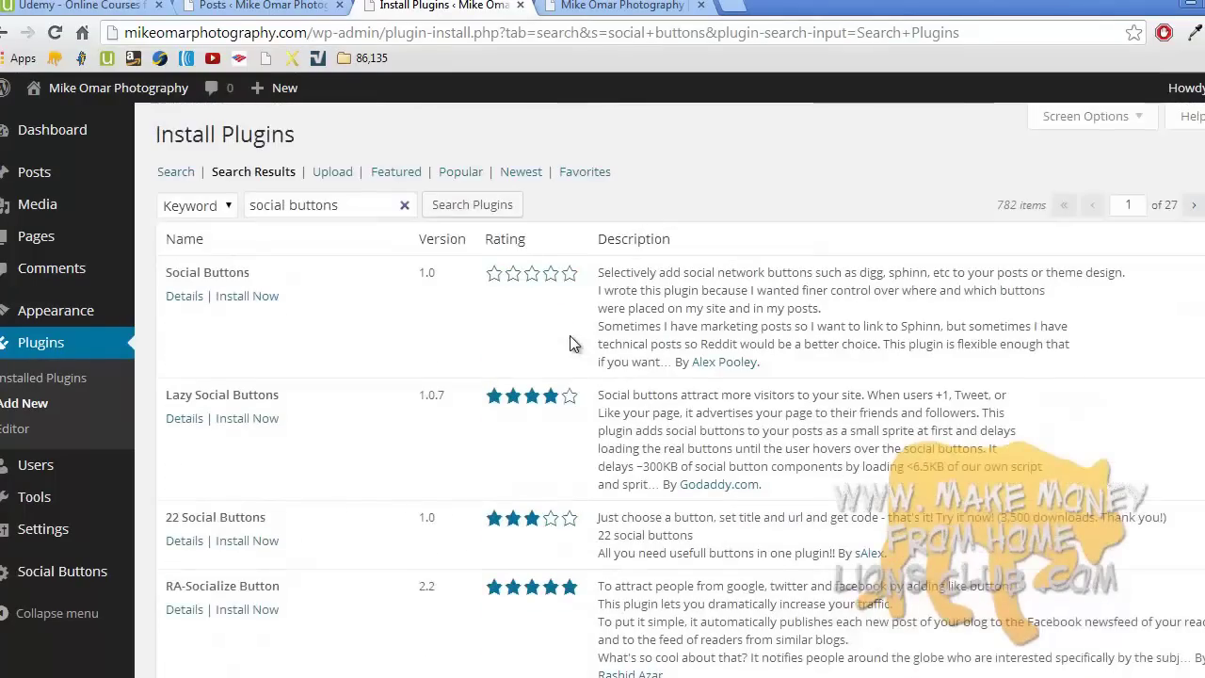
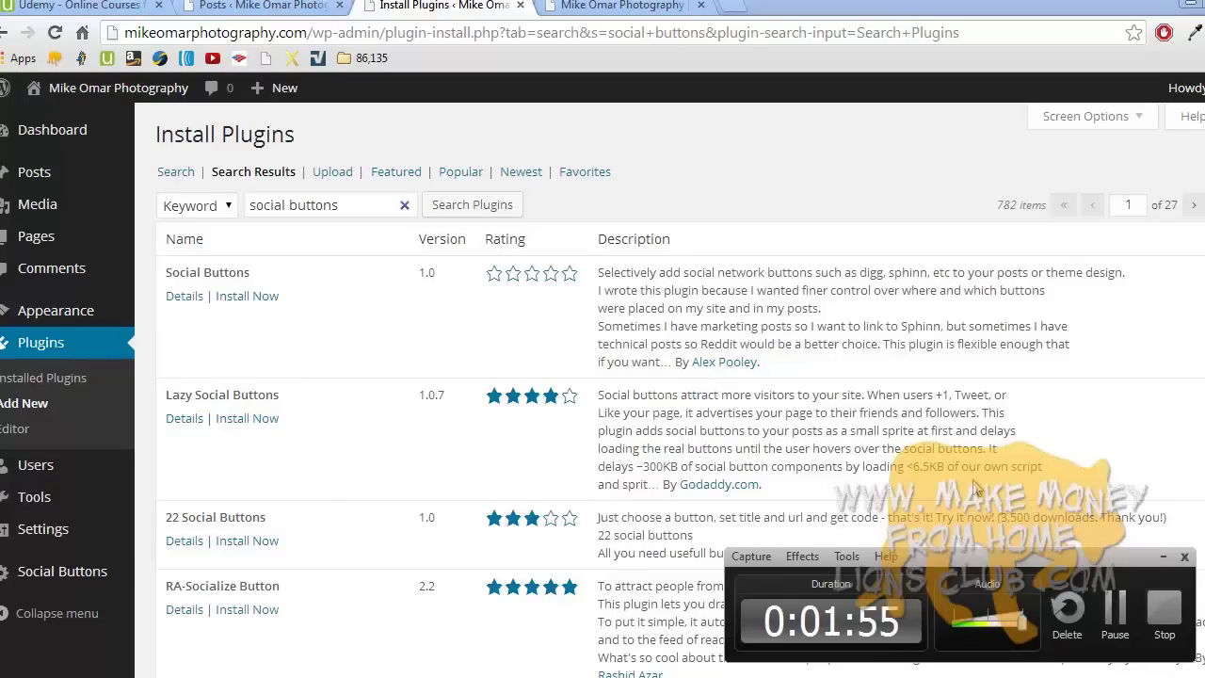
- Load the lions club site in a new browser tab
left_click(736, 6)
type("make")
key("Return")
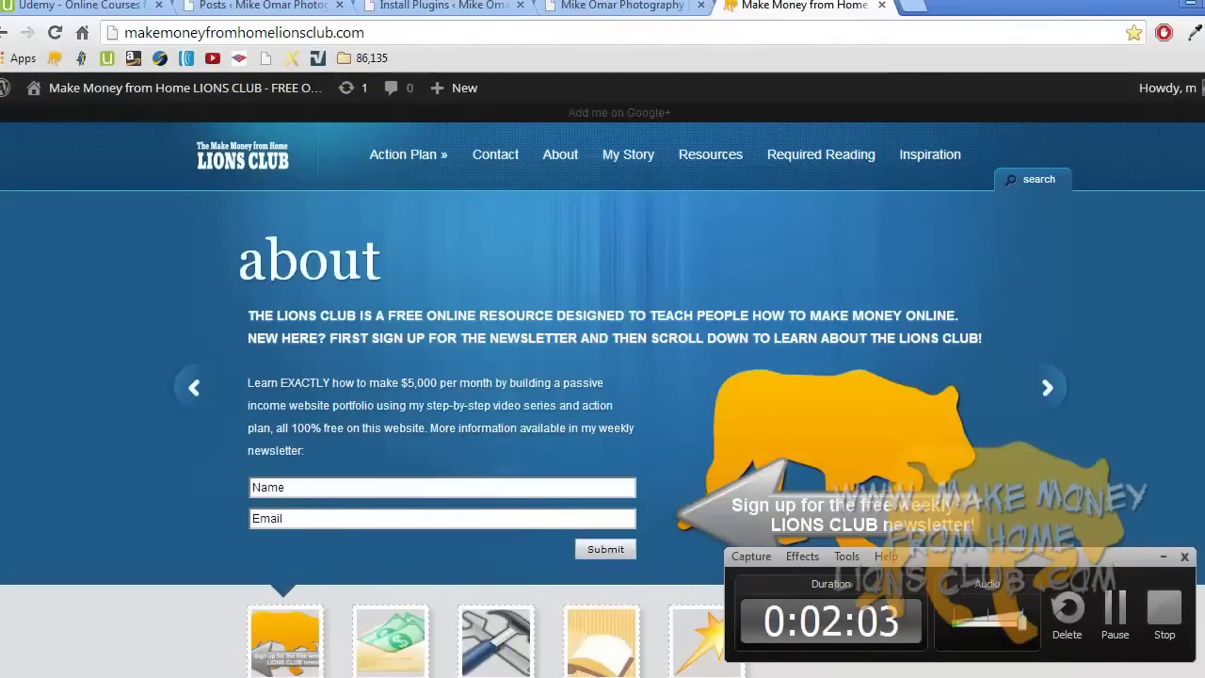
scroll(1165, 128, "down", 6)
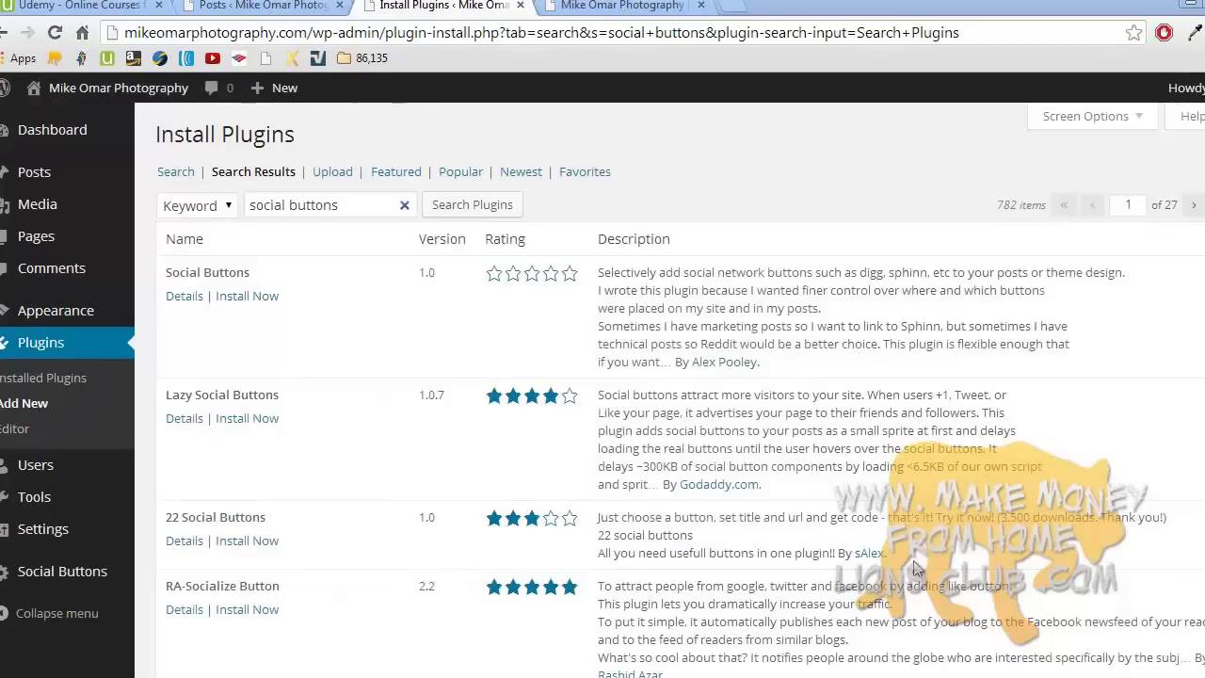
- Search plugins for 'the social links', then install and activate The Social Links plugin
triple_click(353, 207)
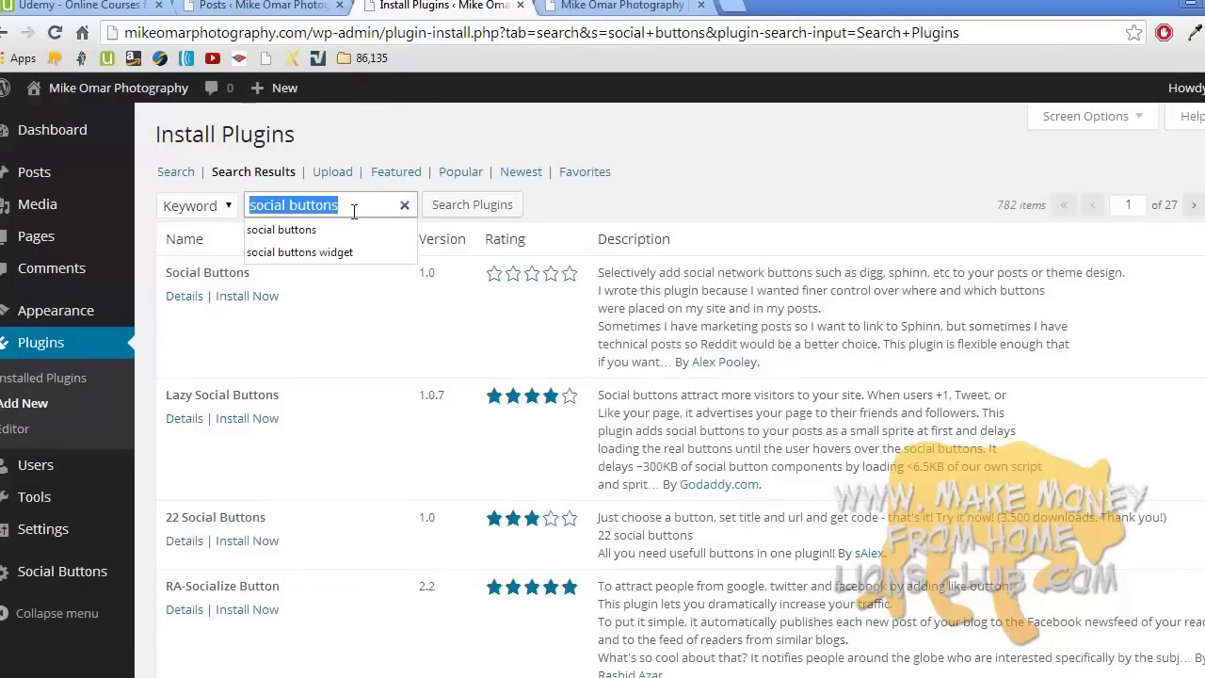
type("the social links")
key("Return")
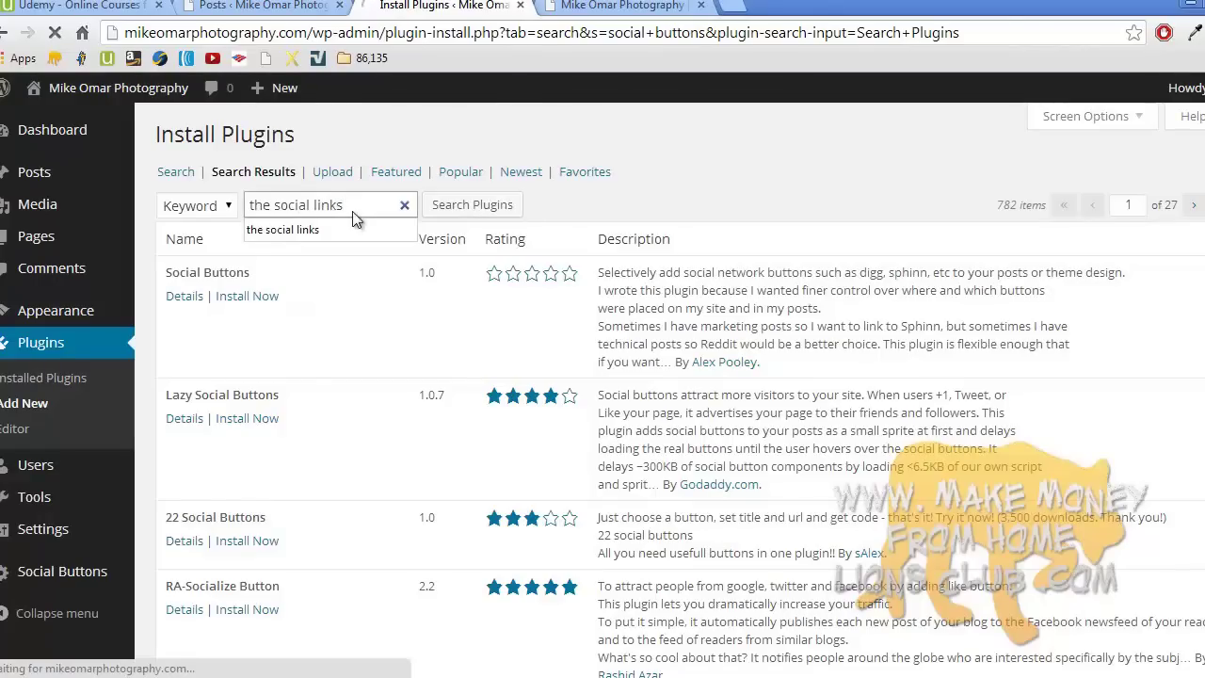
triple_click(354, 207)
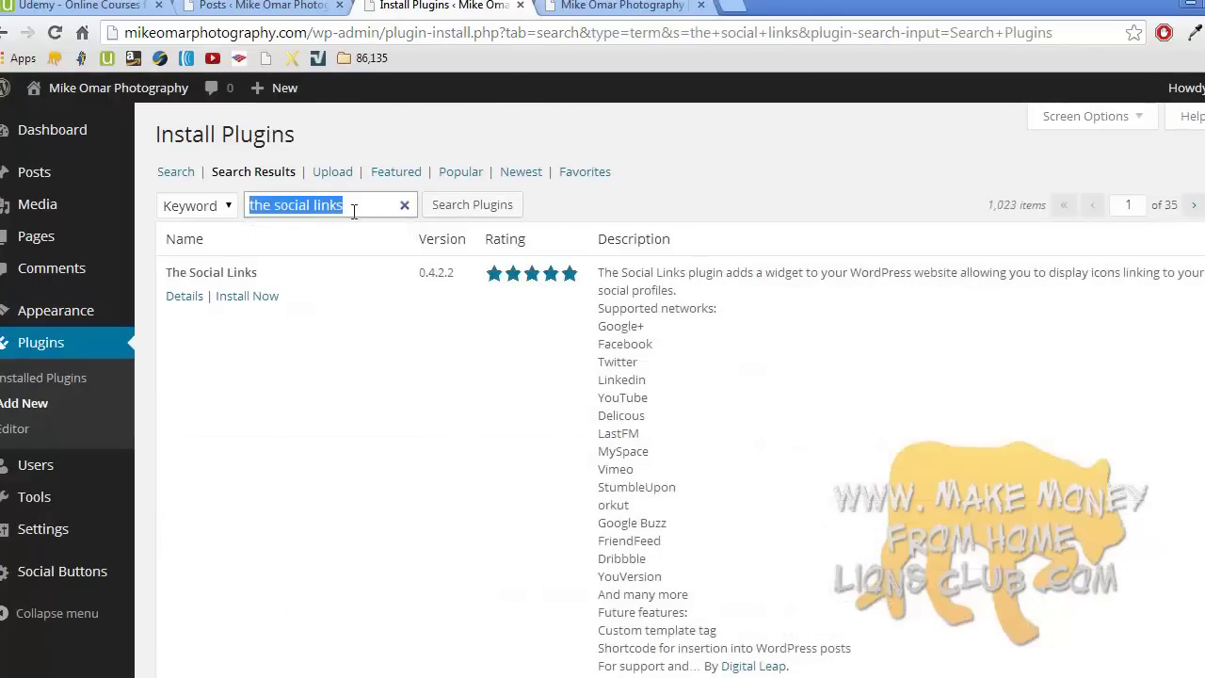
left_click(267, 298)
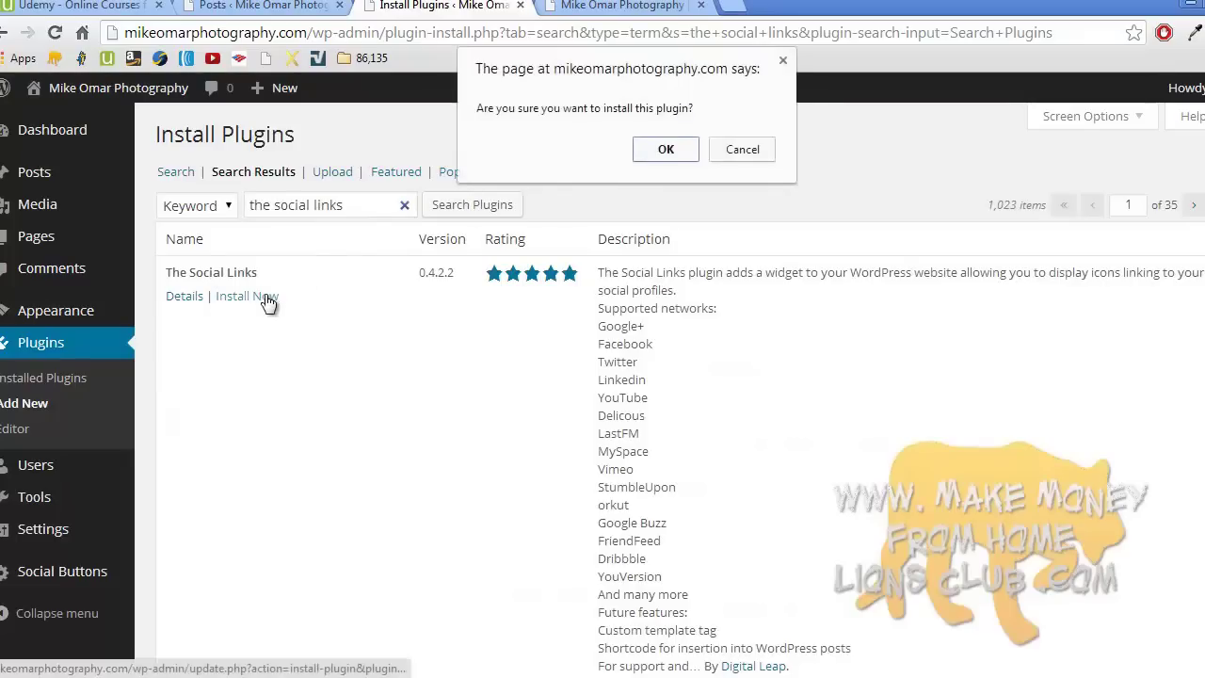
left_click(661, 150)
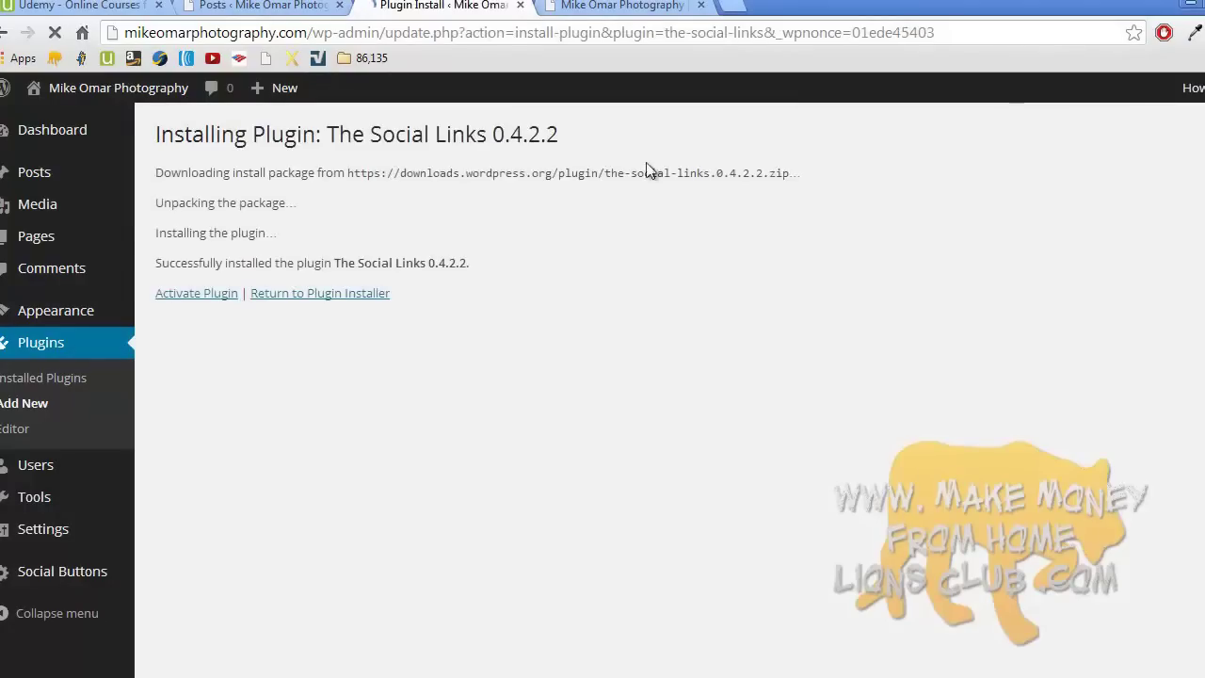
left_click(223, 293)
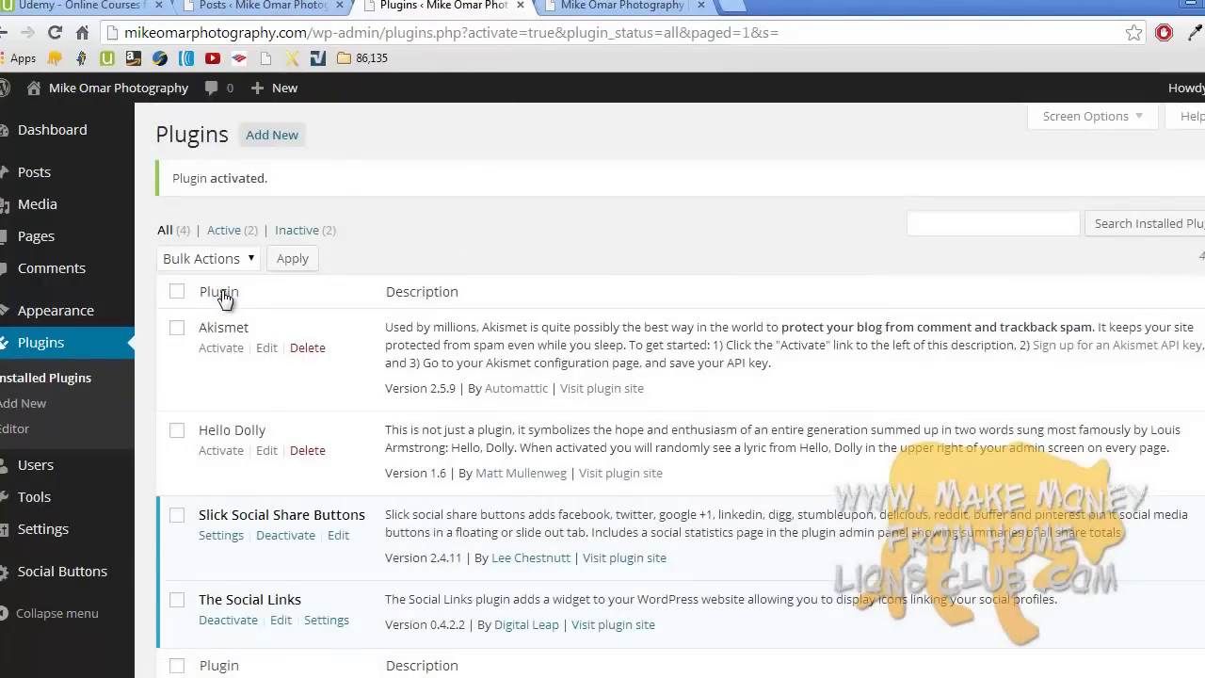
scroll(223, 294, "down", 2)
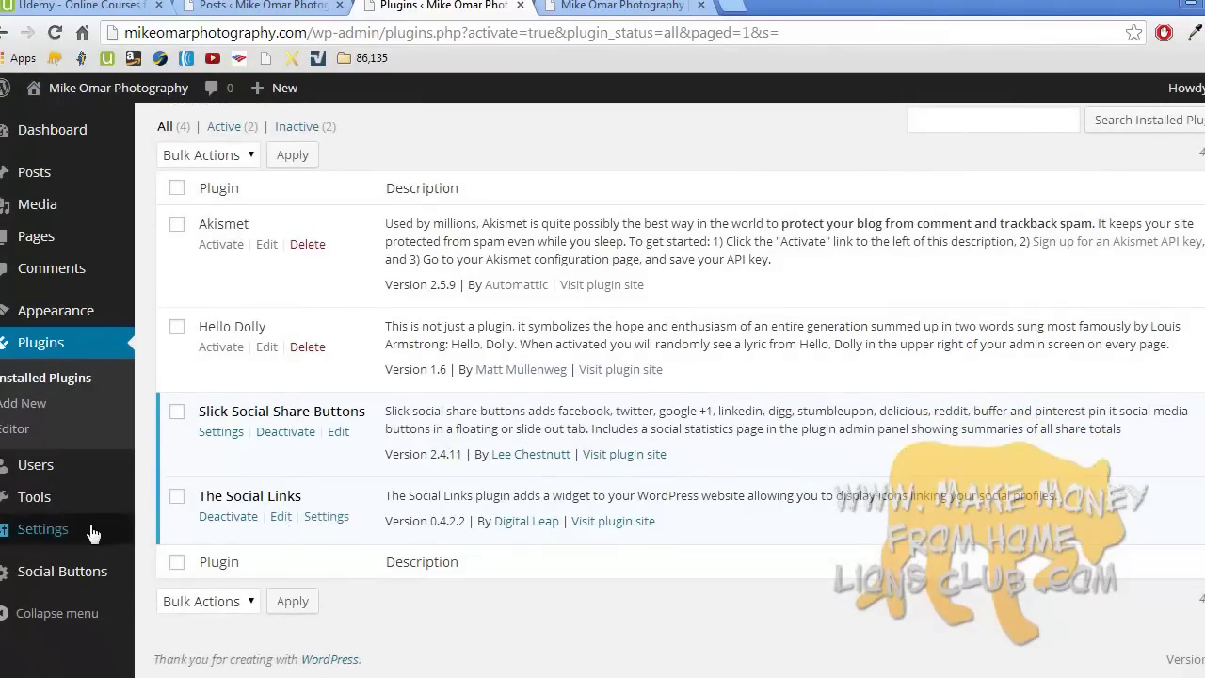
- Go to The Social Link Options page under the Appearance menu
mouse_move(91, 524)
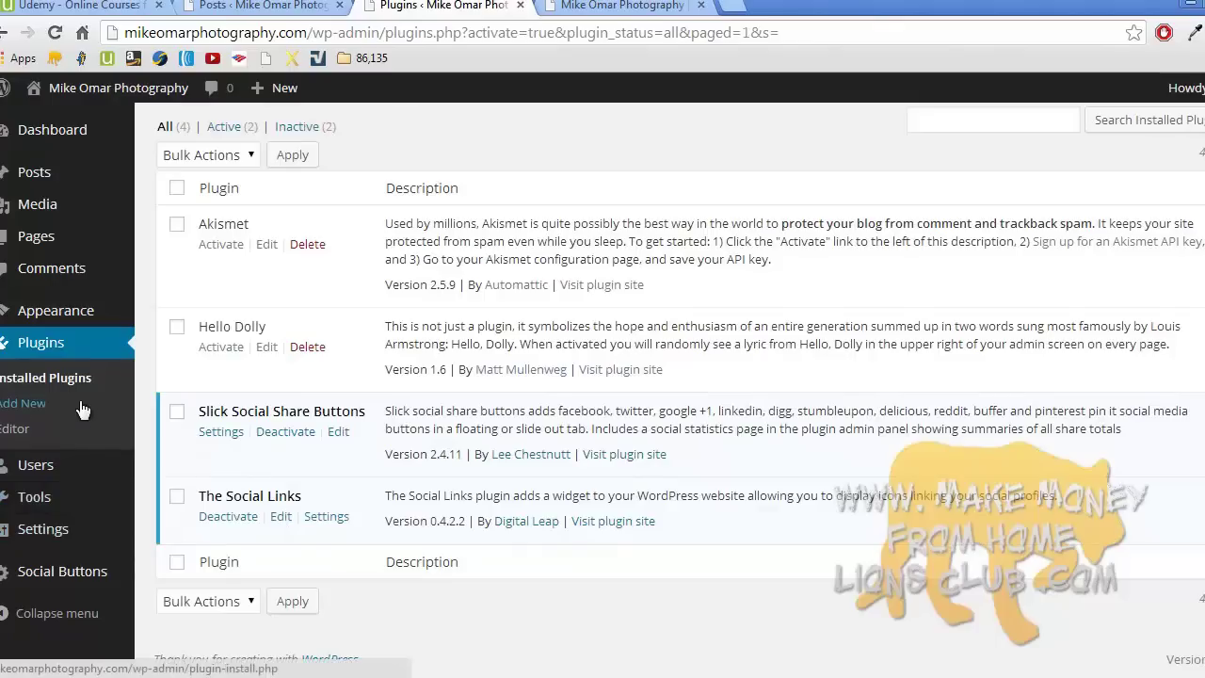
mouse_move(78, 318)
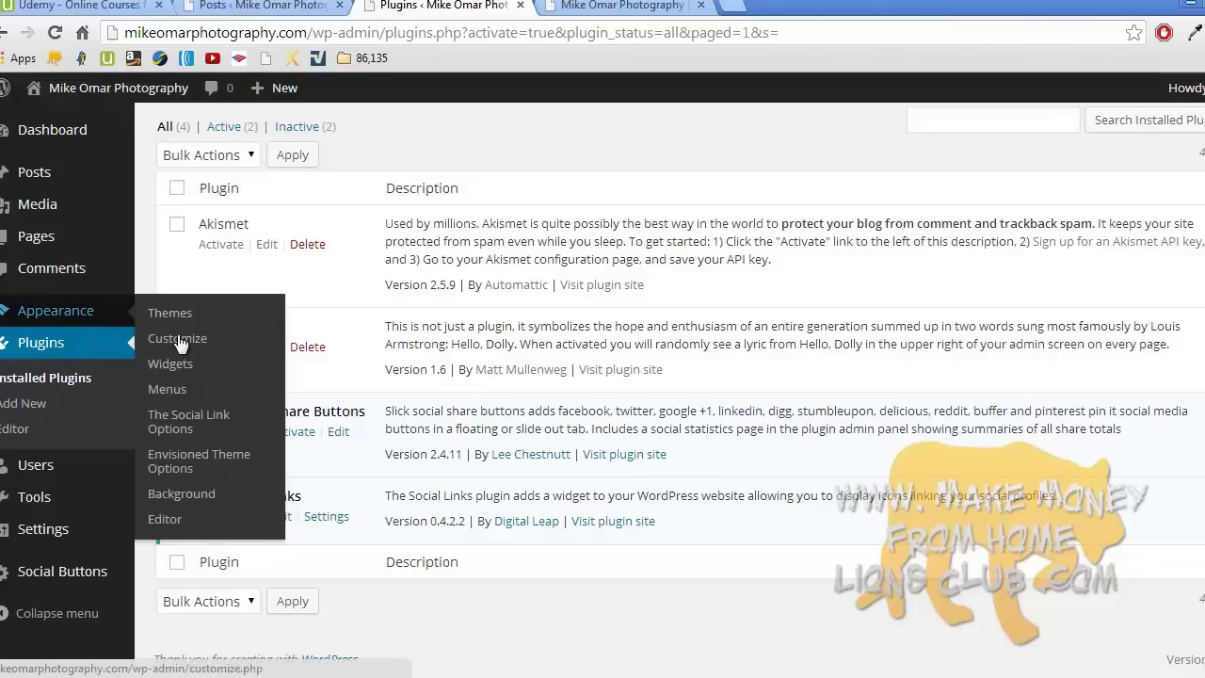
left_click(201, 419)
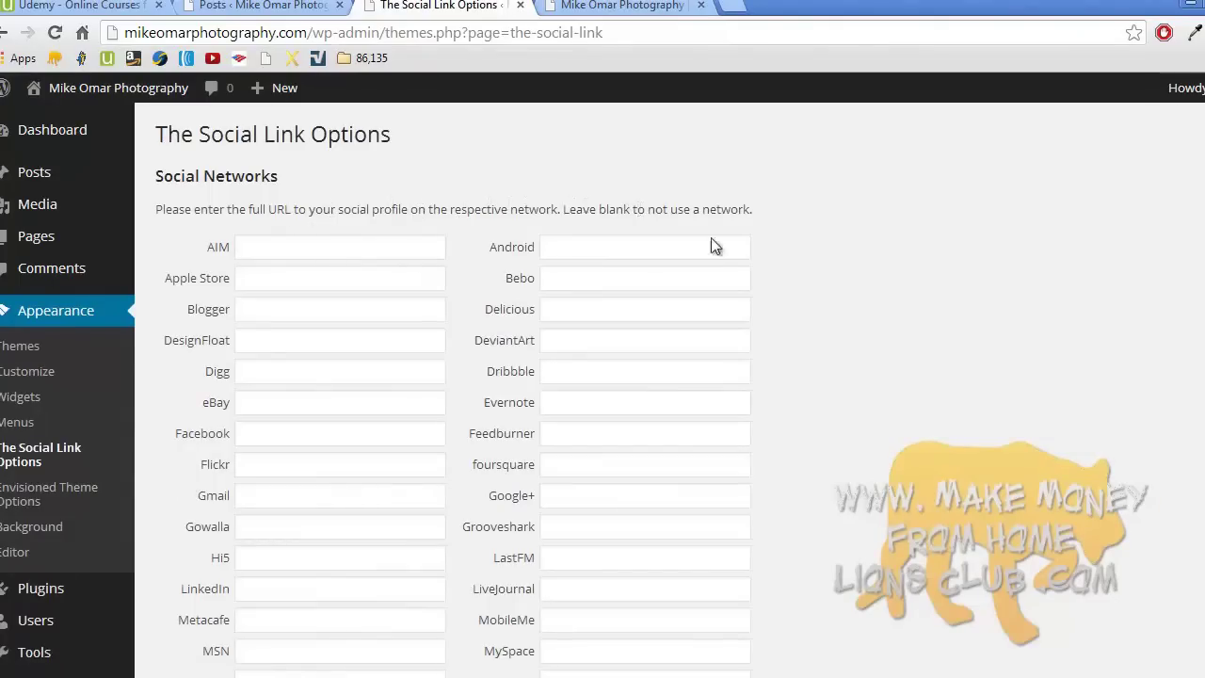
- Enter the owner's twitter.com profile address in the Twitter field
scroll(737, 251, "down", 7)
scroll(741, 264, "up", 7)
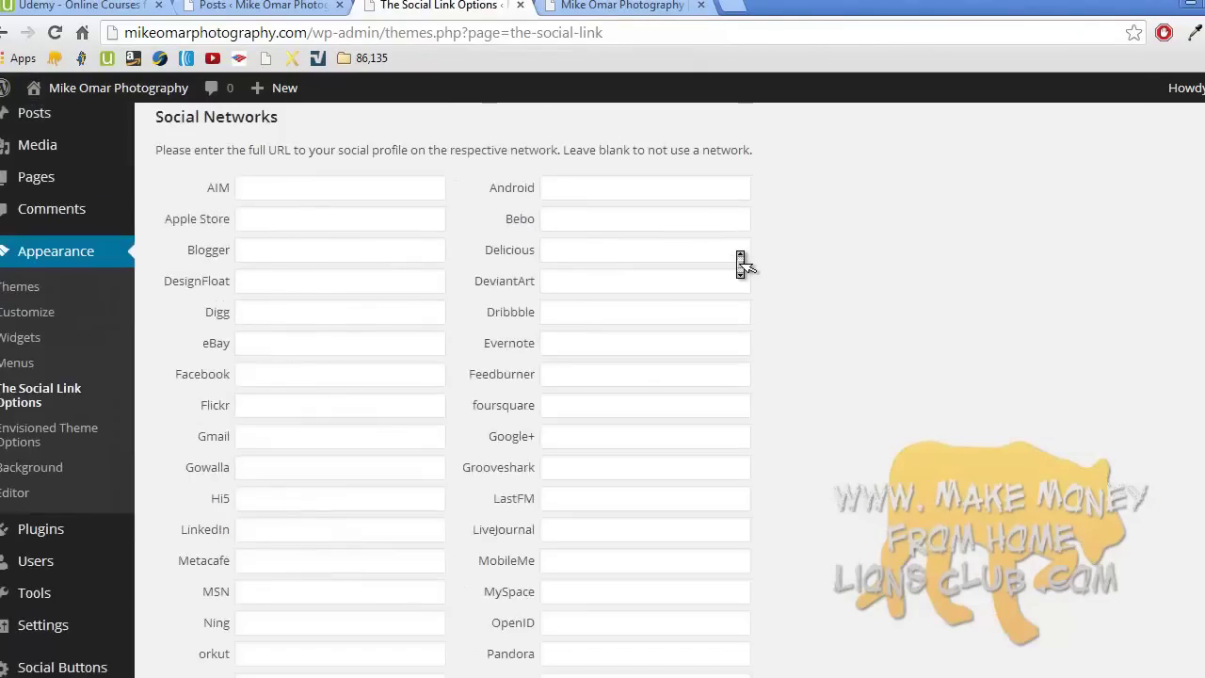
scroll(740, 264, "down", 4)
scroll(740, 265, "up", 4)
scroll(740, 264, "down", 2)
scroll(741, 264, "up", 3)
scroll(740, 264, "down", 4)
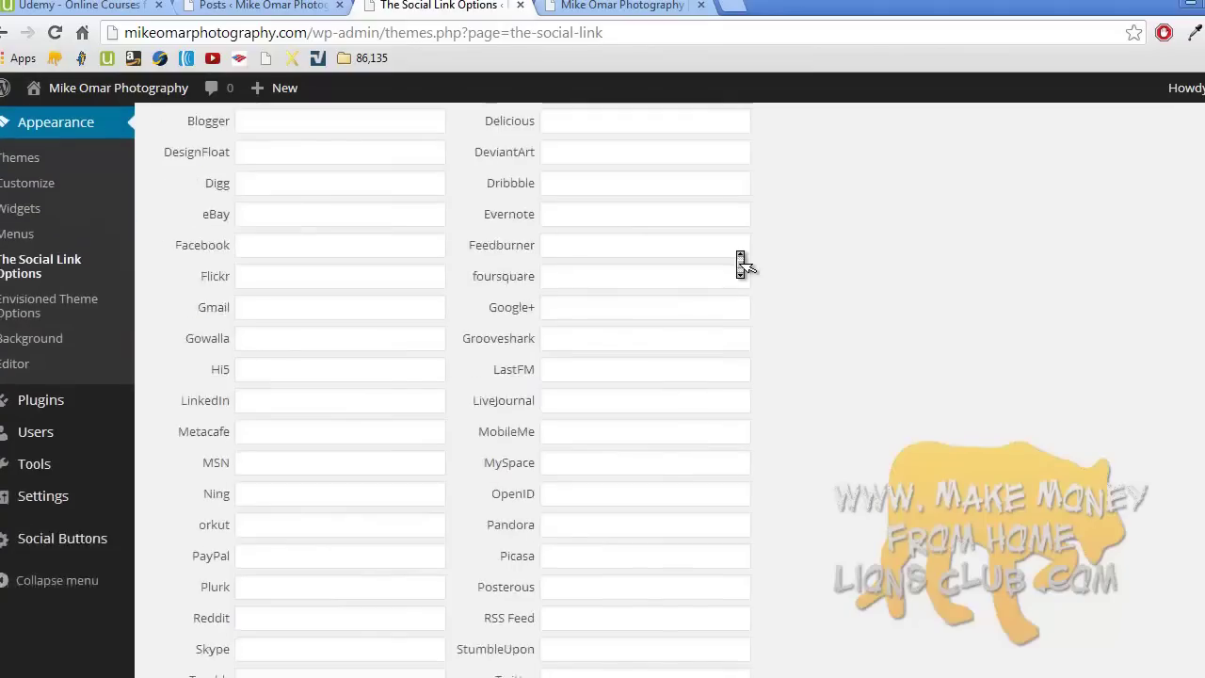
scroll(738, 250, "up", 1)
left_click(593, 586)
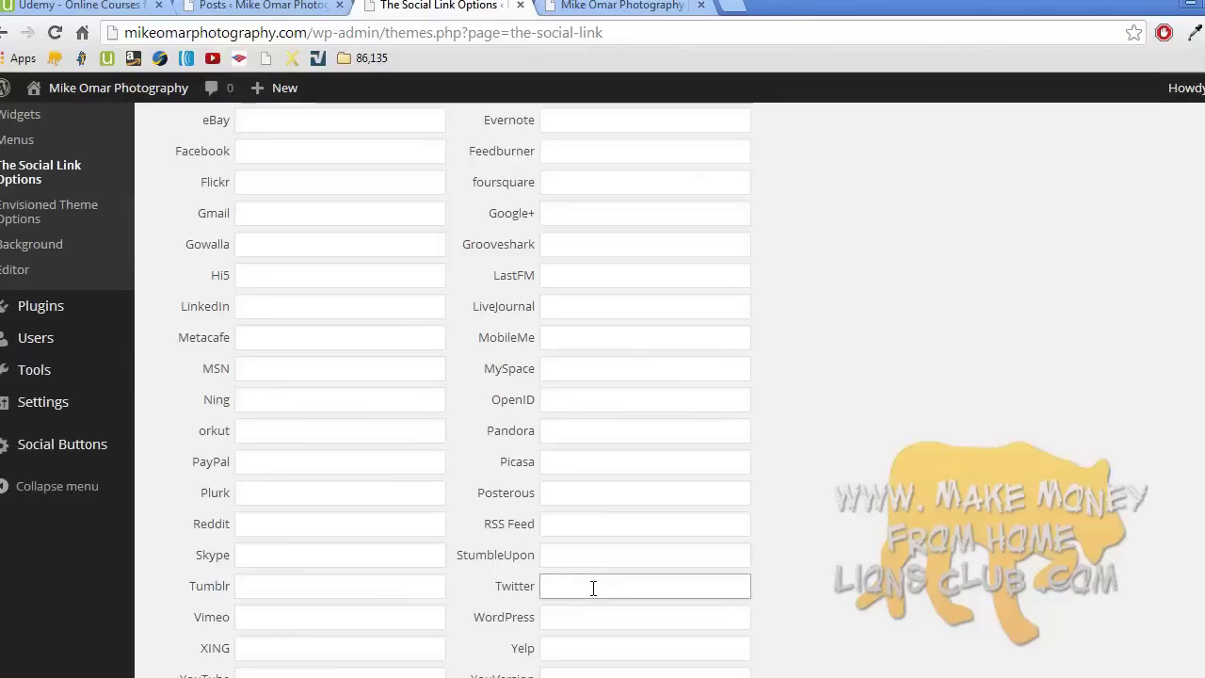
type("http://make")
key("Down")
key("Return")
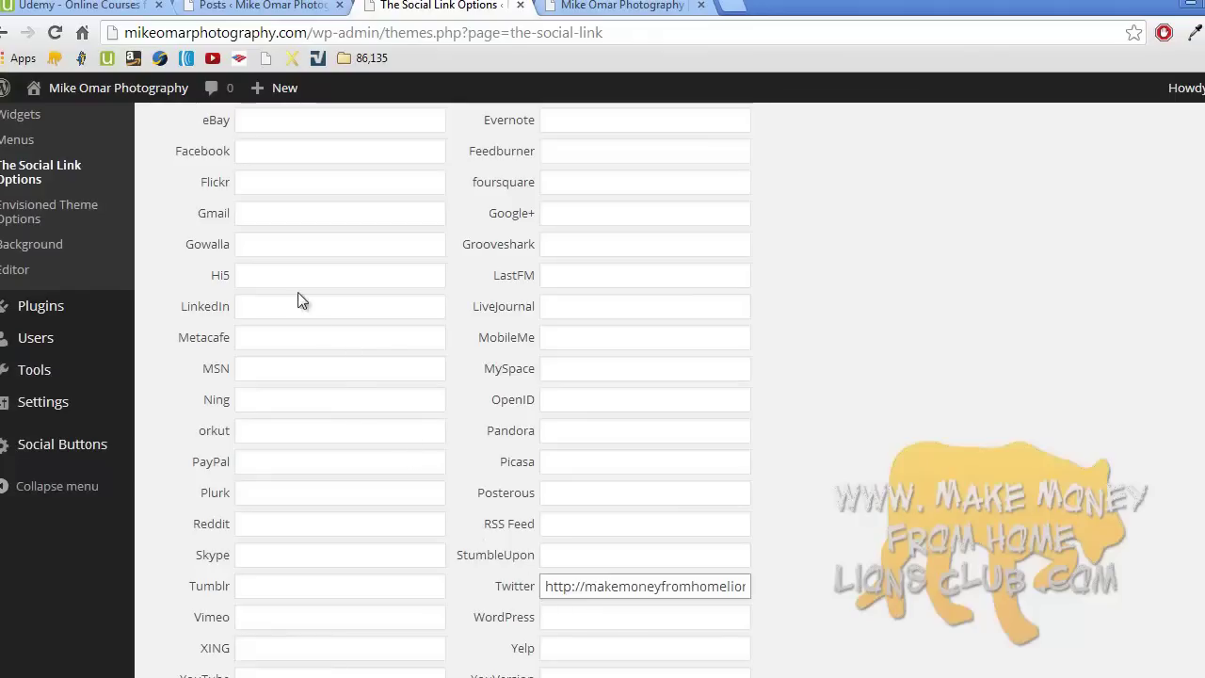
left_click_drag(590, 586, 842, 575)
type("twitter.co")
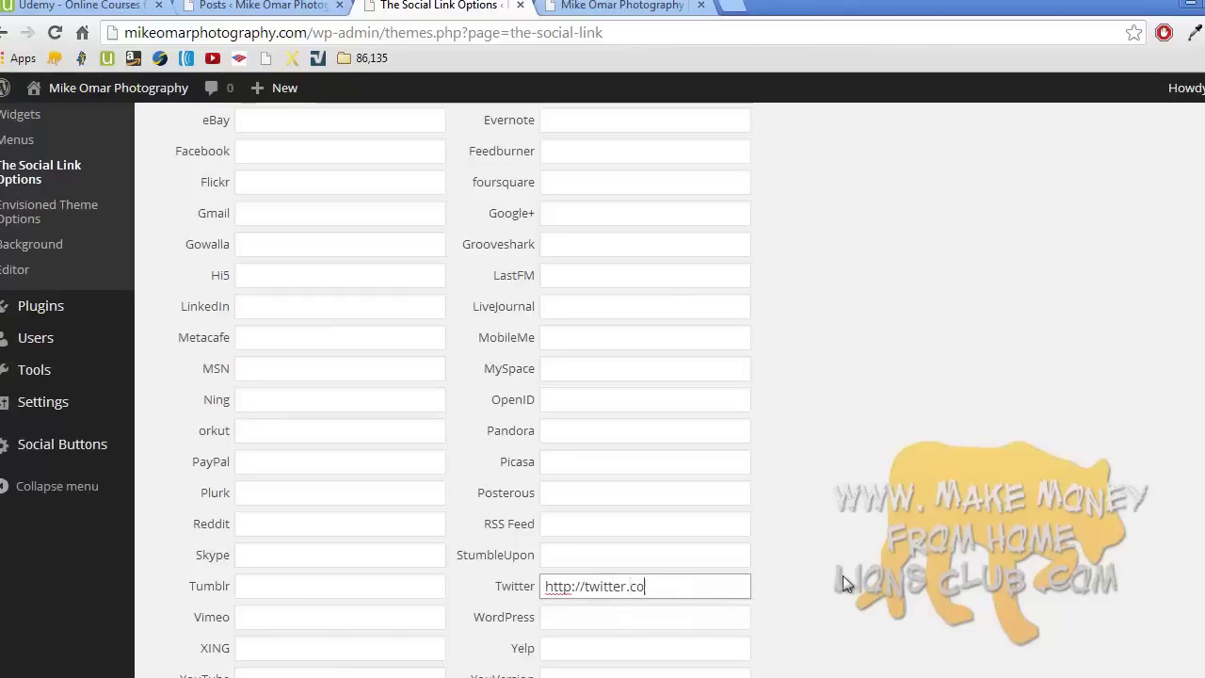
type("m/mikeomar9999")
- Copy the Twitter profile address and start a blank browser tab
triple_click(664, 586)
key("ctrl+c")
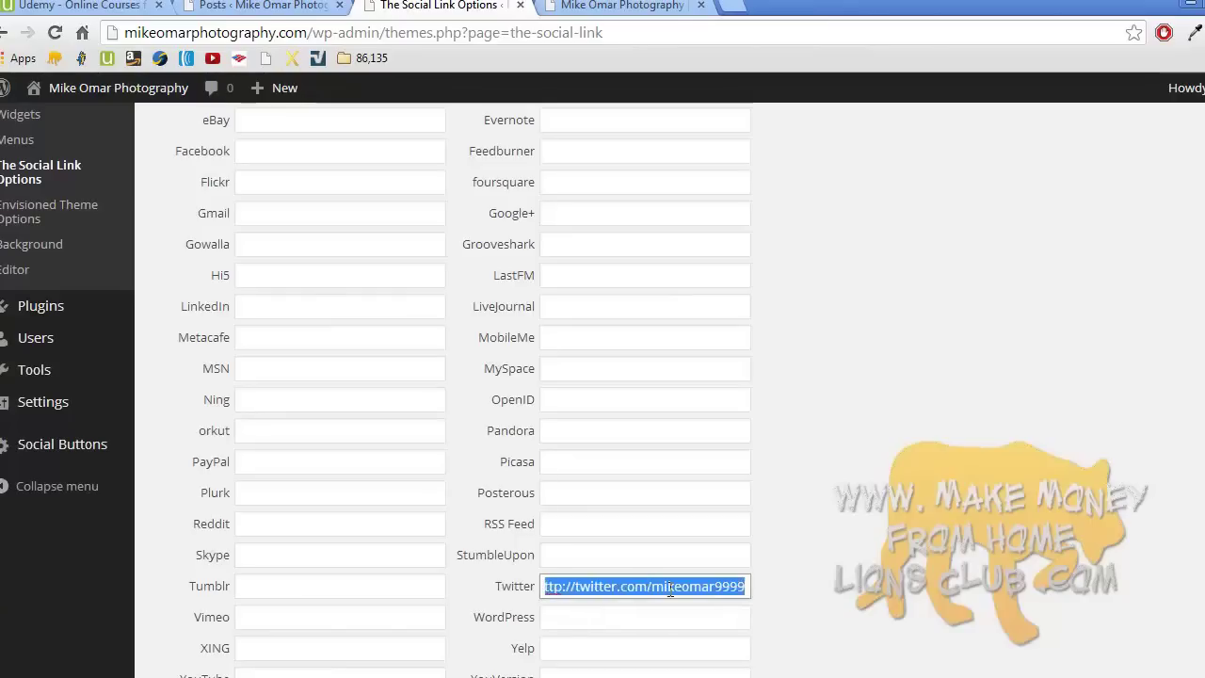
right_click(668, 588)
left_click(751, 344)
left_click(734, 6)
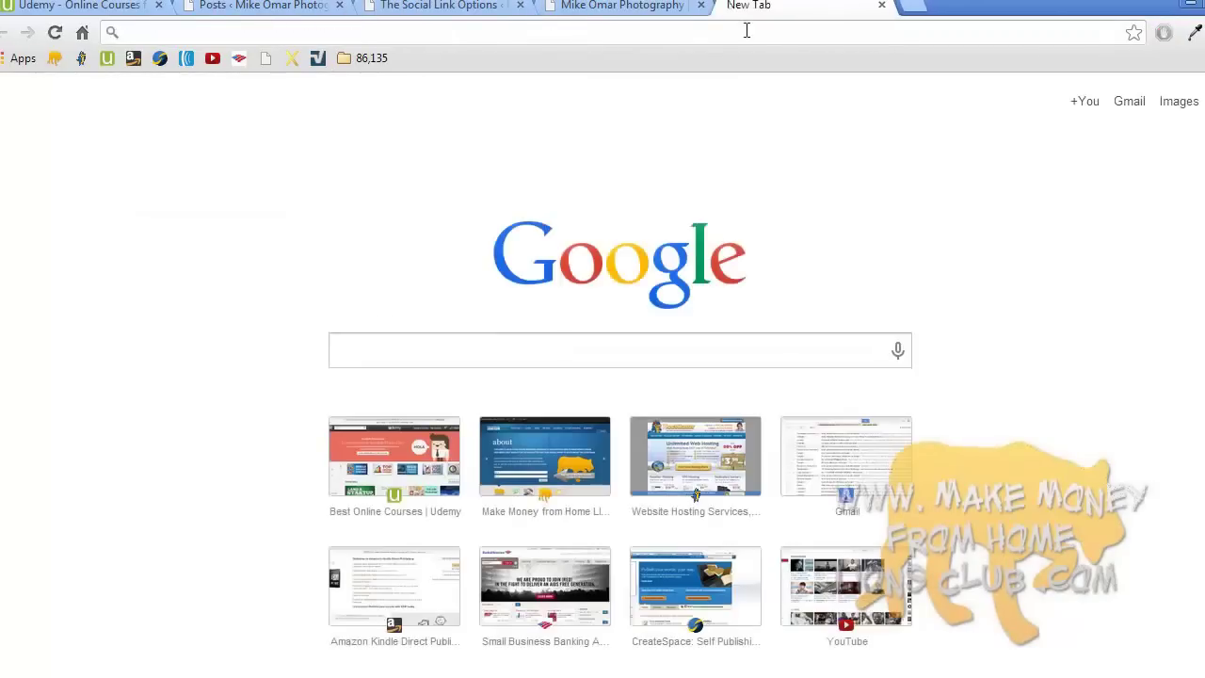
- Load the copied Twitter address to verify the profile, then close that tab
key("ctrl+v")
key("Return")
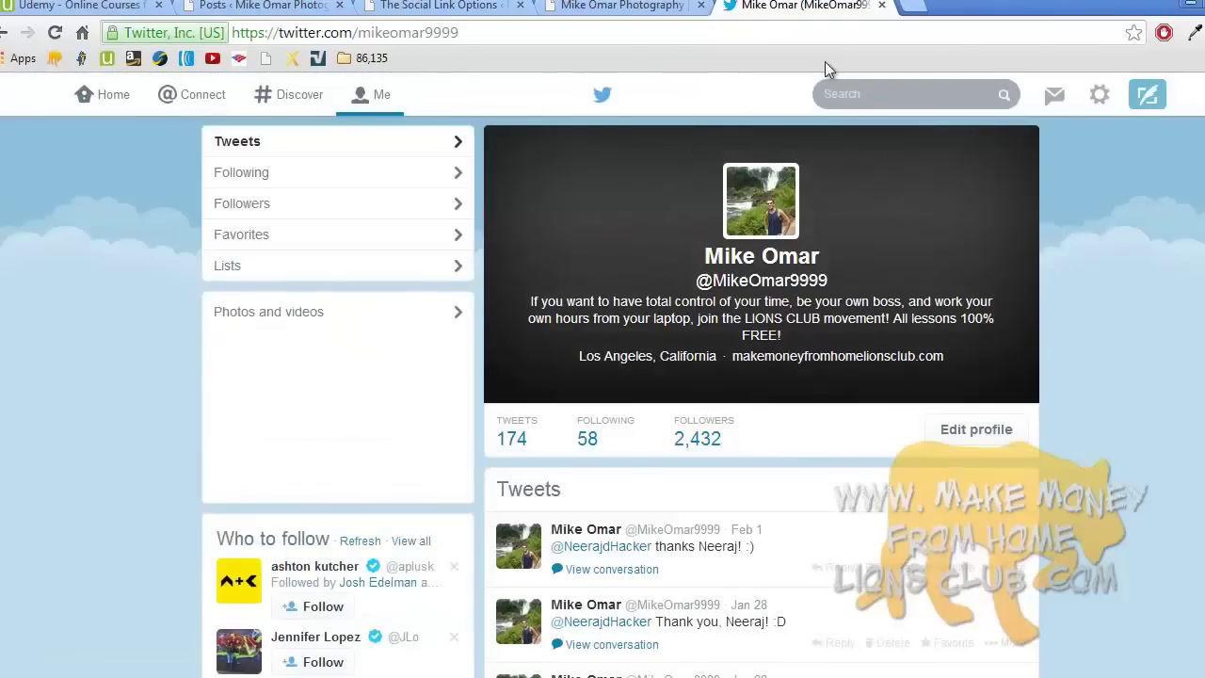
left_click(879, 8)
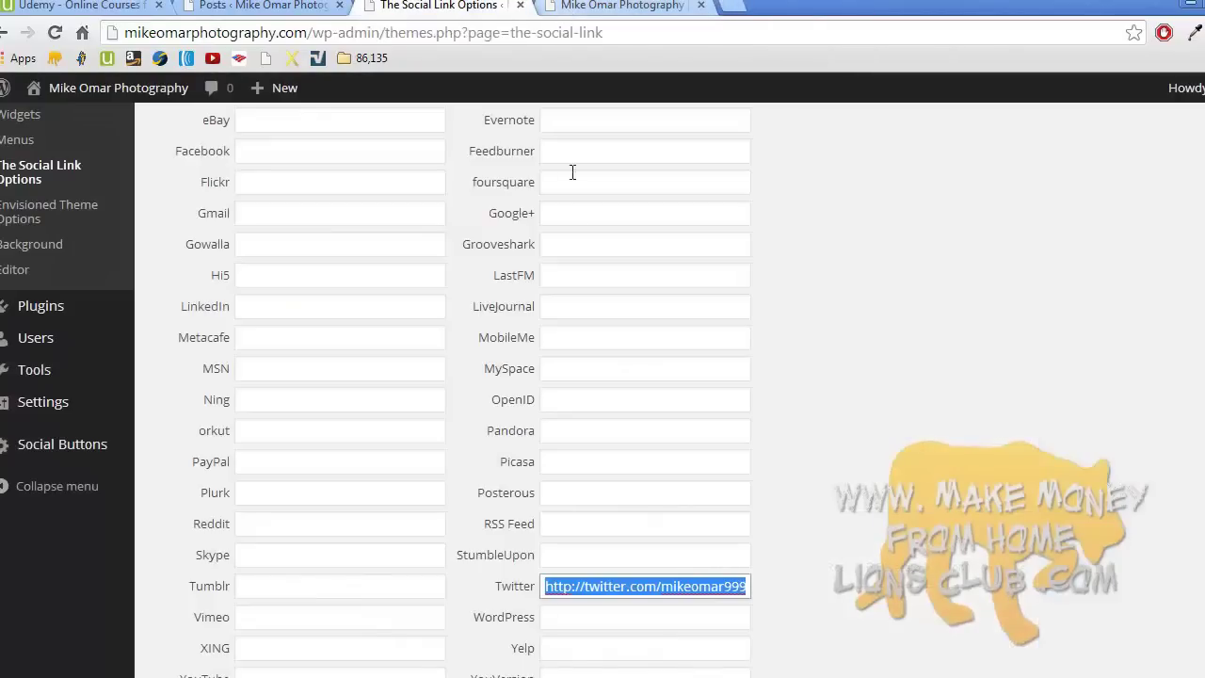
- Work with the AIM address field near the top of the Social Link Options
scroll(578, 255, "up", 3)
left_click(377, 249)
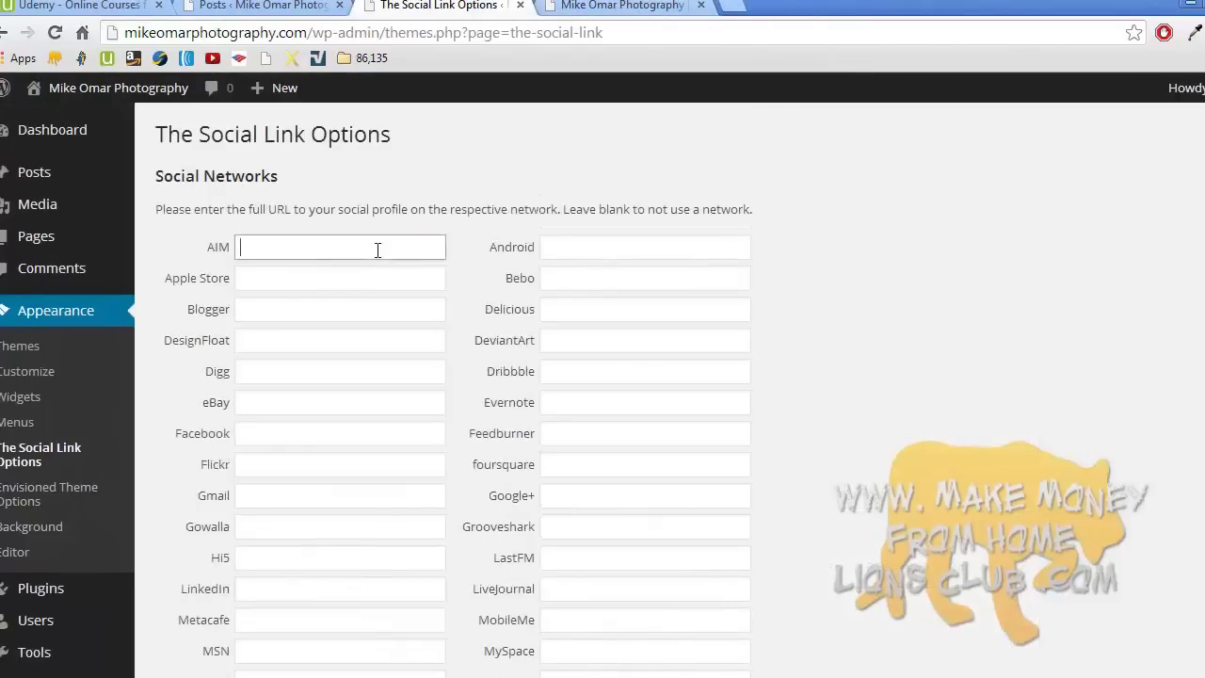
middle_click(434, 372)
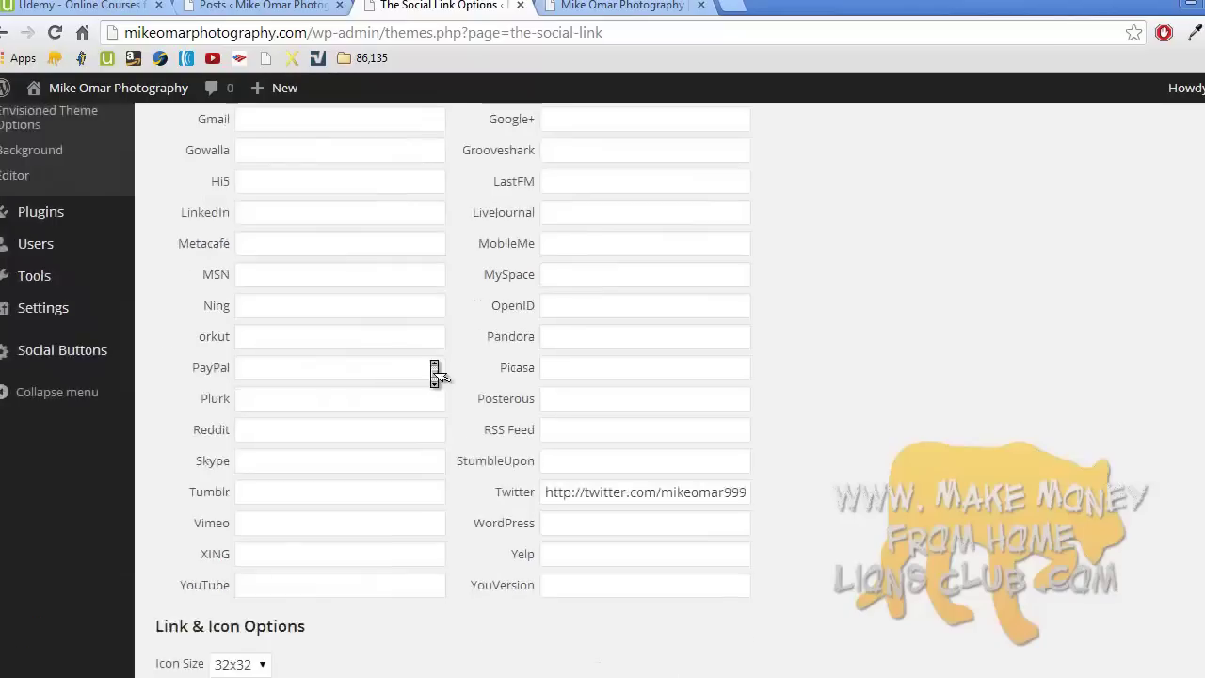
left_click(431, 362)
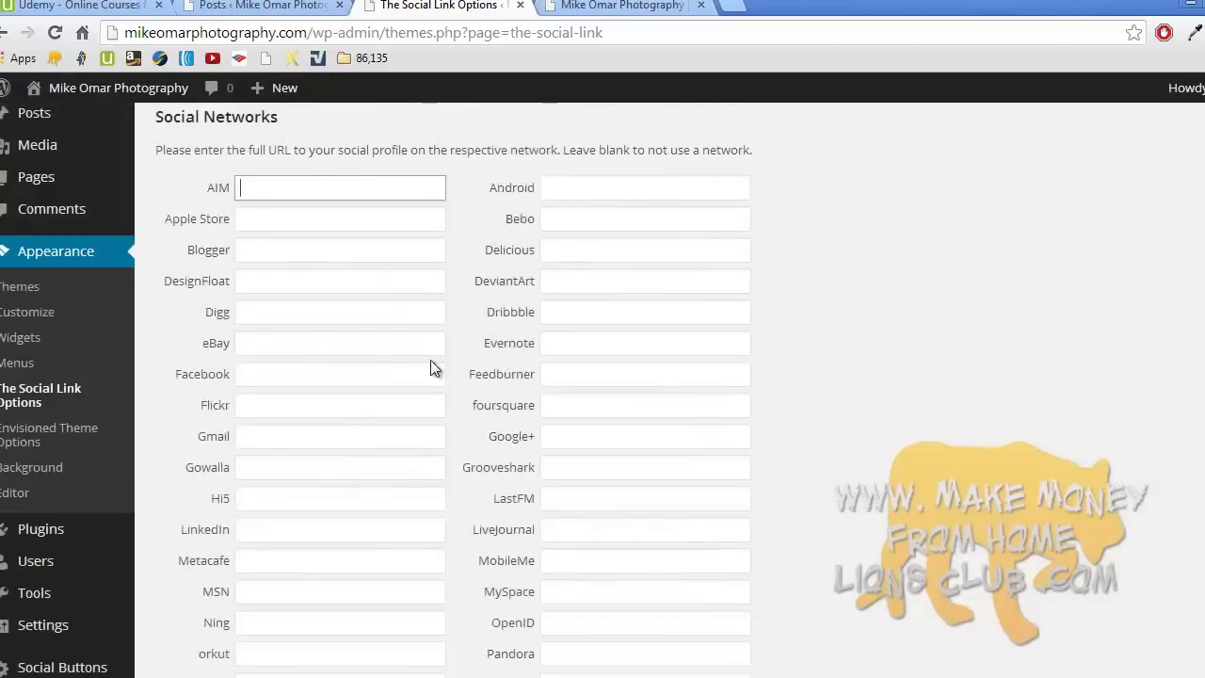
middle_click(434, 370)
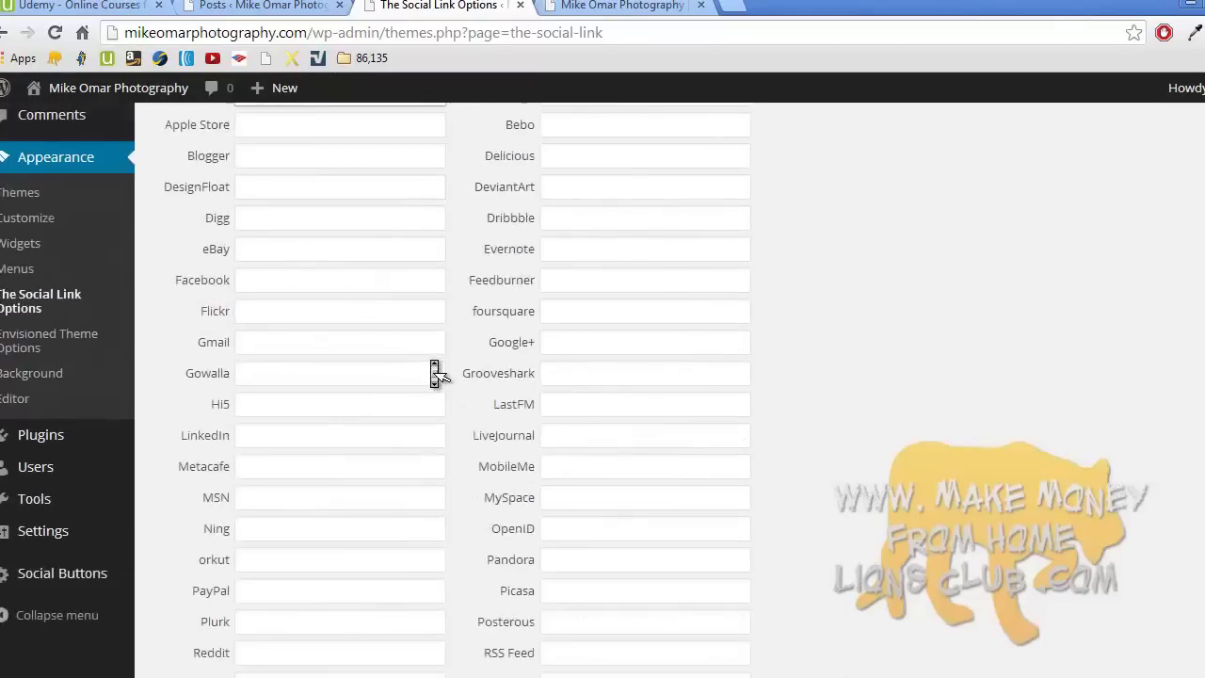
left_click(438, 374)
middle_click(586, 238)
scroll(586, 239, "down", 2)
scroll(584, 231, "up", 3)
left_click(584, 224)
scroll(585, 224, "down", 2)
scroll(585, 224, "up", 3)
- Fill the Google+ field with the suggested lions club site address
left_click(572, 338)
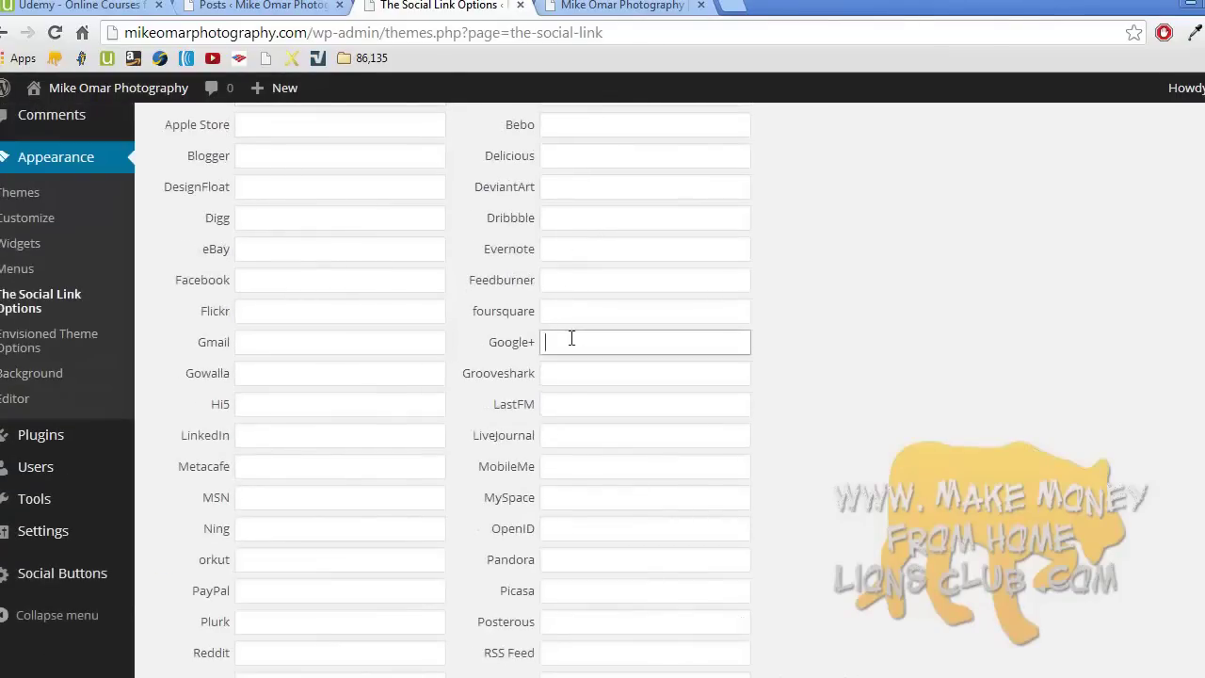
type("http")
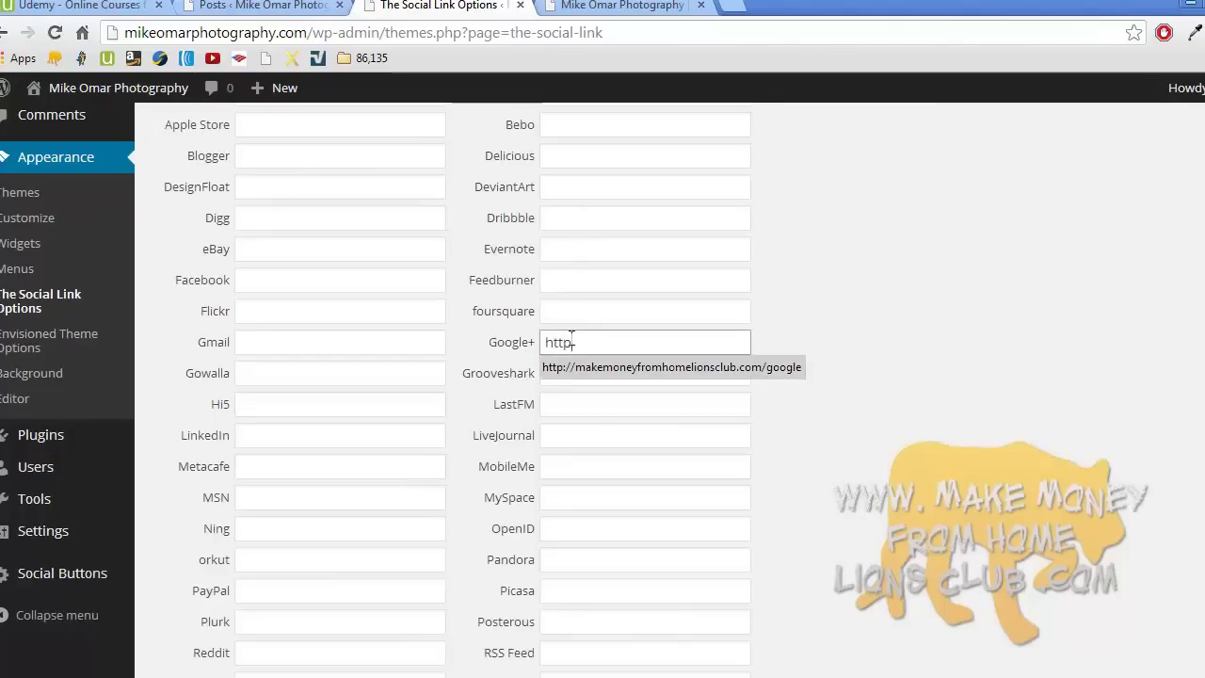
left_click(611, 366)
left_click_drag(721, 342, 807, 333)
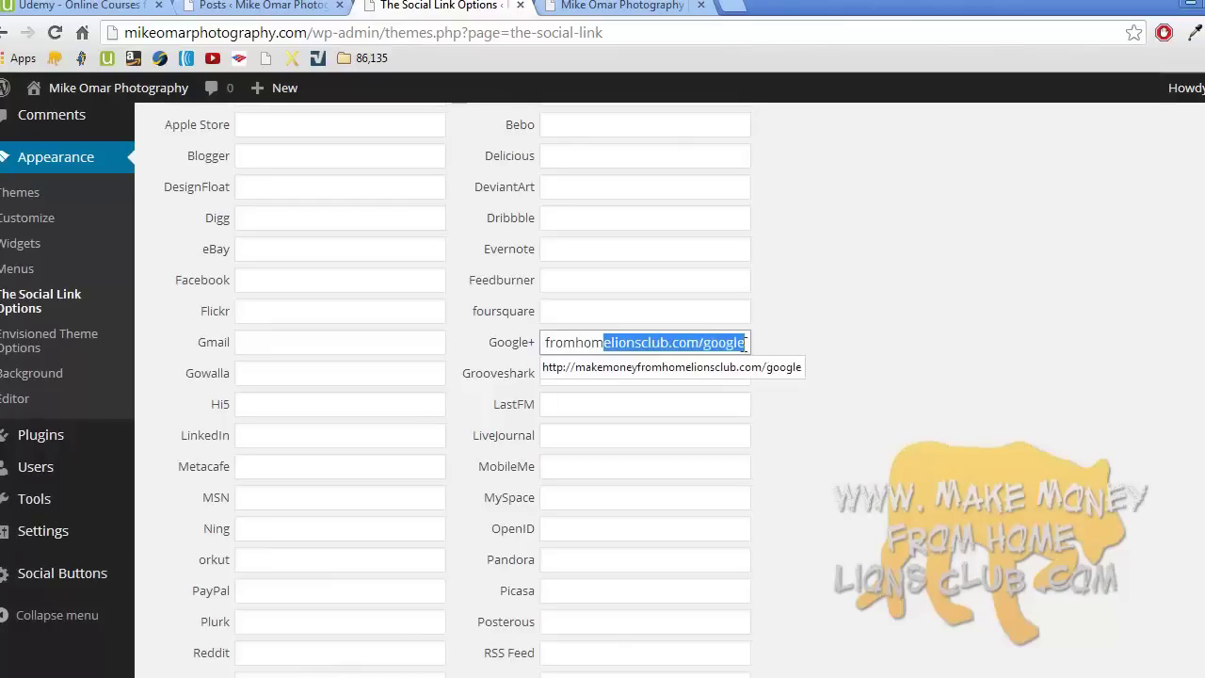
left_click(748, 341)
left_click(822, 315)
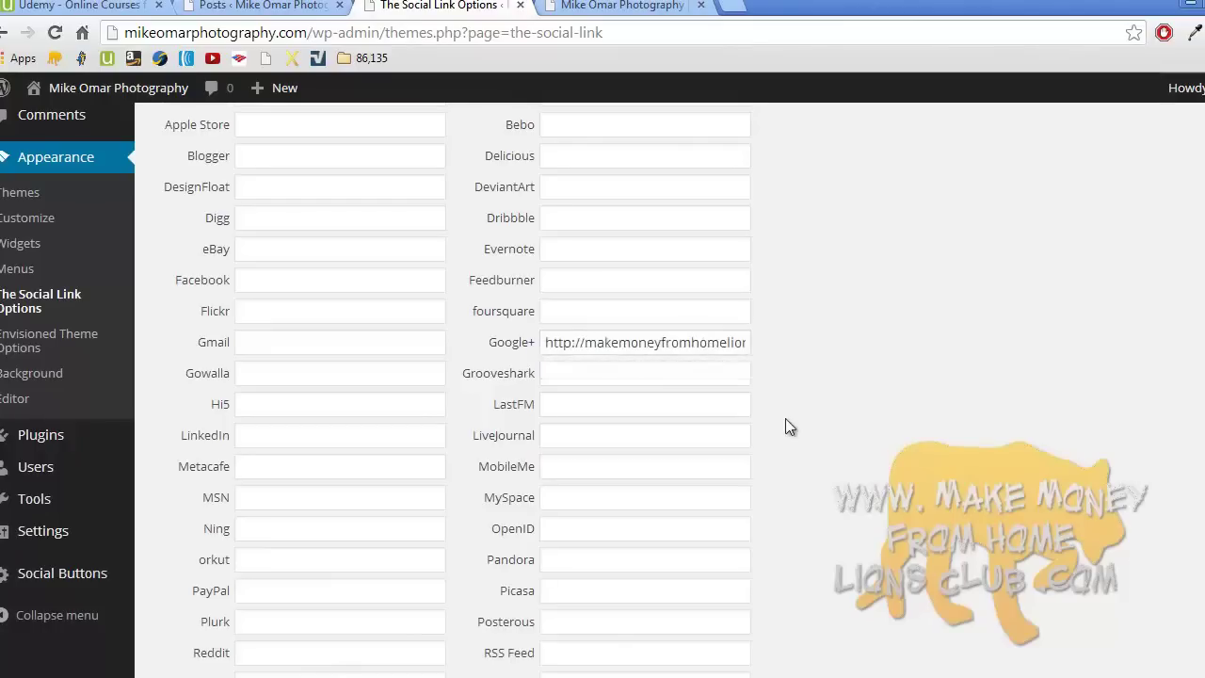
scroll(785, 417, "down", 4)
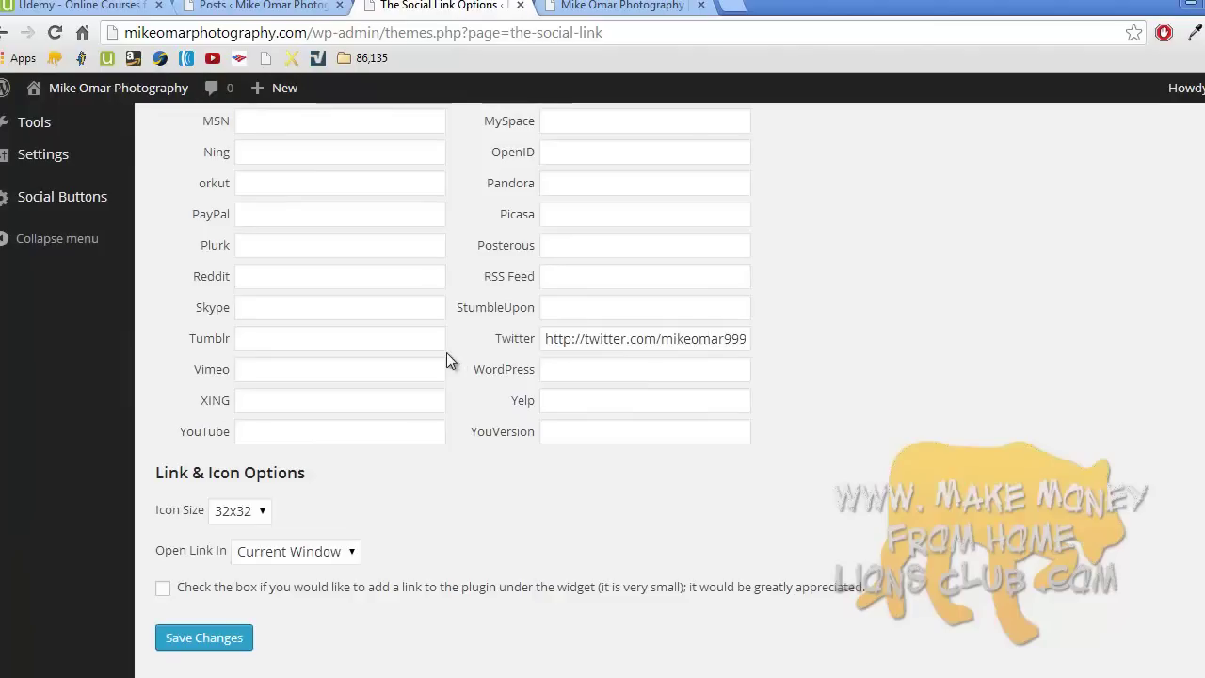
scroll(447, 354, "up", 3)
scroll(451, 366, "up", 2)
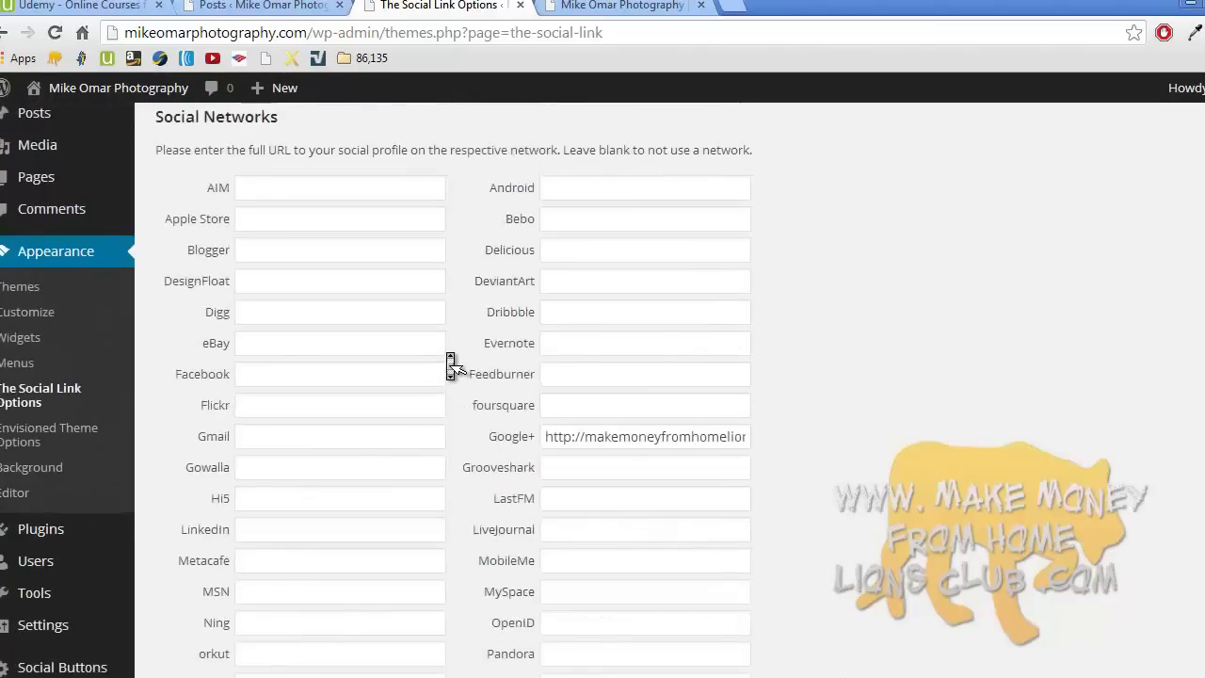
scroll(447, 357, "down", 2)
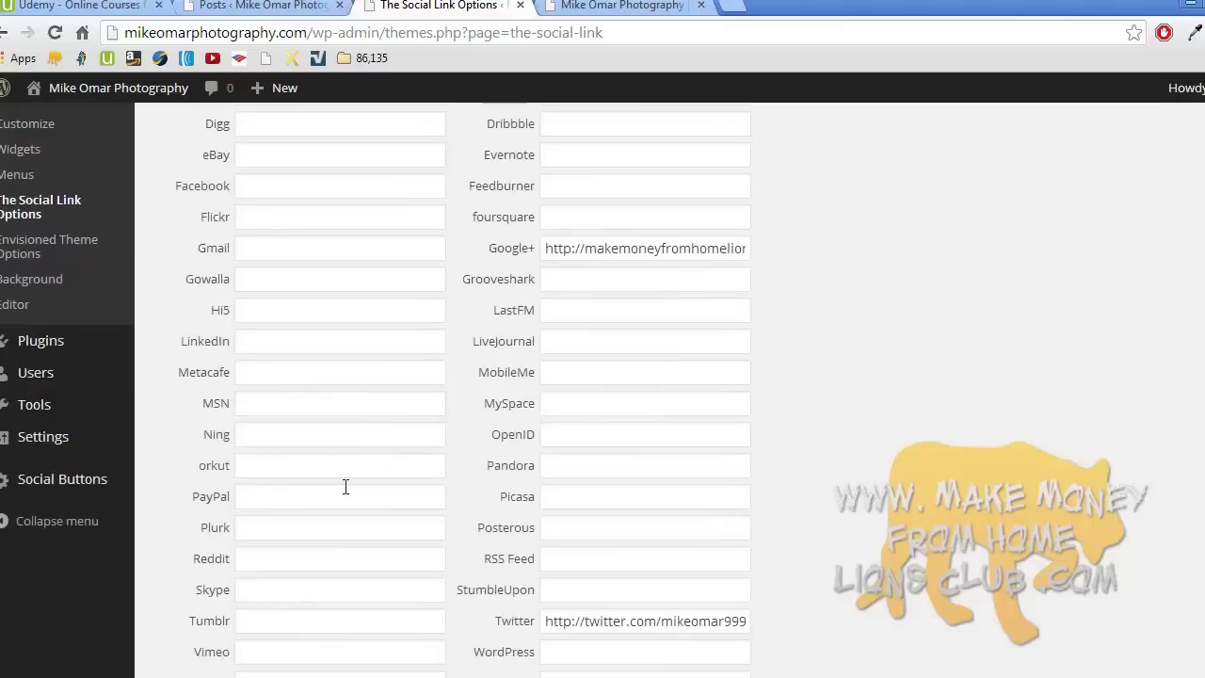
scroll(611, 391, "up", 3)
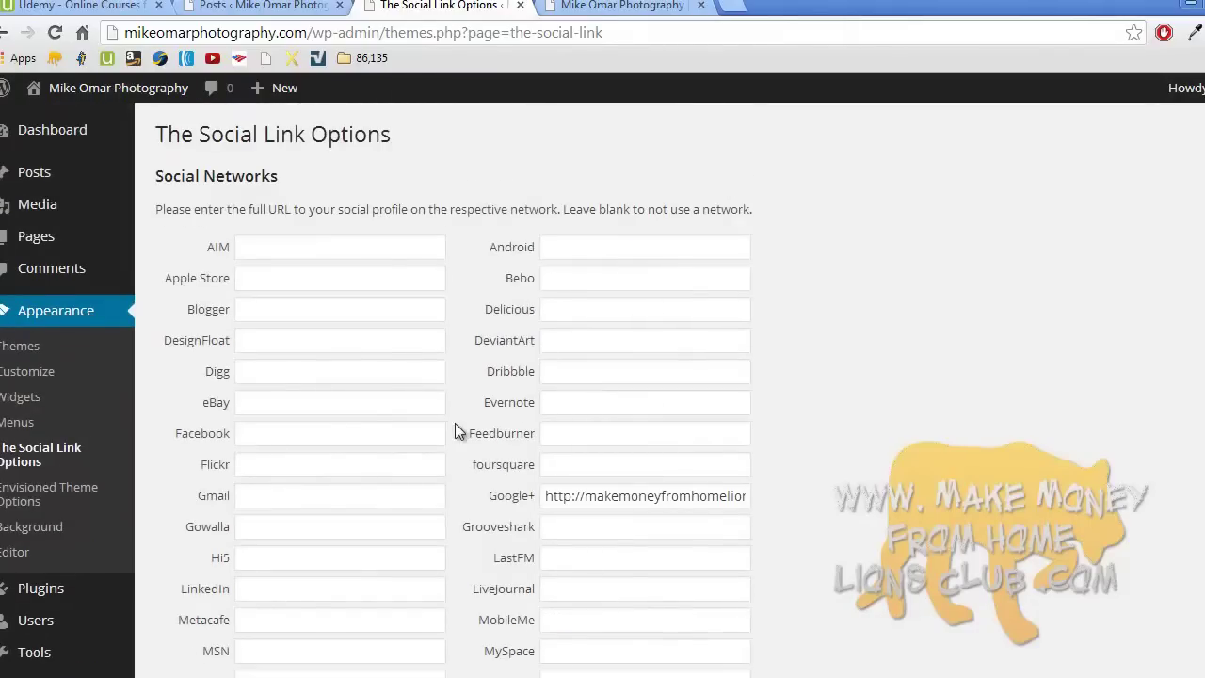
- Find the Facebook field and fill it with the suggested lions club site URL
key("ctrl+f")
type("face")
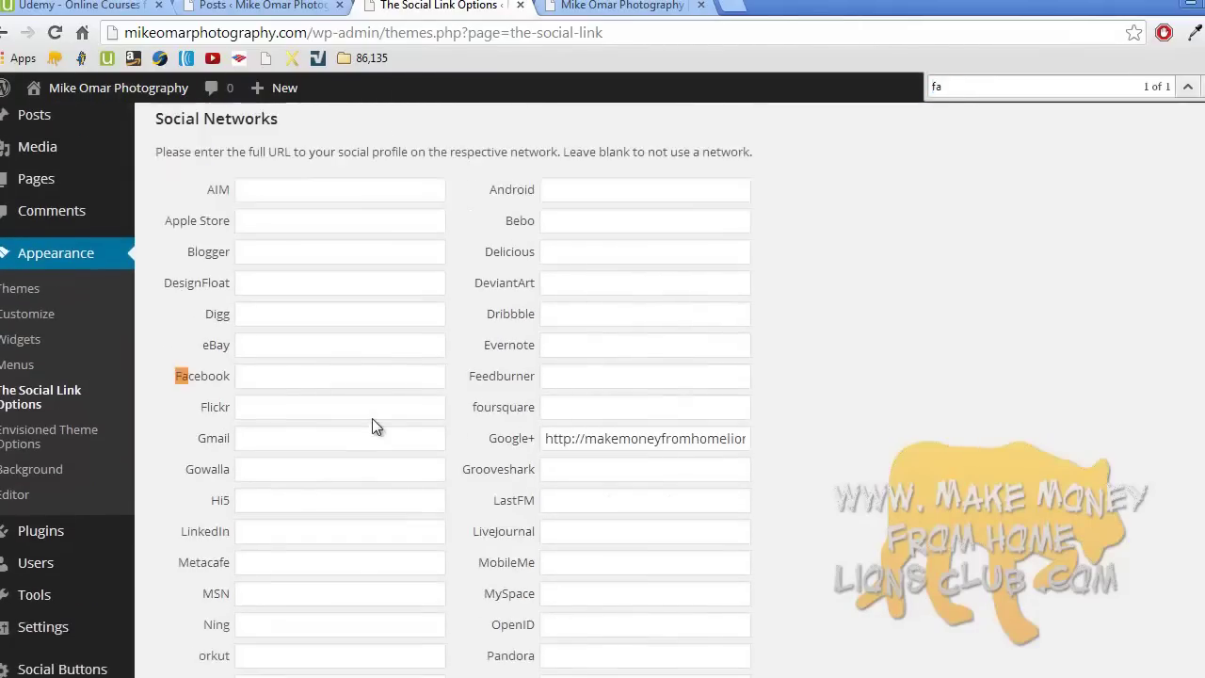
left_click(263, 377)
type("ht")
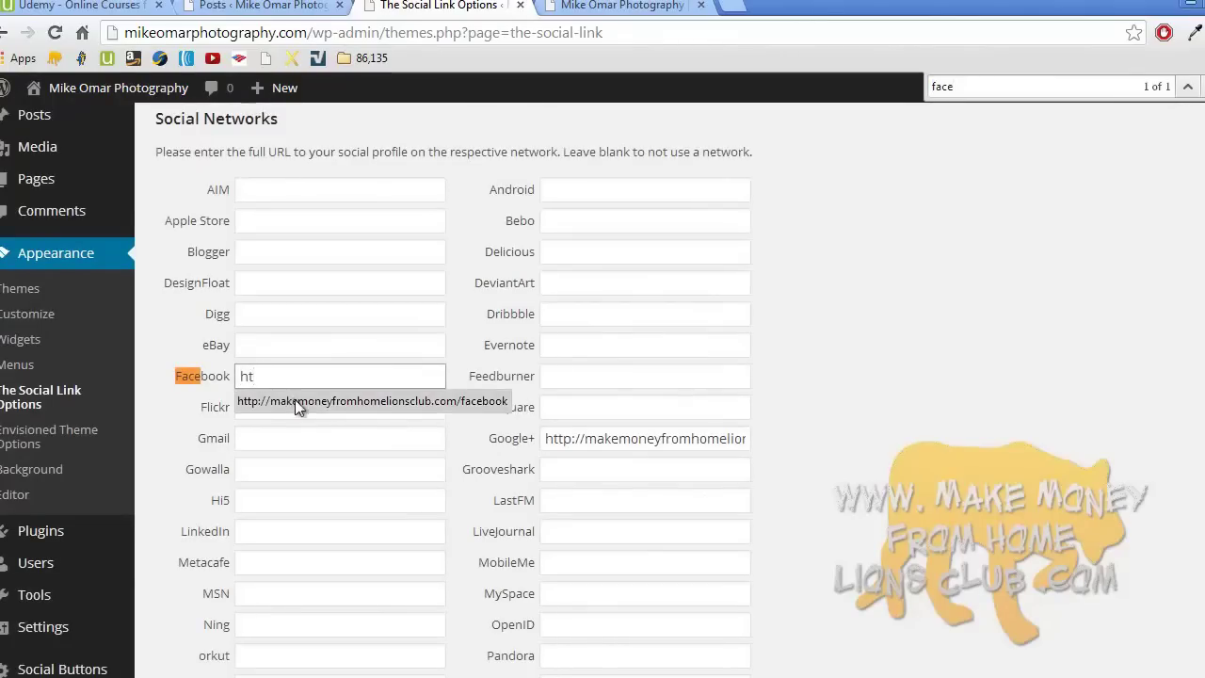
left_click(293, 401)
left_click(601, 406)
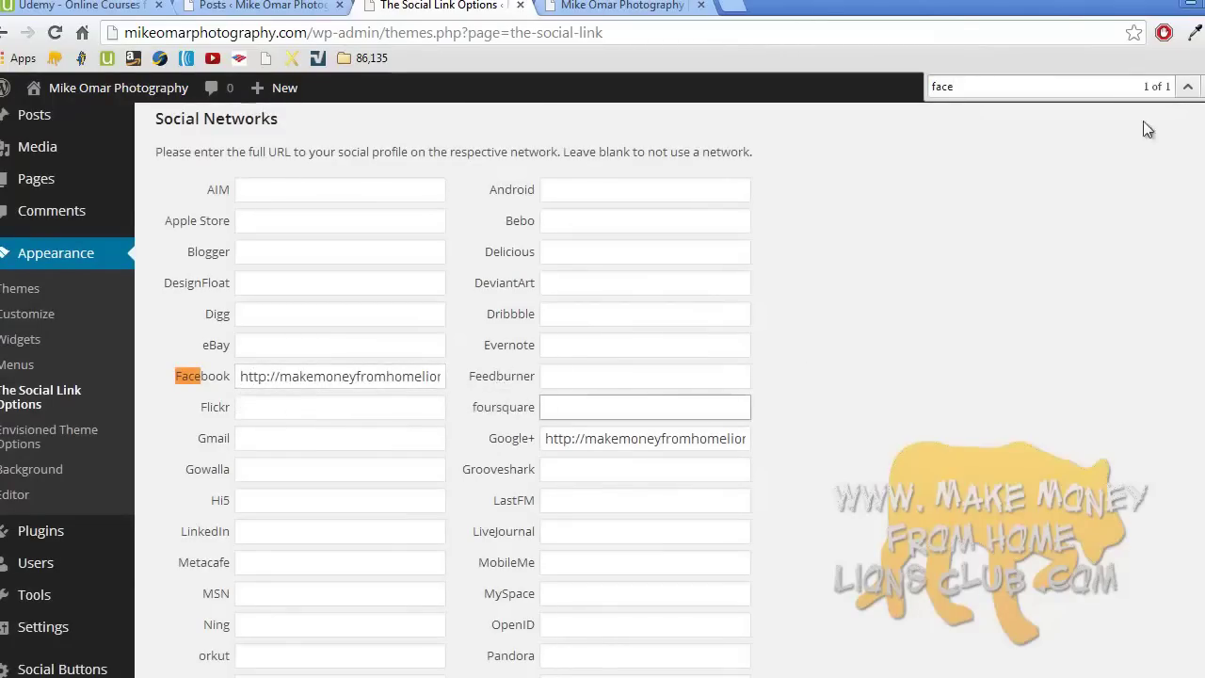
key("Escape")
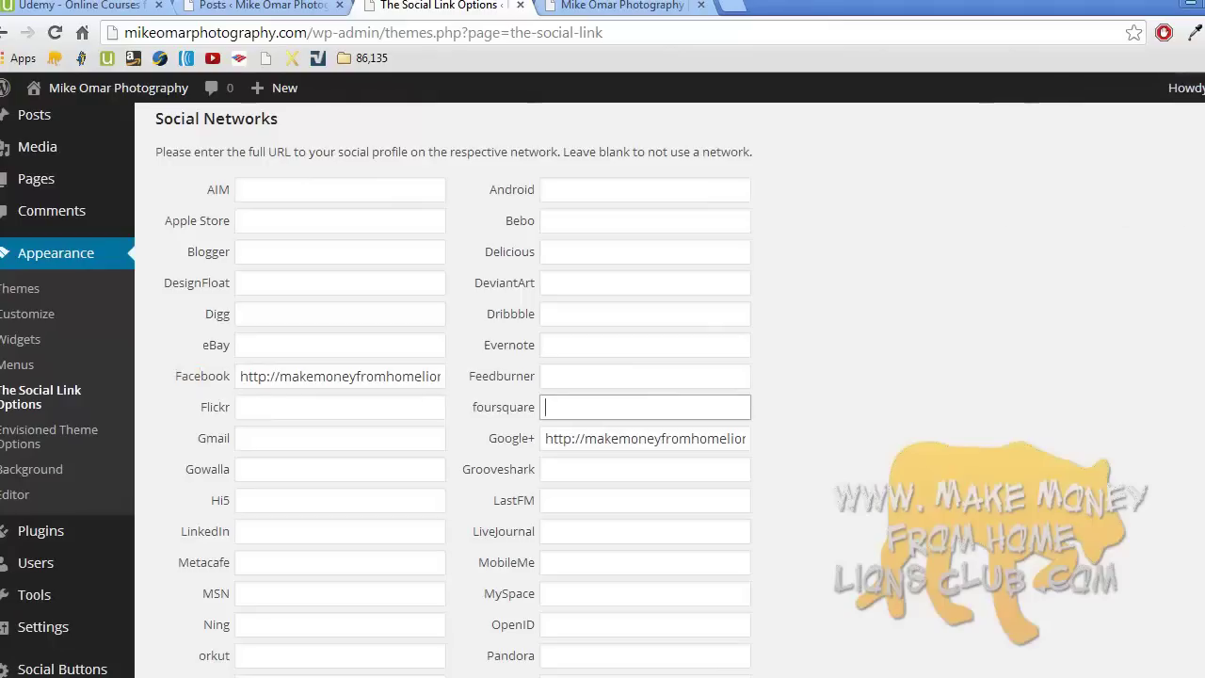
scroll(467, 390, "down", 5)
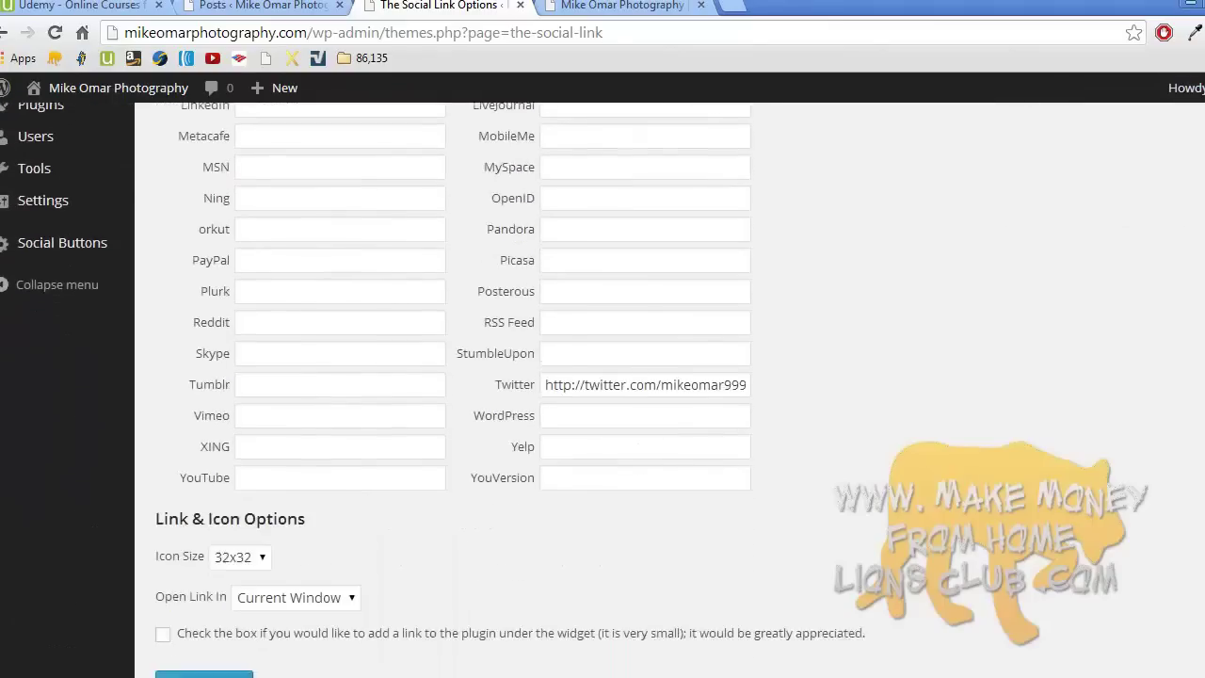
- Set Icon Size to 64x64 and Open Link In to New Window, then save
scroll(919, 403, "down", 1)
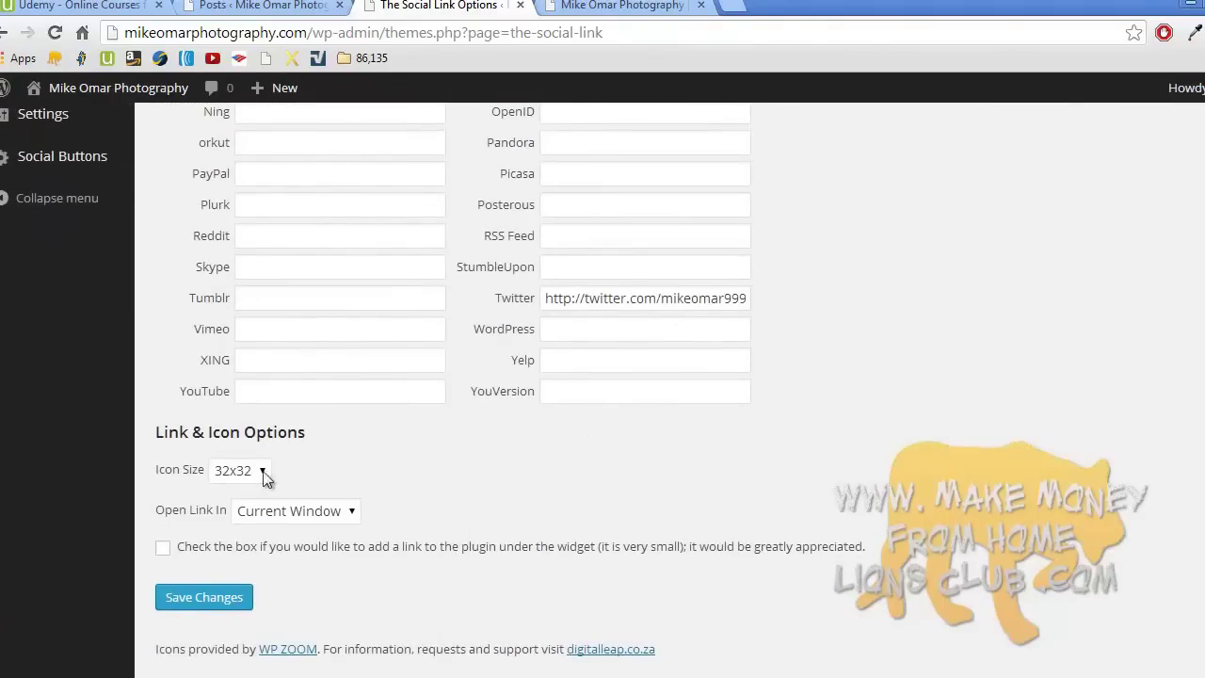
left_click(259, 472)
left_click(250, 559)
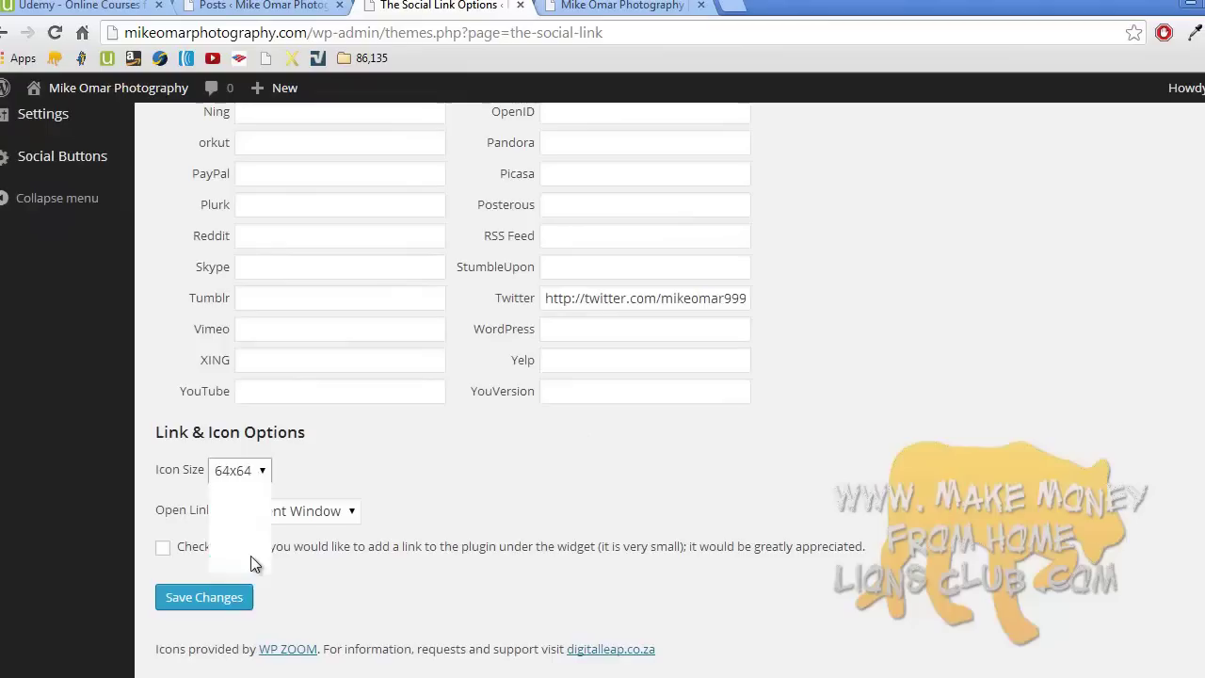
left_click(337, 514)
left_click(336, 550)
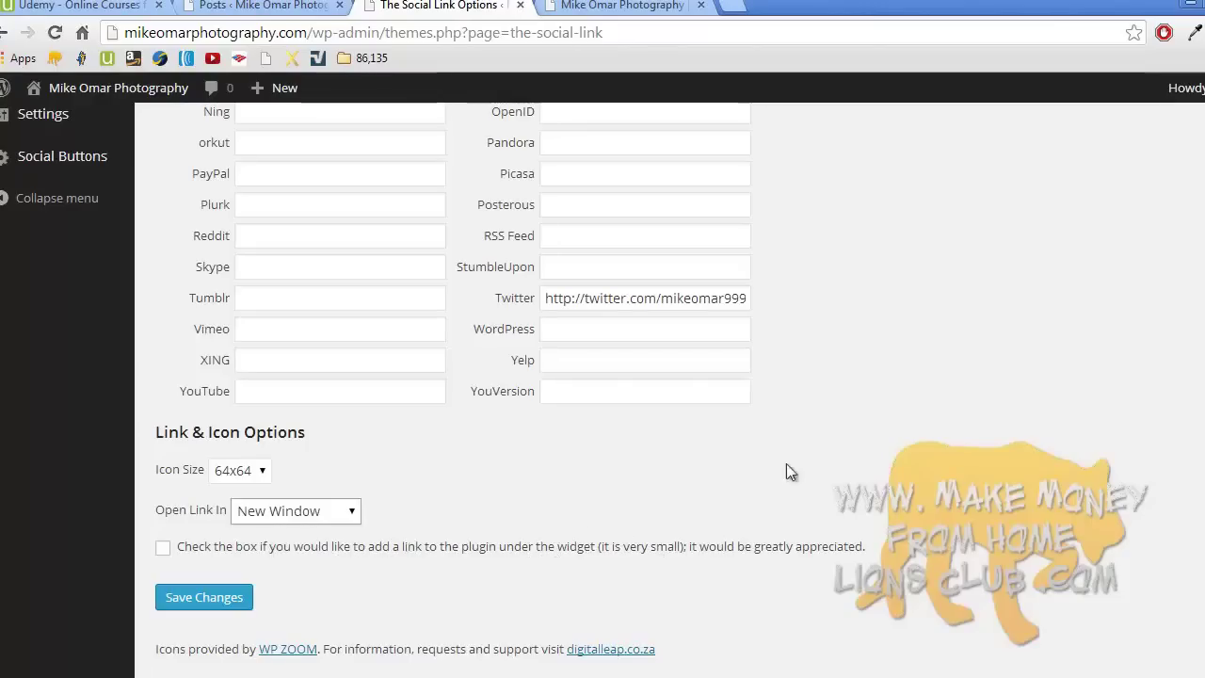
scroll(986, 527, "down", 1)
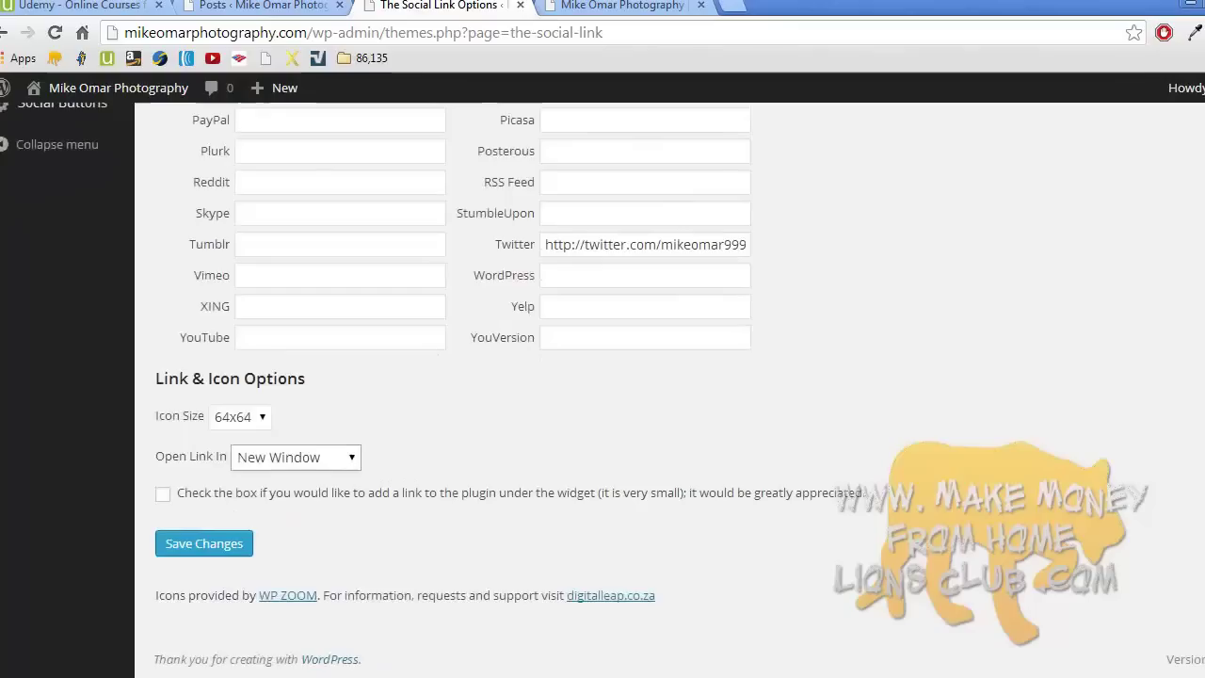
left_click(236, 549)
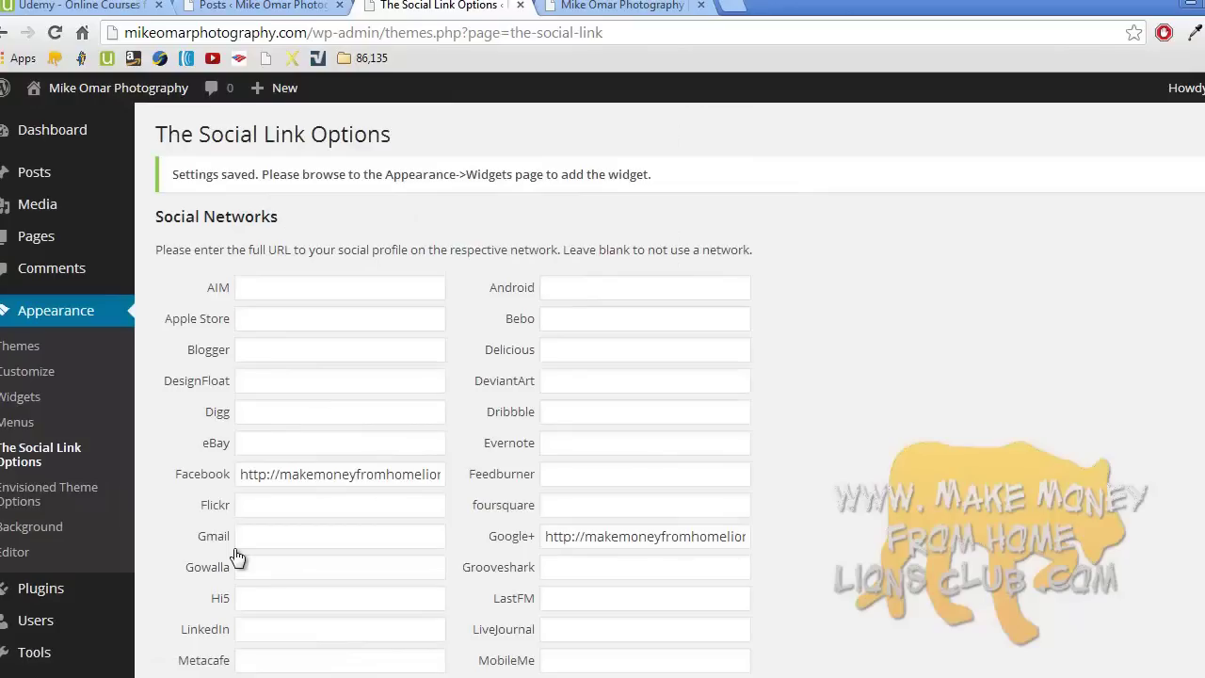
- Add The Social Links widget atop the Sidebar titled 'Connect with me!' and reload the homepage
left_click(47, 396)
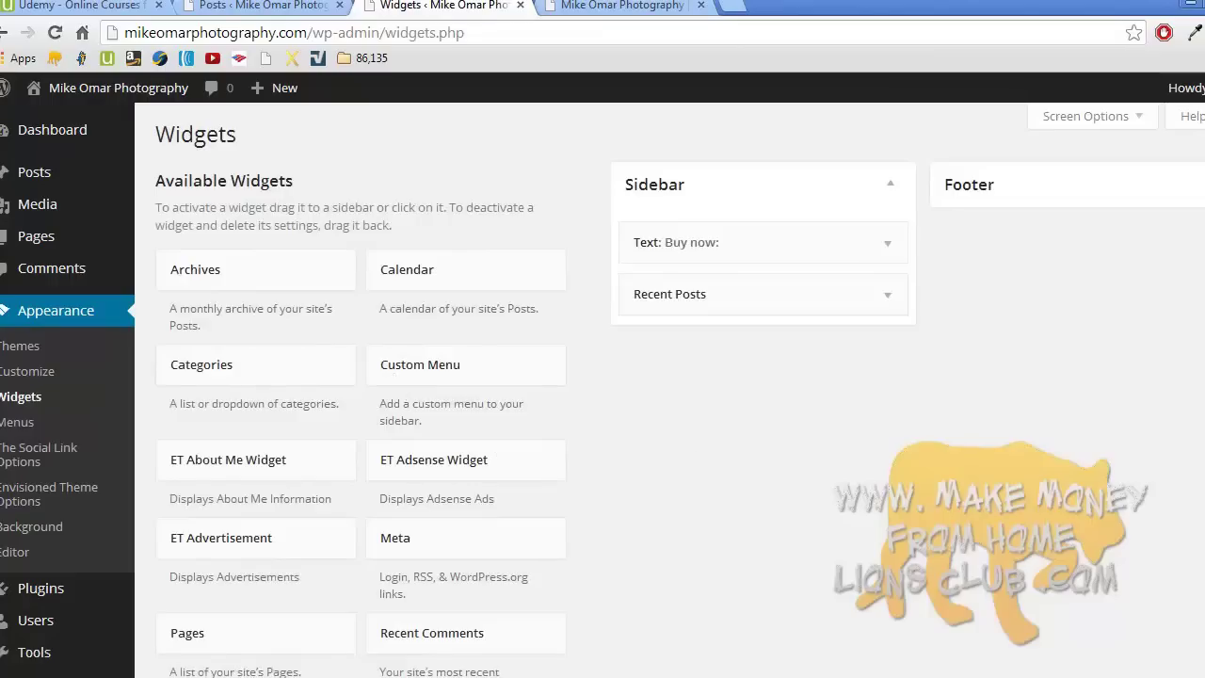
scroll(603, 390, "down", 3)
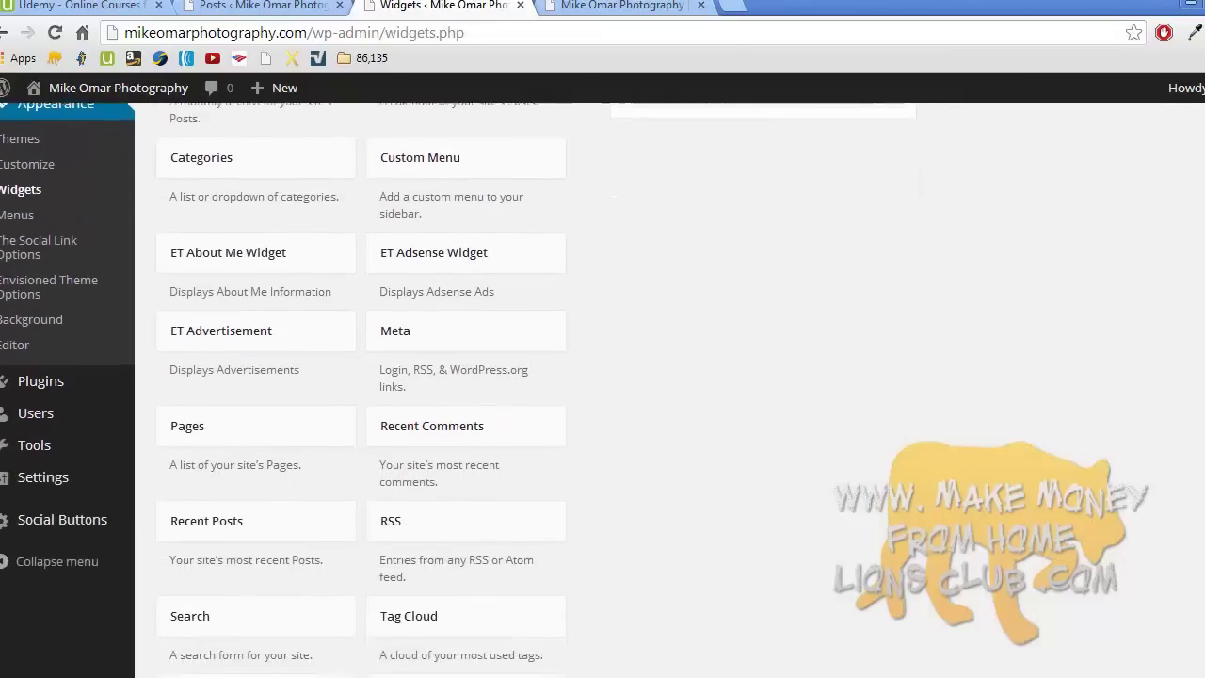
scroll(946, 455, "down", 1)
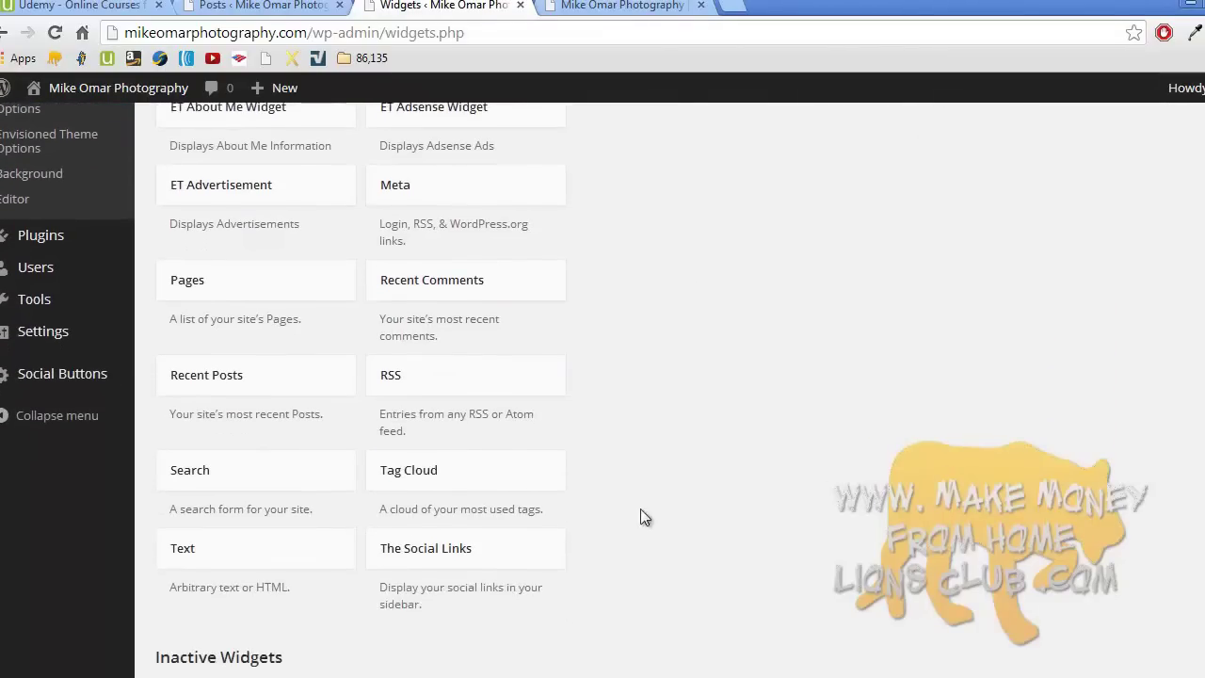
left_click_drag(442, 558, 696, 242)
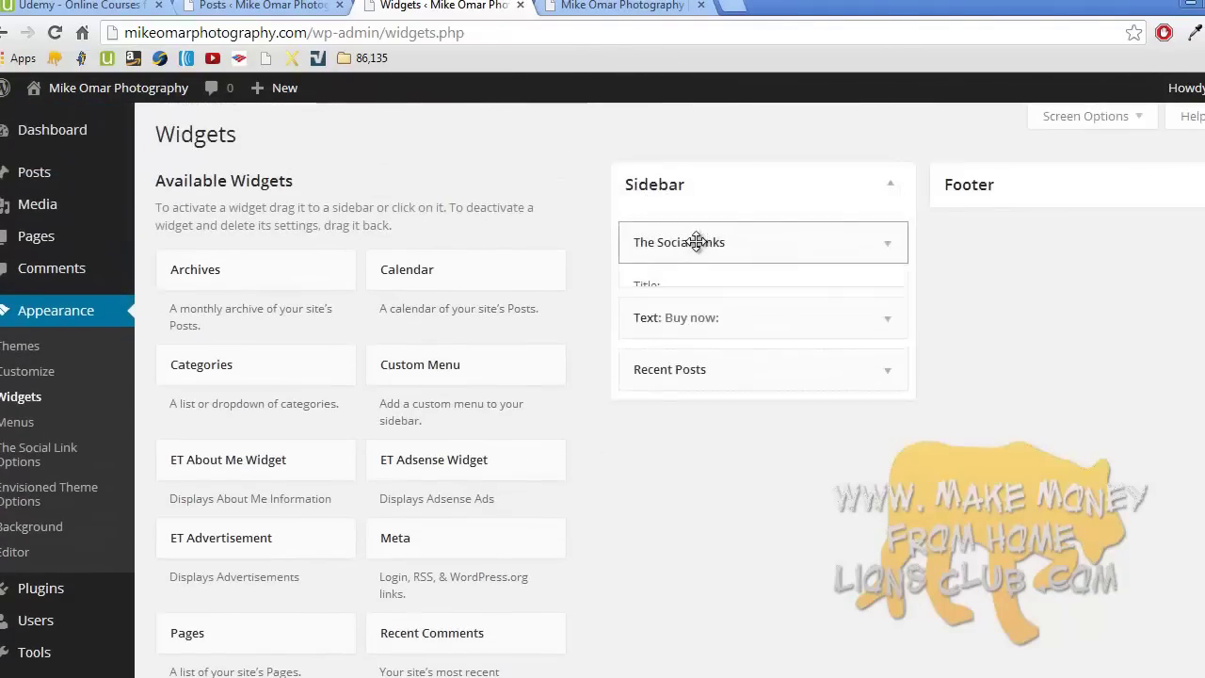
left_click(688, 311)
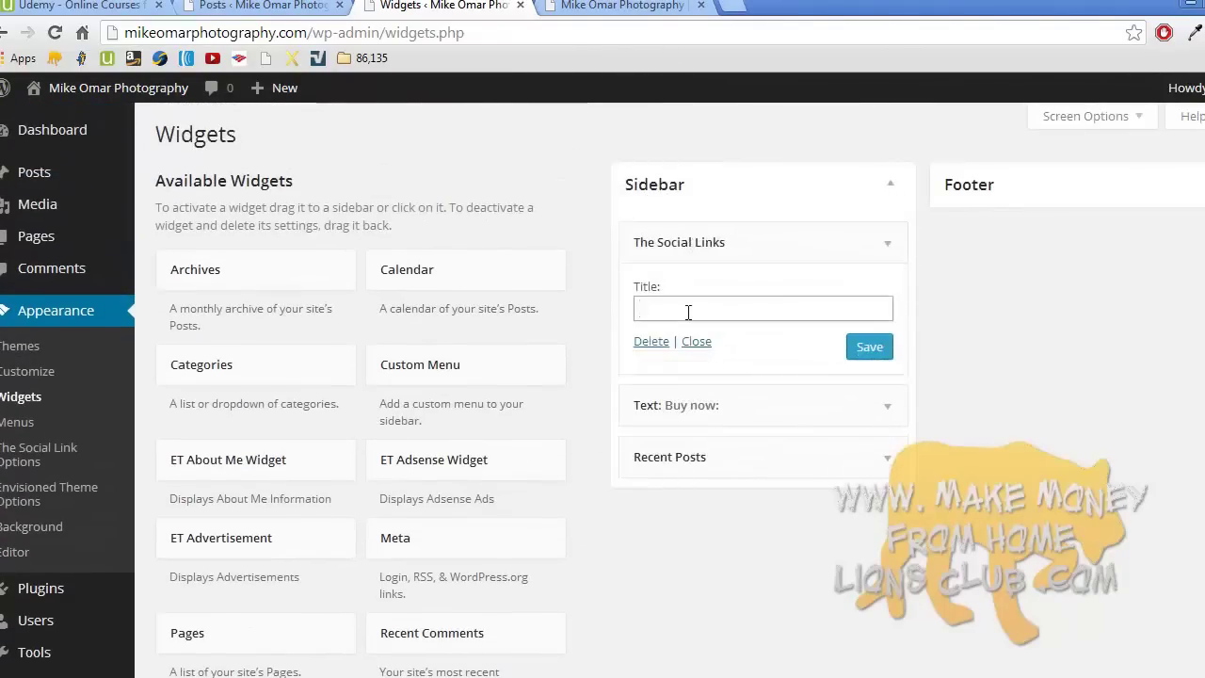
type("Connect wi")
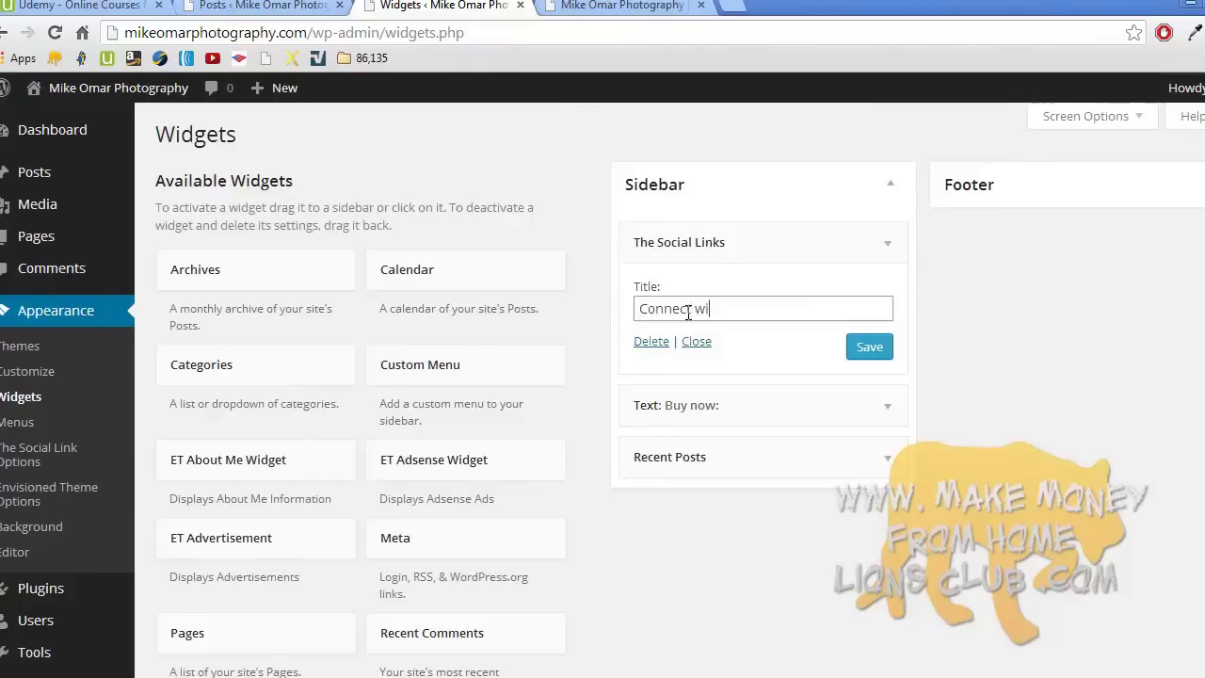
type("th me!")
left_click(869, 347)
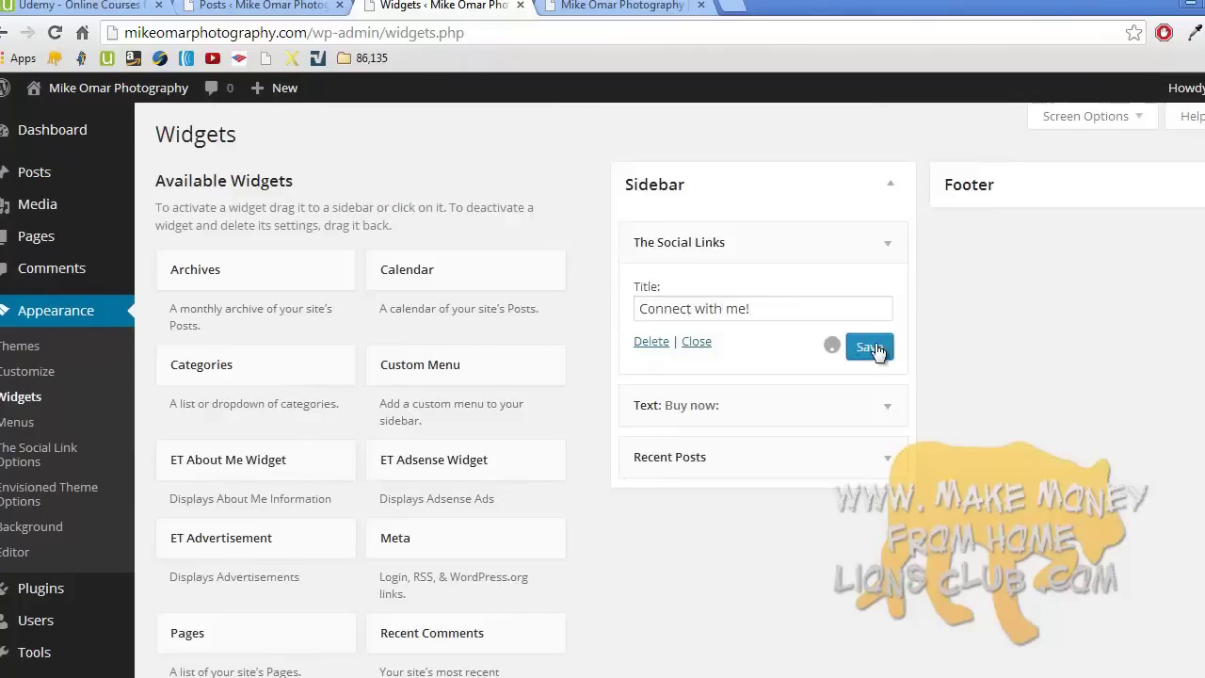
left_click(621, 6)
key("F5")
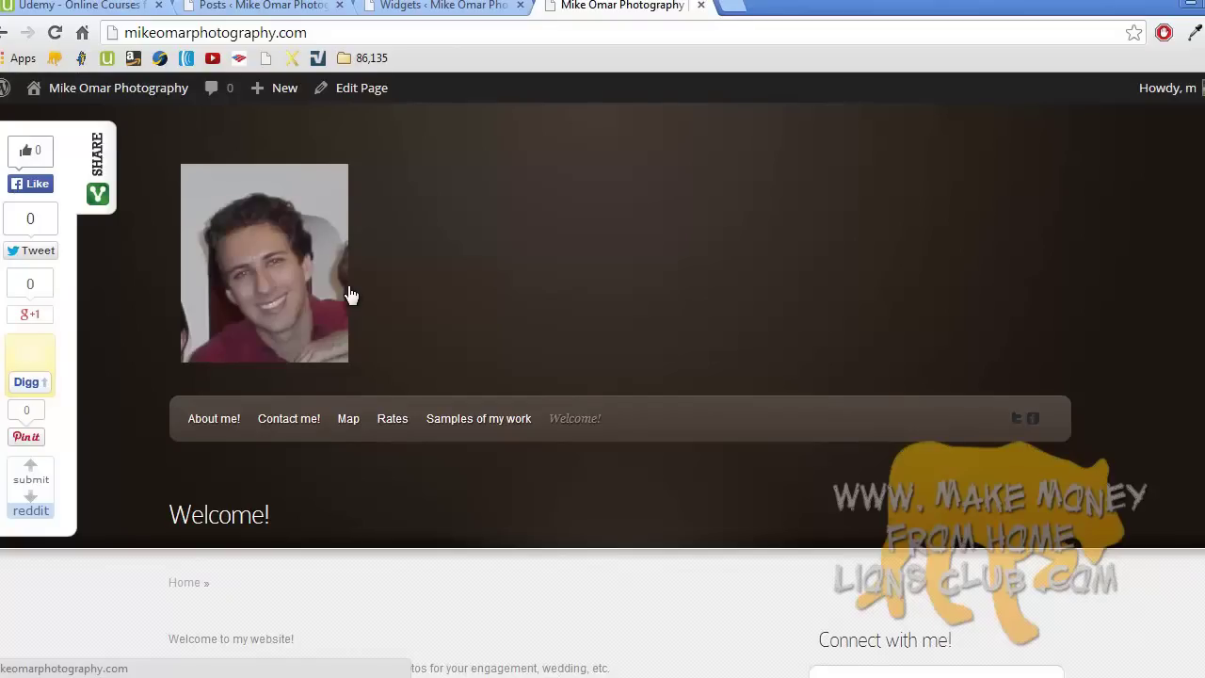
- Test the sidebar's Google+ icon, close its tab, and return to the Widgets page
scroll(349, 294, "down", 4)
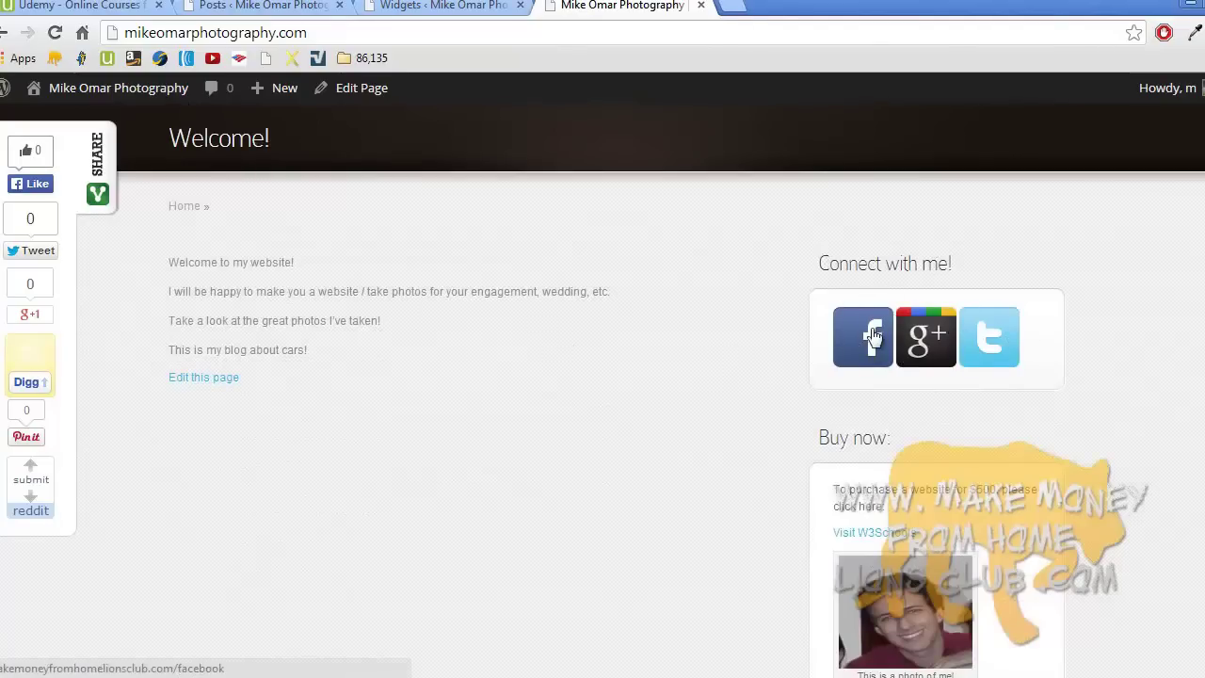
left_click(936, 339)
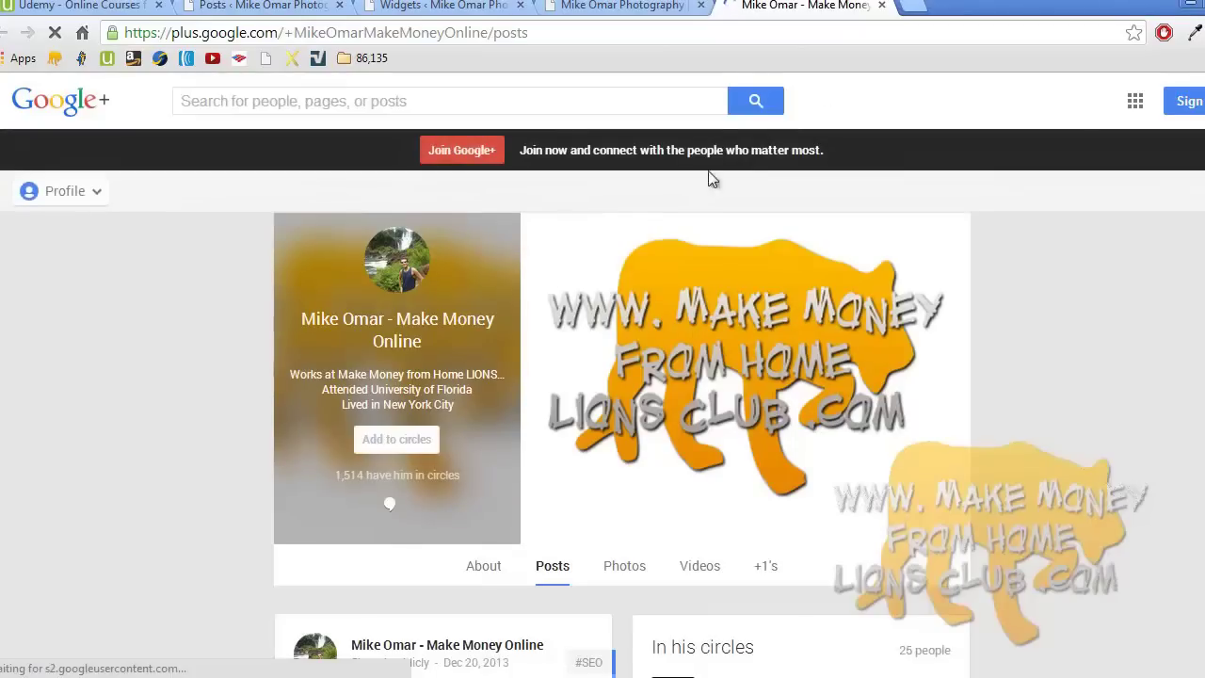
left_click(881, 5)
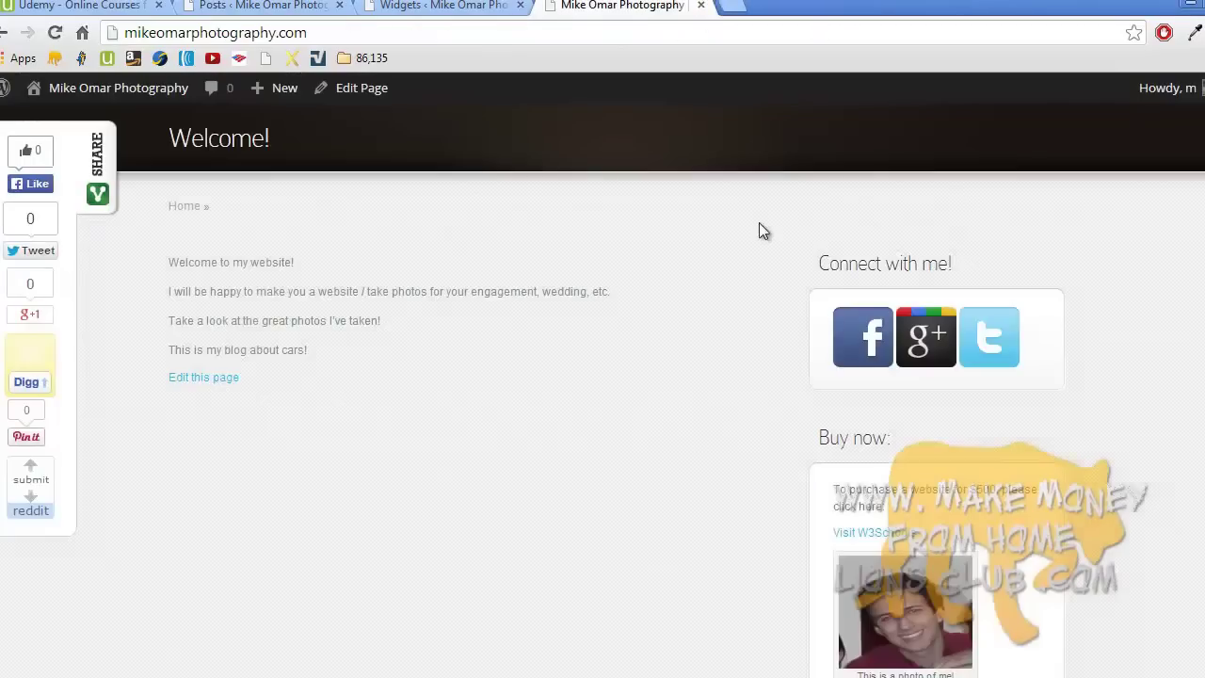
scroll(762, 230, "up", 4)
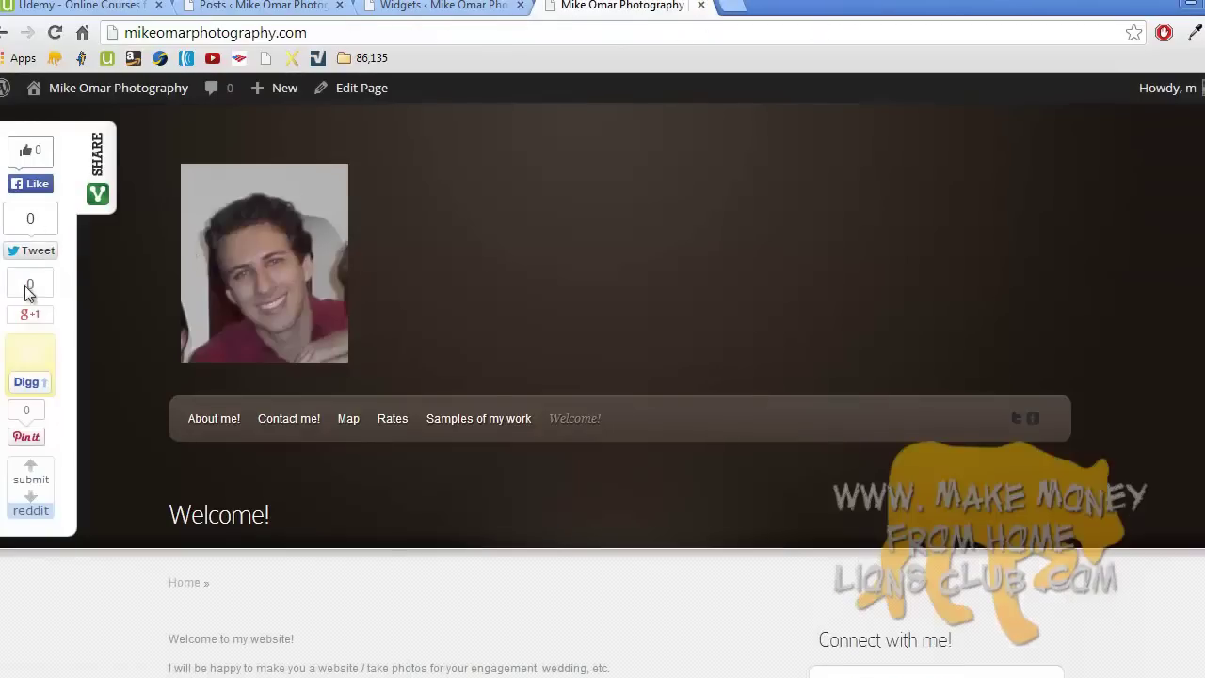
scroll(428, 324, "down", 3)
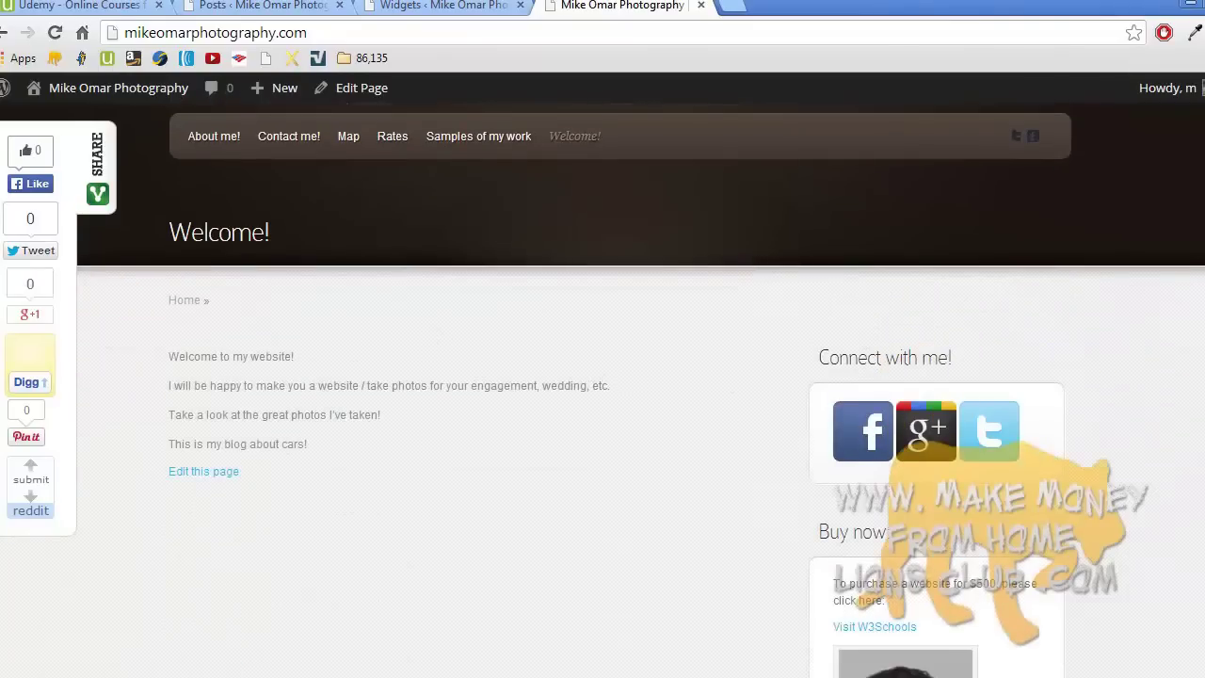
scroll(1073, 310, "down", 2)
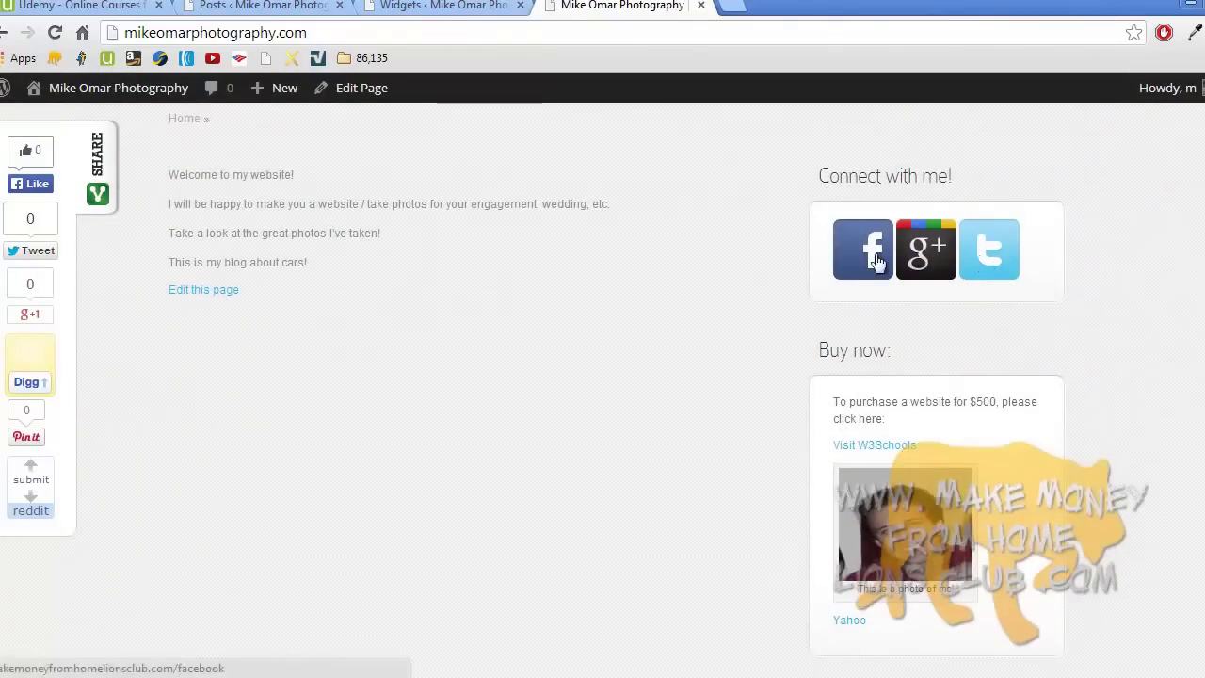
left_click(430, 5)
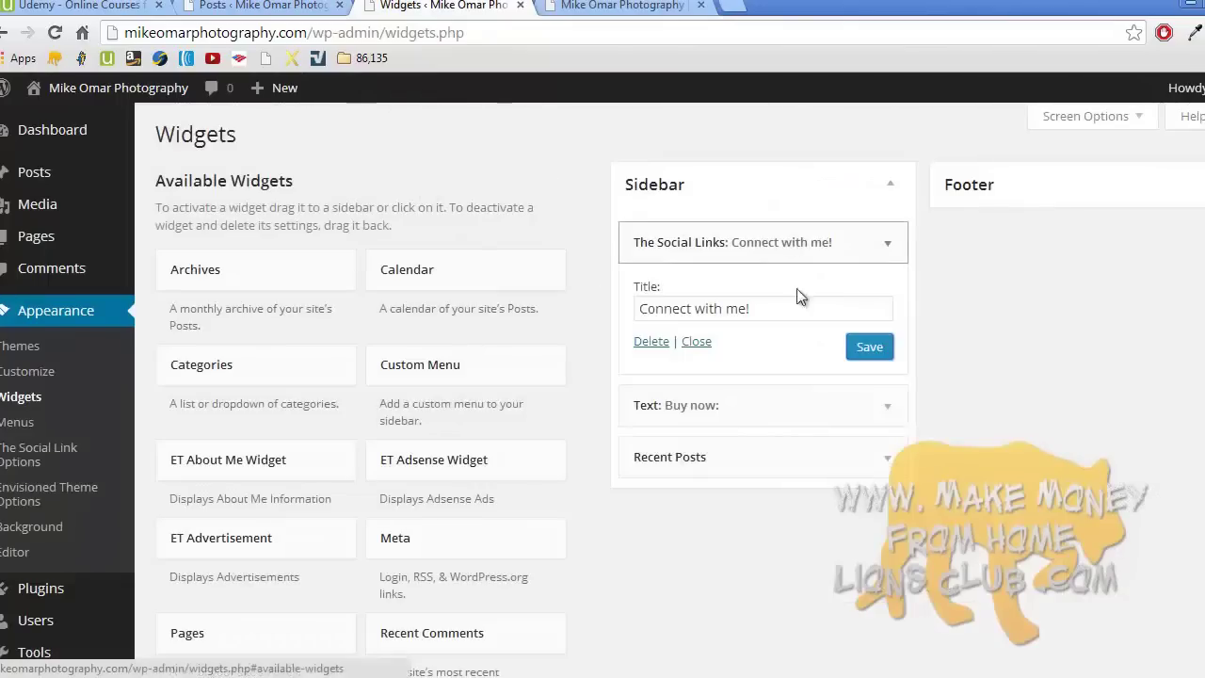
- Shorten the social links widget title to 'Connect!' and save it
left_click_drag(696, 308, 798, 309)
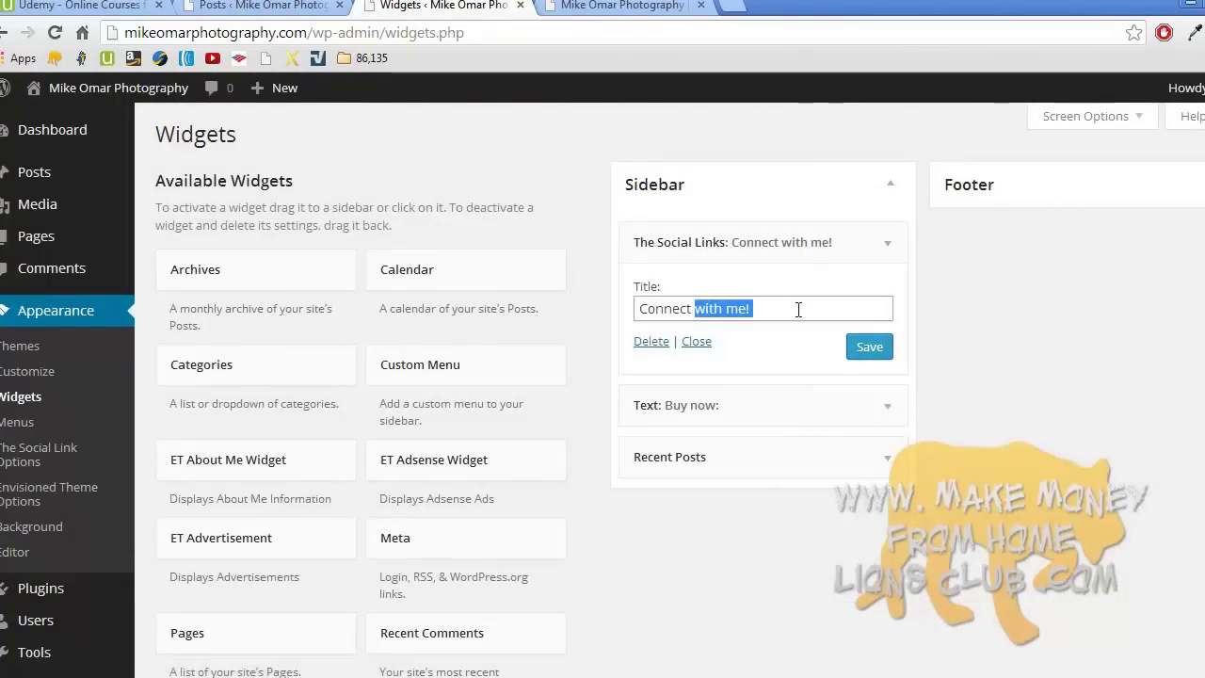
key("BackSpace")
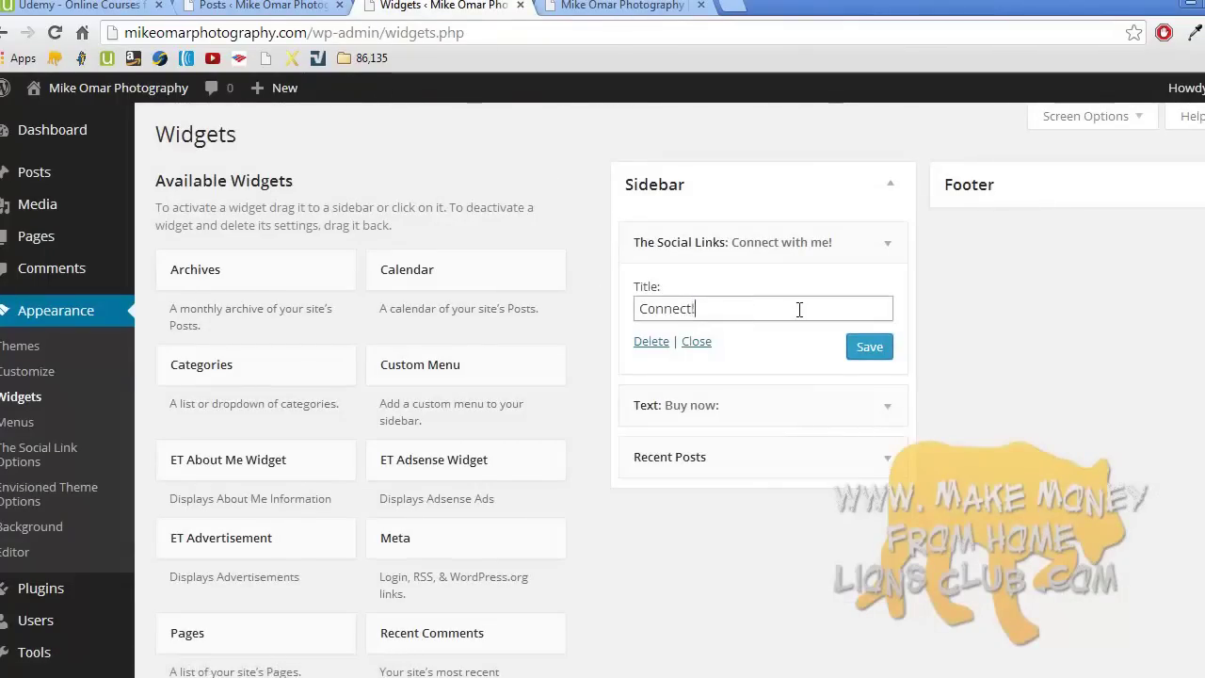
left_click(873, 347)
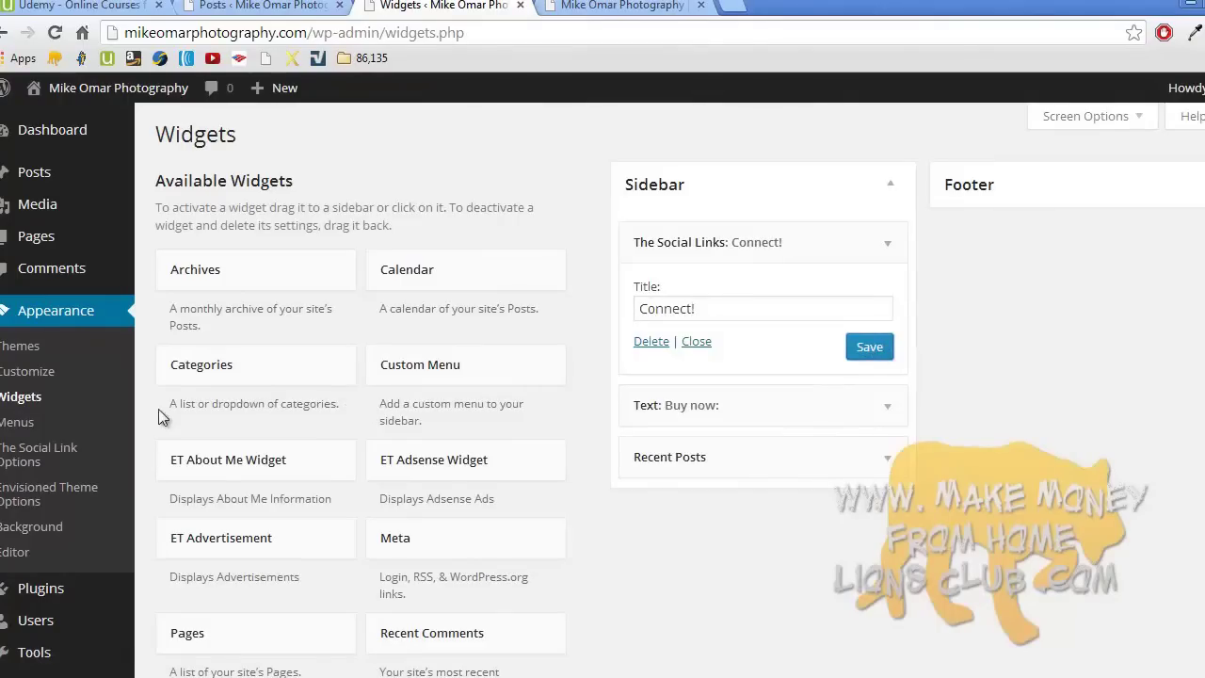
- Change the social icon size to 48x48, save, and view the live front page
left_click(59, 461)
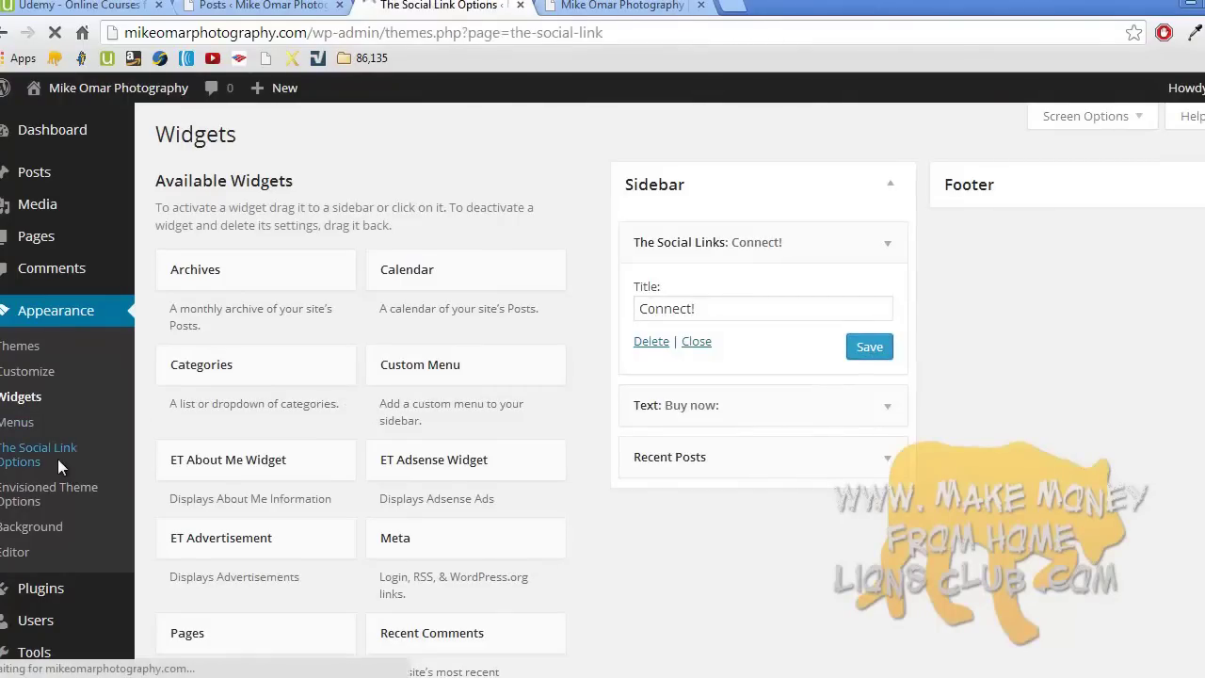
scroll(403, 398, "down", 8)
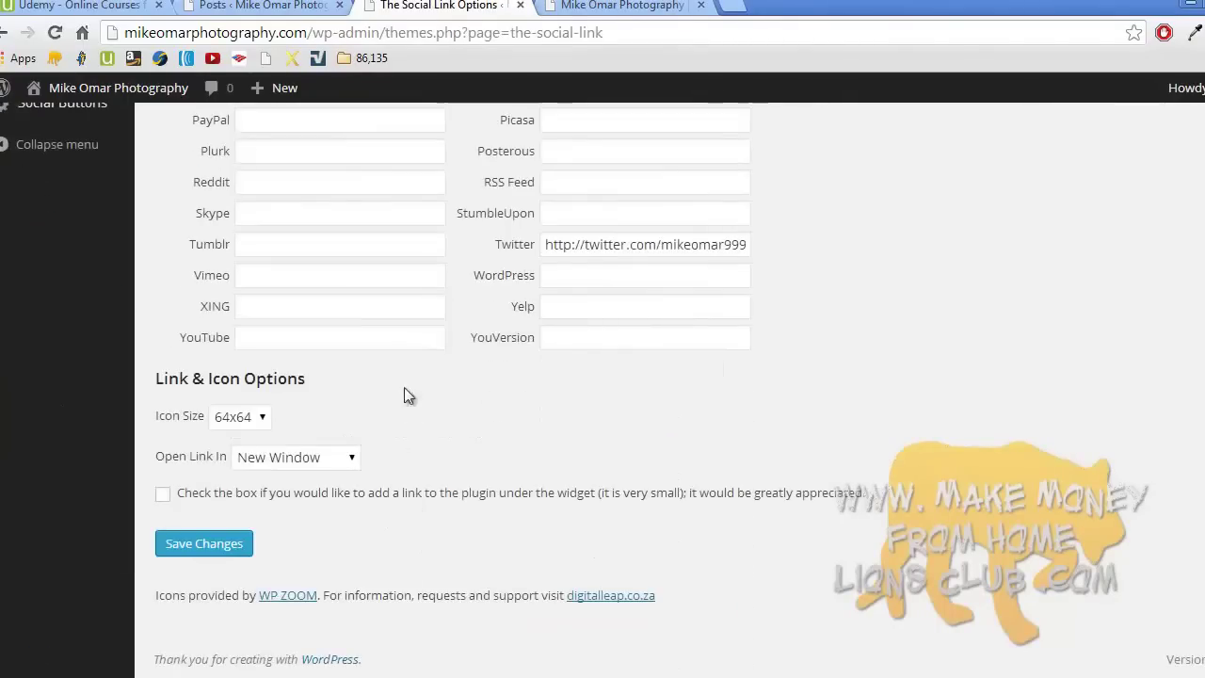
left_click(256, 420)
left_click(254, 492)
left_click(232, 542)
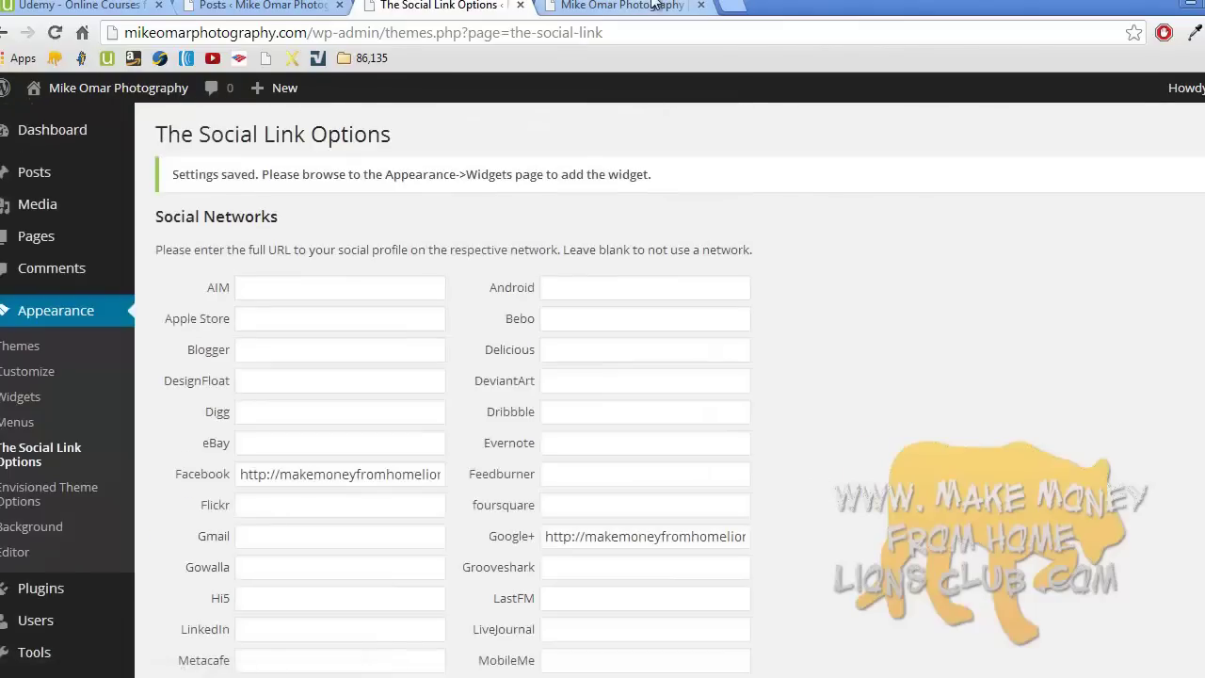
left_click(621, 5)
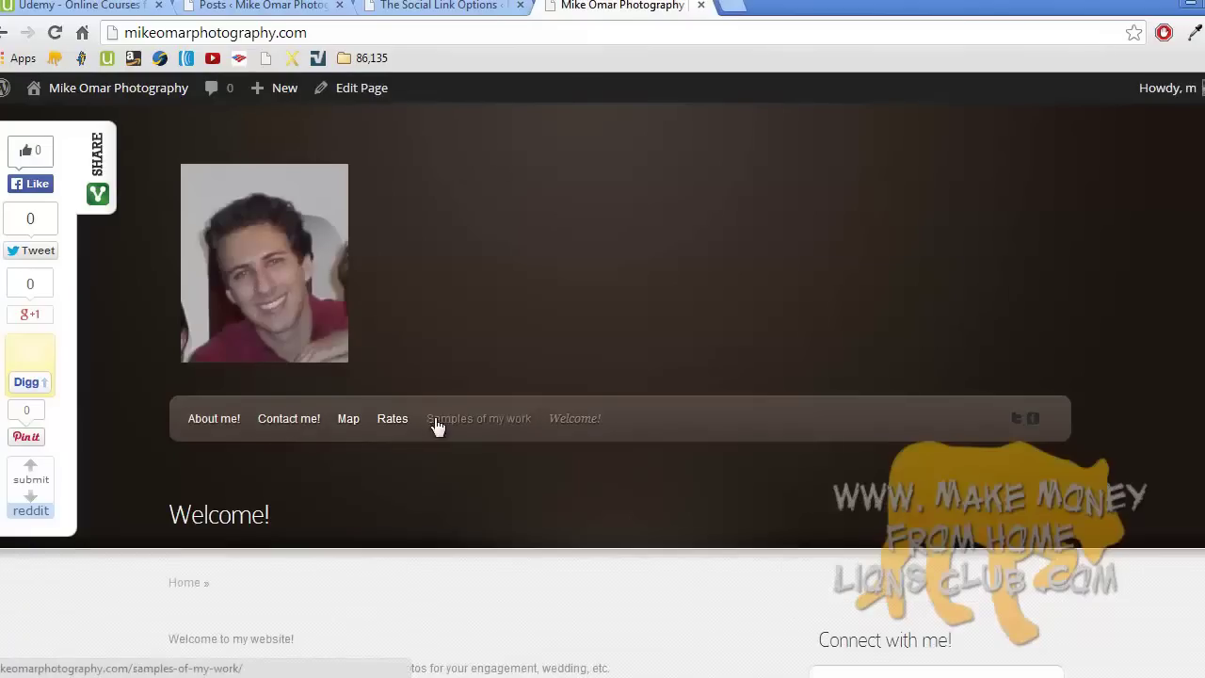
- Check the smaller Connect! icons on the Samples of my work page, then return to settings
left_click(498, 418)
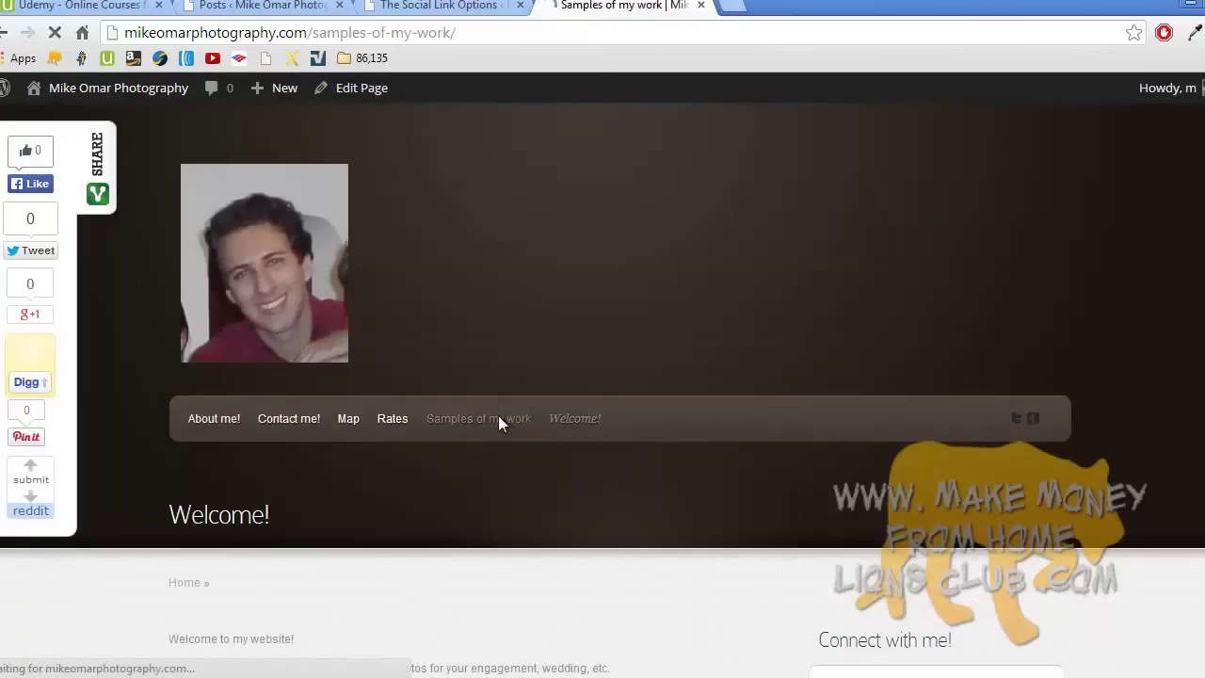
scroll(502, 425, "up", 1)
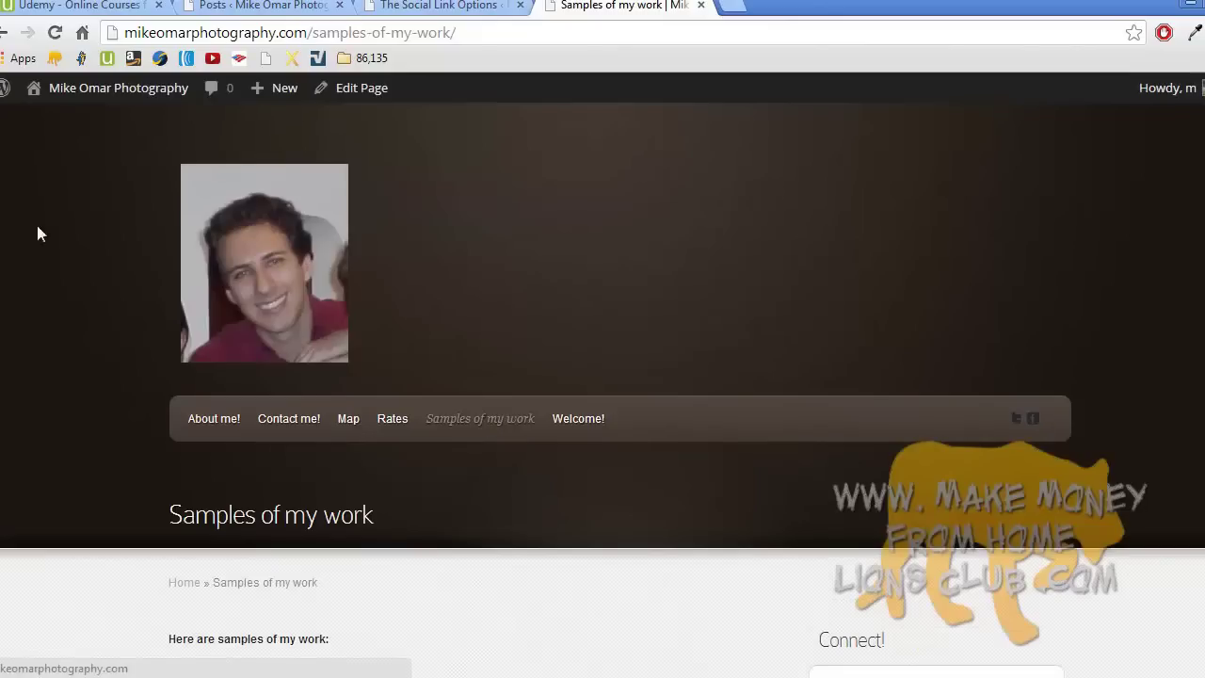
scroll(377, 292, "down", 1)
scroll(377, 289, "down", 2)
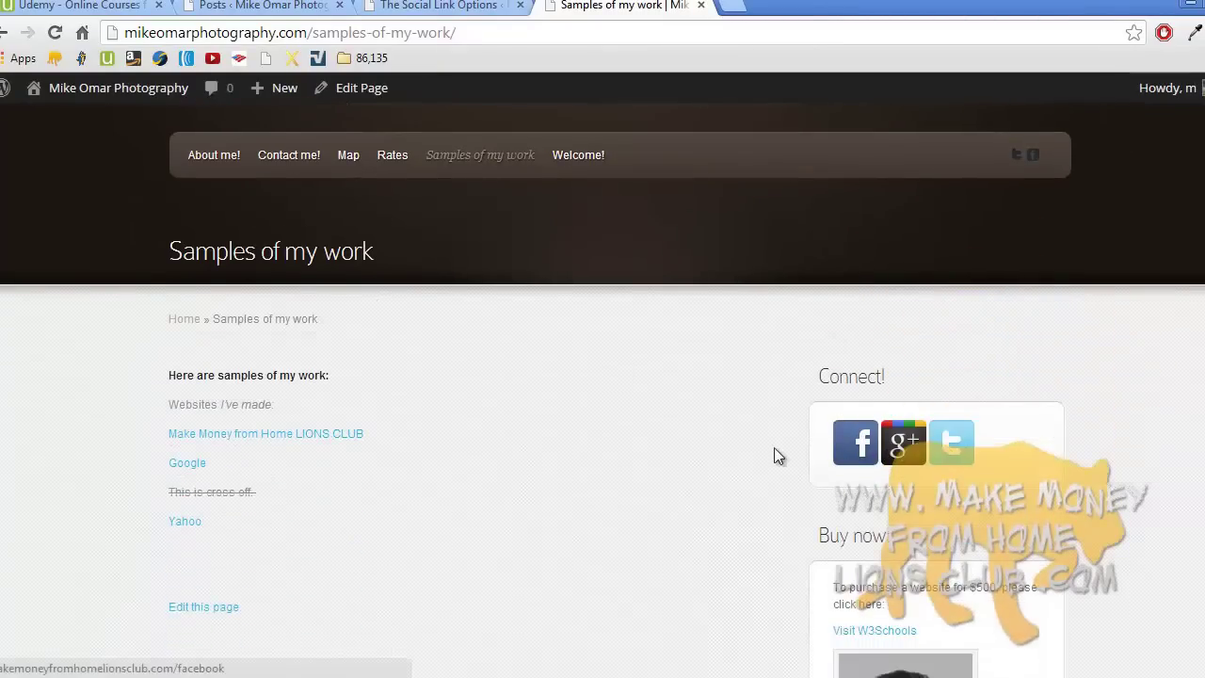
scroll(777, 461, "up", 3)
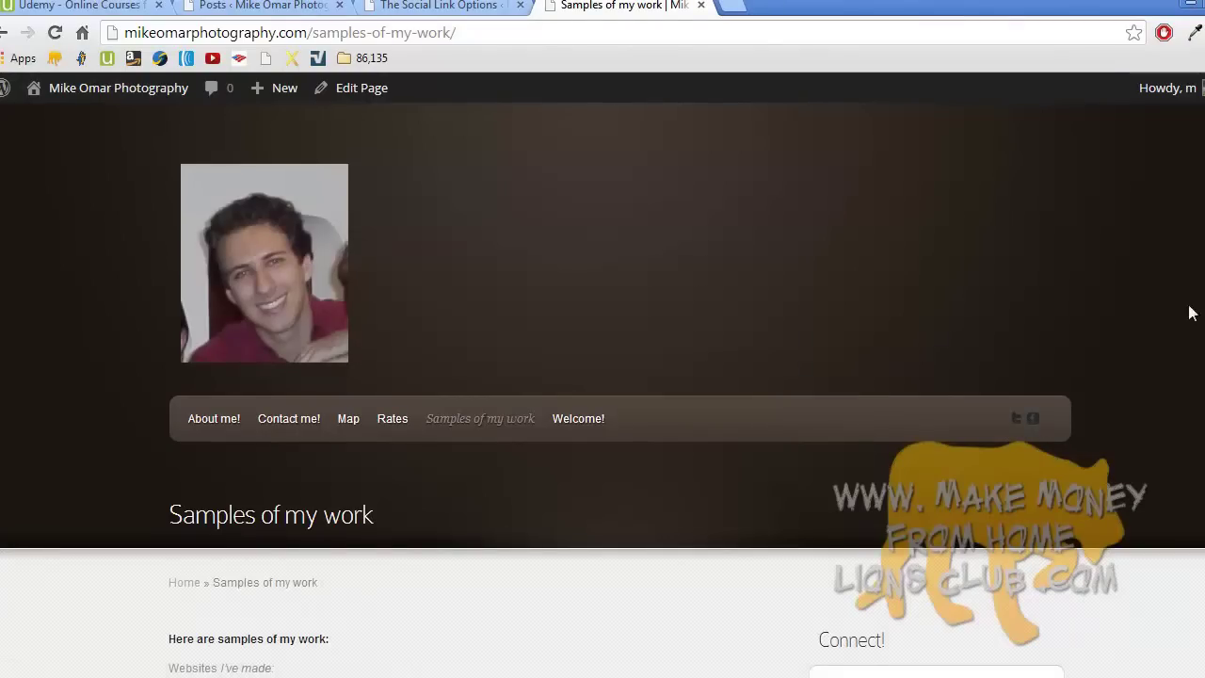
scroll(1042, 439, "down", 3)
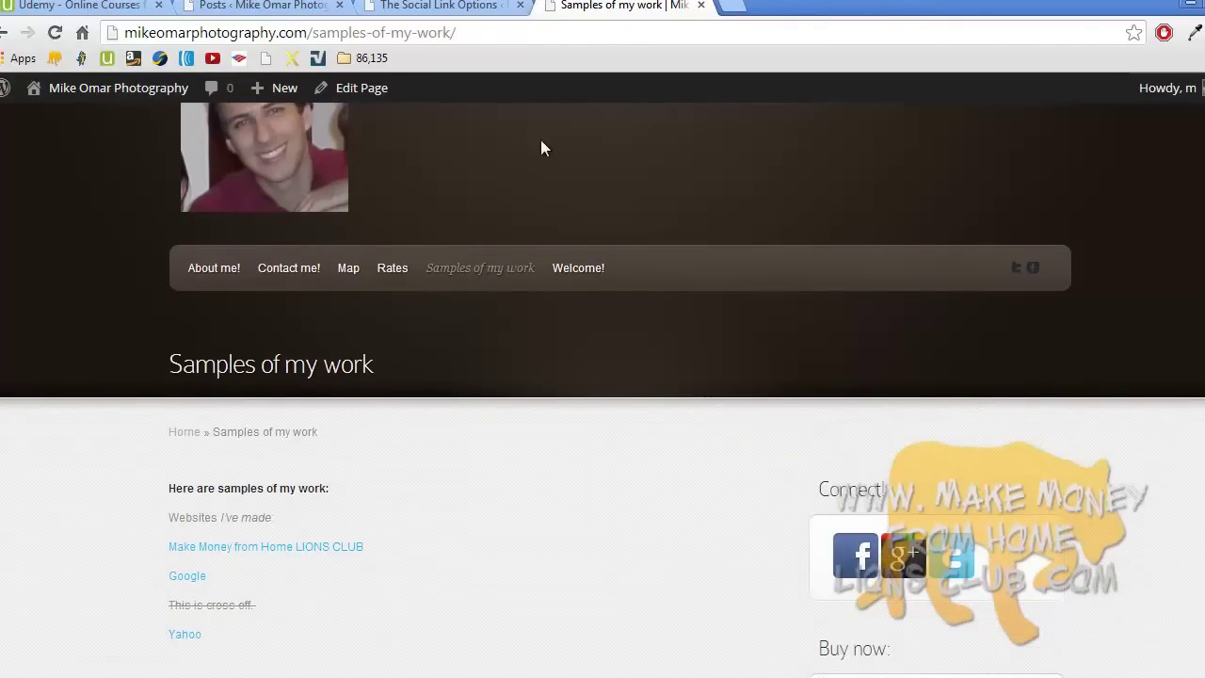
left_click(442, 6)
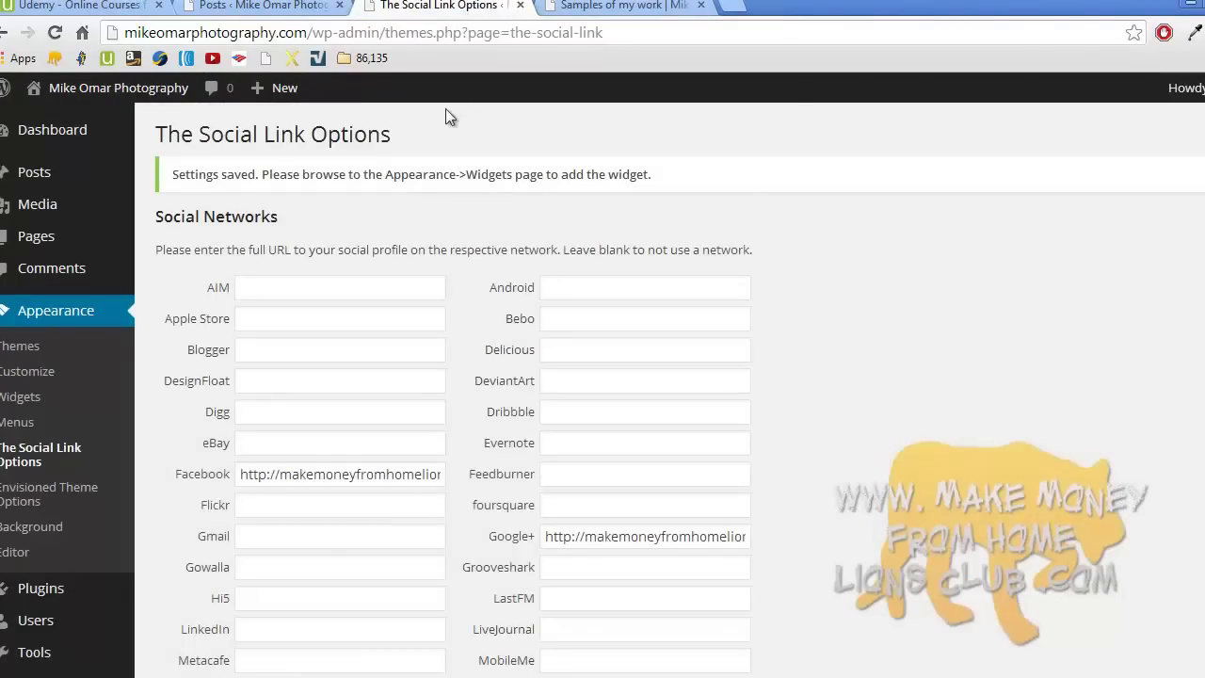
- Disable the Twitter and Facebook icons in the Envisioned theme options
left_click(88, 492)
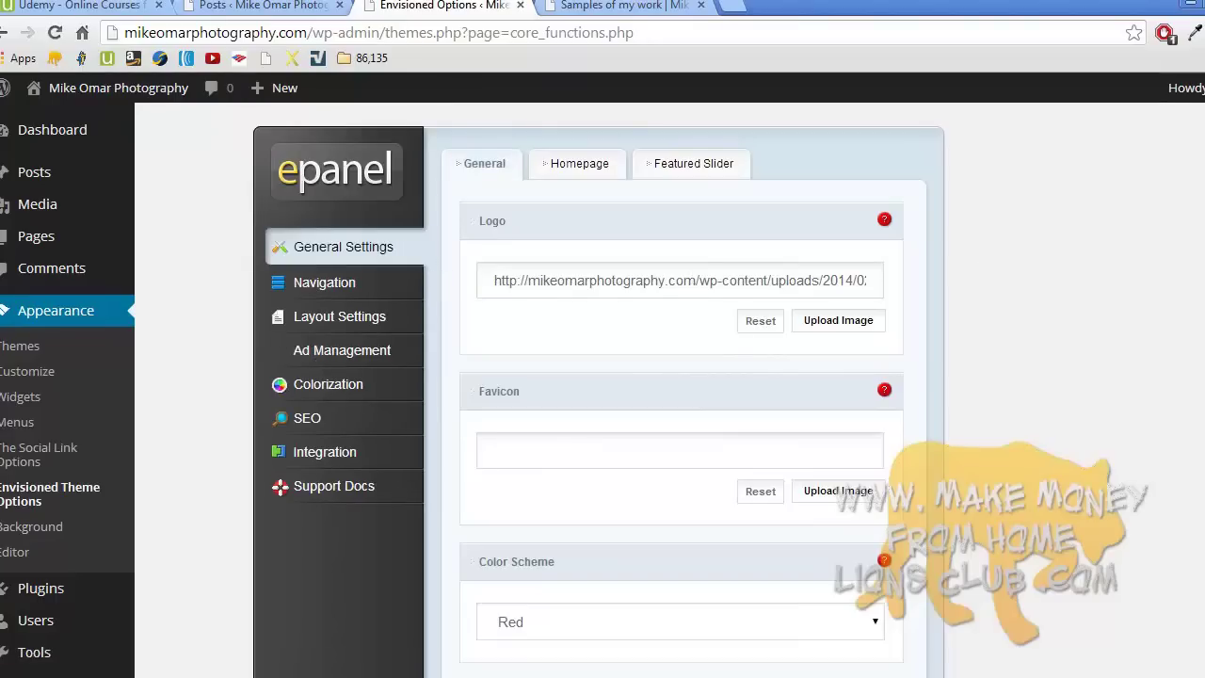
scroll(602, 390, "down", 5)
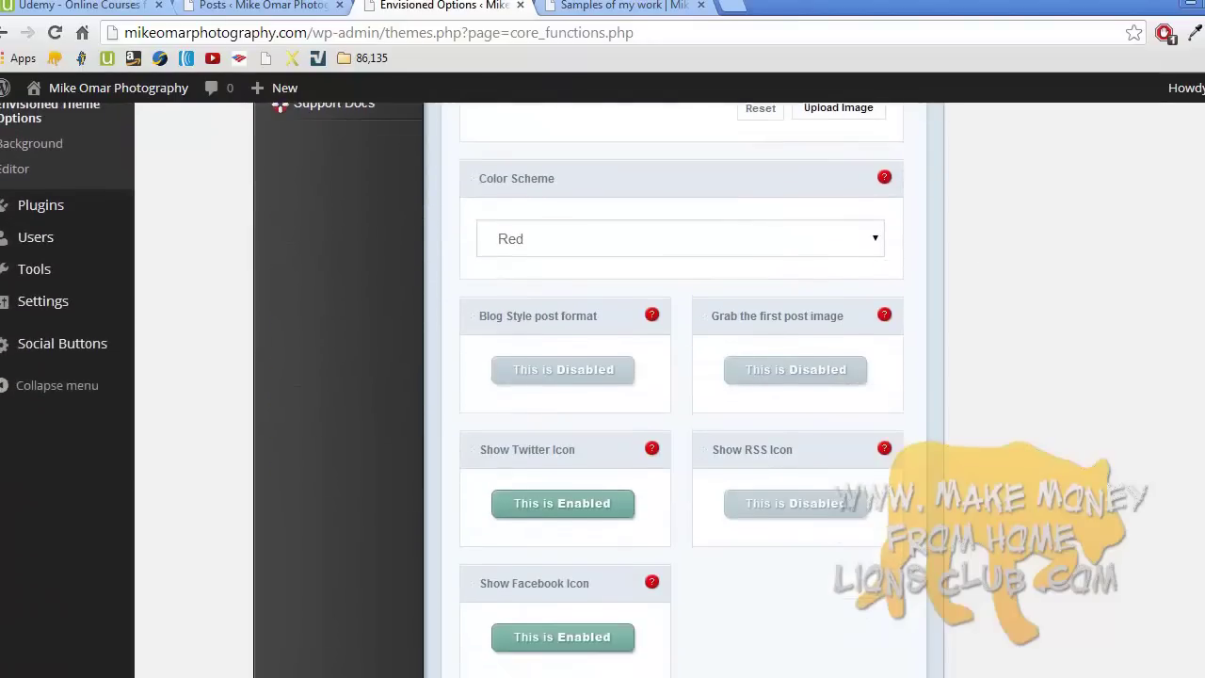
scroll(1083, 331, "down", 1)
left_click(594, 350)
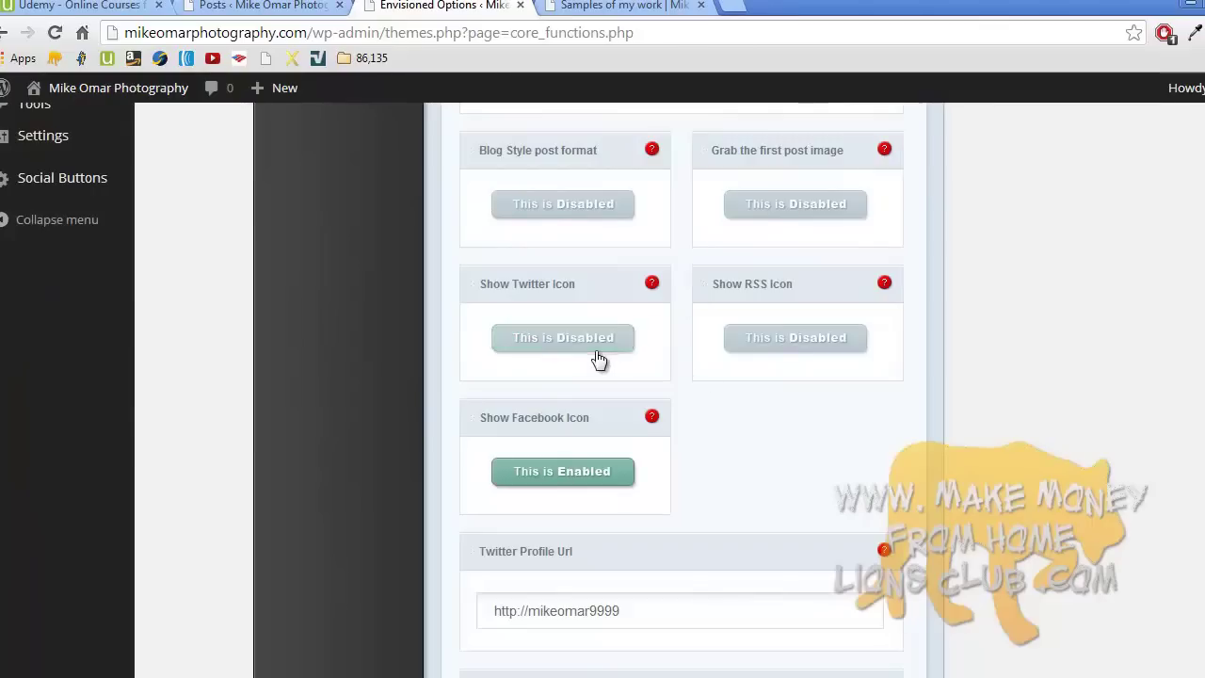
left_click(594, 473)
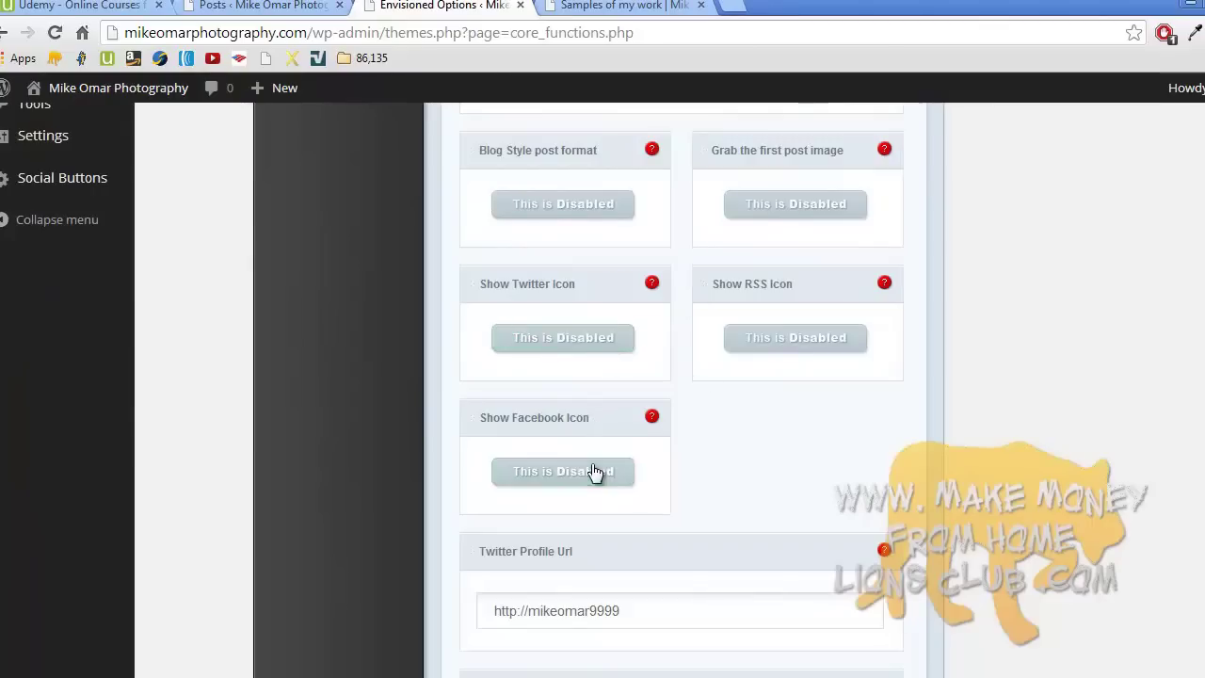
- Change the colour scheme from Red to Default, save, and return to the Samples of my work page
scroll(682, 390, "down", 13)
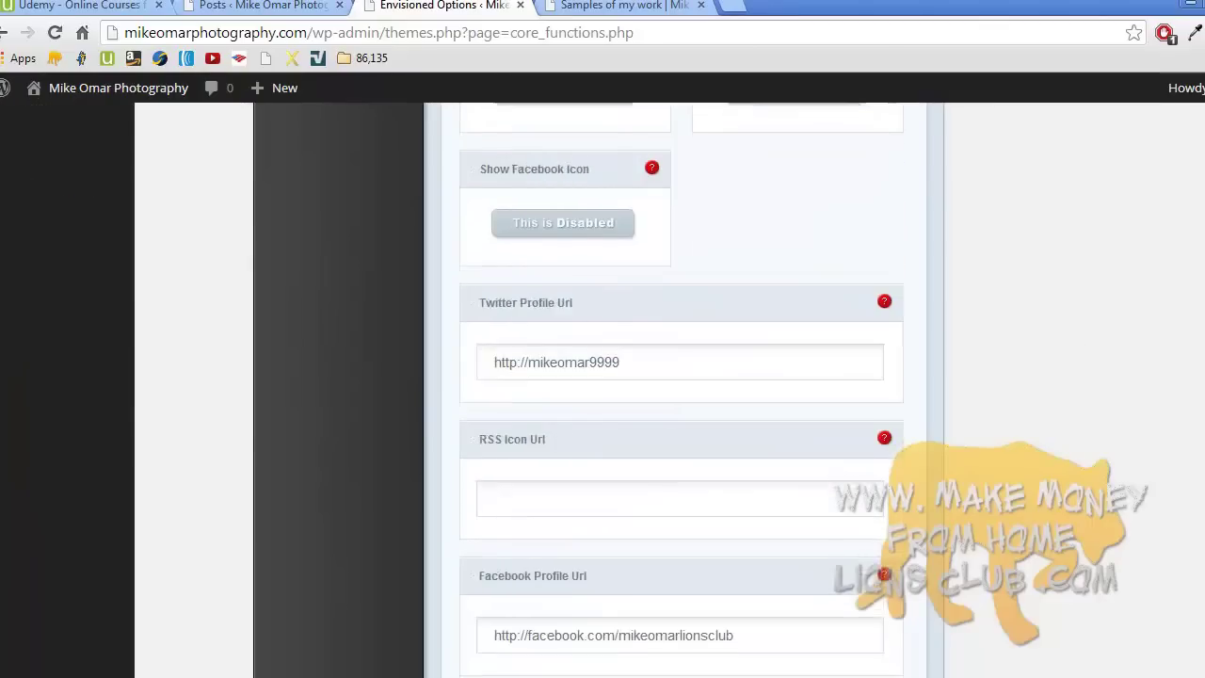
scroll(681, 389, "down", 2)
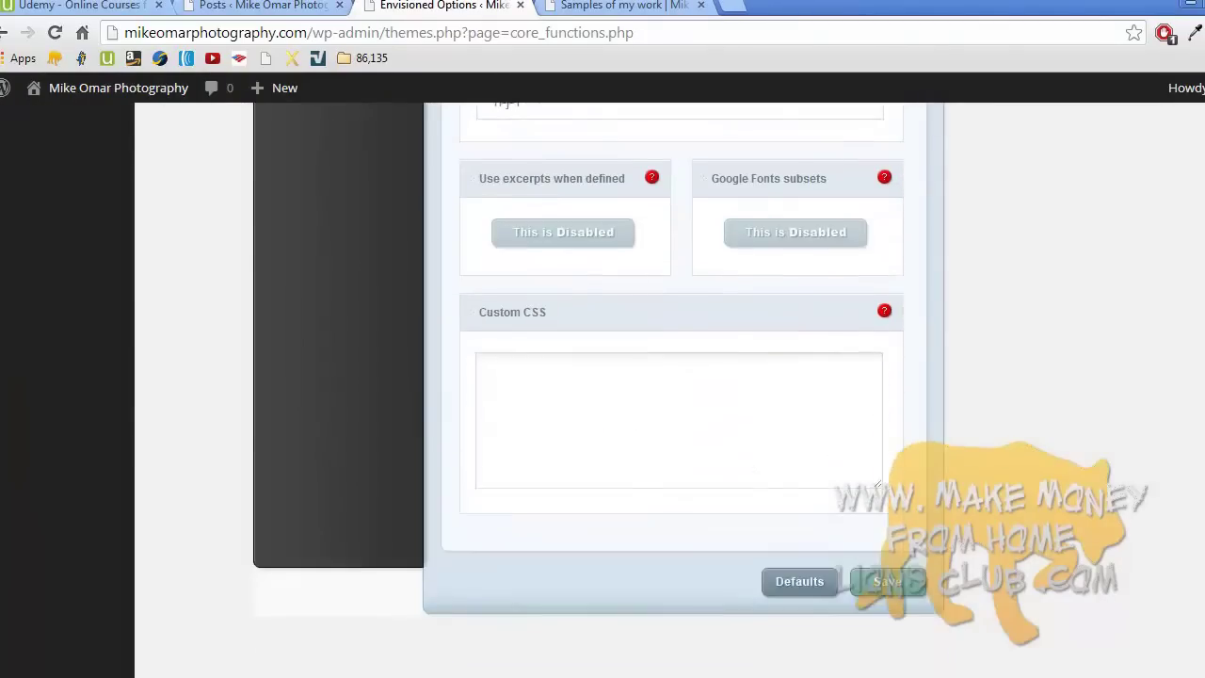
scroll(681, 389, "up", 14)
scroll(681, 390, "up", 6)
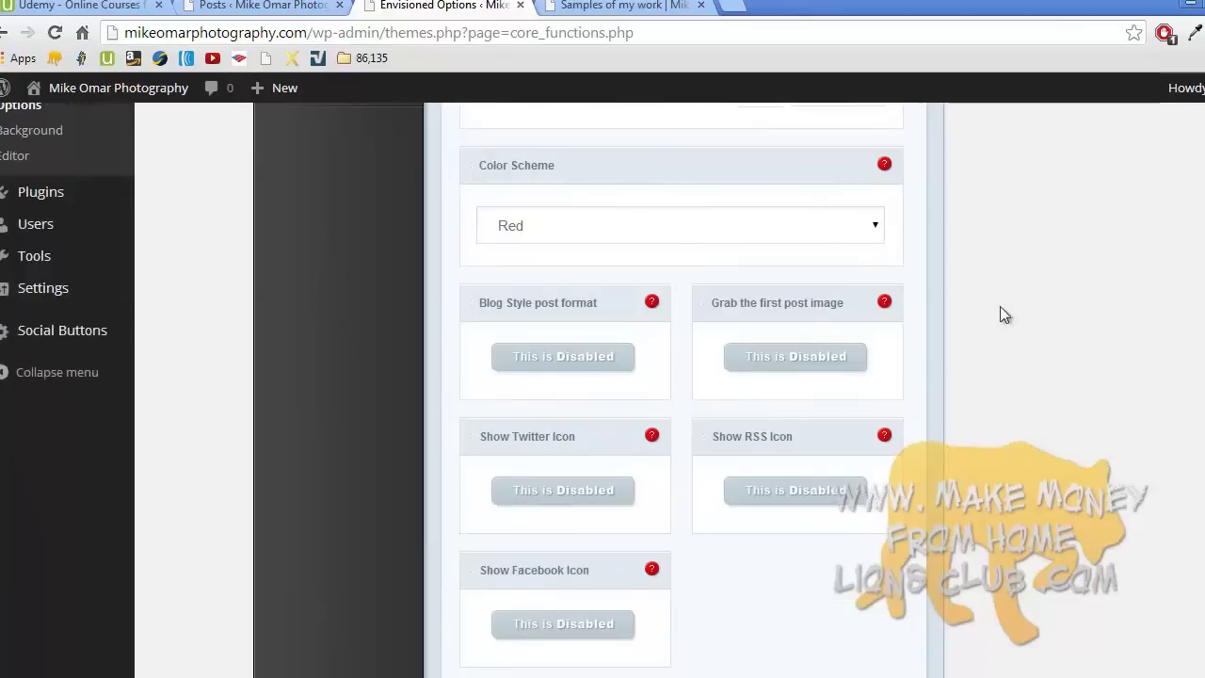
left_click(806, 237)
left_click(787, 254)
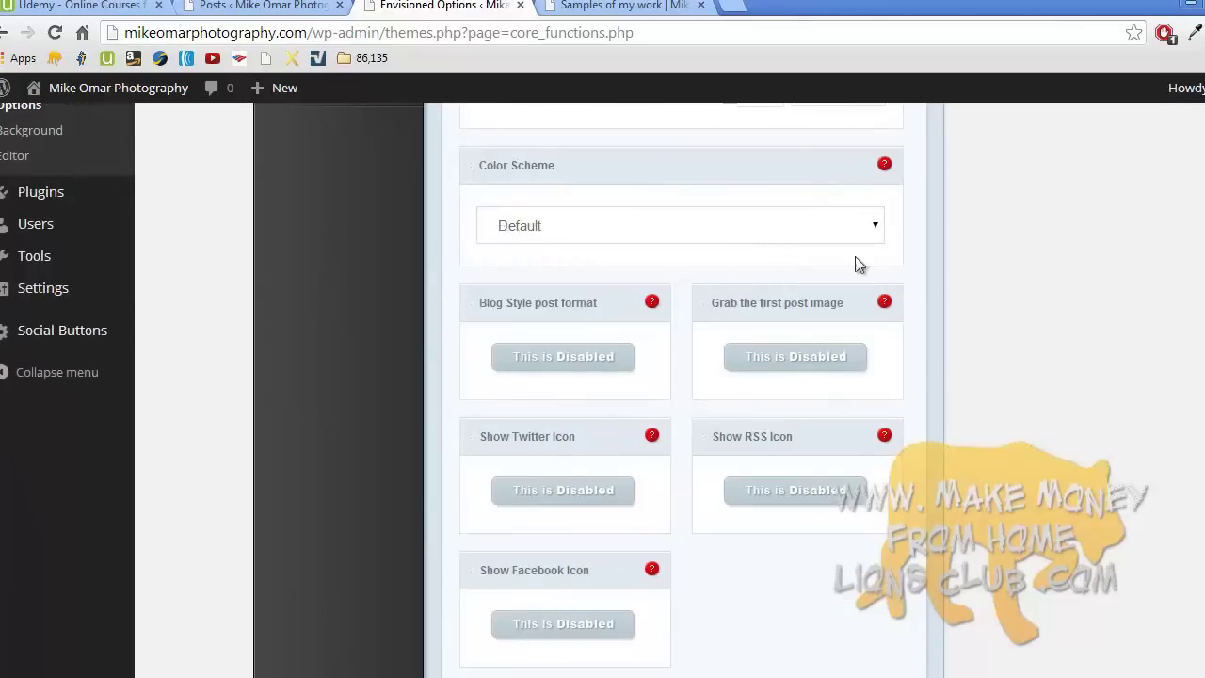
scroll(681, 389, "down", 15)
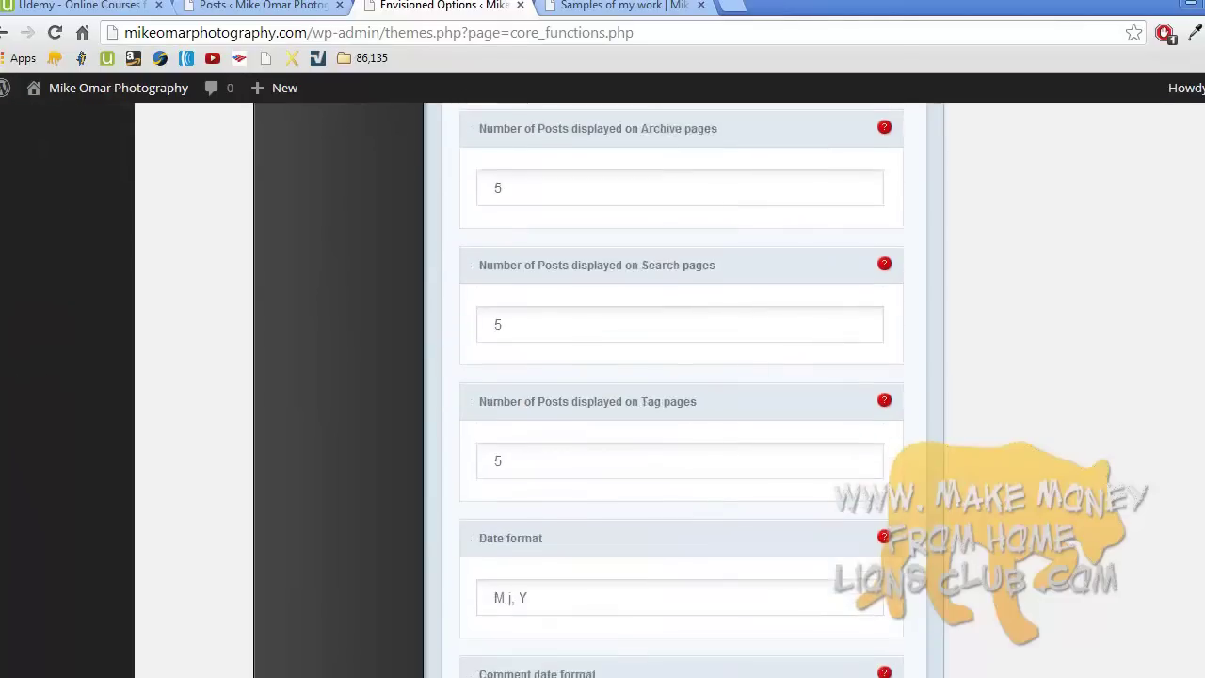
left_click(894, 536)
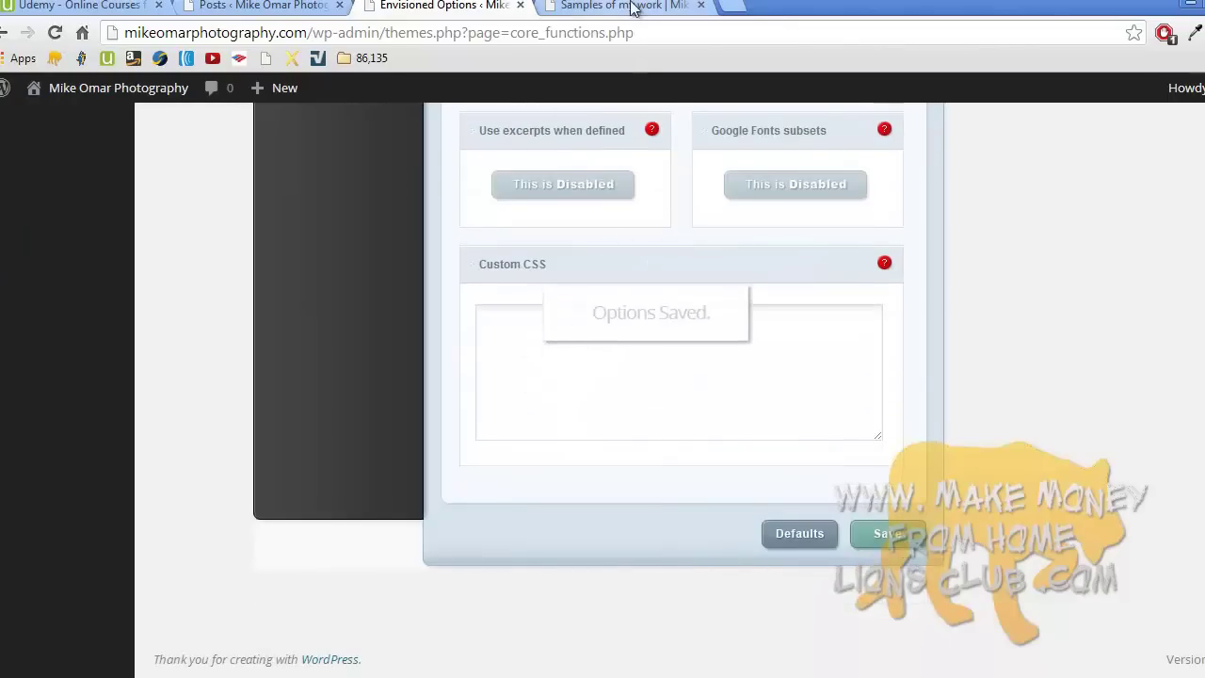
left_click(630, 7)
scroll(526, 193, "up", 2)
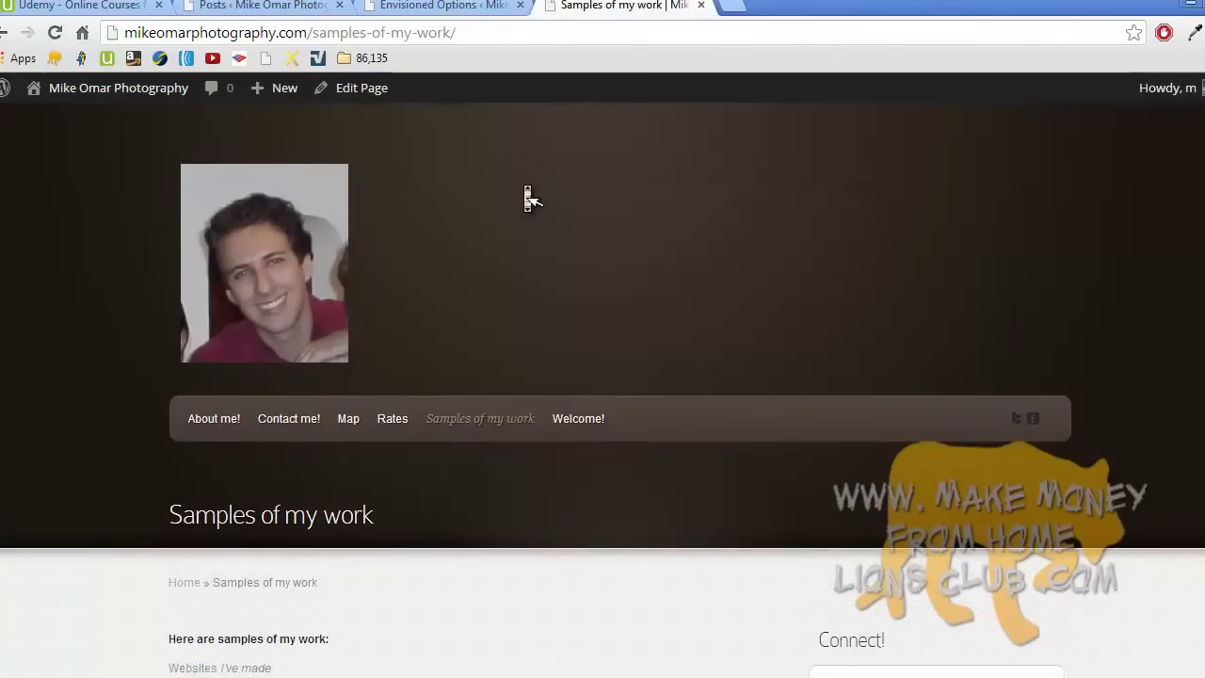
- Reset the custom logo URL in General Settings to empty, save, and view the home page
left_click(278, 242)
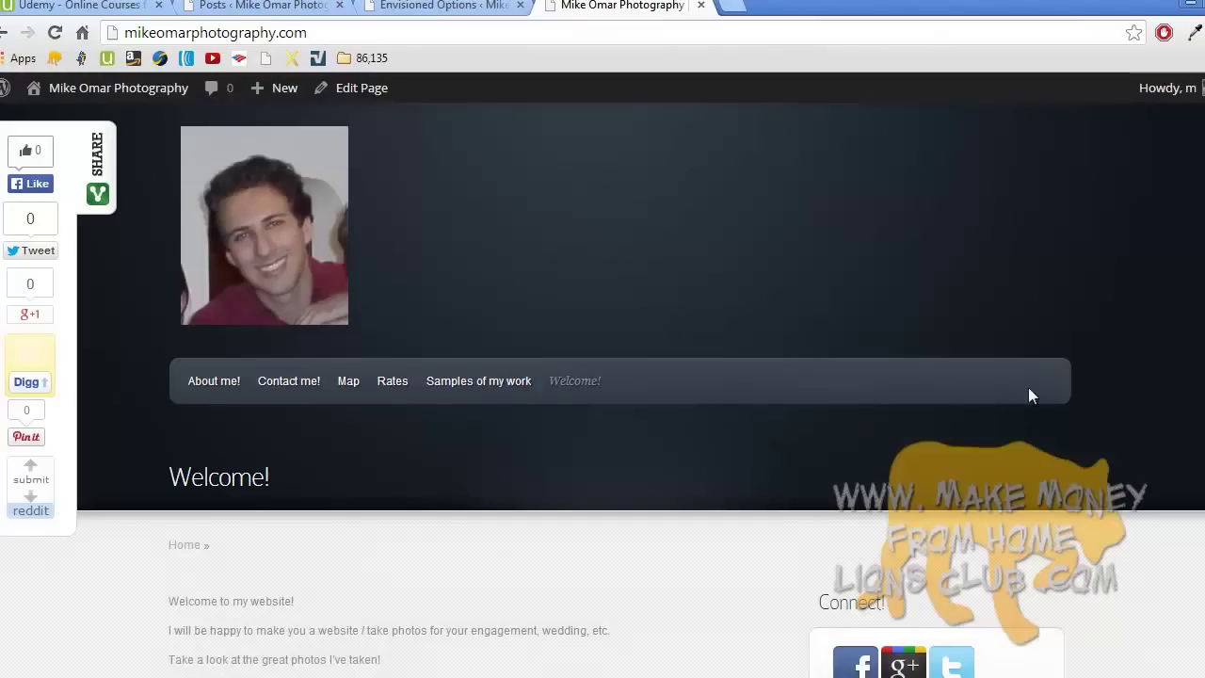
left_click(423, 7)
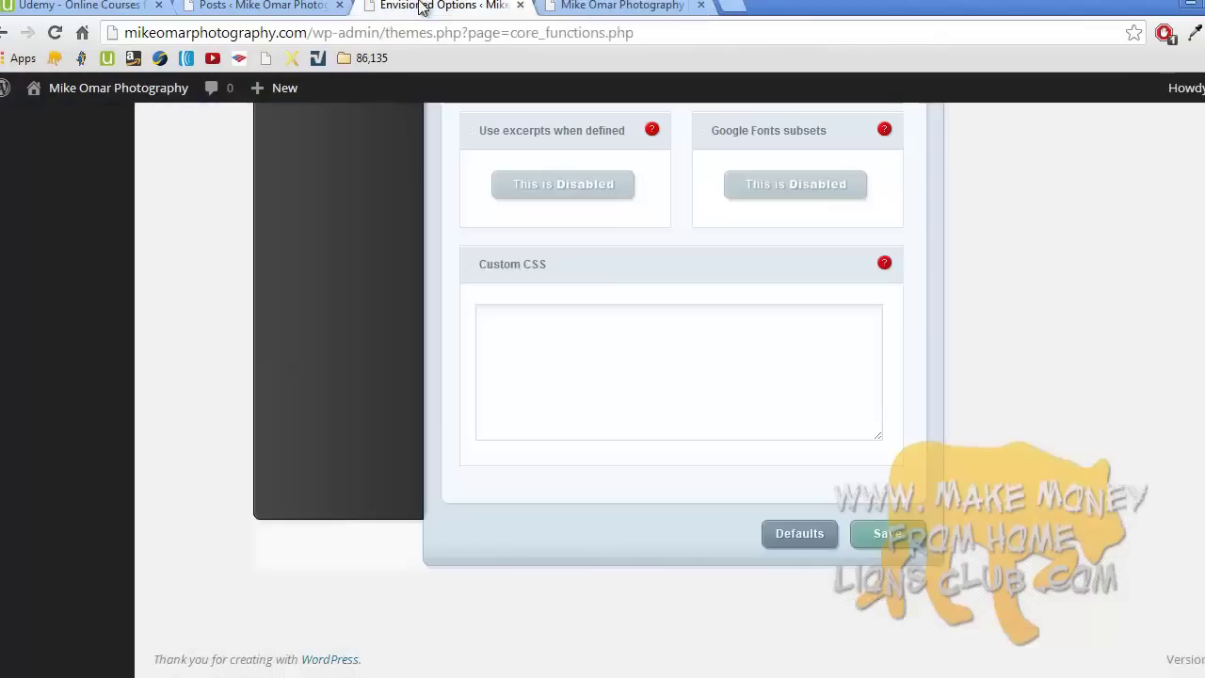
scroll(607, 287, "up", 15)
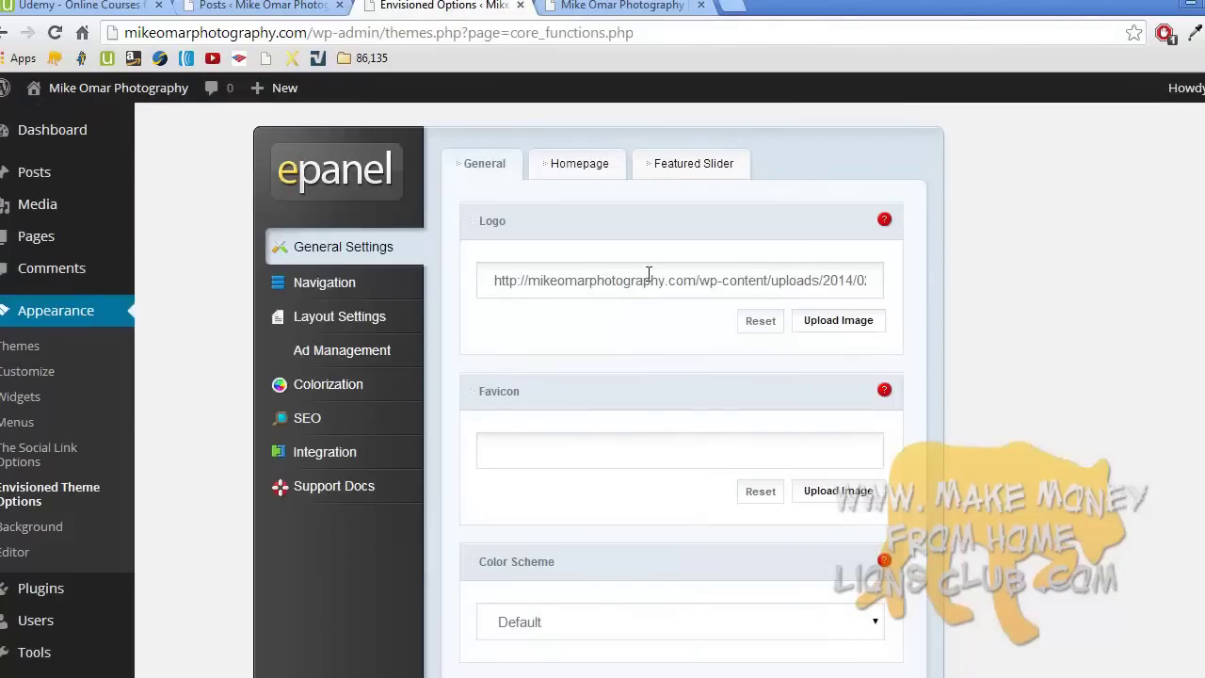
triple_click(646, 279)
left_click(760, 321)
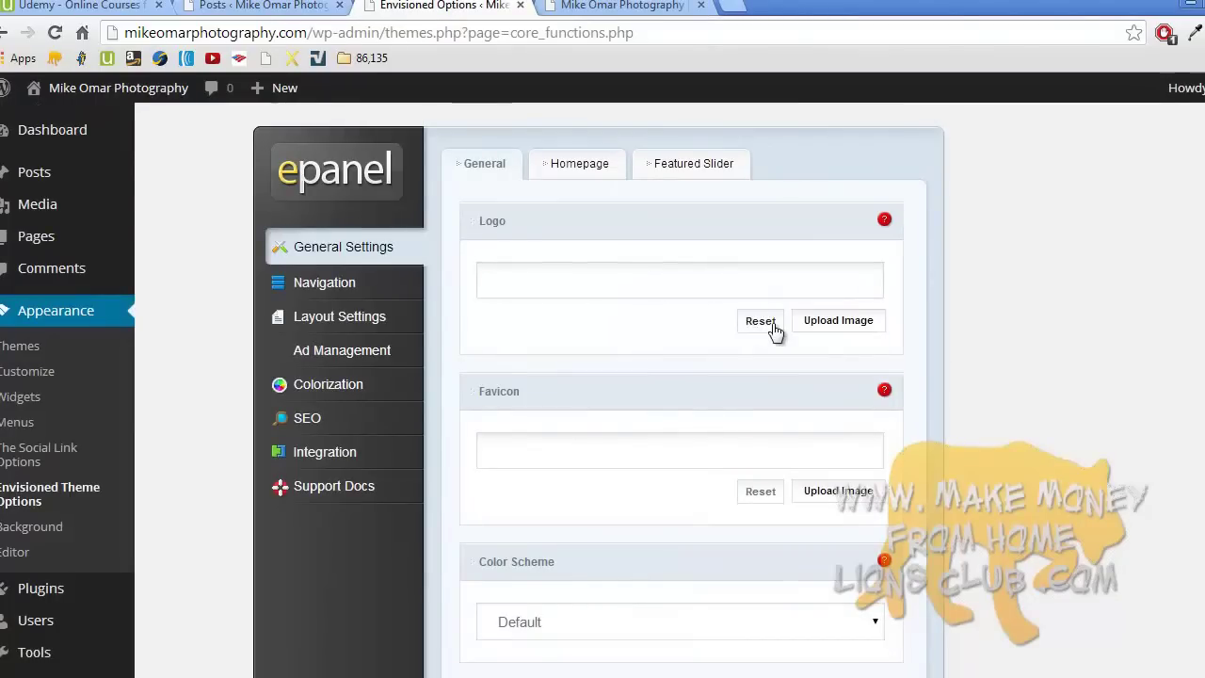
scroll(1009, 638, "down", 15)
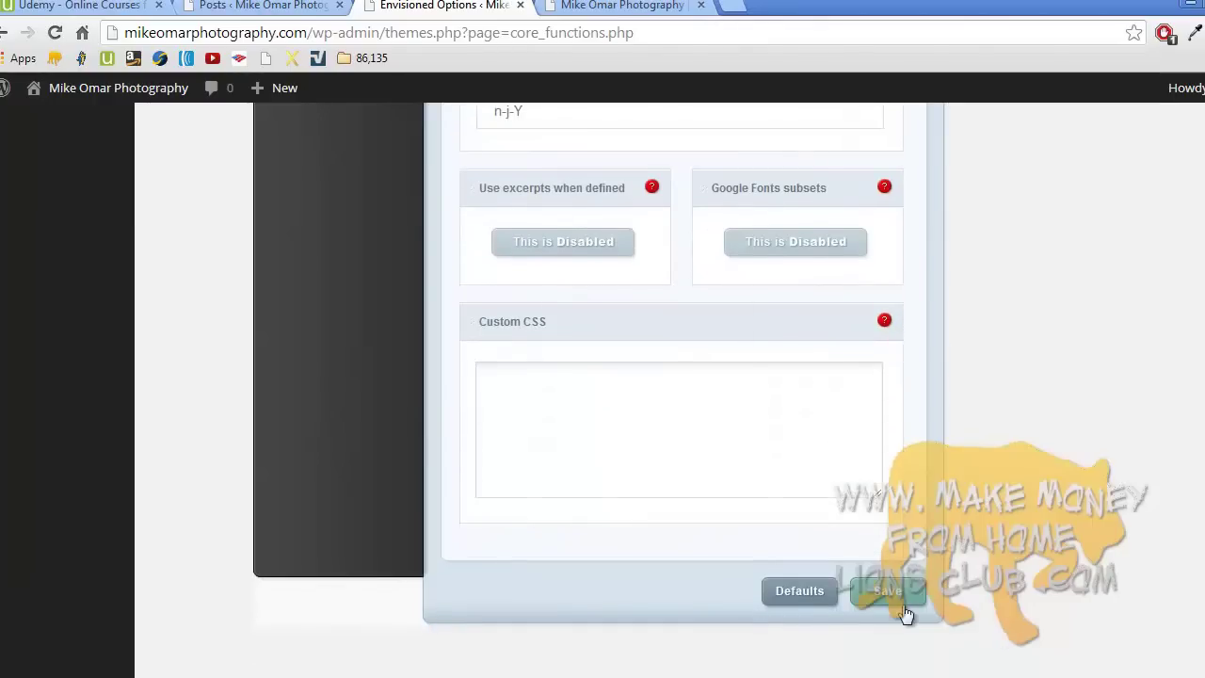
left_click(899, 605)
left_click(623, 5)
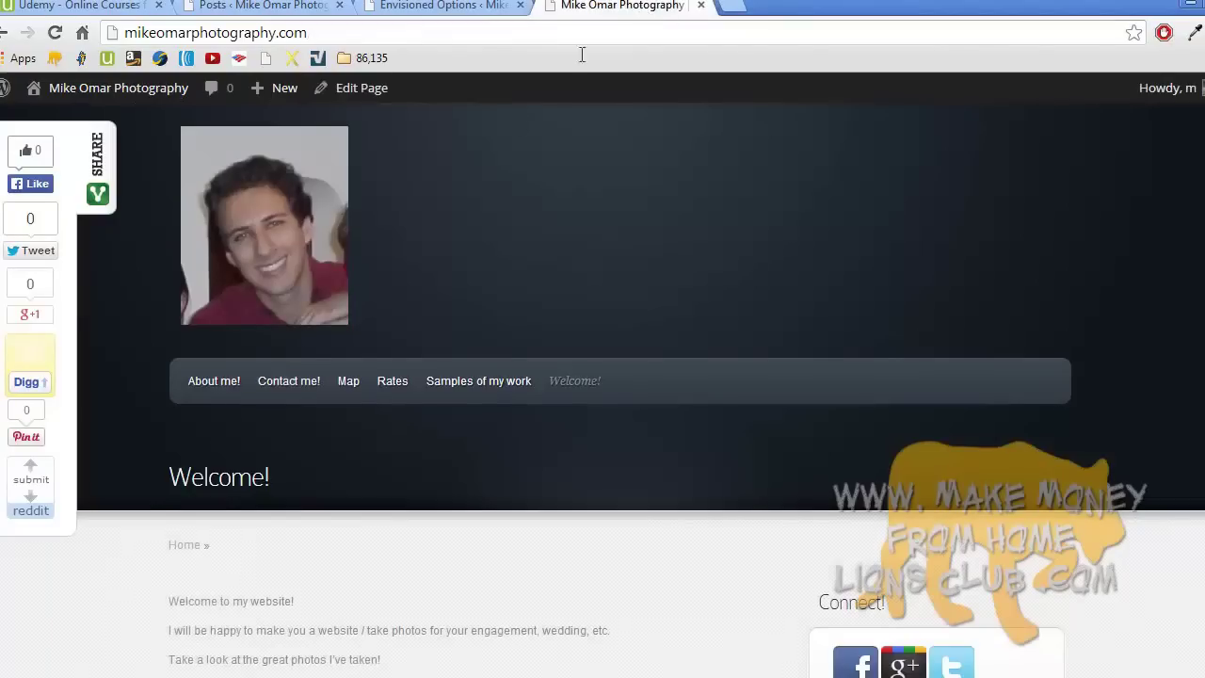
- Reload the home page to show the default envisioned logo, then go to Contact me!
left_click(299, 242)
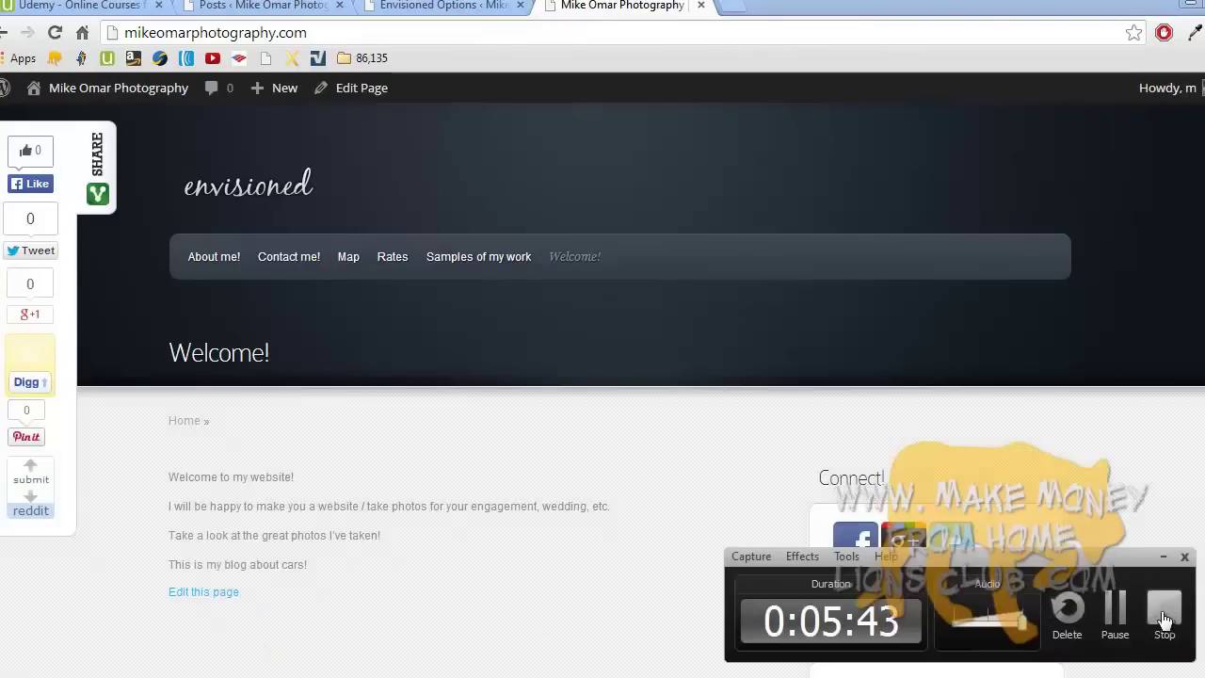
left_click(1164, 614)
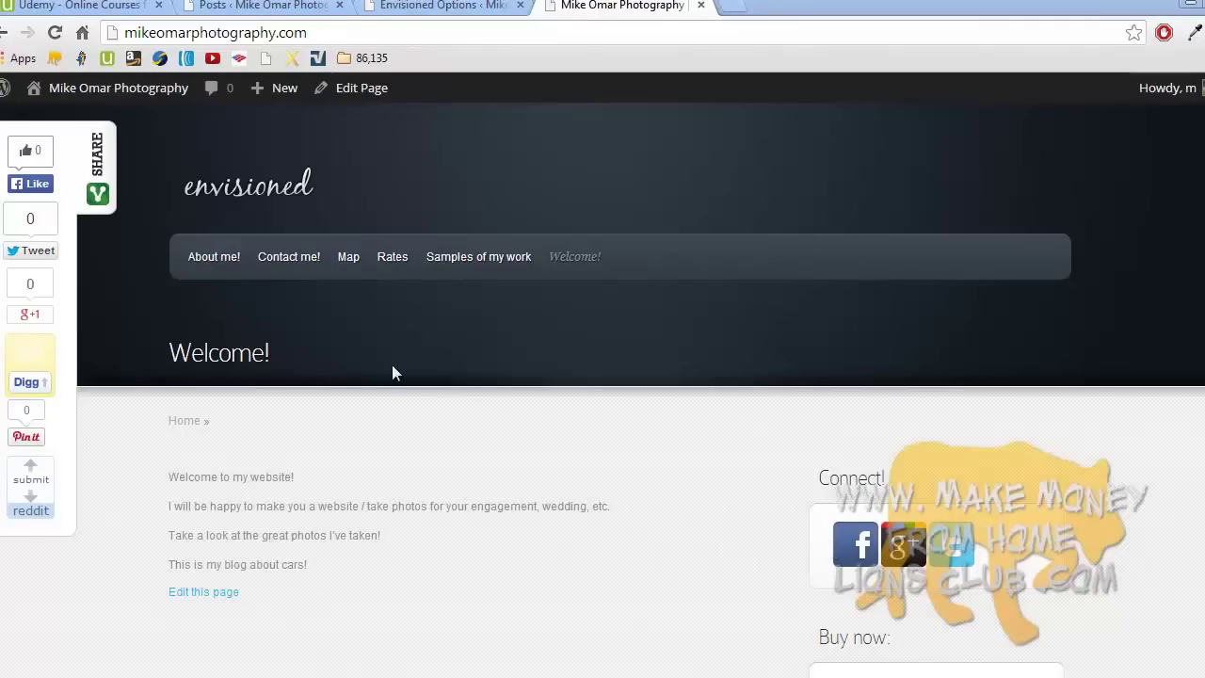
left_click(305, 257)
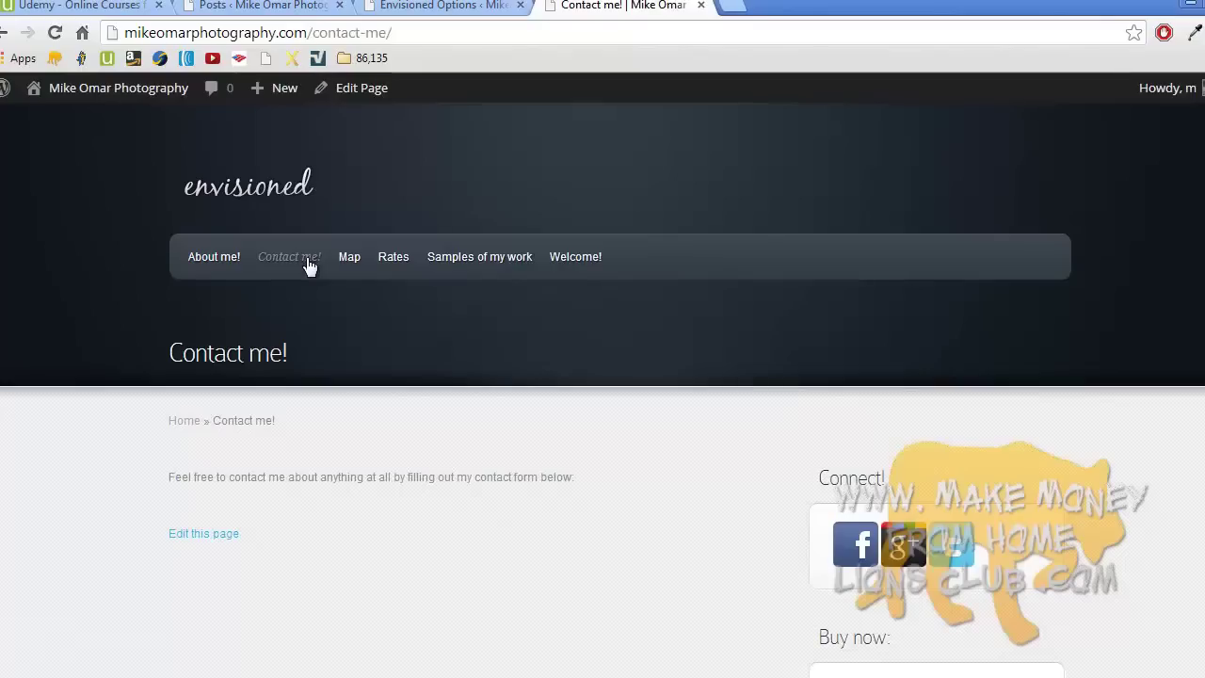
scroll(308, 267, "down", 3)
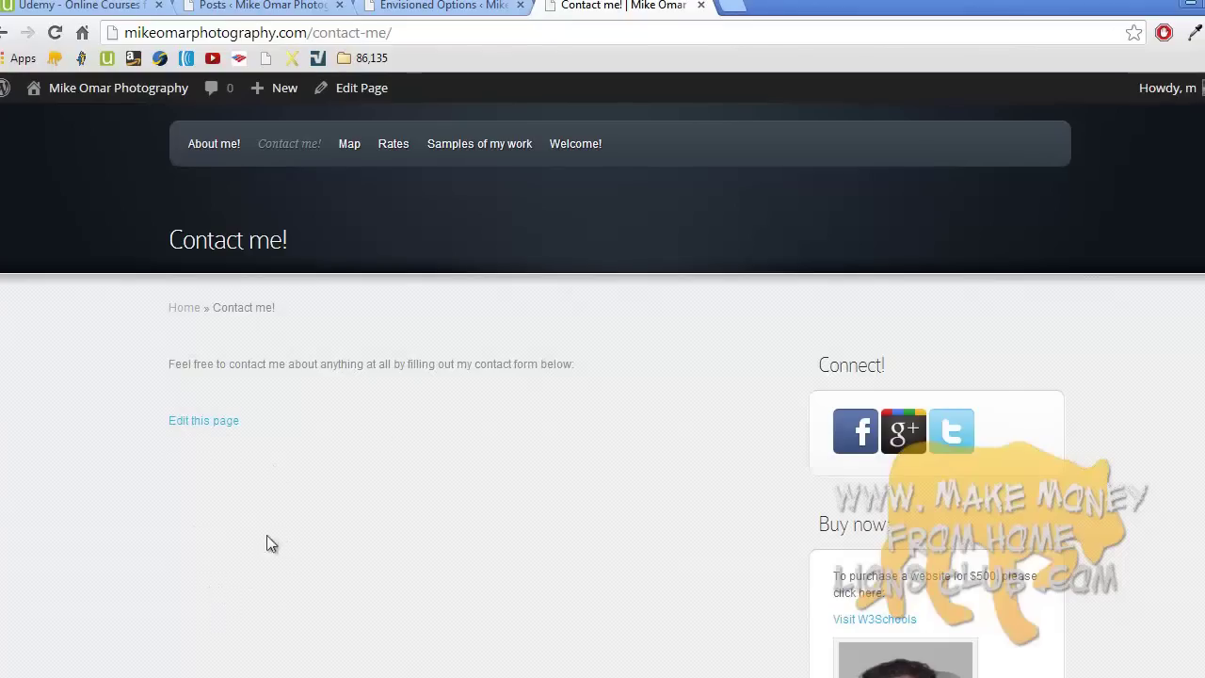
- Review the captcha contact form on makemoneyfromhomelionsclub.com, then return to the Contact me! tab
left_click(731, 6)
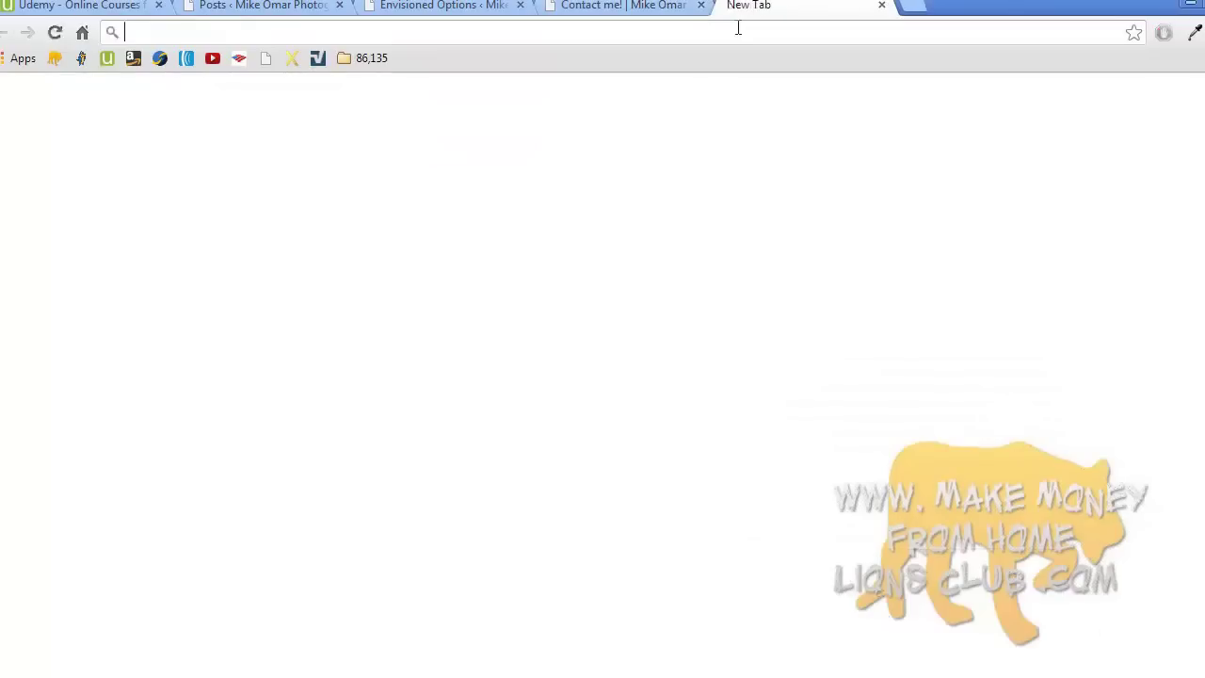
type("make")
key("Return")
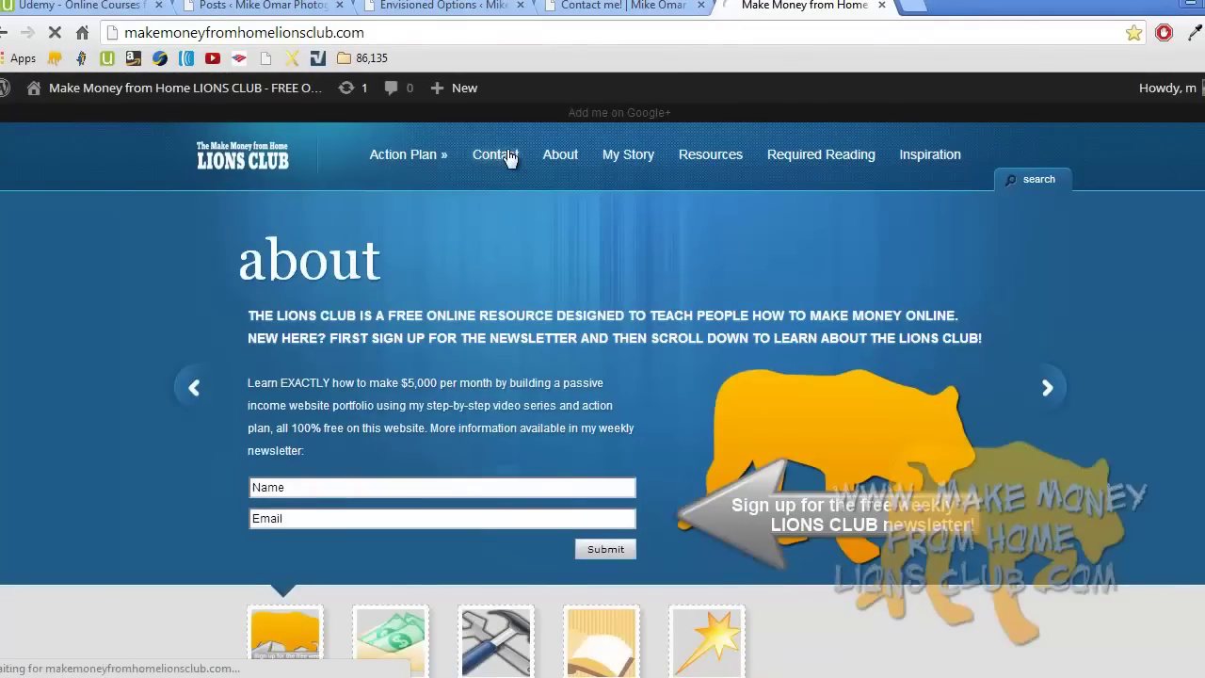
left_click(496, 155)
scroll(509, 158, "down", 3)
scroll(509, 158, "down", 4)
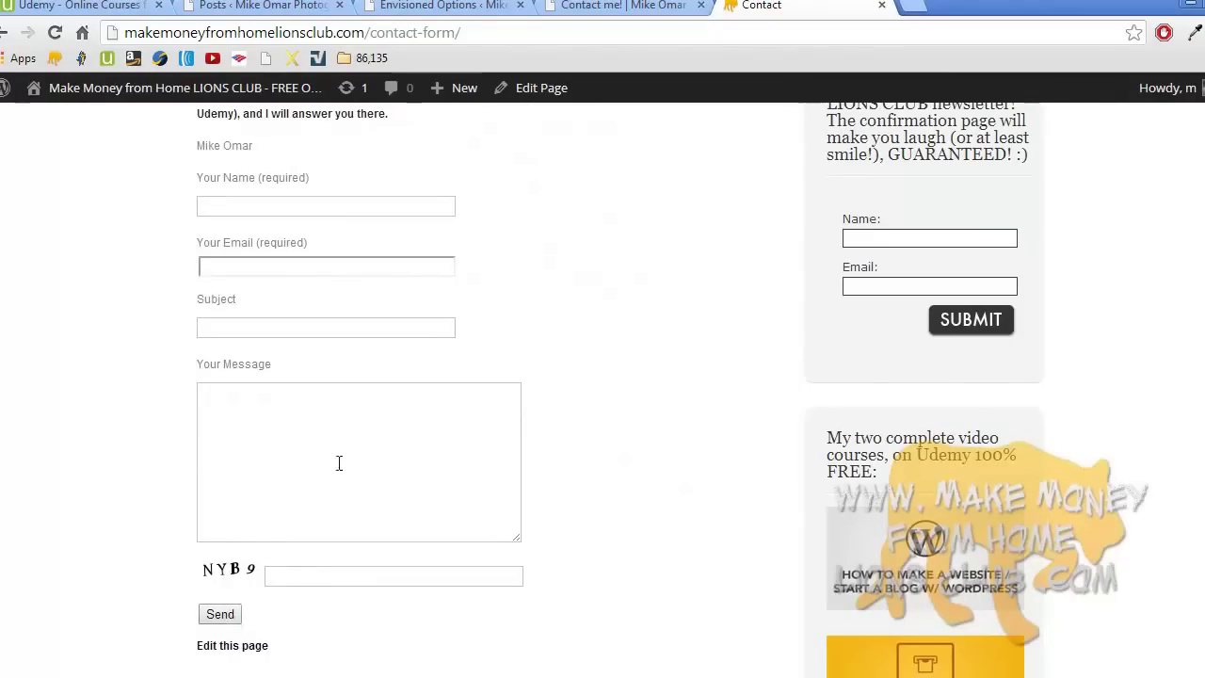
left_click(628, 9)
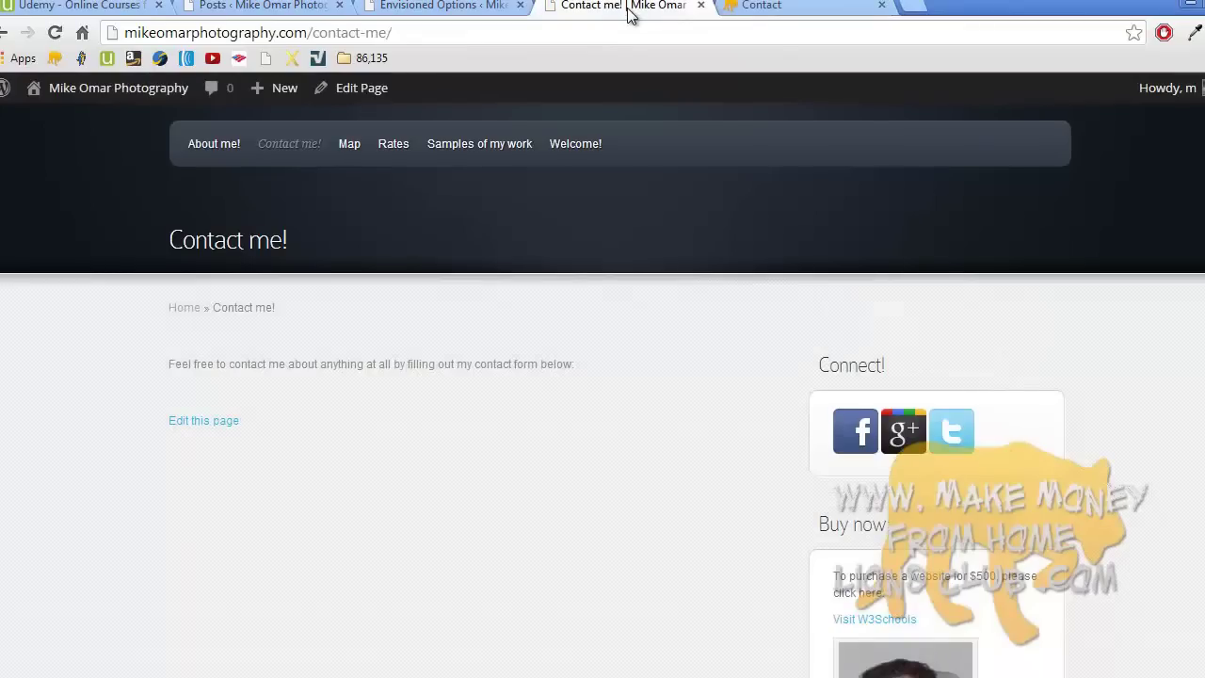
- Close the Lions Club tab, reload Contact me!, and go to the dashboard's Plugins > Add New
left_click(881, 5)
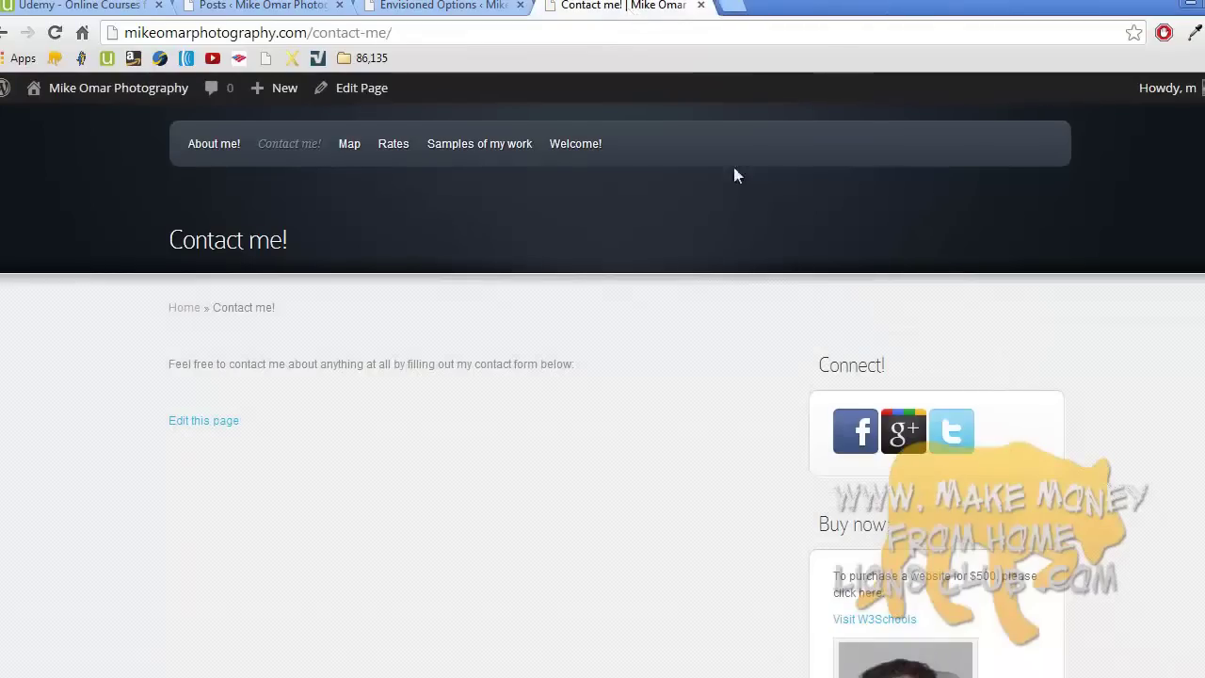
key("F5")
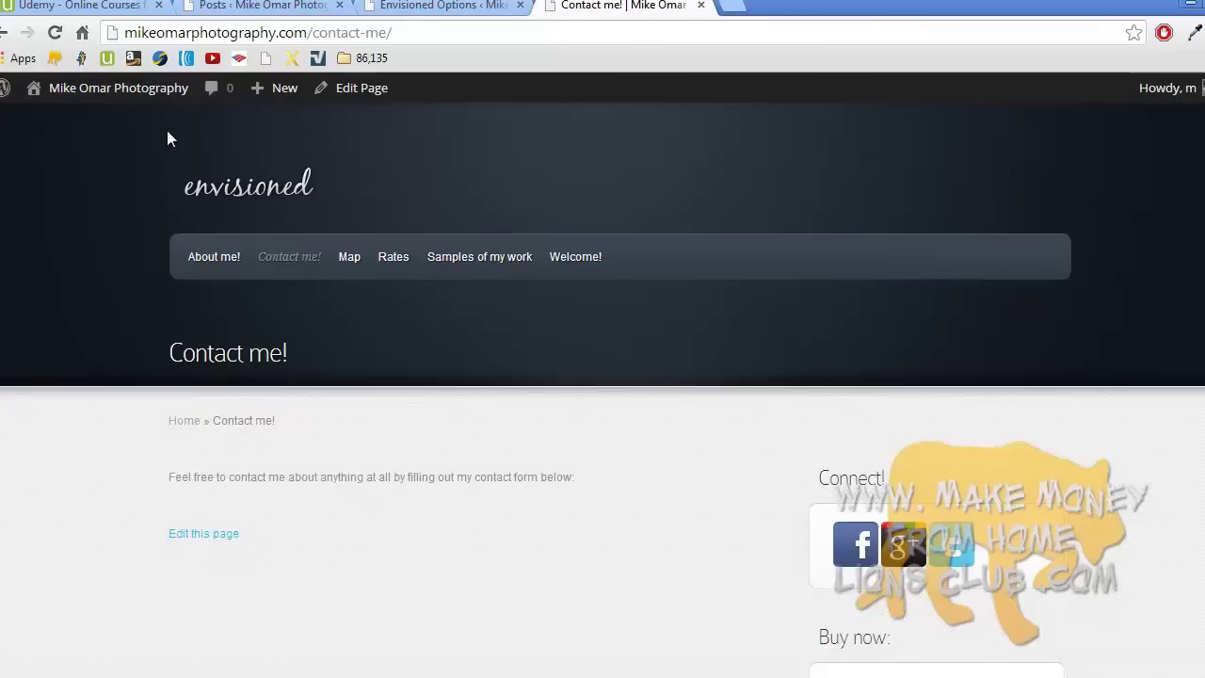
mouse_move(136, 94)
left_click(128, 124)
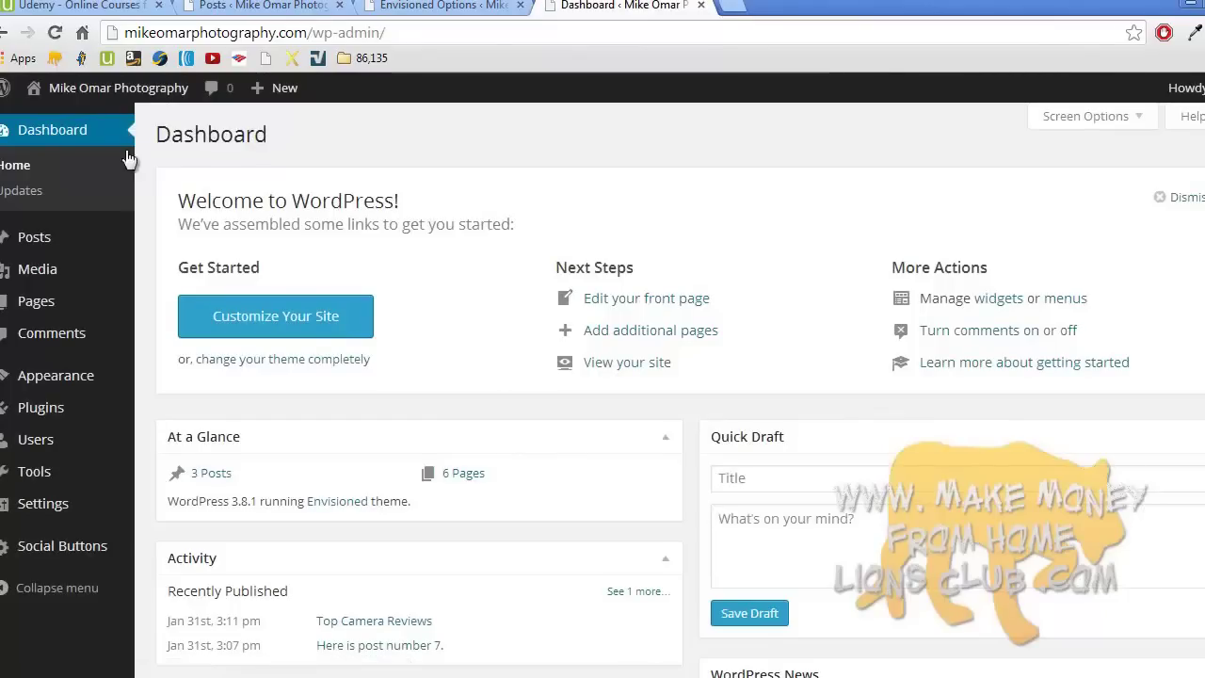
left_click(76, 417)
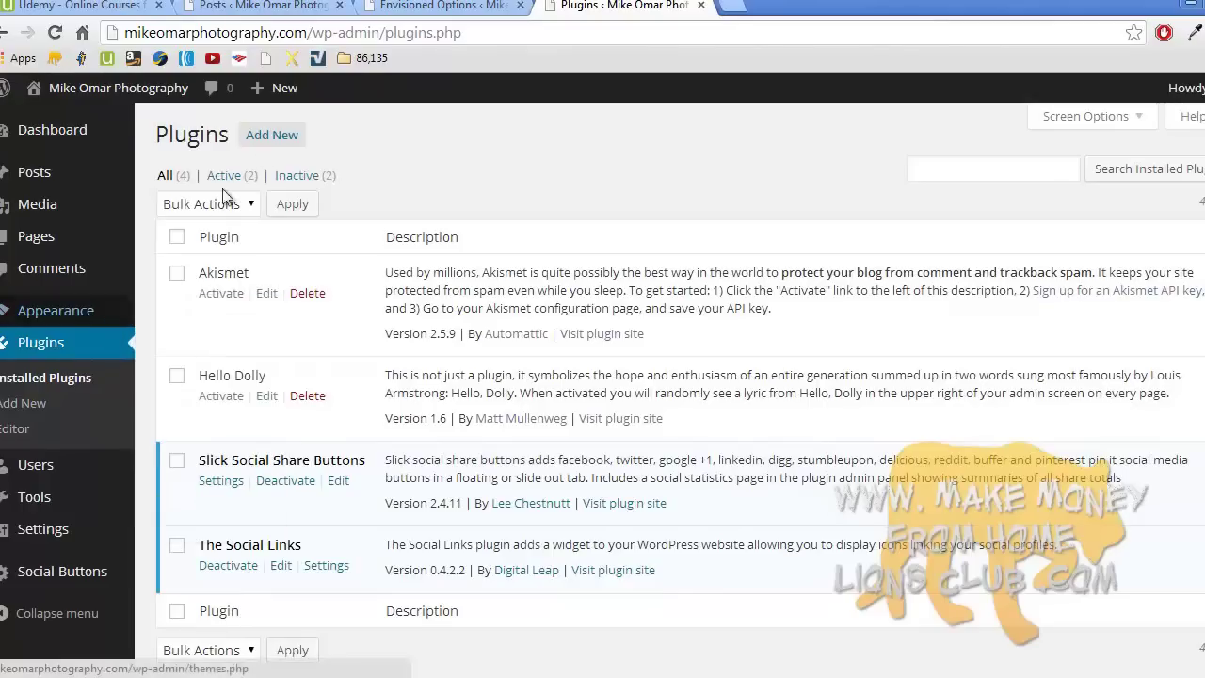
left_click(271, 136)
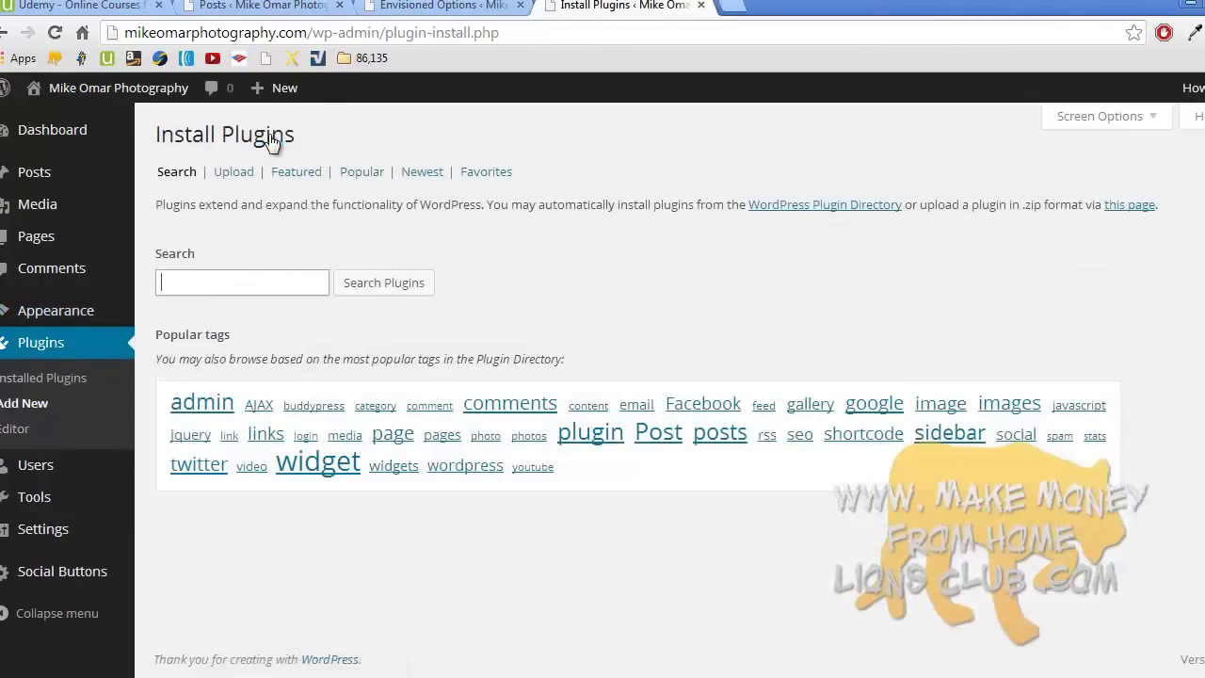
- Search the plugin directory for 'contact form'
left_click(259, 282)
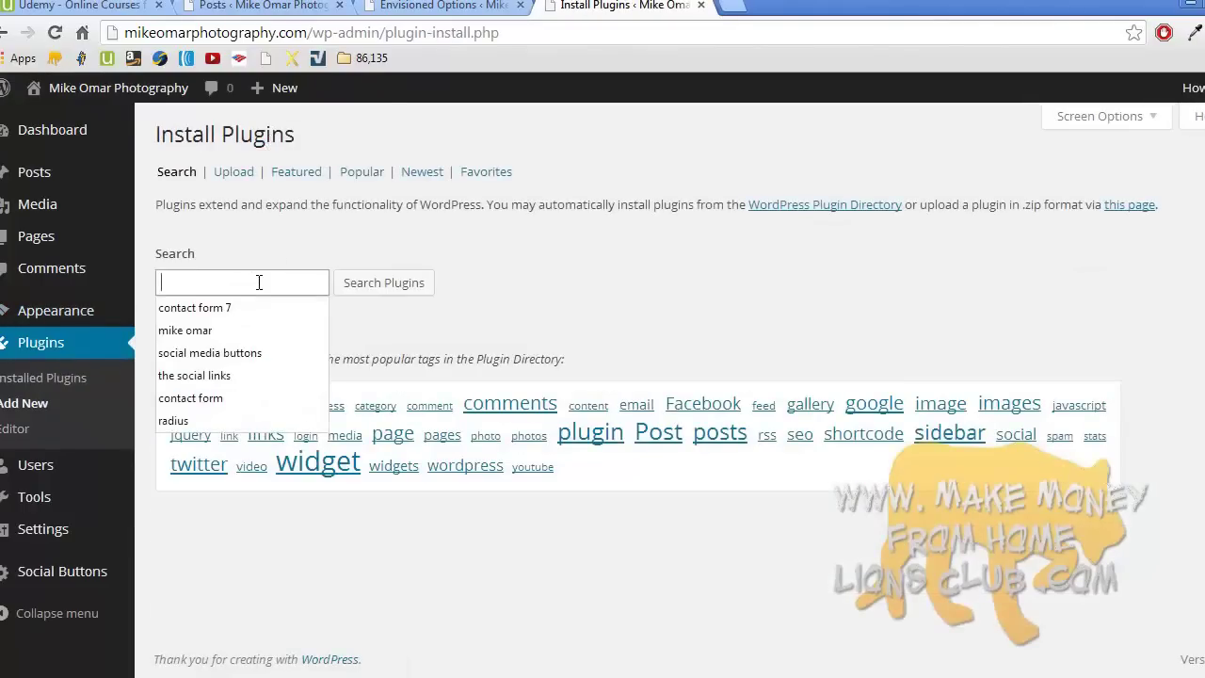
type("contact form")
key("Return")
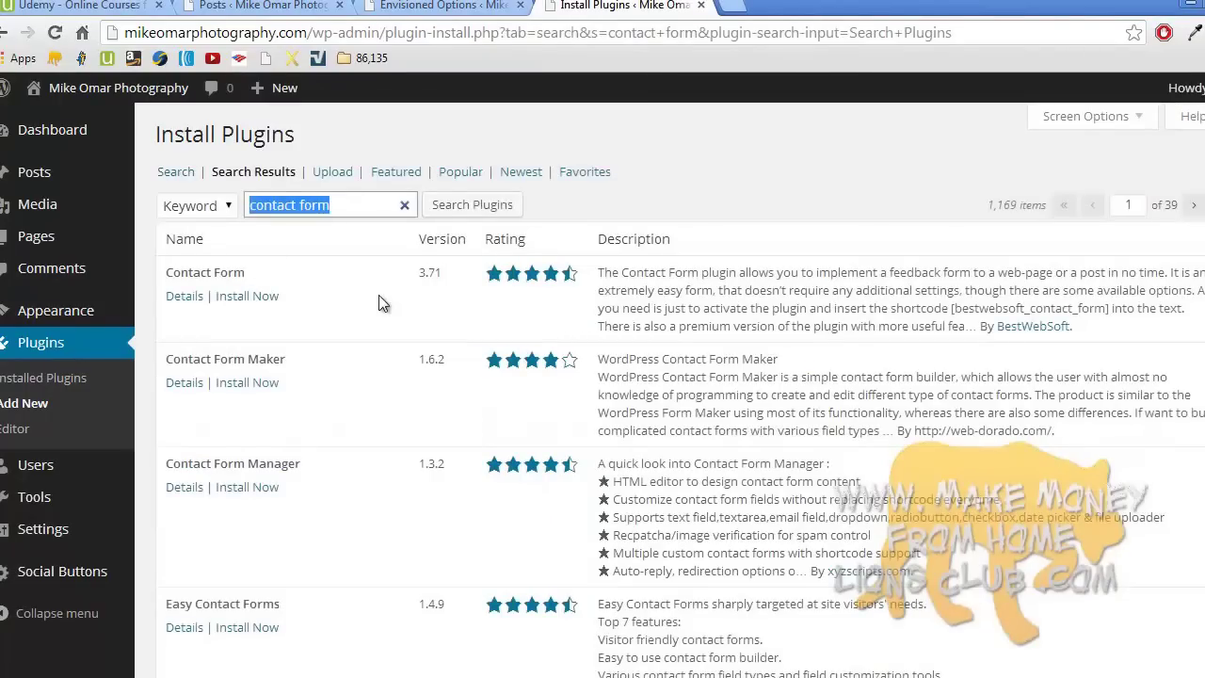
key("Down")
left_click(650, 217)
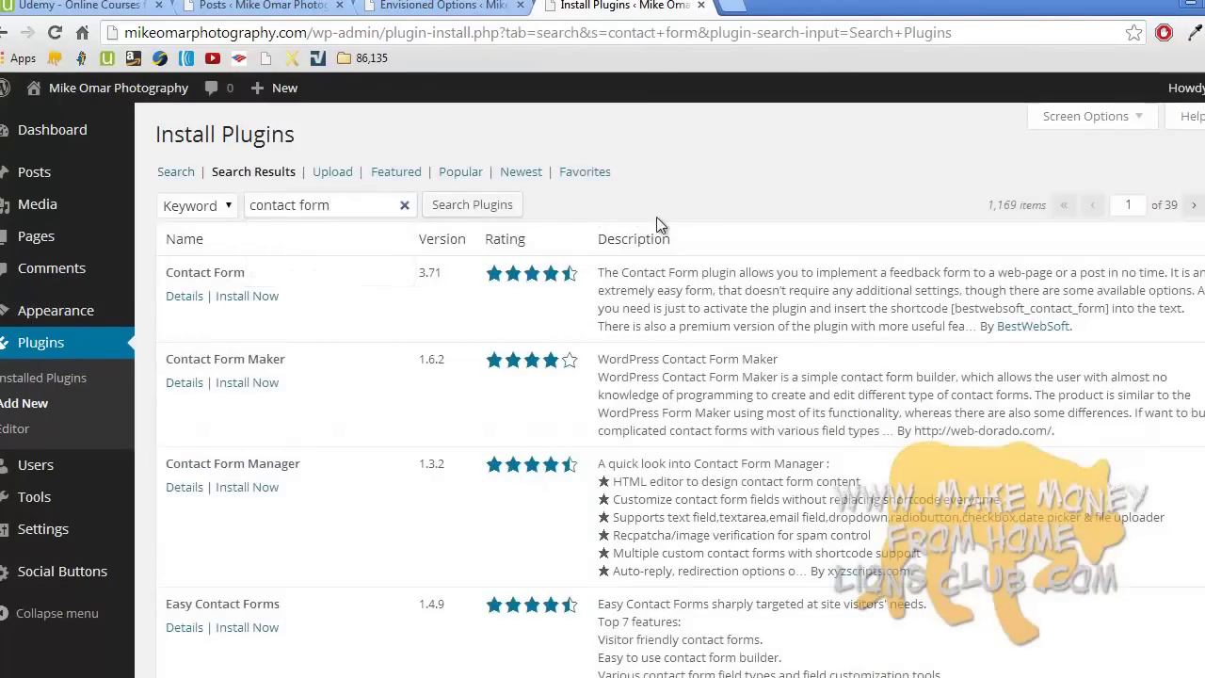
- Browse the results, then refine the search to 'contact form 7'
scroll(656, 218, "down", 3)
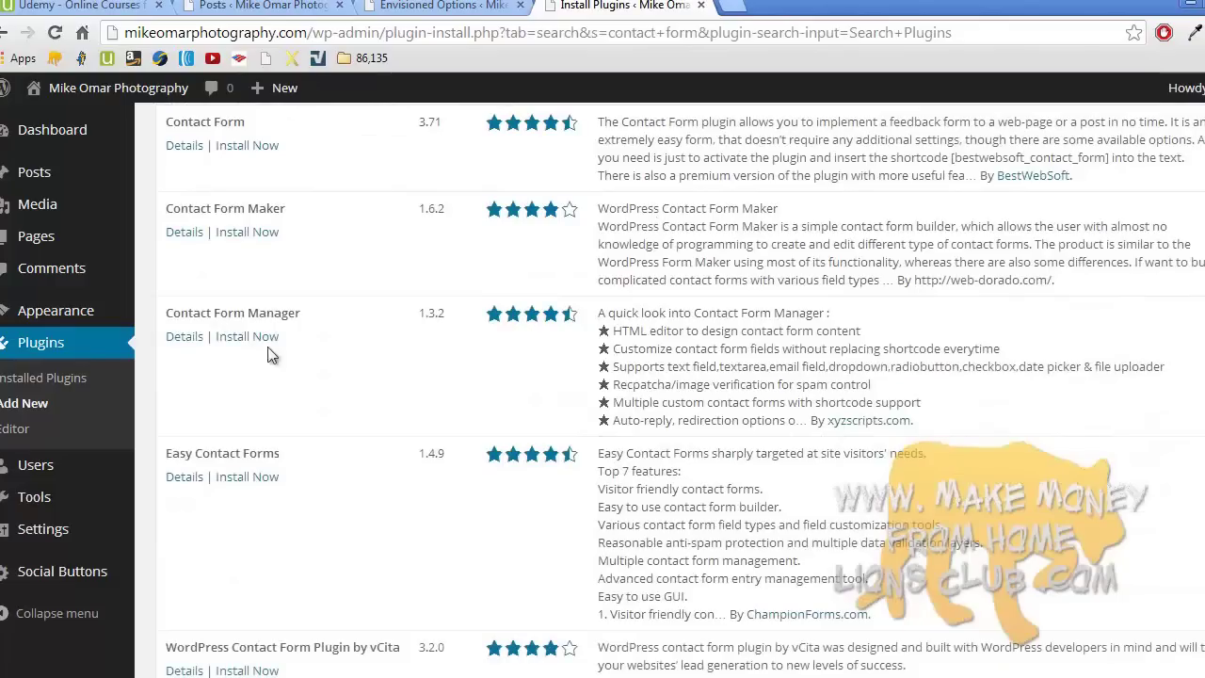
scroll(250, 415, "down", 5)
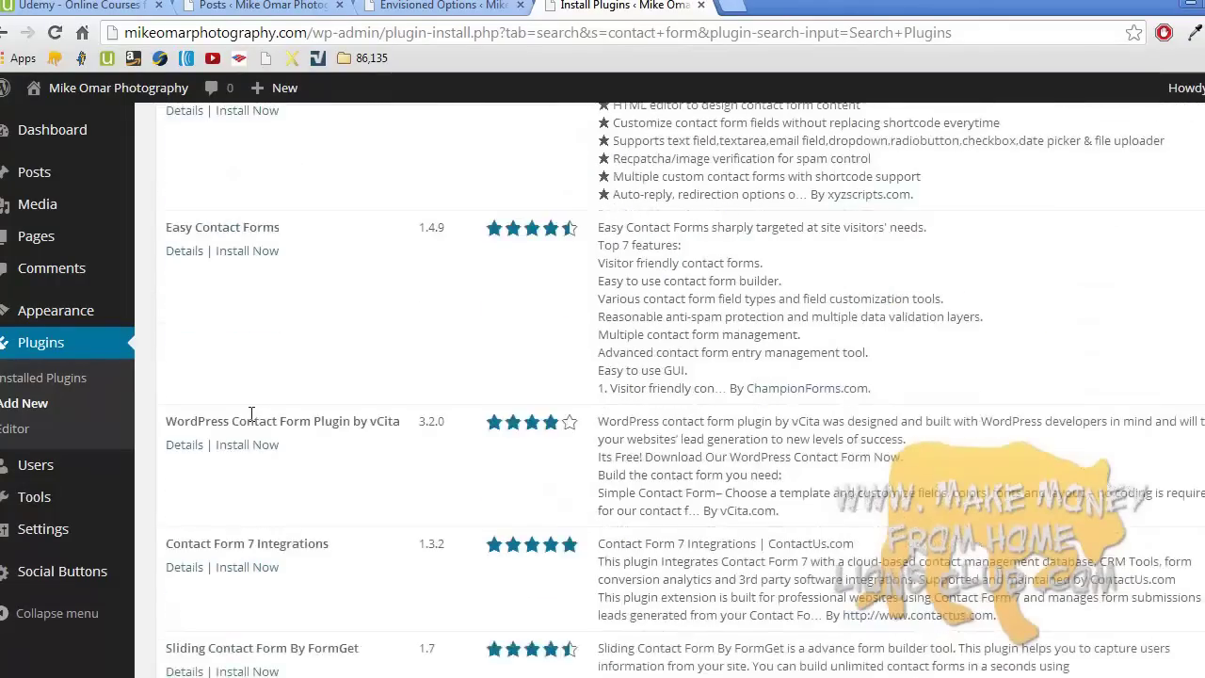
scroll(250, 422, "down", 5)
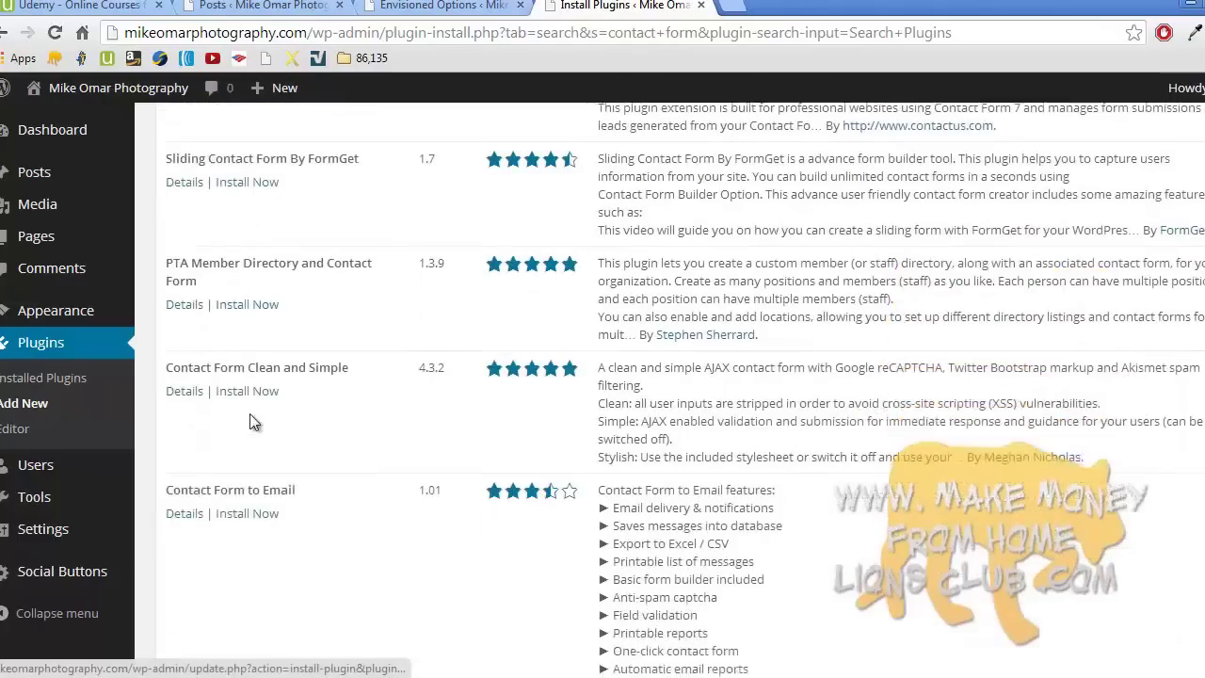
scroll(251, 423, "down", 3)
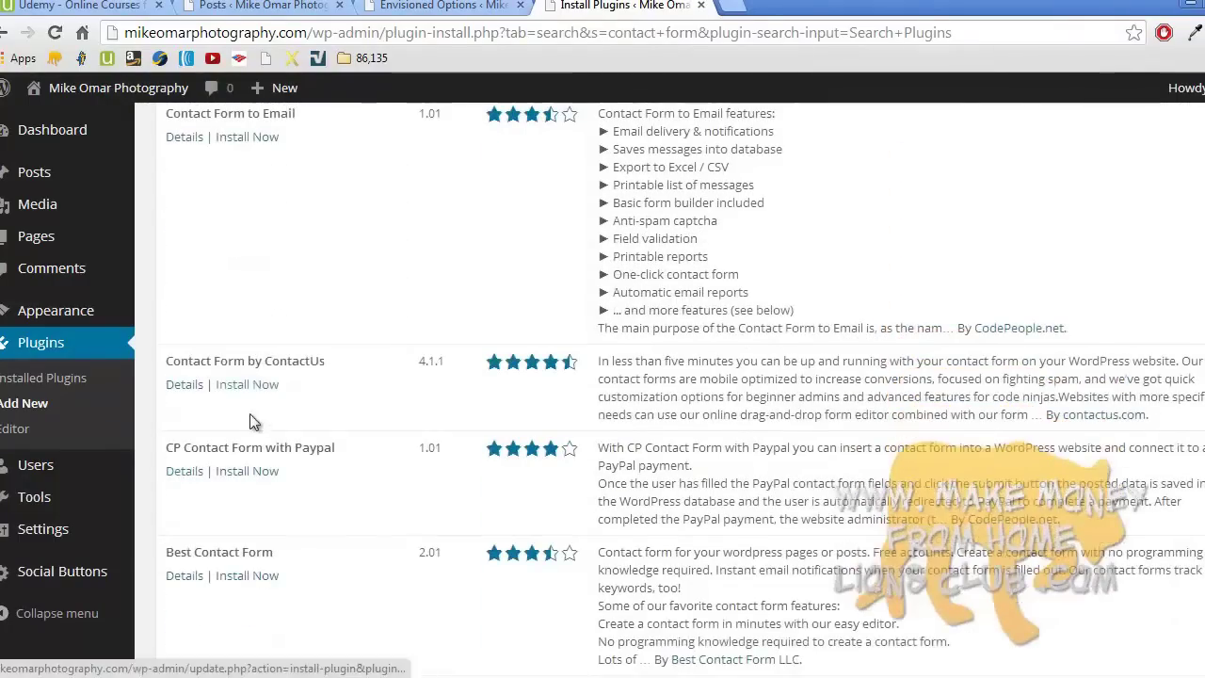
scroll(251, 423, "down", 1)
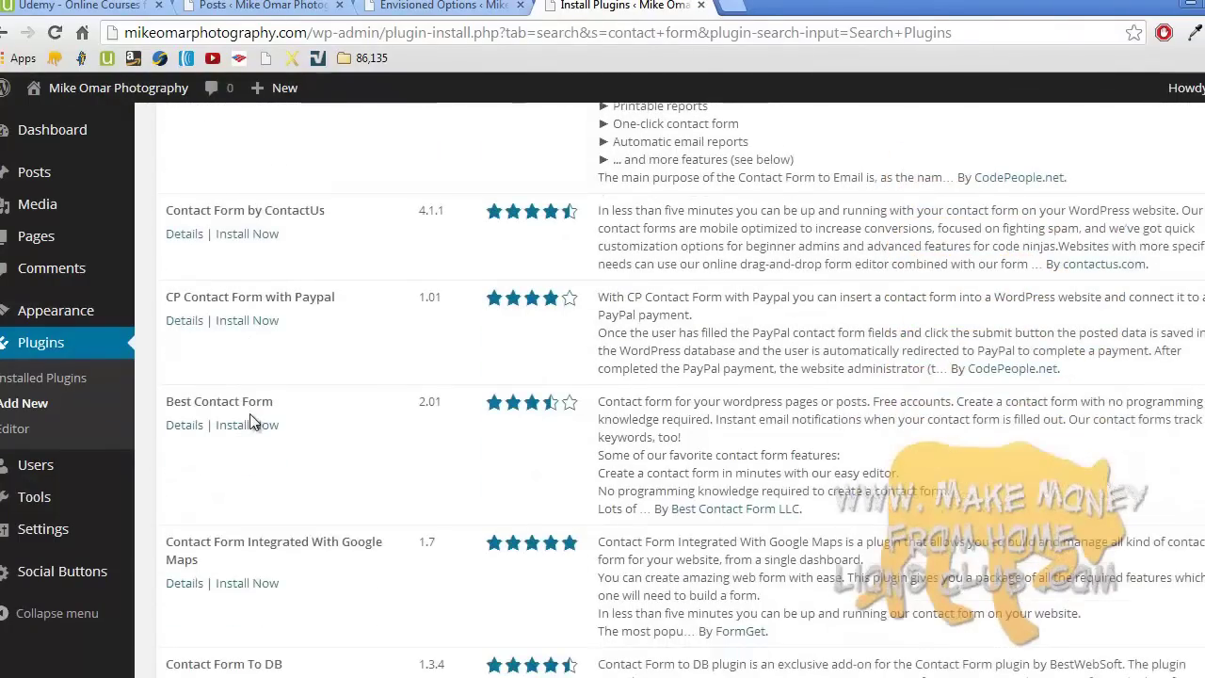
scroll(250, 422, "up", 15)
left_click(341, 204)
type("7")
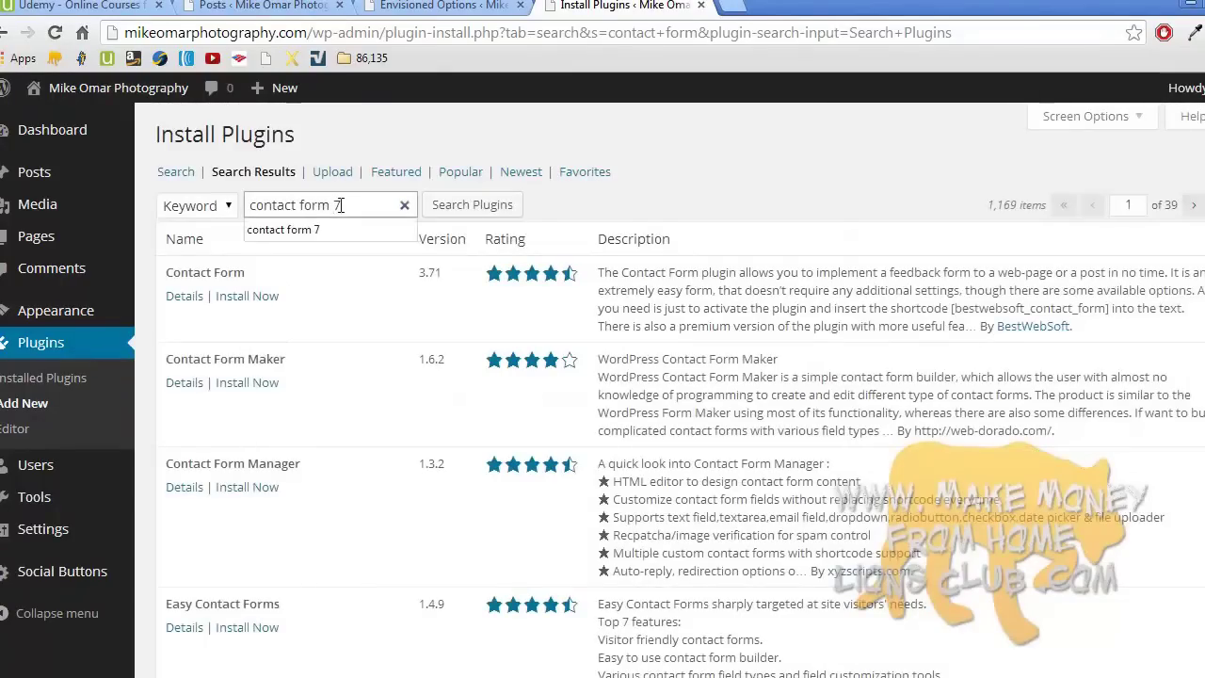
key("Return")
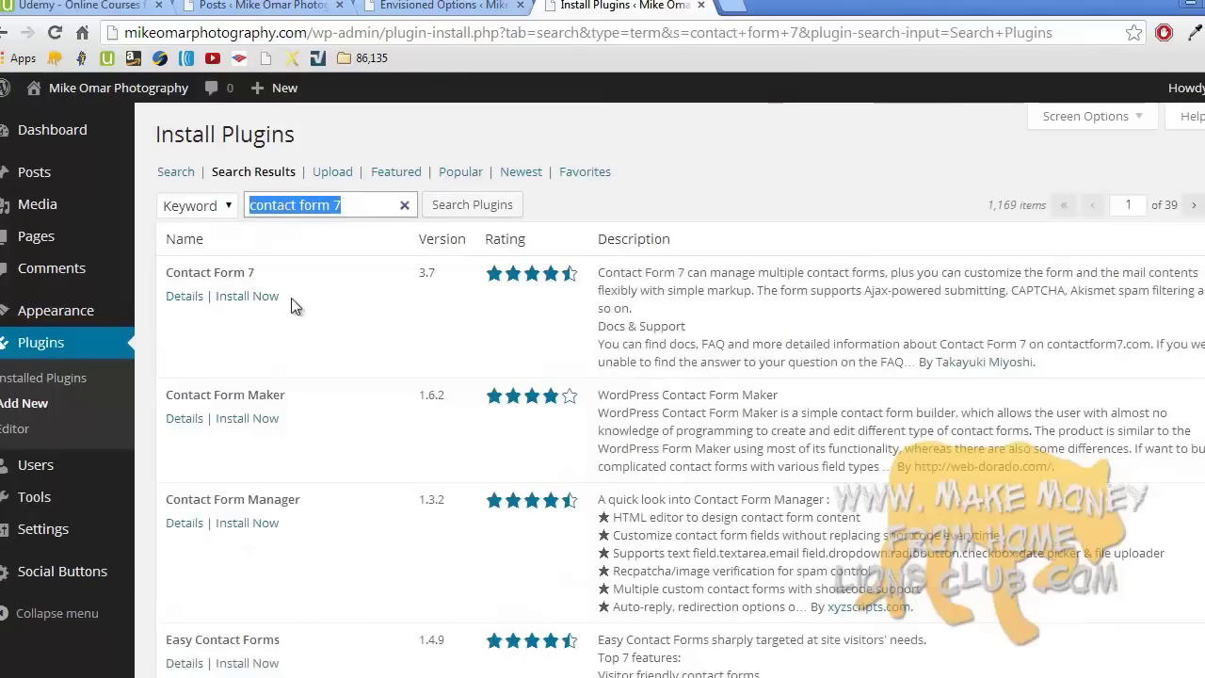
- Install Contact Form 7 version 3.7, confirm with OK, and activate it
left_click(263, 298)
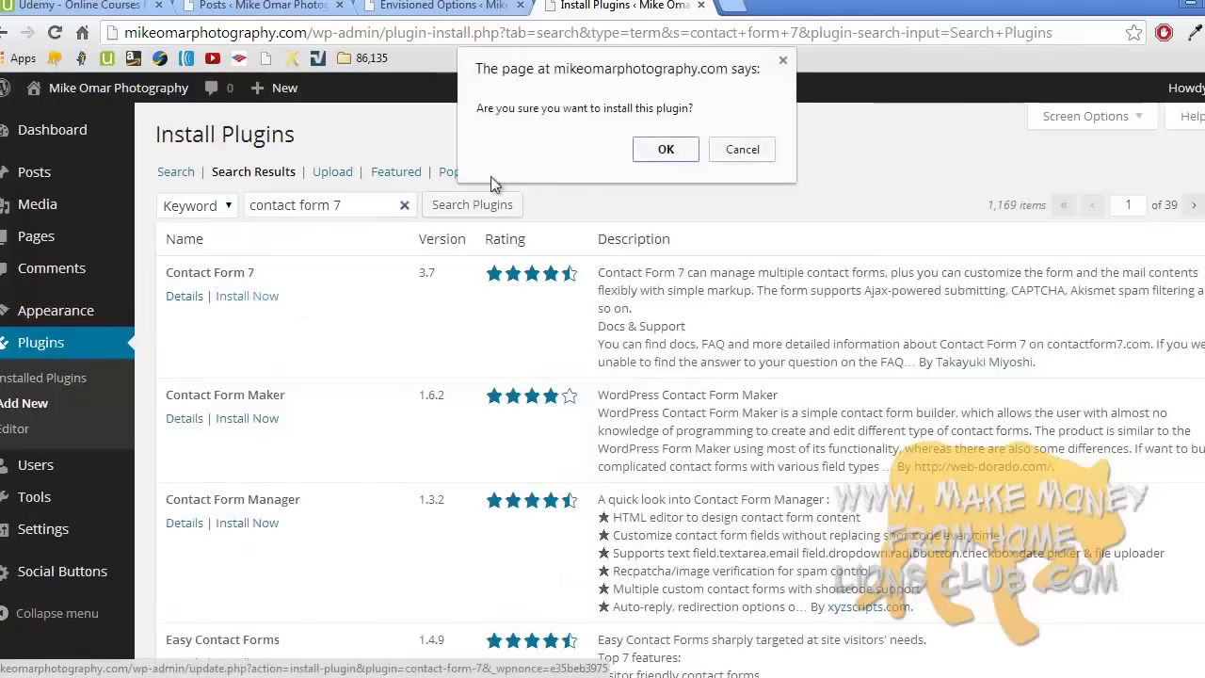
left_click(663, 154)
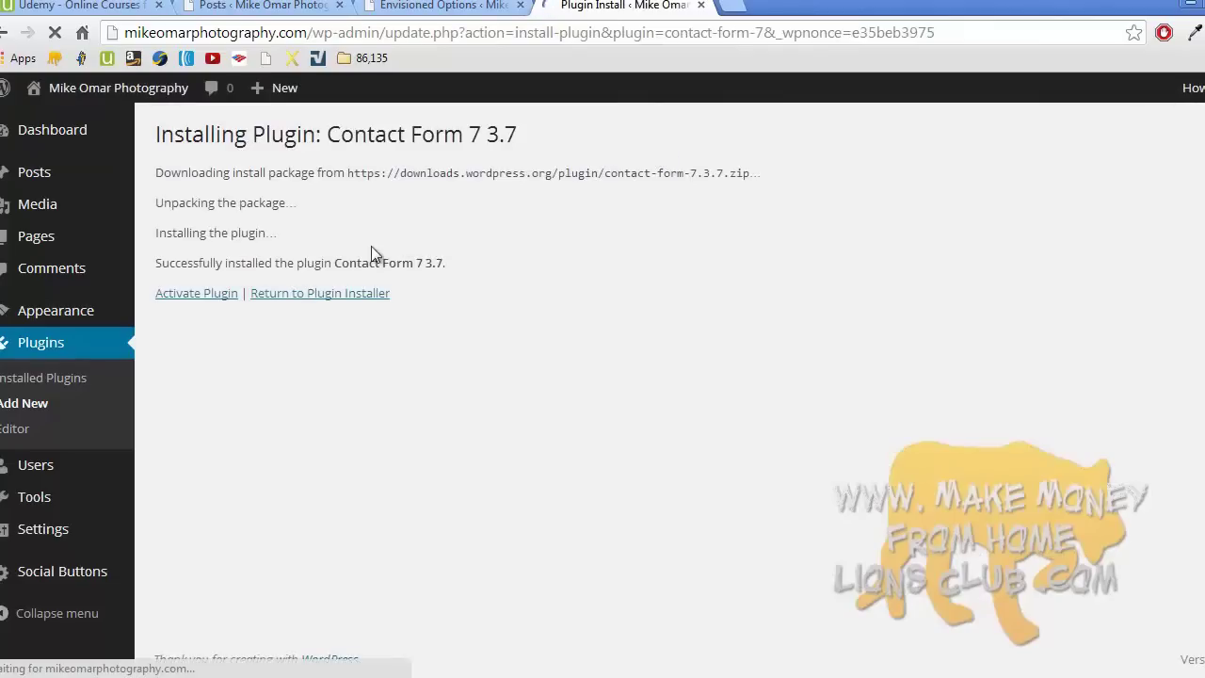
left_click(220, 295)
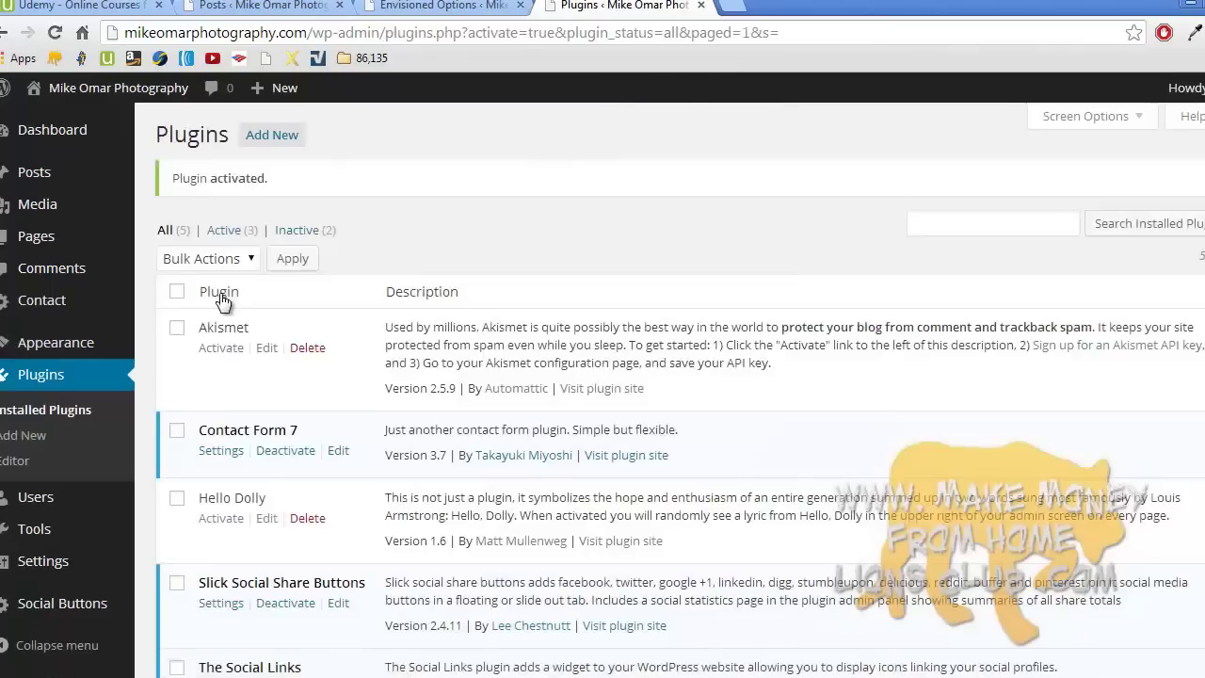
scroll(222, 299, "down", 1)
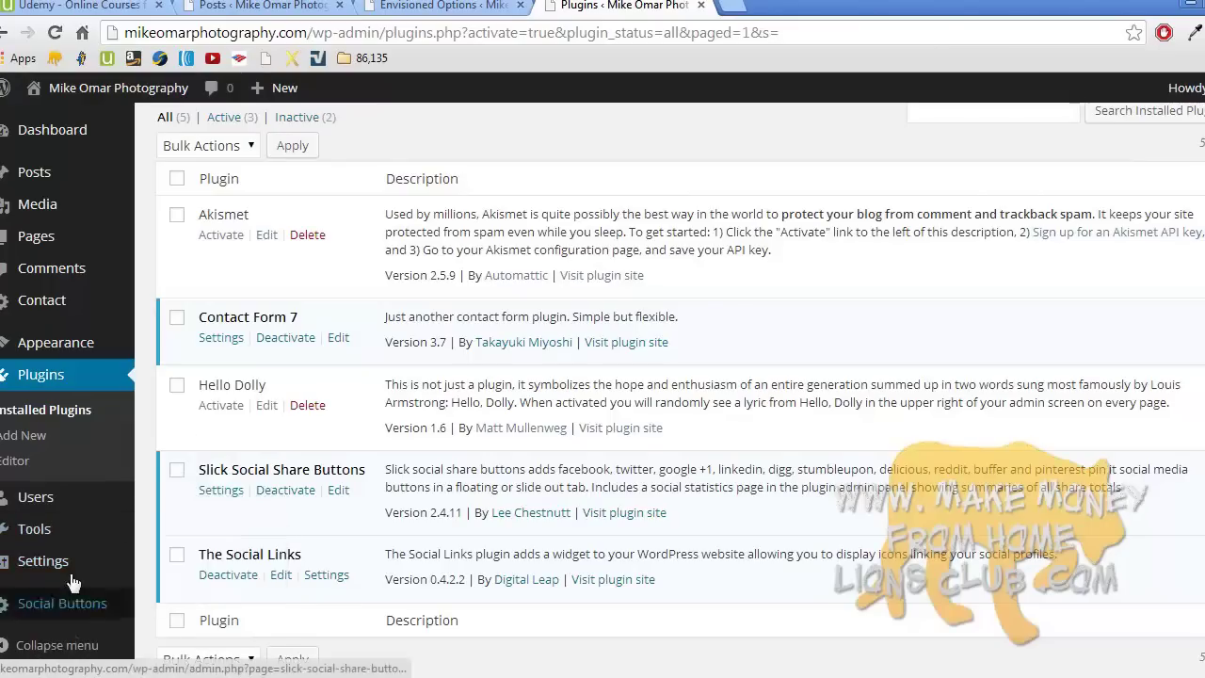
scroll(71, 487, "down", 1)
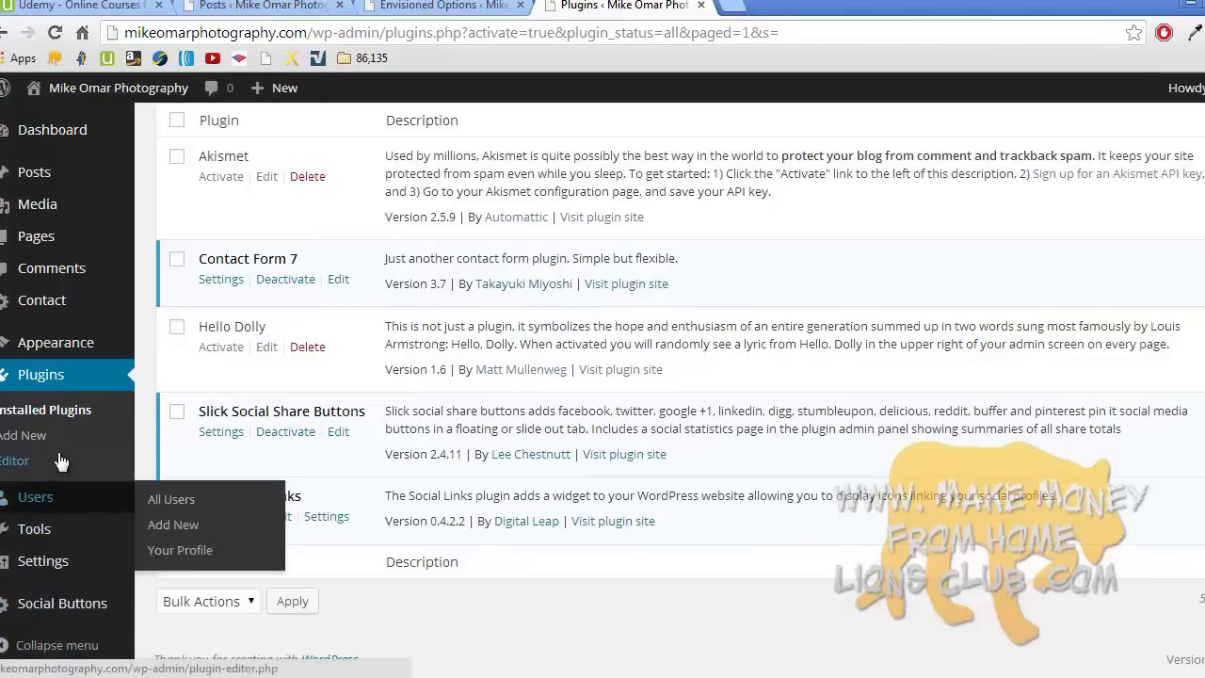
mouse_move(69, 350)
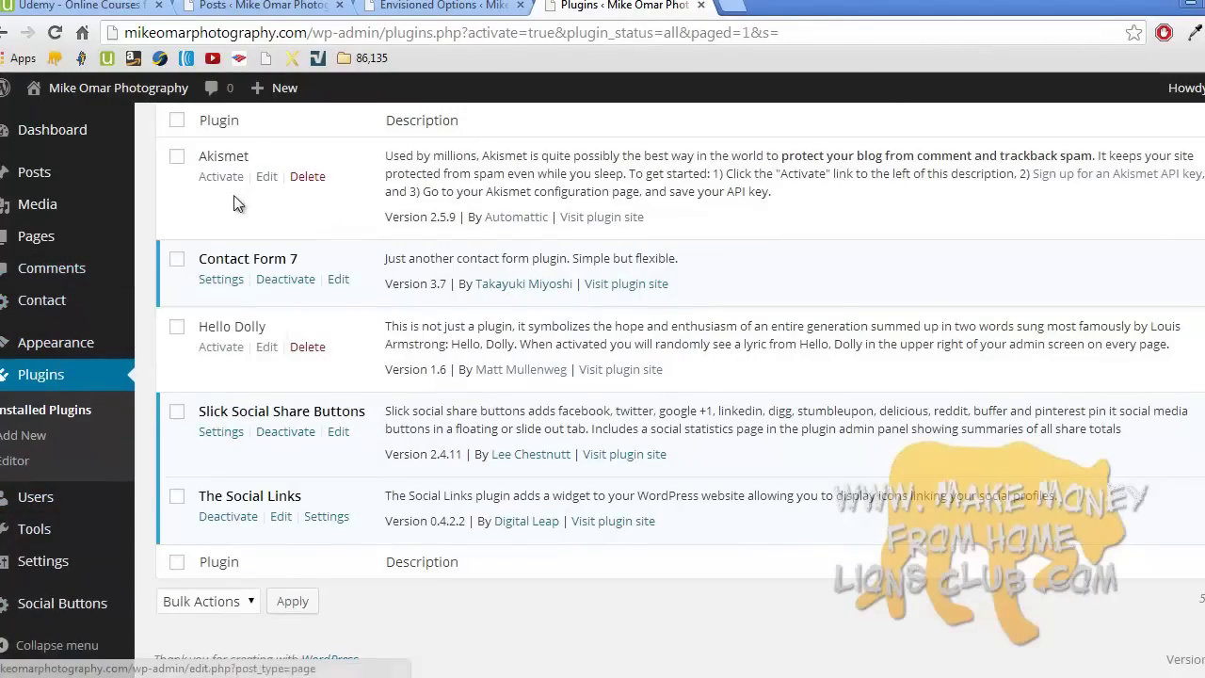
- Open Contact form 1 from Contact Form 7's list and review its settings
left_click(231, 281)
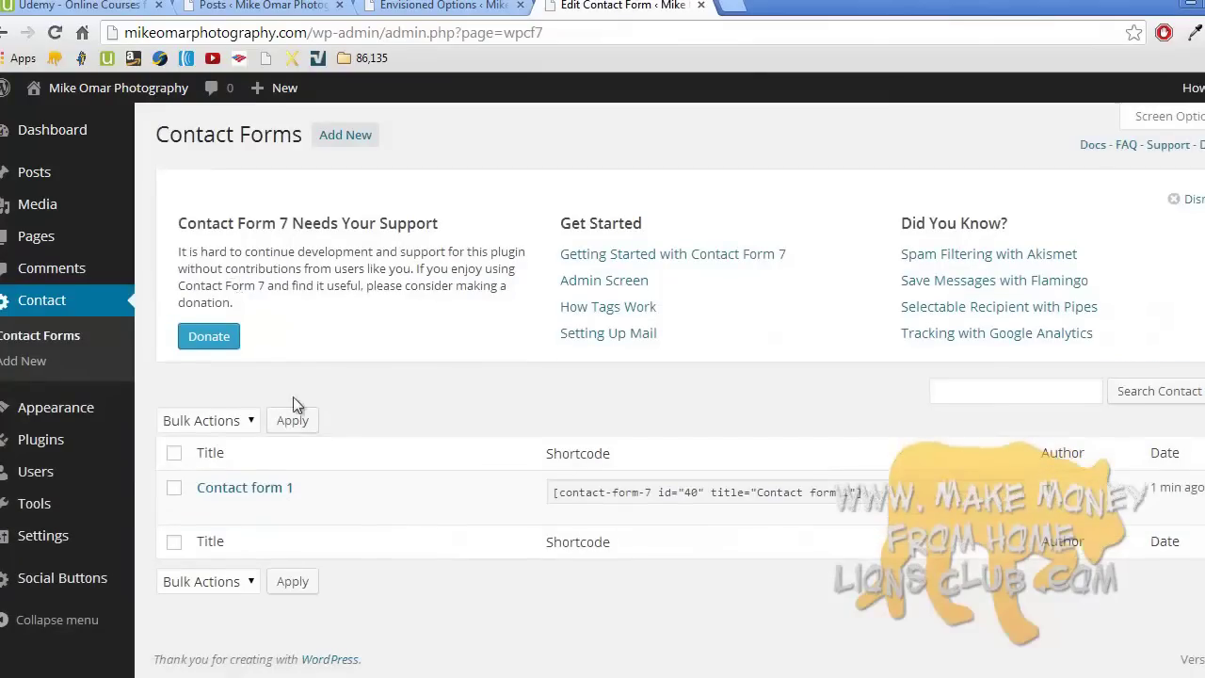
left_click(270, 486)
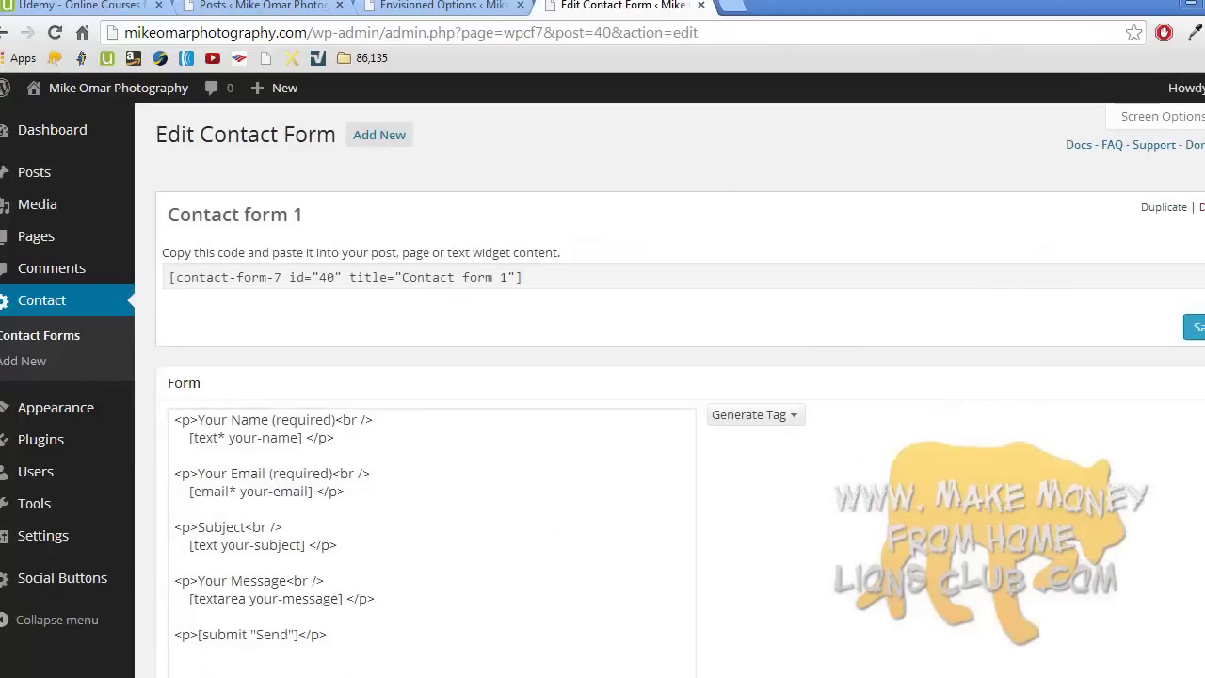
scroll(668, 377, "down", 2)
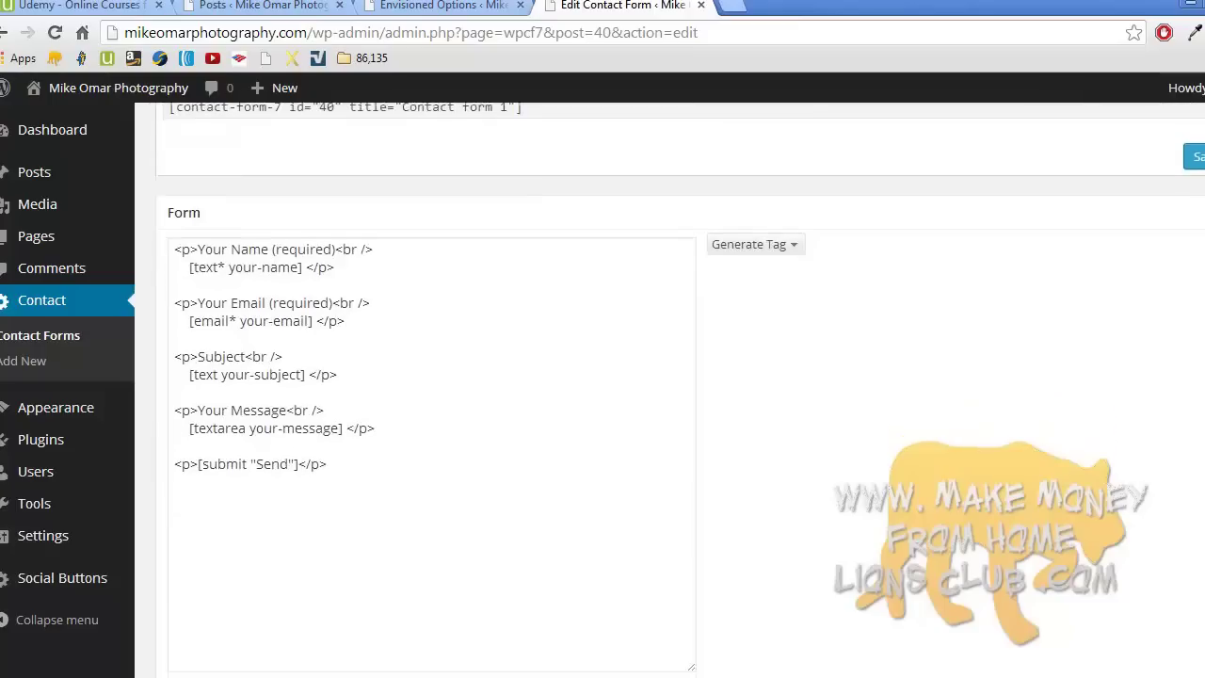
scroll(668, 377, "up", 2)
scroll(678, 377, "up", 1)
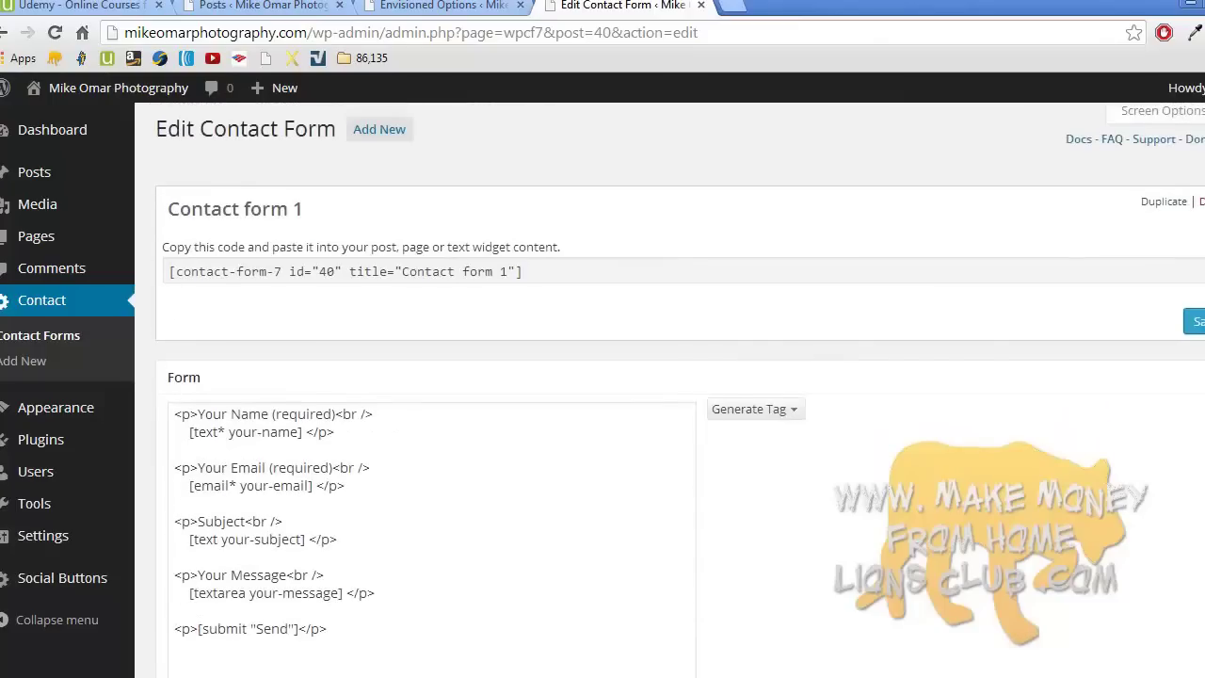
scroll(677, 376, "down", 1)
scroll(678, 376, "down", 2)
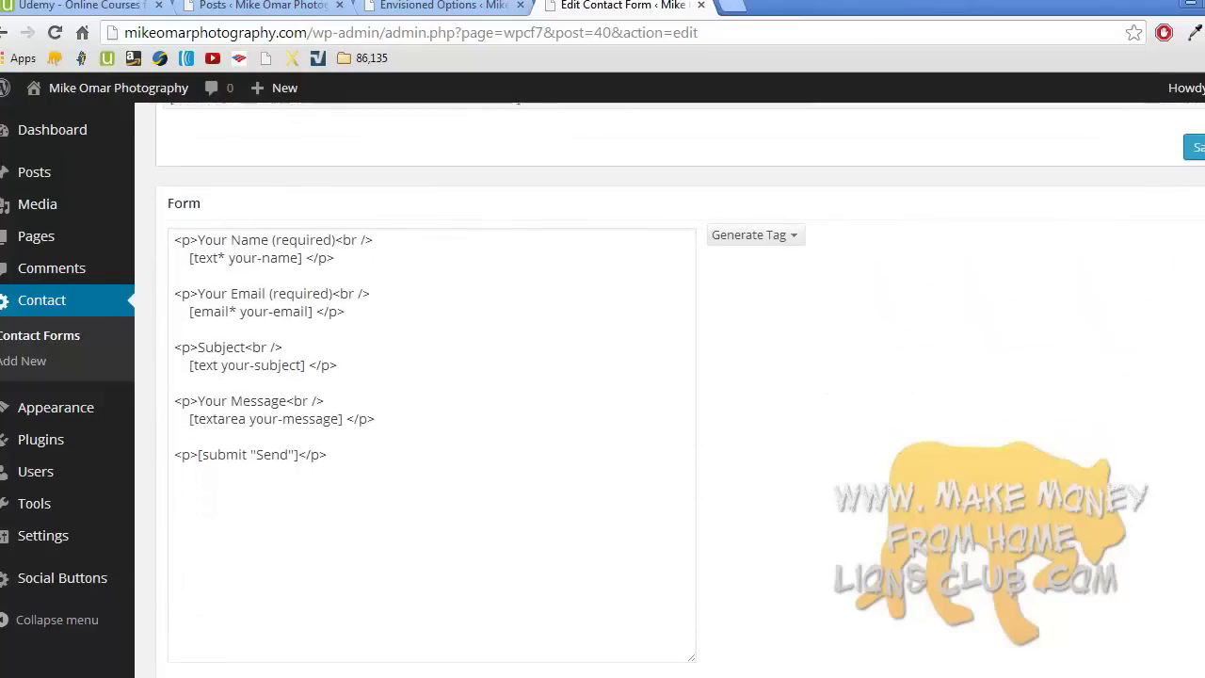
scroll(678, 376, "down", 4)
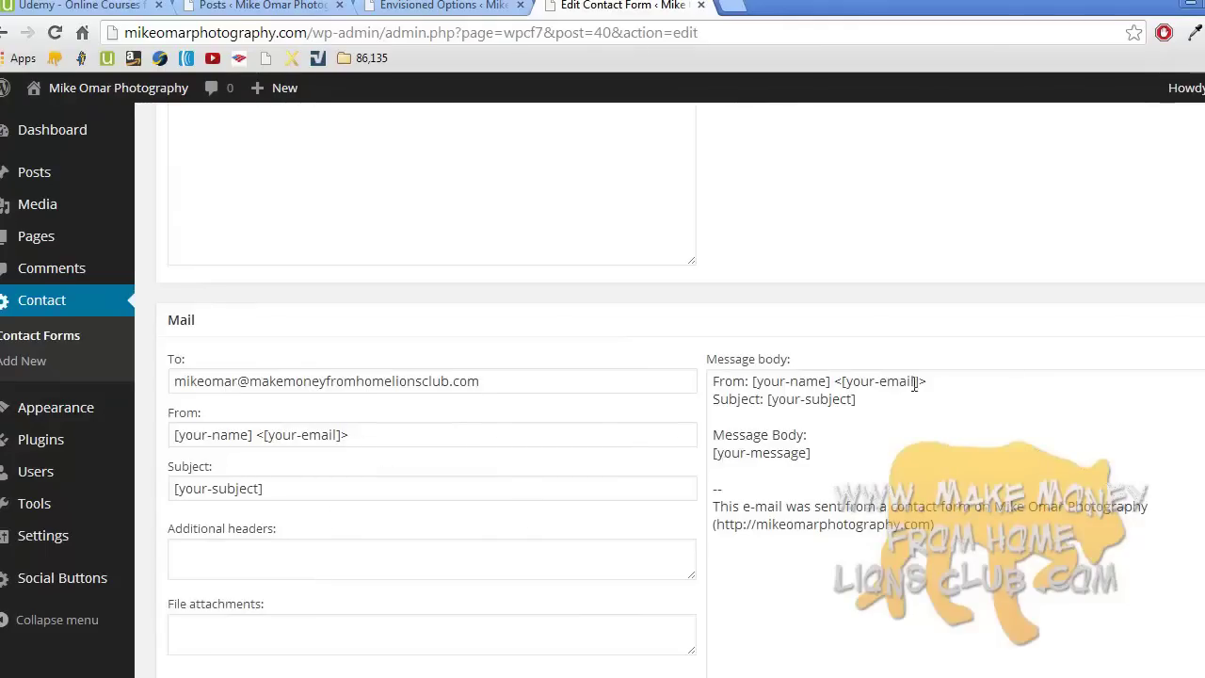
scroll(677, 386, "down", 3)
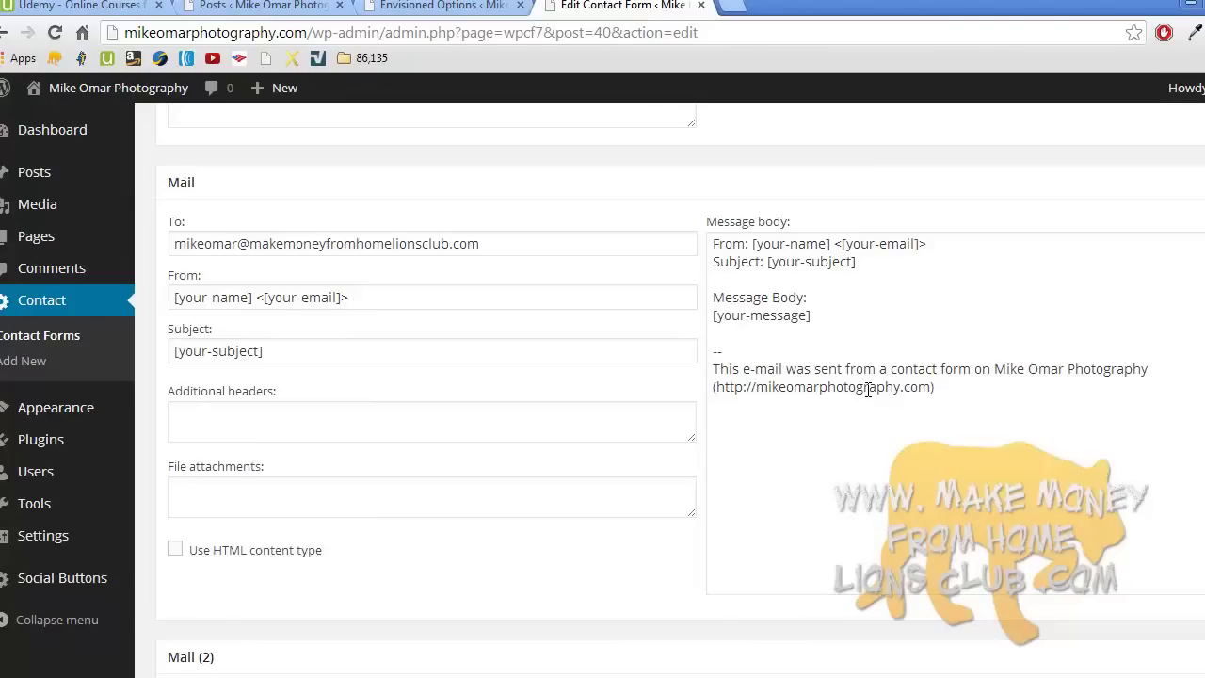
scroll(678, 376, "down", 8)
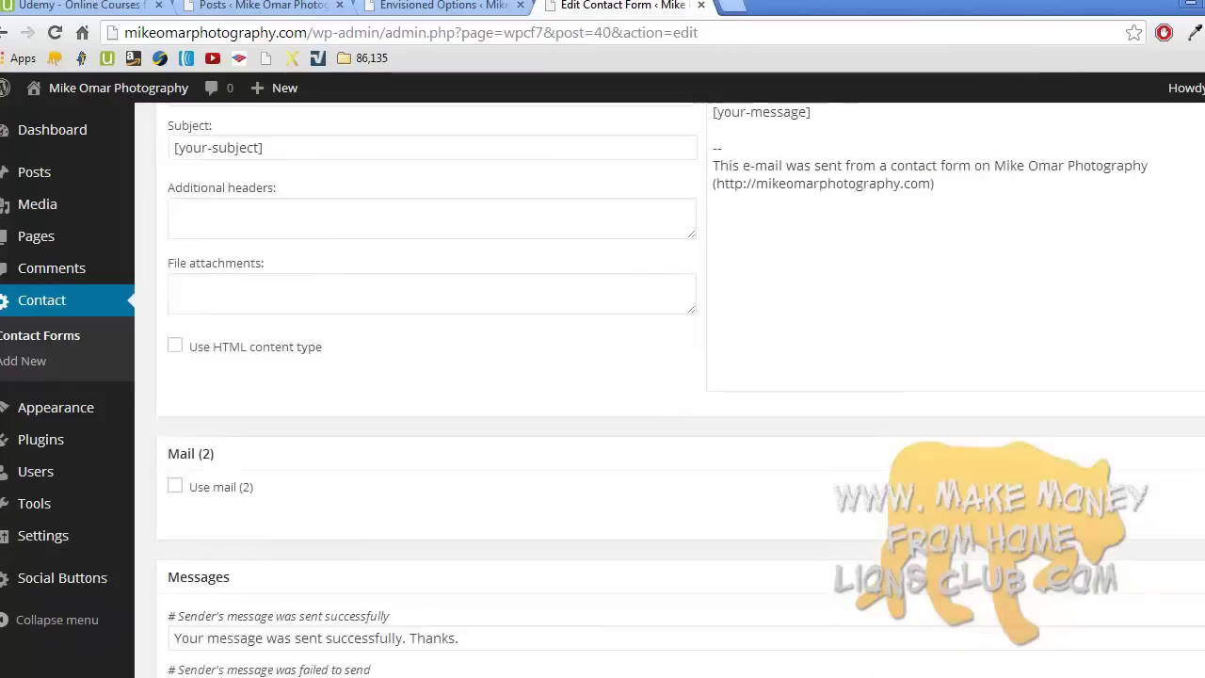
scroll(677, 390, "down", 2)
scroll(677, 390, "up", 7)
scroll(1065, 172, "up", 10)
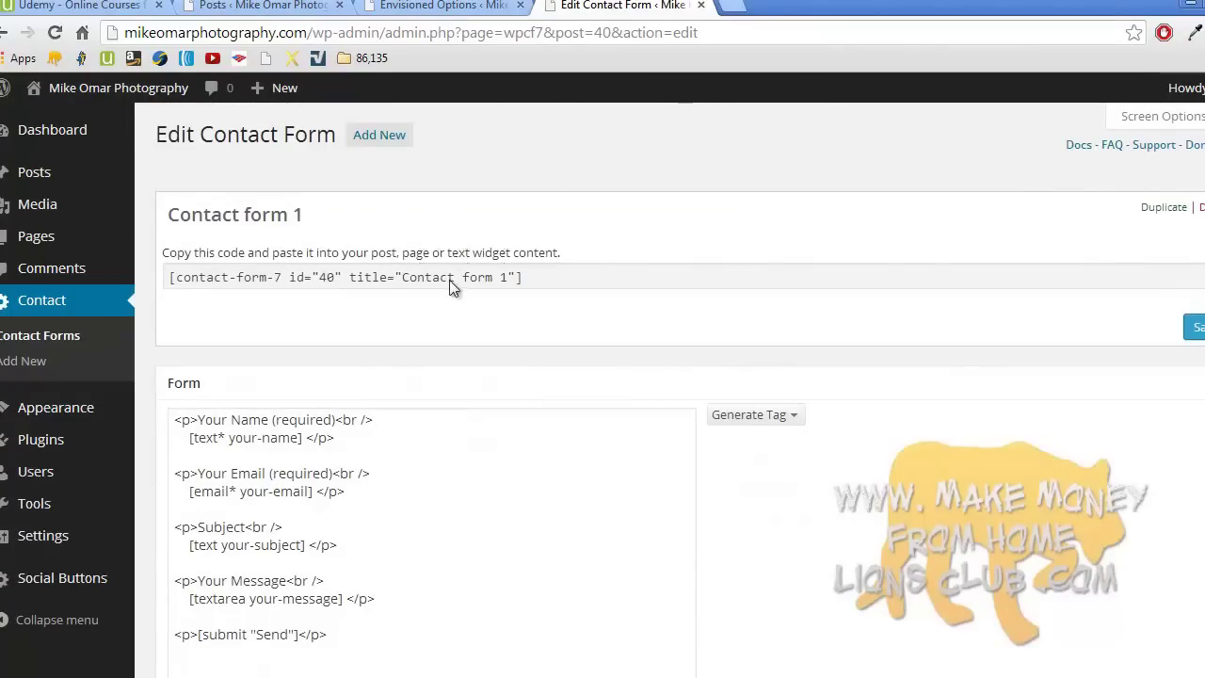
- Copy the shortcode [contact-form-7 id="40" title="Contact form 1"] and save the form
left_click(438, 279)
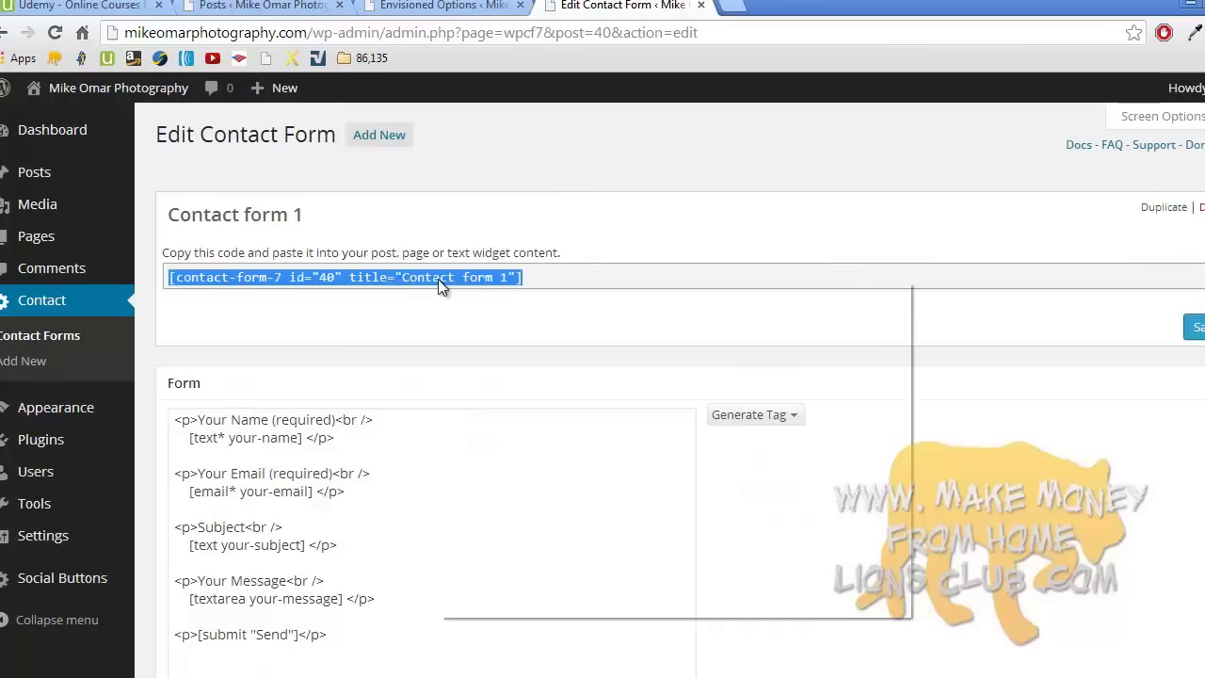
right_click(438, 279)
left_click(484, 367)
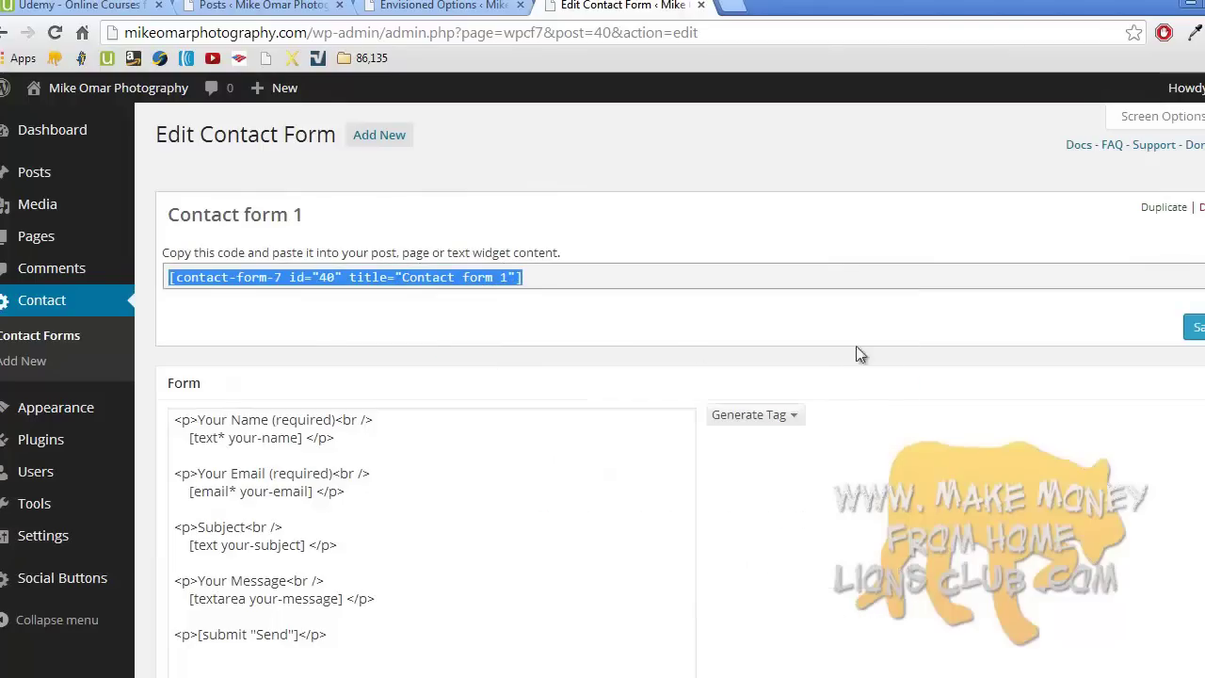
left_click(1194, 327)
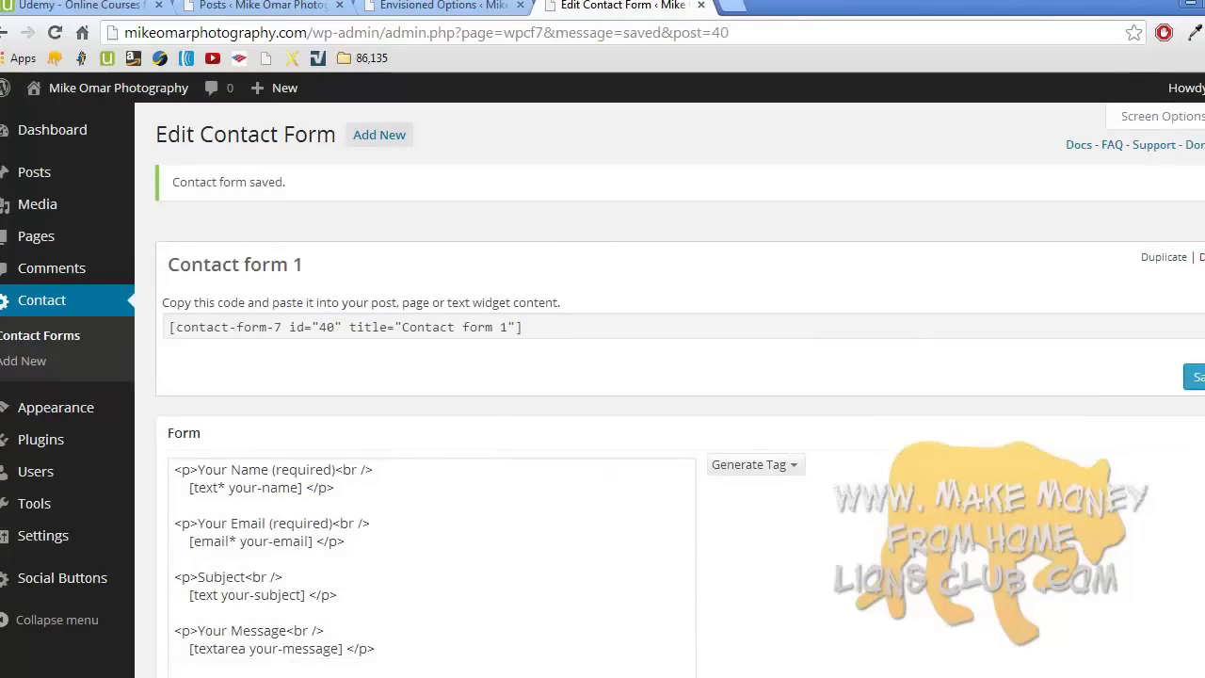
- Paste the Contact form 1 shortcode on a new line below the Contact me! intro text and update the page
left_click(89, 242)
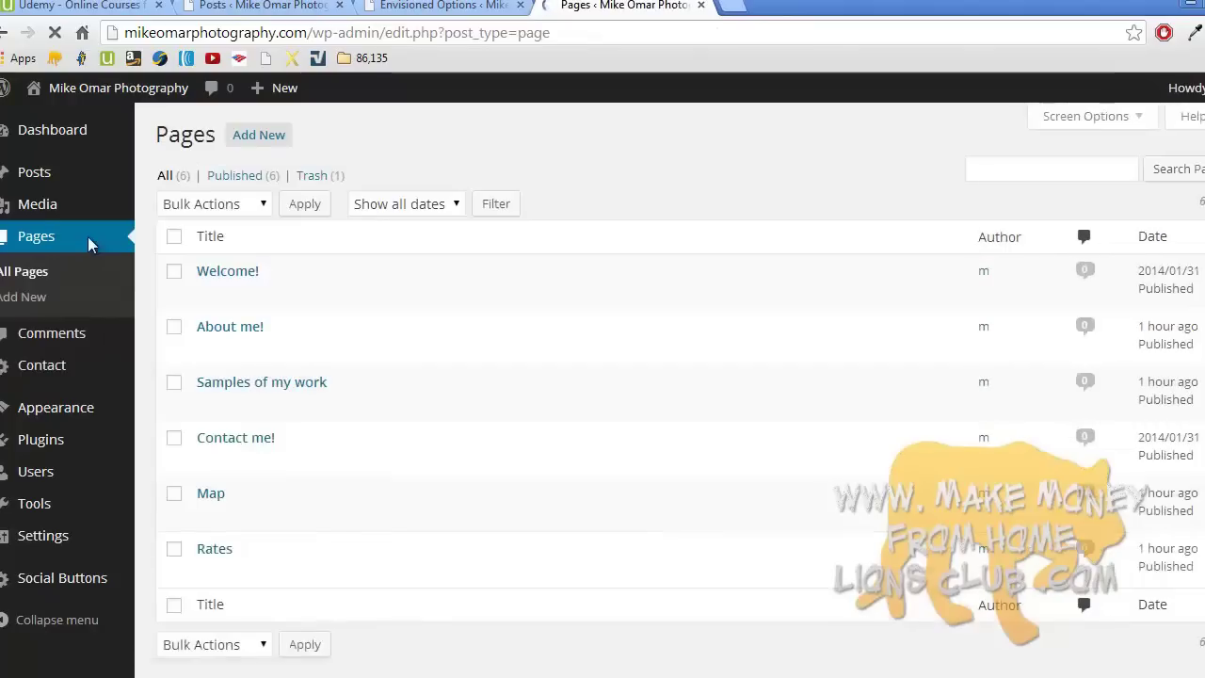
left_click(249, 436)
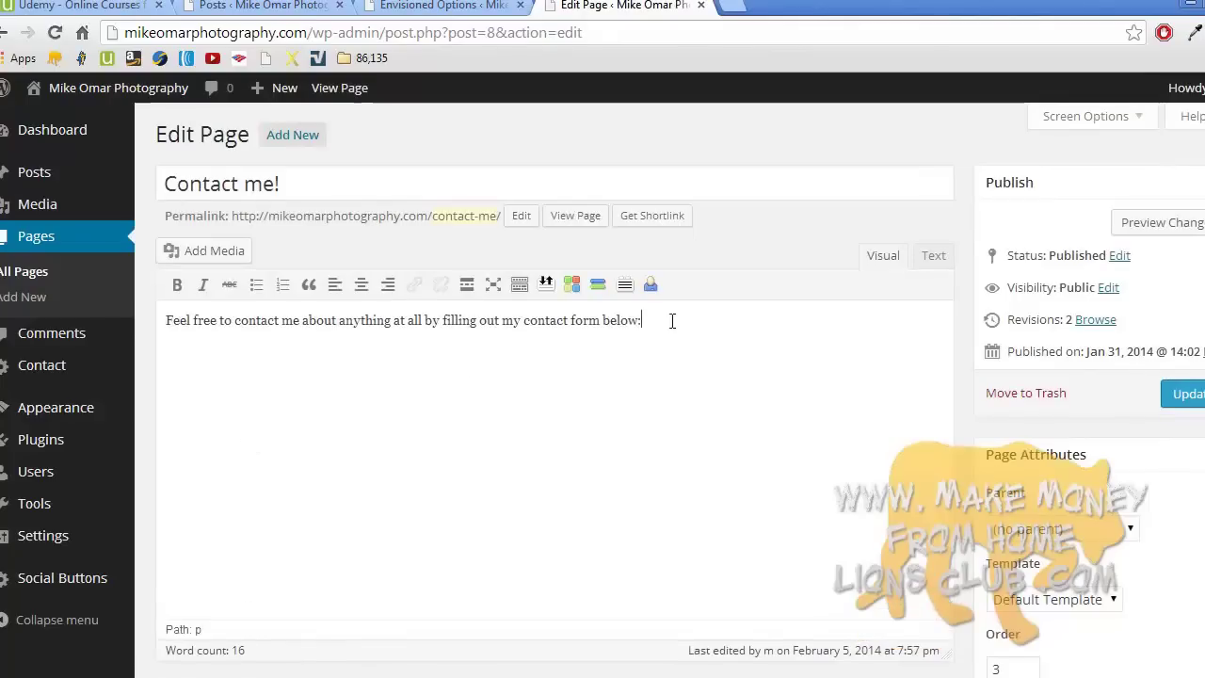
key("Return")
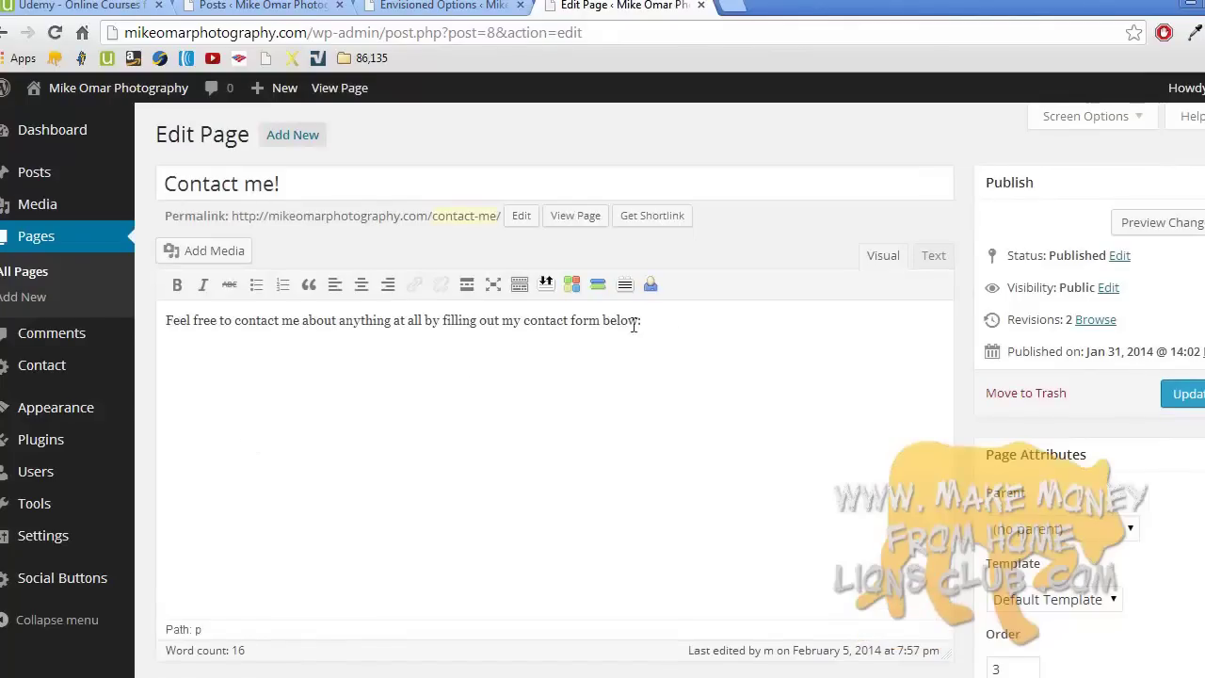
right_click(317, 353)
left_click(368, 462)
left_click(1182, 395)
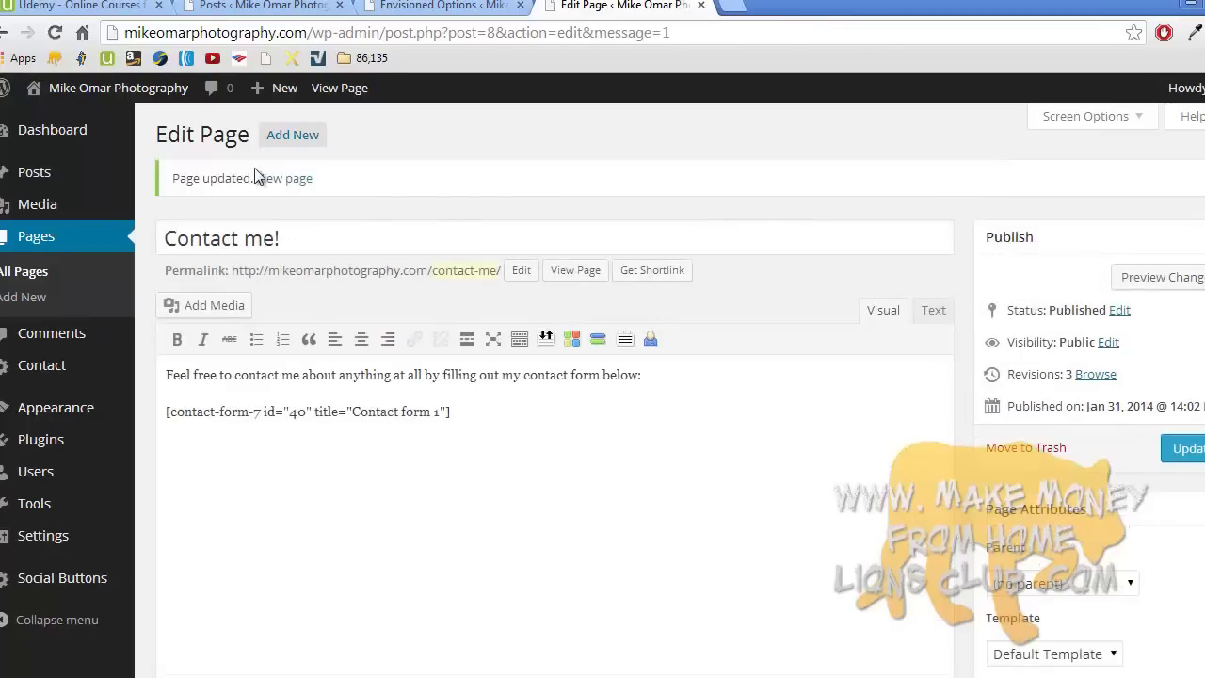
mouse_move(110, 98)
right_click(131, 132)
- Open the live site in a new tab and view its Contact me! page
left_click(170, 130)
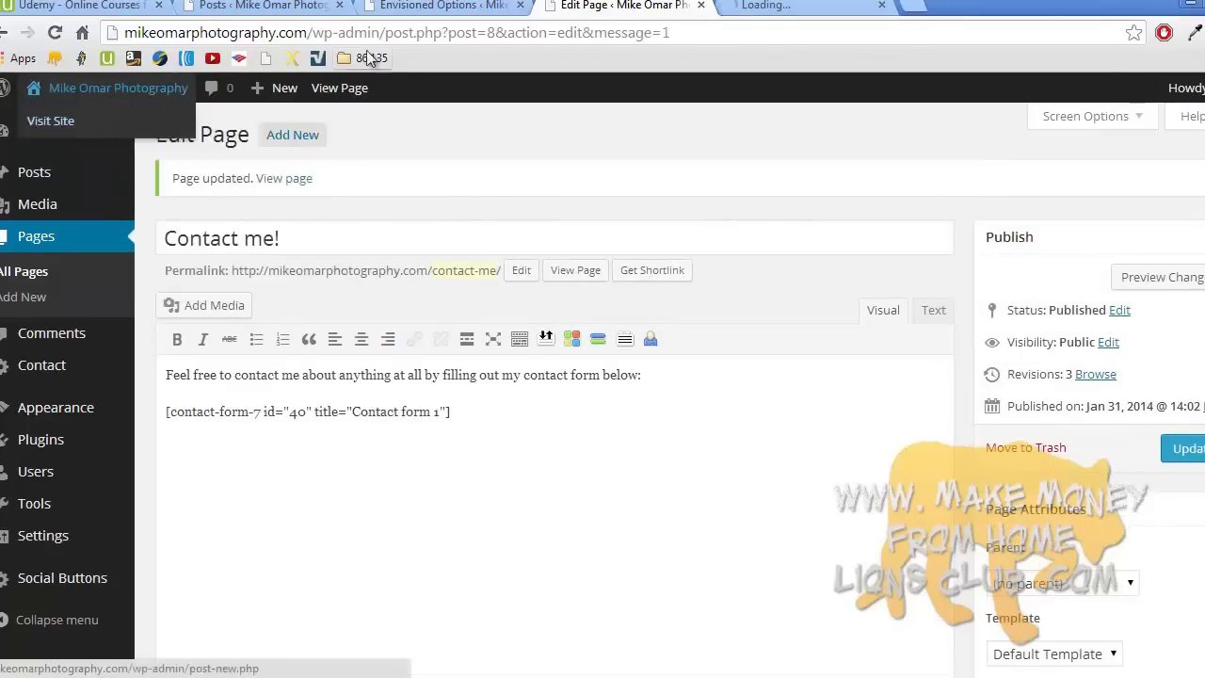
left_click(767, 5)
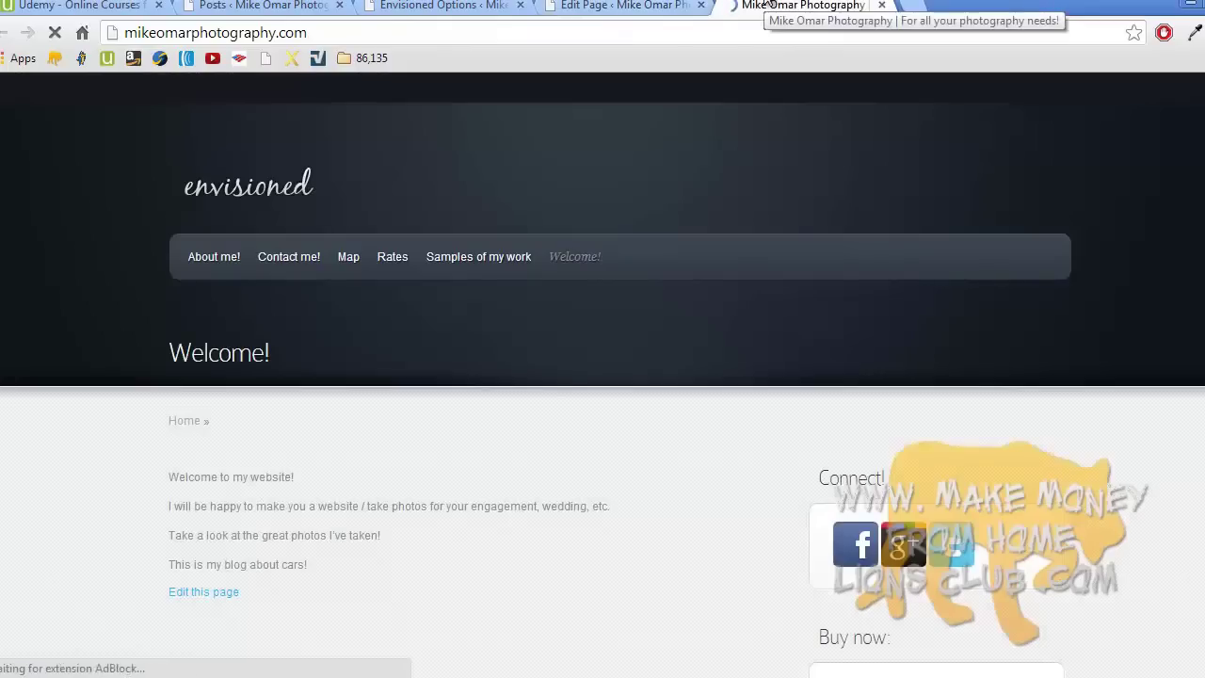
left_click(294, 264)
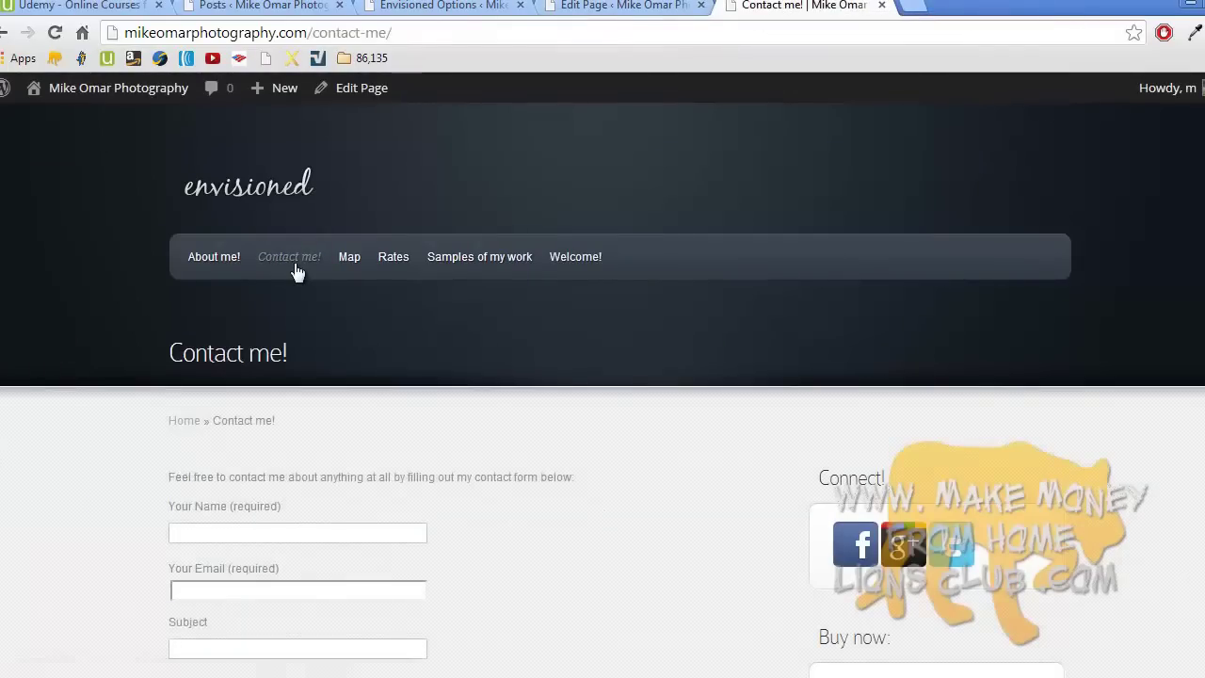
scroll(296, 271, "down", 3)
scroll(296, 271, "down", 1)
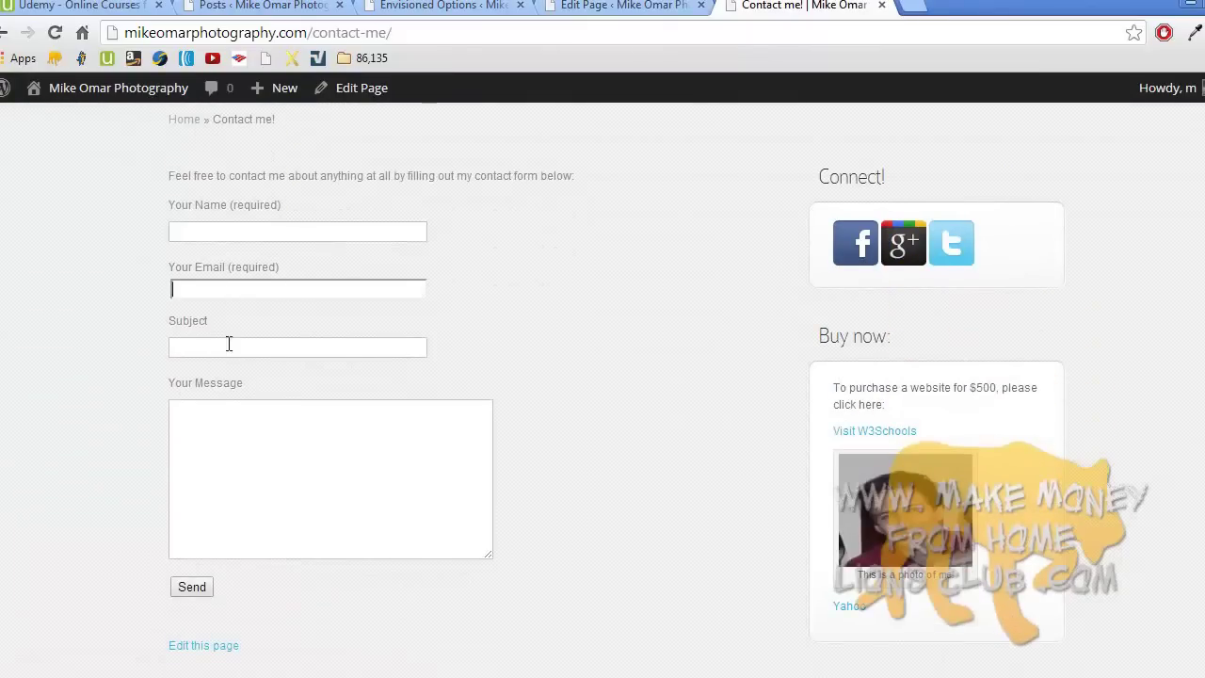
- Try the contact form's Your Message box, then return home via the envisioned logo
left_click(232, 445)
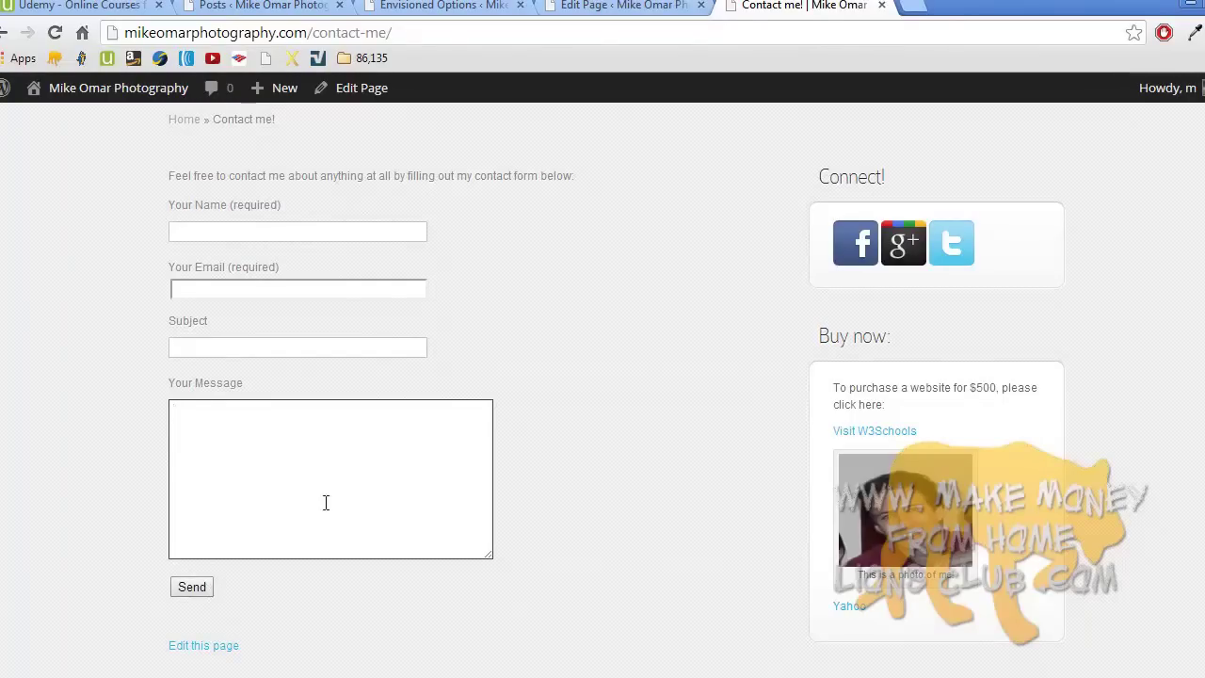
scroll(326, 502, "up", 3)
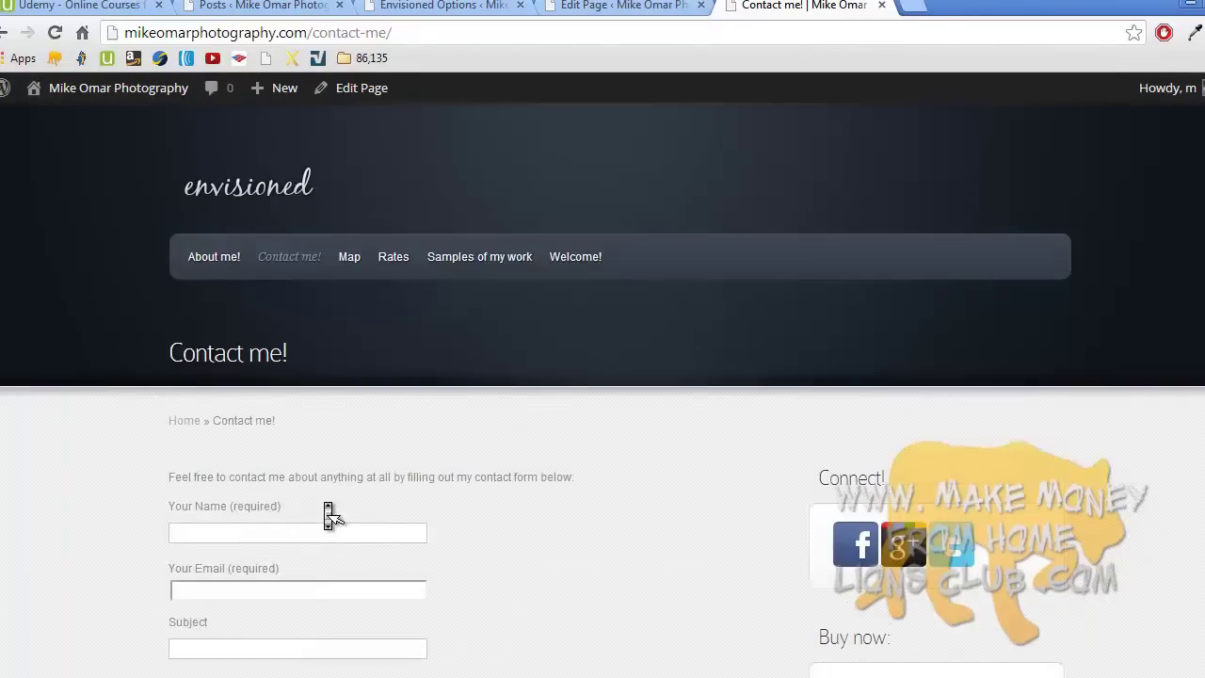
scroll(285, 511, "down", 5)
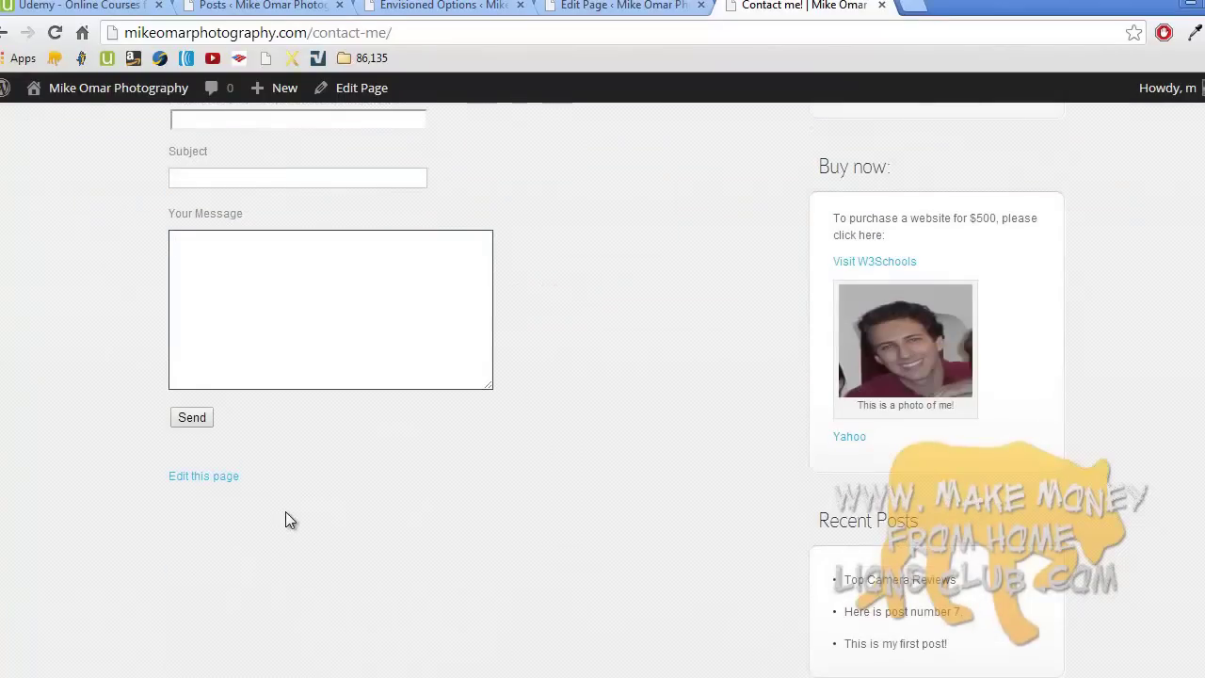
scroll(285, 511, "up", 5)
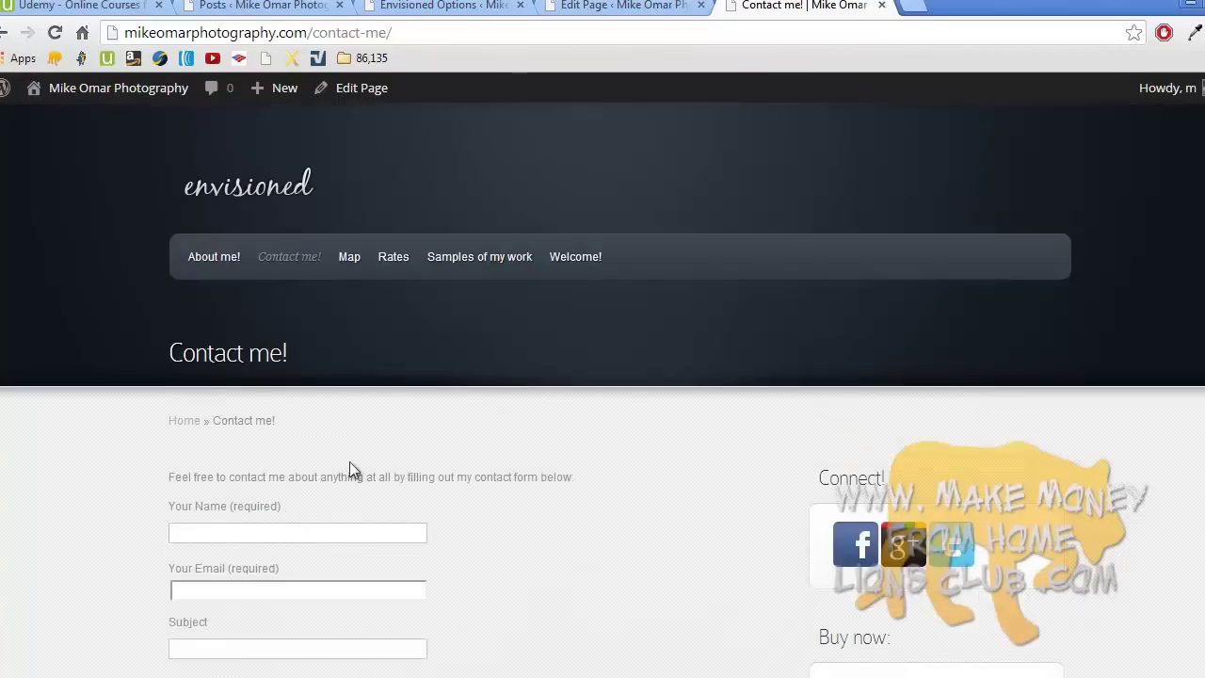
scroll(349, 461, "down", 4)
left_click(350, 461)
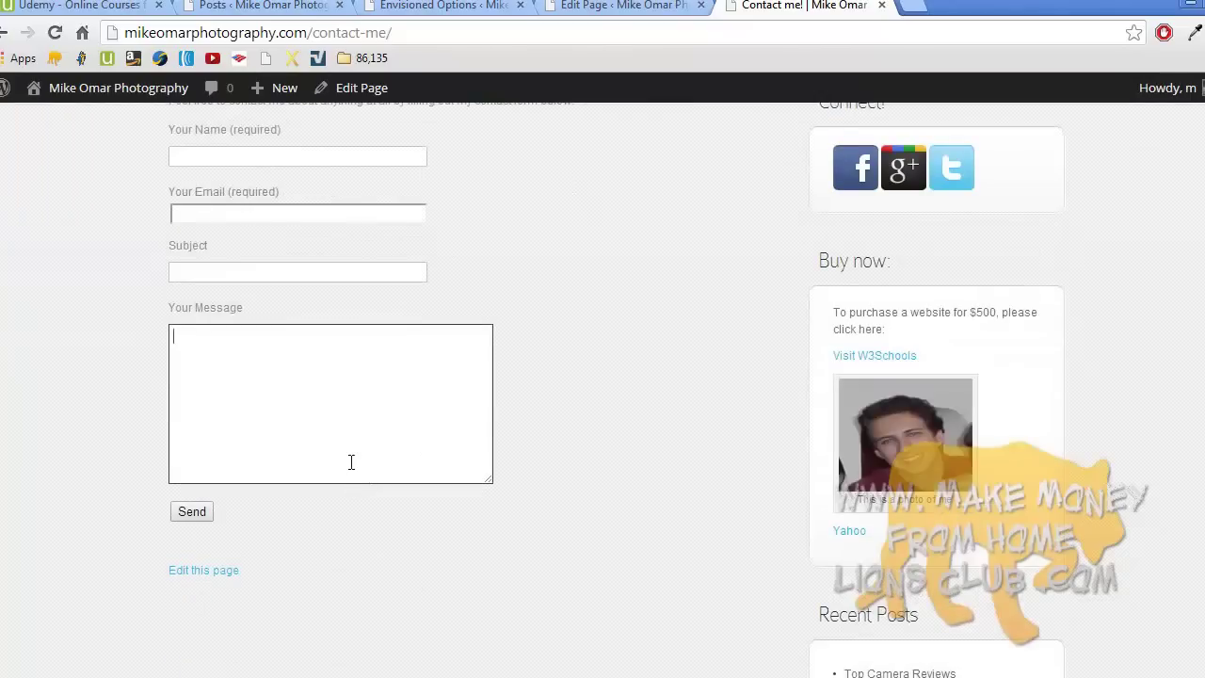
scroll(350, 461, "up", 4)
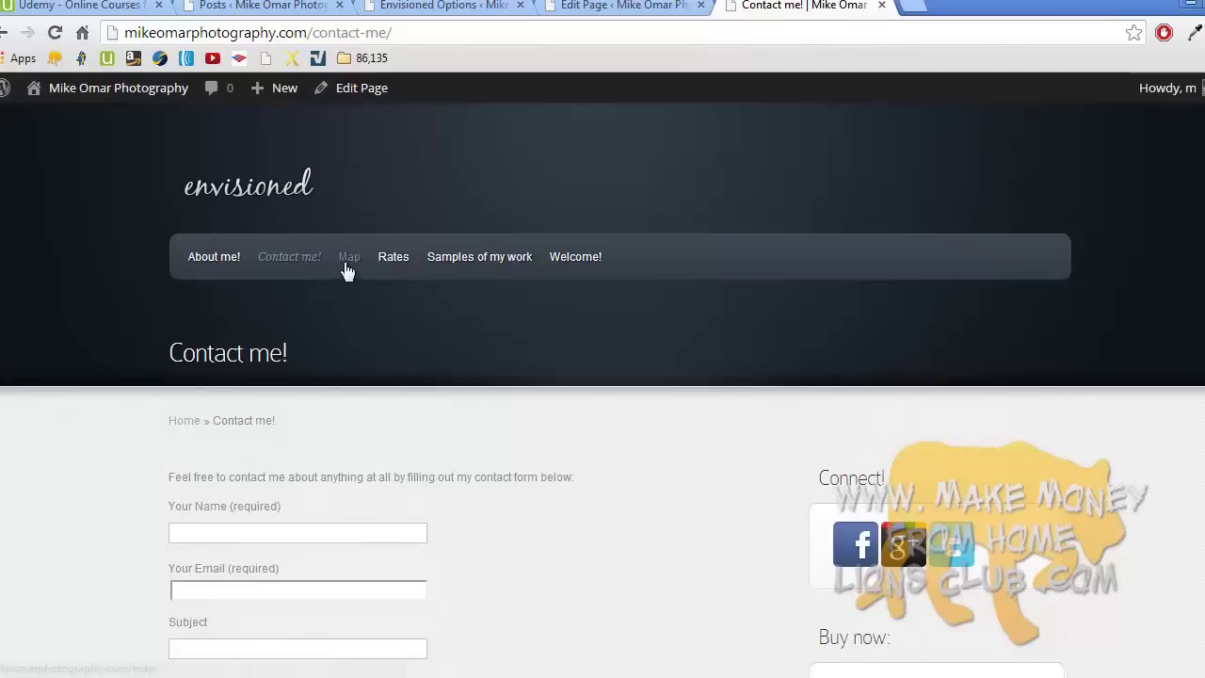
scroll(479, 278, "down", 2)
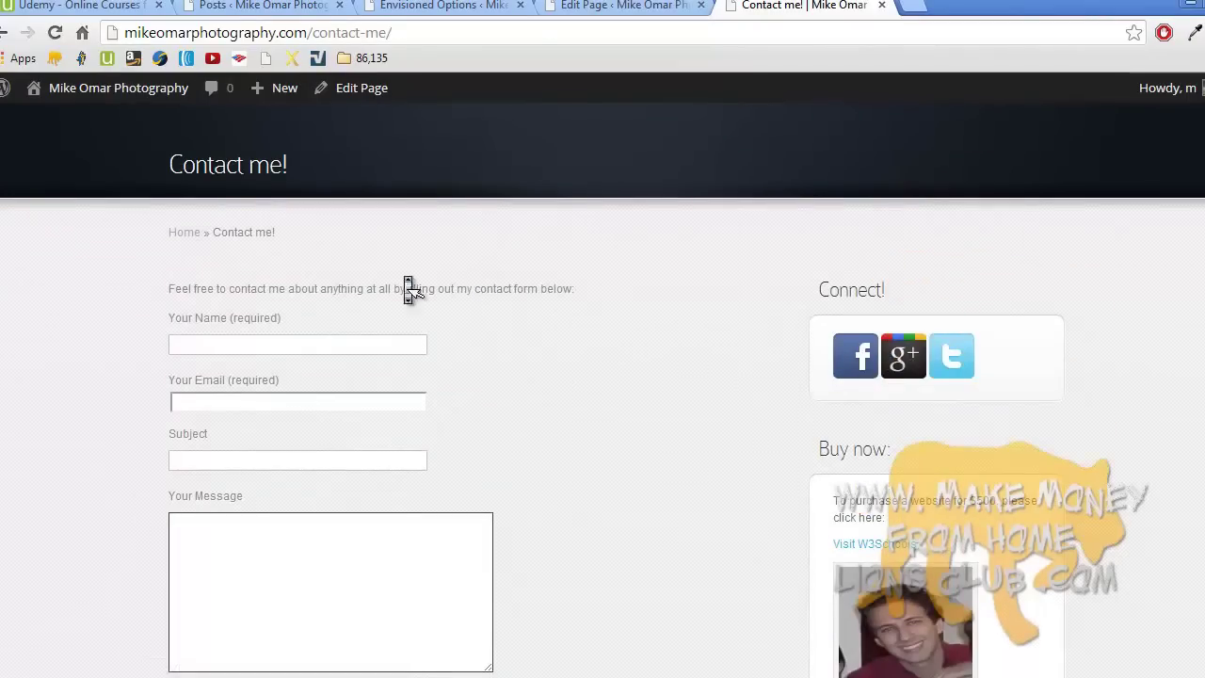
scroll(404, 276, "up", 2)
left_click(252, 191)
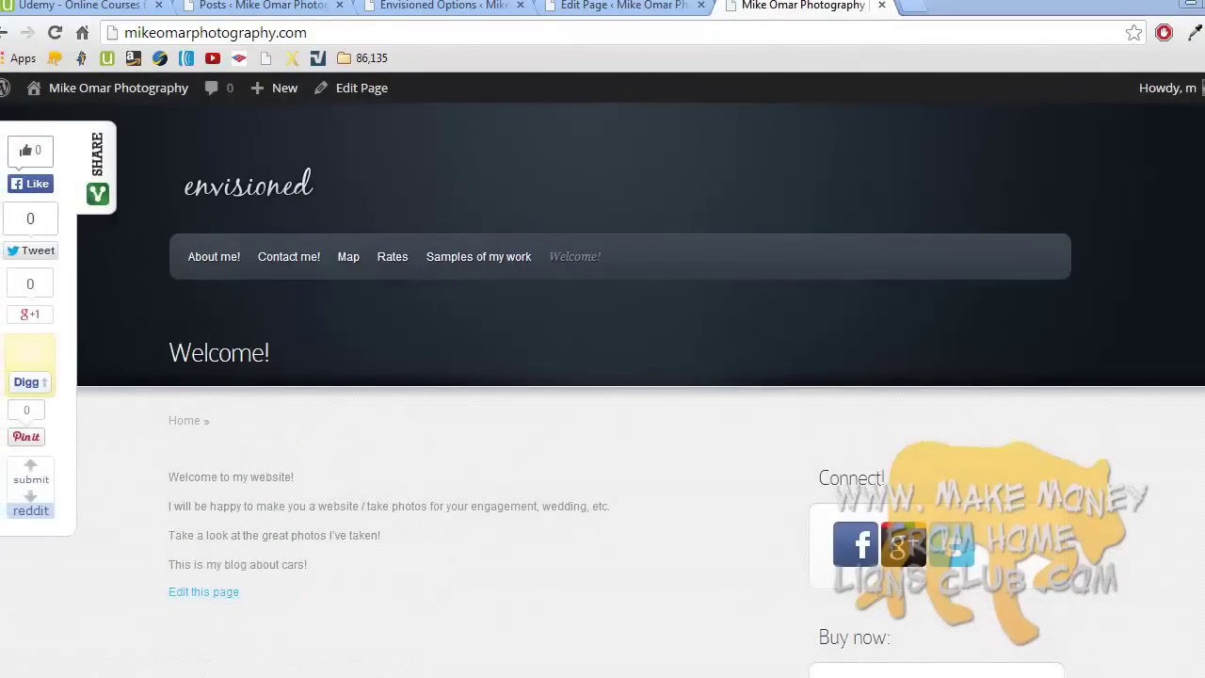
left_click(1165, 613)
- Open Google Maps in a new tab and search for 'starbucks, new york city'
left_click(911, 7)
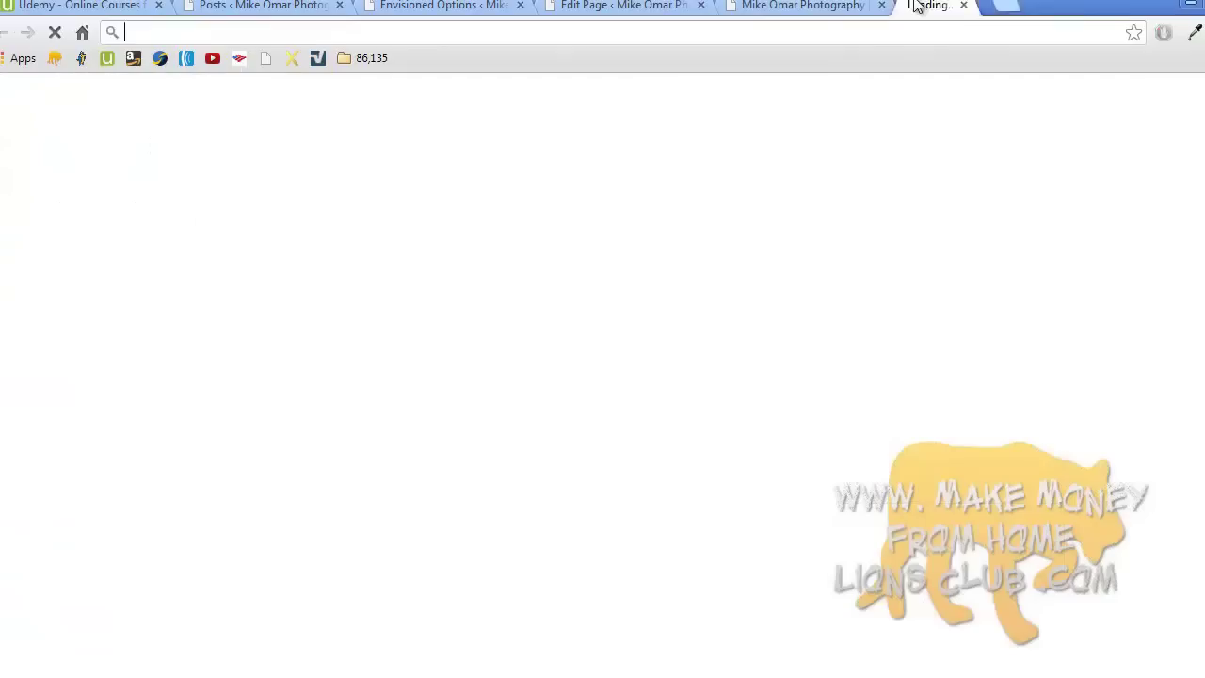
type("google maps")
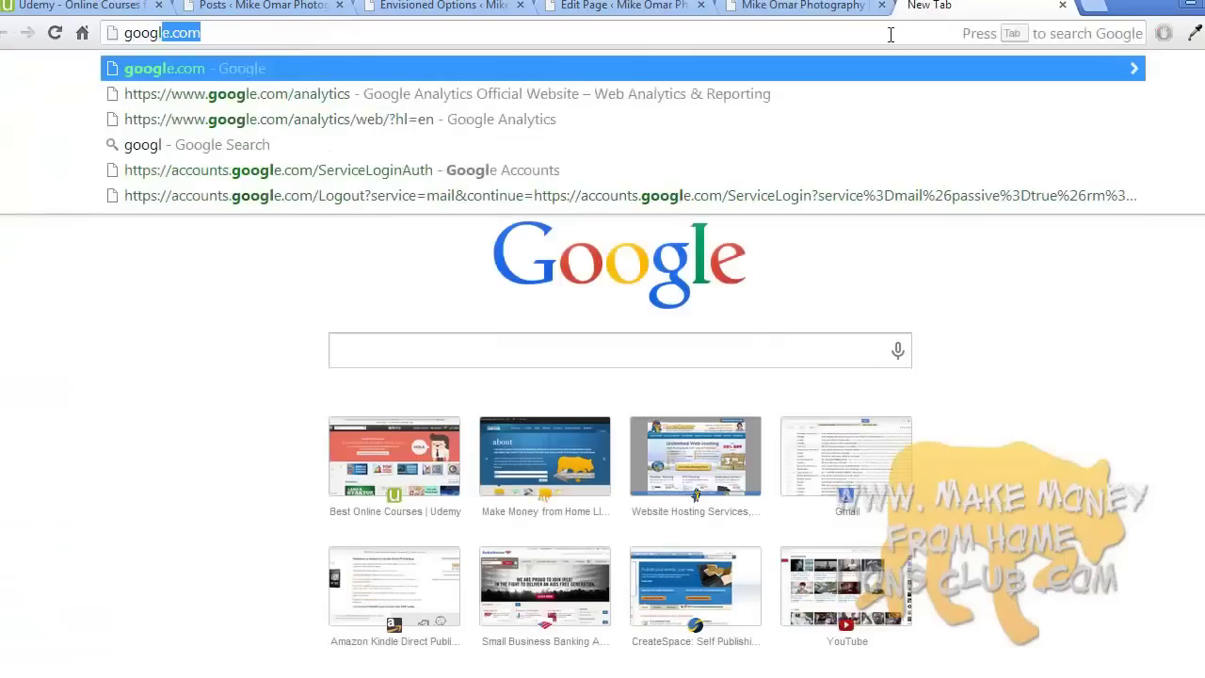
key("Return")
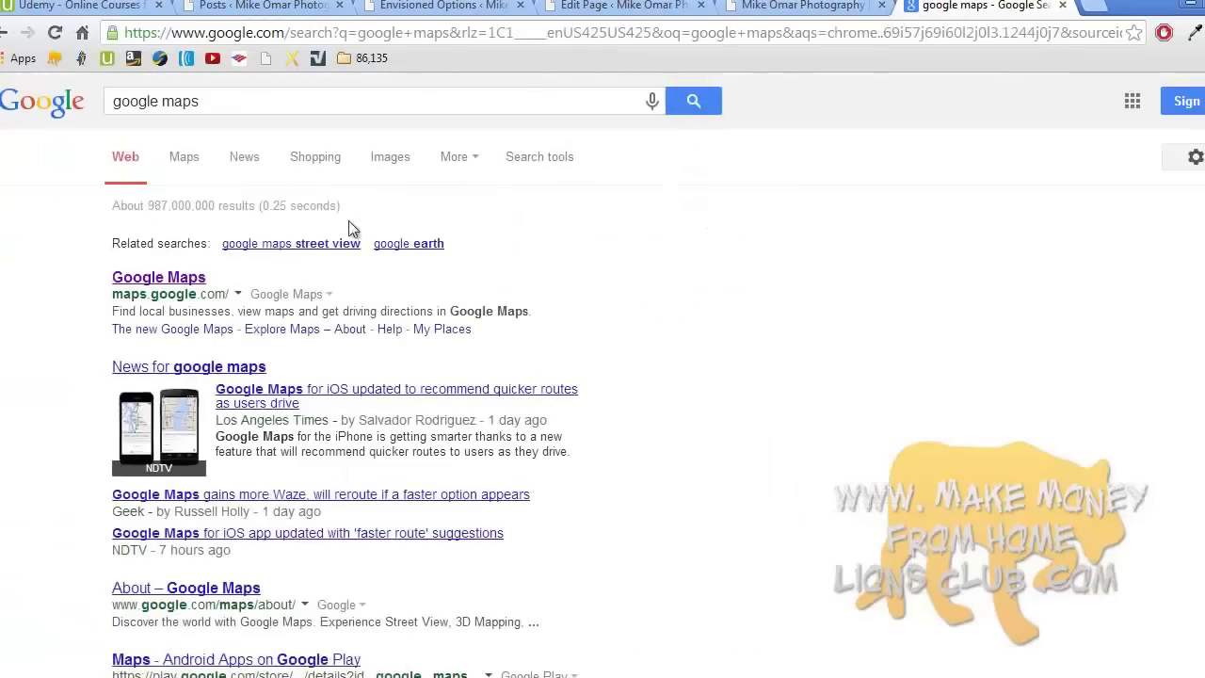
left_click(180, 279)
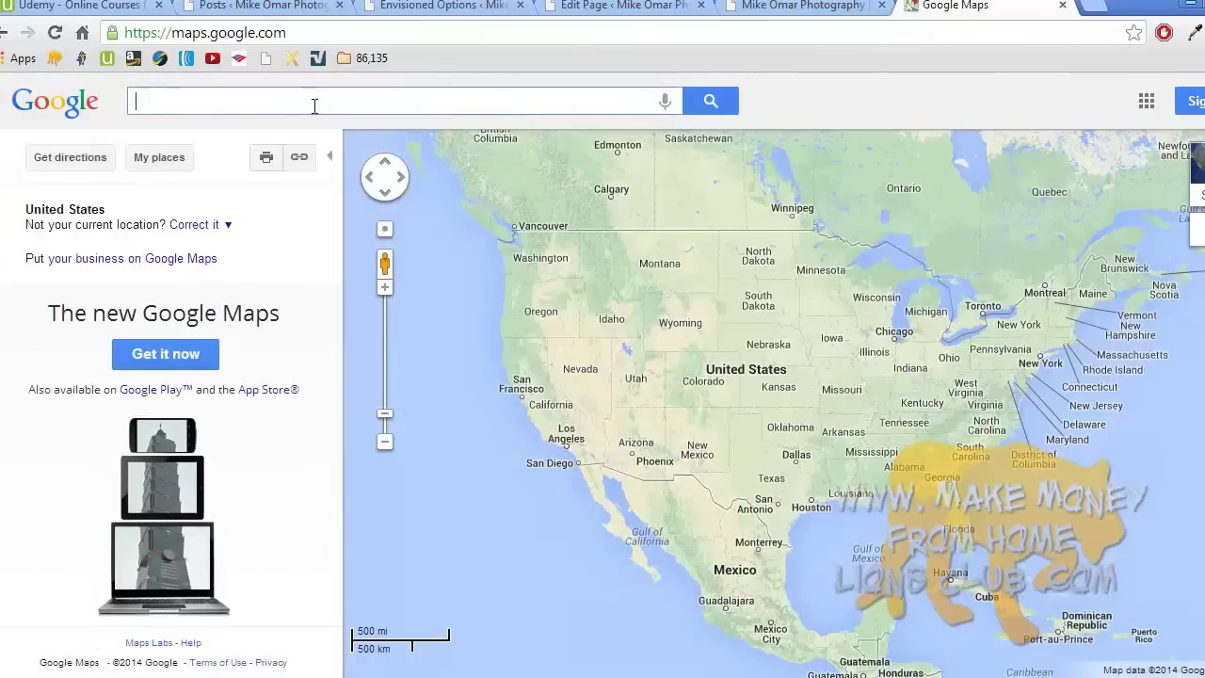
type("starbuc")
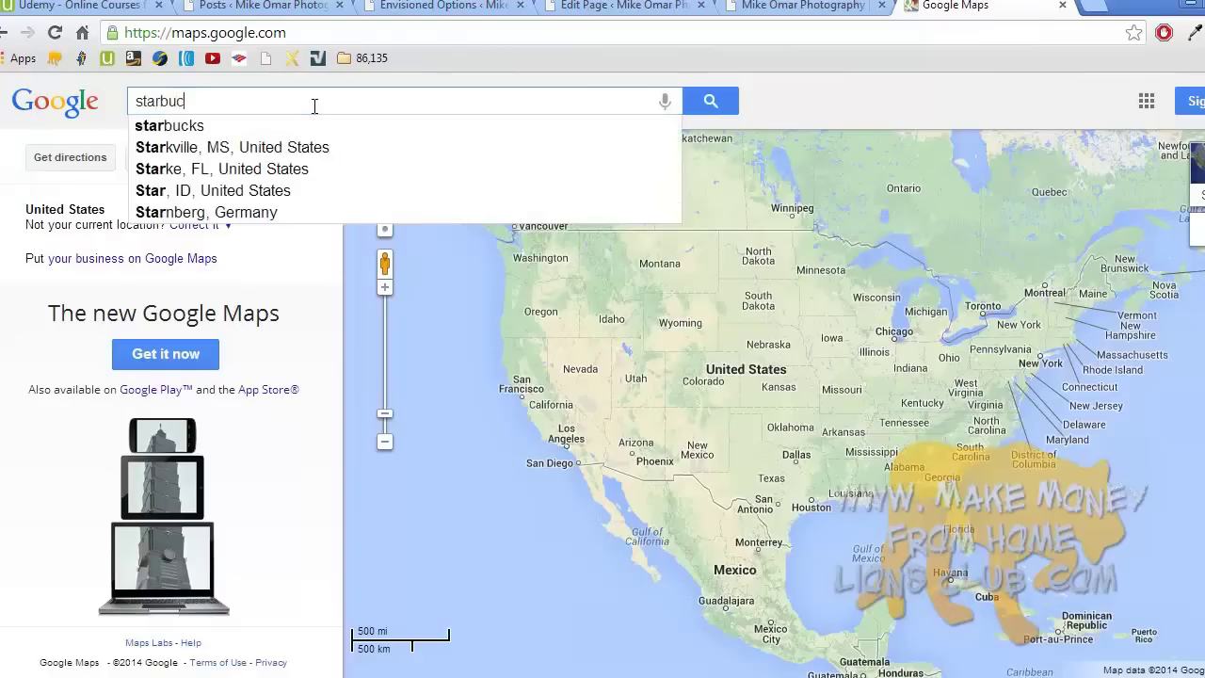
type("ks, new york city")
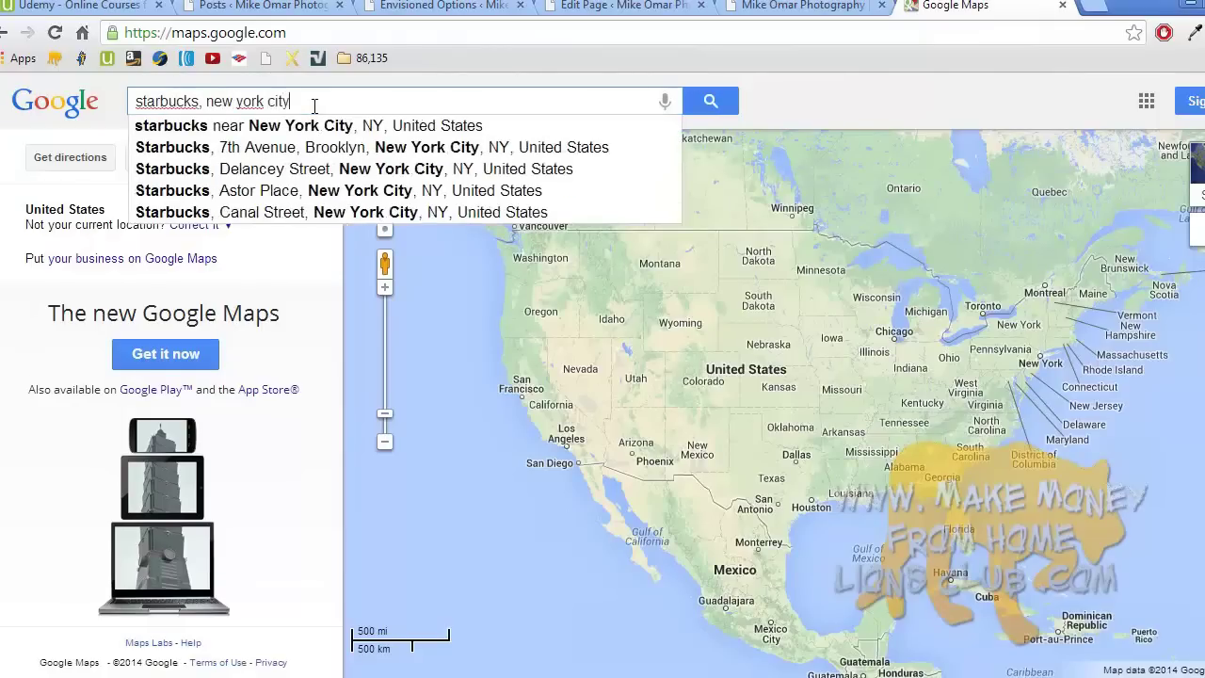
key("Down")
key("Return")
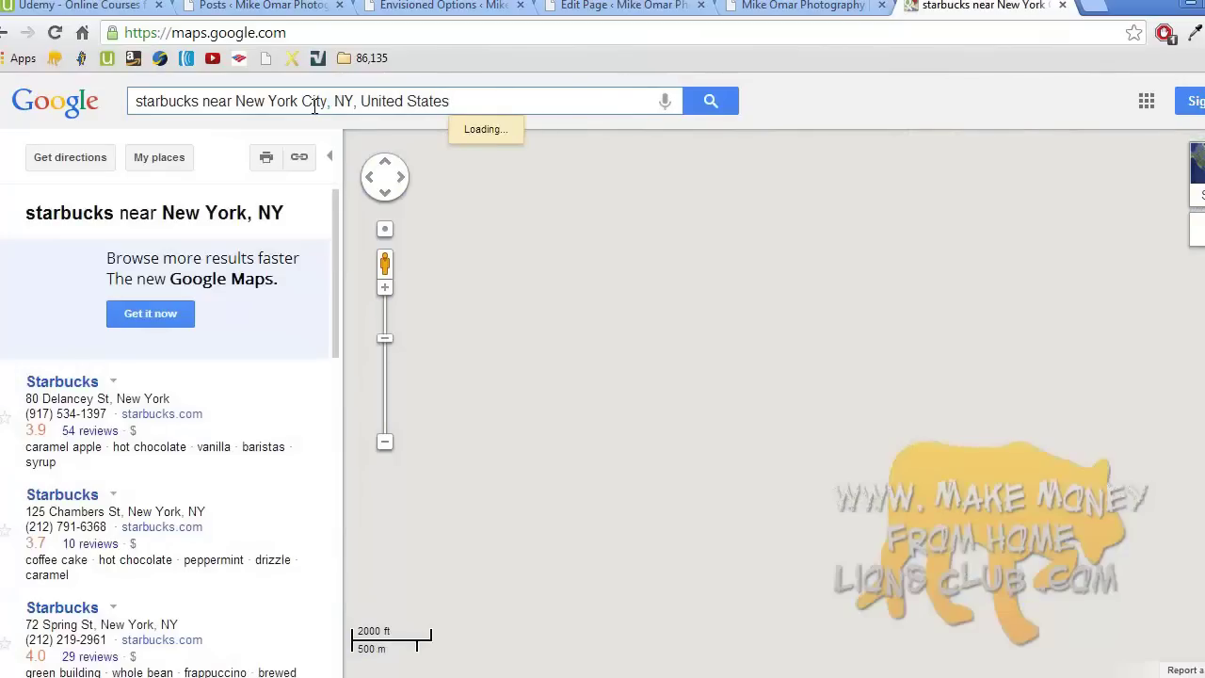
- View Starbucks result A's details and pan the map to open marker A's info card
left_click(73, 385)
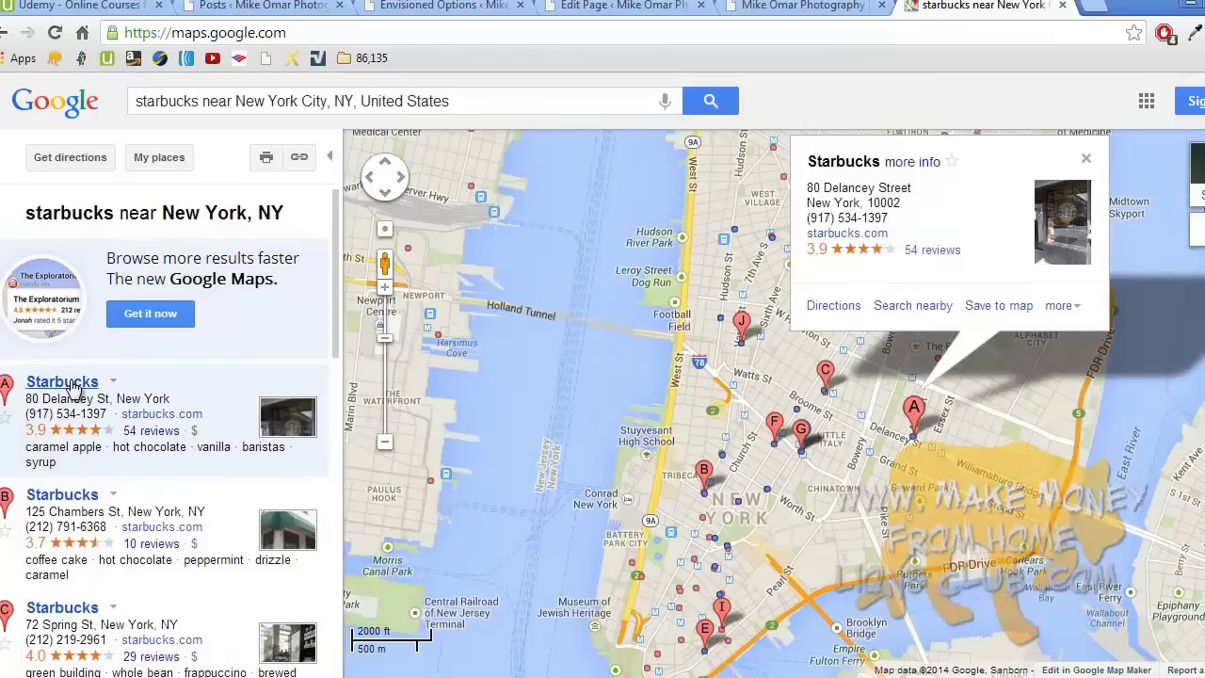
left_click(1087, 162)
left_click_drag(1000, 312, 849, 291)
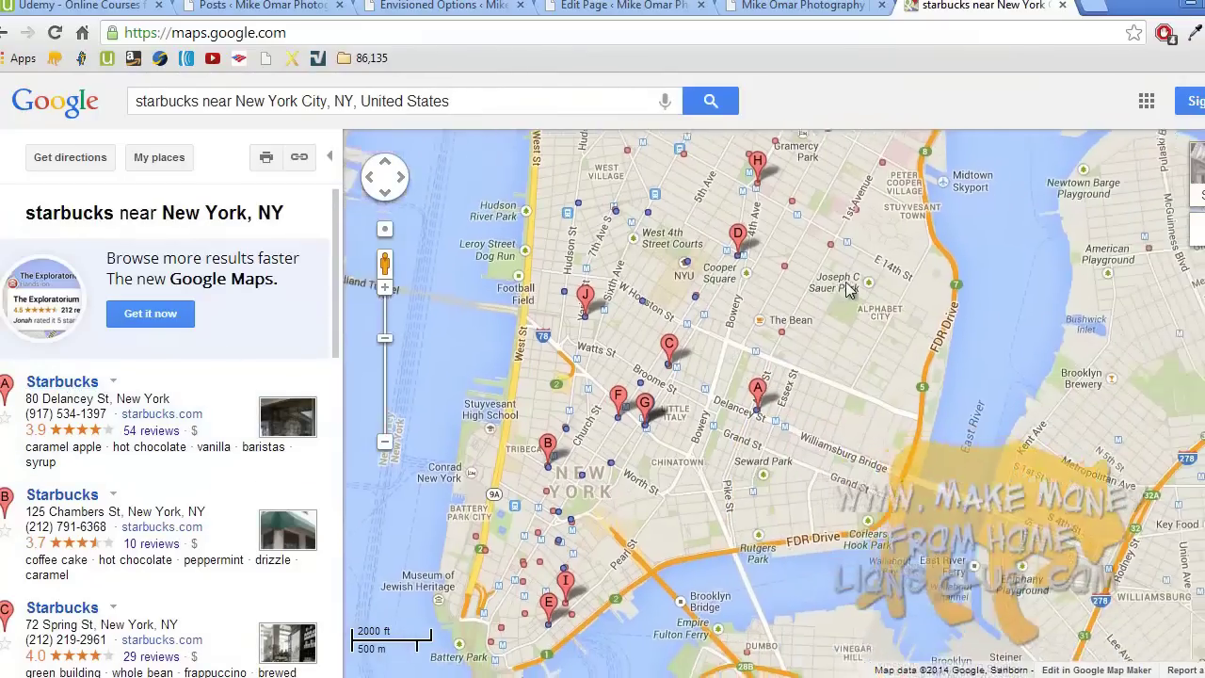
left_click(764, 388)
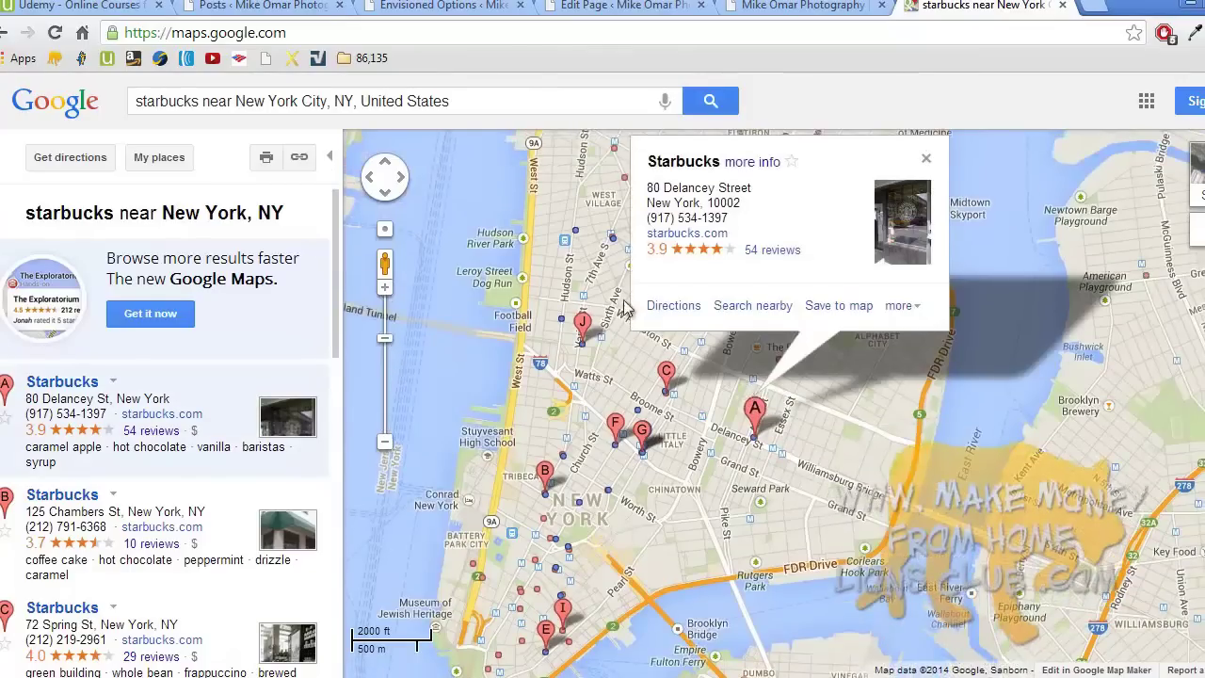
- Copy '80 Delancey Street' from the info card and paste it into the search box
left_click_drag(649, 193, 755, 194)
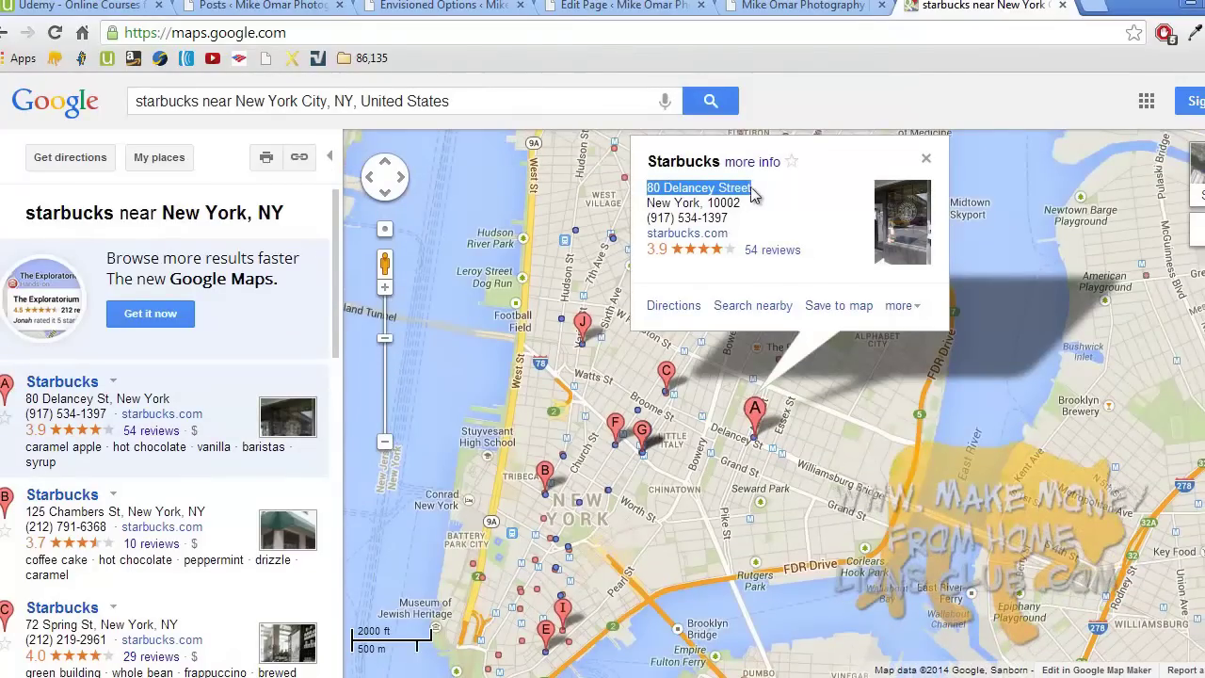
right_click(756, 194)
left_click(738, 203)
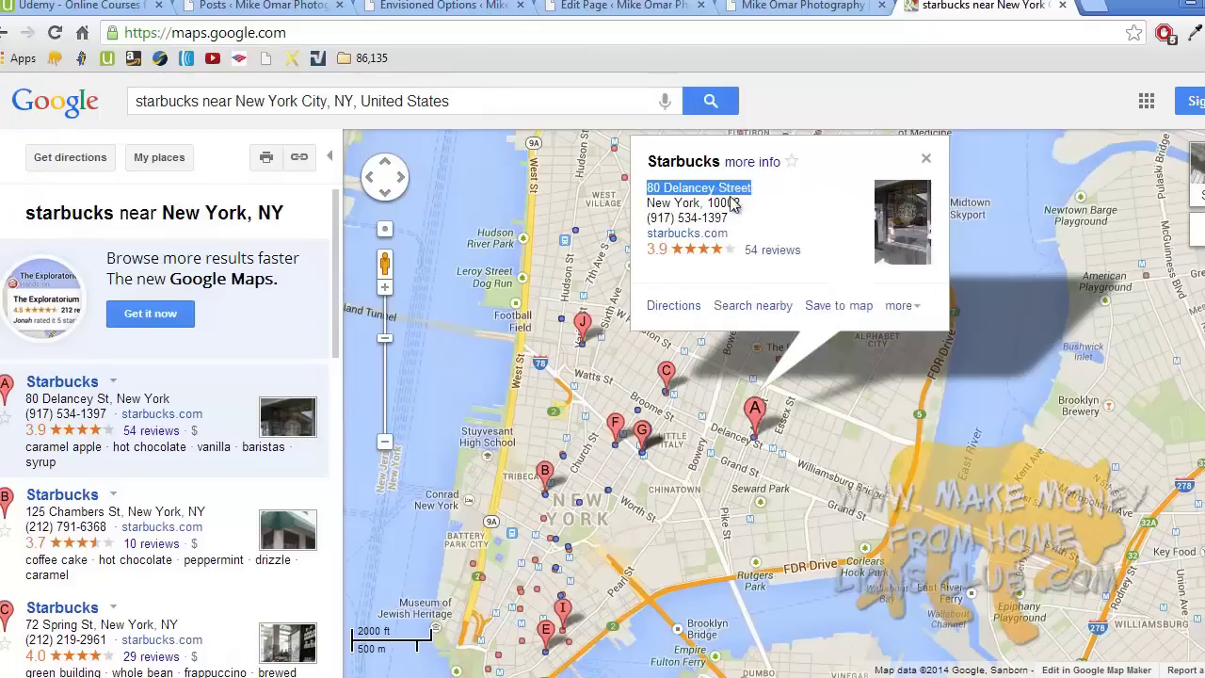
left_click(920, 161)
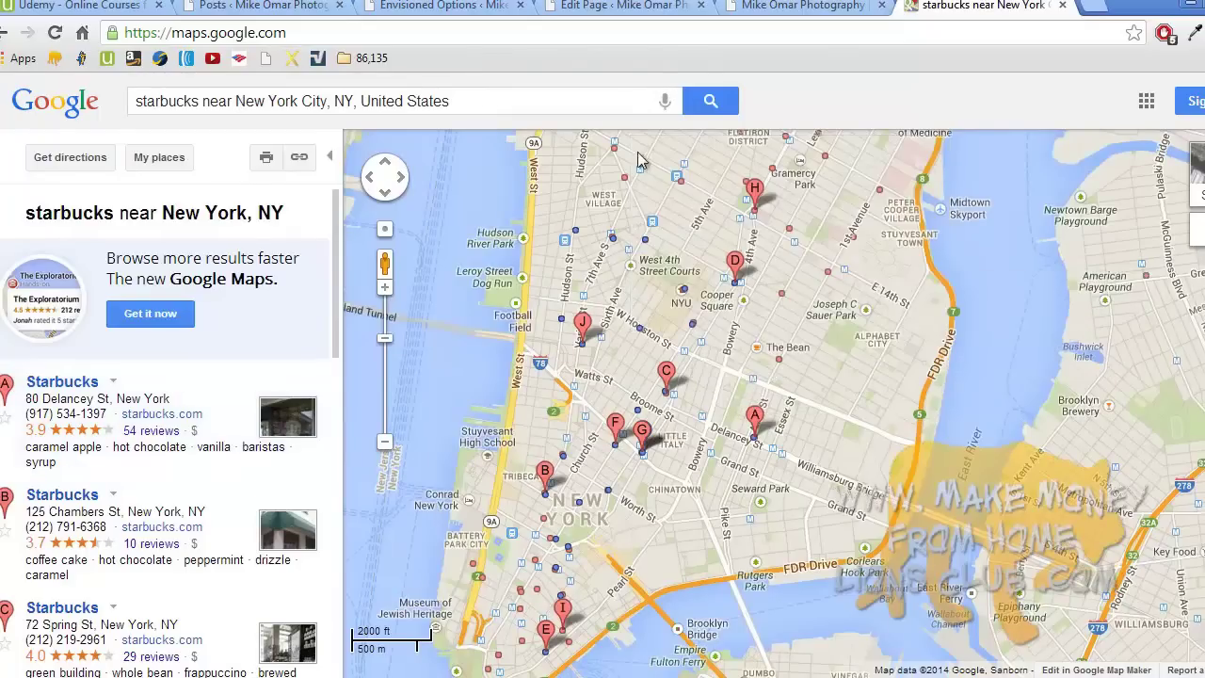
left_click(463, 107)
key("ctrl+v")
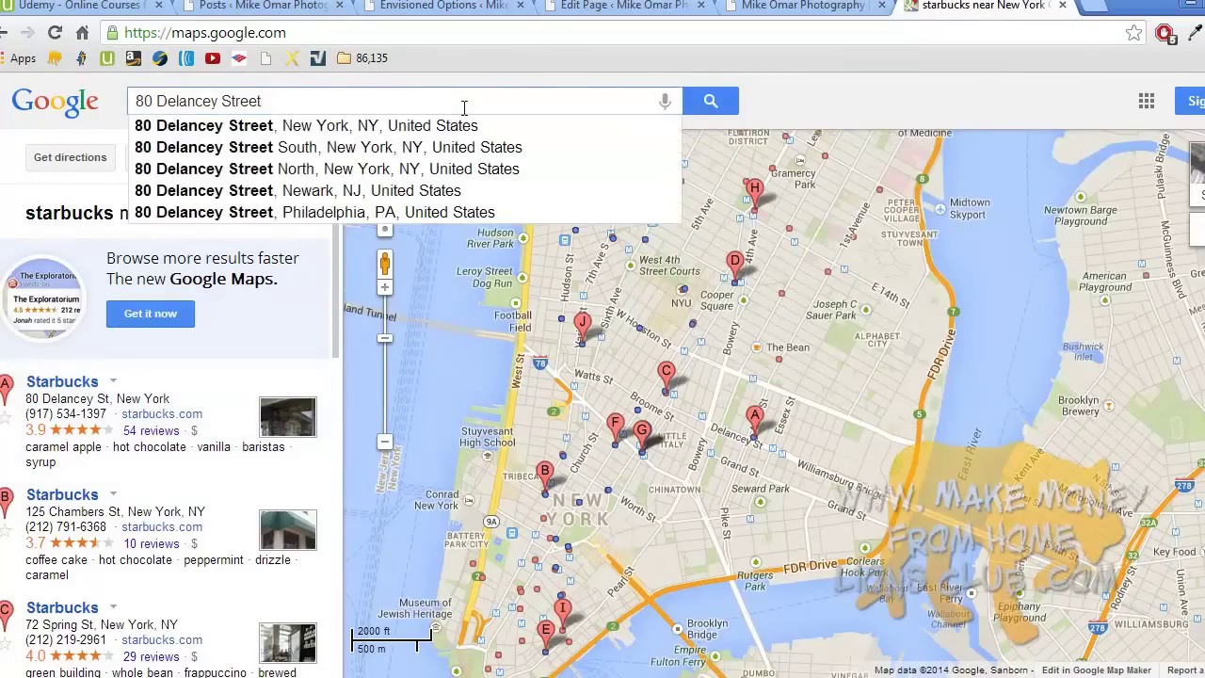
- Pin 80 Delancey St, New York on Google Maps and zoom out to frame lower Manhattan
left_click(463, 126)
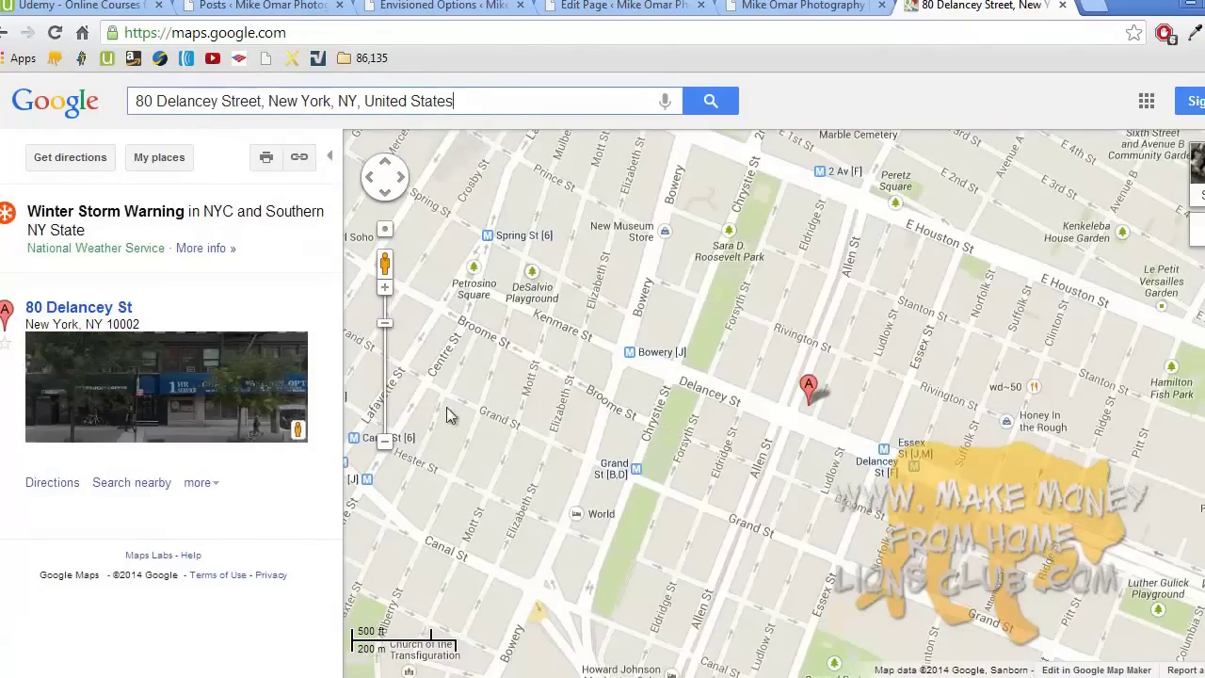
left_click(385, 442)
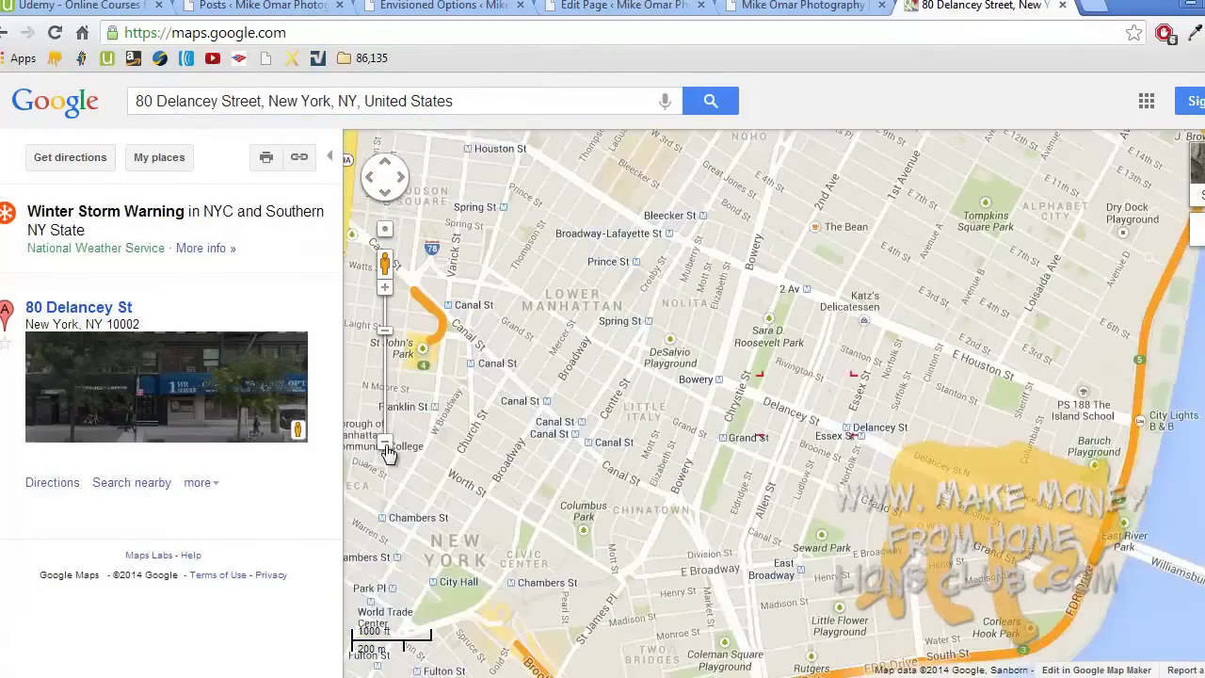
left_click(385, 442)
left_click_drag(646, 341, 583, 327)
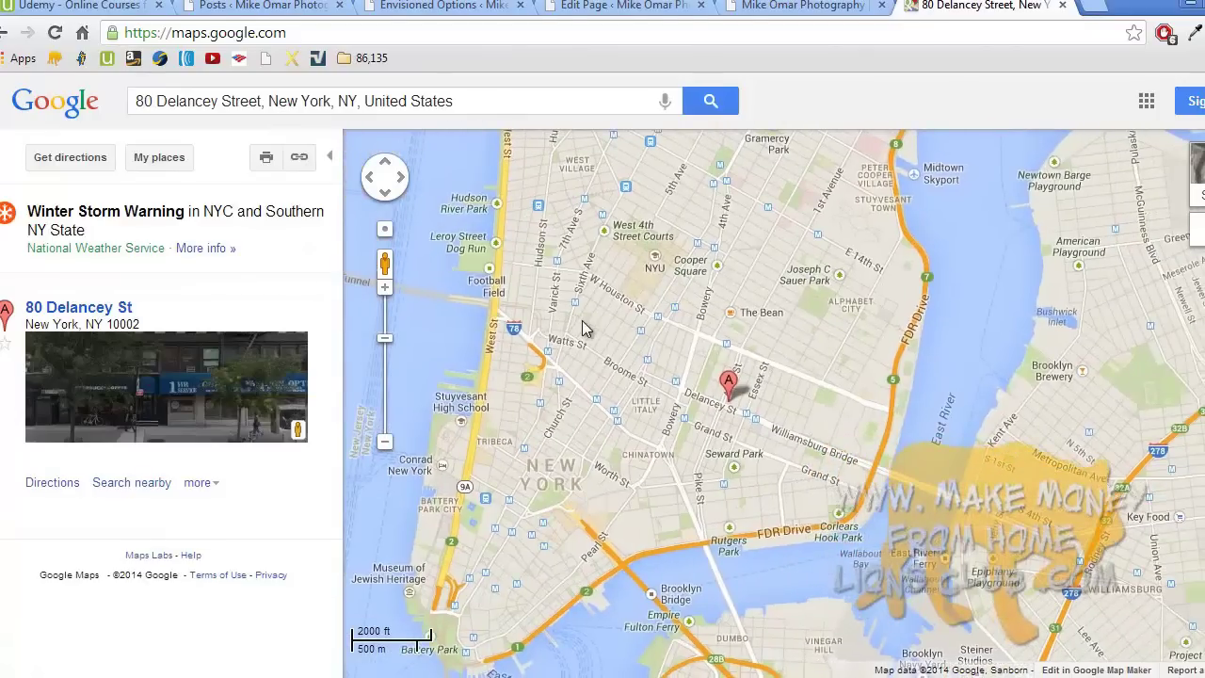
- Copy the map's 425×350 iframe embed HTML and go back to the Mike Omar Photography tab
left_click(301, 160)
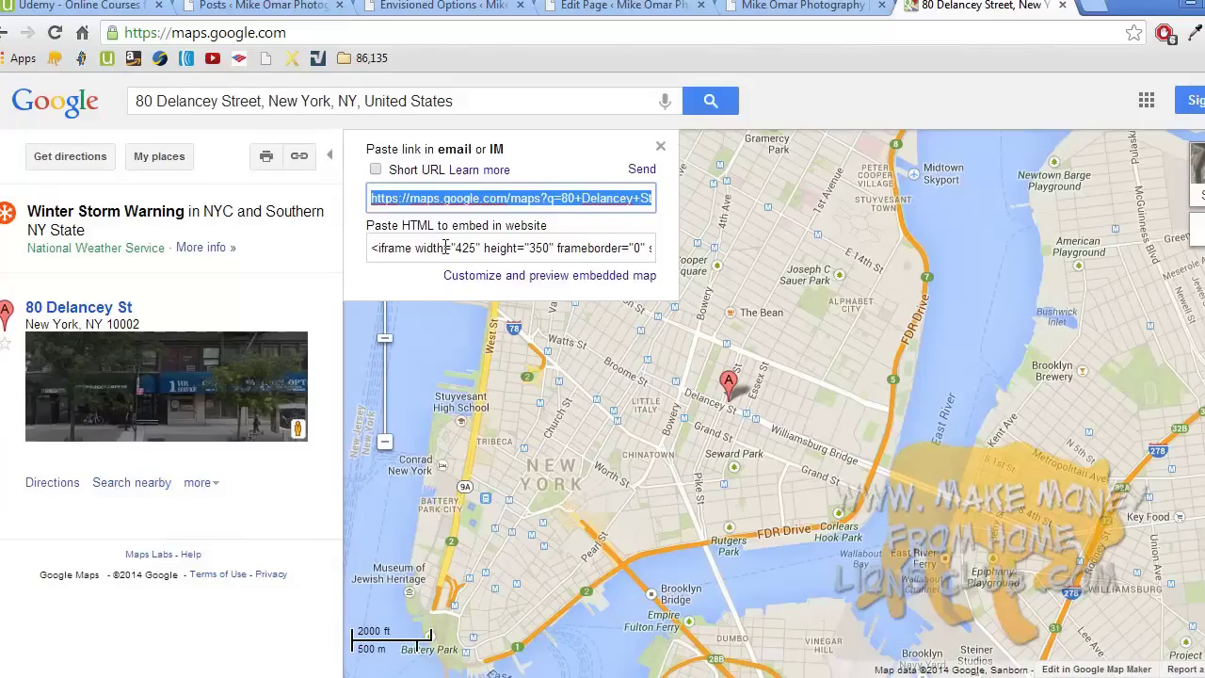
left_click(445, 247)
right_click(444, 247)
left_click(489, 334)
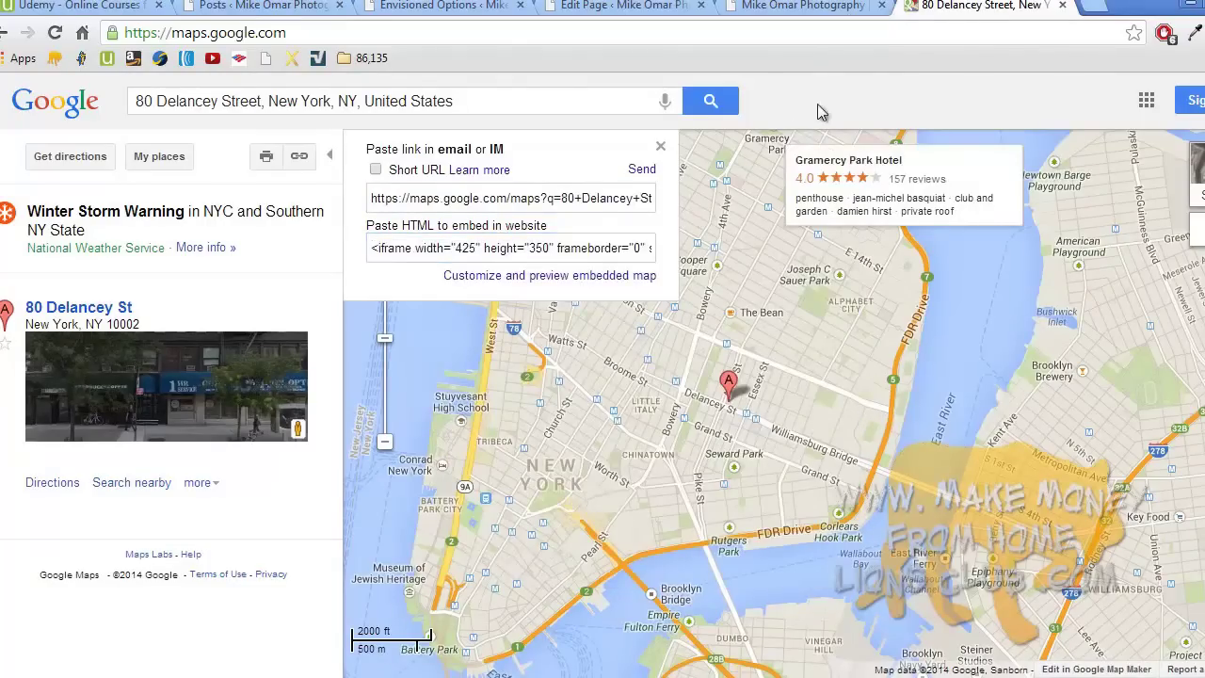
left_click(805, 6)
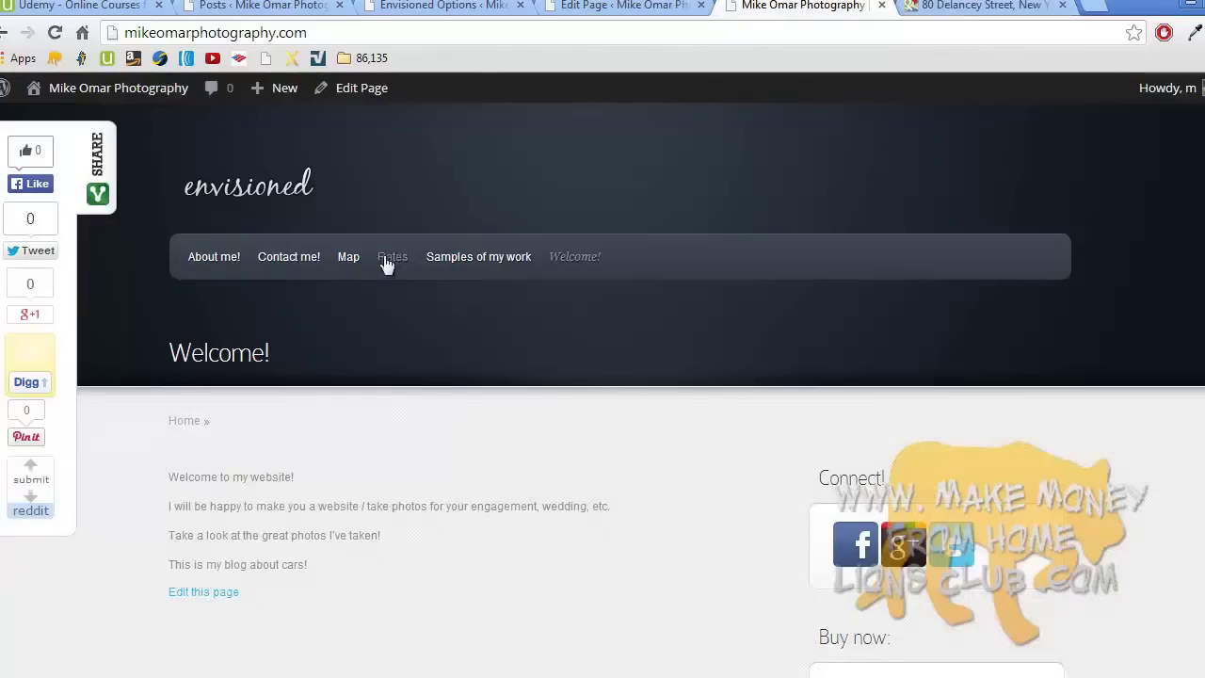
- Open the site's Map page in the page editor
left_click(349, 265)
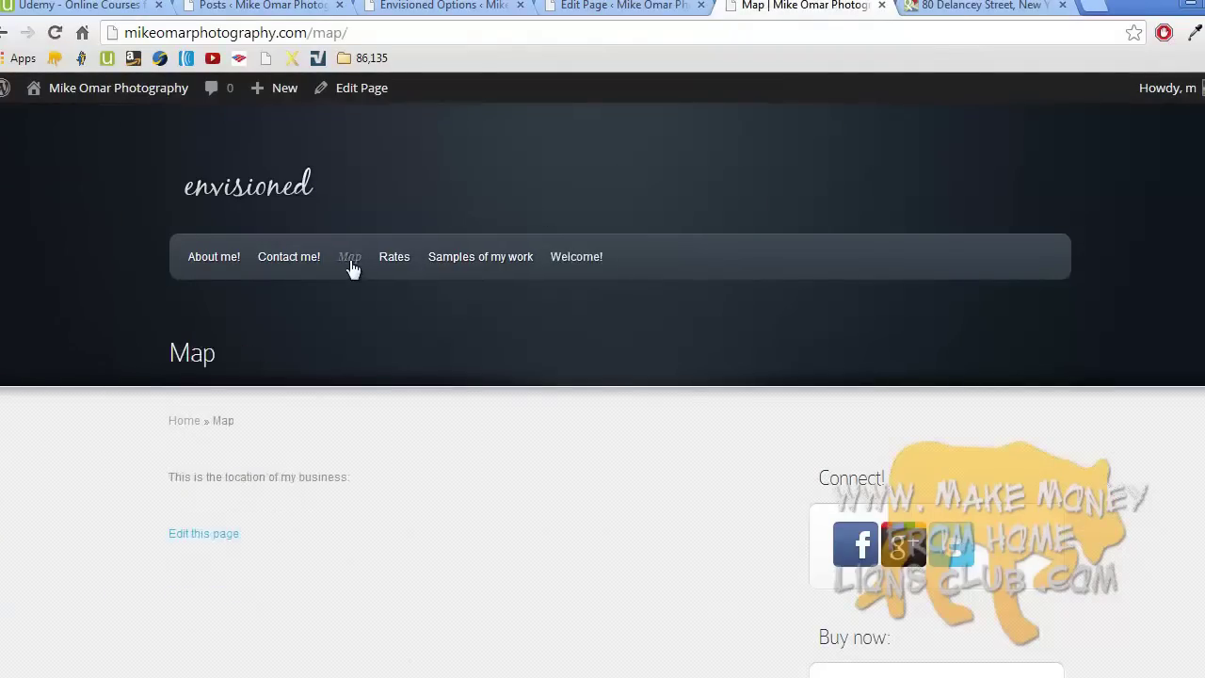
mouse_move(134, 91)
left_click(228, 533)
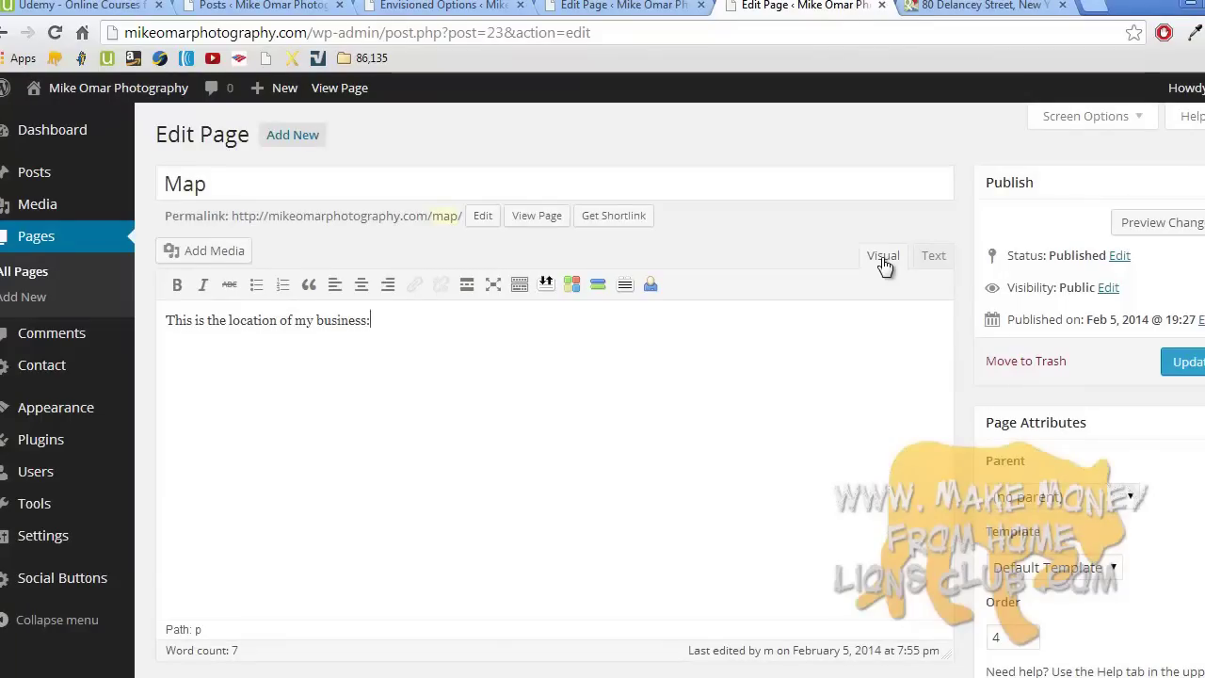
- In Text view, replace the leftover &nbsp; with the map iframe code and update the page
left_click(933, 260)
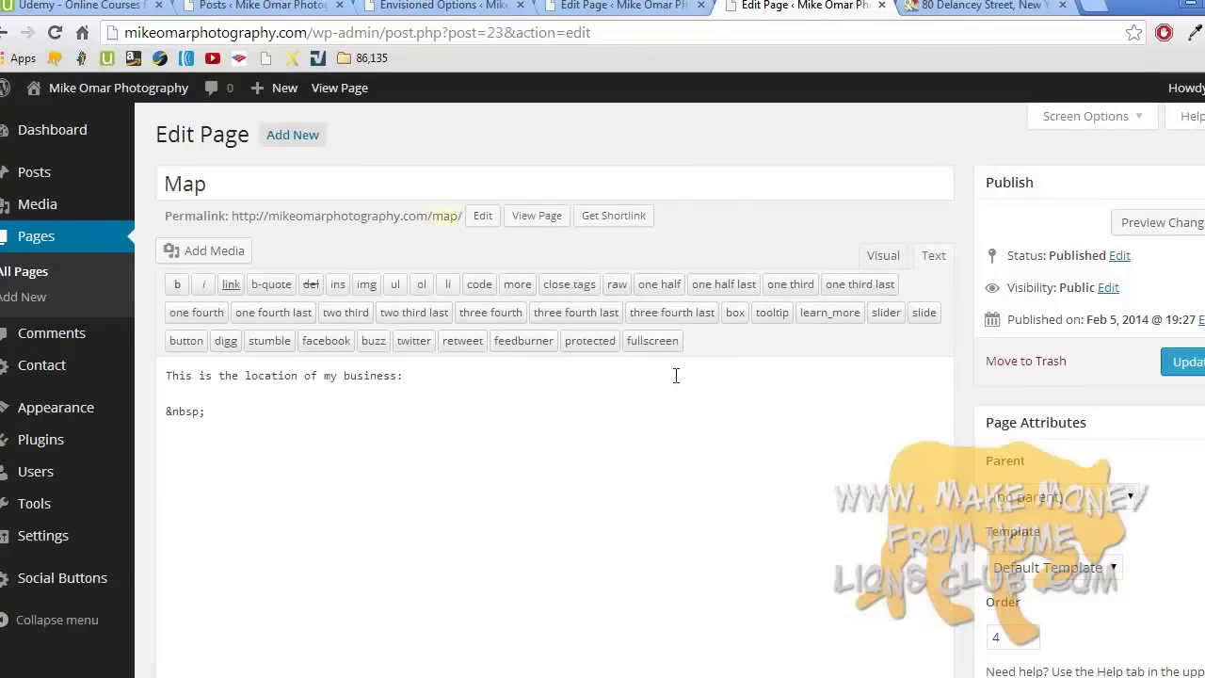
double_click(182, 411)
key("BackSpace")
right_click(182, 411)
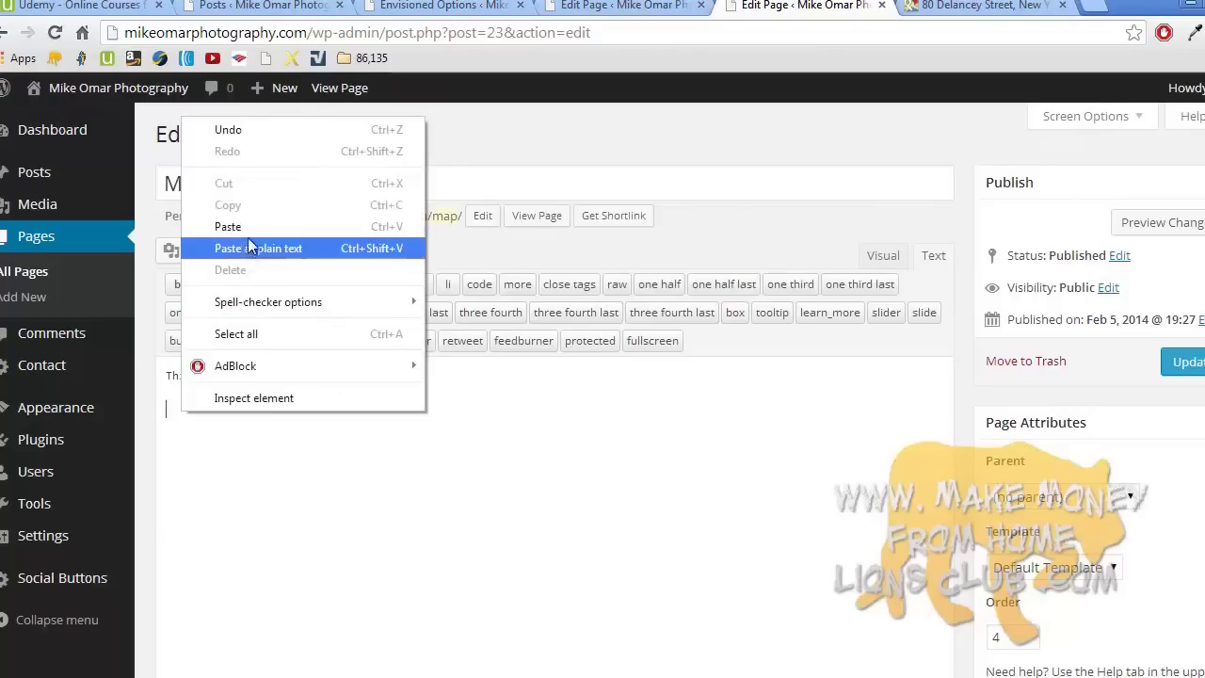
left_click(246, 248)
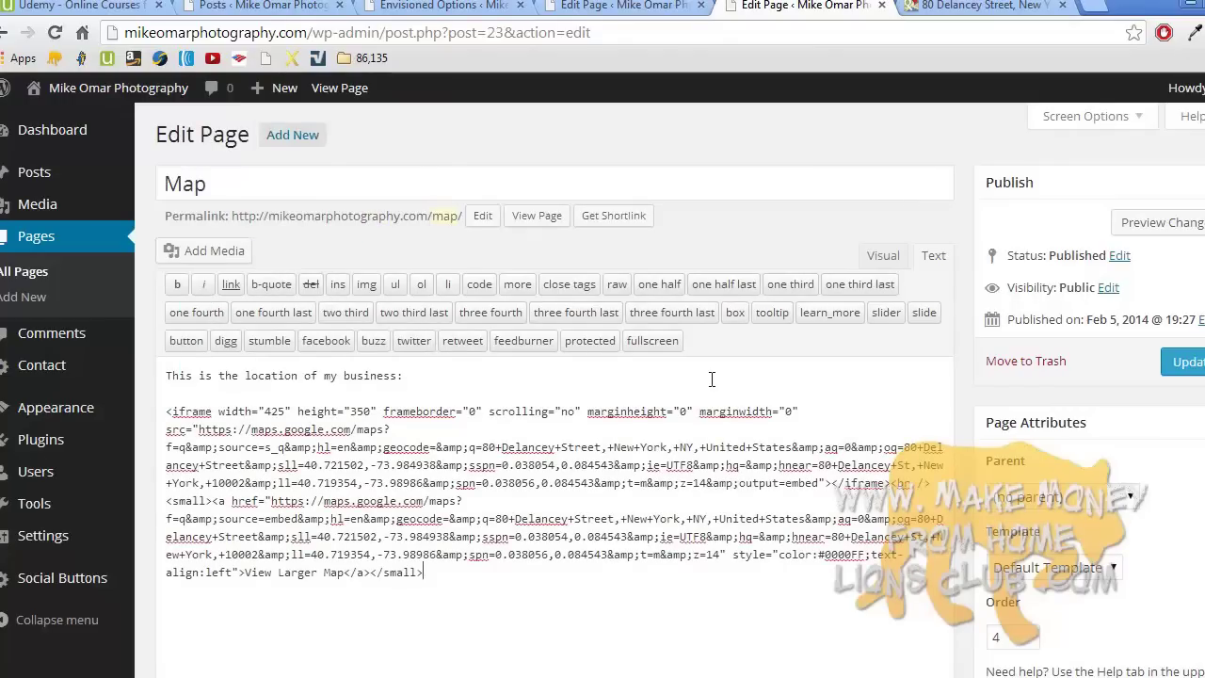
left_click(881, 255)
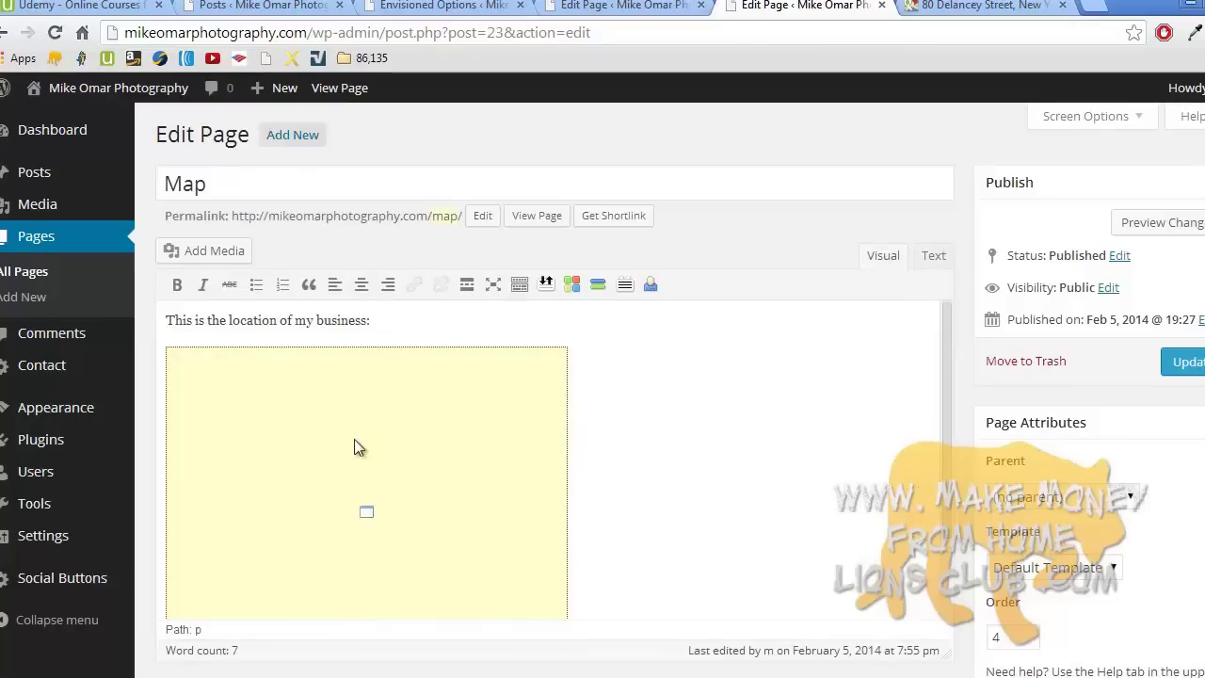
left_click(1170, 364)
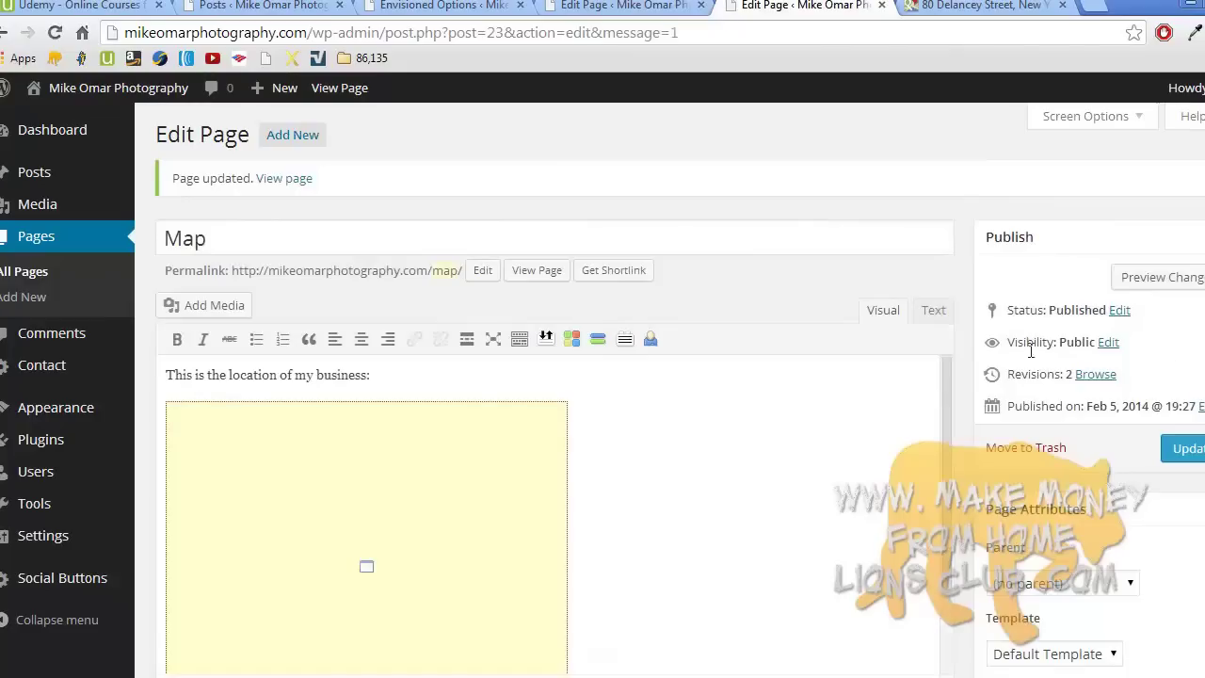
- On the live Map page, pan and zoom the embedded map and switch it to Earth view
left_click(291, 182)
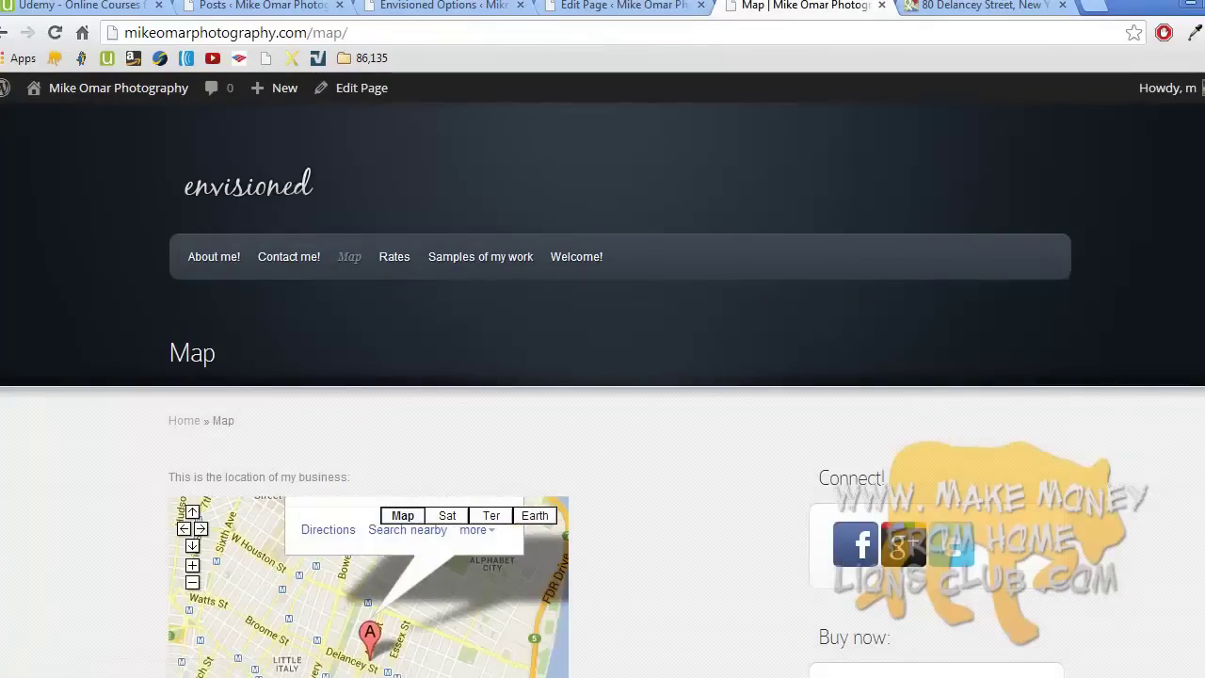
scroll(989, 374, "down", 3)
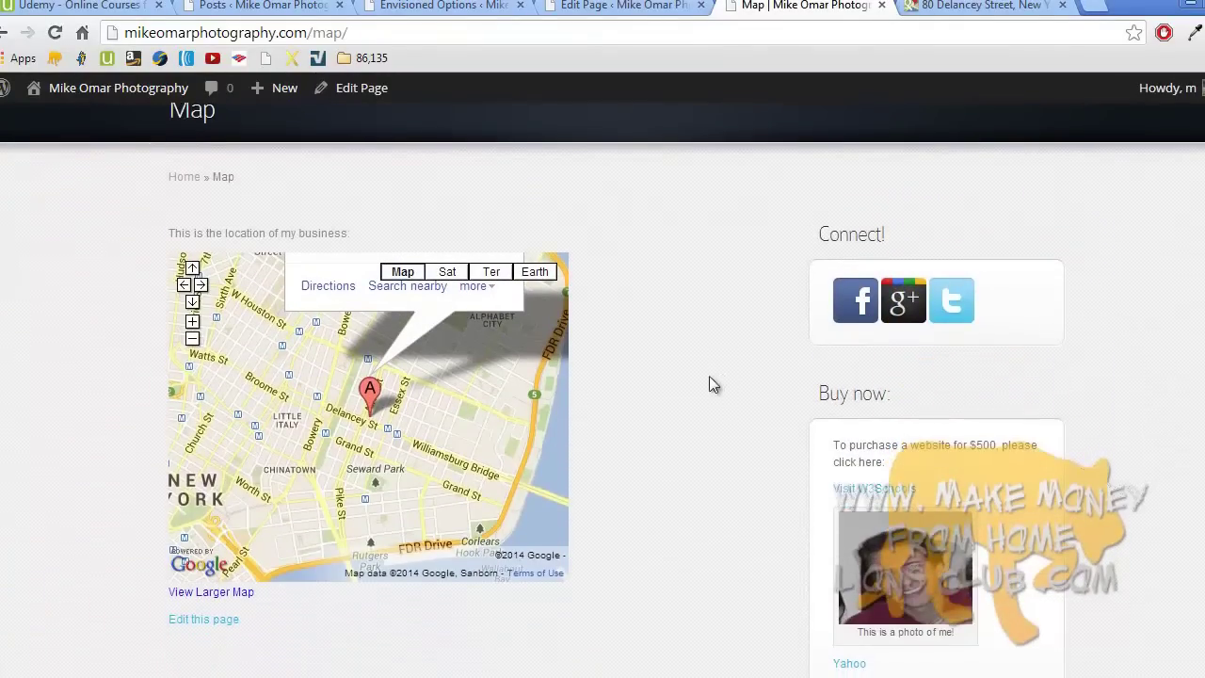
mouse_move(471, 407)
left_mouse_down()
mouse_move(317, 411)
mouse_move(358, 405)
mouse_move(433, 489)
mouse_move(476, 349)
mouse_move(492, 372)
left_mouse_up()
mouse_move(302, 374)
left_mouse_down()
mouse_move(244, 405)
mouse_move(282, 402)
left_mouse_up()
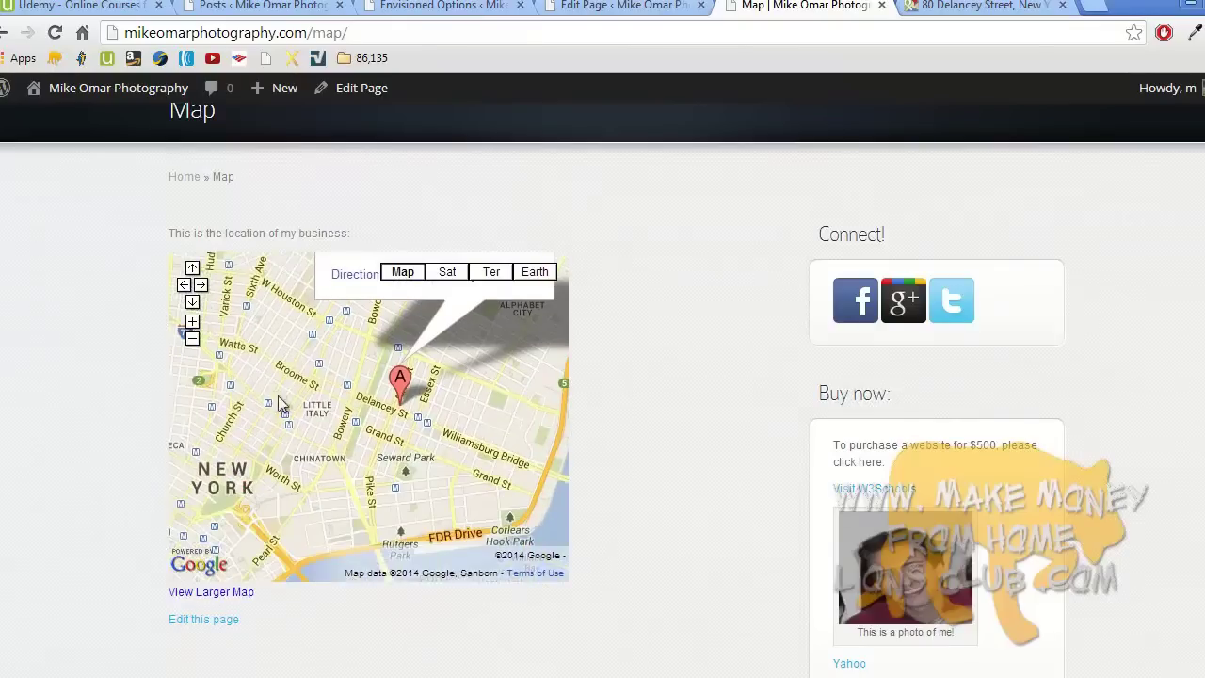
left_click(192, 321)
left_click(192, 339)
left_click(192, 339)
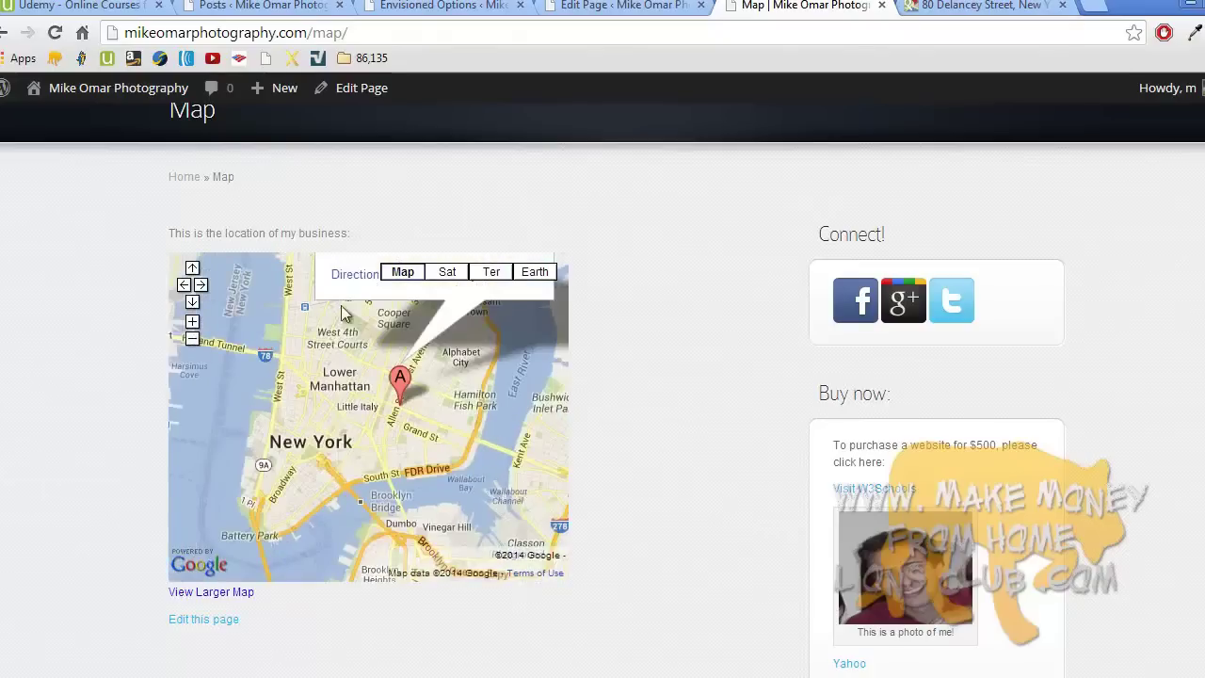
left_click(536, 272)
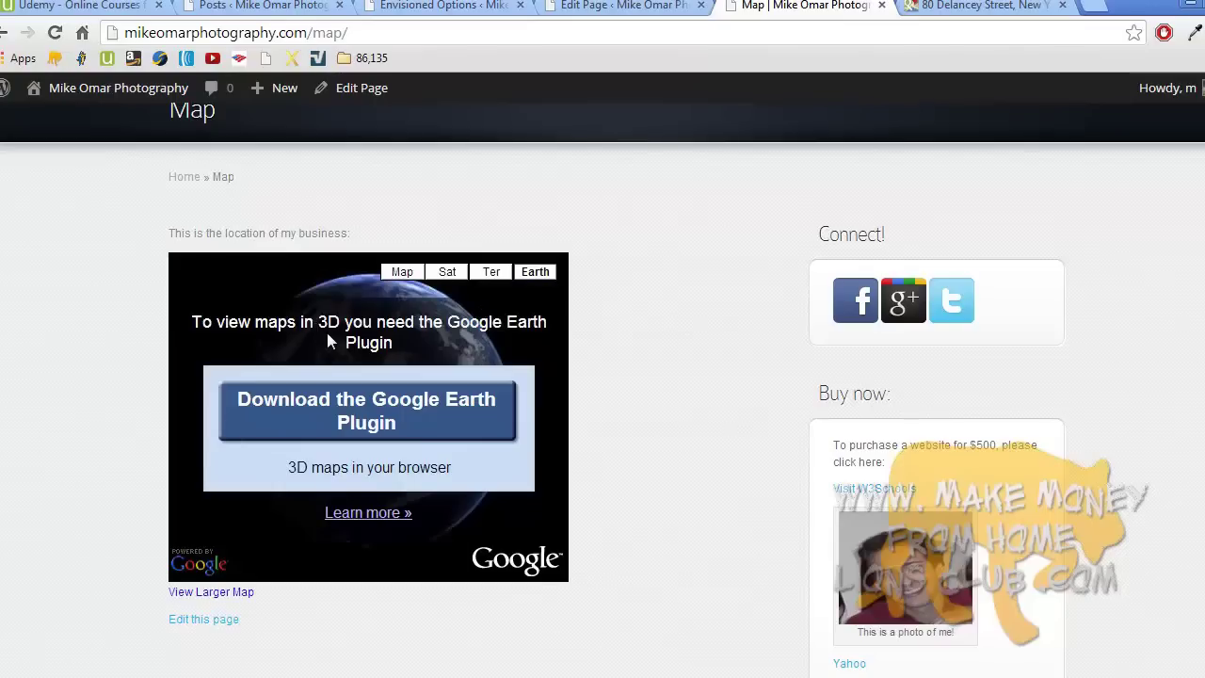
- Reload the page, try directions on the map, then revisit the Contact me and Map pages
left_click(55, 33)
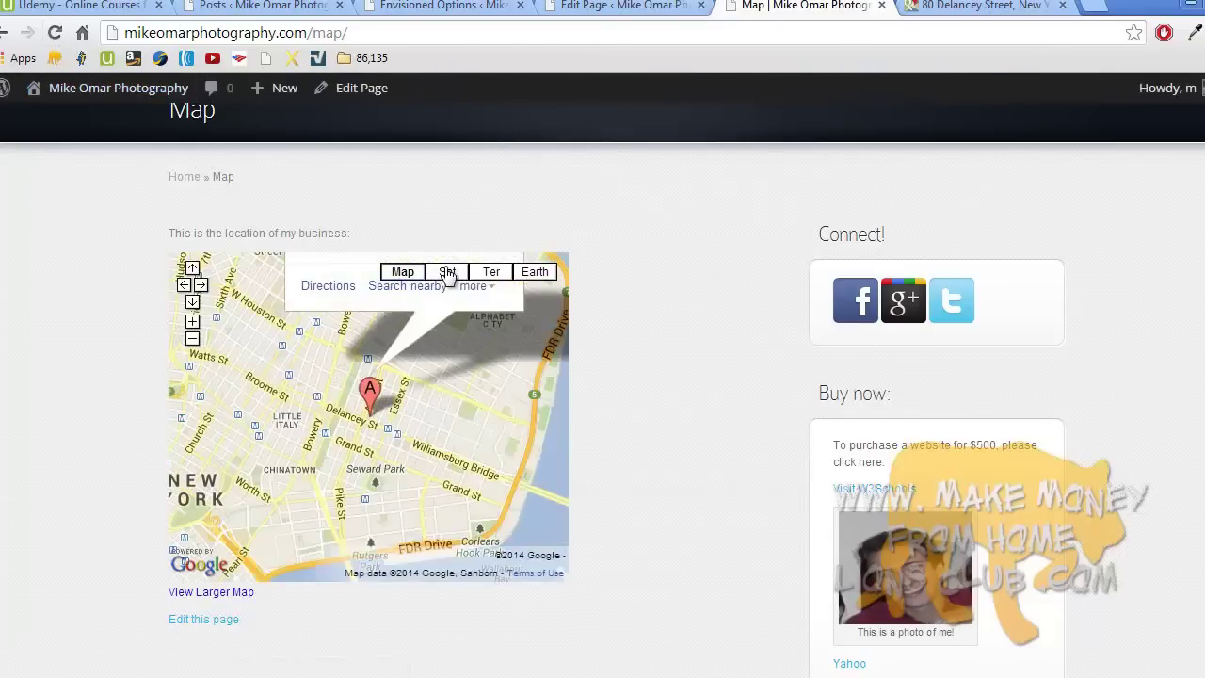
left_click(327, 286)
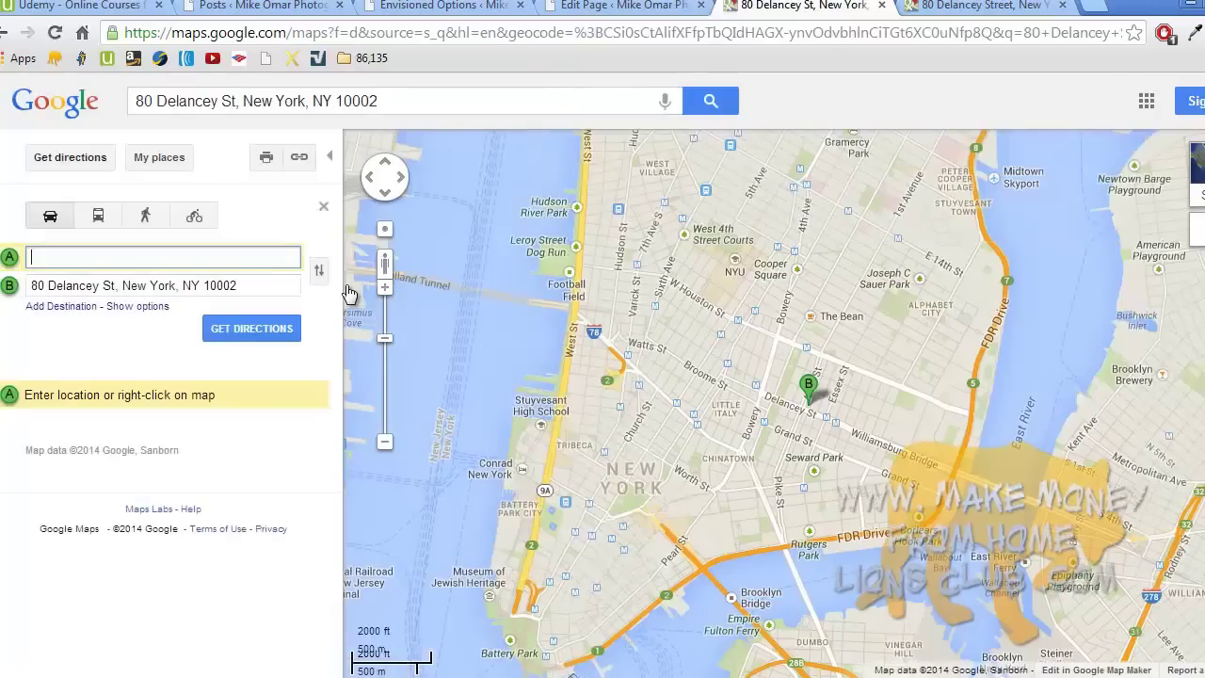
left_click(602, 7)
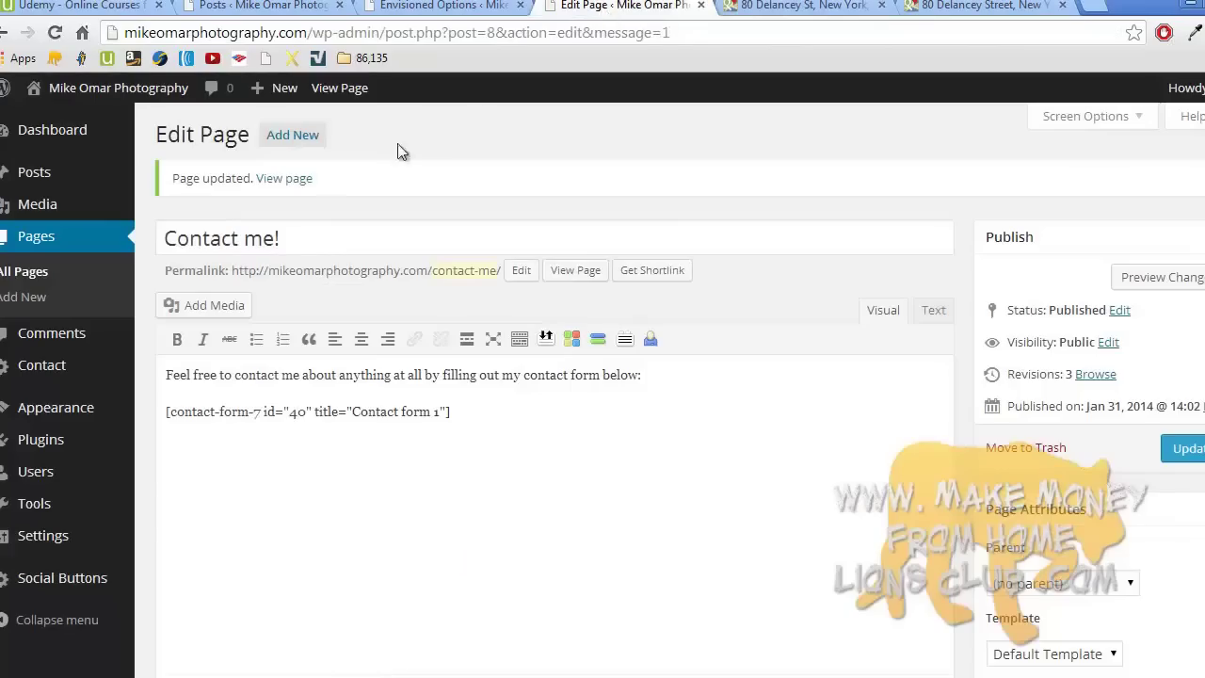
left_click(304, 178)
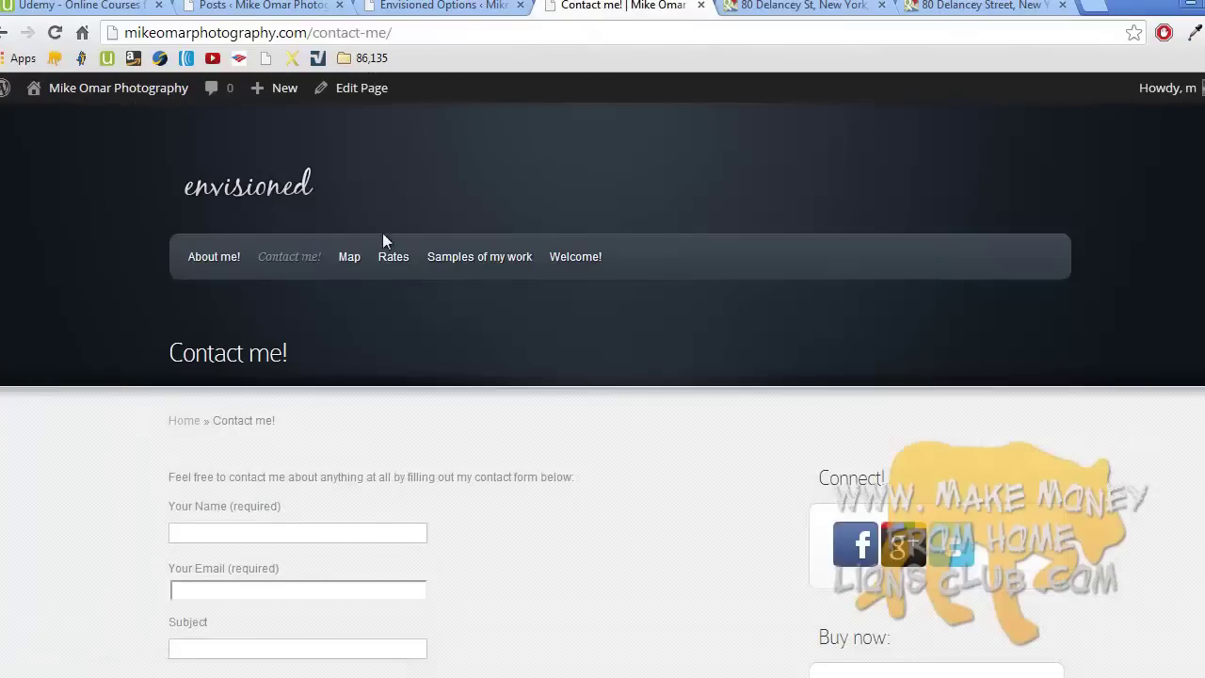
left_click(350, 255)
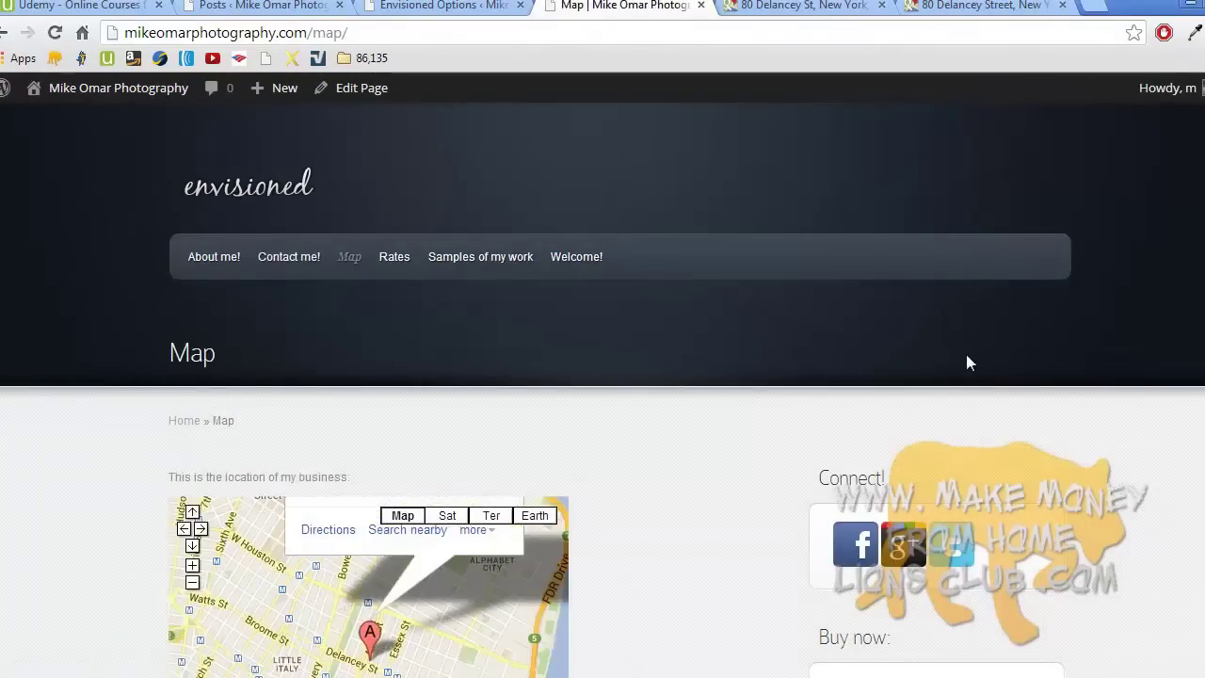
- Scroll down the live Map page below the embedded map
scroll(383, 668, "down", 2)
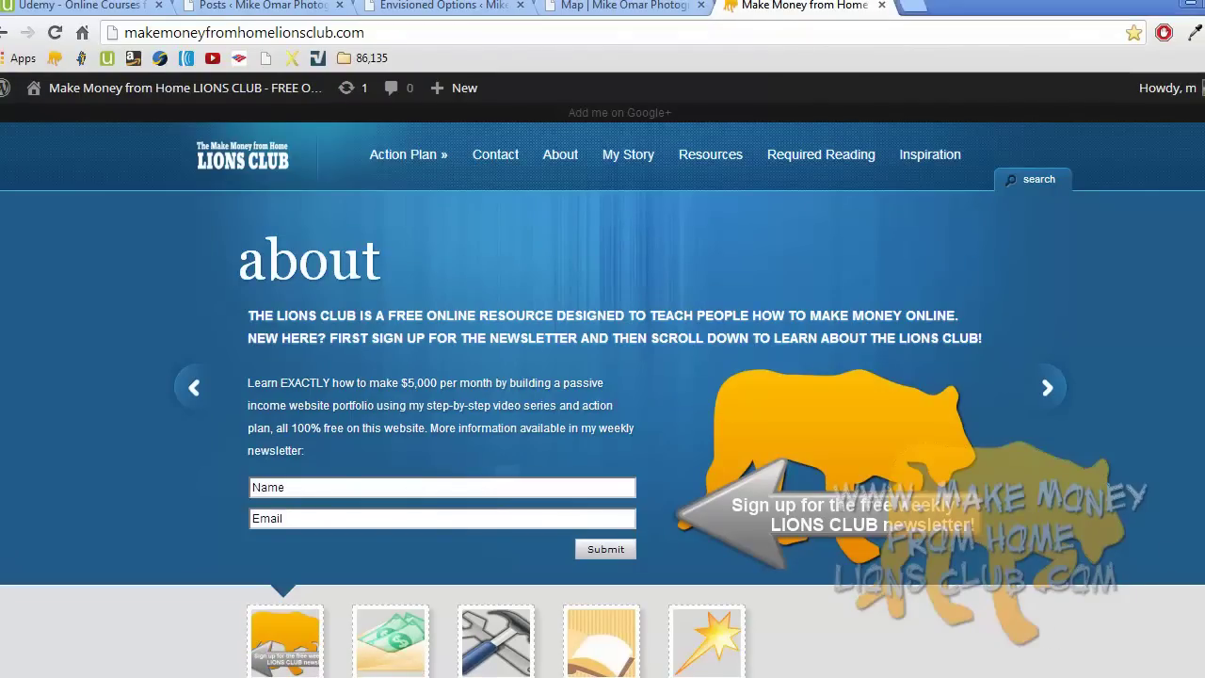
- Open Part 2) Keyword Research from the Lions Club site's Action Plan menu
scroll(602, 390, "down", 3)
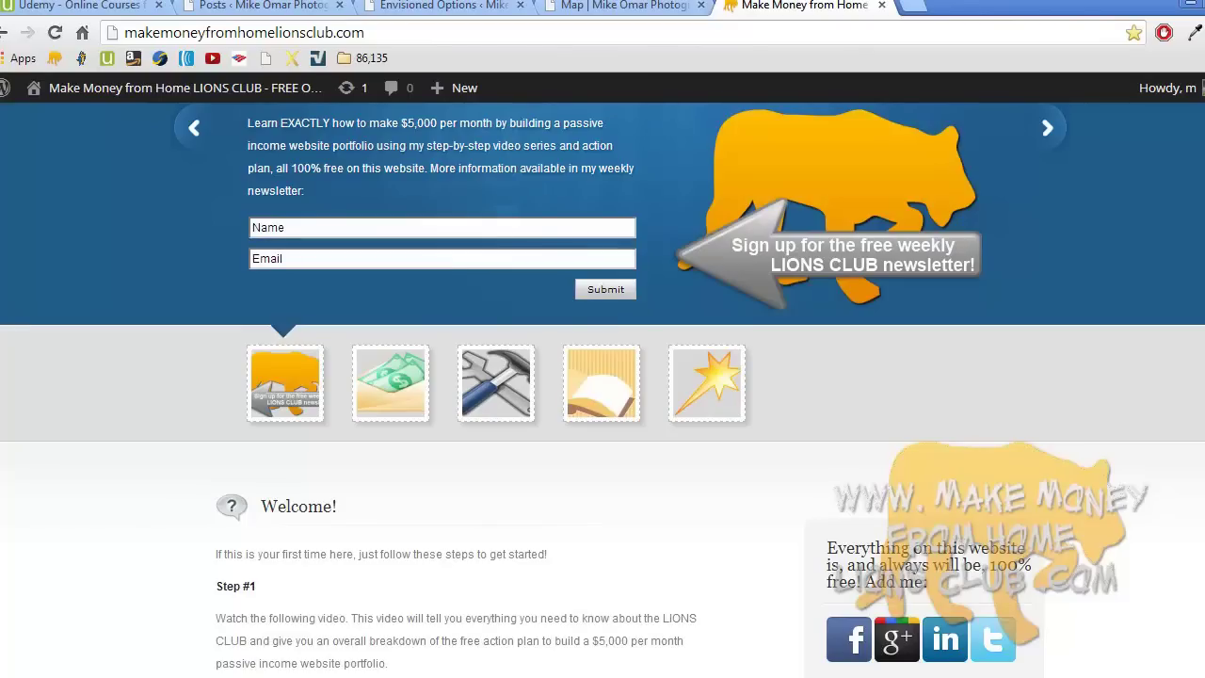
scroll(602, 389, "up", 3)
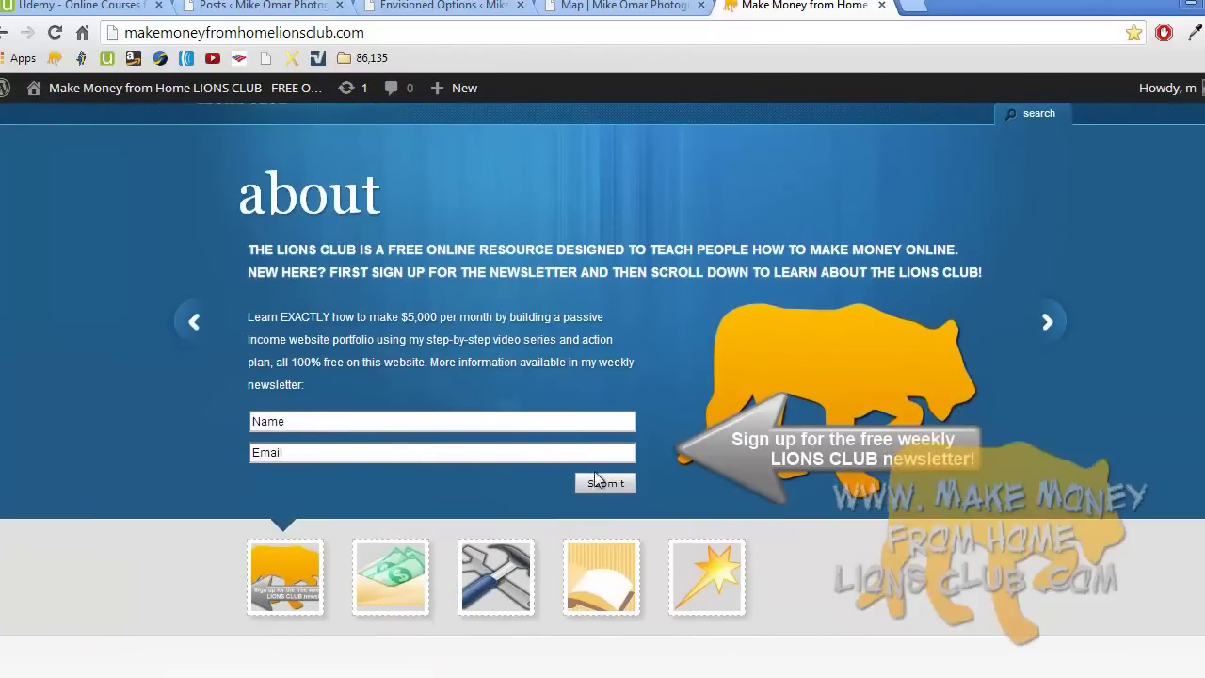
scroll(1155, 316, "down", 10)
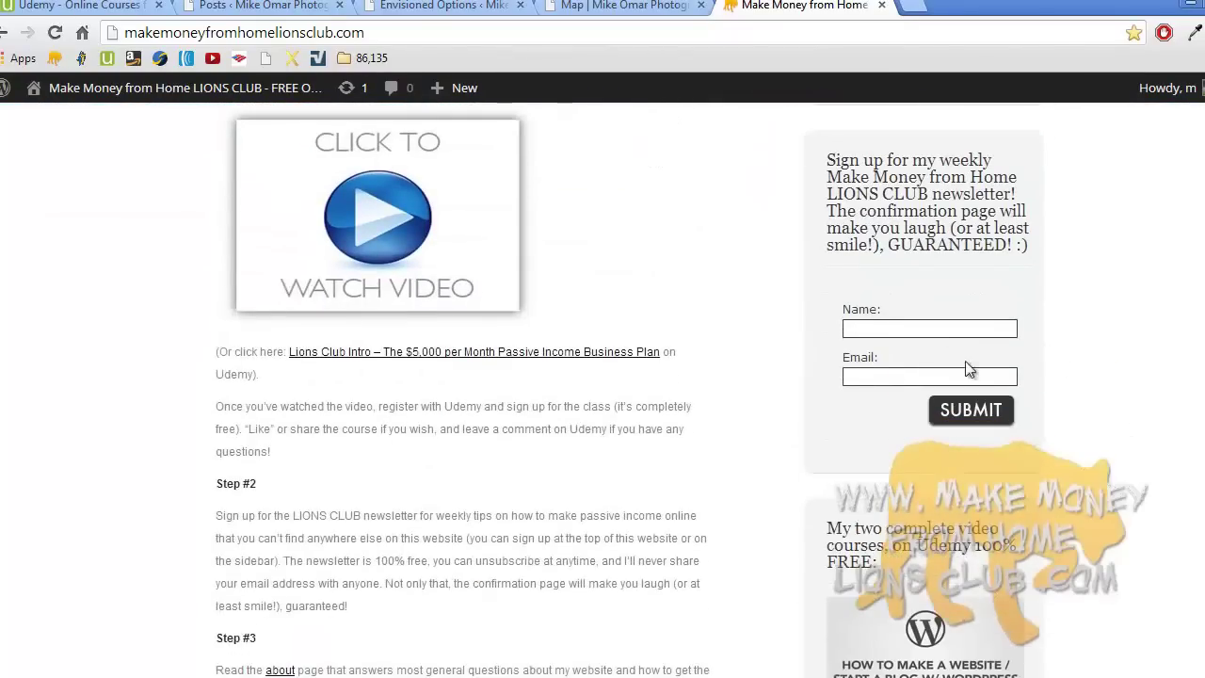
scroll(941, 369, "up", 10)
mouse_move(404, 154)
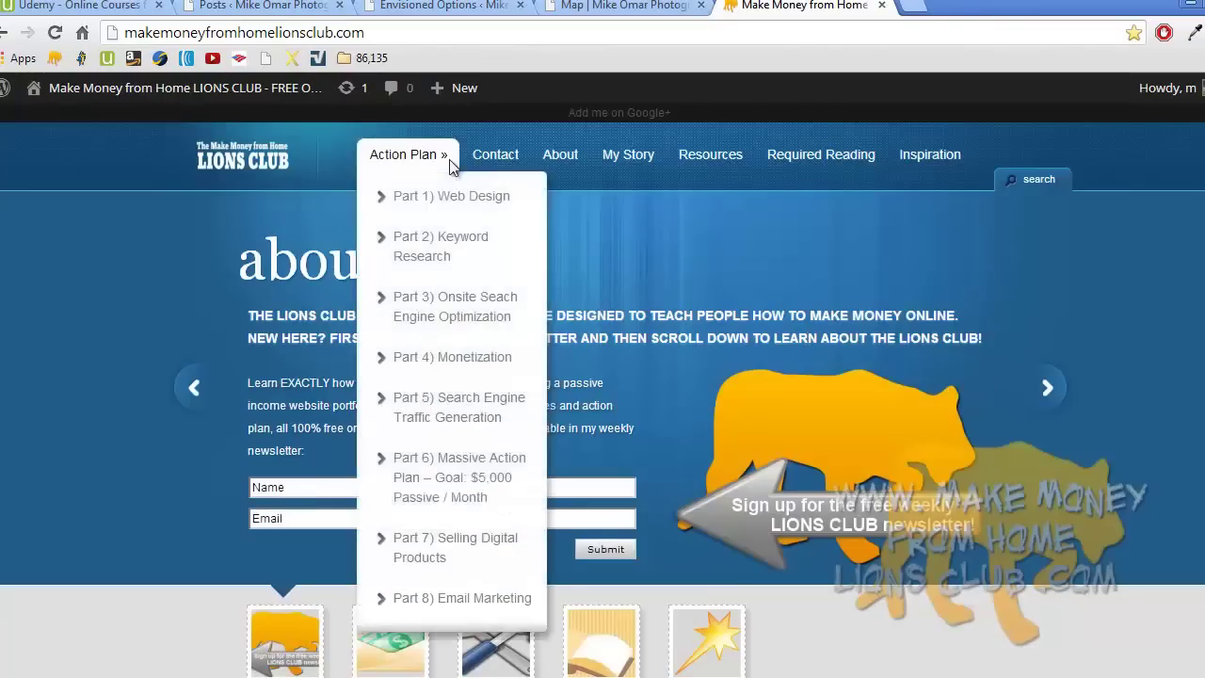
left_click(435, 259)
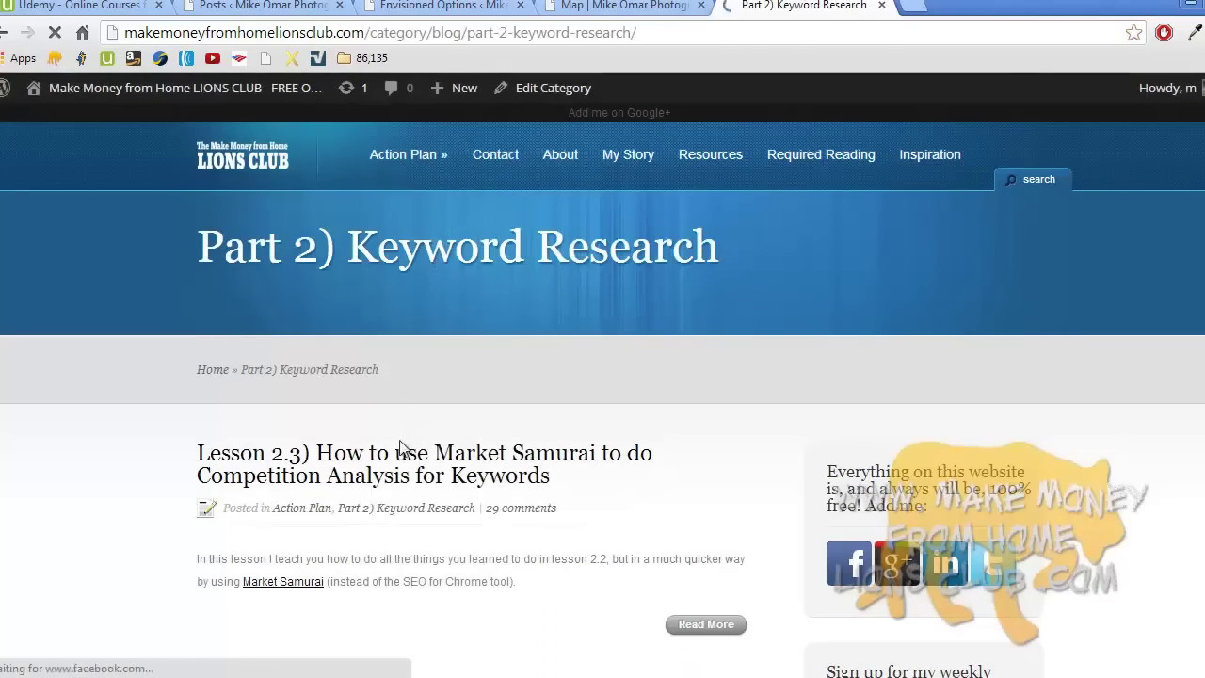
- Open the Lesson 2.3 Market Samurai competition analysis post and scroll down to its 29 comments and back
left_click(400, 450)
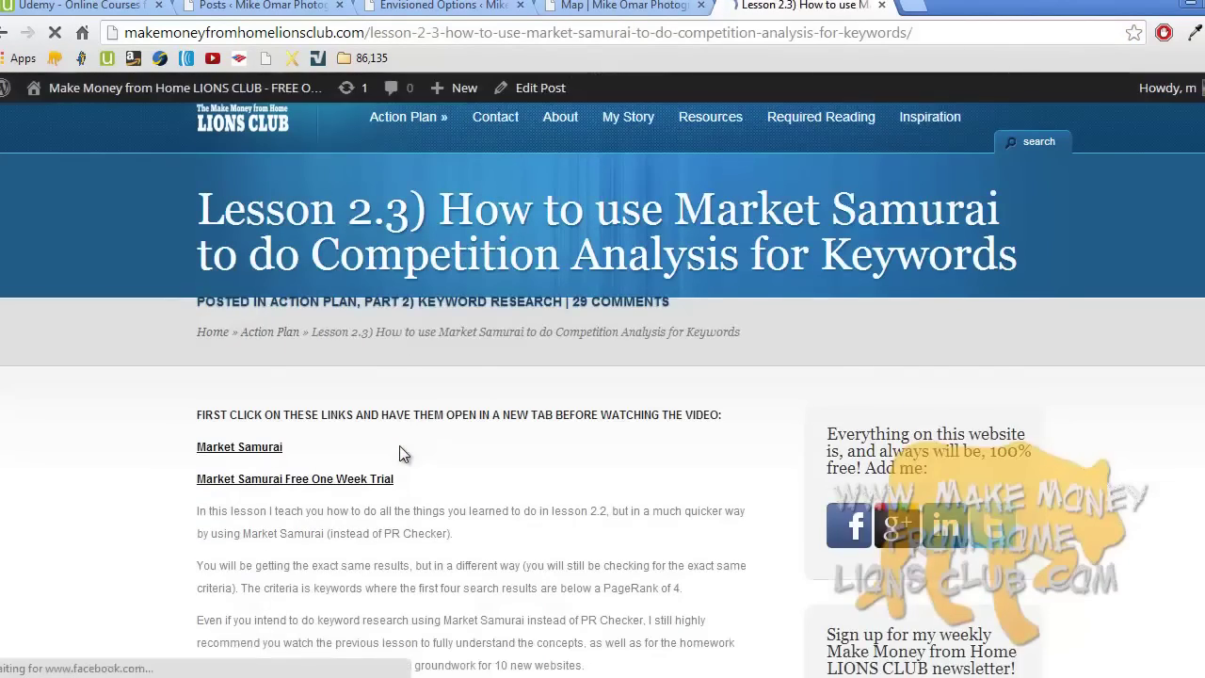
scroll(399, 453, "down", 20)
scroll(400, 453, "down", 5)
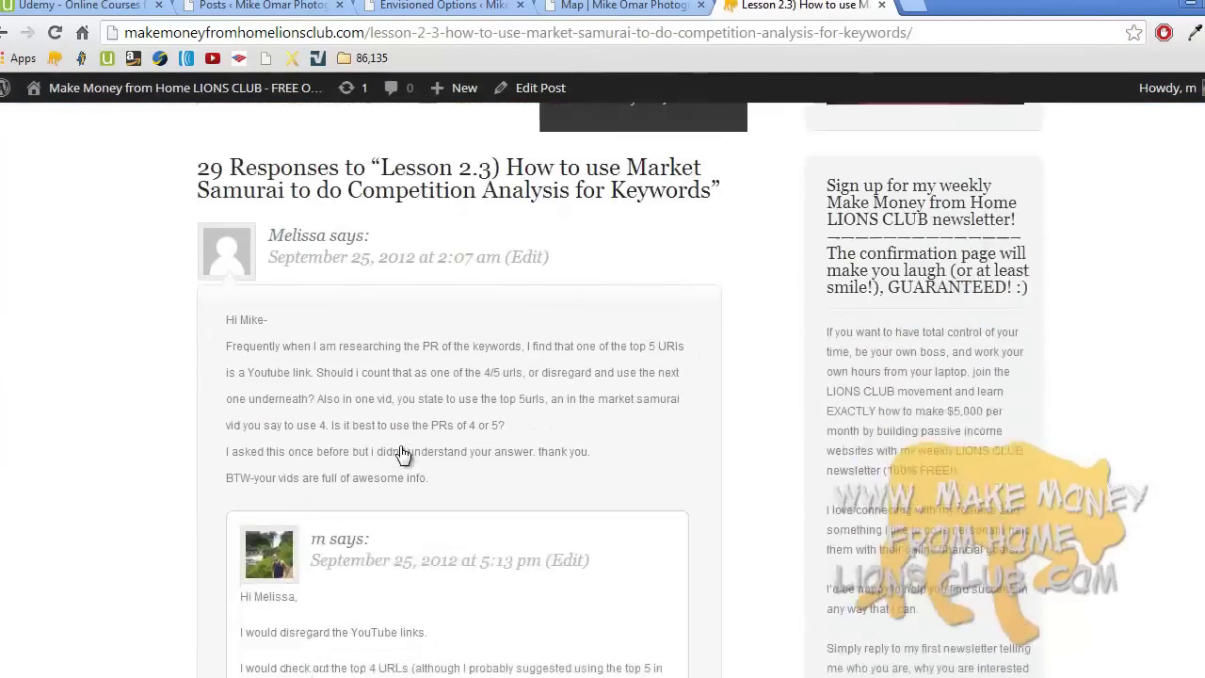
scroll(402, 454, "up", 4)
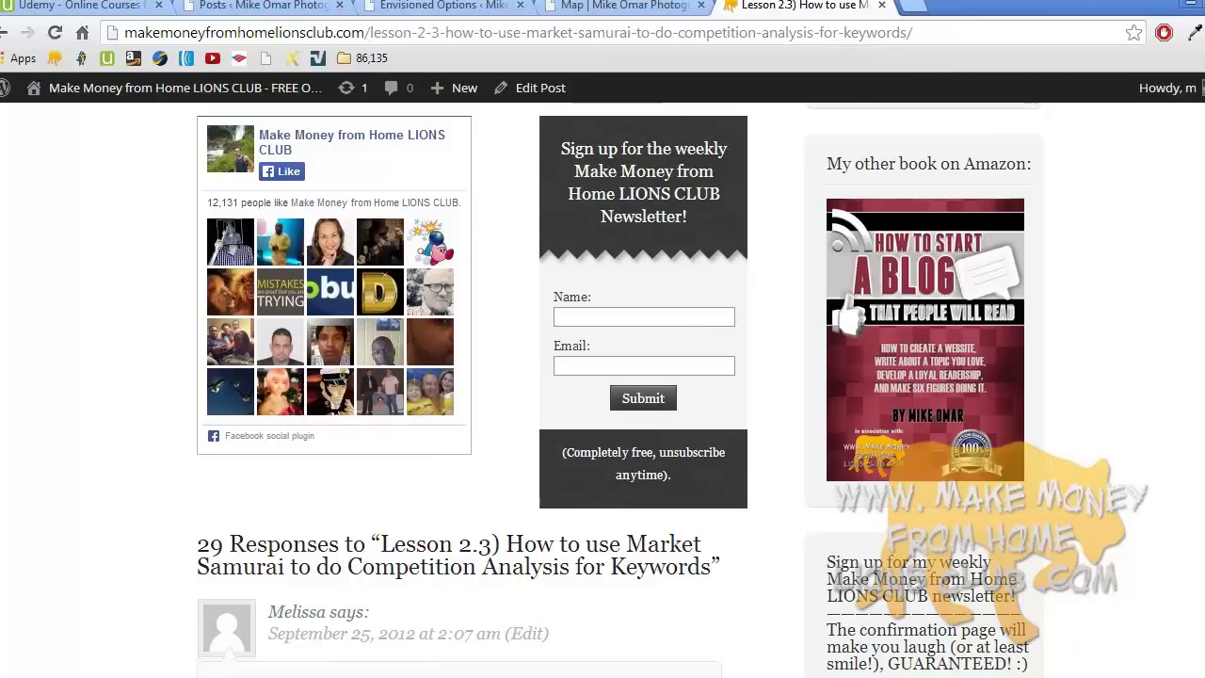
scroll(603, 376, "up", 15)
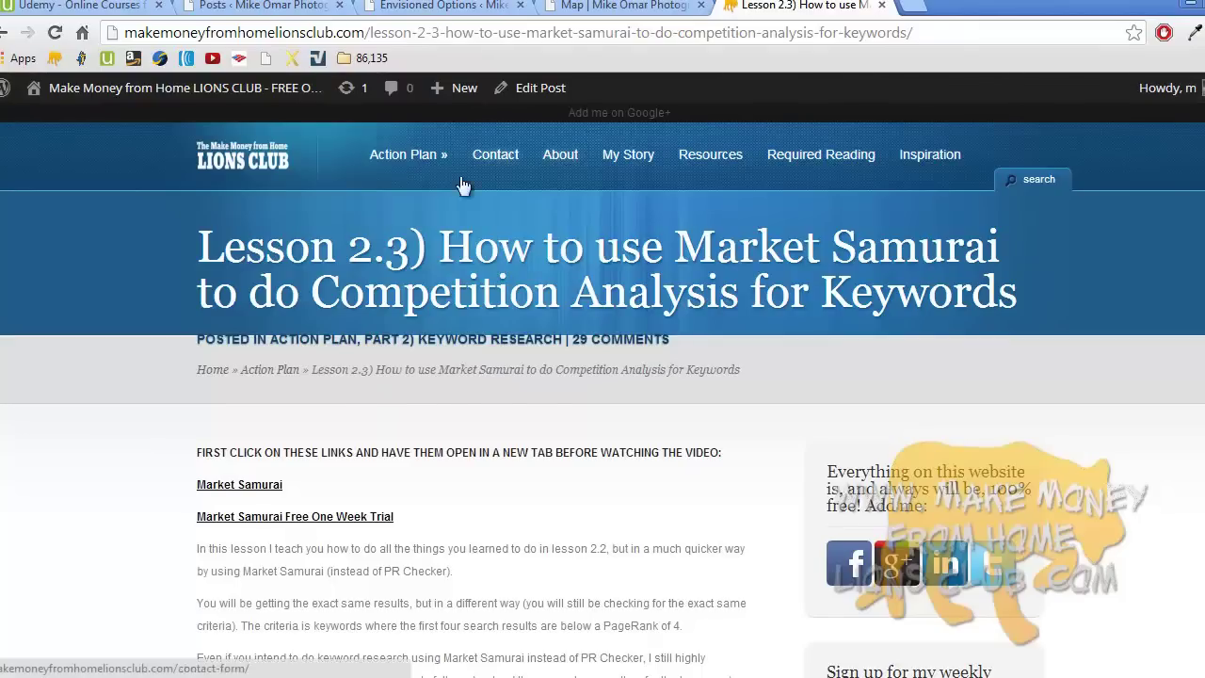
left_click(113, 7)
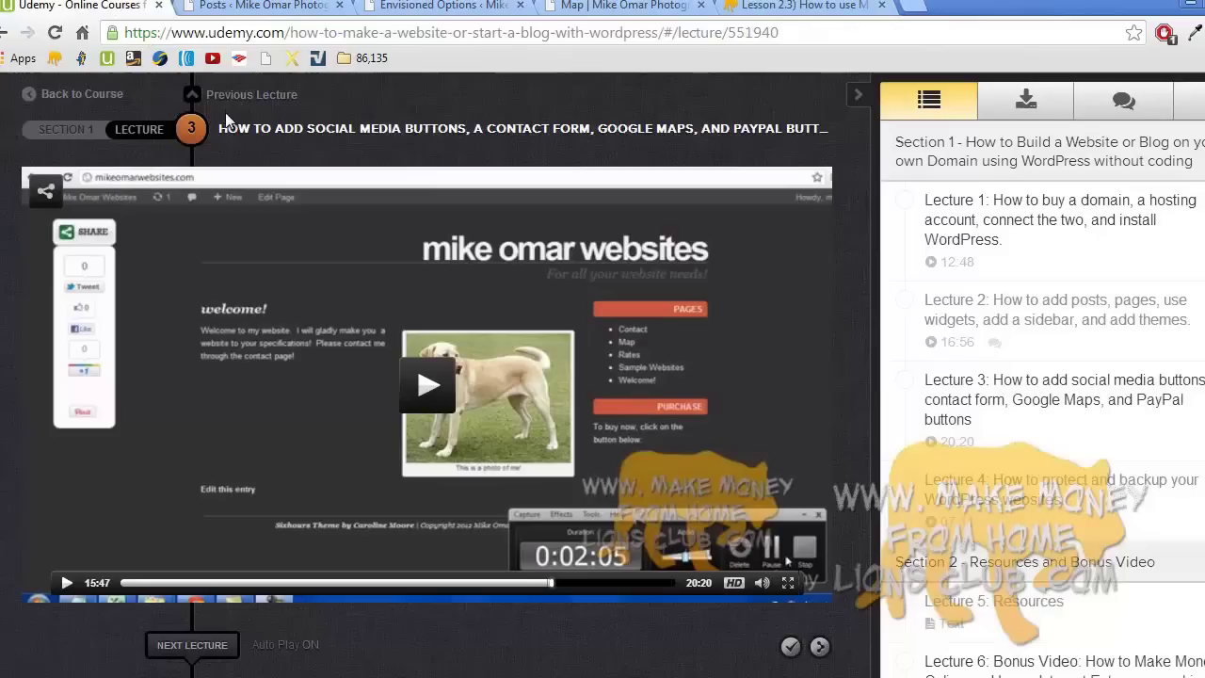
left_click(1029, 110)
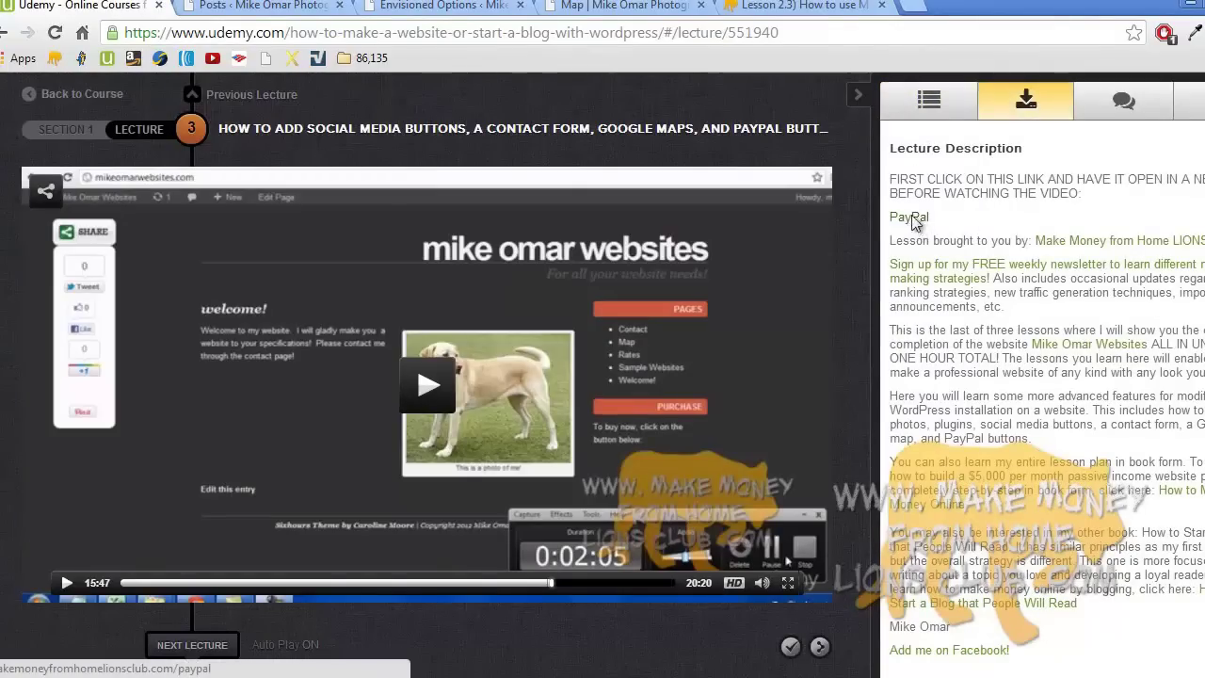
left_click(824, 6)
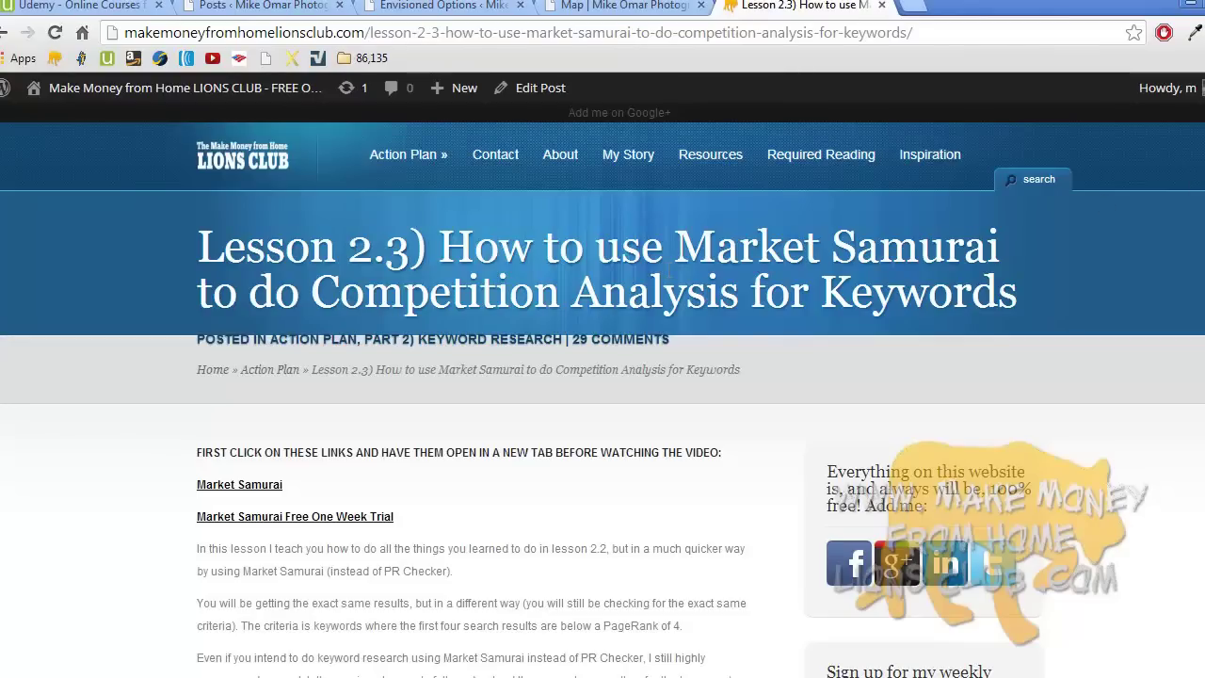
scroll(602, 376, "down", 7)
scroll(602, 376, "up", 2)
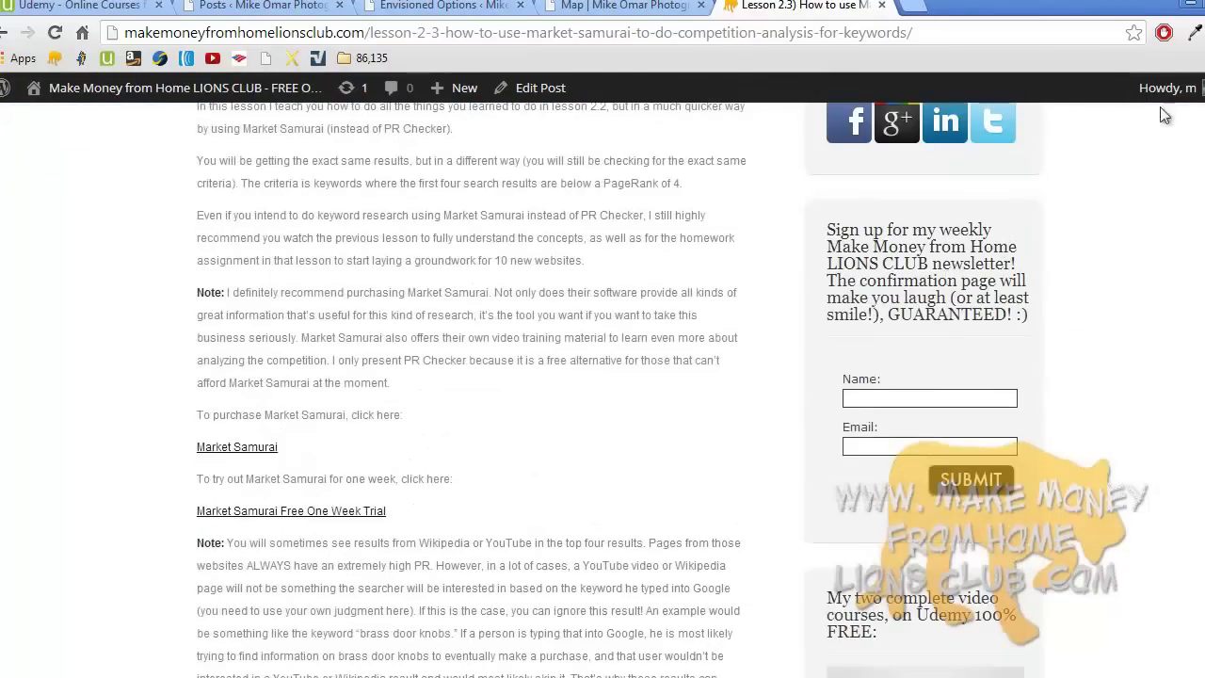
left_click(1194, 32)
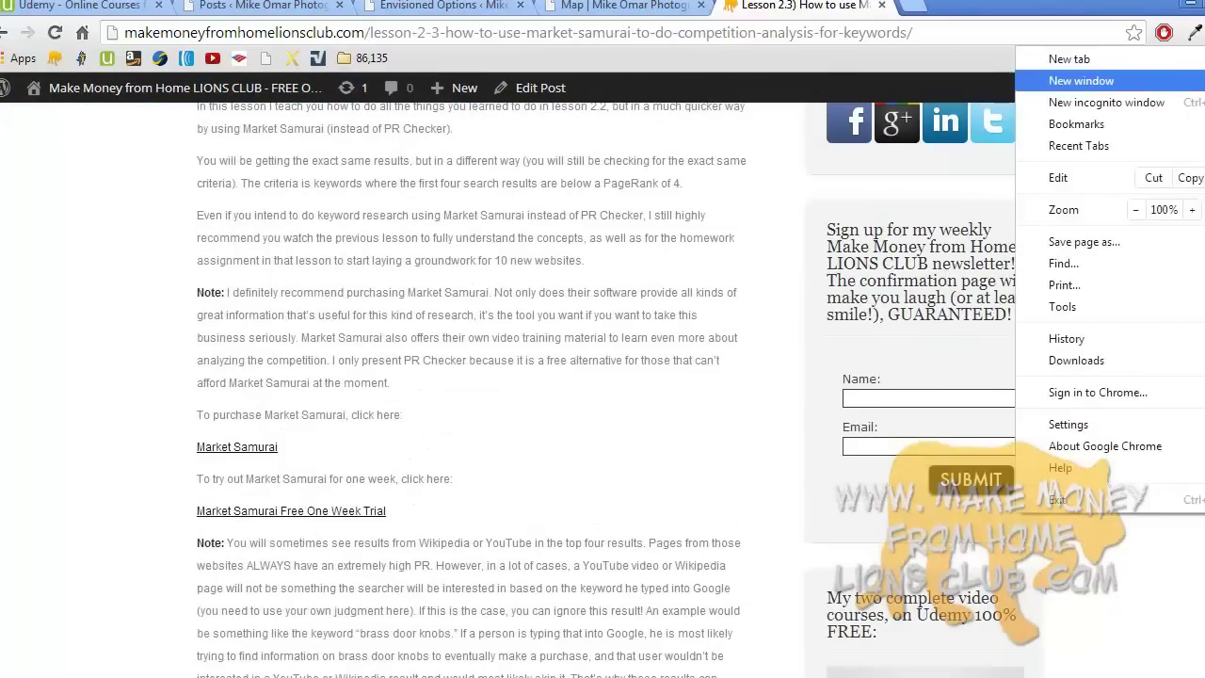
left_click(1106, 101)
left_click(751, 33)
type("mak")
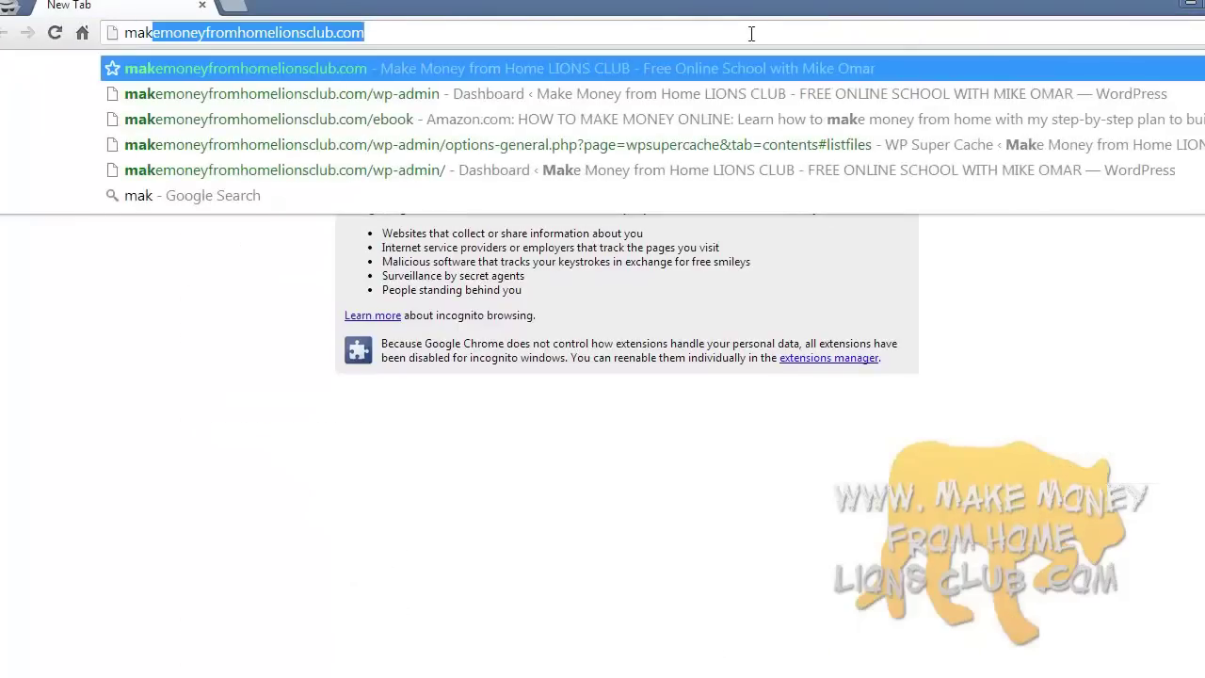
key("End")
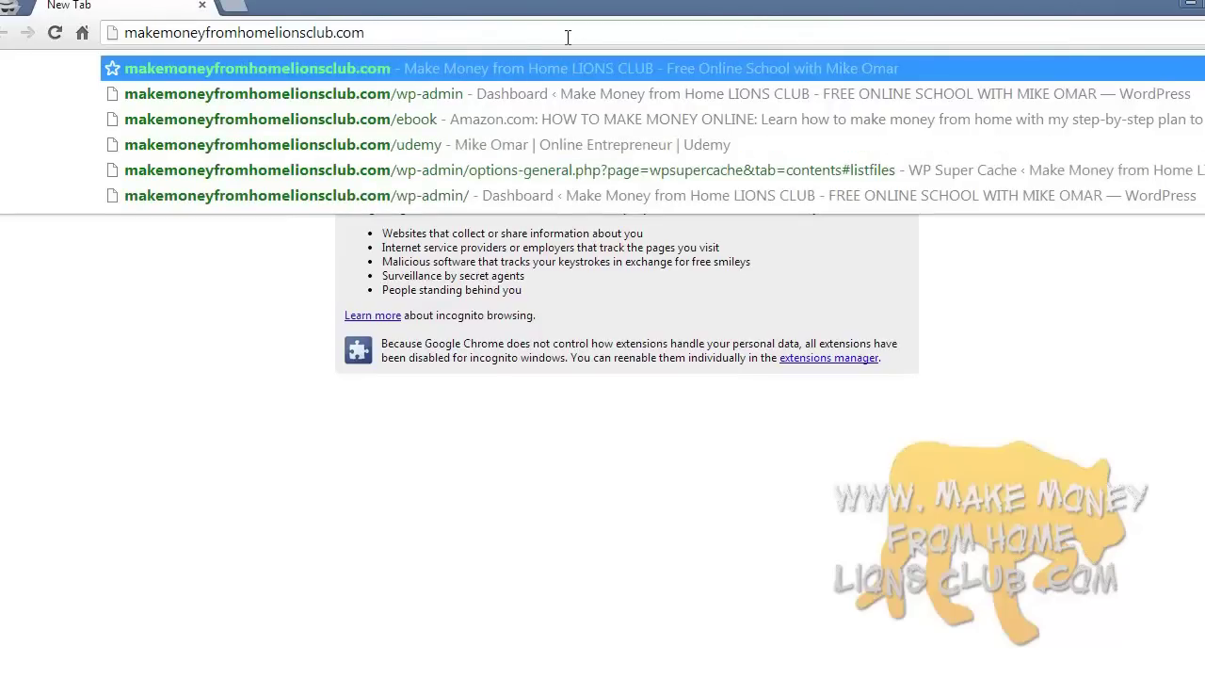
key("Return")
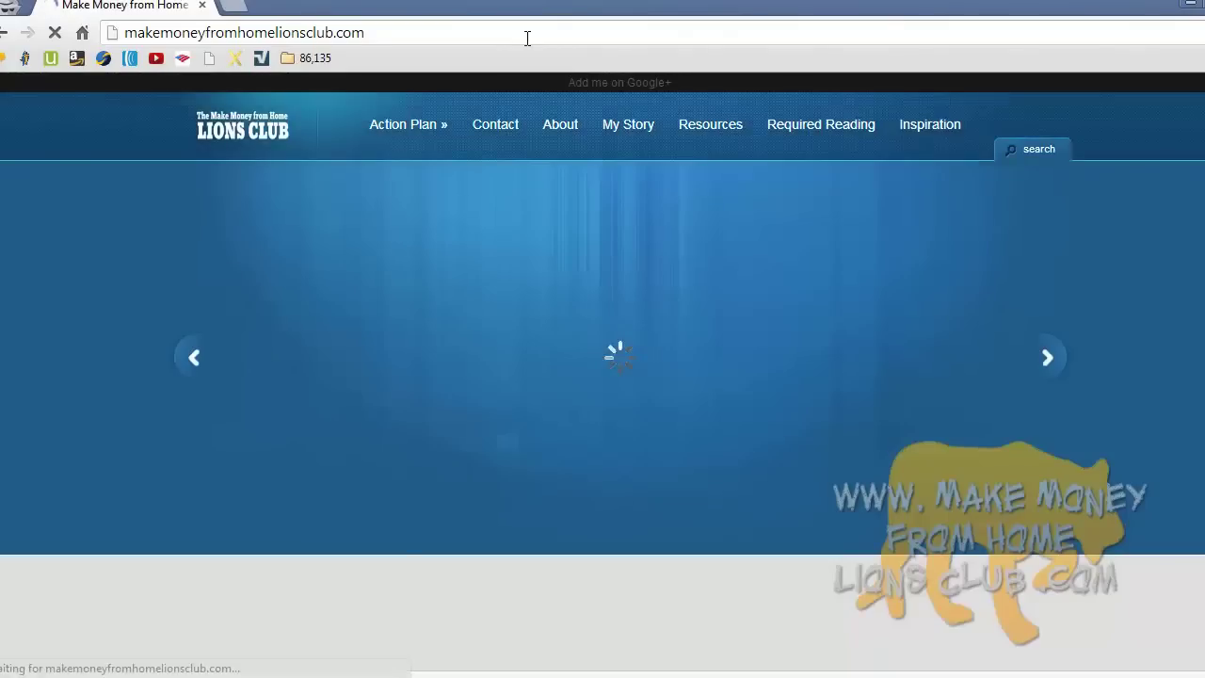
mouse_move(405, 162)
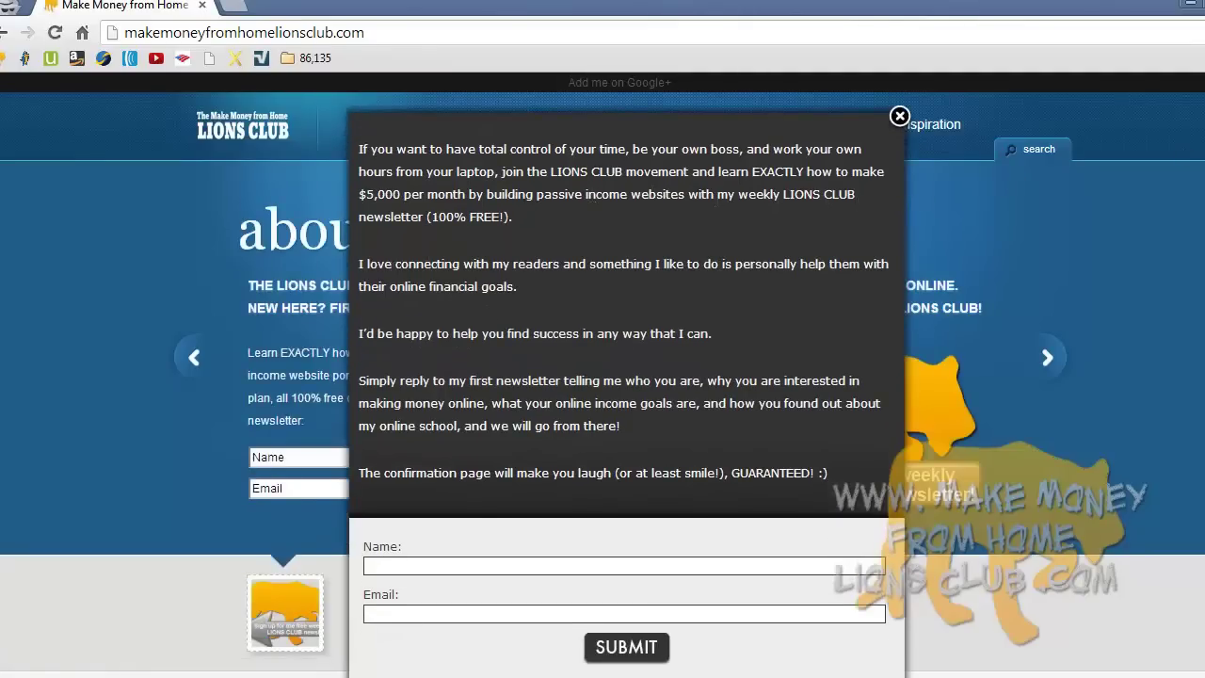
left_click(899, 116)
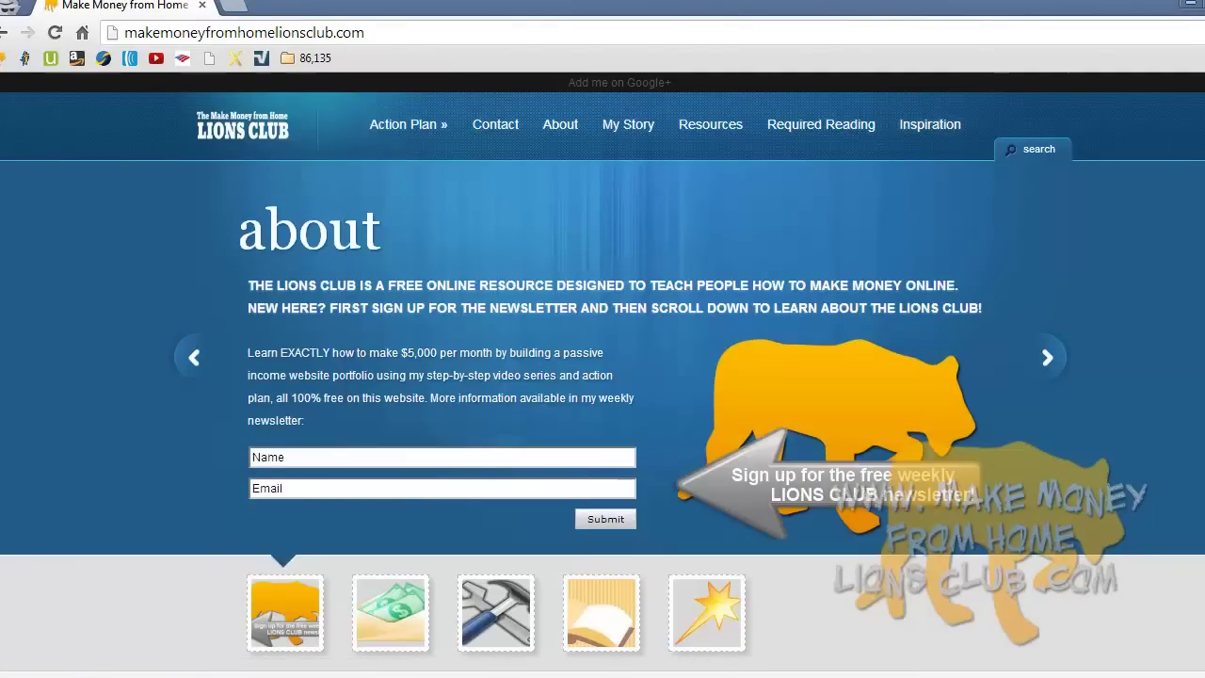
key("alt+Tab")
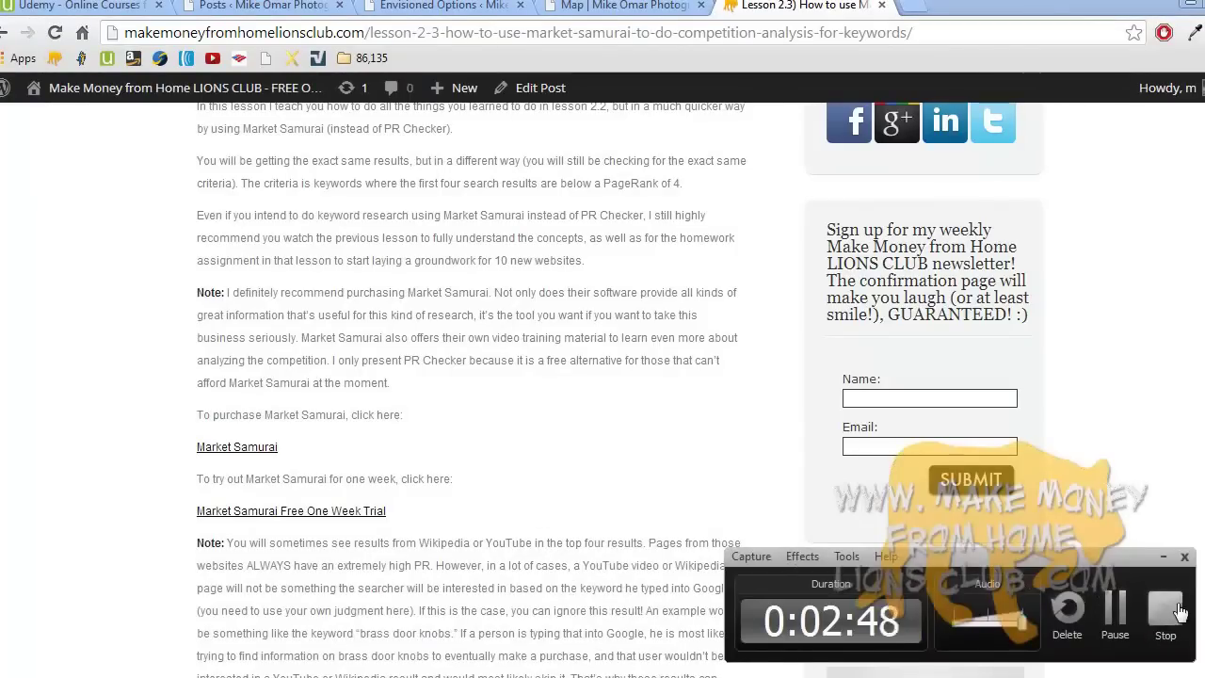
- Close the Lesson 2.3 tab, copy both AWeber script lines from Notepad, and return to the Map page
key("ctrl+w")
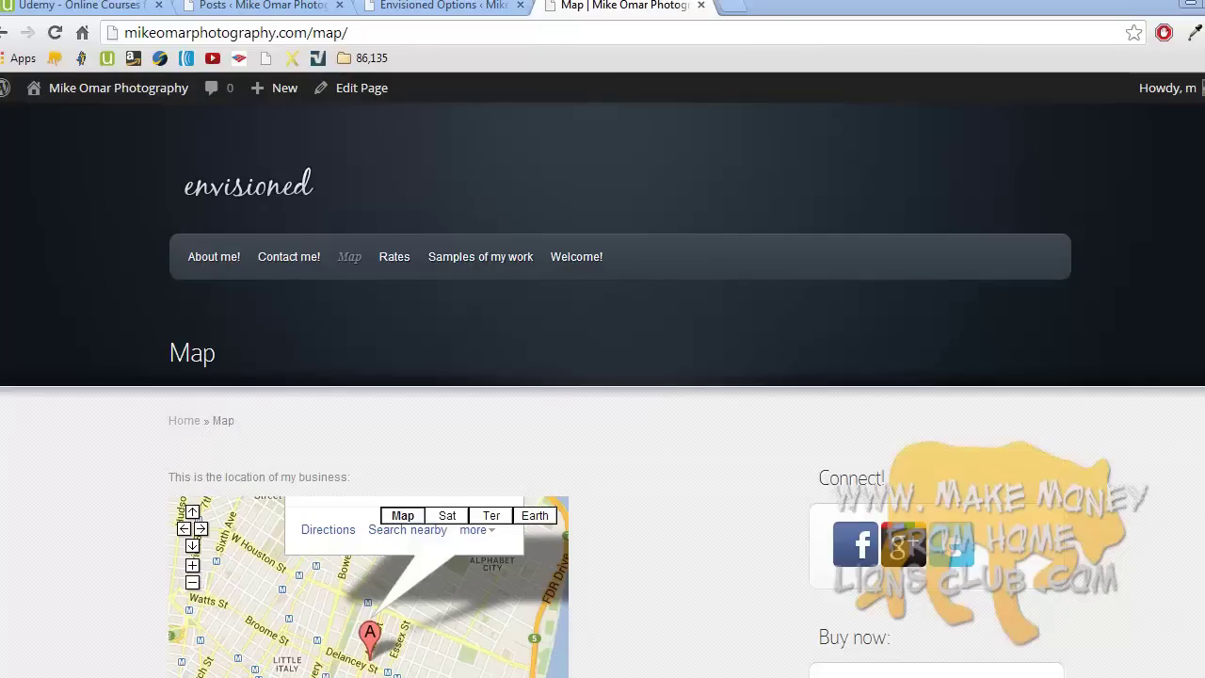
key("alt+Tab")
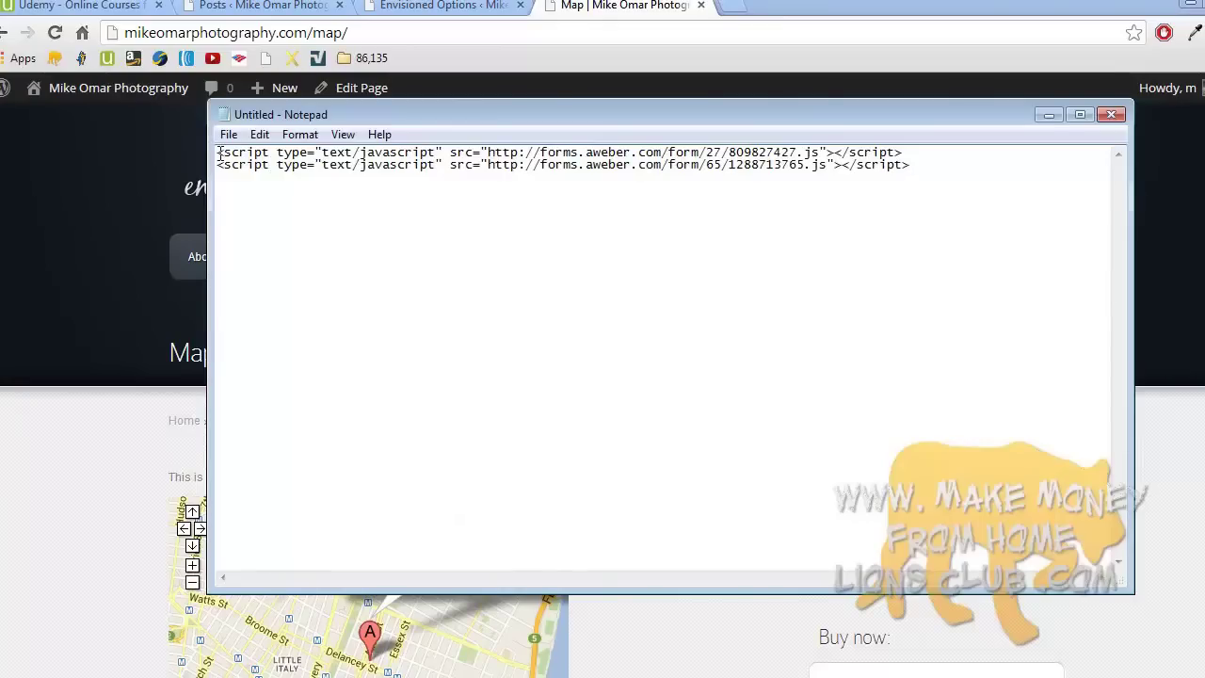
left_click_drag(217, 152, 934, 170)
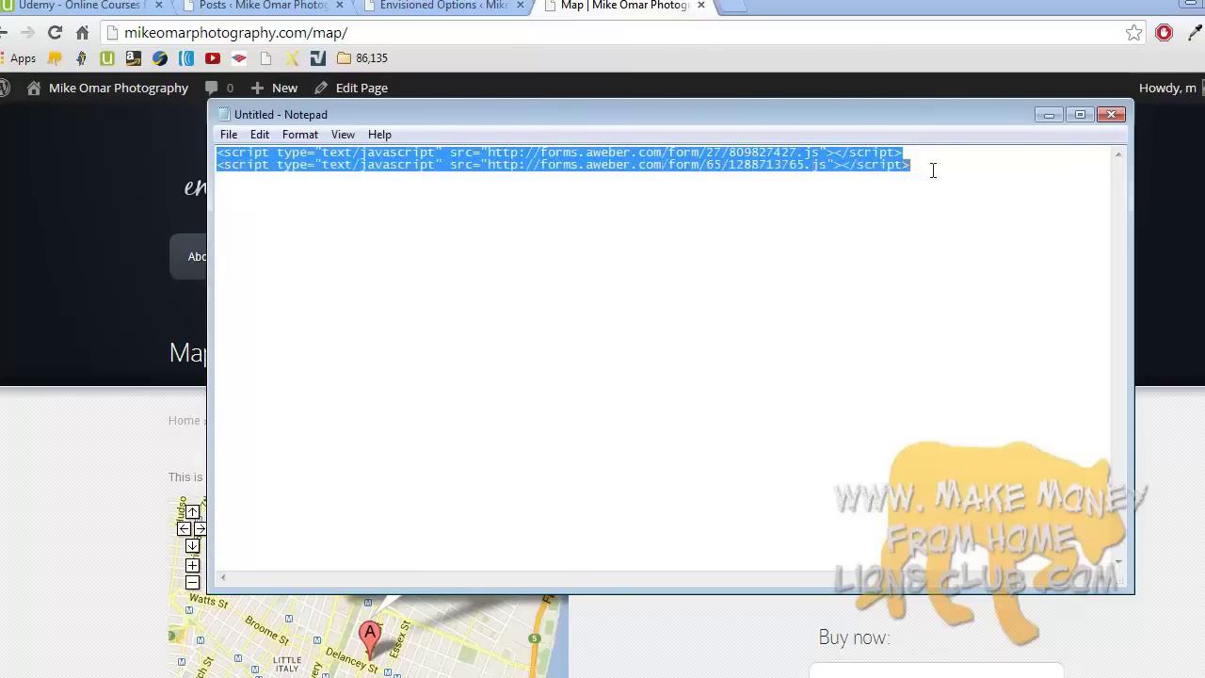
right_click(795, 167)
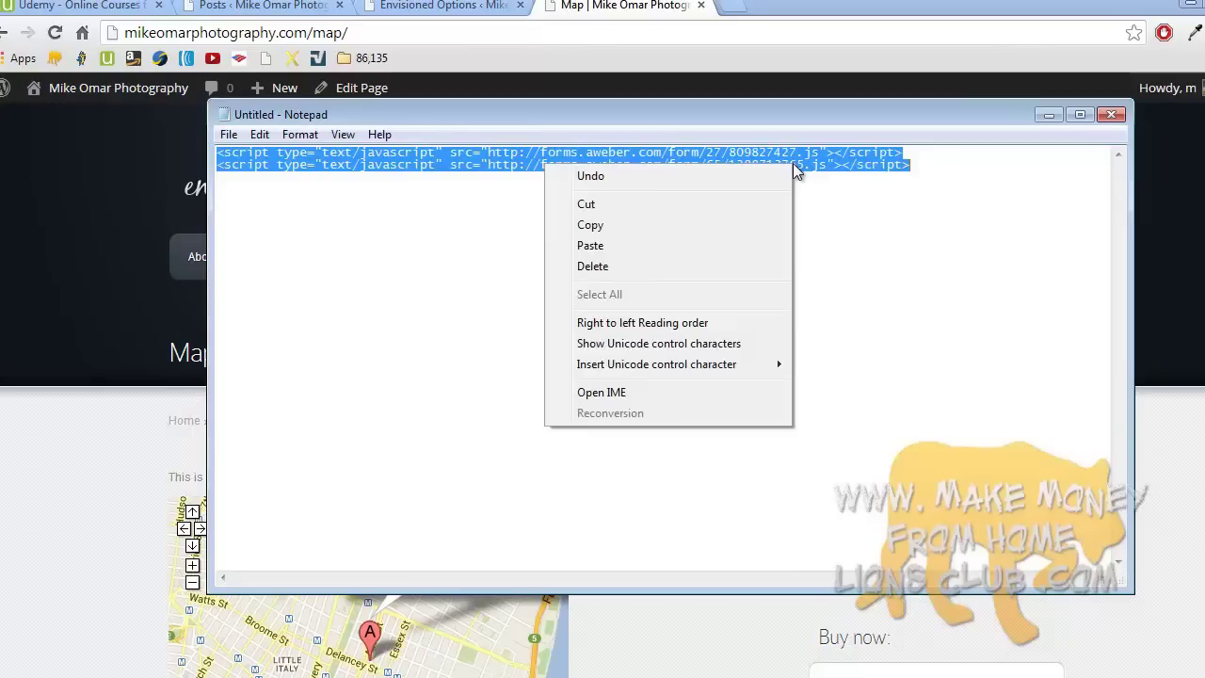
left_click(705, 225)
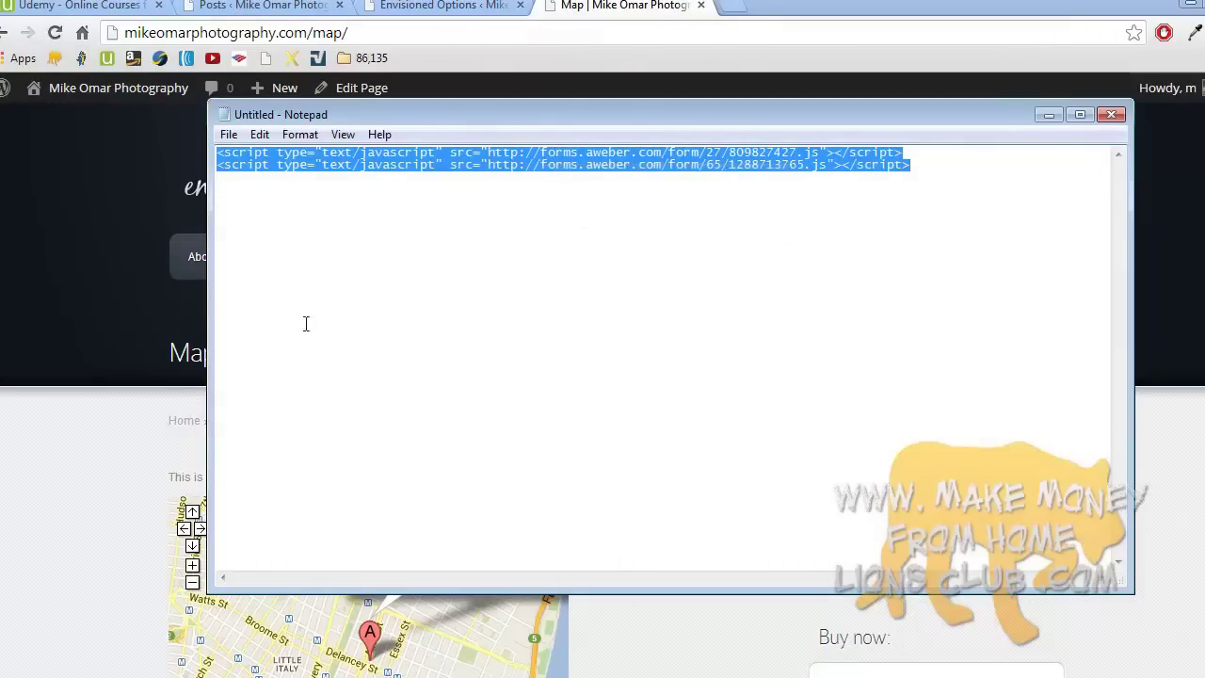
left_click(121, 428)
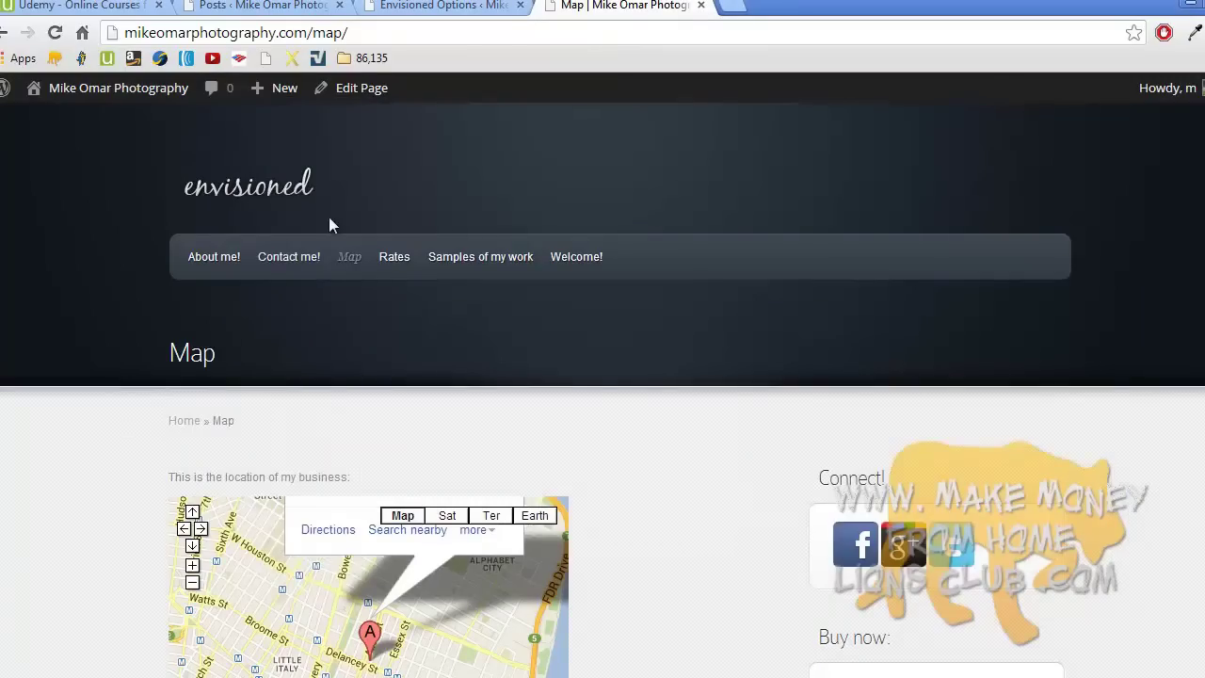
- Drag a new Text widget to the top of the sidebar on the Widgets page
mouse_move(119, 102)
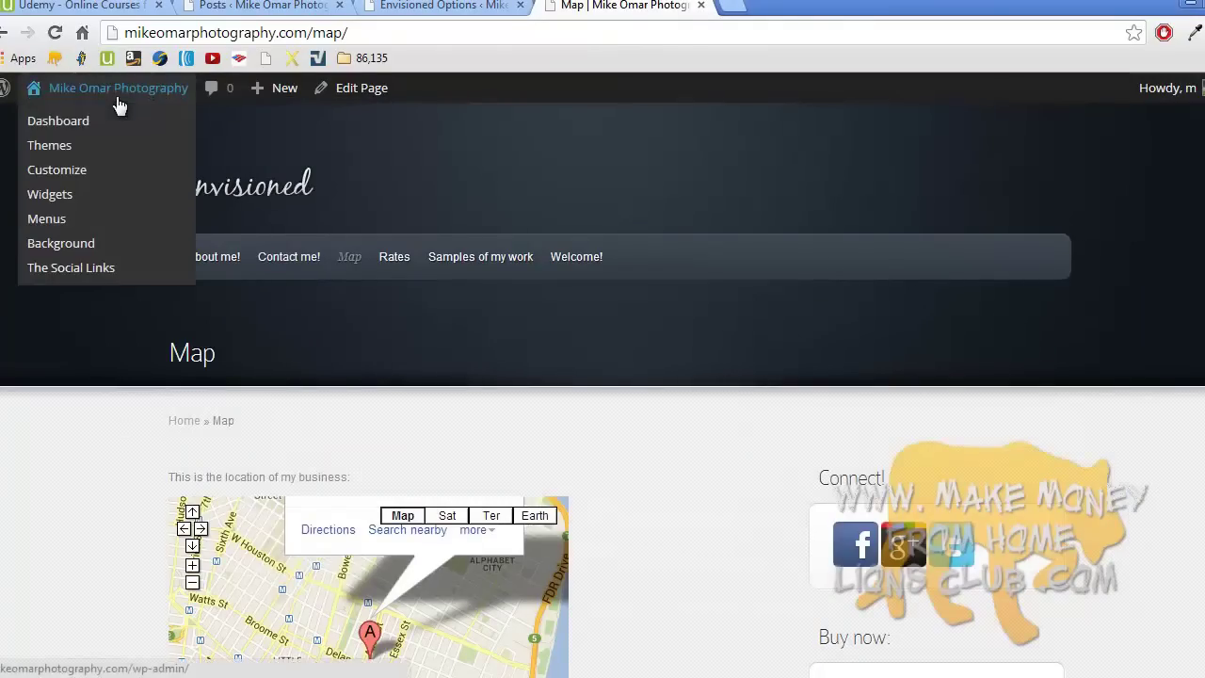
left_click(86, 193)
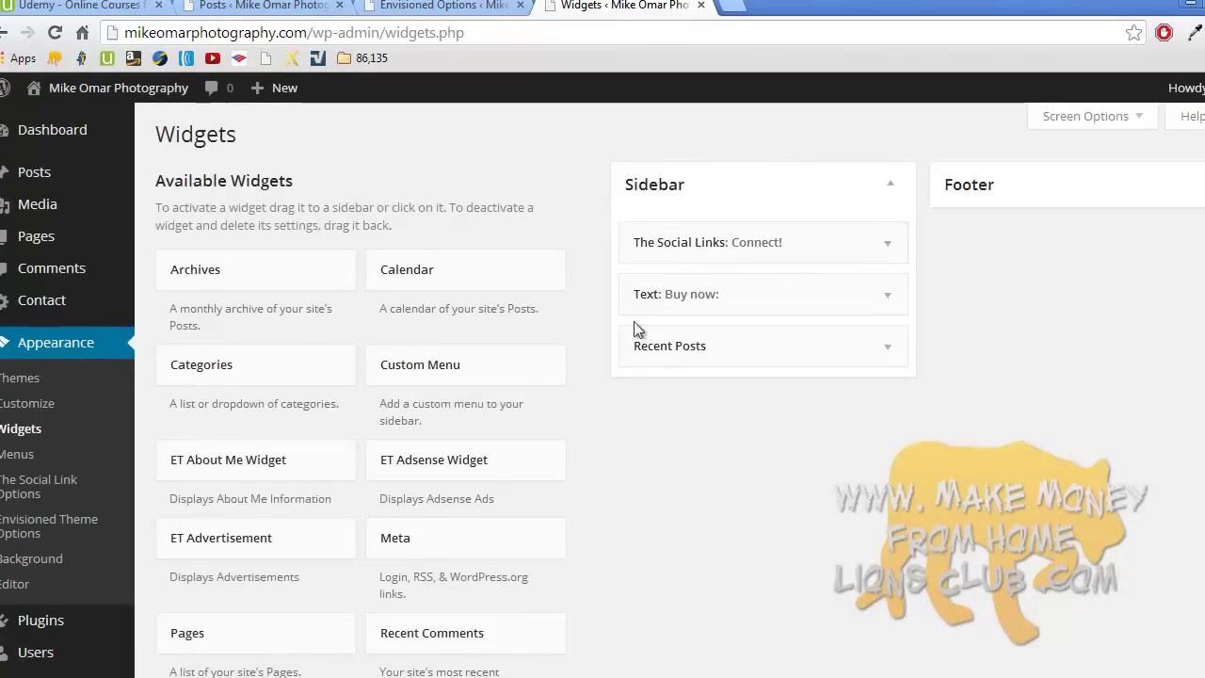
scroll(619, 435, "down", 4)
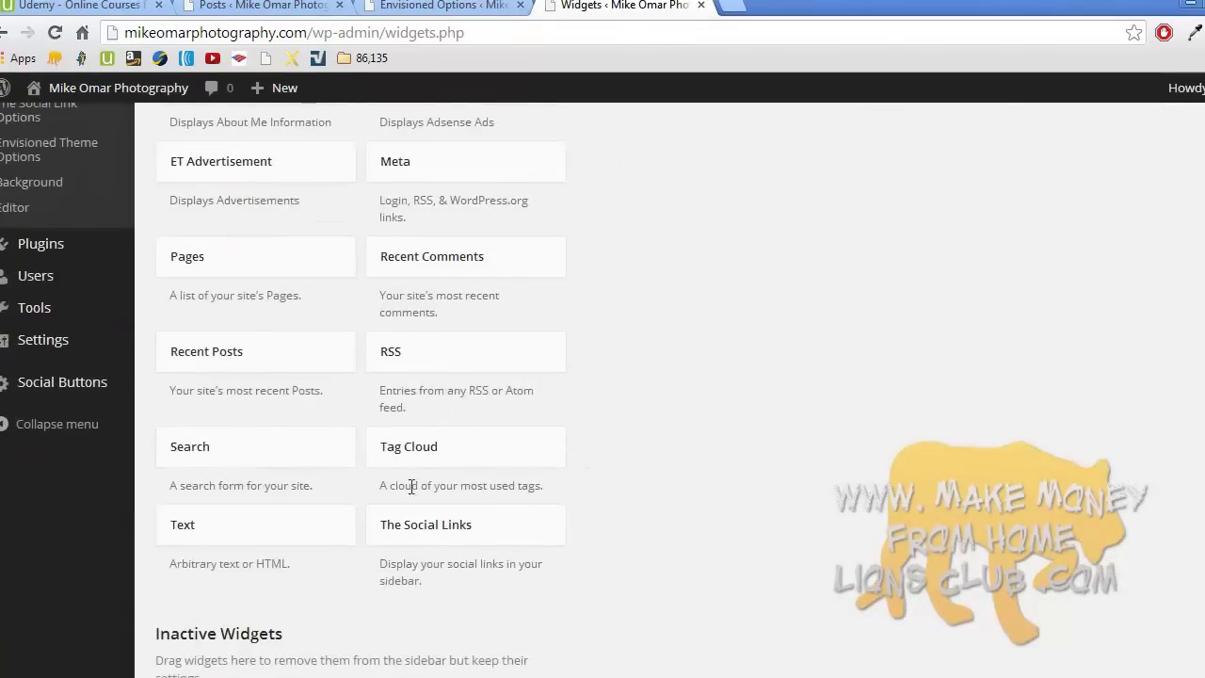
left_click_drag(270, 527, 720, 236)
- Title the widget 'Sign up for my FREE weekly newsletter:'
left_click(671, 315)
type("Sign up for my fr")
key("BackSpace")
key("BackSpace")
type("FREE ")
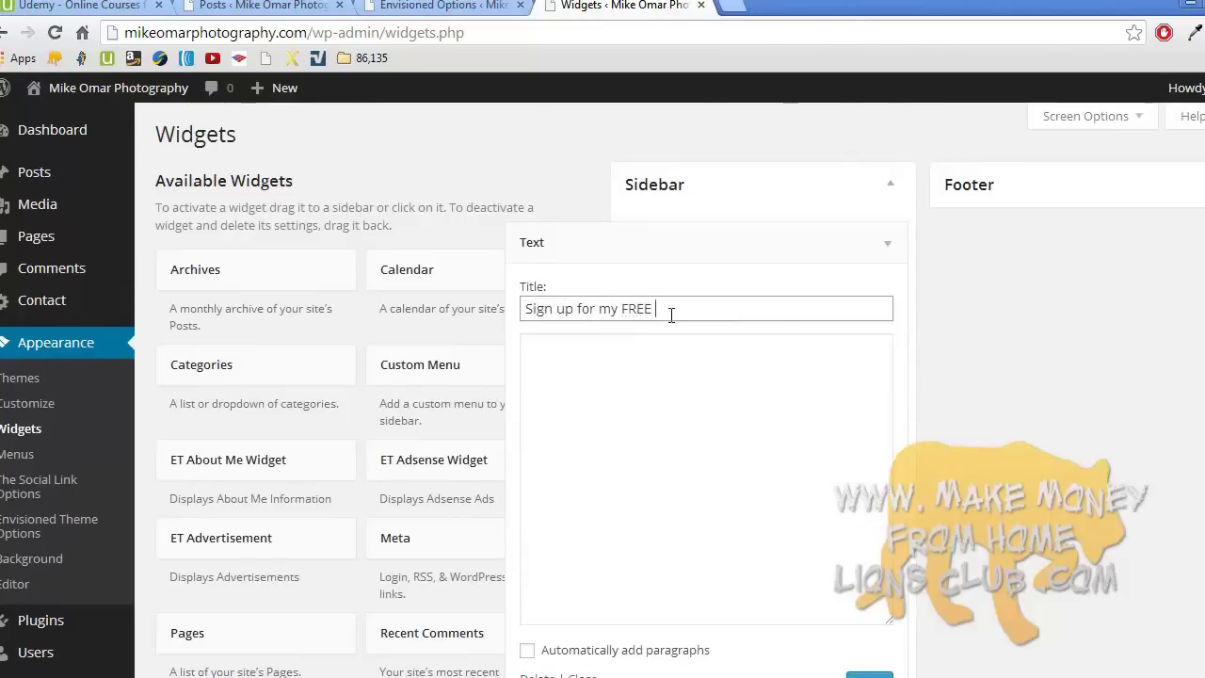
type("weekly newsletter:")
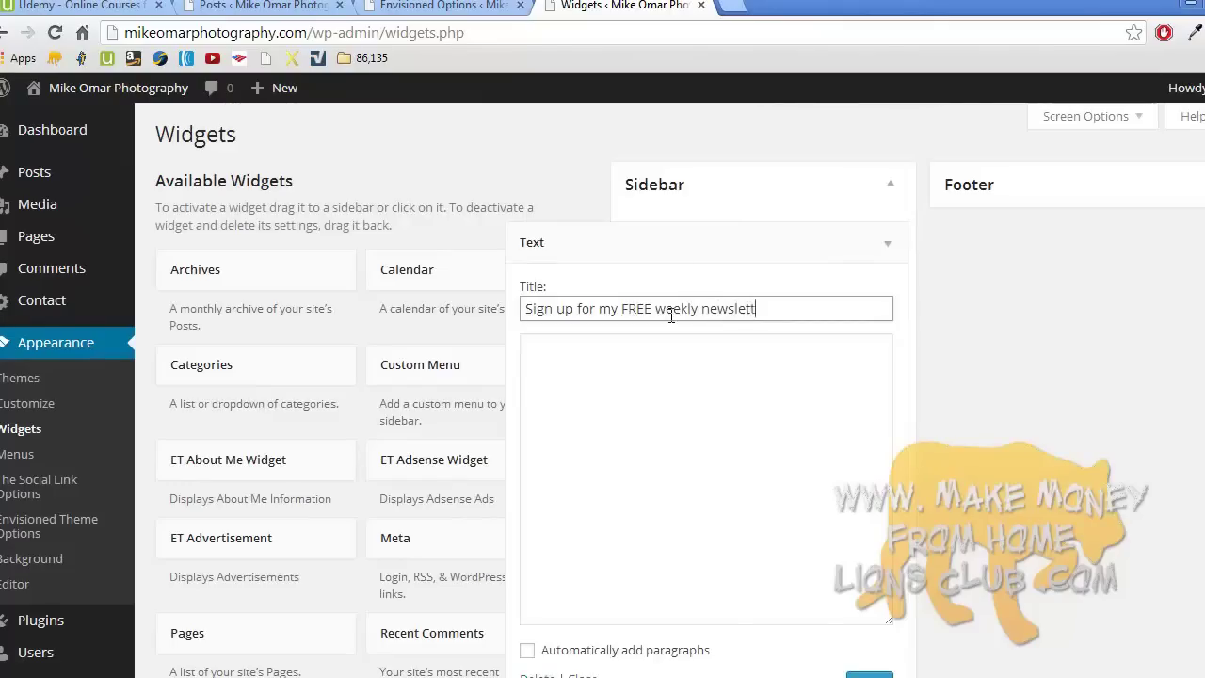
- Paste the AWeber script code into the widget content, save it and collapse it
left_click(659, 378)
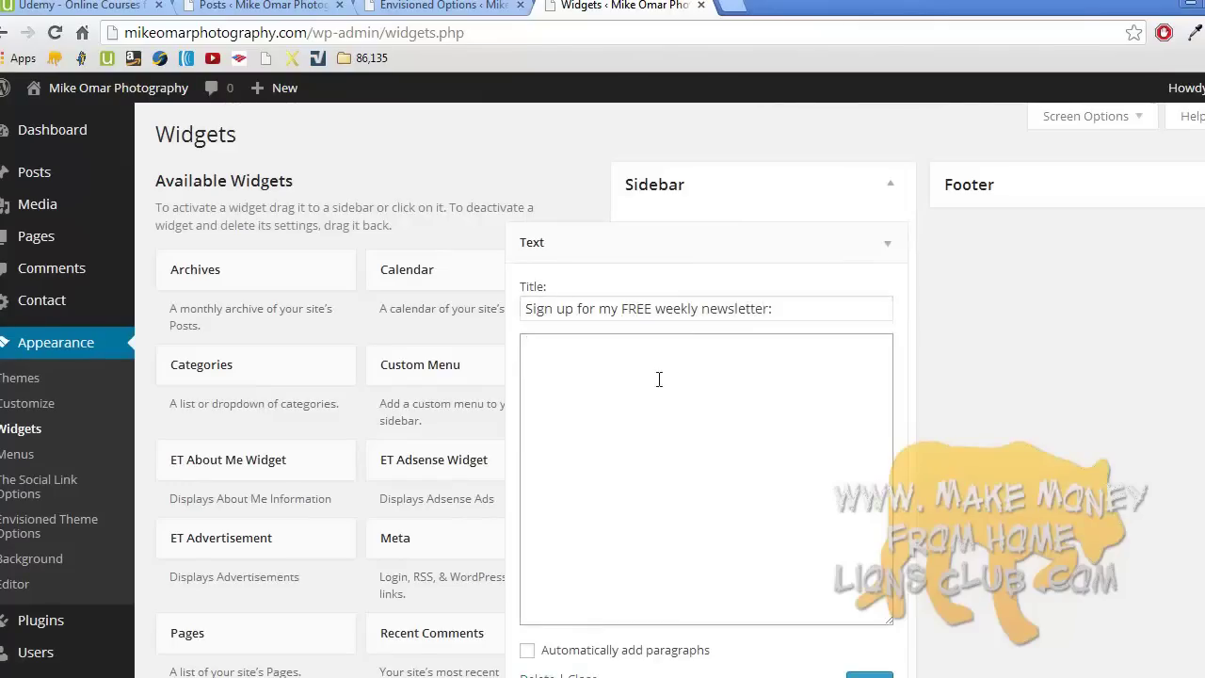
right_click(601, 360)
left_click(647, 461)
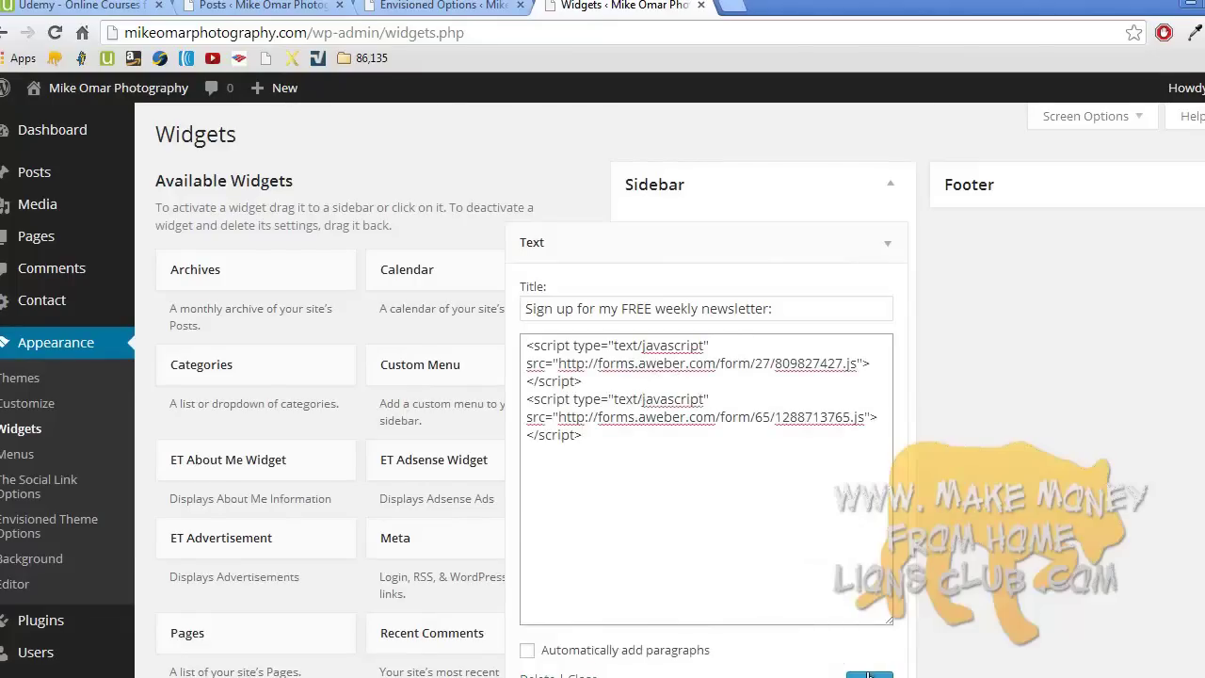
scroll(1059, 522, "down", 1)
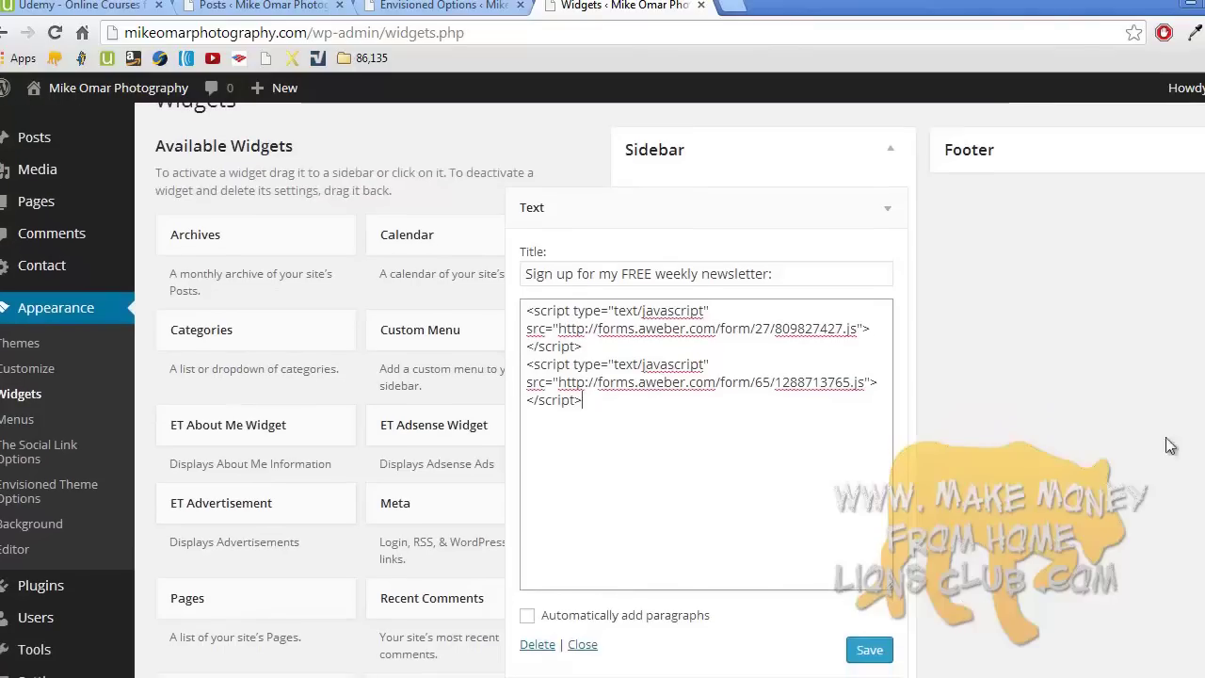
left_click(875, 651)
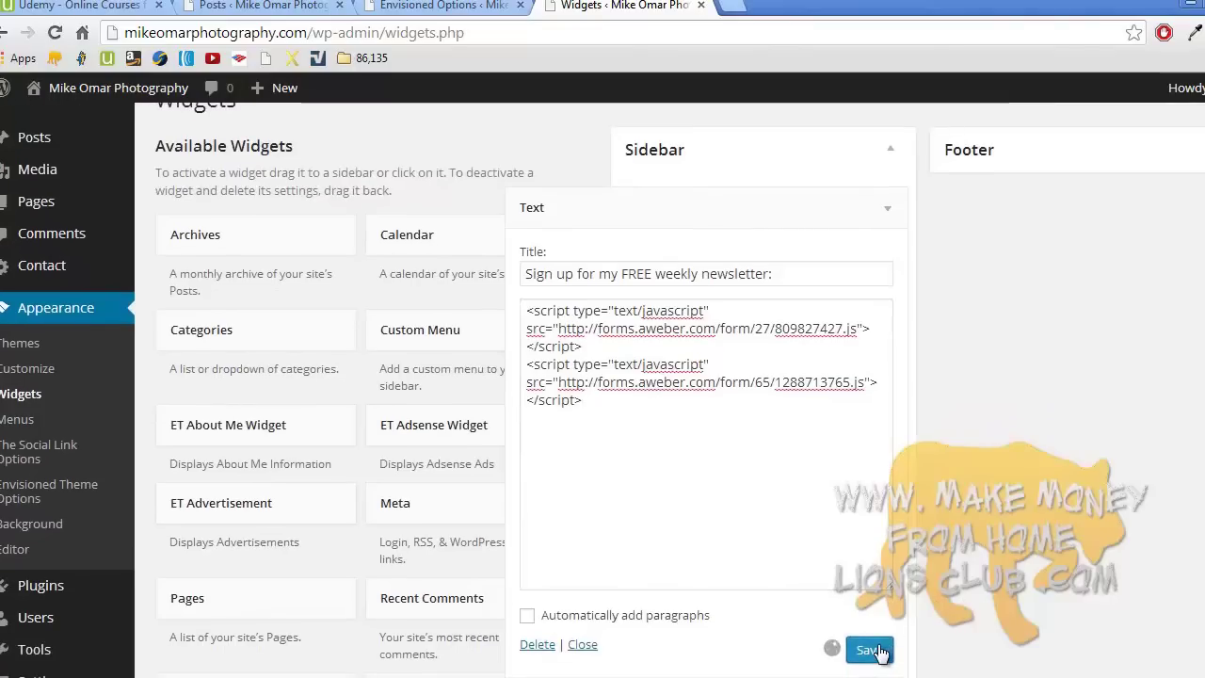
left_click(585, 646)
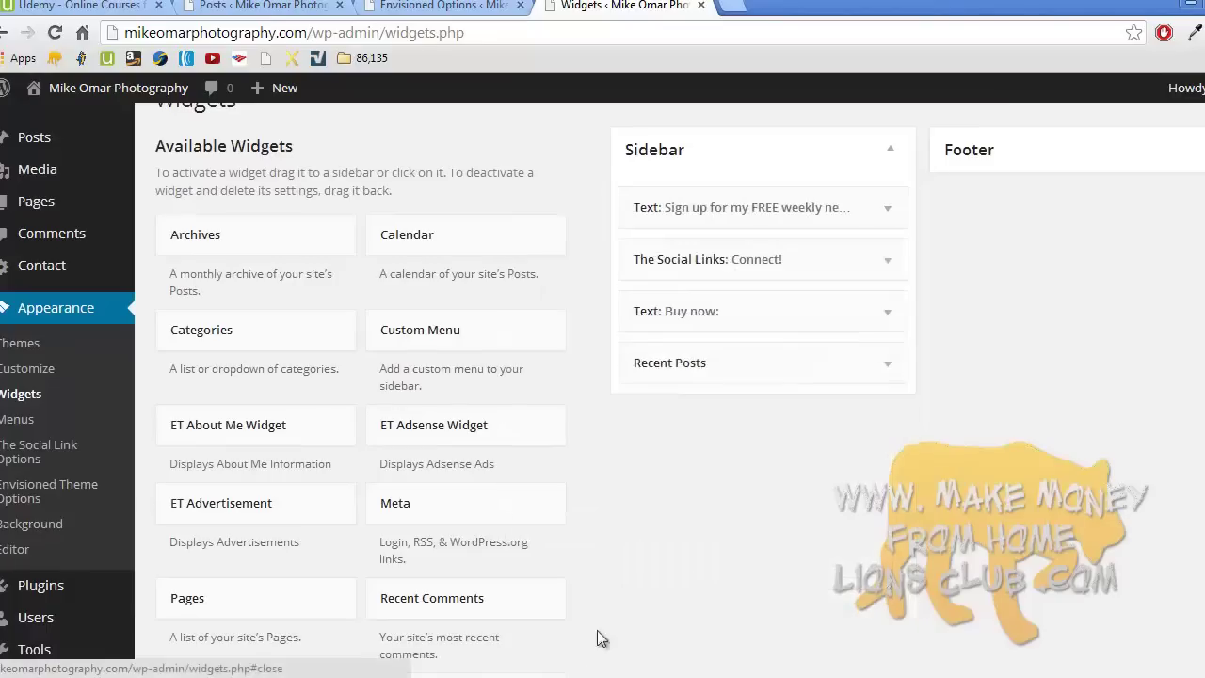
left_click(1193, 32)
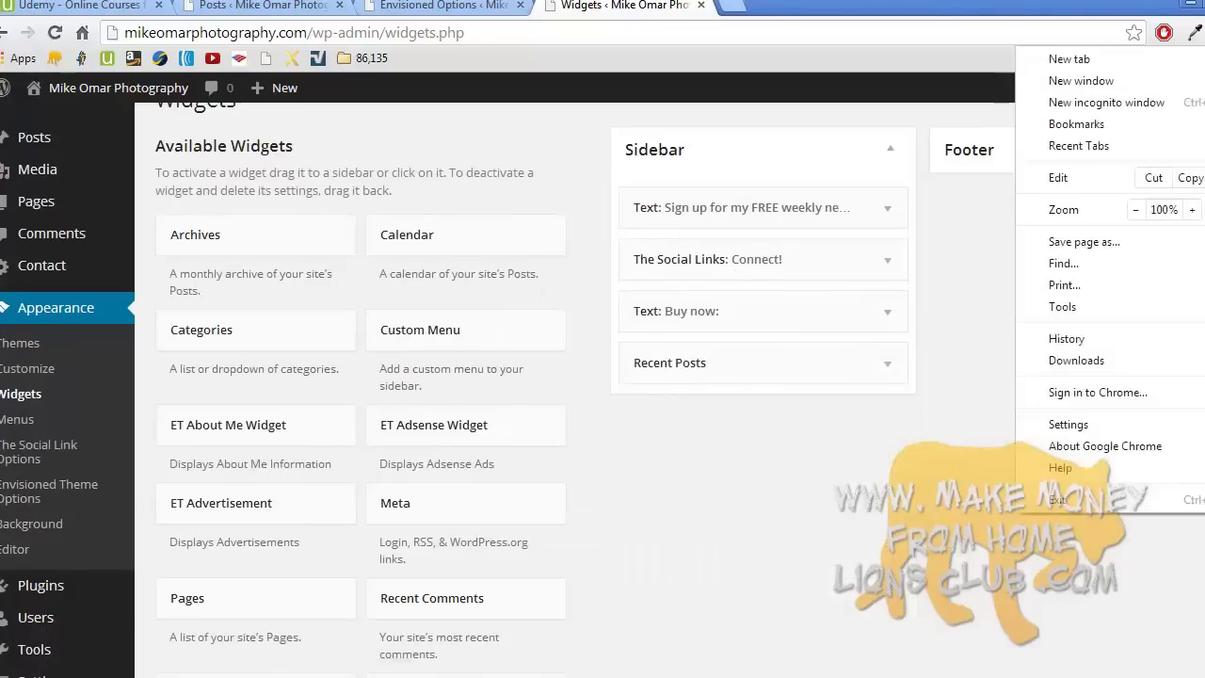
- Load mikeomarphotography.com in a new incognito window and scroll its homepage
left_click(1106, 102)
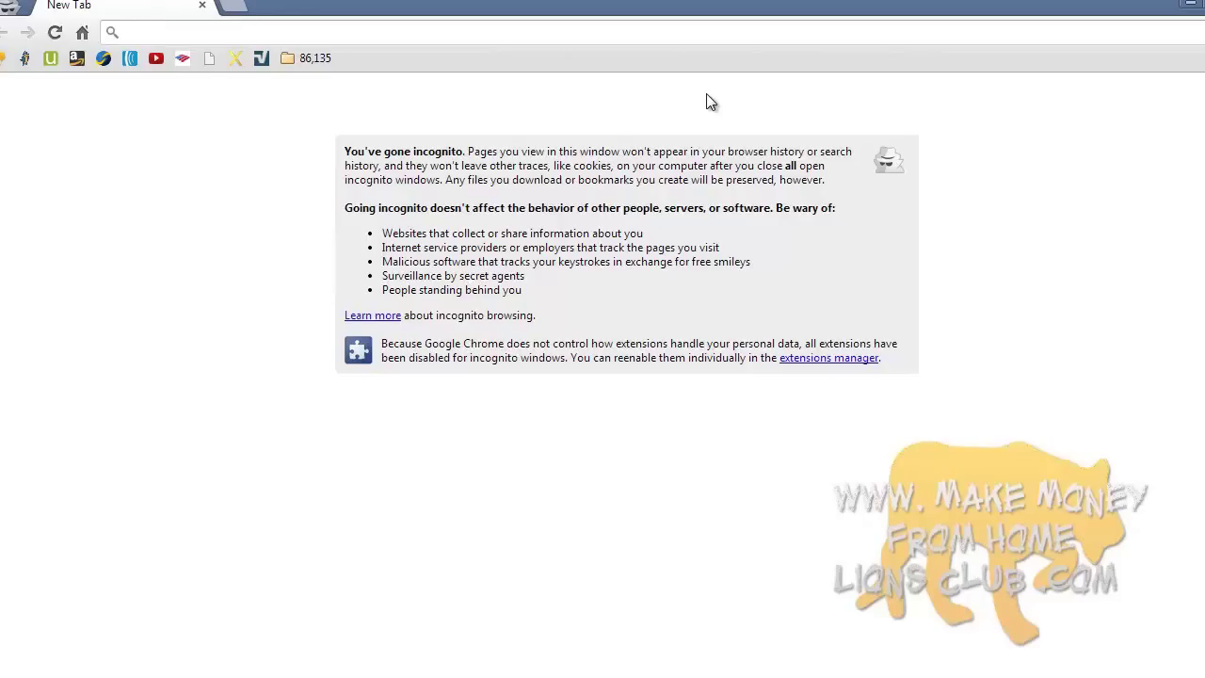
type("mikeomarphotography.com")
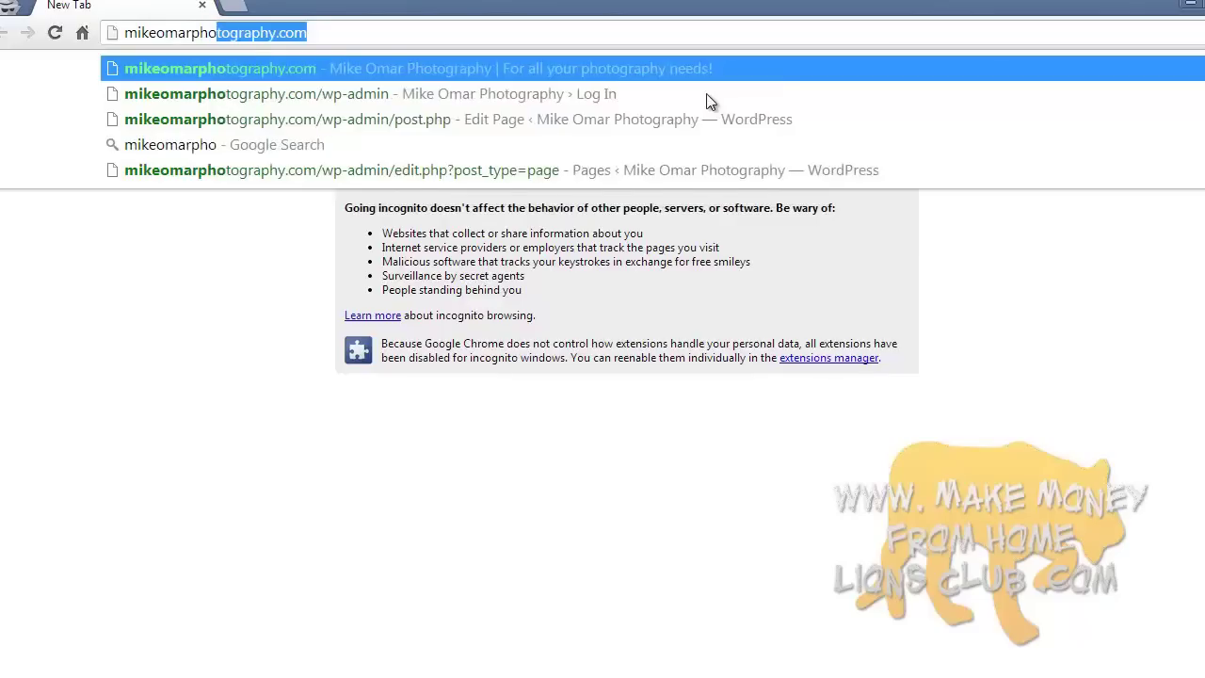
key("Return")
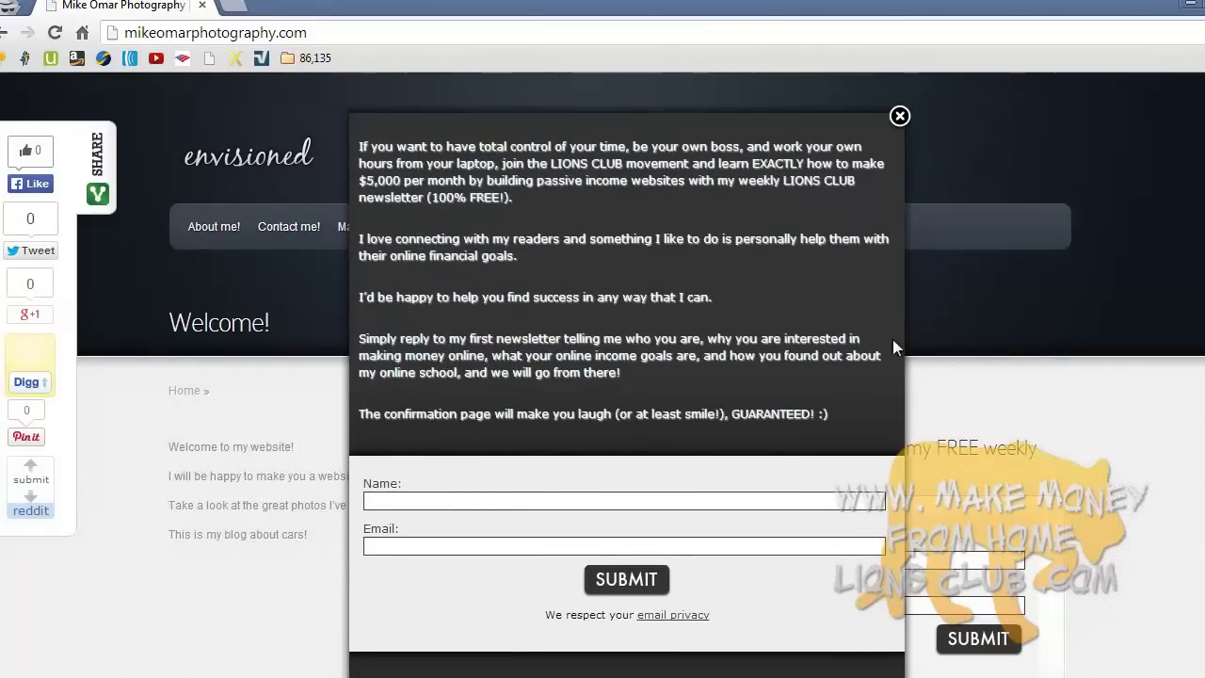
scroll(626, 376, "down", 2)
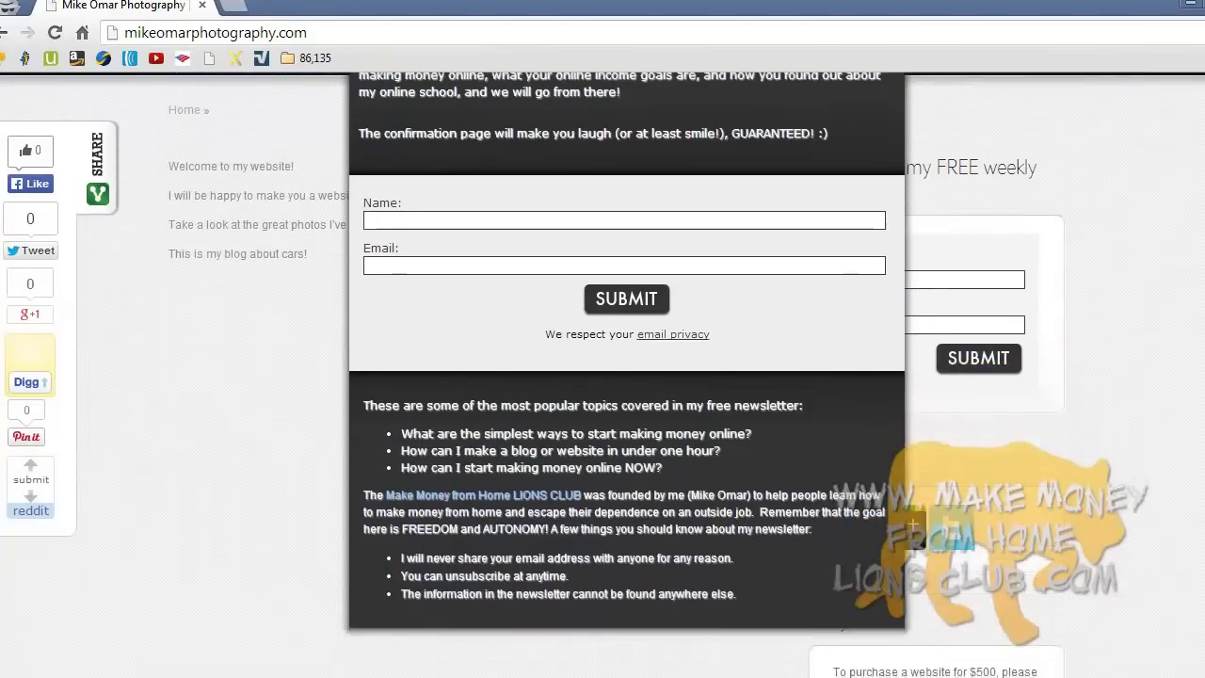
scroll(626, 376, "up", 3)
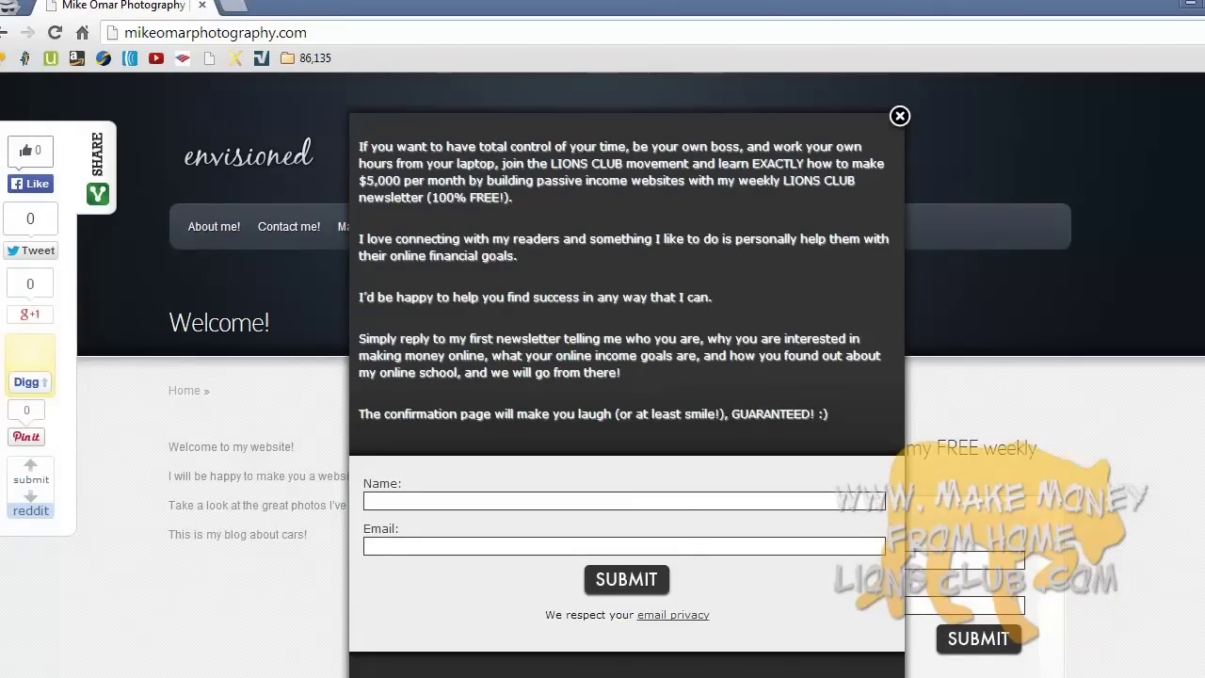
left_click(899, 117)
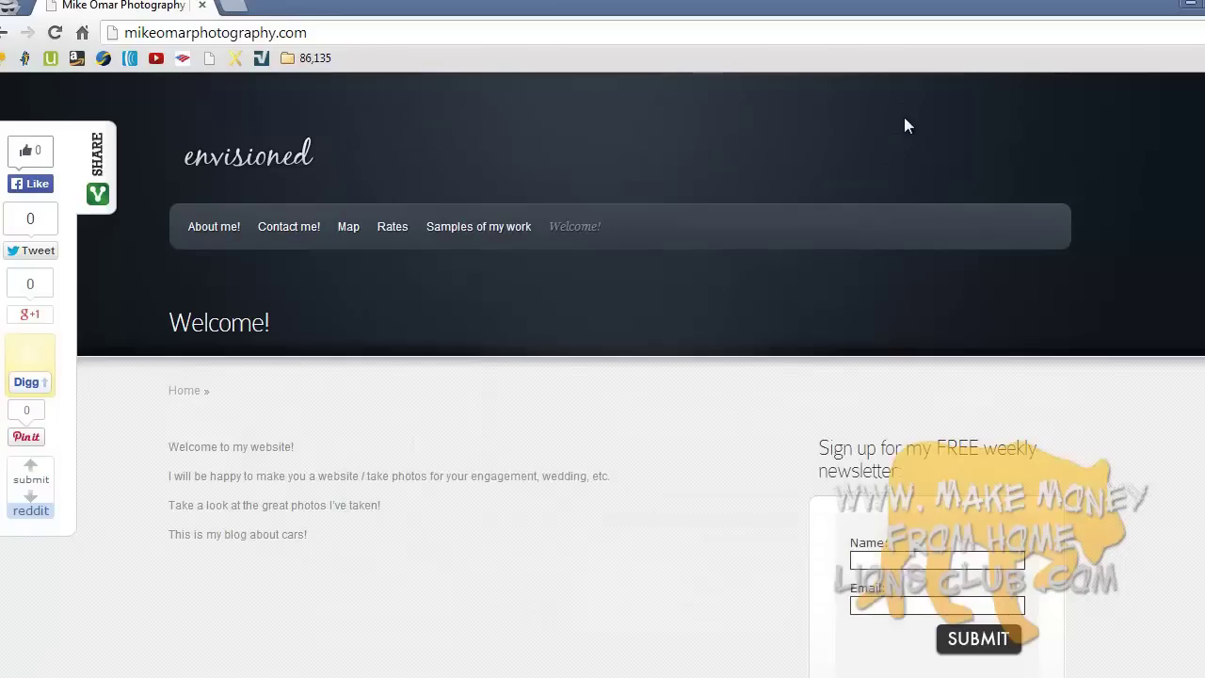
scroll(979, 352, "down", 2)
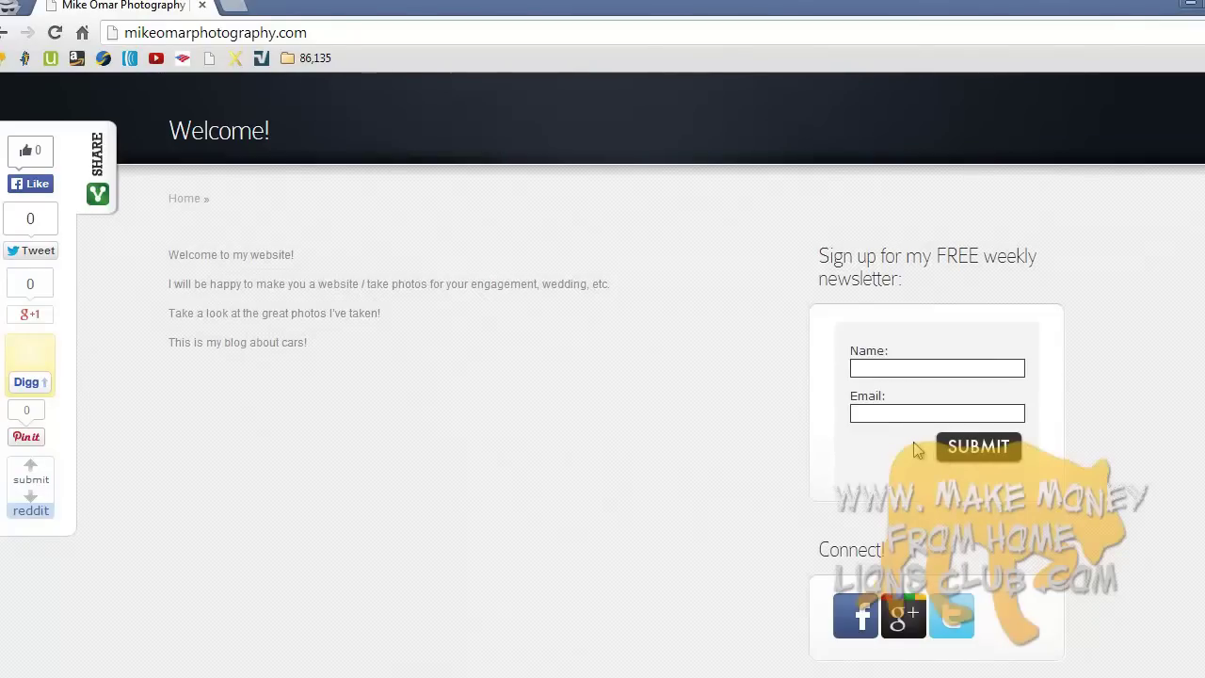
scroll(920, 452, "up", 2)
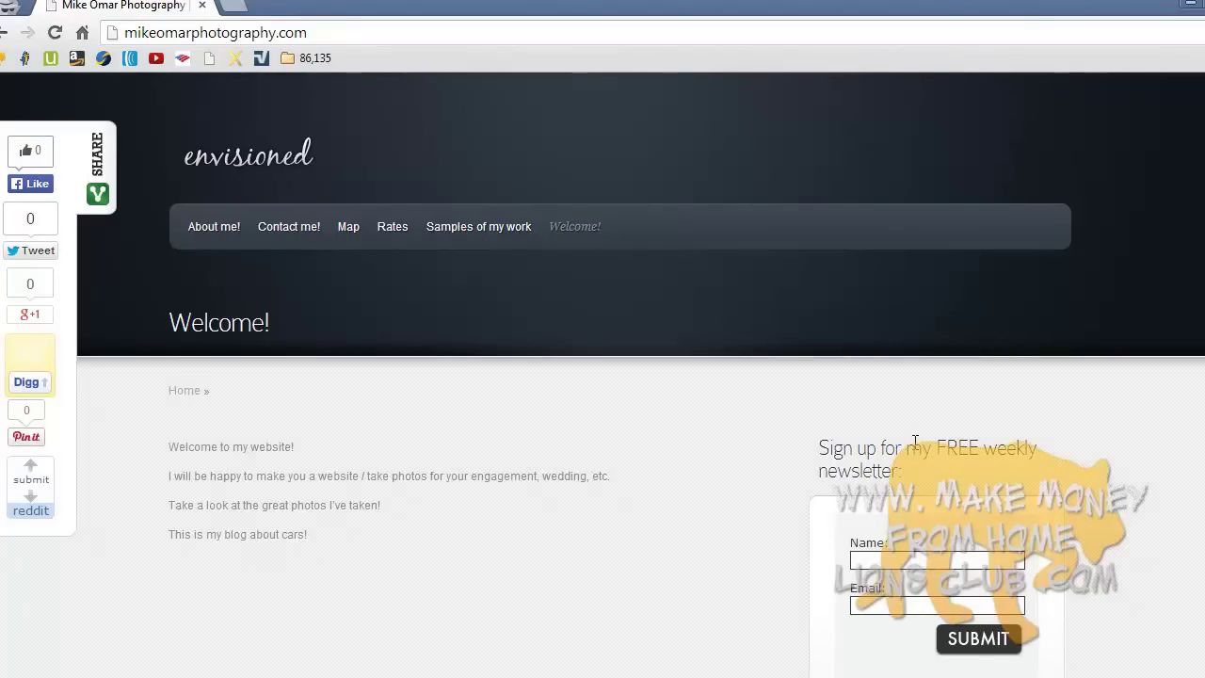
- Switch to the Udemy Lecture 3 tab and show its description with the PayPal link
left_click(344, 677)
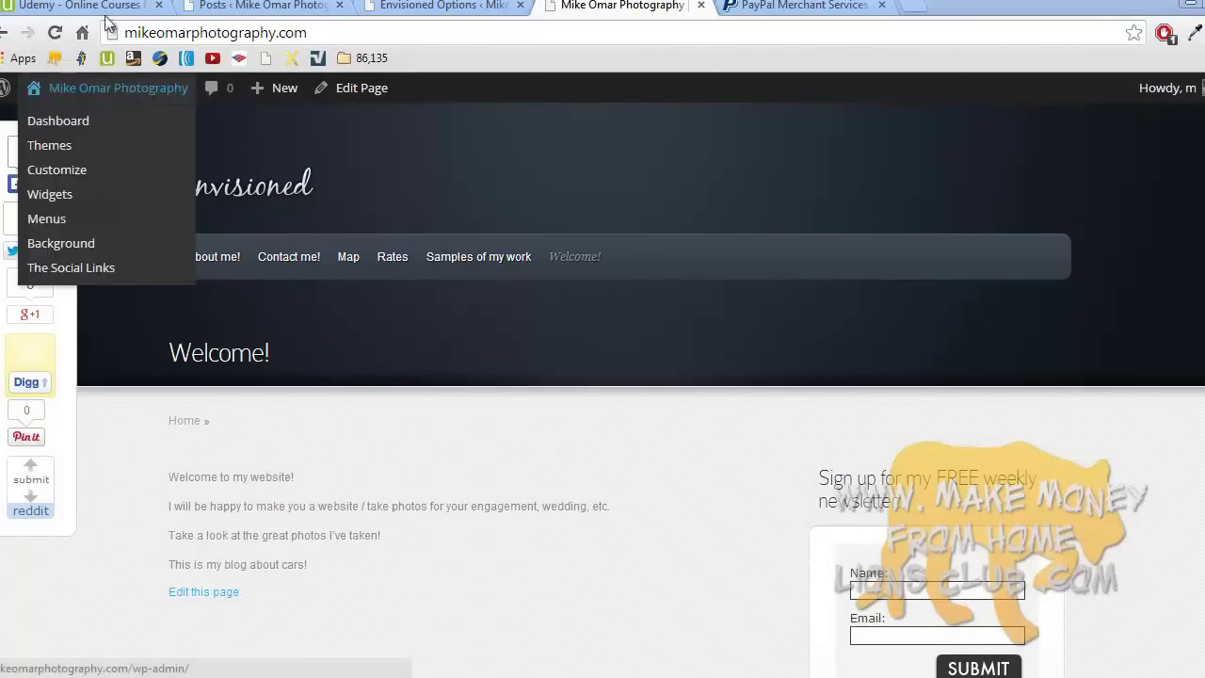
left_click(75, 5)
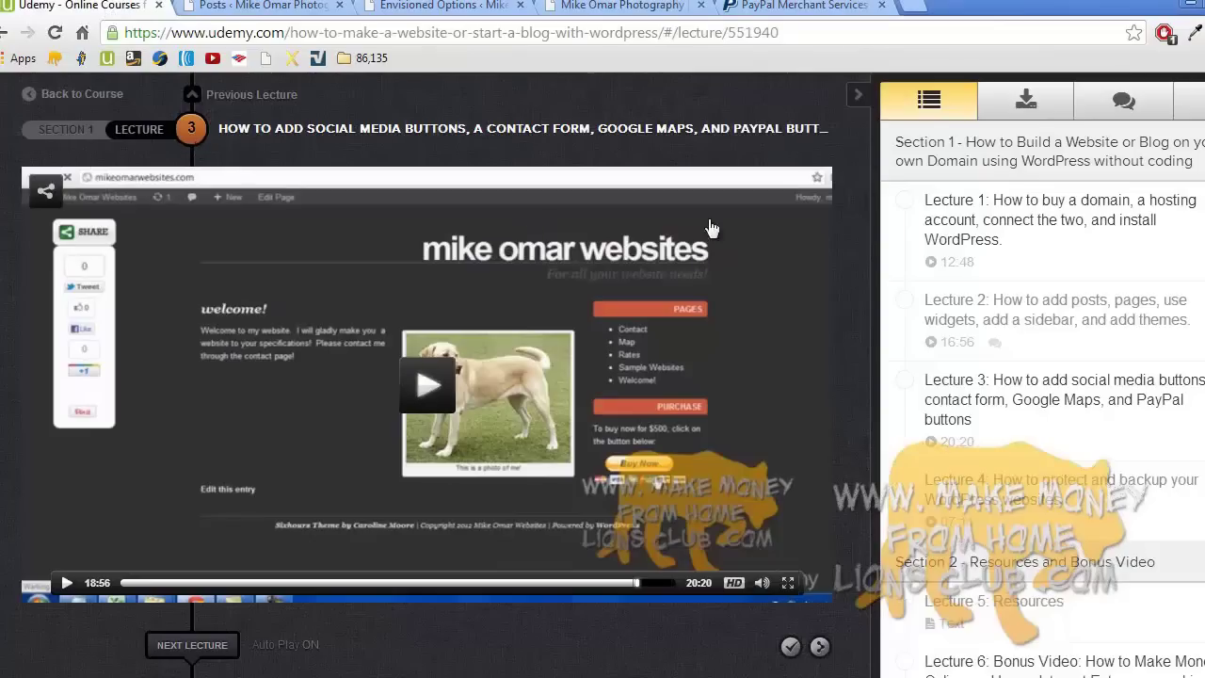
left_click(1027, 98)
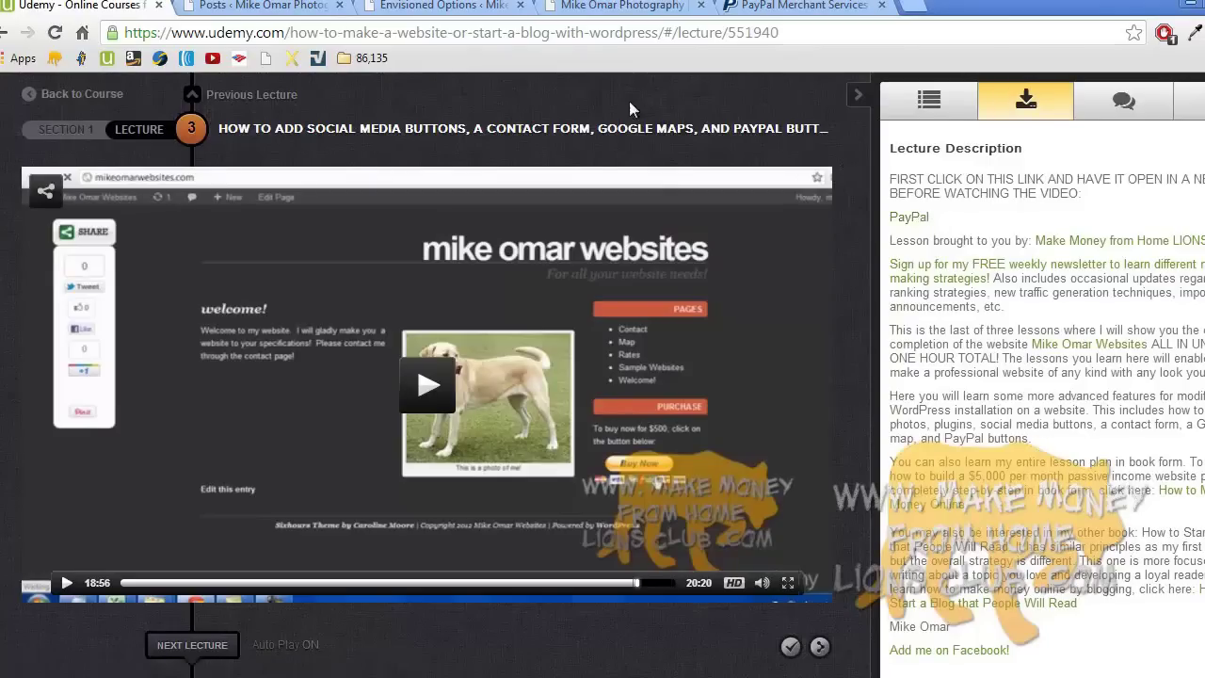
- Leave the Udemy lecture, passing through the photography site tab, to reach PayPal Merchant Services
left_click(618, 8)
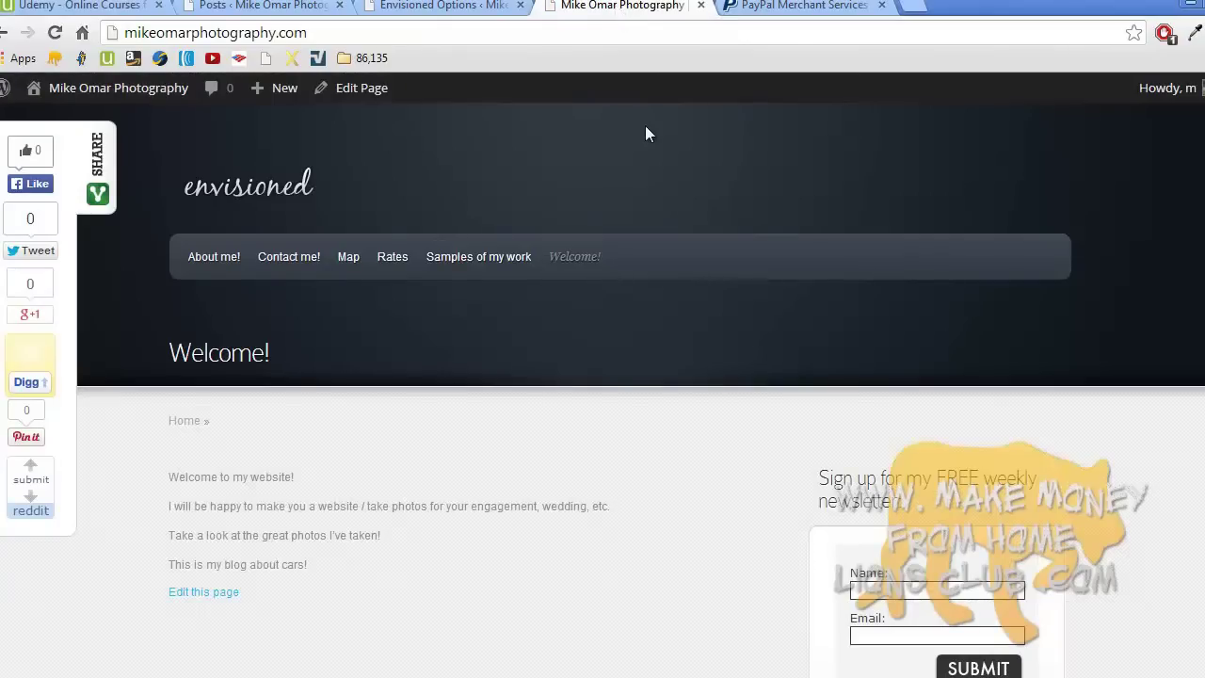
left_click(788, 8)
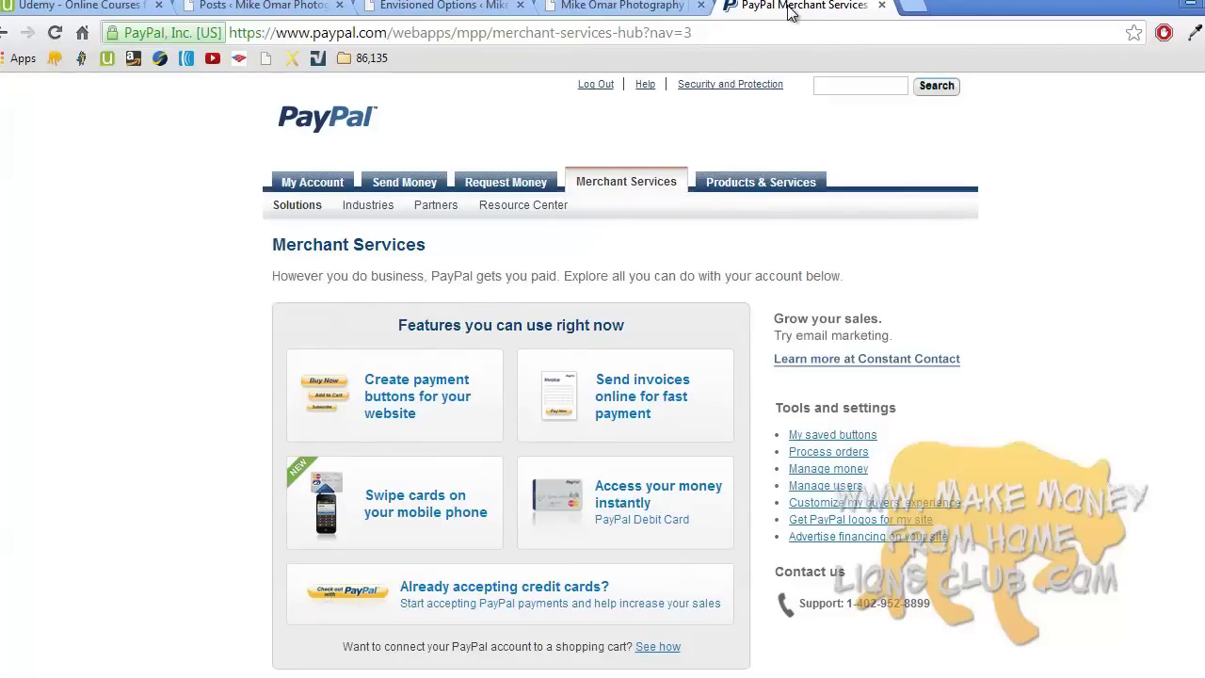
- Choose PayPal's 'Create payment buttons for your website' tile to reach the Payments Standard Setup page
left_click(644, 186)
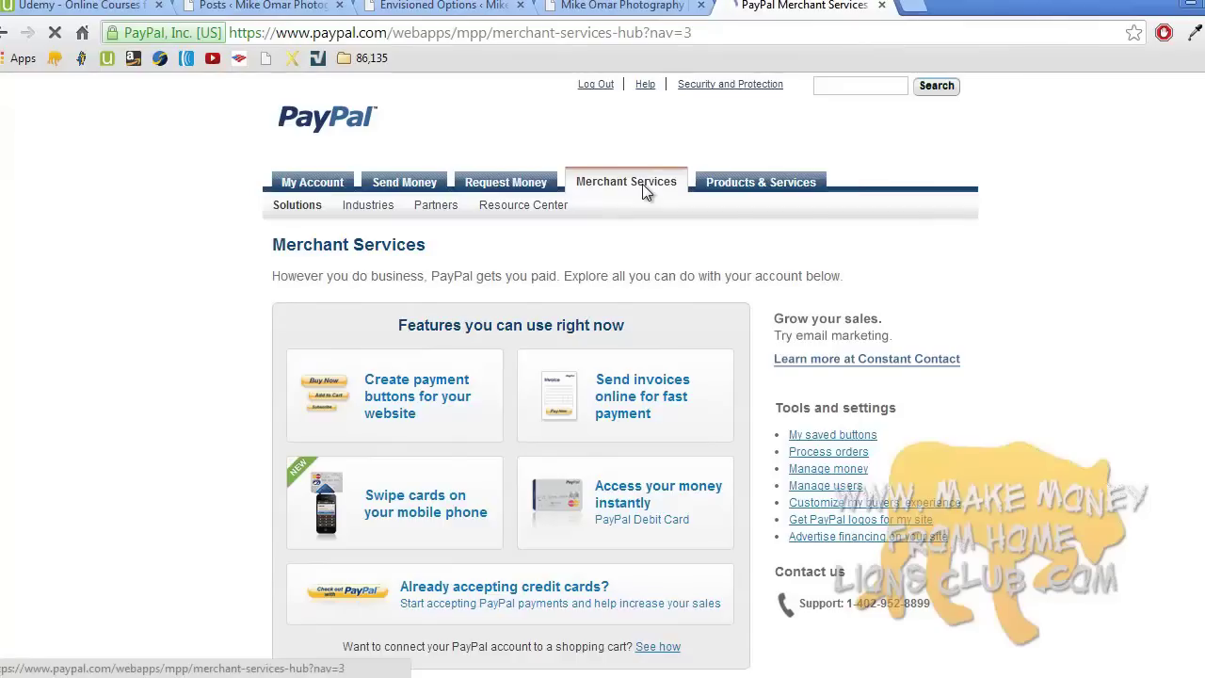
scroll(642, 184, "down", 1)
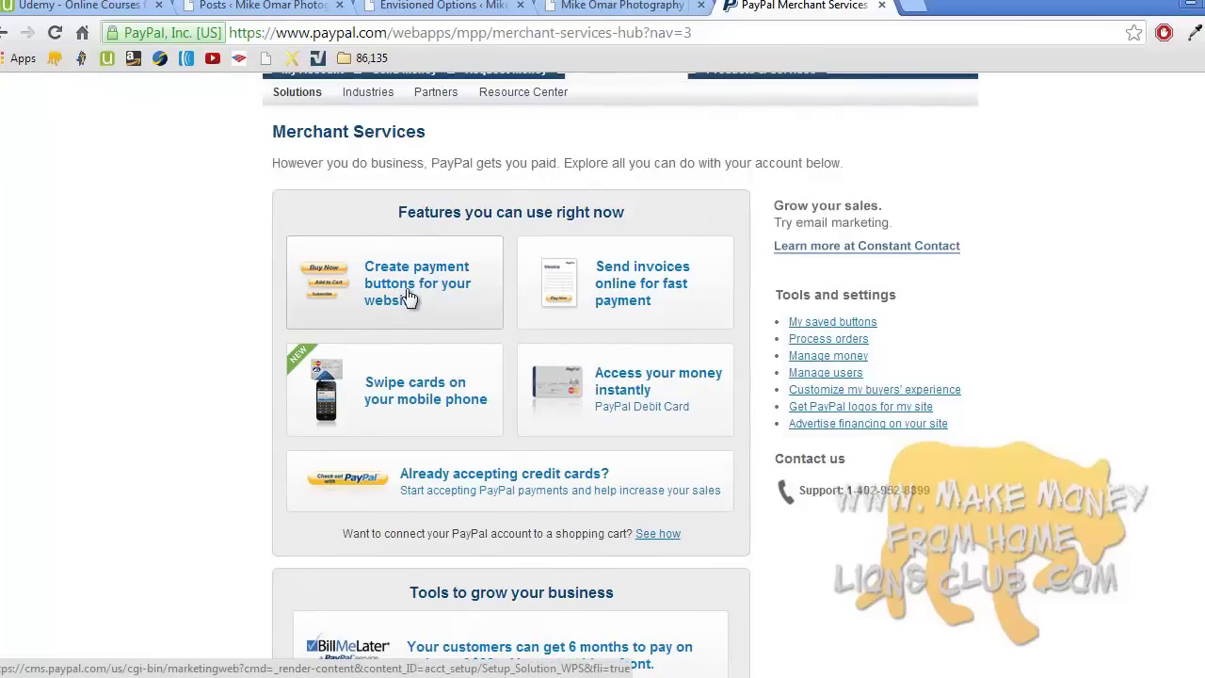
scroll(408, 297, "up", 1)
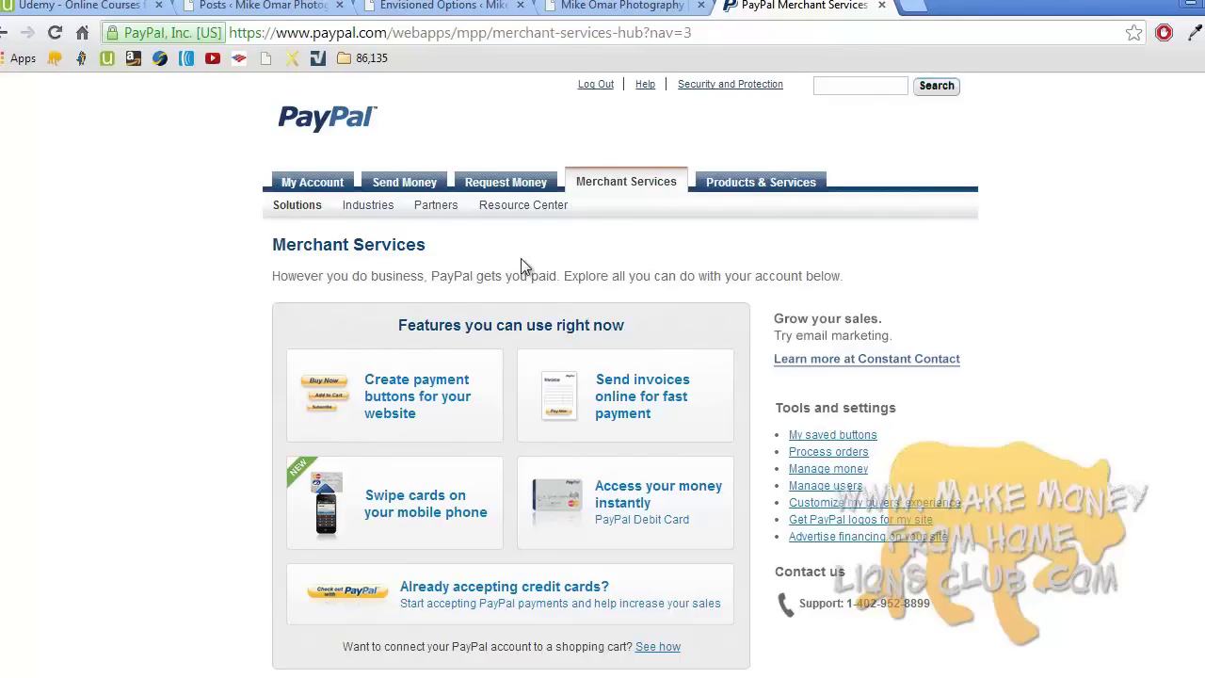
left_click(395, 403)
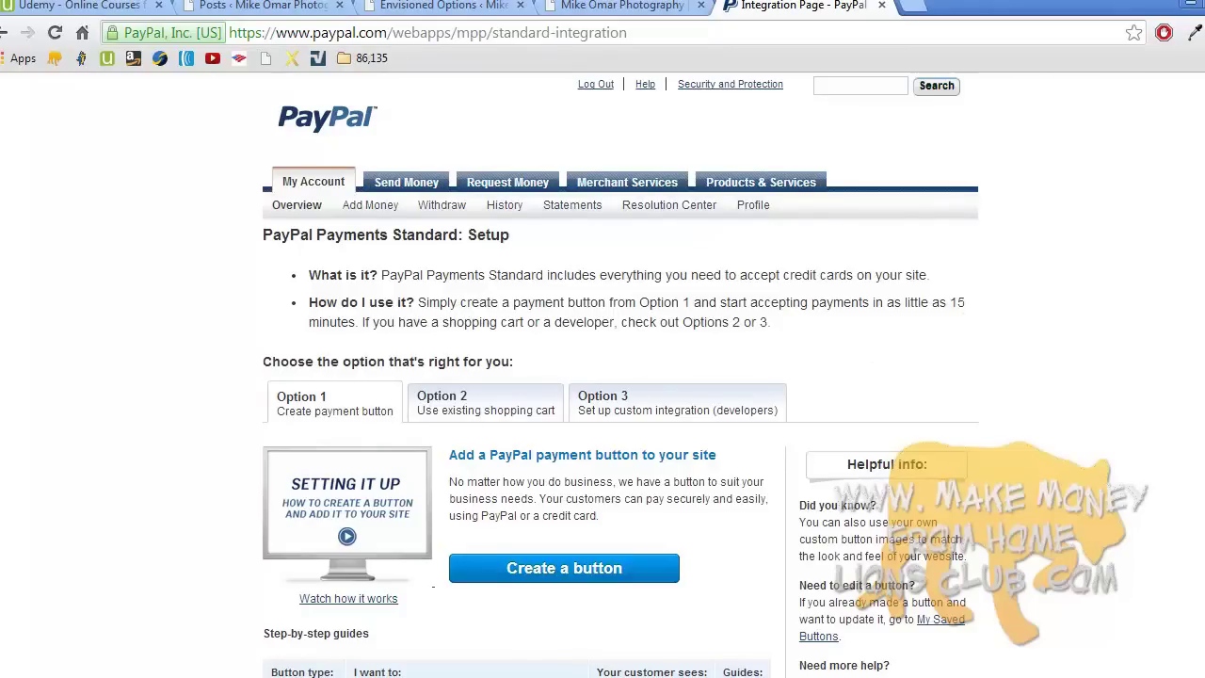
scroll(620, 374, "down", 2)
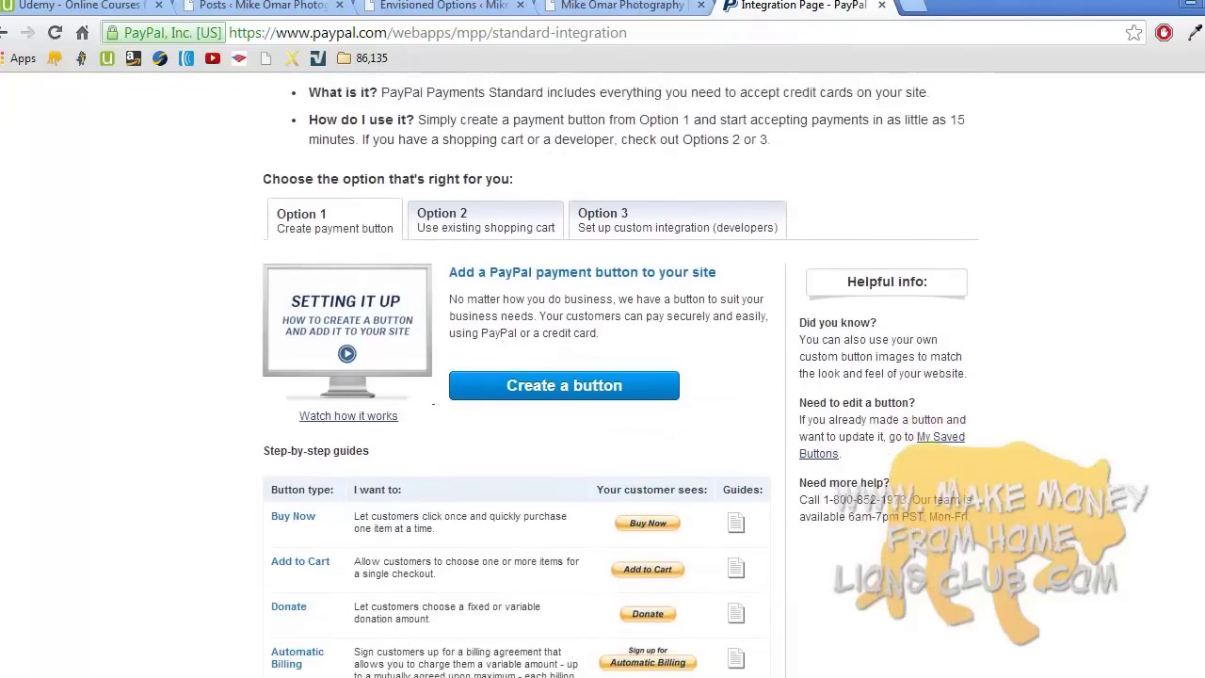
scroll(1033, 392, "up", 1)
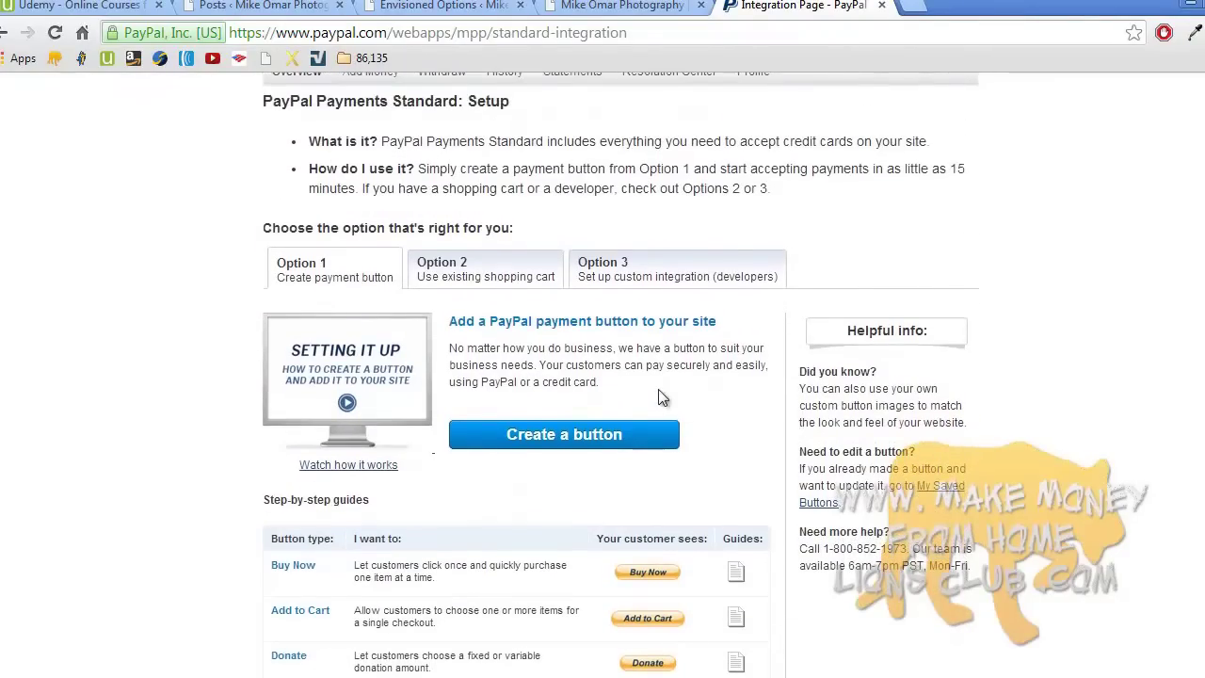
- Start a Buy Now button with item name 'Website' and price 500 USD
left_click(577, 433)
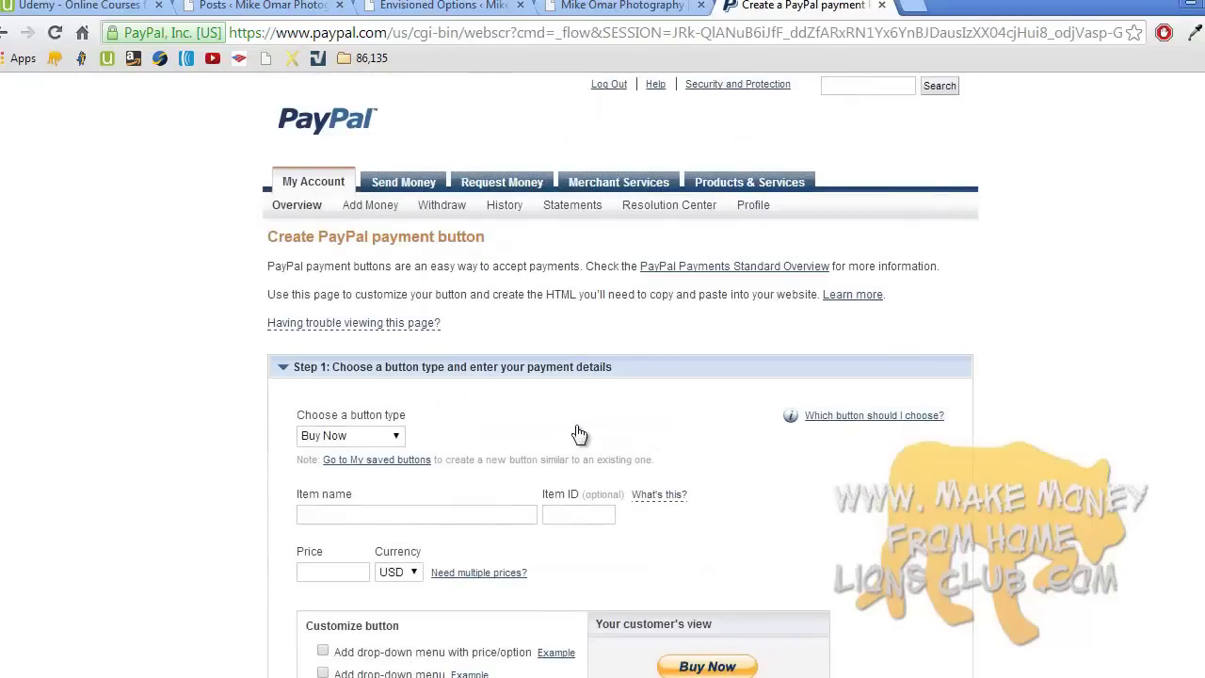
left_click(376, 439)
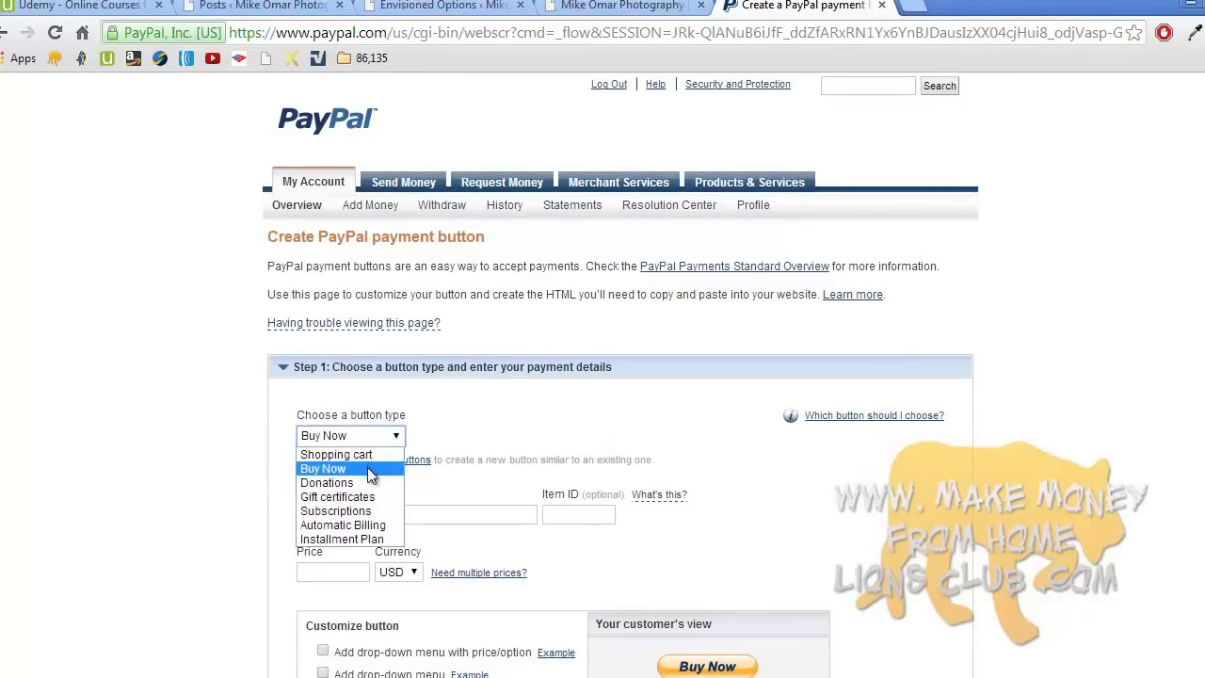
left_click(367, 467)
left_click(369, 510)
type("Website")
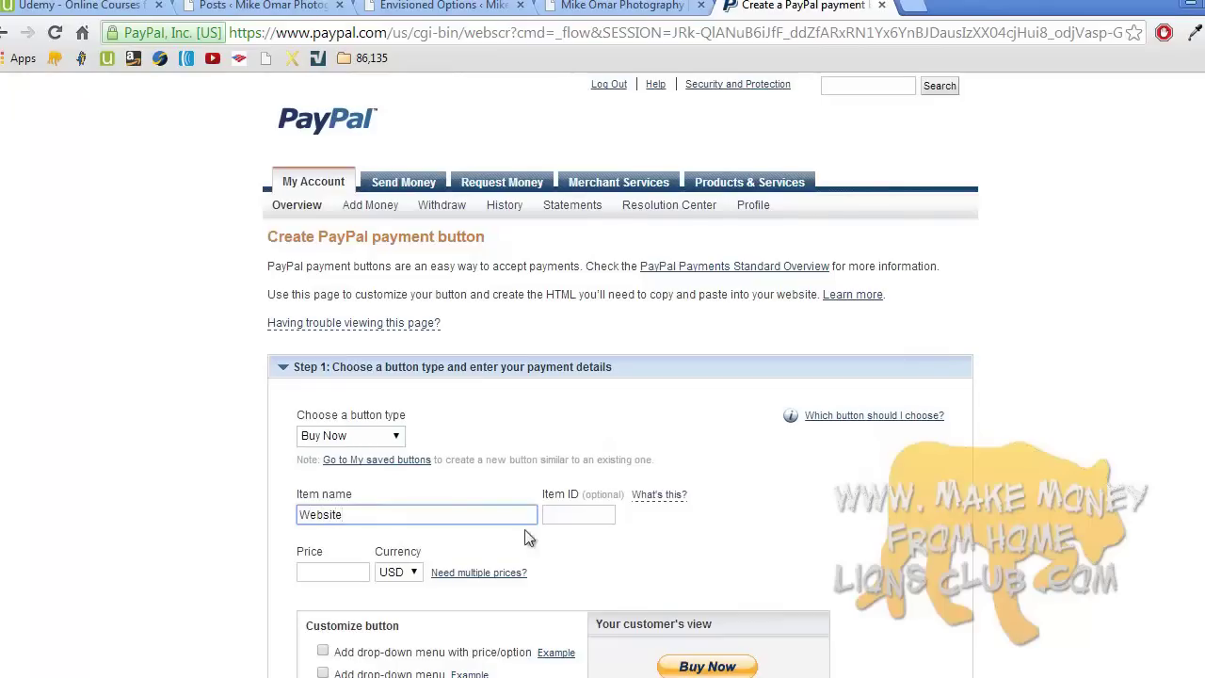
left_click(343, 570)
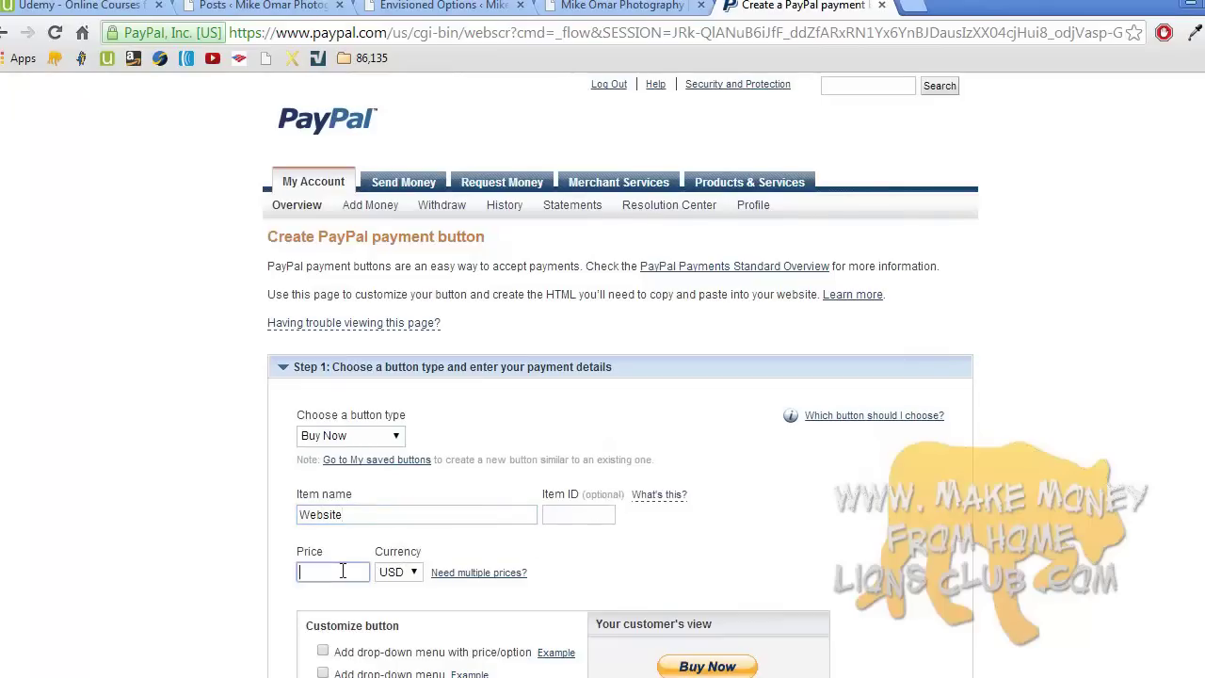
type("500")
left_click(256, 576)
- Leave the shipping amount blank and scroll down to the Create Button control
scroll(620, 377, "down", 3)
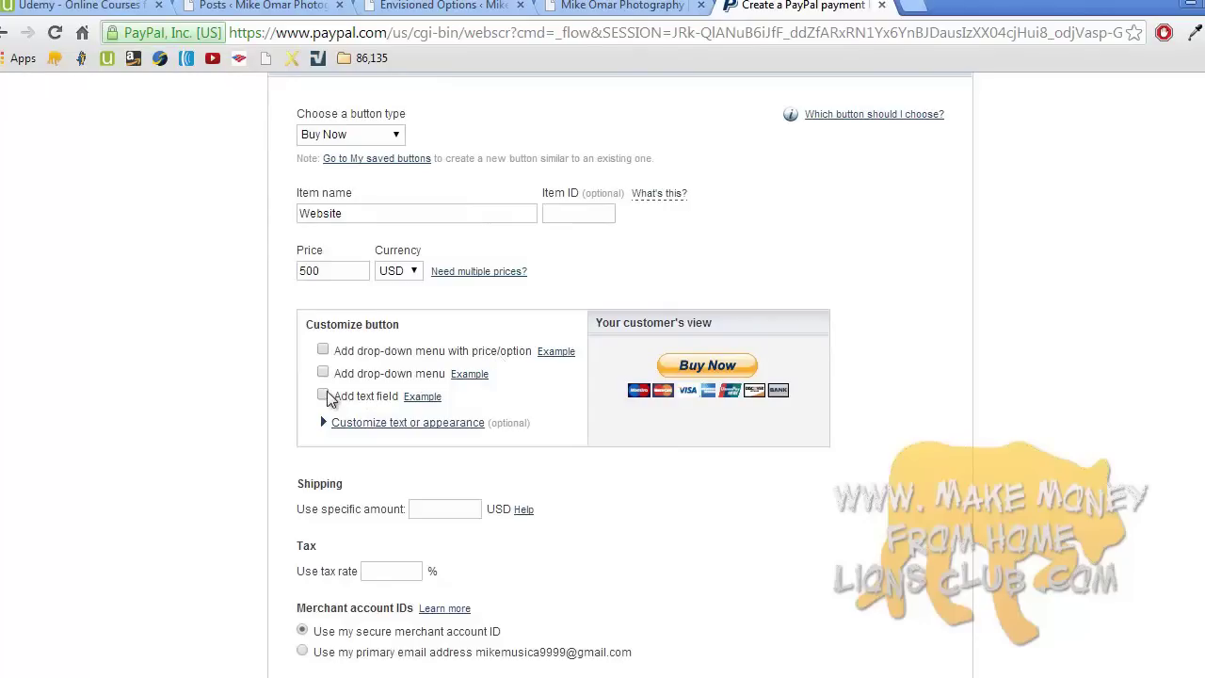
left_click(418, 508)
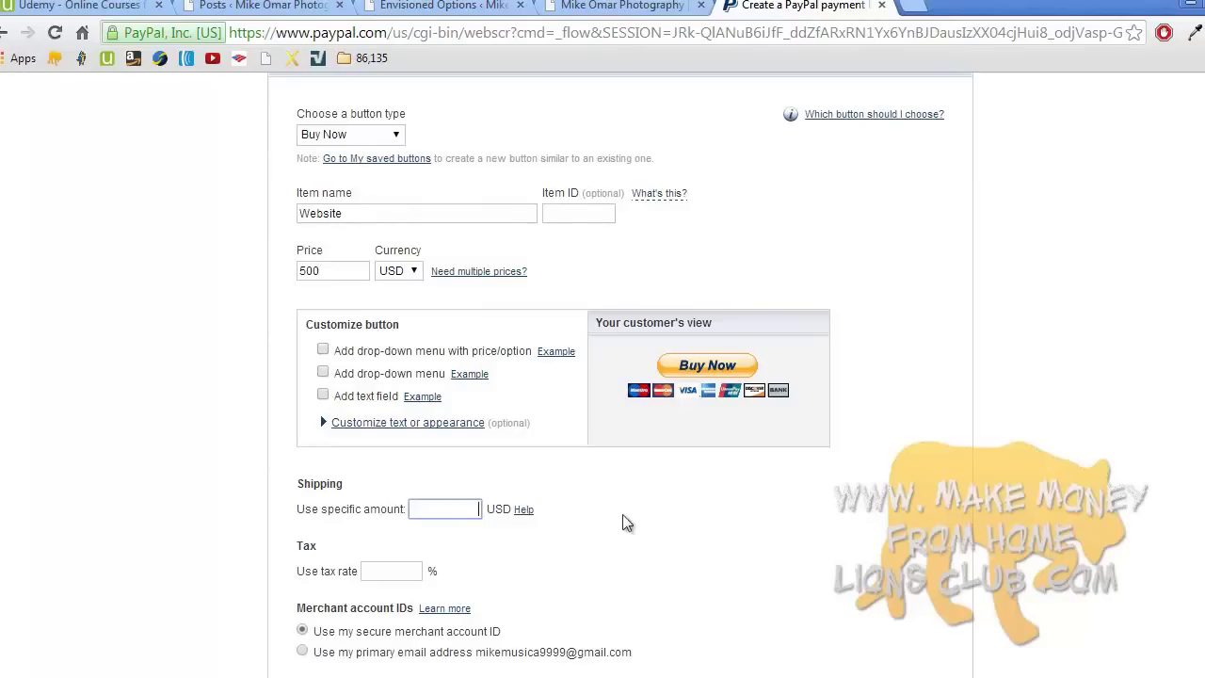
left_click(696, 532)
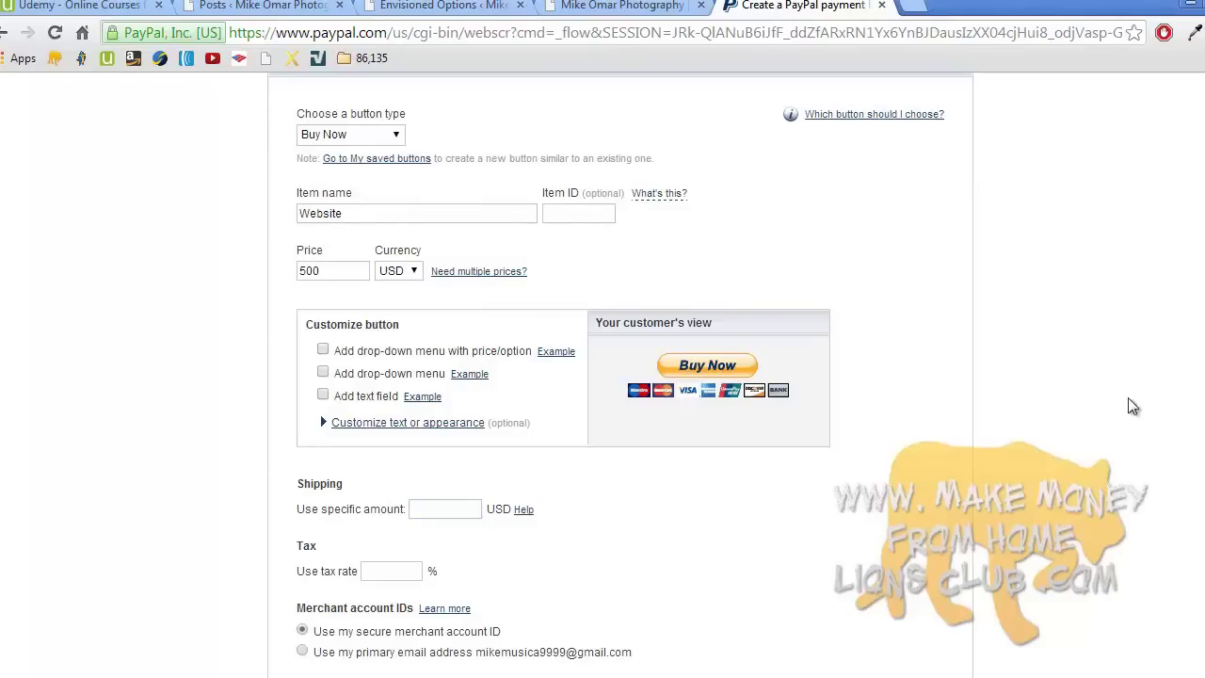
scroll(620, 376, "down", 3)
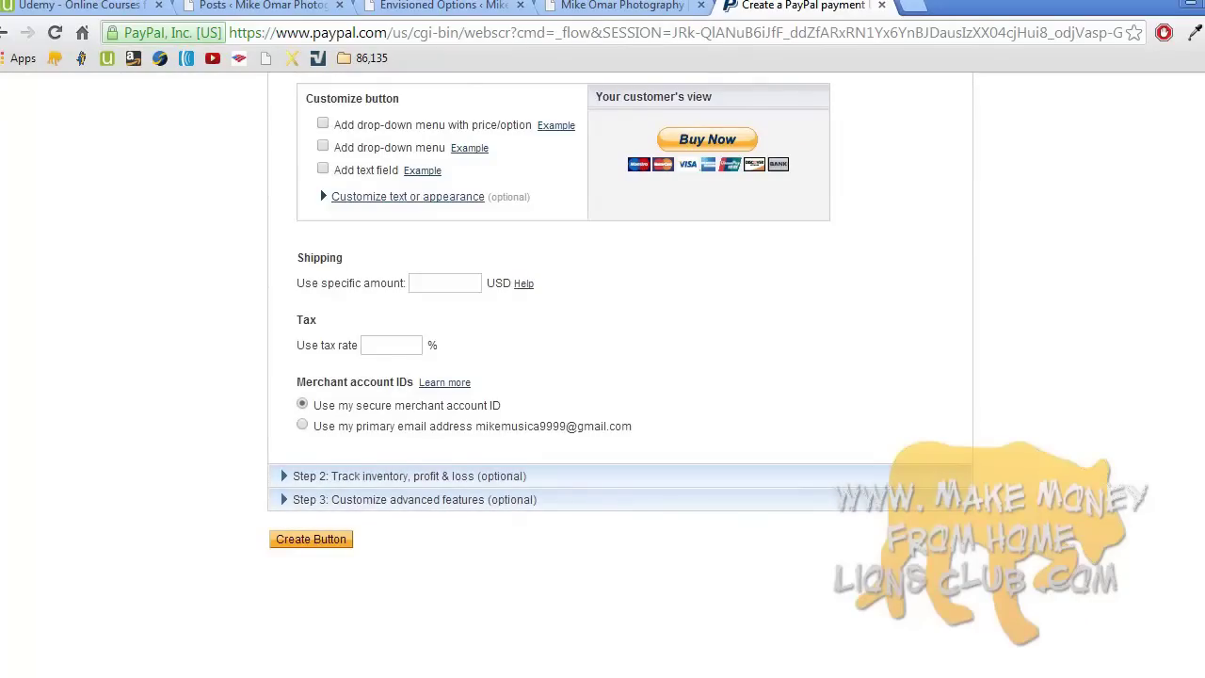
scroll(621, 311, "down", 1)
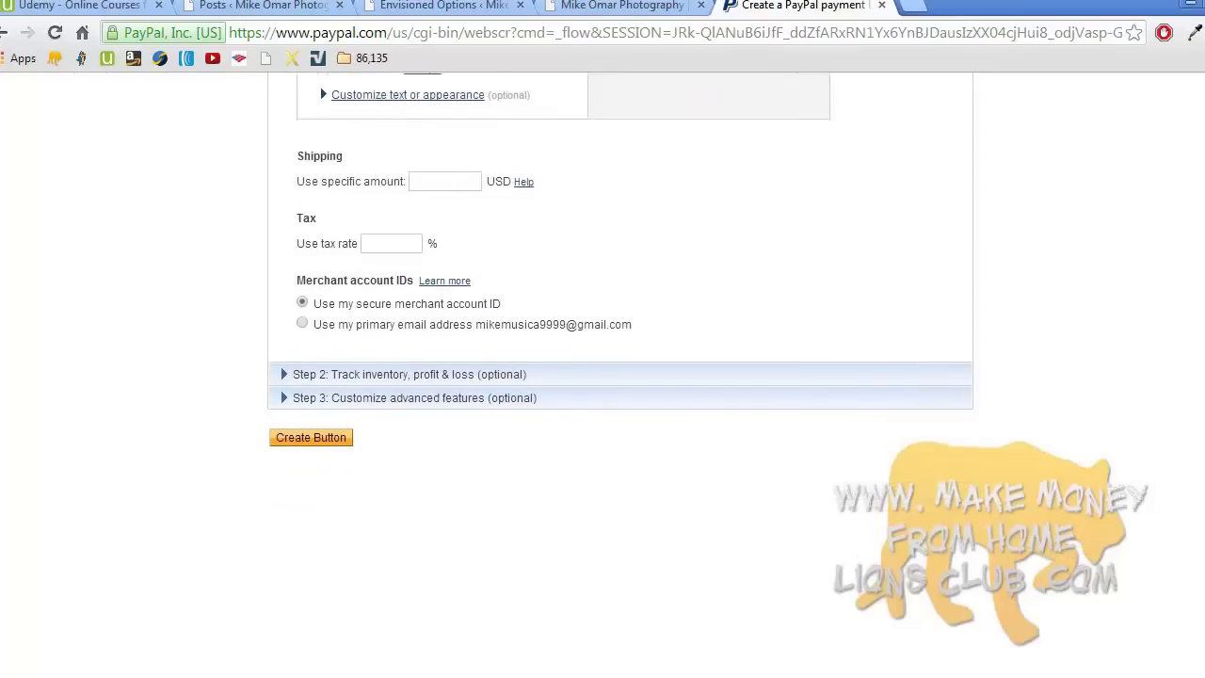
scroll(620, 377, "up", 3)
scroll(621, 377, "up", 1)
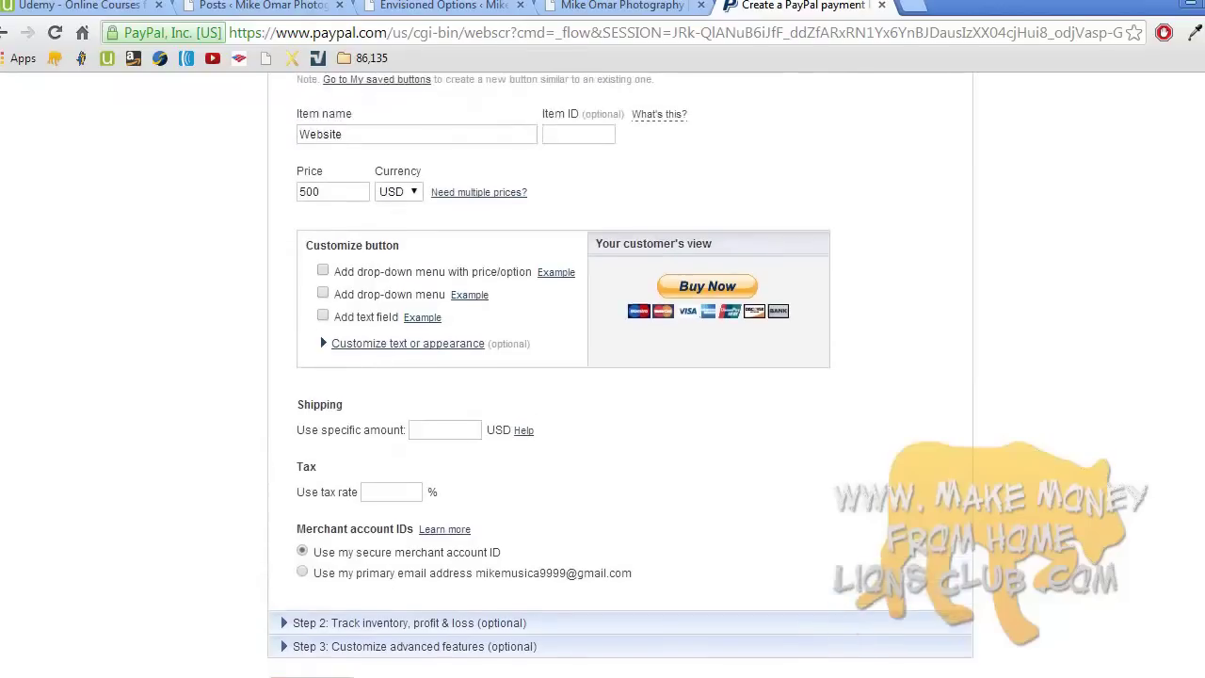
scroll(620, 376, "down", 2)
scroll(620, 377, "up", 3)
scroll(620, 376, "down", 3)
scroll(1007, 442, "down", 2)
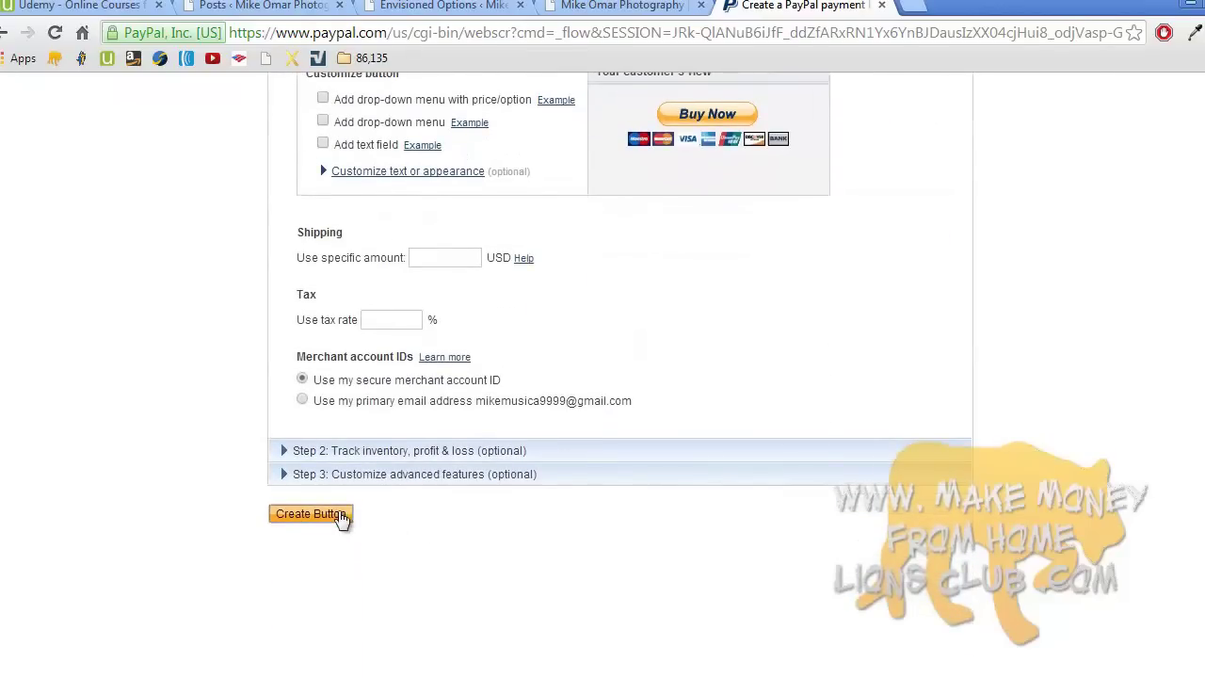
- Create the Buy Now button and copy all of its generated website HTML code
left_click(339, 514)
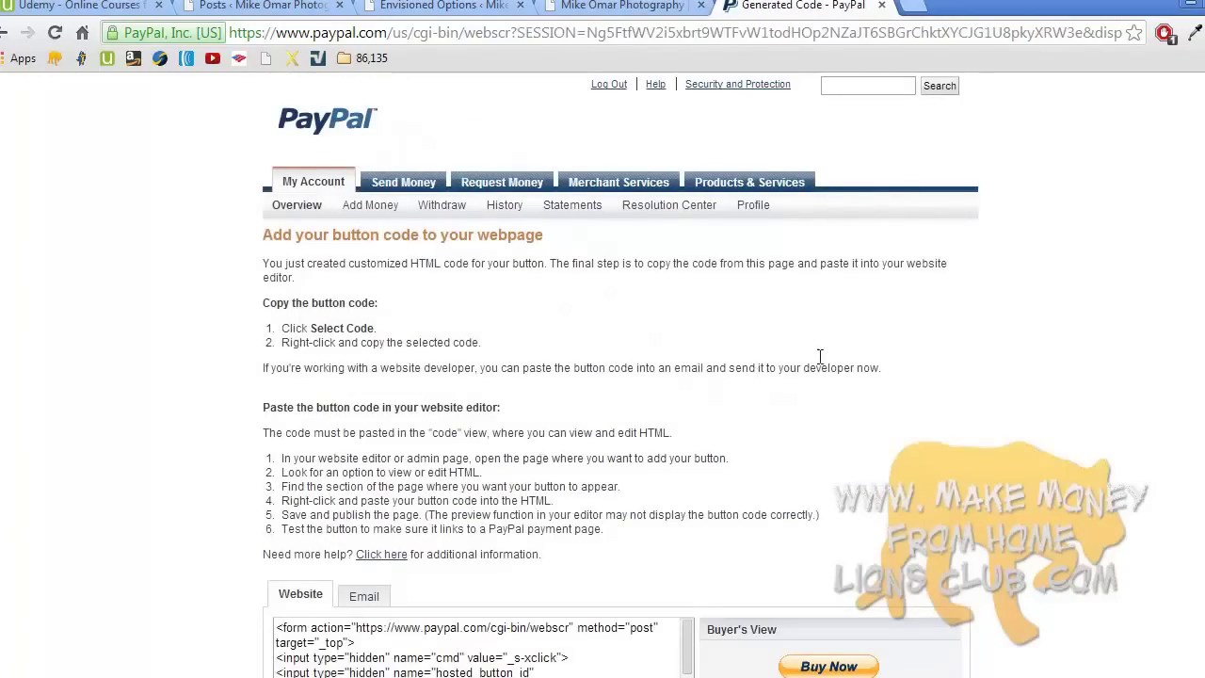
scroll(1182, 303, "down", 1)
scroll(1184, 414, "down", 3)
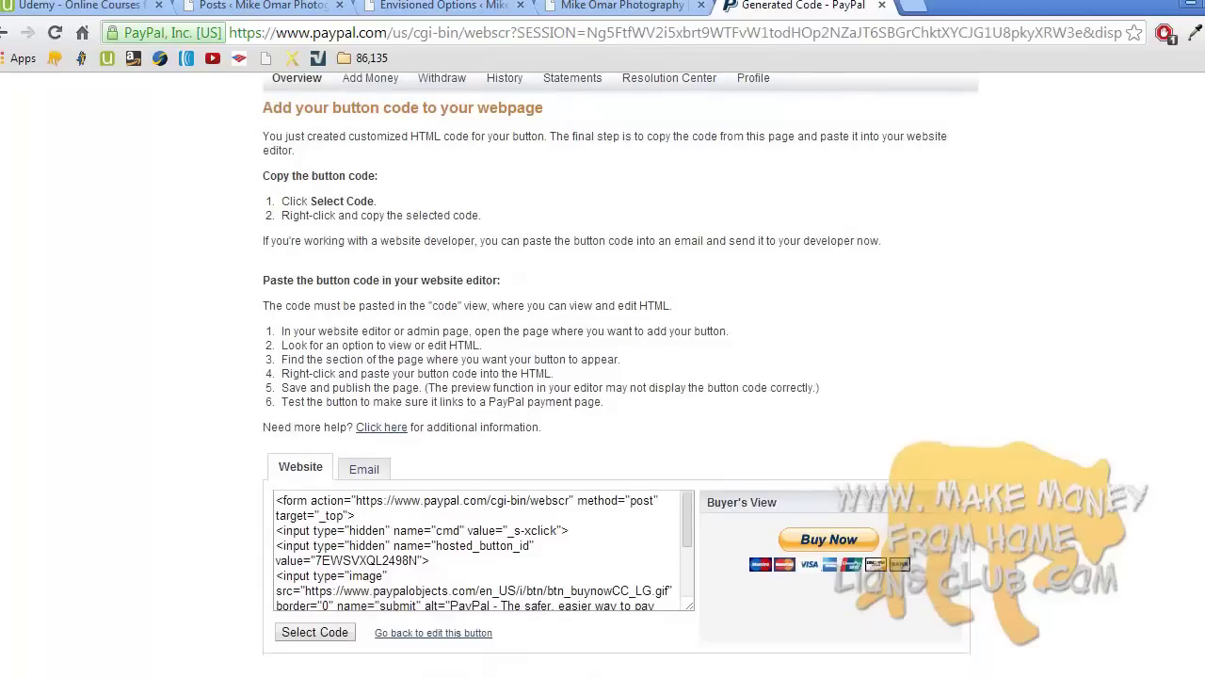
left_click(514, 541)
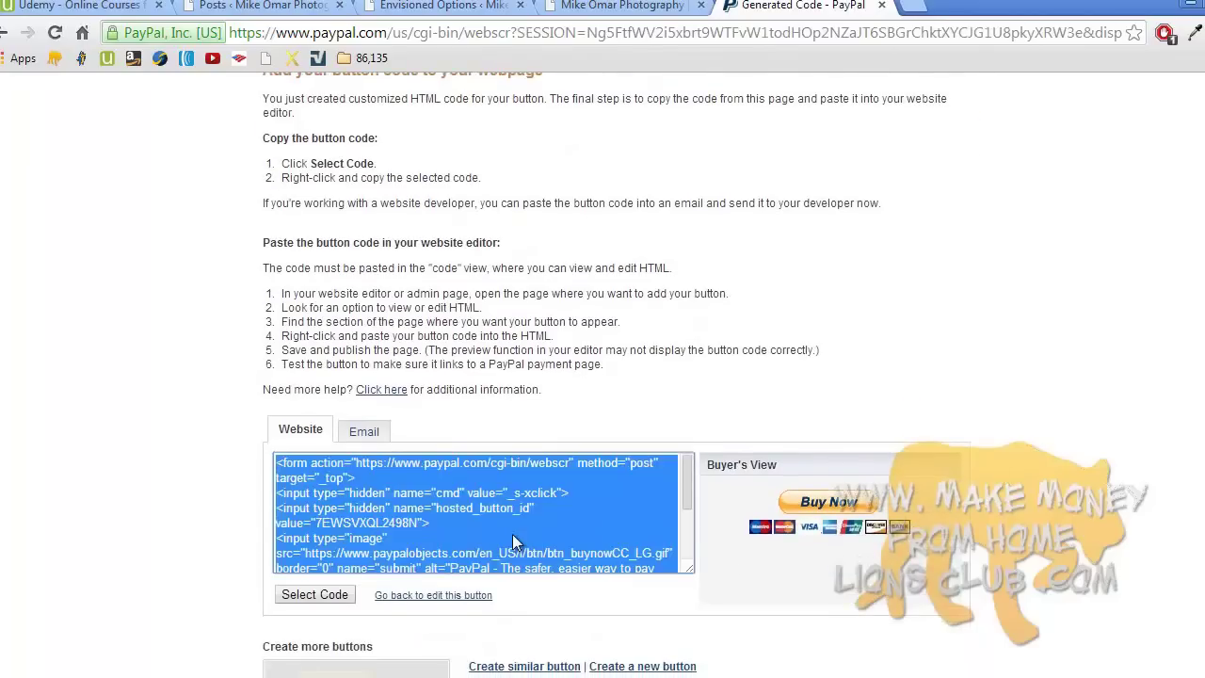
right_click(512, 534)
left_click(600, 292)
left_click(656, 393)
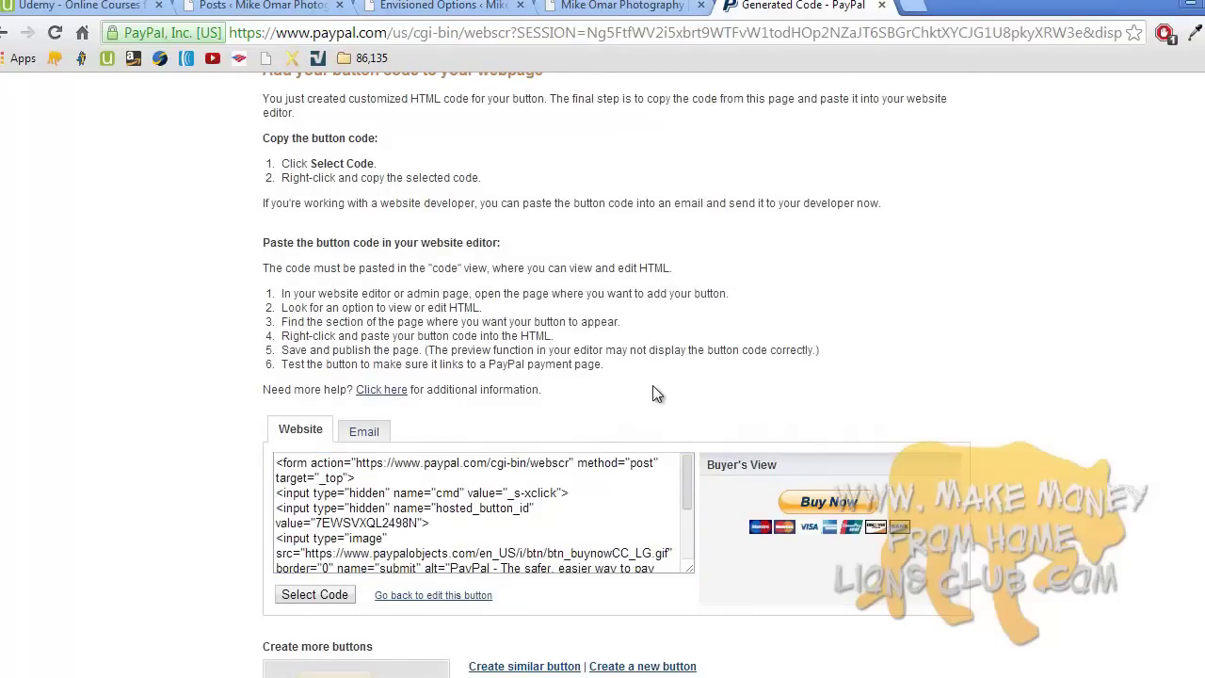
left_click(615, 5)
left_click(749, 6)
scroll(887, 159, "up", 2)
- Go to Appearance > Widgets and expand the sidebar's 'Text: Buy now:' widget
left_click(608, 84)
left_click(694, 5)
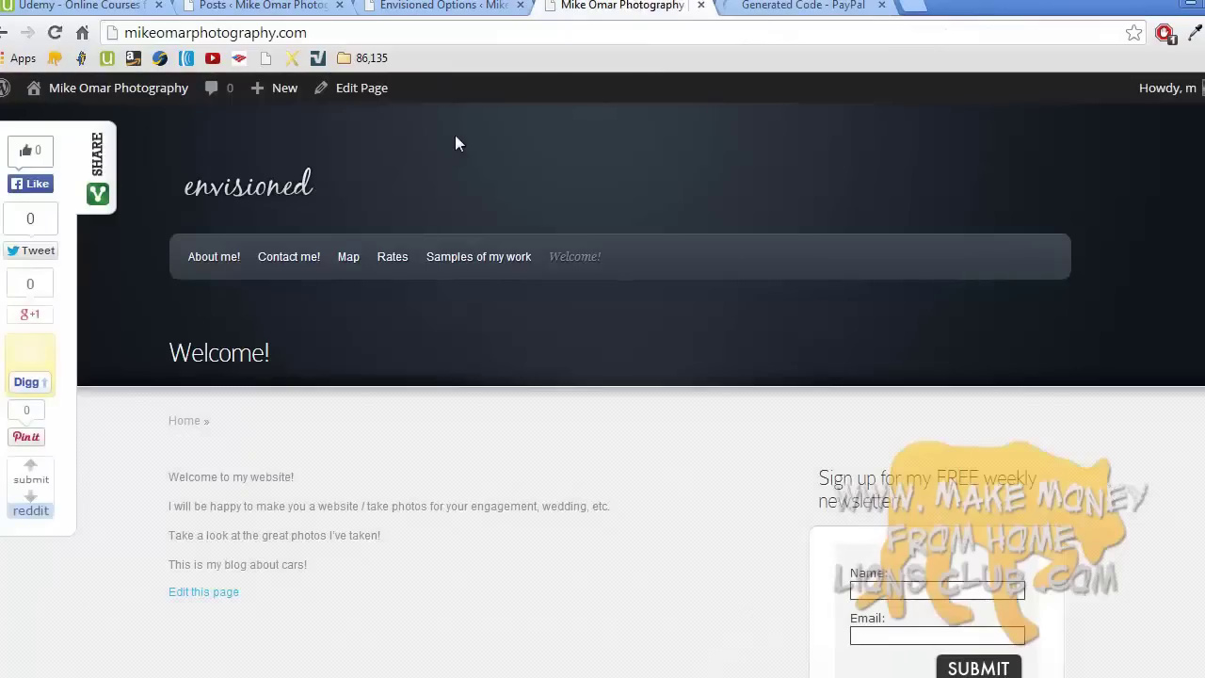
mouse_move(160, 105)
left_click(91, 193)
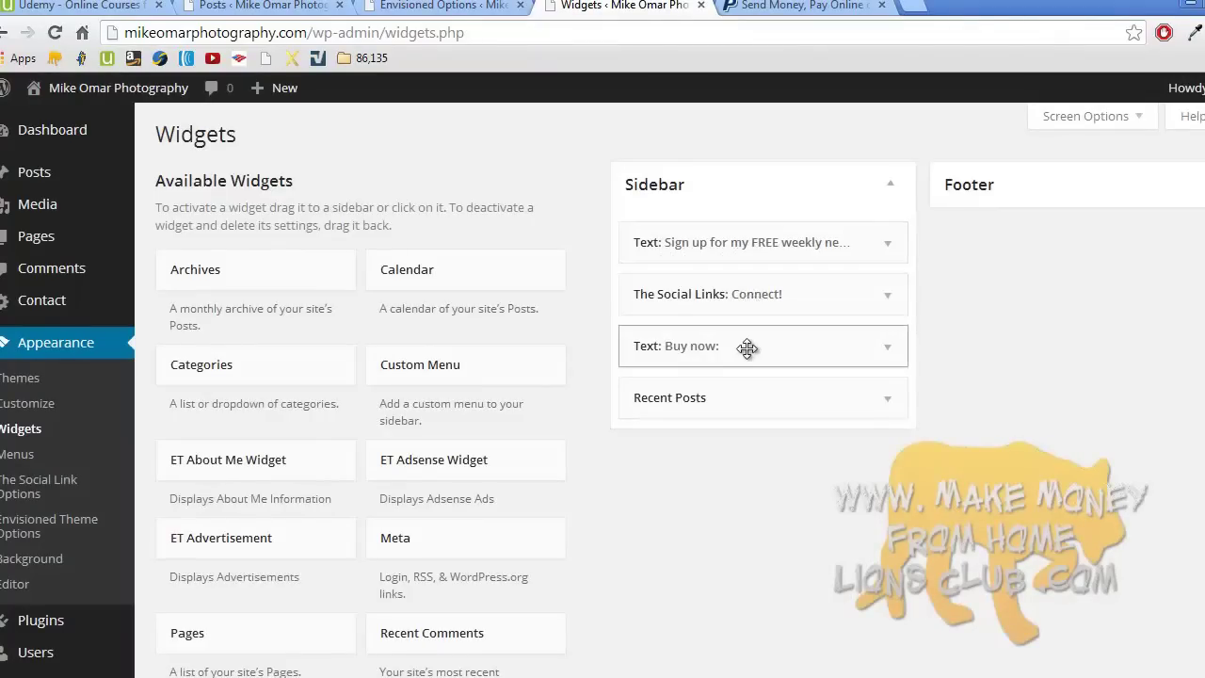
left_click(887, 347)
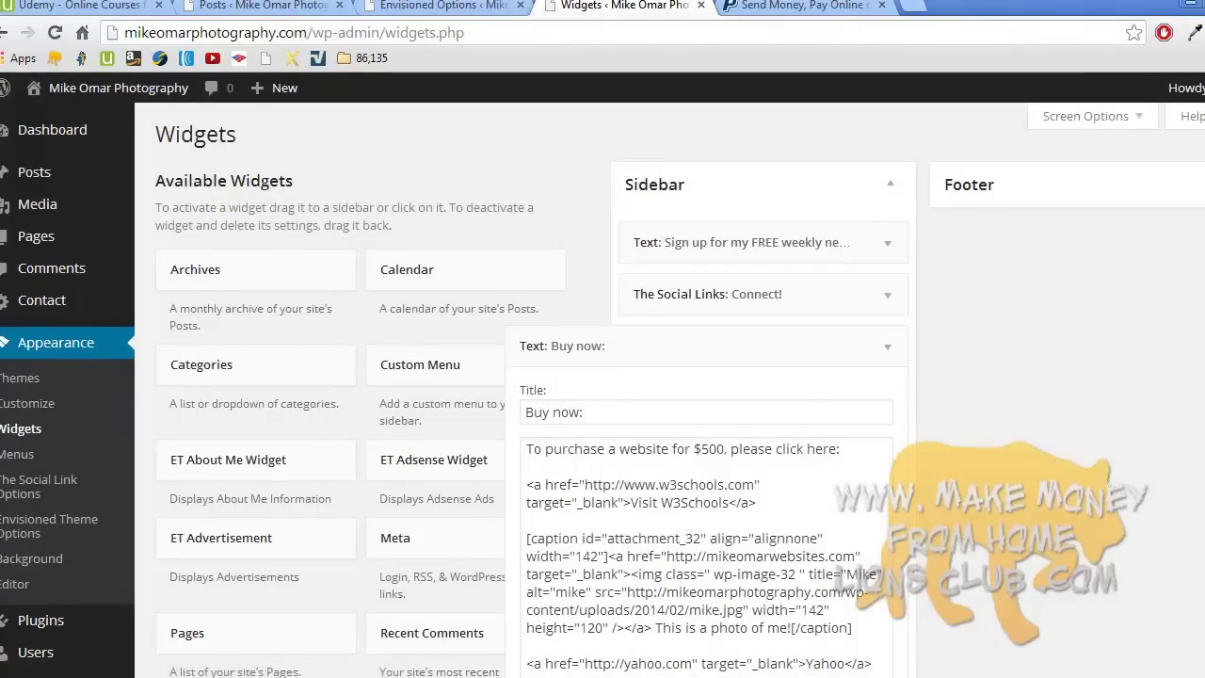
scroll(706, 471, "down", 1)
scroll(965, 368, "down", 2)
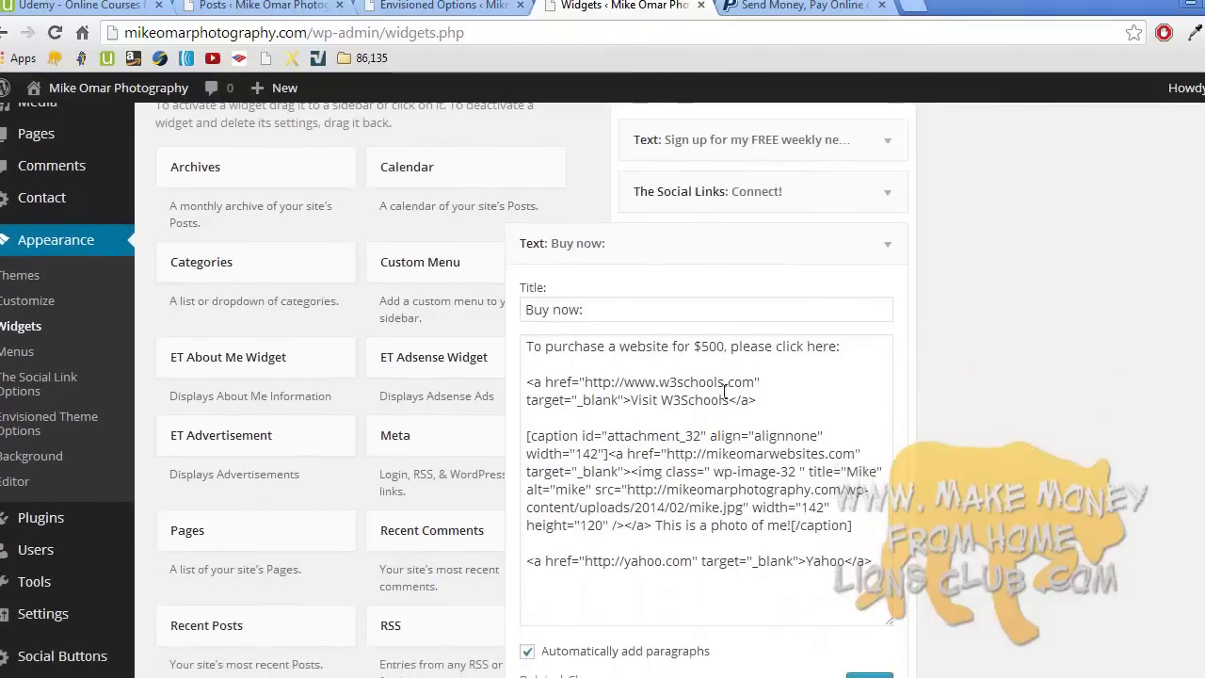
- Delete the W3Schools link, the photo caption and the Yahoo link from the widget
triple_click(720, 394)
key("BackSpace")
triple_click(708, 434)
key("BackSpace")
triple_click(662, 417)
key("BackSpace")
key("BackSpace")
key("BackSpace")
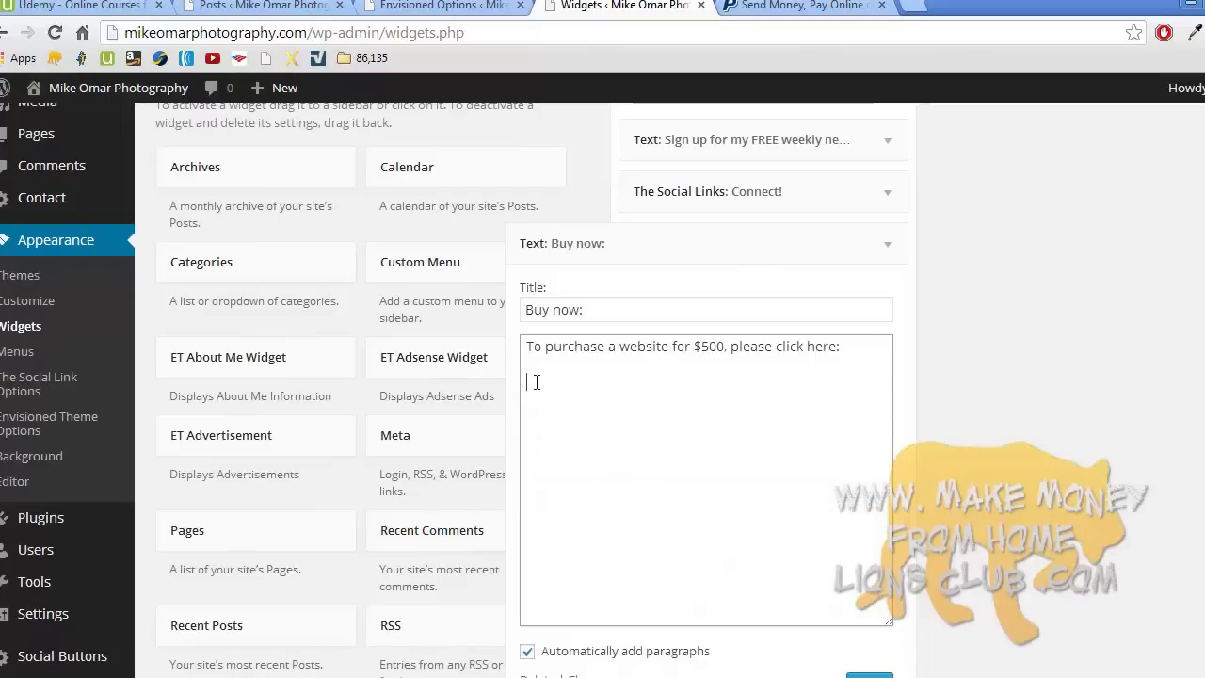
- Paste the PayPal button code below the $500 line and save the widget
right_click(536, 381)
left_click(587, 490)
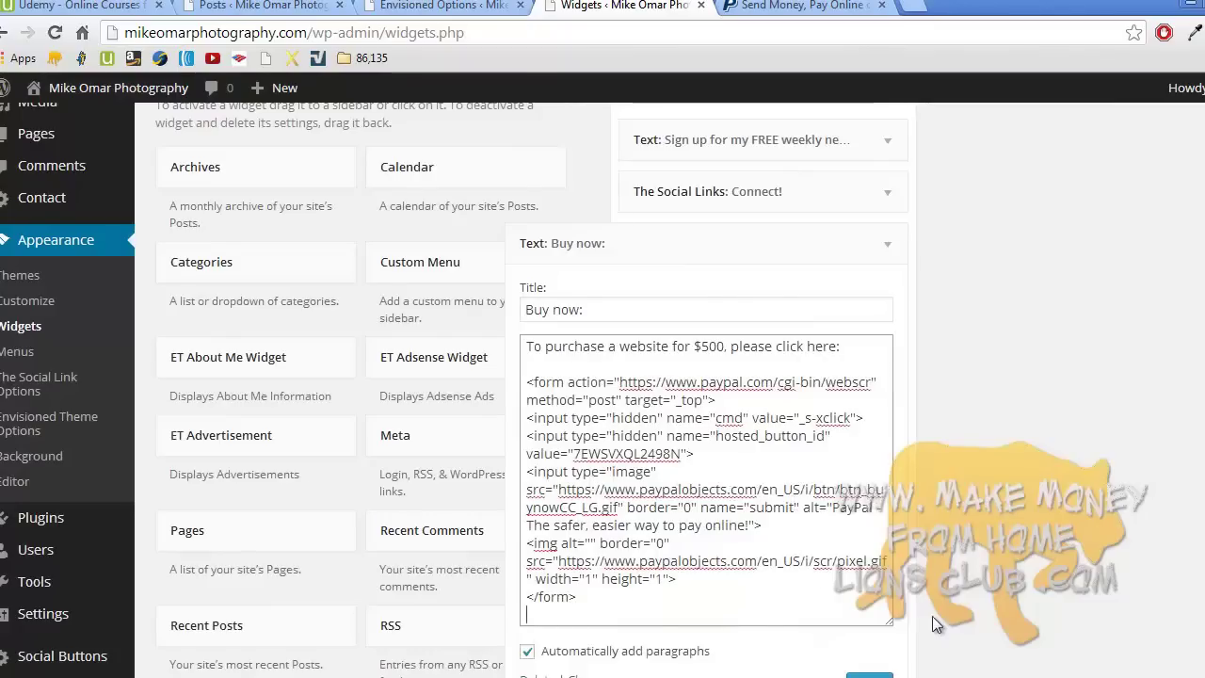
scroll(876, 498, "down", 3)
left_click(869, 405)
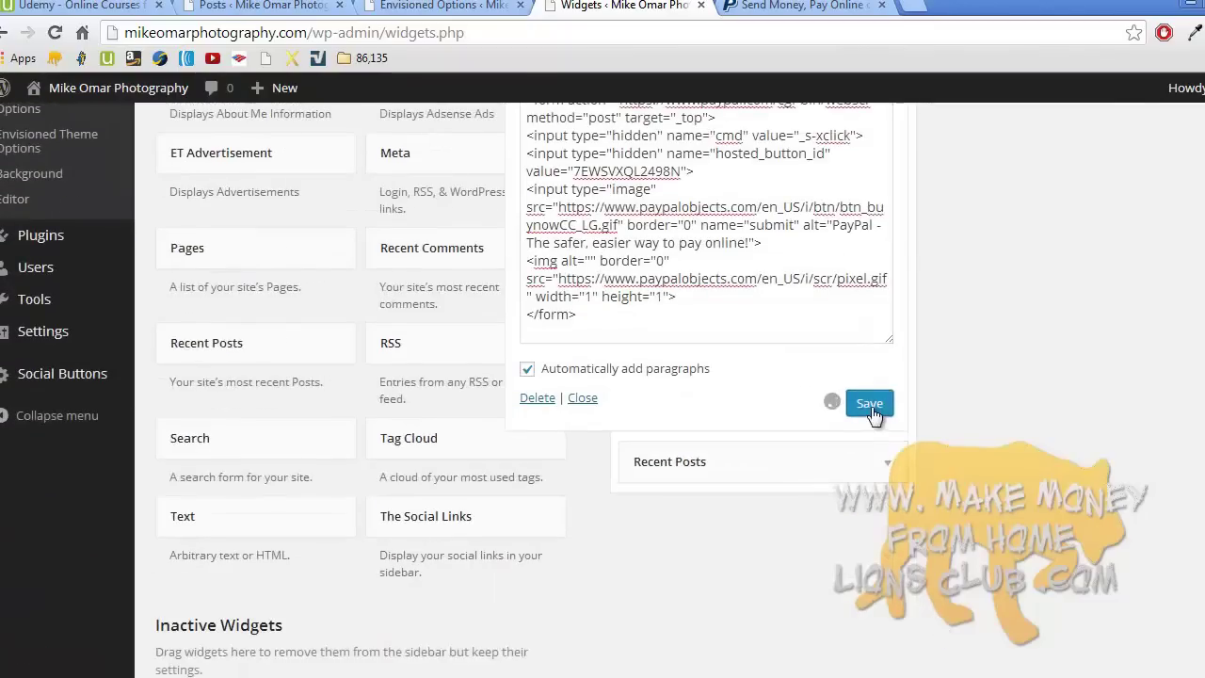
left_click(588, 398)
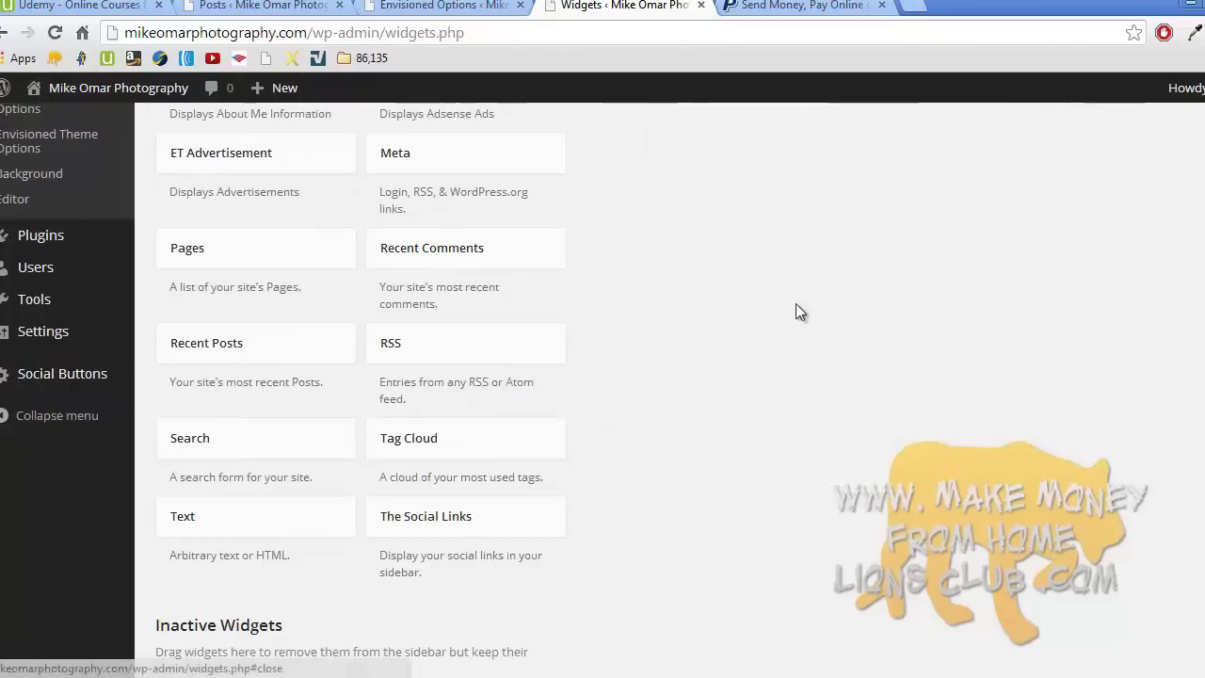
- Visit the live site, close the PayPal tab, and scroll to the sidebar's Buy Now button
scroll(795, 306, "up", 5)
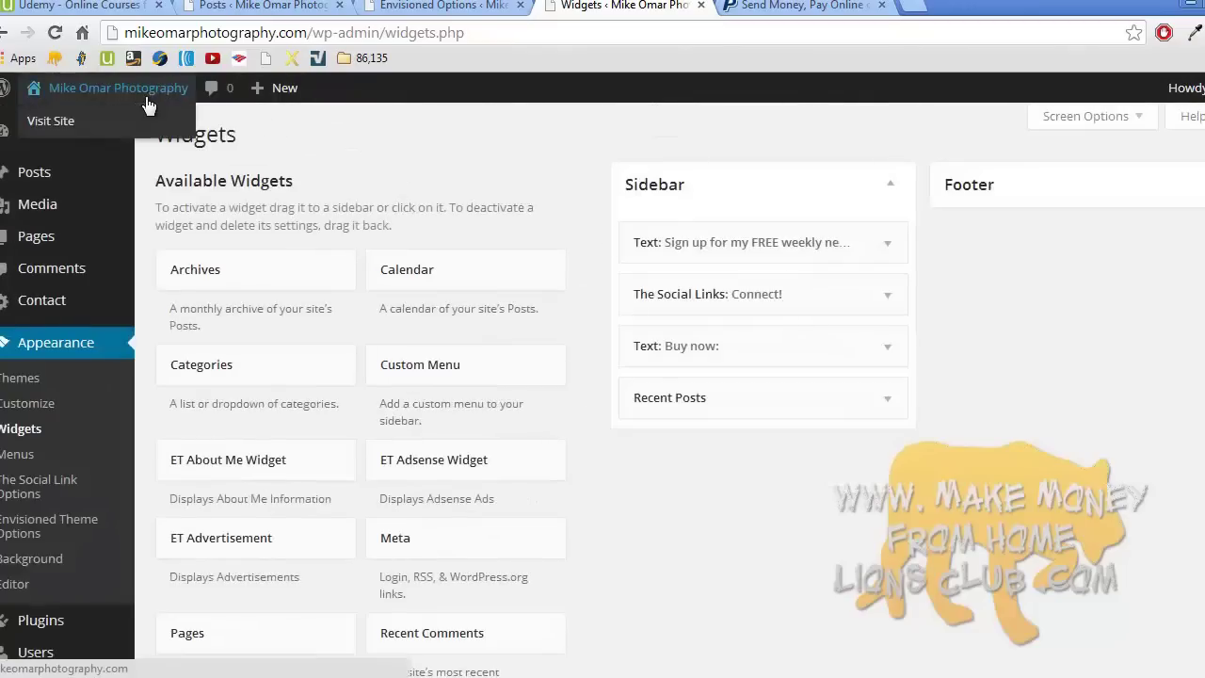
left_click(146, 122)
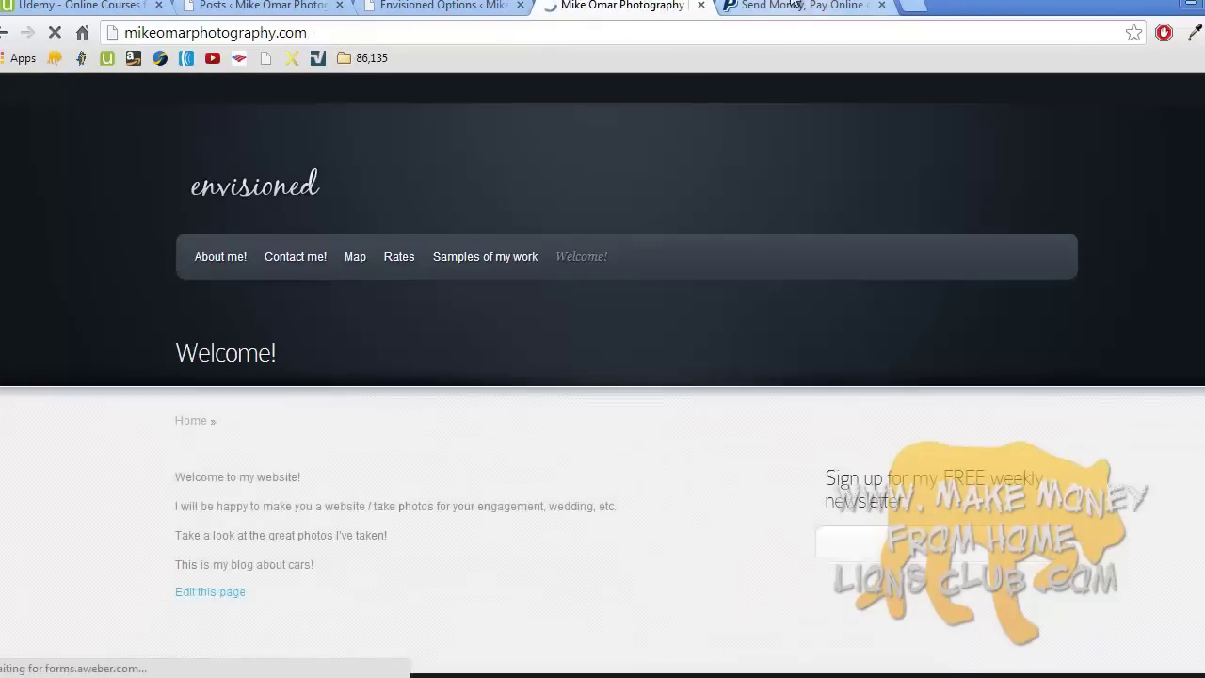
left_click(833, 6)
left_click(882, 6)
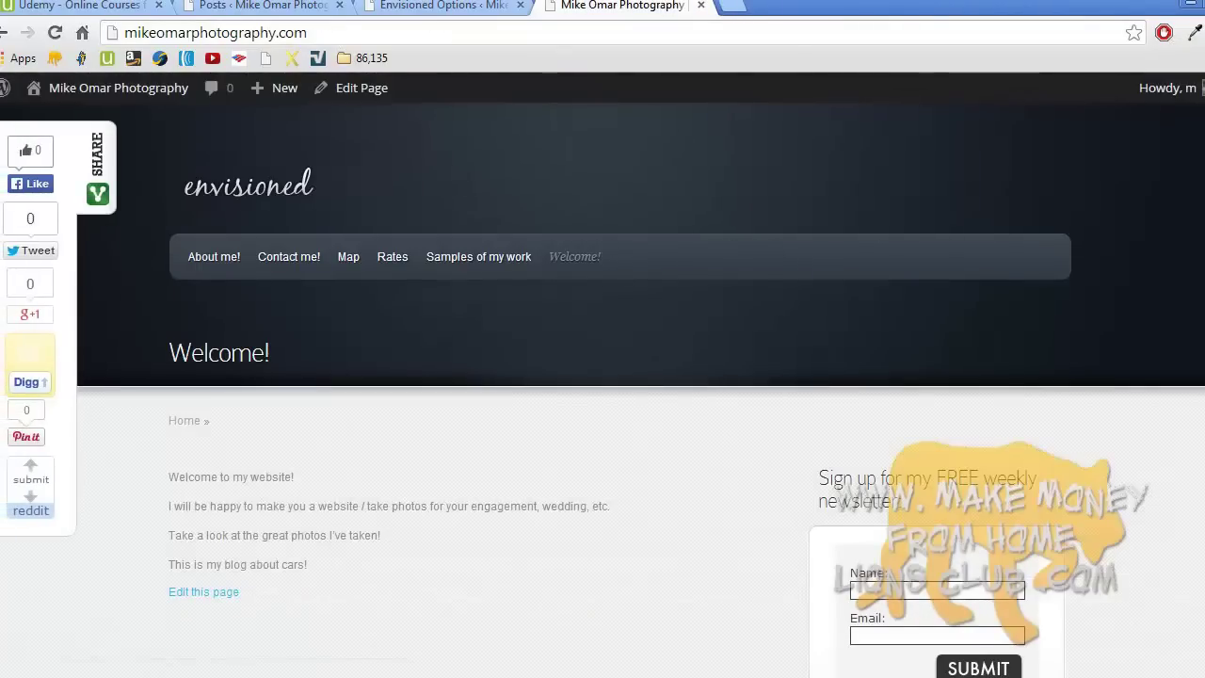
scroll(1156, 194, "down", 3)
scroll(602, 390, "down", 5)
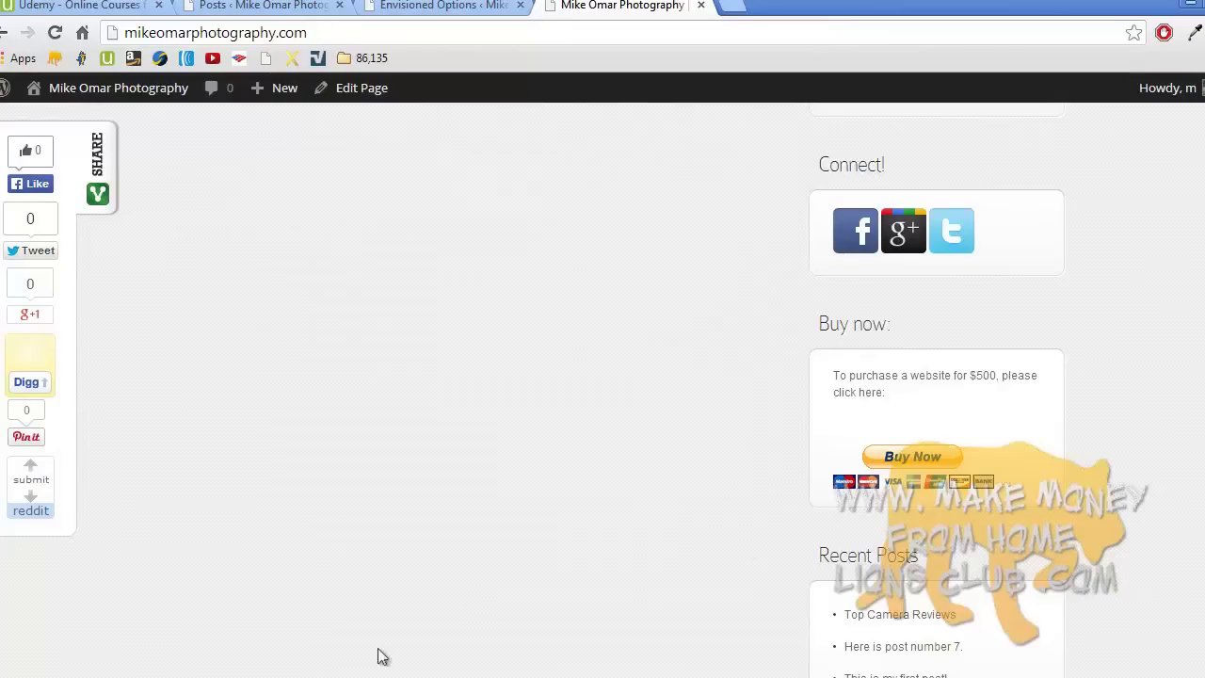
left_click(509, 677)
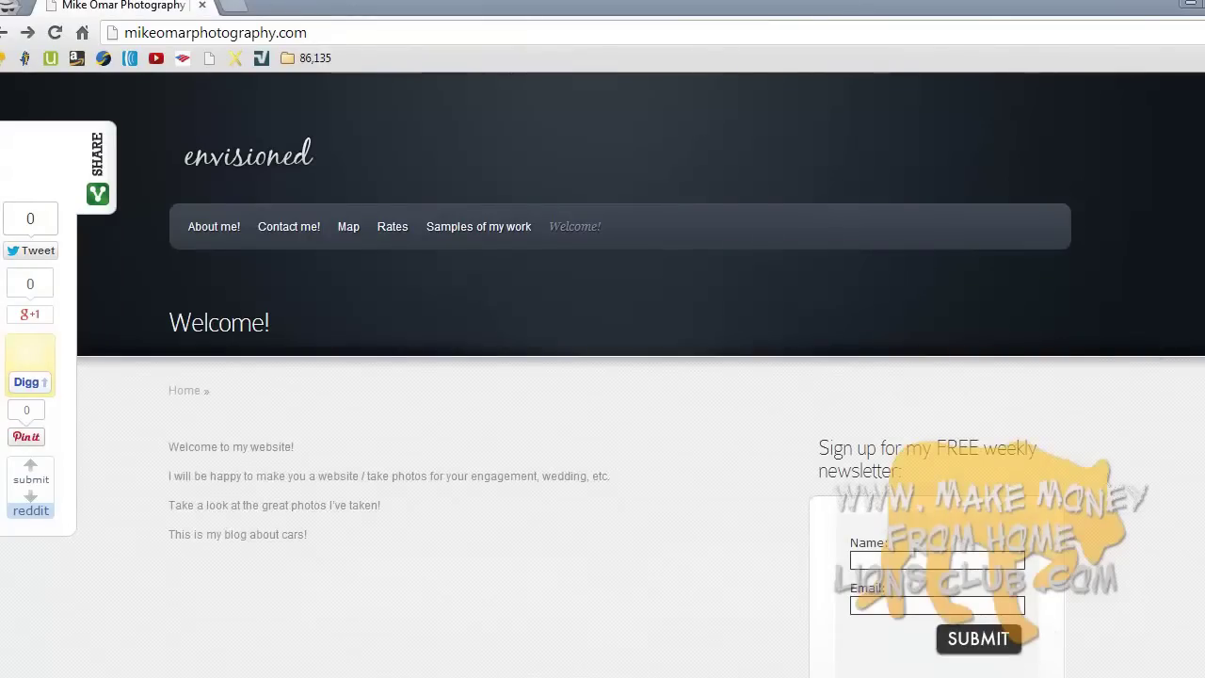
scroll(602, 376, "down", 6)
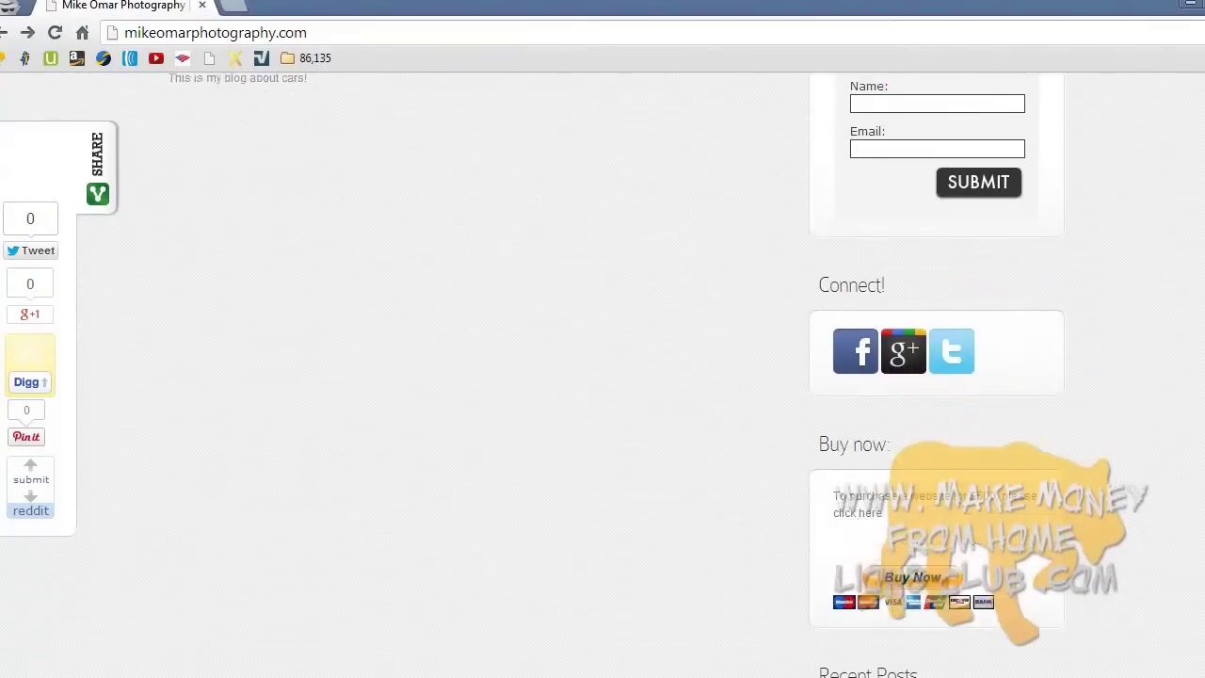
- Test the sidebar Buy Now button and verify PayPal's checkout shows Website at $500.00
left_click(951, 514)
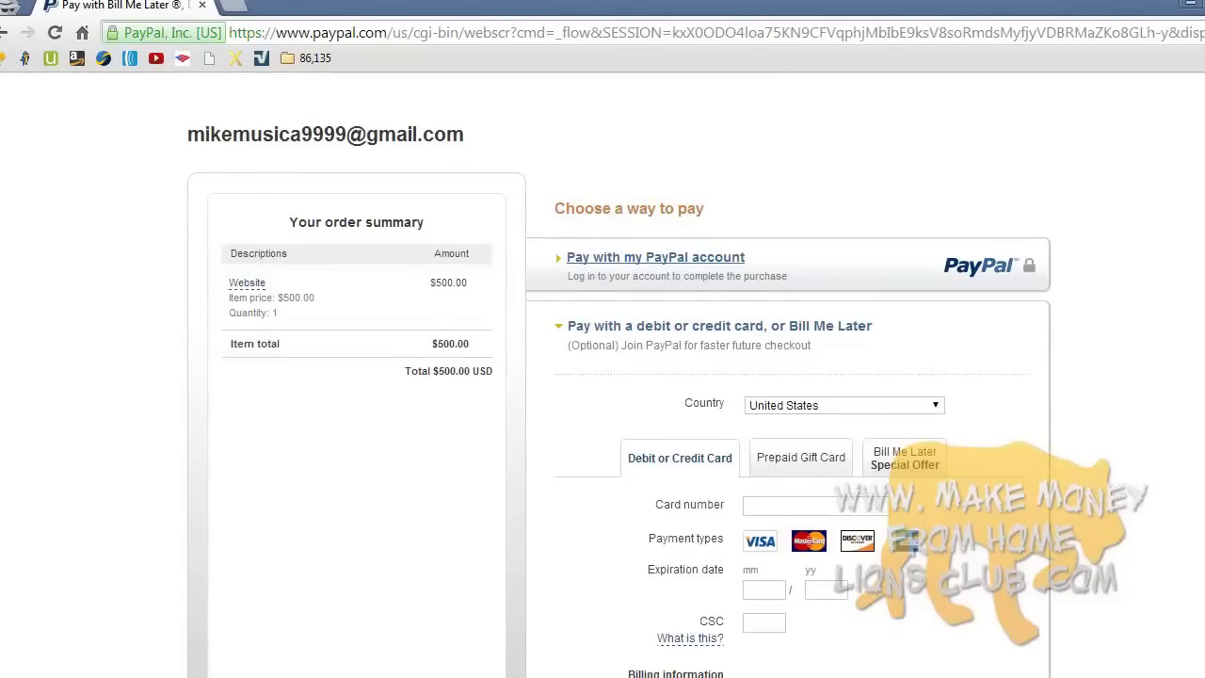
scroll(441, 249, "down", 1)
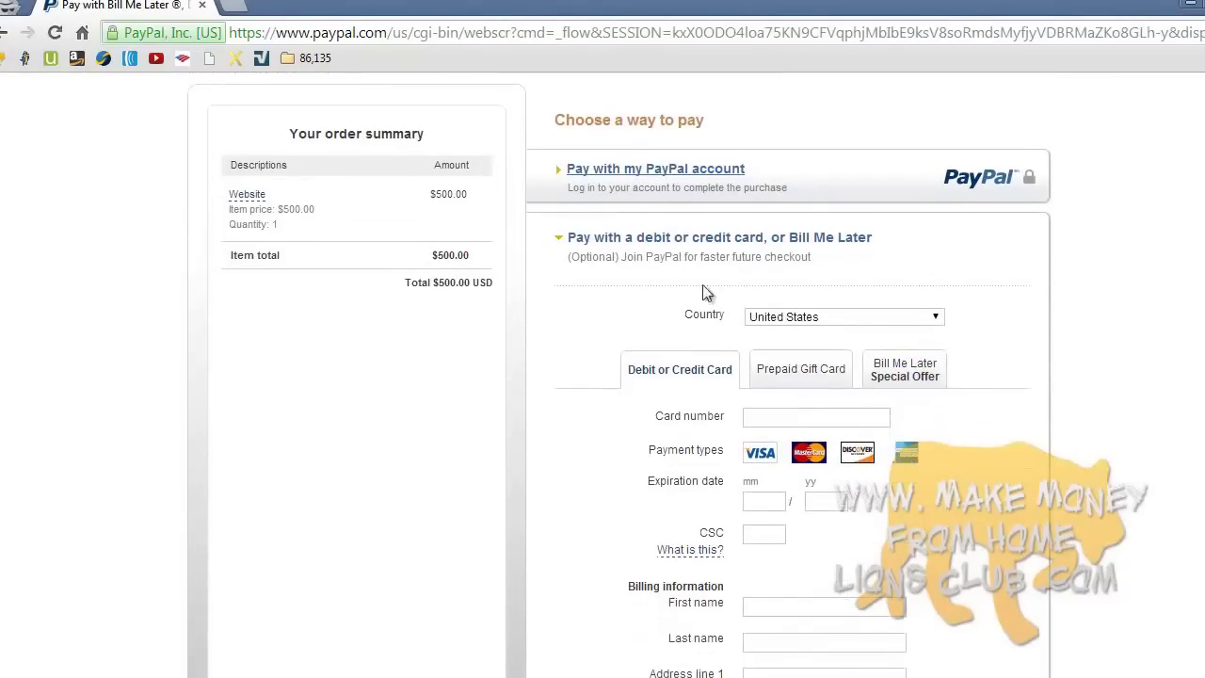
left_click_drag(431, 199, 458, 197)
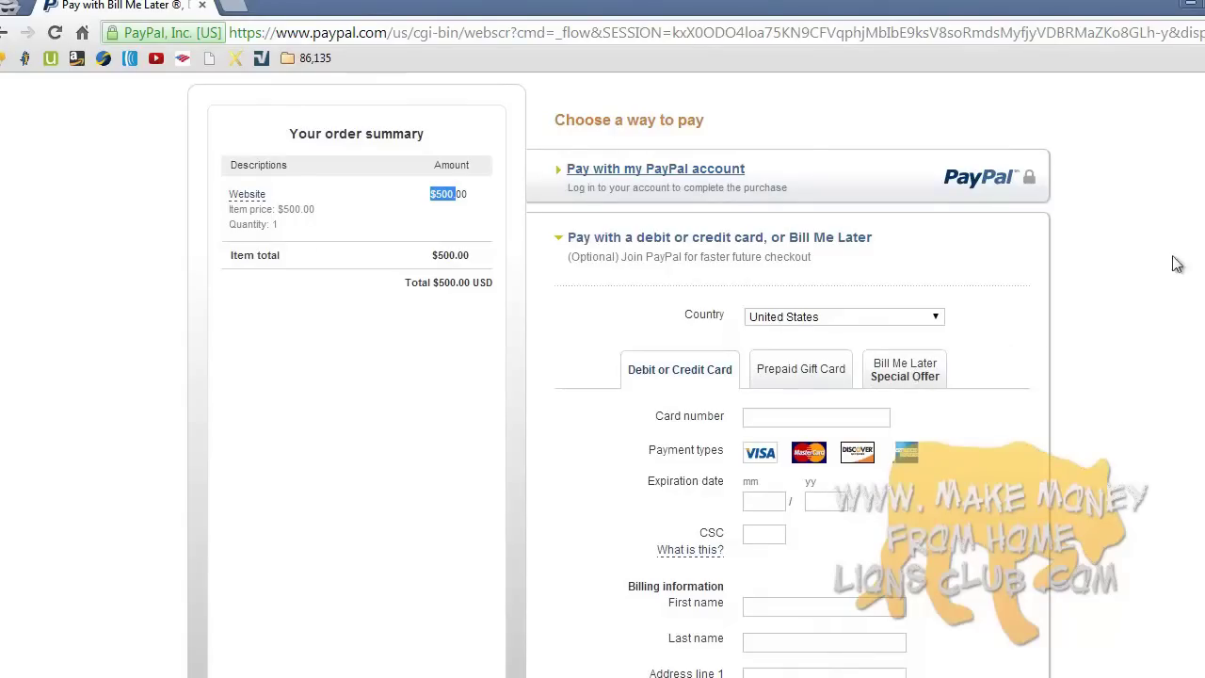
scroll(791, 377, "down", 6)
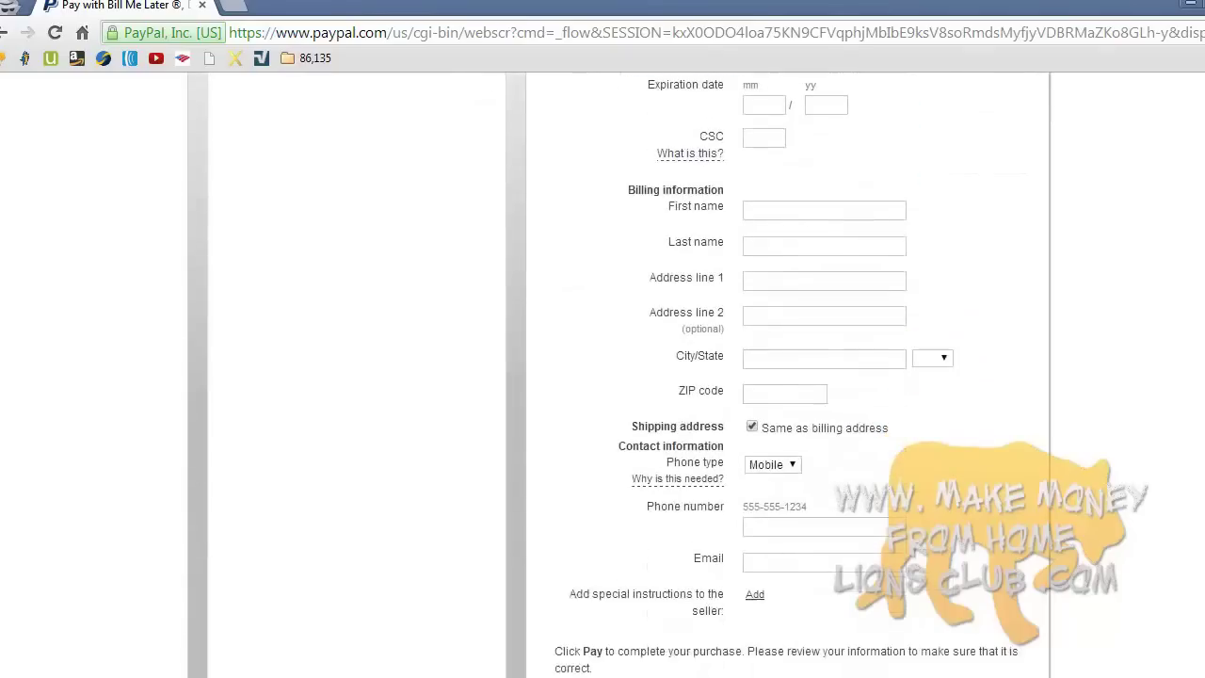
scroll(791, 377, "down", 1)
scroll(791, 376, "up", 1)
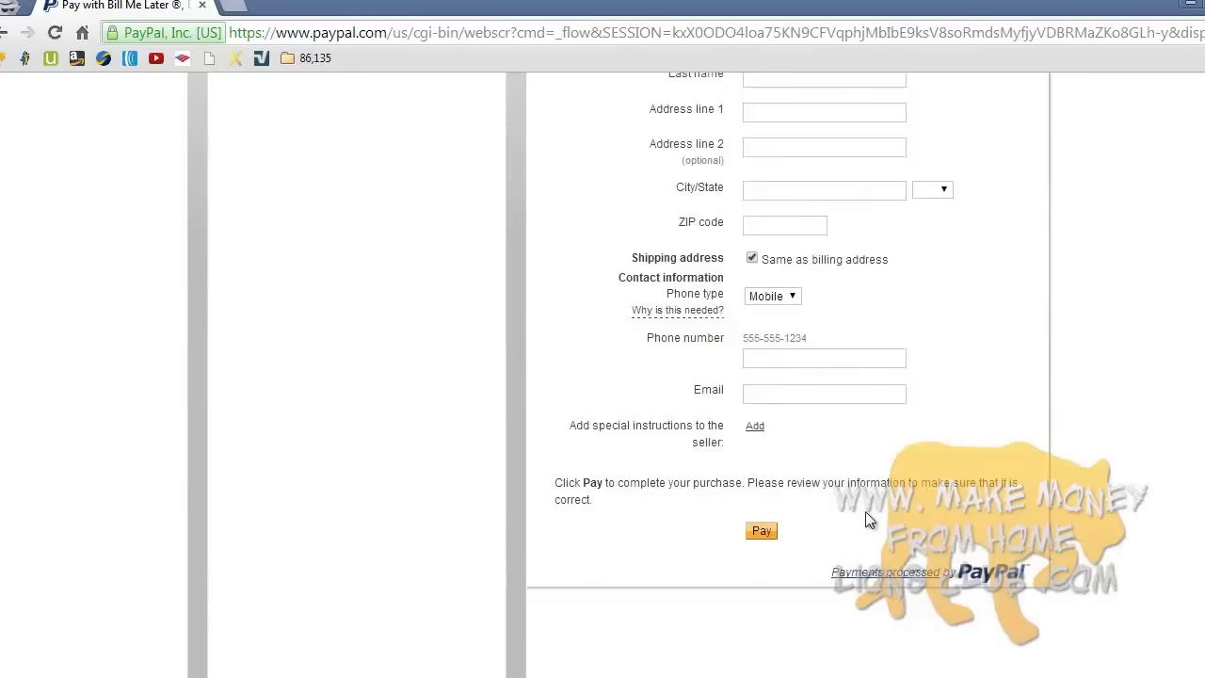
scroll(865, 511, "up", 10)
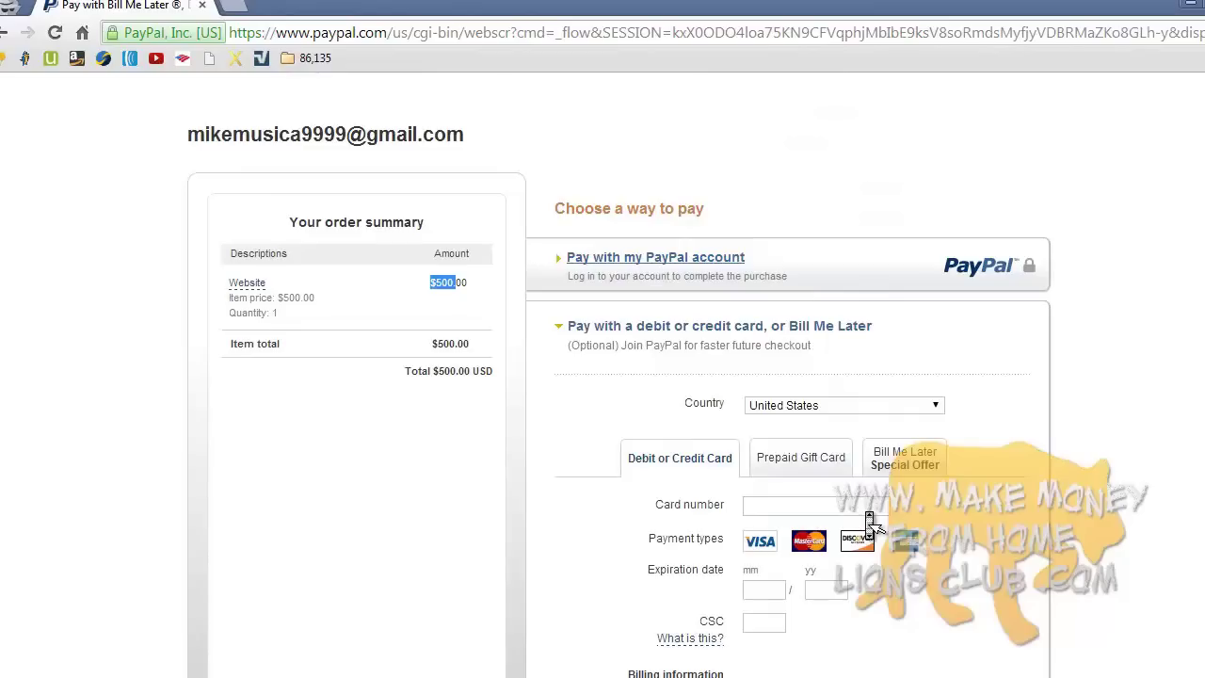
left_click(450, 445)
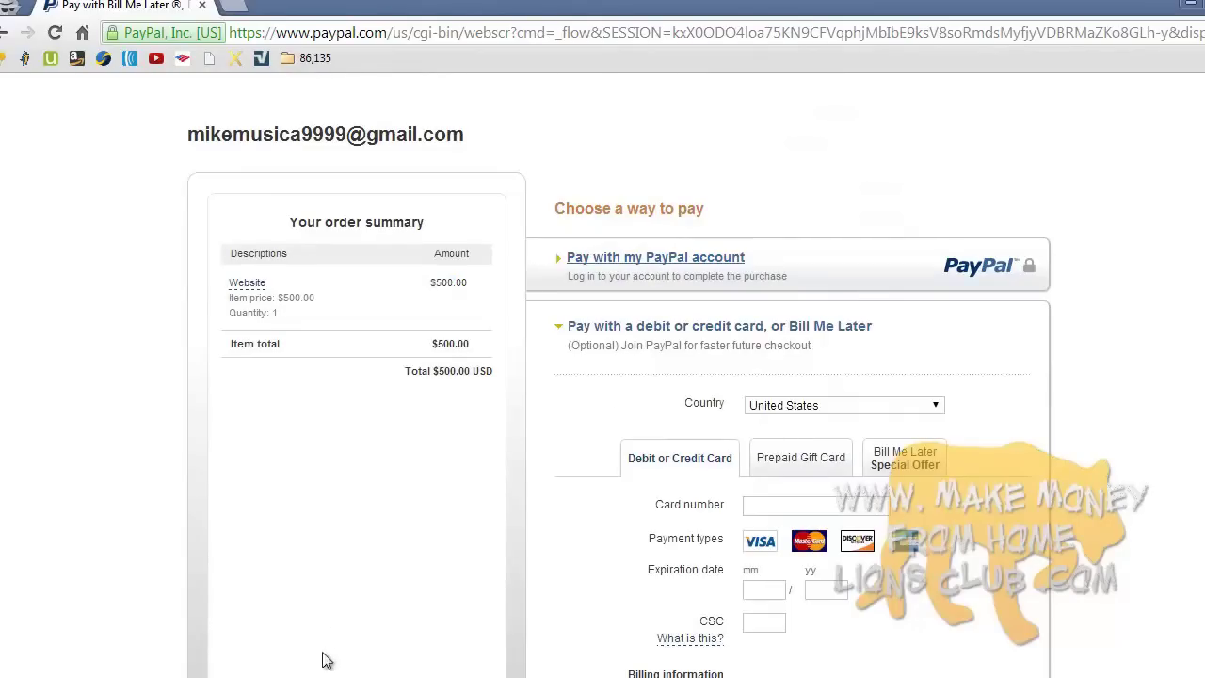
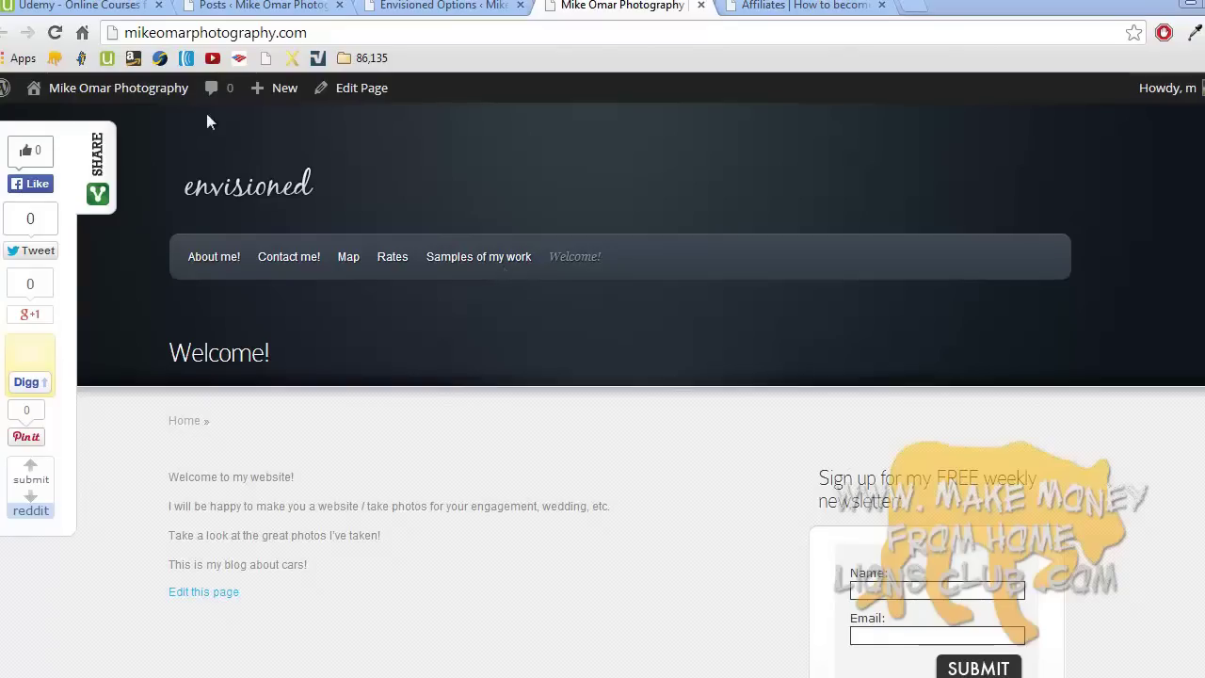
- Review the Udemy lecture list and description, then bring up the ticket broker Affiliates page
mouse_move(156, 101)
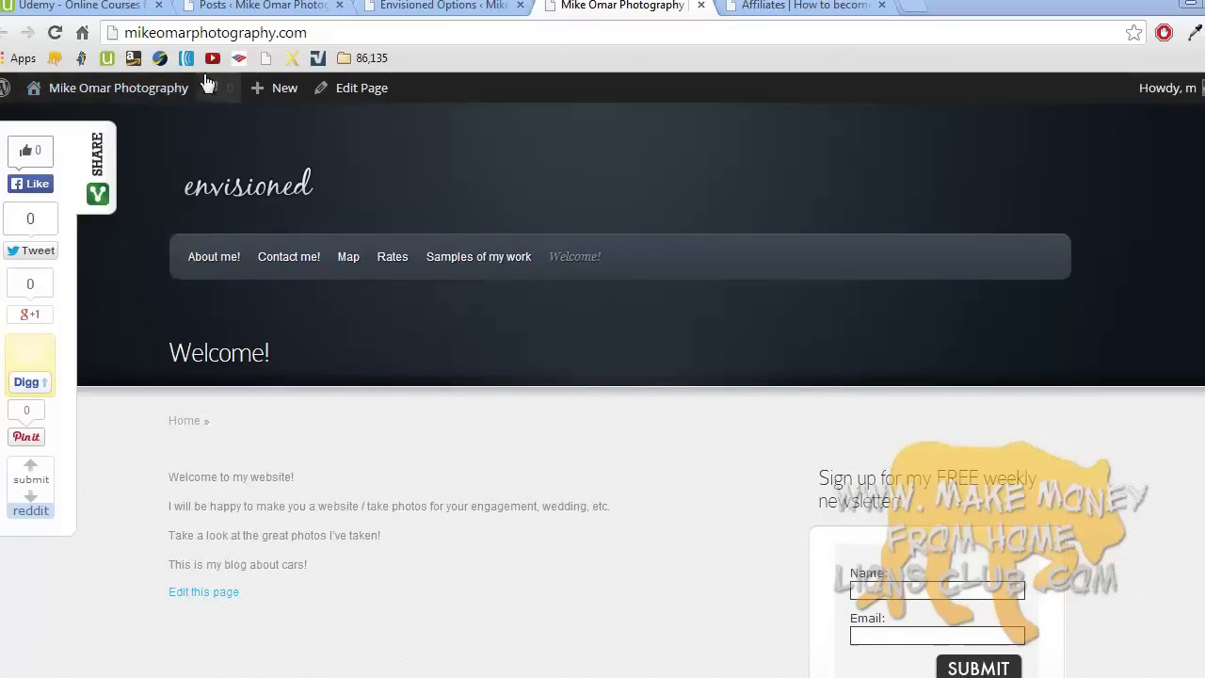
left_click(103, 6)
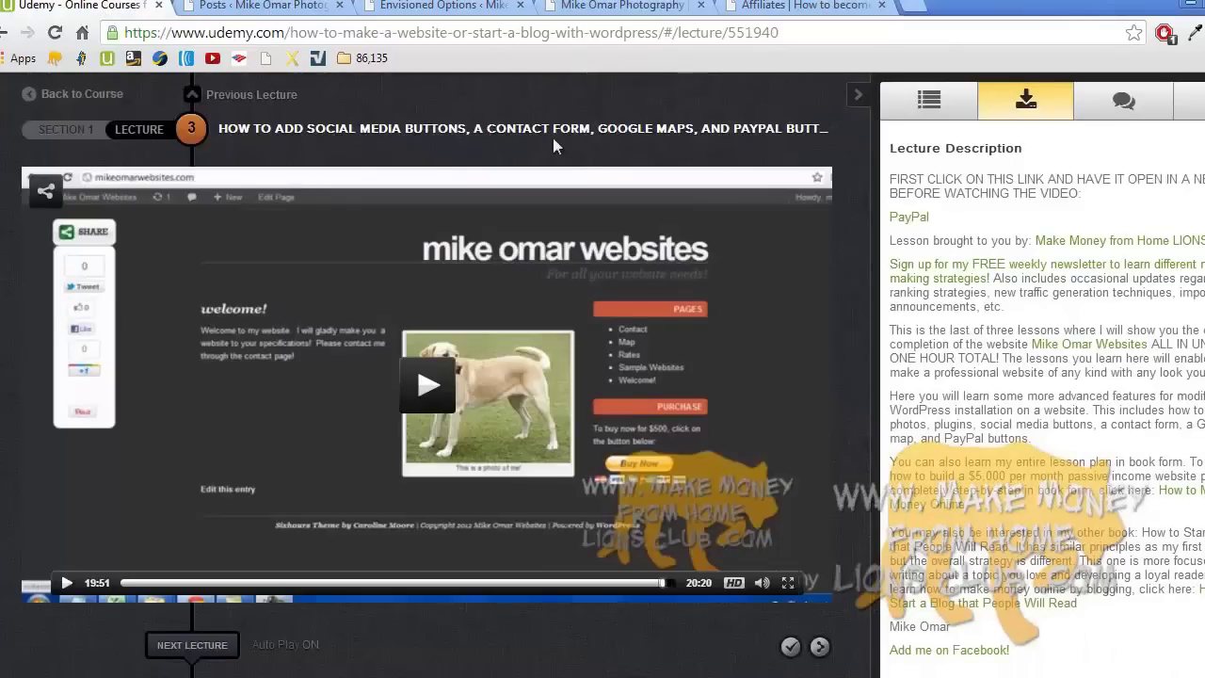
left_click(929, 103)
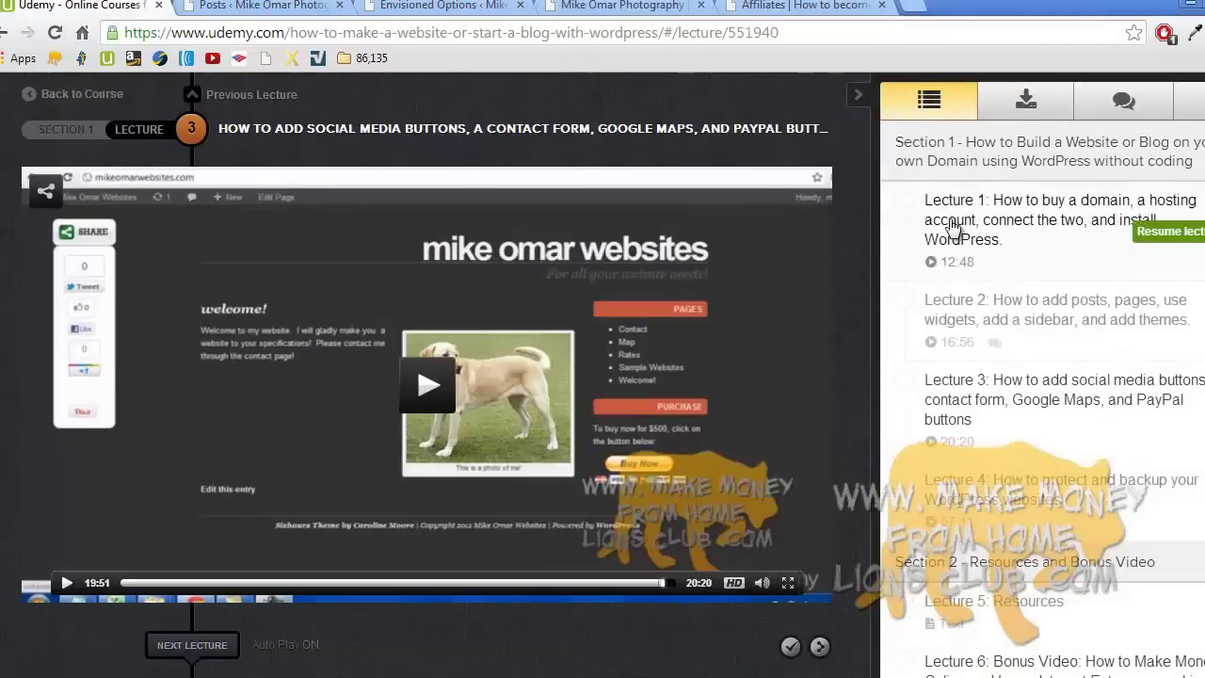
left_click(1026, 104)
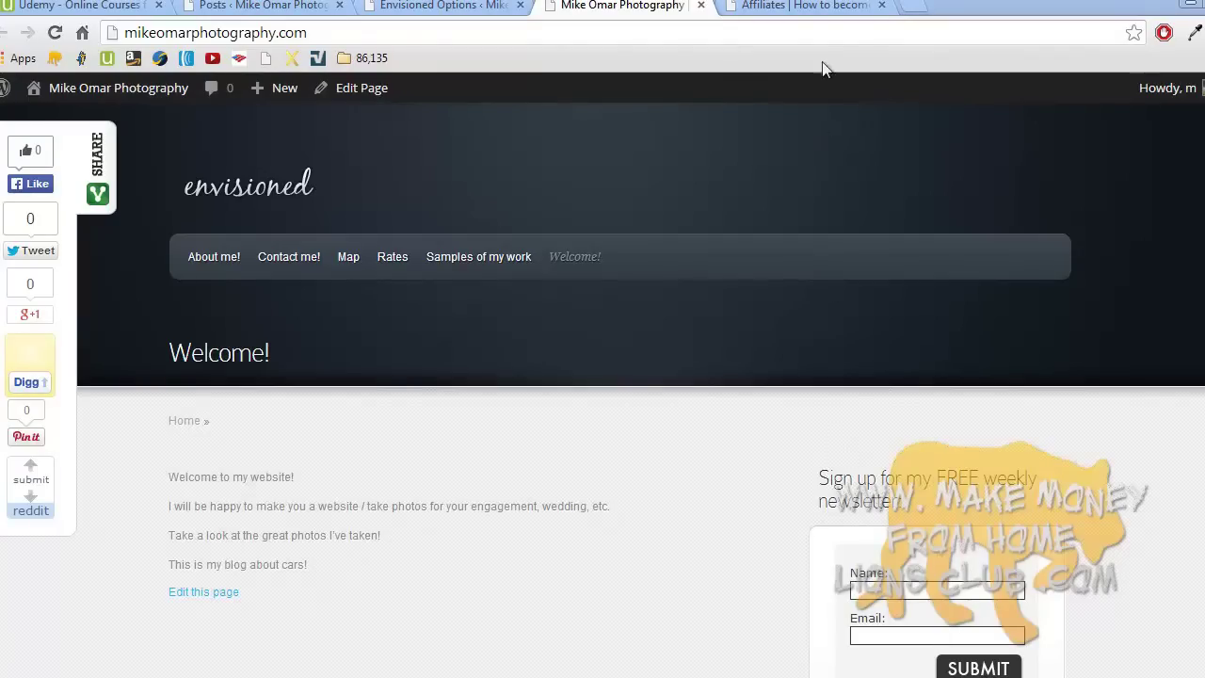
left_click(809, 6)
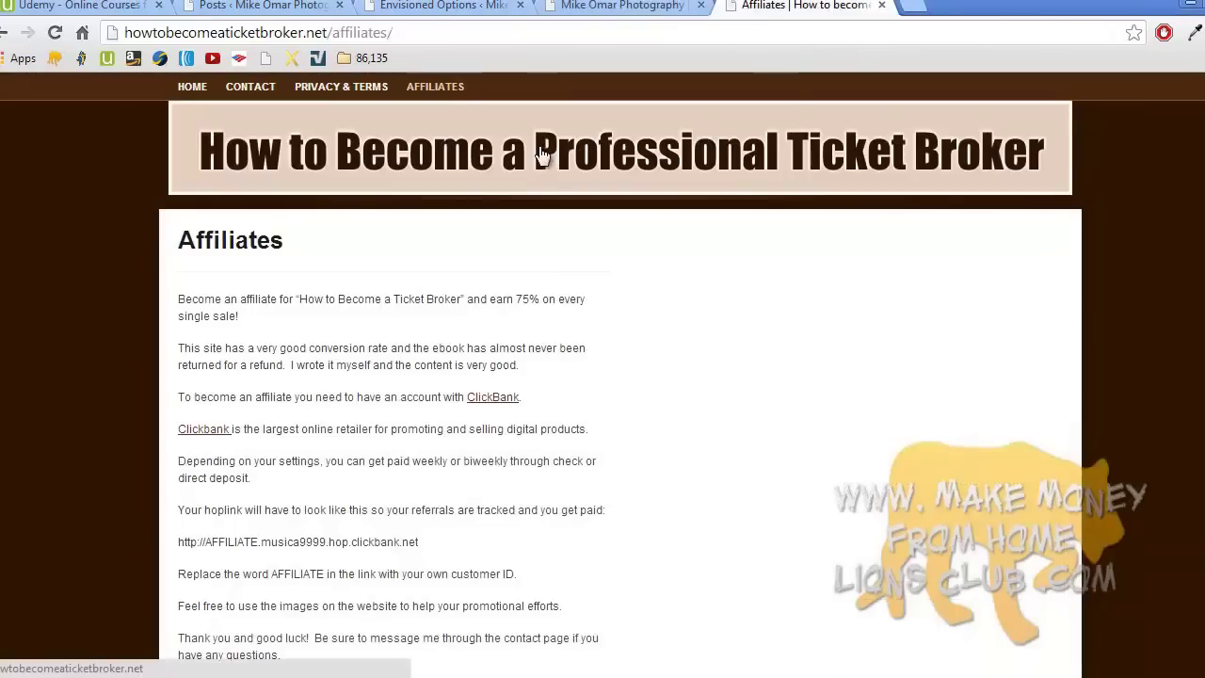
- Go to the ticket broker home page and look over its ClickBank Buy It Now order form
left_click(192, 88)
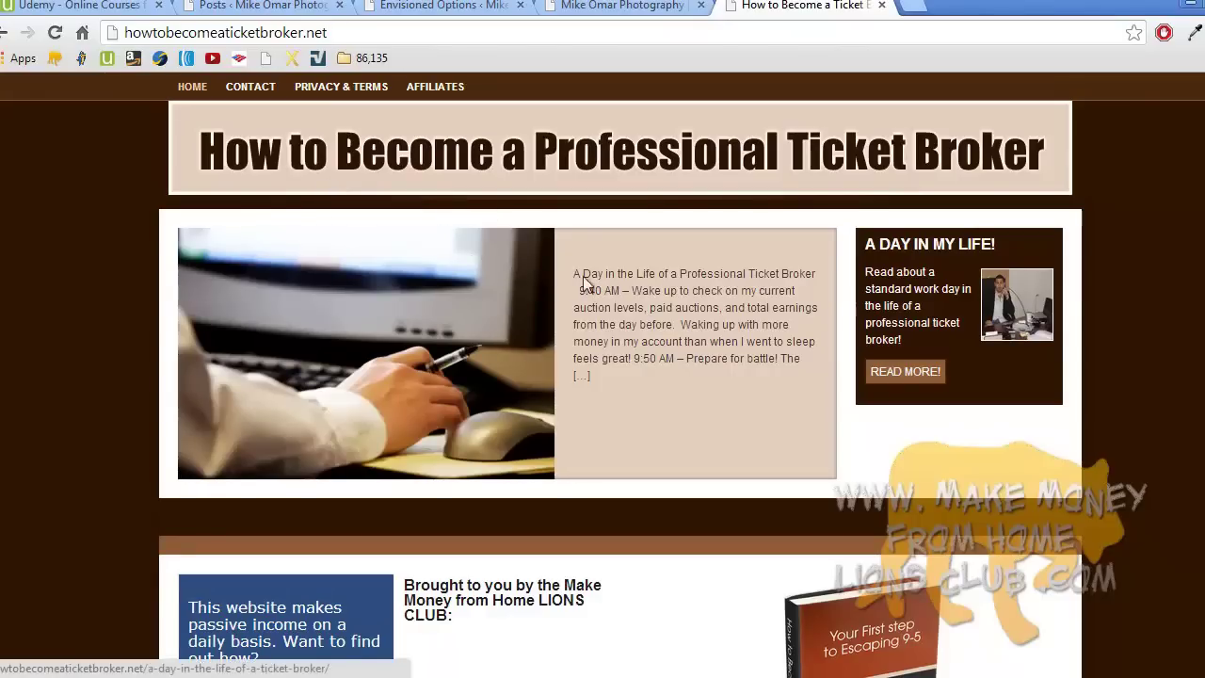
middle_click(616, 294)
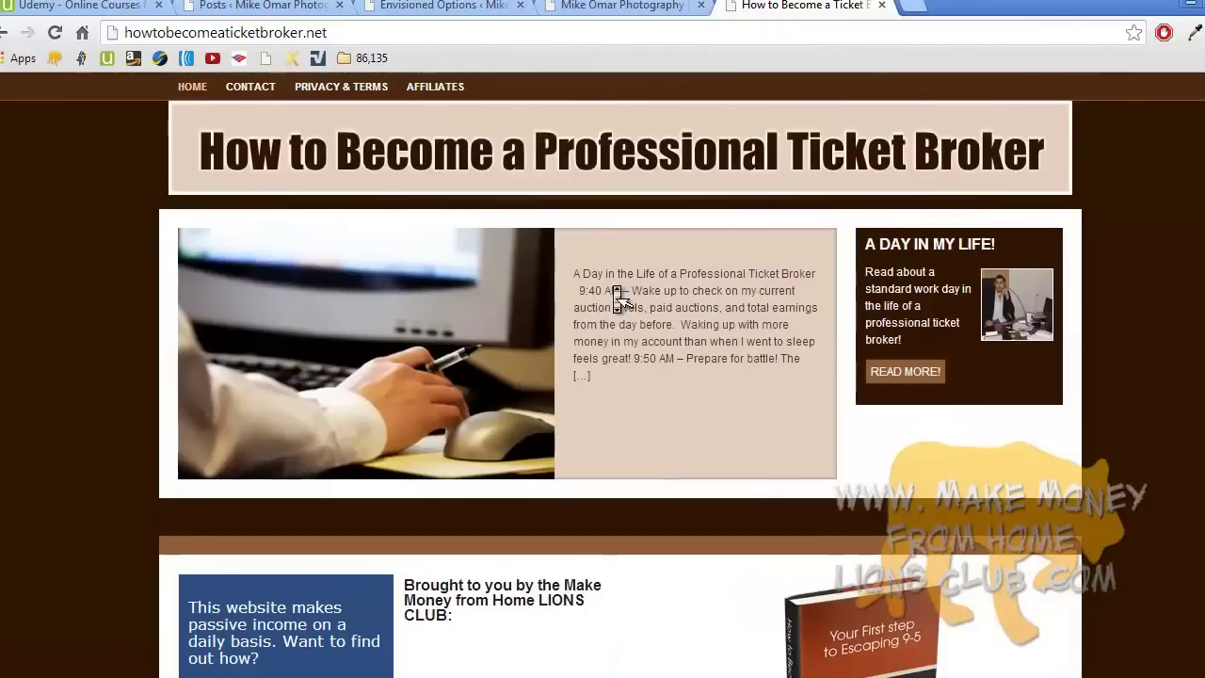
left_click(622, 300)
scroll(837, 491, "down", 5)
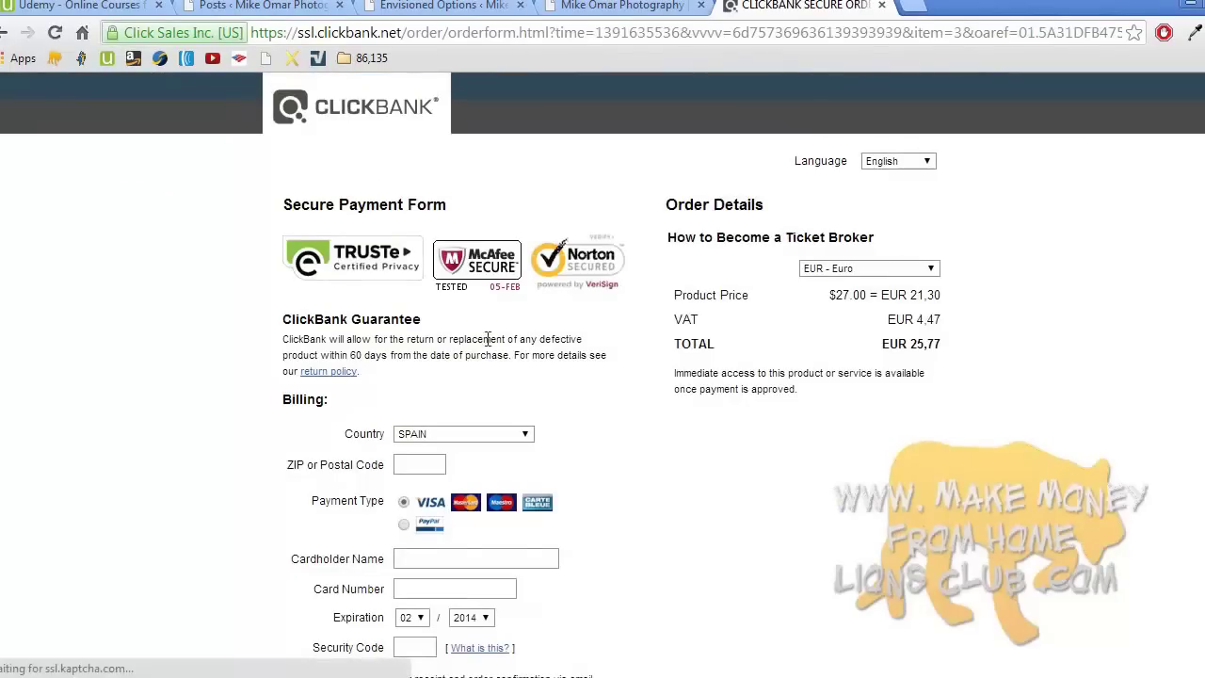
left_click(5, 32)
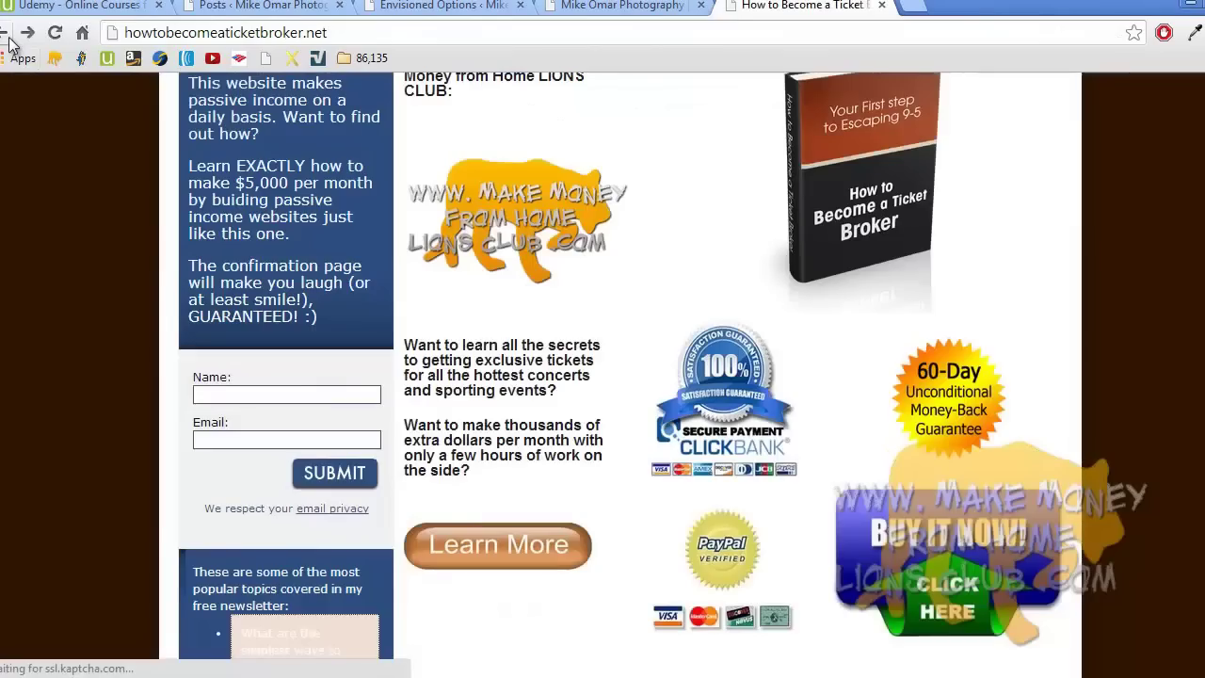
- Scroll through the ticket broker home page, then return to the Mike Omar Photography site
scroll(403, 268, "up", 5)
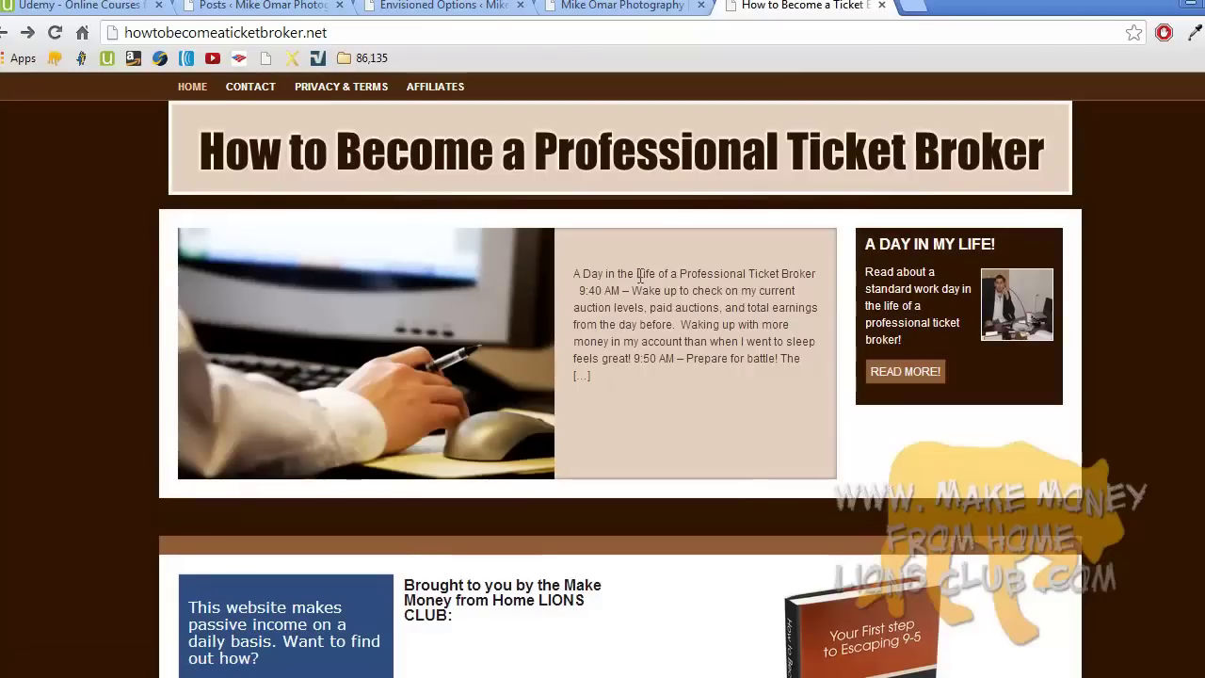
scroll(621, 374, "down", 4)
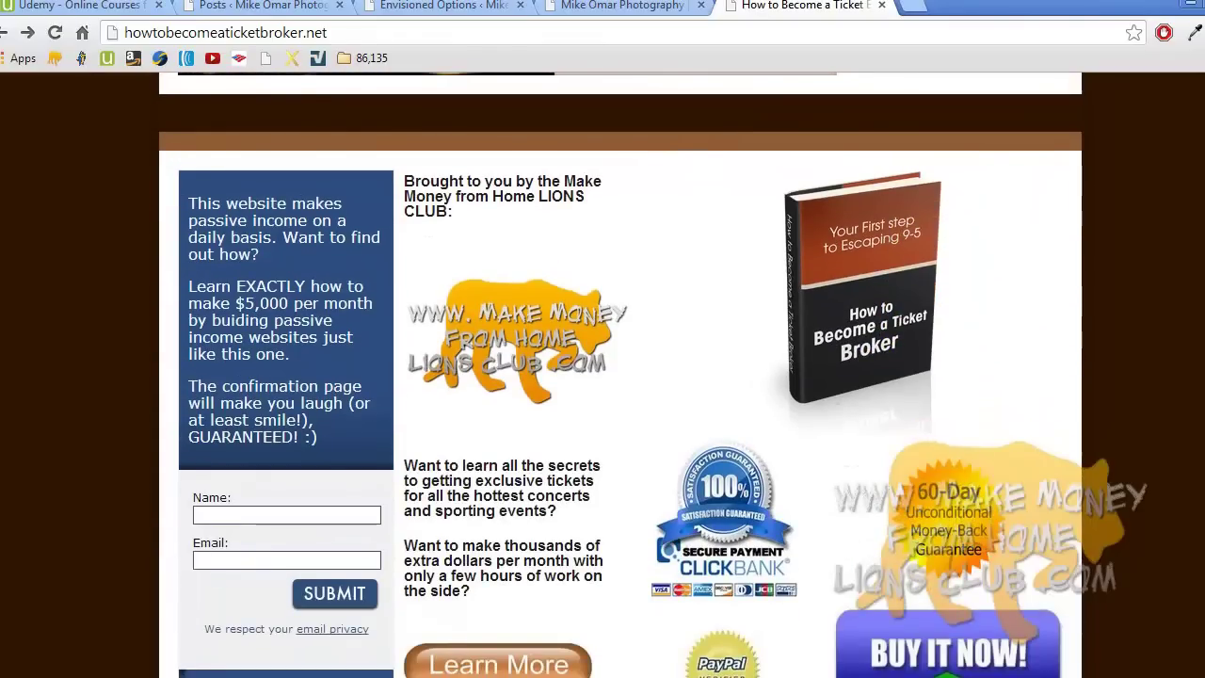
scroll(603, 377, "up", 4)
scroll(621, 377, "down", 7)
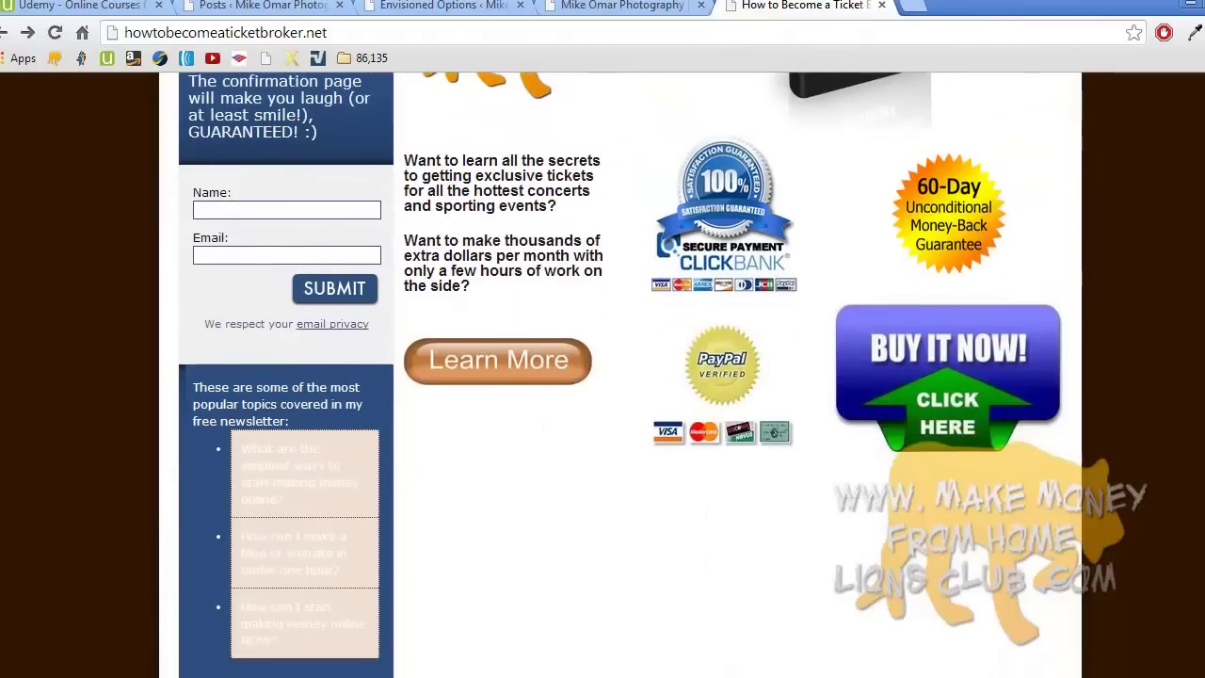
scroll(603, 376, "up", 2)
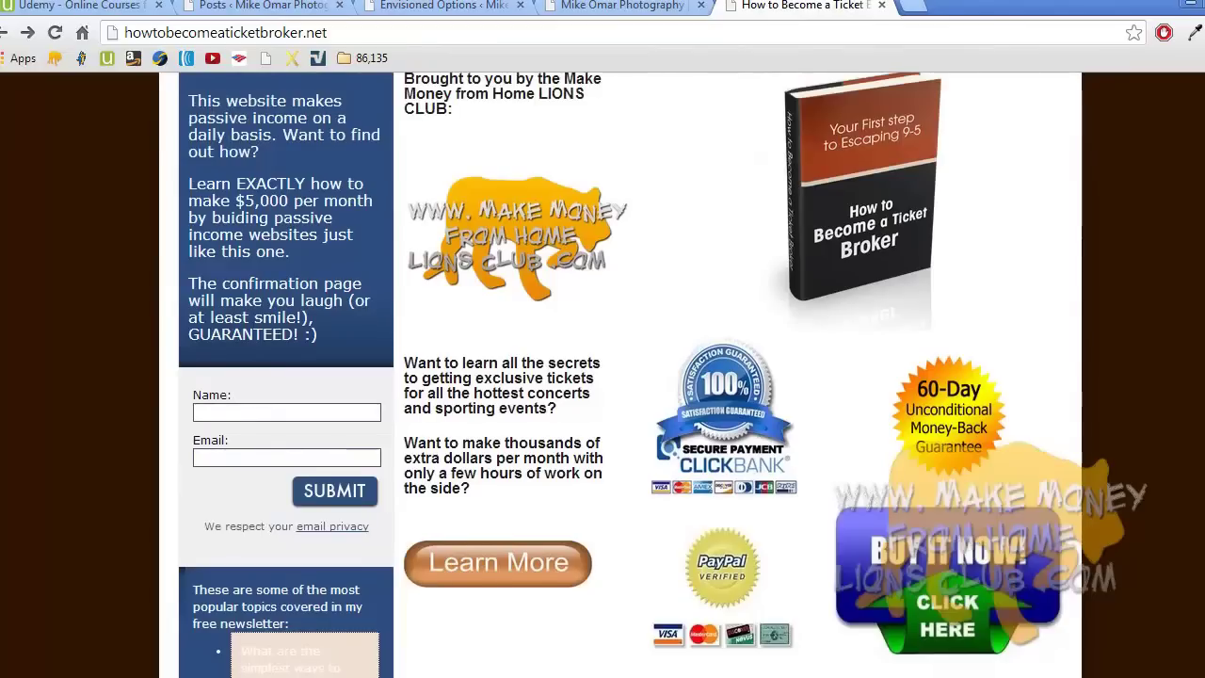
scroll(602, 376, "up", 4)
scroll(602, 377, "up", 2)
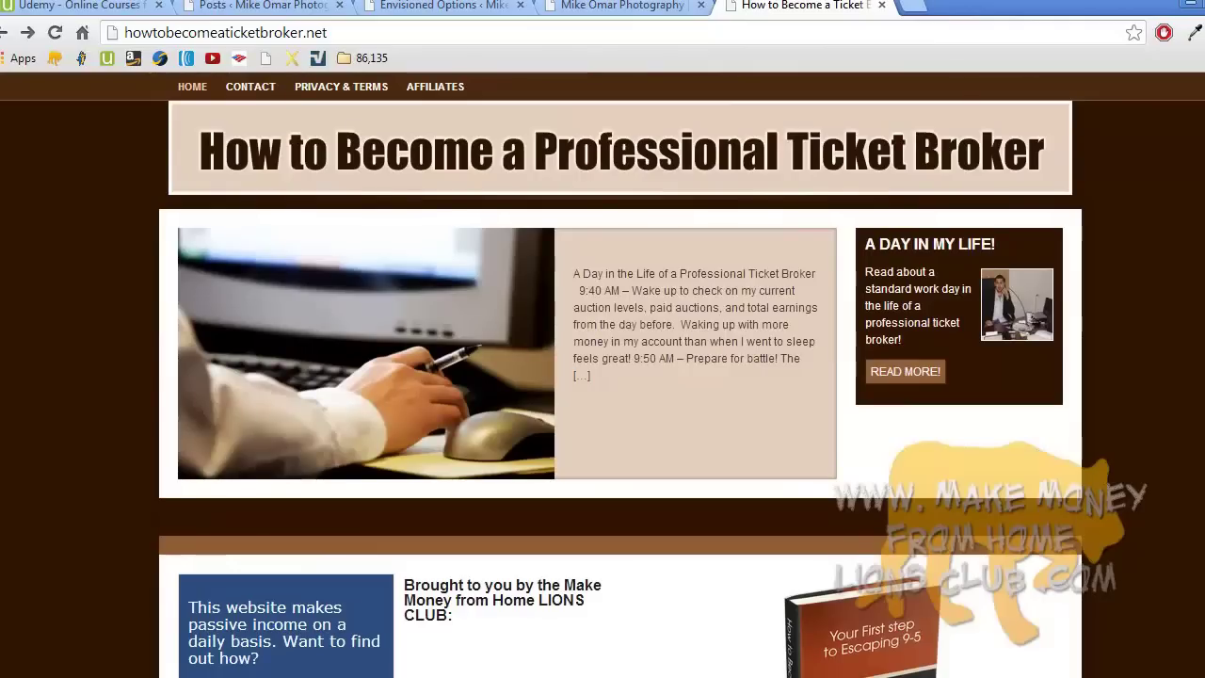
left_click(630, 5)
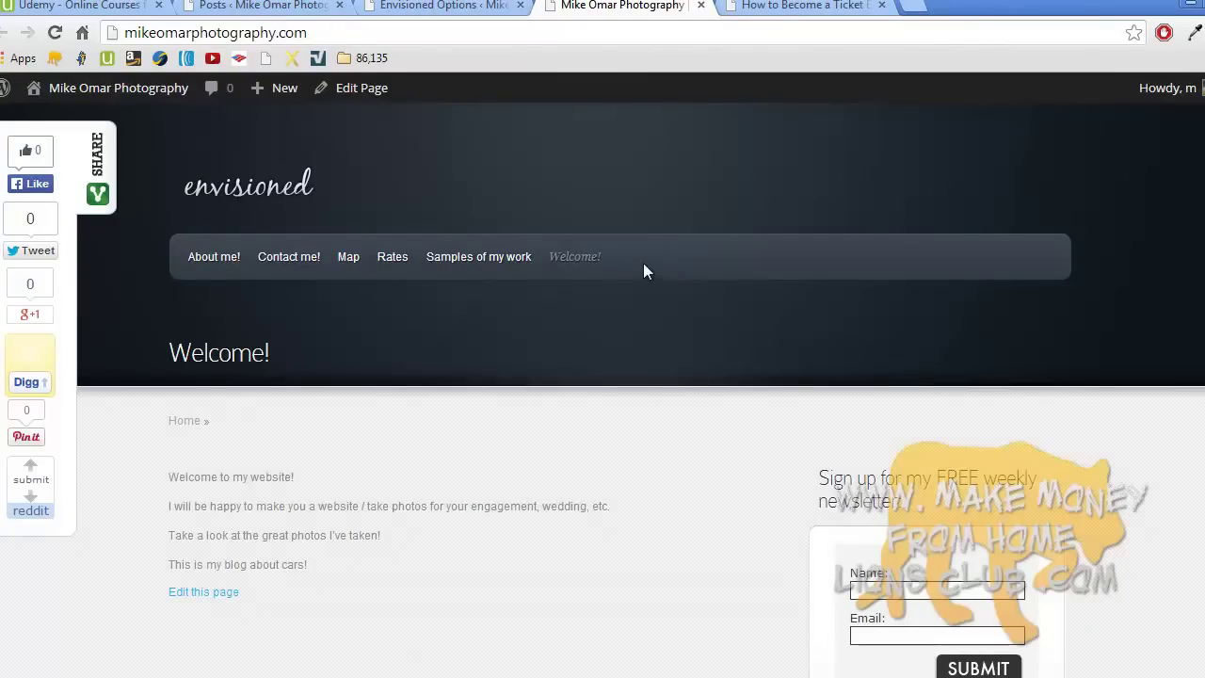
- From the Mike Omar Photography dashboard, start a blank page via Pages > Add New
mouse_move(154, 94)
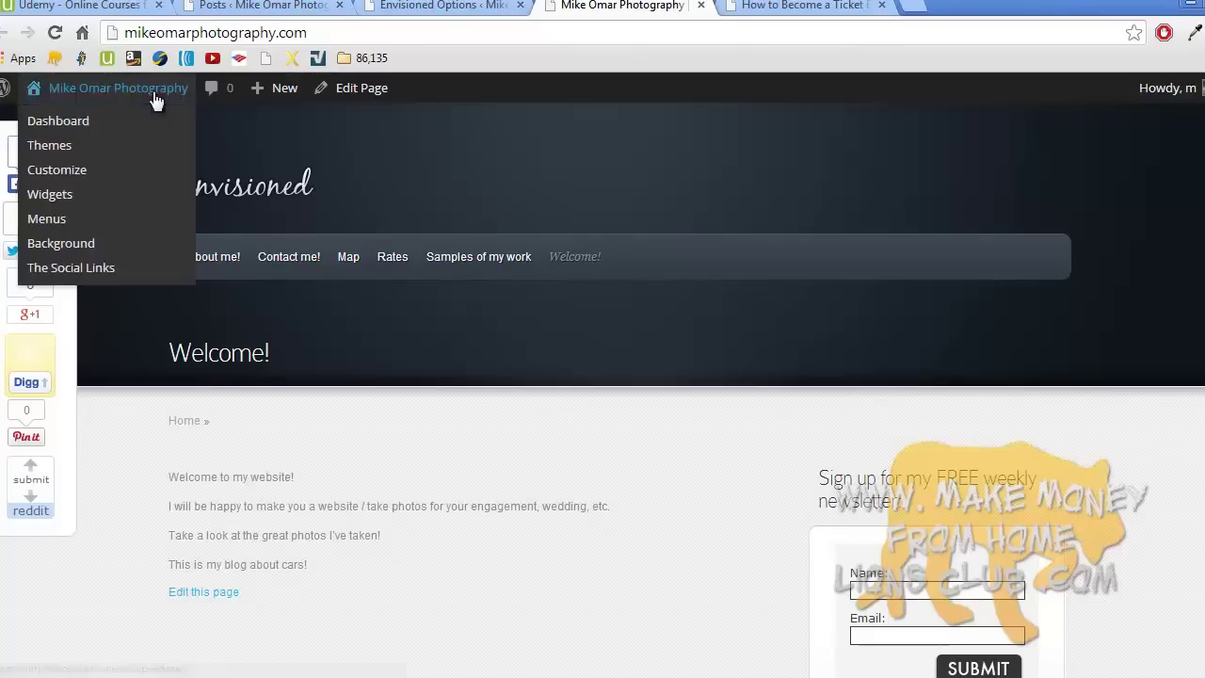
left_click(99, 124)
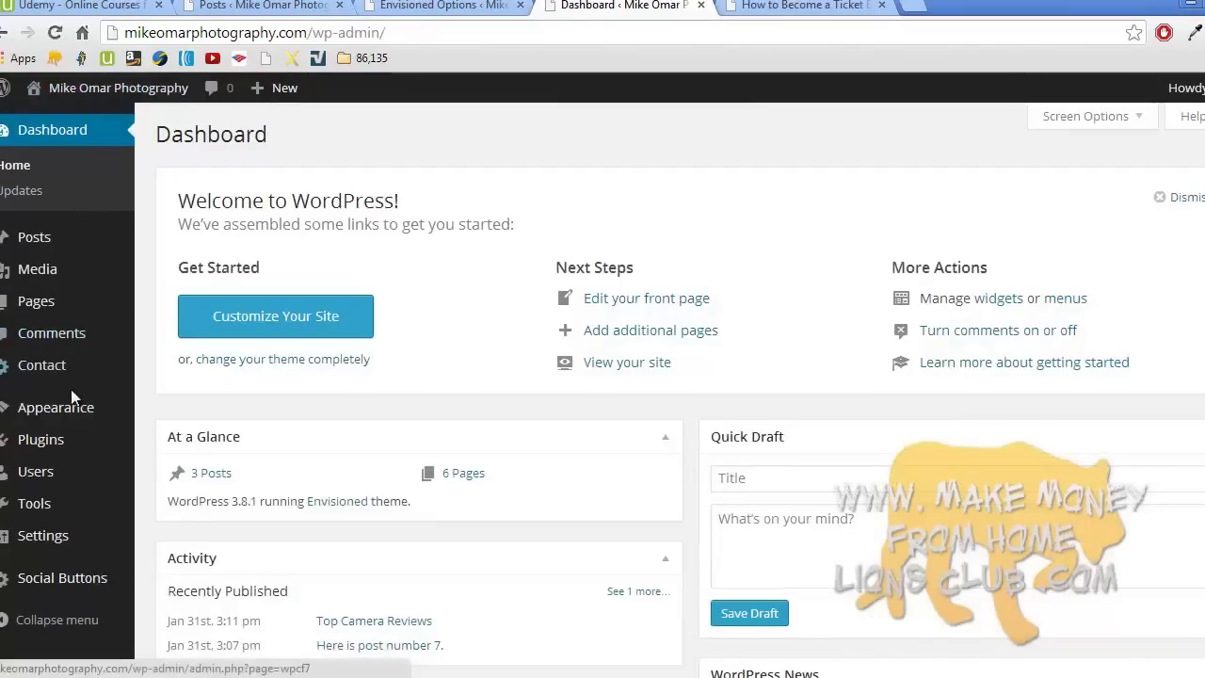
mouse_move(59, 301)
left_click(174, 328)
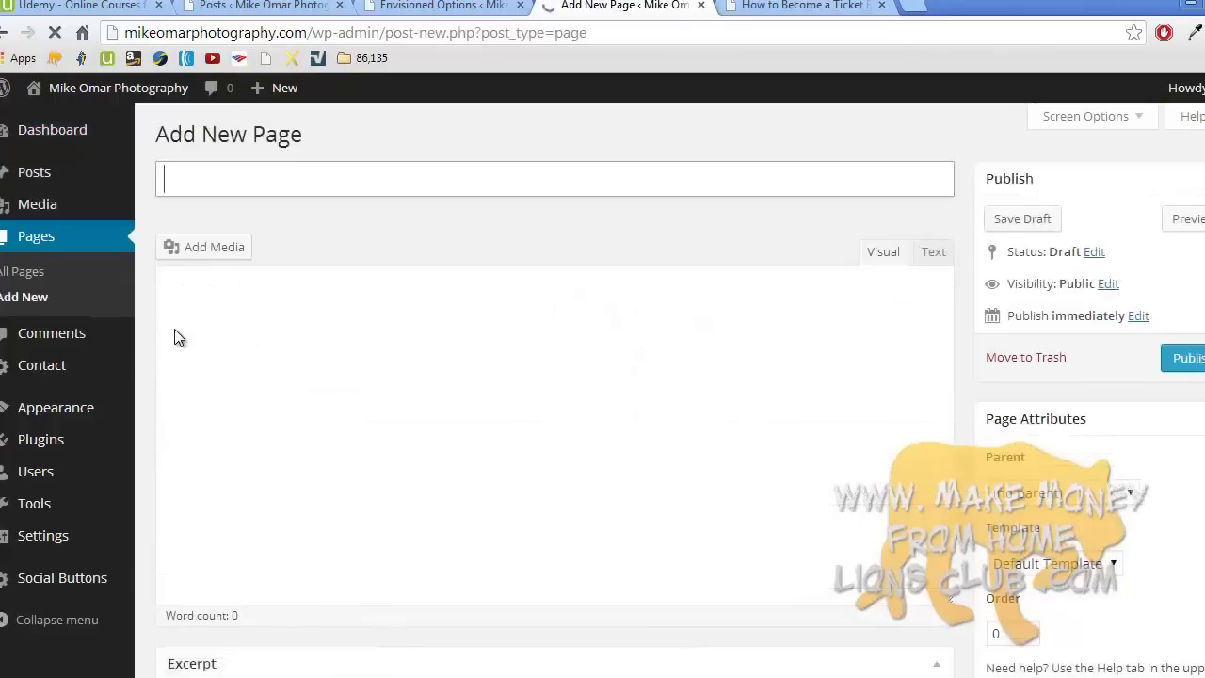
- Title the page 'Affiliates' with body 'Learn how to make passive income by promoting my photography school!'
type("Affilites")
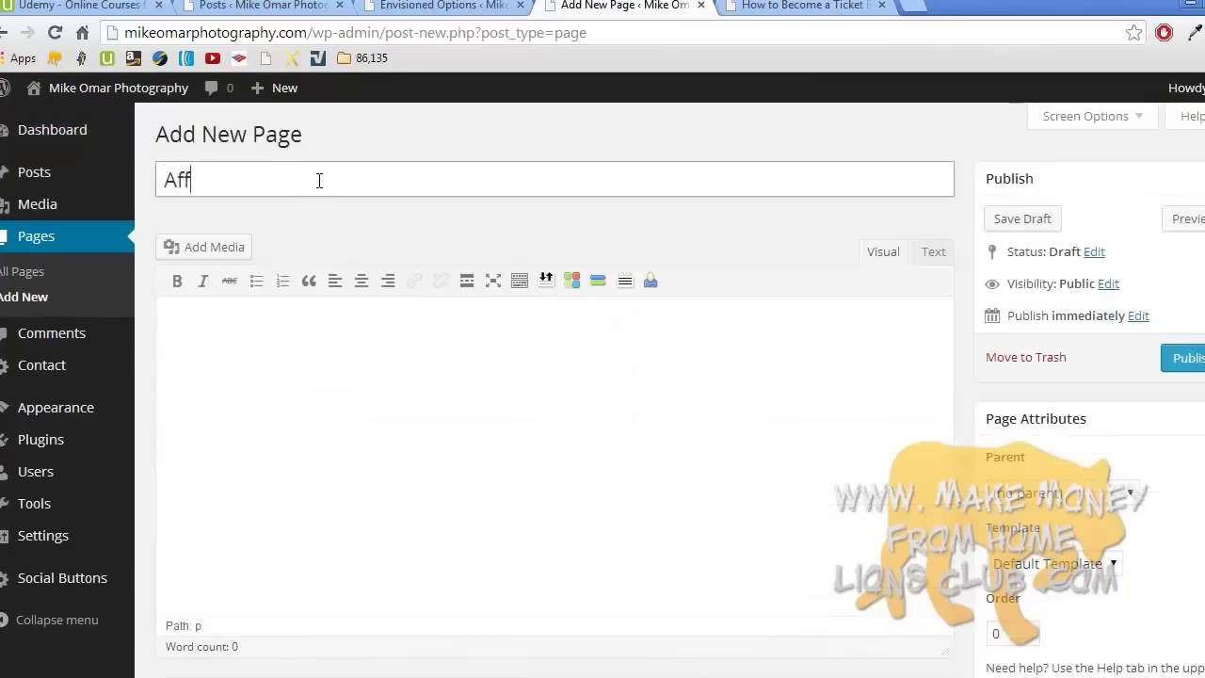
key("BackSpace")
key("BackSpace")
key("BackSpace")
type("ates")
left_click(304, 352)
type("Learn how to make ")
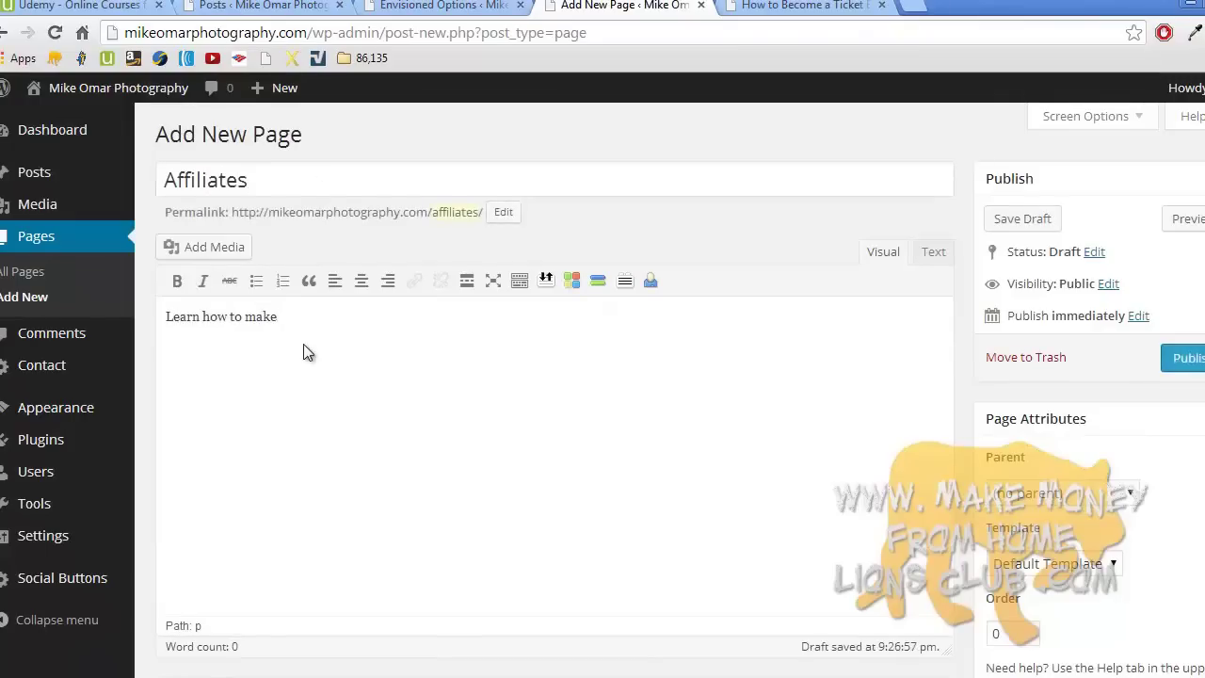
type("passive income by promoting my photogrpahy sc")
key("BackSpace")
key("BackSpace")
key("BackSpace")
key("BackSpace")
type("aphy school!")
key("Return")
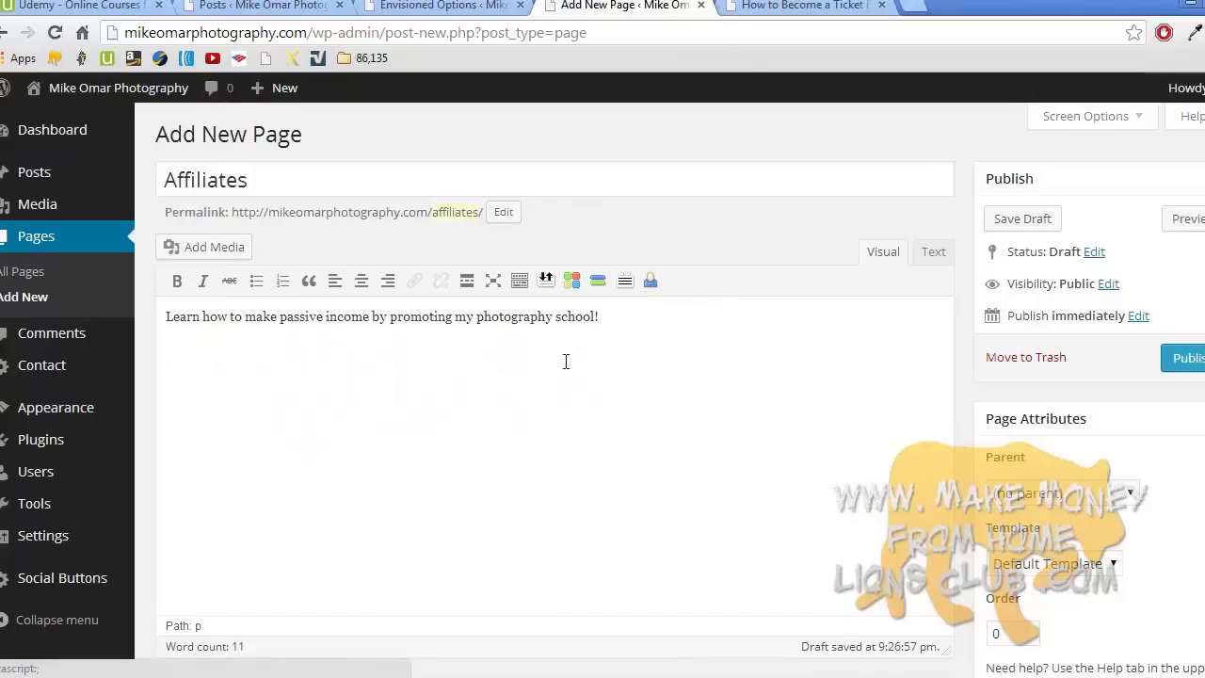
left_click(802, 5)
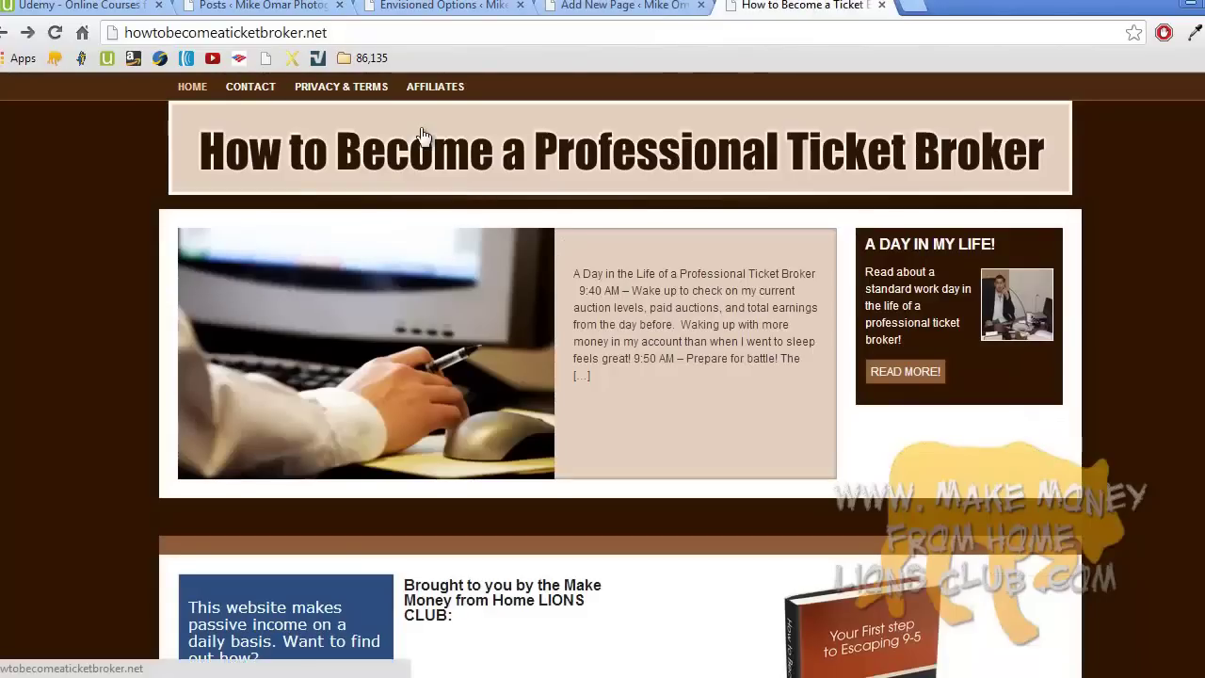
- Open the ticket broker Affiliates page and find the affiliate id in the example hoplink
left_click(439, 92)
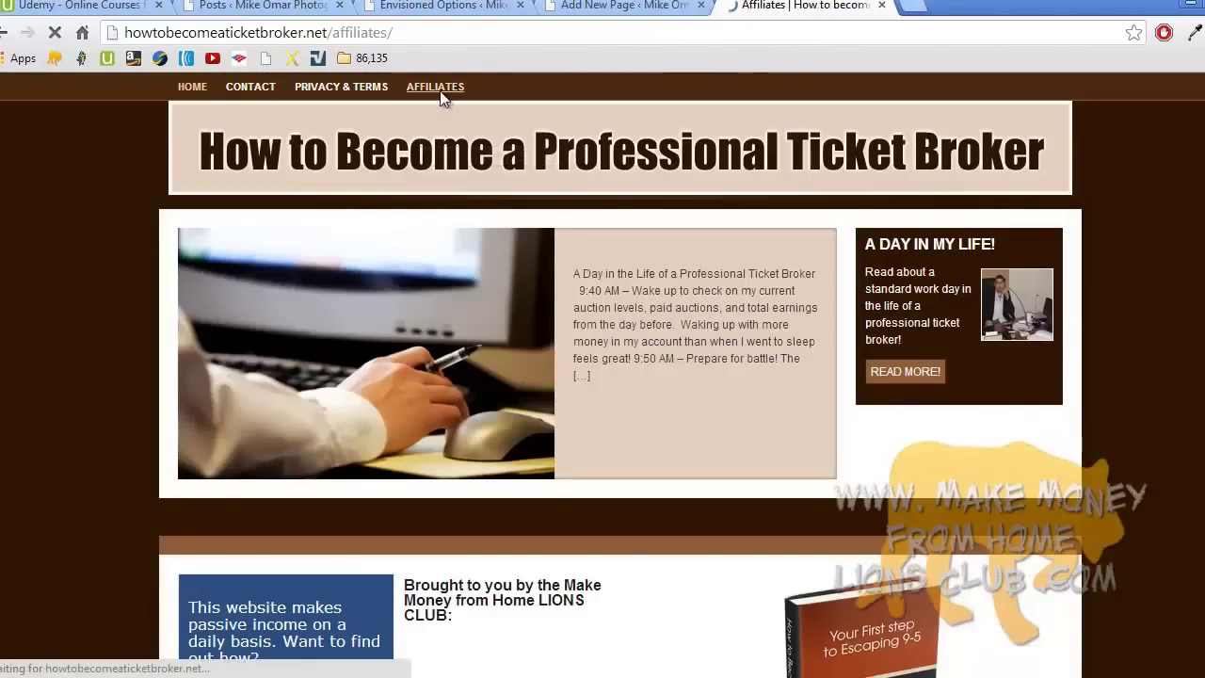
scroll(440, 90, "down", 3)
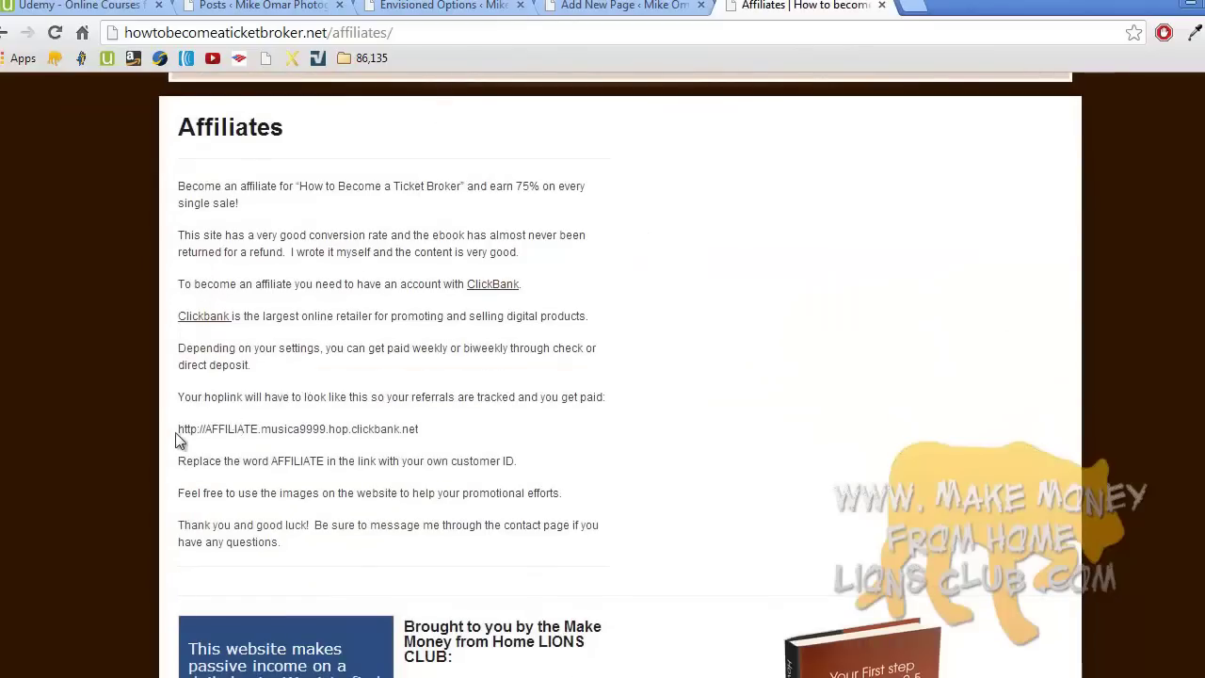
double_click(285, 430)
left_click(289, 430)
double_click(312, 431)
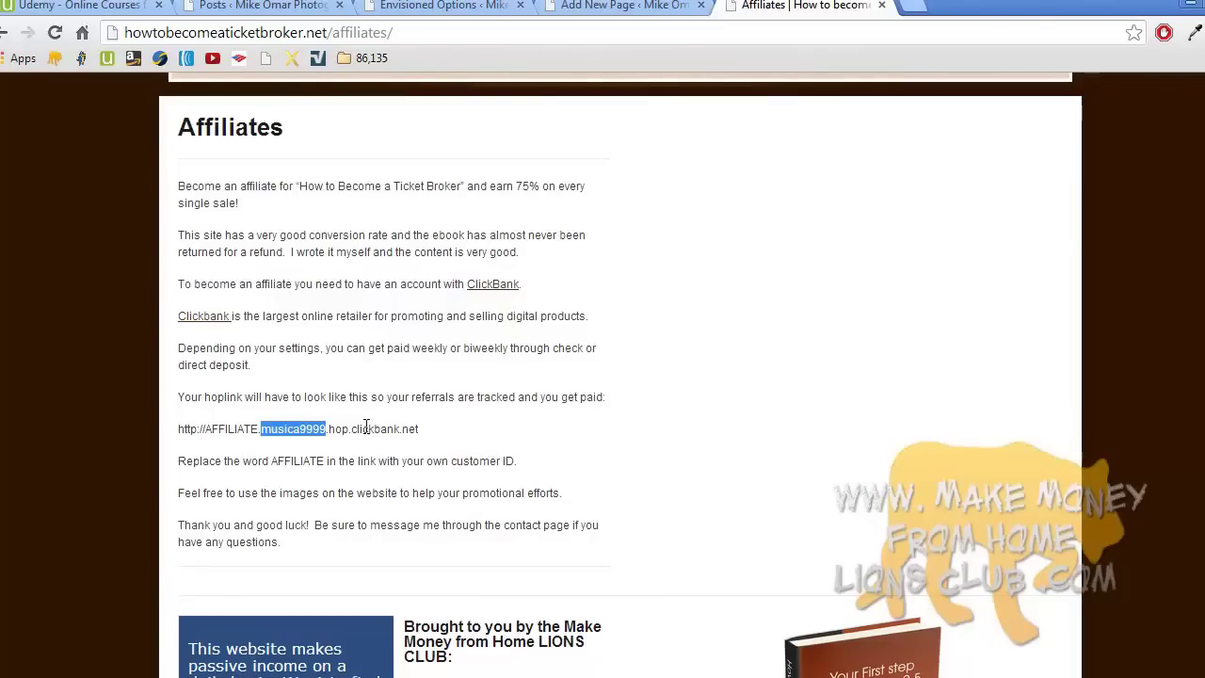
- Copy the full ClickBank hoplink URL and return to the Affiliates page draft
triple_click(366, 428)
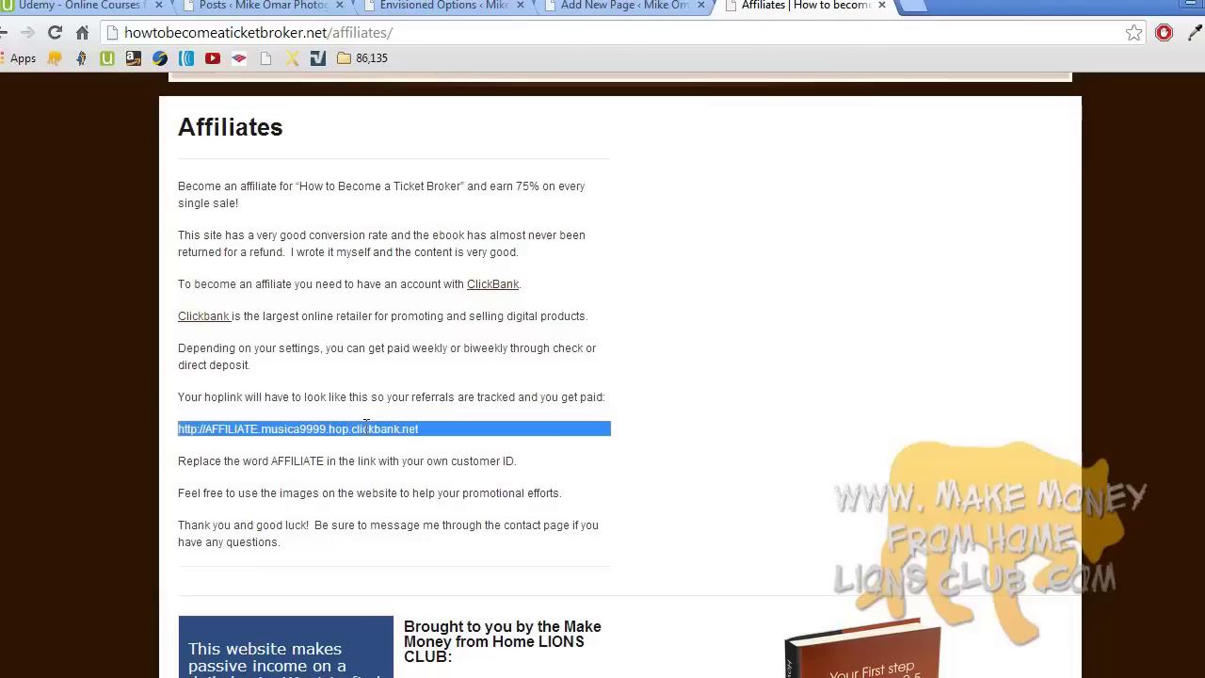
right_click(366, 425)
left_click(387, 435)
double_click(231, 429)
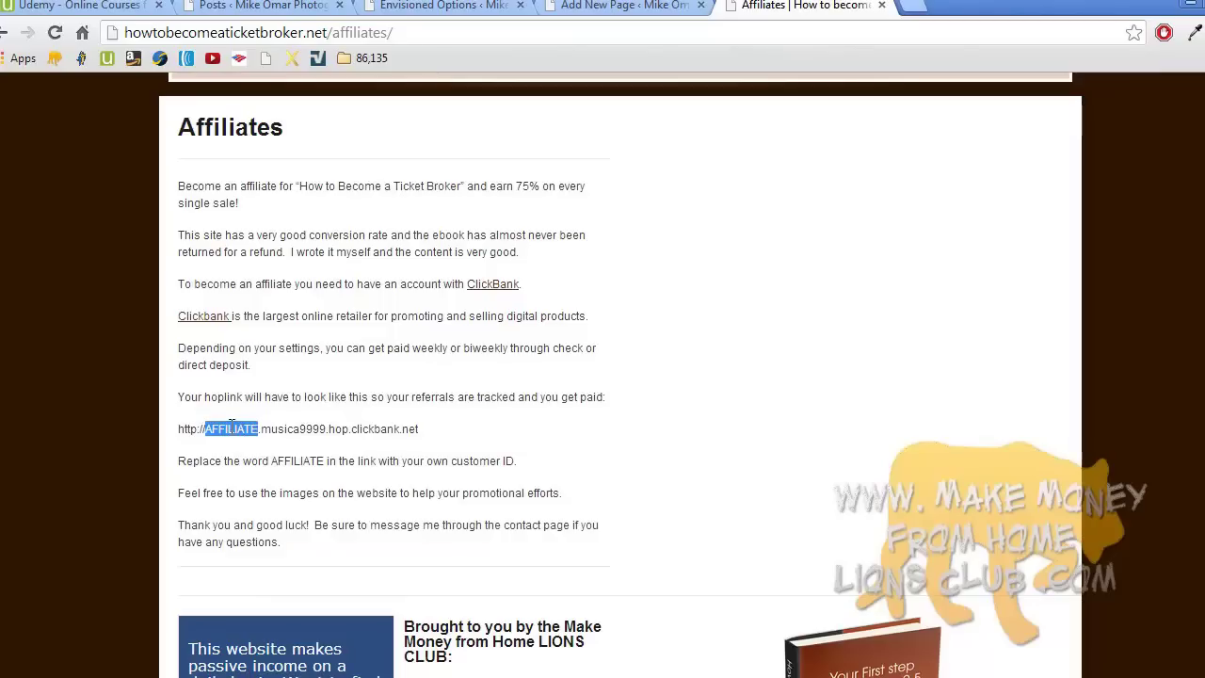
triple_click(231, 429)
right_click(236, 428)
left_click(251, 437)
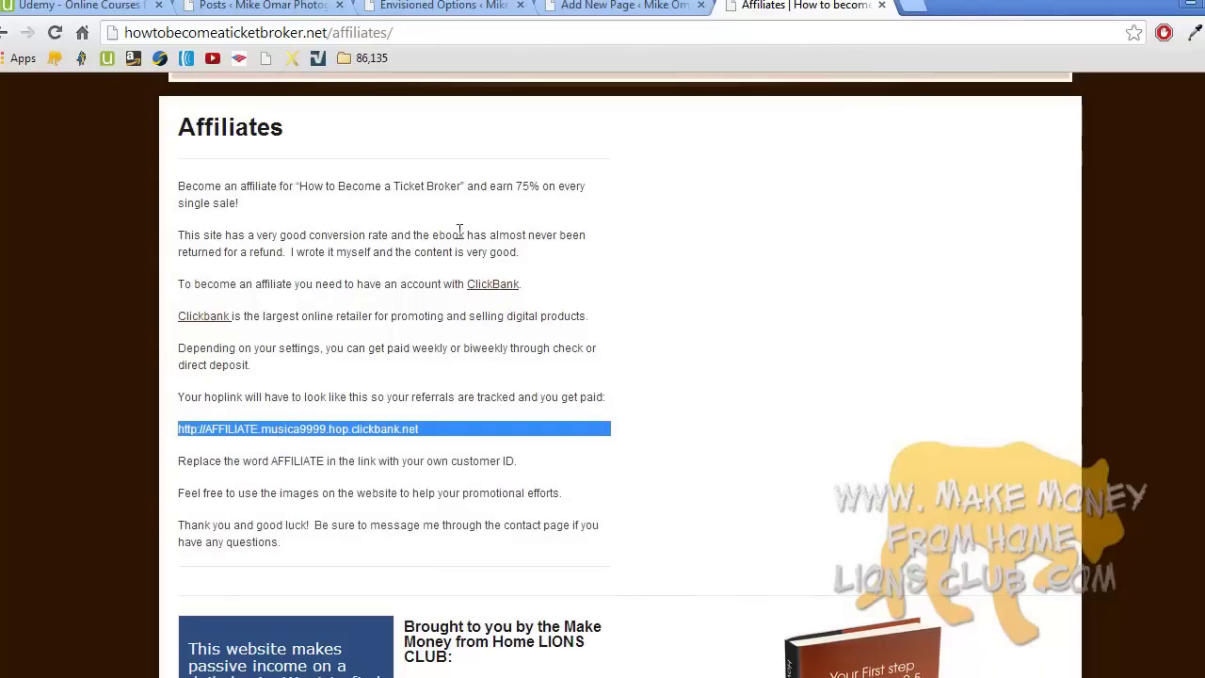
left_click(623, 7)
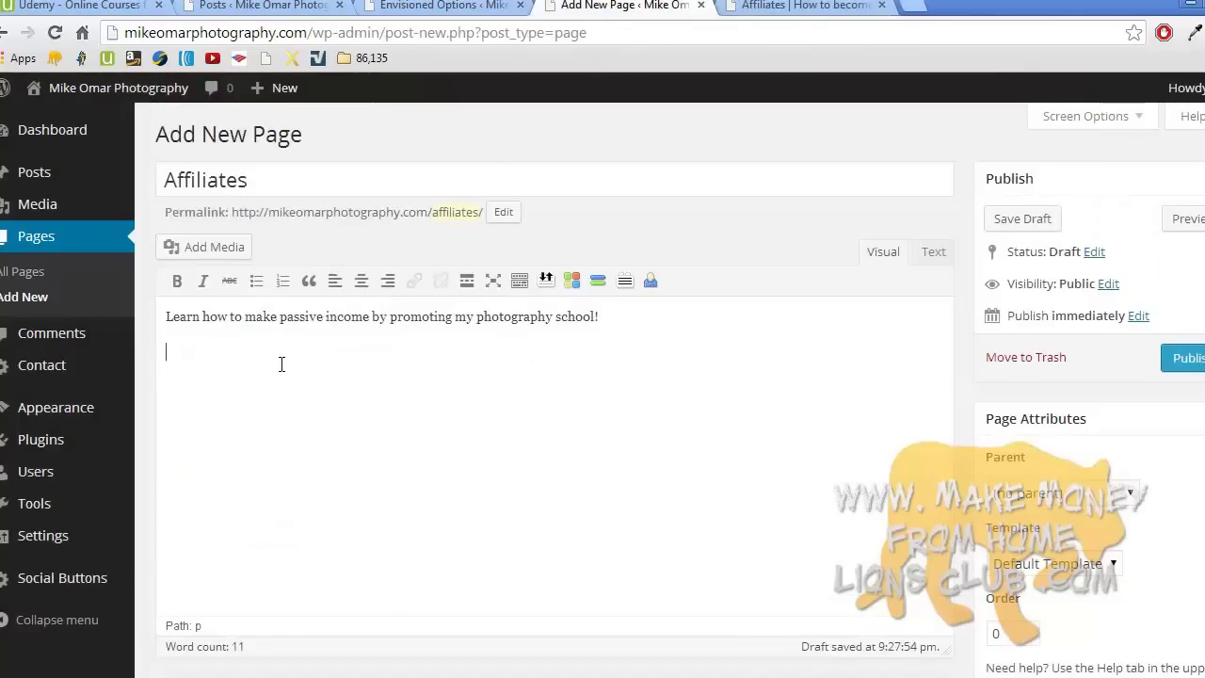
- Add the line 'Learn the art of photography at the best photography school that exists!' linked to the hoplink, opening in a new tab
type("Learn the art of photography at the best photography school that exists!")
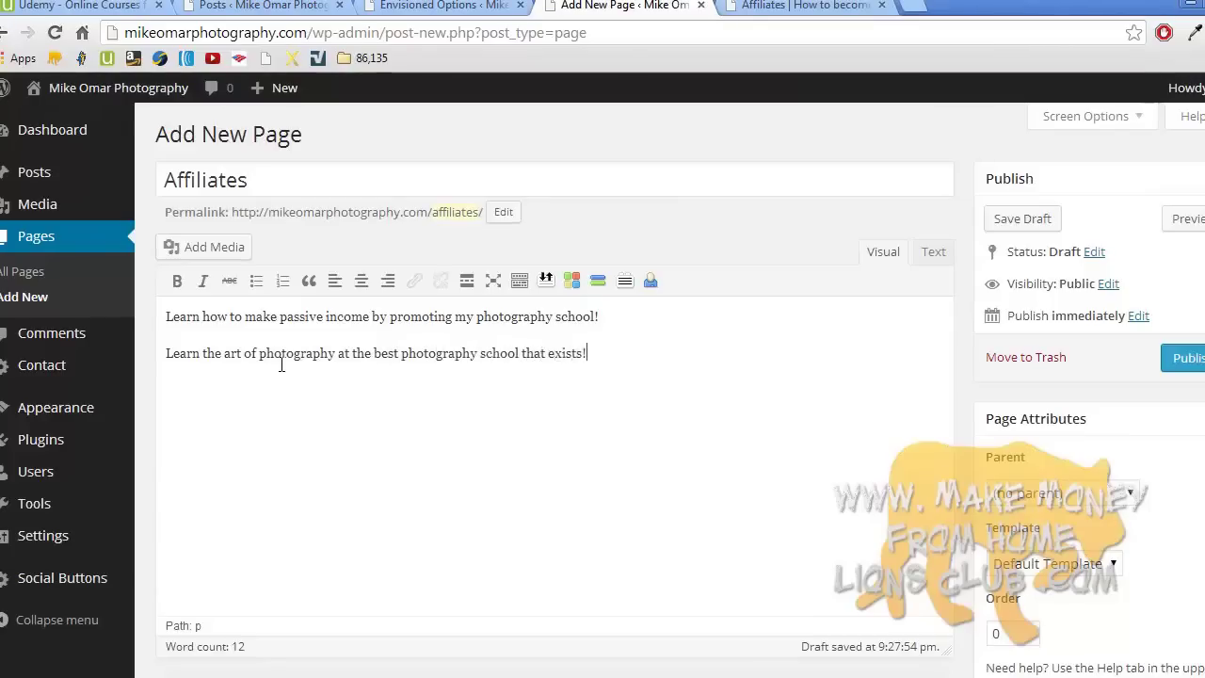
triple_click(299, 359)
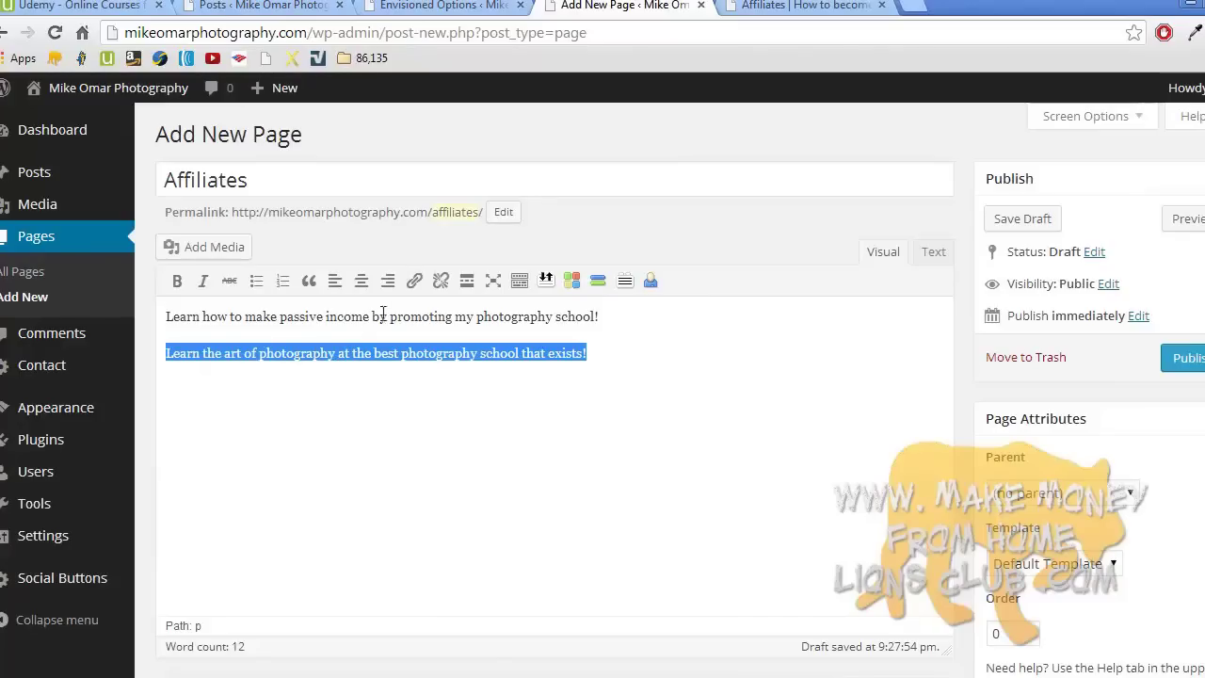
left_click(415, 288)
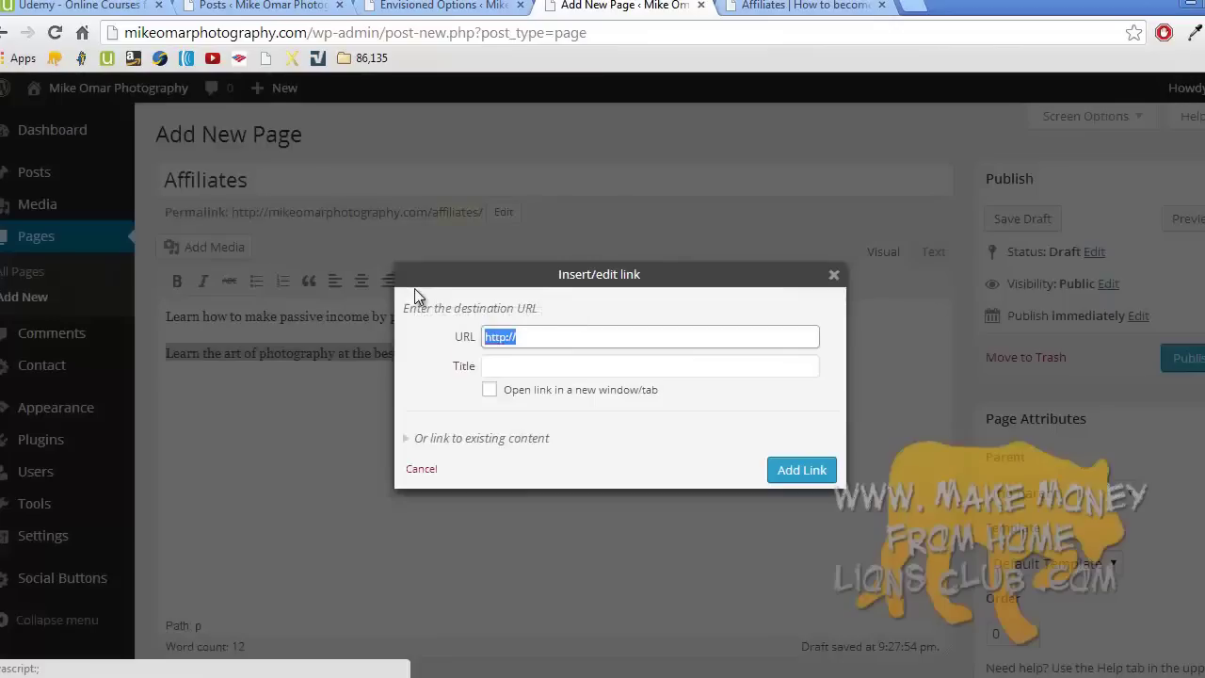
right_click(520, 336)
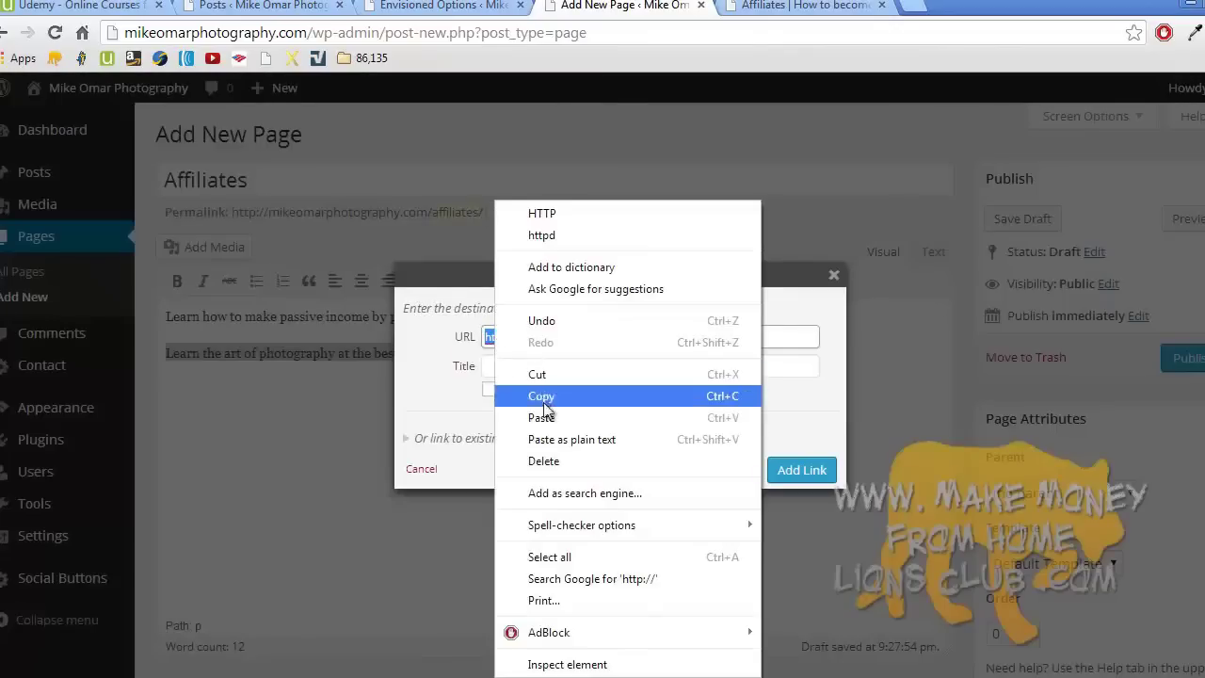
left_click(546, 412)
left_click(489, 389)
left_click(780, 468)
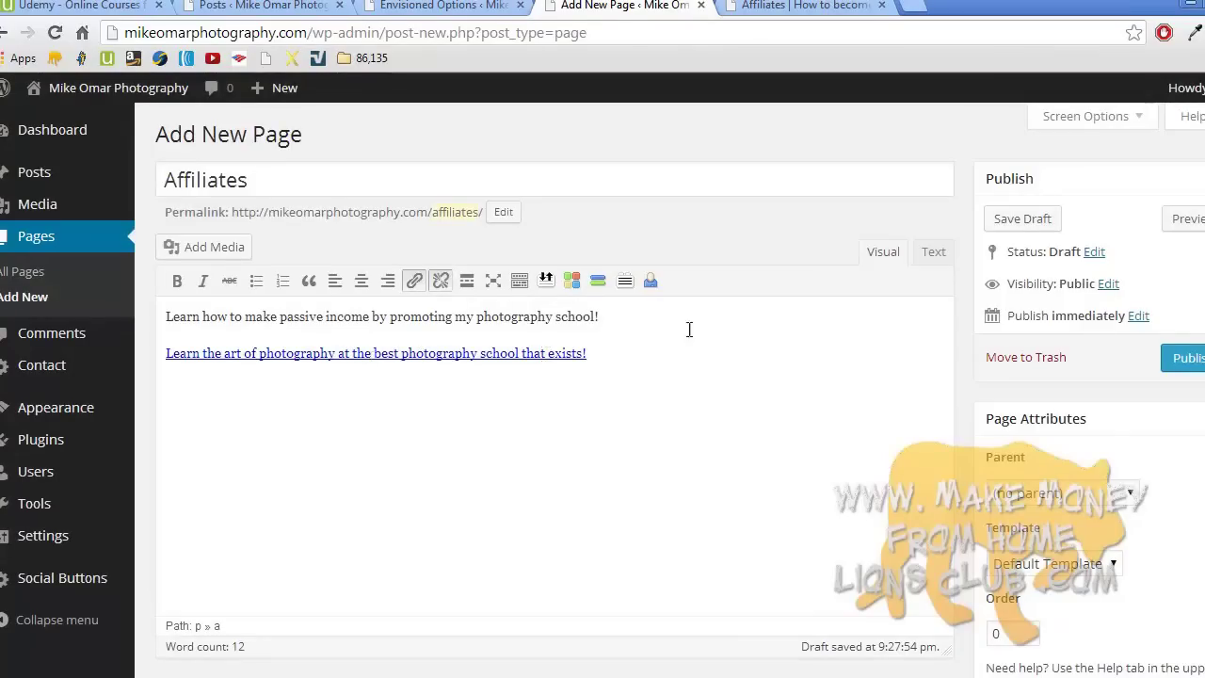
- Copy the link's HTML from the Text view and publish the Affiliates page
left_click(933, 252)
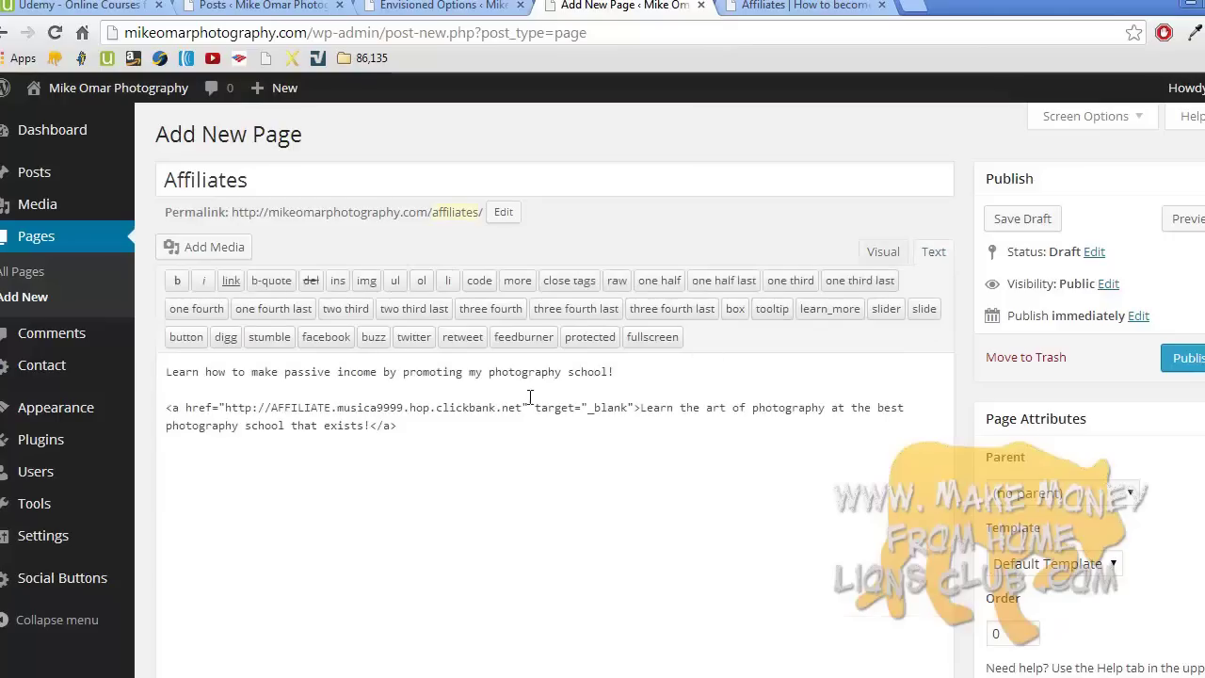
triple_click(478, 407)
key("super+c")
right_click(477, 406)
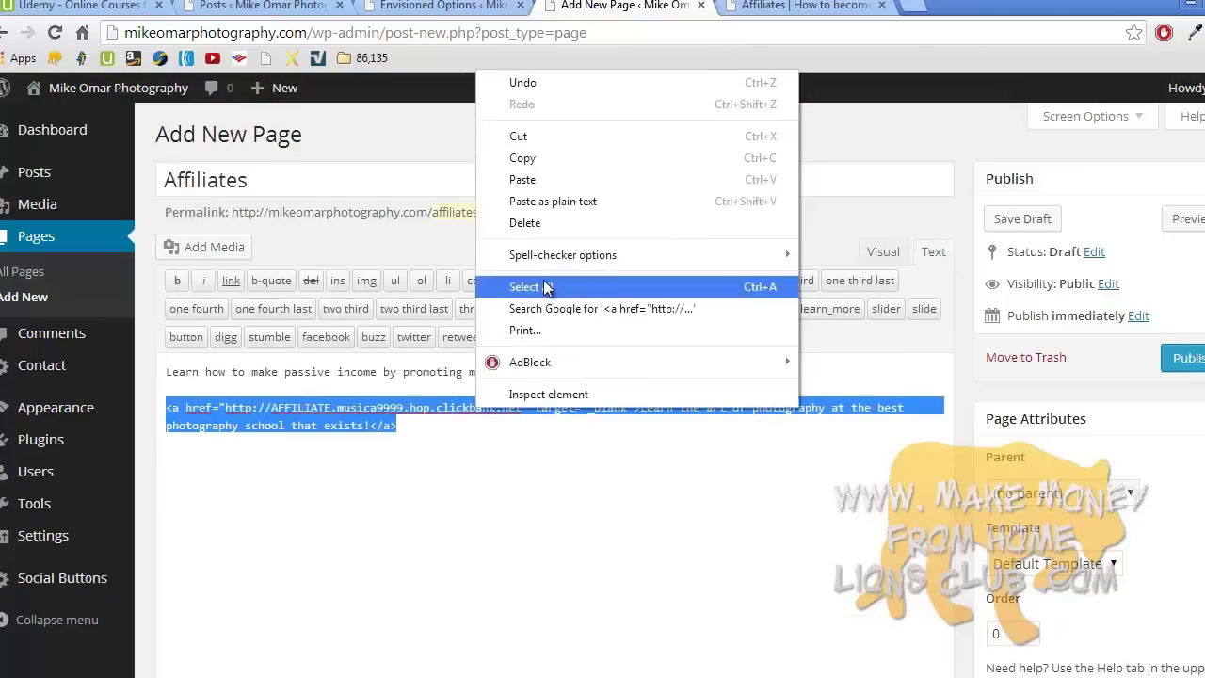
left_click(592, 167)
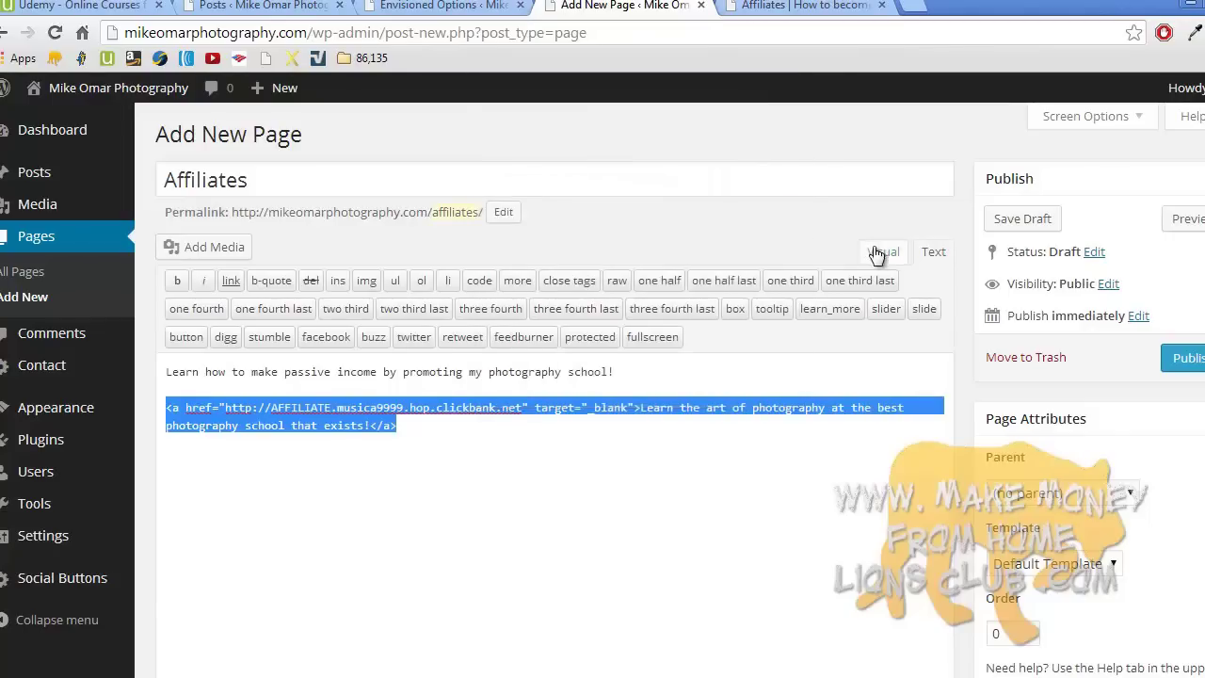
left_click(881, 252)
left_click(1182, 355)
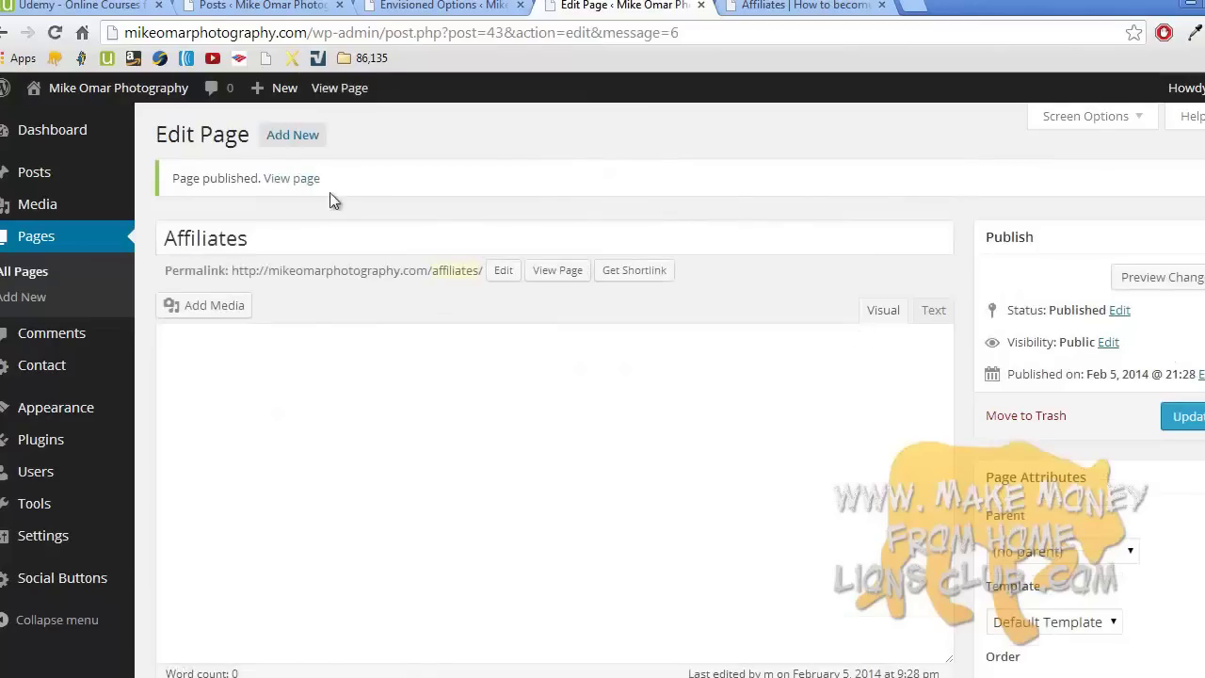
- Visit the live site's Affiliates page and check the best-photography-school link
left_click(153, 128)
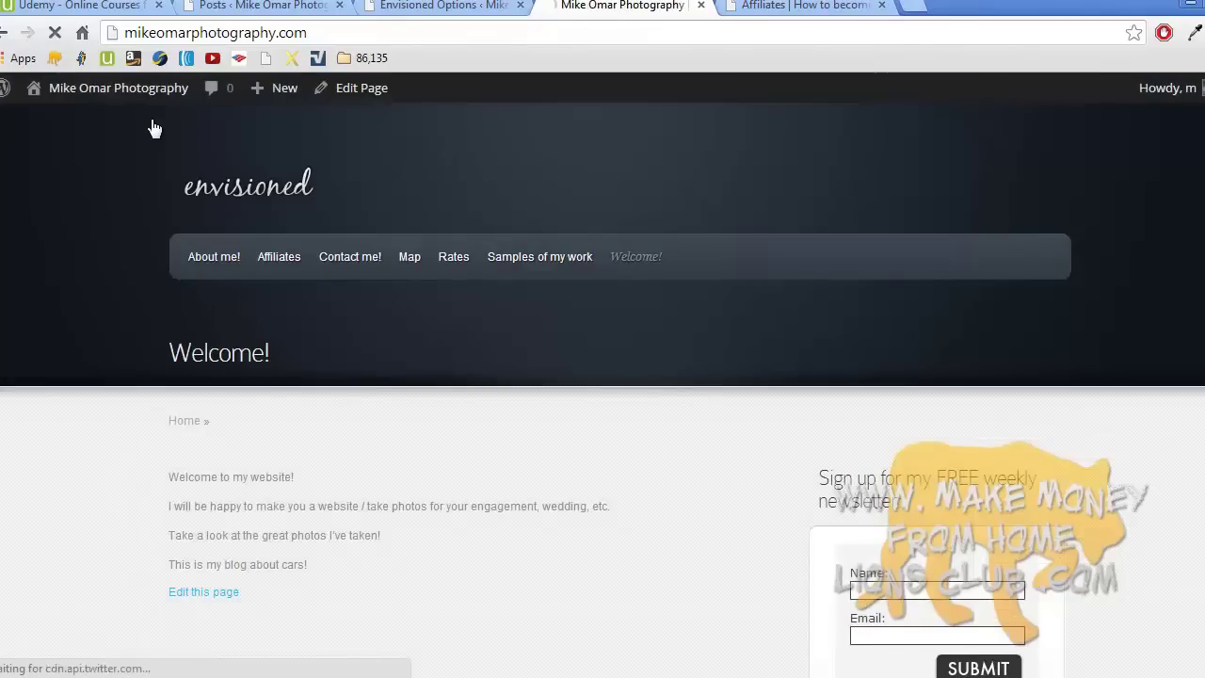
left_click(274, 258)
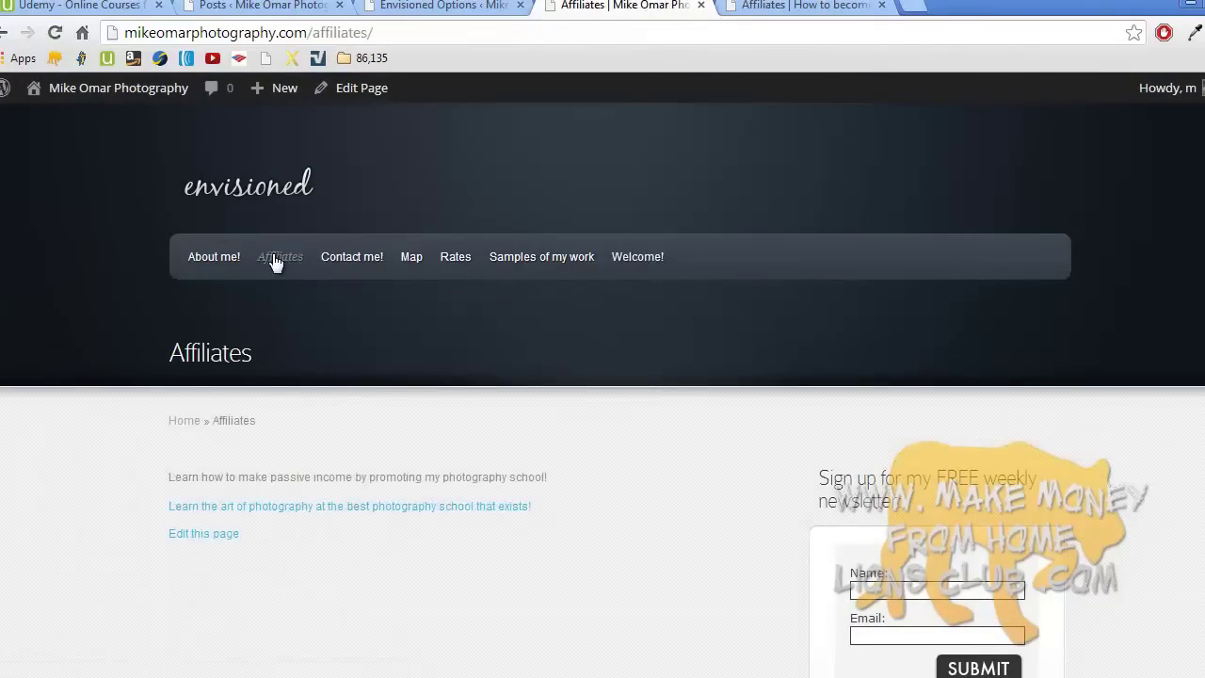
scroll(274, 262, "down", 2)
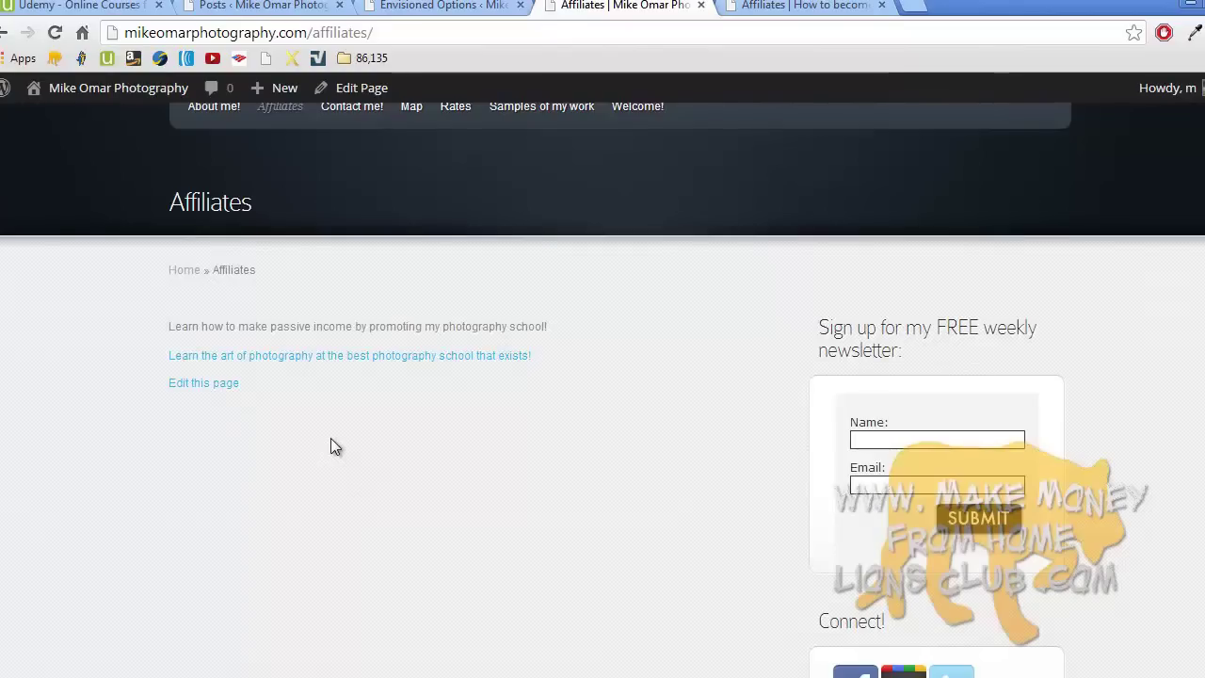
scroll(330, 438, "up", 3)
middle_click(354, 398)
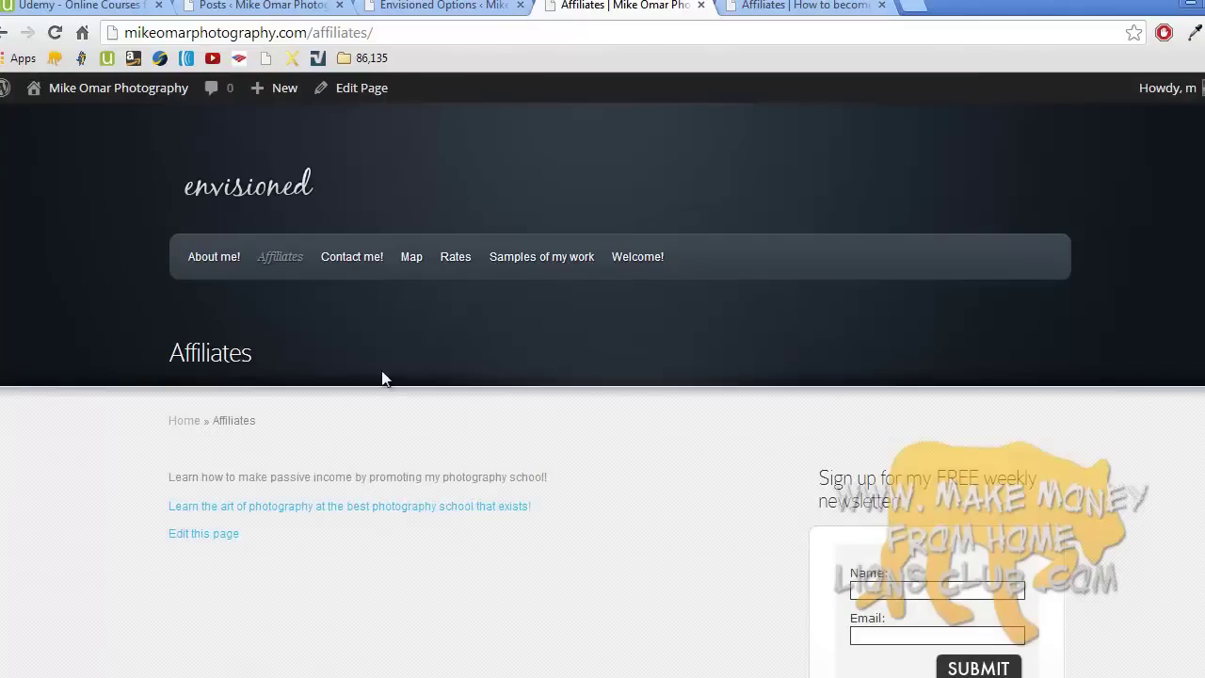
- Add a Text widget to the top of the sidebar and paste the affiliate link HTML into it
mouse_move(122, 91)
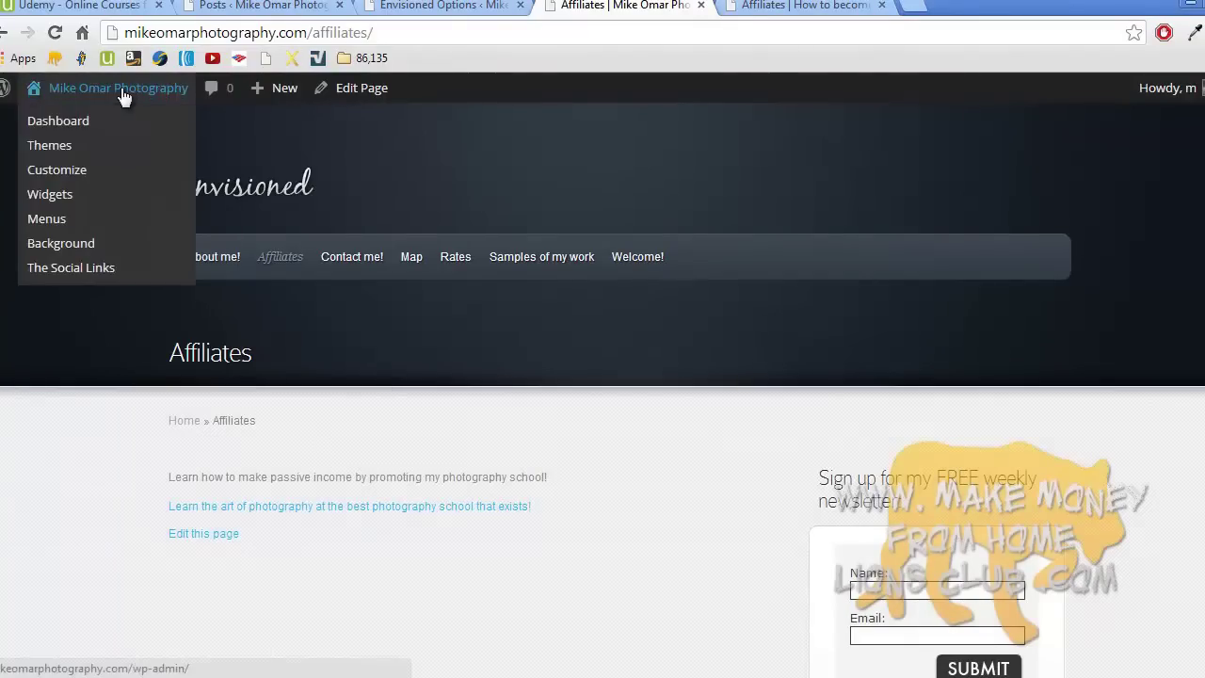
left_click(93, 196)
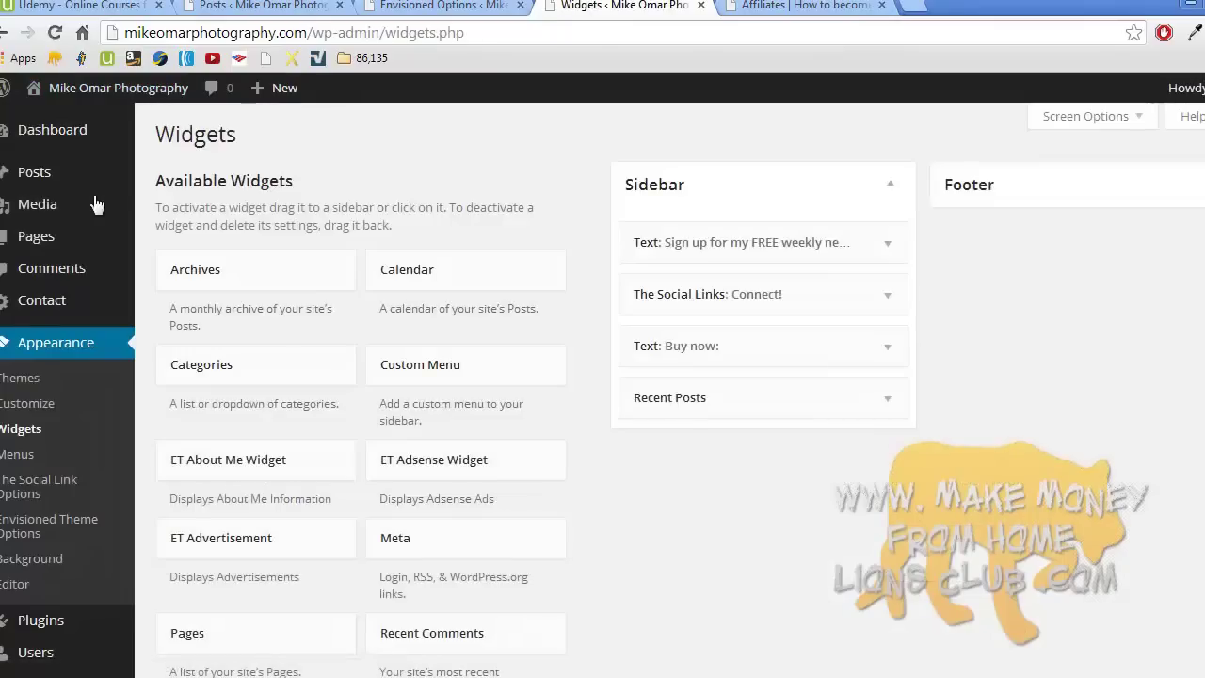
scroll(386, 397, "down", 4)
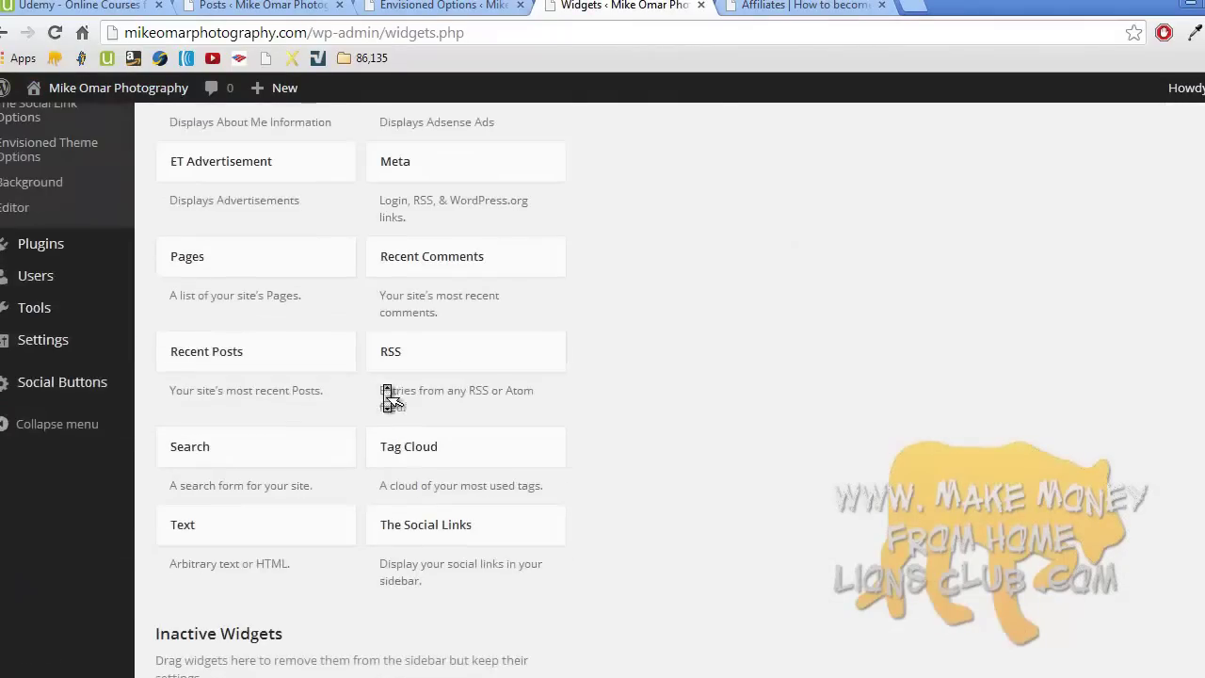
left_click_drag(223, 527, 683, 233)
left_click(602, 380)
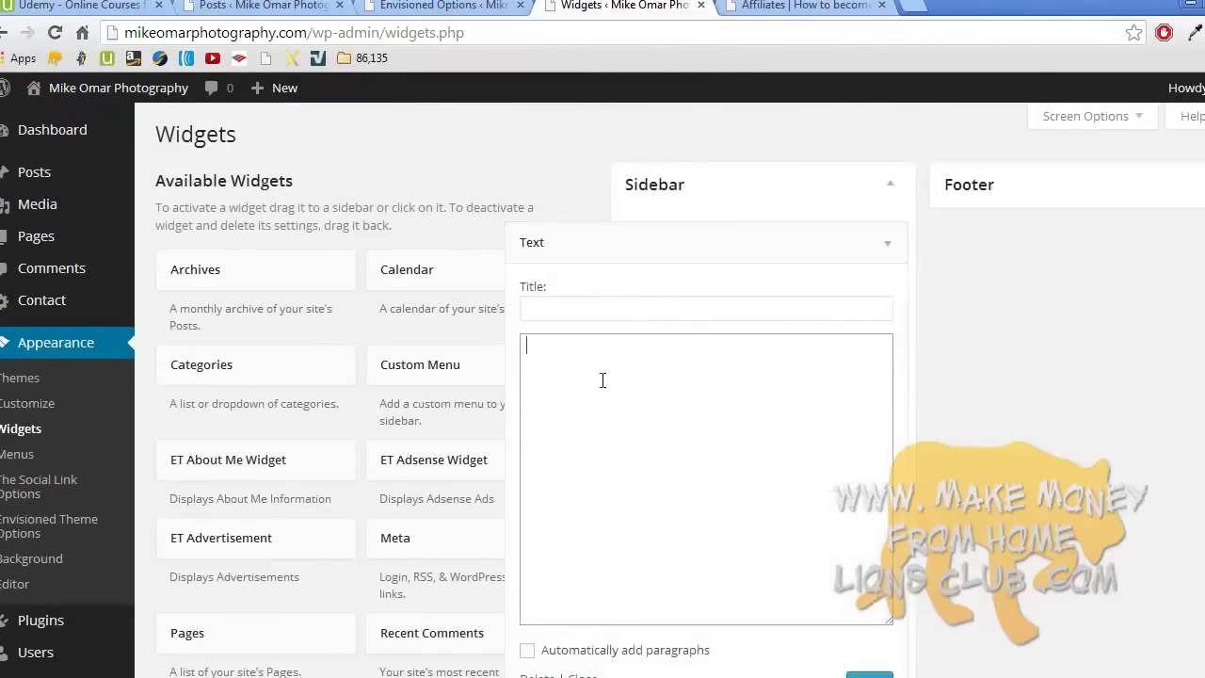
right_click(579, 376)
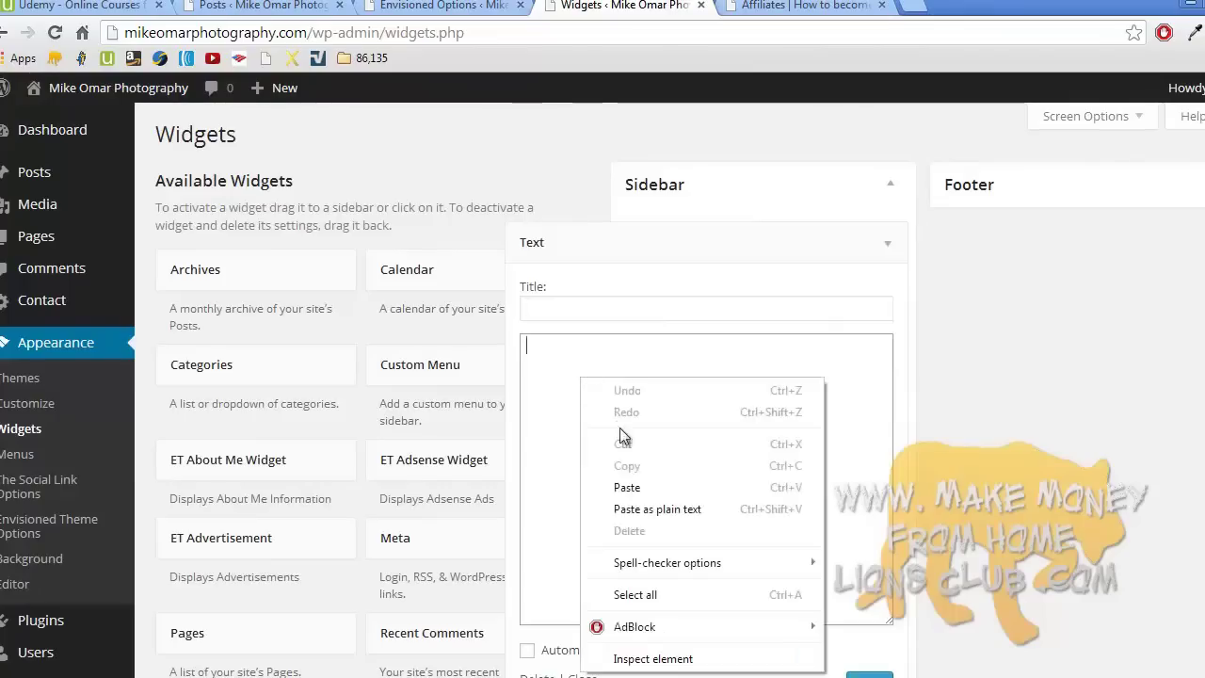
left_click(631, 486)
- Title the widget 'Photography school!'
left_click(622, 314)
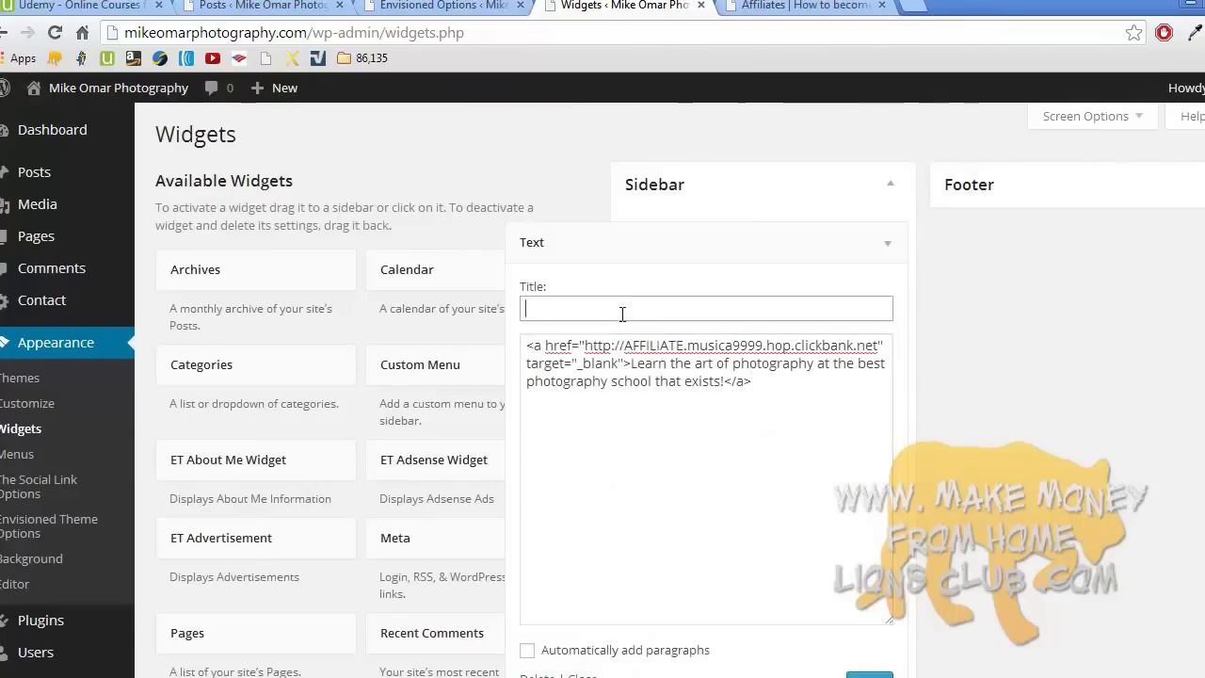
type("Take")
key("BackSpace")
key("BackSpace")
key("BackSpace")
type("Photography school!")
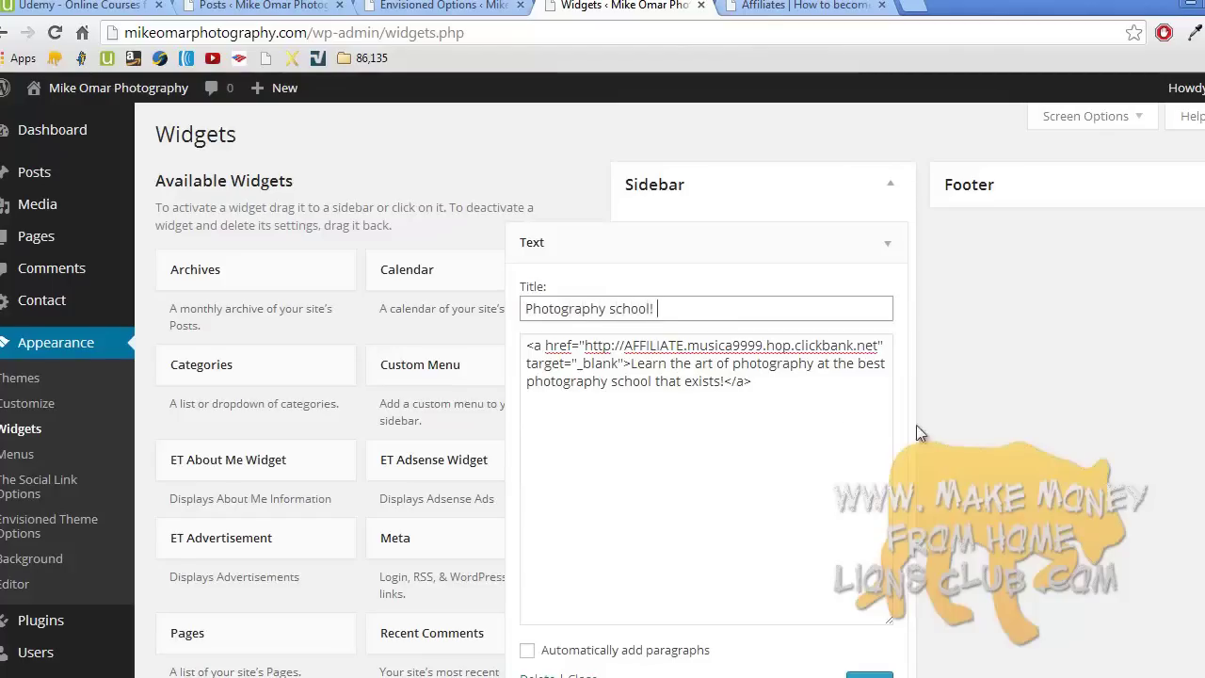
scroll(706, 377, "down", 1)
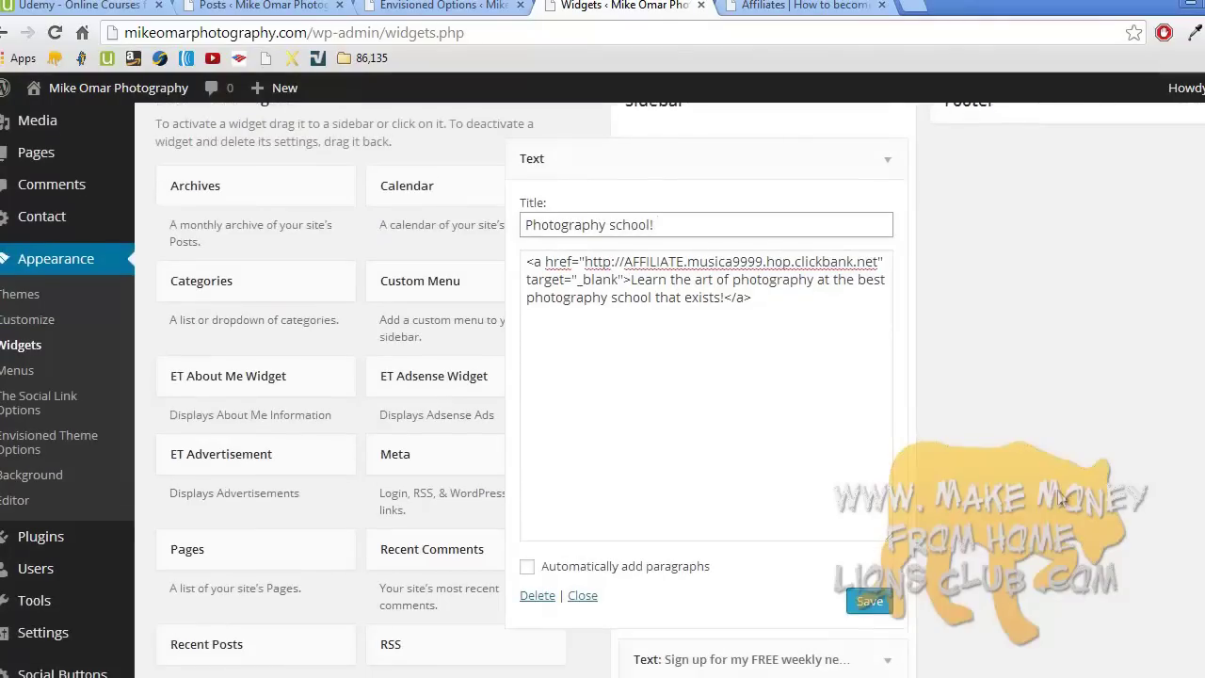
- Save the 'Photography school!' Text widget and collapse it in the sidebar widget list
left_click(866, 602)
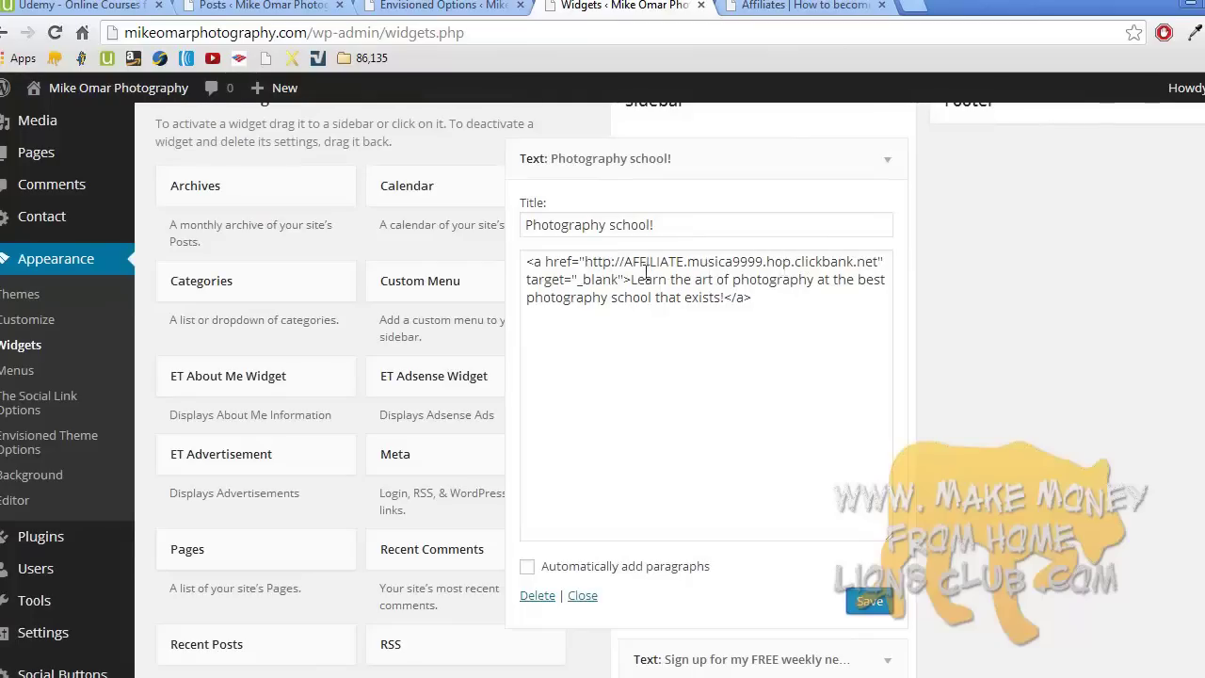
left_click(777, 6)
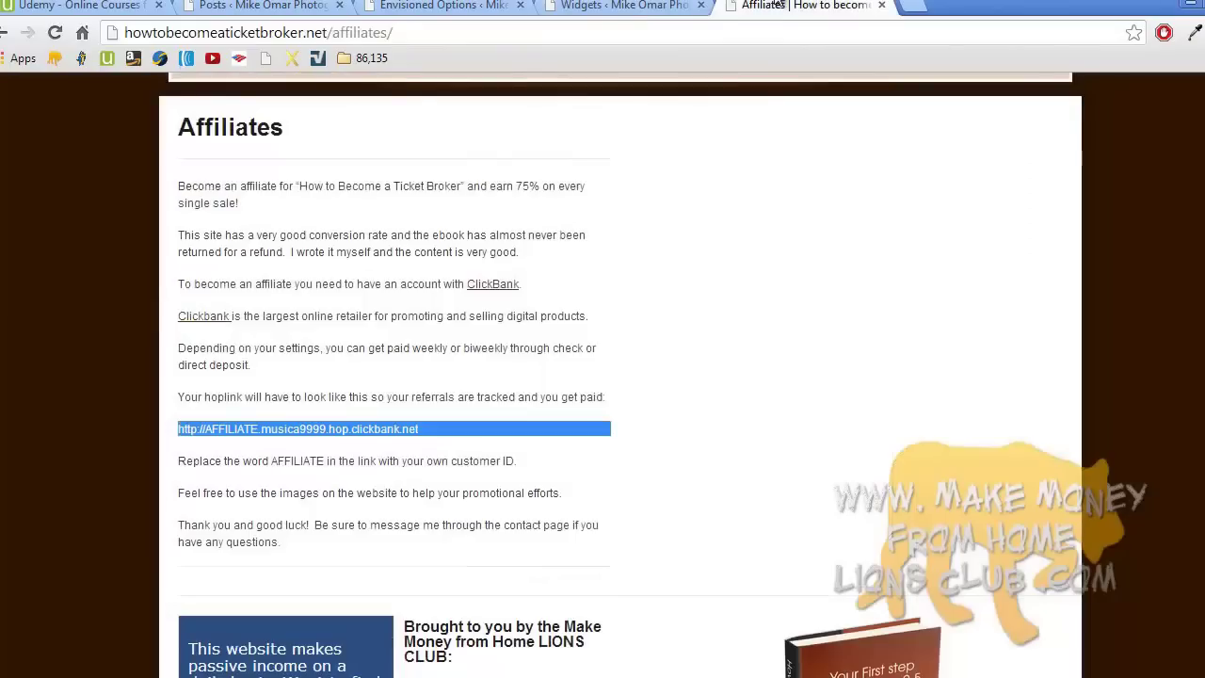
left_click(664, 6)
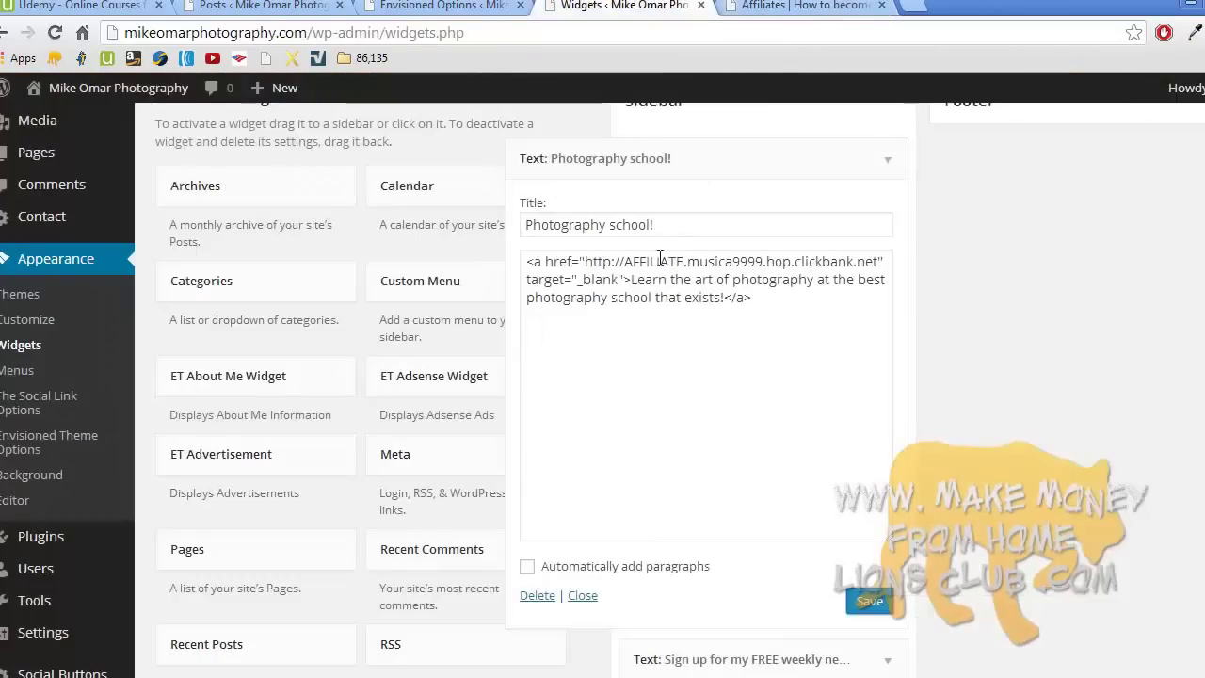
left_click(869, 601)
left_click(583, 595)
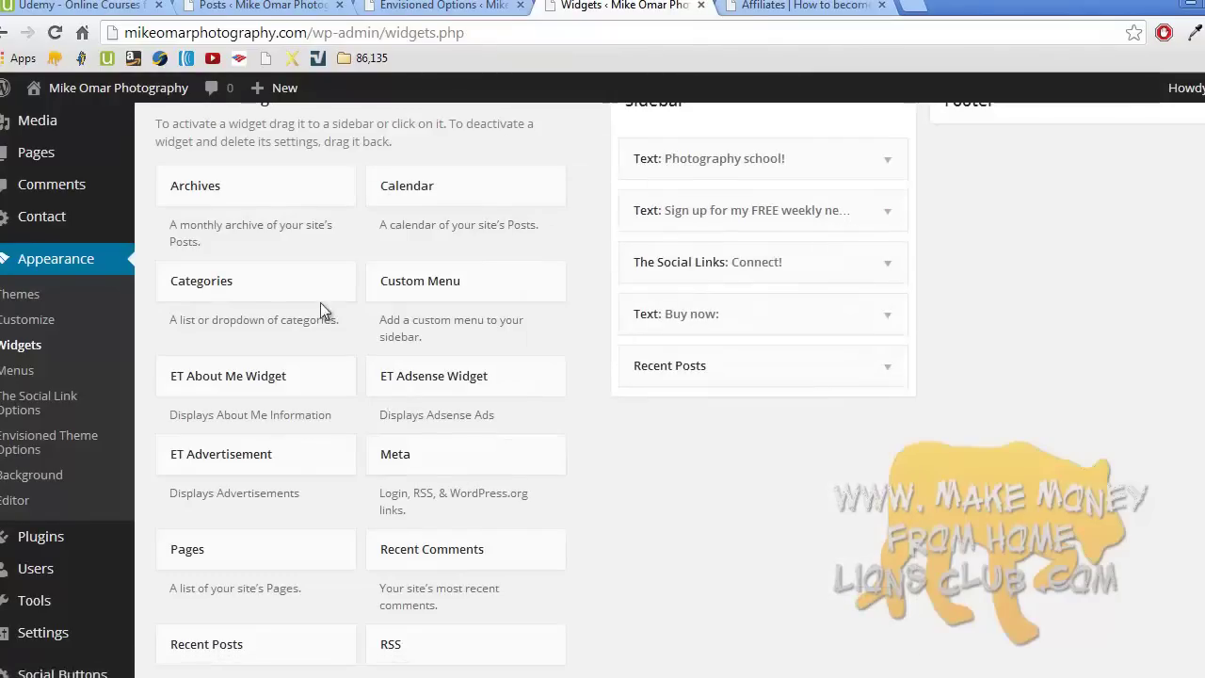
- Follow the live sidebar 'Photography school!' link to the disabled ClickBank page, then return to the front page
mouse_move(139, 99)
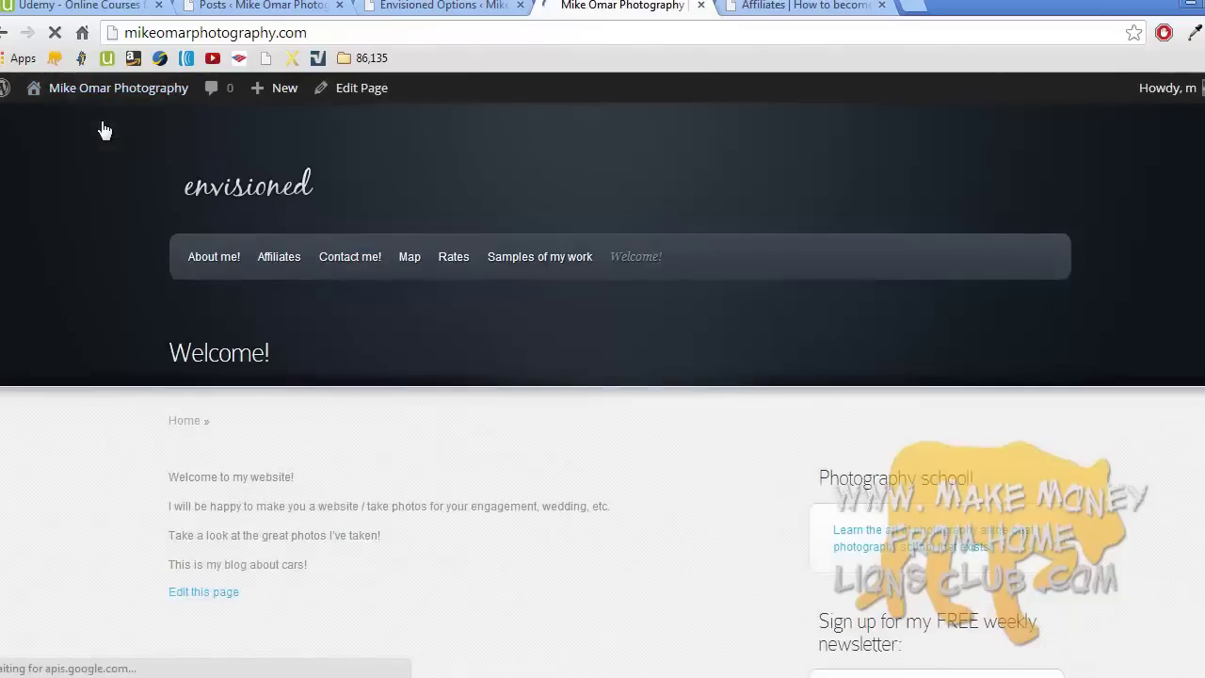
scroll(103, 127, "down", 1)
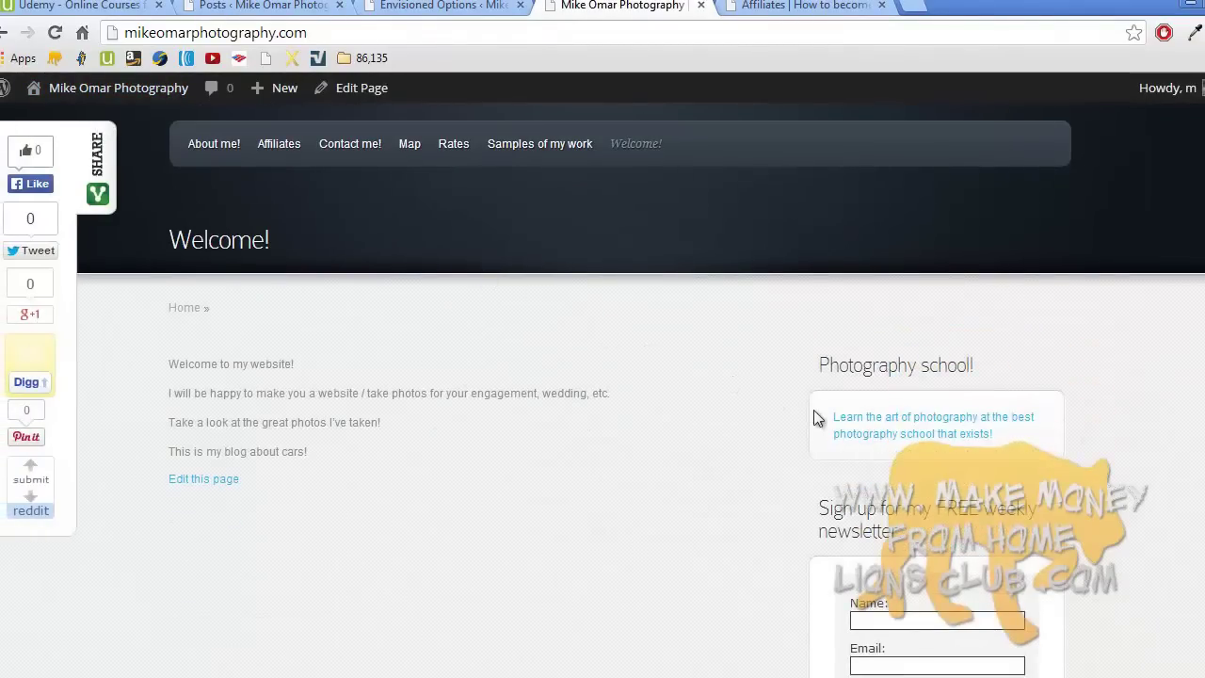
left_click(885, 421)
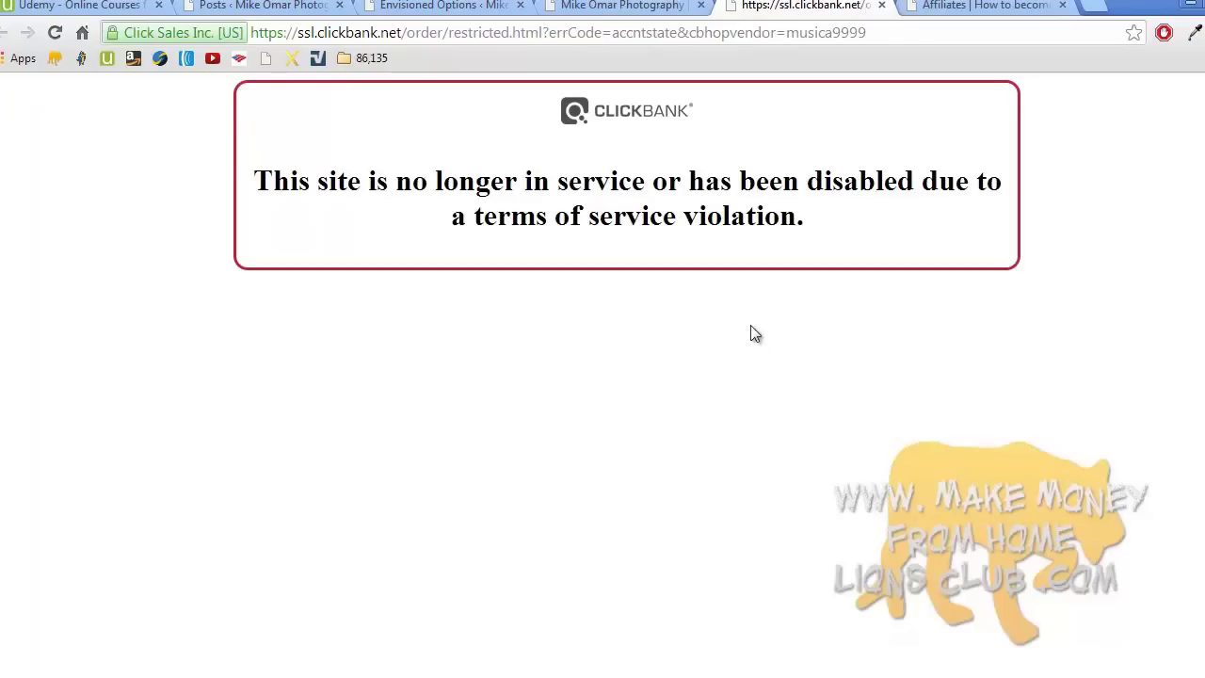
left_click(946, 7)
scroll(674, 254, "up", 3)
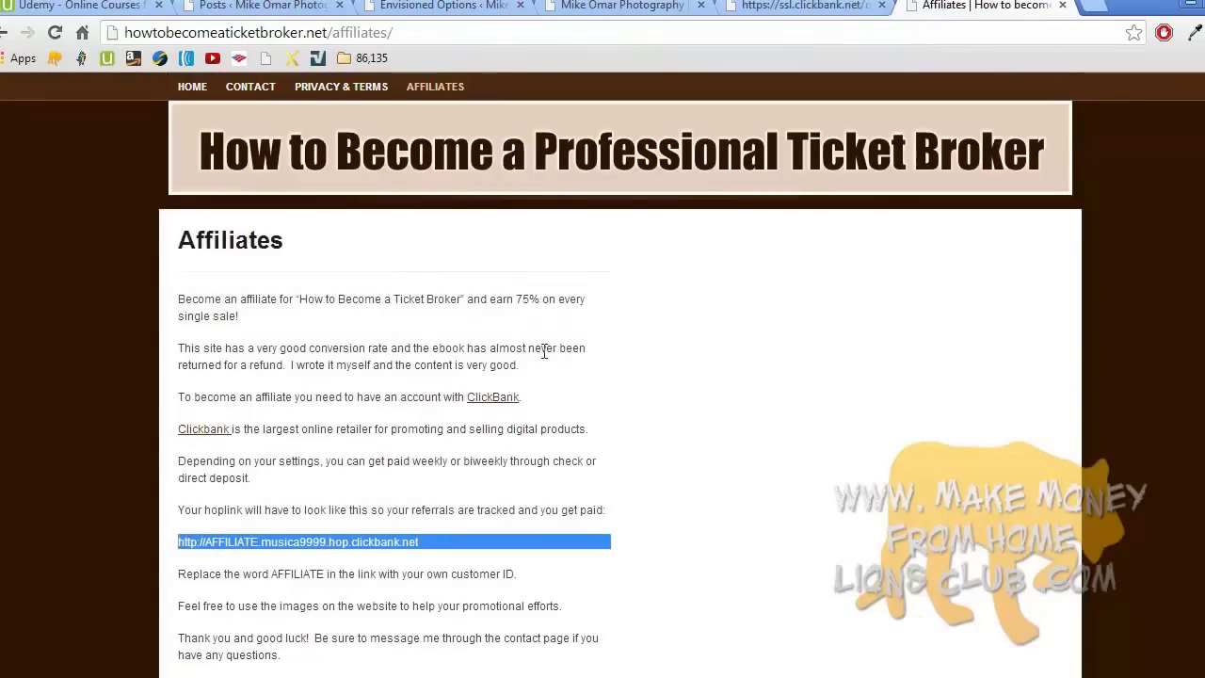
left_click(335, 672)
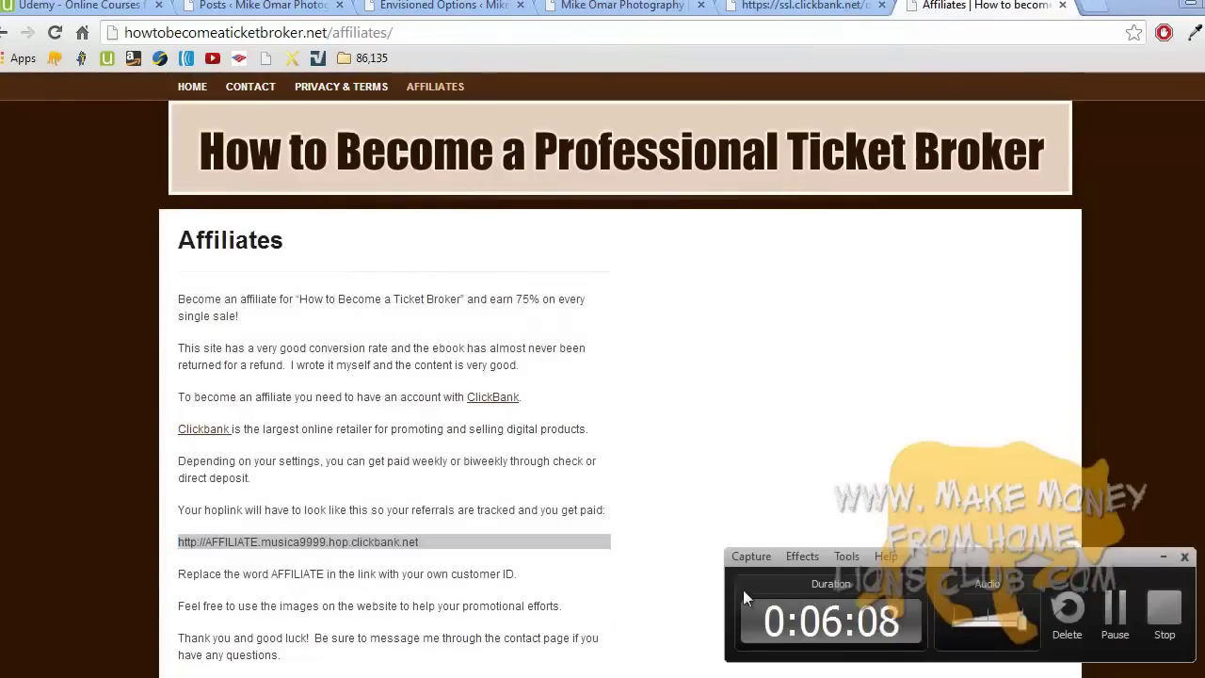
left_click(1114, 610)
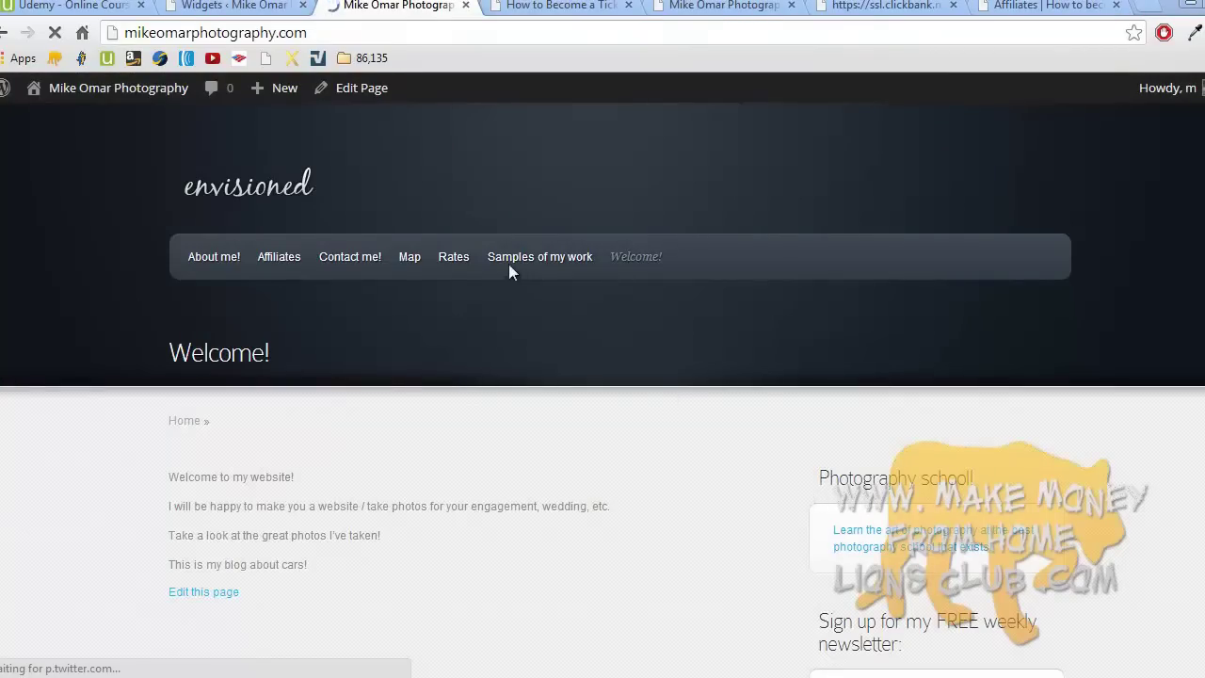
- Check both affiliate IDs in the Photography school widget's ClickBank hoplink address
left_click(235, 6)
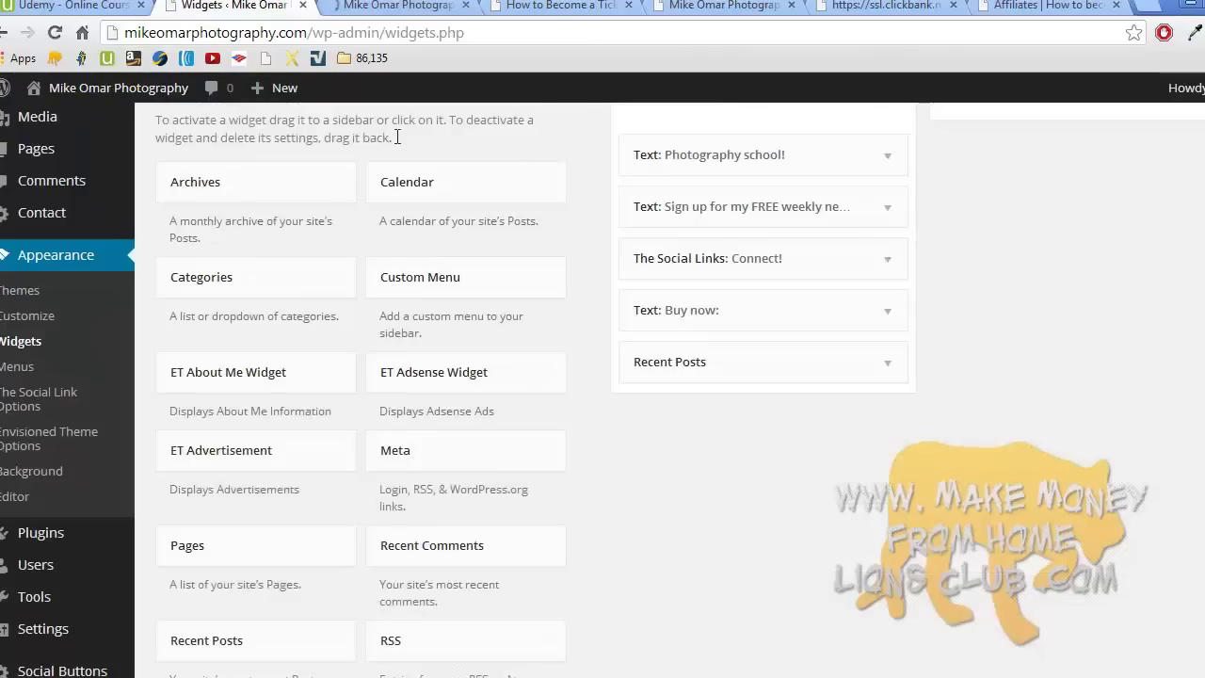
left_click(885, 158)
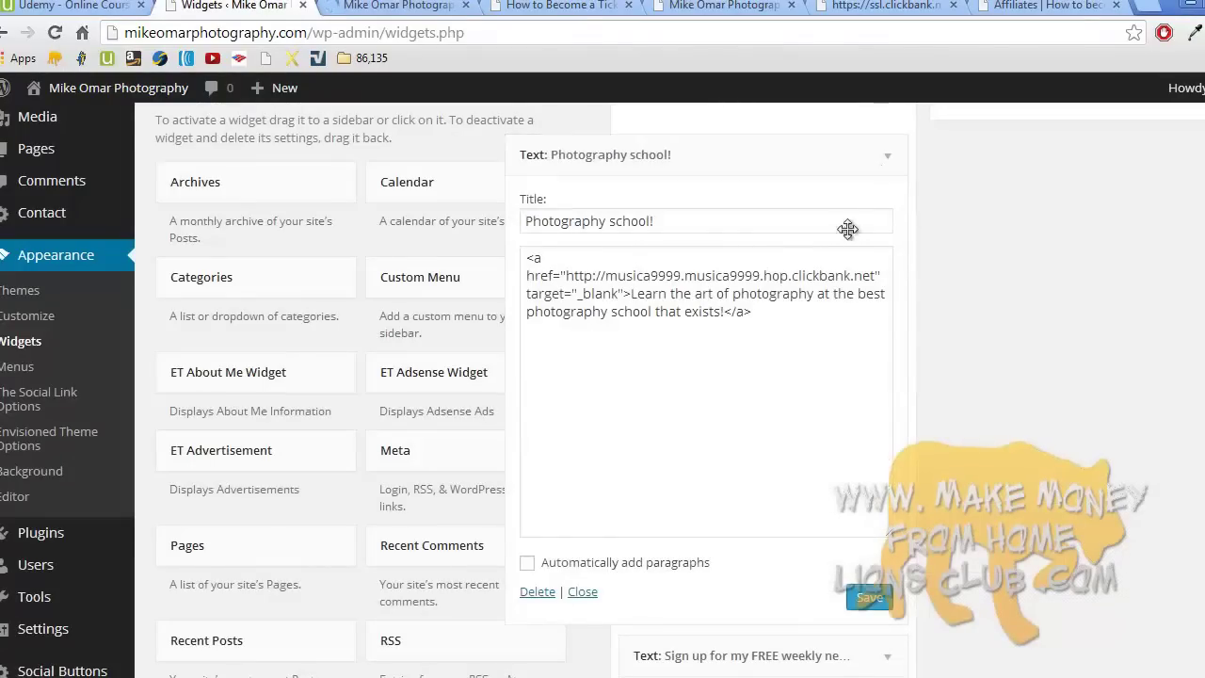
double_click(656, 275)
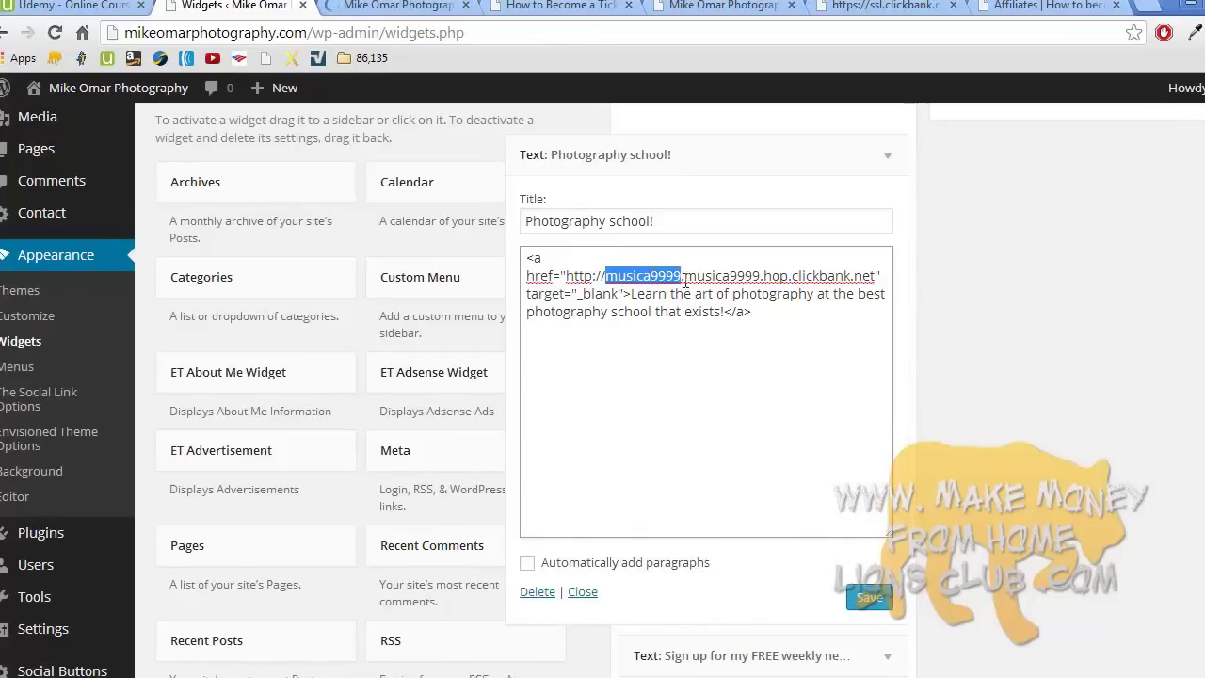
left_click(751, 311)
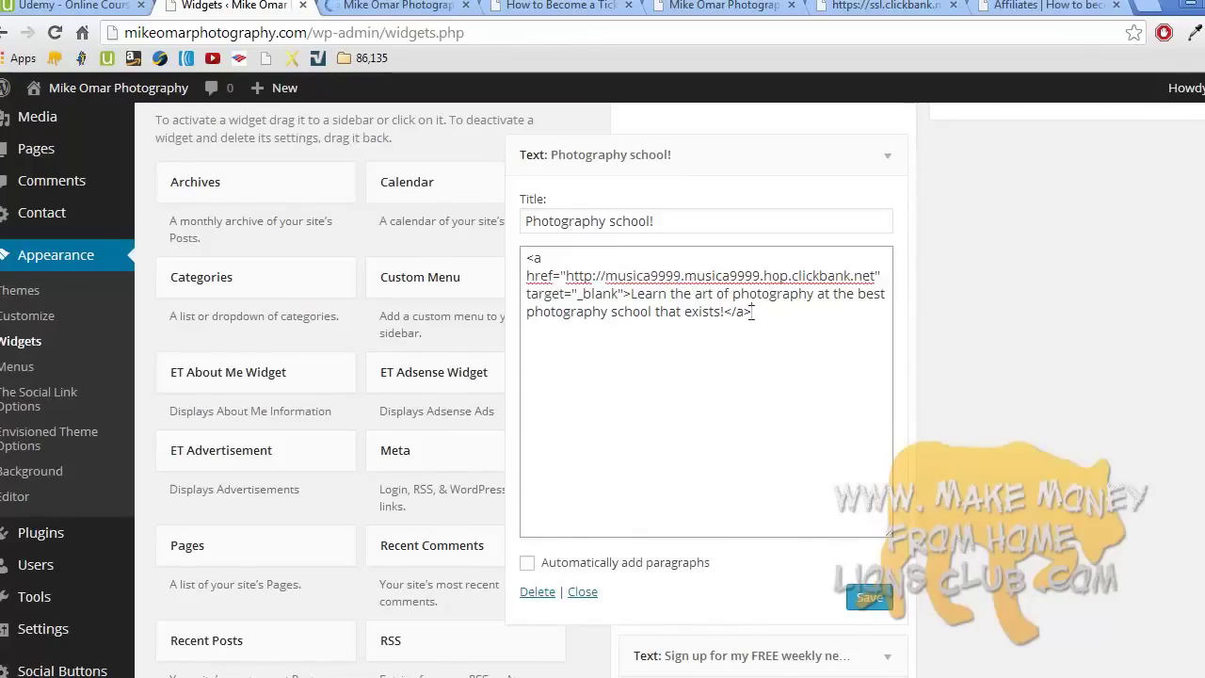
double_click(630, 274)
double_click(701, 274)
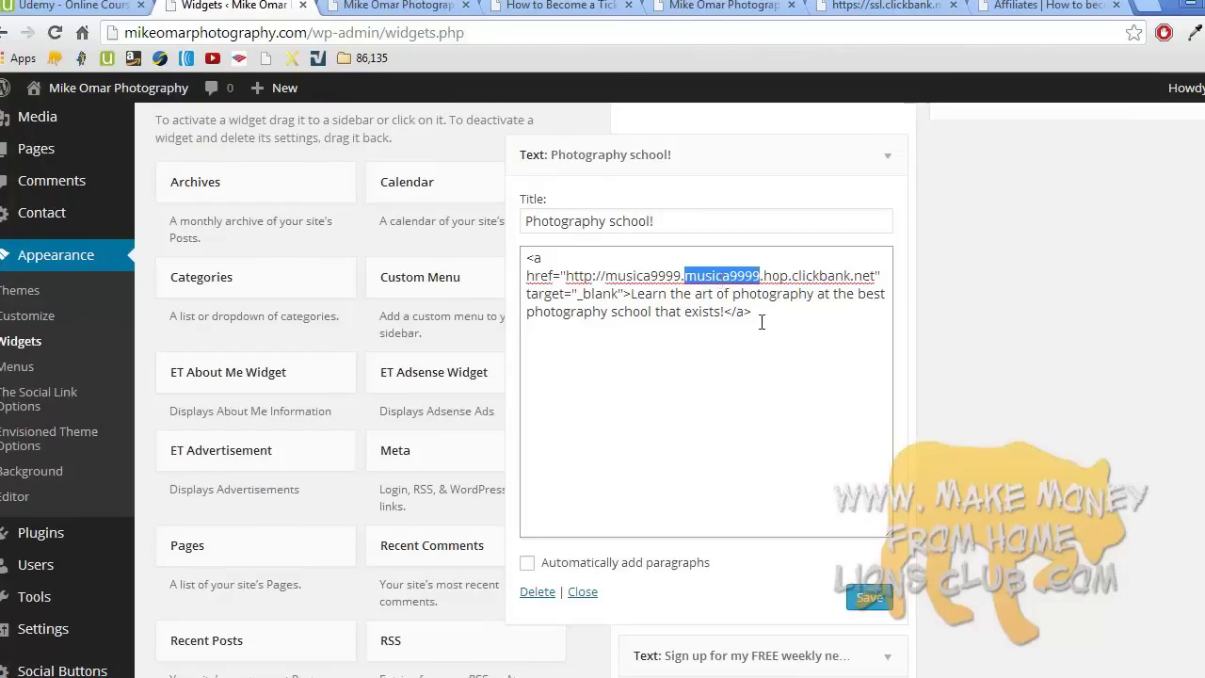
left_click(744, 318)
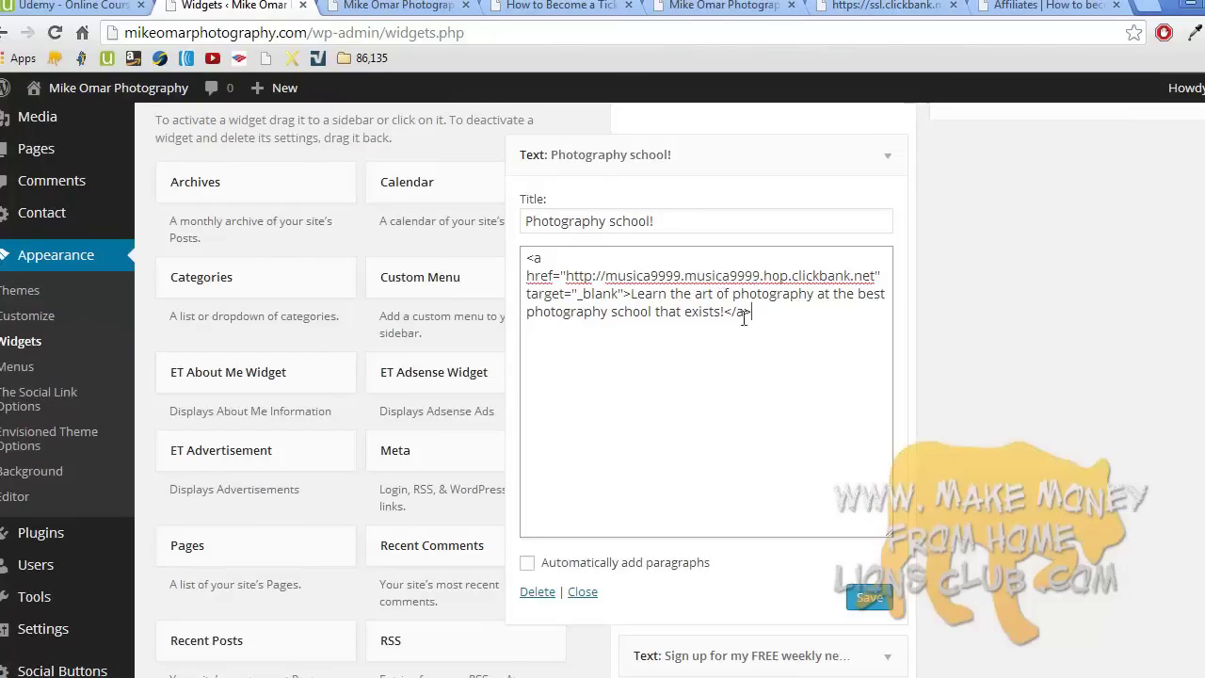
double_click(730, 275)
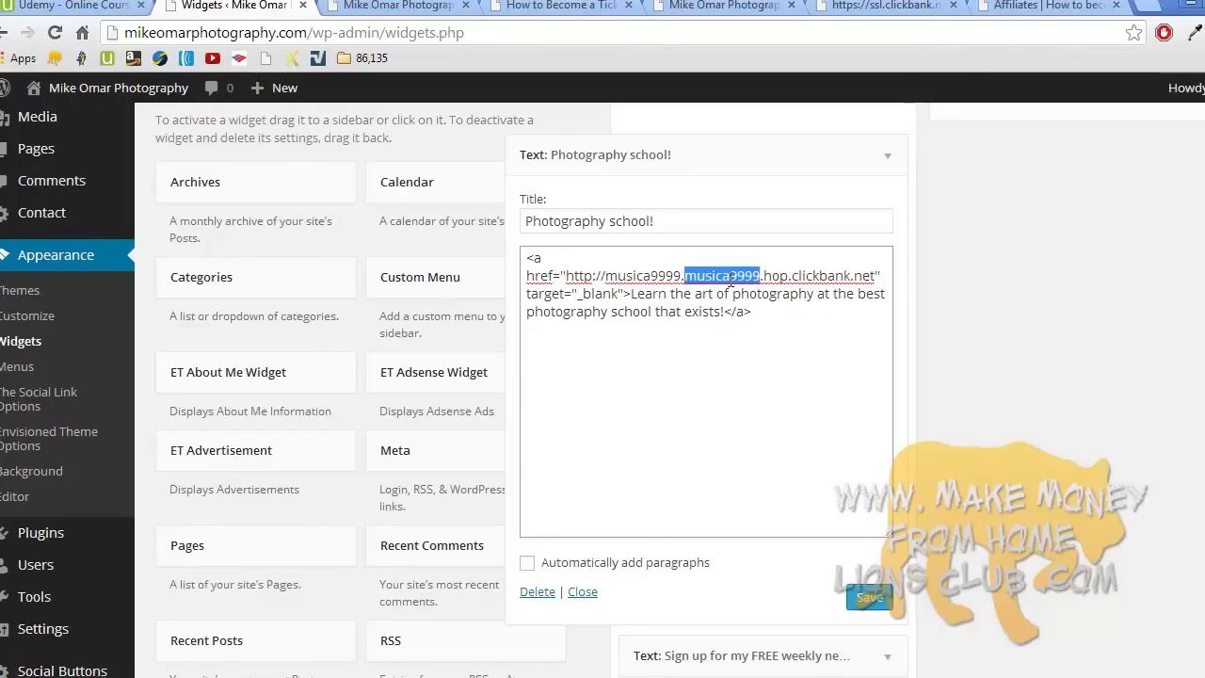
double_click(643, 276)
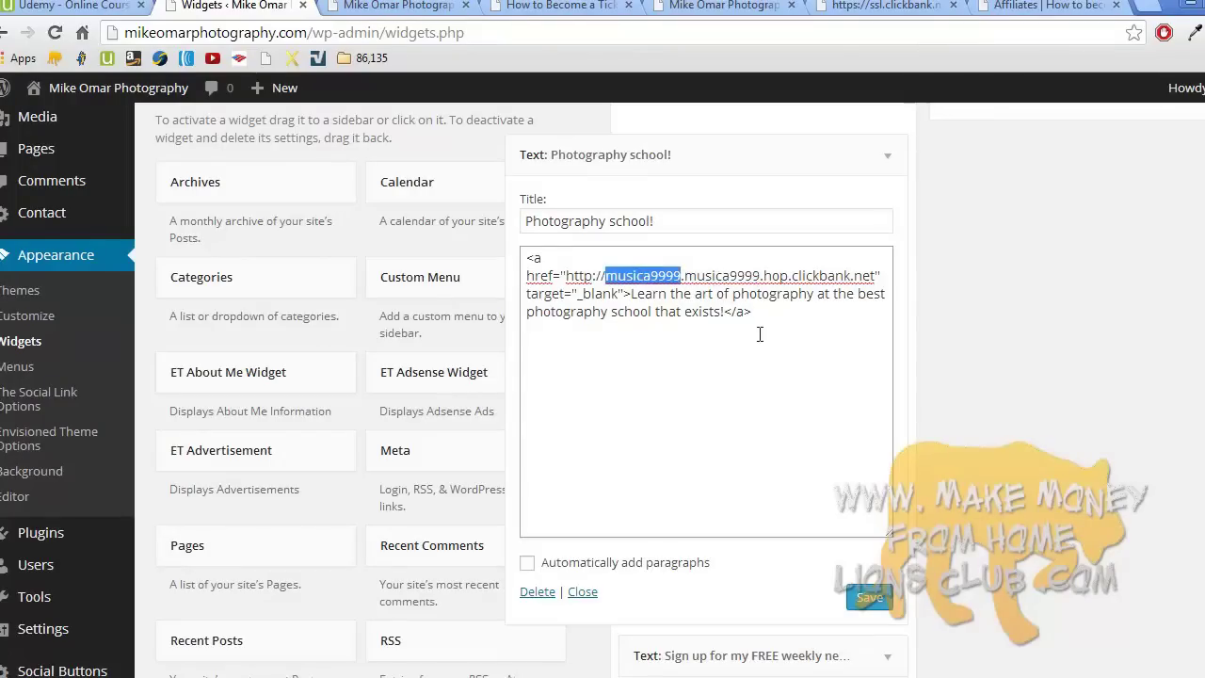
left_click(783, 303)
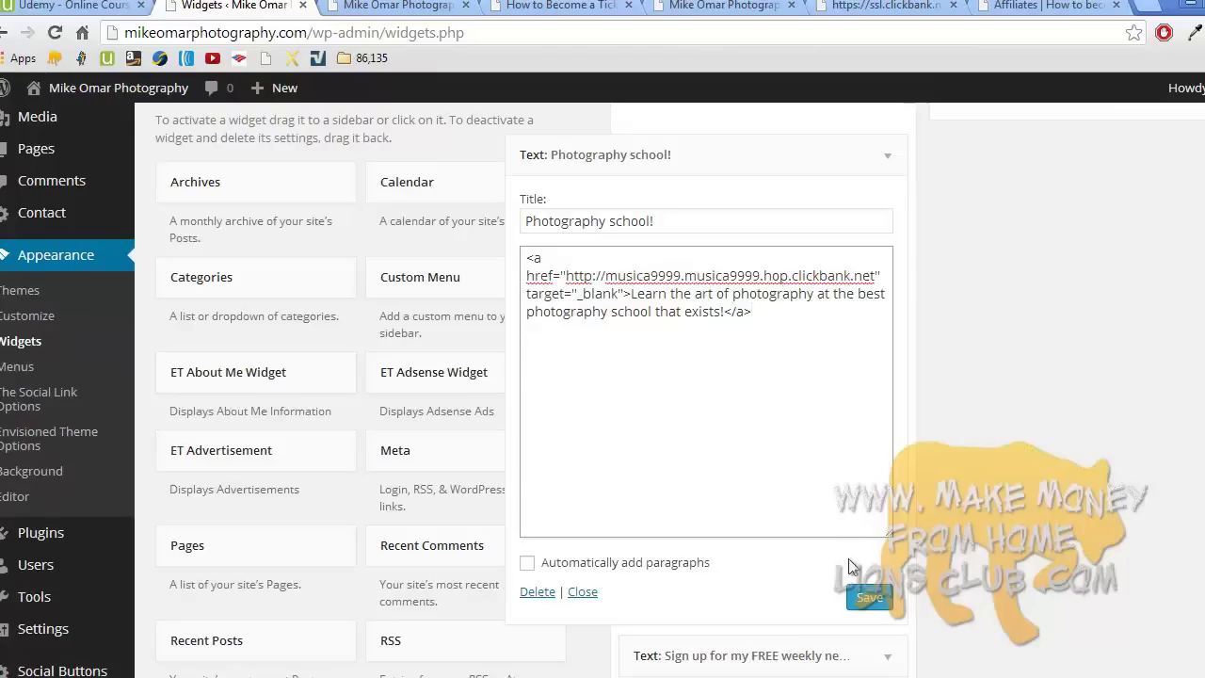
- Save and collapse the Photography school widget, then view the live photography site
left_click(868, 599)
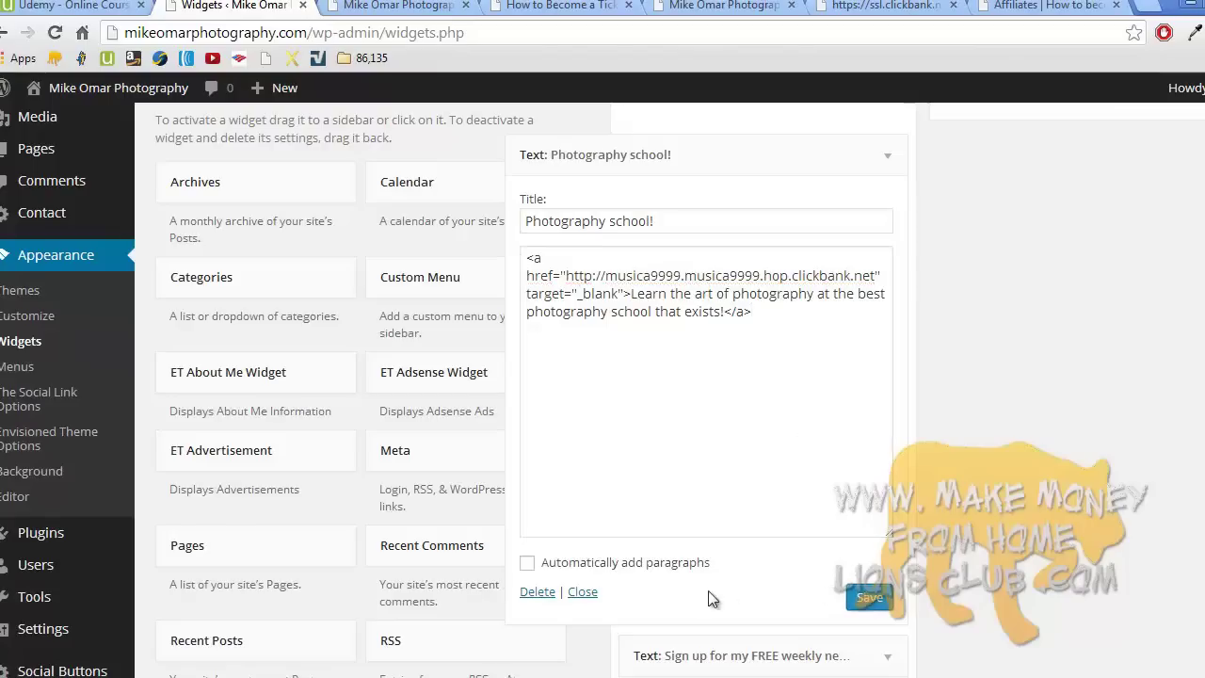
left_click(591, 599)
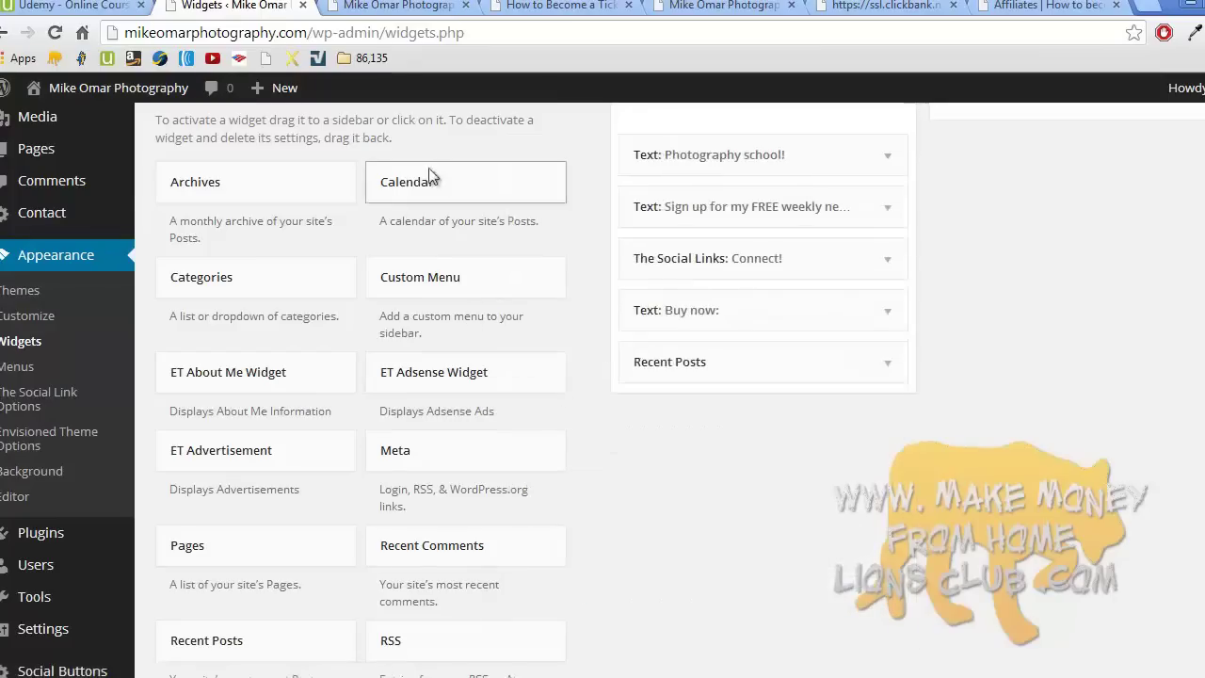
left_click(400, 6)
- Reload the site and test the Photography school link on the ticket broker page
left_click(281, 187)
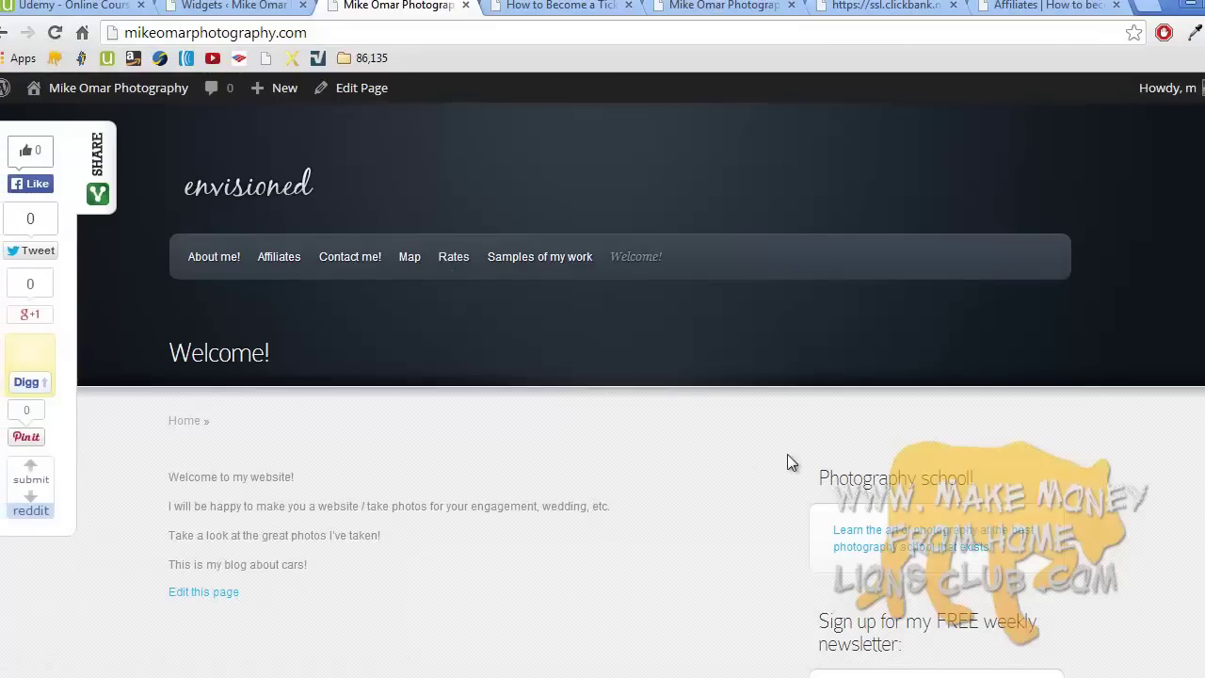
left_click(889, 538)
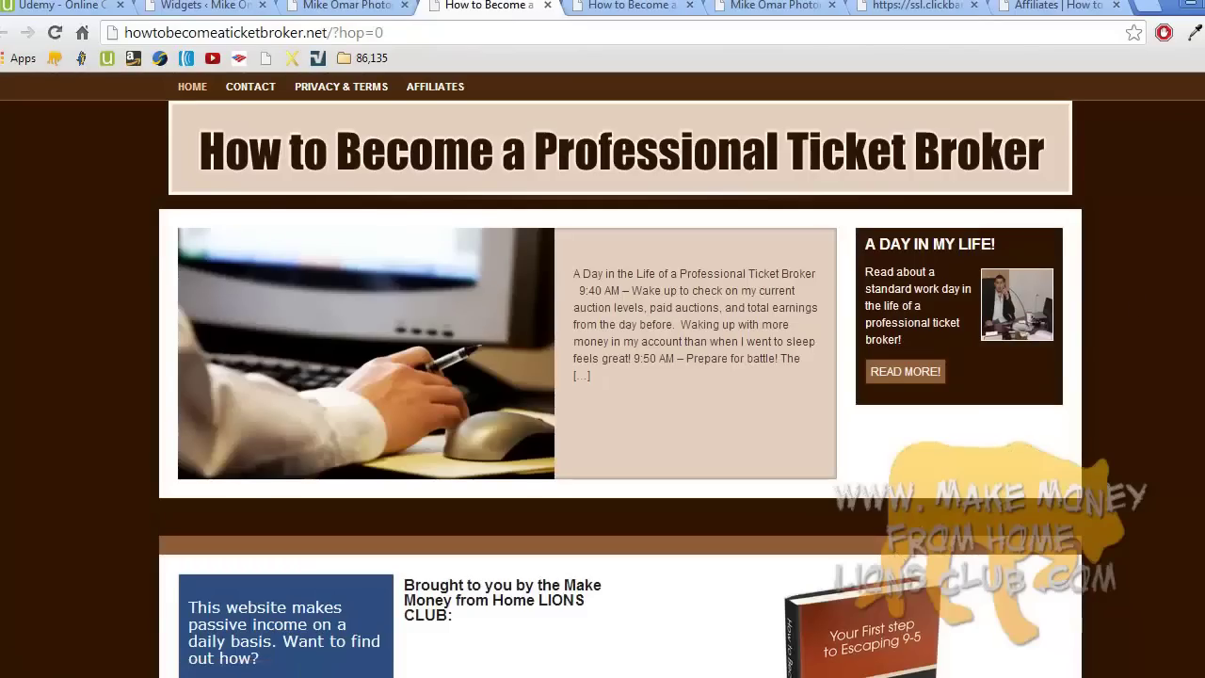
scroll(602, 375, "down", 15)
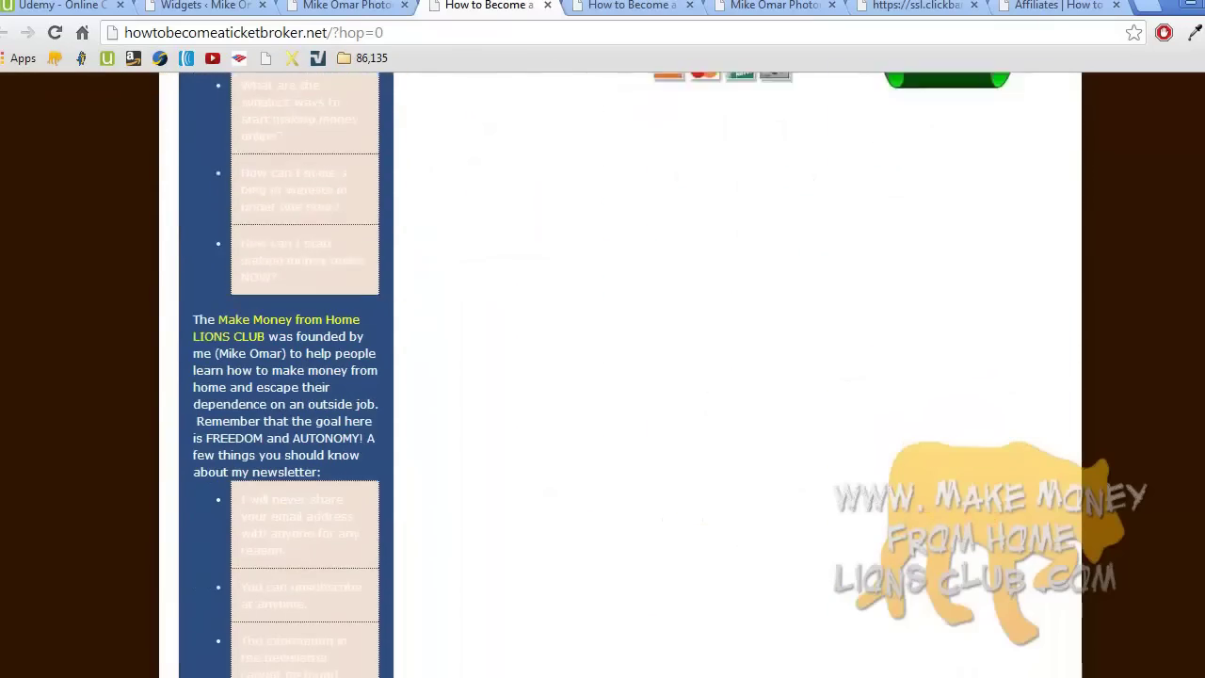
scroll(602, 375, "down", 2)
scroll(602, 374, "up", 10)
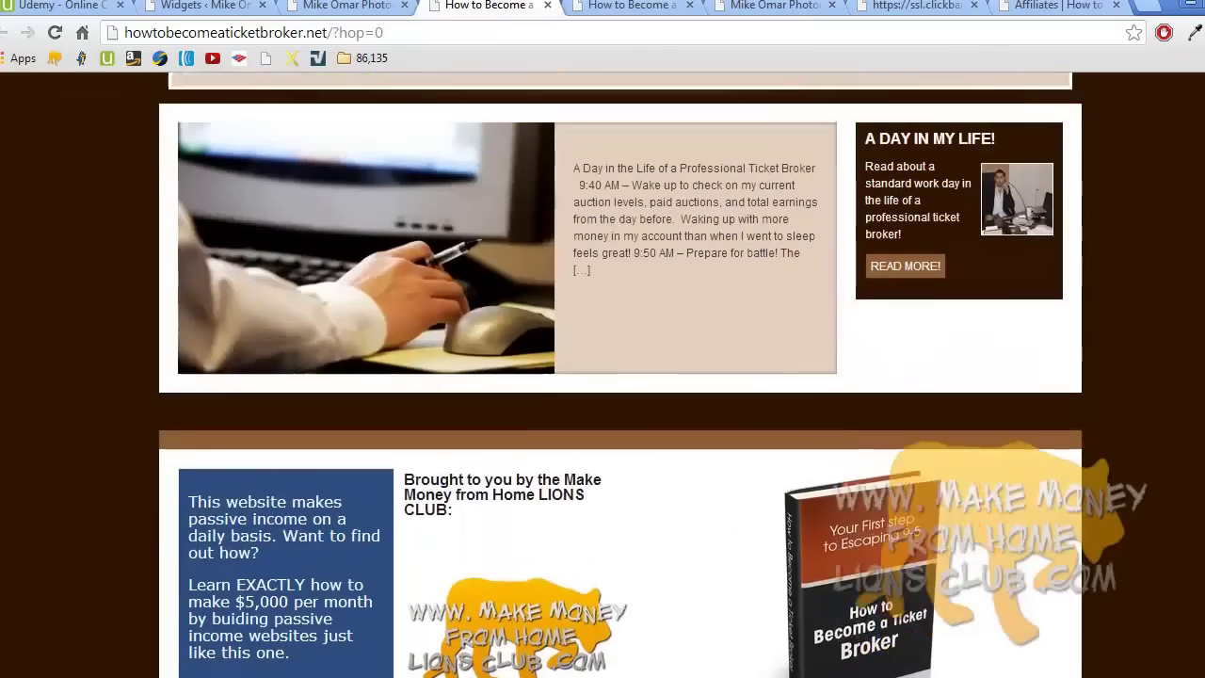
scroll(602, 375, "up", 2)
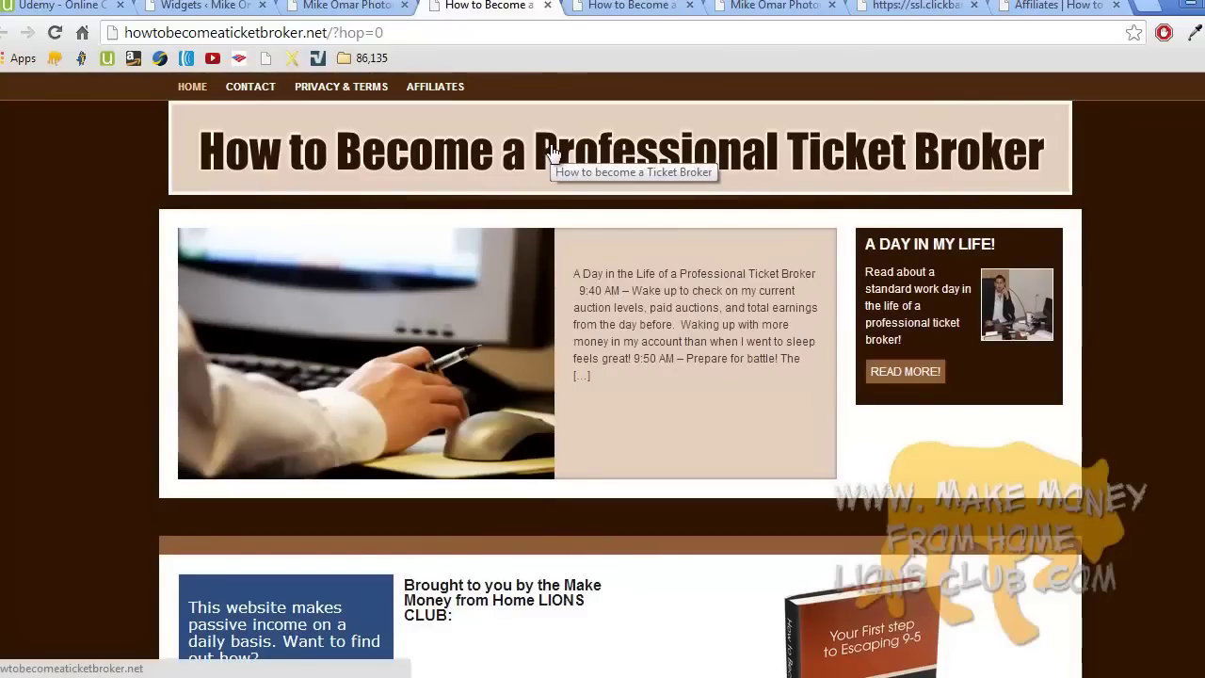
left_click(361, 5)
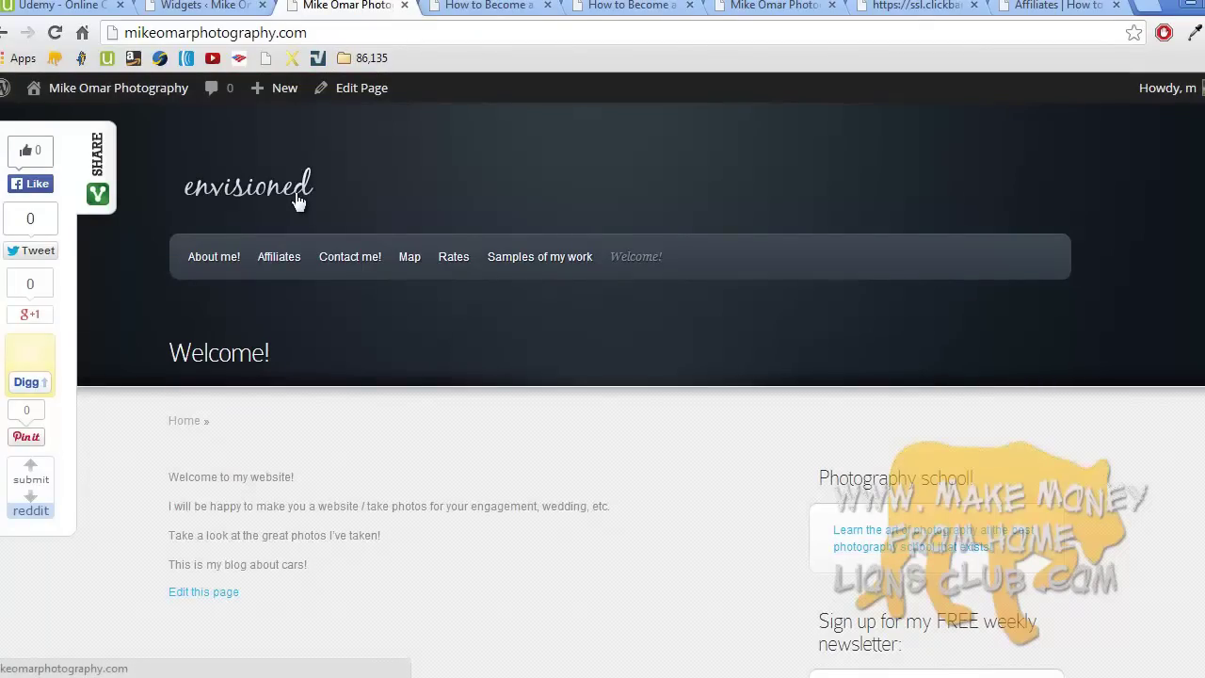
- Refresh the mikeomarphotography.com home page to show the new Envisioned header and menu
scroll(295, 196, "down", 2)
scroll(296, 195, "up", 2)
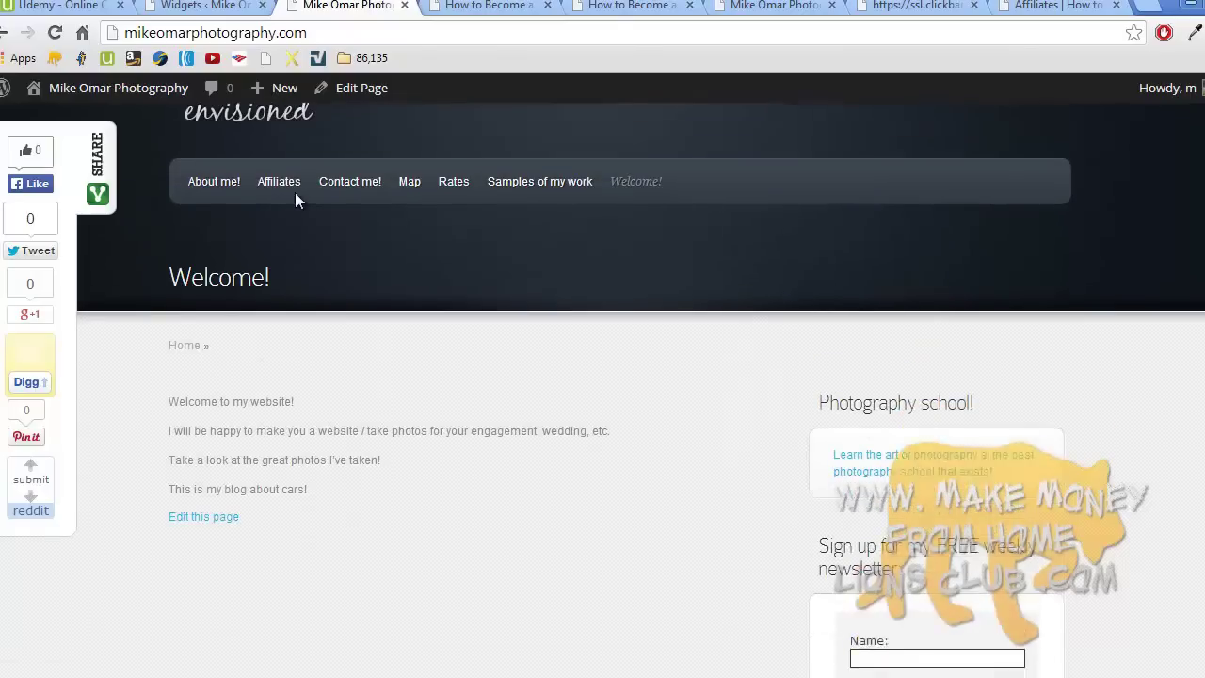
scroll(297, 201, "down", 2)
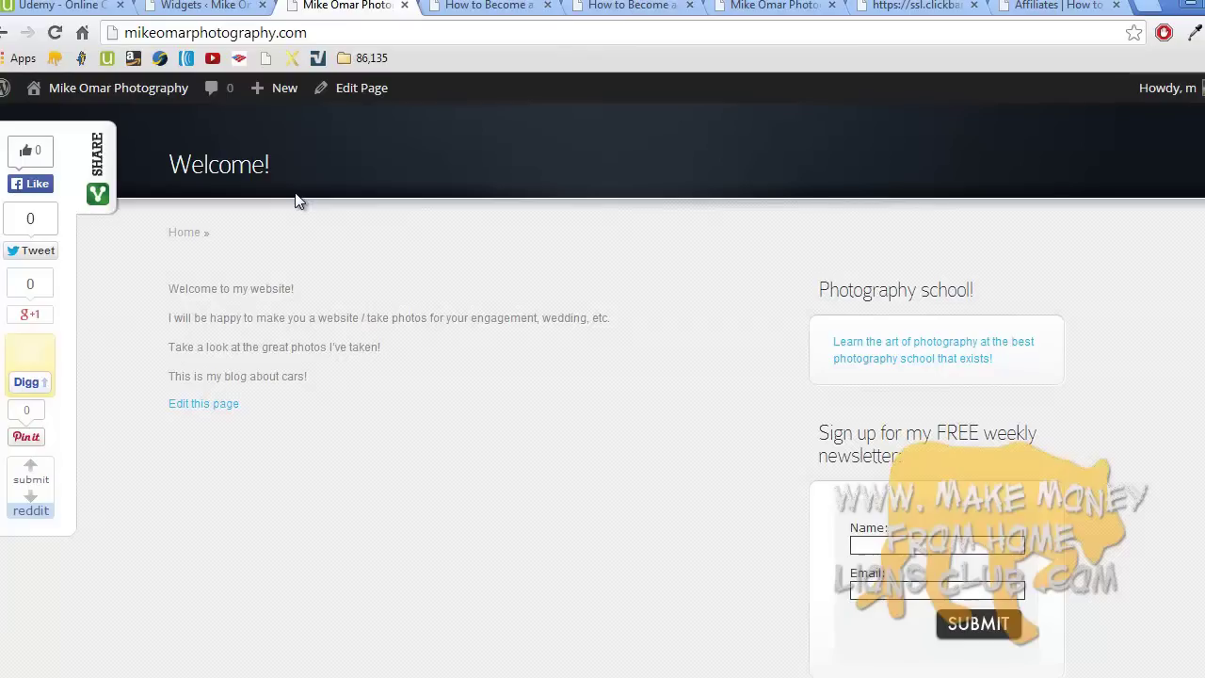
key("F5")
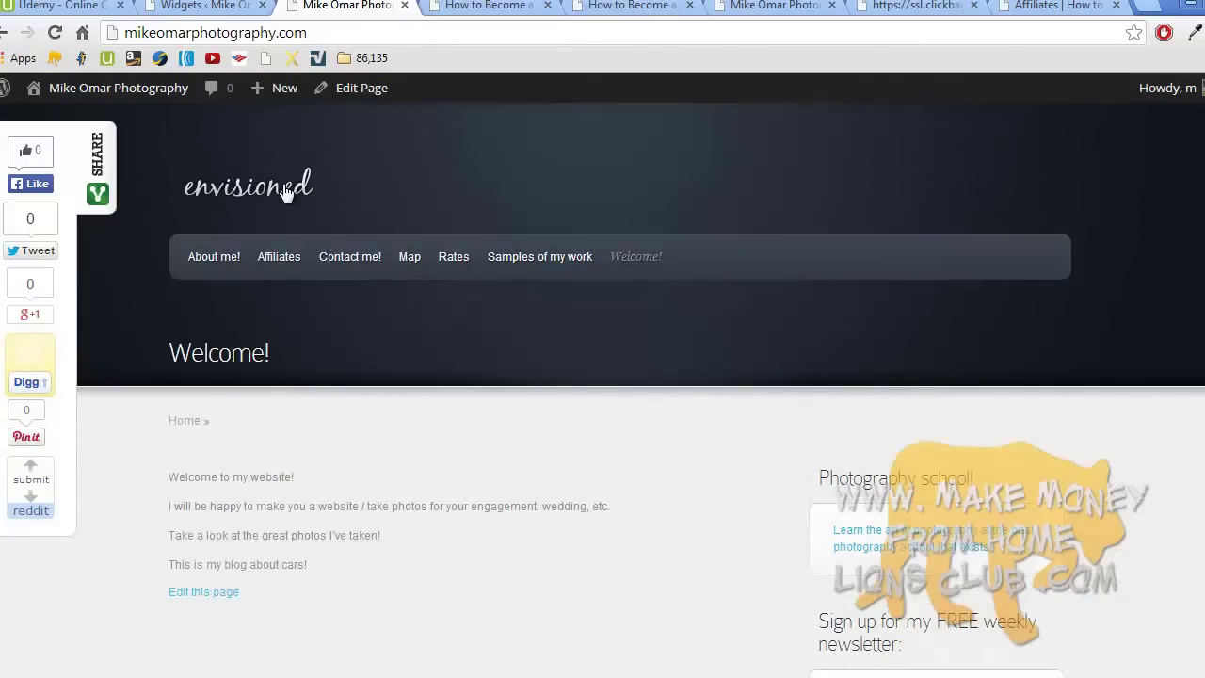
left_click(284, 187)
scroll(1120, 308, "down", 3)
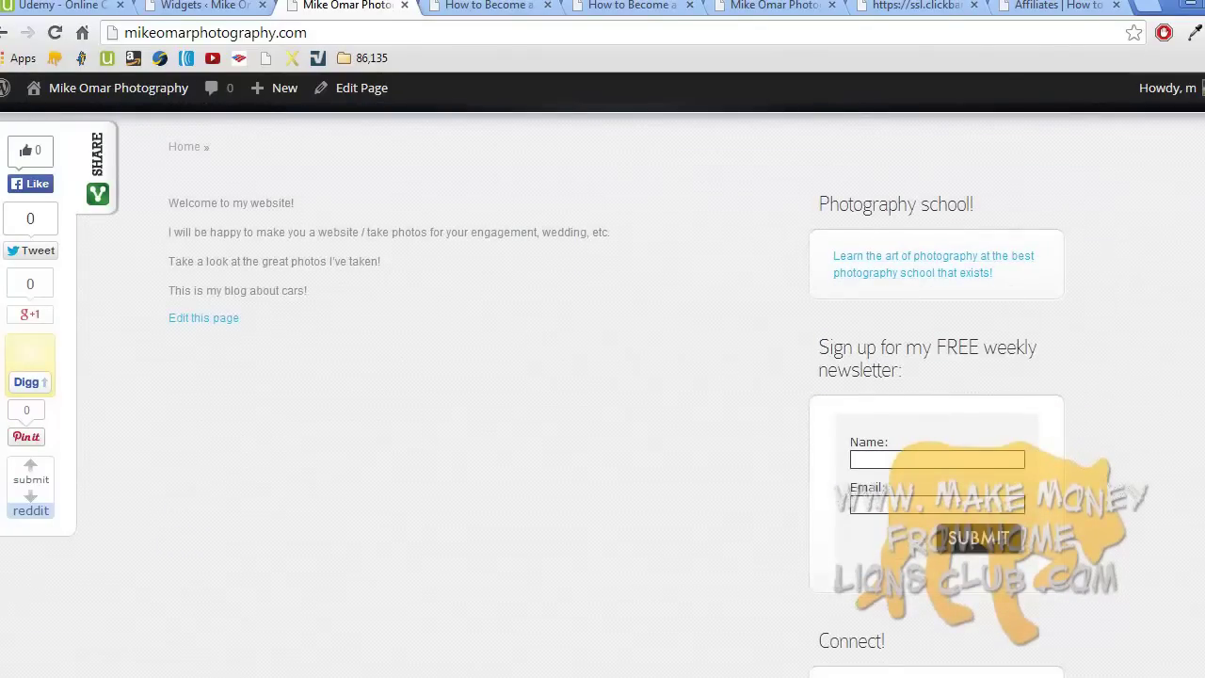
scroll(602, 390, "down", 5)
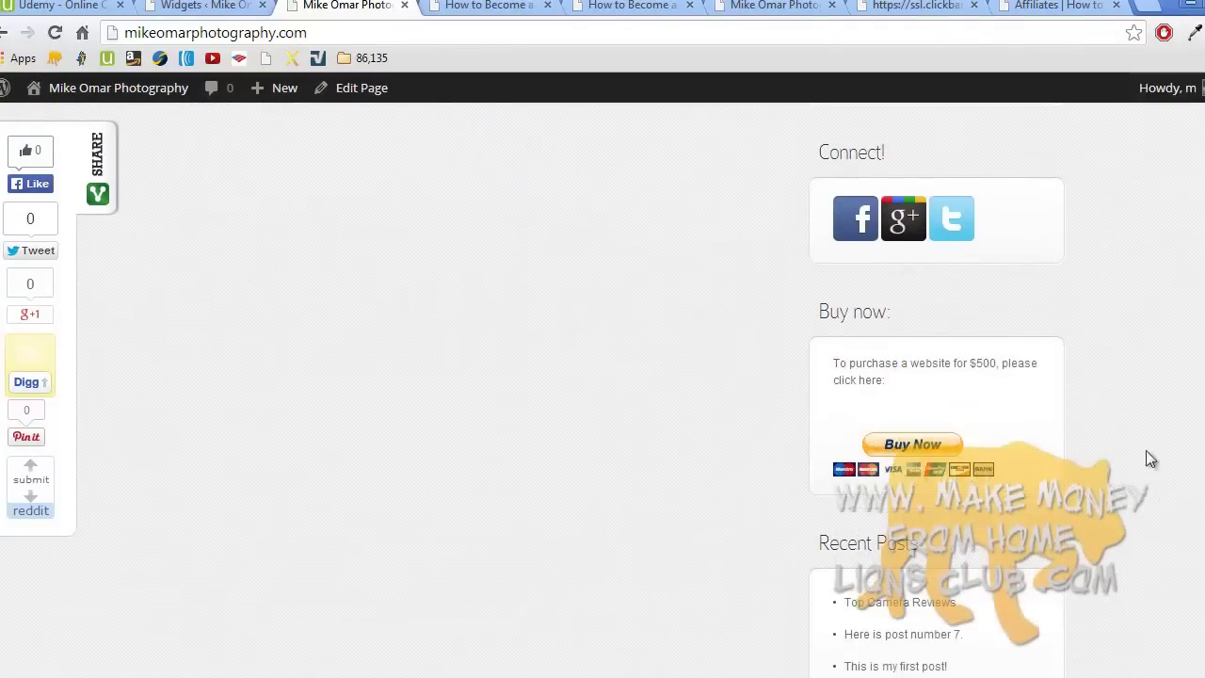
scroll(602, 390, "down", 3)
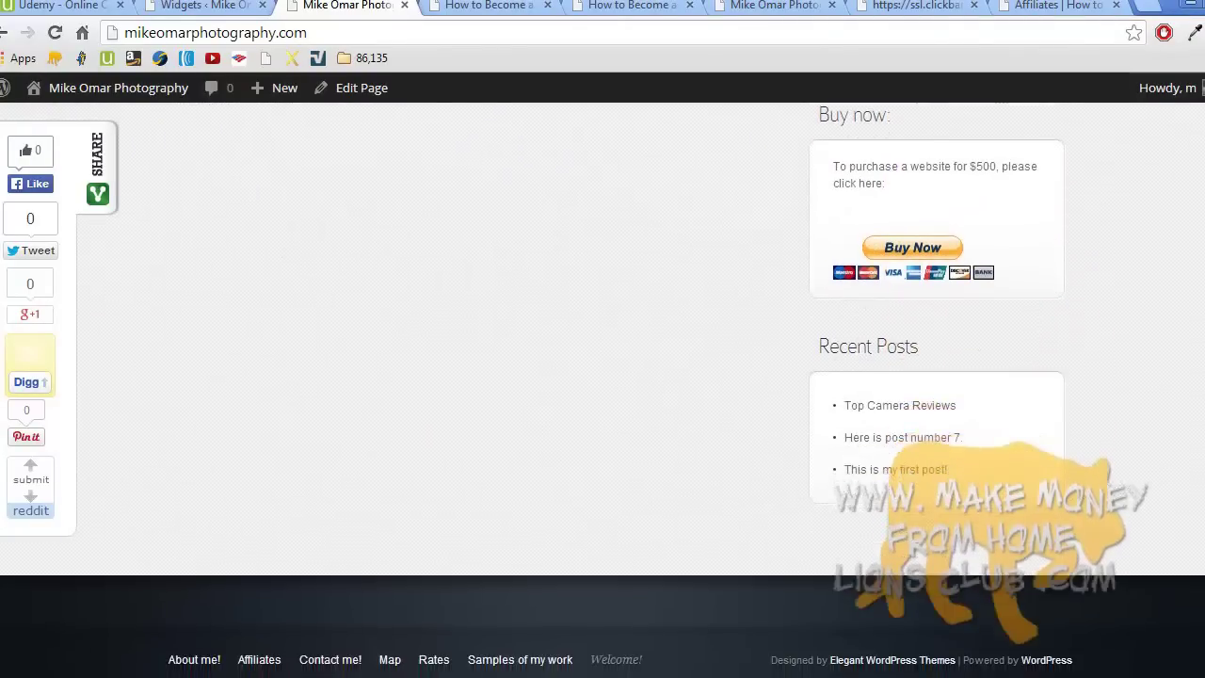
scroll(603, 390, "up", 4)
scroll(1203, 184, "up", 7)
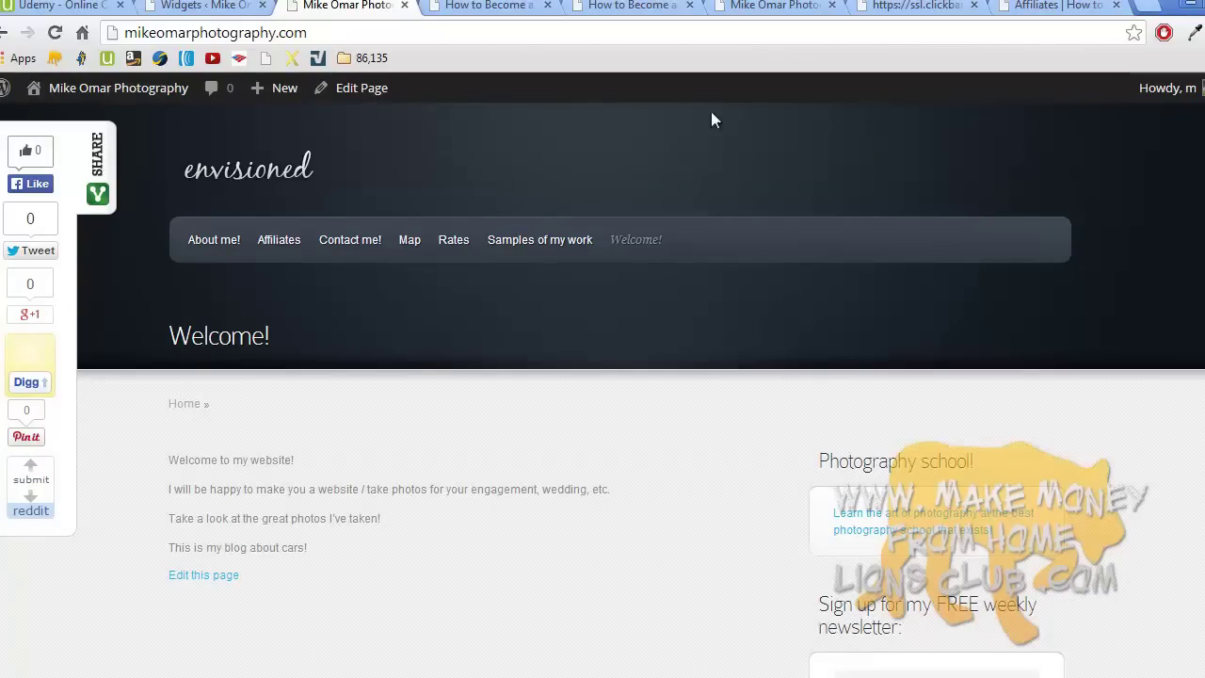
- Load makemoneyfromhomelionsclub.com in the ticket broker tab and scroll through its home page
left_click(484, 5)
left_click(486, 36)
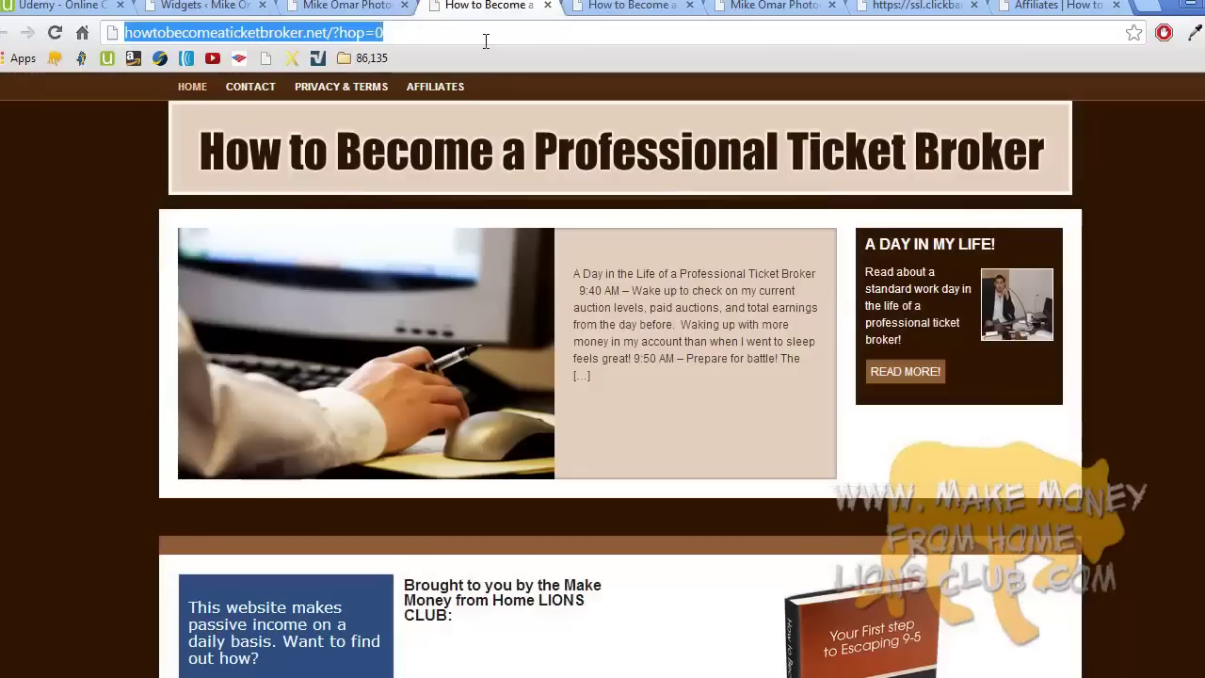
type("m")
key("Return")
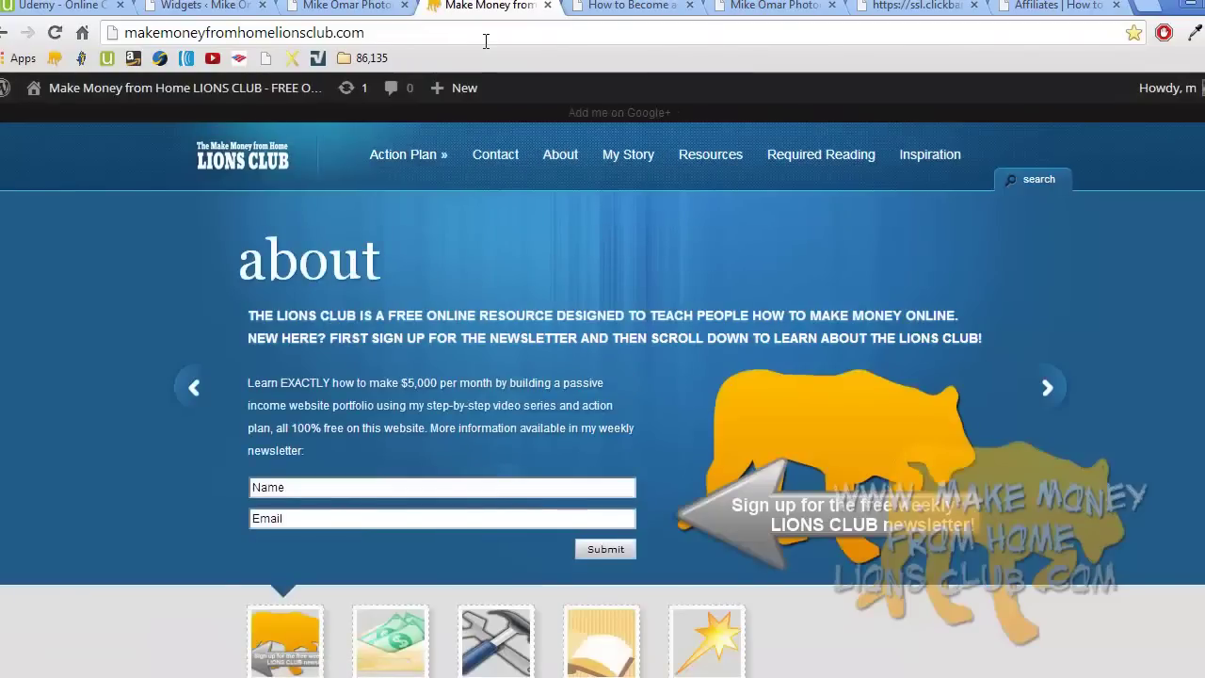
mouse_move(424, 154)
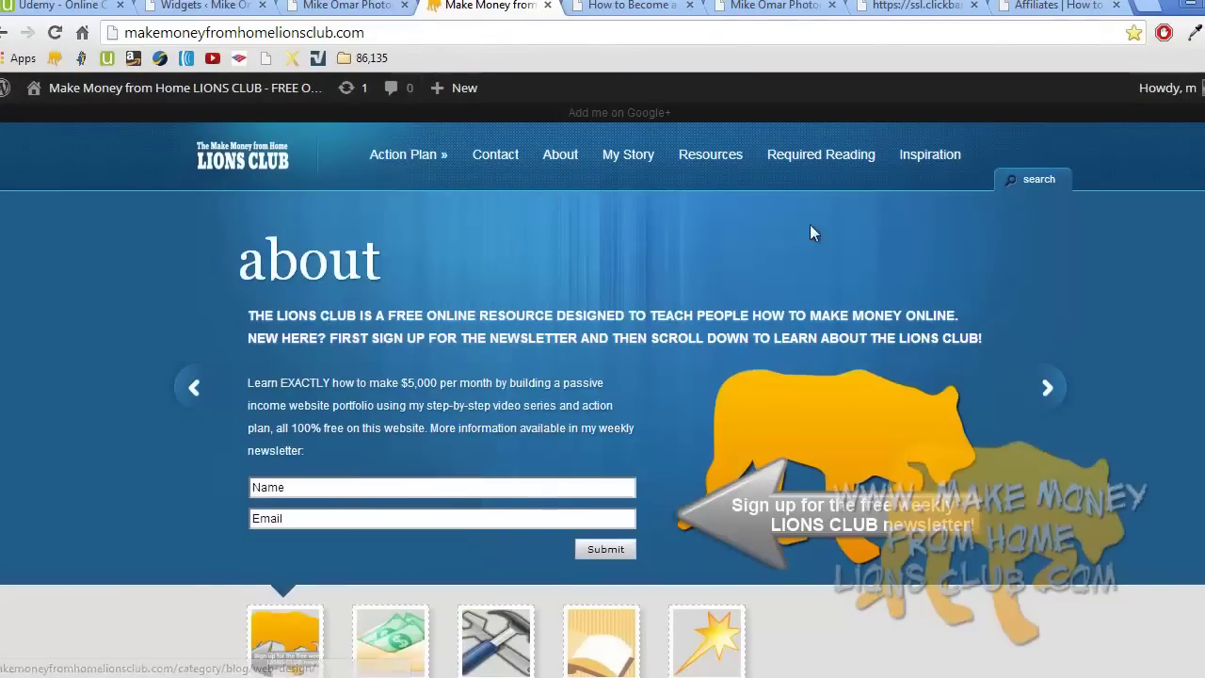
scroll(603, 376, "down", 12)
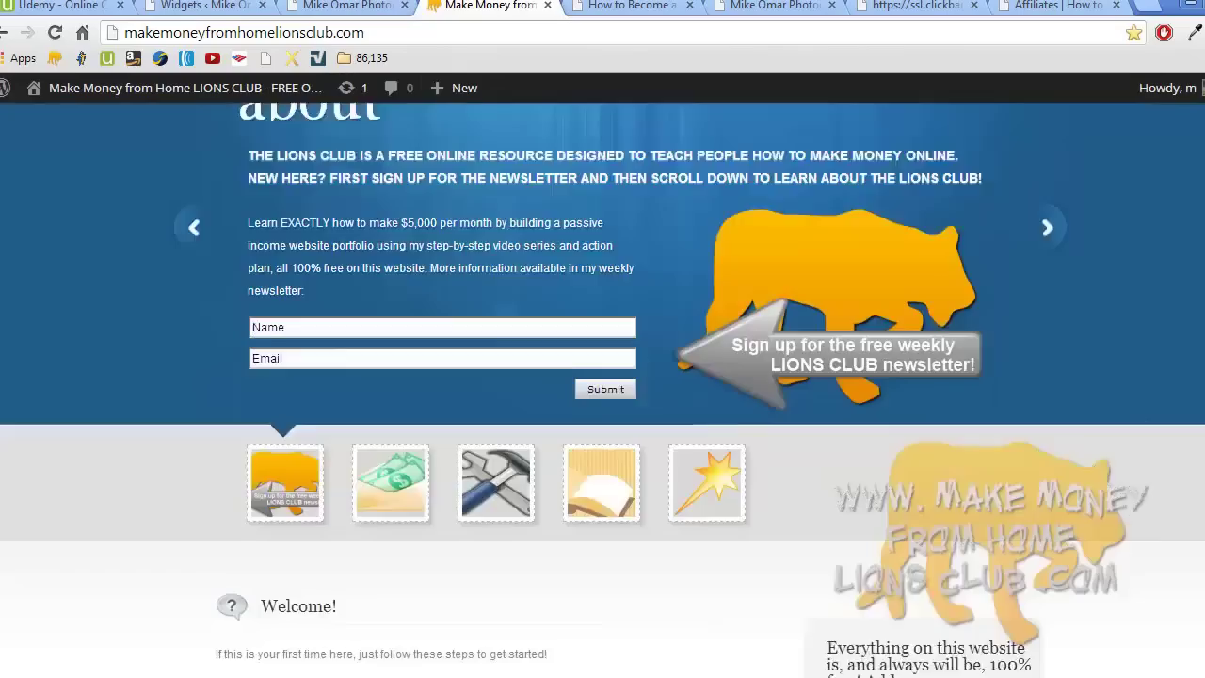
scroll(602, 376, "down", 5)
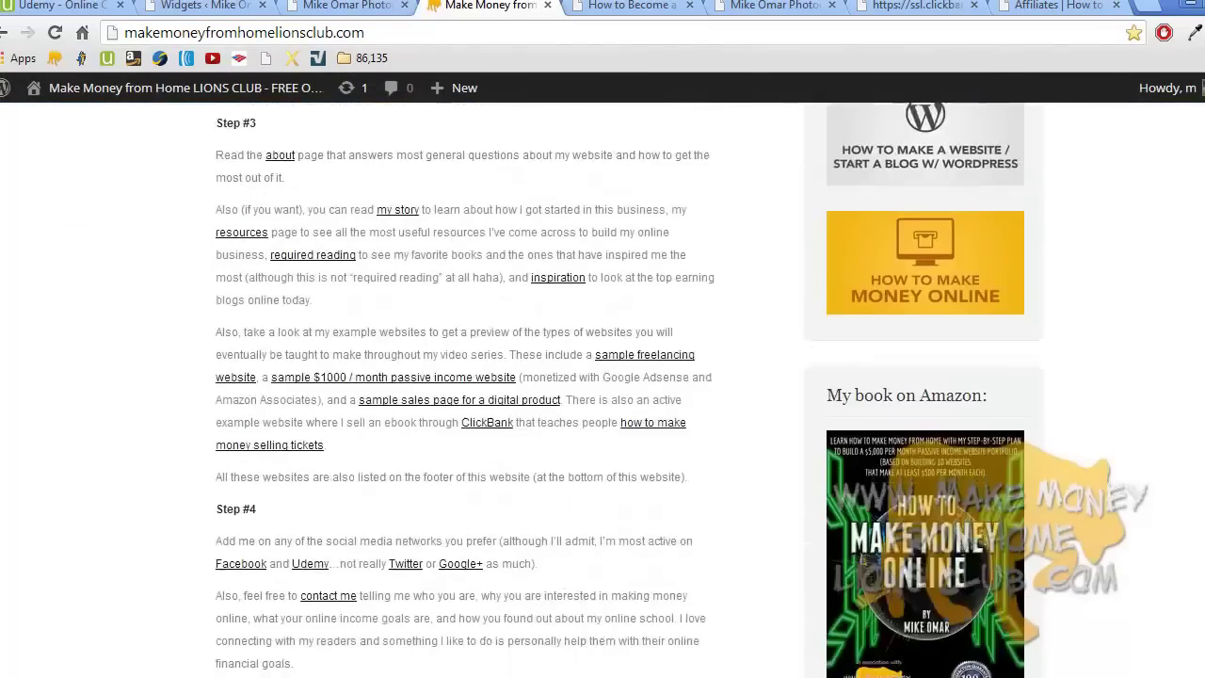
scroll(603, 377, "down", 7)
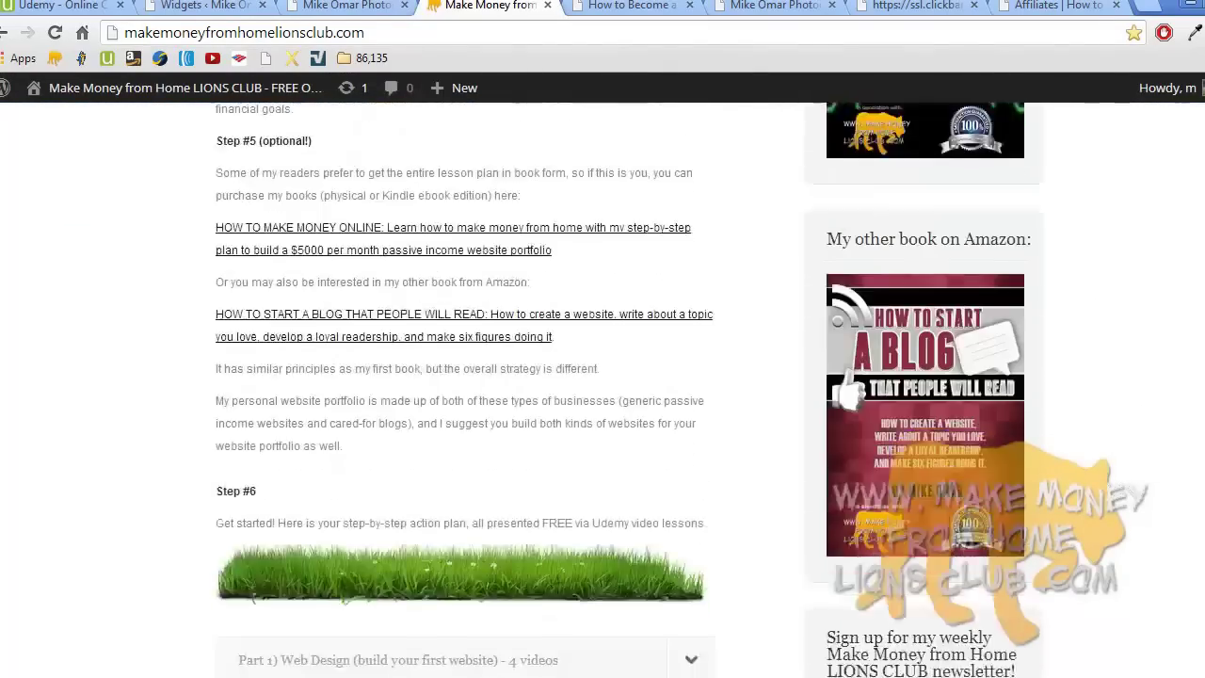
scroll(966, 317, "up", 20)
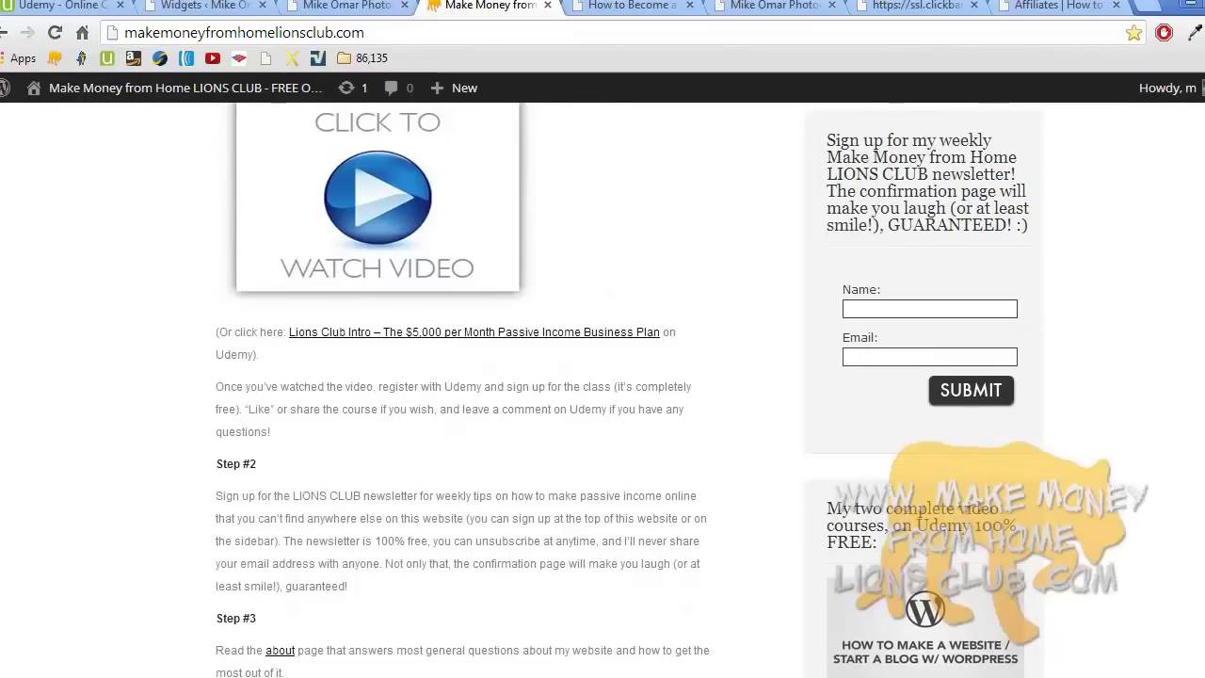
scroll(1163, 253, "up", 3)
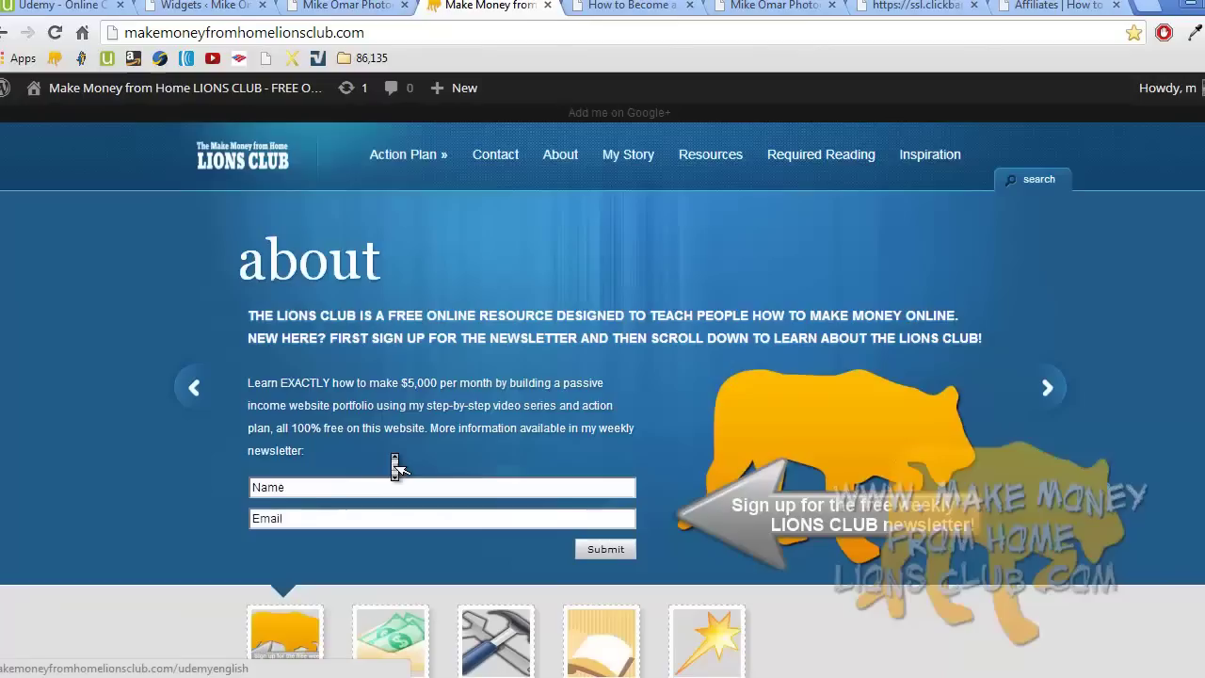
scroll(398, 466, "up", 6)
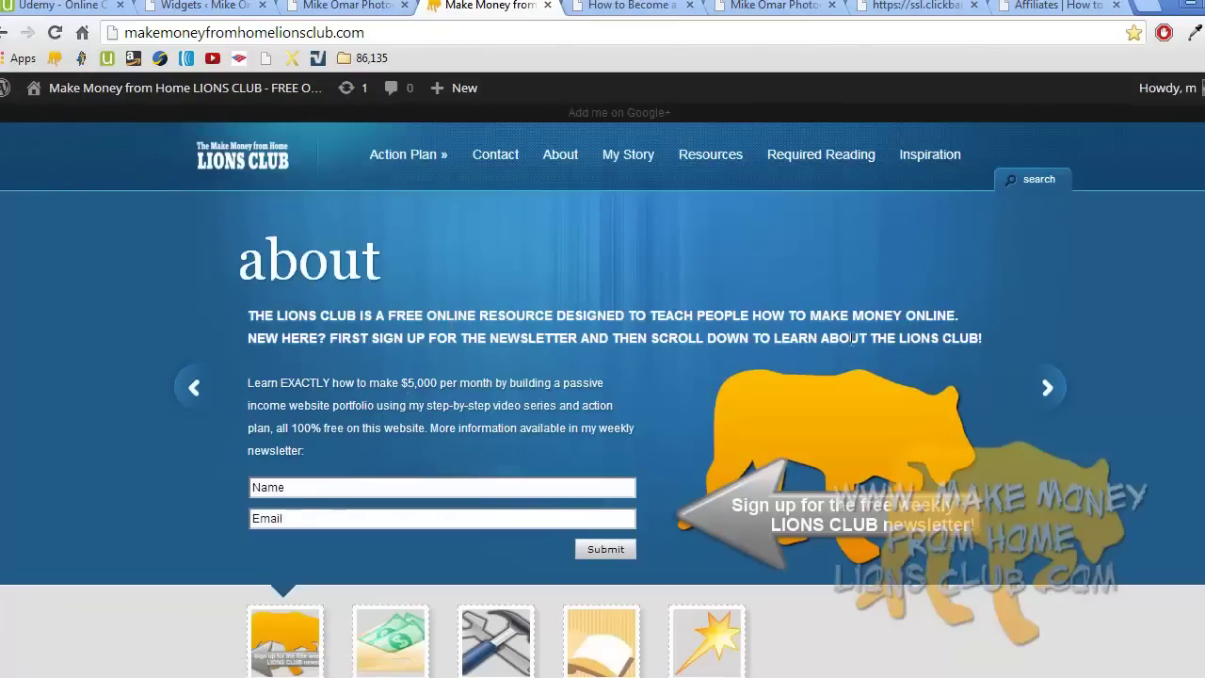
- Cycle the banner through my story, resources, required reading, inspiration and back to about
left_click(1039, 380)
left_click(1039, 380)
left_click(1039, 381)
left_click(1039, 381)
left_click(1039, 380)
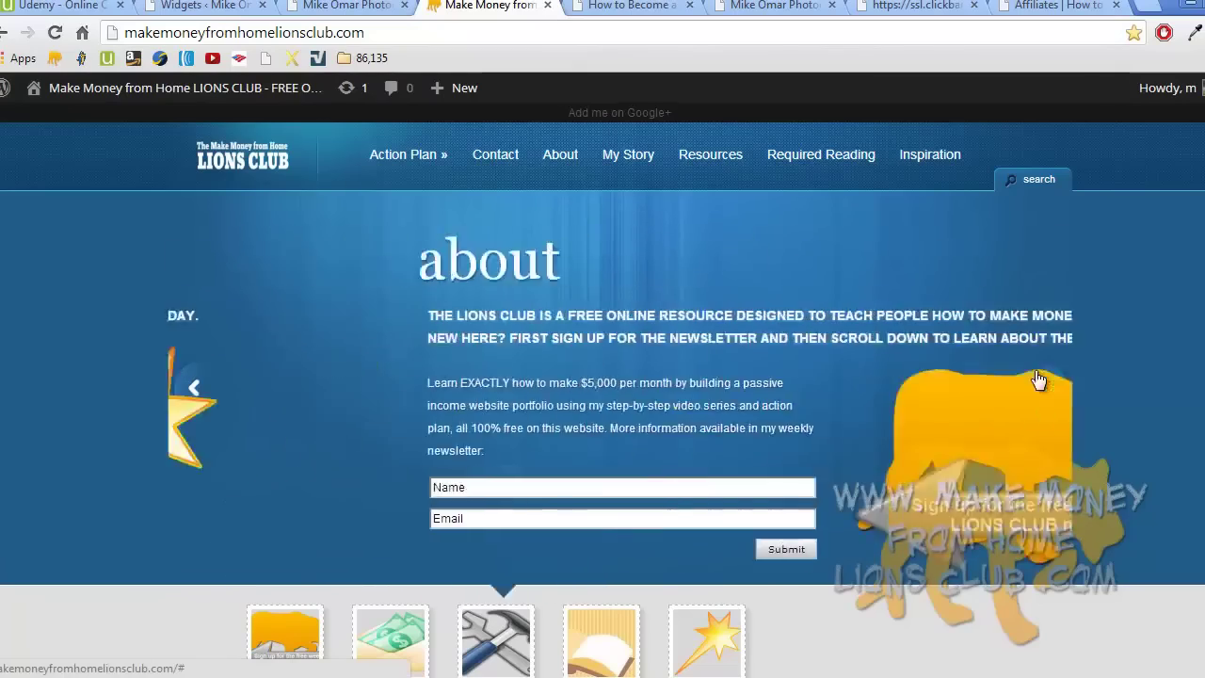
mouse_move(394, 130)
left_click(360, 6)
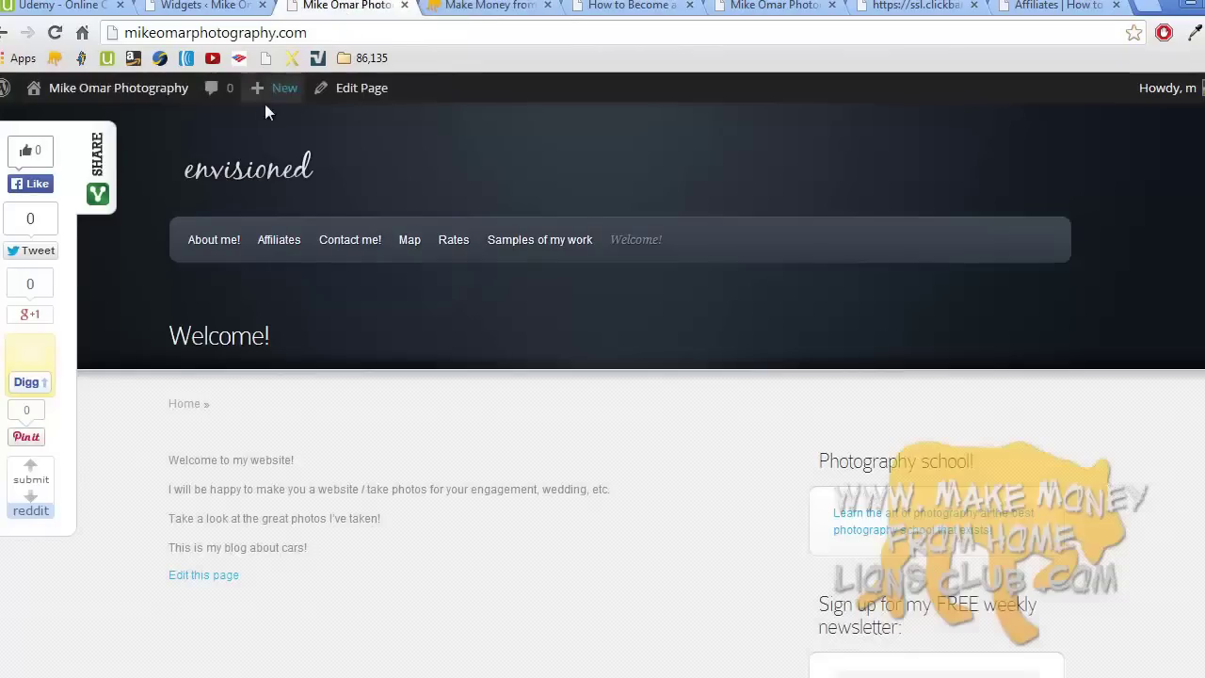
- Open Envisioned Theme Options from the photography dashboard, then return to the Lions Club site
mouse_move(118, 88)
left_click(113, 132)
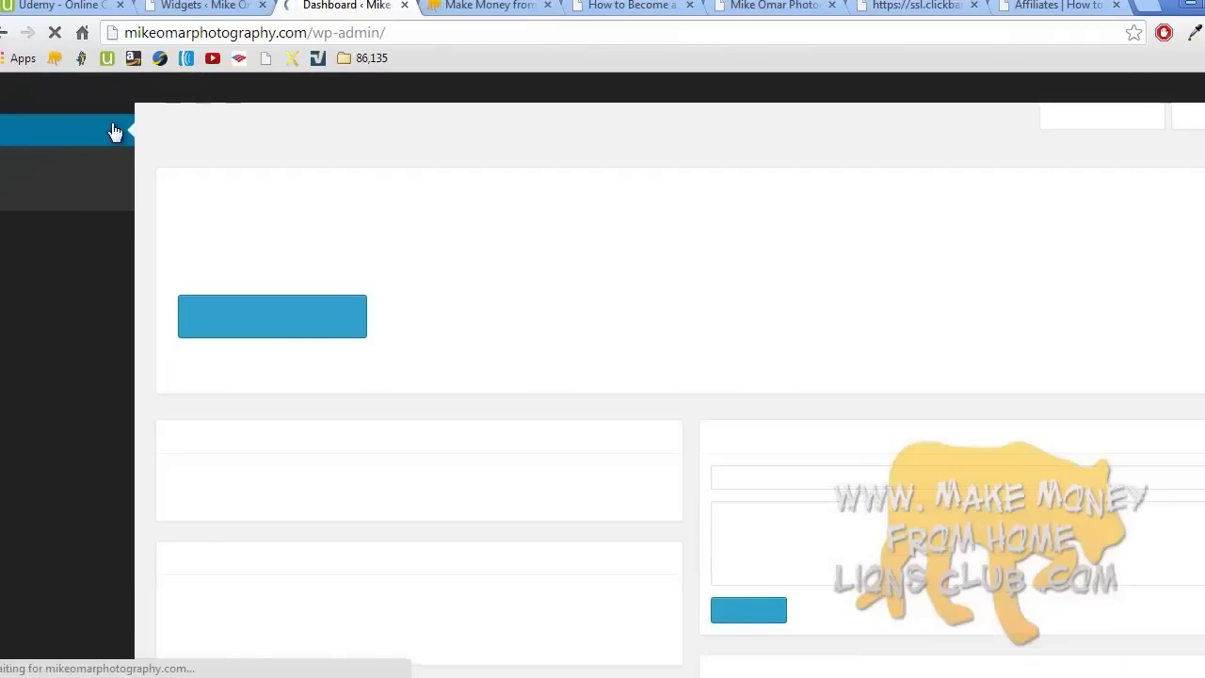
mouse_move(85, 408)
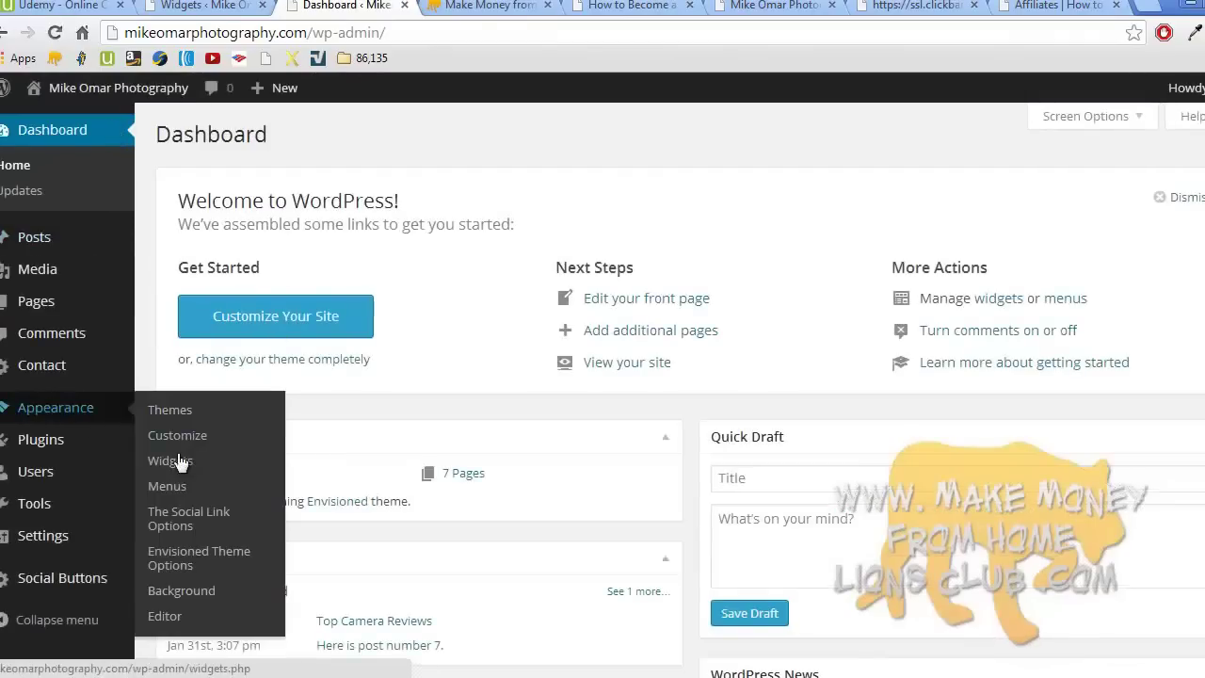
left_click(198, 555)
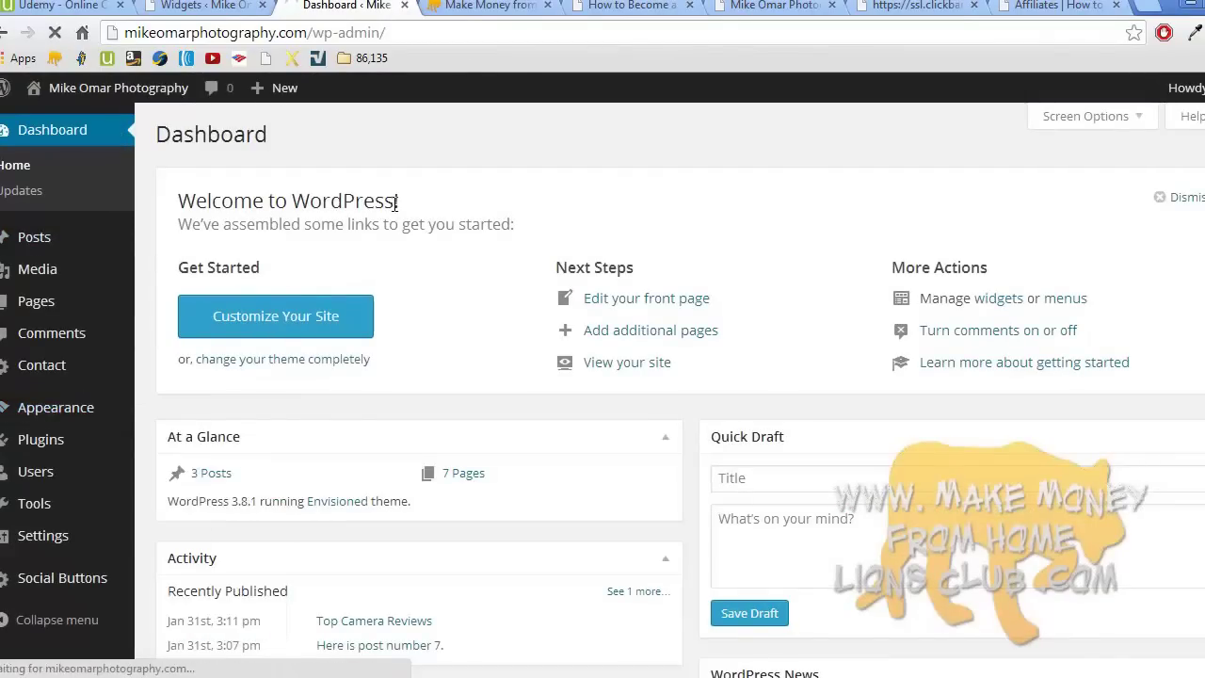
left_click(487, 6)
mouse_move(381, 166)
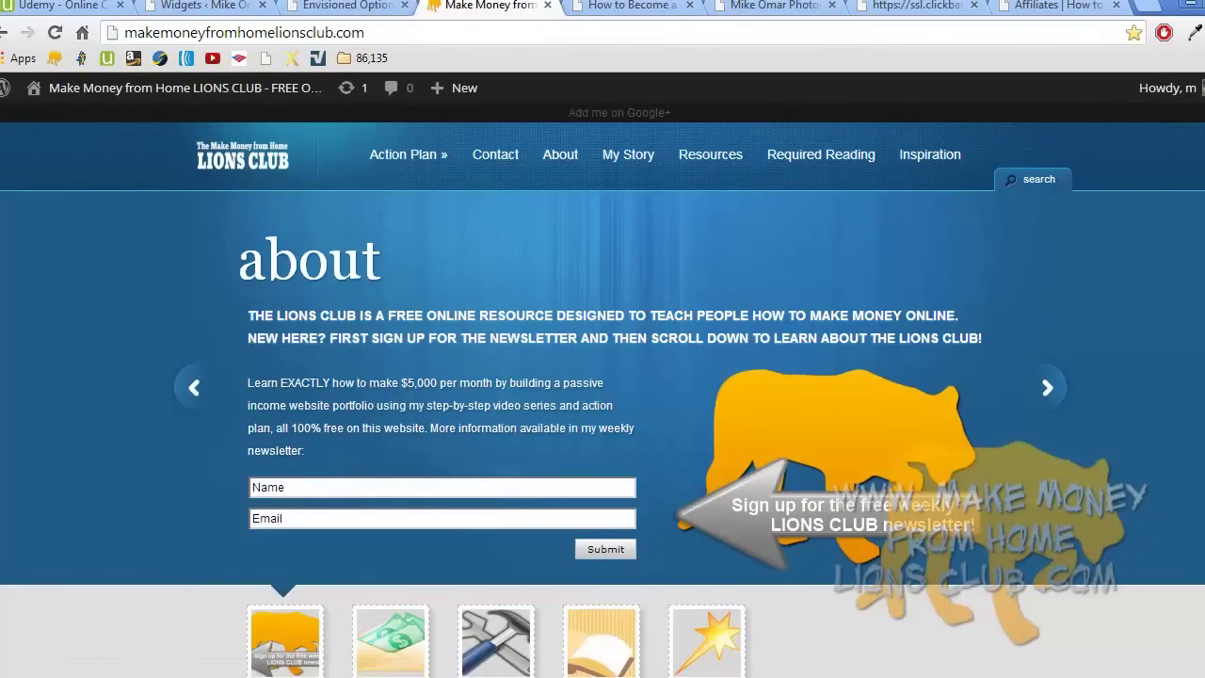
scroll(603, 390, "down", 12)
scroll(603, 390, "down", 15)
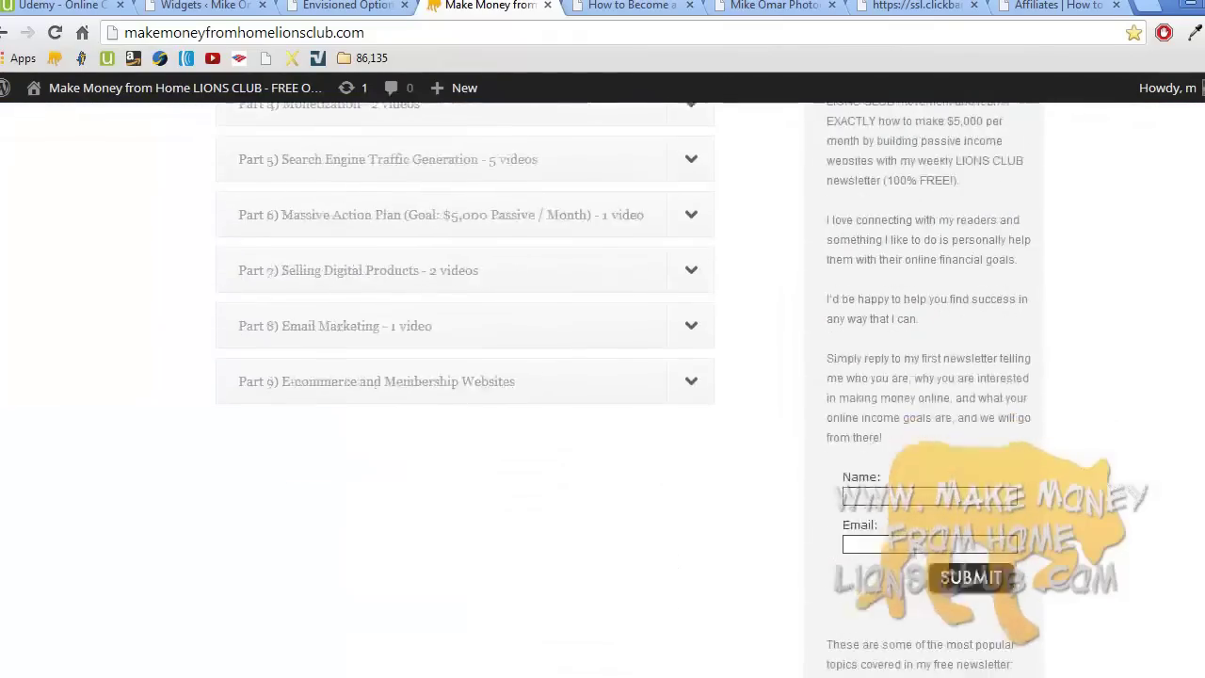
scroll(602, 390, "down", 3)
scroll(602, 389, "down", 2)
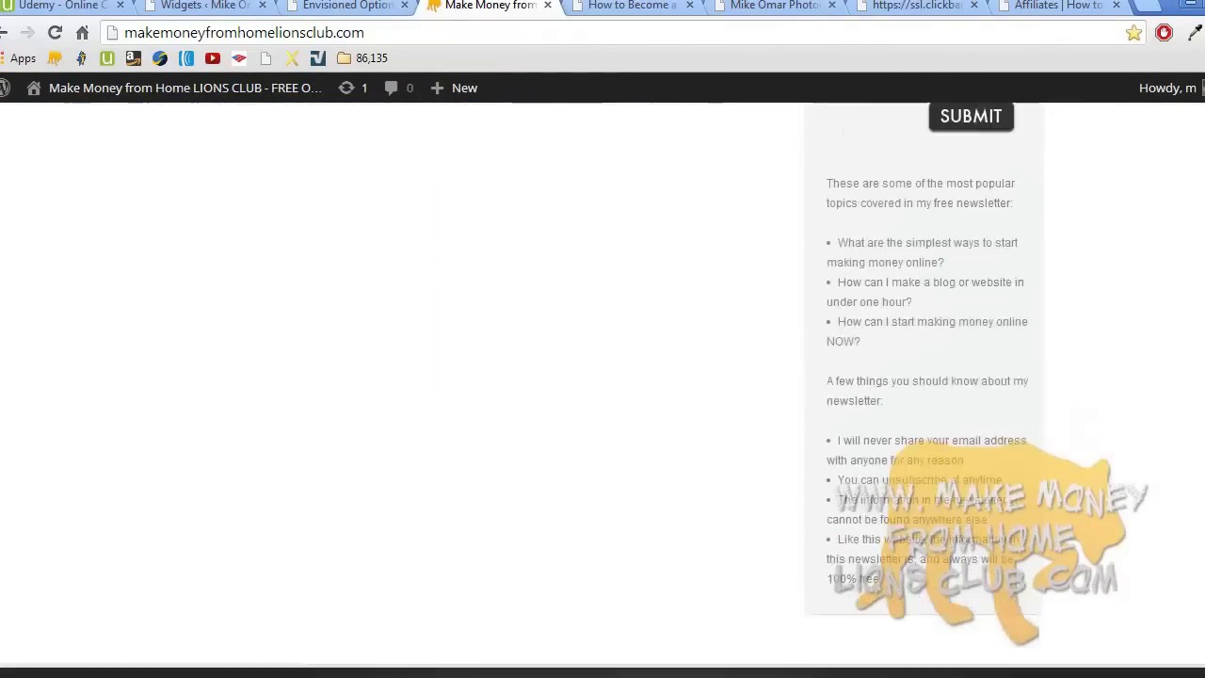
scroll(602, 389, "down", 5)
scroll(603, 389, "up", 12)
scroll(602, 389, "up", 15)
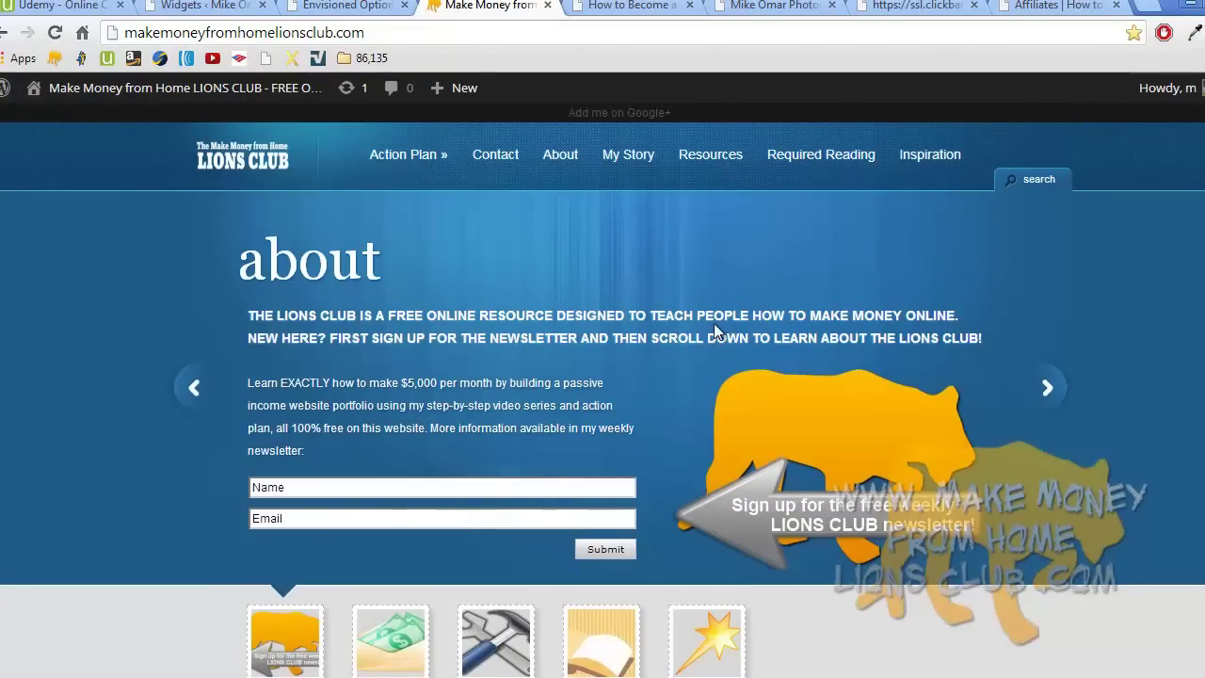
- Advance the banner two slides to the 'The tools of the trade' resources slide
left_click(1035, 386)
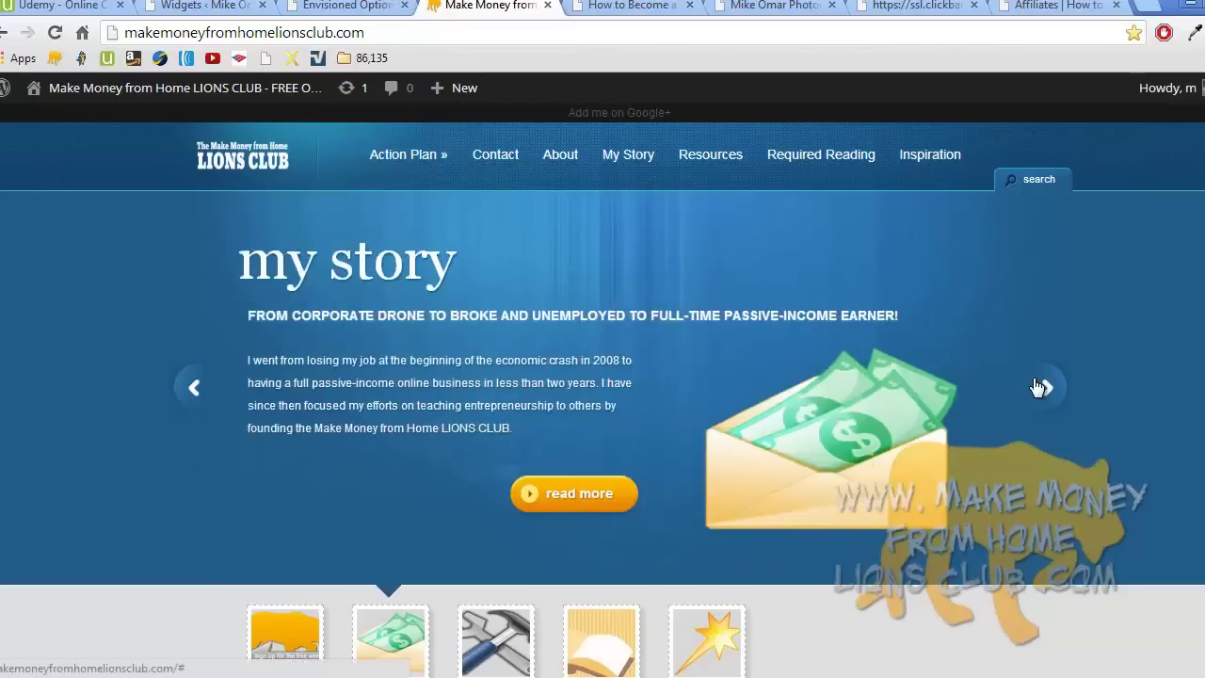
left_click(1035, 386)
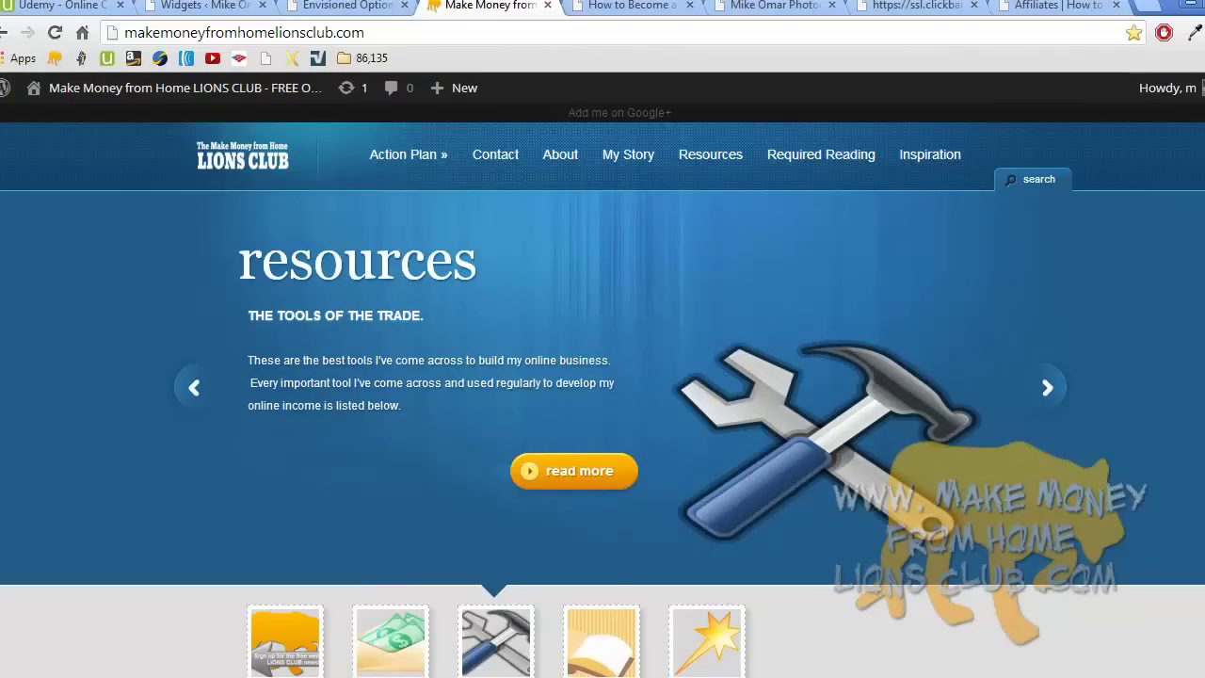
scroll(1086, 329, "down", 8)
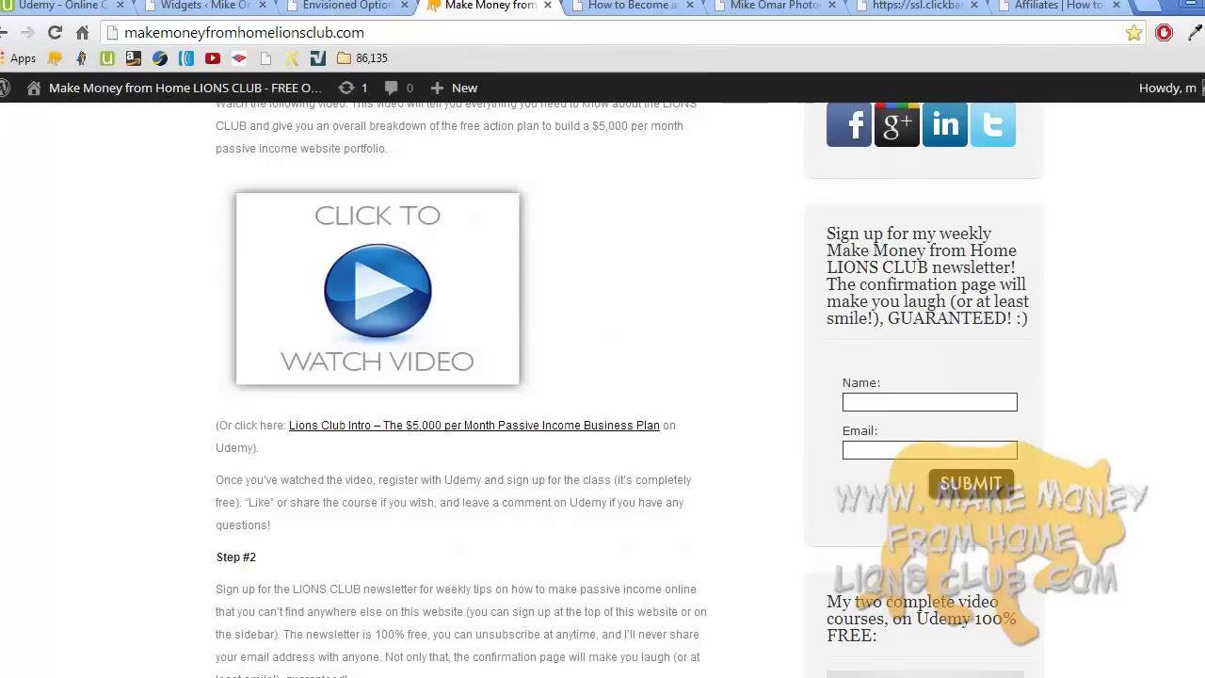
- Scroll the Lions Club page back to the top before switching to Google
scroll(602, 389, "up", 10)
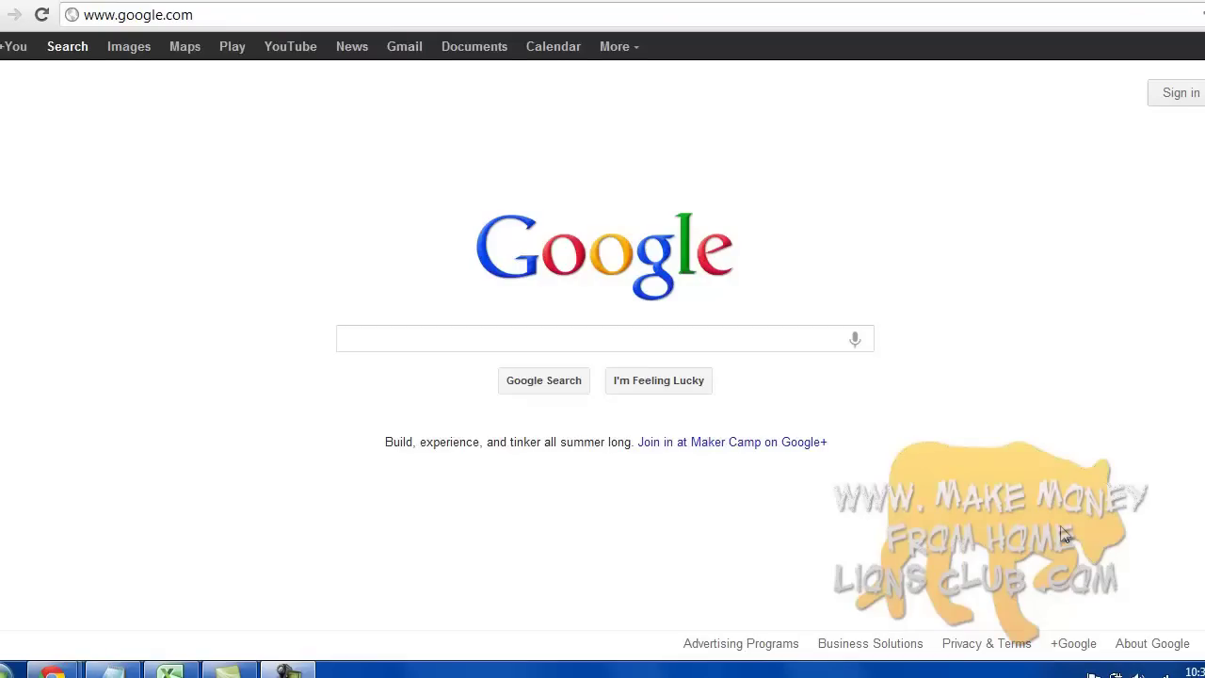
left_click(299, 672)
left_click(1164, 538)
left_click(299, 670)
left_click(1115, 598)
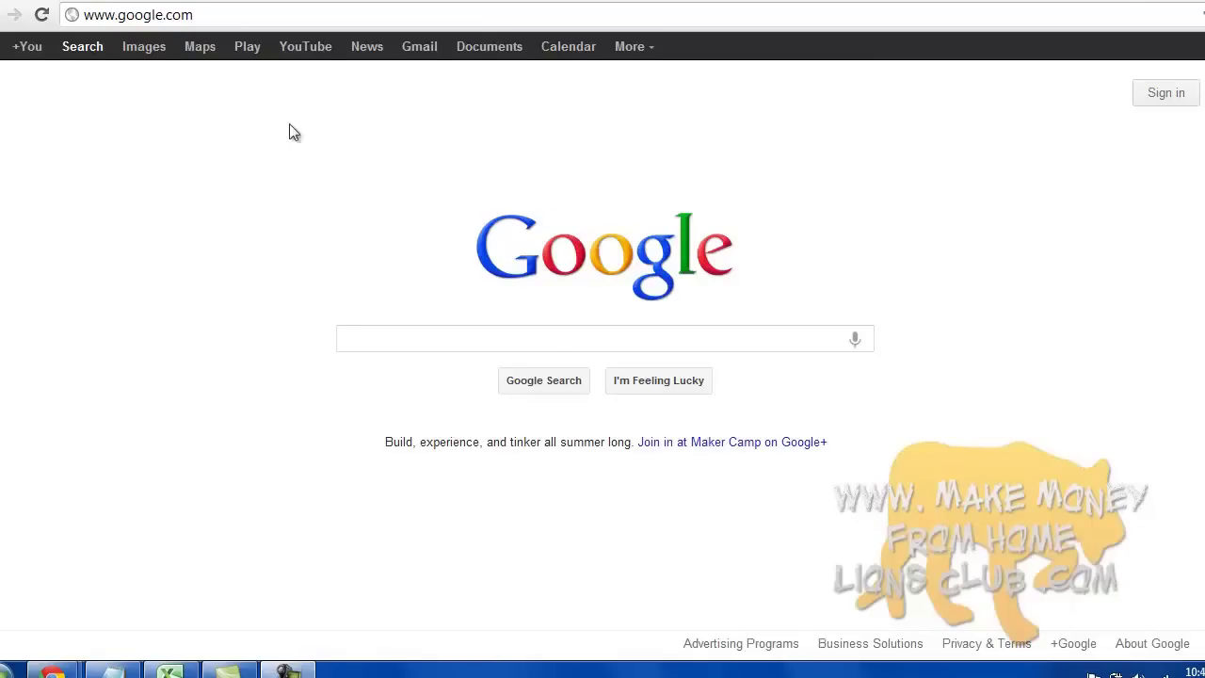
- Load the Lions Club site in a private window, dismiss the newsletter popup, and browse the About page
key("ctrl+shift+n")
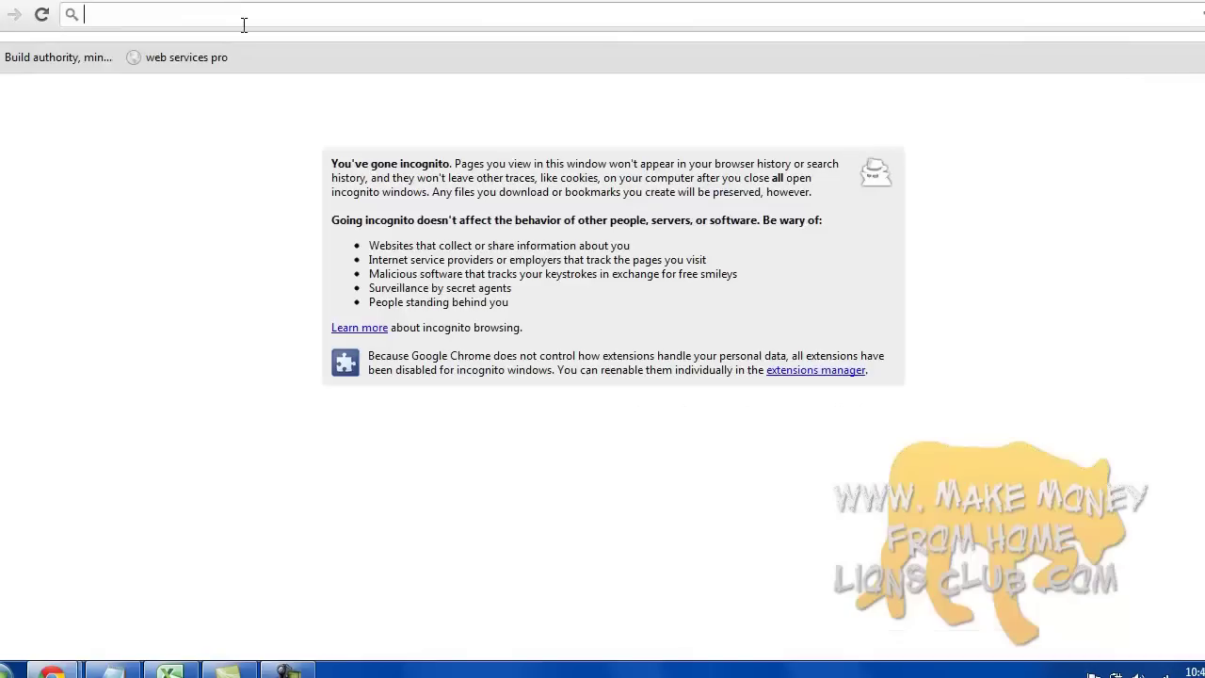
type("make")
key("Return")
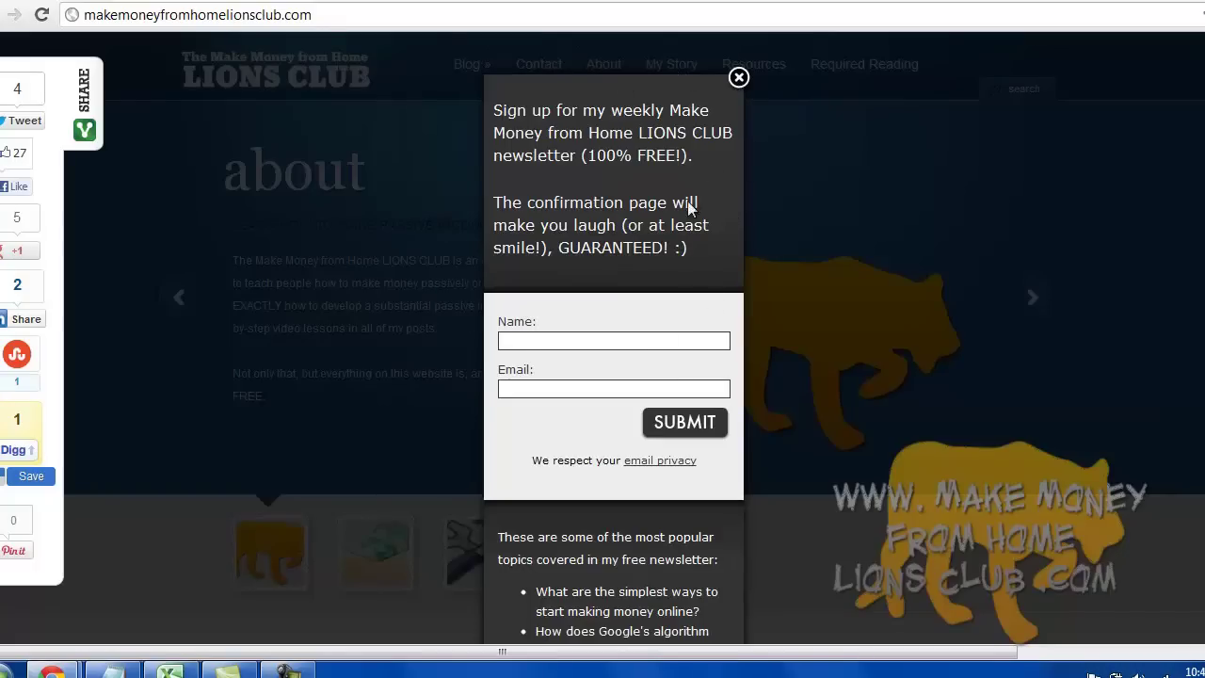
left_click(738, 77)
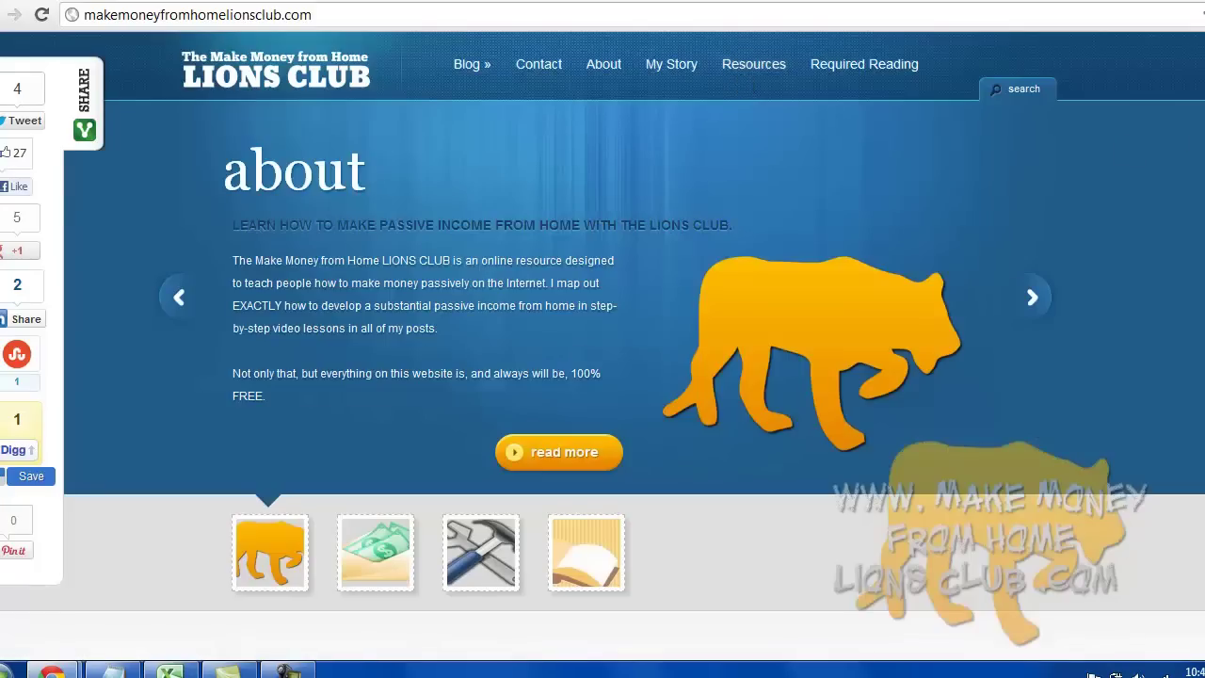
scroll(1190, 141, "down", 7)
scroll(1054, 372, "down", 2)
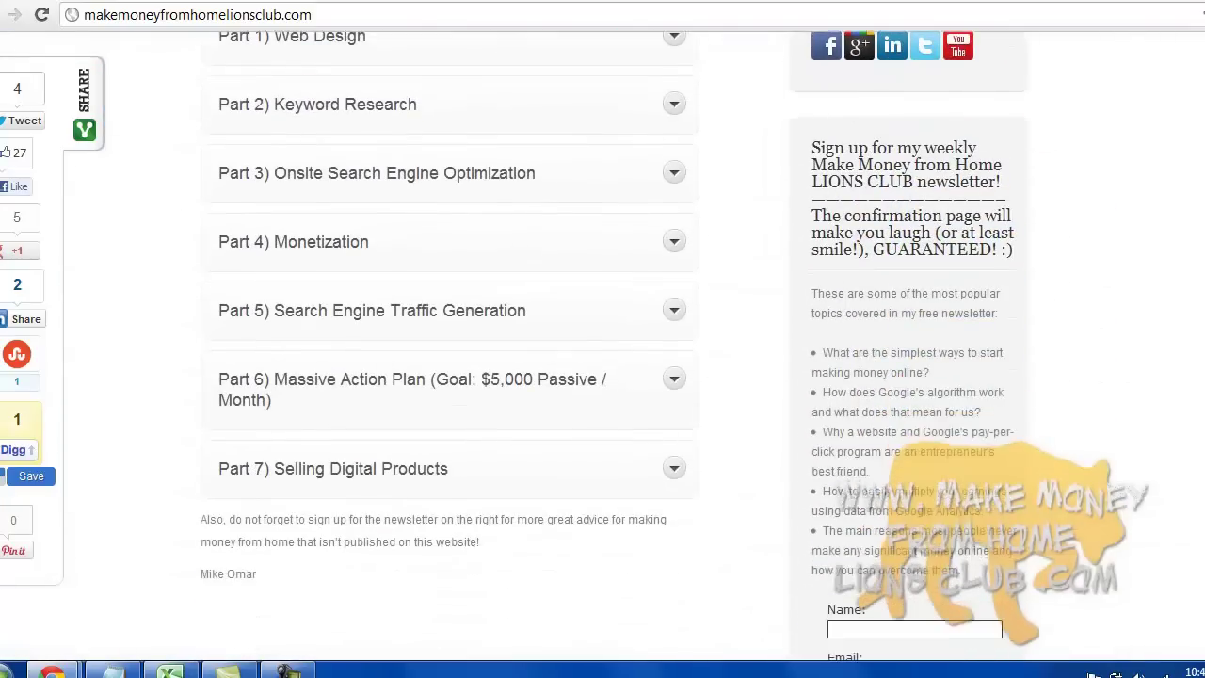
scroll(1054, 372, "down", 4)
scroll(1000, 357, "up", 2)
scroll(894, 255, "up", 1)
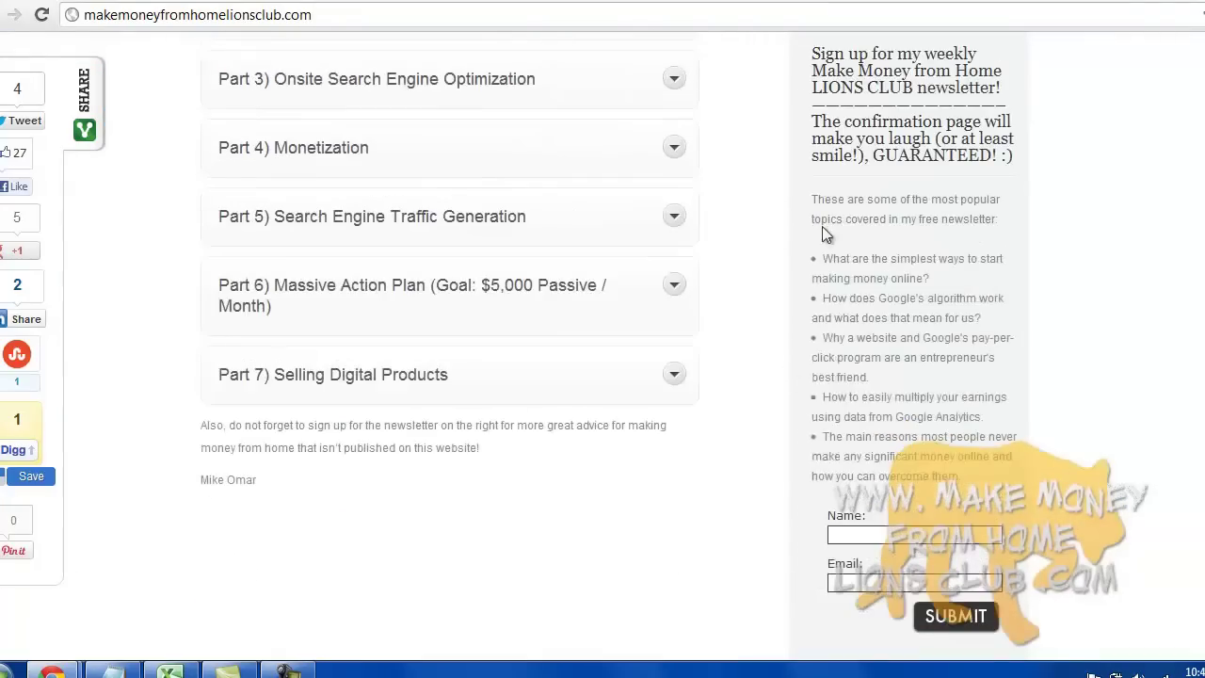
scroll(849, 375, "up", 15)
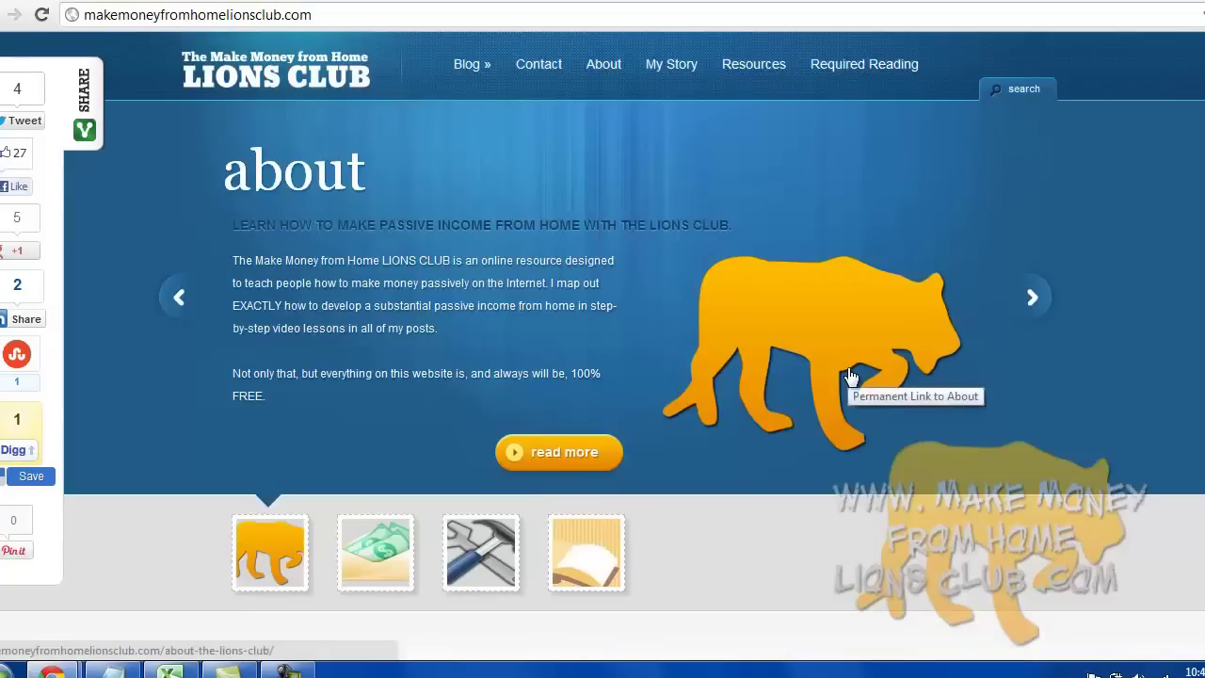
- On the Resources page, expand Email Marketing and follow the Aweber recommendation
left_click(765, 69)
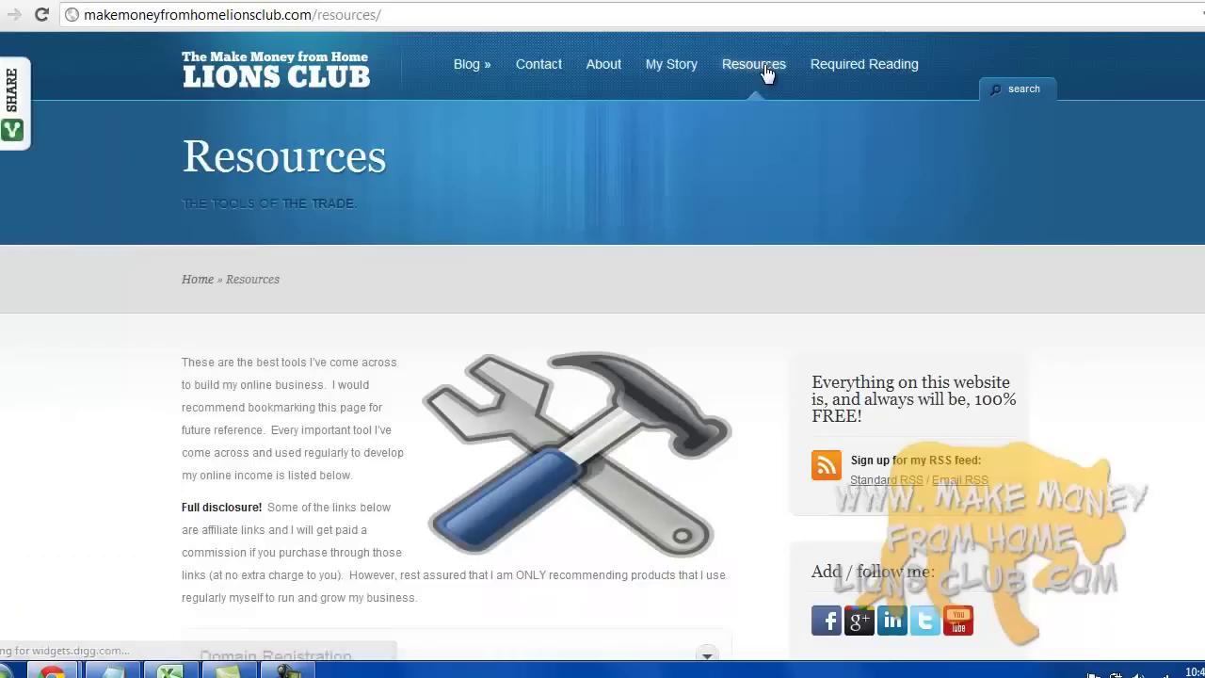
scroll(1025, 244, "down", 7)
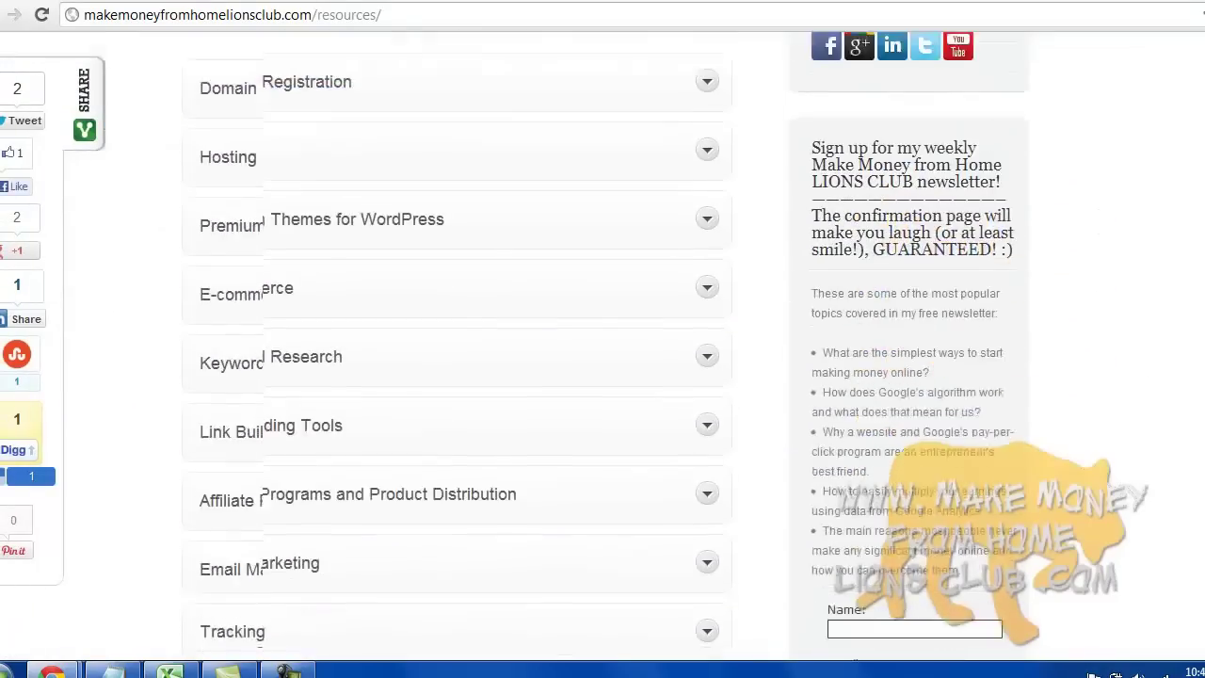
scroll(844, 314, "down", 3)
scroll(875, 353, "up", 6)
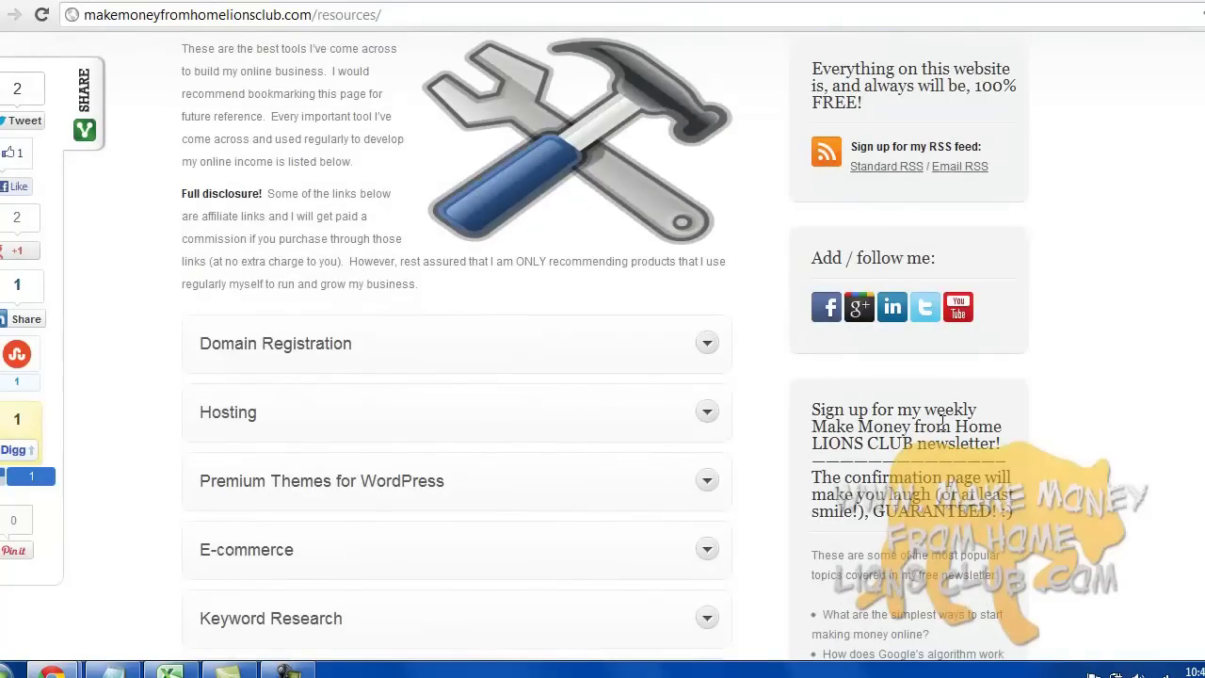
scroll(942, 422, "up", 3)
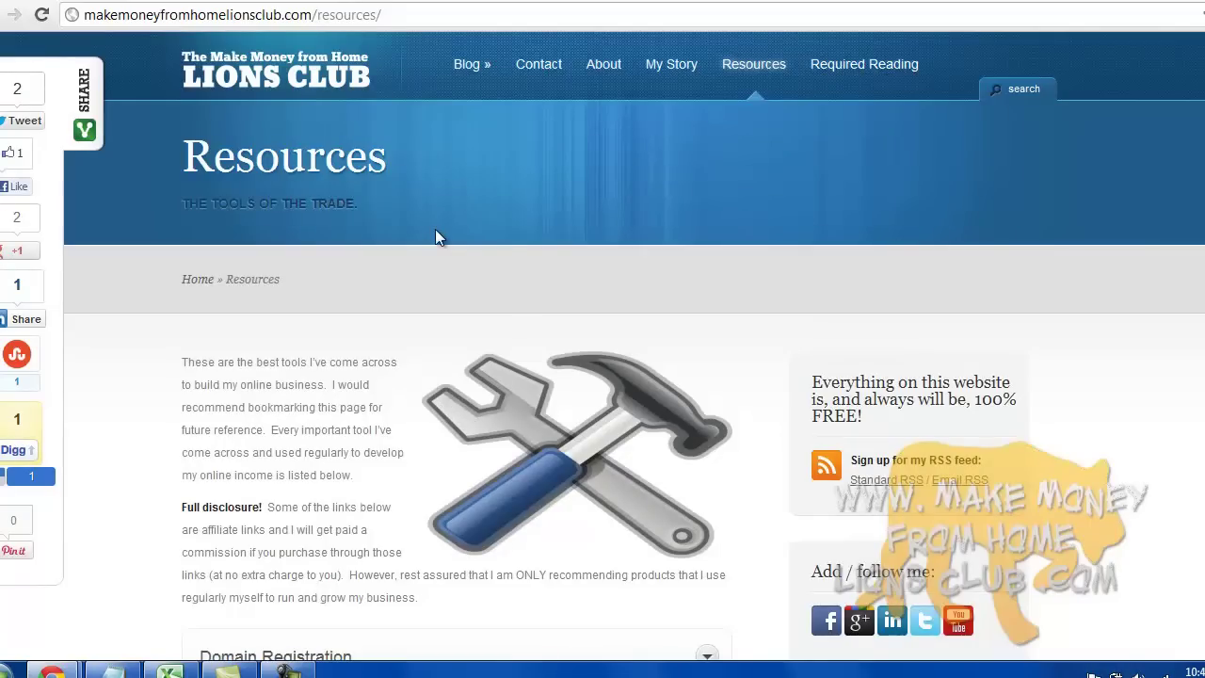
scroll(435, 228, "down", 3)
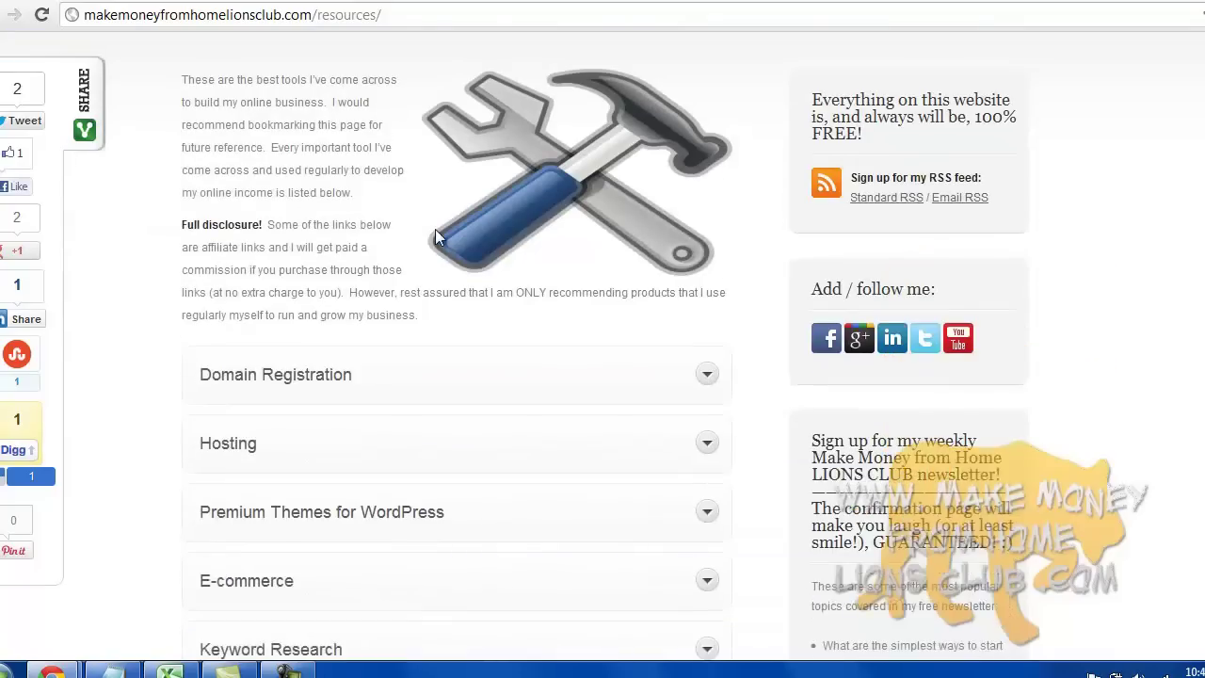
scroll(435, 229, "up", 4)
scroll(435, 229, "down", 1)
scroll(435, 229, "down", 7)
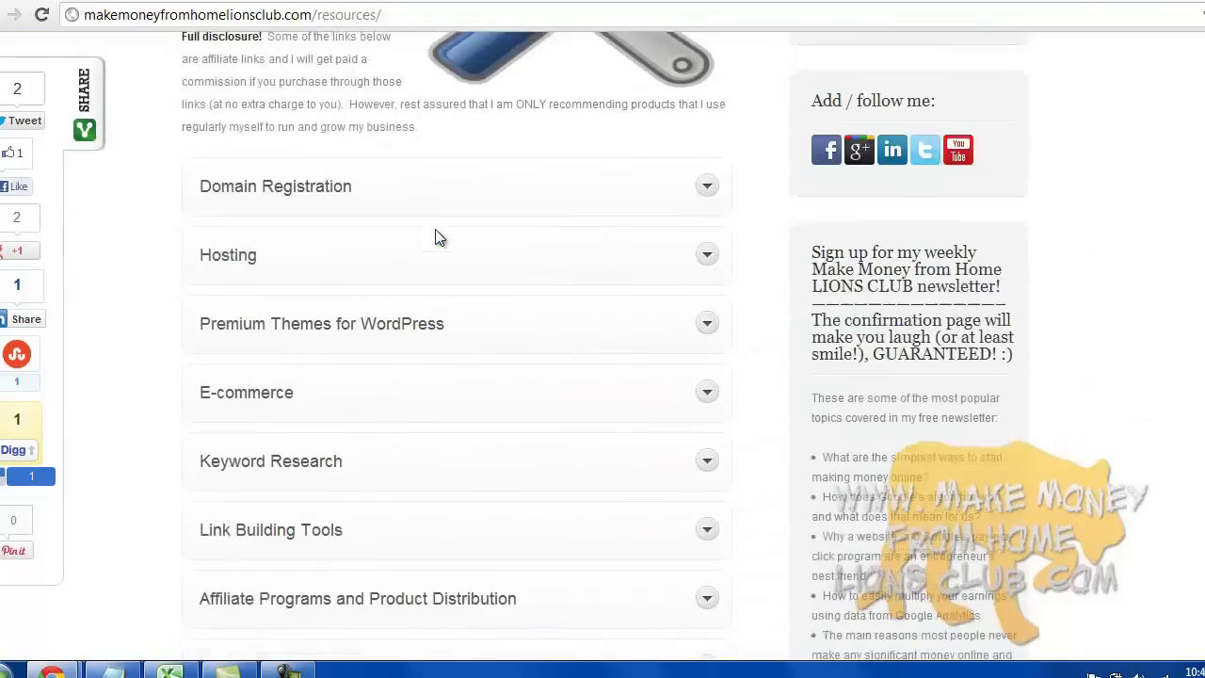
scroll(435, 228, "down", 1)
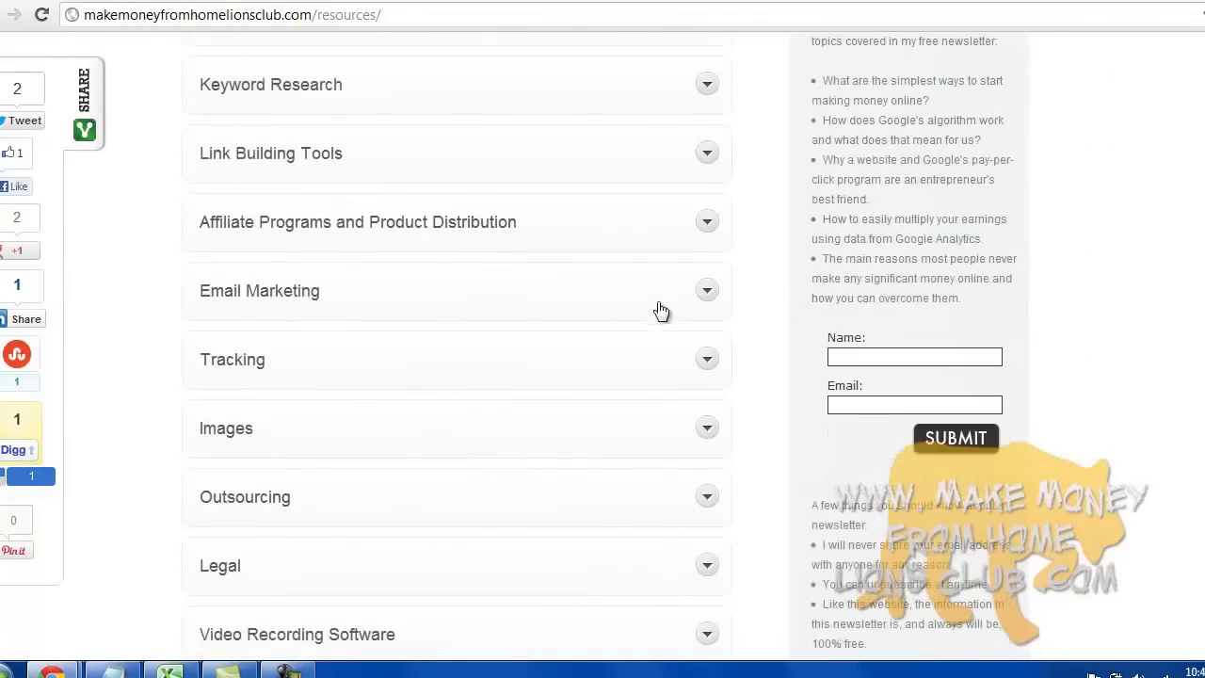
left_click(697, 299)
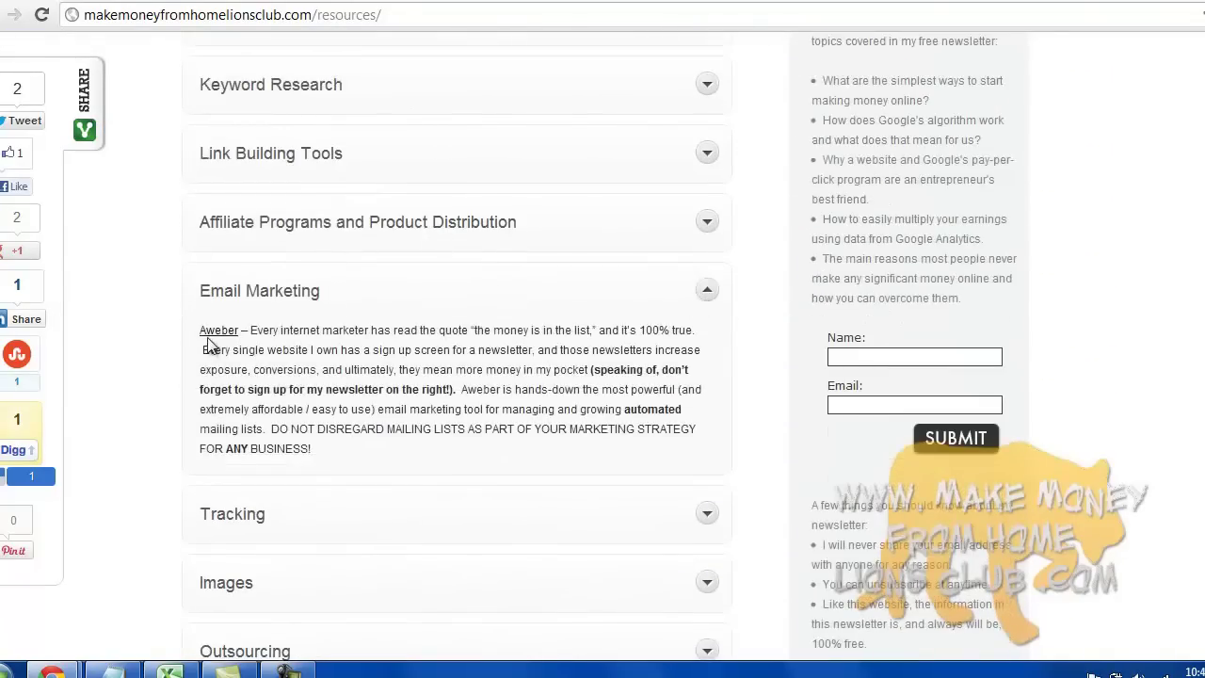
left_click(212, 337)
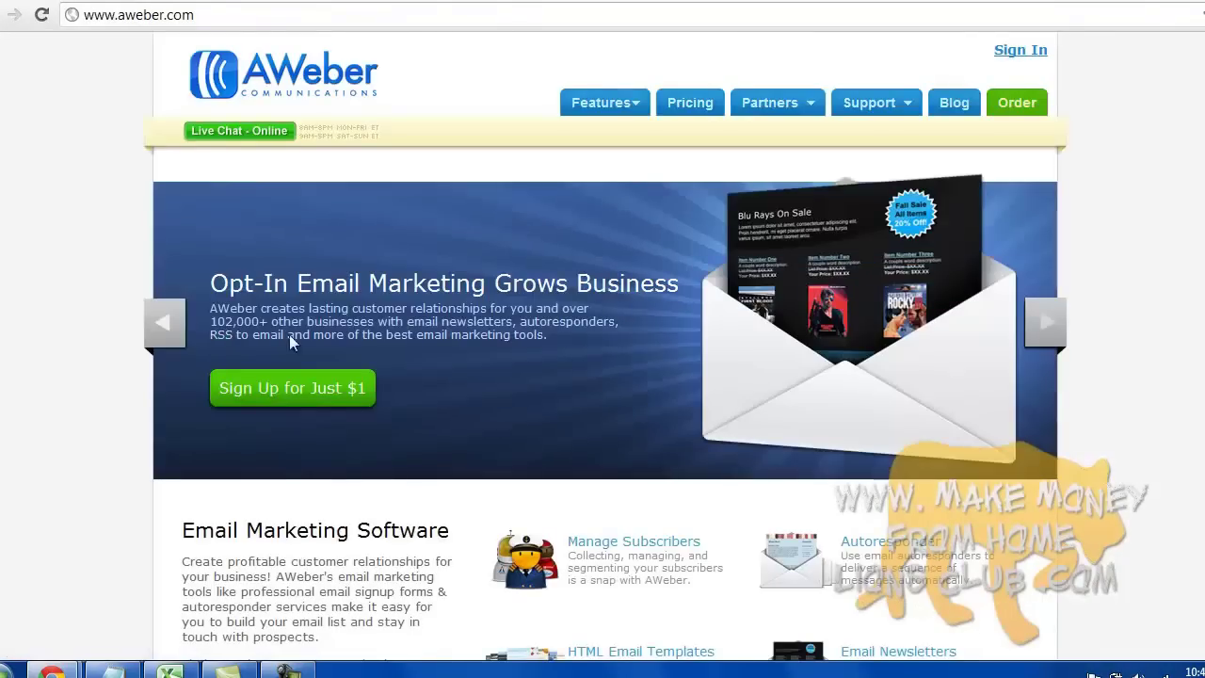
- Look over AWeber's $1 trial account order page, then return to the logged-out login page
left_click(1020, 111)
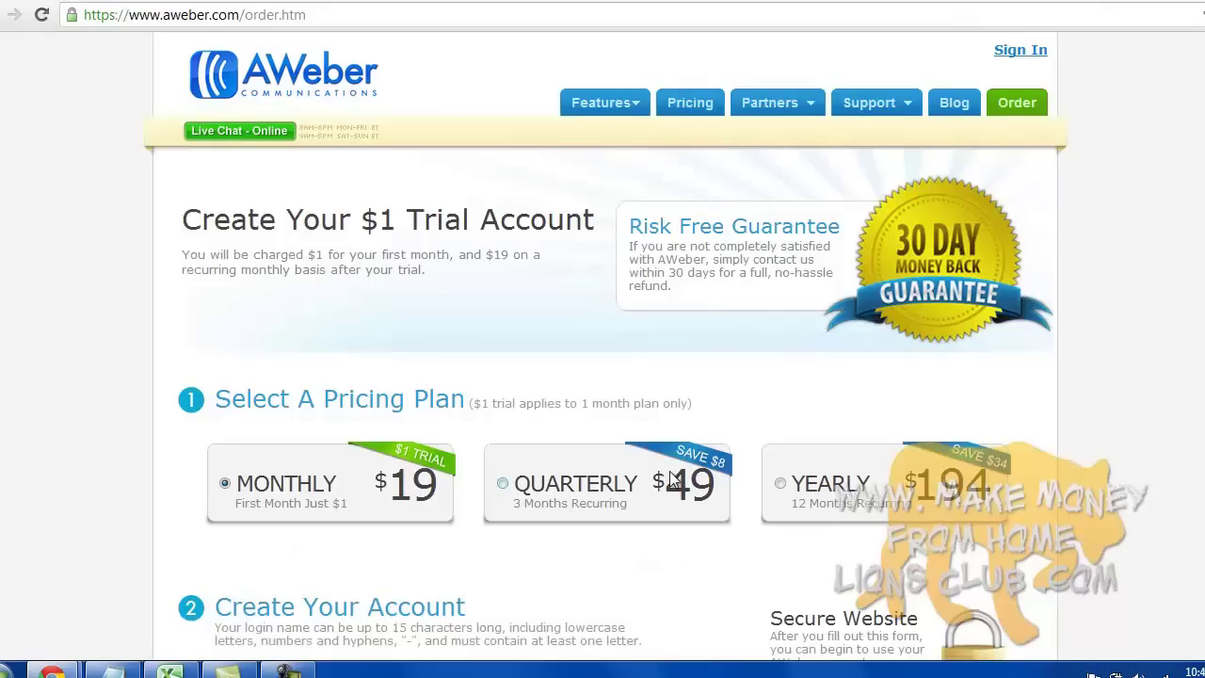
left_click(303, 669)
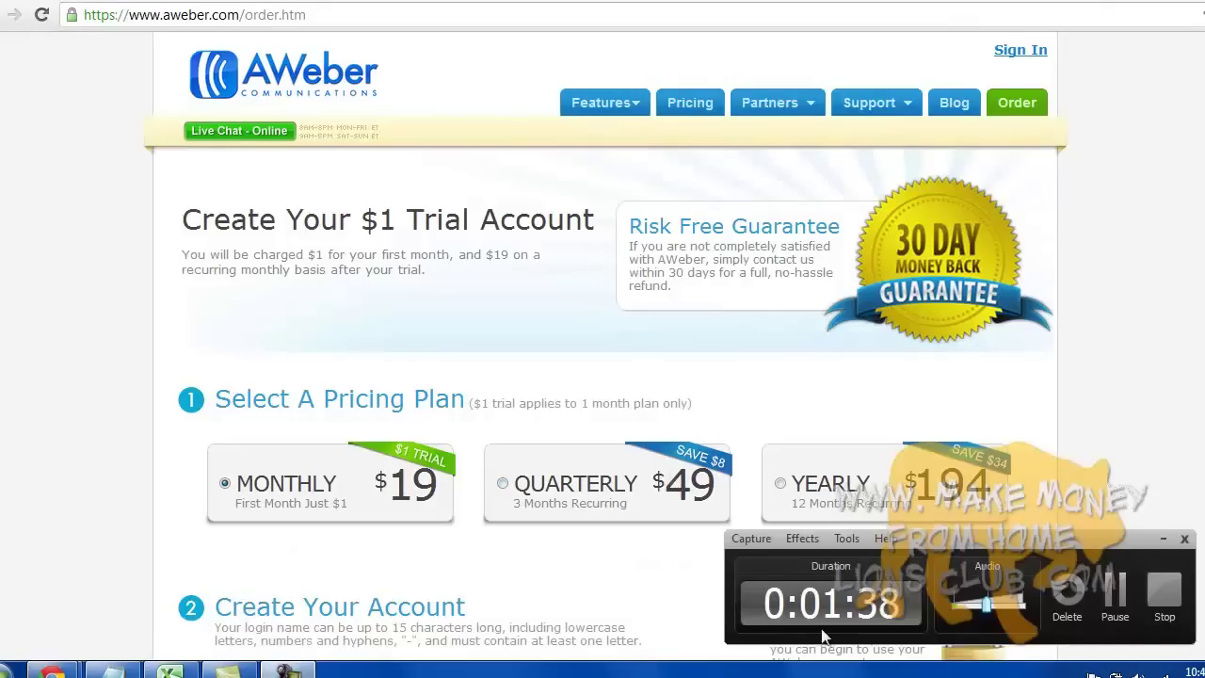
left_click(1167, 610)
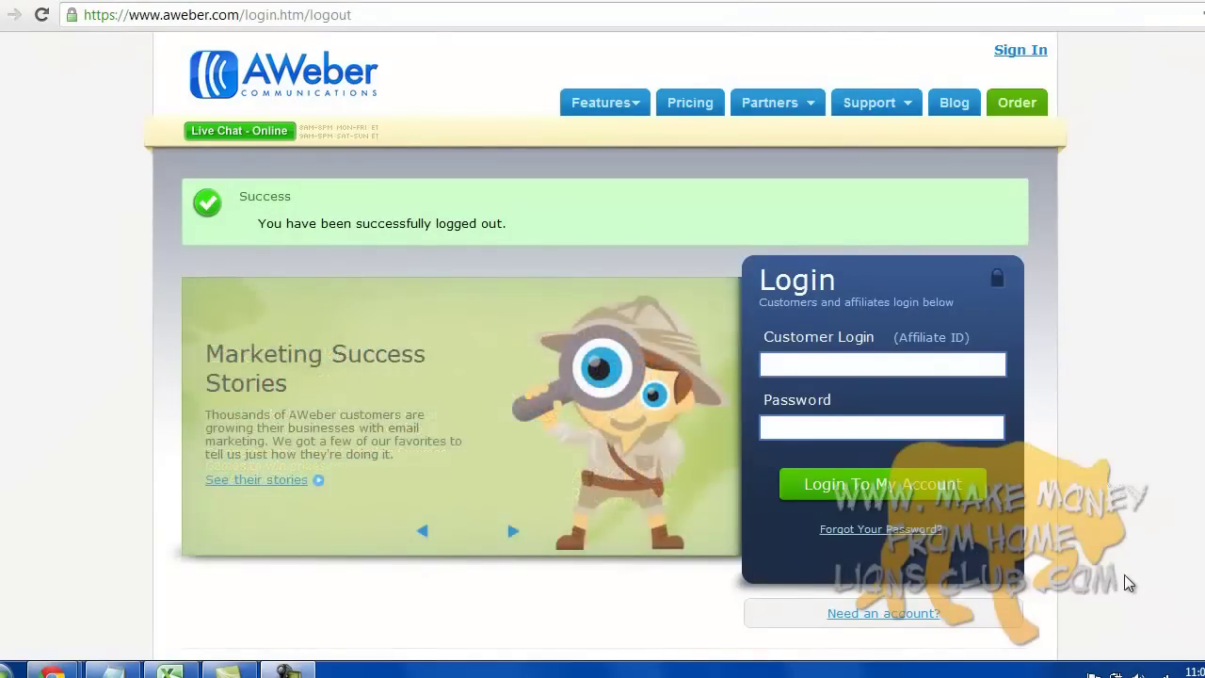
- Sign in with the customer login and password, then create a new list
left_click(810, 371)
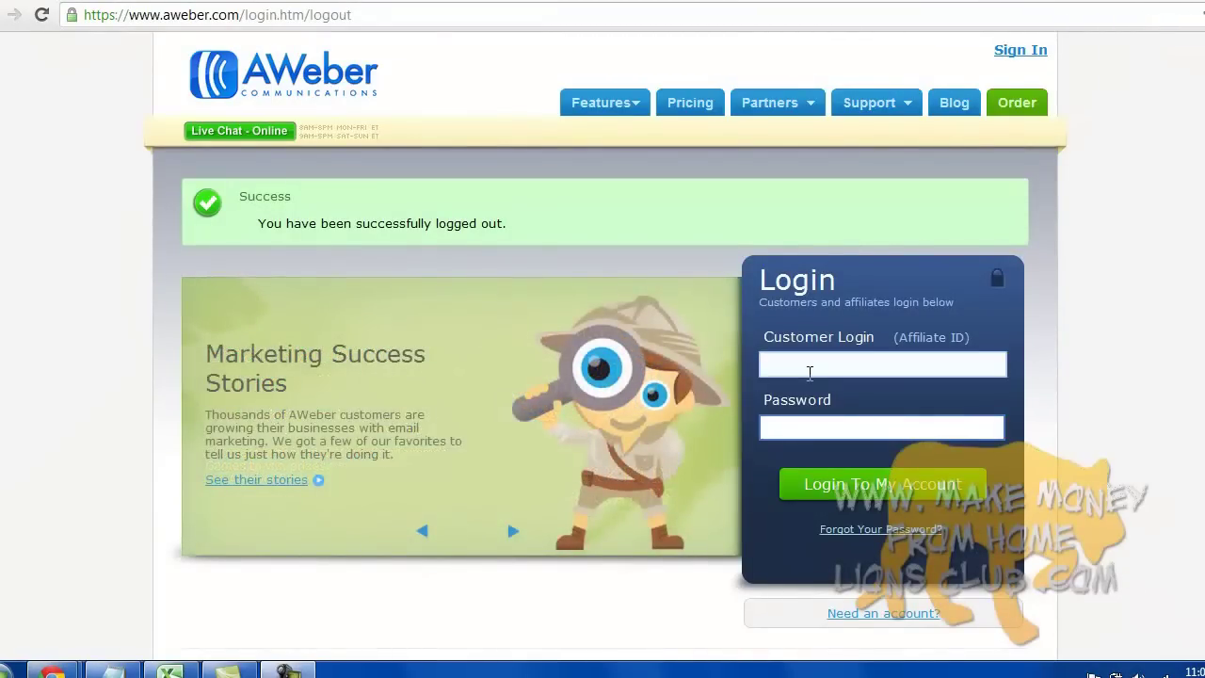
left_click(813, 422)
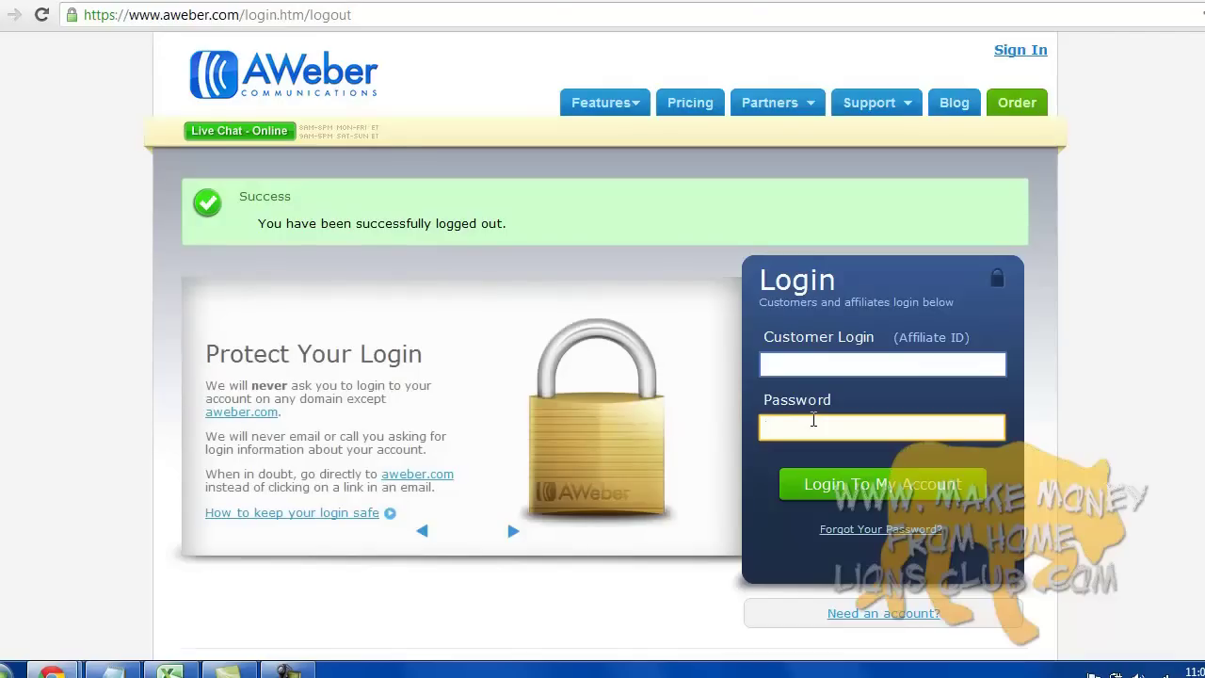
left_click(284, 670)
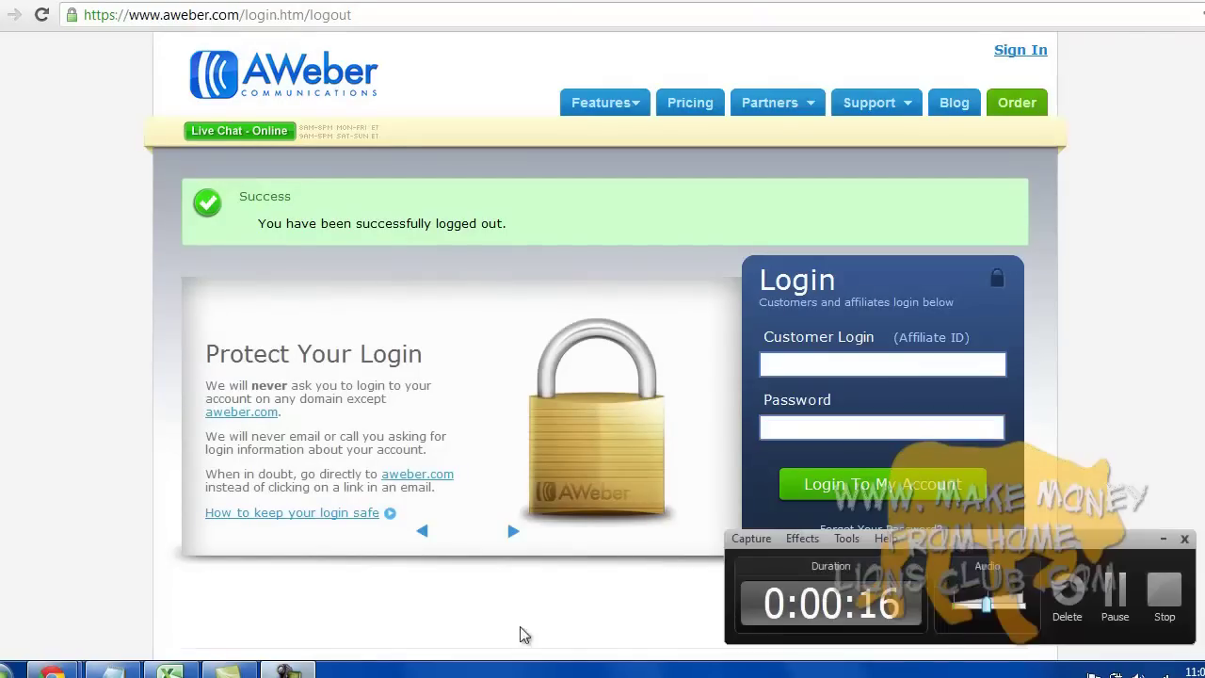
left_click(1112, 621)
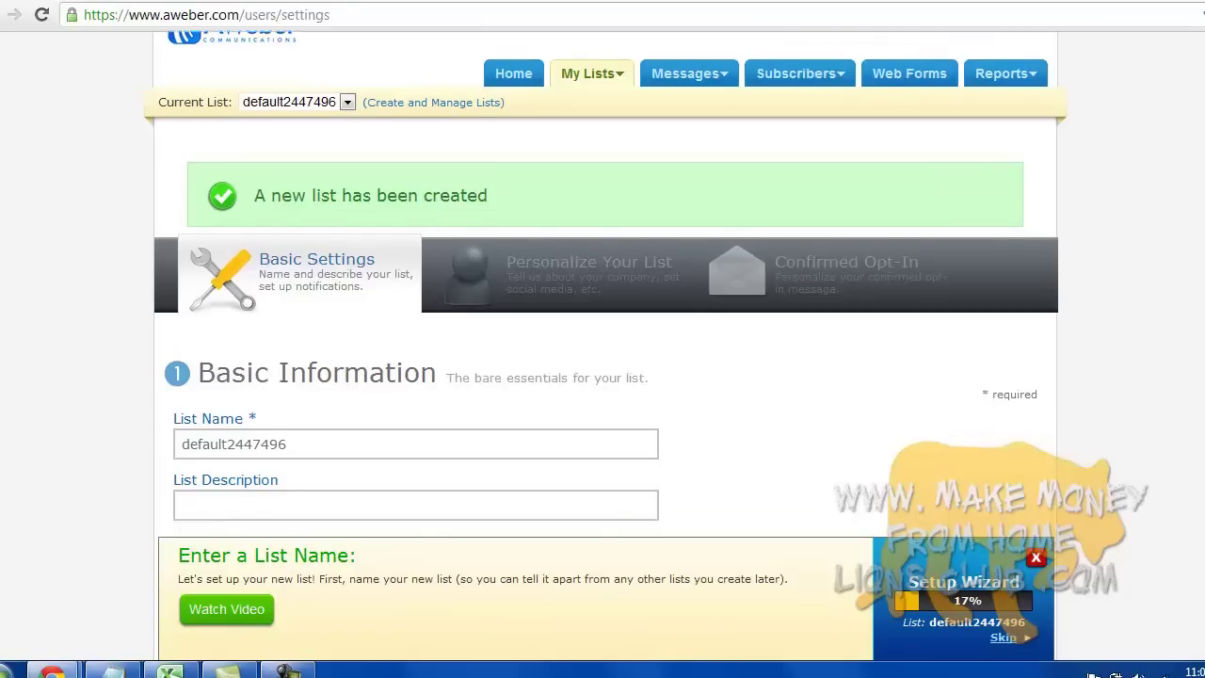
- Replace the default list name with the unique name dentist1000
scroll(375, 363, "down", 1)
left_click(375, 363)
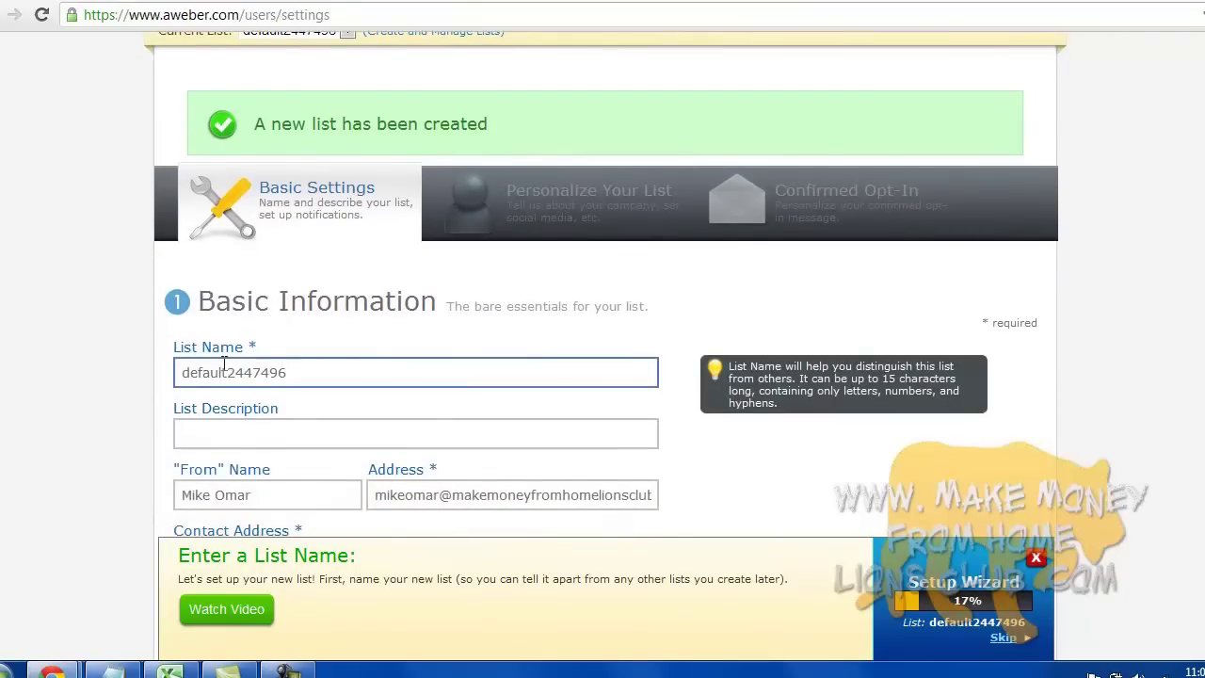
double_click(254, 372)
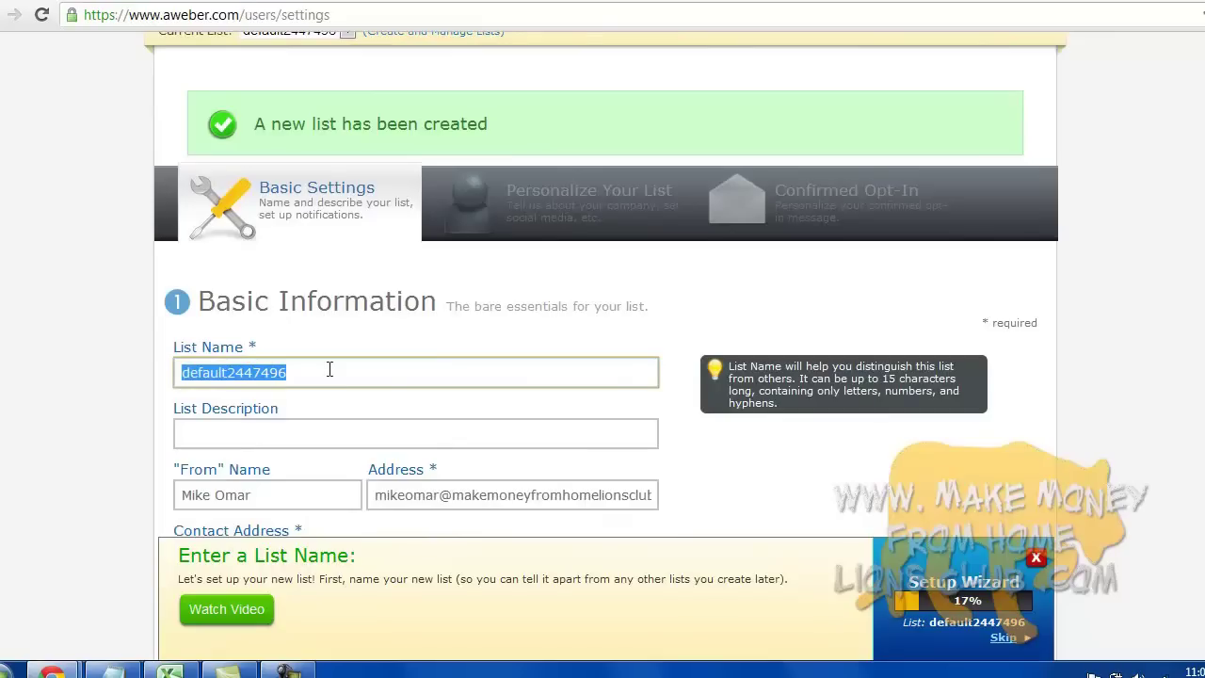
type("dentist")
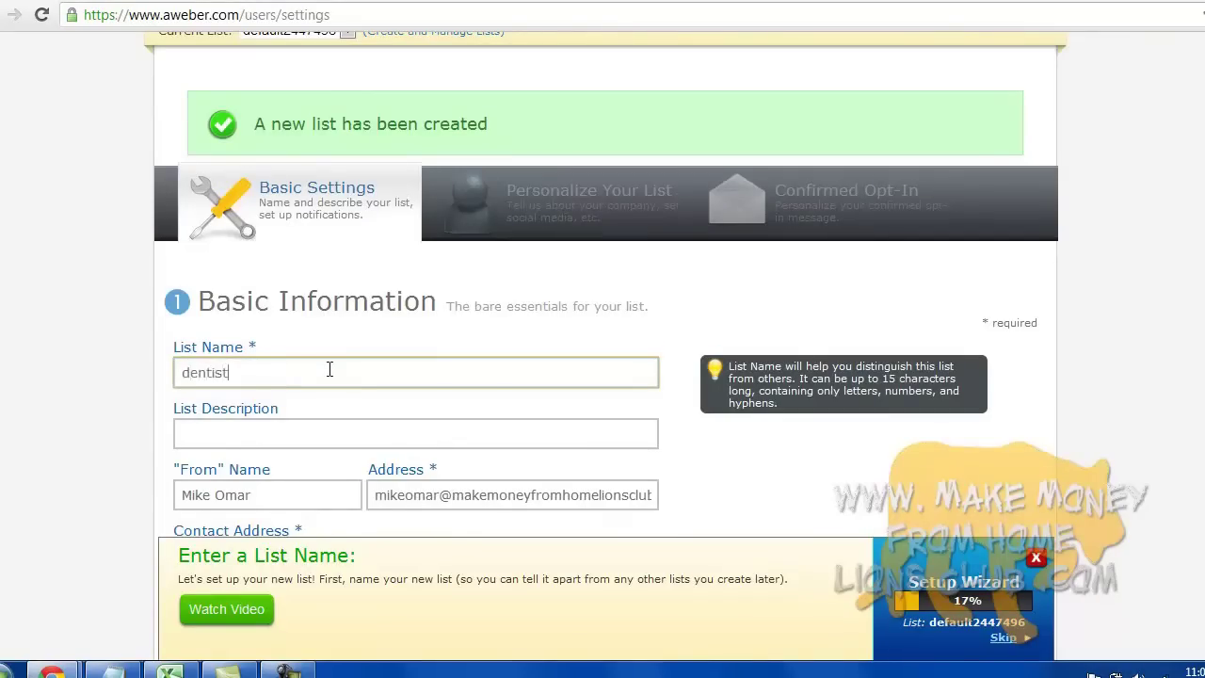
key("Tab")
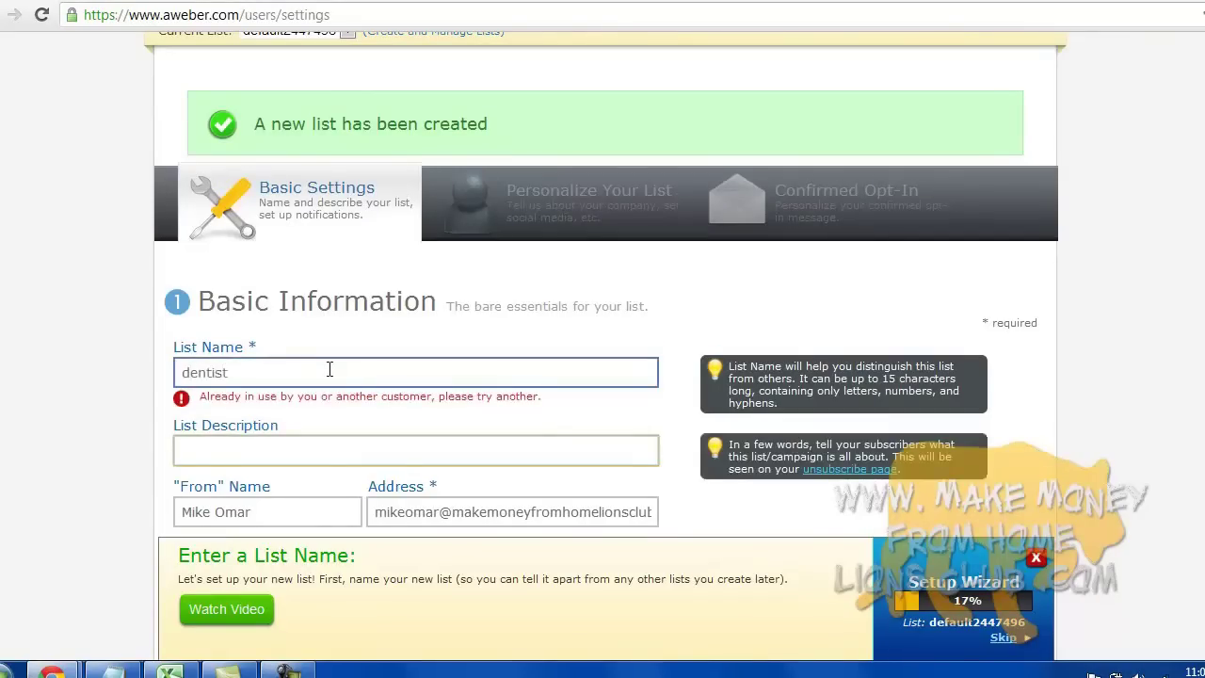
left_click(329, 368)
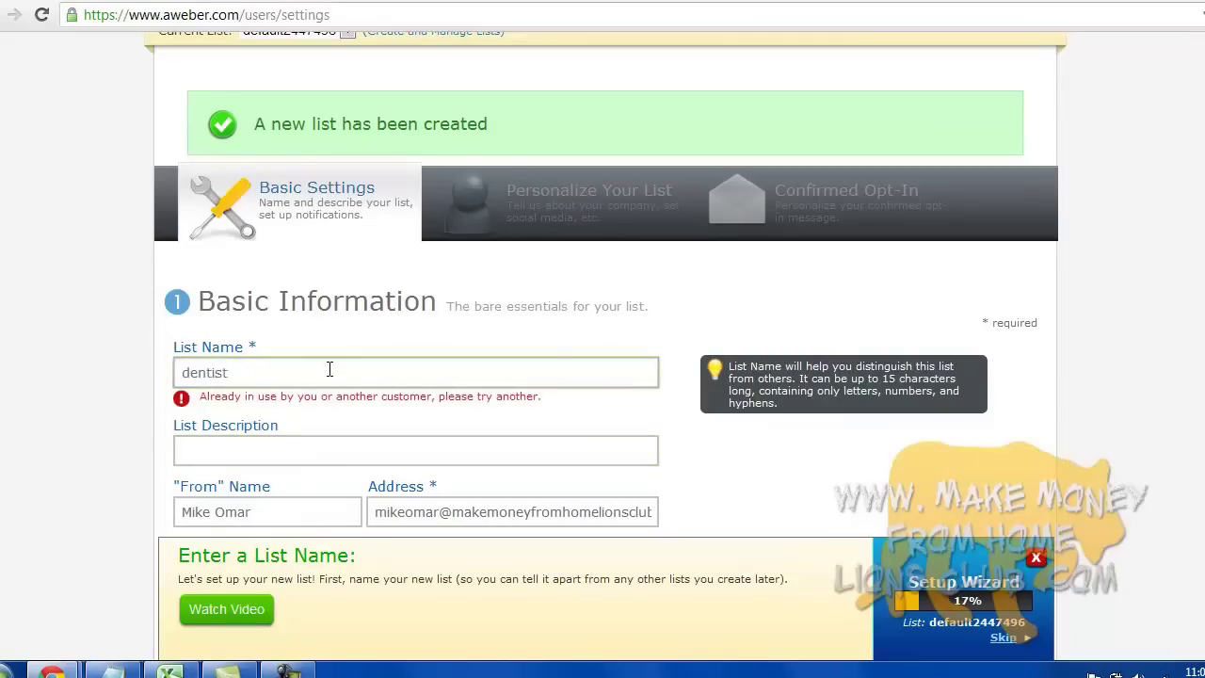
type("1000")
key("Tab")
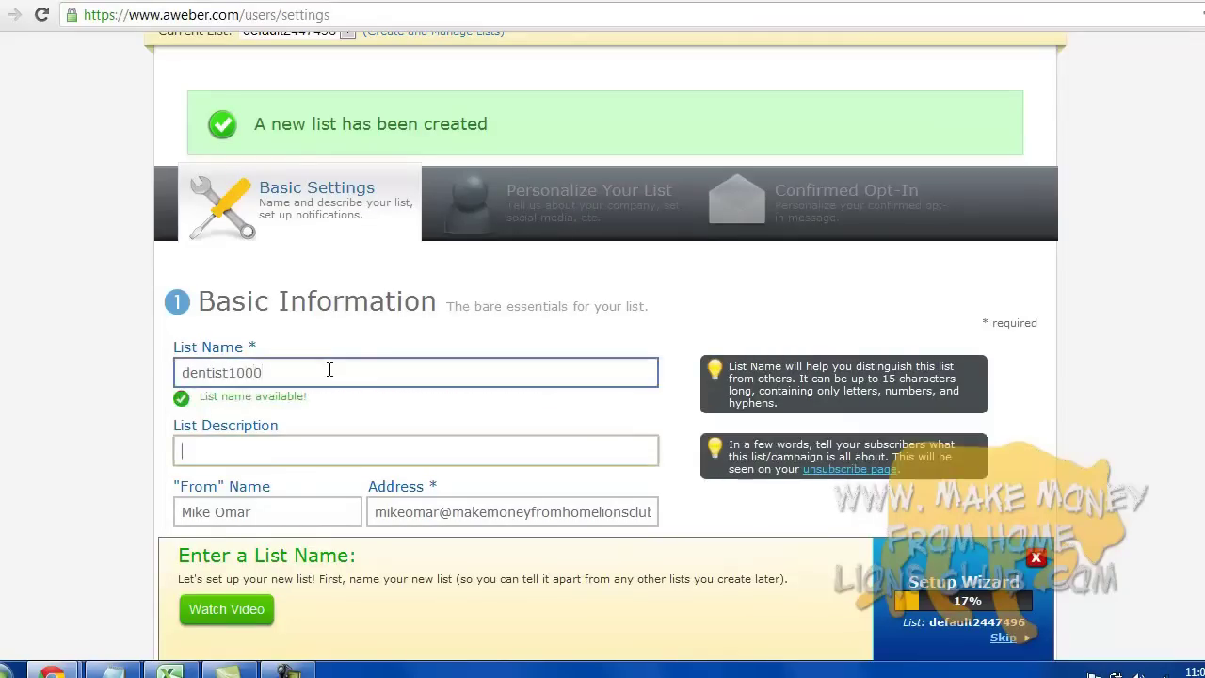
- Describe the list as 'This is the mailing list for my dental website.' and check the sender details
type("This is the mailing")
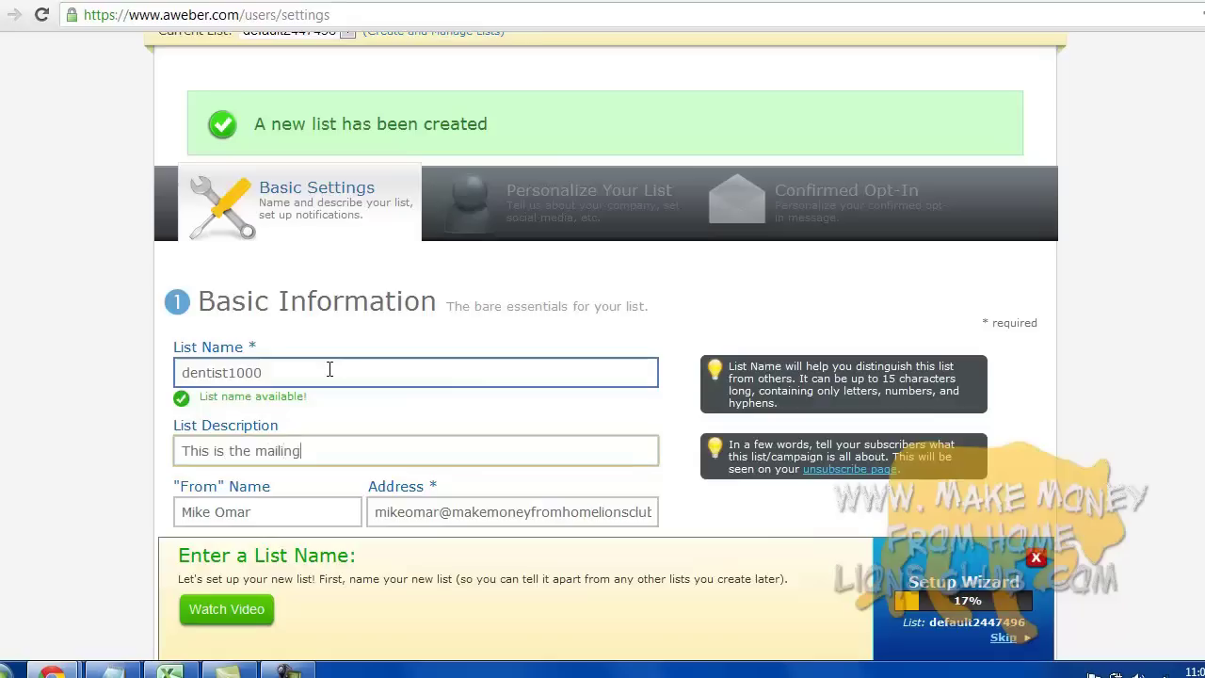
type(" list for my den")
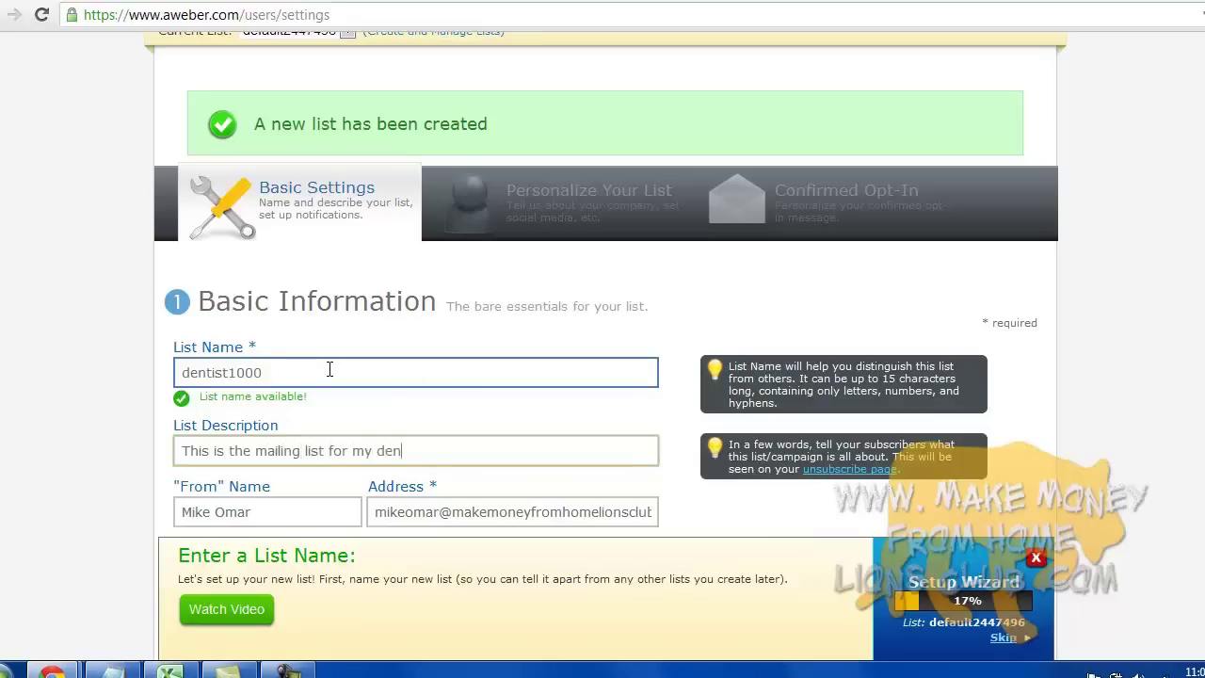
type("tal website.")
scroll(330, 370, "down", 1)
left_click(334, 417)
left_click(398, 417)
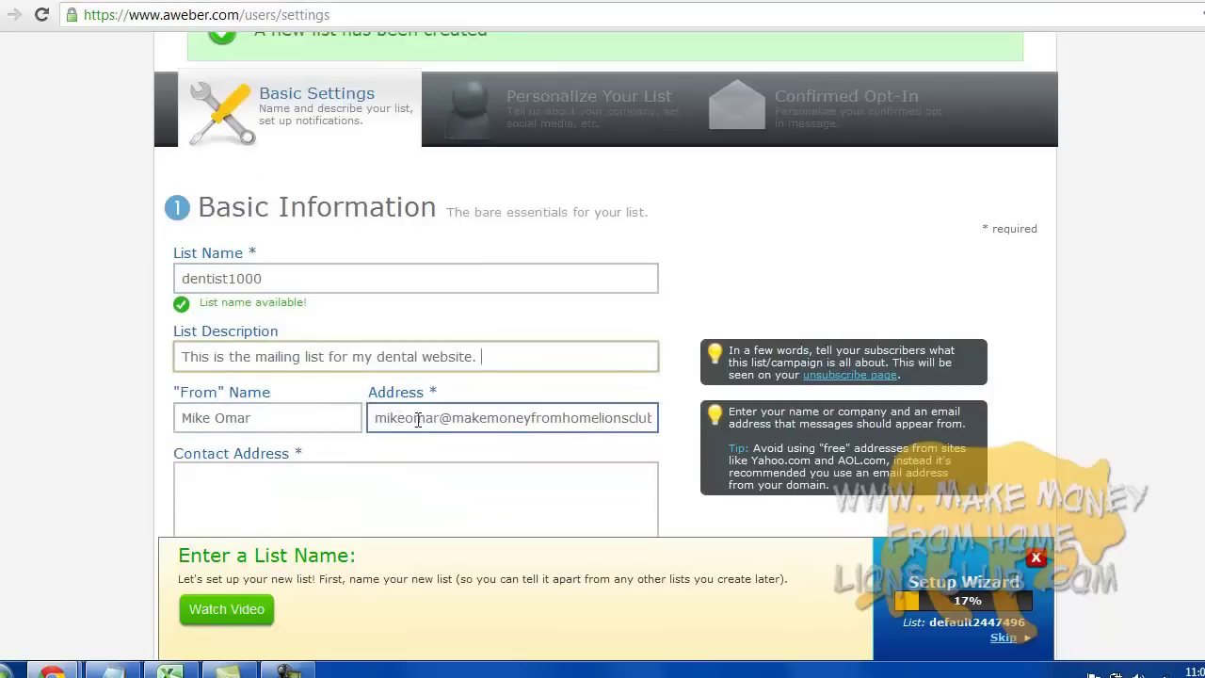
- Enter the contact address '123 fake street. New York, NY 10016'
scroll(633, 420, "down", 1)
left_click(634, 420)
left_click(395, 405)
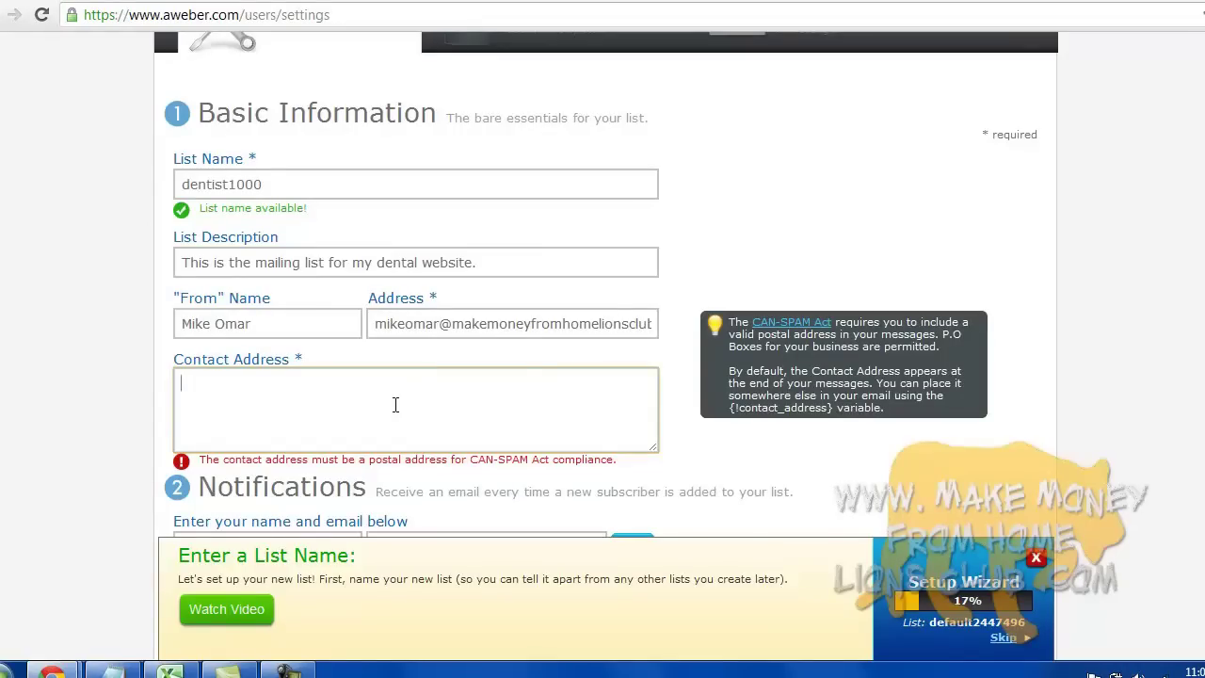
type("123 fake street. New York, NY")
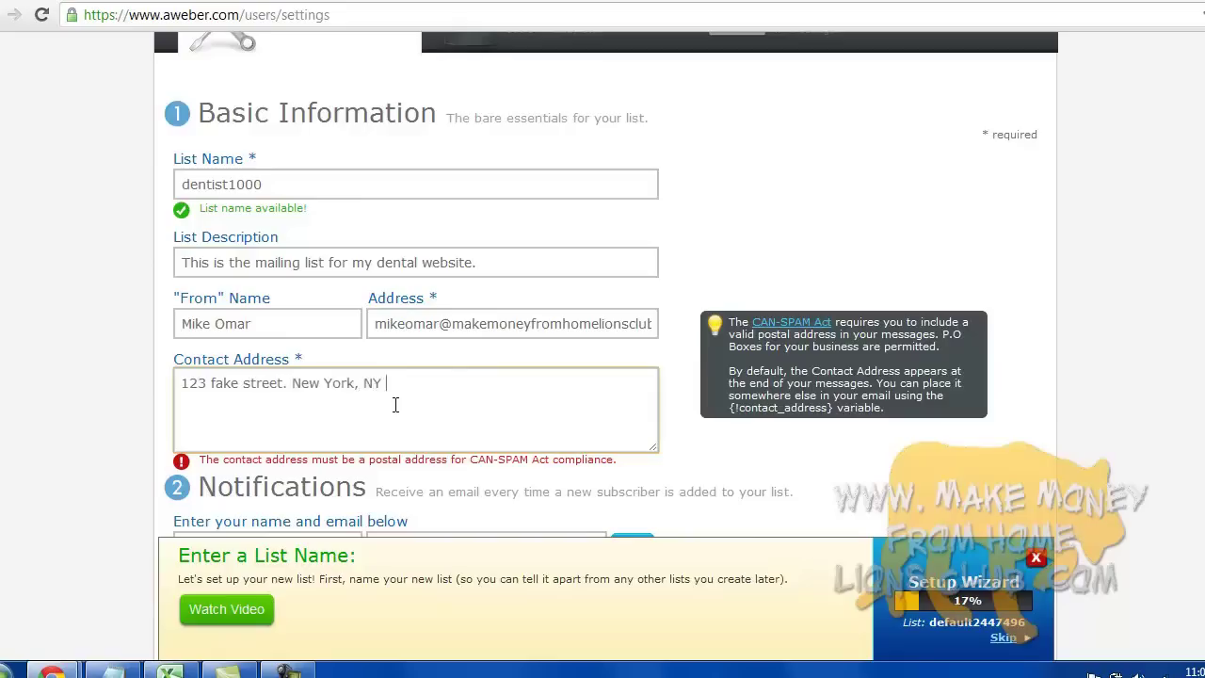
type(" 10016")
- Leave the notification recipient fields empty and save the basic list settings
scroll(1035, 436, "down", 2)
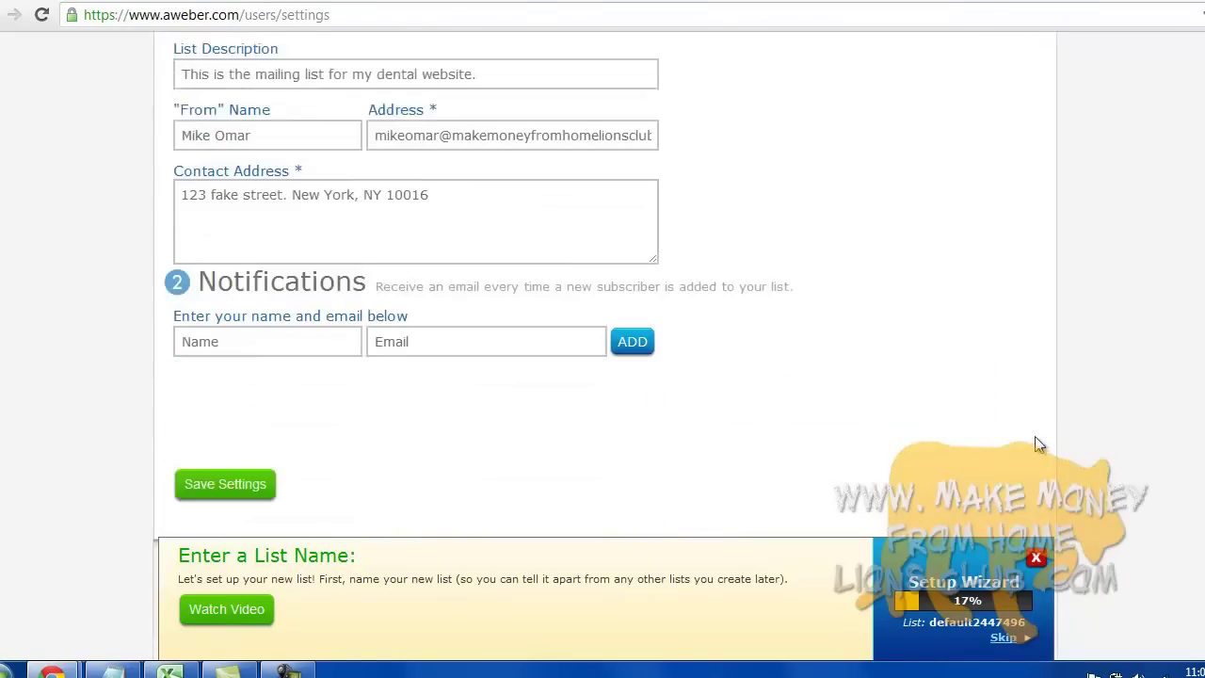
left_click(231, 335)
left_click(408, 344)
left_click(440, 318)
left_click(279, 333)
left_click(470, 342)
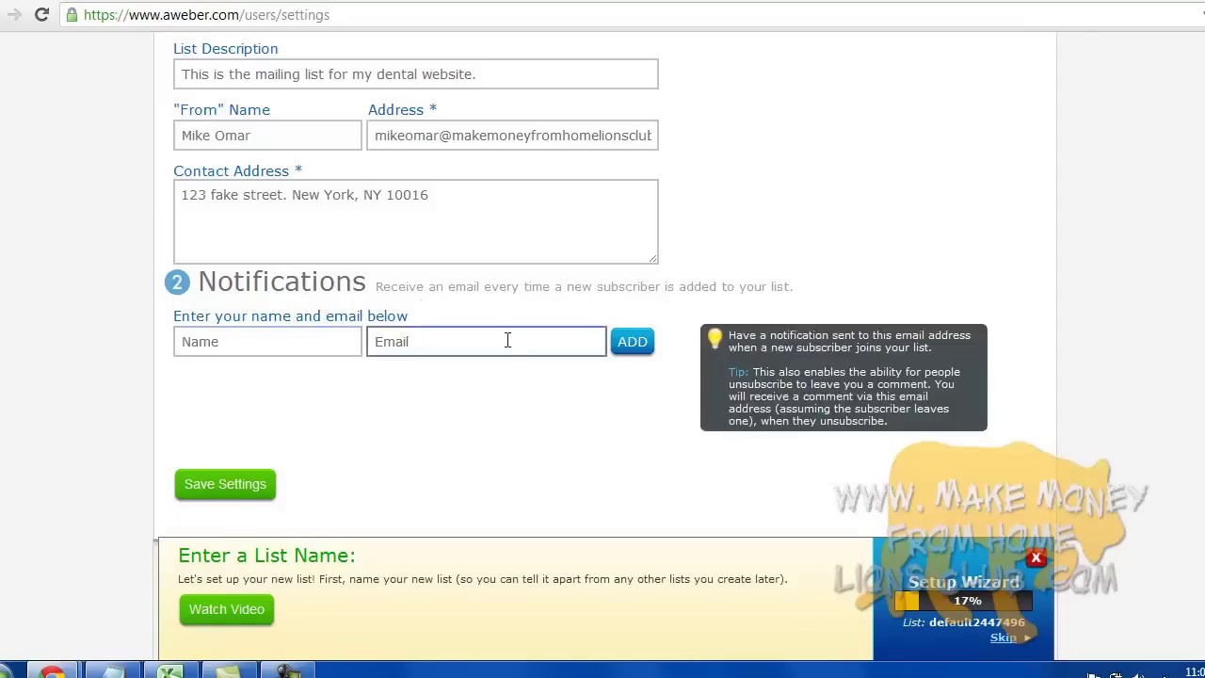
left_click(474, 372)
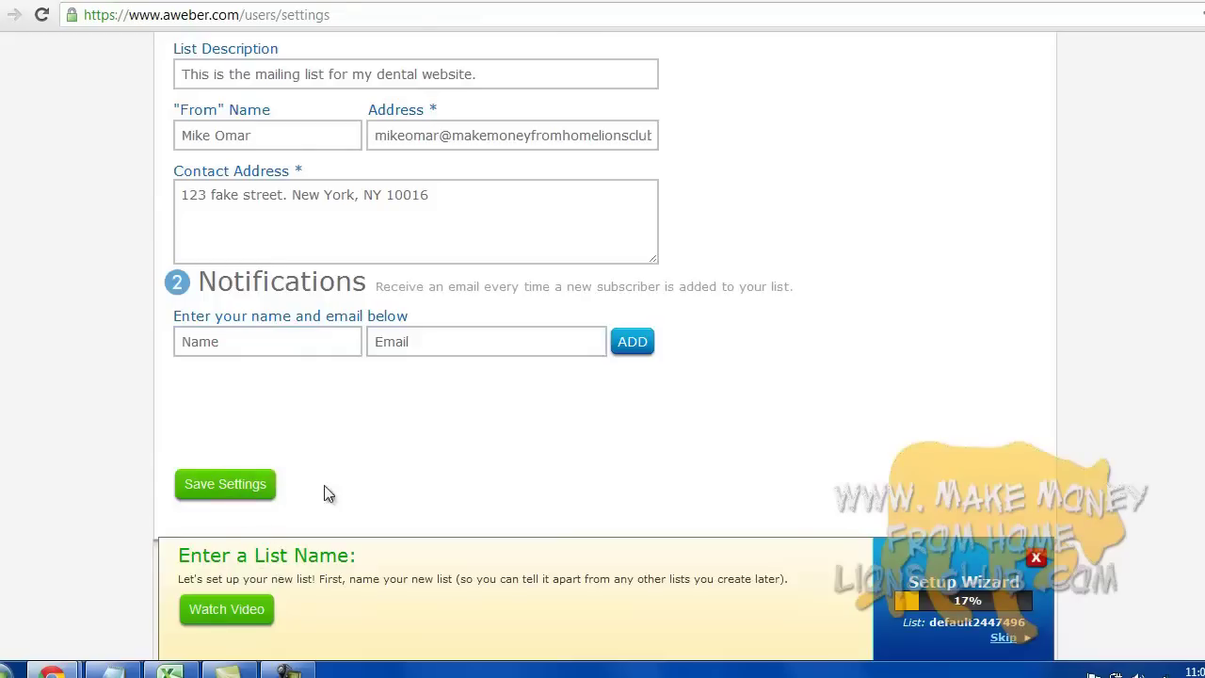
scroll(325, 489, "down", 1)
left_click(289, 671)
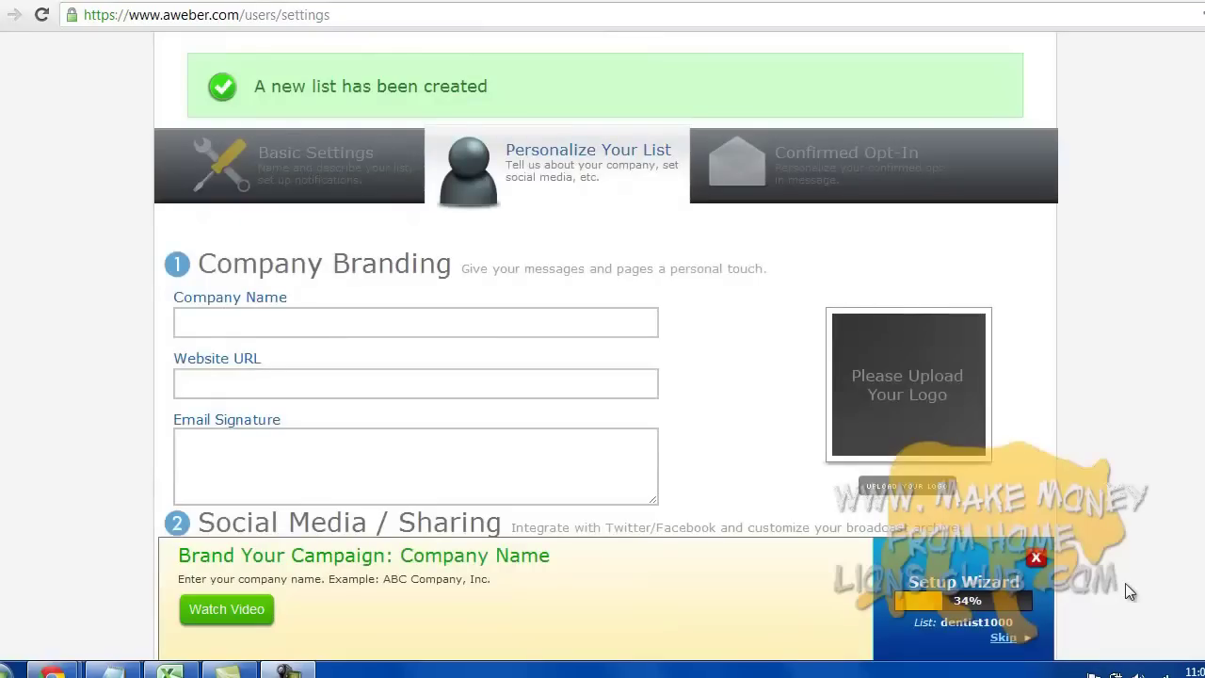
- Set the company name to New York Dentist
left_click(430, 332)
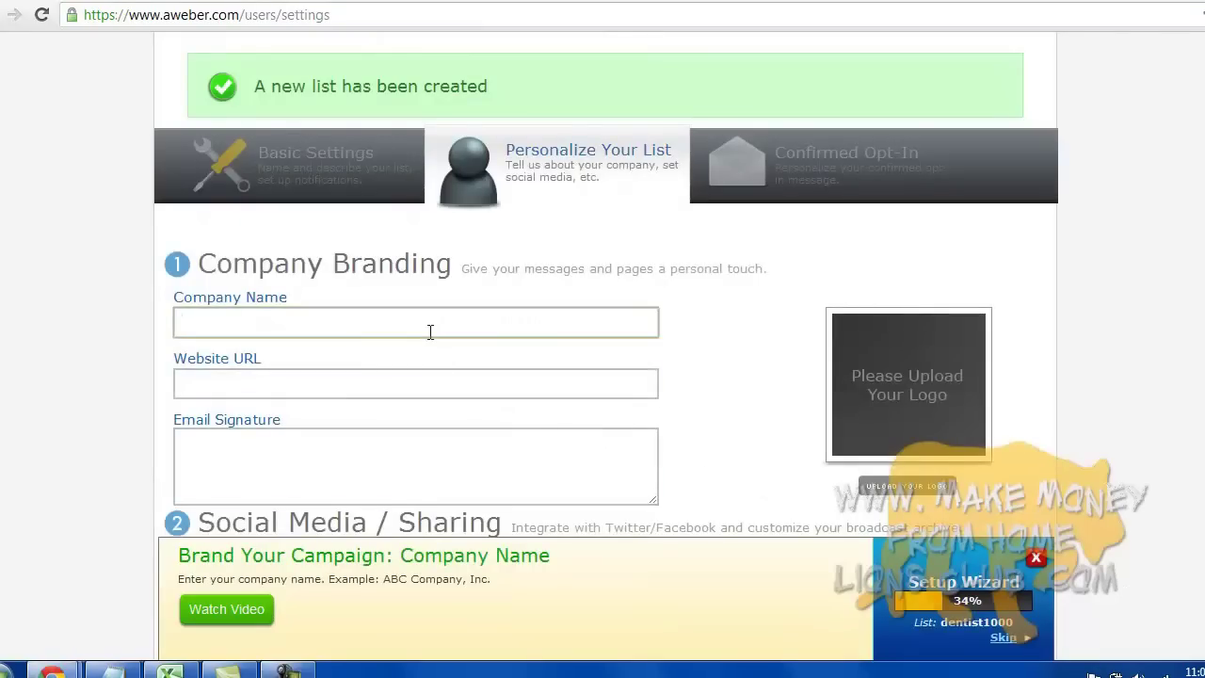
type("Nevid")
key("BackSpace")
key("BackSpace")
key("BackSpace")
type("w York Dentist")
key("Tab")
type("www.newyork")
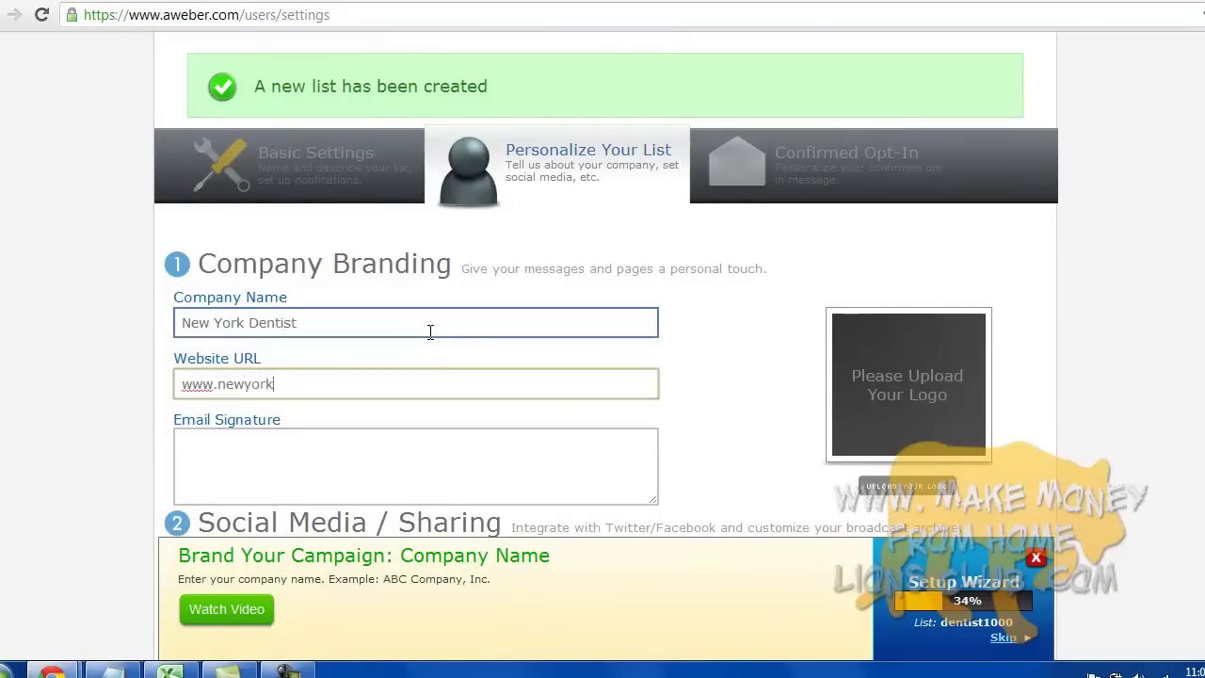
type("dentits.com")
key("Tab")
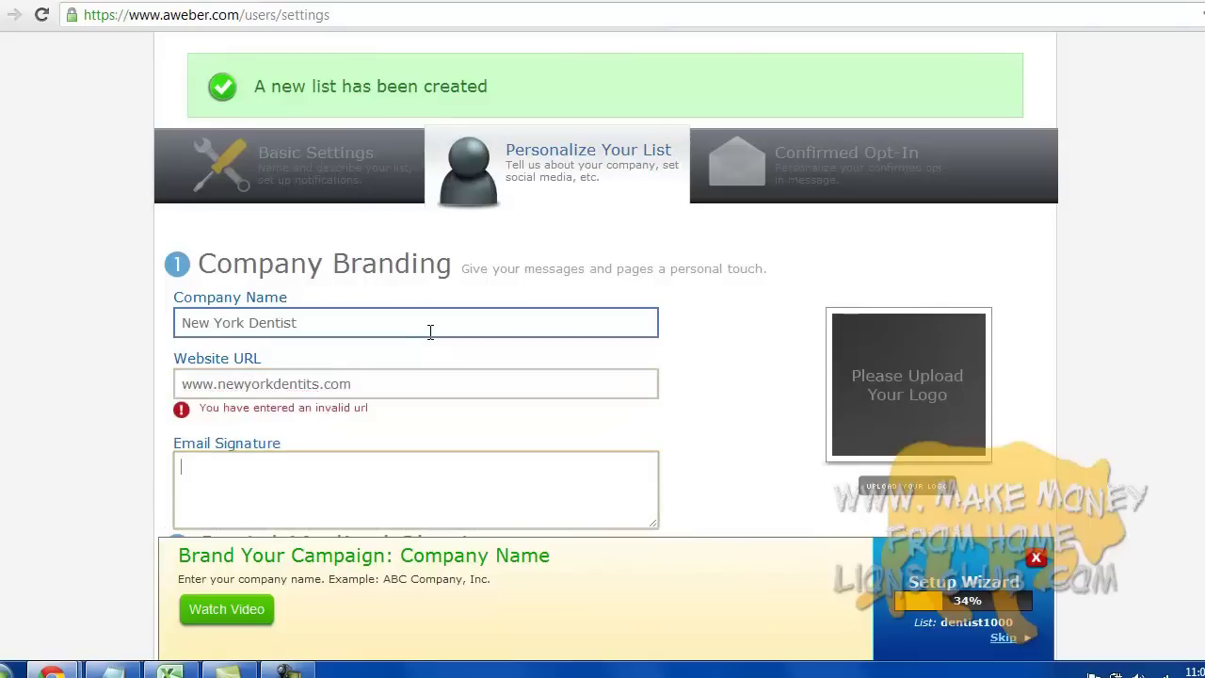
left_click(194, 376)
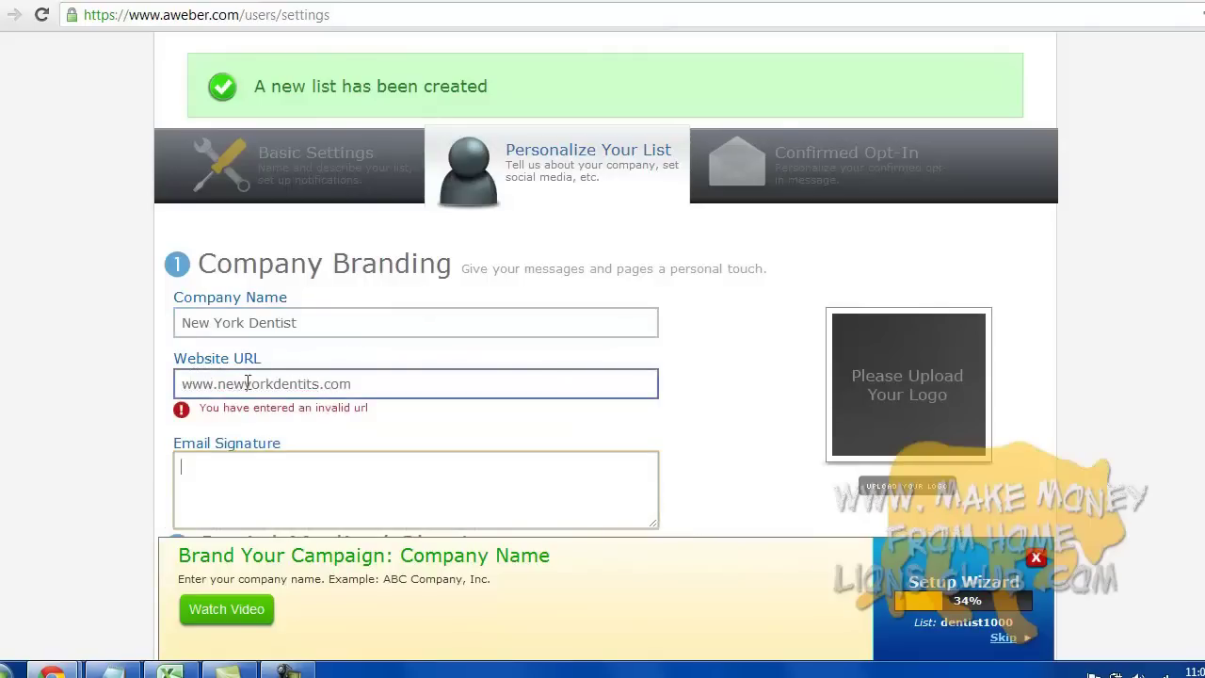
left_click(313, 384)
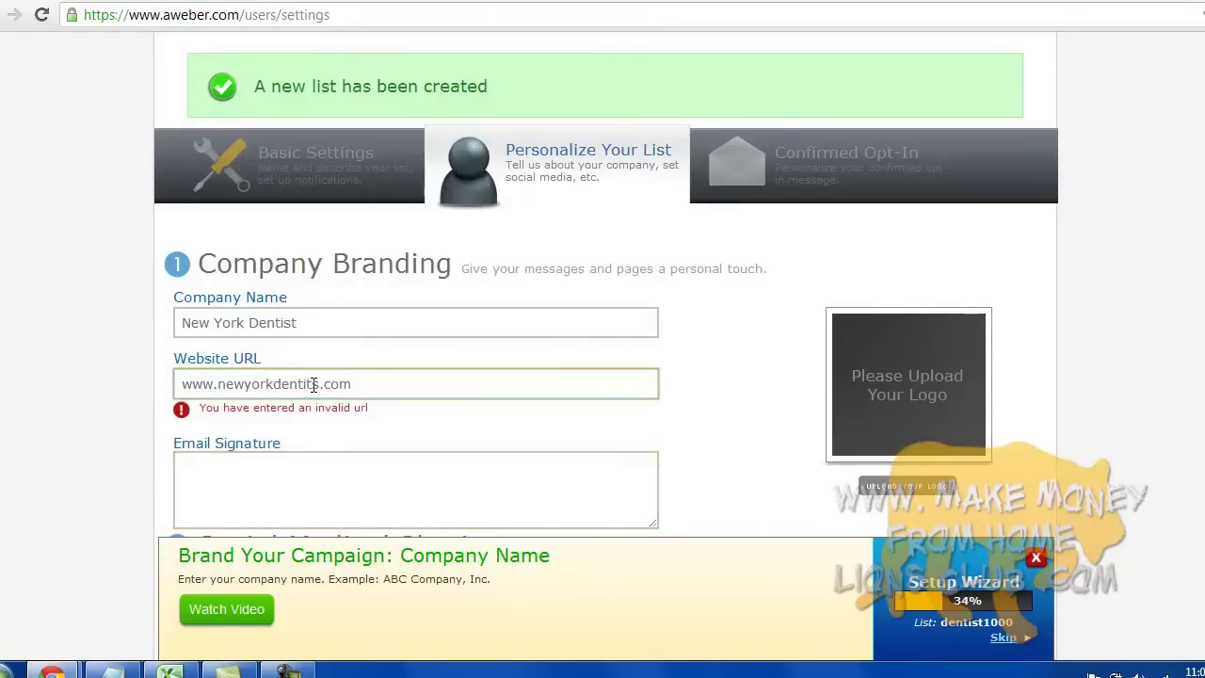
key("BackSpace")
key("BackSpace")
type("st")
left_click(182, 384)
type("http://")
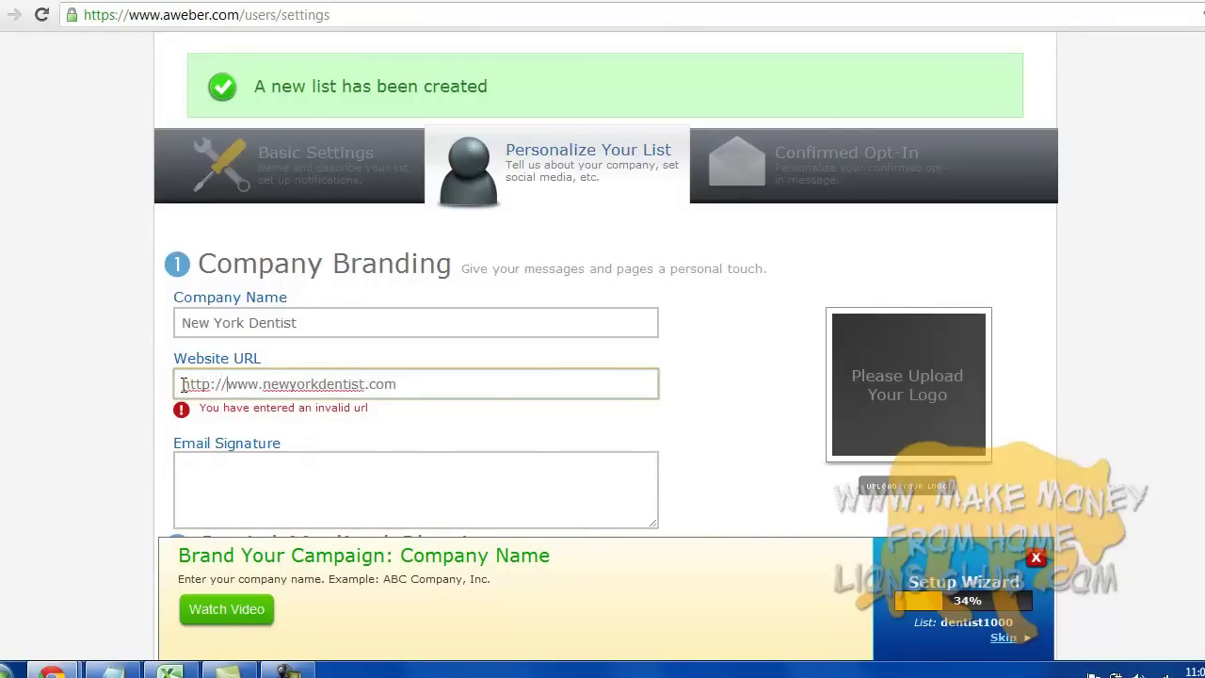
- Use the doctor's name, prefixed with 'Dr.', as the email signature and save the branding
left_click(331, 464)
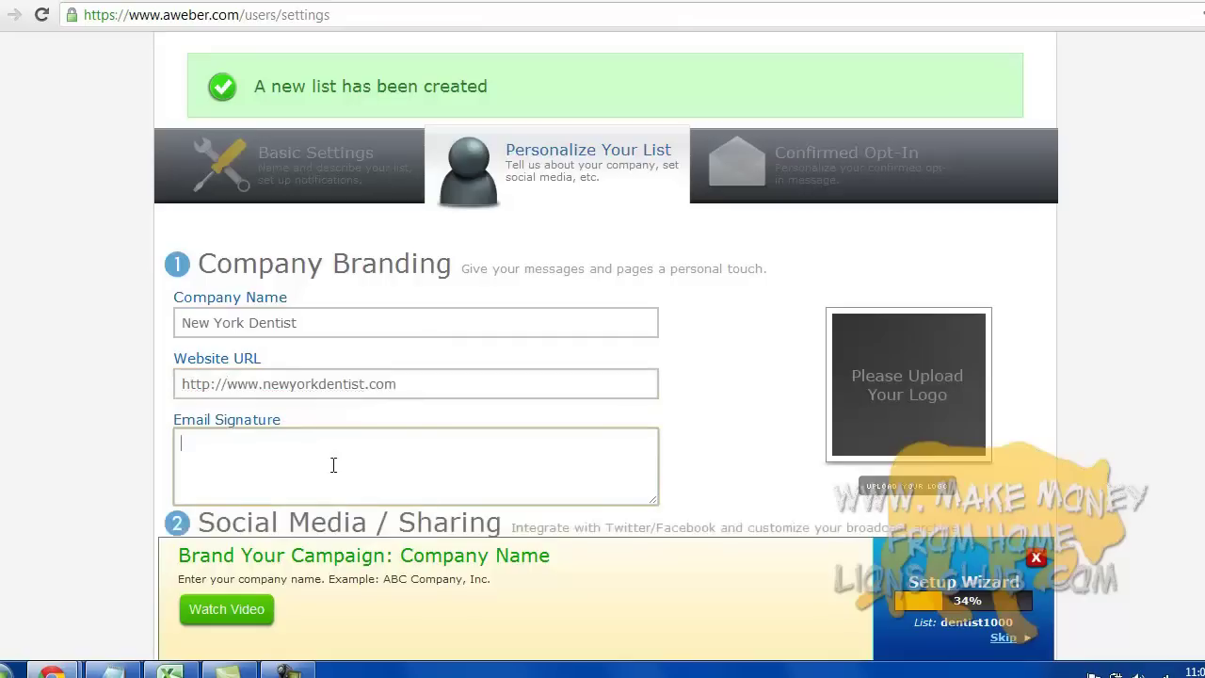
type("Mike Omar")
key("Left")
key("Left")
key("Left")
key("Left")
key("Left")
type("Dr.")
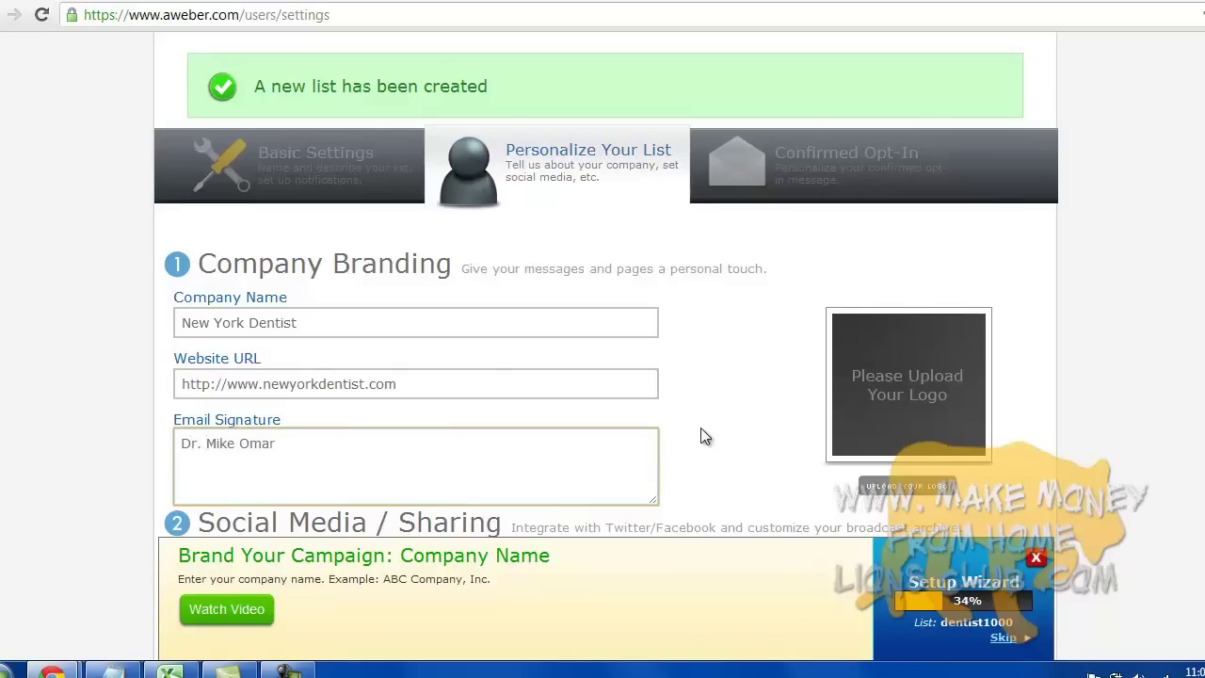
scroll(606, 283, "down", 3)
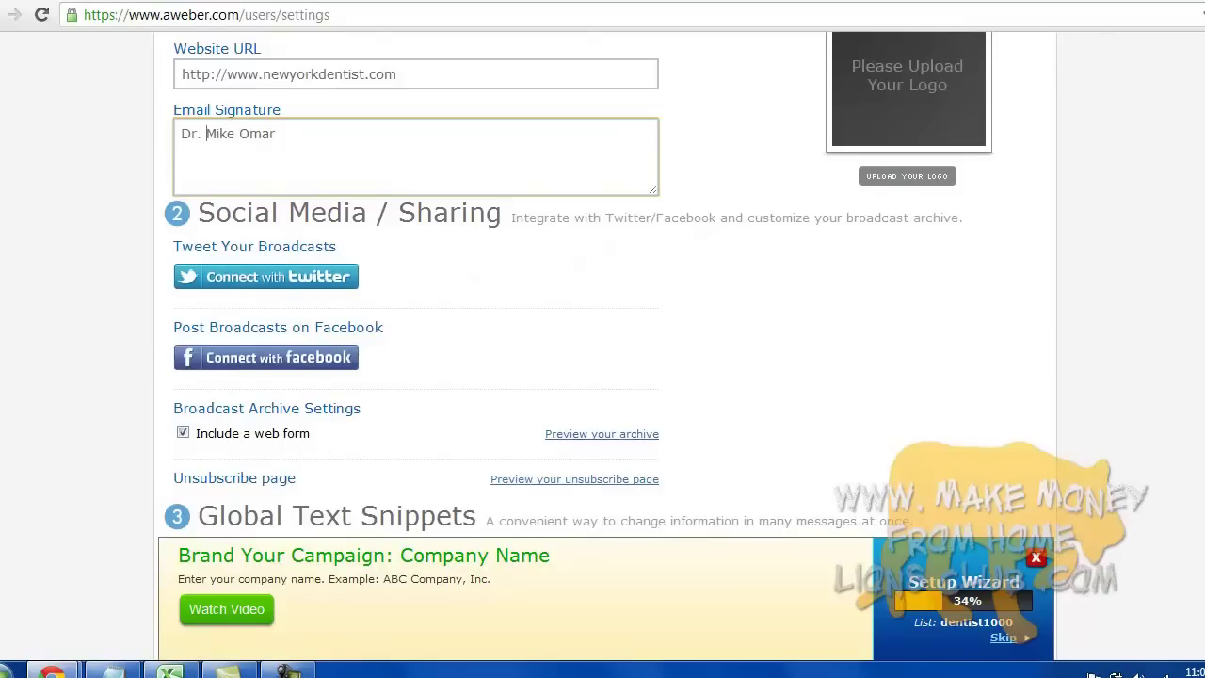
scroll(206, 132, "down", 3)
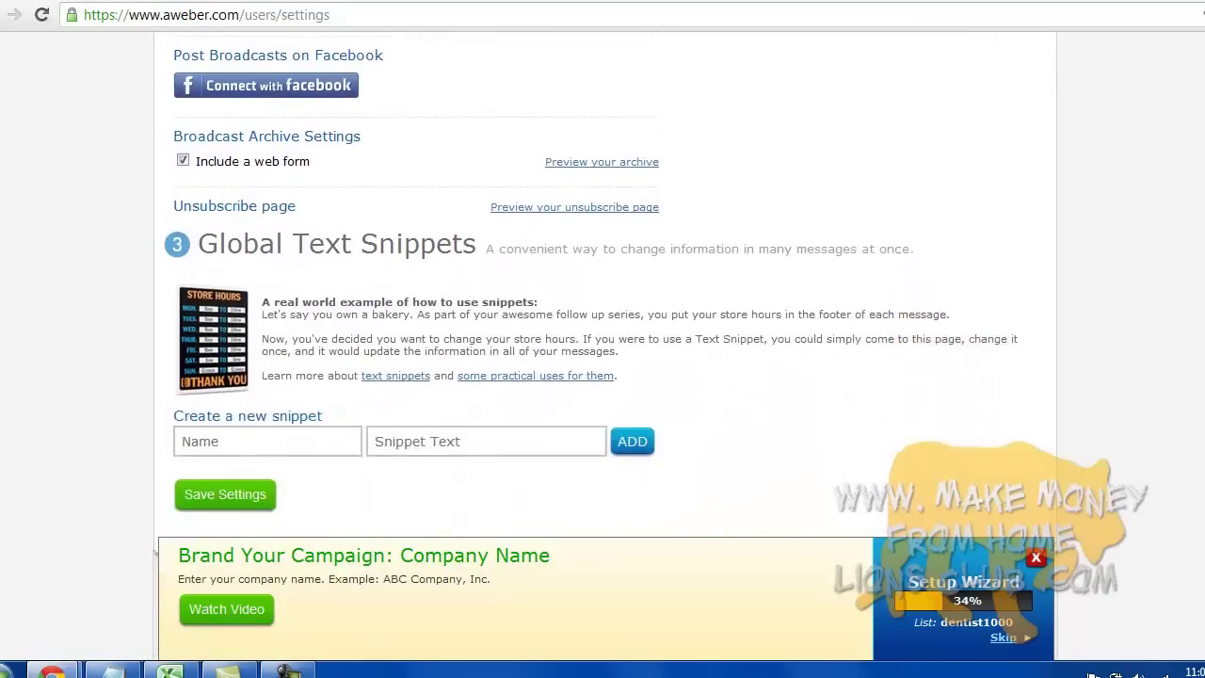
scroll(602, 283, "down", 1)
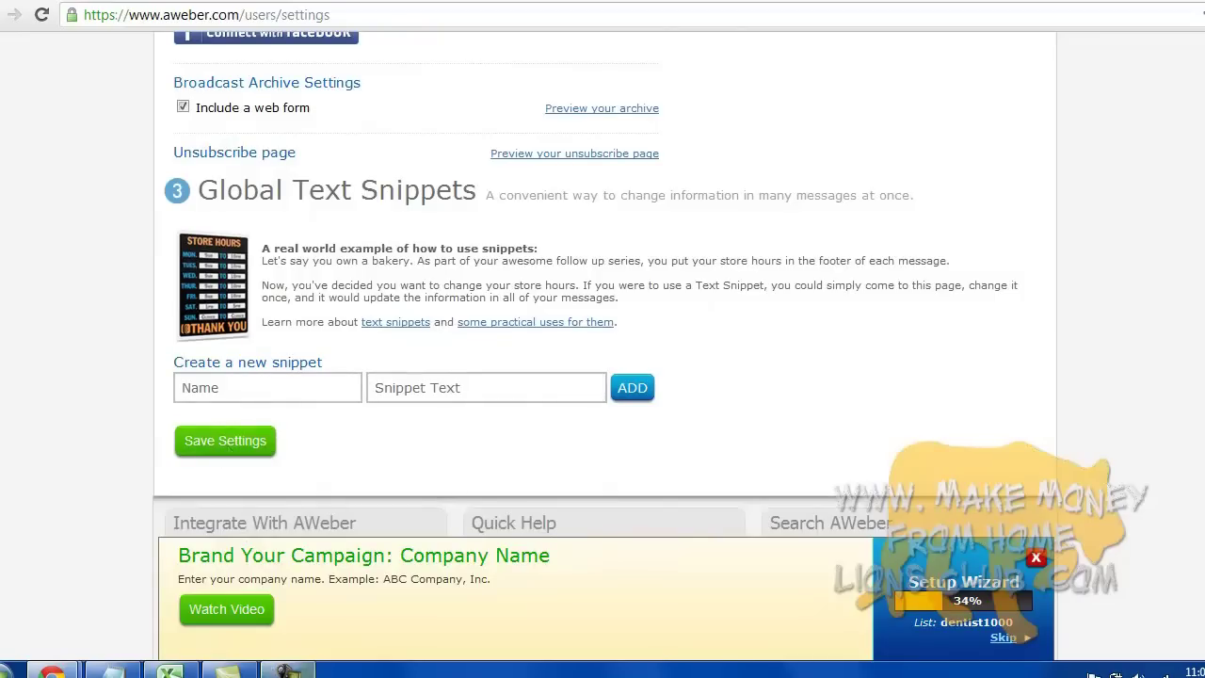
left_click(287, 670)
- Browse the pre-approved subject lines for the confirmation email
left_click(1129, 579)
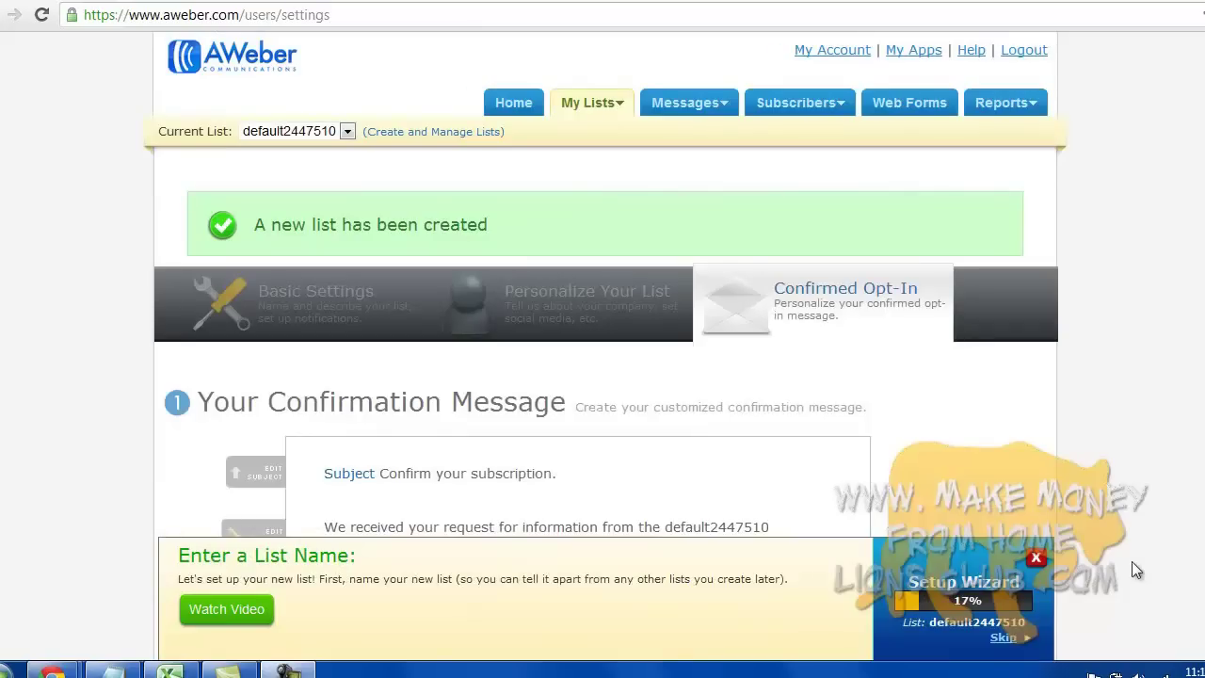
scroll(602, 376, "down", 3)
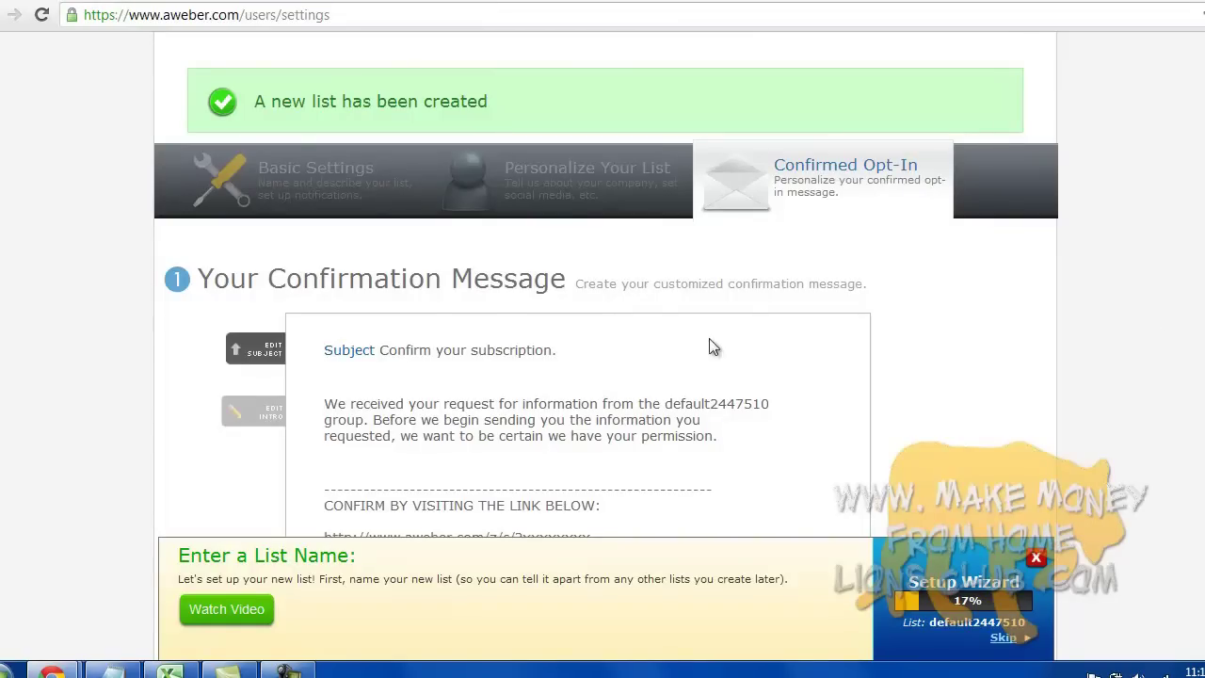
scroll(710, 339, "down", 1)
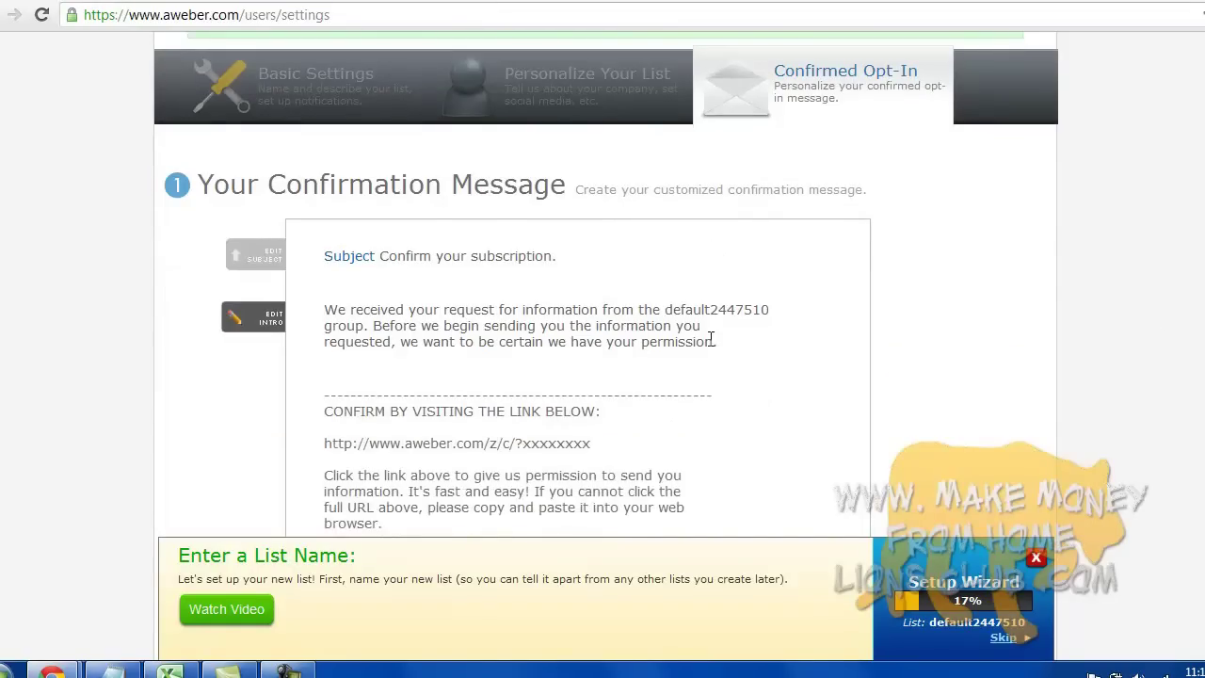
left_click(562, 264)
left_click(502, 270)
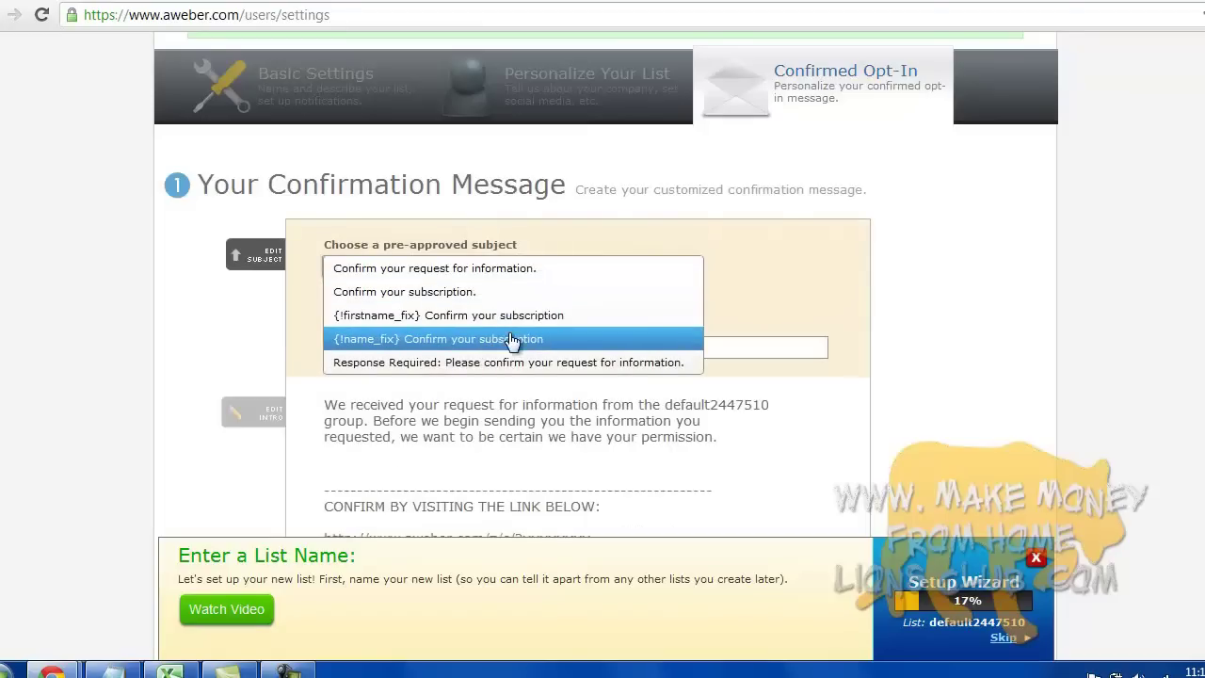
left_click(492, 269)
left_click(463, 347)
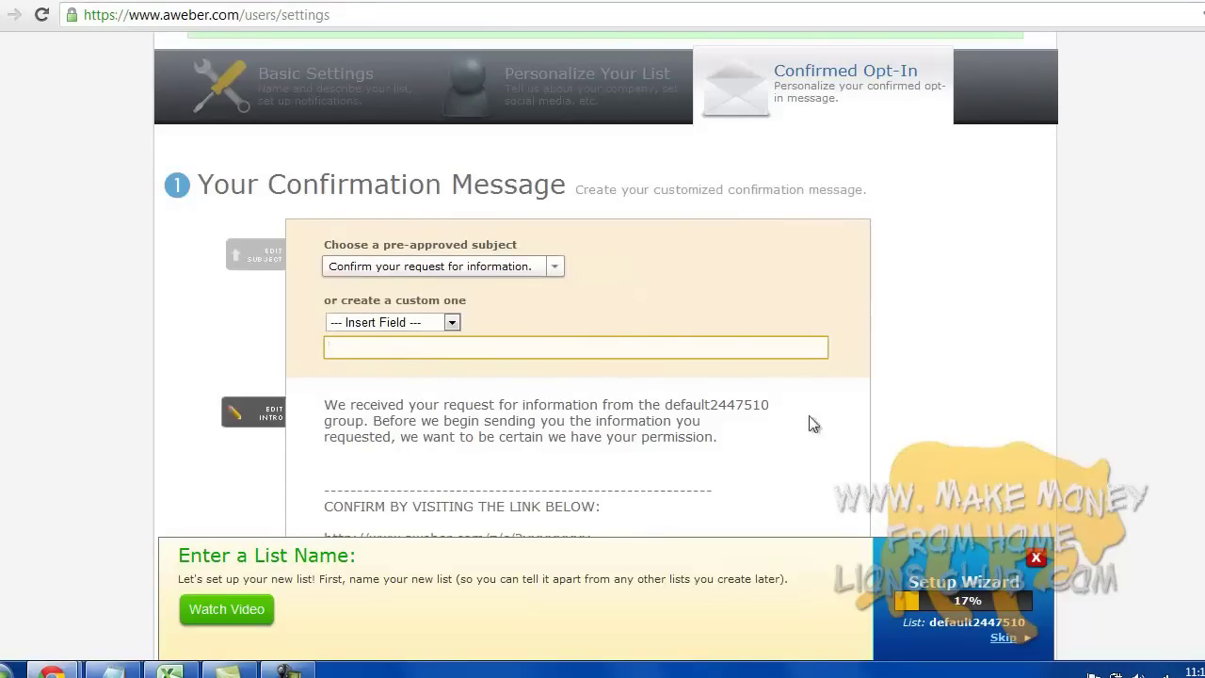
scroll(1129, 395, "down", 1)
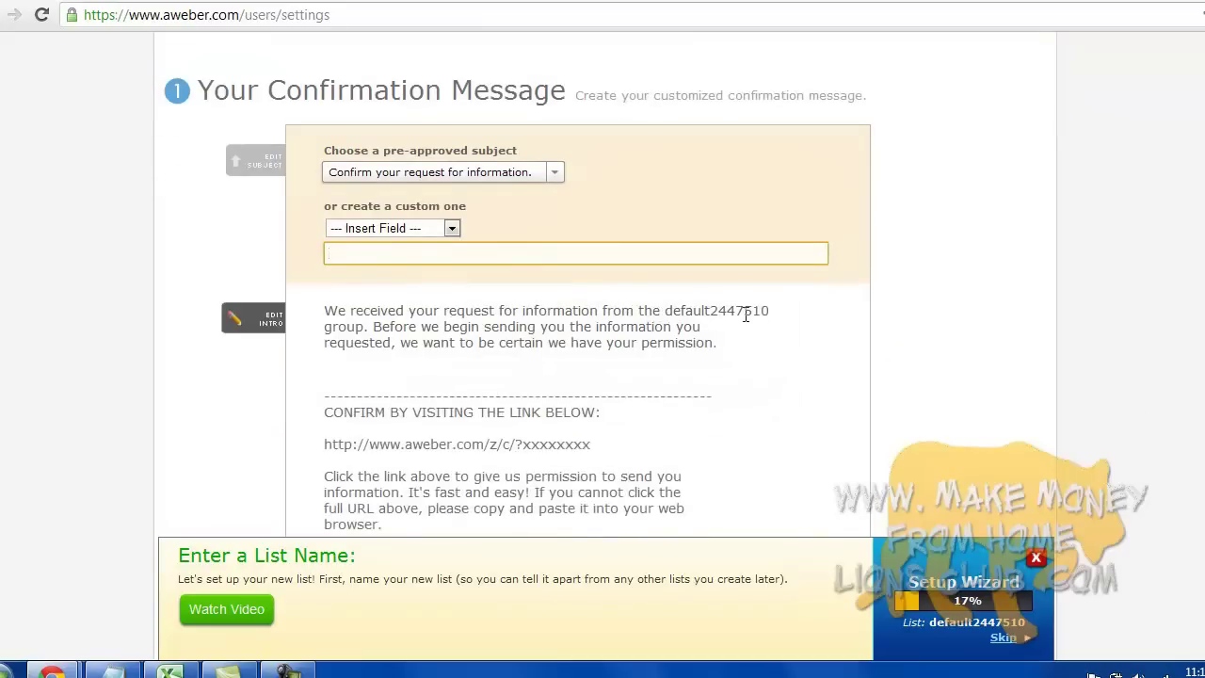
scroll(716, 316, "up", 3)
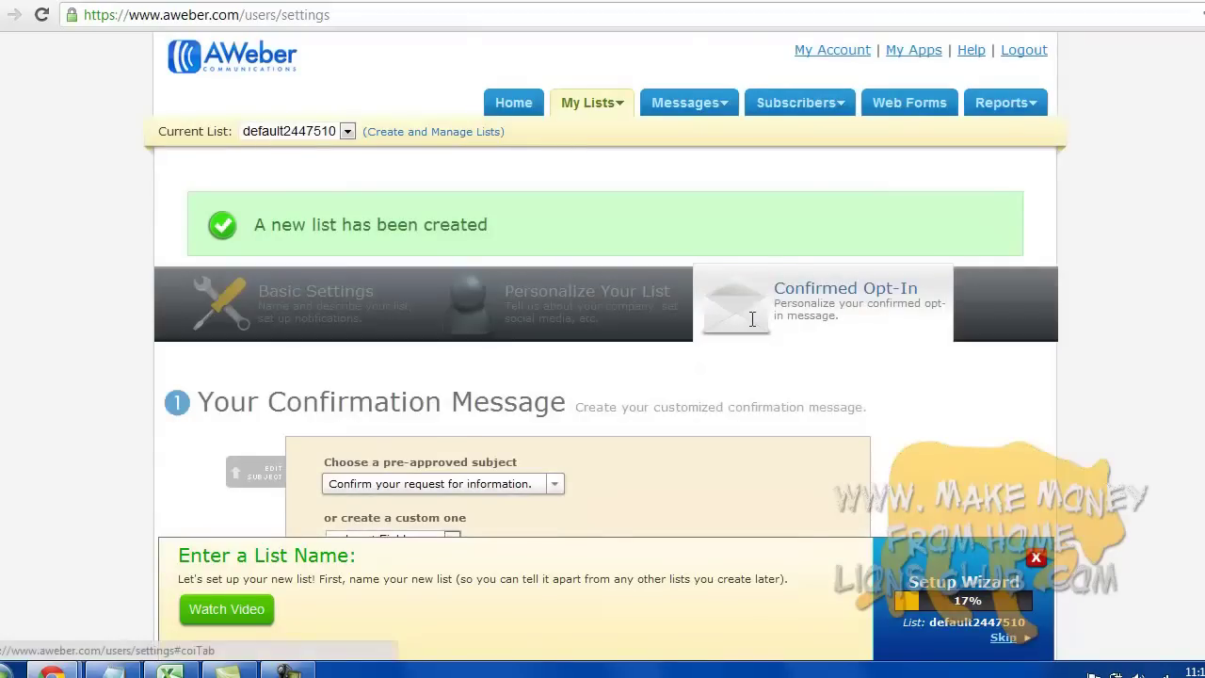
- Switch the current list to dentist1000 and close the subject editor
left_click(298, 132)
left_click(282, 164)
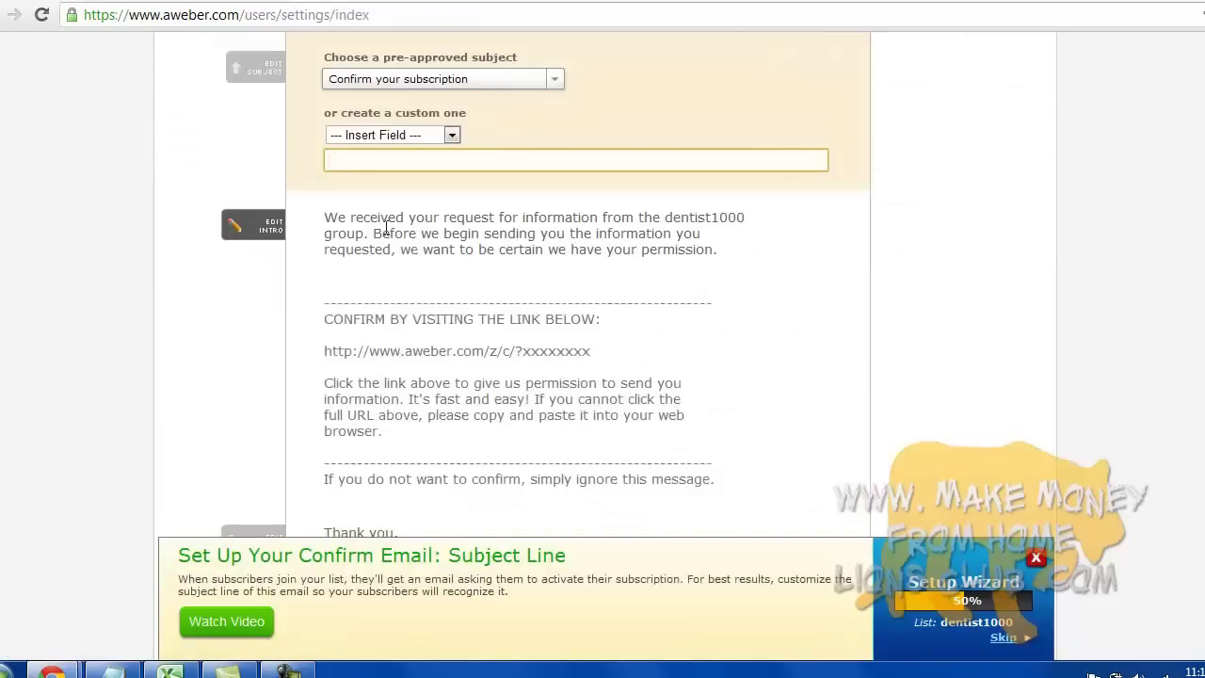
scroll(450, 265, "up", 3)
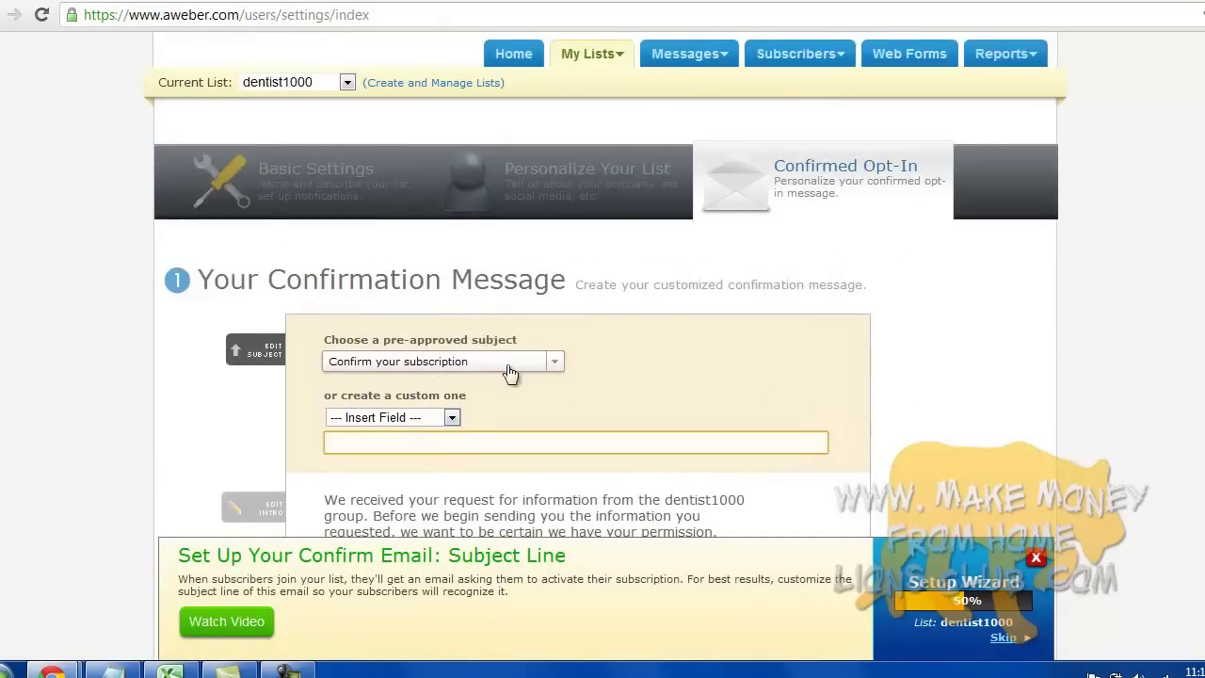
left_click(1113, 355)
- Replace 'New York Dentist' in the confirmation email signature with the sender's name
scroll(1113, 354, "down", 1)
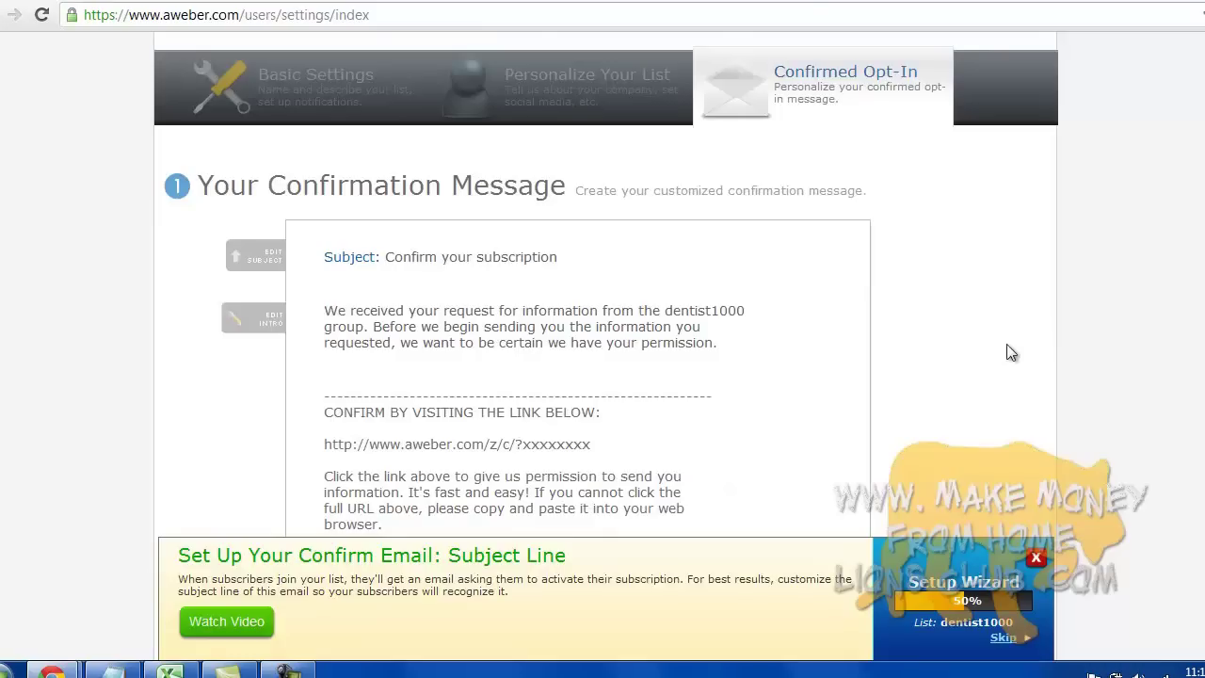
scroll(1012, 352, "down", 1)
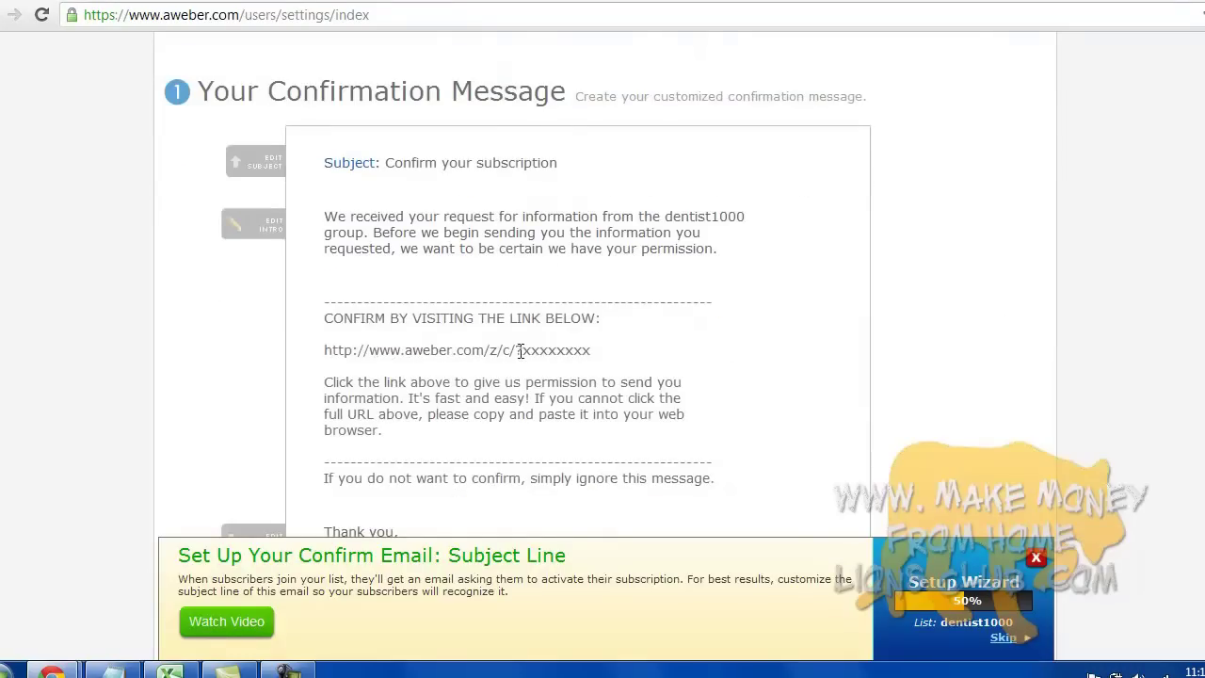
scroll(1012, 371, "down", 1)
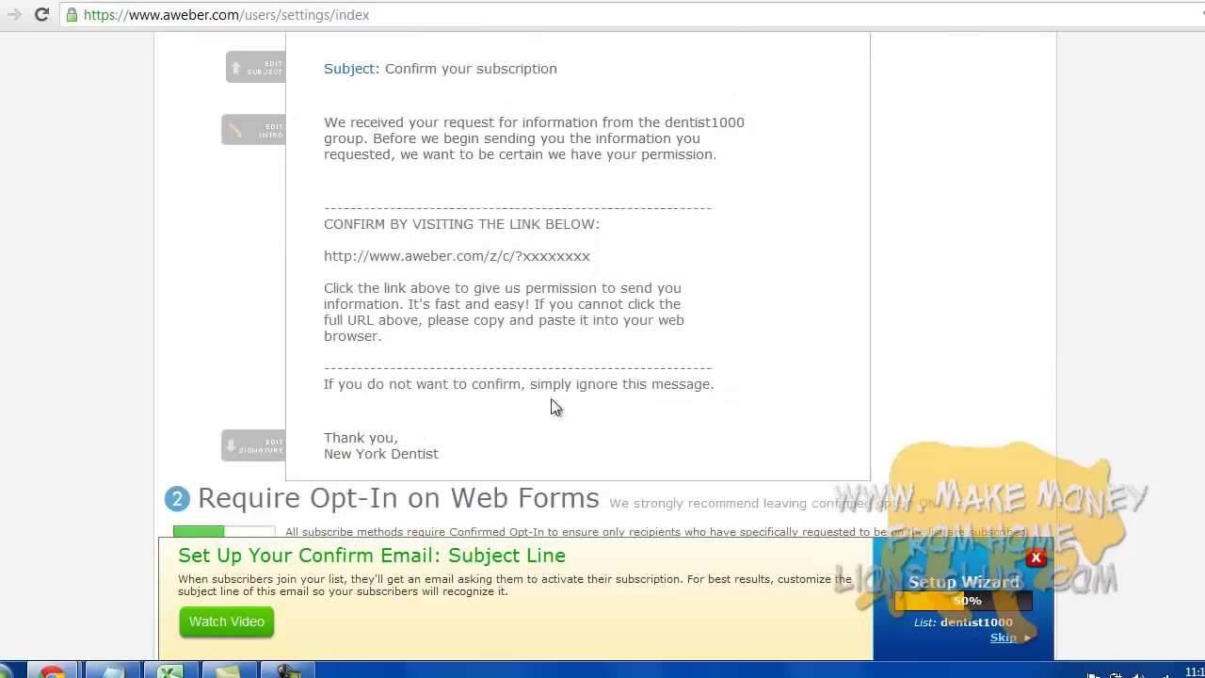
scroll(1053, 372, "down", 1)
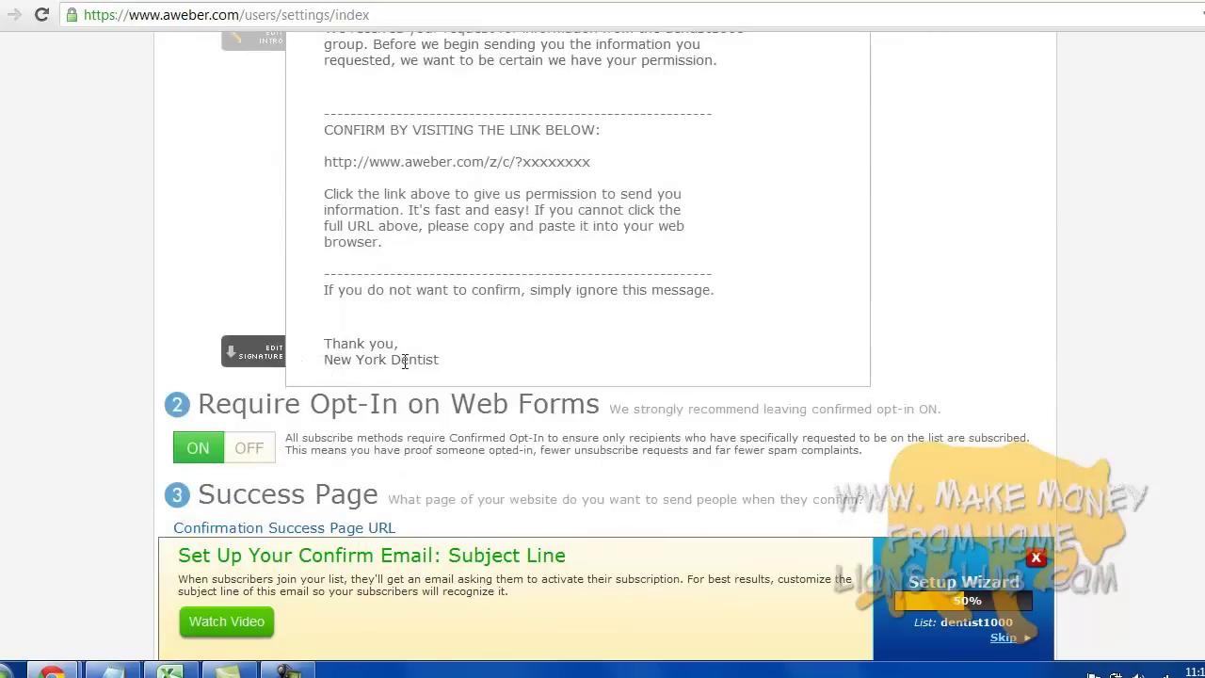
left_click(264, 367)
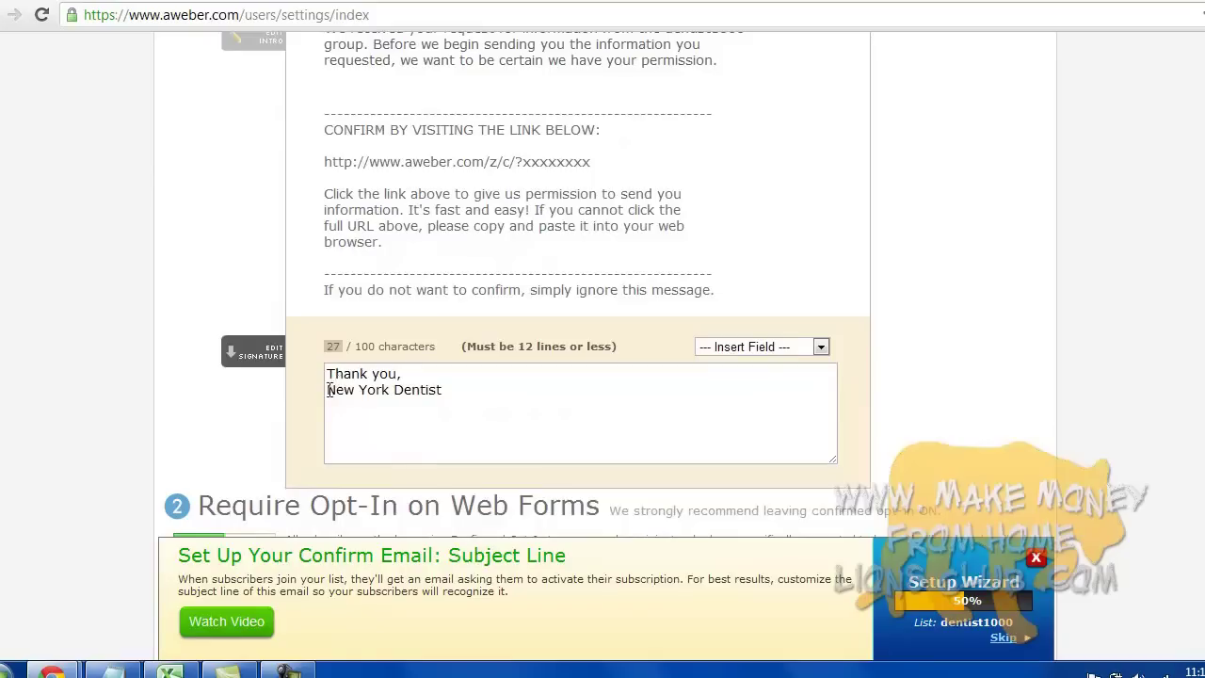
left_click_drag(327, 390, 481, 394)
type("Mike Omar")
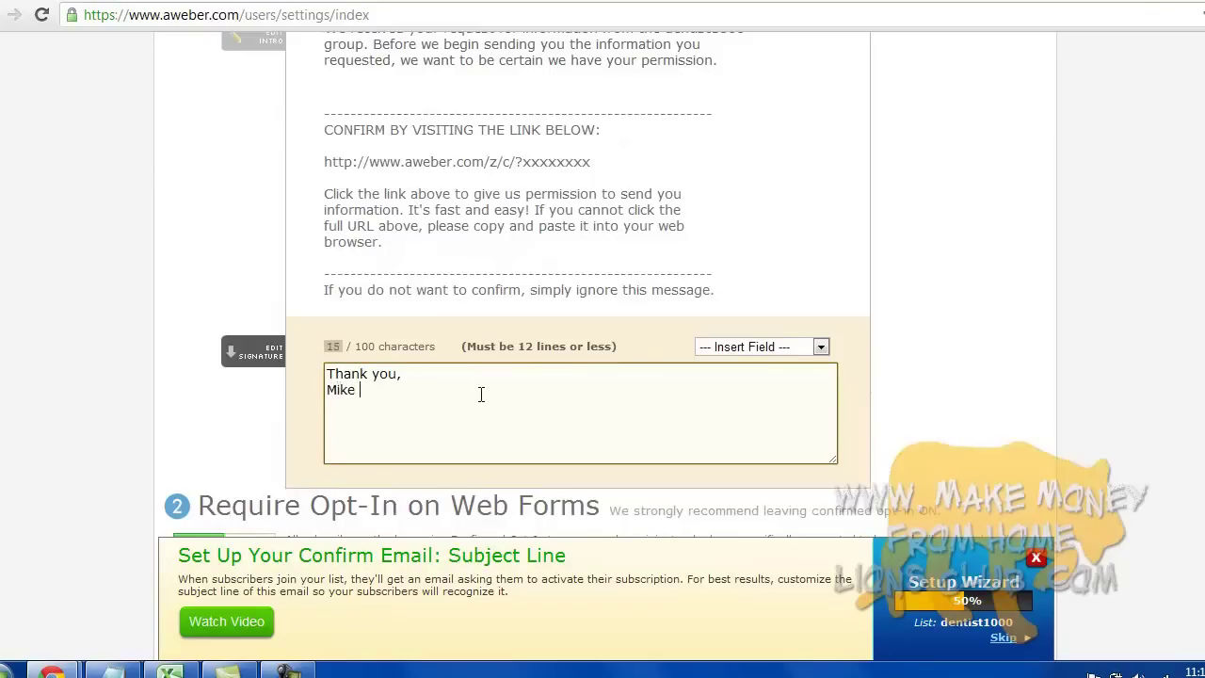
left_click(1096, 369)
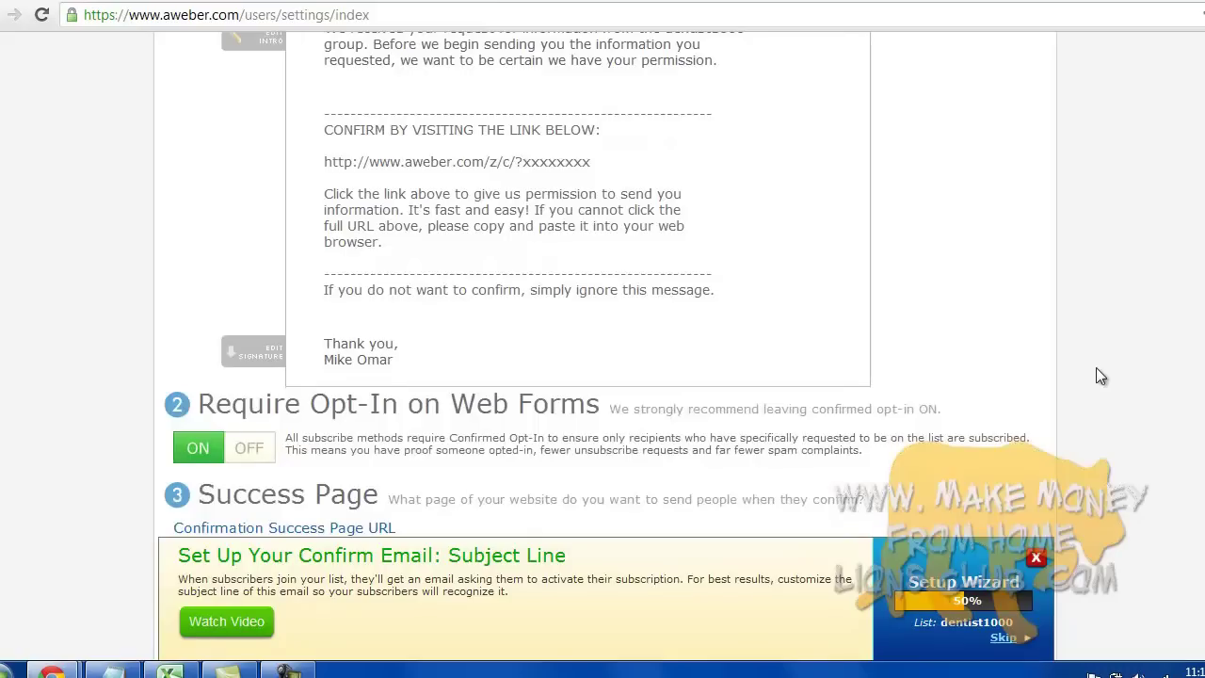
scroll(1096, 368, "down", 2)
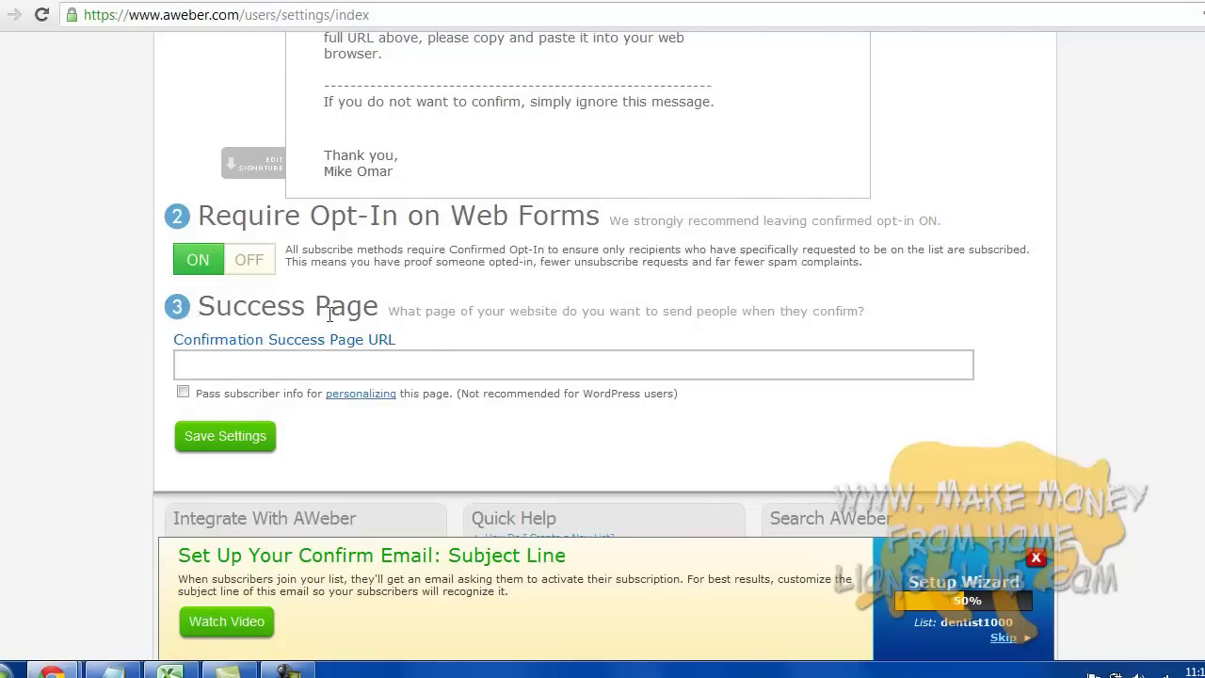
left_click(239, 370)
scroll(597, 299, "up", 3)
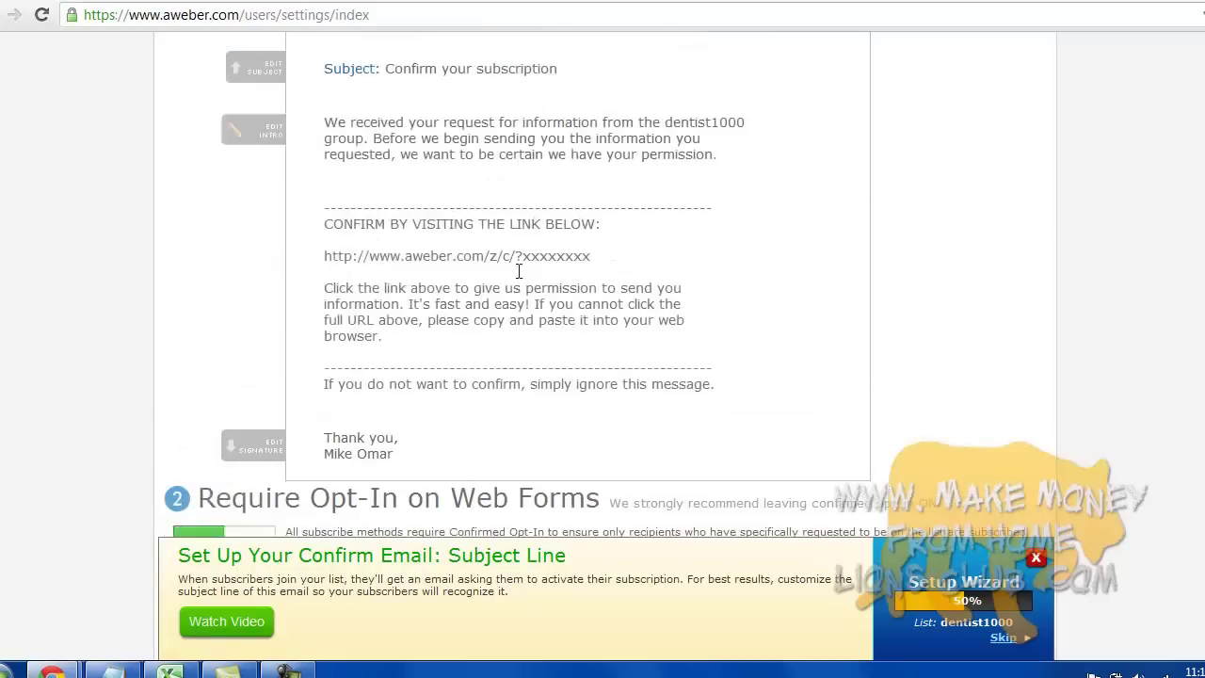
scroll(979, 348, "down", 3)
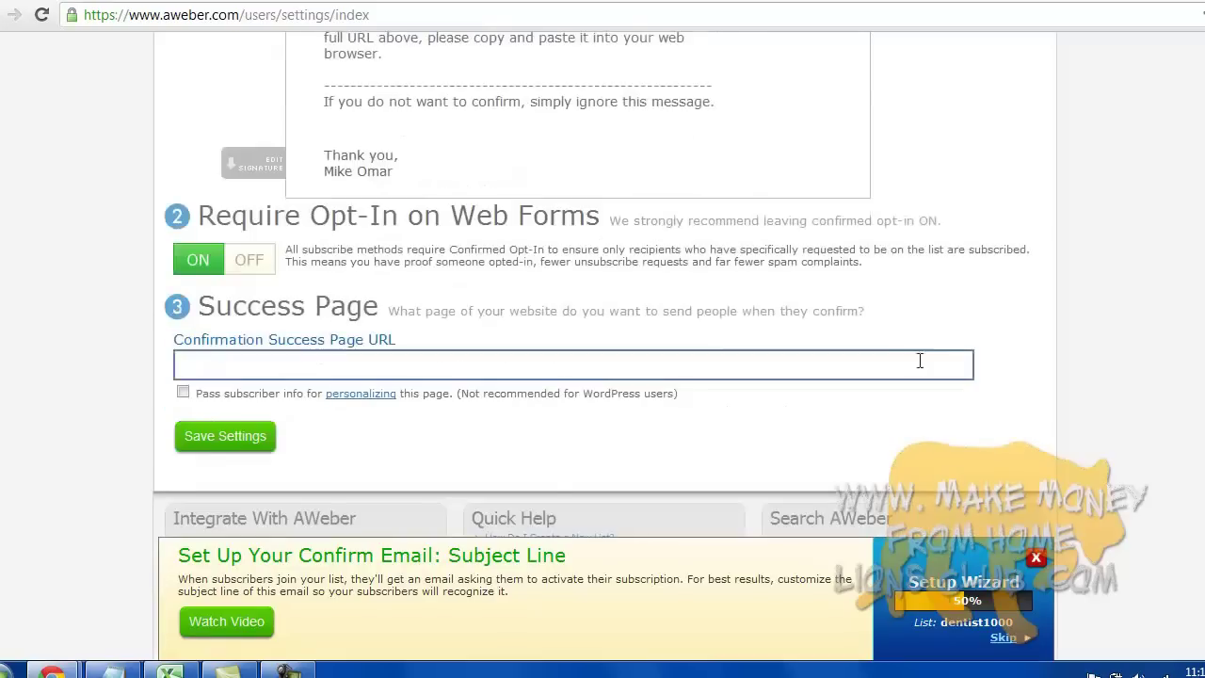
left_click(225, 374)
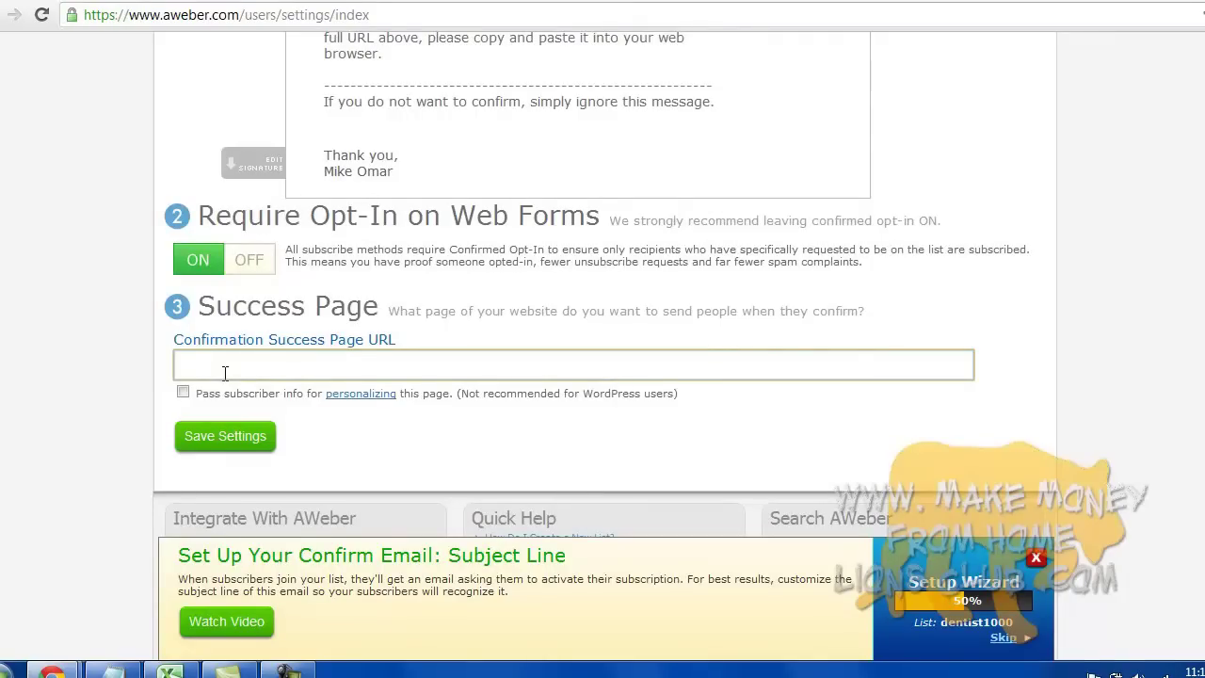
type("http://newyorkdentist")
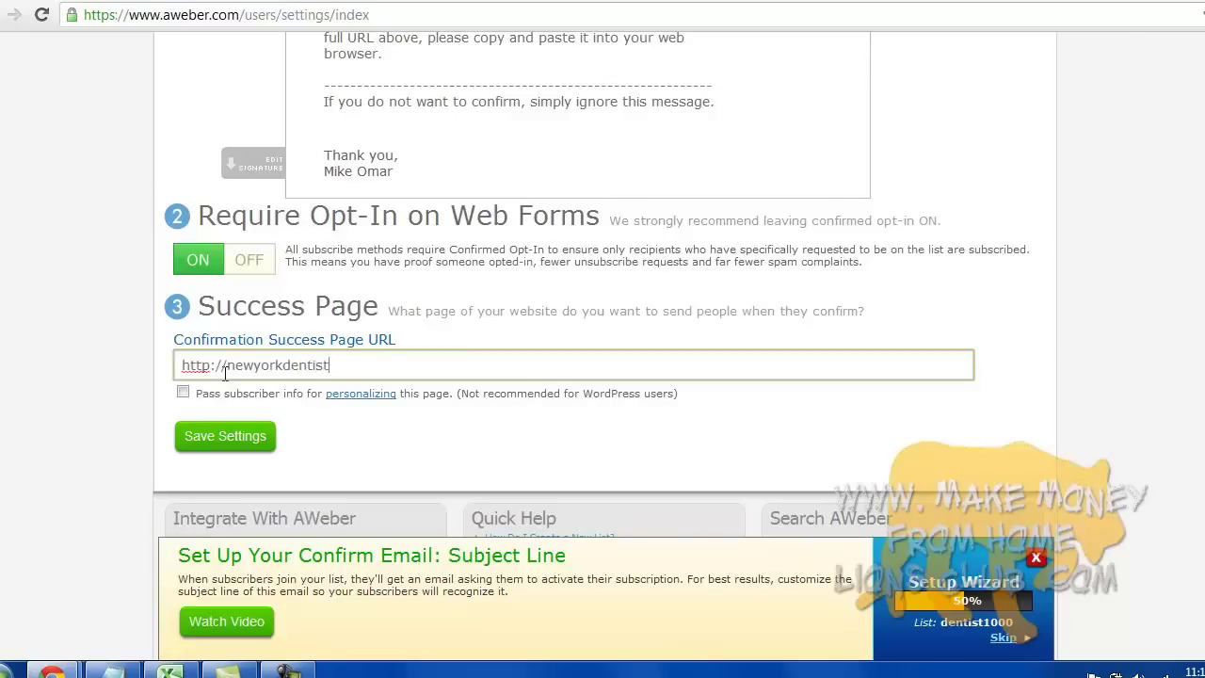
type(".com/thank-you-for-subscribing")
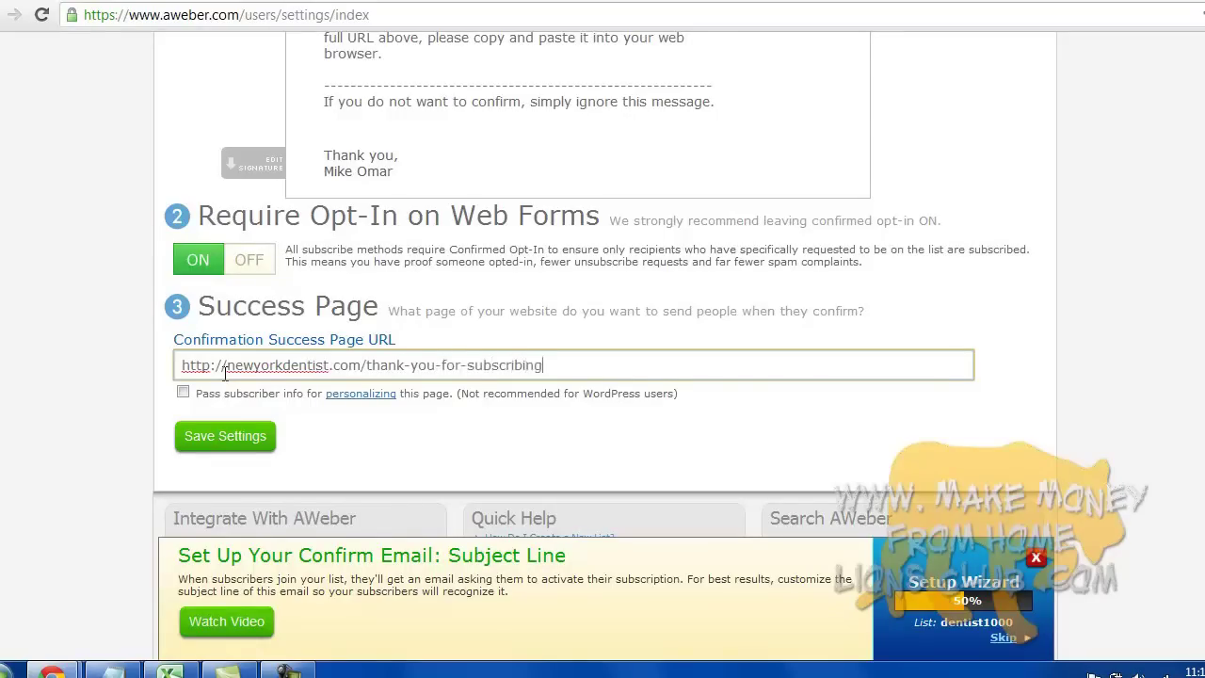
left_click(1024, 387)
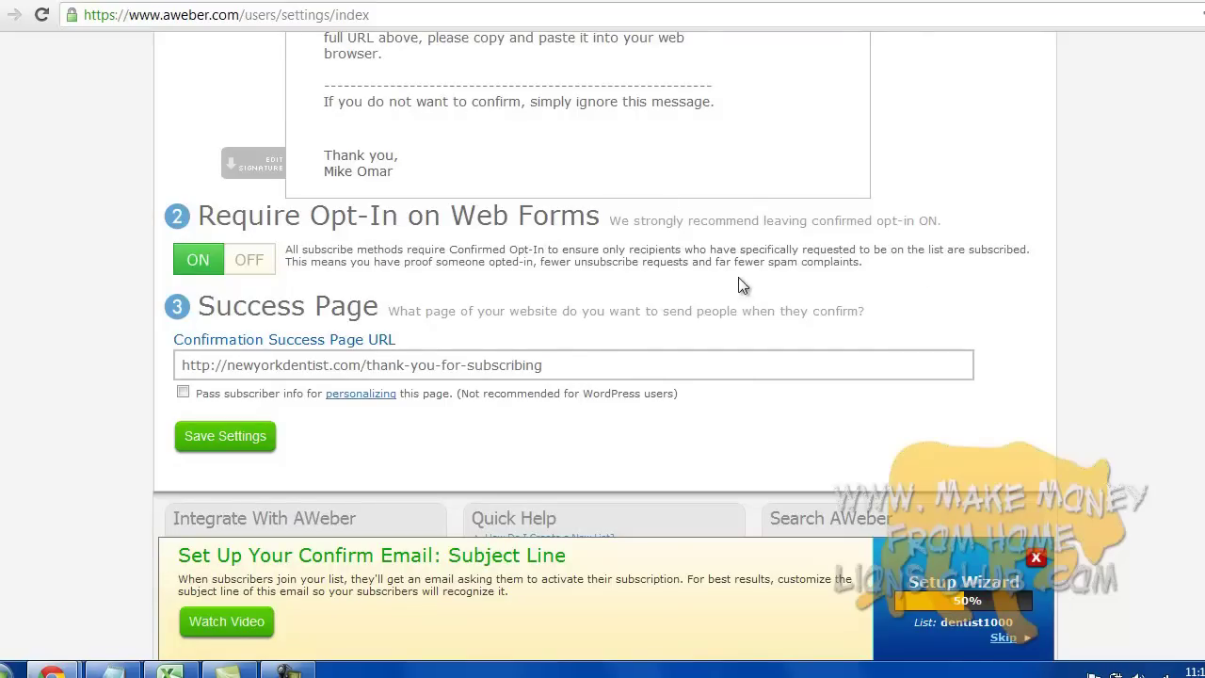
left_click(458, 368)
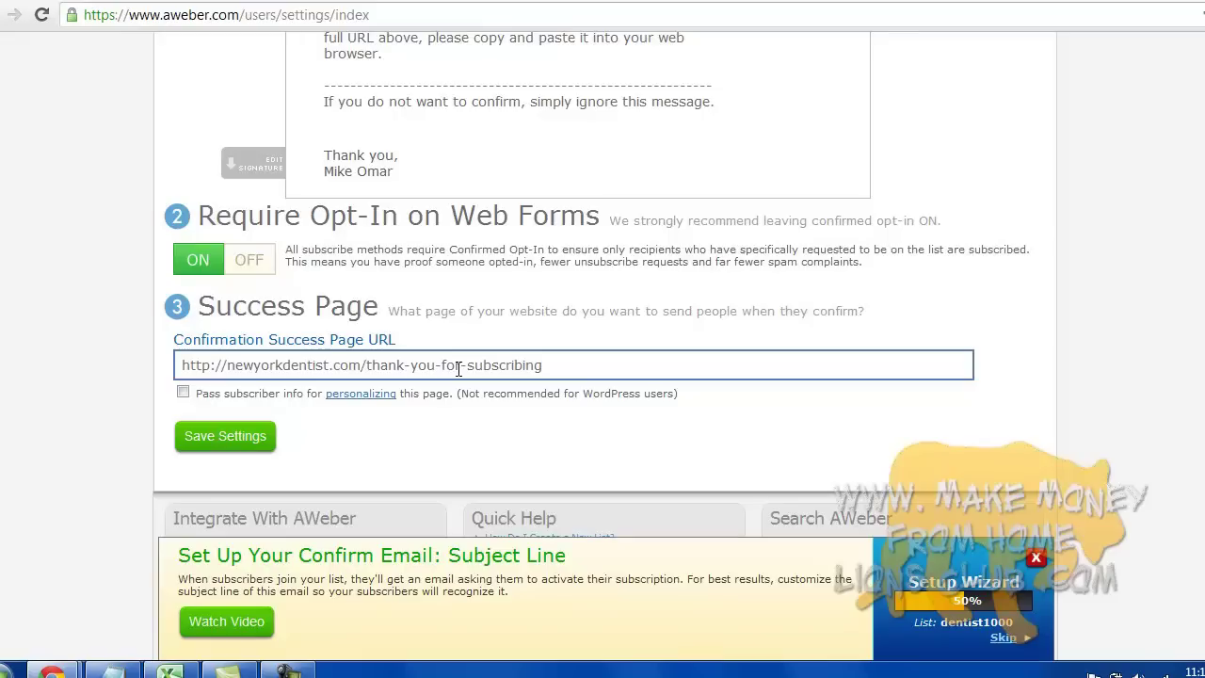
- Save the confirmation settings and open the message editor for a new follow-up message
scroll(1192, 377, "down", 3)
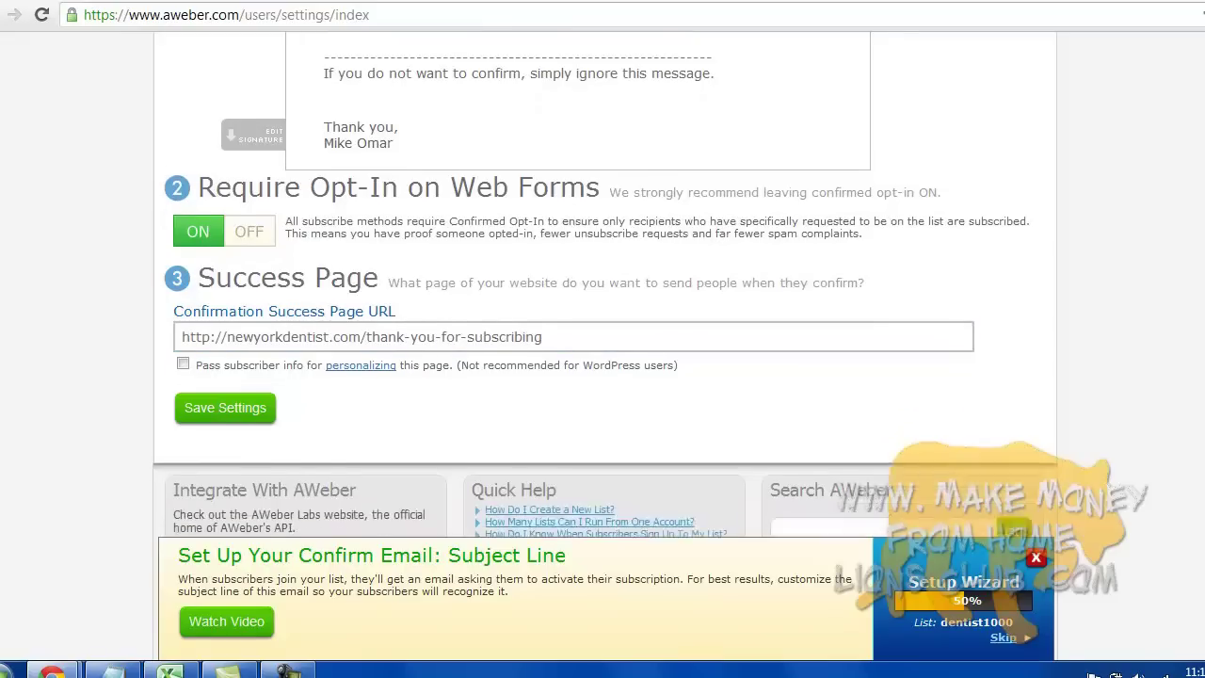
scroll(606, 283, "down", 2)
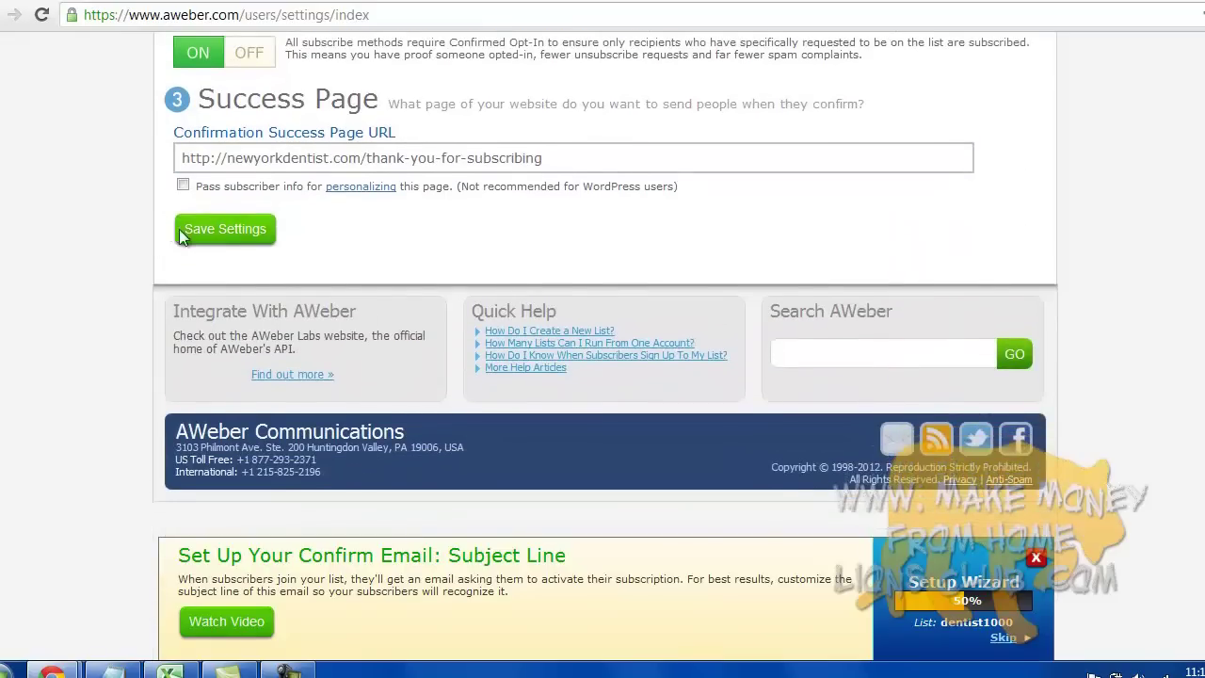
left_click(292, 670)
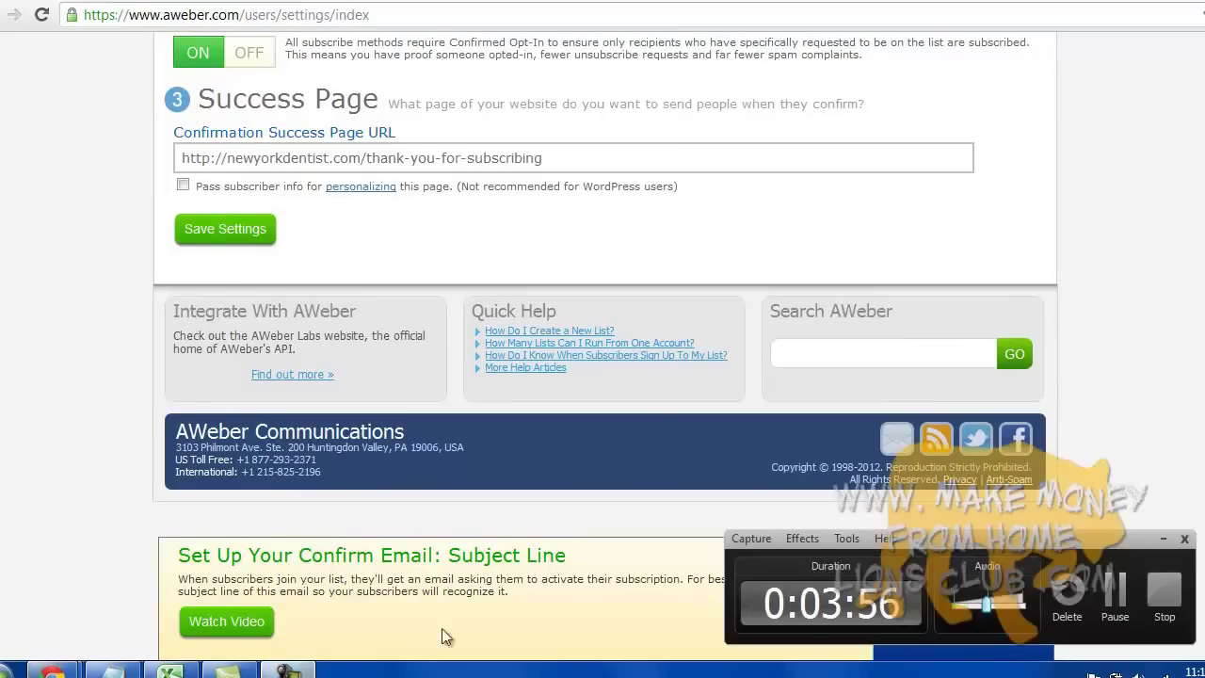
left_click(1144, 612)
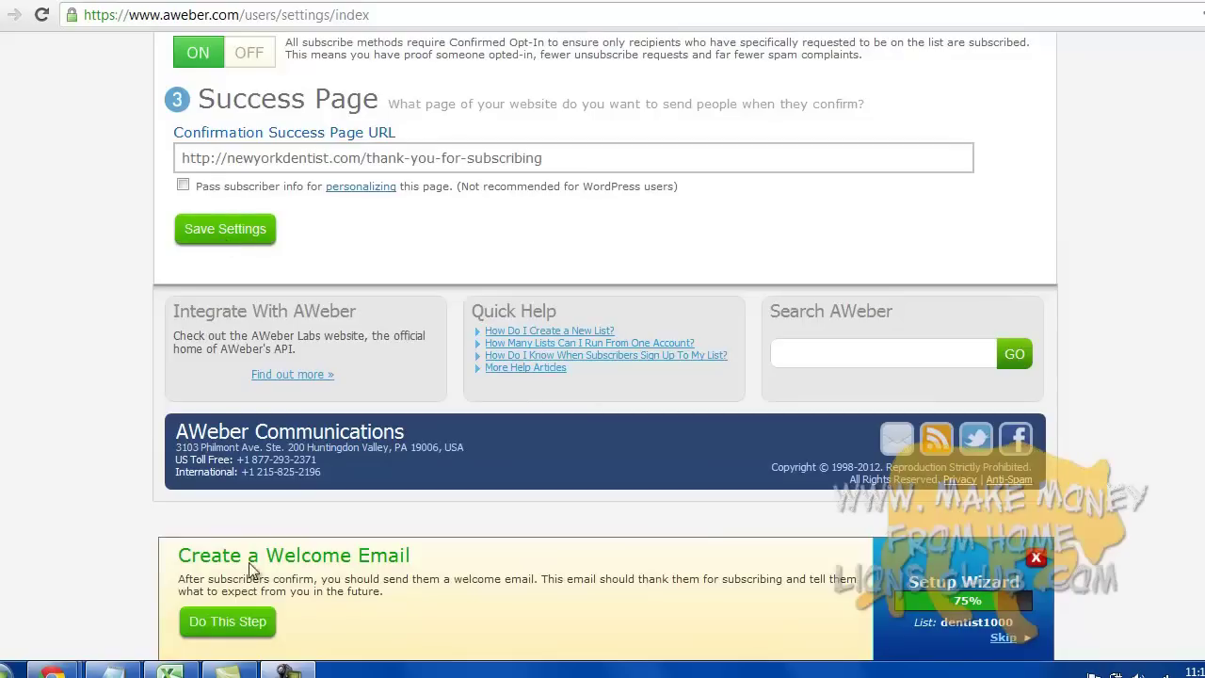
left_click(241, 632)
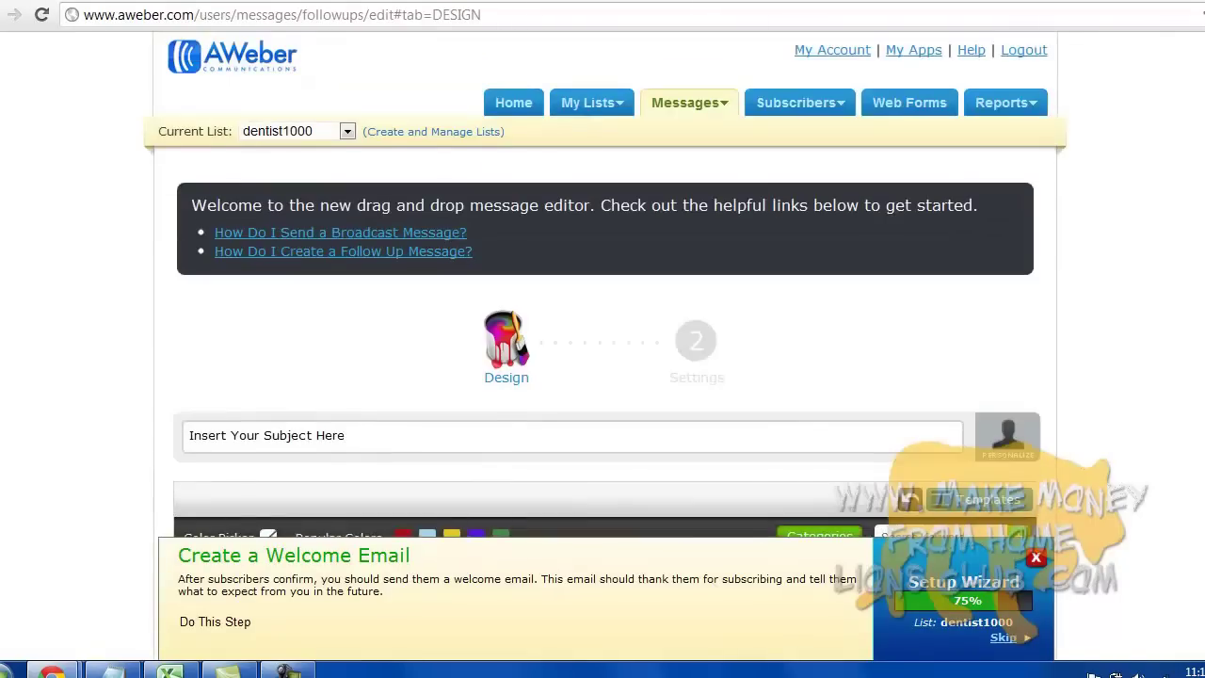
- Enter the subject line 'Welcome to my mailing list!' for the follow-up message
left_click(344, 435)
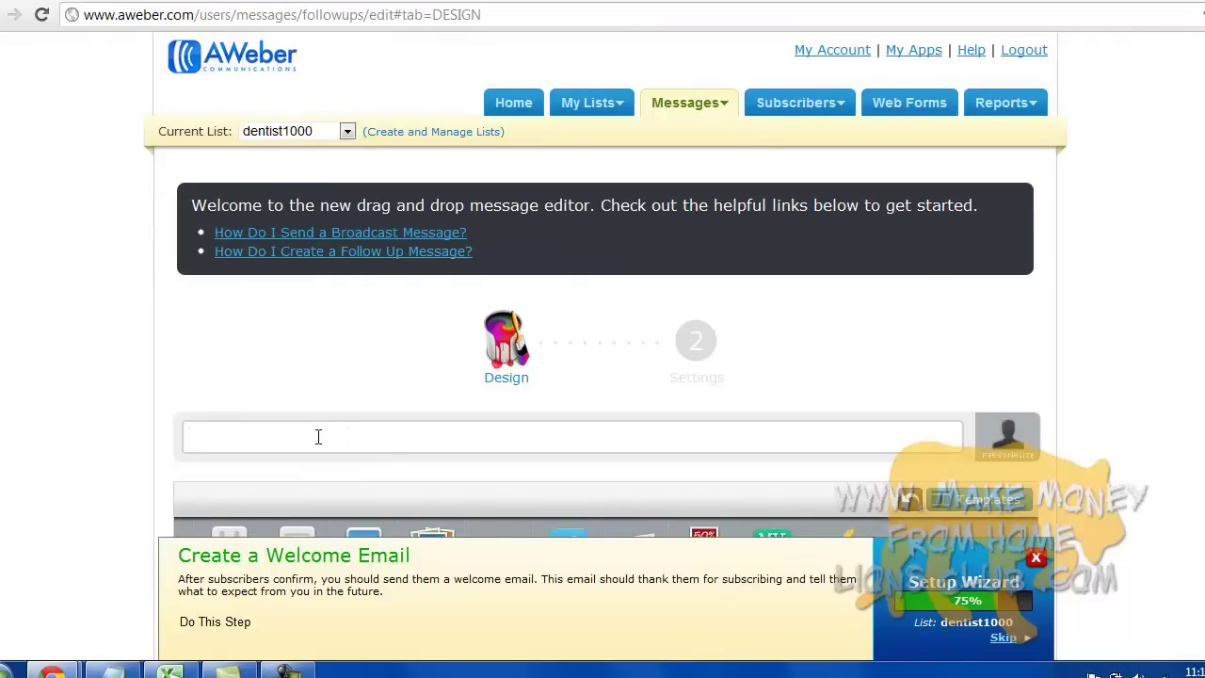
type("Welcom")
type("e to mya")
key("BackSpace")
type("mailing list!")
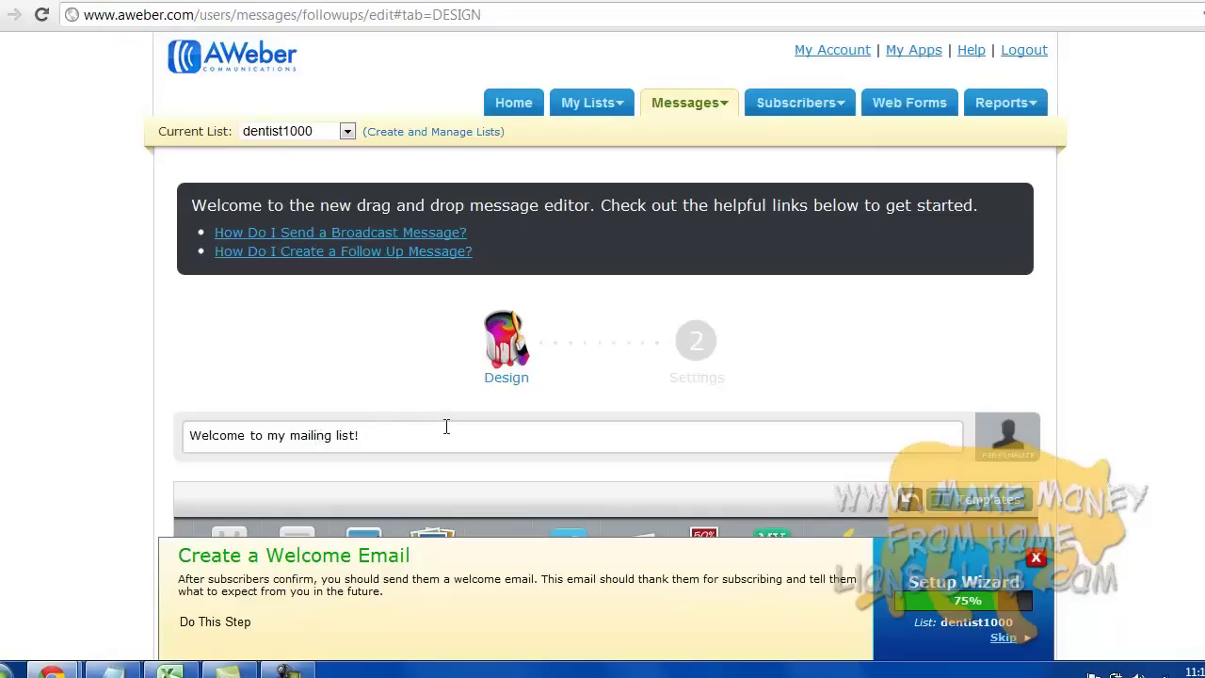
scroll(1093, 374, "down", 3)
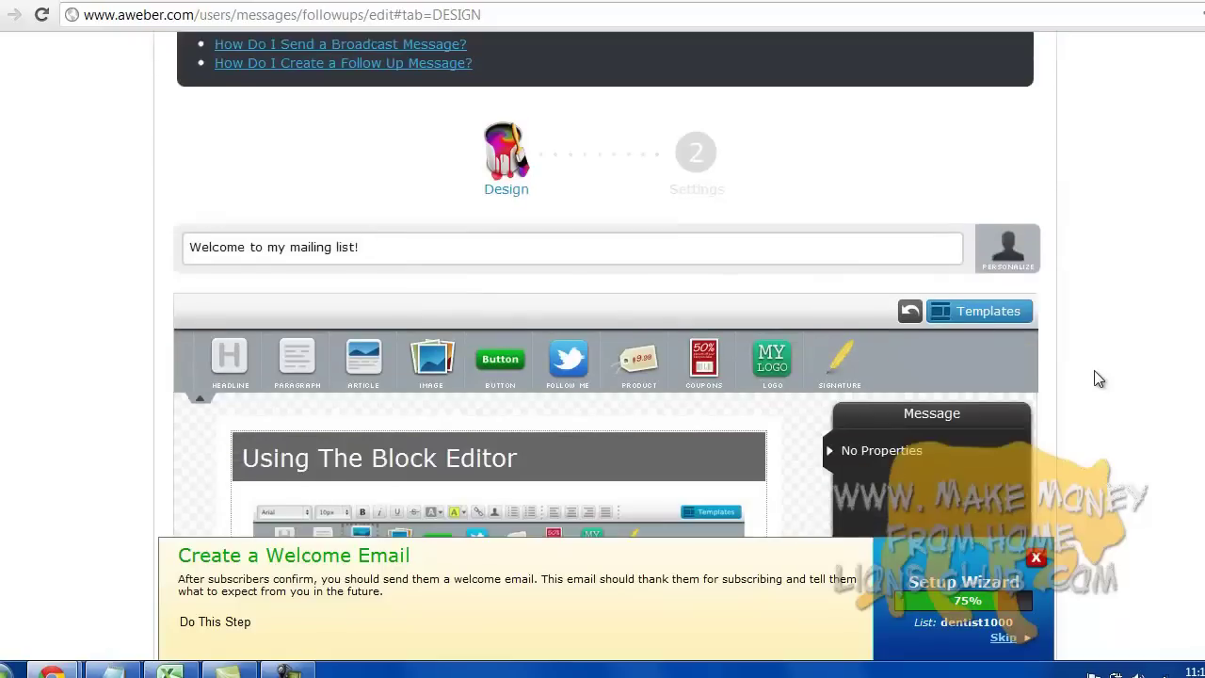